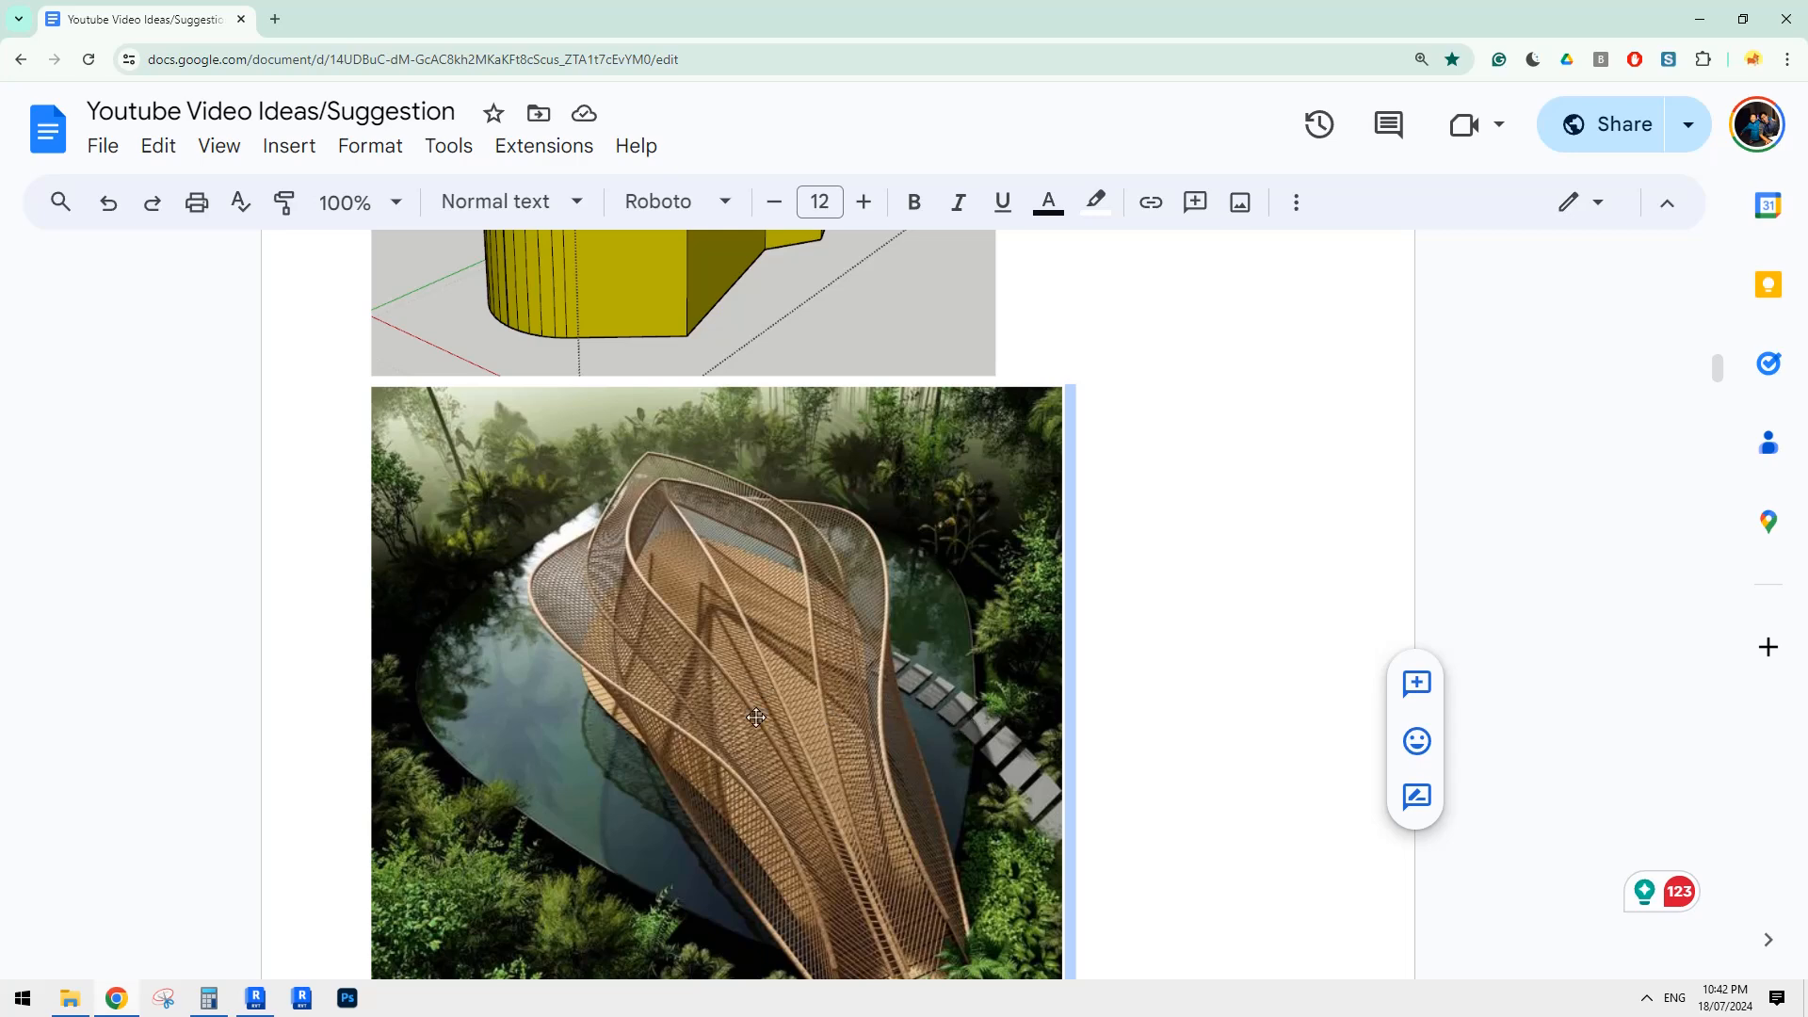
# Examine the SketchUp roof request and the woven bamboo pavilion photo in the suggestions document as modelling references.
pyautogui.scroll(5, 750, 678)
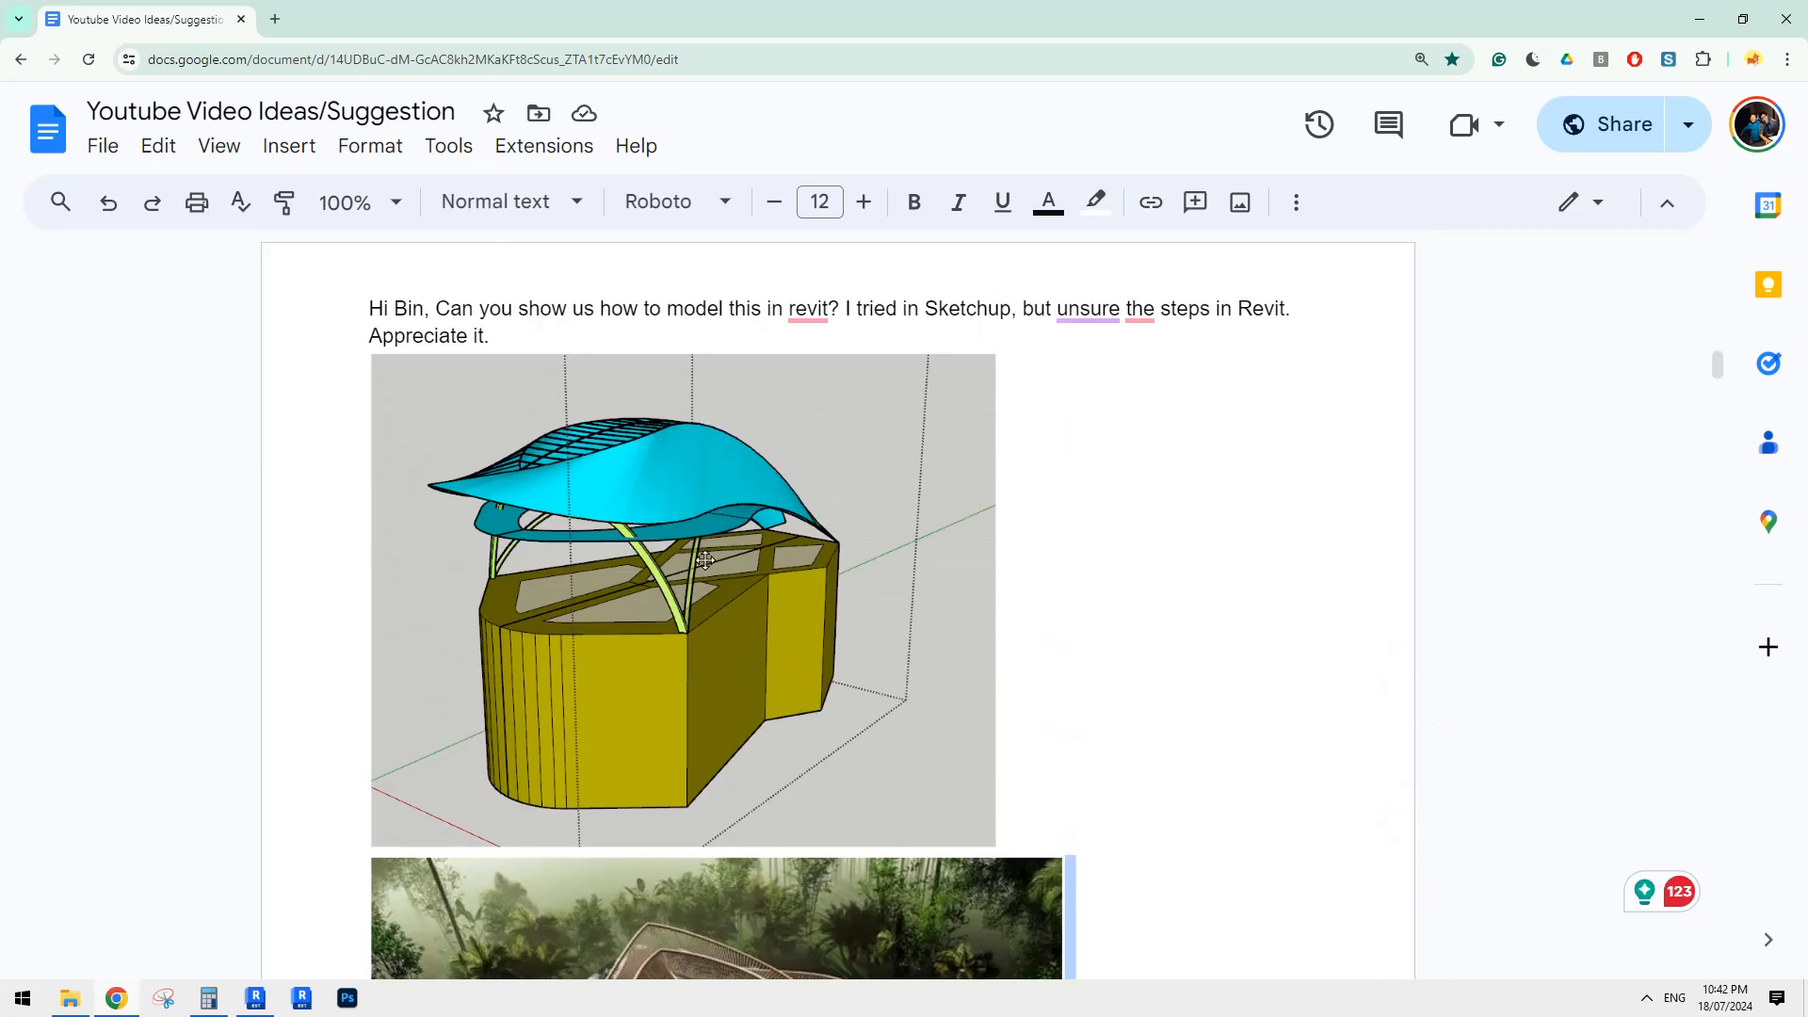
pyautogui.scroll(-1, 702, 546)
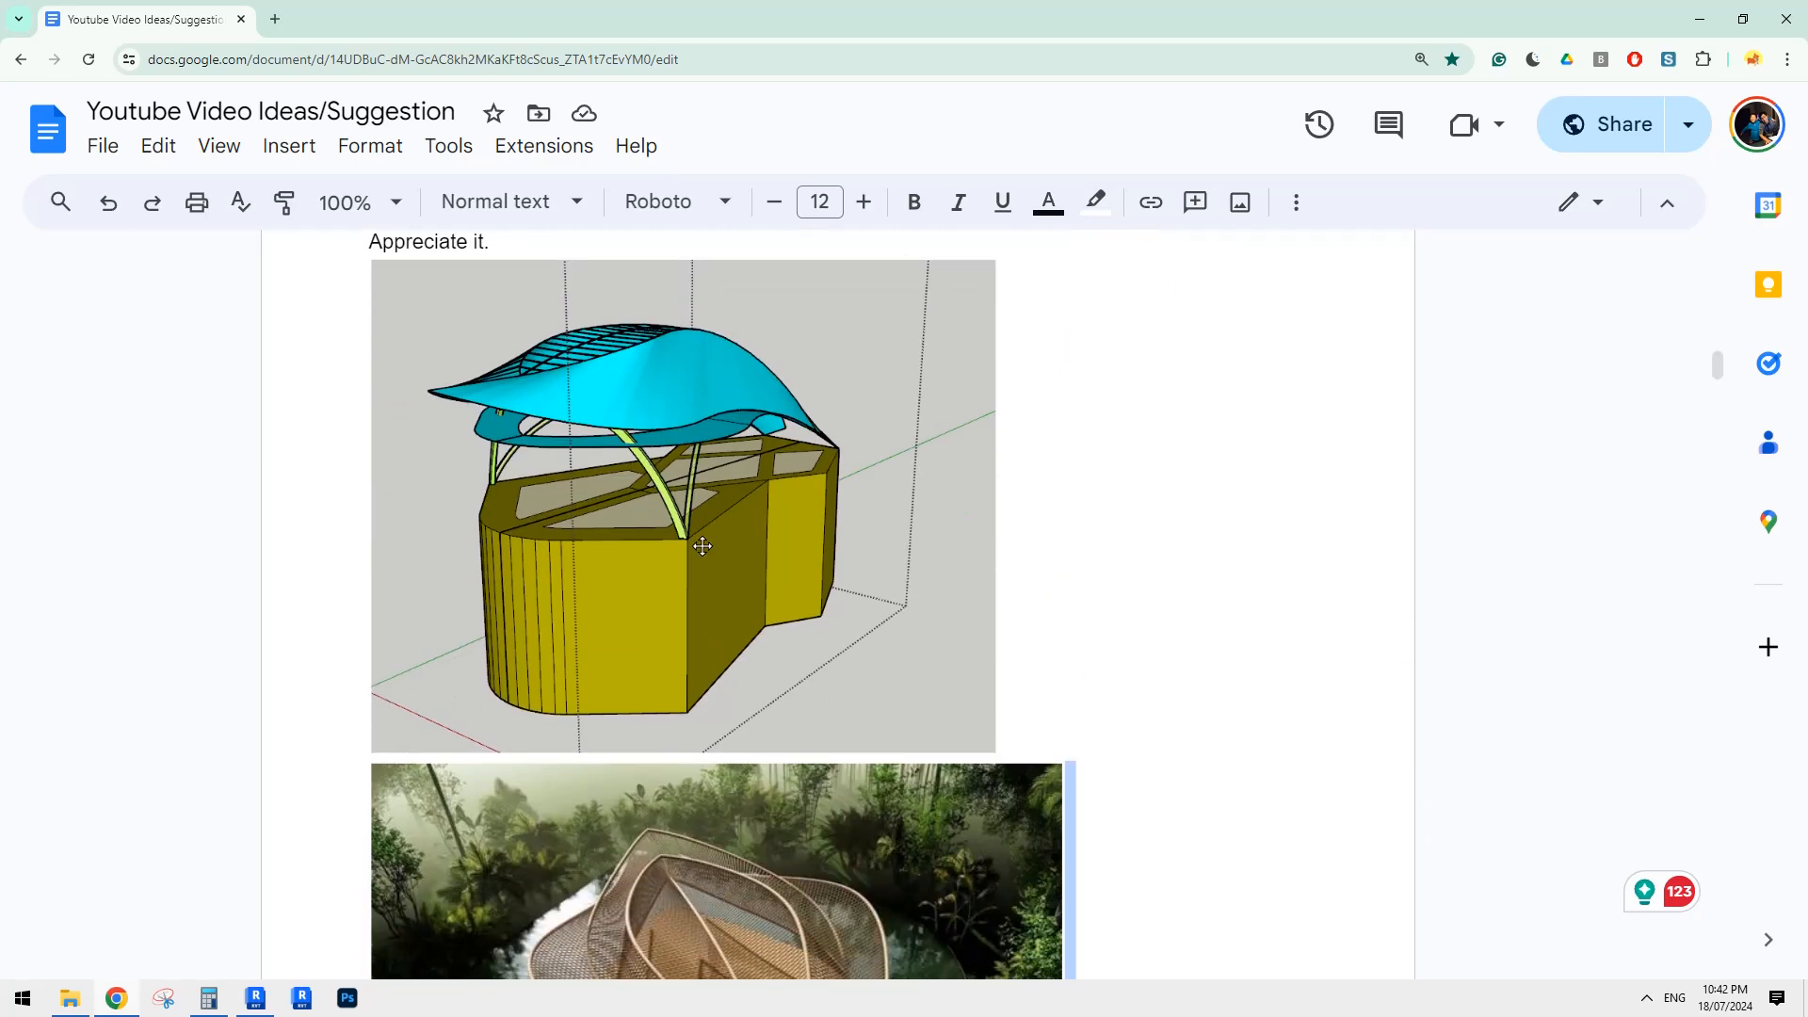
pyautogui.scroll(-7, 727, 511)
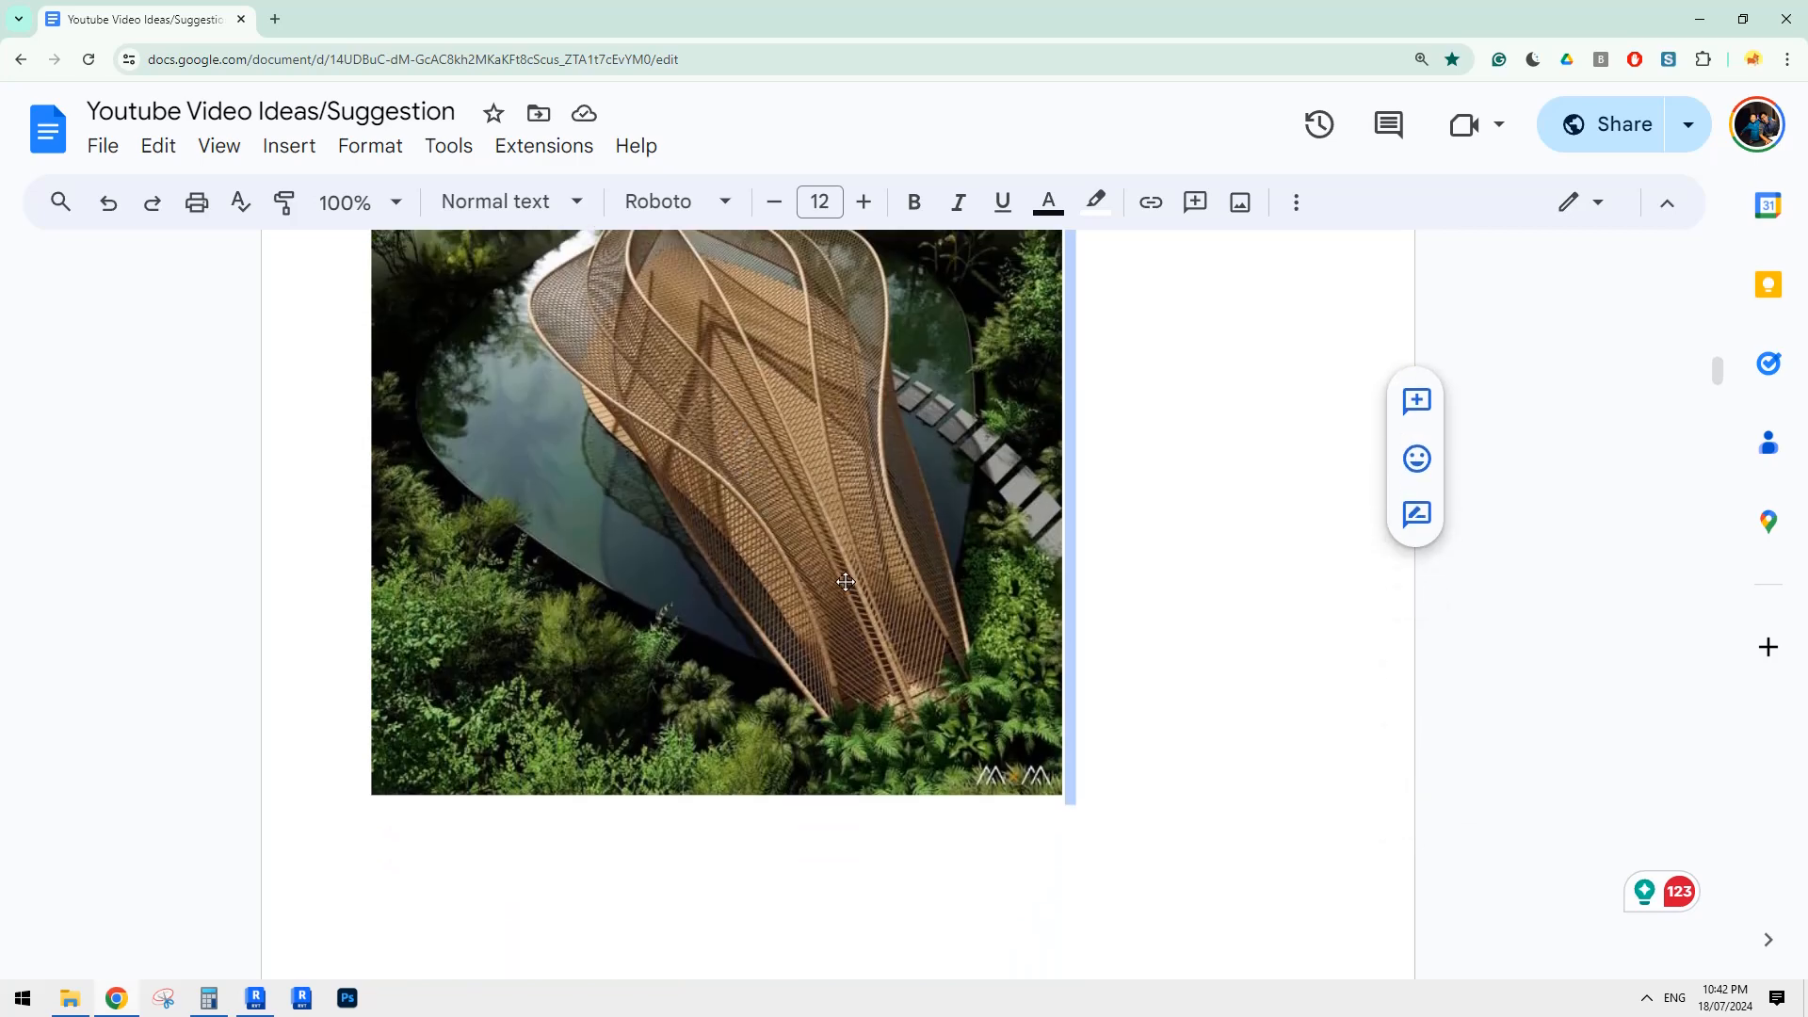
pyautogui.scroll(2, 810, 593)
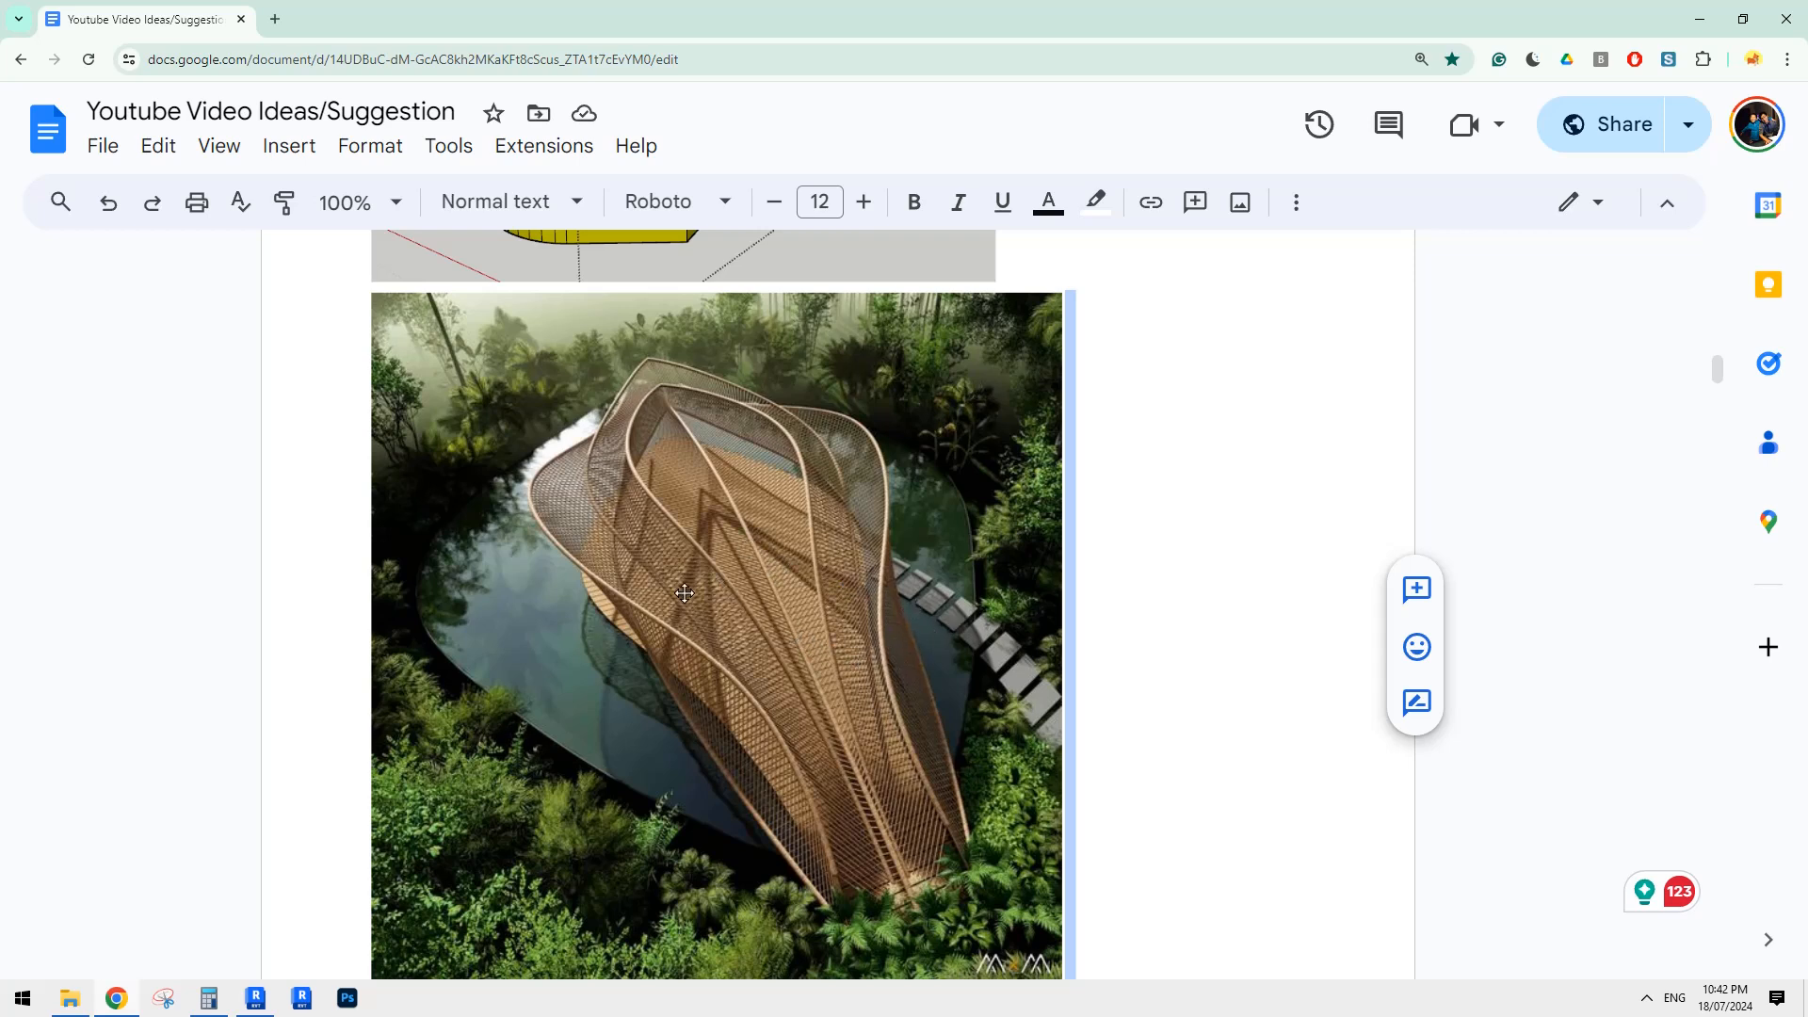
pyautogui.scroll(1, 707, 560)
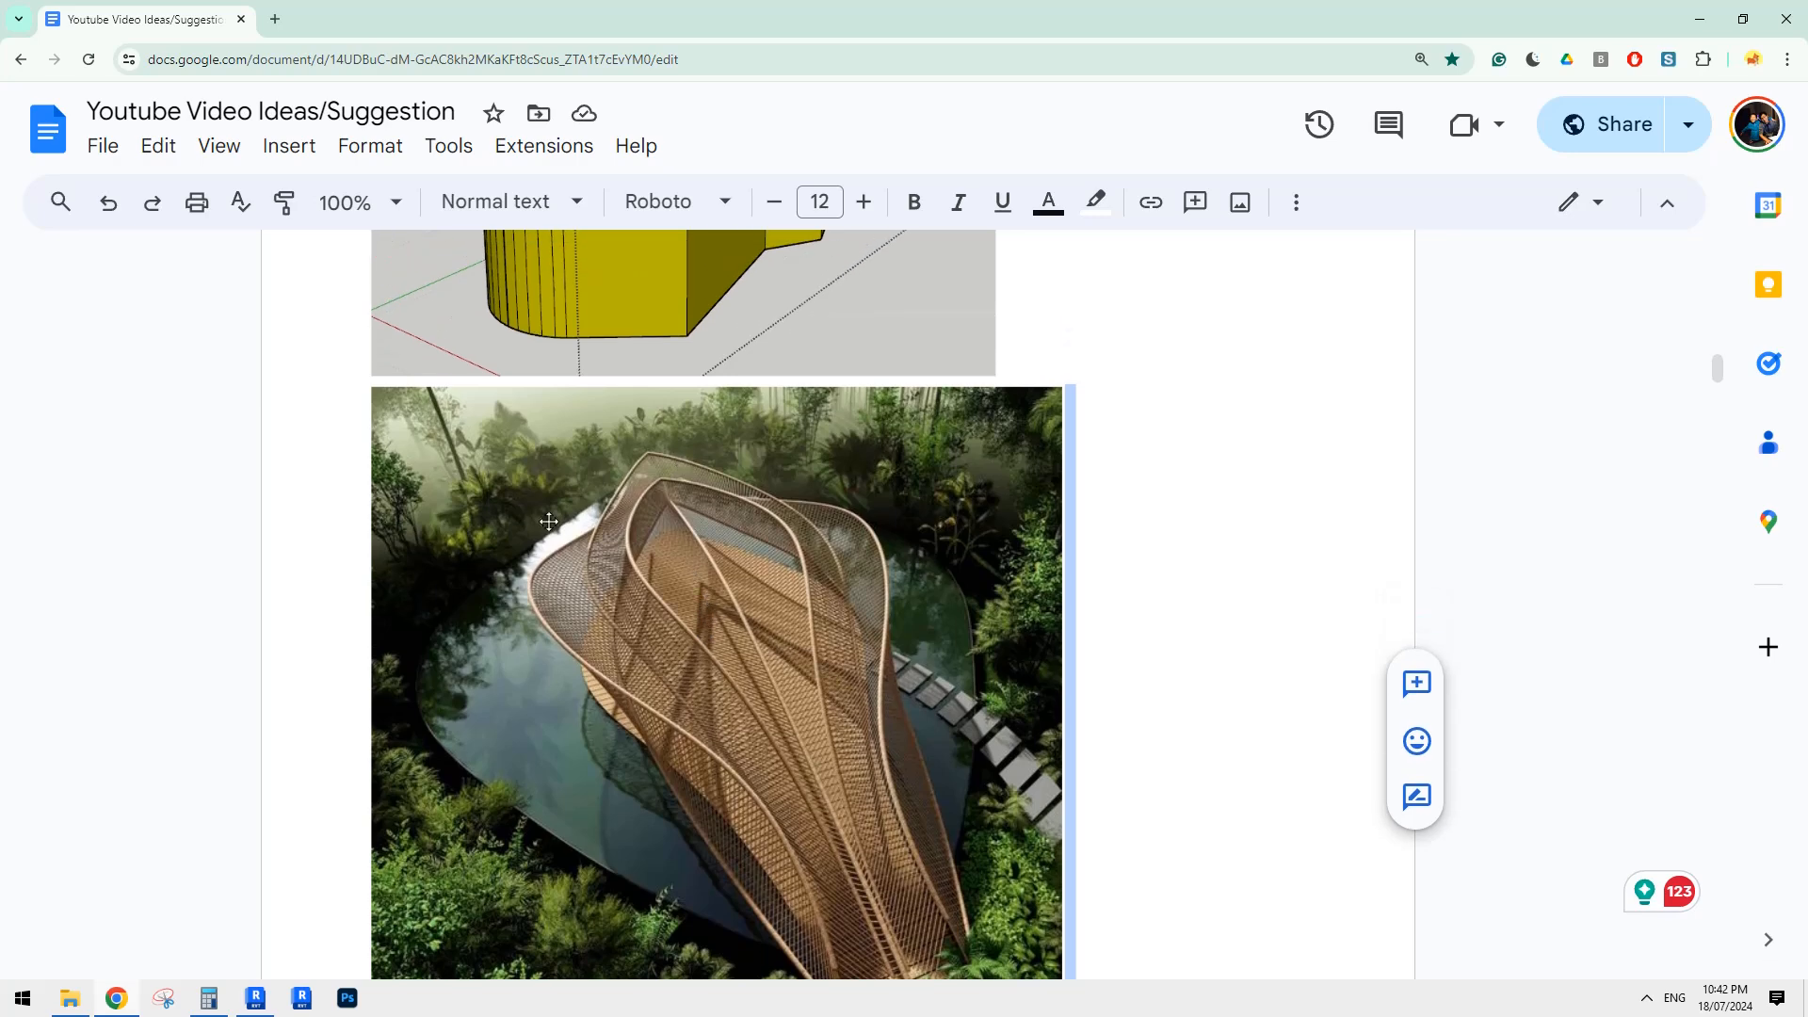
pyautogui.click(253, 1011)
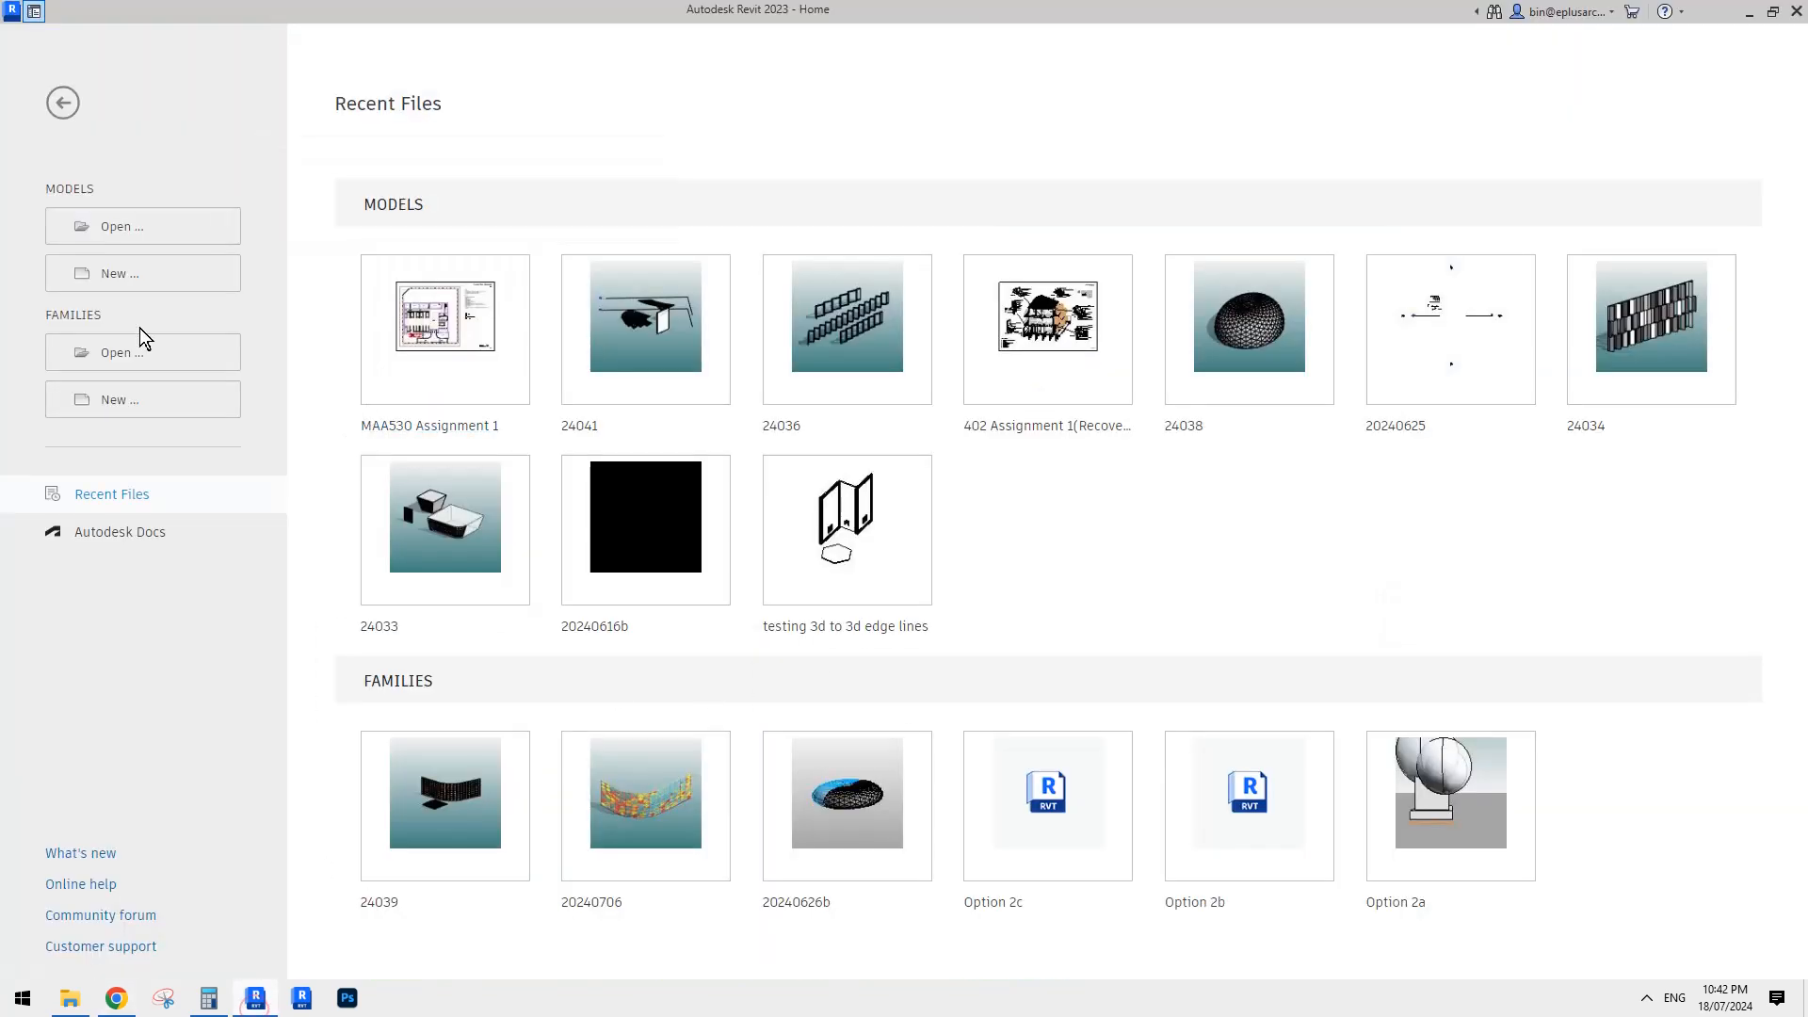
pyautogui.click(130, 1000)
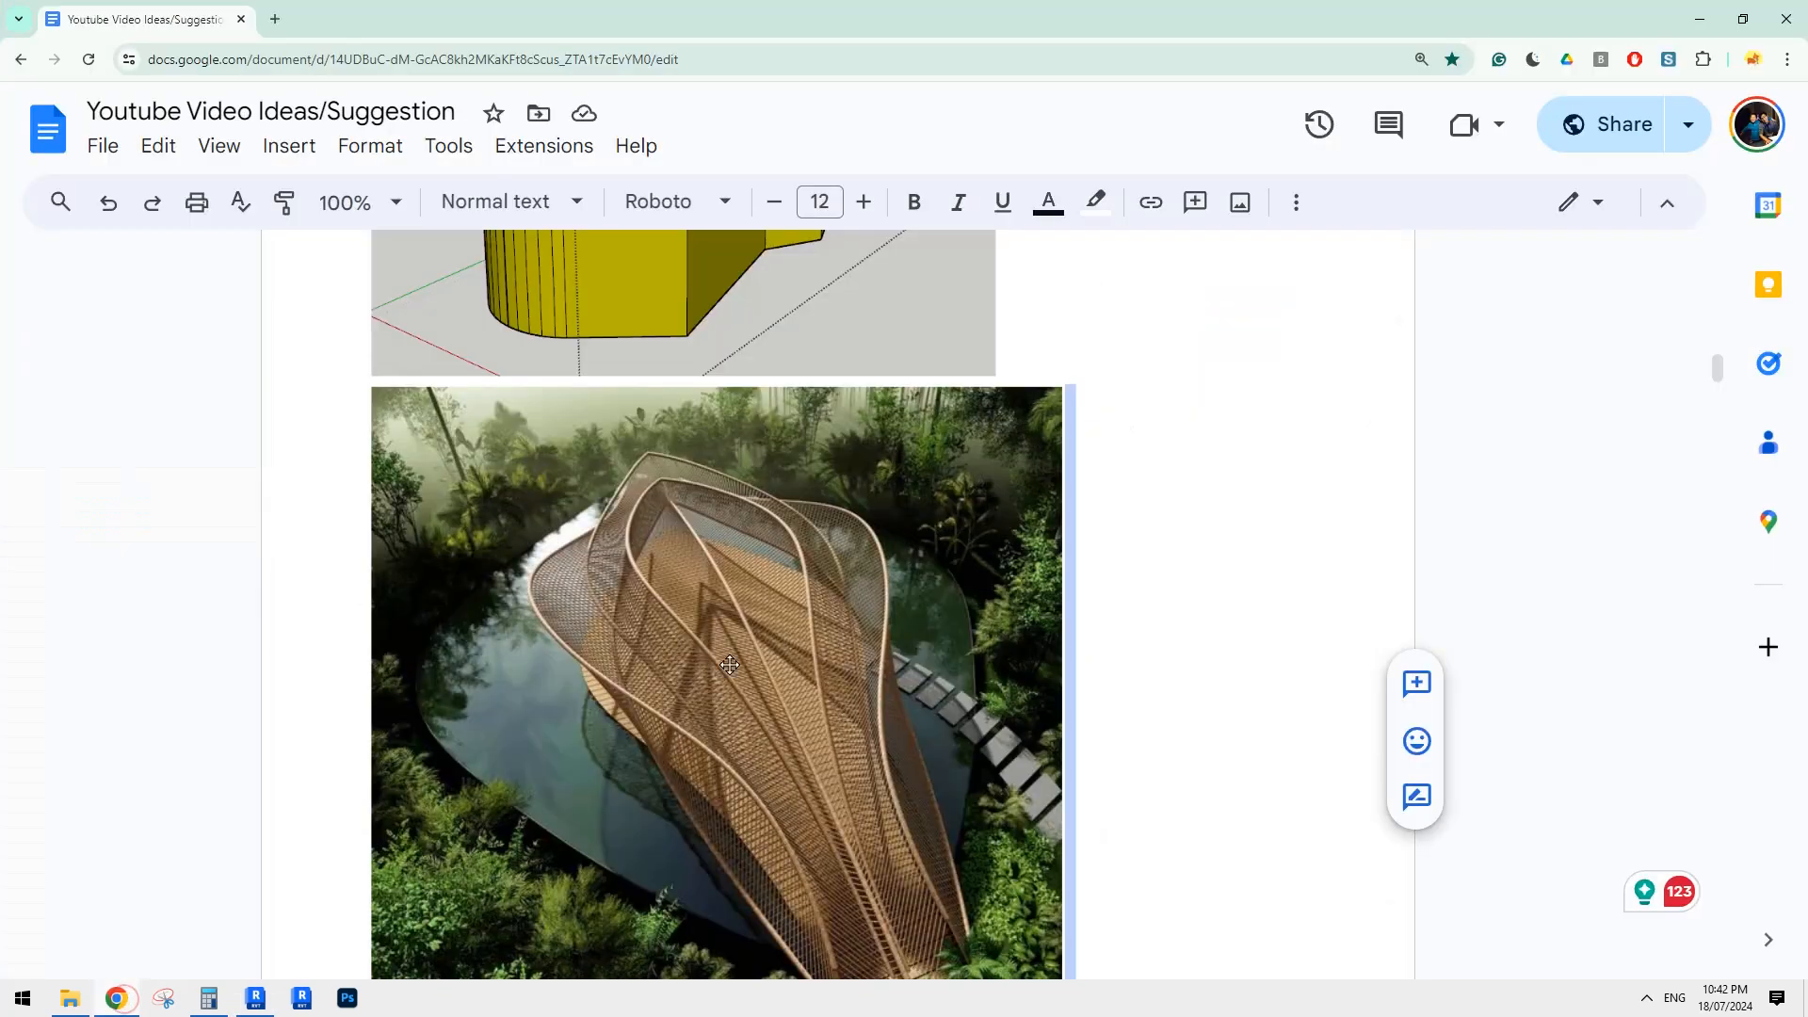
pyautogui.click(256, 1000)
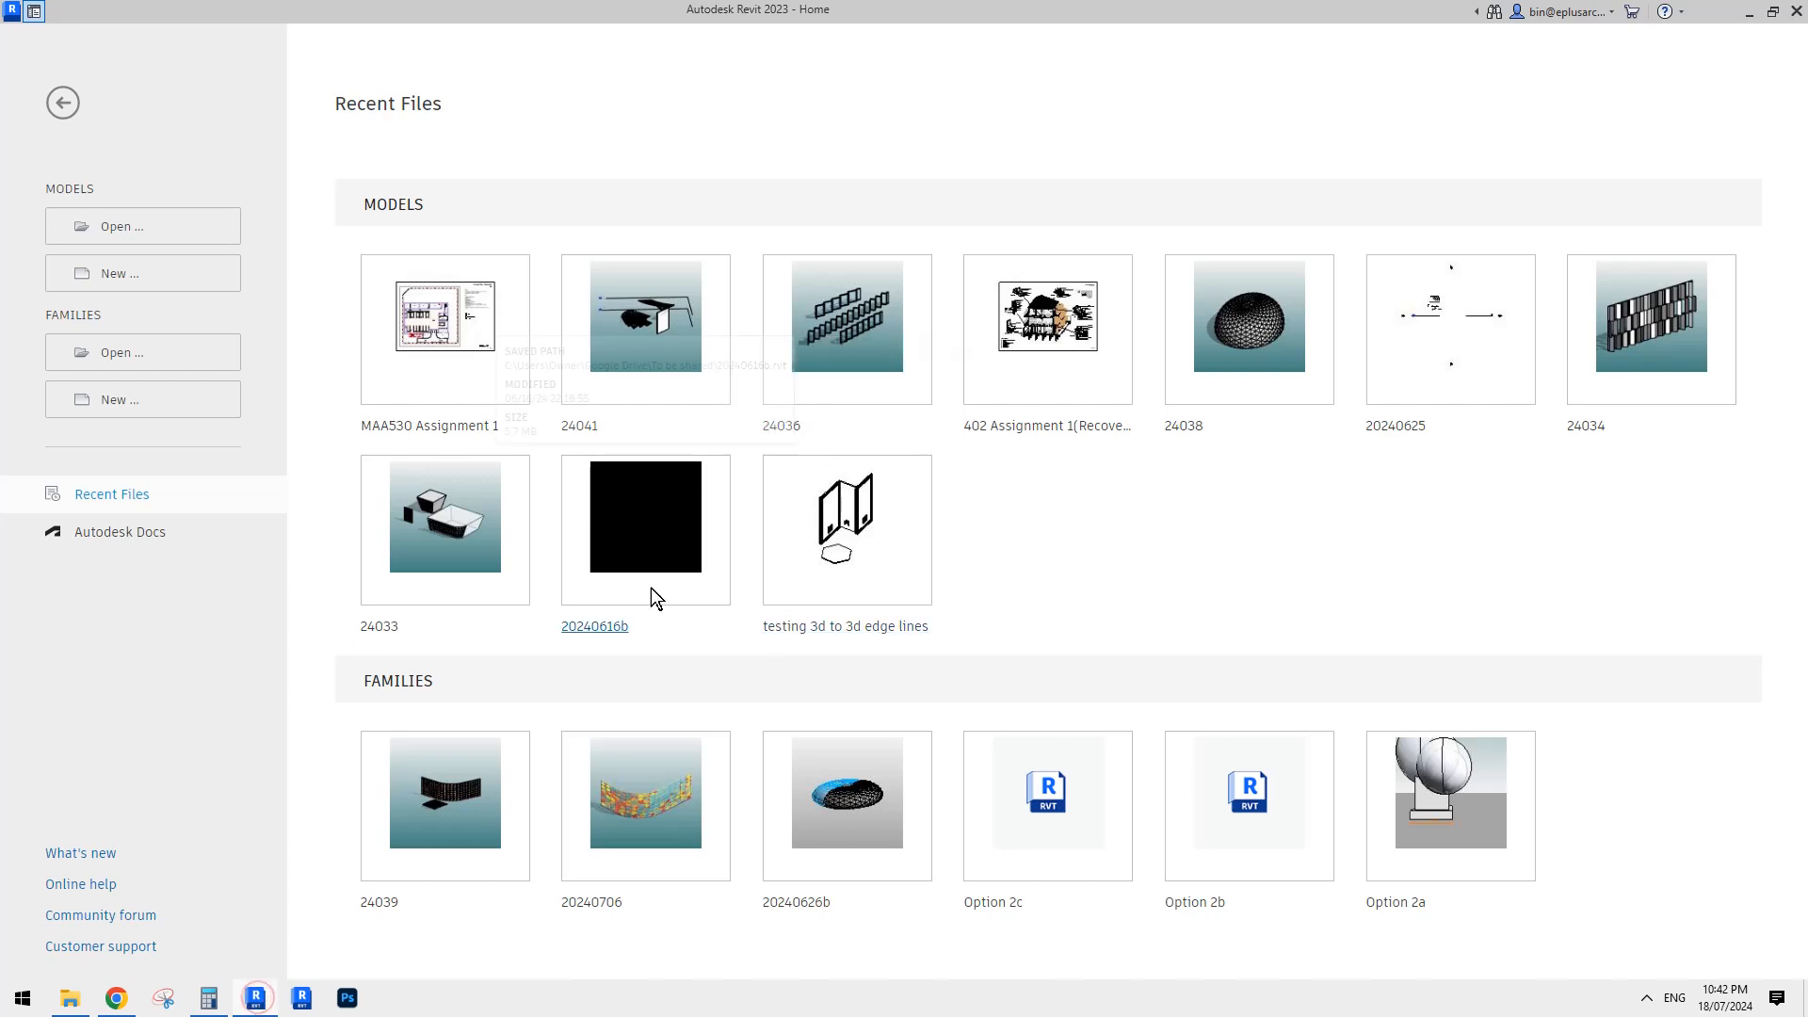
pyautogui.click(118, 1000)
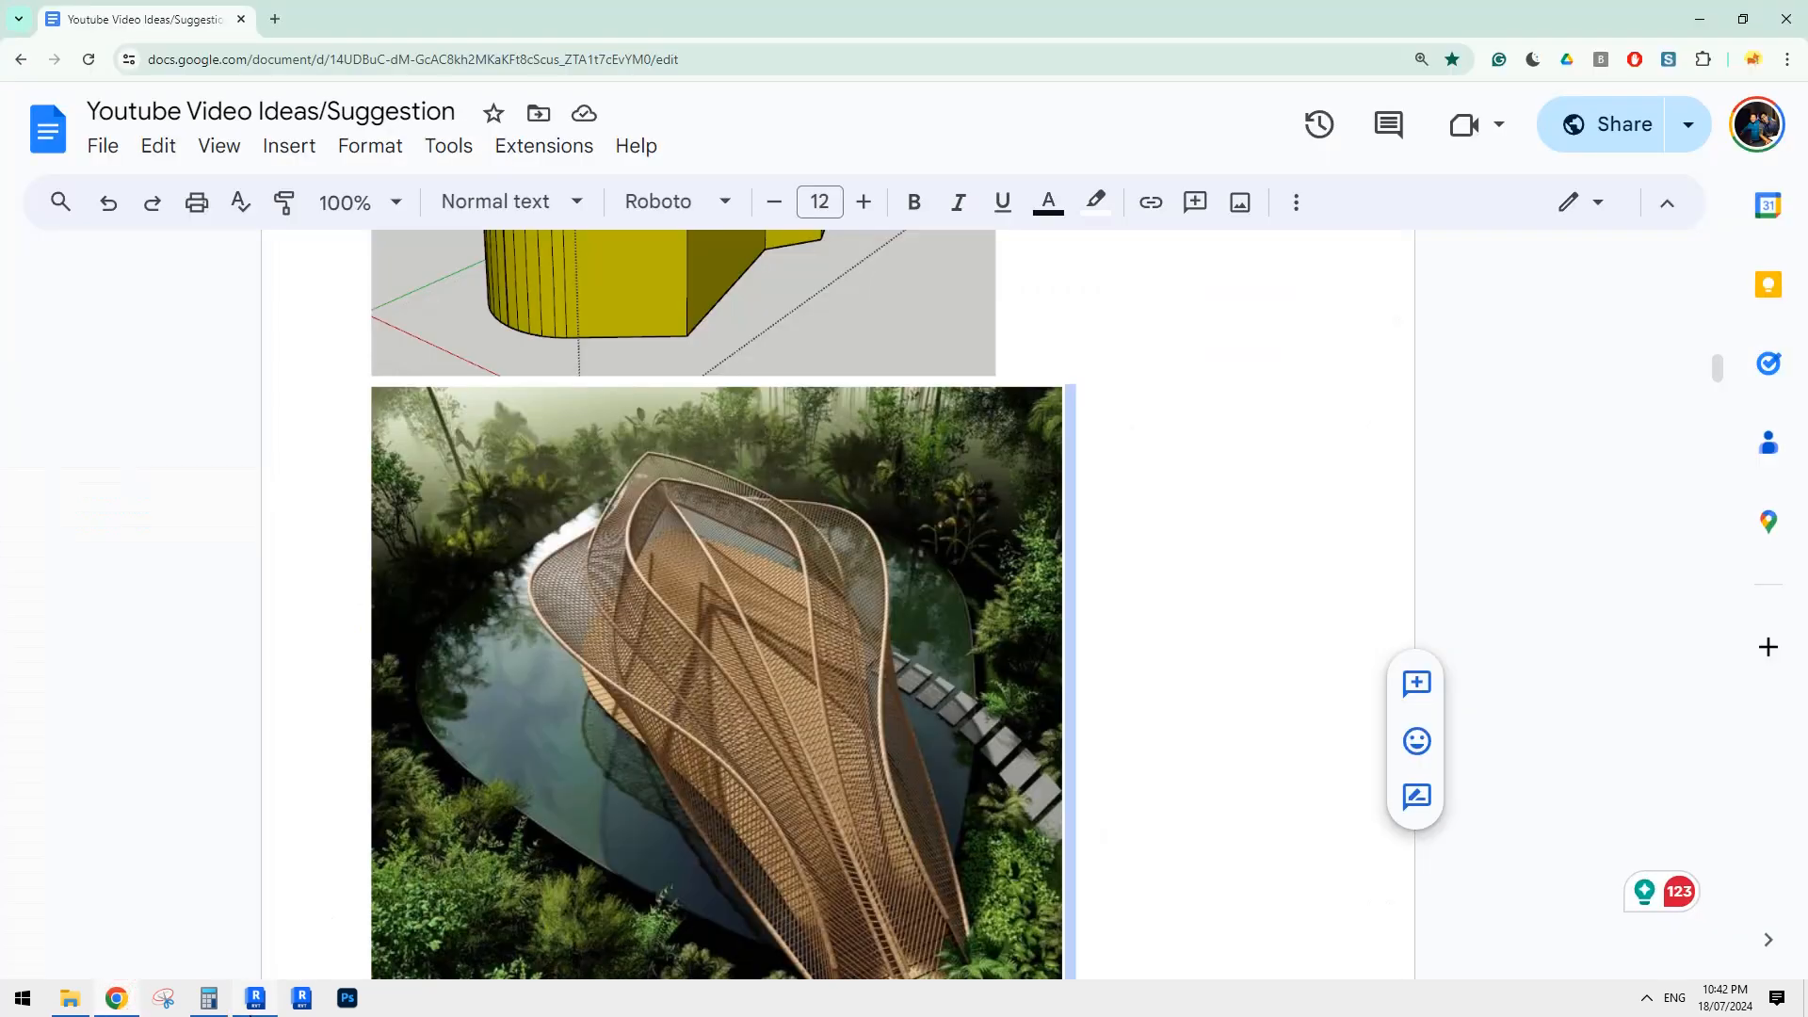
# Switch to Revit and create a new project from the Architectural Template.
pyautogui.click(266, 1001)
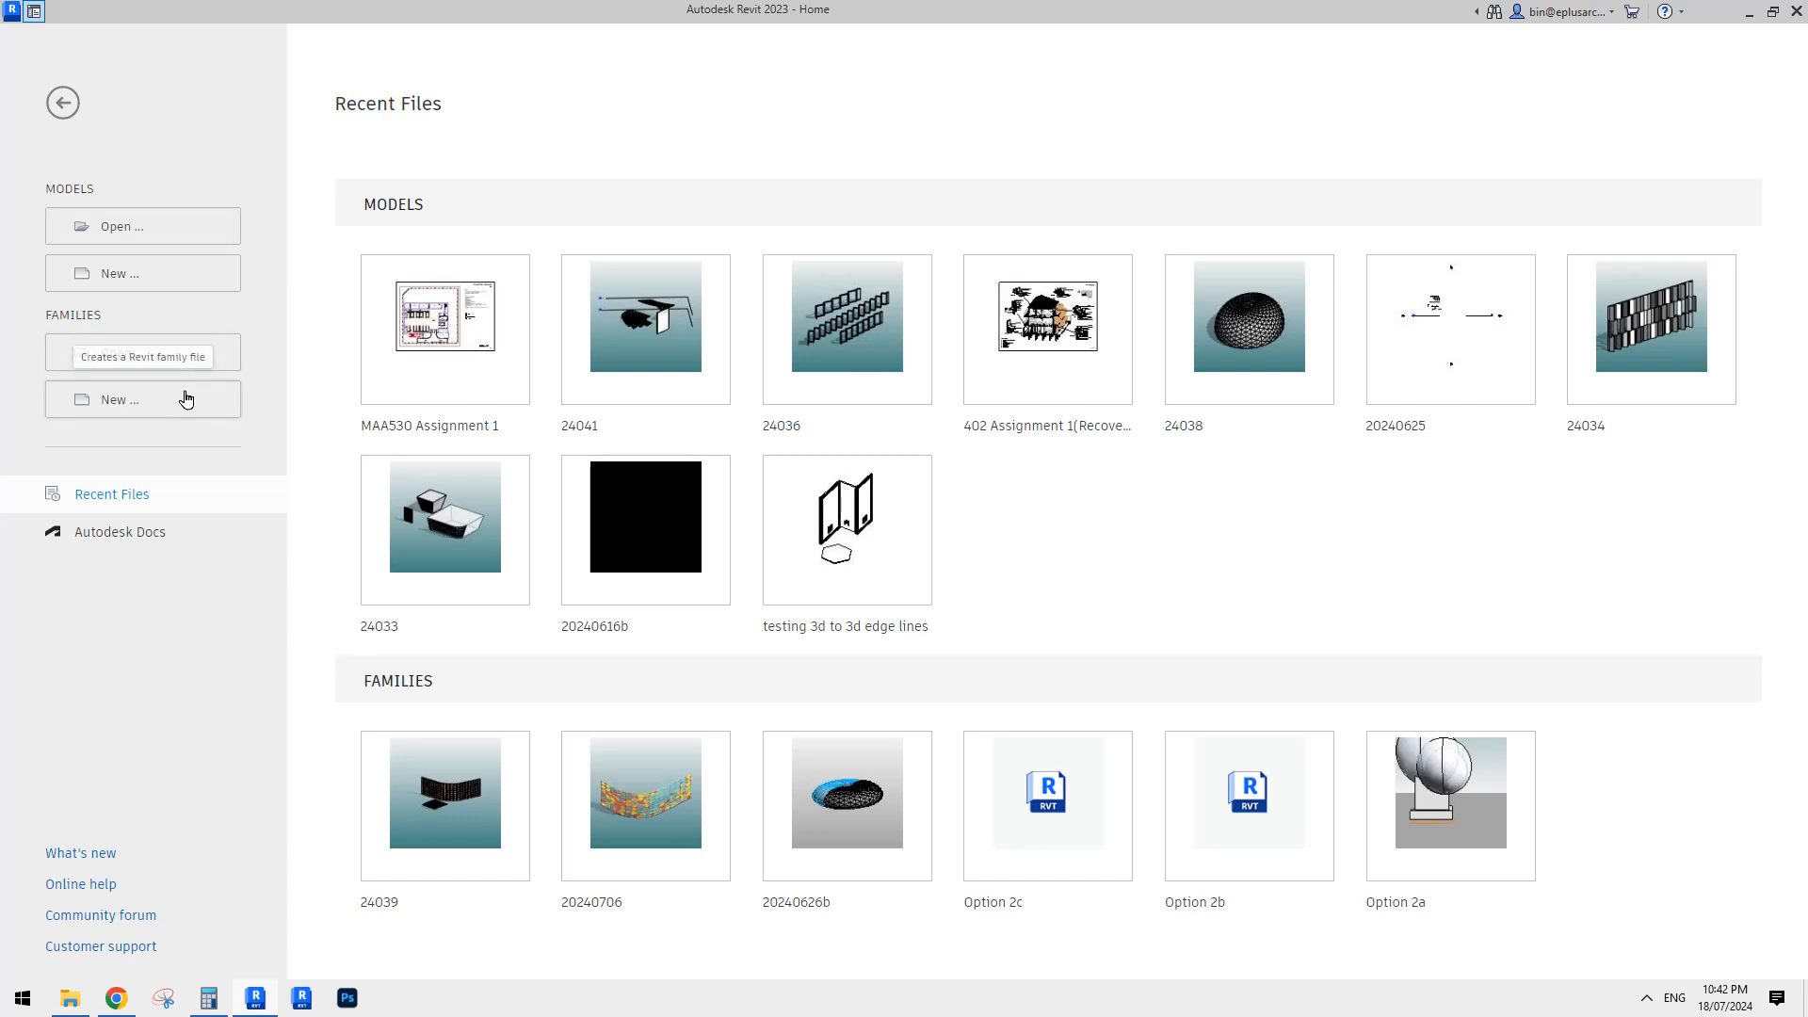
pyautogui.click(153, 287)
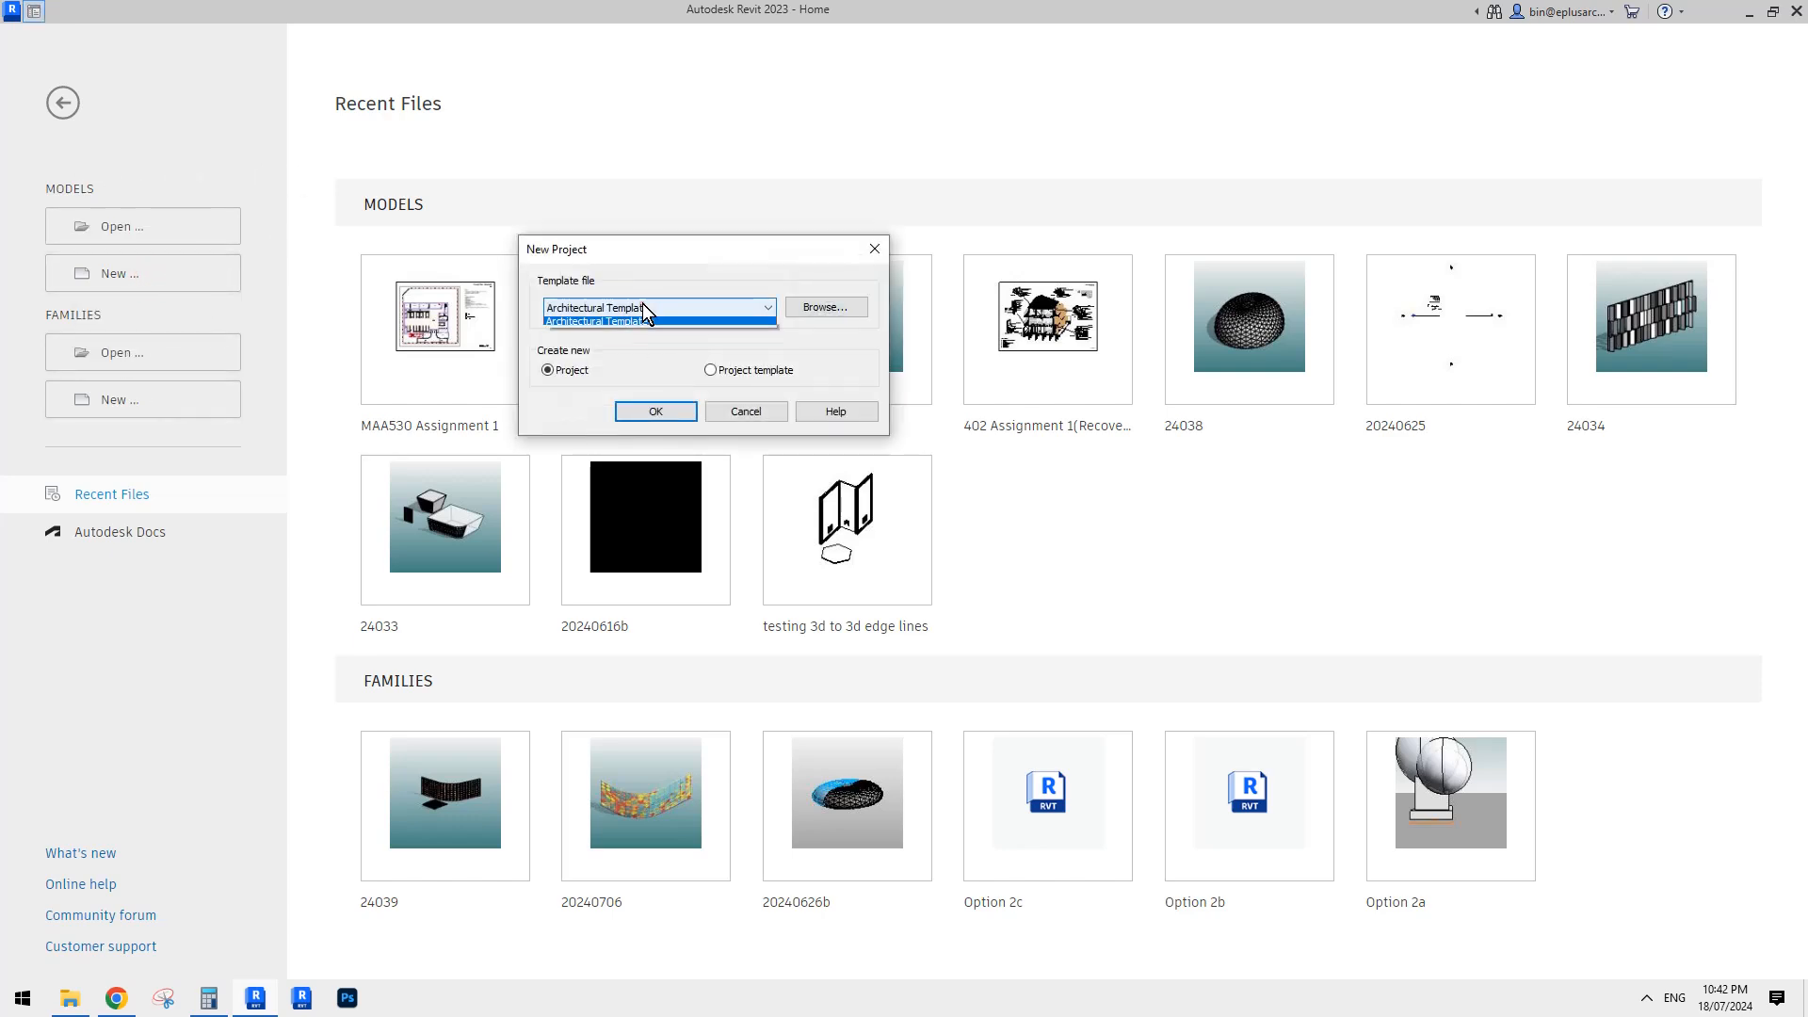
pyautogui.click(650, 412)
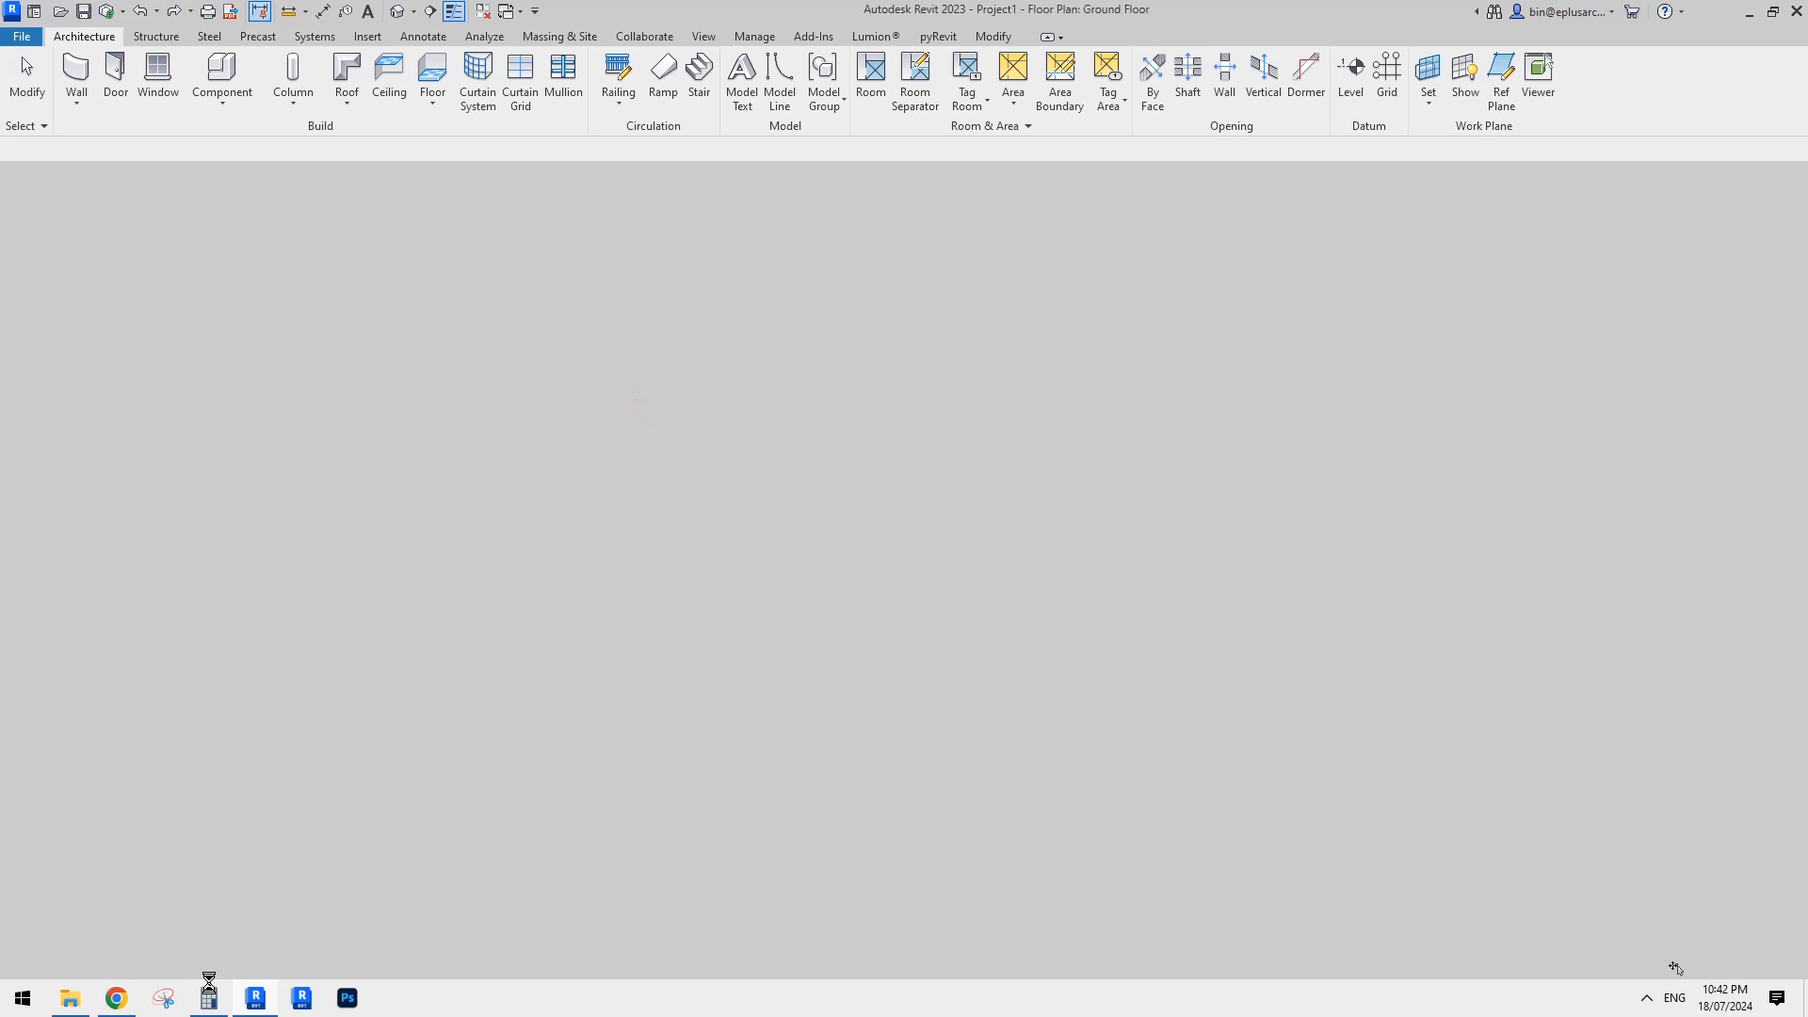
pyautogui.click(114, 999)
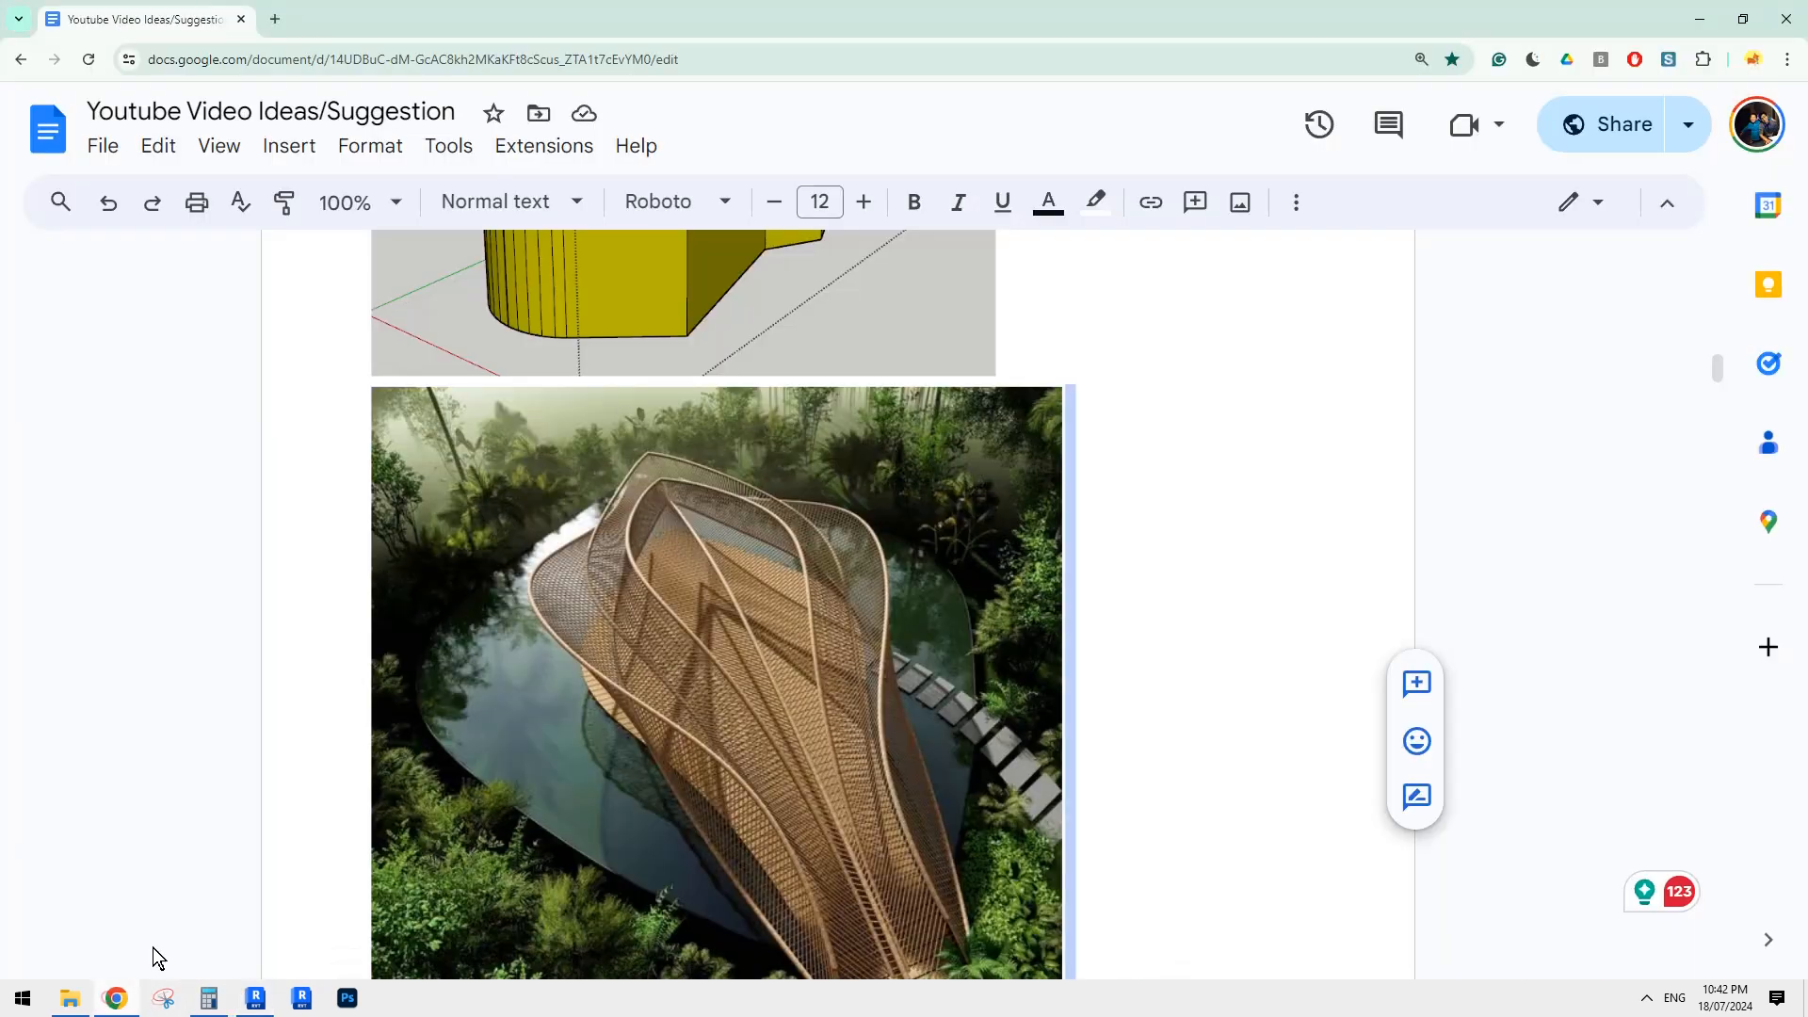
pyautogui.click(268, 1002)
# Start a Model In-Place component in the Mass category and accept its name.
pyautogui.click(224, 98)
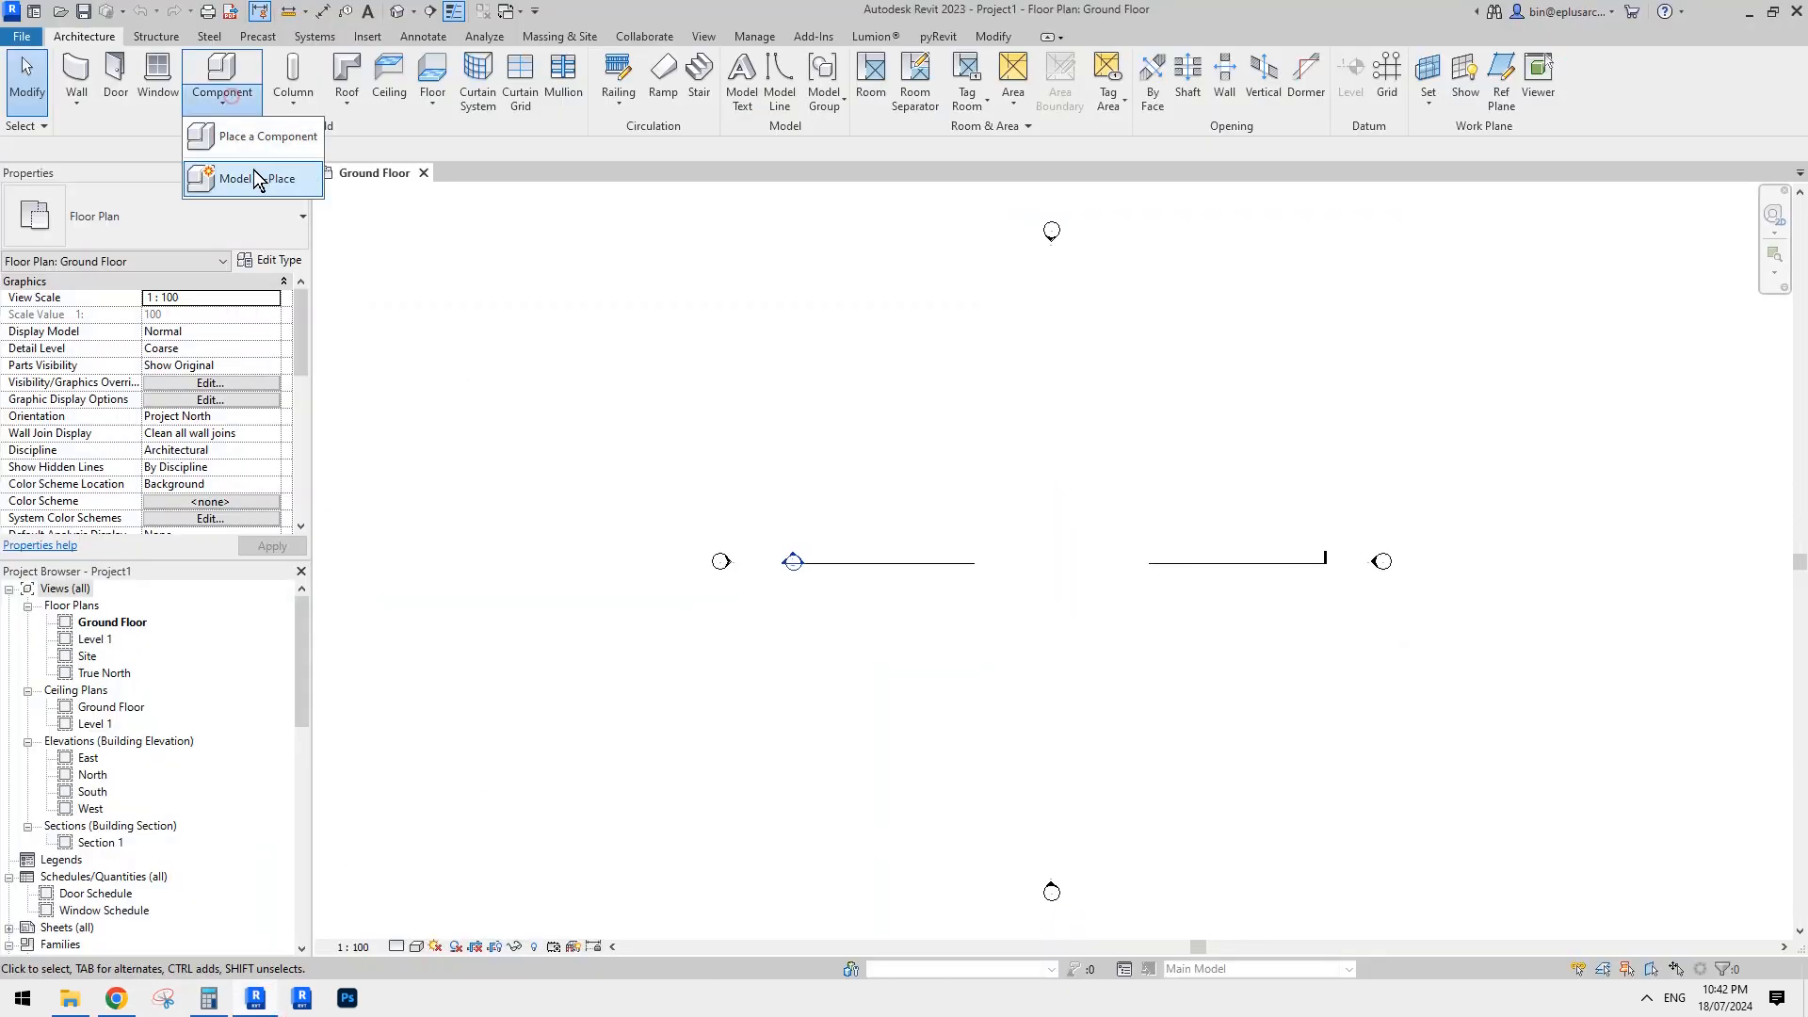
pyautogui.click(256, 179)
pyautogui.scroll(-4, 584, 403)
pyautogui.click(583, 446)
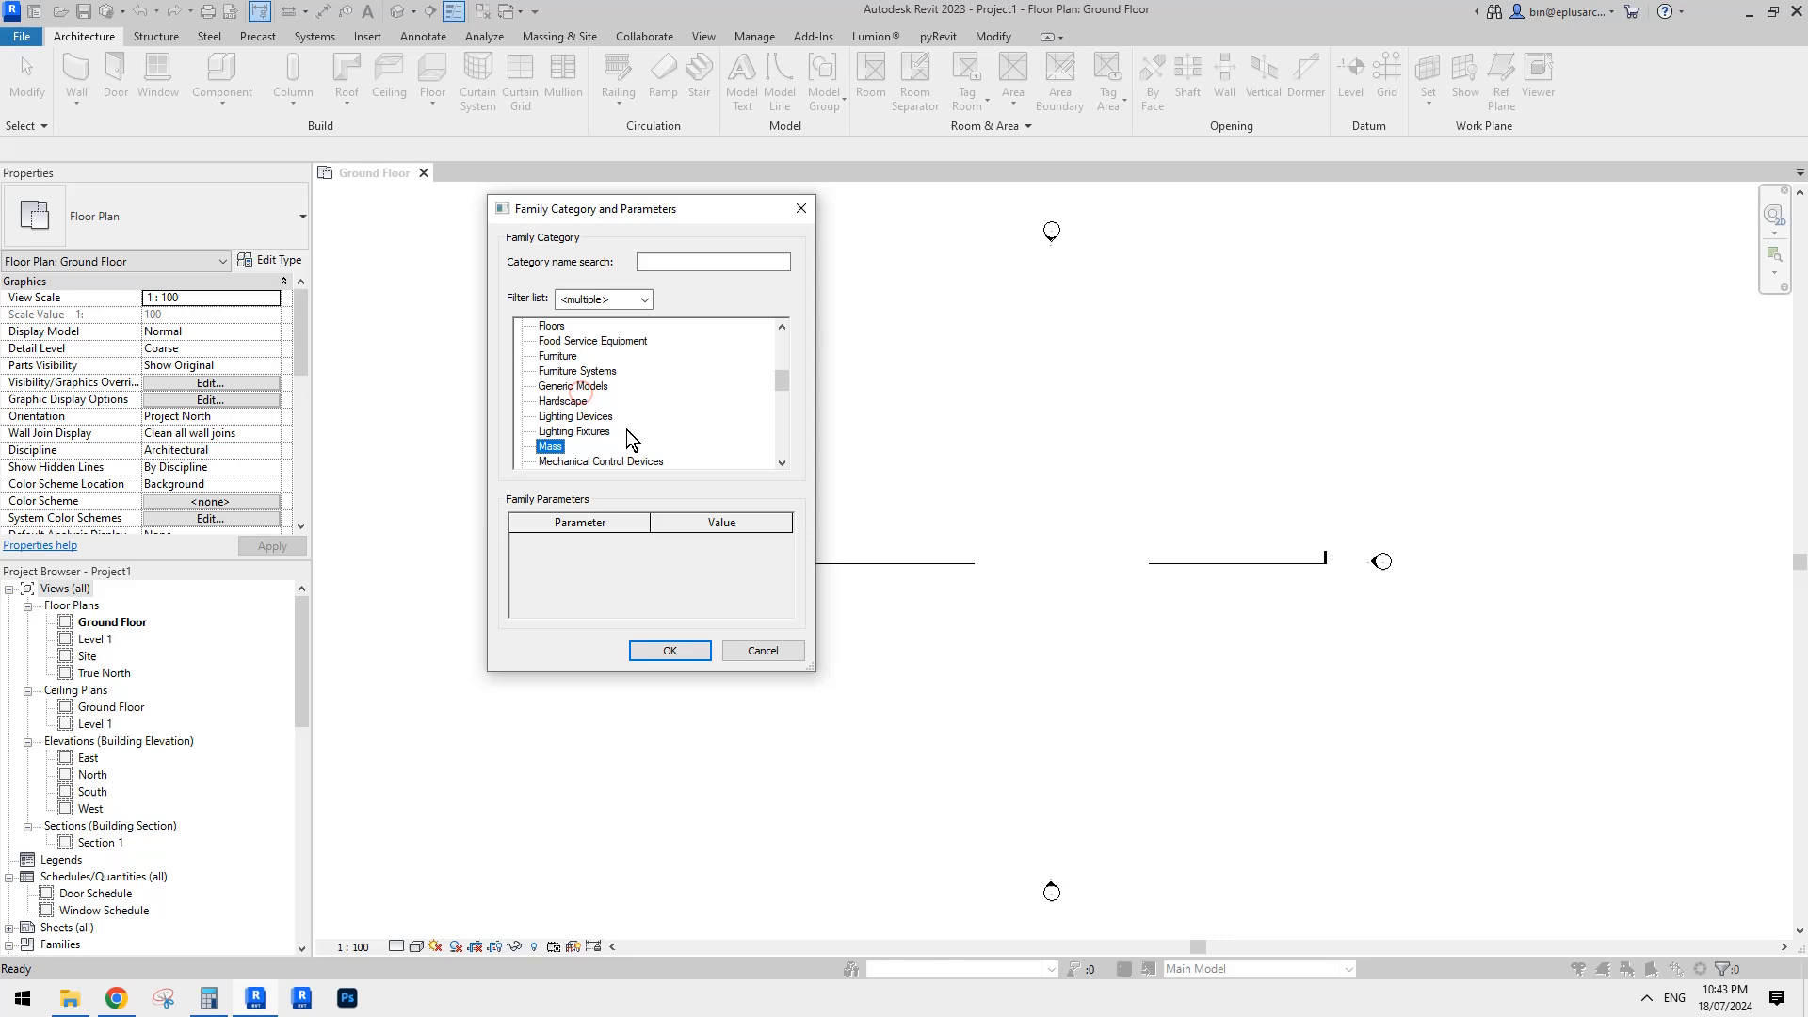
pyautogui.click(648, 652)
pyautogui.click(1004, 405)
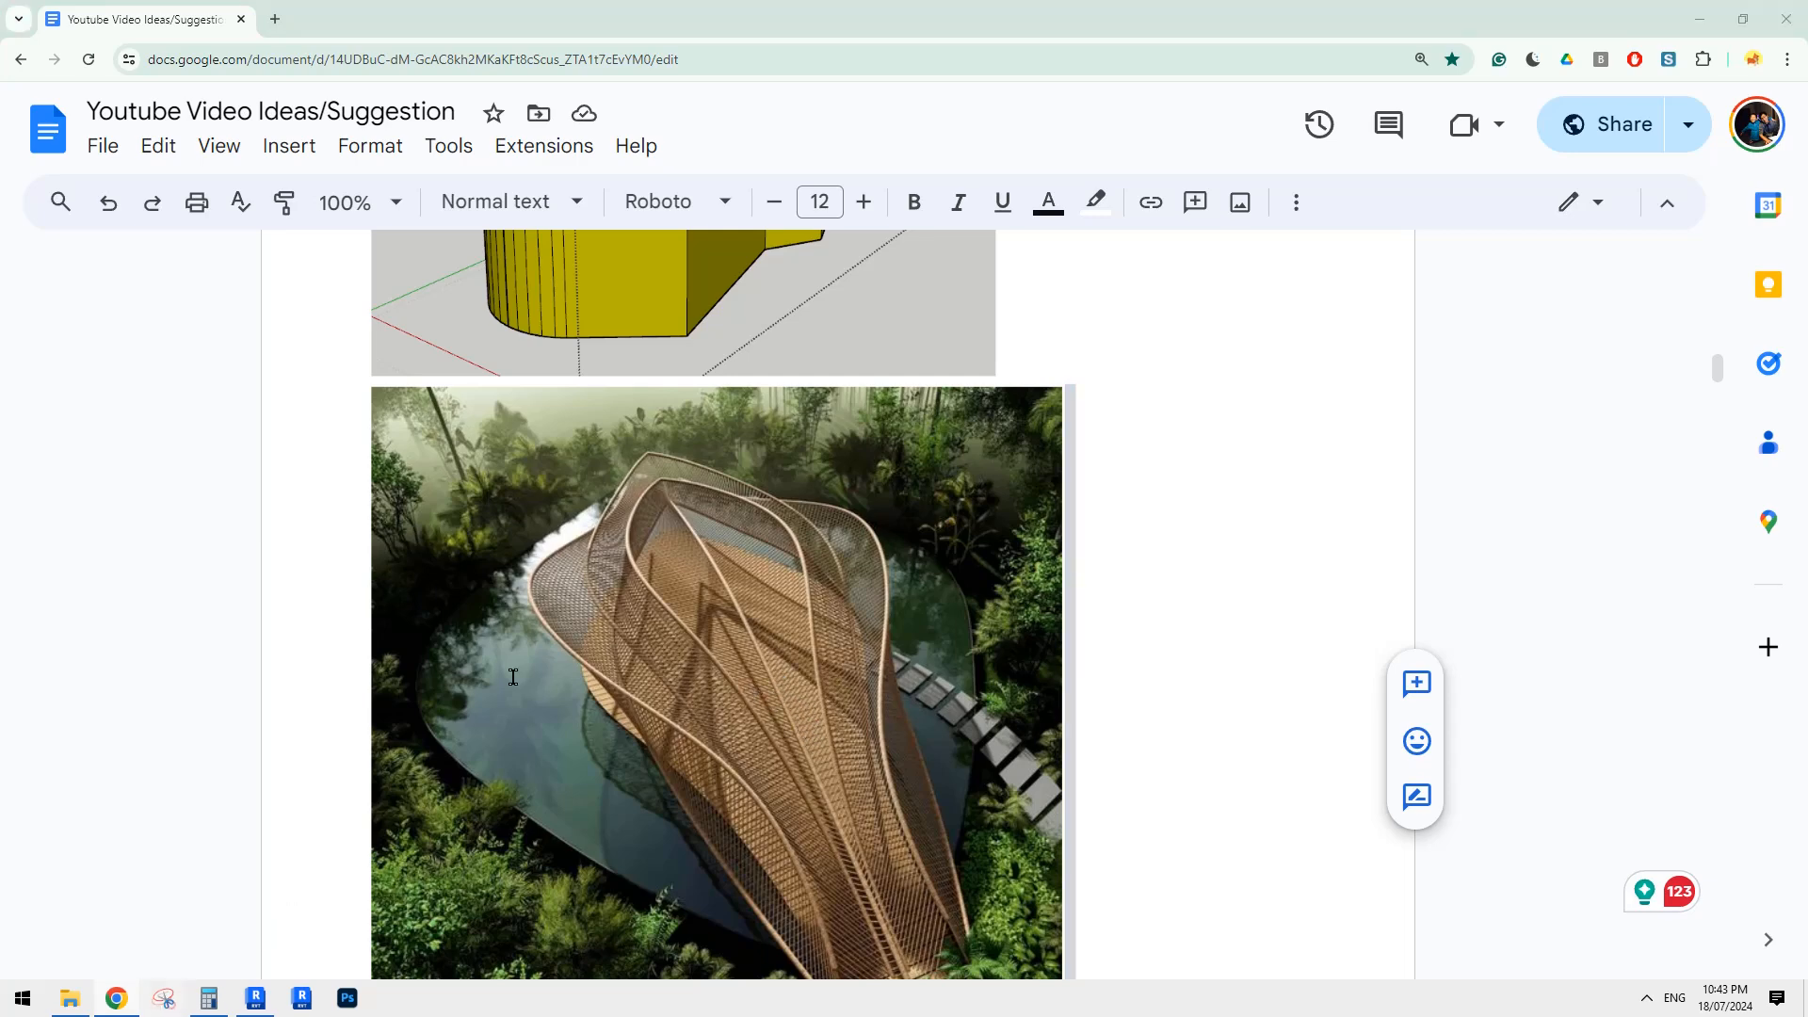
# Capture the pavilion photo with Snipping Tool, mark control points along its curved ribs with the pen, and return to Revit.
pyautogui.click(163, 1003)
pyautogui.click(43, 203)
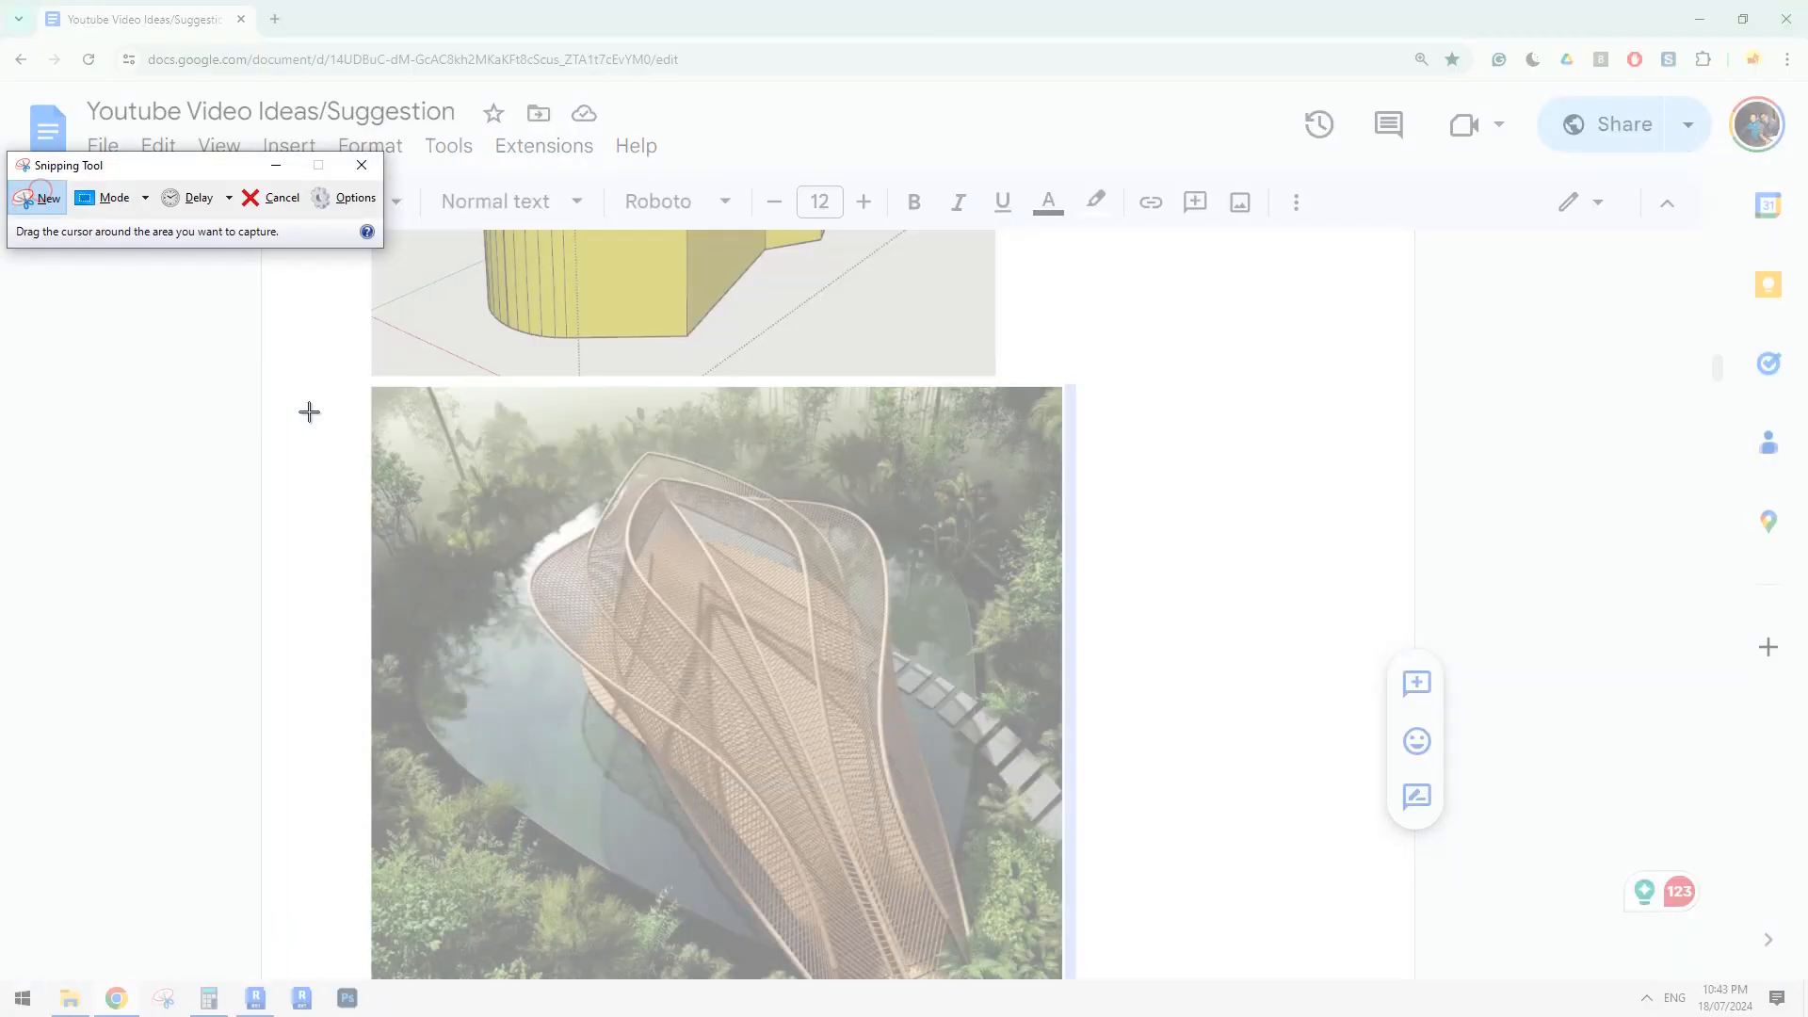
pyautogui.moveTo(274, 306); pyautogui.dragTo(1544, 964)
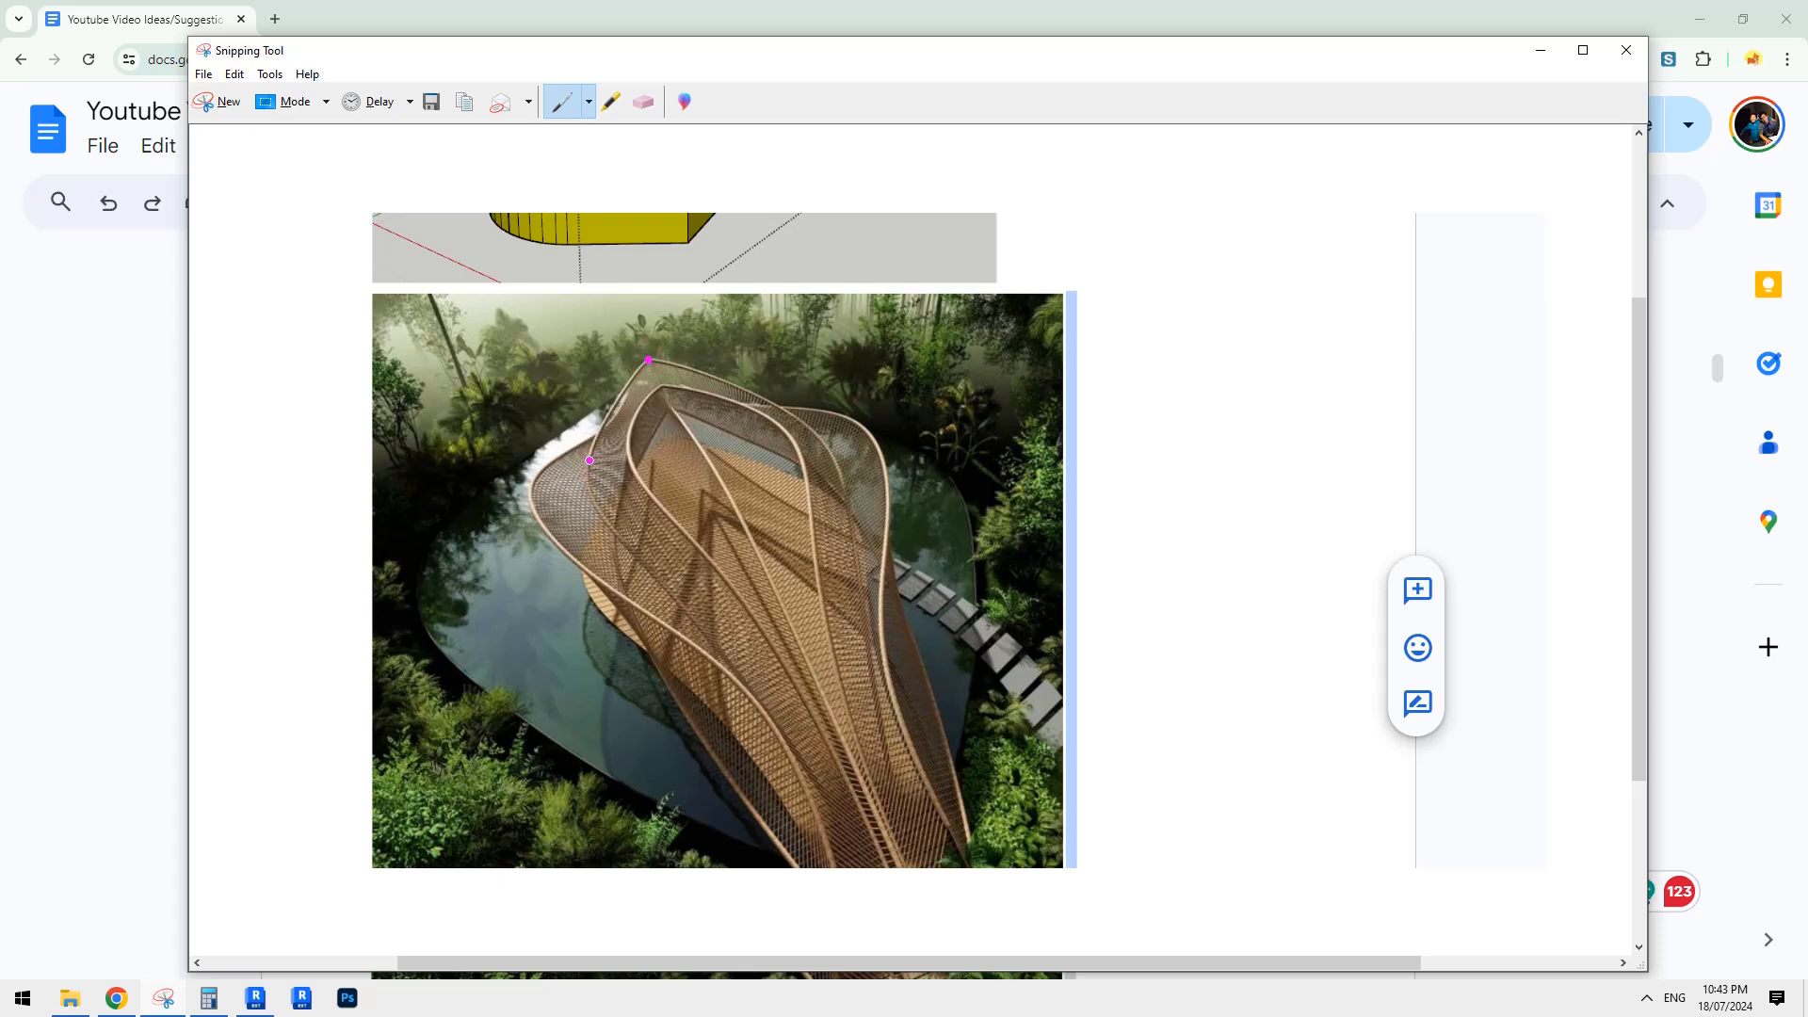
pyautogui.click(713, 667)
pyautogui.click(630, 460)
pyautogui.click(261, 993)
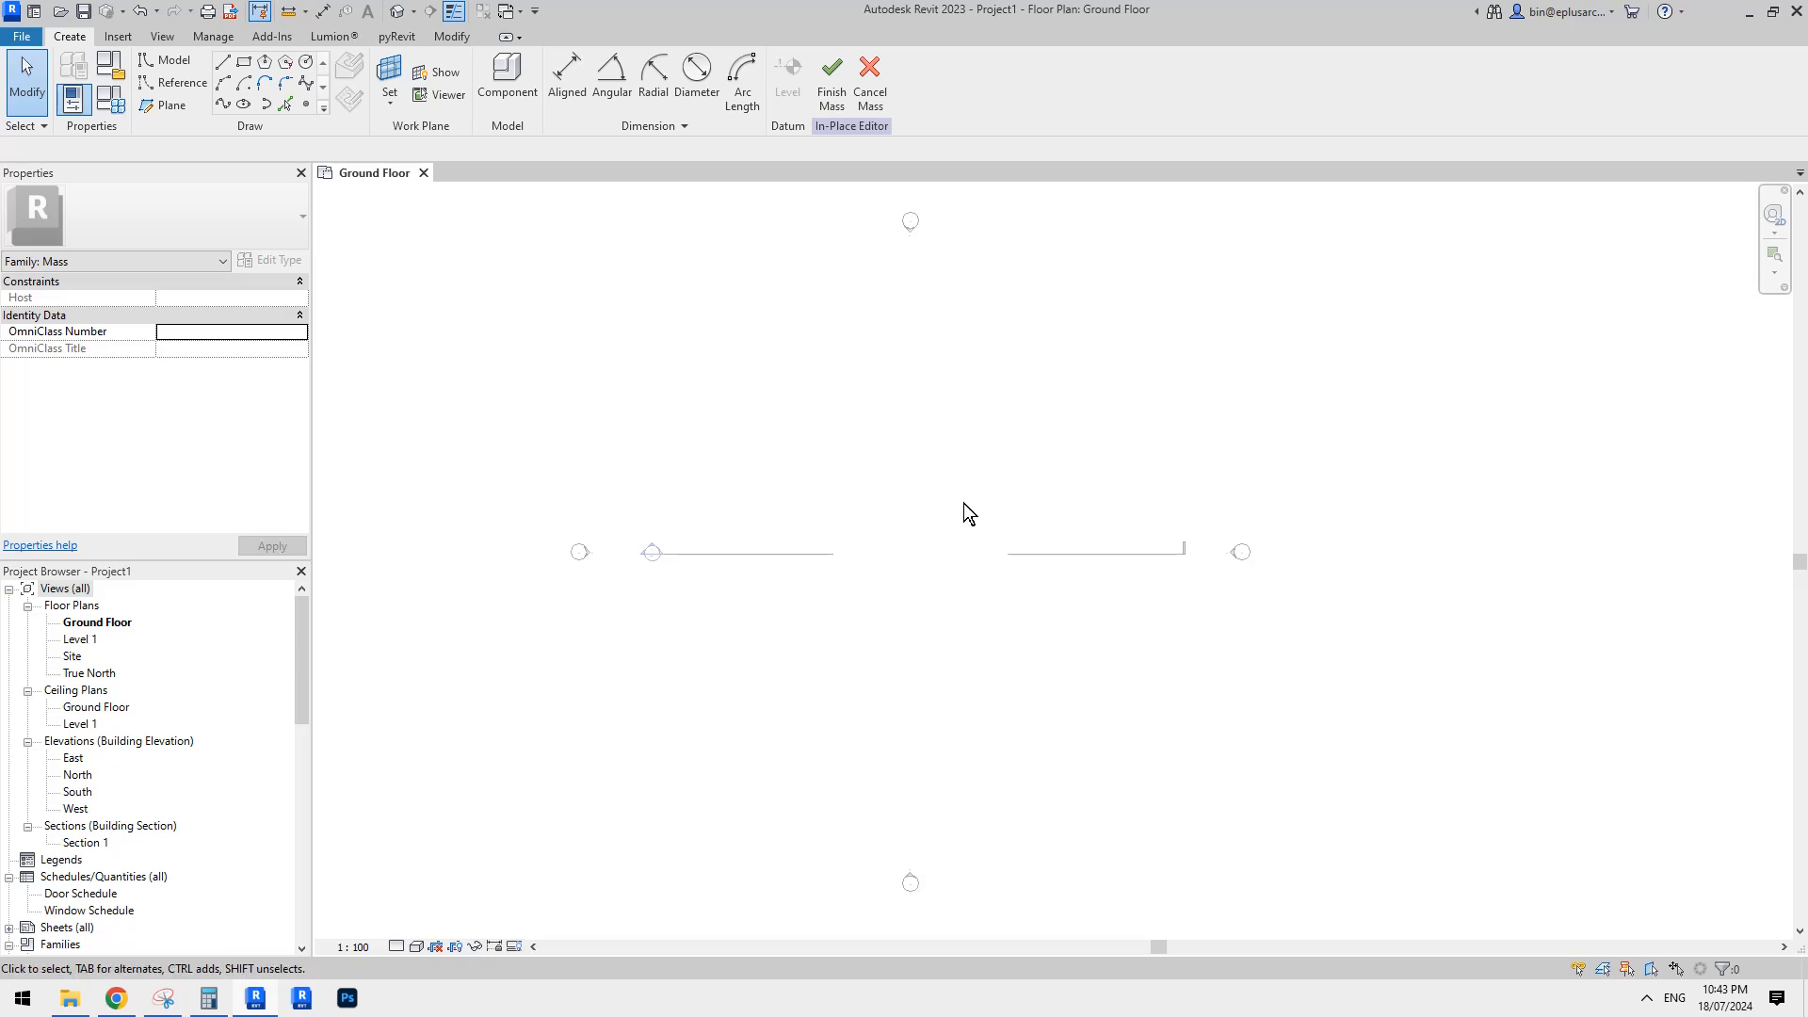
pyautogui.click(117, 998)
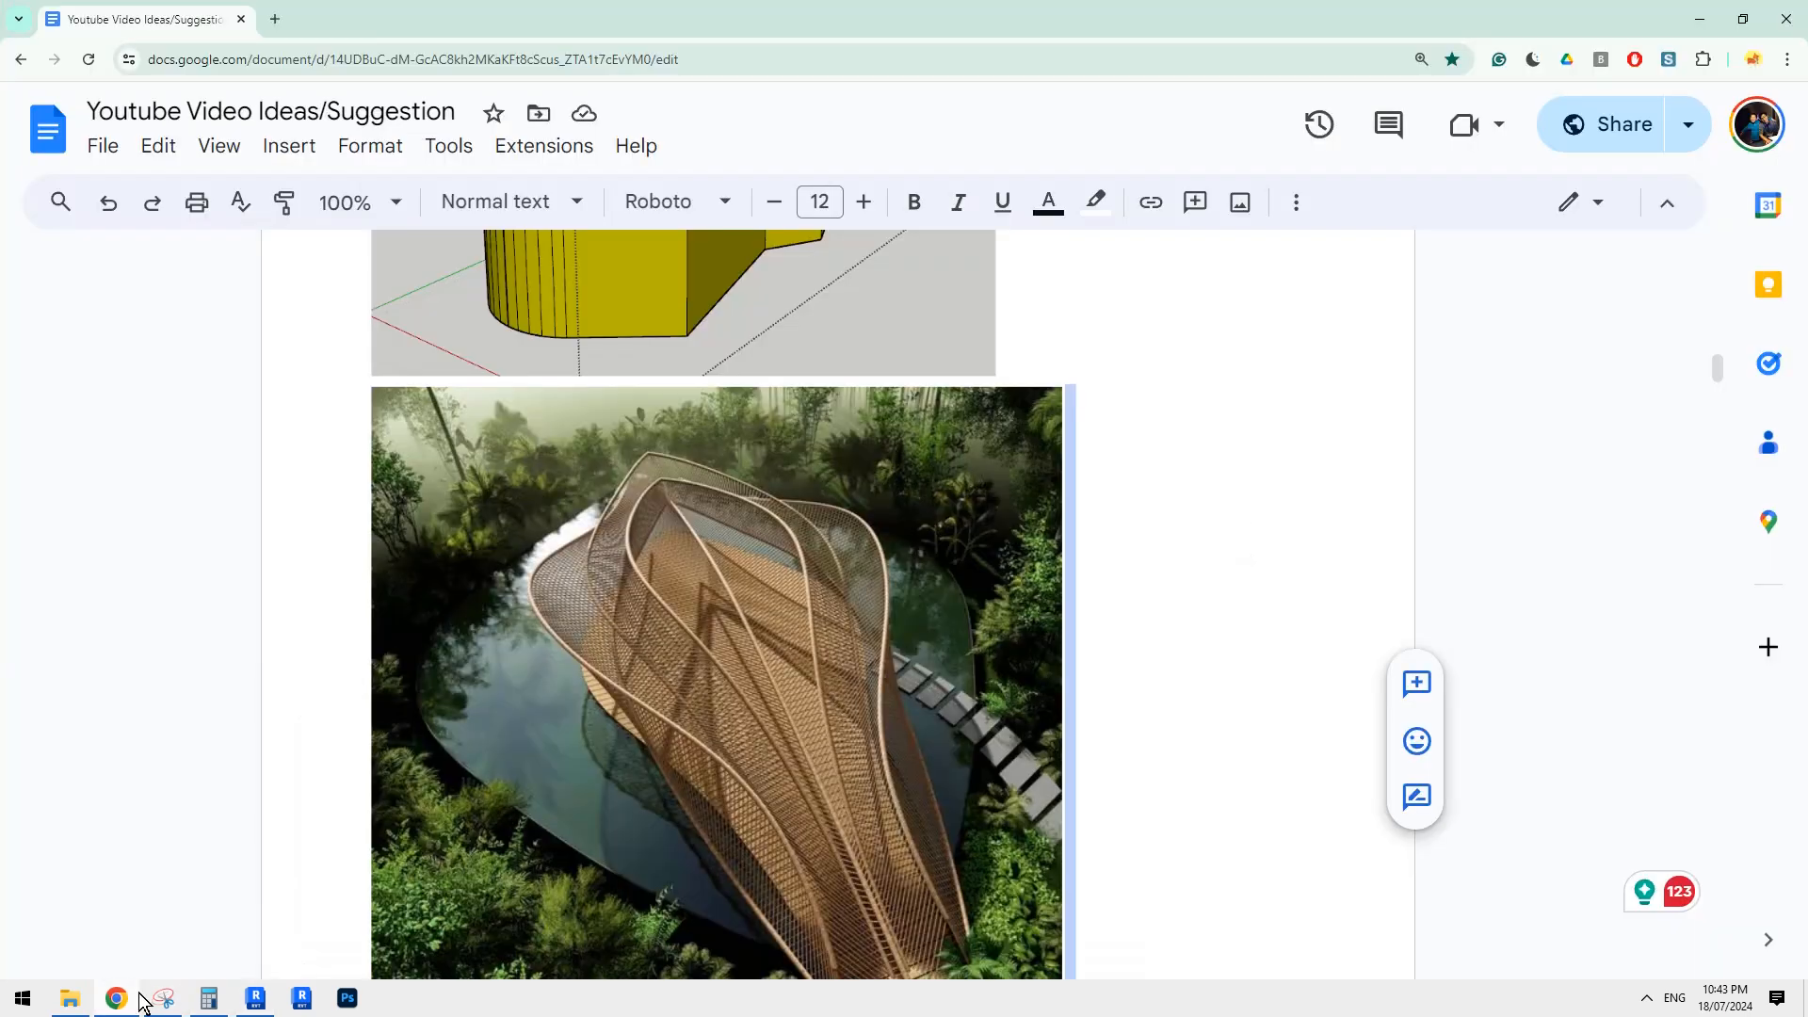
pyautogui.click(259, 998)
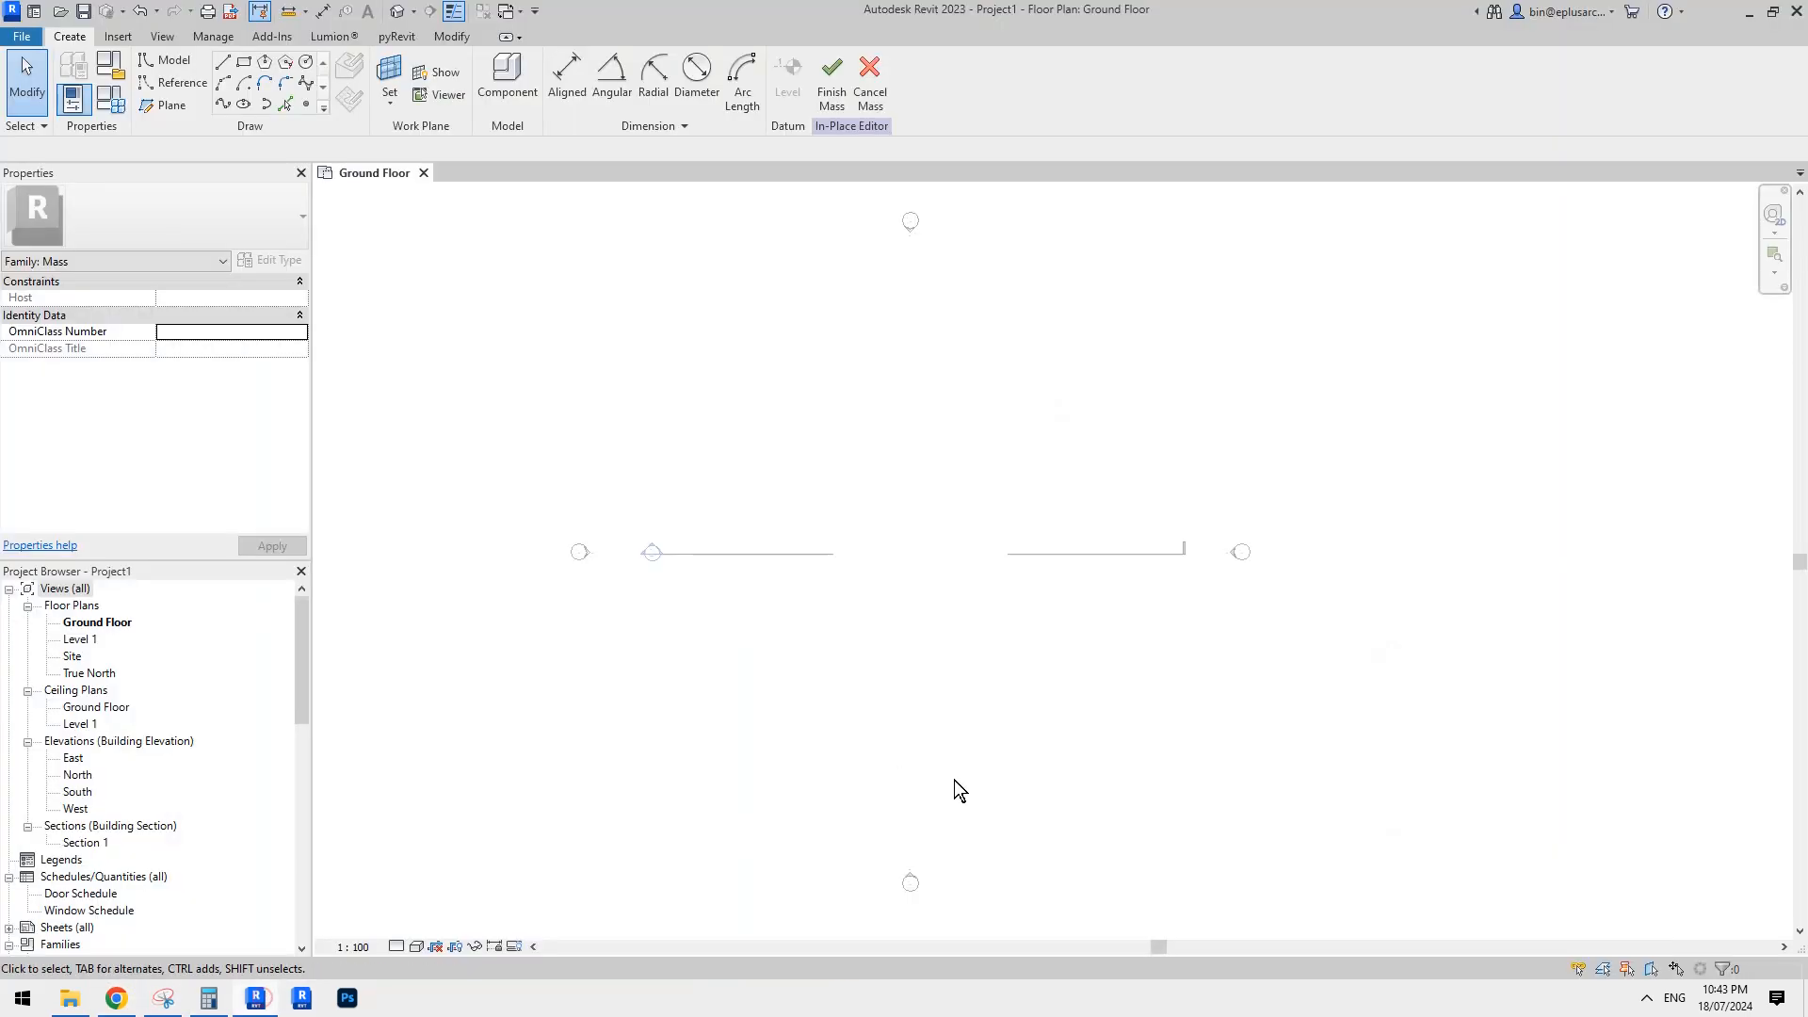
pyautogui.click(305, 101)
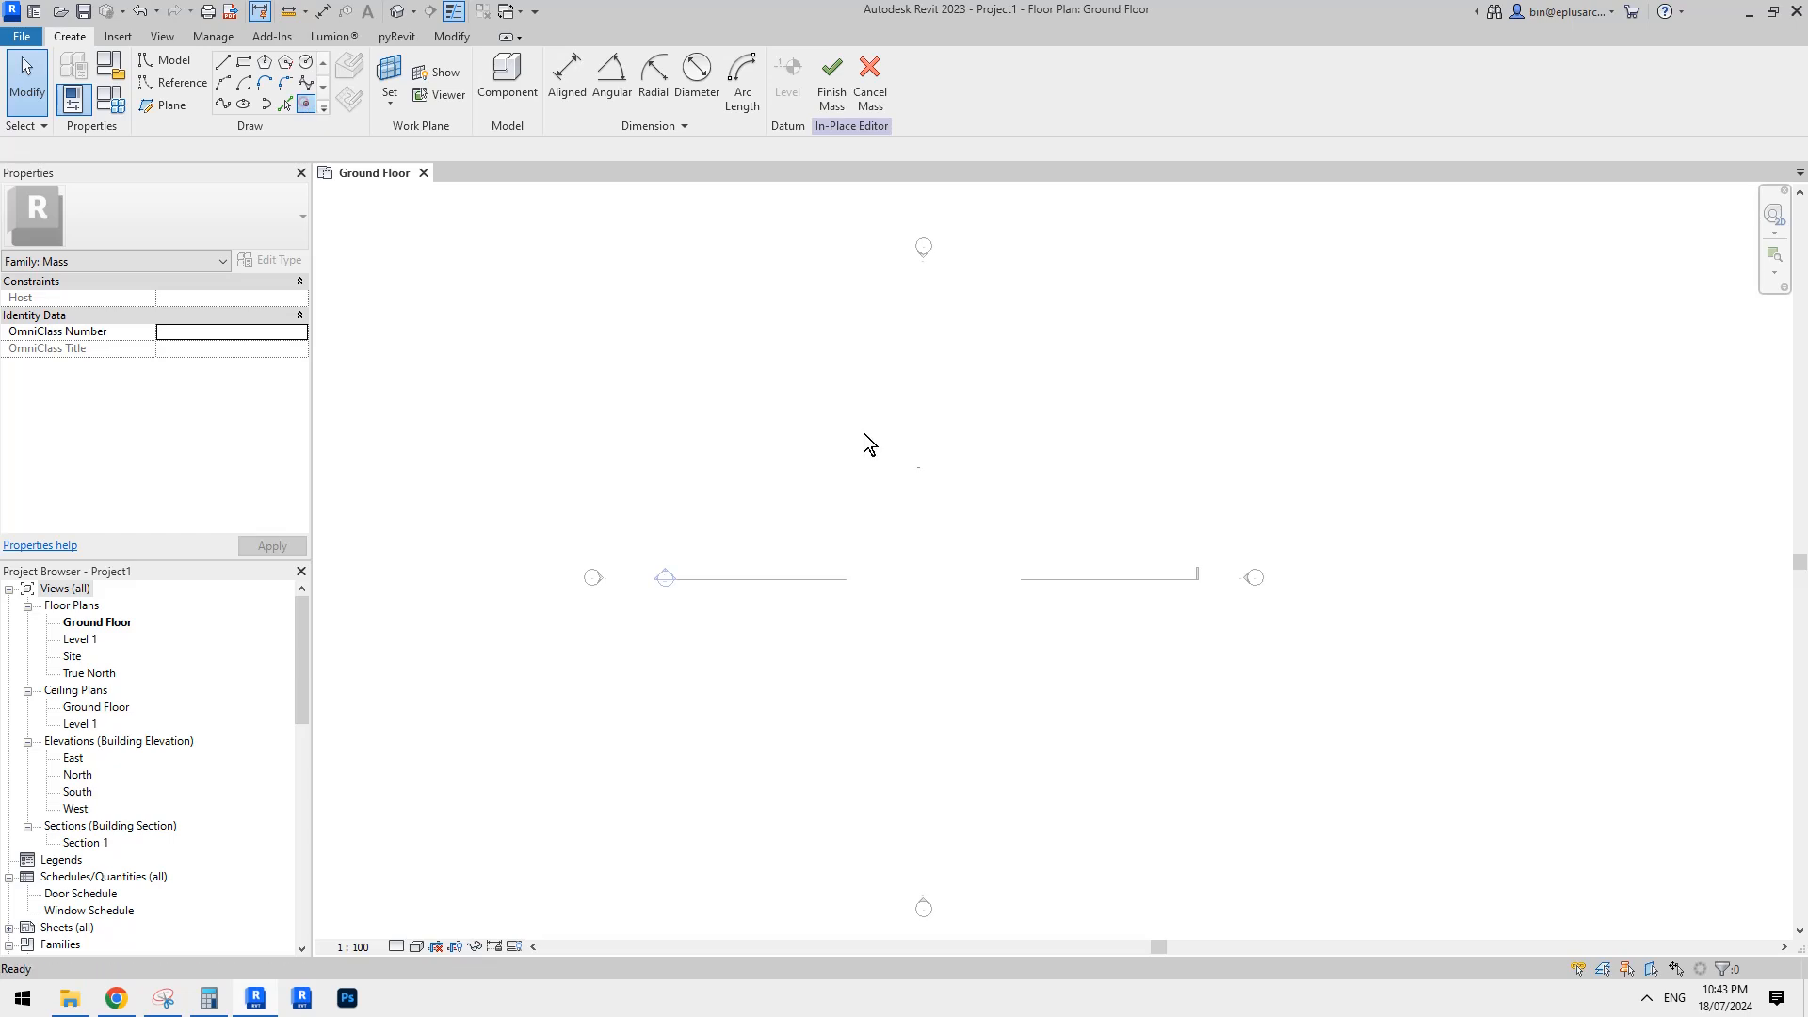
pyautogui.click(933, 368)
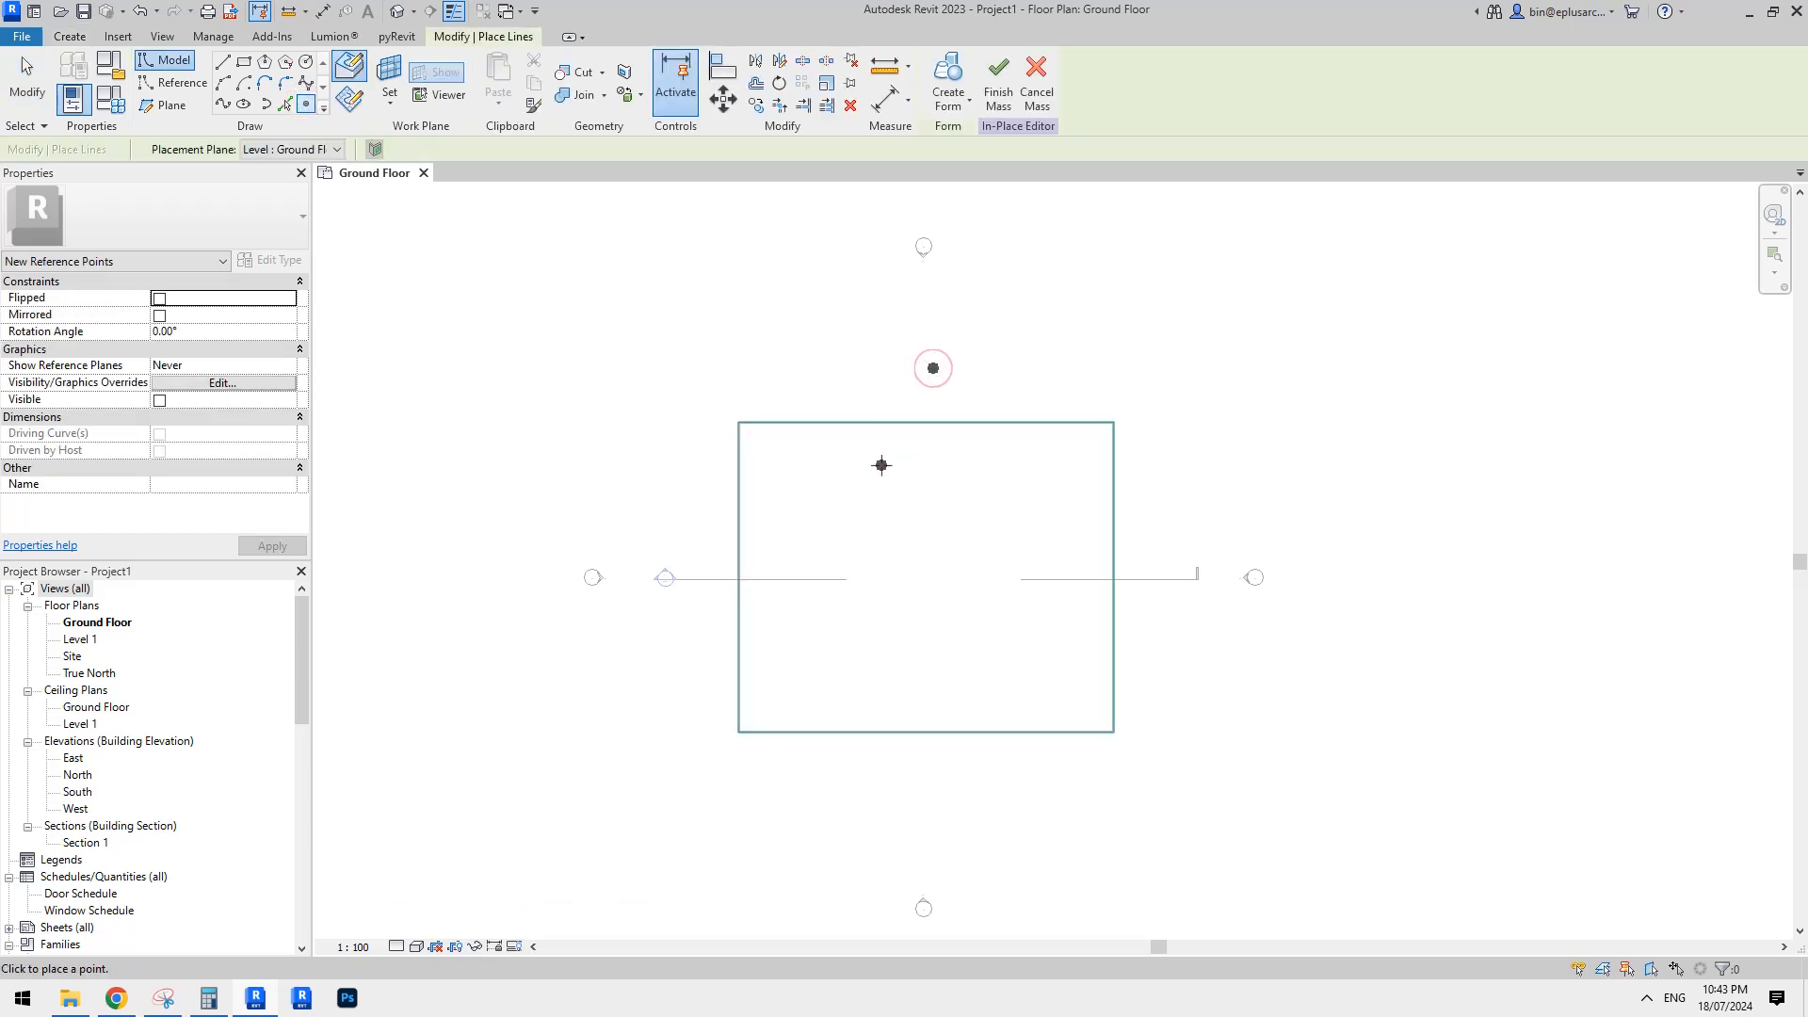
pyautogui.press('Escape')
pyautogui.moveTo(969, 342); pyautogui.dragTo(993, 395, button='middle')
pyautogui.click(940, 387)
pyautogui.press('Delete')
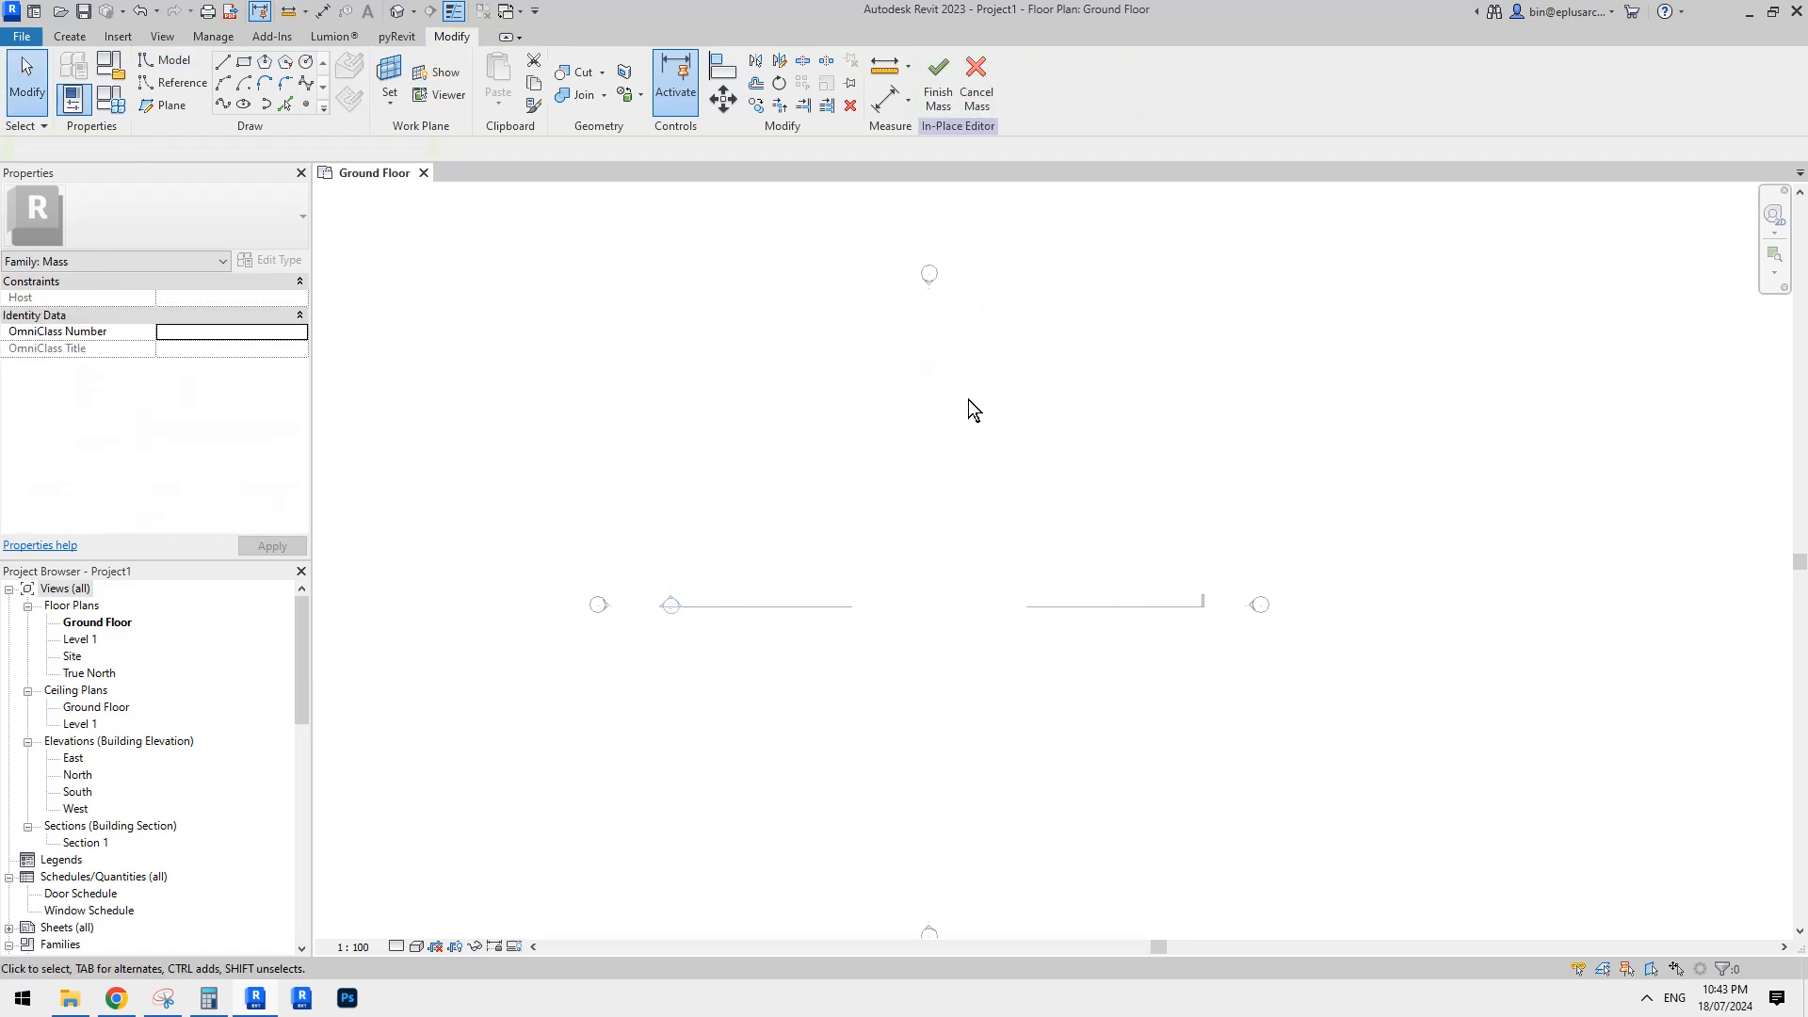
# Draw a vertical reference plane through the middle of the Ground Floor plan as the centreline.
pyautogui.moveTo(957, 470); pyautogui.dragTo(969, 529, button='middle')
pyautogui.press('r')
pyautogui.press('p')
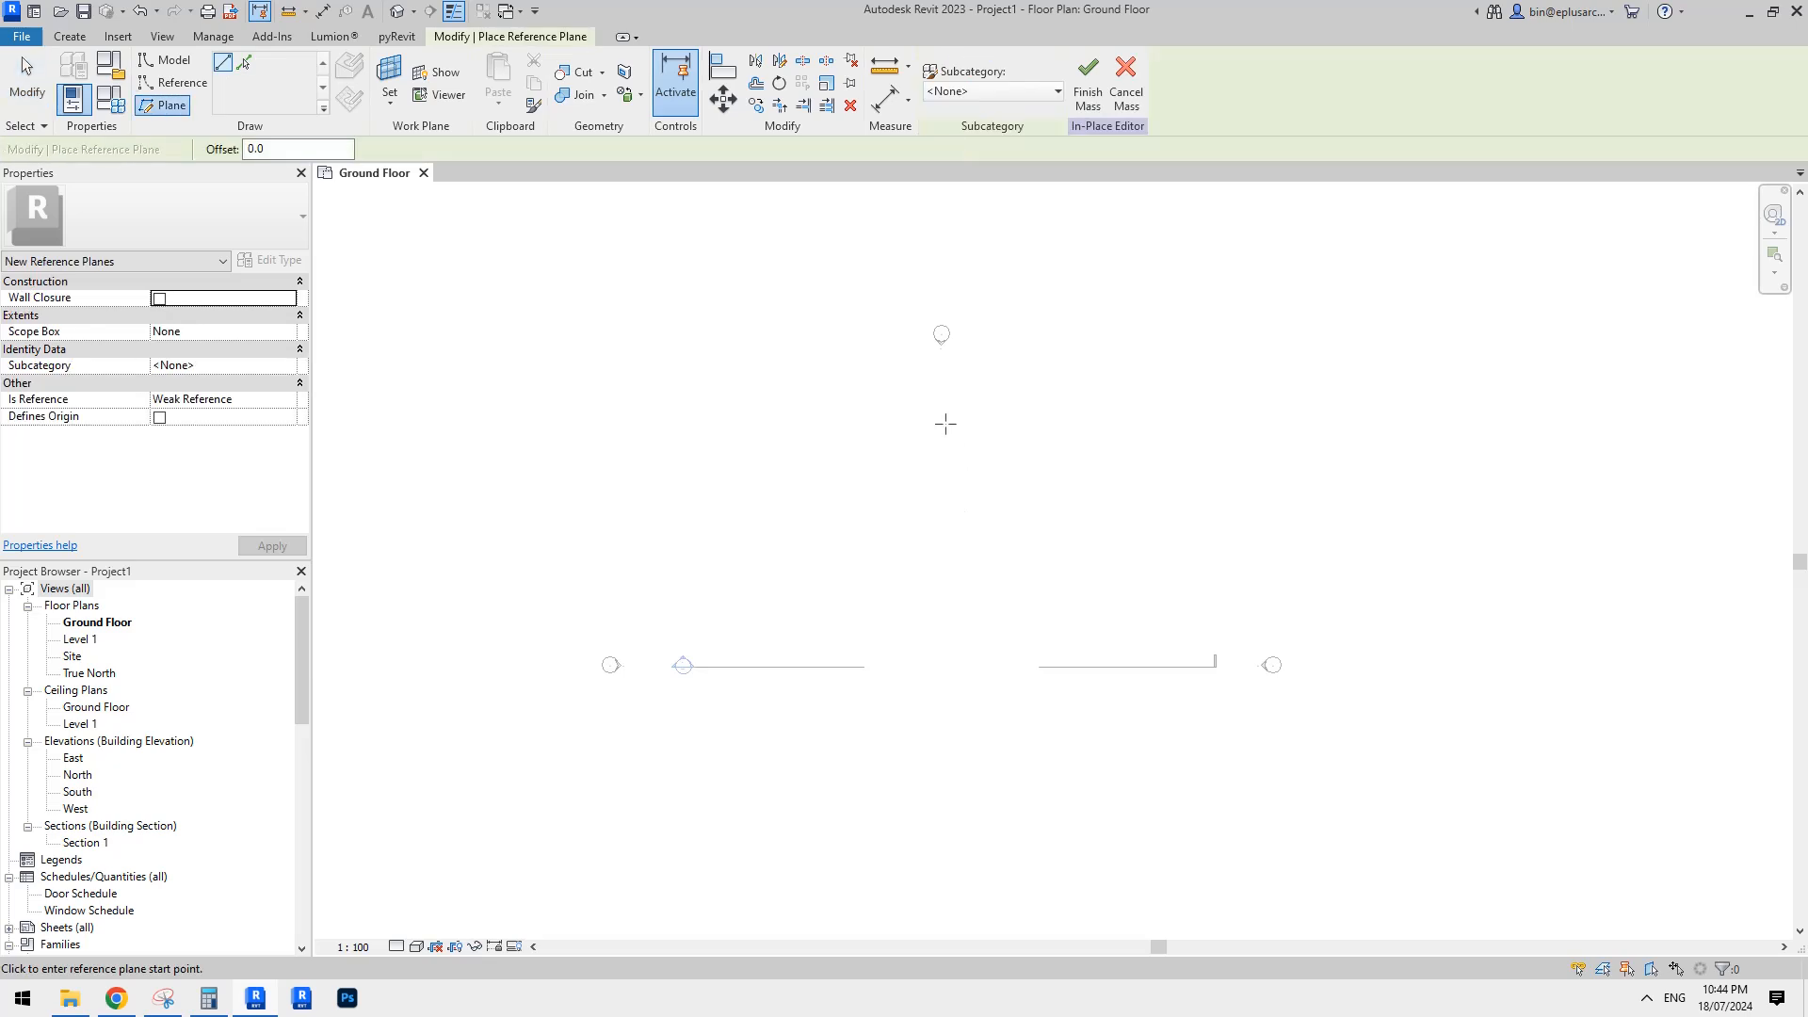
pyautogui.click(945, 424)
pyautogui.click(945, 845)
pyautogui.scroll(1, 956, 653)
pyautogui.moveTo(922, 593); pyautogui.dragTo(948, 513, button='middle')
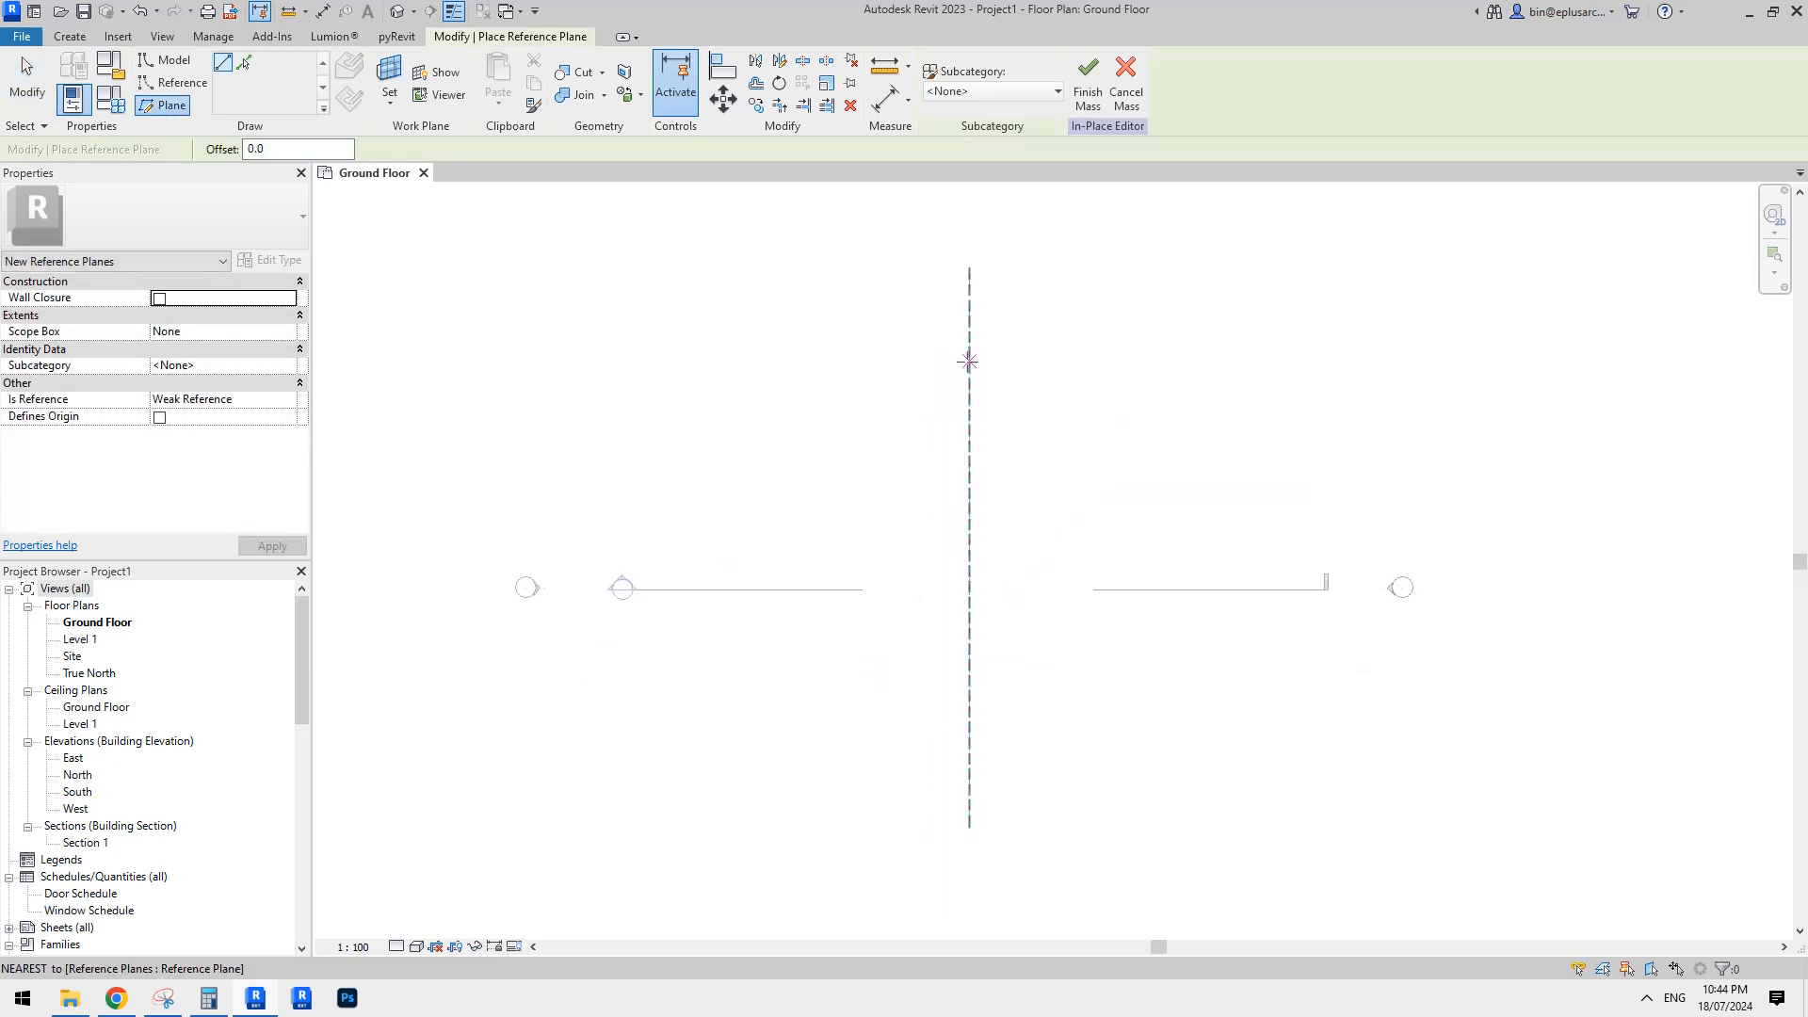
pyautogui.press('Escape')
pyautogui.press('Escape')
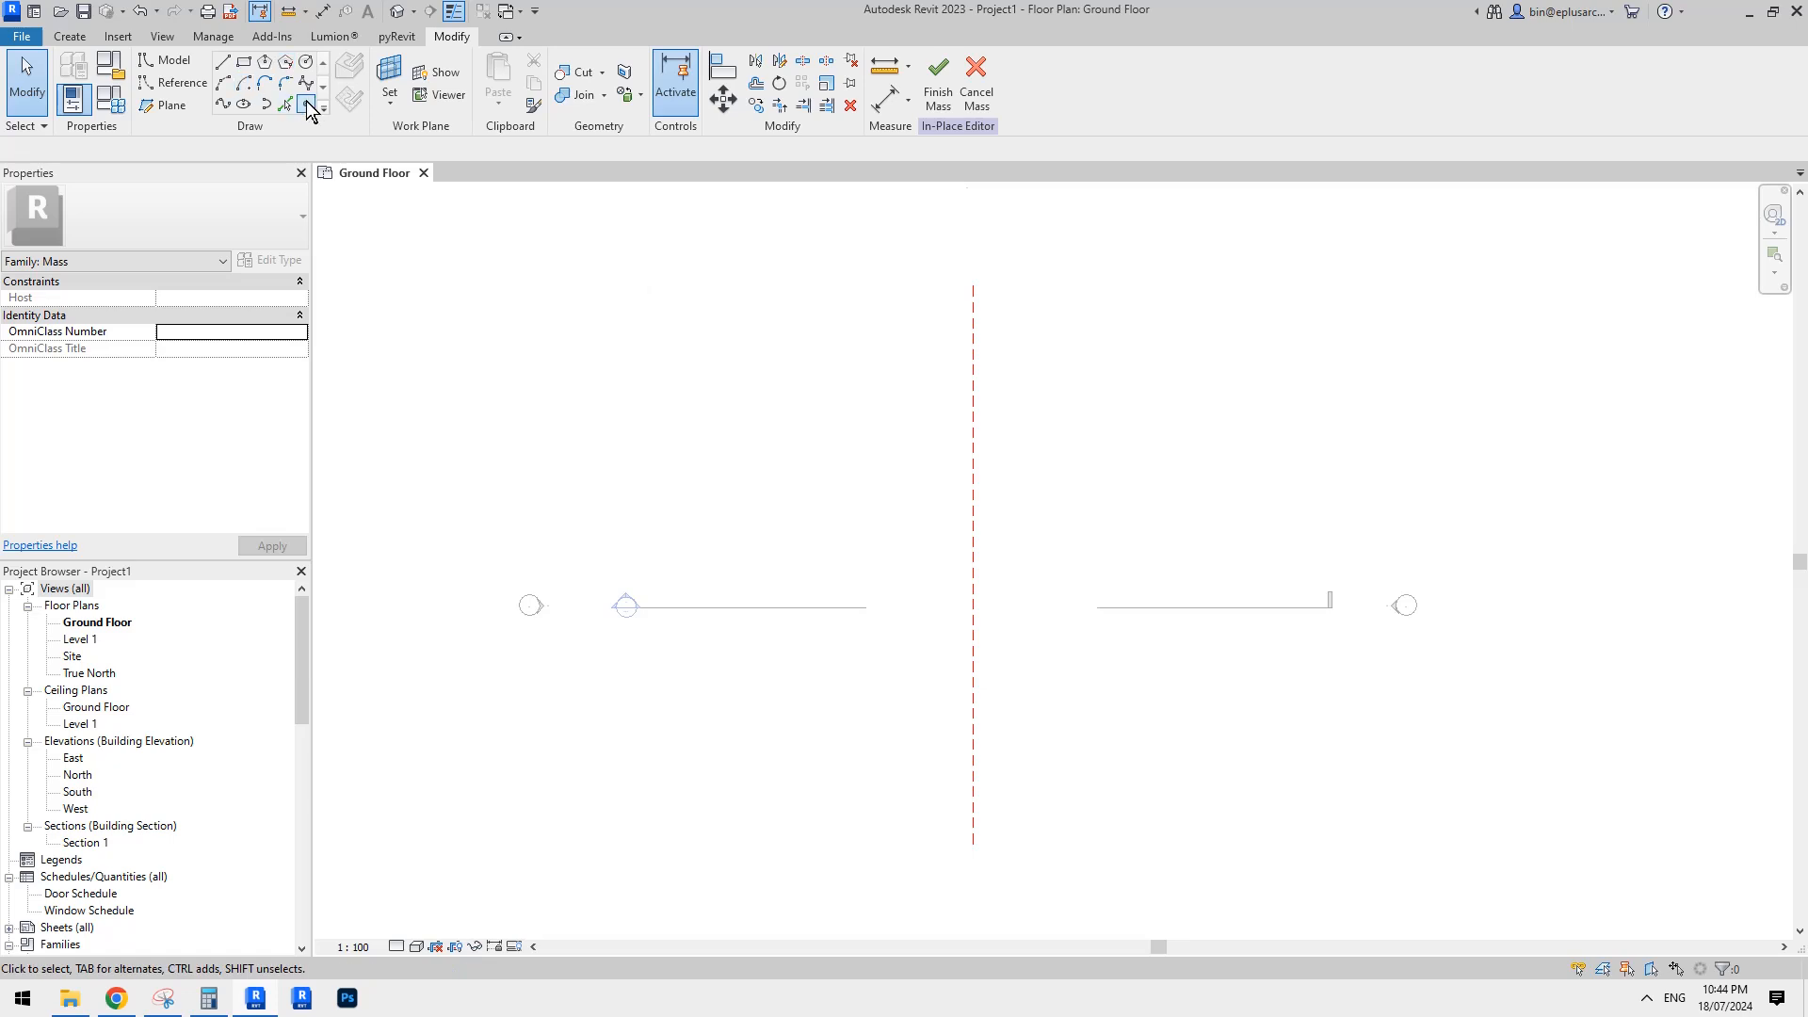
# Place four work-plane reference points for the inner rib, starting on the centreline and curving down its left side.
pyautogui.click(307, 104)
pyautogui.scroll(1, 940, 342)
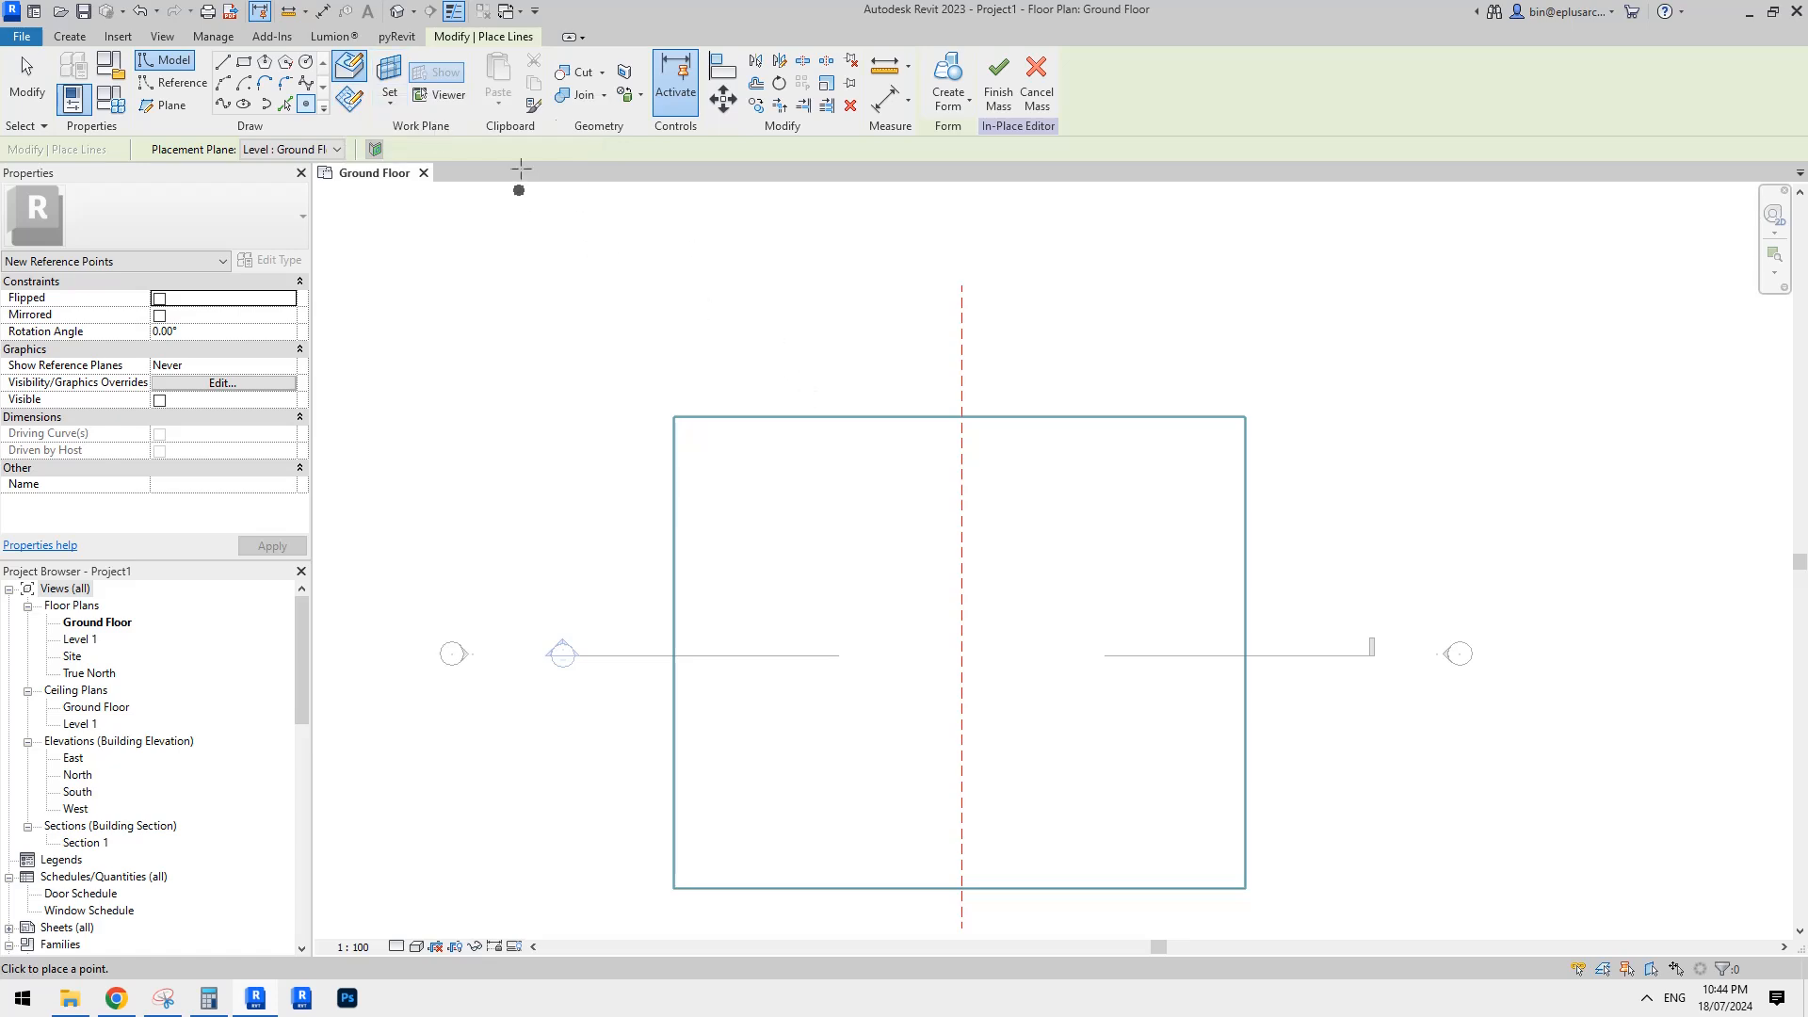
pyautogui.click(350, 98)
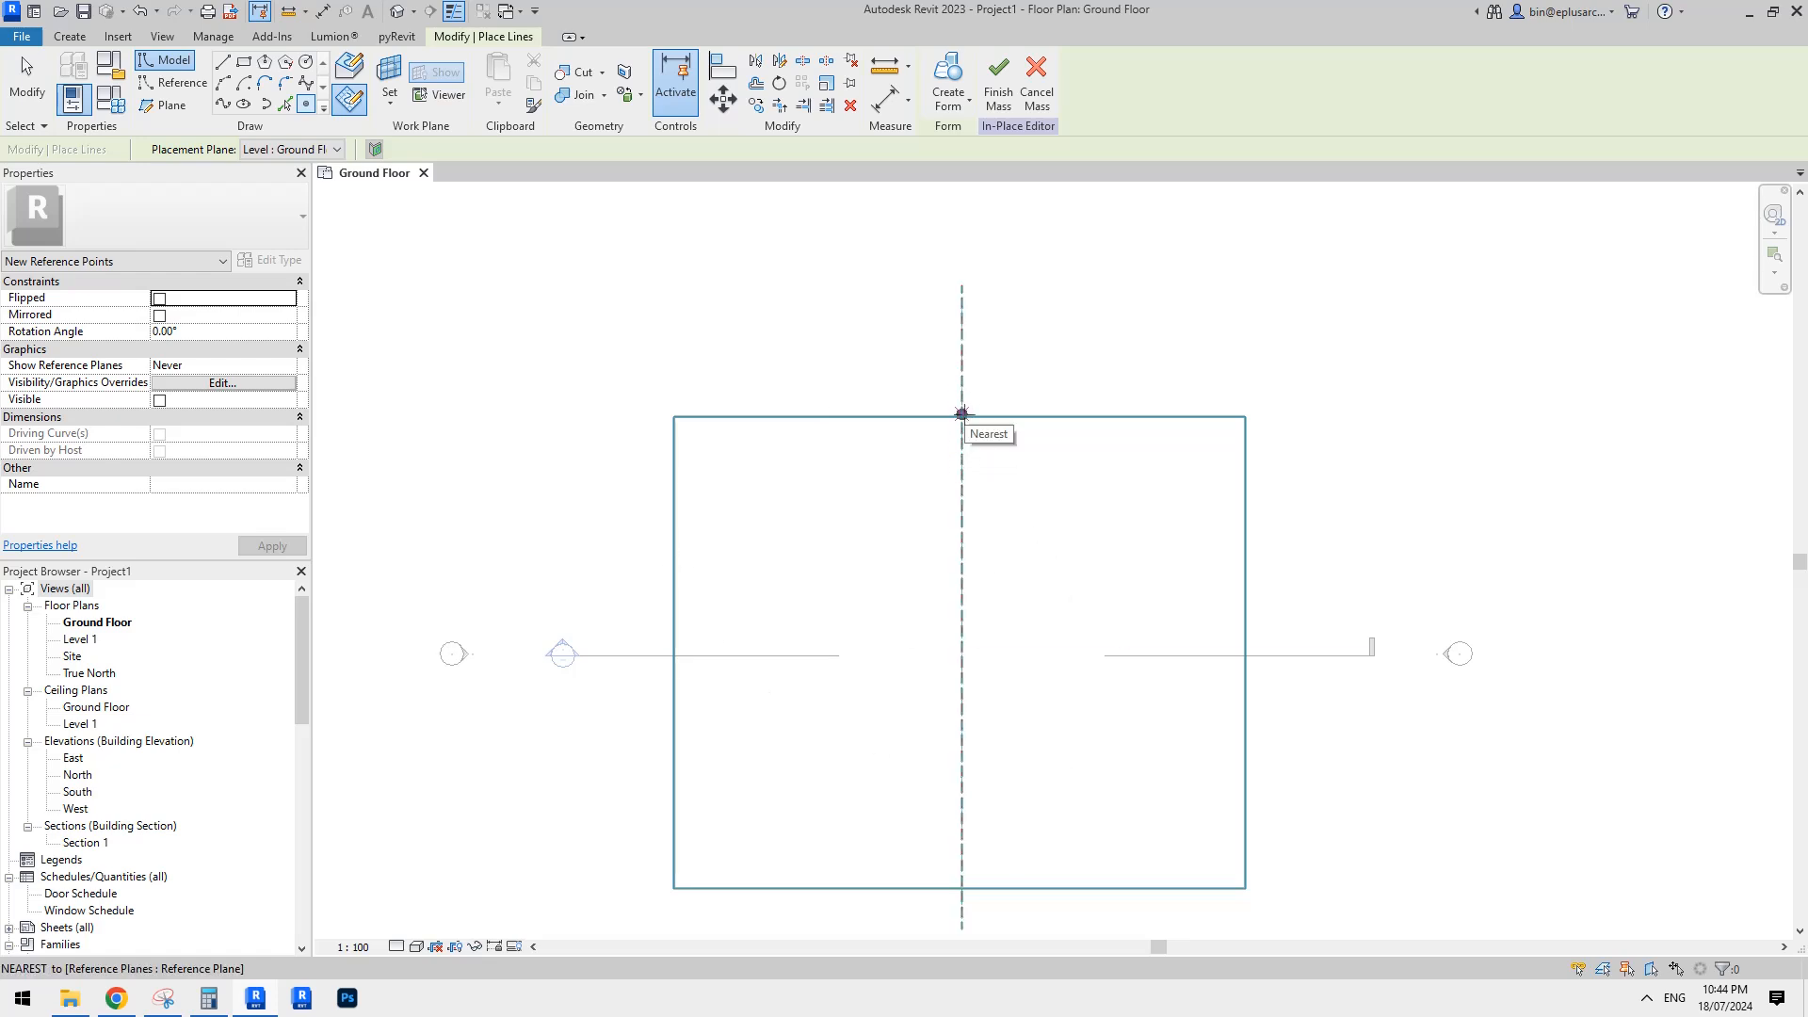
pyautogui.click(962, 452)
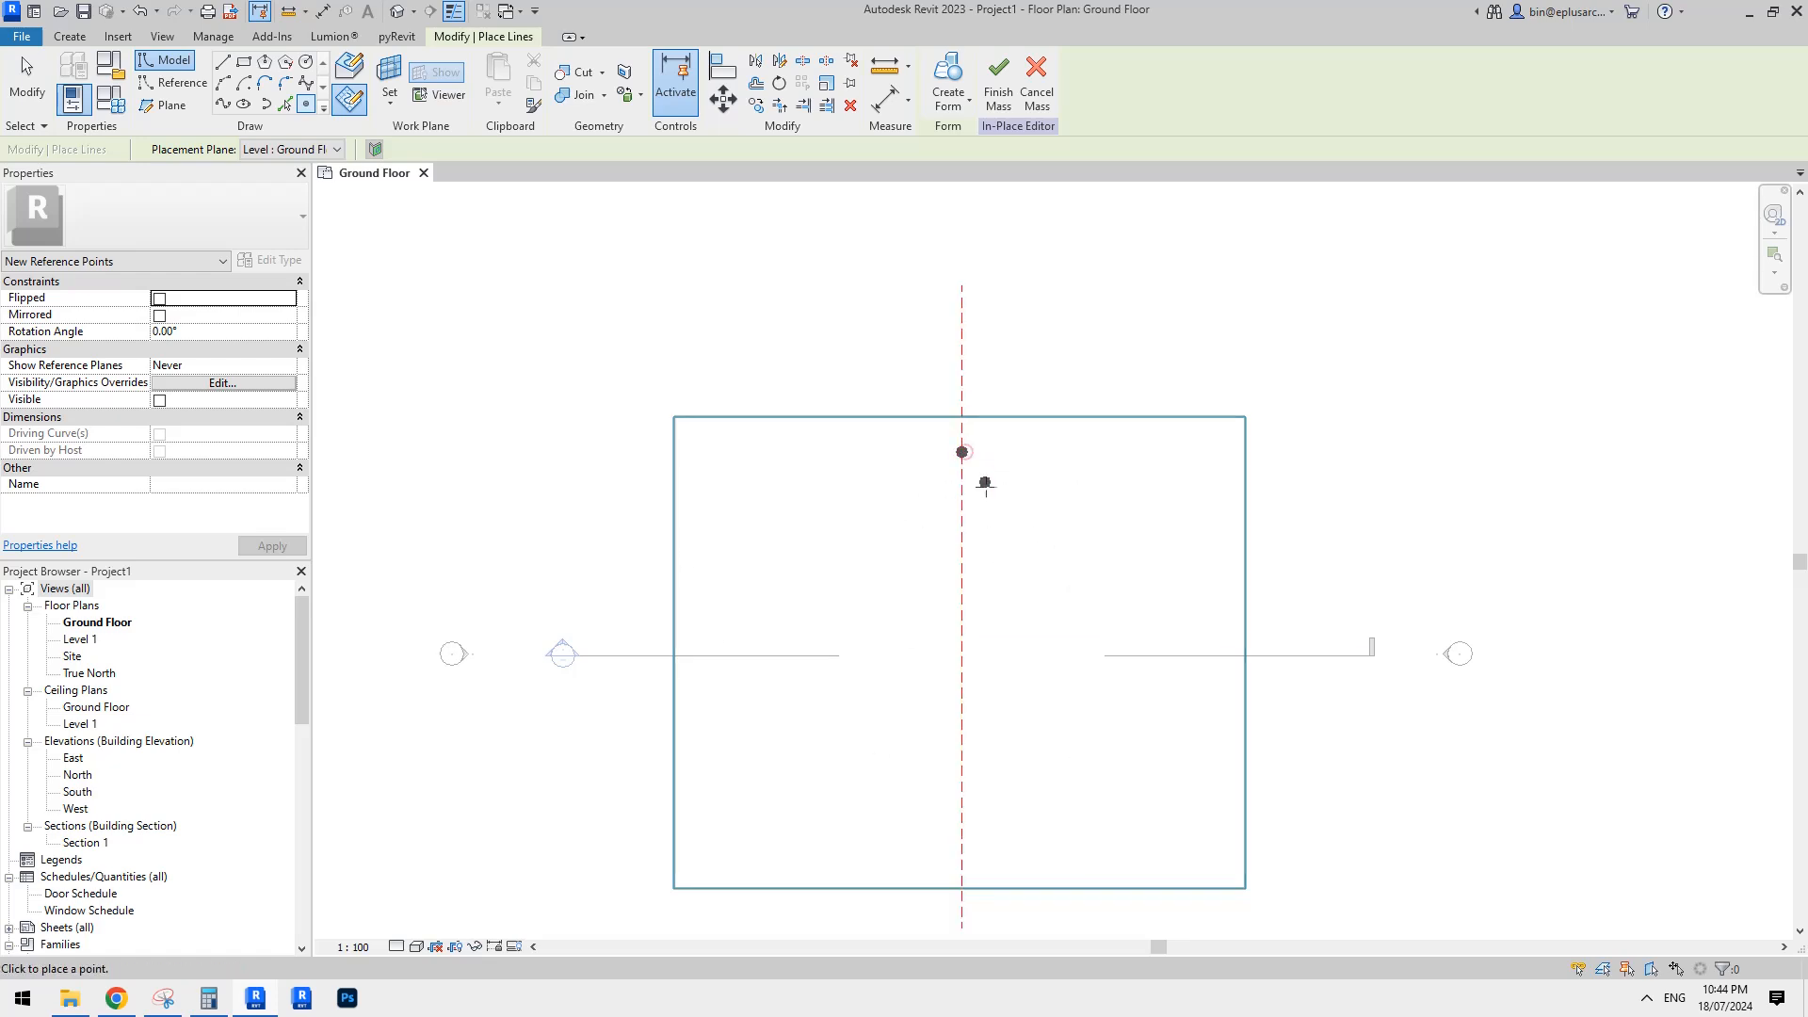
pyautogui.click(899, 521)
pyautogui.click(860, 702)
pyautogui.click(935, 866)
# Check the pavilion references and place four reference points for the outer rib, starting on the centreline above the inner row.
pyautogui.click(125, 995)
pyautogui.click(158, 996)
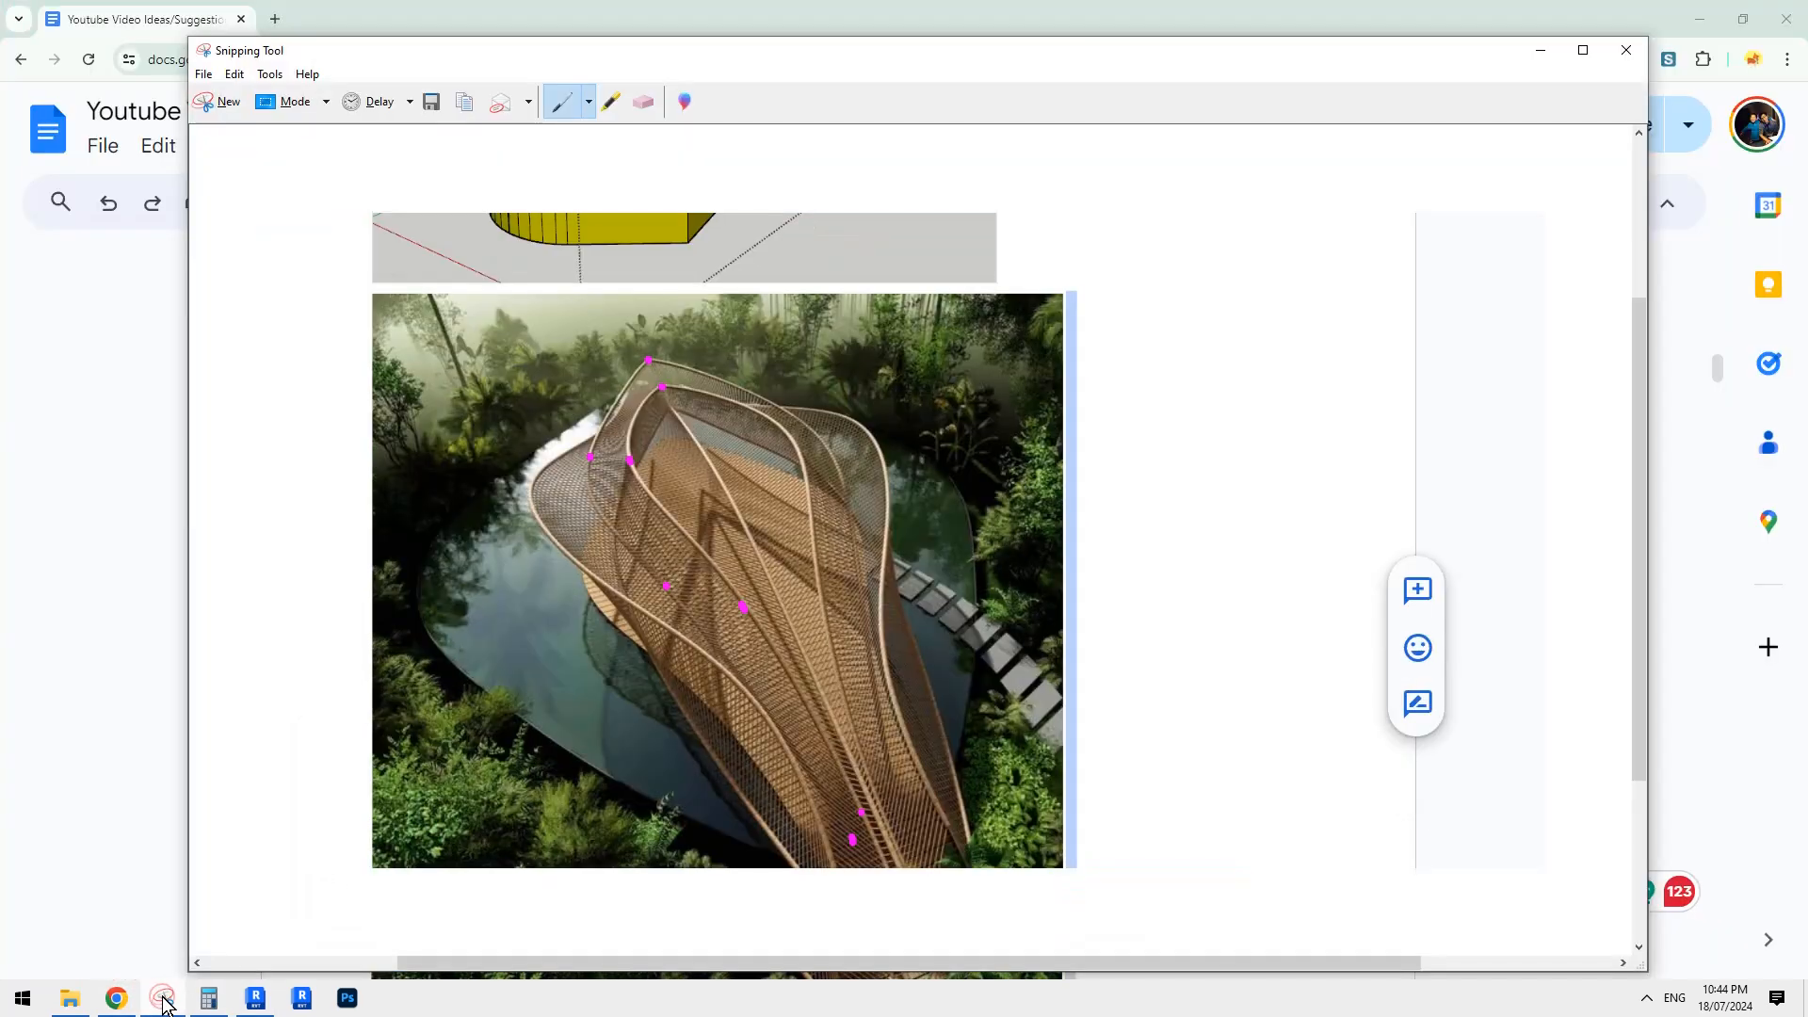
pyautogui.click(123, 1004)
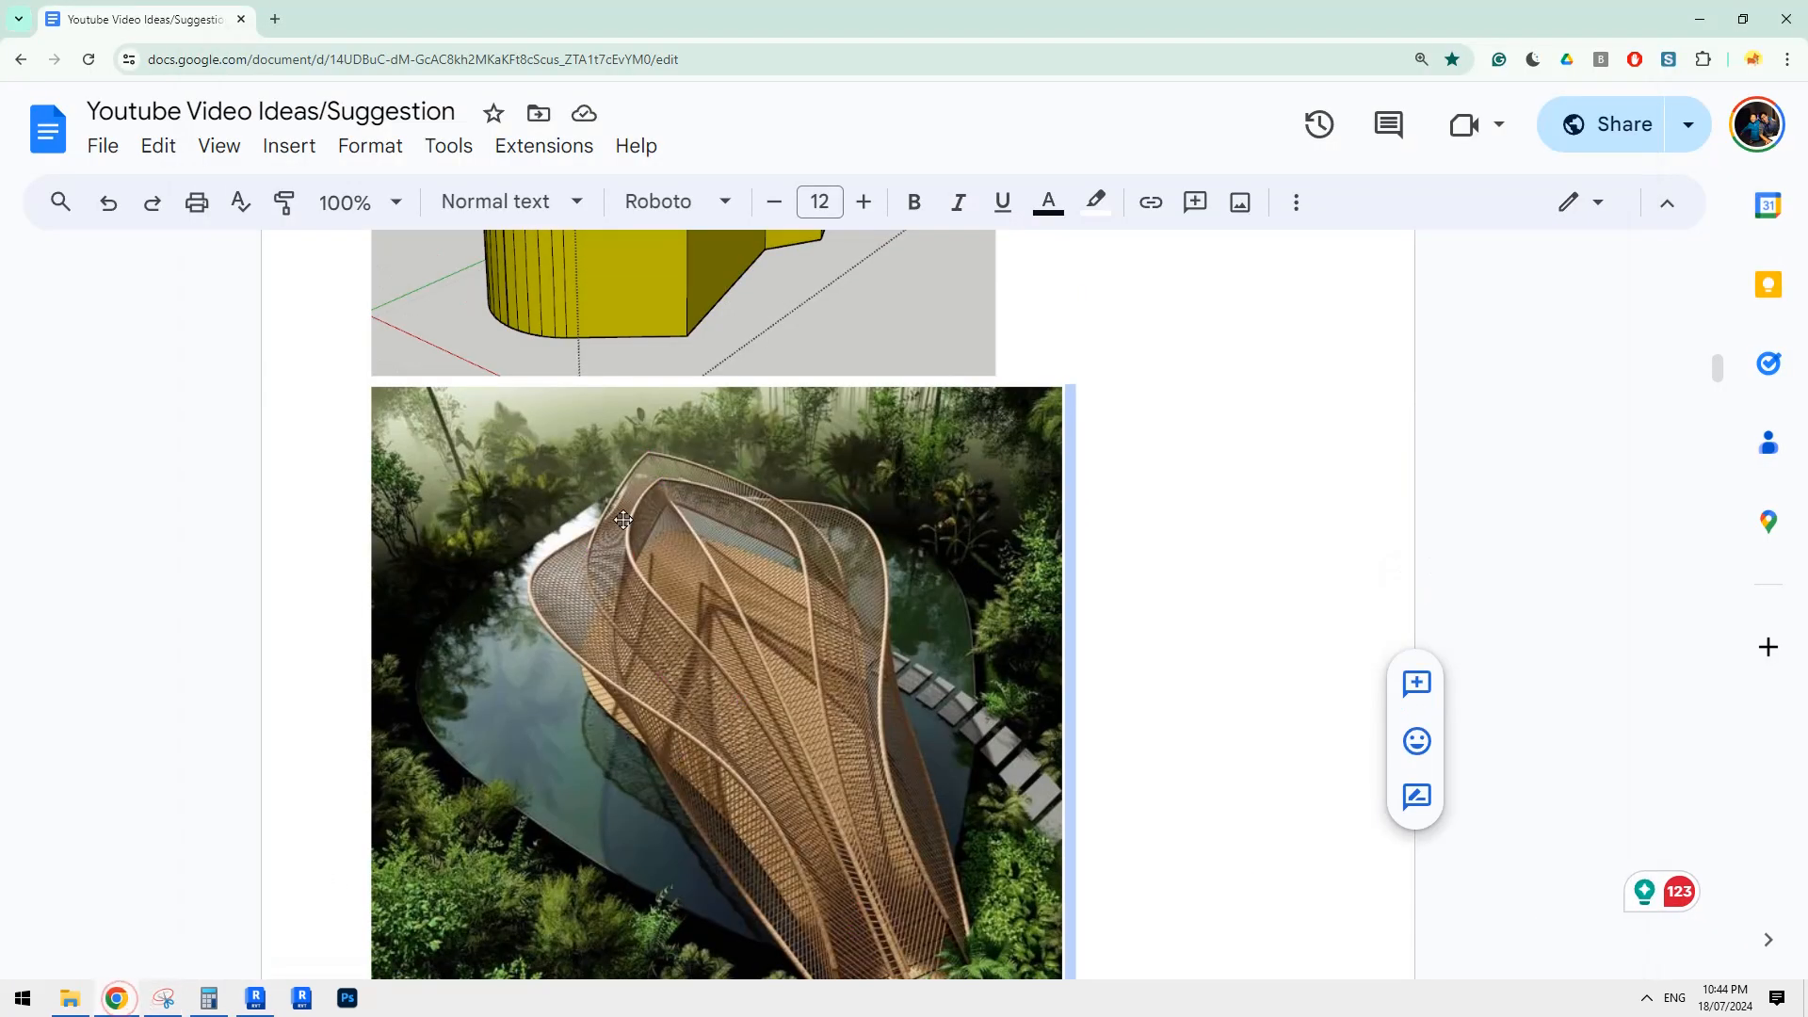
pyautogui.click(266, 1006)
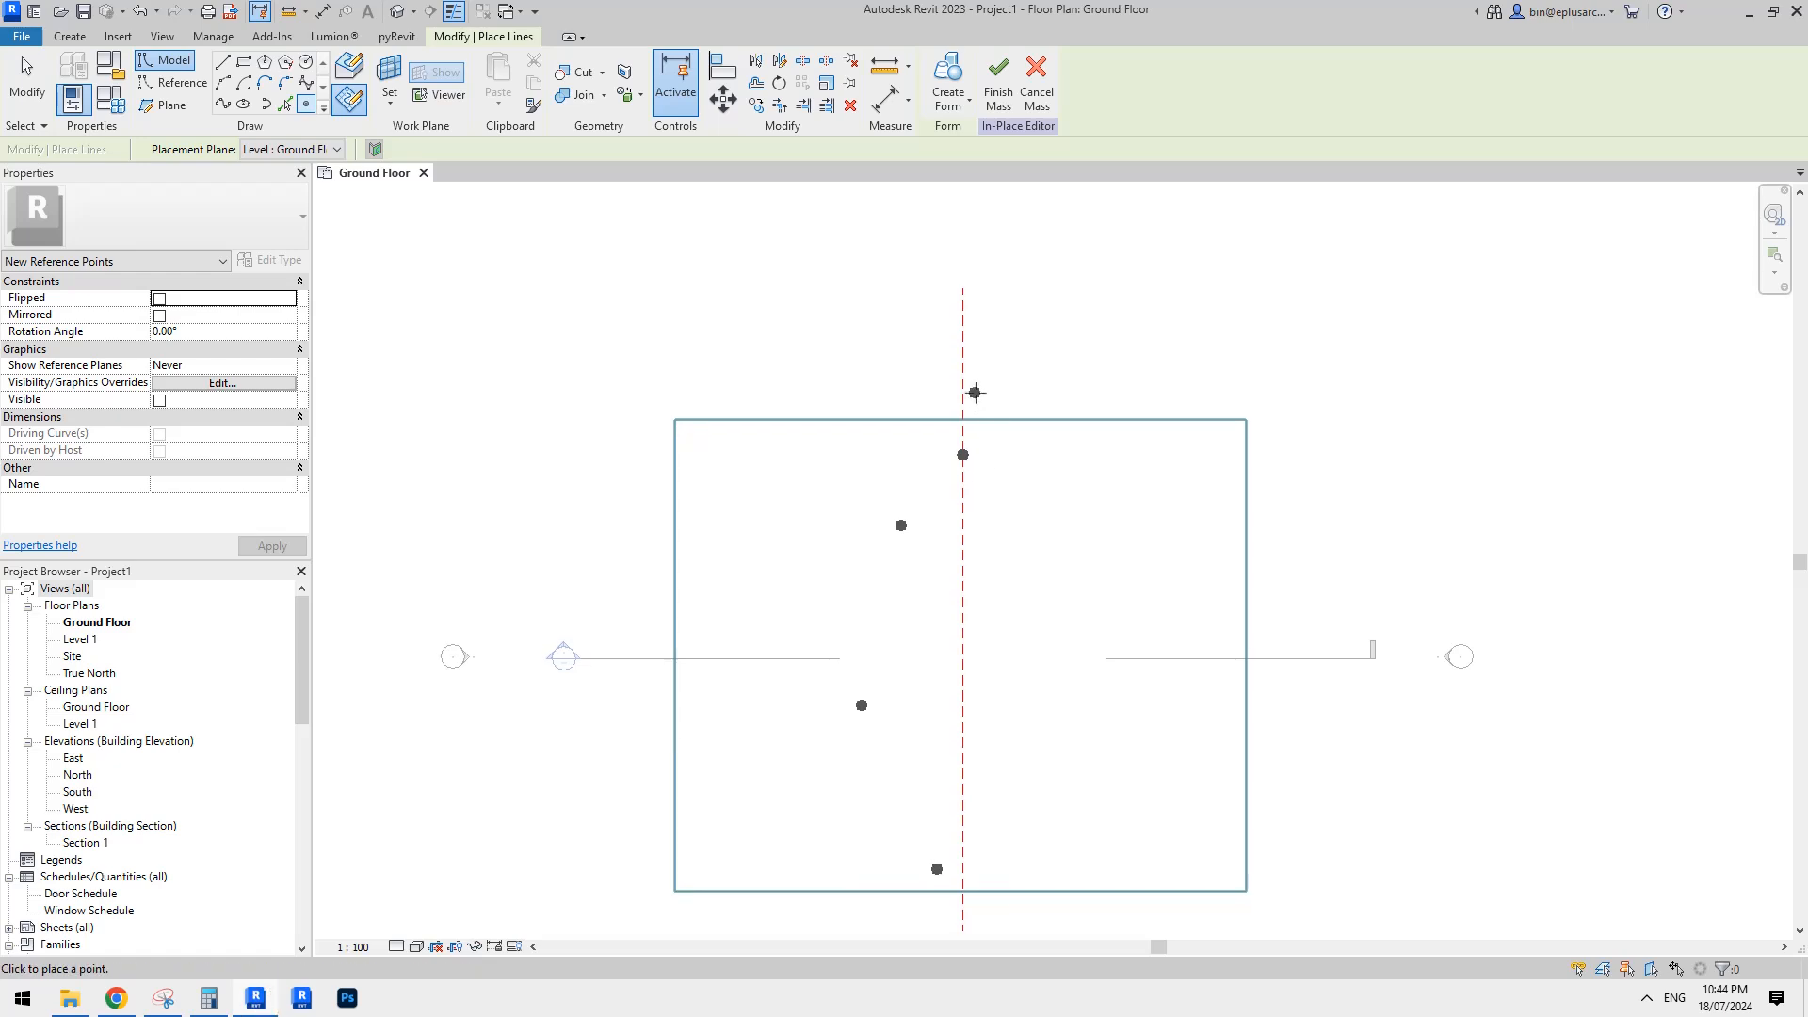
pyautogui.click(962, 384)
pyautogui.click(856, 506)
pyautogui.click(795, 736)
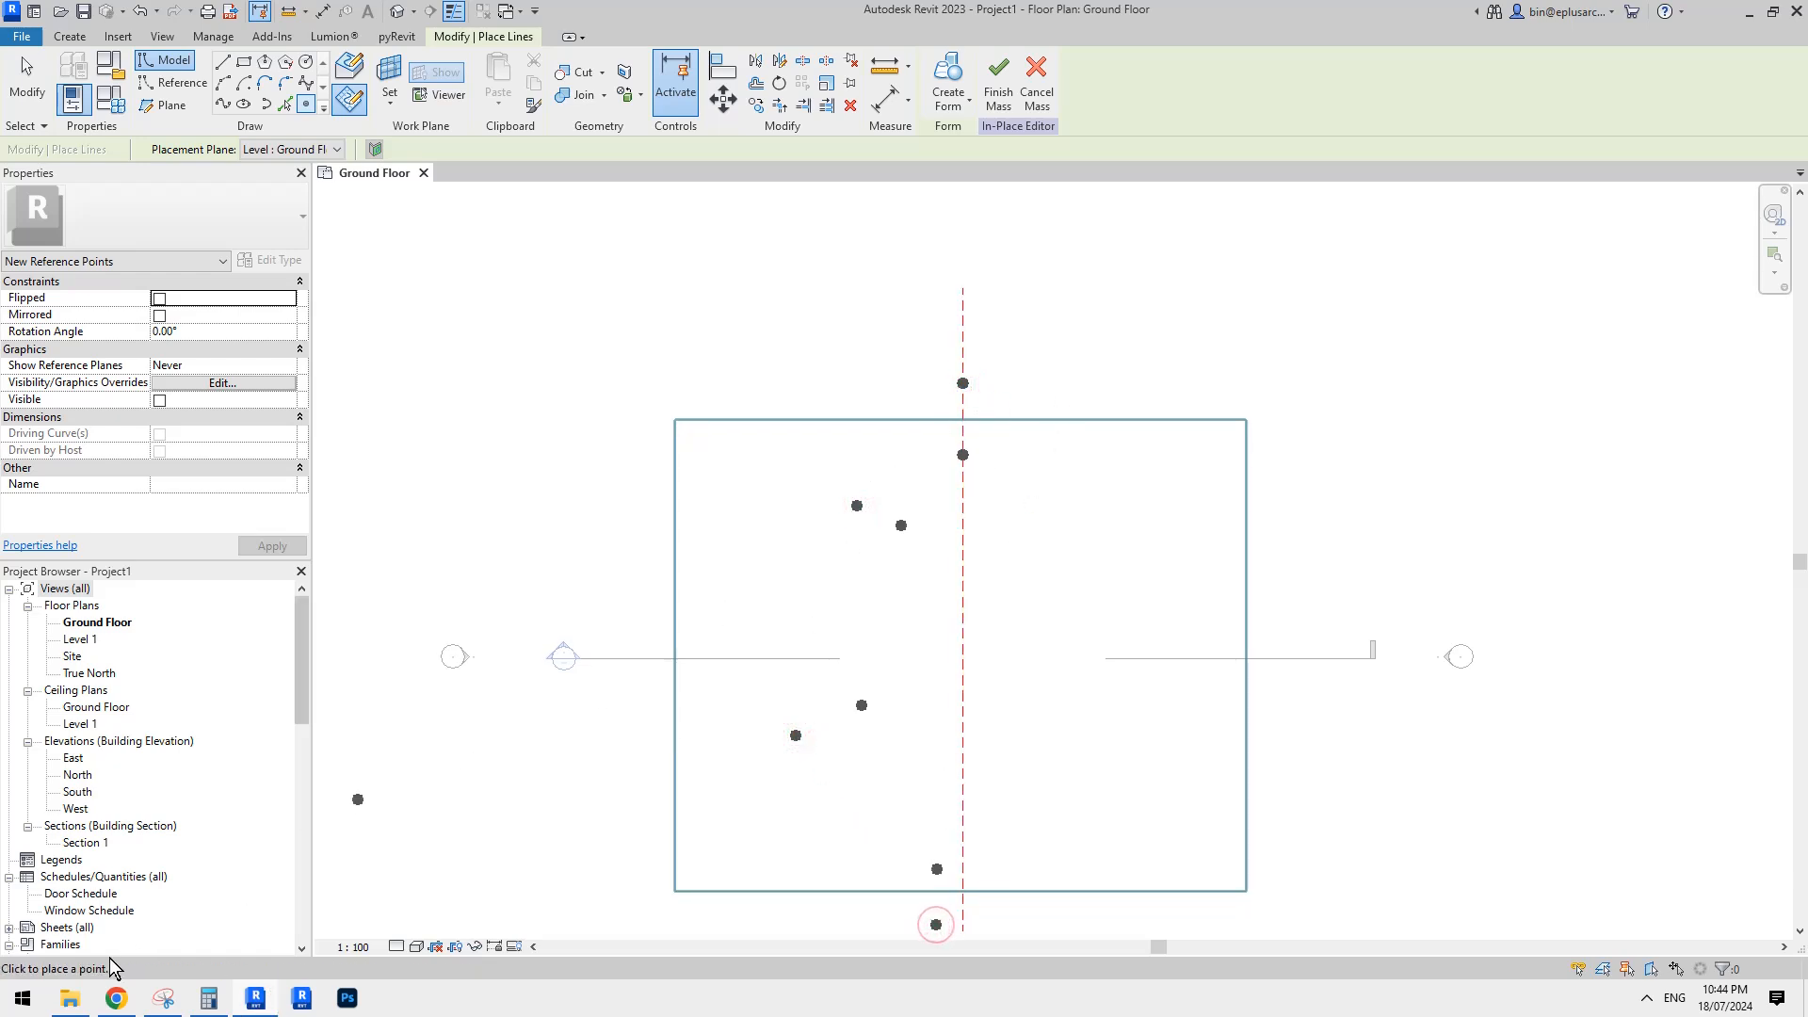
pyautogui.click(115, 998)
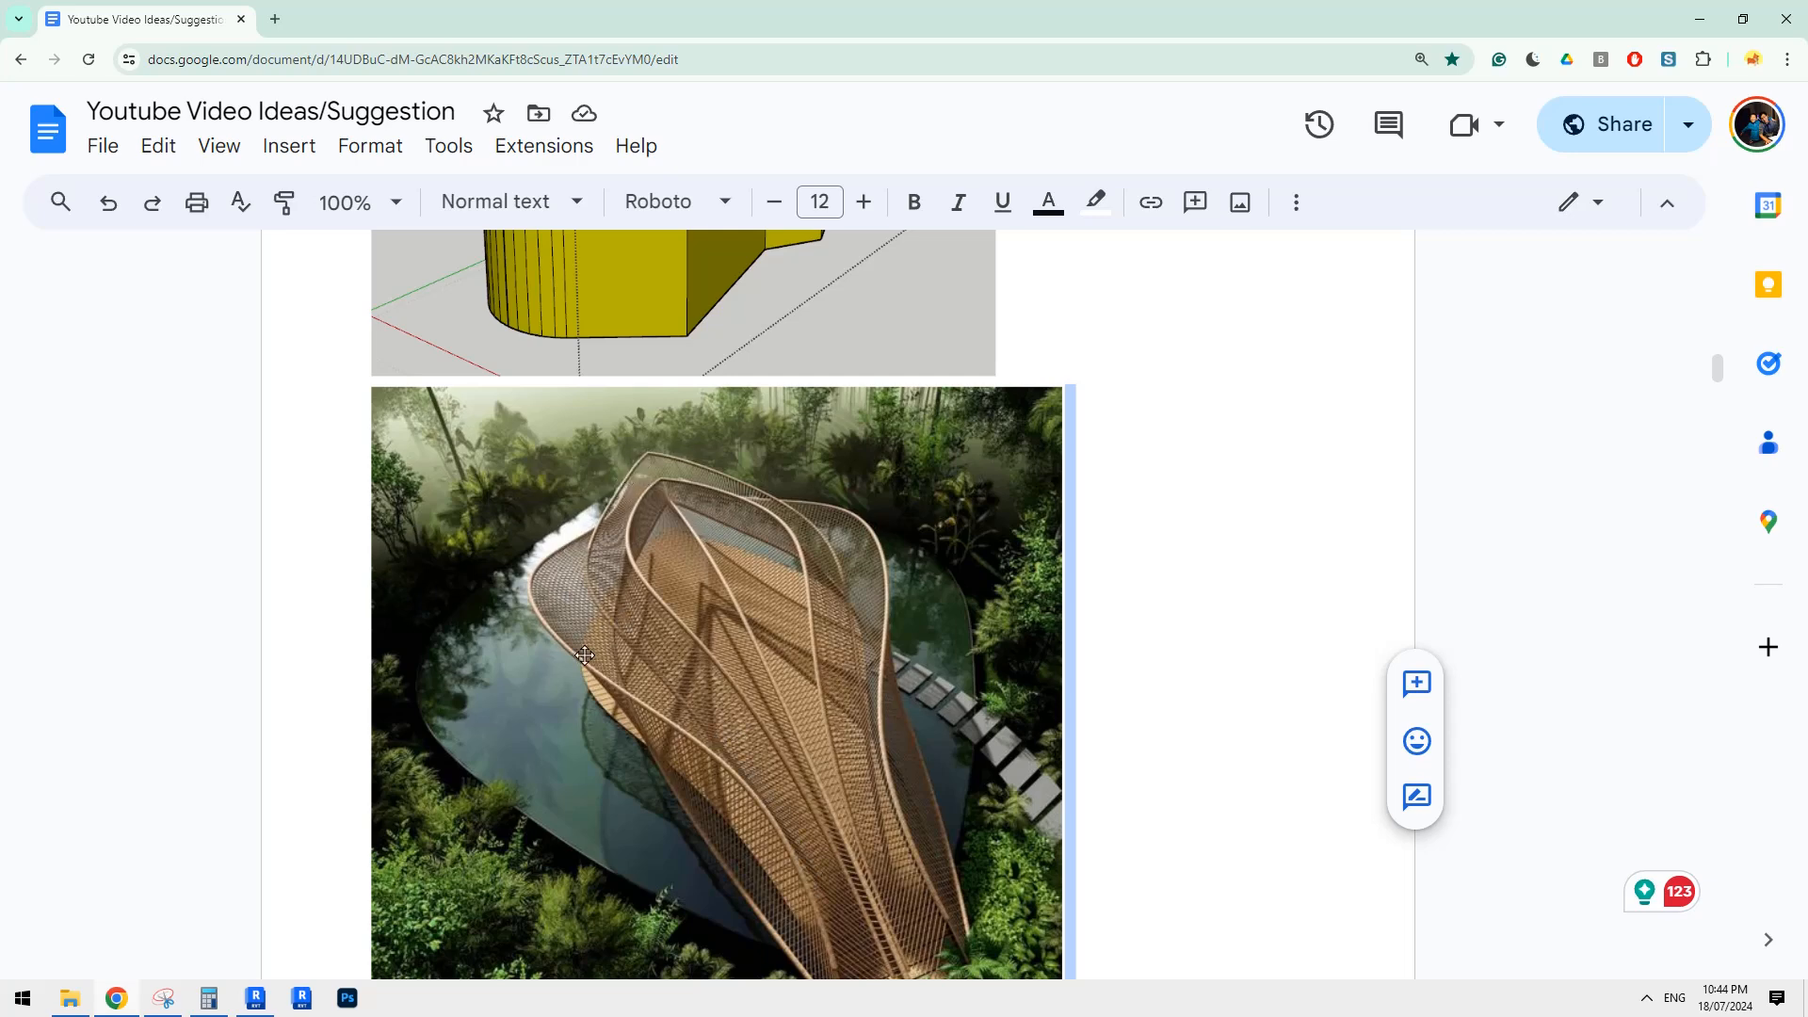
# Return to Revit, stop placing points, and move the bottom end points of both ribs onto the vertical centreline.
pyautogui.click(255, 998)
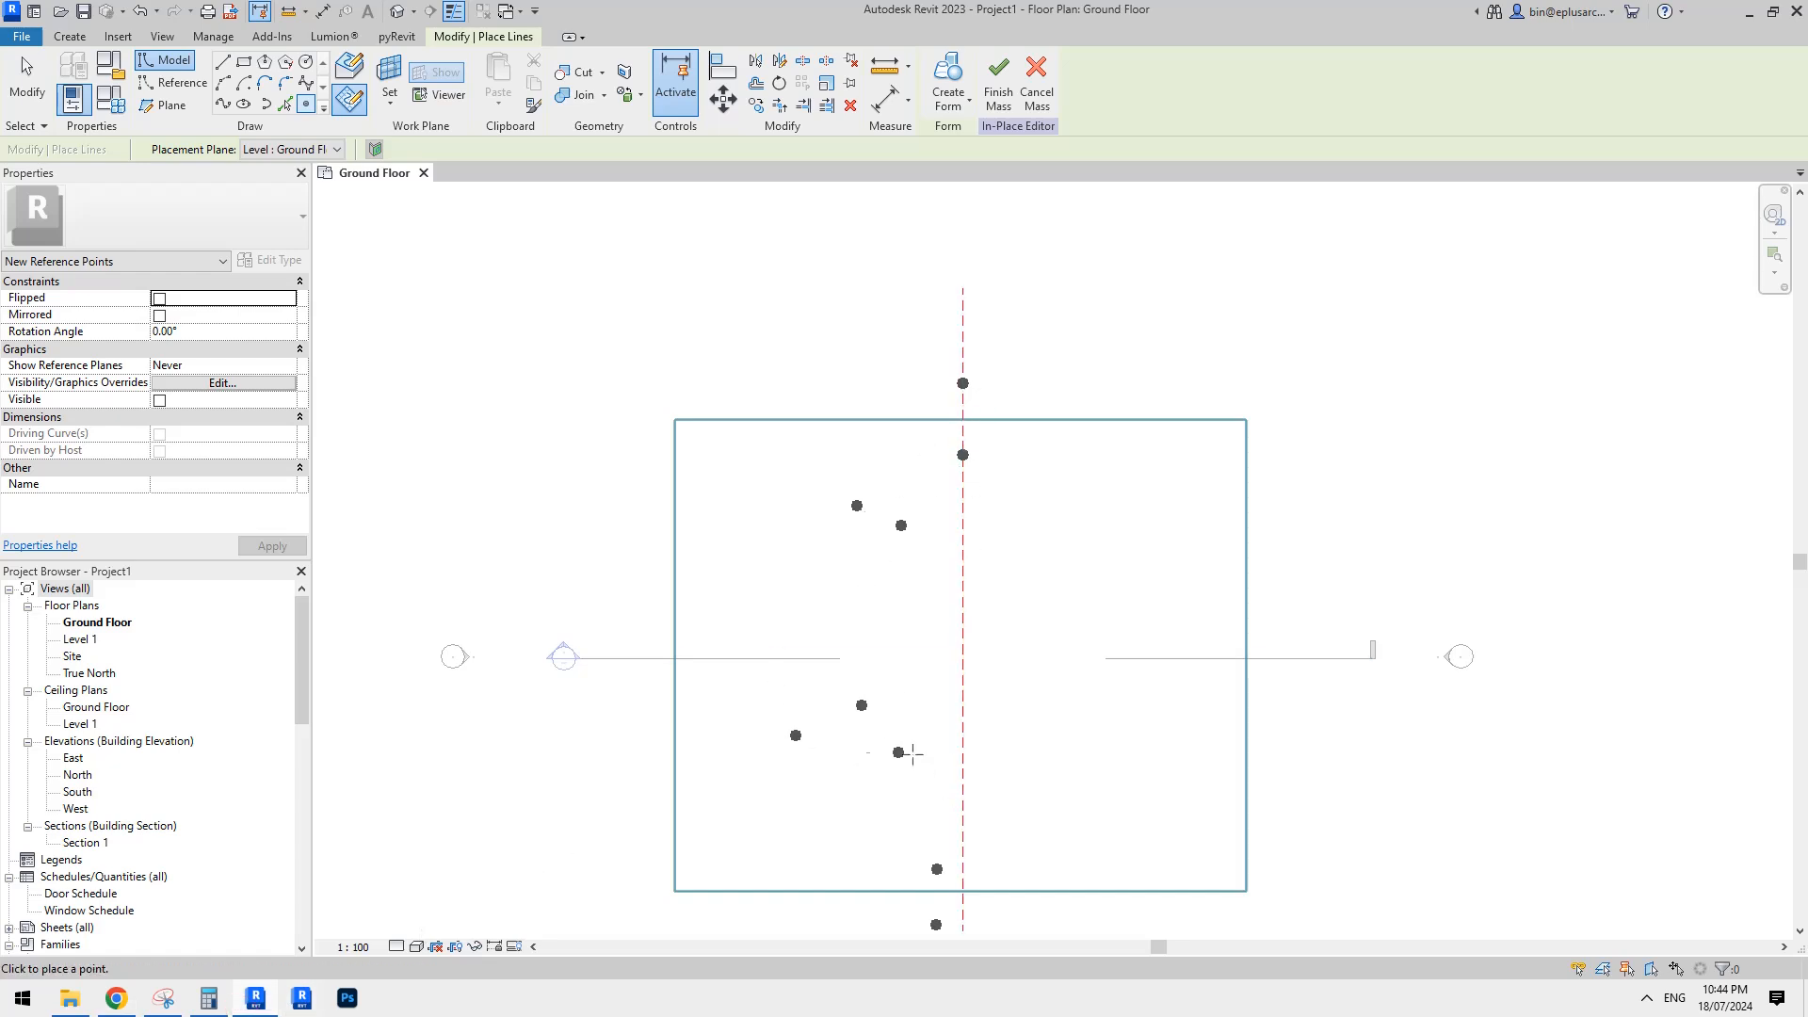
pyautogui.moveTo(913, 753); pyautogui.dragTo(932, 552, button='middle')
pyautogui.moveTo(938, 452); pyautogui.dragTo(911, 526, button='middle')
pyautogui.press('Escape')
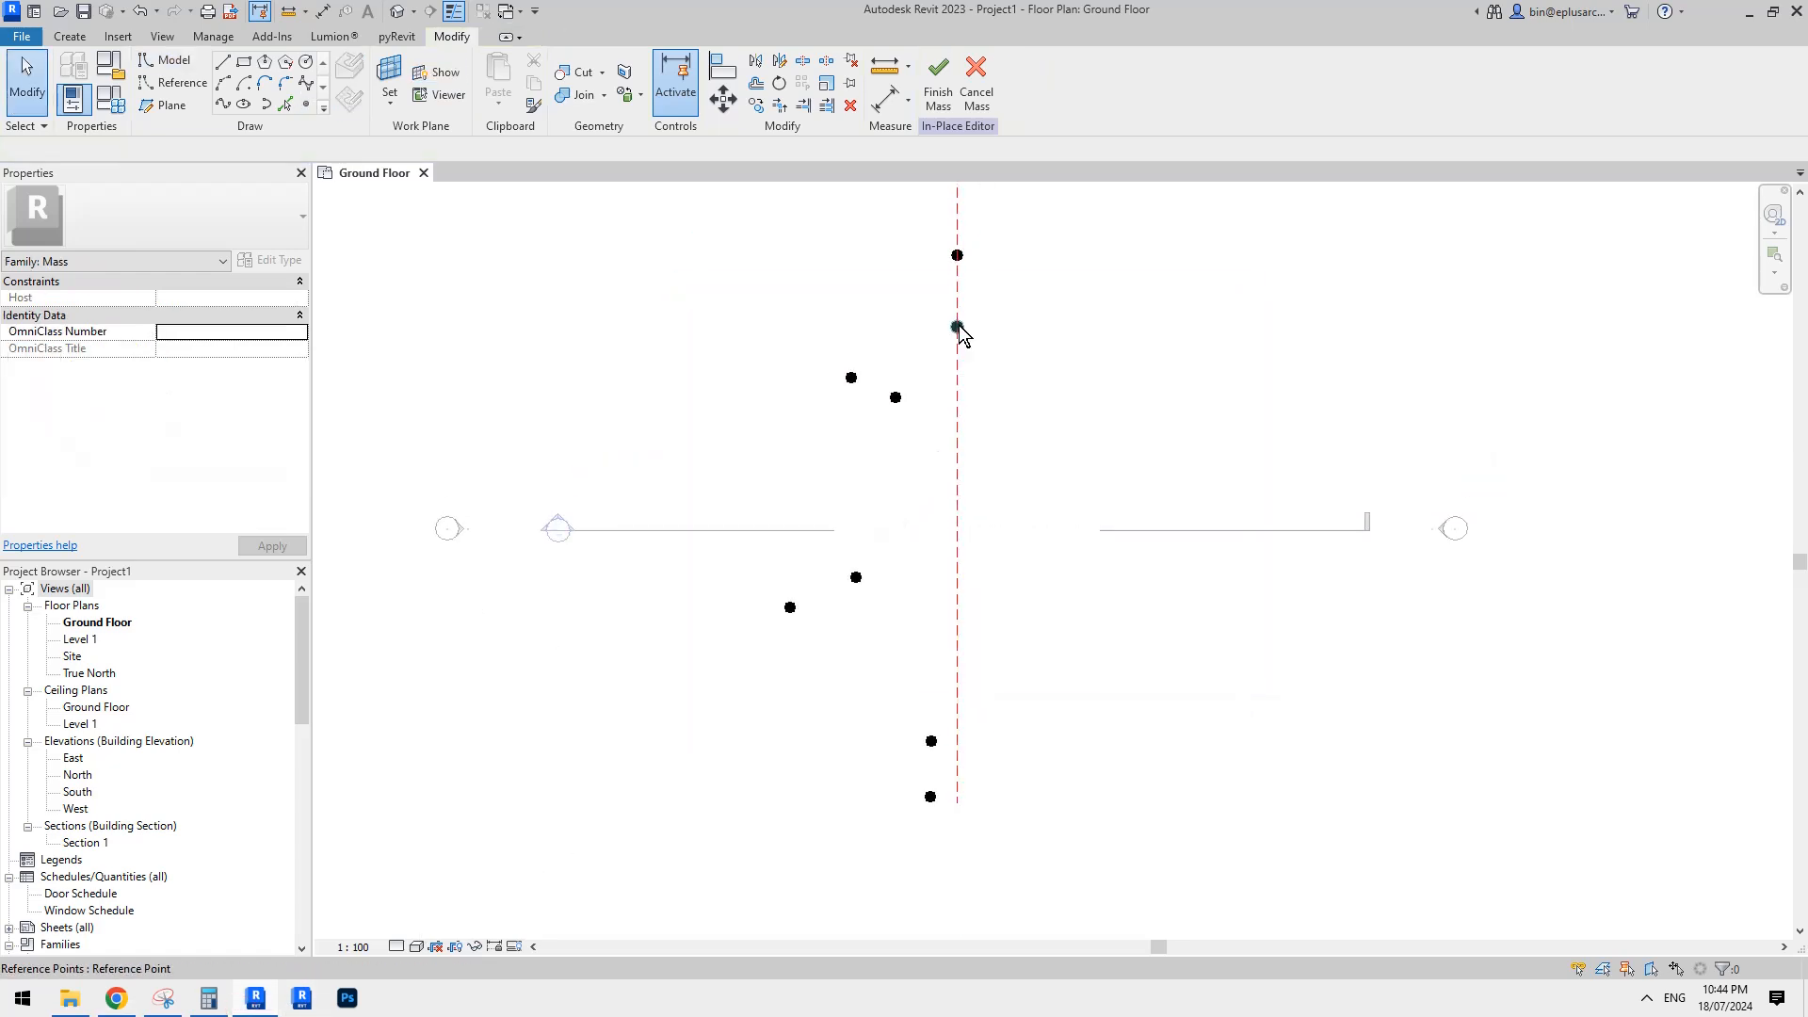
pyautogui.click(957, 327)
pyautogui.keyDown('ctrl'); pyautogui.click(895, 398); pyautogui.keyUp('ctrl')
pyautogui.keyDown('ctrl'); pyautogui.click(855, 577); pyautogui.keyUp('ctrl')
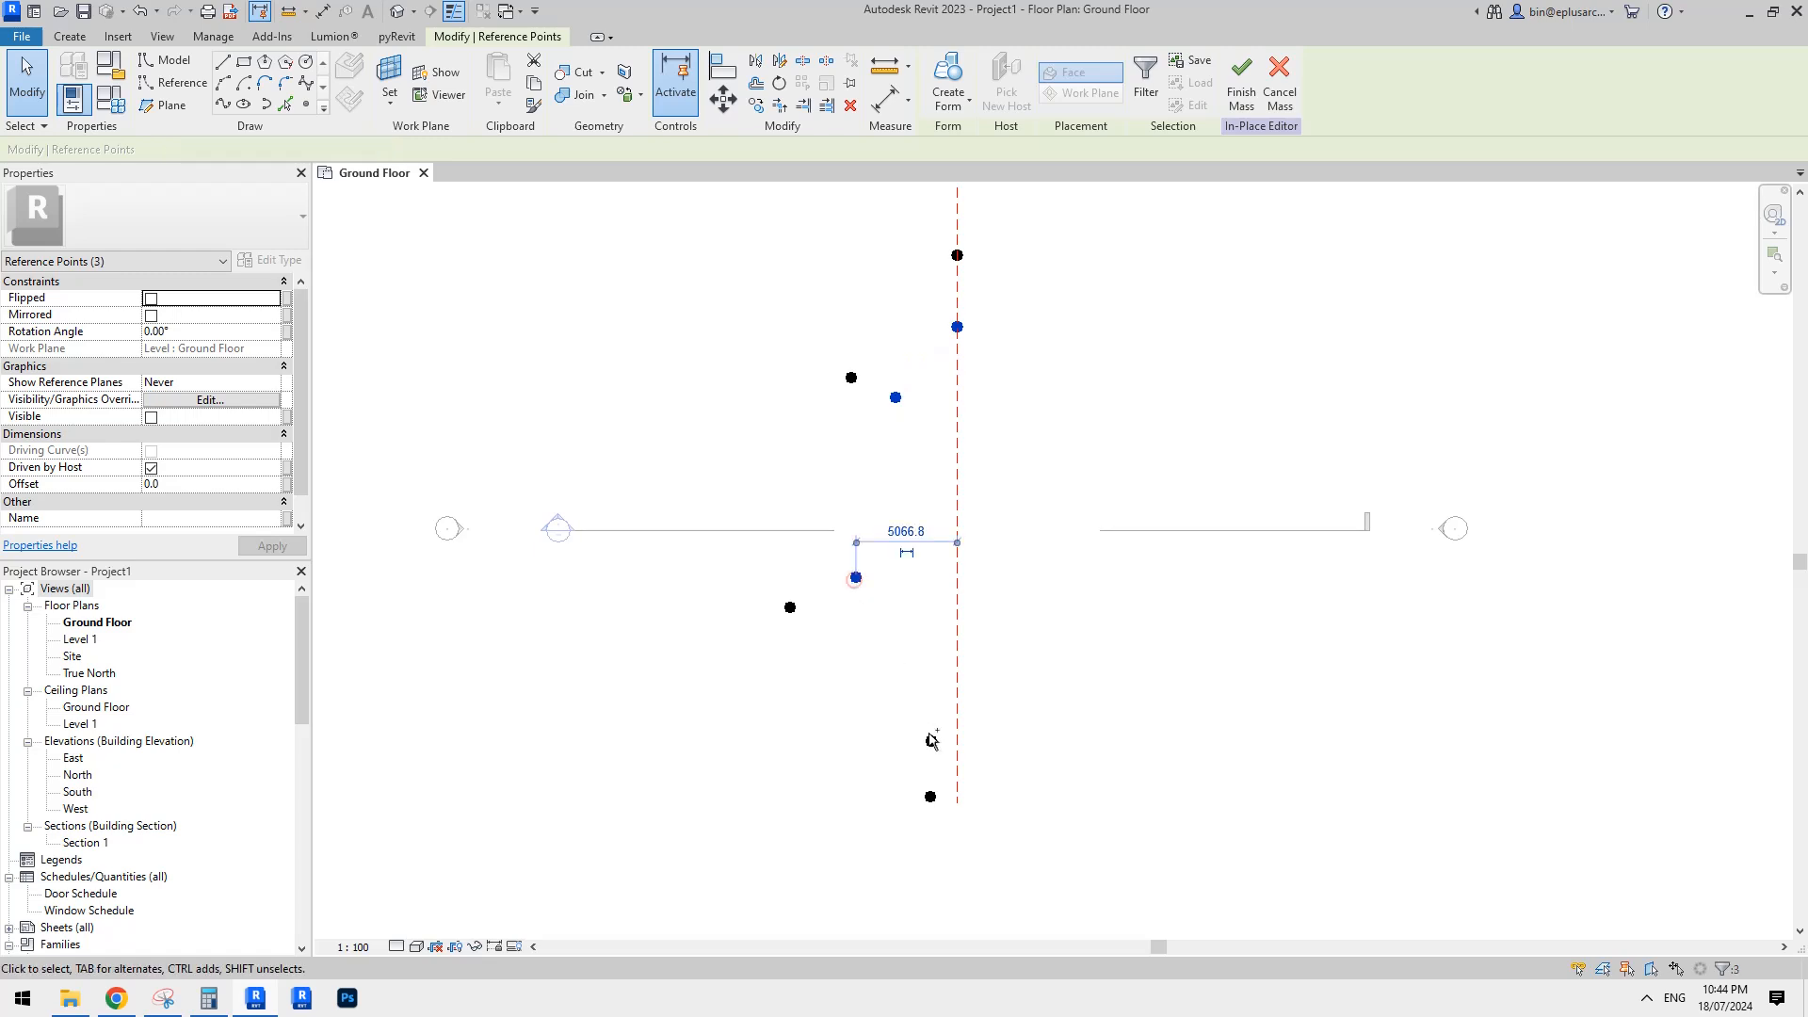
pyautogui.moveTo(933, 744); pyautogui.dragTo(956, 850)
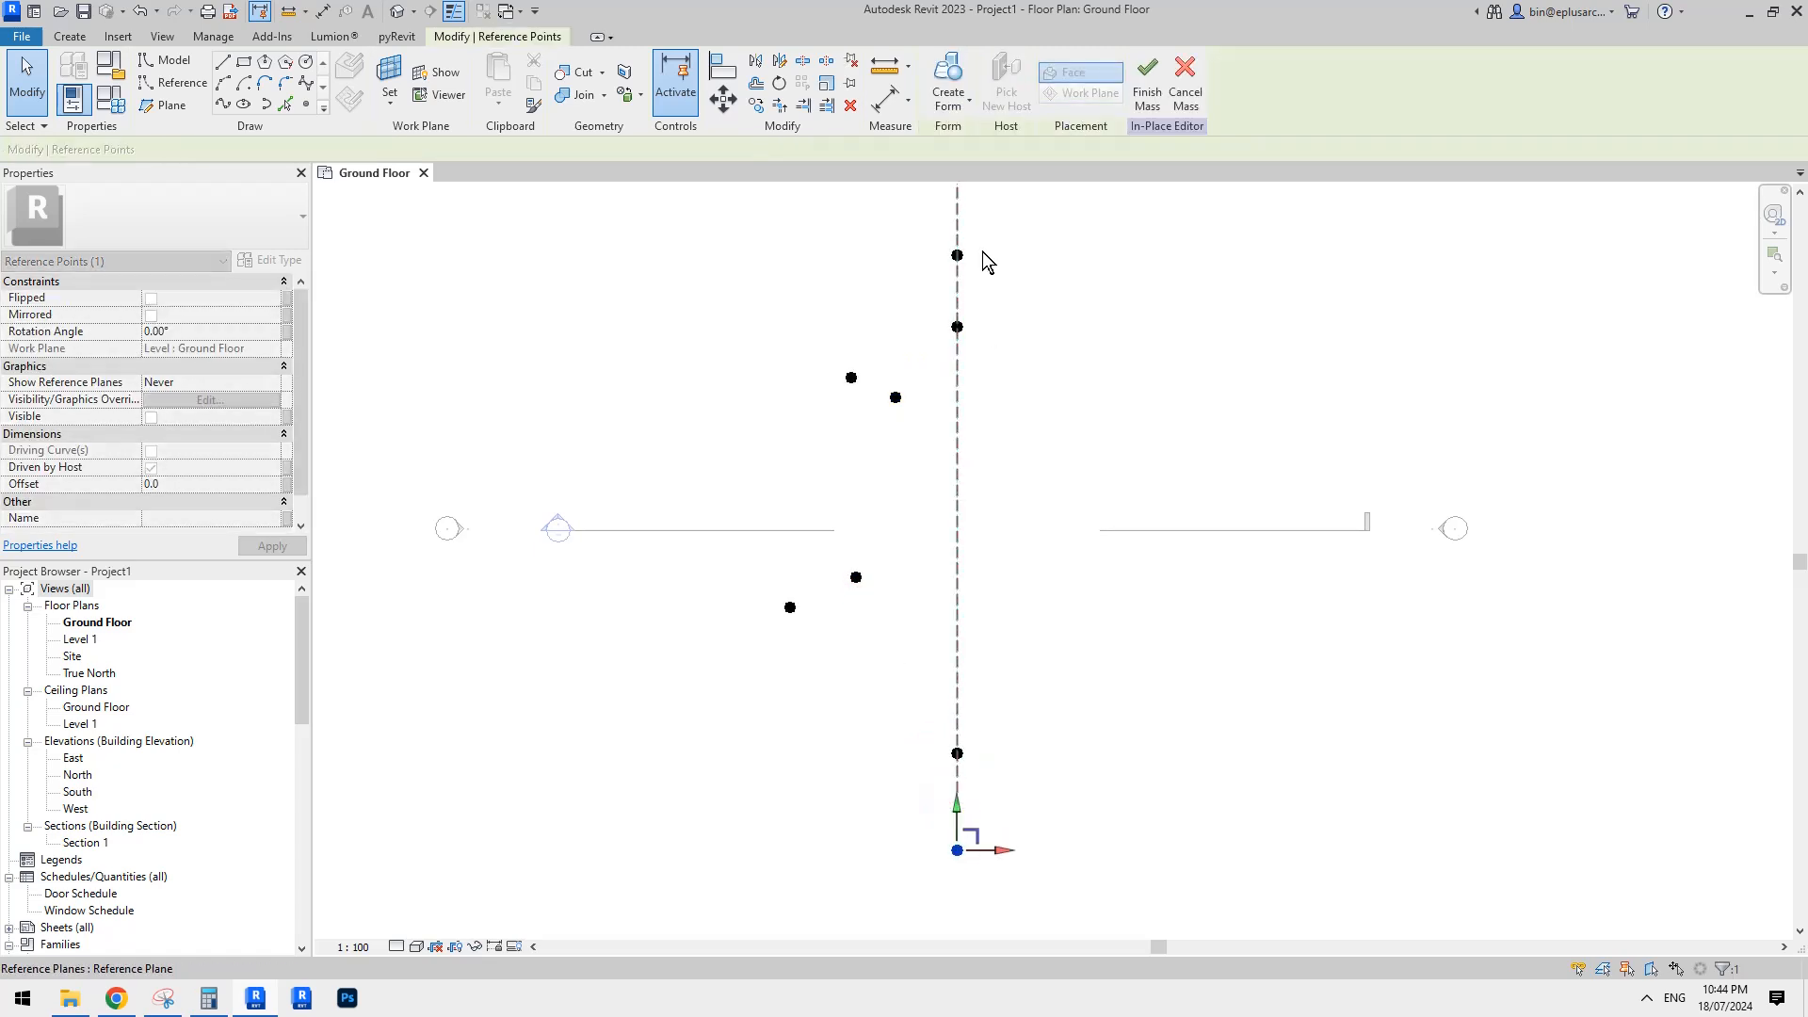
pyautogui.click(1009, 527)
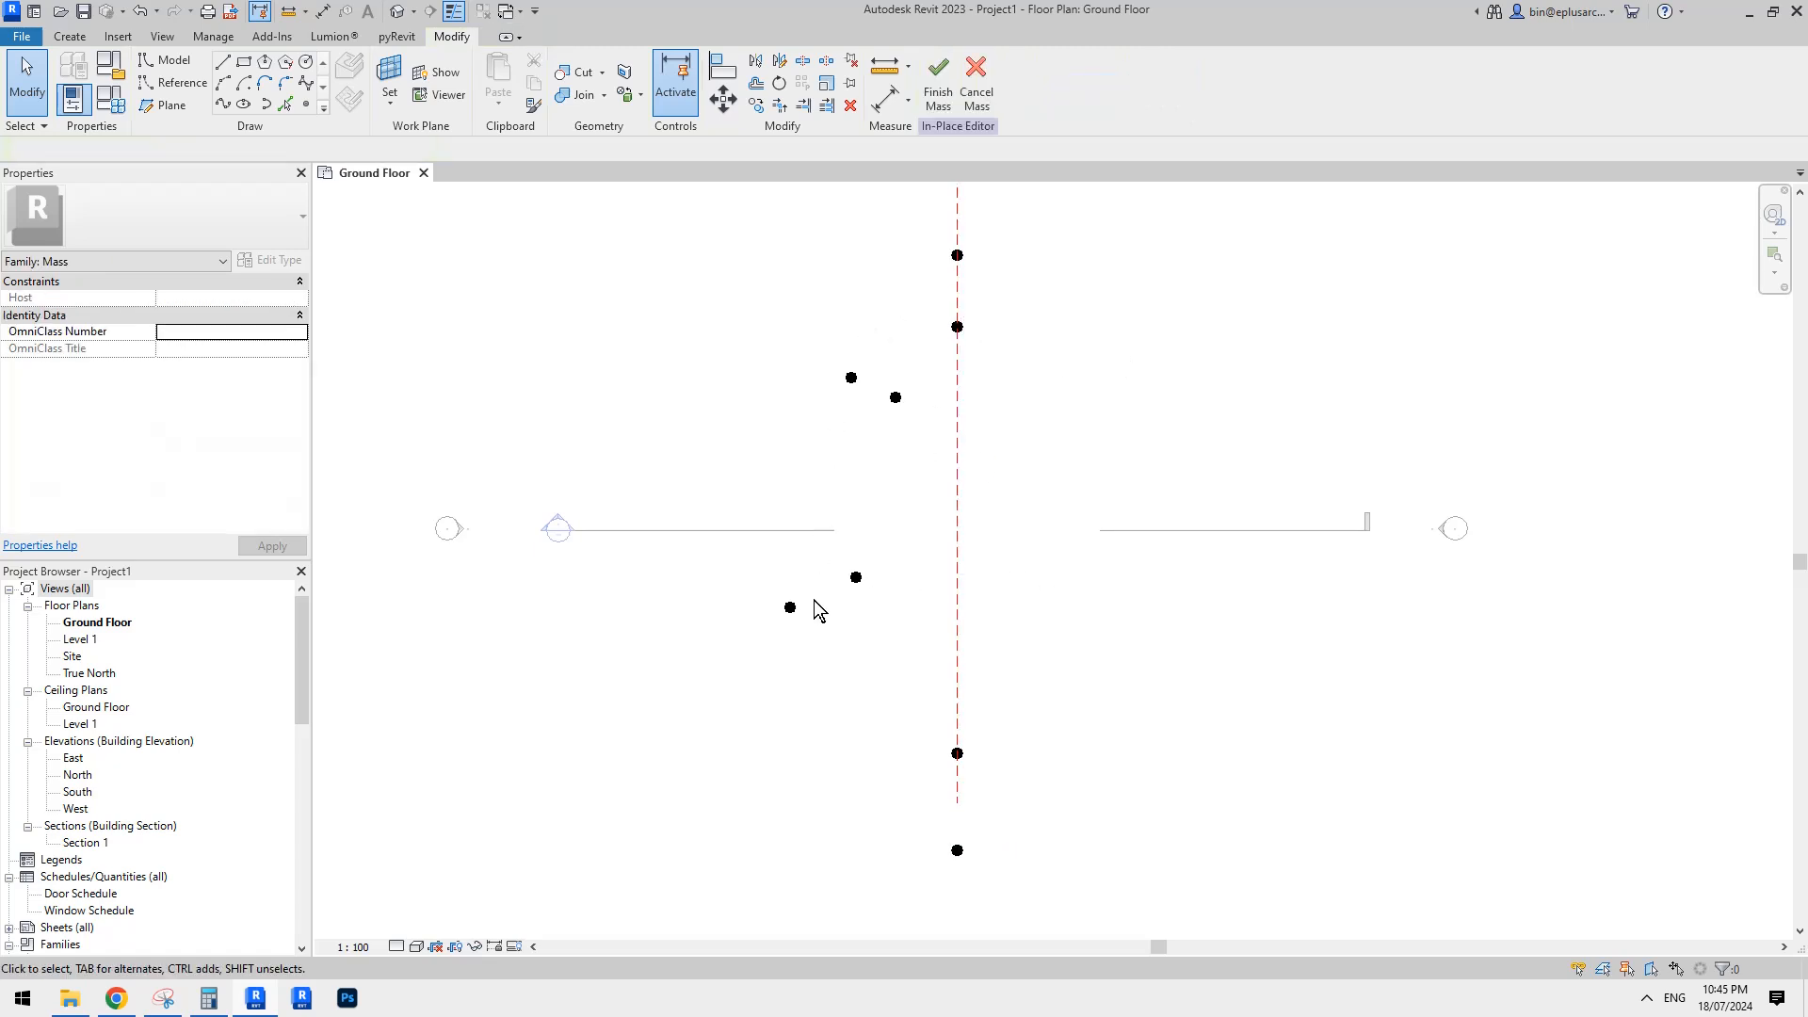
# Create a spline through the four reference points of the inner rib.
pyautogui.click(957, 326)
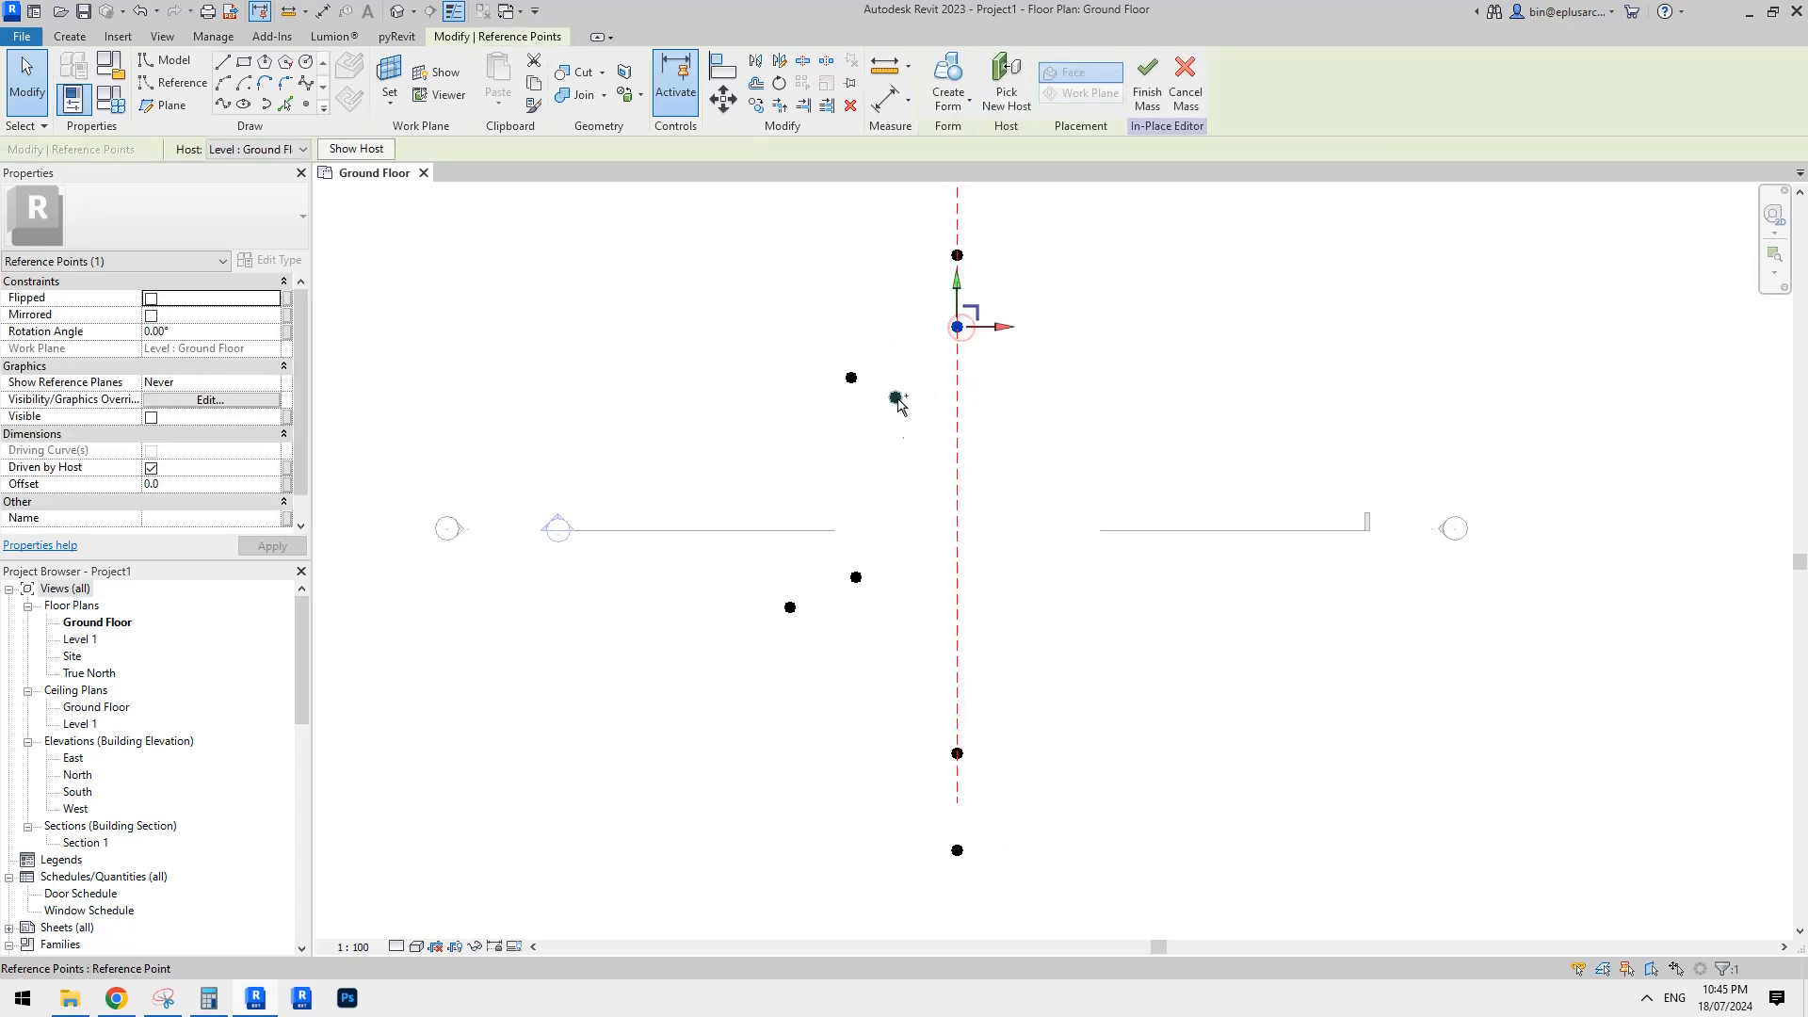
pyautogui.keyDown('ctrl'); pyautogui.click(895, 397); pyautogui.keyUp('ctrl')
pyautogui.keyDown('ctrl'); pyautogui.click(856, 577); pyautogui.keyUp('ctrl')
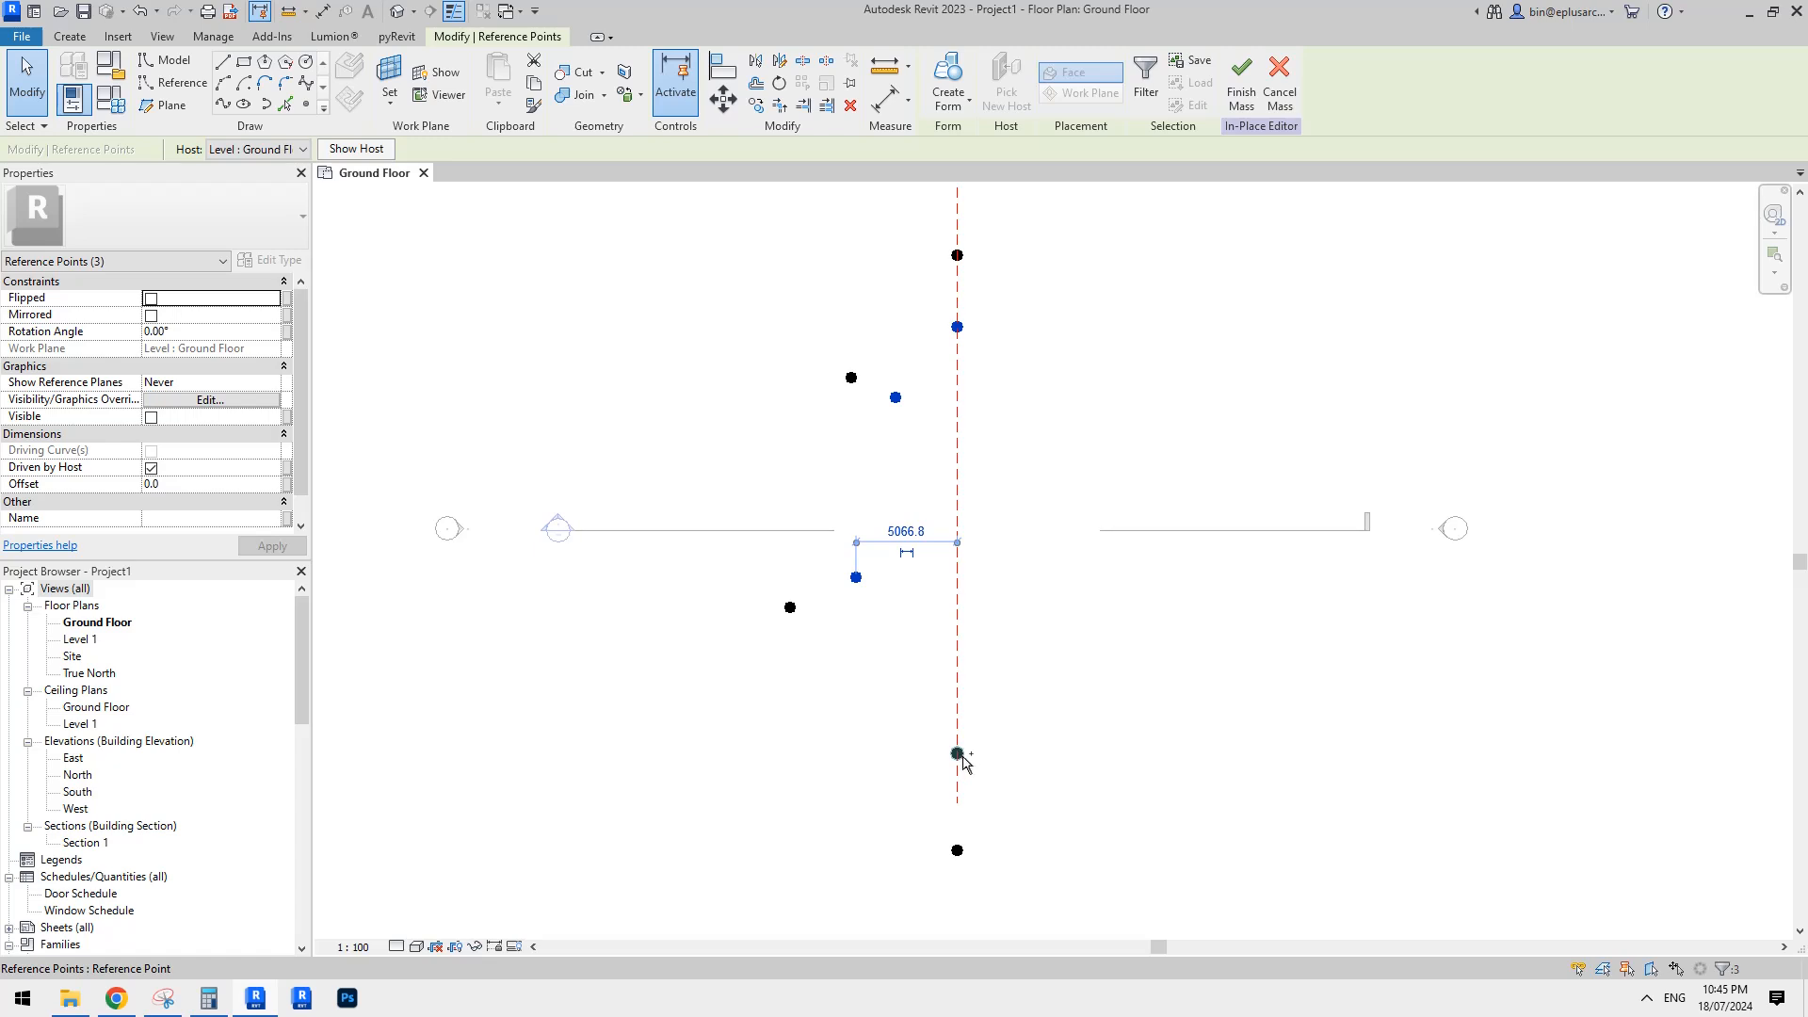
pyautogui.keyDown('ctrl'); pyautogui.click(961, 756); pyautogui.keyUp('ctrl')
pyautogui.click(224, 105)
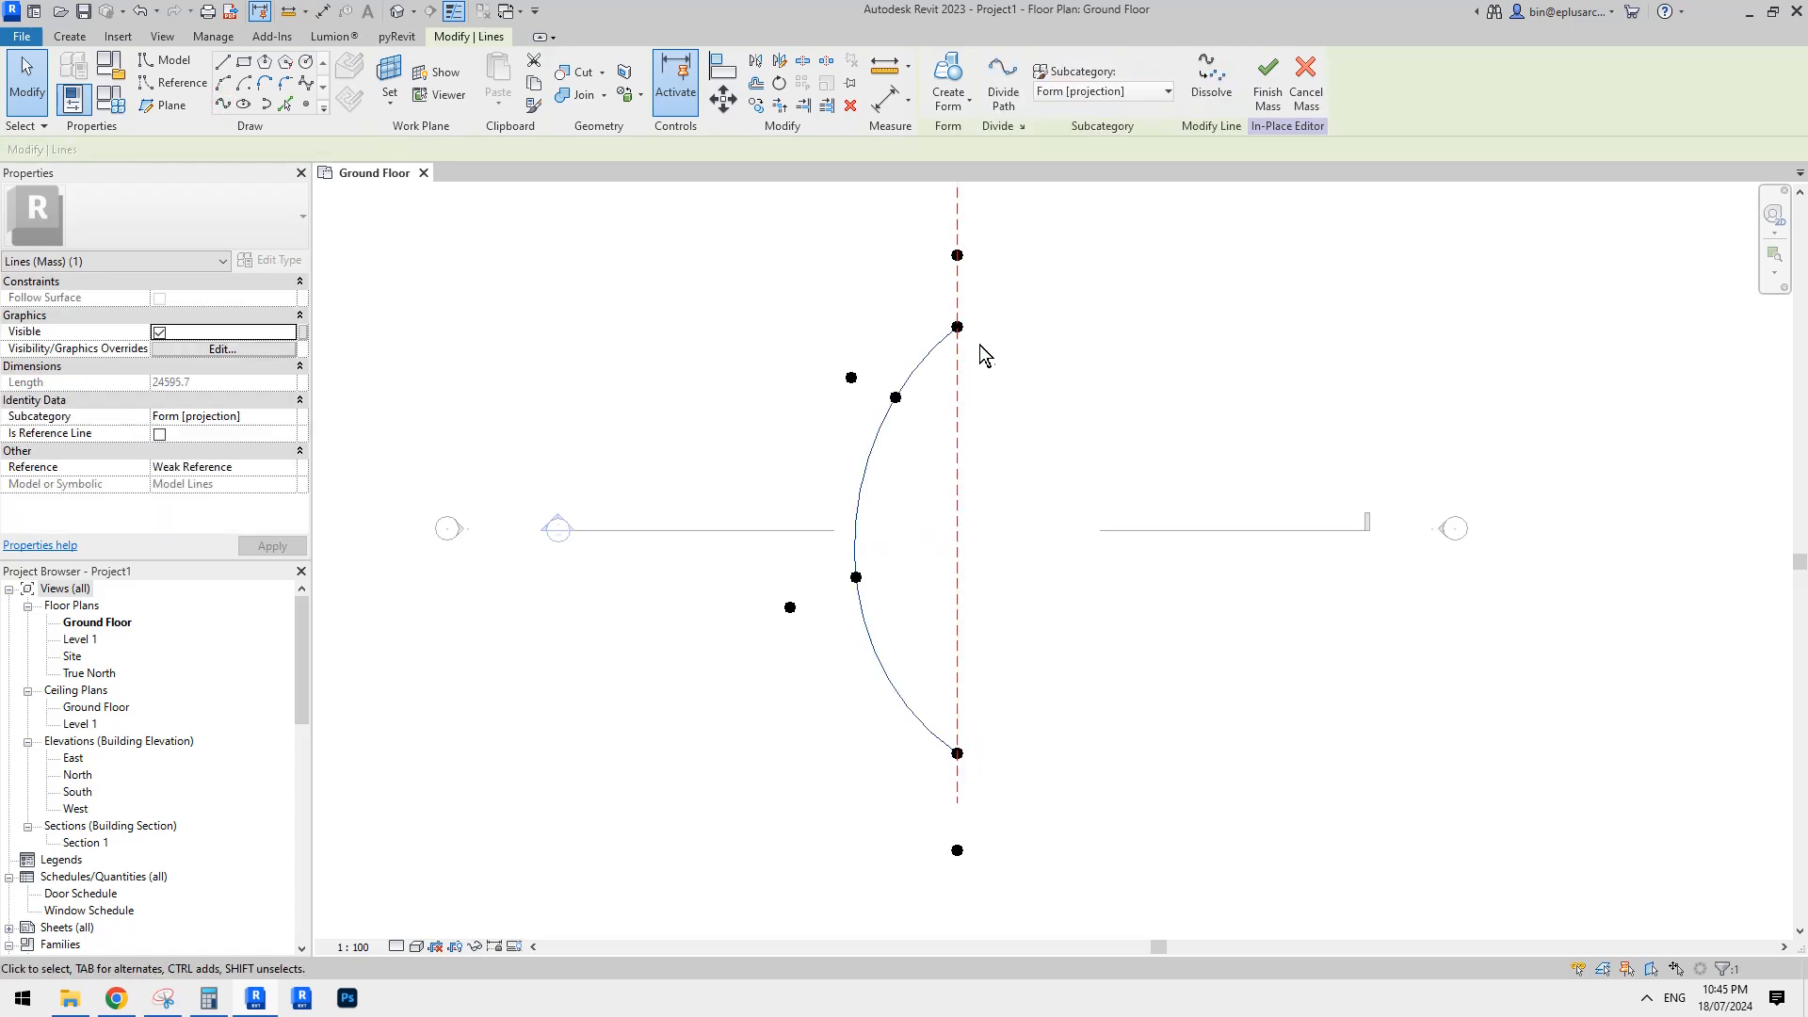
# Create a spline through the four reference points of the outer rib.
pyautogui.click(957, 255)
pyautogui.keyDown('ctrl'); pyautogui.click(851, 376); pyautogui.keyUp('ctrl')
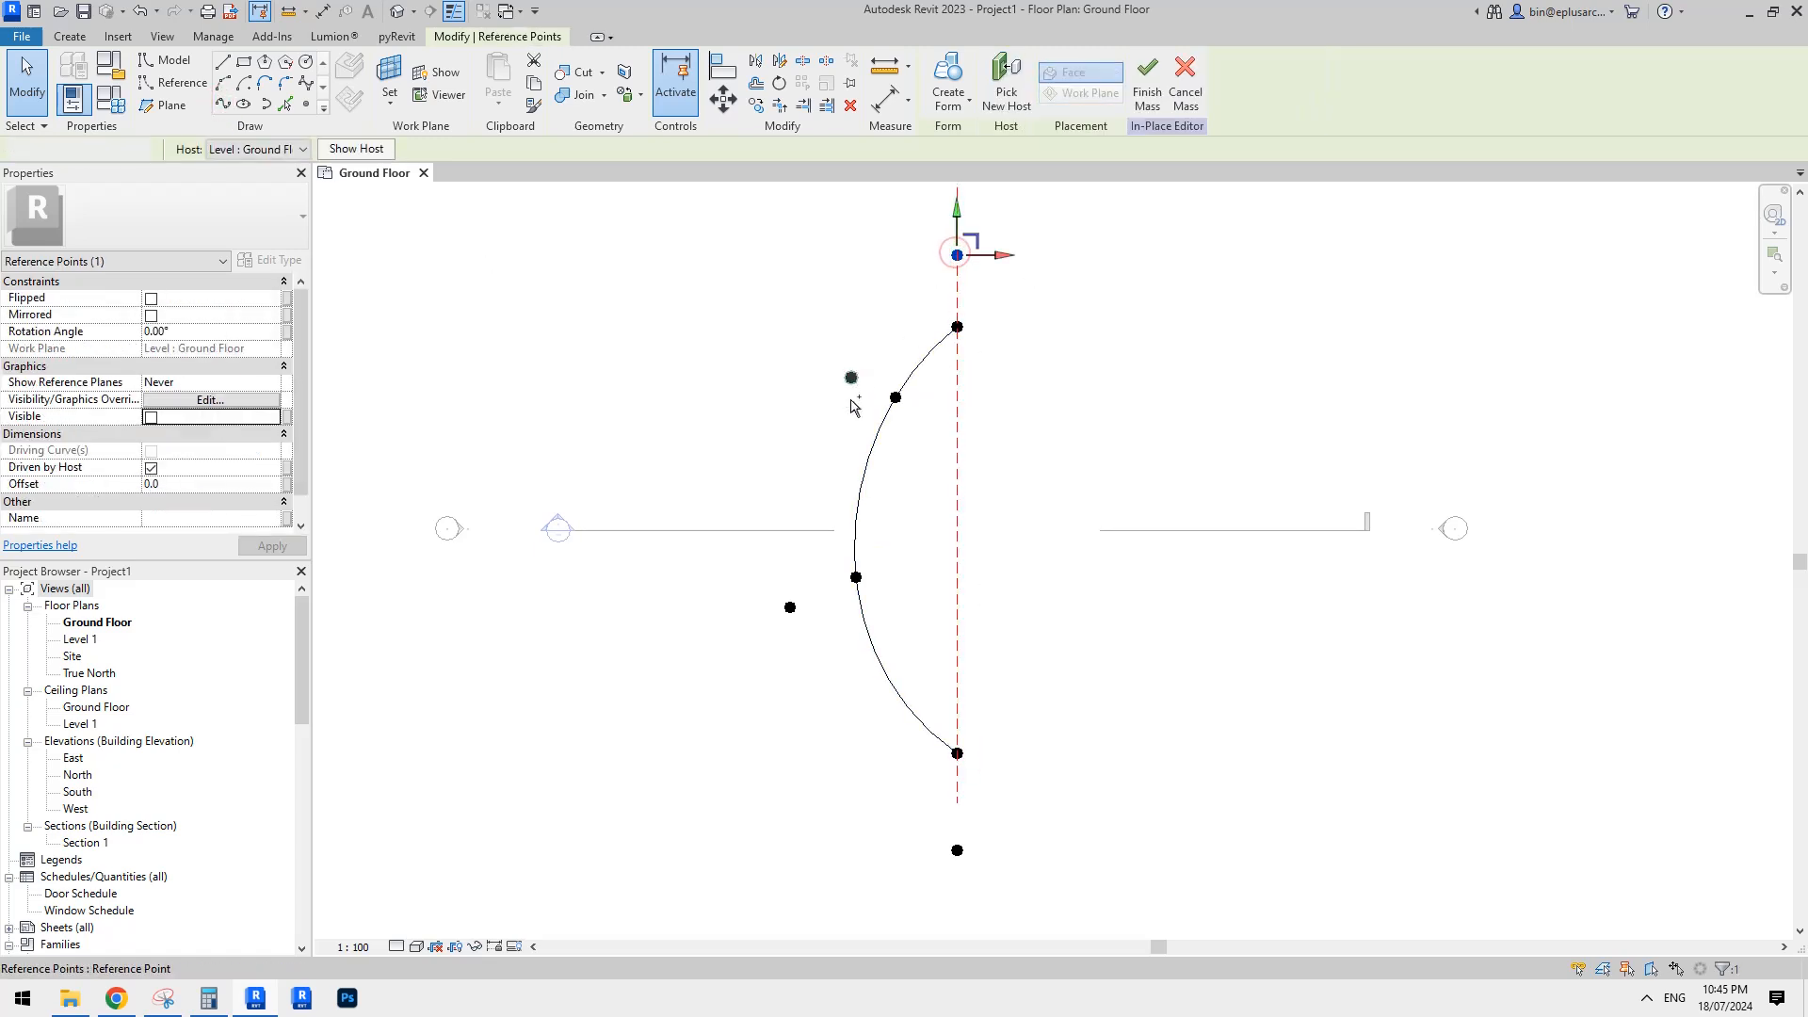
pyautogui.keyDown('ctrl'); pyautogui.click(790, 607); pyautogui.keyUp('ctrl')
pyautogui.keyDown('ctrl'); pyautogui.click(957, 850); pyautogui.keyUp('ctrl')
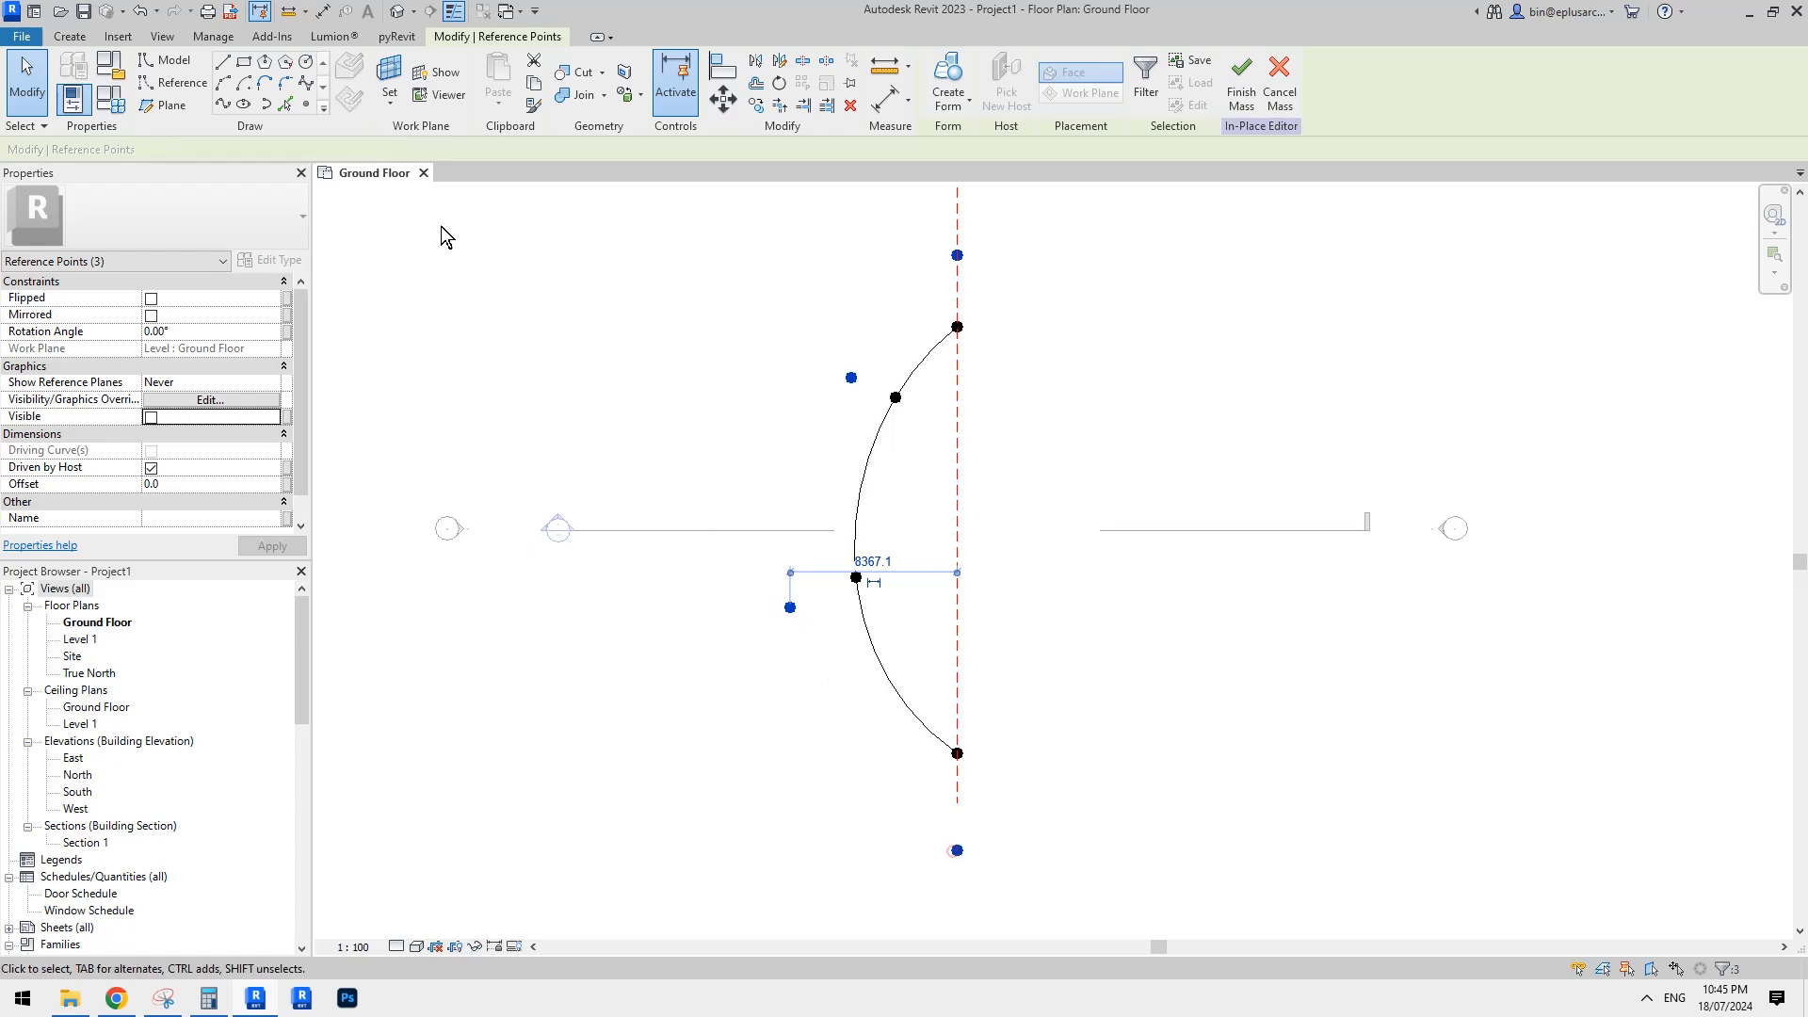
pyautogui.click(231, 104)
pyautogui.click(1026, 435)
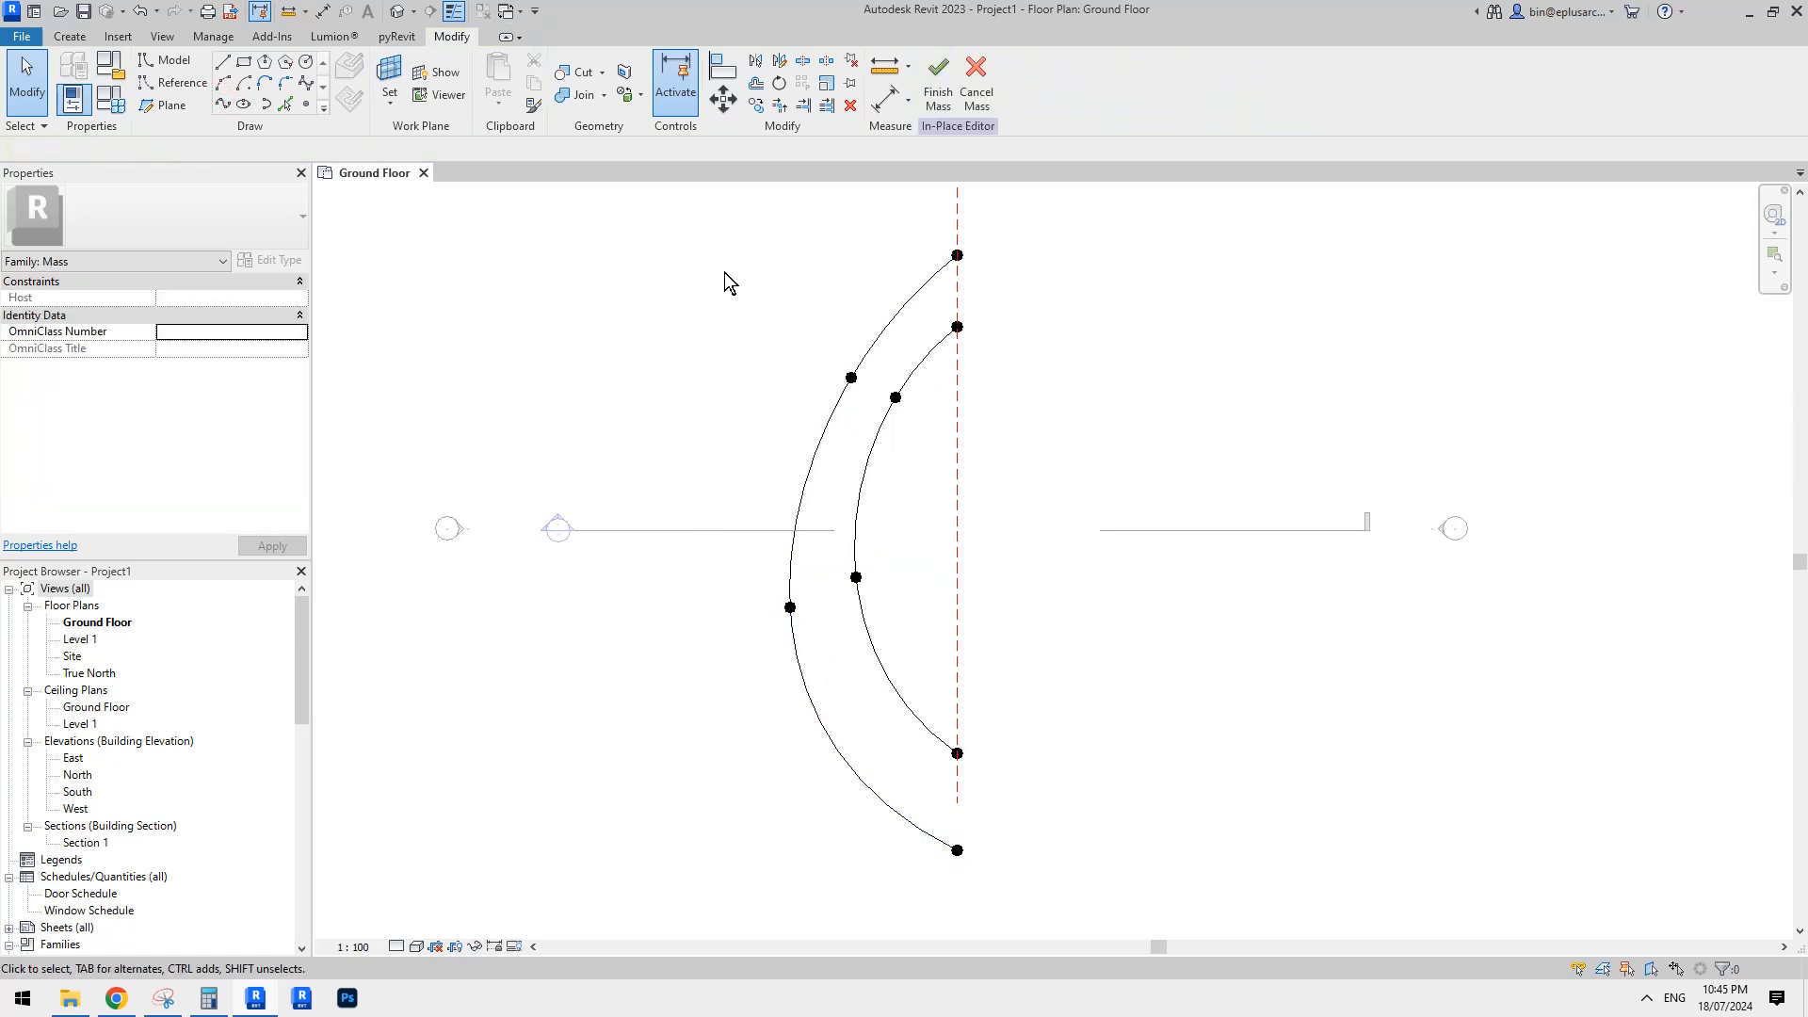
# Show the ribs in 3D from the left side and raise the outer rib's north end point about 5795 mm.
pyautogui.click(396, 11)
pyautogui.keyDown('shift'); pyautogui.moveTo(1005, 561); pyautogui.dragTo(1704, 404, button='middle'); pyautogui.keyUp('shift')
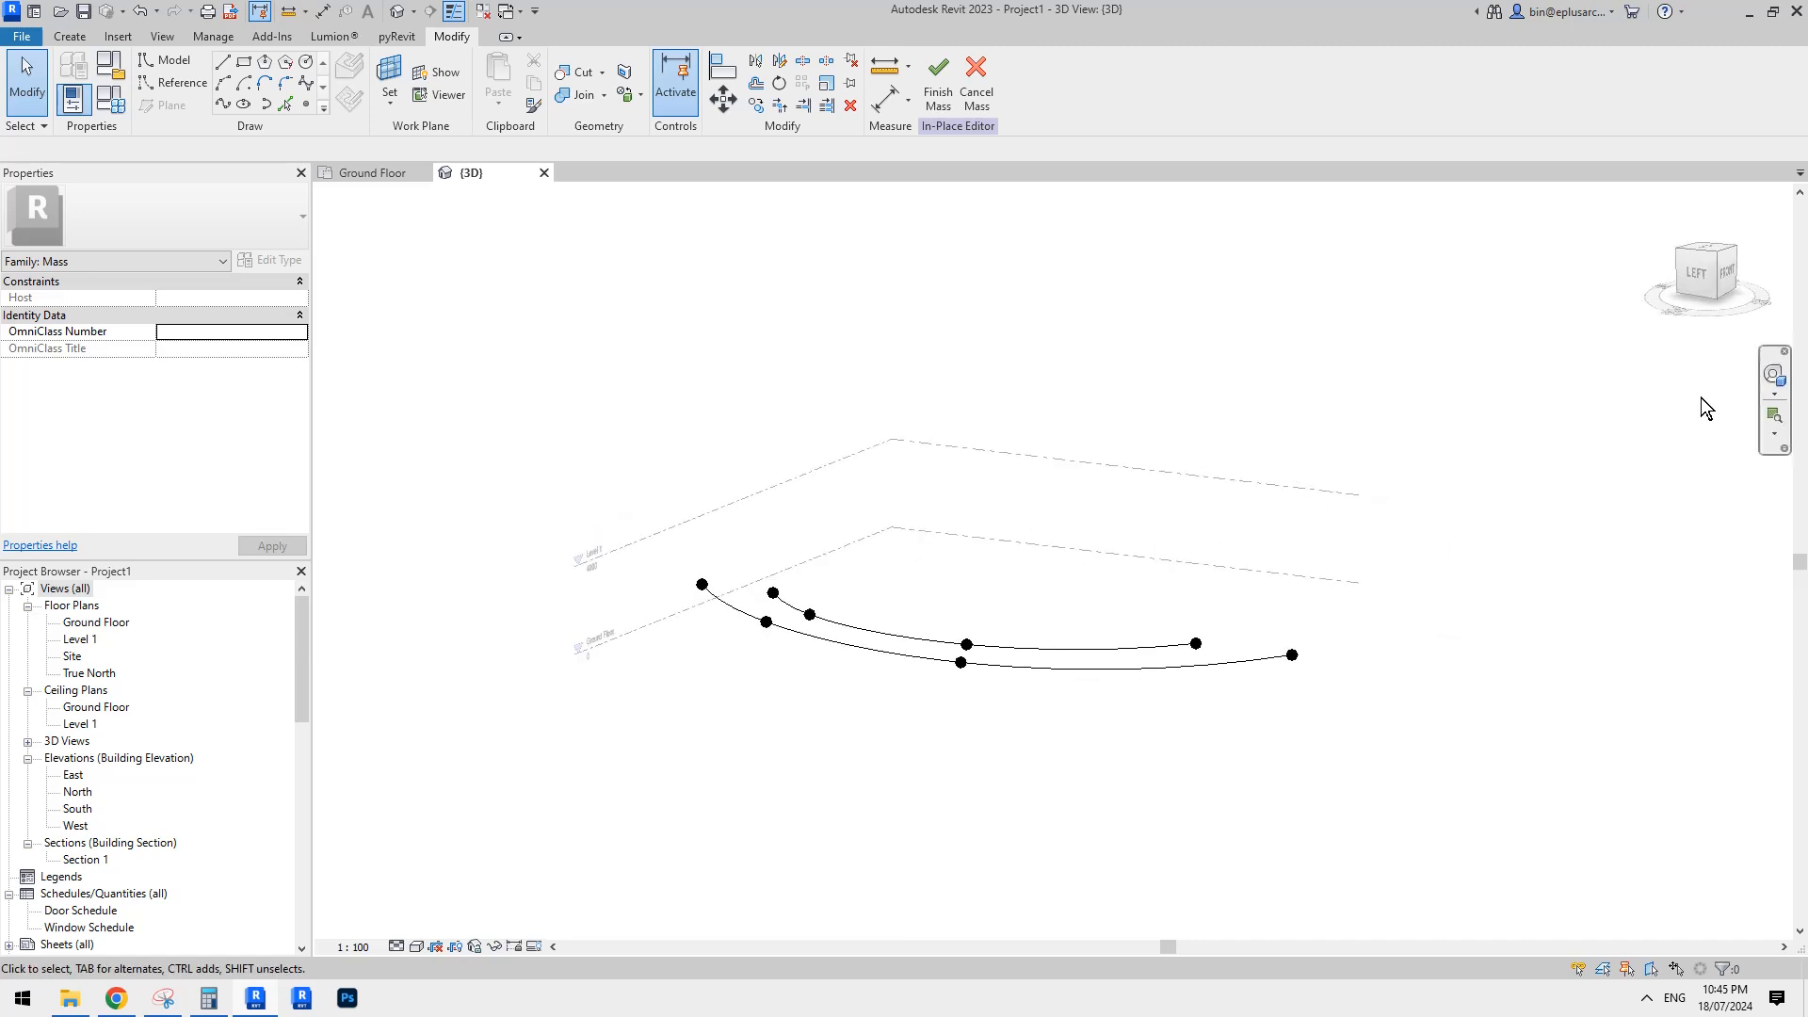
pyautogui.keyDown('shift'); pyautogui.moveTo(1344, 445); pyautogui.dragTo(1699, 288, button='middle'); pyautogui.keyUp('shift')
pyautogui.click(1696, 284)
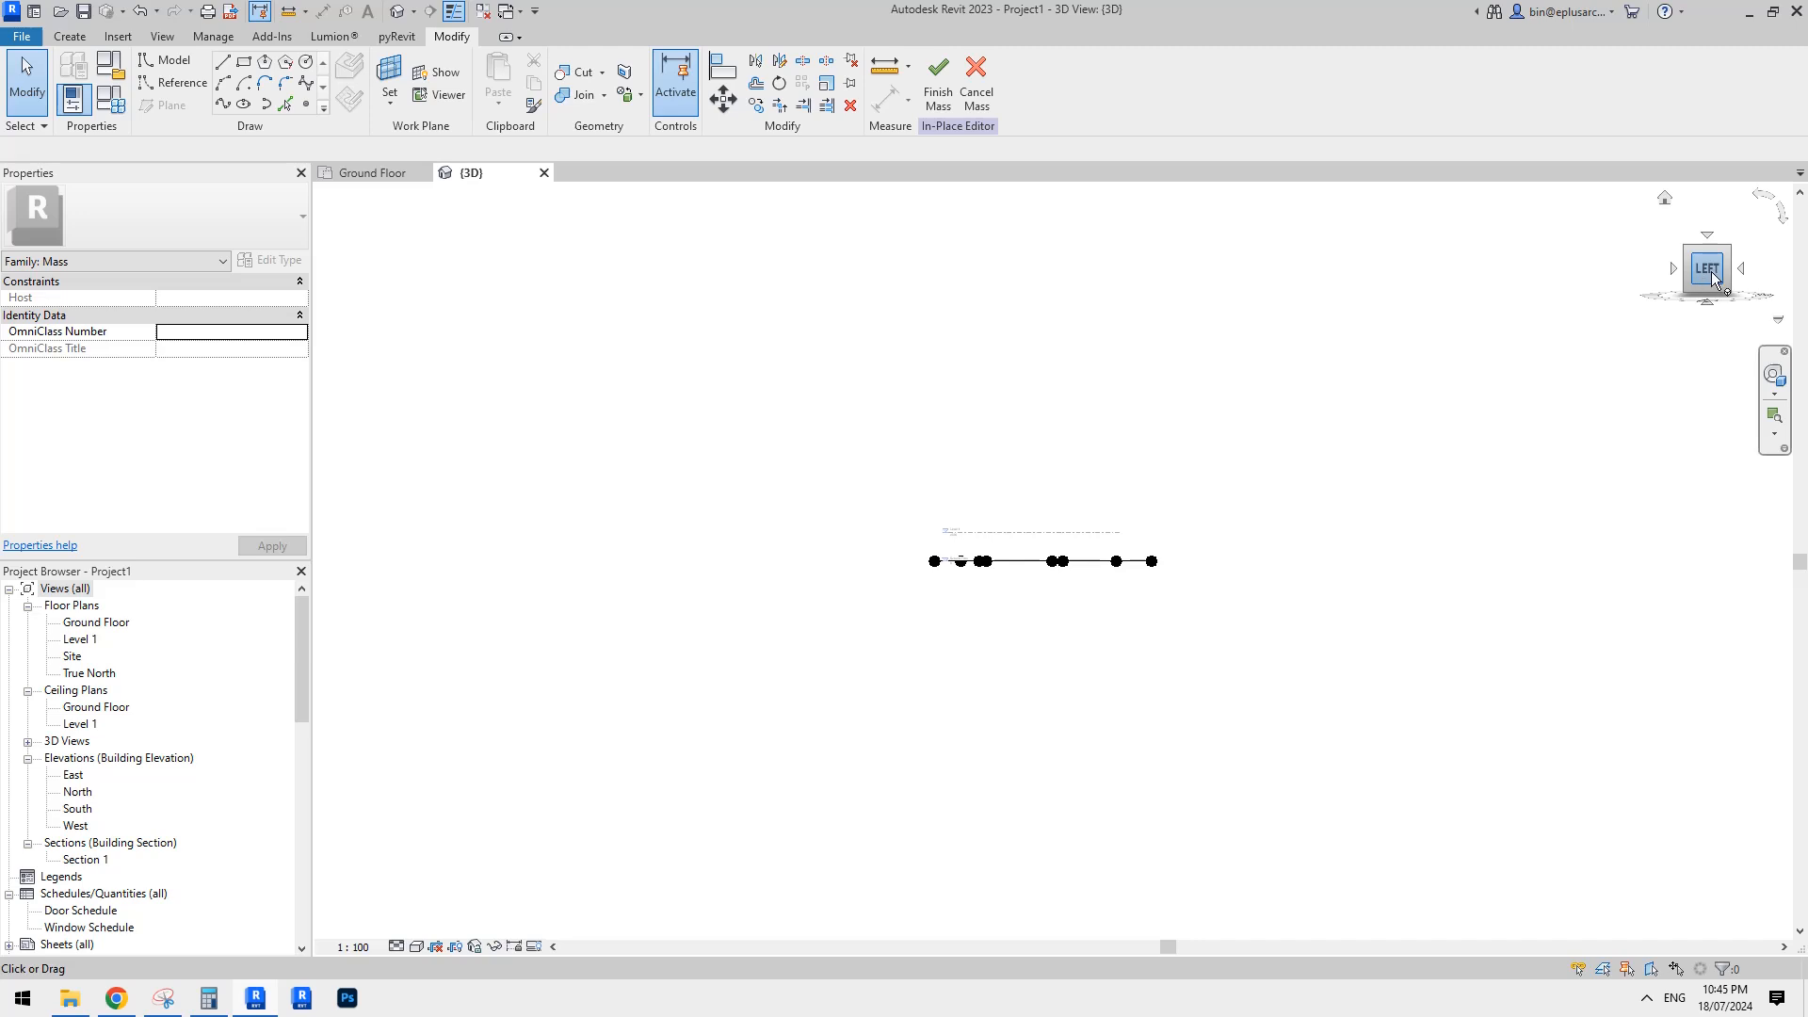
pyautogui.scroll(5, 960, 589)
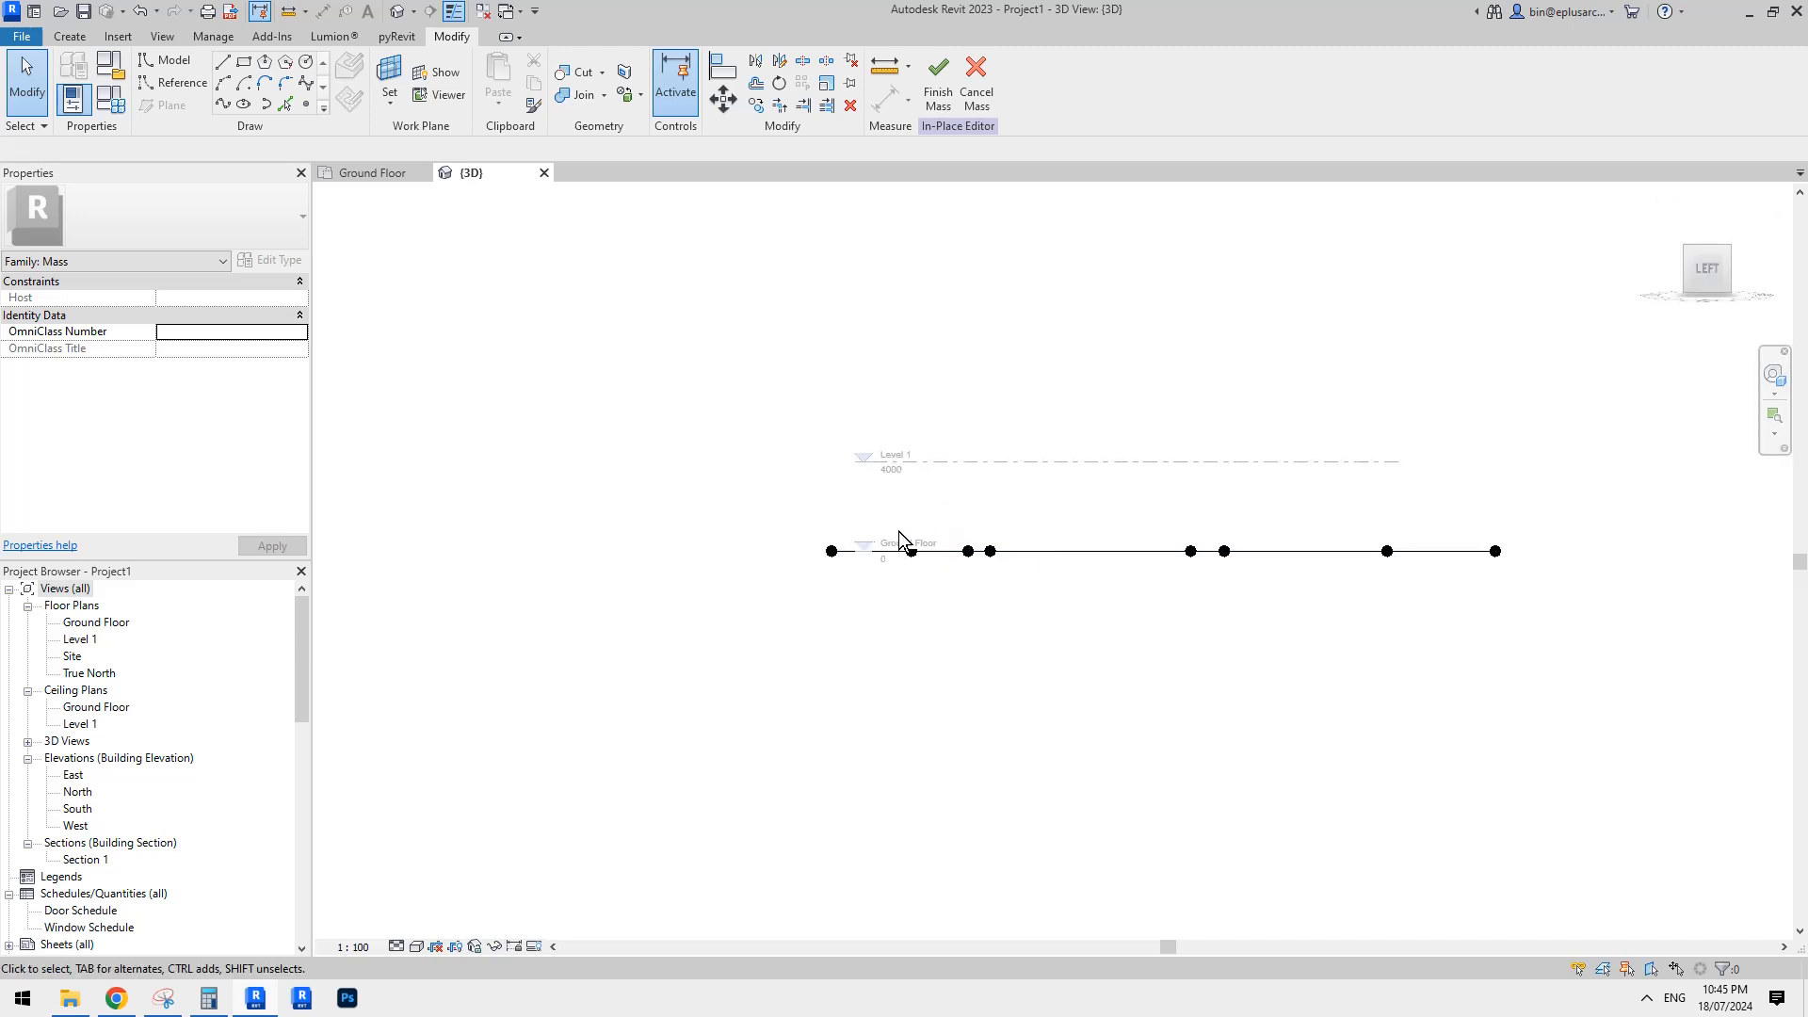
pyautogui.moveTo(803, 504); pyautogui.dragTo(866, 589)
pyautogui.moveTo(1006, 421); pyautogui.dragTo(844, 422, button='middle')
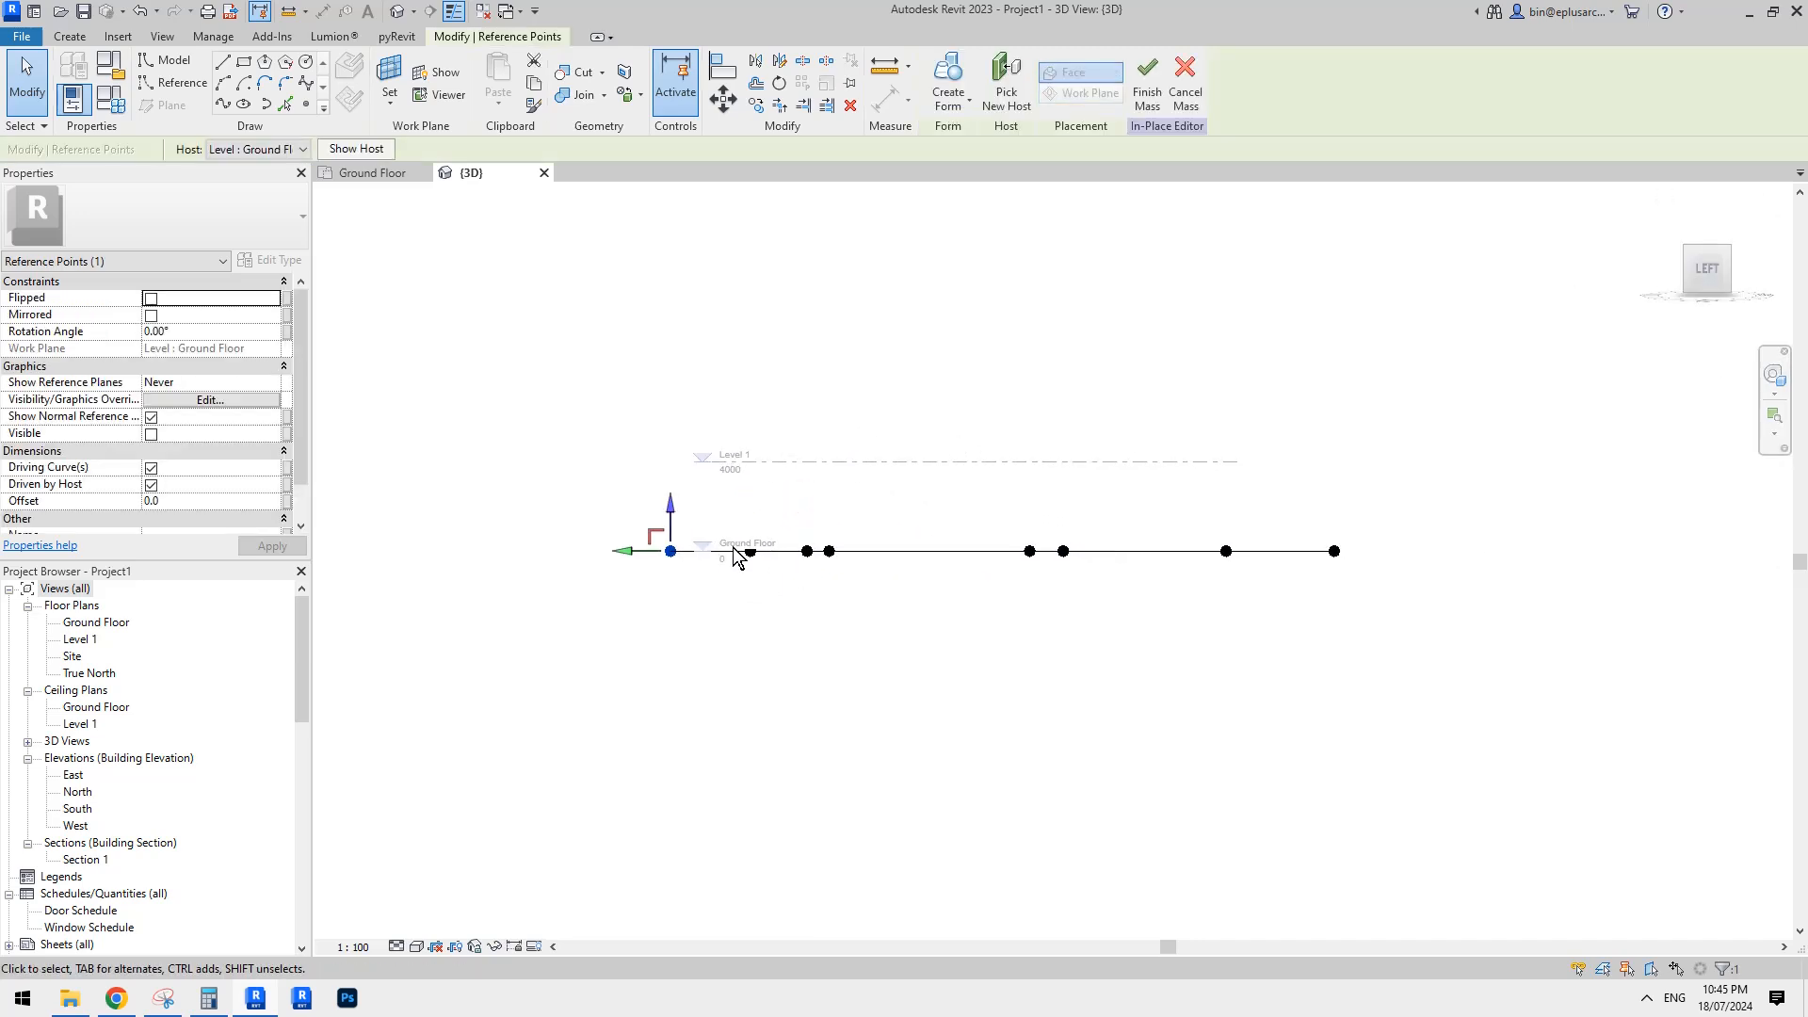
pyautogui.moveTo(672, 509); pyautogui.dragTo(674, 380)
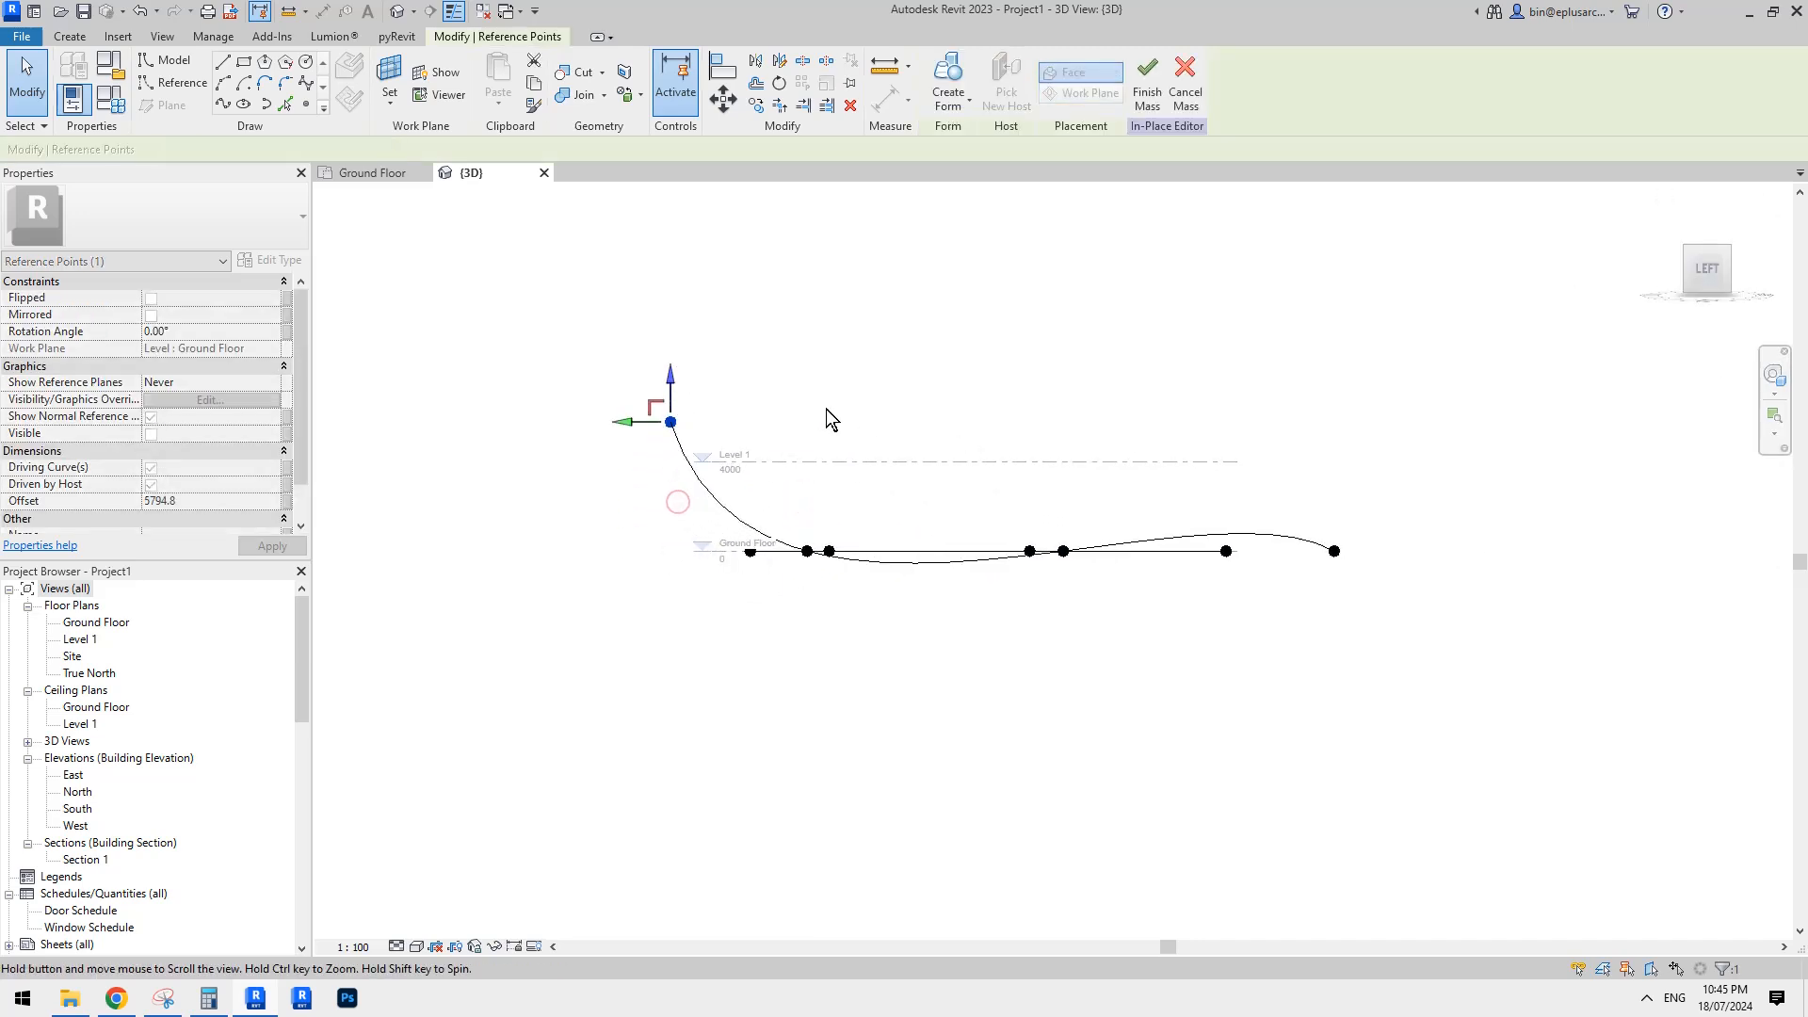
# Raise the outer rib's second point above Level 1, its third about 2801 mm and its south end point about 5112 mm.
pyautogui.click(806, 551)
pyautogui.moveTo(812, 510); pyautogui.dragTo(829, 405)
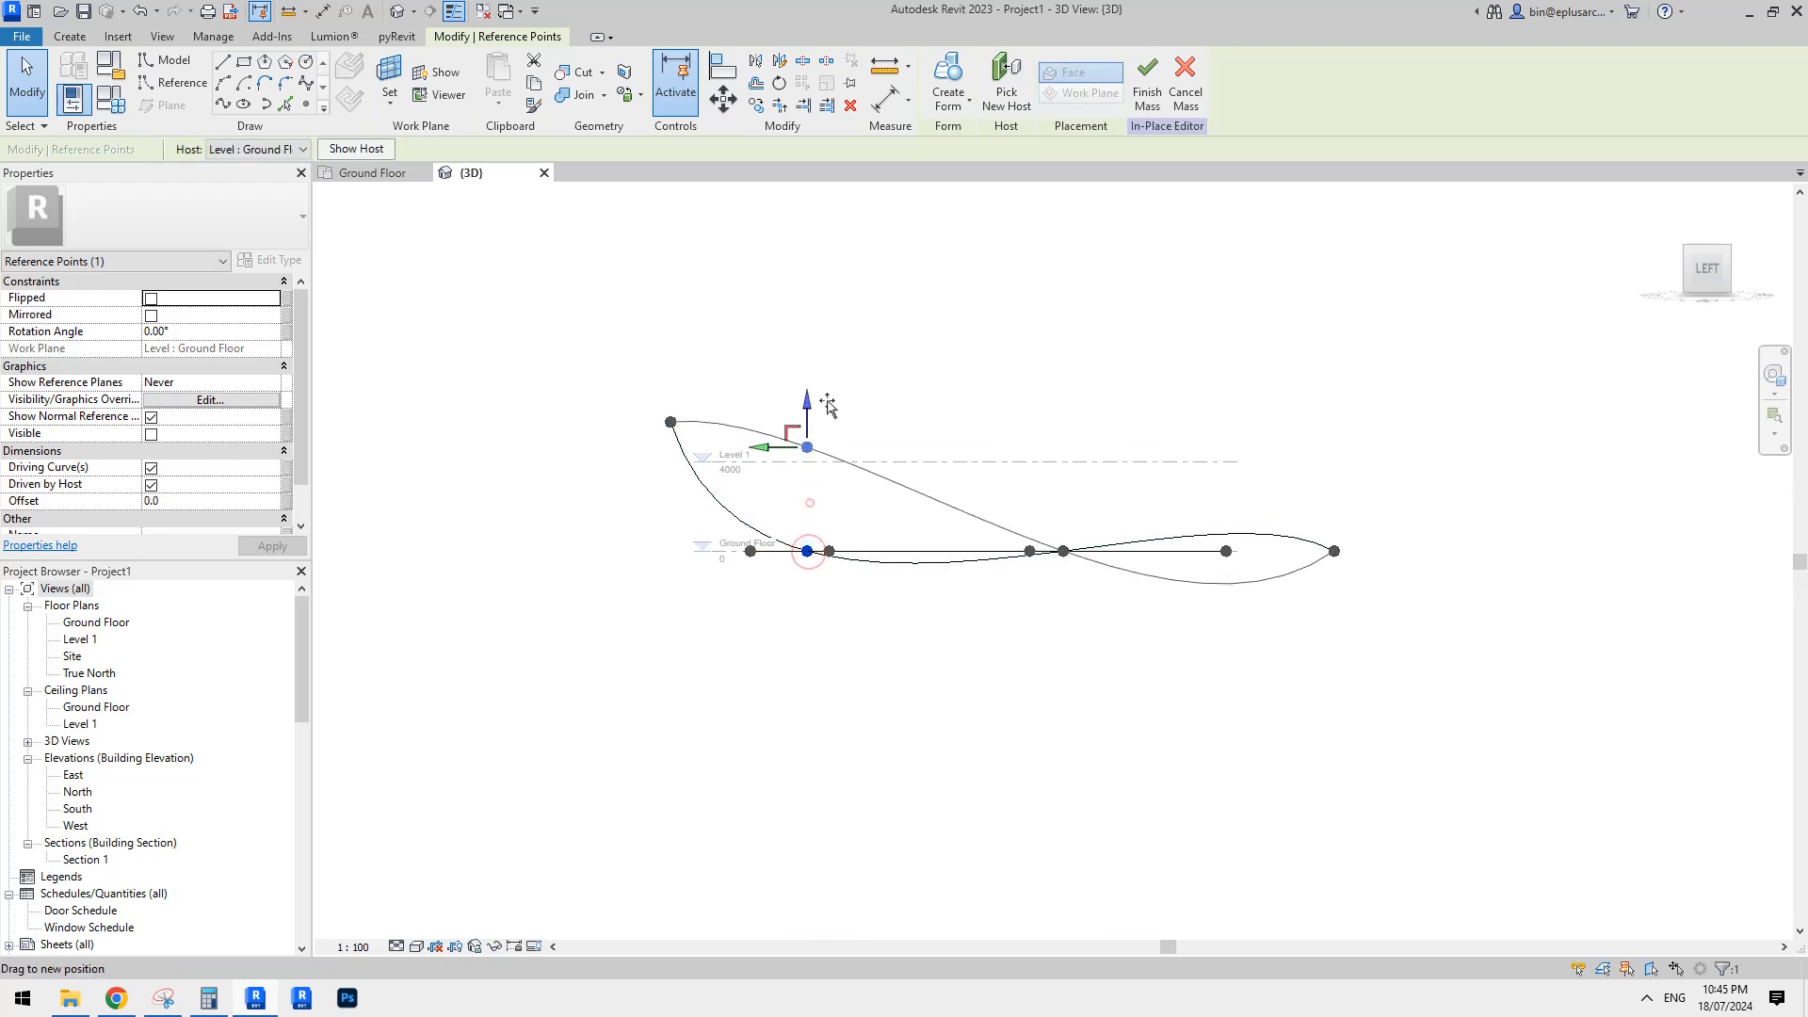
pyautogui.click(1064, 551)
pyautogui.moveTo(1064, 552); pyautogui.dragTo(1064, 489)
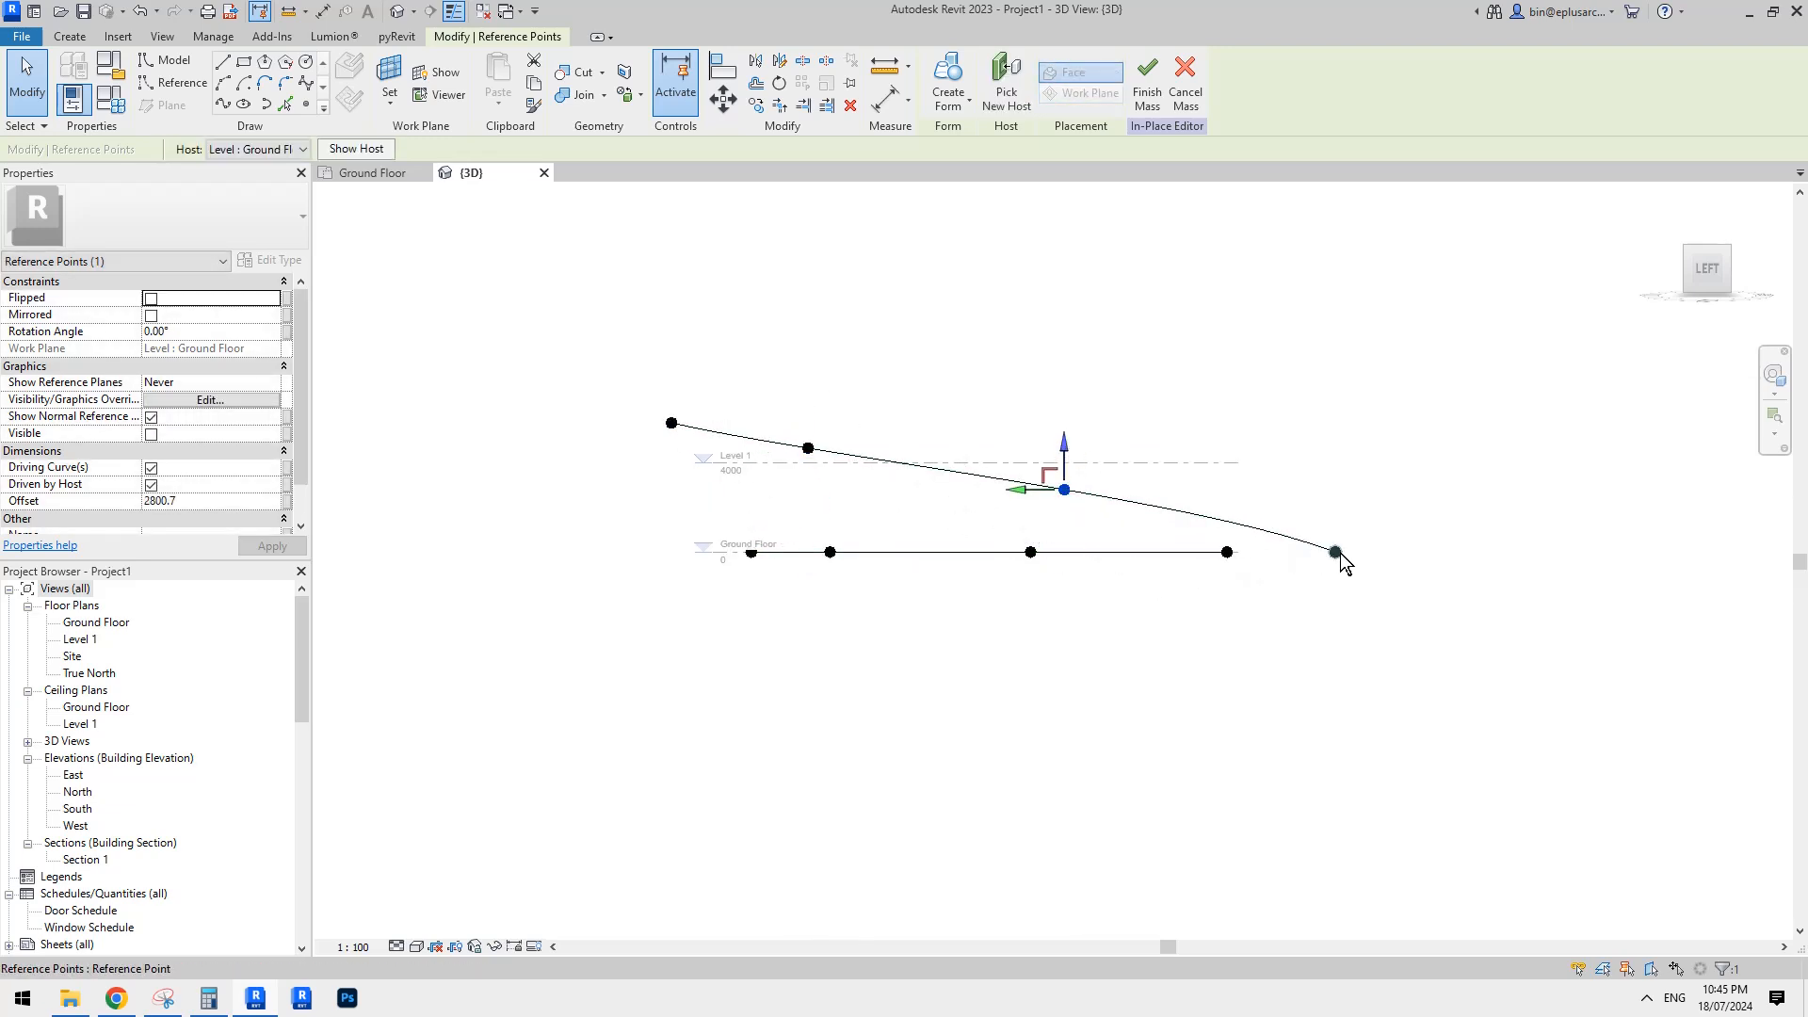
pyautogui.click(1335, 552)
pyautogui.moveTo(1331, 512); pyautogui.dragTo(1339, 403)
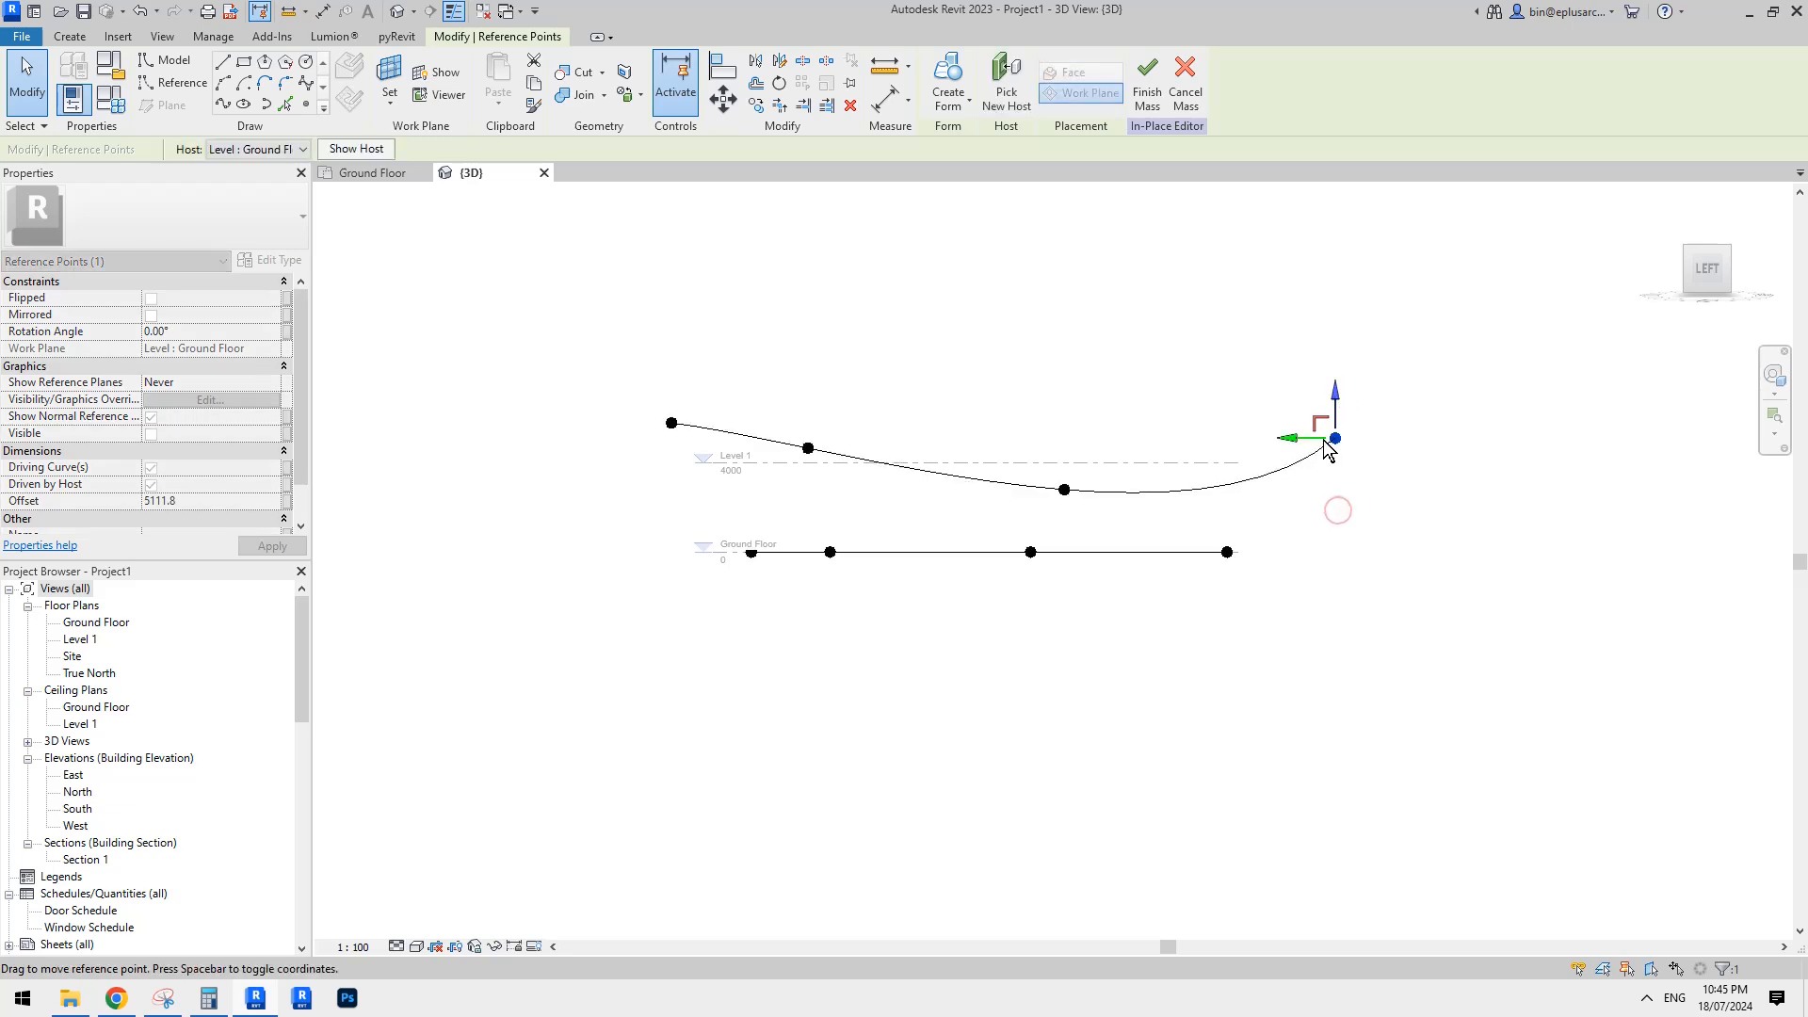
# Raise the inner rib's four points off the Ground Floor, lifting the third about 5263 mm and the others less.
pyautogui.click(1031, 552)
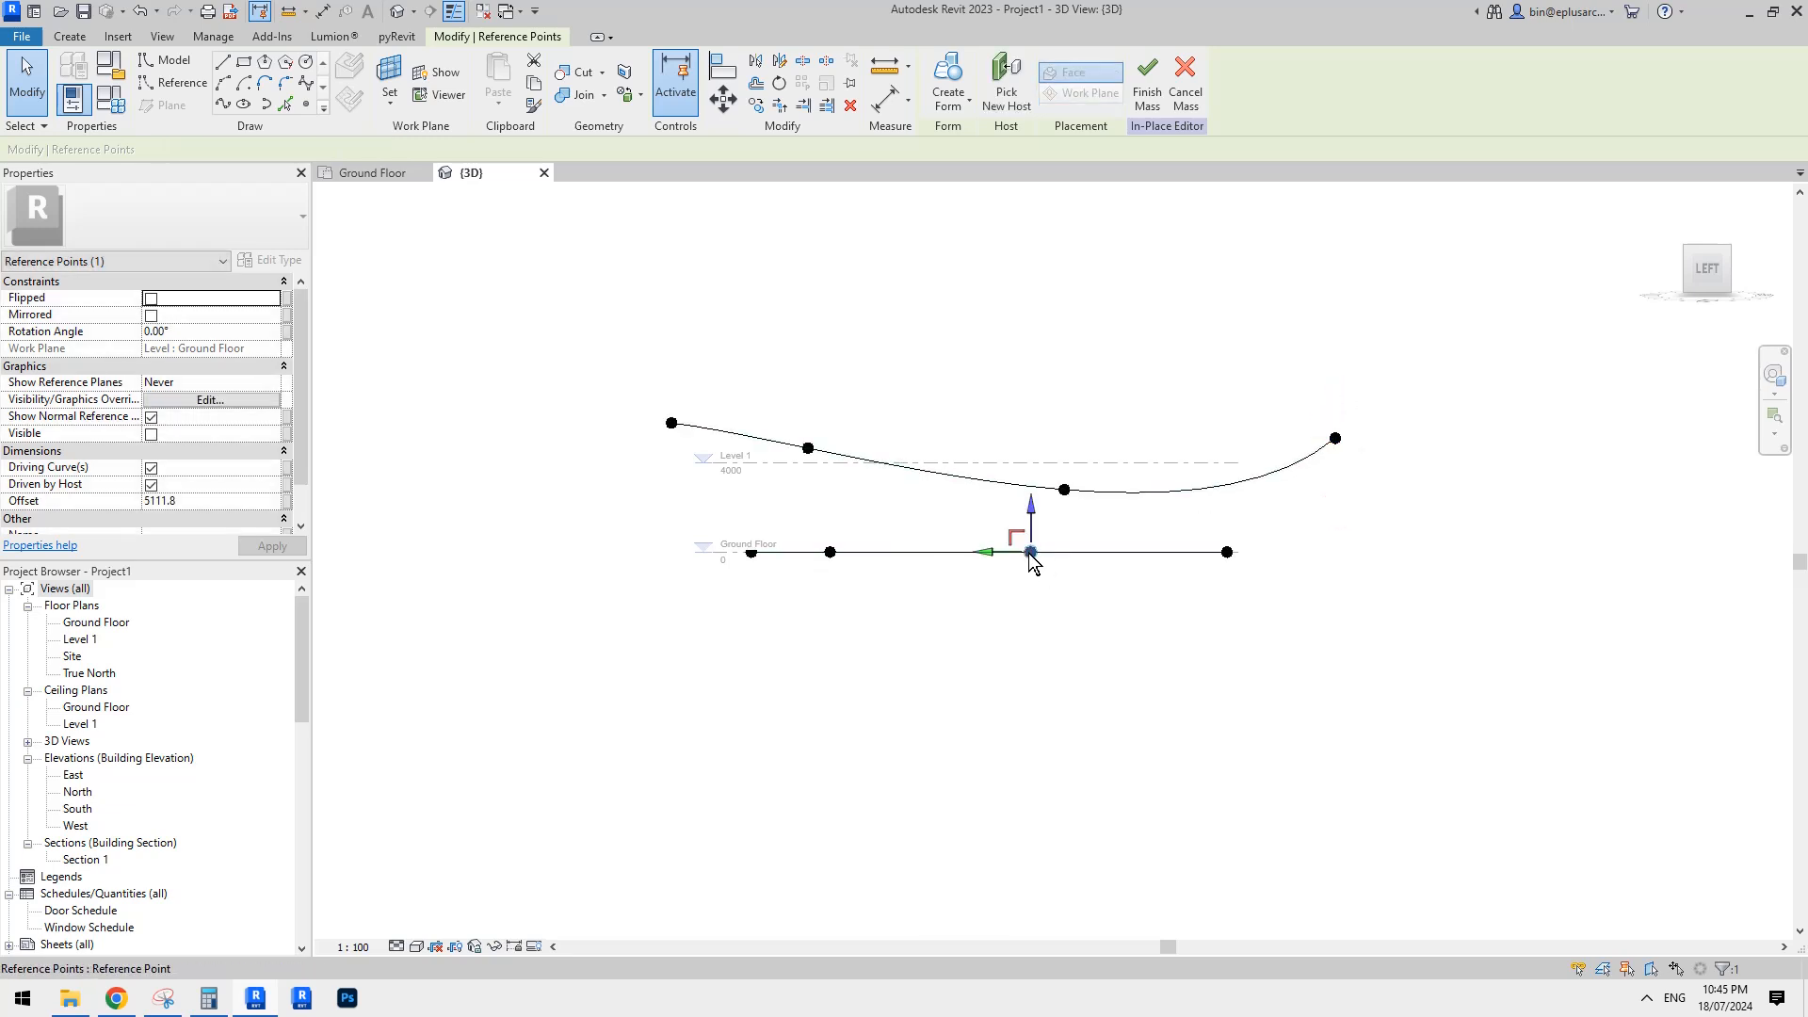
pyautogui.moveTo(1031, 504); pyautogui.dragTo(1032, 386)
pyautogui.click(1227, 554)
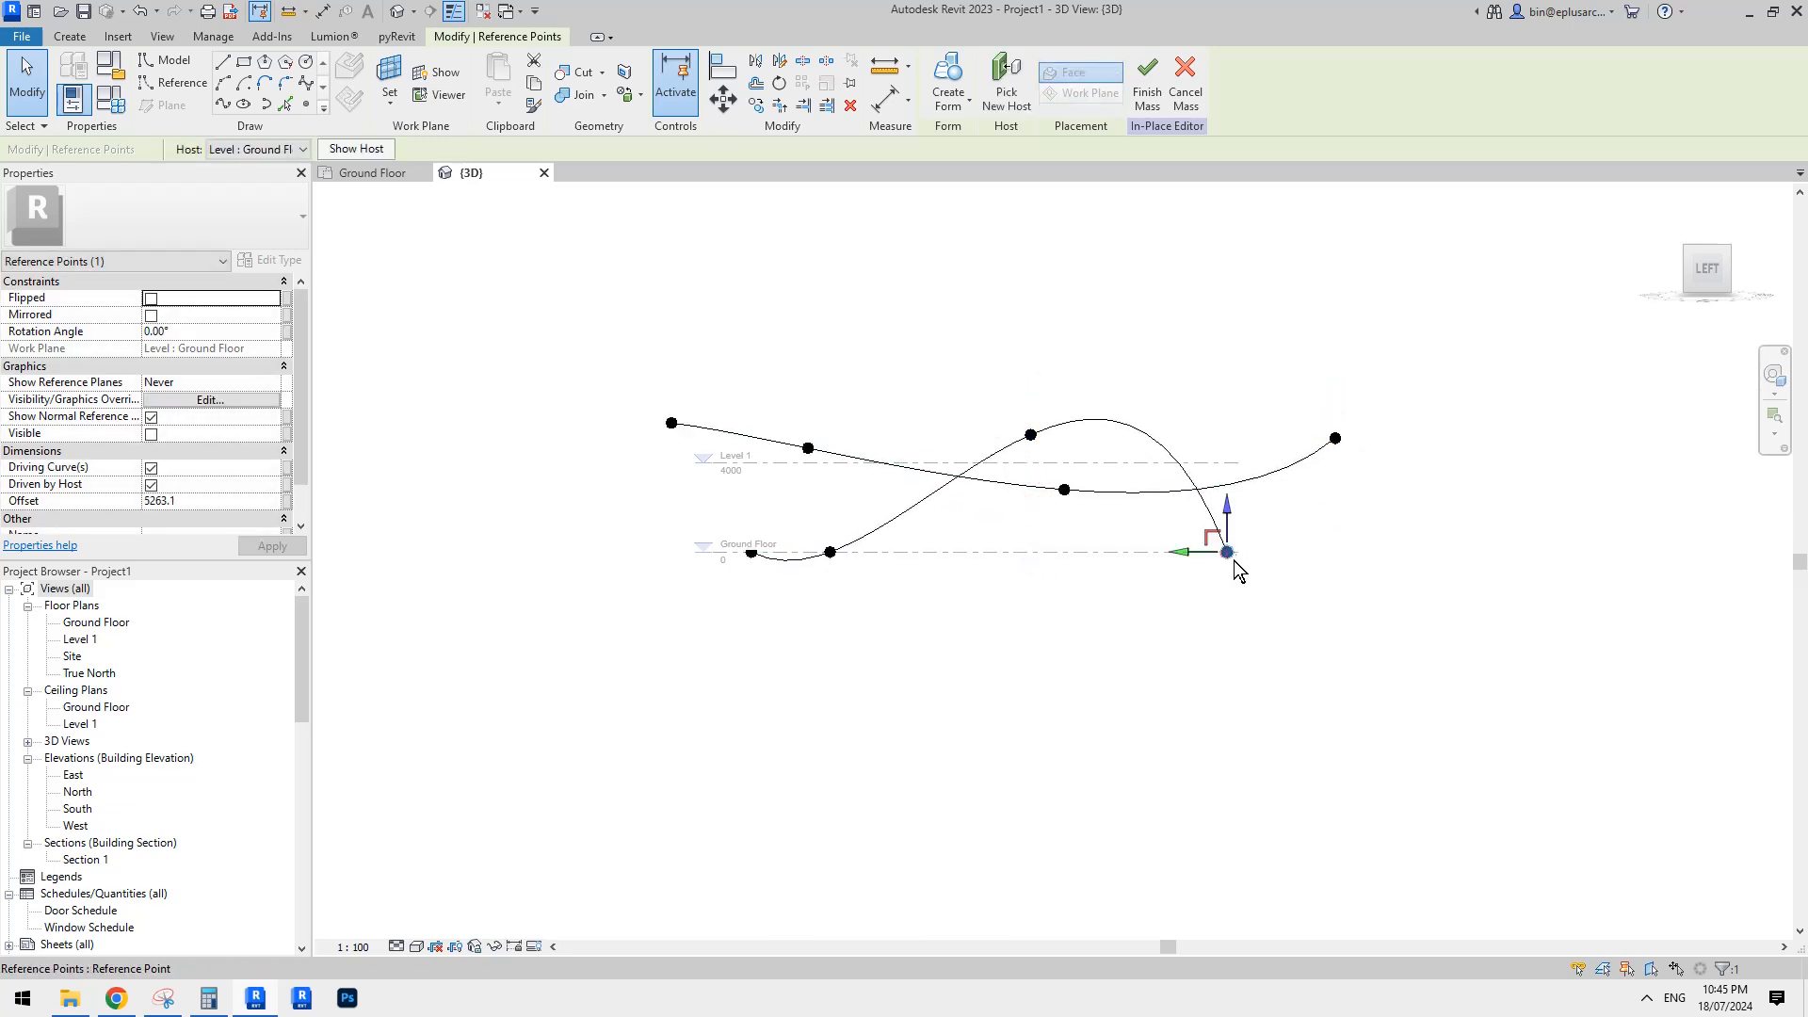
pyautogui.moveTo(1225, 503); pyautogui.dragTo(1227, 424)
pyautogui.click(830, 553)
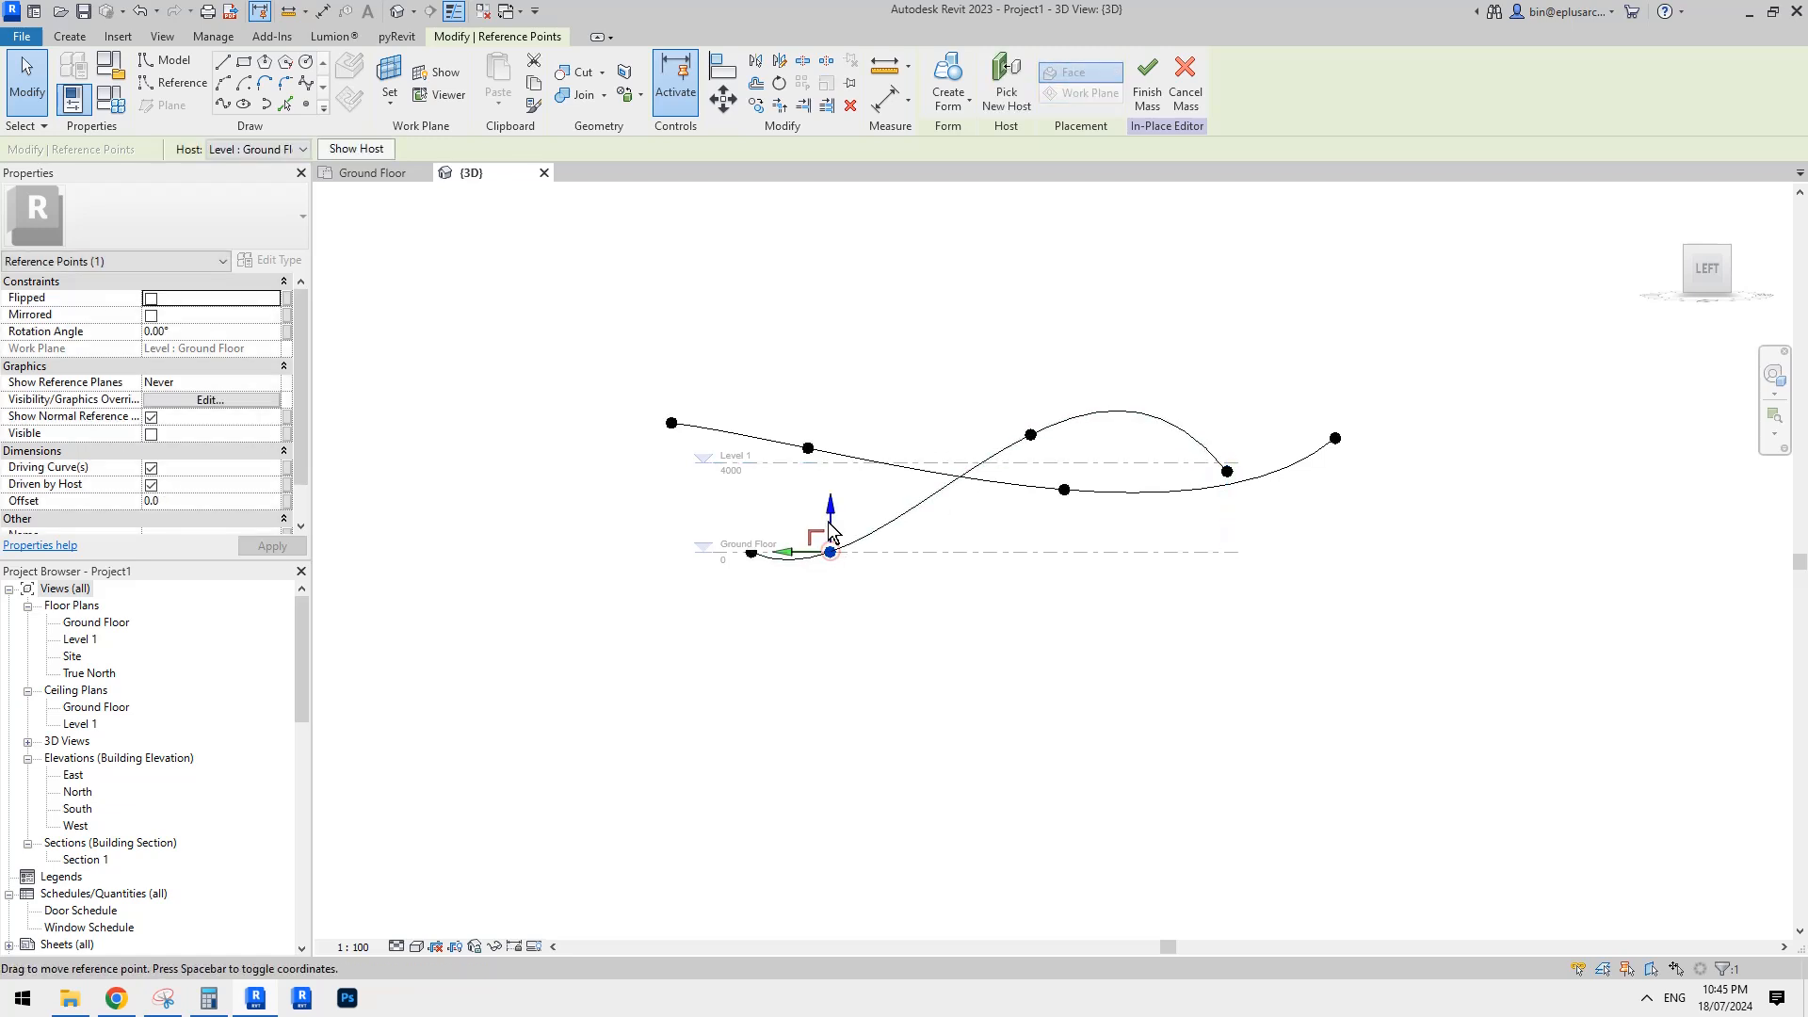
pyautogui.moveTo(829, 513); pyautogui.dragTo(832, 452)
pyautogui.click(753, 554)
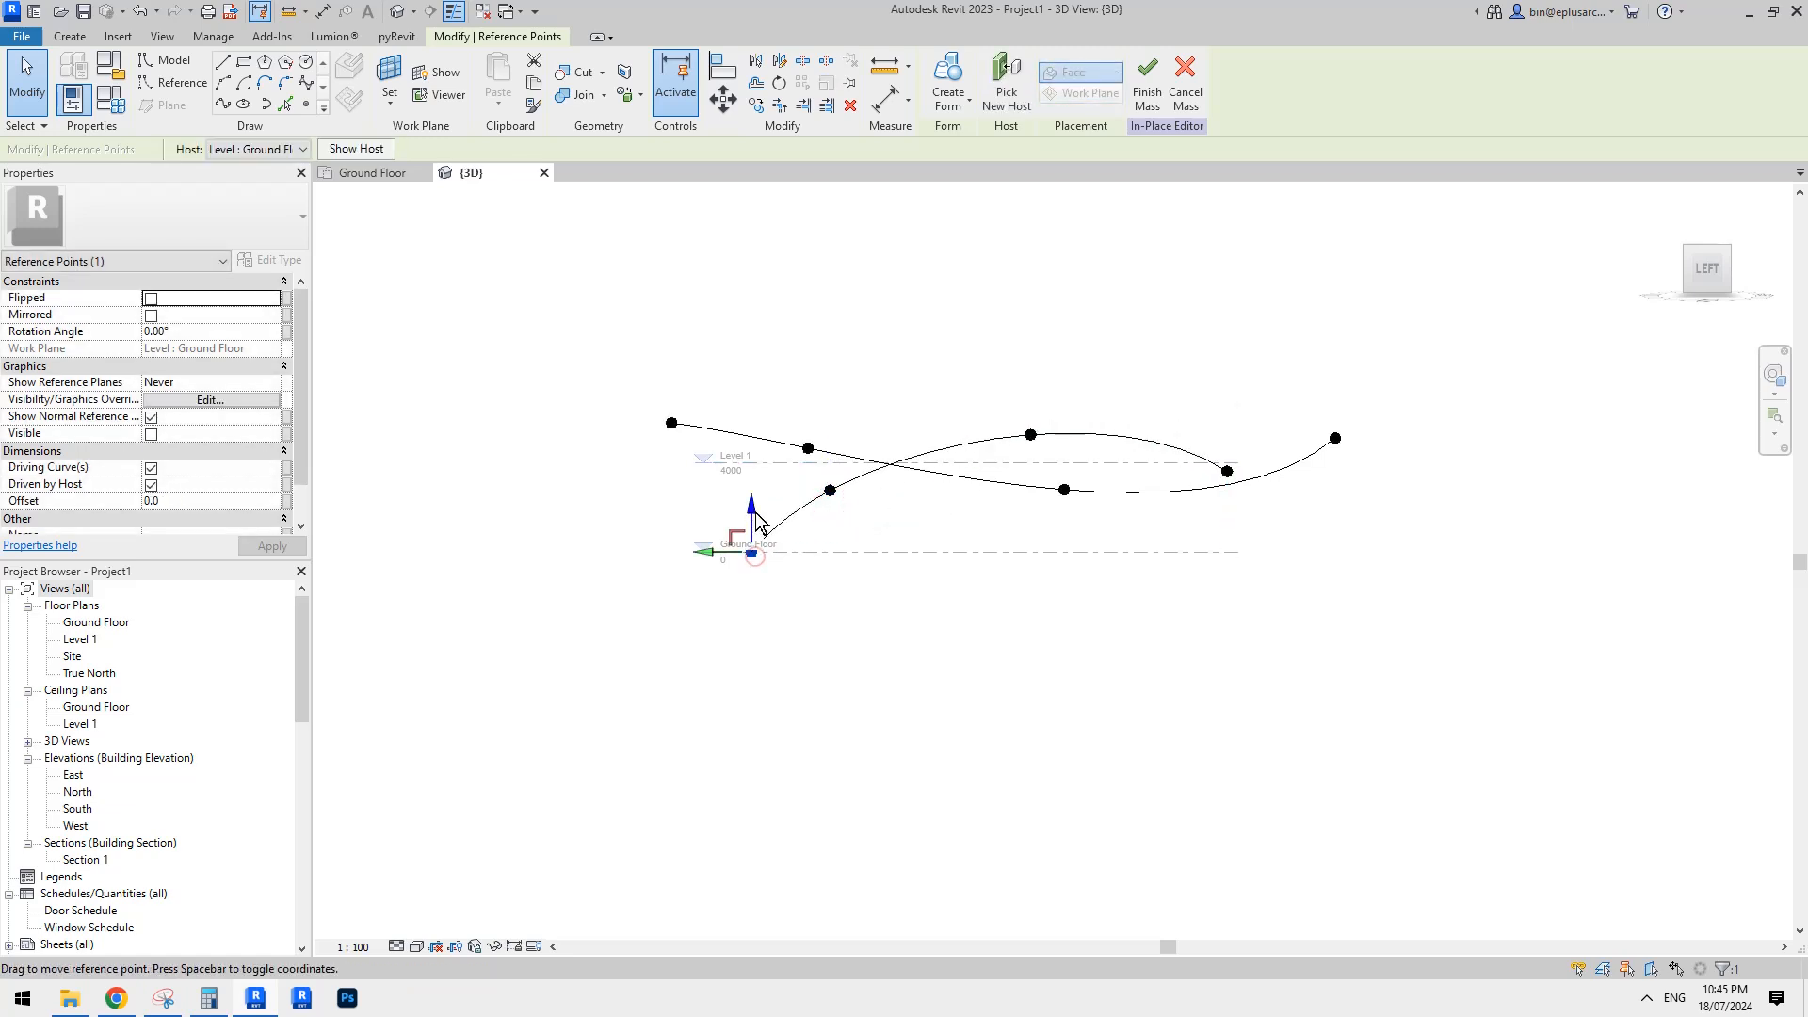
pyautogui.moveTo(752, 513); pyautogui.dragTo(754, 439)
# Check both ribs in 3D and refine the inner rib's northern points, raising its end point to about 3447 mm.
pyautogui.keyDown('shift'); pyautogui.moveTo(982, 461); pyautogui.dragTo(1020, 549, button='middle'); pyautogui.keyUp('shift')
pyautogui.click(796, 587)
pyautogui.click(925, 581)
pyautogui.keyDown('shift'); pyautogui.moveTo(927, 583); pyautogui.dragTo(864, 628, button='middle'); pyautogui.keyUp('shift')
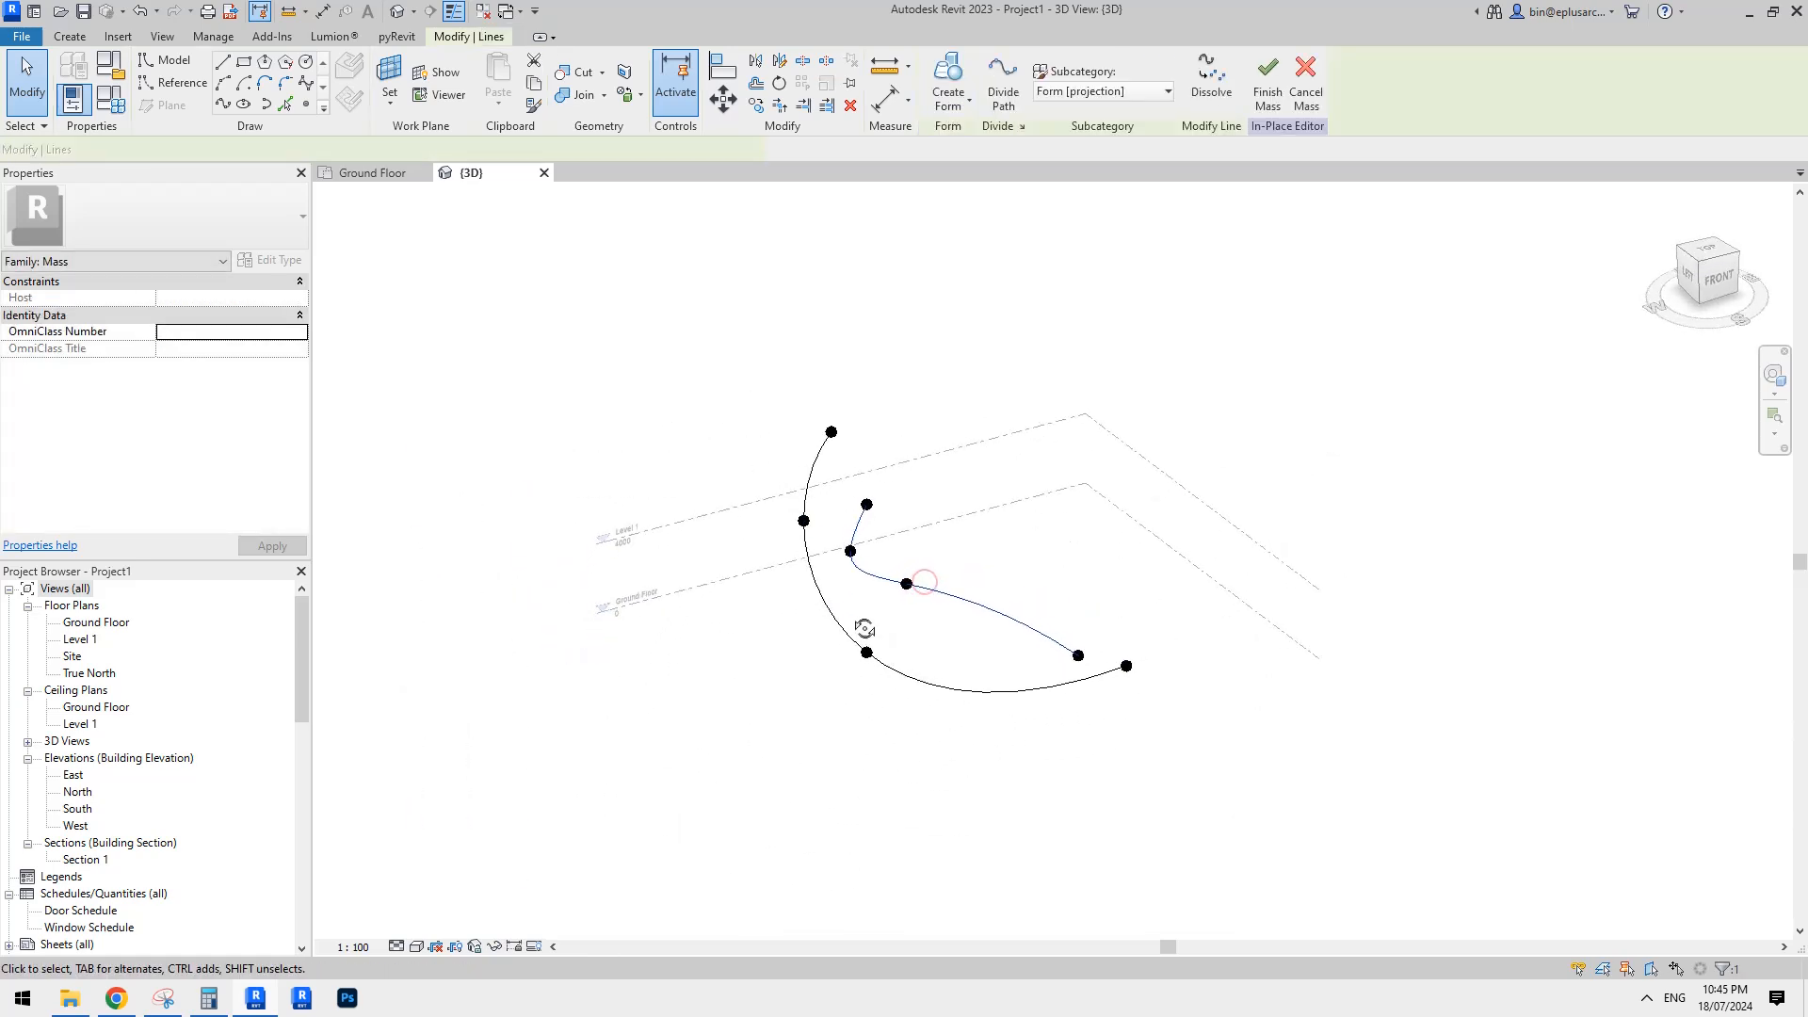
pyautogui.scroll(2, 818, 578)
pyautogui.click(836, 546)
pyautogui.moveTo(831, 510); pyautogui.dragTo(895, 563)
pyautogui.keyDown('shift'); pyautogui.moveTo(889, 557); pyautogui.dragTo(765, 461, button='middle'); pyautogui.keyUp('shift')
pyautogui.click(824, 521)
pyautogui.moveTo(754, 436)
pyautogui.mouseDown()
pyautogui.moveTo(797, 462)
pyautogui.moveTo(774, 372)
pyautogui.moveTo(770, 416)
pyautogui.mouseUp()
pyautogui.scroll(2, 797, 460)
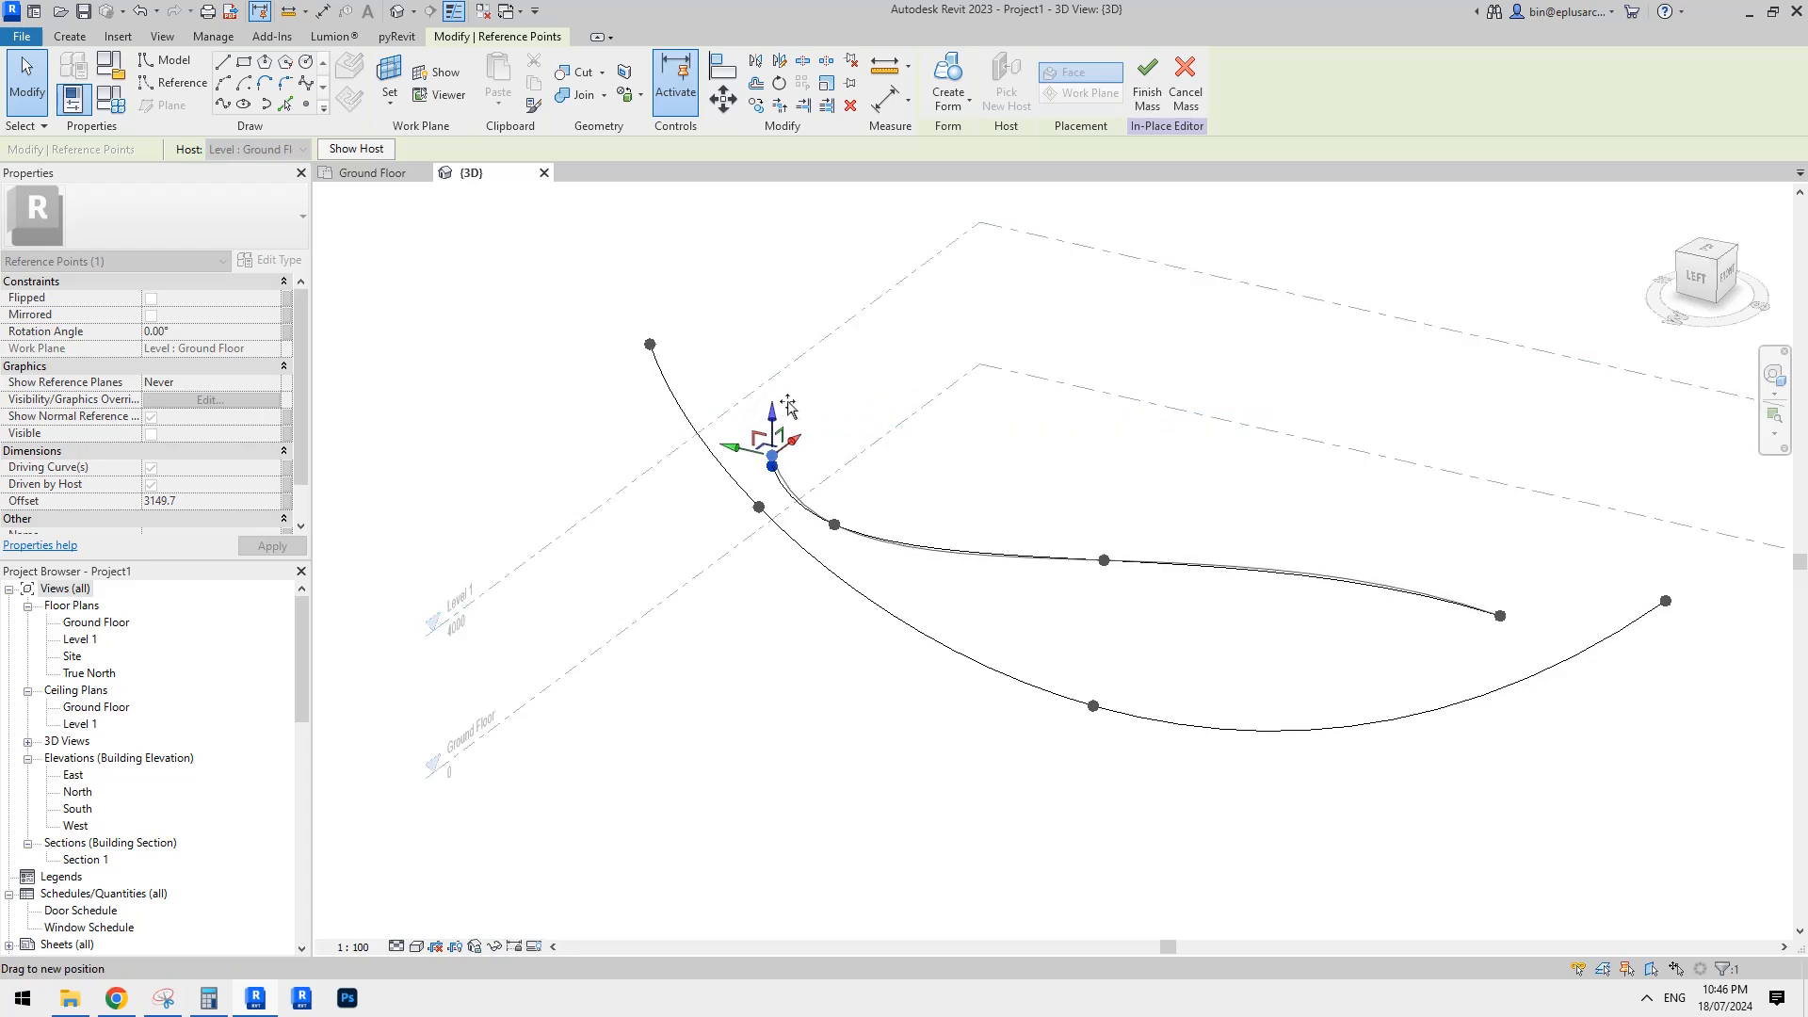
# Raise the outer rib's third, widest point slightly as seen from the front.
pyautogui.keyDown('shift'); pyautogui.moveTo(770, 415); pyautogui.dragTo(735, 492, button='middle'); pyautogui.keyUp('shift')
pyautogui.click(605, 472)
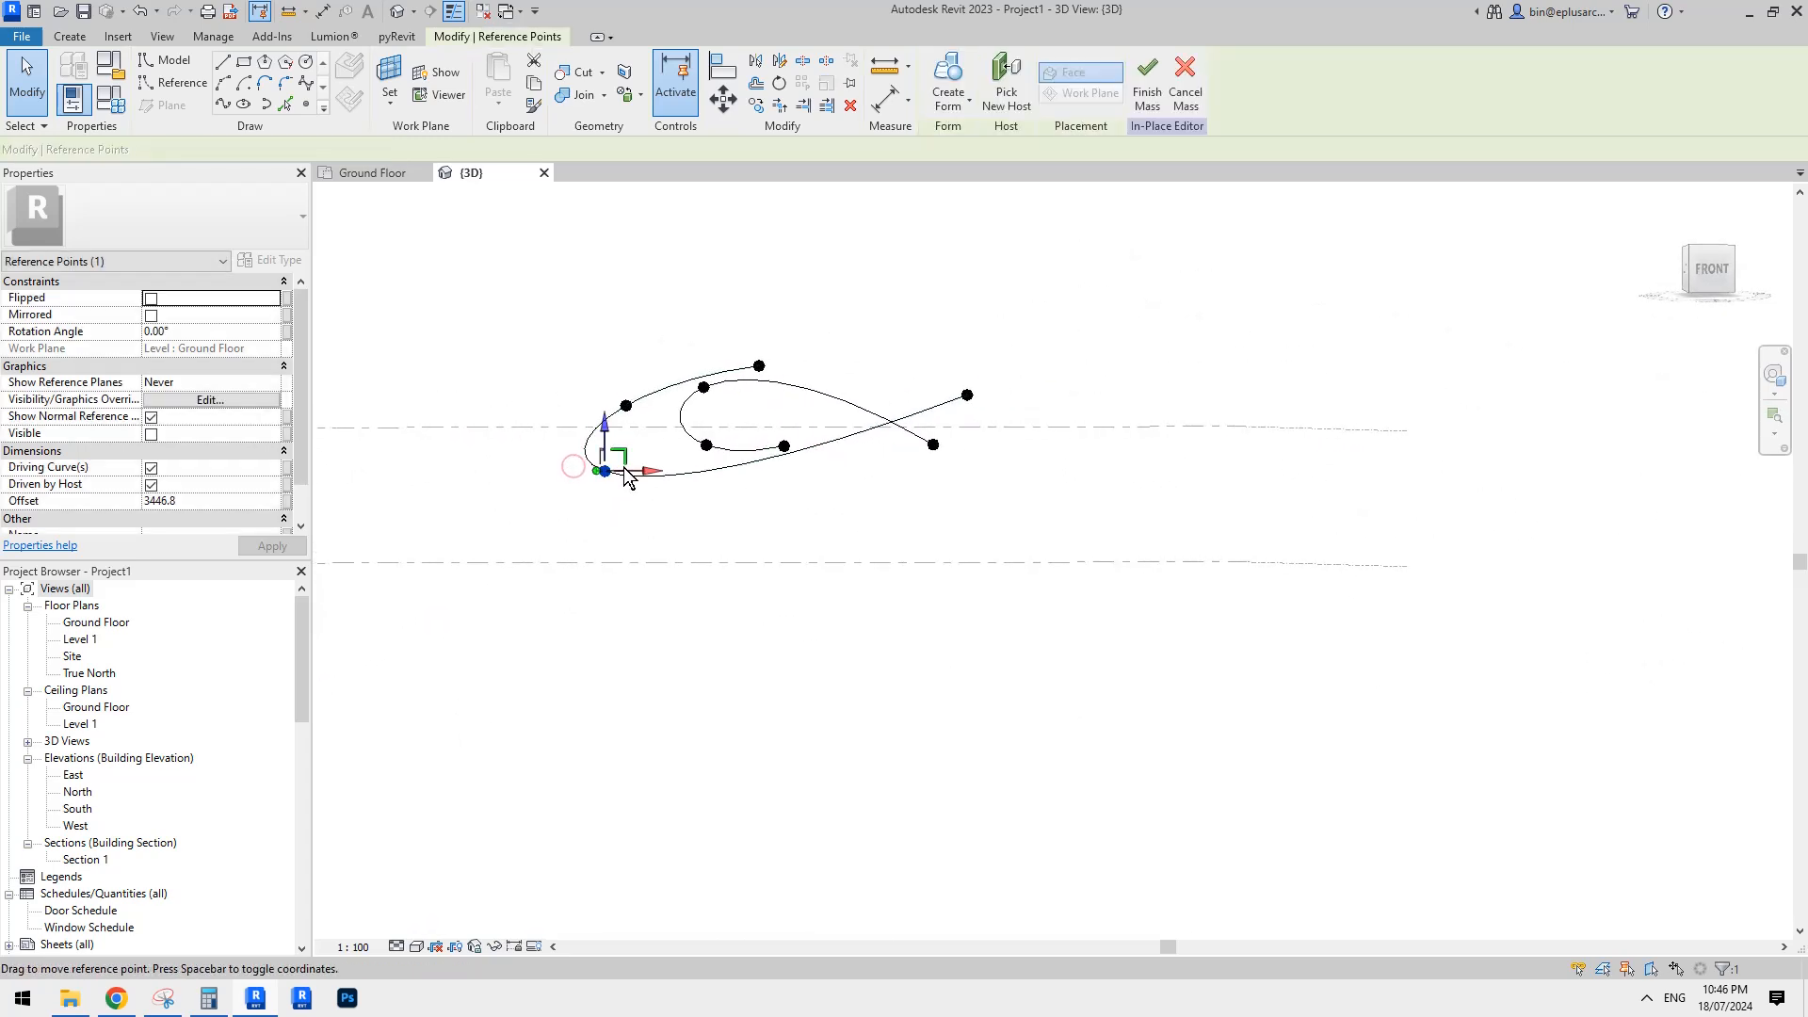
pyautogui.moveTo(607, 427); pyautogui.dragTo(608, 409)
# Convert both the inner and outer rib splines into reference lines.
pyautogui.keyDown('shift'); pyautogui.moveTo(720, 445); pyautogui.dragTo(801, 549, button='middle'); pyautogui.keyUp('shift')
pyautogui.click(881, 516)
pyautogui.scroll(-1, 885, 503)
pyautogui.click(844, 509)
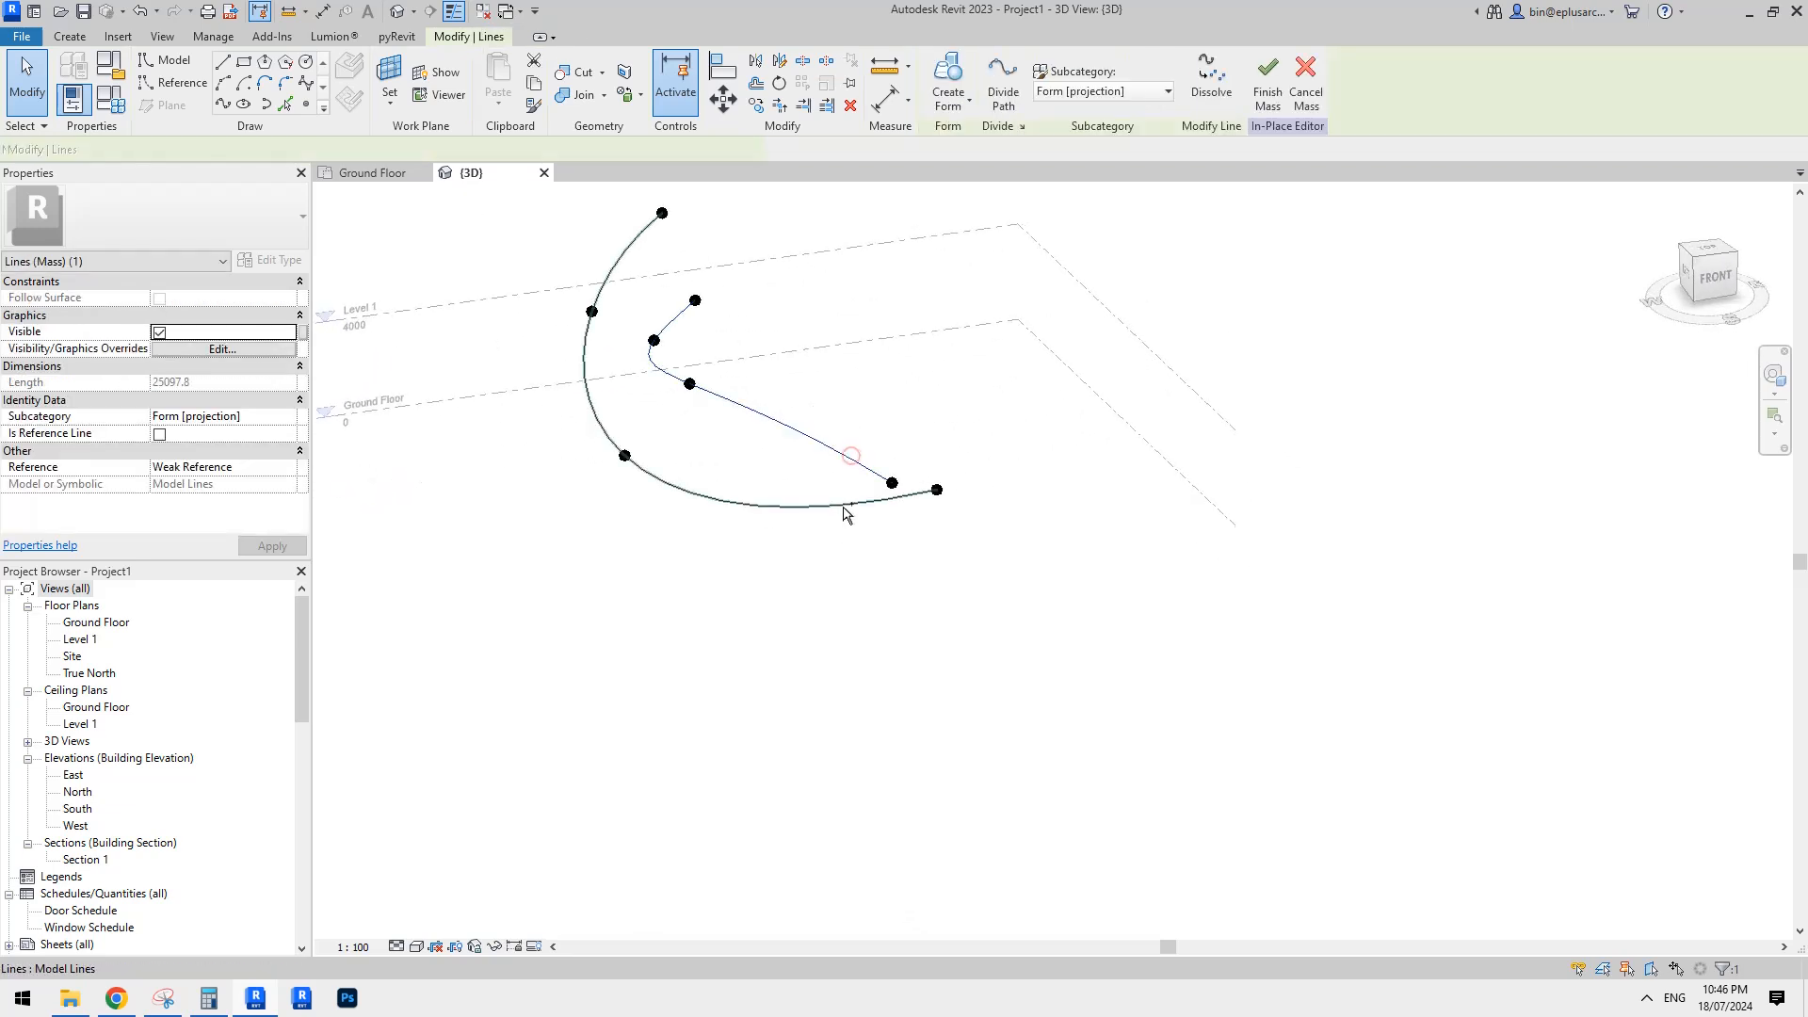
pyautogui.keyDown('ctrl'); pyautogui.click(842, 508); pyautogui.keyUp('ctrl')
pyautogui.scroll(-1, 800, 421)
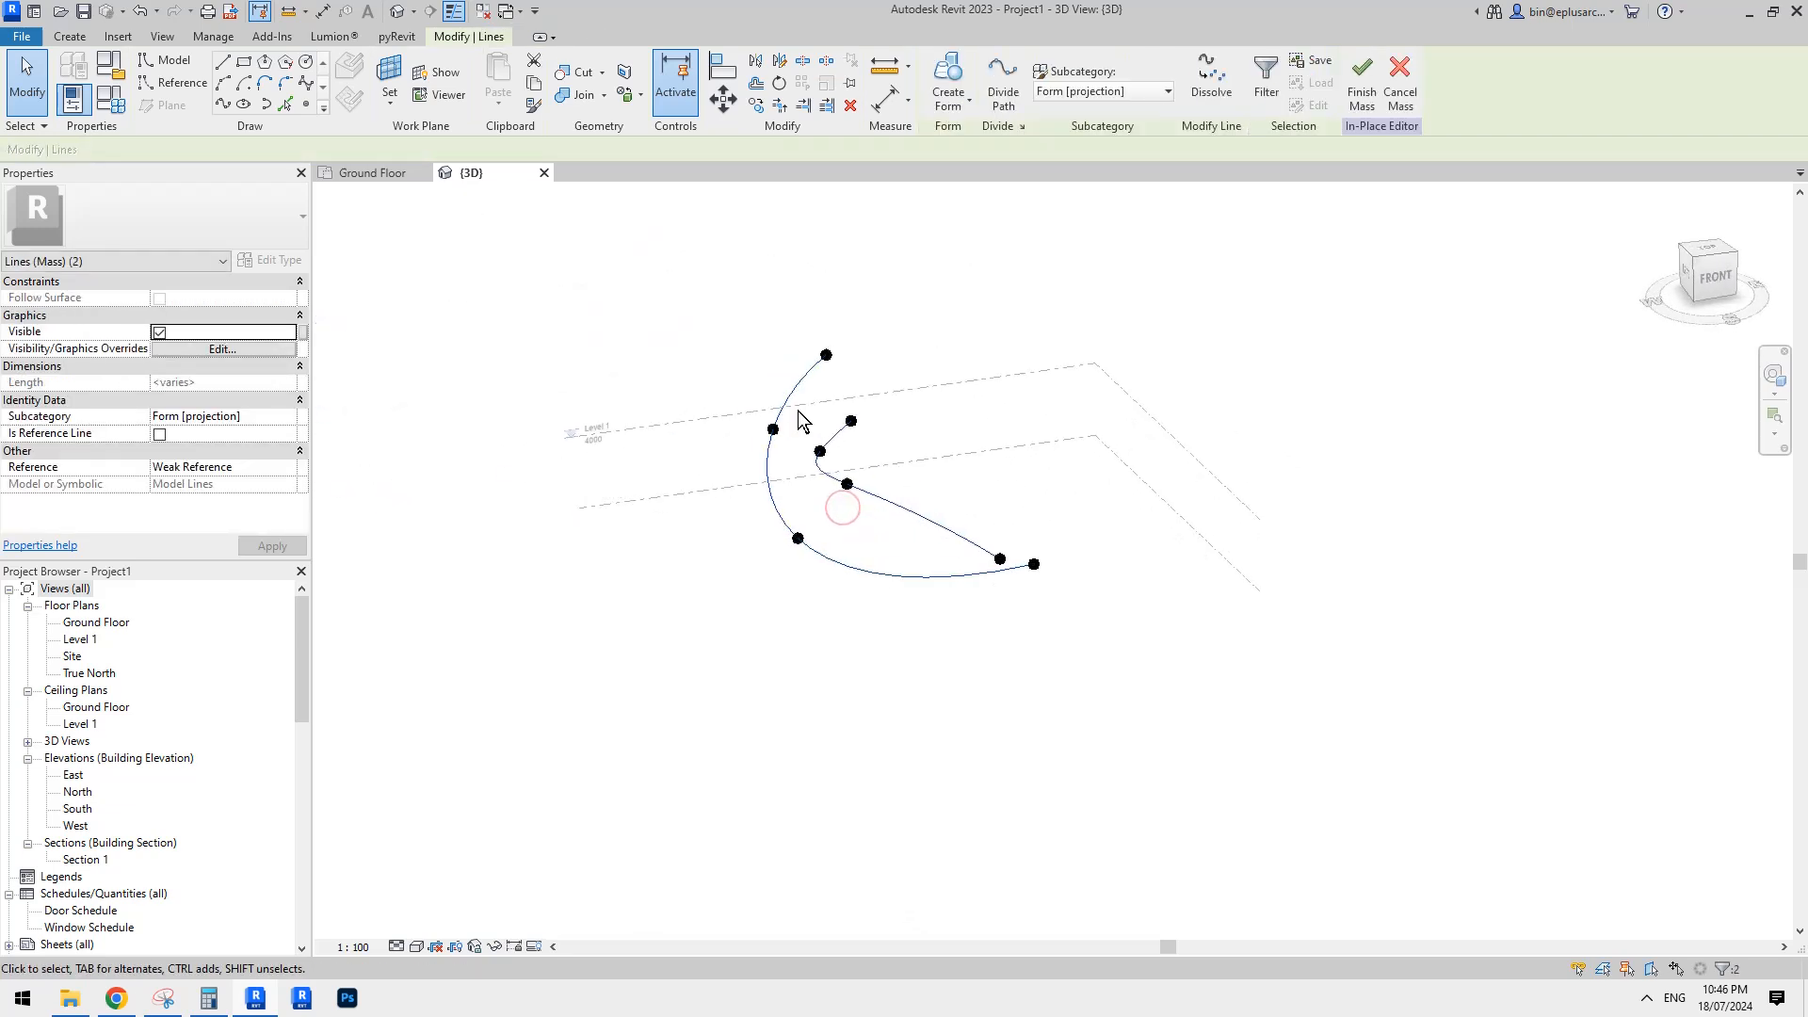
pyautogui.click(159, 434)
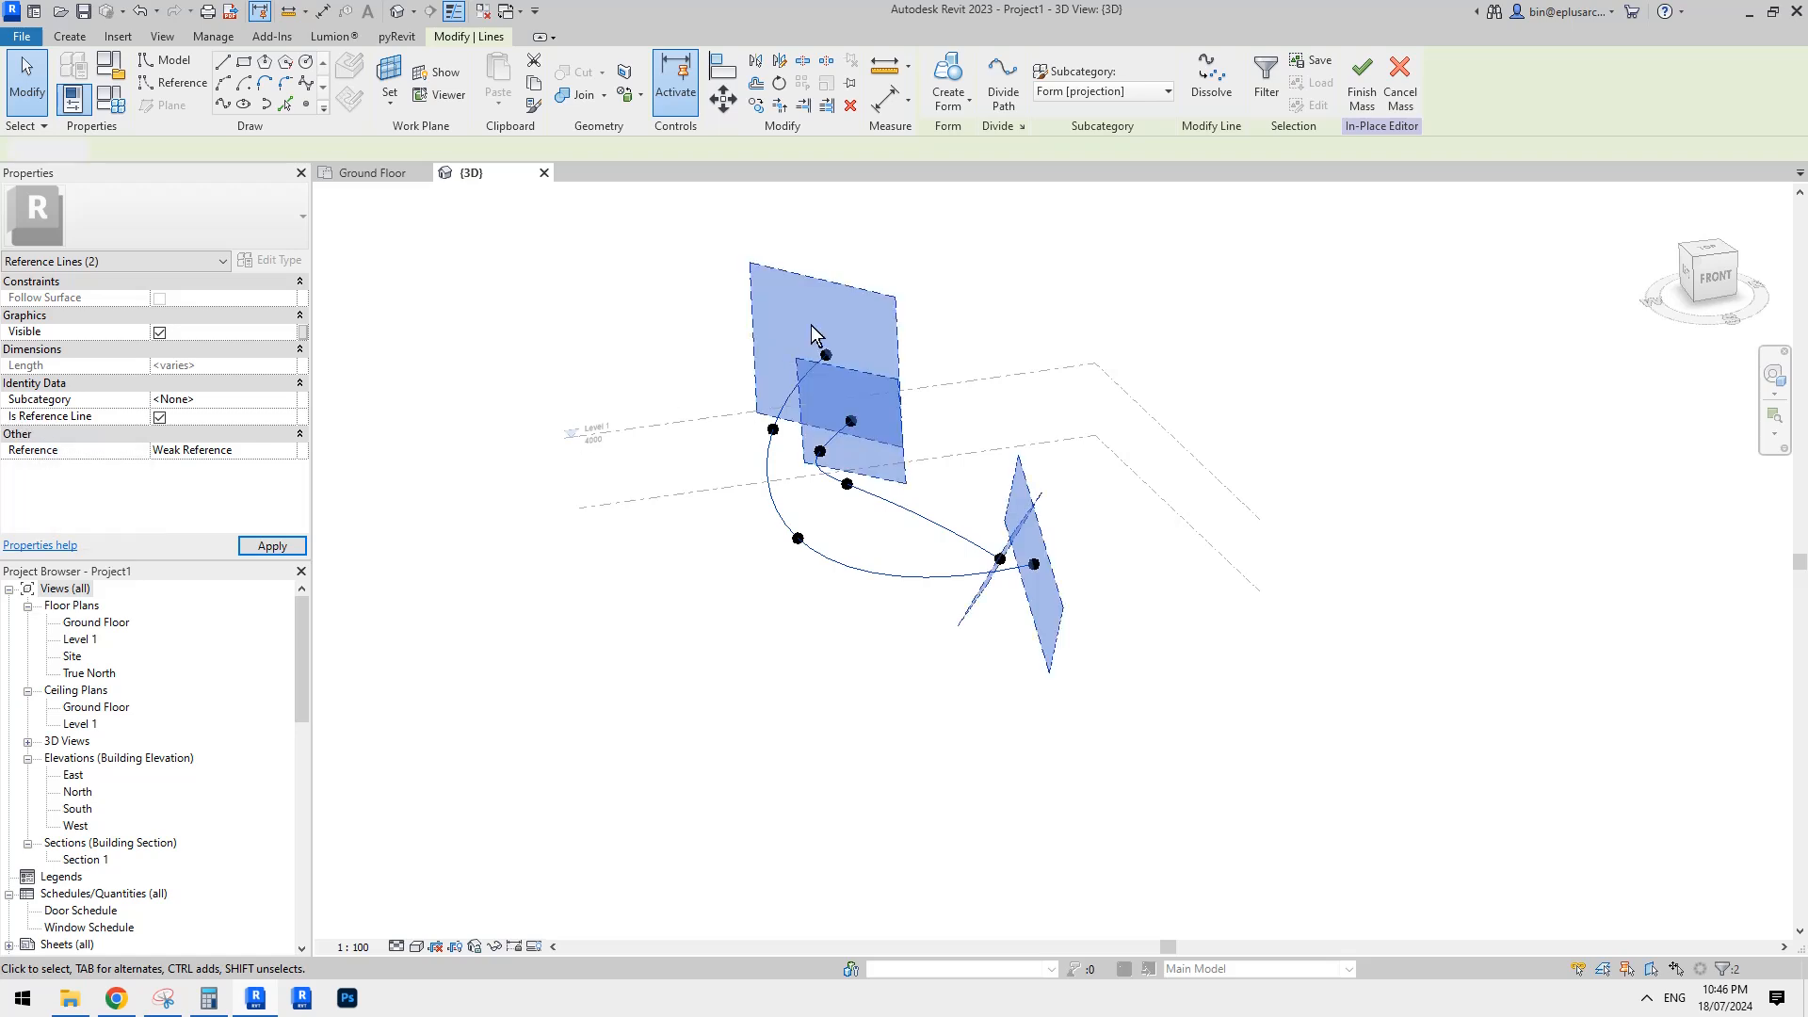
pyautogui.click(1013, 537)
pyautogui.keyDown('shift'); pyautogui.moveTo(1014, 537); pyautogui.dragTo(904, 701, button='middle'); pyautogui.keyUp('shift')
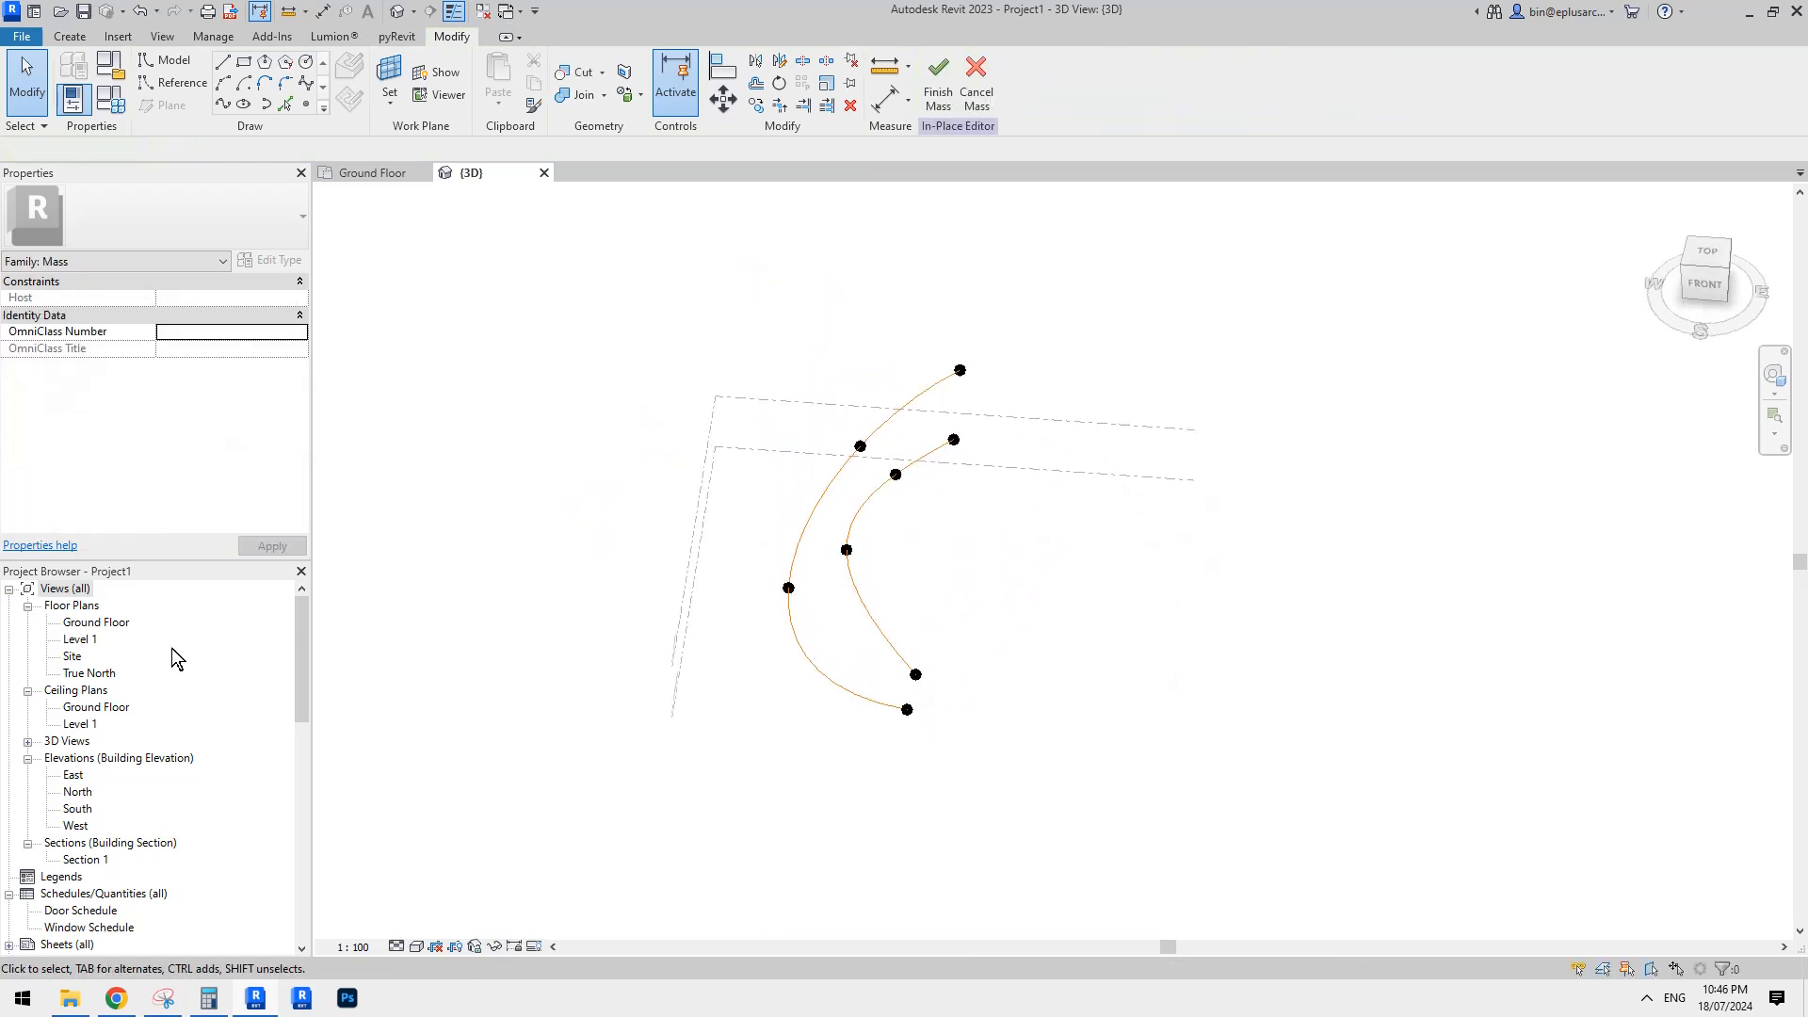
# In the Site plan, mirror both ribs with all their reference points about the vertical centreline reference plane.
pyautogui.doubleClick(96, 625)
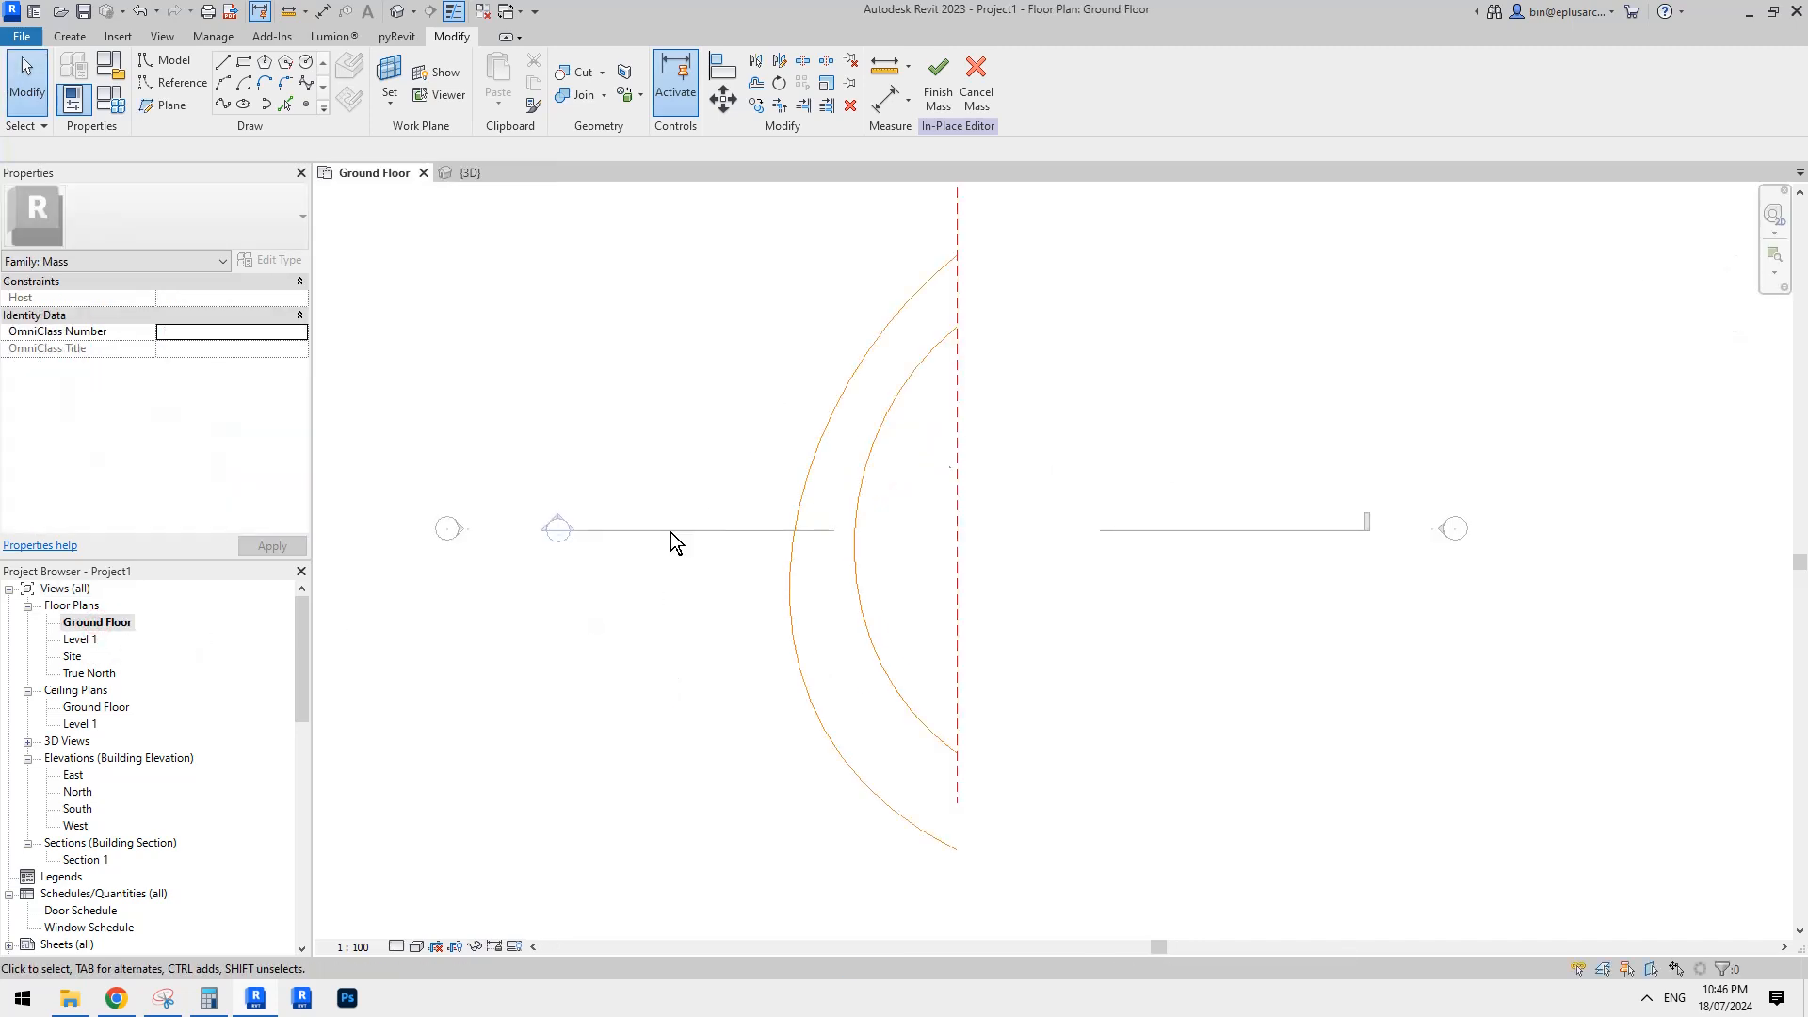
pyautogui.doubleClick(73, 656)
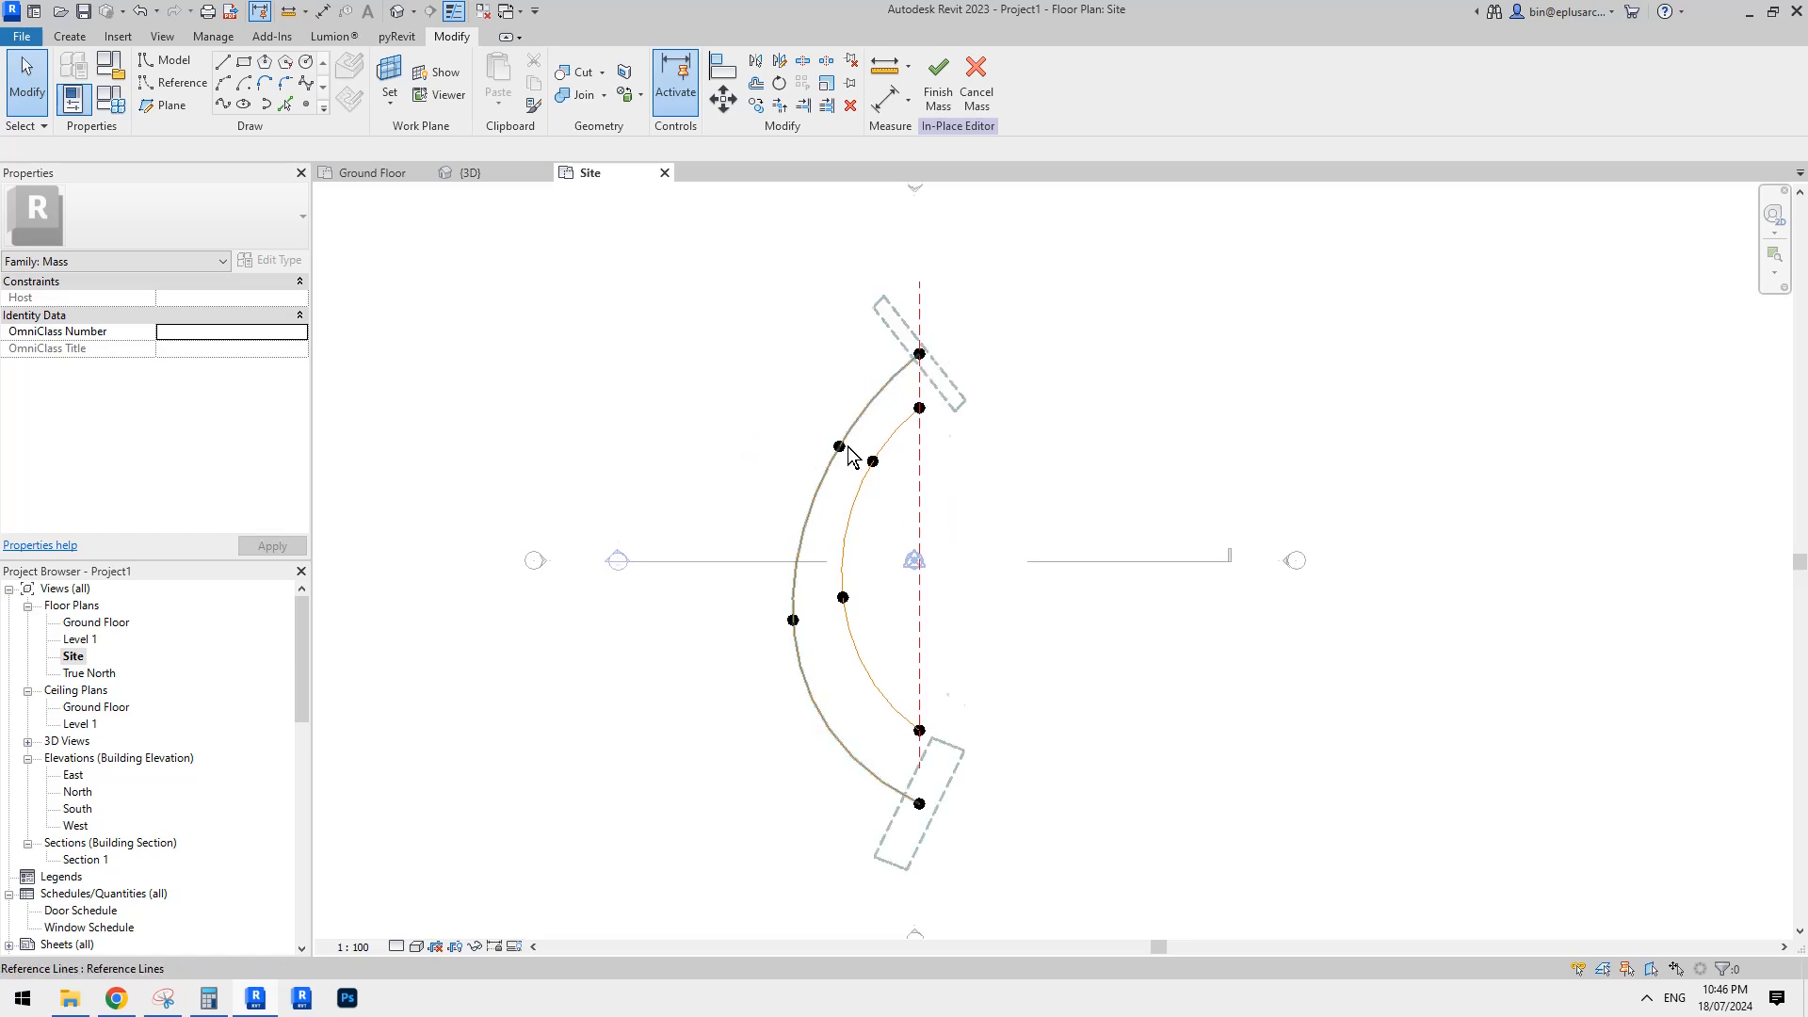
pyautogui.moveTo(709, 320); pyautogui.dragTo(1029, 880)
pyautogui.moveTo(1040, 686); pyautogui.dragTo(1024, 692, button='middle')
pyautogui.press('m')
pyautogui.press('m')
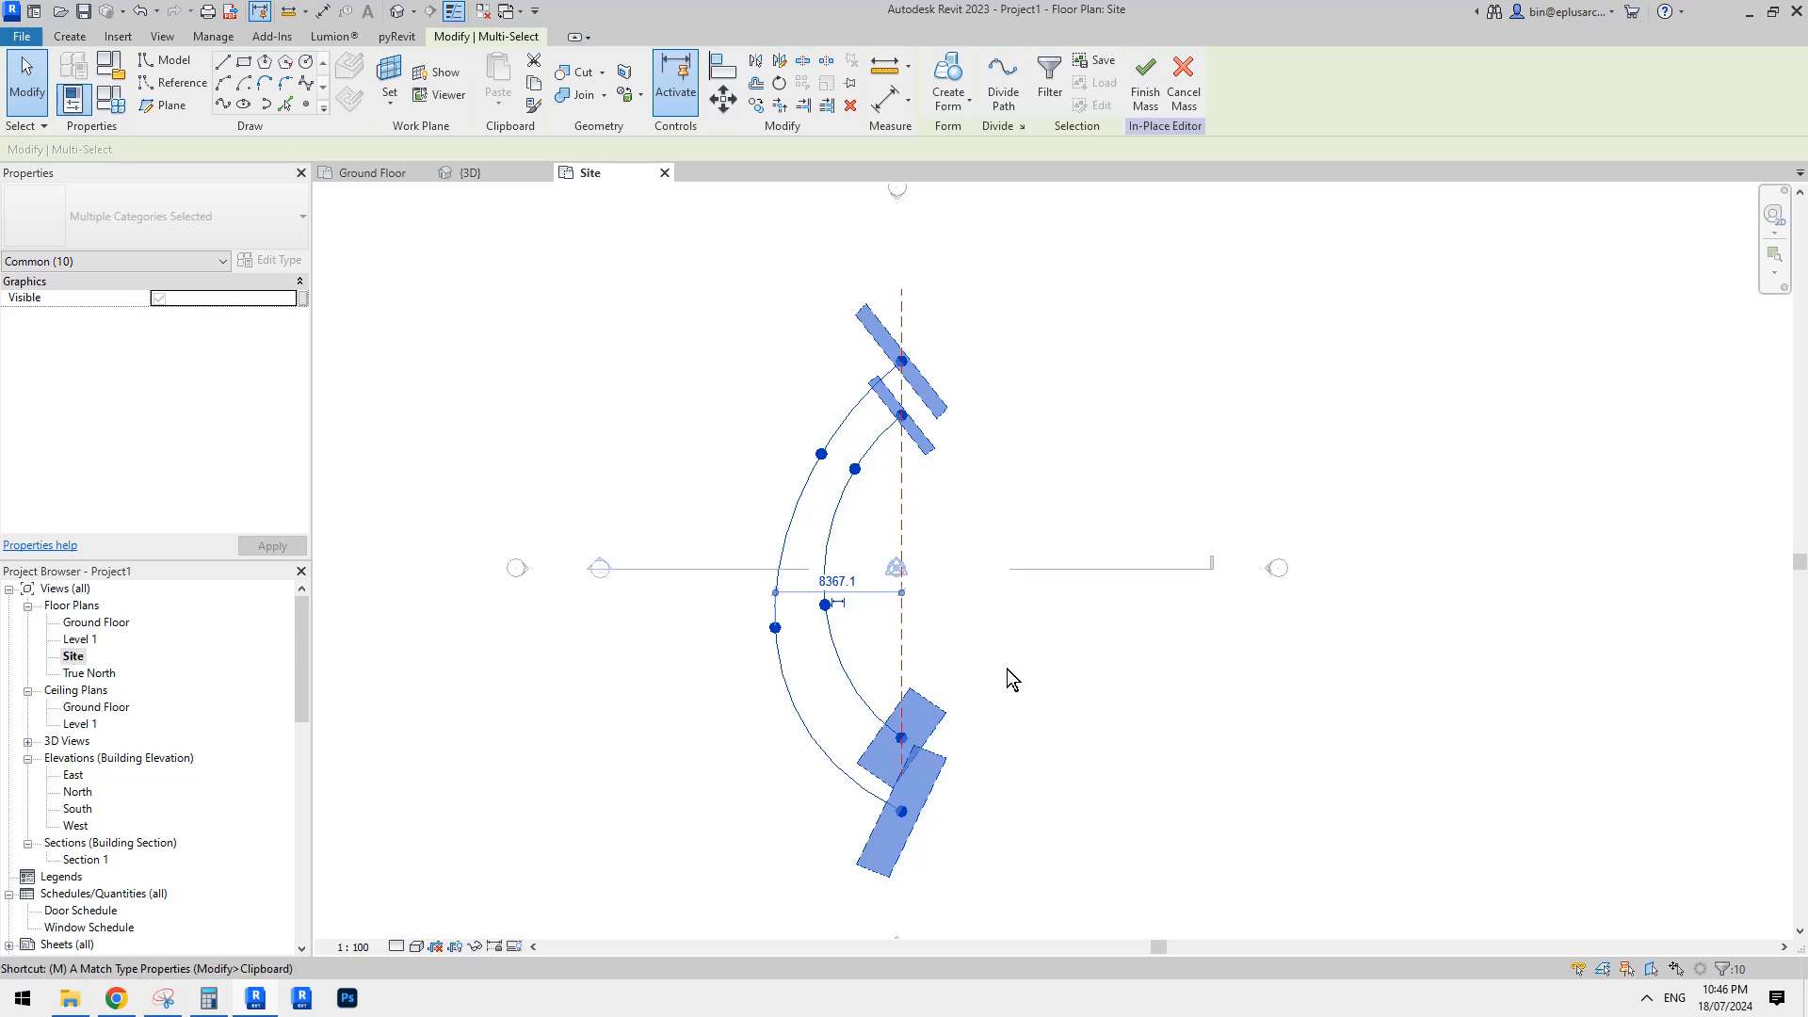
pyautogui.click(902, 520)
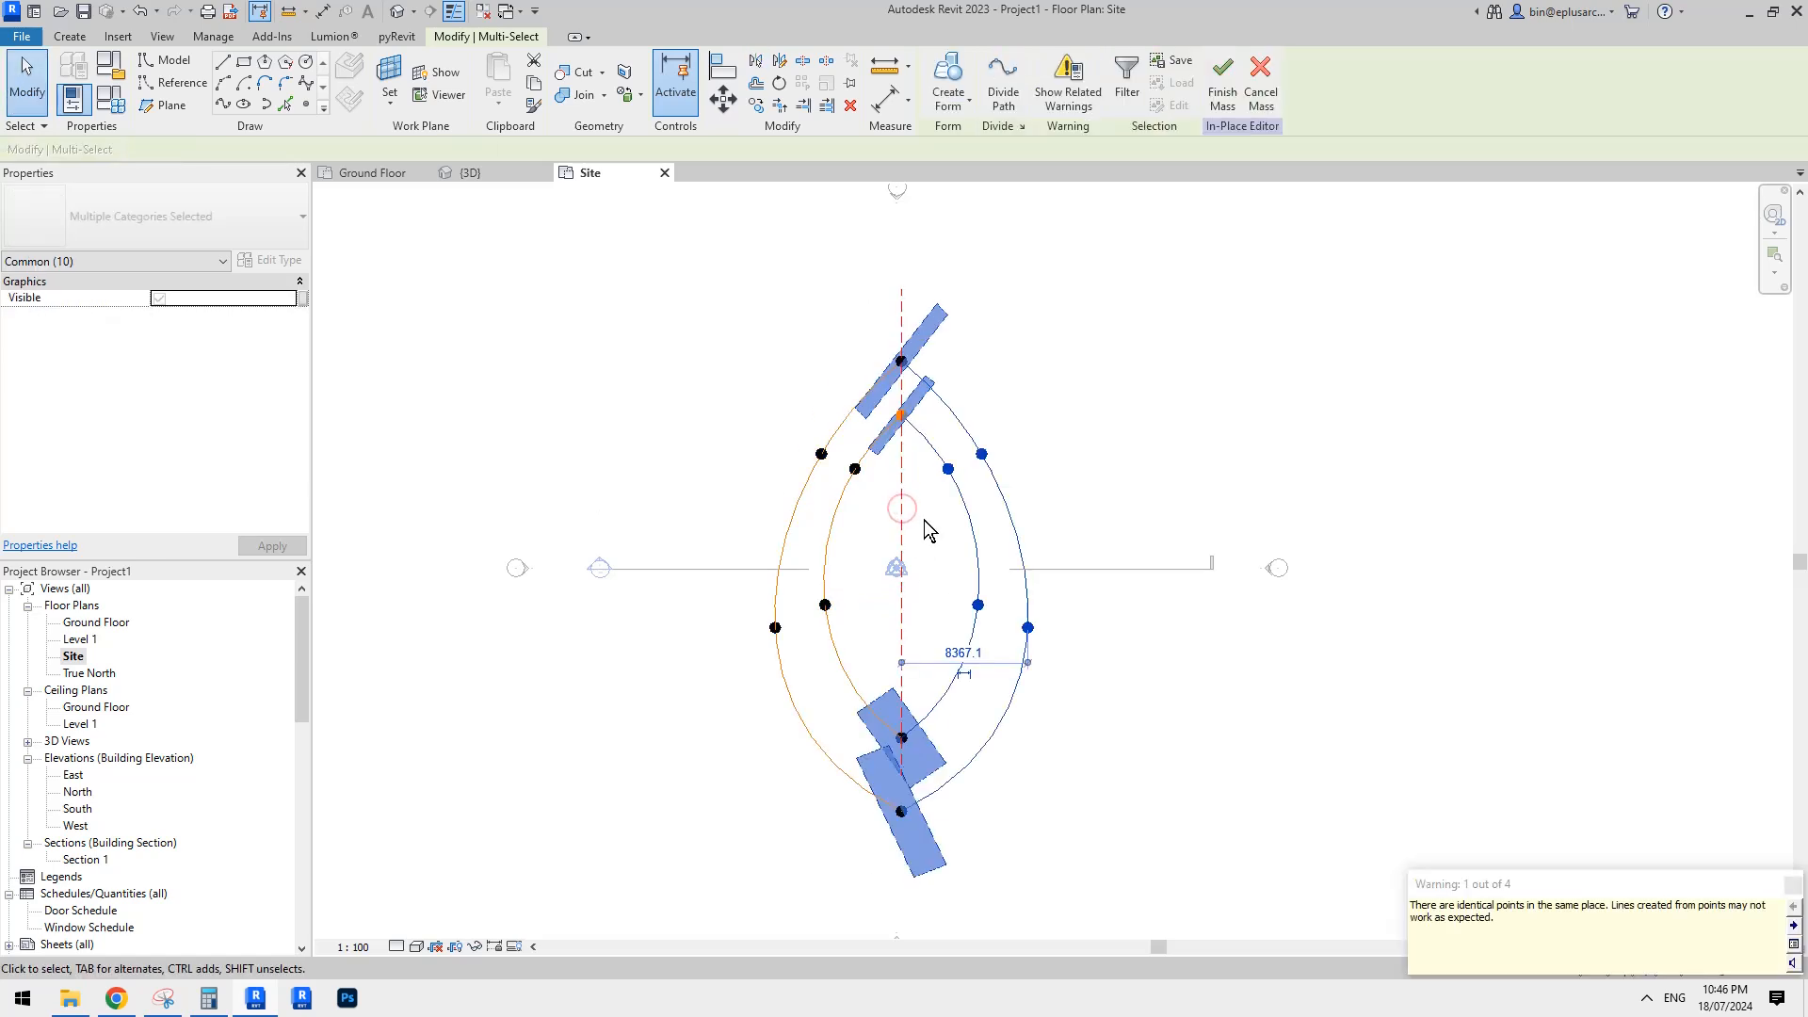
pyautogui.click(1218, 465)
pyautogui.moveTo(1008, 533); pyautogui.dragTo(1009, 554, button='middle')
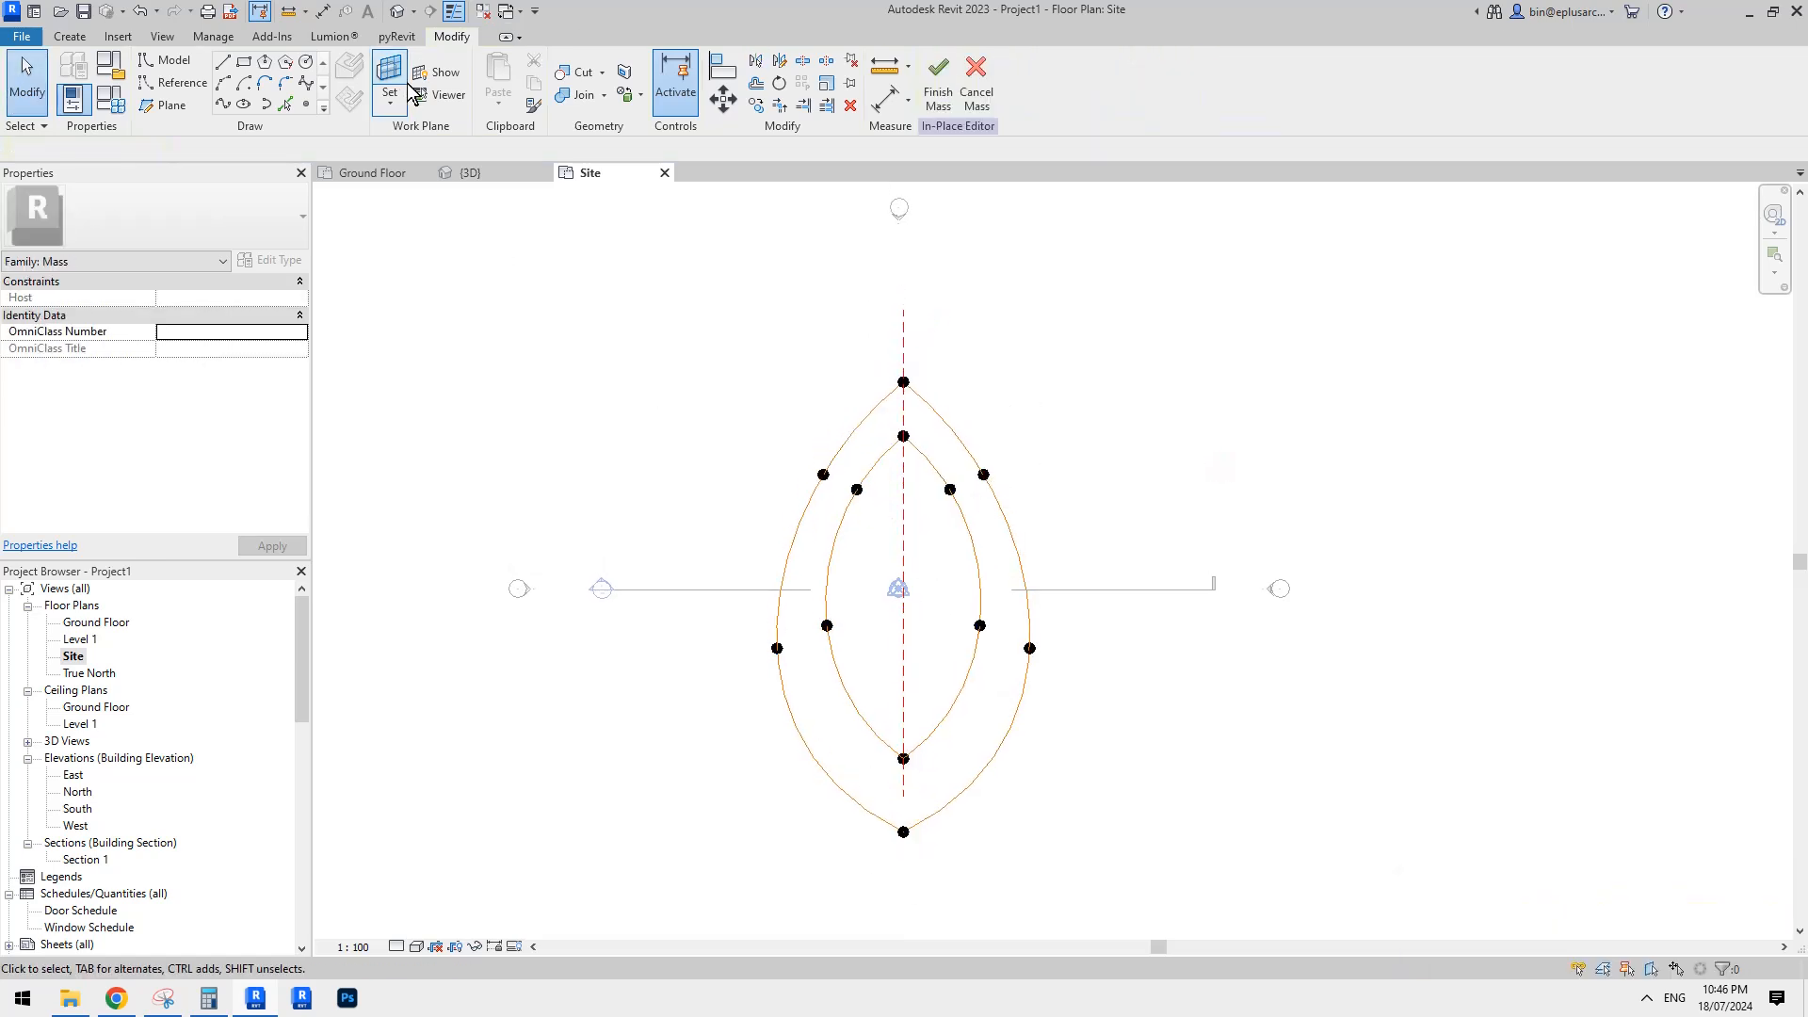
# Examine the mirrored ribs in 3D, compare them with the reference photo in the Google Docs document, and return to Revit.
pyautogui.click(395, 13)
pyautogui.keyDown('shift'); pyautogui.moveTo(828, 392); pyautogui.dragTo(1013, 528, button='middle'); pyautogui.keyUp('shift')
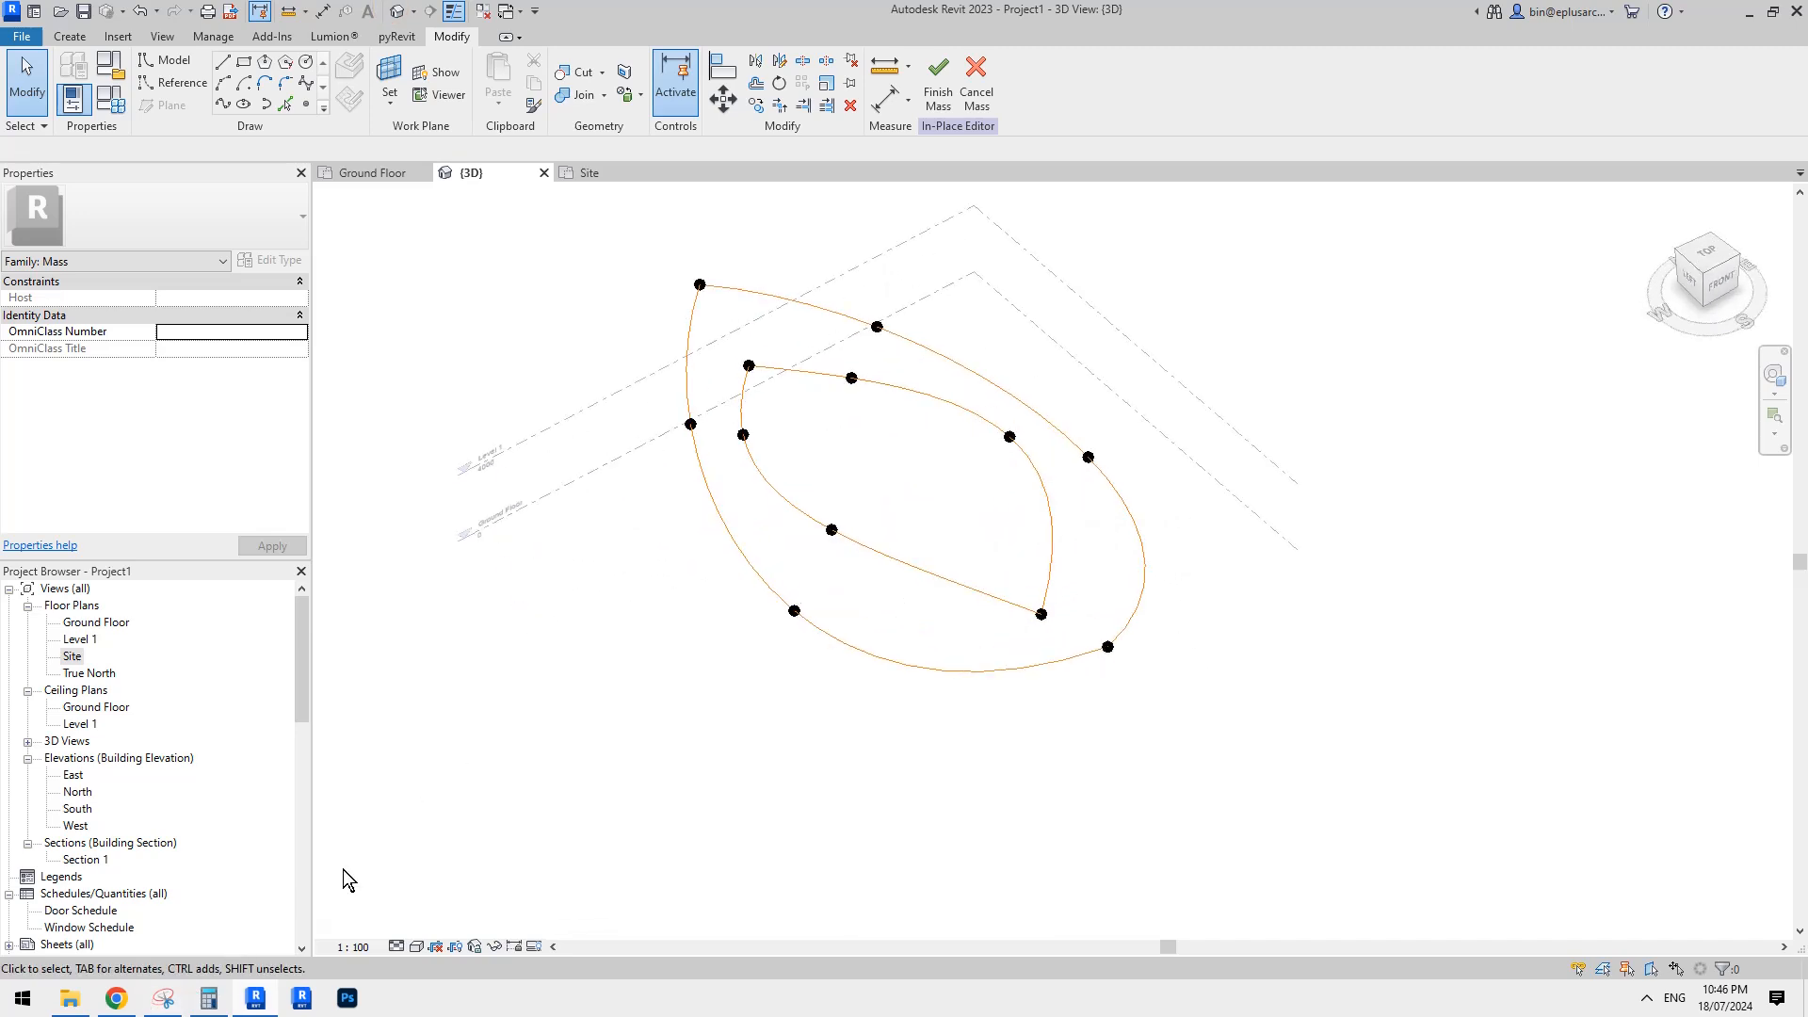
pyautogui.keyDown('shift'); pyautogui.moveTo(343, 868); pyautogui.dragTo(618, 738, button='middle'); pyautogui.keyUp('shift')
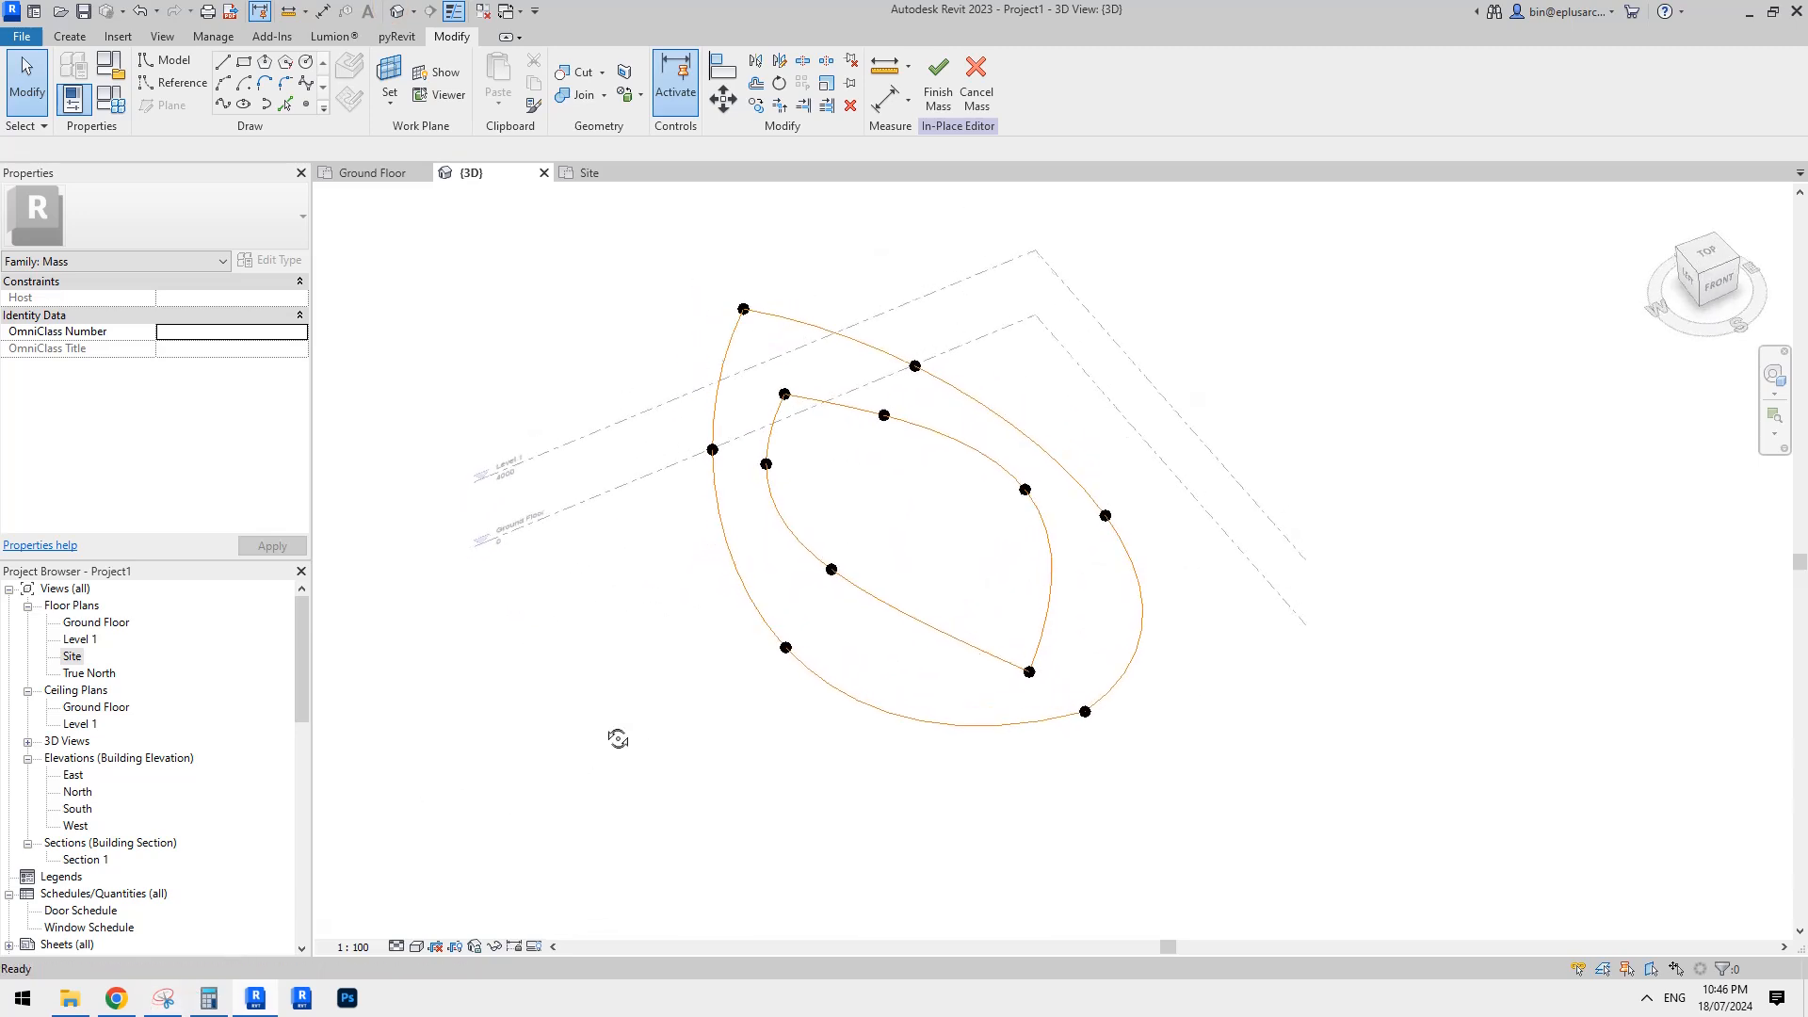
pyautogui.click(117, 1000)
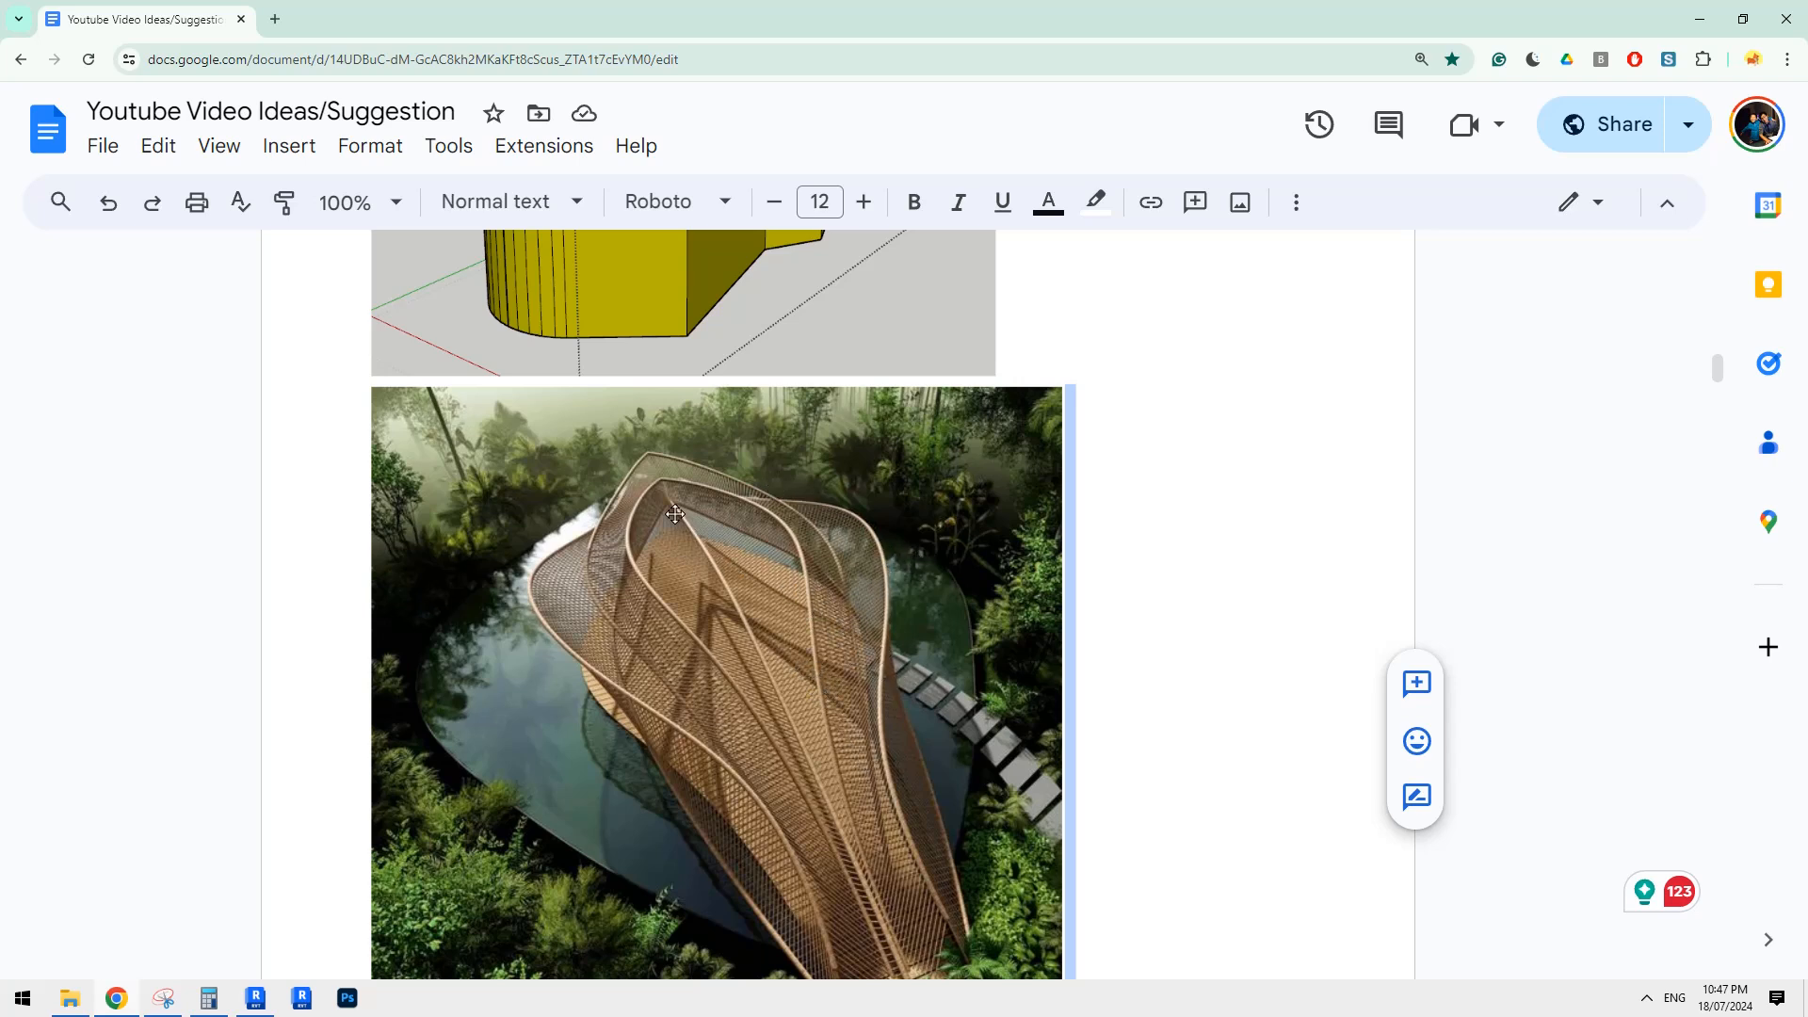
pyautogui.click(250, 1000)
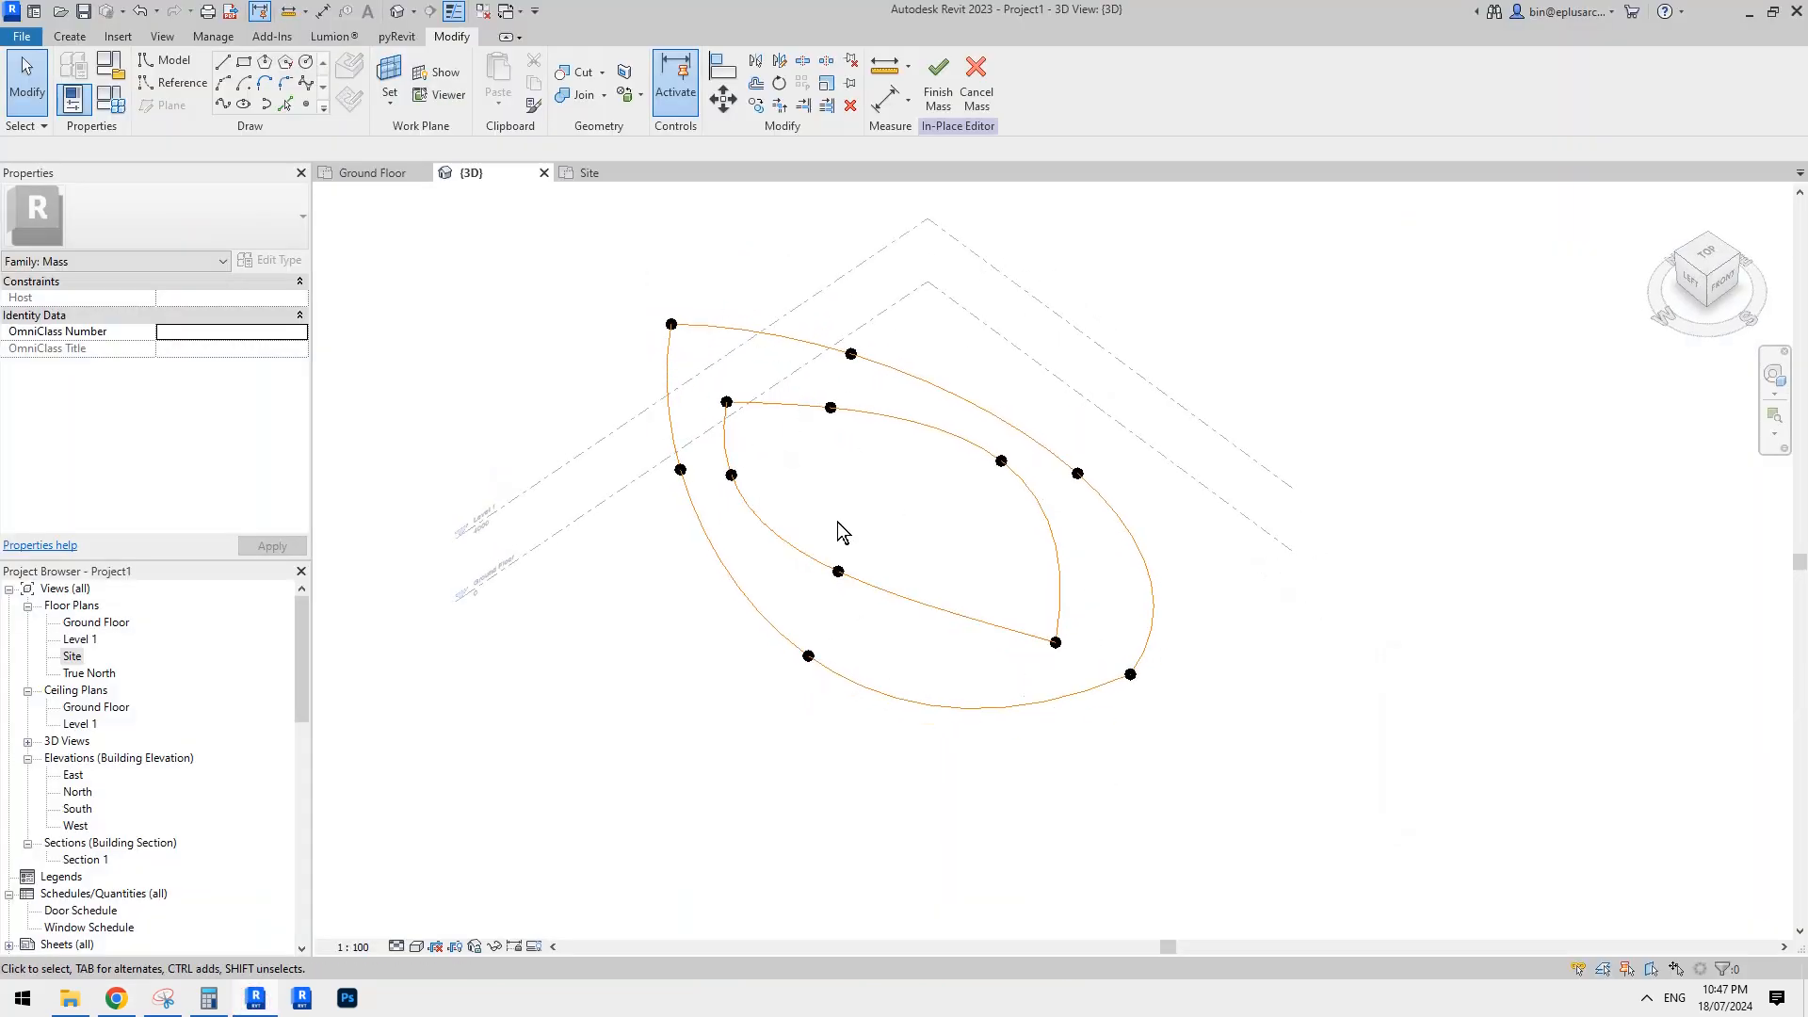
# Place a reference point on the west inner rib, between its widest point and its south end.
pyautogui.scroll(3, 814, 516)
pyautogui.keyDown('shift'); pyautogui.moveTo(757, 462); pyautogui.dragTo(735, 533, button='middle'); pyautogui.keyUp('shift')
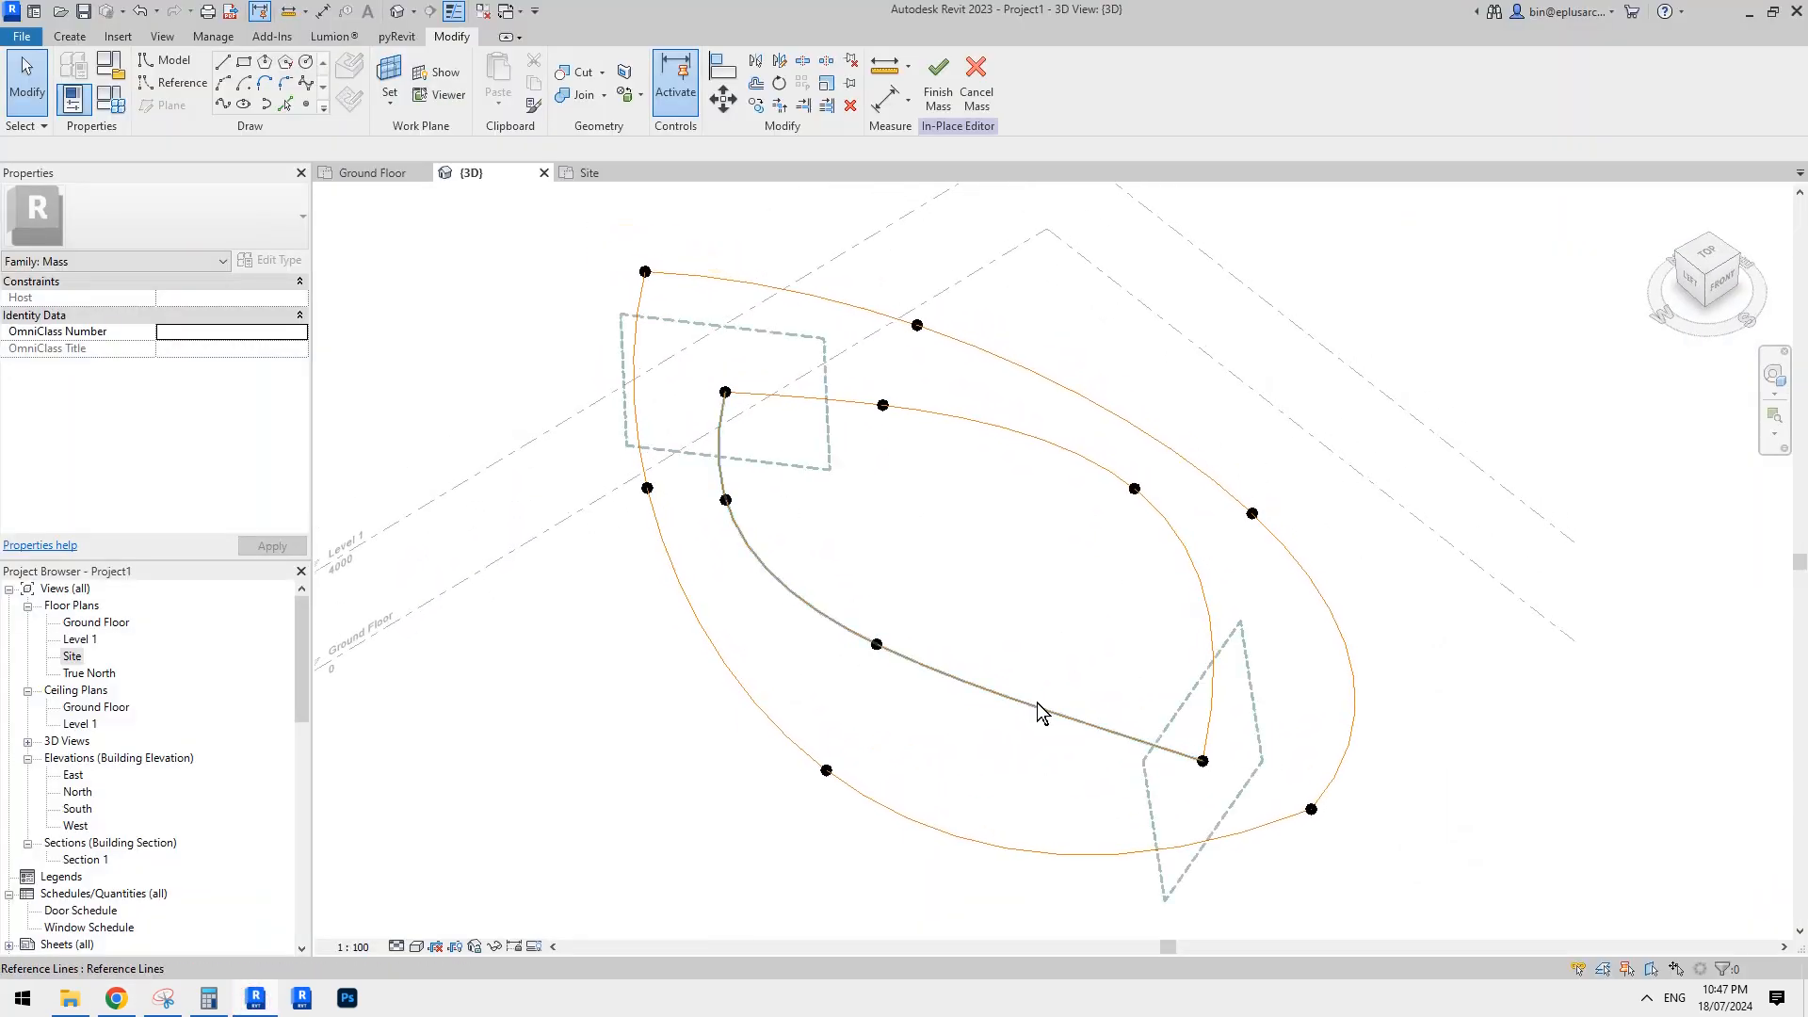
pyautogui.moveTo(1037, 702); pyautogui.dragTo(1024, 707, button='middle')
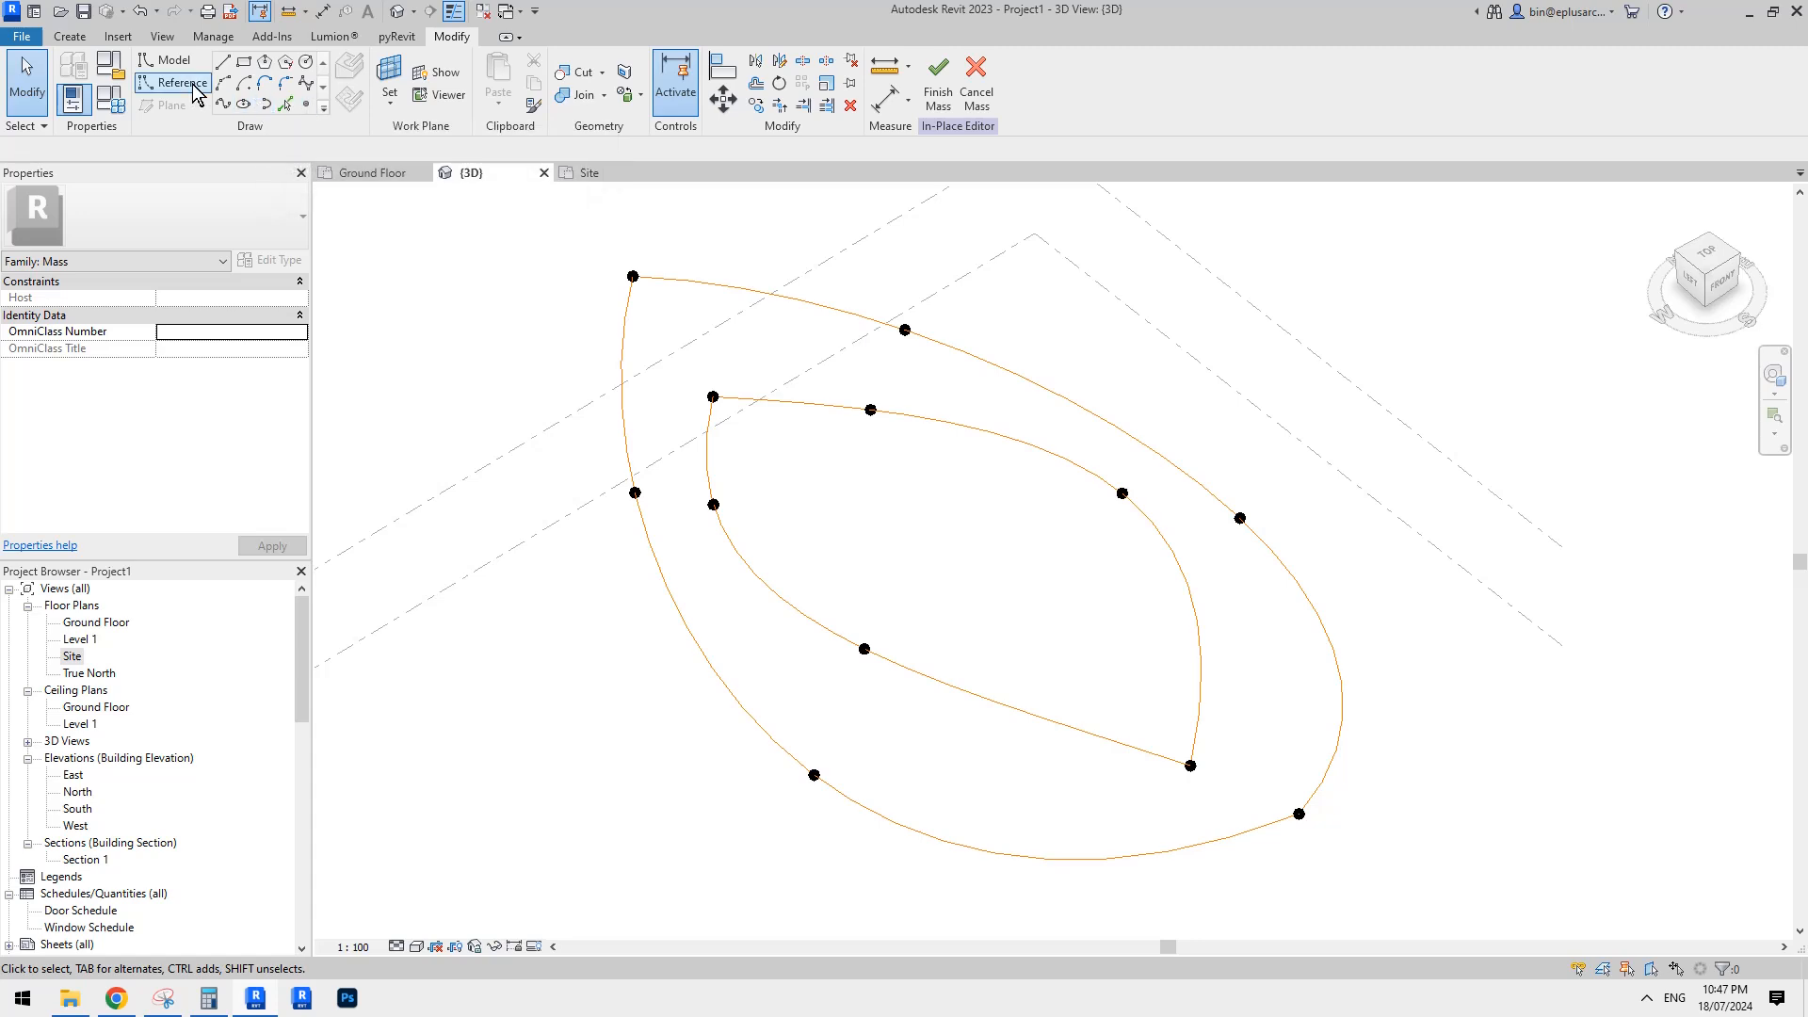
pyautogui.click(306, 106)
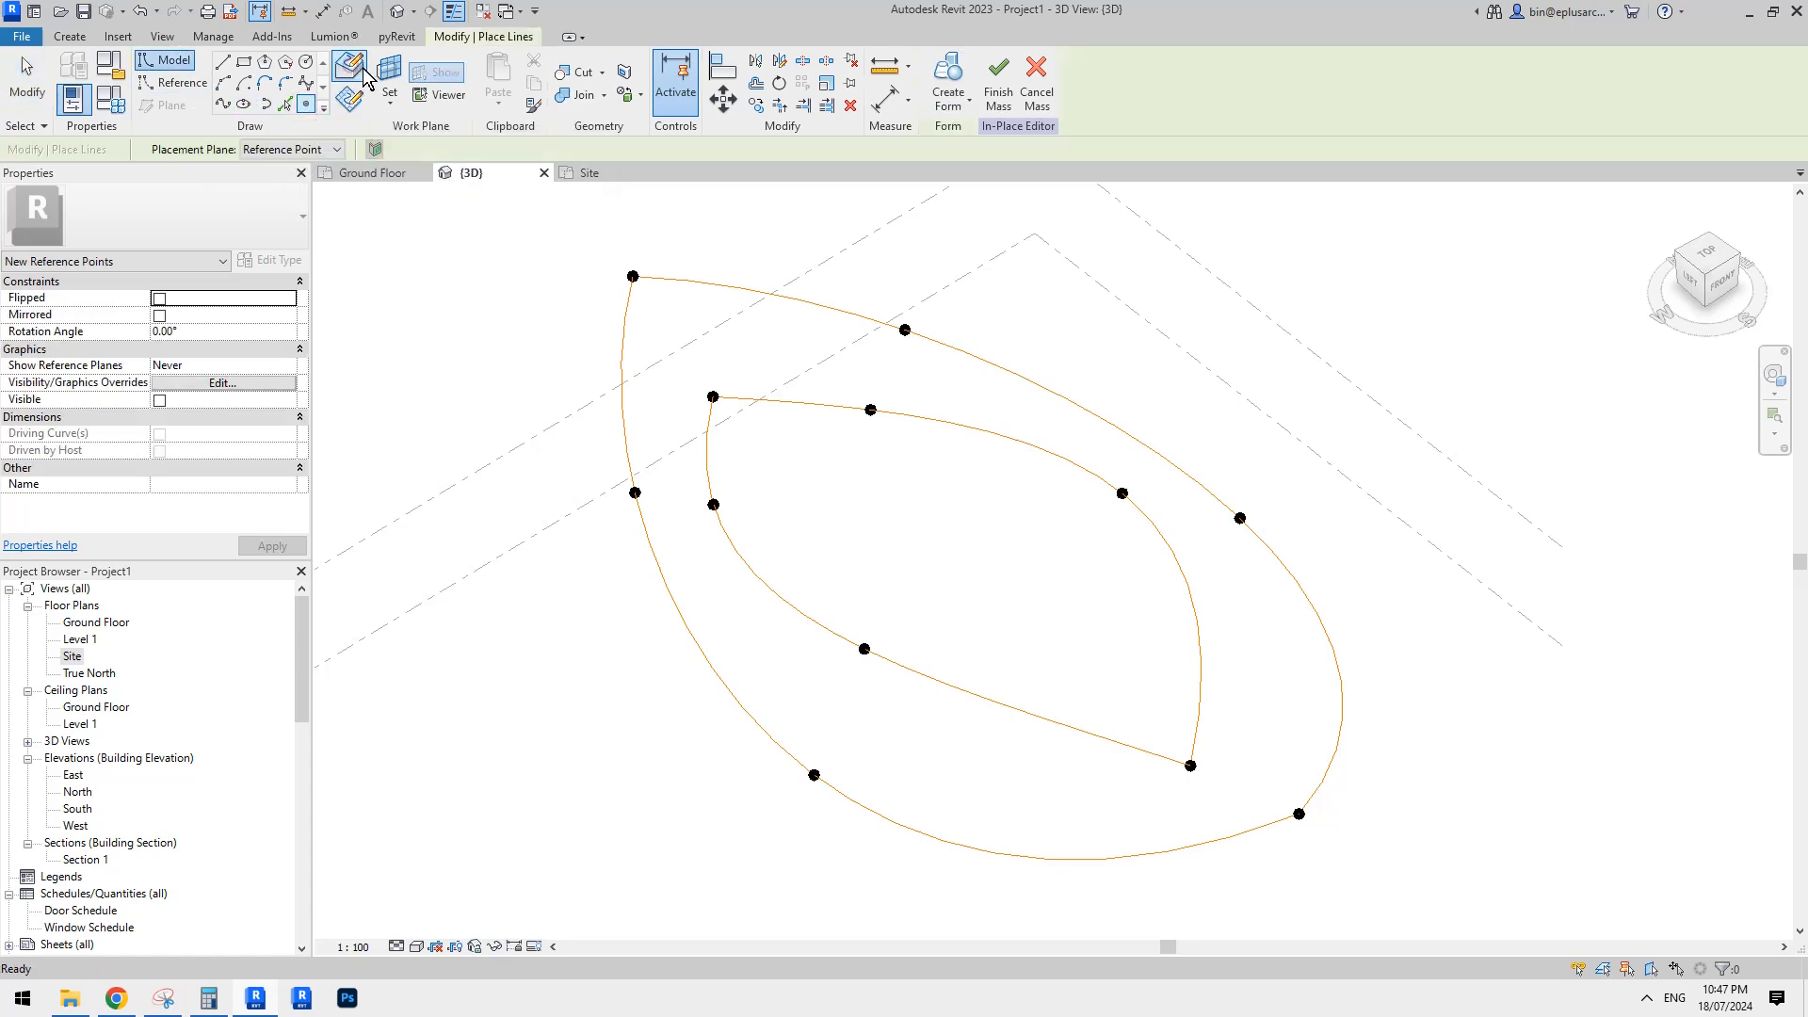
pyautogui.click(358, 68)
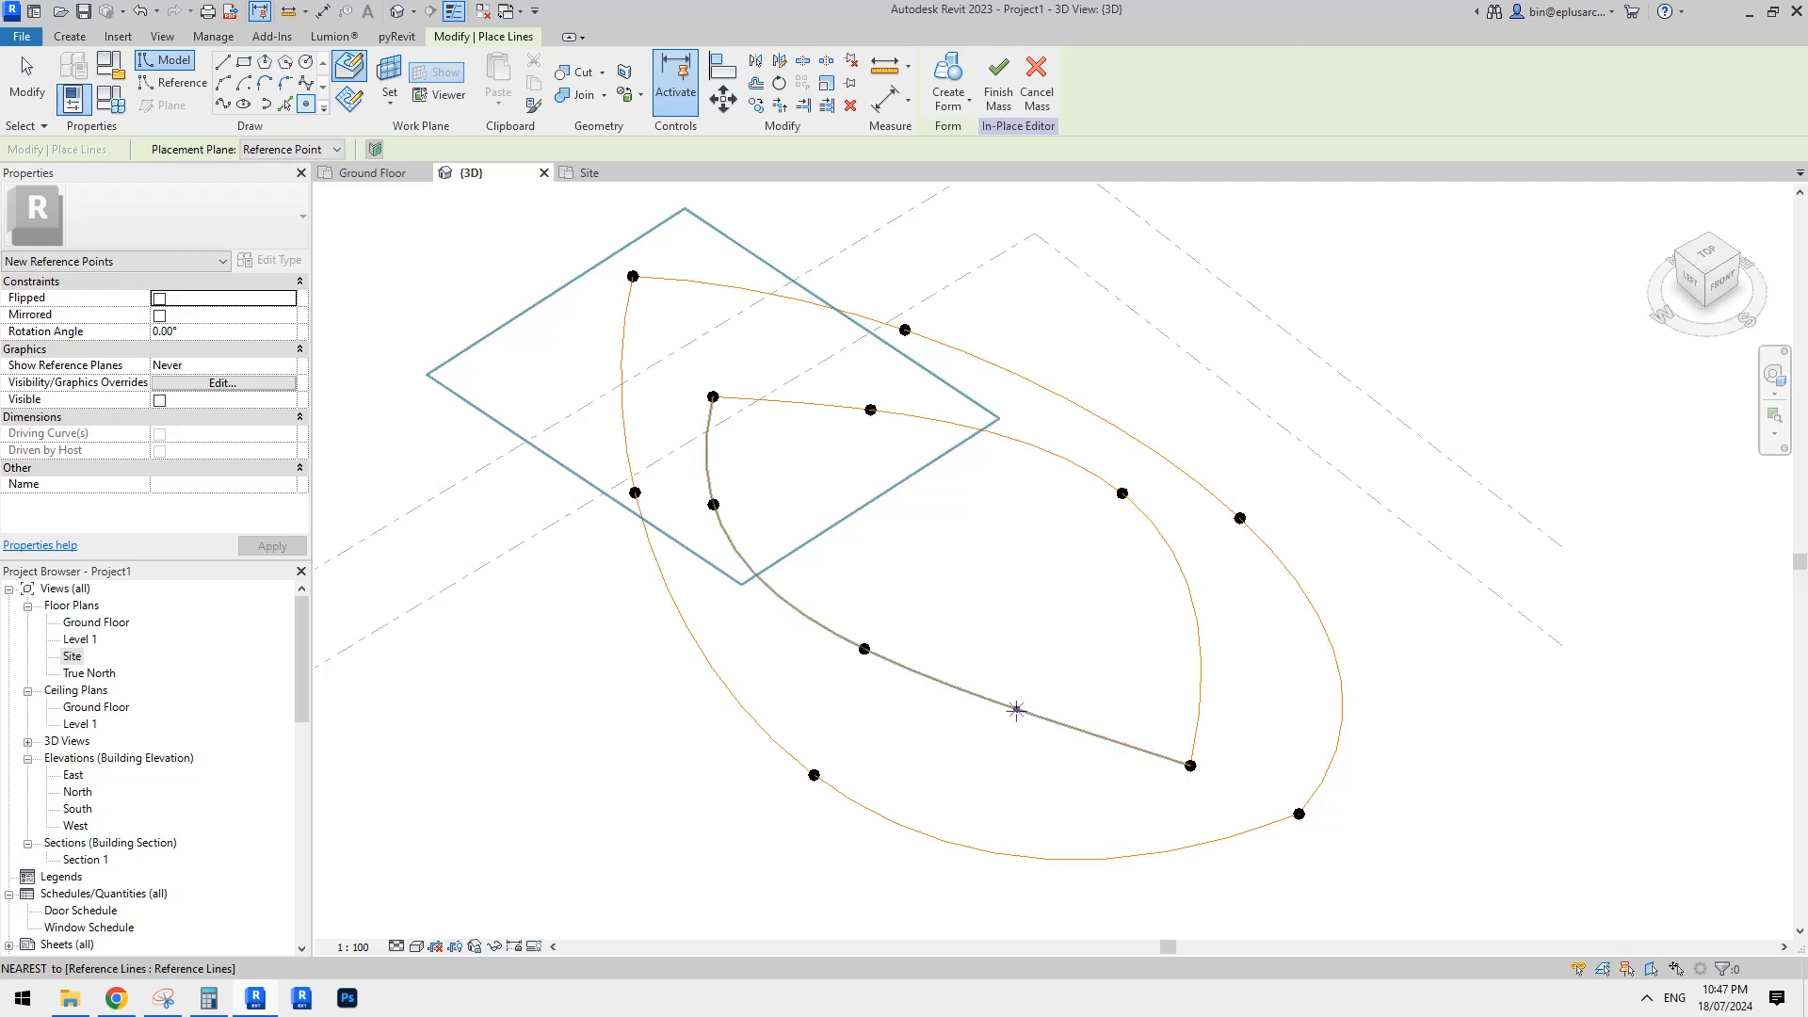
pyautogui.click(1016, 708)
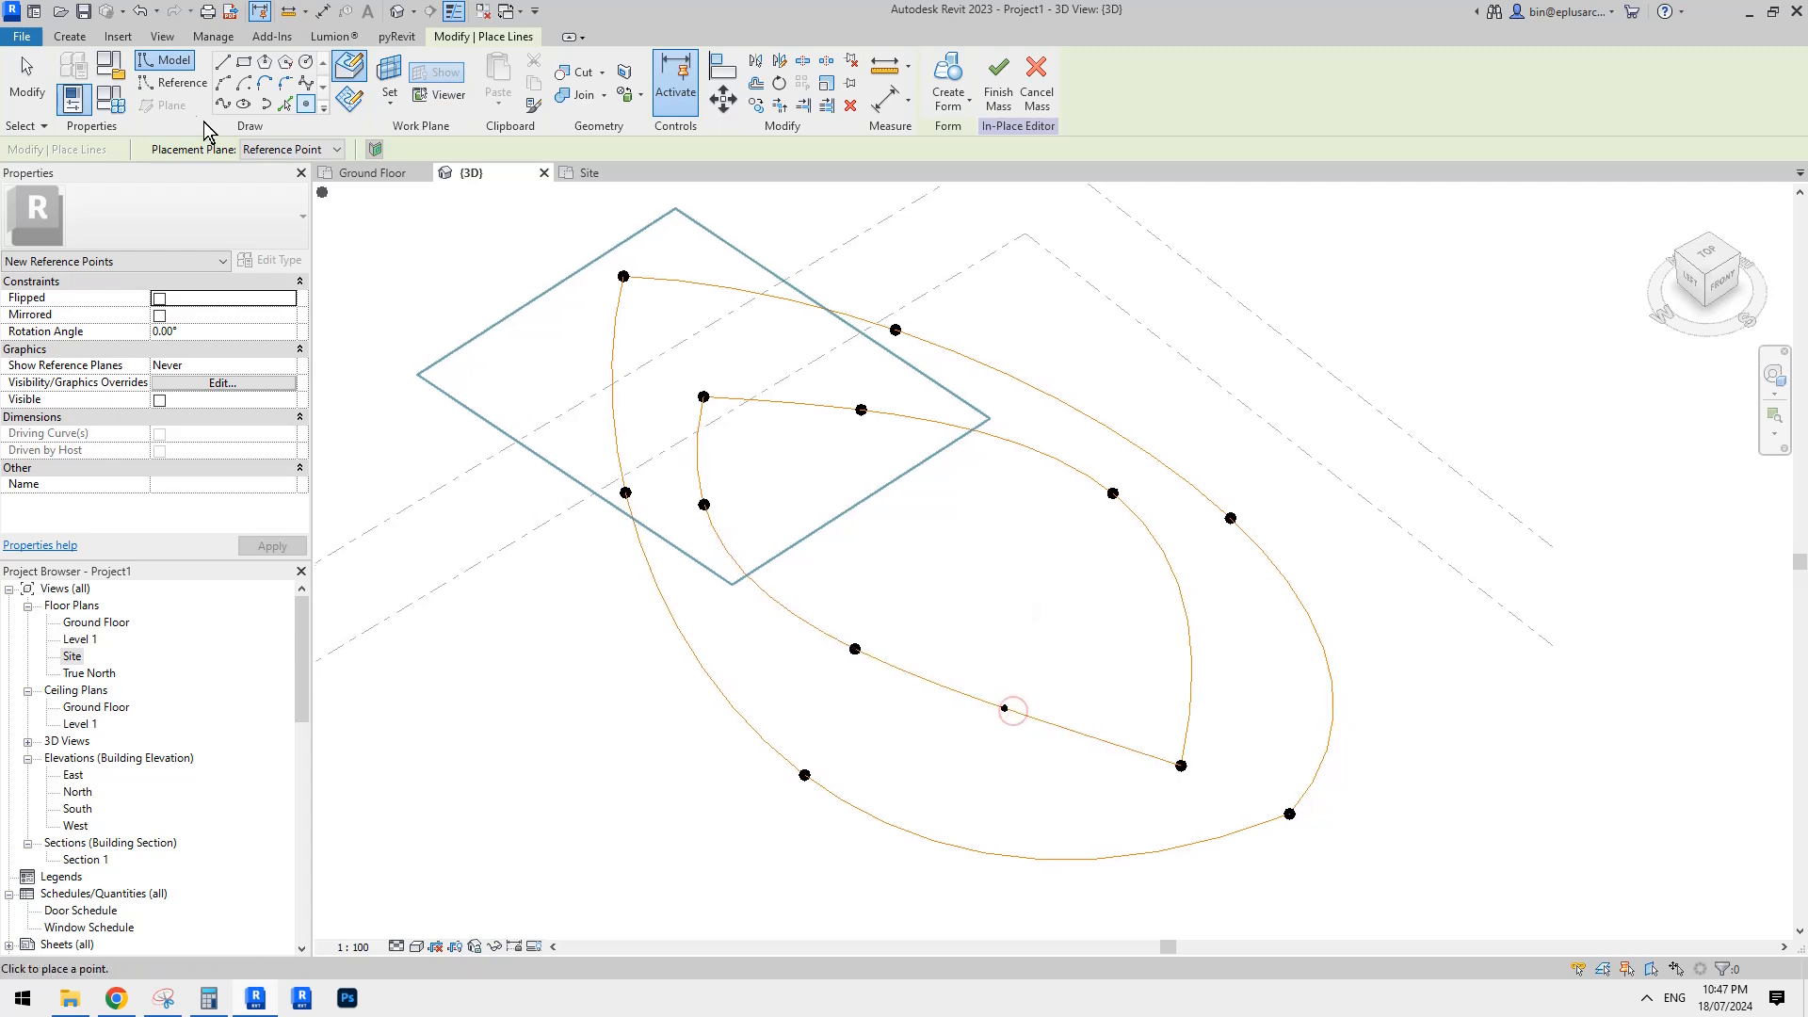
# Draw a reference-line circle of about 1000 mm radius centred on the new hosted point, using that point's plane perpendicular to the rib as work plane.
pyautogui.scroll(3, 919, 500)
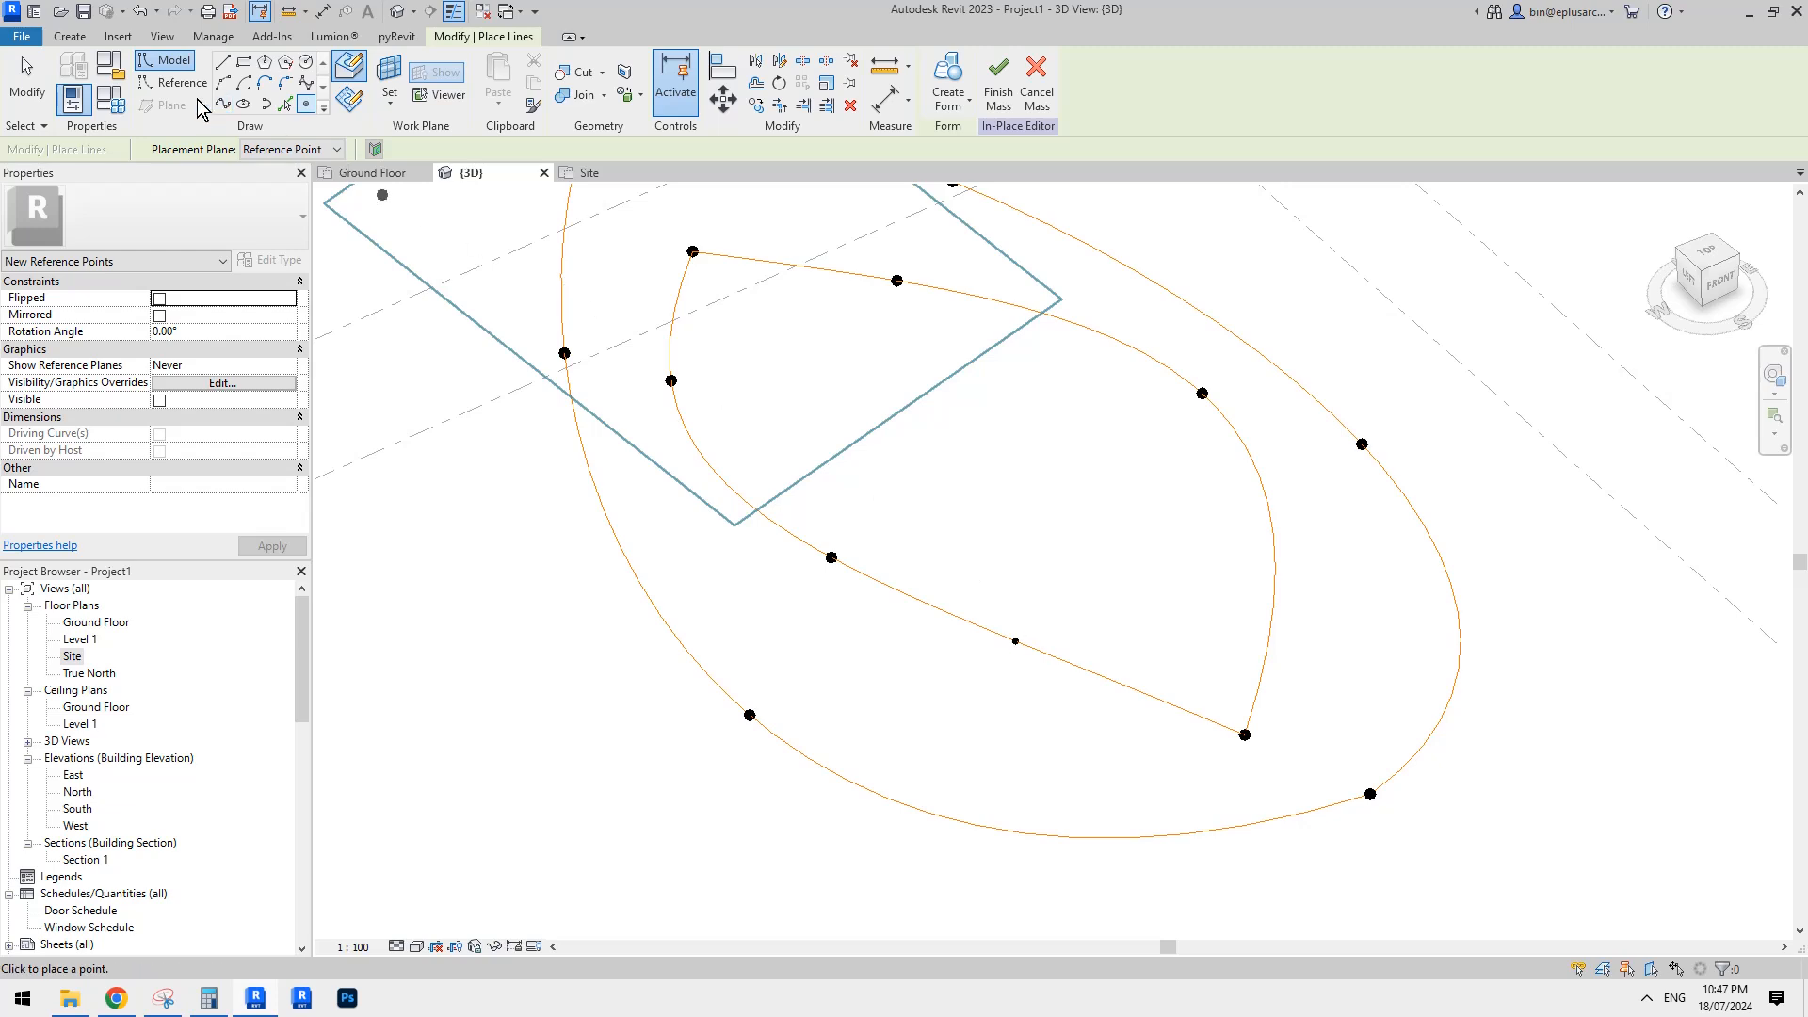
pyautogui.click(172, 83)
pyautogui.click(306, 62)
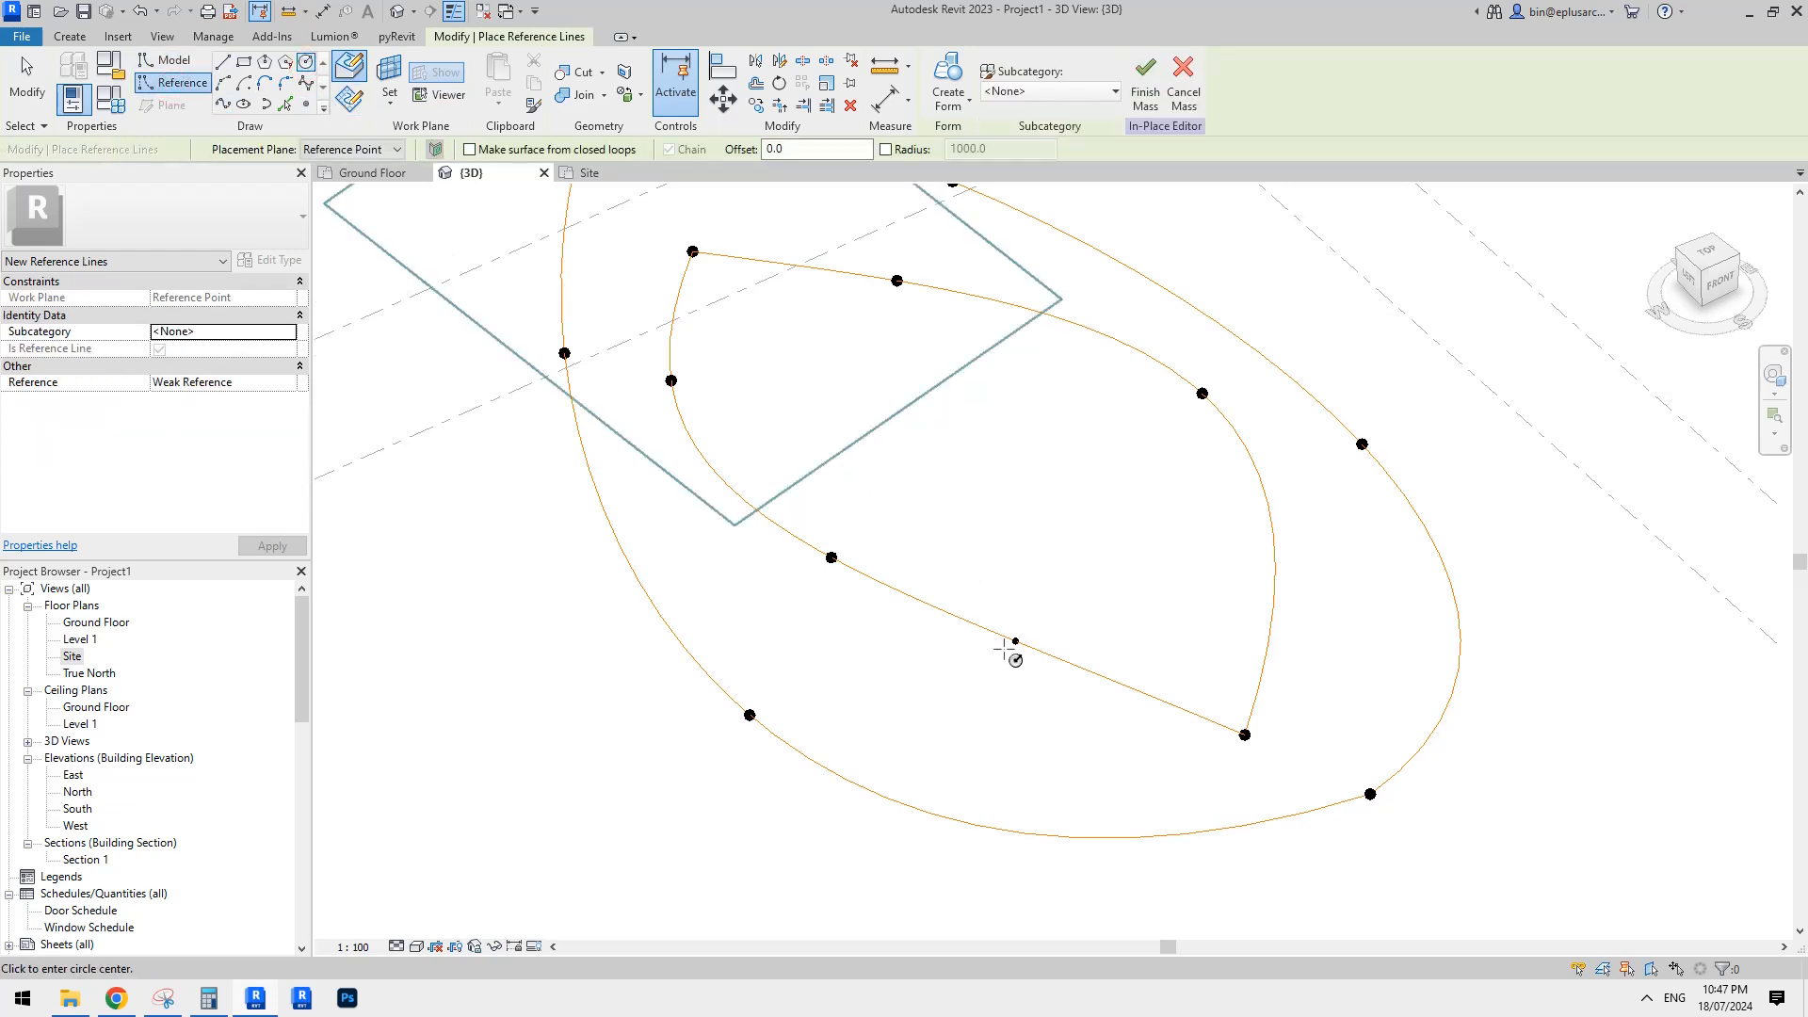
pyautogui.scroll(-4, 1007, 649)
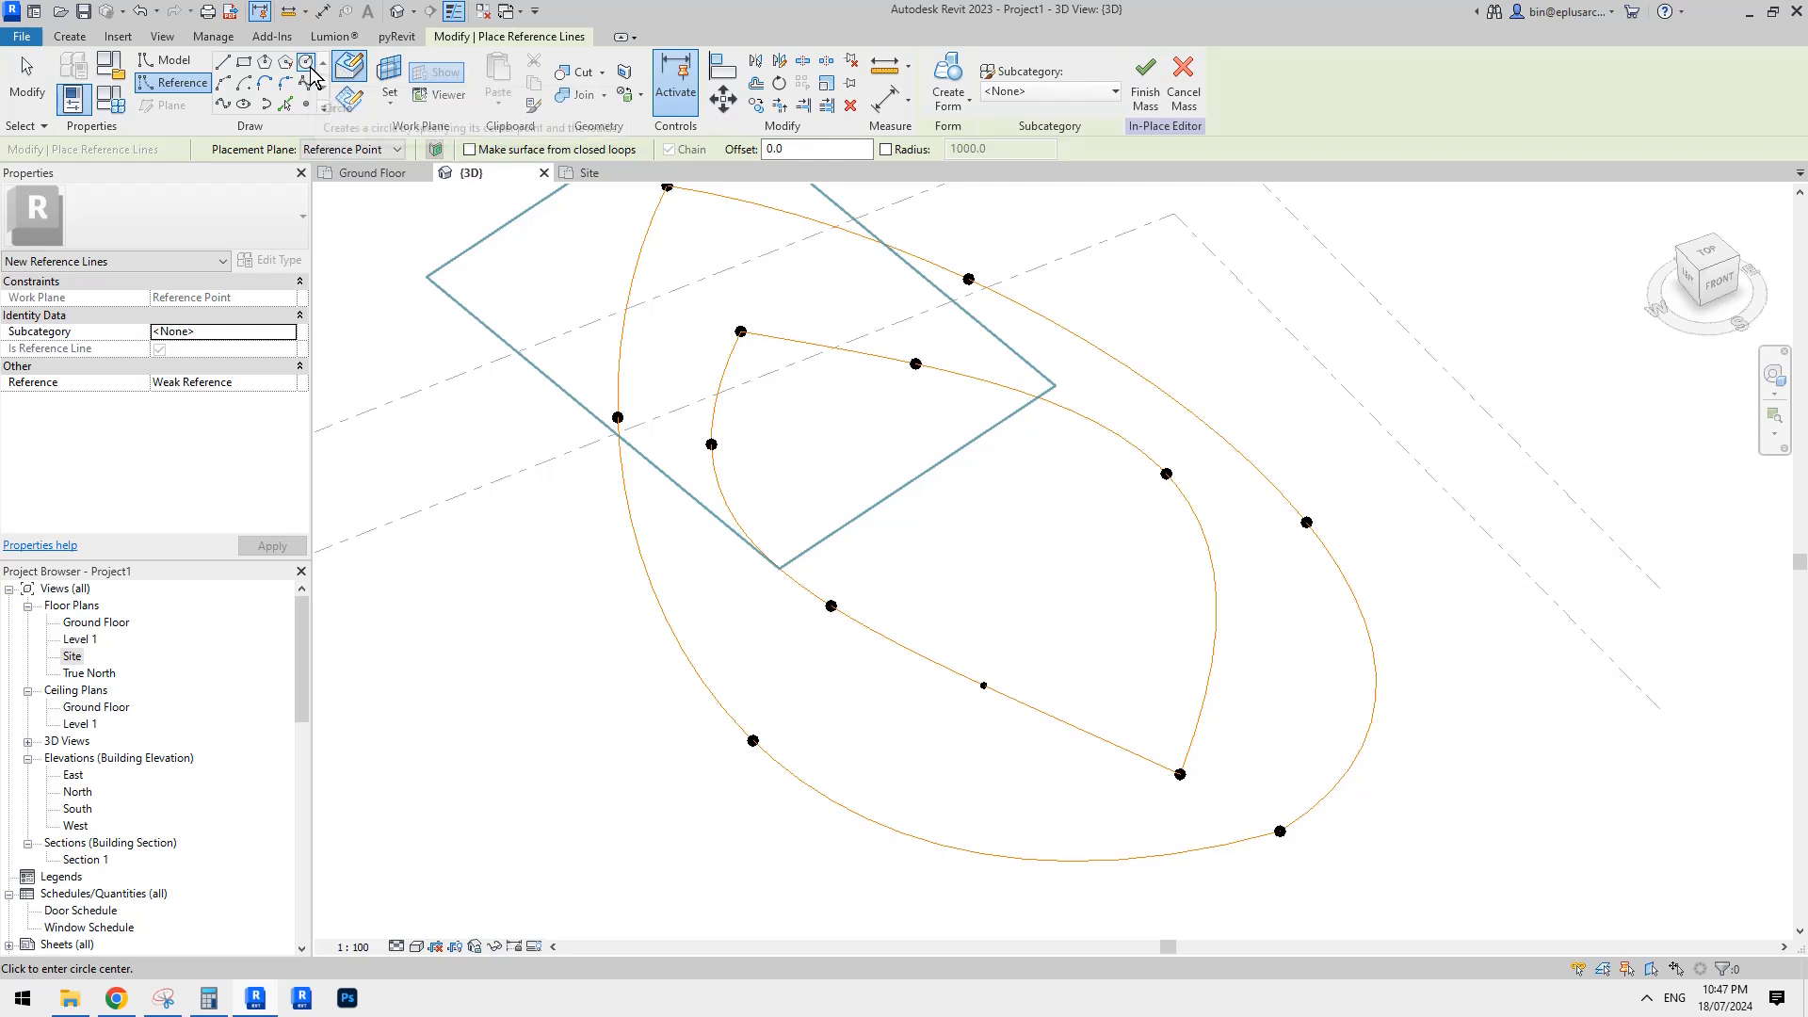
pyautogui.click(389, 74)
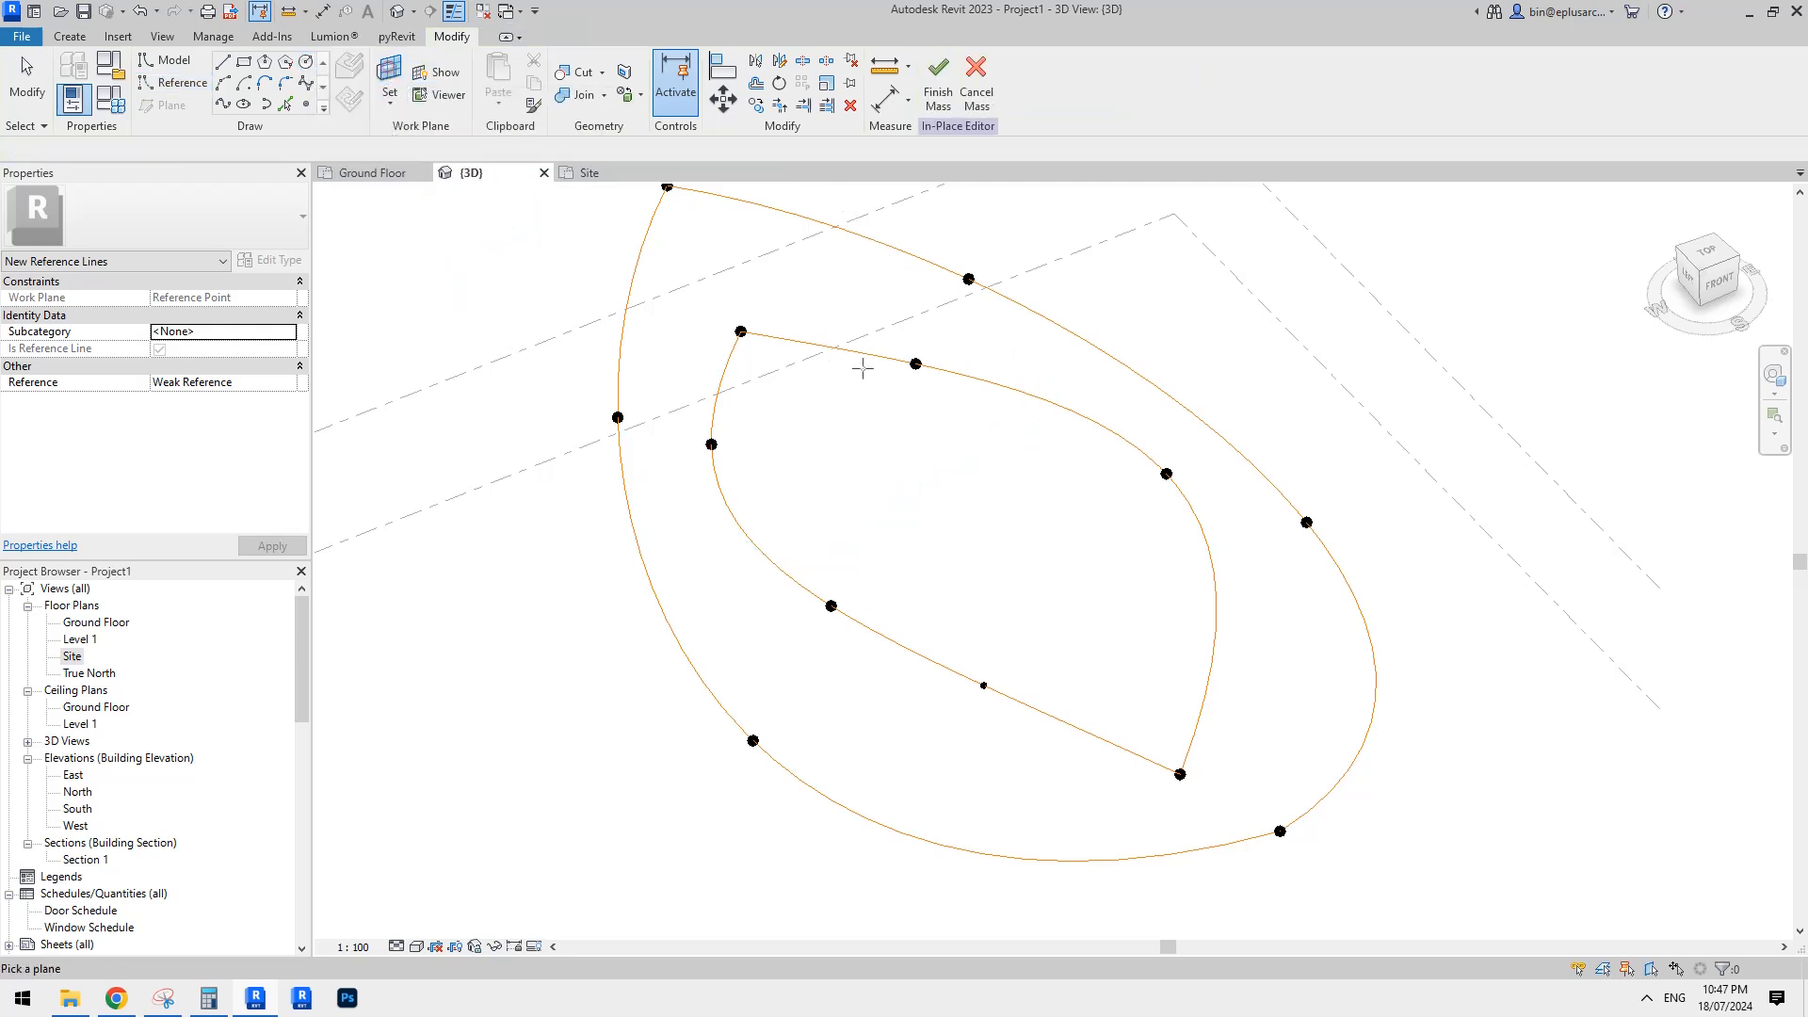
pyautogui.click(984, 685)
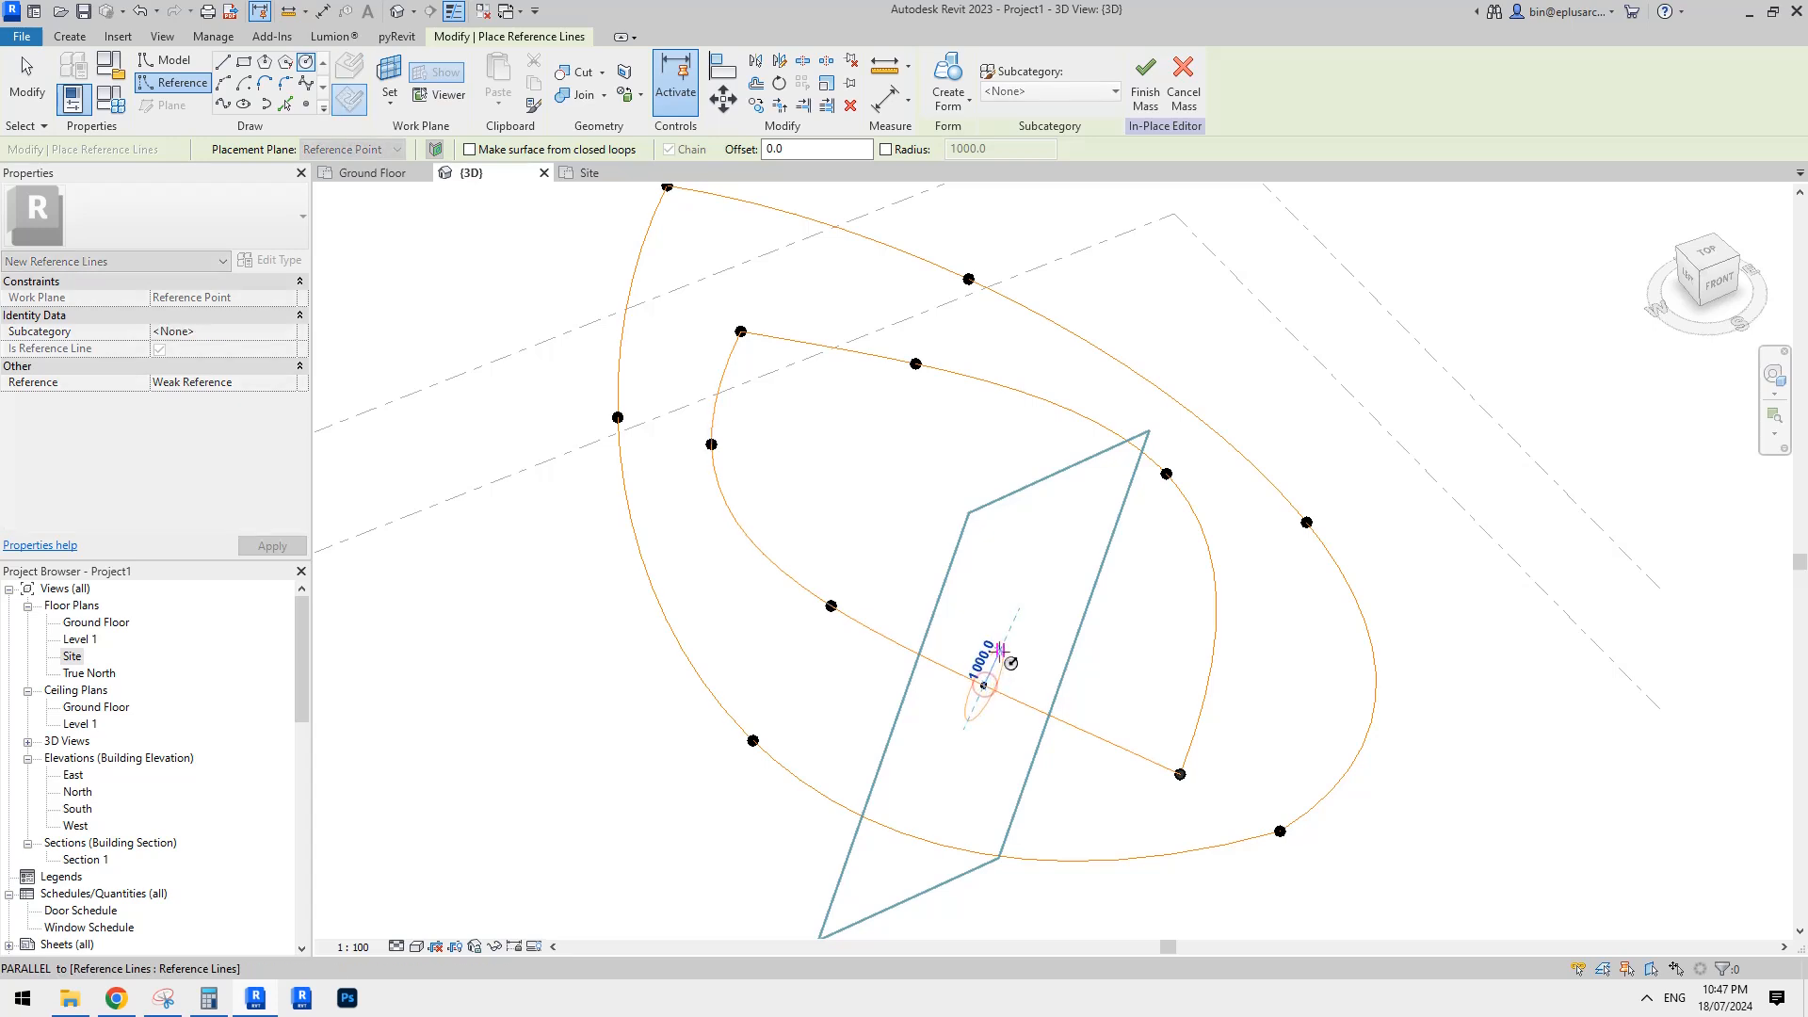
# Make the circle's temporary radius dimension permanent and leave the circle command.
pyautogui.moveTo(1036, 680)
pyautogui.keyDown('shift'); pyautogui.mouseDown(button='middle')
pyautogui.moveTo(1009, 650)
pyautogui.moveTo(1016, 686)
pyautogui.mouseUp(button='middle'); pyautogui.keyUp('shift')
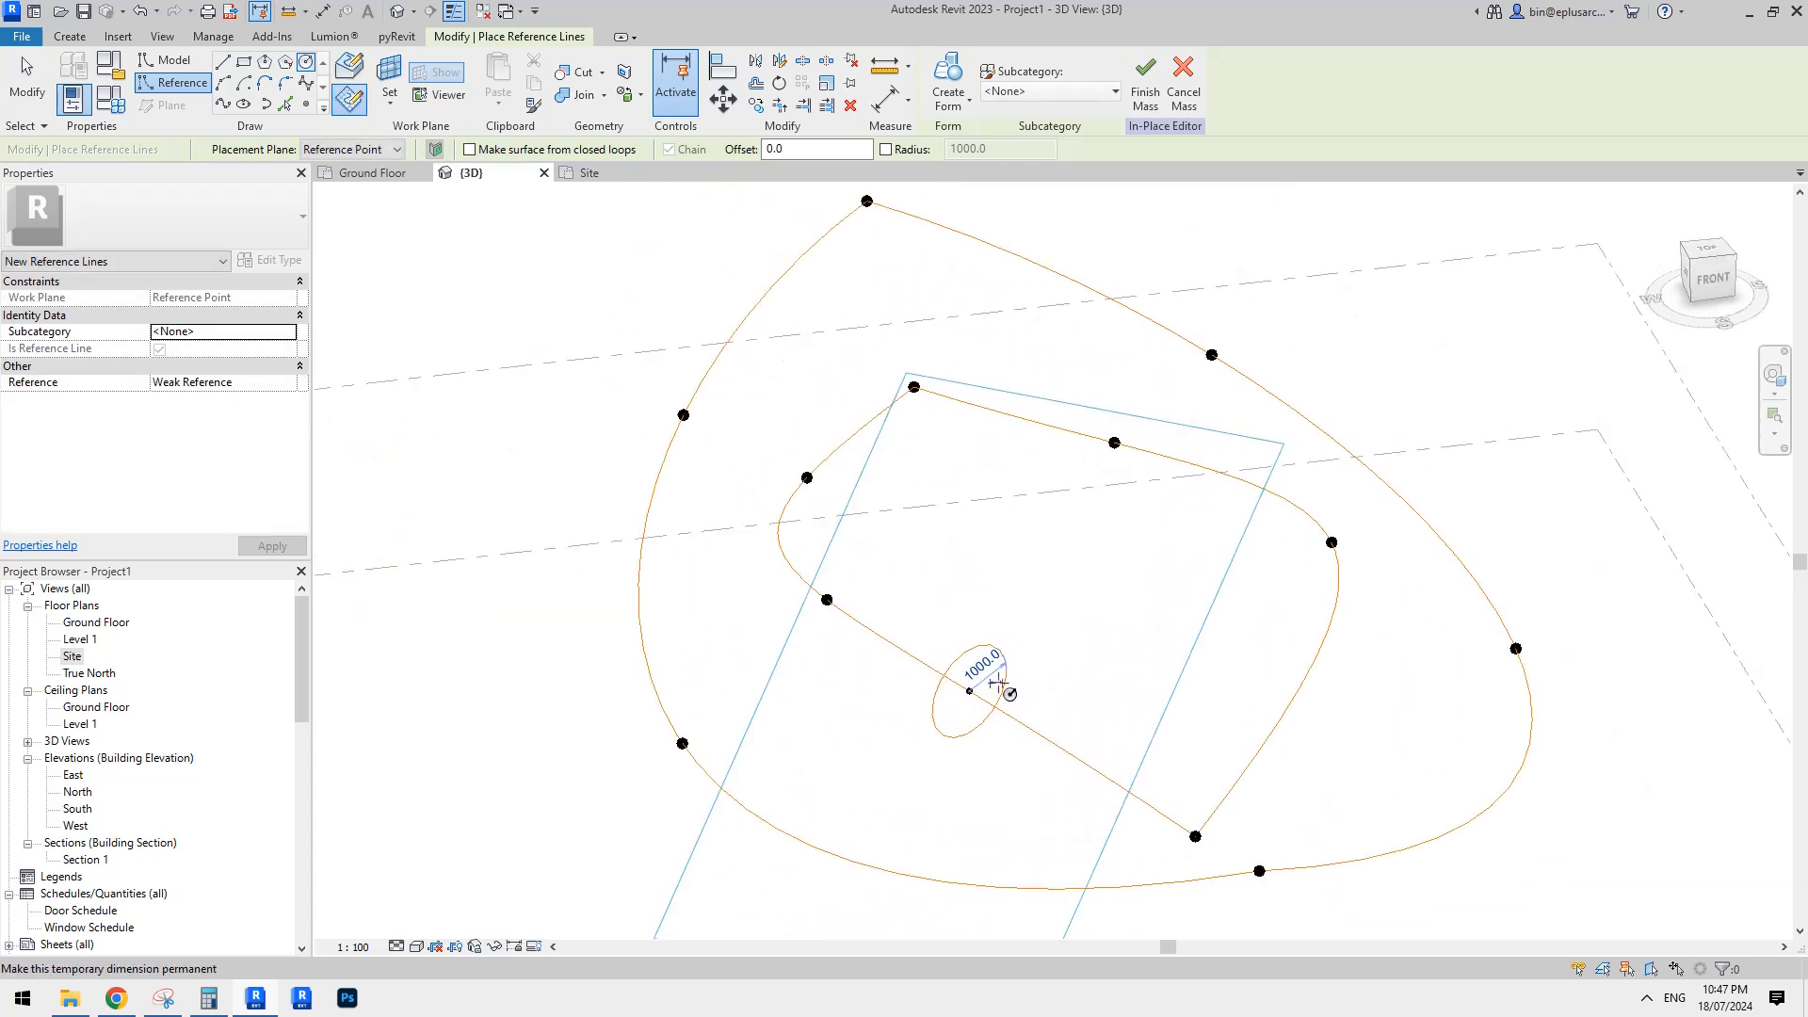
pyautogui.scroll(3, 1009, 694)
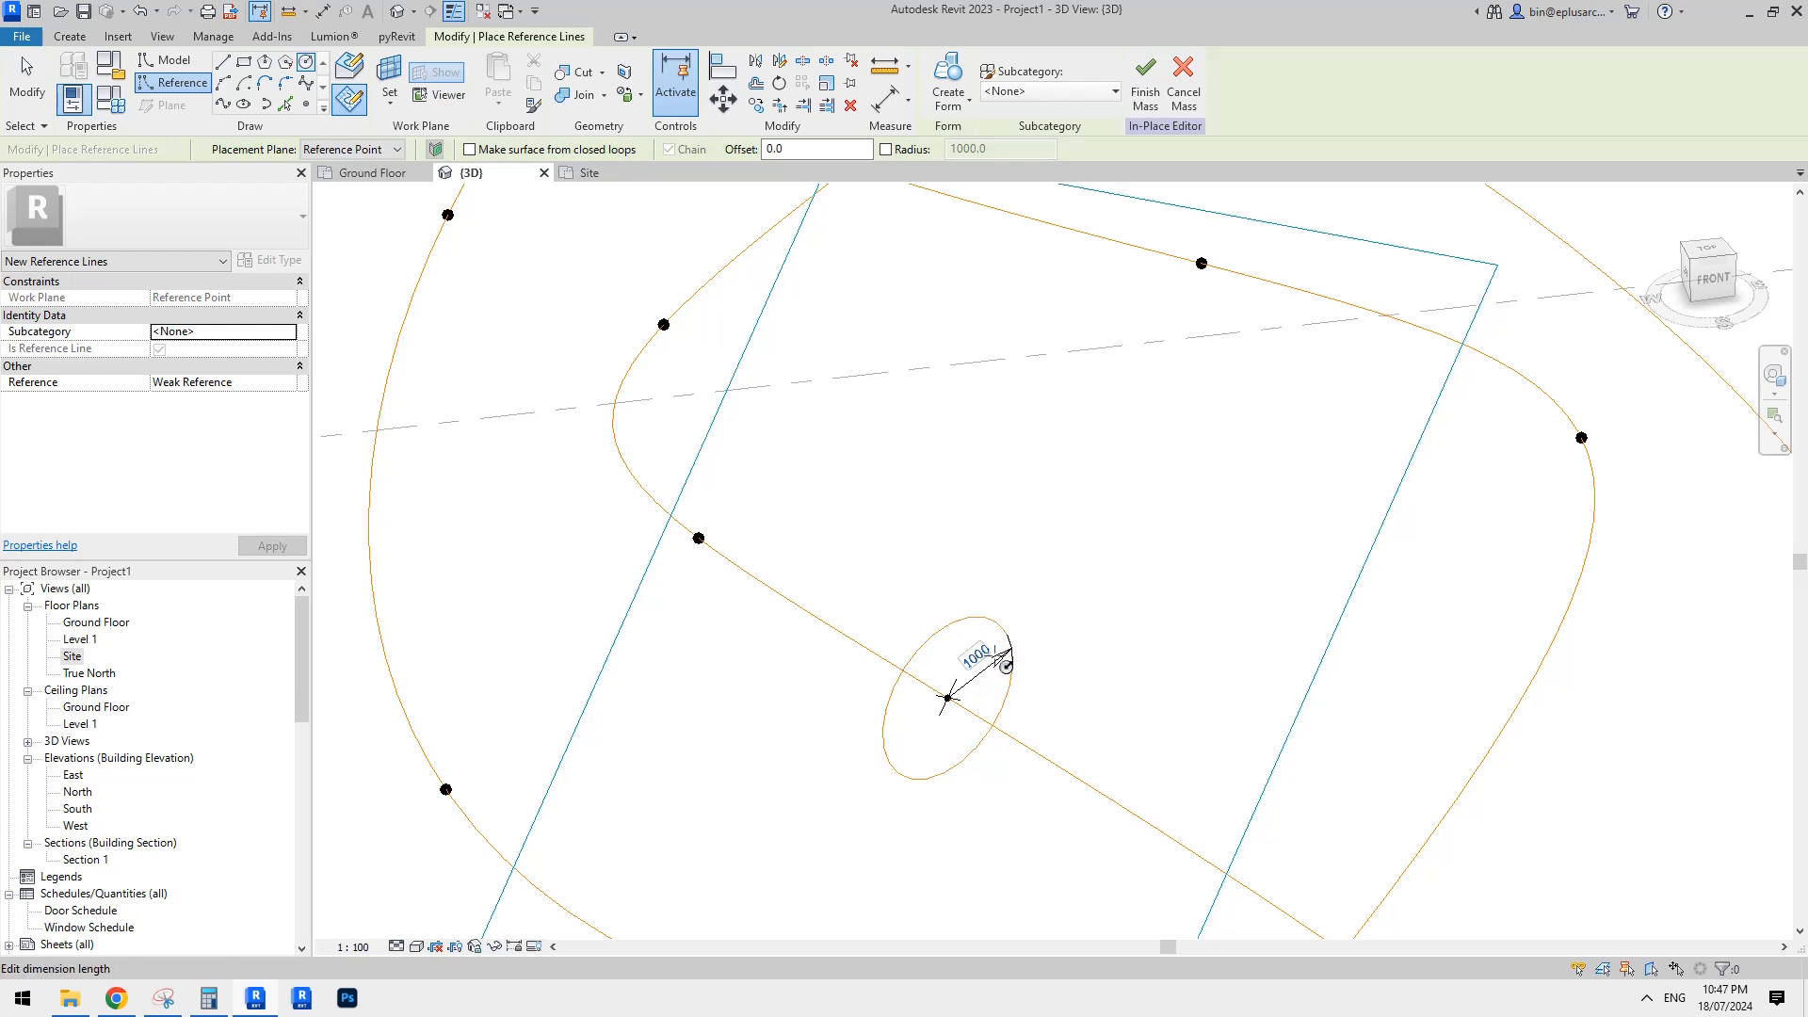
pyautogui.press('Escape')
pyautogui.press('Escape')
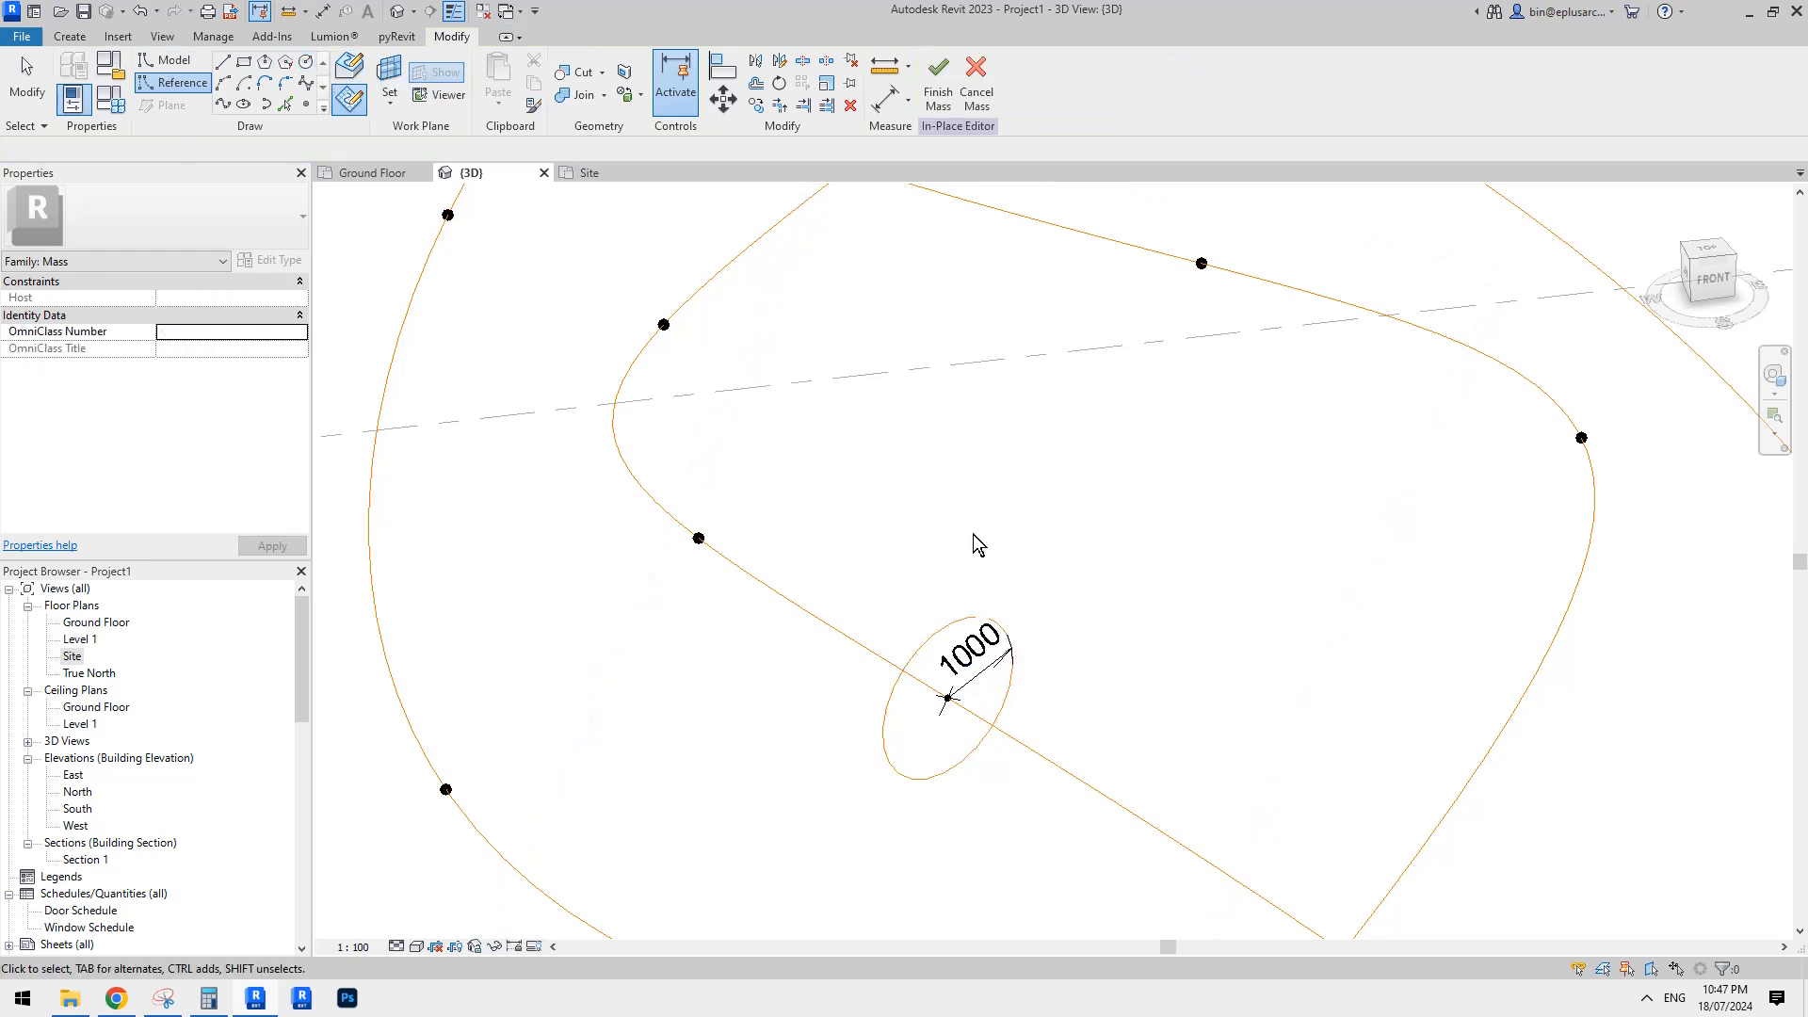
pyautogui.press('d')
pyautogui.press('i')
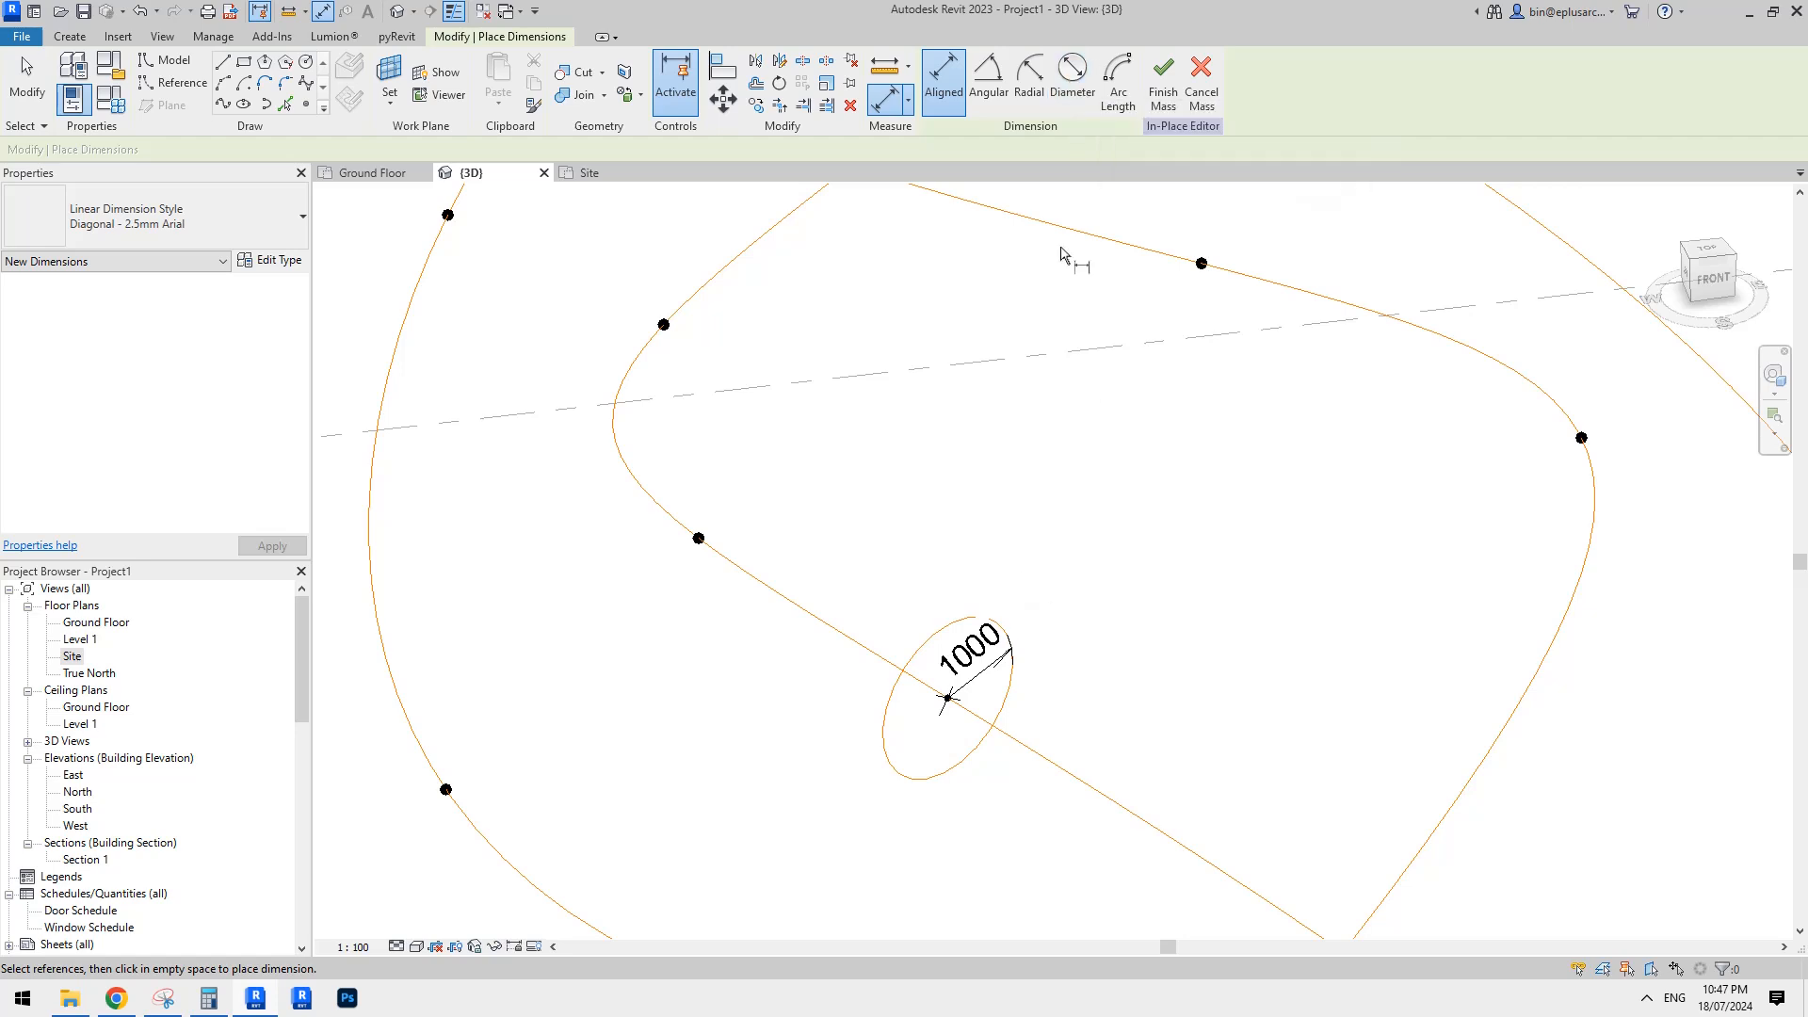
pyautogui.press('Escape')
# Label the circle's radius dimension with a new family type parameter named r.
pyautogui.click(985, 671)
pyautogui.scroll(-1, 943, 401)
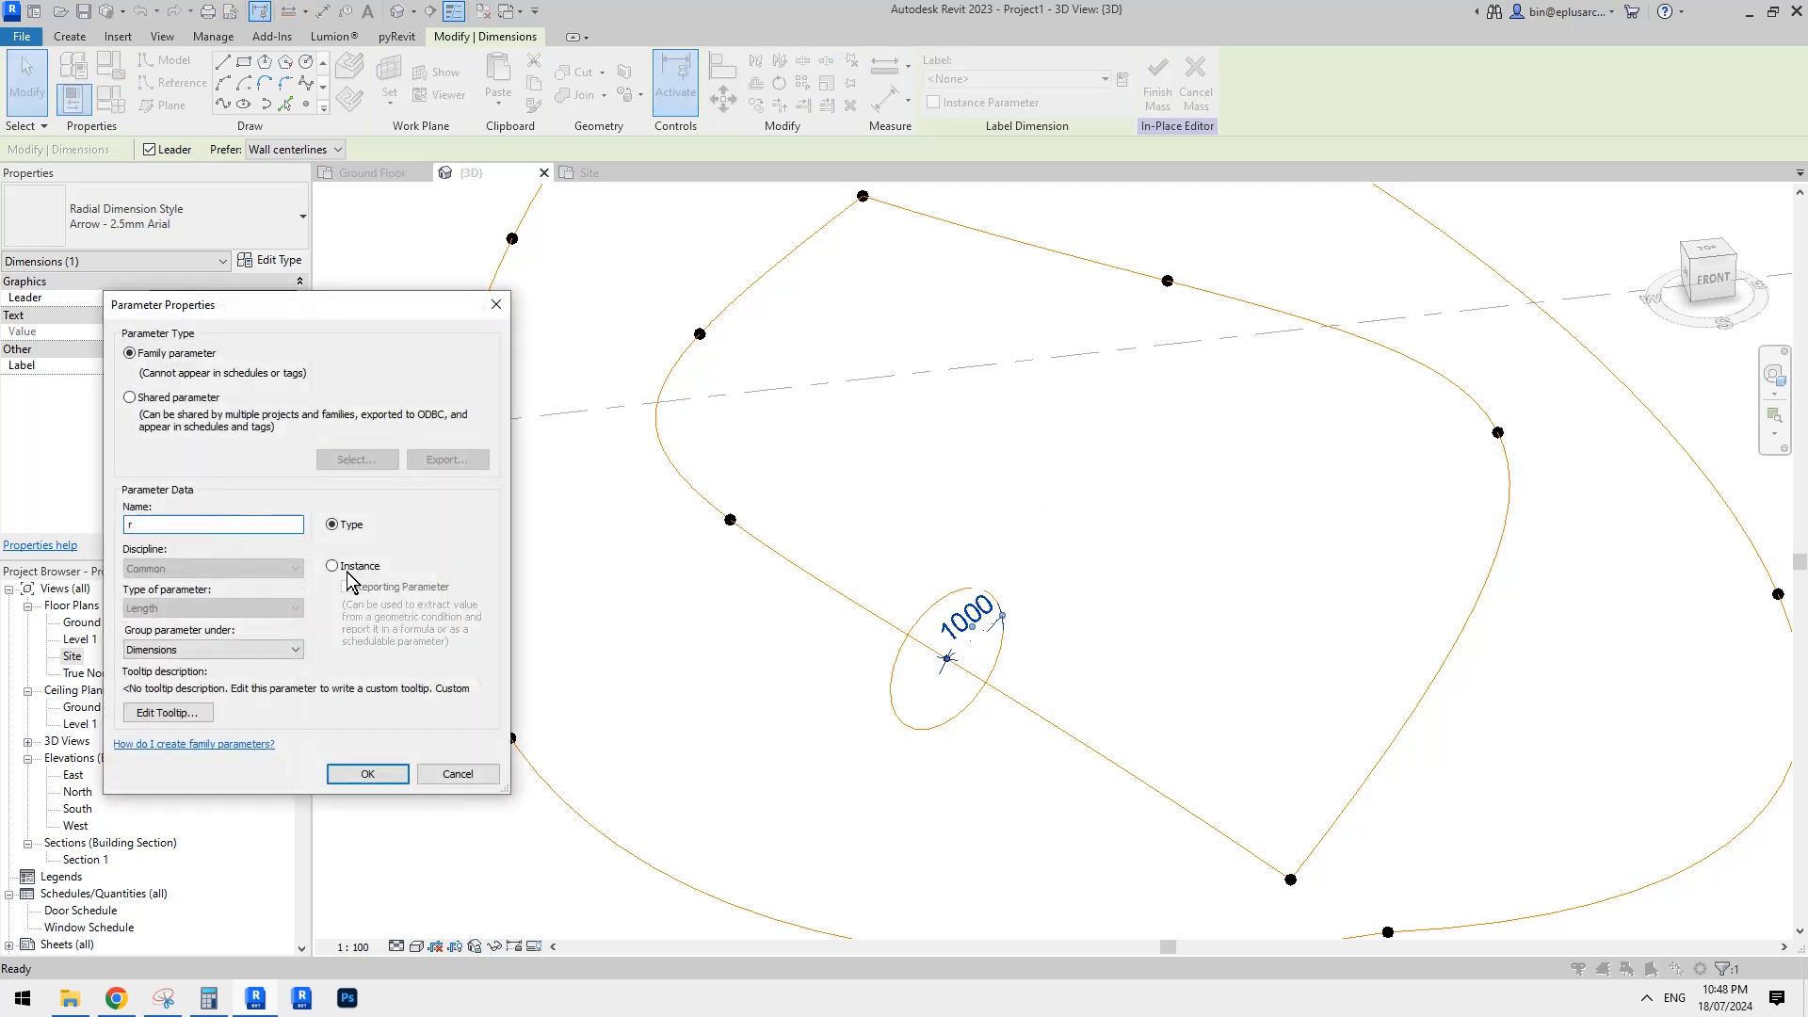
pyautogui.click(368, 774)
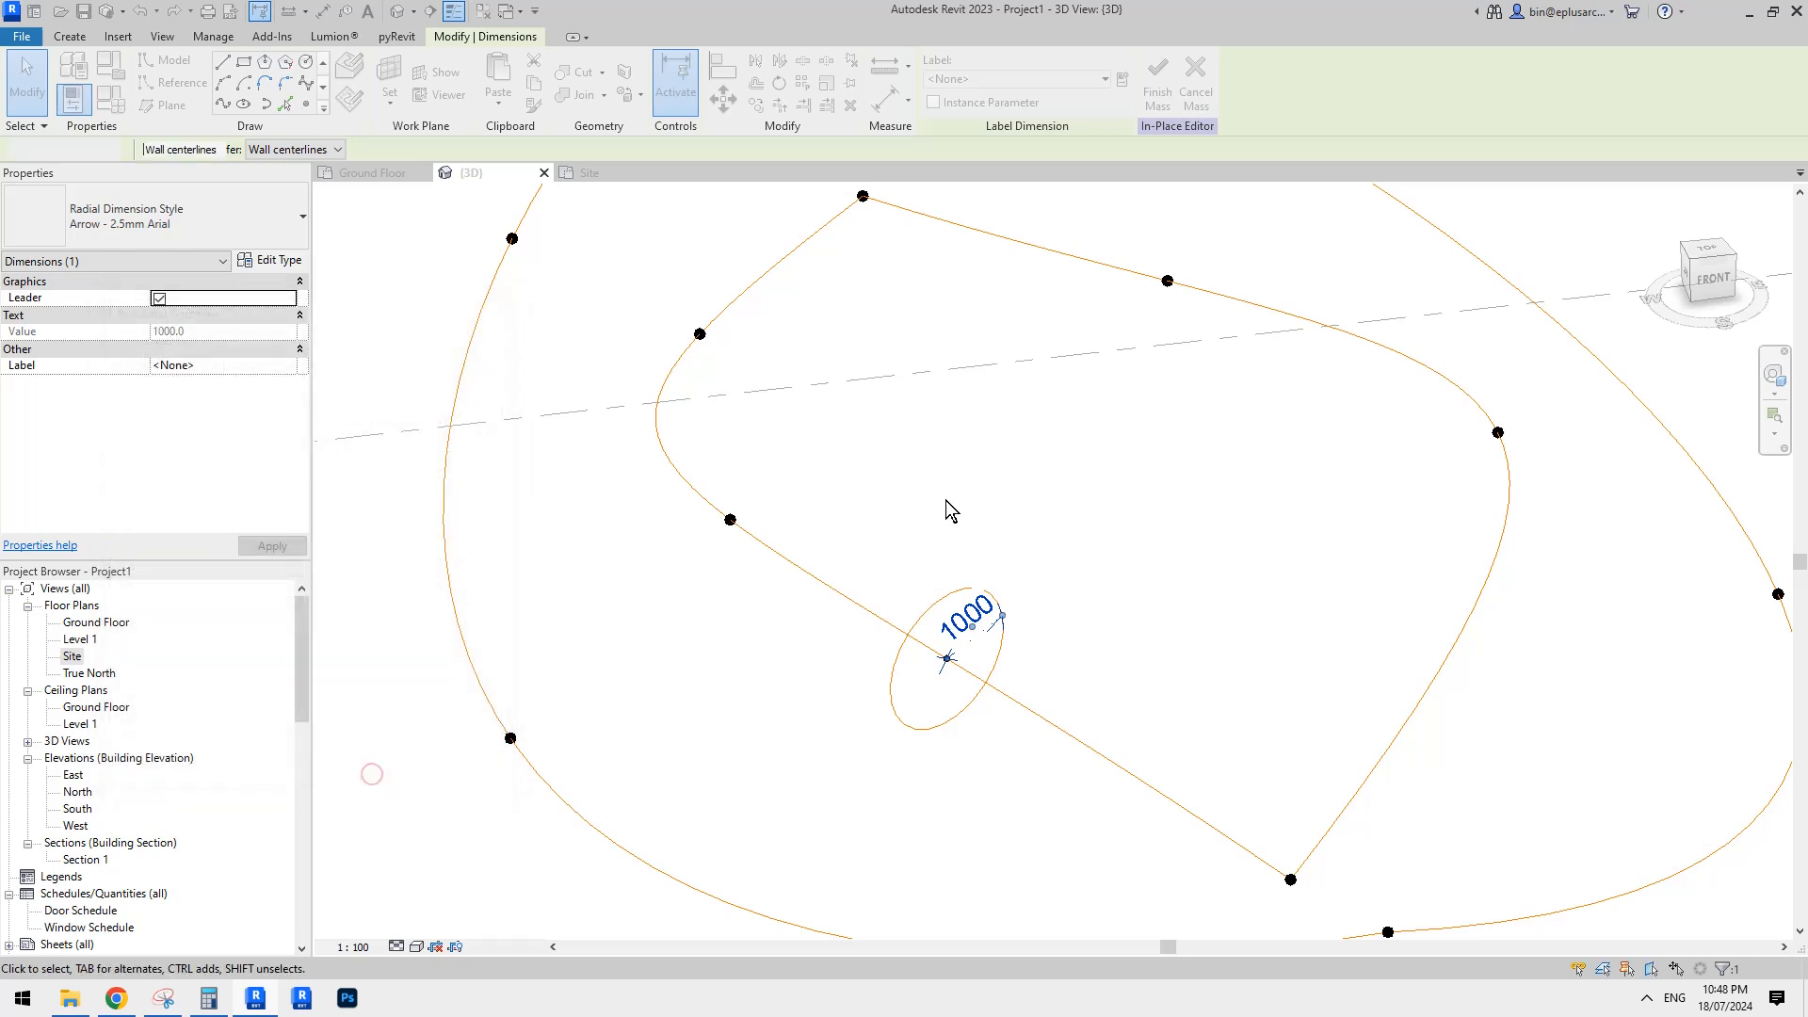
pyautogui.press('Escape')
pyautogui.scroll(-2, 984, 584)
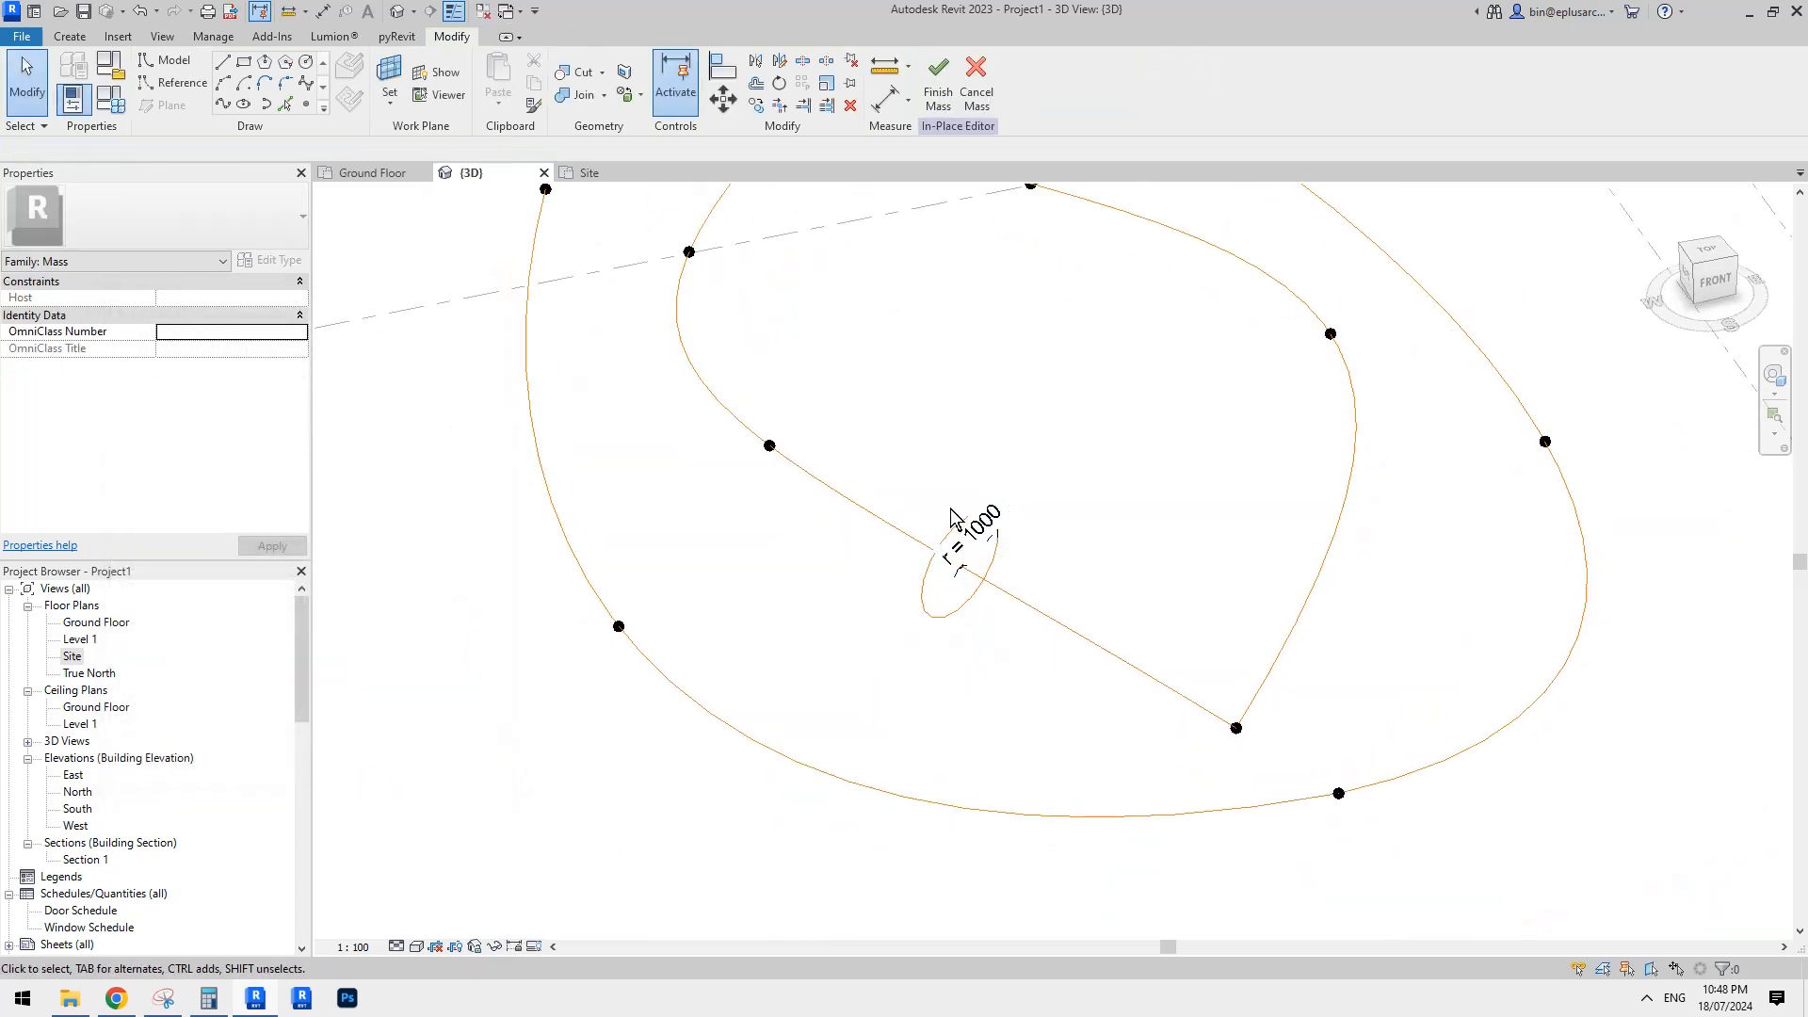
# Copy the circle, its reference point and its labelled radius dimension to a free spot inside the inner ribs.
pyautogui.moveTo(867, 418); pyautogui.dragTo(1060, 676)
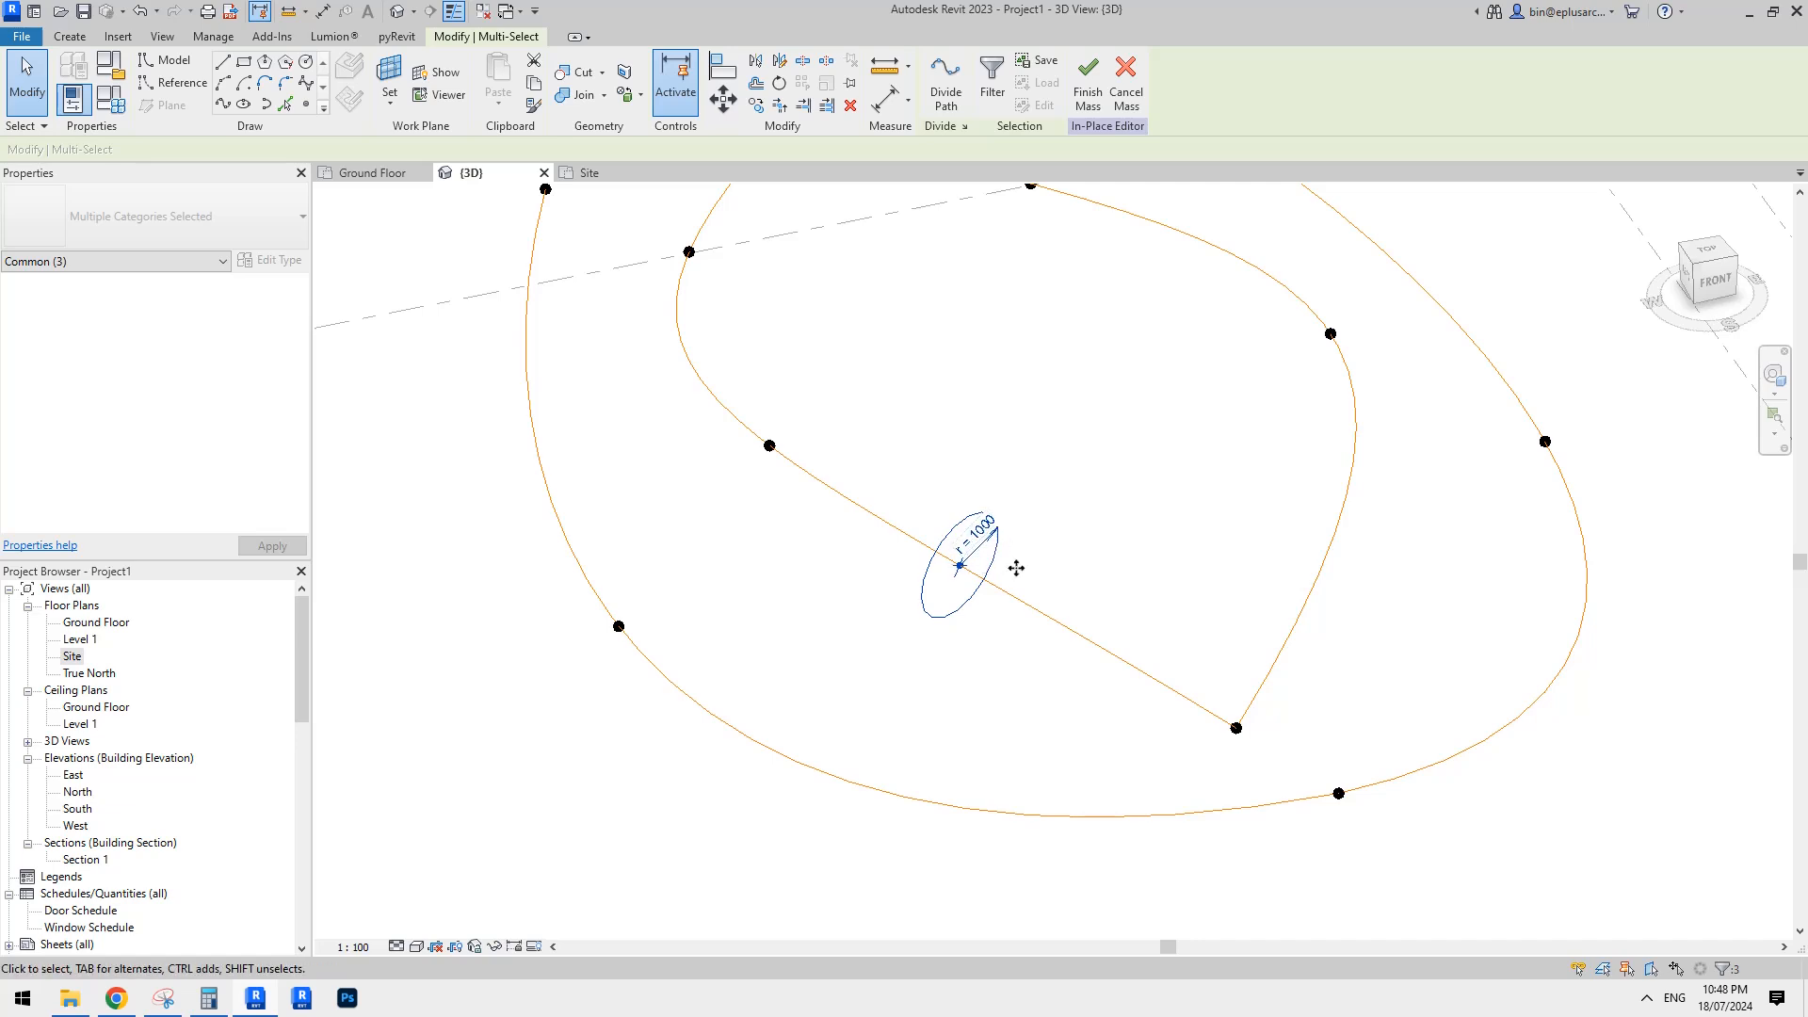
pyautogui.press('c')
pyautogui.press('o')
pyautogui.click(1011, 535)
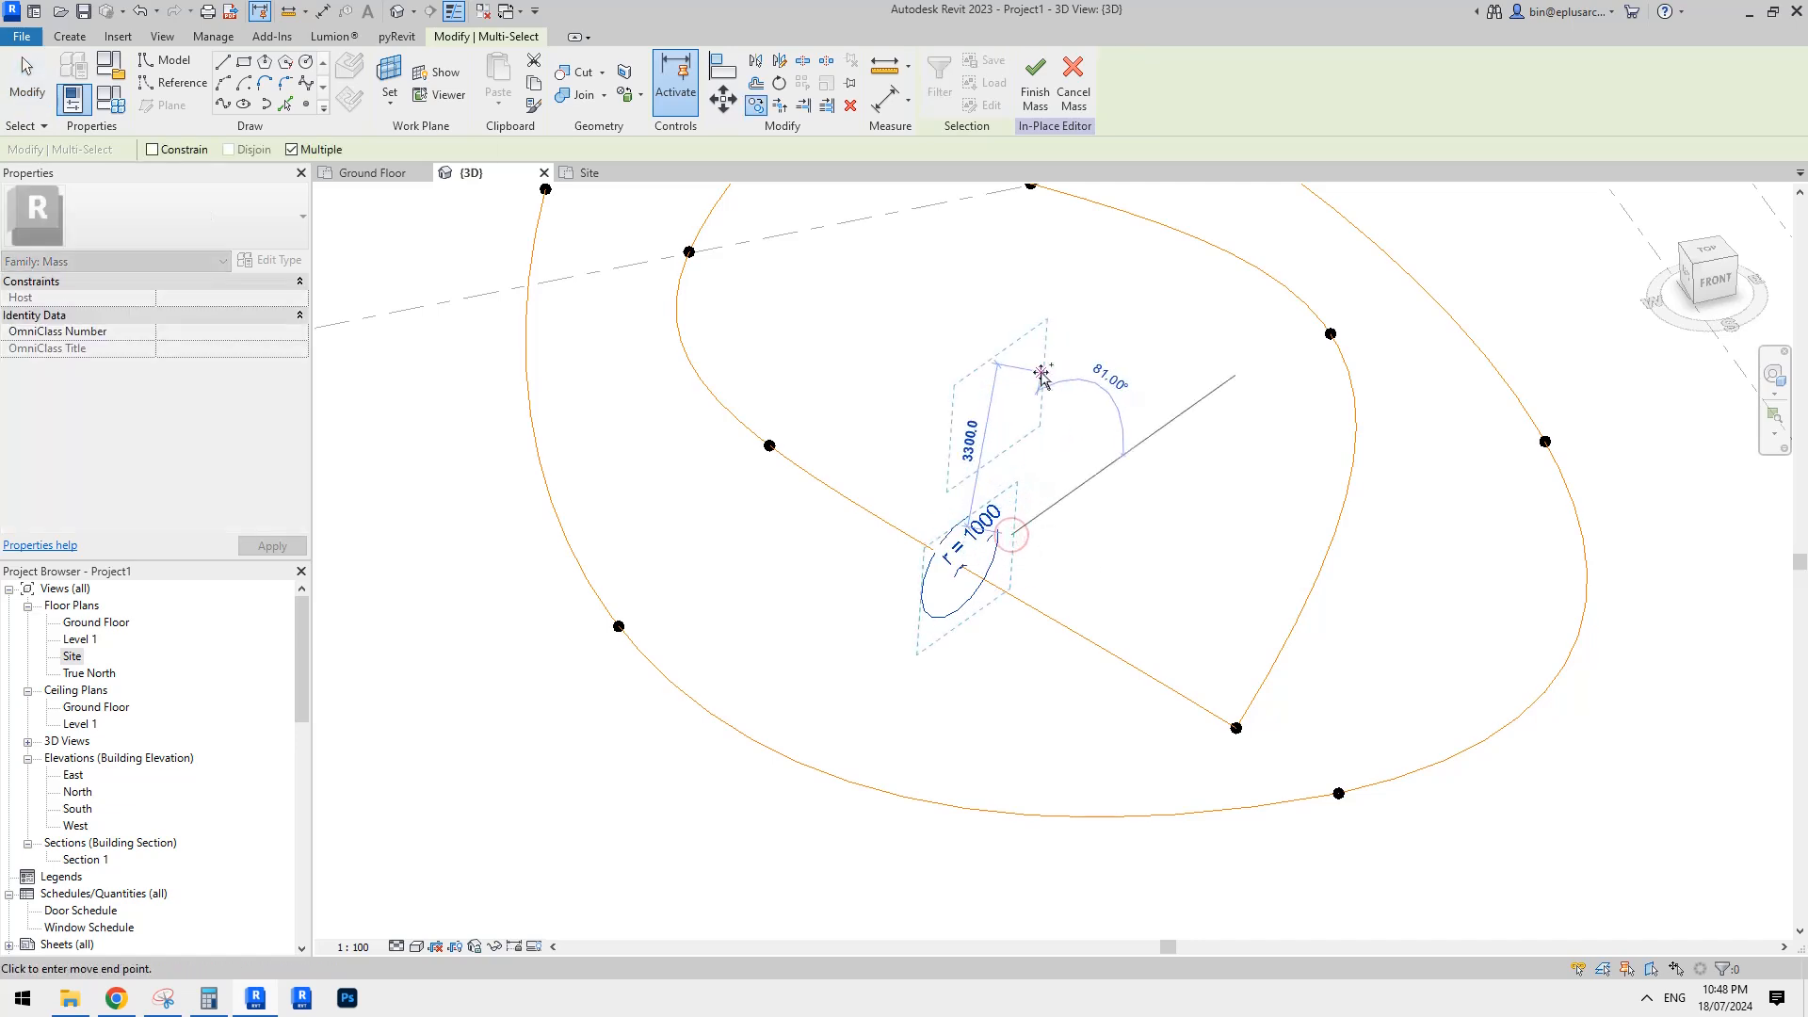
pyautogui.click(1042, 374)
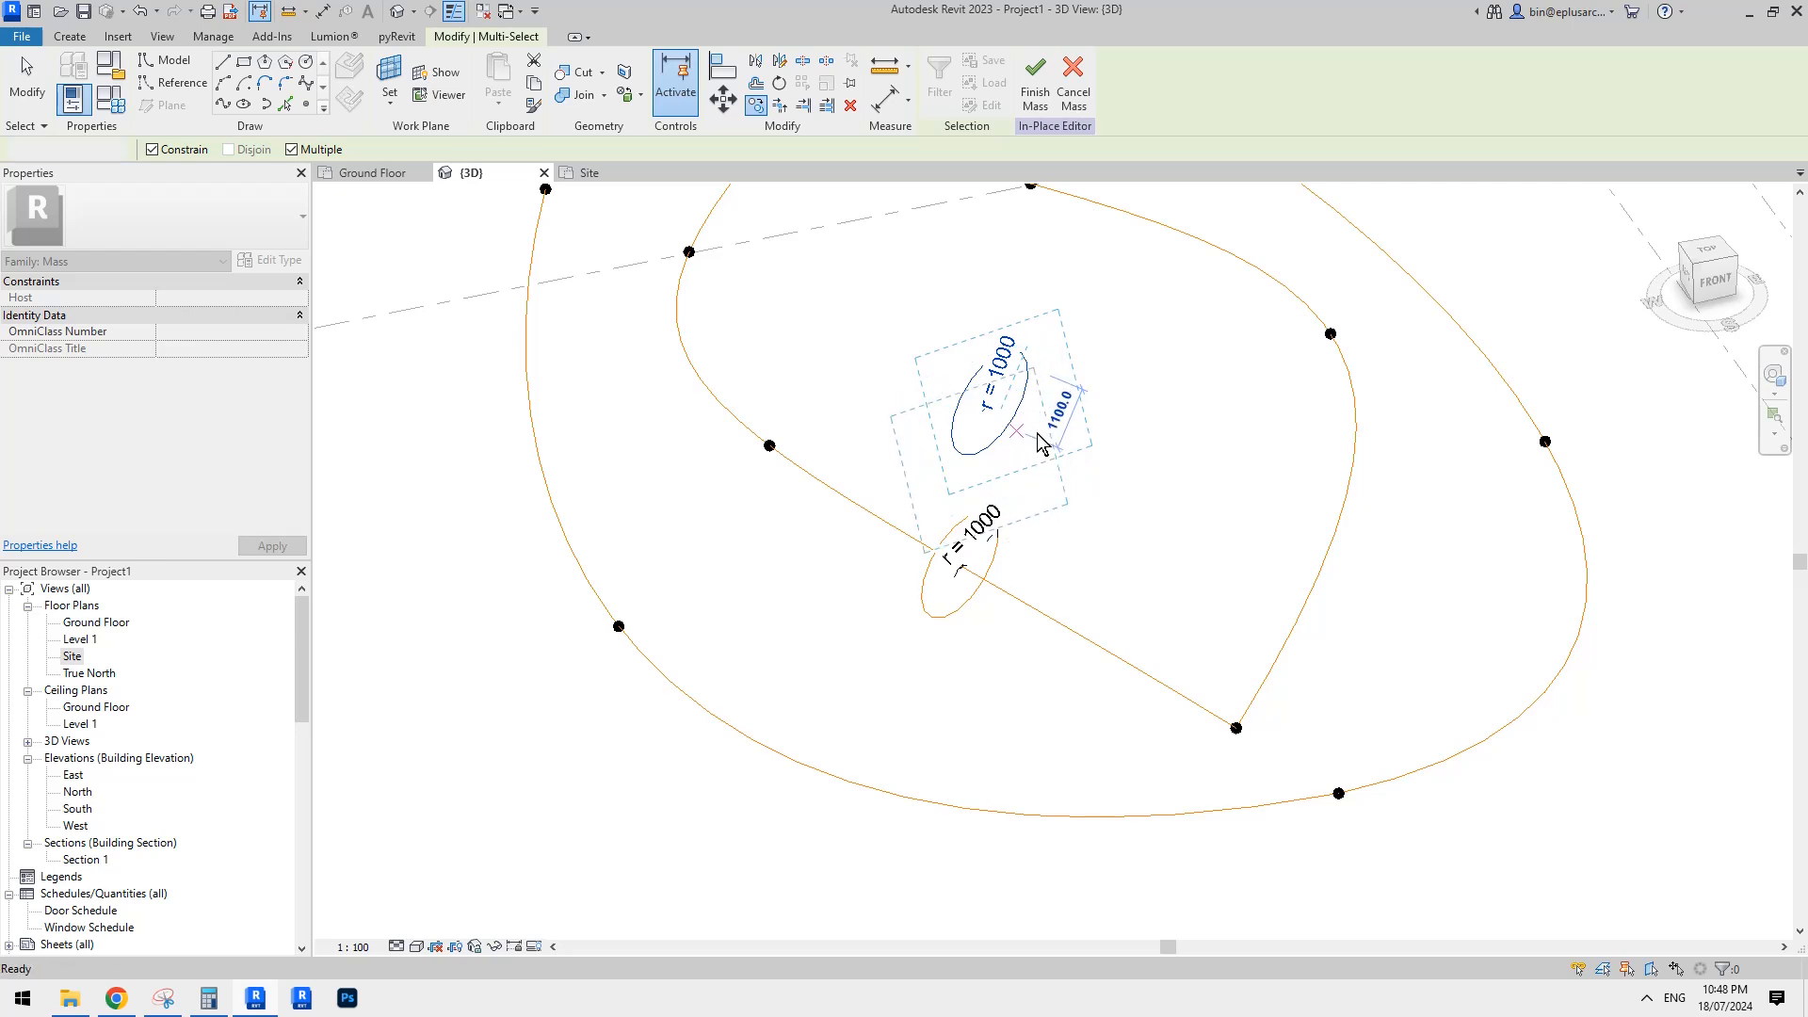
pyautogui.press('Escape')
pyautogui.press('Escape')
# Rehost the copied circle's reference point onto the west inner rib, between its north end and the adjacent spline point.
pyautogui.moveTo(913, 387); pyautogui.dragTo(998, 424)
pyautogui.moveTo(843, 317); pyautogui.dragTo(868, 388, button='middle')
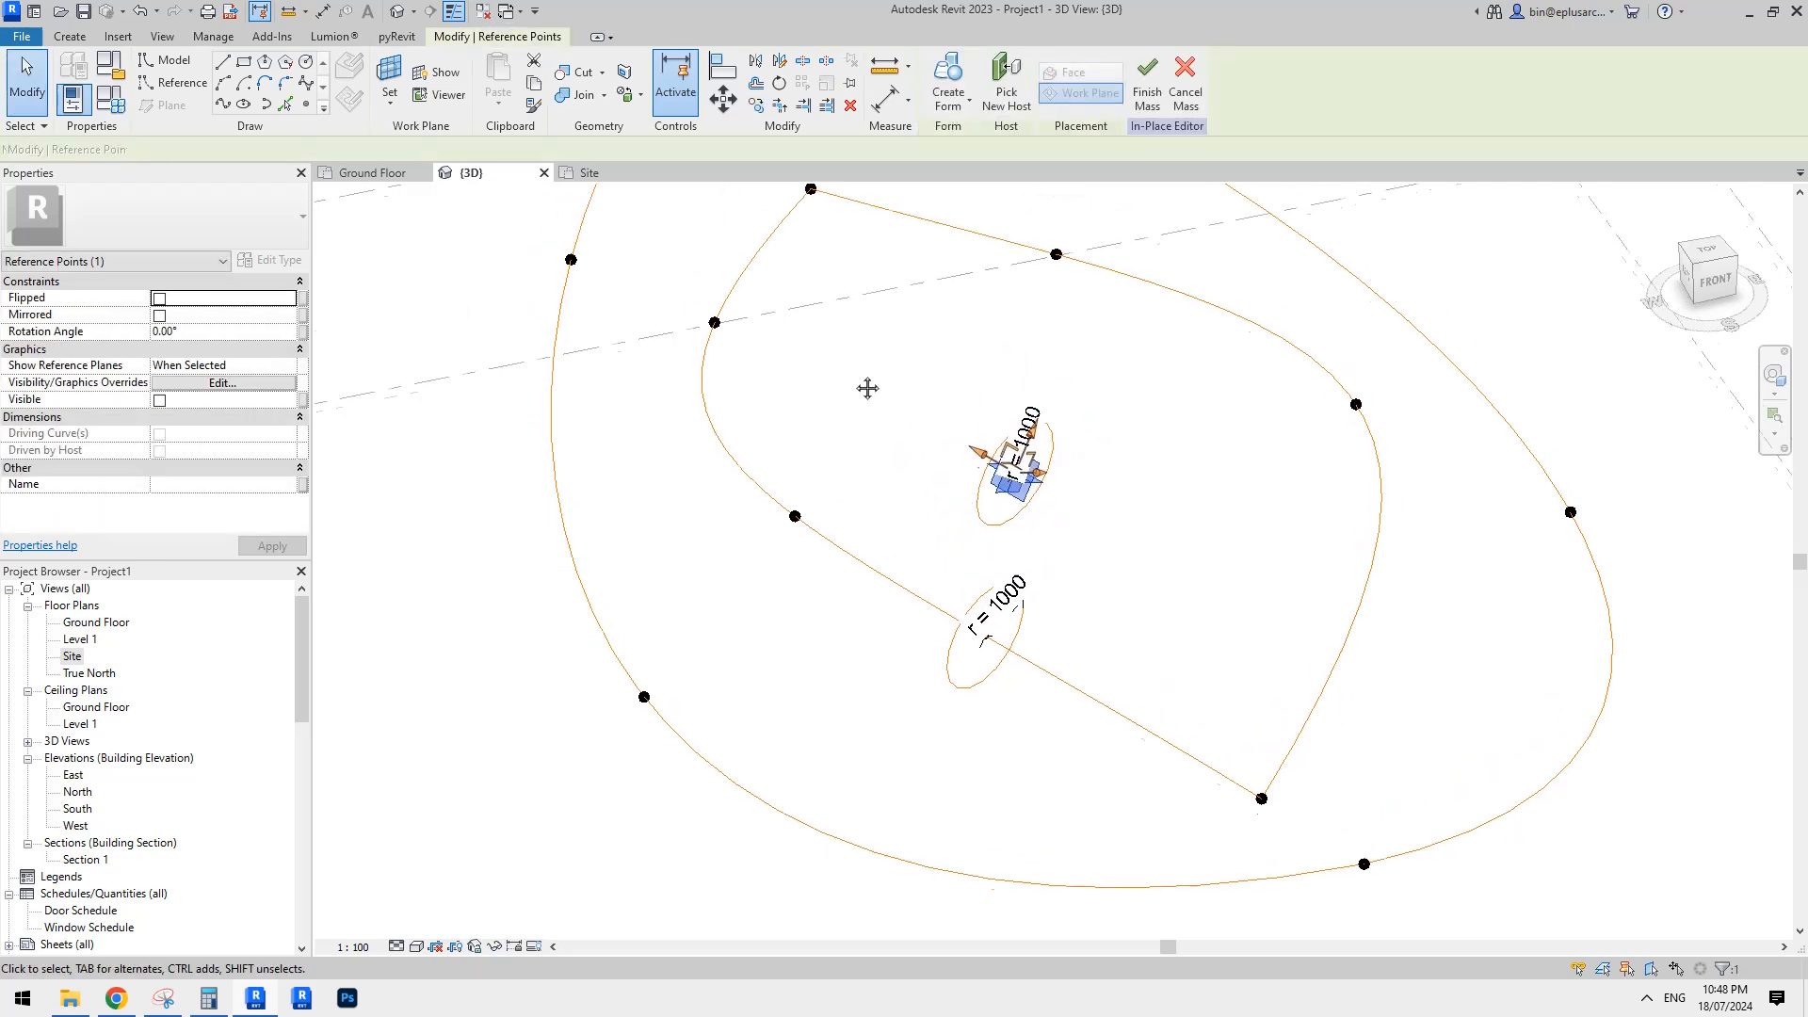
pyautogui.click(1007, 83)
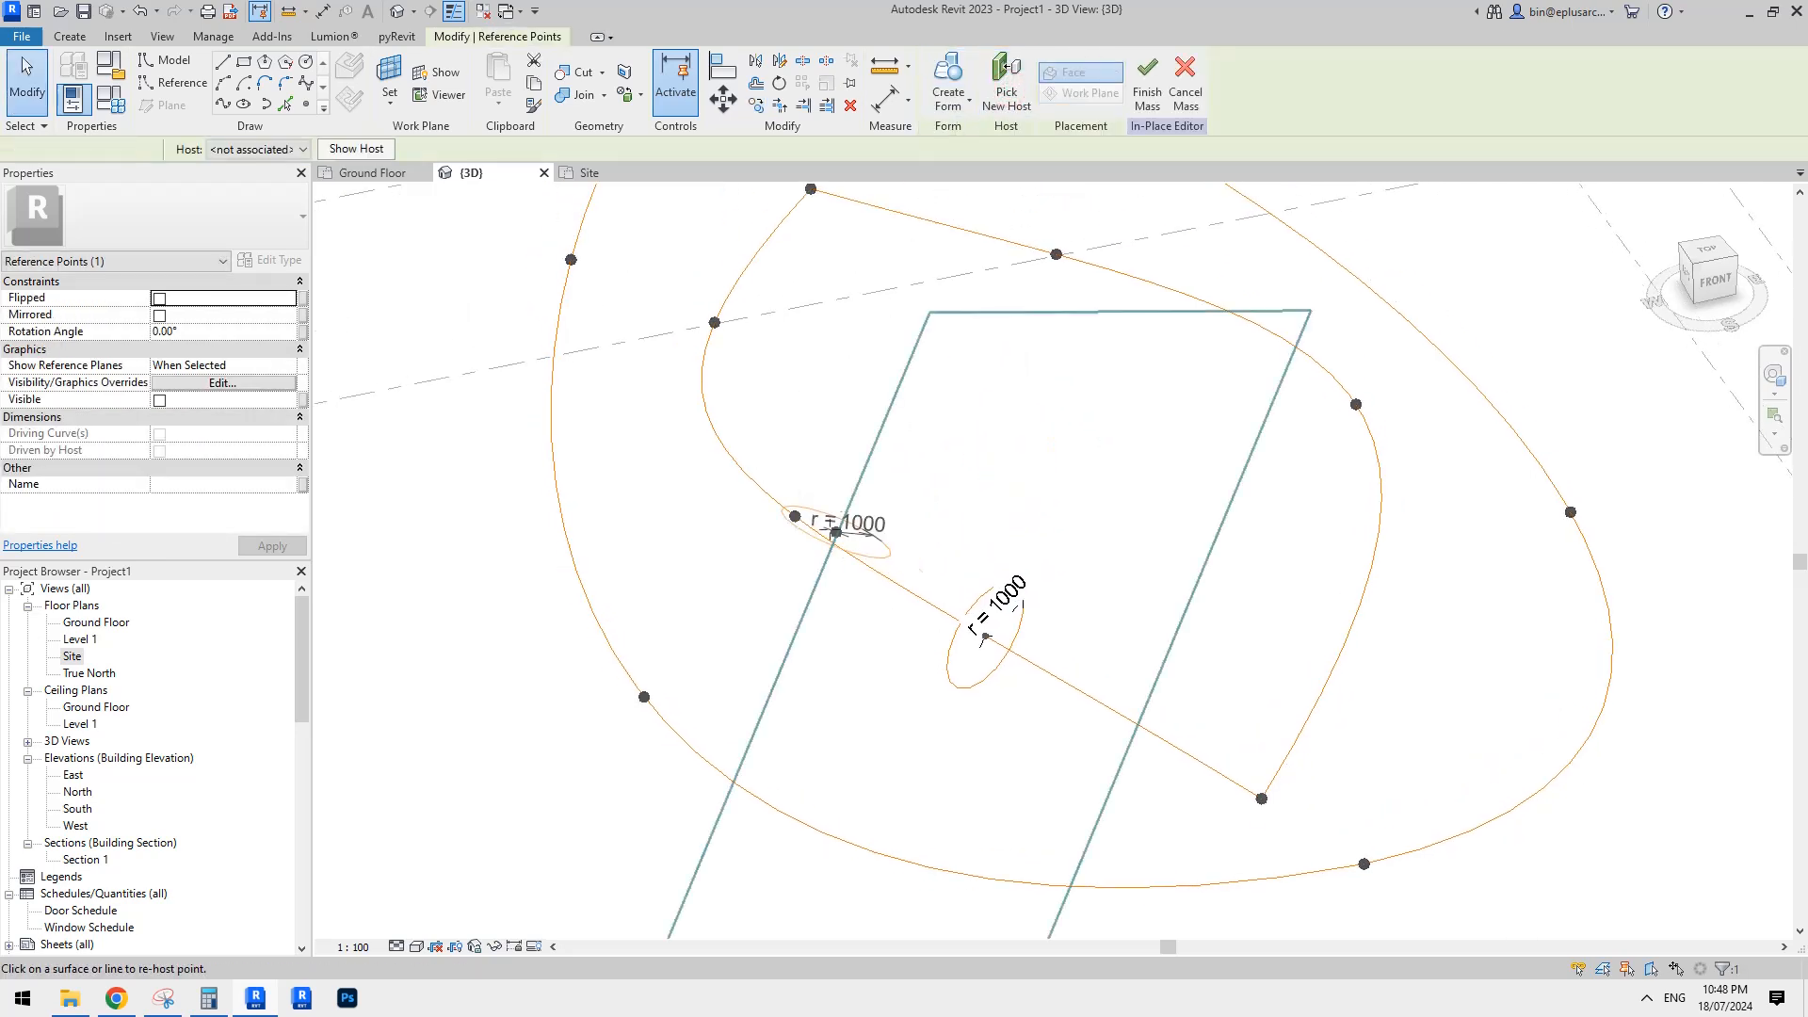
pyautogui.click(752, 265)
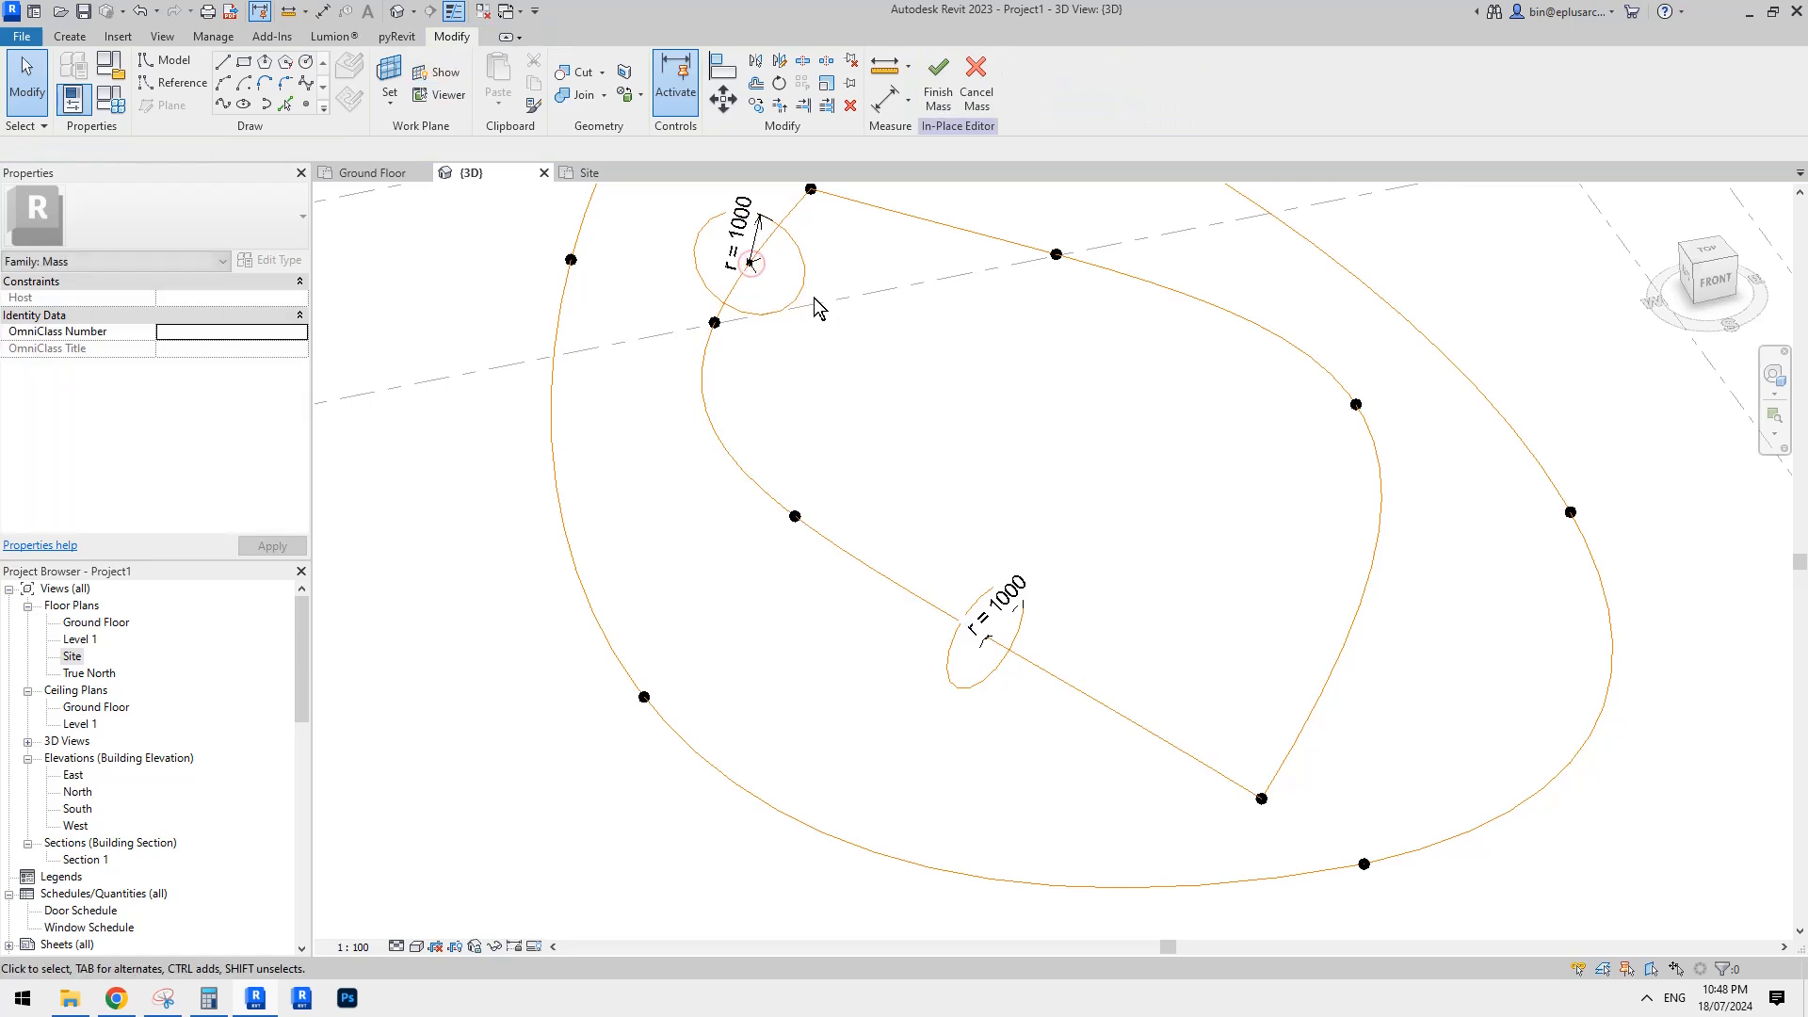
# Create a swept solid form from the two circles with the west inner rib as its path.
pyautogui.click(796, 252)
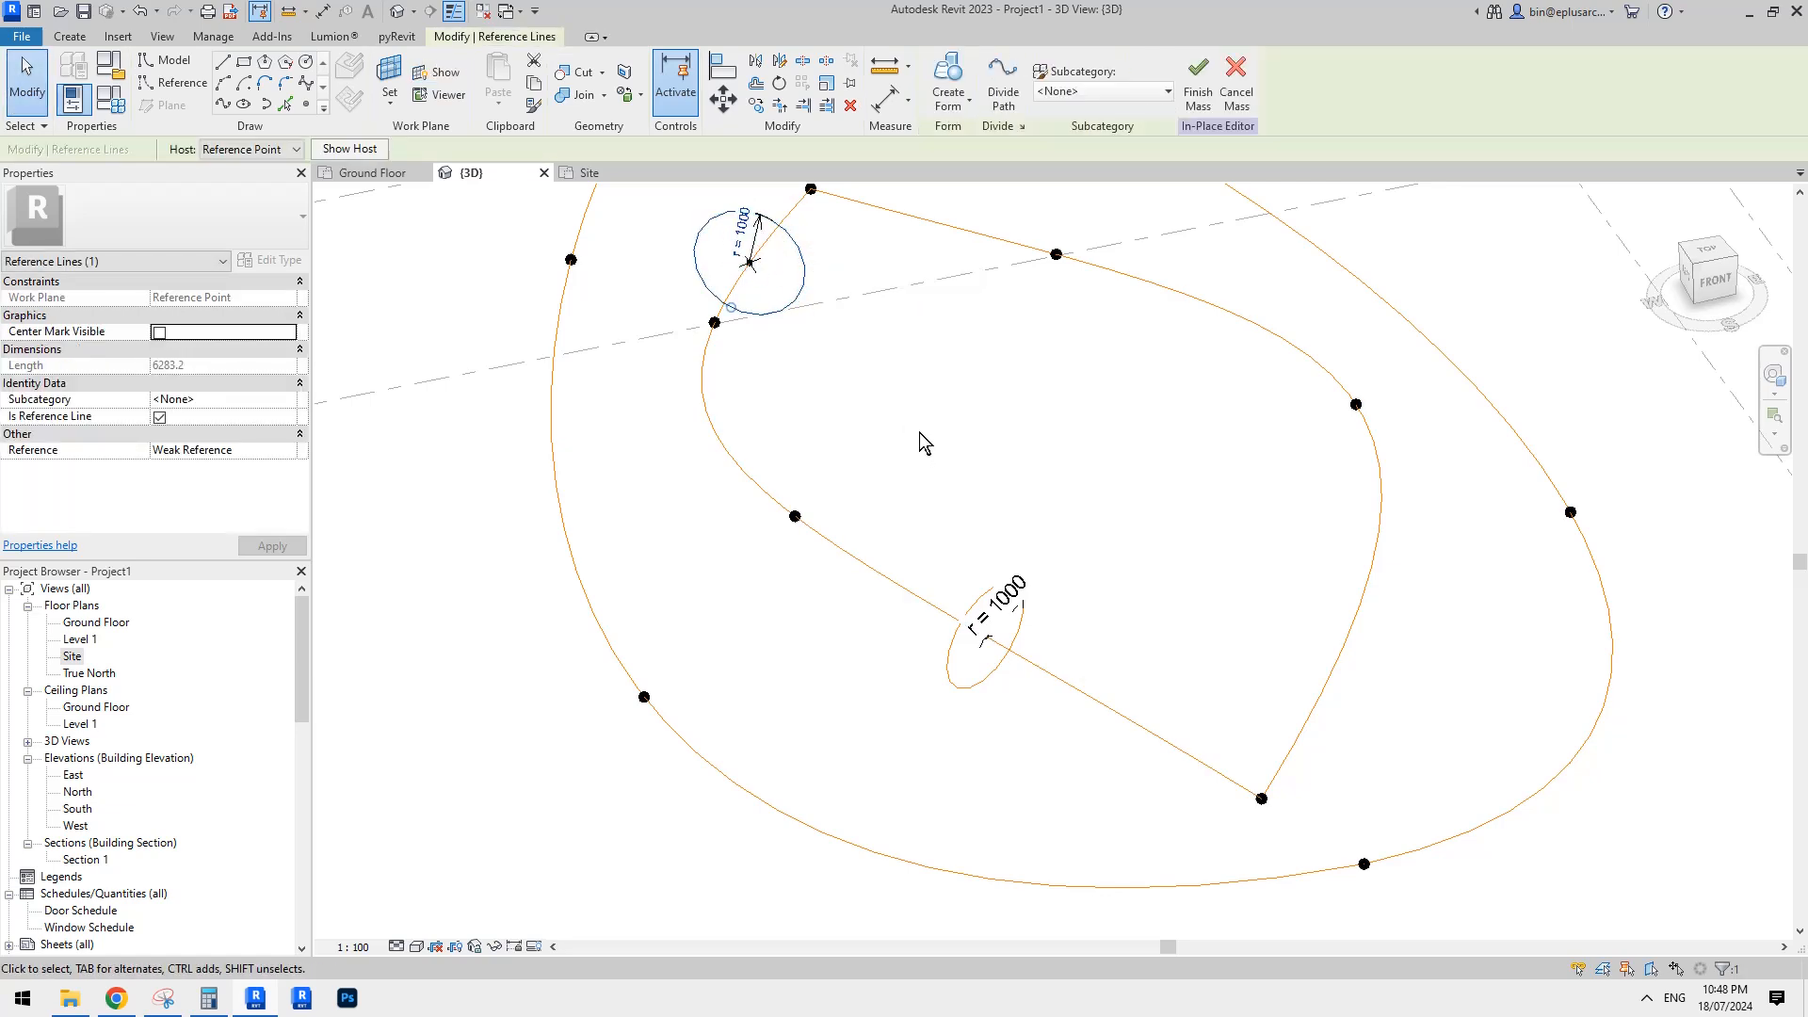
pyautogui.keyDown('ctrl'); pyautogui.click(951, 677); pyautogui.keyUp('ctrl')
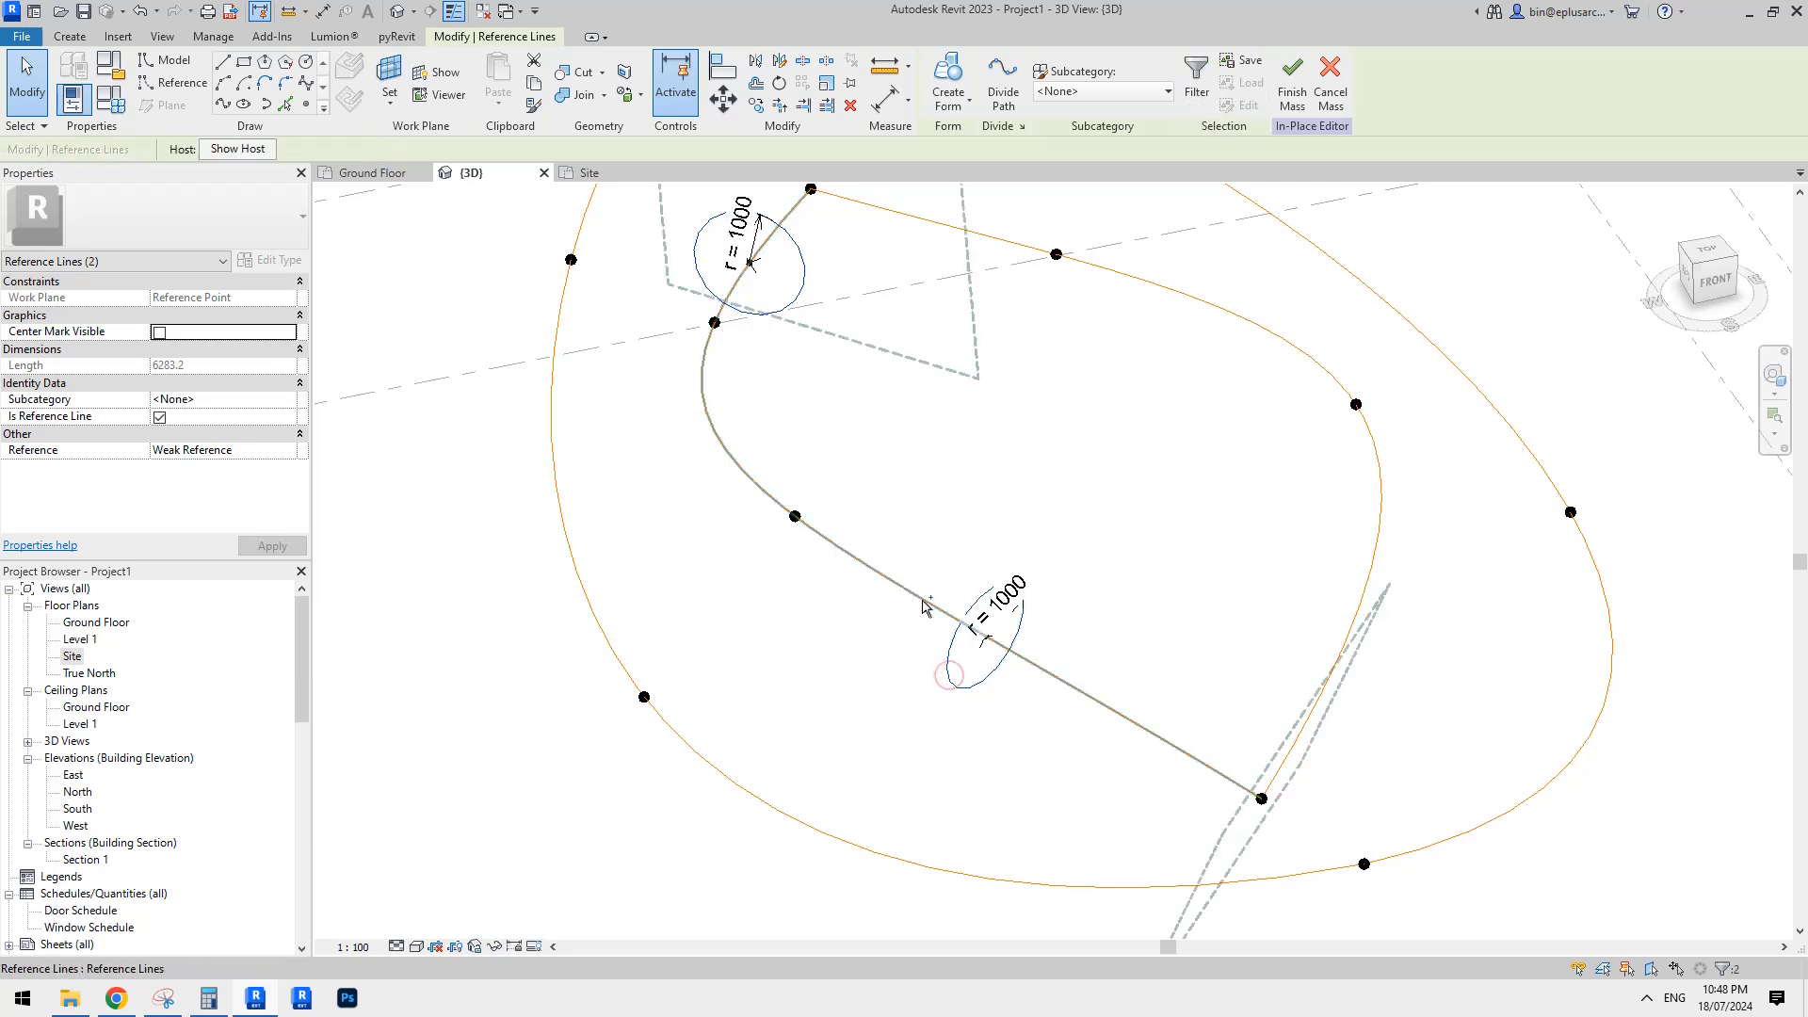
pyautogui.keyDown('ctrl'); pyautogui.click(894, 588); pyautogui.keyUp('ctrl')
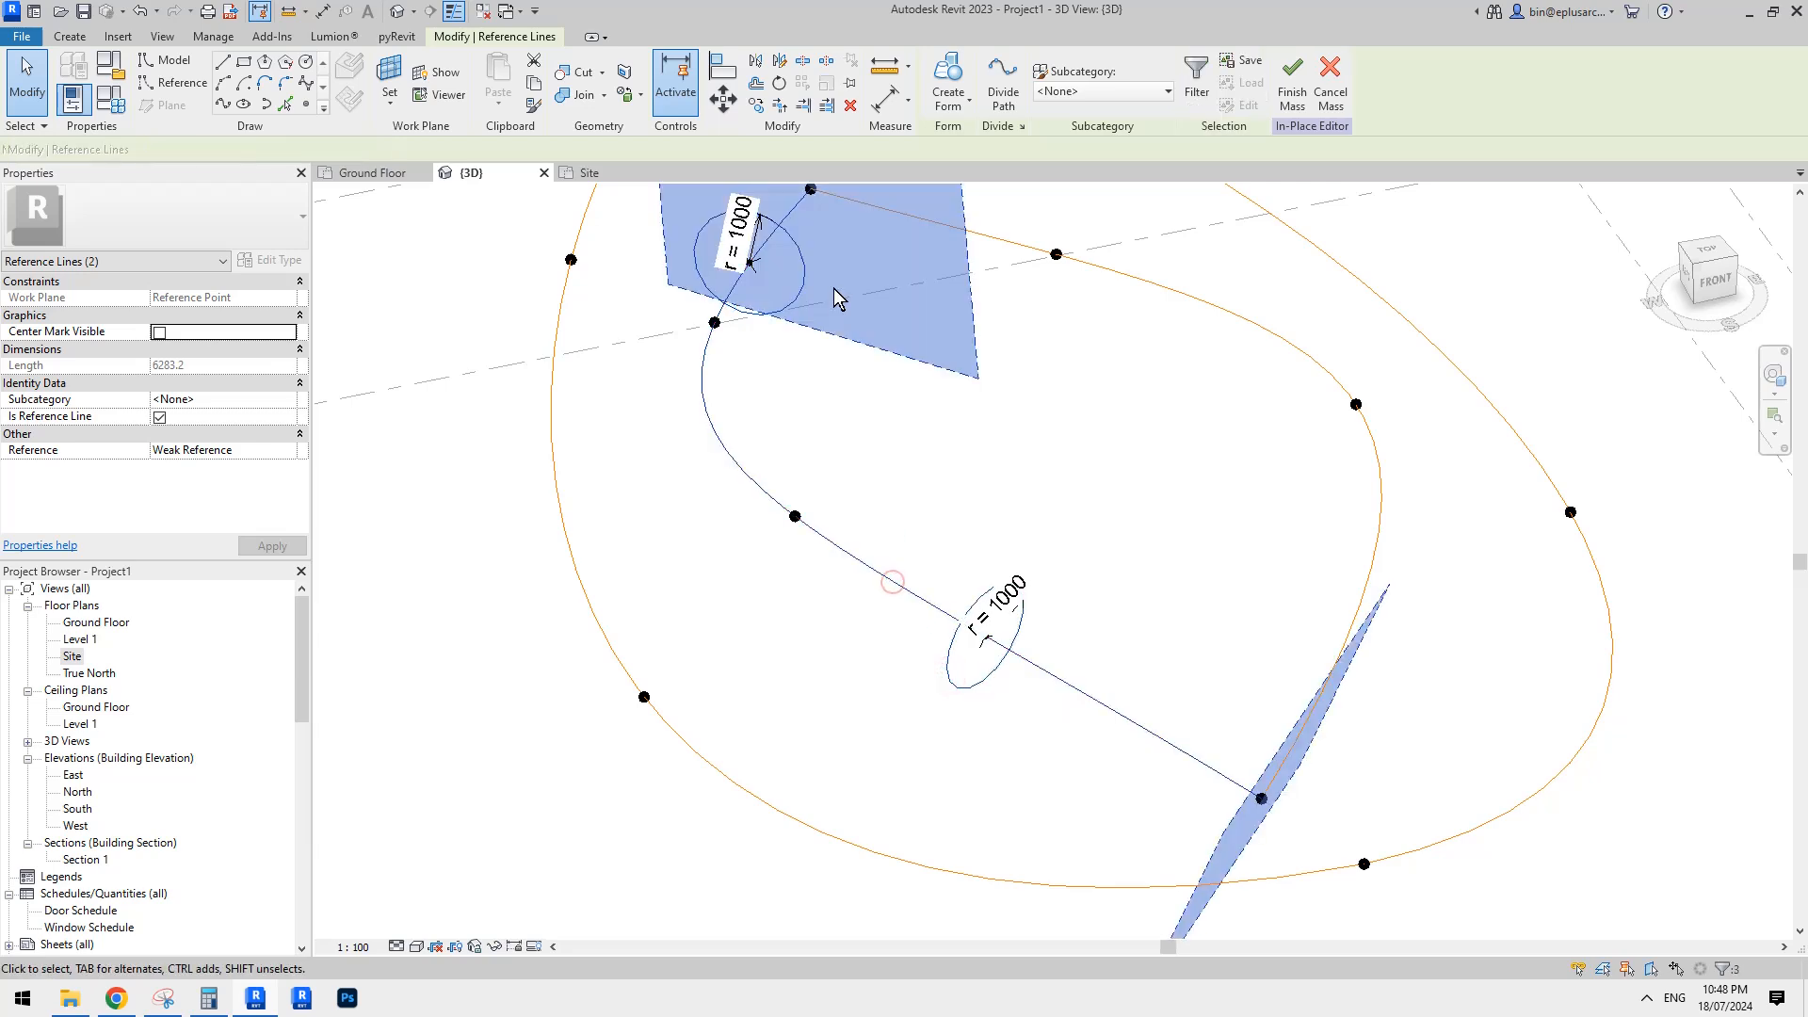
pyautogui.click(947, 74)
pyautogui.press('Escape')
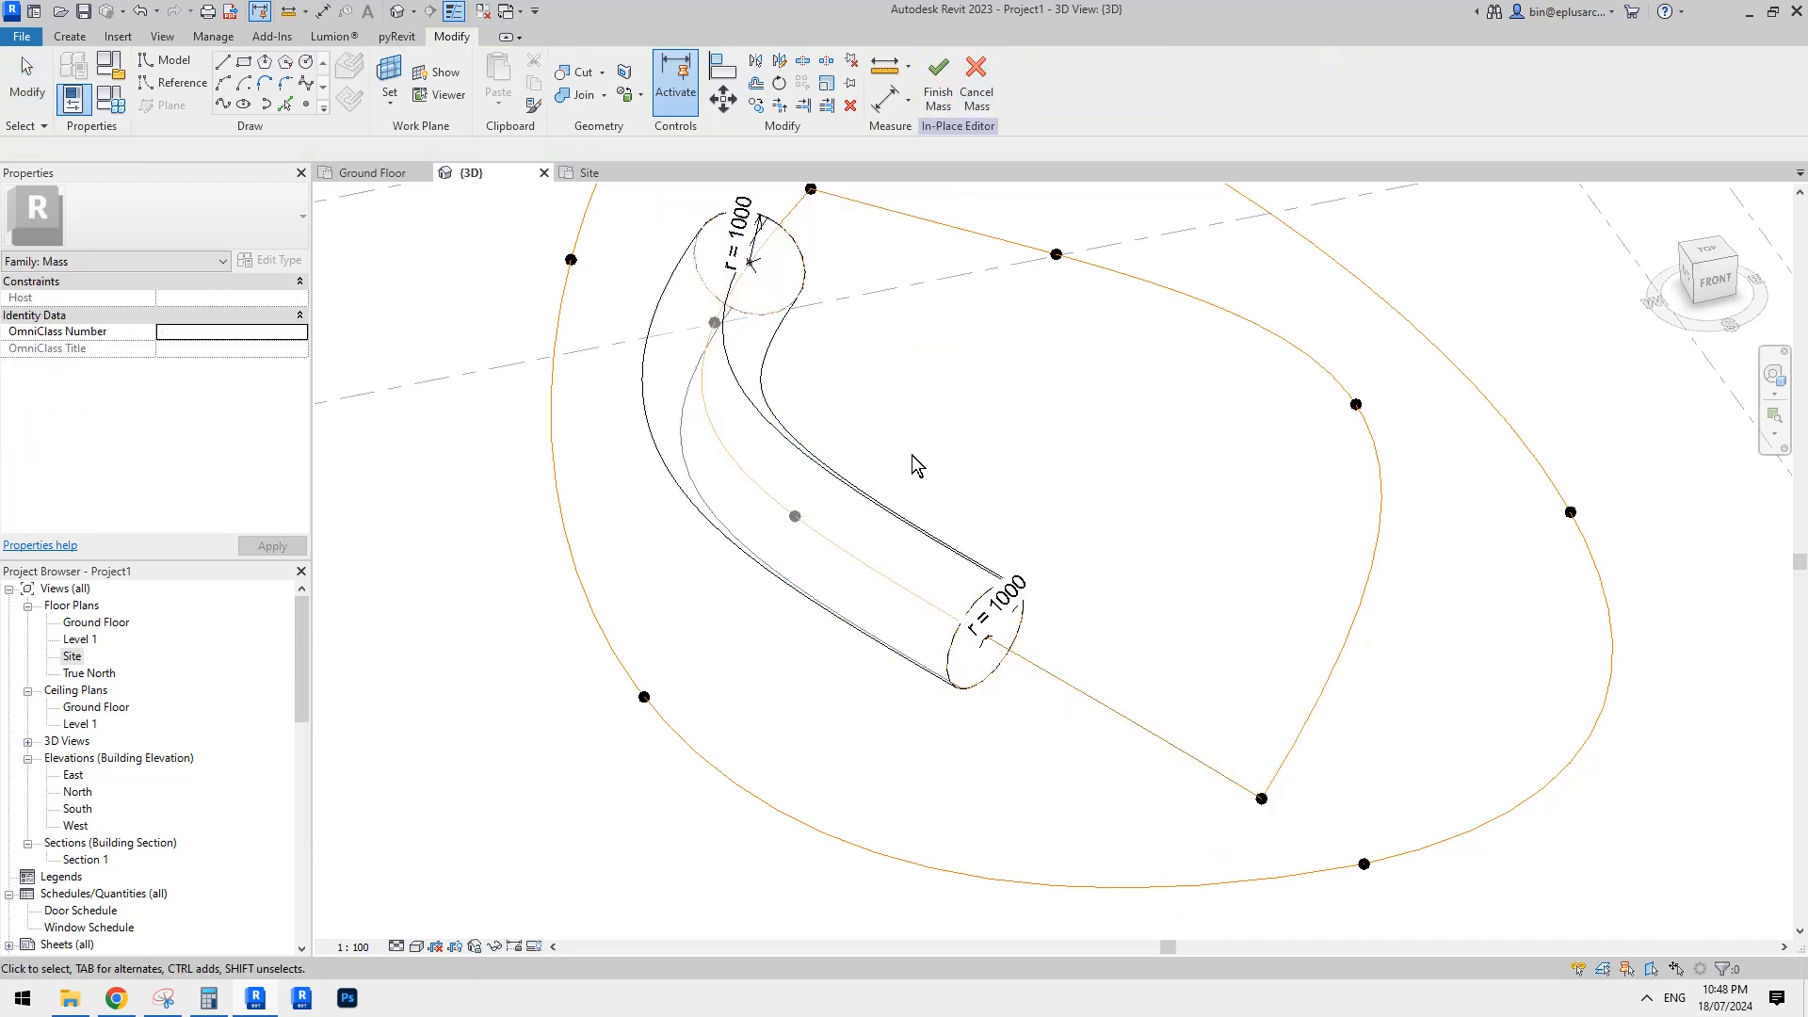
# Set the radius parameter r to 100 in the family types and apply it.
pyautogui.keyDown('shift'); pyautogui.moveTo(911, 455); pyautogui.dragTo(969, 500, button='middle'); pyautogui.keyUp('shift')
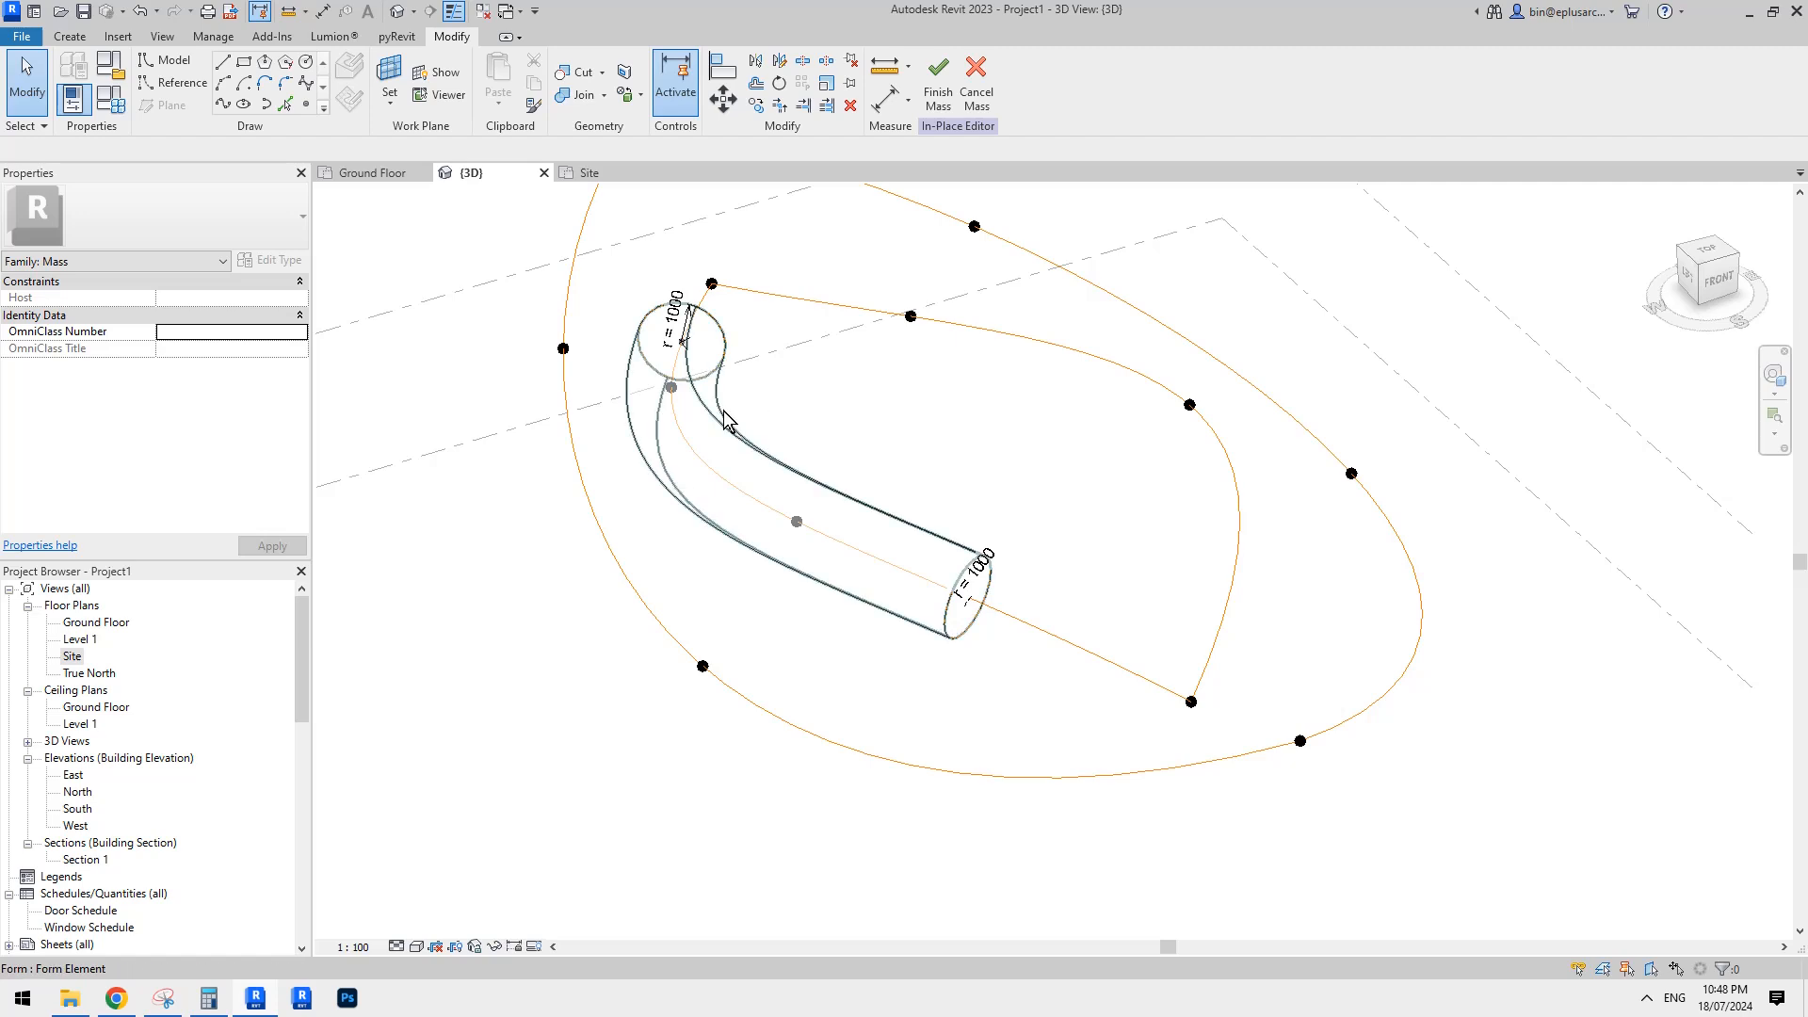
pyautogui.scroll(3, 956, 514)
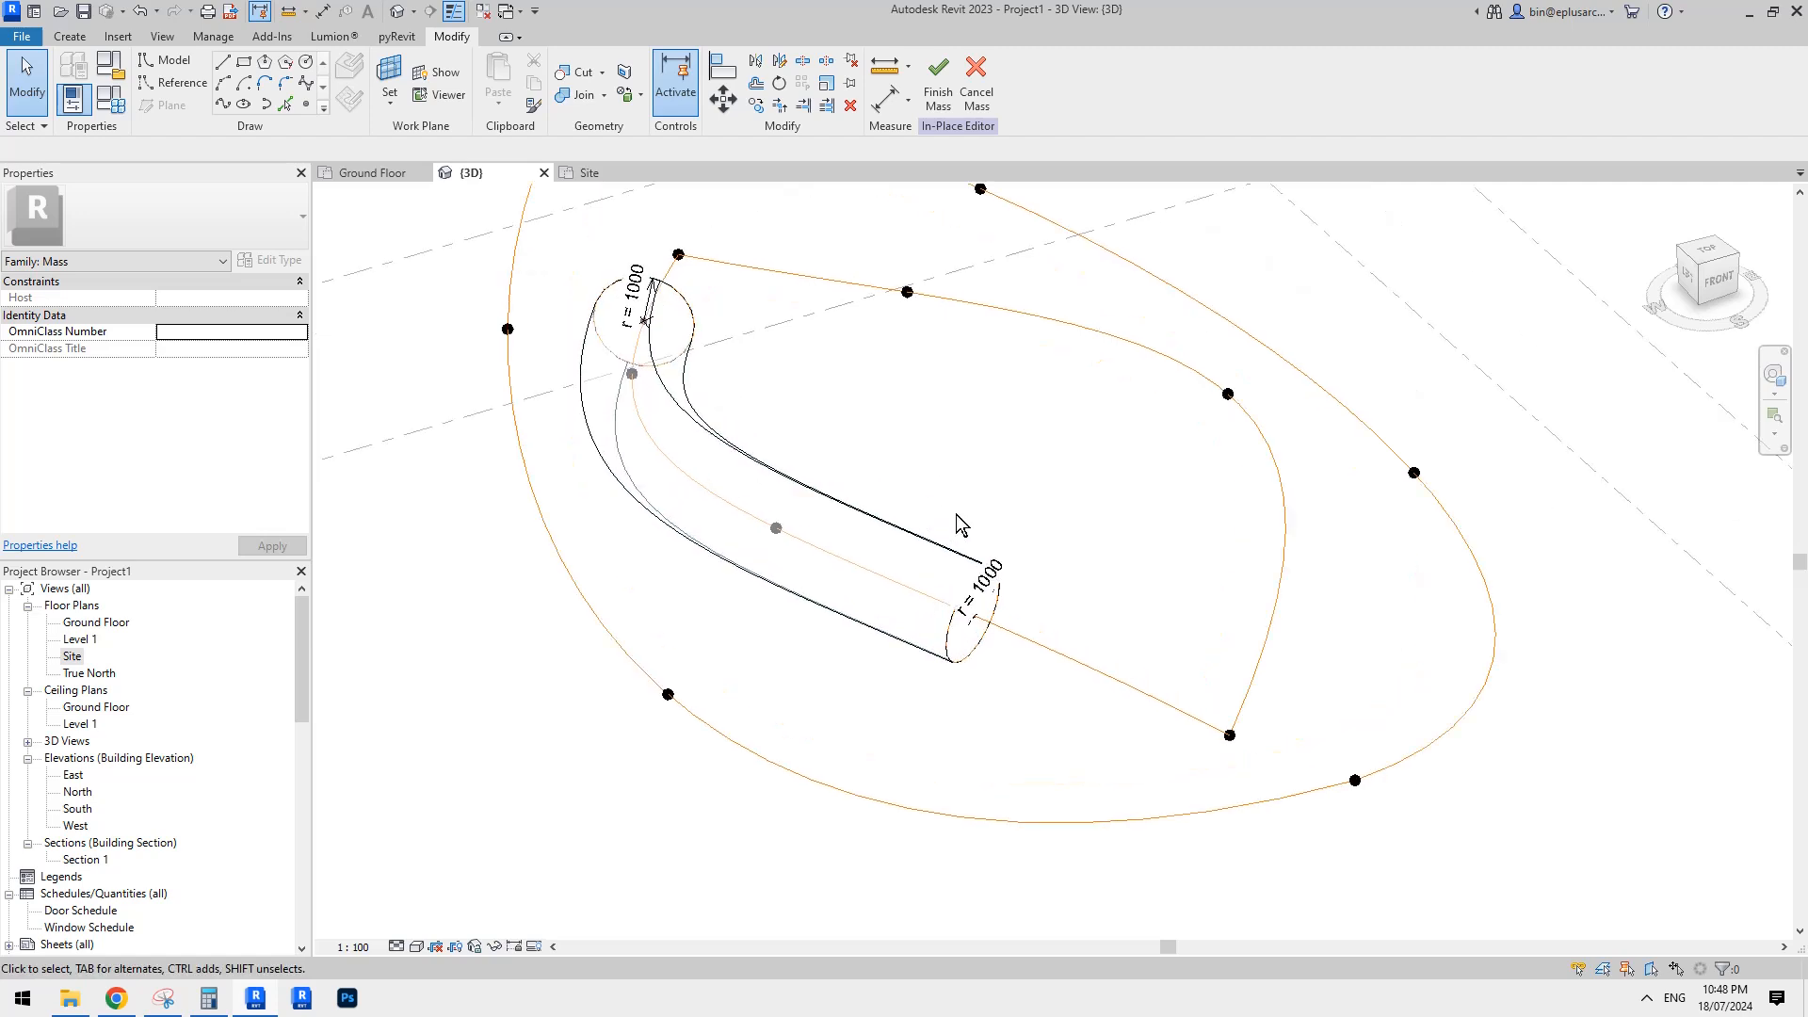
pyautogui.click(118, 101)
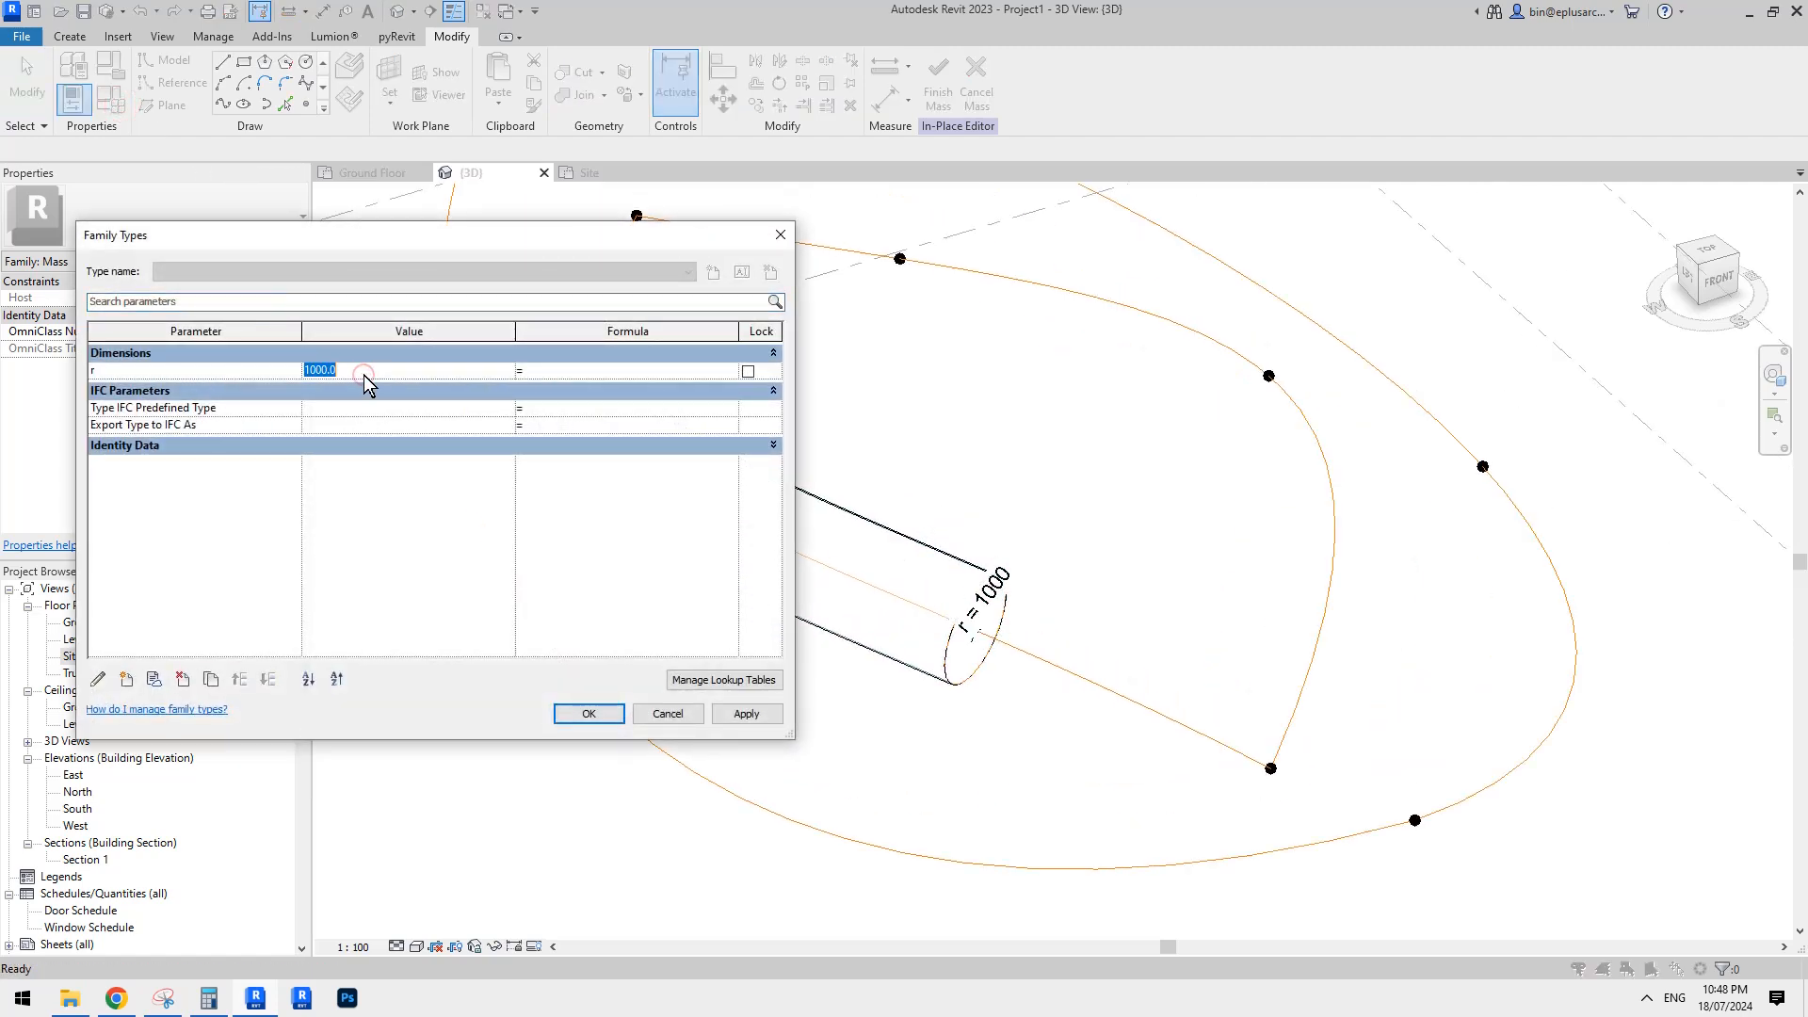
pyautogui.write('100')
pyautogui.click(748, 714)
pyautogui.click(645, 714)
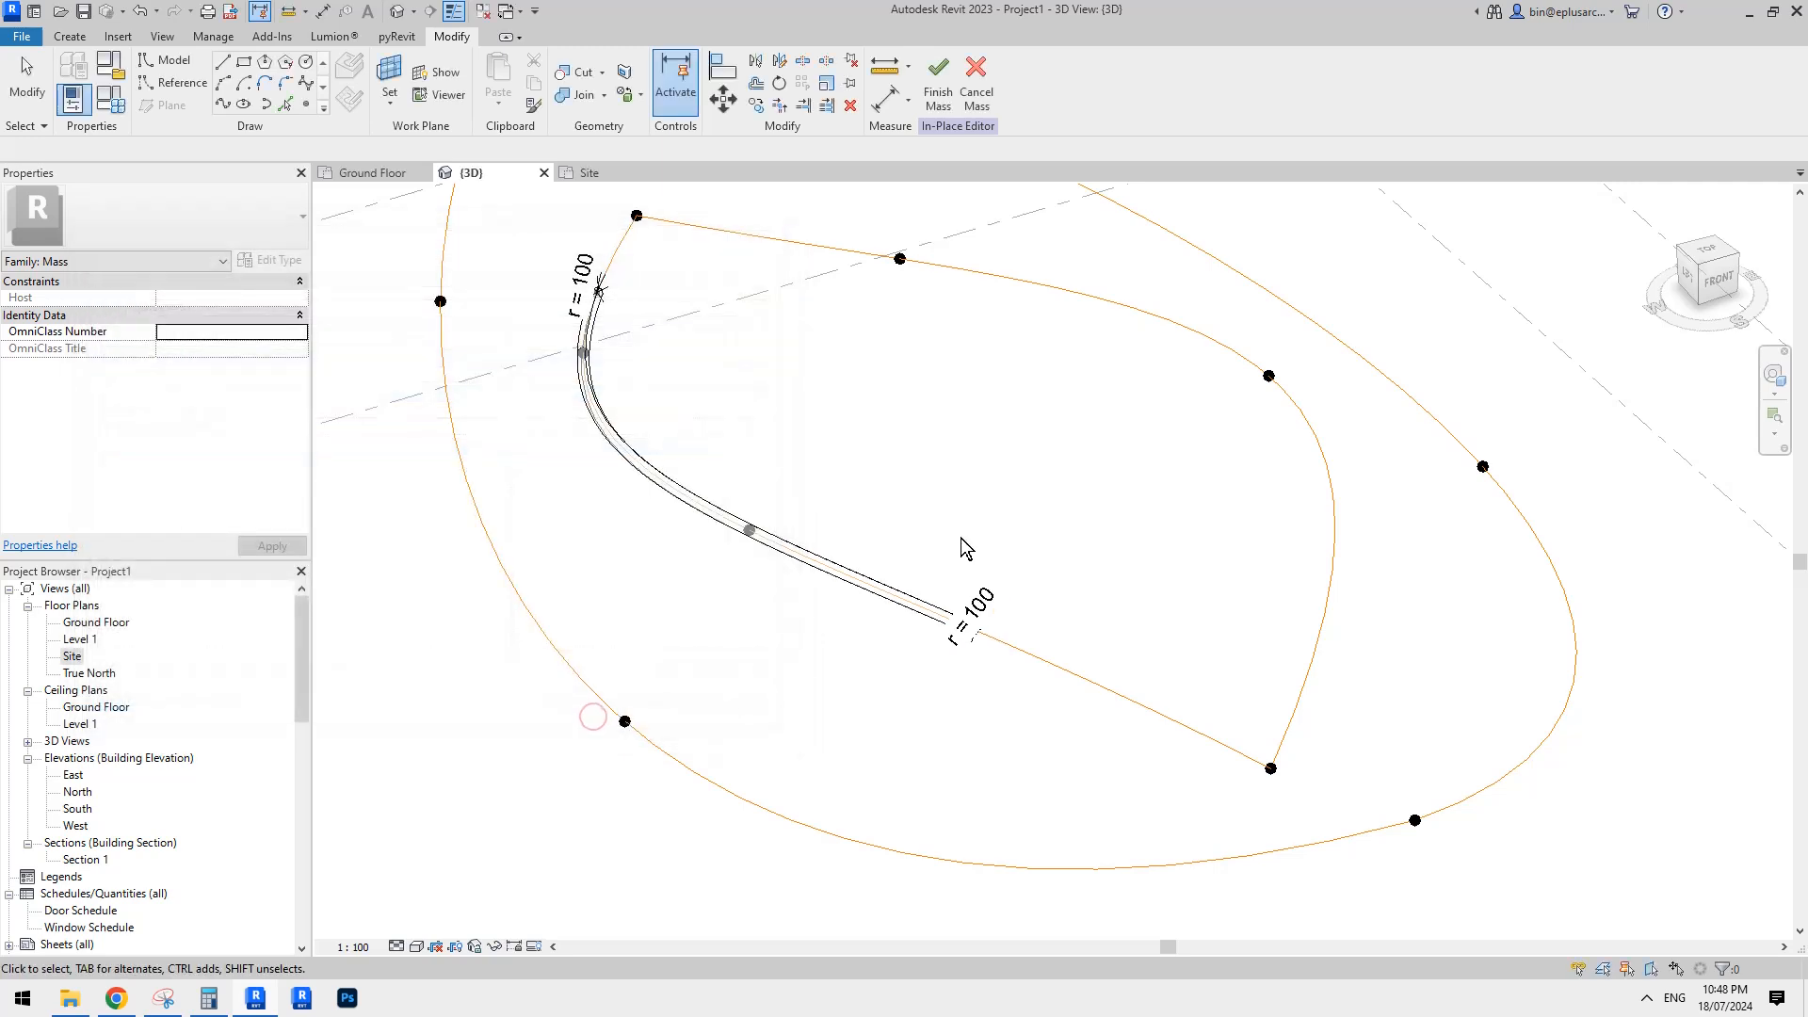
# Slide the south circle's reference point along the west inner rib to the rib's south end.
pyautogui.moveTo(930, 555); pyautogui.dragTo(1055, 640)
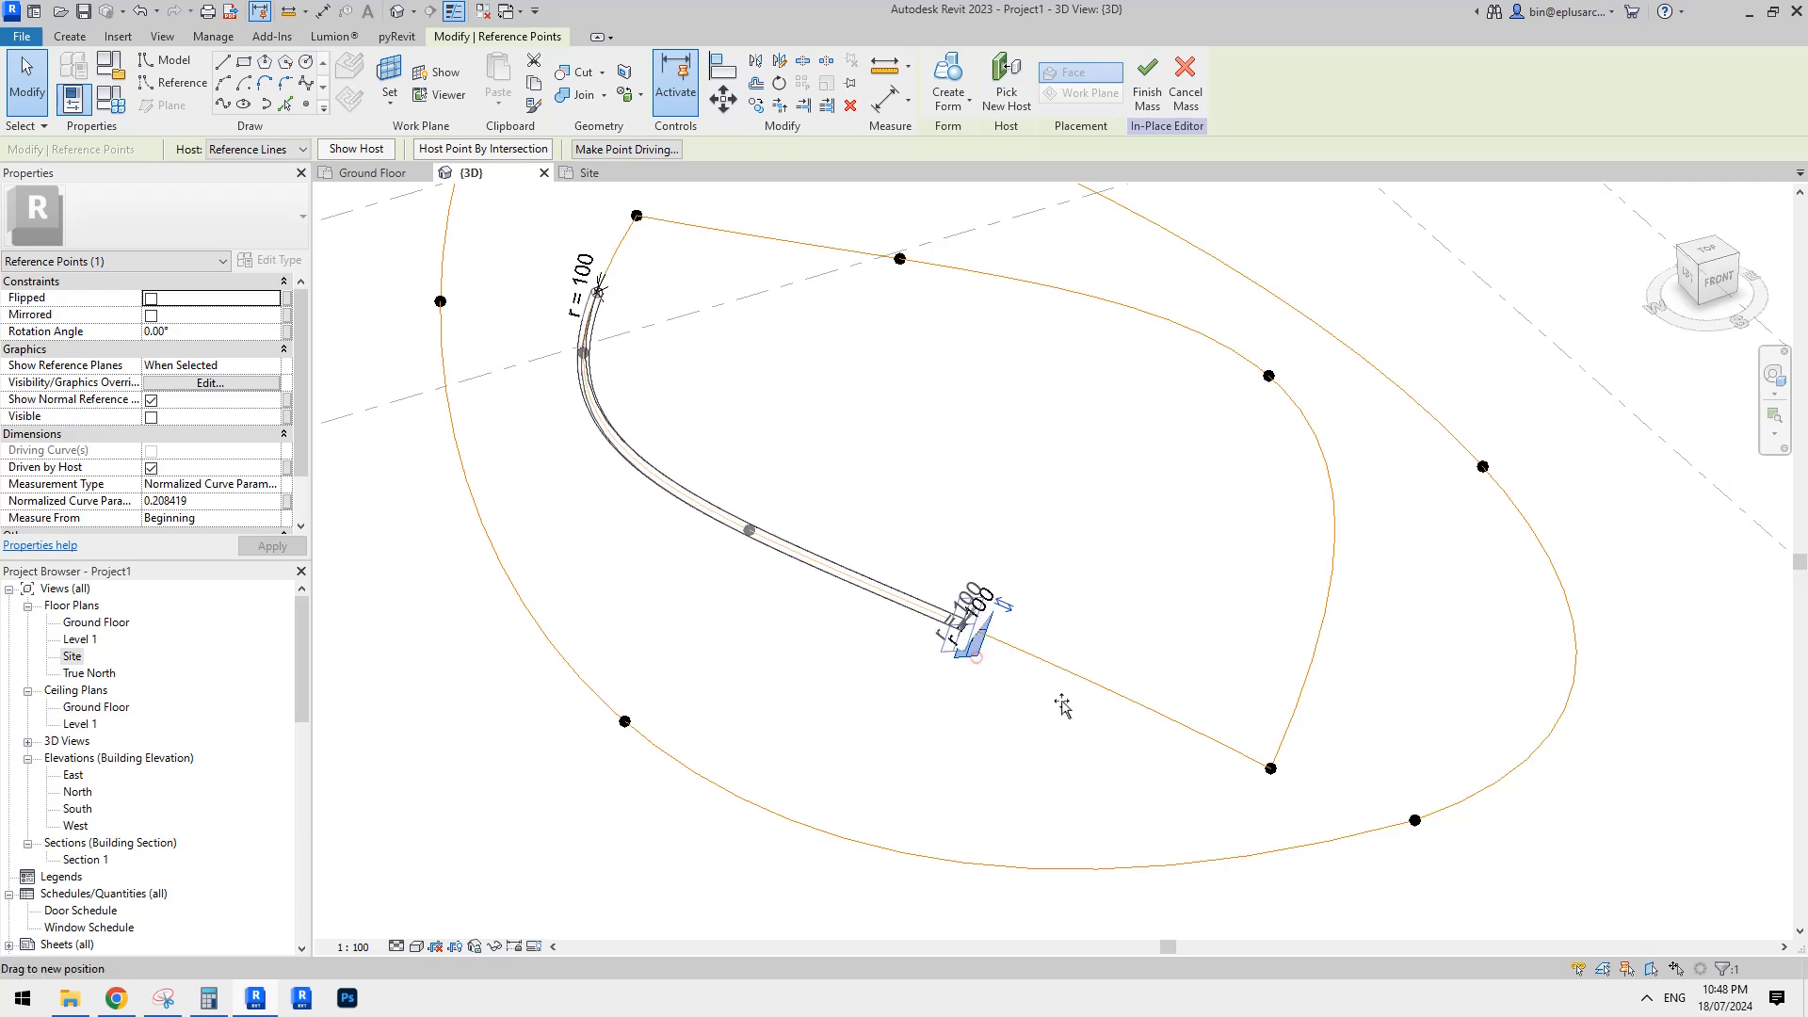
pyautogui.moveTo(1062, 706); pyautogui.dragTo(1286, 784)
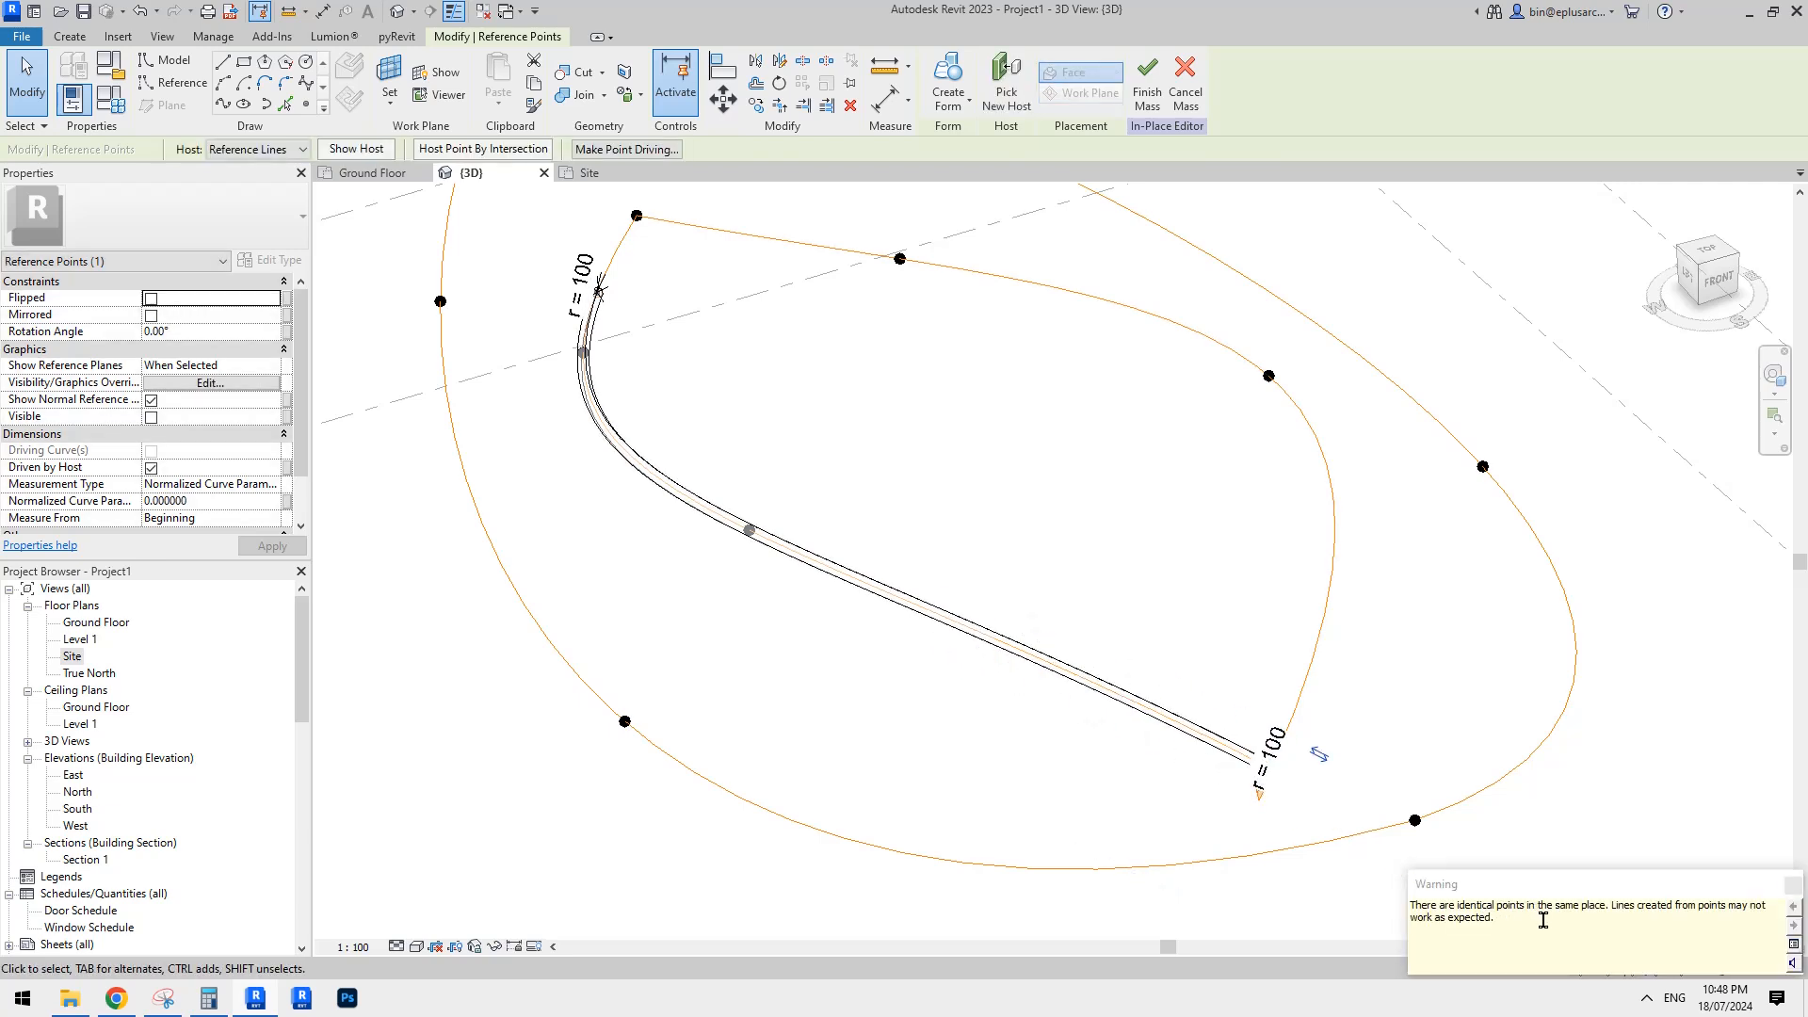
pyautogui.moveTo(1295, 790); pyautogui.dragTo(1204, 777, button='middle')
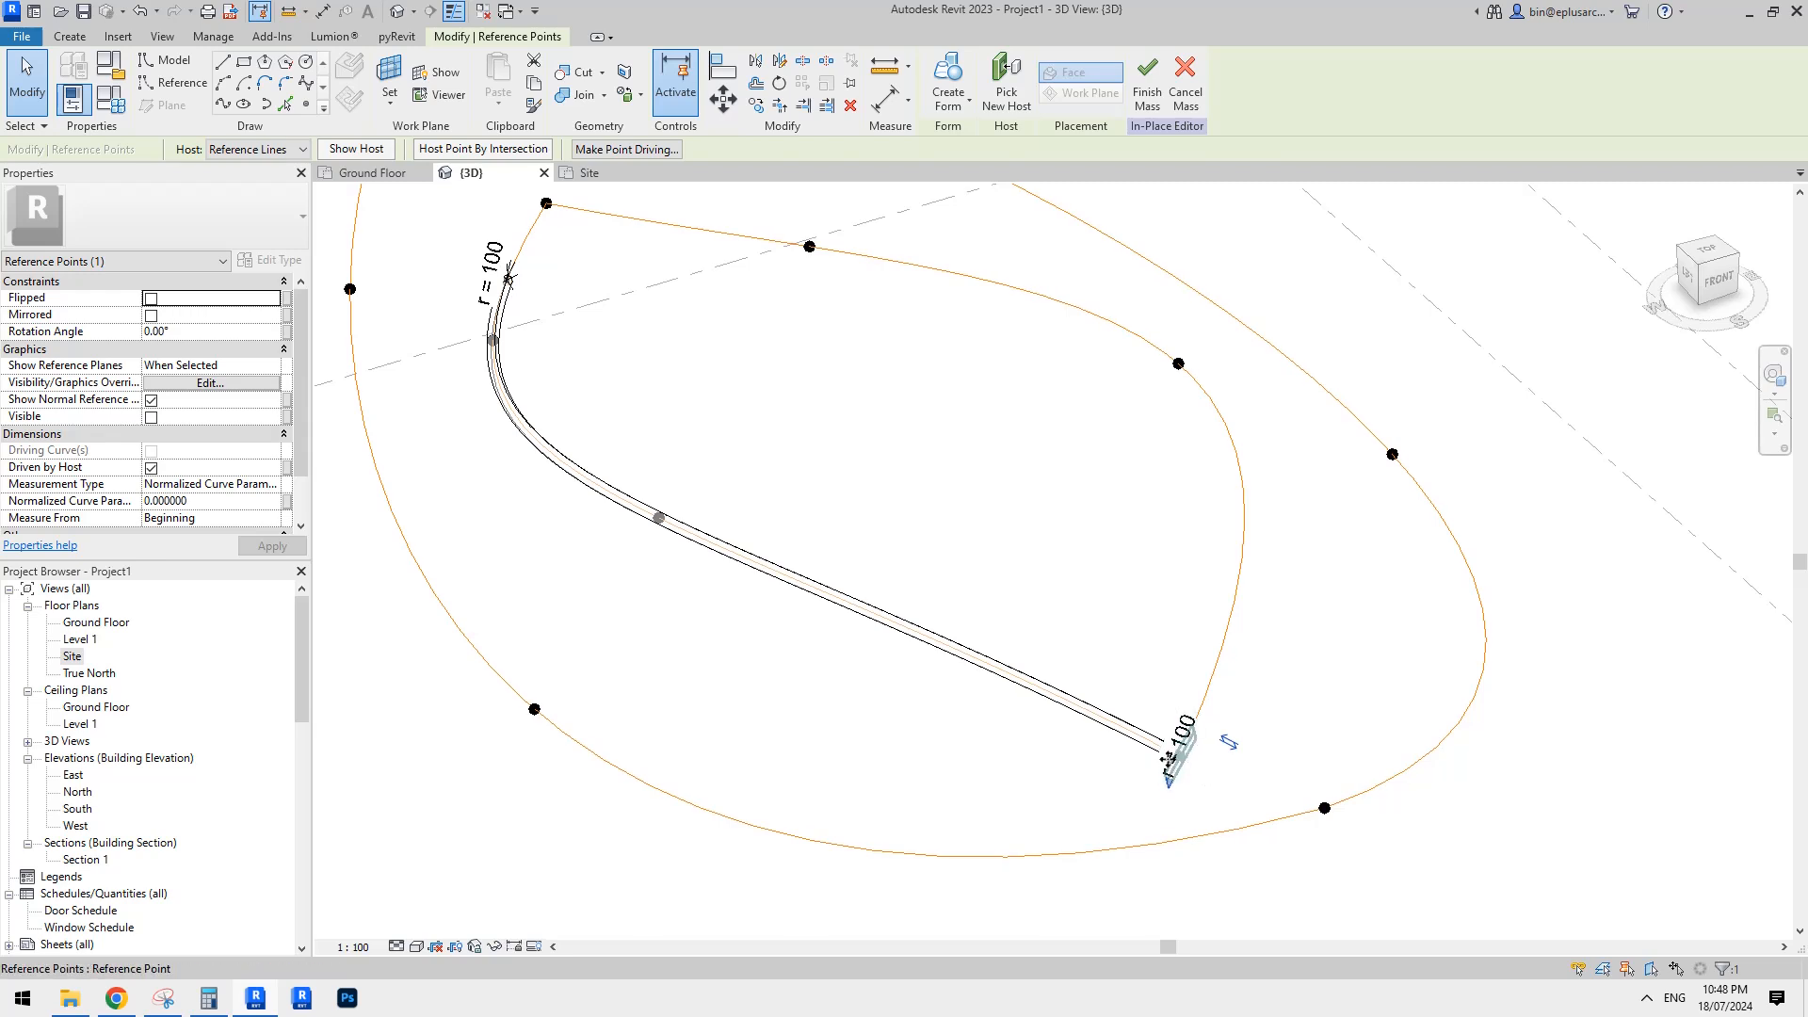
pyautogui.moveTo(462, 322); pyautogui.dragTo(531, 362, button='middle')
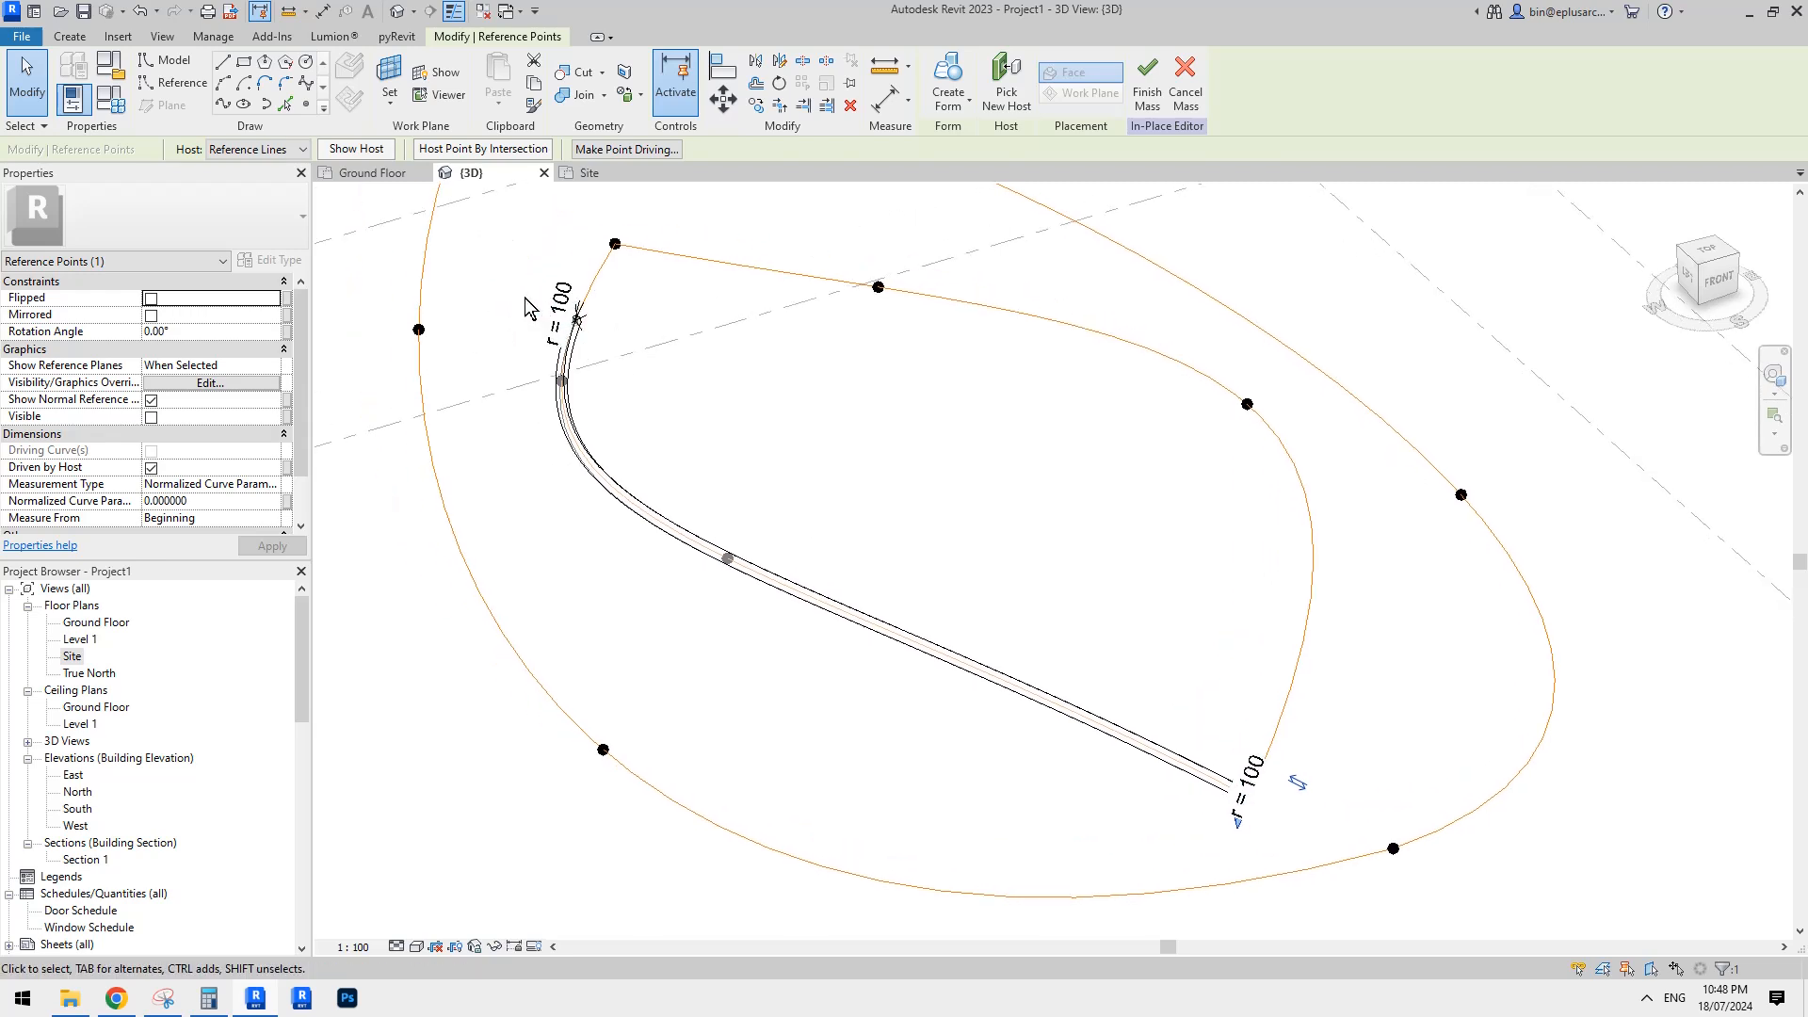
# Try to slide the north circle's reference point to the north end of the west inner rib.
pyautogui.moveTo(506, 273); pyautogui.dragTo(572, 332)
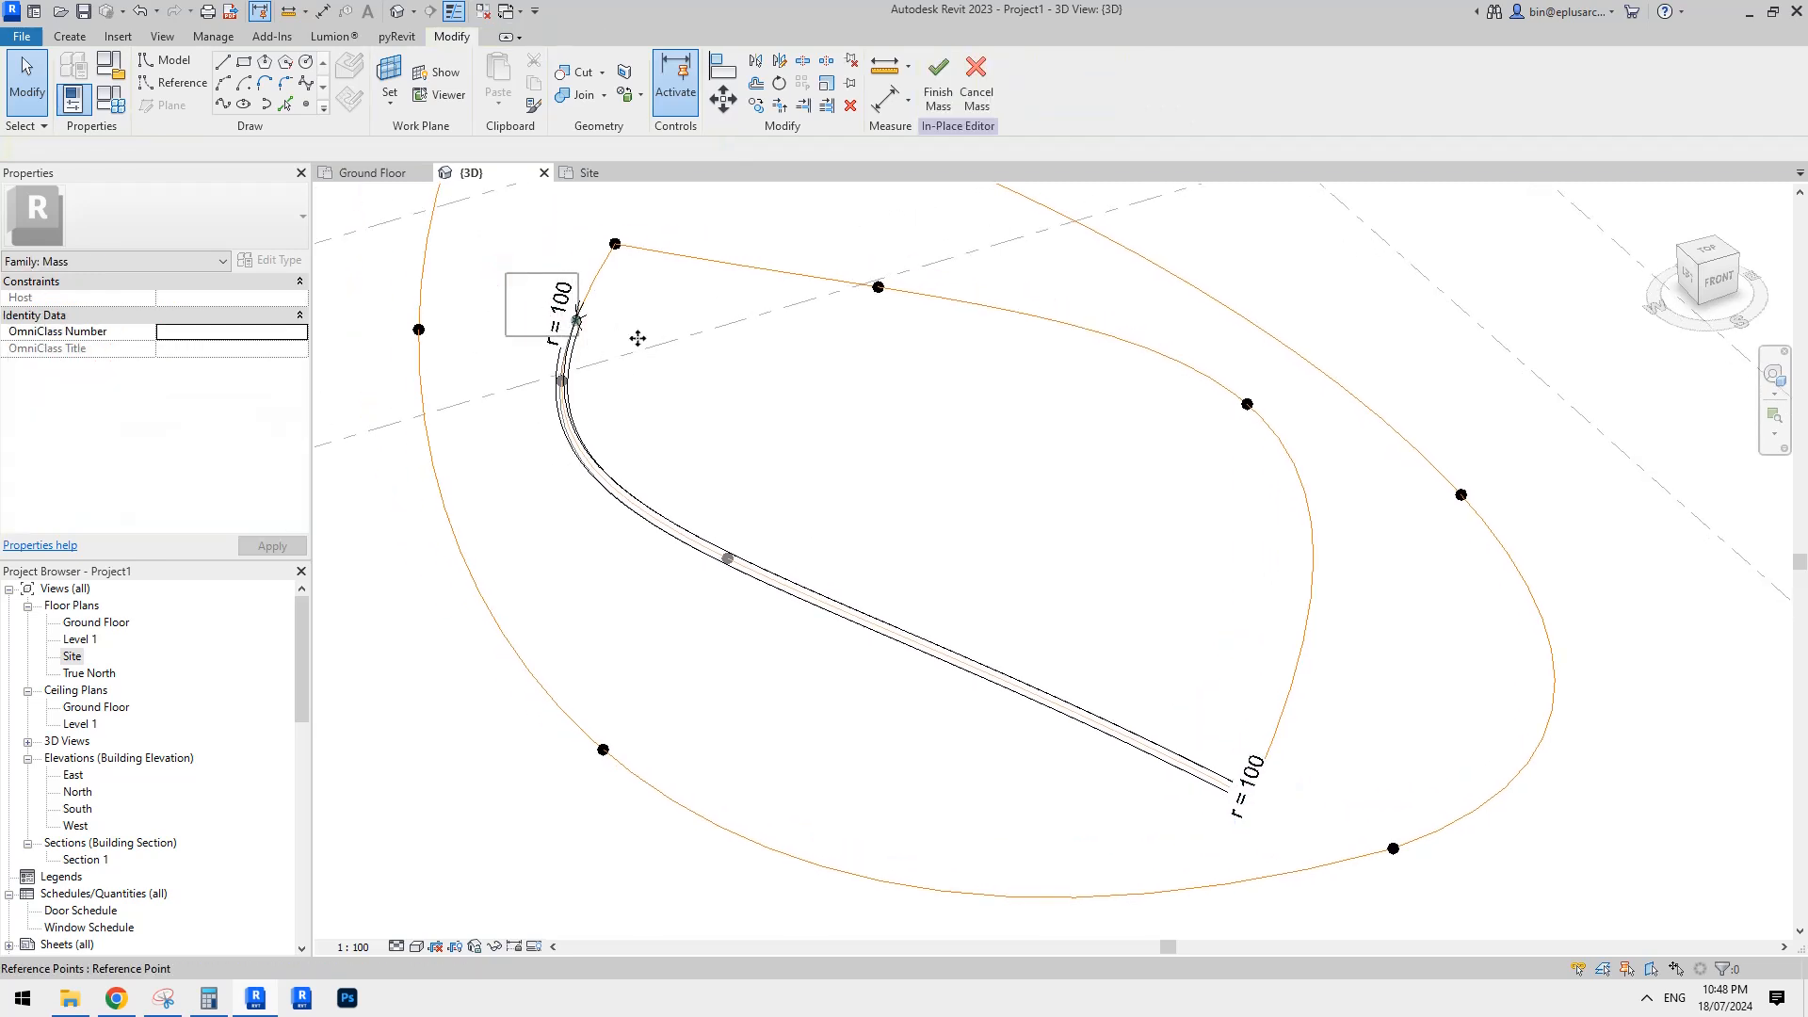
pyautogui.moveTo(637, 338); pyautogui.dragTo(638, 342, button='middle')
pyautogui.moveTo(599, 309); pyautogui.dragTo(666, 229)
pyautogui.click(1149, 572)
# Examine the tube and its circle profiles at the south and north ends of the west inner rib.
pyautogui.moveTo(1259, 669); pyautogui.dragTo(1197, 591, button='middle')
pyautogui.scroll(3, 1190, 674)
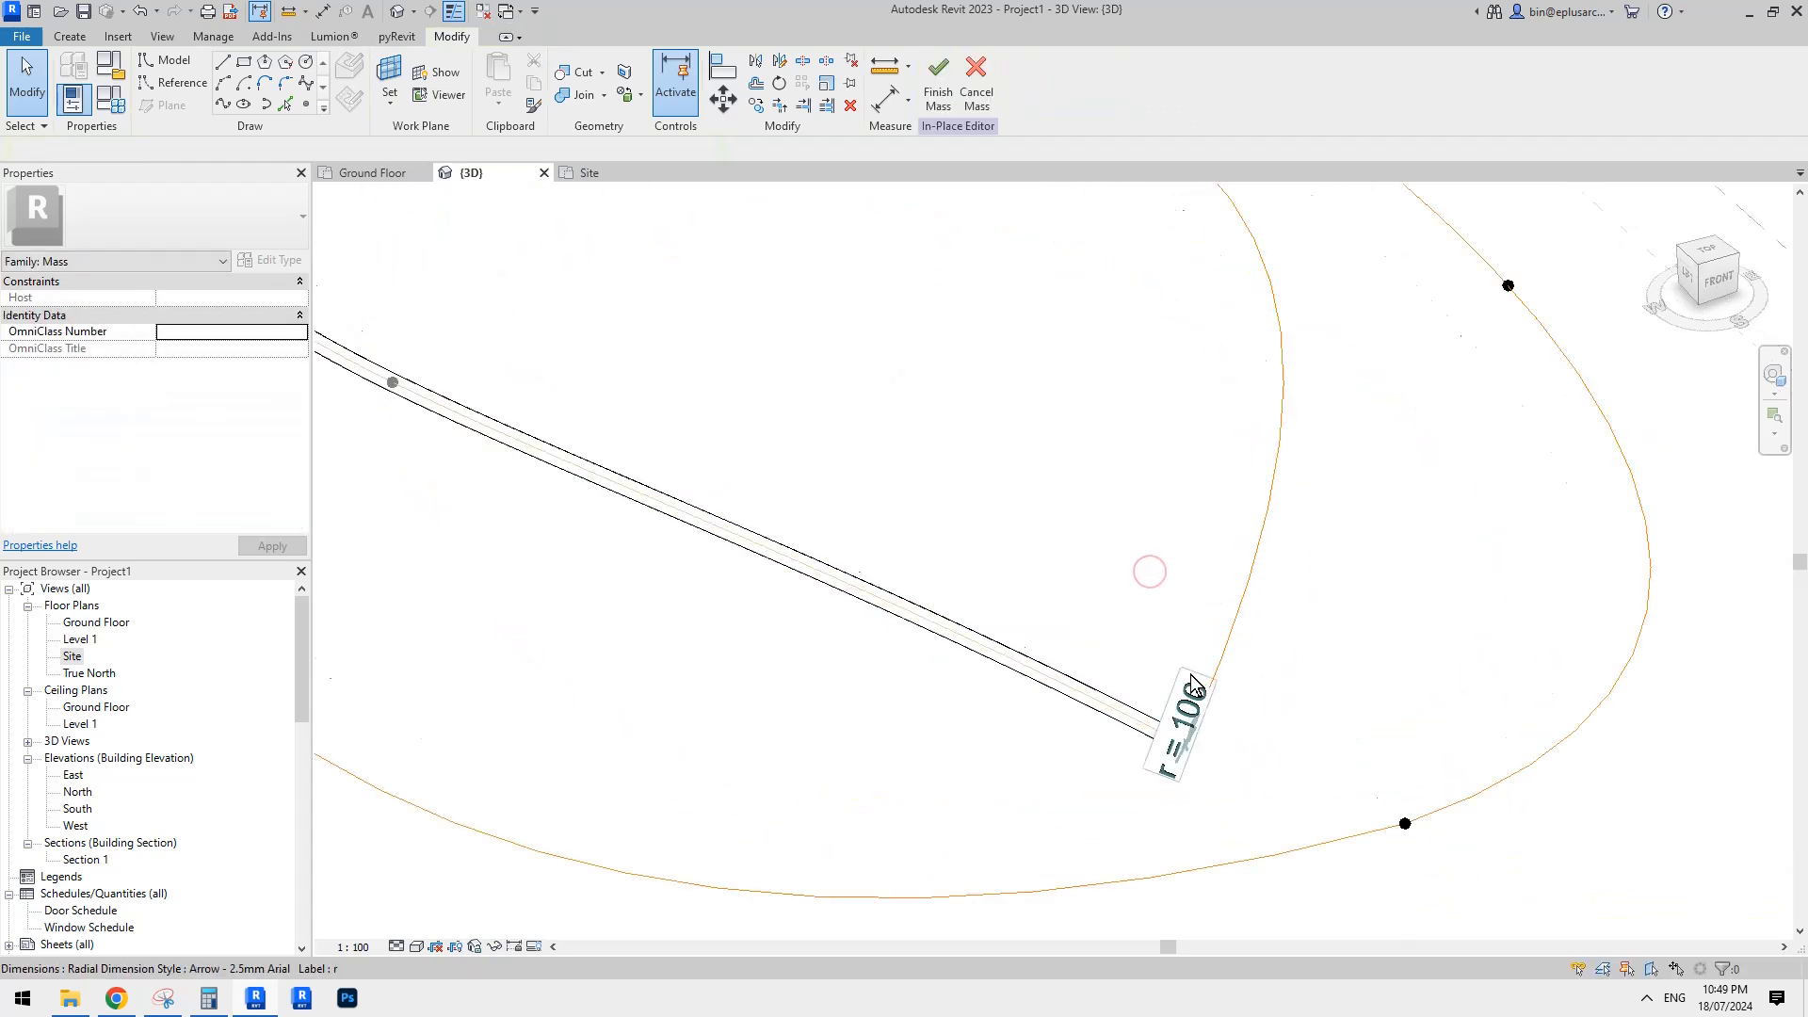
pyautogui.scroll(-3, 1190, 674)
pyautogui.keyDown('shift'); pyautogui.moveTo(1188, 672); pyautogui.dragTo(1136, 650, button='middle'); pyautogui.keyUp('shift')
pyautogui.scroll(1, 1137, 723)
pyautogui.scroll(4, 1149, 758)
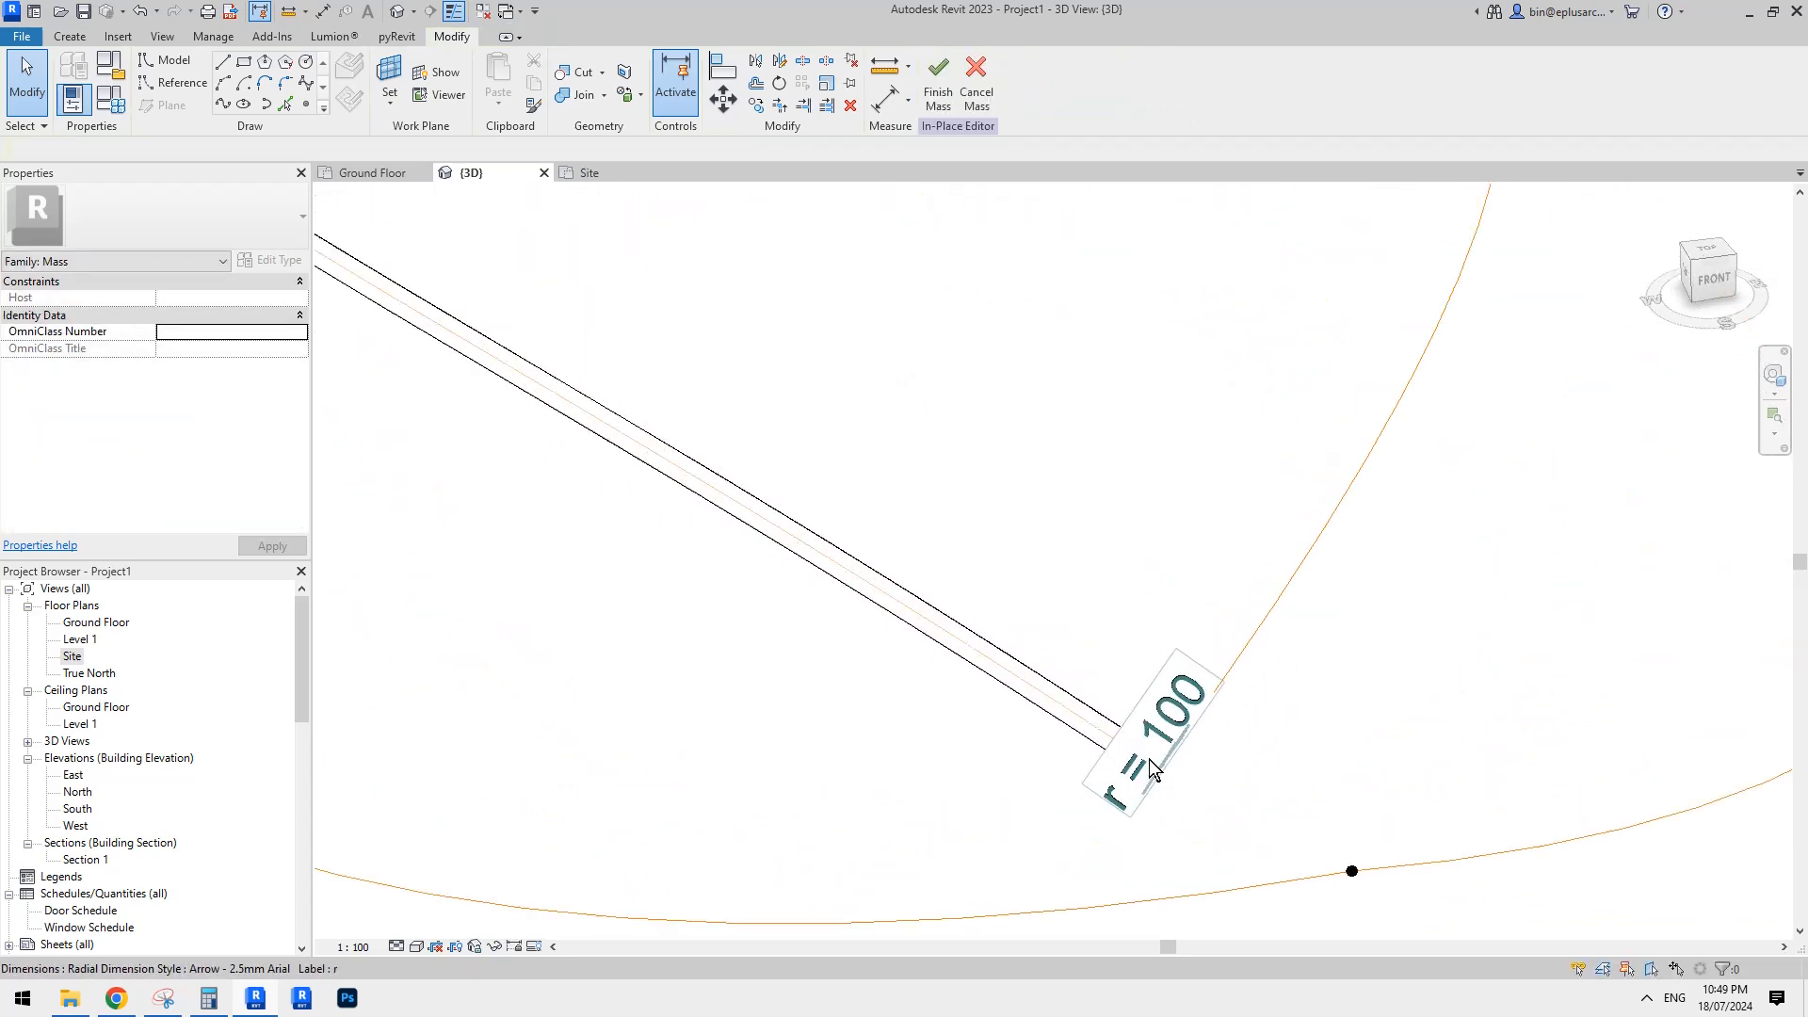
pyautogui.moveTo(1149, 757); pyautogui.dragTo(993, 597, button='middle')
pyautogui.scroll(2, 1019, 599)
pyautogui.scroll(-5, 1009, 614)
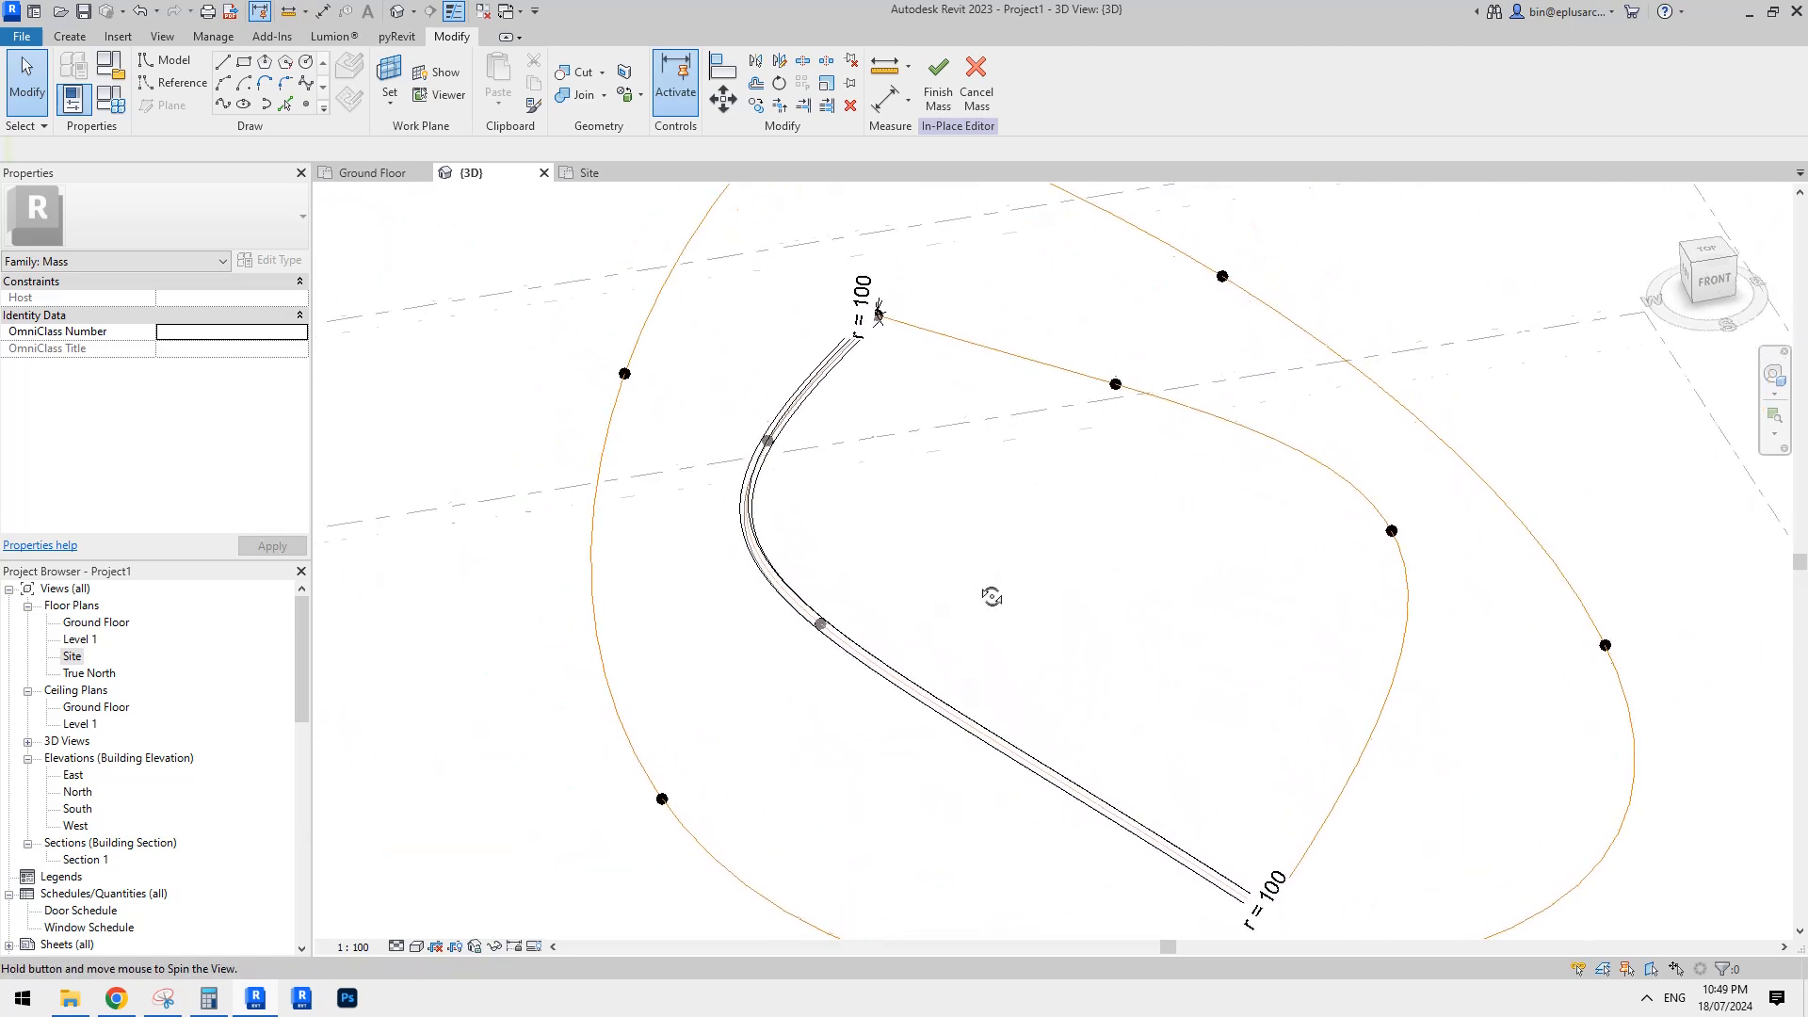
pyautogui.moveTo(1224, 864); pyautogui.dragTo(1069, 628, button='middle')
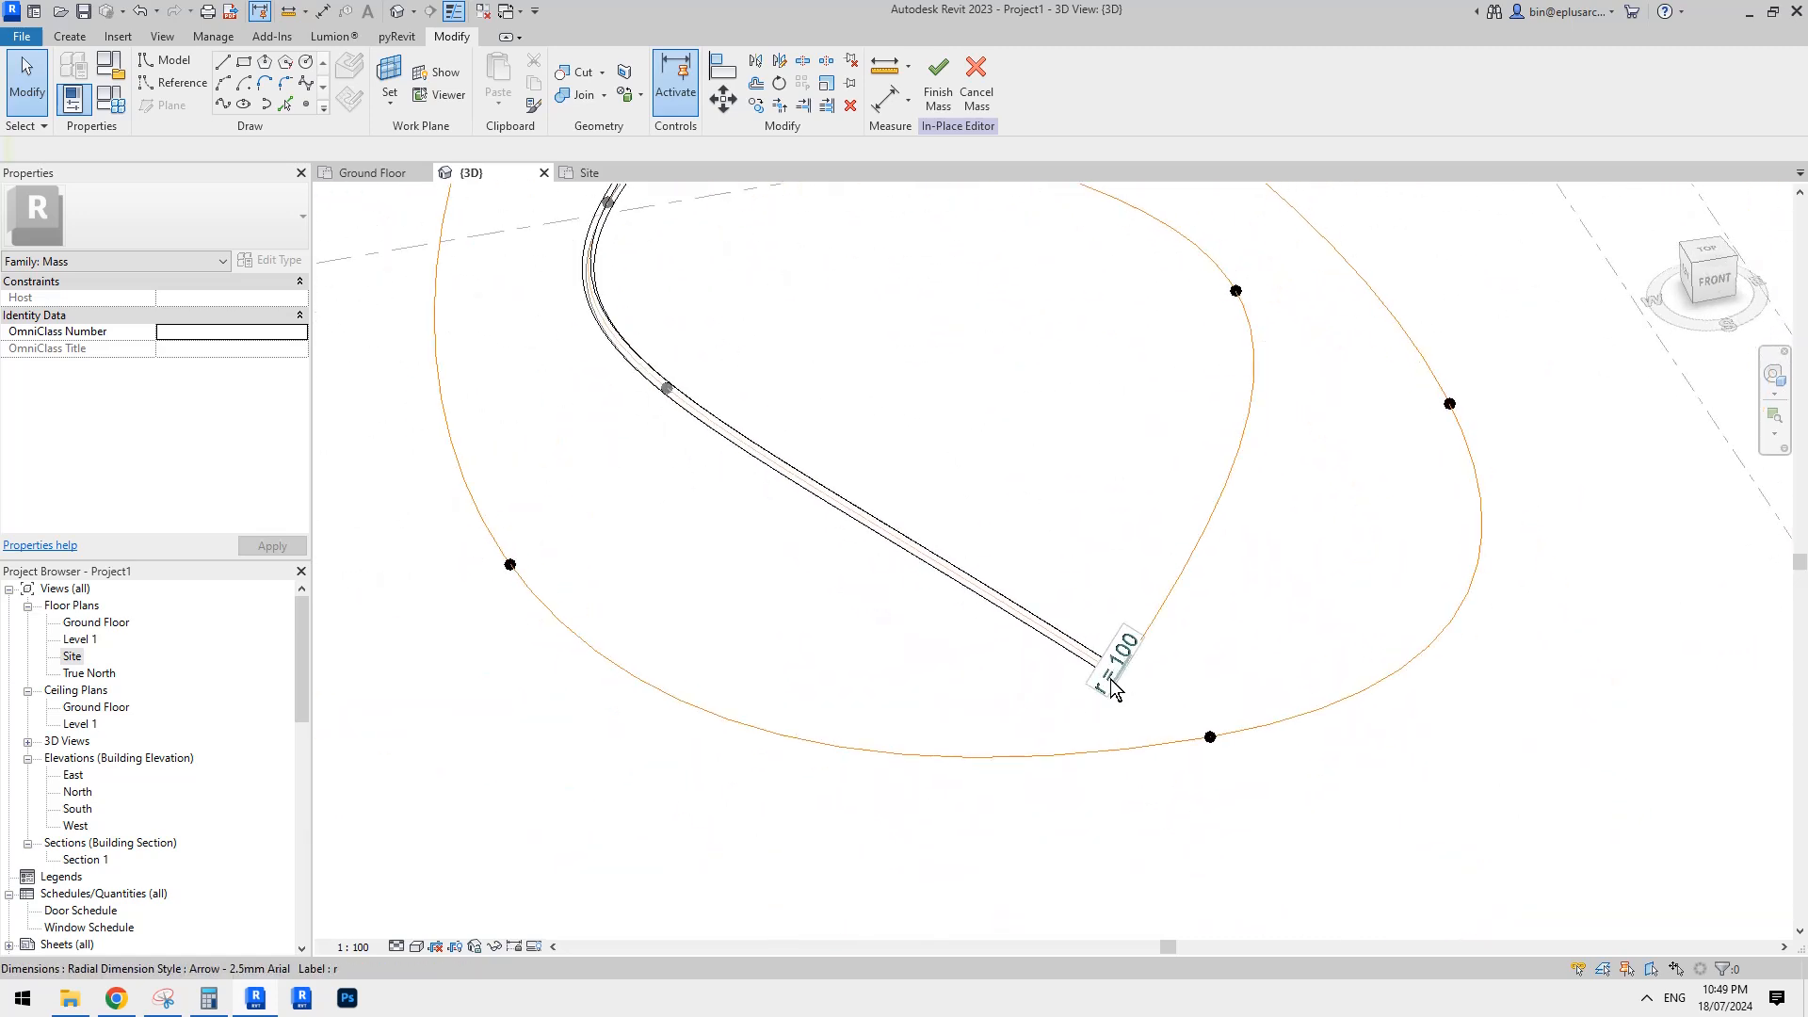
pyautogui.scroll(2, 1111, 663)
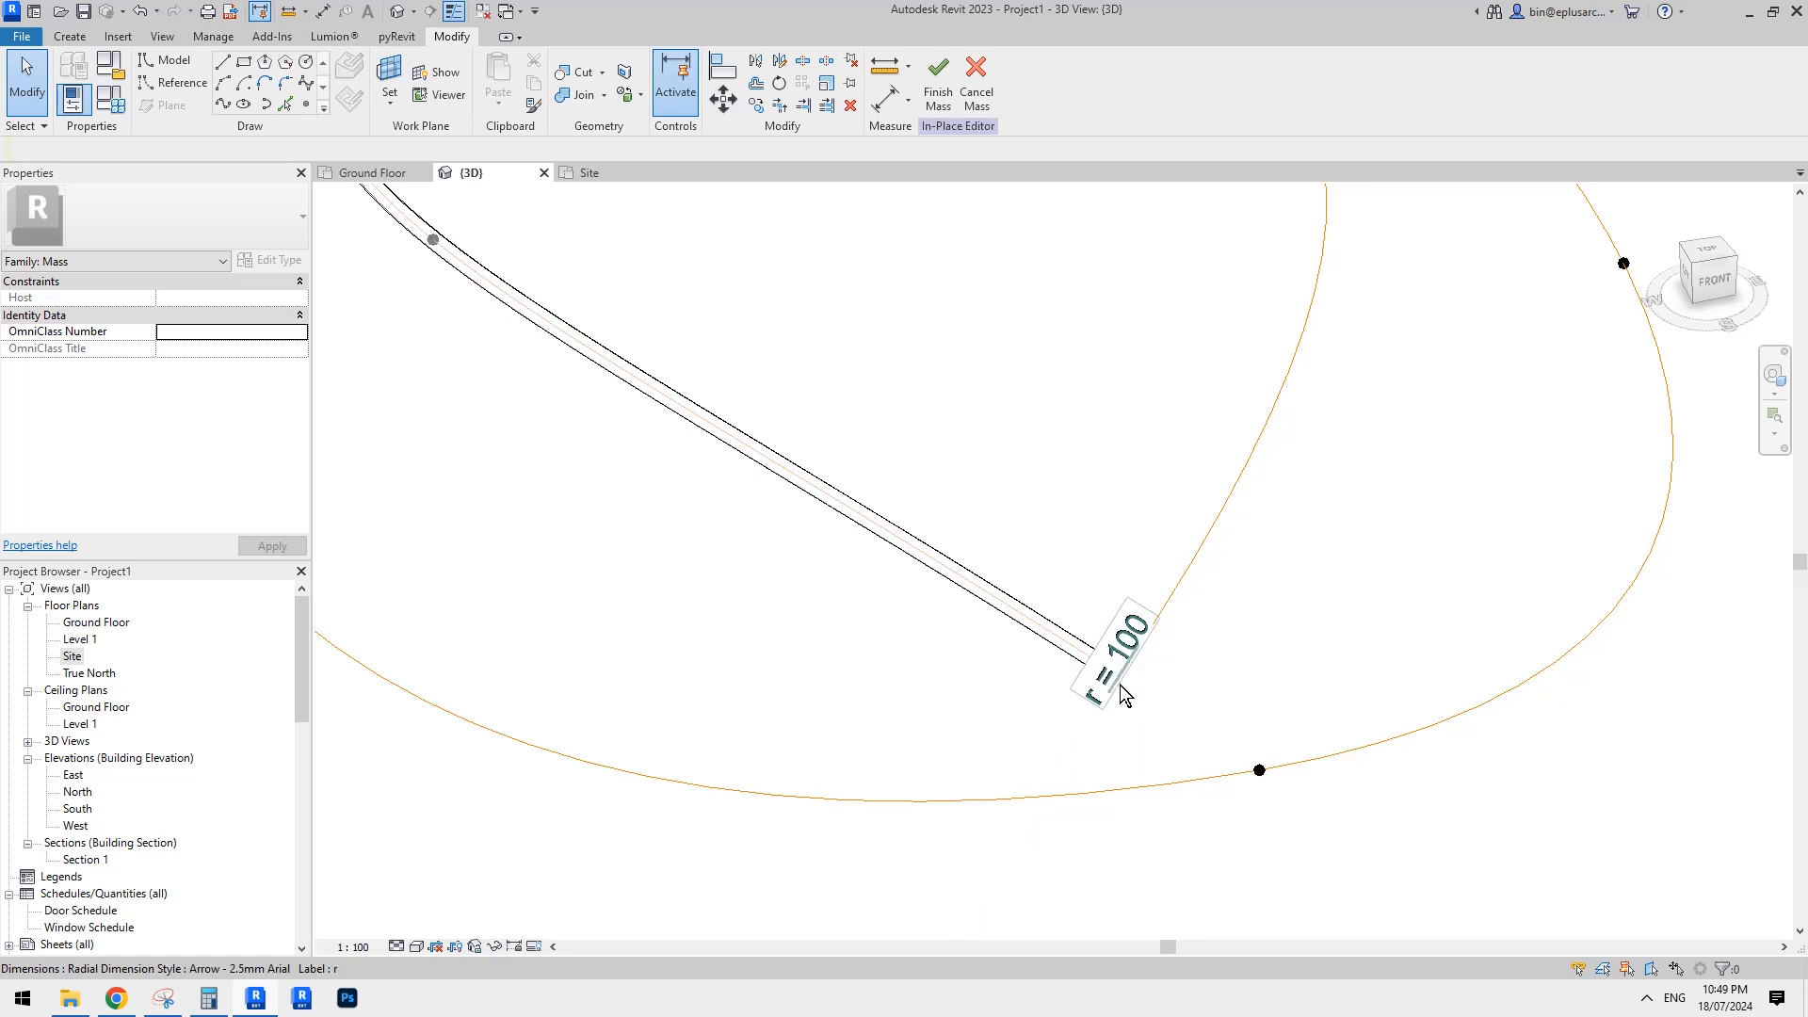
pyautogui.scroll(-3, 1088, 648)
pyautogui.scroll(3, 1070, 545)
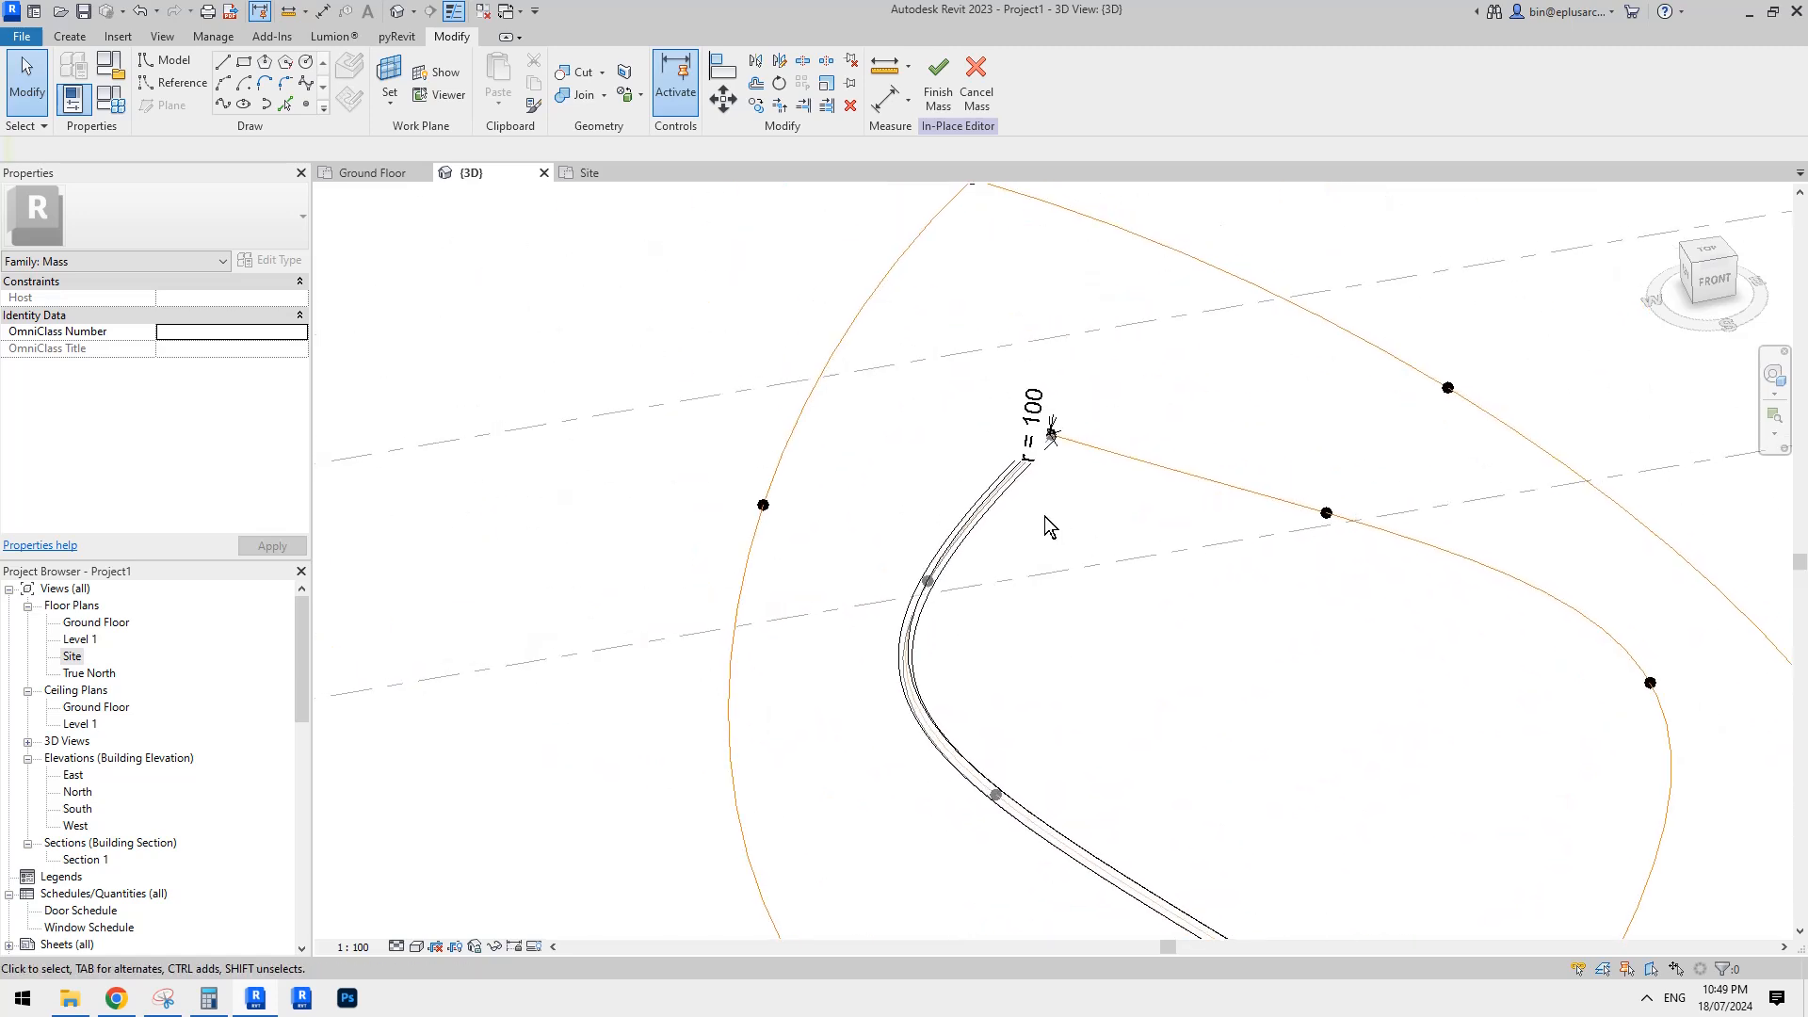
pyautogui.scroll(-3, 1049, 533)
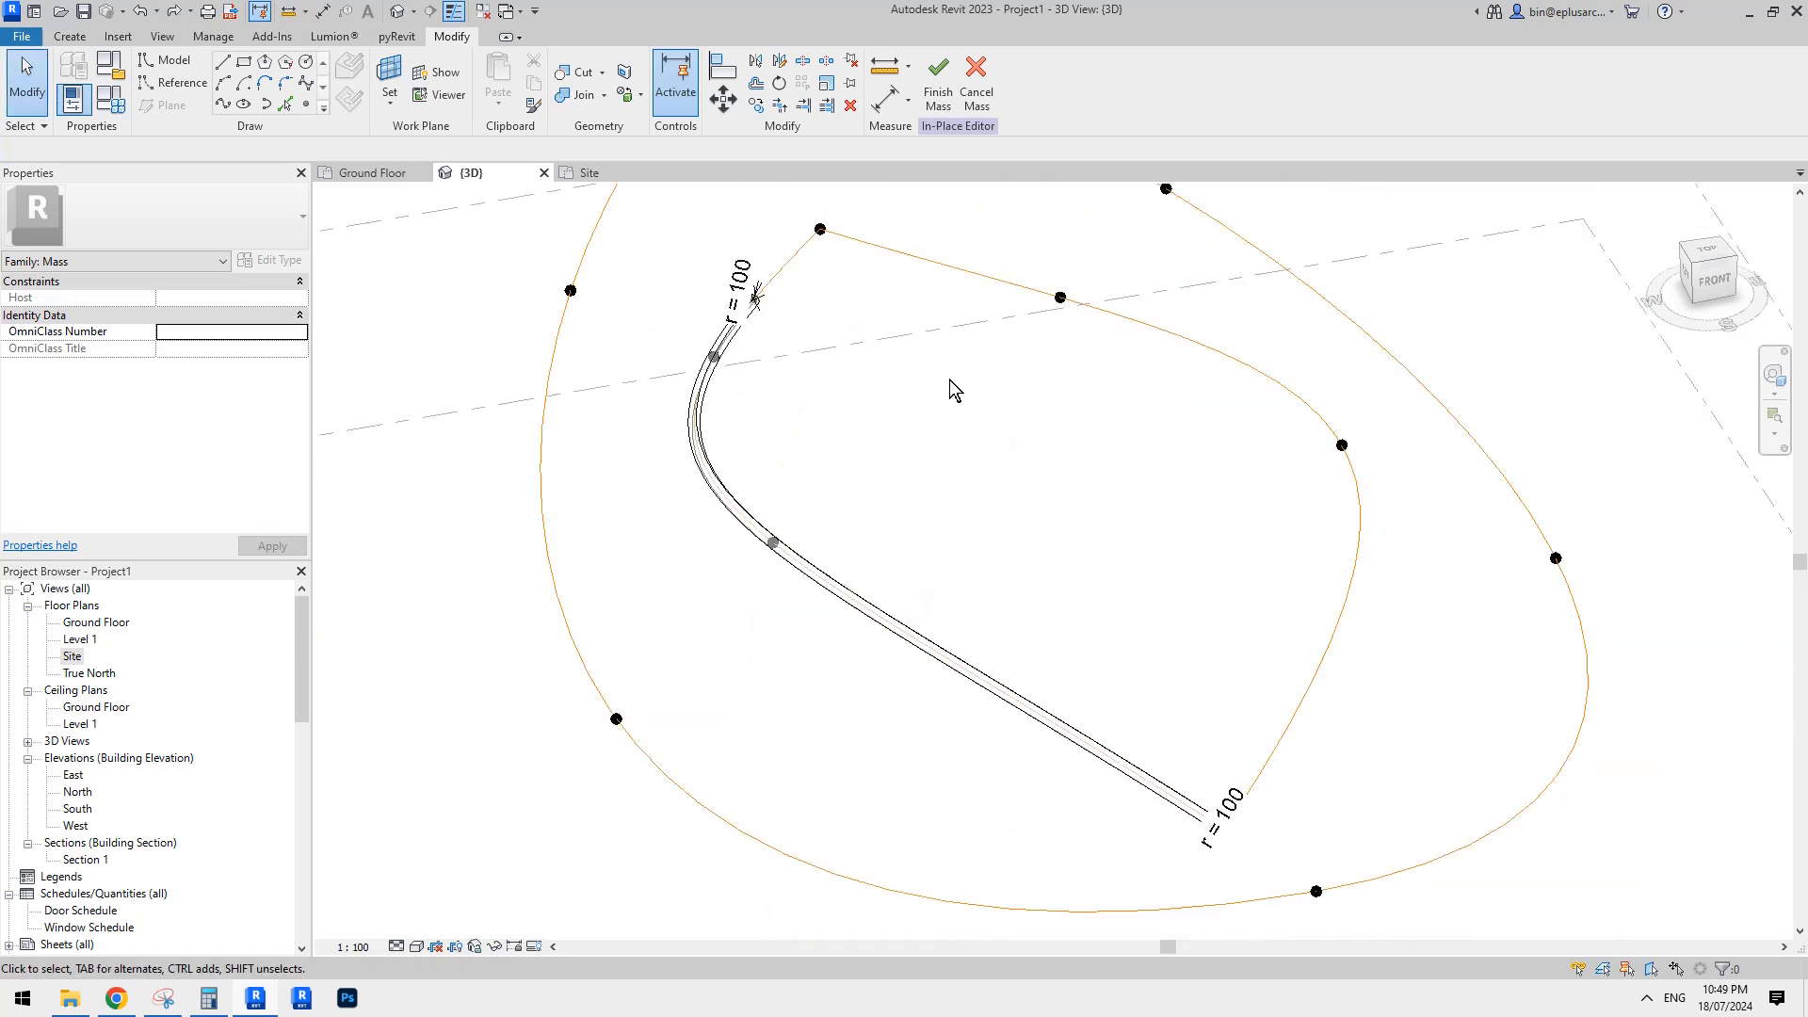
# Copy the north circle with its reference point and labelled radius dimension six times, placing the copies near the ribs' north ends.
pyautogui.scroll(4, 812, 330)
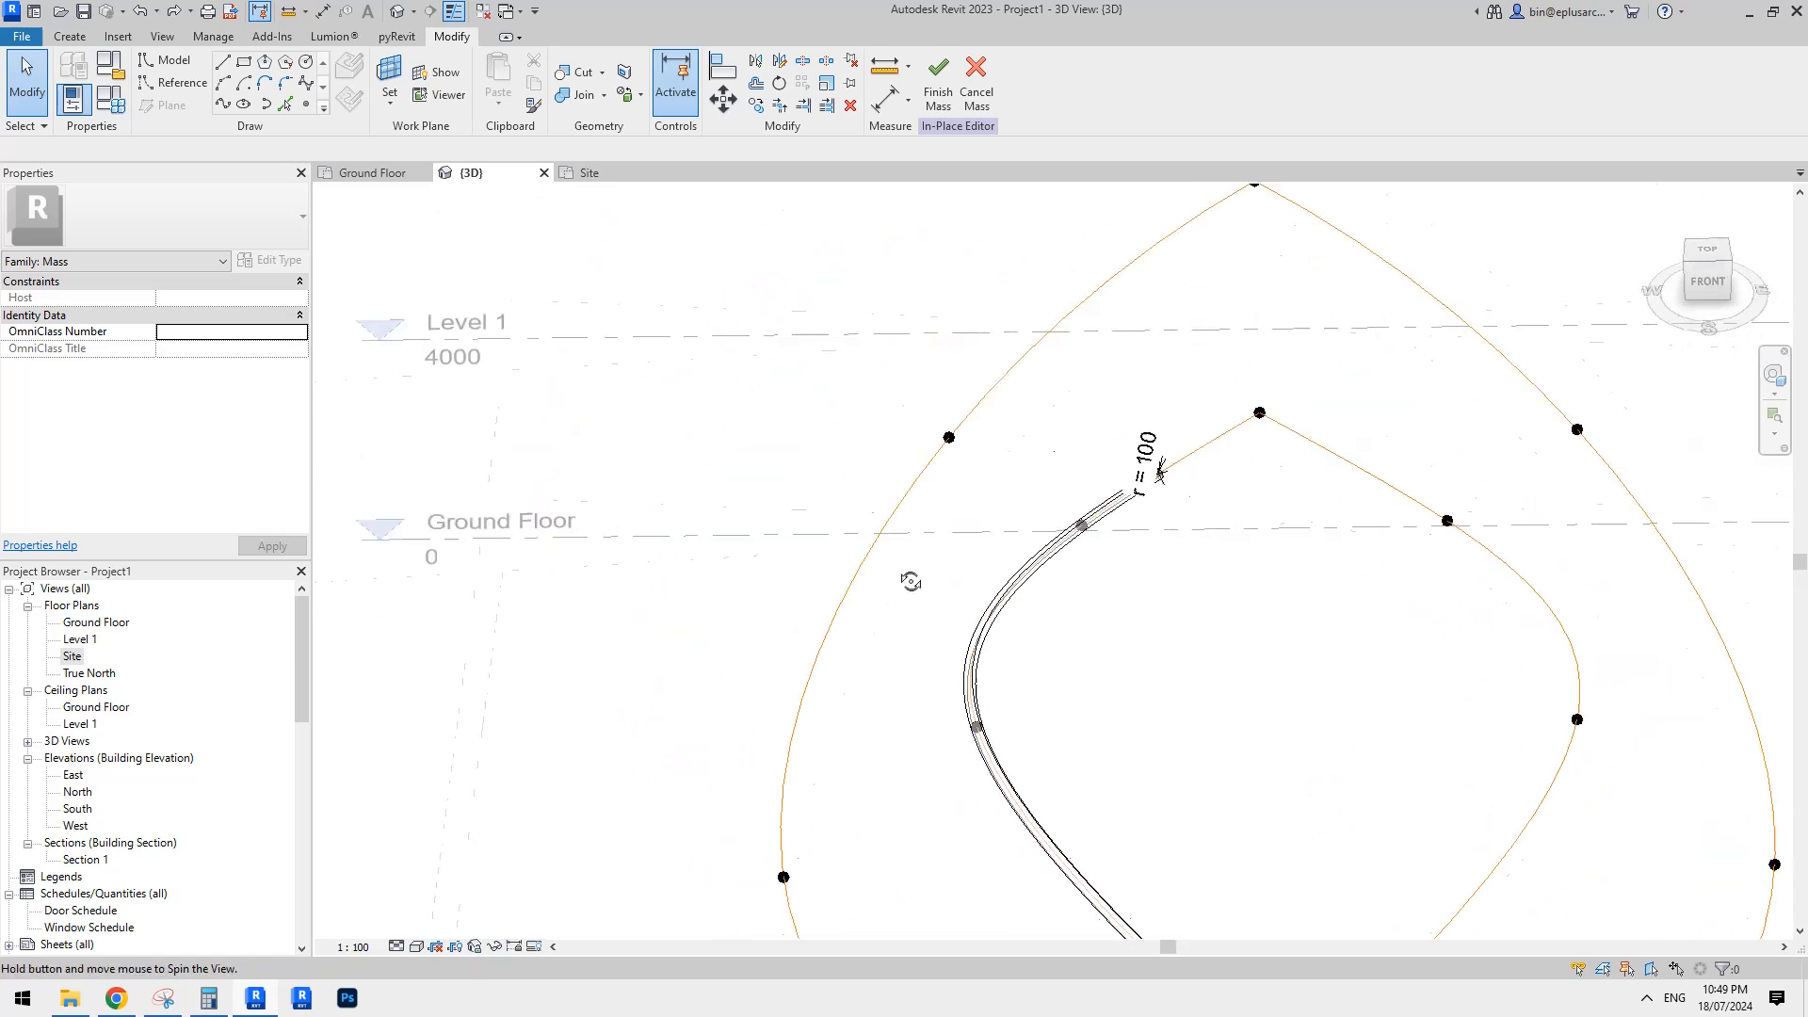
pyautogui.moveTo(1011, 345); pyautogui.dragTo(1220, 589)
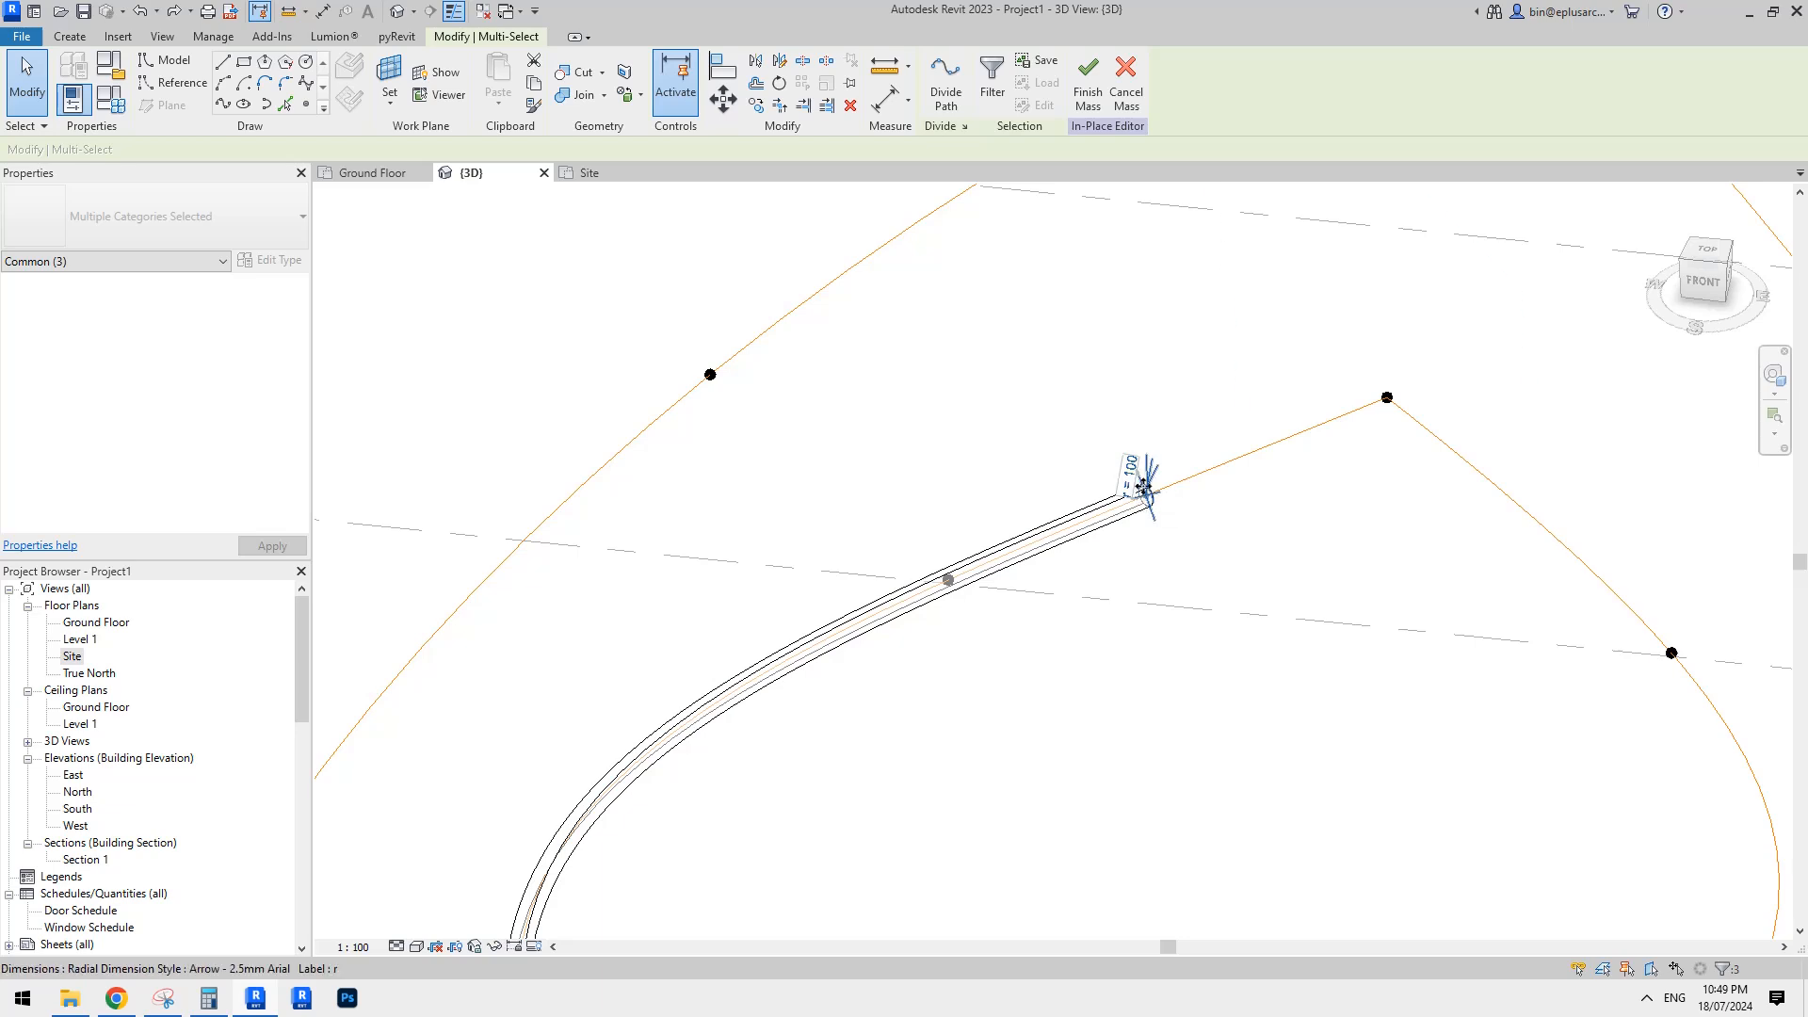
pyautogui.click(993, 84)
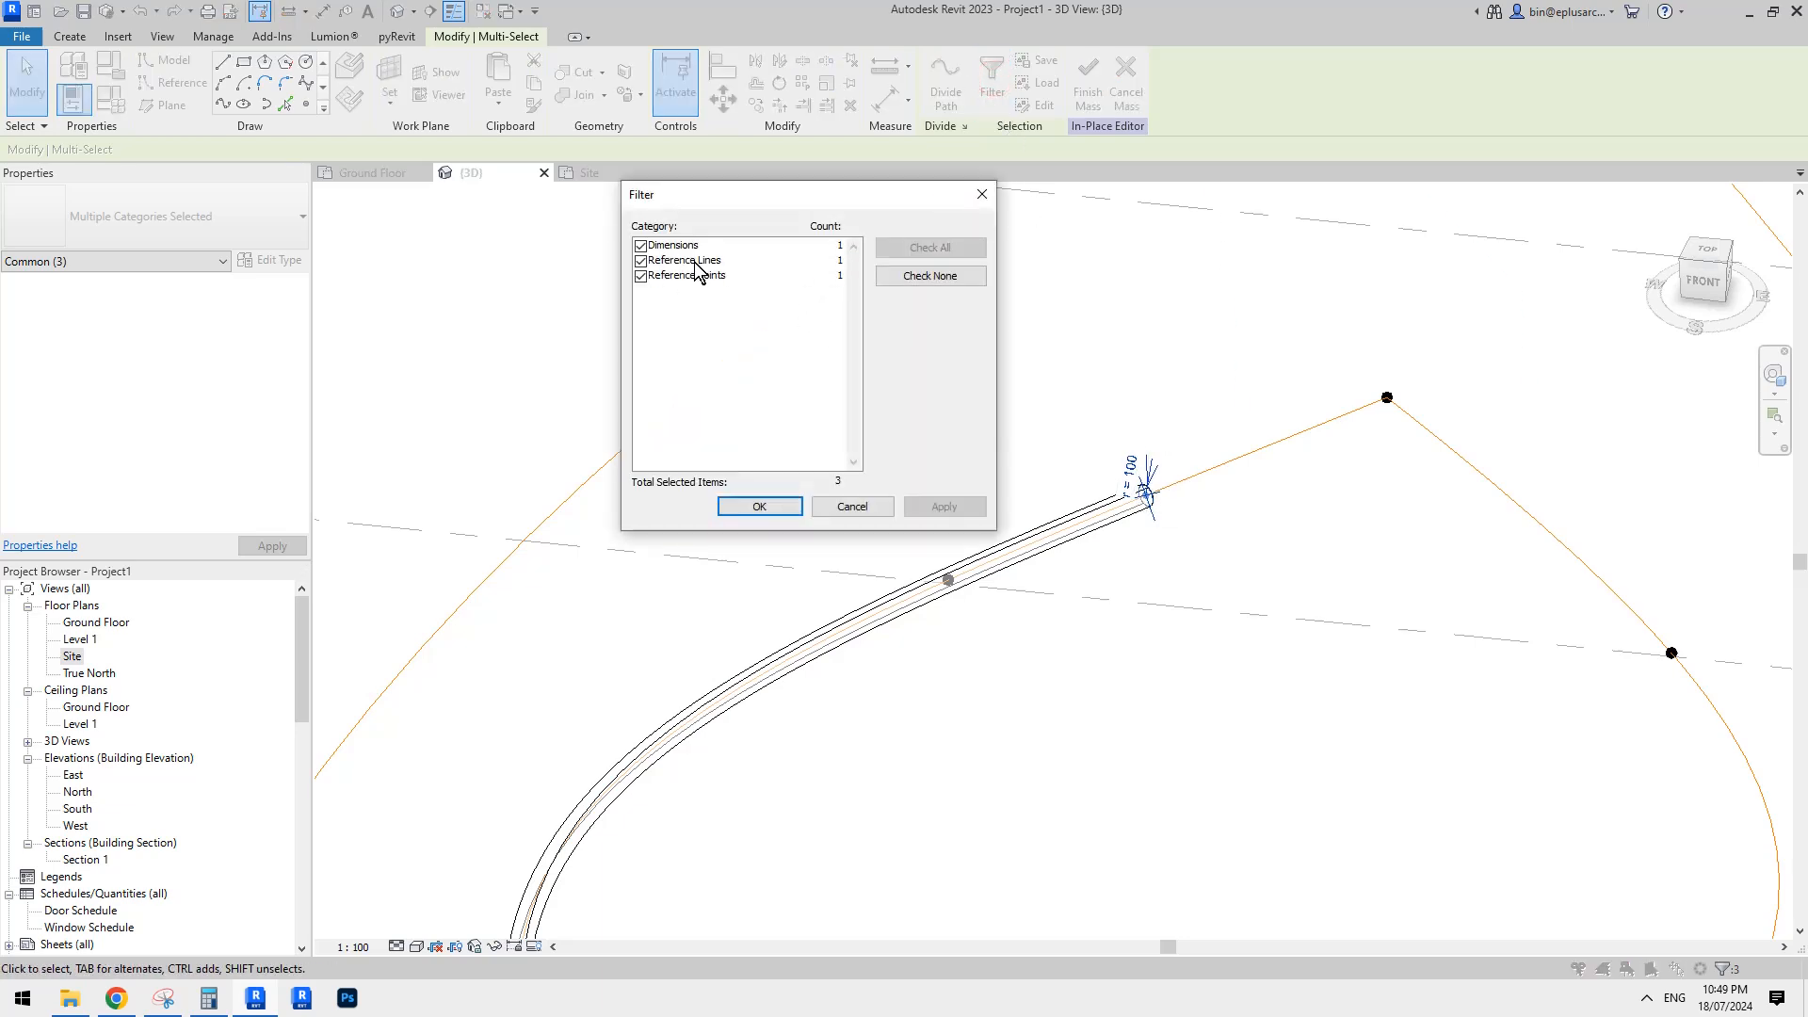
pyautogui.click(759, 506)
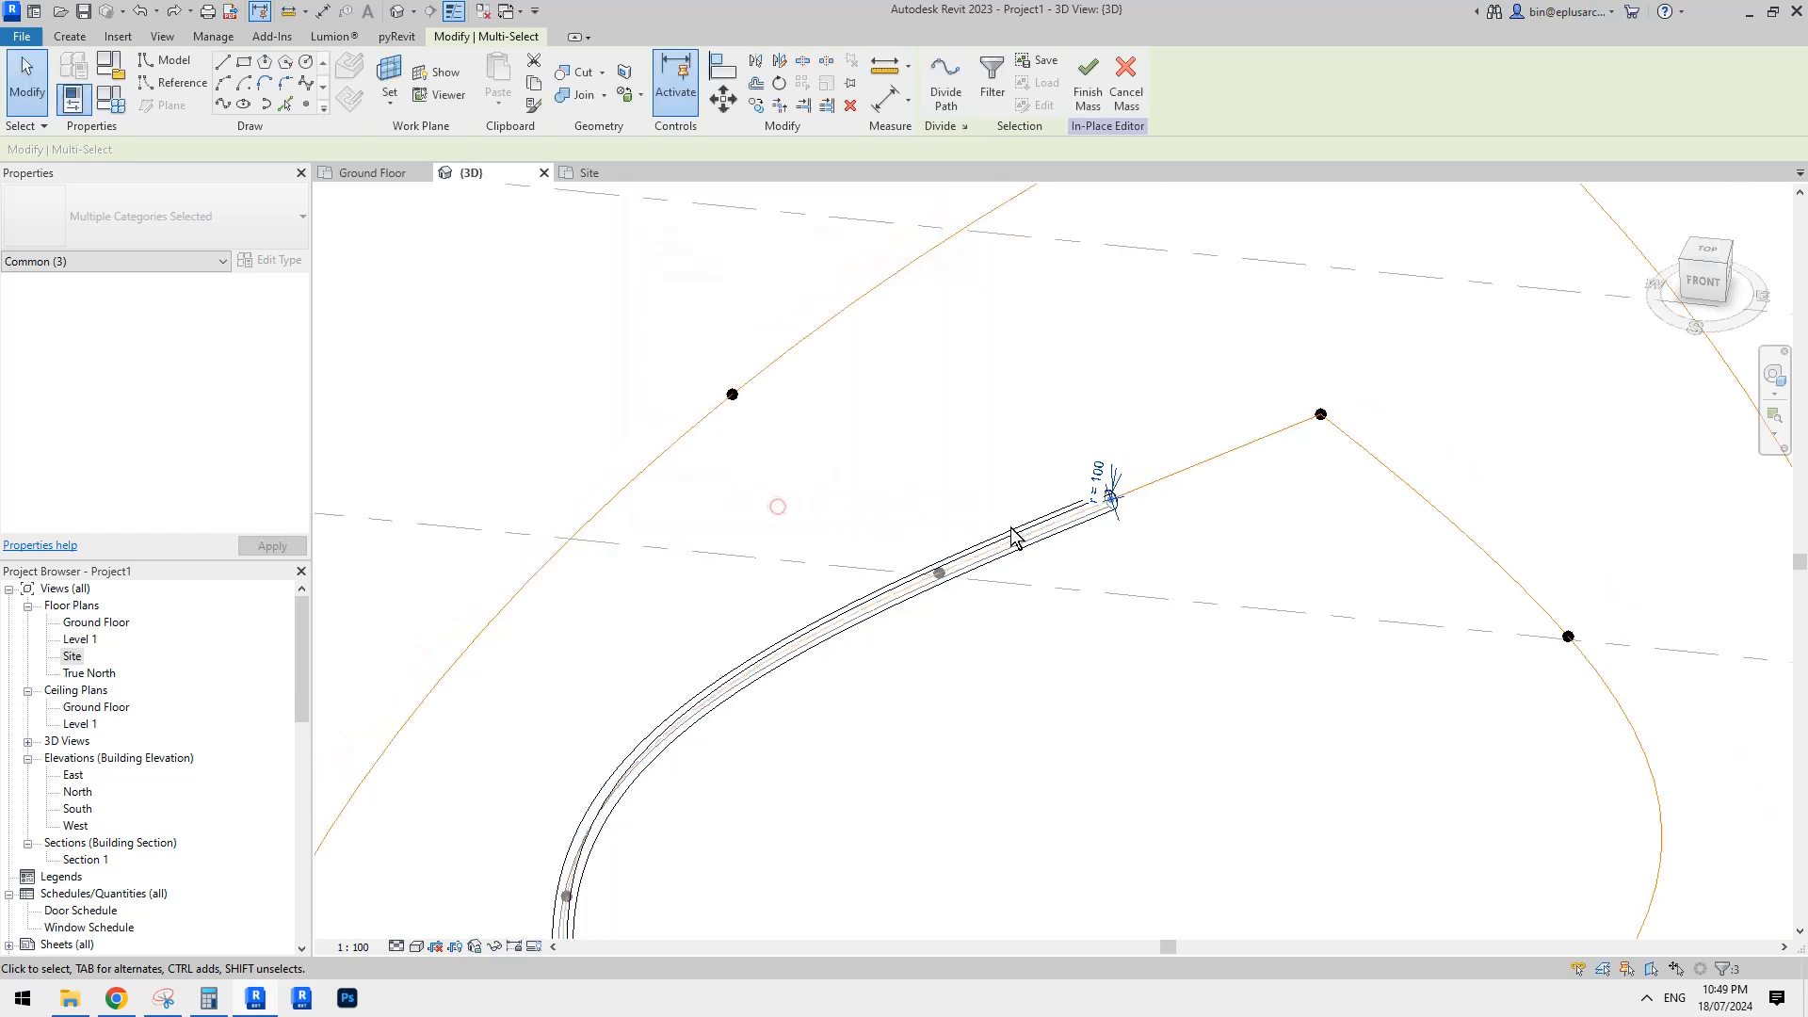
pyautogui.press('m')
pyautogui.press('v')
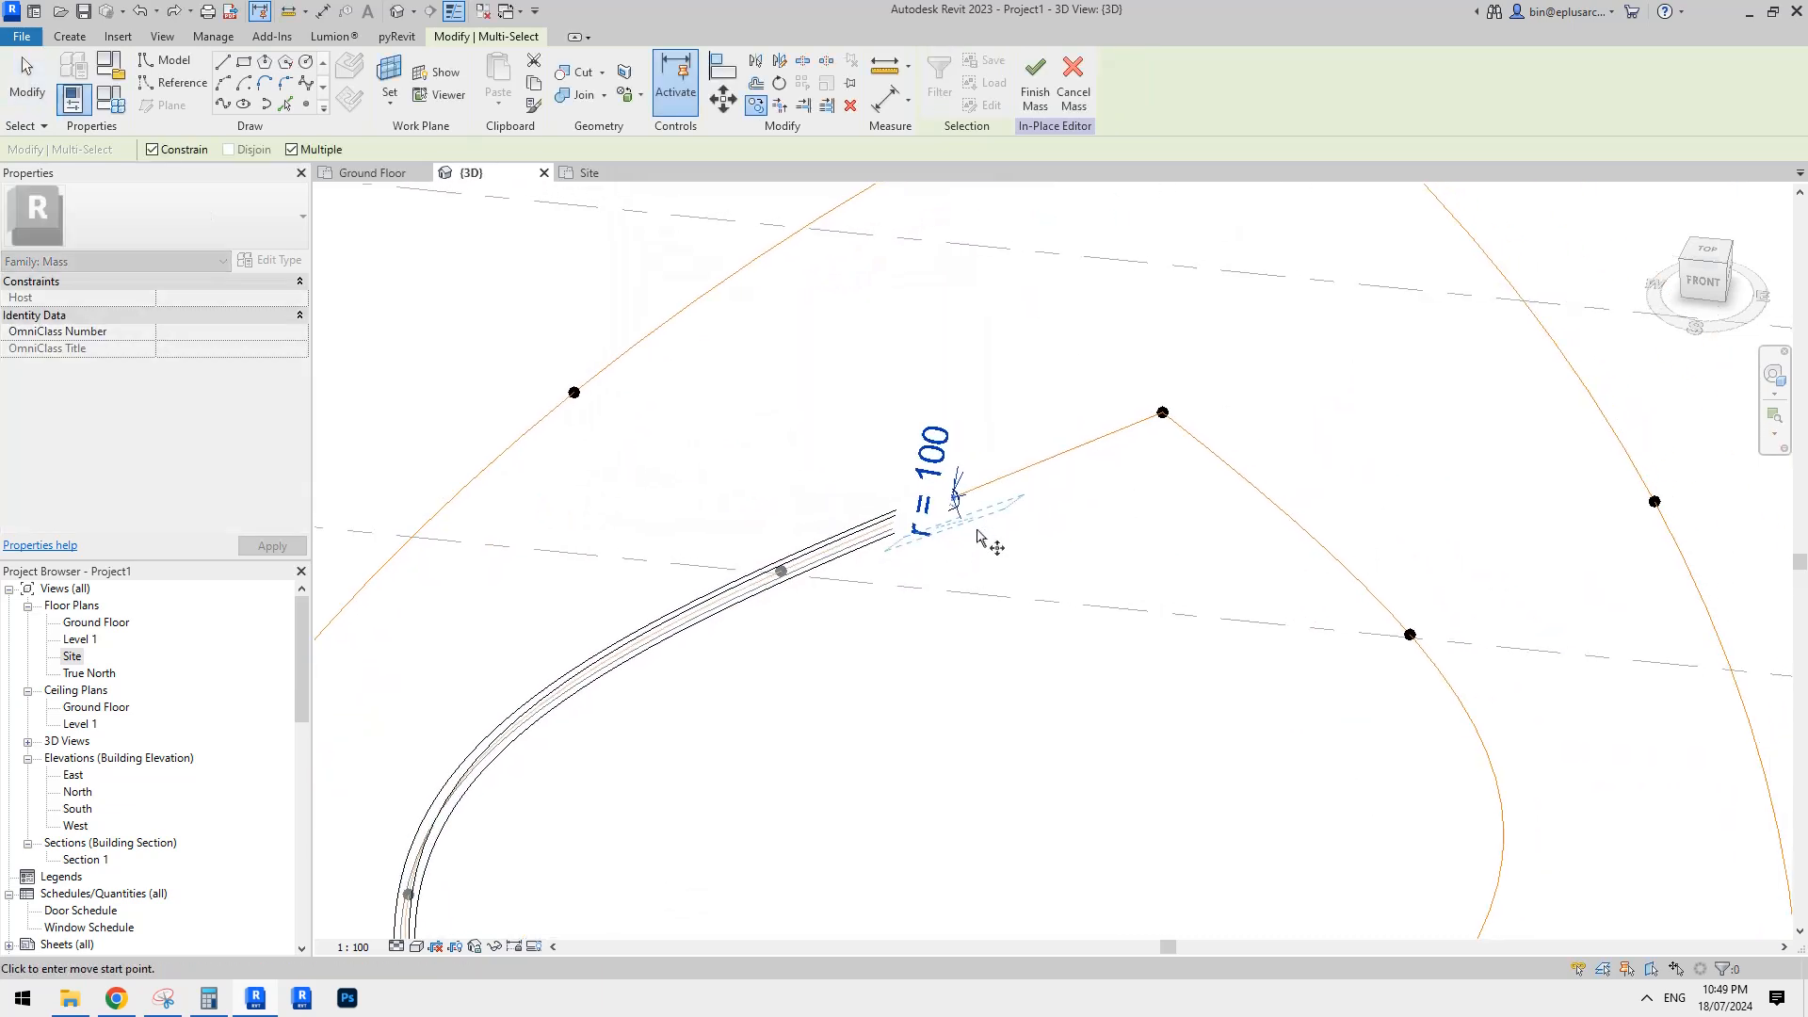
pyautogui.keyDown('shift'); pyautogui.moveTo(990, 566); pyautogui.dragTo(1037, 590, button='middle'); pyautogui.keyUp('shift')
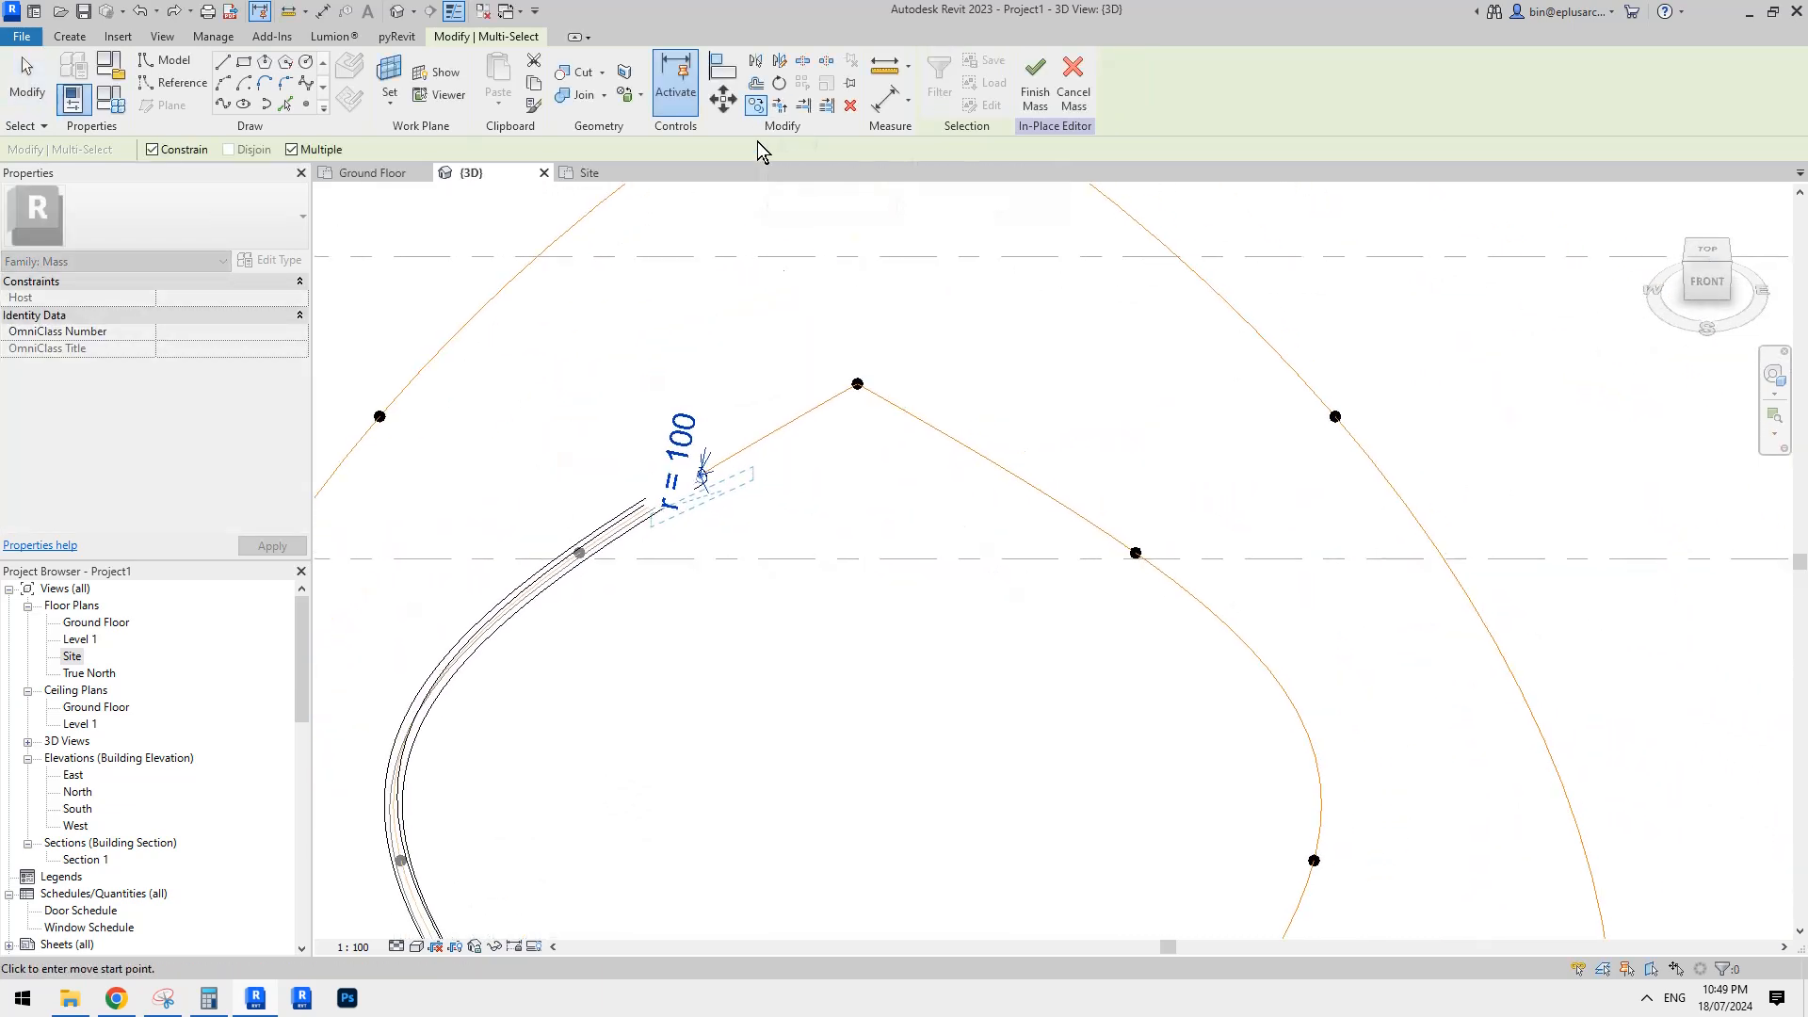
pyautogui.moveTo(756, 476); pyautogui.dragTo(920, 497, button='middle')
pyautogui.scroll(1, 920, 497)
pyautogui.scroll(-5, 956, 554)
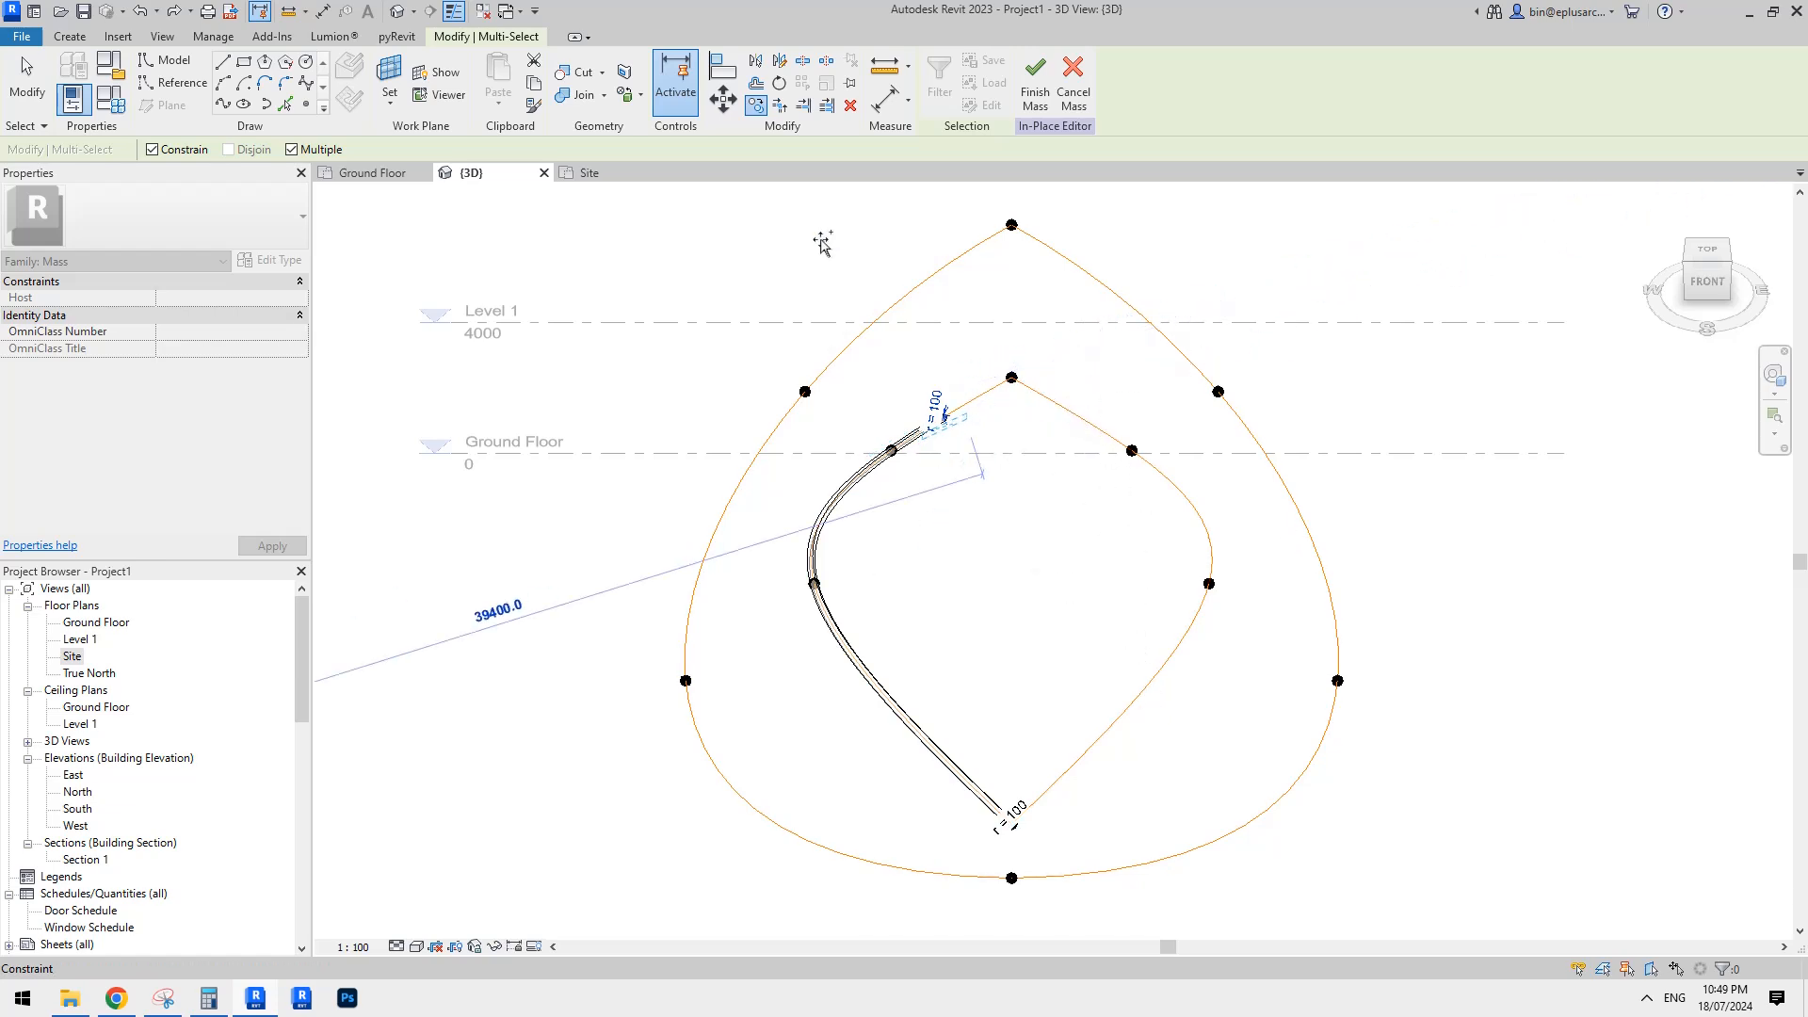
pyautogui.keyDown('shift'); pyautogui.moveTo(1174, 355); pyautogui.dragTo(1031, 274, button='middle'); pyautogui.keyUp('shift')
pyautogui.scroll(2, 1076, 533)
pyautogui.scroll(3, 1111, 558)
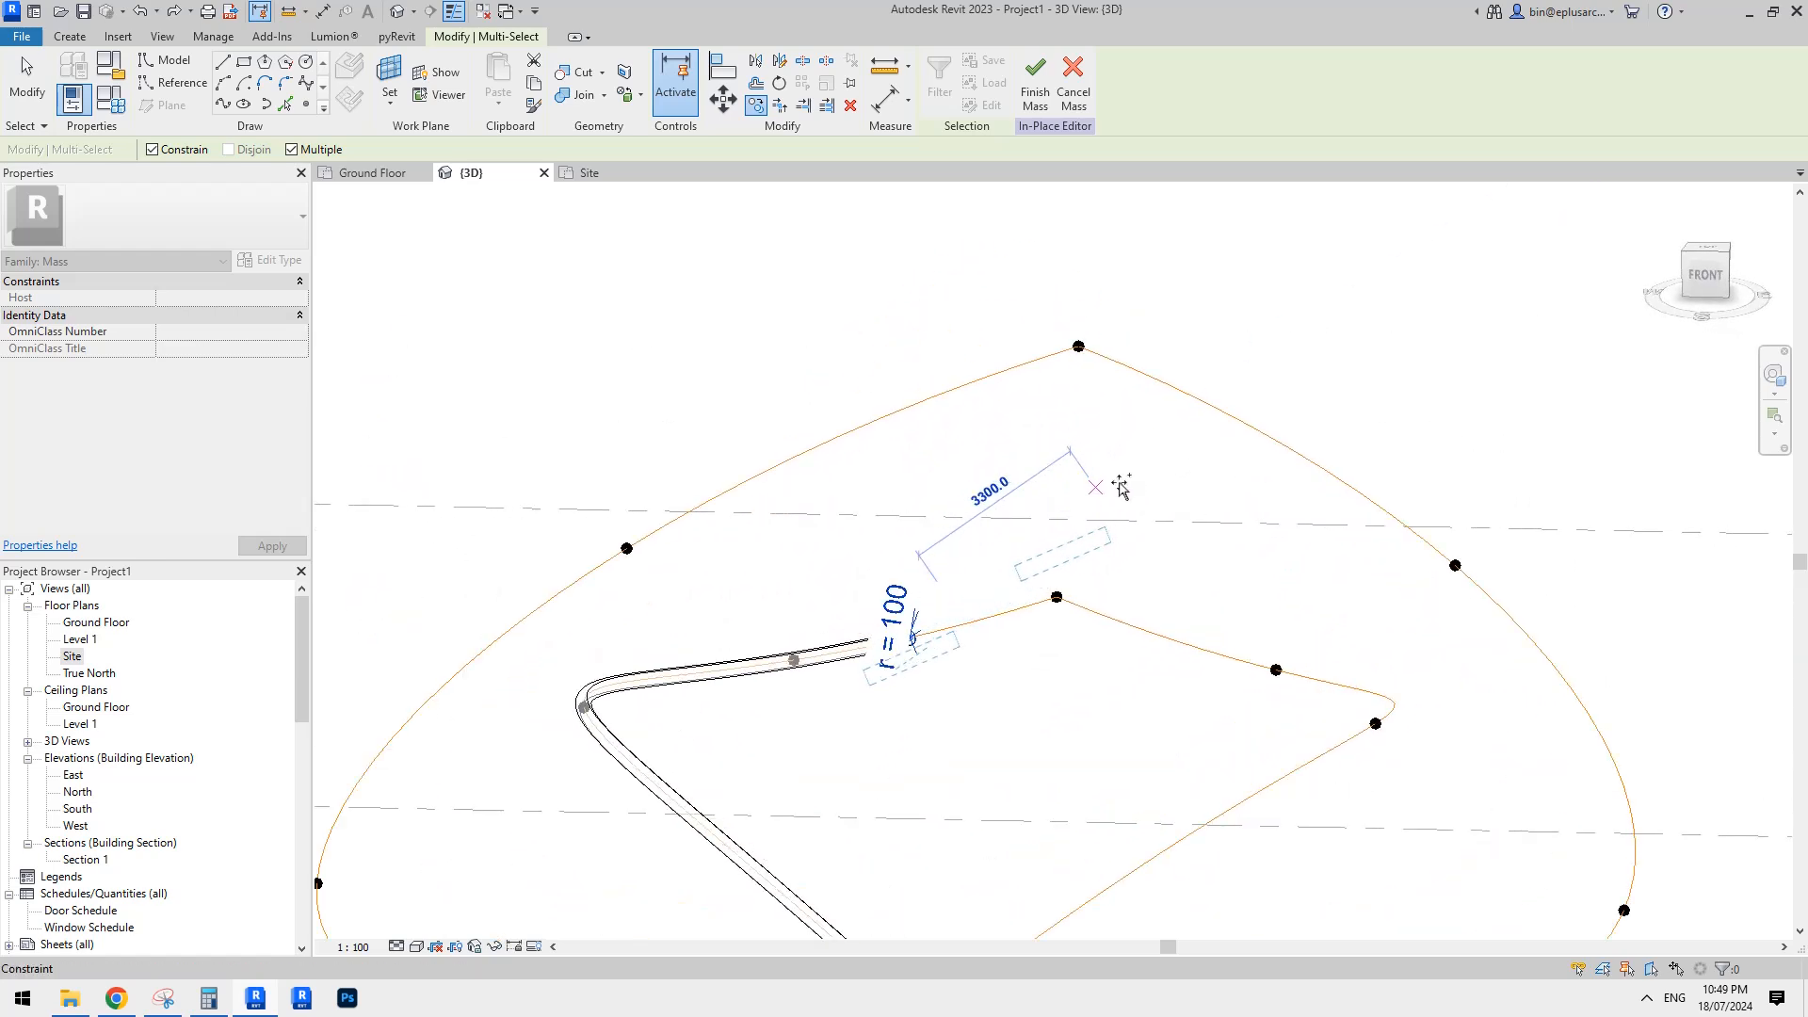
pyautogui.click(1126, 470)
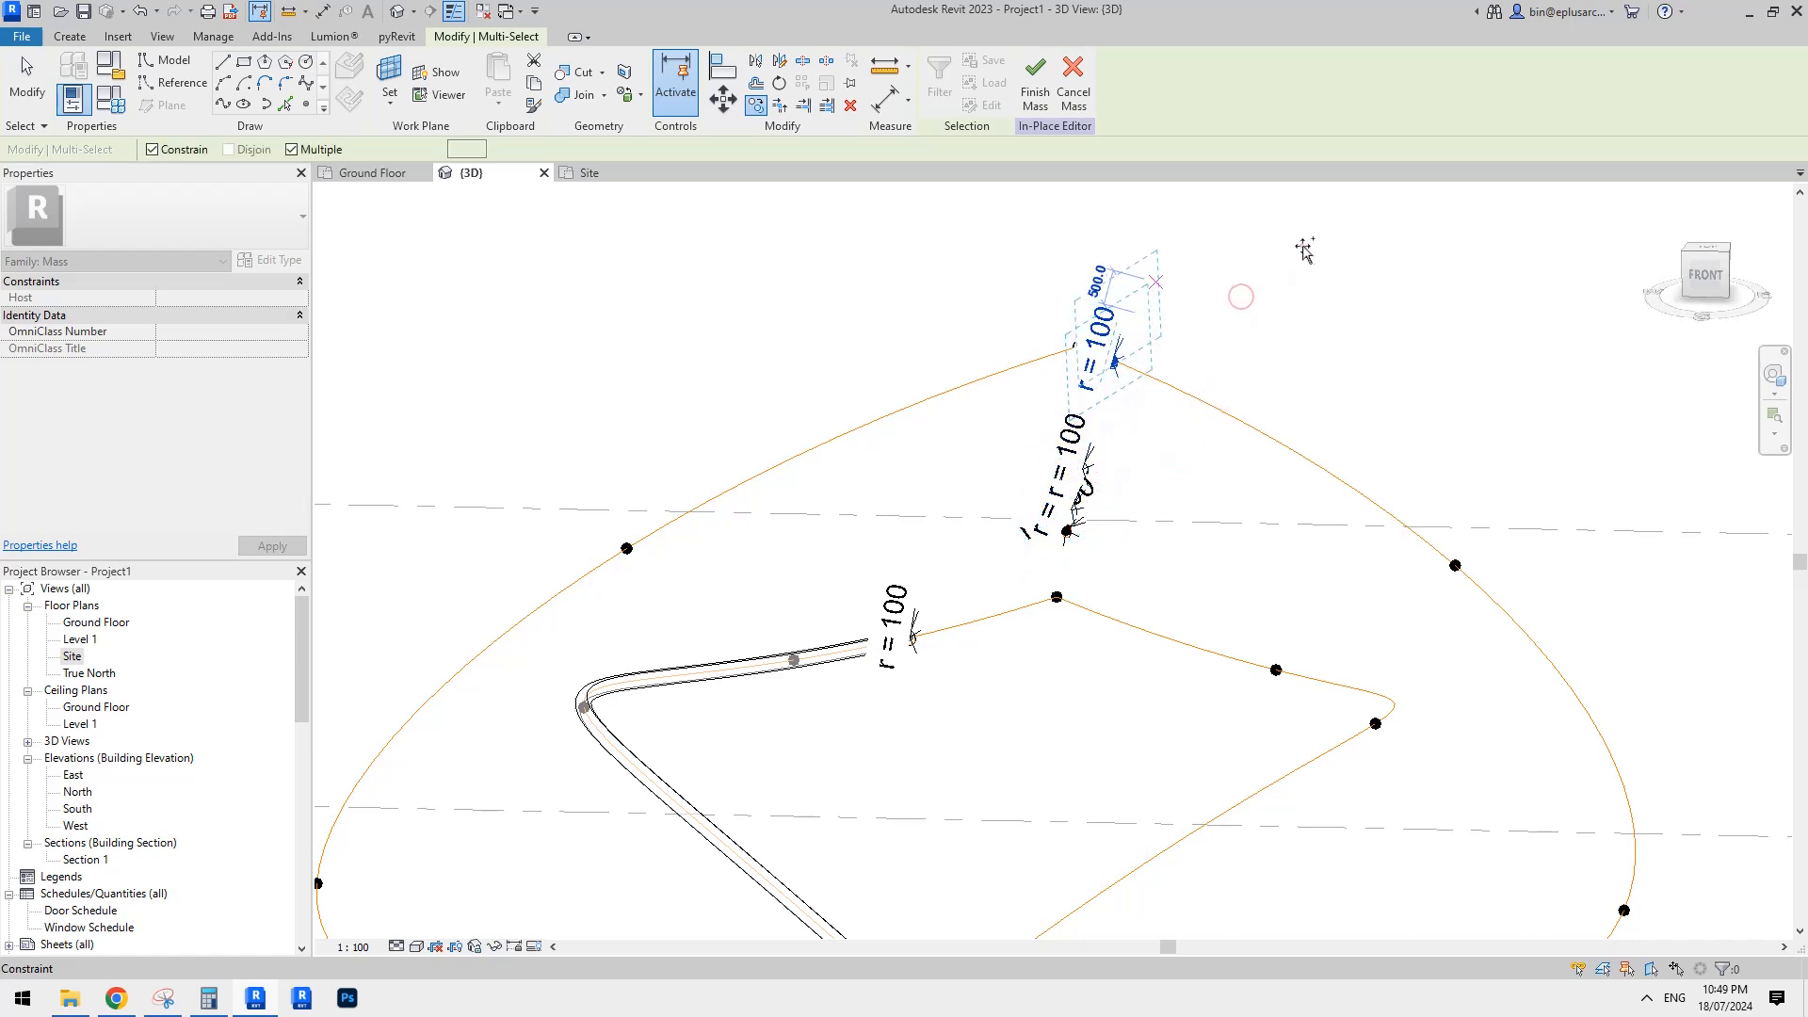
pyautogui.click(1356, 219)
pyautogui.press('Escape')
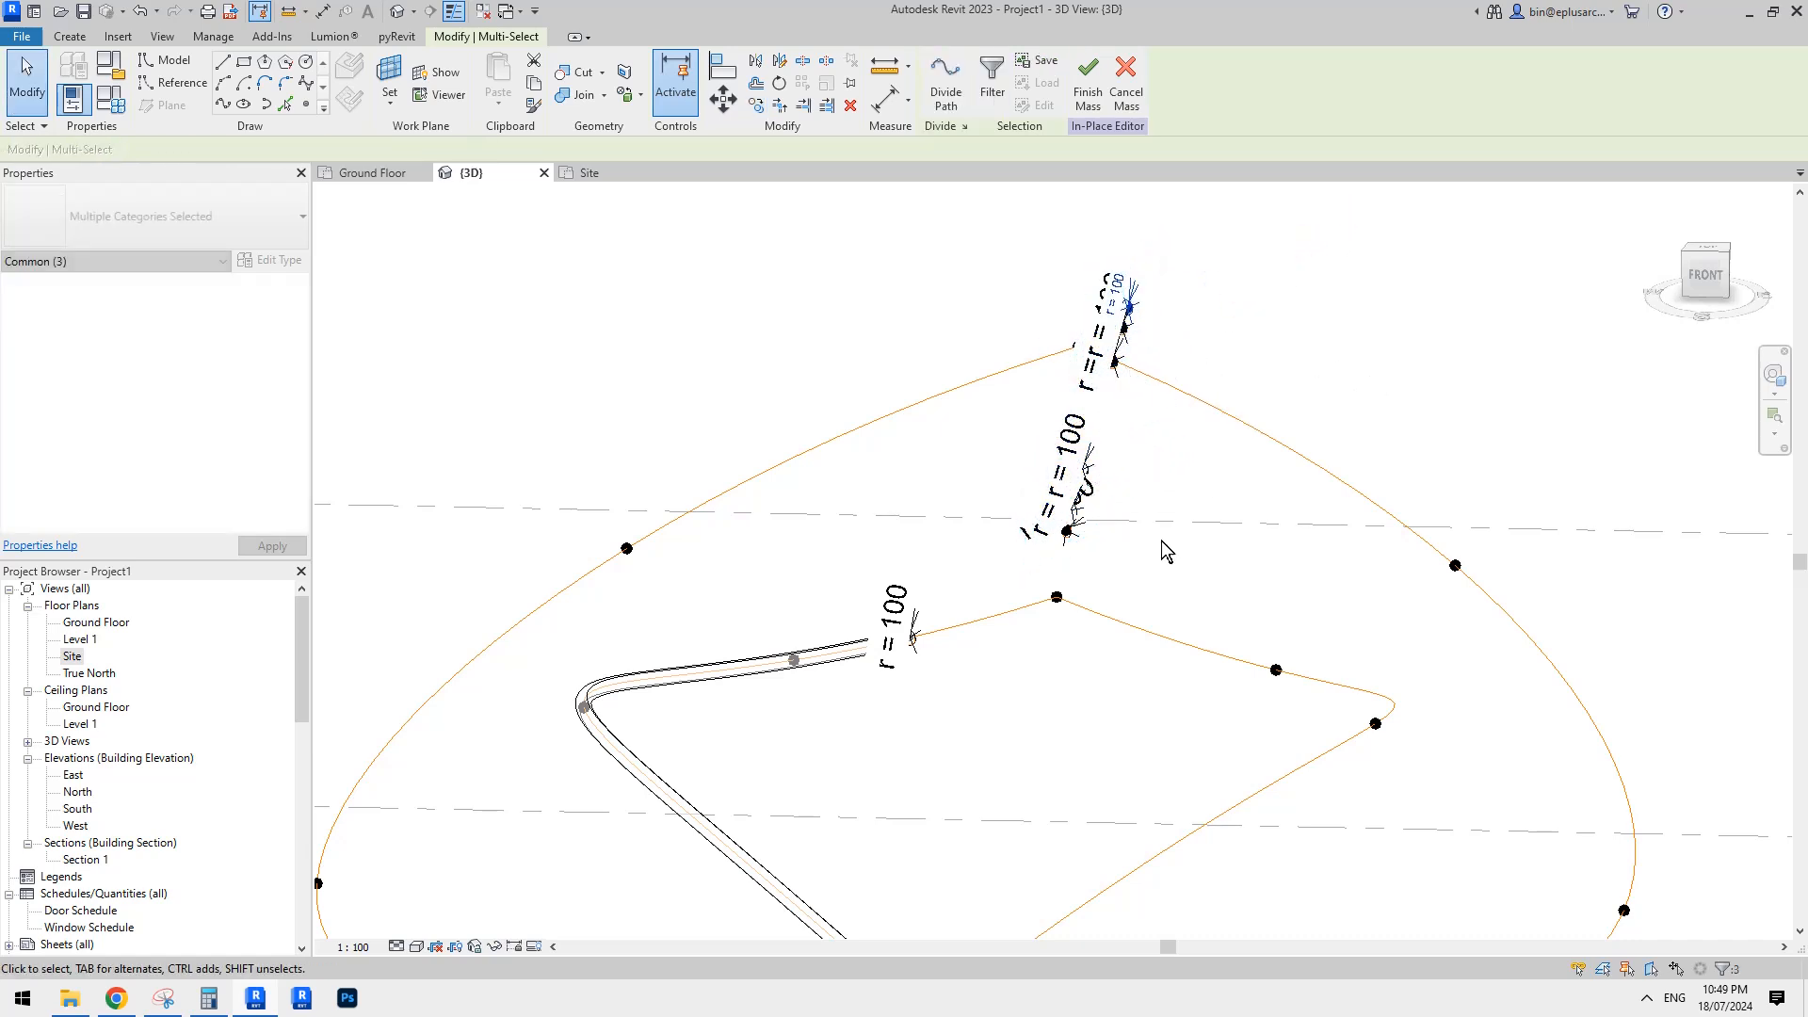
# Set the radius parameter r to 500 in the family types.
pyautogui.keyDown('shift'); pyautogui.moveTo(1162, 545); pyautogui.dragTo(882, 411, button='middle'); pyautogui.keyUp('shift')
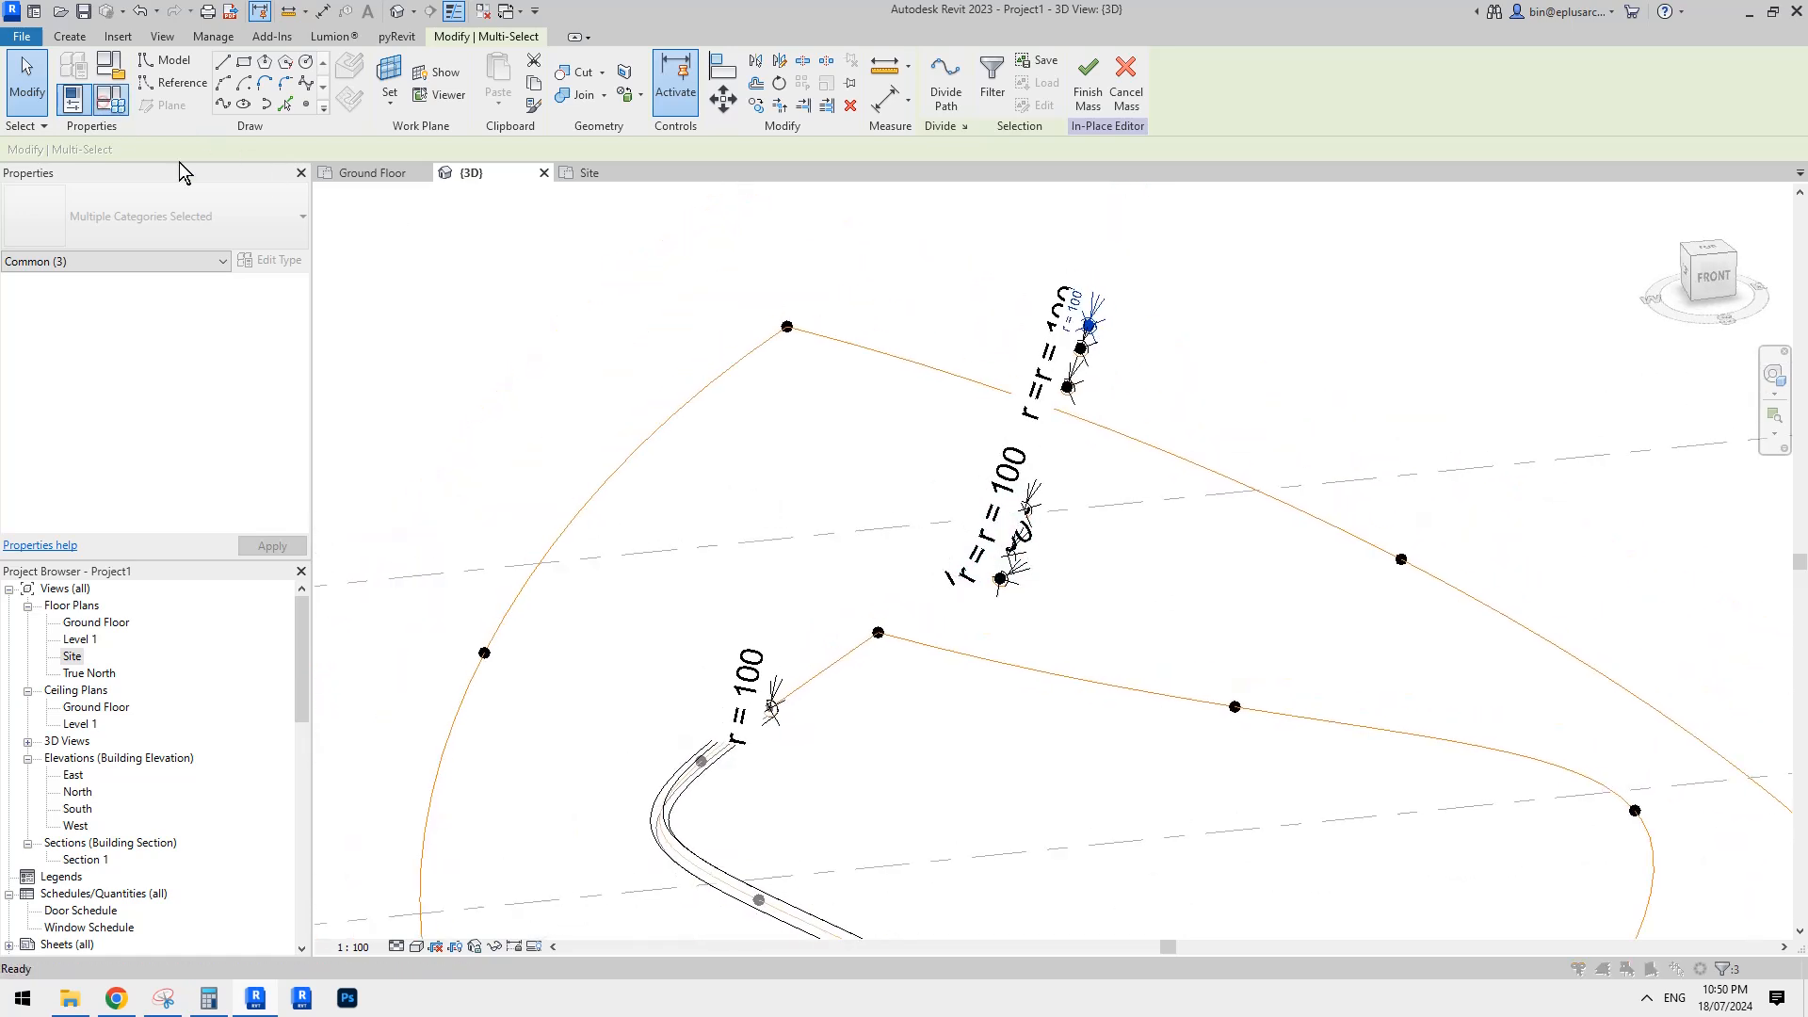
pyautogui.press('f')
pyautogui.press('t')
pyautogui.click(356, 371)
pyautogui.write('500')
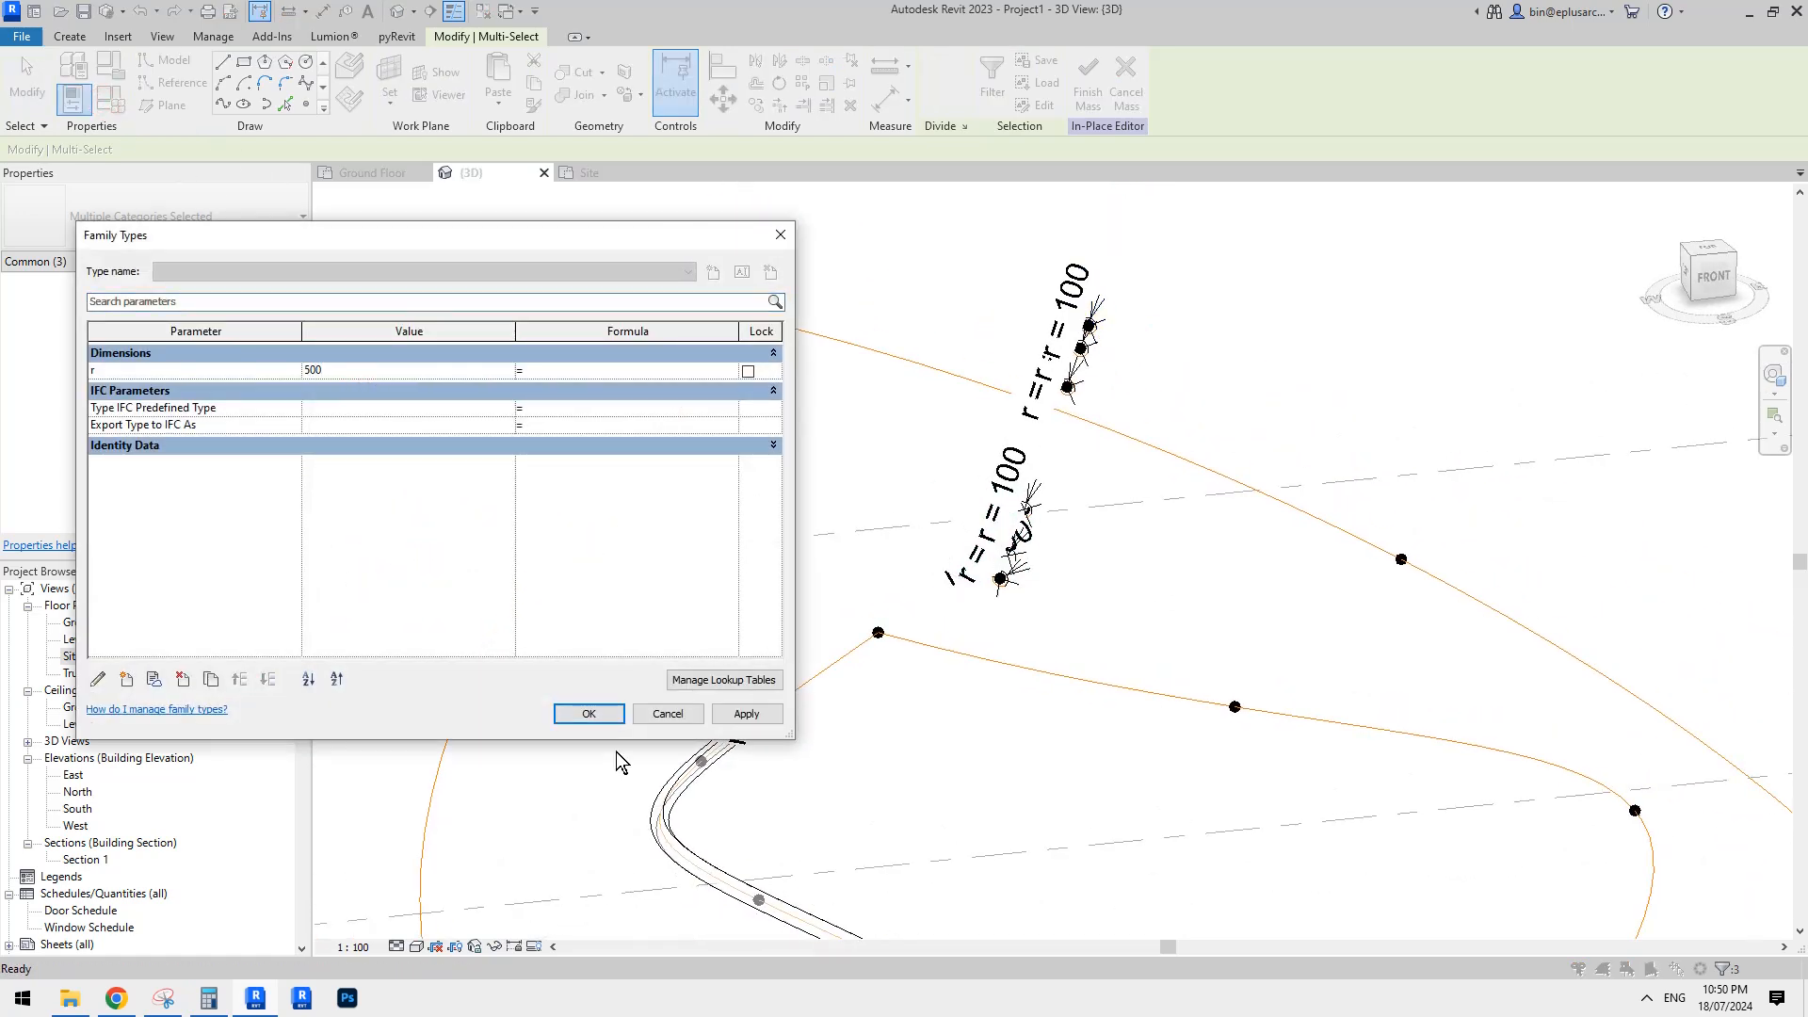
pyautogui.click(601, 717)
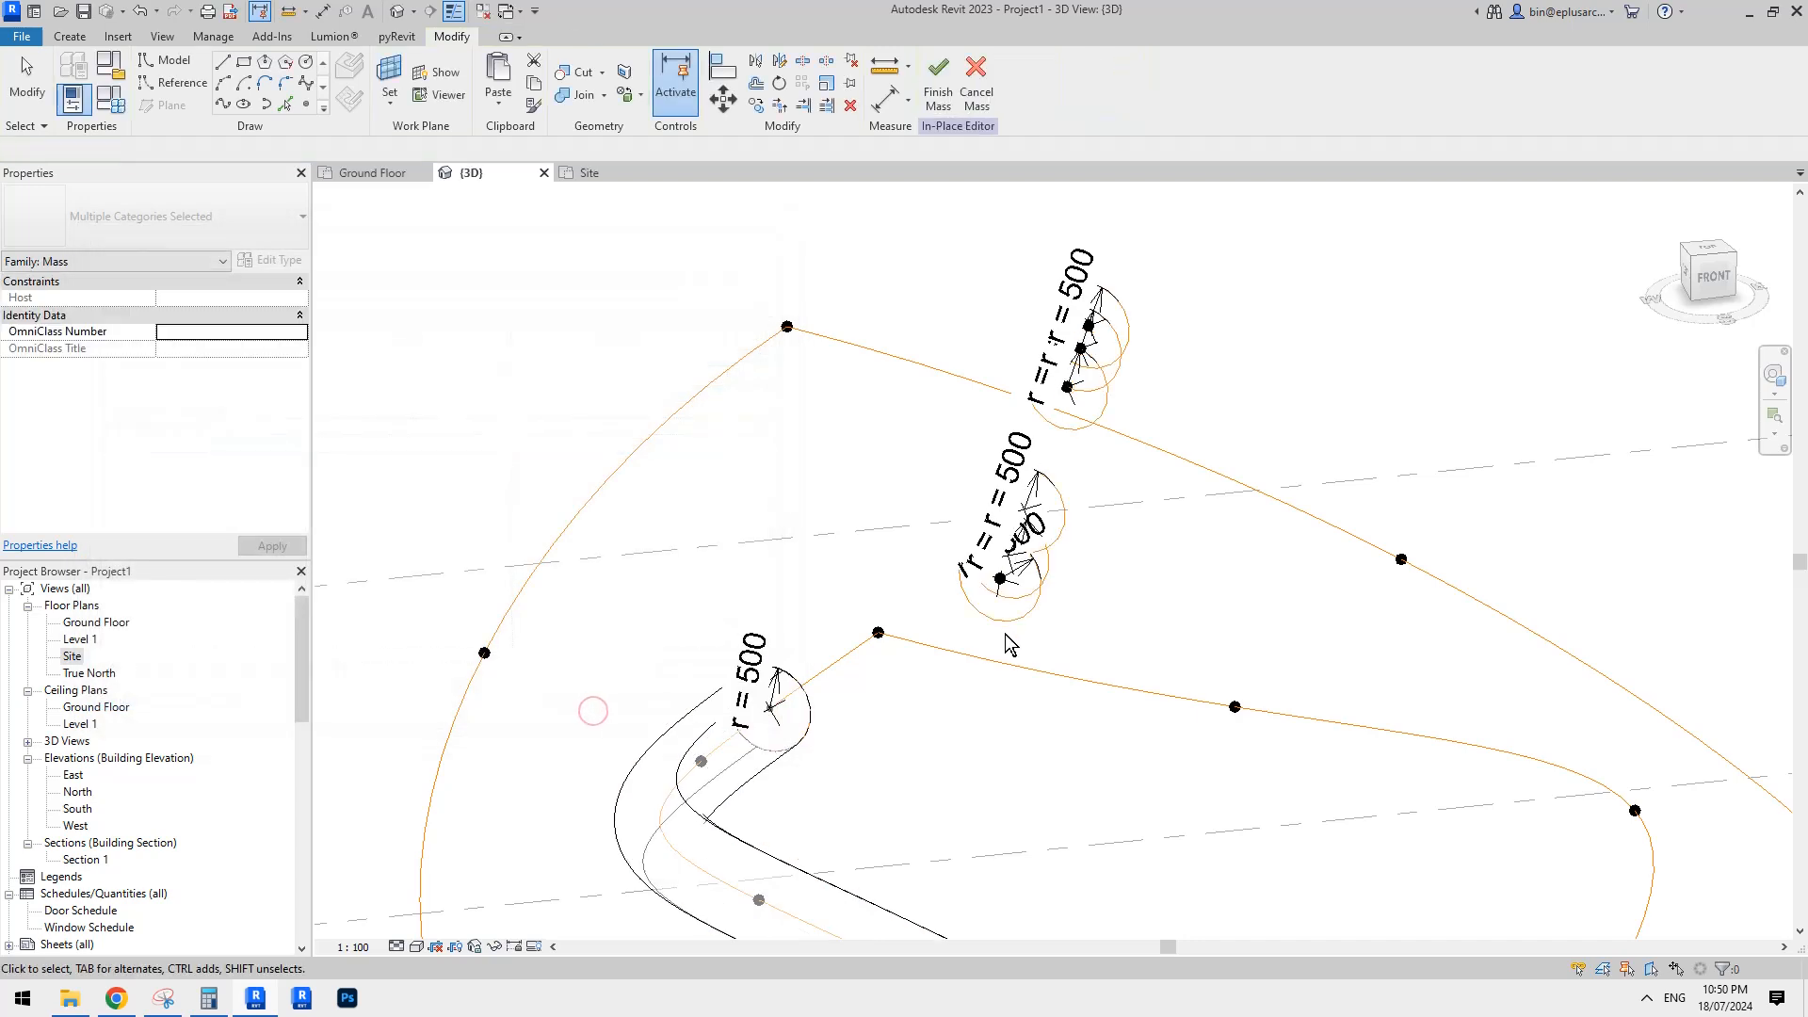
# Set the 3D view scale to 1:20.
pyautogui.keyDown('shift'); pyautogui.moveTo(1041, 571); pyautogui.dragTo(942, 623, button='middle'); pyautogui.keyUp('shift')
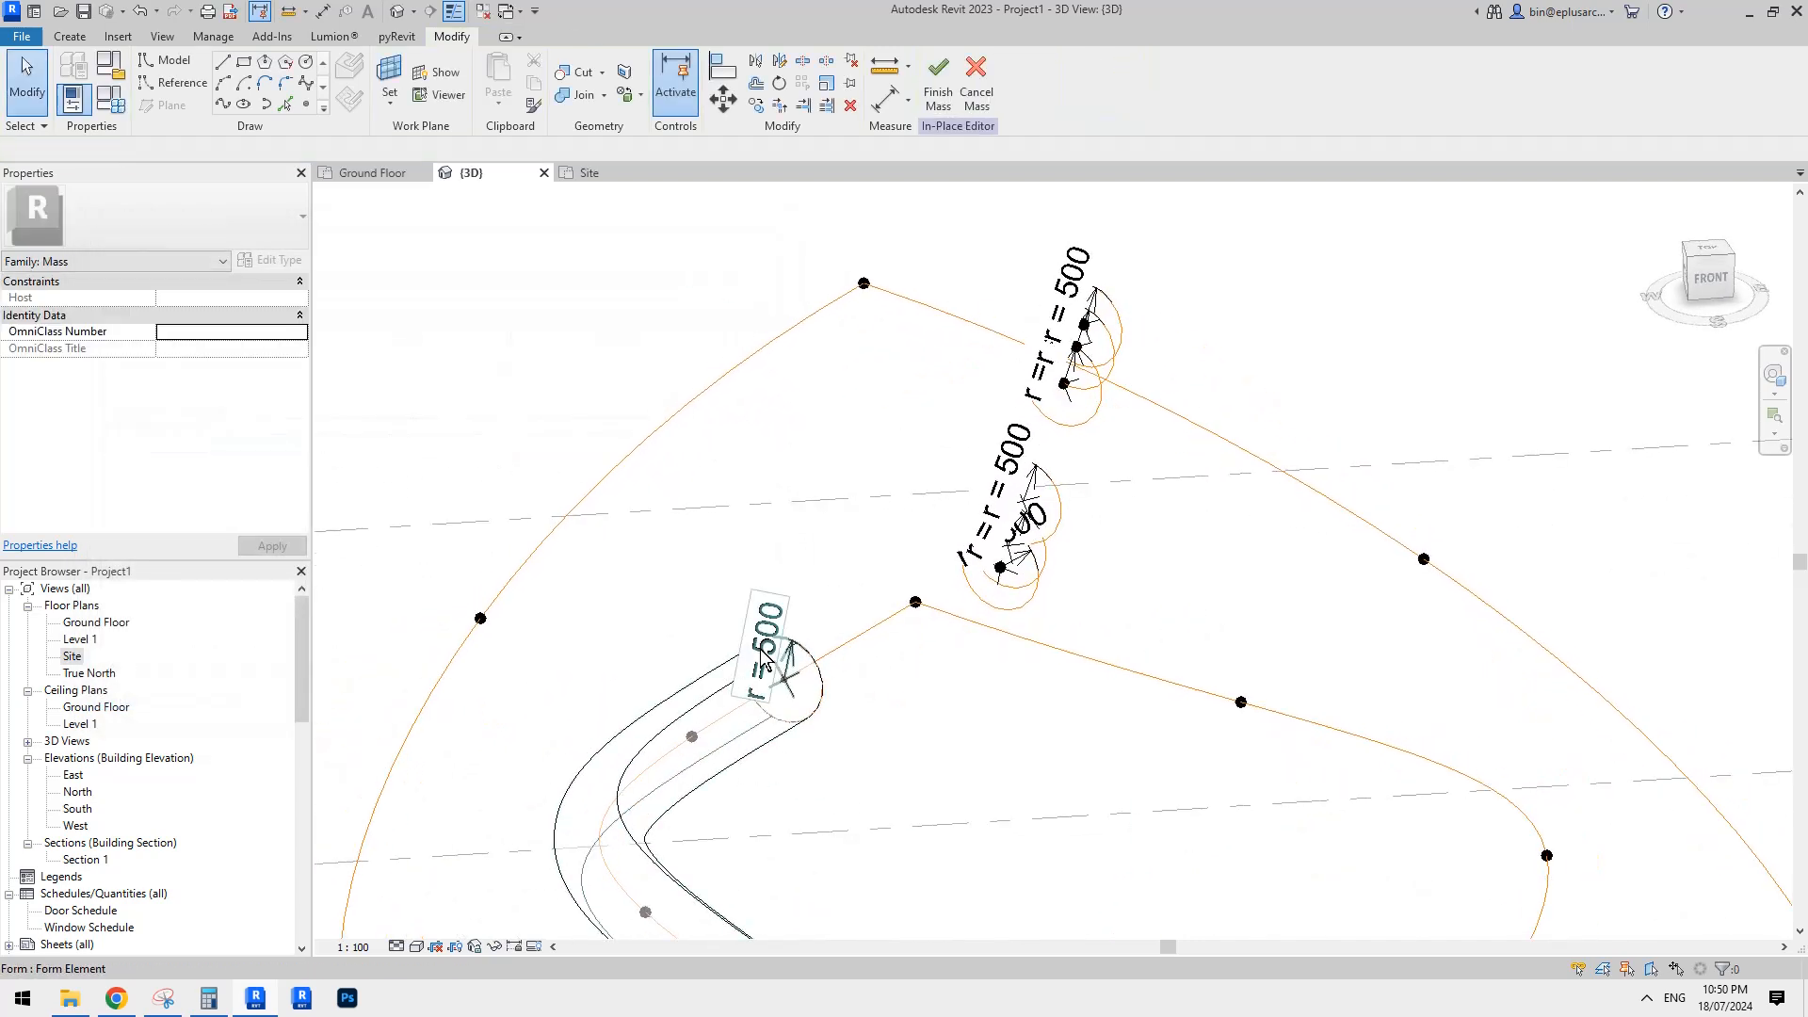
pyautogui.click(356, 947)
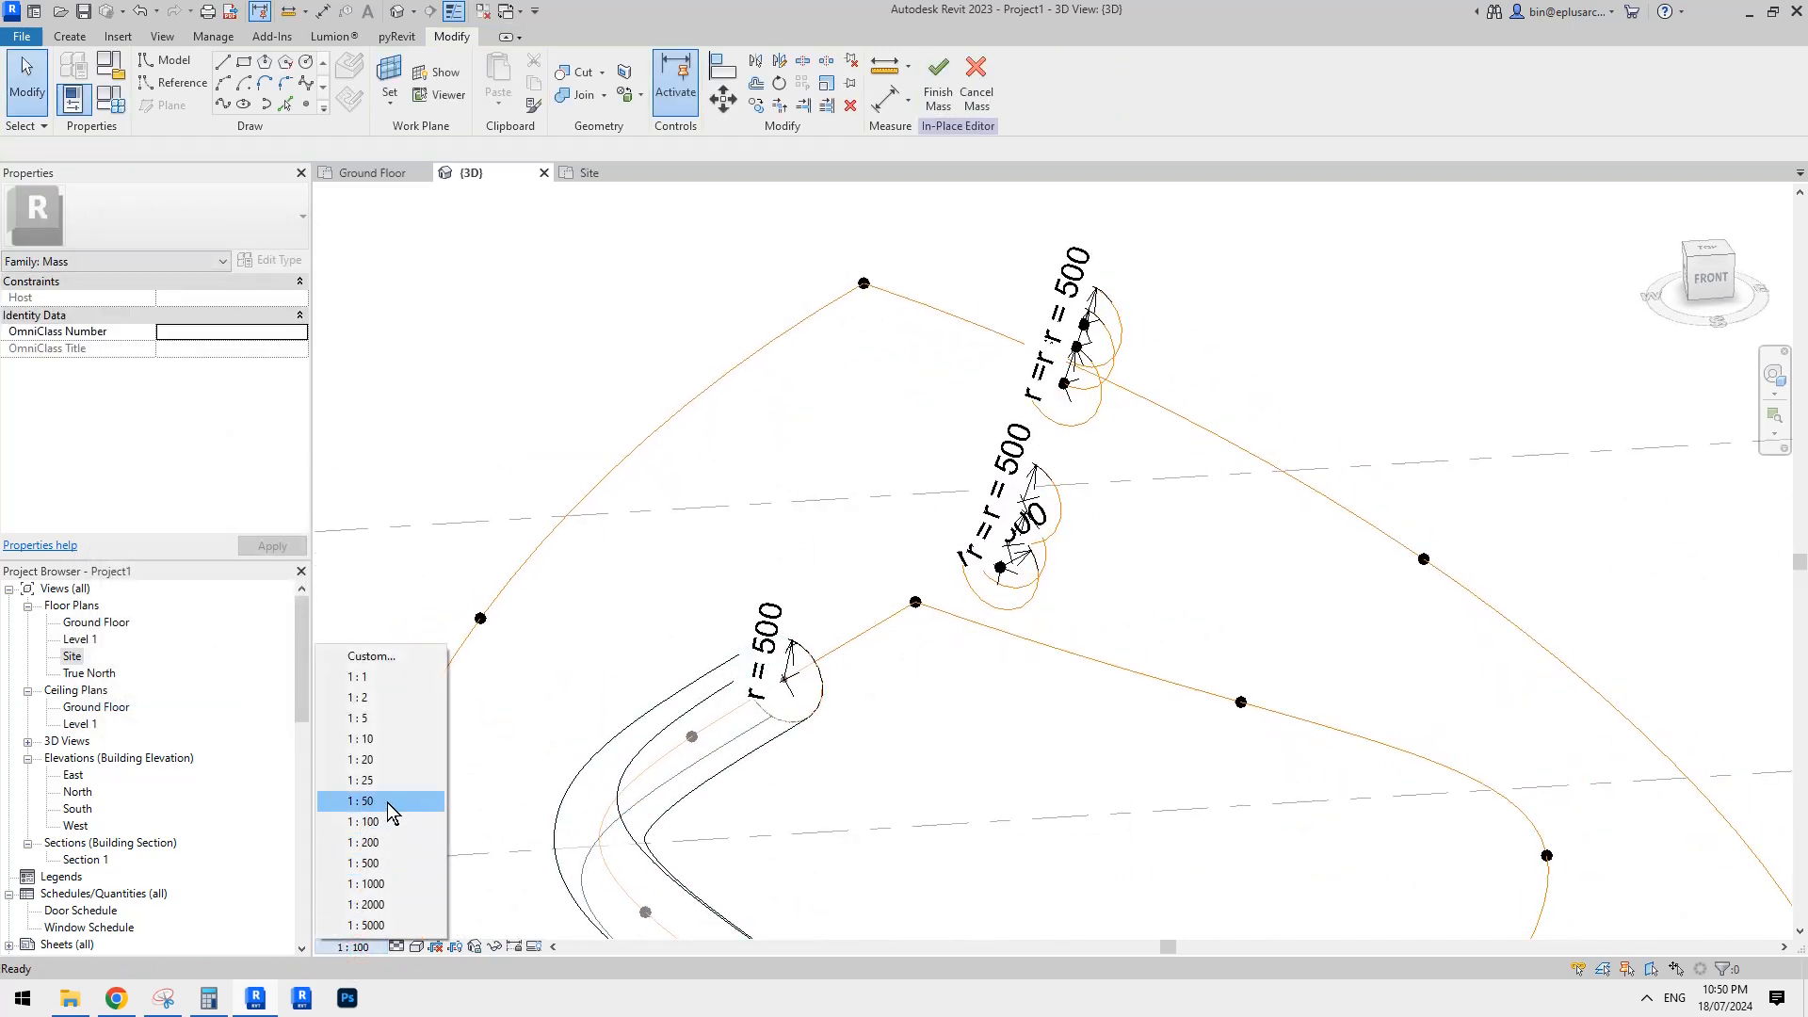
pyautogui.click(367, 759)
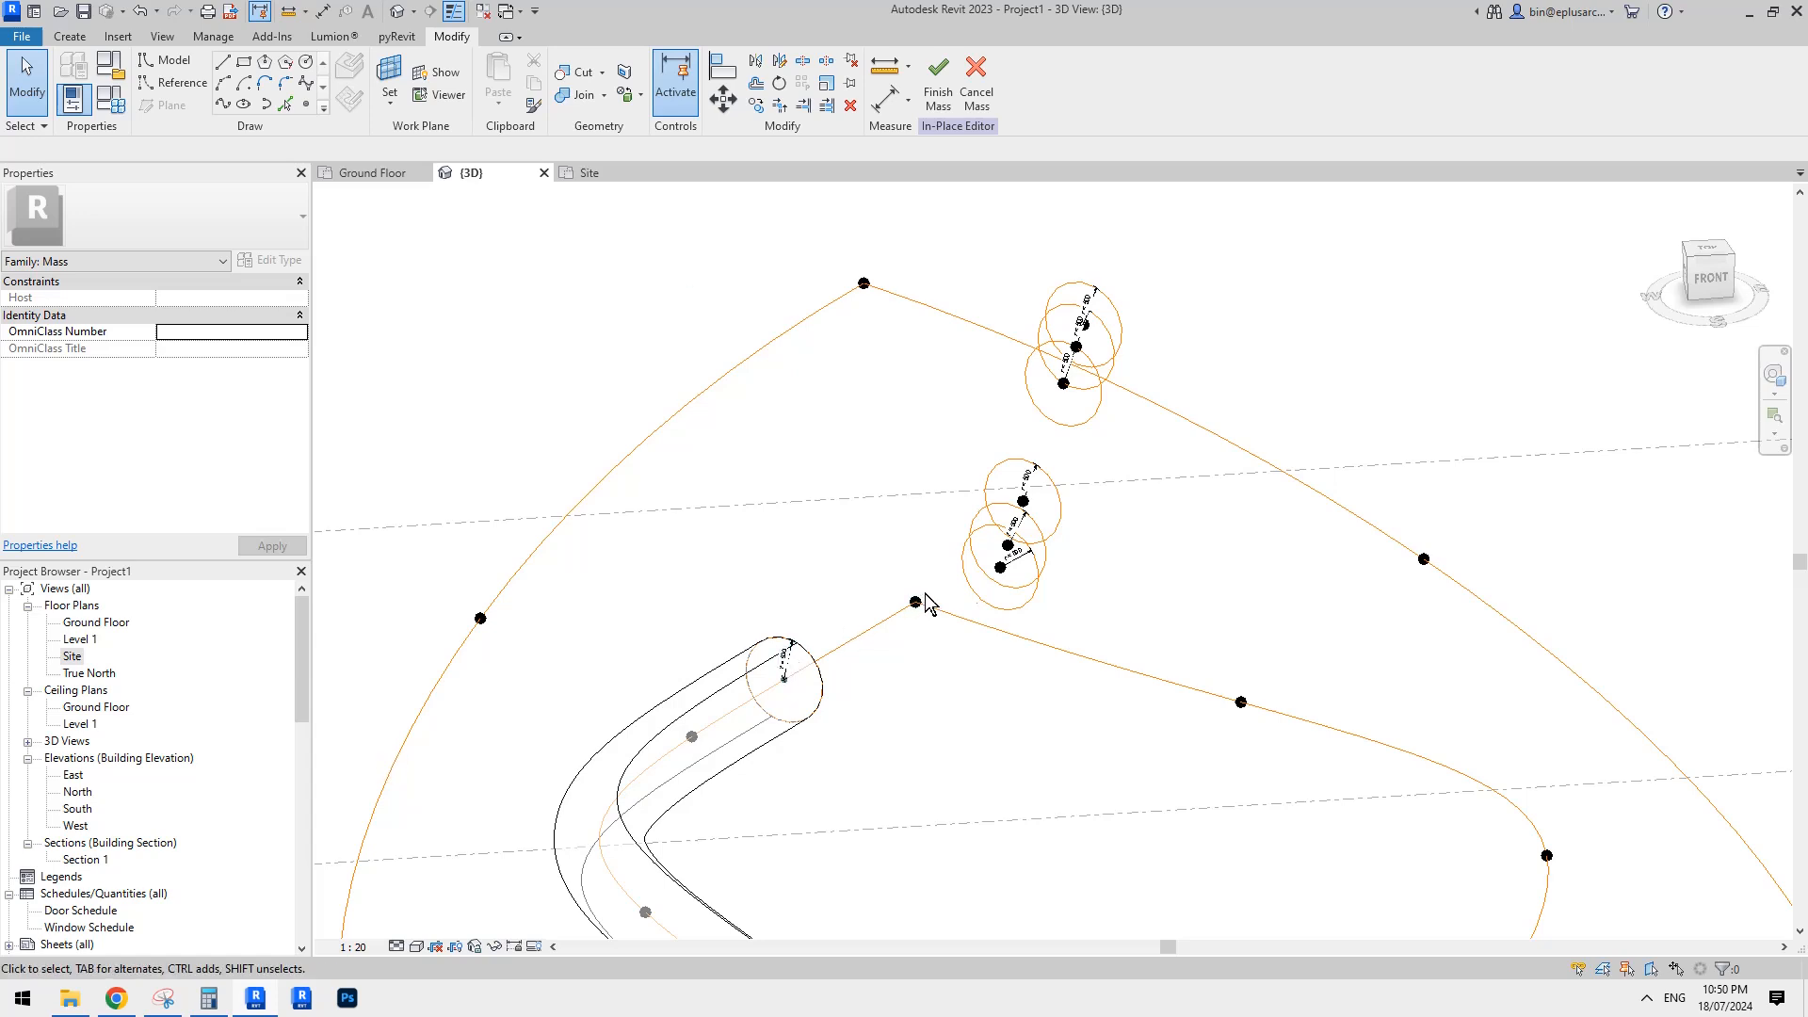
# Rehost the reference points of two upper circle copies onto the east outer rib near its north end.
pyautogui.keyDown('shift'); pyautogui.moveTo(960, 562); pyautogui.dragTo(1054, 426, button='middle'); pyautogui.keyUp('shift')
pyautogui.click(1033, 409)
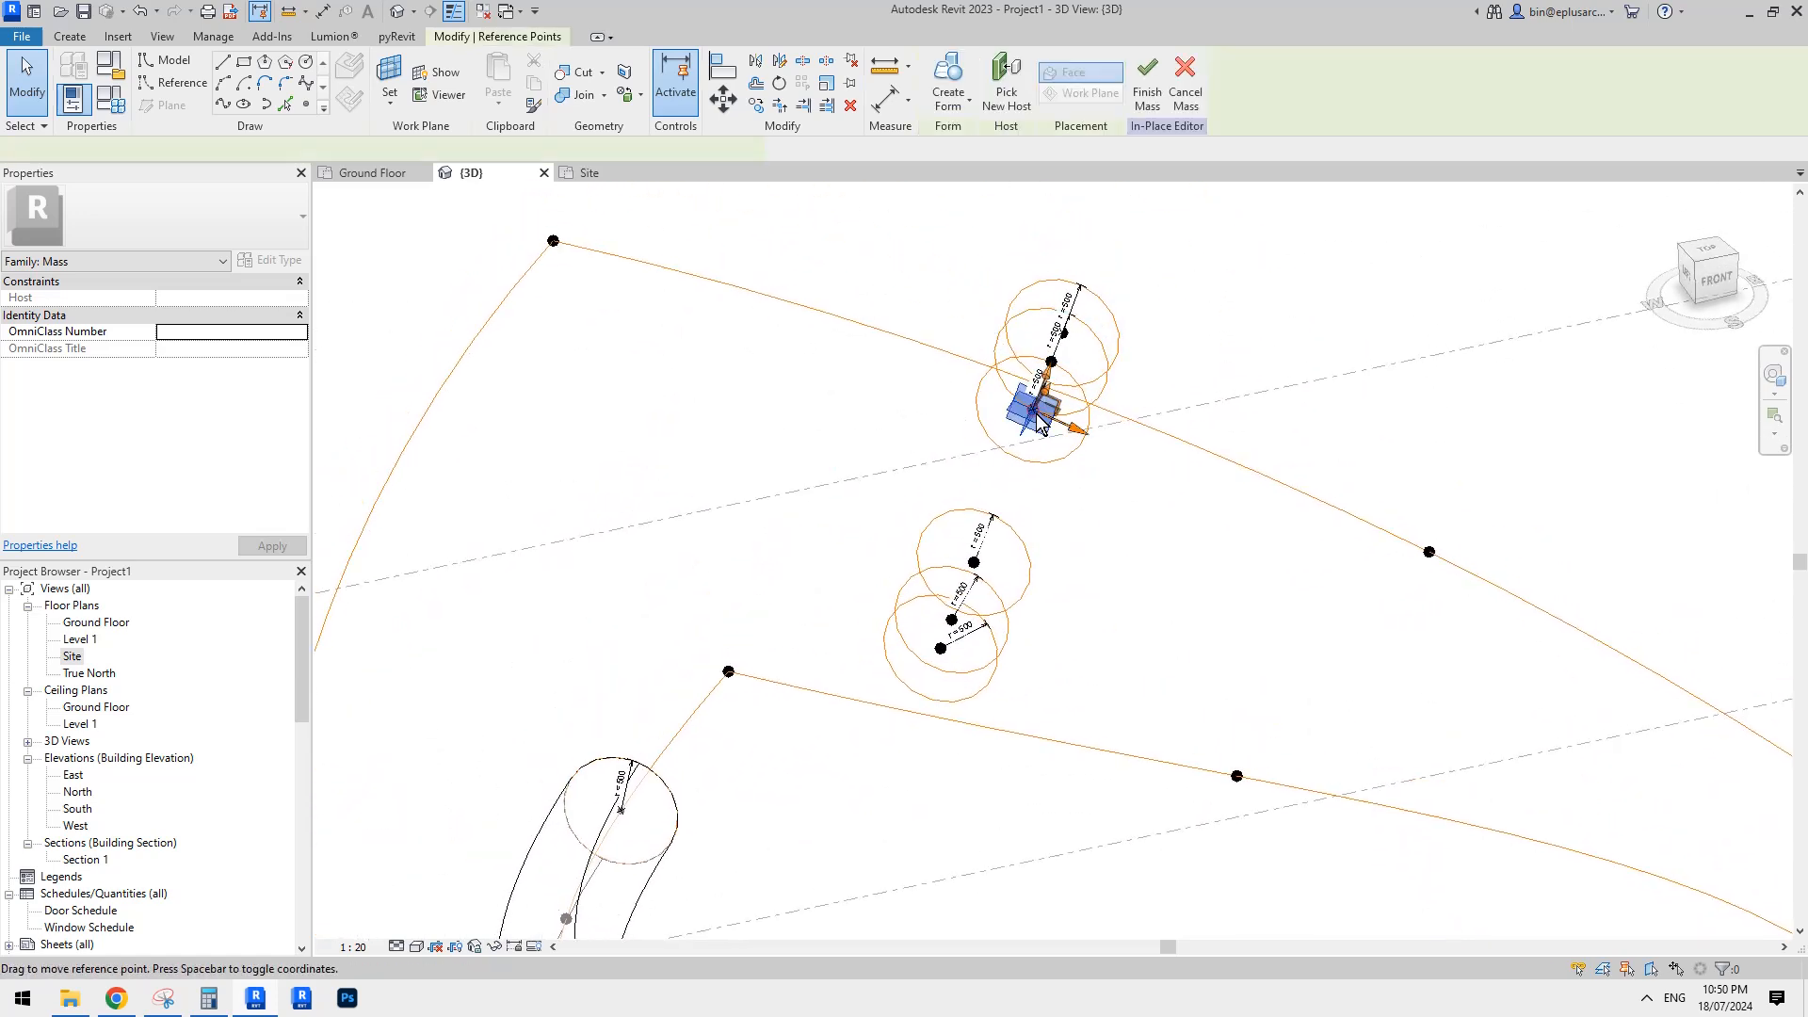
pyautogui.click(1005, 85)
pyautogui.click(811, 308)
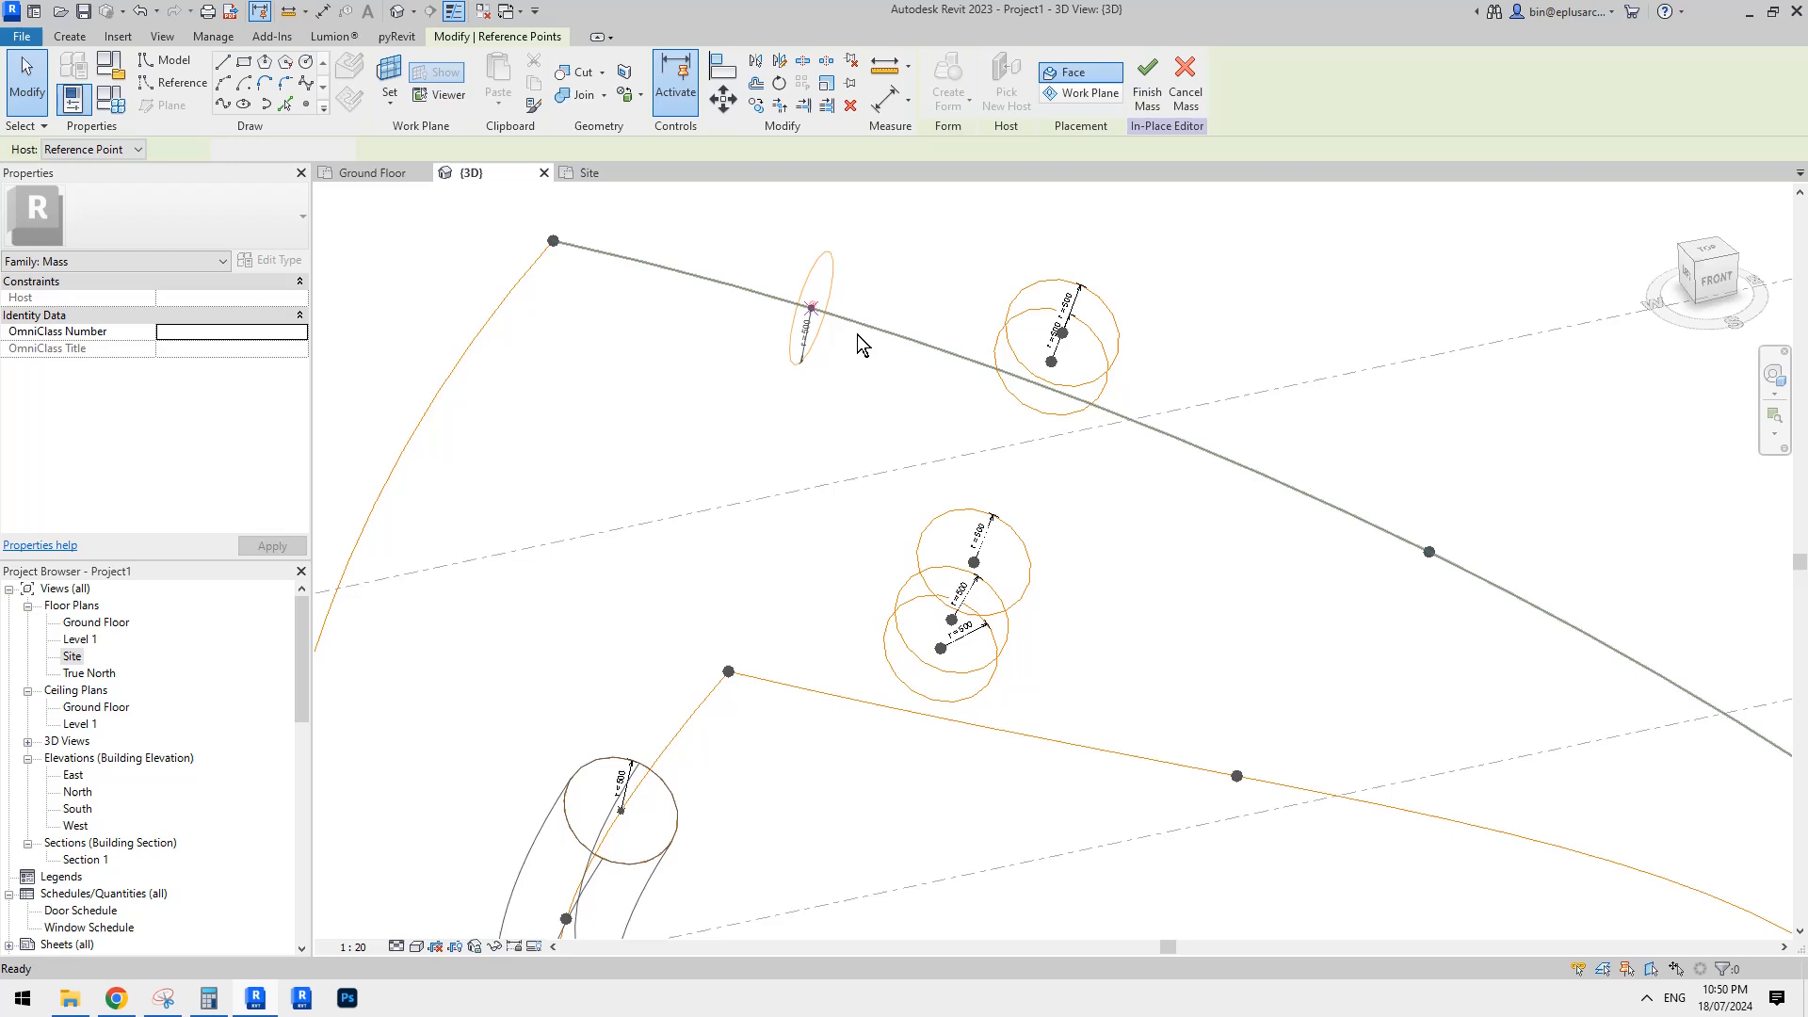
pyautogui.click(1052, 363)
pyautogui.click(1005, 84)
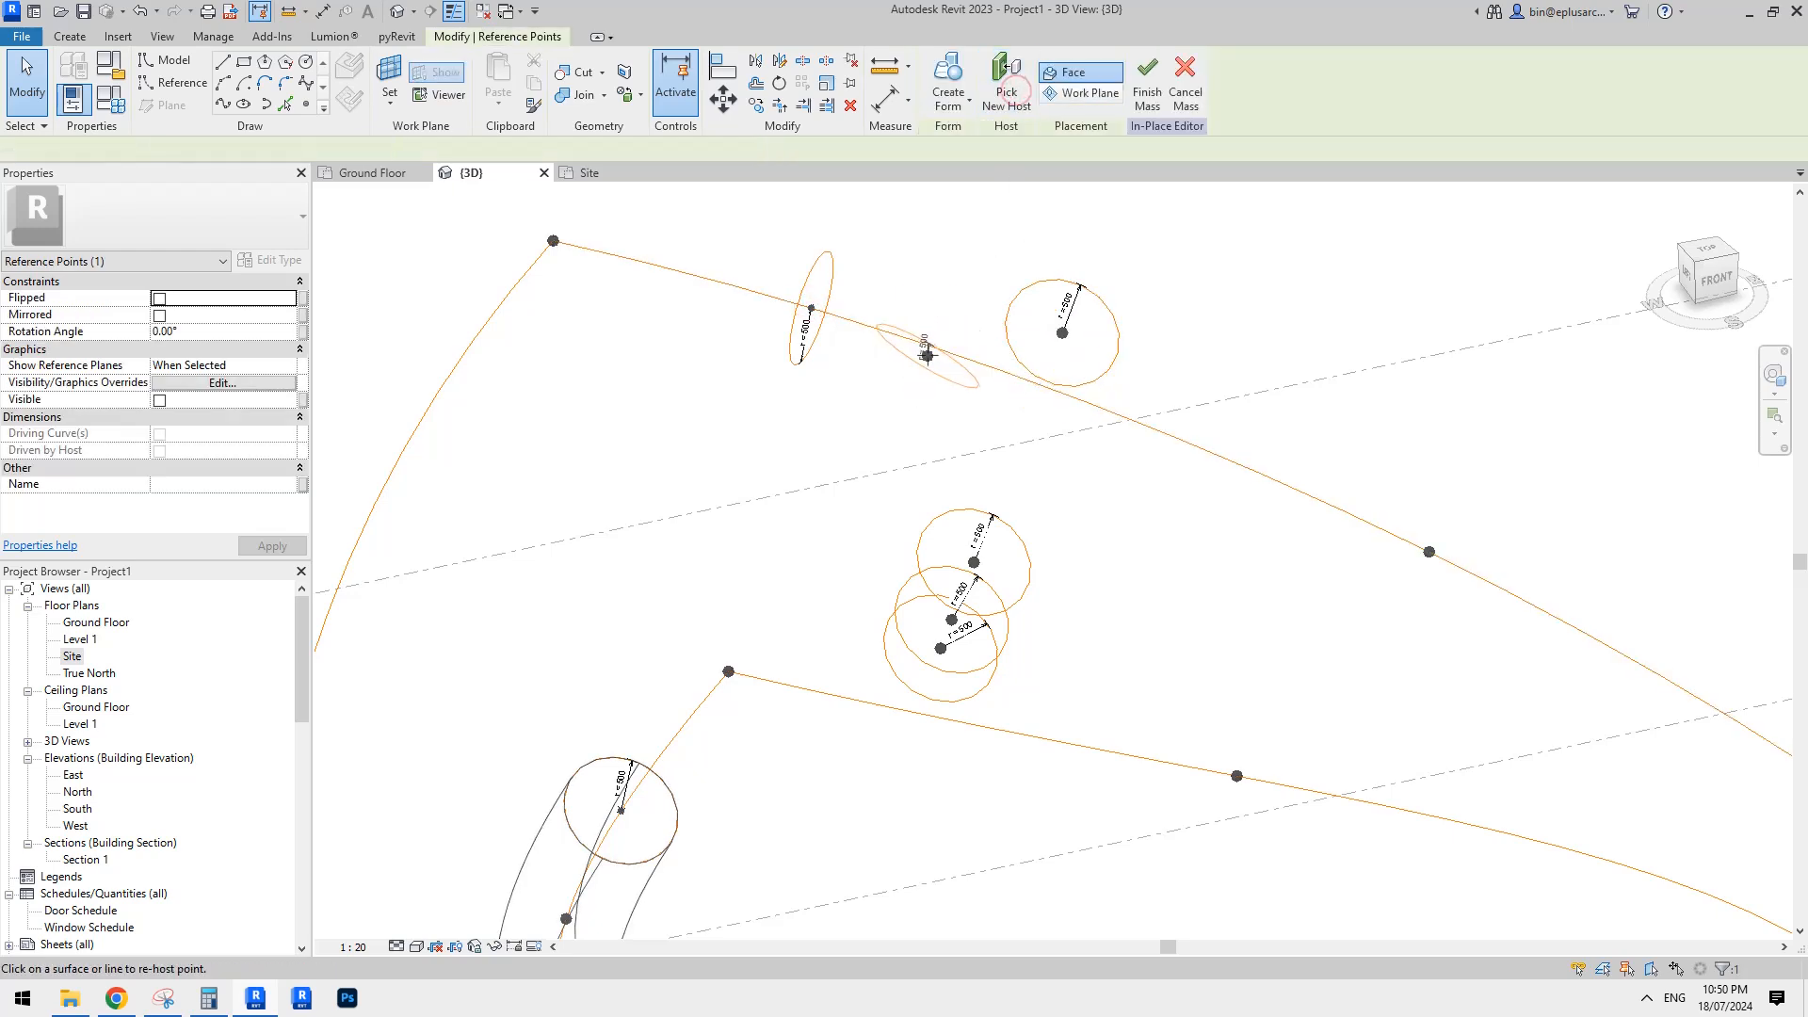
pyautogui.click(954, 395)
# Rehost the reference points of two more circle copies onto the east inner rib, between its north end and the adjacent spline point.
pyautogui.click(1062, 333)
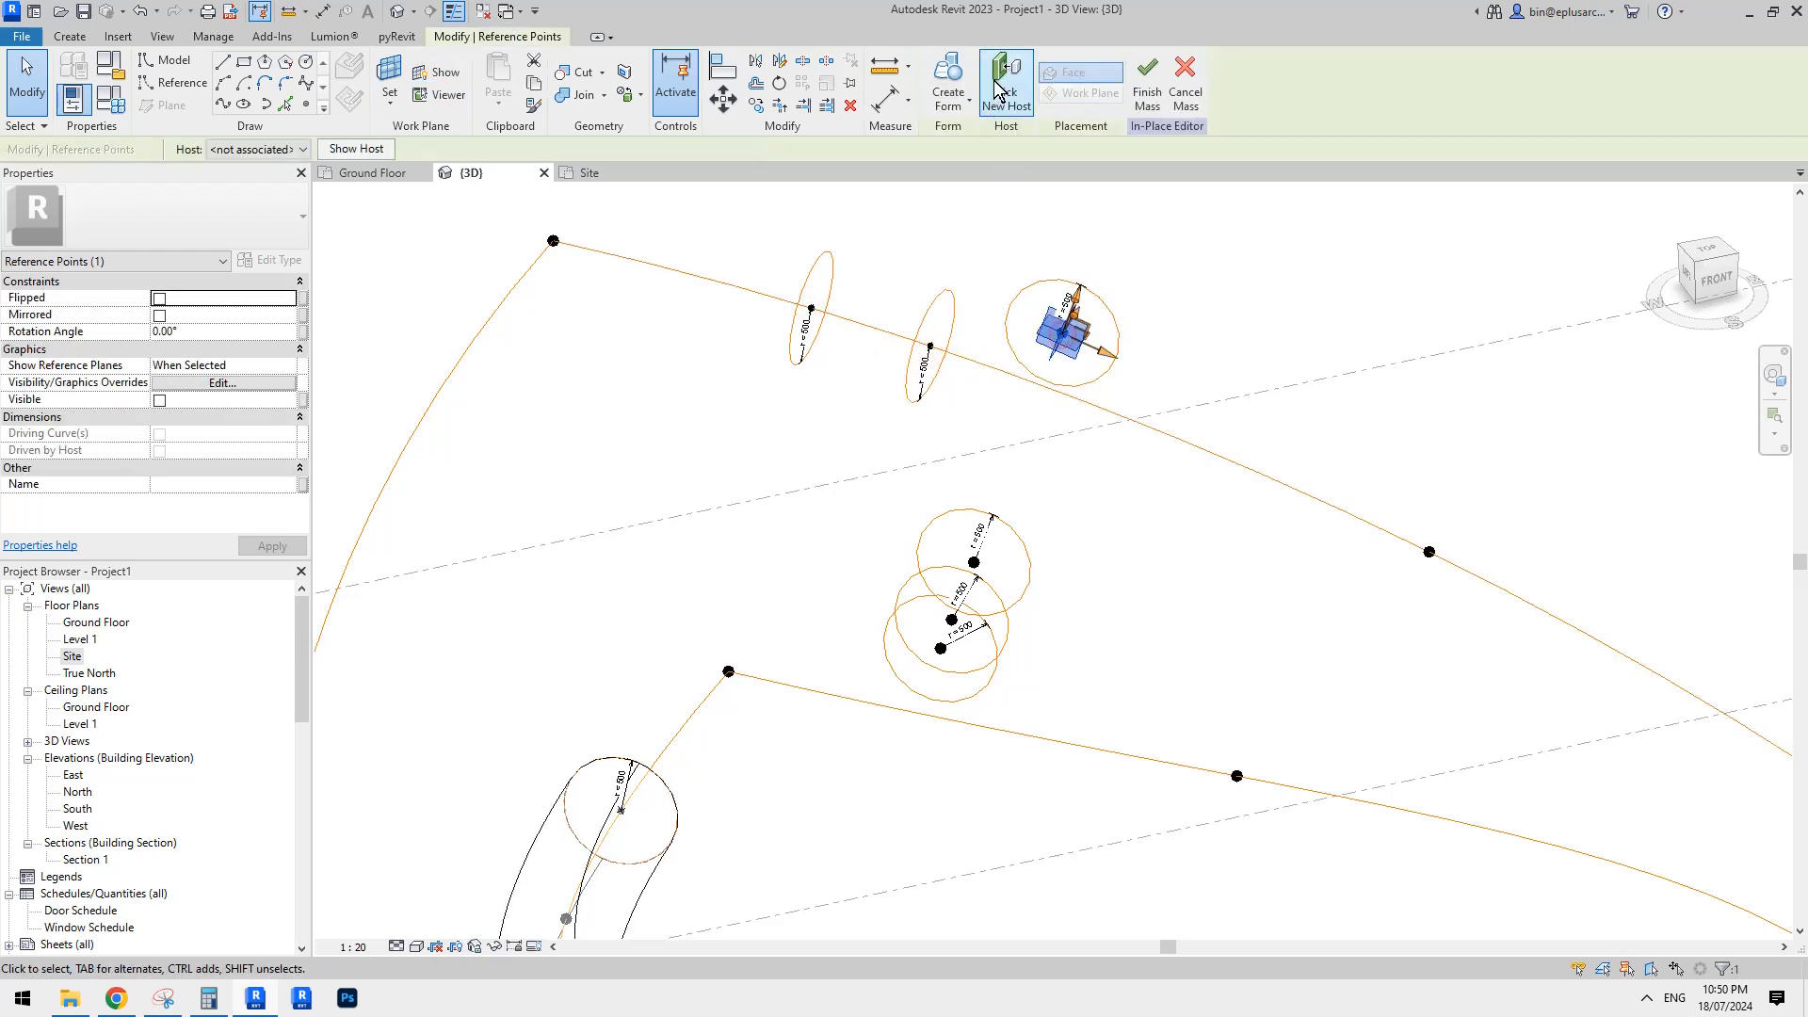
pyautogui.click(1005, 85)
pyautogui.click(881, 707)
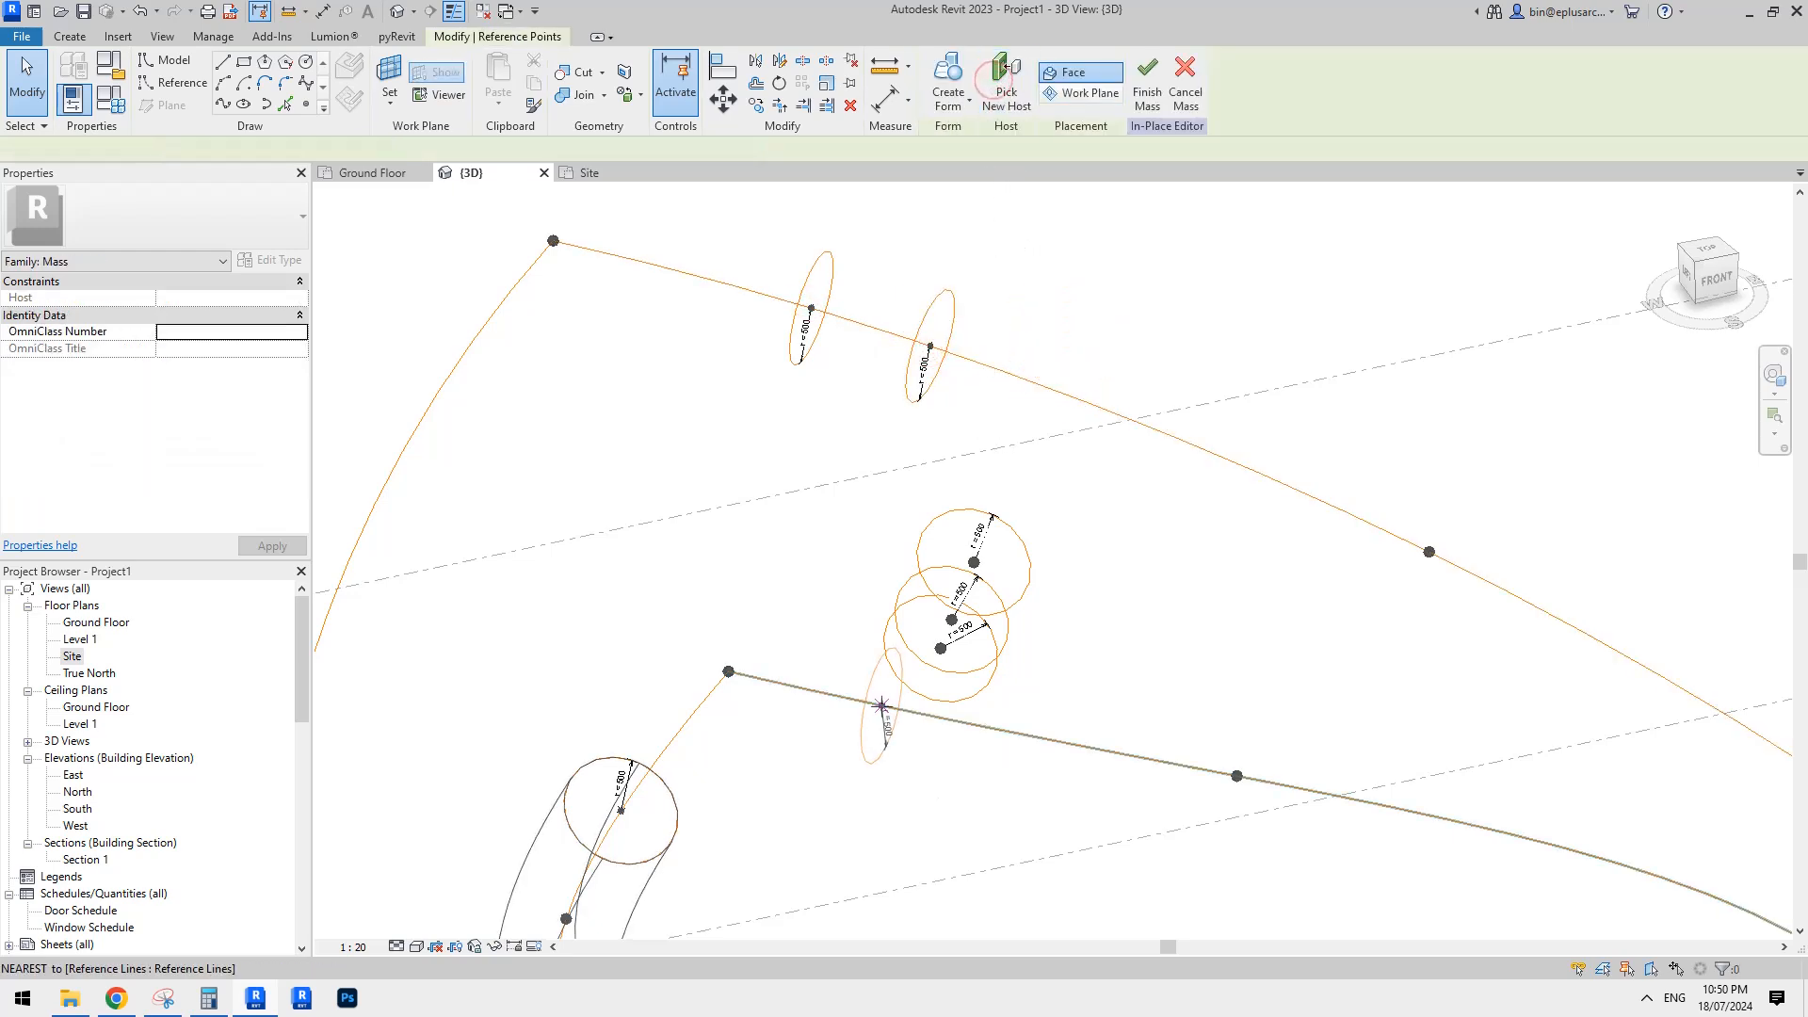
pyautogui.click(973, 563)
pyautogui.click(1082, 744)
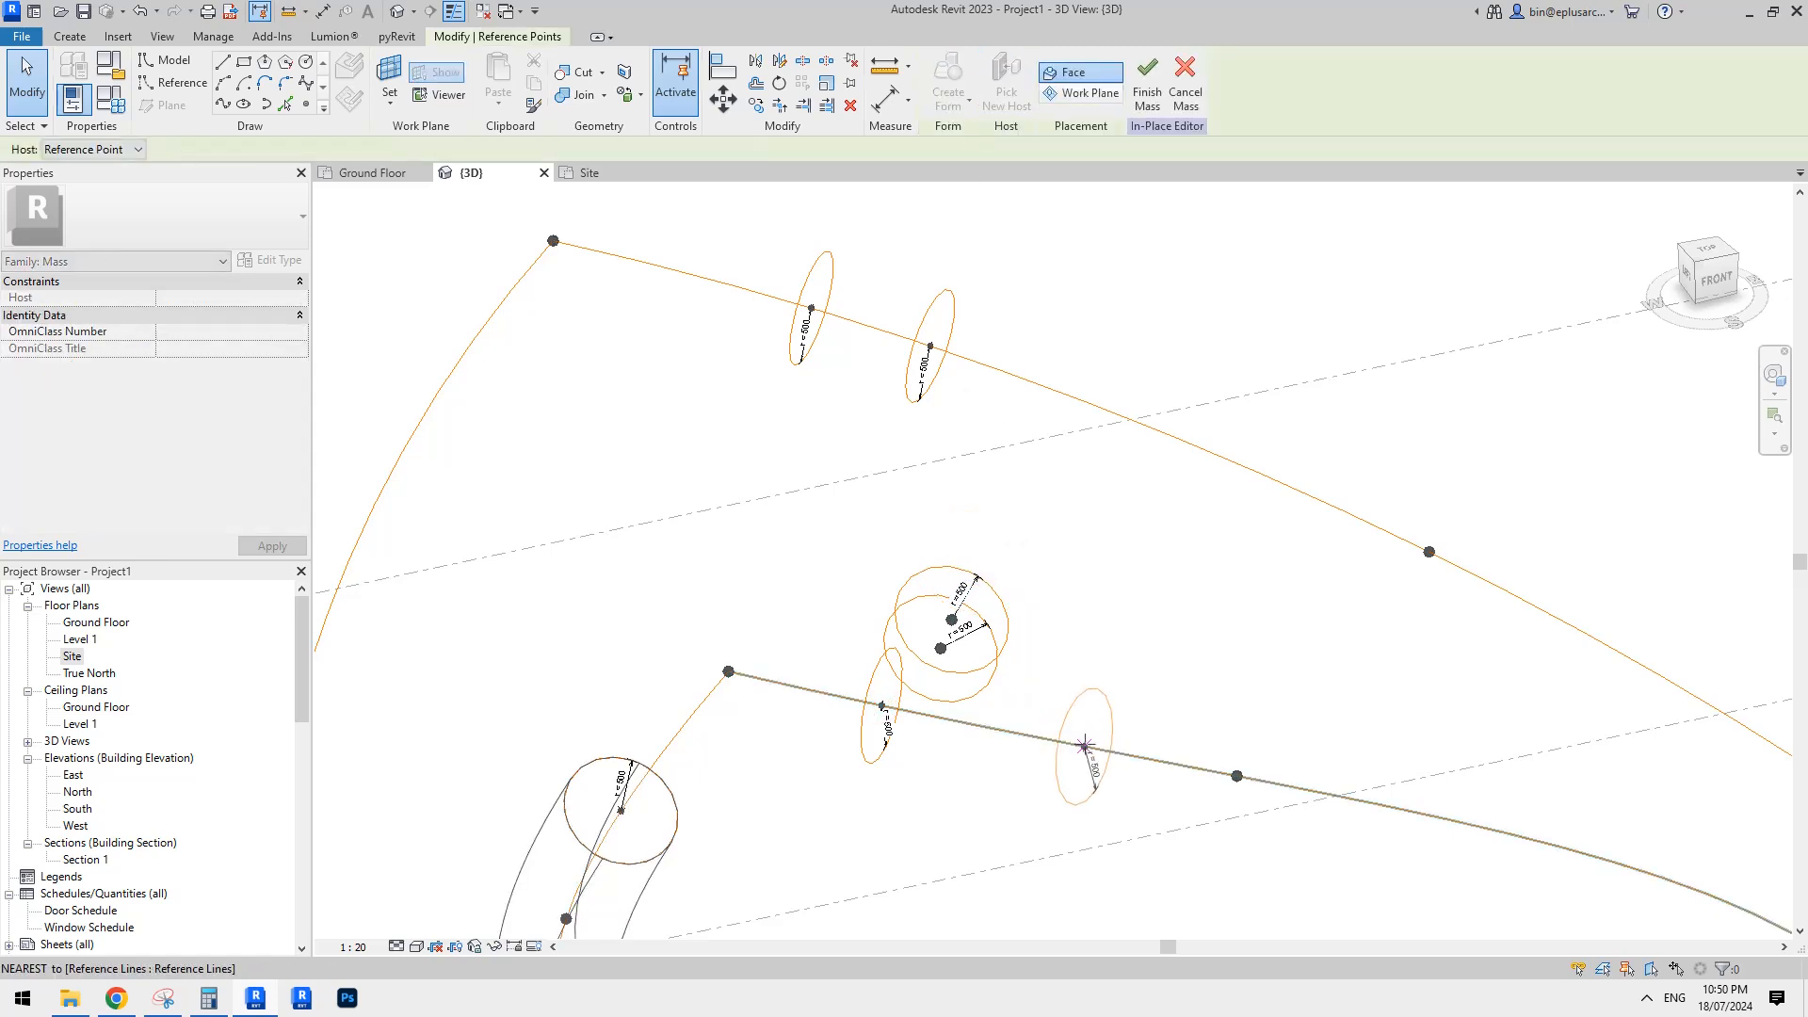
# Rehost the reference points of the two remaining circle copies onto the west outer rib near its north end.
pyautogui.click(1004, 89)
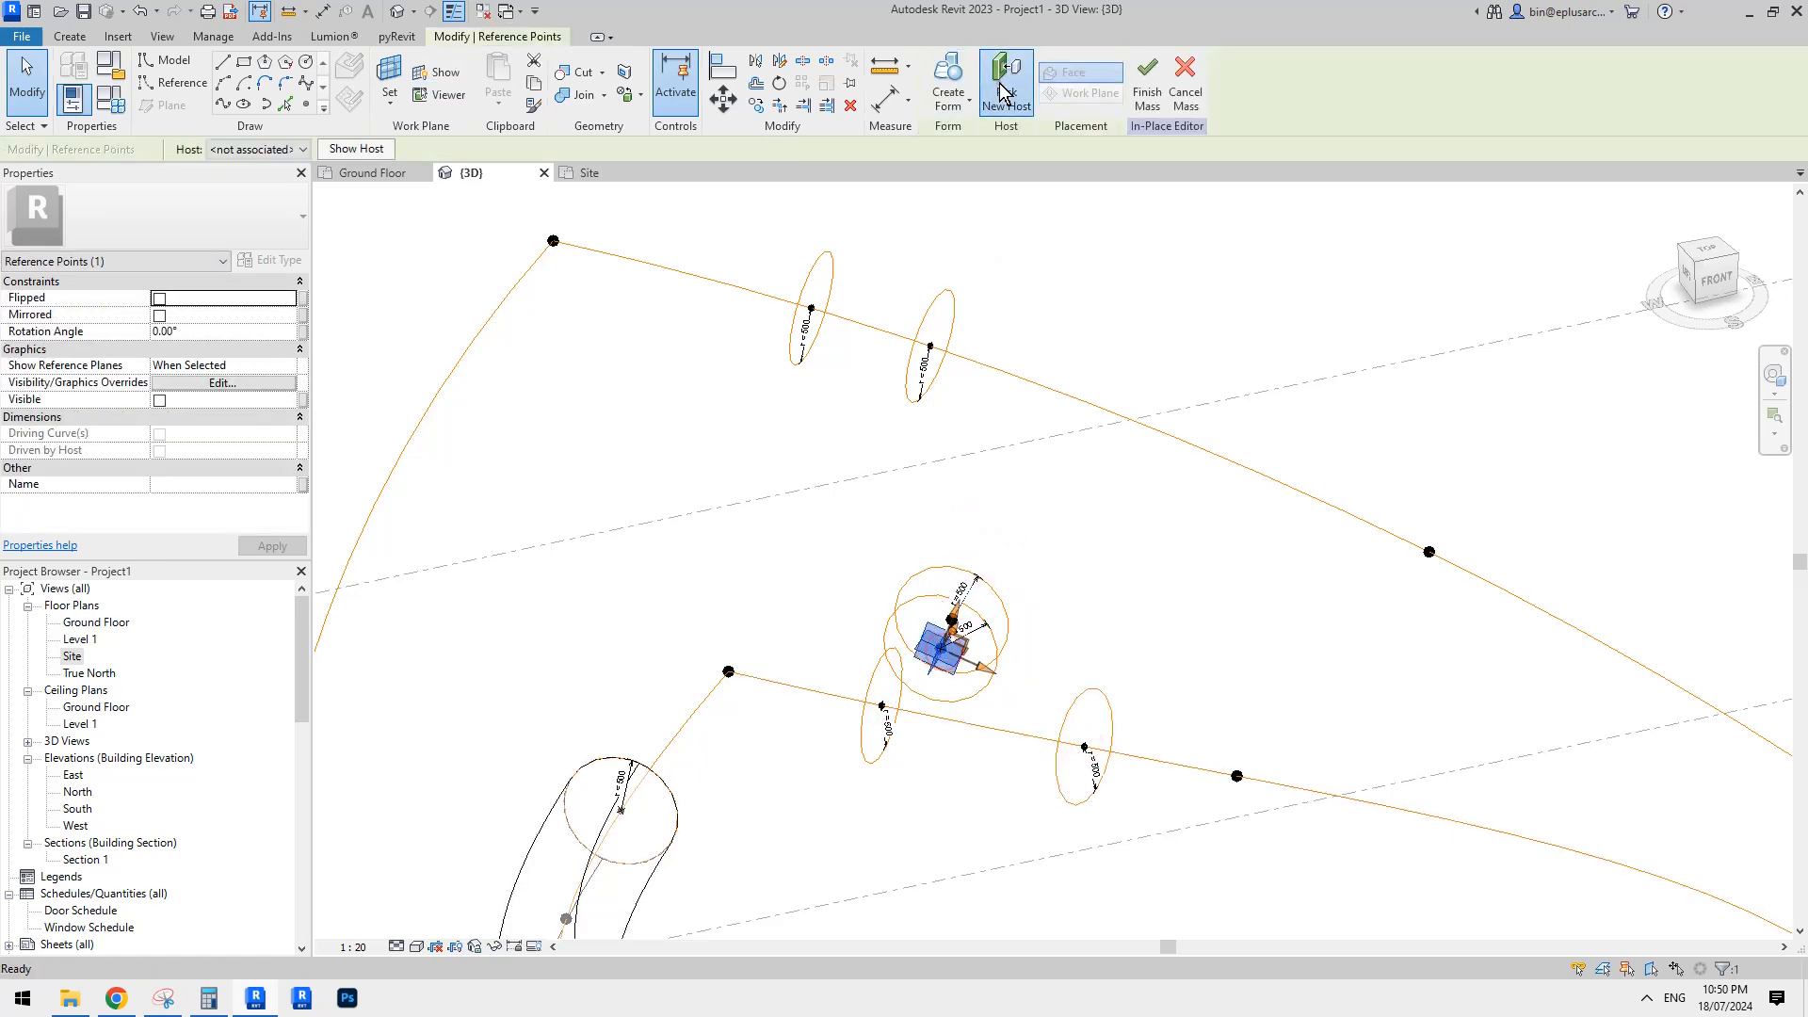
pyautogui.click(509, 303)
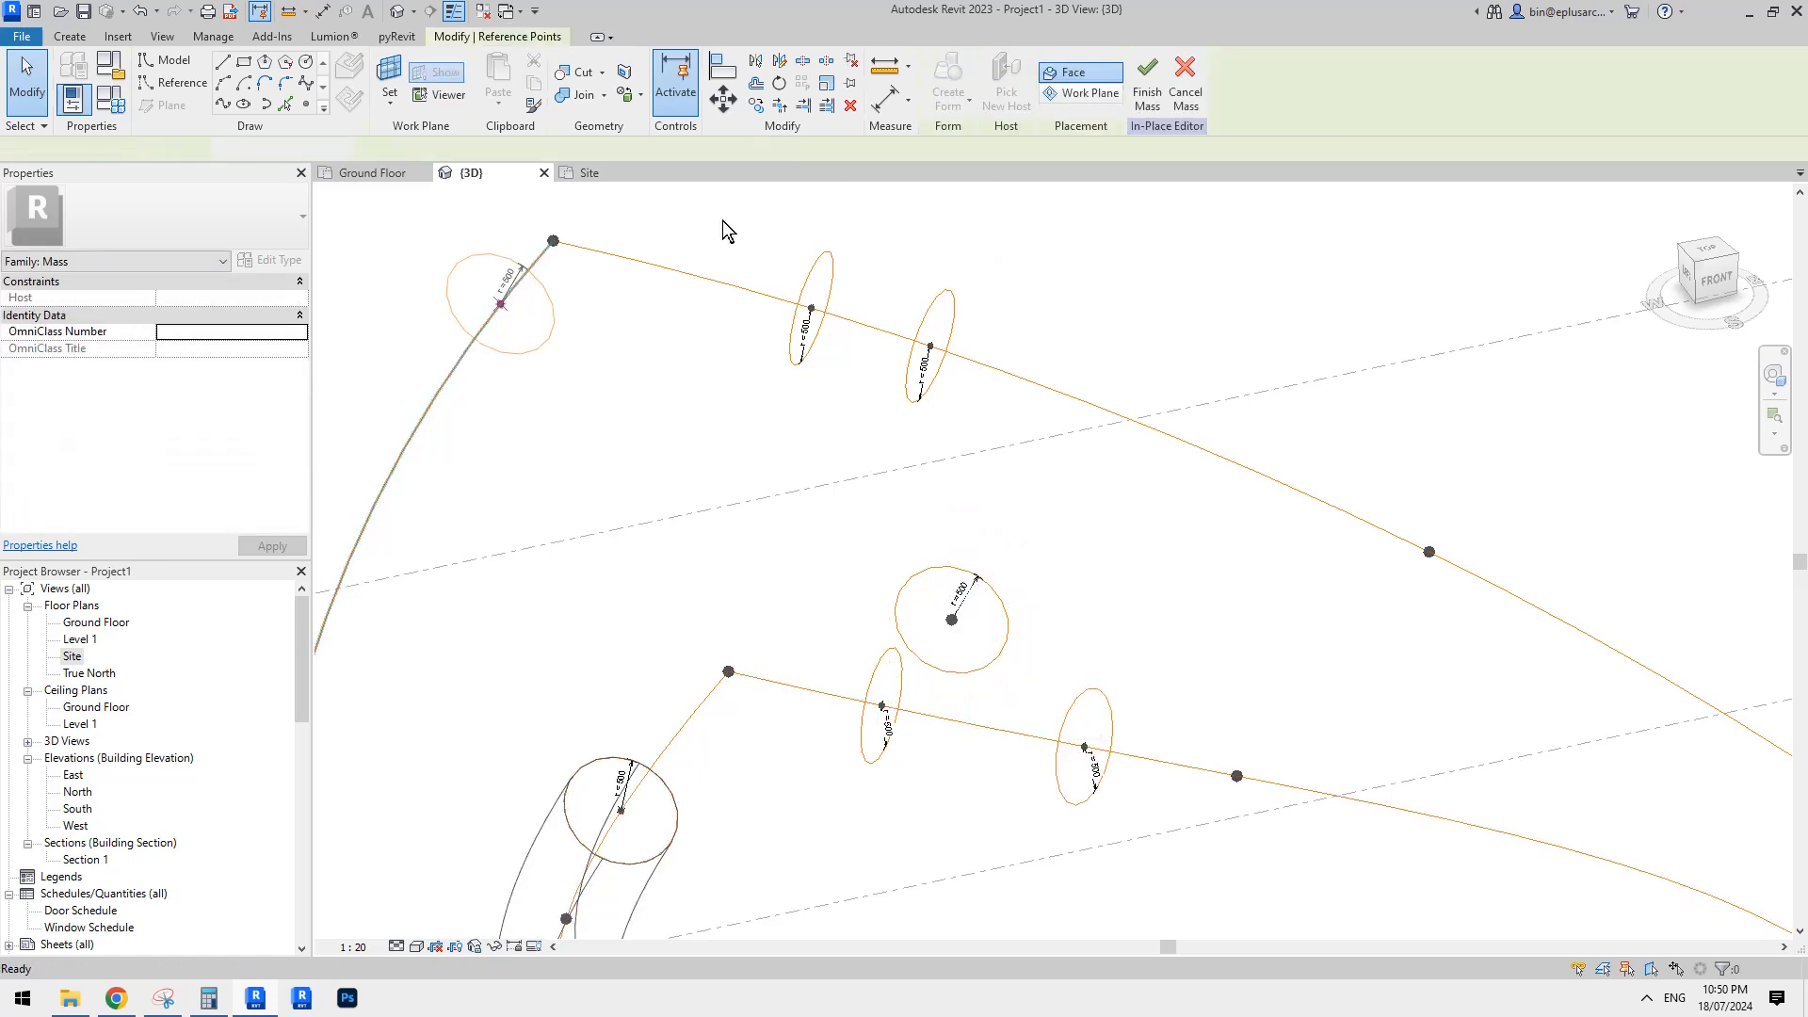
pyautogui.click(952, 621)
pyautogui.click(1003, 89)
pyautogui.click(458, 363)
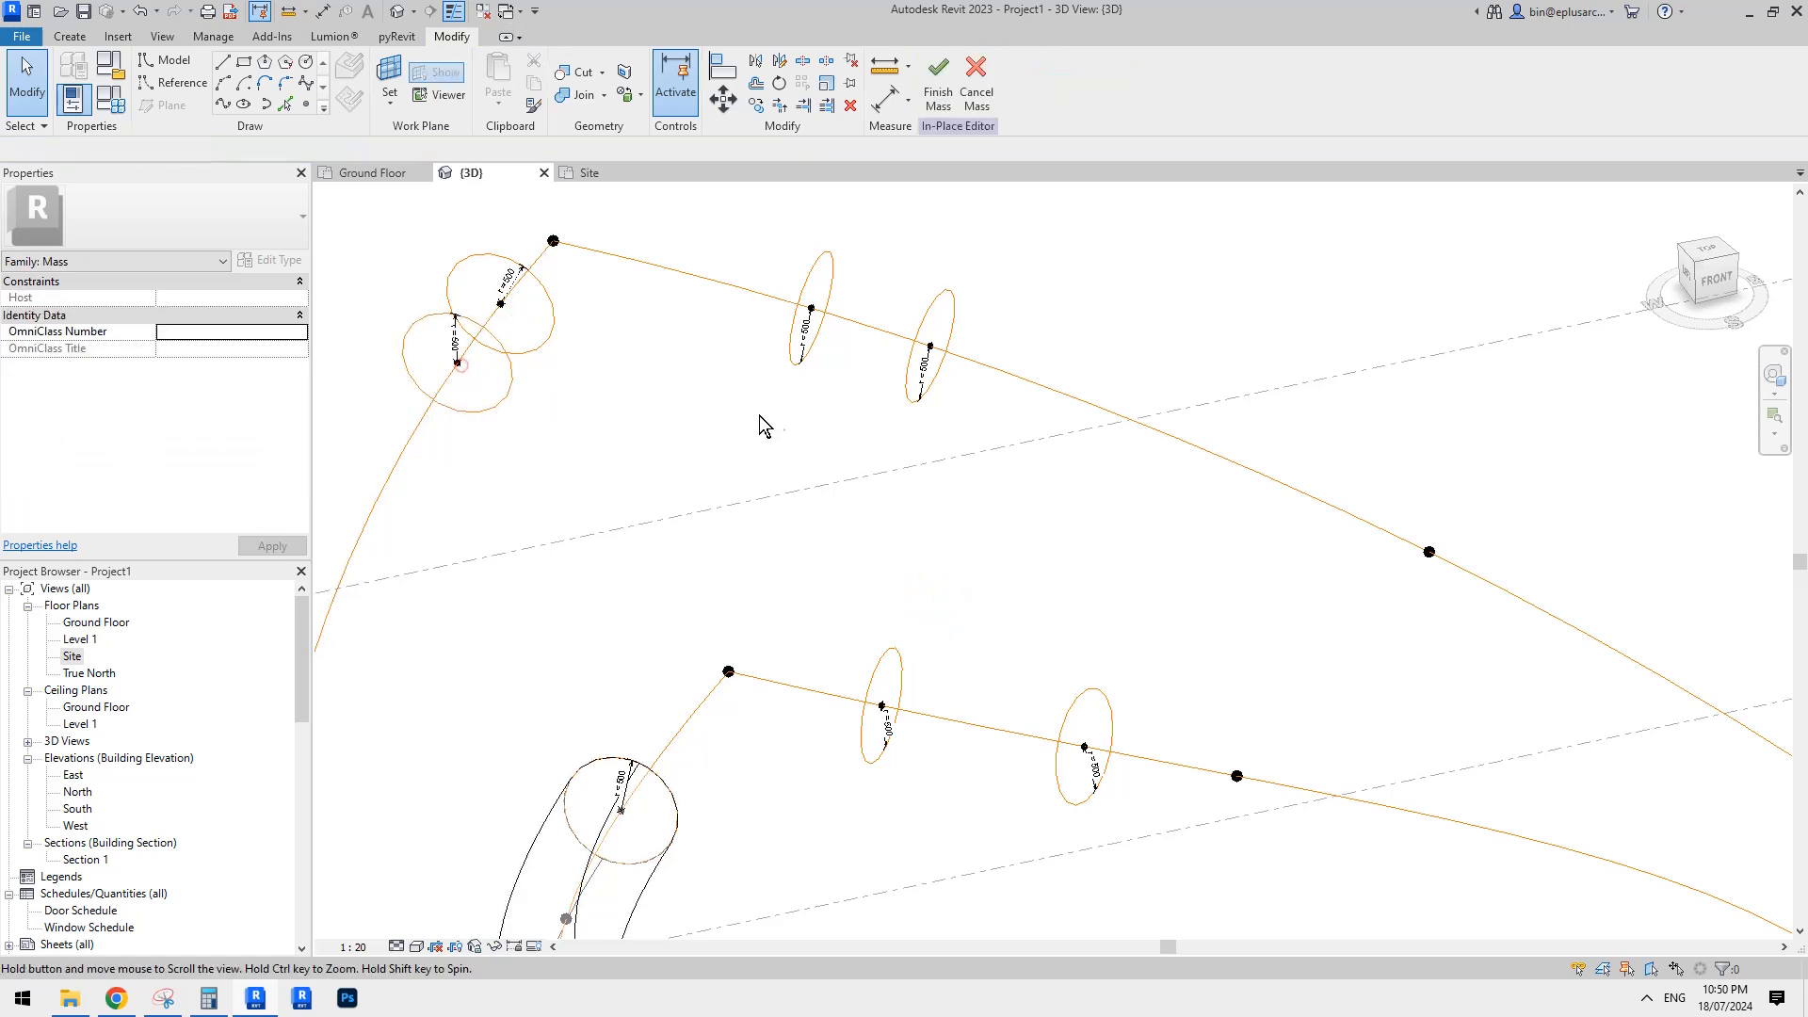
# Create a tube form along the east outer rib and another along the west outer rib from their circle pairs.
pyautogui.click(952, 294)
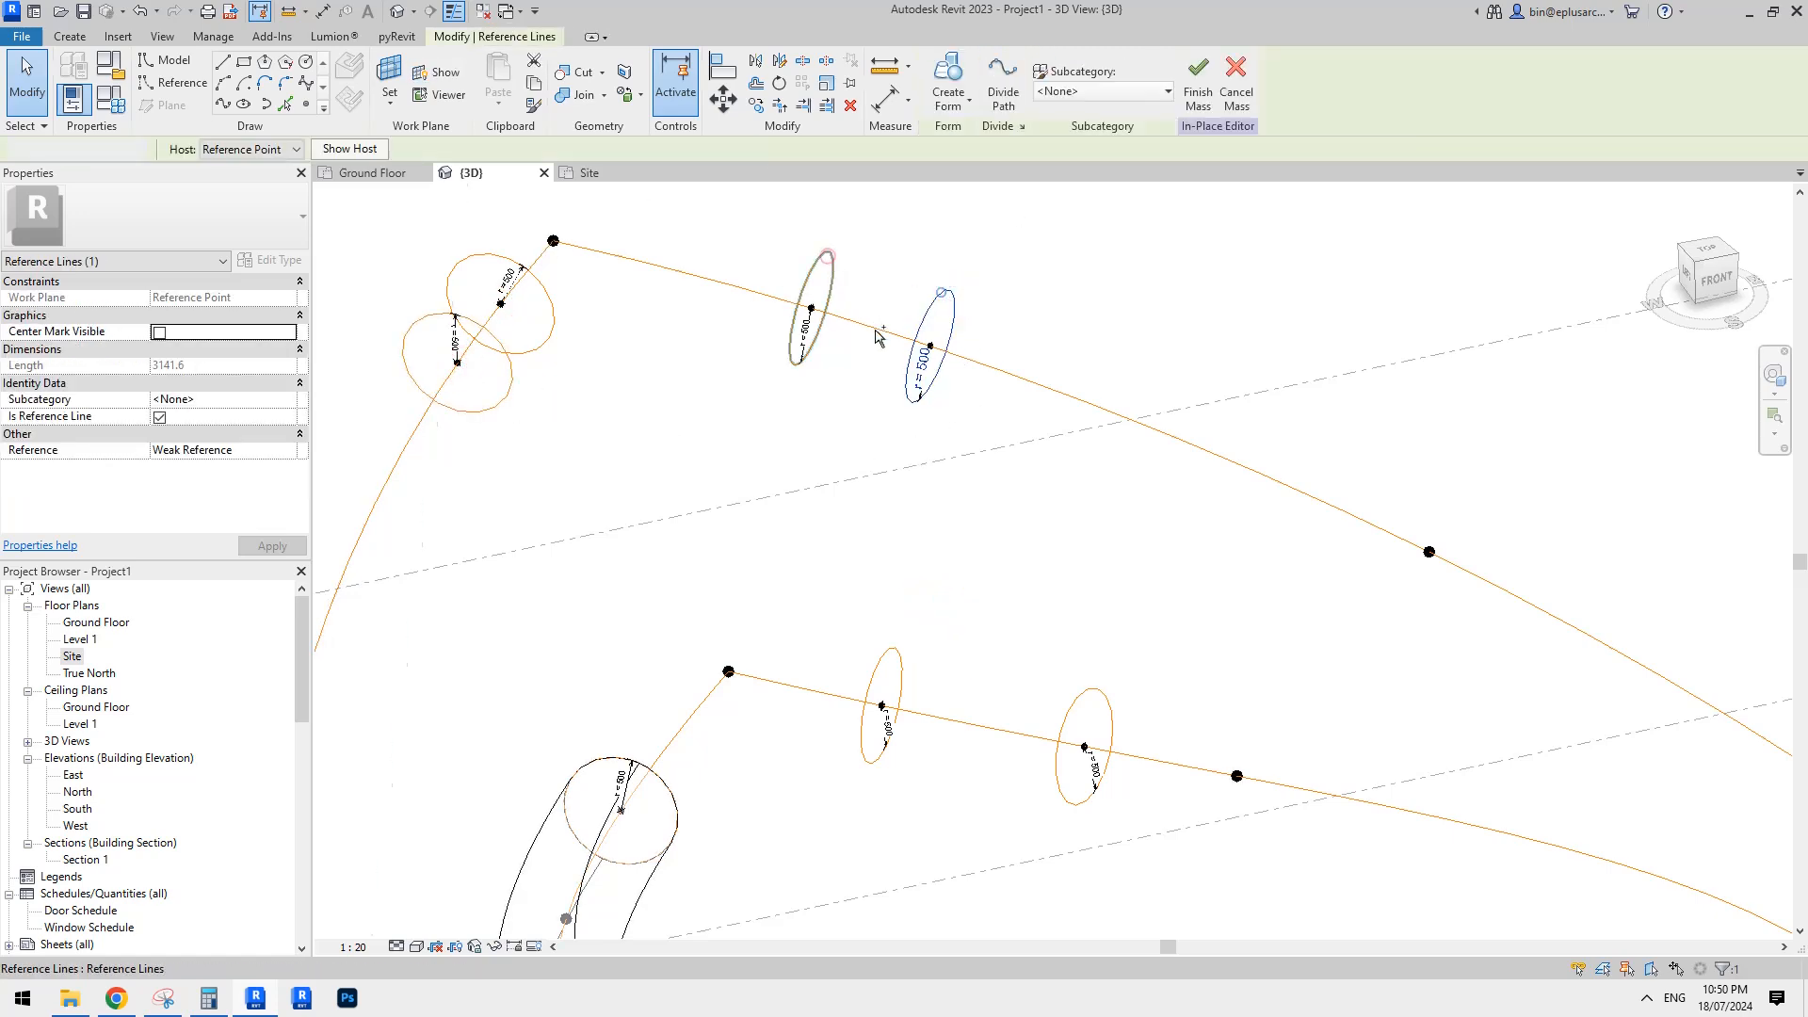
pyautogui.keyDown('ctrl'); pyautogui.click(827, 256); pyautogui.keyUp('ctrl')
pyautogui.click(955, 69)
pyautogui.moveTo(691, 374); pyautogui.dragTo(935, 355, button='middle')
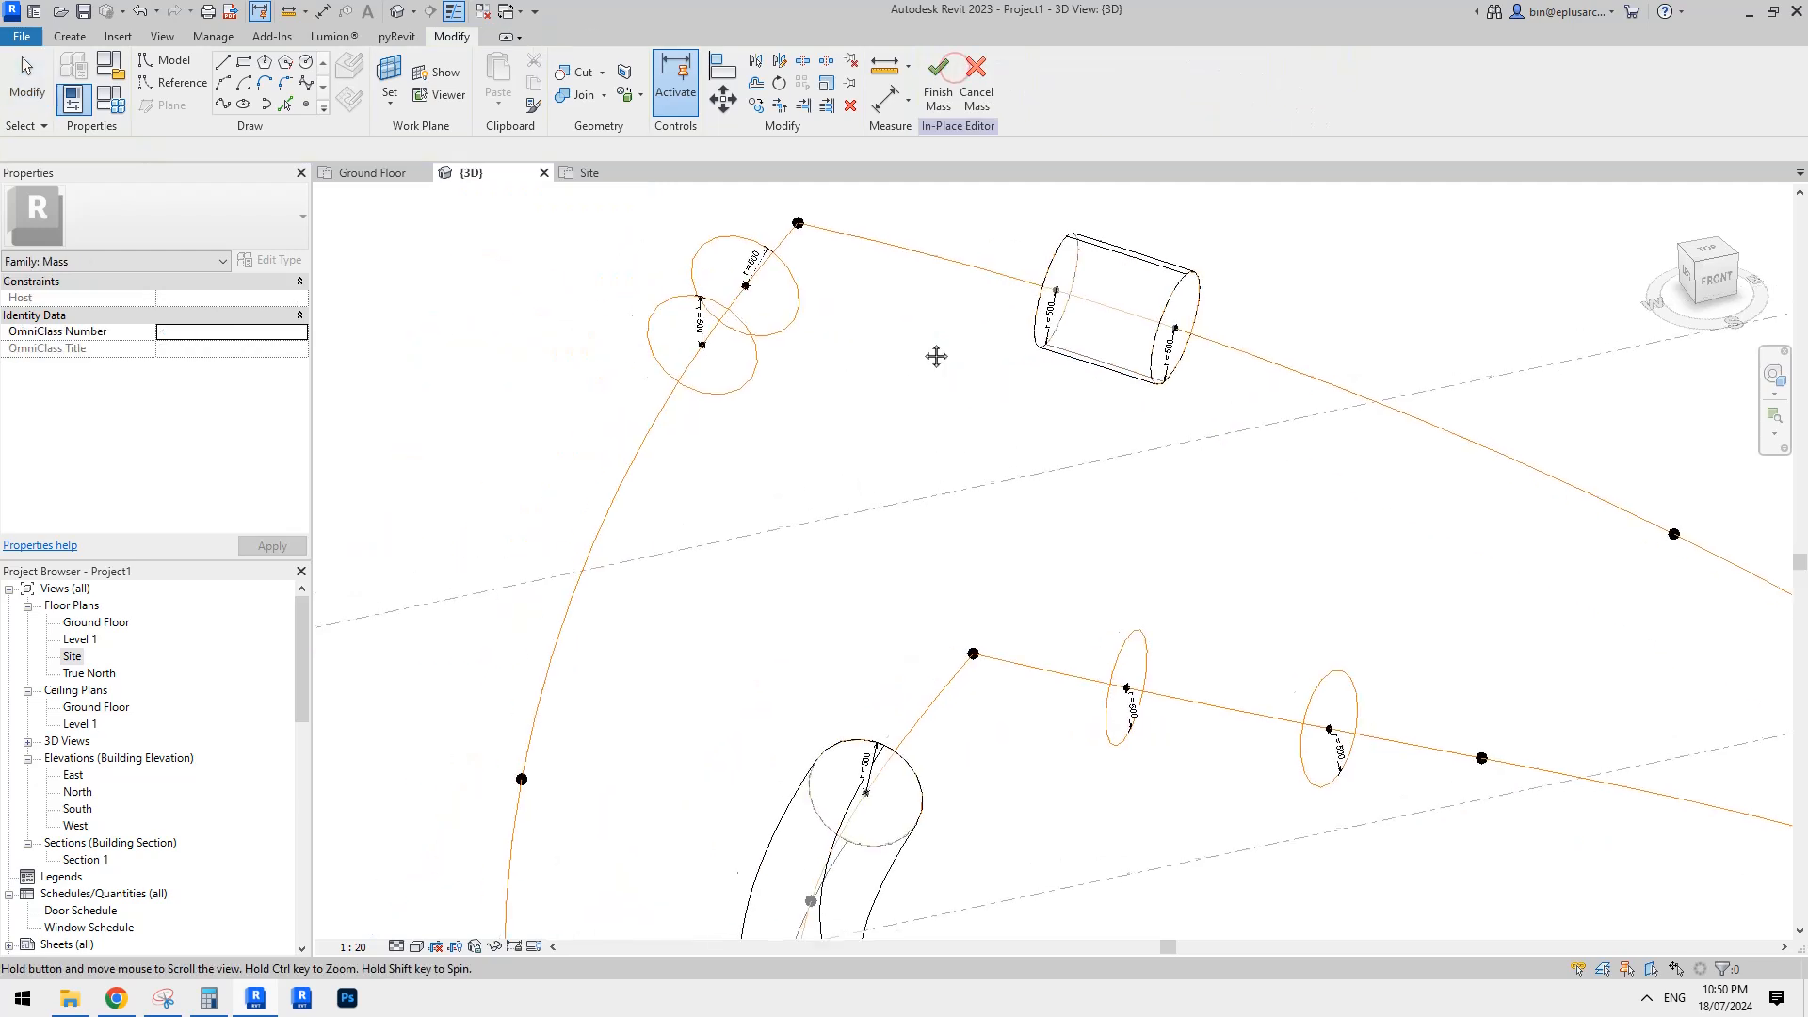
pyautogui.click(708, 246)
pyautogui.keyDown('ctrl'); pyautogui.click(722, 361); pyautogui.keyUp('ctrl')
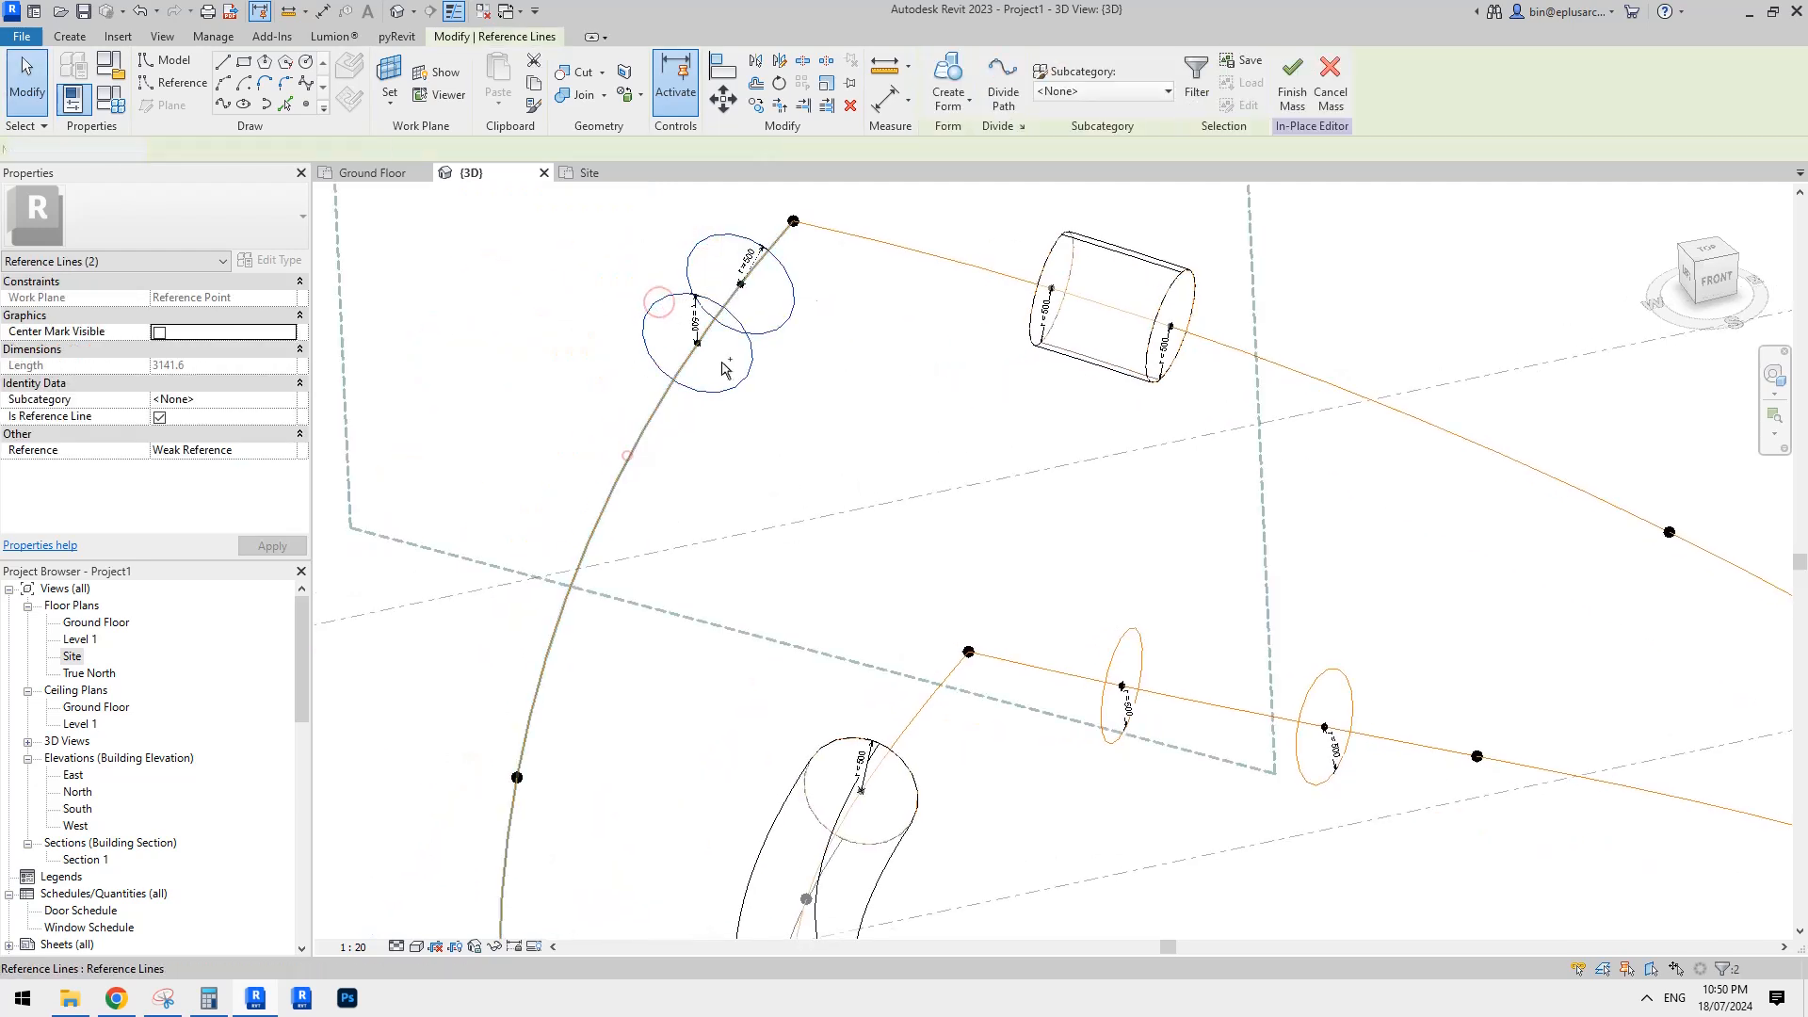
pyautogui.click(948, 77)
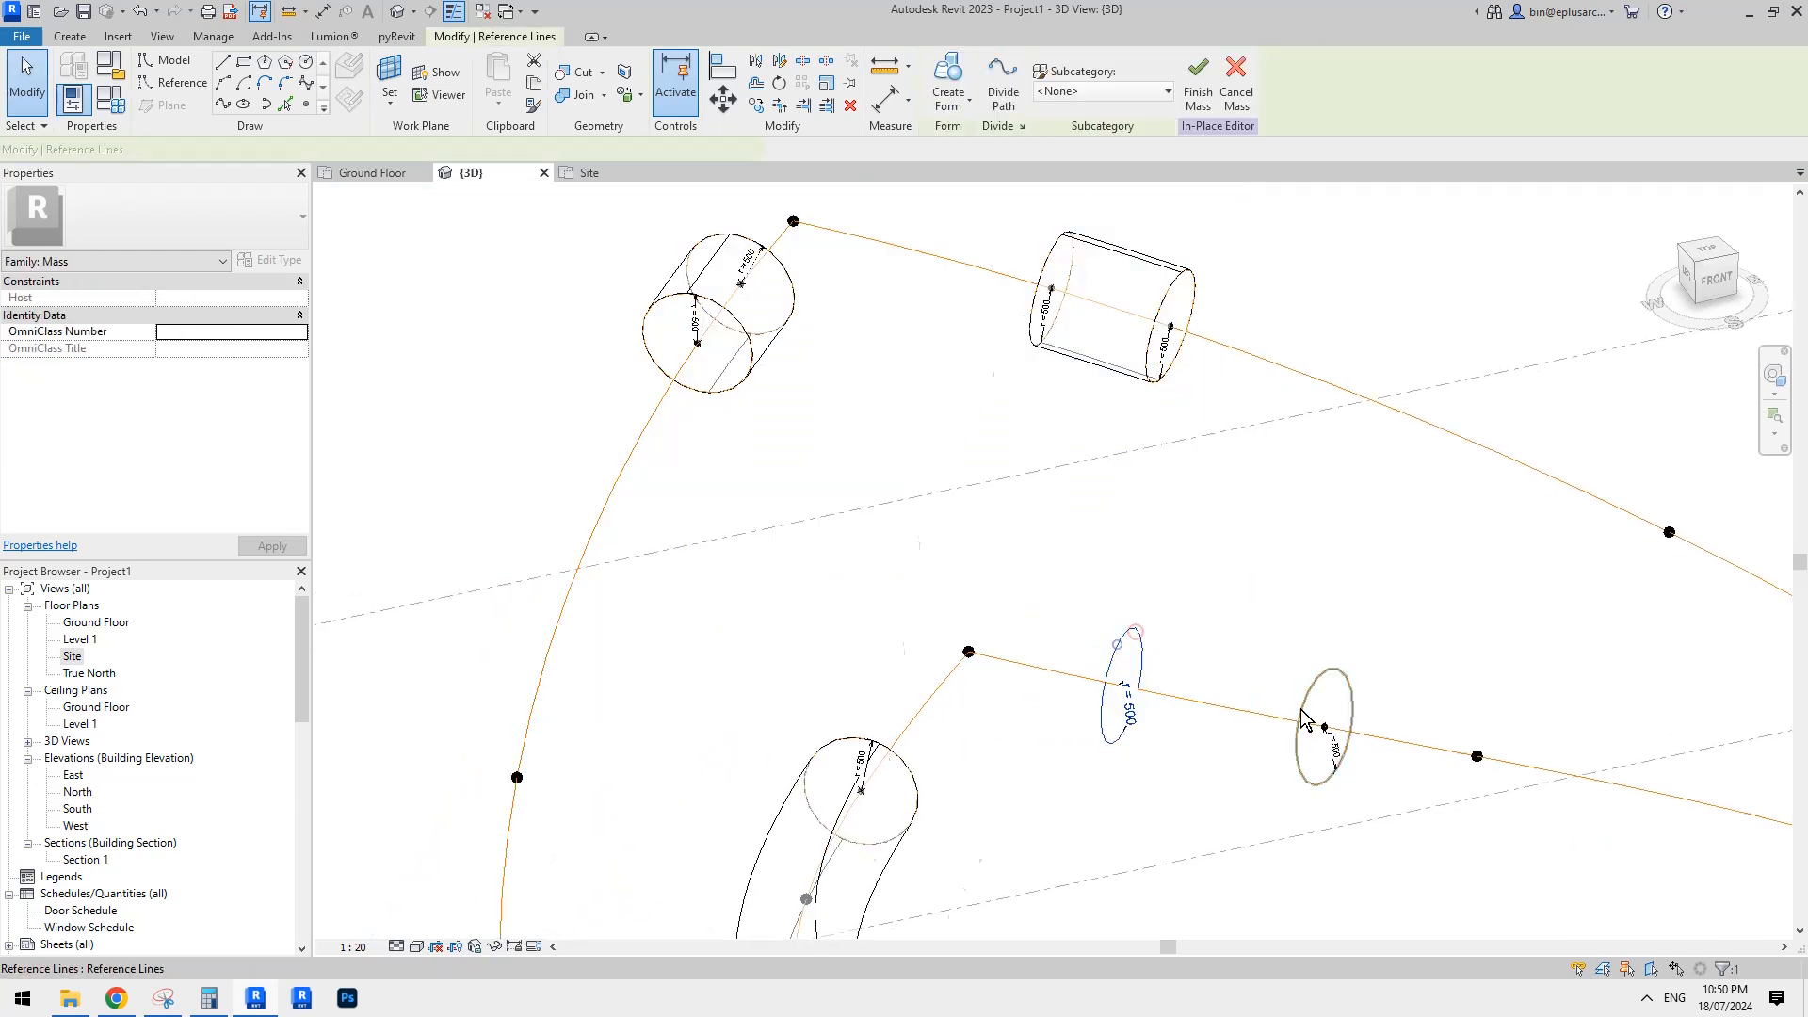
# Create a tube form from the two circles on the east inner rib, using the rib as path.
pyautogui.keyDown('ctrl'); pyautogui.click(1301, 709); pyautogui.keyUp('ctrl')
pyautogui.keyDown('ctrl'); pyautogui.click(1259, 717); pyautogui.keyUp('ctrl')
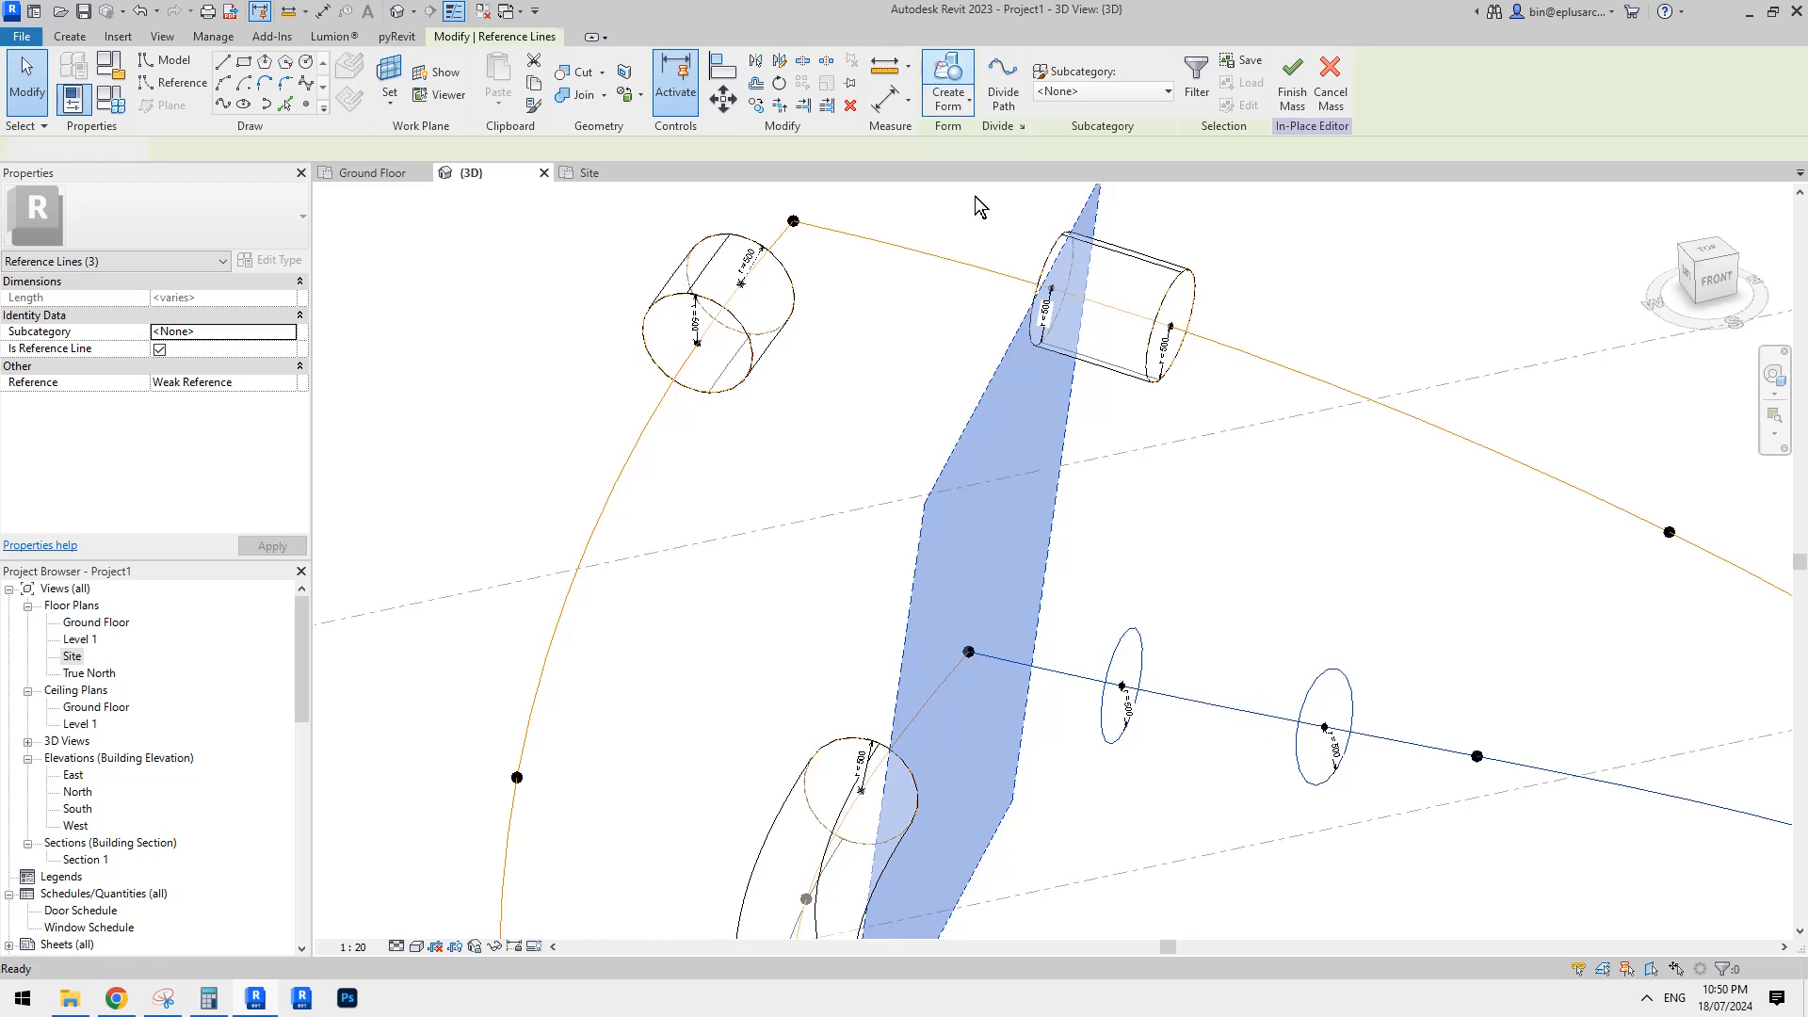
pyautogui.click(948, 77)
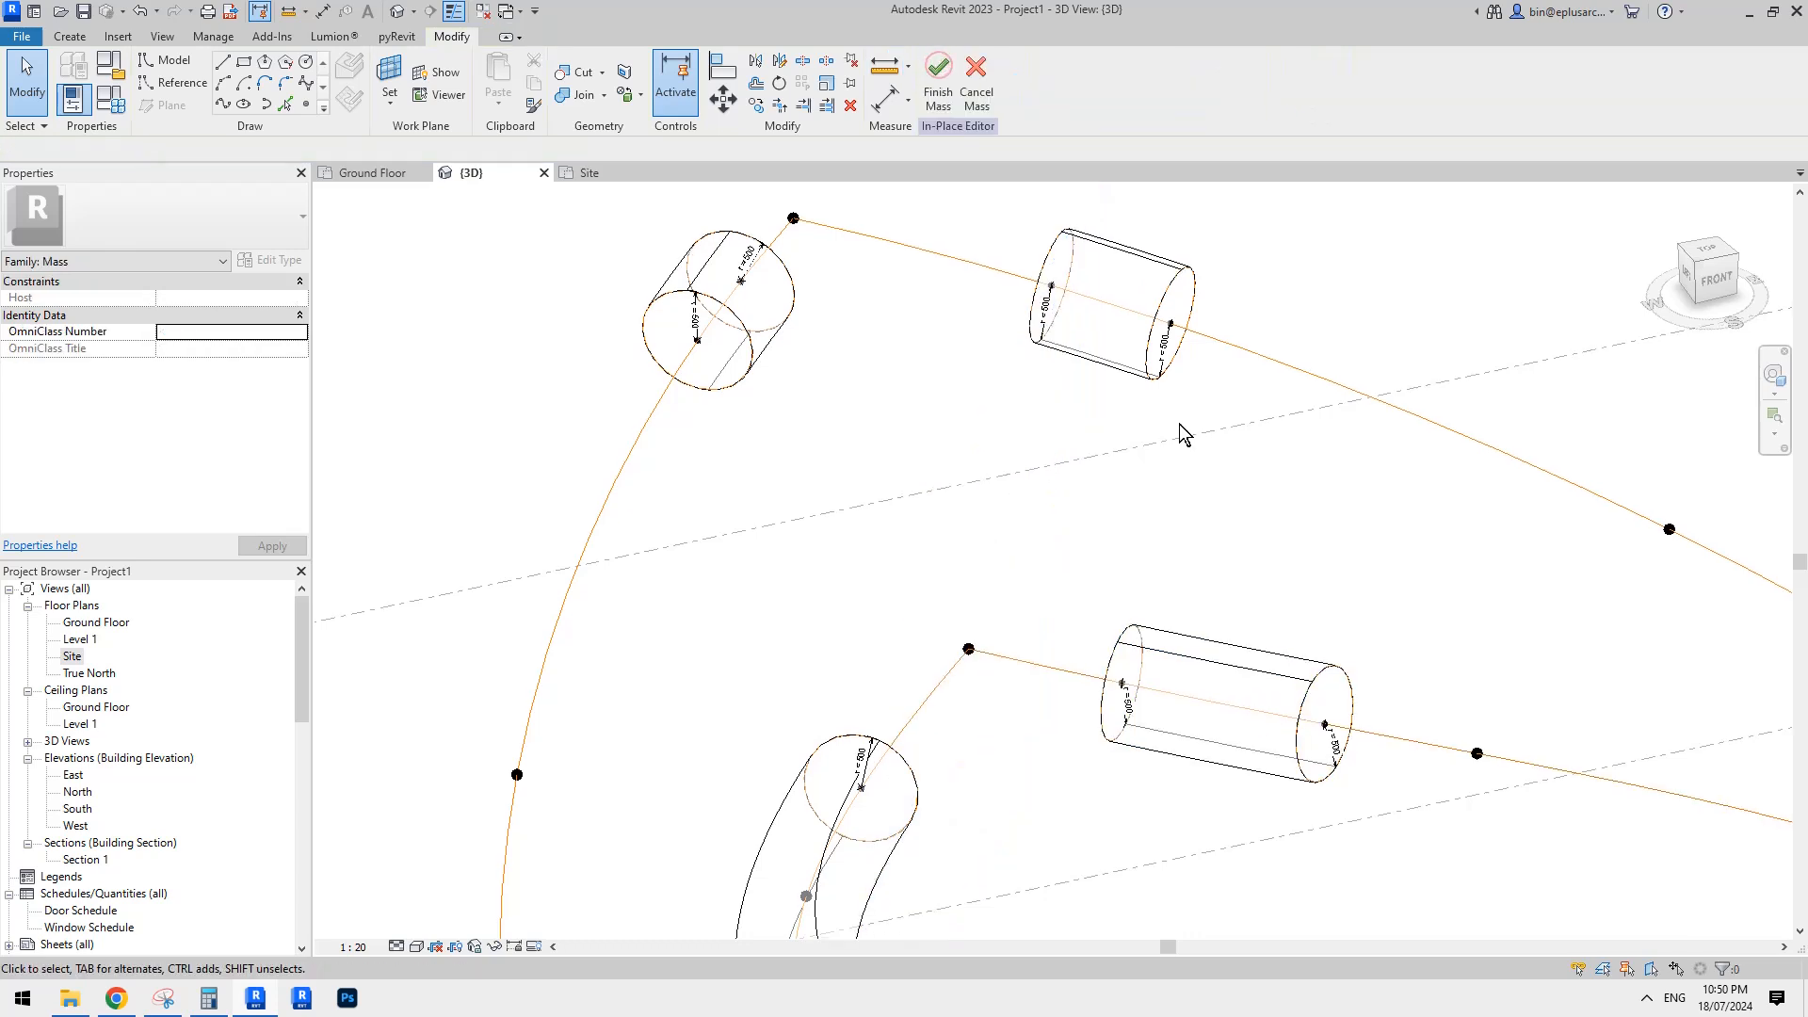
# Set the normalized curve parameter of the east inner tube's upper reference point to 1.
pyautogui.click(1120, 666)
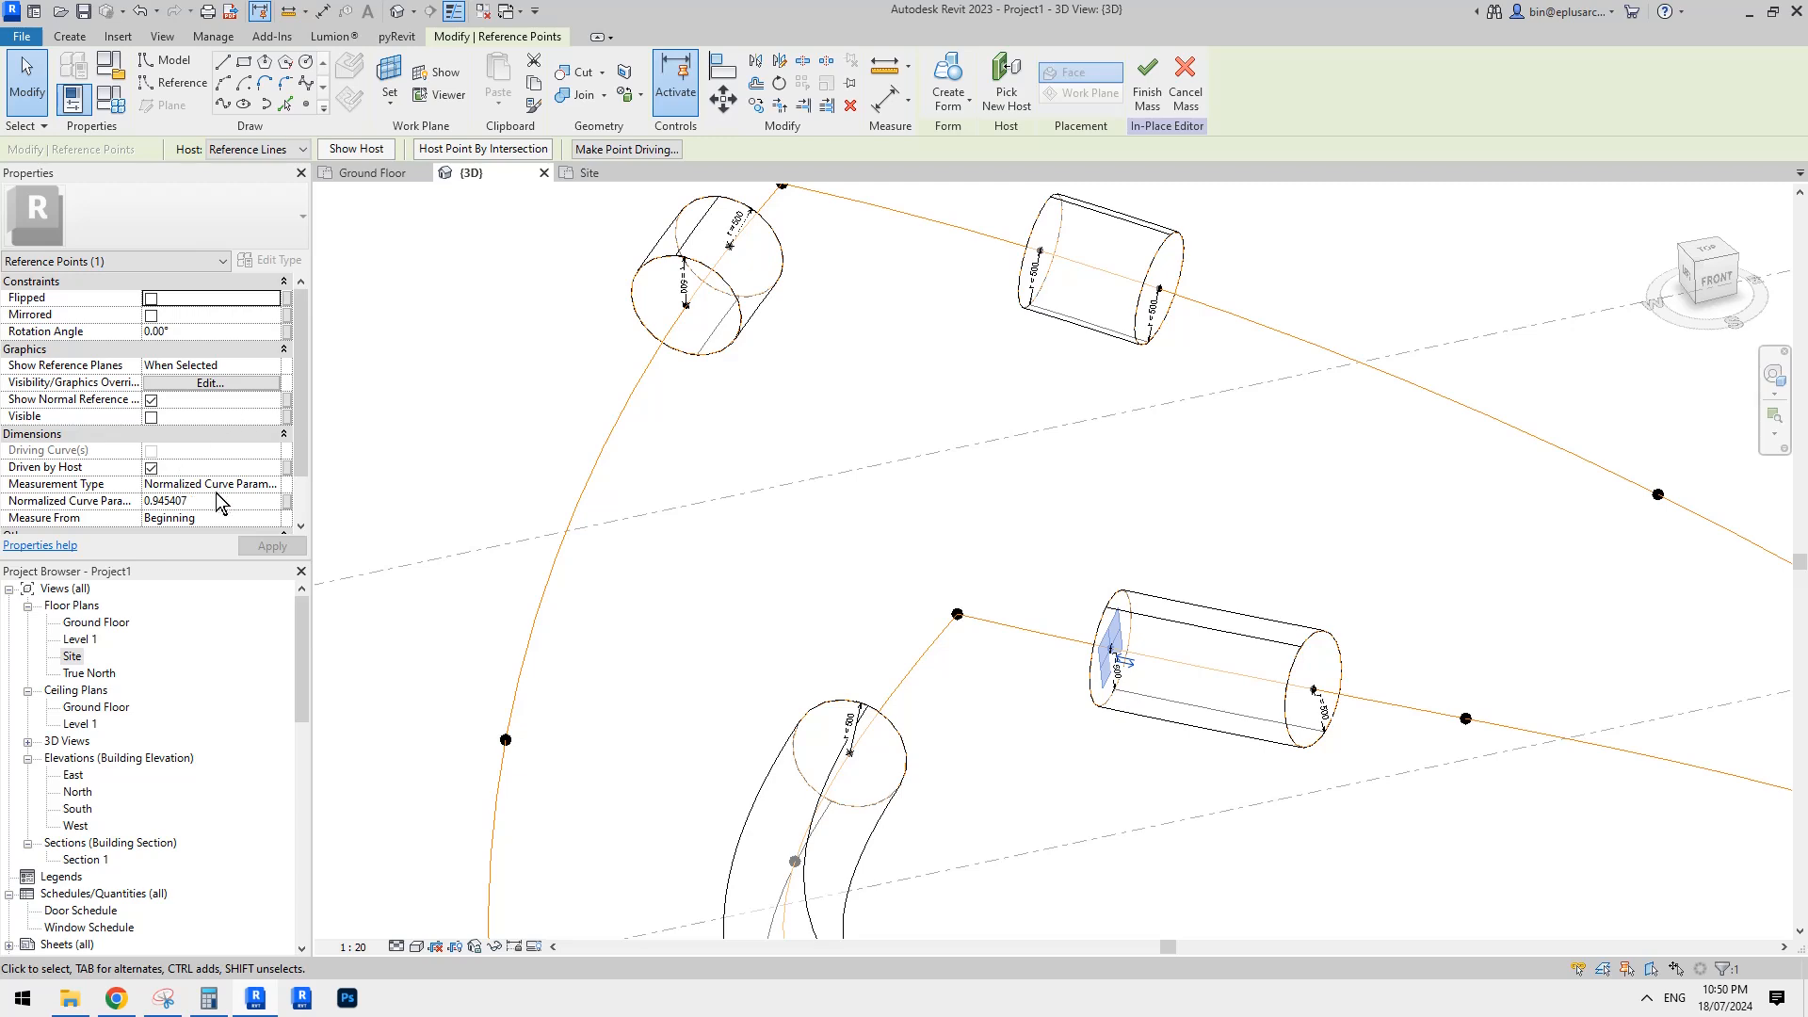
pyautogui.click(220, 501)
pyautogui.write('1')
pyautogui.press('Return')
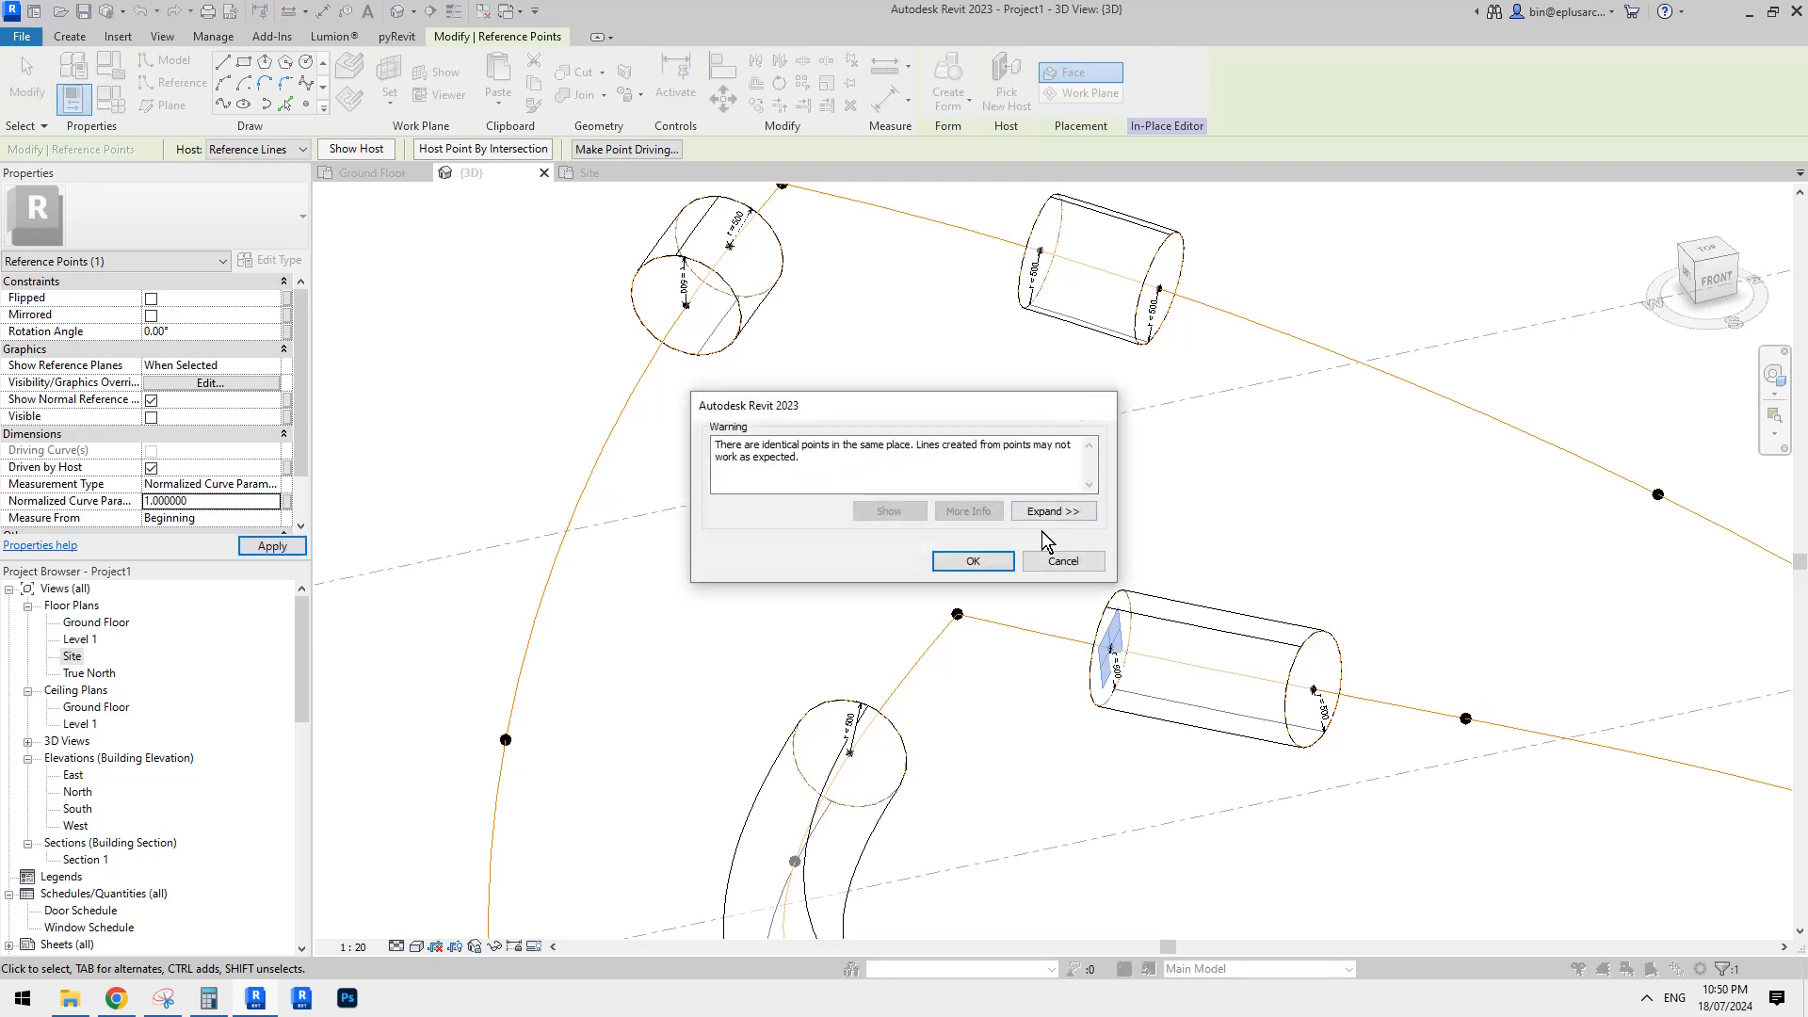
pyautogui.click(998, 555)
# Move the upper reference points of the east and west outer tubes along their ribs to the shared north end.
pyautogui.click(1041, 275)
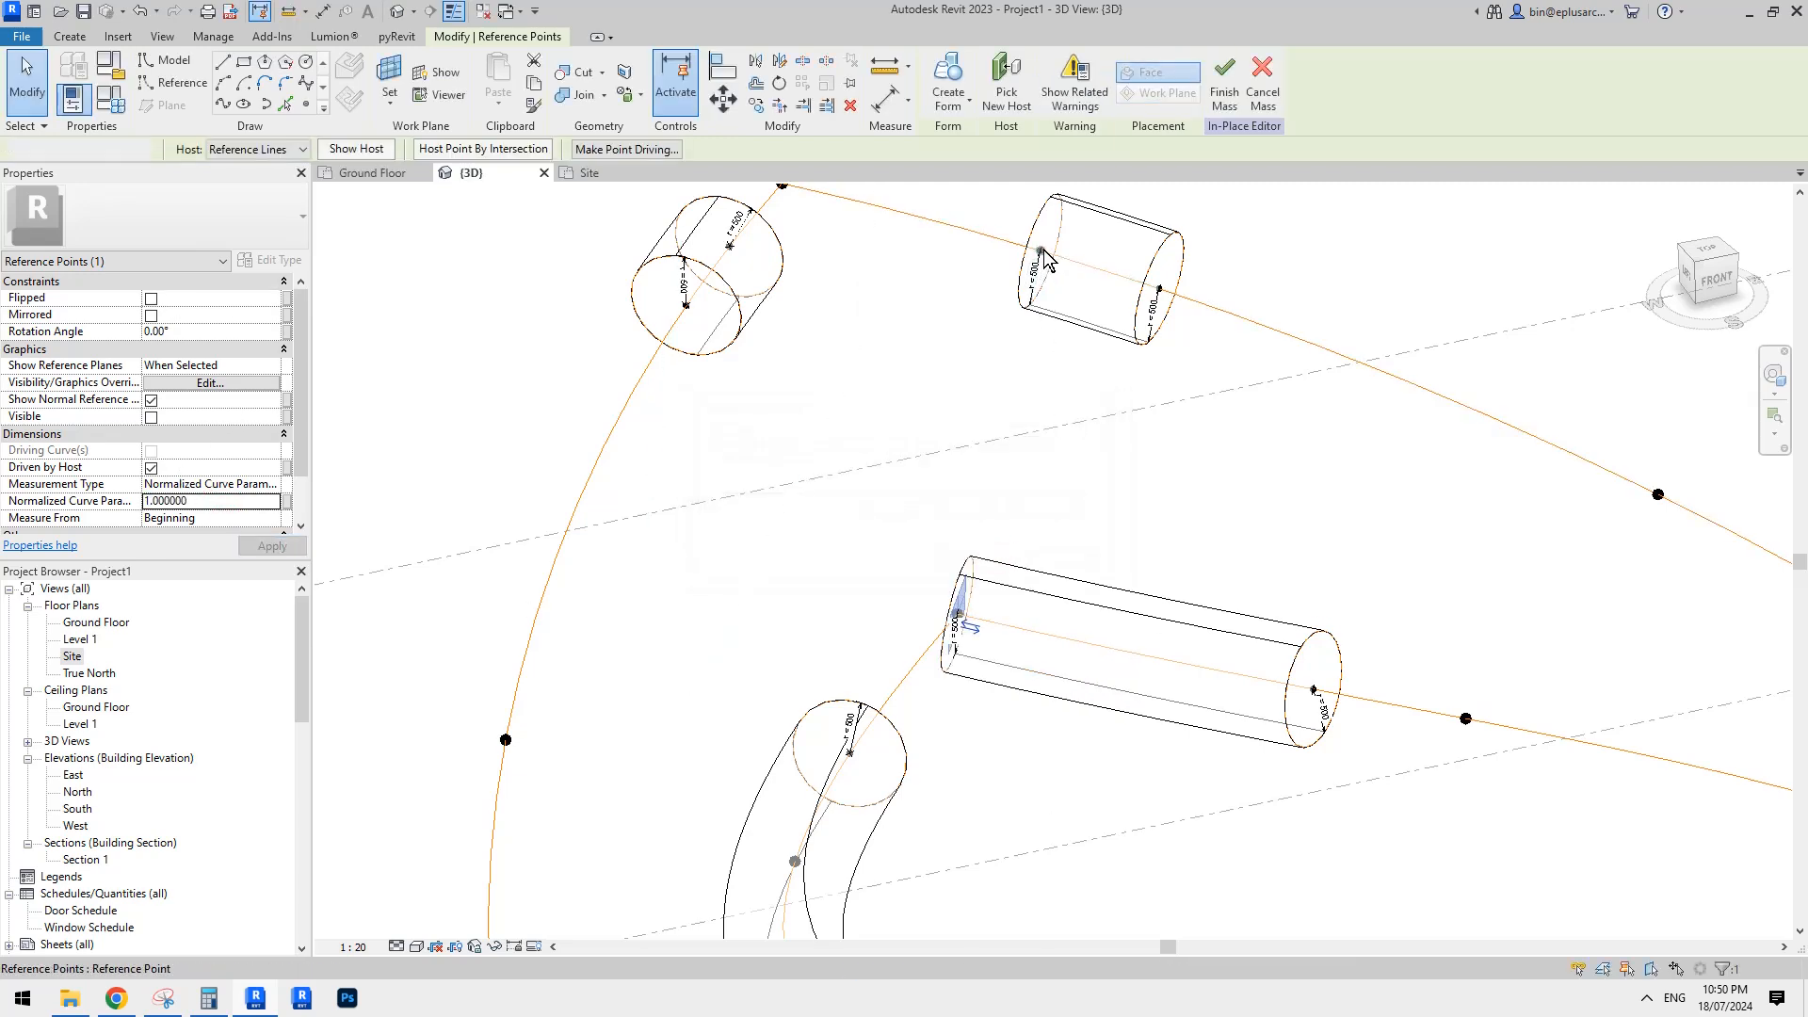
pyautogui.moveTo(1044, 228); pyautogui.dragTo(1139, 412, button='middle')
pyautogui.moveTo(1139, 411); pyautogui.dragTo(878, 372)
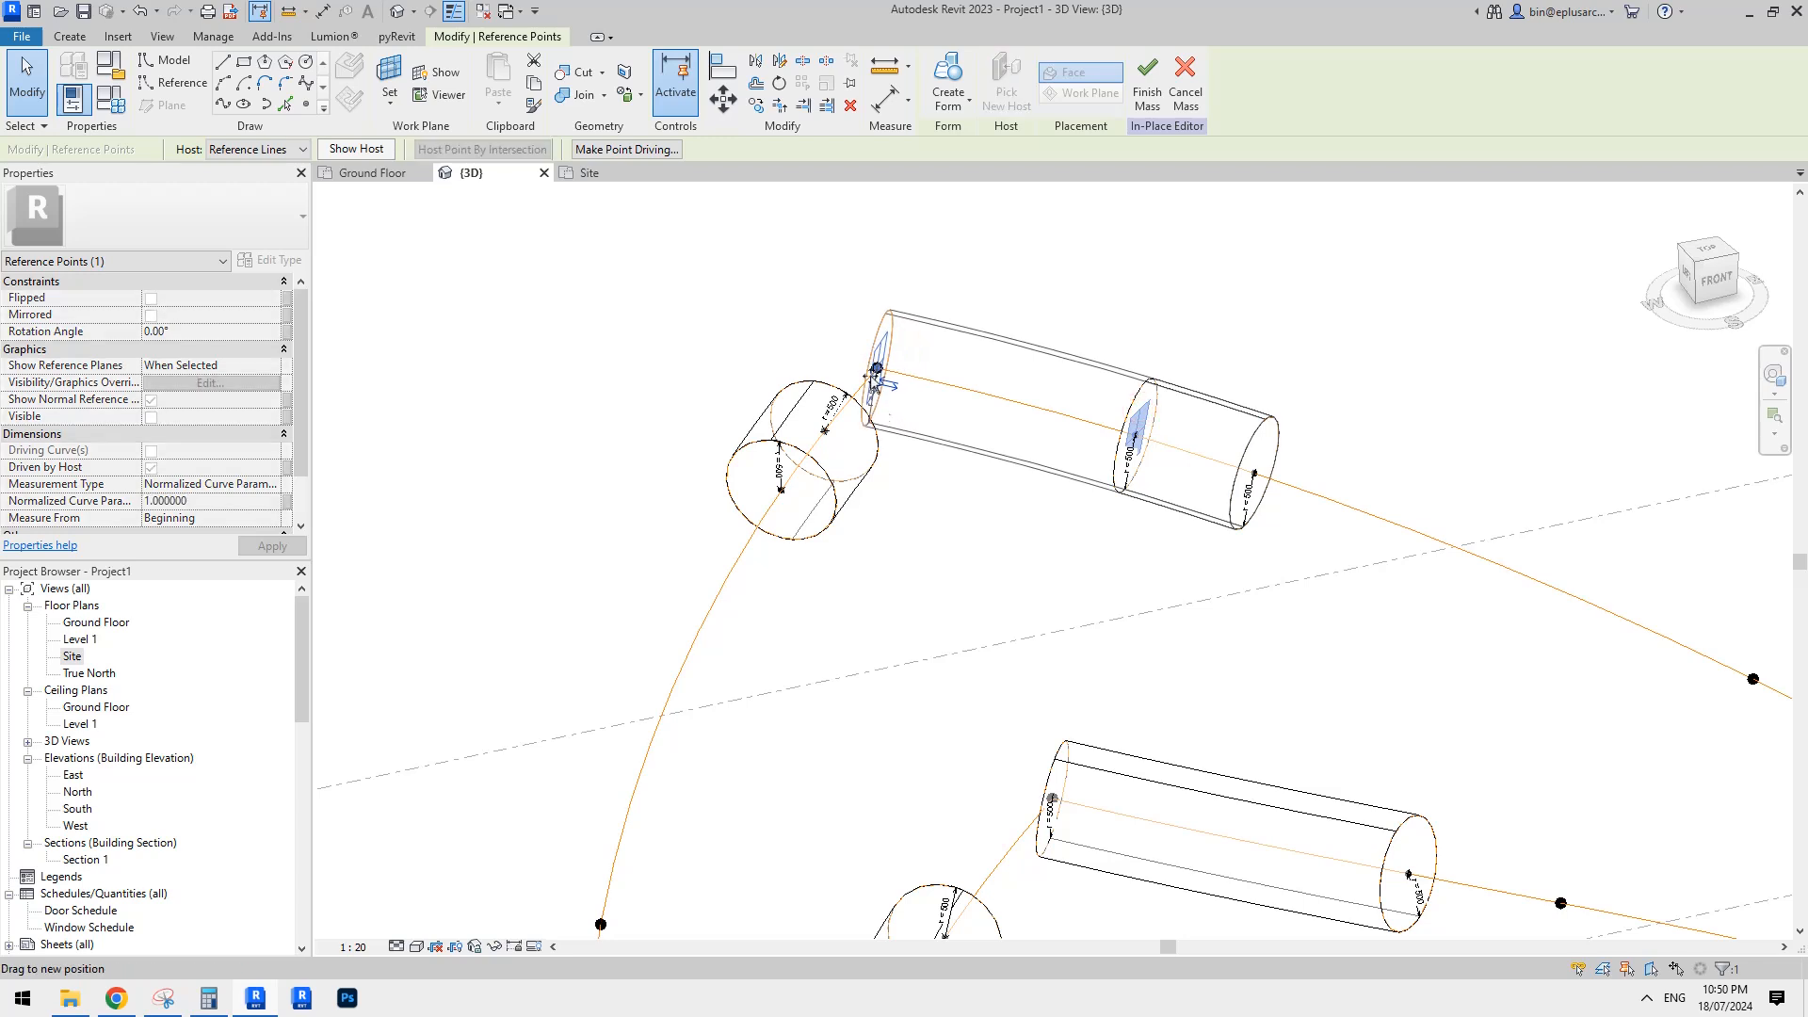
pyautogui.click(940, 525)
pyautogui.moveTo(767, 317); pyautogui.dragTo(867, 351)
pyautogui.moveTo(1237, 544); pyautogui.dragTo(1160, 511, button='middle')
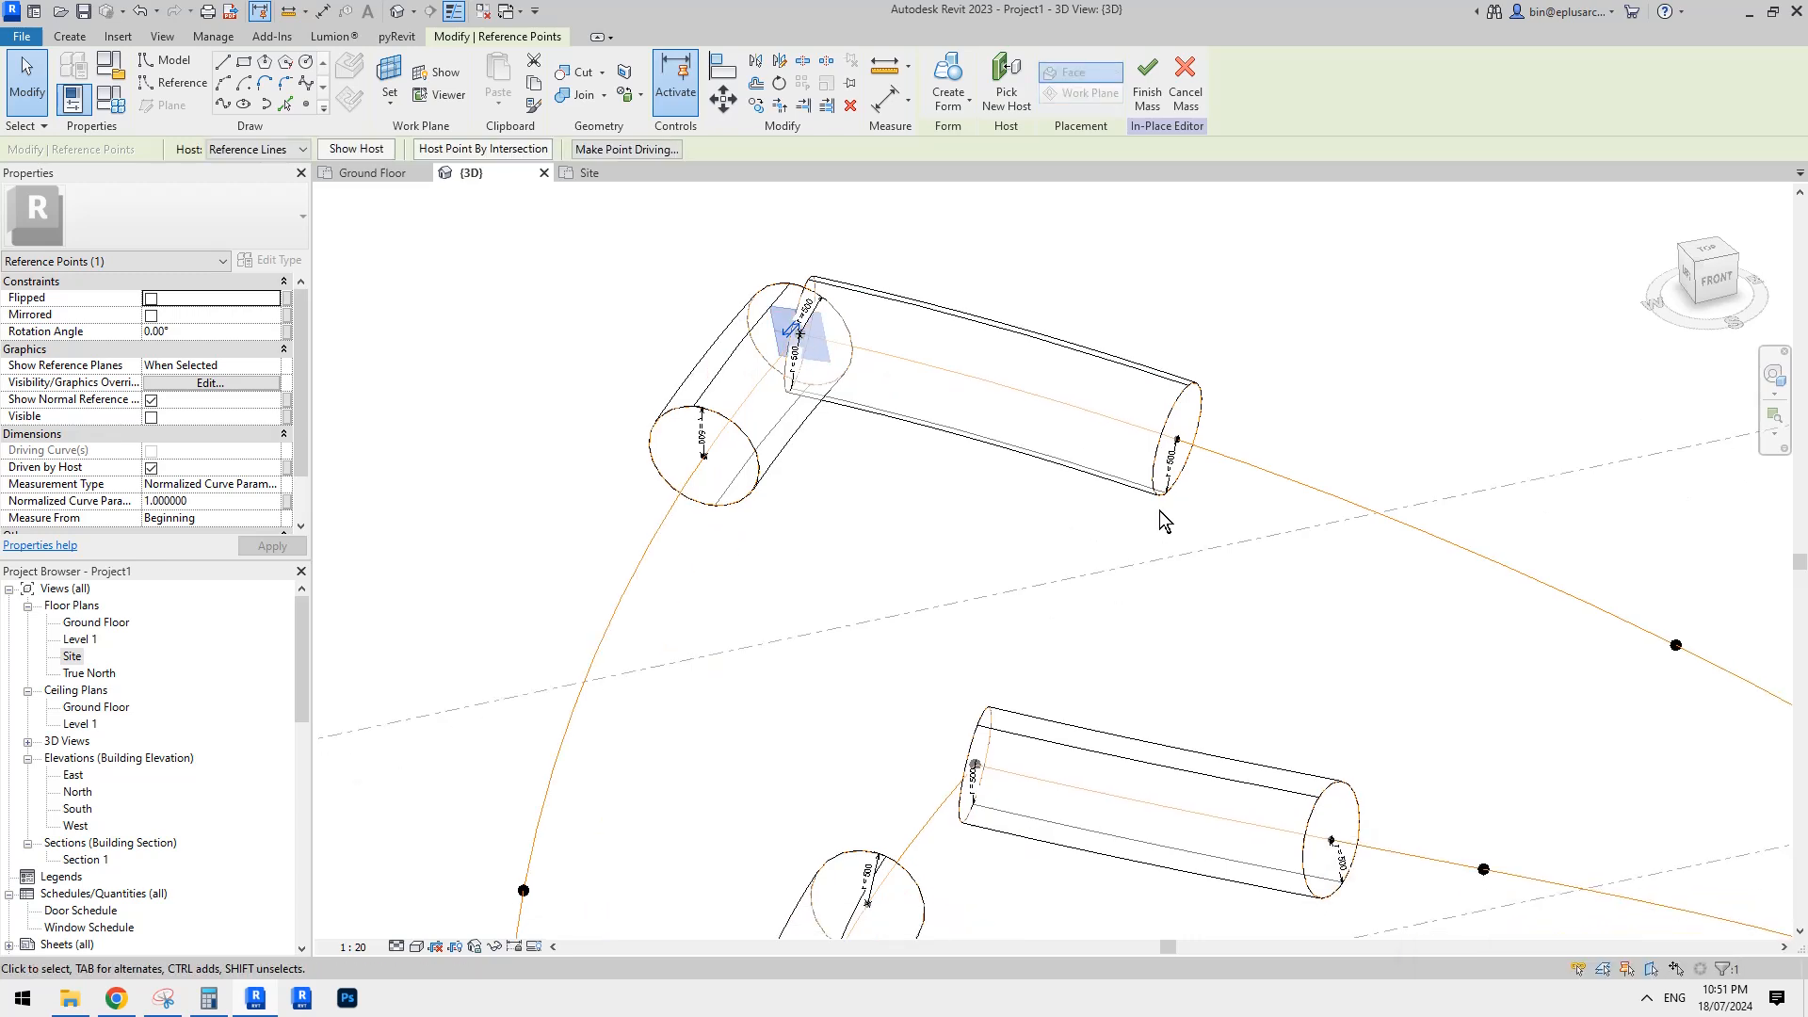
# Set the normalized curve parameter of the east inner tube's lower reference point to 0.
pyautogui.click(1318, 688)
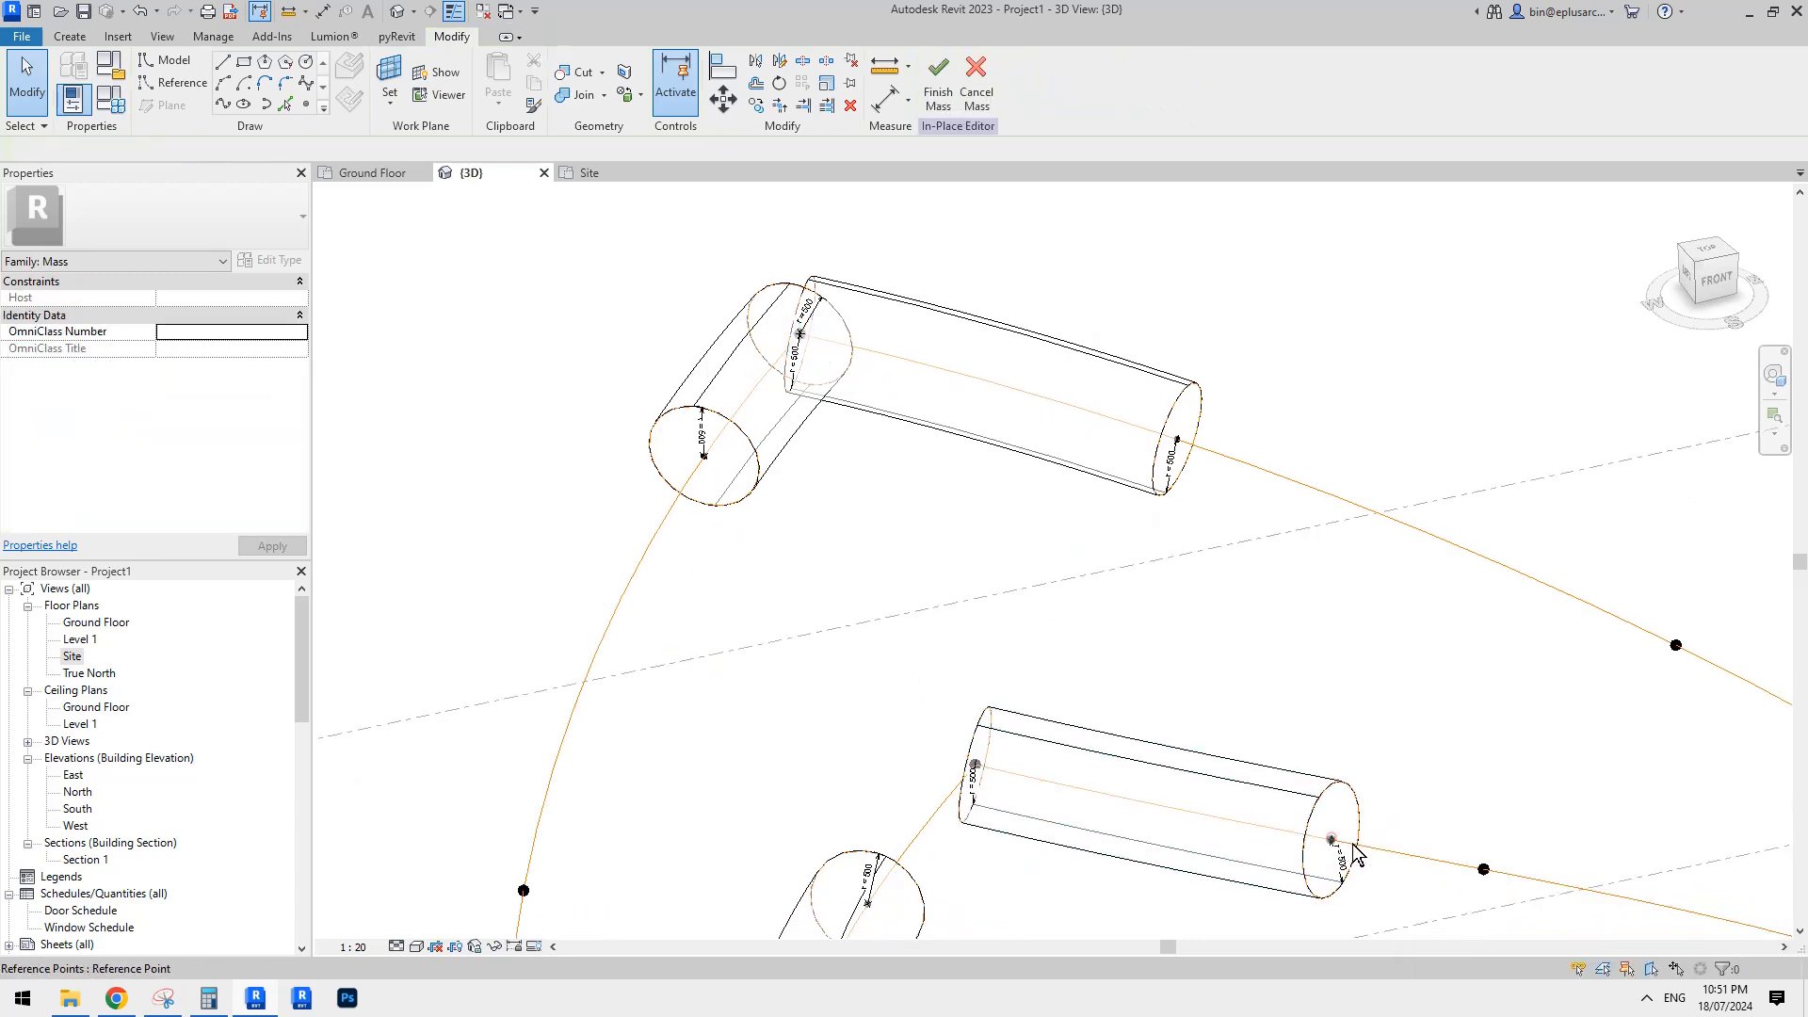
pyautogui.moveTo(1354, 849); pyautogui.dragTo(1173, 609, button='middle')
pyautogui.click(1151, 598)
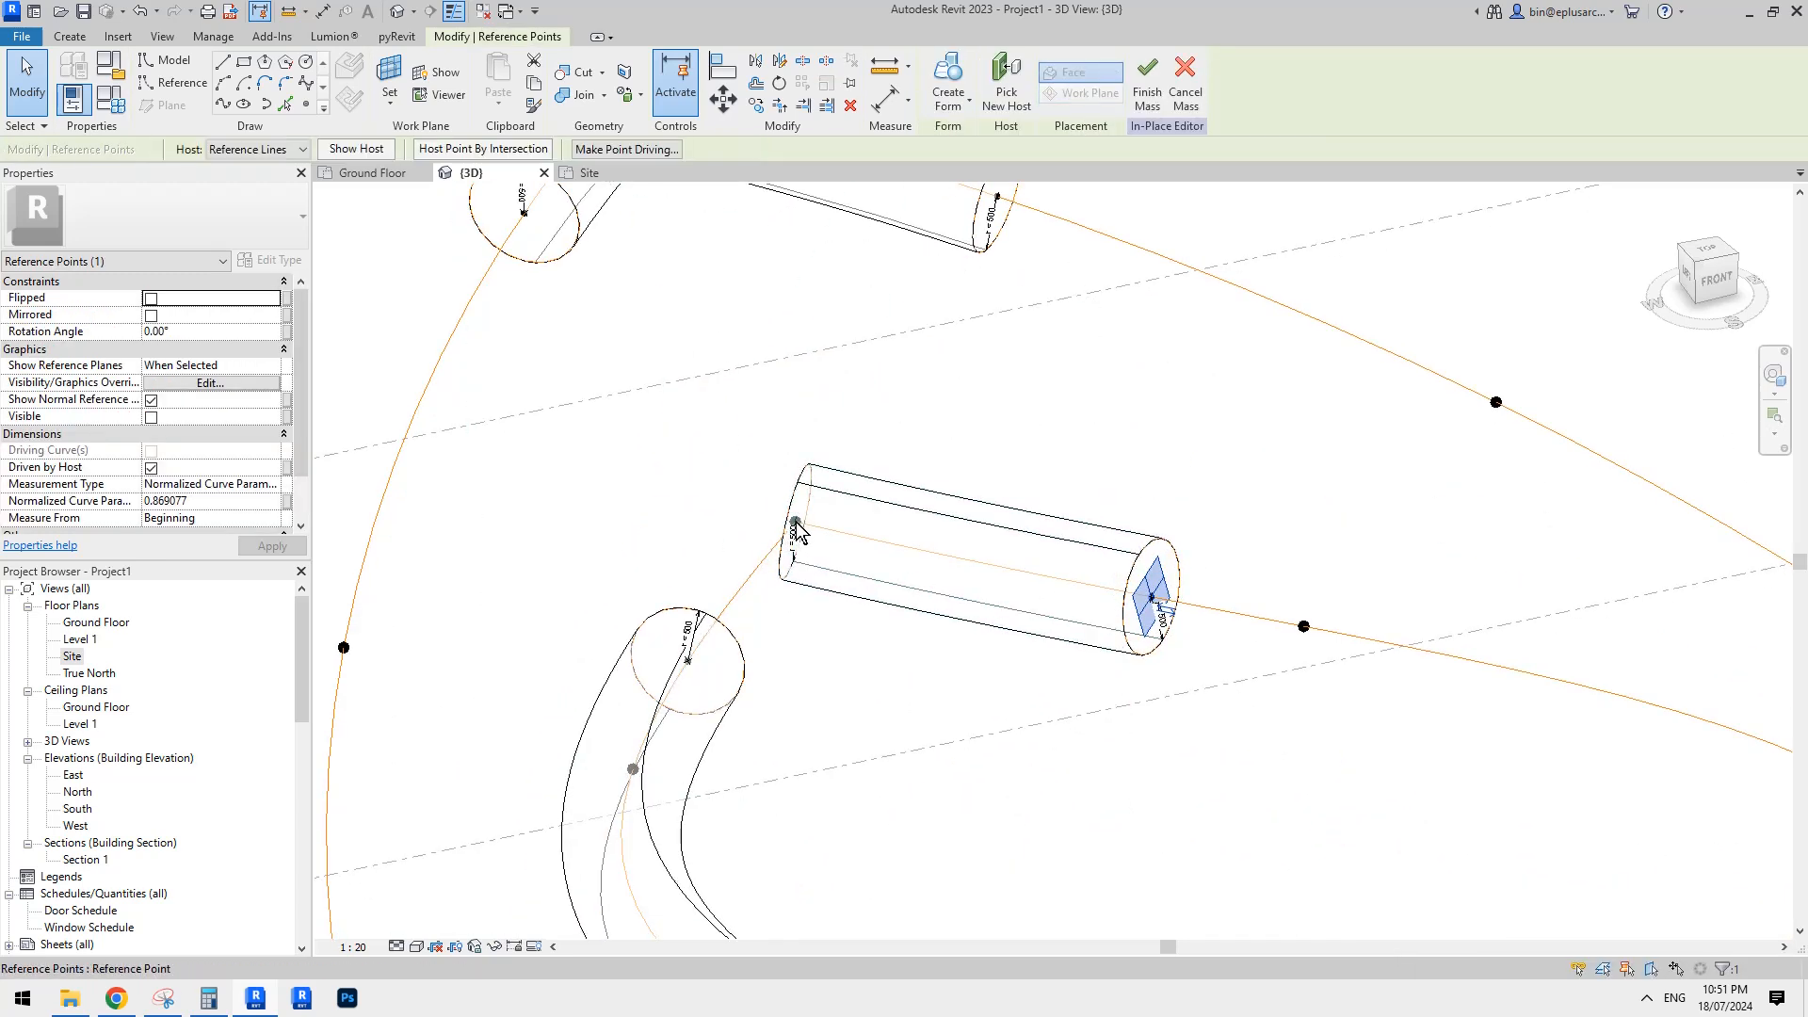
pyautogui.click(237, 501)
pyautogui.write('0')
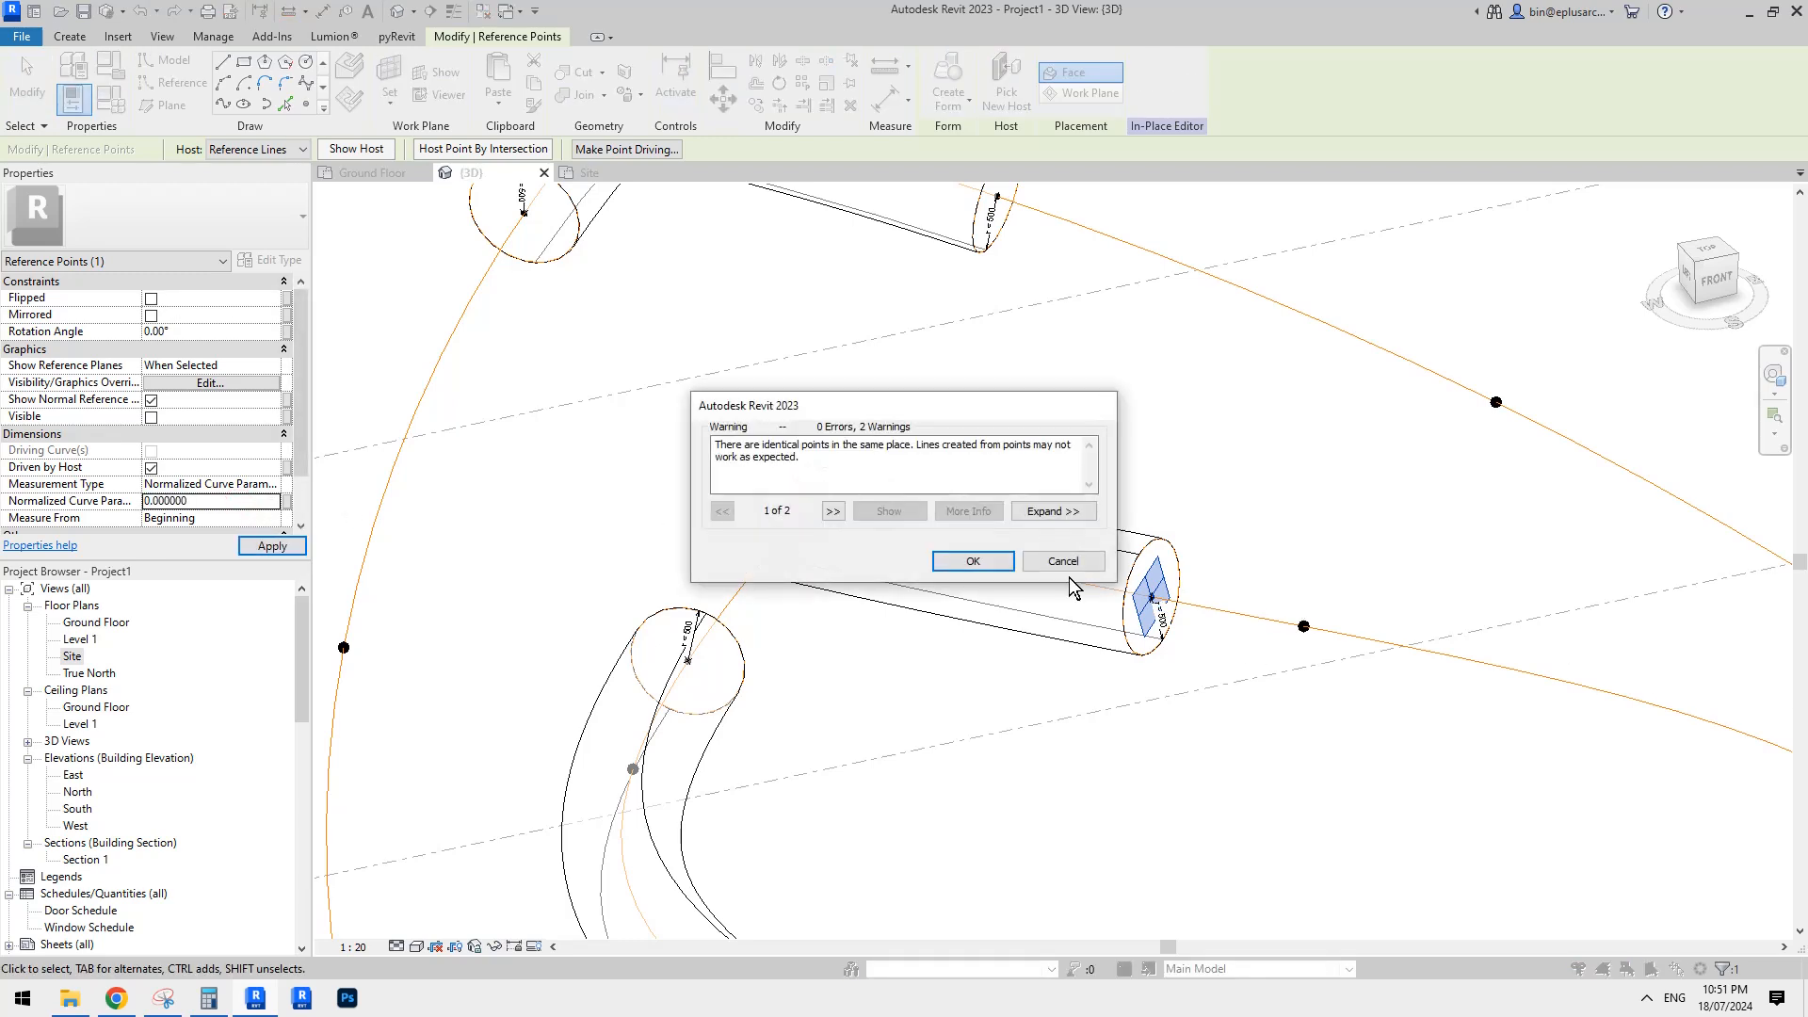
pyautogui.click(996, 565)
# Set the normalized curve parameter of the west outer tube's lower reference point to 0.
pyautogui.scroll(-5, 1003, 570)
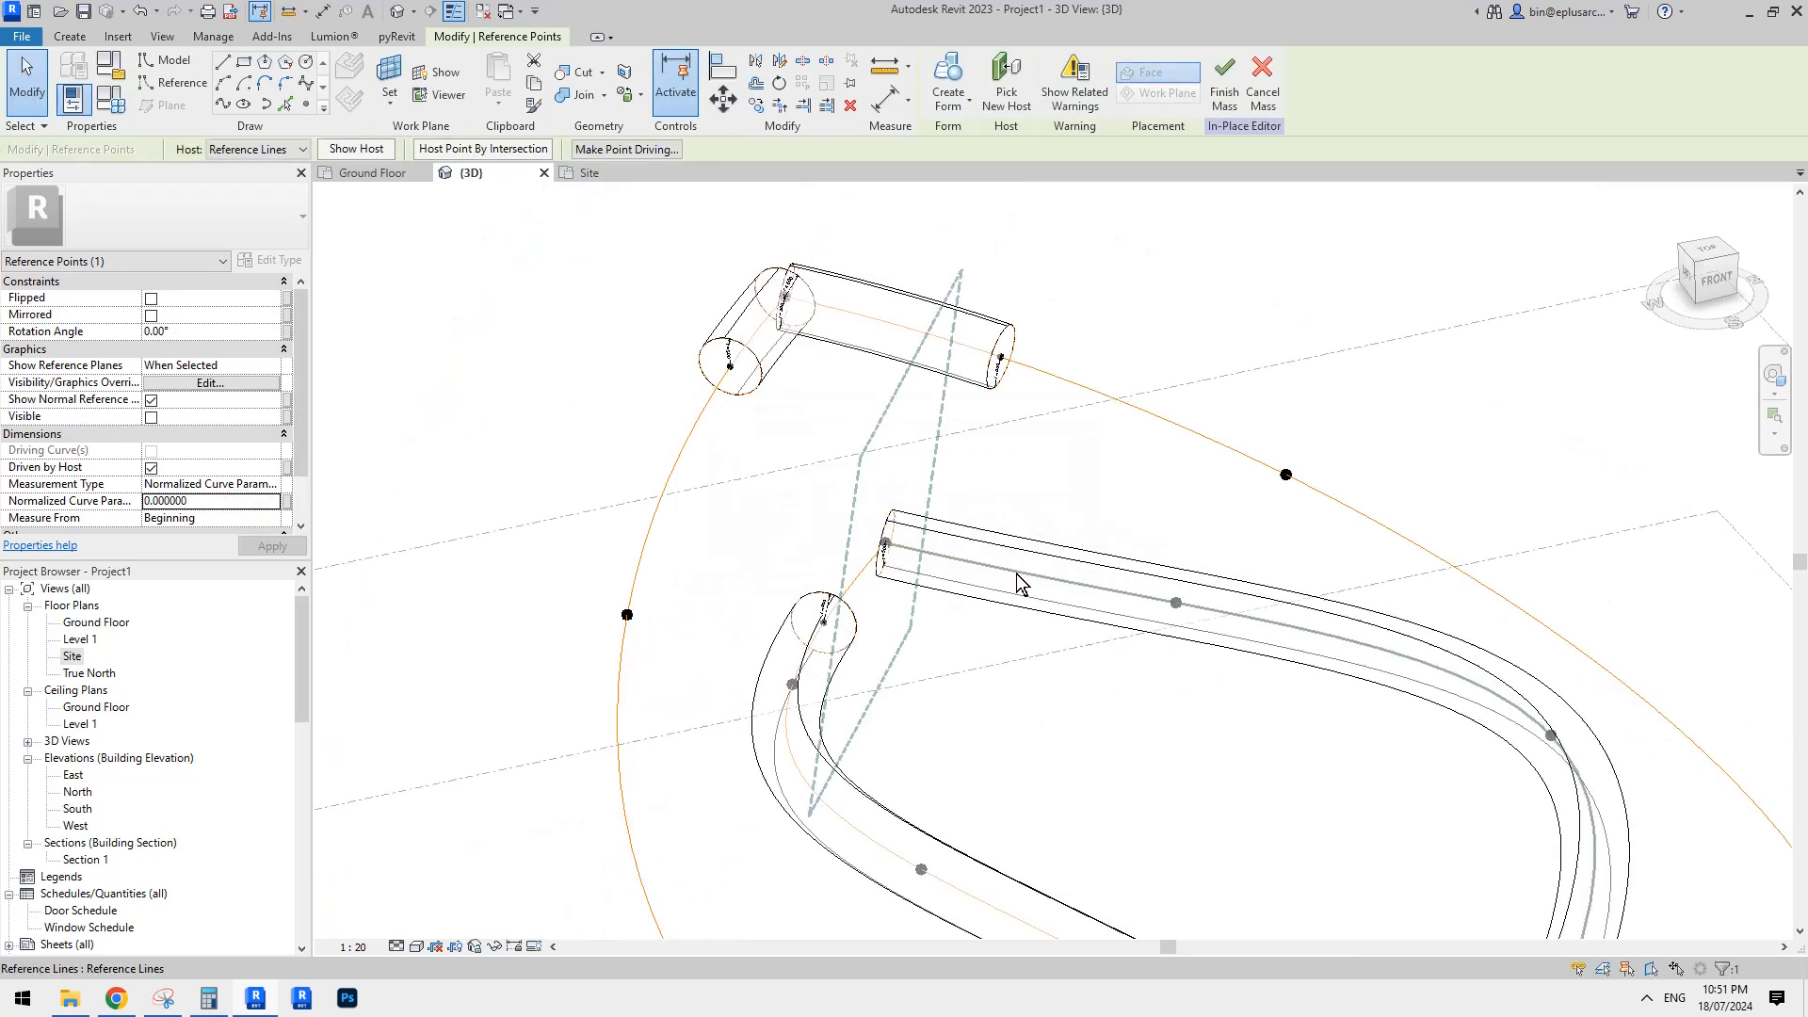
pyautogui.moveTo(1022, 583); pyautogui.dragTo(952, 460, button='middle')
pyautogui.scroll(4, 923, 420)
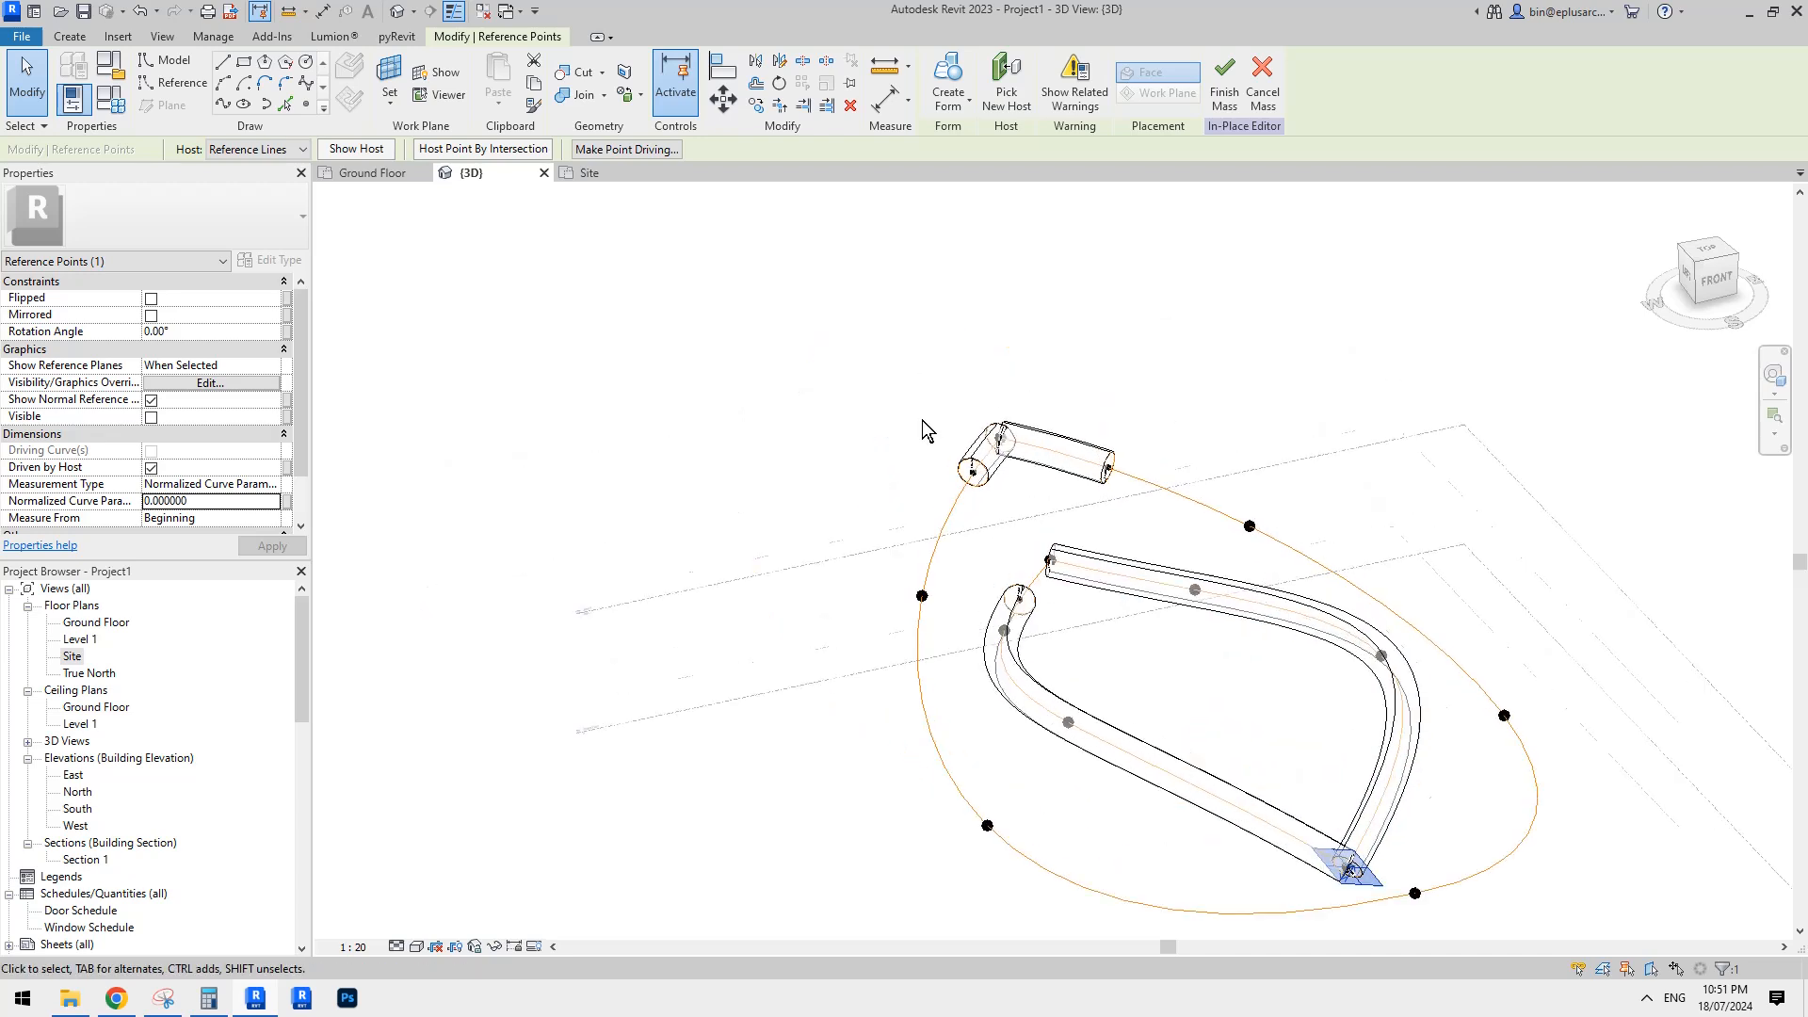
pyautogui.moveTo(949, 457); pyautogui.dragTo(1035, 521)
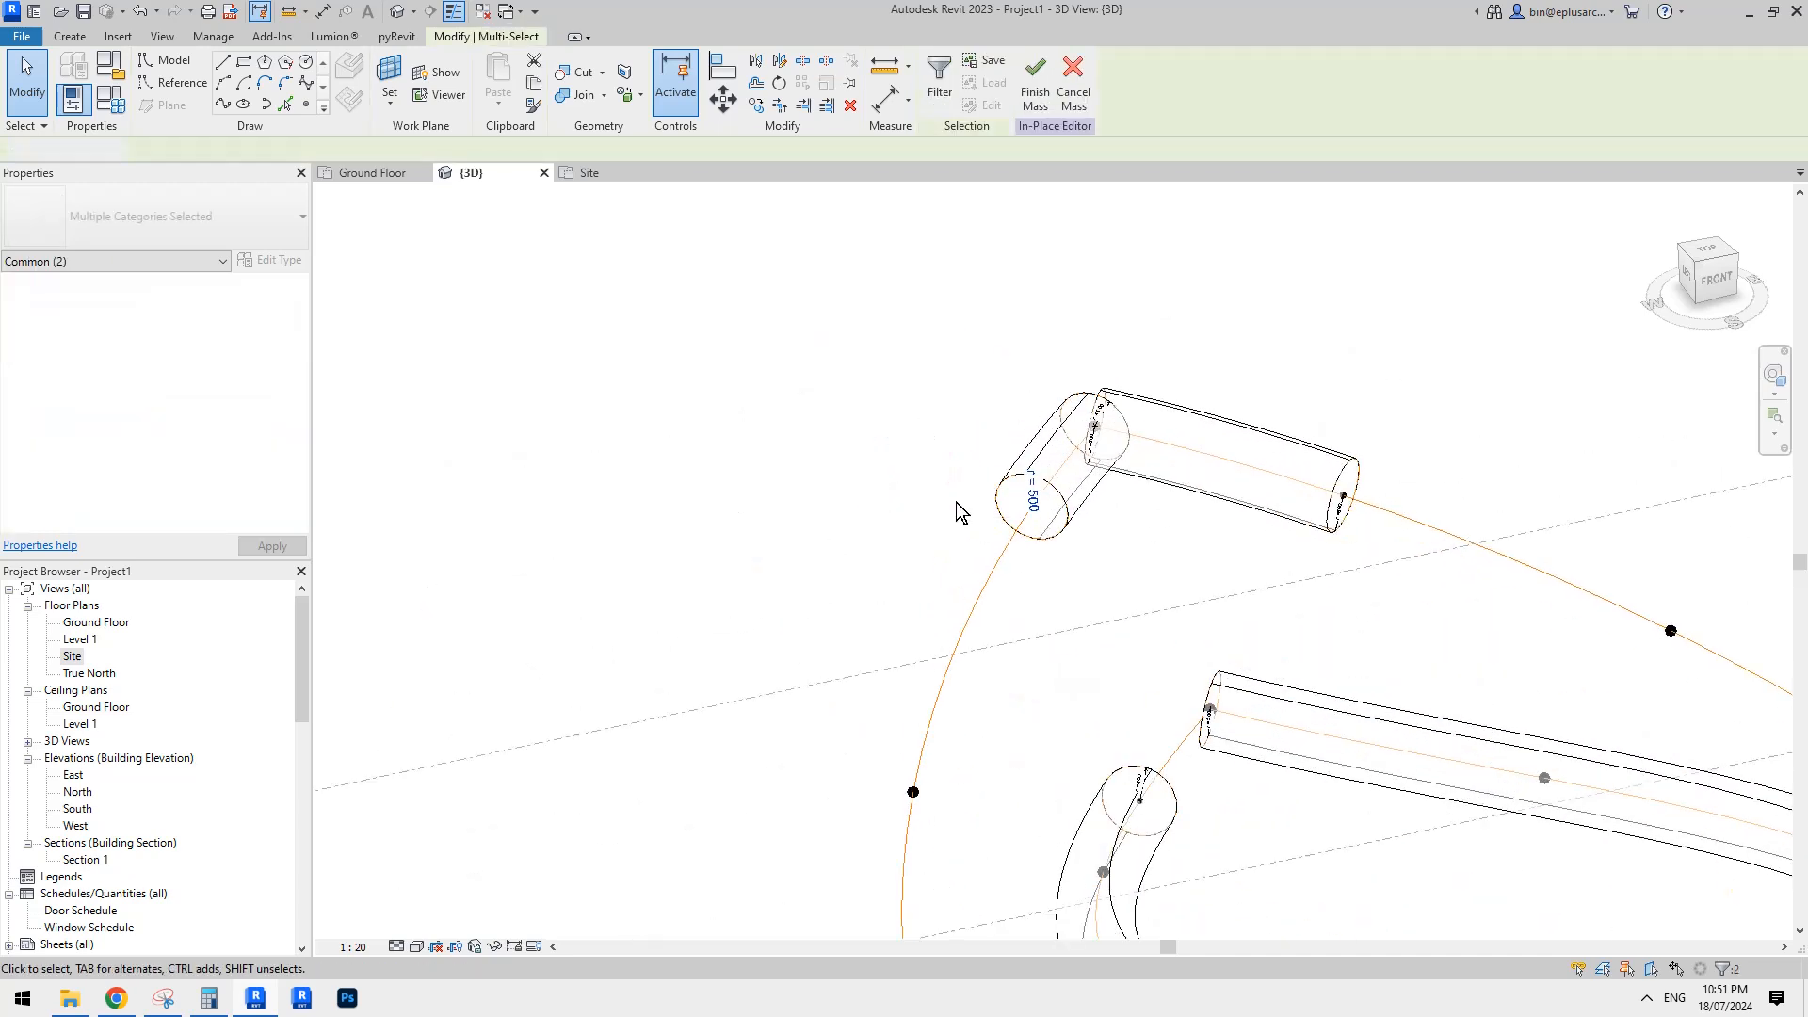
pyautogui.moveTo(922, 492); pyautogui.dragTo(1060, 533)
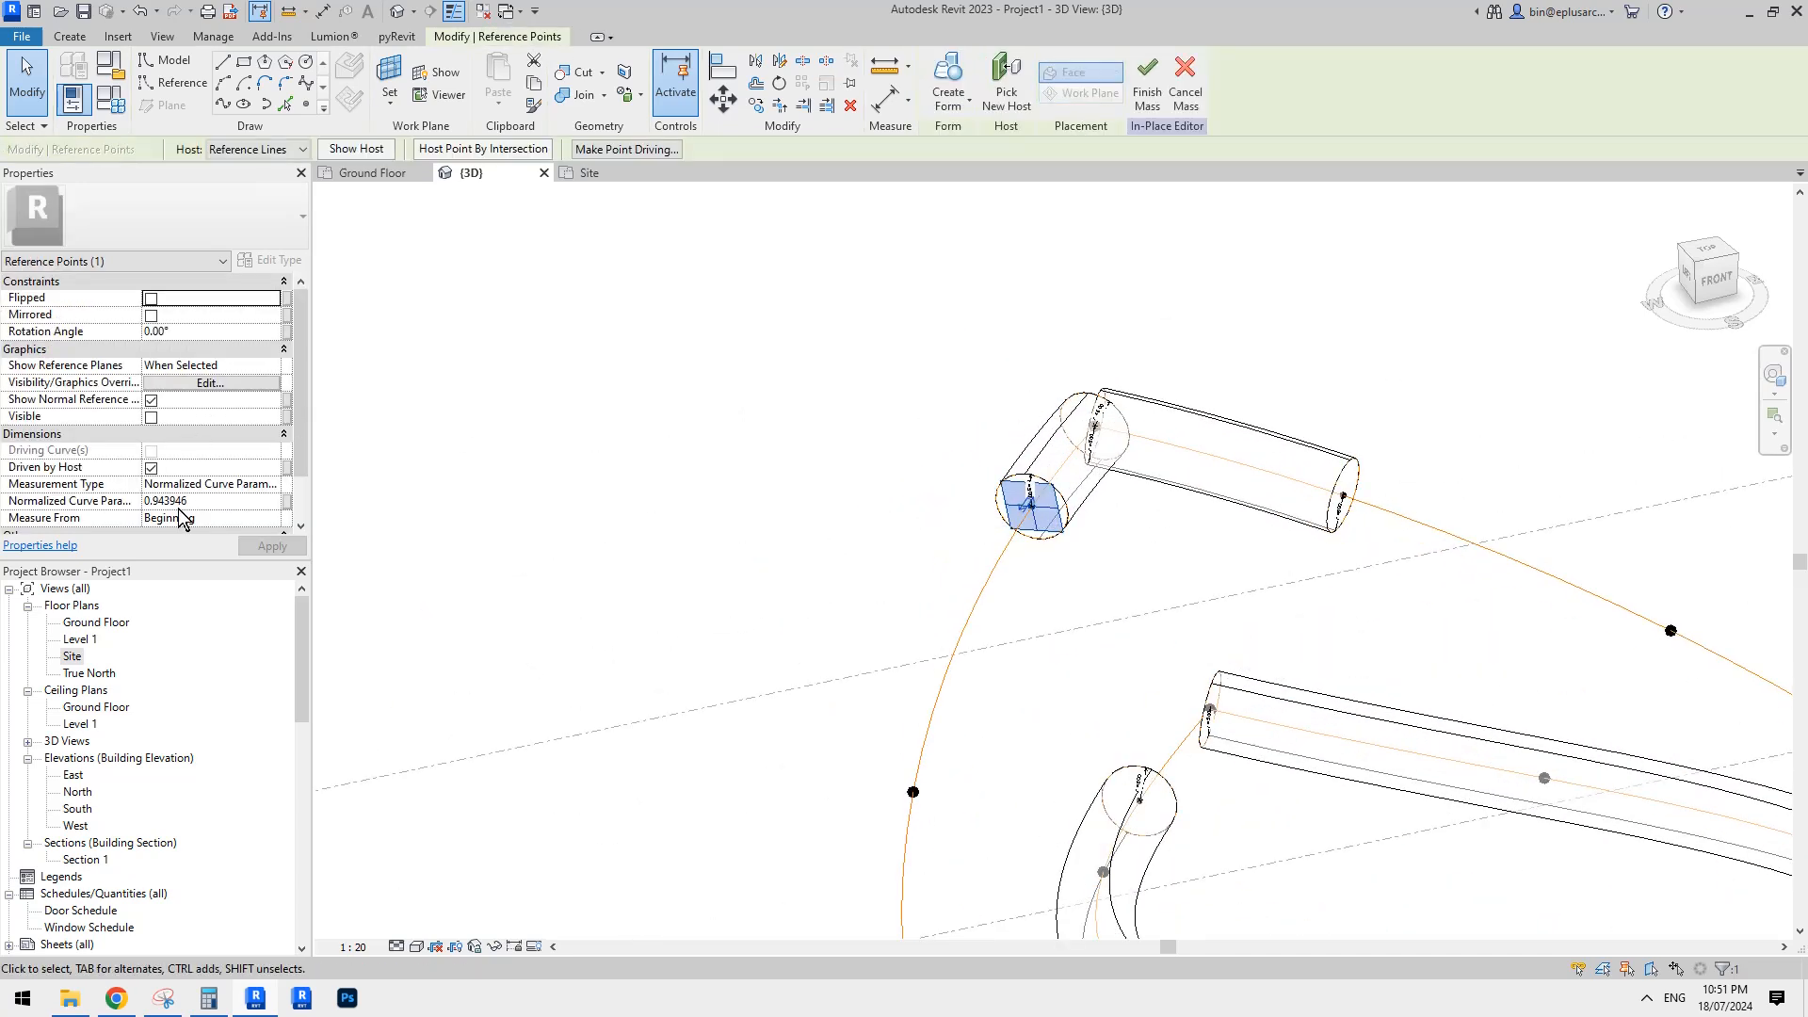
pyautogui.click(226, 501)
pyautogui.write('0')
pyautogui.press('Return')
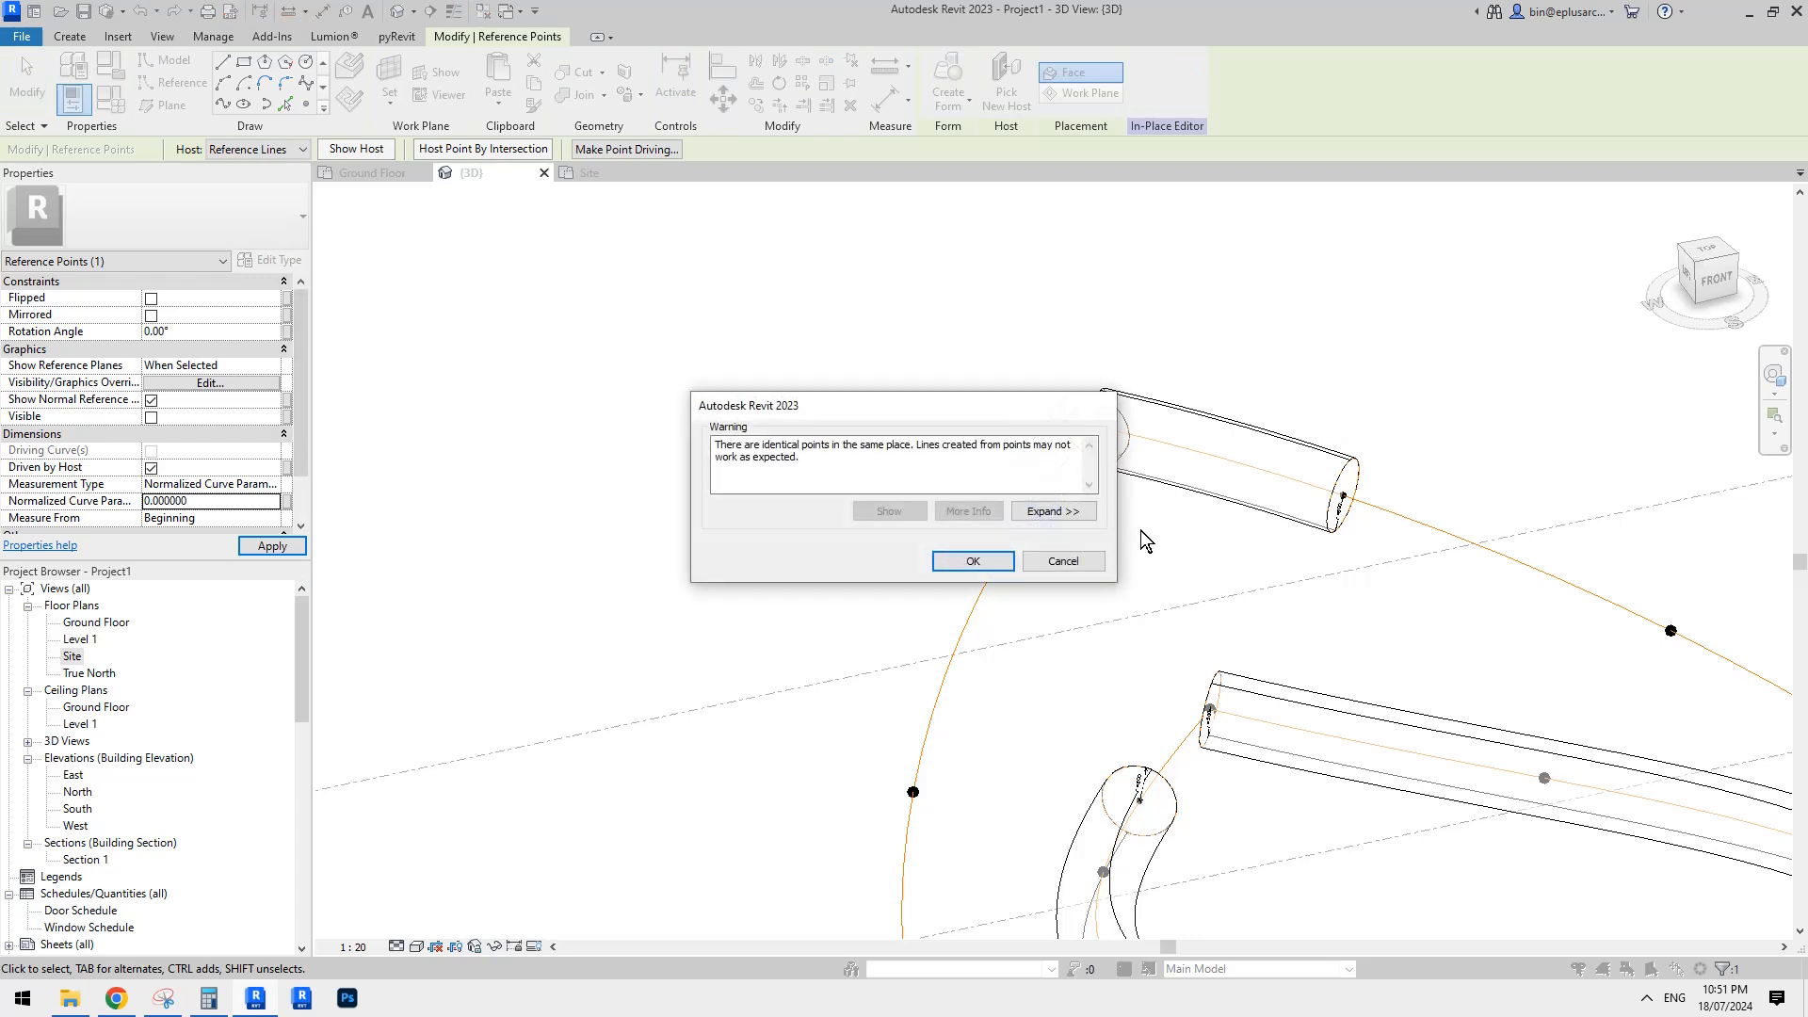
pyautogui.click(1059, 559)
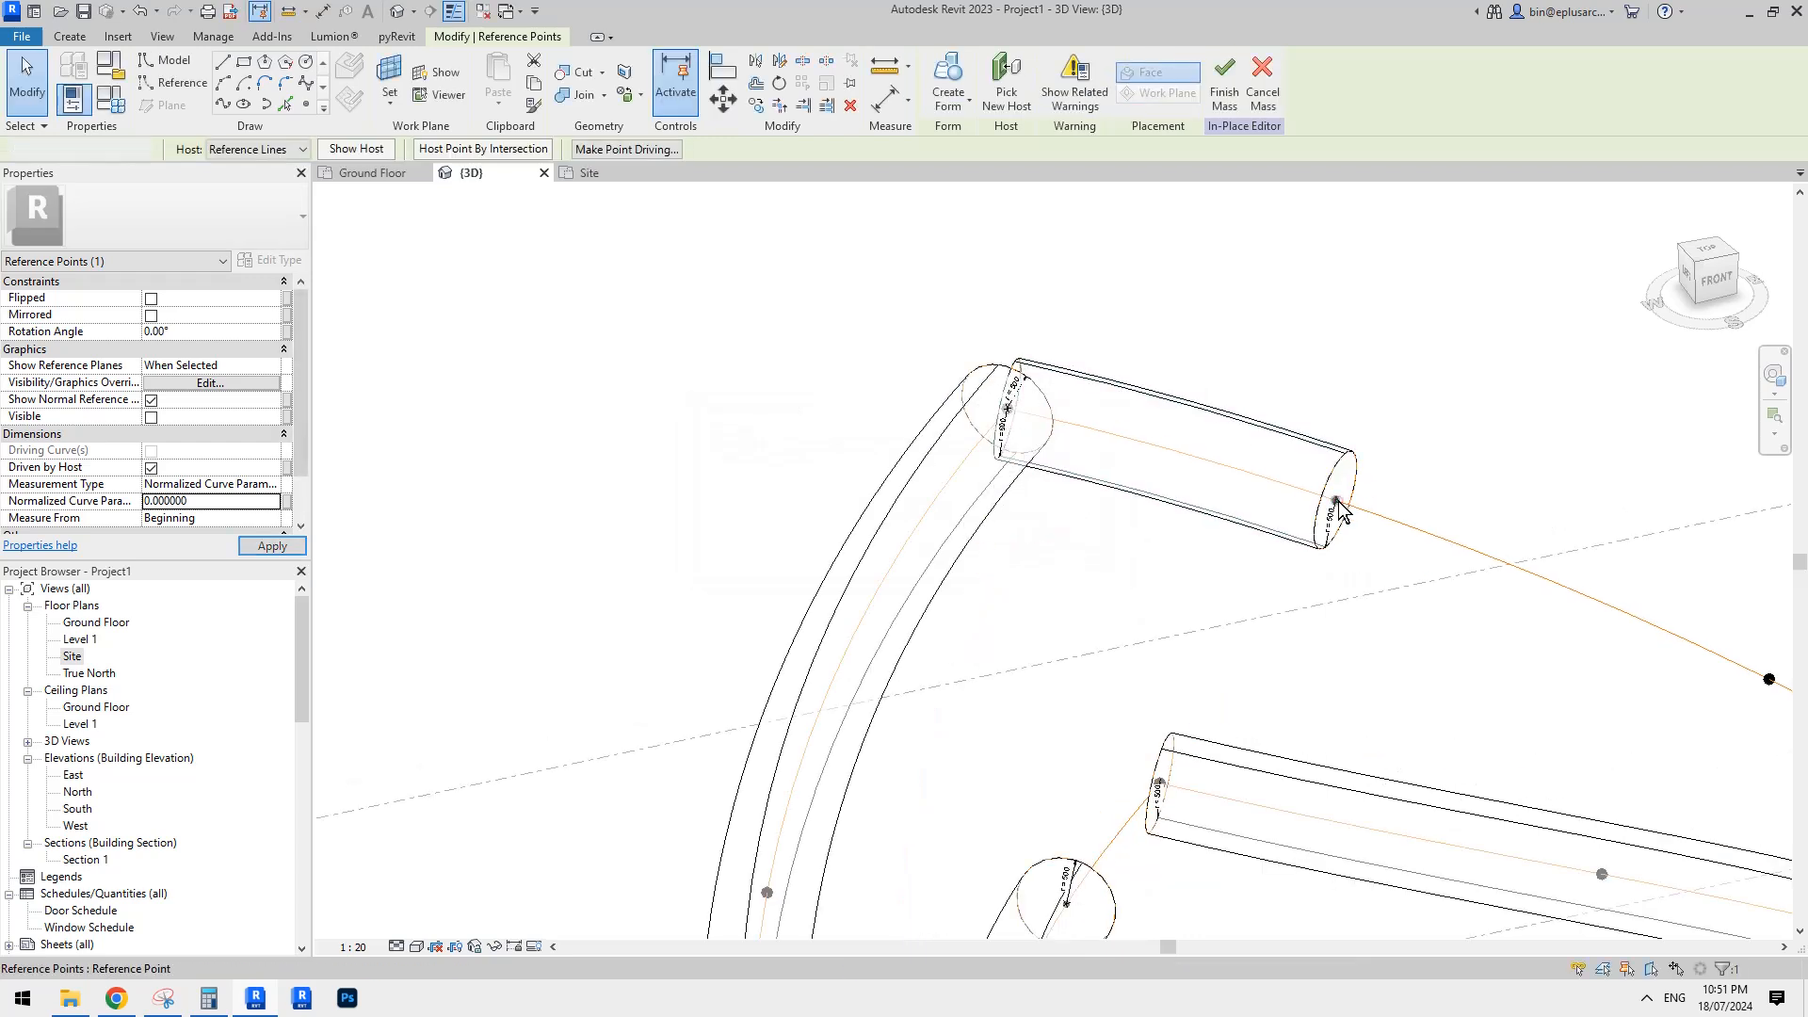
# Set the normalized curve parameter of the east outer tube's lower reference point to 0.
pyautogui.click(252, 503)
pyautogui.write('0')
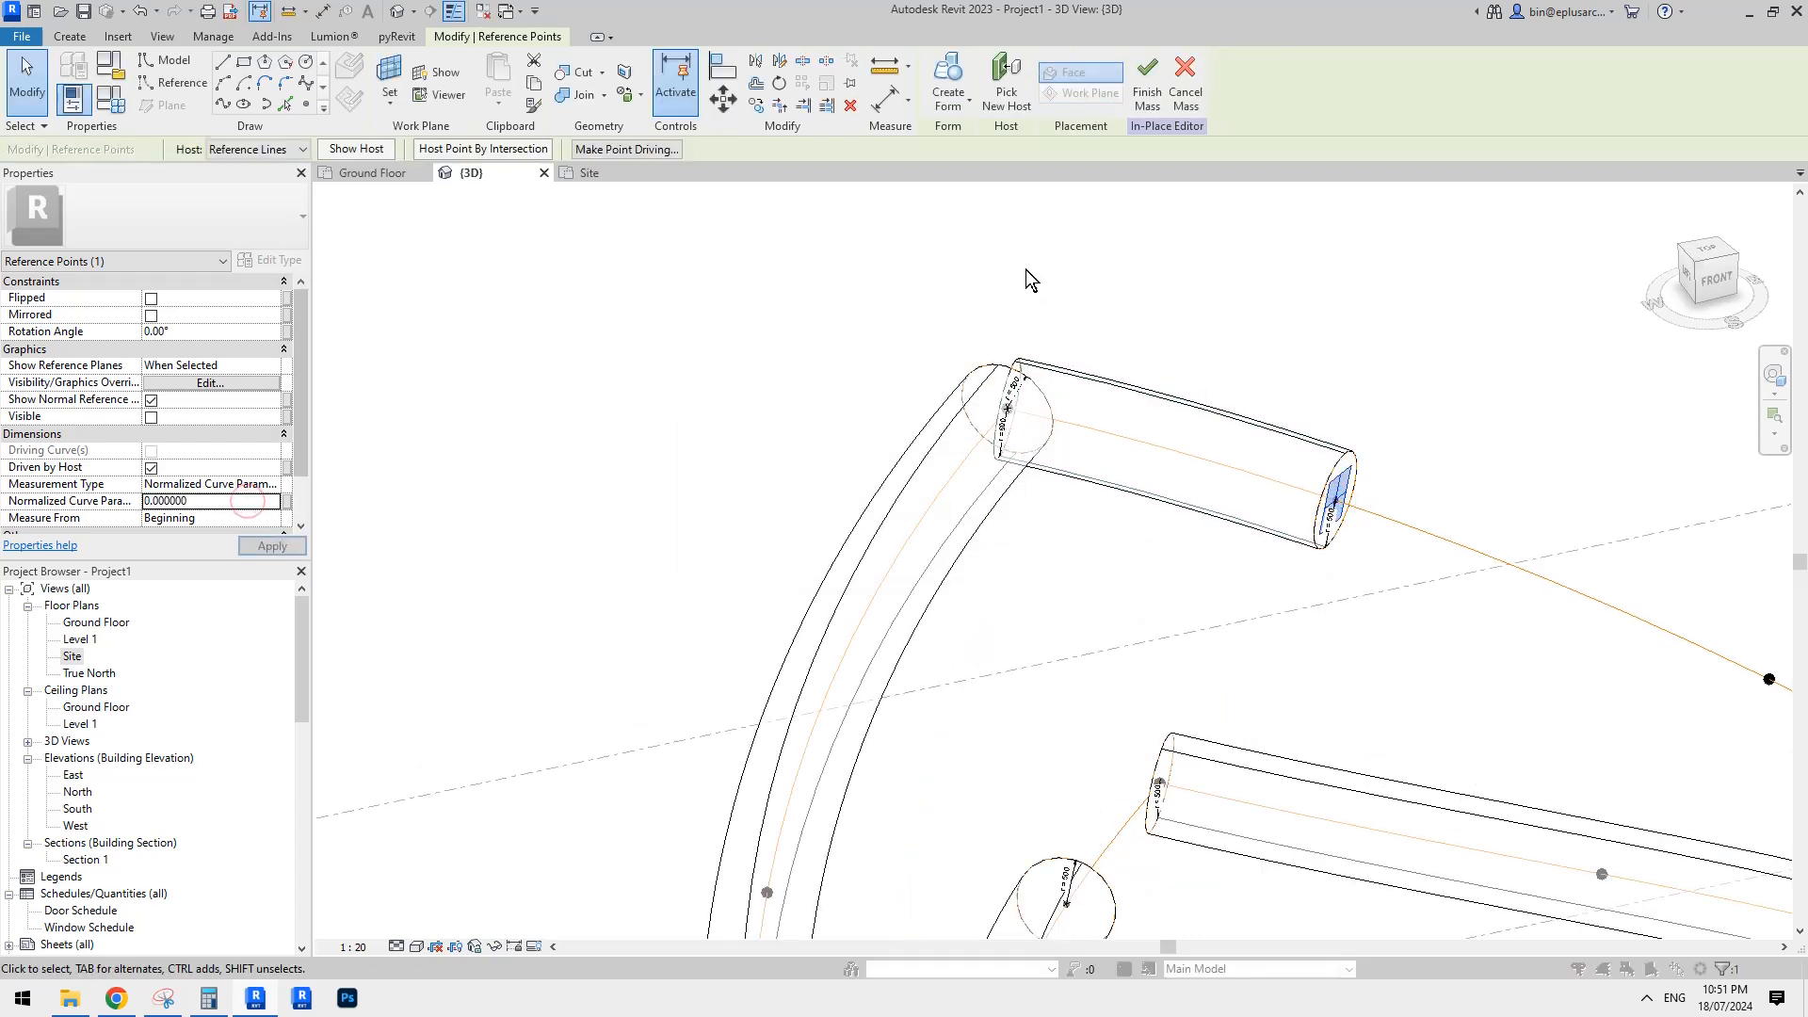
pyautogui.press('Return')
pyautogui.click(967, 565)
pyautogui.click(1279, 279)
# Move the west inner tube's upper reference point along its rib to the north end, meeting the east inner tube.
pyautogui.scroll(-6, 1234, 405)
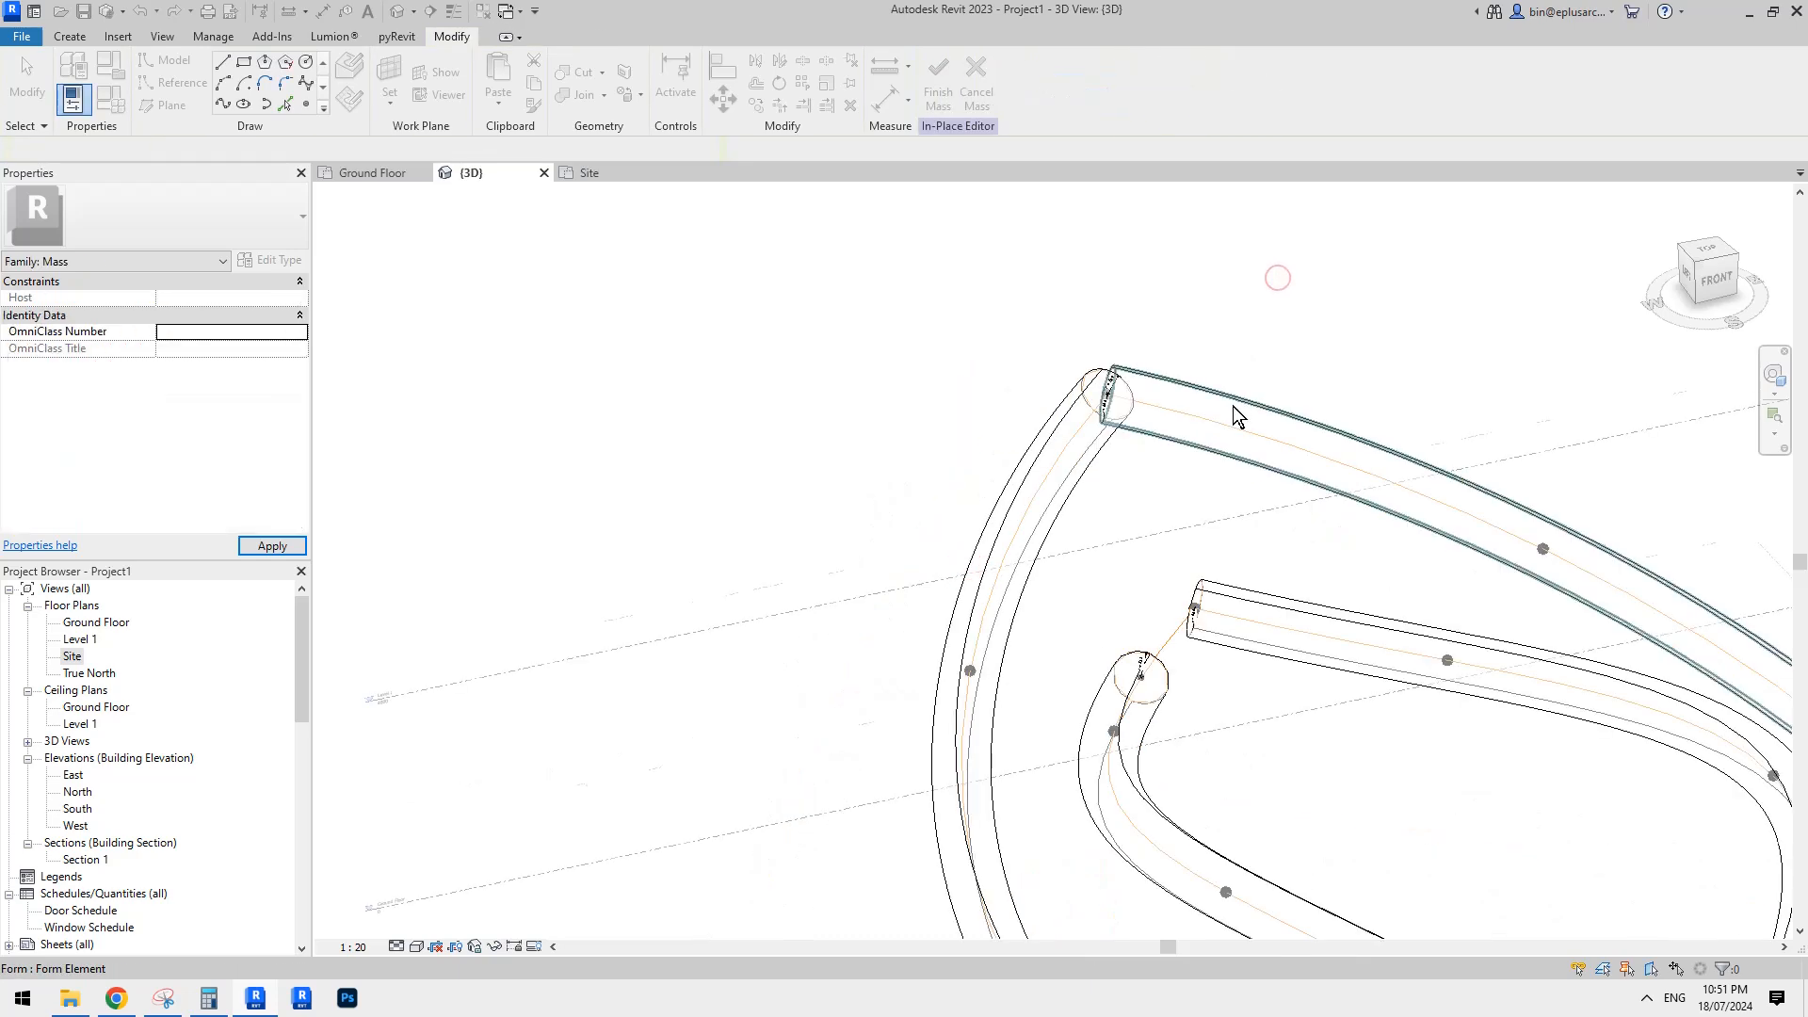
pyautogui.keyDown('shift'); pyautogui.moveTo(1156, 417); pyautogui.dragTo(1184, 605, button='middle'); pyautogui.keyUp('shift')
pyautogui.scroll(5, 1061, 392)
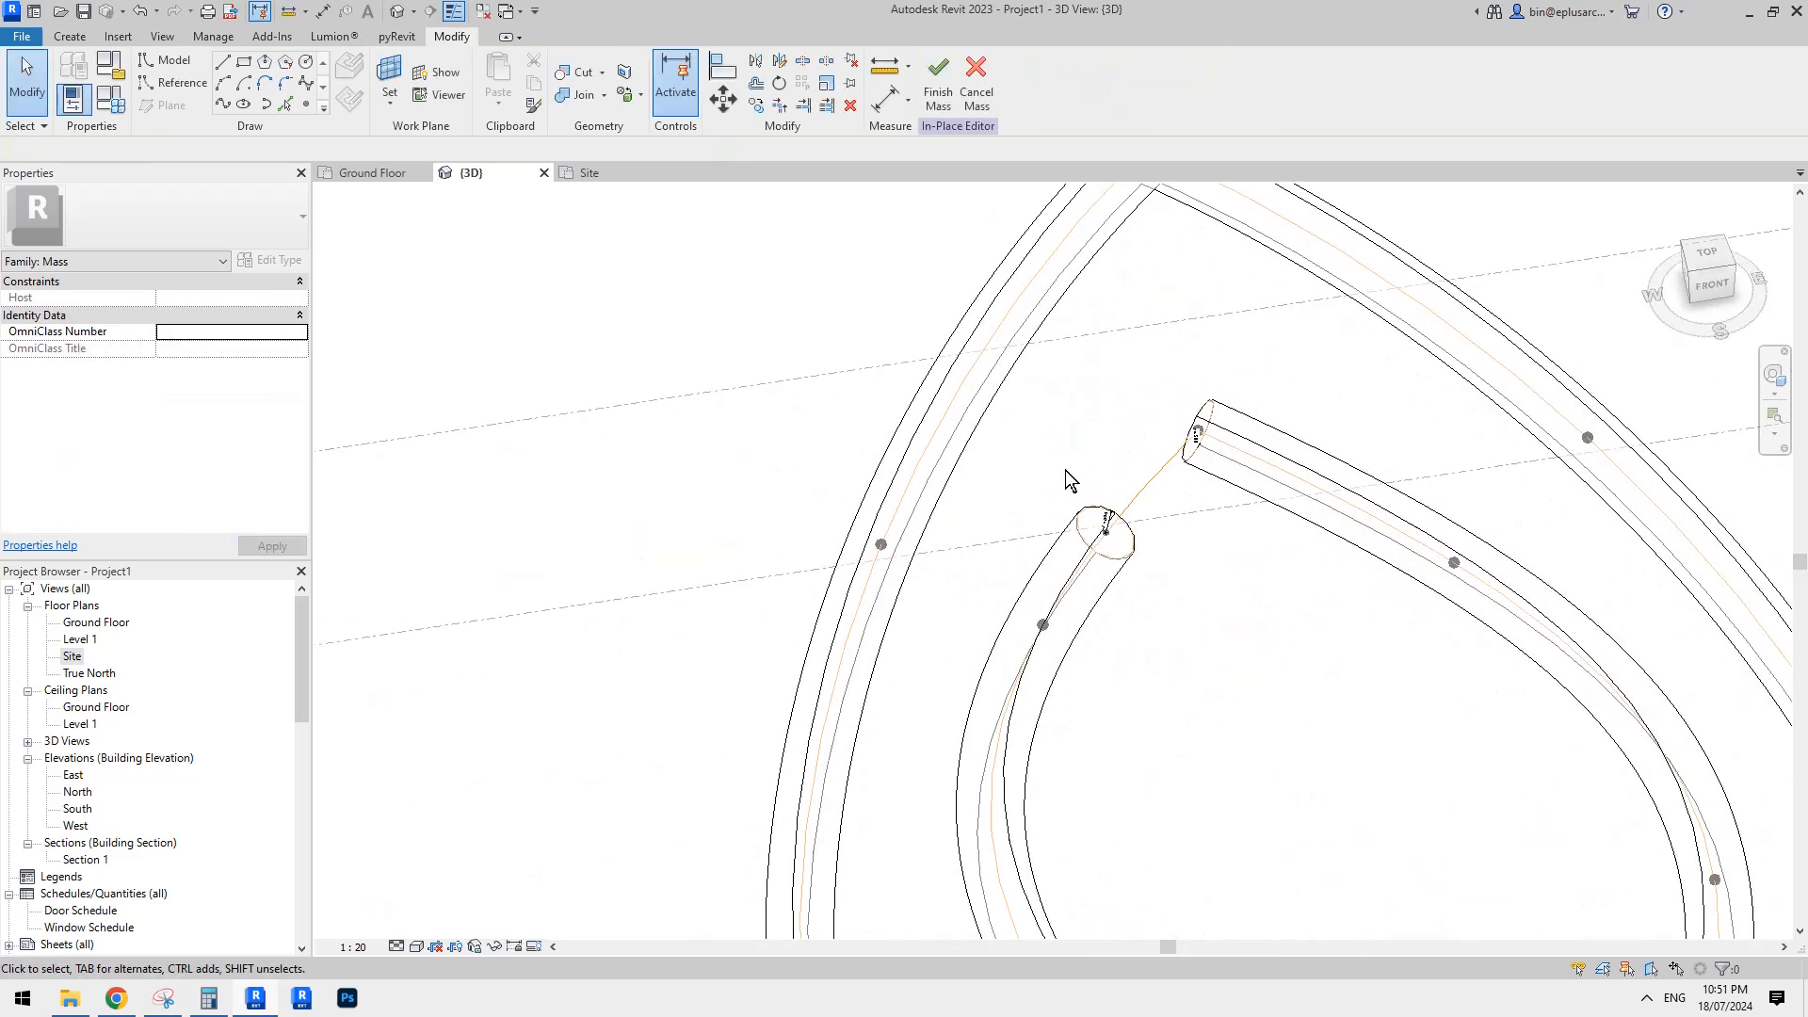
pyautogui.scroll(3, 1054, 522)
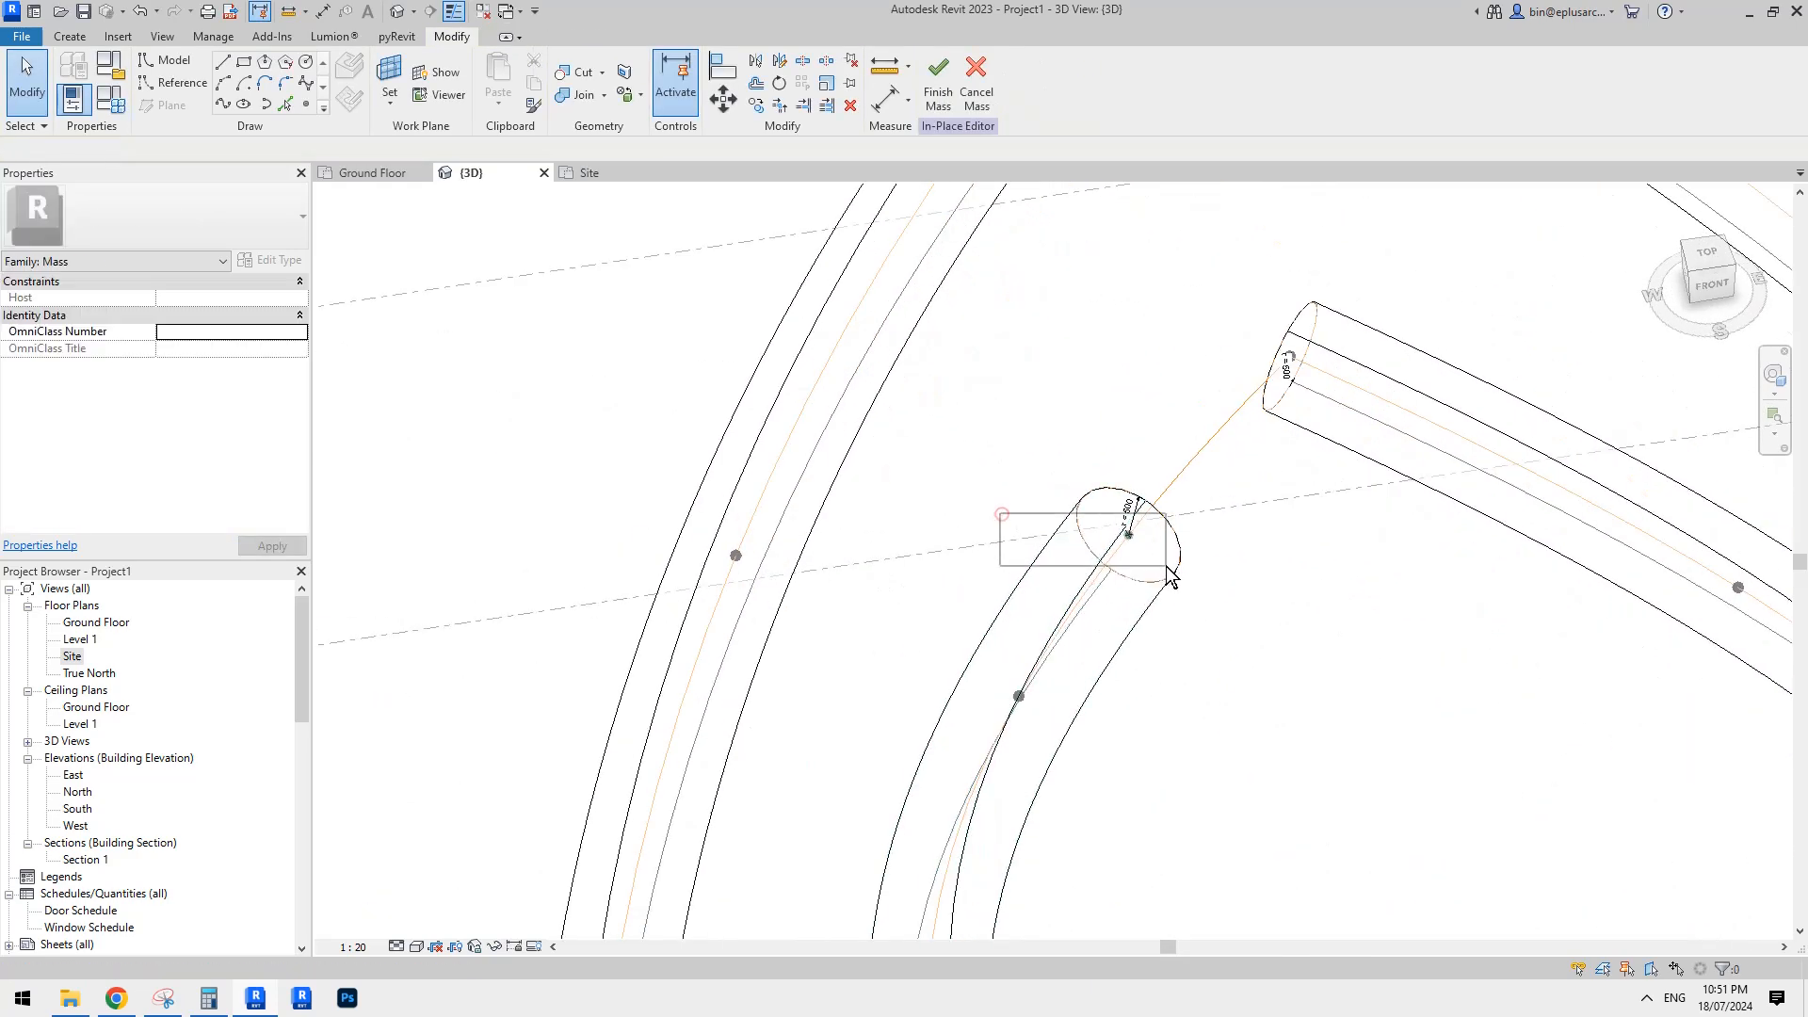
pyautogui.click(1152, 530)
pyautogui.moveTo(1153, 530); pyautogui.dragTo(1288, 366)
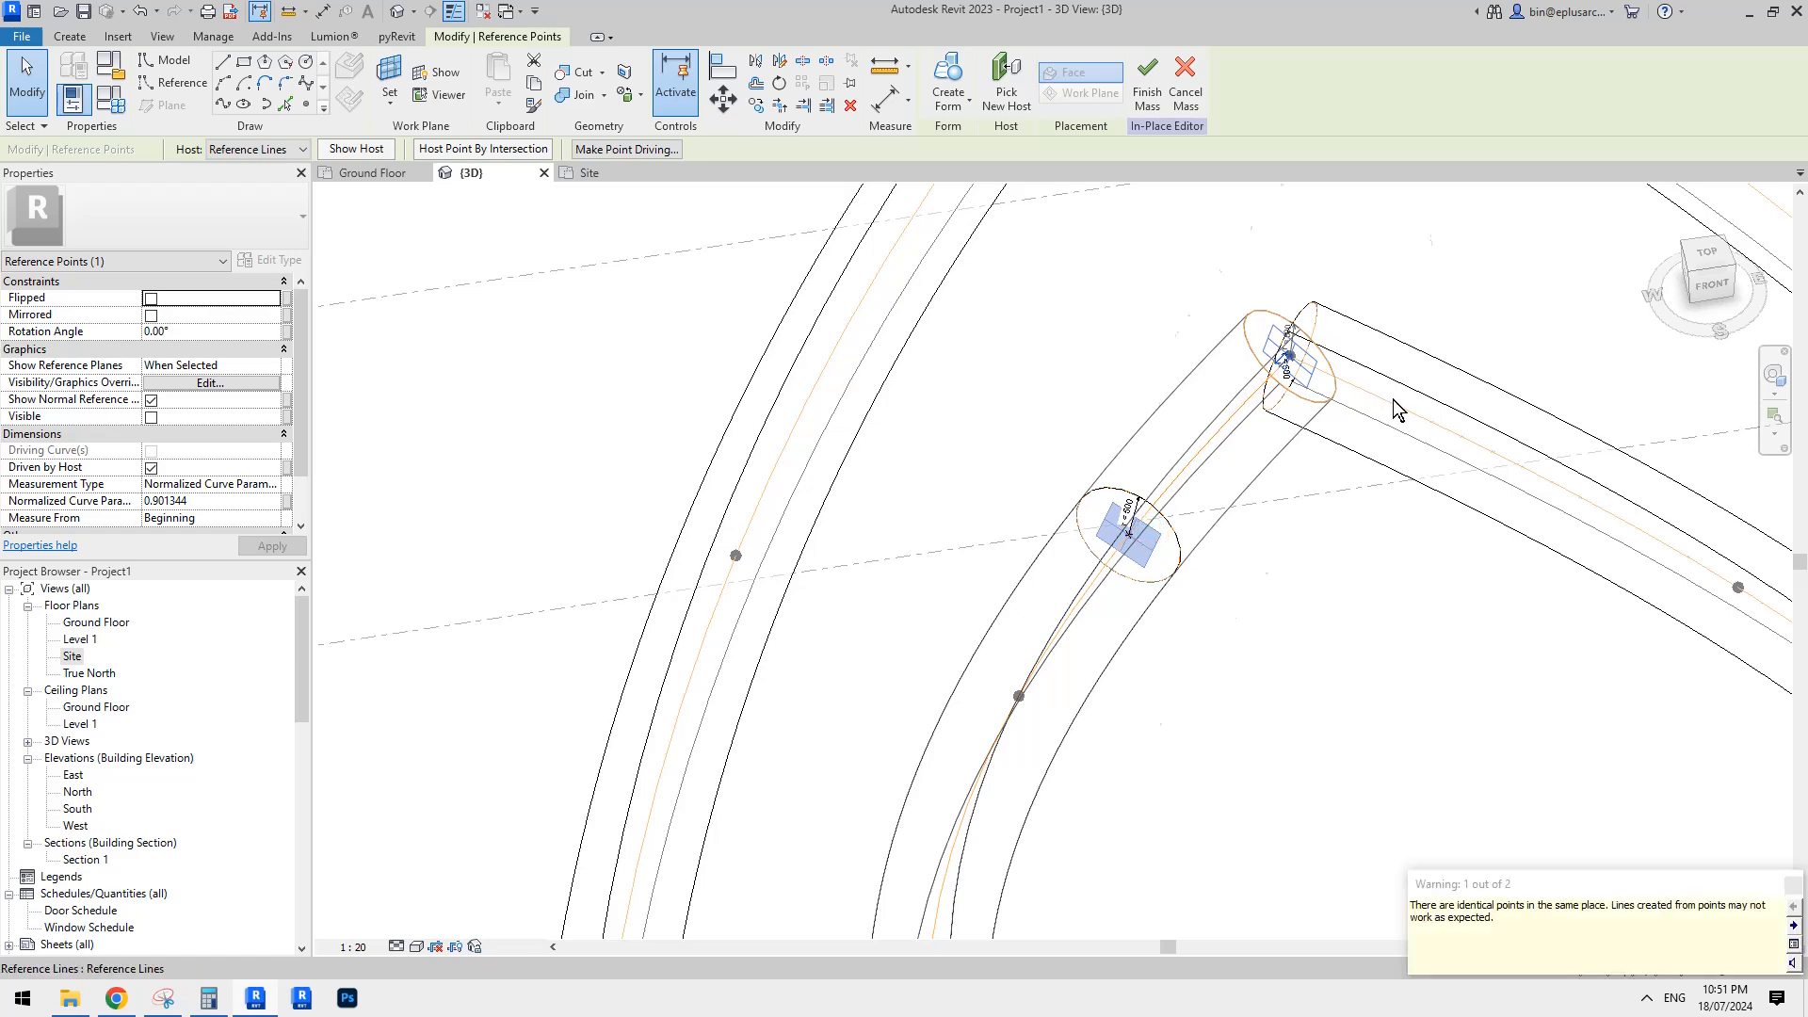
pyautogui.scroll(-3, 1391, 401)
pyautogui.scroll(-4, 1356, 584)
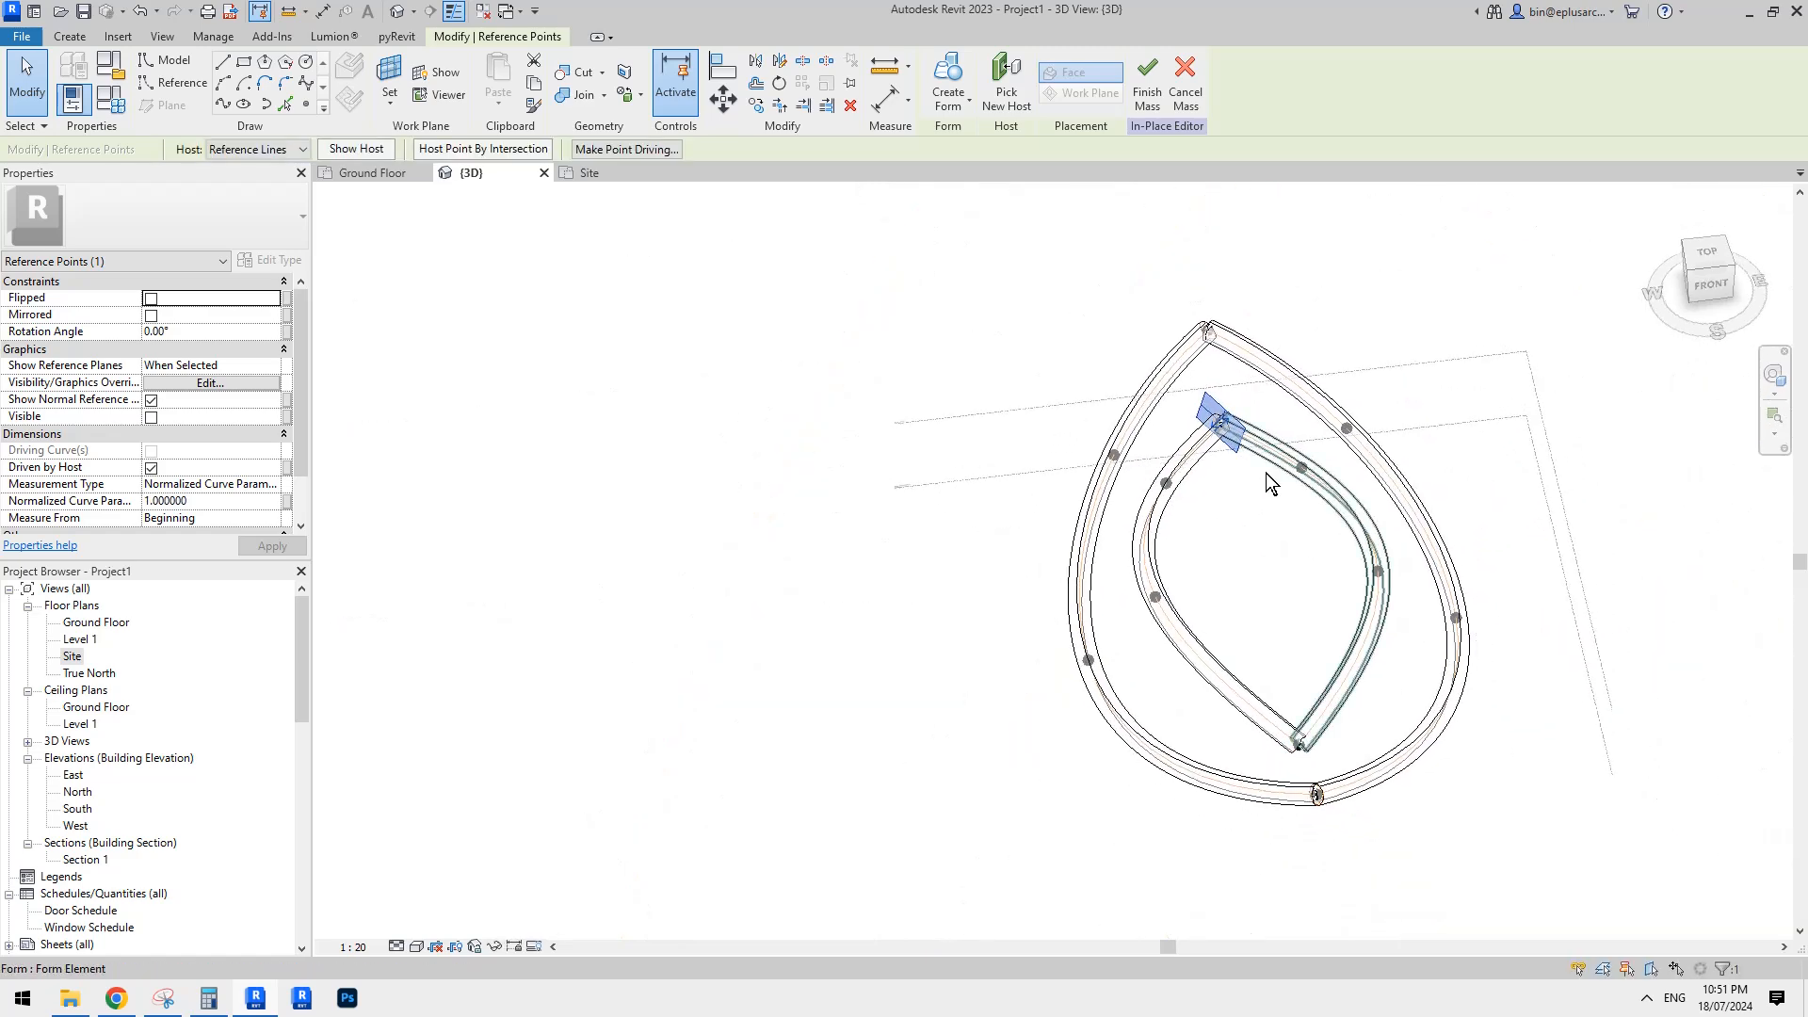
pyautogui.click(1252, 505)
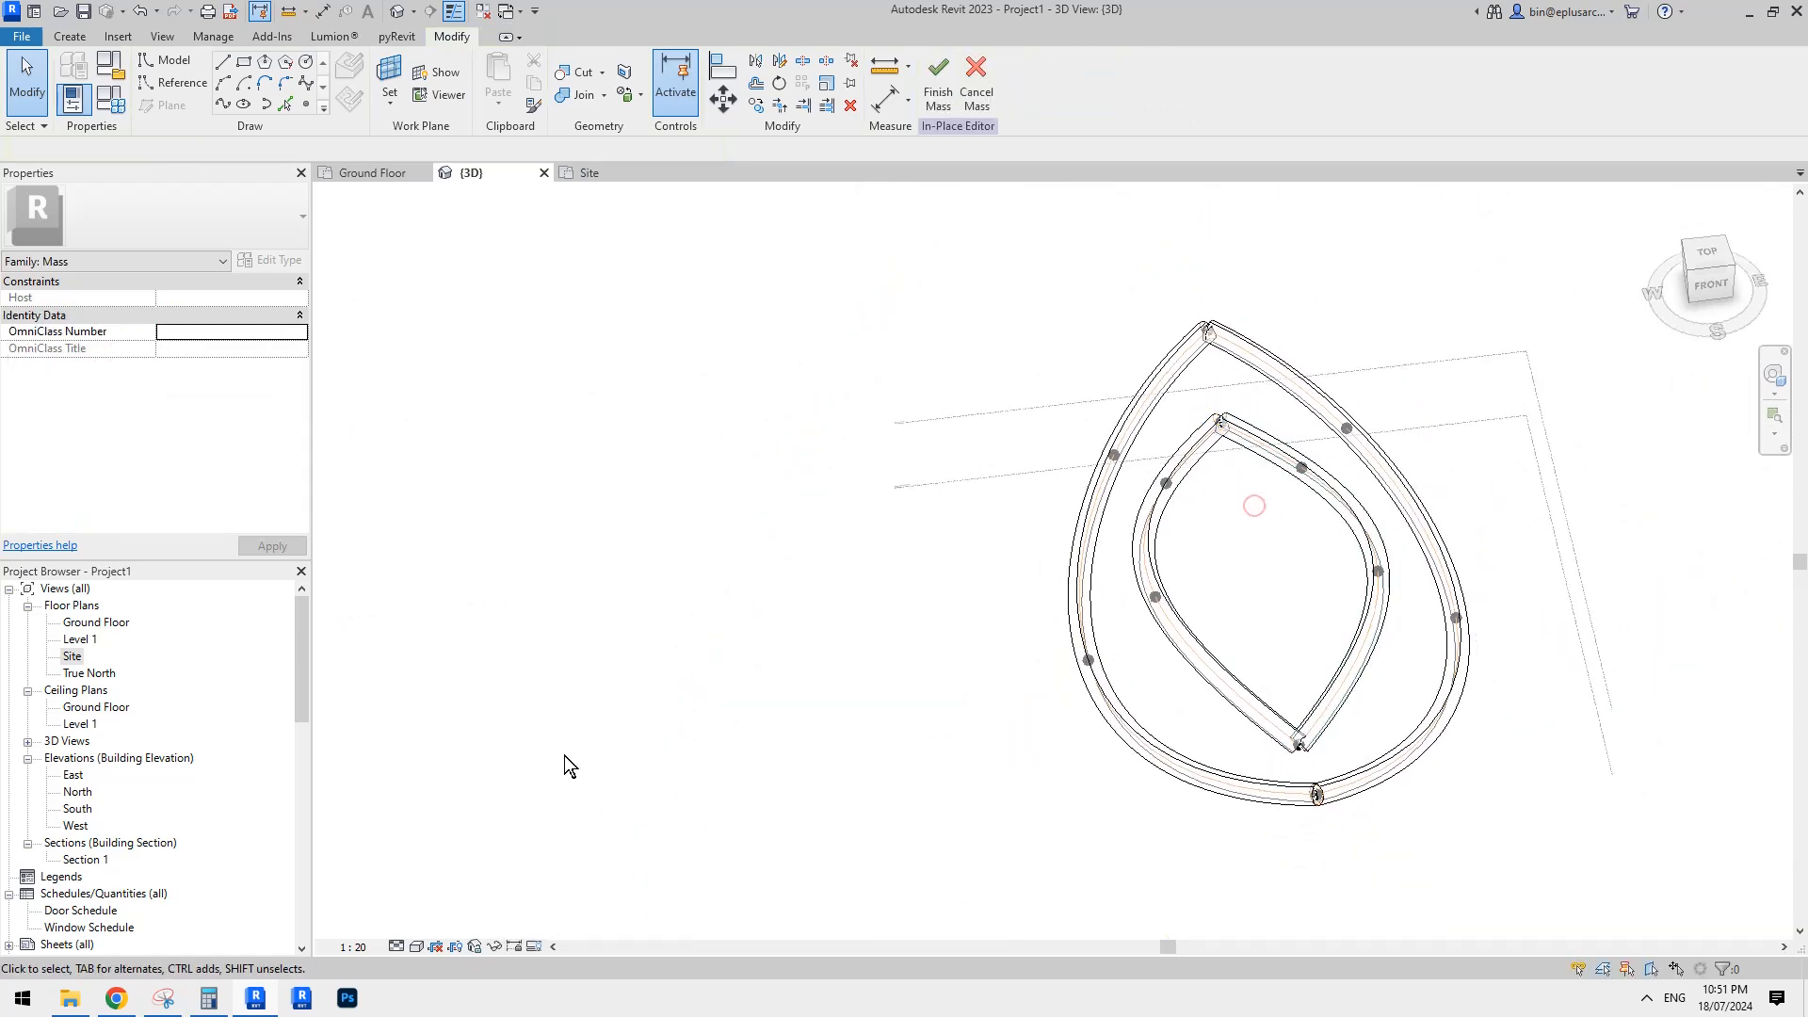
# Check the pavilion reference photo in the browser and set the radius parameter r to 100 in Revit's family types.
pyautogui.click(117, 999)
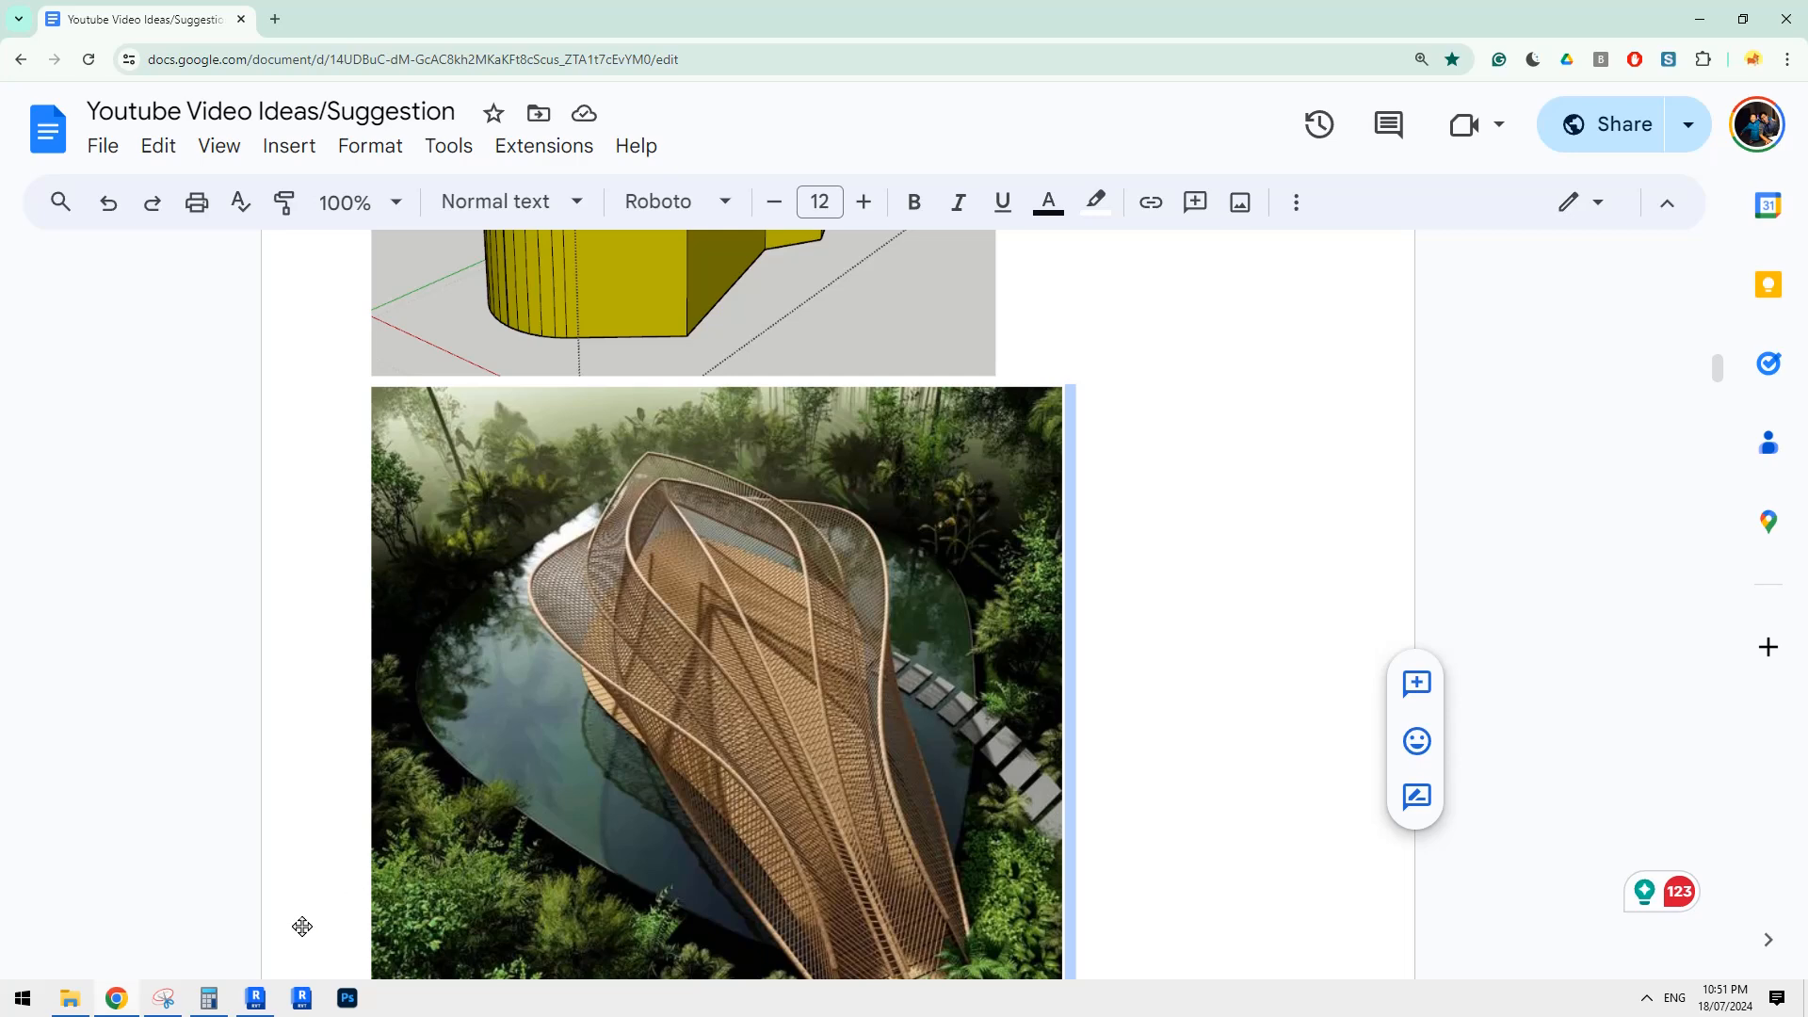
pyautogui.click(264, 1002)
pyautogui.keyDown('shift'); pyautogui.moveTo(981, 590); pyautogui.dragTo(1130, 527, button='middle'); pyautogui.keyUp('shift')
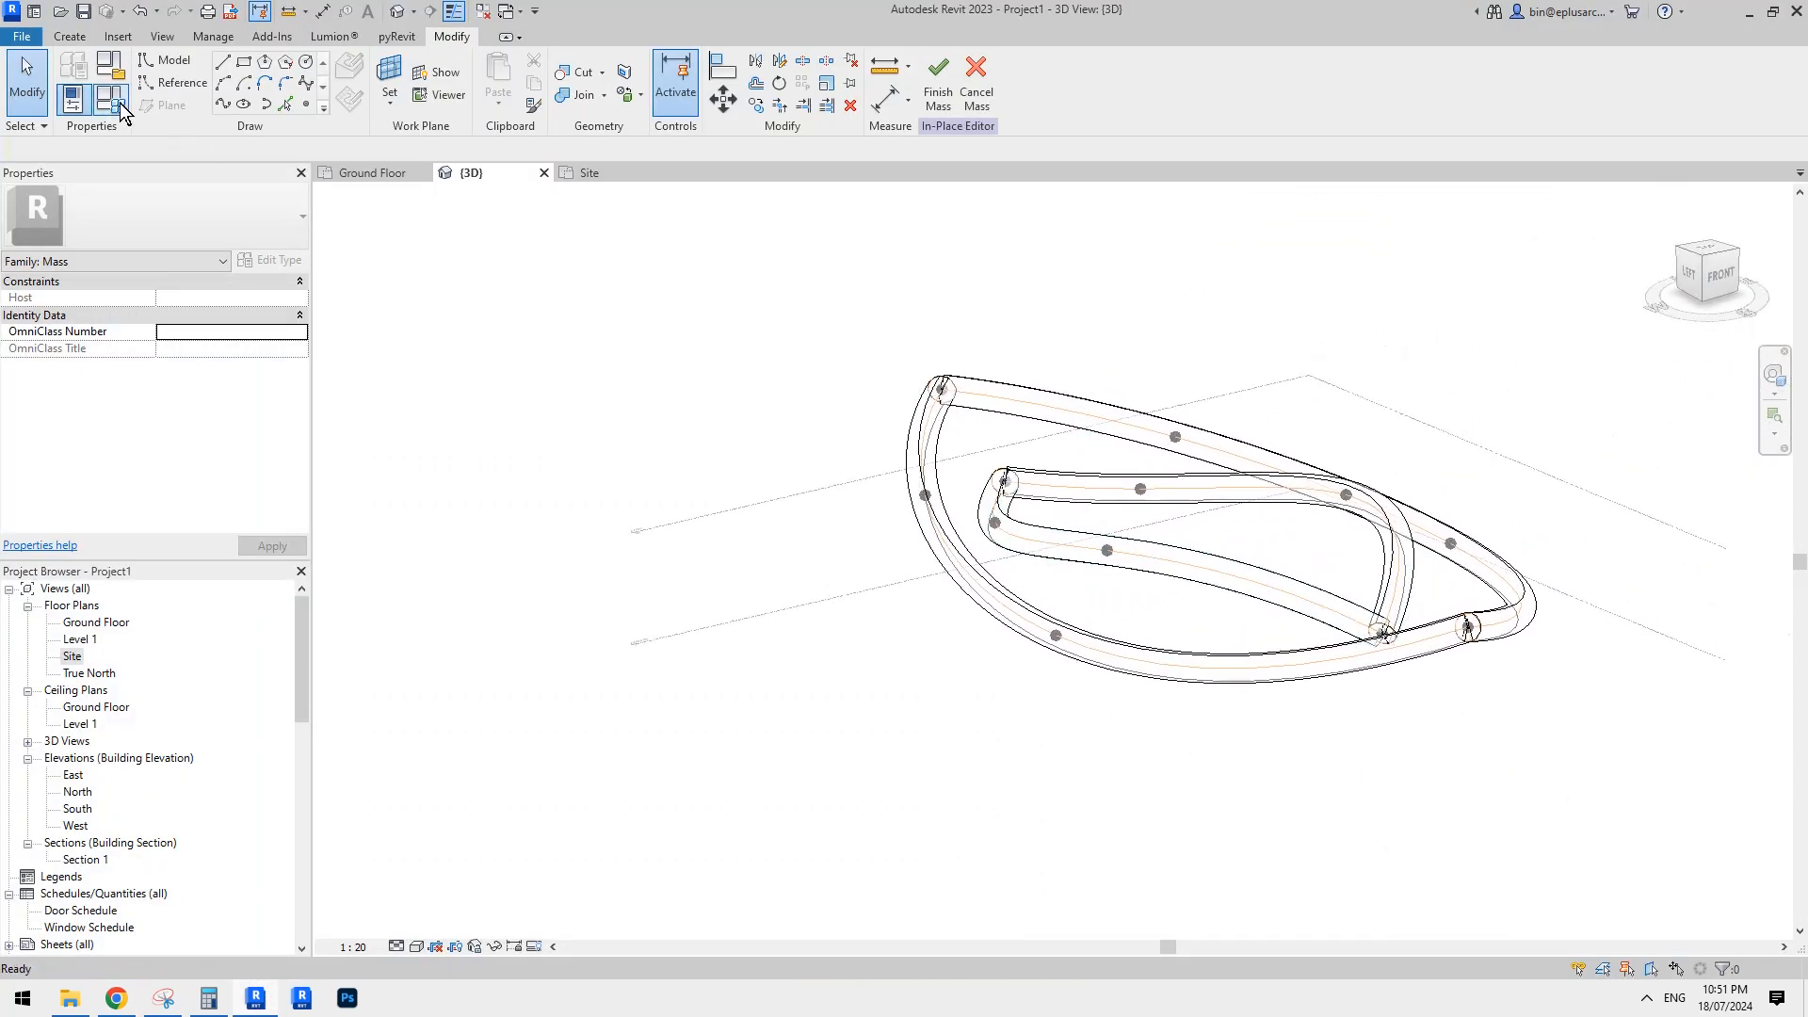
pyautogui.doubleClick(342, 370)
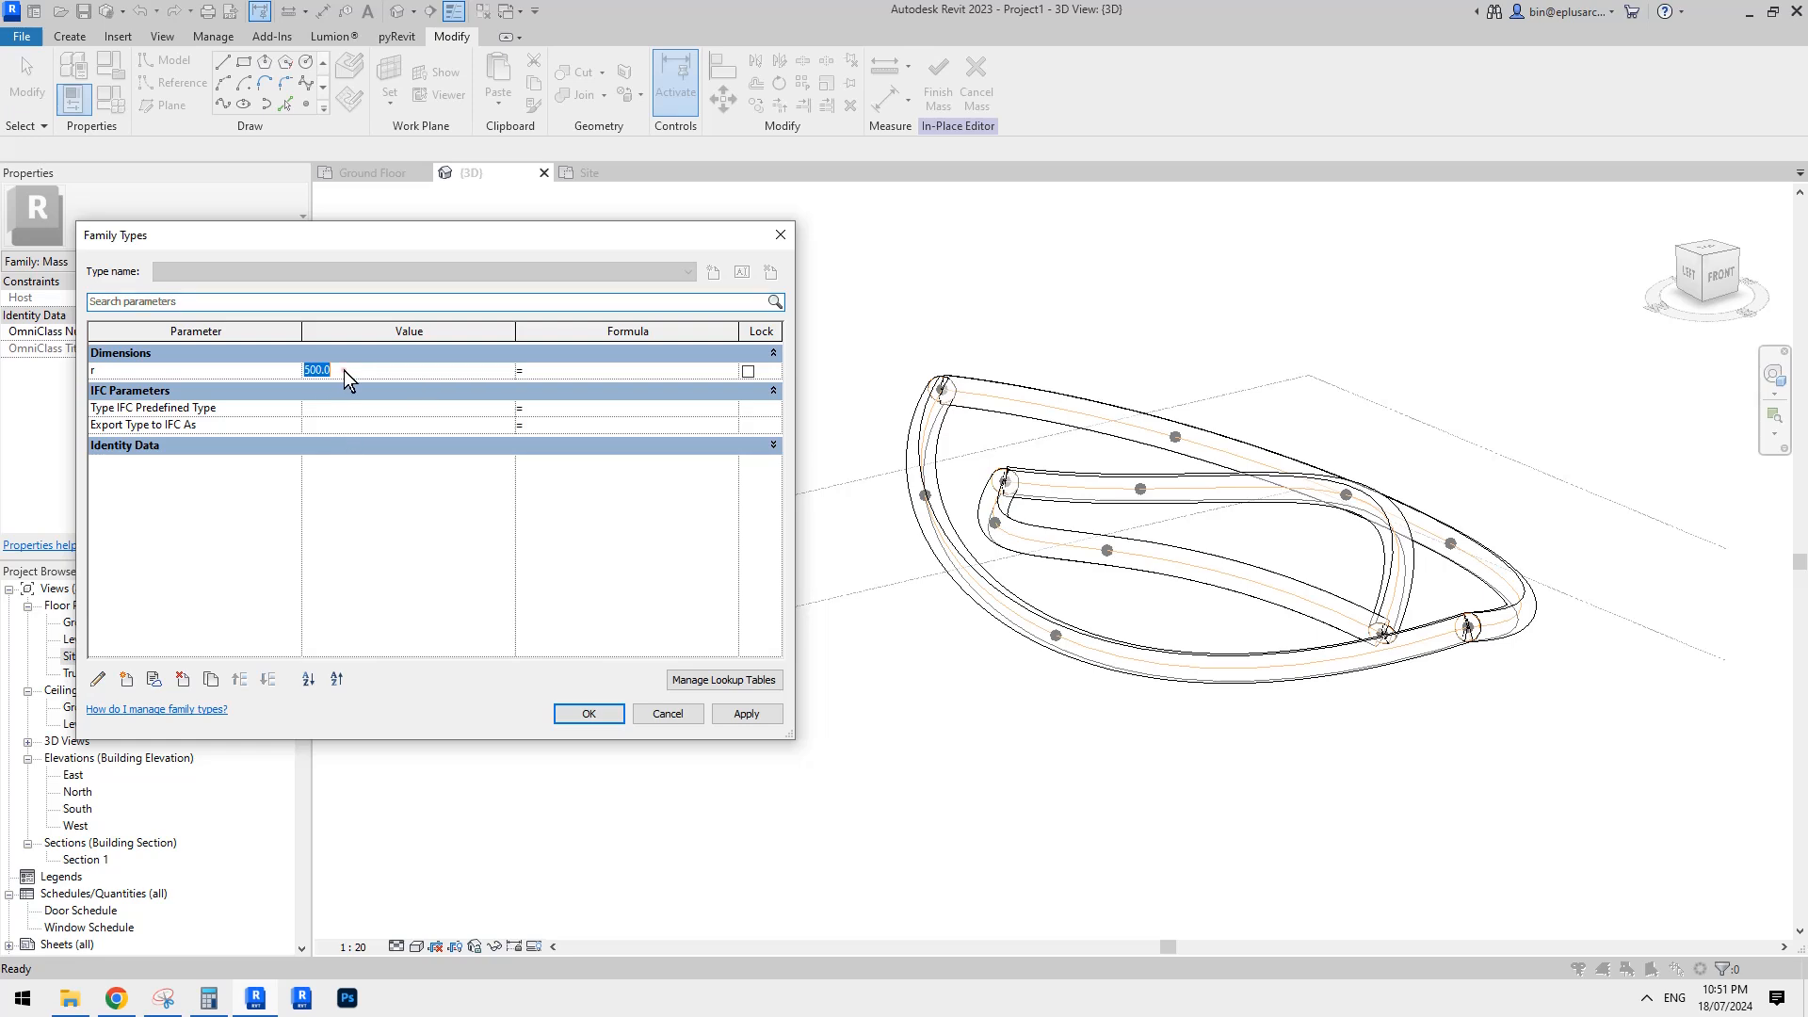
pyautogui.write('100')
pyautogui.click(738, 717)
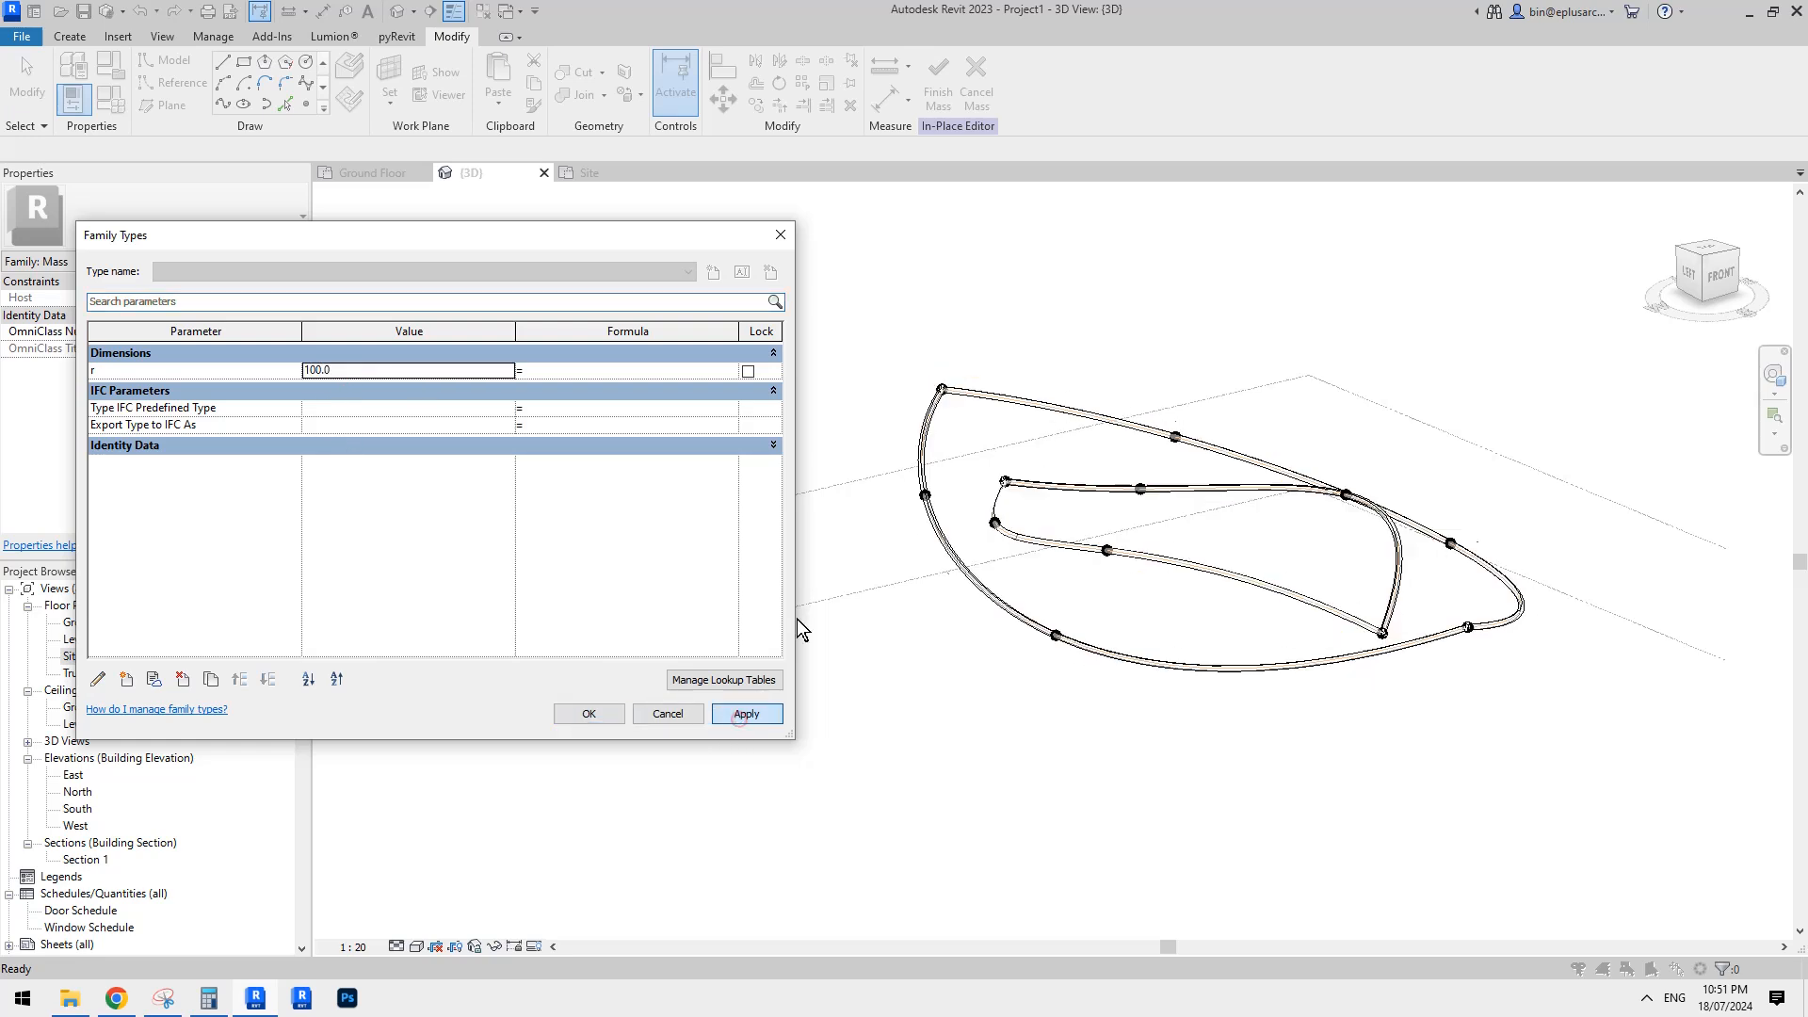
pyautogui.click(594, 712)
pyautogui.keyDown('shift'); pyautogui.moveTo(890, 531); pyautogui.dragTo(1044, 597, button='middle'); pyautogui.keyUp('shift')
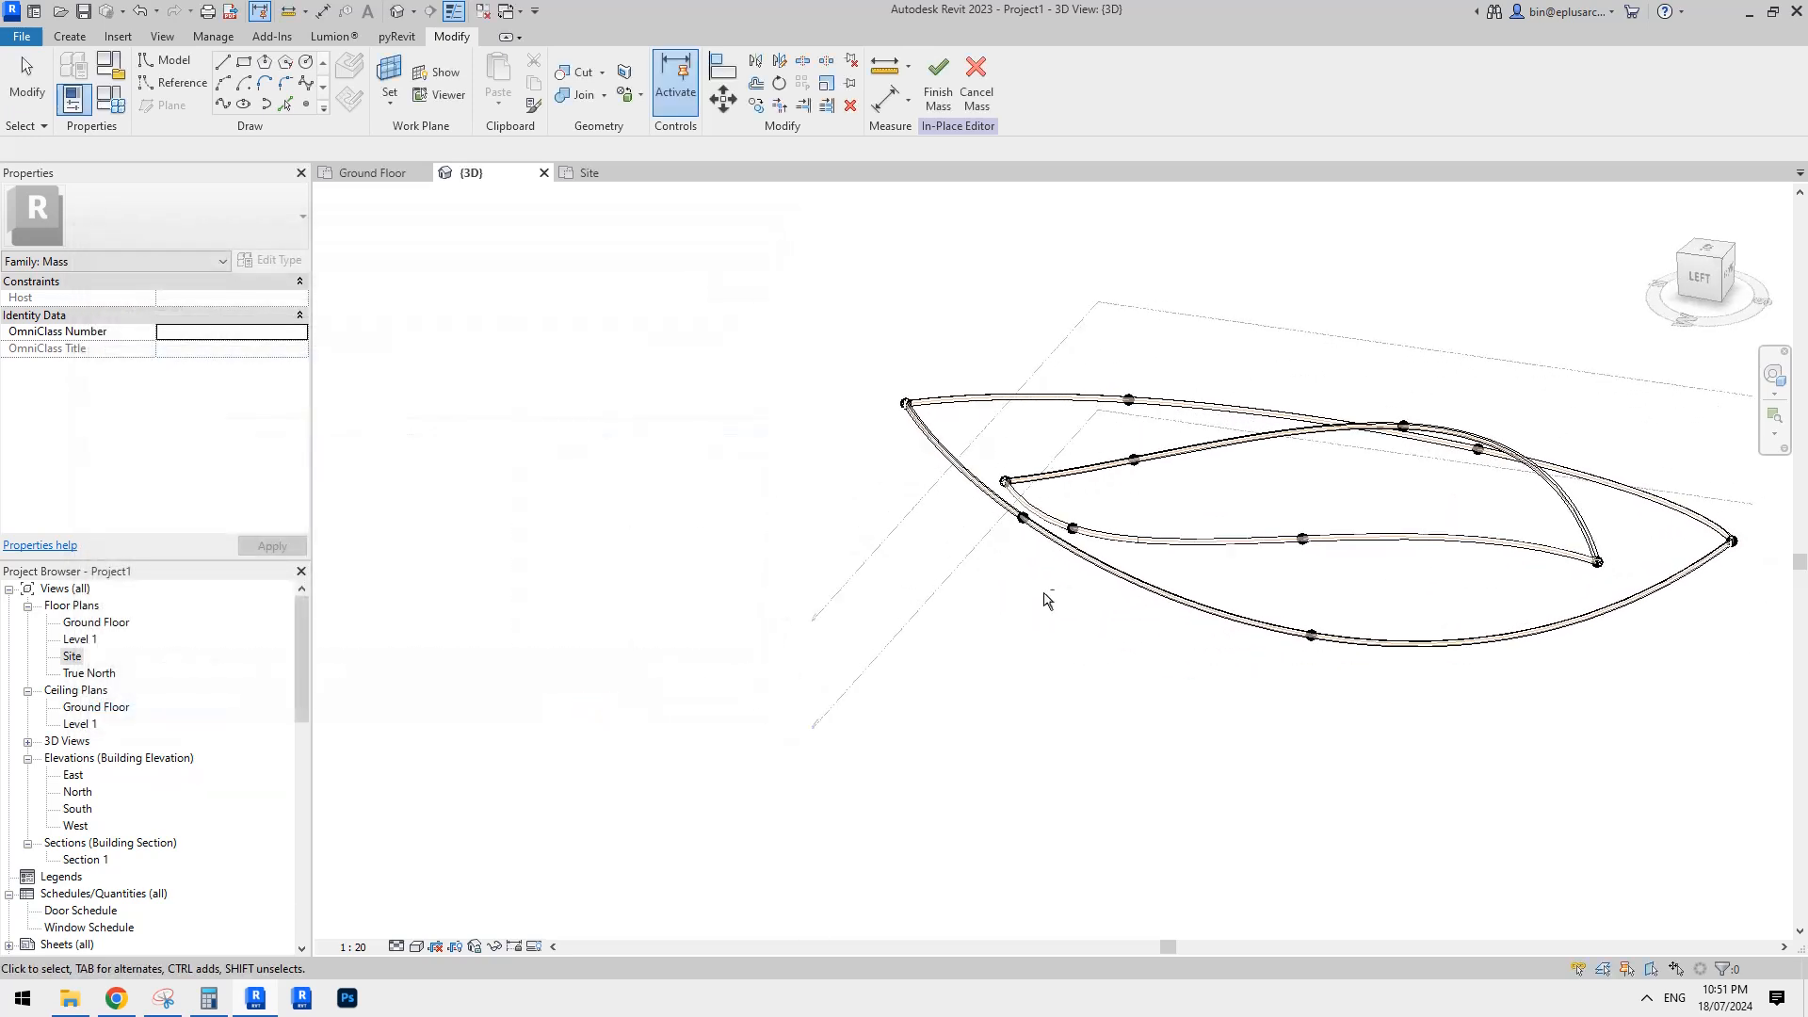
# Inspect the joined inner and outer tubes in the 3D view, checking the form properties of the west inner tube.
pyautogui.scroll(4, 1064, 541)
pyautogui.moveTo(899, 388)
pyautogui.keyDown('shift'); pyautogui.mouseDown(button='middle')
pyautogui.moveTo(773, 486)
pyautogui.moveTo(932, 508)
pyautogui.moveTo(969, 537)
pyautogui.moveTo(906, 544)
pyautogui.moveTo(1020, 577)
pyautogui.moveTo(1077, 496)
pyautogui.moveTo(1003, 642)
pyautogui.mouseUp(button='middle'); pyautogui.keyUp('shift')
pyautogui.click(967, 689)
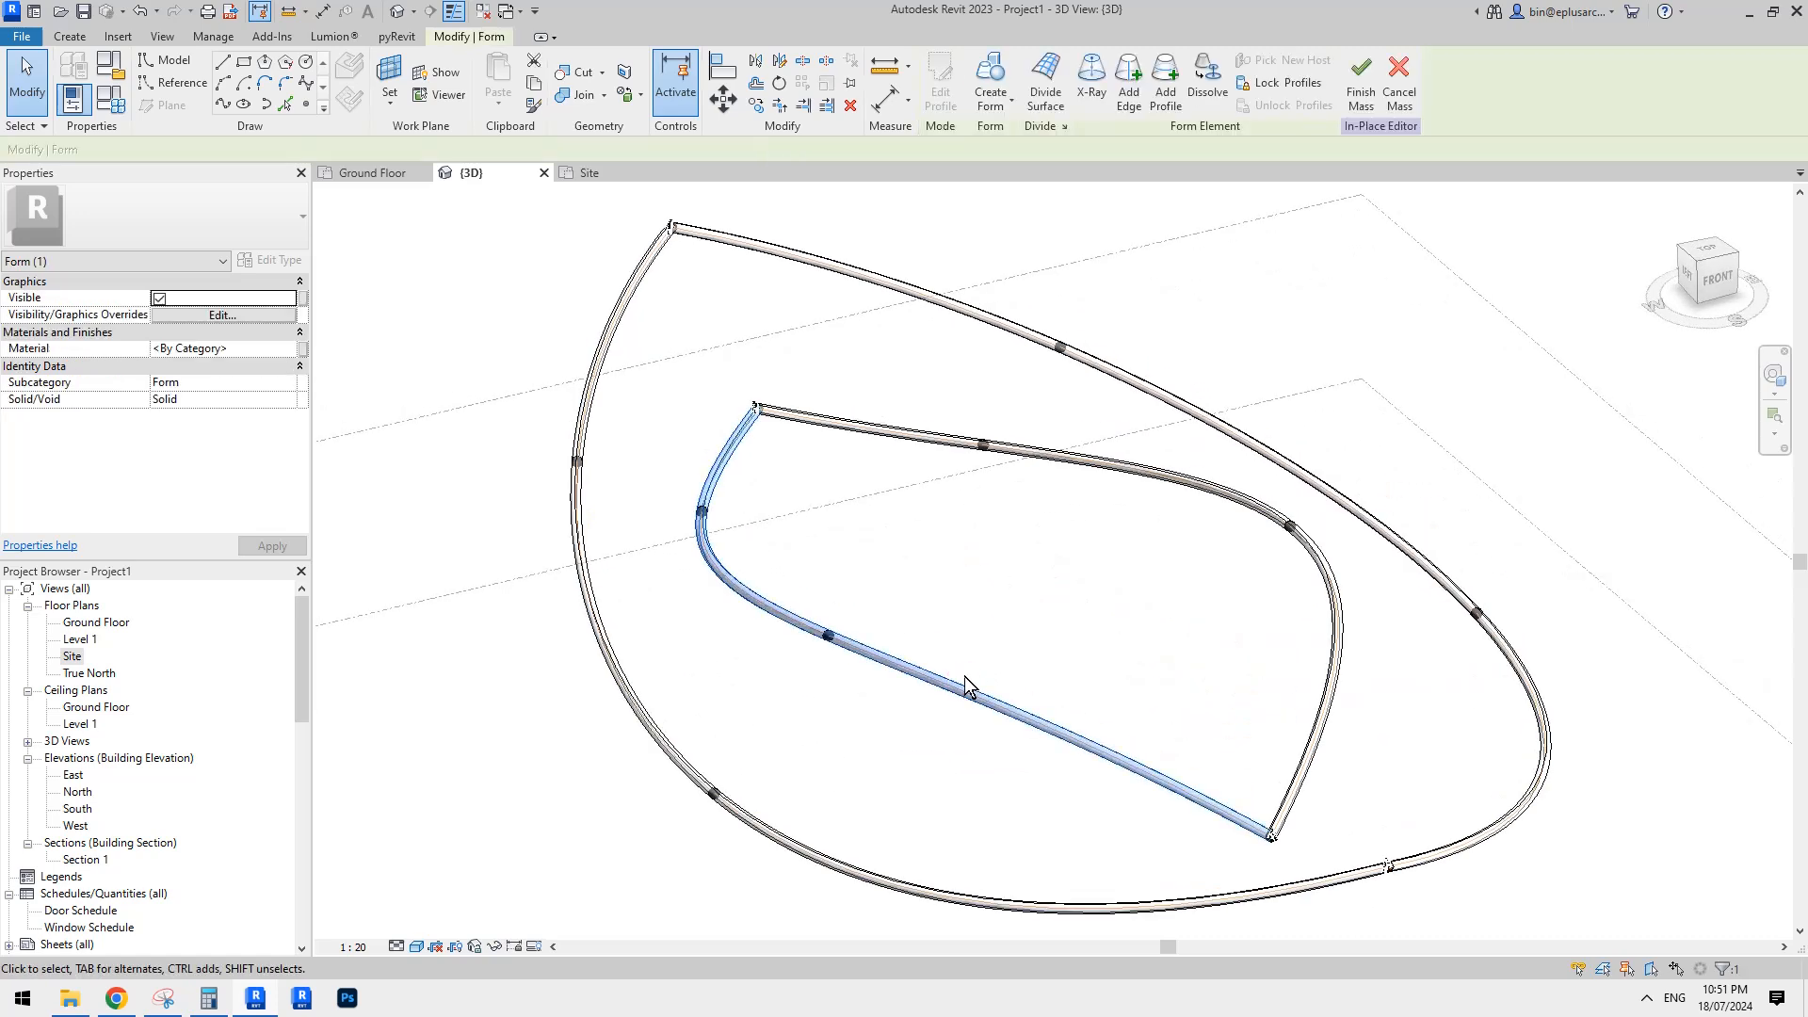
pyautogui.moveTo(1010, 500); pyautogui.dragTo(1076, 527, button='middle')
pyautogui.click(966, 427)
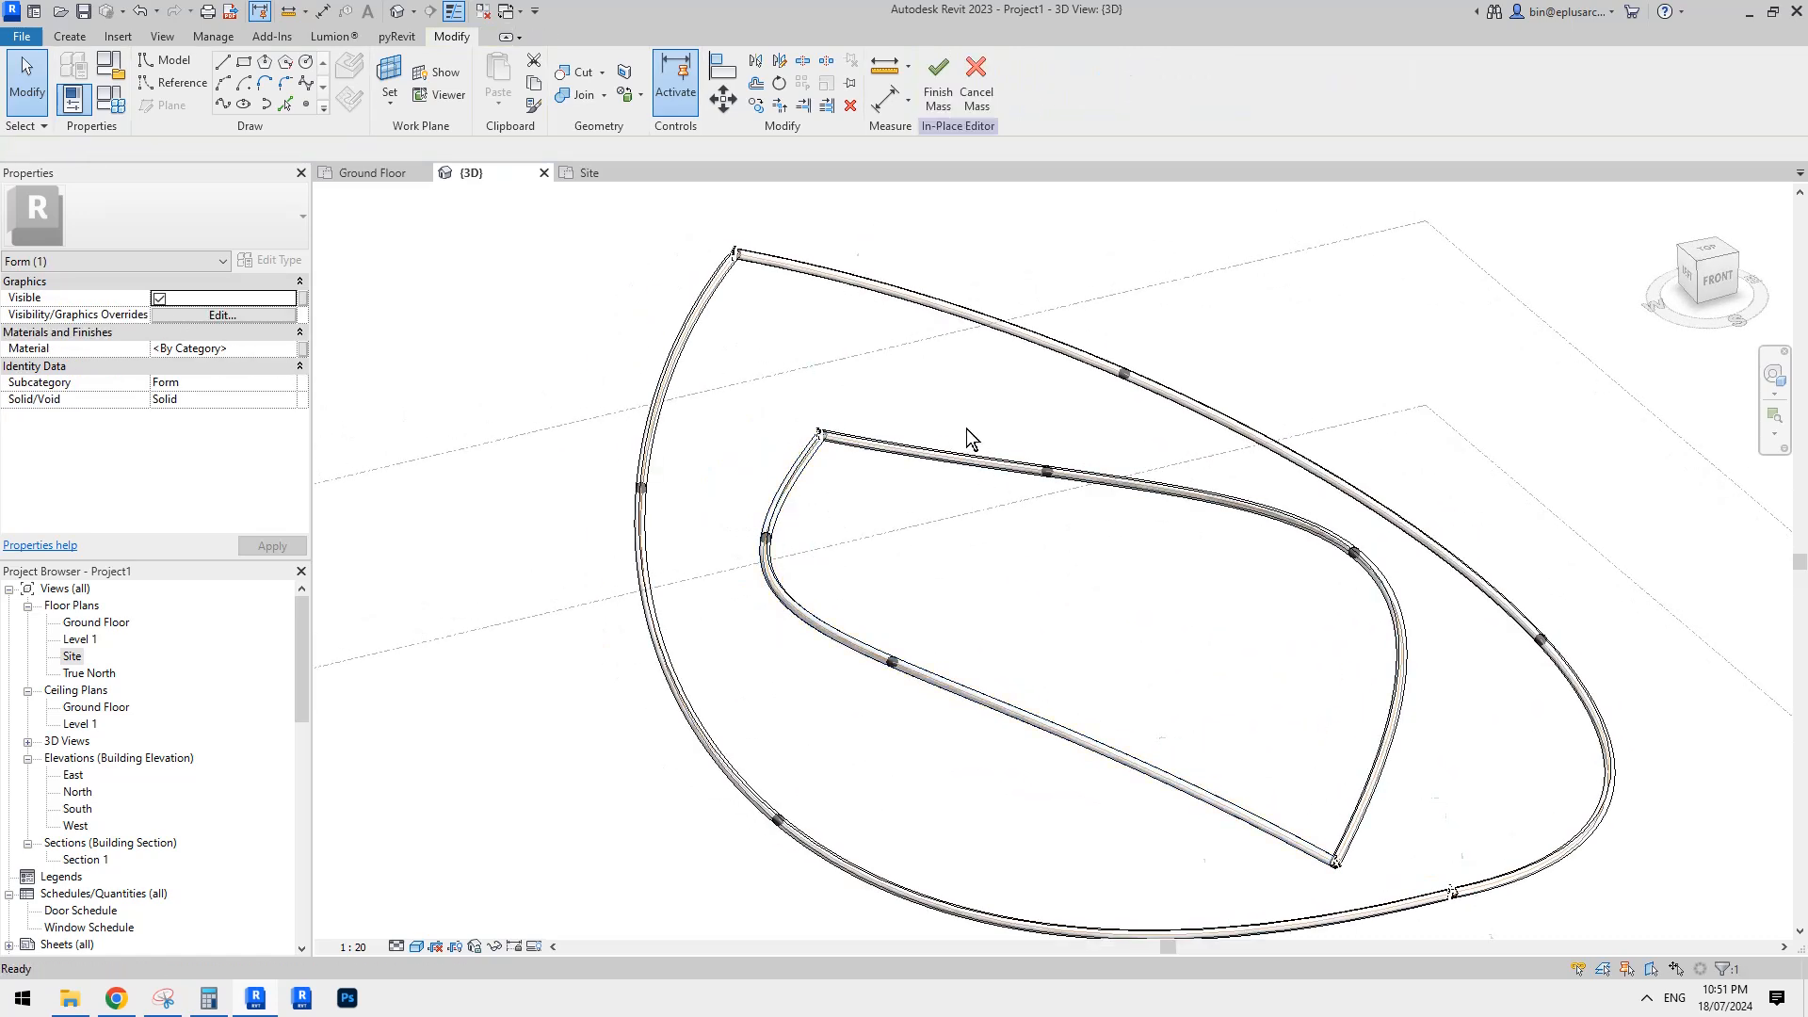
pyautogui.moveTo(969, 419); pyautogui.dragTo(1070, 464, button='middle')
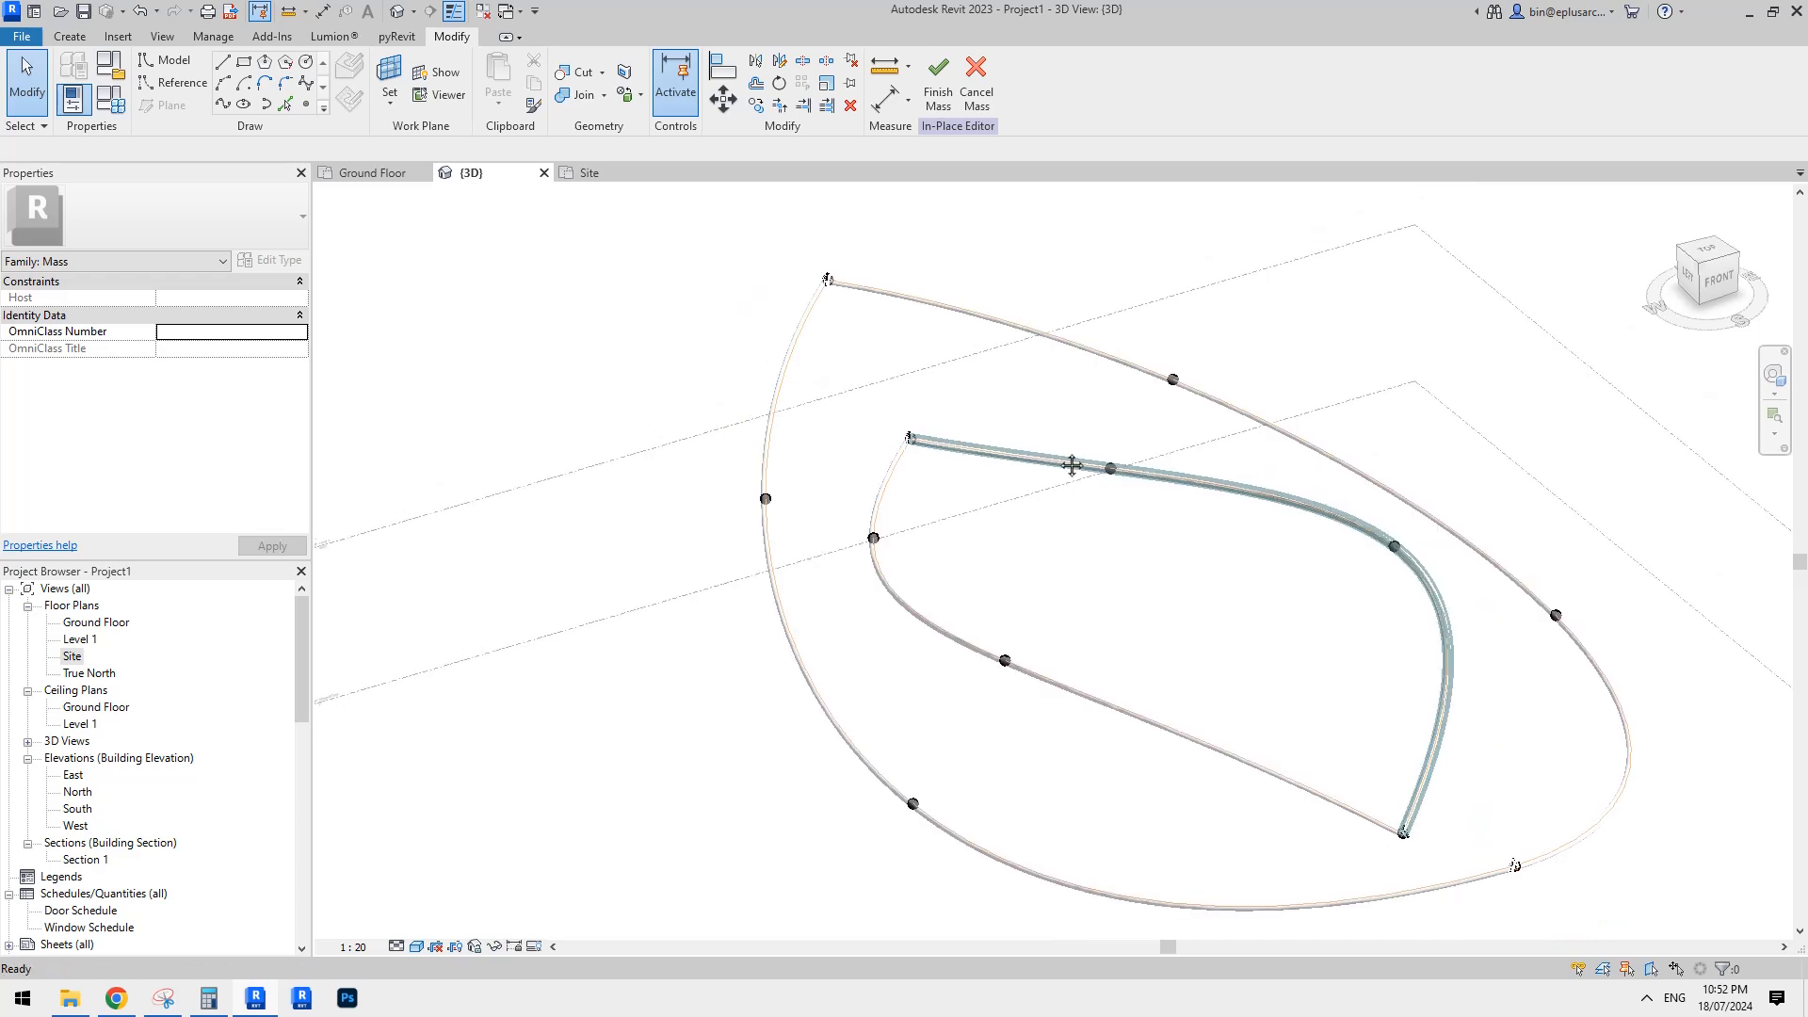
pyautogui.moveTo(723, 199); pyautogui.dragTo(734, 191, button='middle')
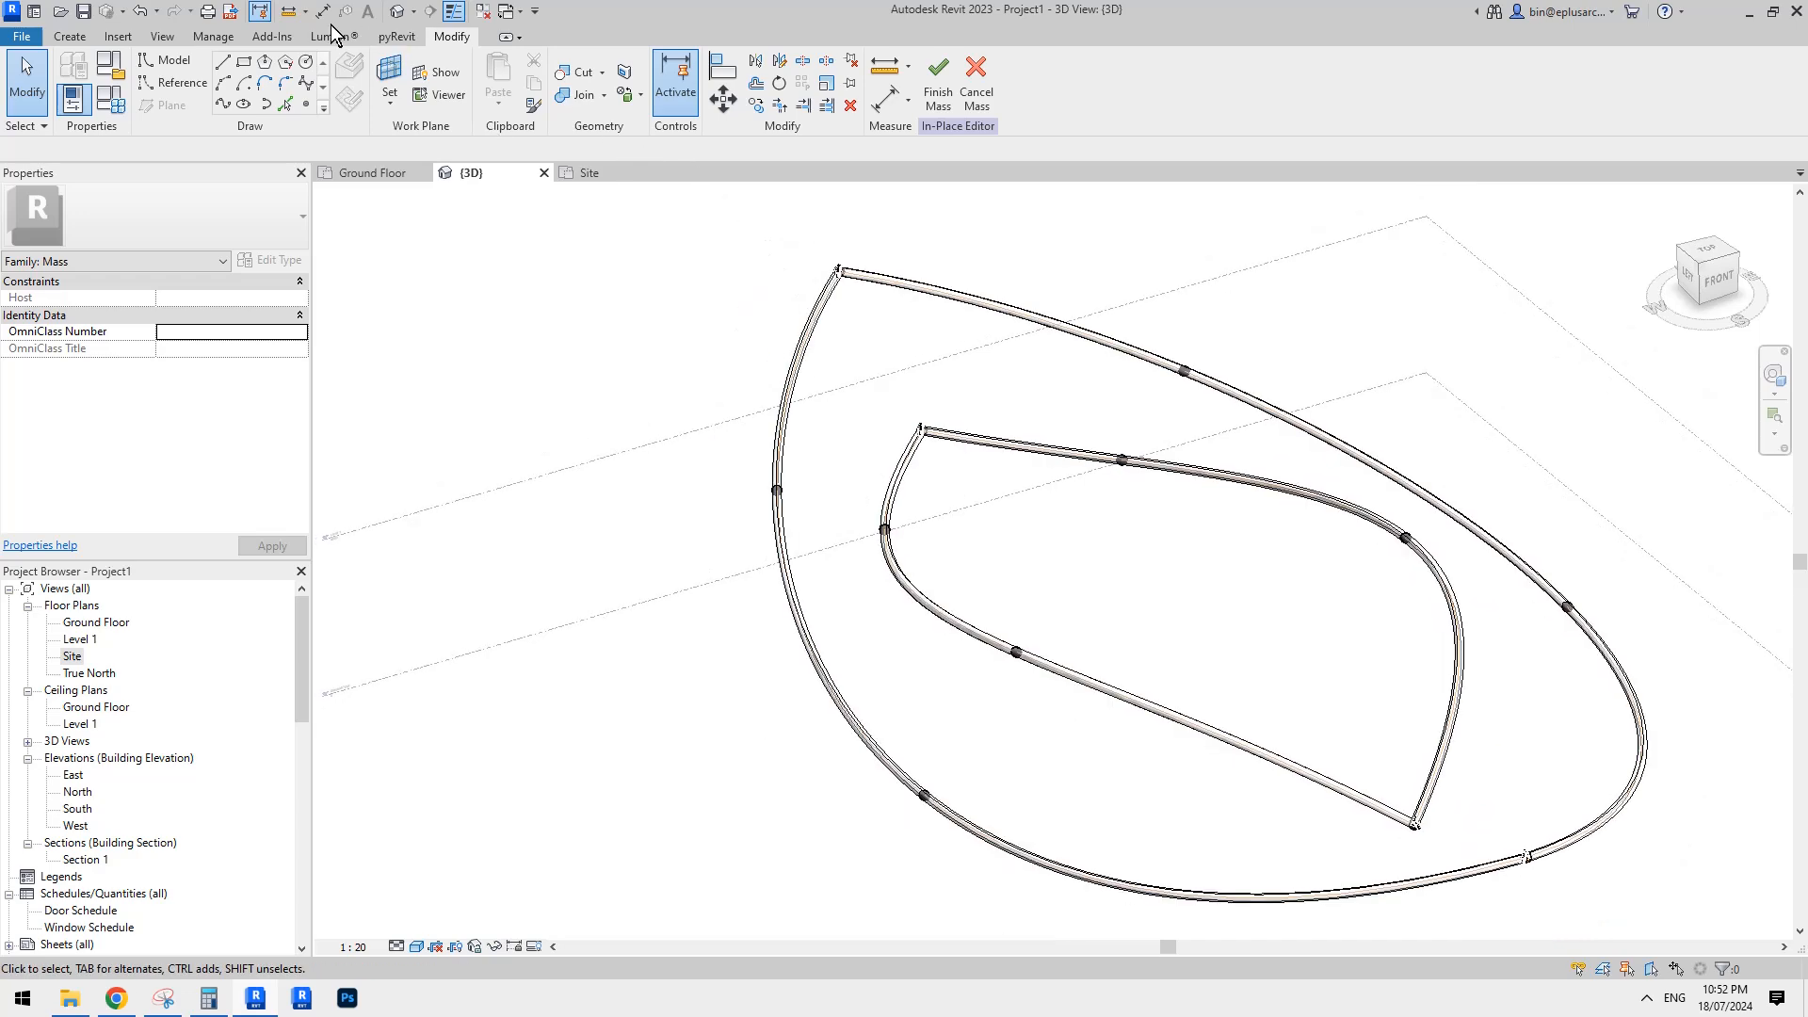
# Open the Mass category's material in the object styles and create a new material for it.
pyautogui.click(217, 37)
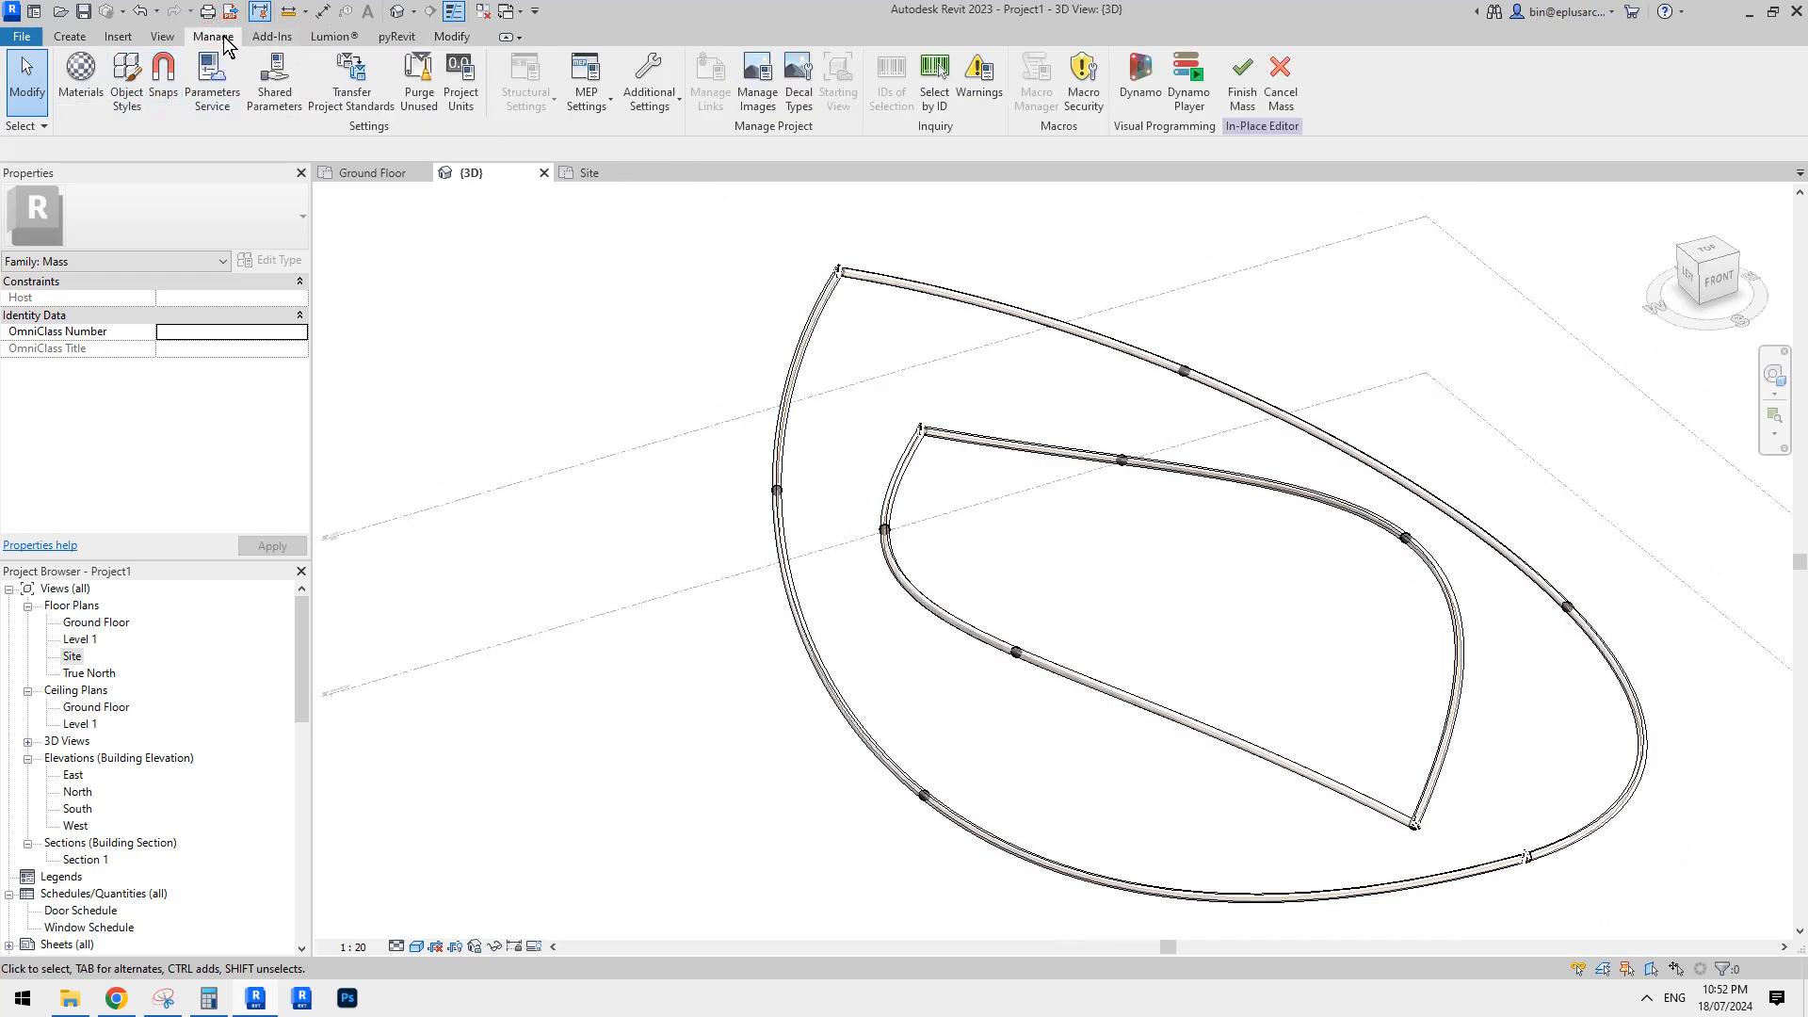
pyautogui.click(128, 86)
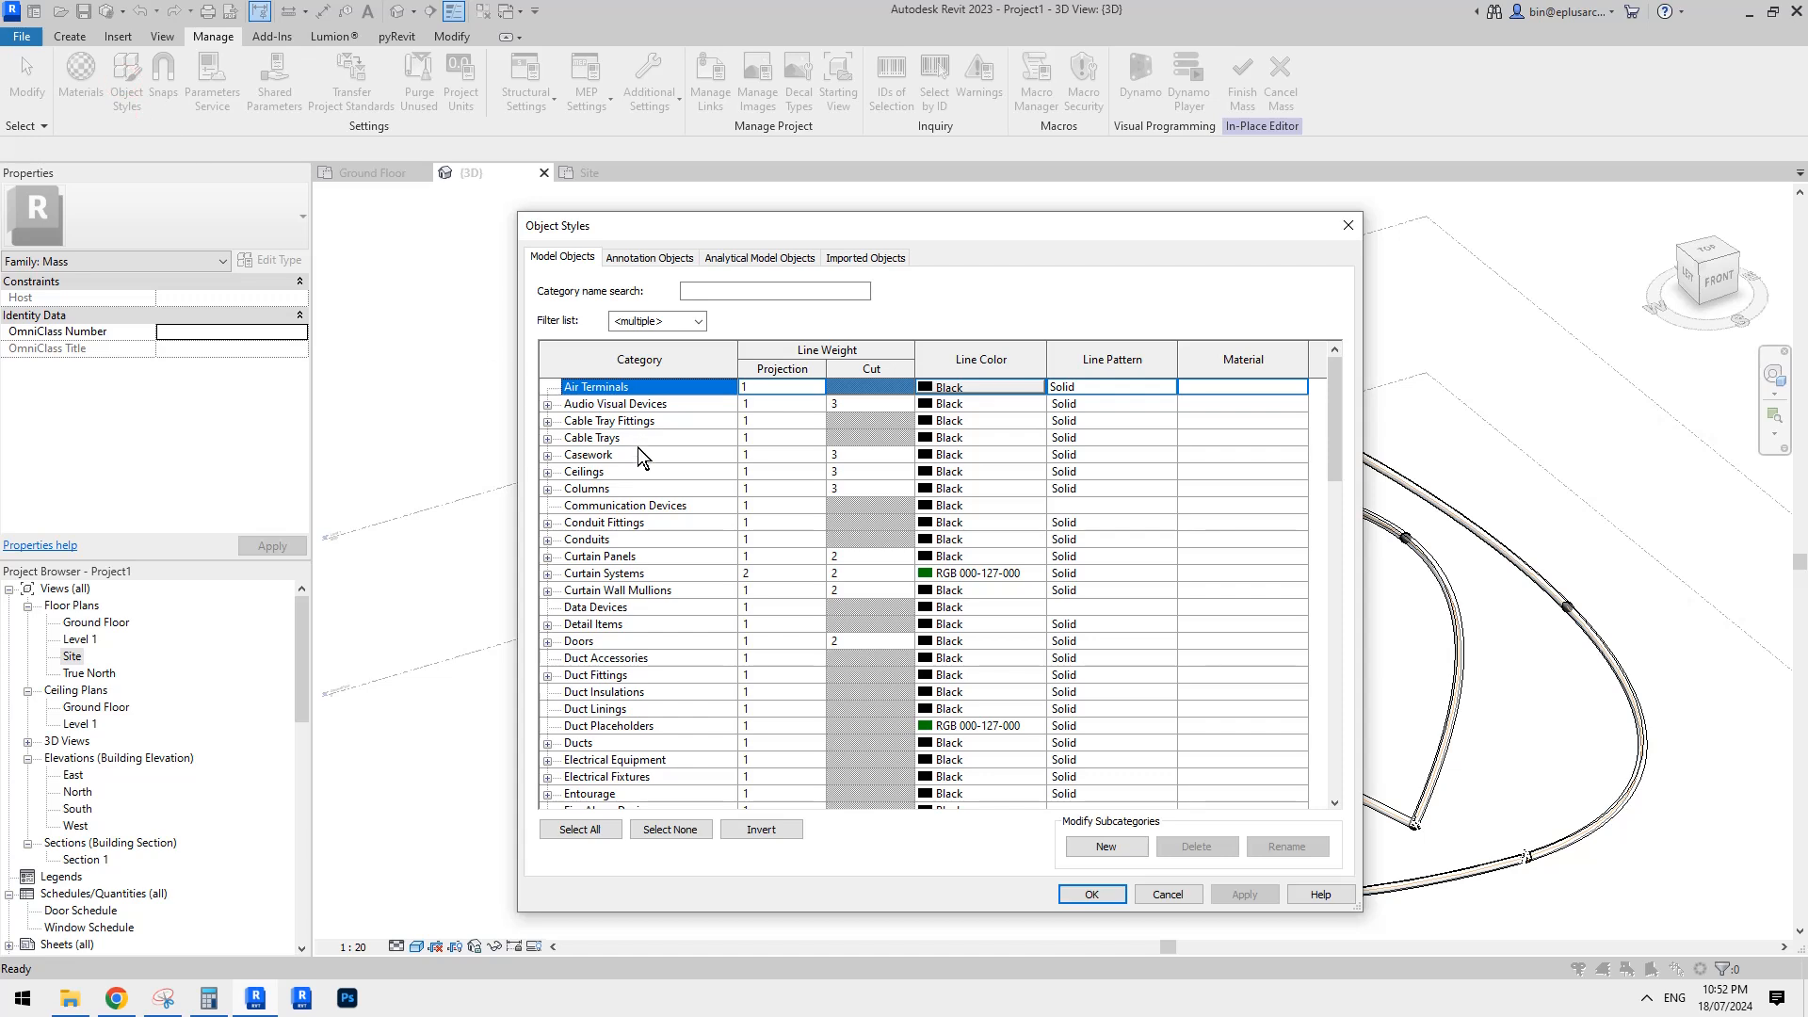
pyautogui.click(638, 506)
pyautogui.press('m')
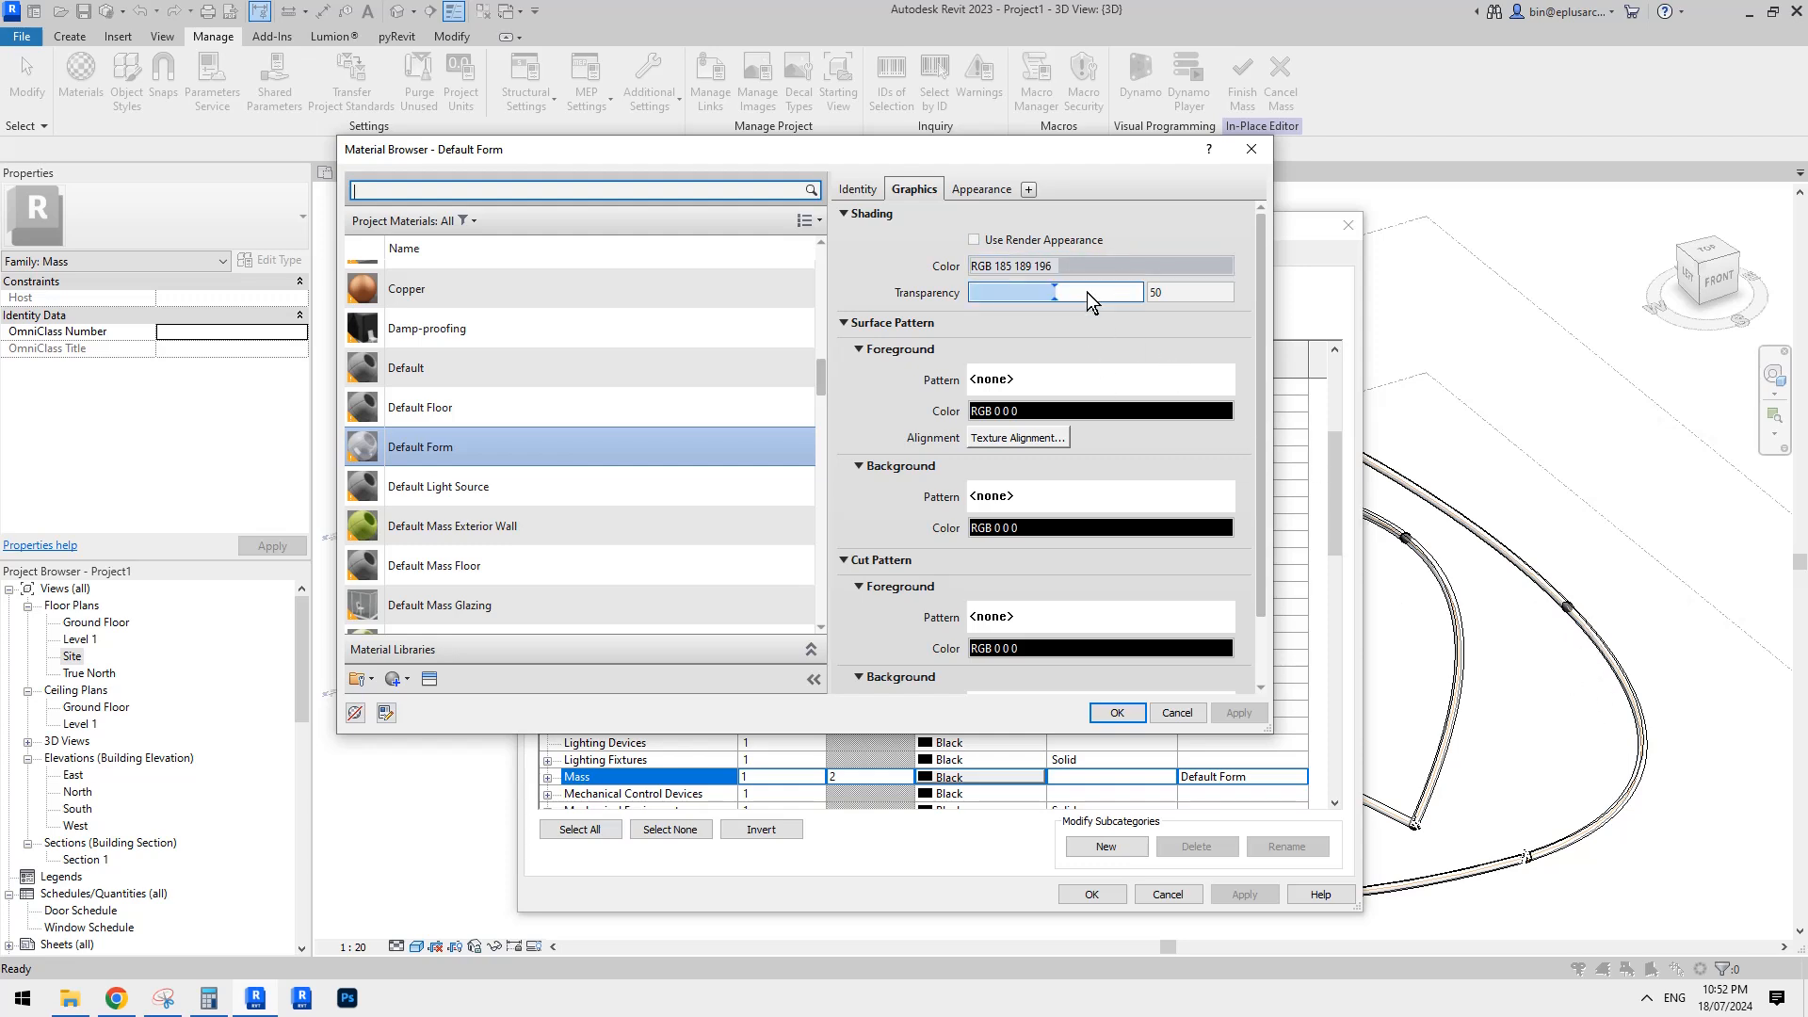
pyautogui.scroll(-1, 487, 444)
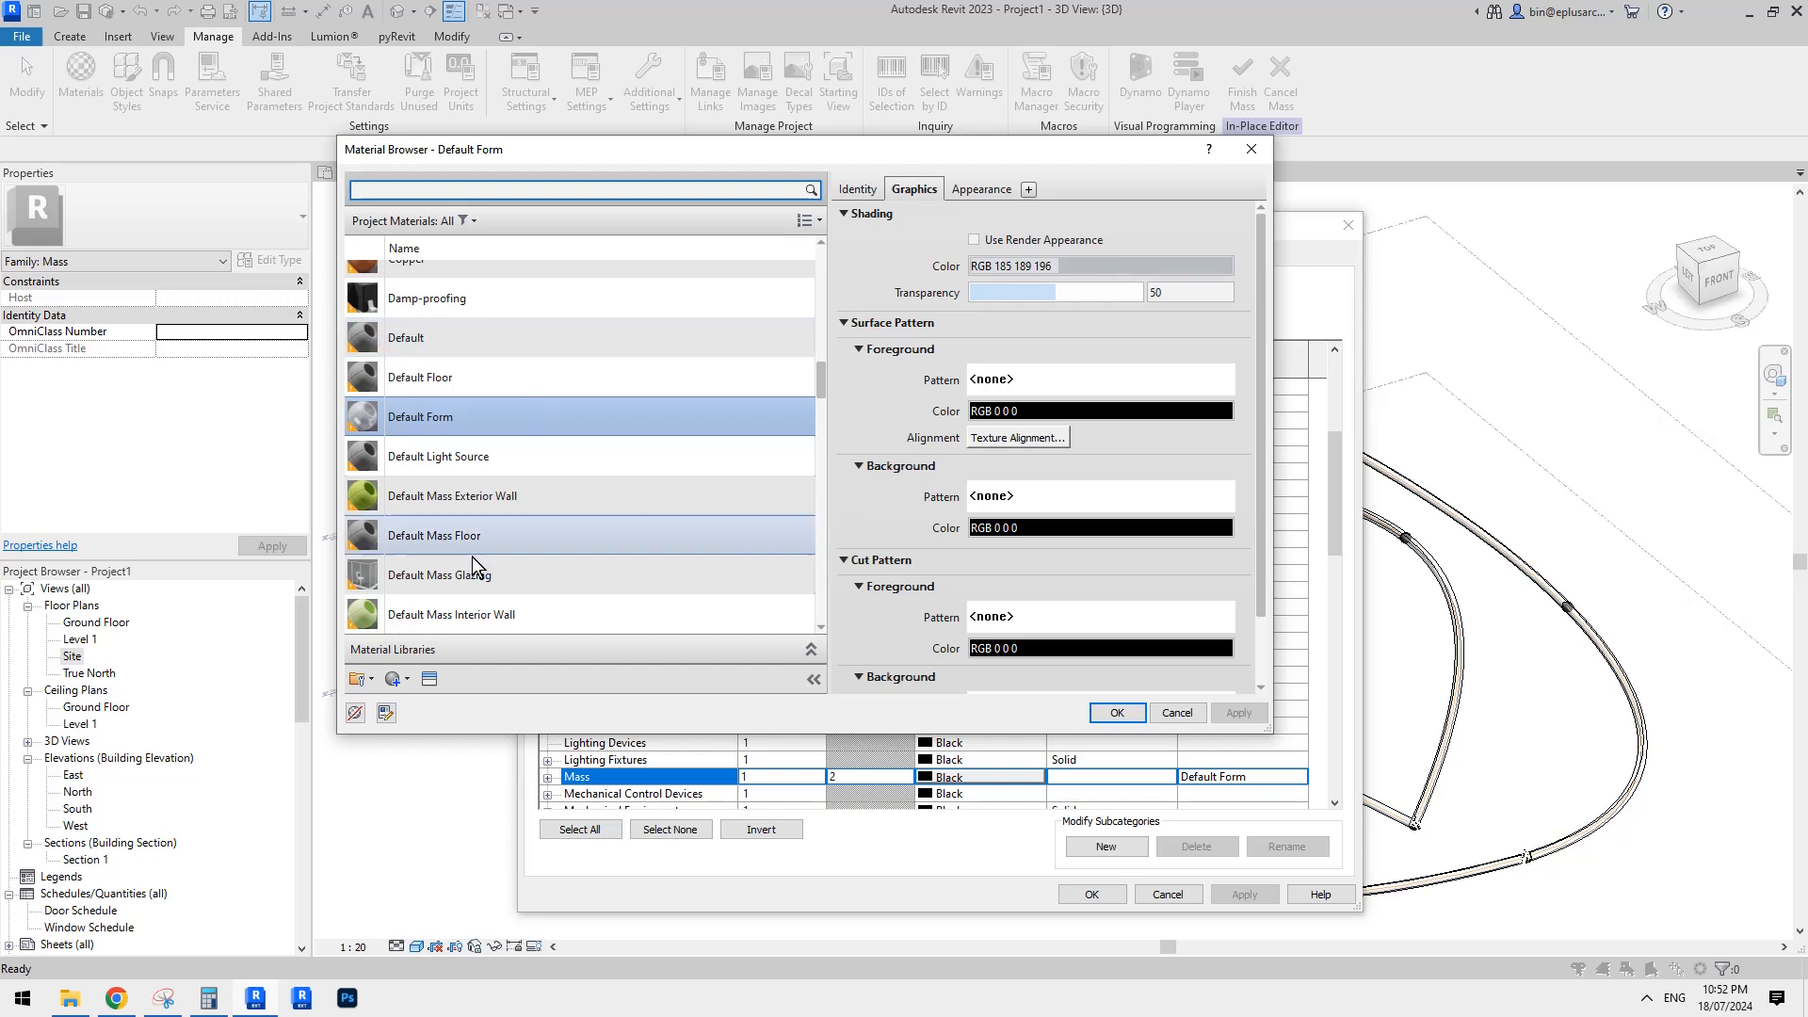
pyautogui.scroll(3, 497, 407)
pyautogui.click(405, 679)
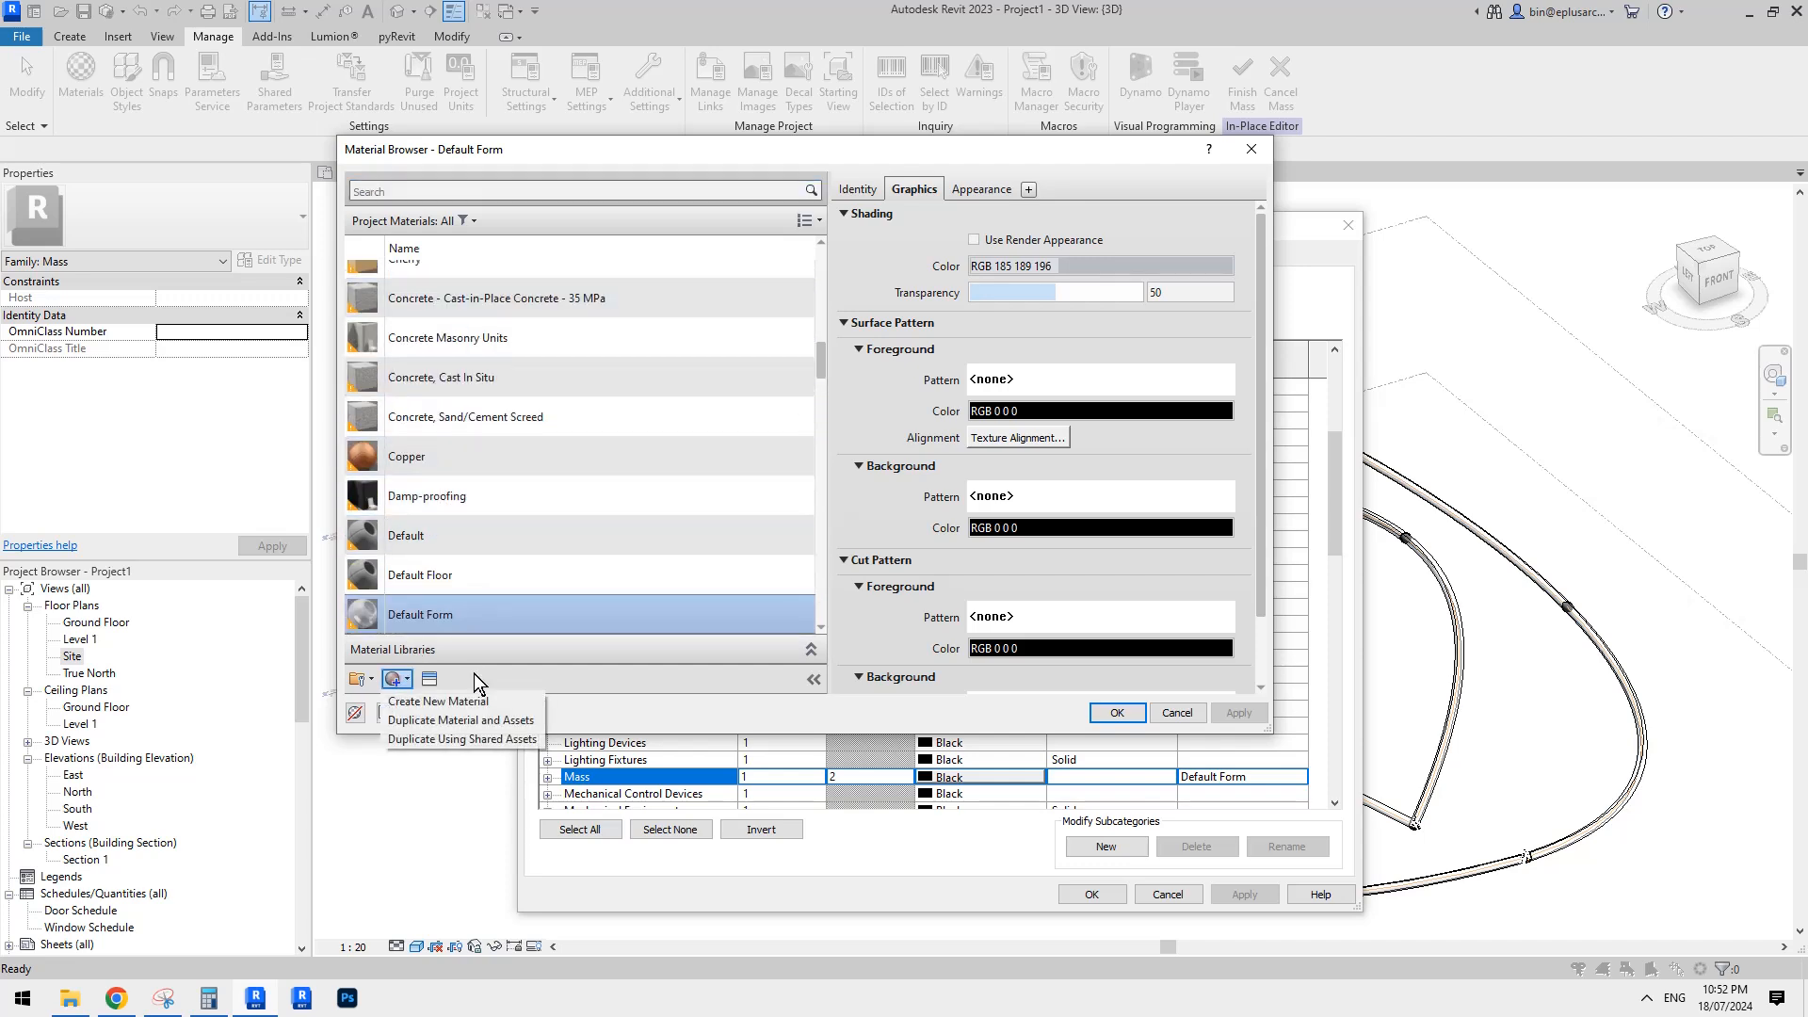
pyautogui.click(462, 702)
# Set the new material's shading color to red, RGB 255 0 0, and assign it to the Mass category.
pyautogui.click(1049, 271)
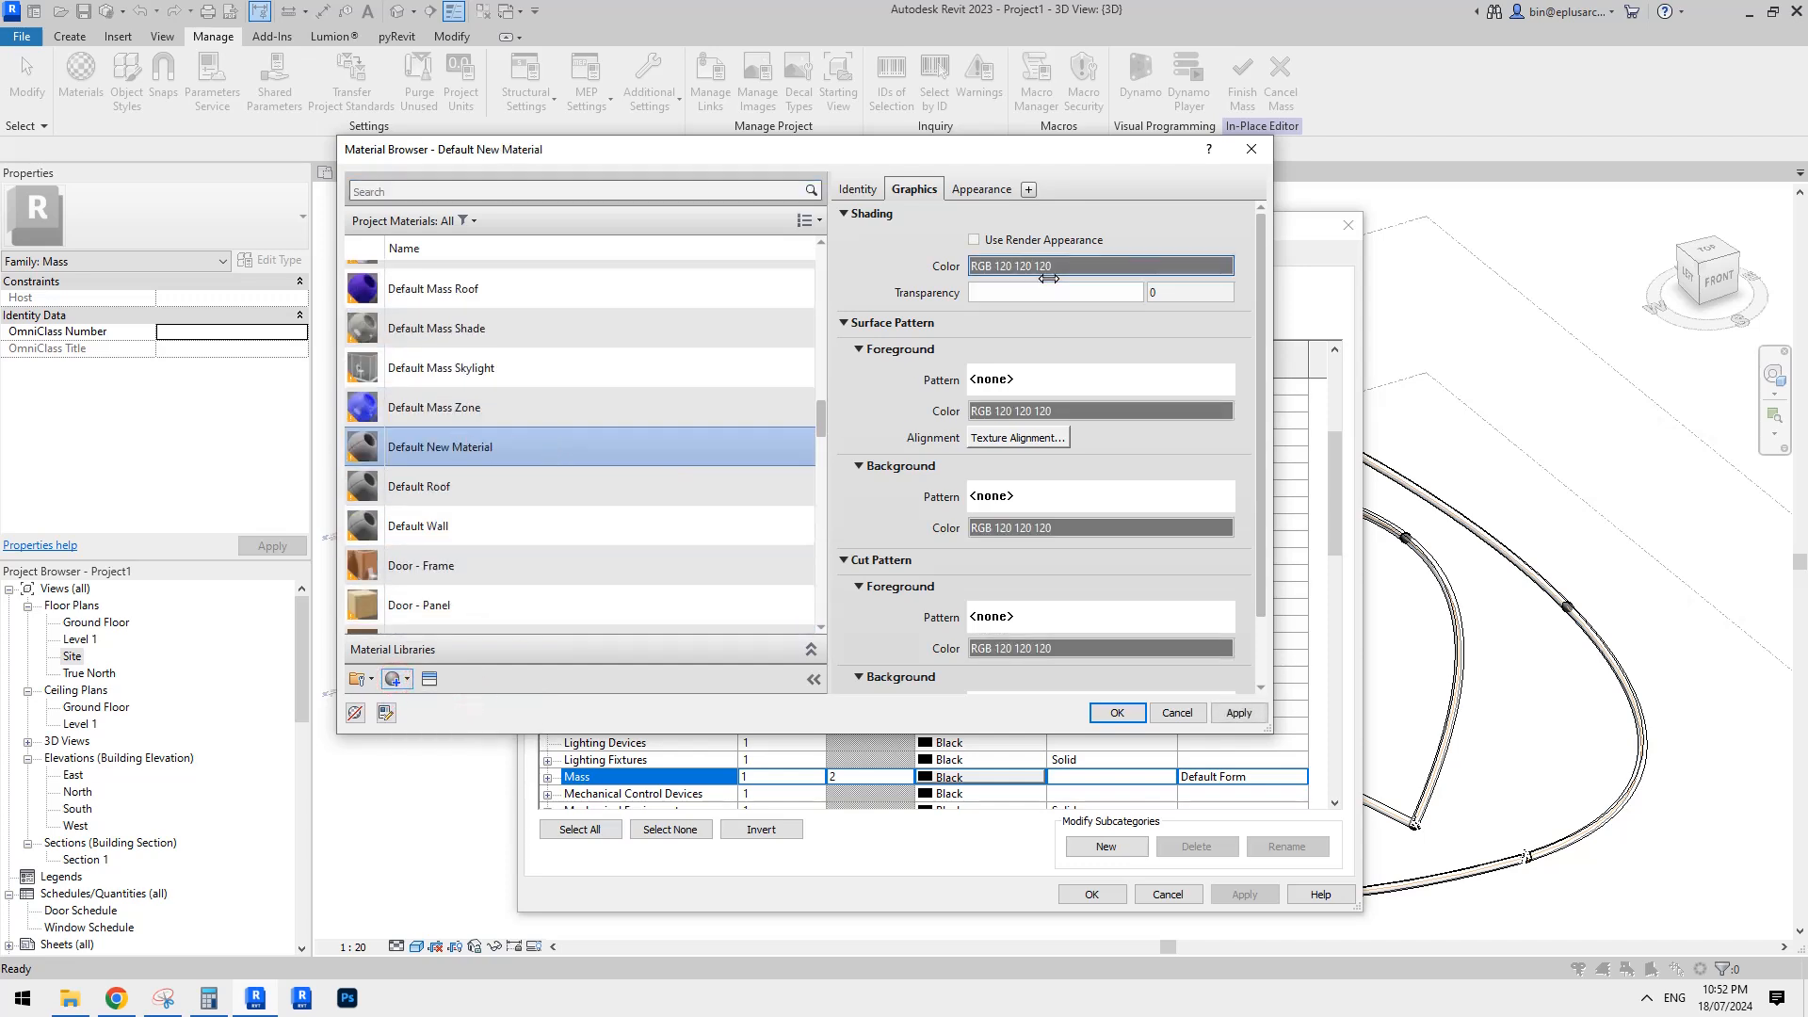
pyautogui.click(633, 458)
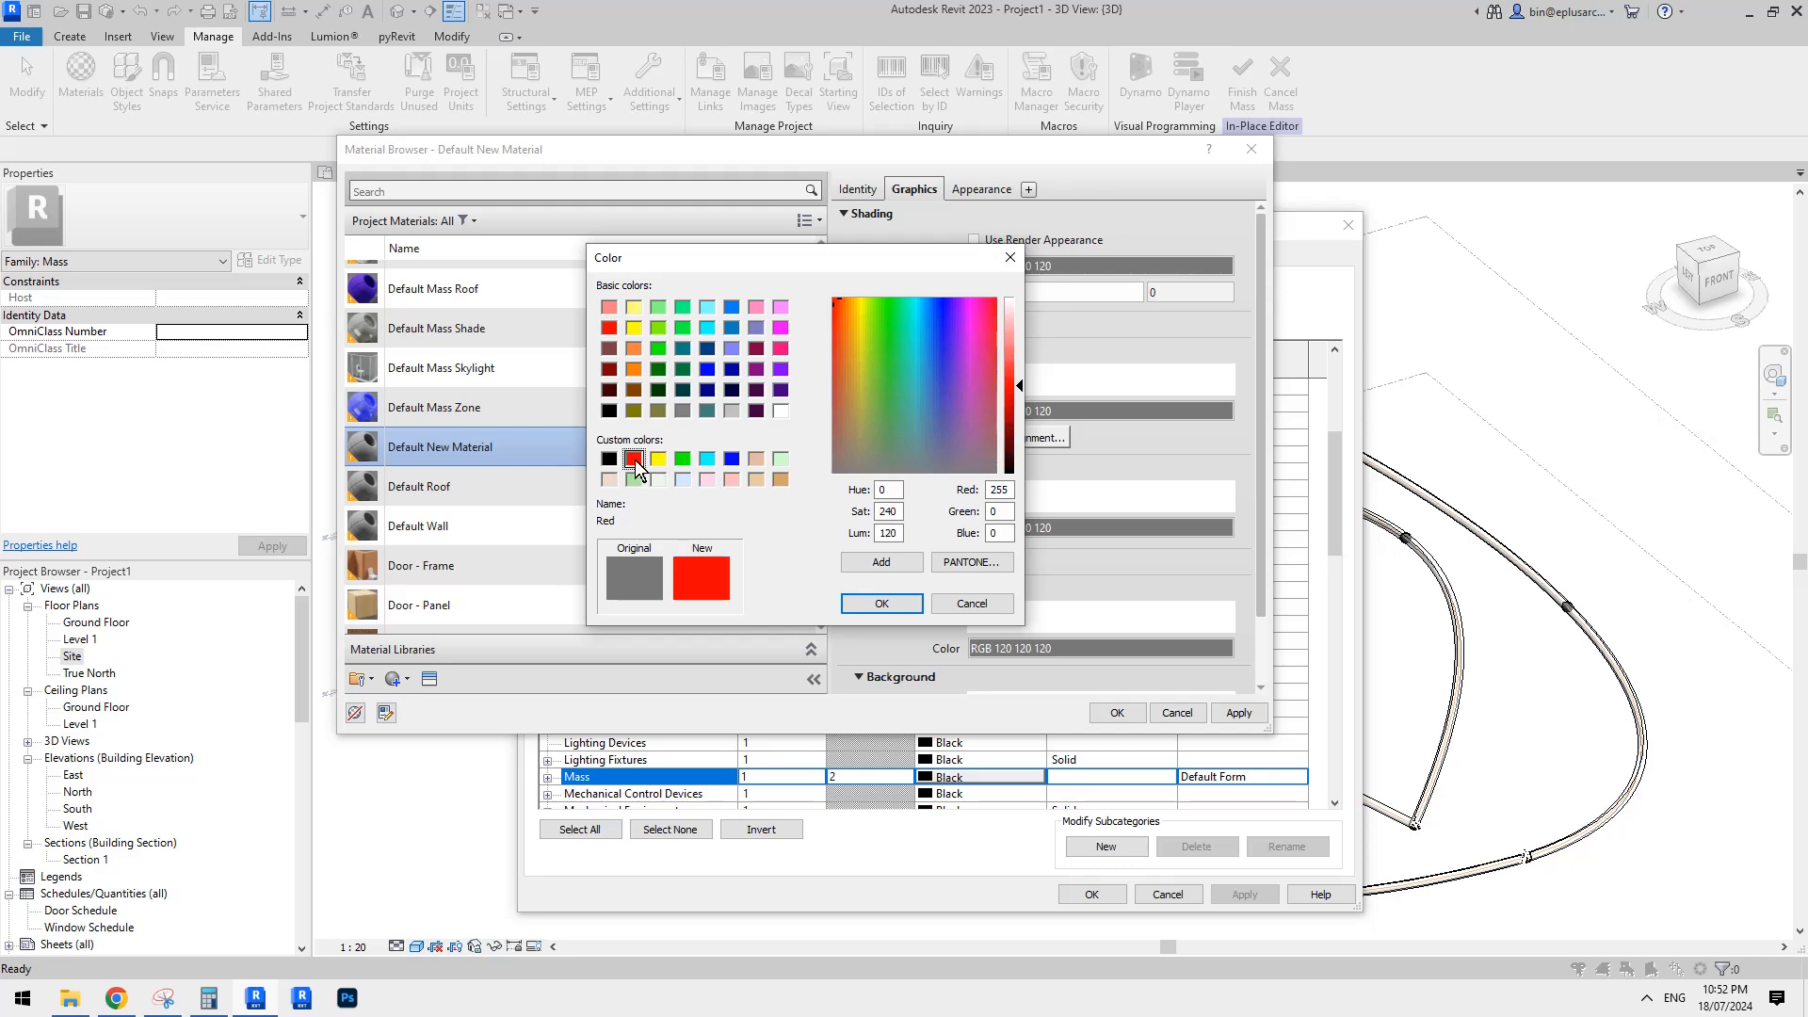
pyautogui.click(866, 605)
pyautogui.click(1116, 713)
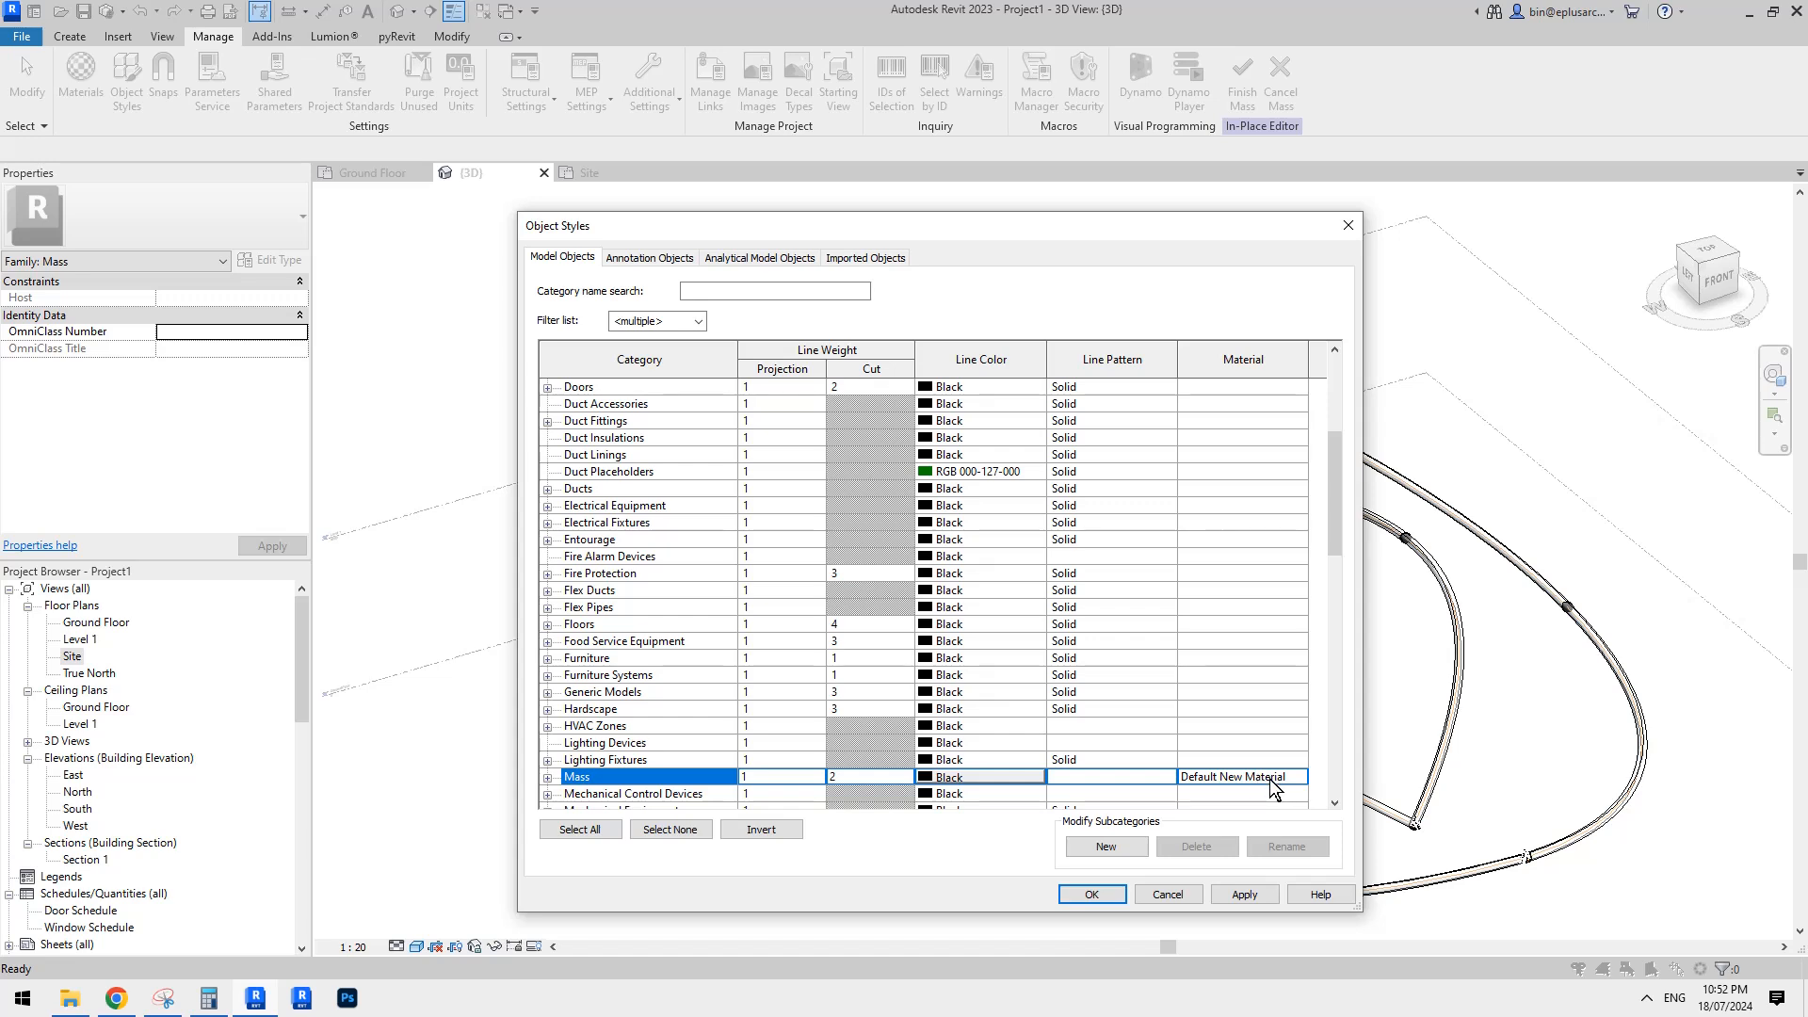
pyautogui.click(1091, 893)
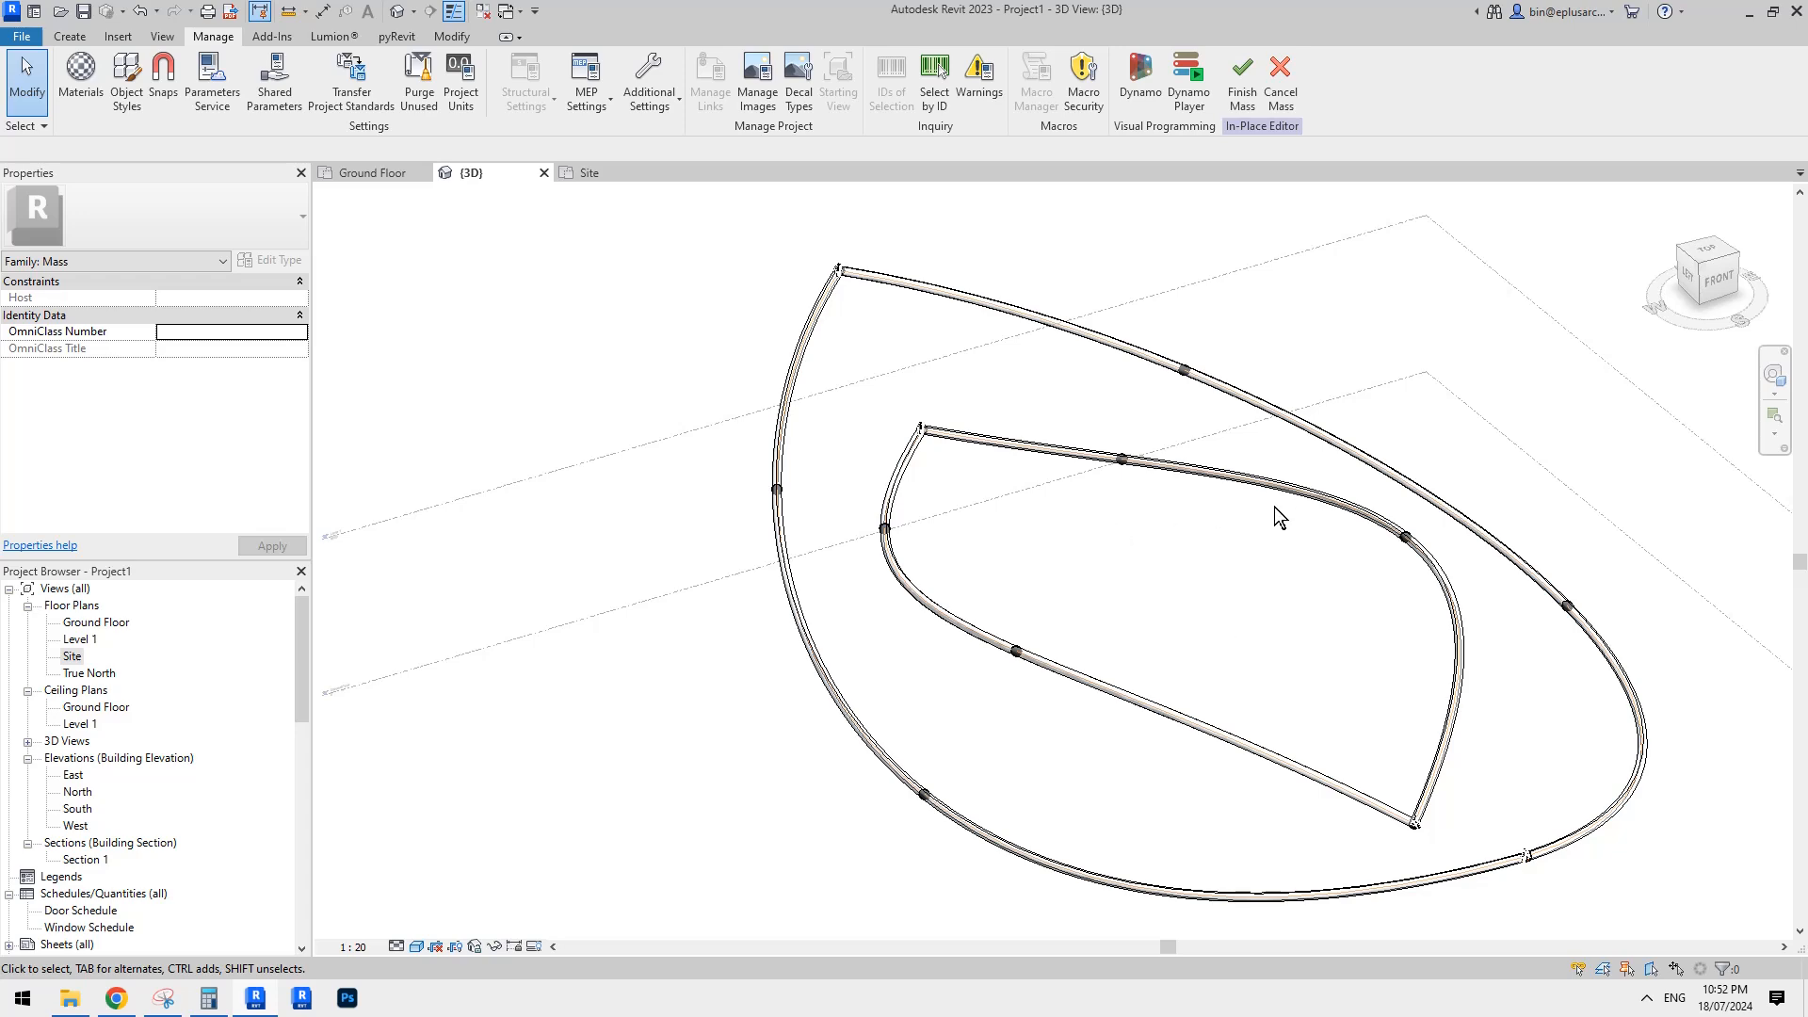
# Examine the properties of the west inner tube's reference line and form to check which subcategory and material they use.
pyautogui.click(126, 75)
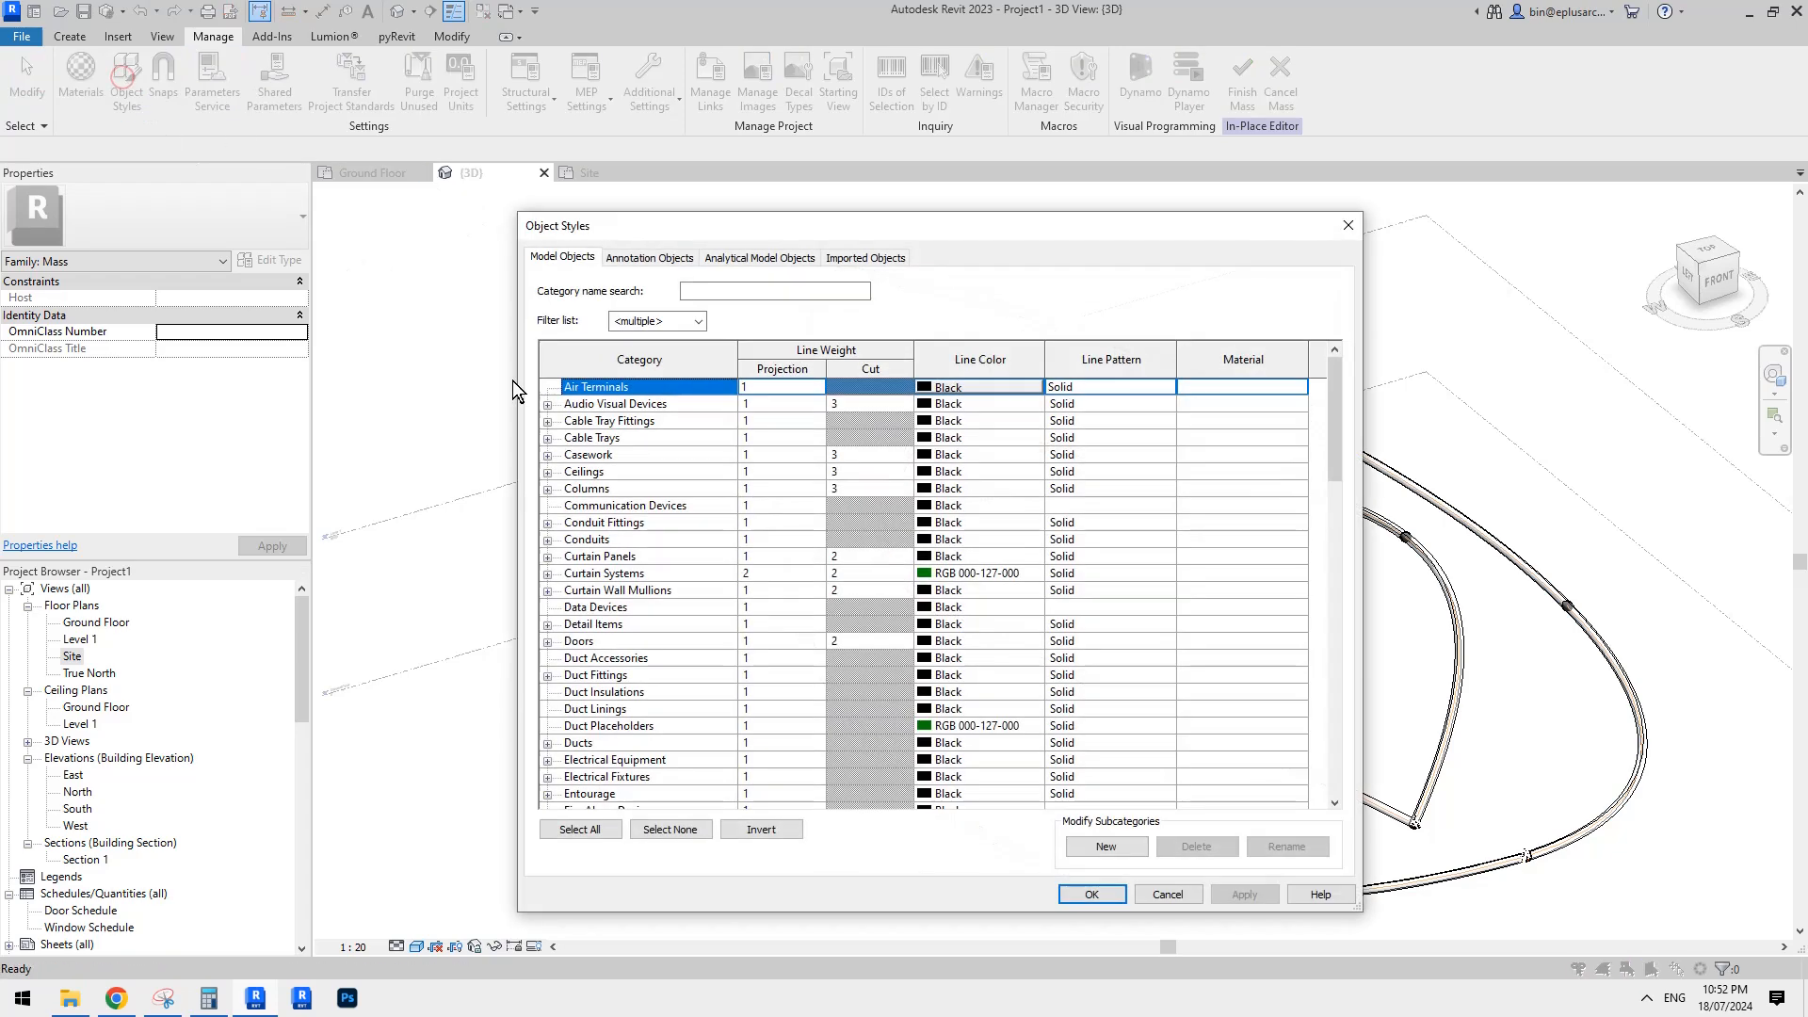
pyautogui.click(1167, 894)
pyautogui.scroll(4, 1082, 666)
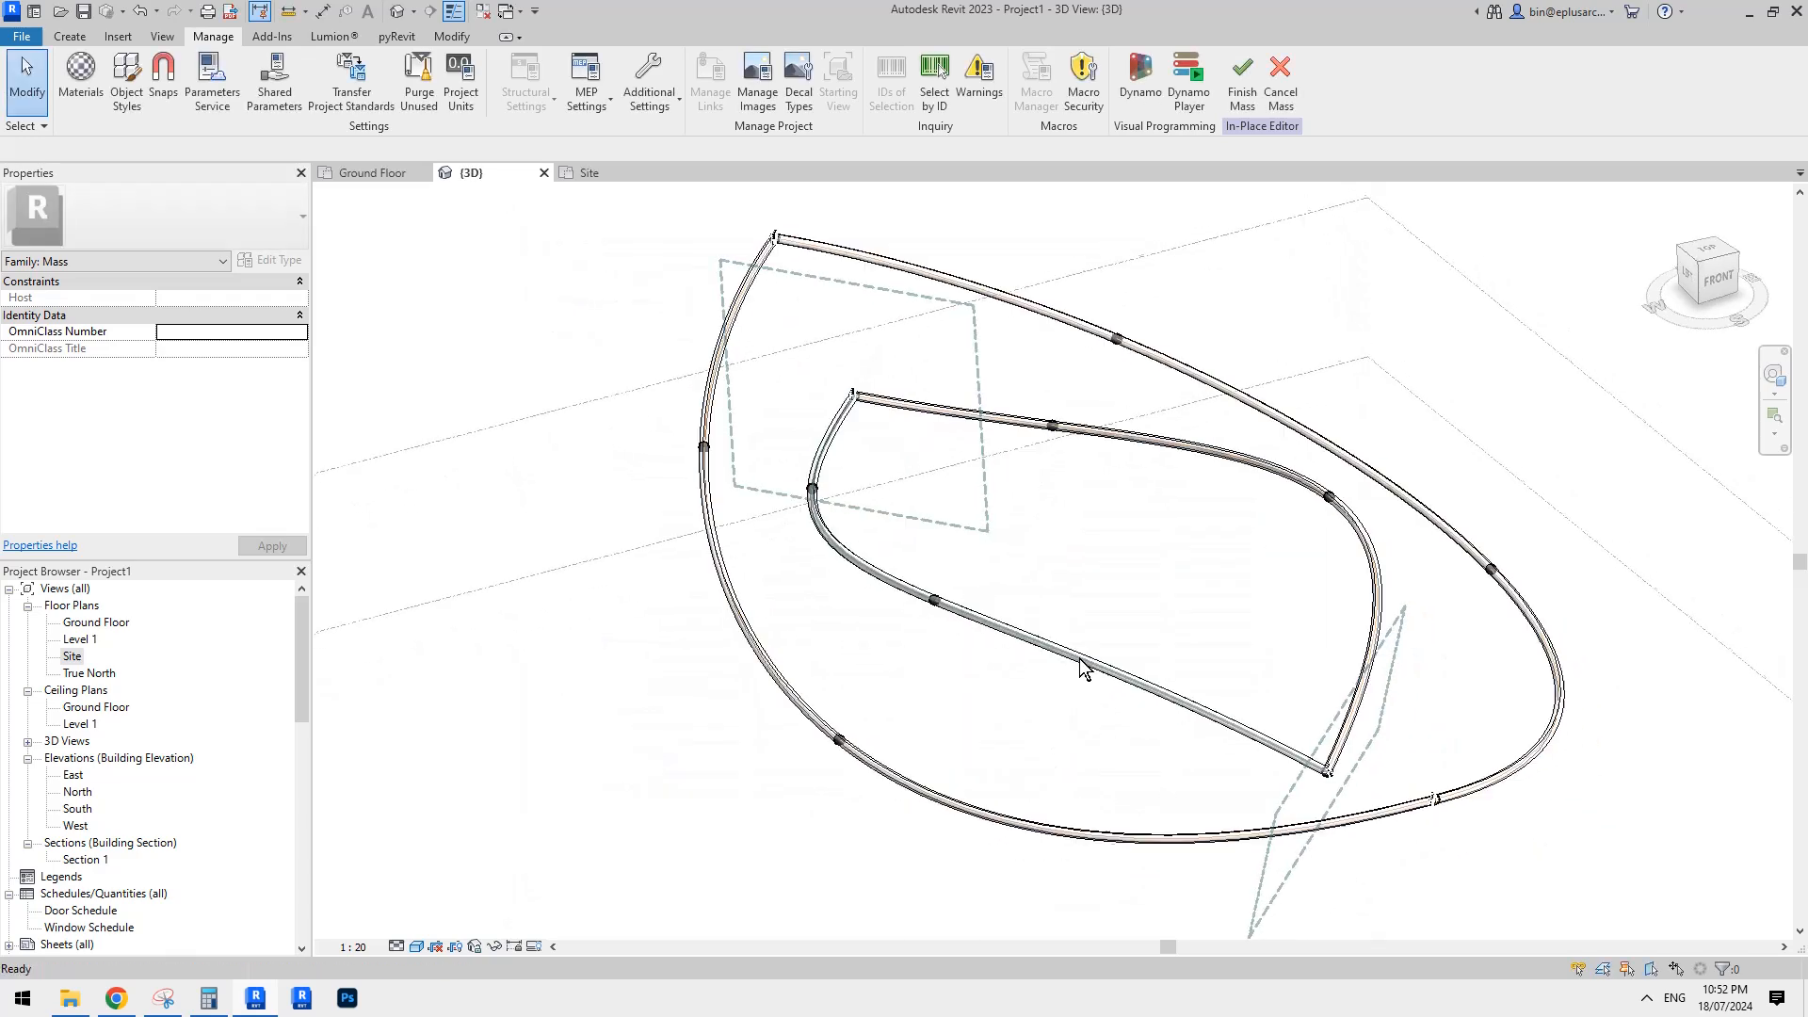
pyautogui.scroll(-2, 1061, 666)
pyautogui.click(1060, 657)
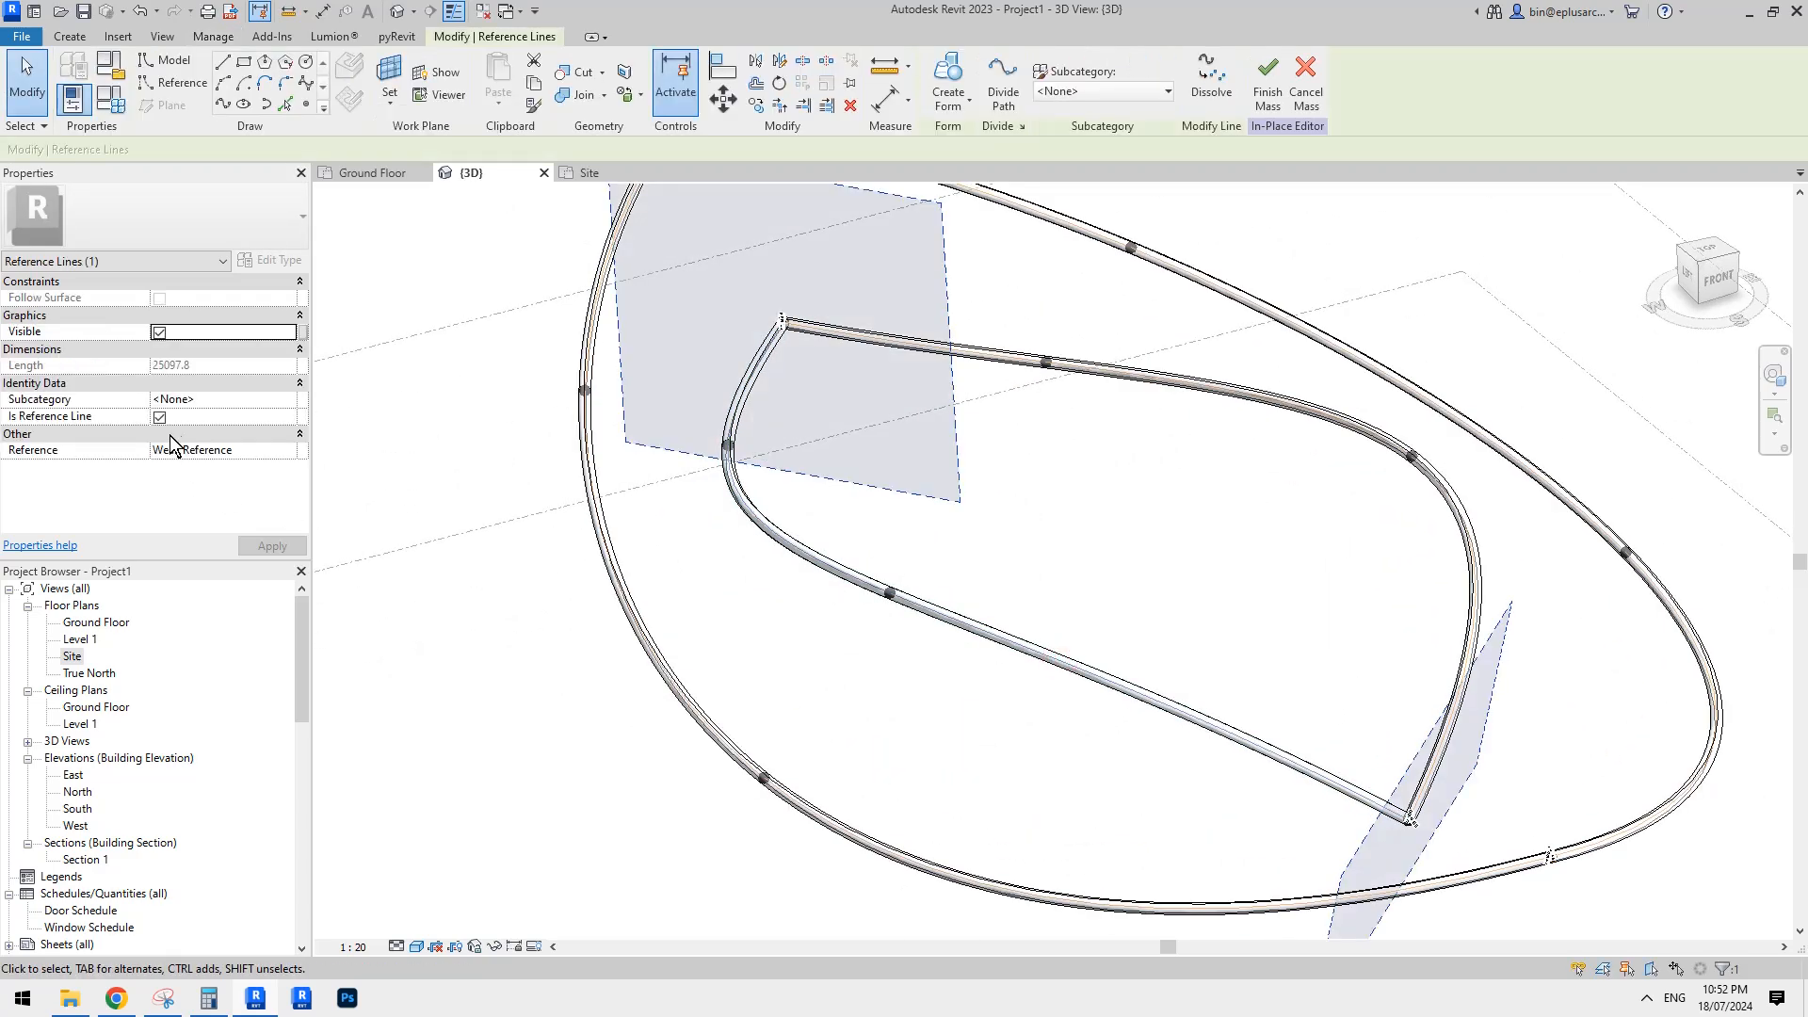
pyautogui.click(398, 450)
pyautogui.click(777, 541)
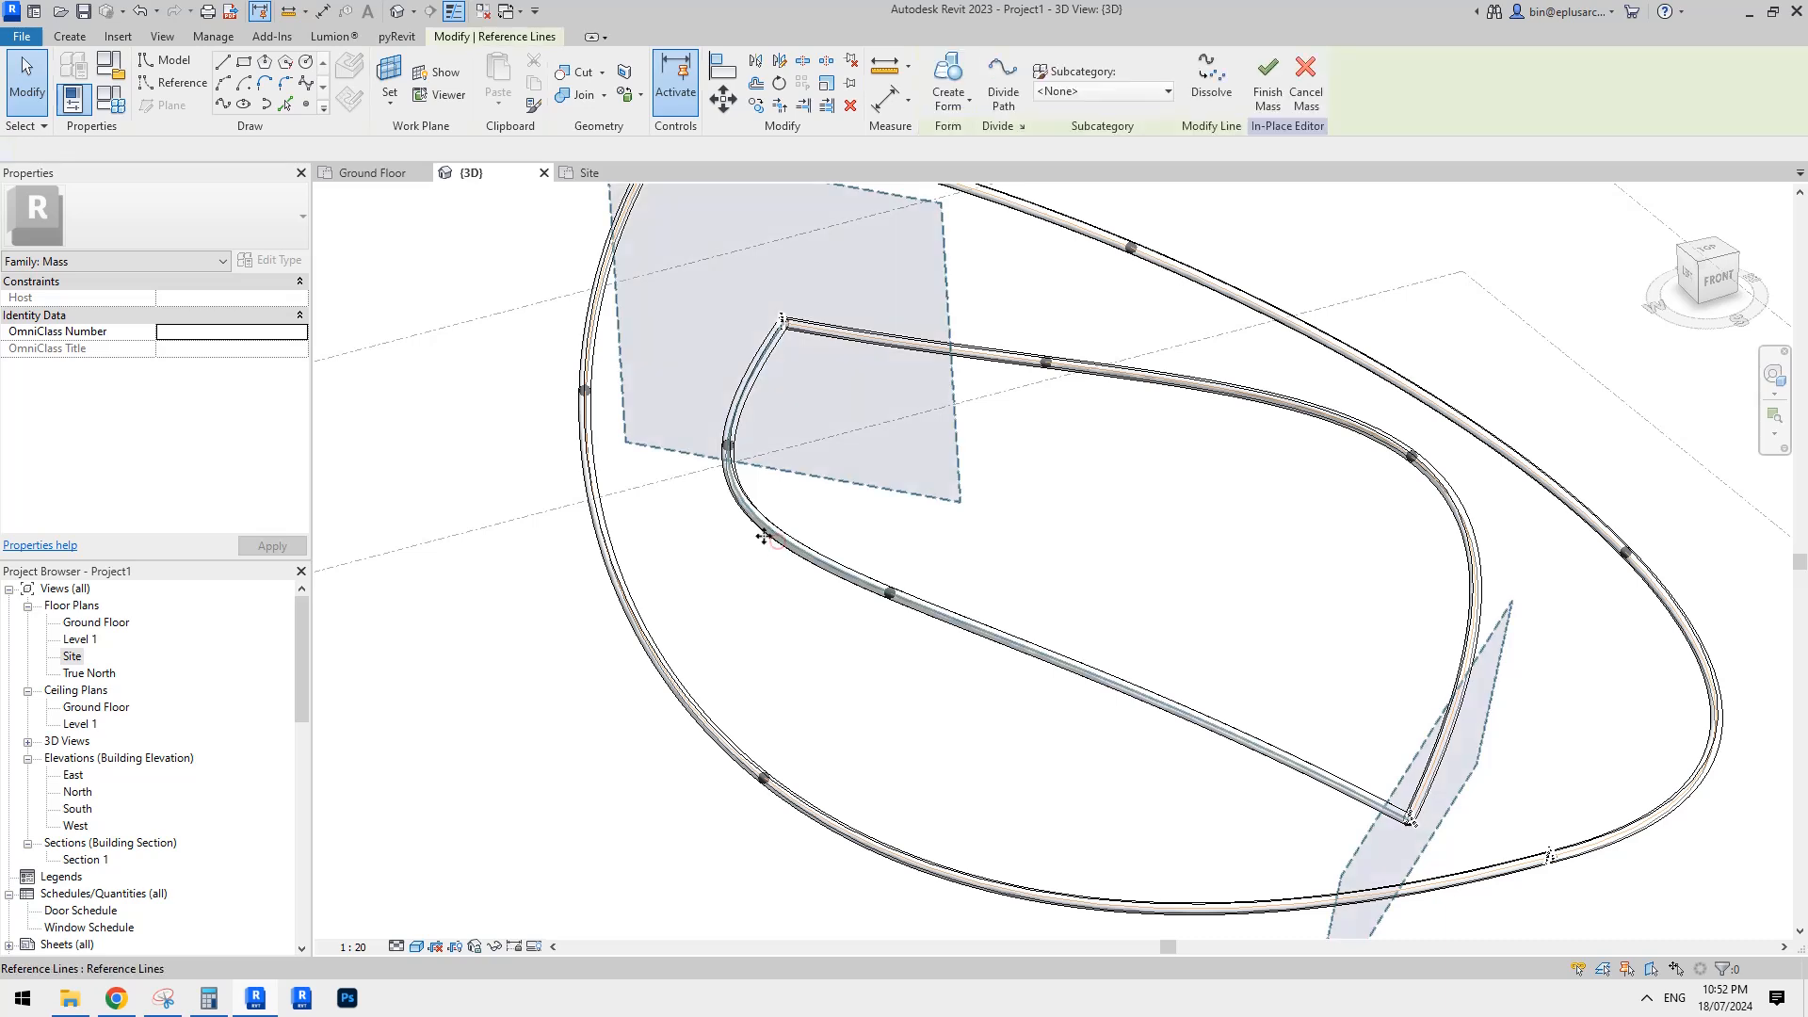
pyautogui.press('Escape')
pyautogui.click(765, 541)
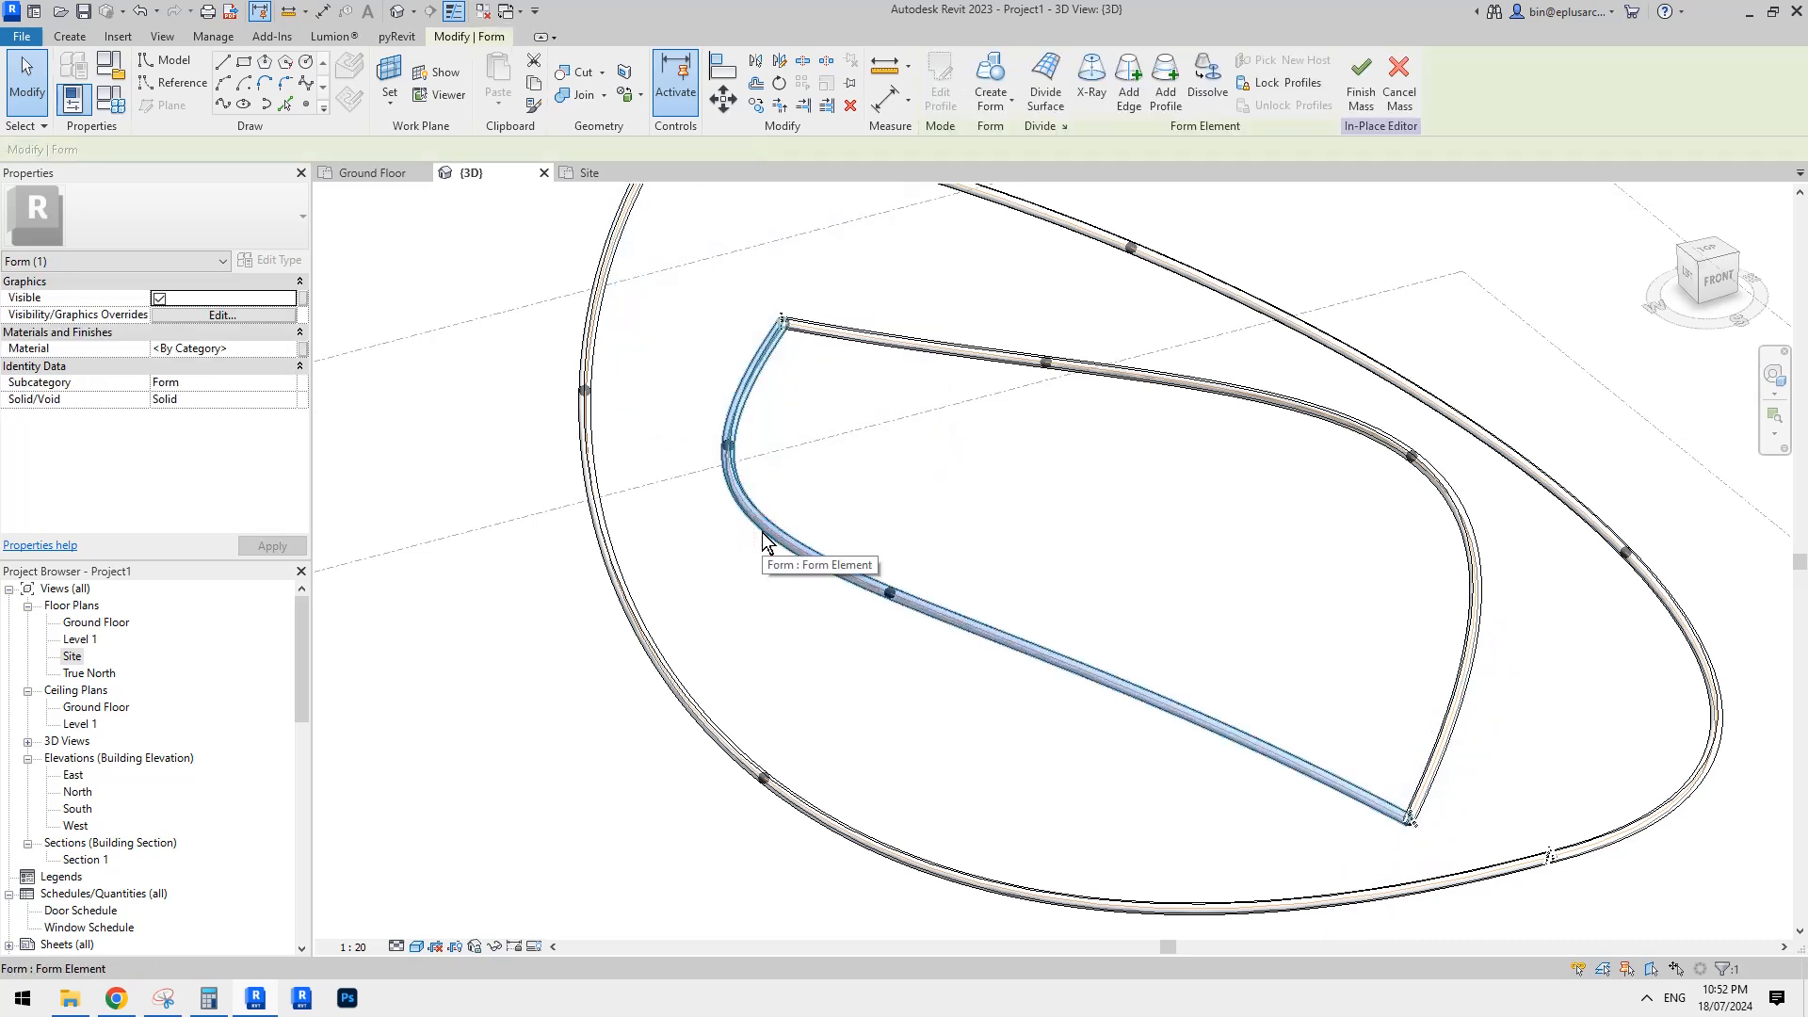
pyautogui.press('Escape')
# Set the 3D view's visual style to Shaded.
pyautogui.moveTo(1036, 590); pyautogui.dragTo(1033, 593, button='middle')
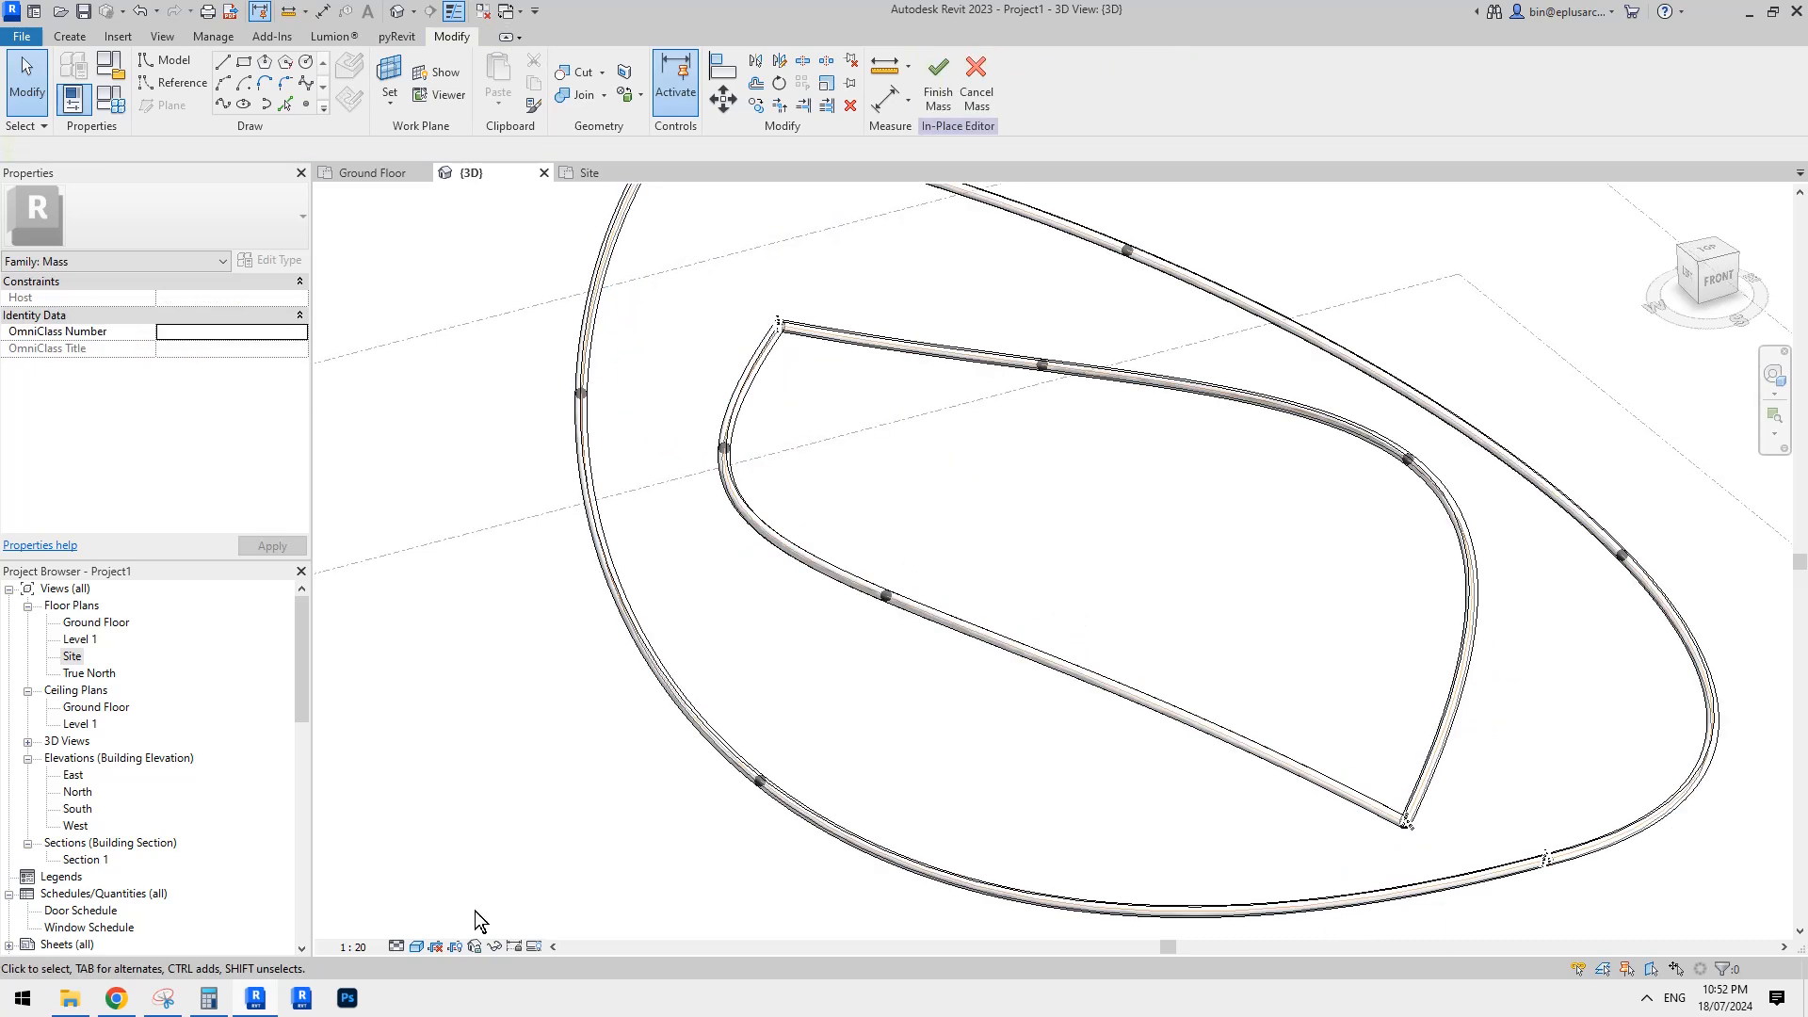
pyautogui.click(419, 947)
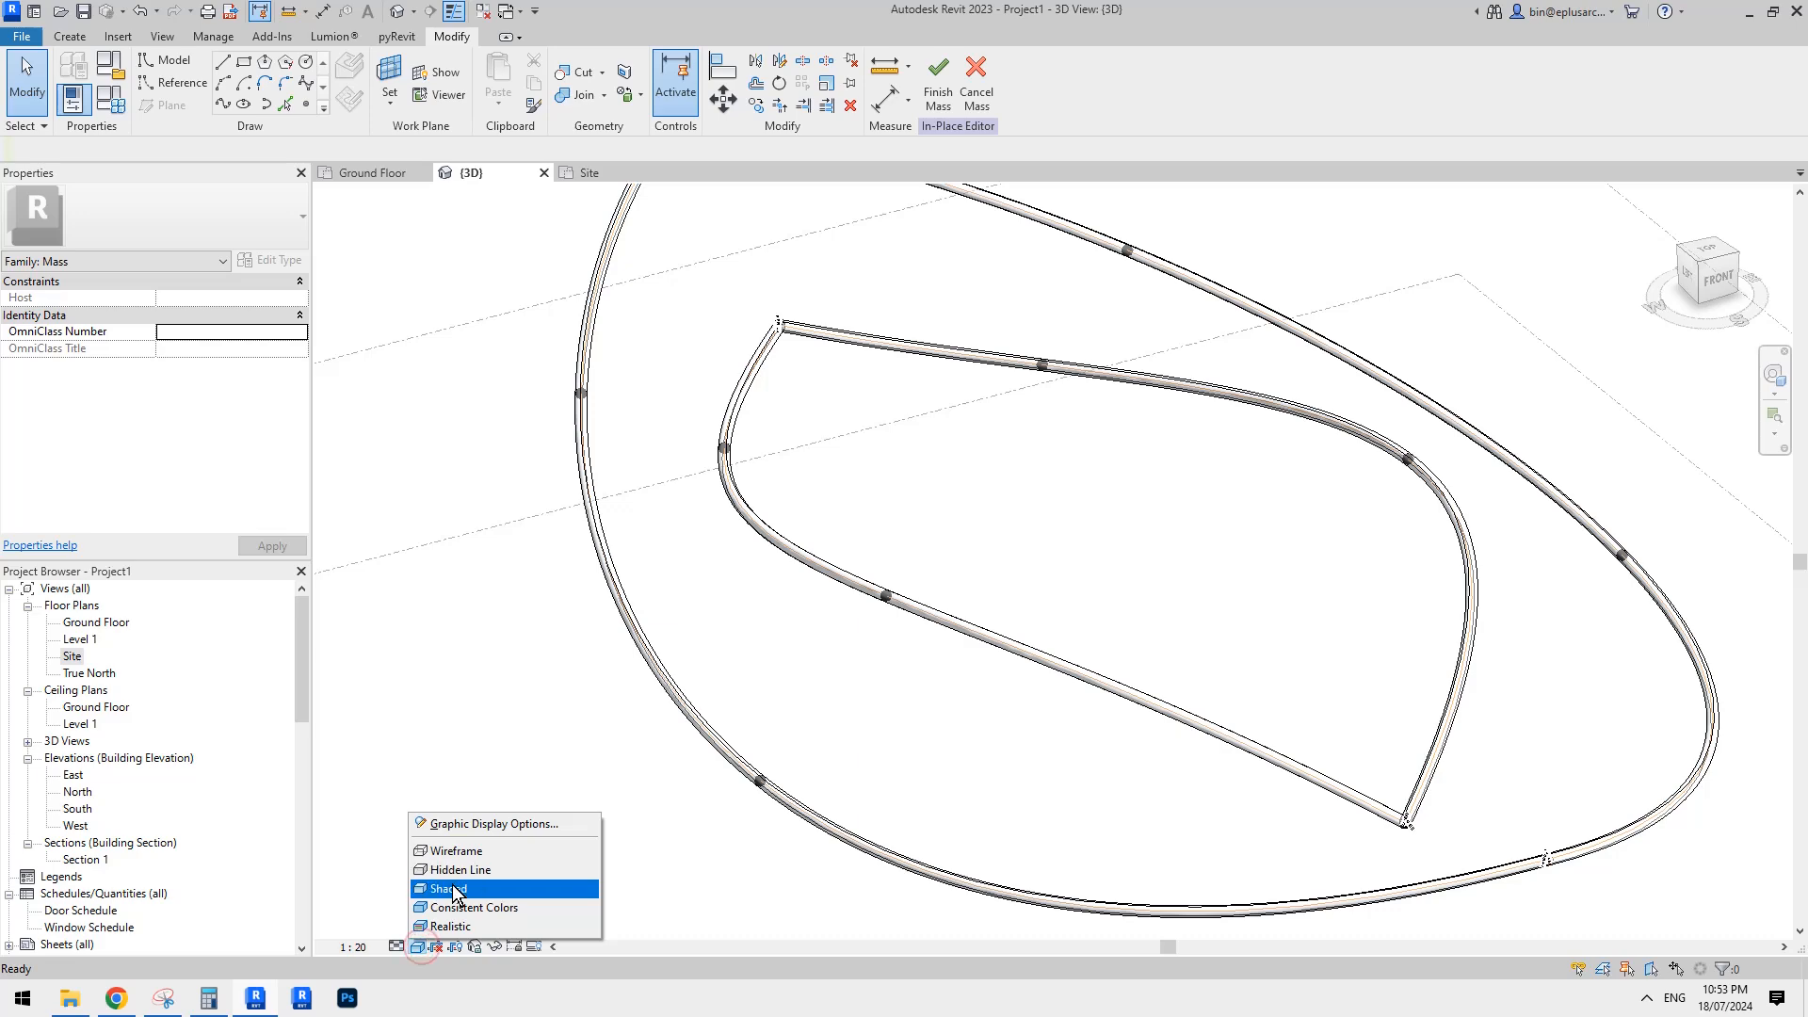
pyautogui.click(453, 883)
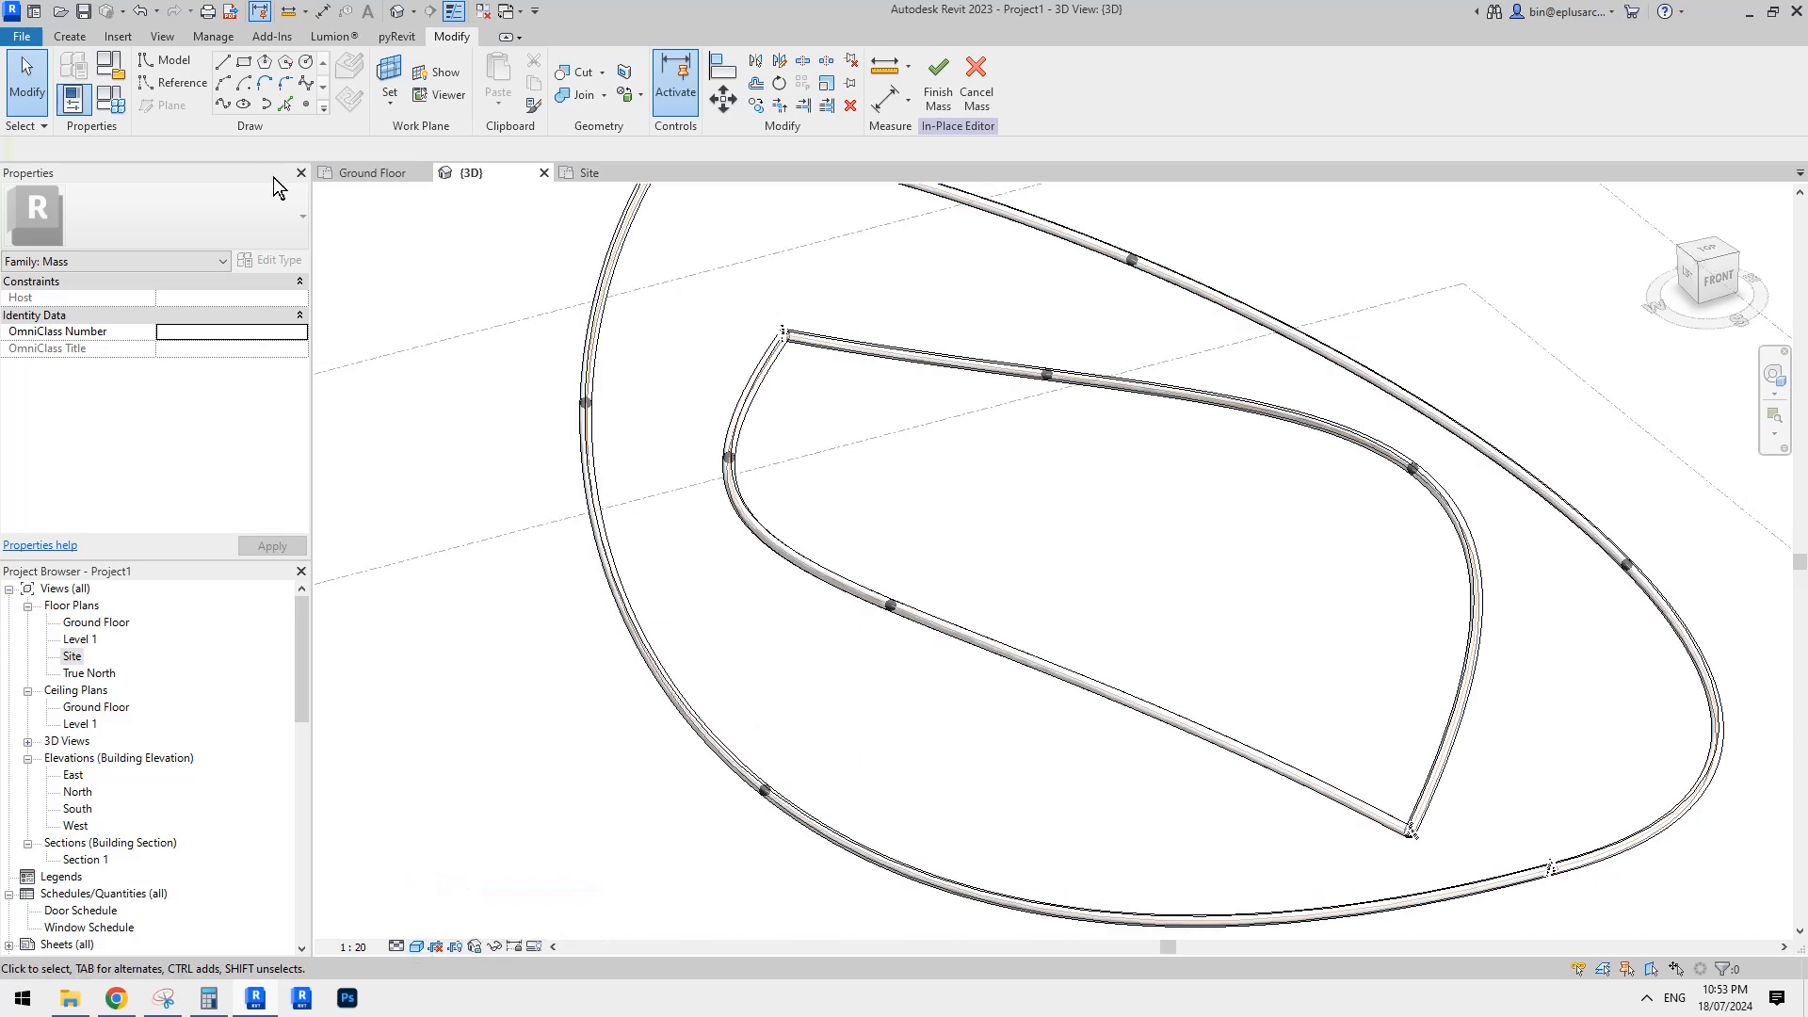
# Review the graphics and appearance settings of the material assigned to the Mass category in the object styles.
pyautogui.click(211, 38)
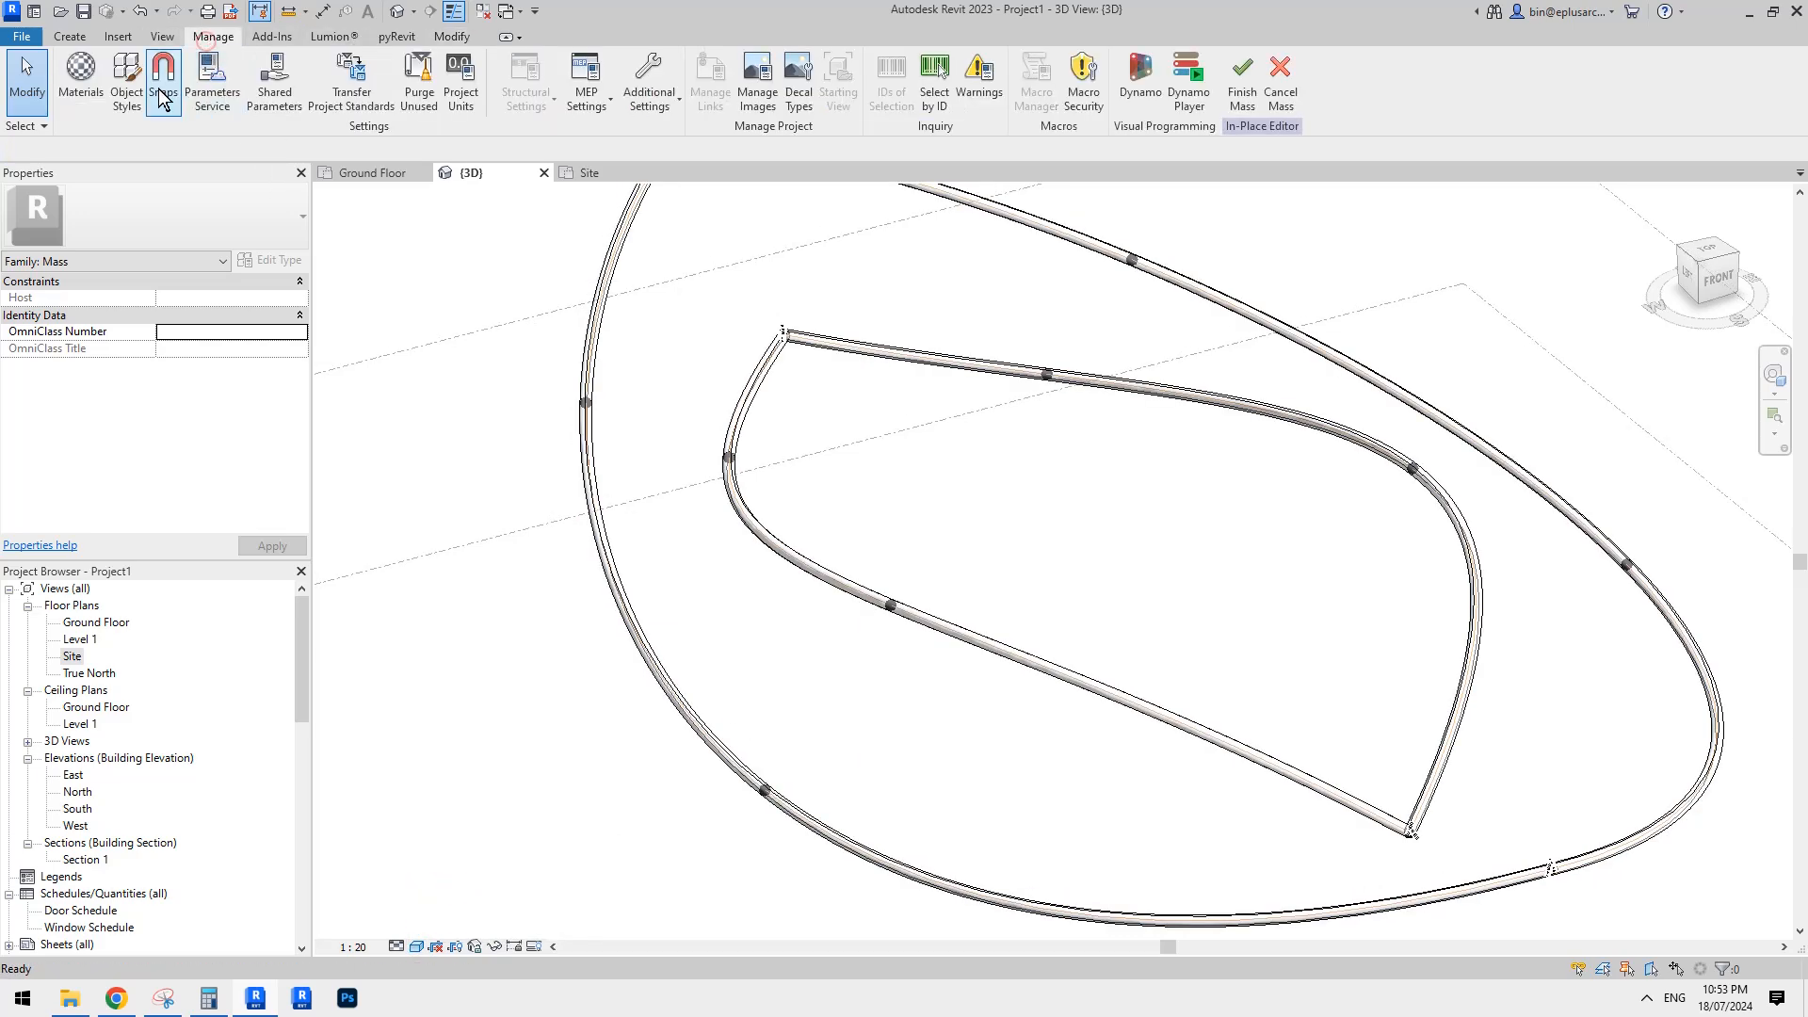
pyautogui.click(127, 84)
pyautogui.click(632, 492)
pyautogui.press('m')
pyautogui.scroll(-1, 671, 562)
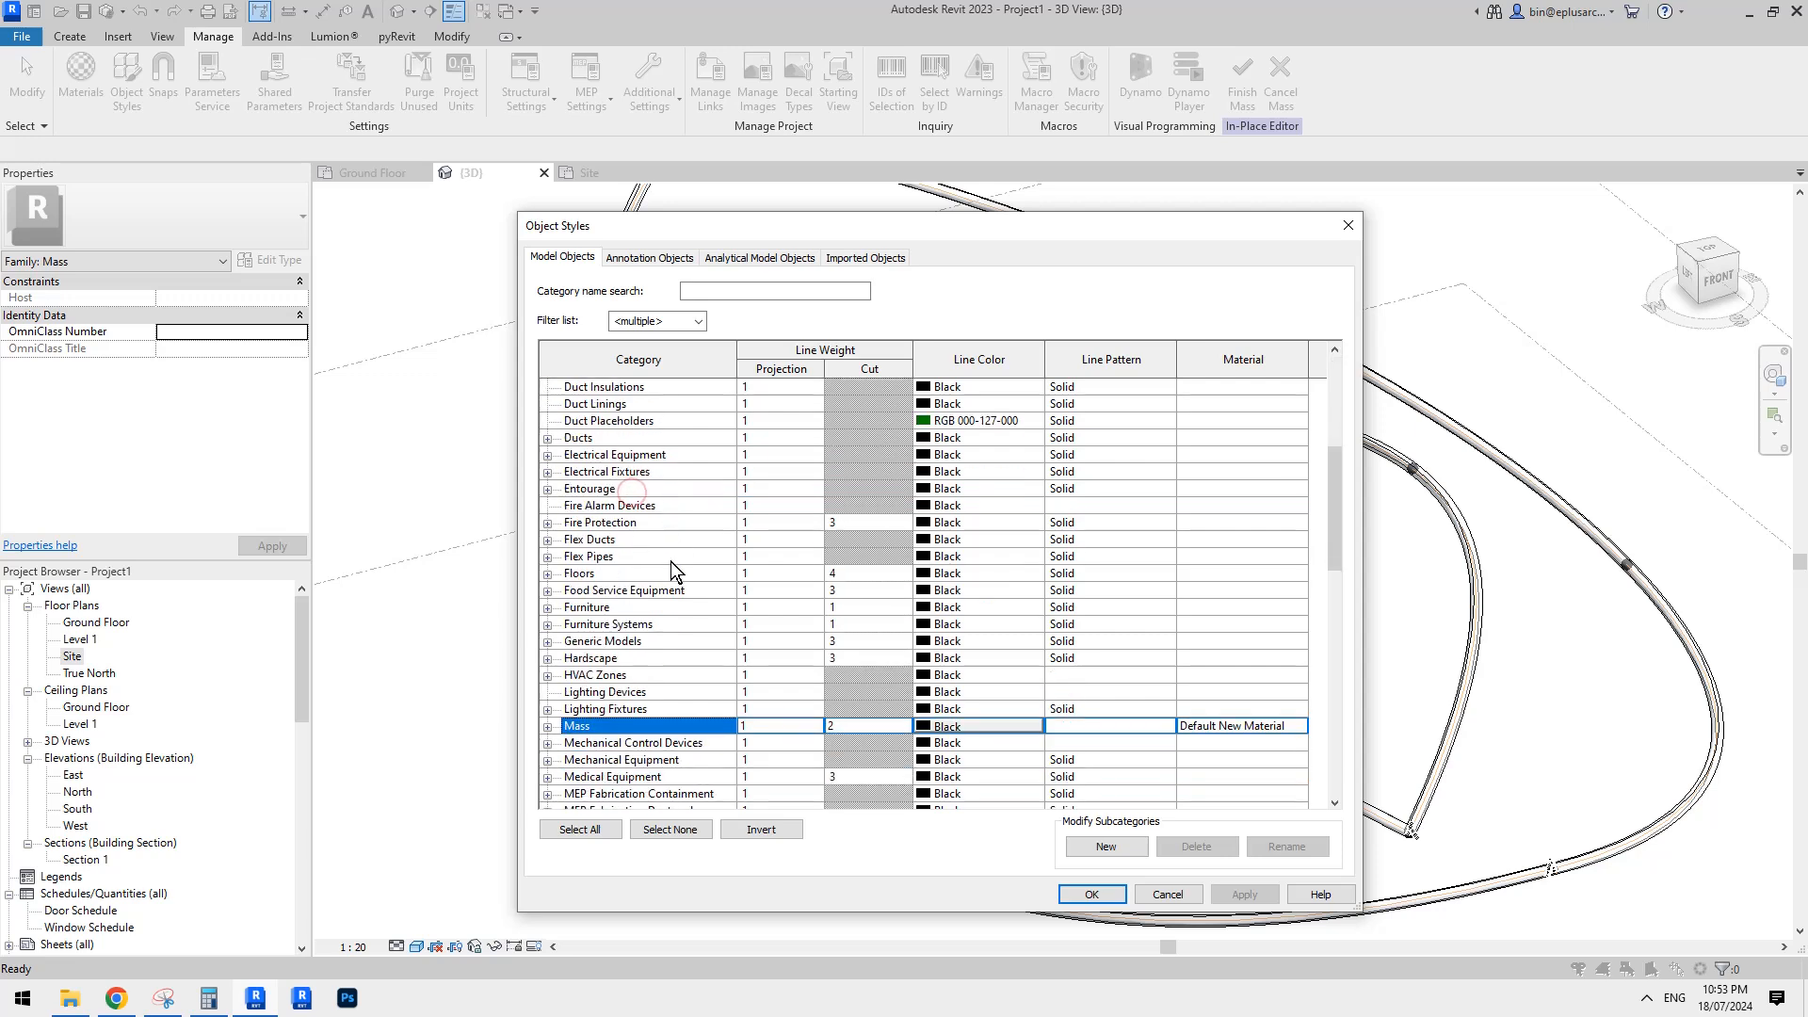
pyautogui.click(1233, 726)
pyautogui.click(1309, 727)
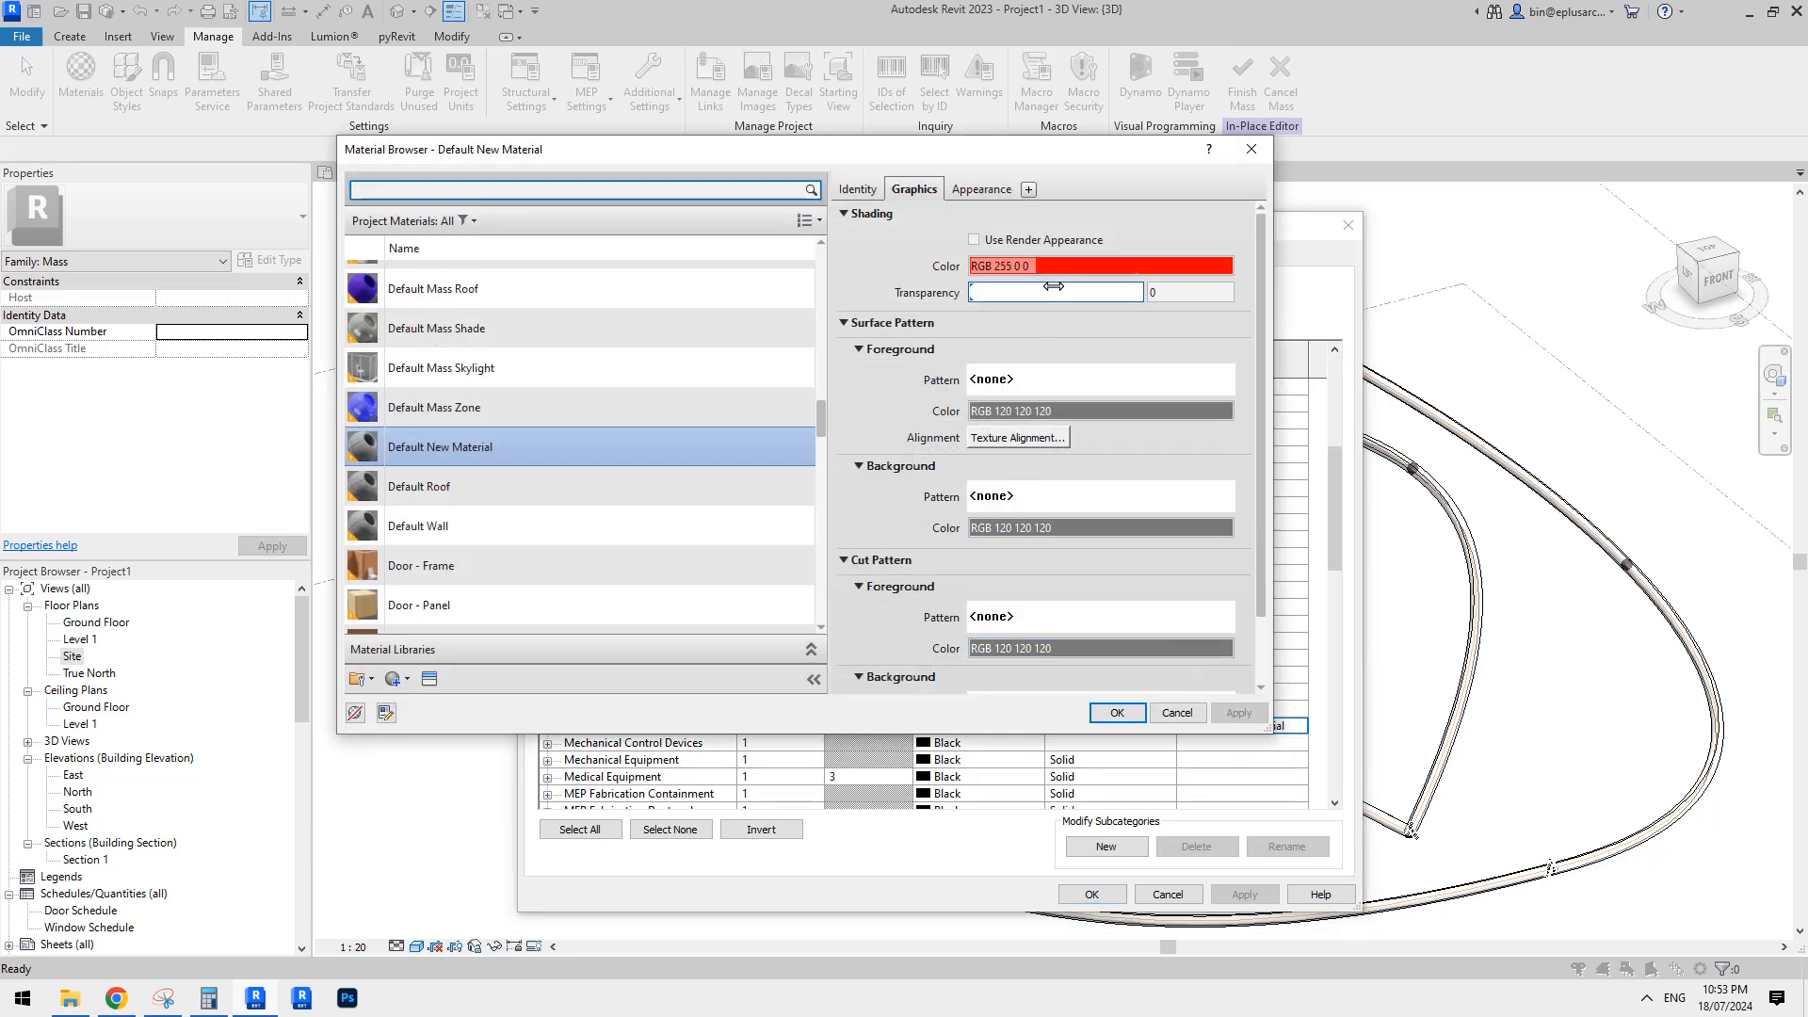
pyautogui.click(852, 192)
pyautogui.click(906, 191)
pyautogui.click(988, 190)
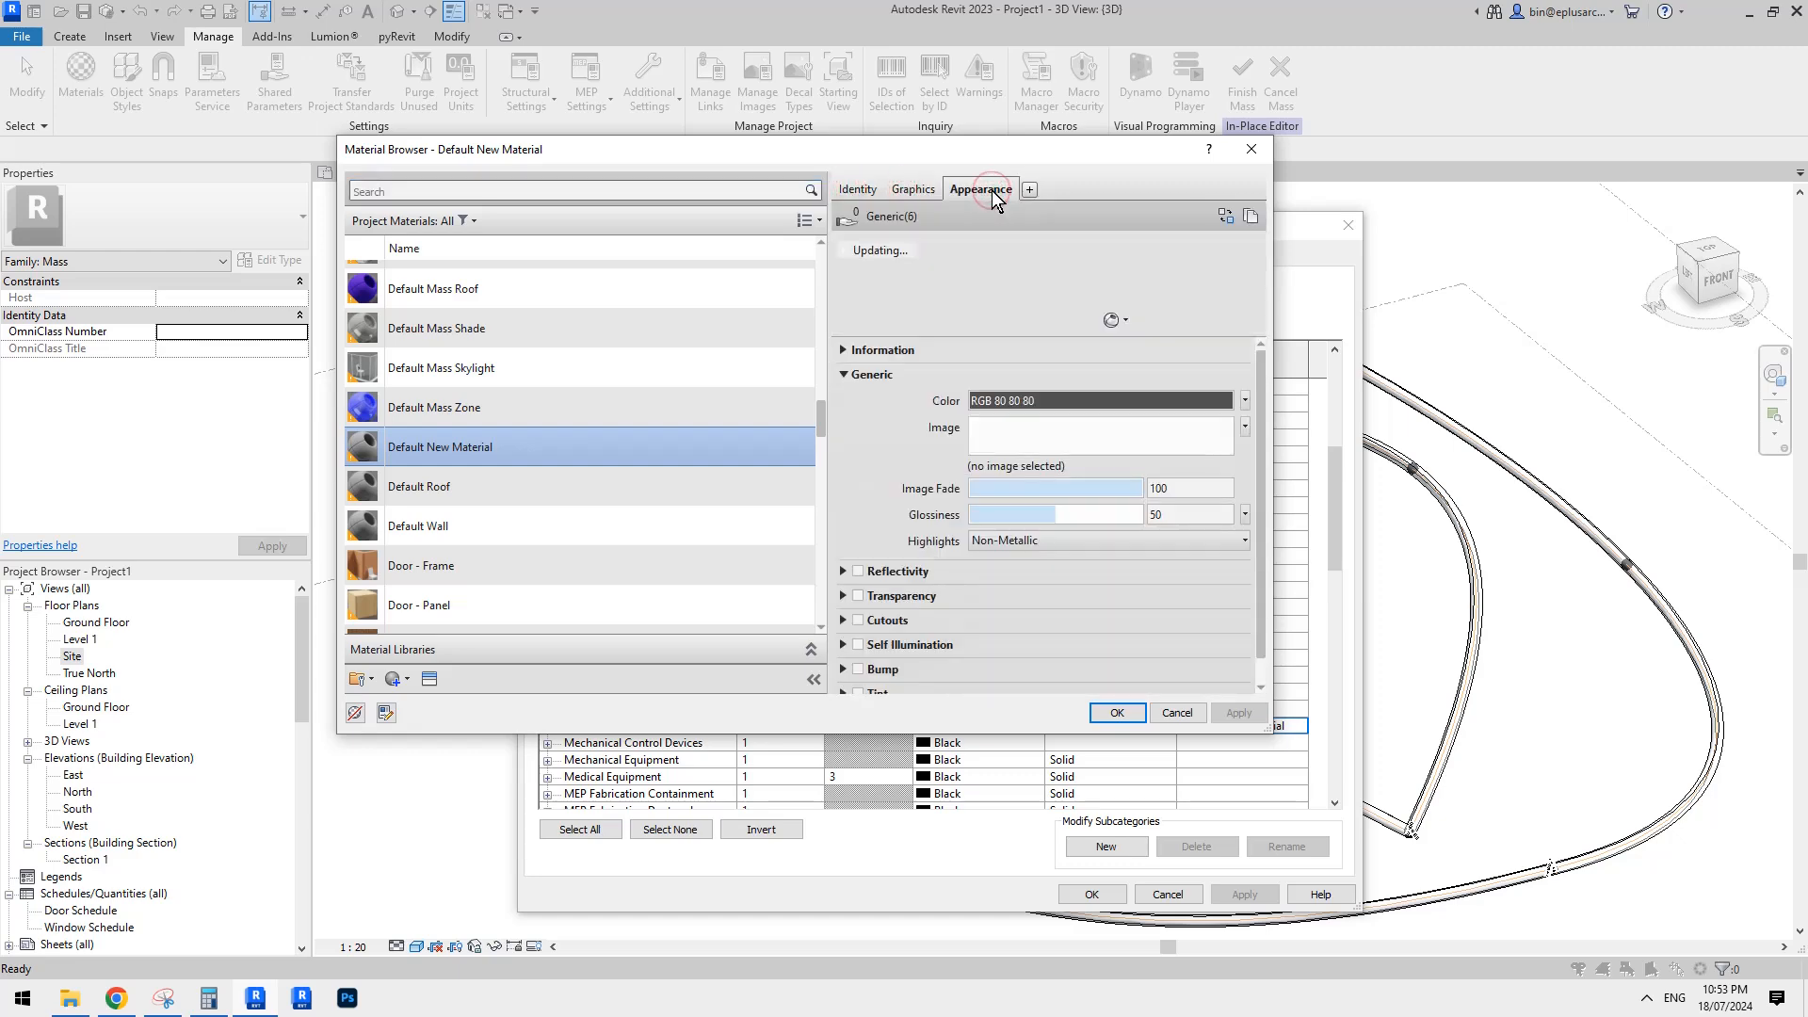
pyautogui.click(914, 189)
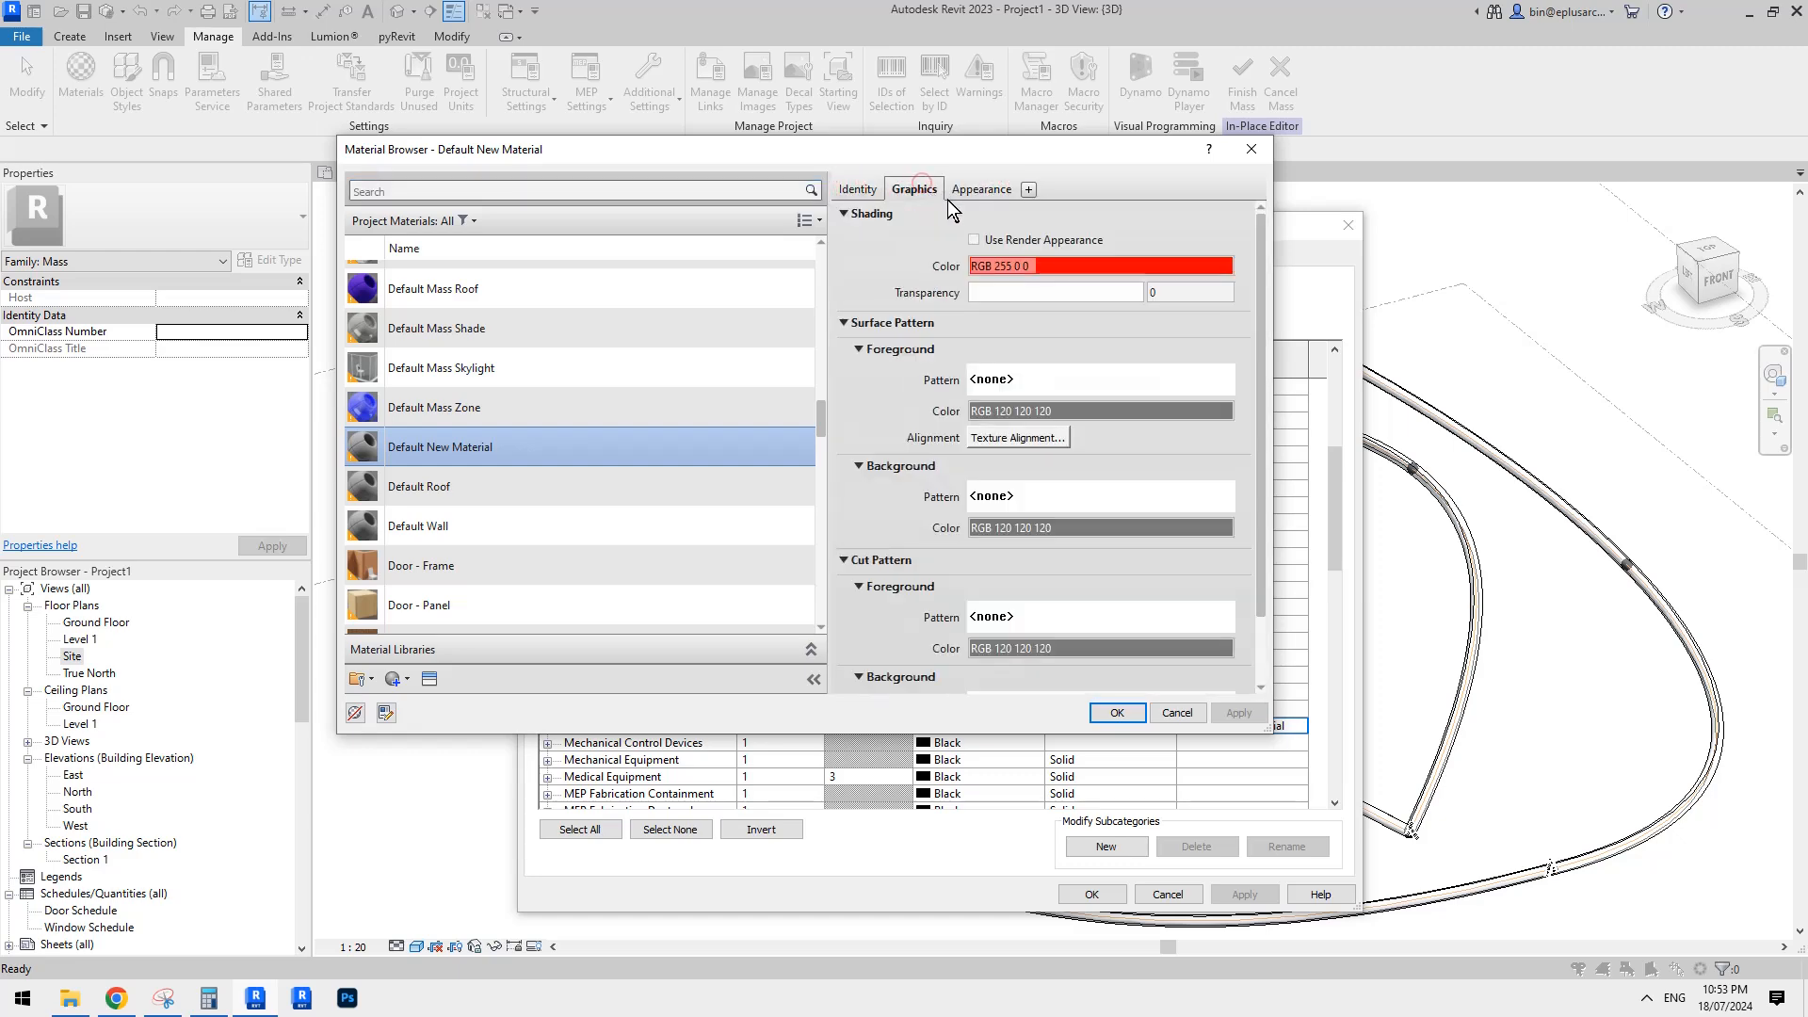
pyautogui.click(1116, 713)
pyautogui.click(1095, 891)
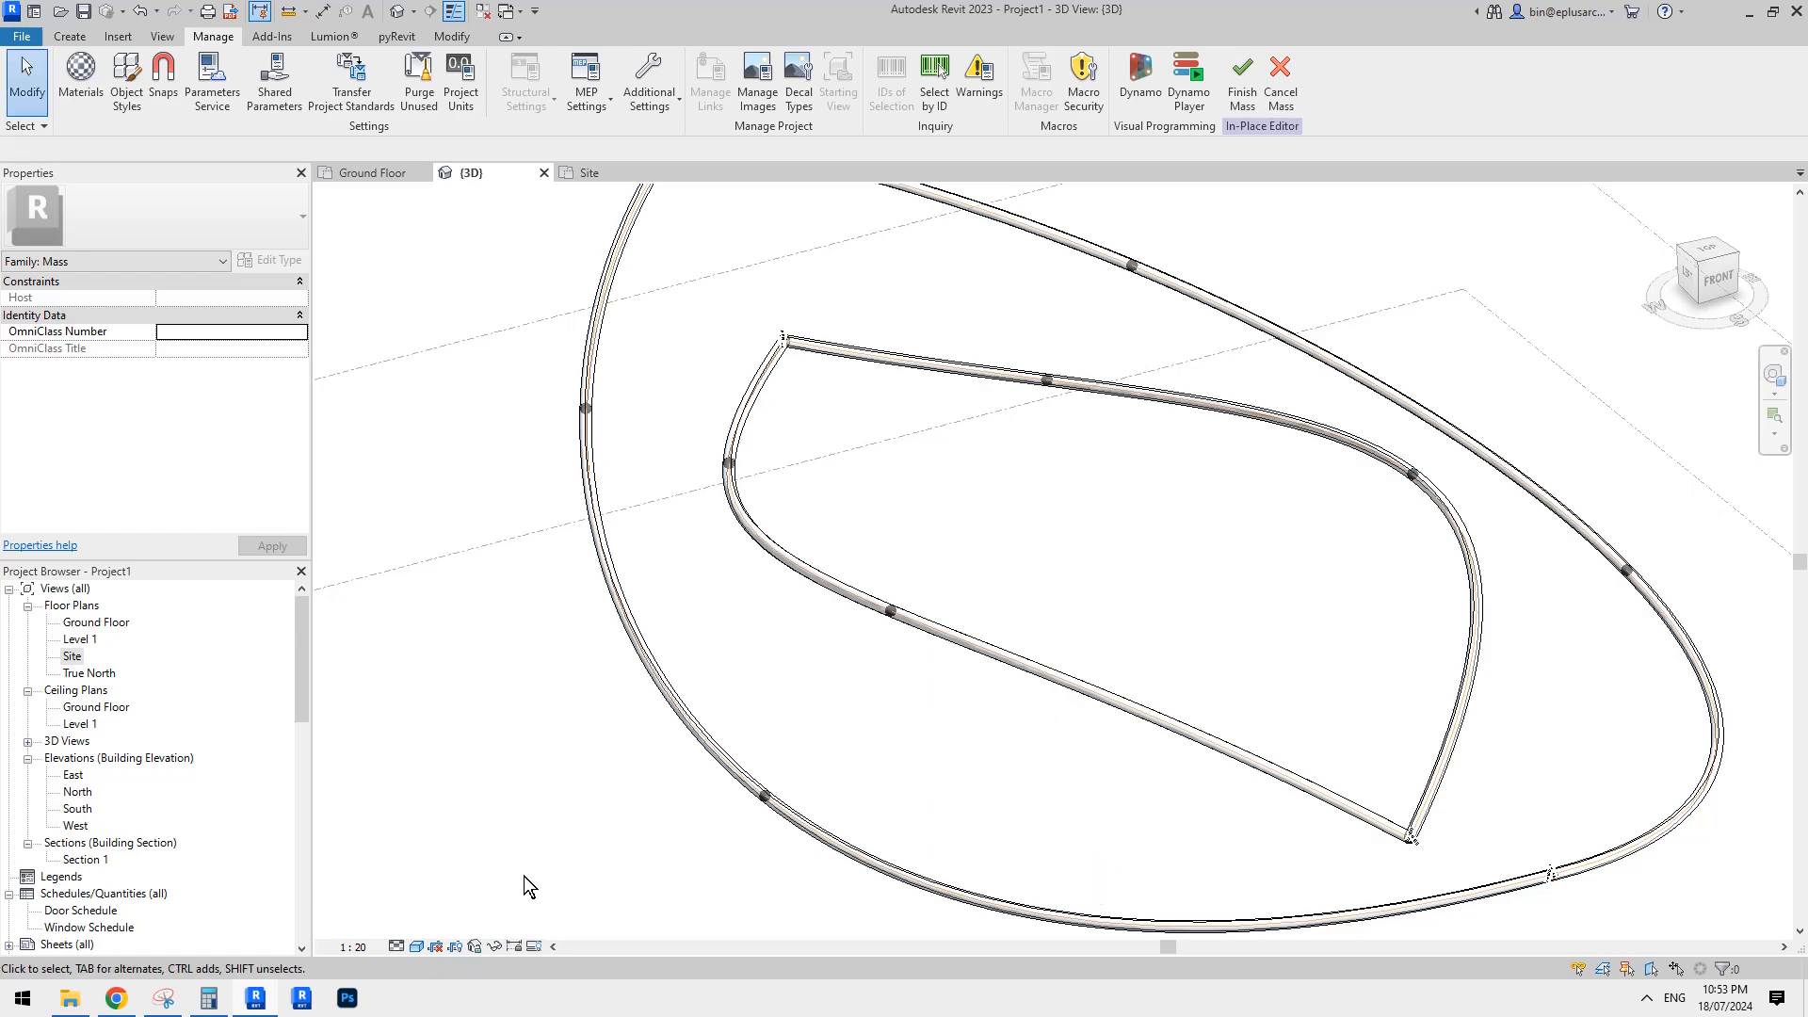
# Finish the in-place mass and switch the mass display to Show Mass by View Settings.
pyautogui.click(1243, 83)
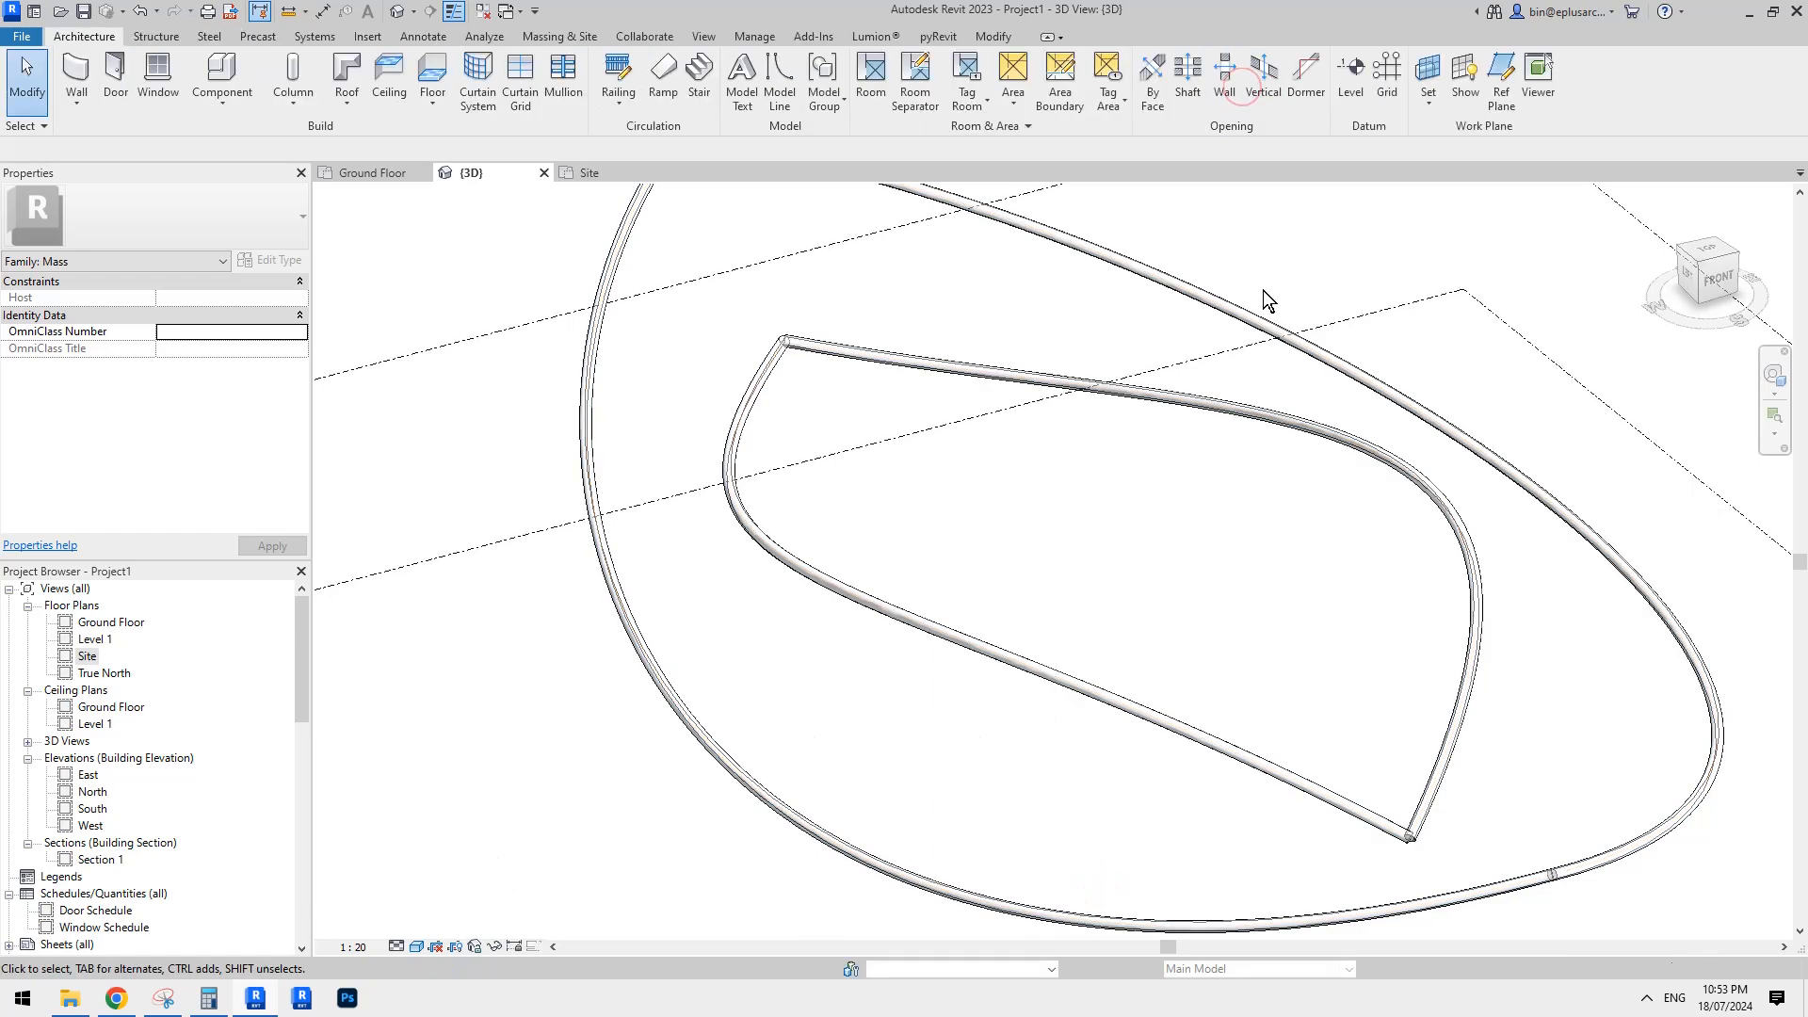
pyautogui.scroll(-2, 1111, 434)
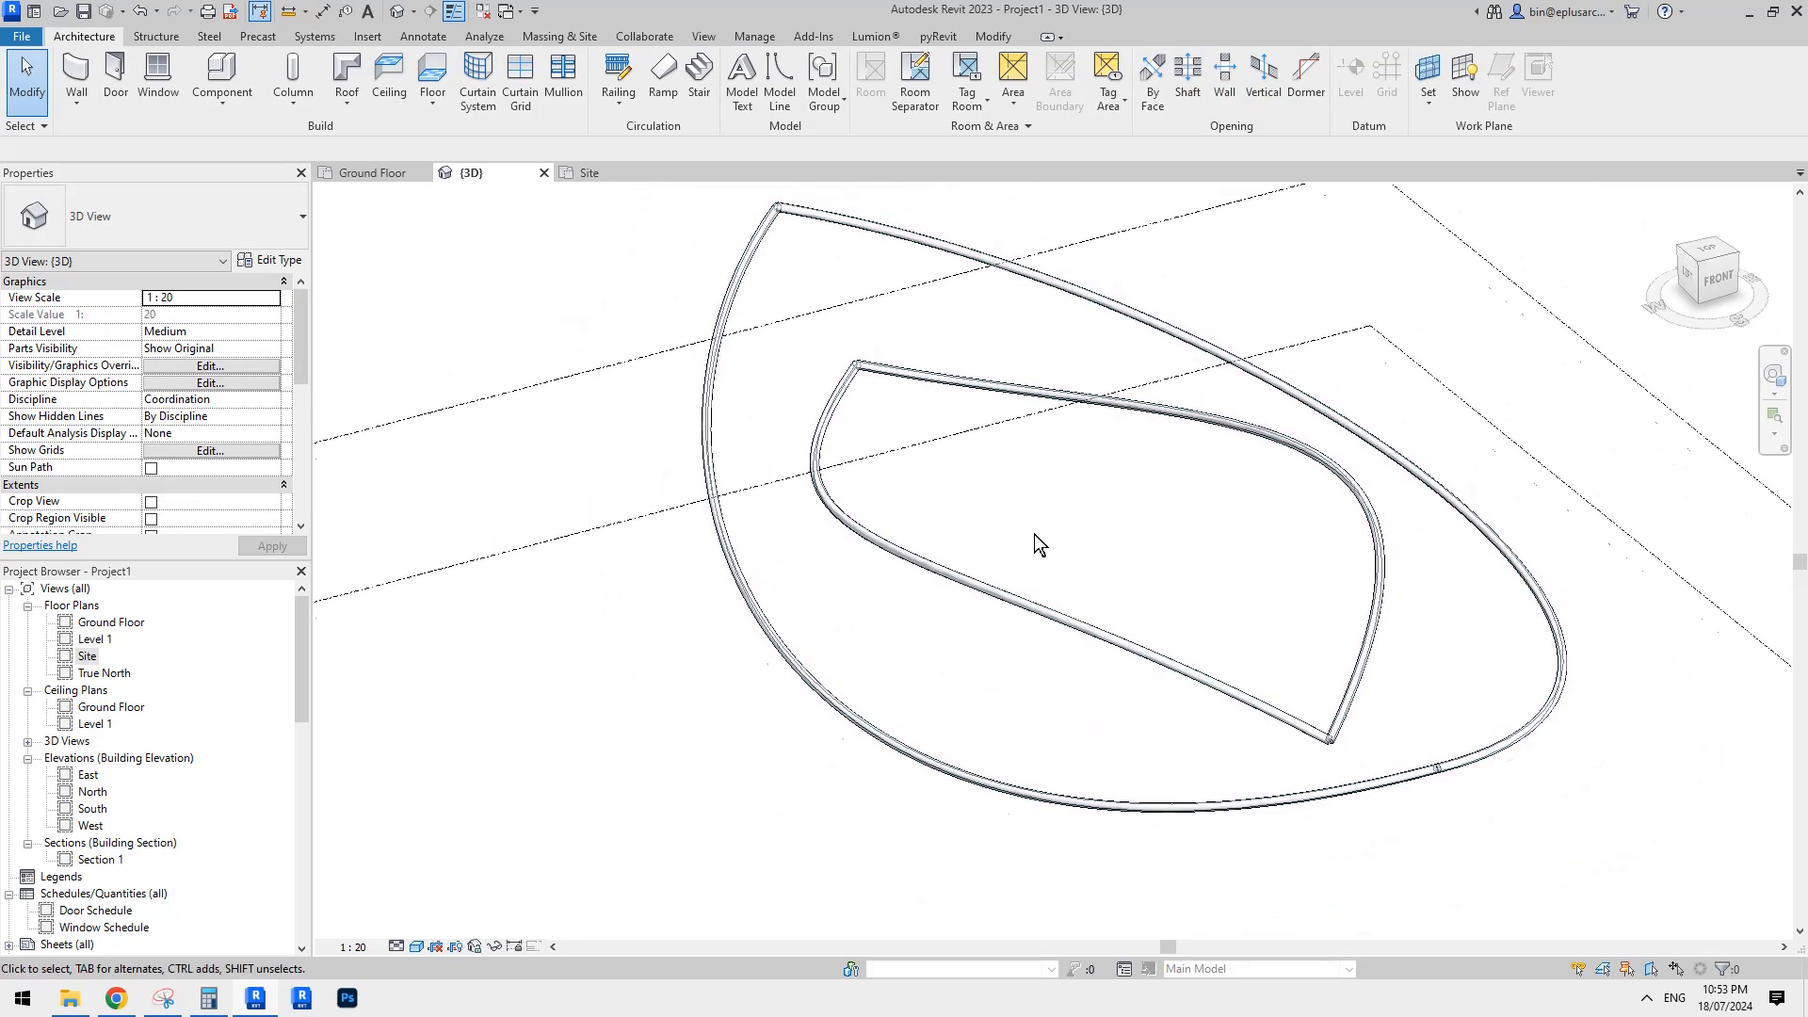
pyautogui.moveTo(1034, 544); pyautogui.dragTo(1020, 570, button='middle')
pyautogui.click(558, 35)
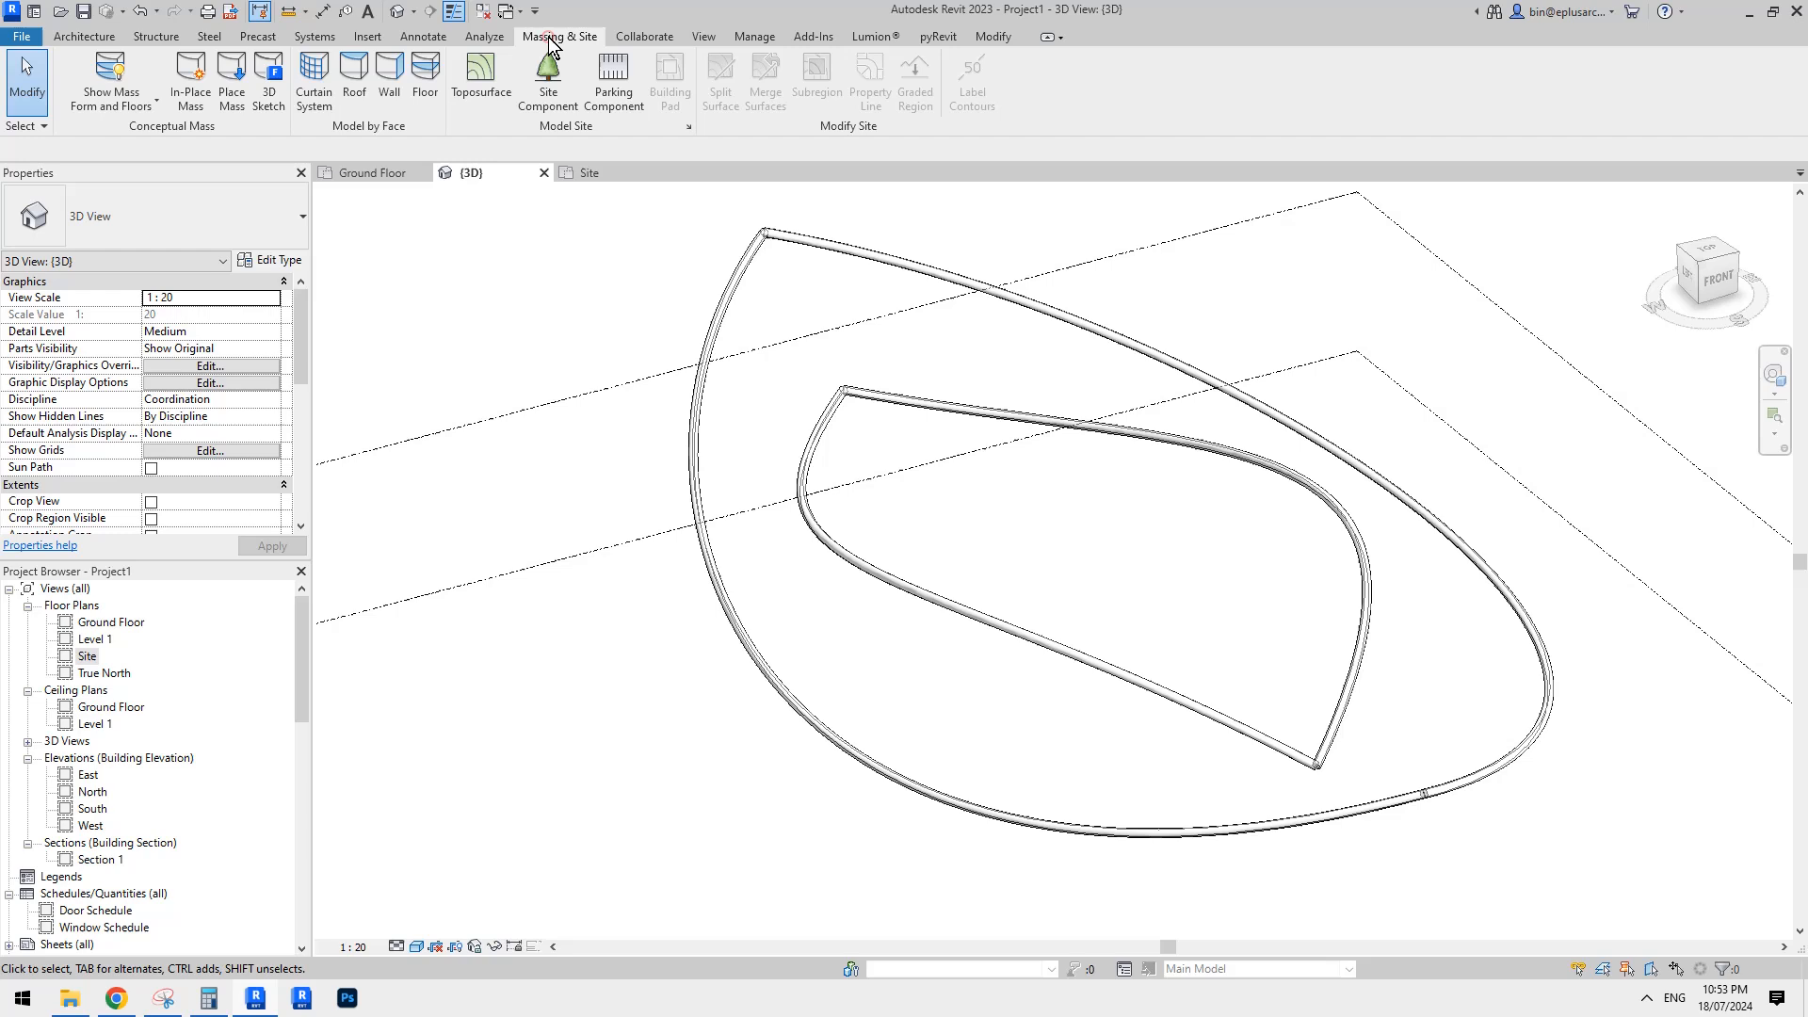
pyautogui.click(160, 75)
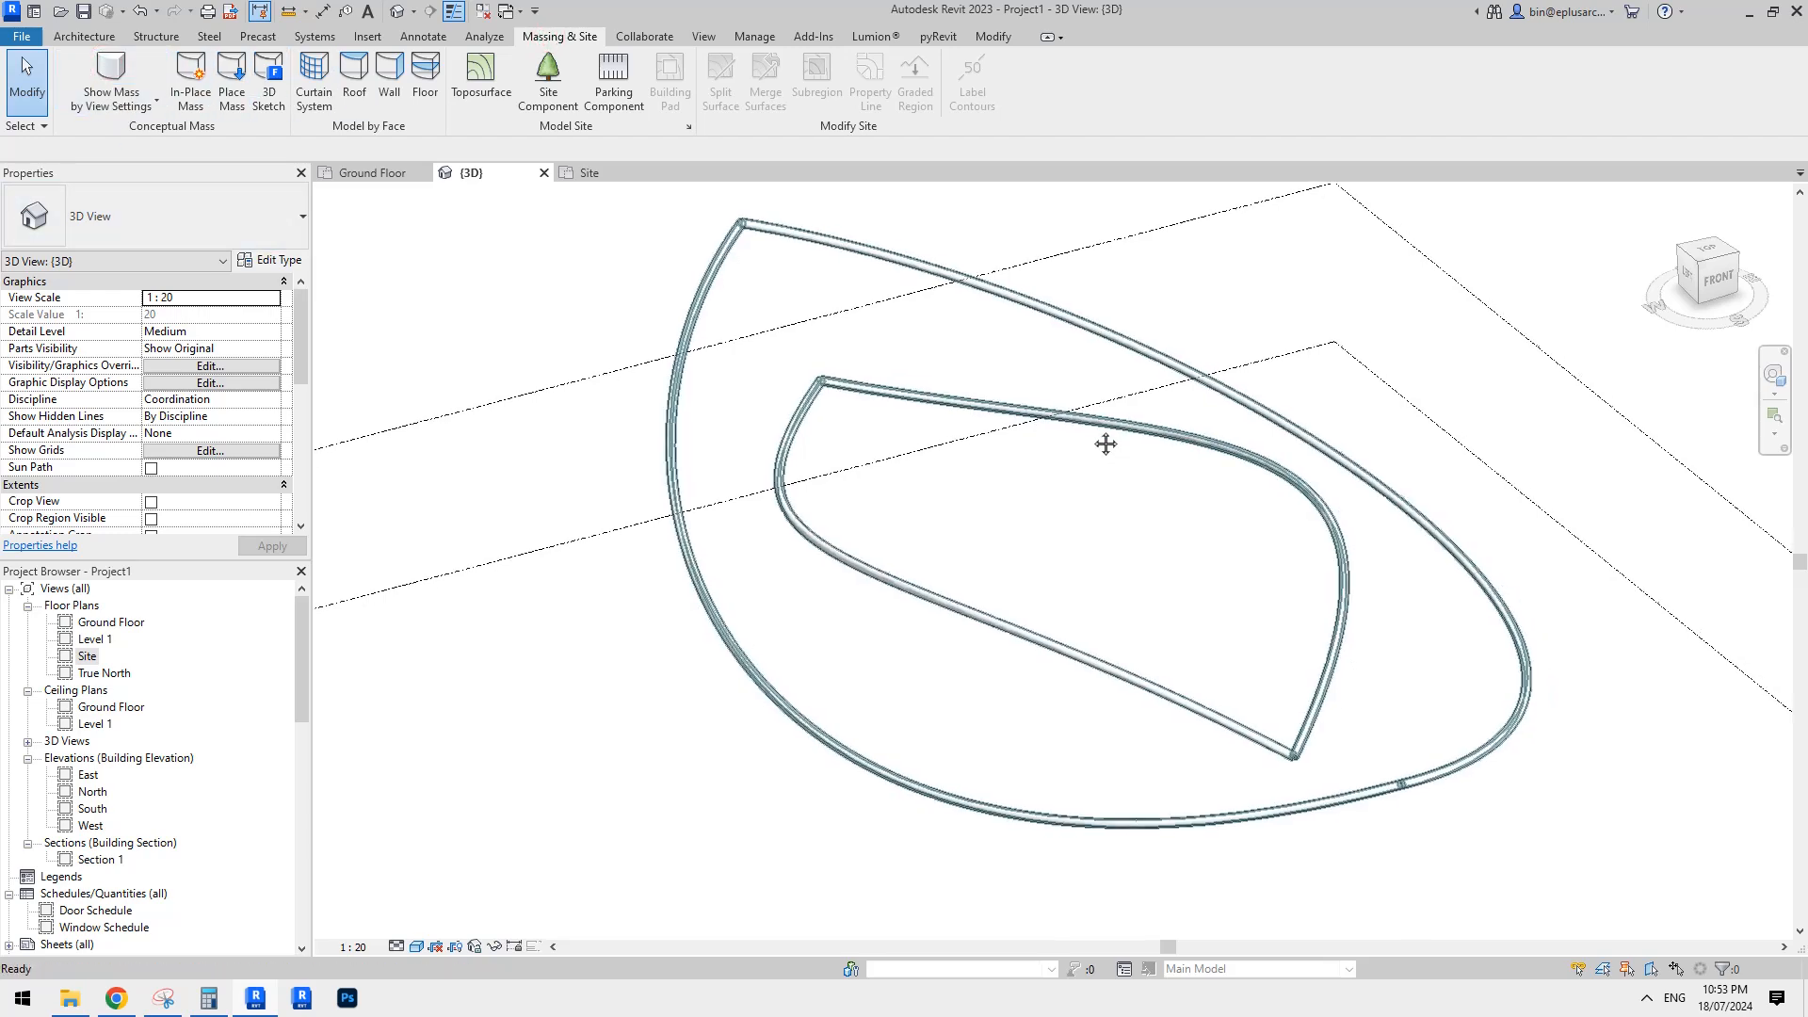
# Reopen the tube mass for in-place editing.
pyautogui.click(1007, 633)
pyautogui.keyDown('shift'); pyautogui.moveTo(1081, 556); pyautogui.dragTo(909, 145, button='middle'); pyautogui.keyUp('shift')
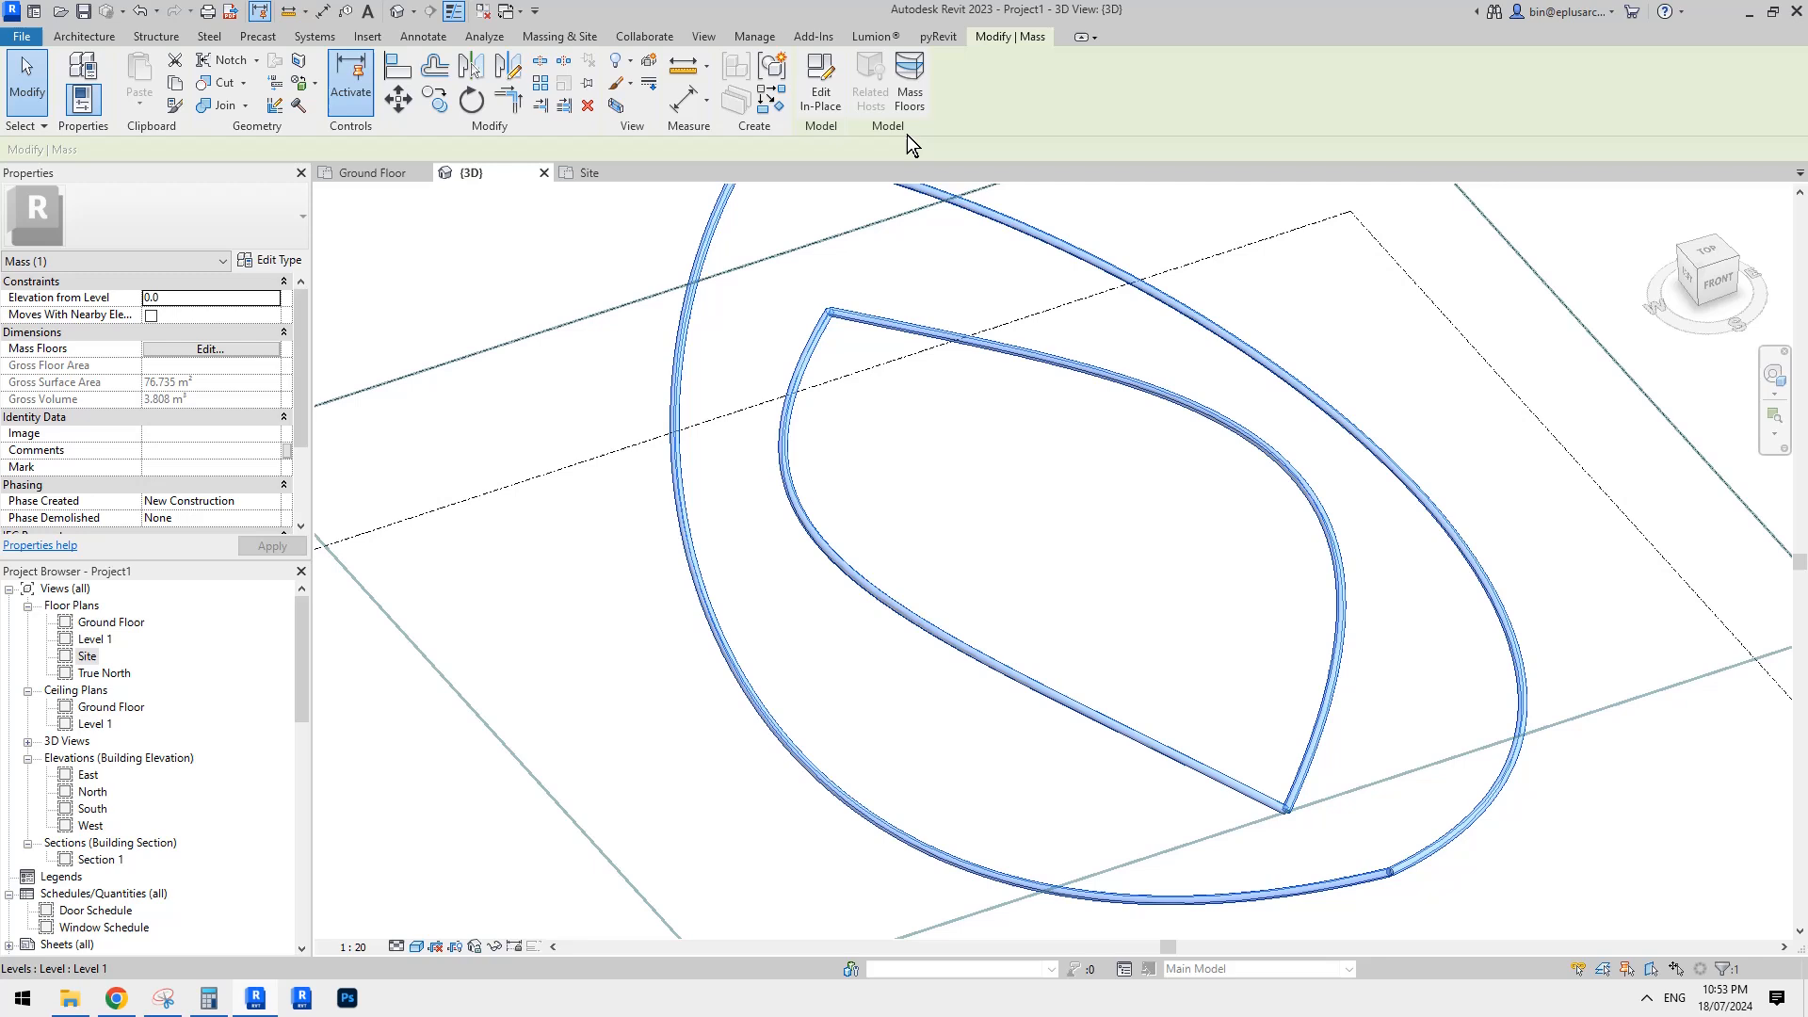
pyautogui.click(821, 80)
# Check the subcategory options available for the west inner tube's form.
pyautogui.click(856, 569)
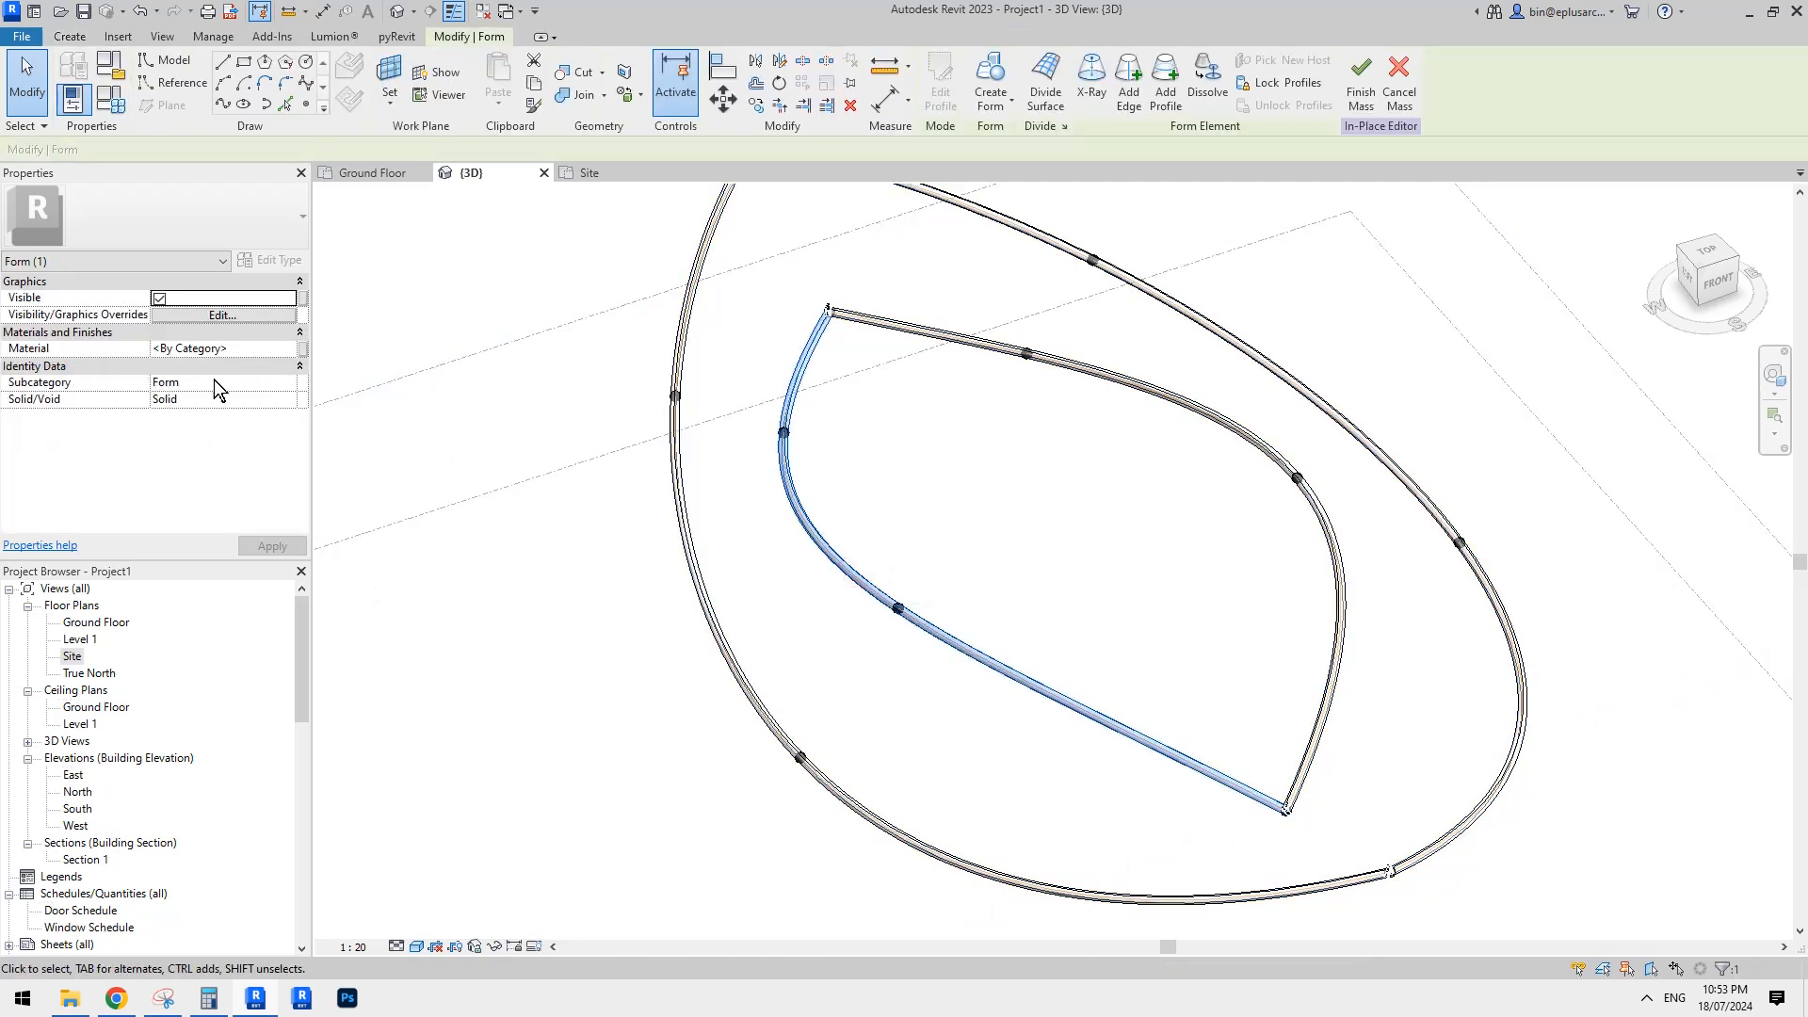
pyautogui.click(264, 381)
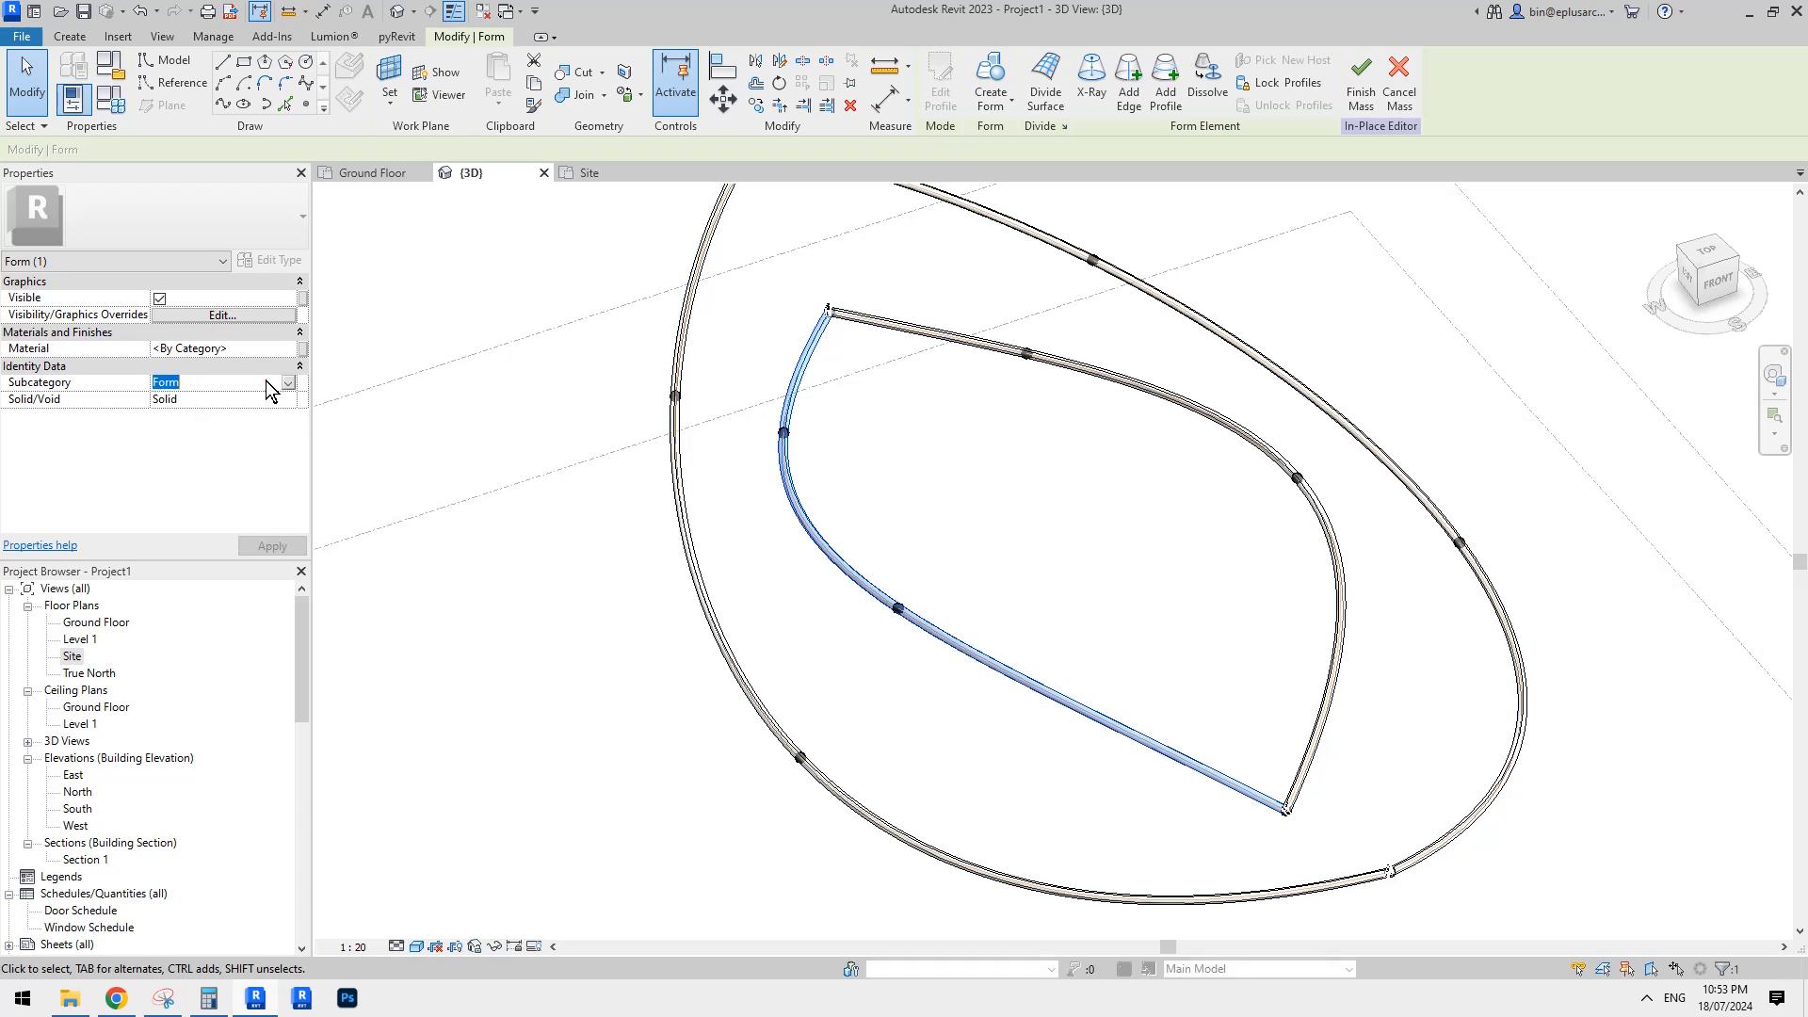
pyautogui.click(289, 382)
pyautogui.click(289, 382)
pyautogui.click(477, 322)
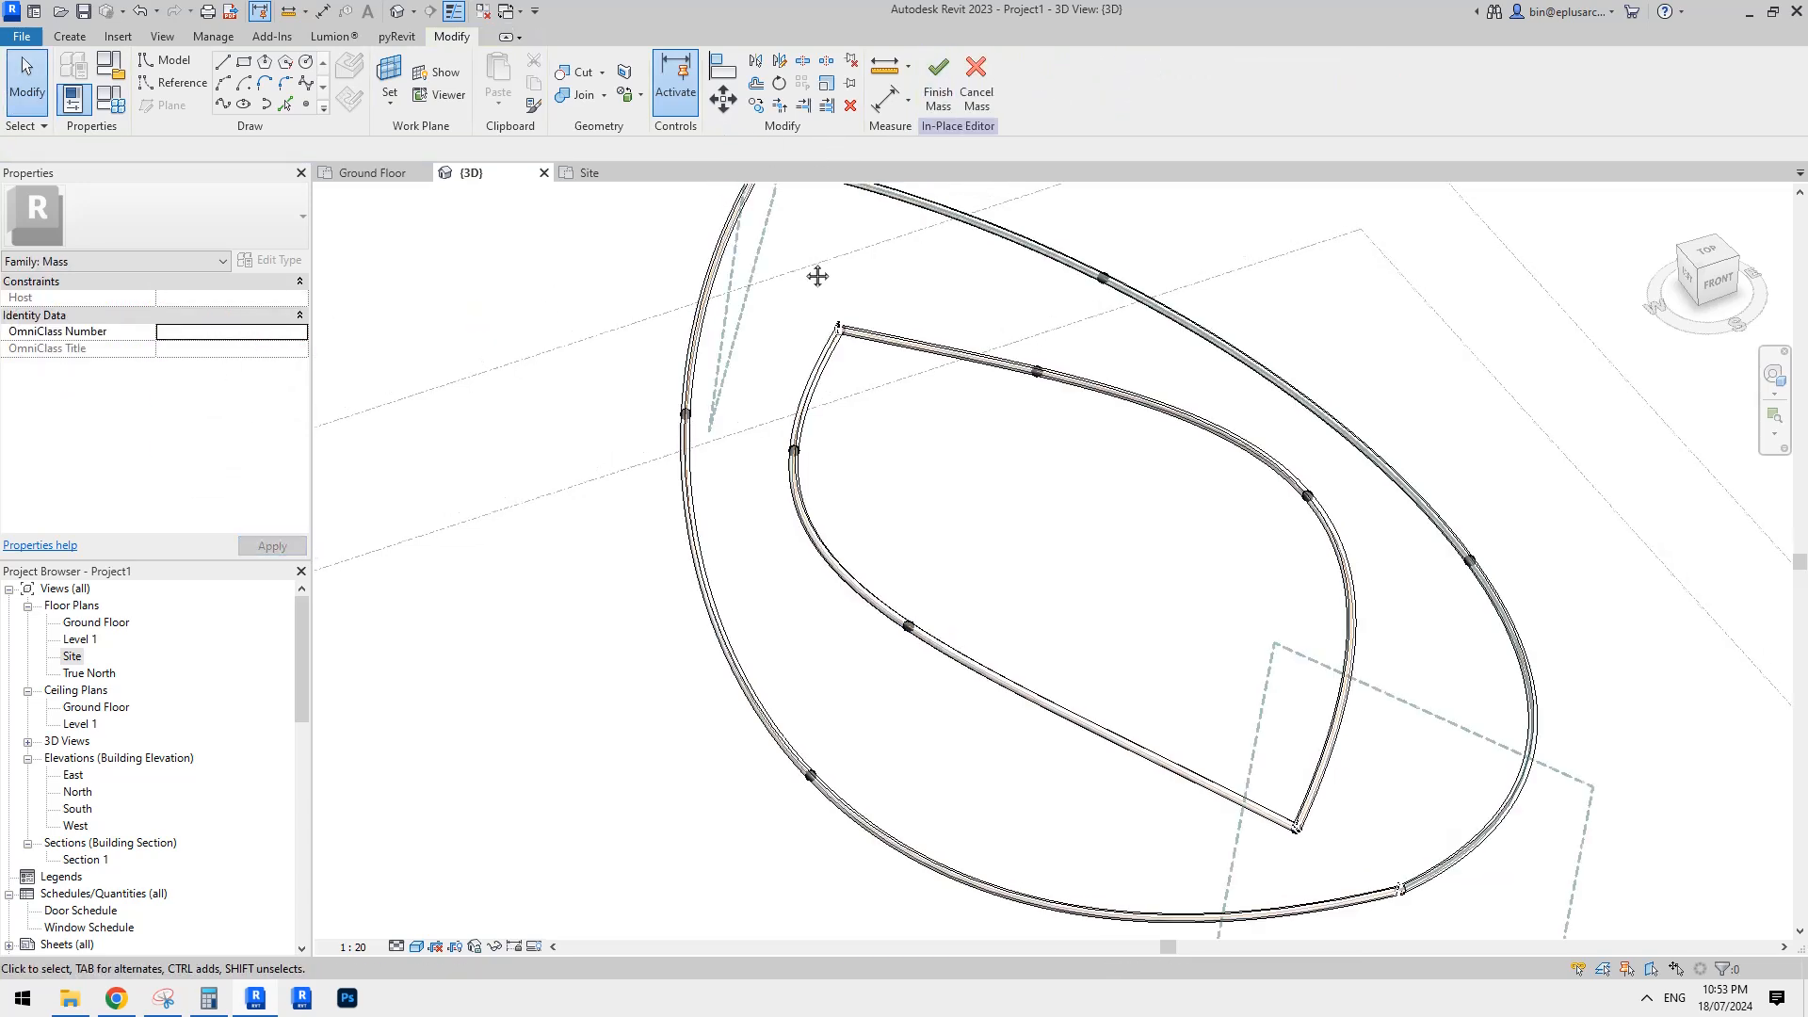
# Open the object styles and expand the subcategories of the Mass category.
pyautogui.click(221, 39)
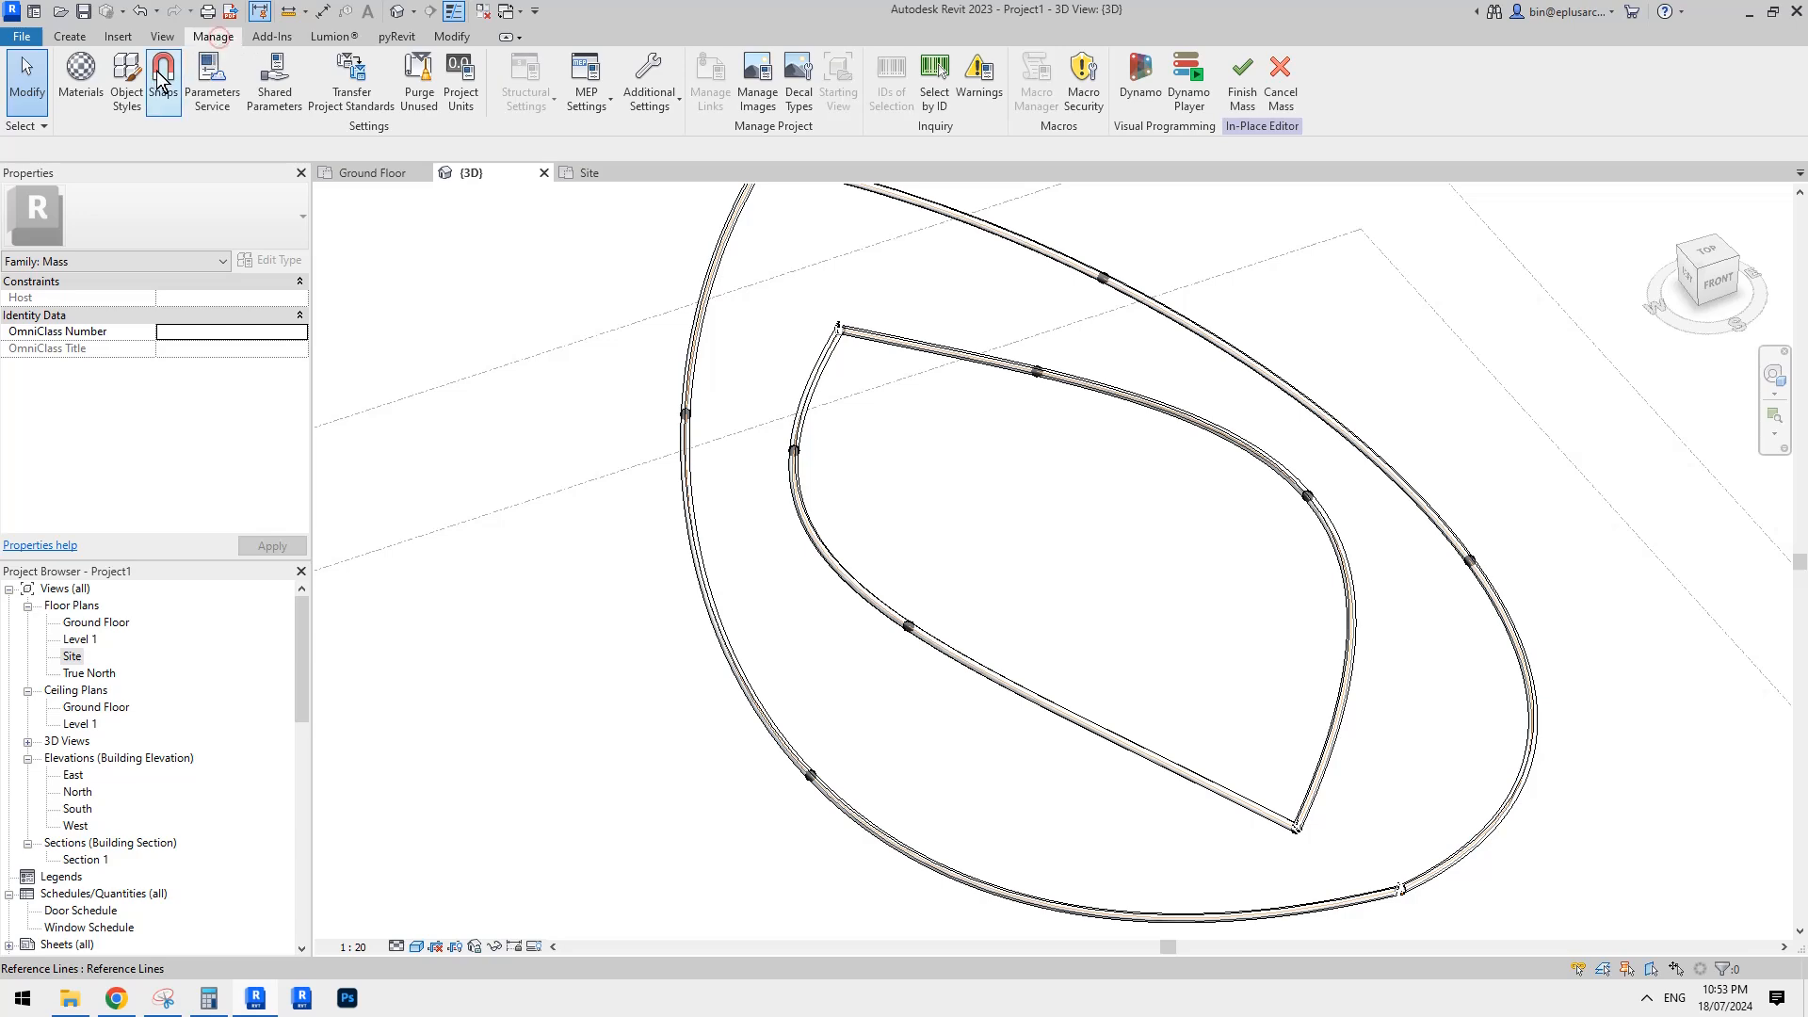
pyautogui.click(126, 80)
pyautogui.click(650, 524)
pyautogui.press('m')
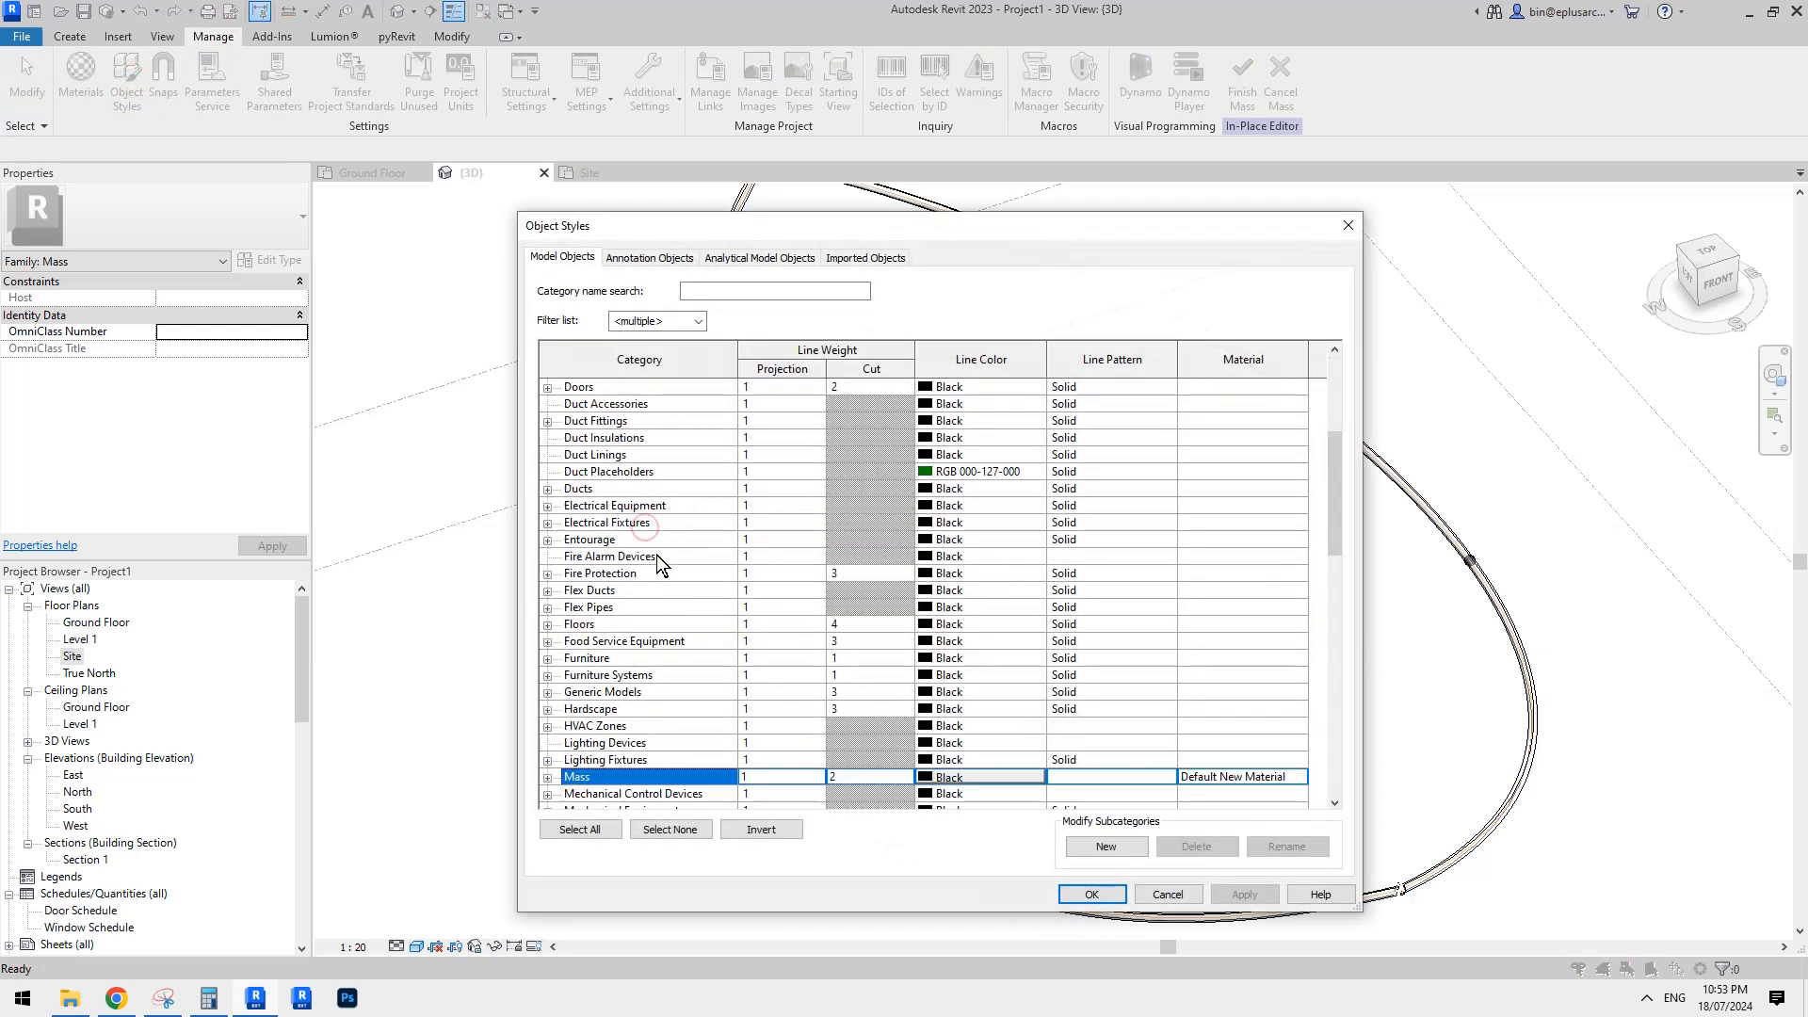
pyautogui.scroll(-1, 674, 647)
pyautogui.click(547, 727)
pyautogui.scroll(-1, 565, 739)
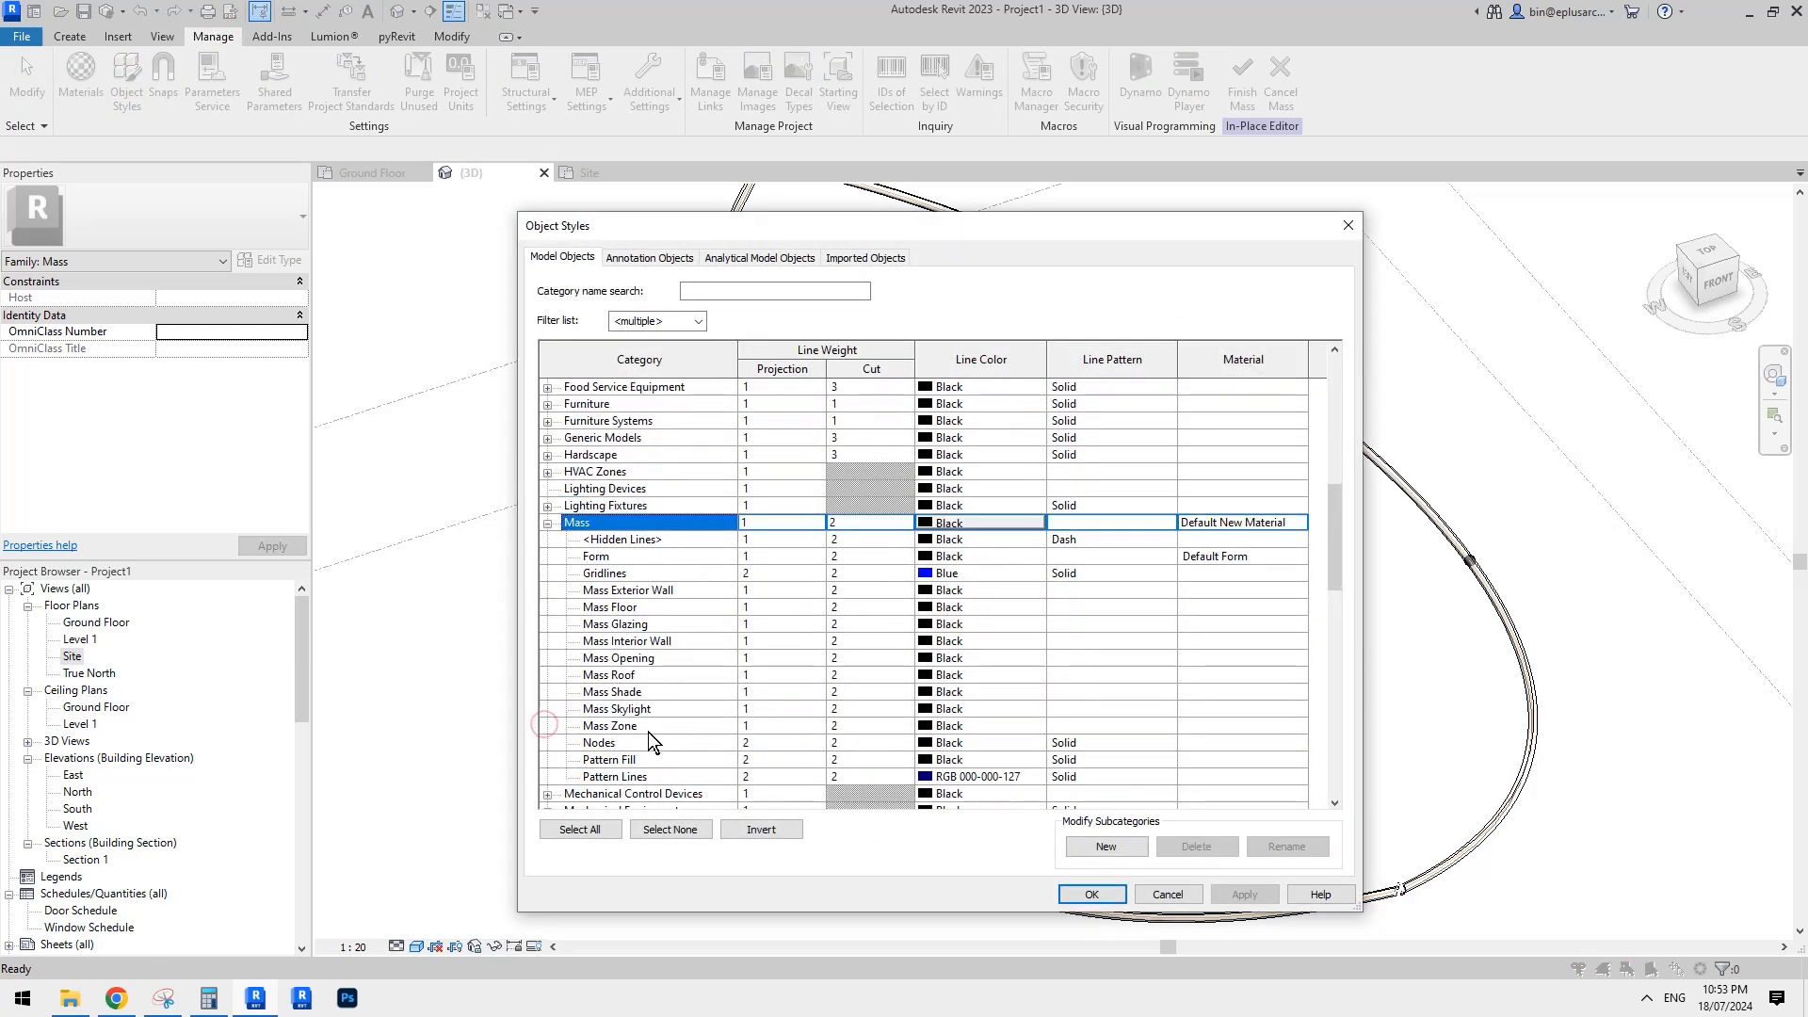
# Assign Default New Material to the Form subcategory of Mass and apply the object styles.
pyautogui.click(606, 557)
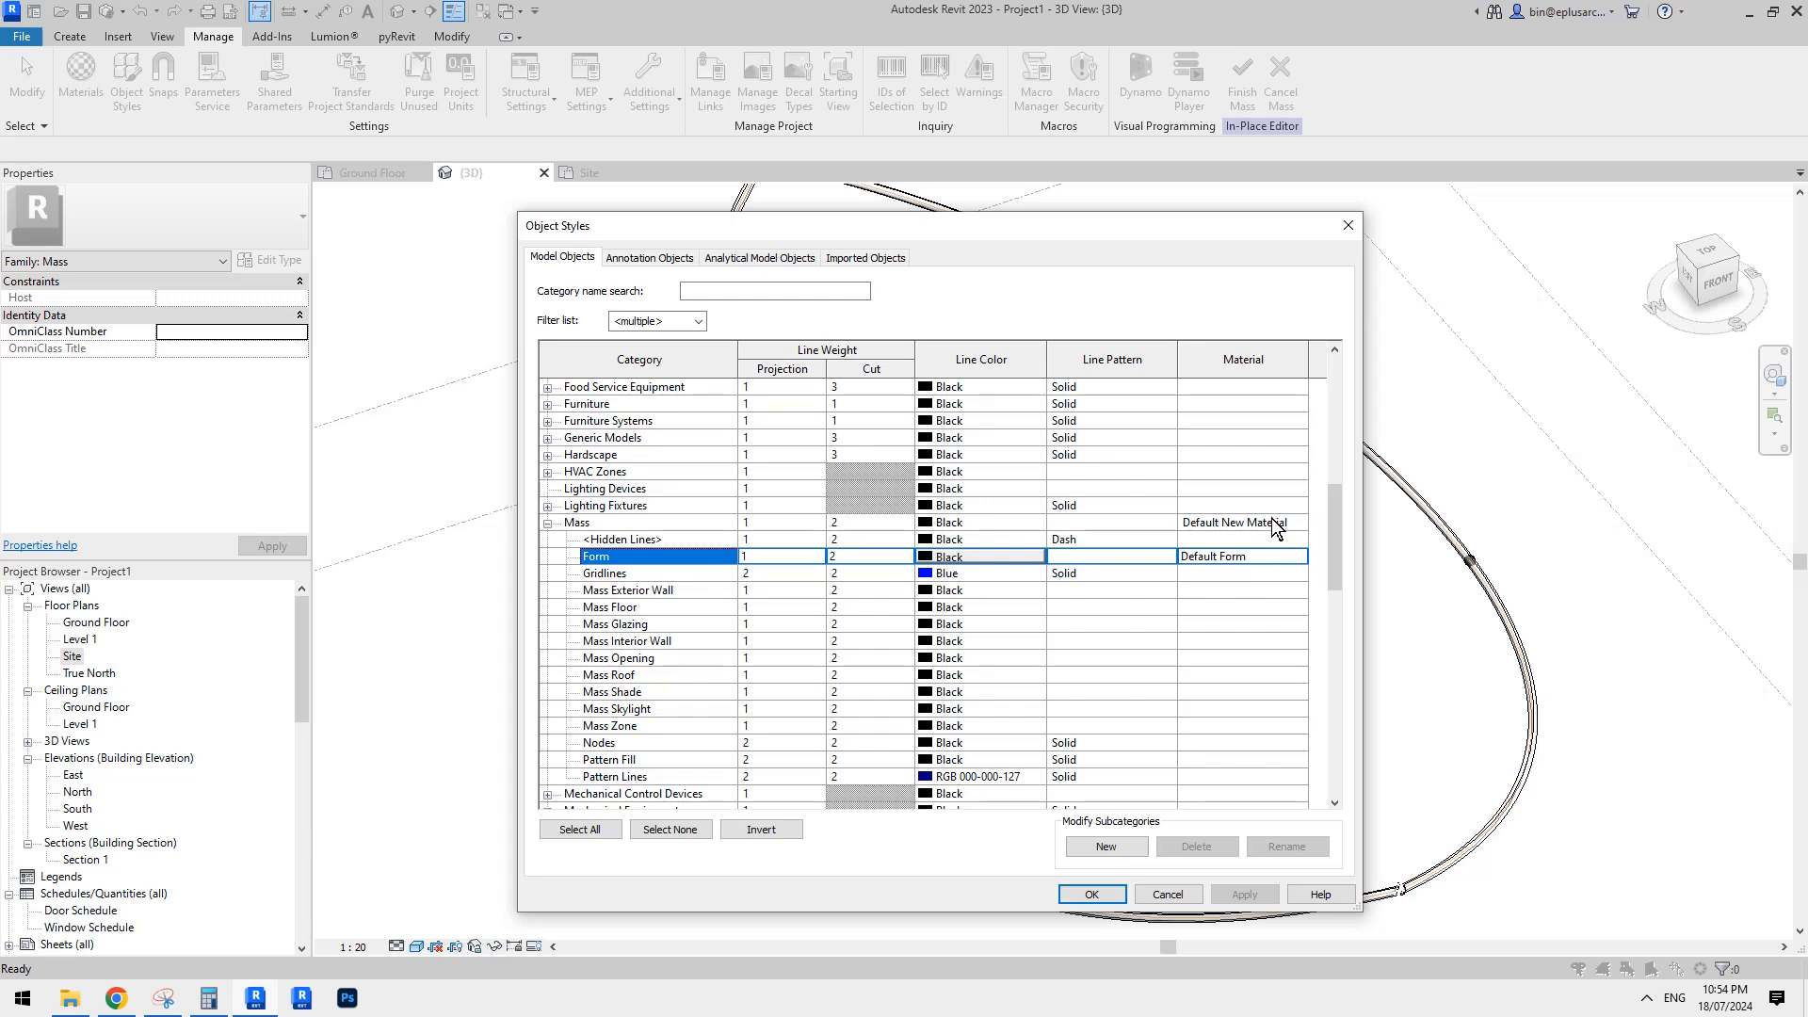
pyautogui.click(1296, 525)
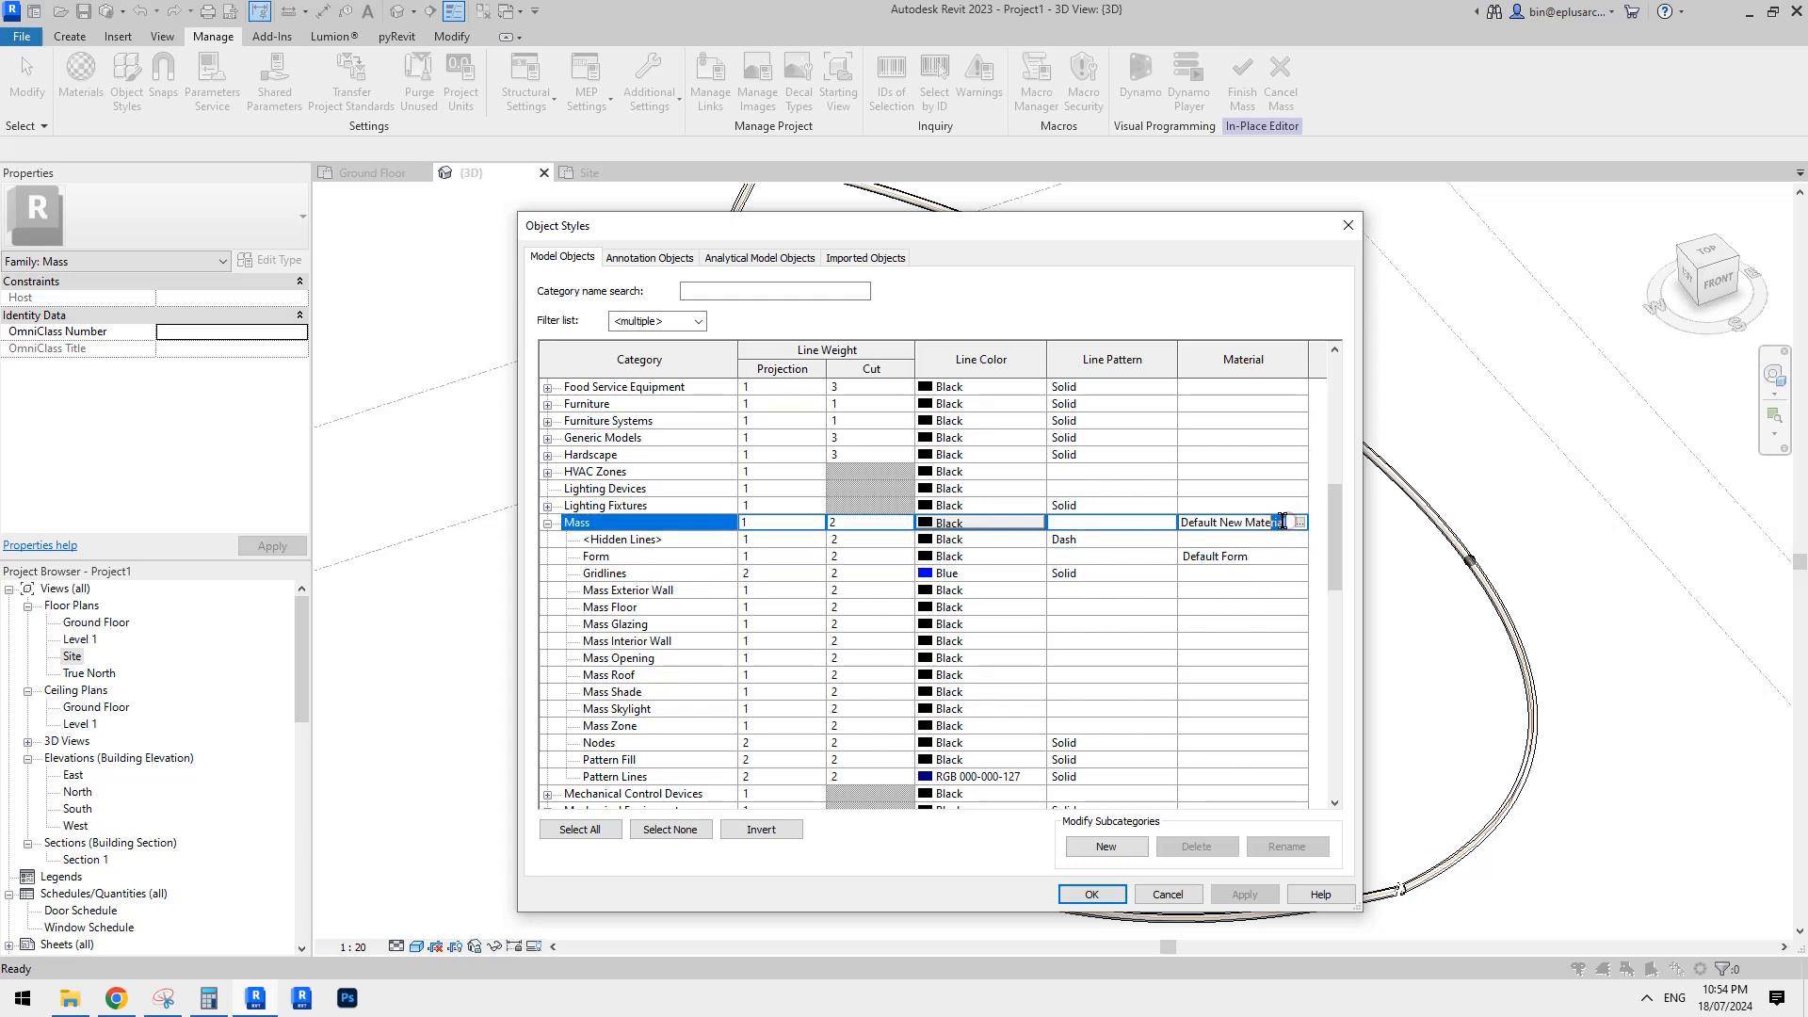
pyautogui.click(1236, 555)
pyautogui.write('Default New Material')
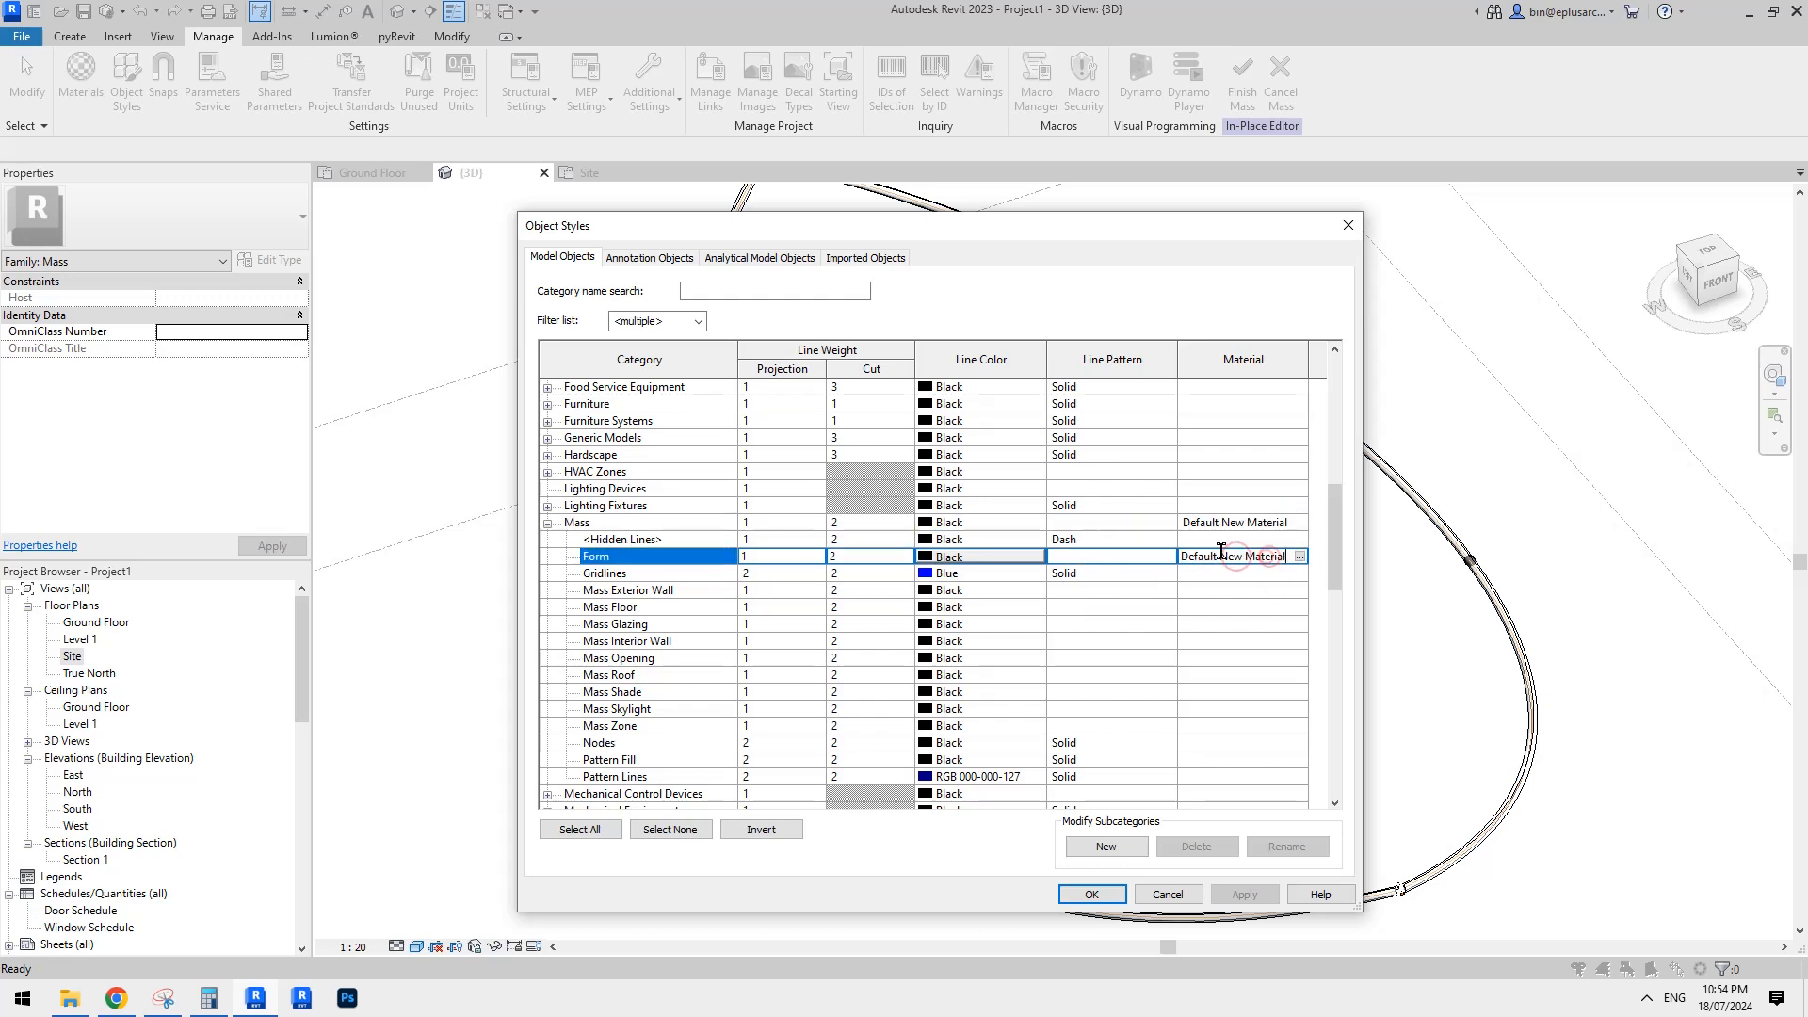
pyautogui.click(1229, 573)
pyautogui.click(1258, 559)
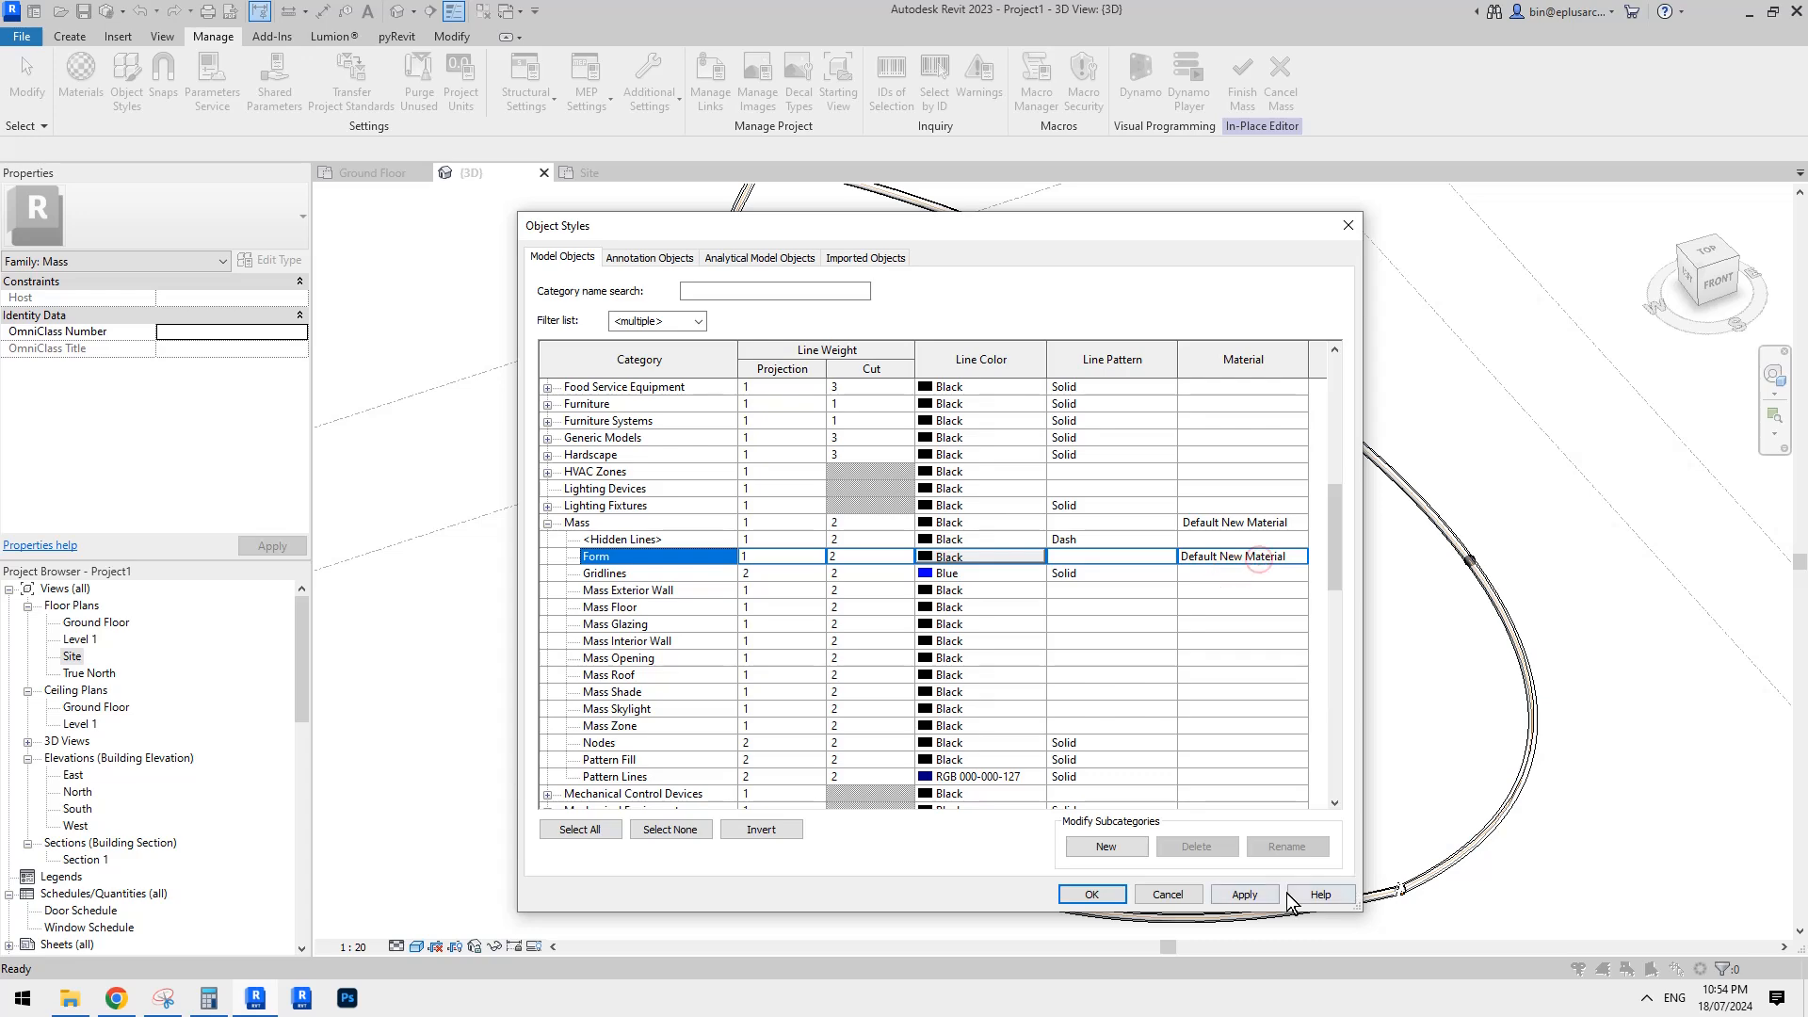
pyautogui.click(1244, 894)
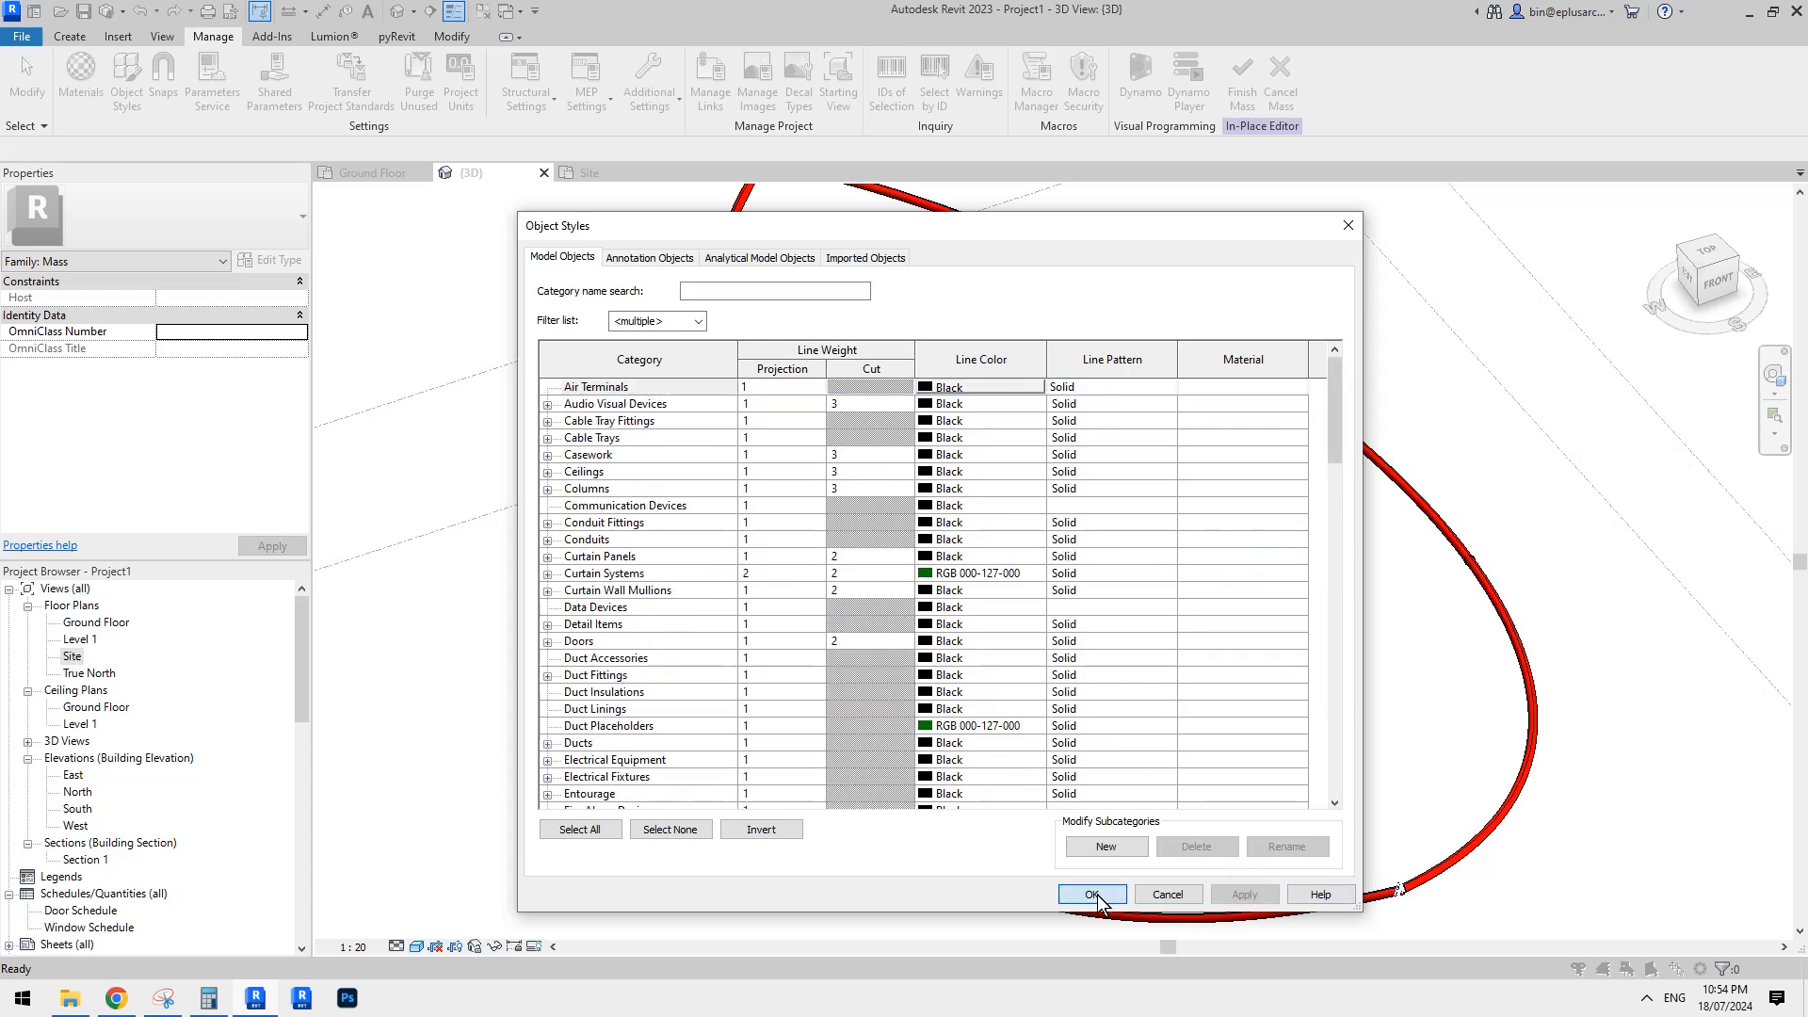
pyautogui.click(1092, 894)
# Compare the tube model with the bamboo pavilion reference photo in the browser, and return to Revit.
pyautogui.keyDown('shift'); pyautogui.moveTo(1299, 606); pyautogui.dragTo(1242, 555, button='middle'); pyautogui.keyUp('shift')
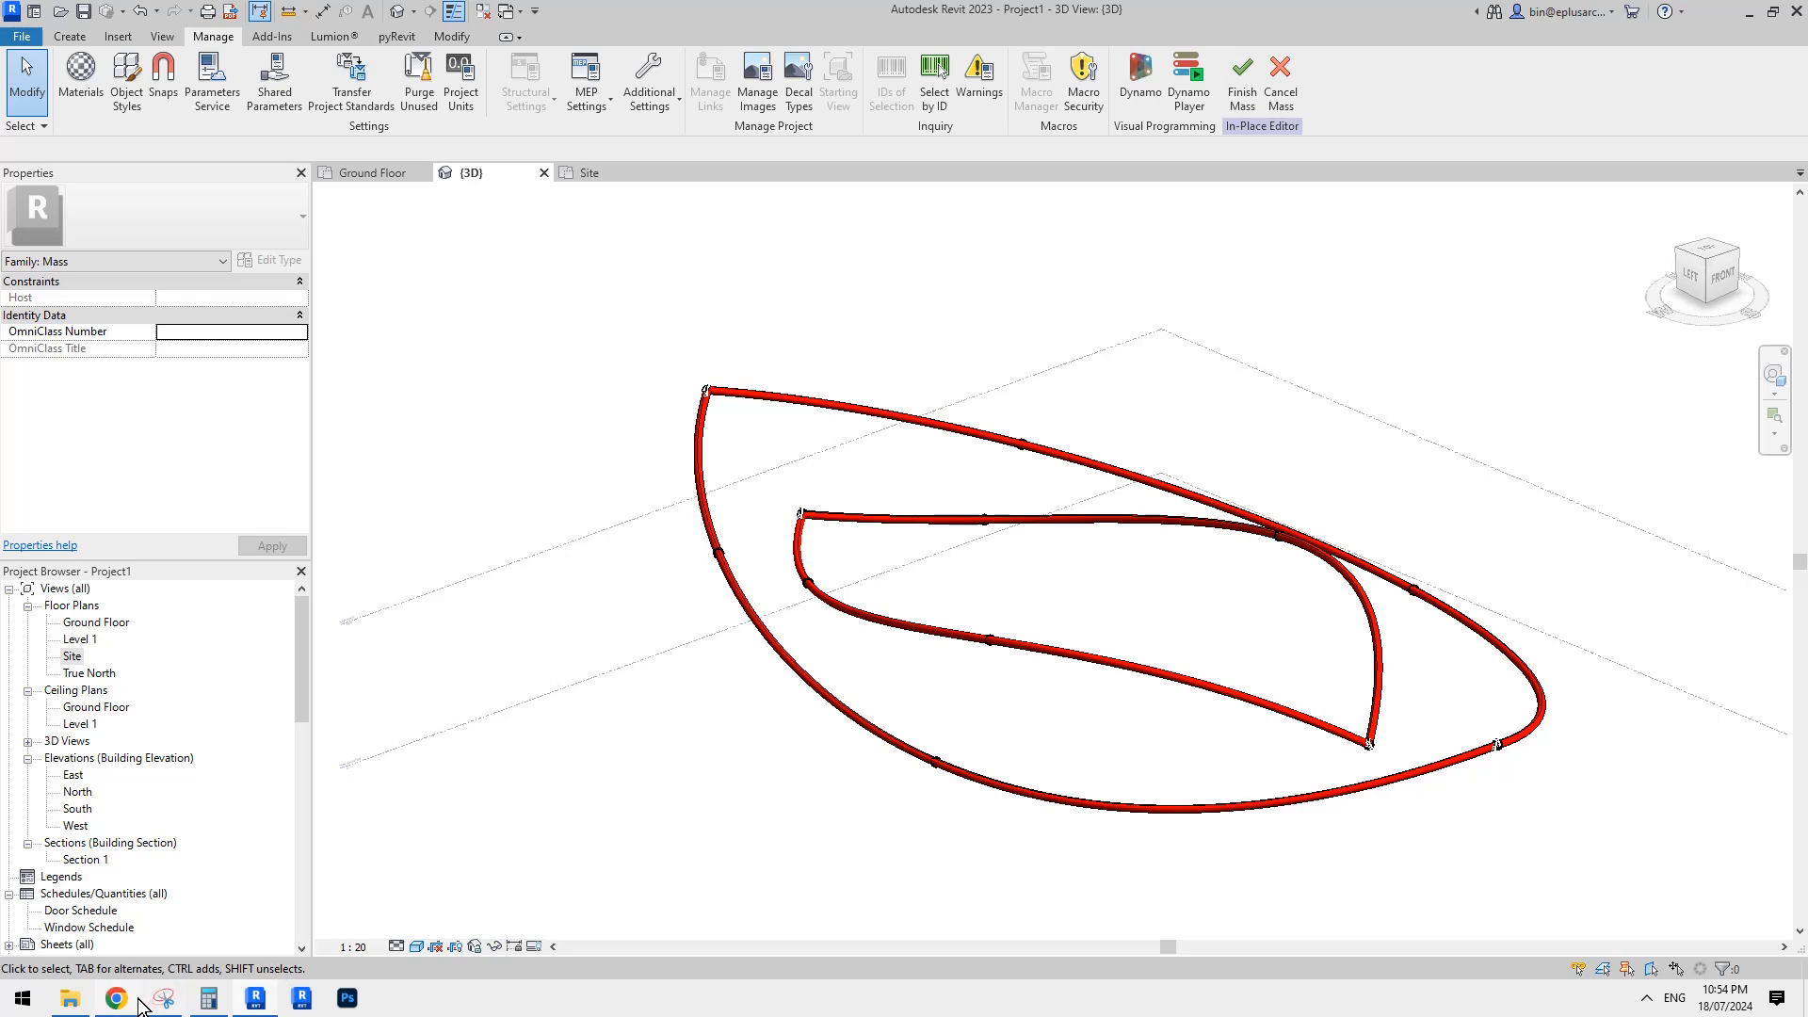
pyautogui.moveTo(754, 702); pyautogui.dragTo(743, 709, button='middle')
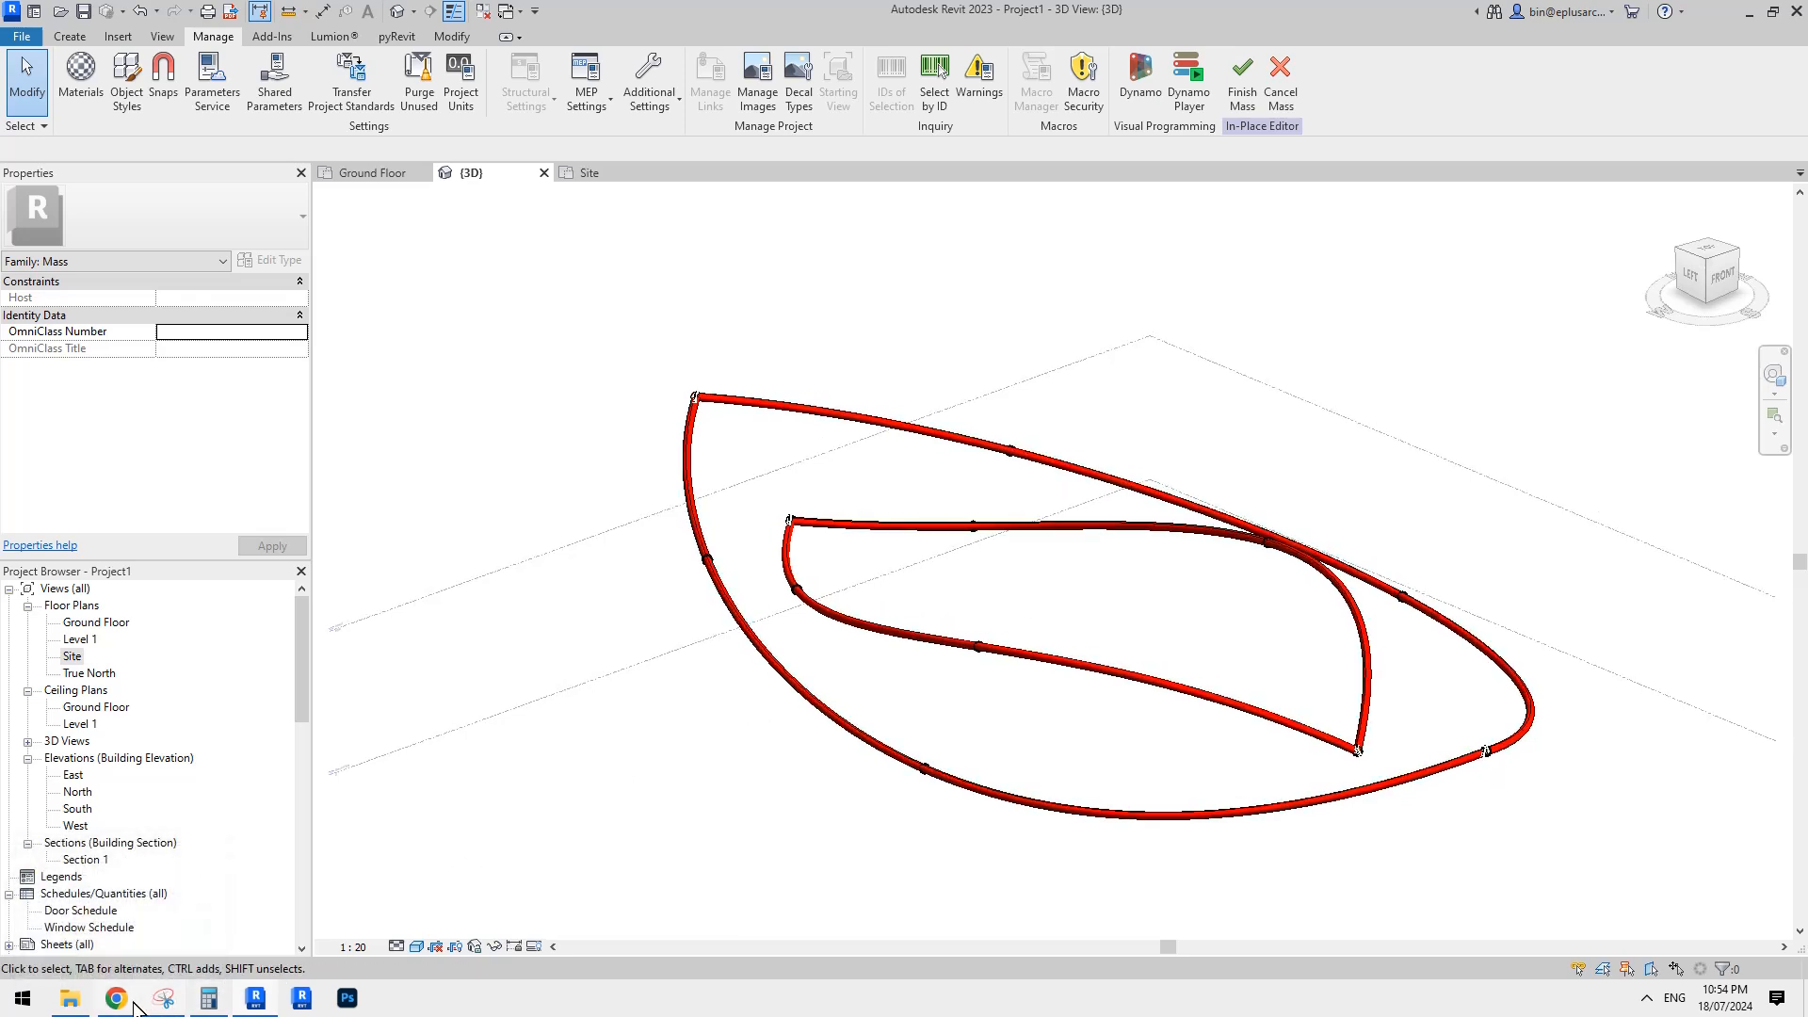
pyautogui.click(117, 998)
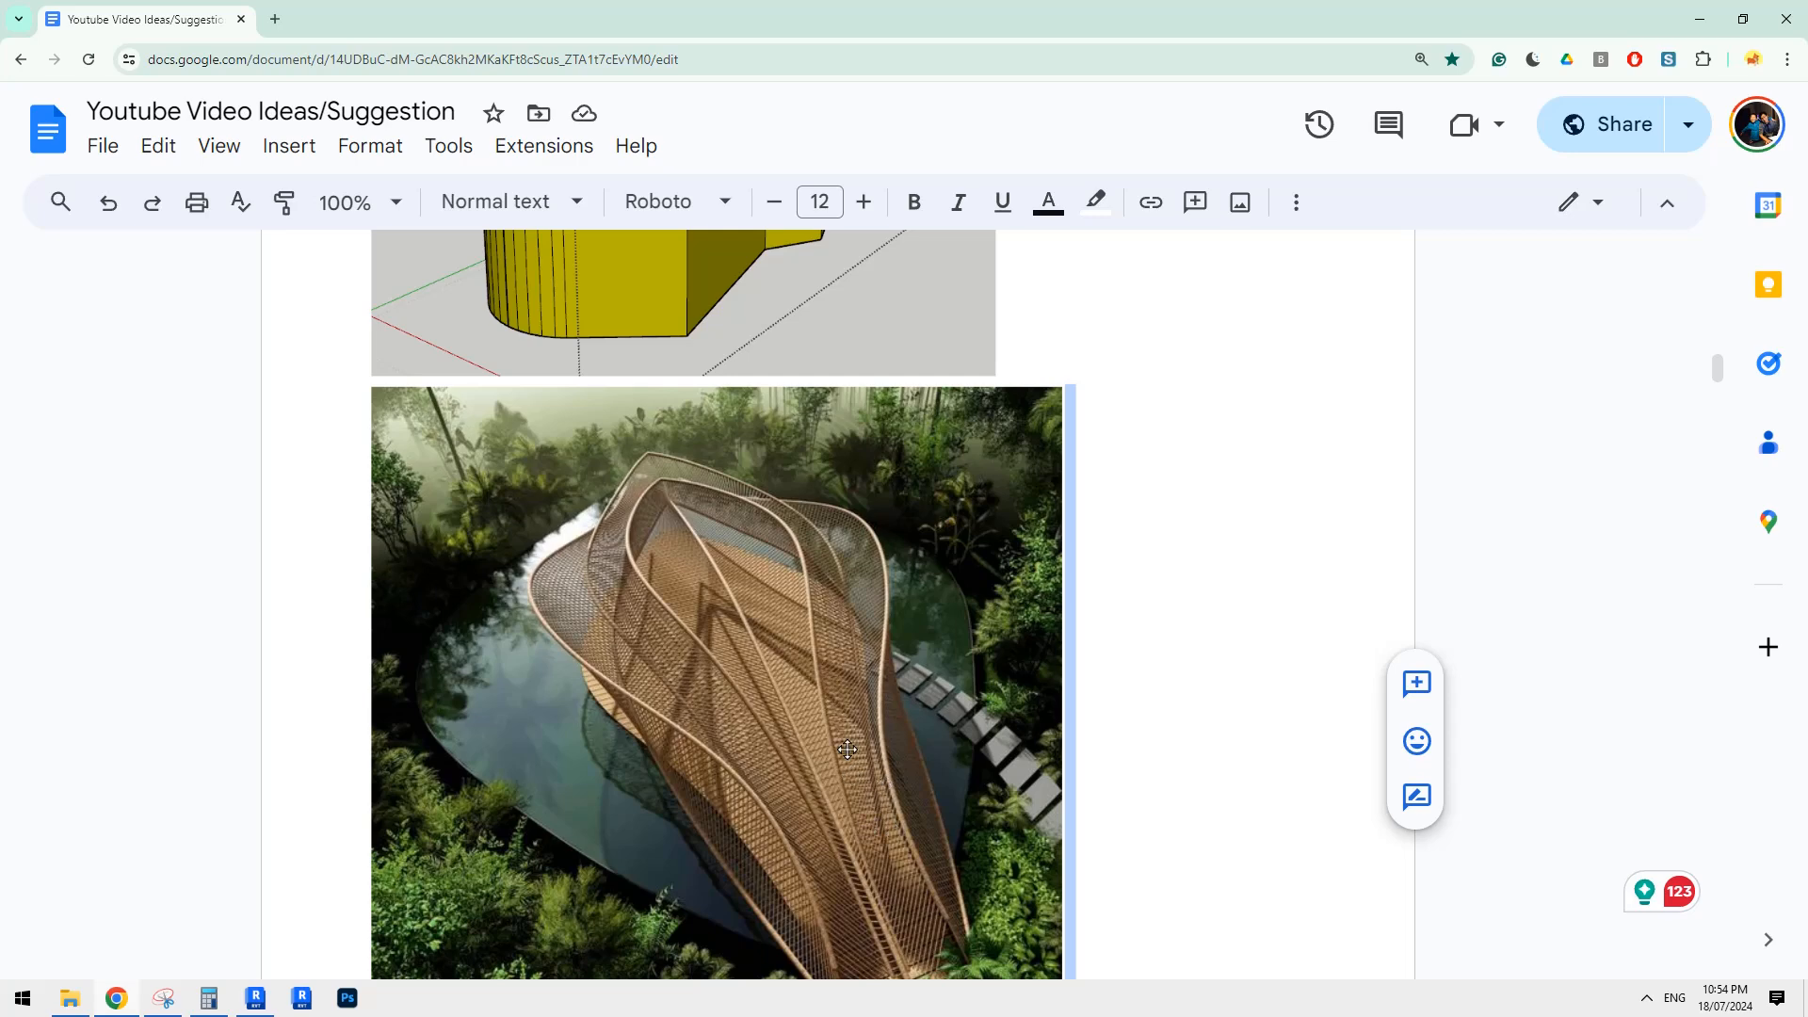
pyautogui.click(255, 1000)
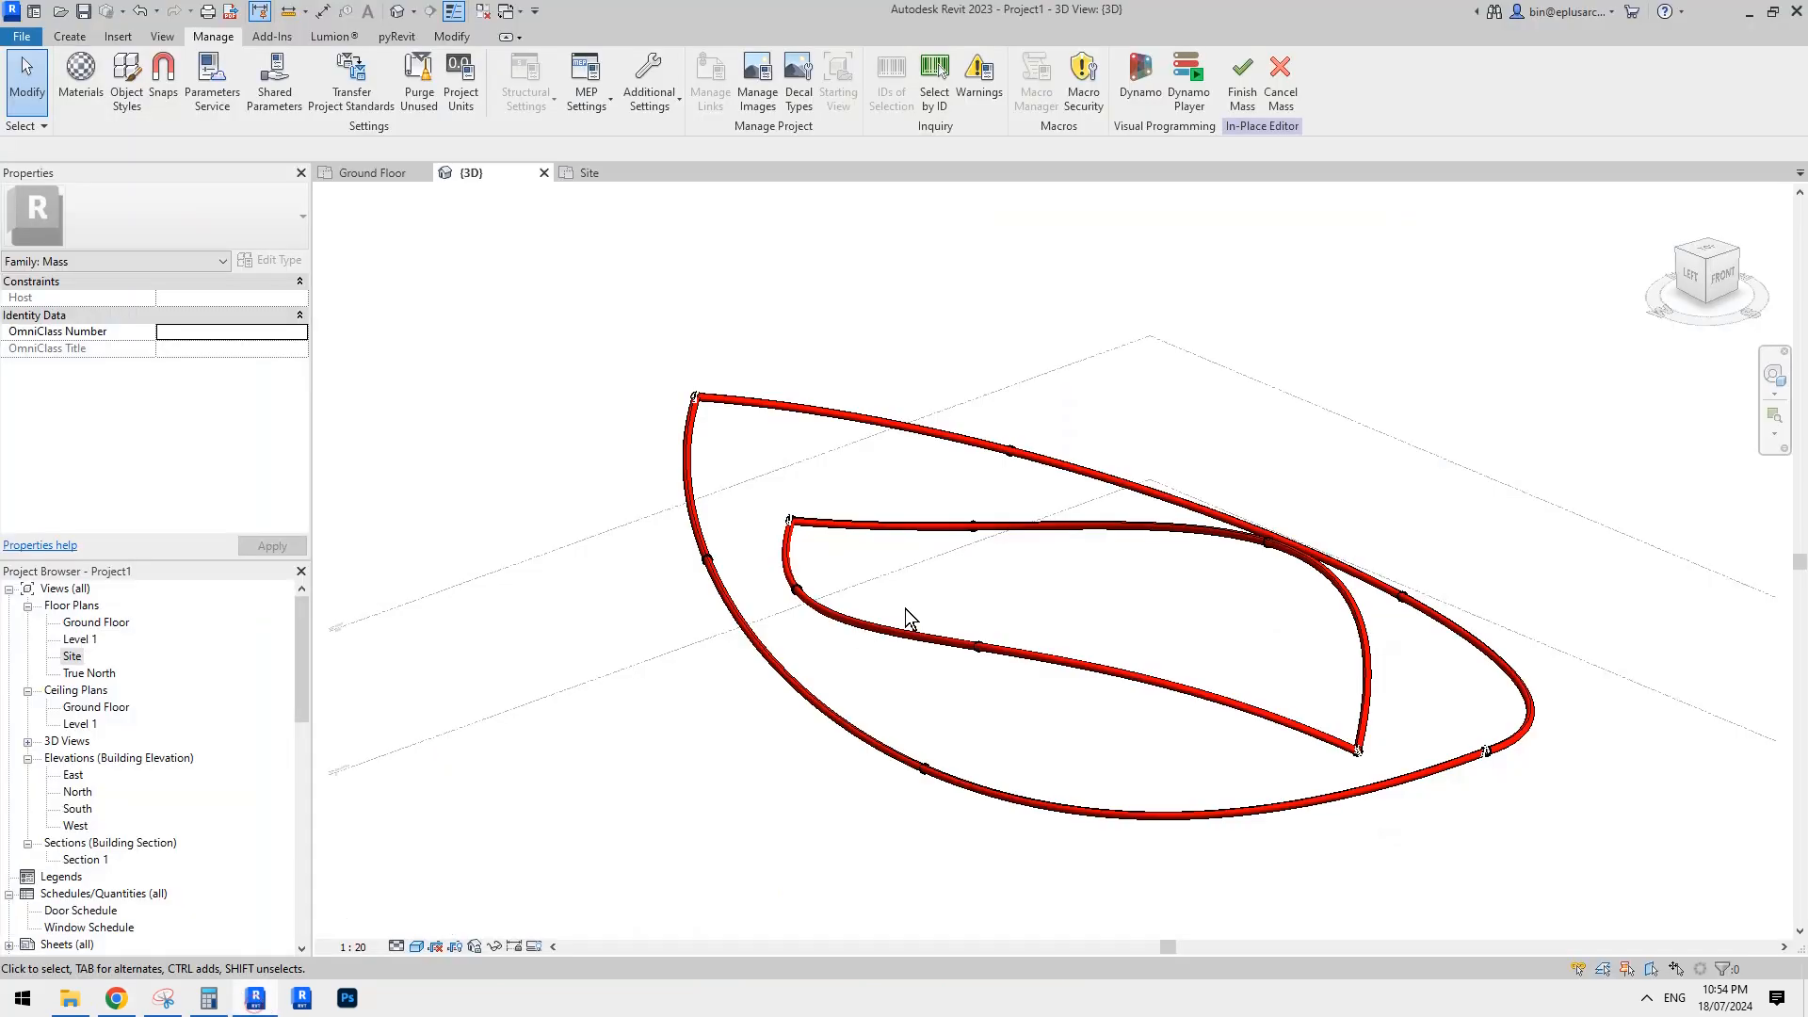
# Create a new family from the Metric Generic Model Adaptive.rft template.
pyautogui.click(21, 35)
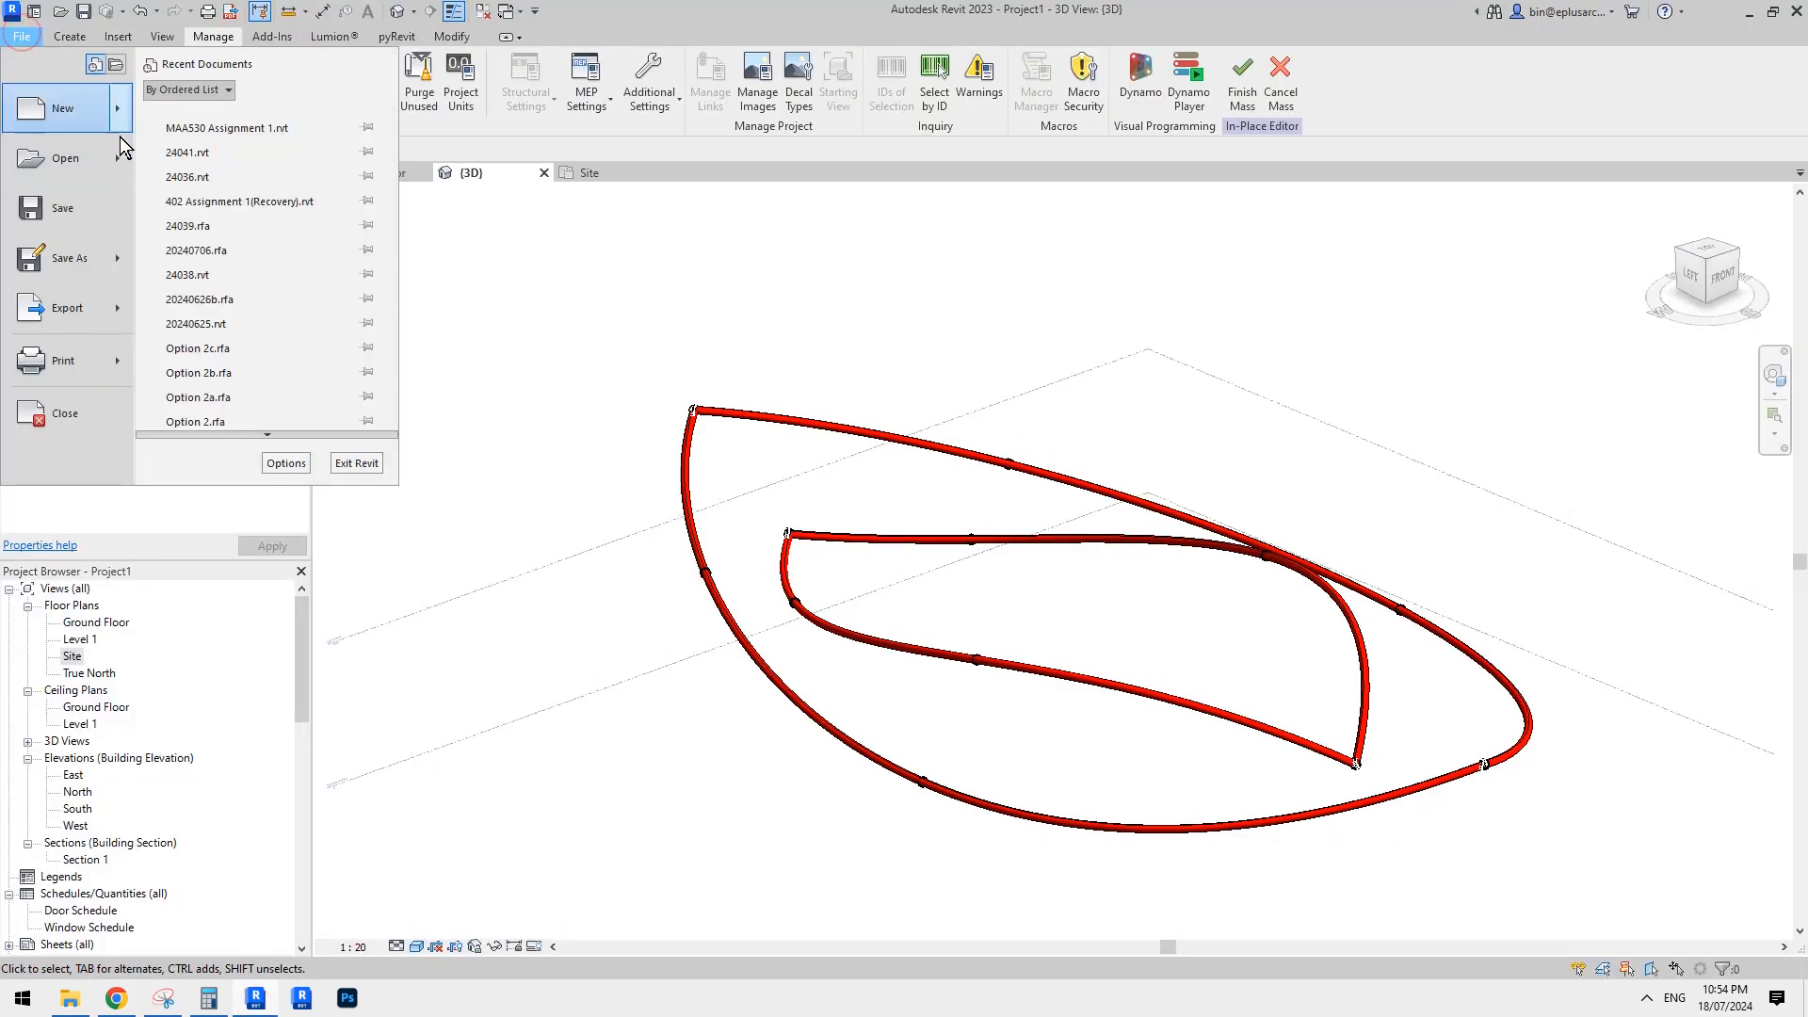
pyautogui.moveTo(57, 158)
pyautogui.click(227, 166)
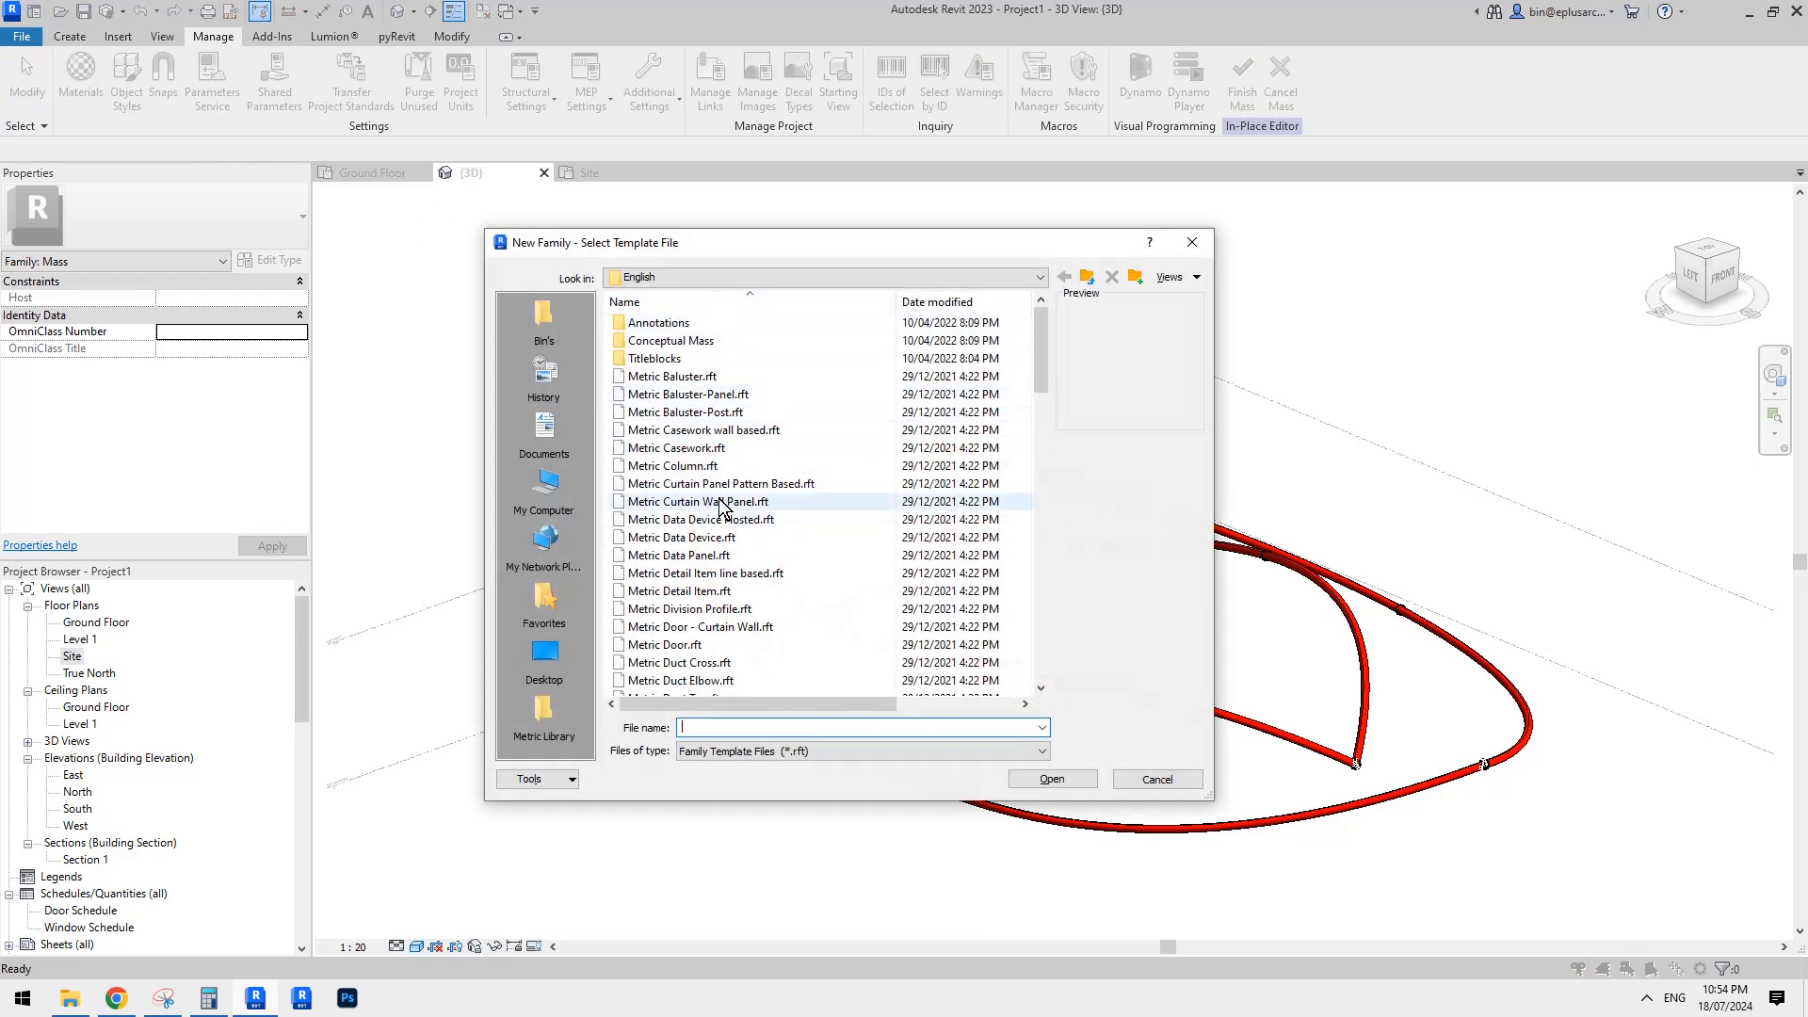
pyautogui.click(1042, 436)
pyautogui.click(822, 520)
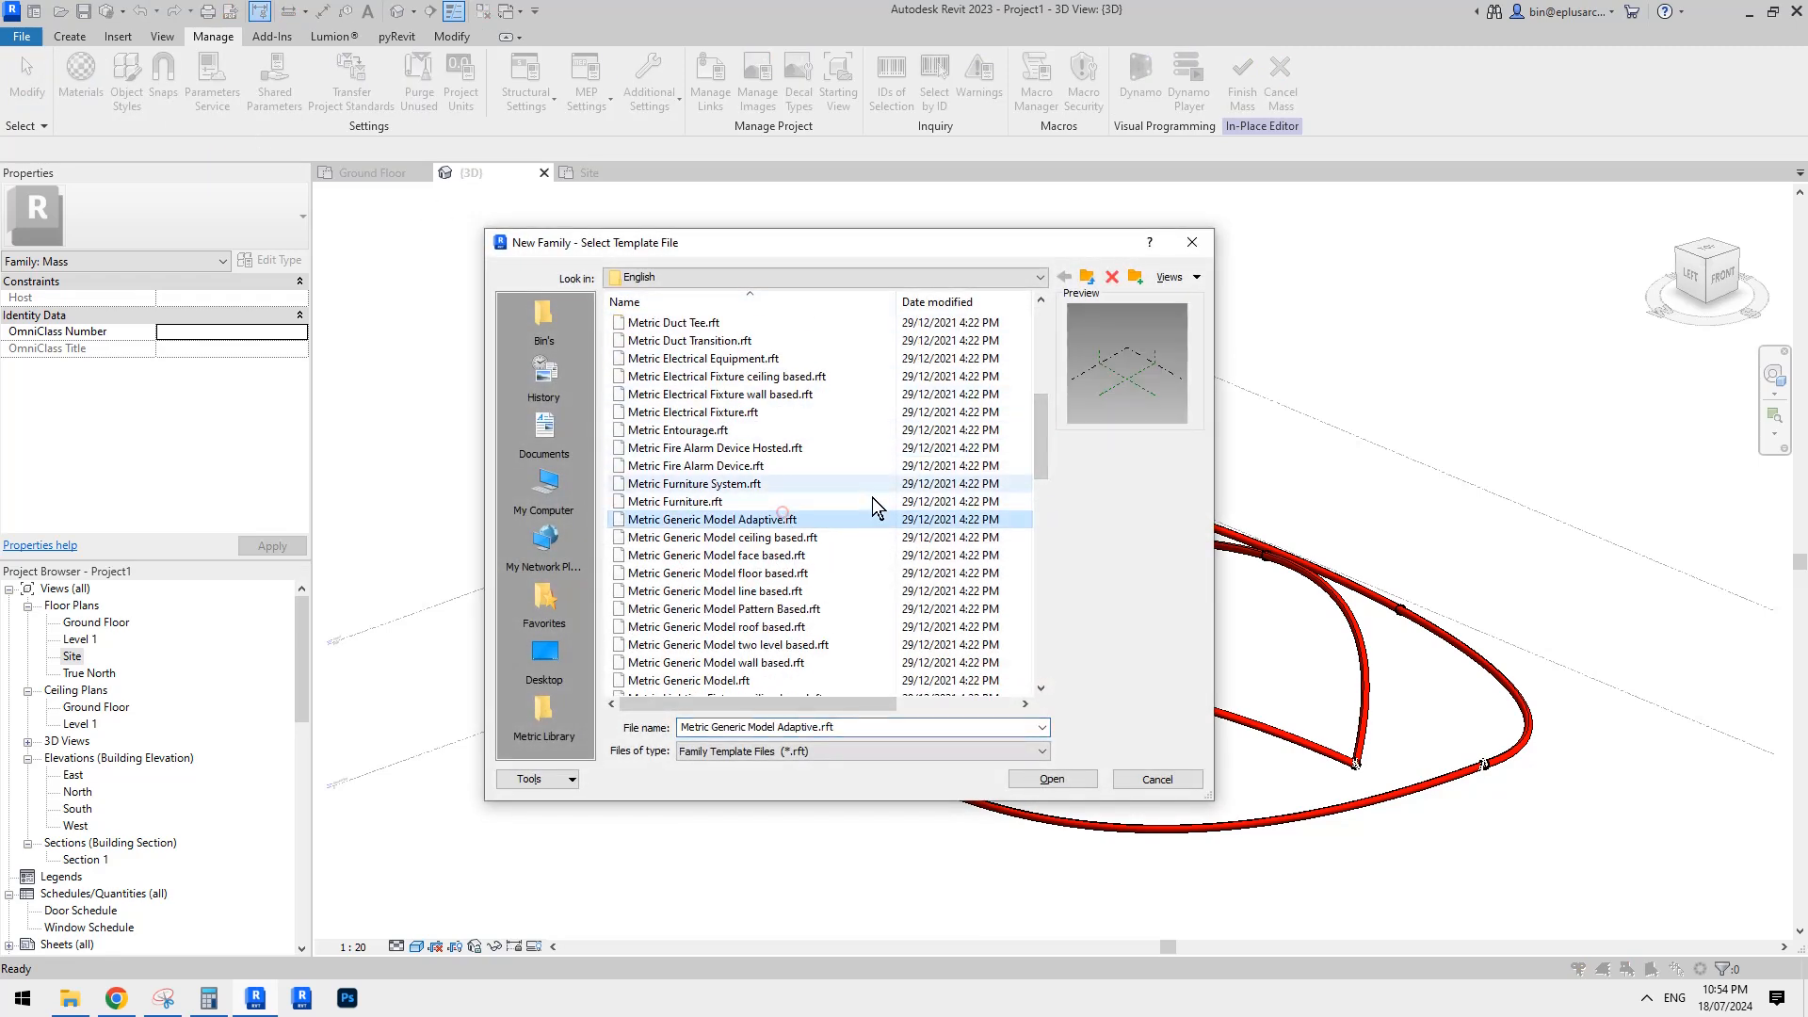
pyautogui.click(1055, 780)
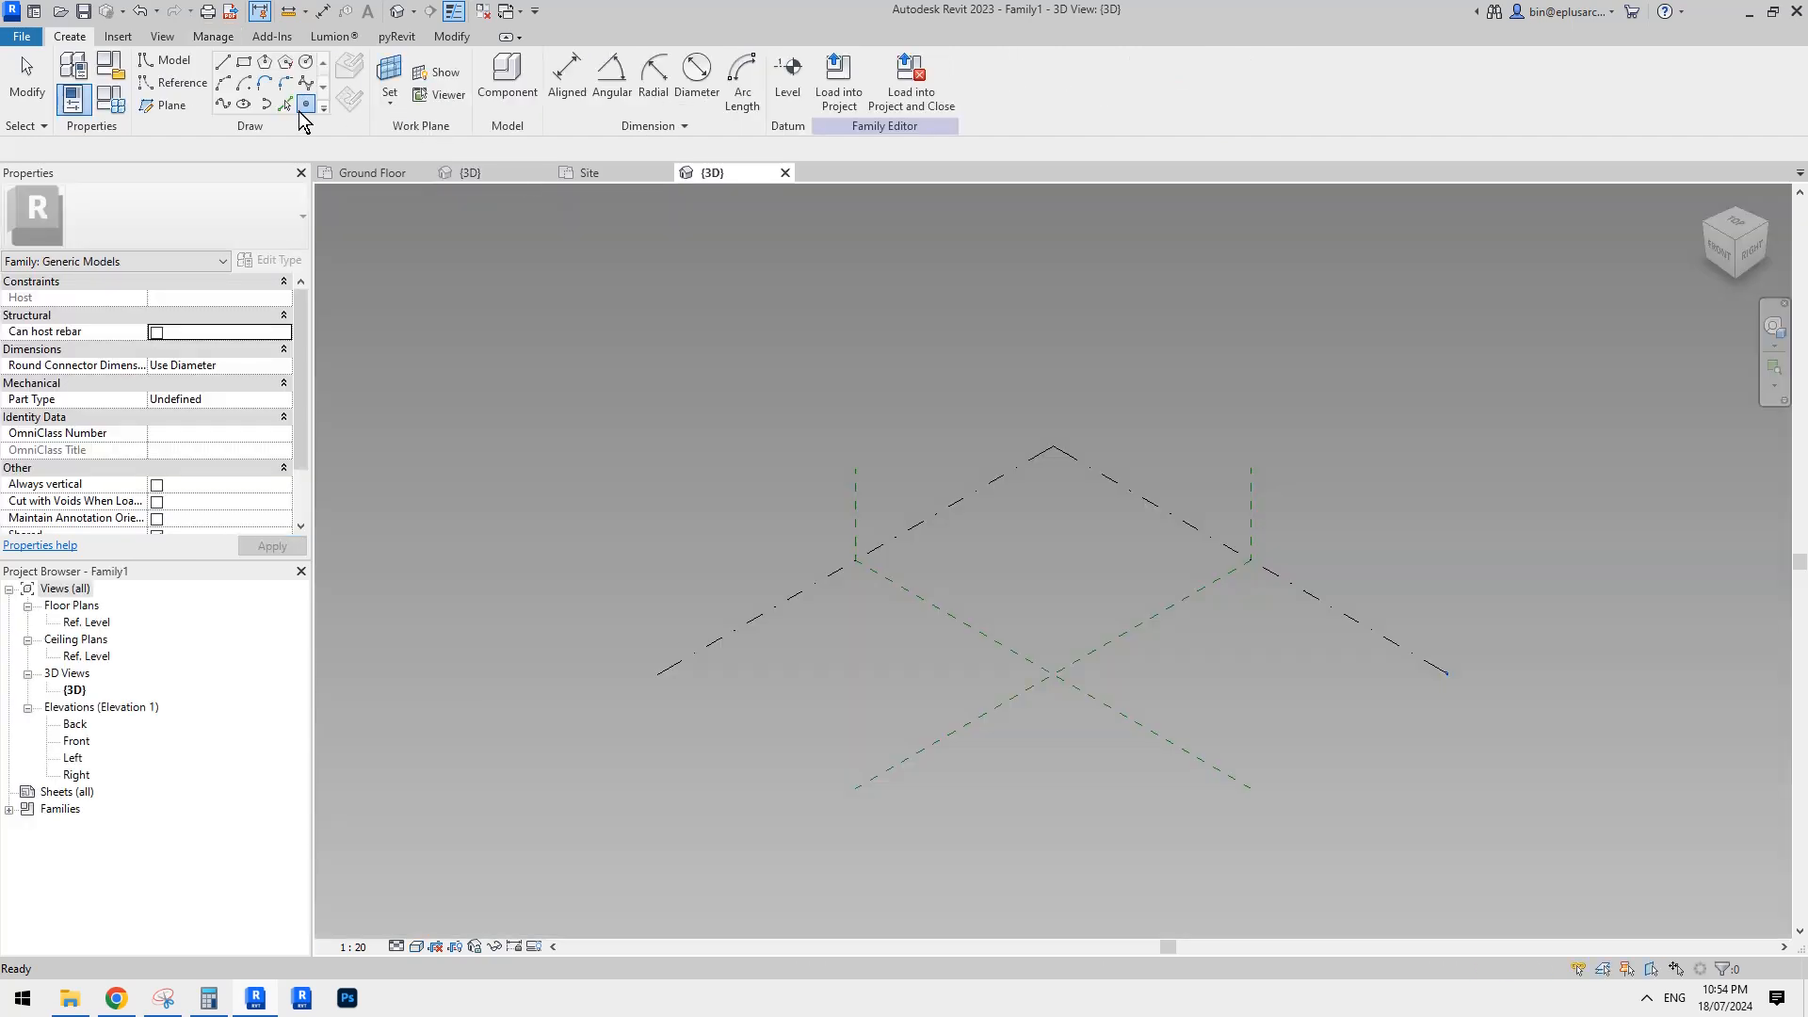
# Place two reference points on the reference level near the origin and make both adaptive.
pyautogui.click(299, 110)
pyautogui.click(990, 687)
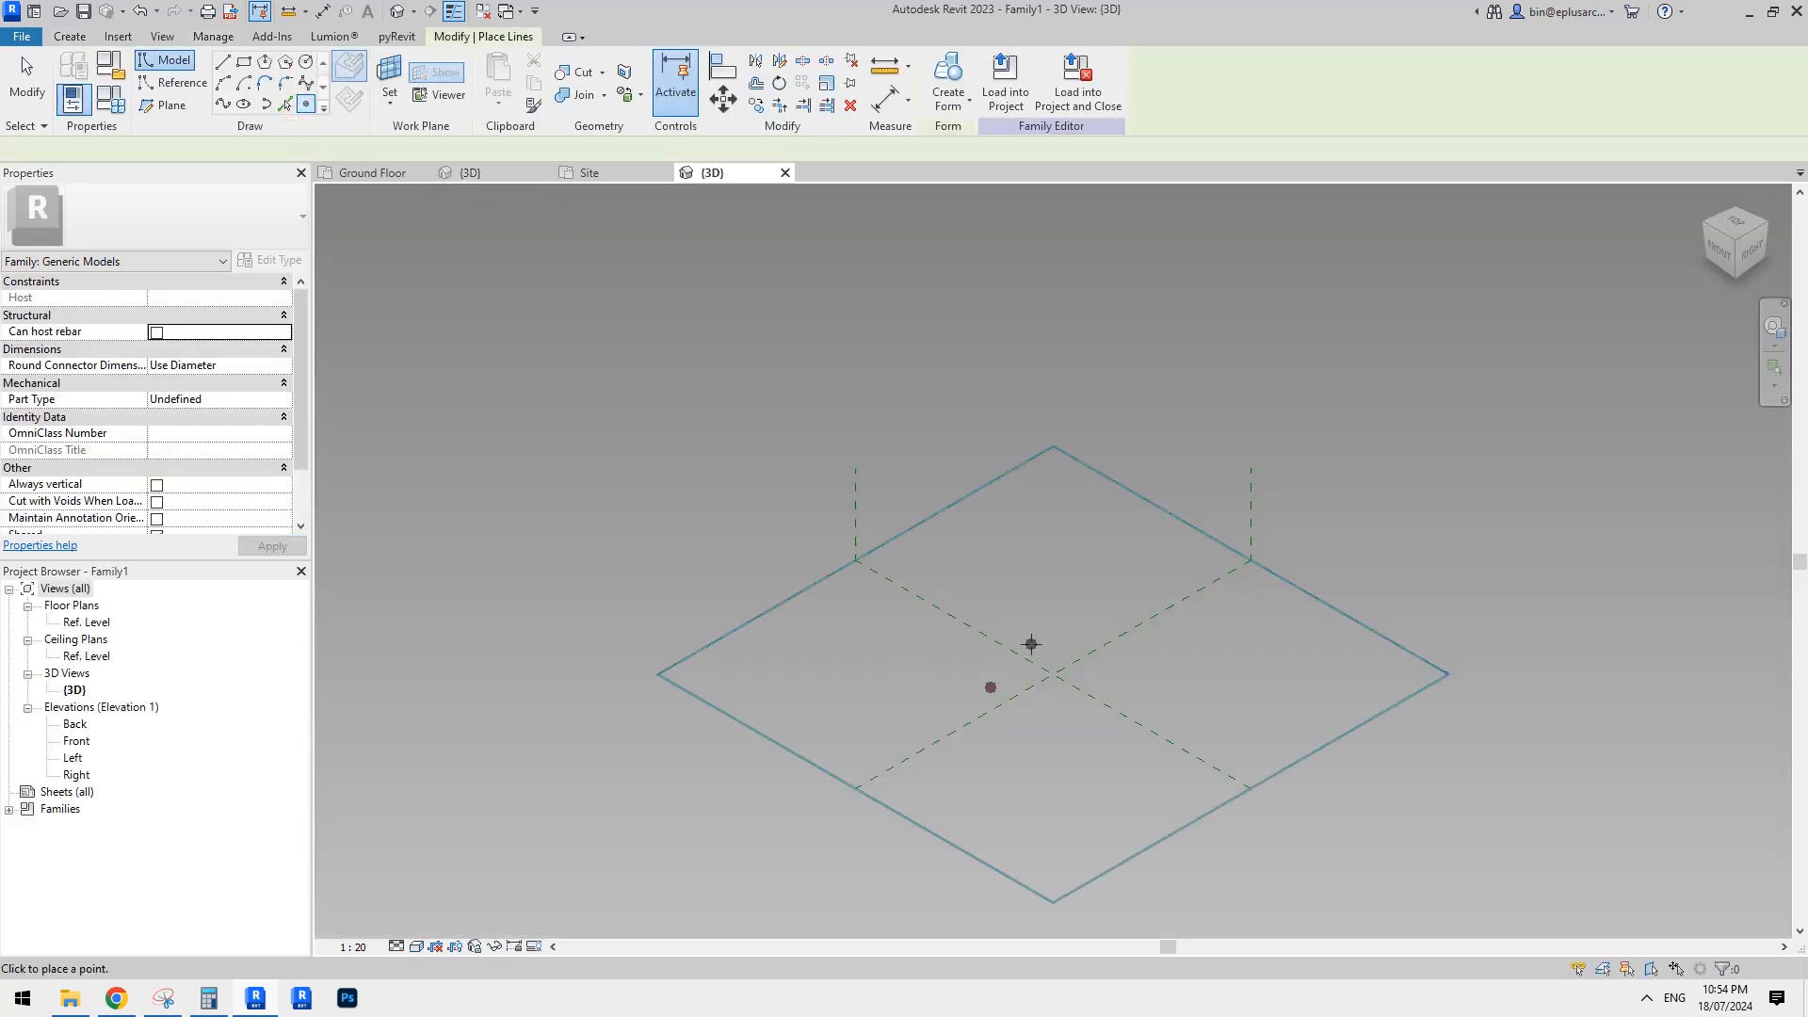
pyautogui.click(1031, 644)
pyautogui.press('Escape')
pyautogui.press('Escape')
pyautogui.moveTo(960, 597); pyautogui.dragTo(1066, 694)
pyautogui.scroll(3, 1025, 614)
pyautogui.click(1033, 89)
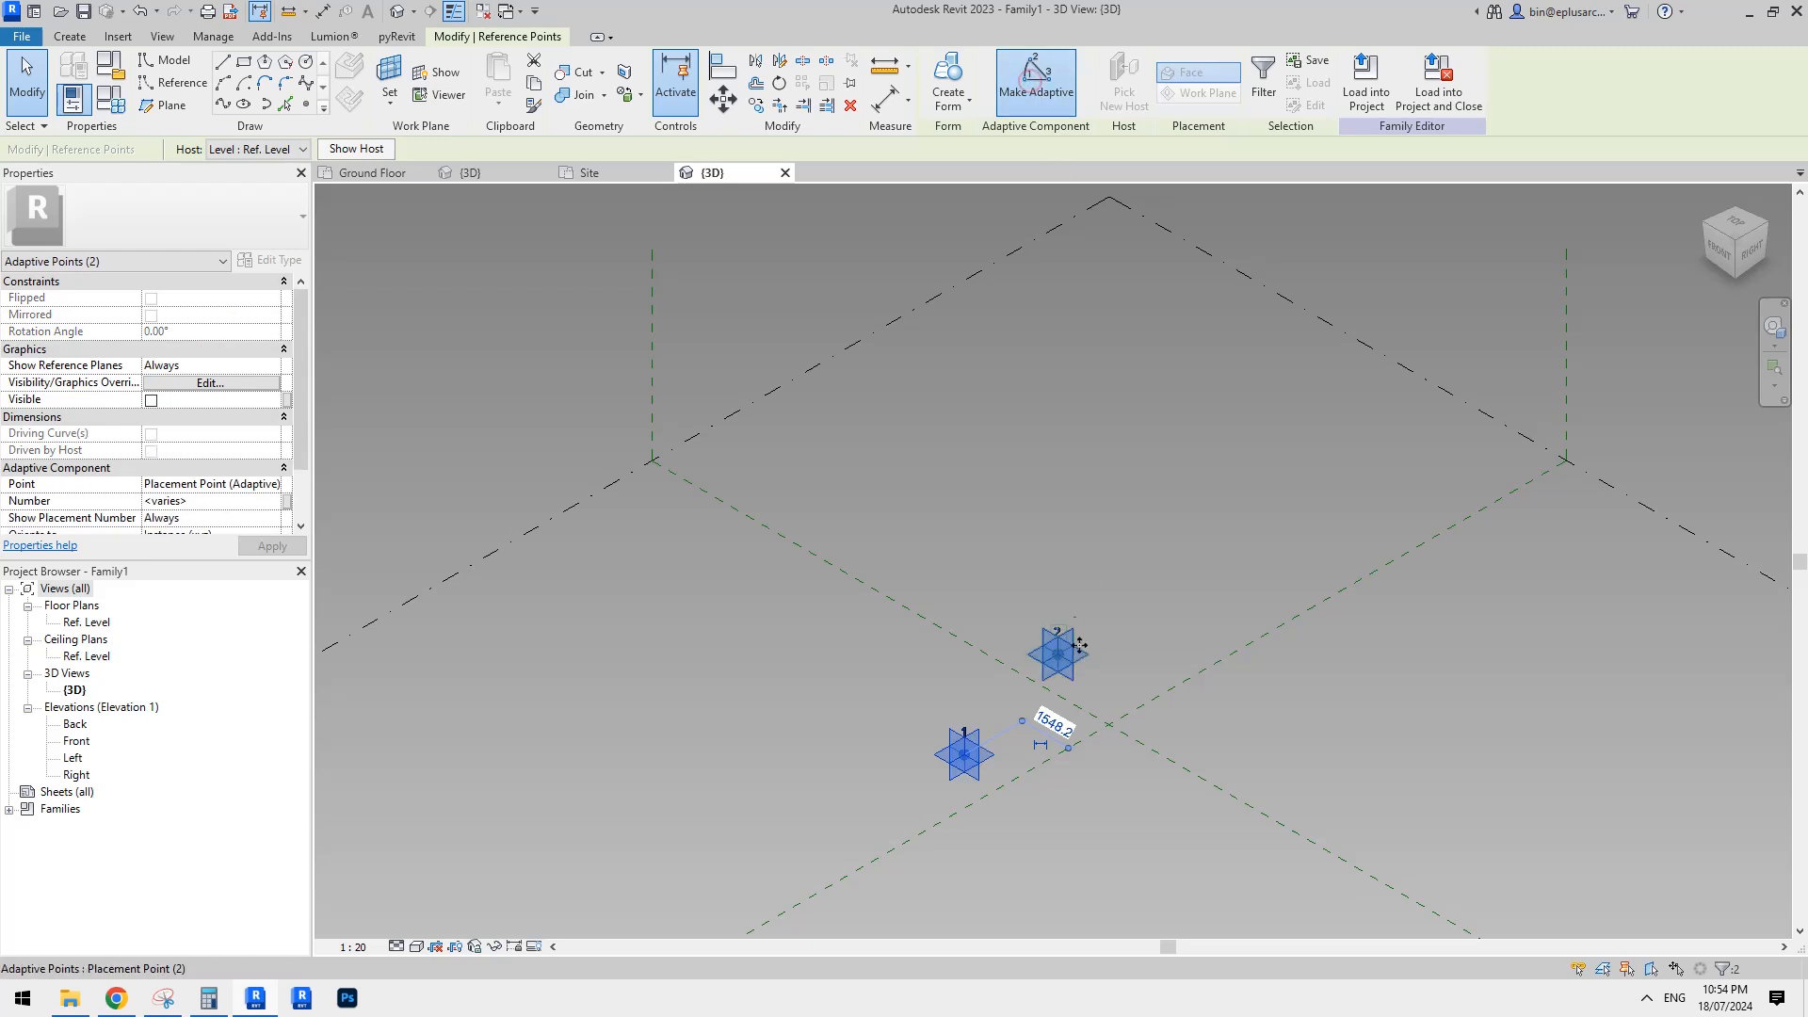
# Connect the two adaptive points with a spline set as a reference line, and host a reference point on it nearer point 1.
pyautogui.click(222, 104)
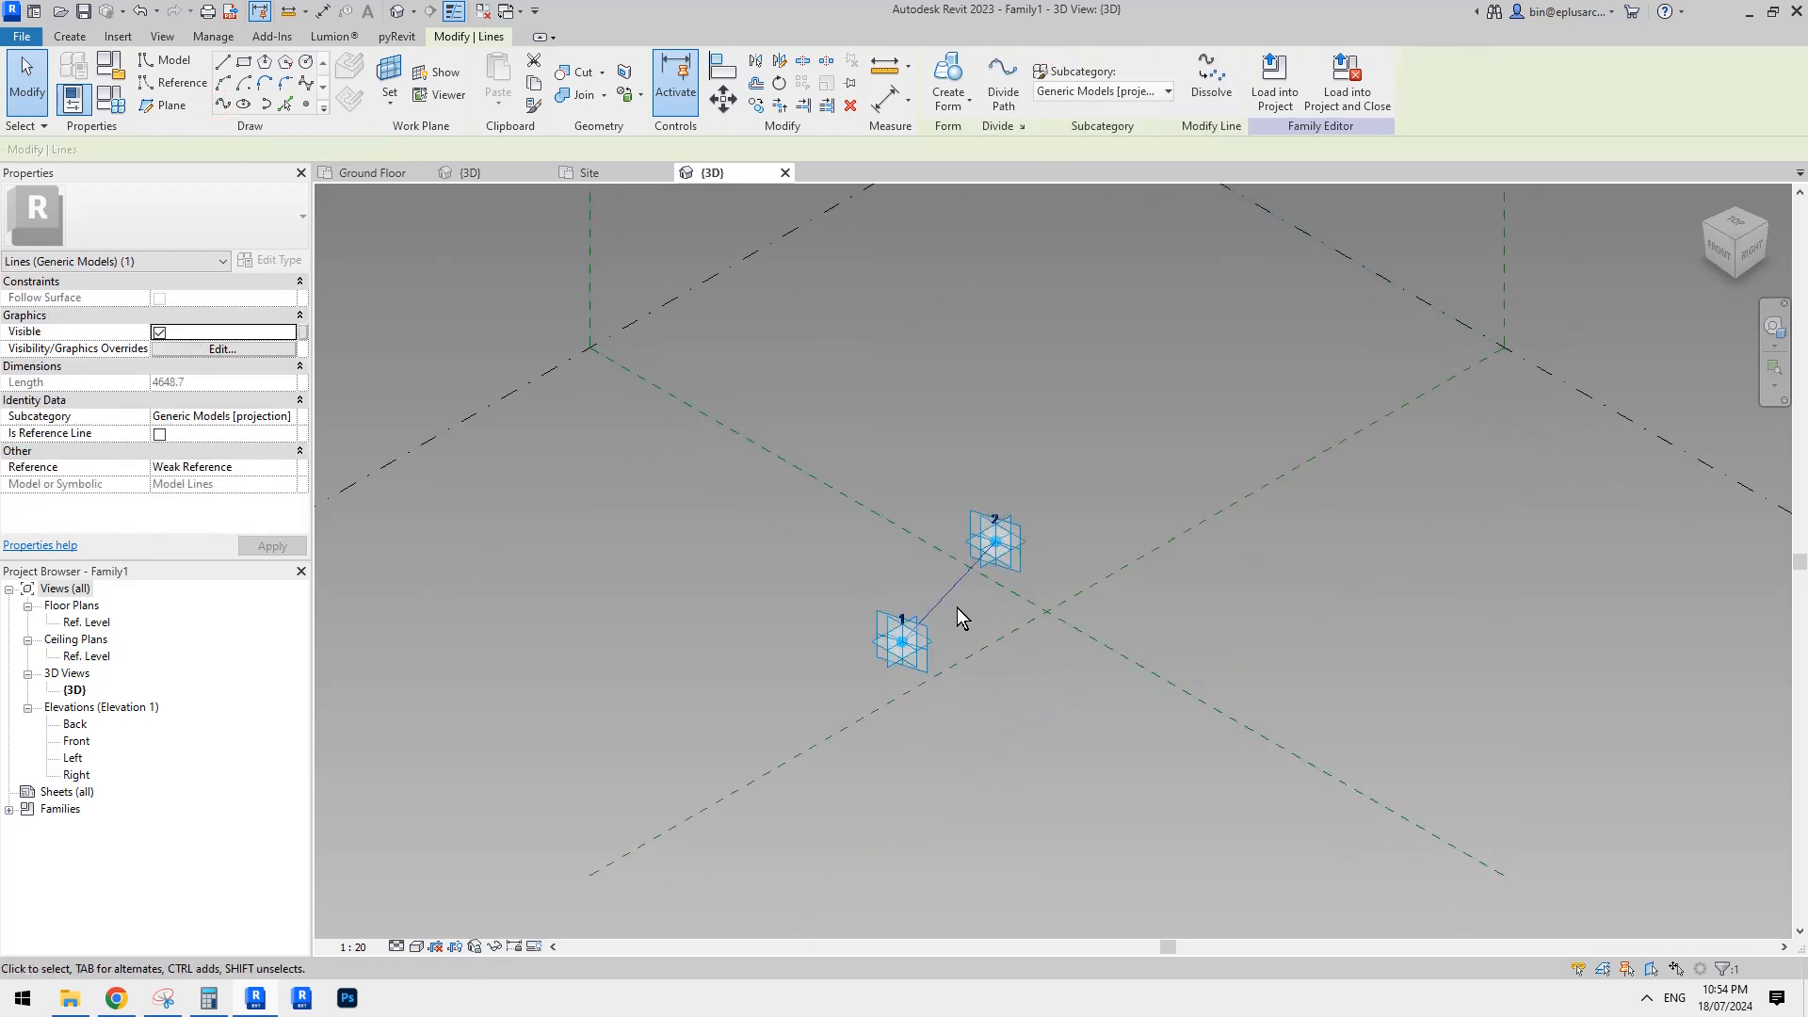
pyautogui.click(159, 433)
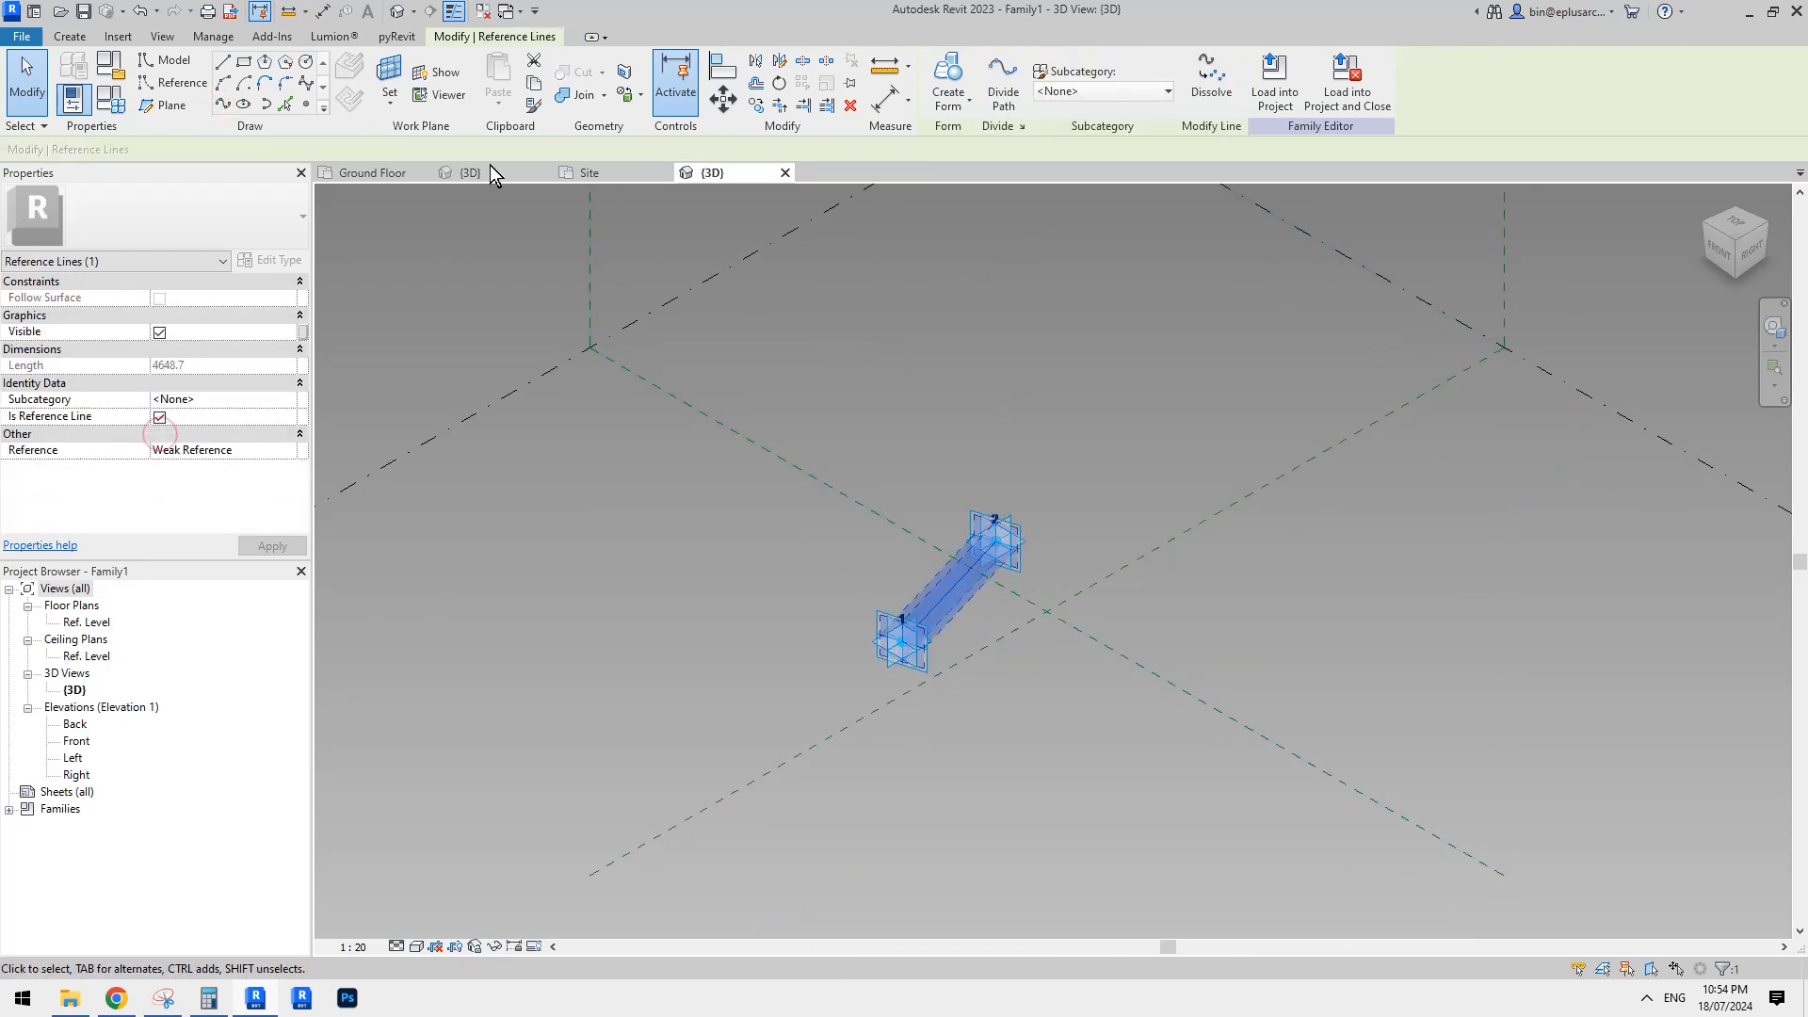
pyautogui.click(307, 105)
pyautogui.scroll(4, 906, 651)
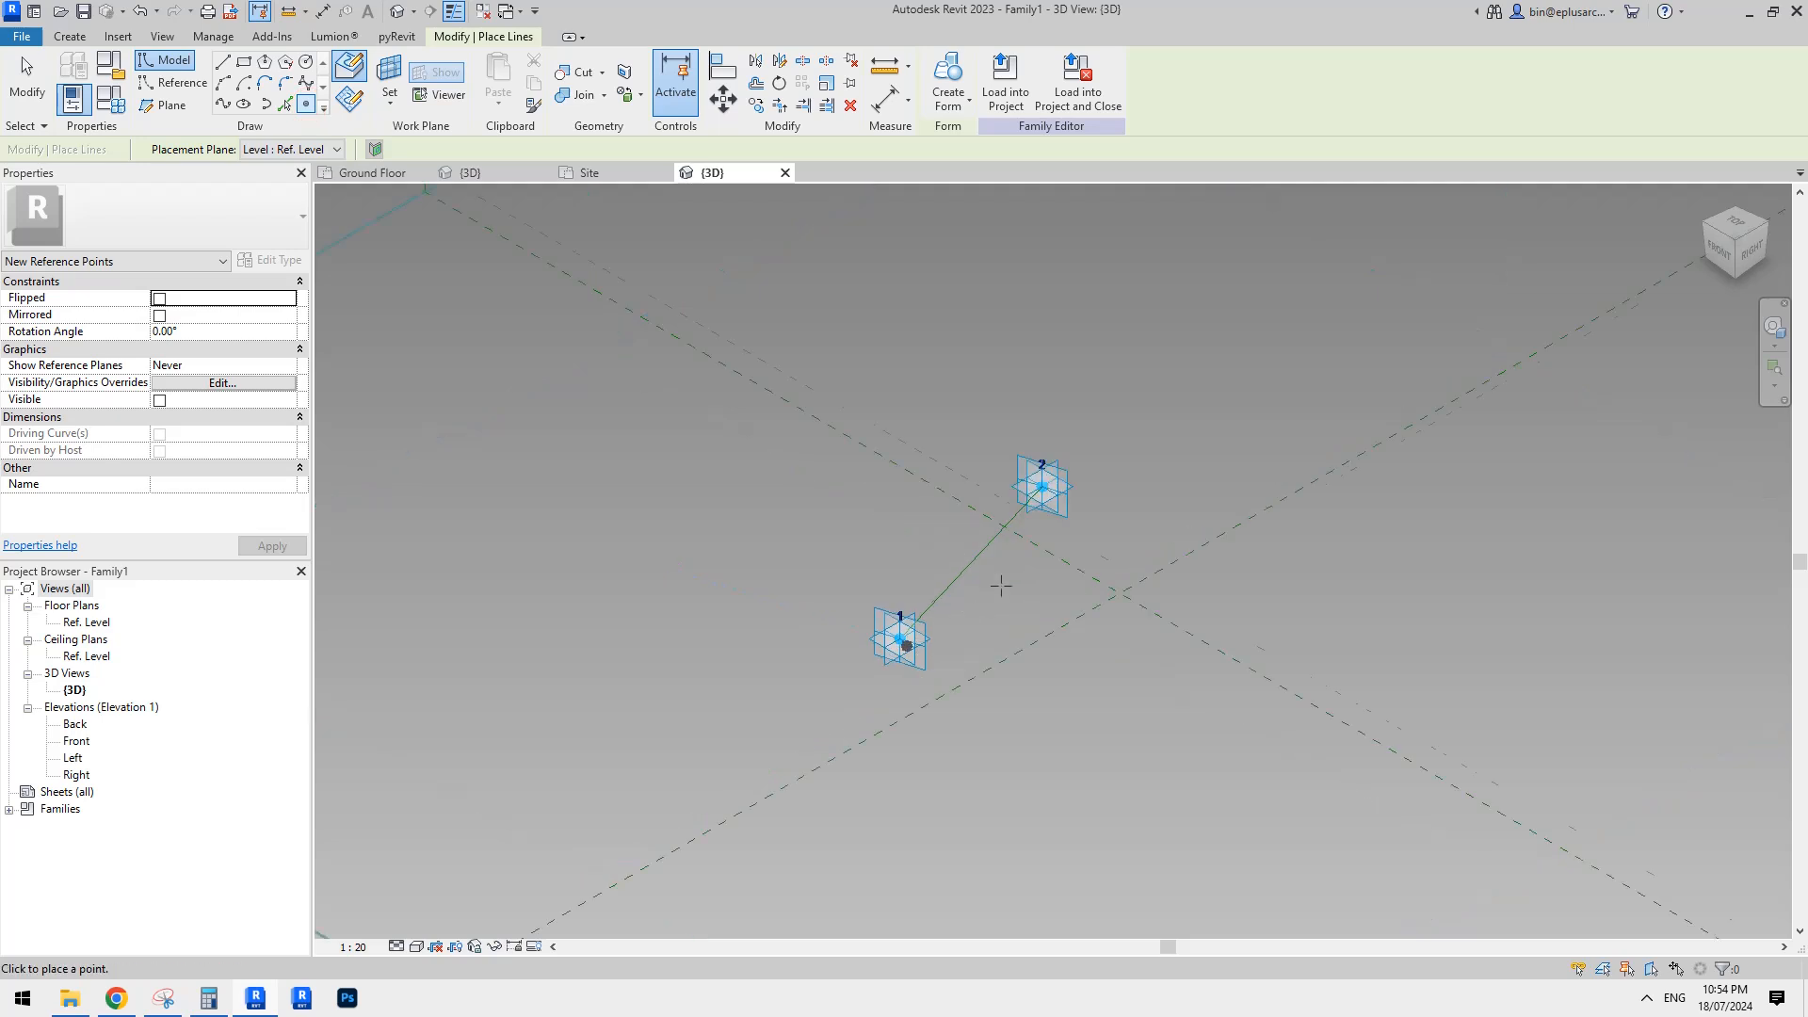
pyautogui.moveTo(1001, 584); pyautogui.dragTo(997, 622, button='middle')
pyautogui.keyDown('shift'); pyautogui.moveTo(997, 621); pyautogui.dragTo(960, 610, button='middle'); pyautogui.keyUp('shift')
pyautogui.scroll(2, 904, 517)
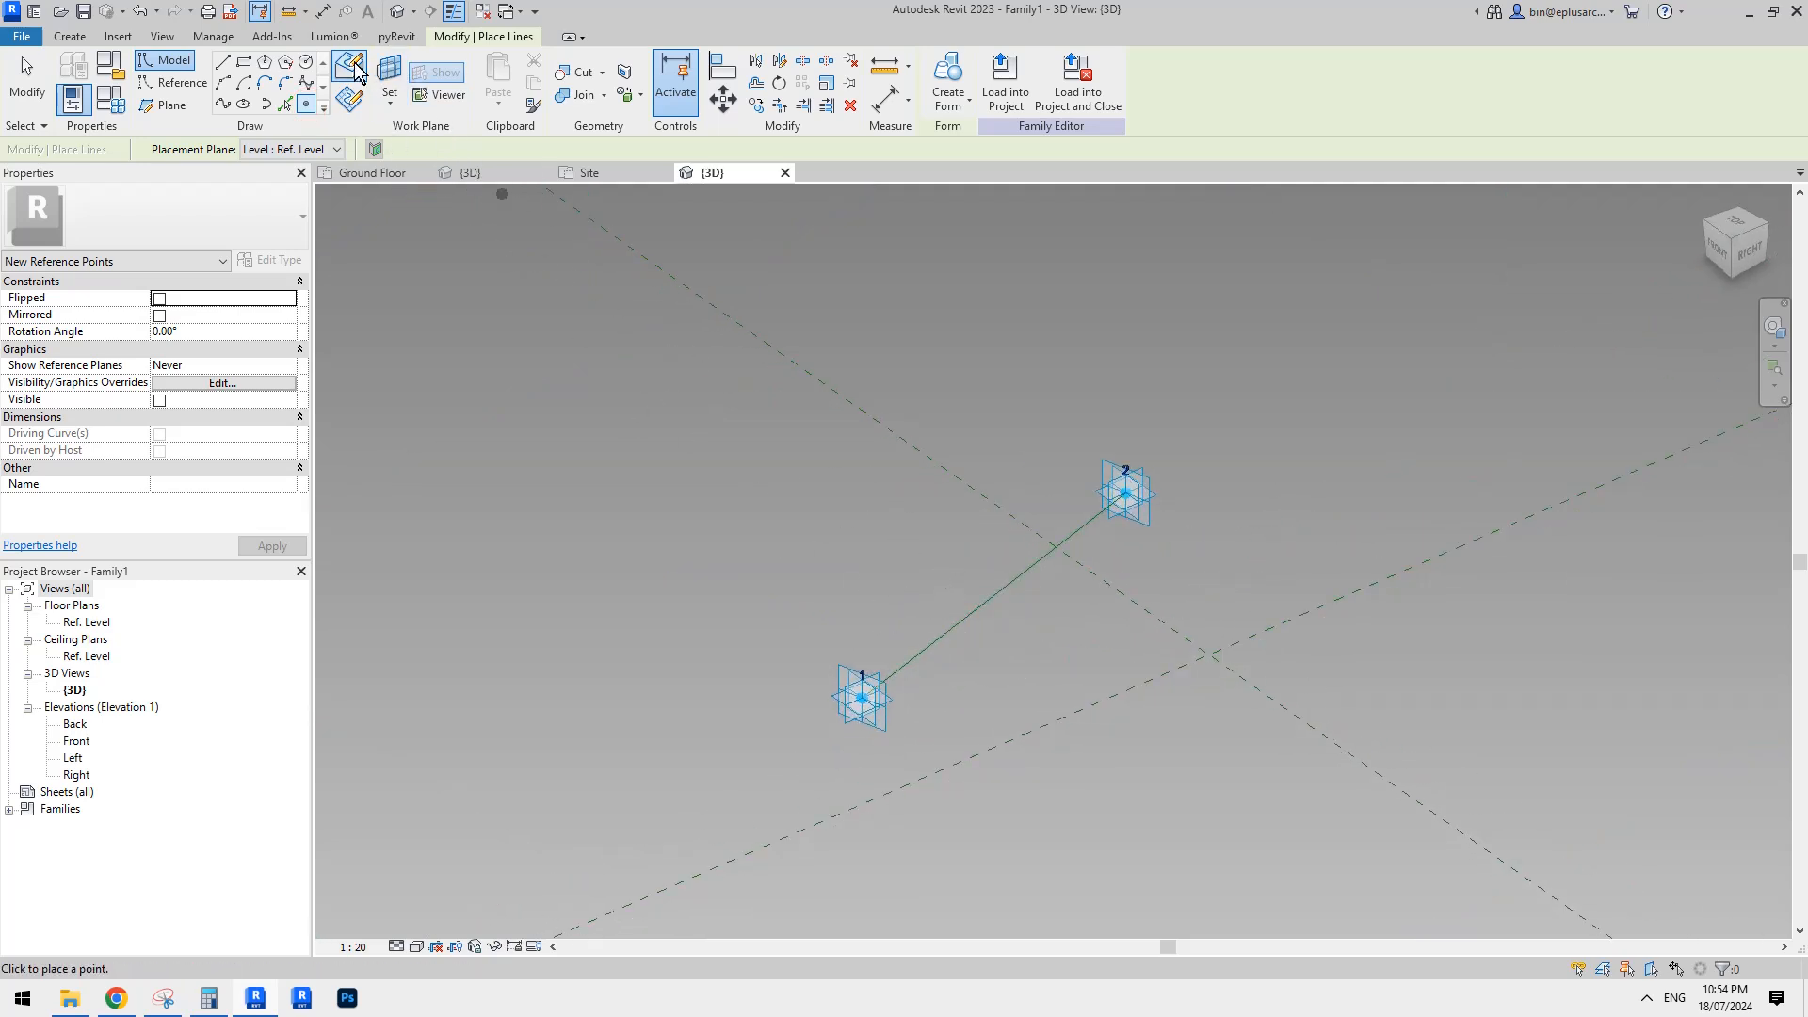
pyautogui.click(947, 632)
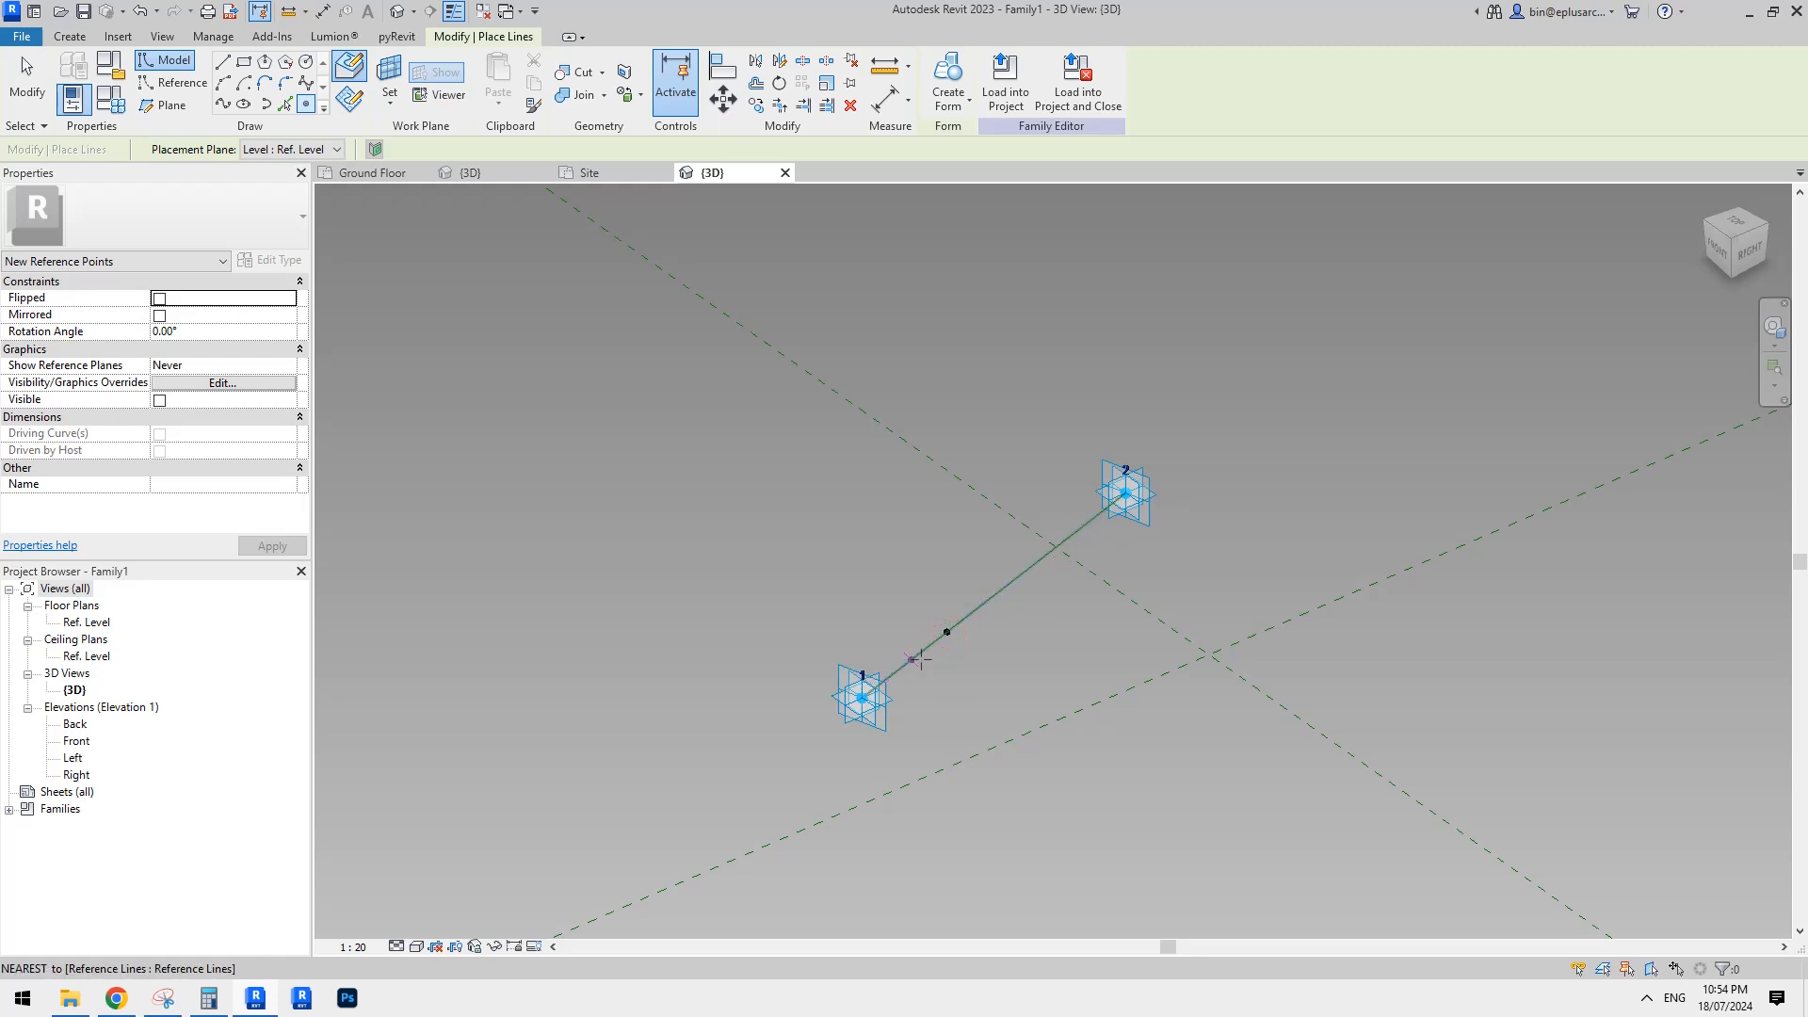
pyautogui.scroll(2, 938, 651)
pyautogui.press('Escape')
pyautogui.press('Escape')
# Draw a reference circle with a 300 mm radius centred on the hosted point, in that point's work plane.
pyautogui.keyDown('shift'); pyautogui.moveTo(957, 651); pyautogui.dragTo(930, 599, button='middle'); pyautogui.keyUp('shift')
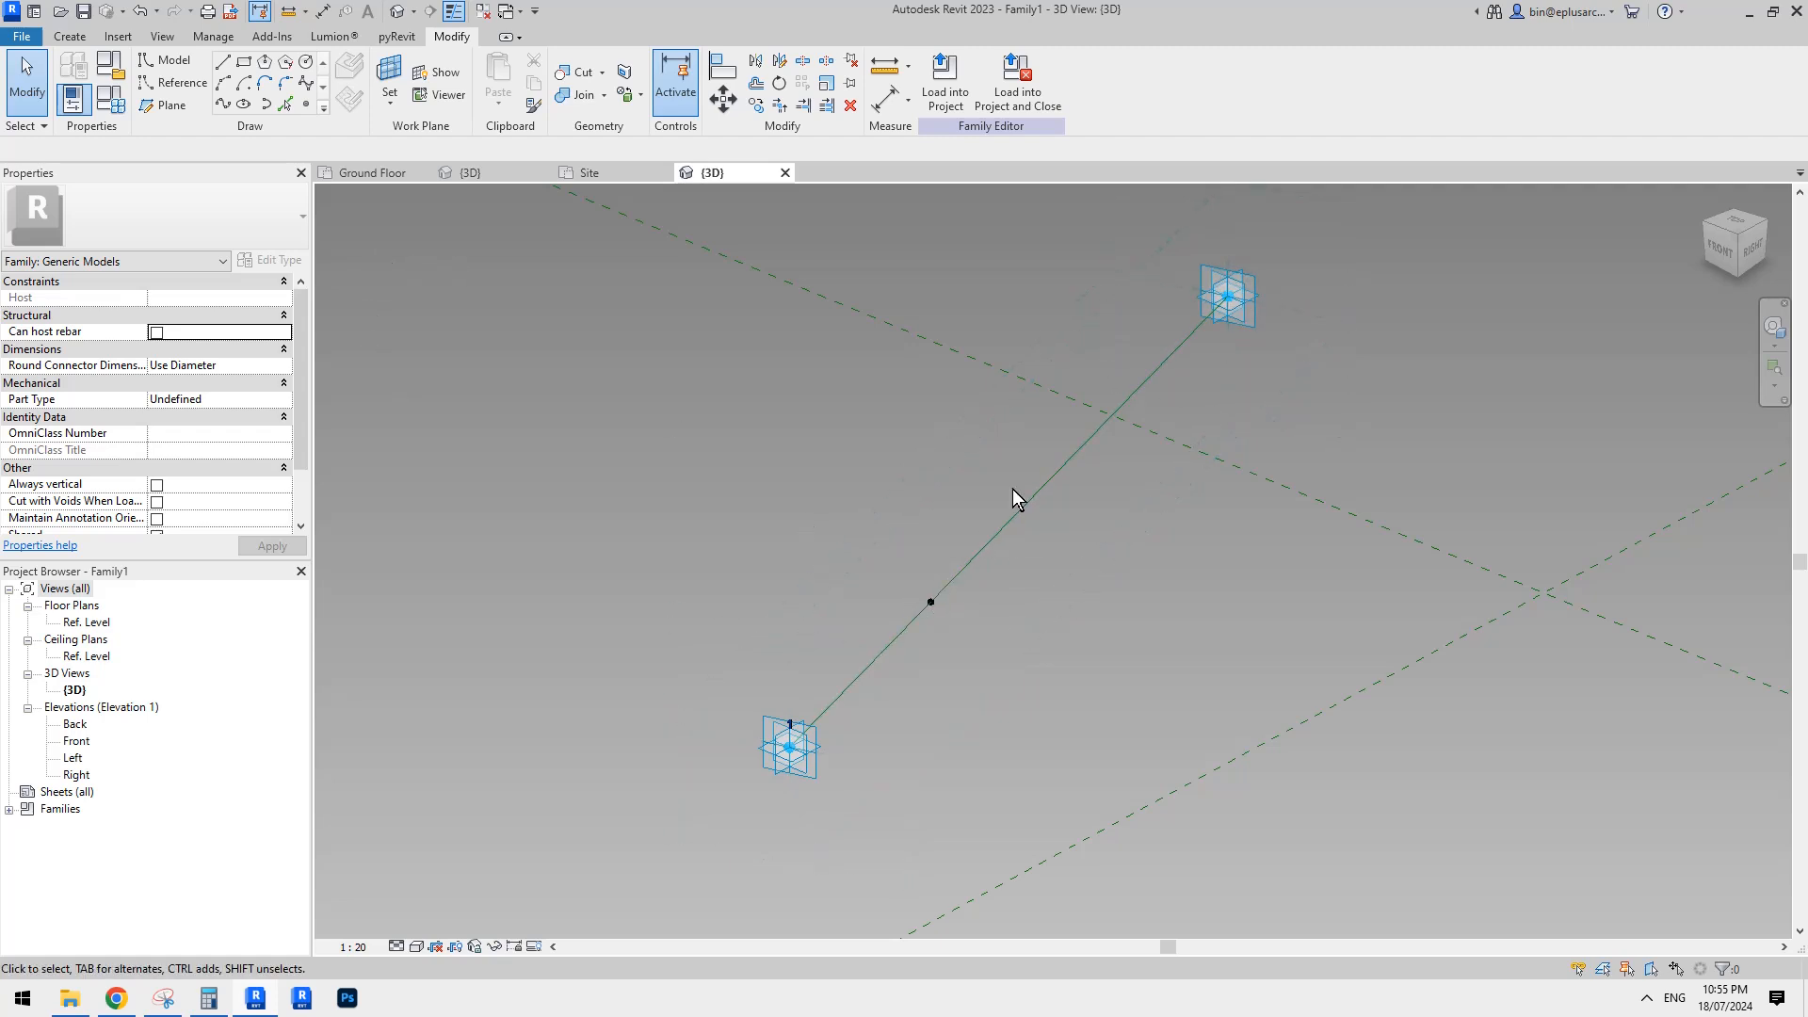
pyautogui.click(173, 83)
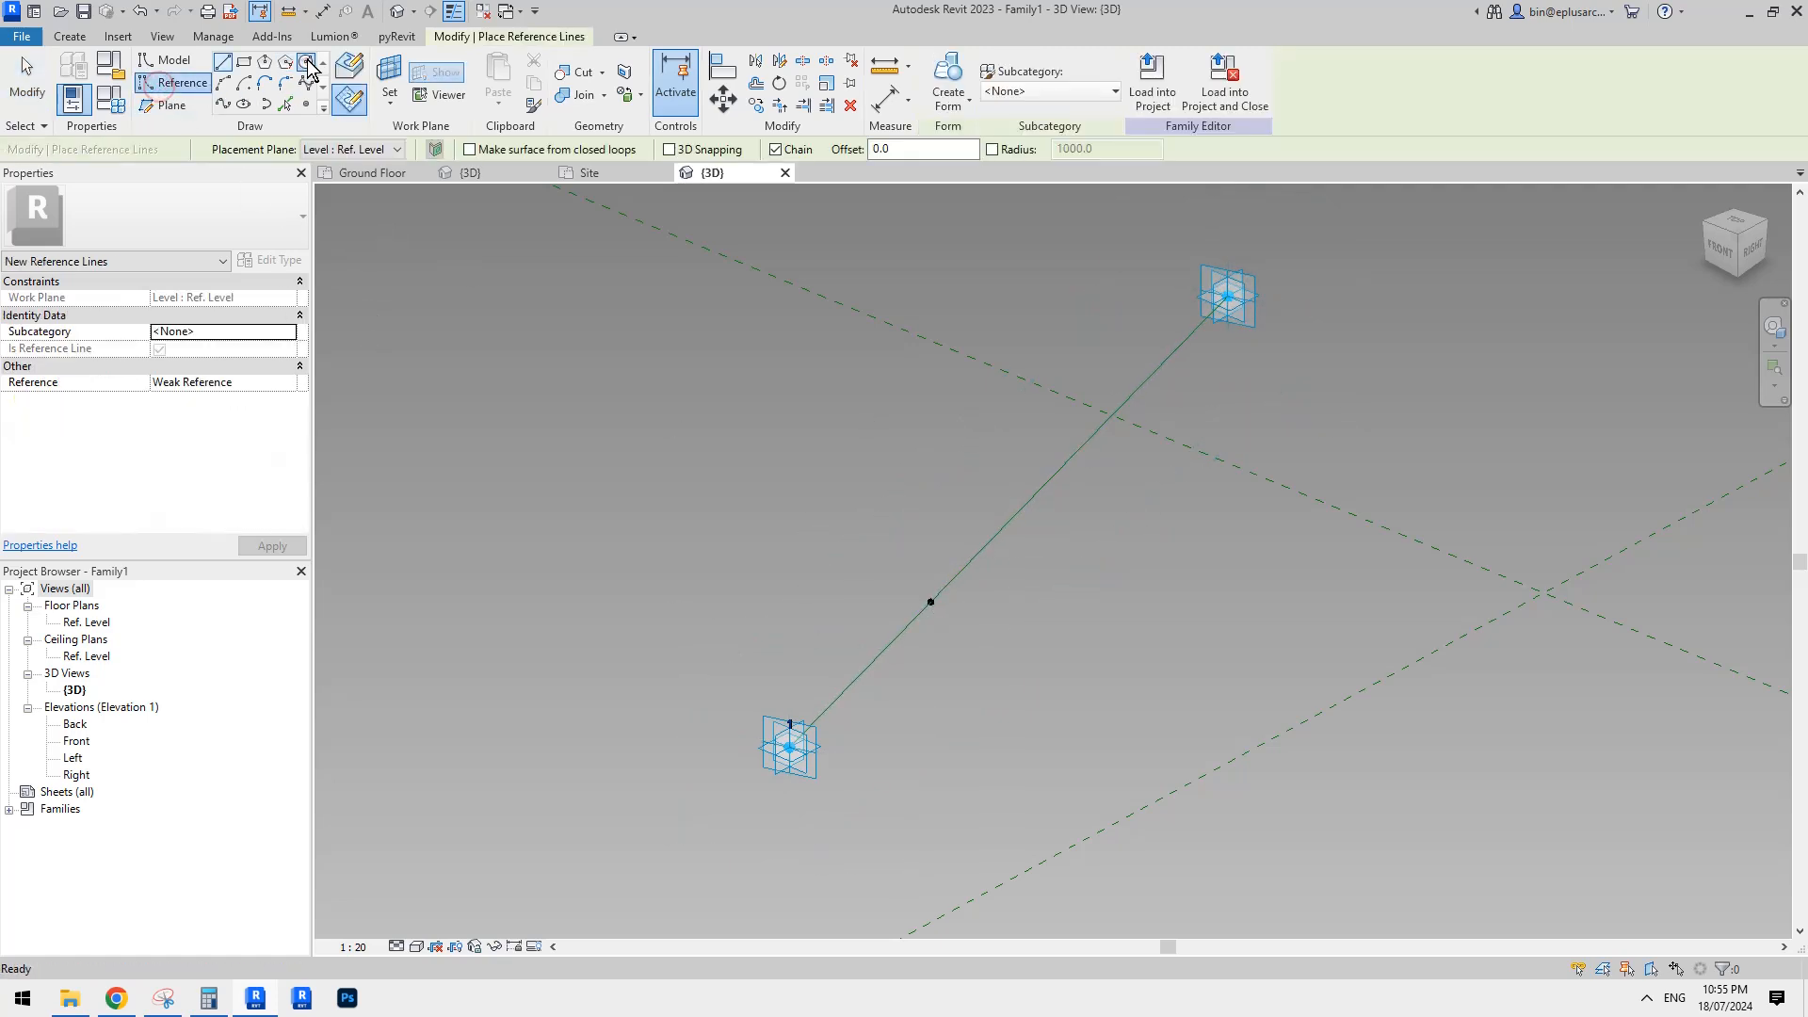
pyautogui.click(930, 603)
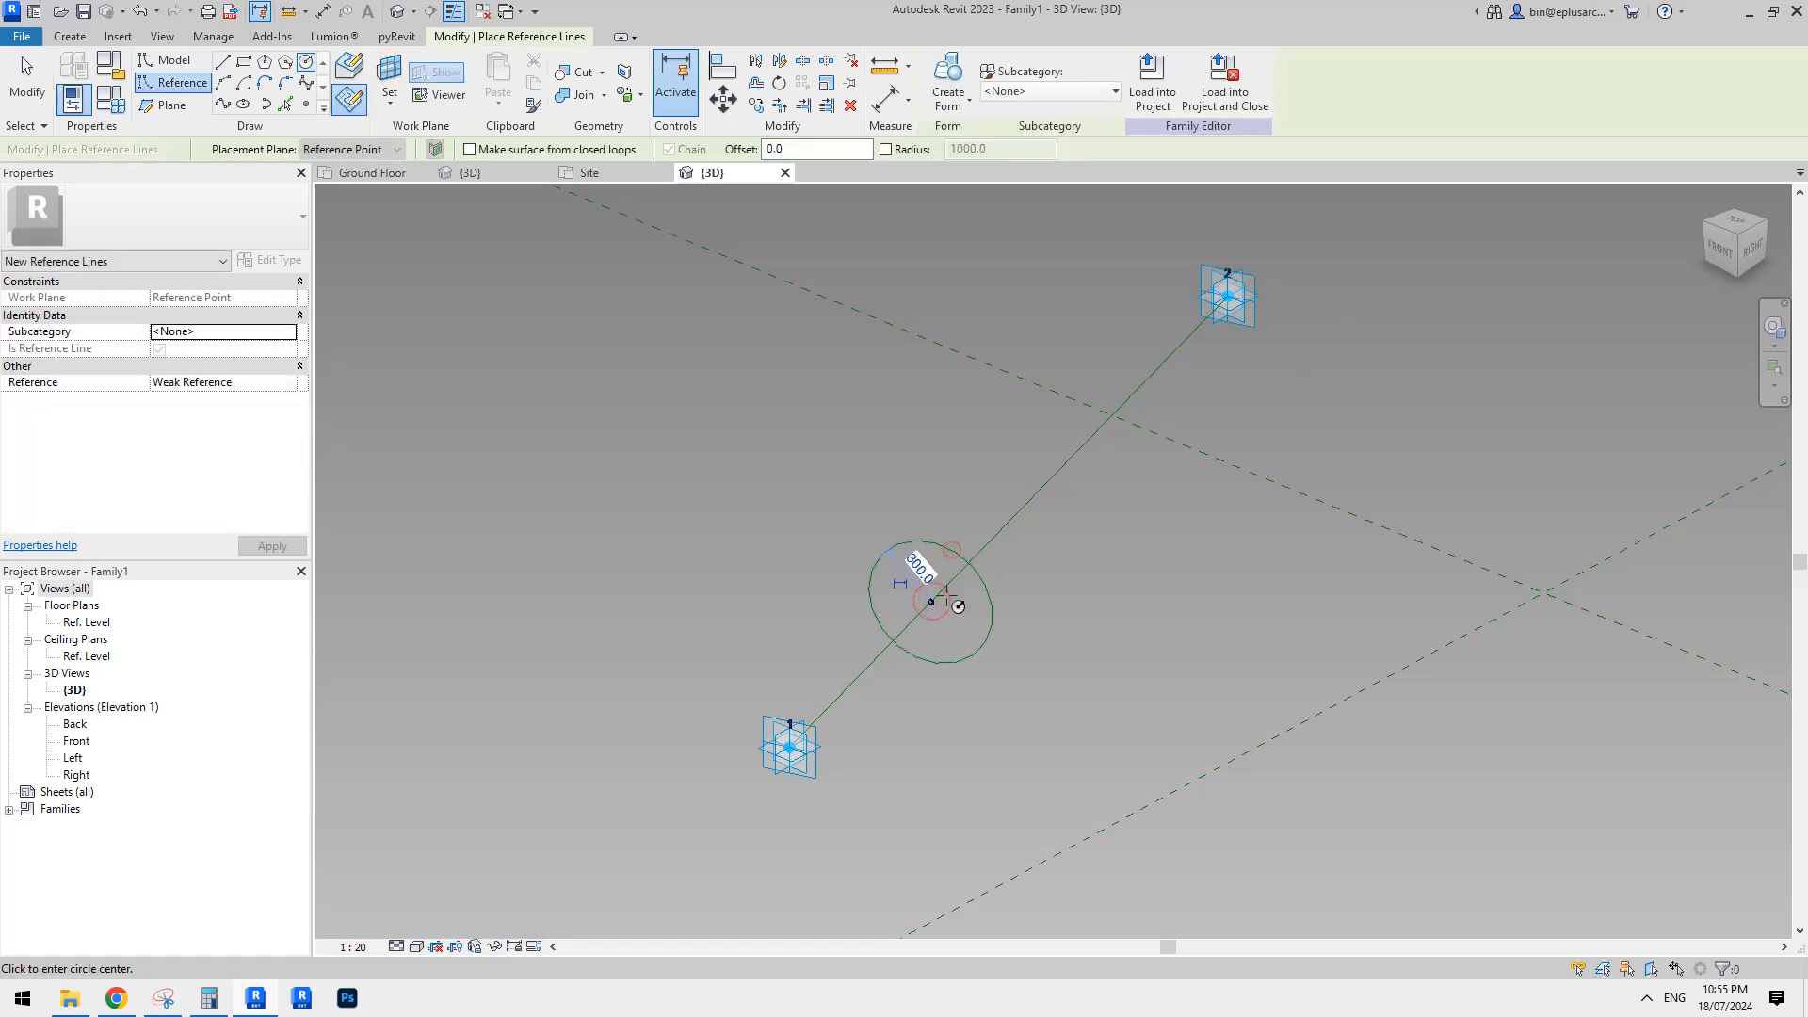
pyautogui.press('Escape')
# Make the circle's radius dimension permanent and label it with a new instance family parameter named r2.
pyautogui.click(903, 569)
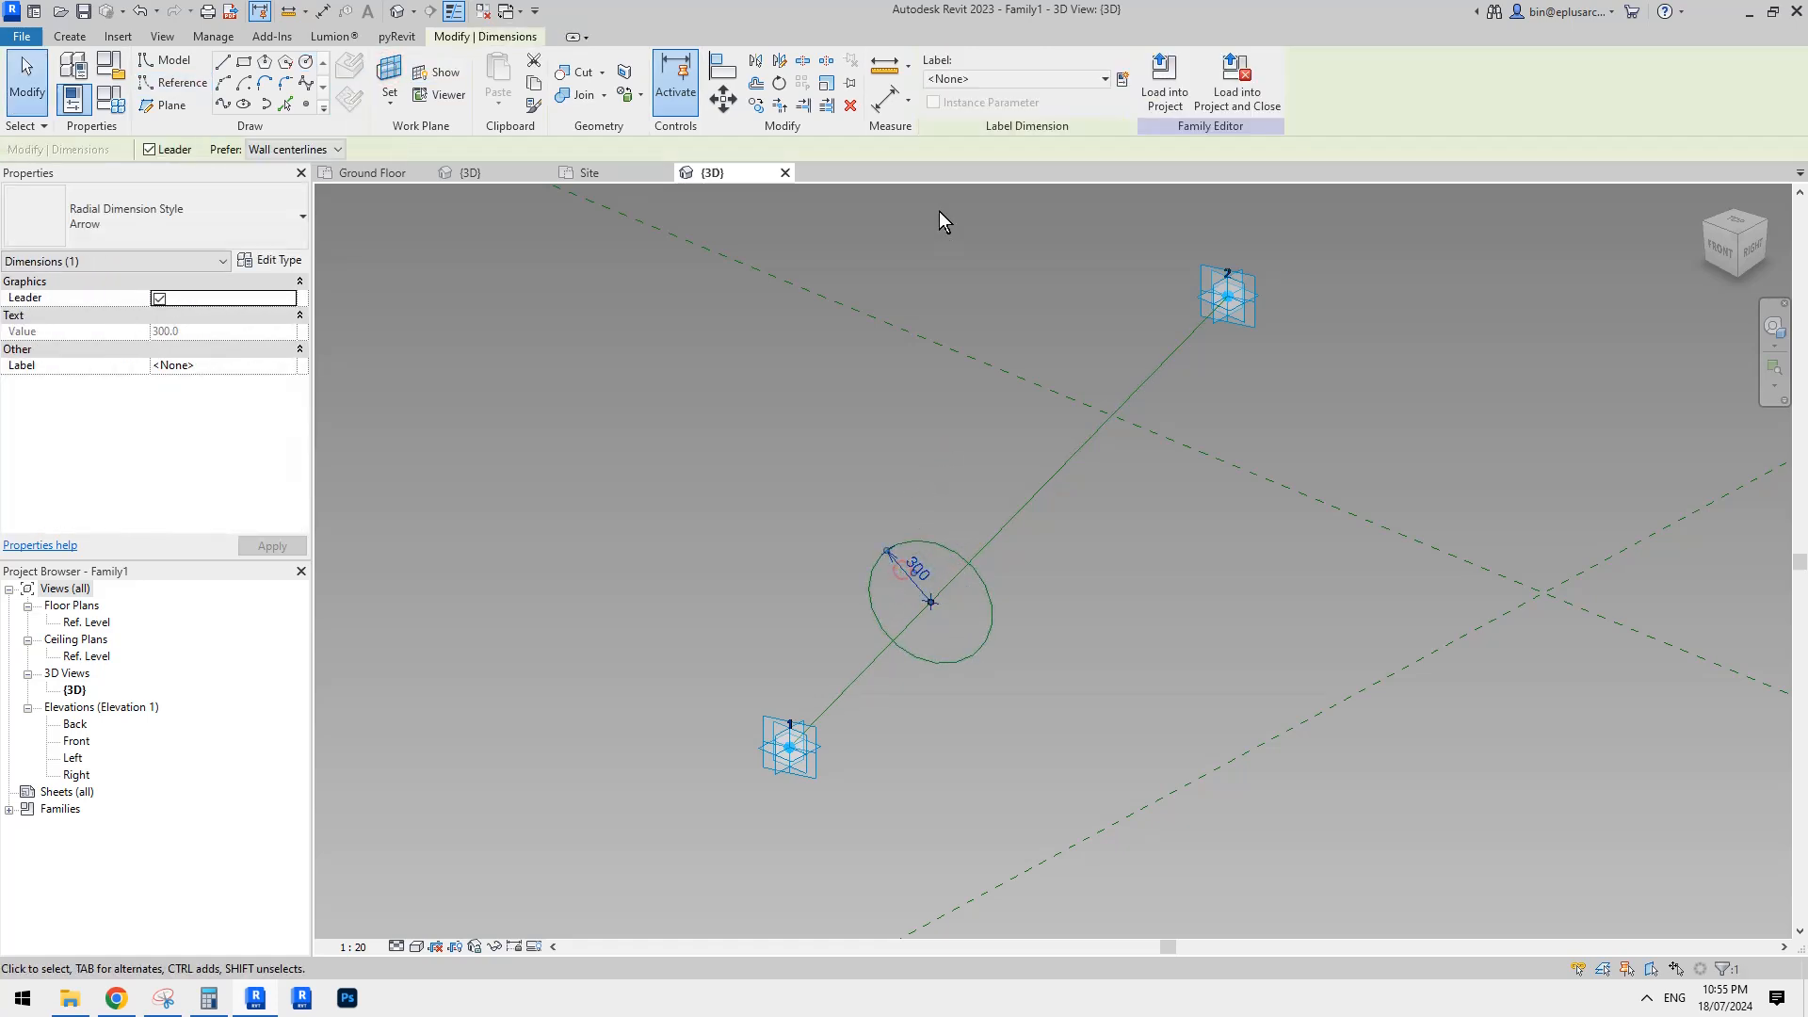
pyautogui.click(1122, 80)
pyautogui.write('r2')
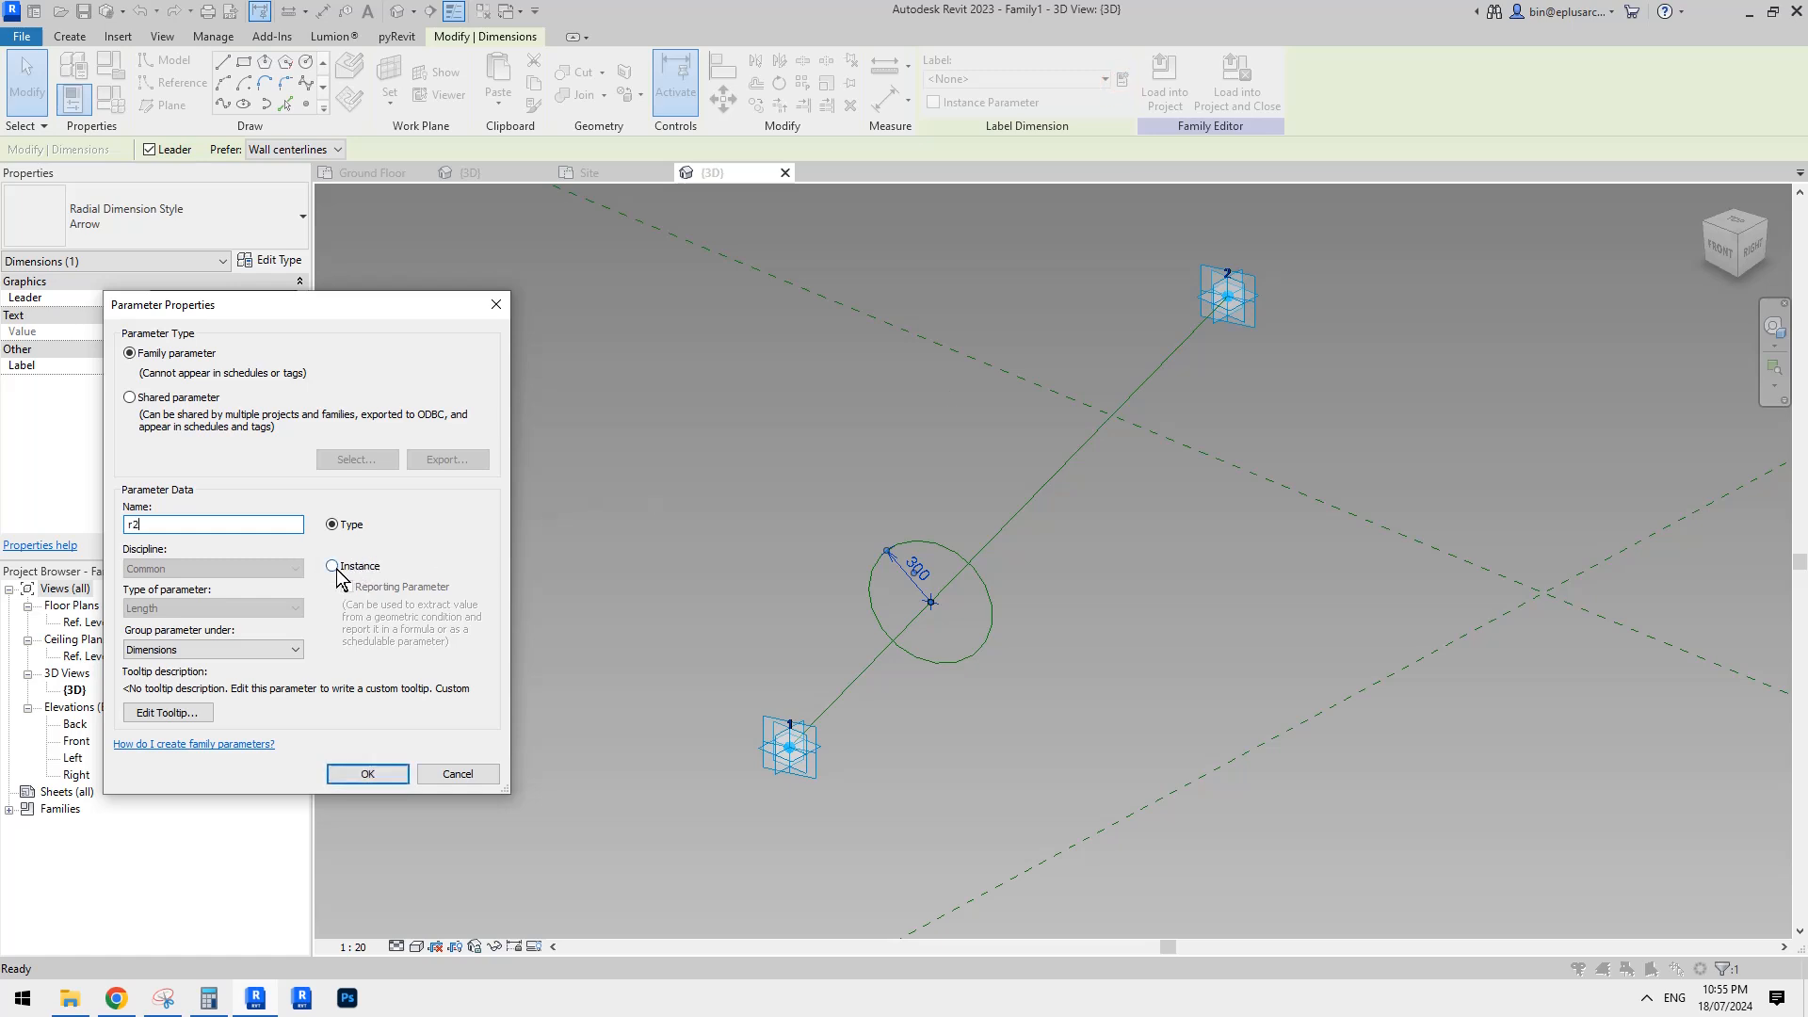
pyautogui.click(333, 566)
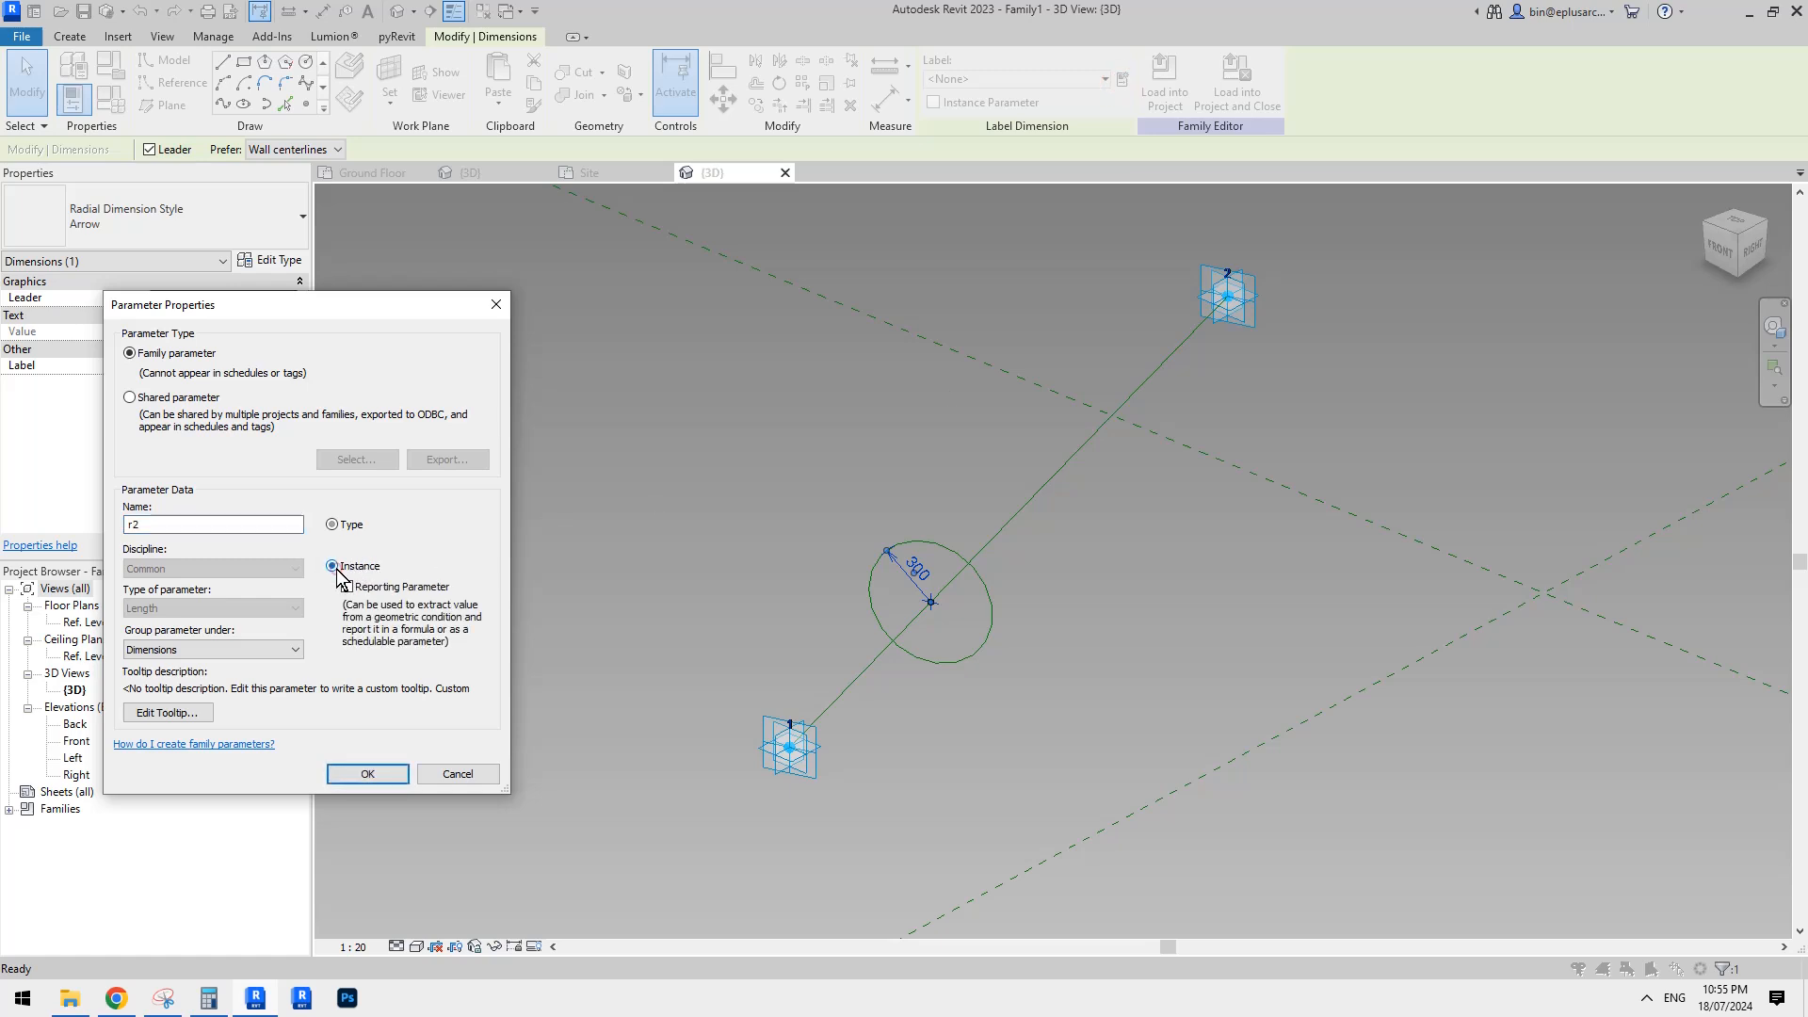
pyautogui.click(368, 774)
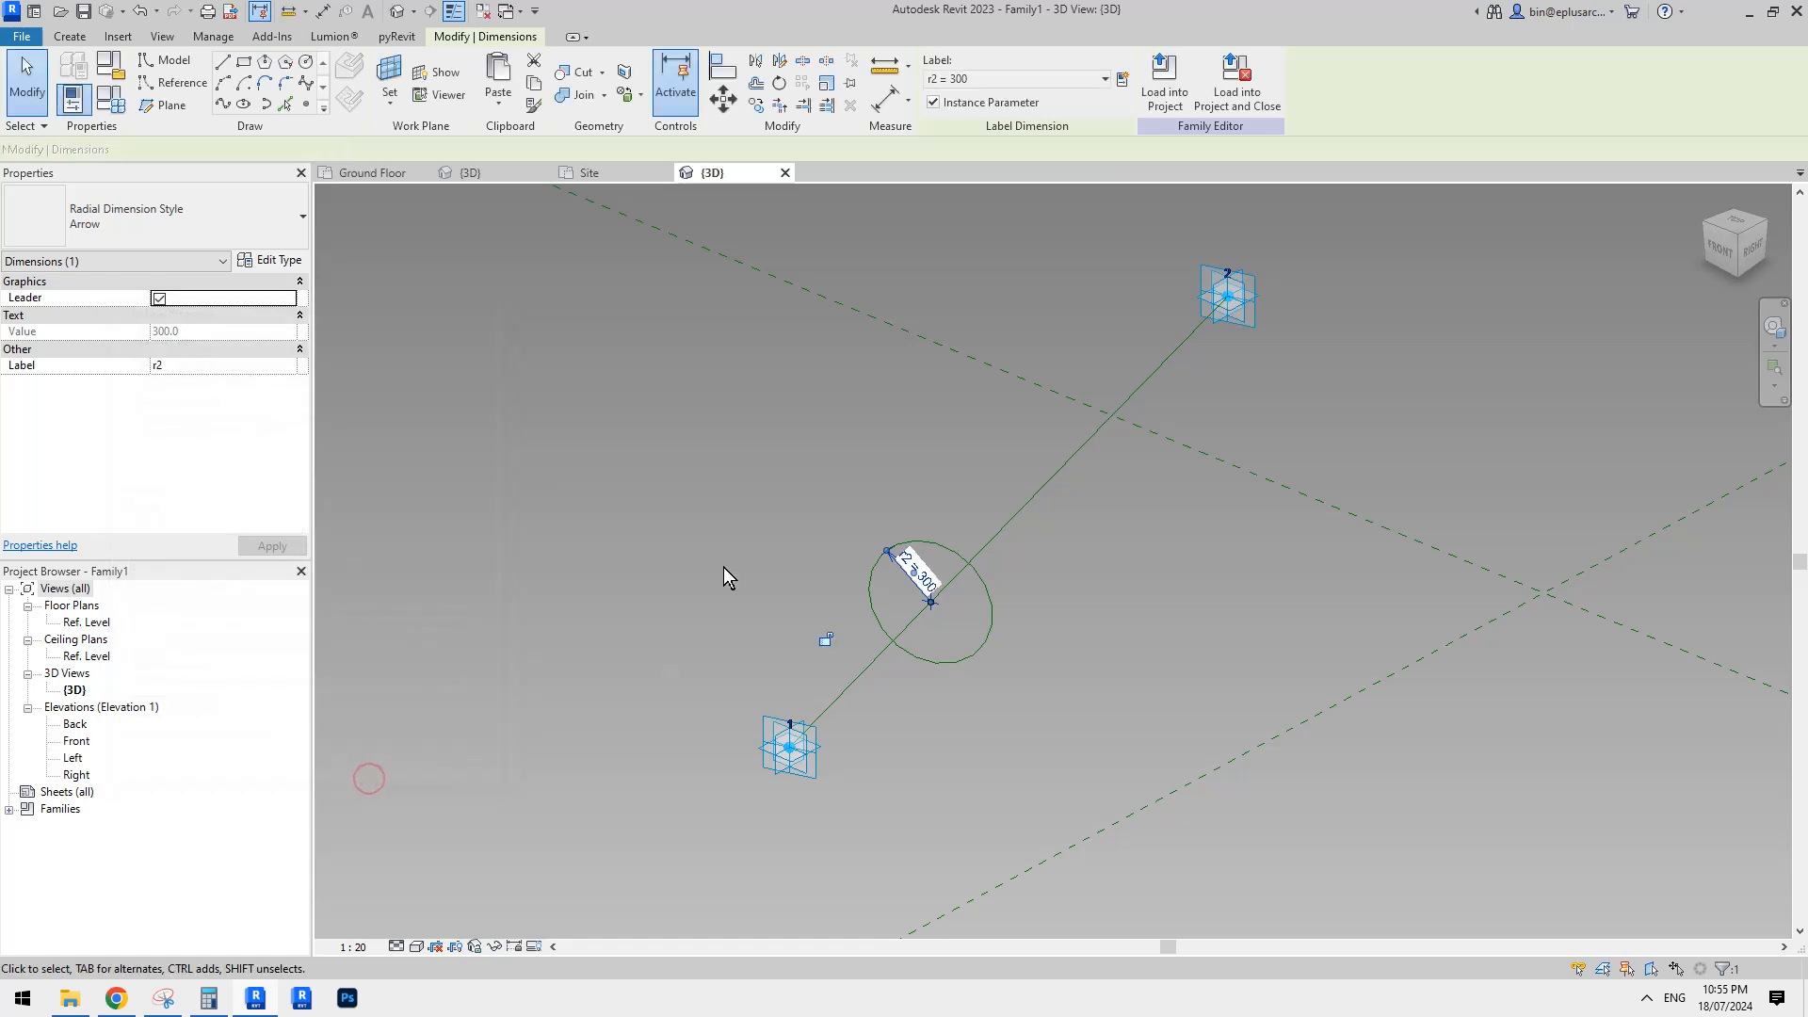
# Review the Shared option in the family category and parameters settings, and close them.
pyautogui.click(115, 94)
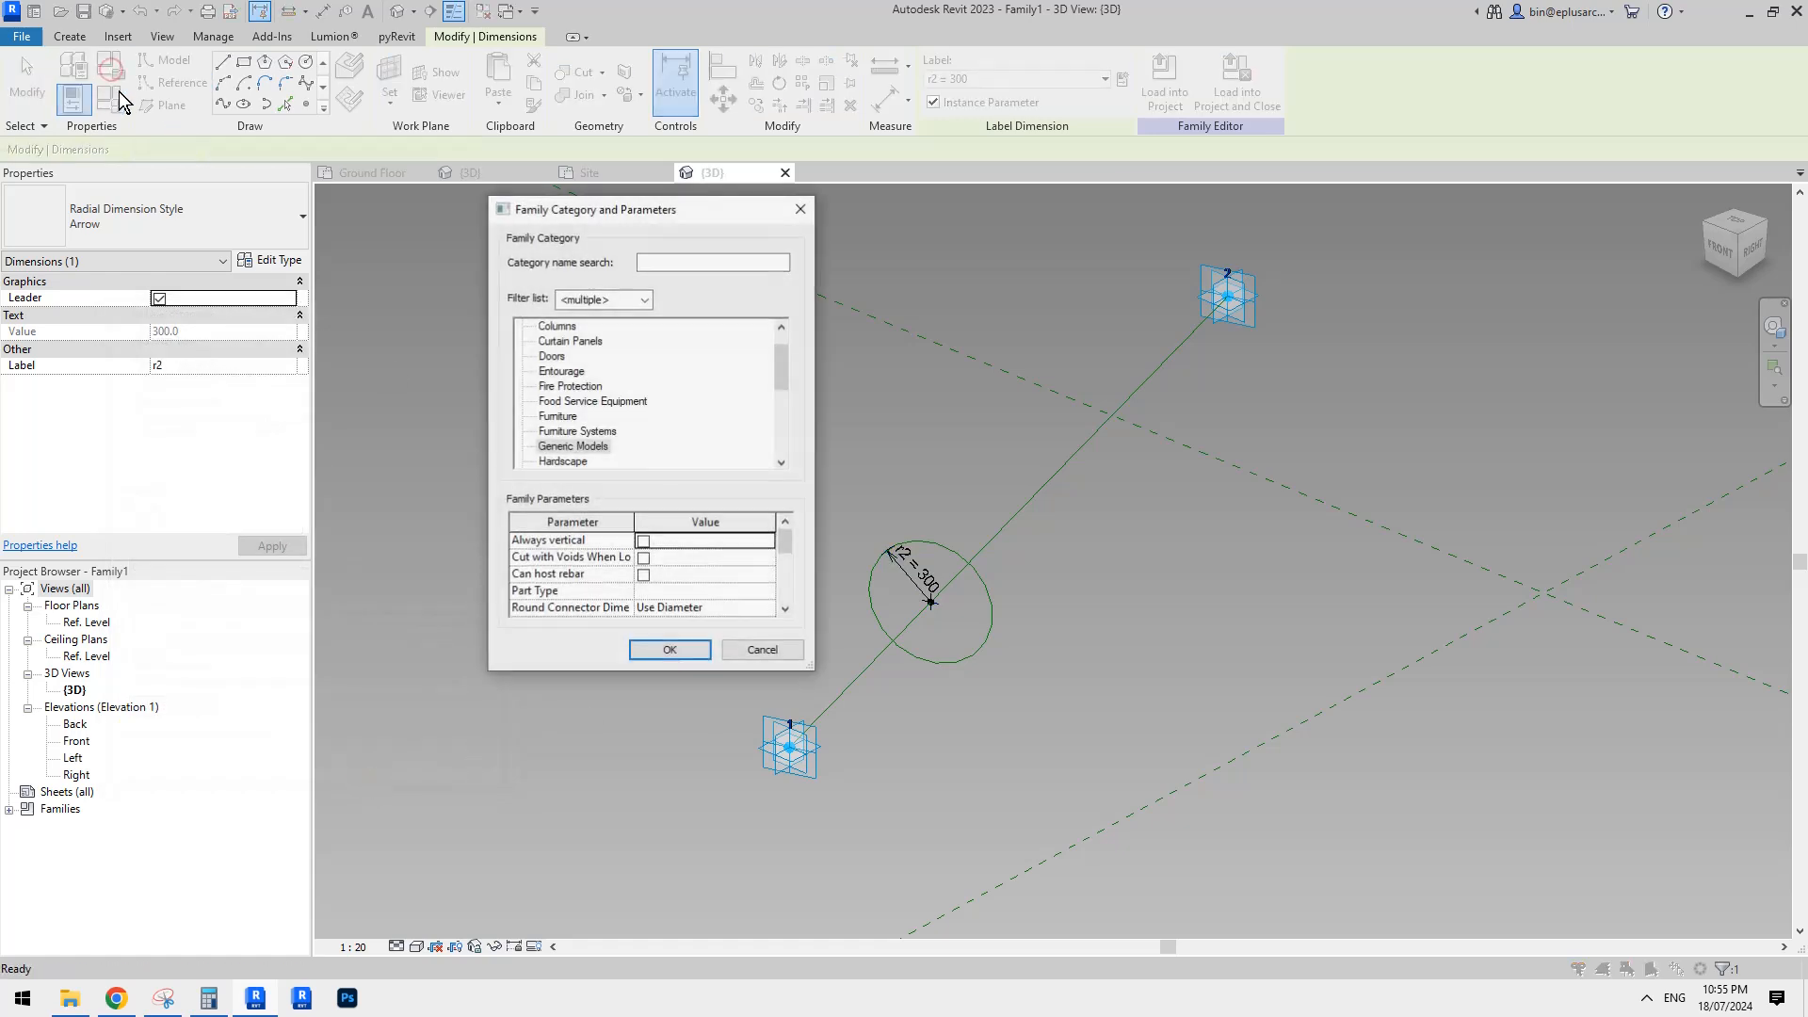
pyautogui.scroll(-2, 664, 570)
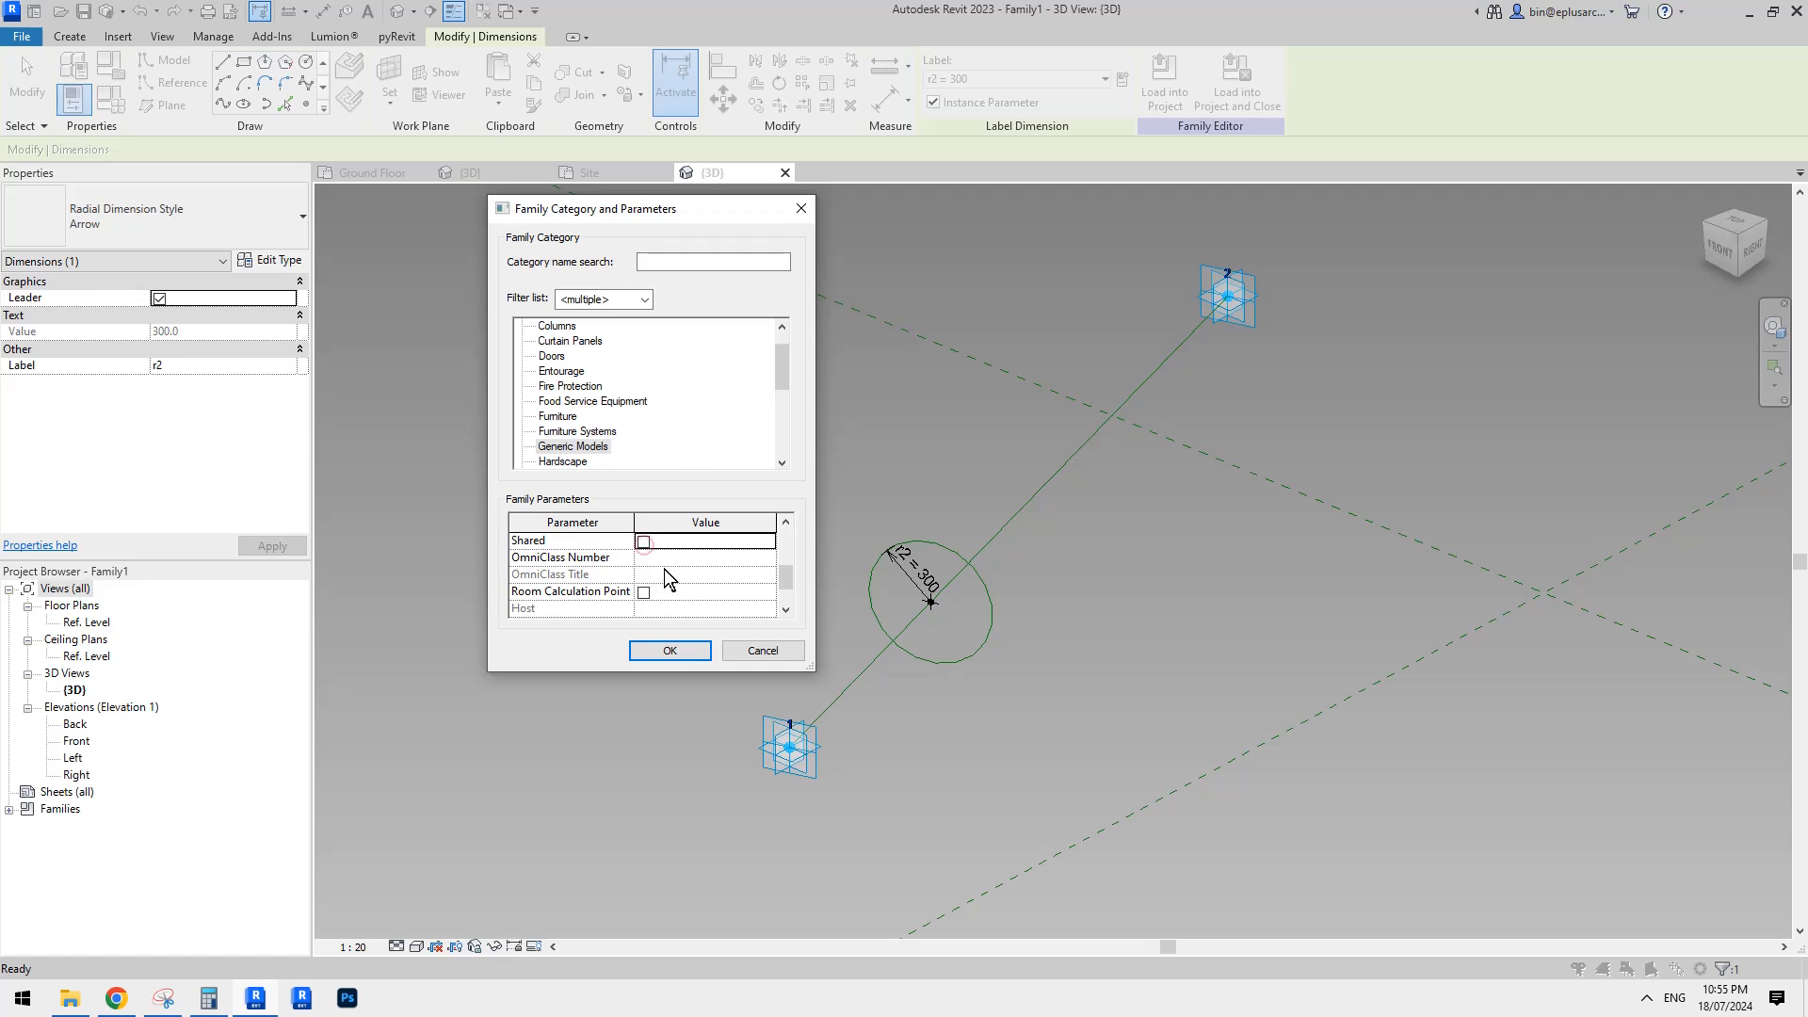
pyautogui.scroll(1, 680, 571)
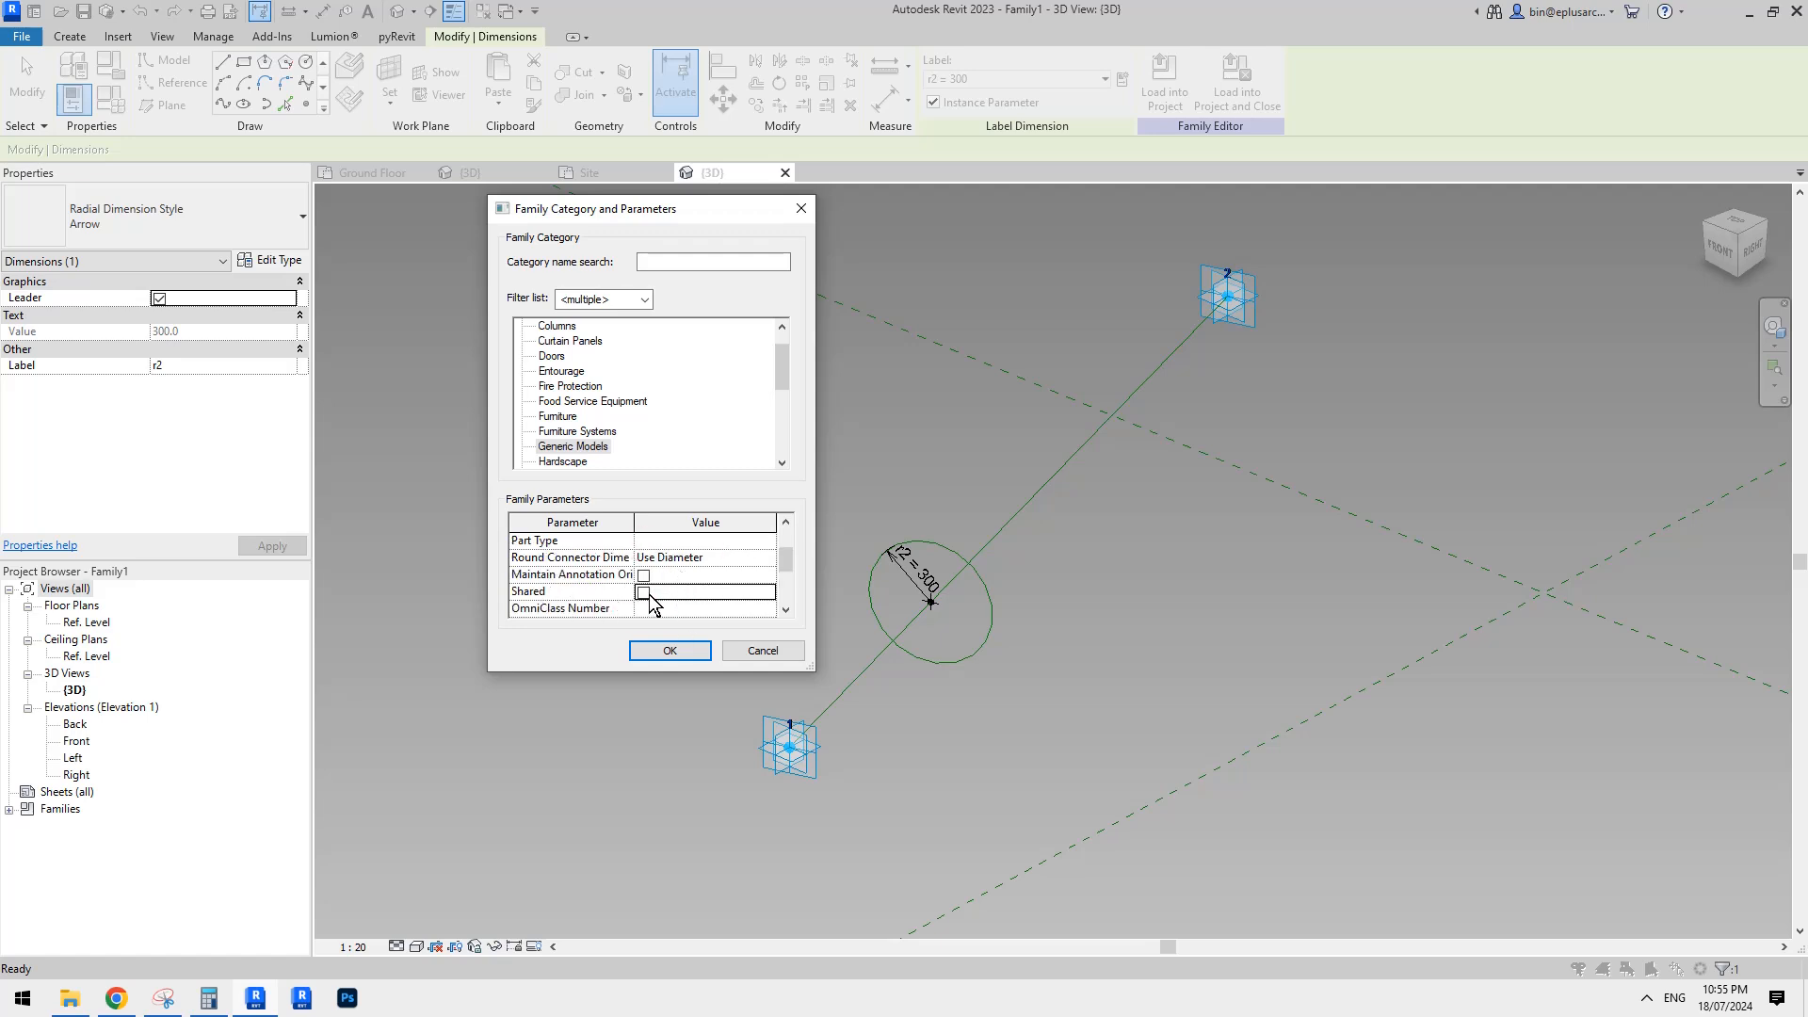
pyautogui.click(693, 648)
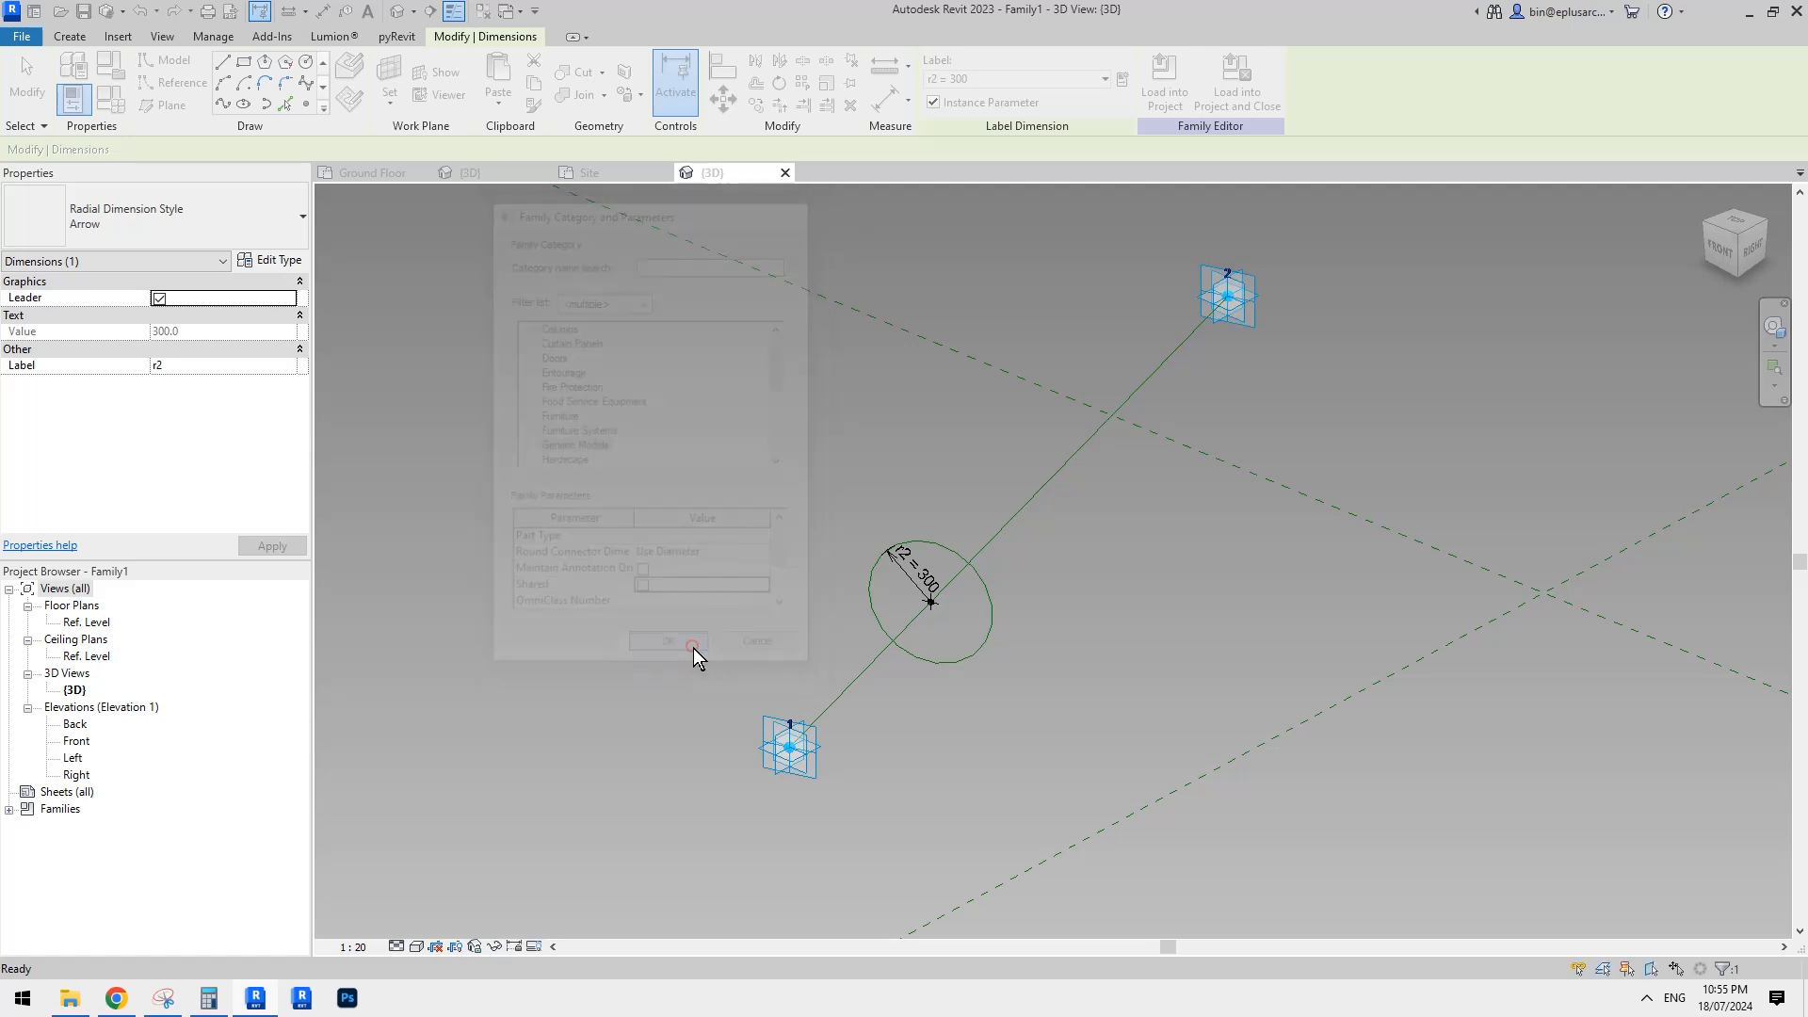
pyautogui.keyDown('shift'); pyautogui.moveTo(916, 640); pyautogui.dragTo(919, 552, button='middle'); pyautogui.keyUp('shift')
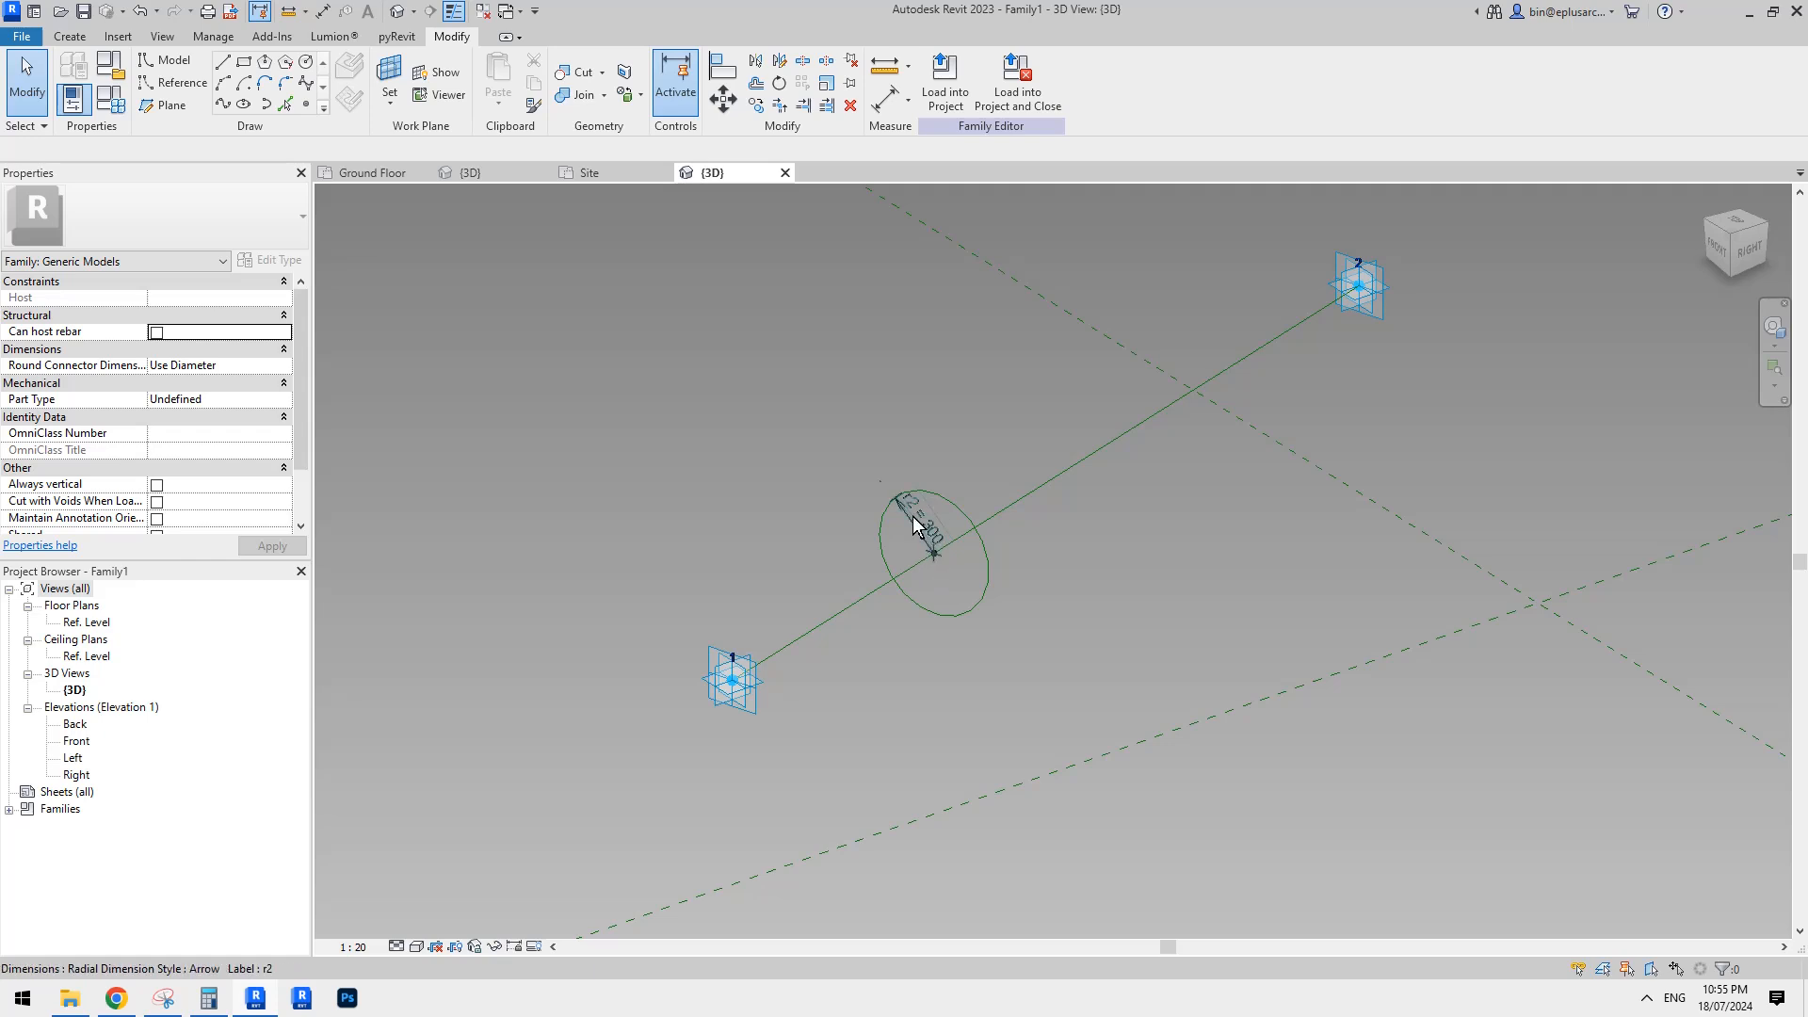
# Copy the r2 circle with its dimension and point, and rehost the copied point on the reference line, nearer adaptive point 2.
pyautogui.moveTo(840, 442); pyautogui.dragTo(1008, 653)
pyautogui.press('Escape')
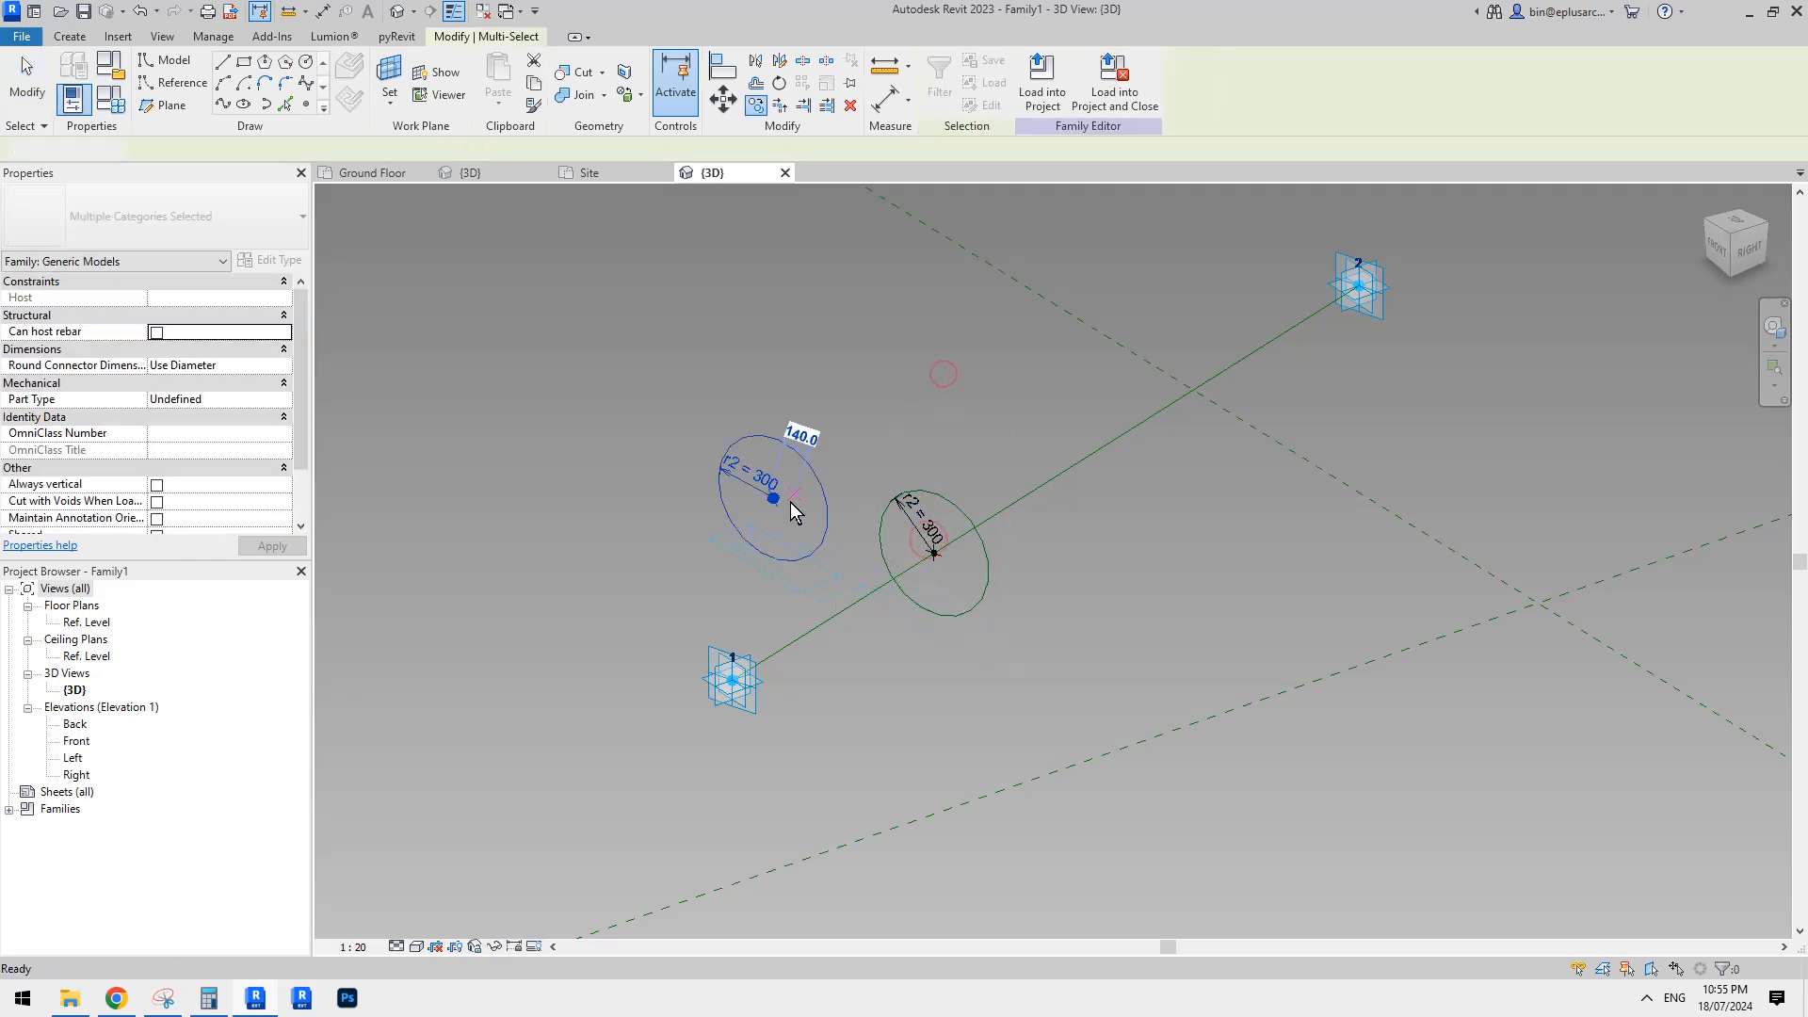
pyautogui.click(772, 498)
pyautogui.click(1123, 85)
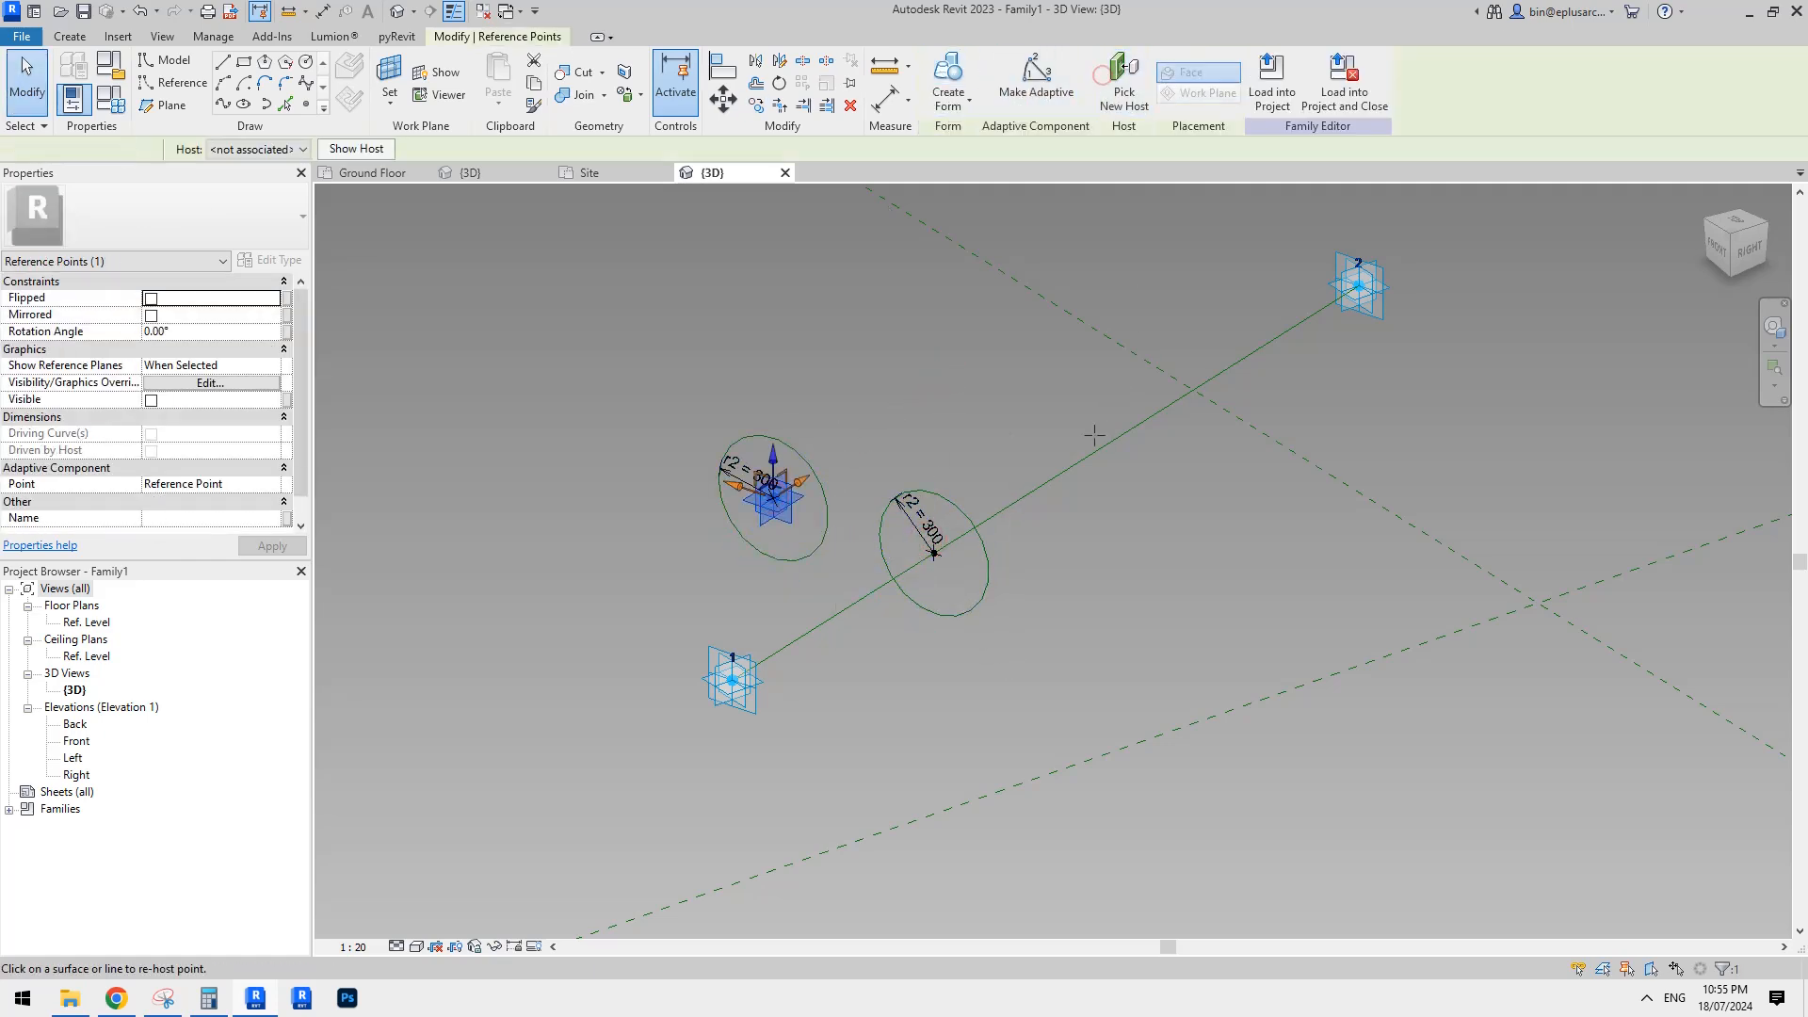
pyautogui.click(1104, 444)
# Create a solid tube form from the two r2 circles and the reference line joining the adaptive points.
pyautogui.click(1076, 431)
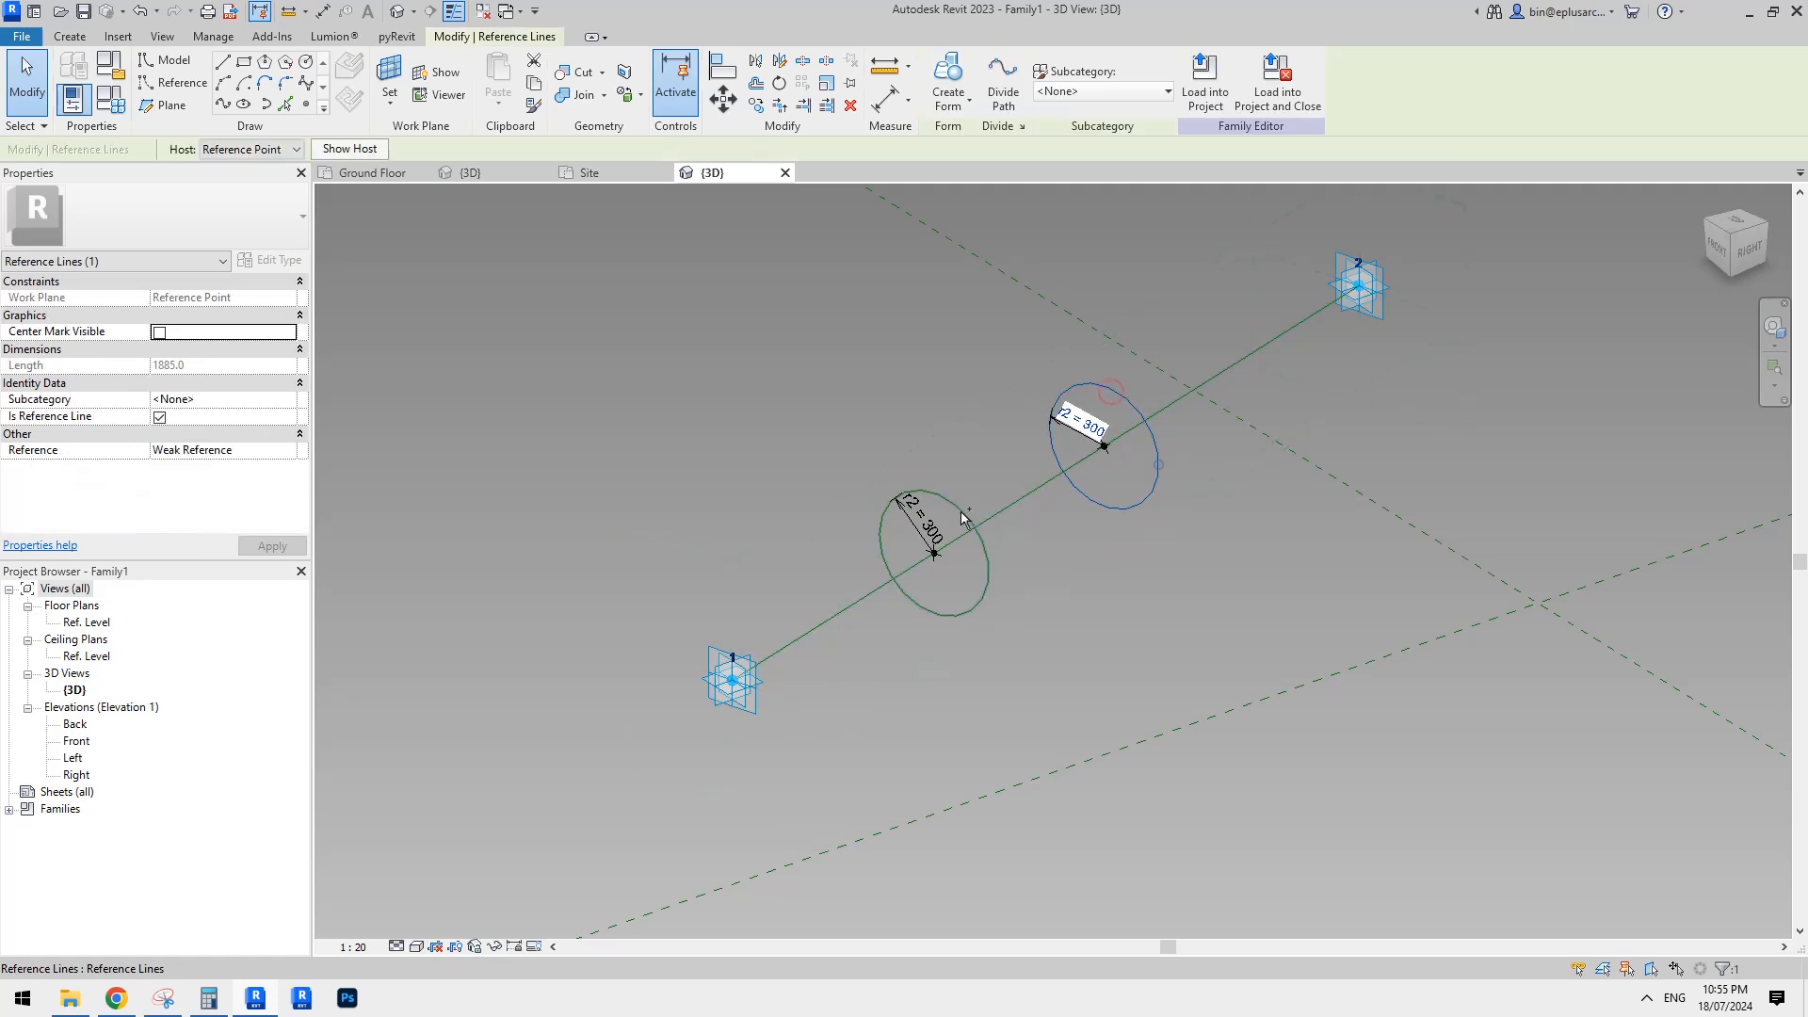
pyautogui.keyDown('ctrl'); pyautogui.click(979, 524); pyautogui.keyUp('ctrl')
pyautogui.keyDown('ctrl'); pyautogui.click(1004, 508); pyautogui.keyUp('ctrl')
pyautogui.click(963, 77)
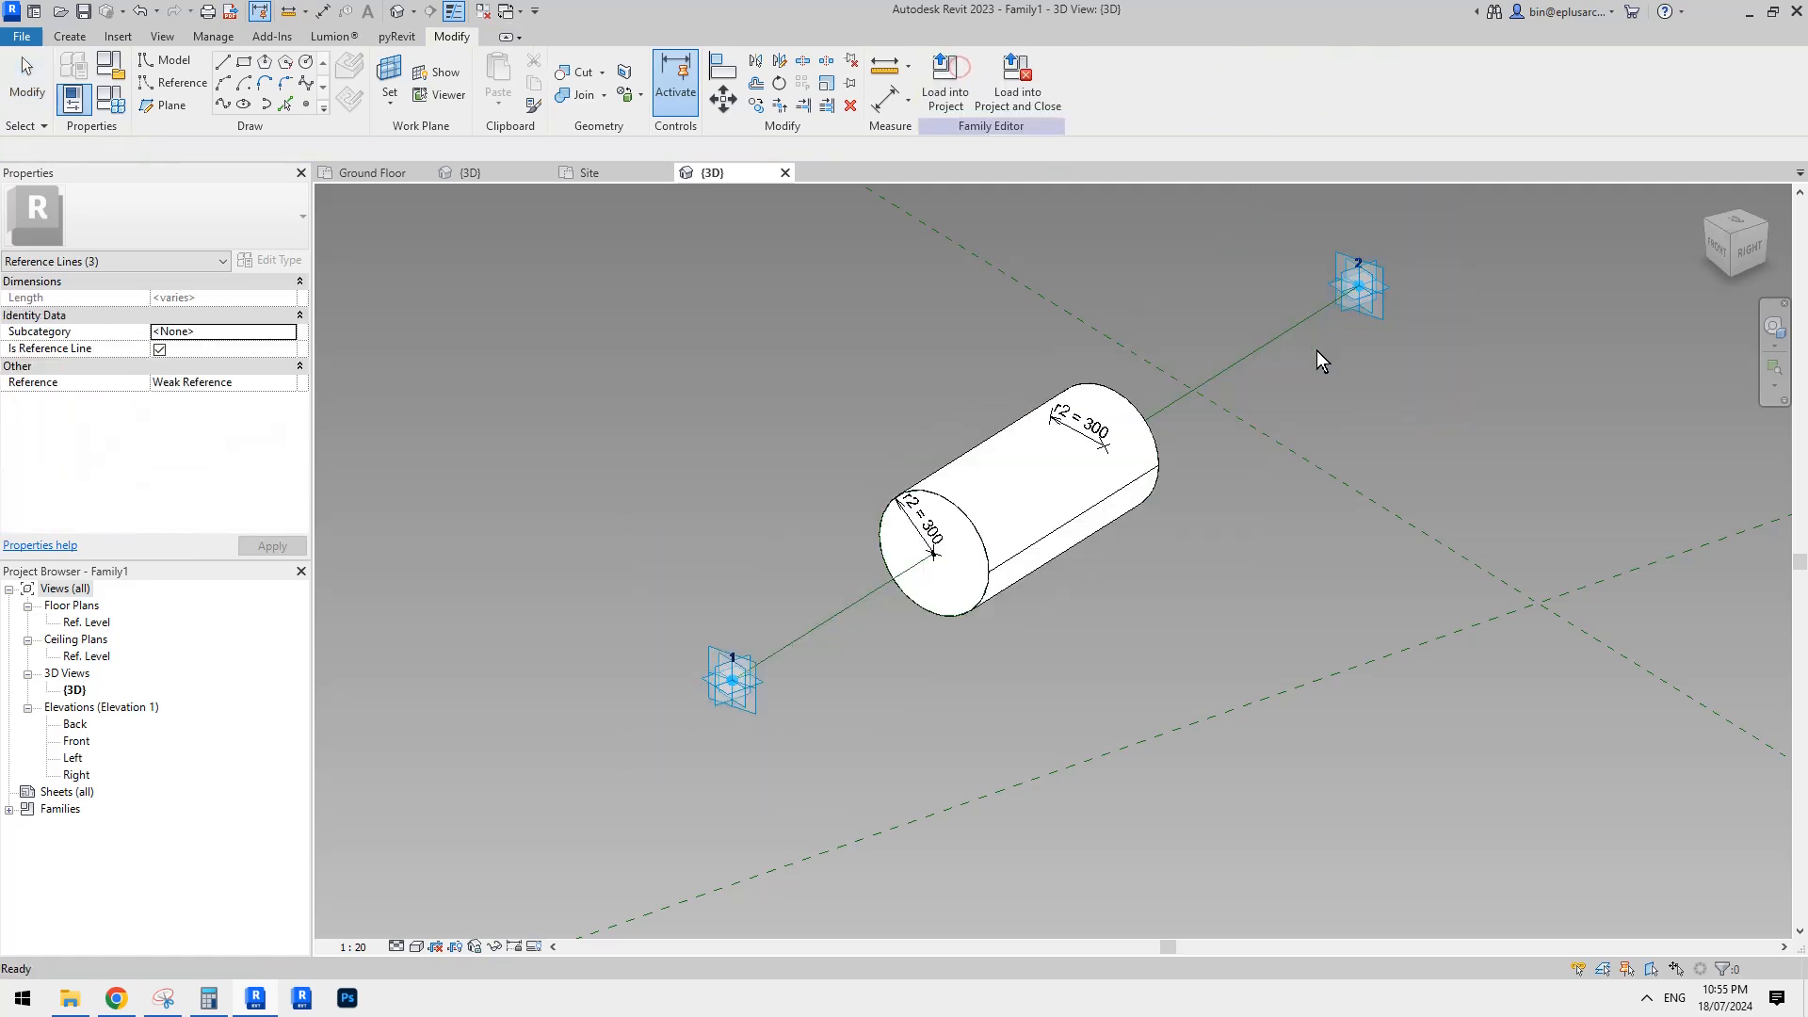
# Move the two hosted circle points to the ends of the reference line, at adaptive points 1 and 2.
pyautogui.click(932, 557)
pyautogui.moveTo(827, 536); pyautogui.dragTo(729, 556)
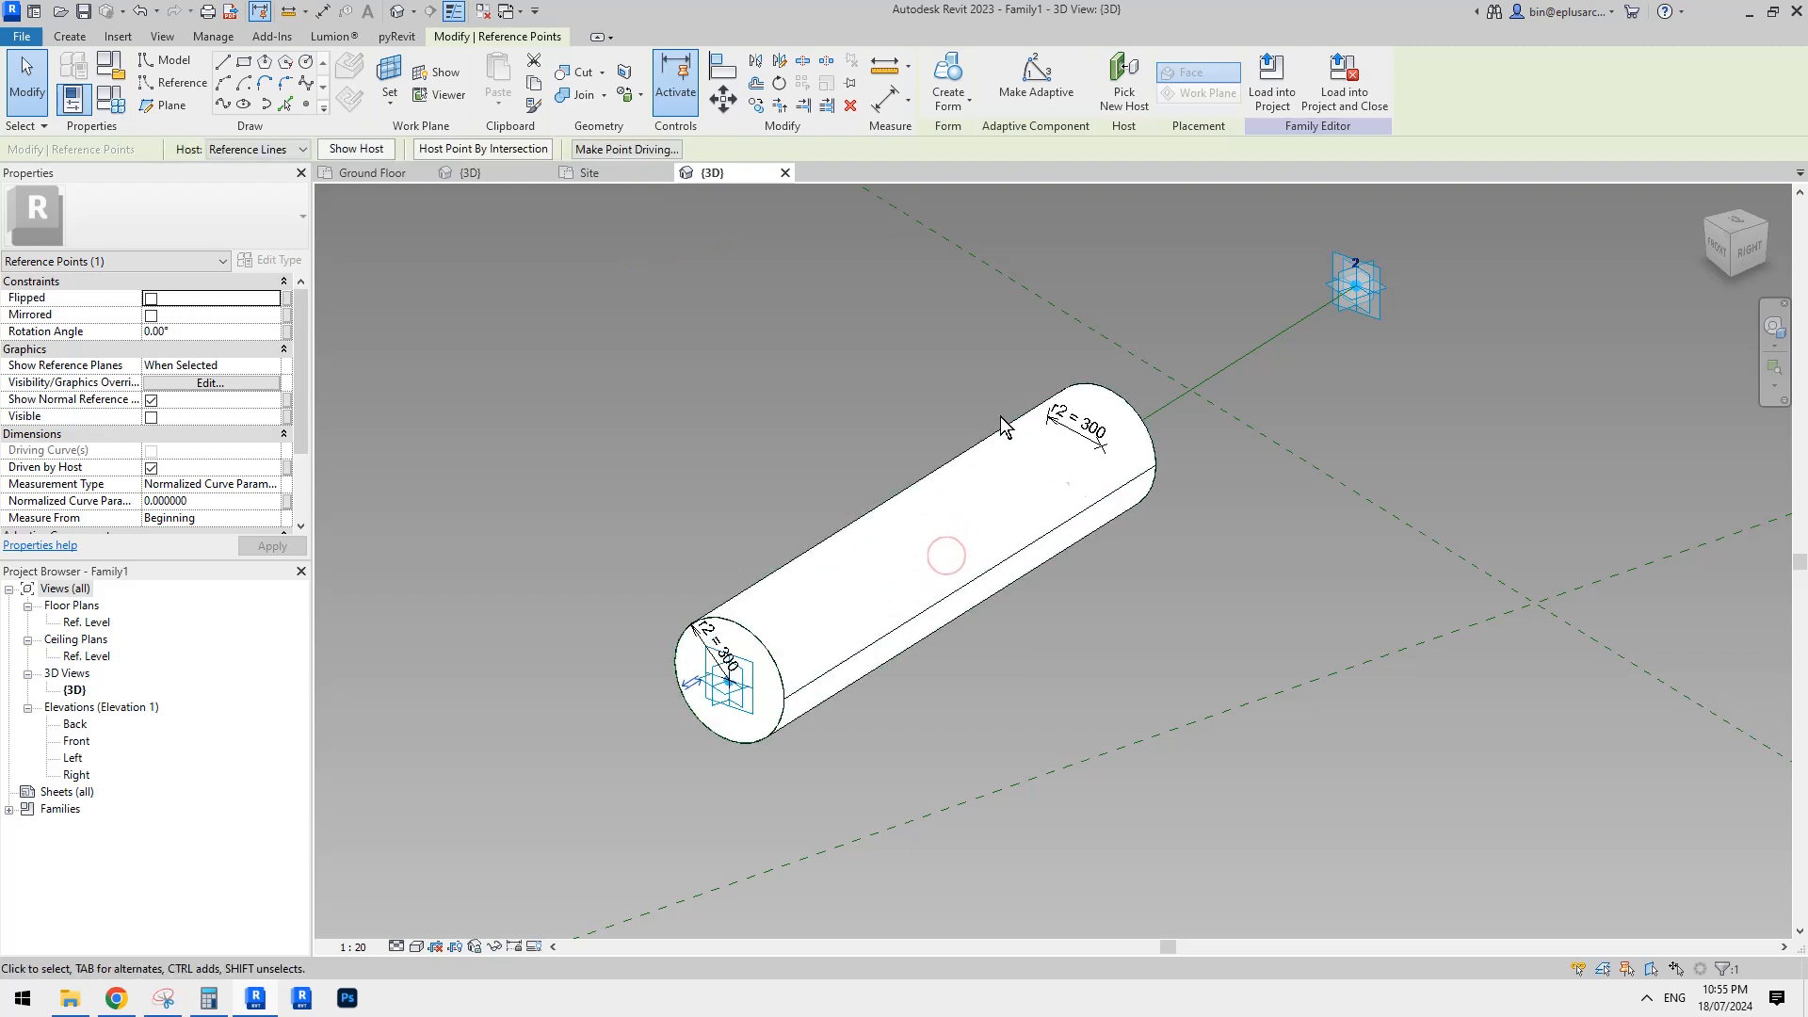
pyautogui.moveTo(942, 416); pyautogui.dragTo(1107, 486)
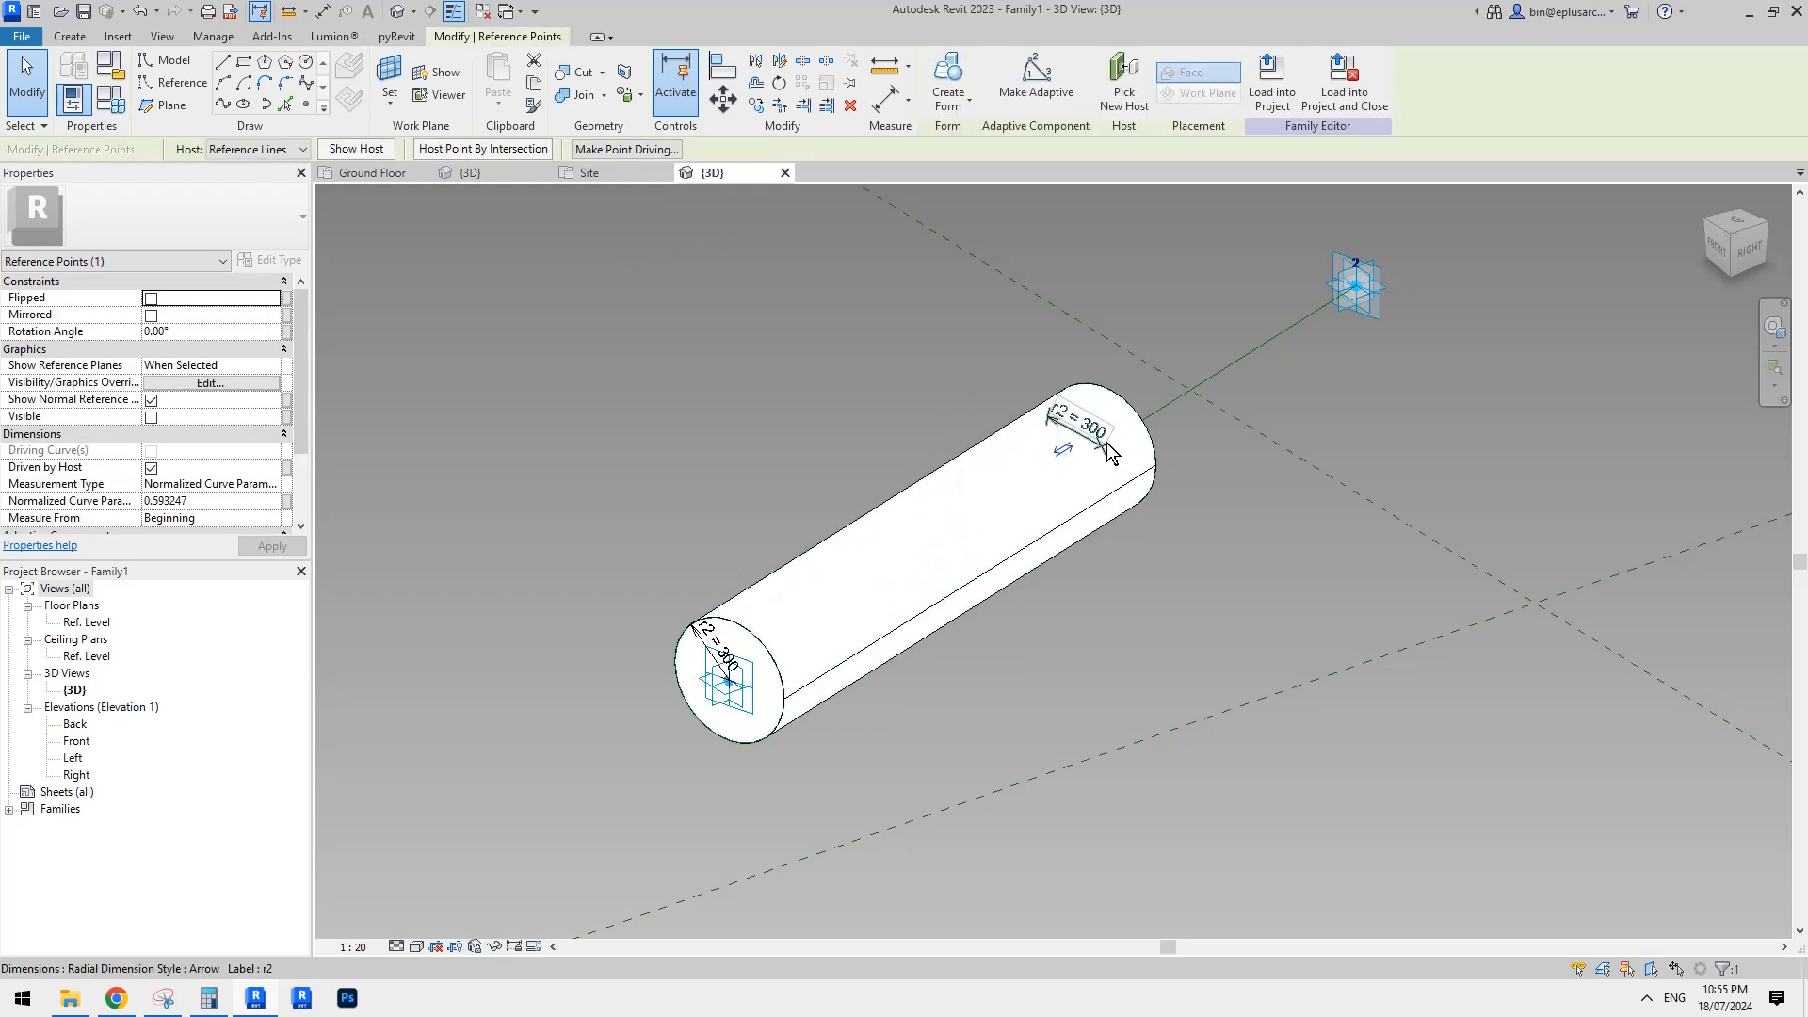
pyautogui.keyDown('shift'); pyautogui.moveTo(1129, 442); pyautogui.dragTo(829, 423, button='middle'); pyautogui.keyUp('shift')
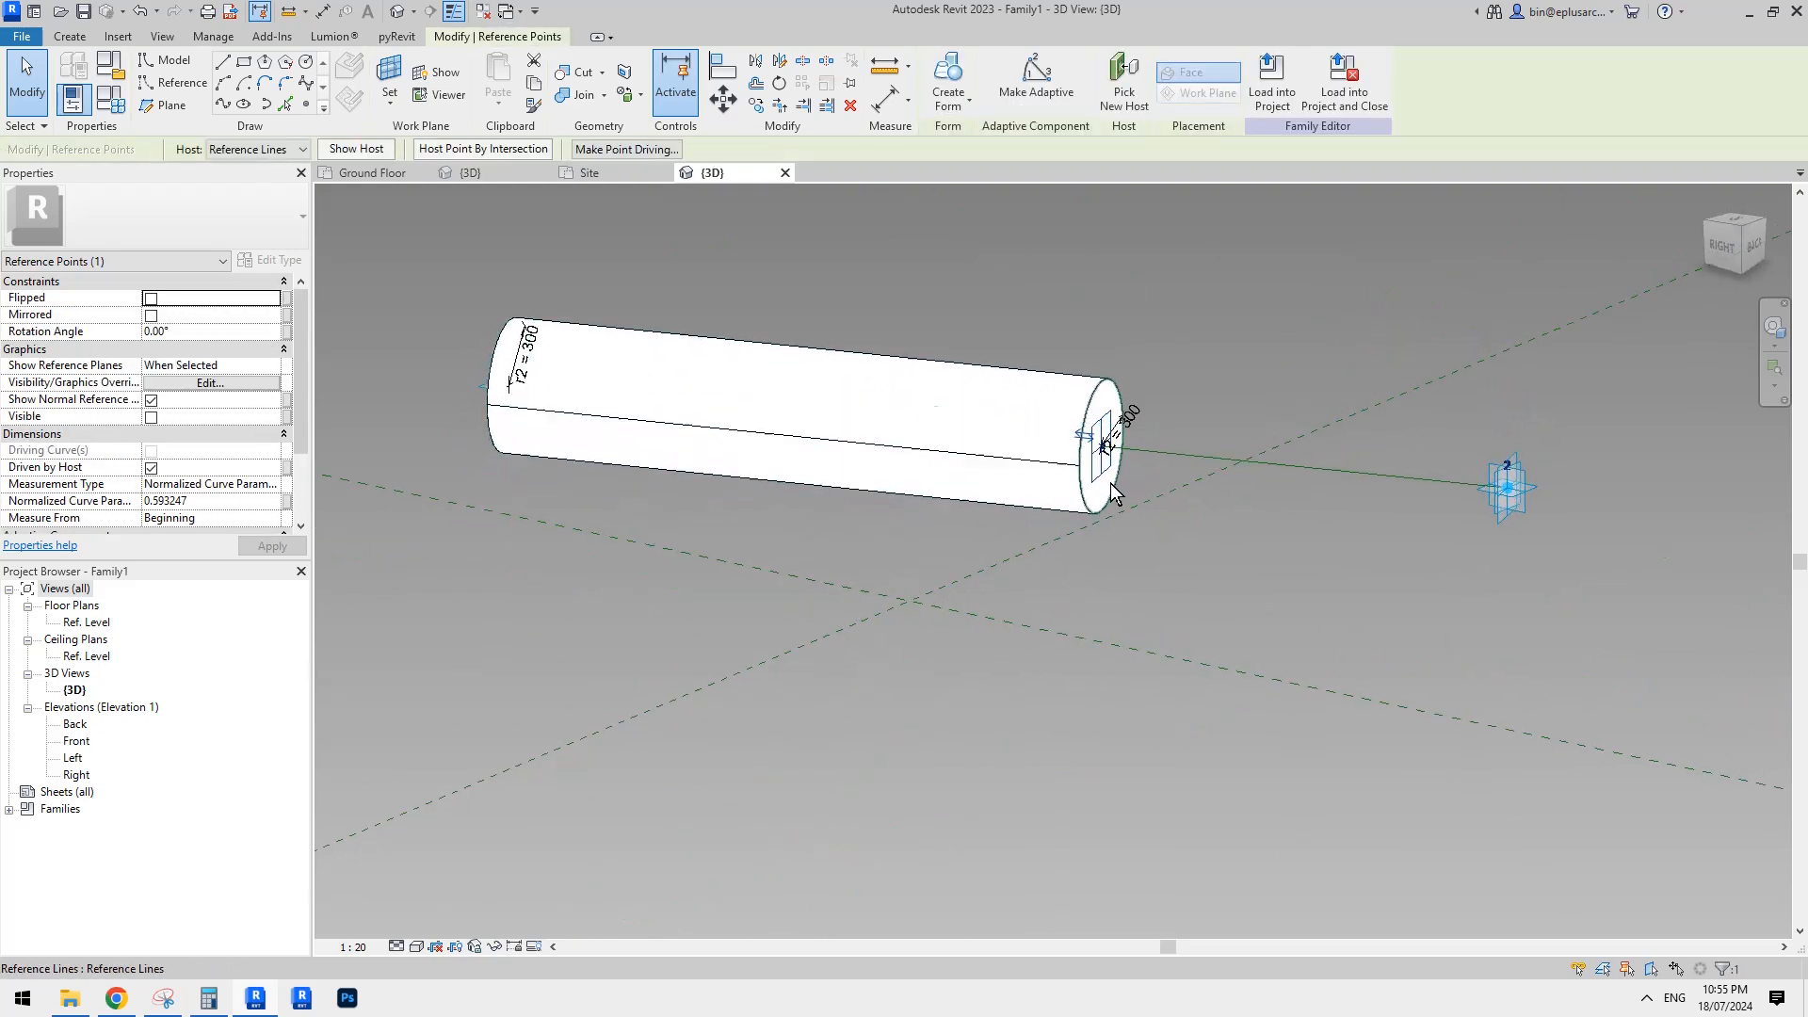
pyautogui.moveTo(1098, 471); pyautogui.dragTo(1507, 487)
pyautogui.keyDown('shift'); pyautogui.moveTo(1146, 485); pyautogui.dragTo(941, 509, button='middle'); pyautogui.keyUp('shift')
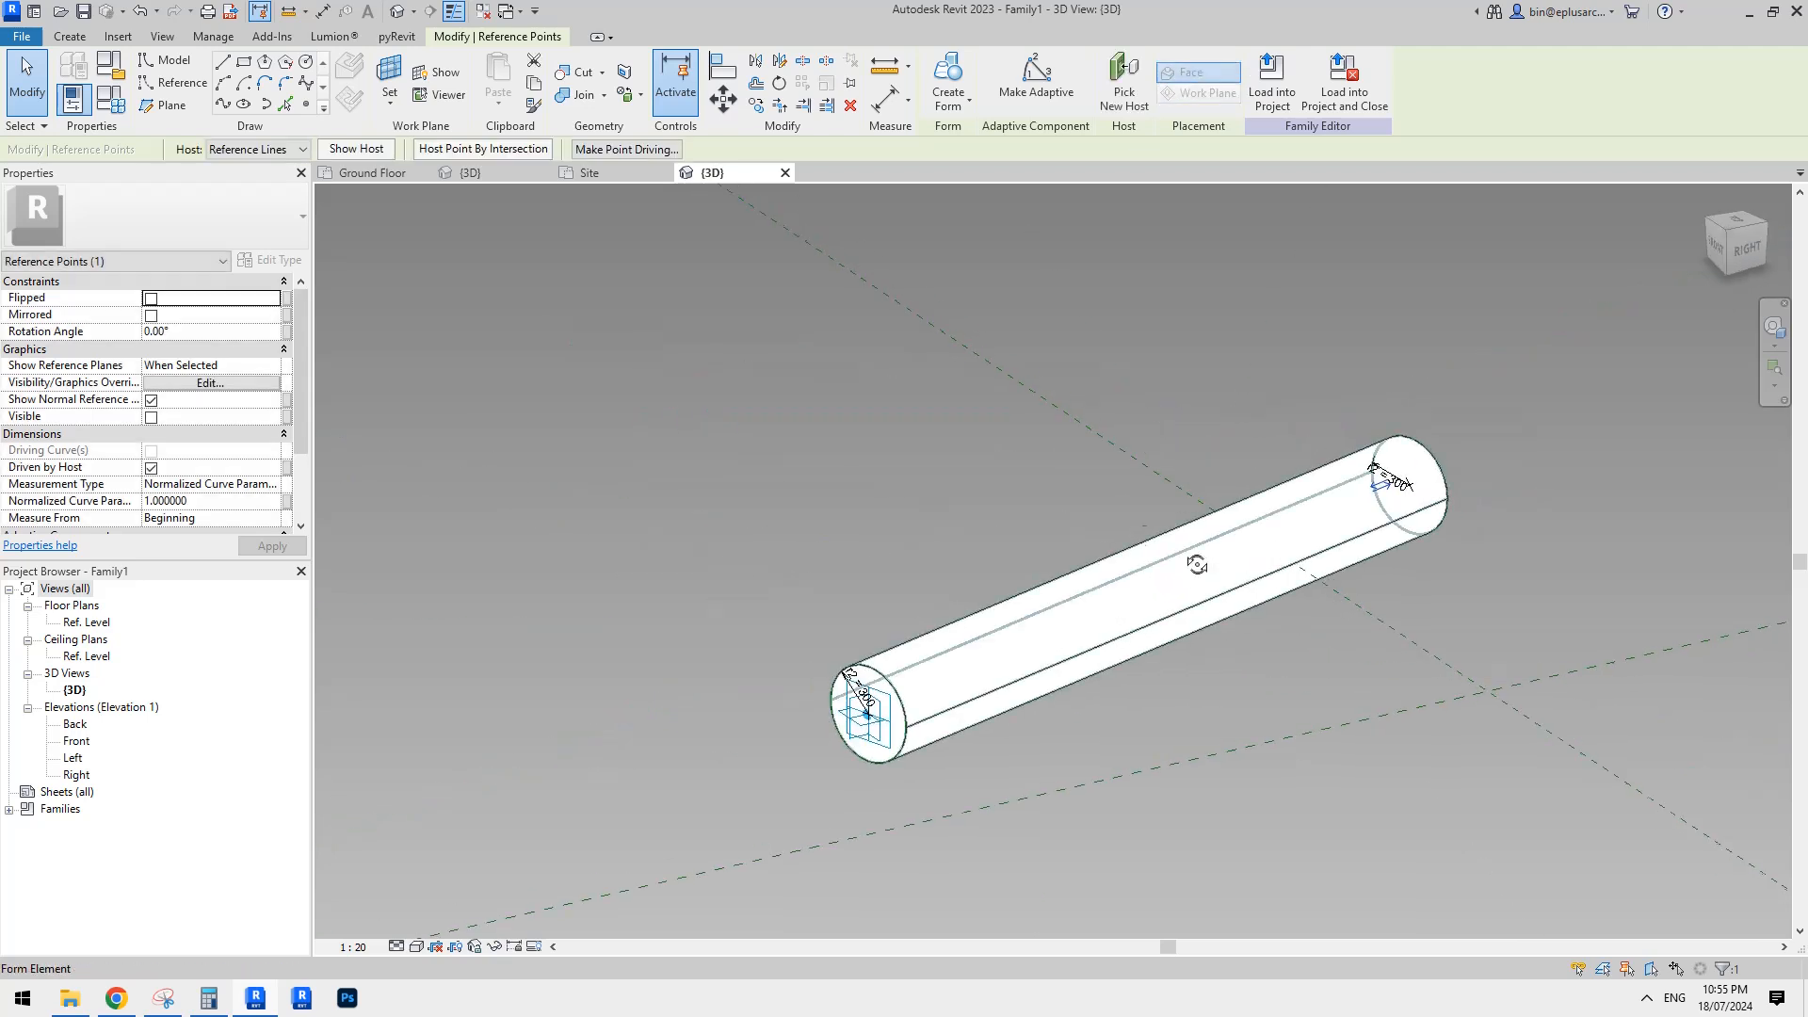
# Set the family's r2 radius parameter to 30 mm.
pyautogui.click(935, 512)
pyautogui.click(114, 105)
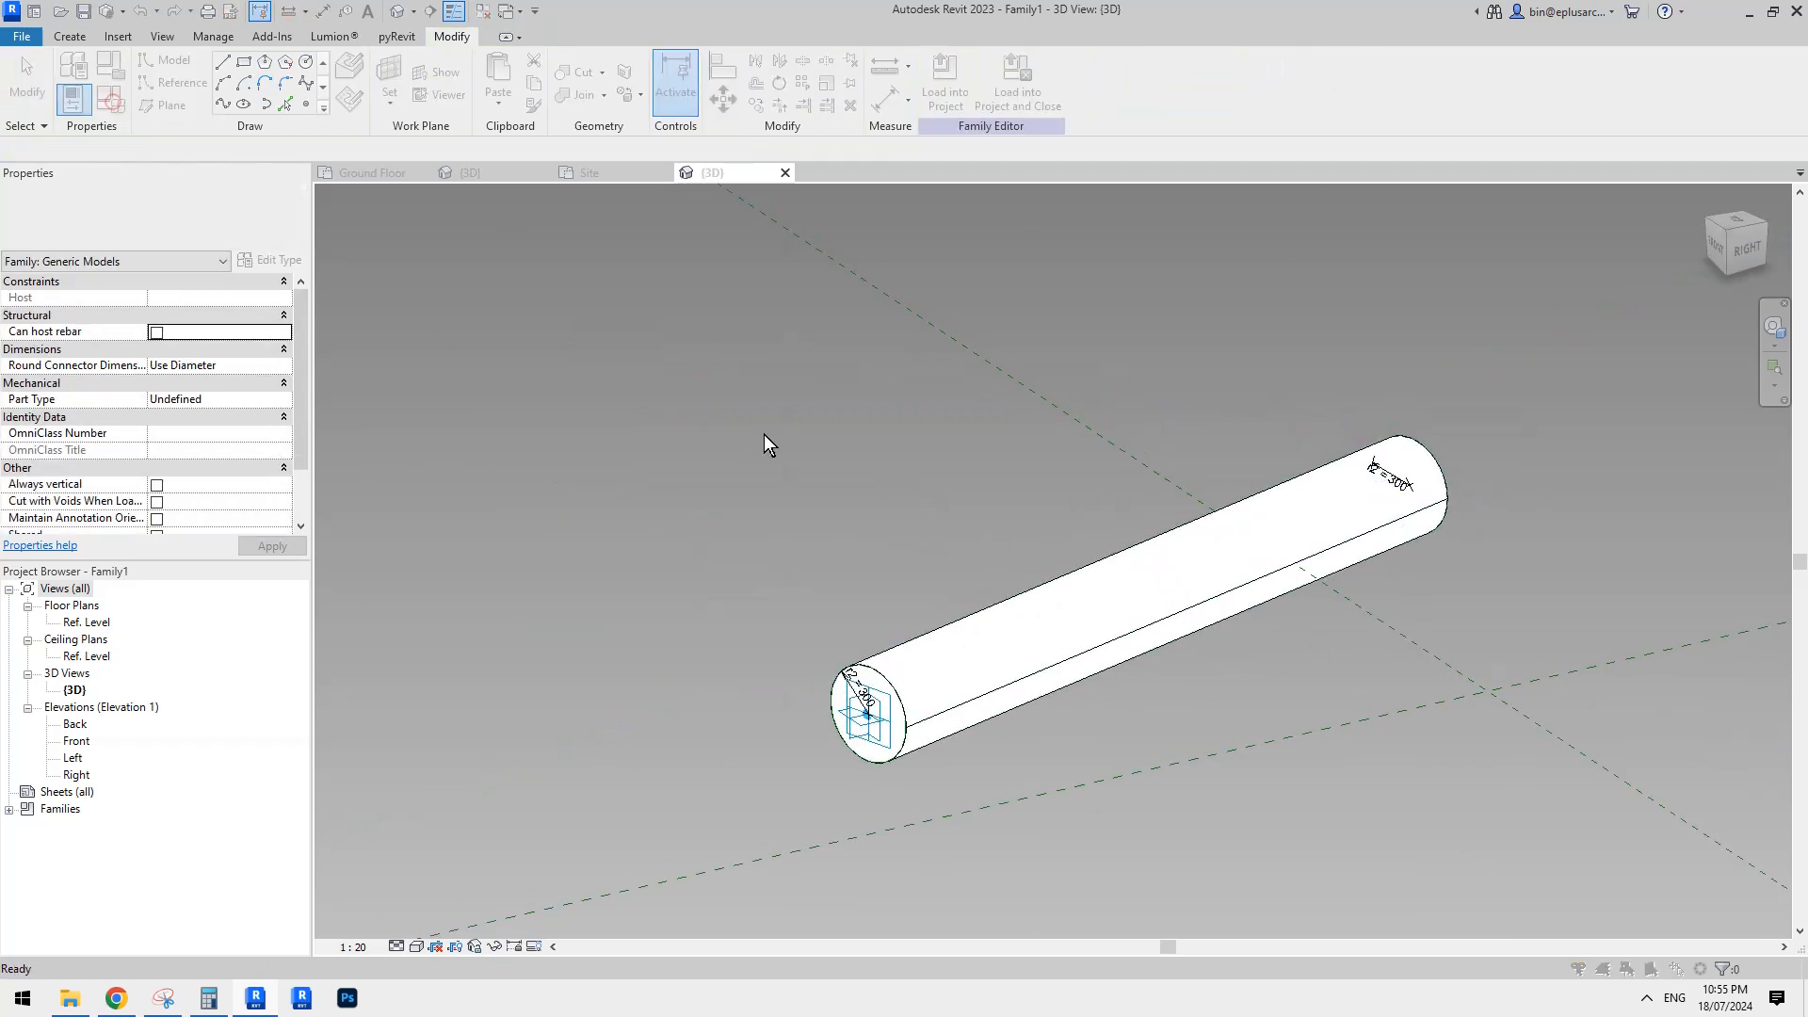
pyautogui.click(358, 408)
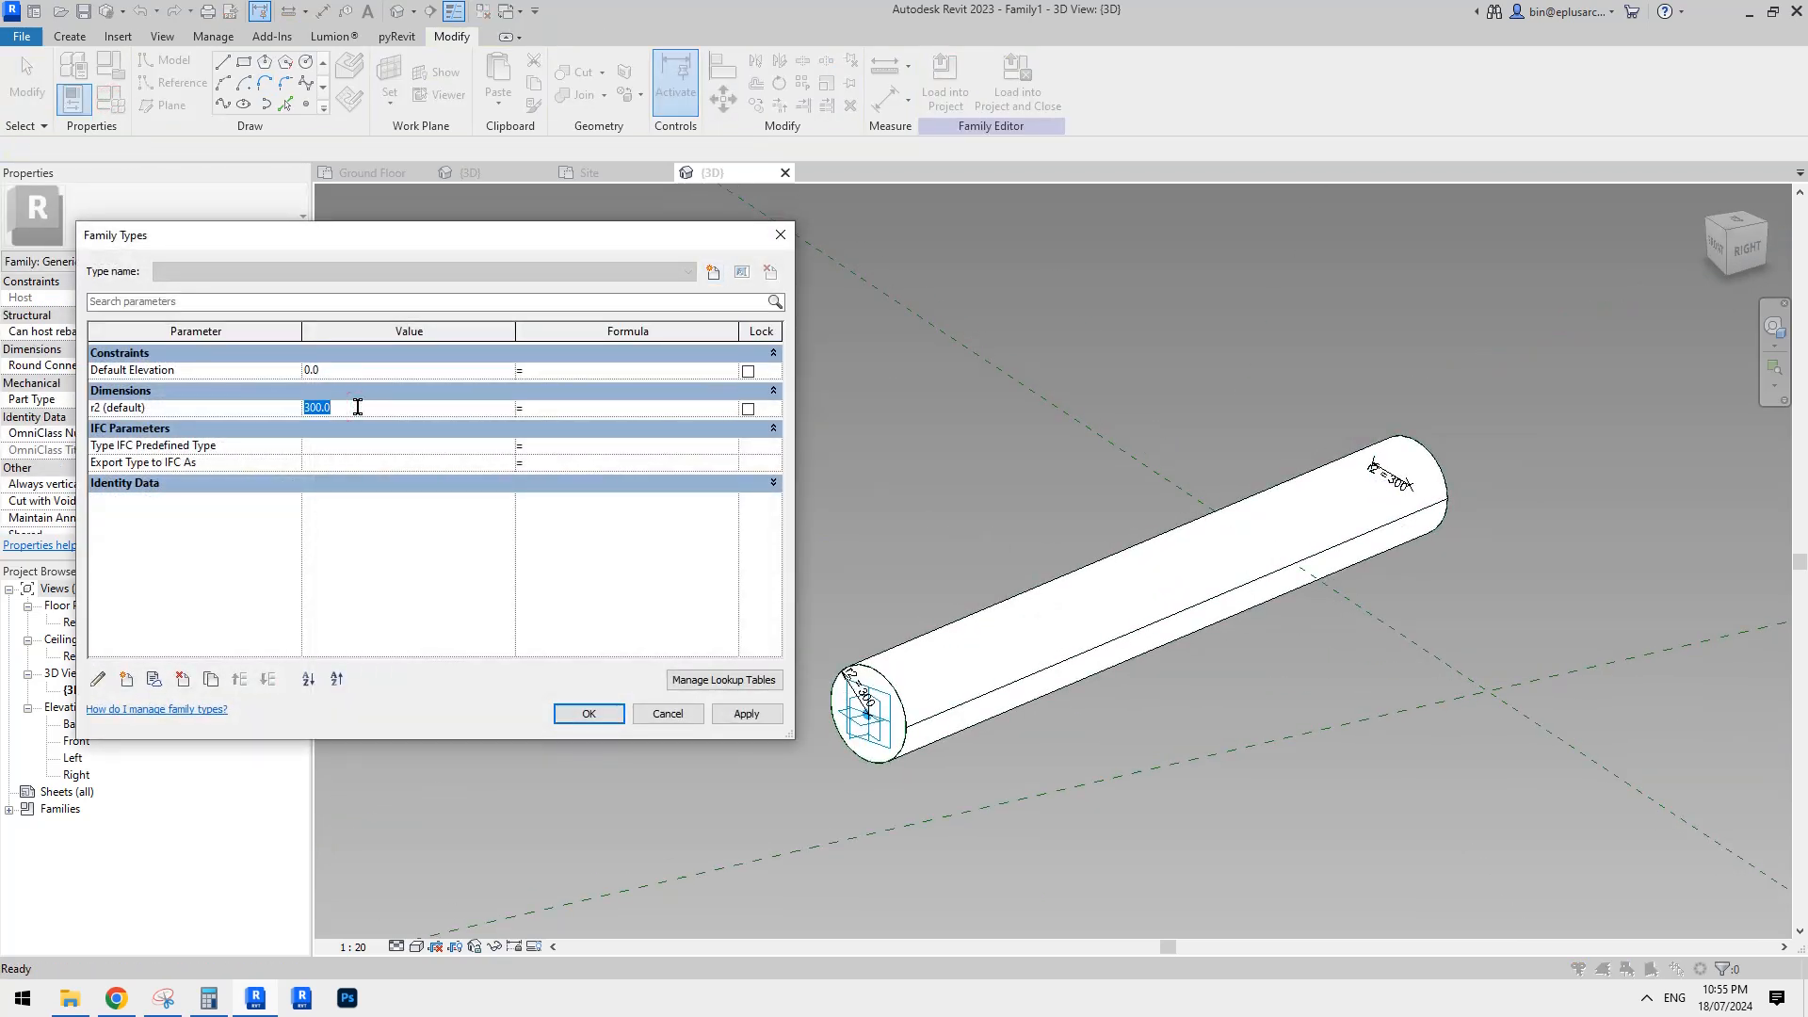
pyautogui.click(745, 713)
pyautogui.click(589, 712)
pyautogui.keyDown('shift'); pyautogui.moveTo(1087, 472); pyautogui.dragTo(1162, 575, button='middle'); pyautogui.keyUp('shift')
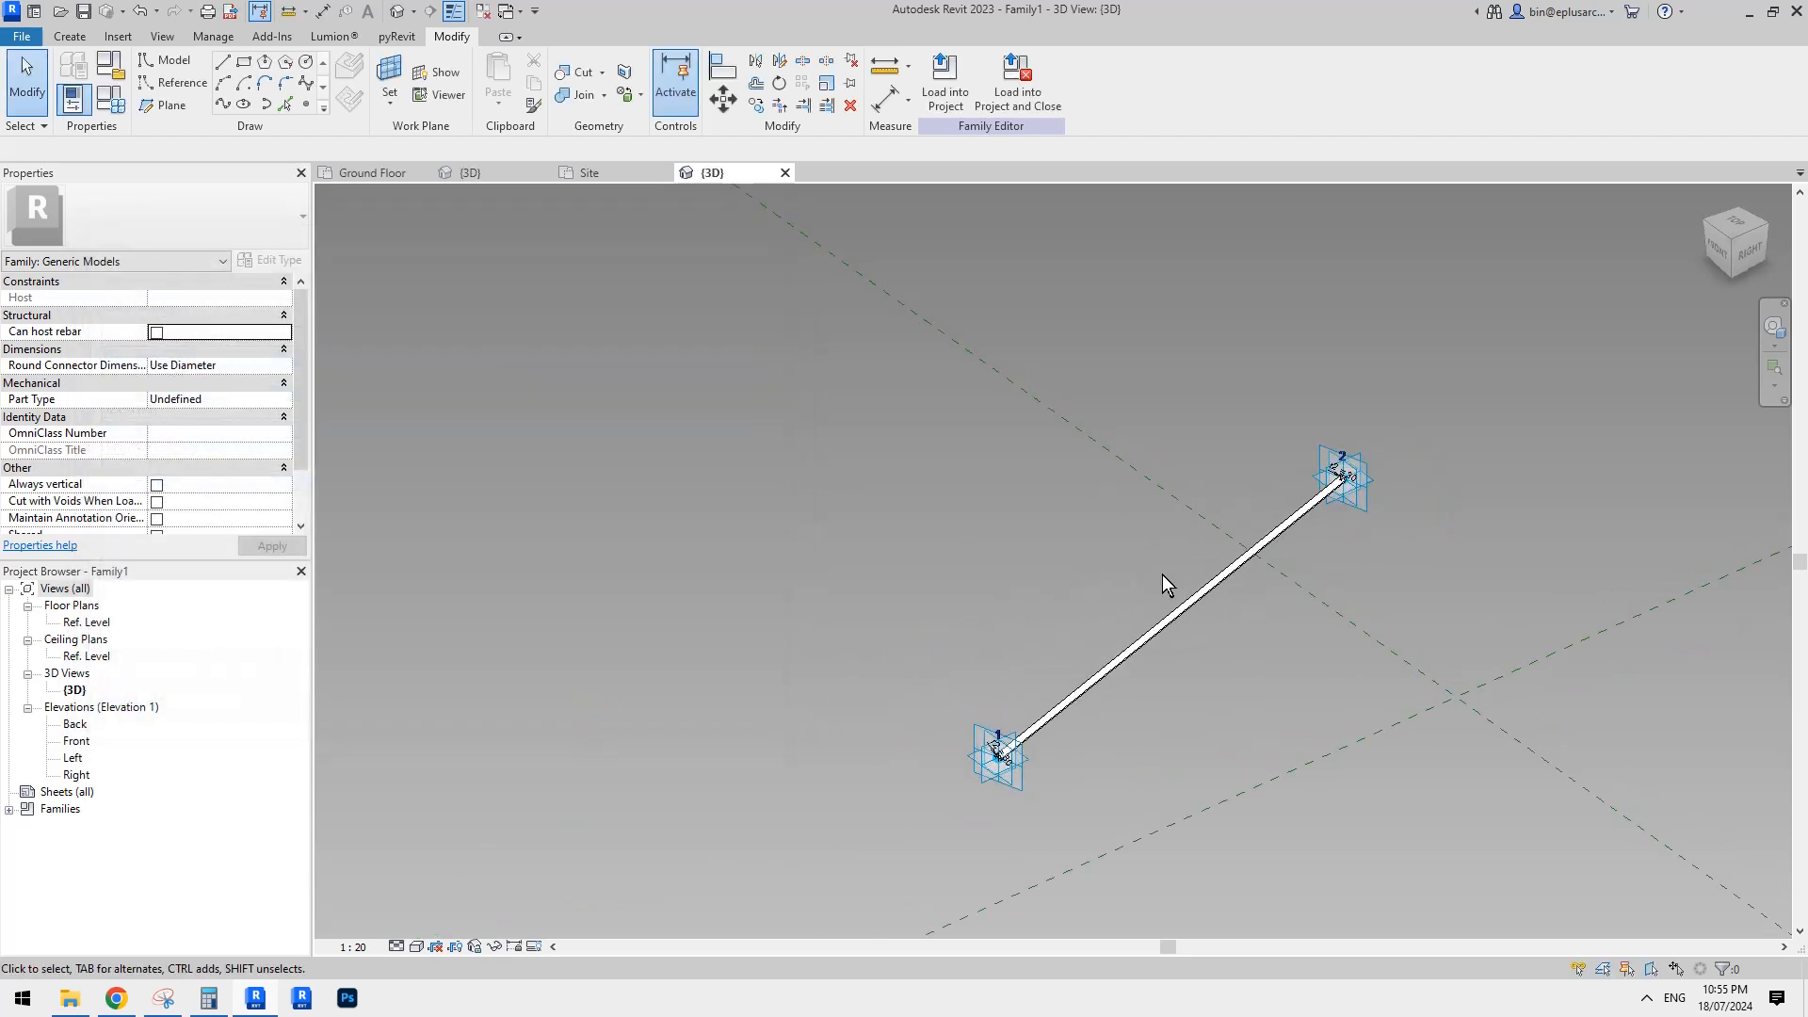
# Associate the tube form's material with a new family type parameter named ma2.
pyautogui.click(1190, 596)
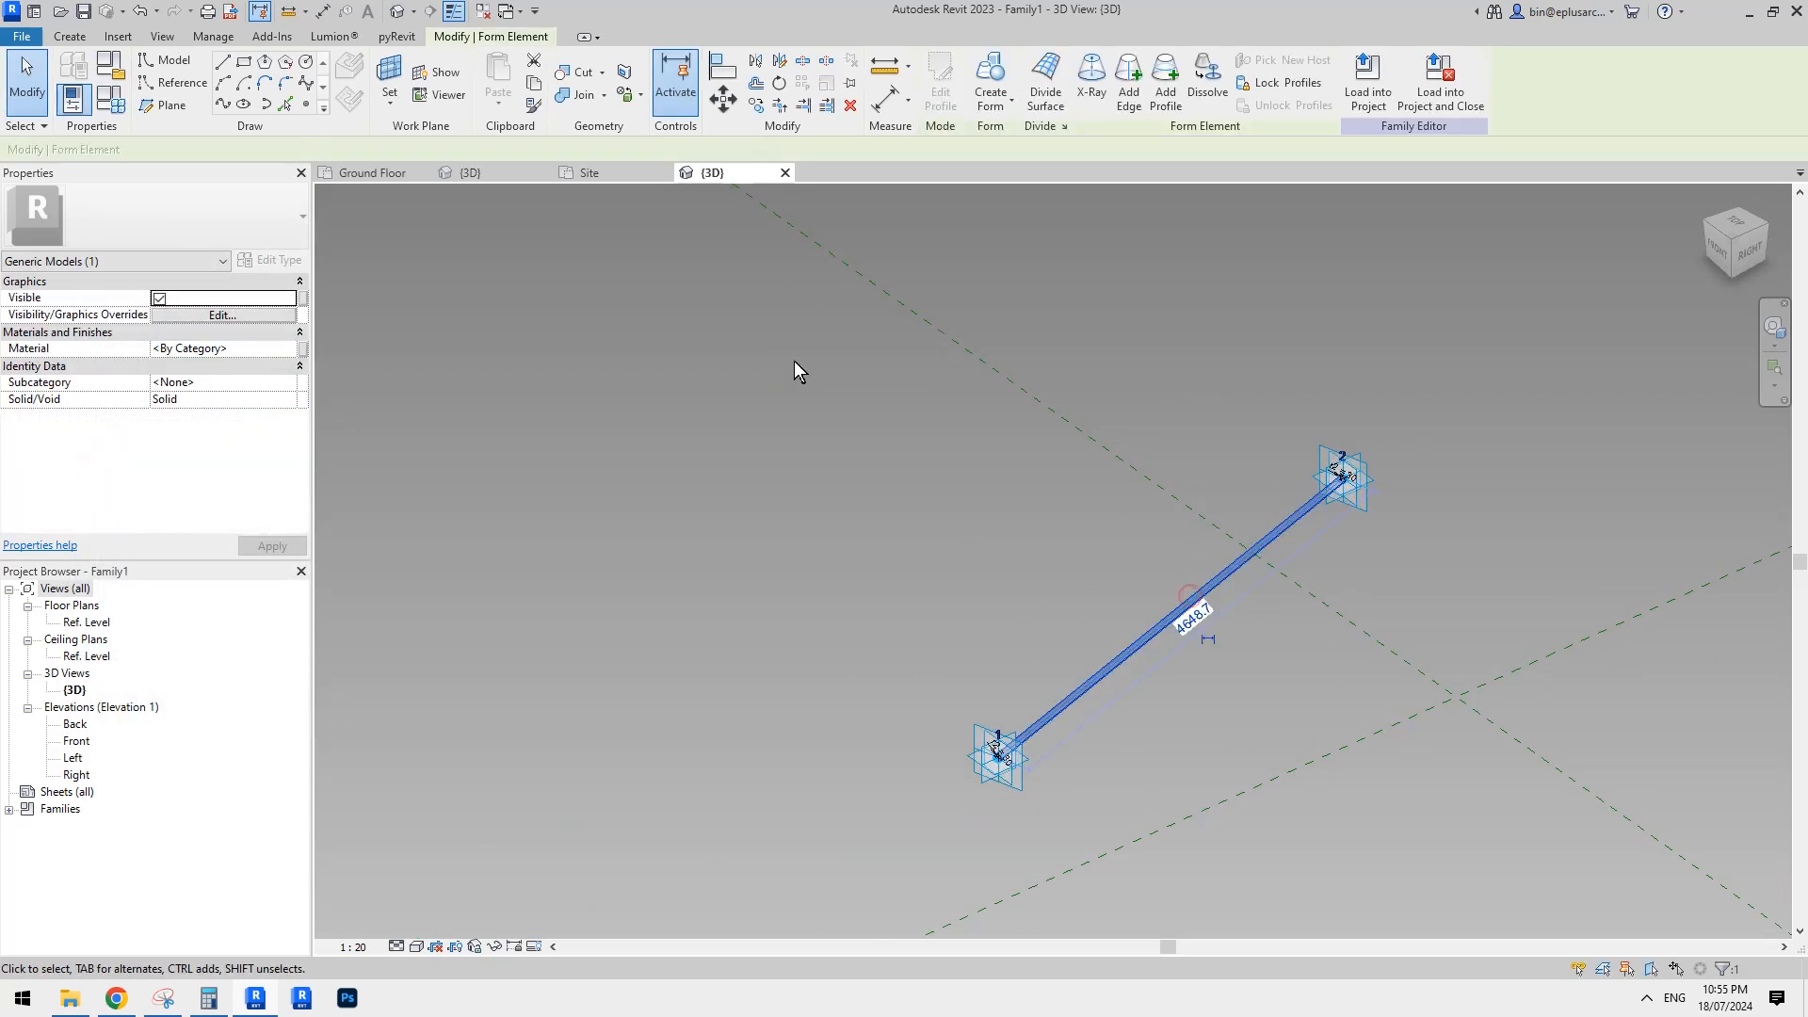
pyautogui.click(299, 349)
pyautogui.click(755, 632)
pyautogui.write('m')
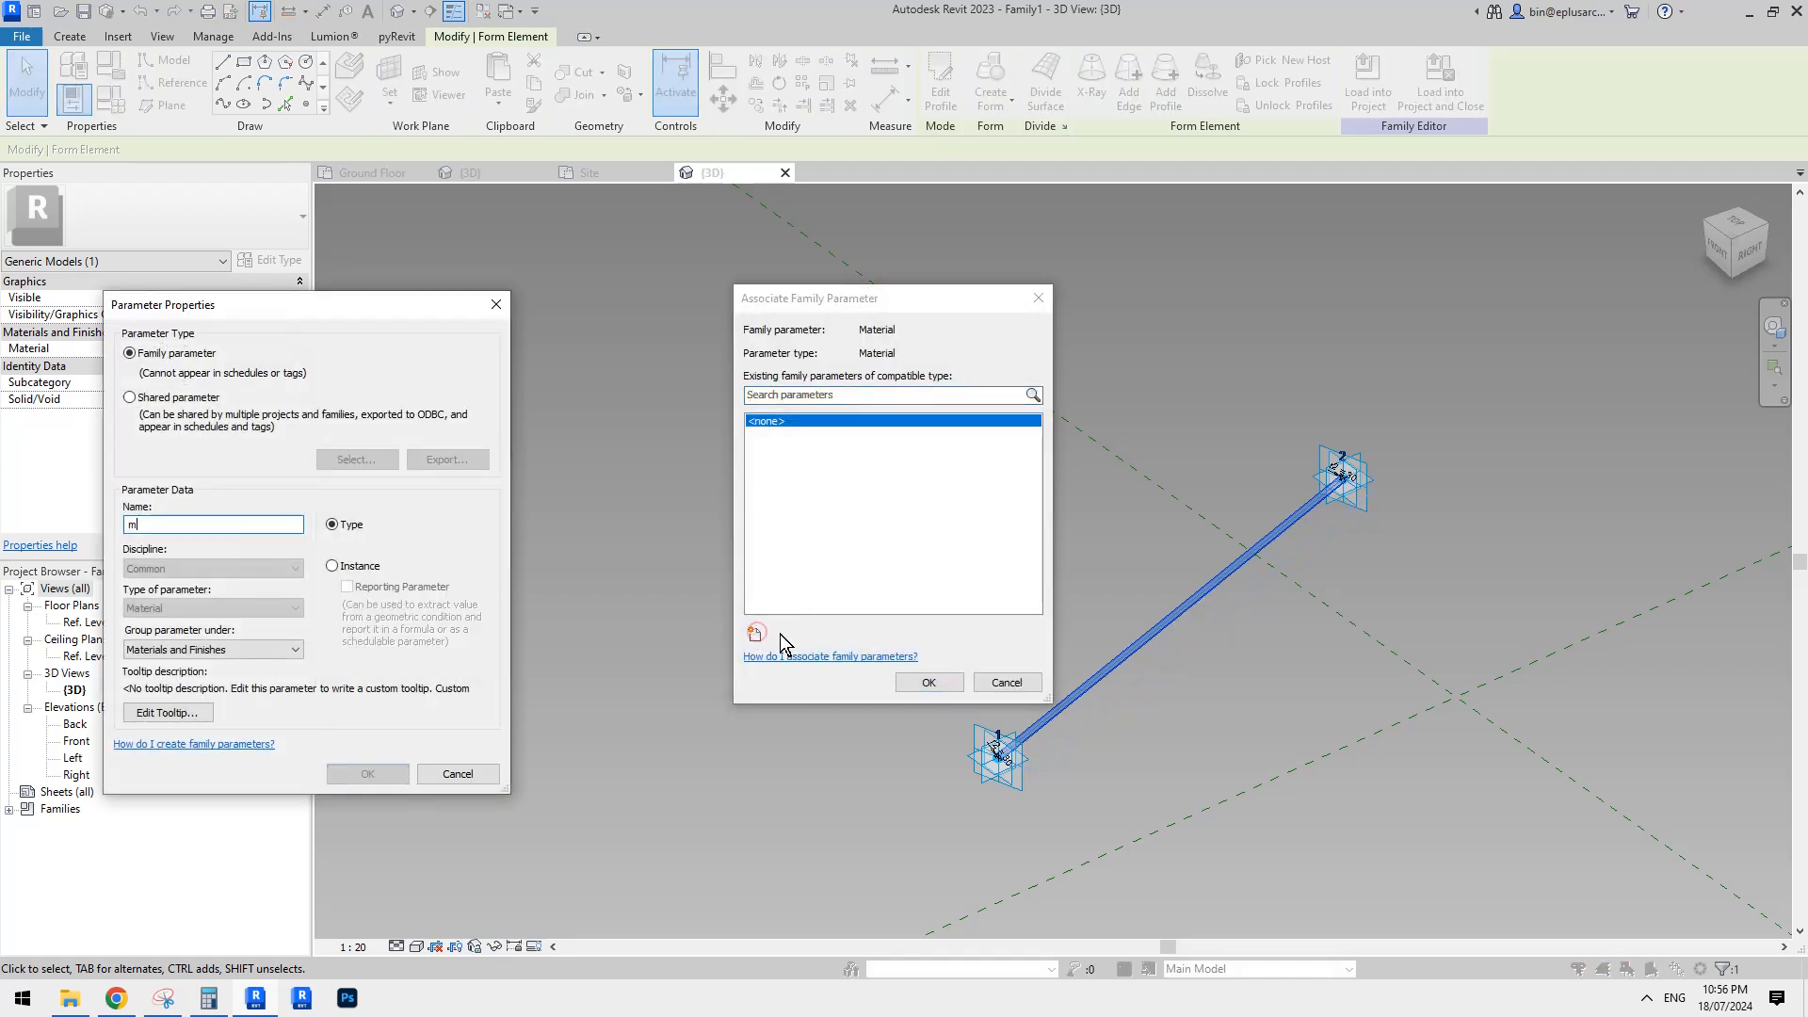
pyautogui.write('a2')
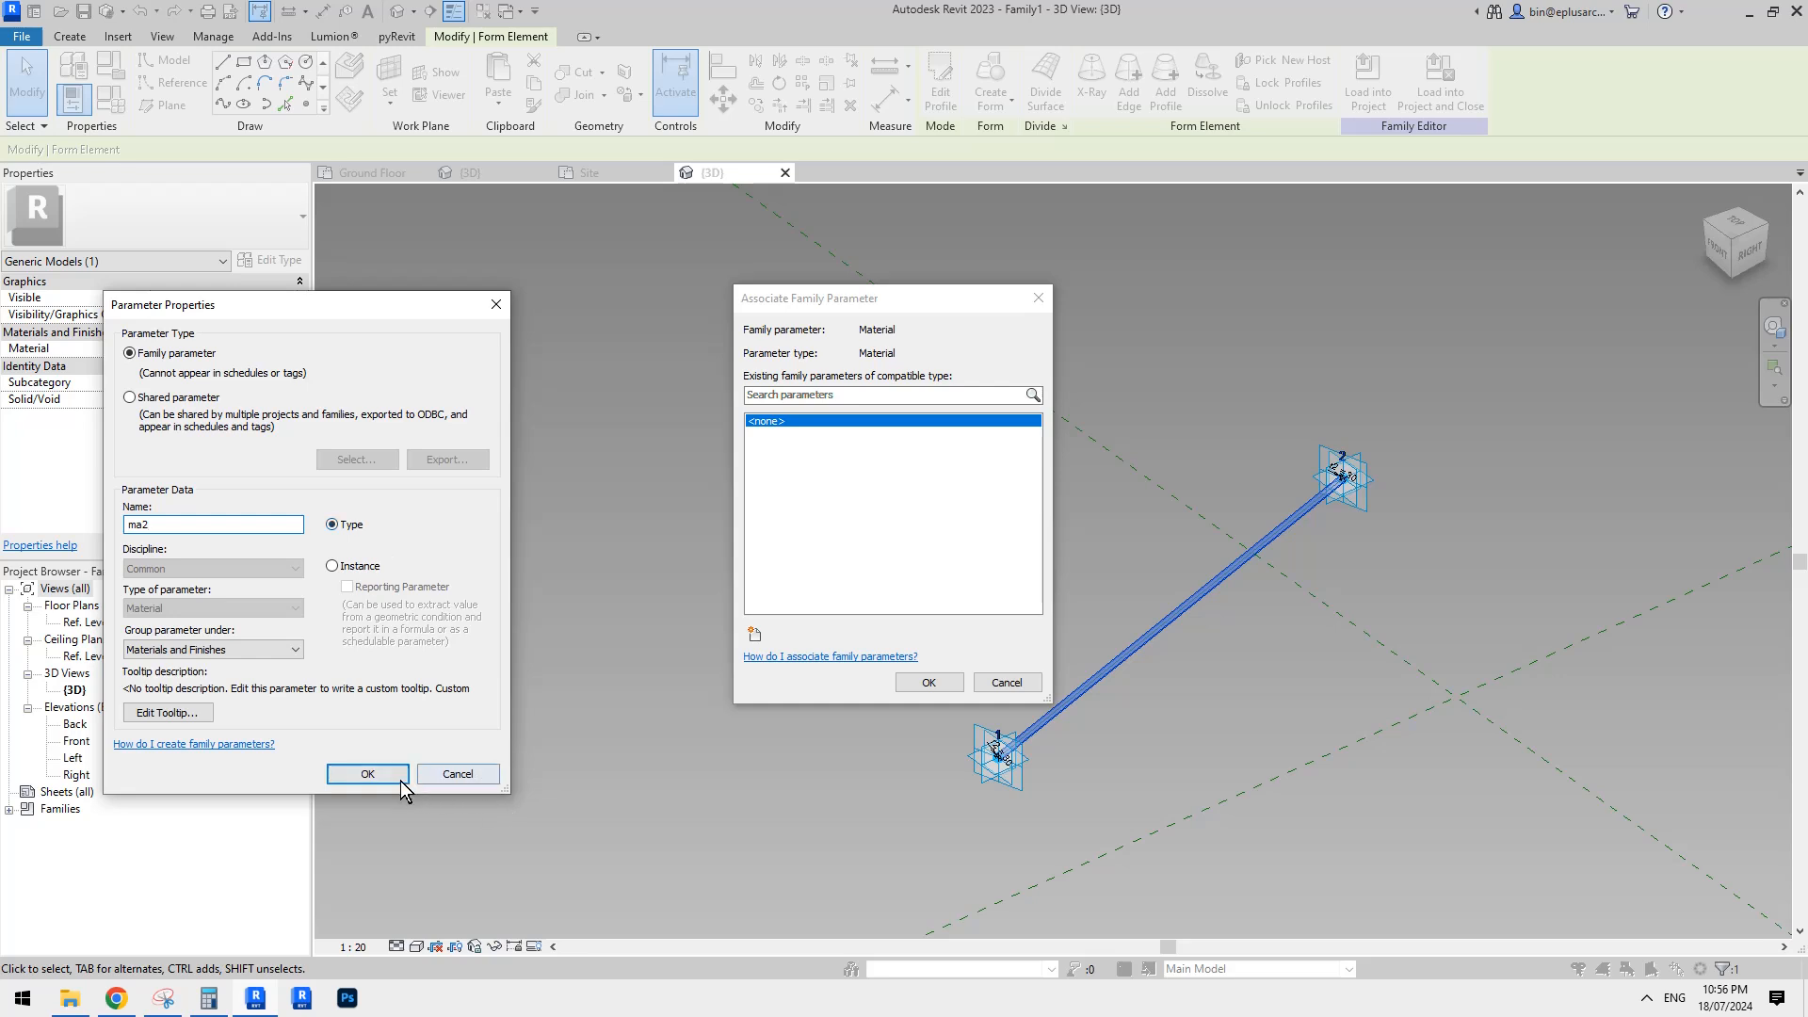
pyautogui.click(369, 773)
pyautogui.click(942, 683)
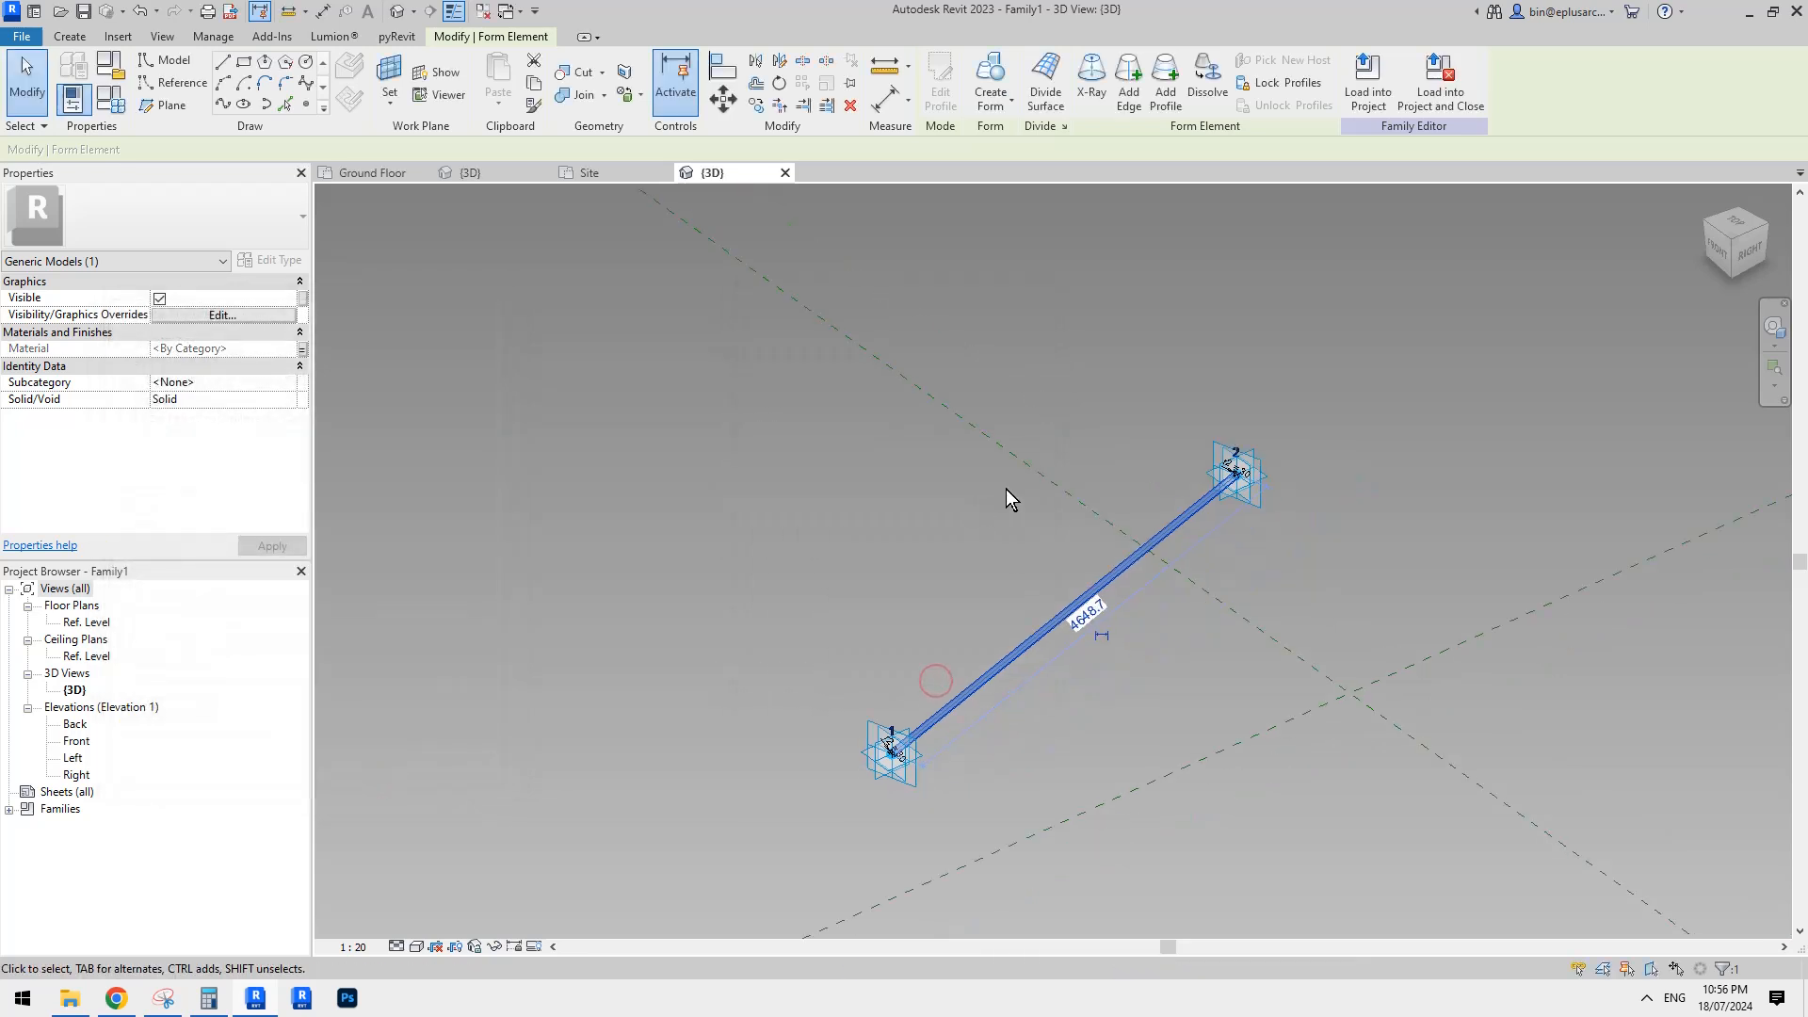
# Change the r2 parameter from an instance to a type parameter in the family types.
pyautogui.click(514, 299)
pyautogui.click(111, 99)
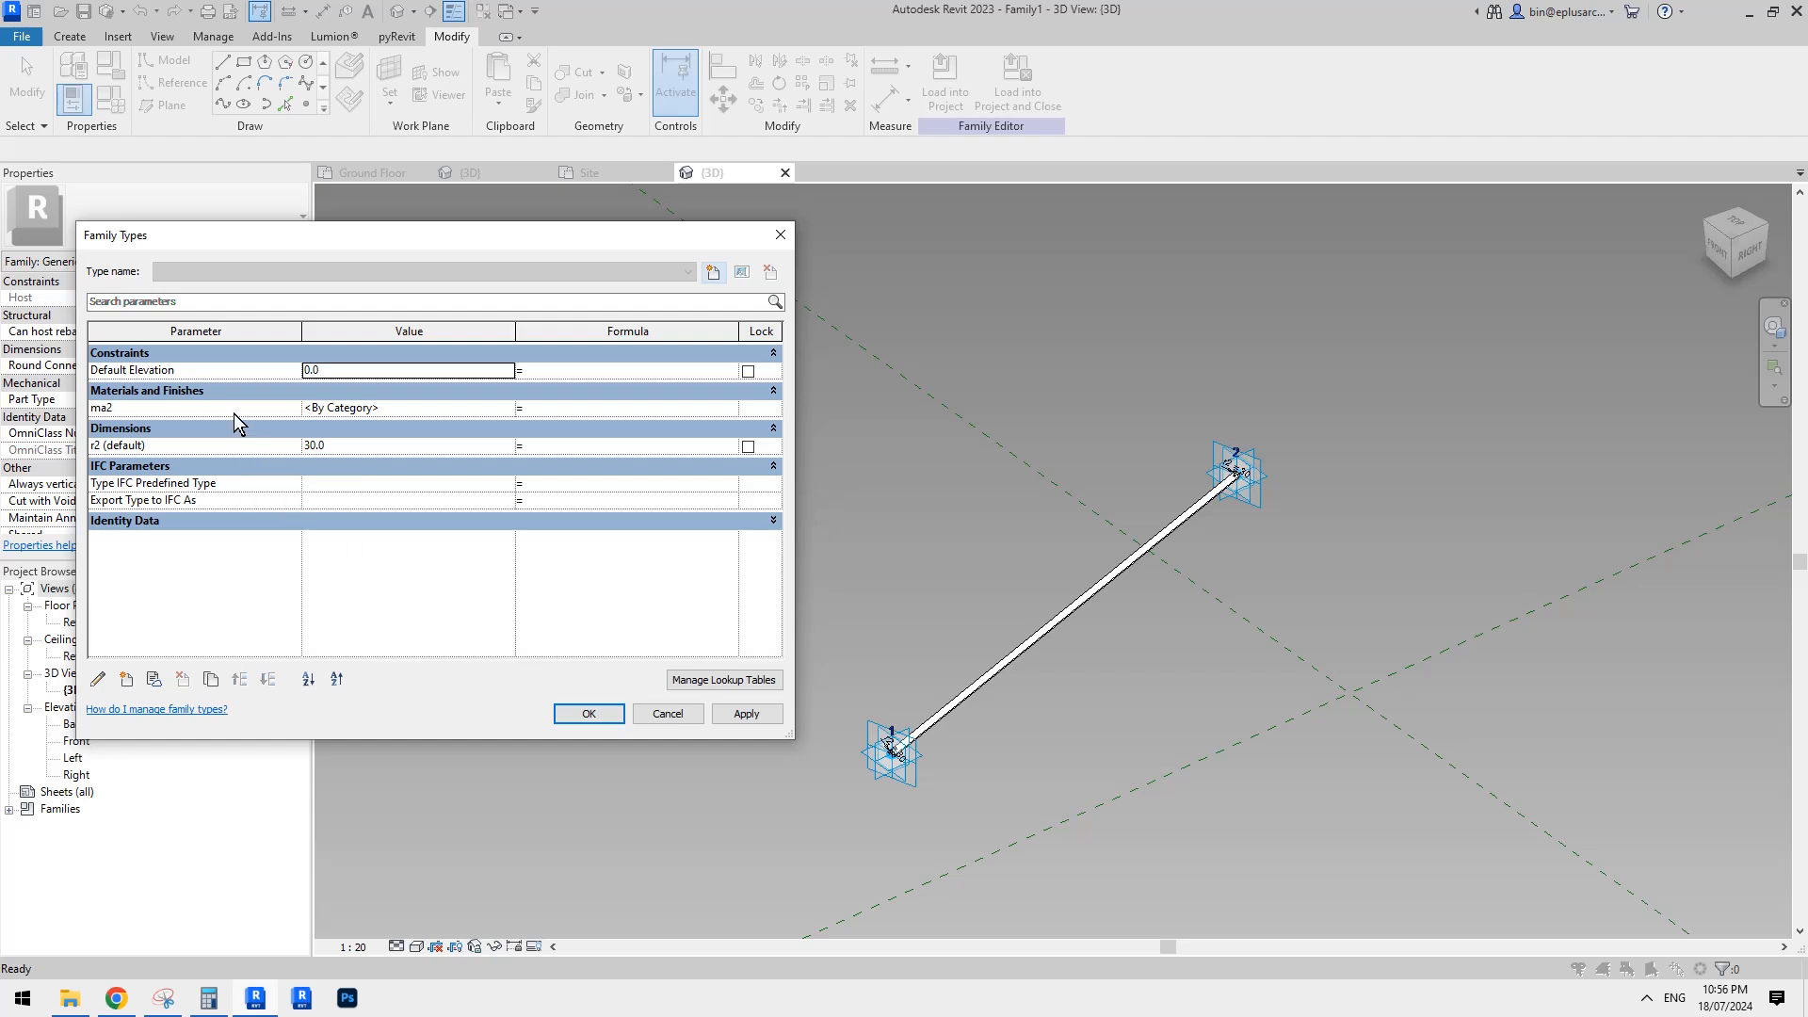
pyautogui.click(151, 448)
pyautogui.click(97, 678)
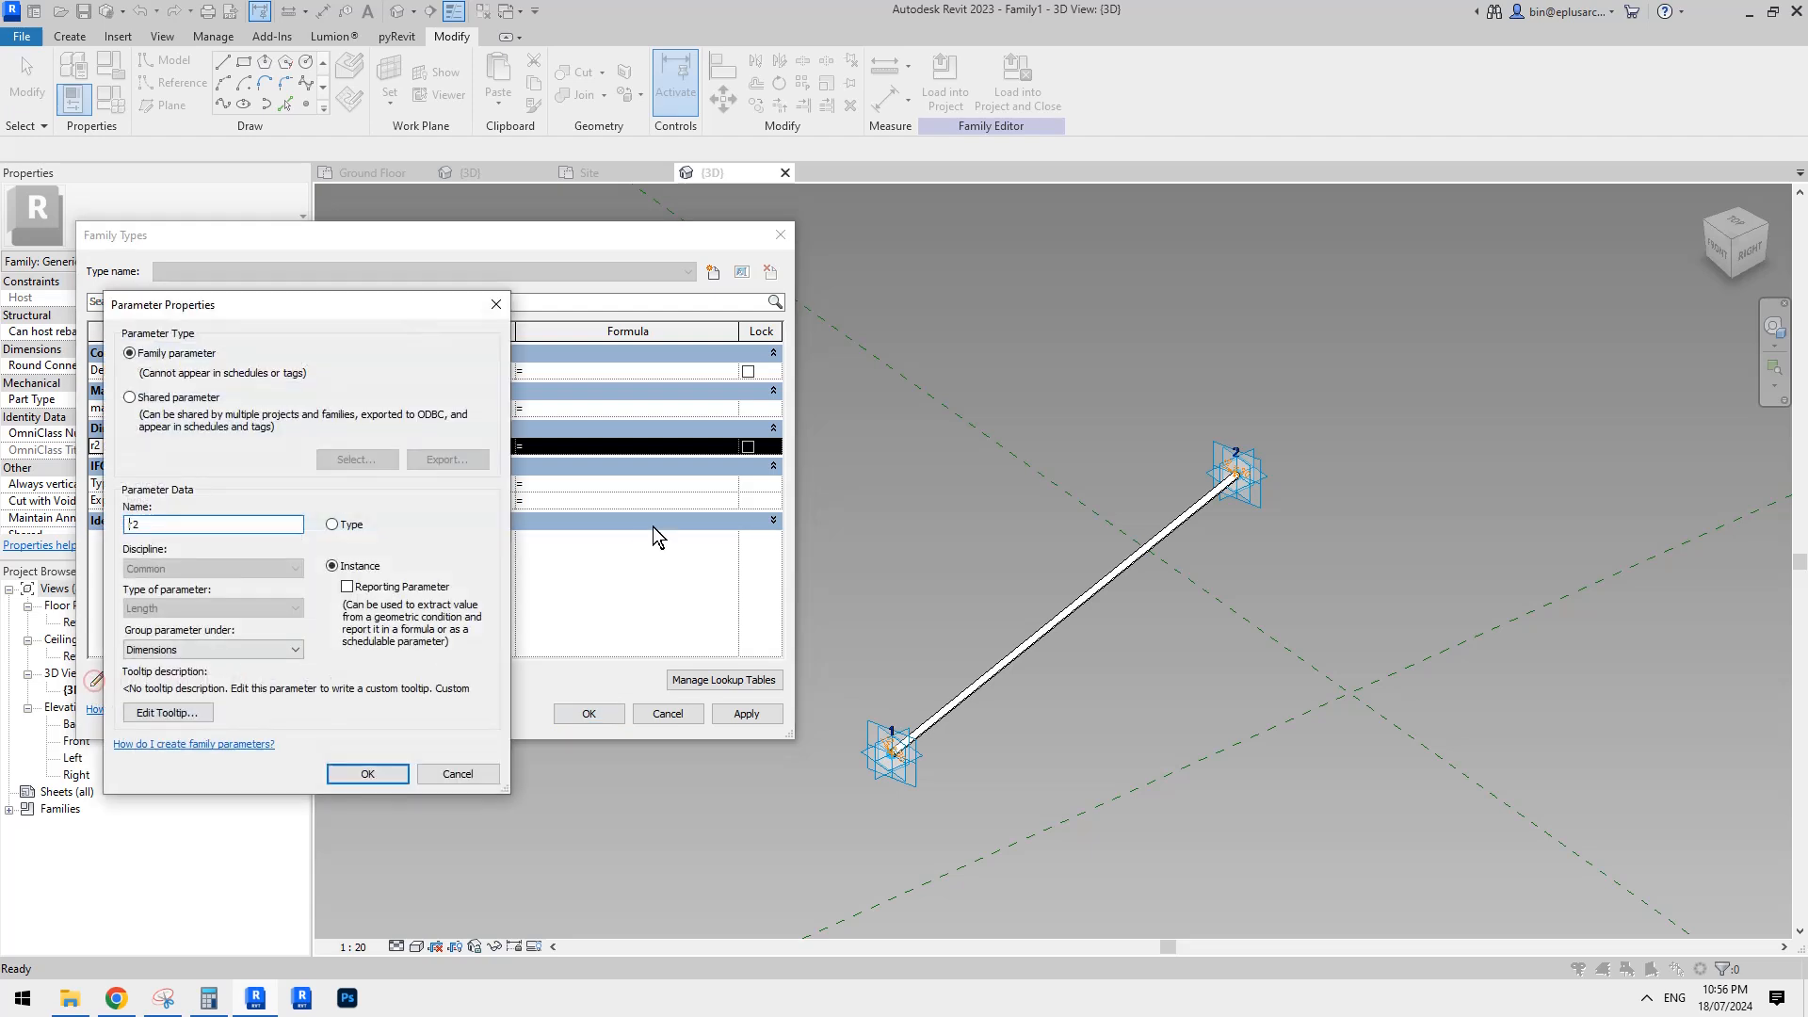
pyautogui.click(346, 533)
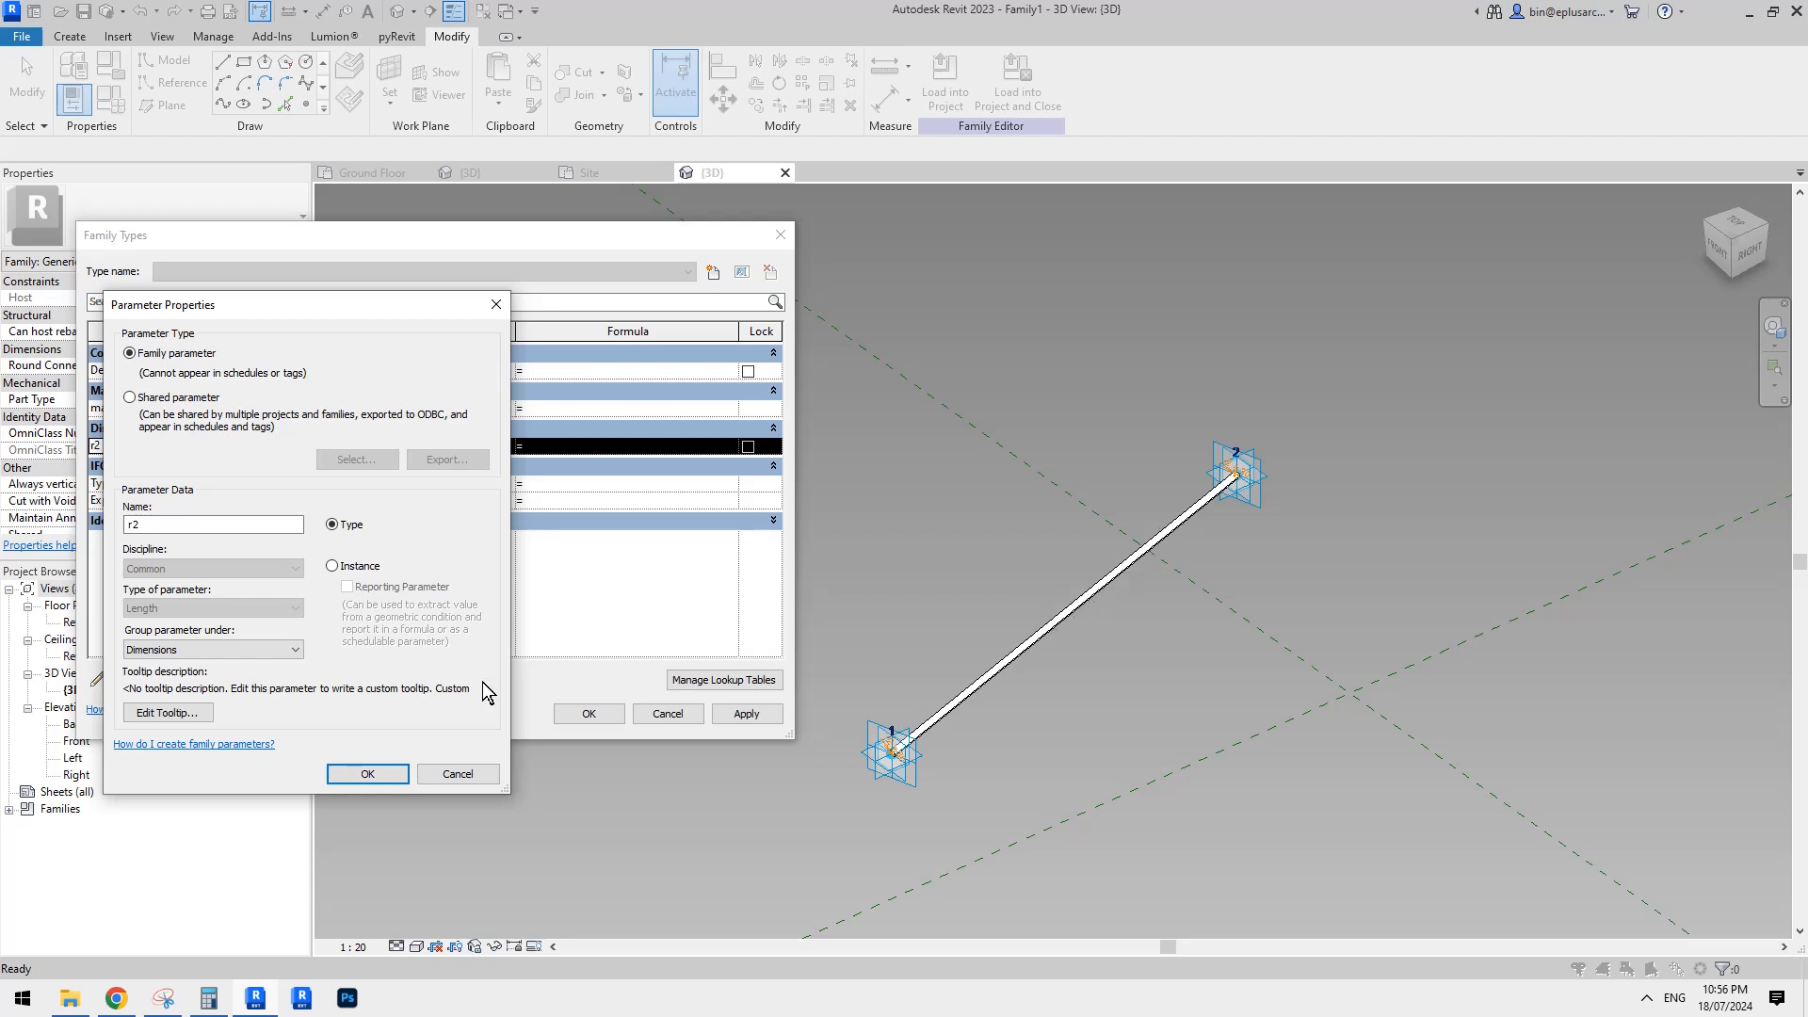
pyautogui.click(368, 775)
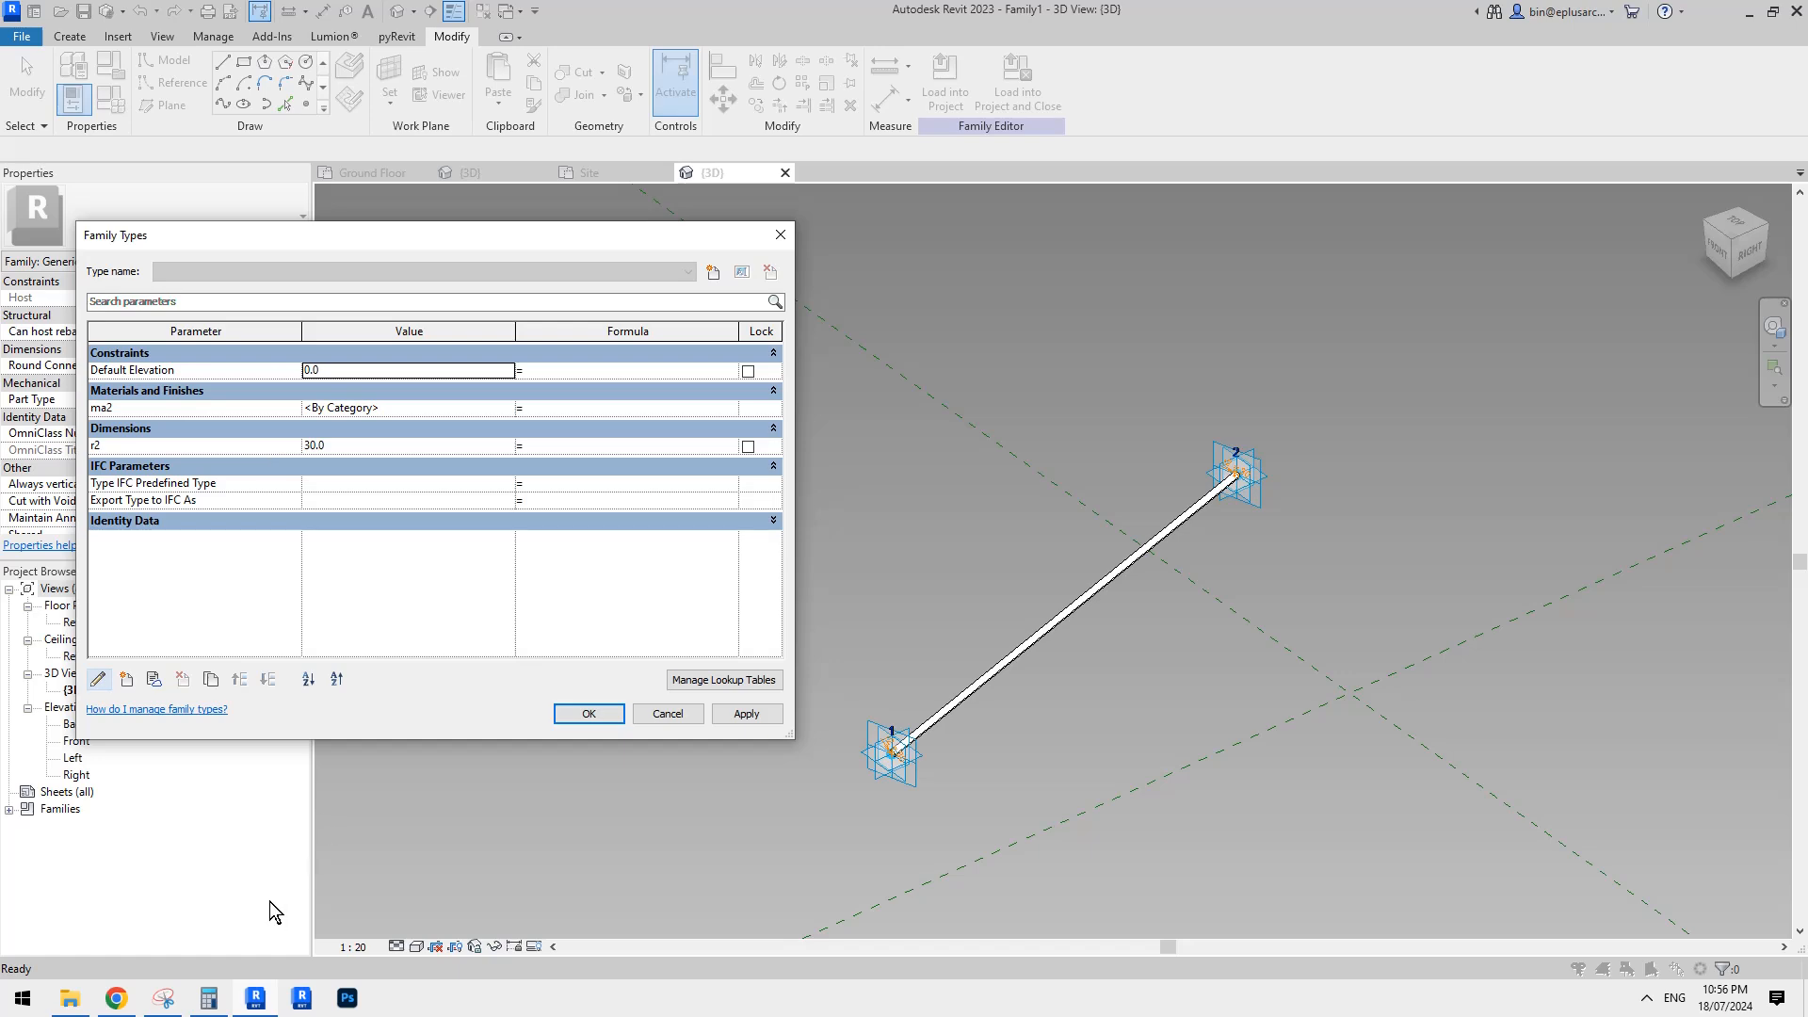
# Switch to the Chrome document to examine the woven pavilion reference image, and return to the Revit family types.
pyautogui.click(259, 1010)
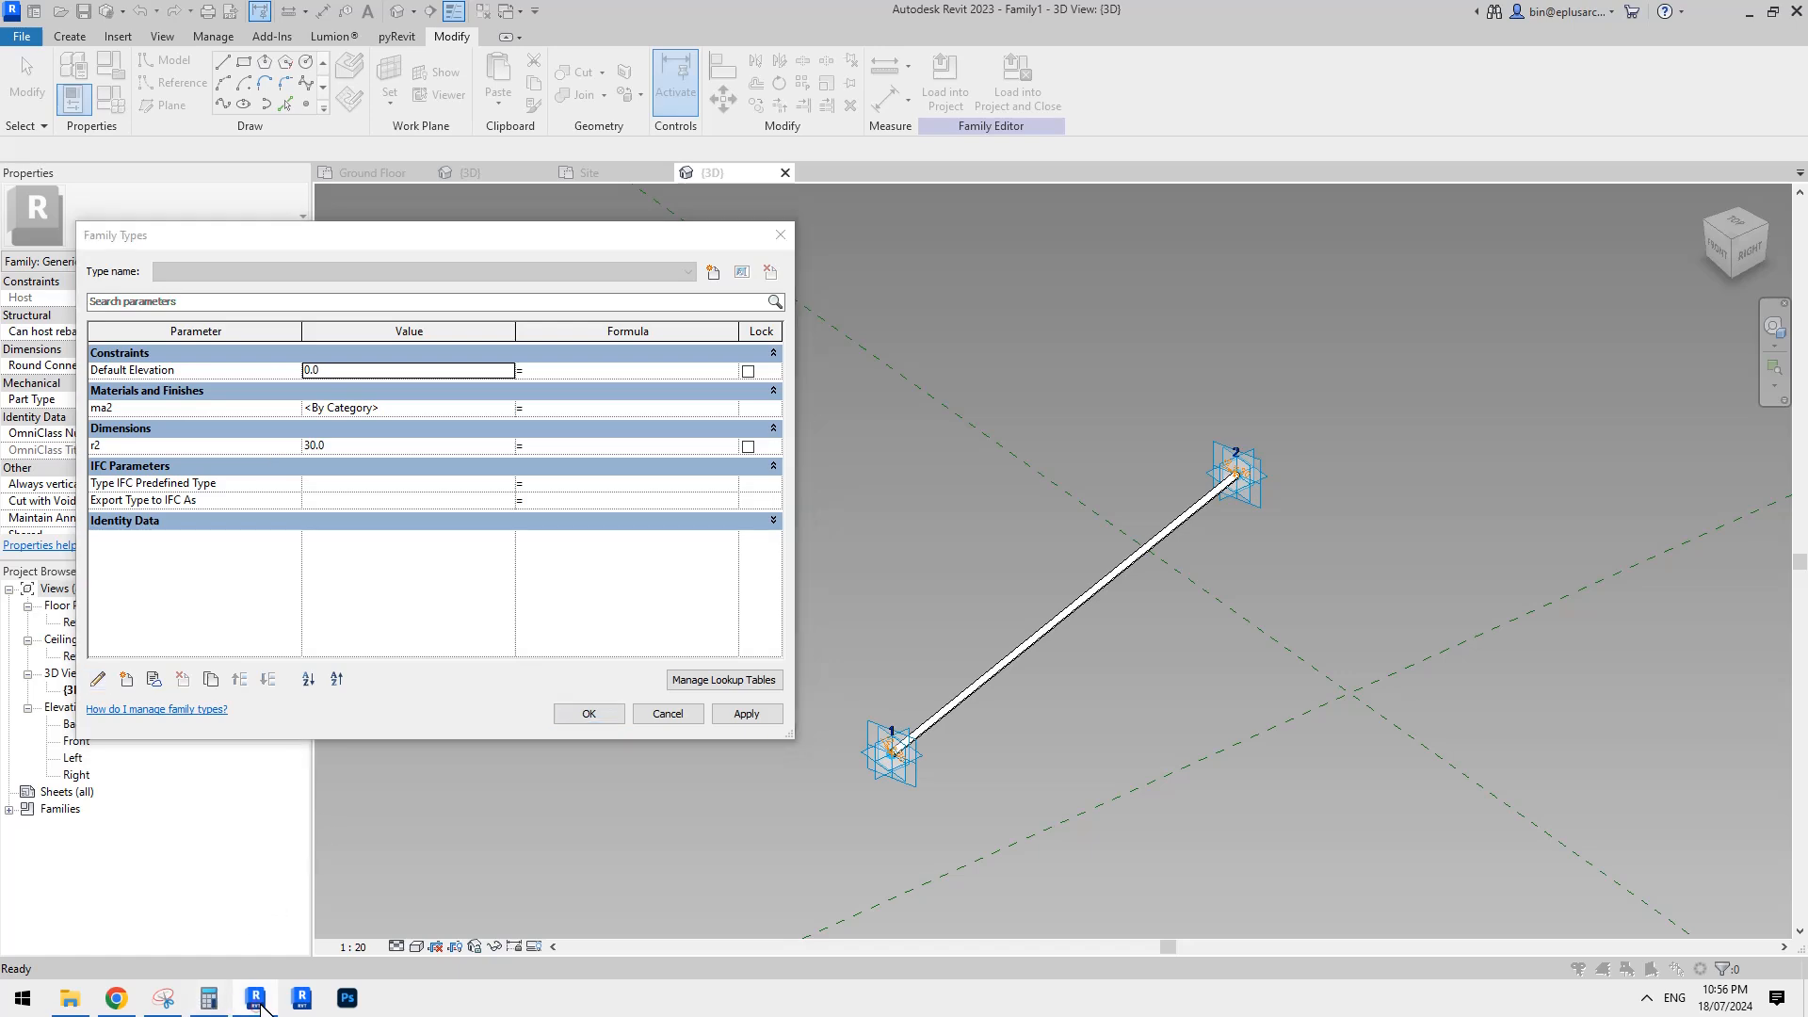
pyautogui.click(120, 1007)
pyautogui.click(265, 1006)
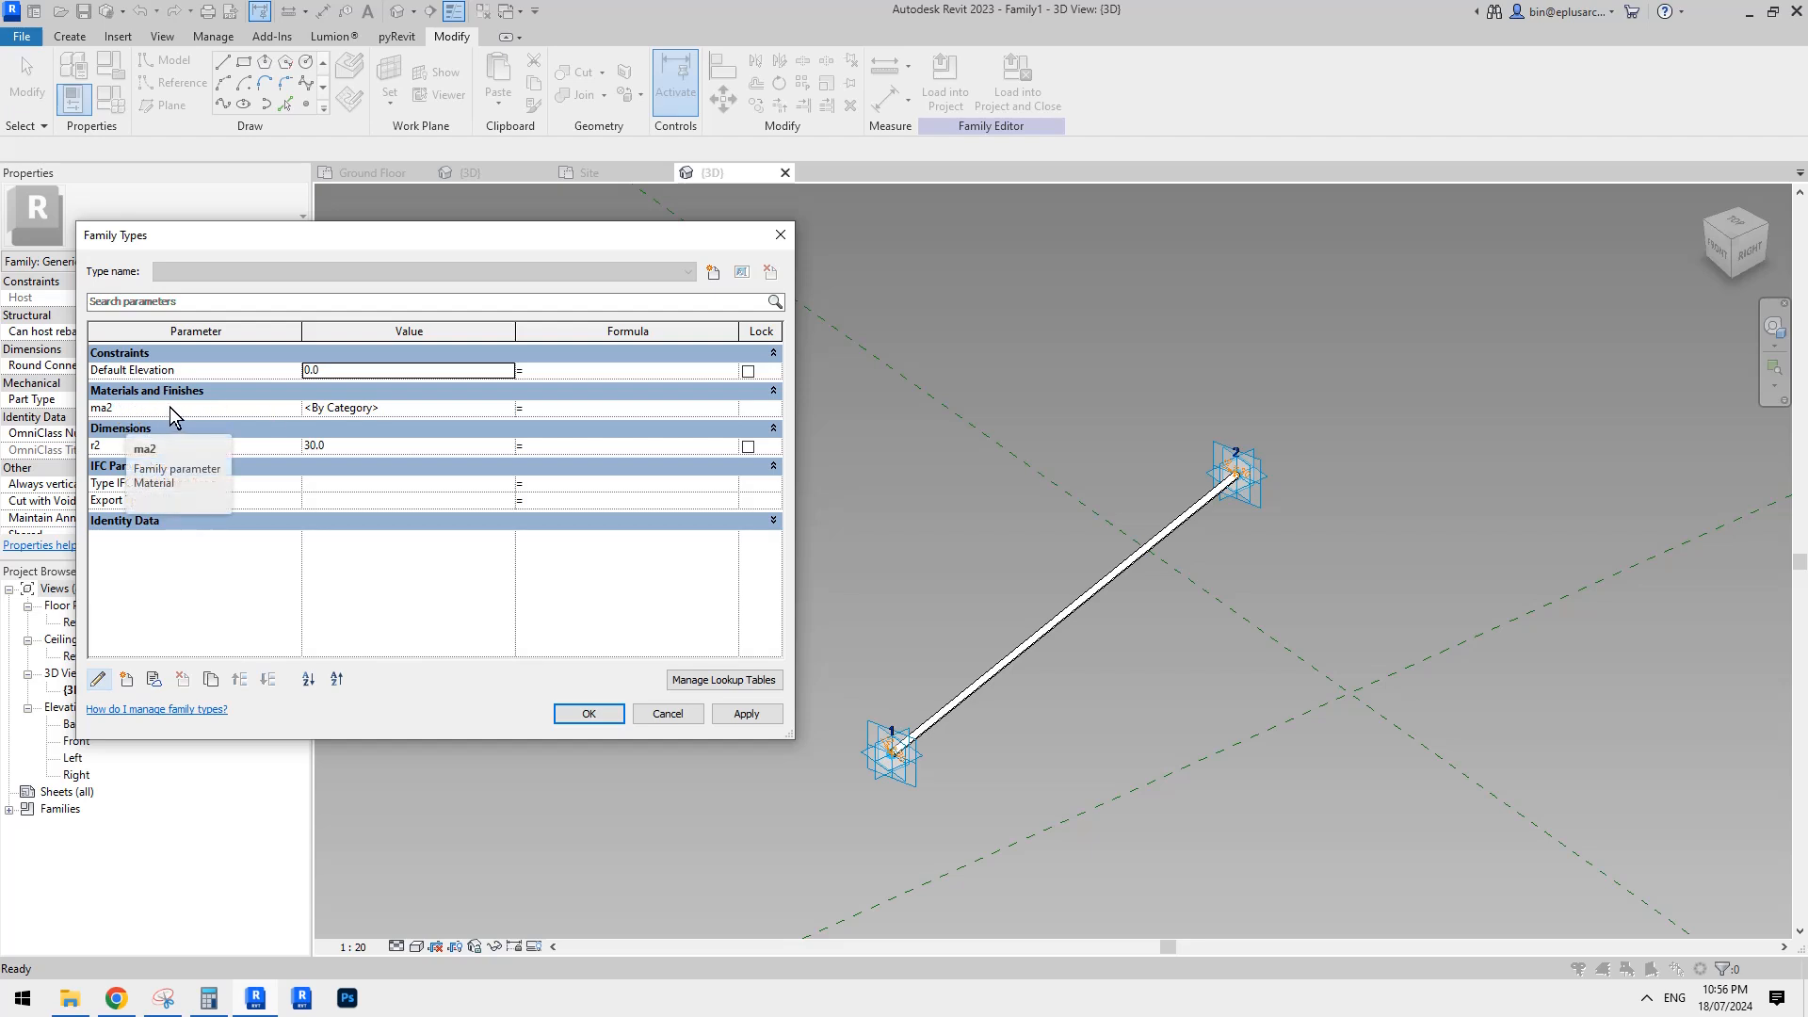
pyautogui.click(127, 998)
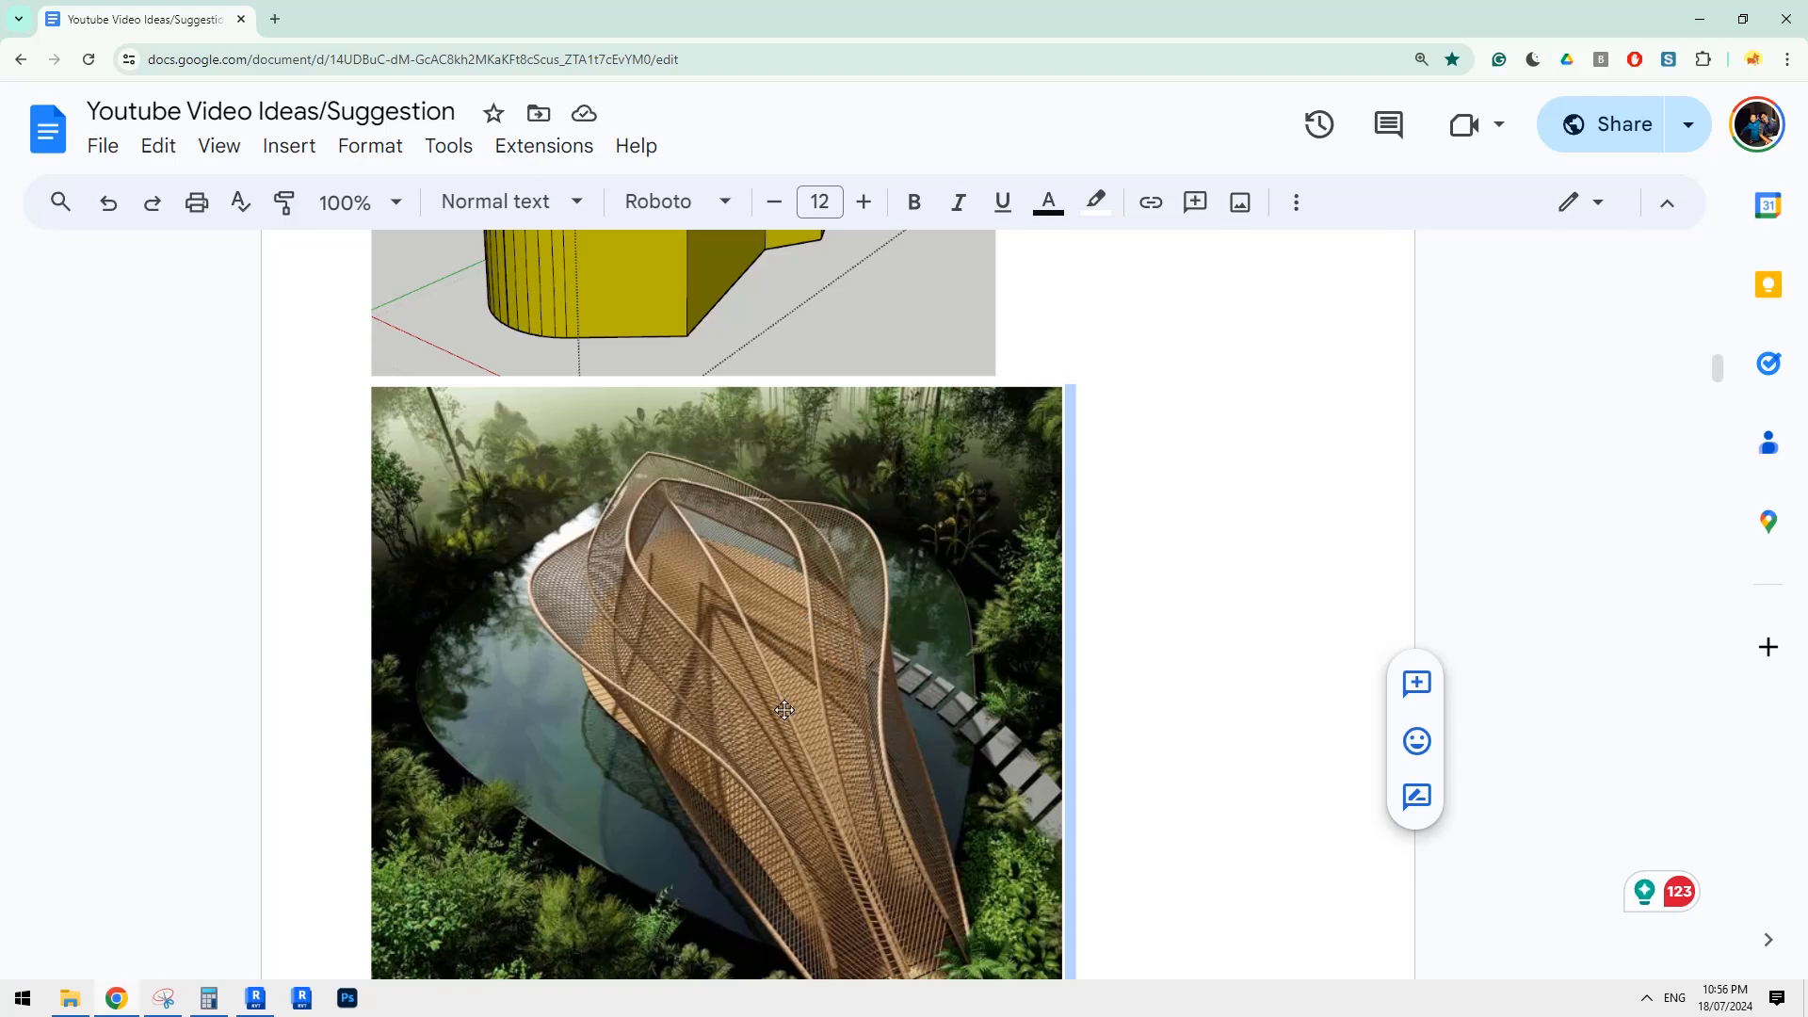
pyautogui.click(251, 999)
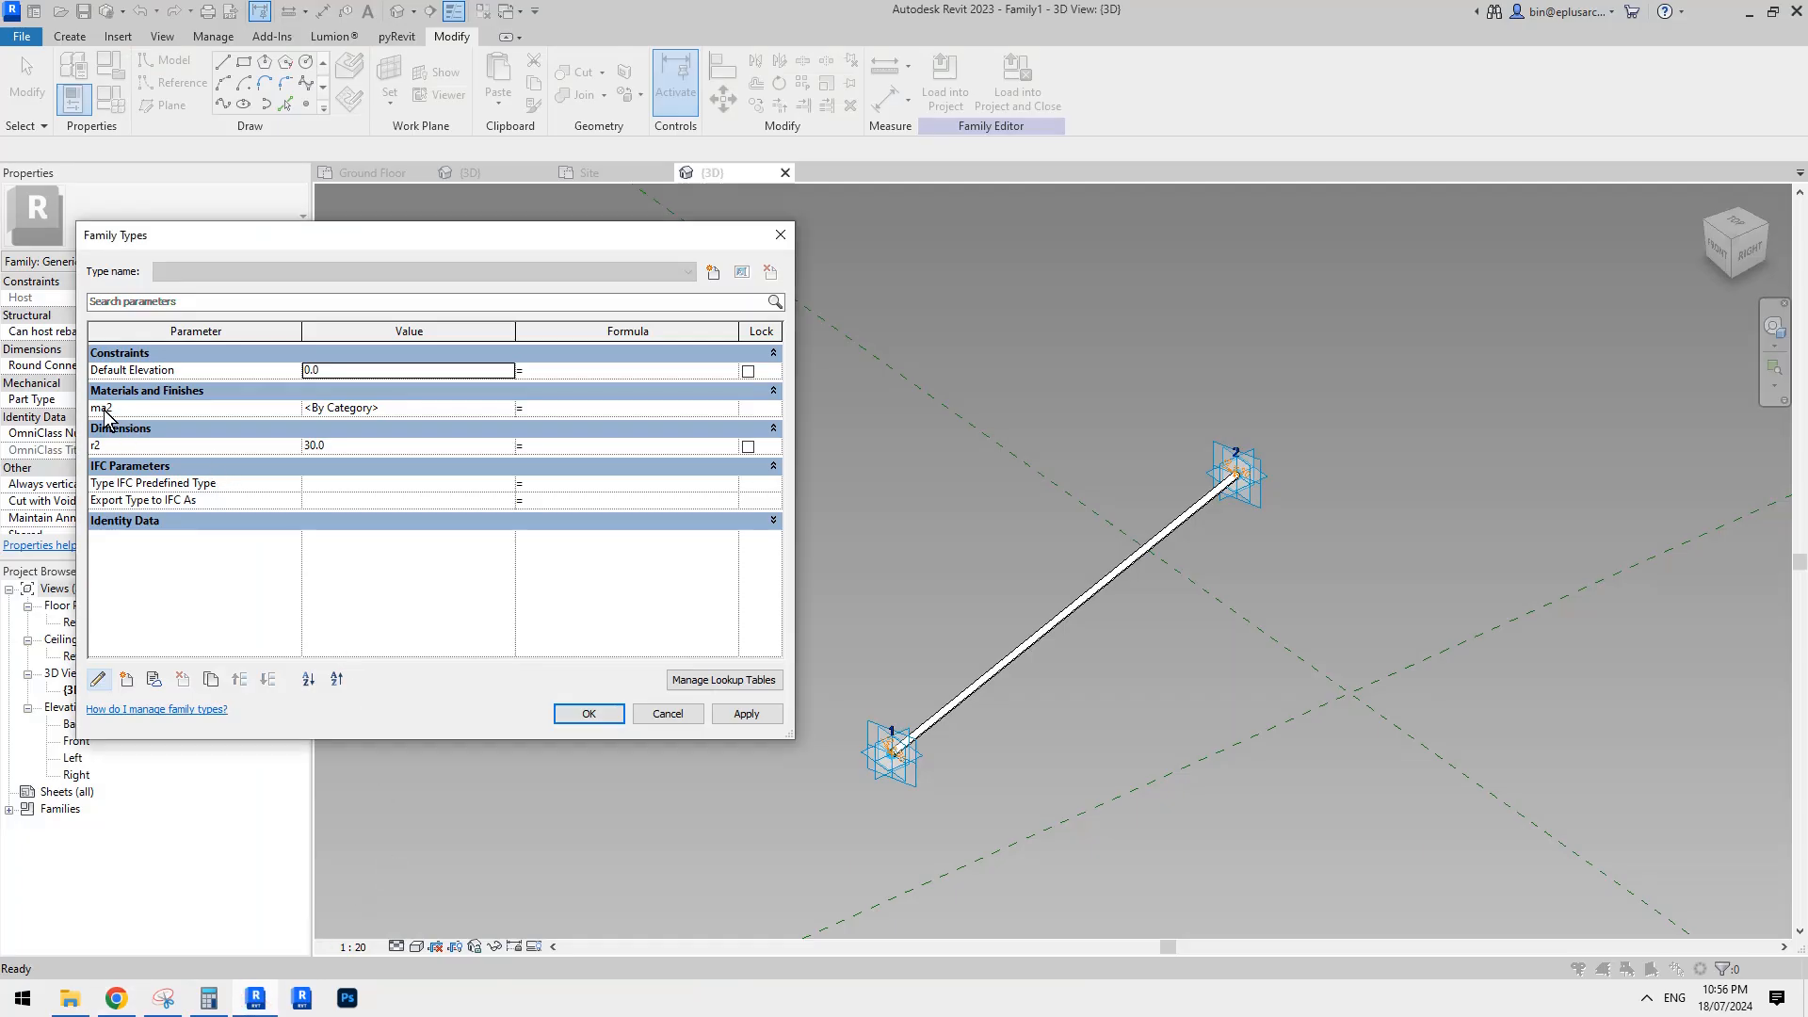
# Accept the family types, load the tube family into Project1, and leave component placement without placing an instance.
pyautogui.click(137, 408)
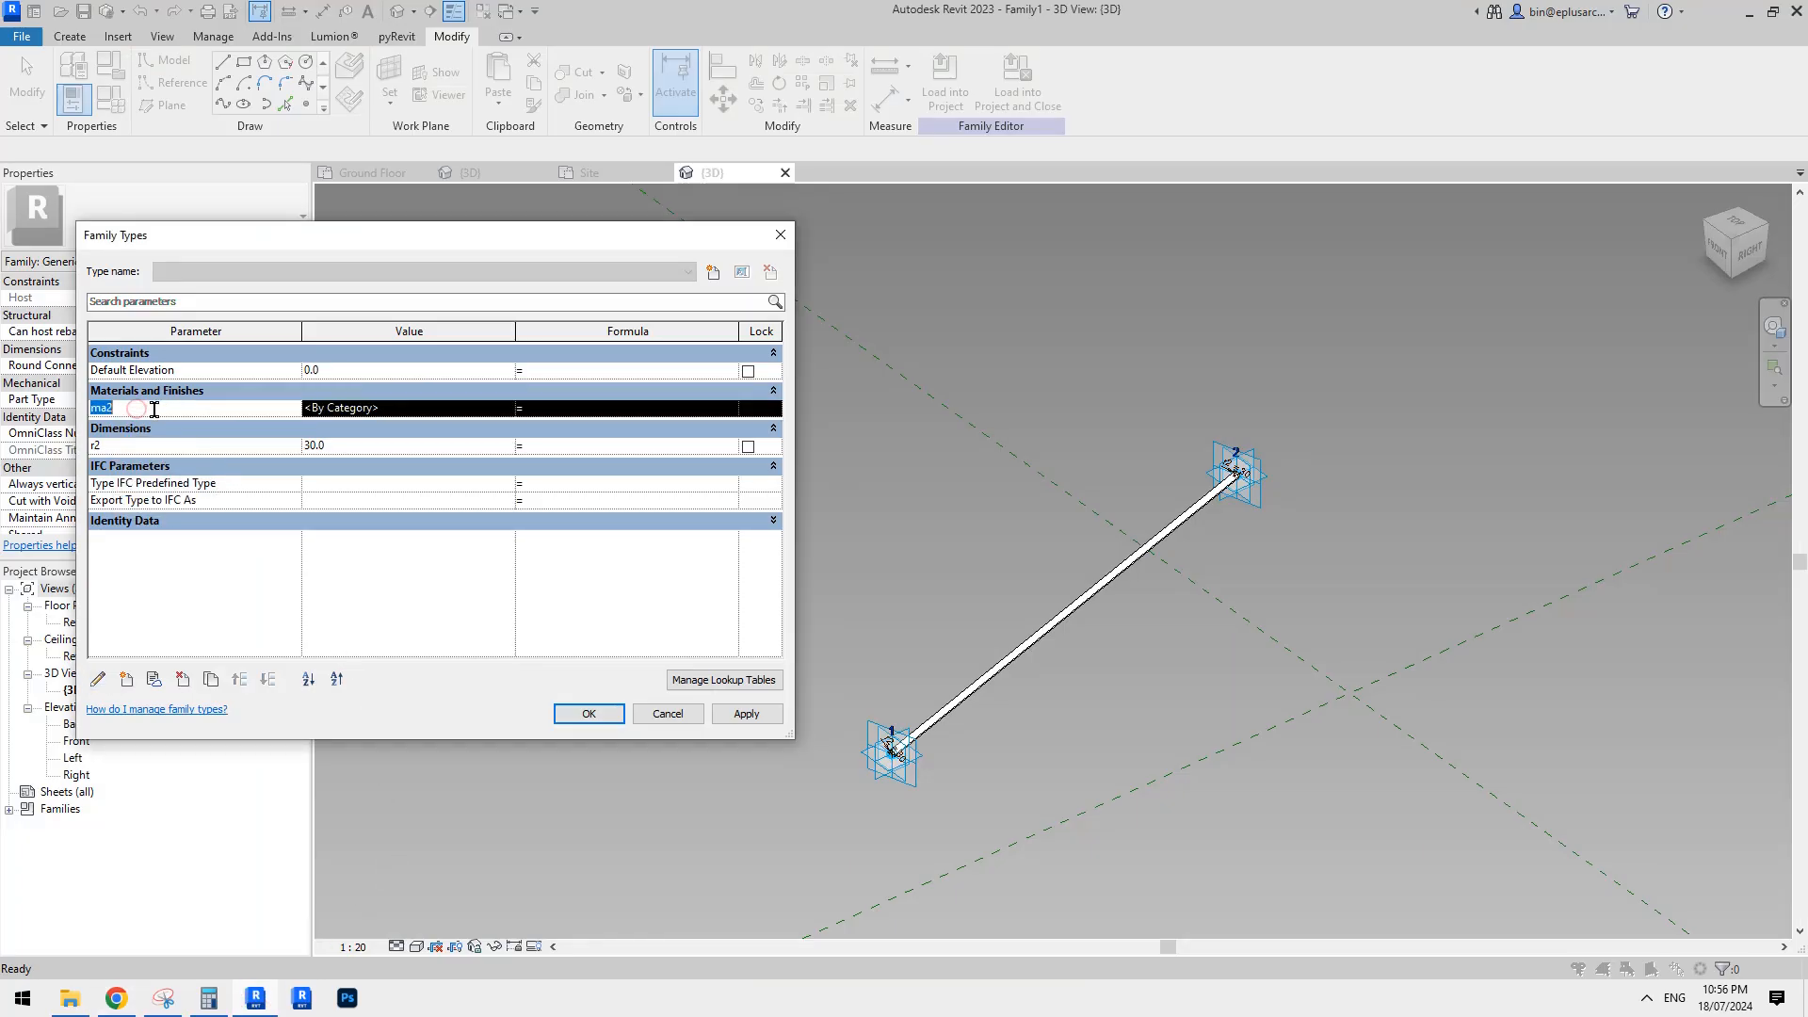
pyautogui.click(586, 713)
pyautogui.moveTo(920, 471); pyautogui.dragTo(854, 462, button='middle')
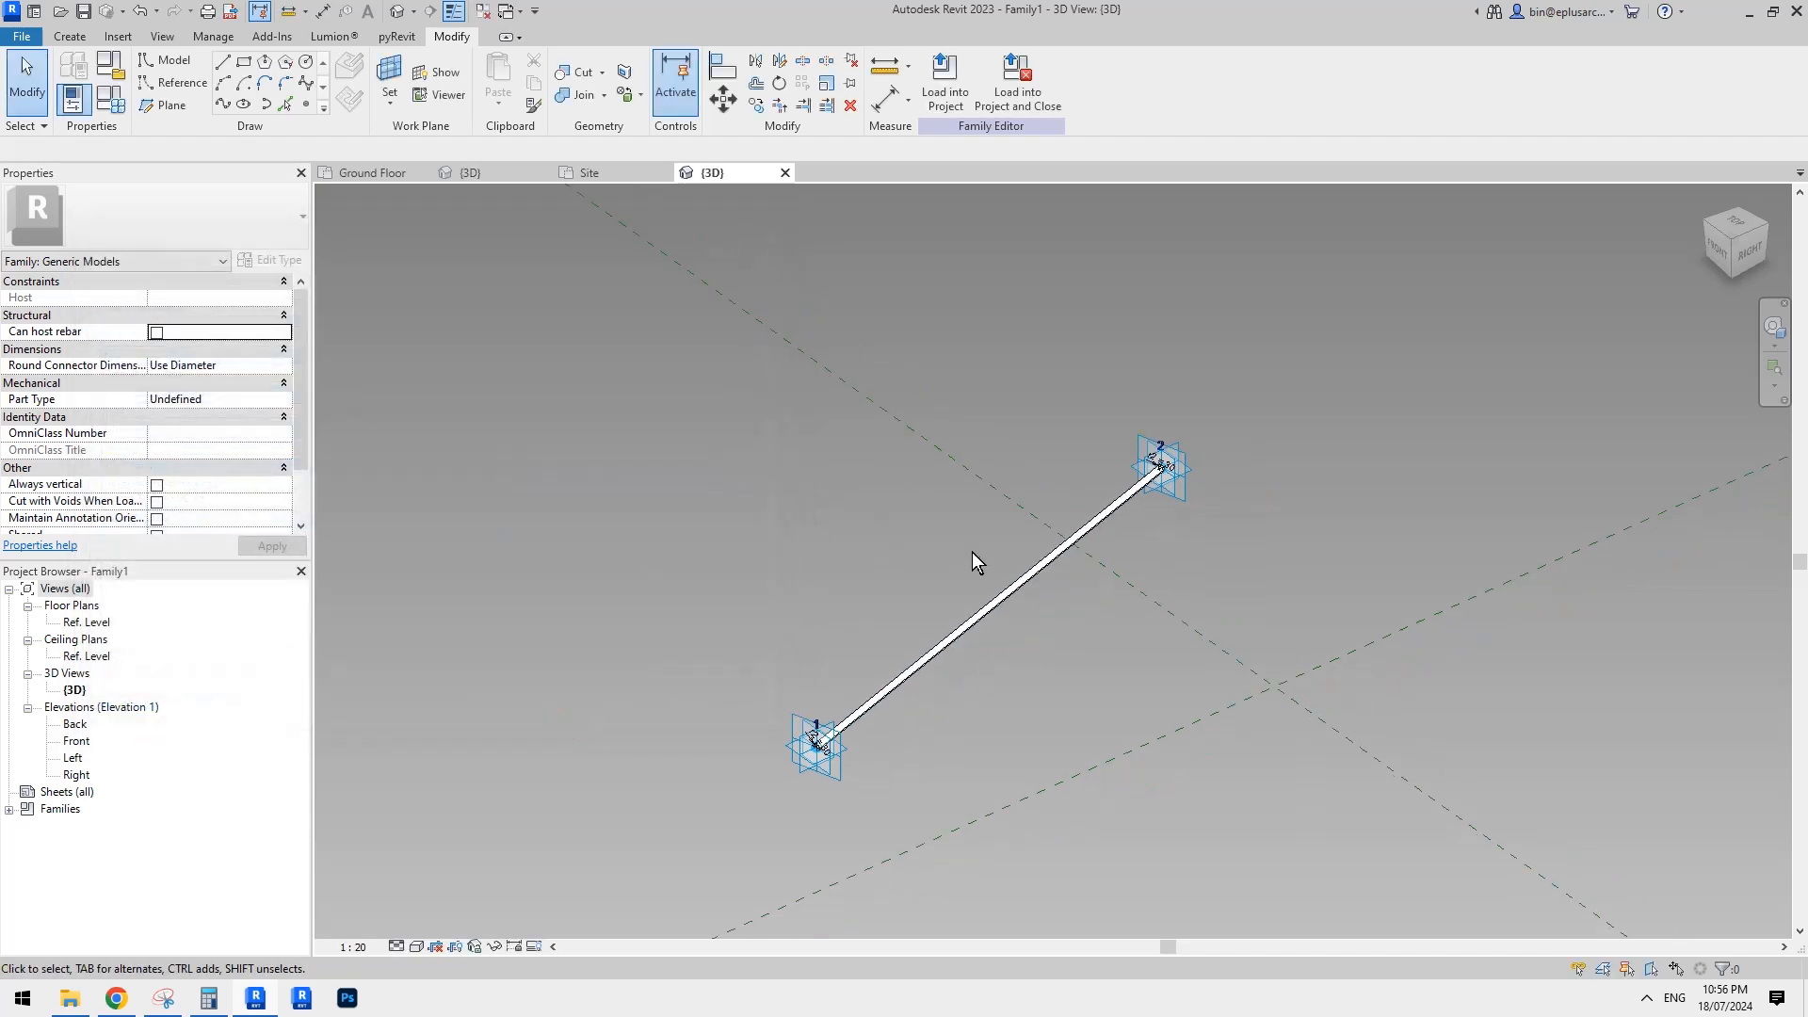
pyautogui.scroll(3, 970, 551)
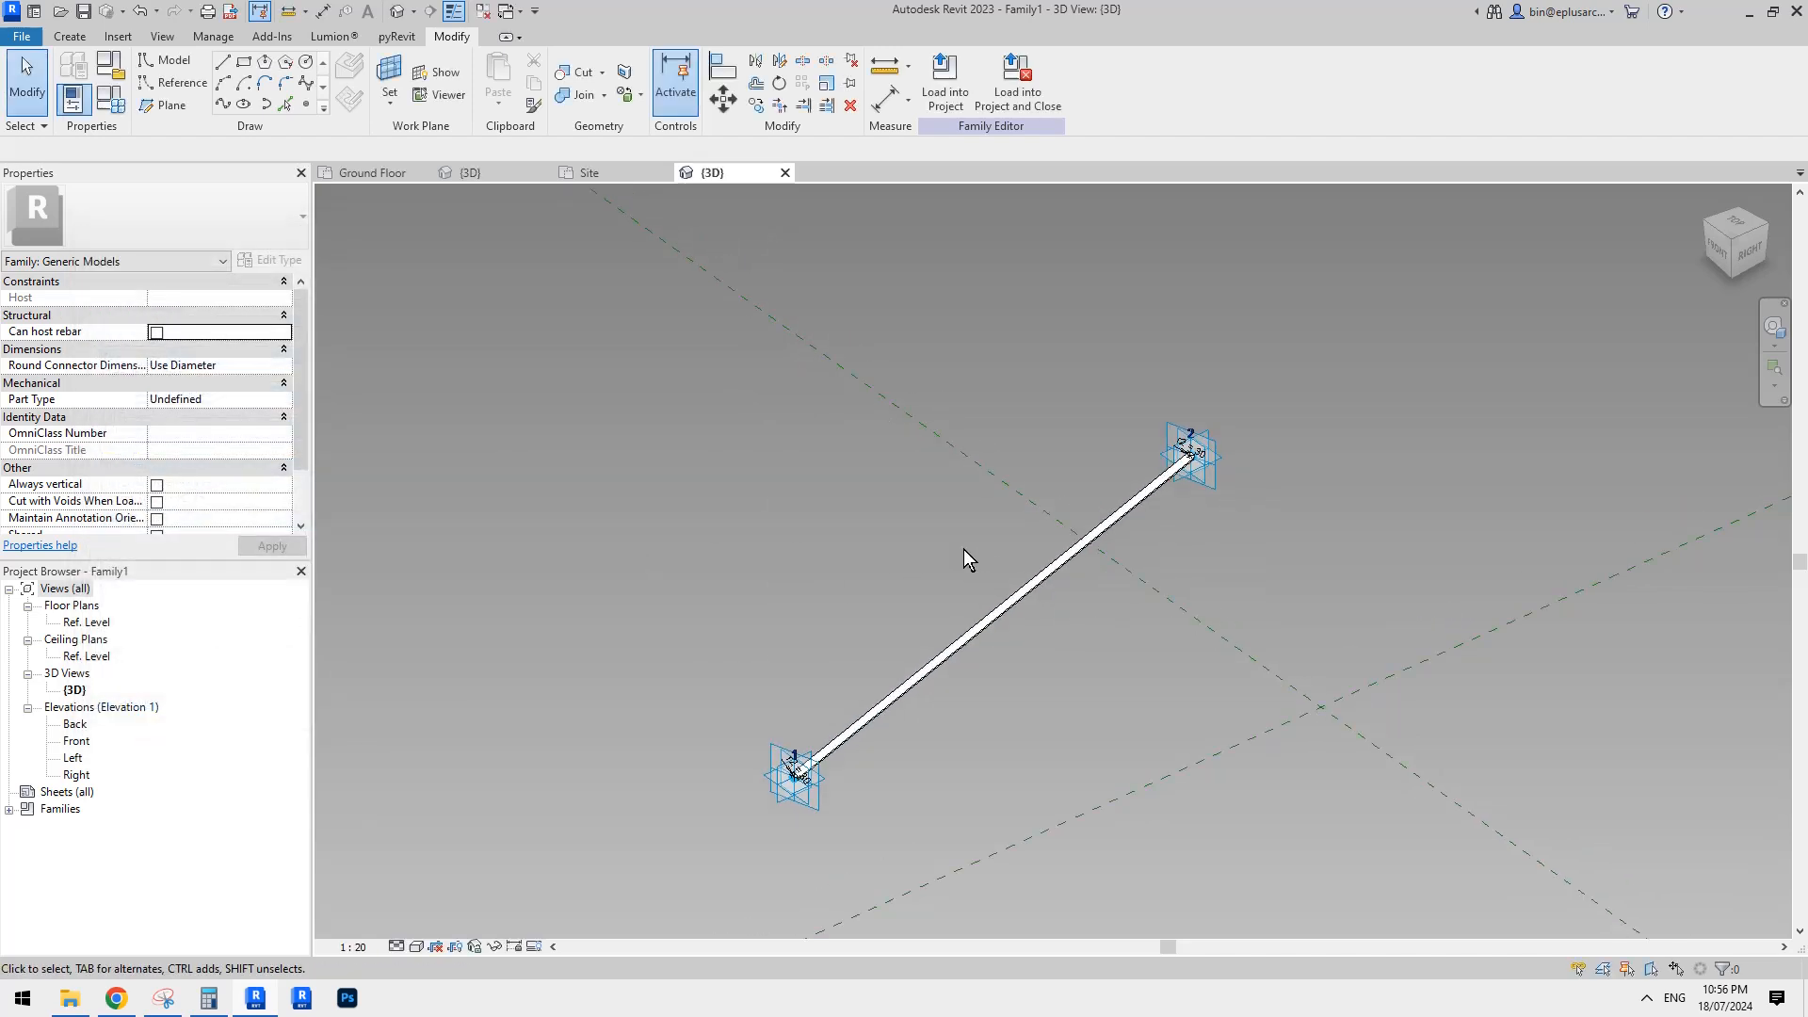
pyautogui.click(957, 80)
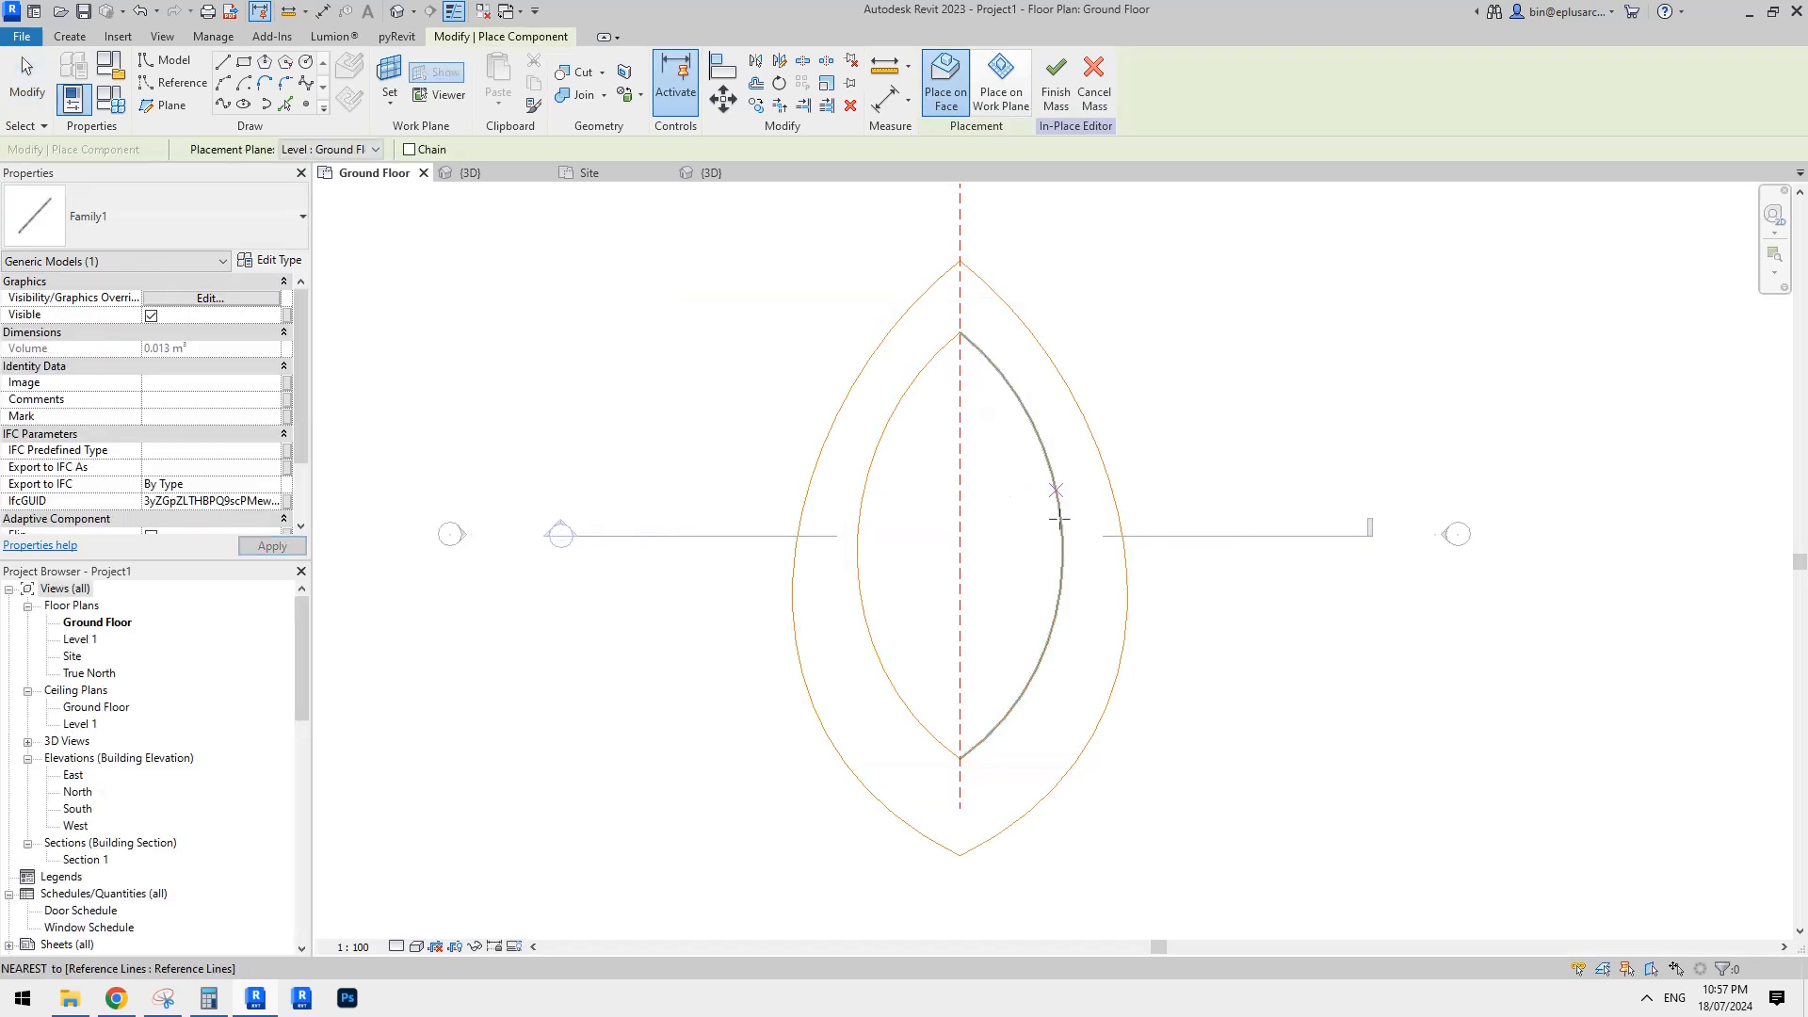
pyautogui.press('Escape')
pyautogui.press('Escape')
# In the project's 3D view, temporarily hide the four red tube forms, leaving their reference splines and points shown.
pyautogui.scroll(2, 1045, 503)
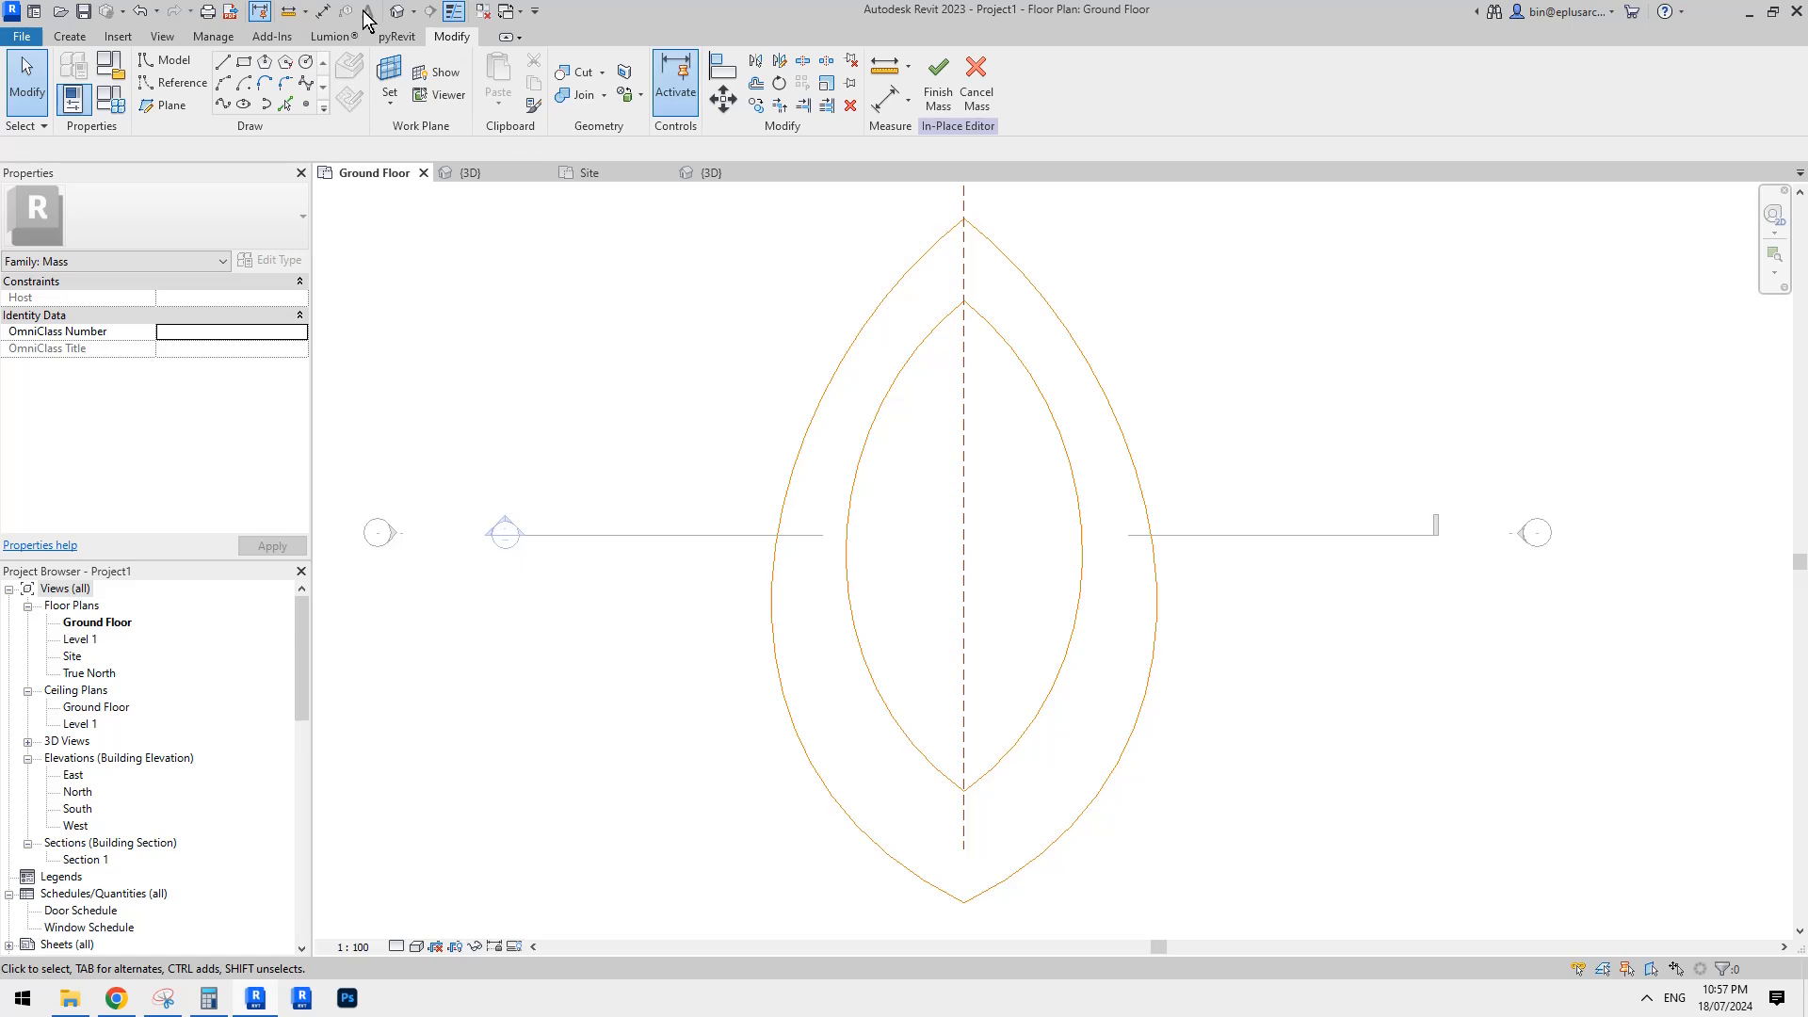
pyautogui.click(421, 58)
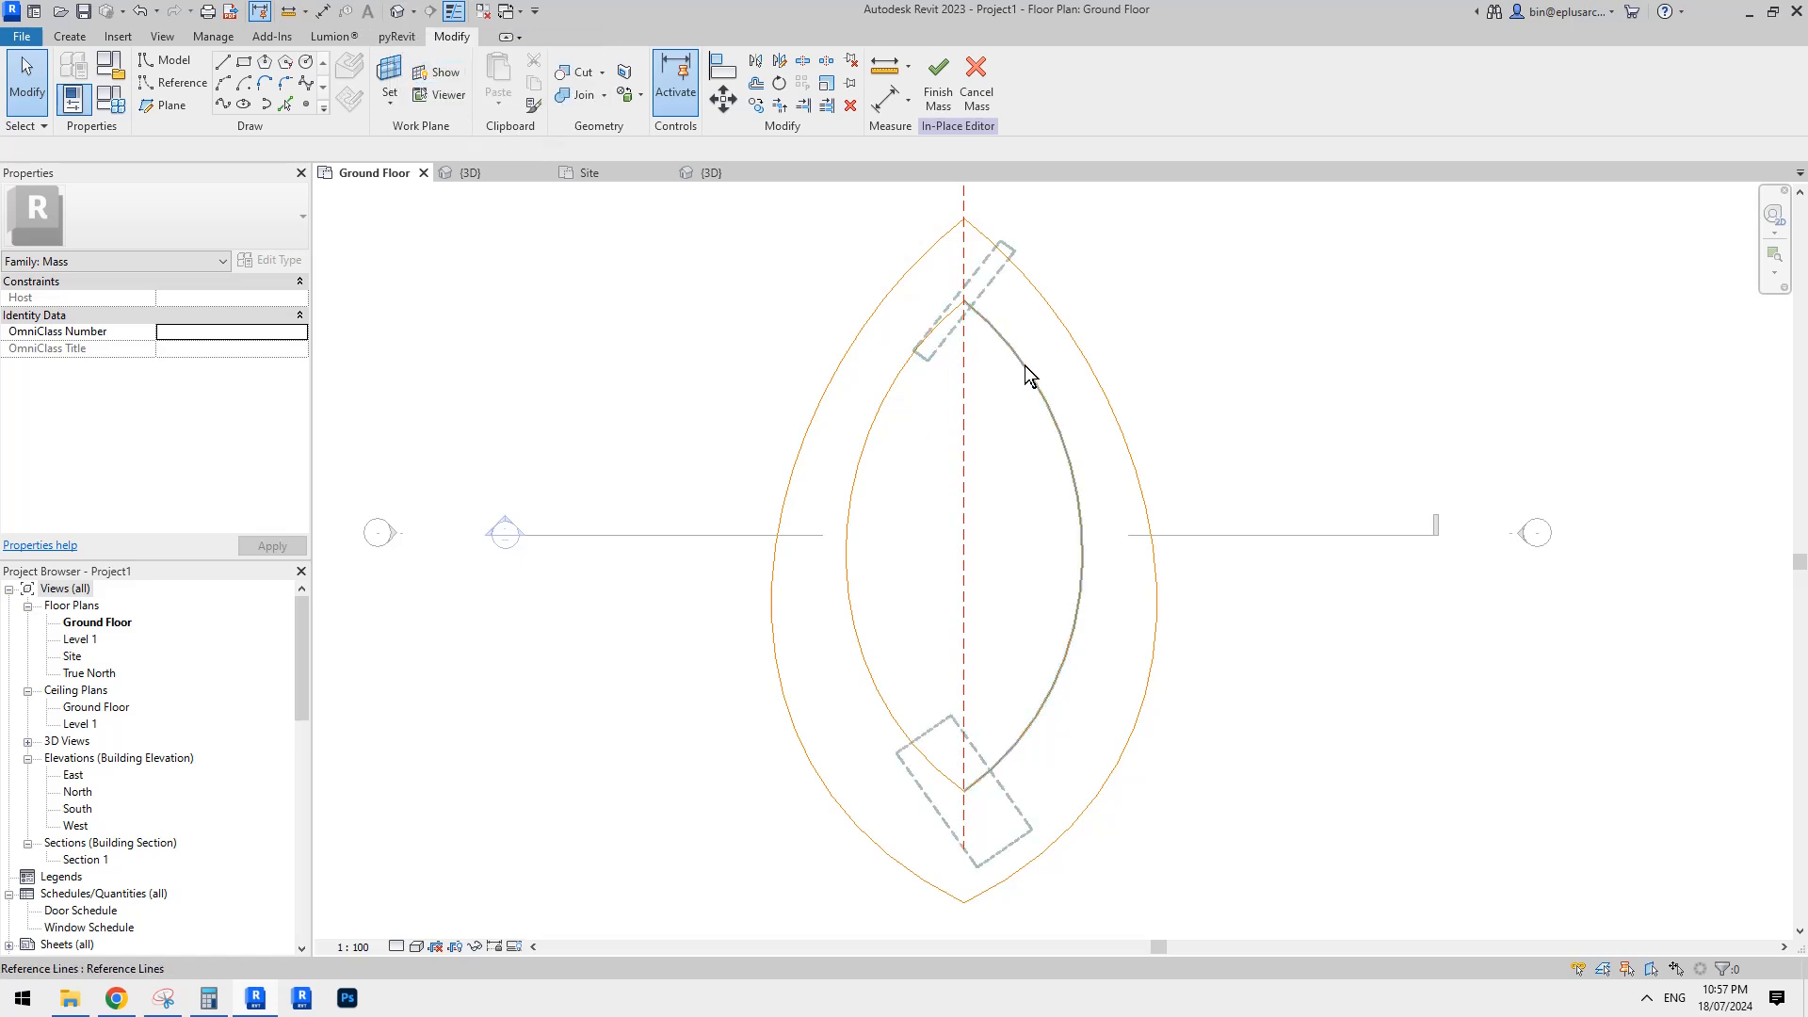
pyautogui.click(397, 10)
pyautogui.scroll(2, 992, 494)
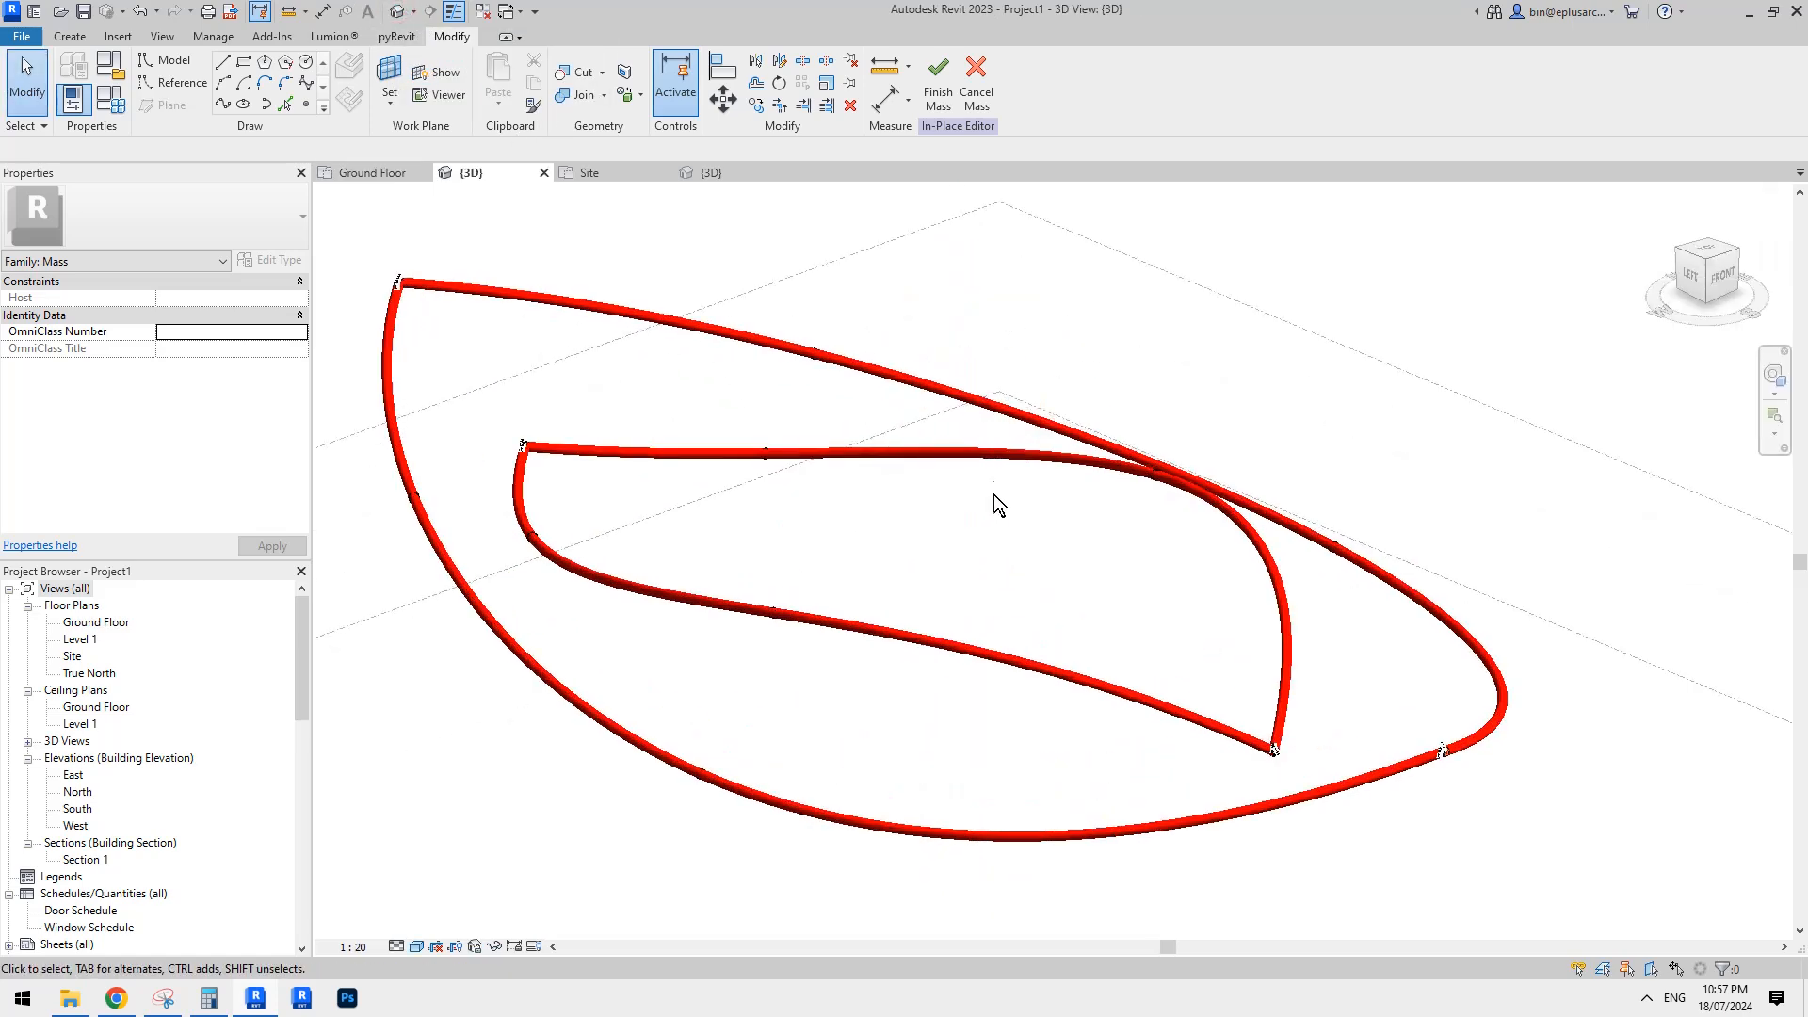
pyautogui.click(992, 452)
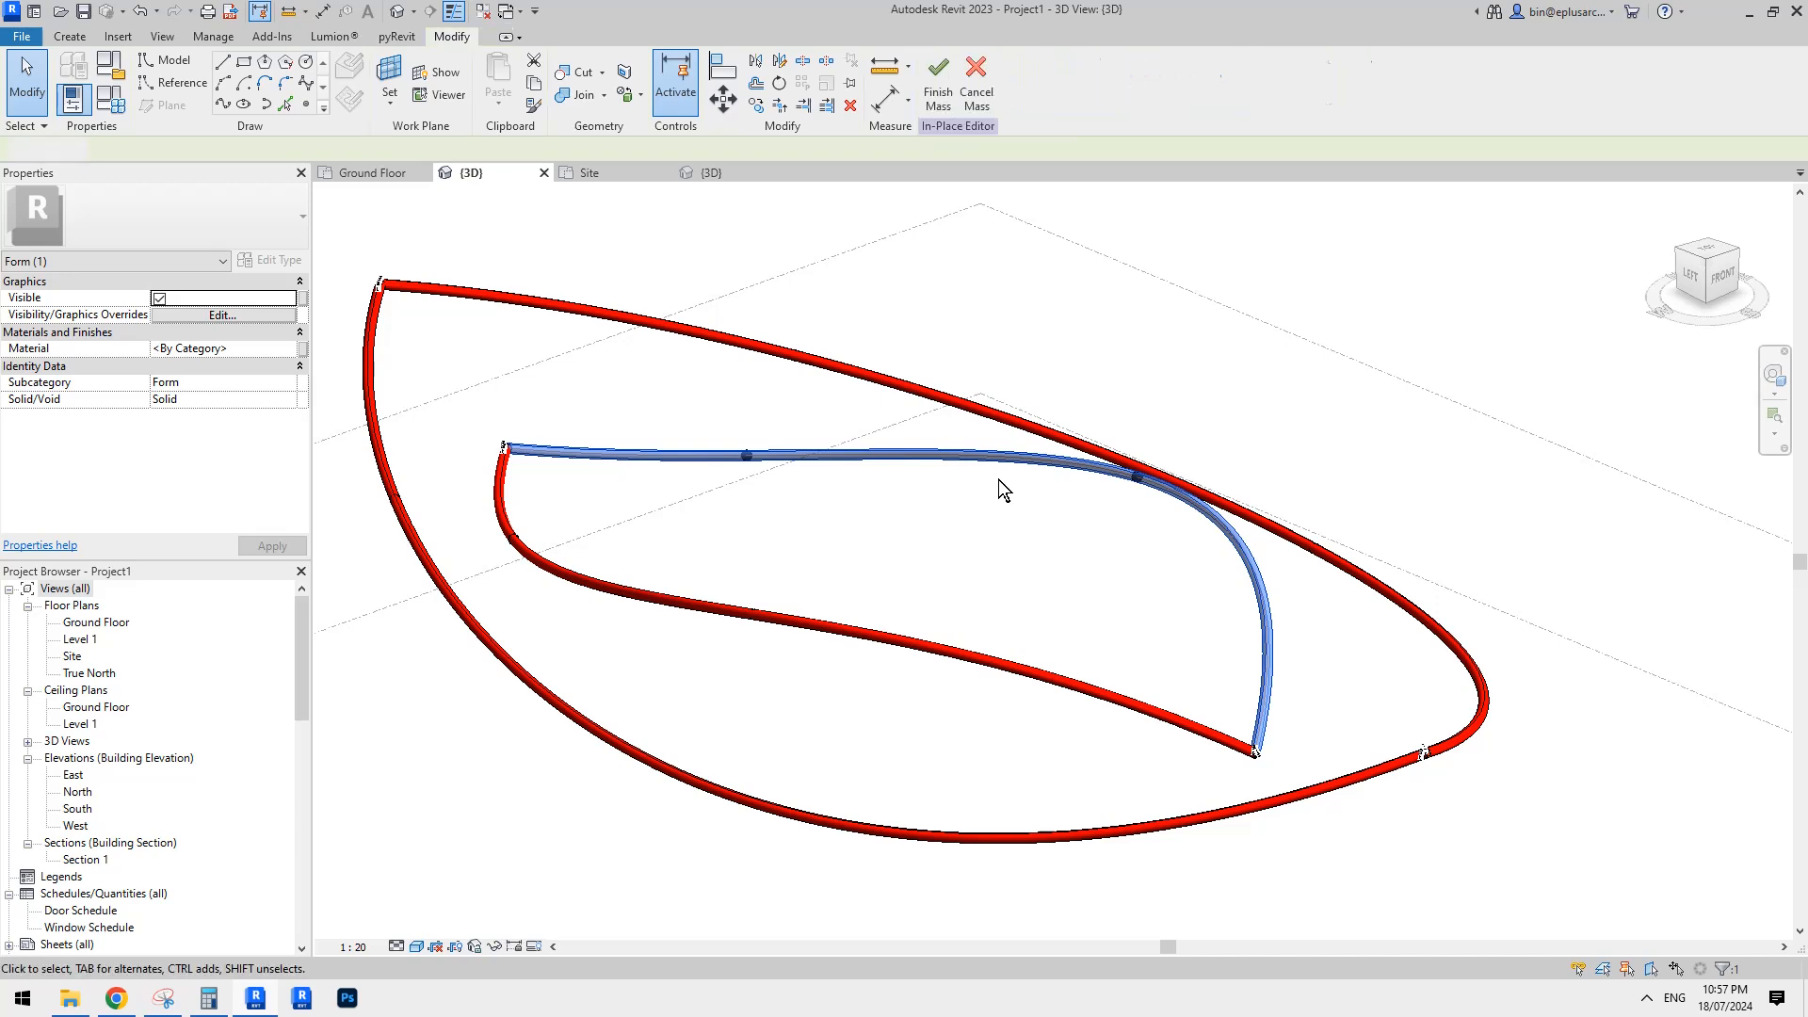
pyautogui.press('h')
pyautogui.press('h')
pyautogui.click(964, 648)
pyautogui.press('Escape')
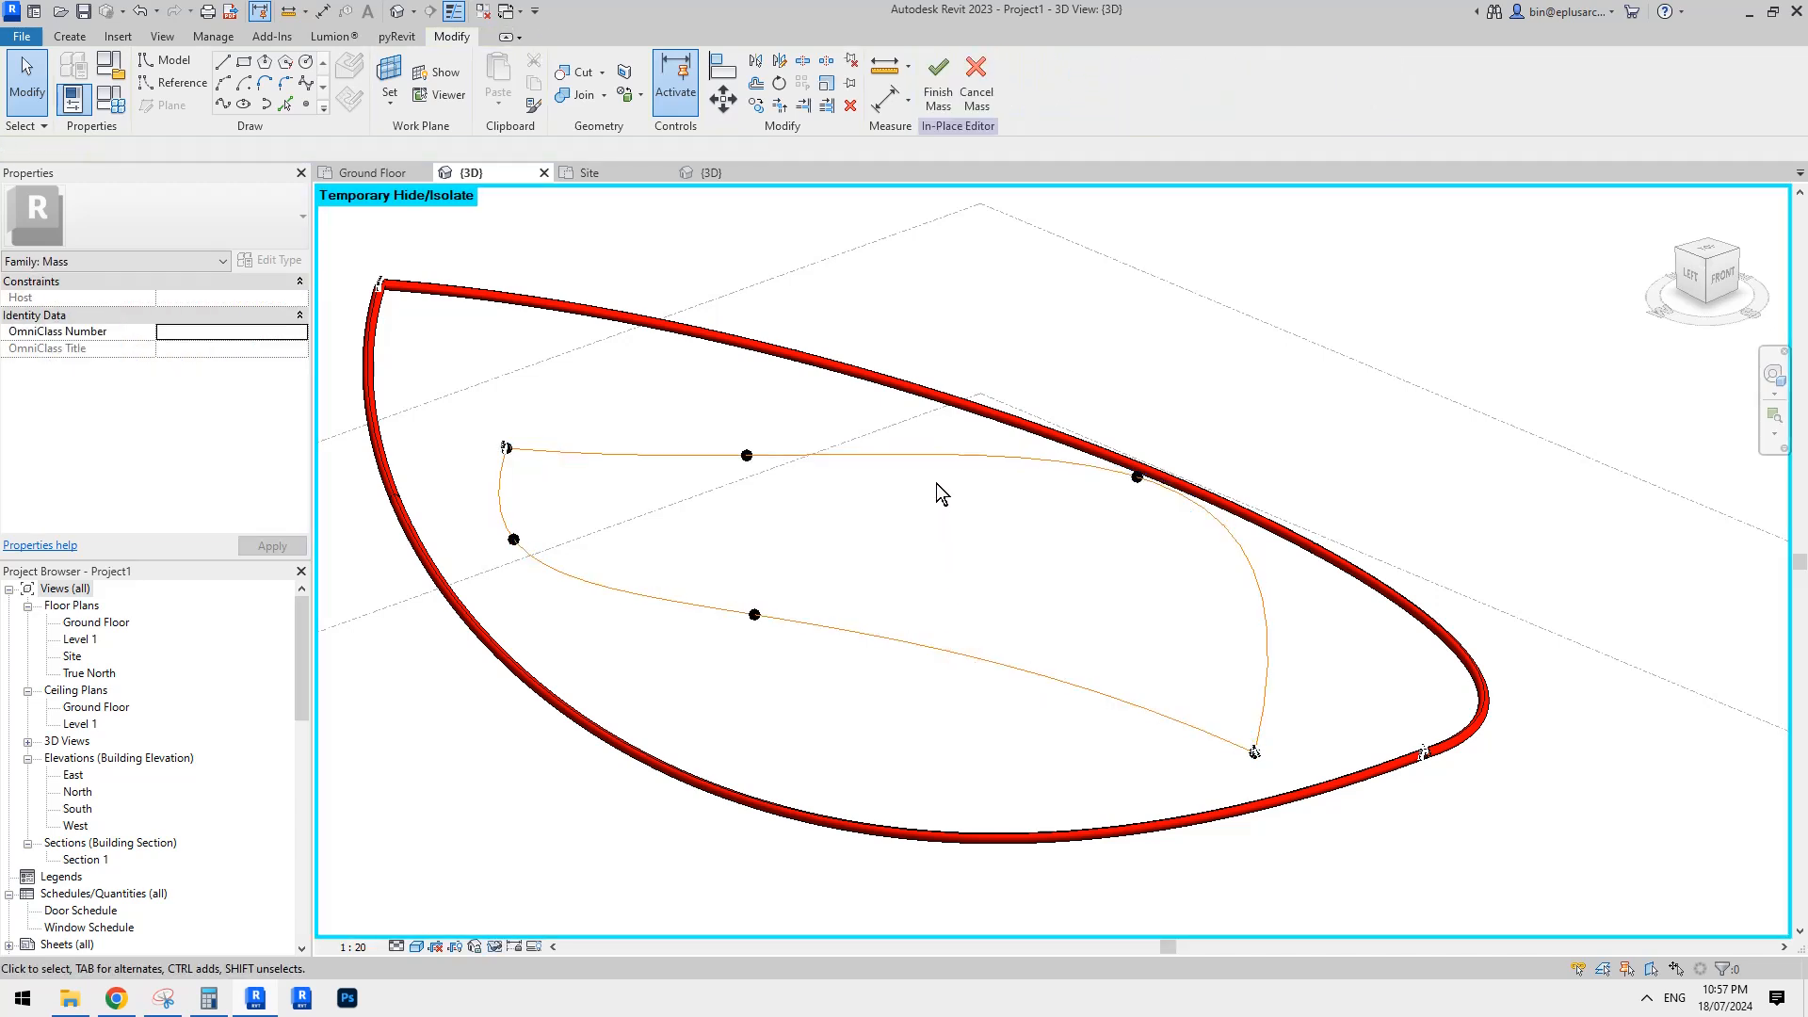
pyautogui.click(914, 388)
pyautogui.press('Escape')
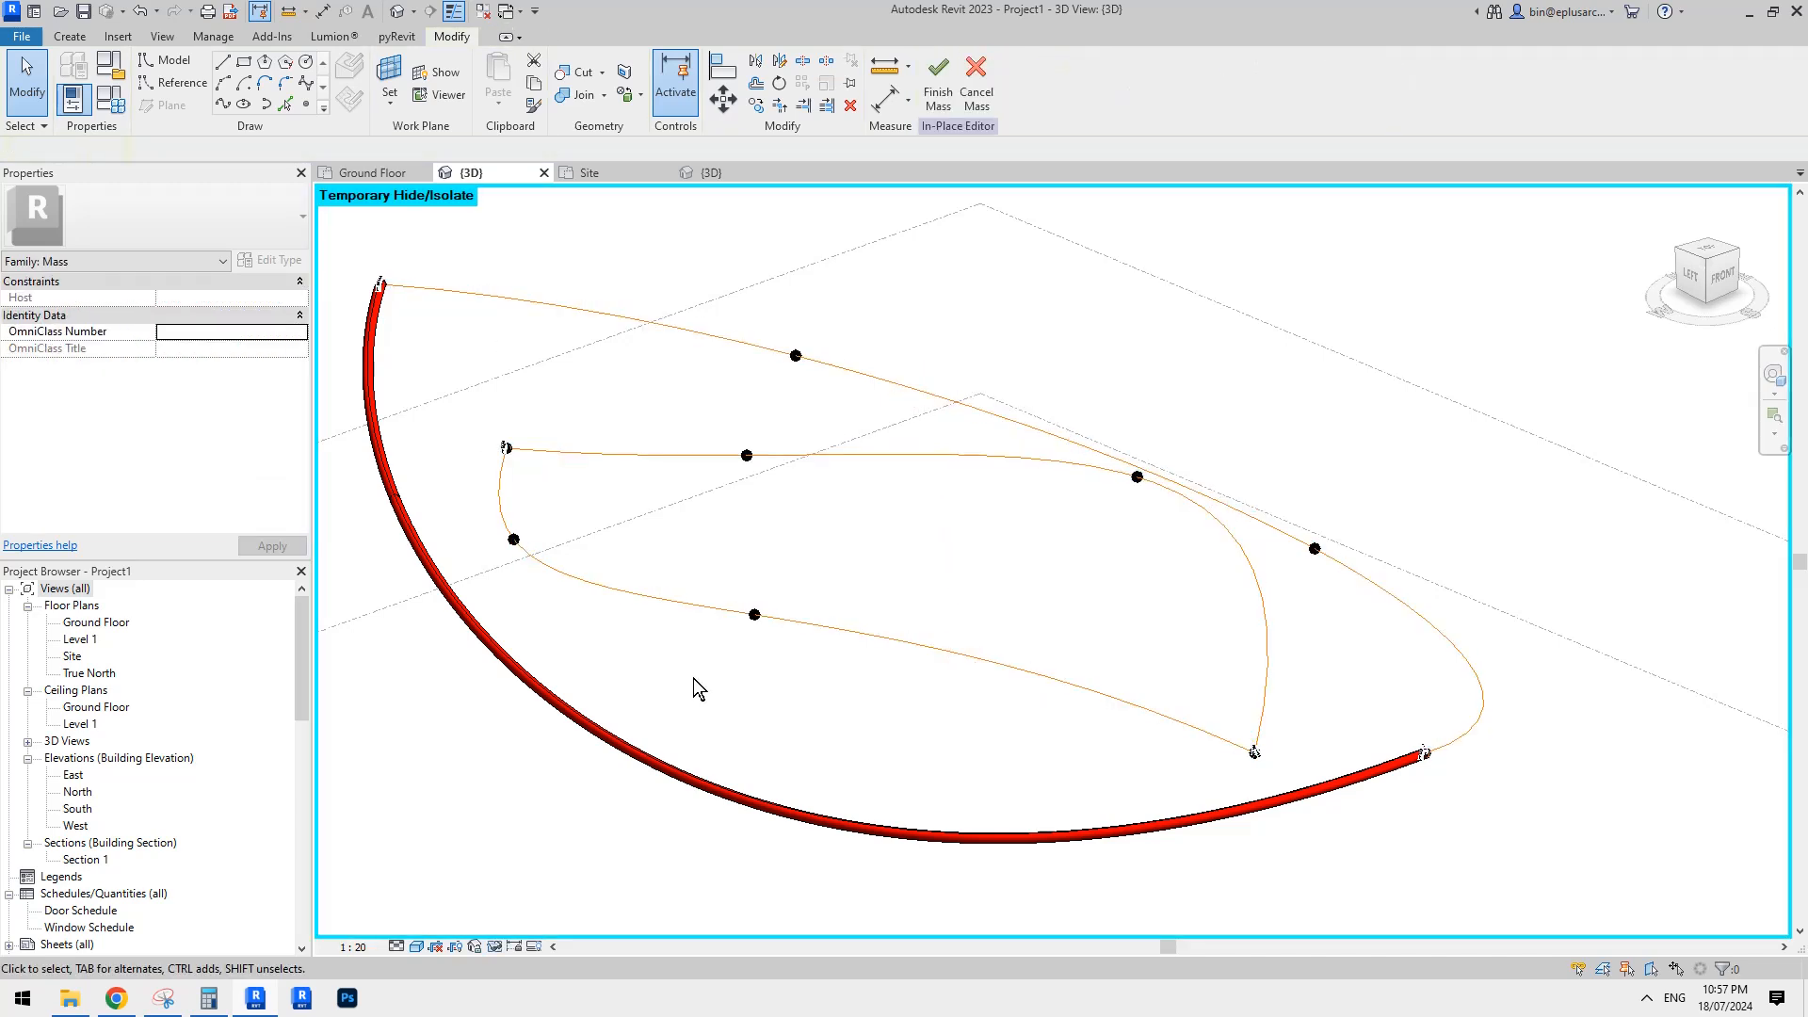
pyautogui.click(574, 719)
pyautogui.press('Escape')
# Divide the inner loop's upper reference spline with the Divide Path command.
pyautogui.keyDown('shift'); pyautogui.moveTo(762, 617); pyautogui.dragTo(970, 433, button='middle'); pyautogui.keyUp('shift')
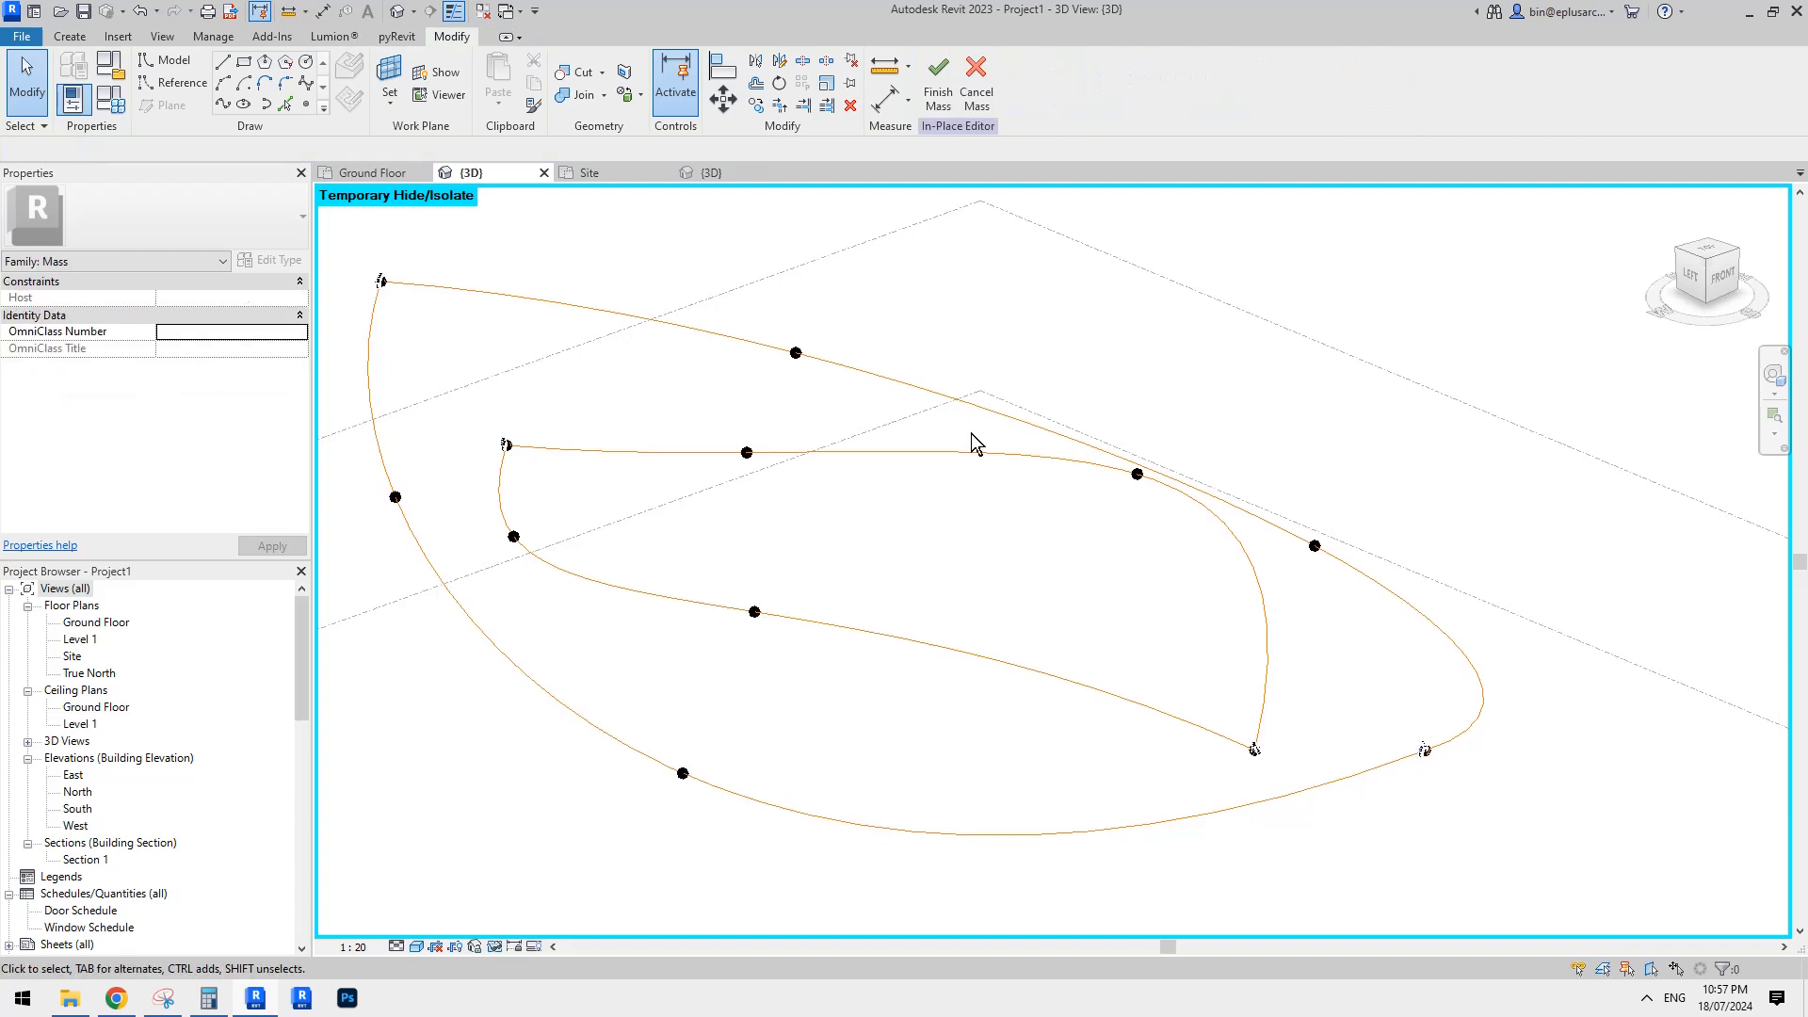
pyautogui.click(963, 449)
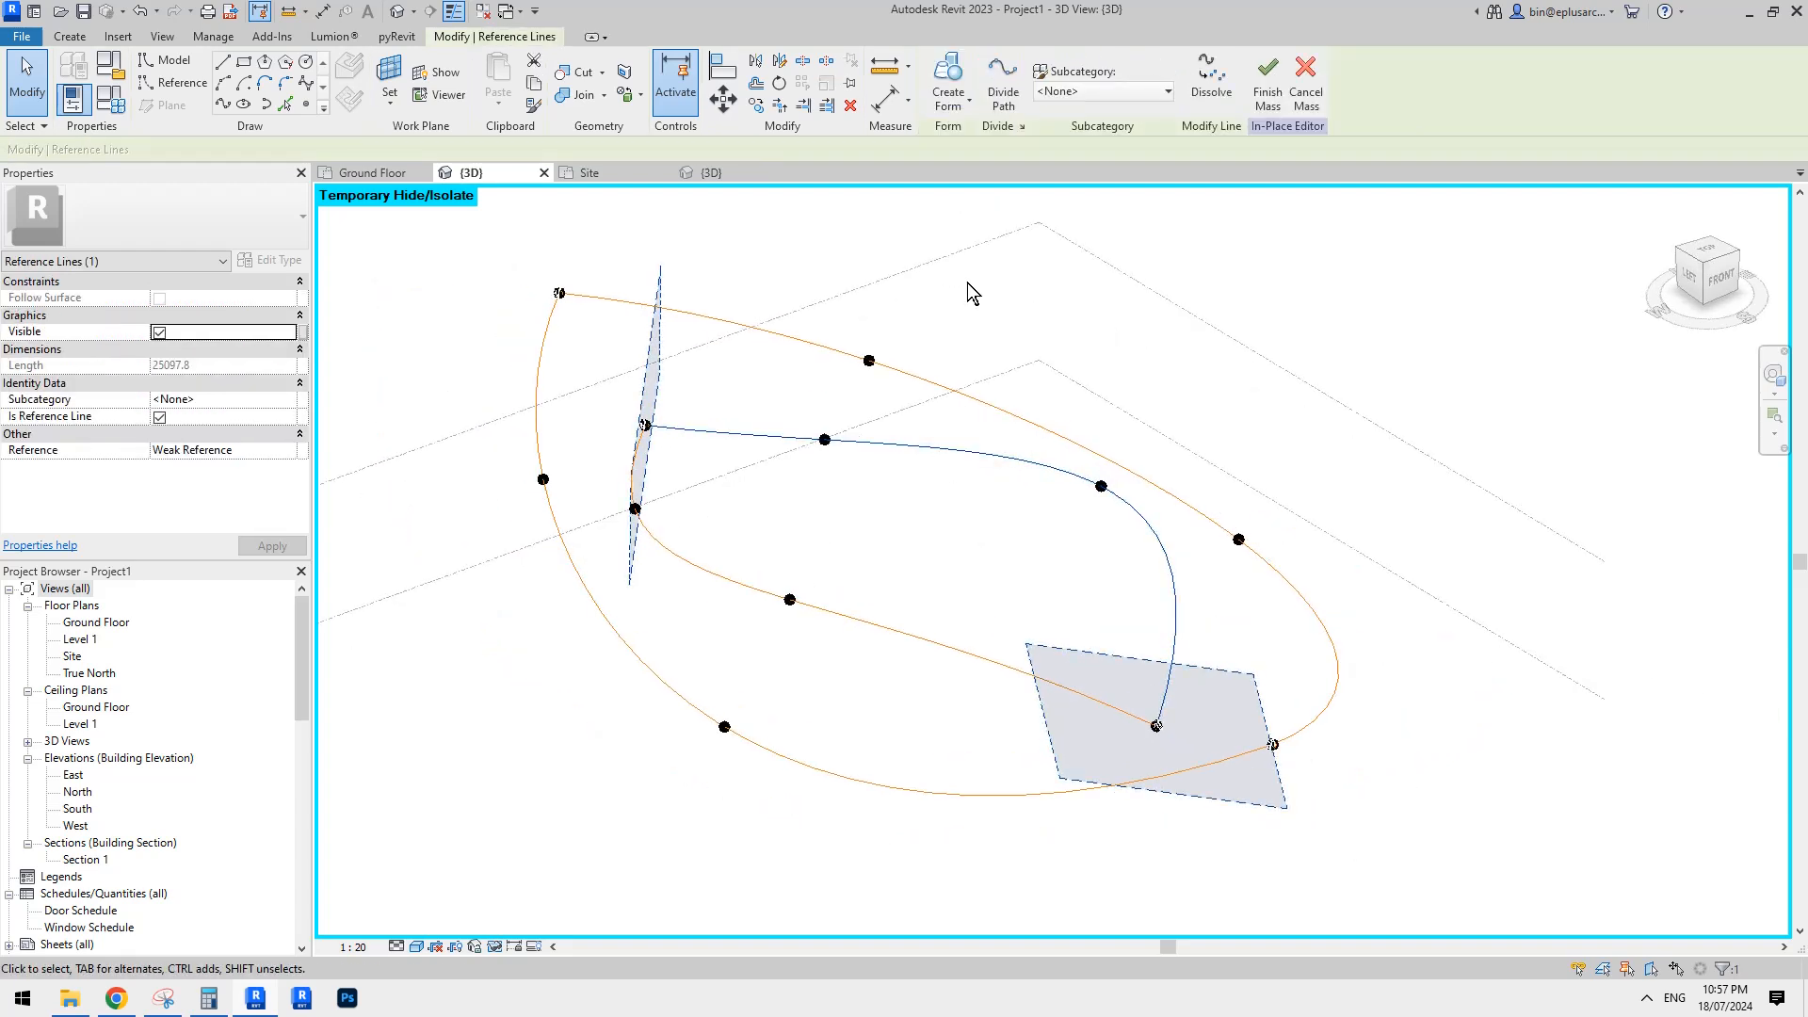
pyautogui.click(1003, 105)
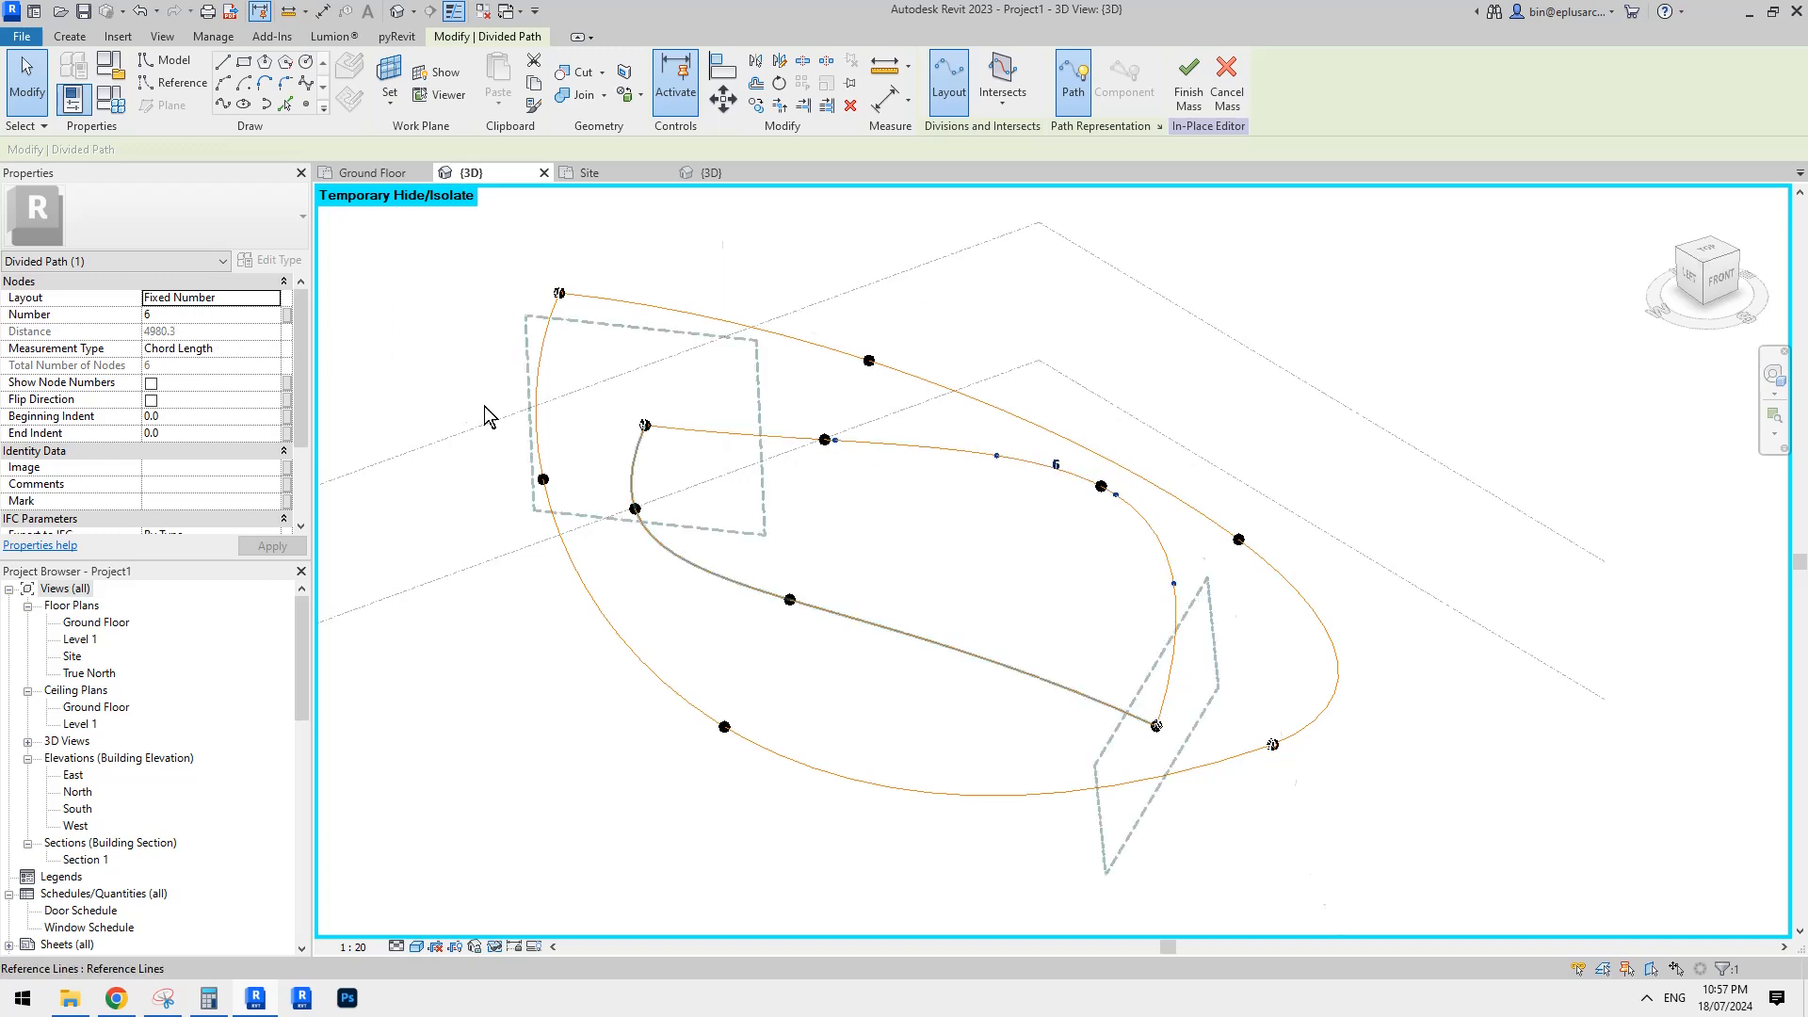
pyautogui.moveTo(749, 374); pyautogui.dragTo(775, 396, button='middle')
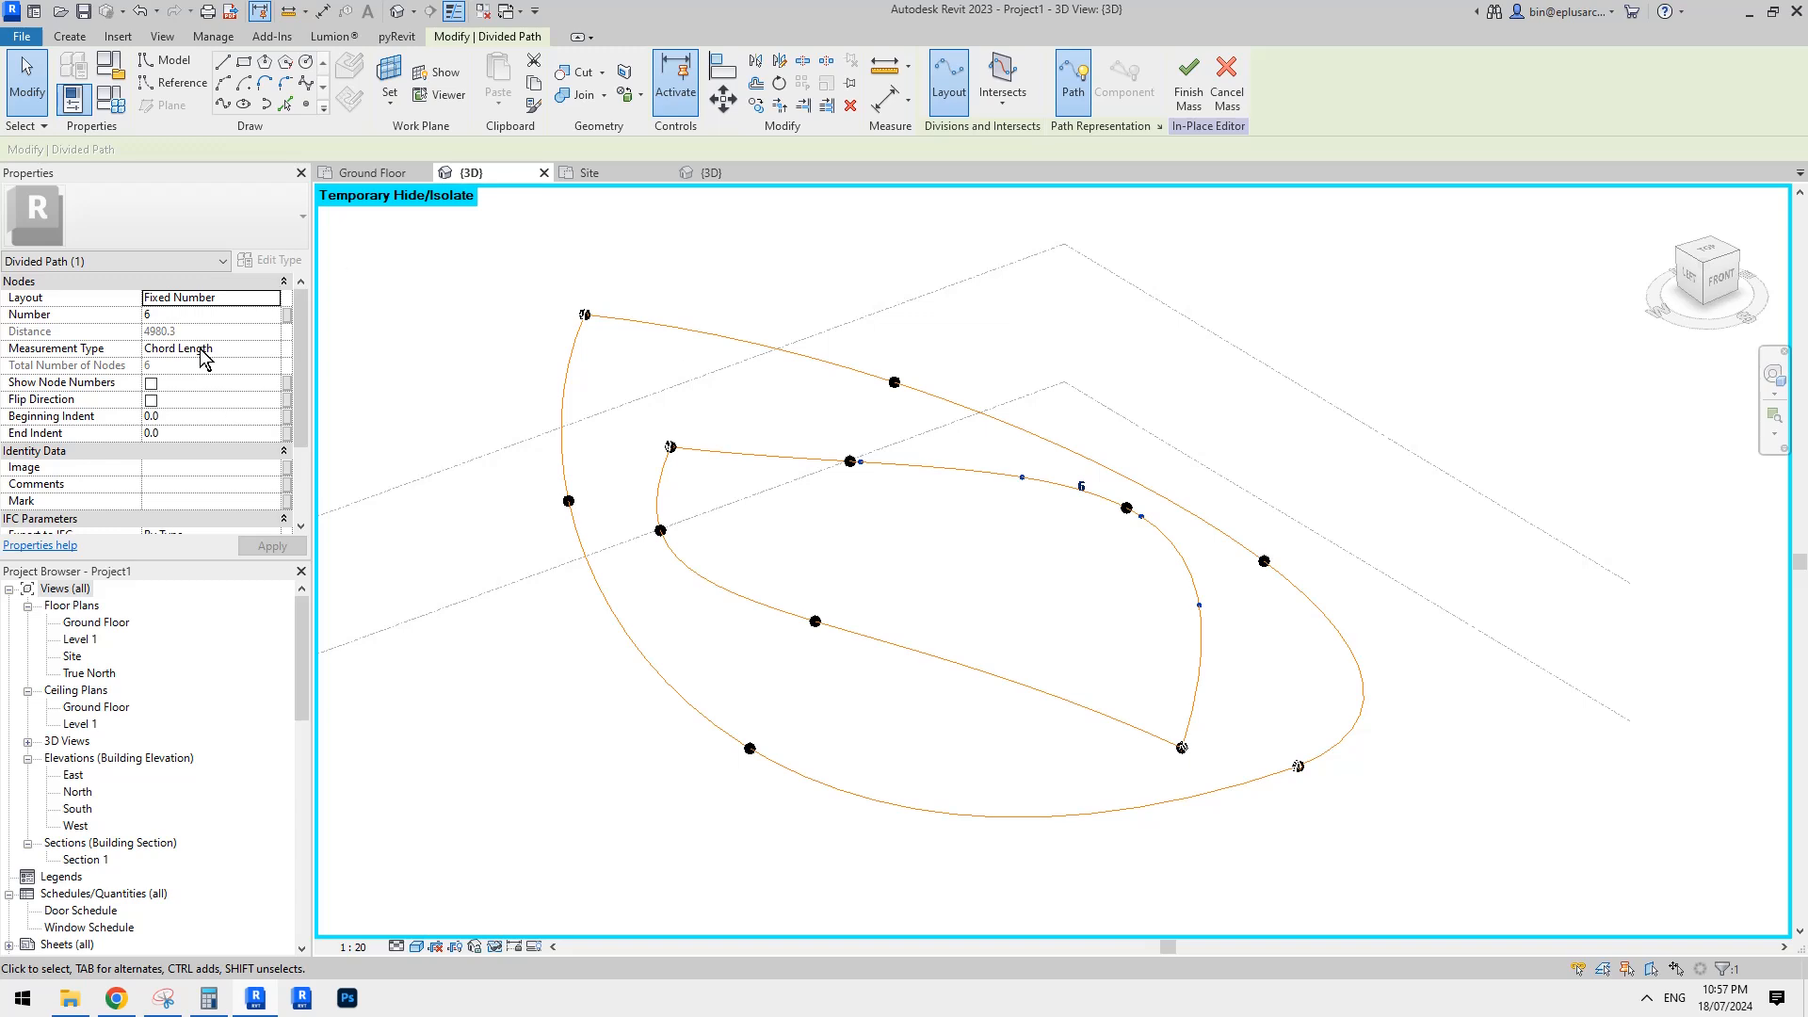
# Review the layout options of the new divided path, keeping Fixed Number, and clear the selection.
pyautogui.click(254, 308)
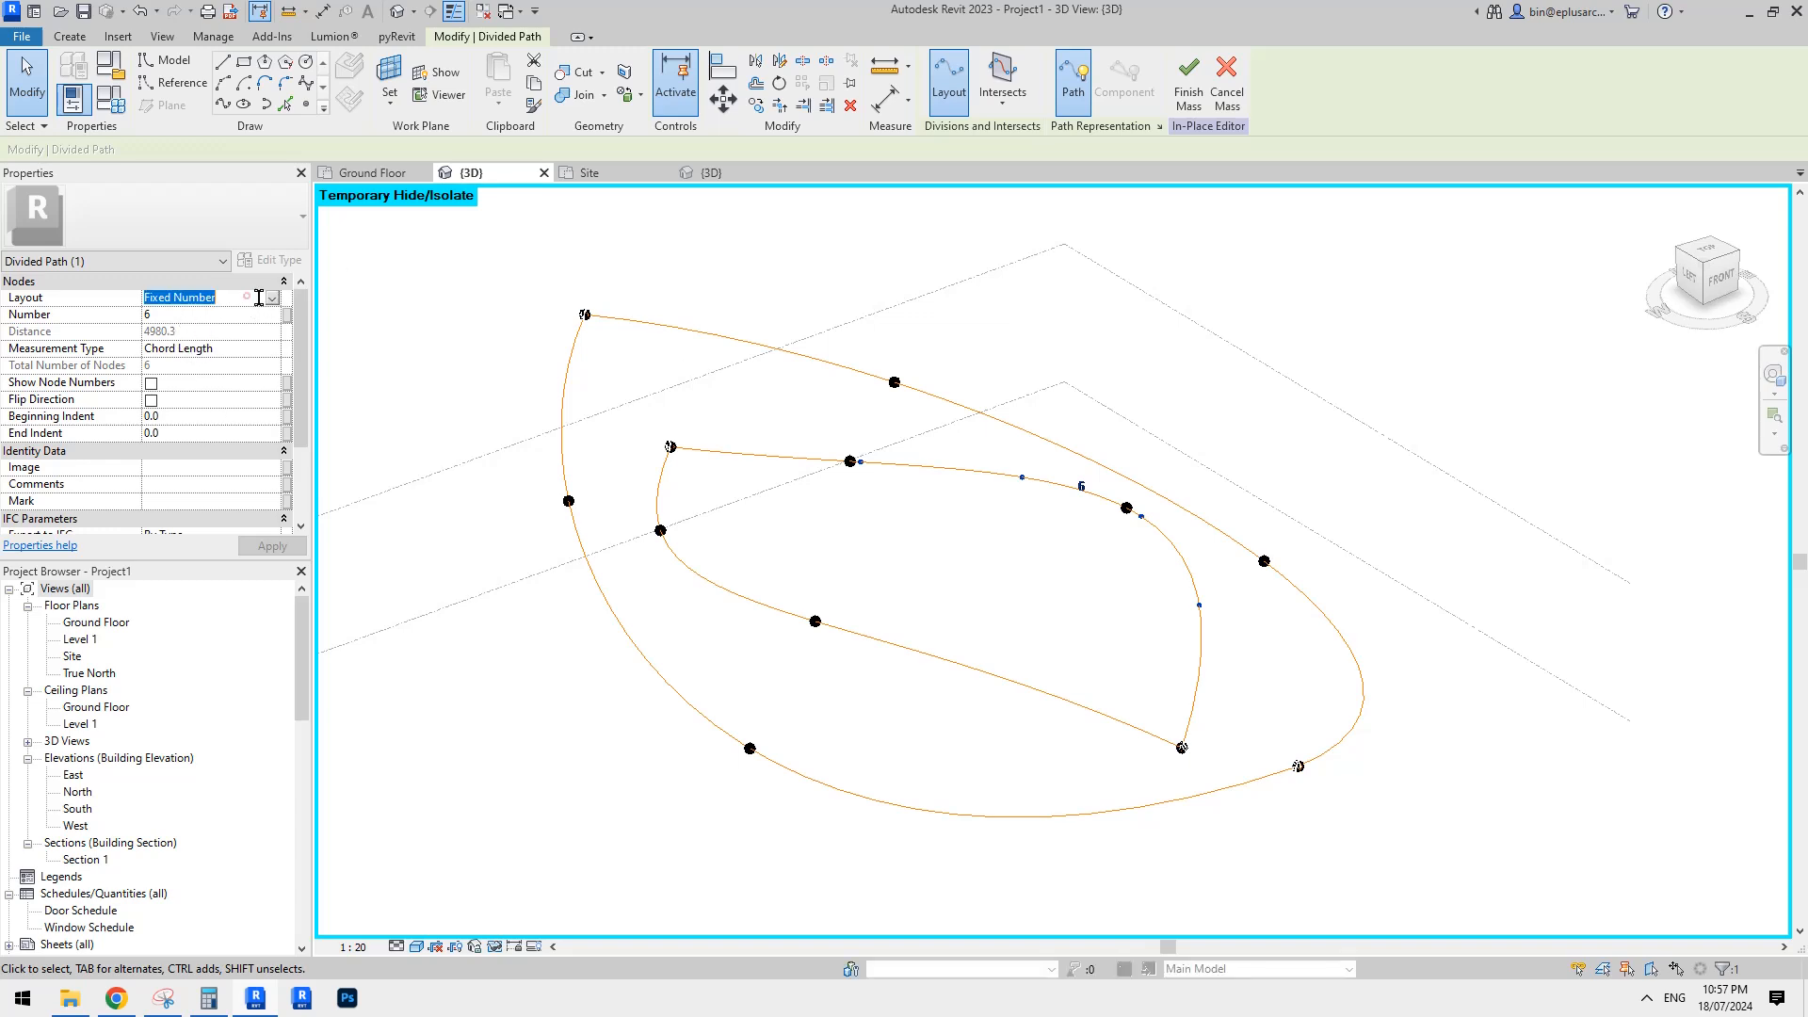
pyautogui.click(271, 302)
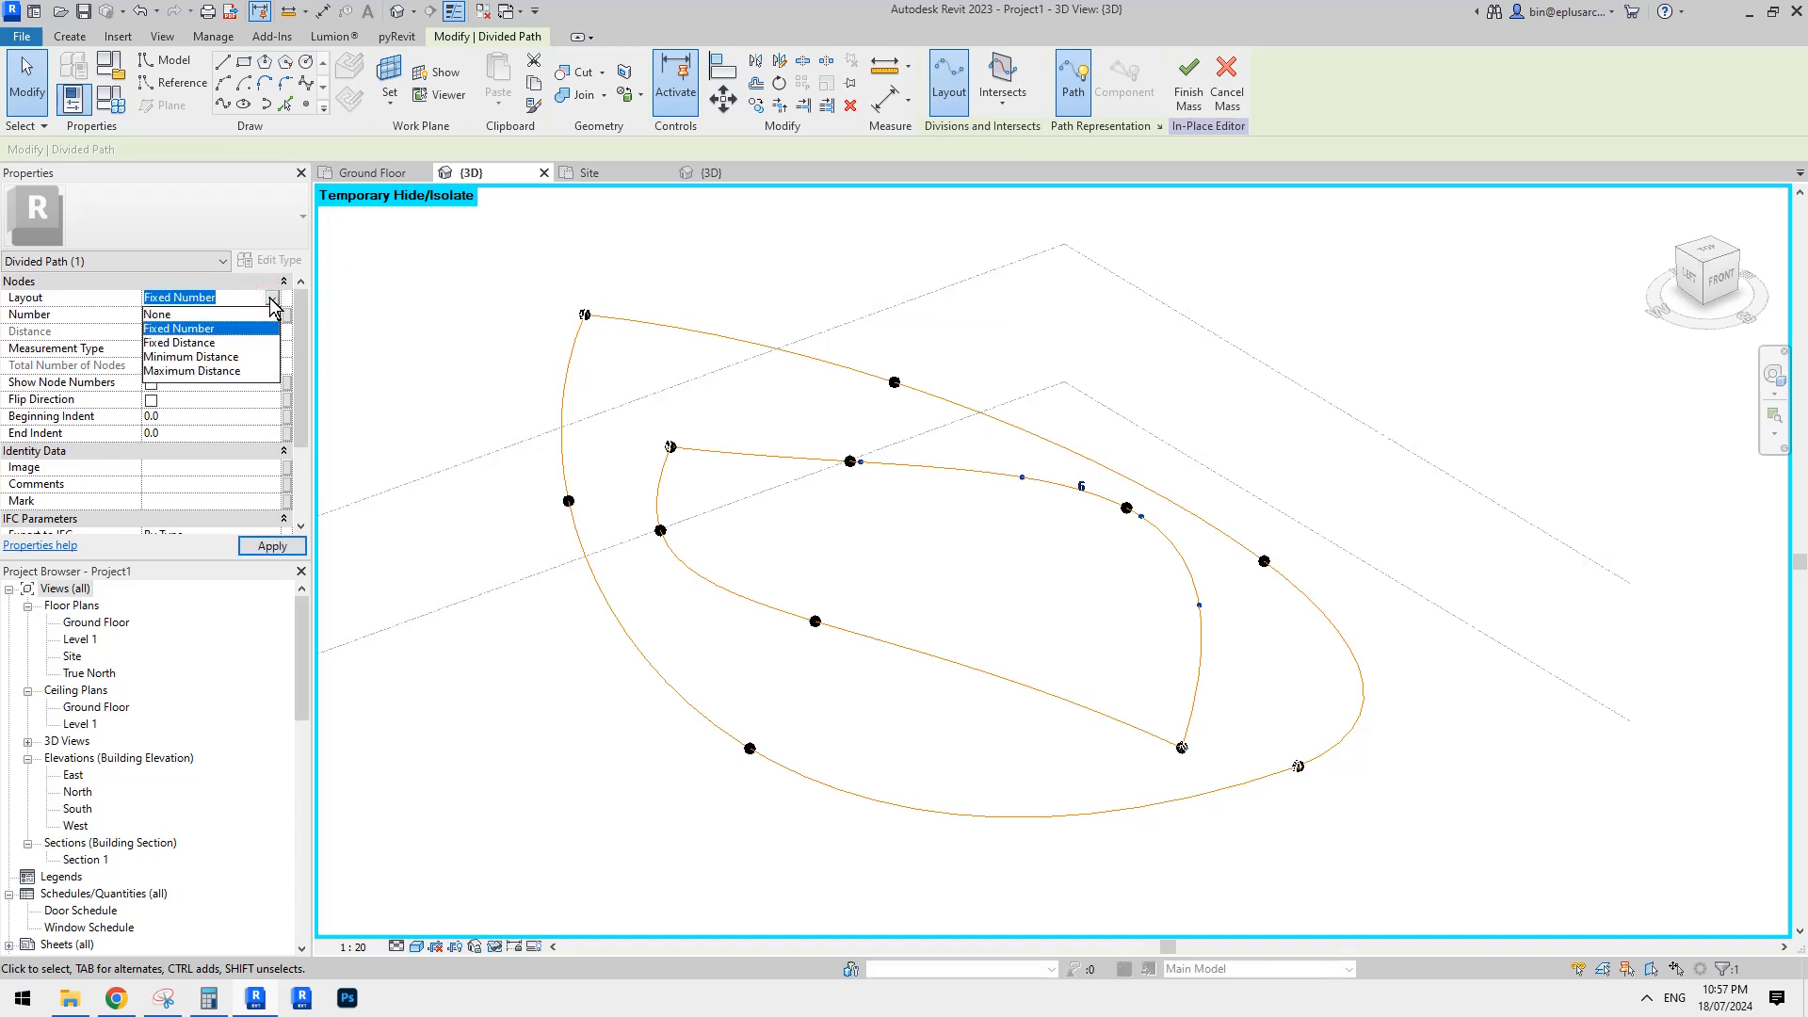
pyautogui.click(800, 270)
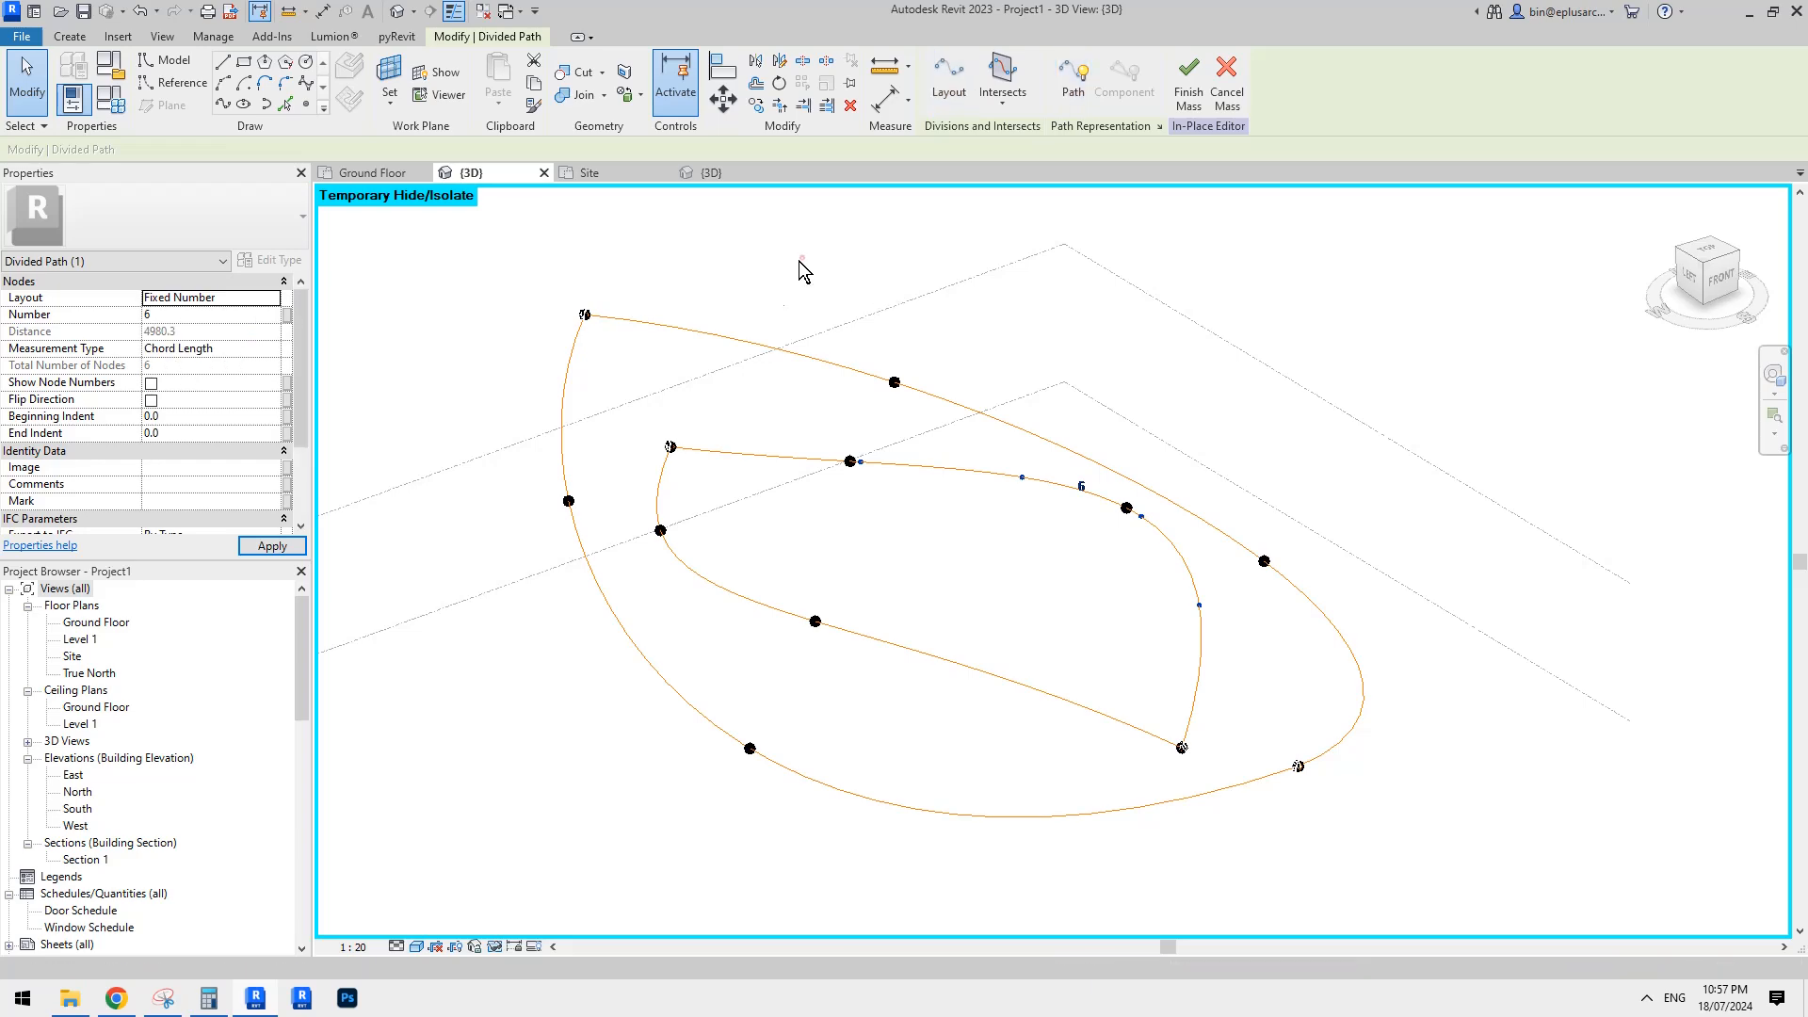
pyautogui.click(802, 258)
# Switch to the Chrome document to examine the woven pavilion image, and return to the splines in Revit's 3D view.
pyautogui.click(115, 998)
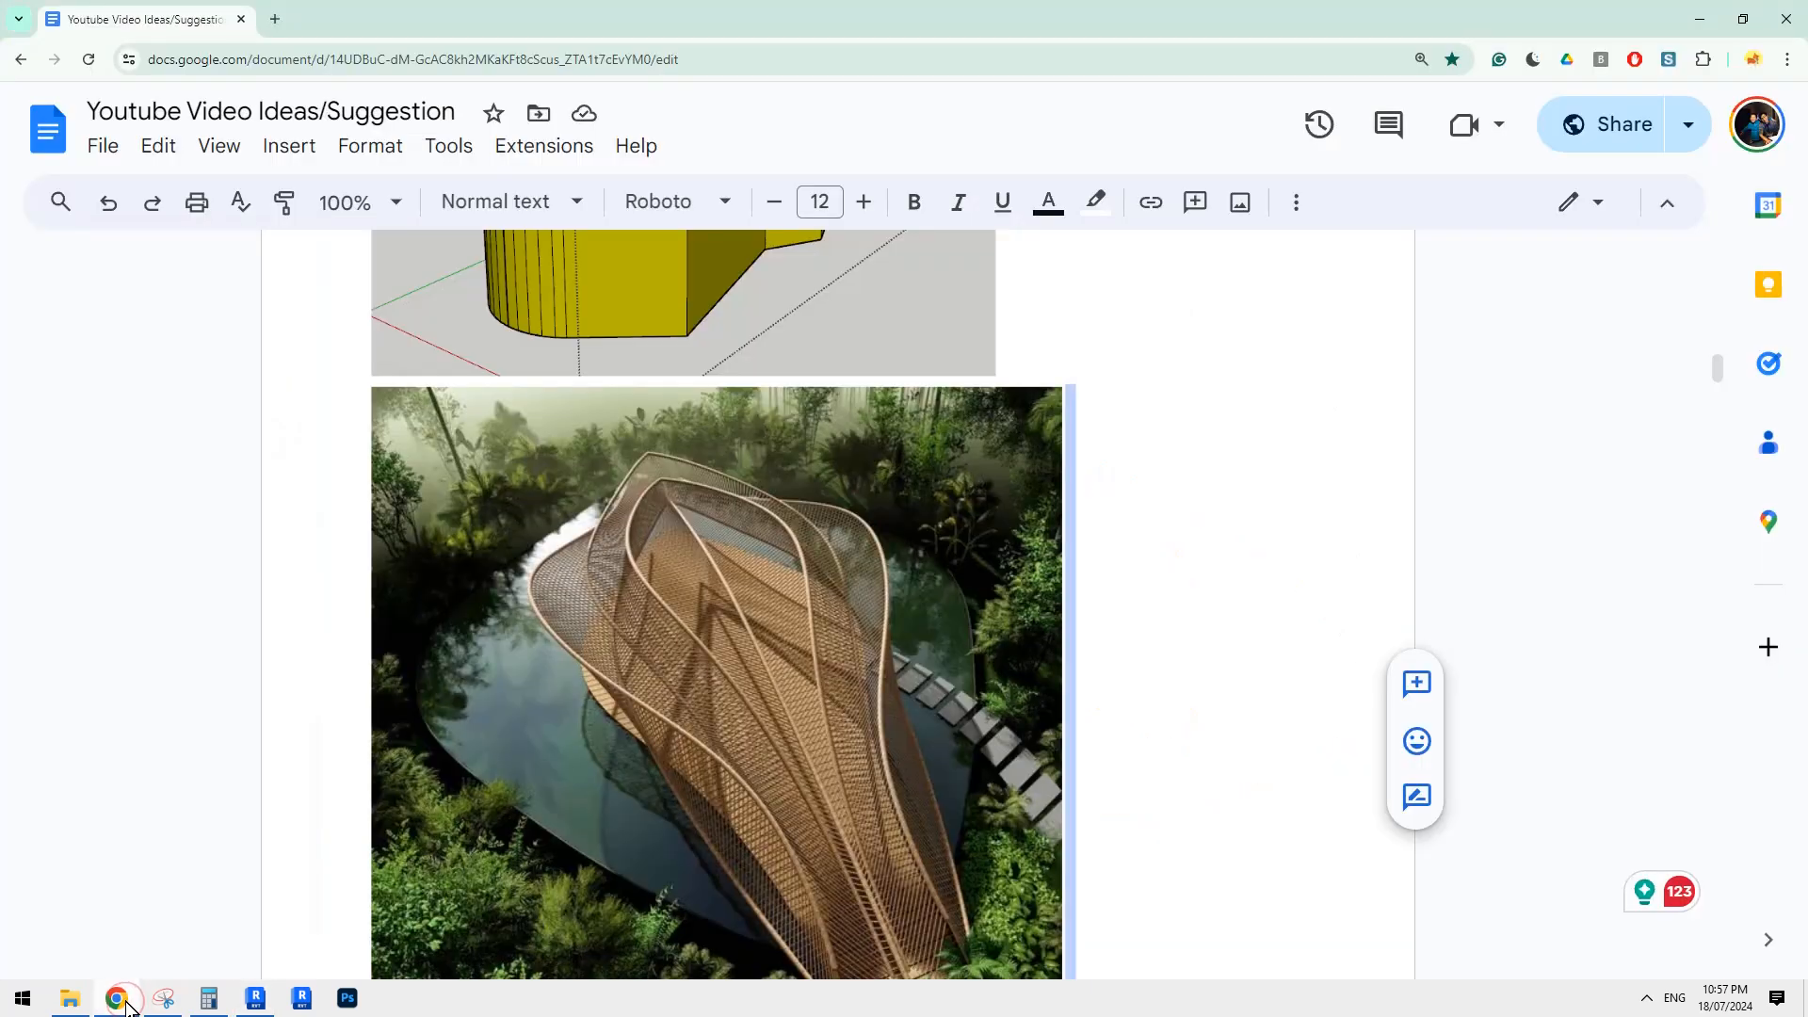
pyautogui.click(126, 1002)
pyautogui.keyDown('shift'); pyautogui.moveTo(916, 666); pyautogui.dragTo(1017, 719, button='middle'); pyautogui.keyUp('shift')
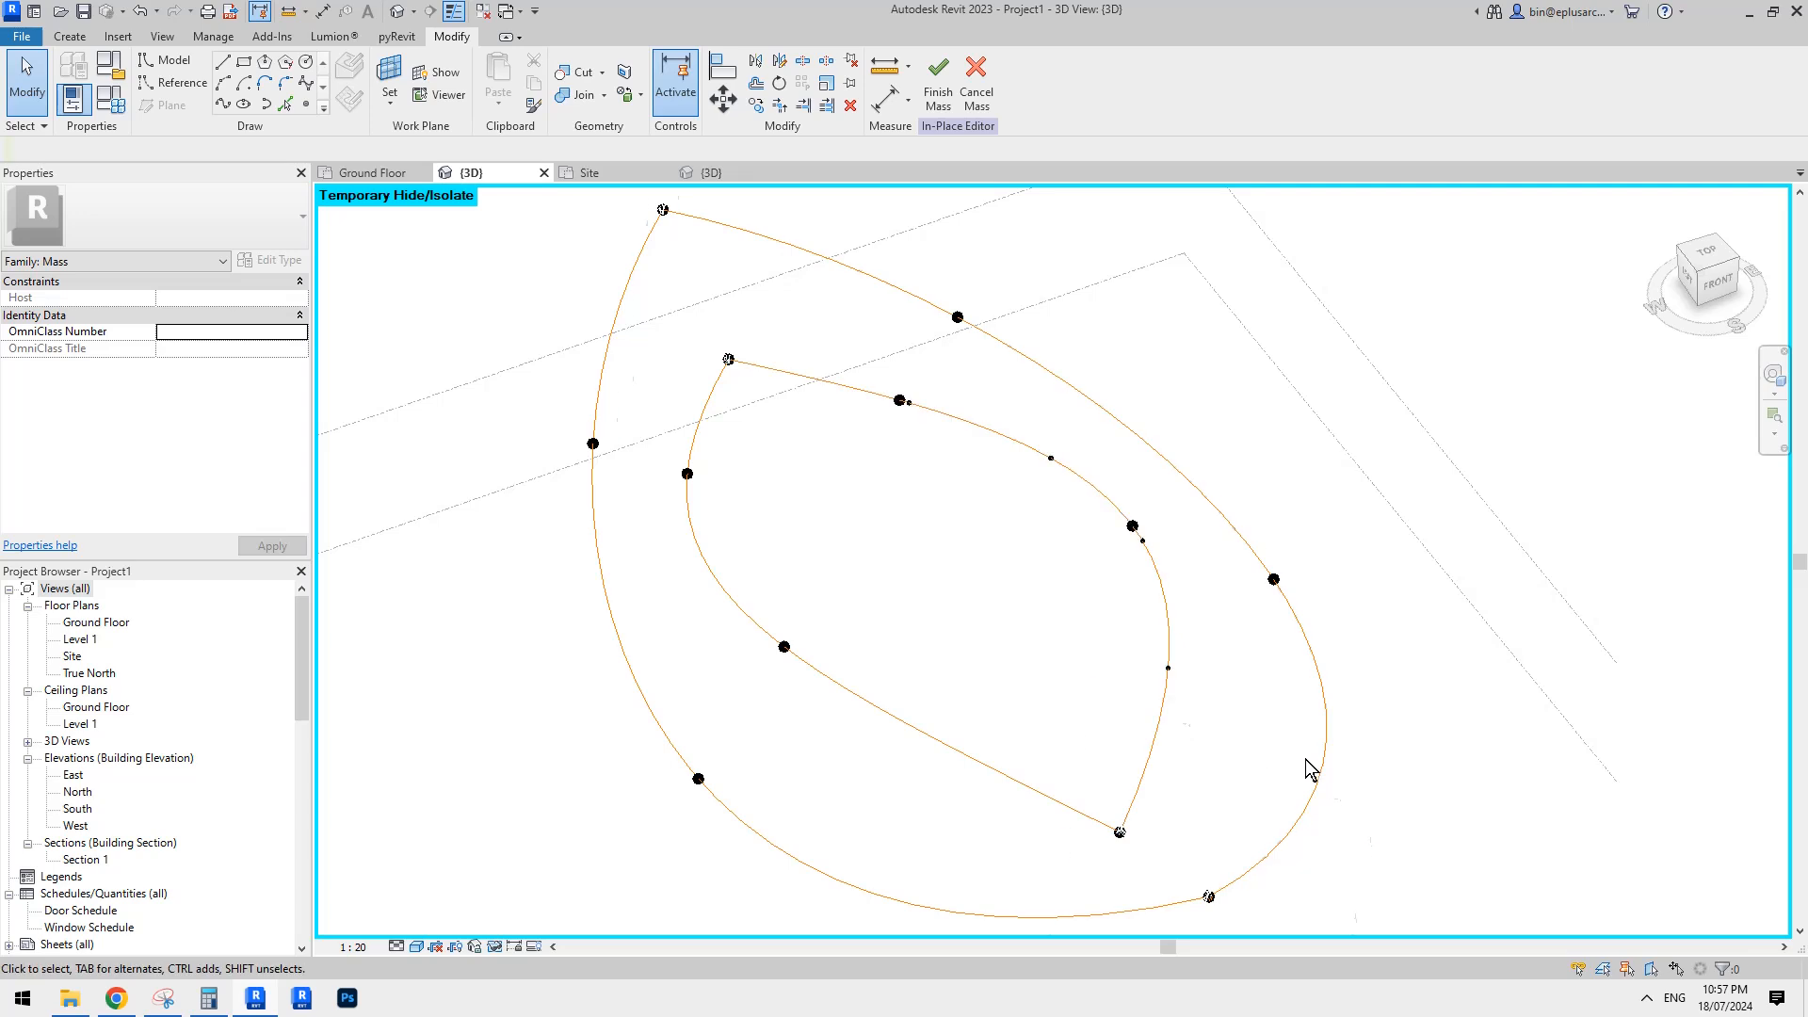
pyautogui.keyDown('shift'); pyautogui.moveTo(1322, 763); pyautogui.dragTo(1267, 751, button='middle'); pyautogui.keyUp('shift')
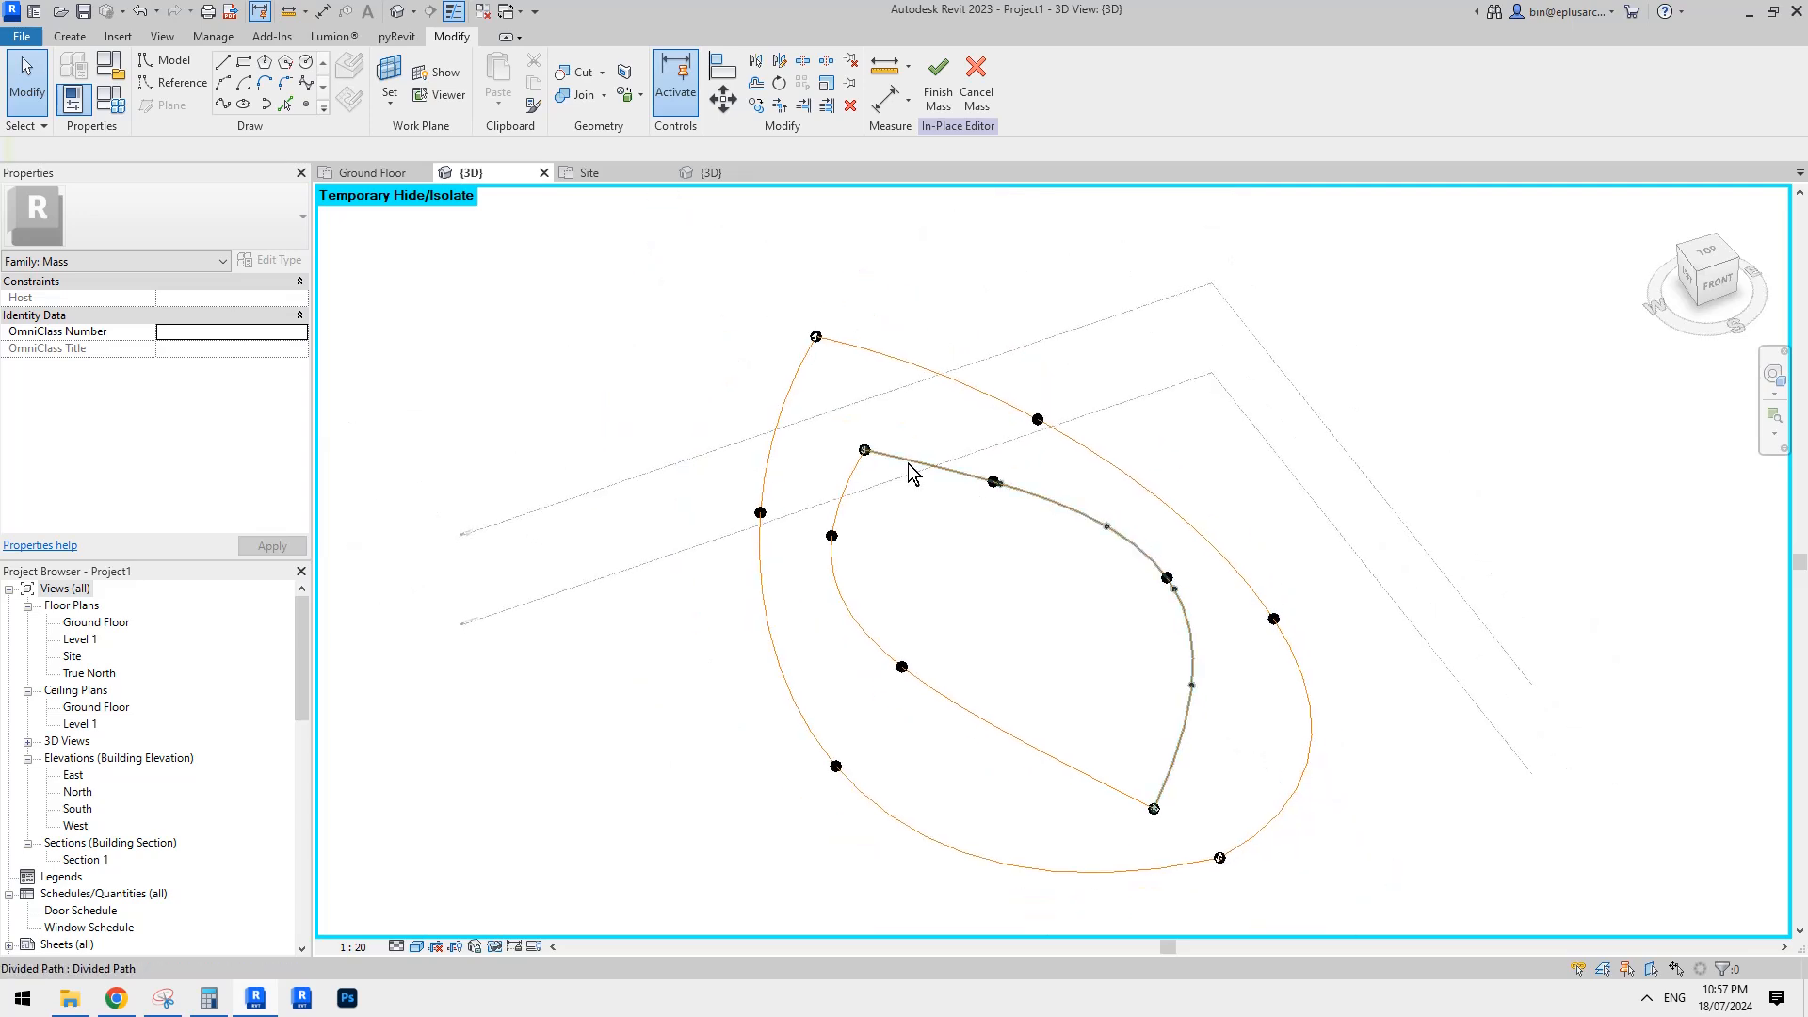
pyautogui.keyDown('shift'); pyautogui.moveTo(1158, 585); pyautogui.dragTo(1102, 577, button='middle'); pyautogui.keyUp('shift')
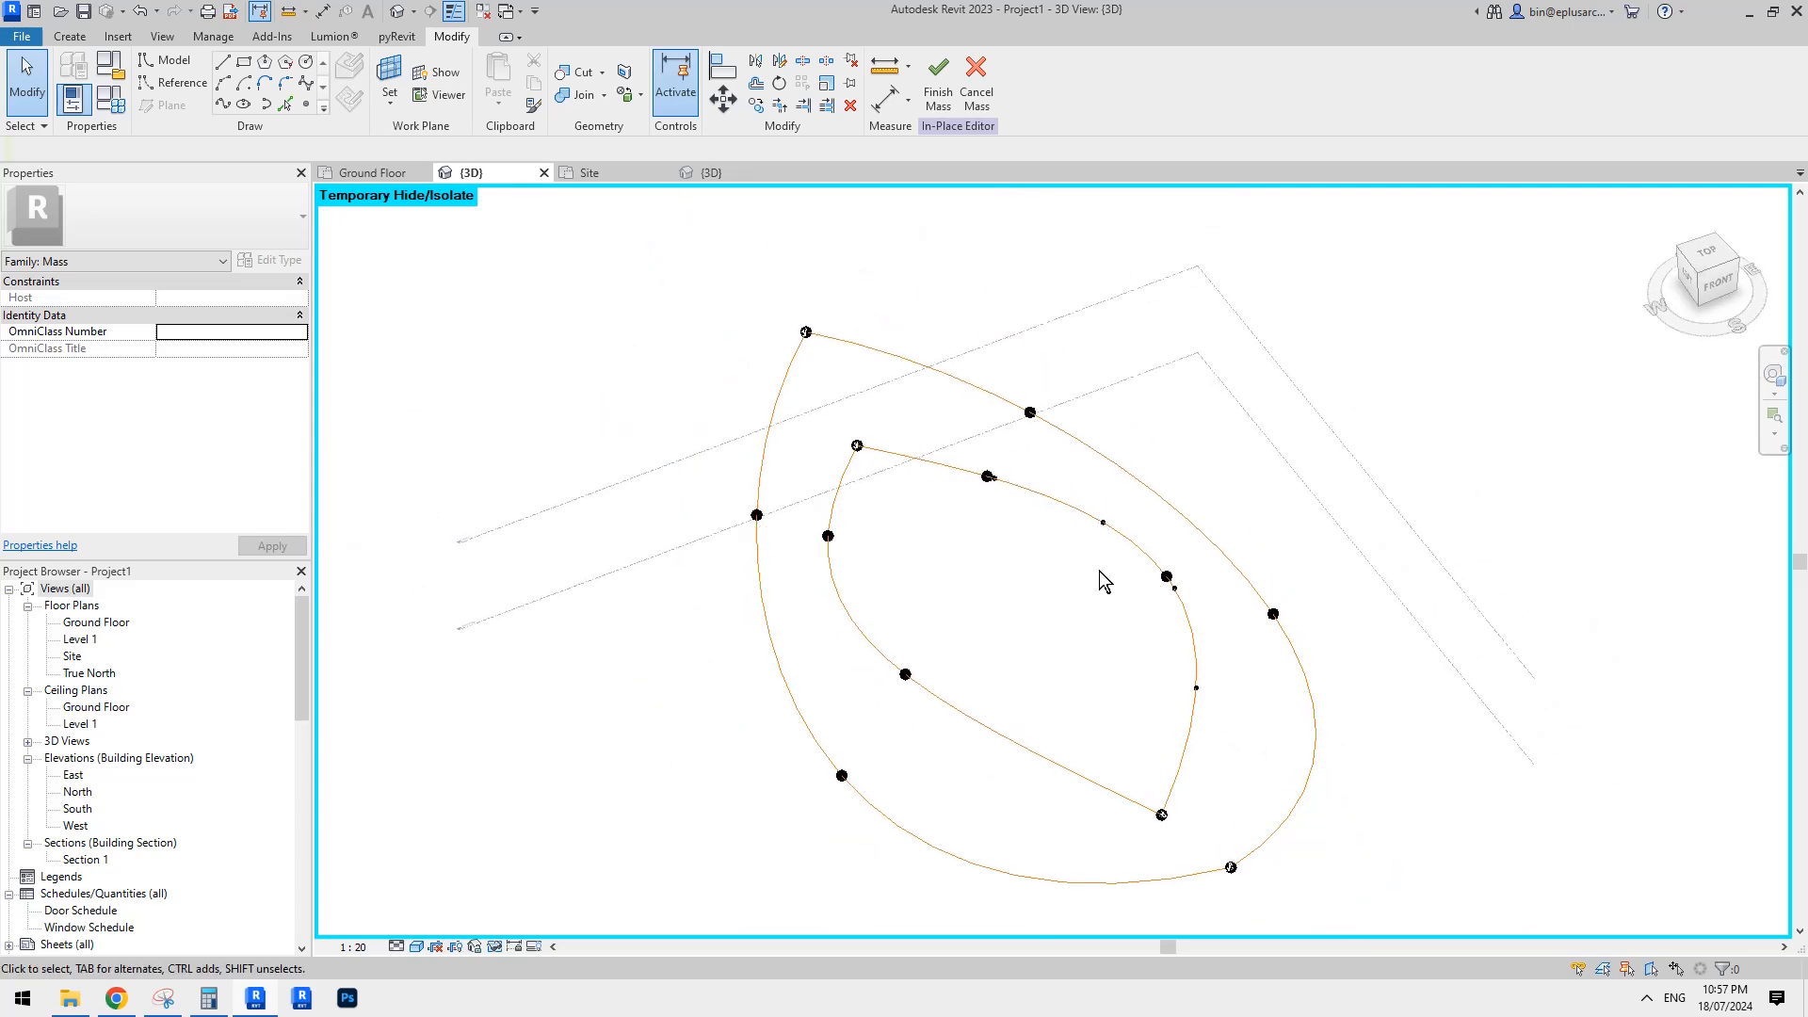
# Reselect the inner divided path and examine its available node layouts without changing the setting.
pyautogui.click(1060, 507)
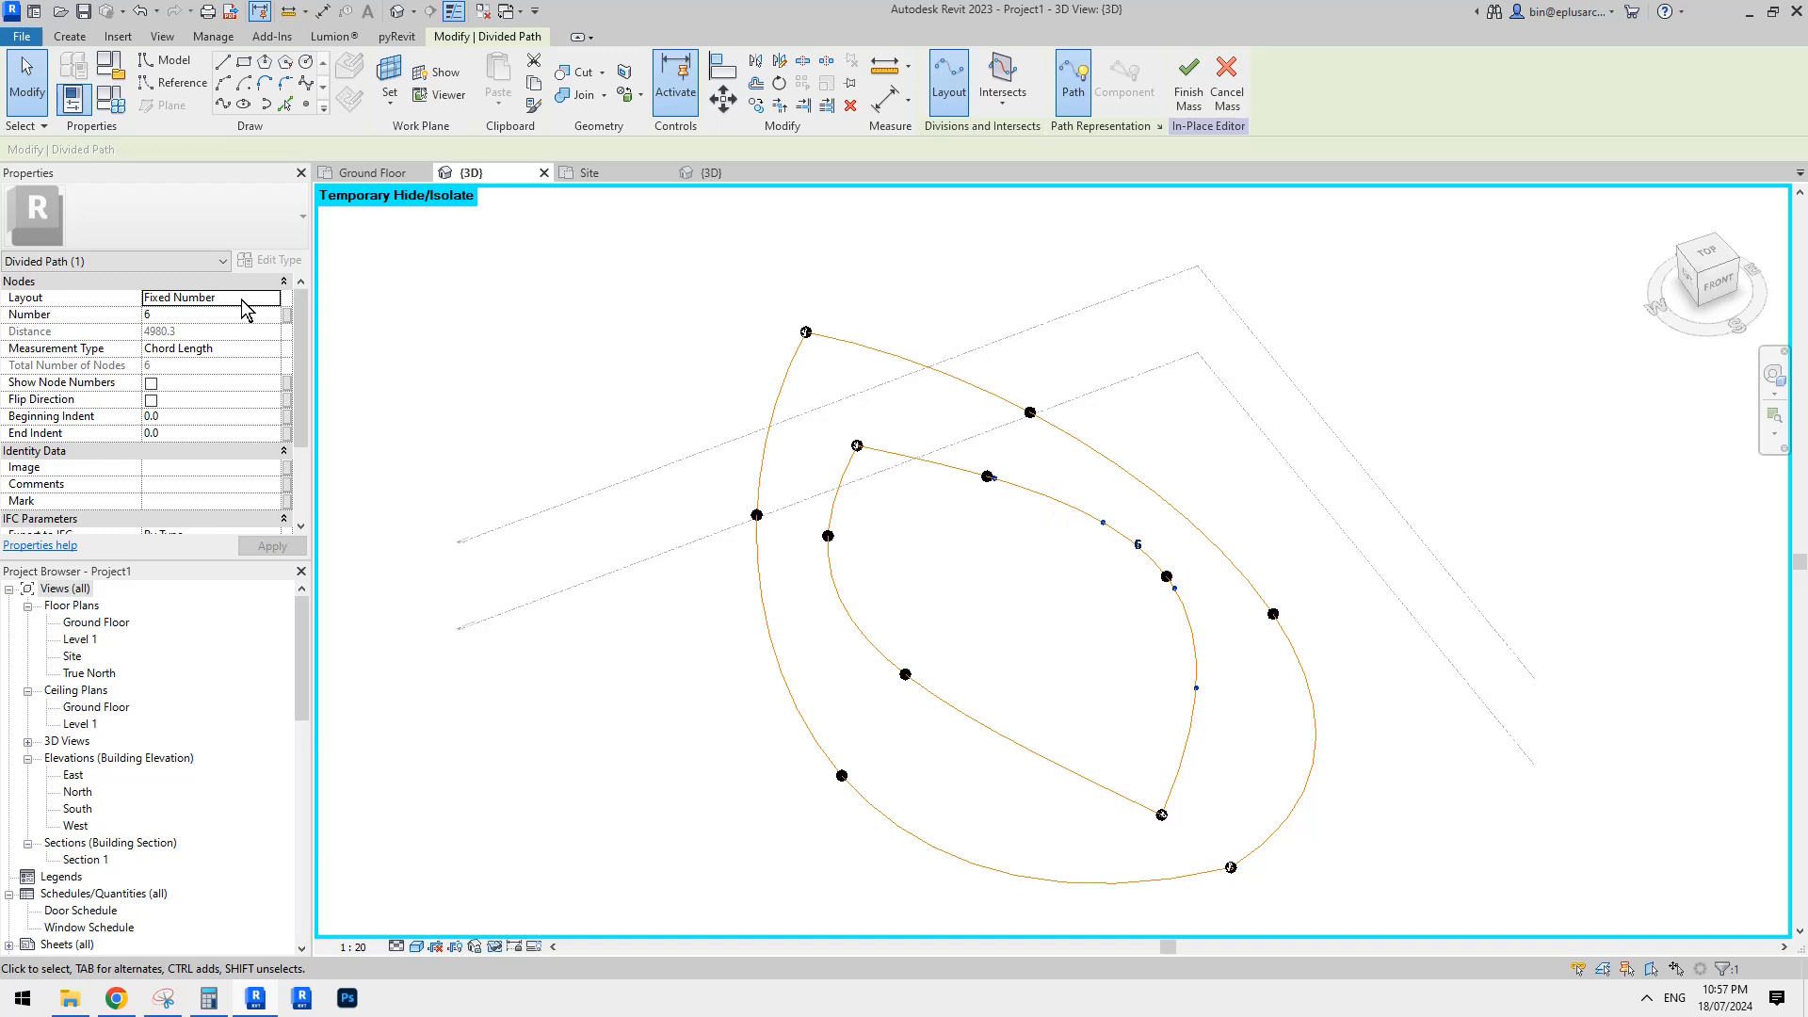
pyautogui.click(247, 299)
pyautogui.click(272, 298)
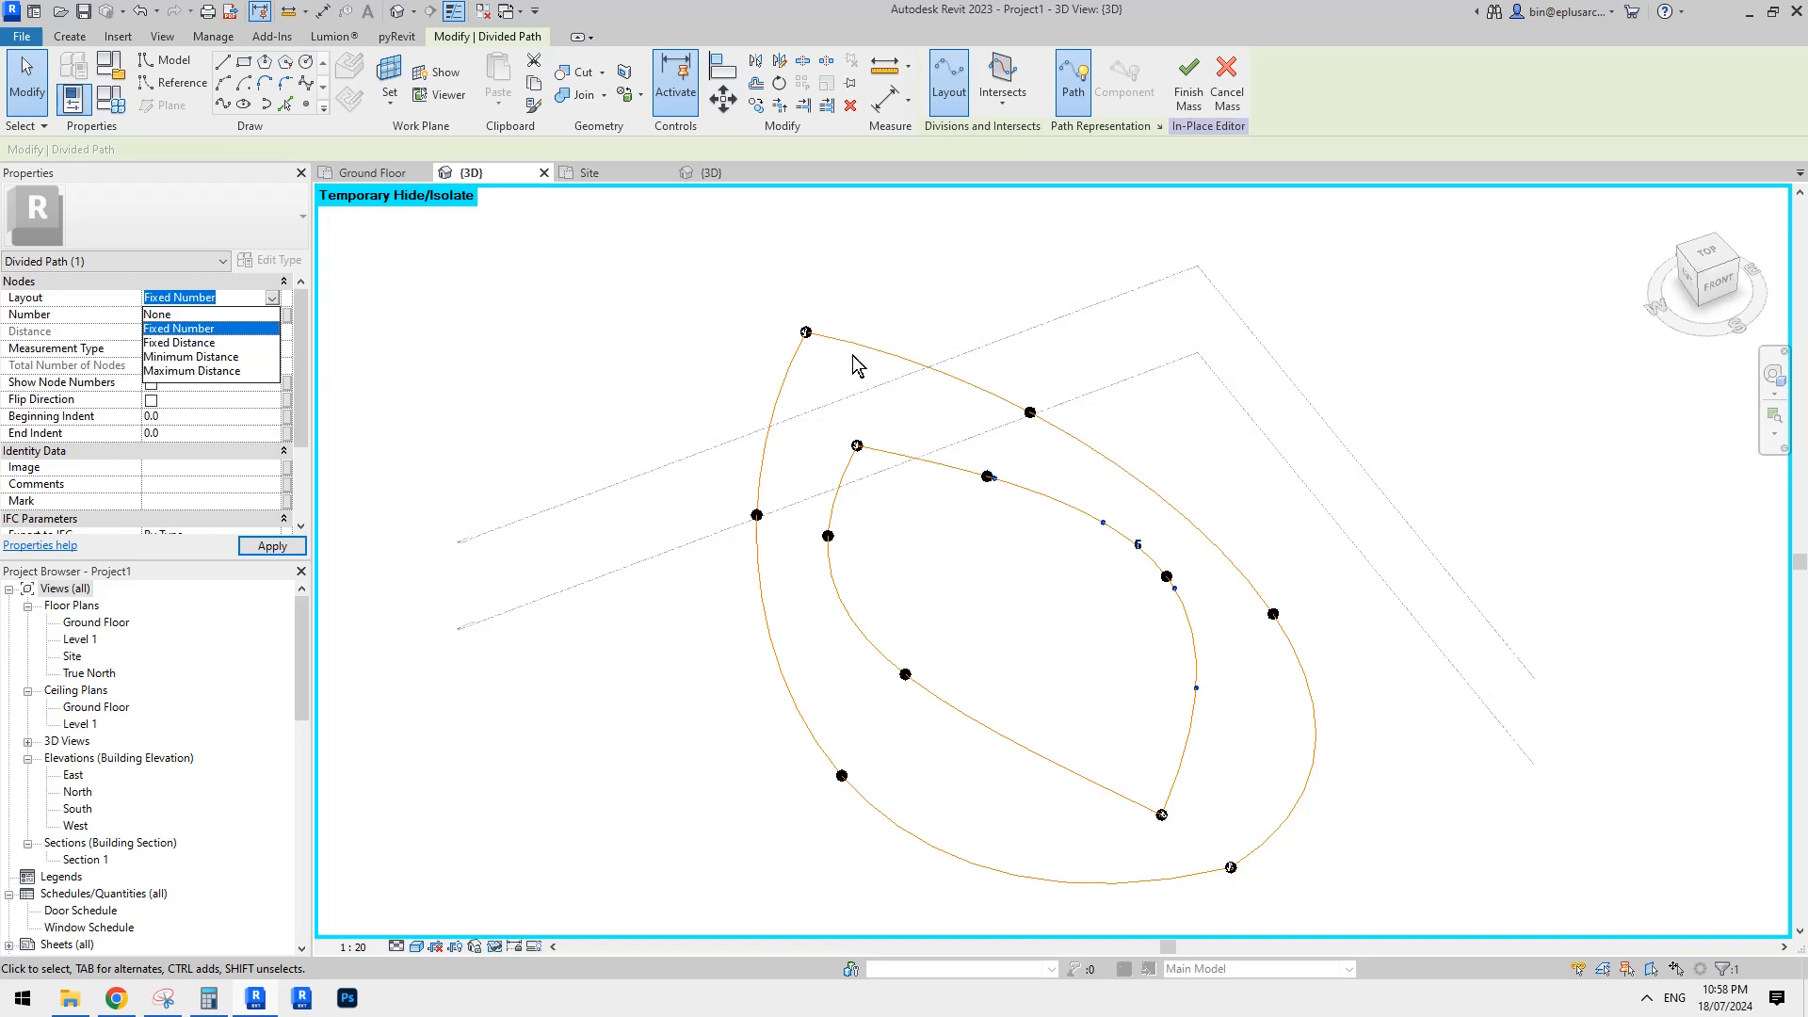
pyautogui.keyDown('shift'); pyautogui.moveTo(1254, 626); pyautogui.dragTo(1231, 640, button='middle'); pyautogui.keyUp('shift')
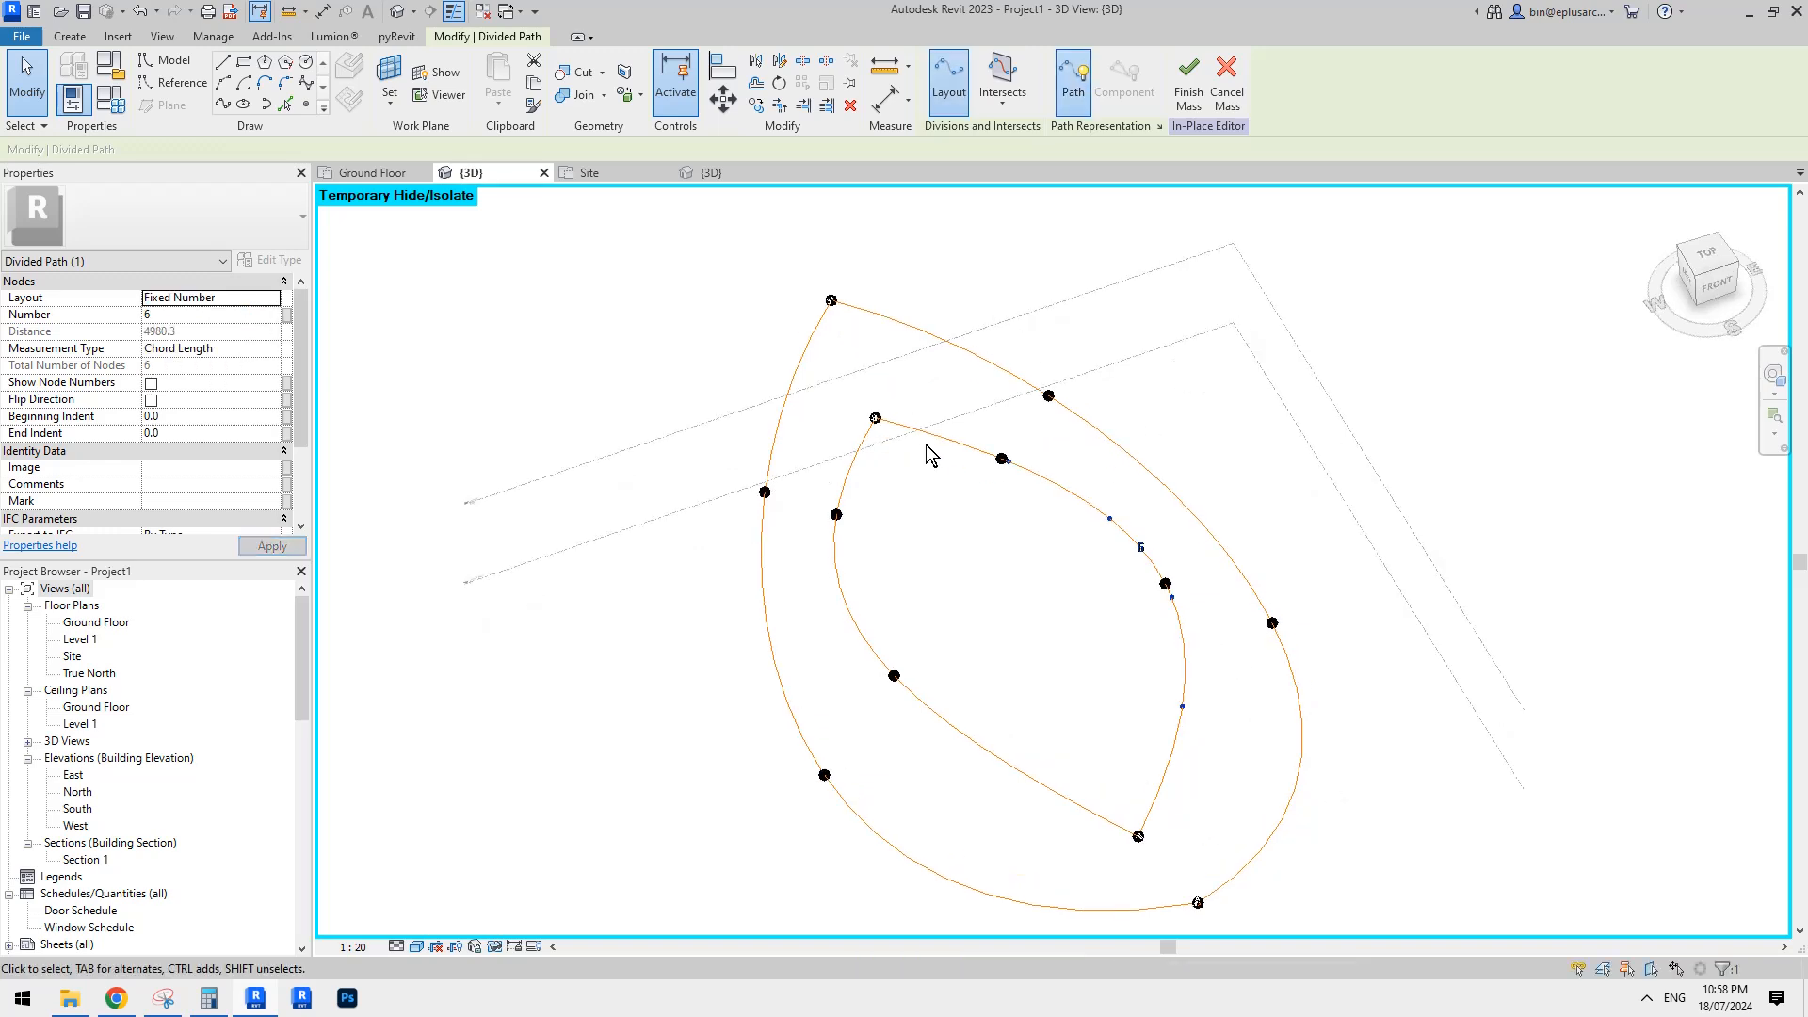
pyautogui.moveTo(1099, 557)
pyautogui.mouseDown(button='middle')
pyautogui.moveTo(1082, 530)
pyautogui.moveTo(1080, 574)
pyautogui.mouseUp(button='middle')
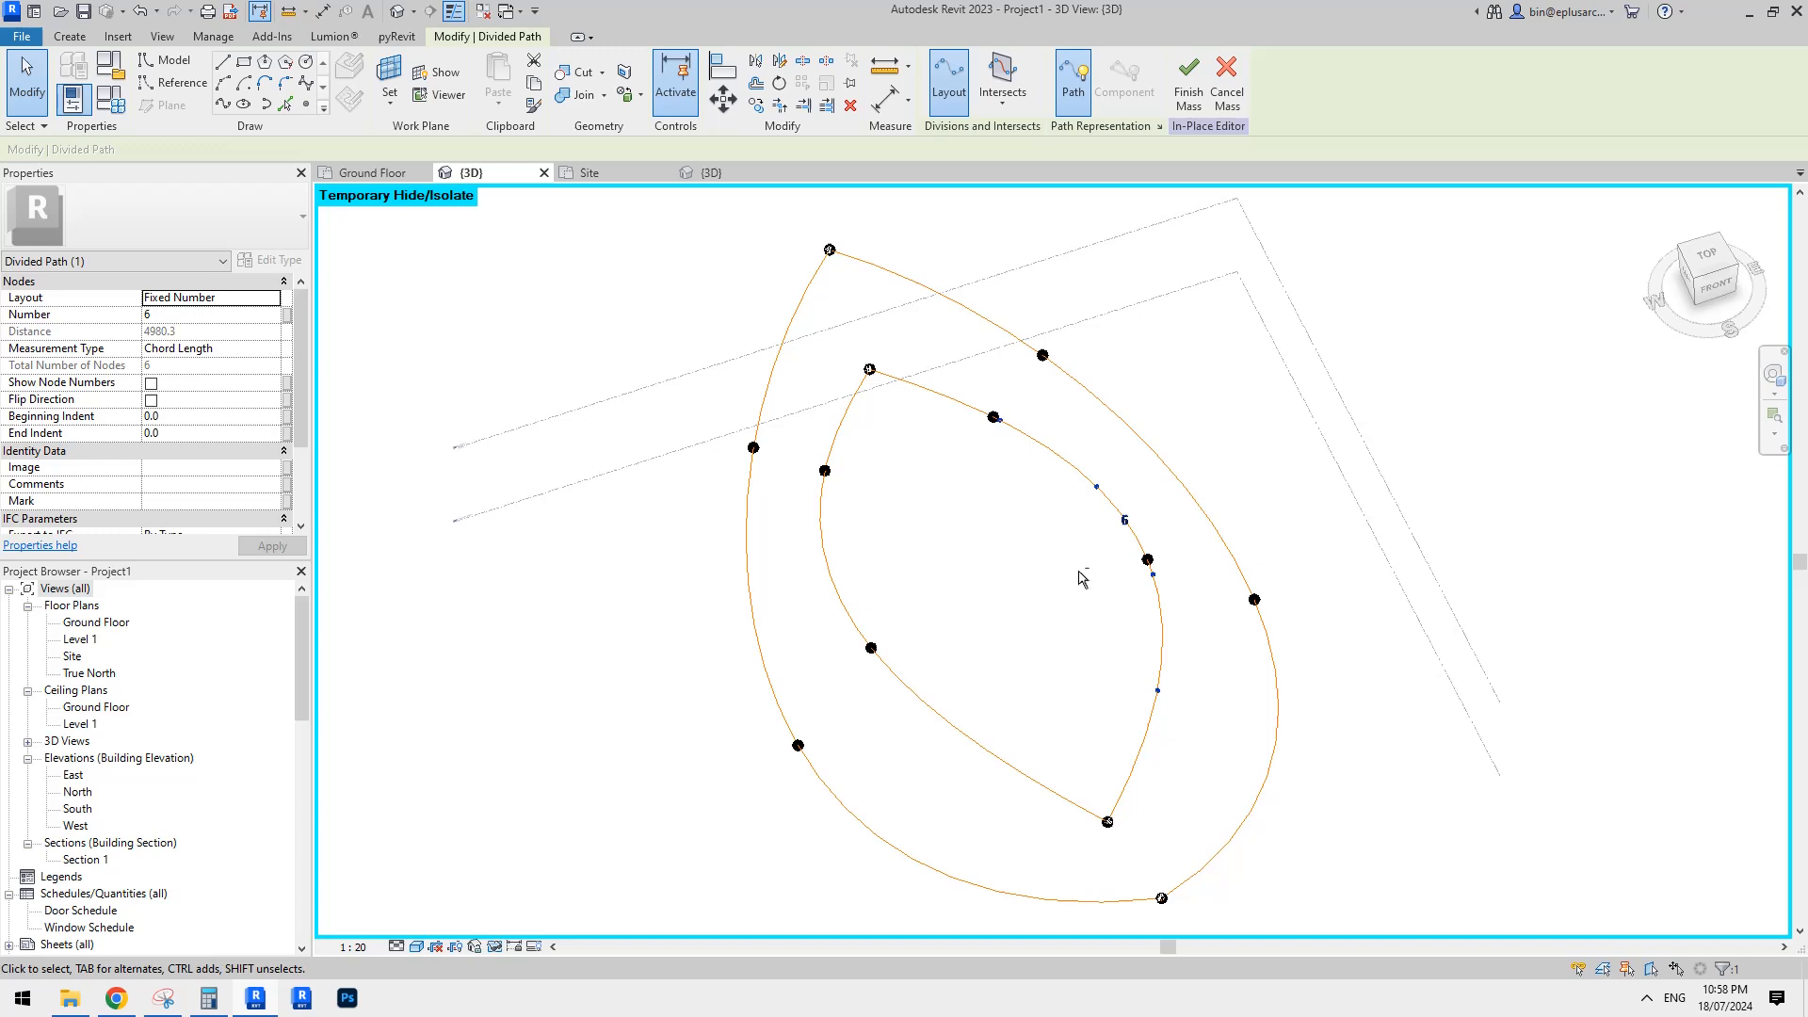
# Apply Divide Path to the three remaining reference splines: both outer curves and the other inner curve.
pyautogui.click(1123, 421)
pyautogui.click(1002, 83)
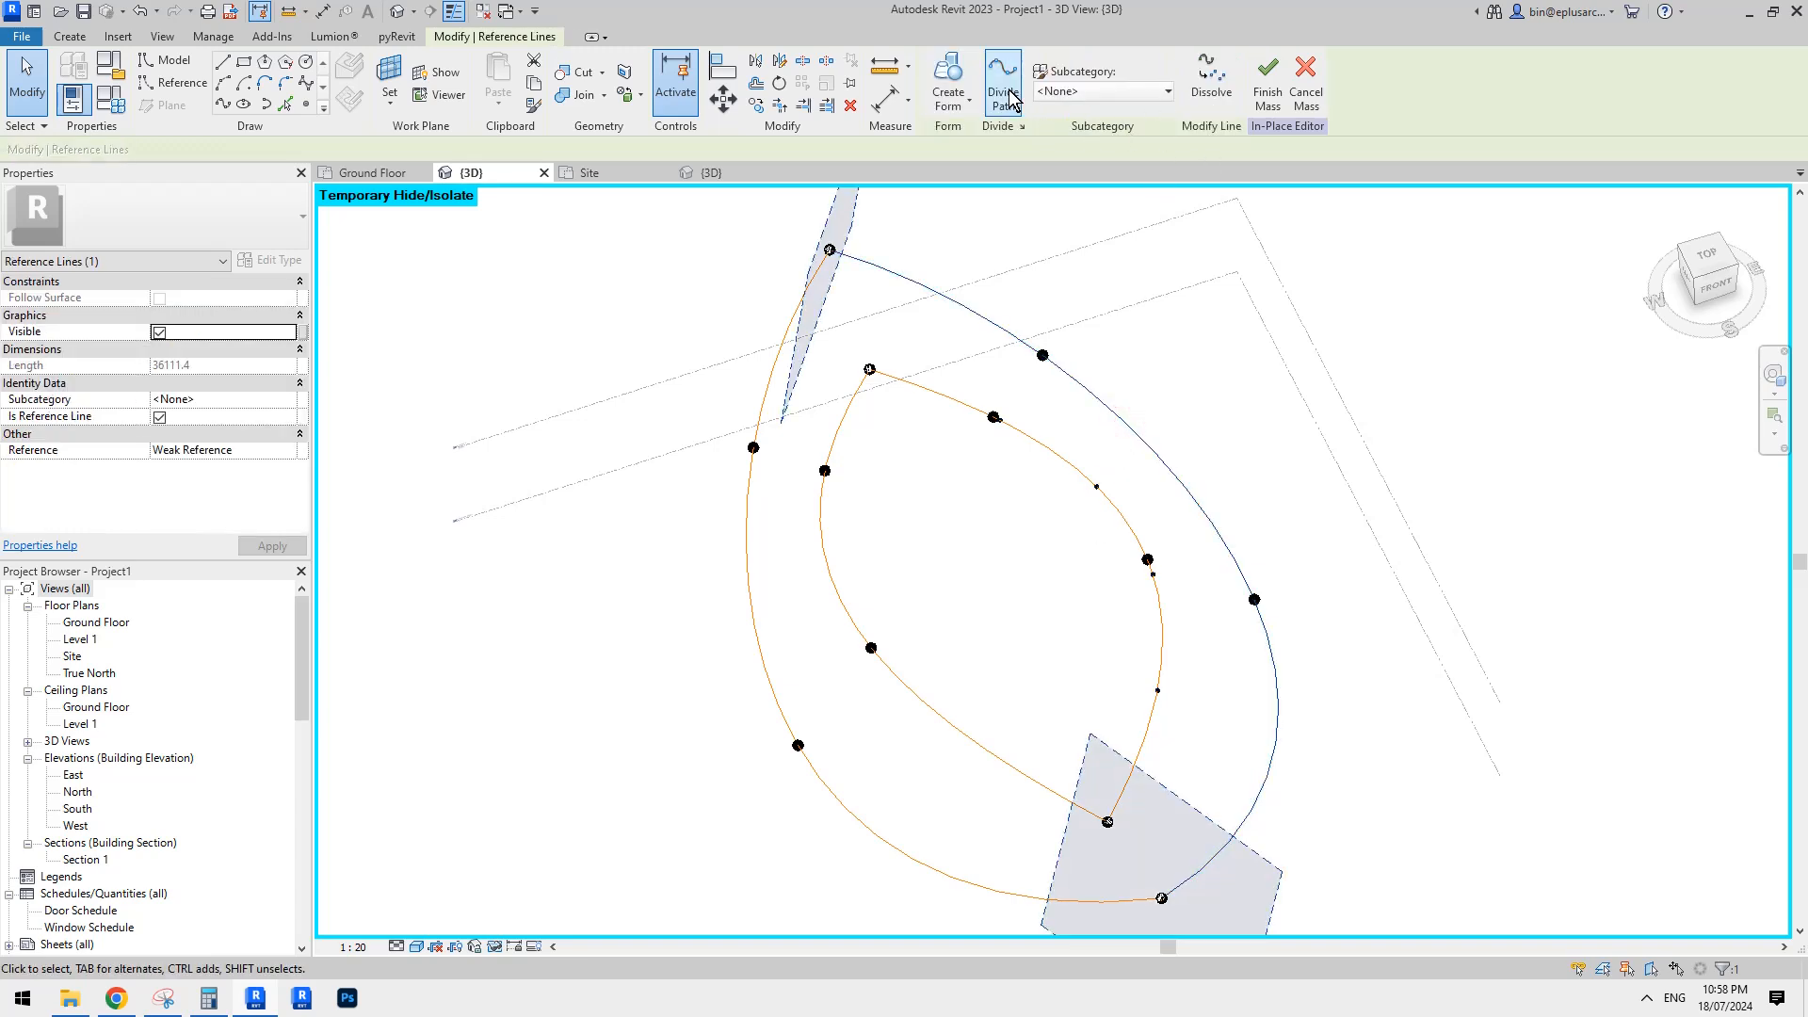
pyautogui.click(832, 567)
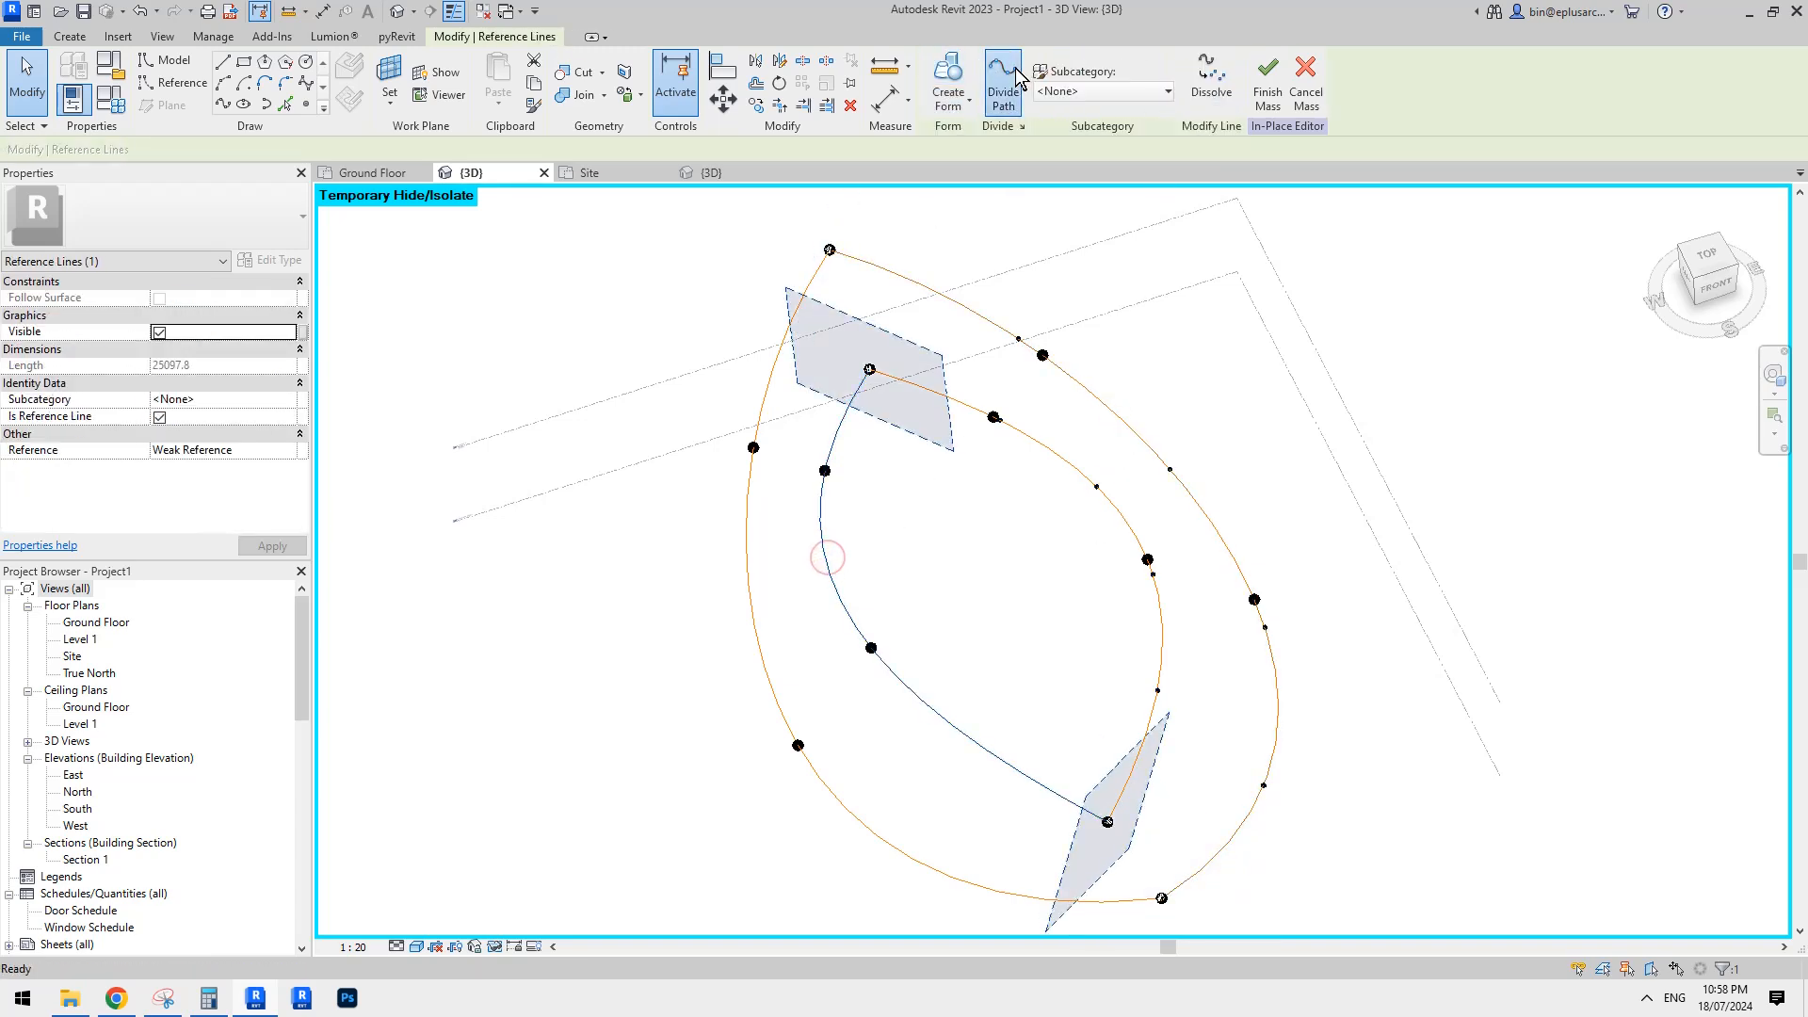
pyautogui.click(1003, 82)
pyautogui.click(749, 526)
pyautogui.click(1013, 82)
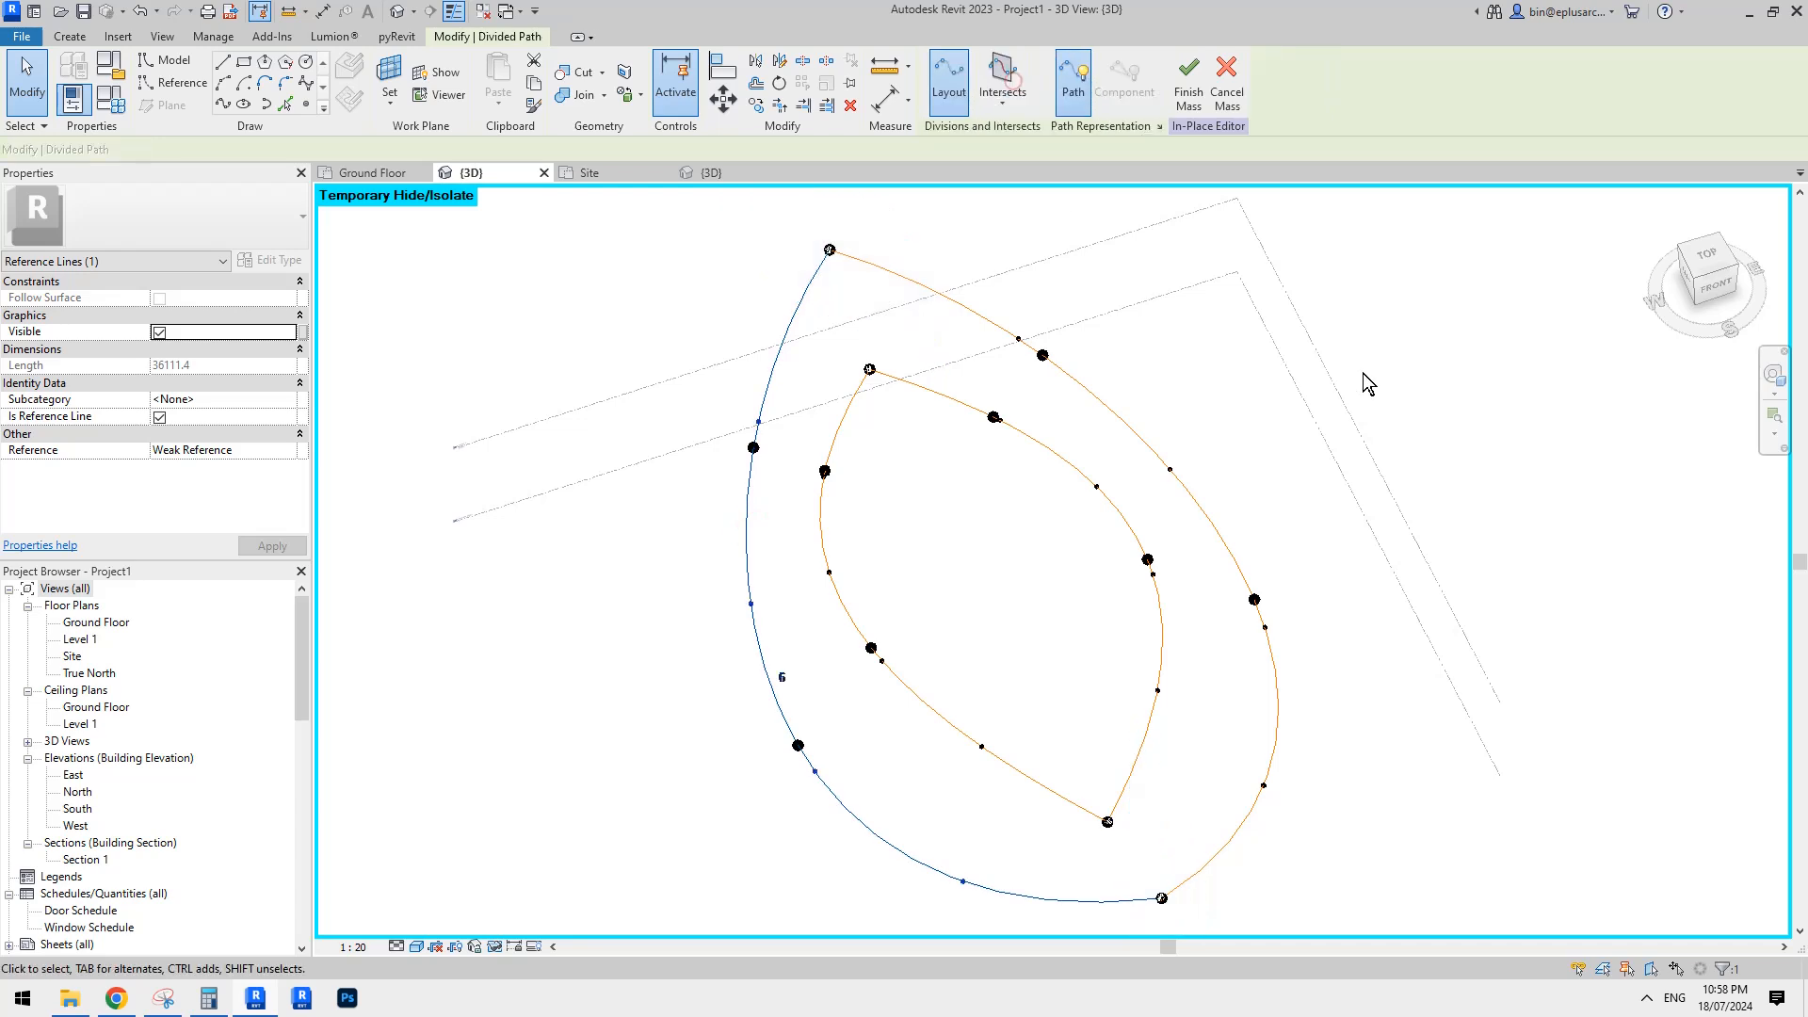
pyautogui.click(1367, 372)
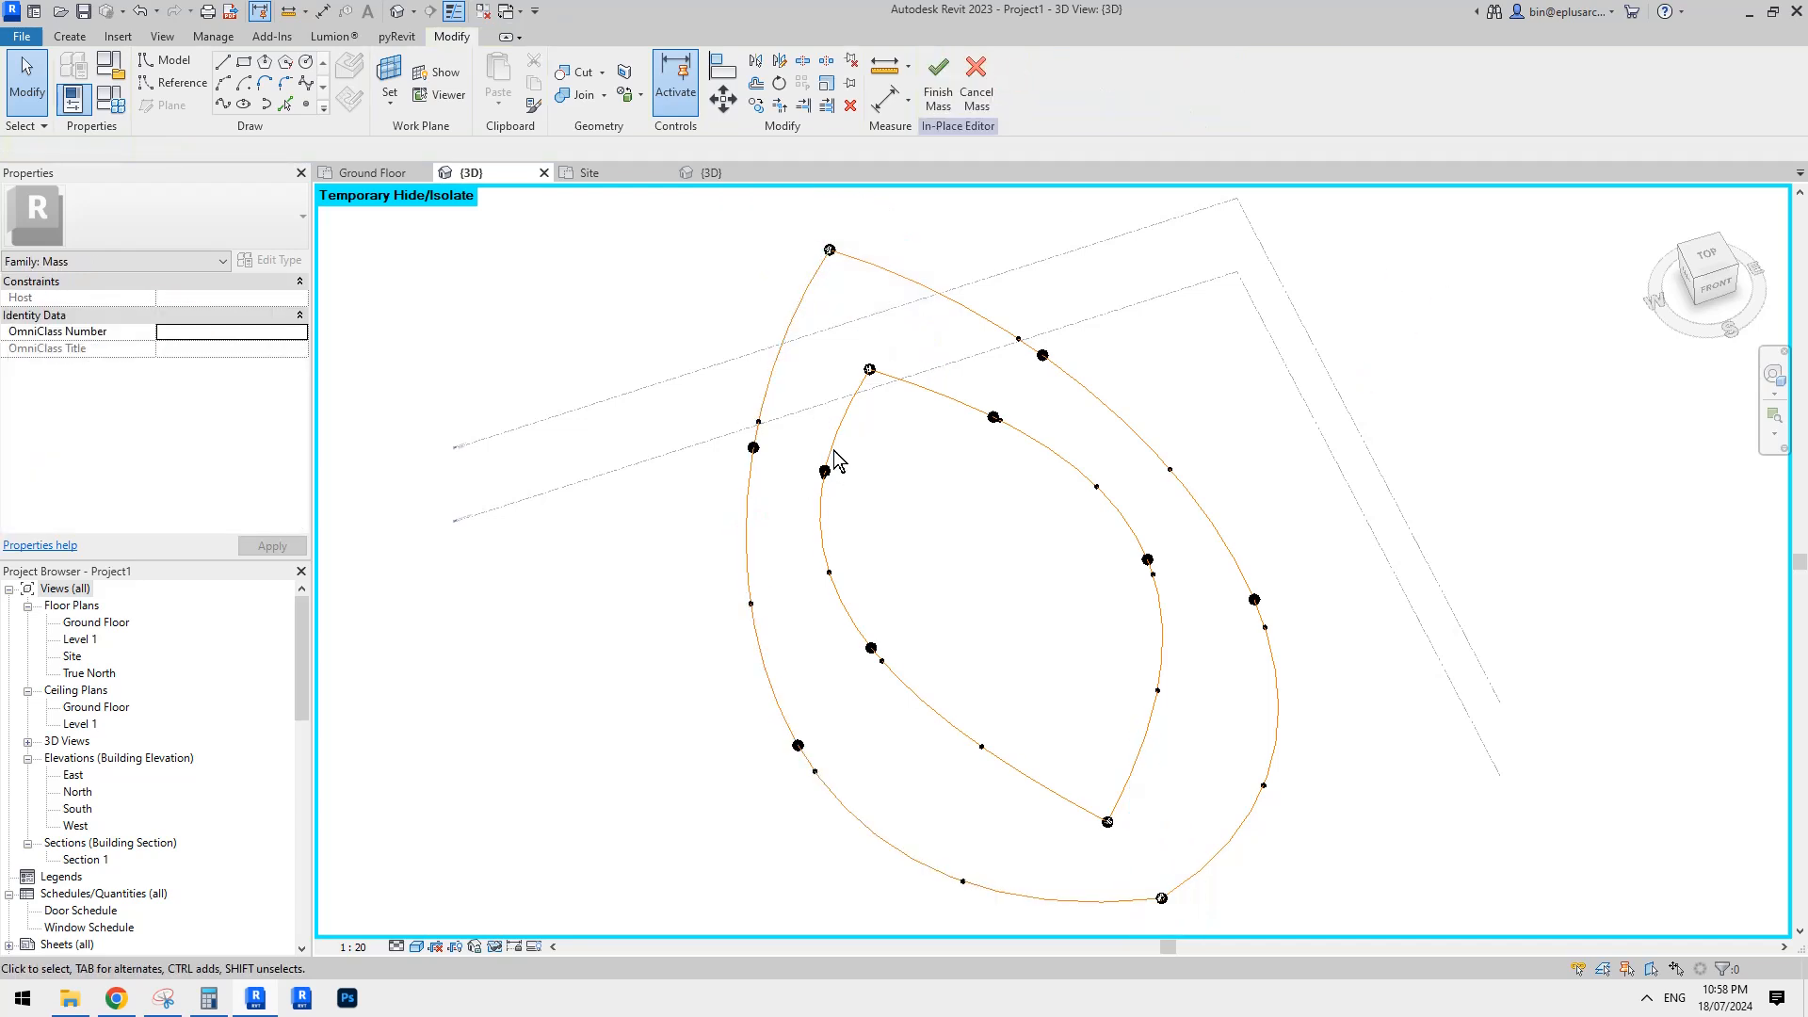
# Examine the outer upper curve by selecting its divided path and its underlying reference line, clearing each selection.
pyautogui.moveTo(1020, 520); pyautogui.dragTo(979, 471, button='middle')
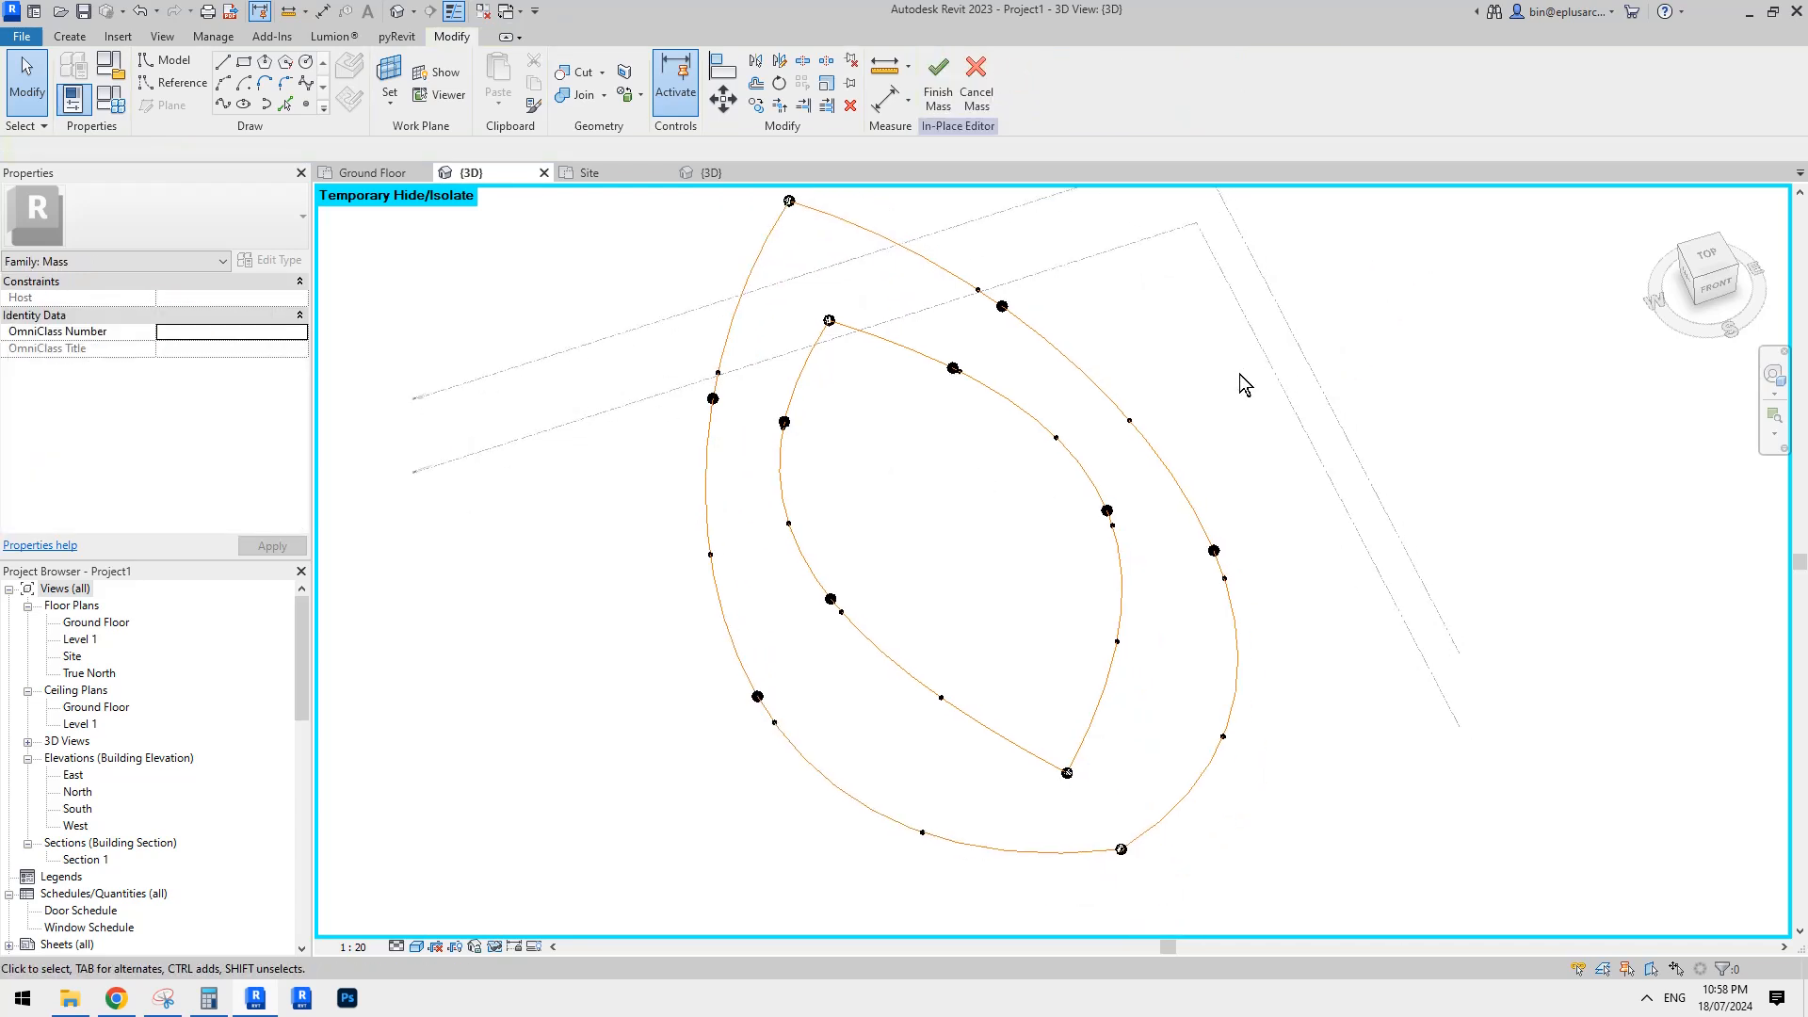
pyautogui.click(1097, 386)
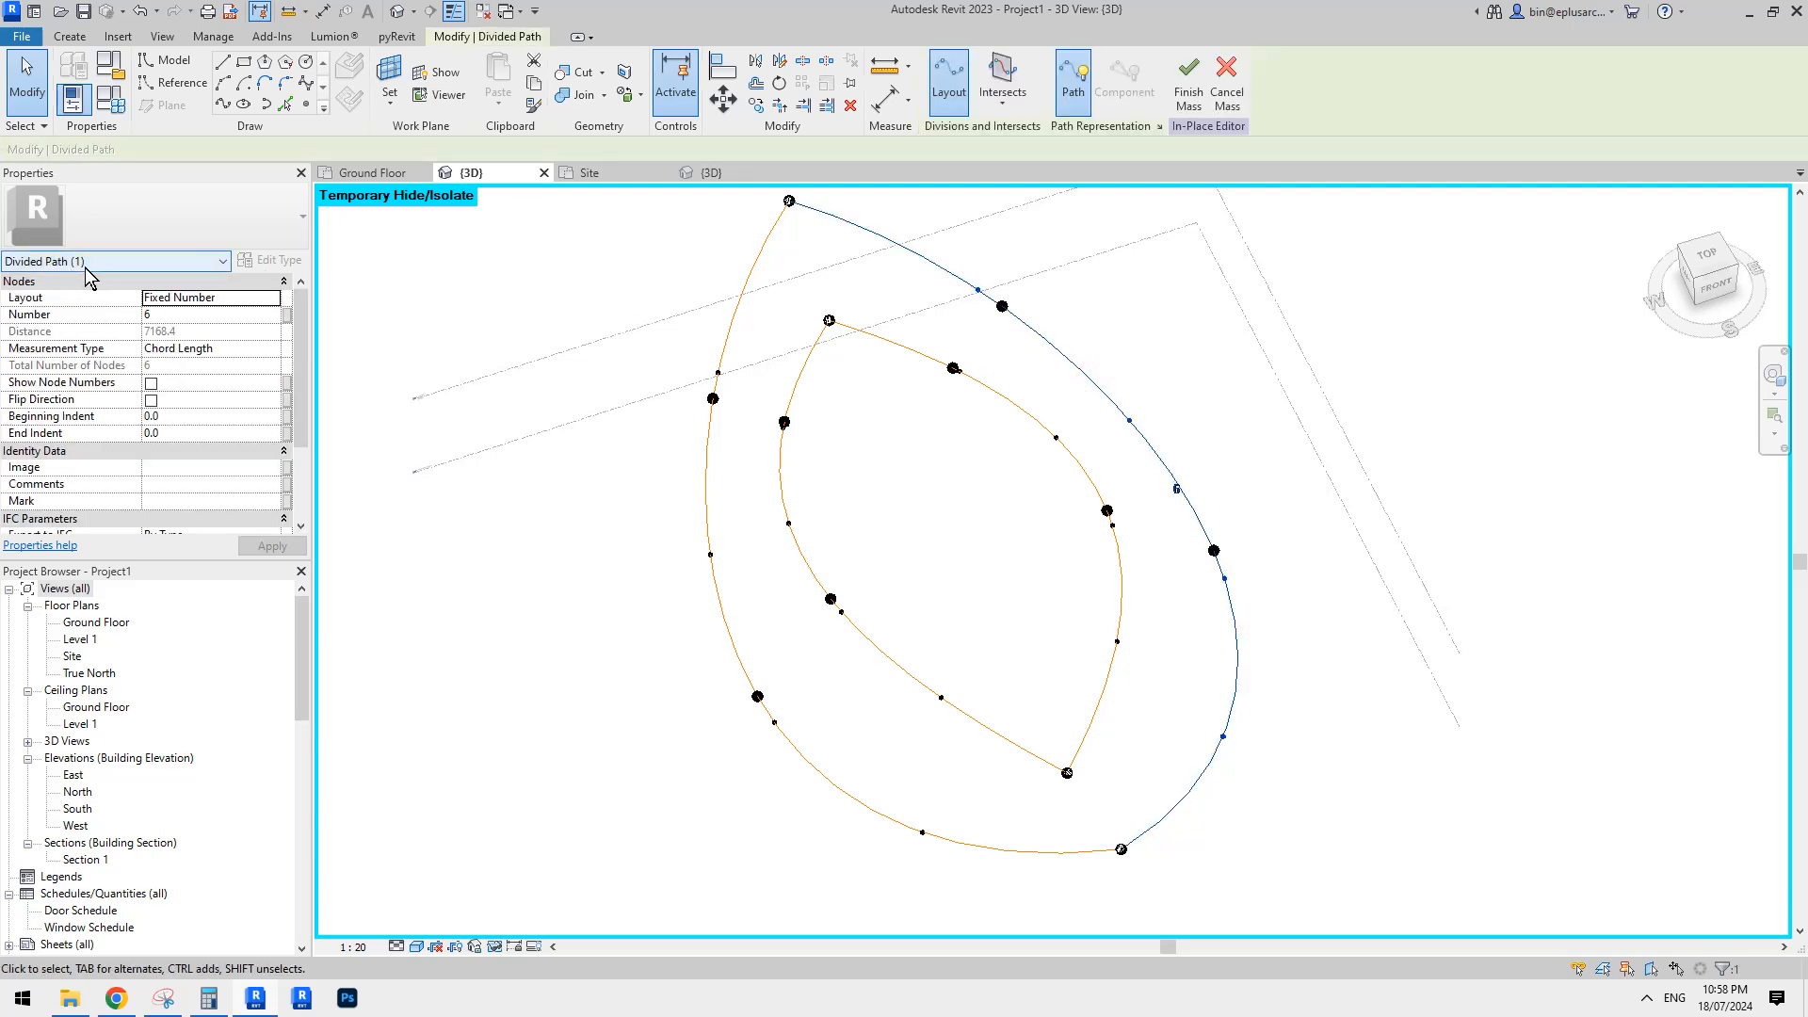
pyautogui.click(1436, 297)
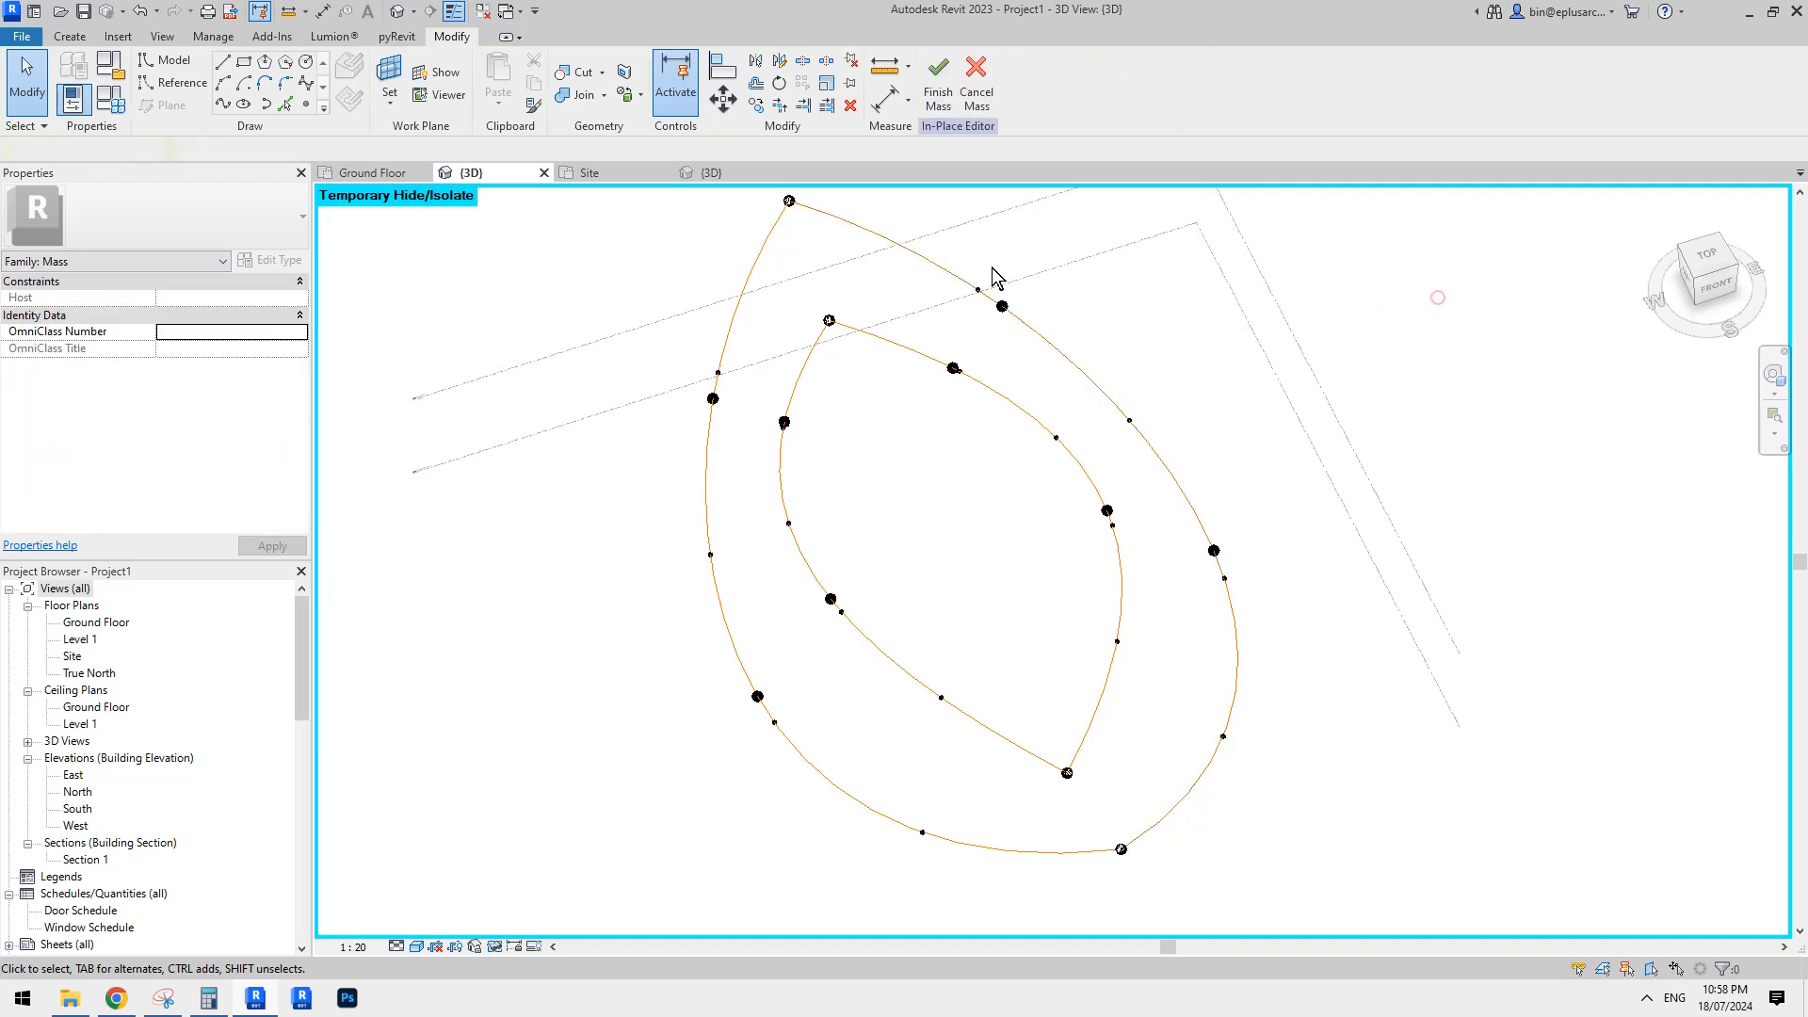
pyautogui.moveTo(1038, 344)
pyautogui.keyDown('shift'); pyautogui.mouseDown(button='middle')
pyautogui.moveTo(1081, 404)
pyautogui.moveTo(1064, 369)
pyautogui.mouseUp(button='middle'); pyautogui.keyUp('shift')
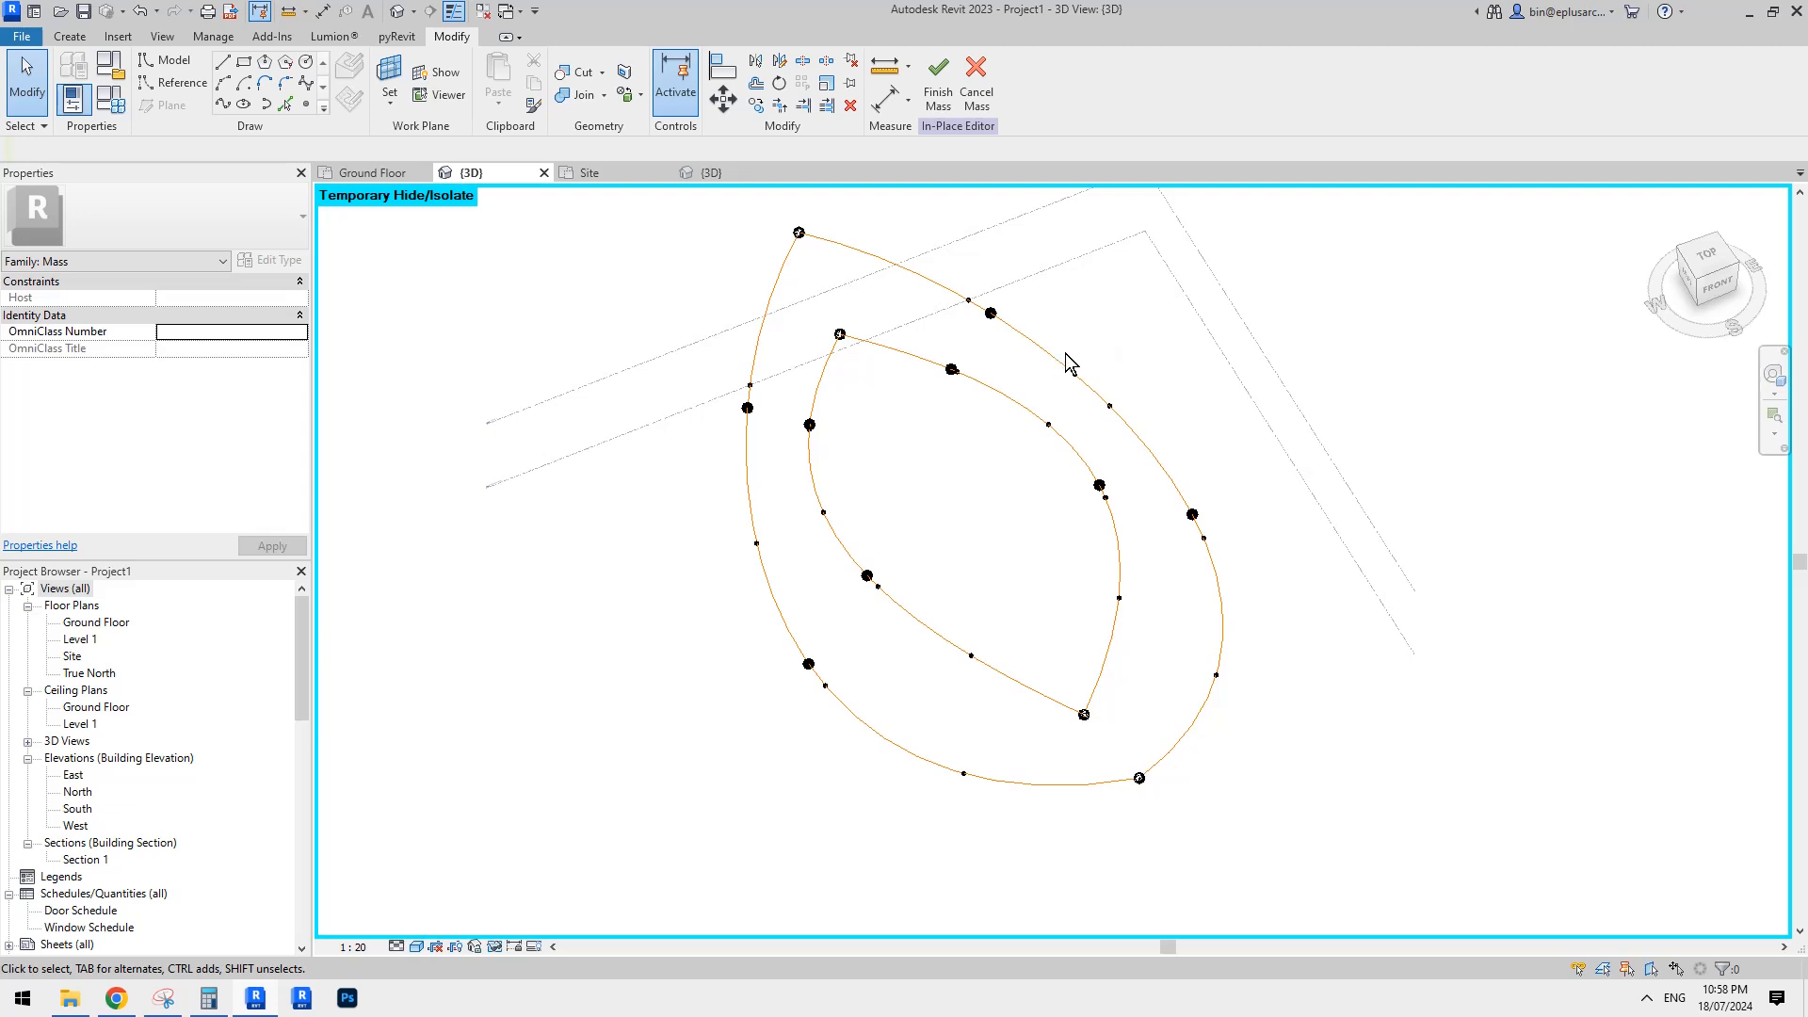
pyautogui.press('Tab')
pyautogui.click(1069, 367)
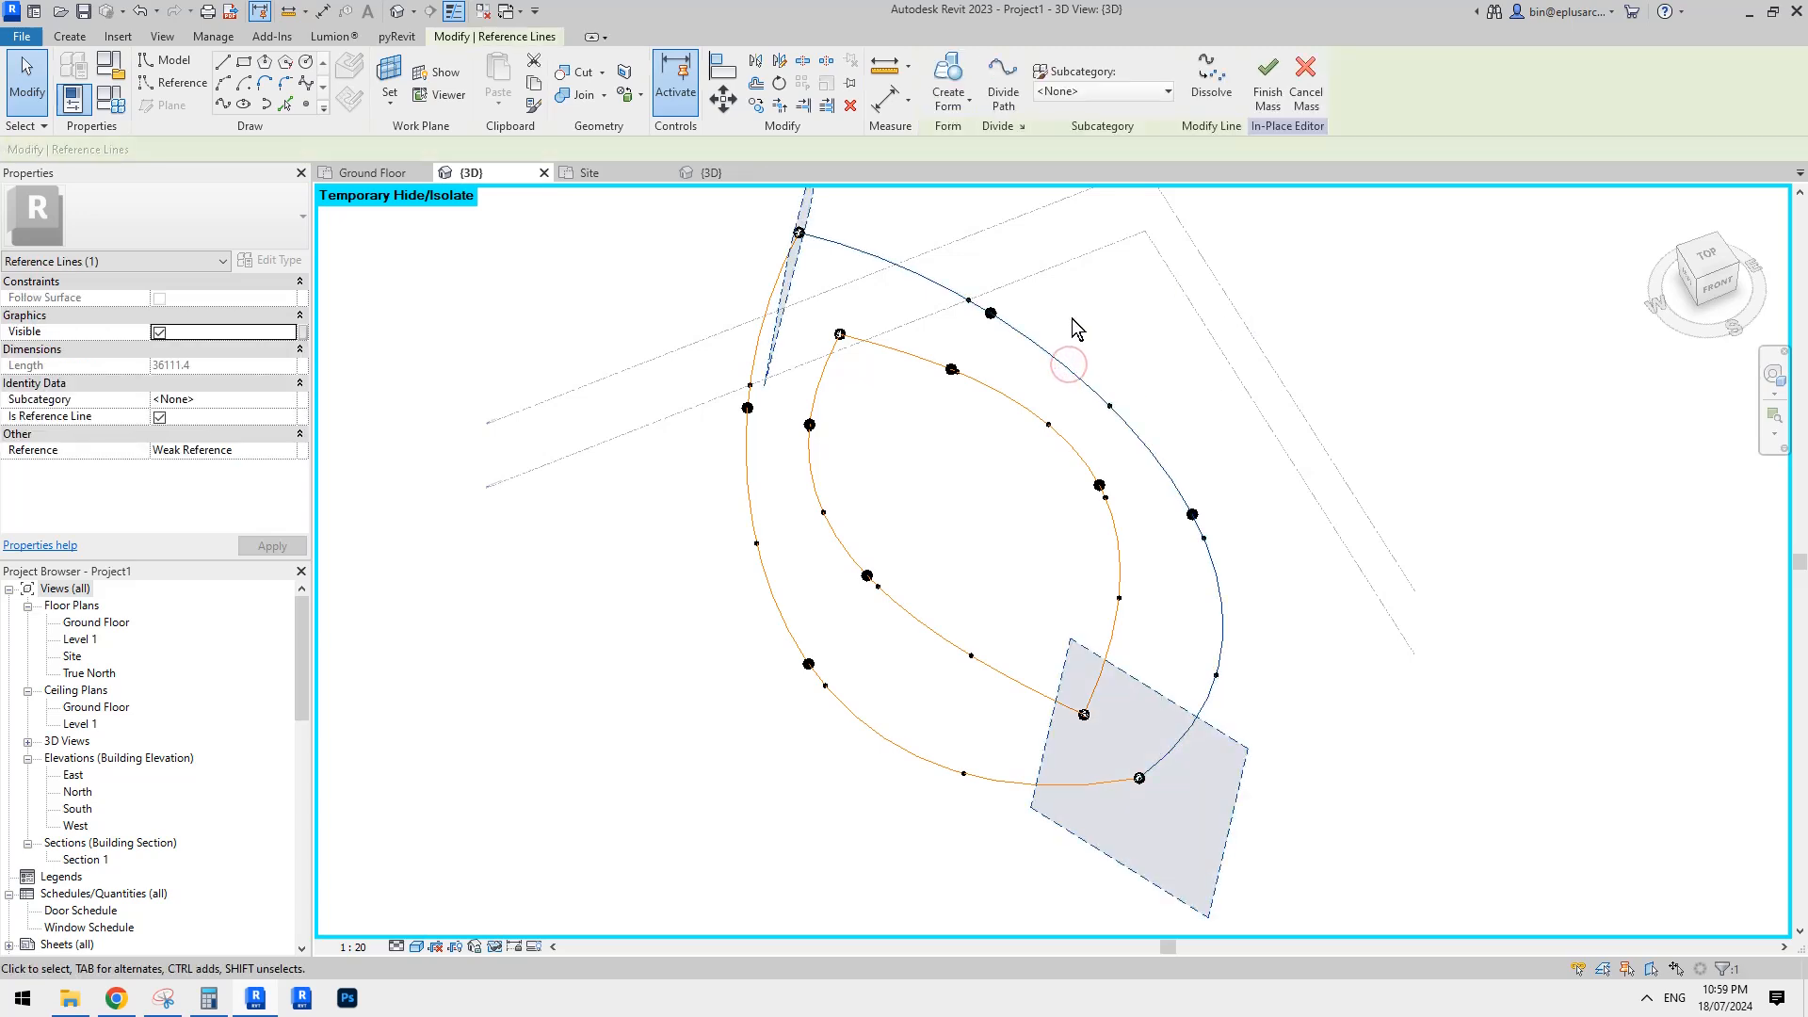
pyautogui.click(1425, 309)
# Select all four divided paths together and set their fixed node number to 30.
pyautogui.keyDown('shift'); pyautogui.moveTo(1031, 386); pyautogui.dragTo(1090, 443, button='middle'); pyautogui.keyUp('shift')
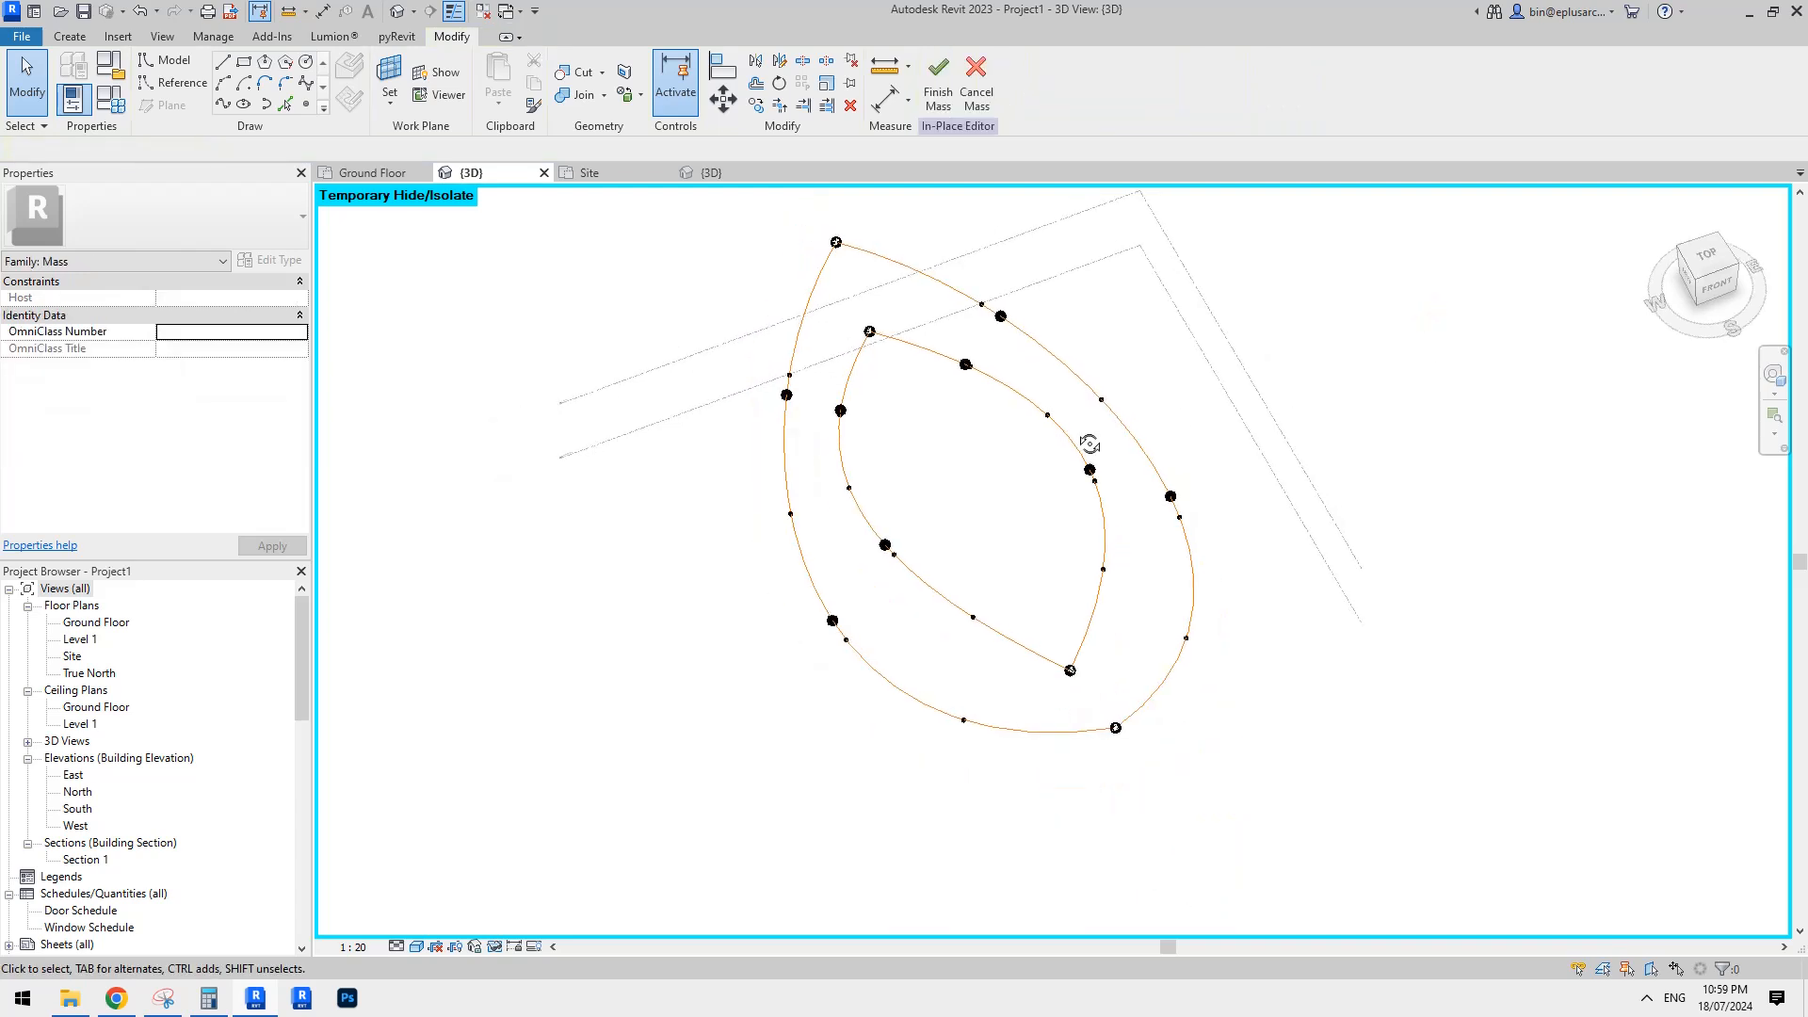
pyautogui.scroll(-1, 1167, 362)
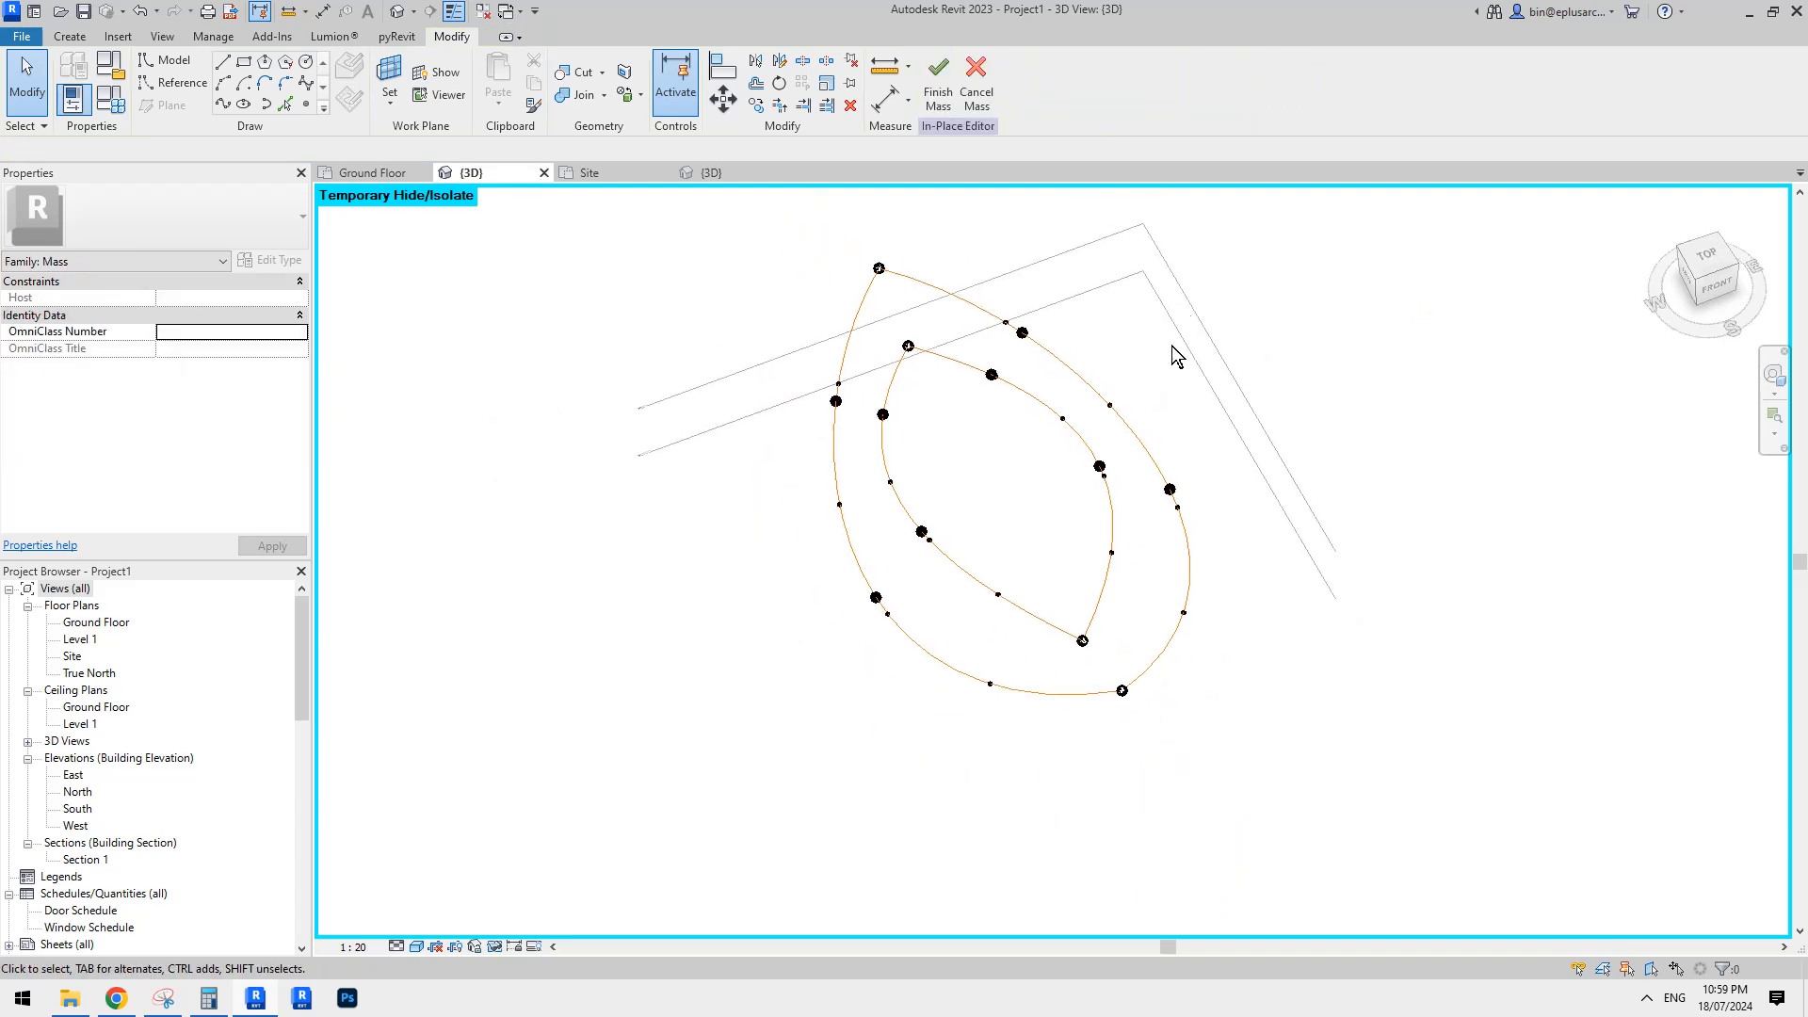
pyautogui.click(1118, 367)
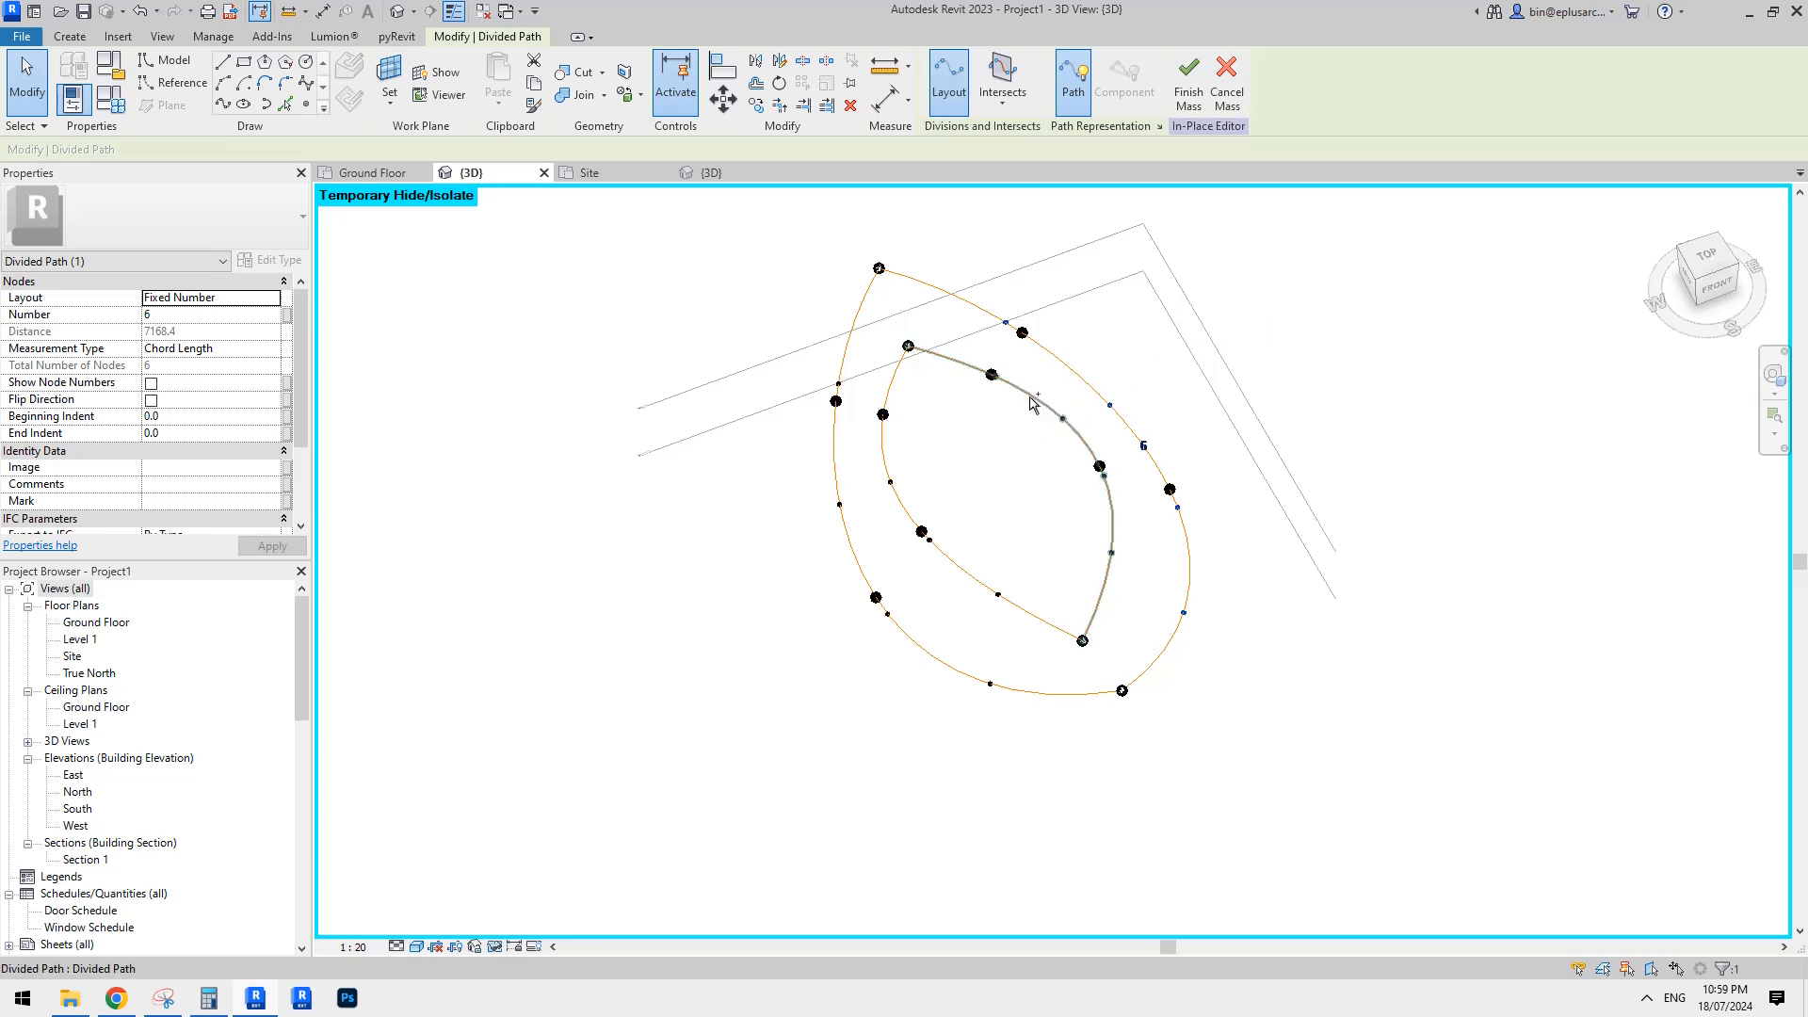
pyautogui.keyDown('ctrl'); pyautogui.click(883, 452); pyautogui.keyUp('ctrl')
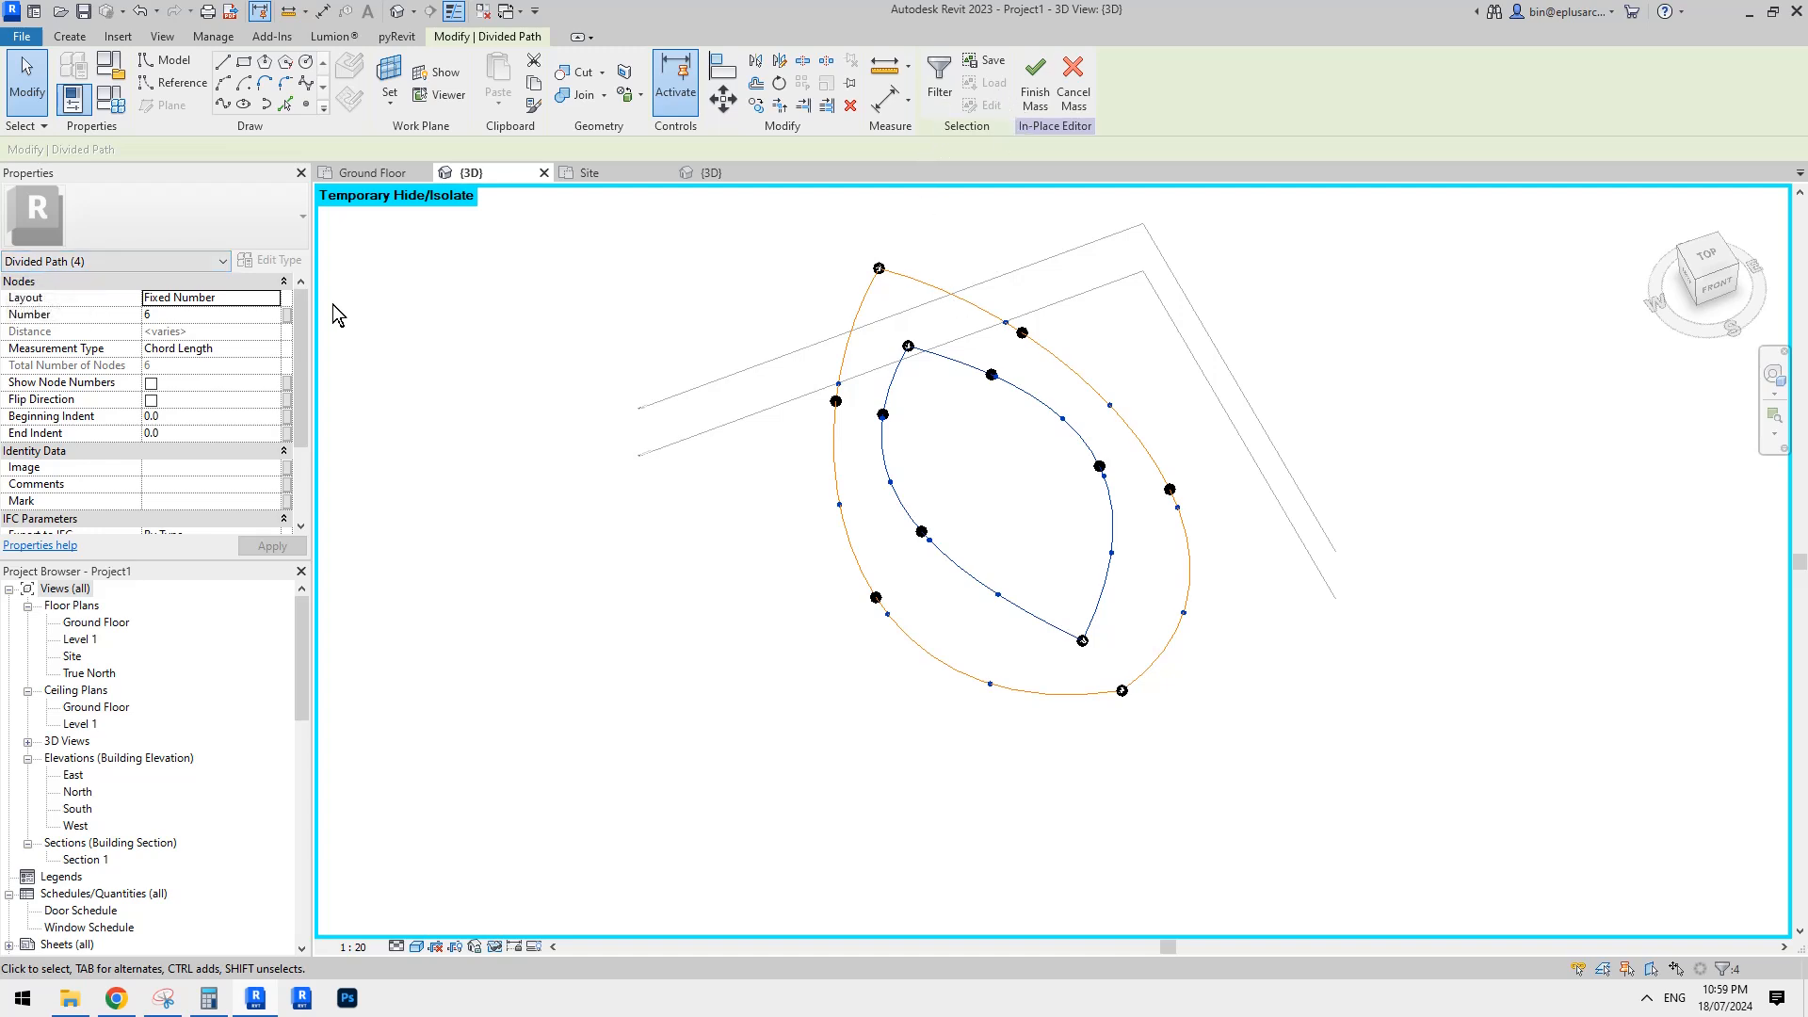
pyautogui.click(193, 318)
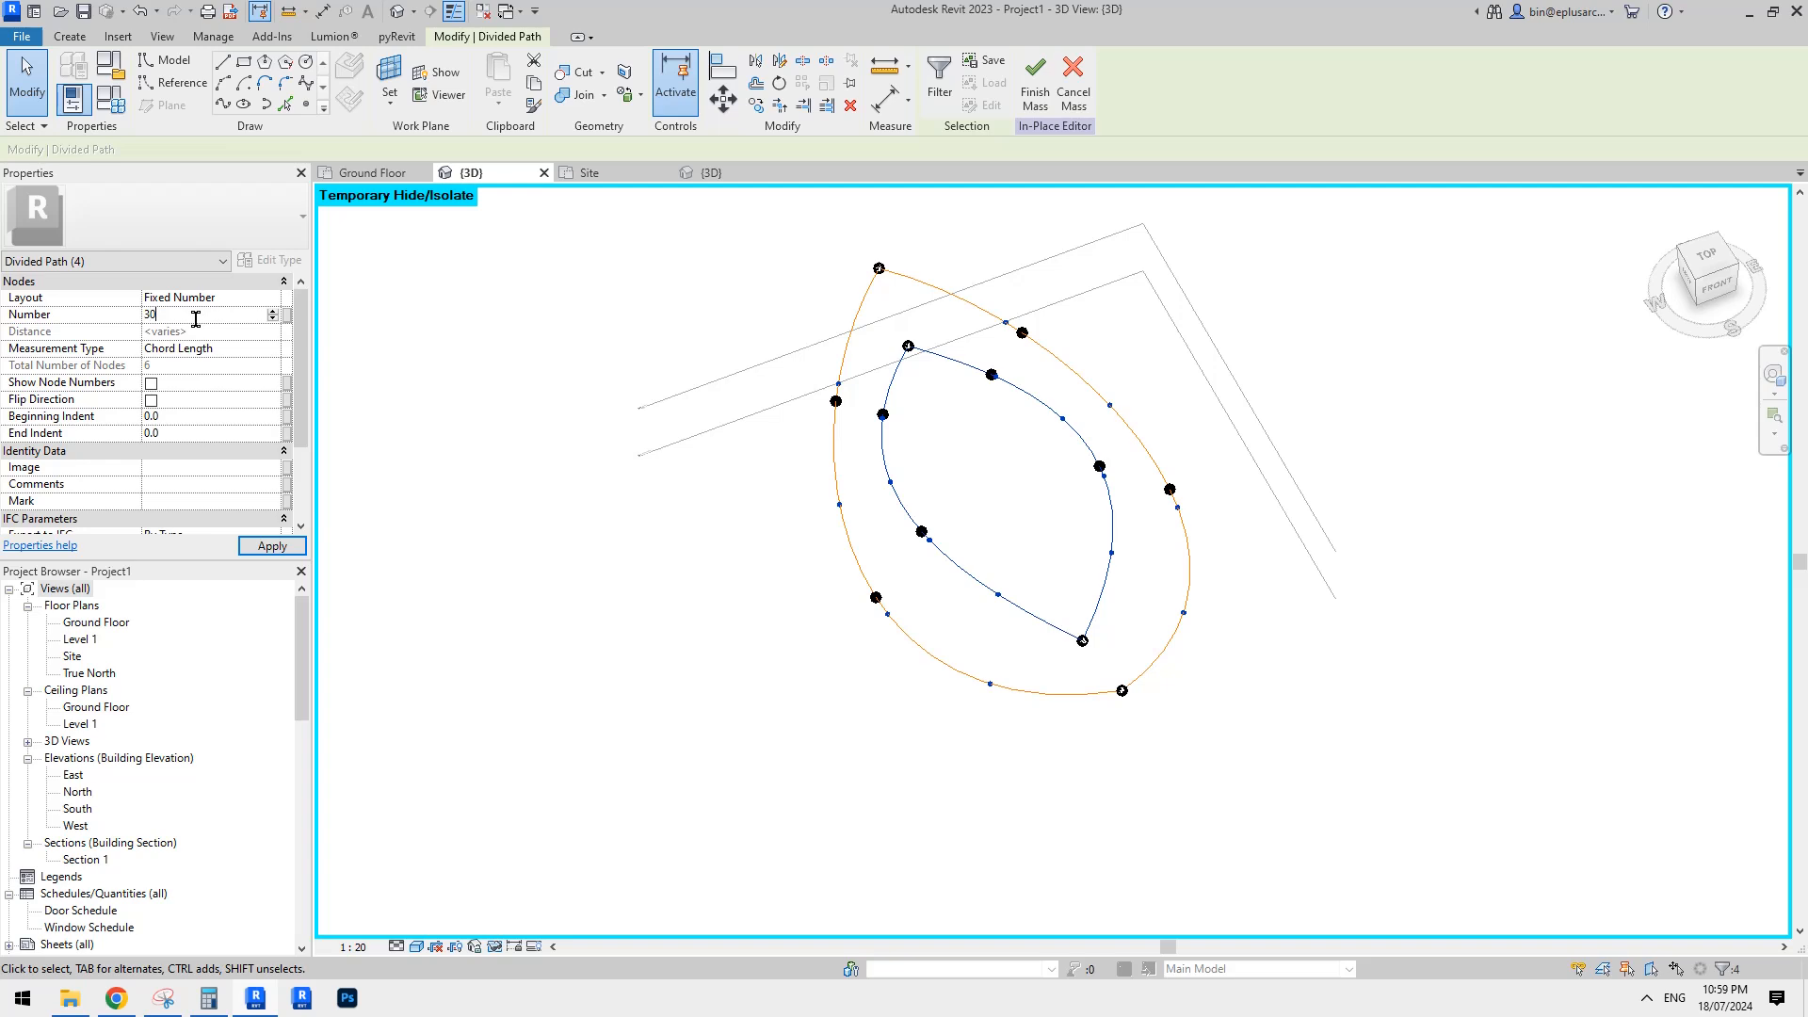
pyautogui.press('Return')
# Set the node number of the four selected divided paths to 50 and clear the selection.
pyautogui.click(192, 316)
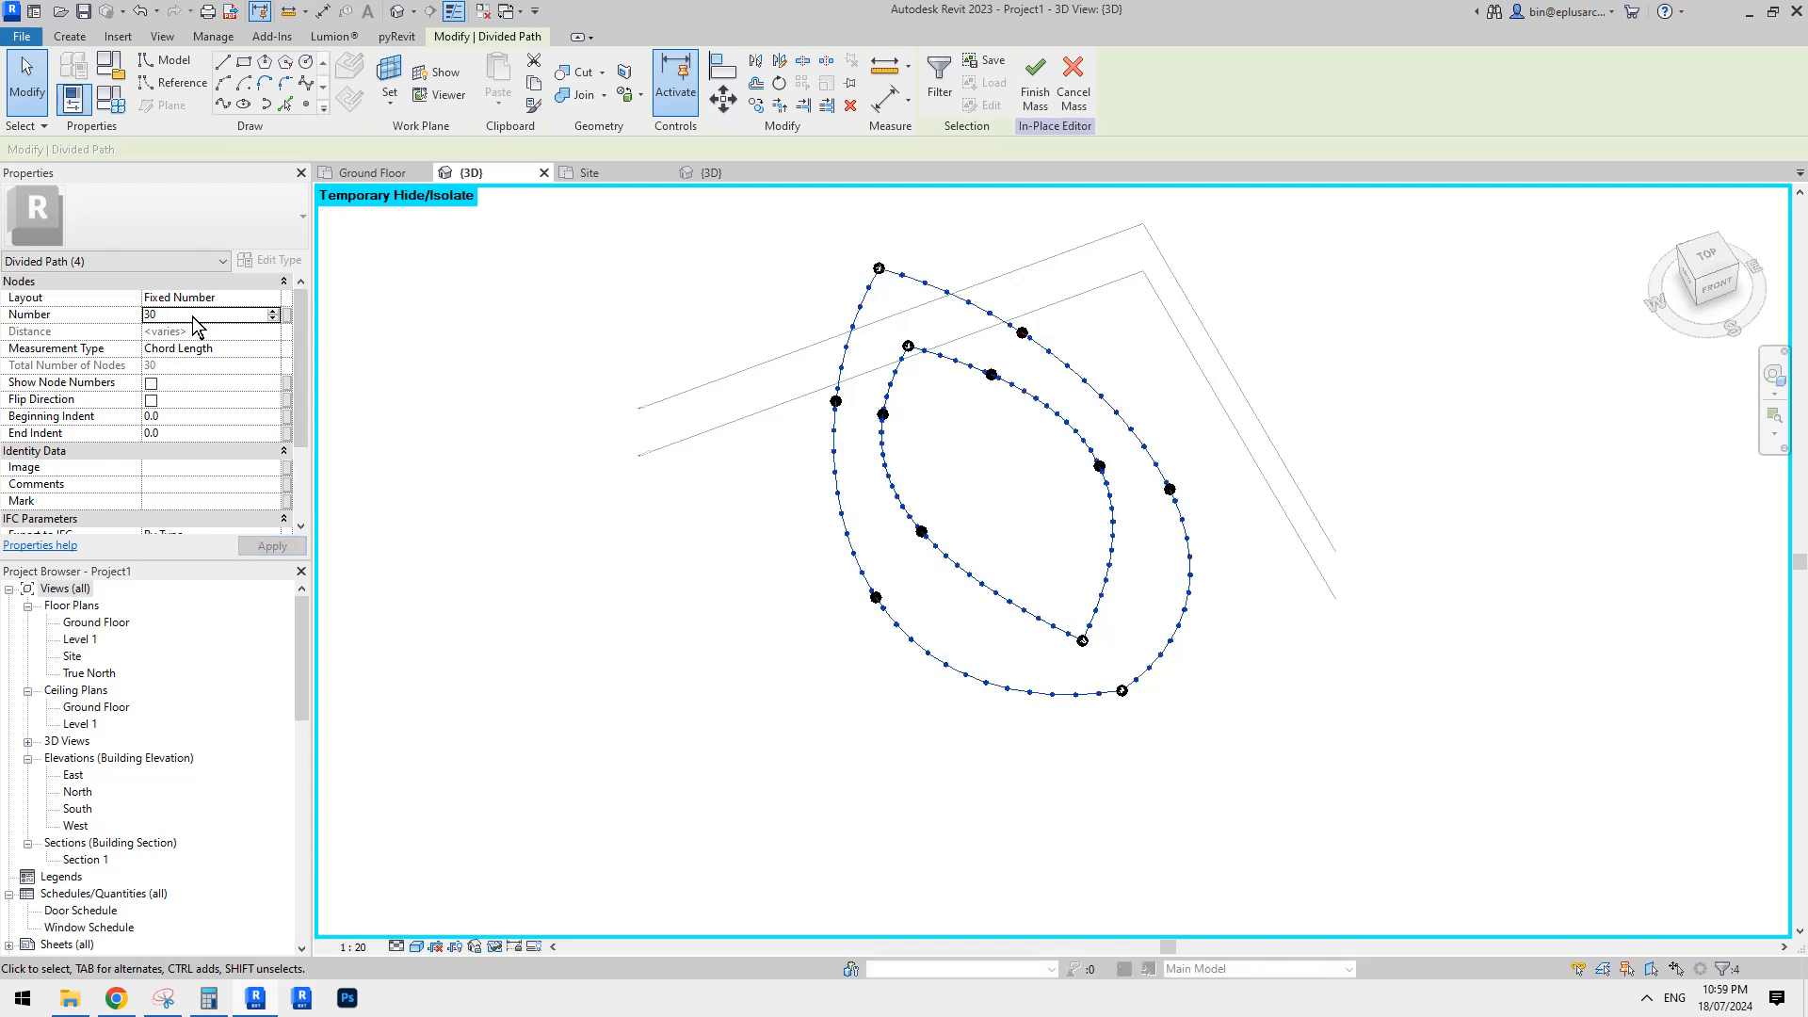
pyautogui.write('50')
pyautogui.moveTo(1010, 420); pyautogui.dragTo(967, 462, button='middle')
pyautogui.scroll(2, 967, 462)
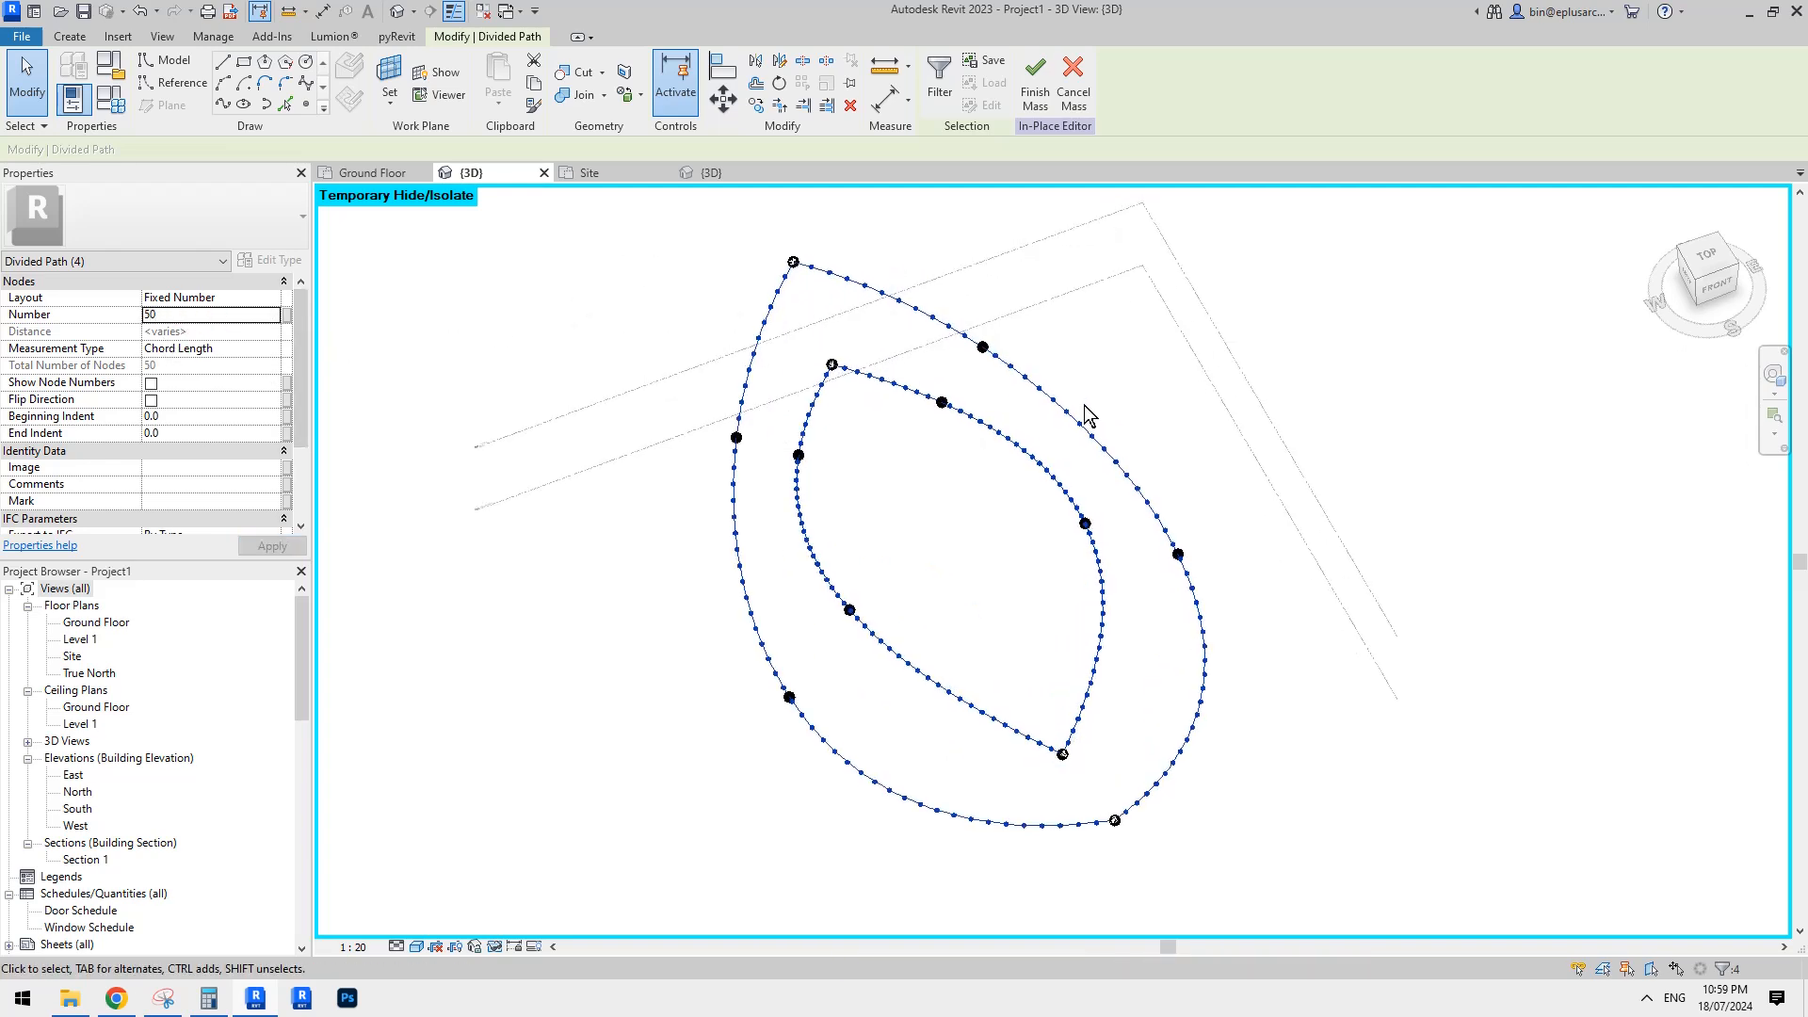
pyautogui.click(1081, 409)
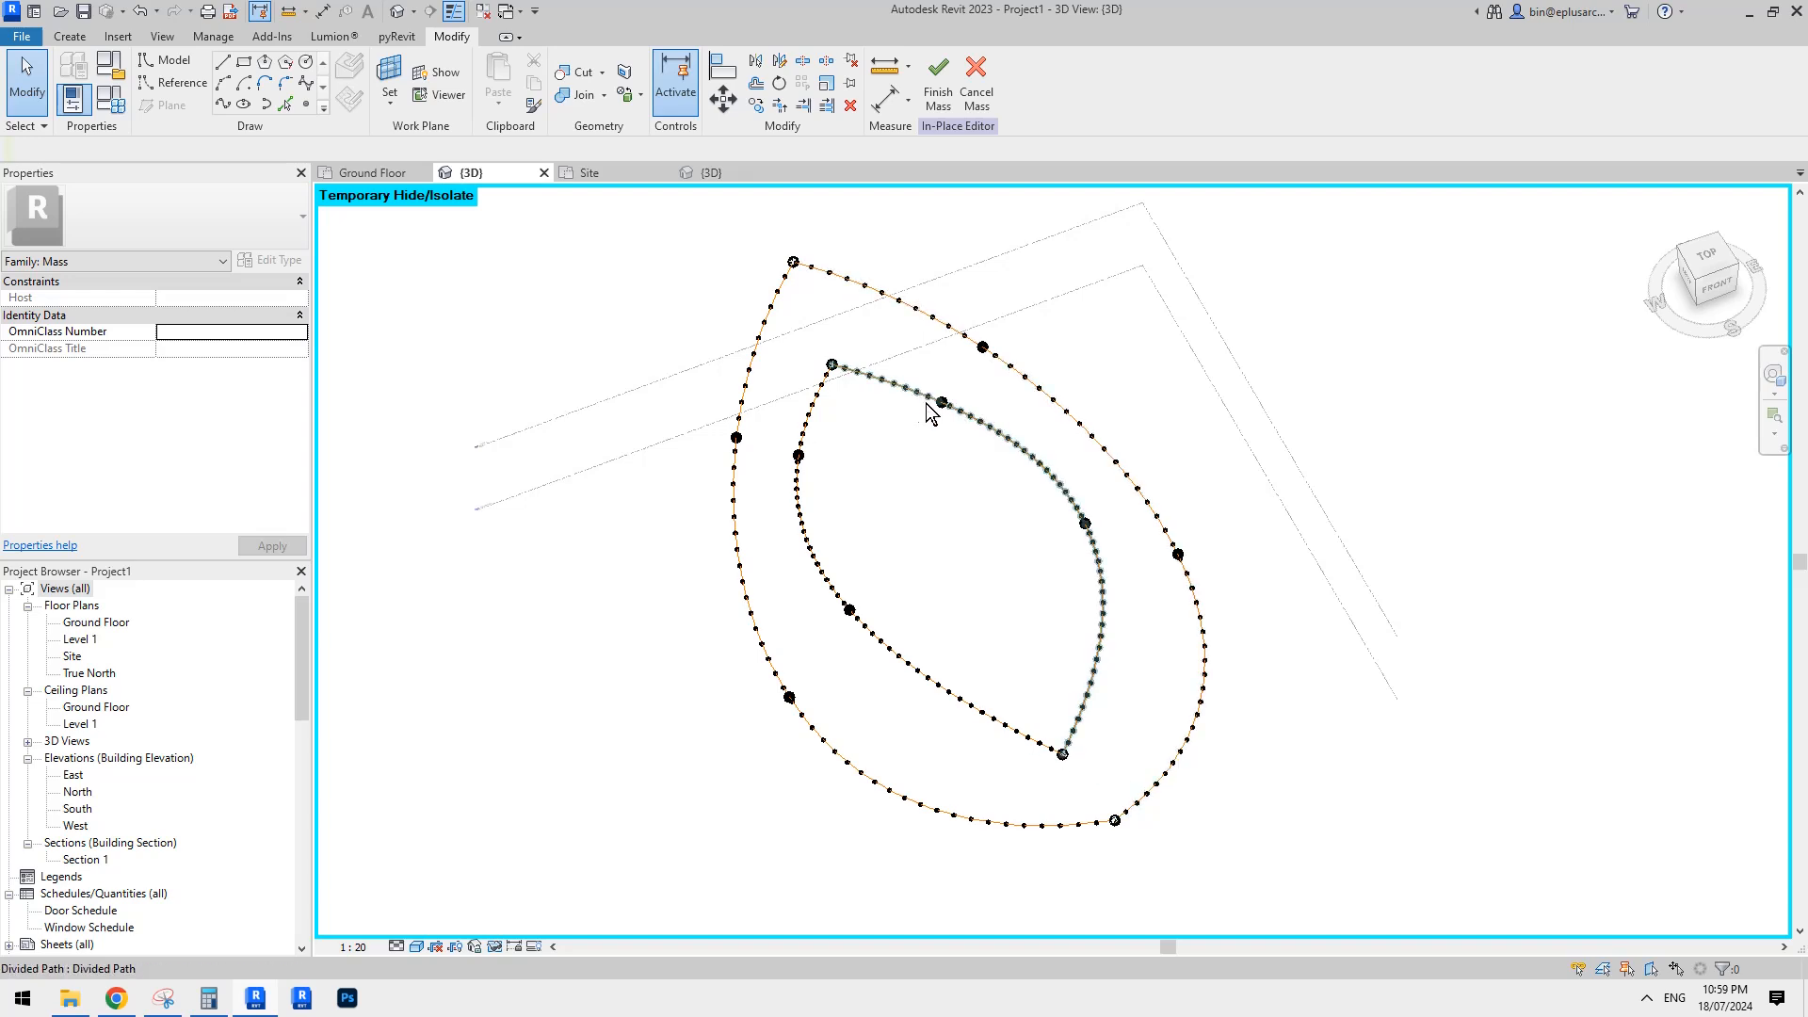
# Place the adaptive tube Family1 between matching second nodes of the outer and inner curves on one half, and repeat it along both paths.
pyautogui.moveTo(845, 279); pyautogui.dragTo(882, 322, button='middle')
pyautogui.scroll(1, 875, 306)
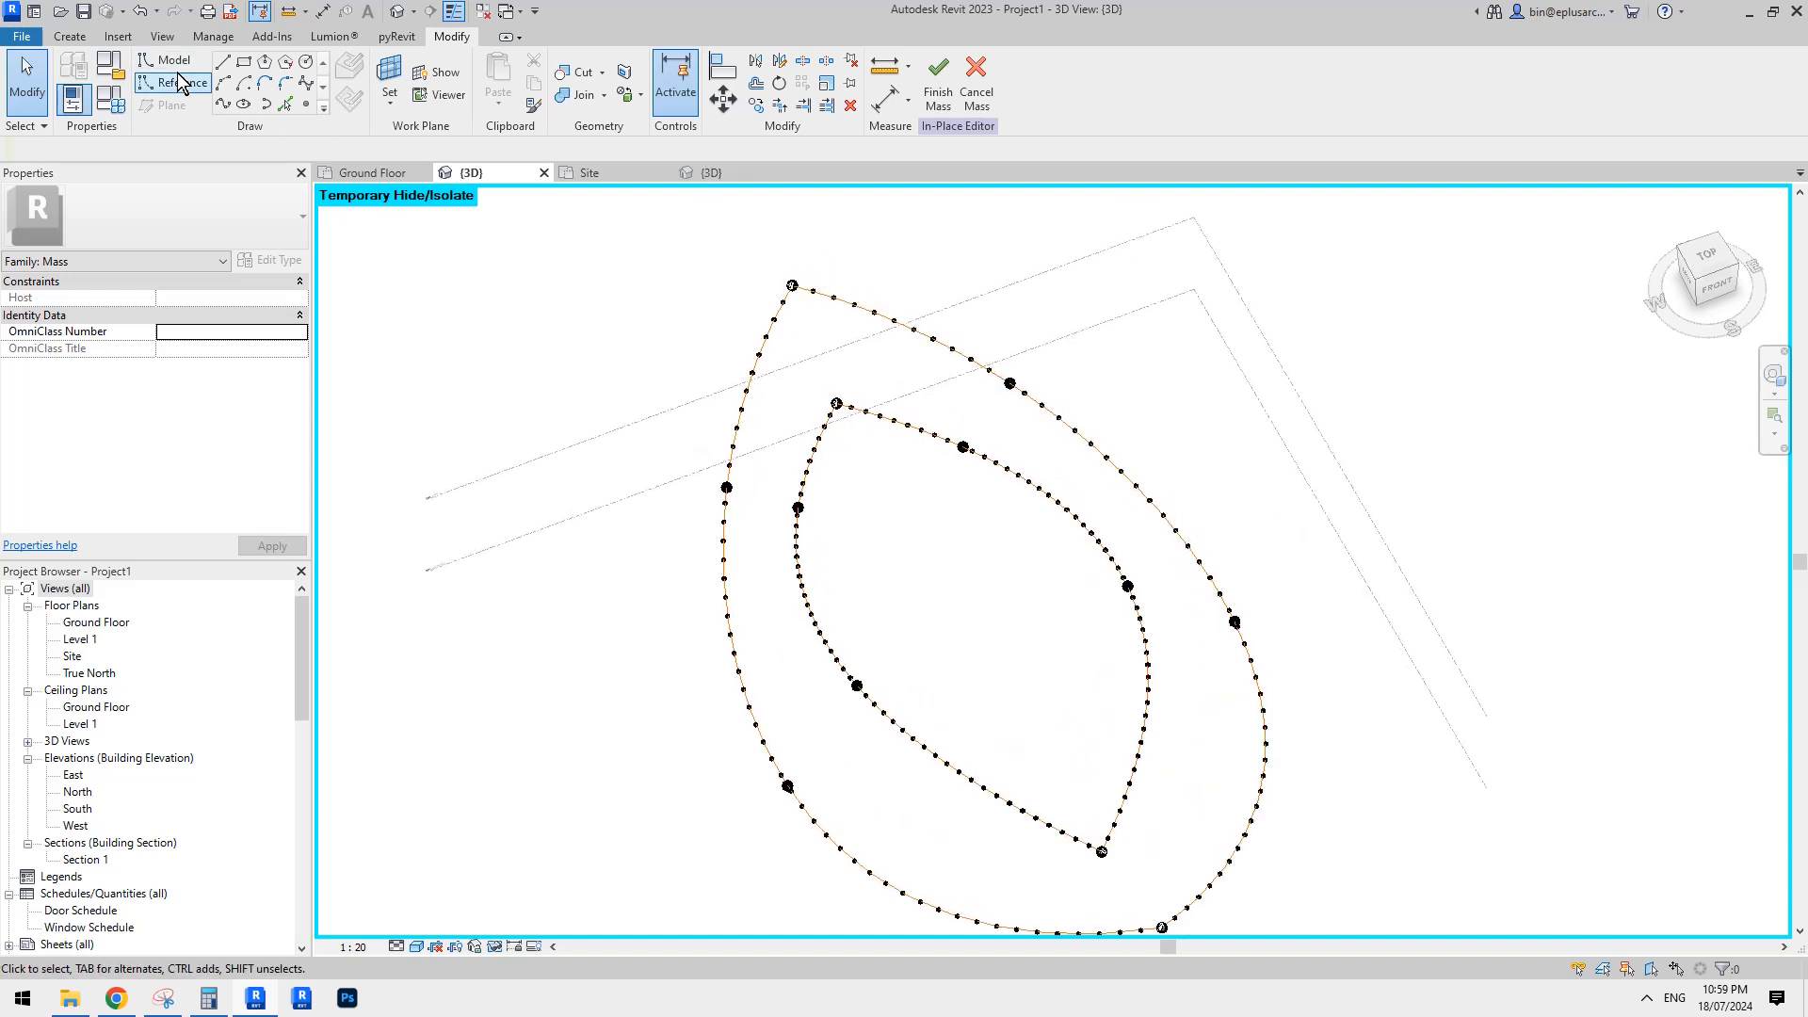
pyautogui.click(70, 36)
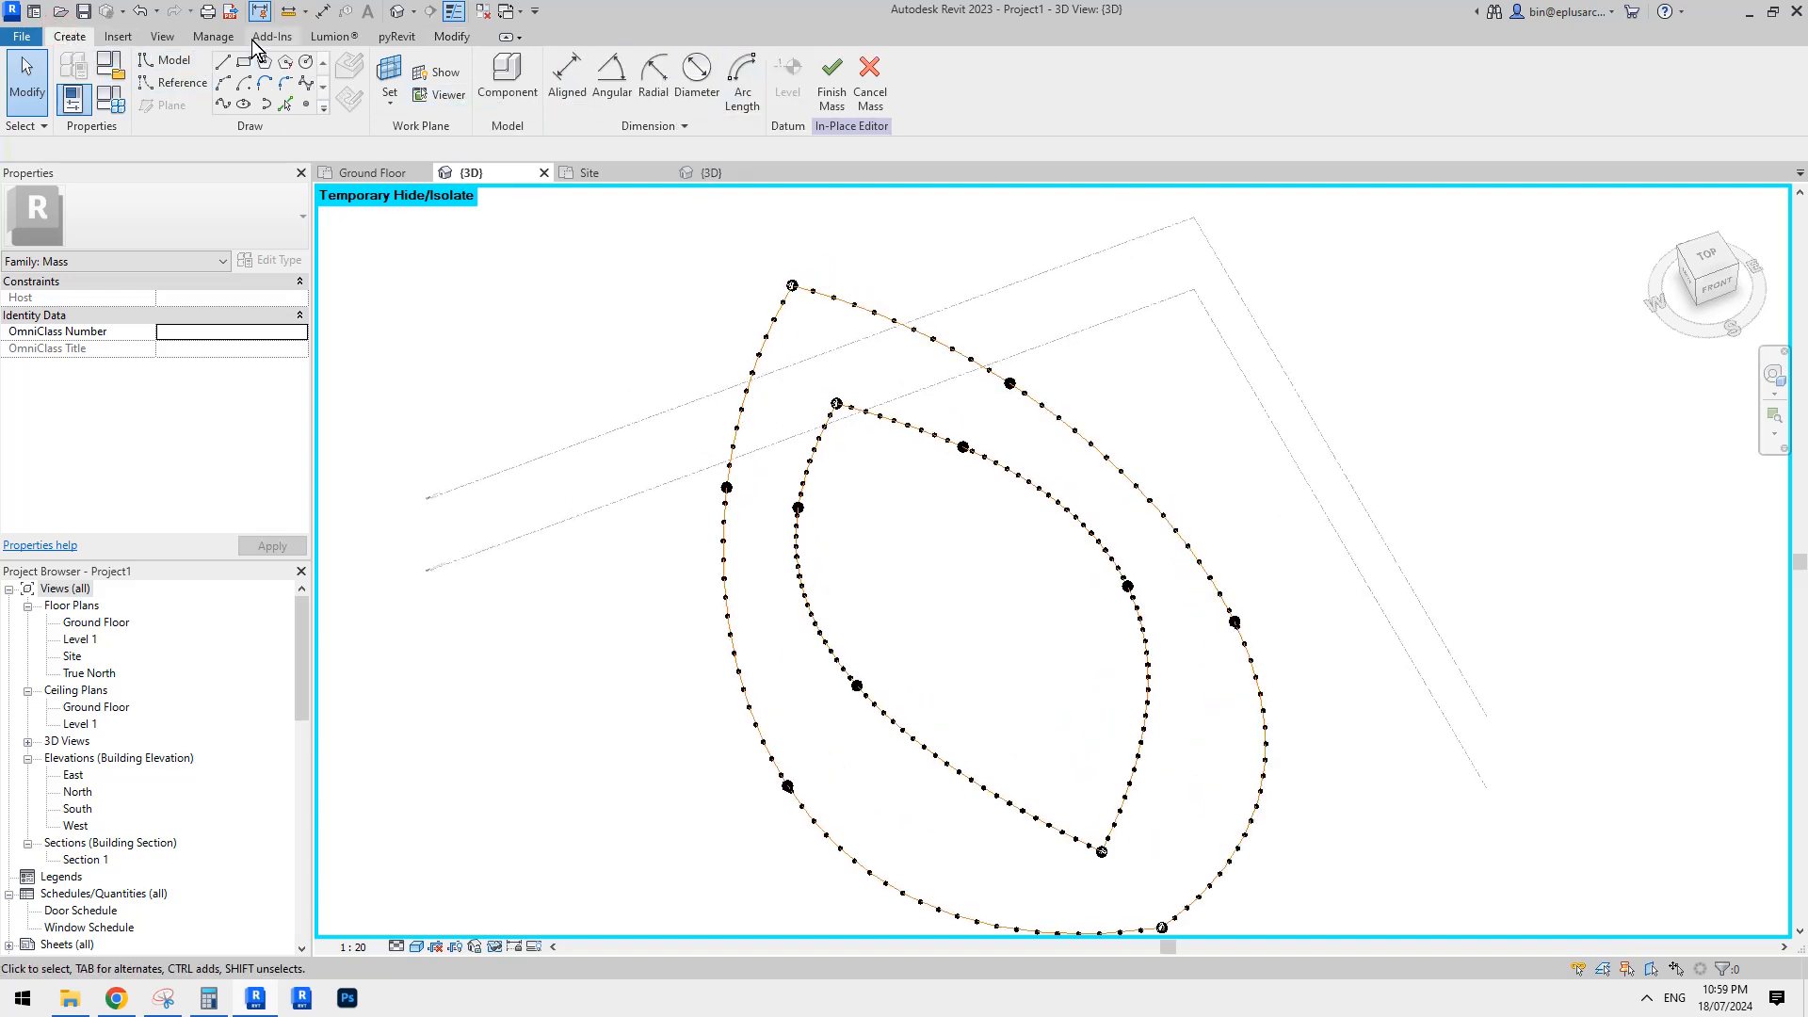
pyautogui.click(516, 83)
pyautogui.scroll(3, 864, 320)
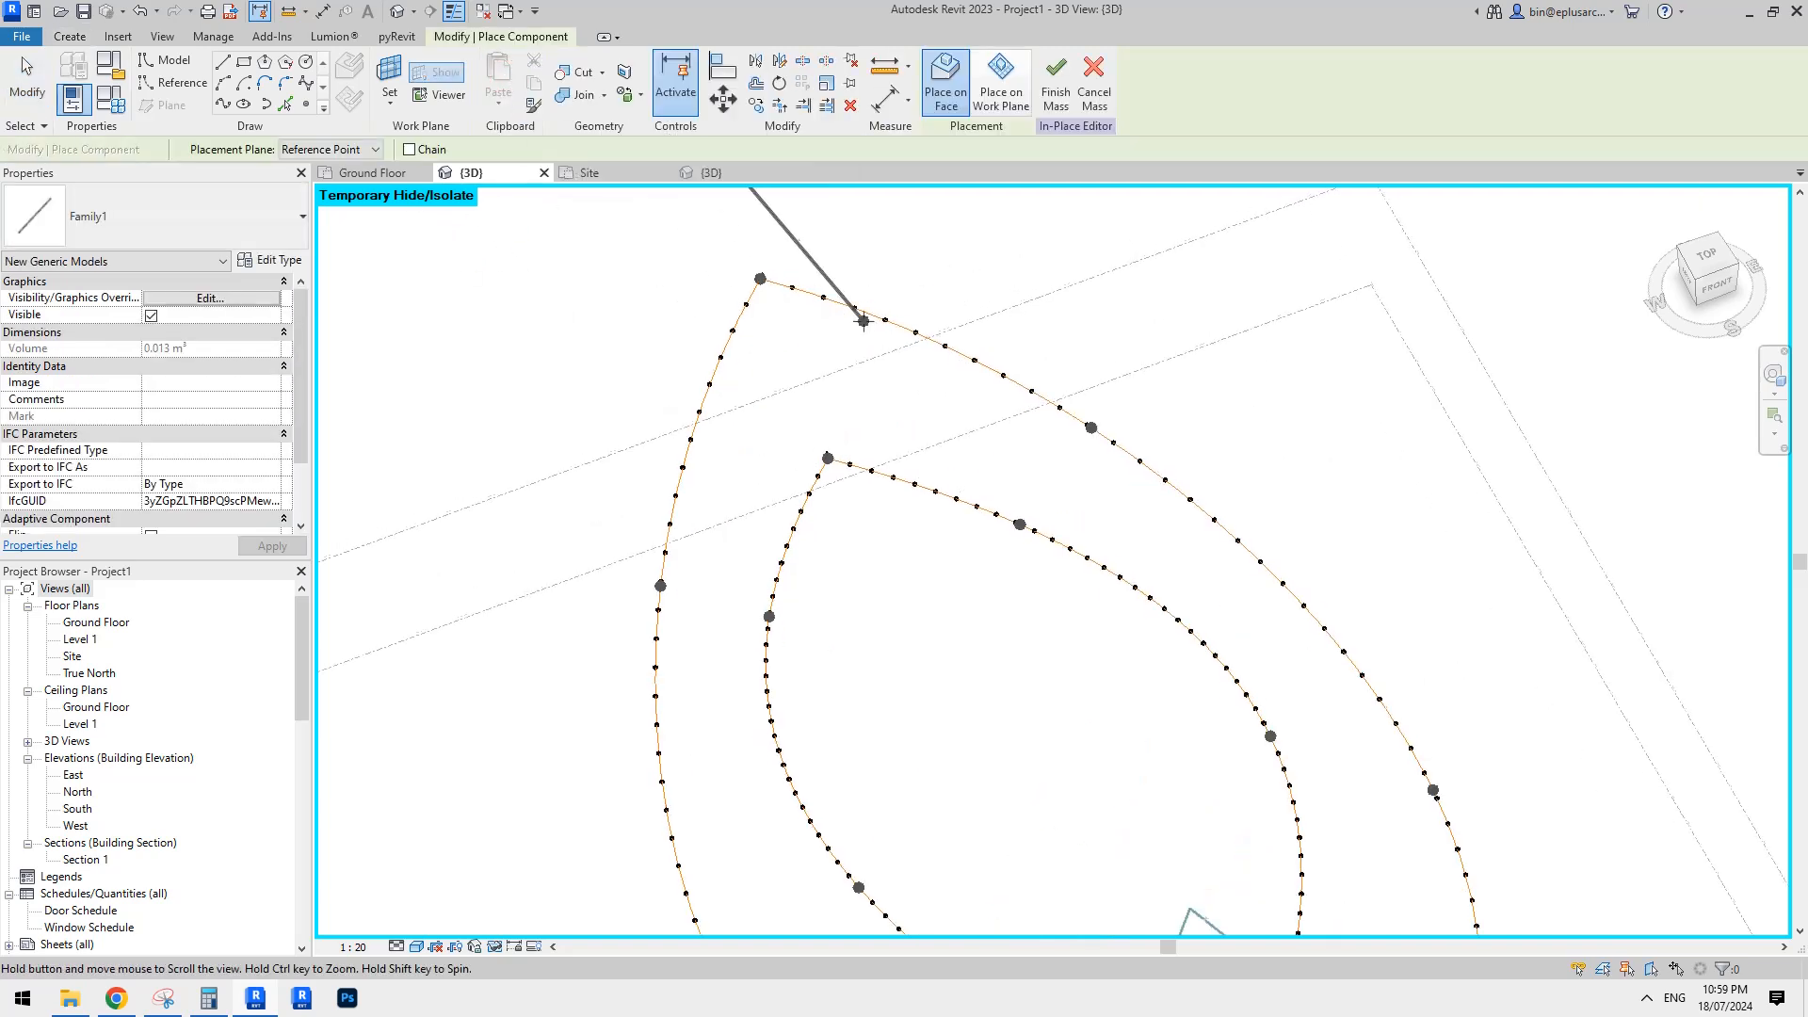
pyautogui.click(792, 287)
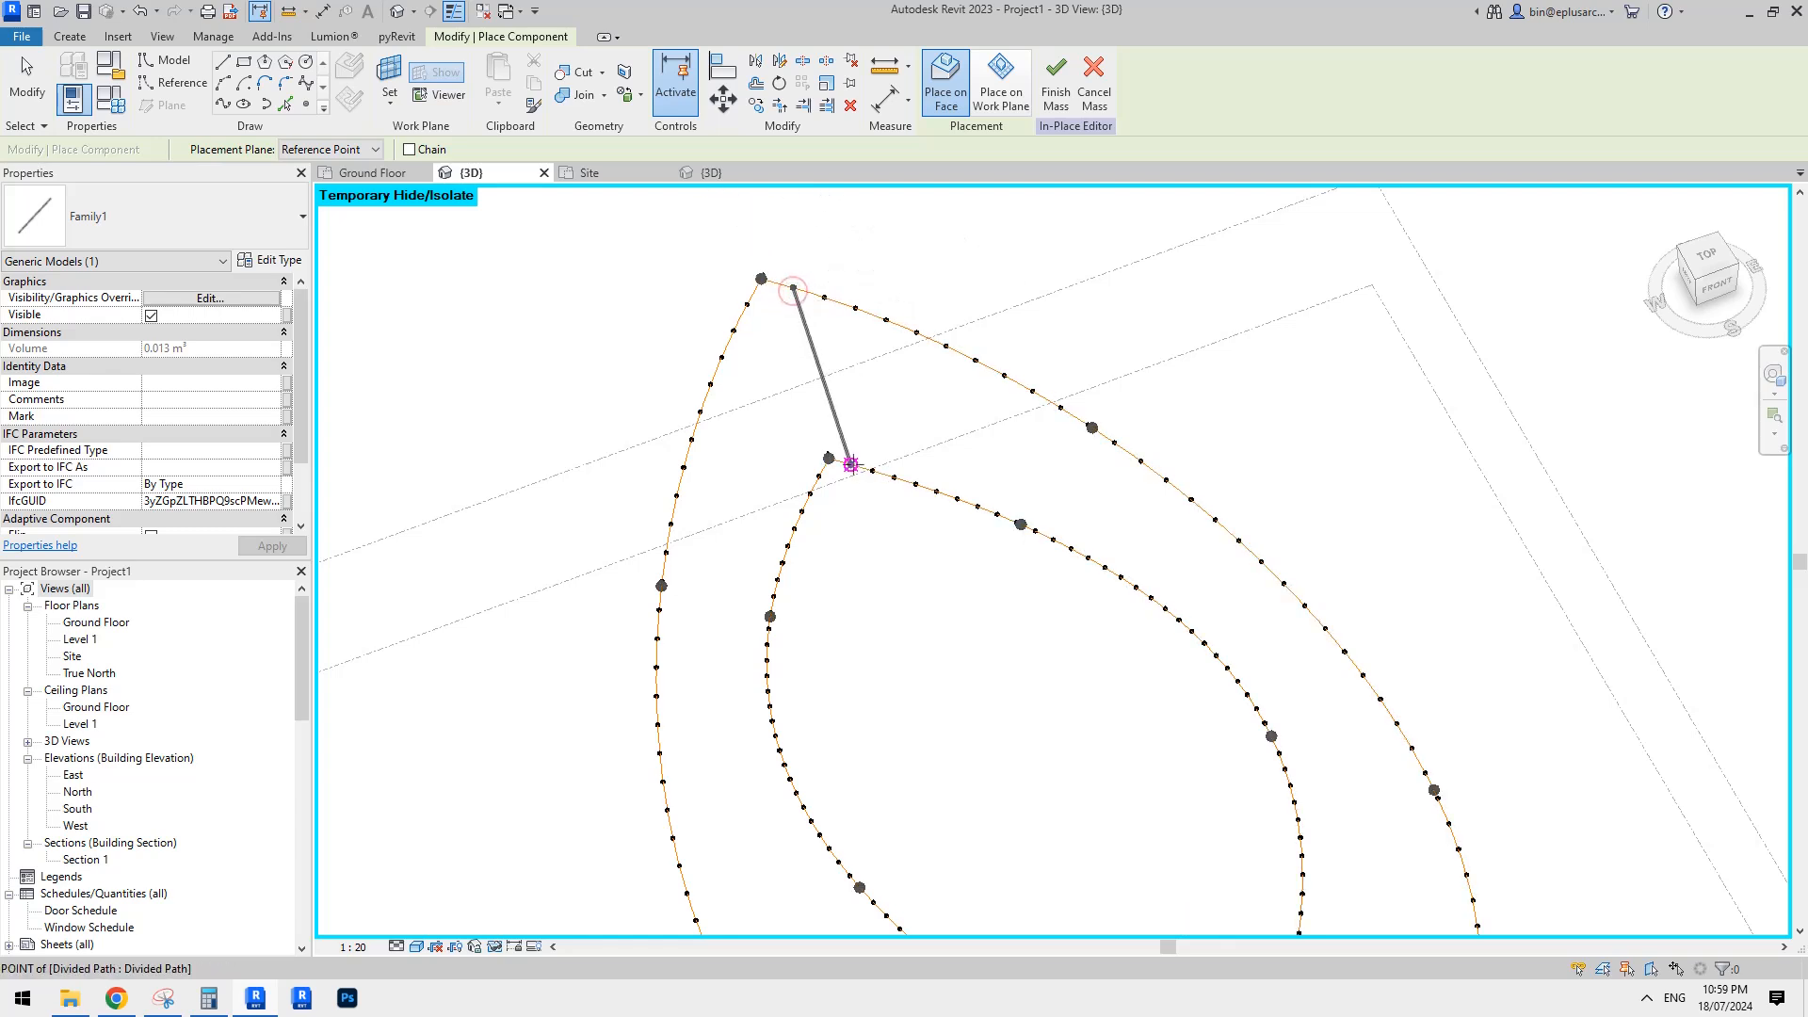
pyautogui.click(850, 465)
pyautogui.press('Escape')
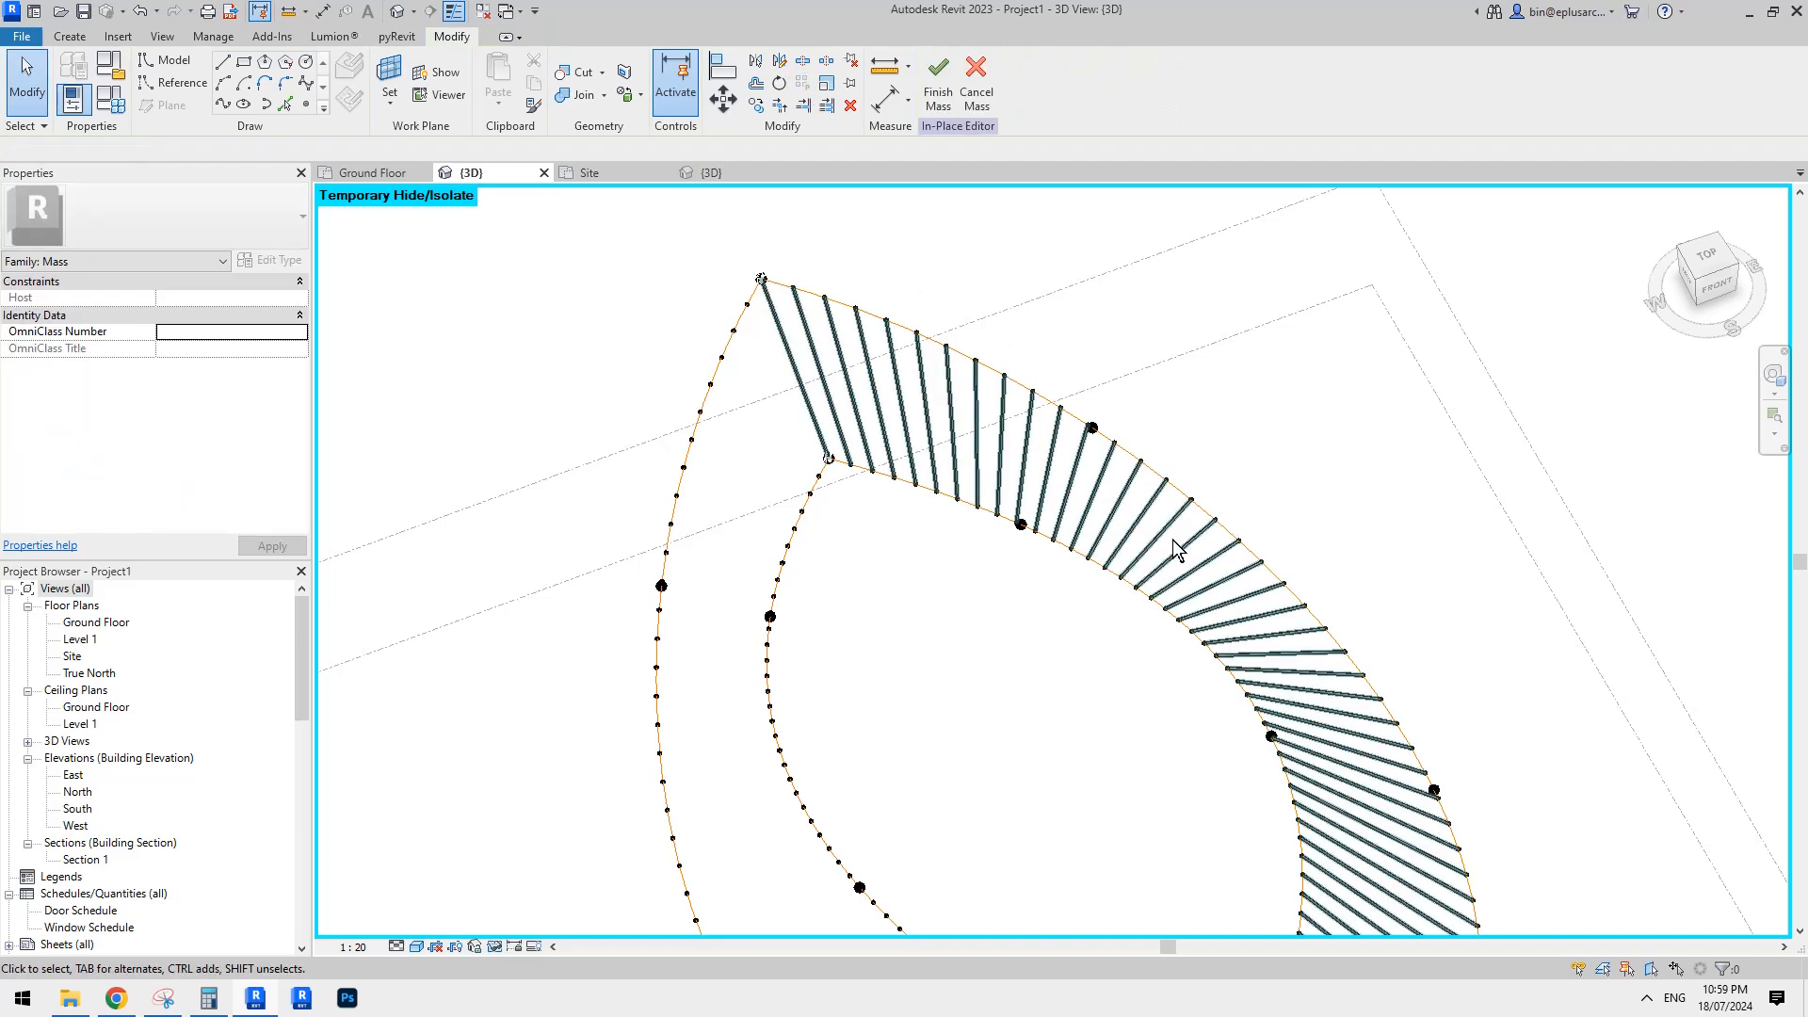
# Place another Family1 tube between matching nodes of the remaining outer and inner curves and repeat it along that opposite half.
pyautogui.keyDown('shift'); pyautogui.moveTo(1175, 553); pyautogui.dragTo(1134, 322, button='middle'); pyautogui.keyUp('shift')
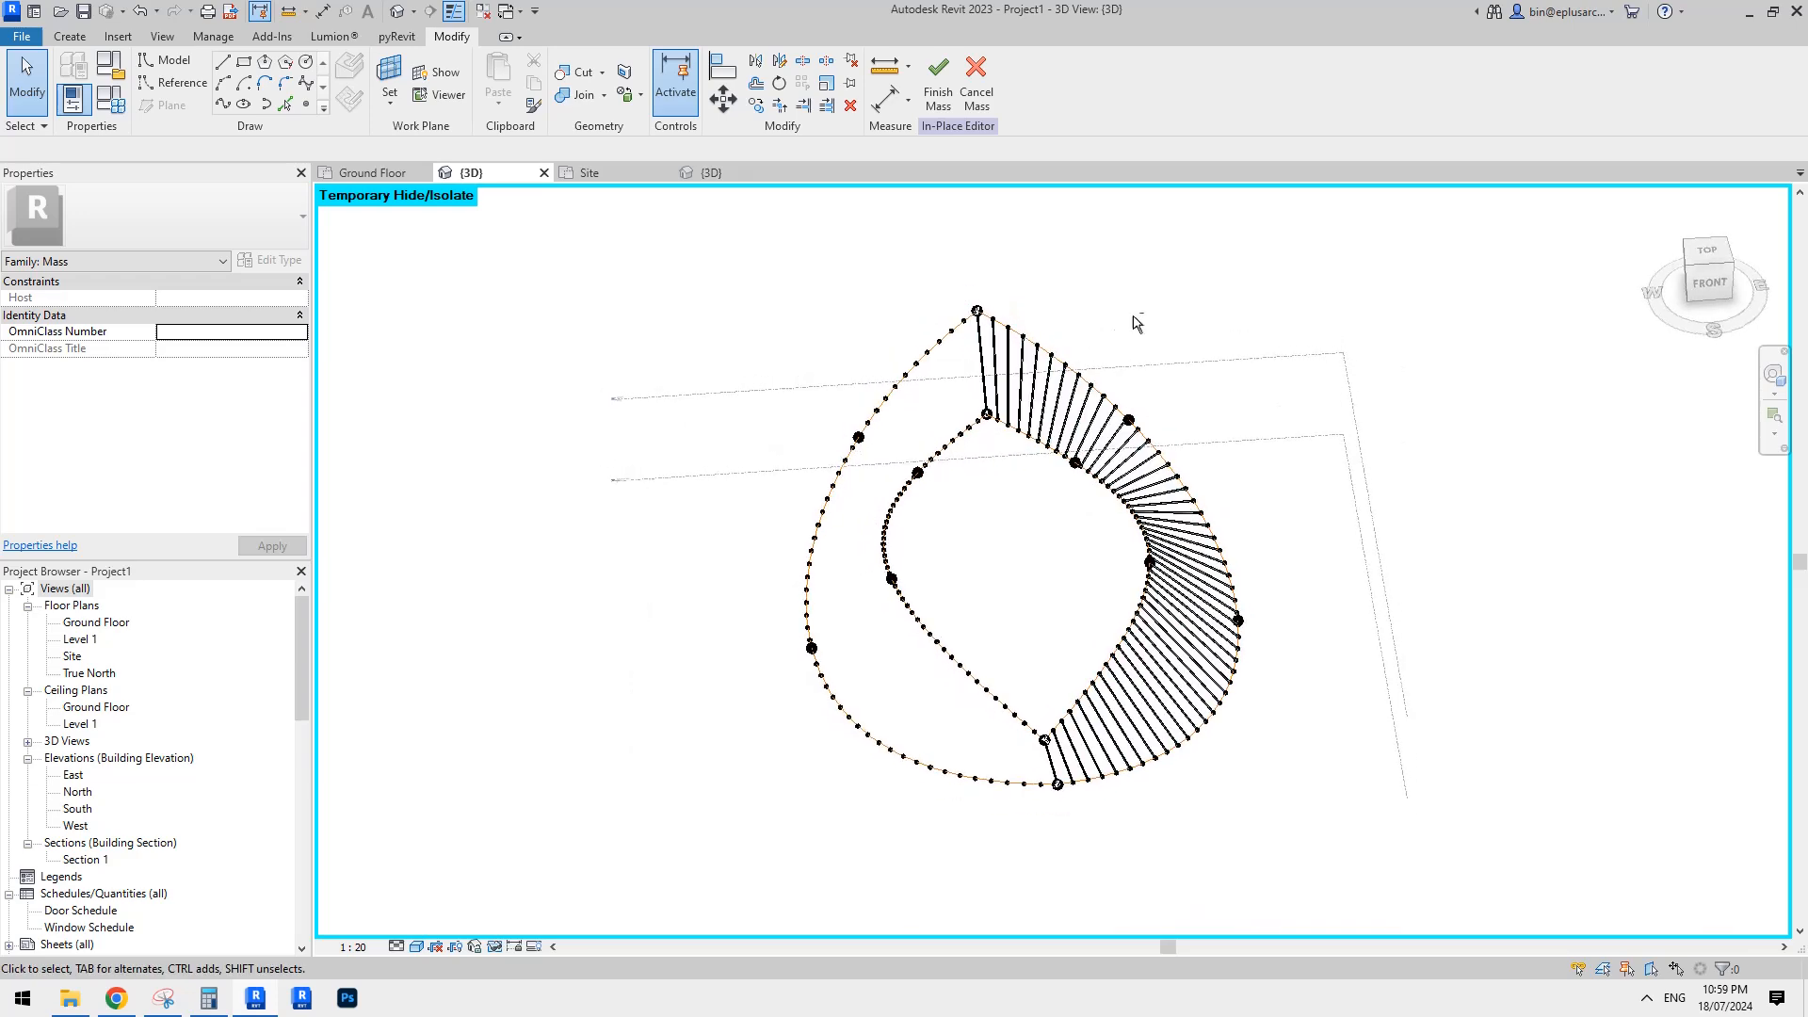
pyautogui.click(70, 36)
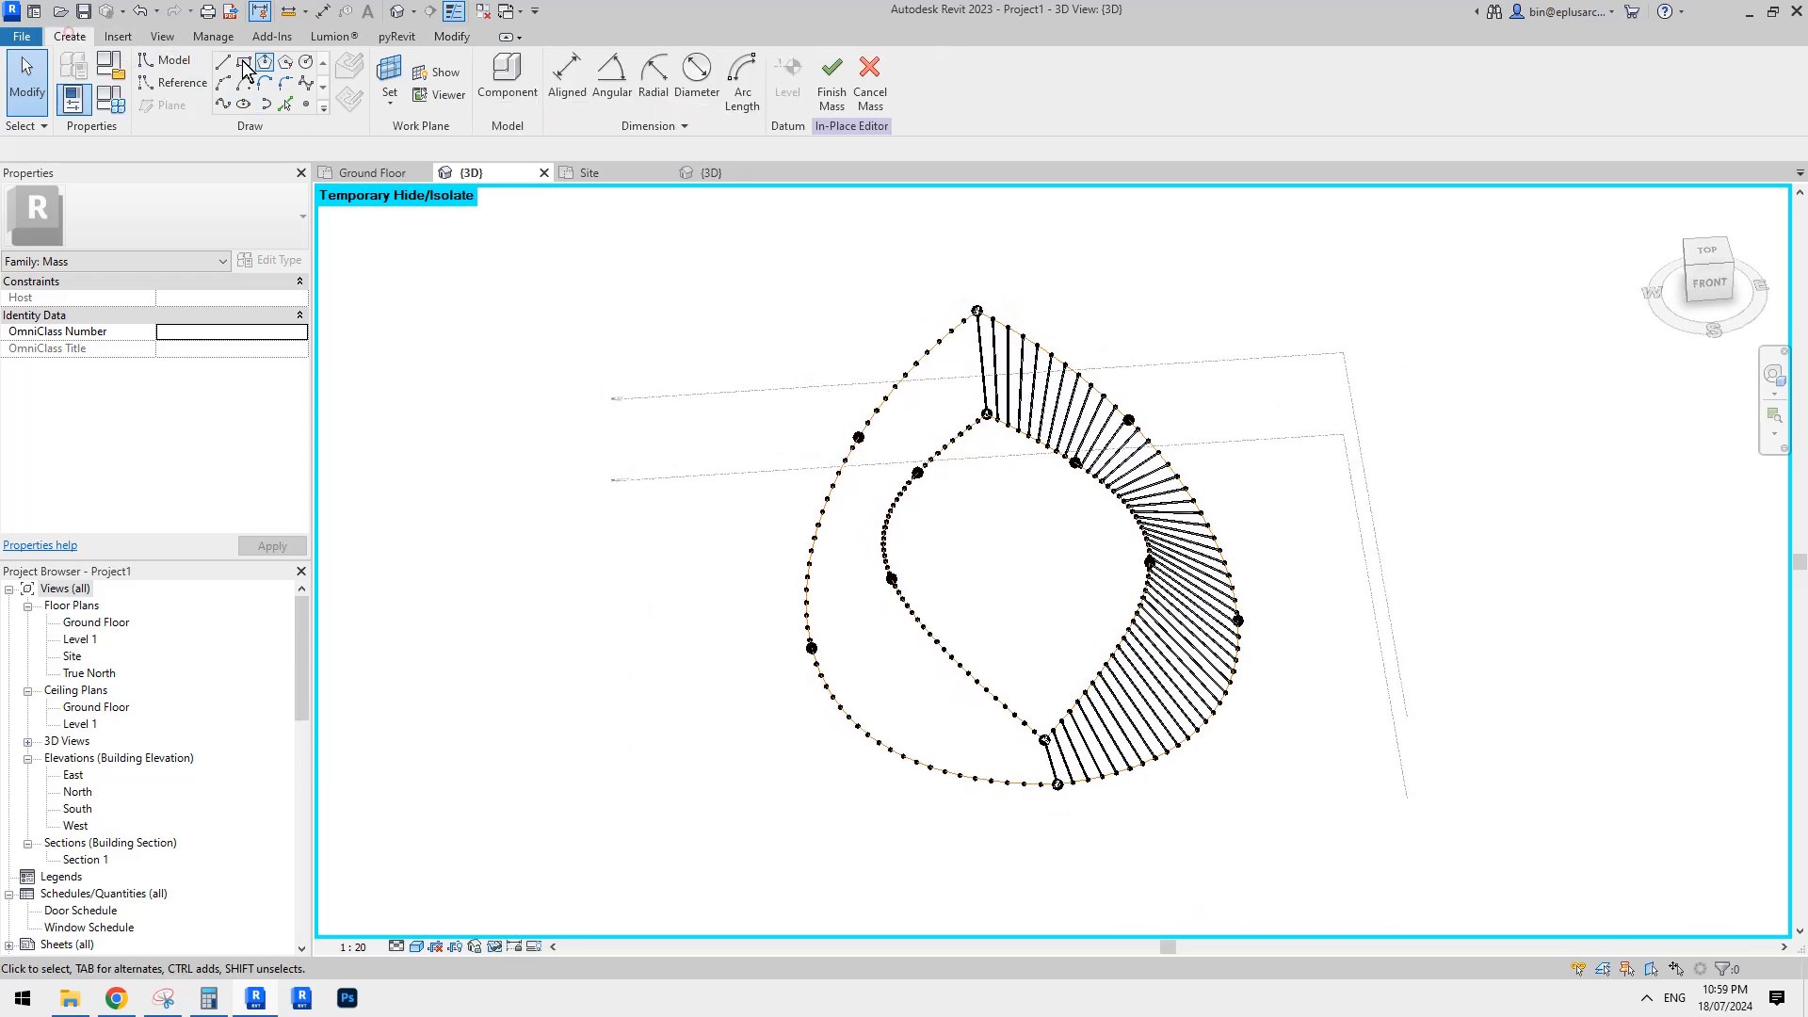
pyautogui.click(509, 76)
pyautogui.scroll(3, 979, 373)
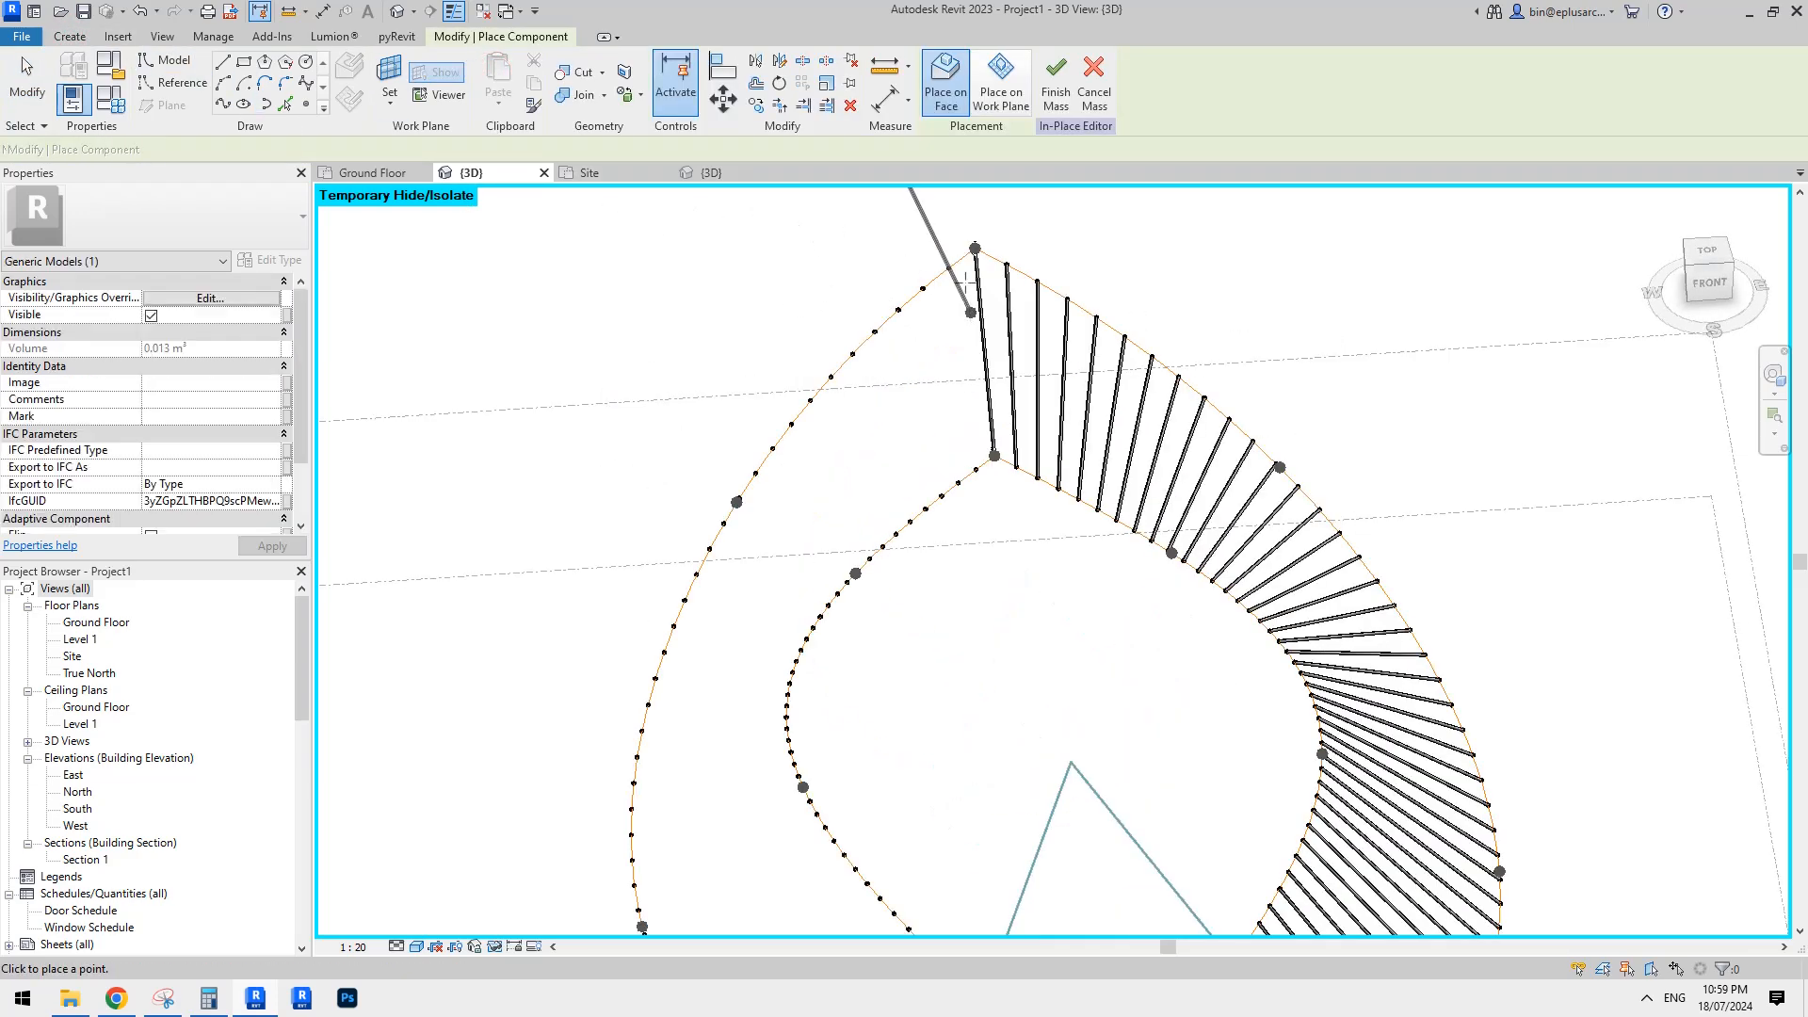
pyautogui.click(948, 268)
pyautogui.click(975, 469)
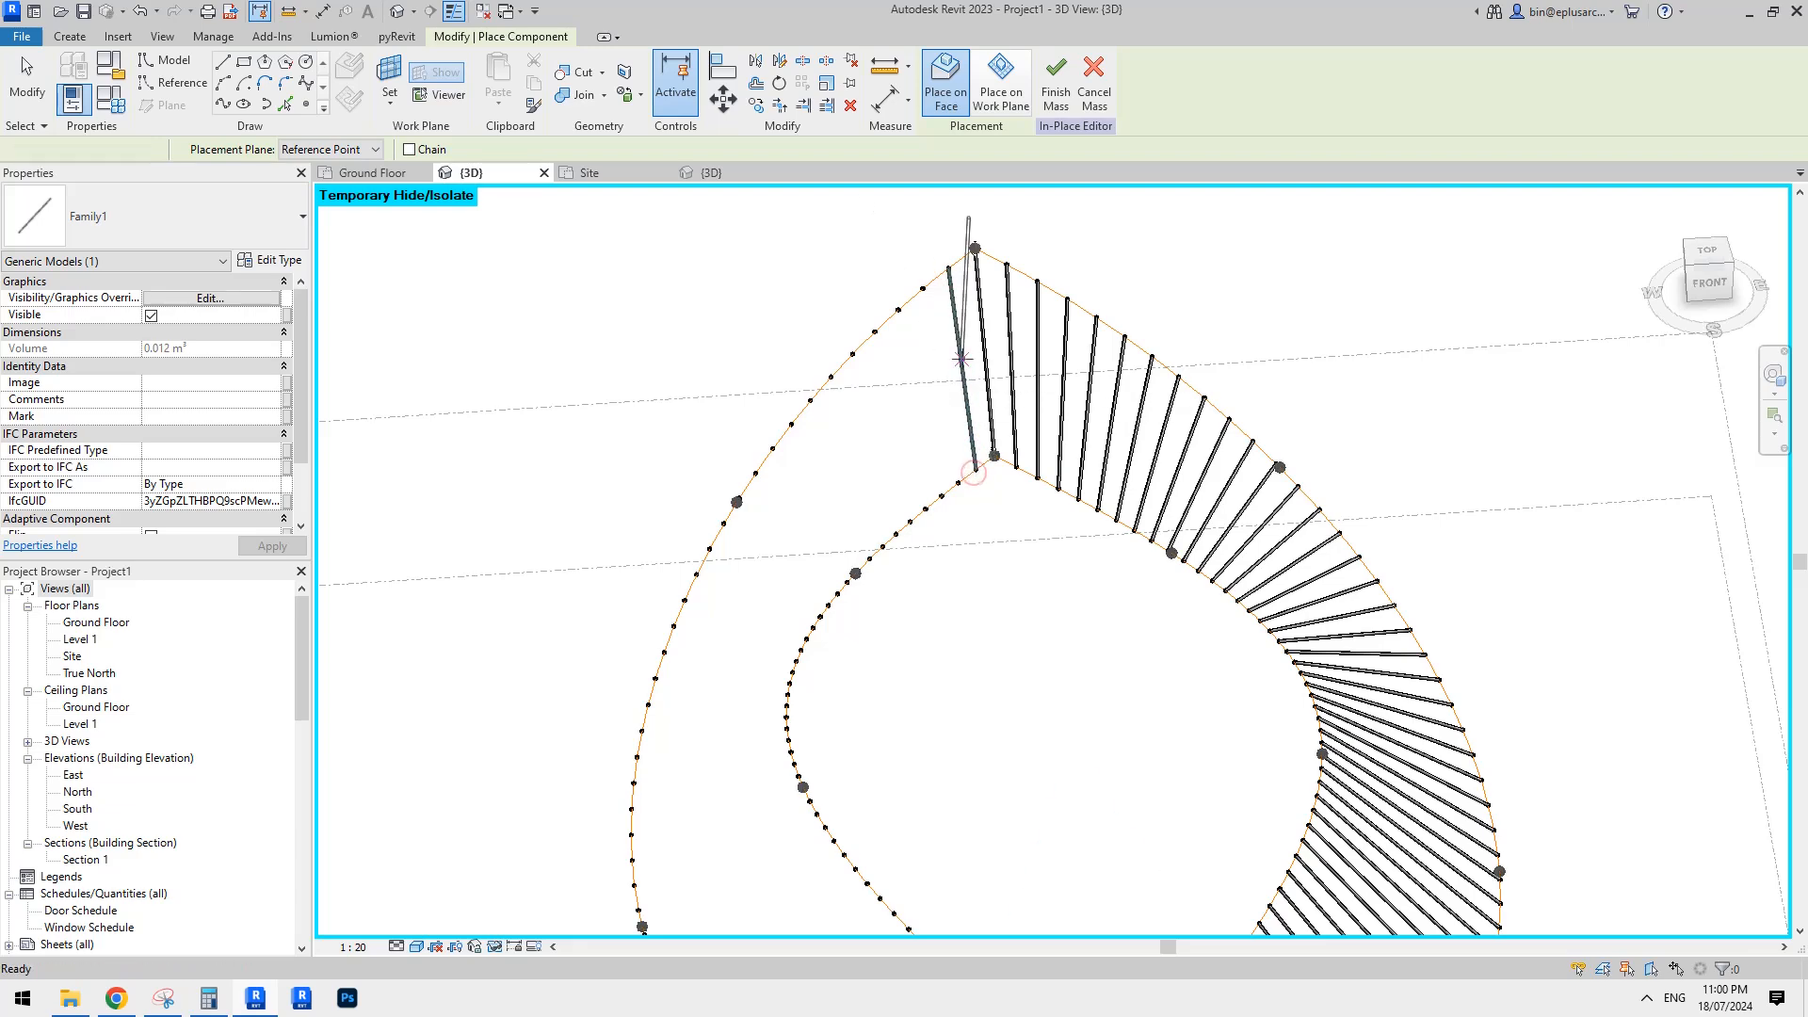
pyautogui.press('Escape')
pyautogui.click(964, 347)
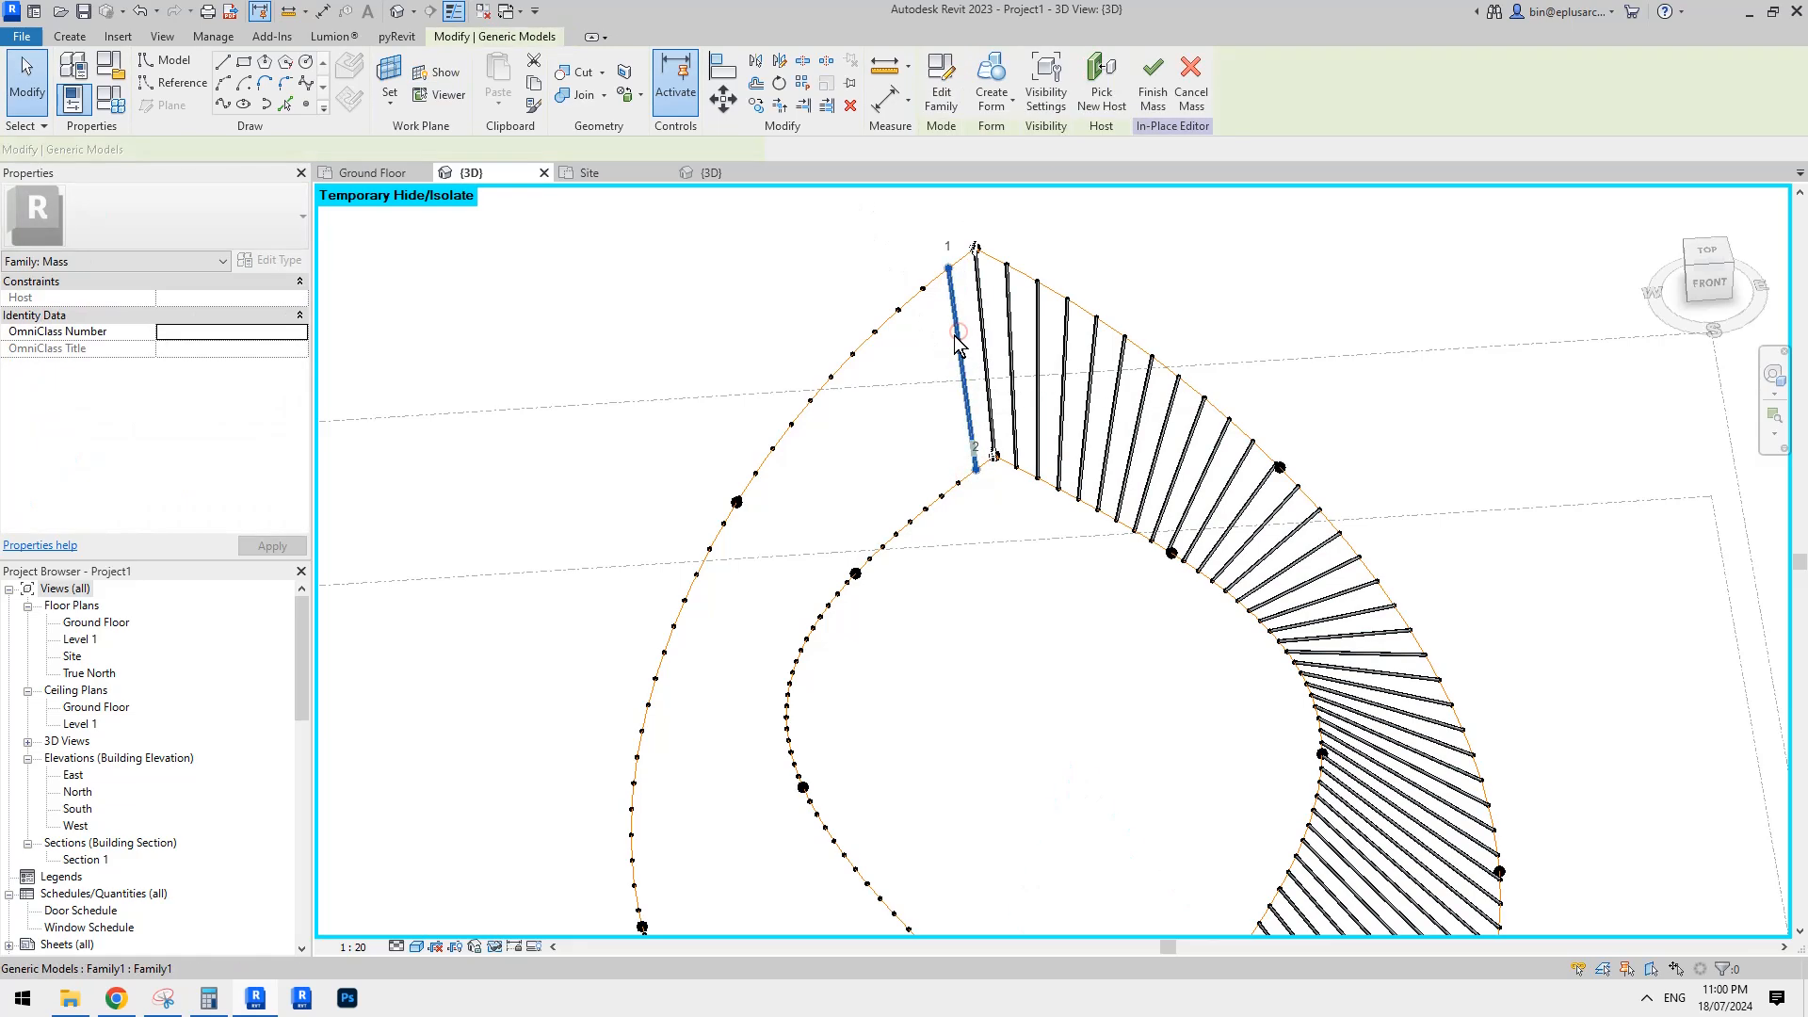
pyautogui.click(804, 89)
# Select all four divided paths and associate their Number property with a new family type parameter named "no.".
pyautogui.scroll(-4, 942, 459)
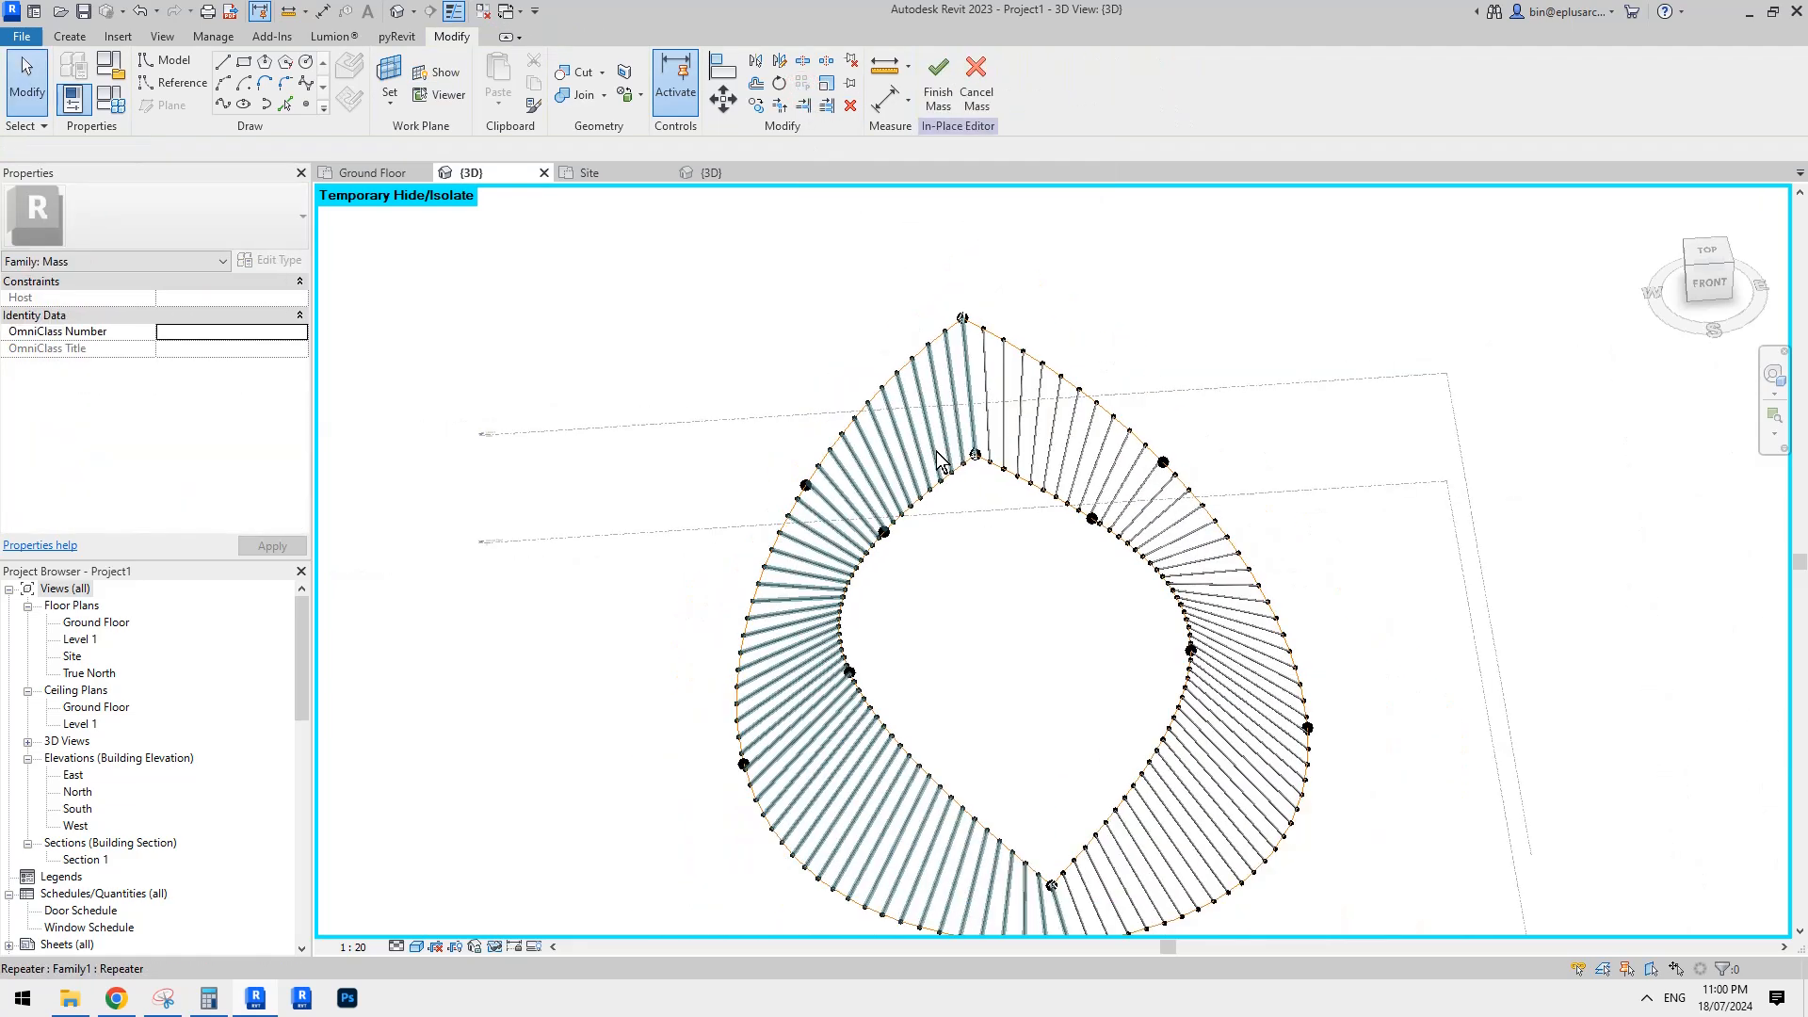
pyautogui.moveTo(1020, 647); pyautogui.dragTo(1148, 591, button='middle')
pyautogui.scroll(1, 1119, 507)
pyautogui.click(1093, 490)
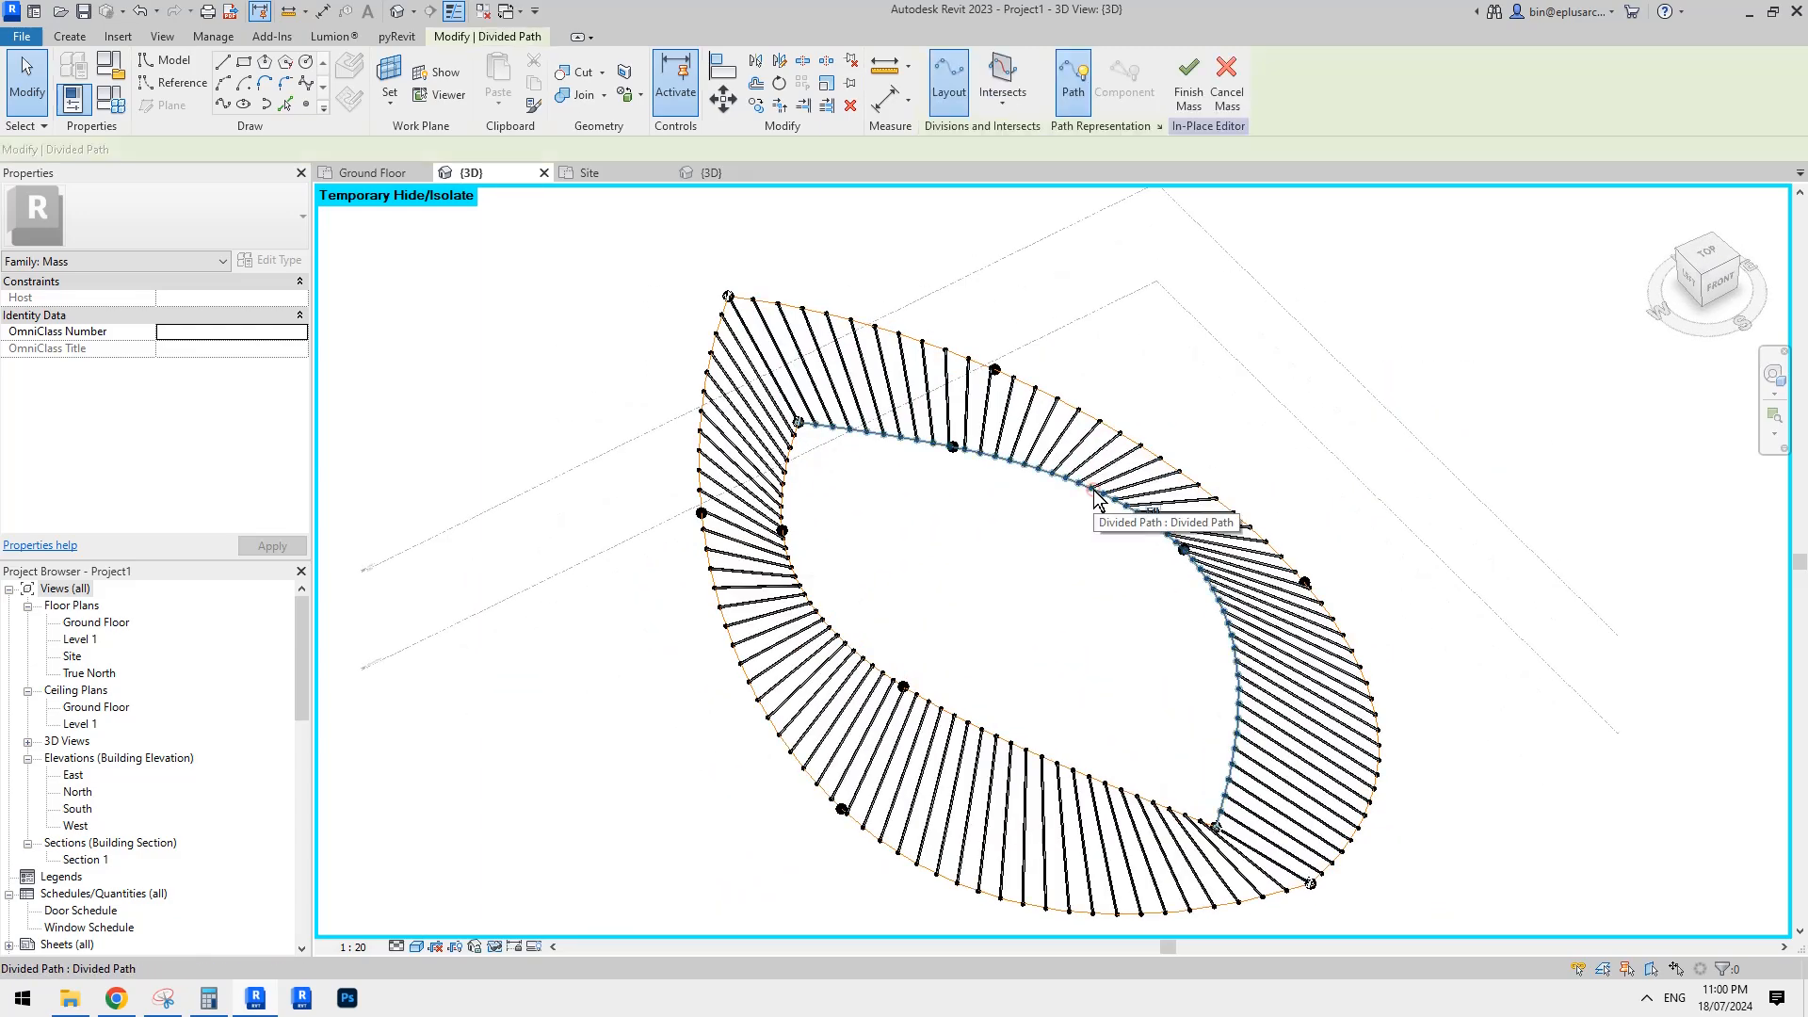
pyautogui.keyDown('ctrl'); pyautogui.click(1090, 429); pyautogui.keyUp('ctrl')
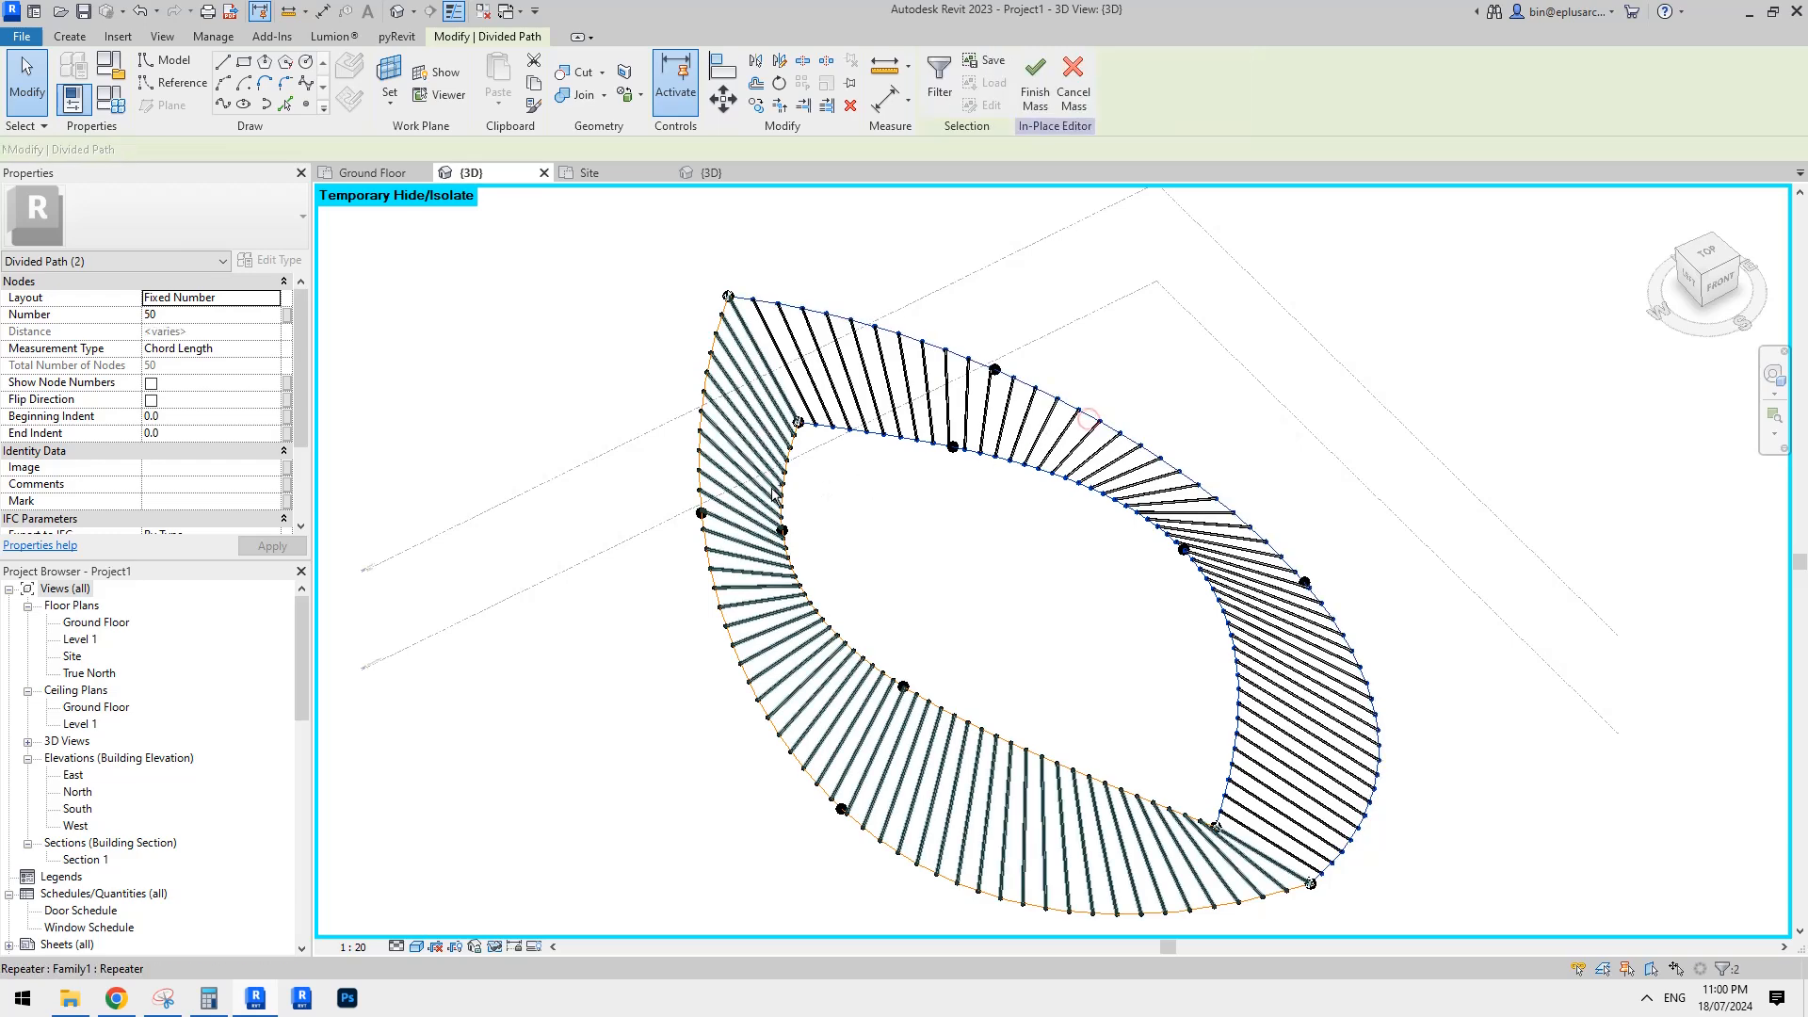
pyautogui.scroll(4, 871, 693)
pyautogui.keyDown('ctrl'); pyautogui.click(895, 632); pyautogui.keyUp('ctrl')
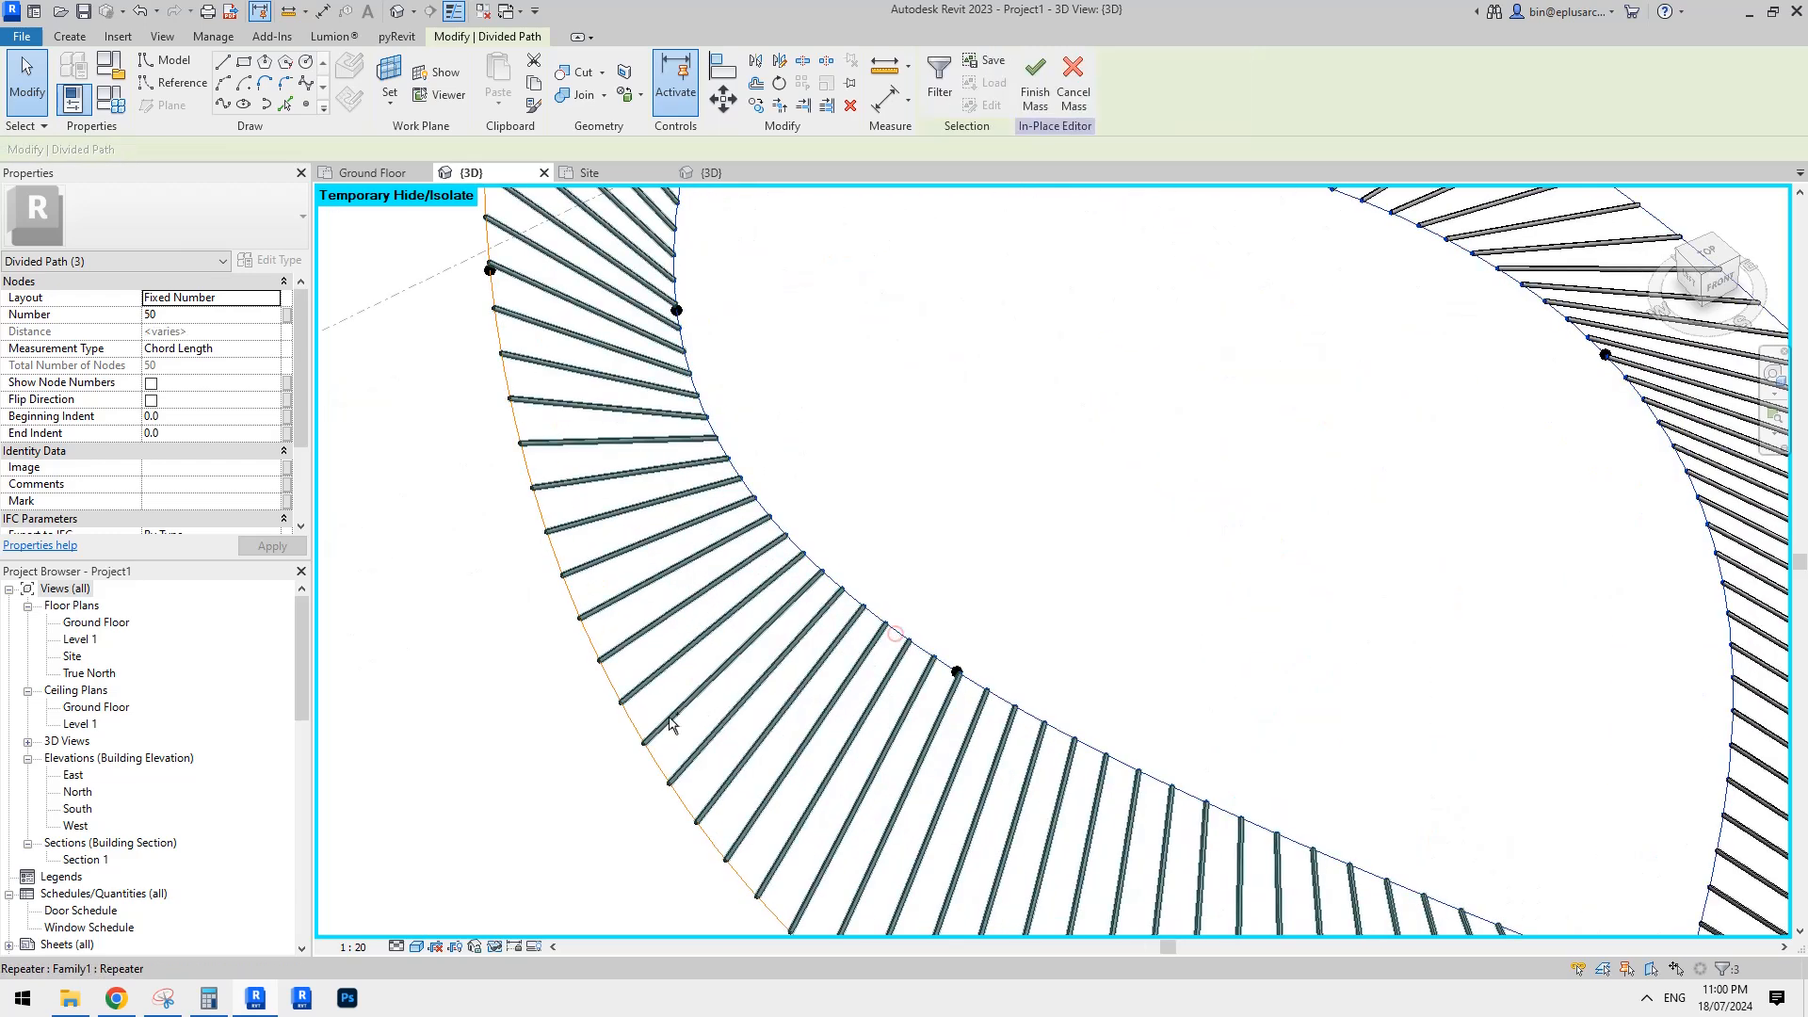
pyautogui.keyDown('ctrl'); pyautogui.click(629, 723); pyautogui.keyUp('ctrl')
pyautogui.scroll(-3, 787, 625)
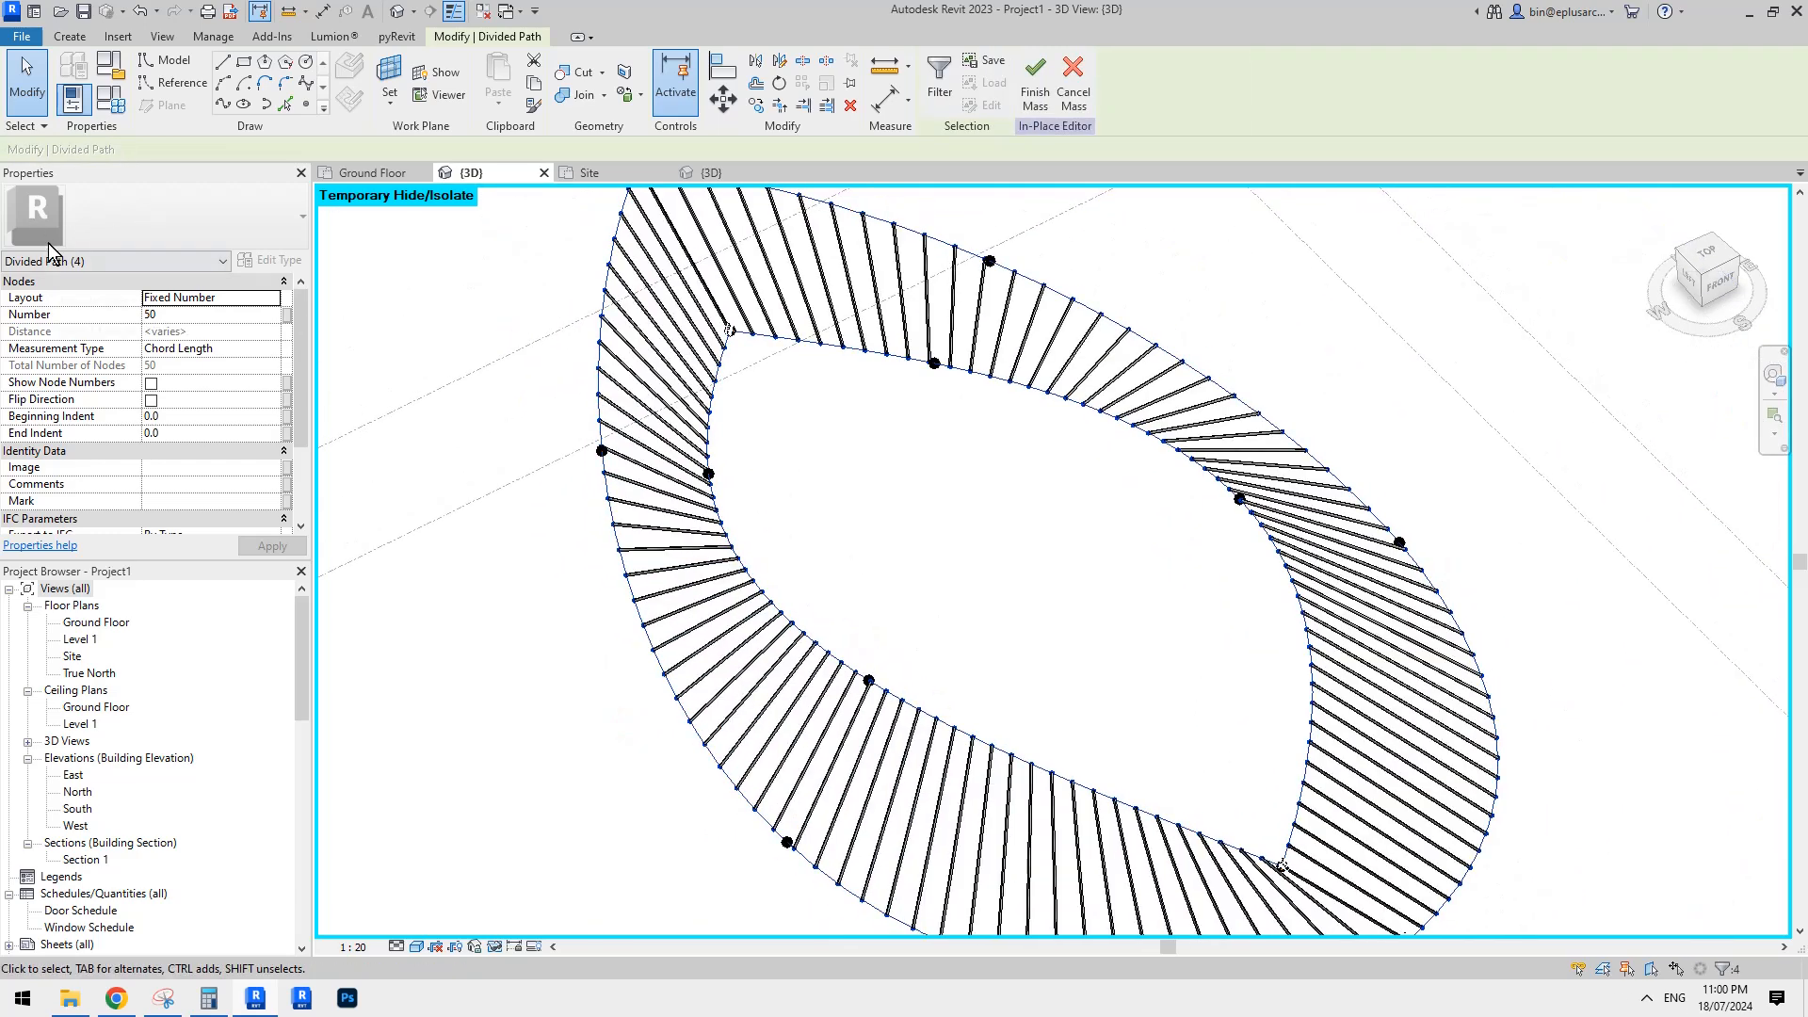
pyautogui.click(287, 320)
pyautogui.click(754, 635)
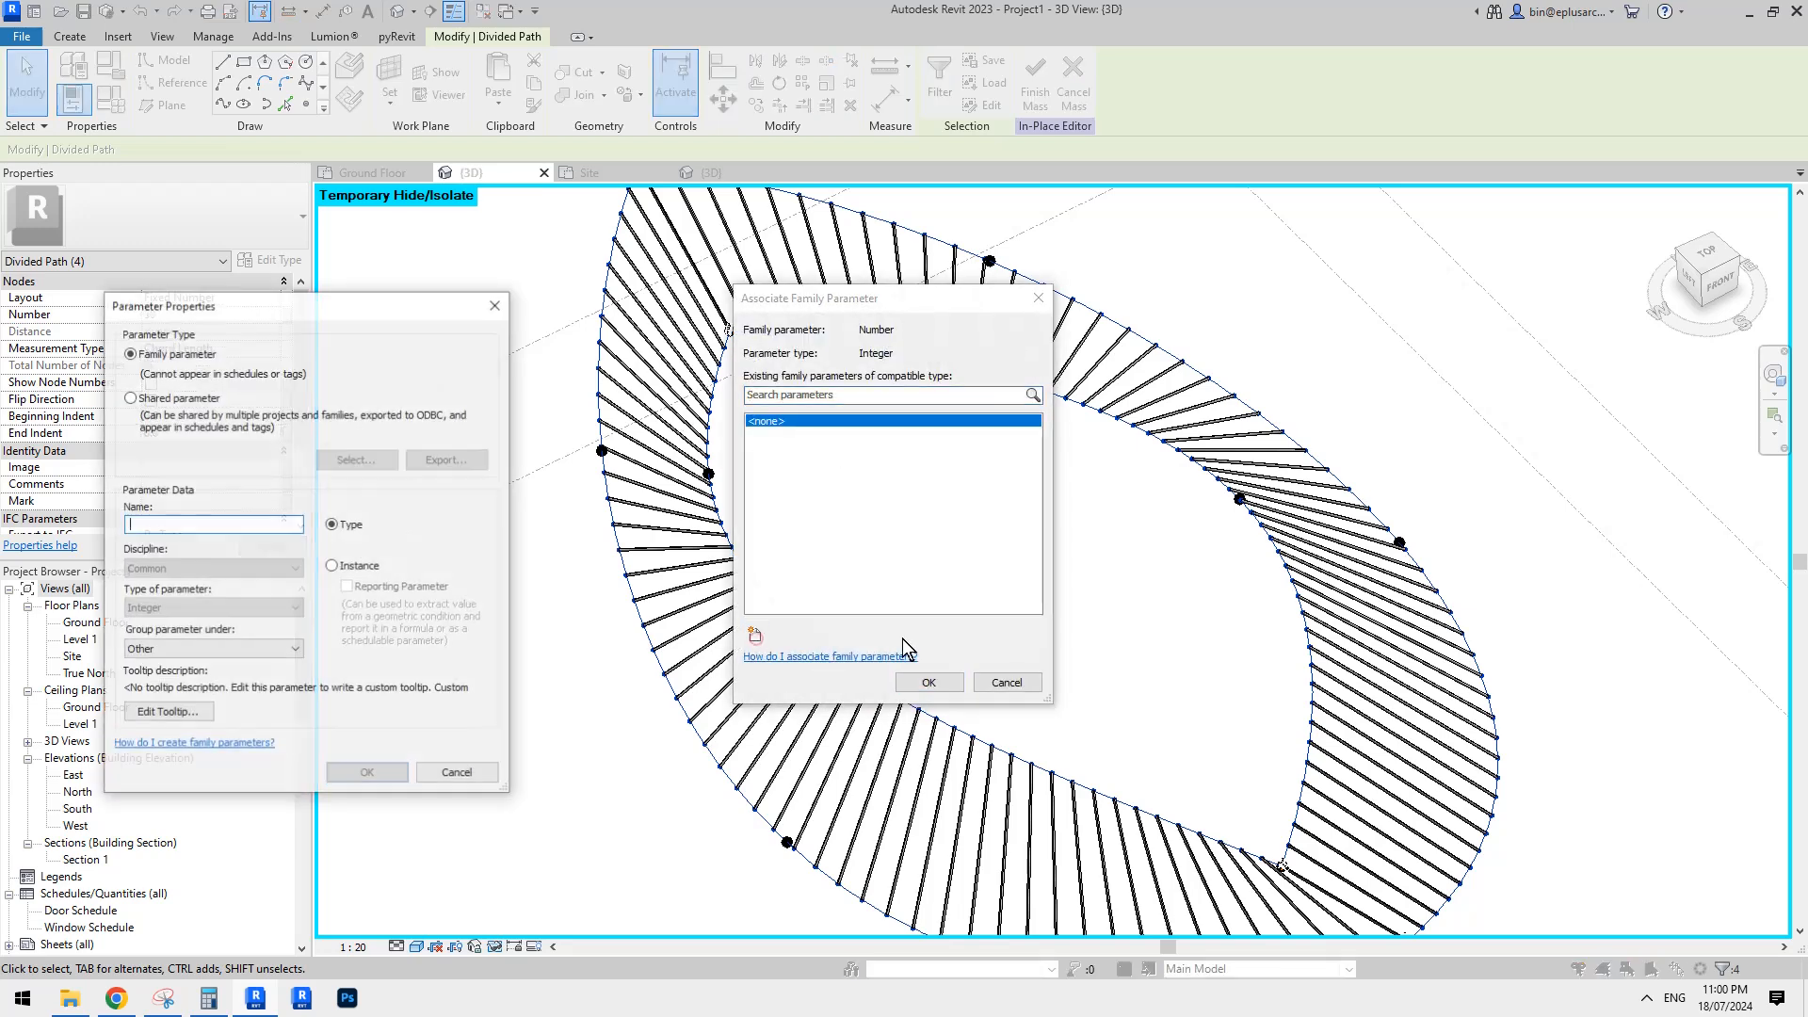
pyautogui.write('no.')
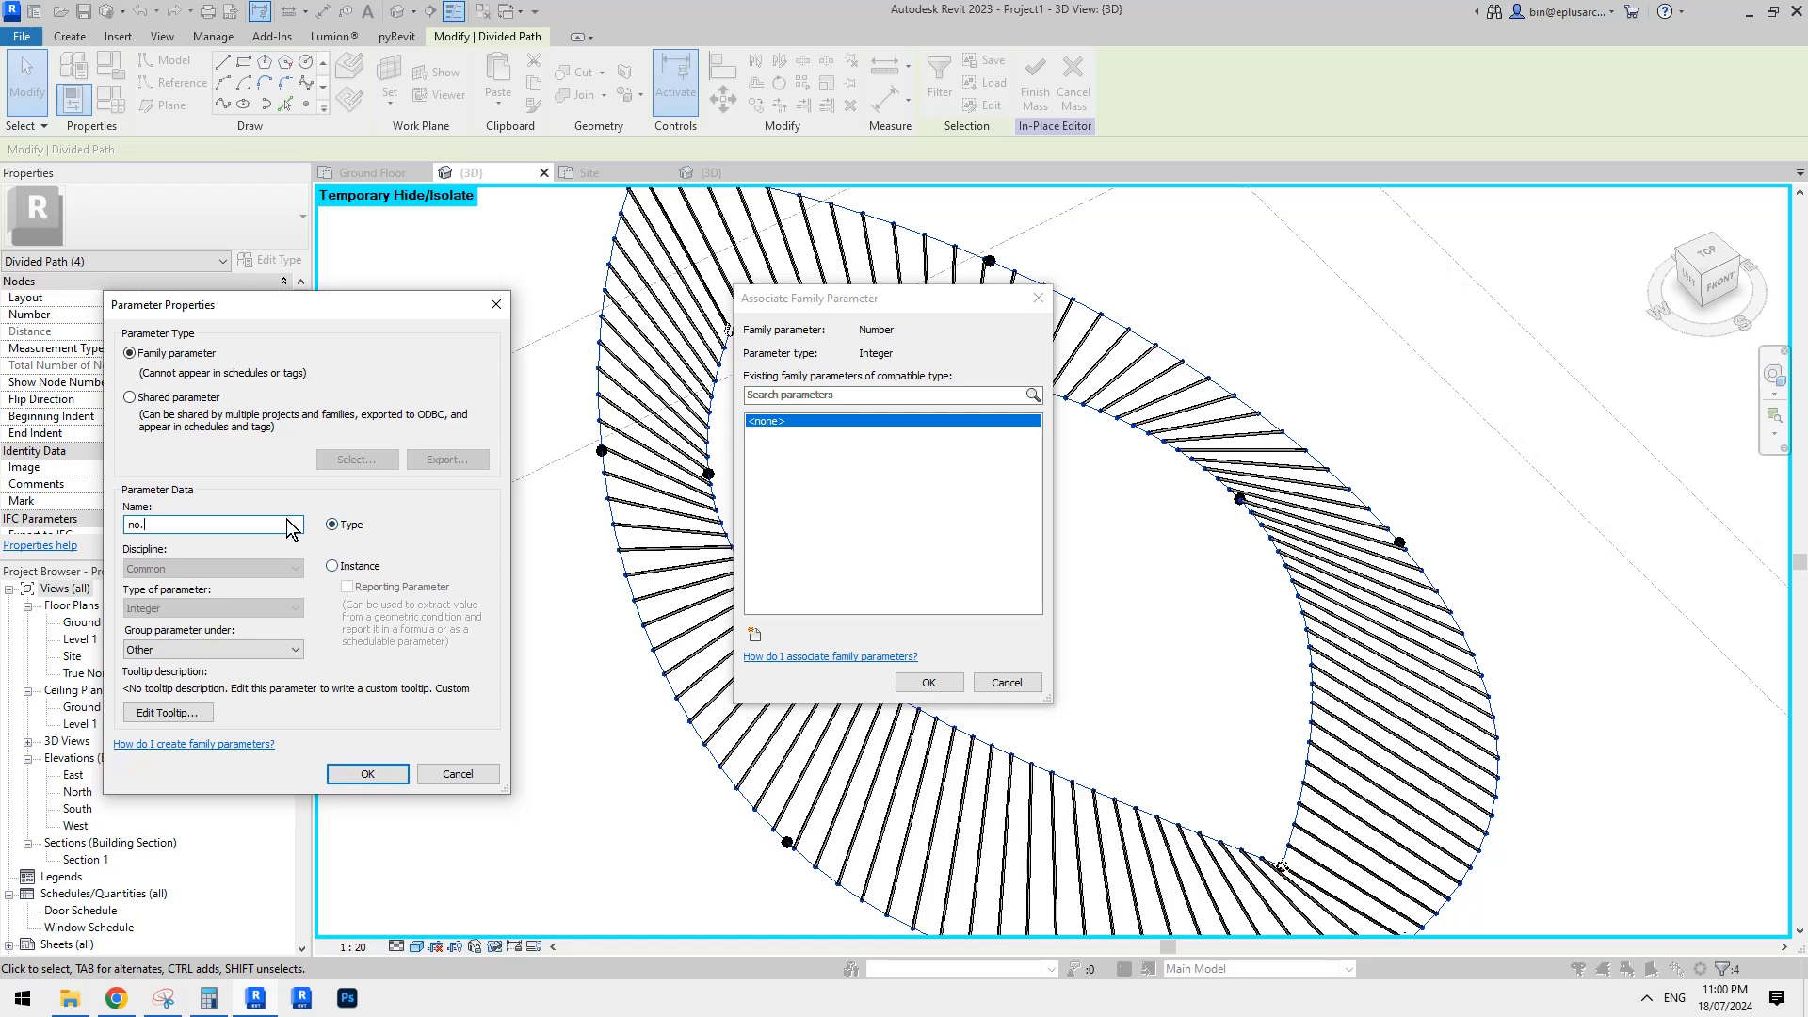
pyautogui.click(367, 773)
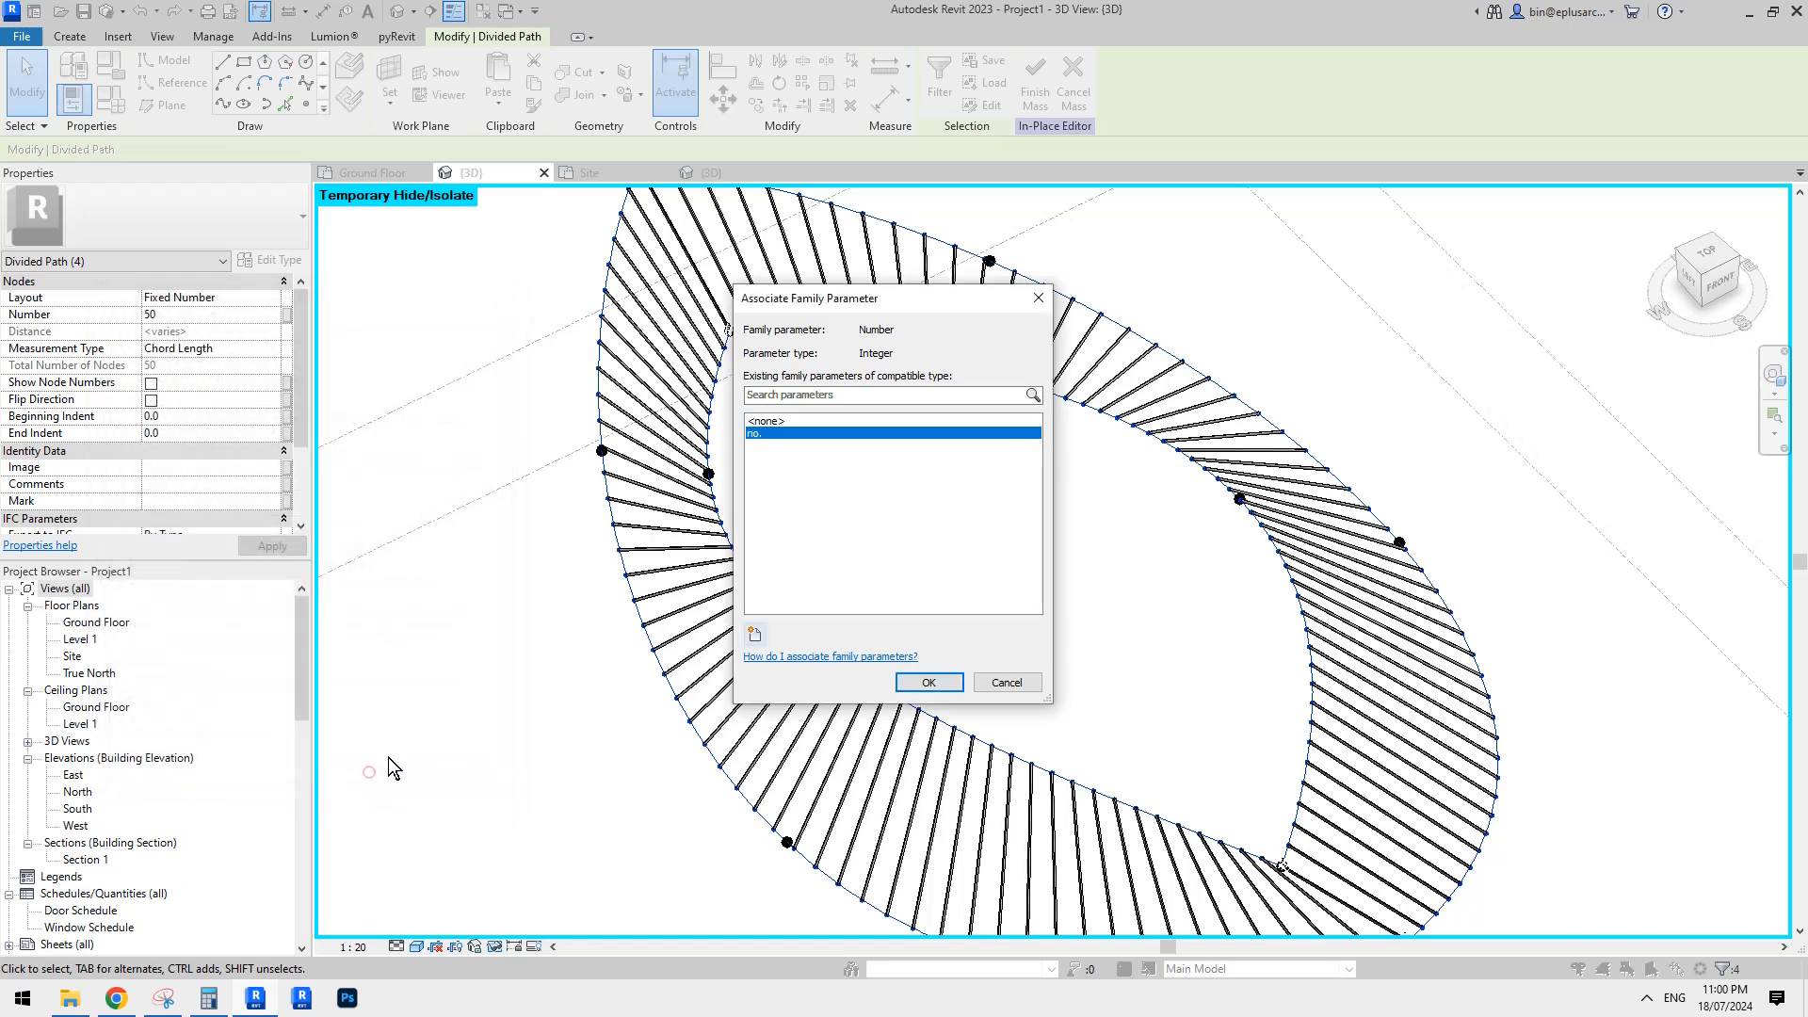
pyautogui.click(908, 682)
pyautogui.scroll(-2, 935, 580)
pyautogui.moveTo(948, 579); pyautogui.dragTo(973, 502, button='middle')
pyautogui.click(1009, 468)
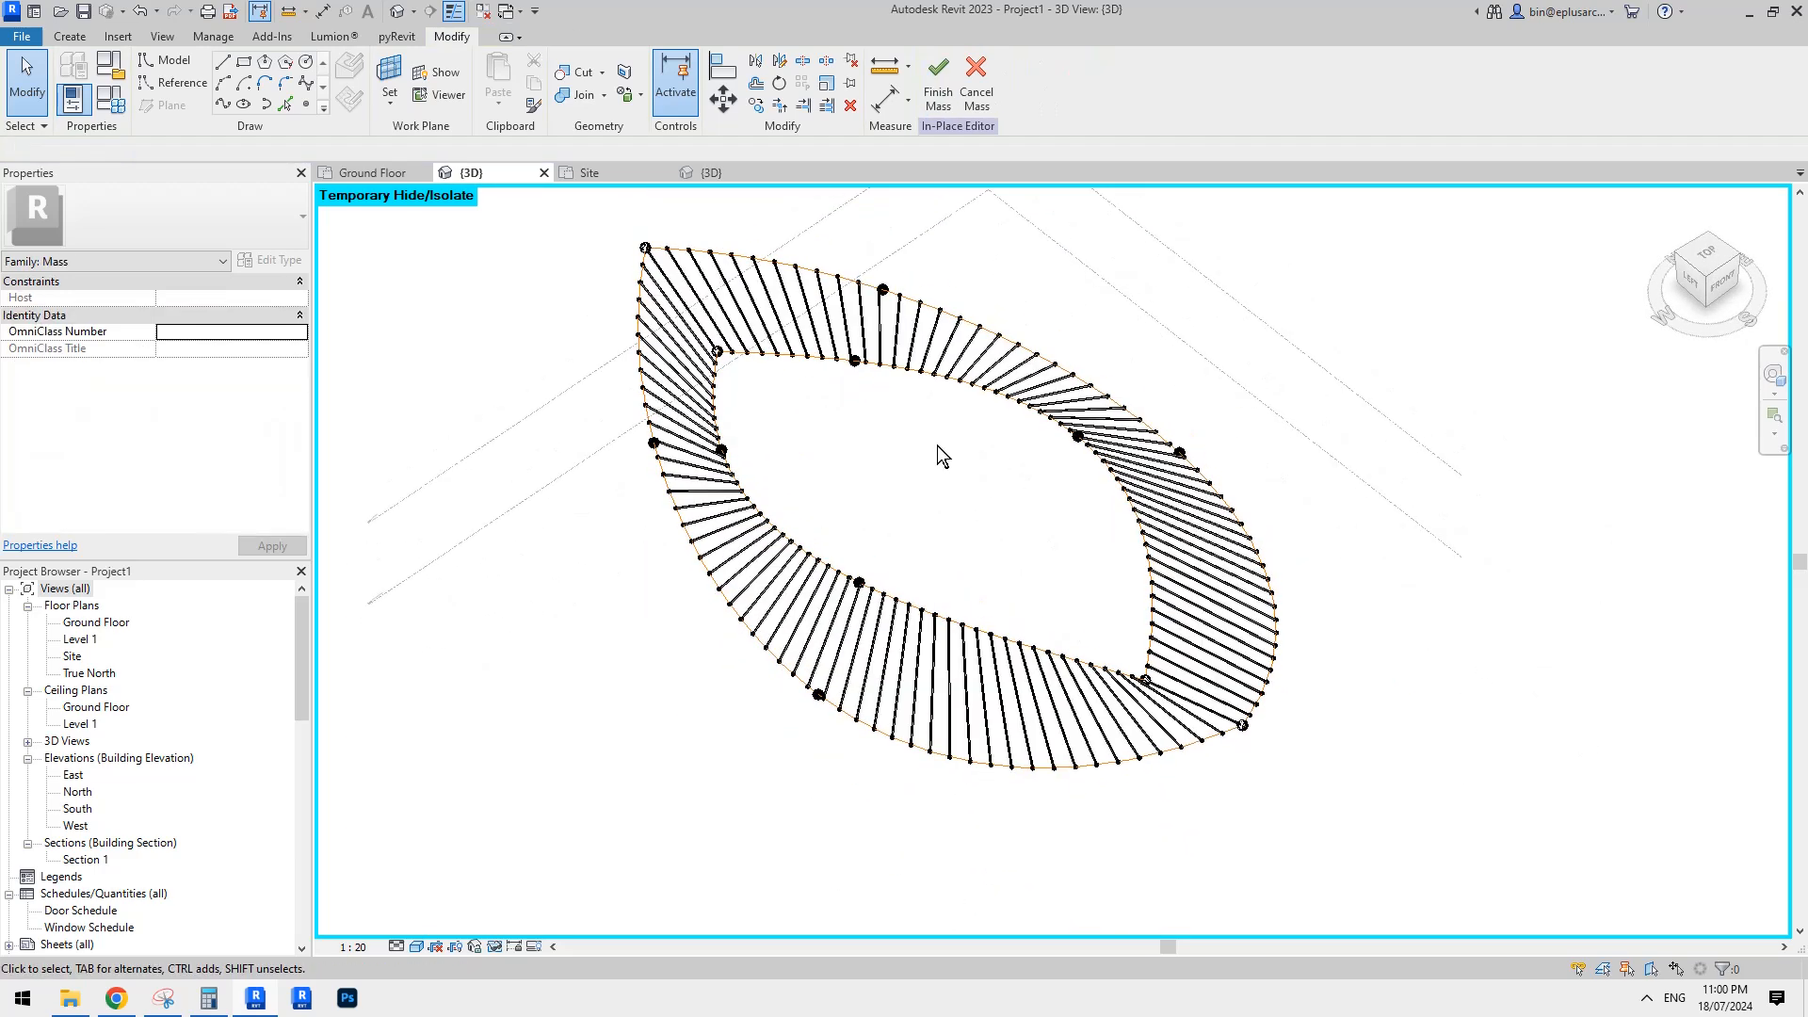
# Select the first tube repeater to inspect its properties and clear the selection.
pyautogui.click(922, 364)
pyautogui.moveTo(889, 351); pyautogui.dragTo(896, 360, button='middle')
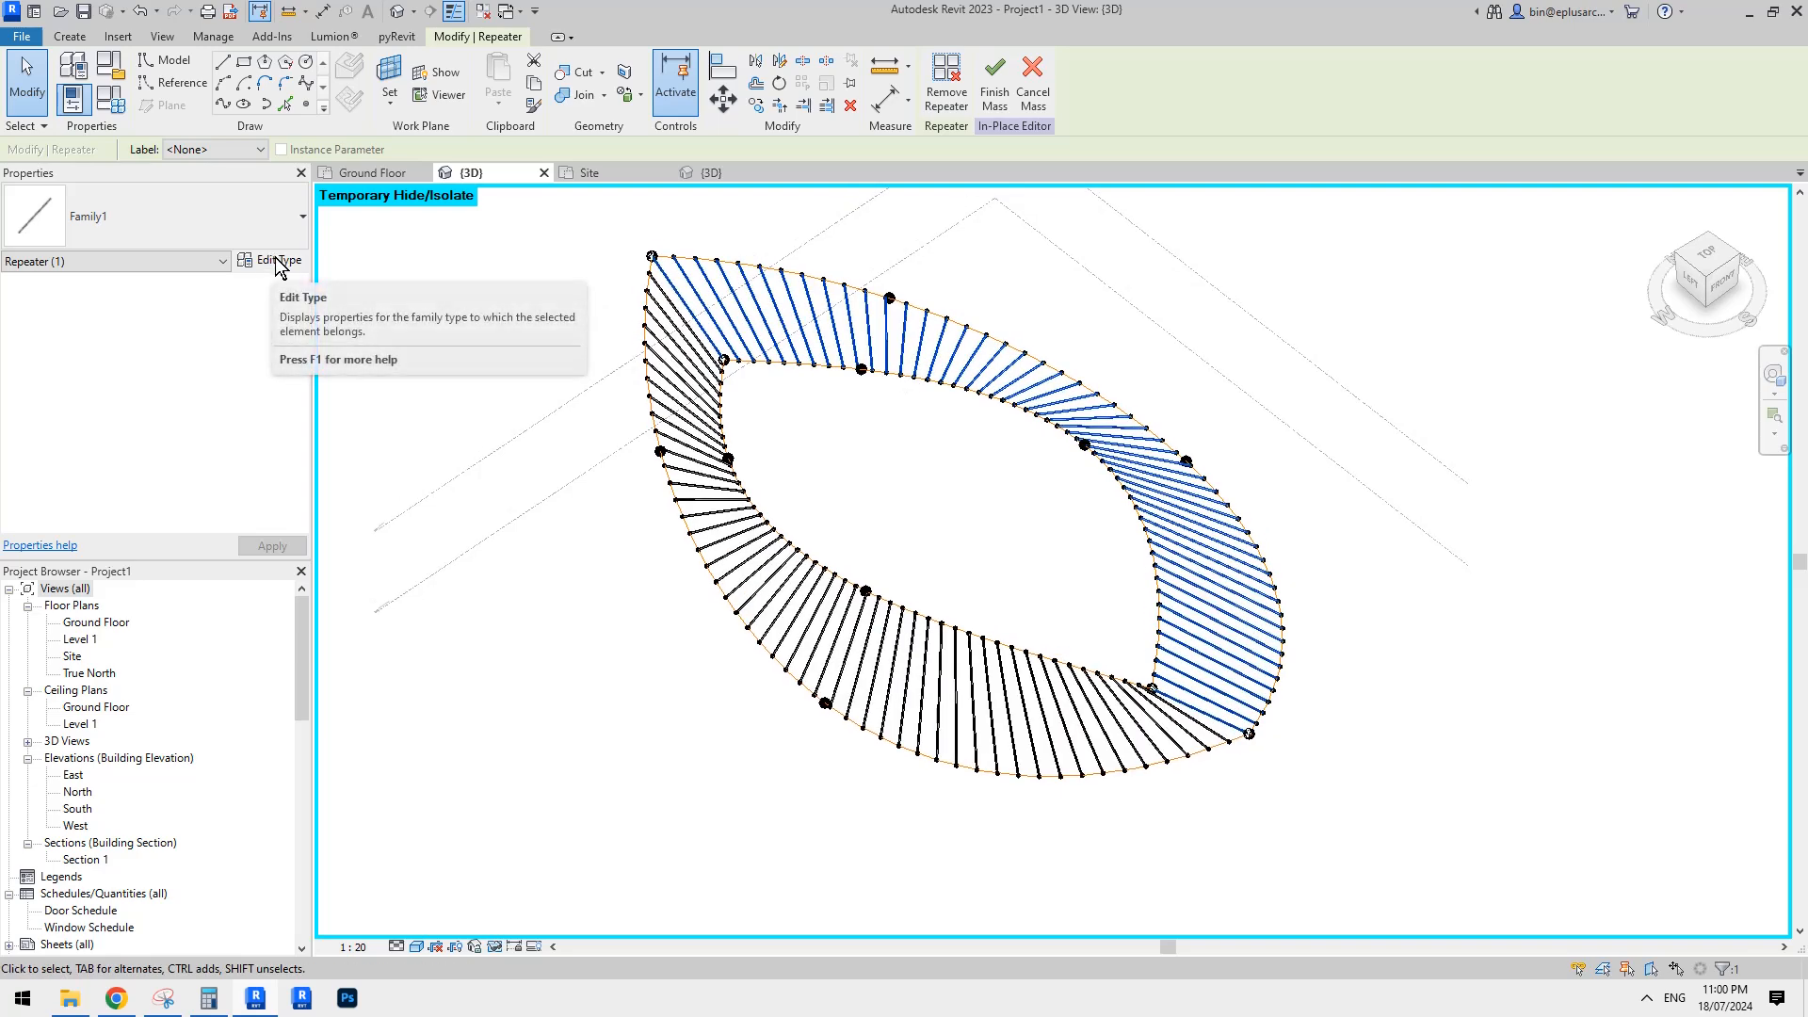
pyautogui.click(901, 289)
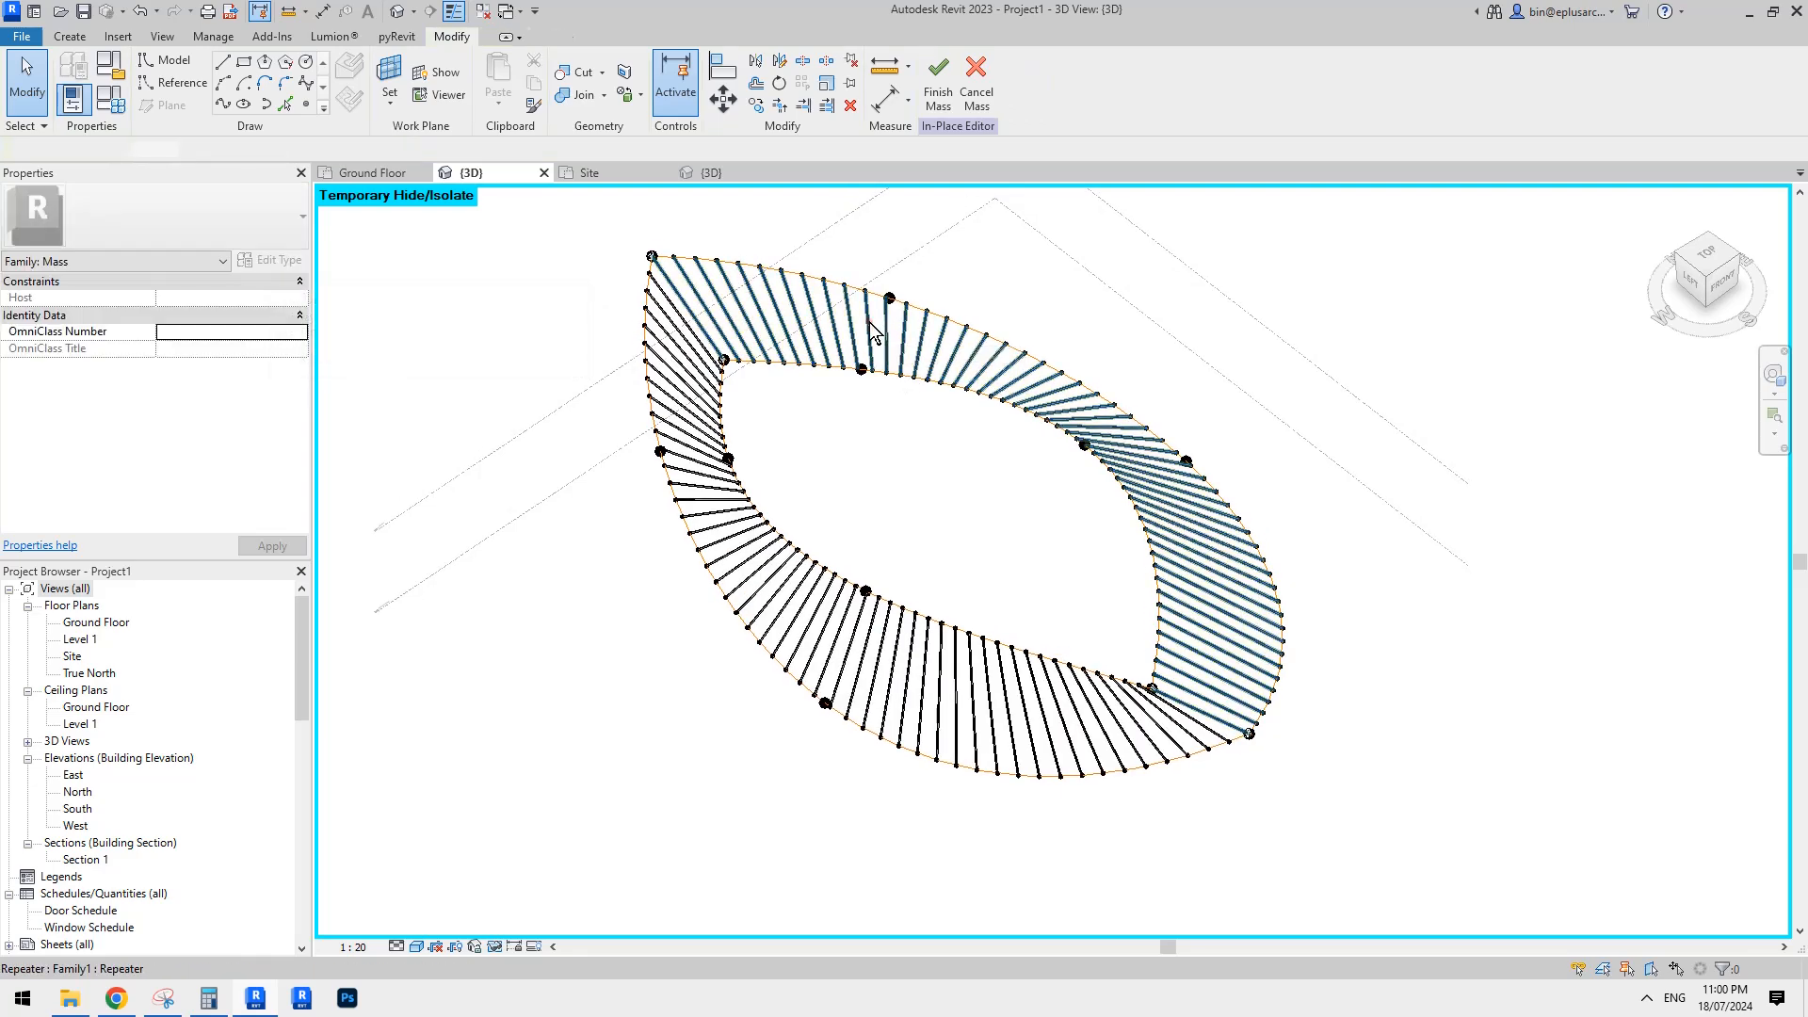
# Associate the r2 type parameter of the upper Family1 repeater with a new global parameter named r2.
pyautogui.click(868, 322)
pyautogui.click(279, 261)
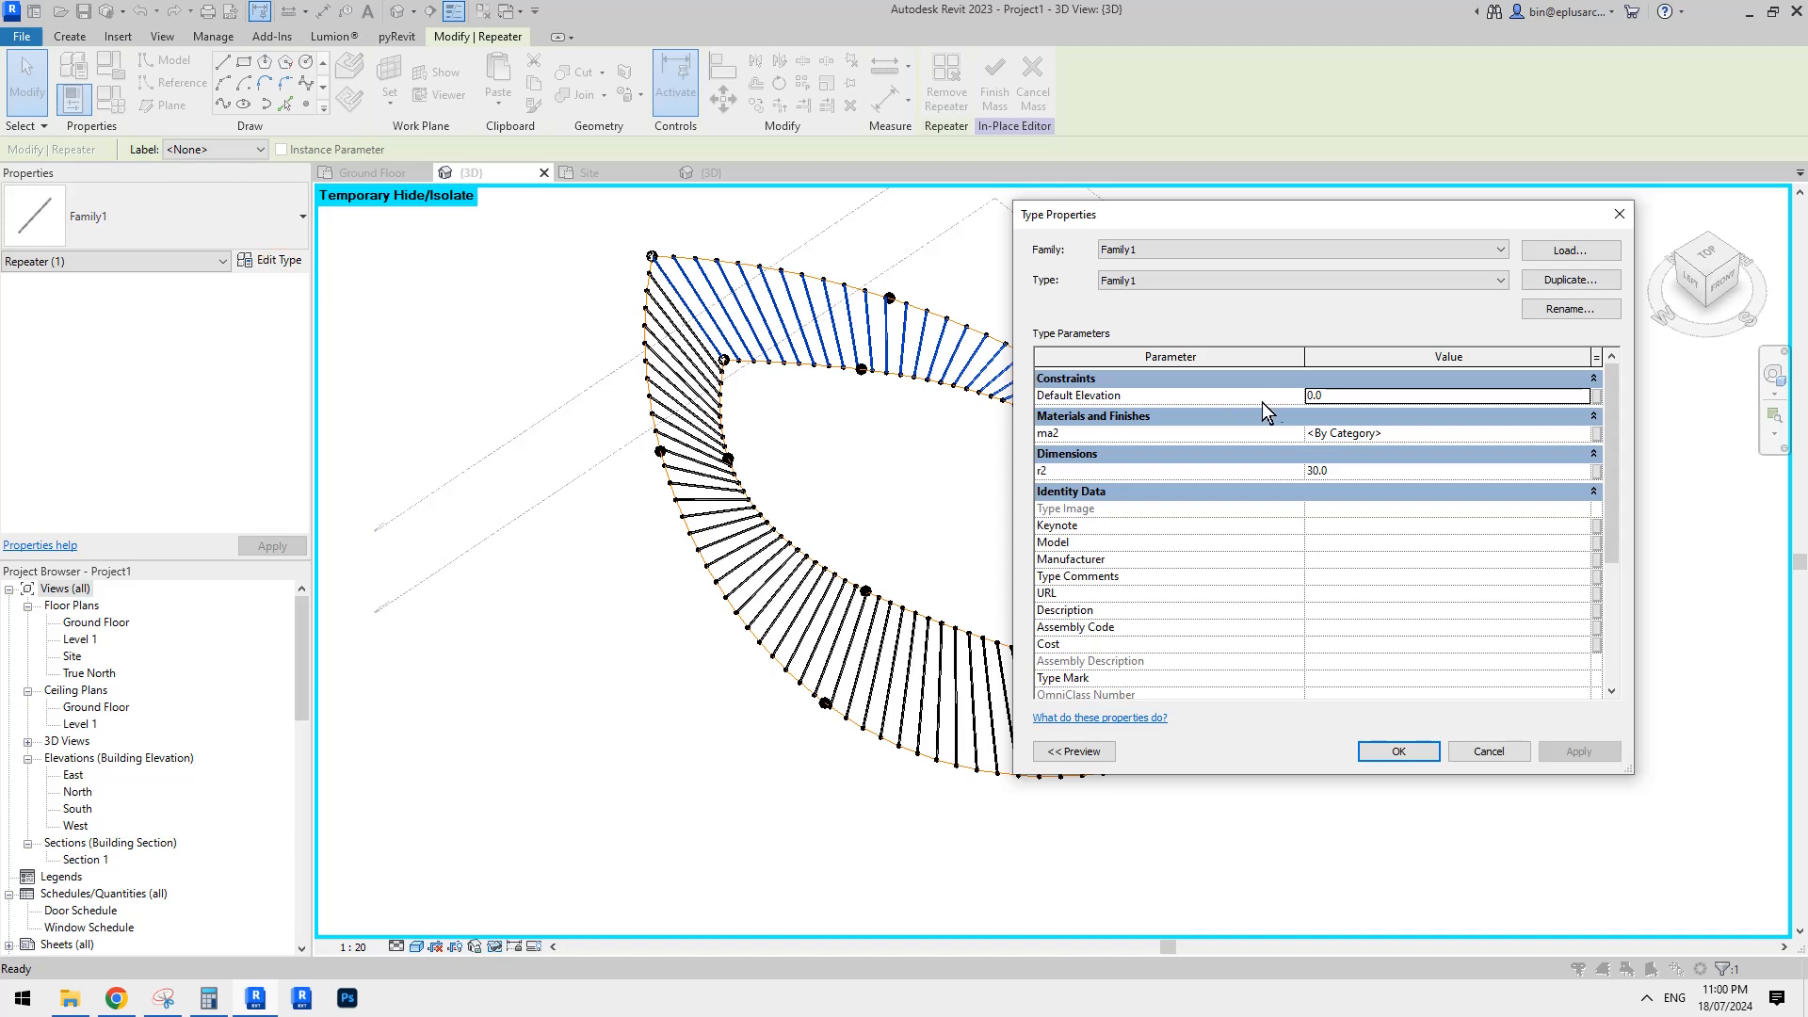
pyautogui.moveTo(1354, 215); pyautogui.dragTo(1165, 248)
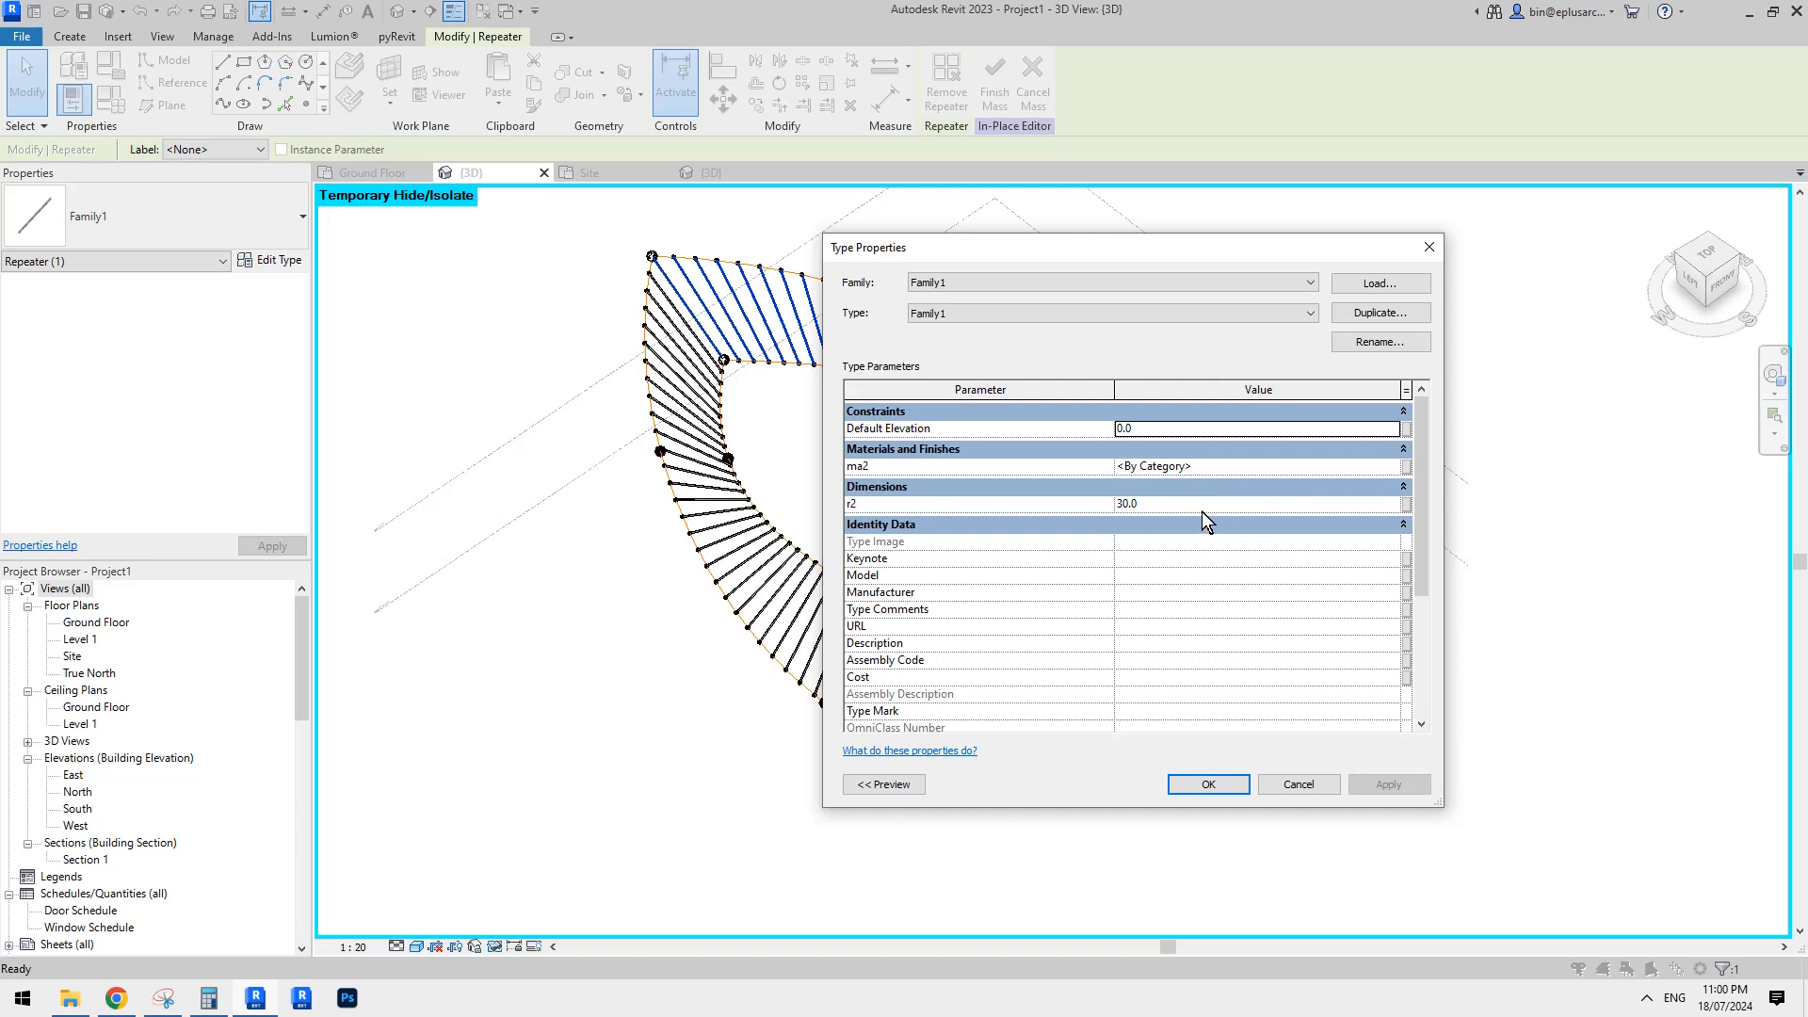
pyautogui.click(1407, 506)
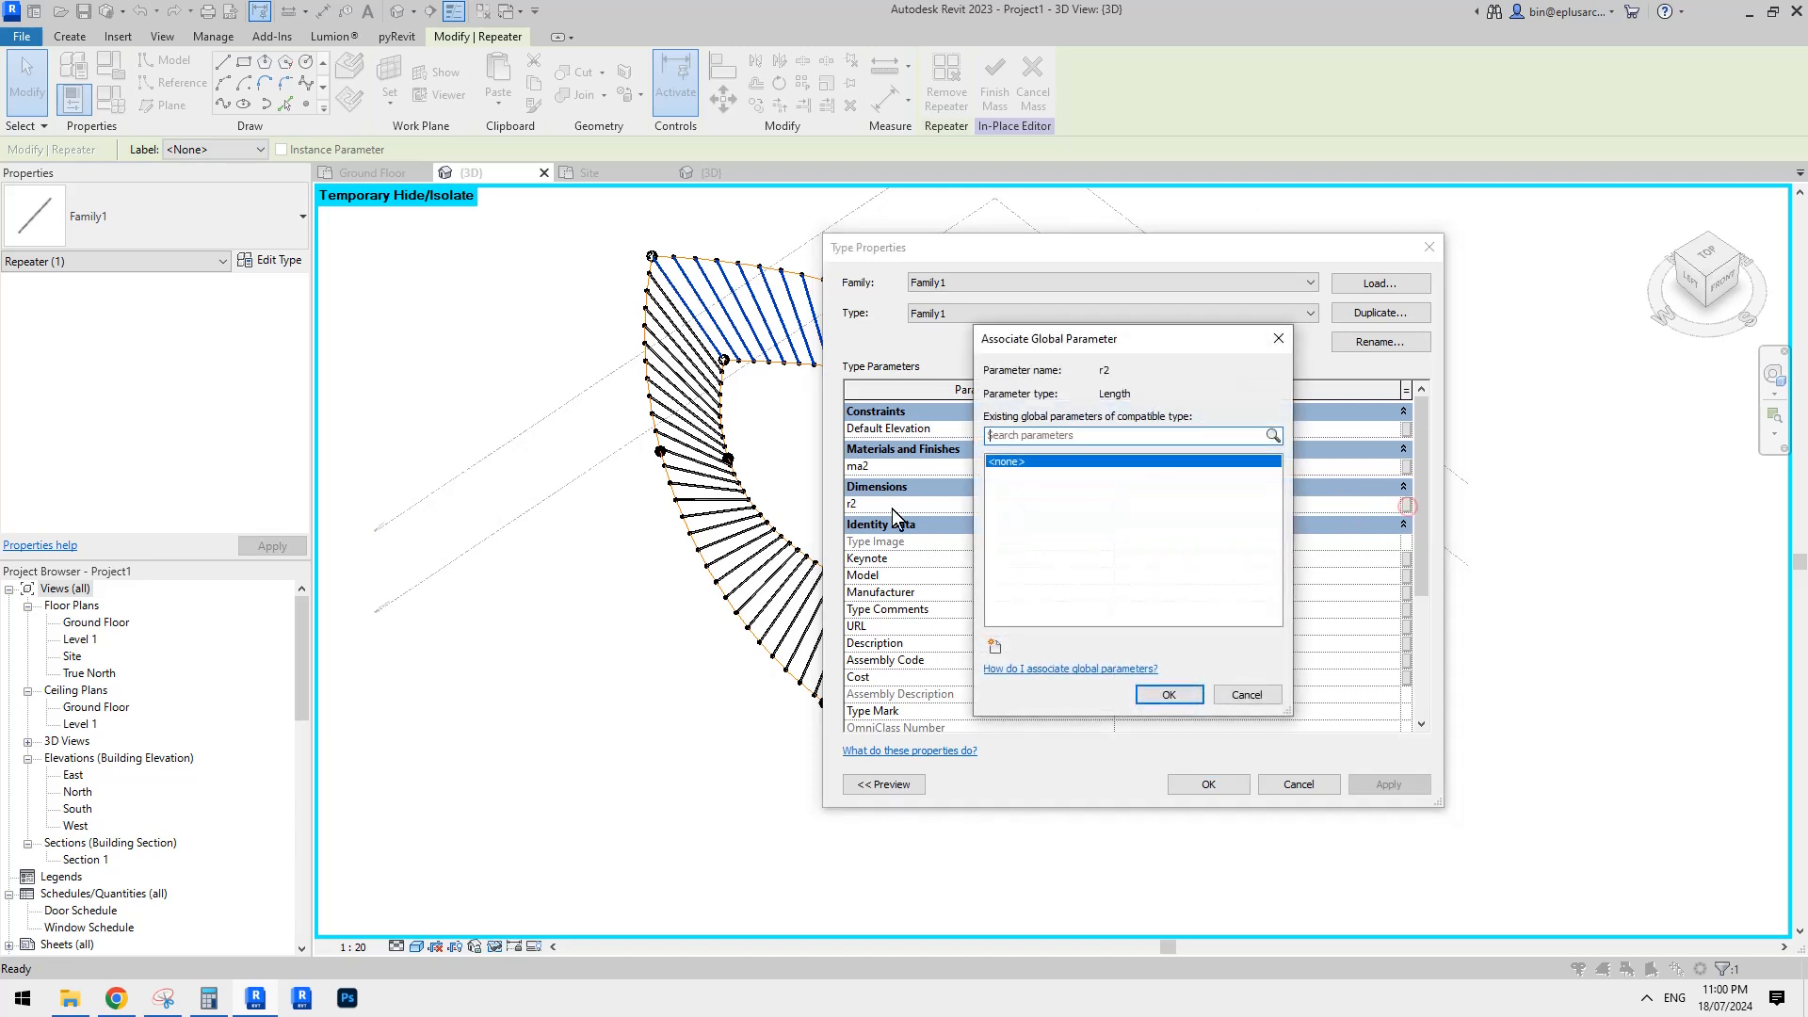
pyautogui.click(995, 646)
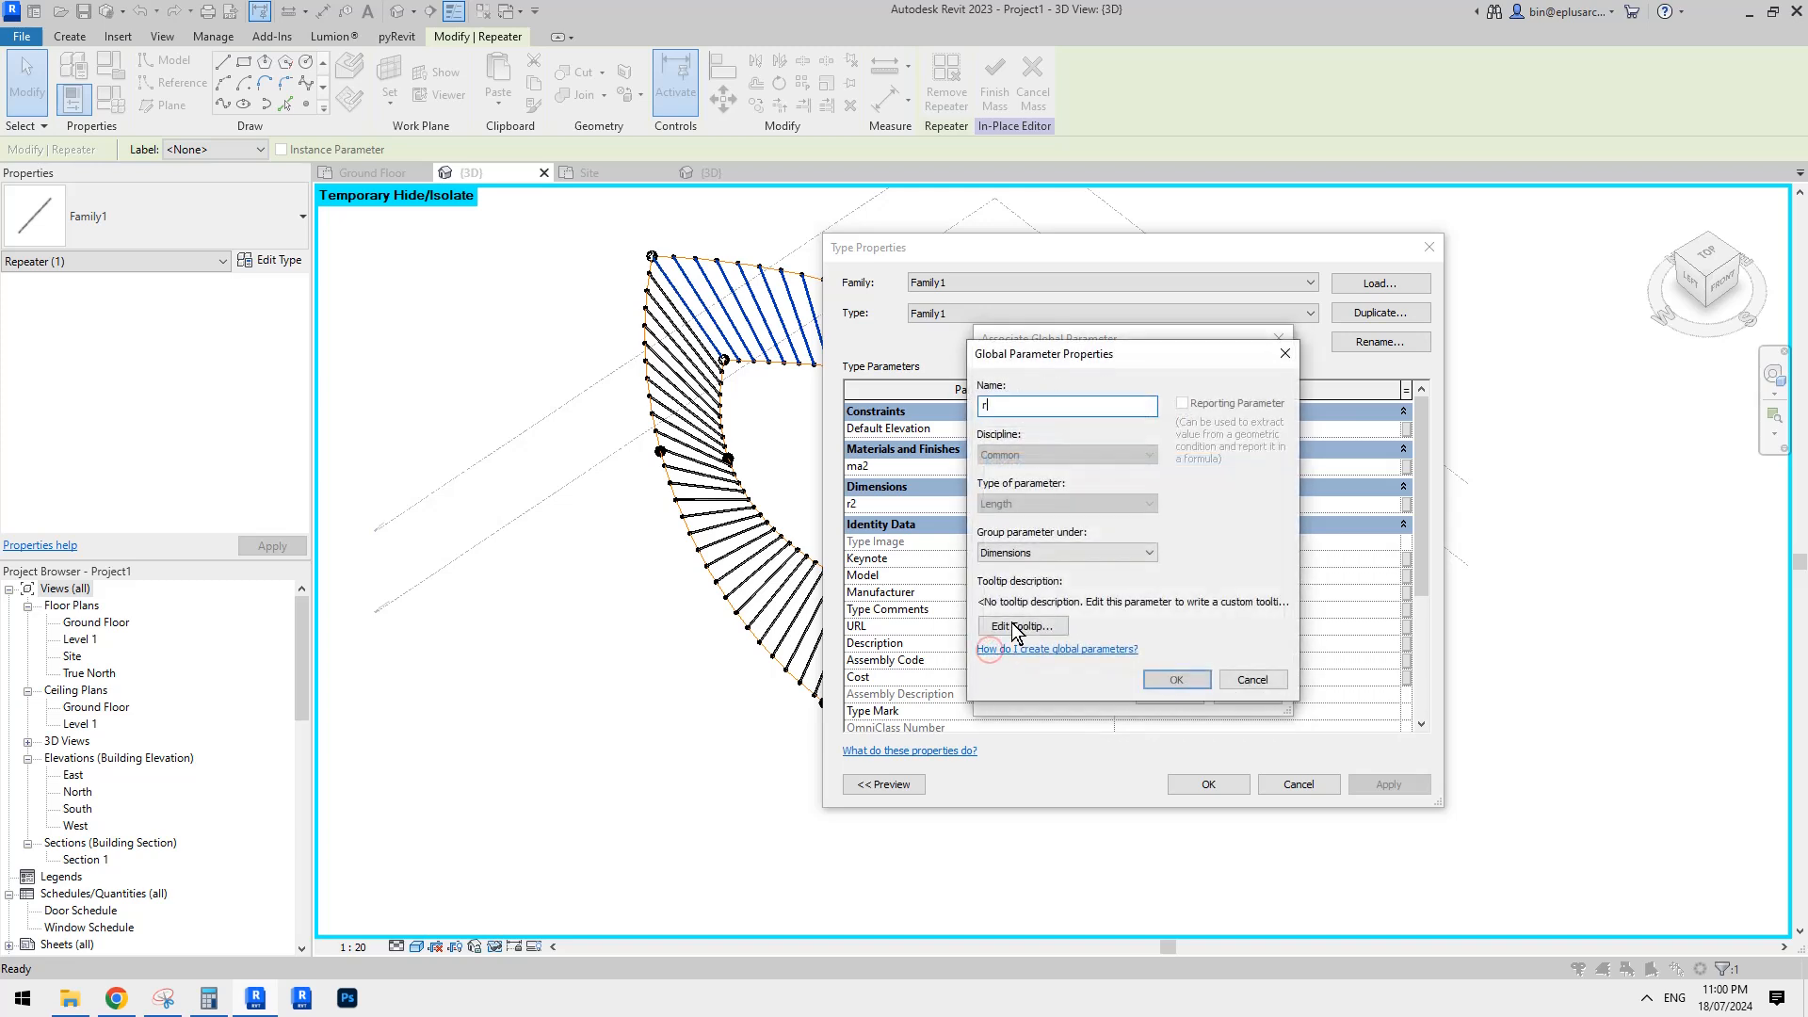
pyautogui.click(1185, 678)
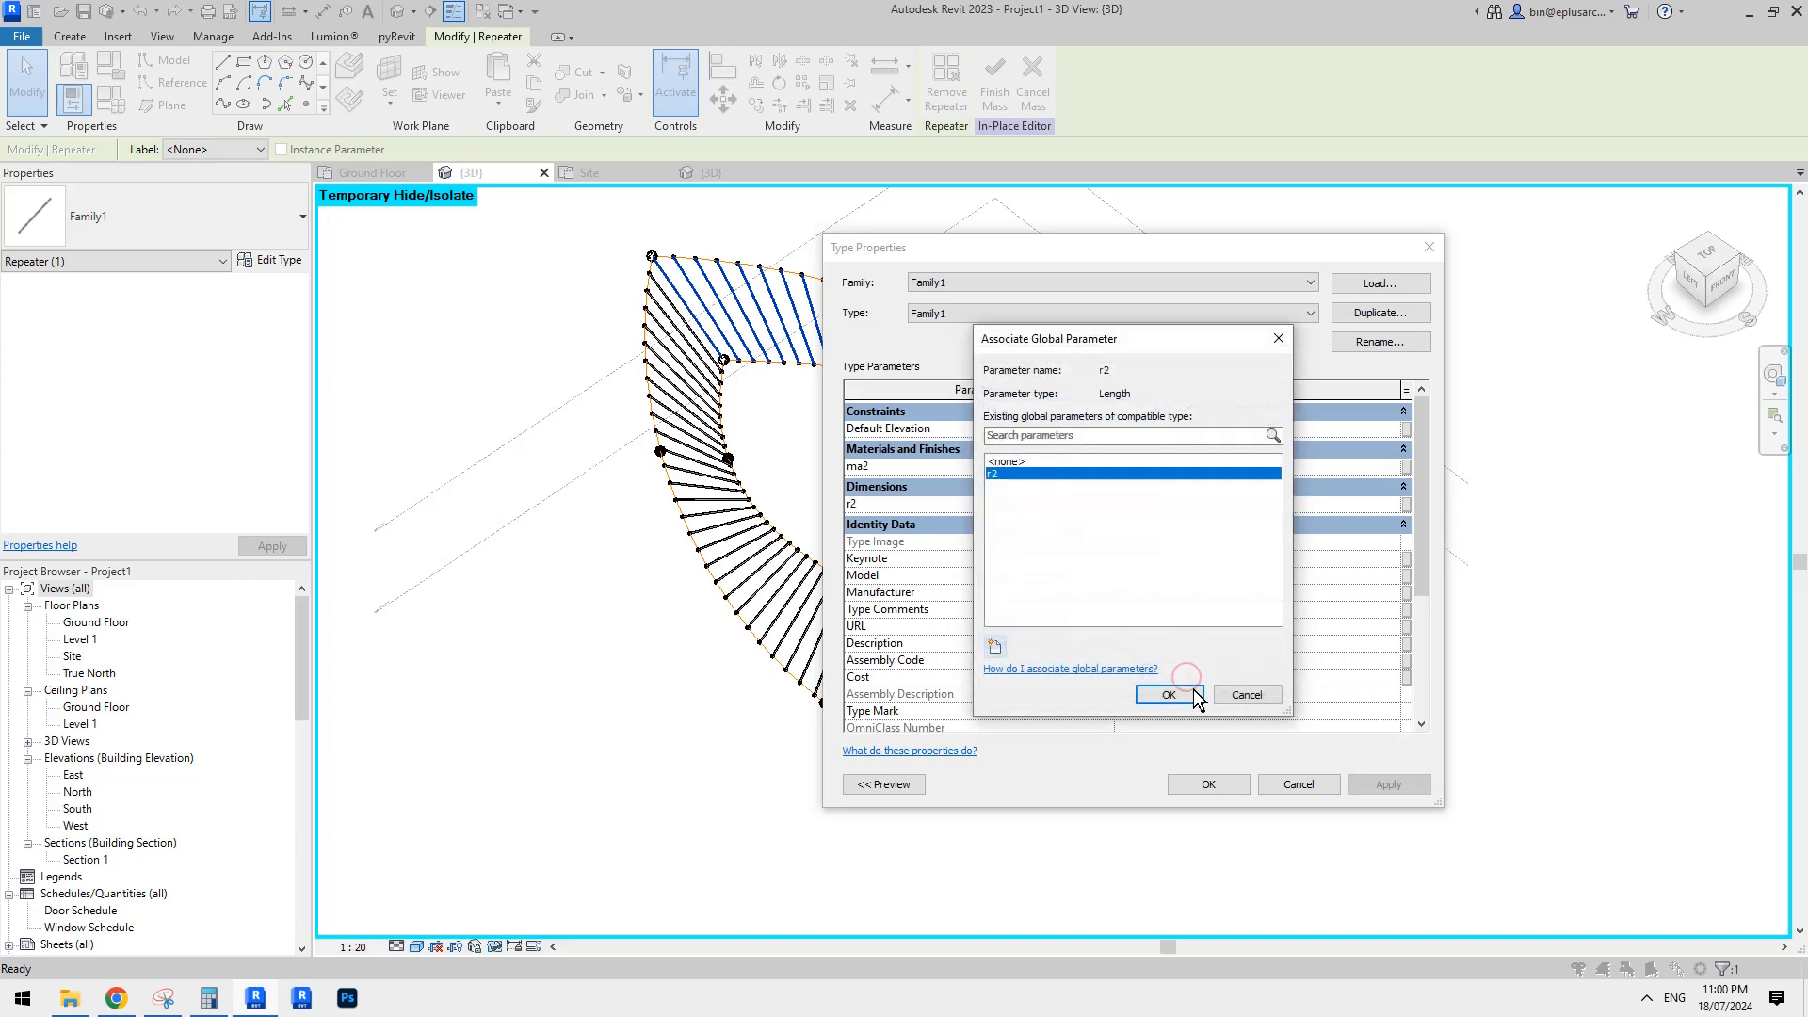
pyautogui.click(1168, 695)
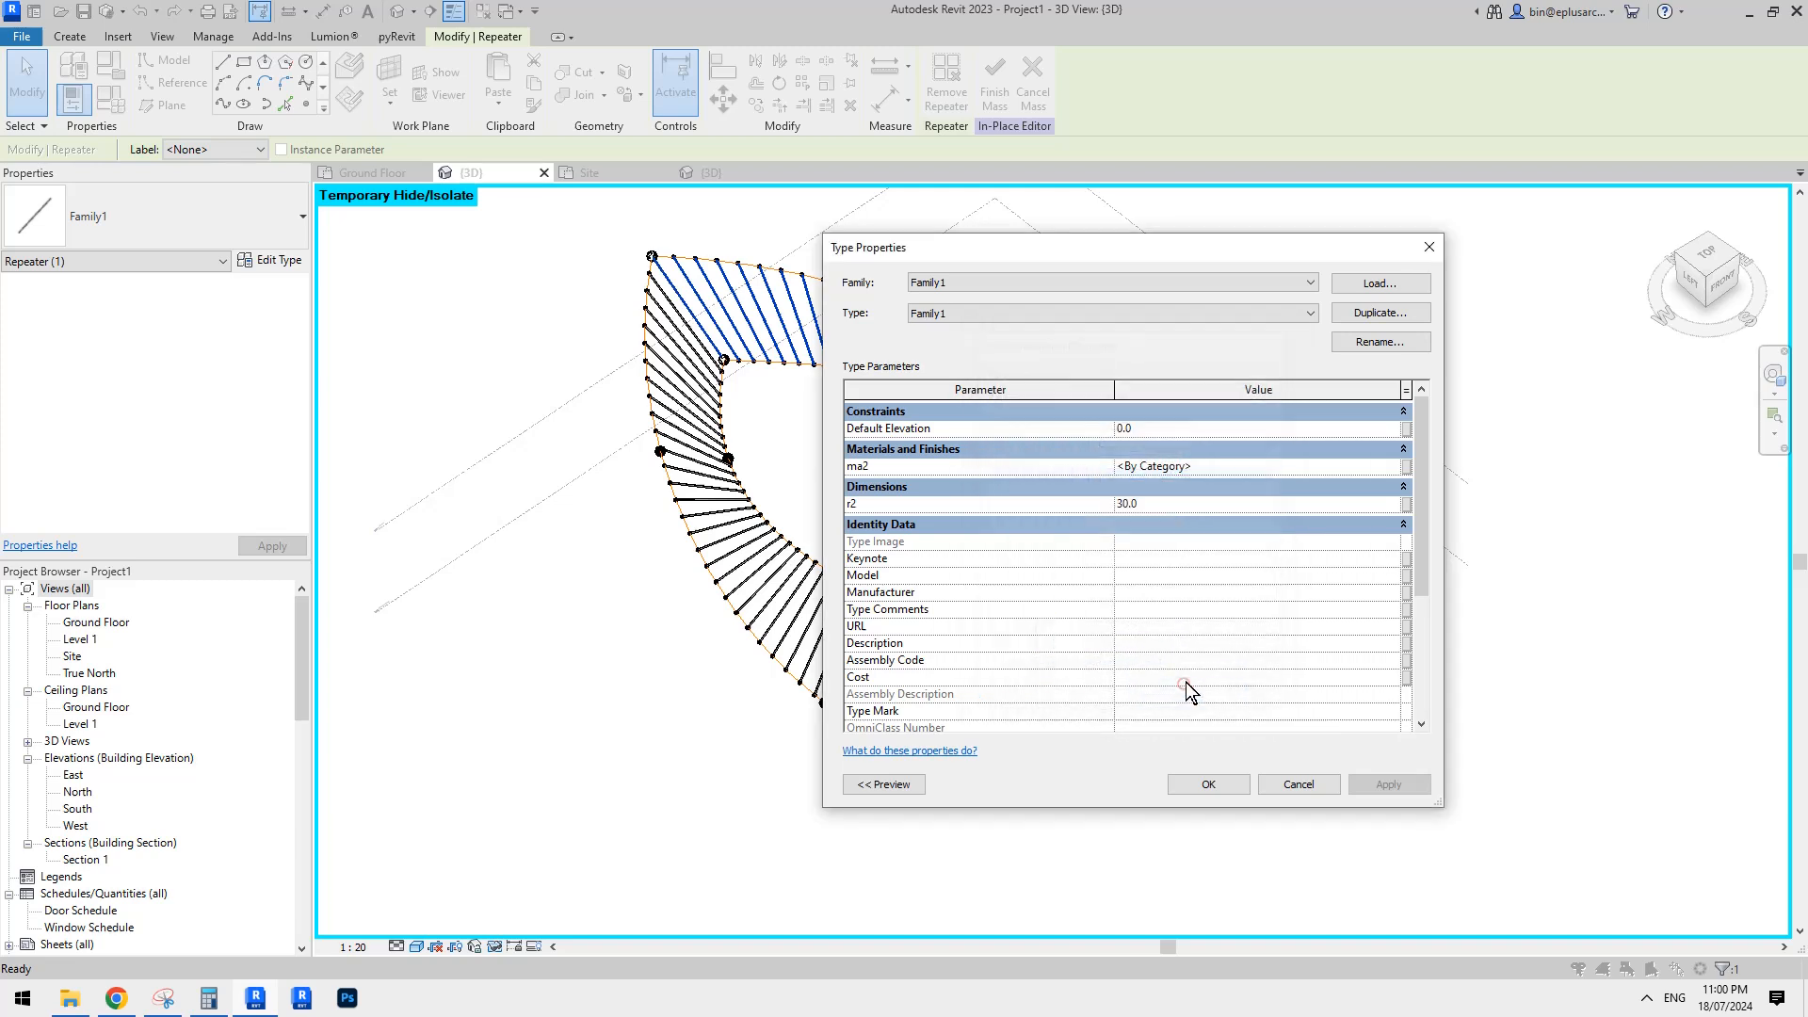
# Associate the repeater's ma2 material parameter with a new global parameter named ma2 and apply the type changes.
pyautogui.click(1406, 466)
pyautogui.write('ma2')
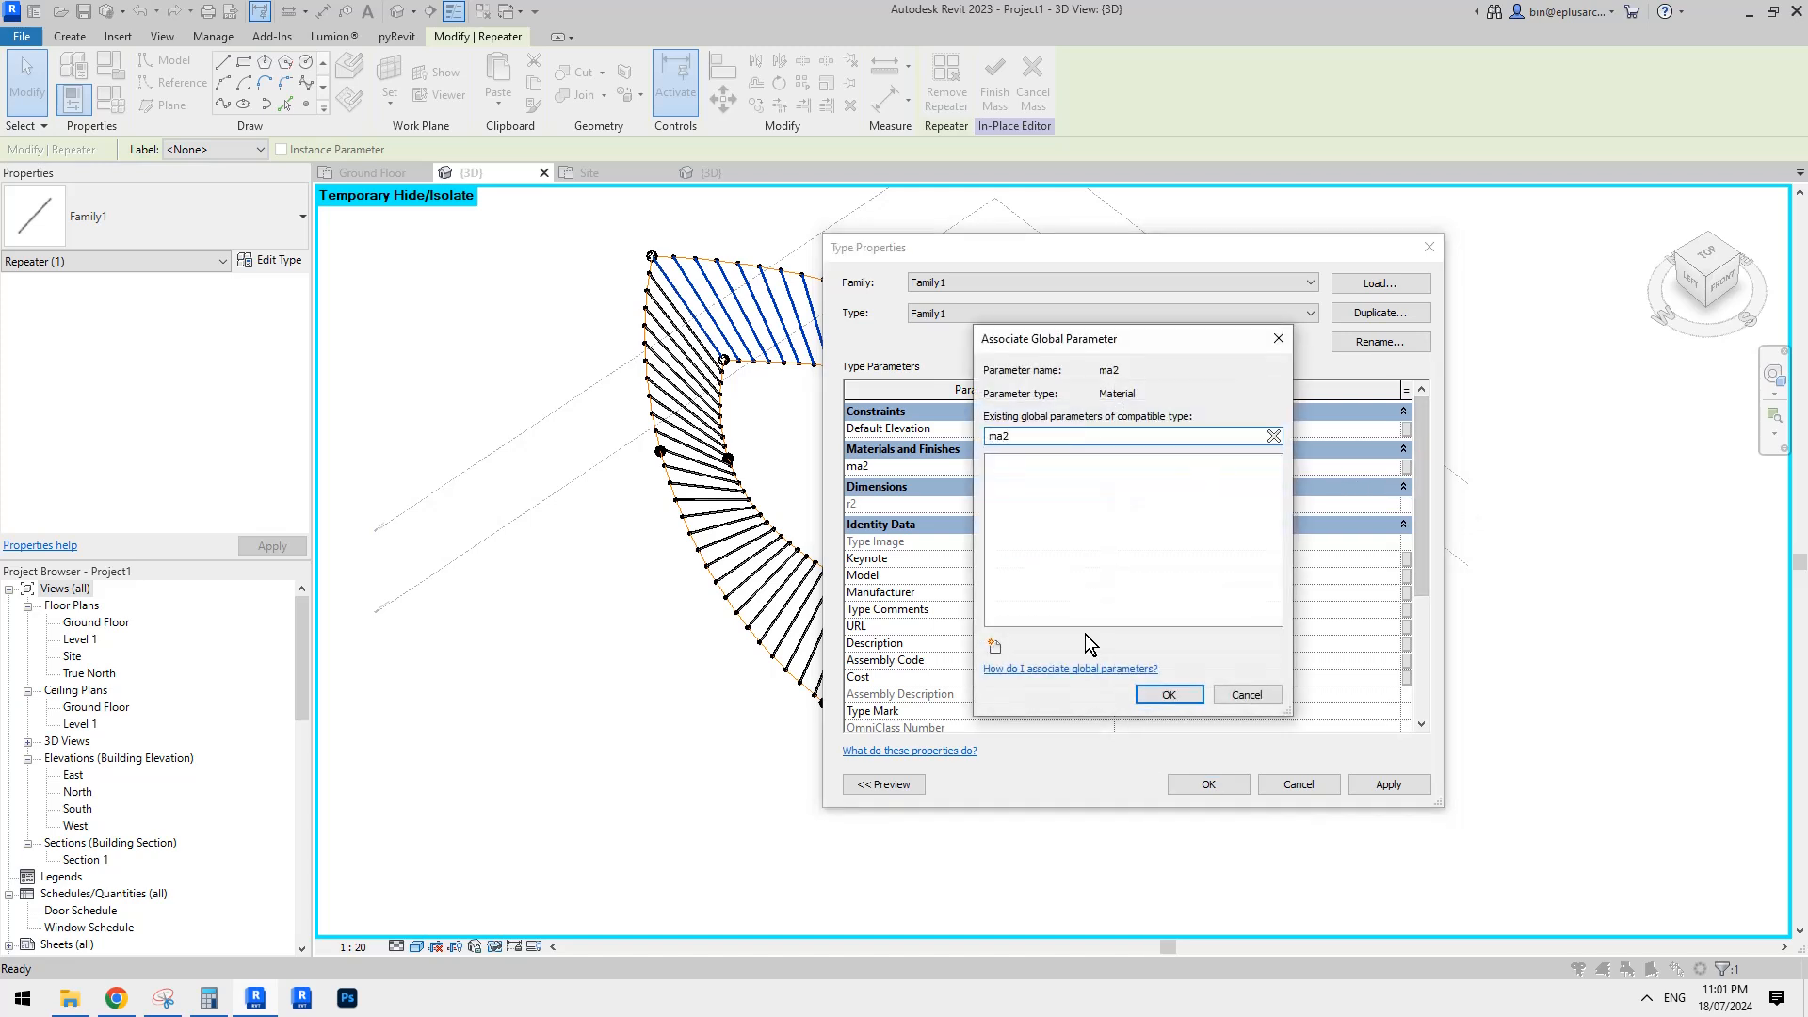
pyautogui.click(995, 646)
pyautogui.write('ma2')
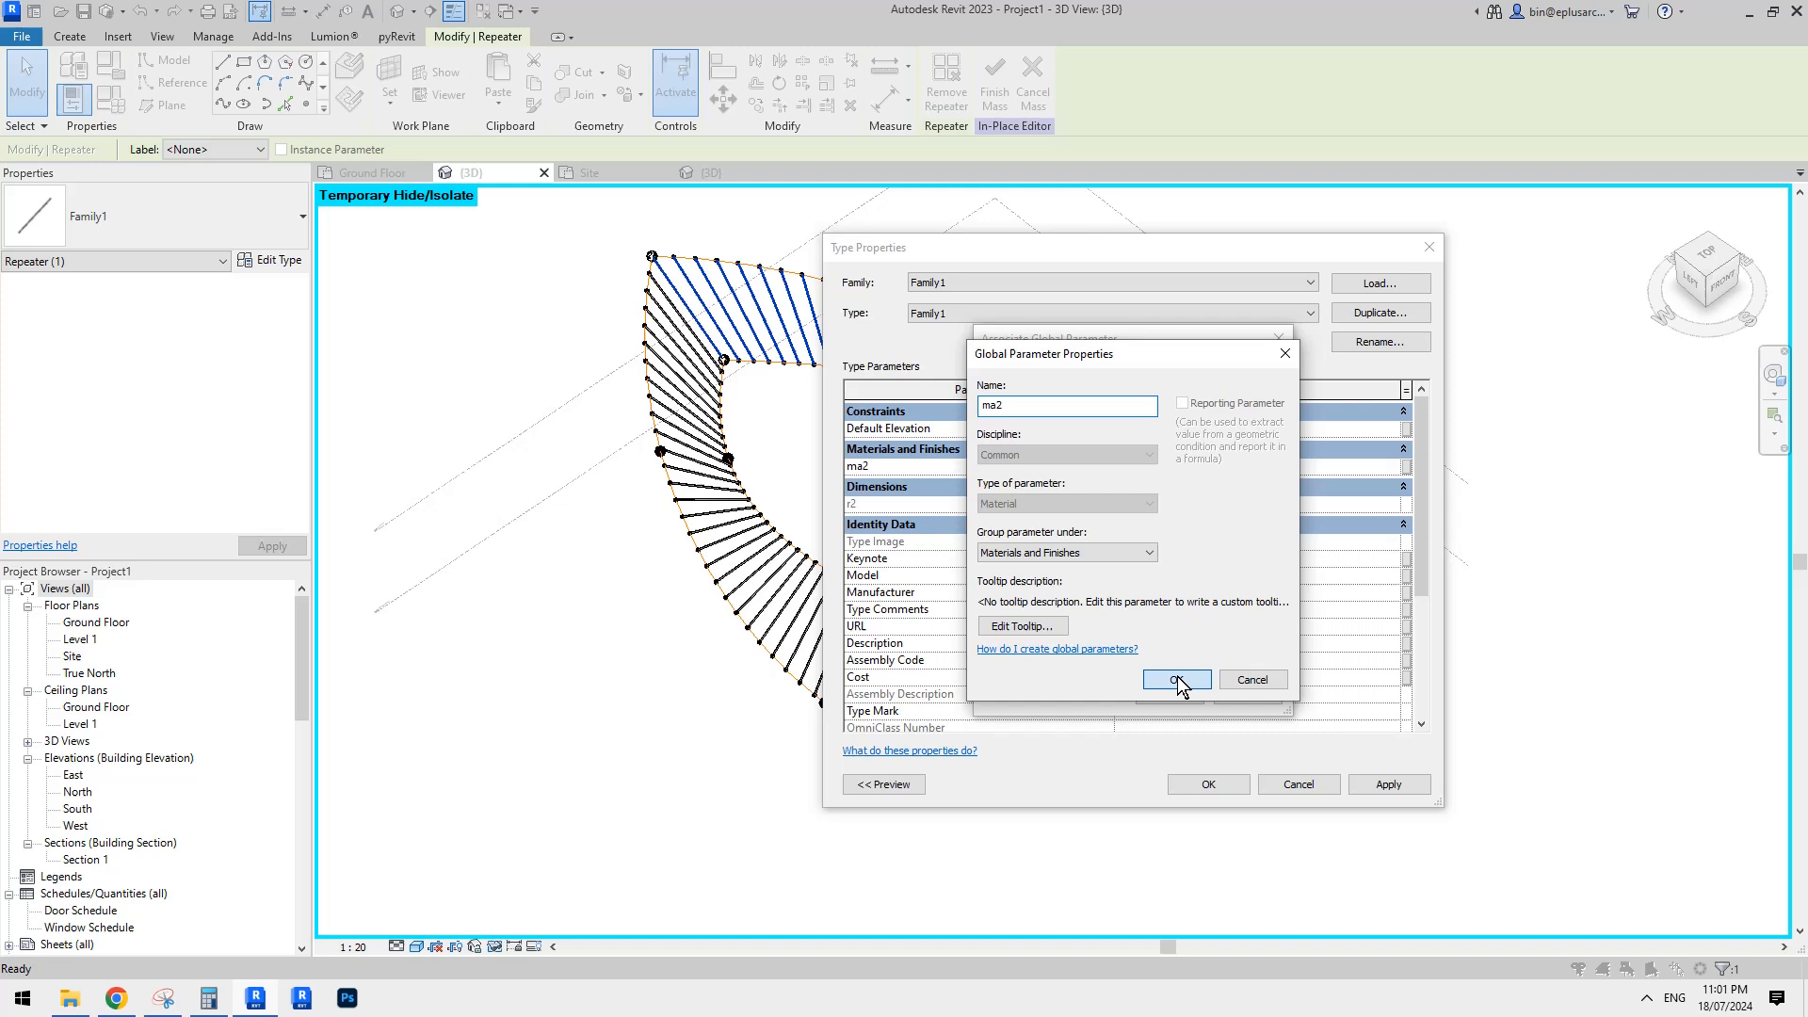
pyautogui.click(1177, 676)
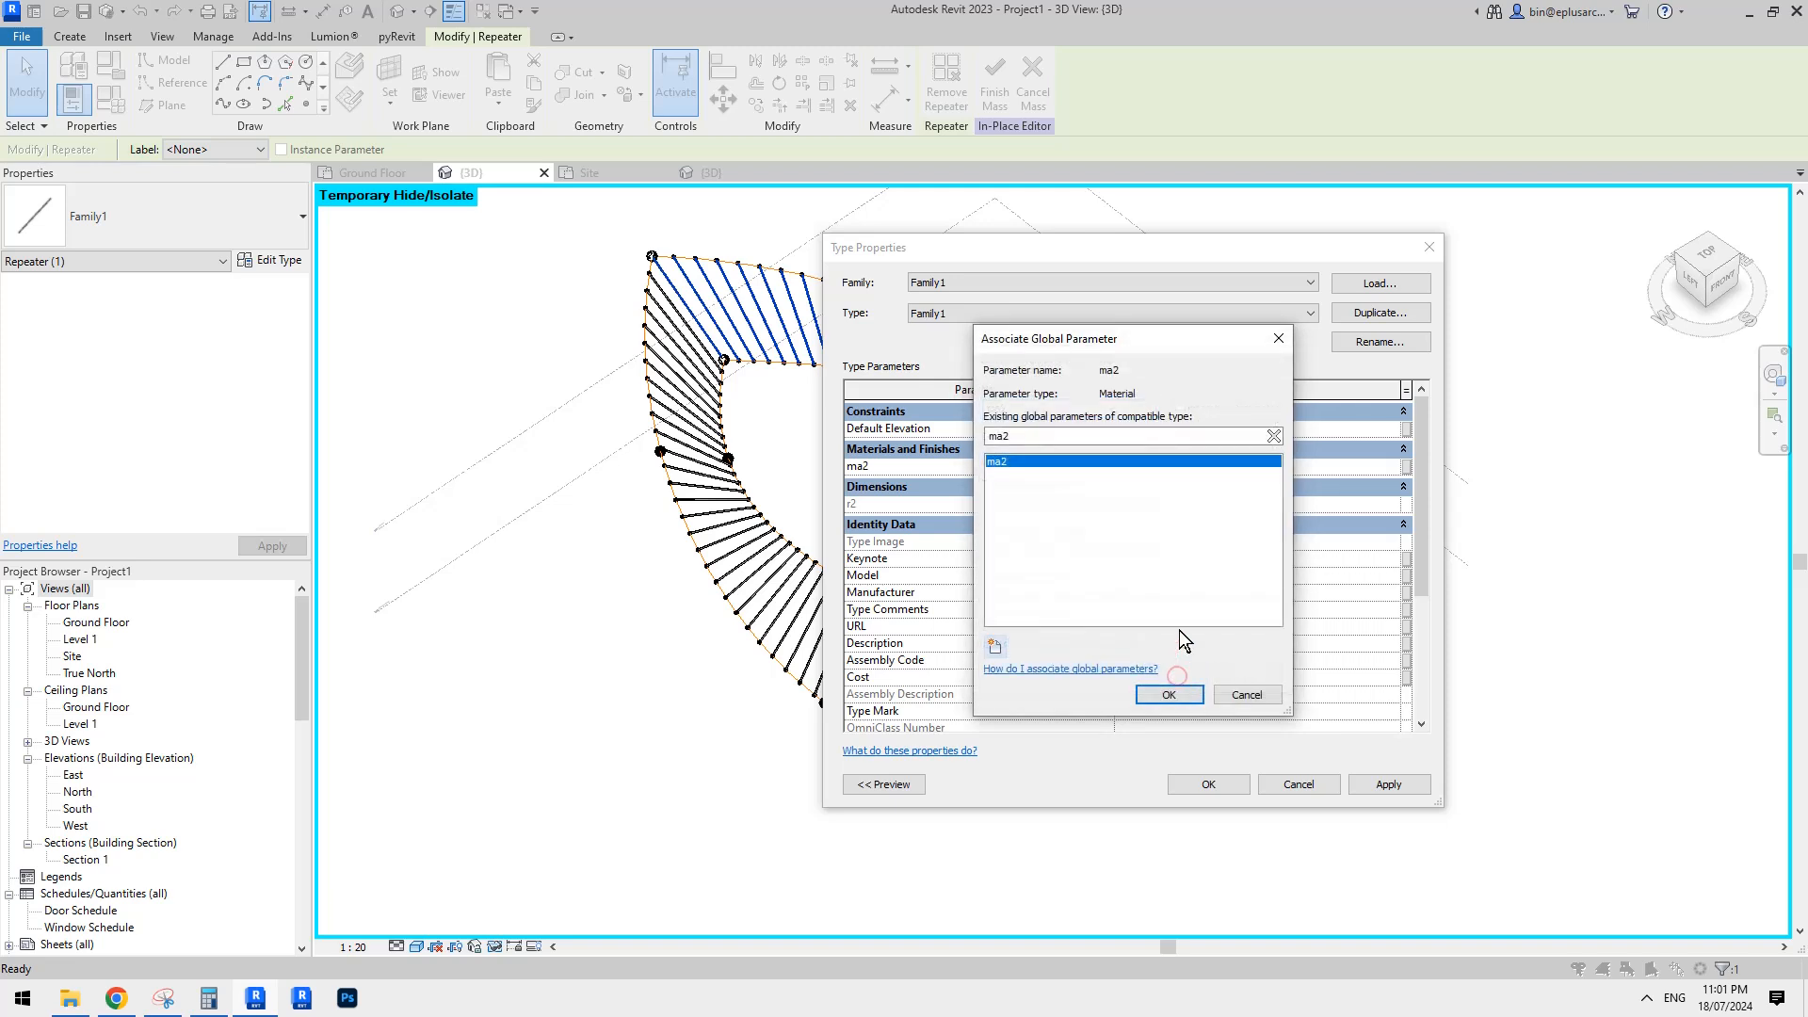
pyautogui.click(1179, 697)
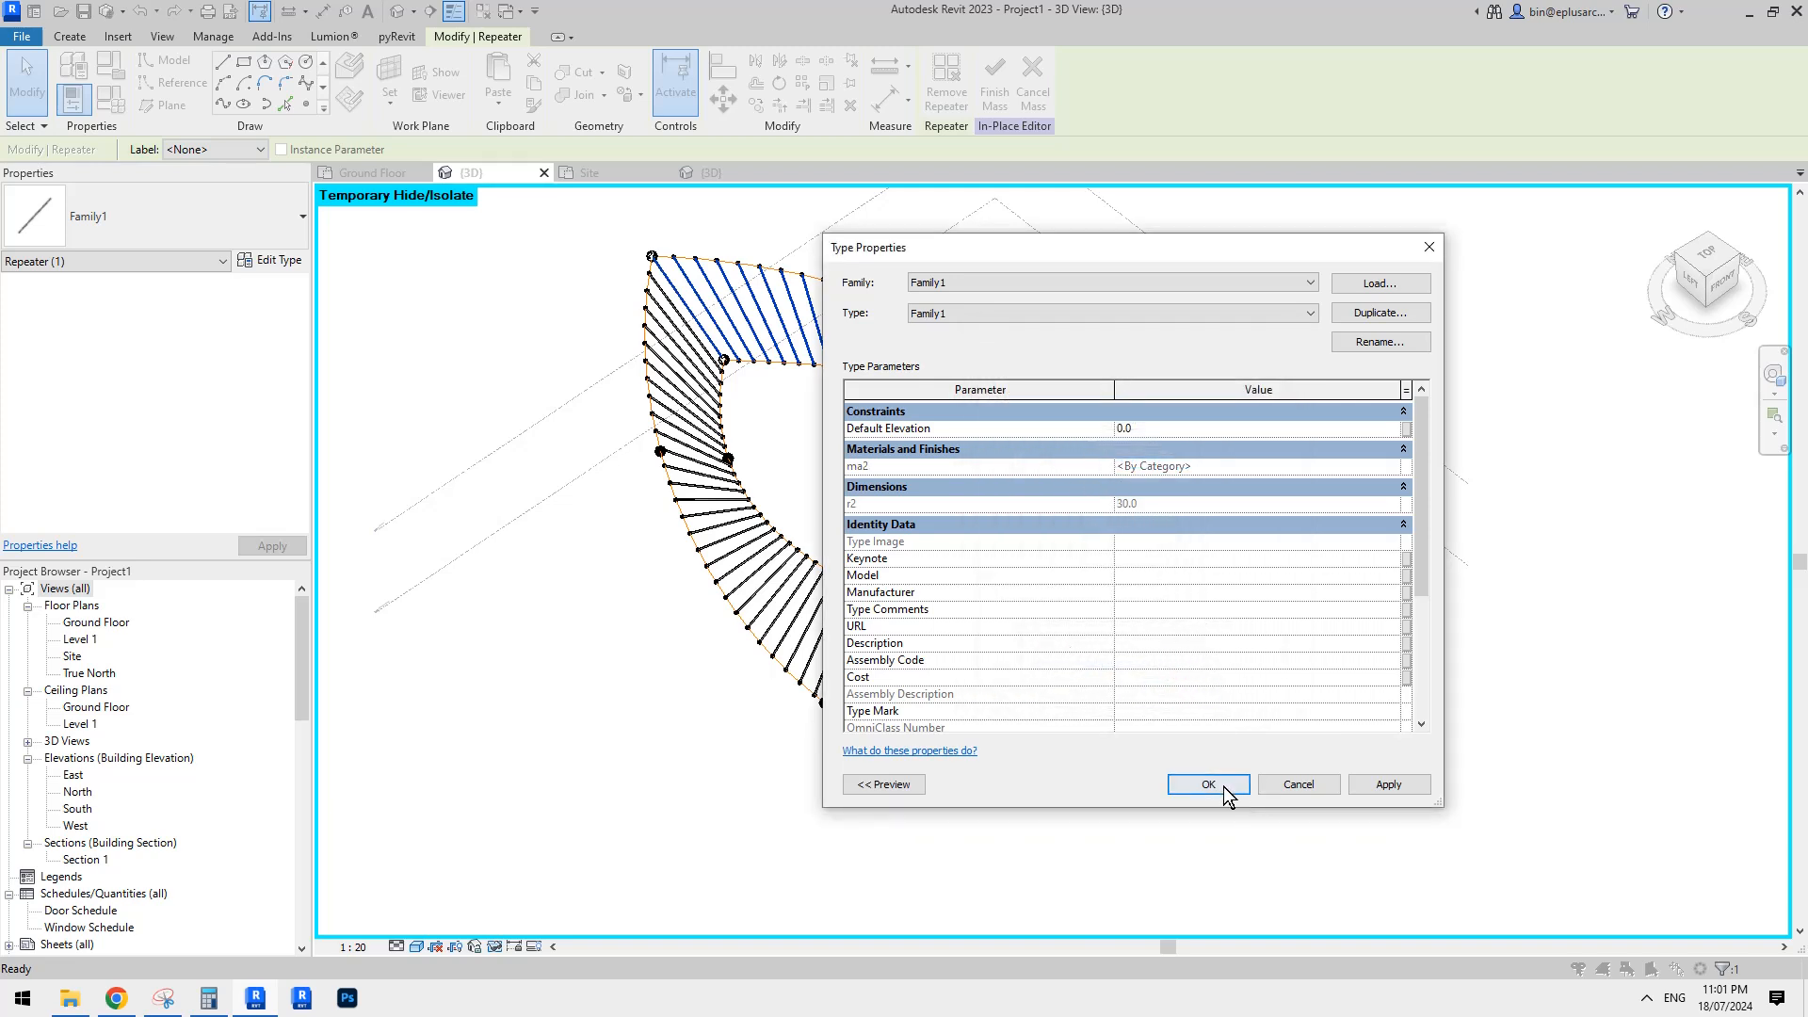
pyautogui.scroll(-2, 1059, 644)
pyautogui.scroll(-1, 1058, 642)
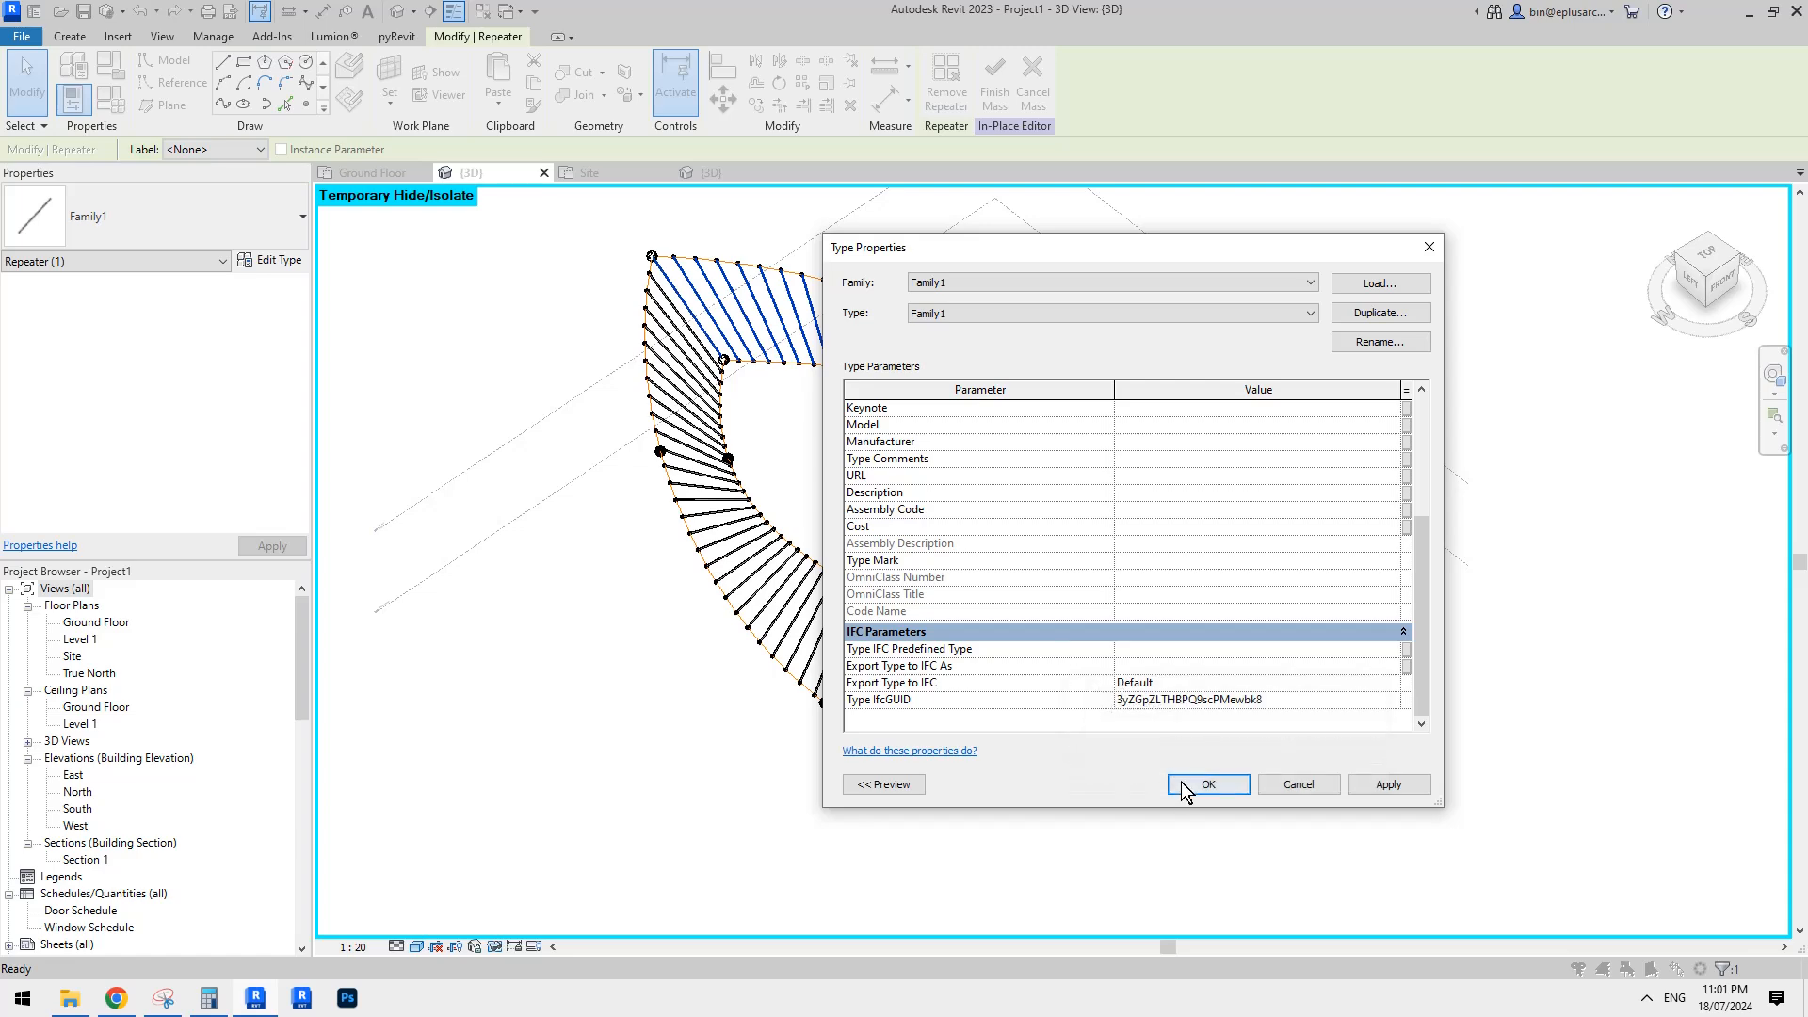
pyautogui.click(1222, 787)
pyautogui.click(993, 506)
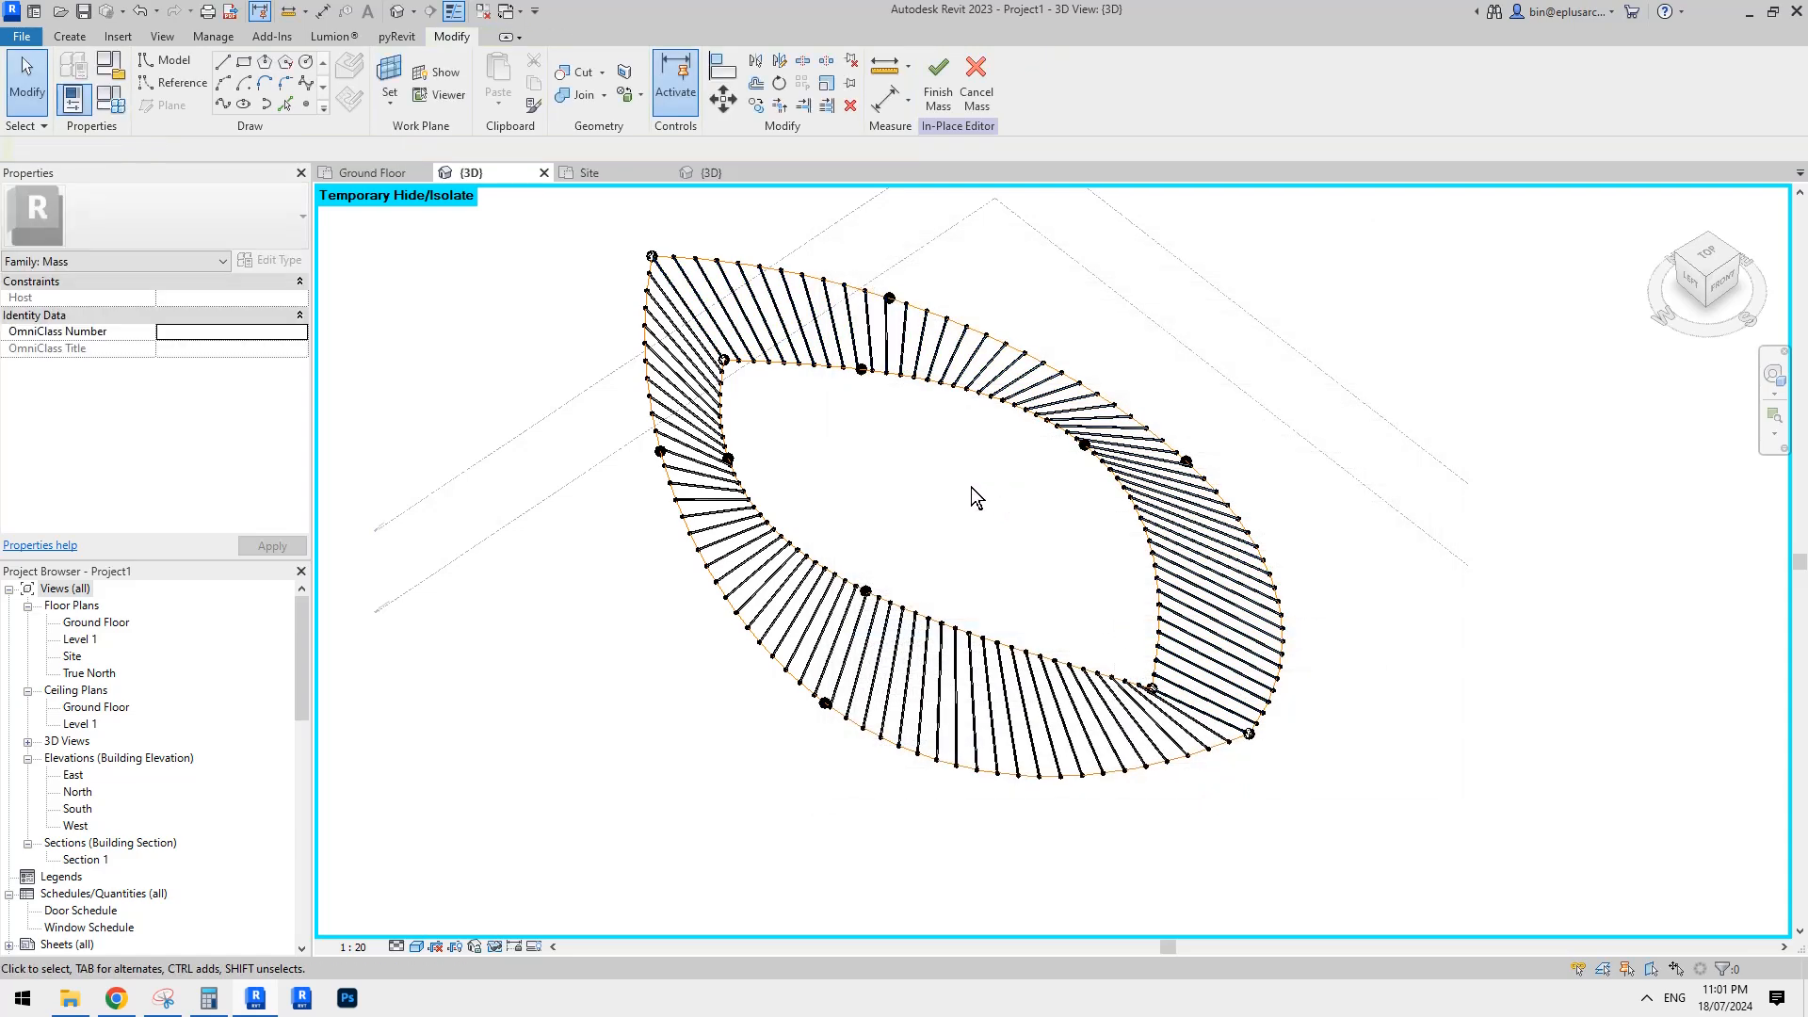
# Reset the temporary hide/isolate in the 3D view to restore the hidden elements.
pyautogui.scroll(2, 681, 403)
pyautogui.scroll(-1, 683, 405)
pyautogui.moveTo(923, 447); pyautogui.dragTo(952, 460, button='middle')
pyautogui.press('h')
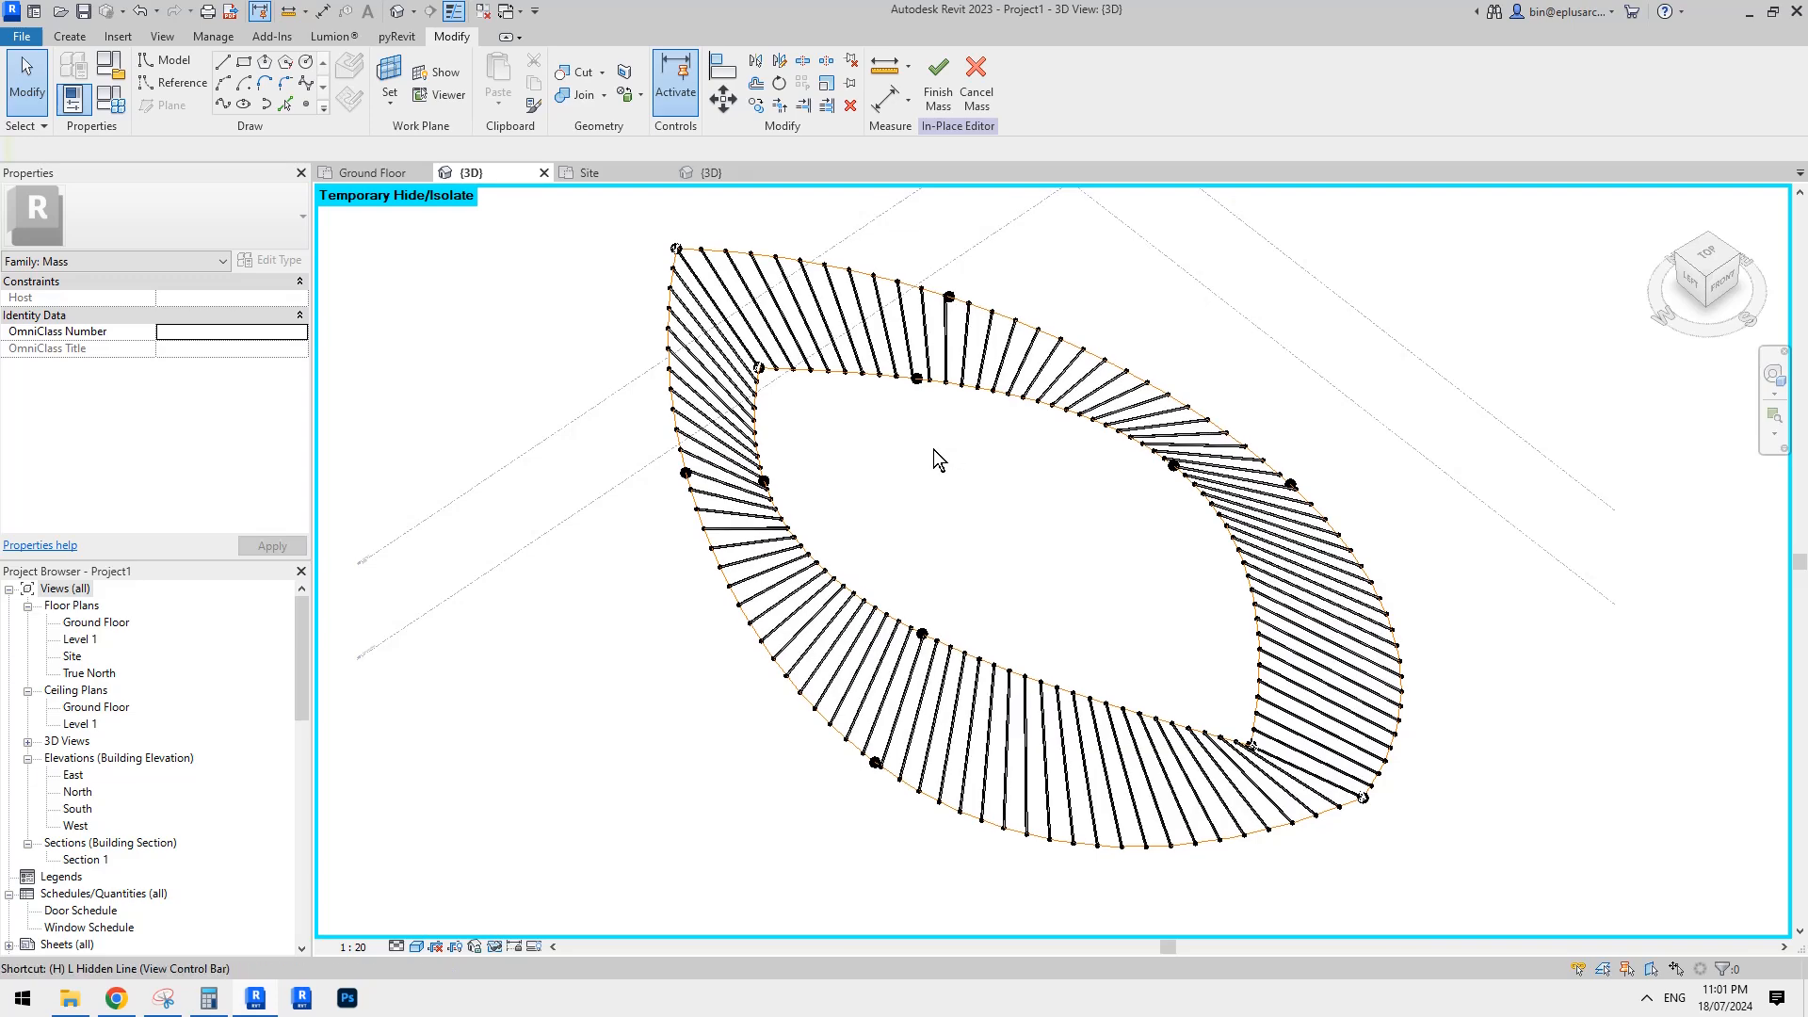
pyautogui.press('r')
# Examine the in-place mass's parameters in Family Types, including the identity data group.
pyautogui.scroll(3, 857, 388)
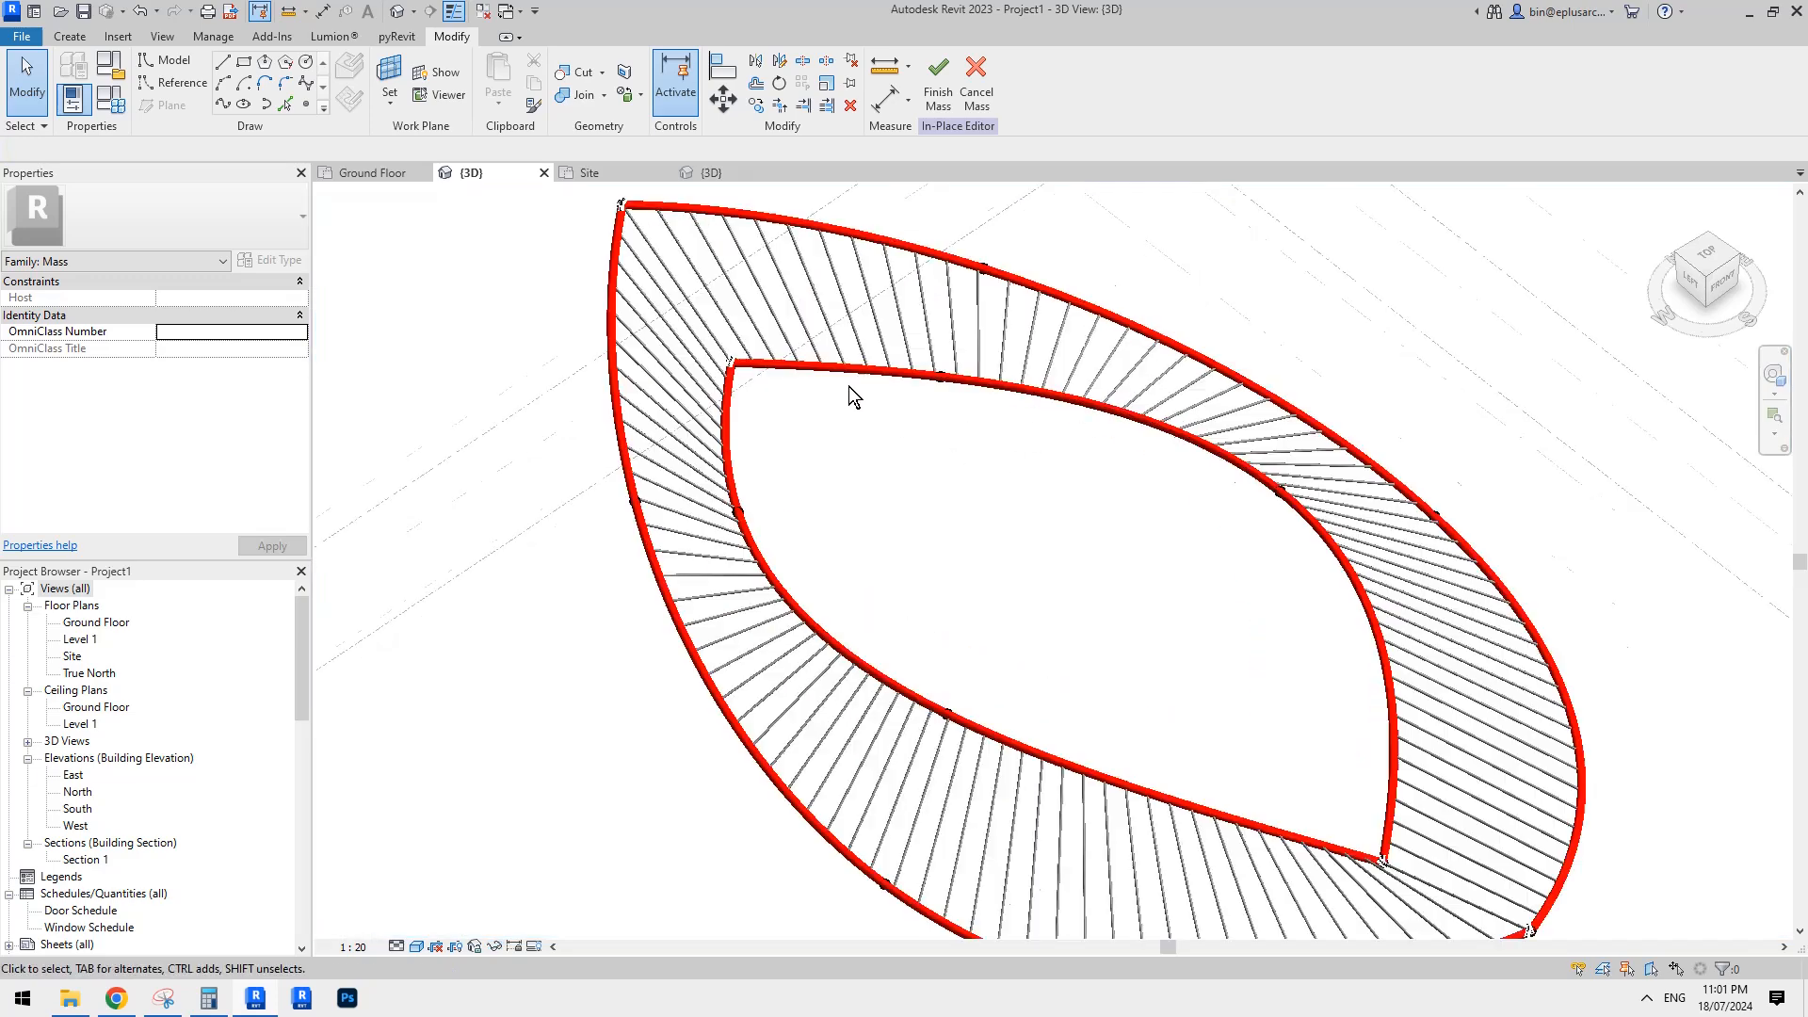
pyautogui.scroll(4, 704, 366)
pyautogui.scroll(2, 703, 369)
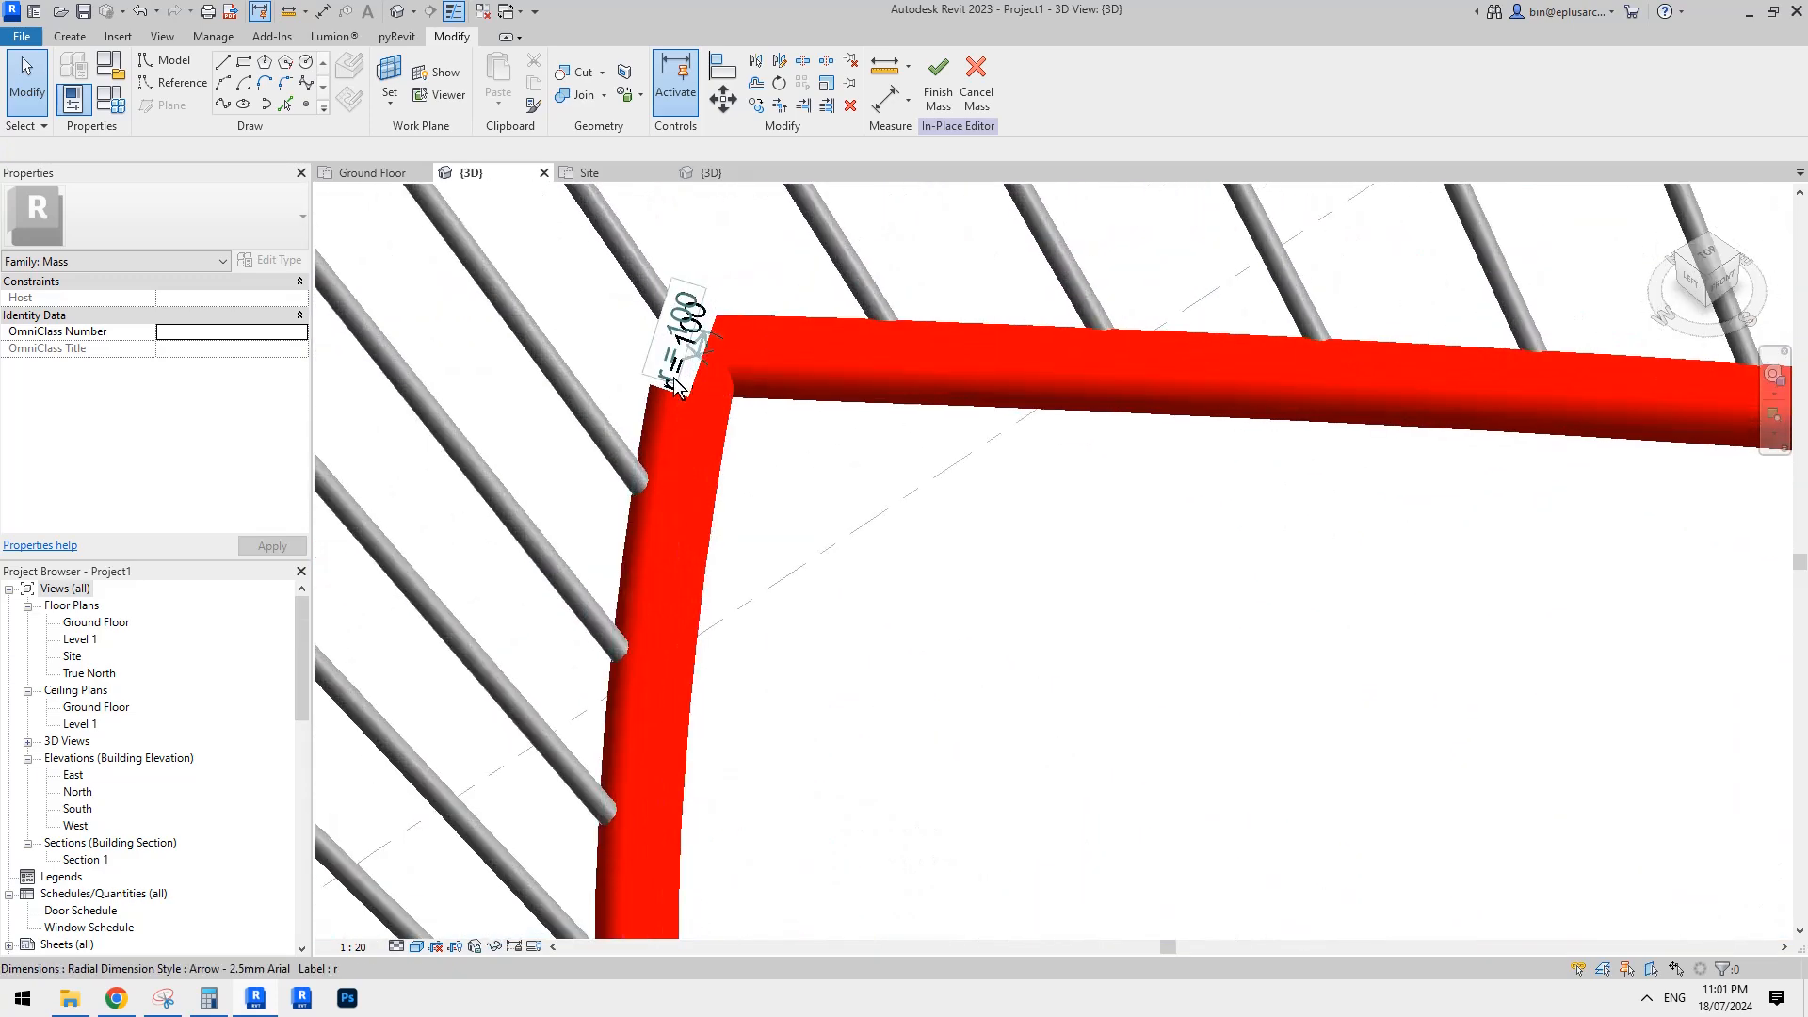
pyautogui.click(110, 98)
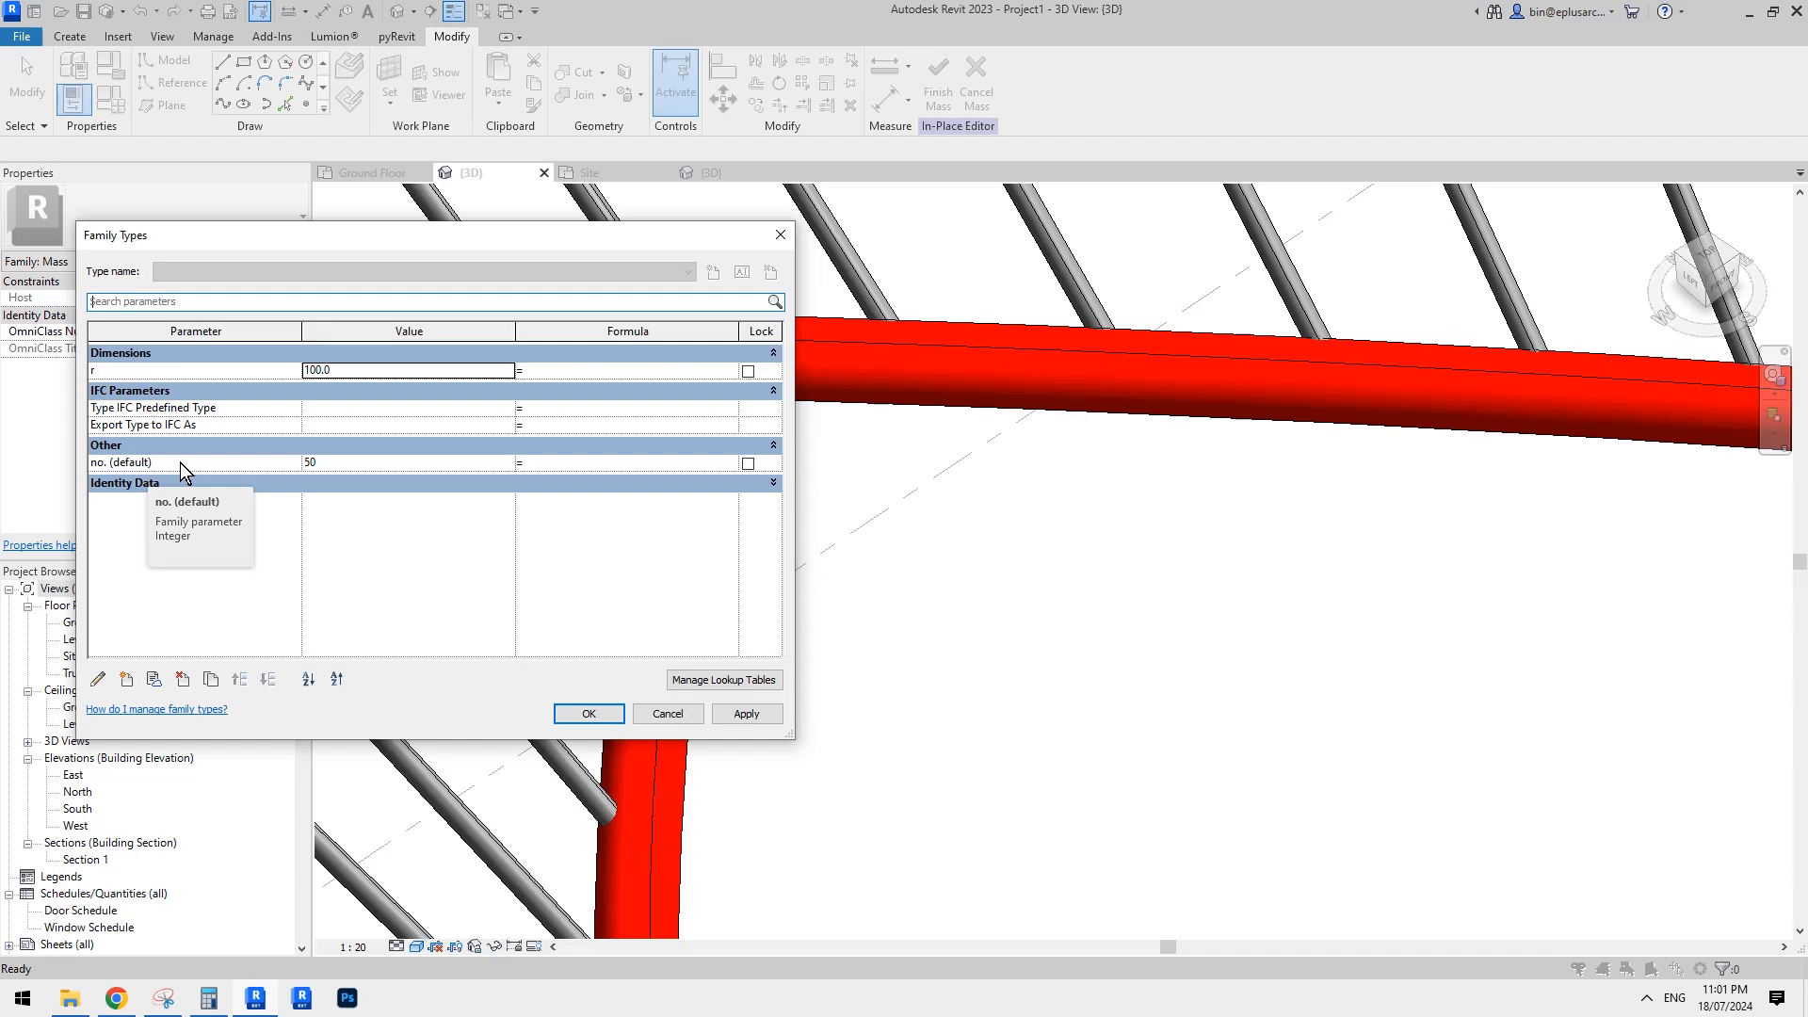
pyautogui.click(203, 484)
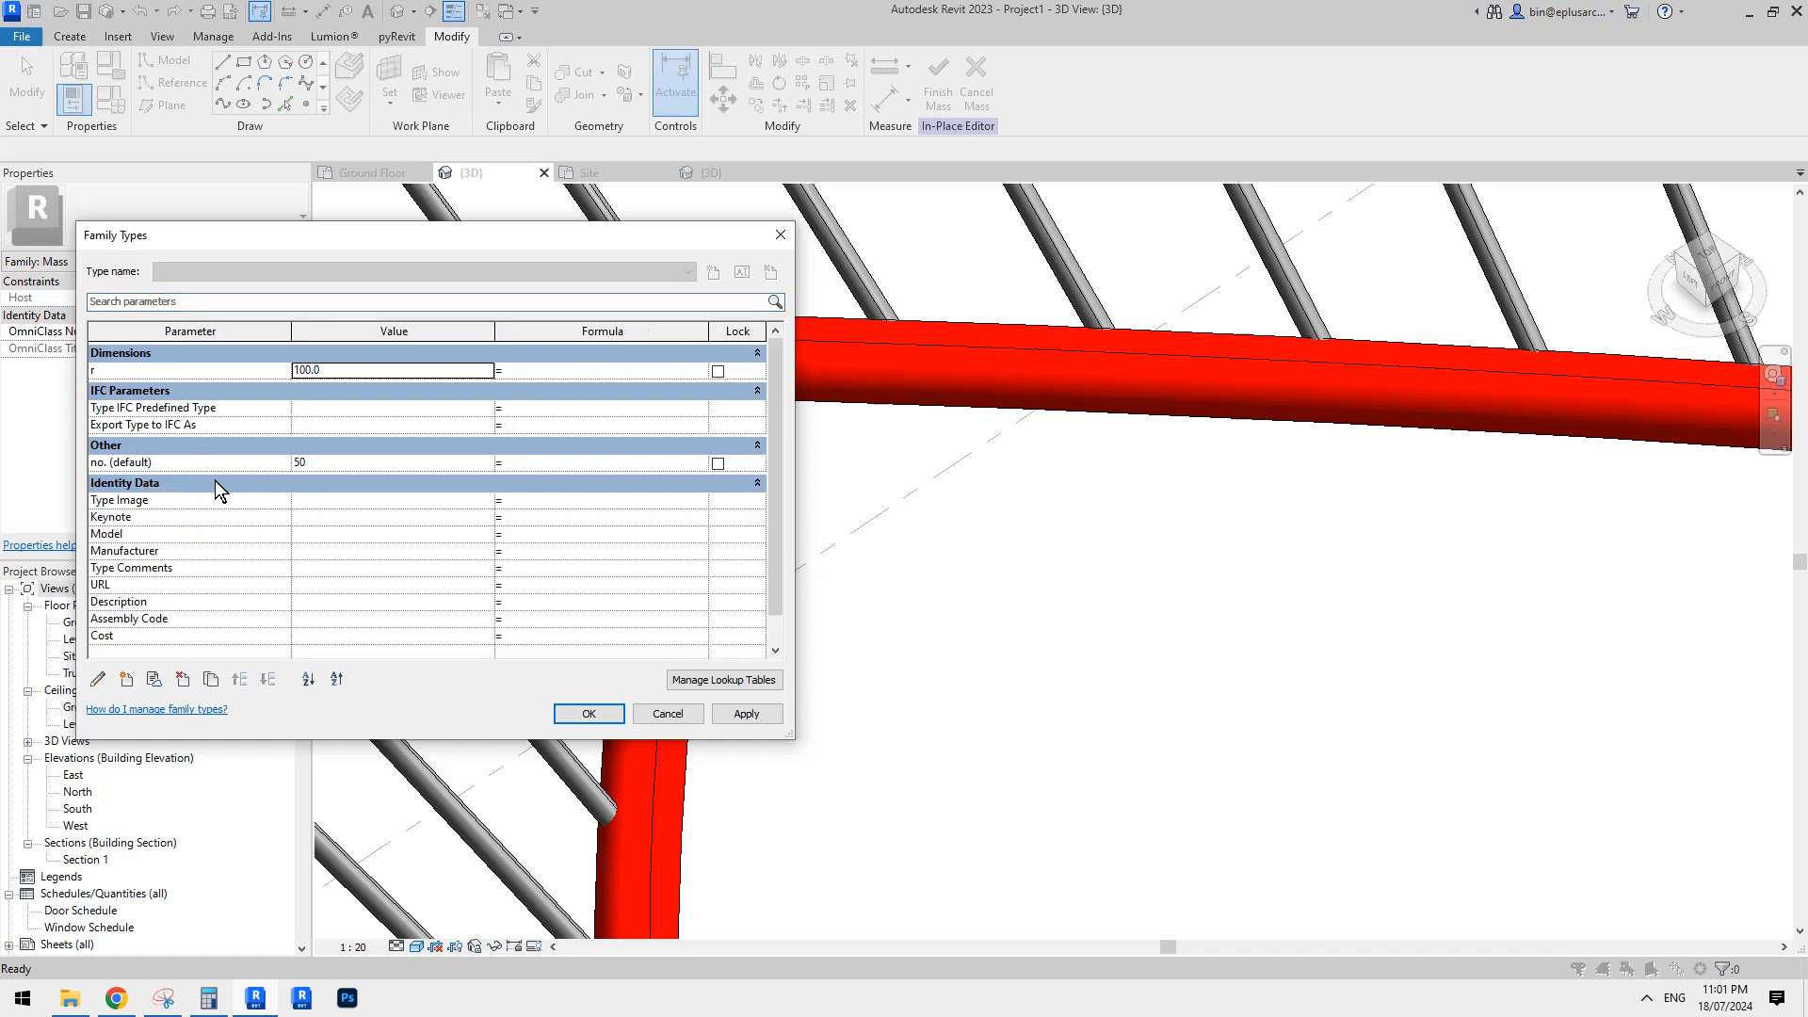
pyautogui.click(215, 481)
pyautogui.press('Escape')
# Compare the upper repeater's r2 and ma2 type parameters with the parameters listed in the mass's Family Types.
pyautogui.scroll(-5, 792, 426)
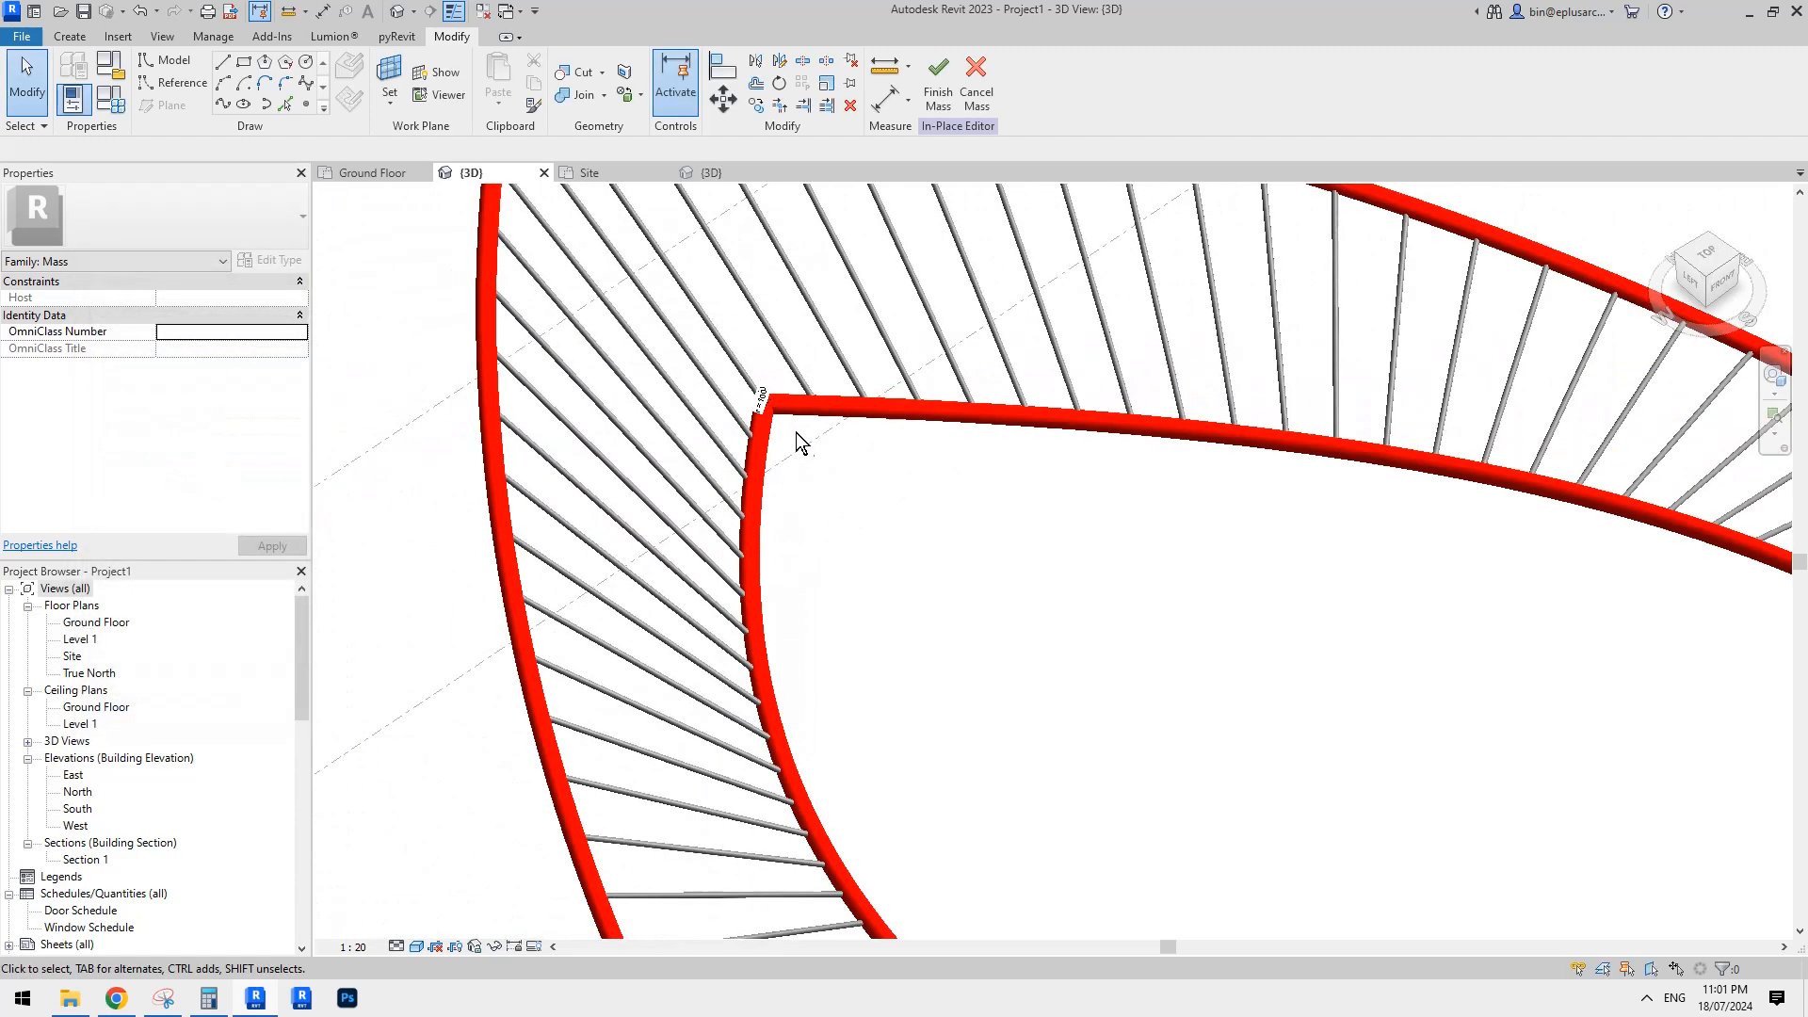
pyautogui.click(805, 347)
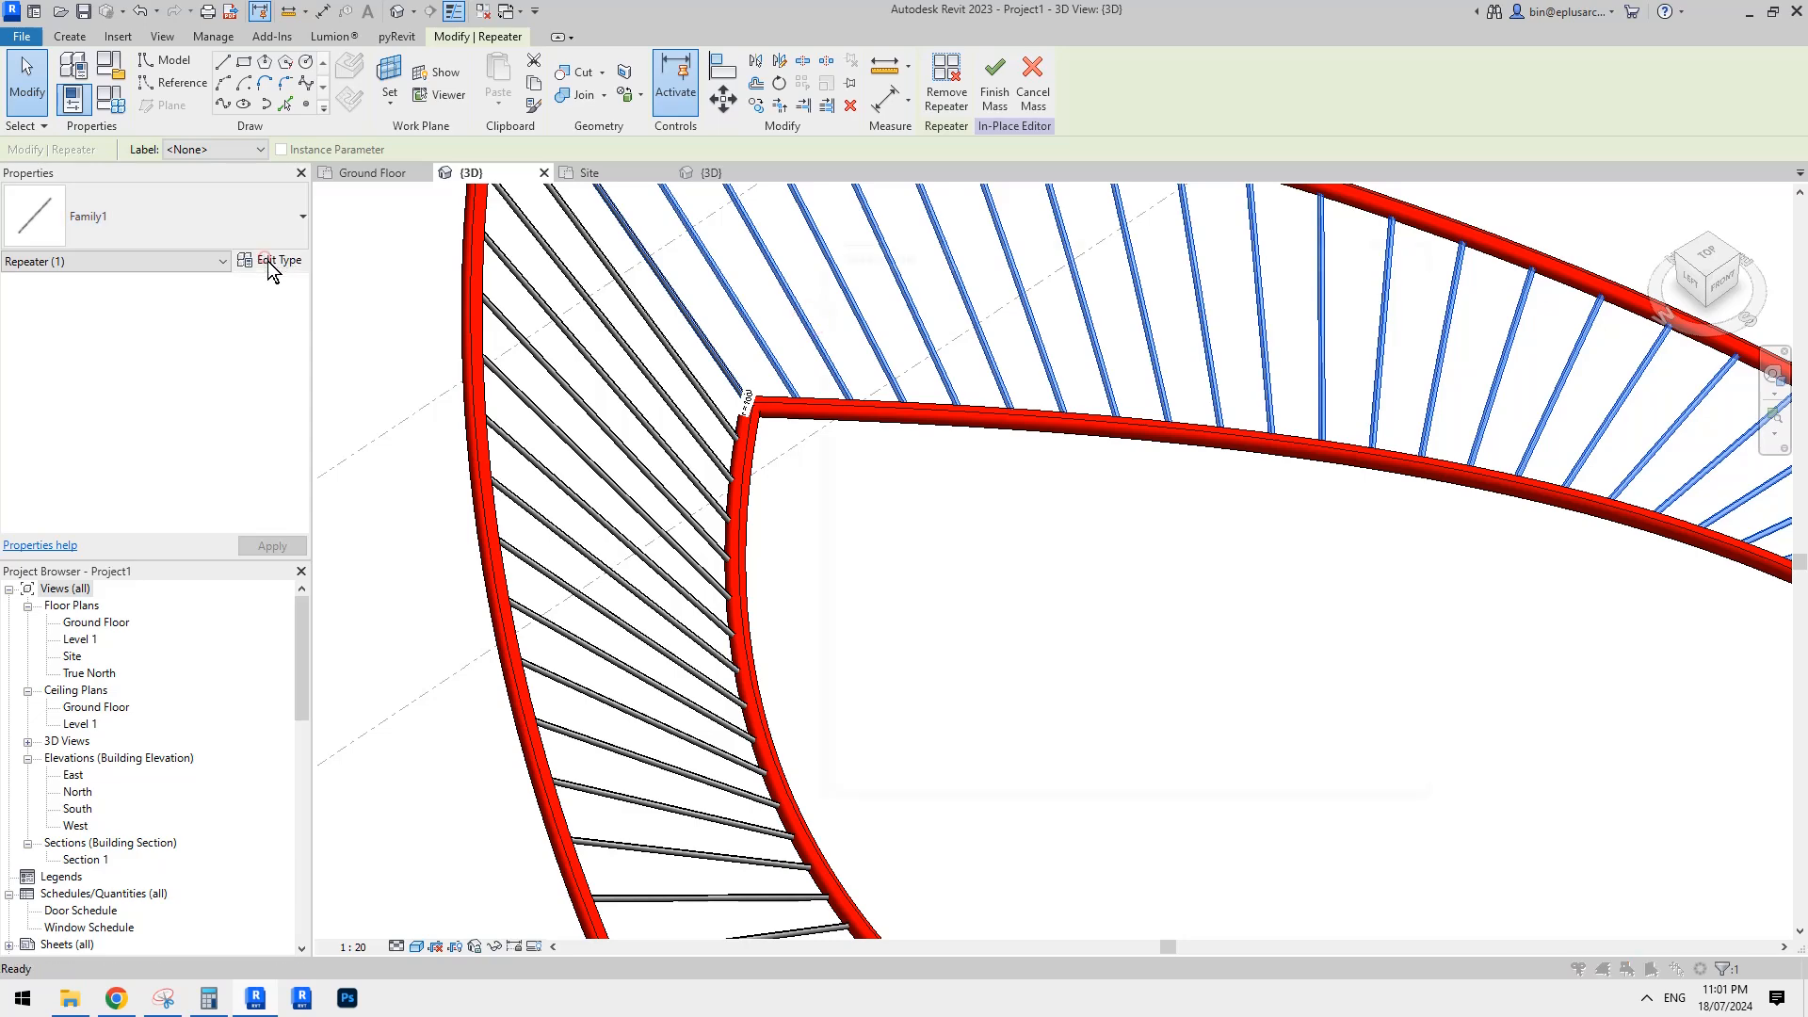
pyautogui.click(270, 262)
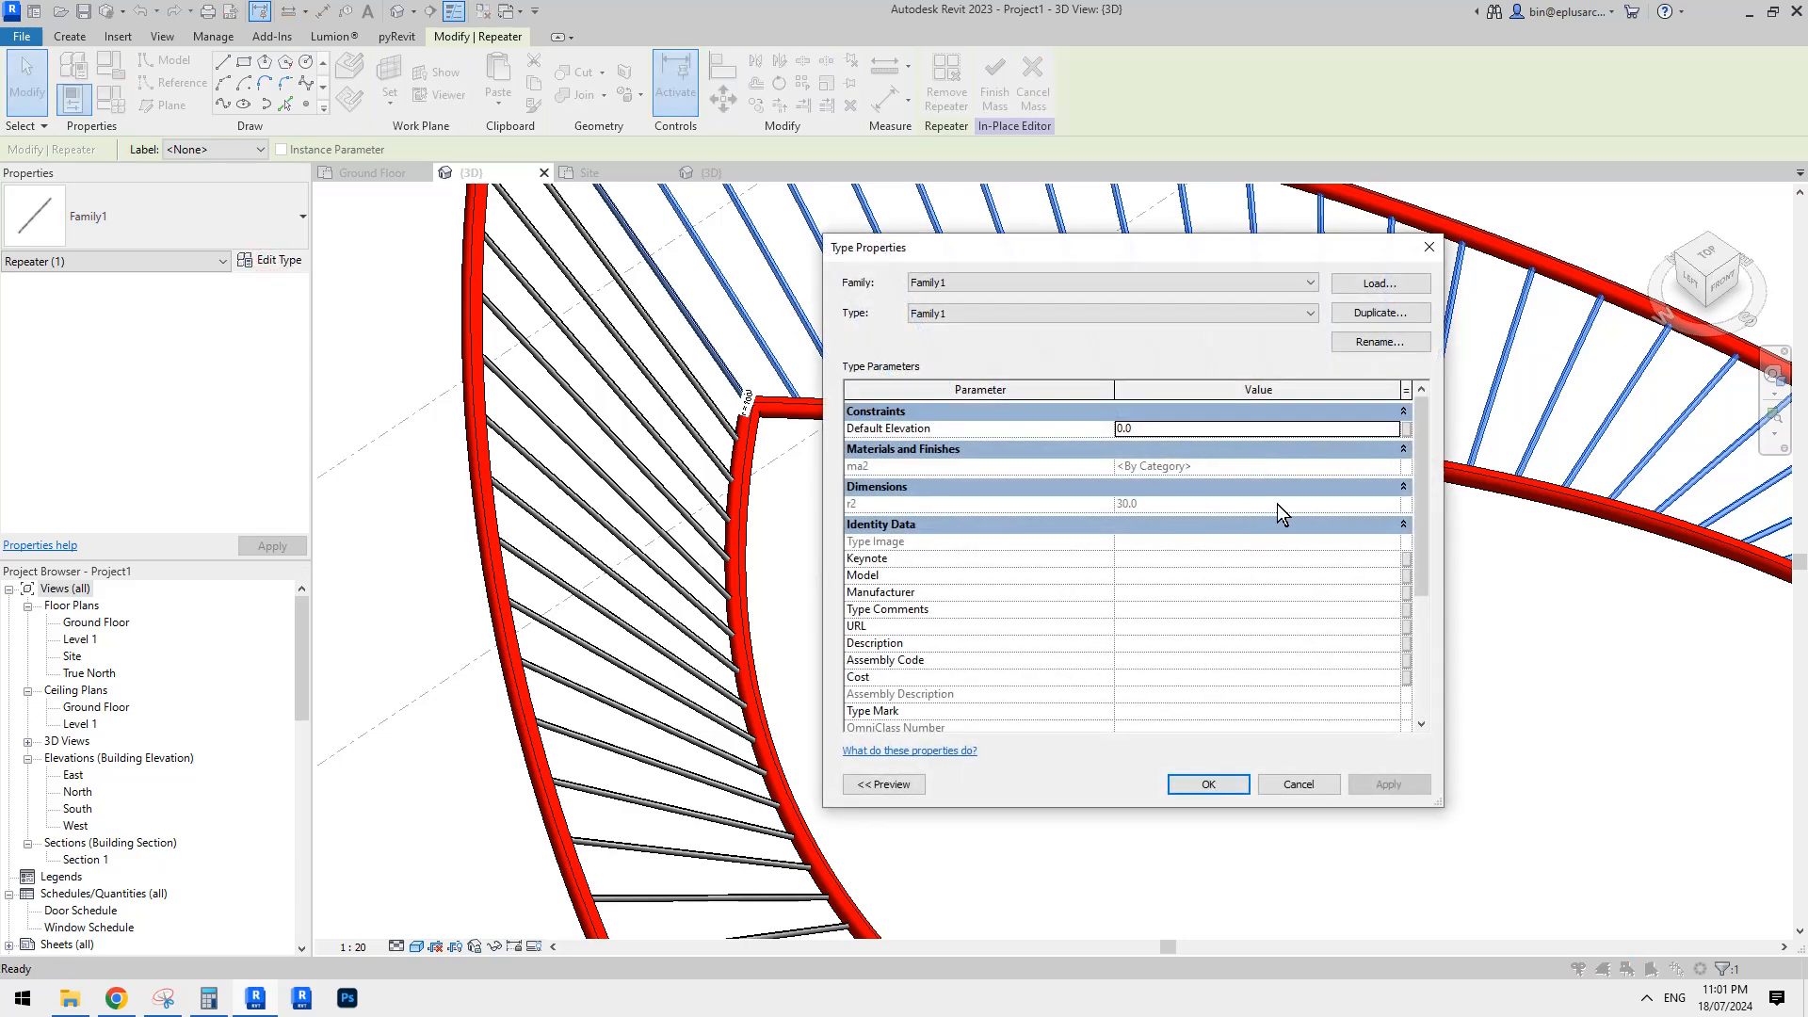
pyautogui.press('Escape')
pyautogui.press('Escape')
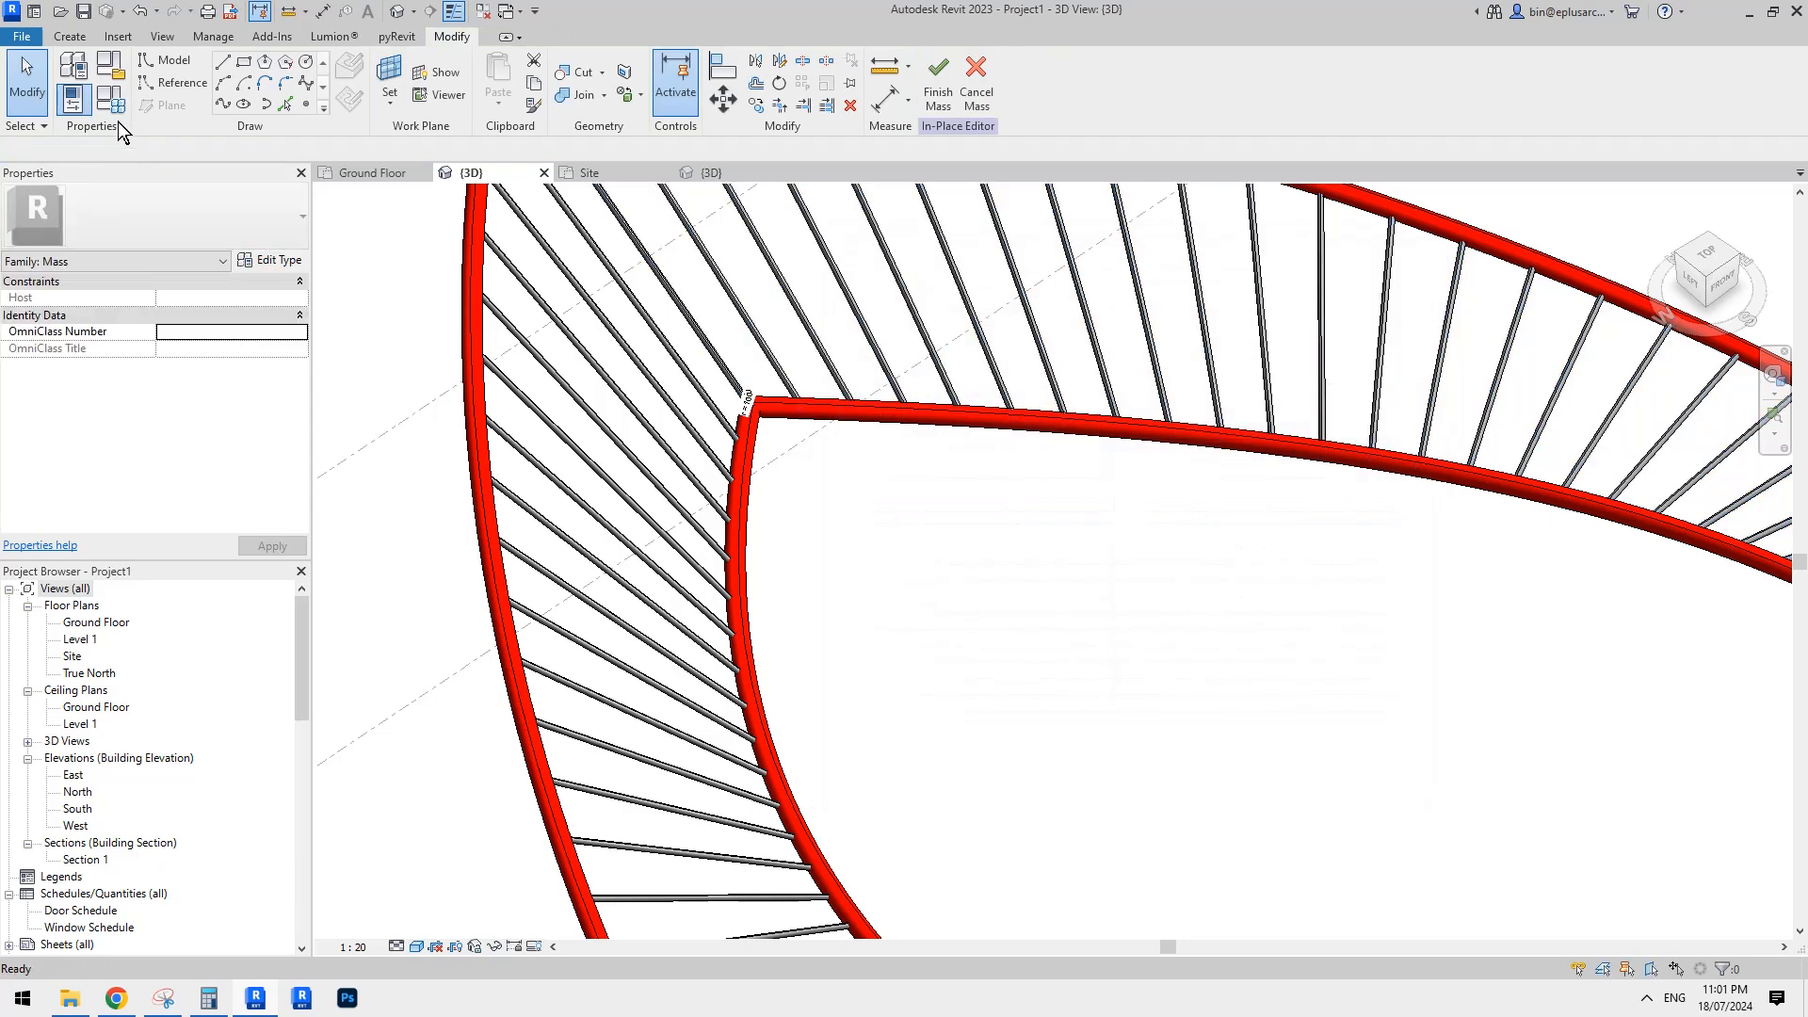
pyautogui.click(117, 112)
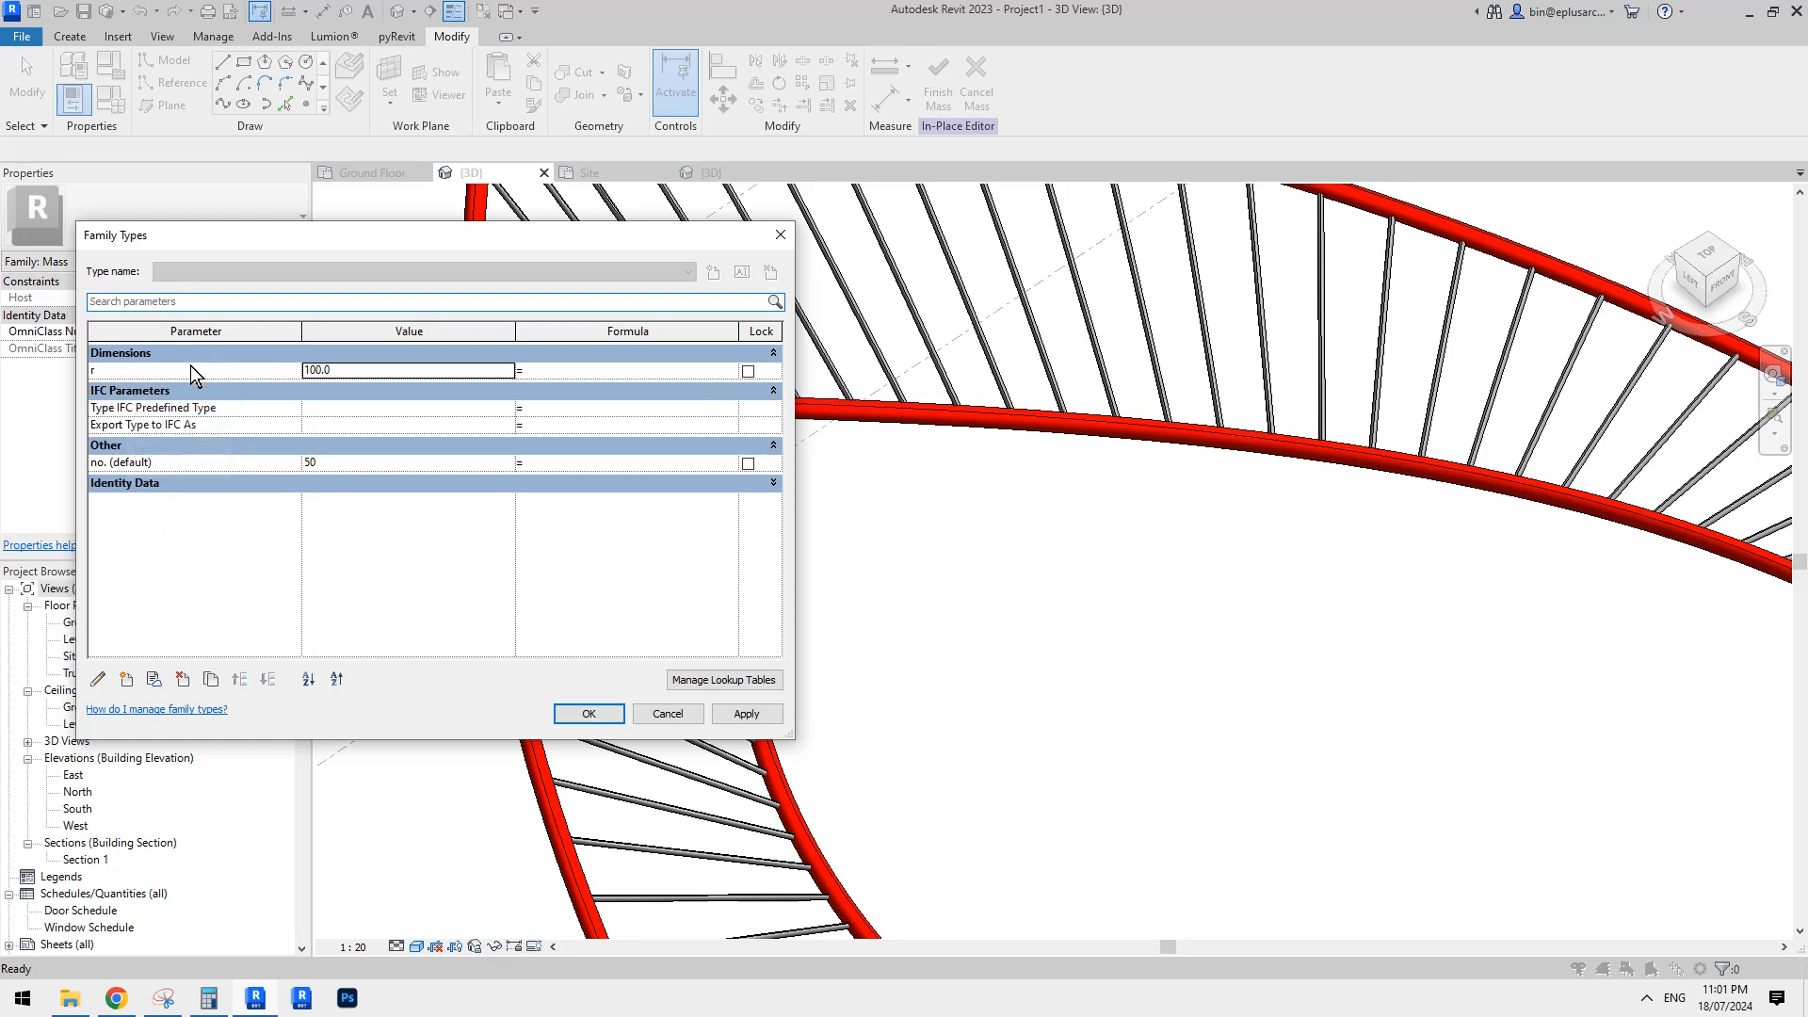
pyautogui.click(780, 234)
# Examine the type properties of the upper repeater and of a single repeated component within it.
pyautogui.scroll(-3, 1314, 468)
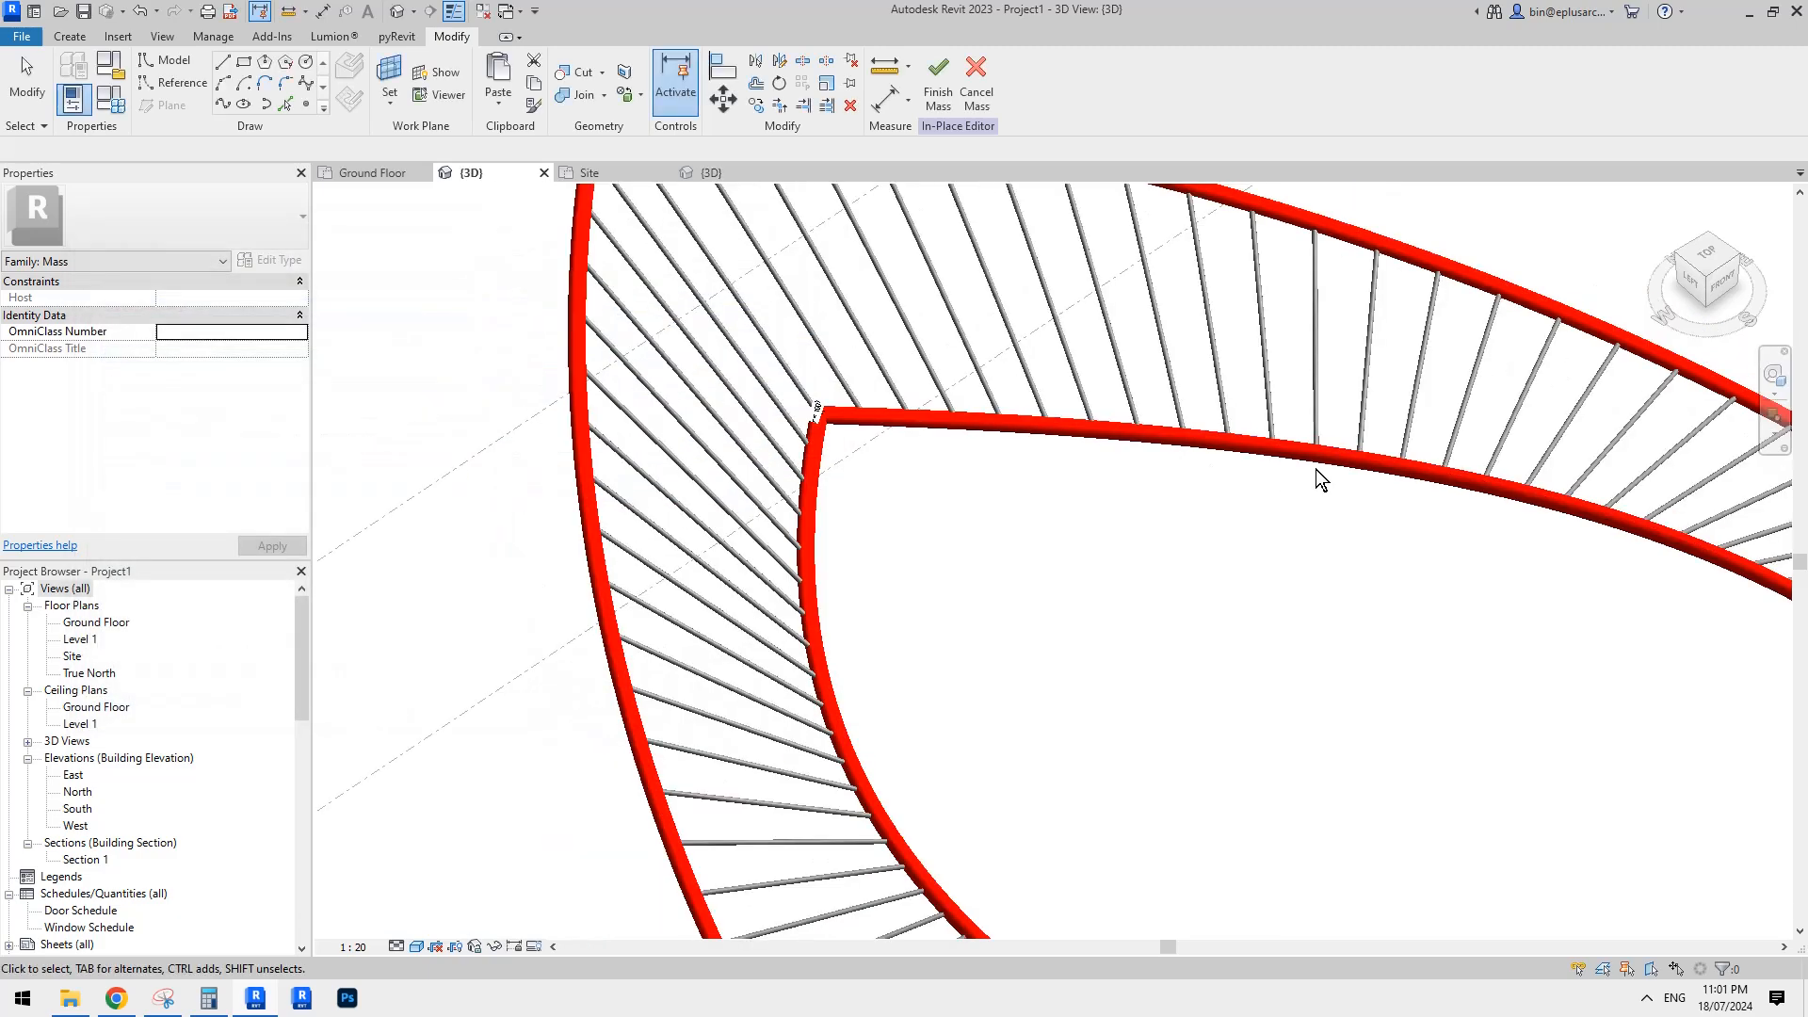
pyautogui.moveTo(1286, 465); pyautogui.dragTo(927, 401, button='middle')
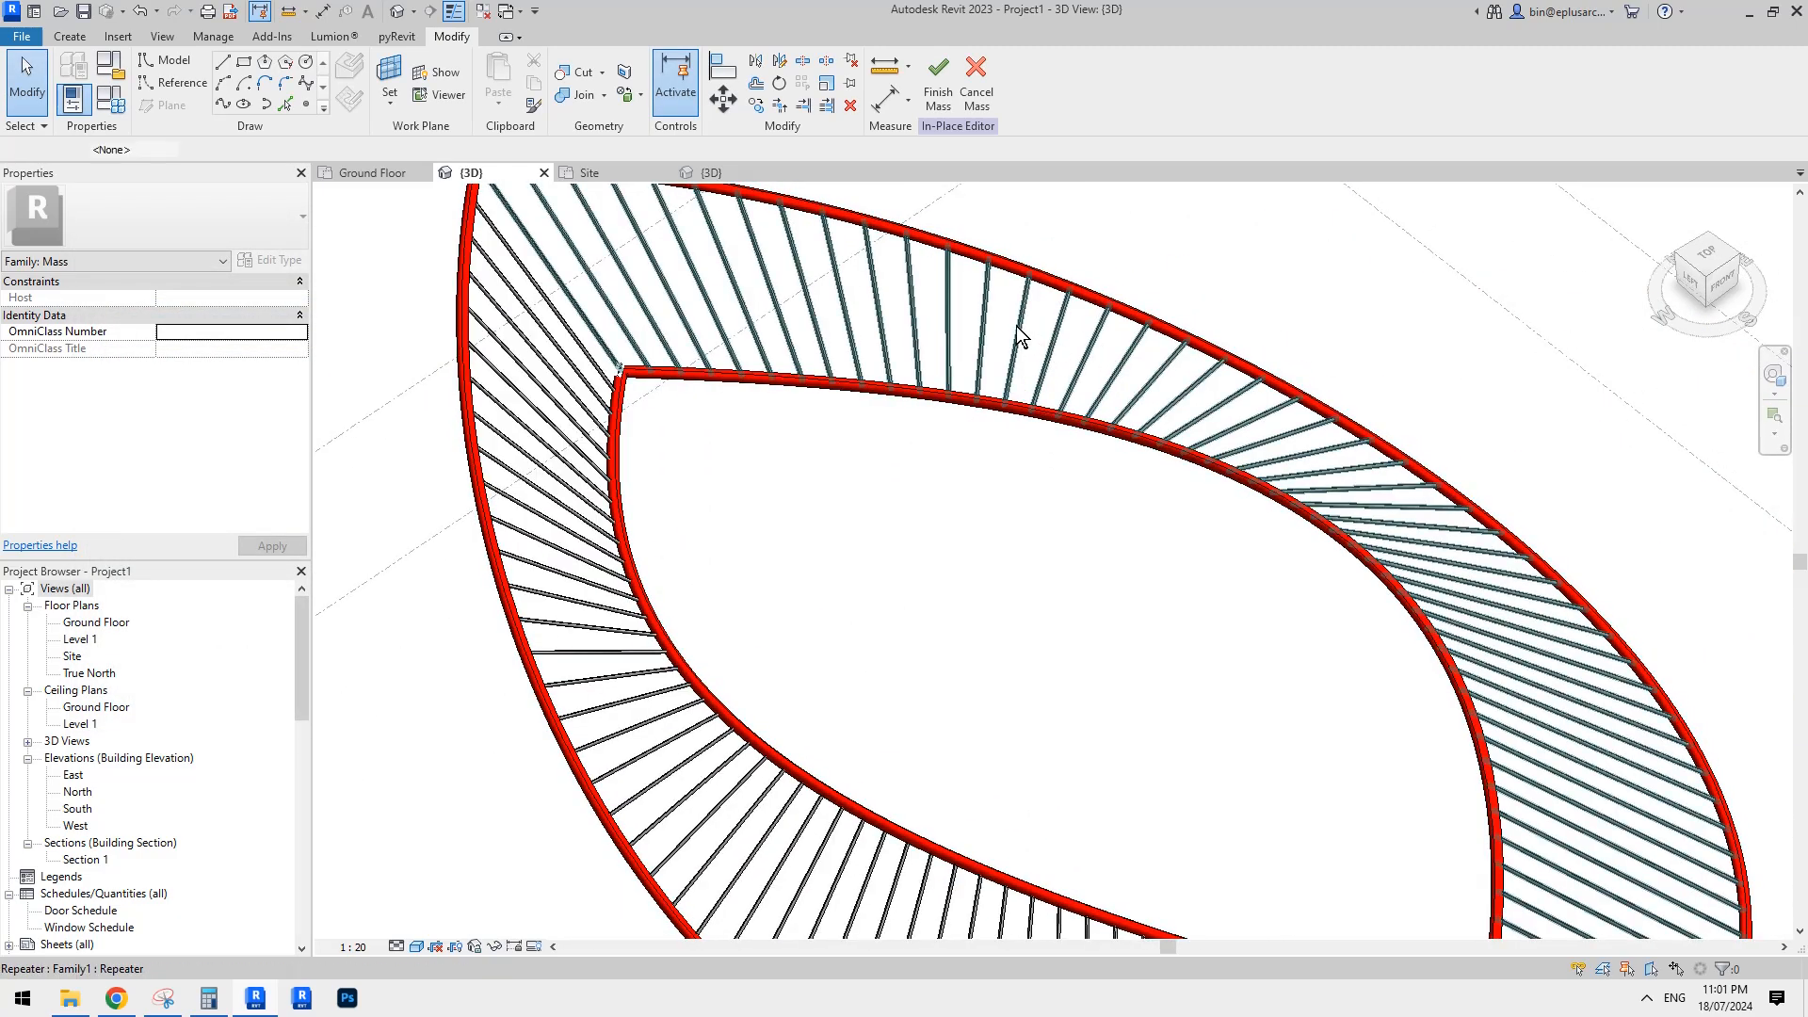
pyautogui.click(1015, 326)
pyautogui.click(276, 260)
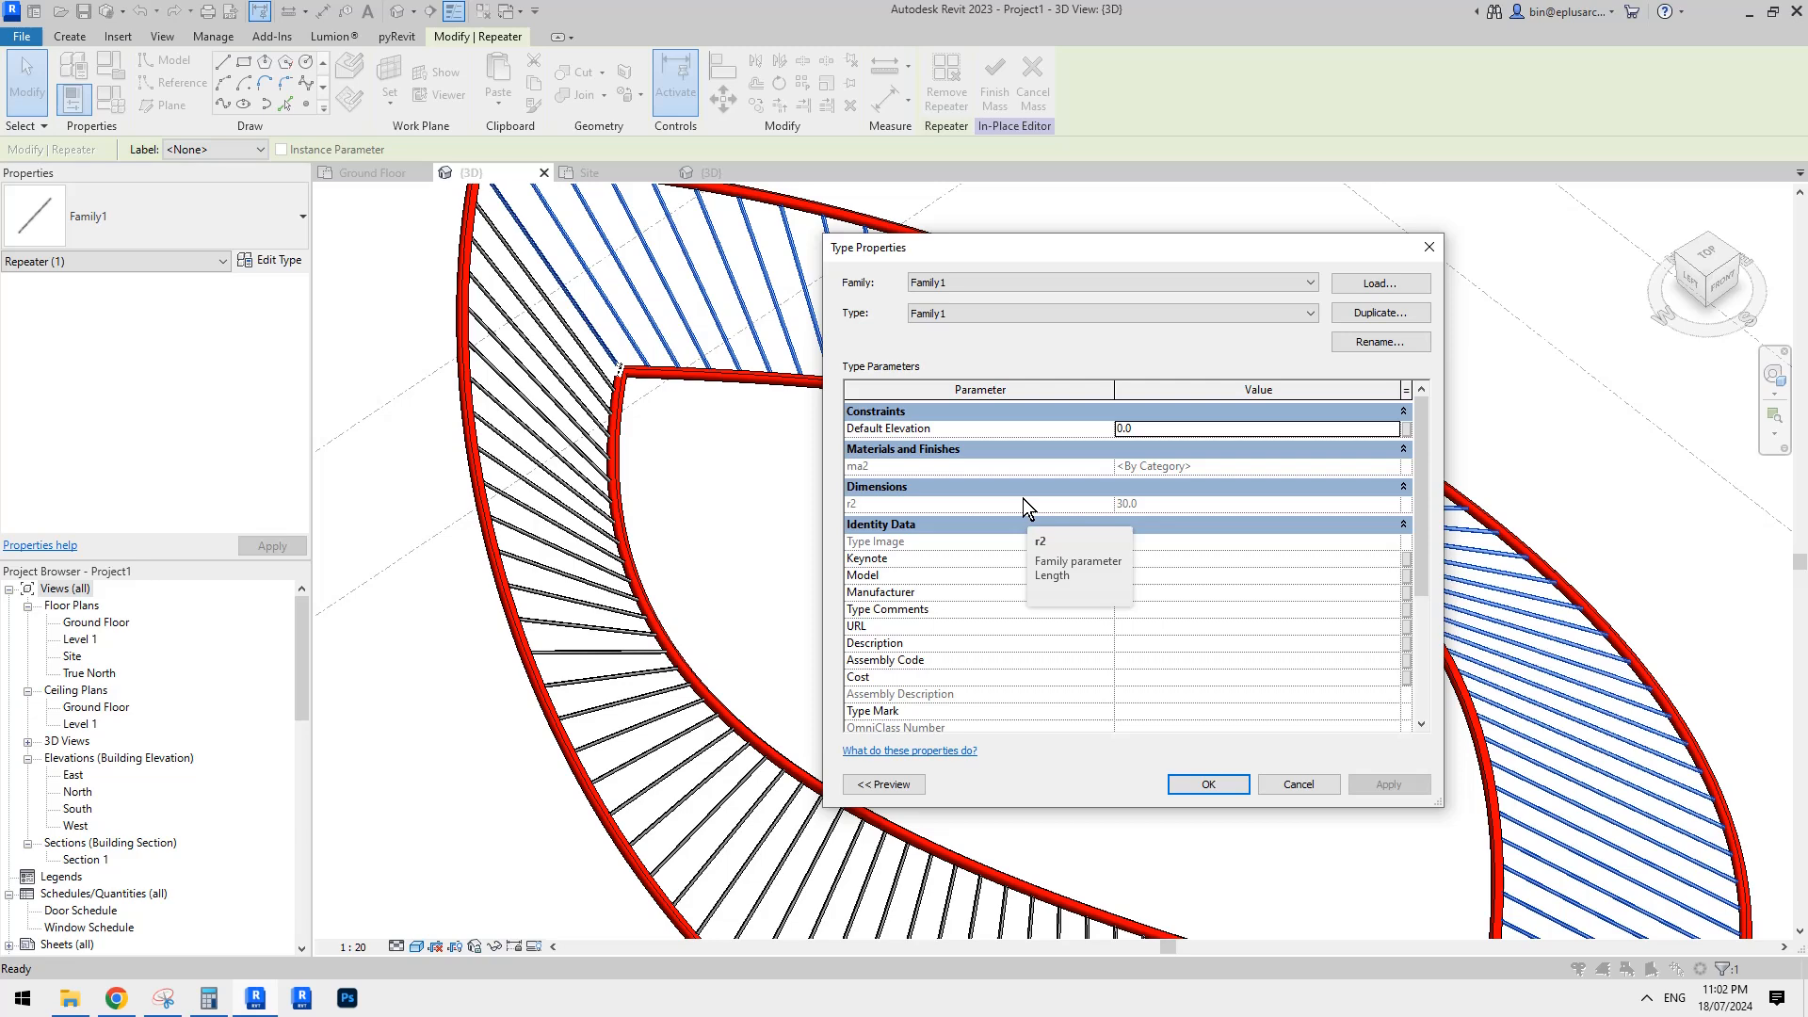
pyautogui.press('Escape')
pyautogui.press('Escape')
pyautogui.scroll(-1, 906, 383)
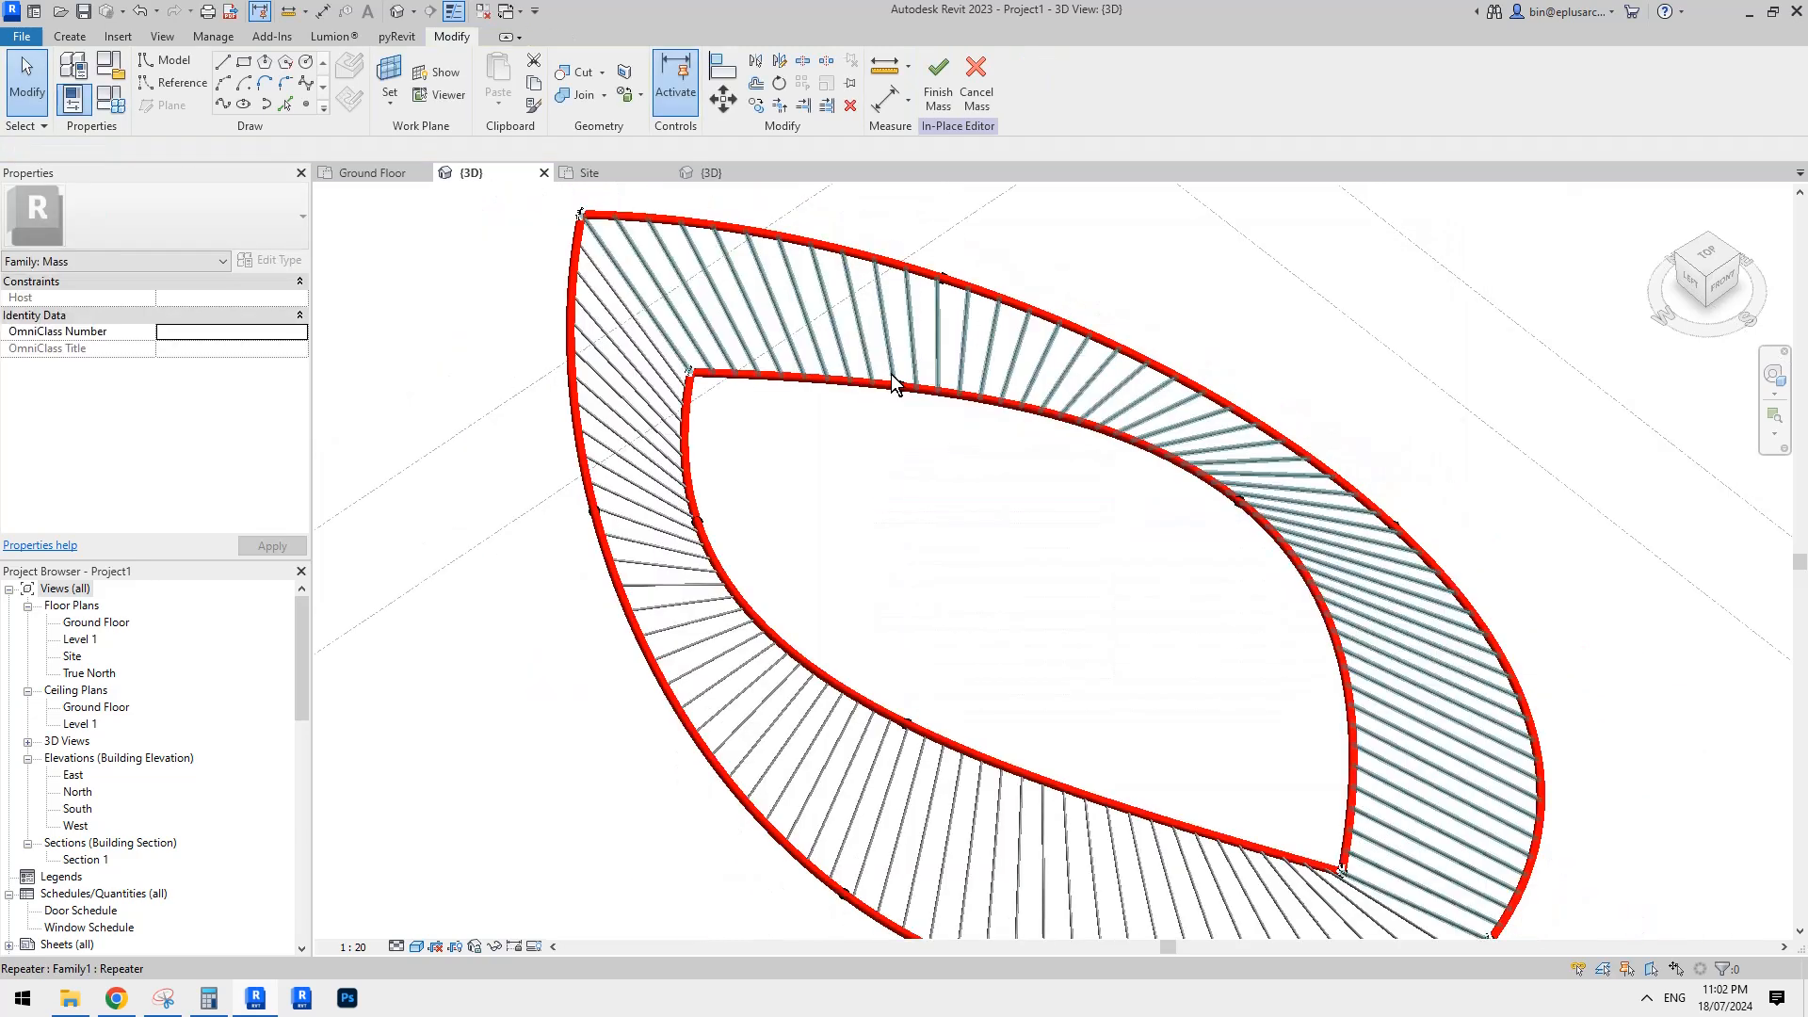
pyautogui.press('Tab')
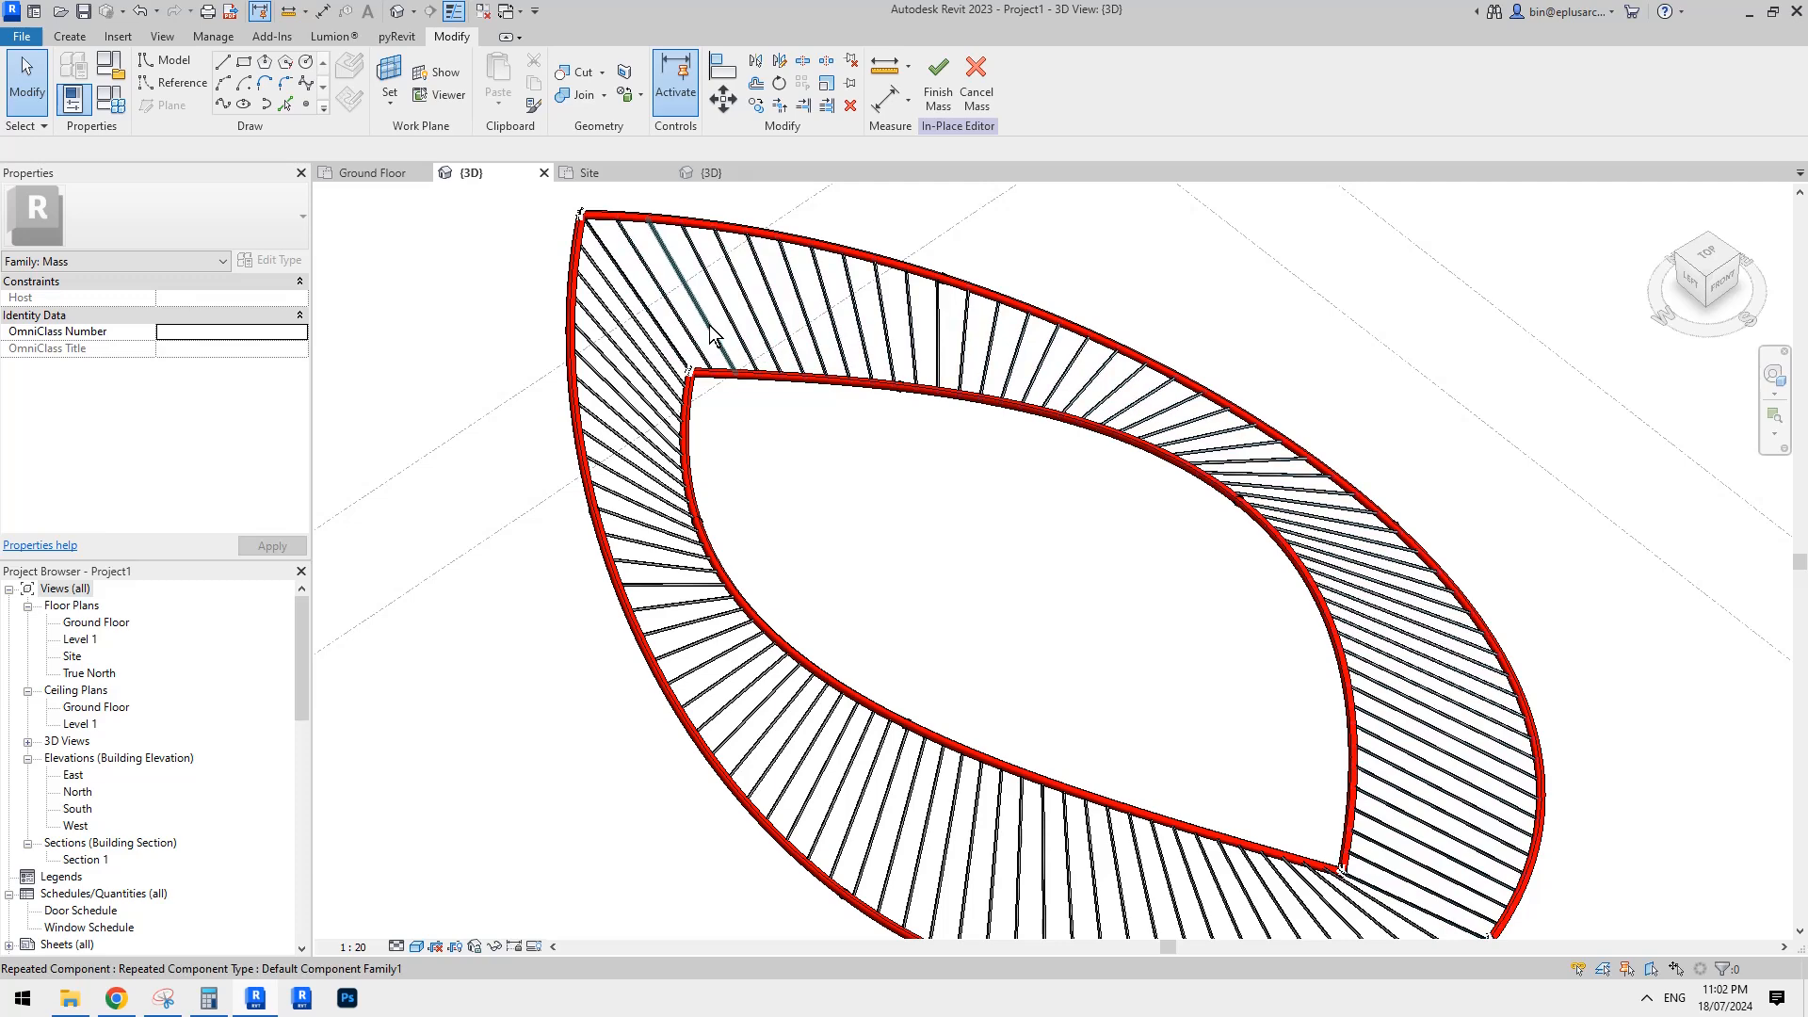
pyautogui.click(704, 325)
pyautogui.click(273, 261)
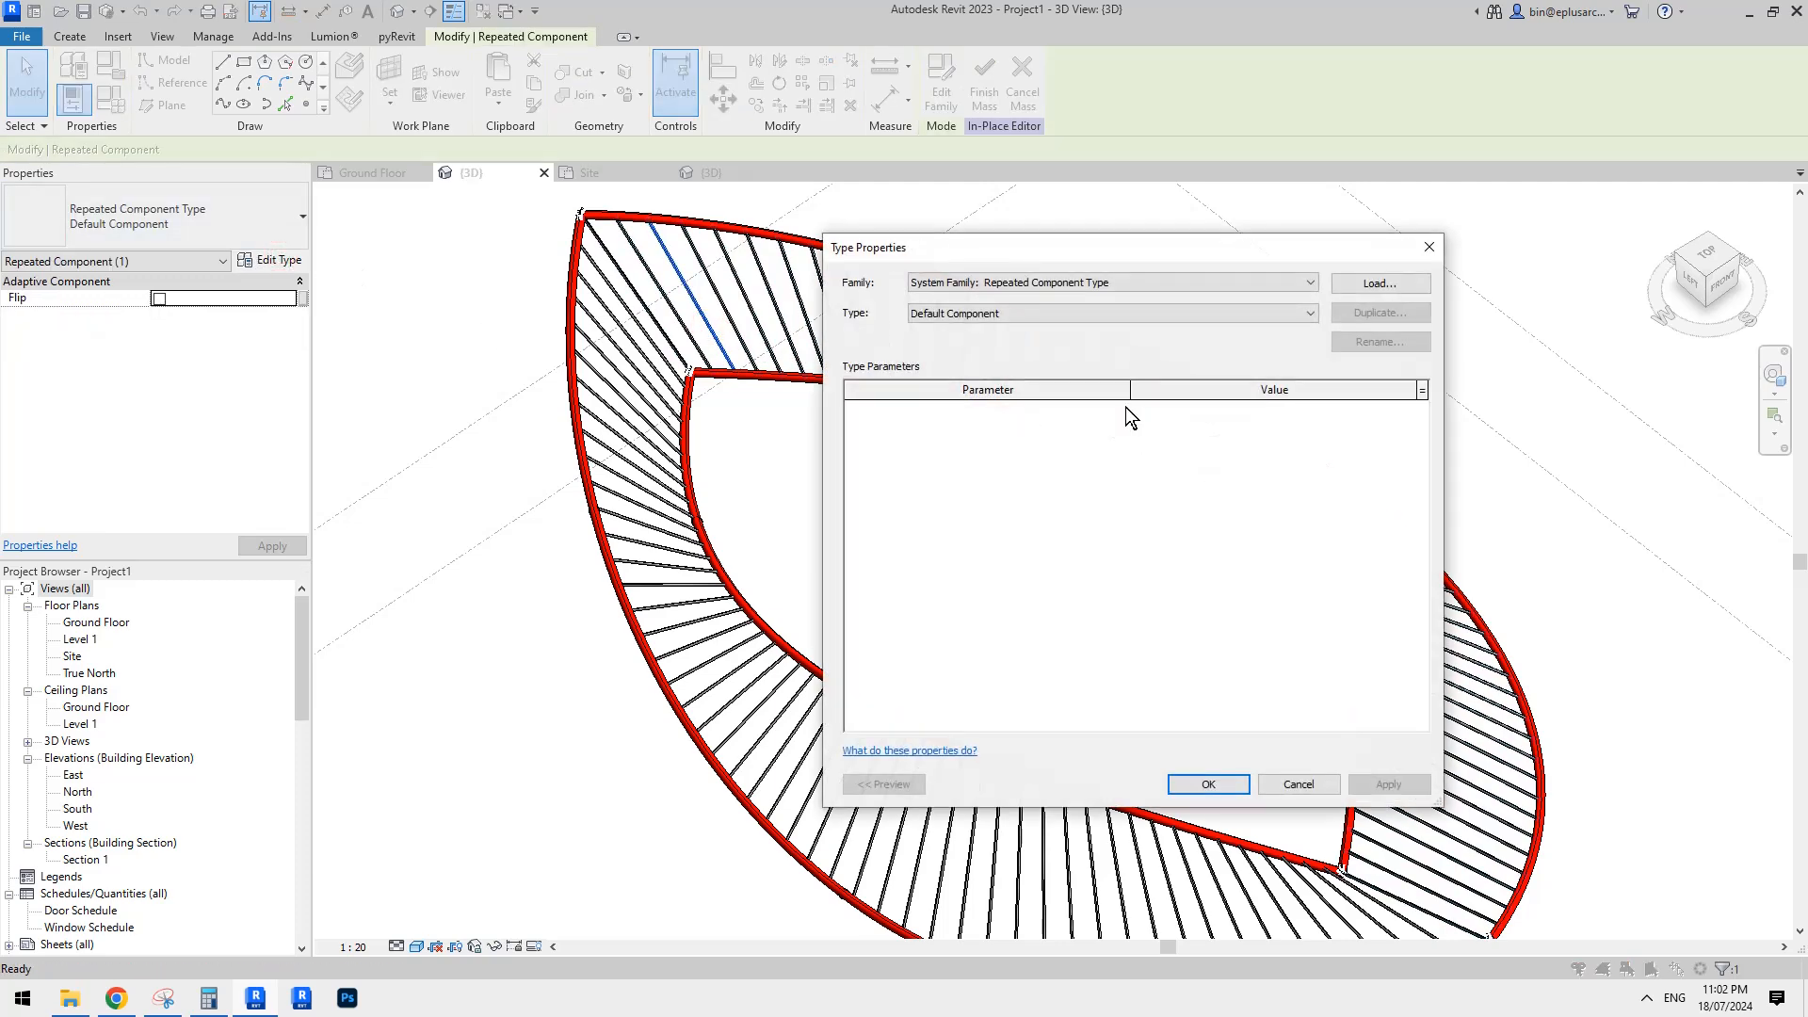
pyautogui.press('Escape')
pyautogui.press('Escape')
pyautogui.click(885, 349)
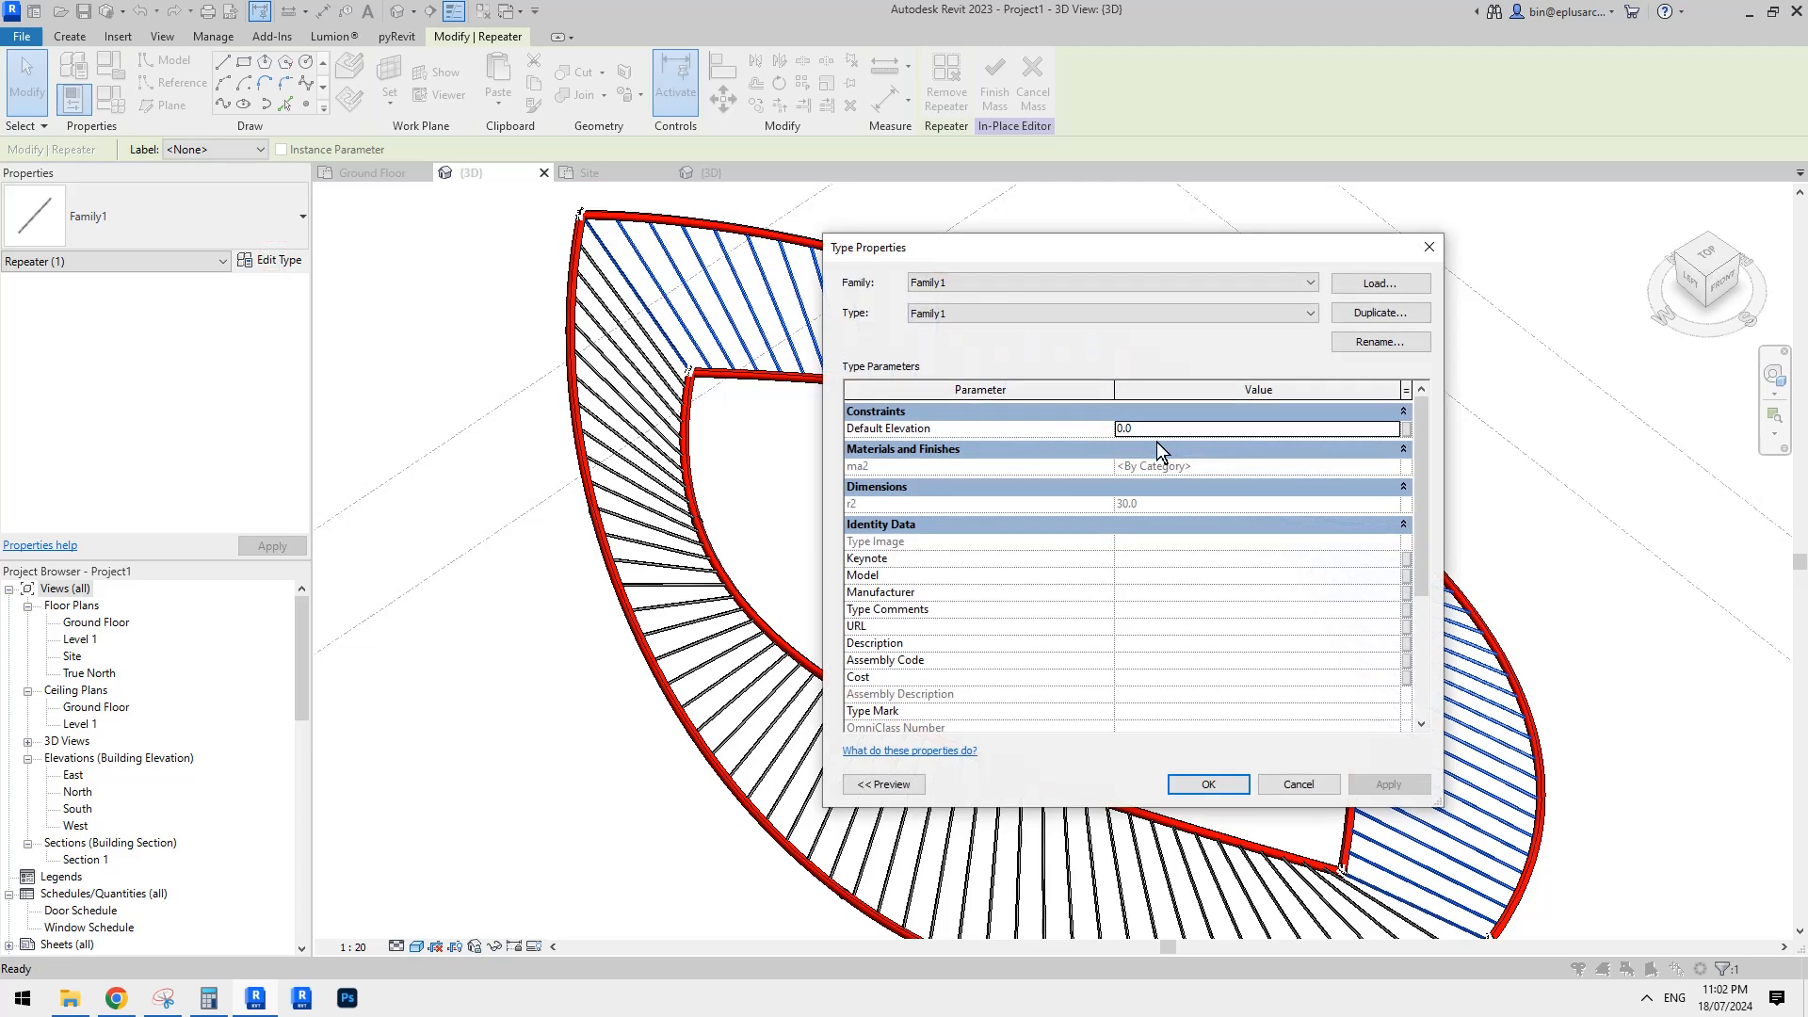
pyautogui.press('Escape')
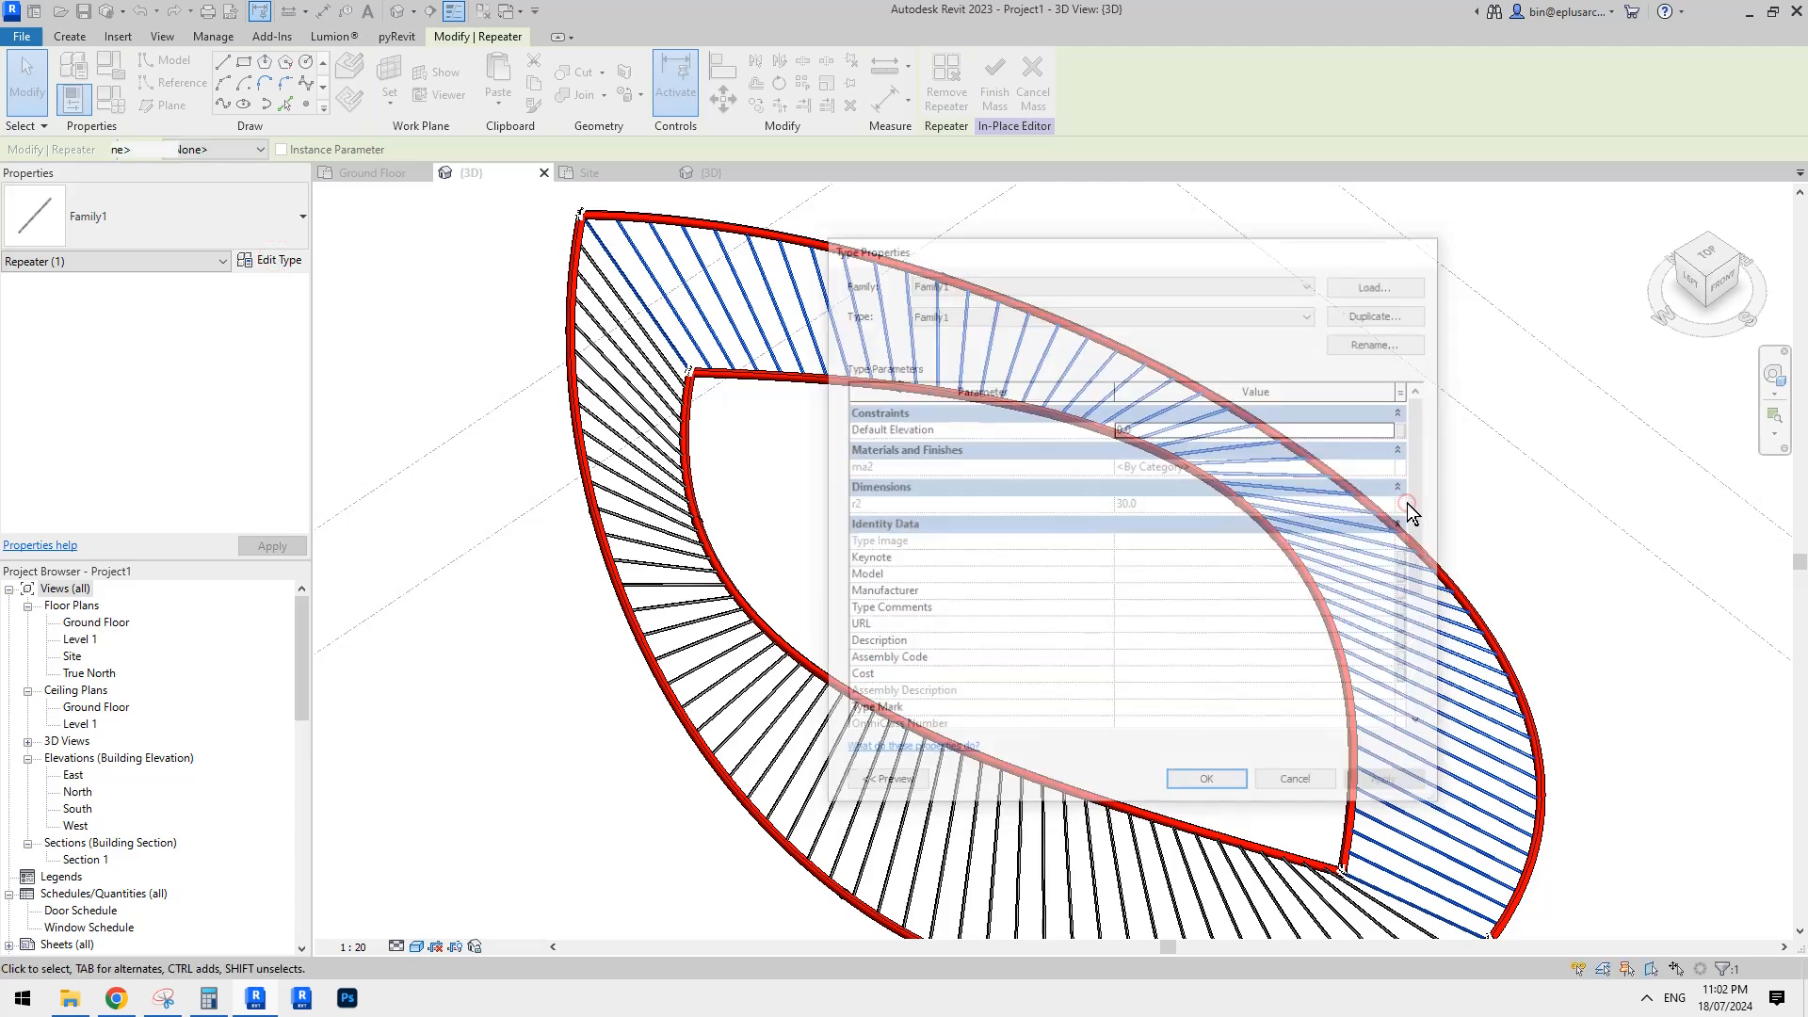
pyautogui.click(1407, 503)
# Deselect the repeater and finish the in-place mass.
pyautogui.scroll(-1, 1397, 494)
pyautogui.moveTo(1397, 494); pyautogui.dragTo(1300, 473, button='middle')
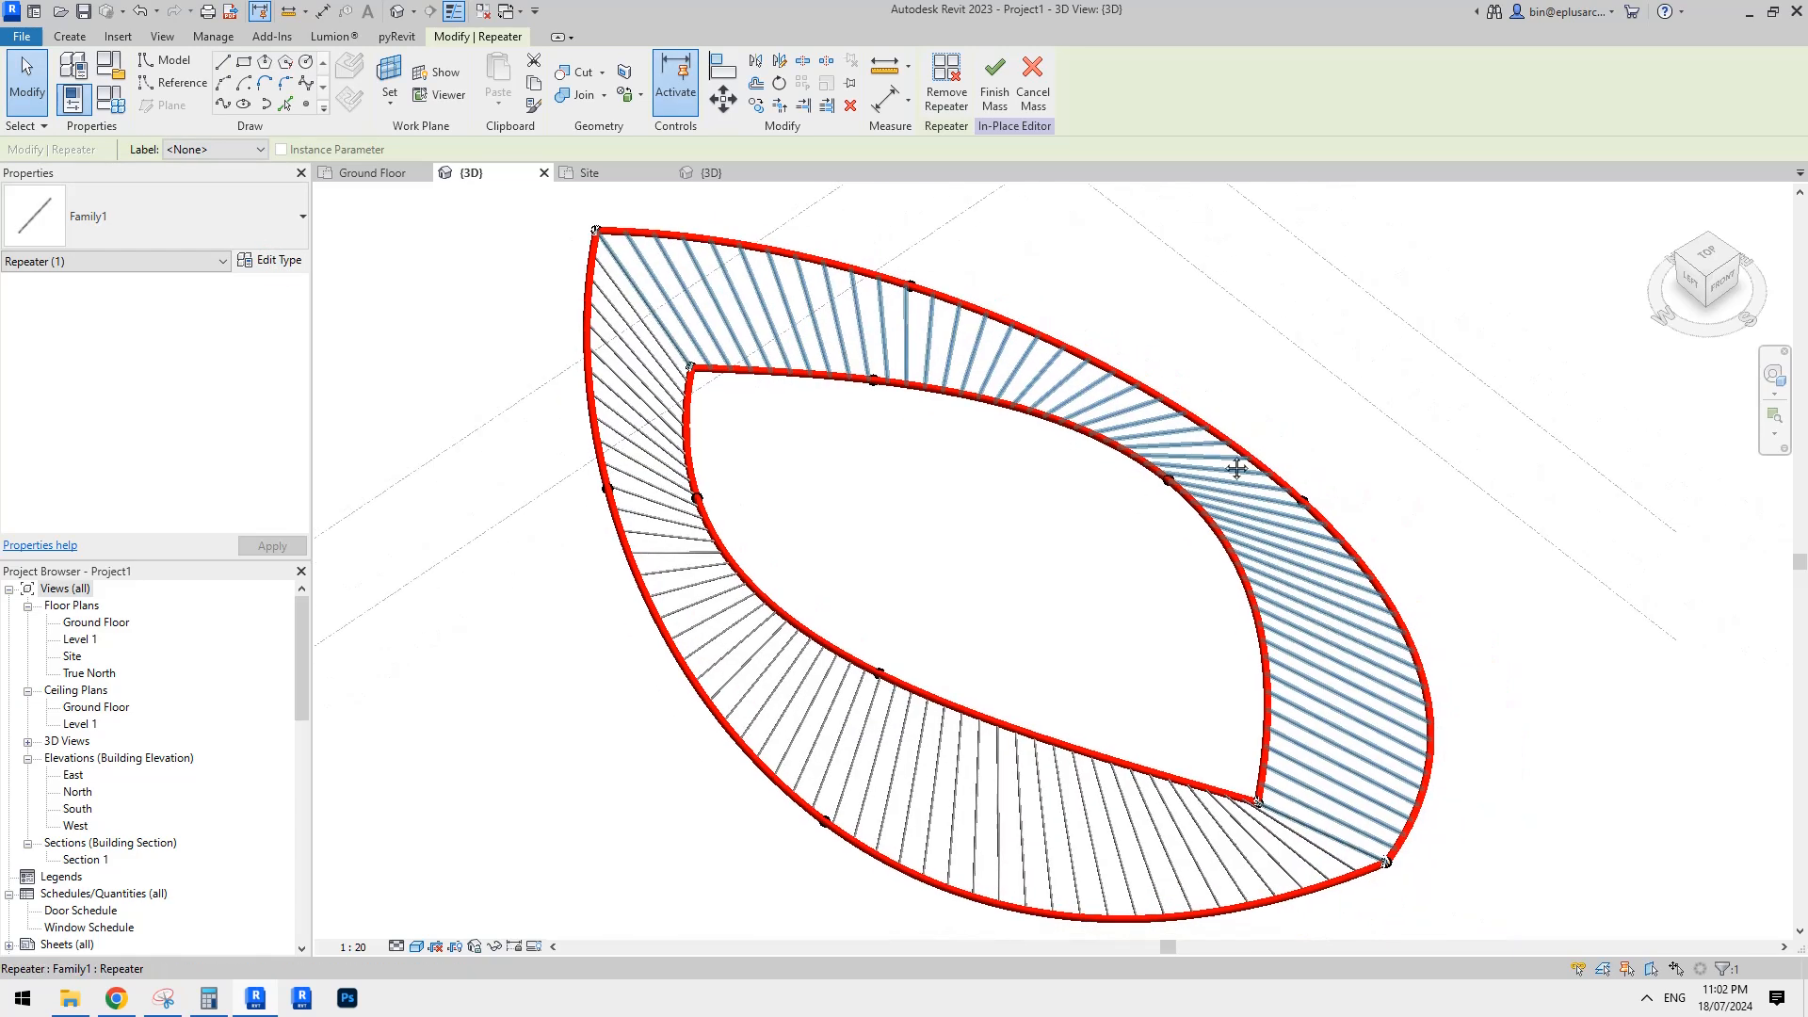
pyautogui.click(1165, 332)
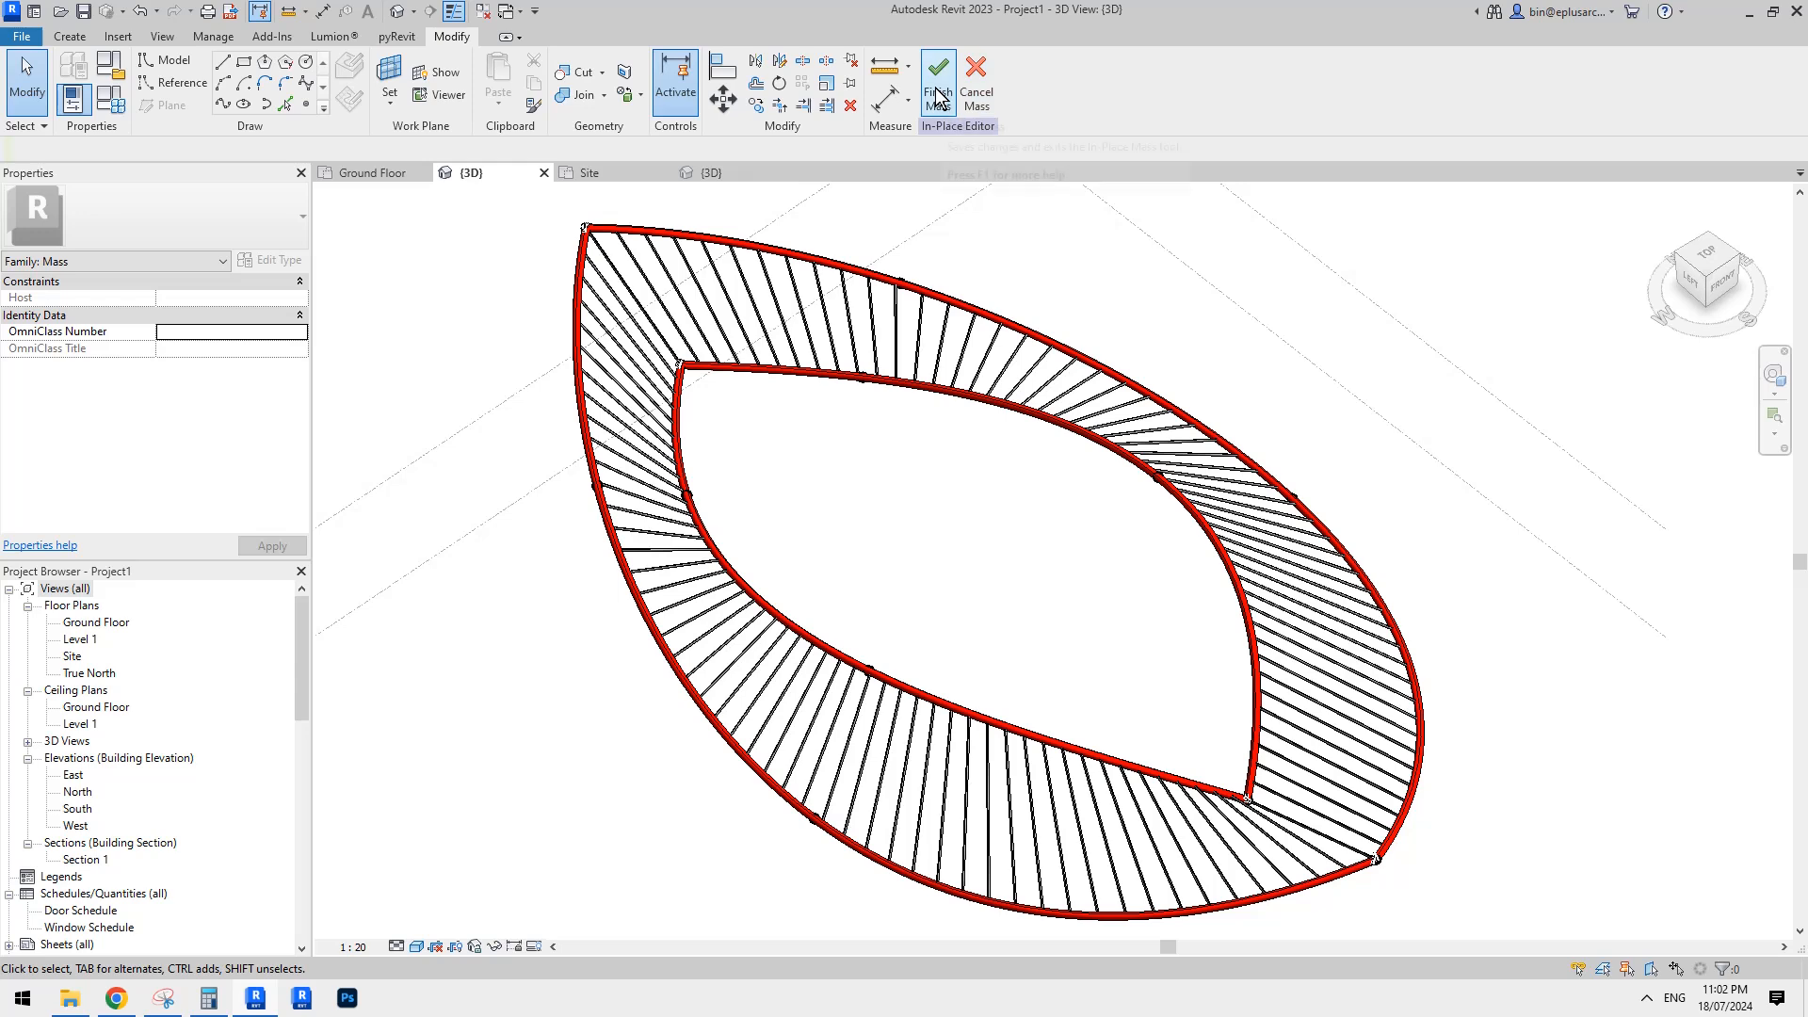
pyautogui.click(937, 85)
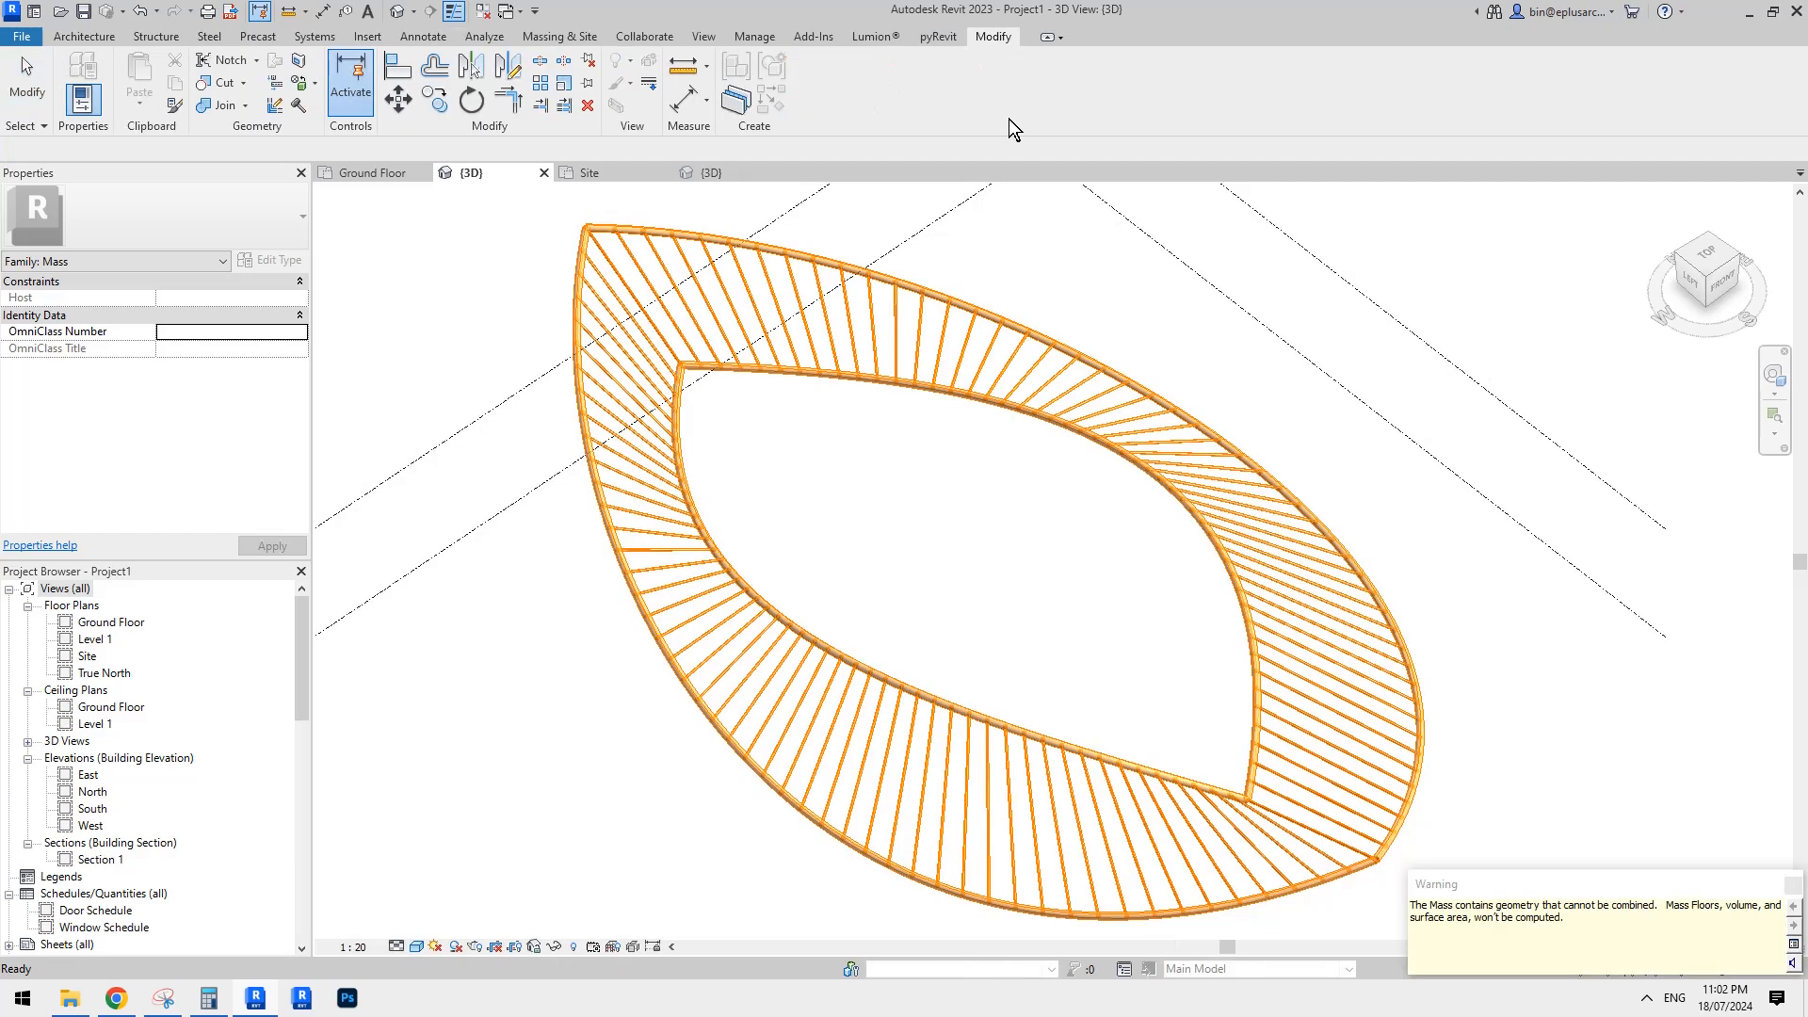
# Set the mass's no. instance parameter to 75 and accept the geometry complexity warning.
pyautogui.keyDown('shift'); pyautogui.moveTo(1141, 362); pyautogui.dragTo(960, 593, button='middle'); pyautogui.keyUp('shift')
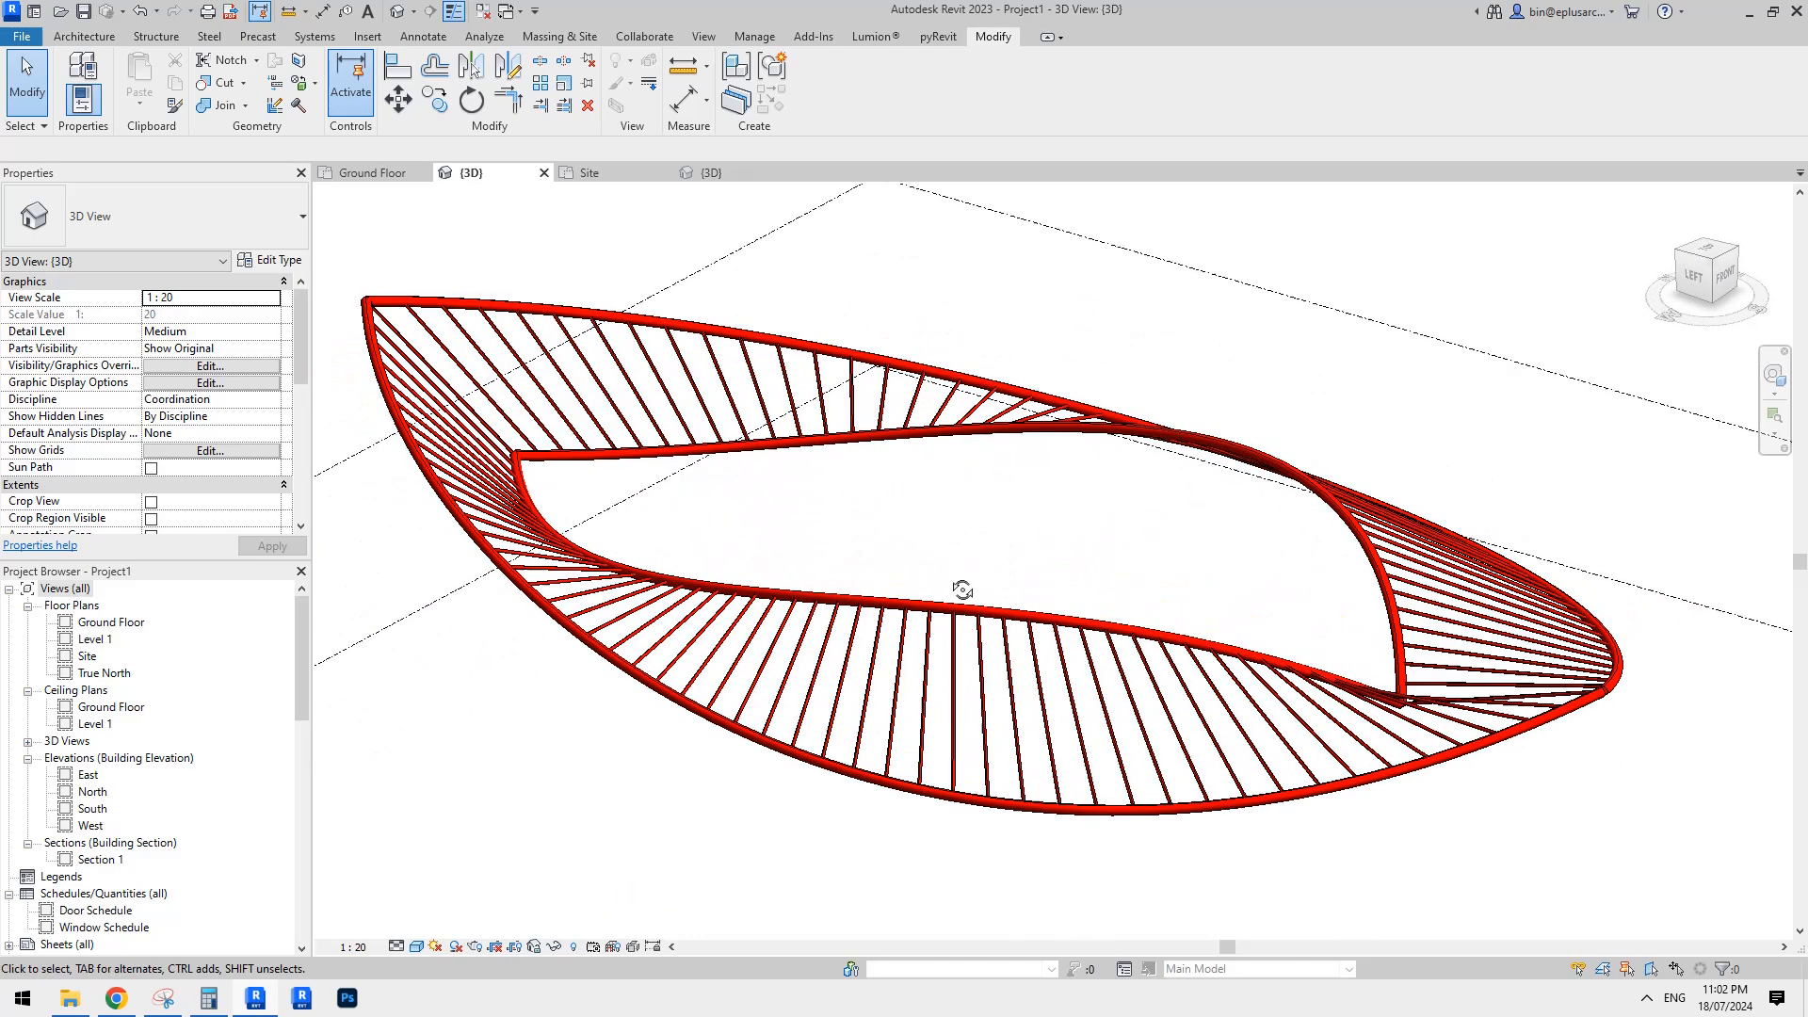
pyautogui.click(1000, 633)
pyautogui.scroll(-2, 1078, 767)
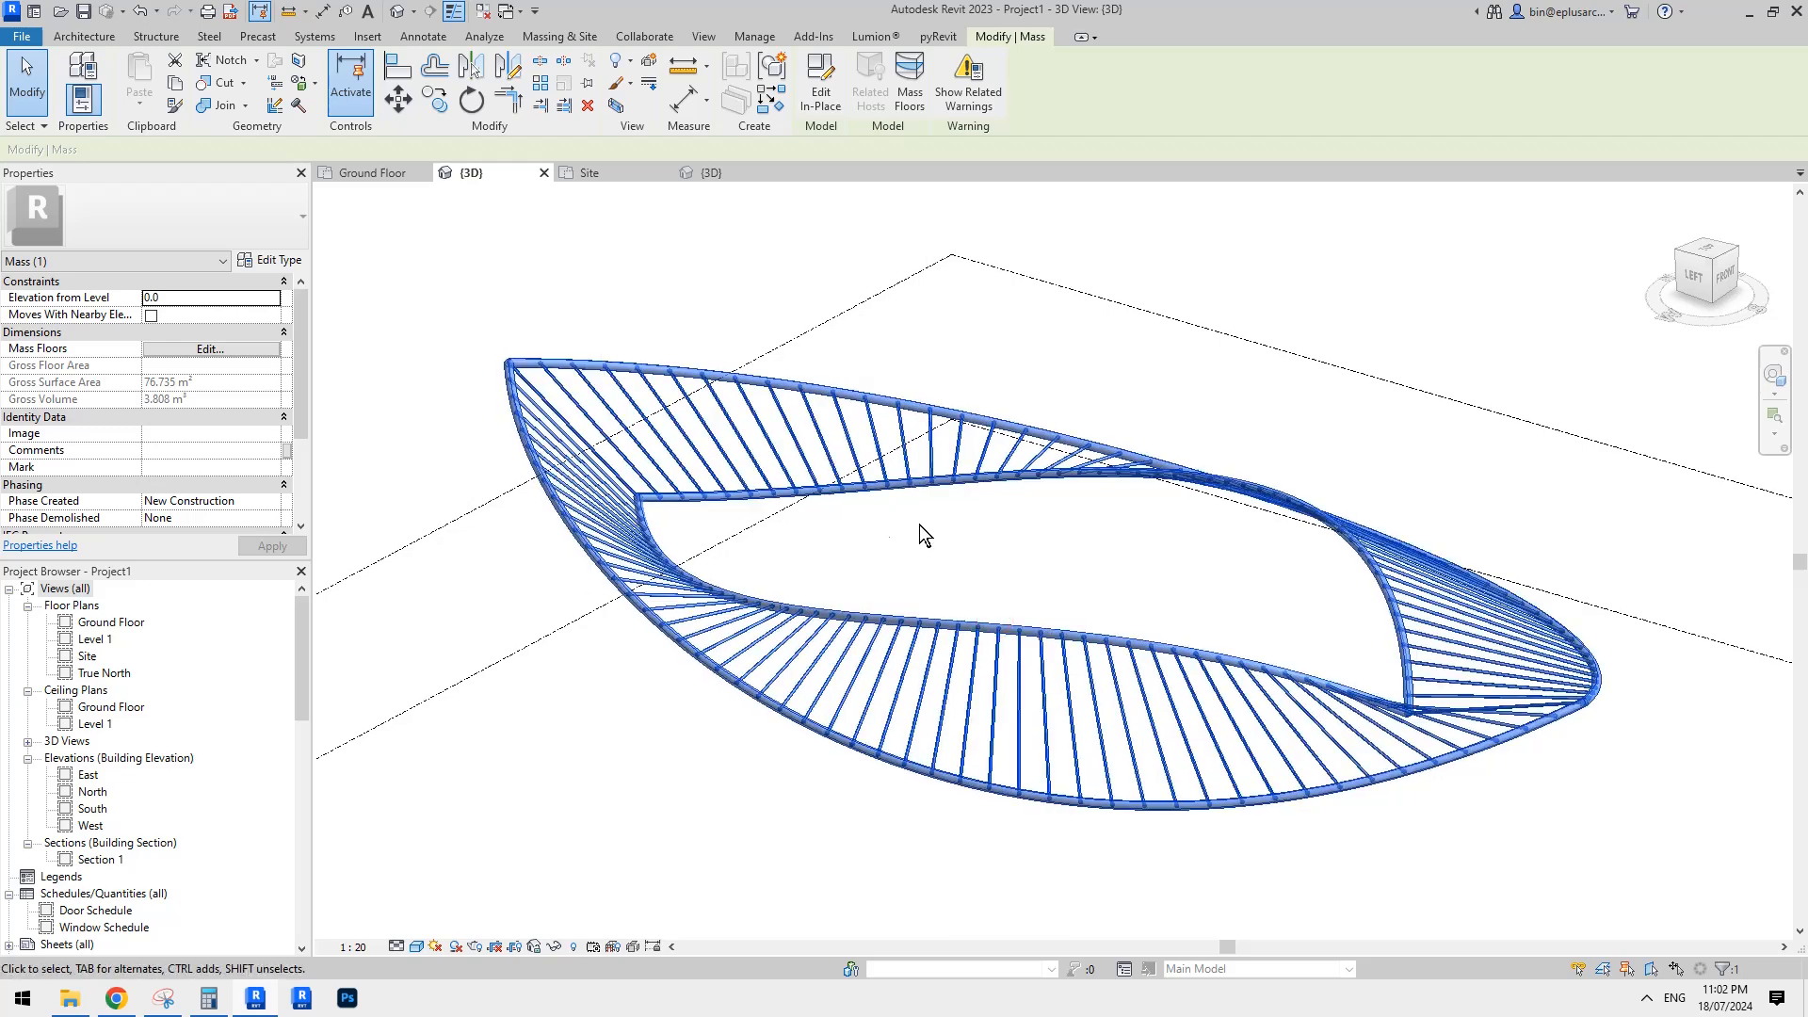
pyautogui.keyDown('shift'); pyautogui.moveTo(1031, 583); pyautogui.dragTo(1069, 536, button='middle'); pyautogui.keyUp('shift')
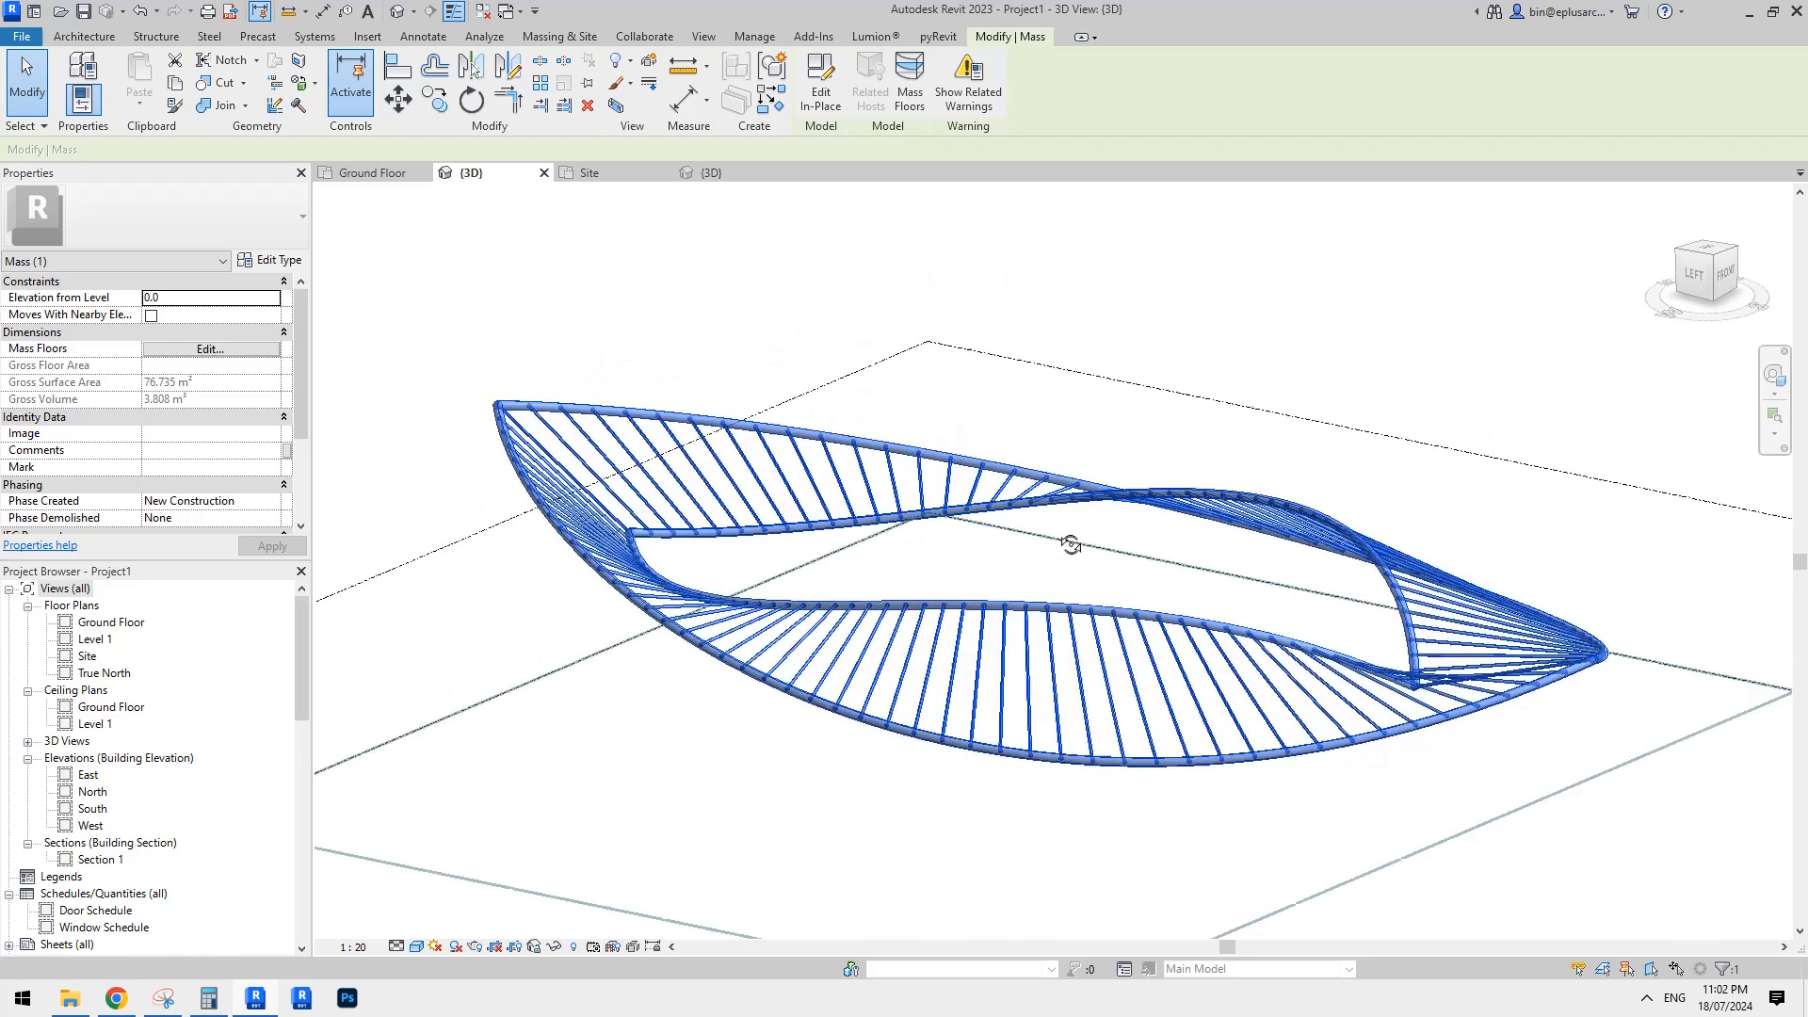
pyautogui.scroll(1, 1036, 513)
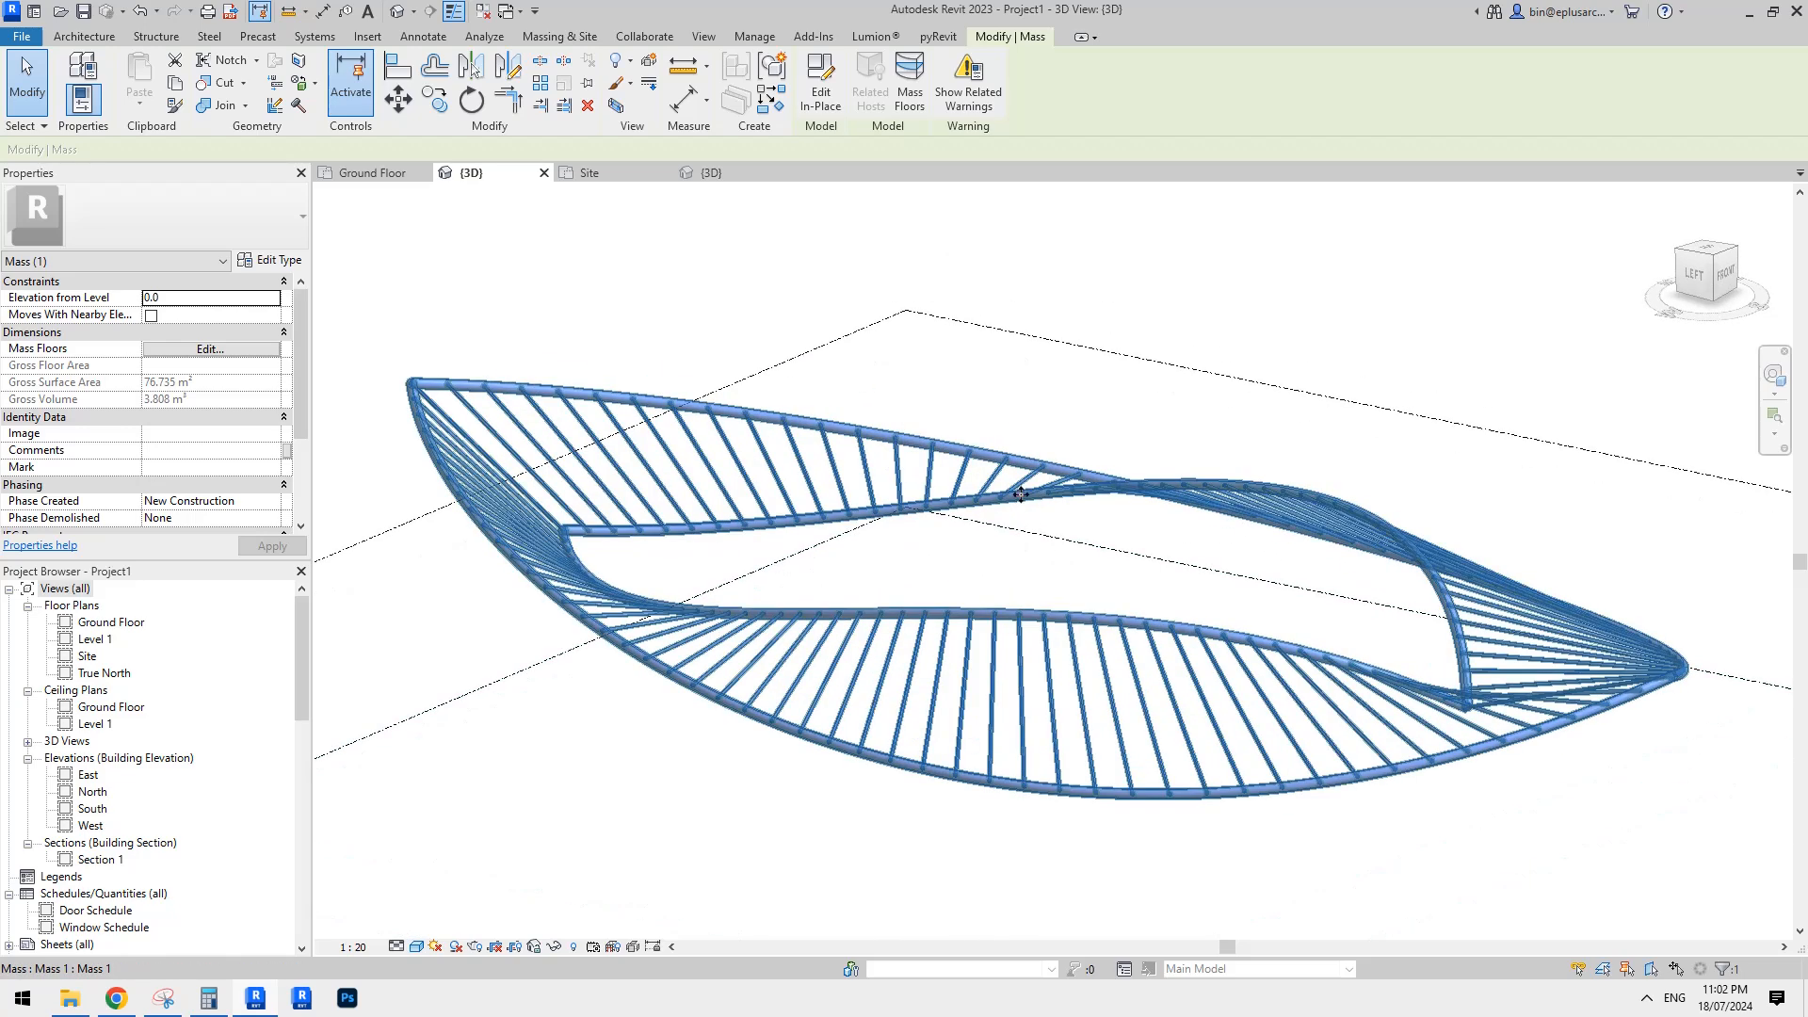
pyautogui.scroll(-3, 176, 396)
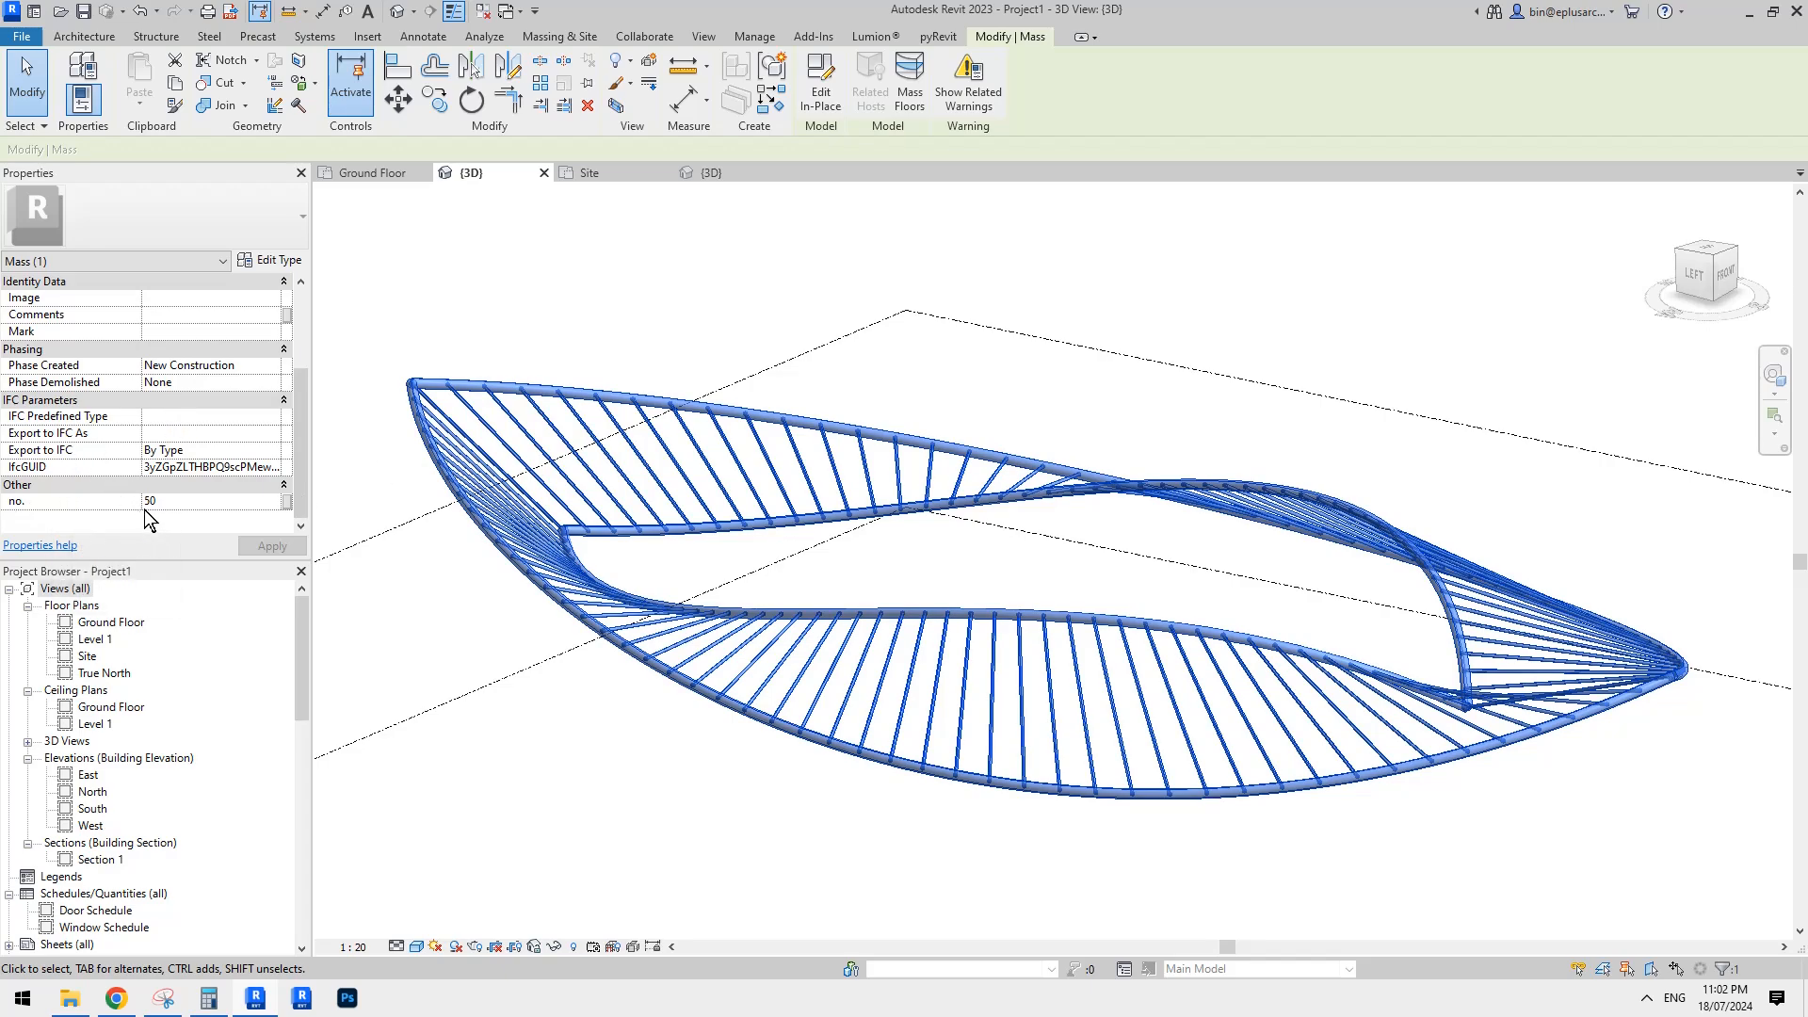
pyautogui.keyDown('shift'); pyautogui.moveTo(749, 355); pyautogui.dragTo(726, 396, button='middle'); pyautogui.keyUp('shift')
pyautogui.keyDown('shift'); pyautogui.moveTo(395, 454); pyautogui.dragTo(845, 574, button='middle'); pyautogui.keyUp('shift')
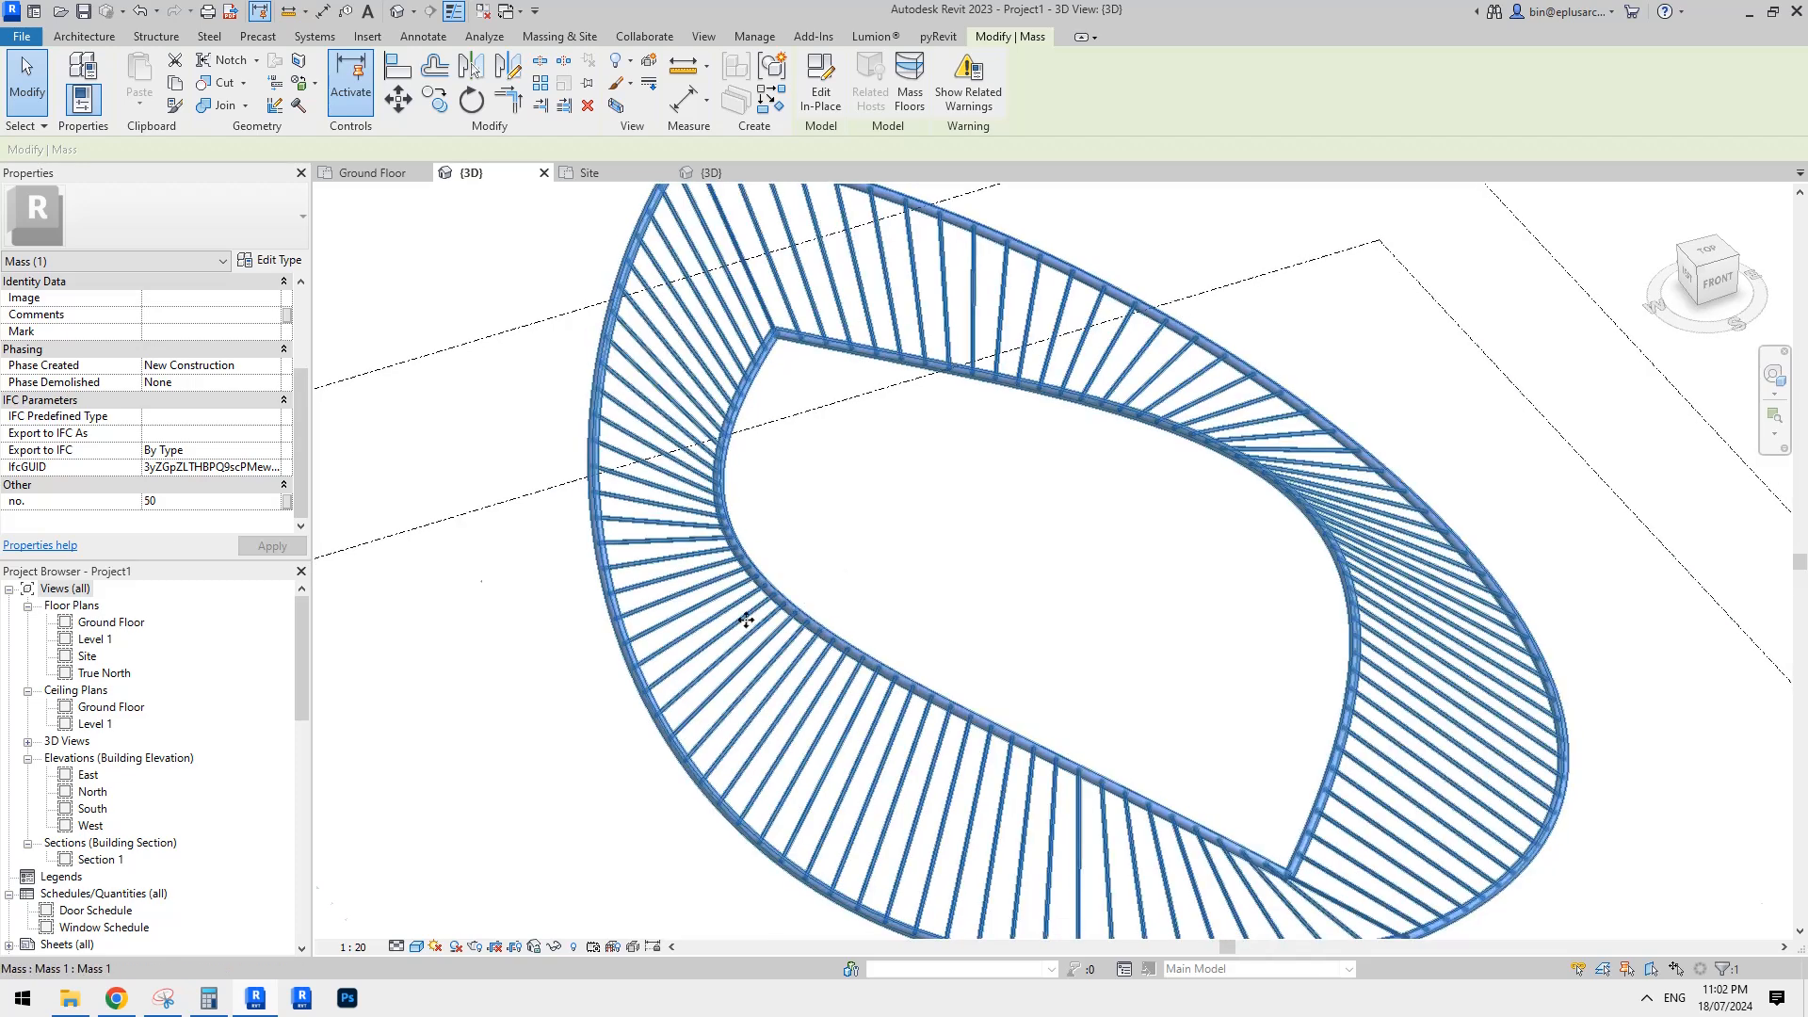
pyautogui.click(186, 499)
pyautogui.write('75')
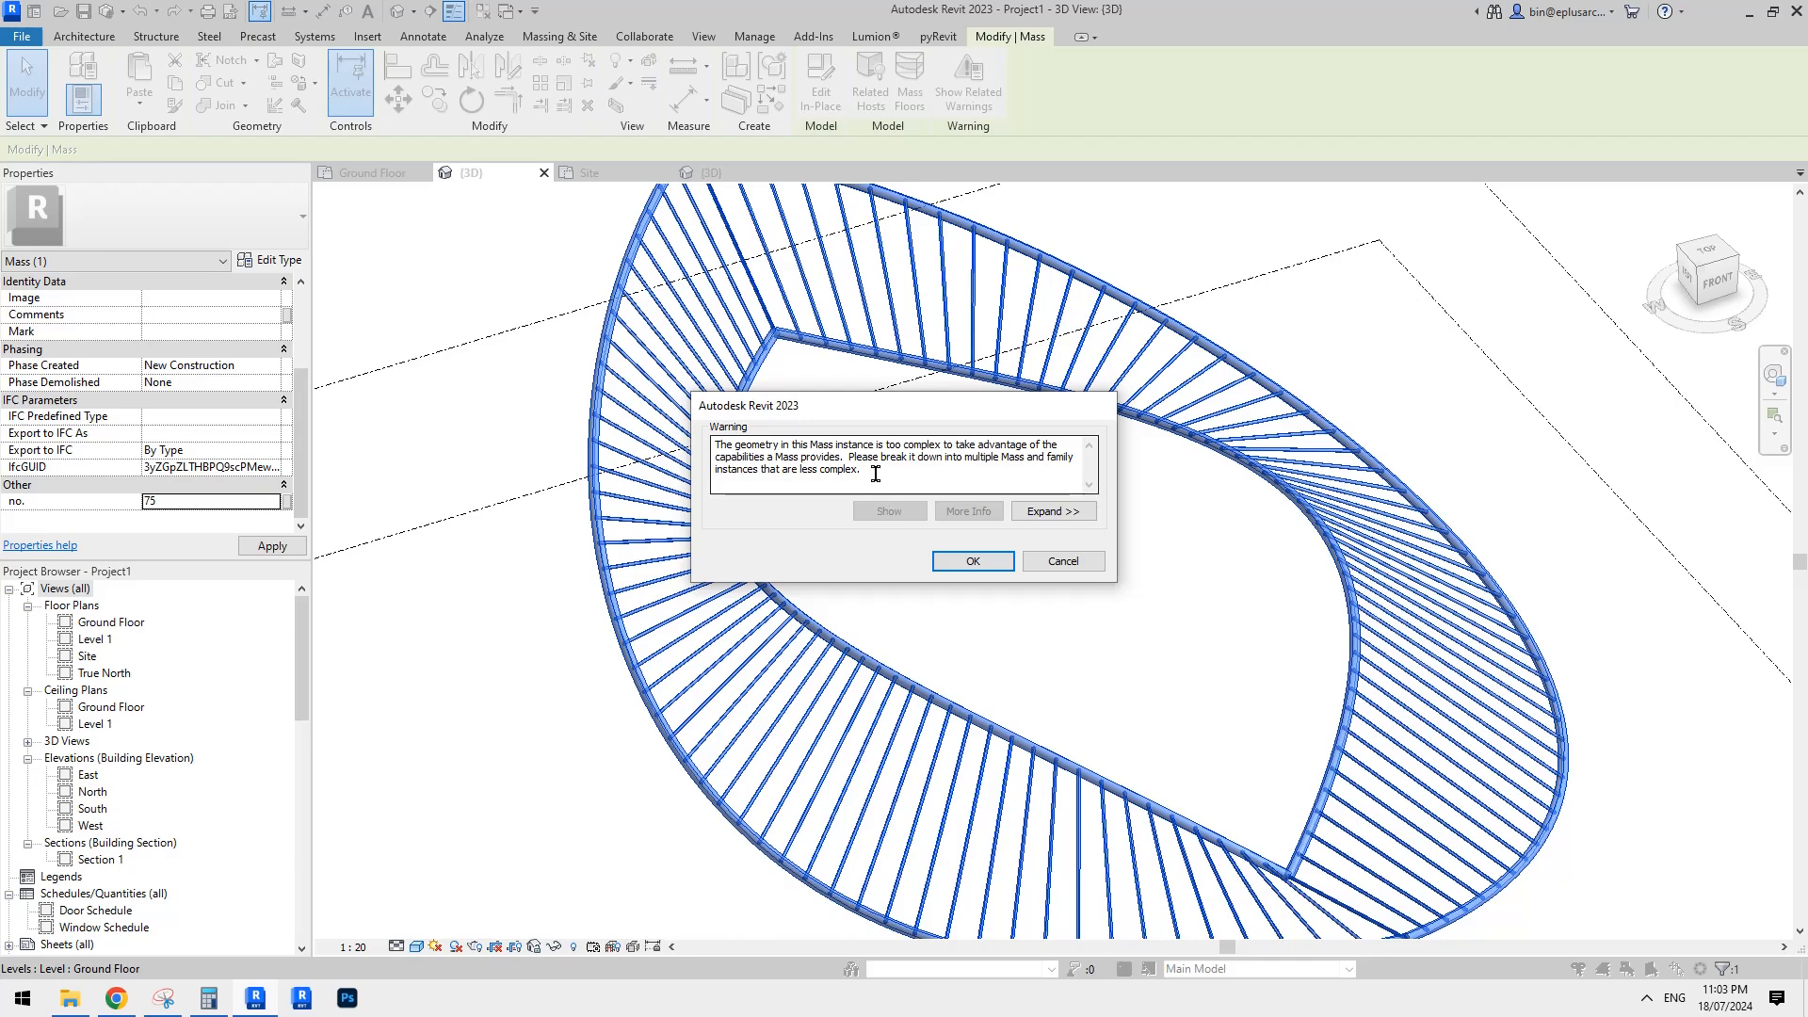
pyautogui.click(980, 563)
pyautogui.keyDown('shift'); pyautogui.moveTo(983, 568); pyautogui.dragTo(945, 622, button='middle'); pyautogui.keyUp('shift')
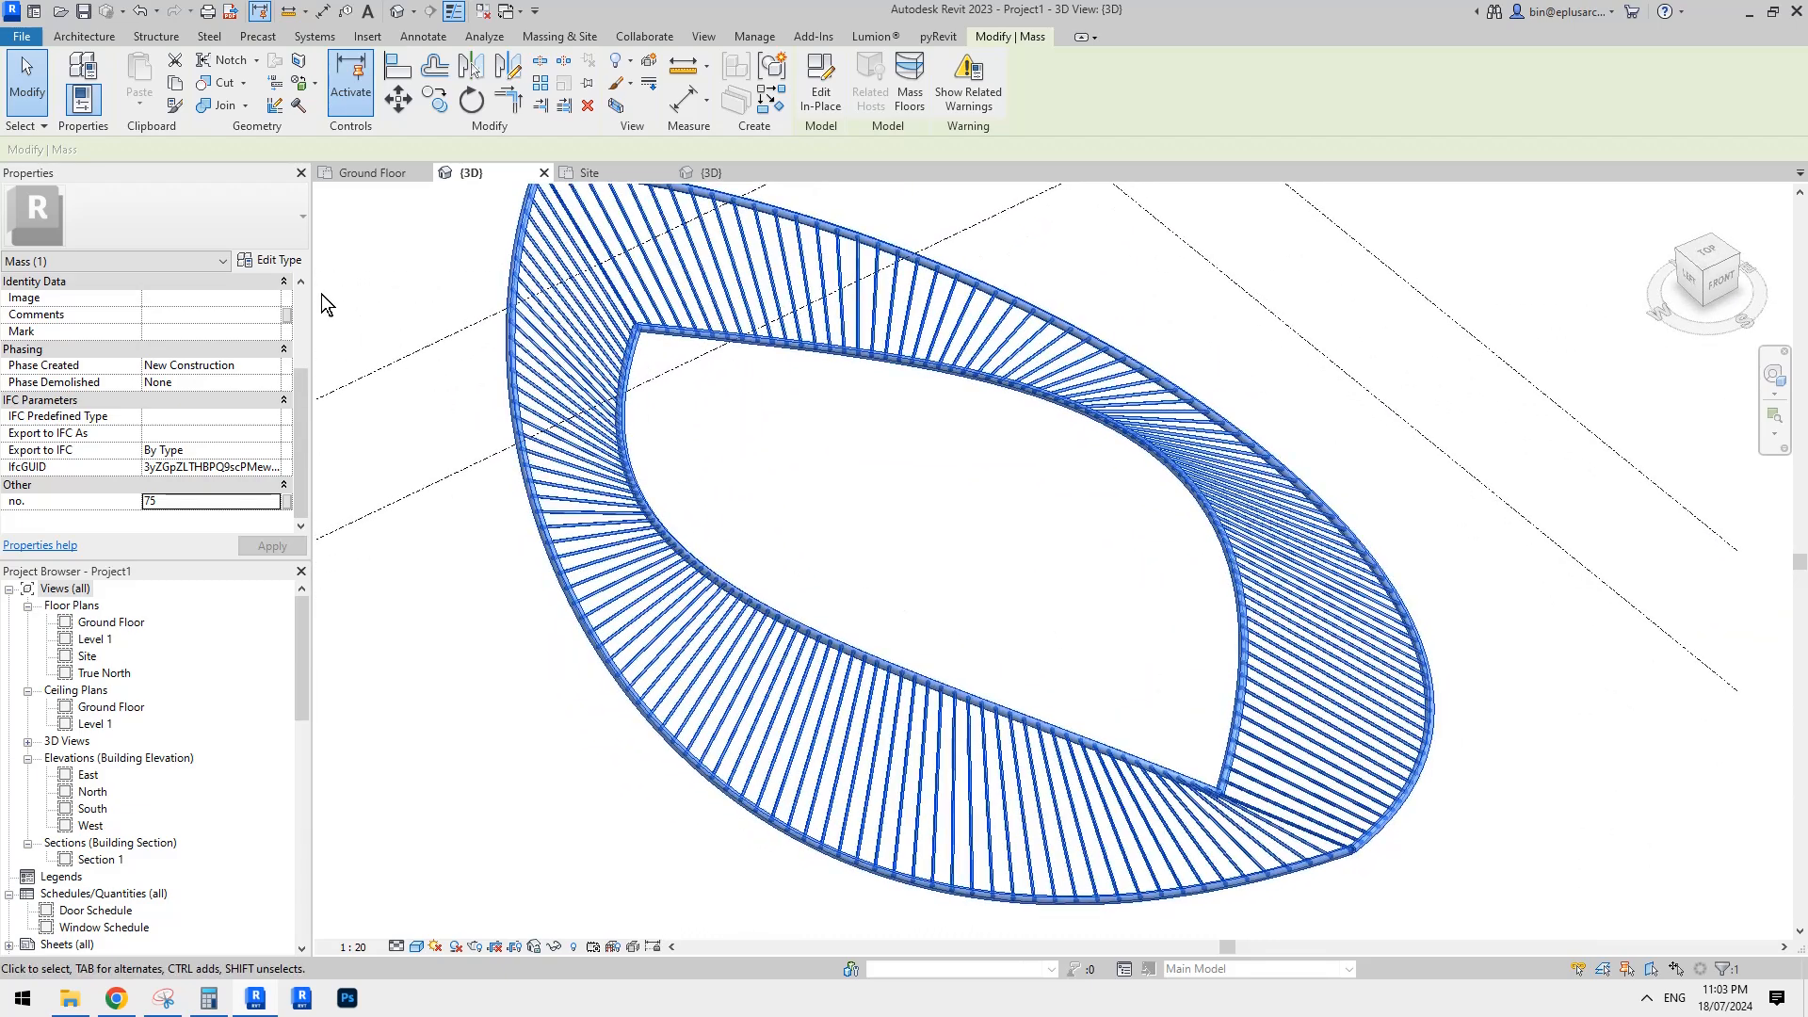
# Set the mass's type parameter r to 150.
pyautogui.click(268, 260)
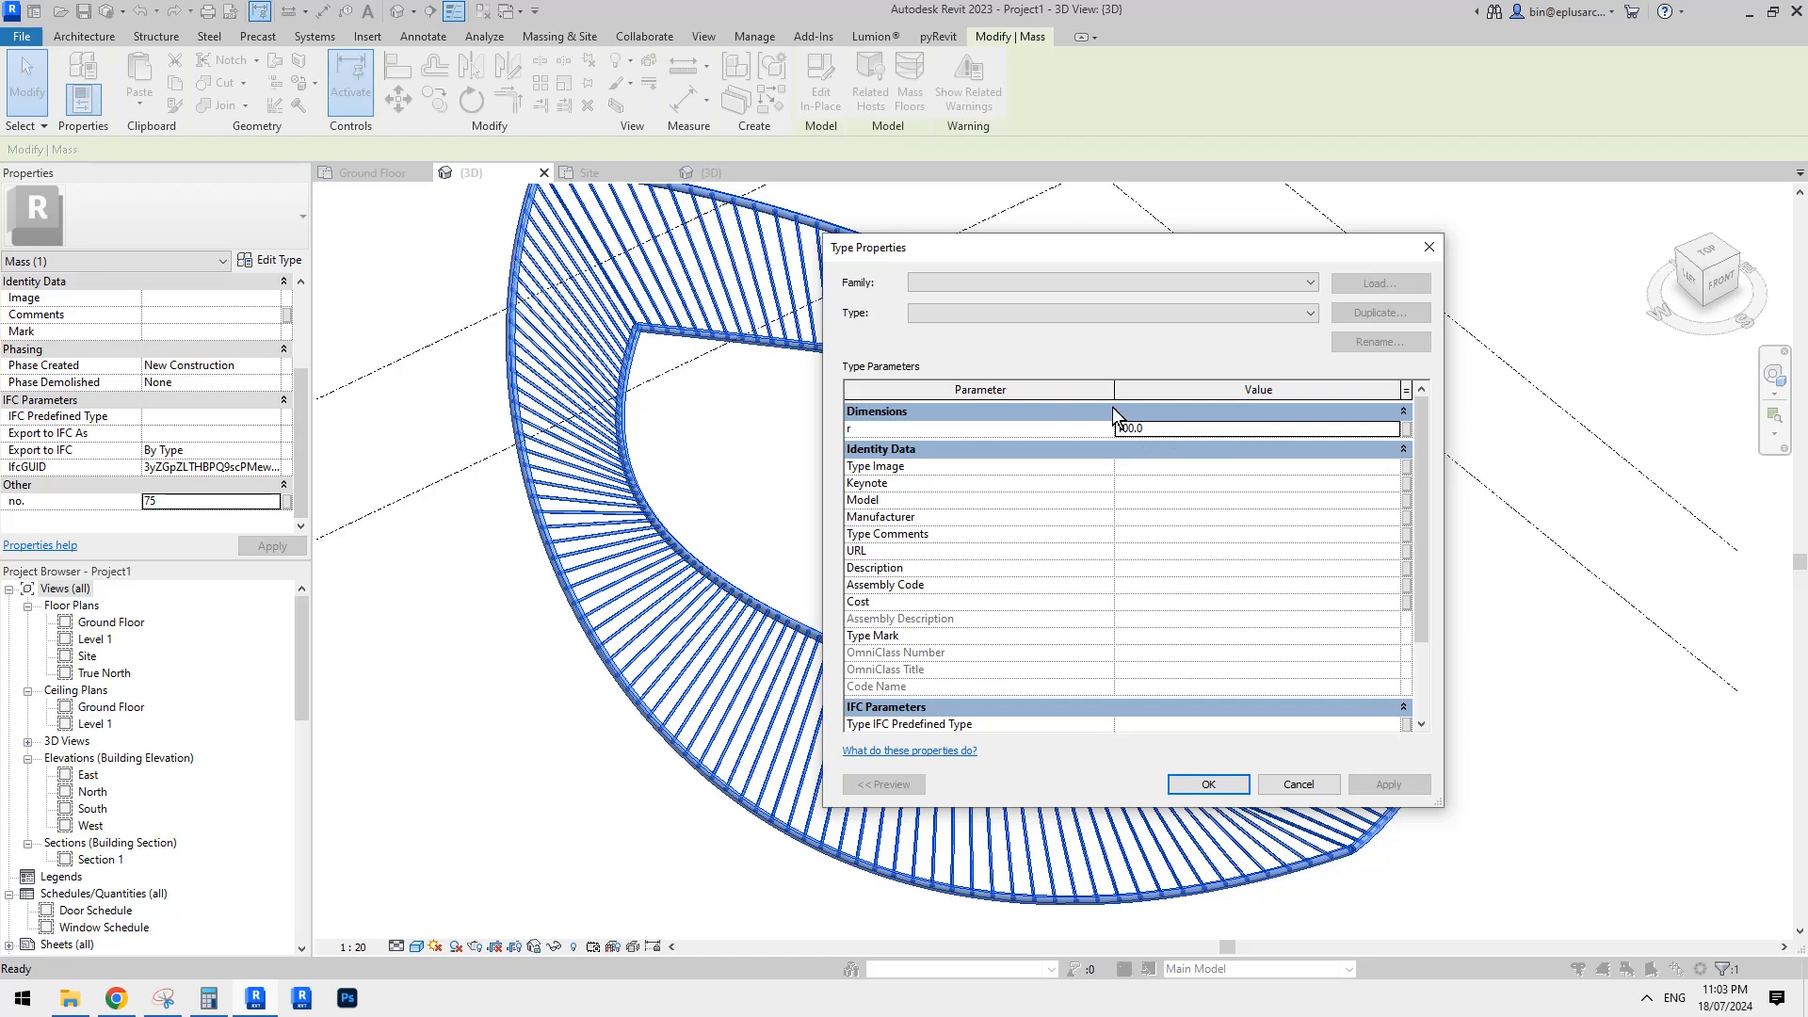
pyautogui.click(1174, 430)
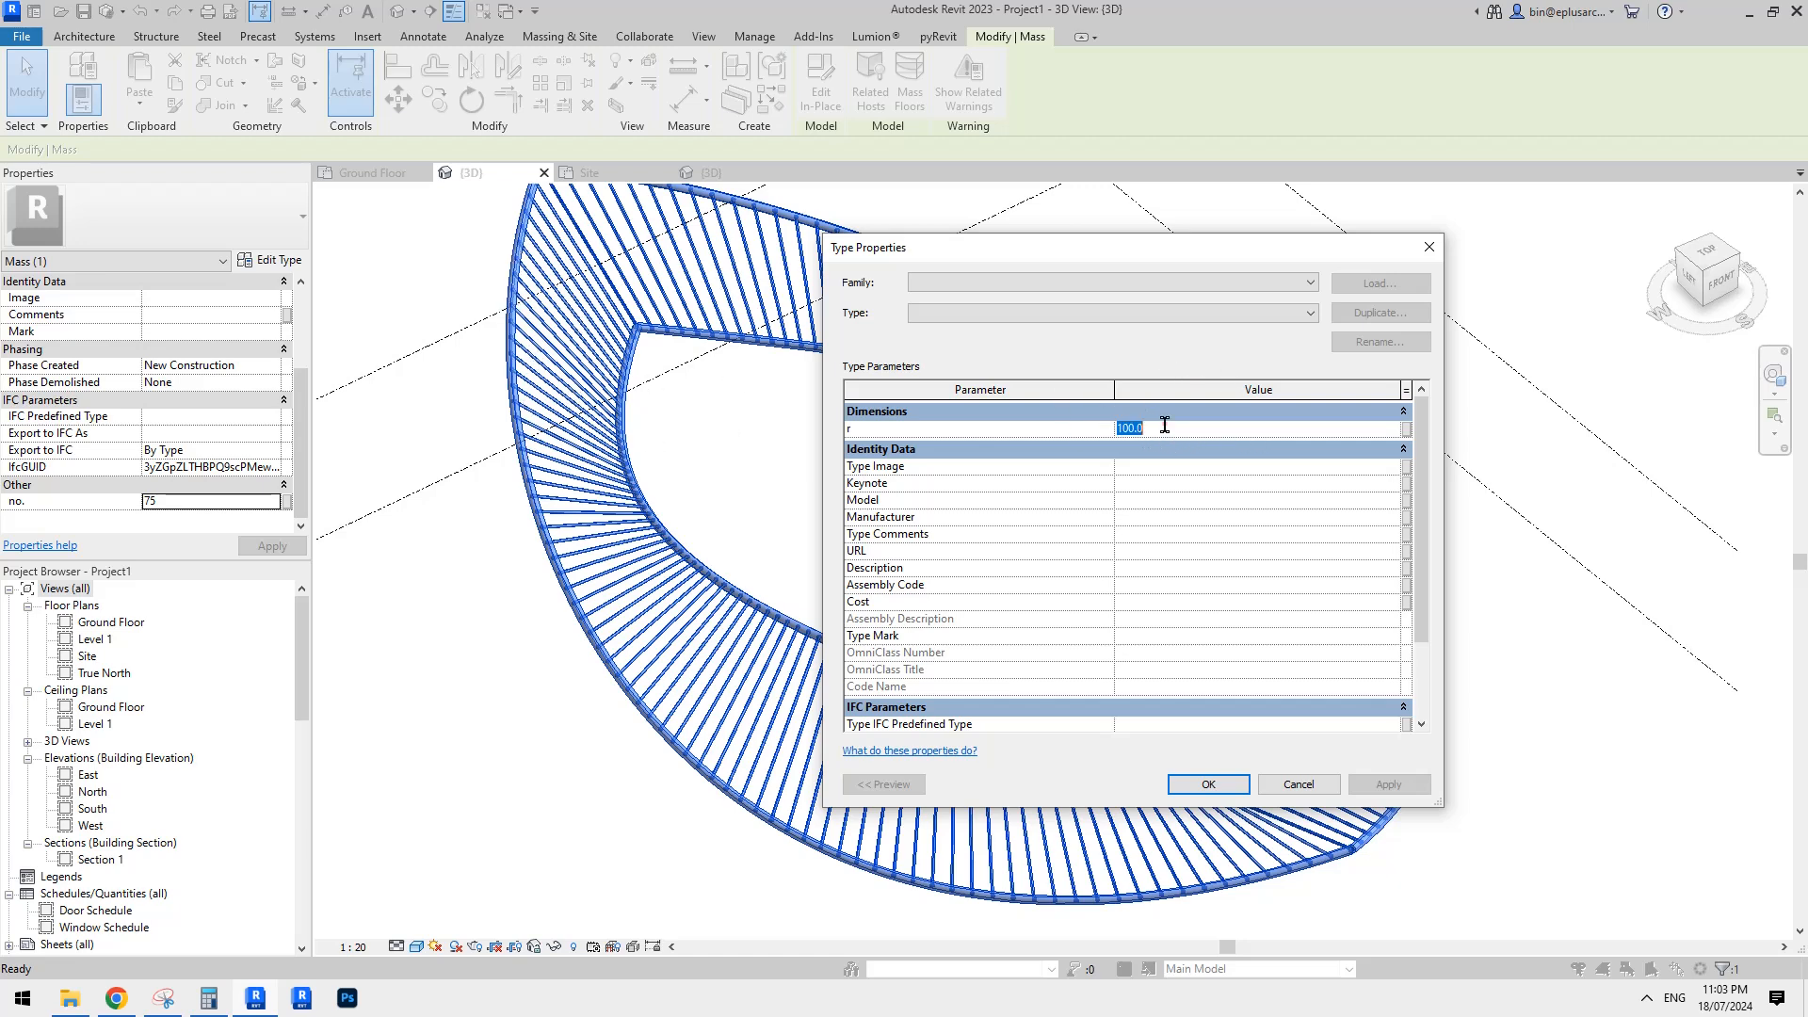
pyautogui.write('150')
pyautogui.click(1227, 781)
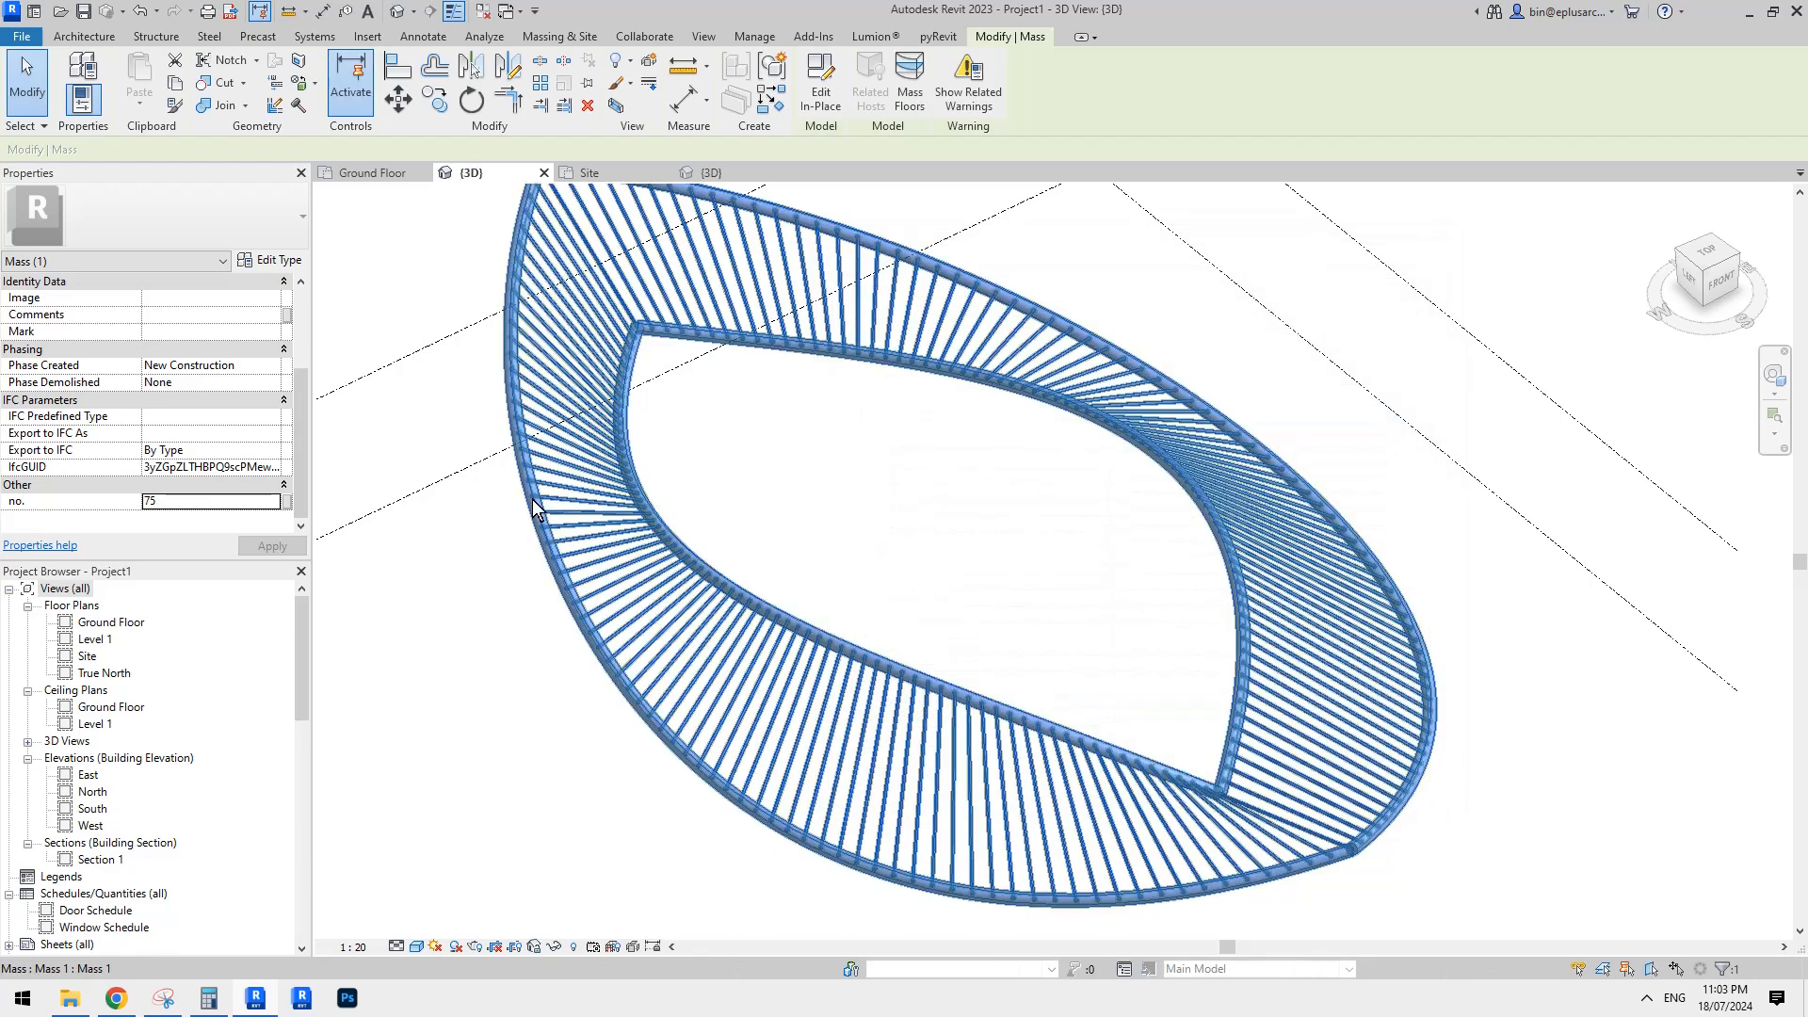
pyautogui.scroll(-1, 1337, 640)
pyautogui.keyDown('shift'); pyautogui.moveTo(1428, 698); pyautogui.dragTo(1315, 585, button='middle'); pyautogui.keyUp('shift')
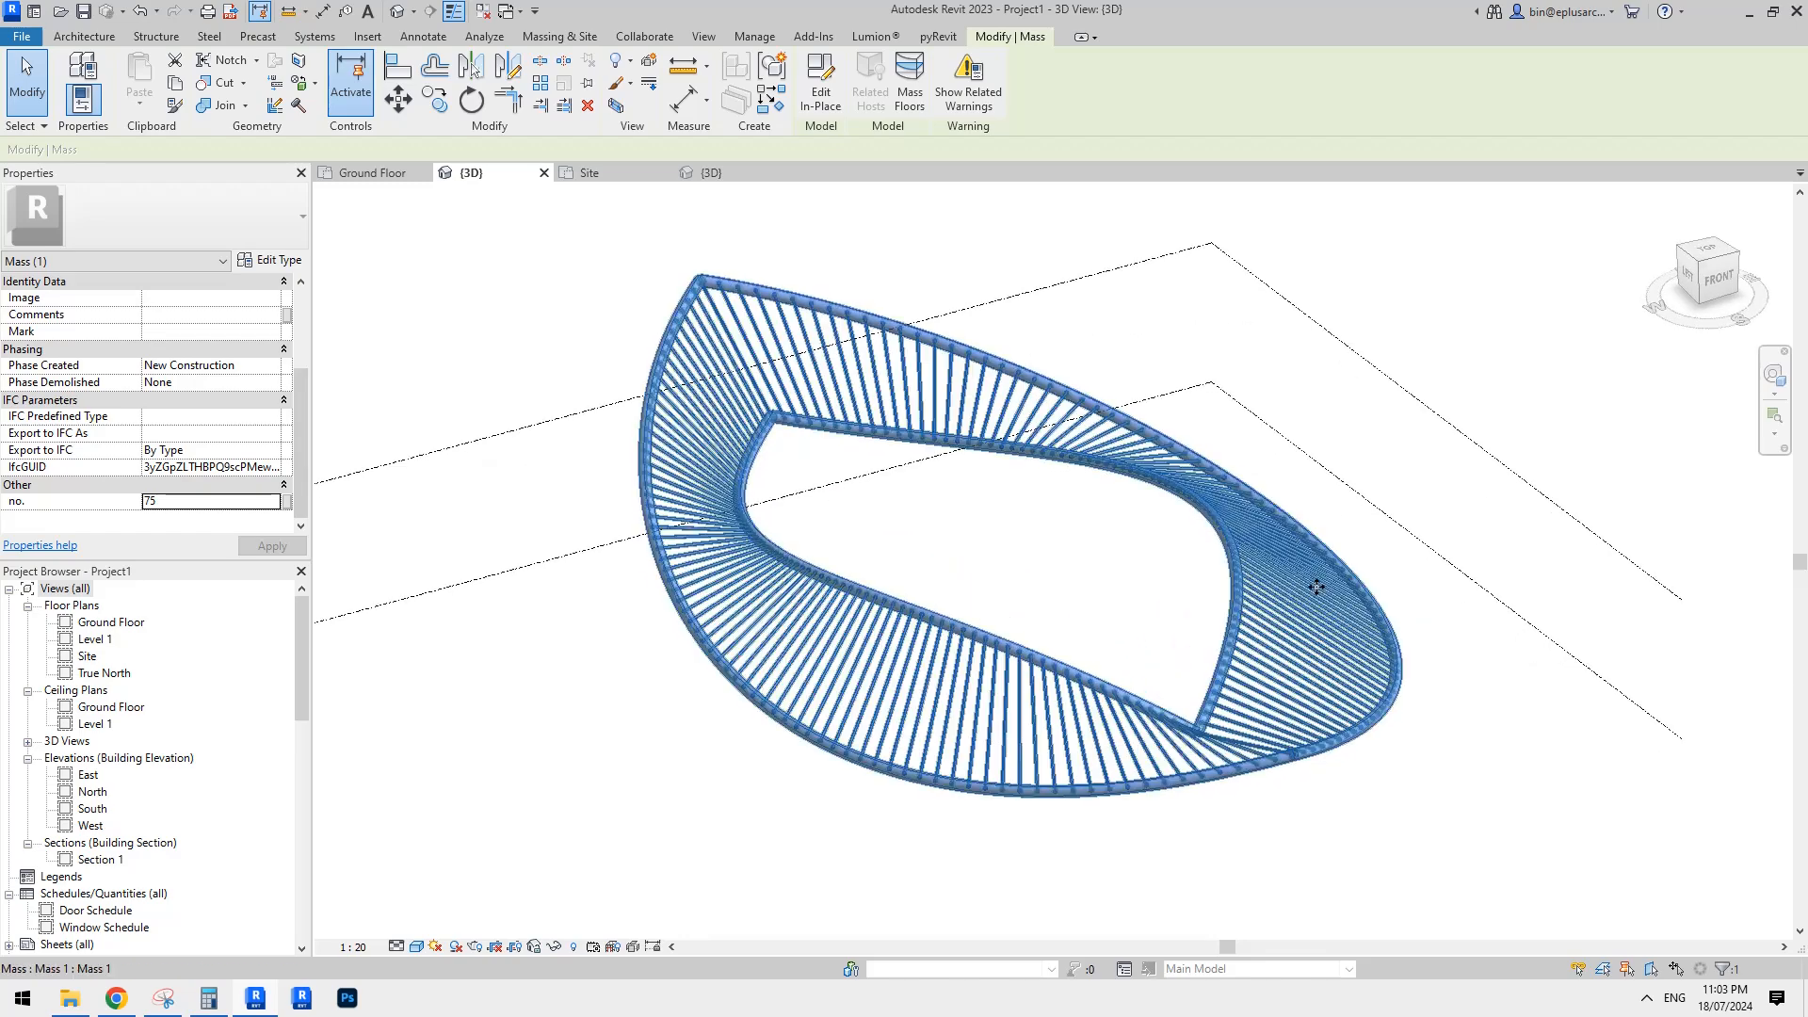
# Examine the mass's type and instance properties for the strut radius and material parameters.
pyautogui.click(544, 497)
pyautogui.keyDown('shift'); pyautogui.moveTo(545, 509); pyautogui.dragTo(790, 631, button='middle'); pyautogui.keyUp('shift')
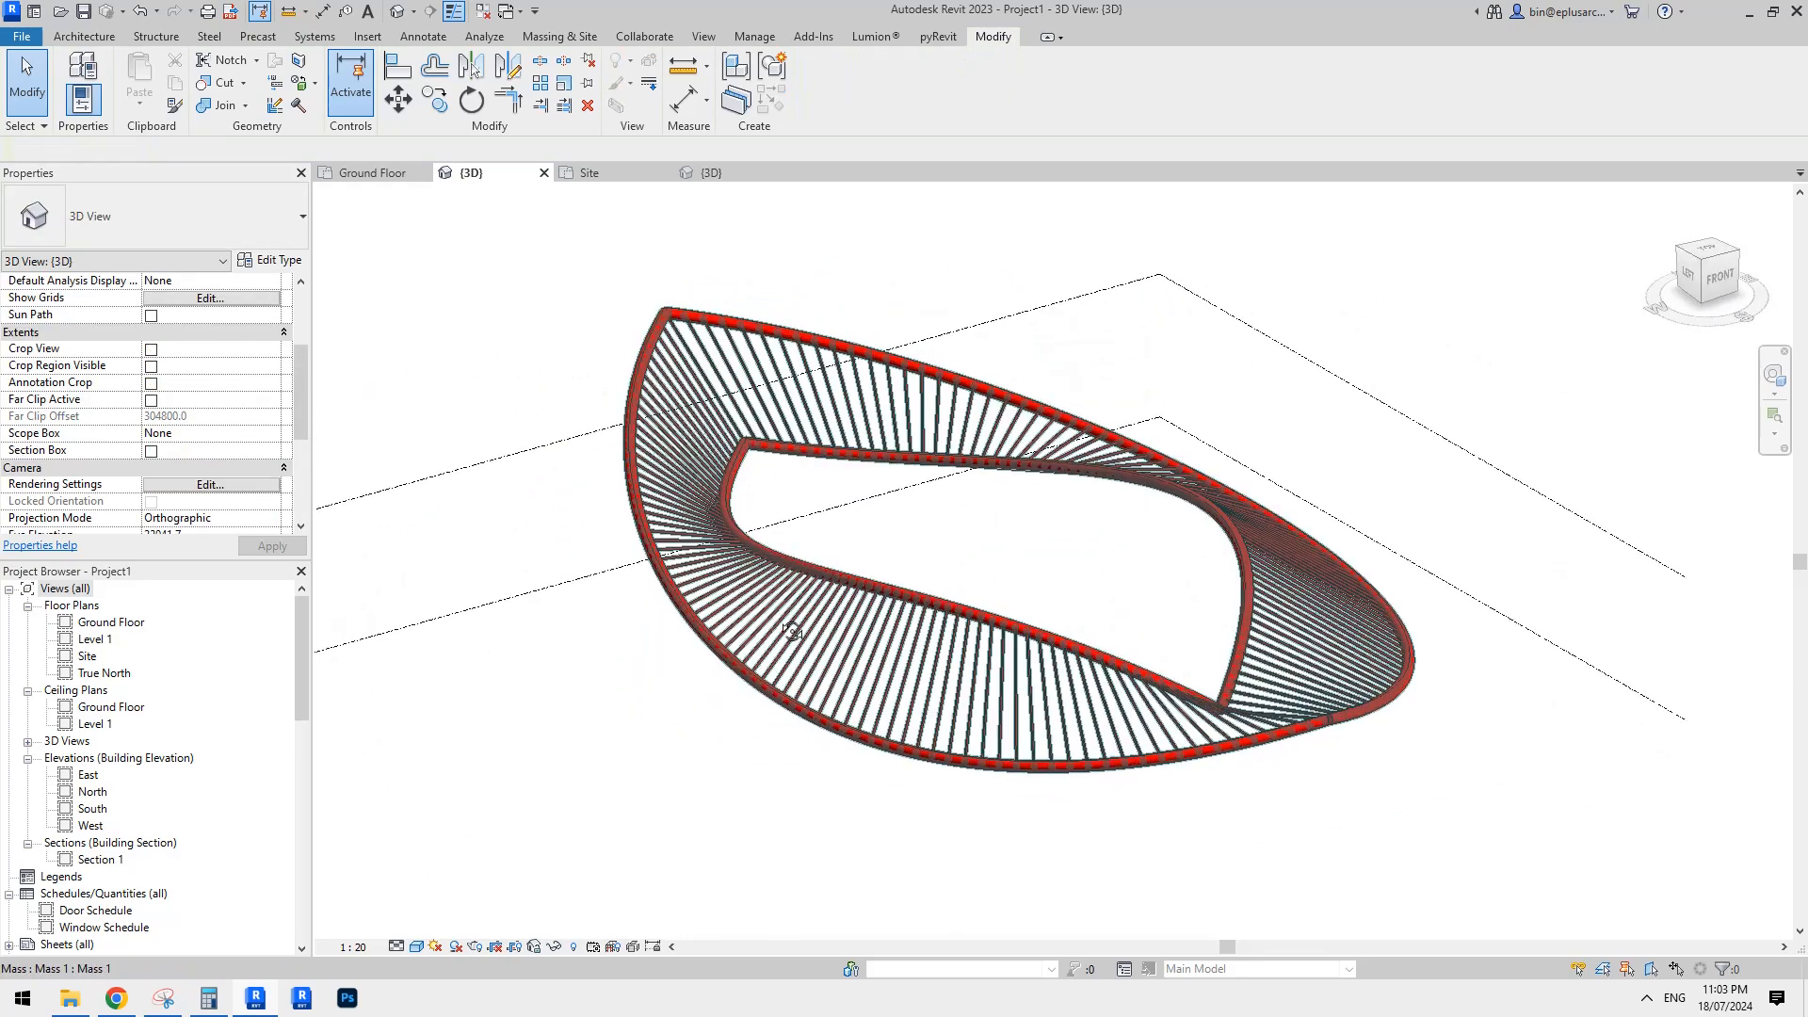
pyautogui.click(725, 579)
pyautogui.click(273, 260)
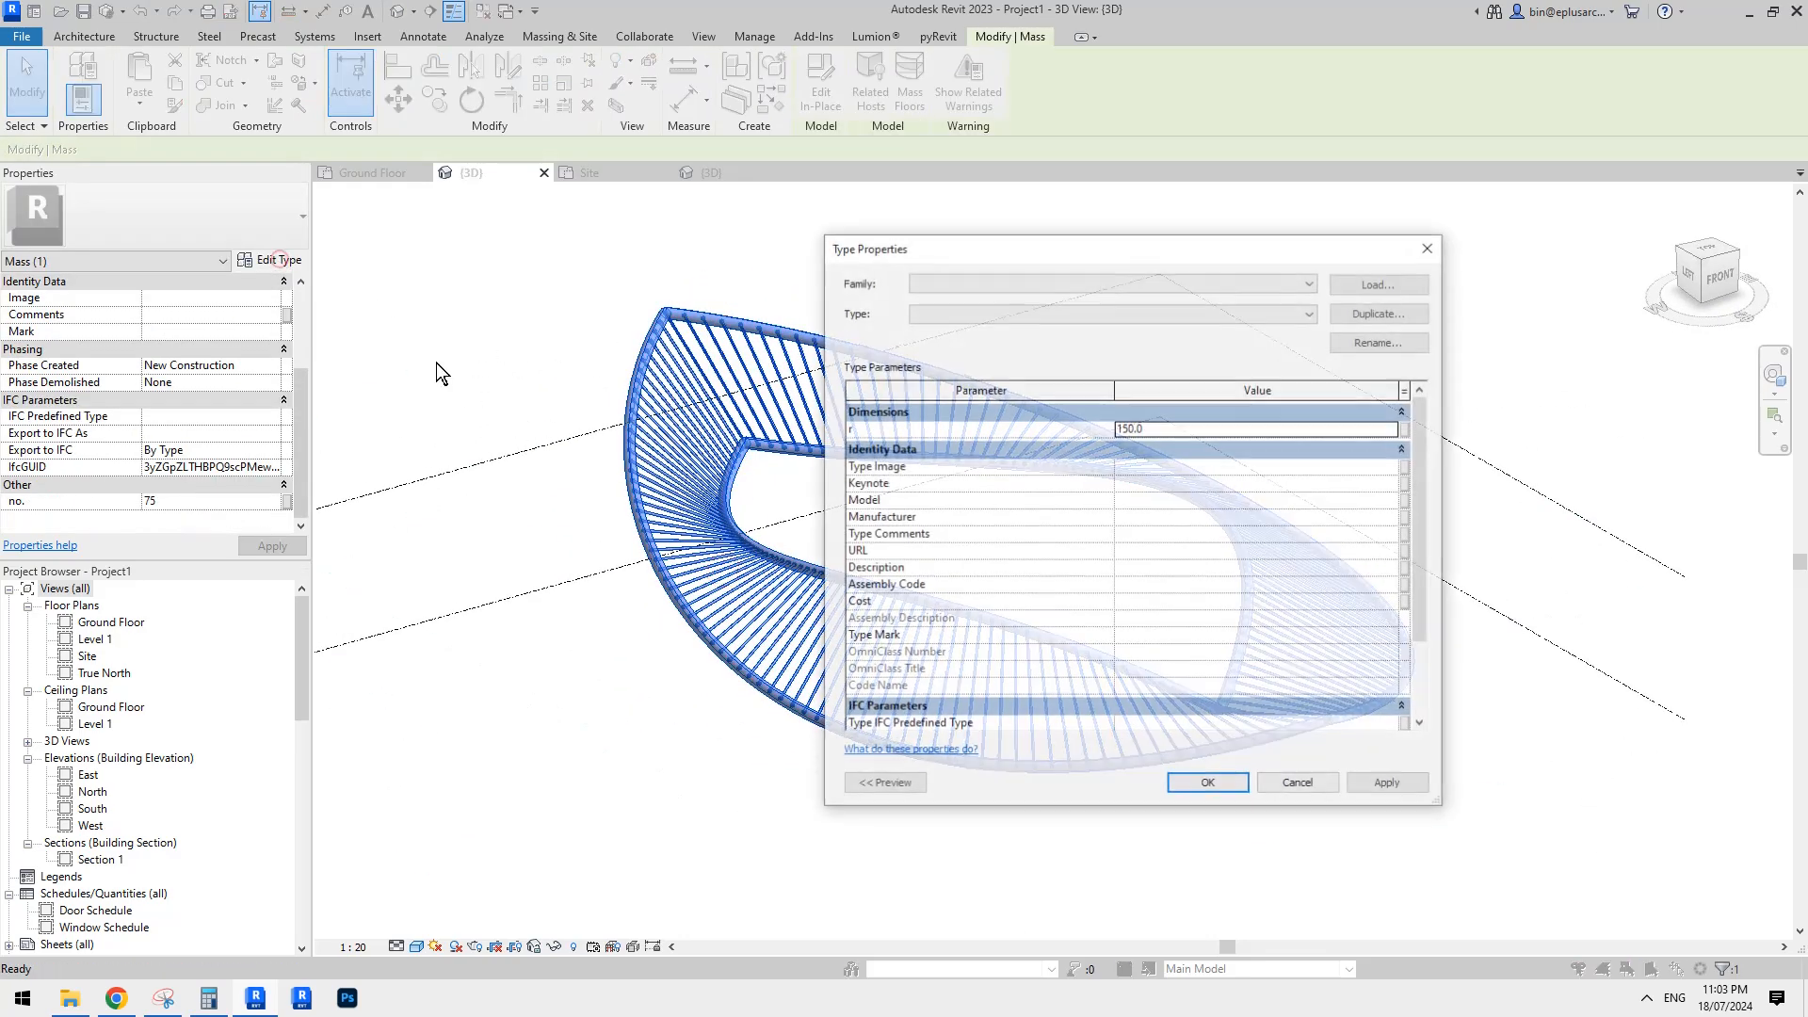
pyautogui.scroll(-2, 1323, 591)
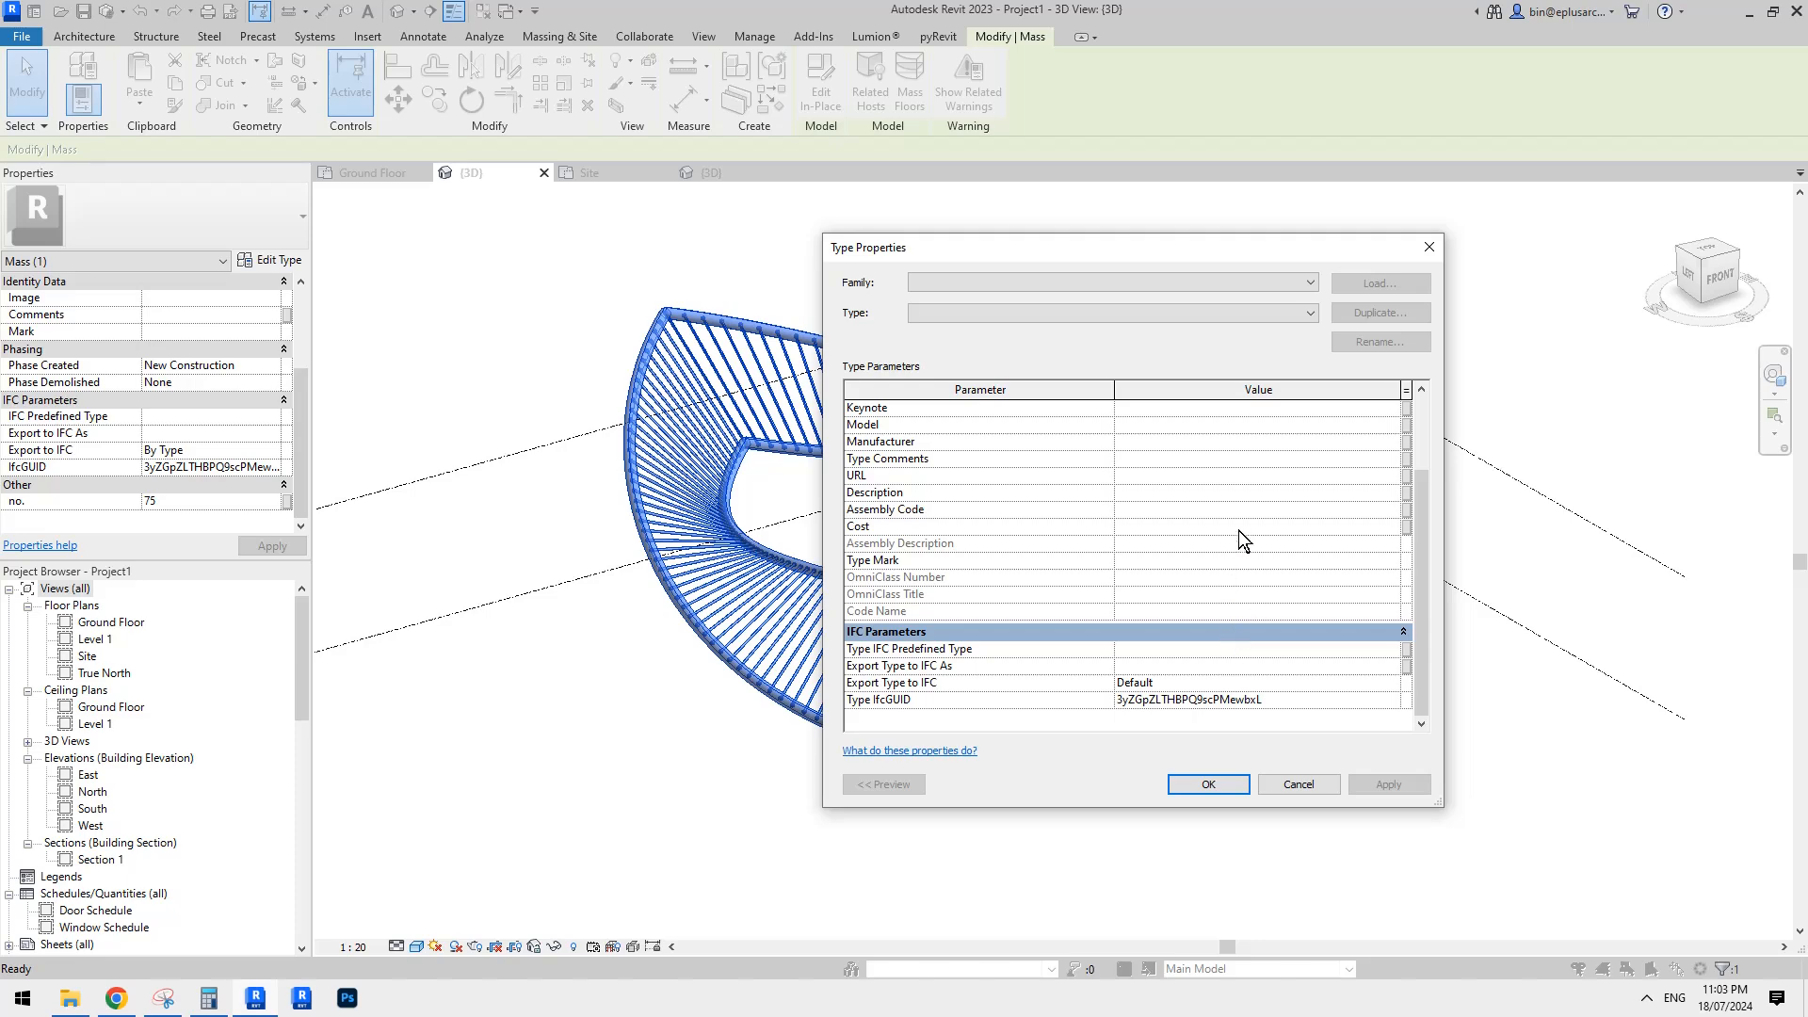
pyautogui.scroll(3, 1233, 533)
pyautogui.press('Escape')
pyautogui.scroll(3, 165, 442)
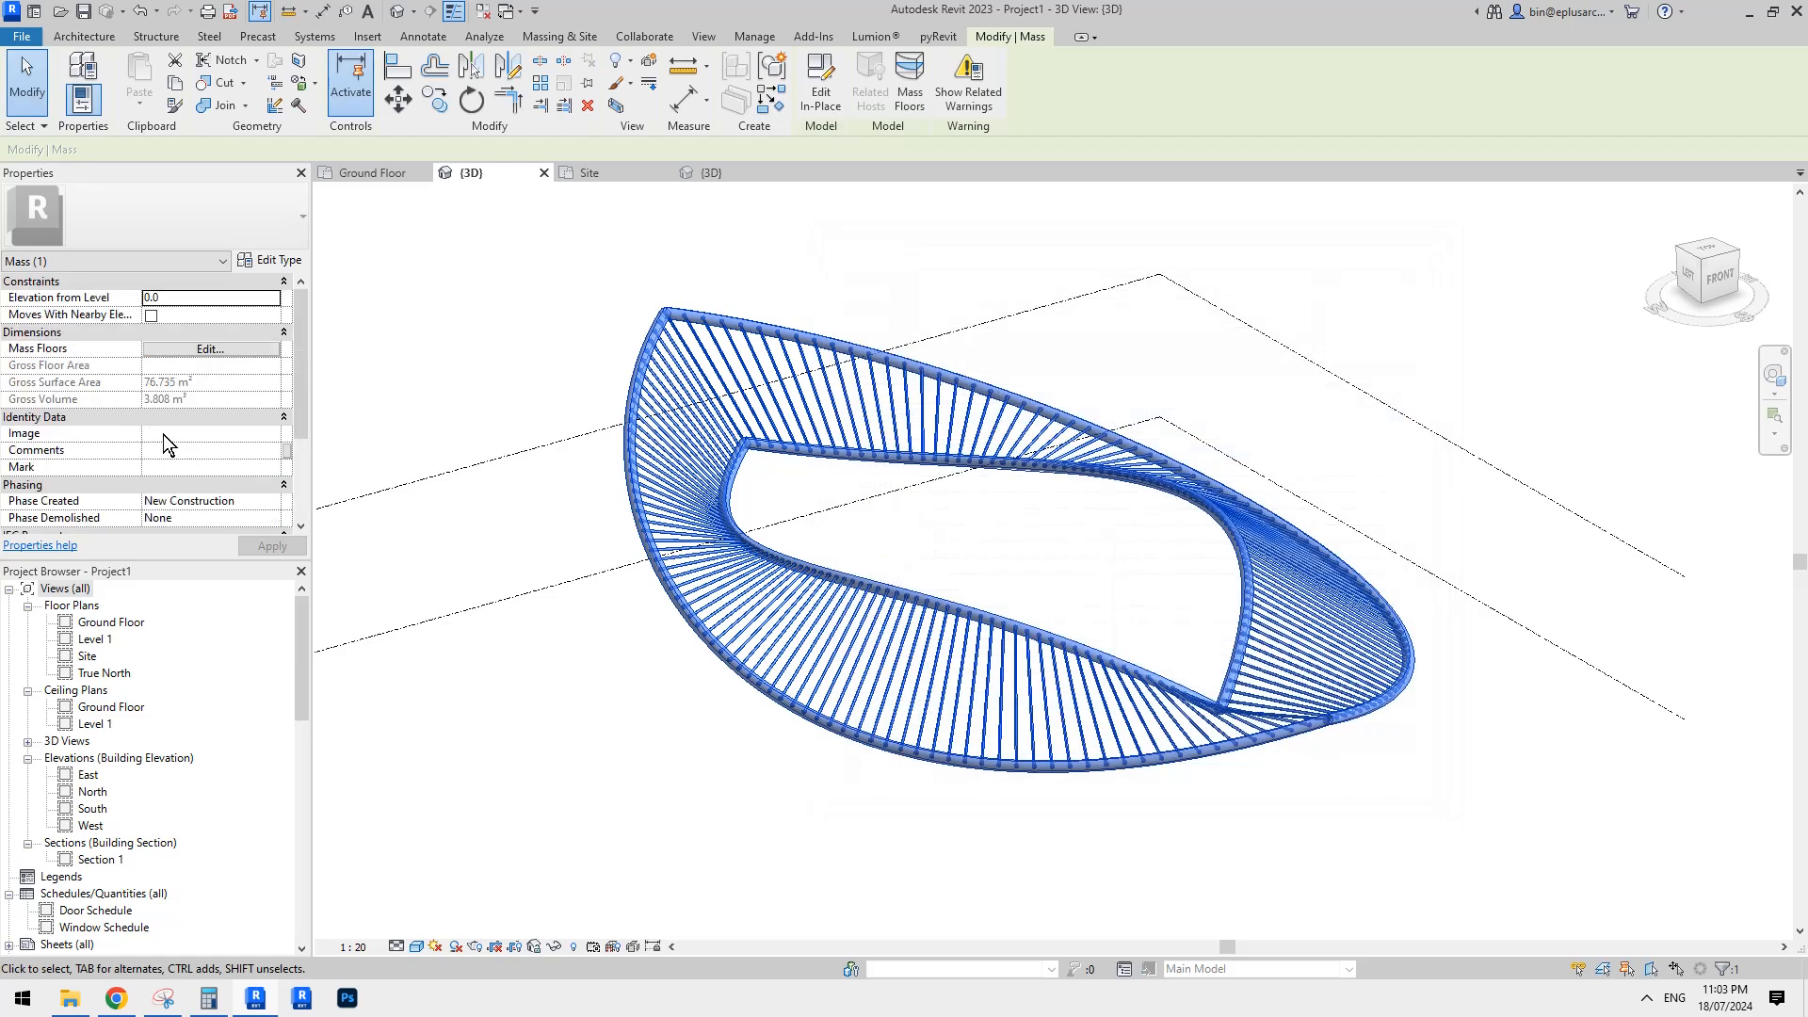
pyautogui.press('Escape')
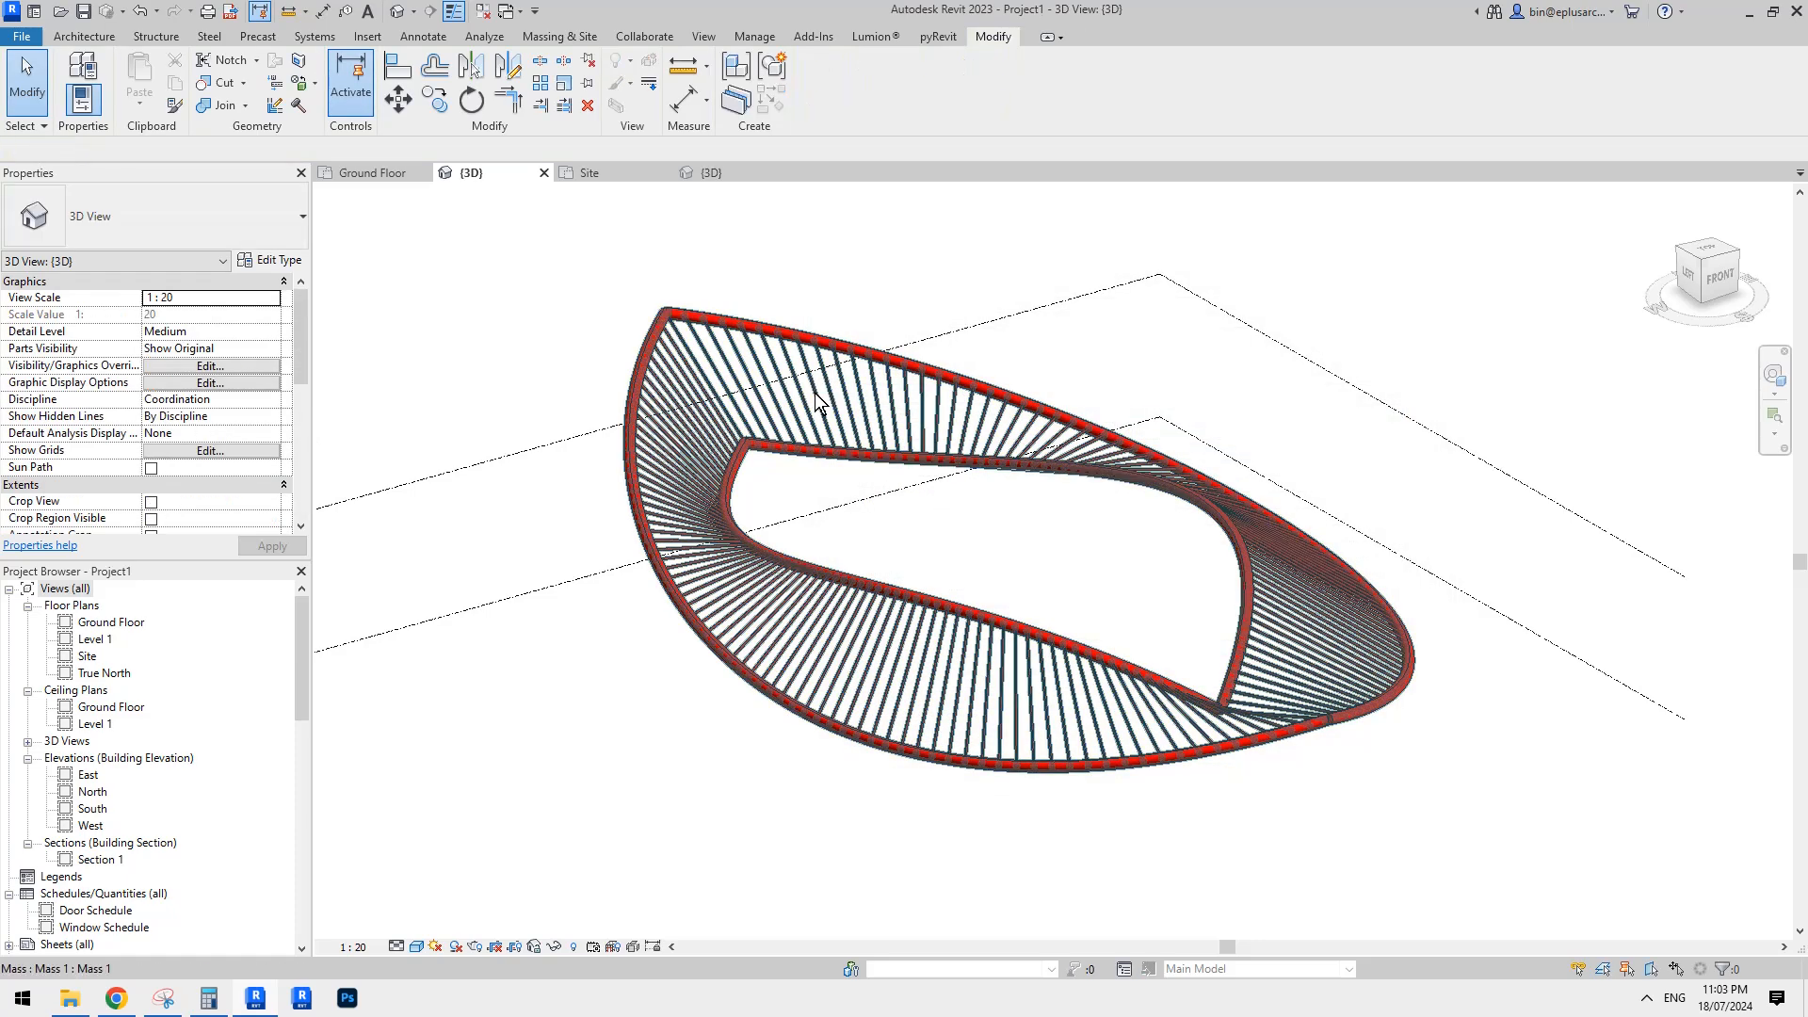
# Select the whole mass and open it for in-place editing.
pyautogui.click(814, 393)
pyautogui.scroll(1, 900, 458)
pyautogui.keyDown('shift'); pyautogui.moveTo(999, 535); pyautogui.dragTo(1020, 581, button='middle'); pyautogui.keyUp('shift')
pyautogui.moveTo(986, 475); pyautogui.dragTo(1069, 426, button='middle')
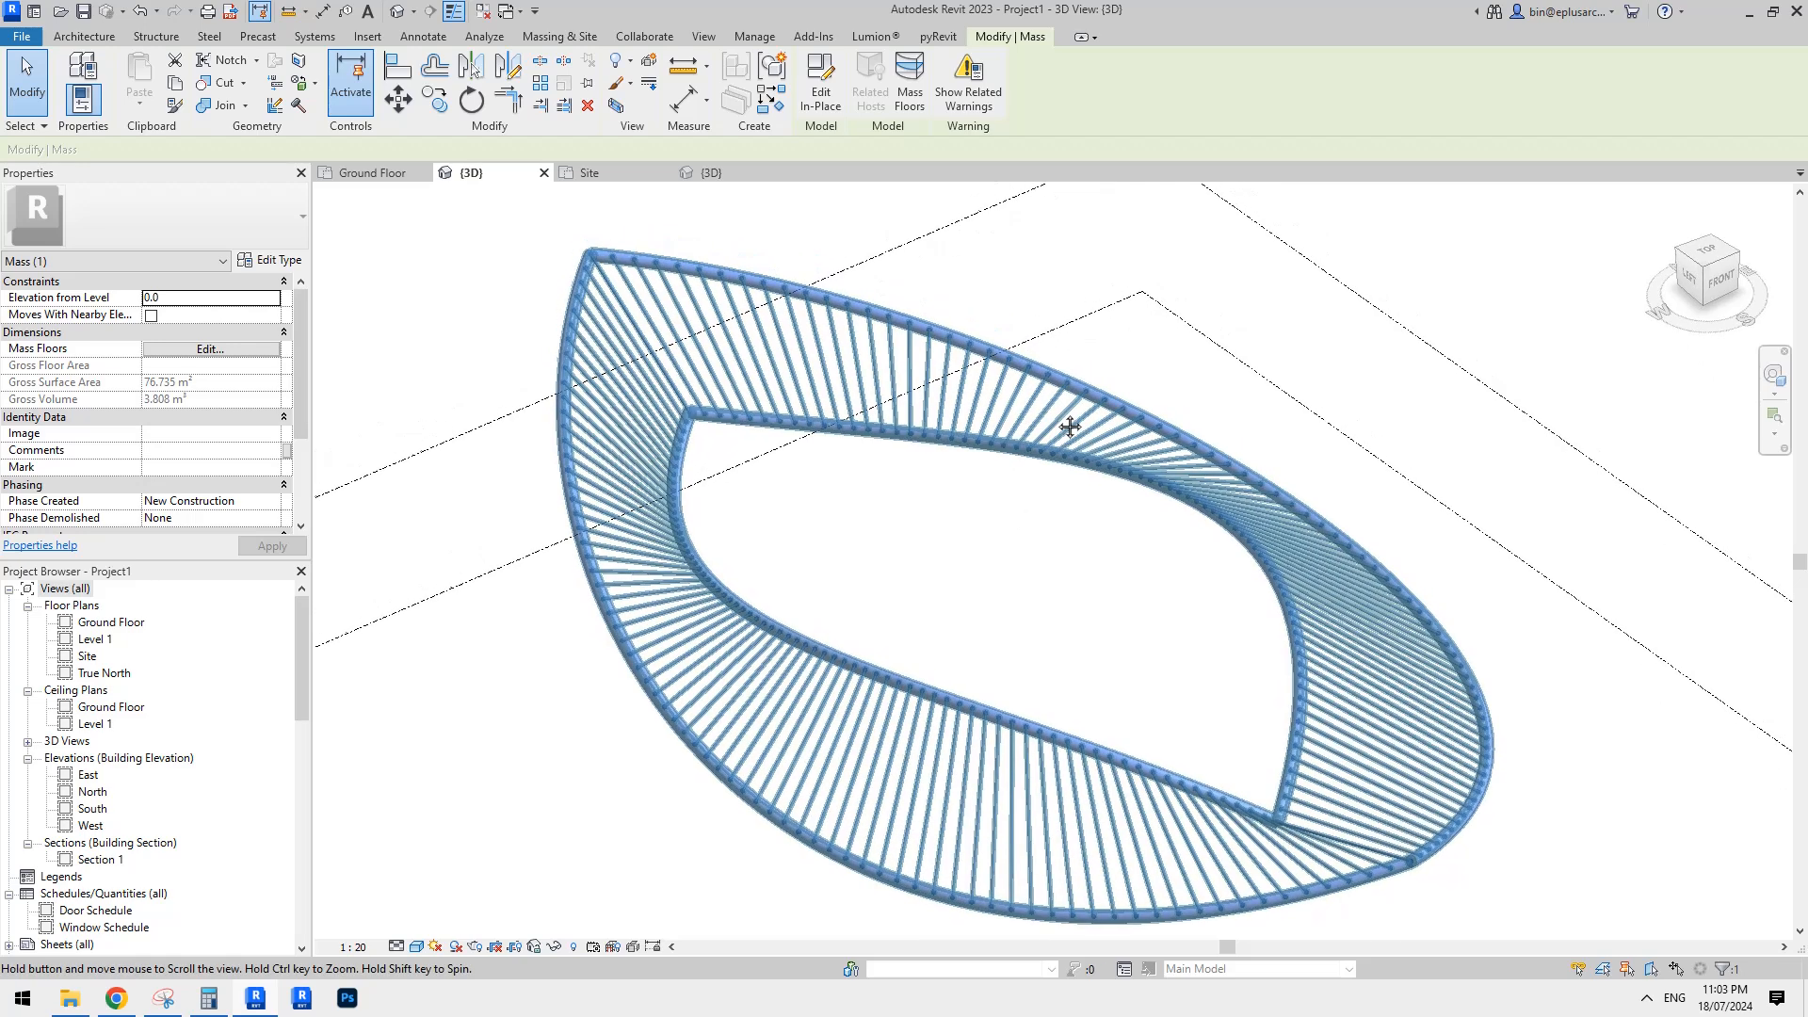
pyautogui.click(819, 90)
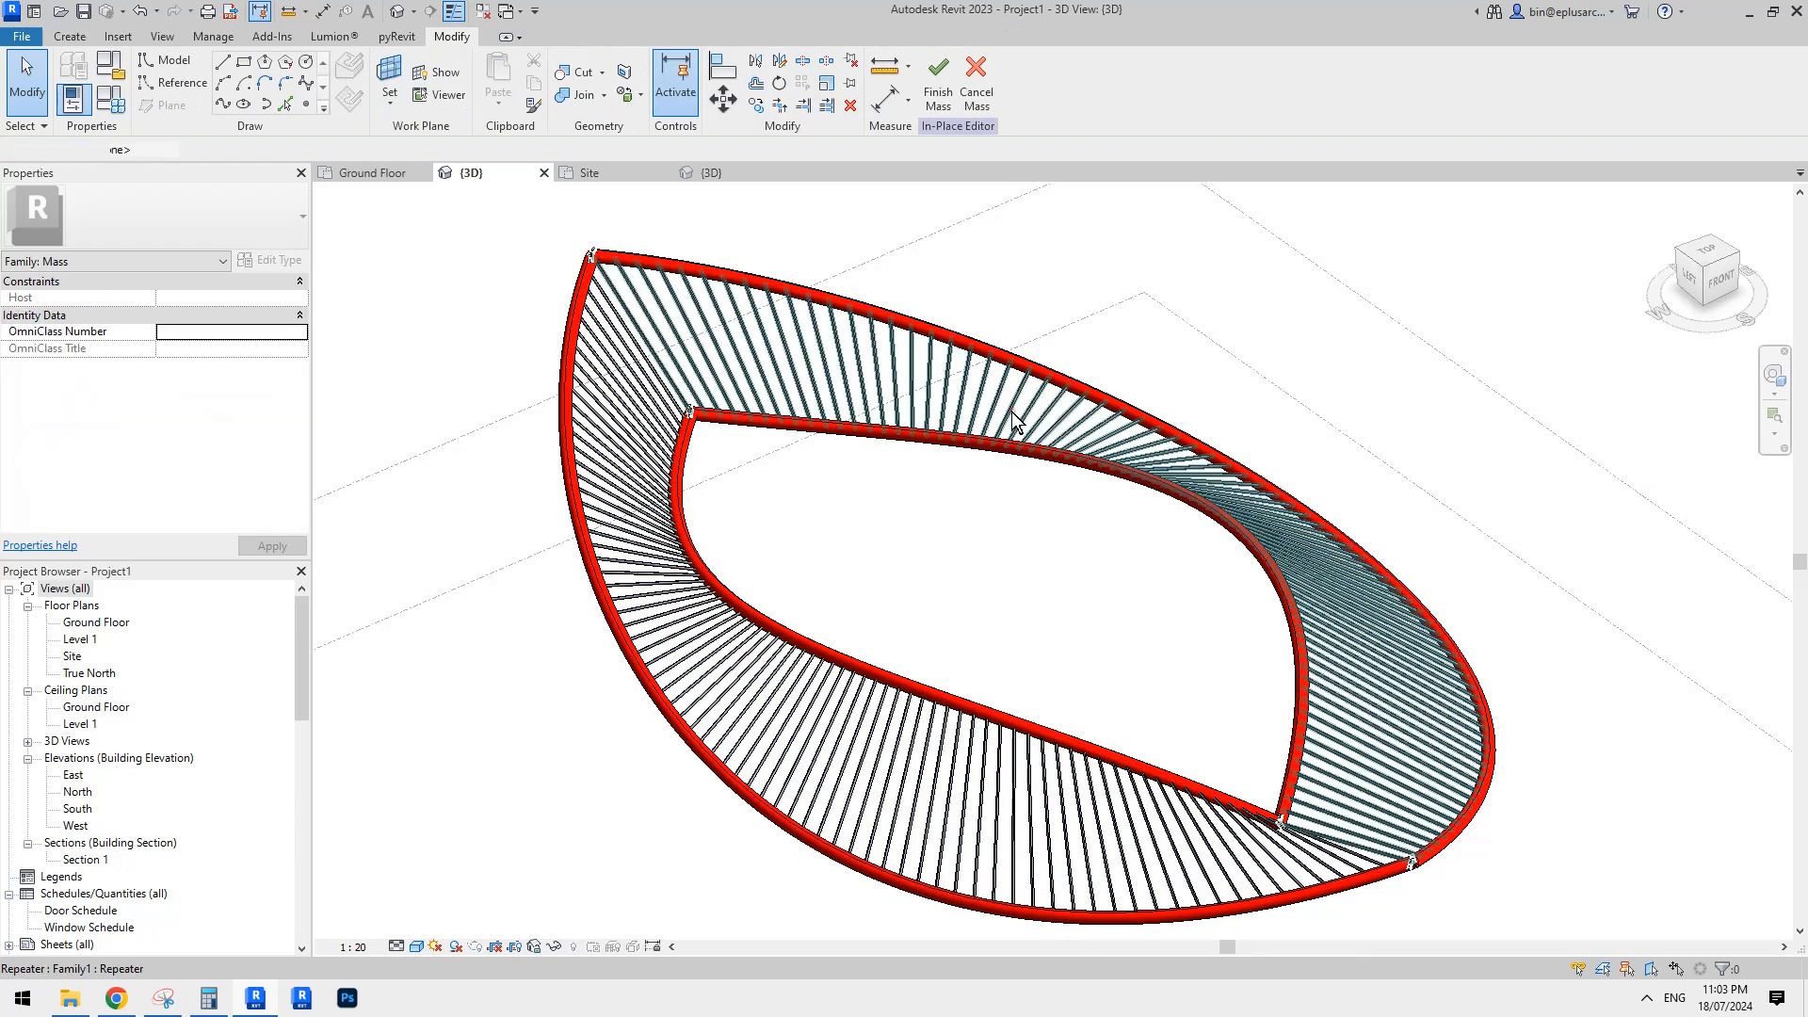
# Examine the ma2 and r2 type parameters of the upper repeater.
pyautogui.click(1011, 410)
pyautogui.click(272, 262)
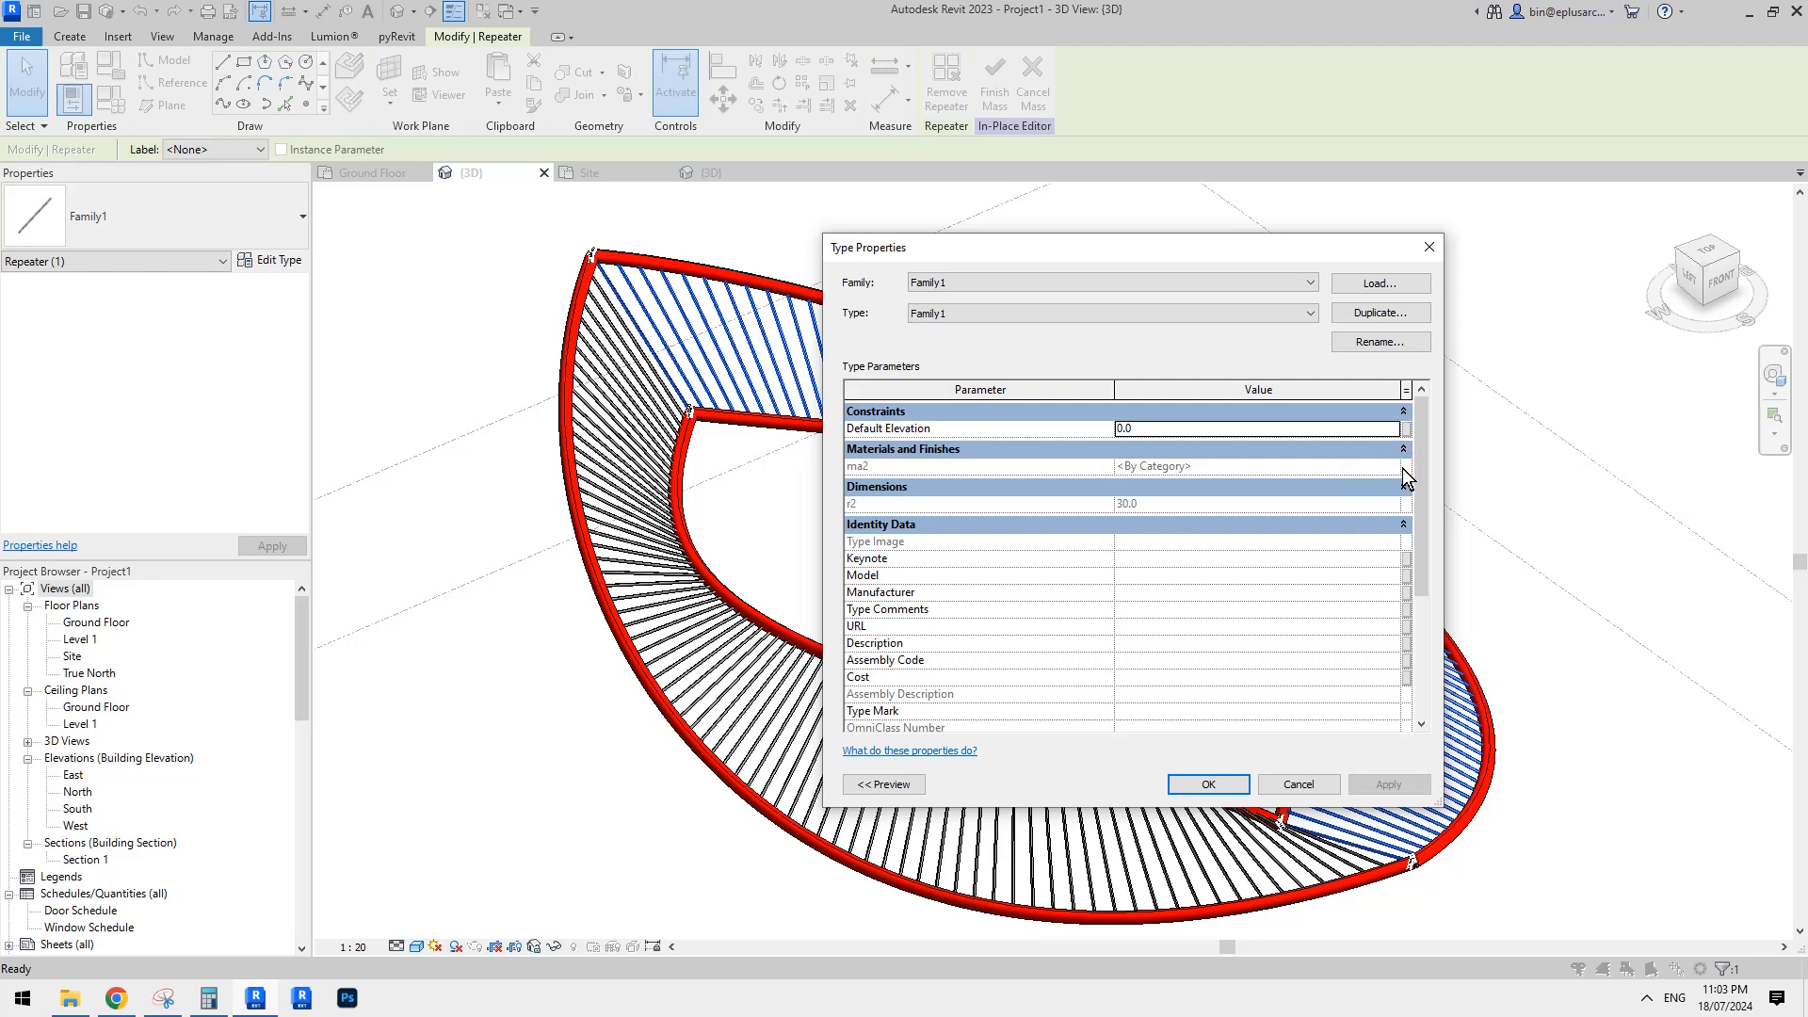
pyautogui.press('Escape')
pyautogui.press('Escape')
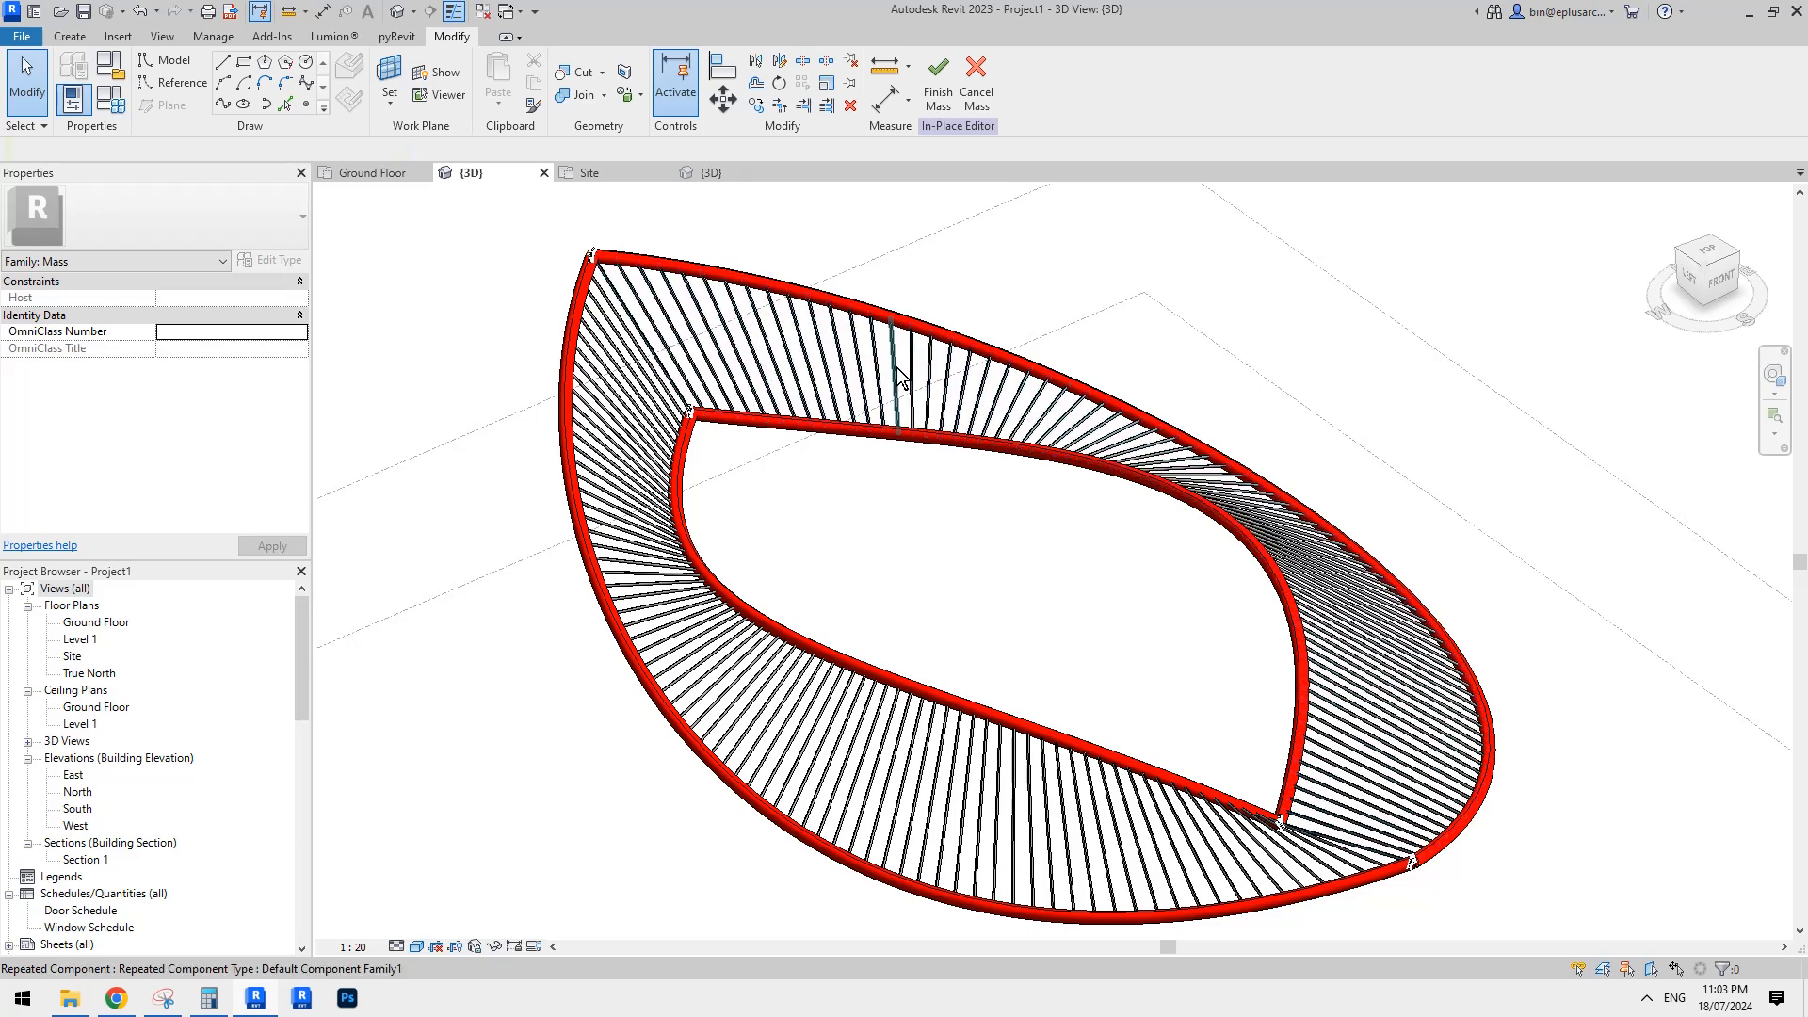
# Open the family of one upper repeated component for editing and check the strut's material parameter association.
pyautogui.click(899, 377)
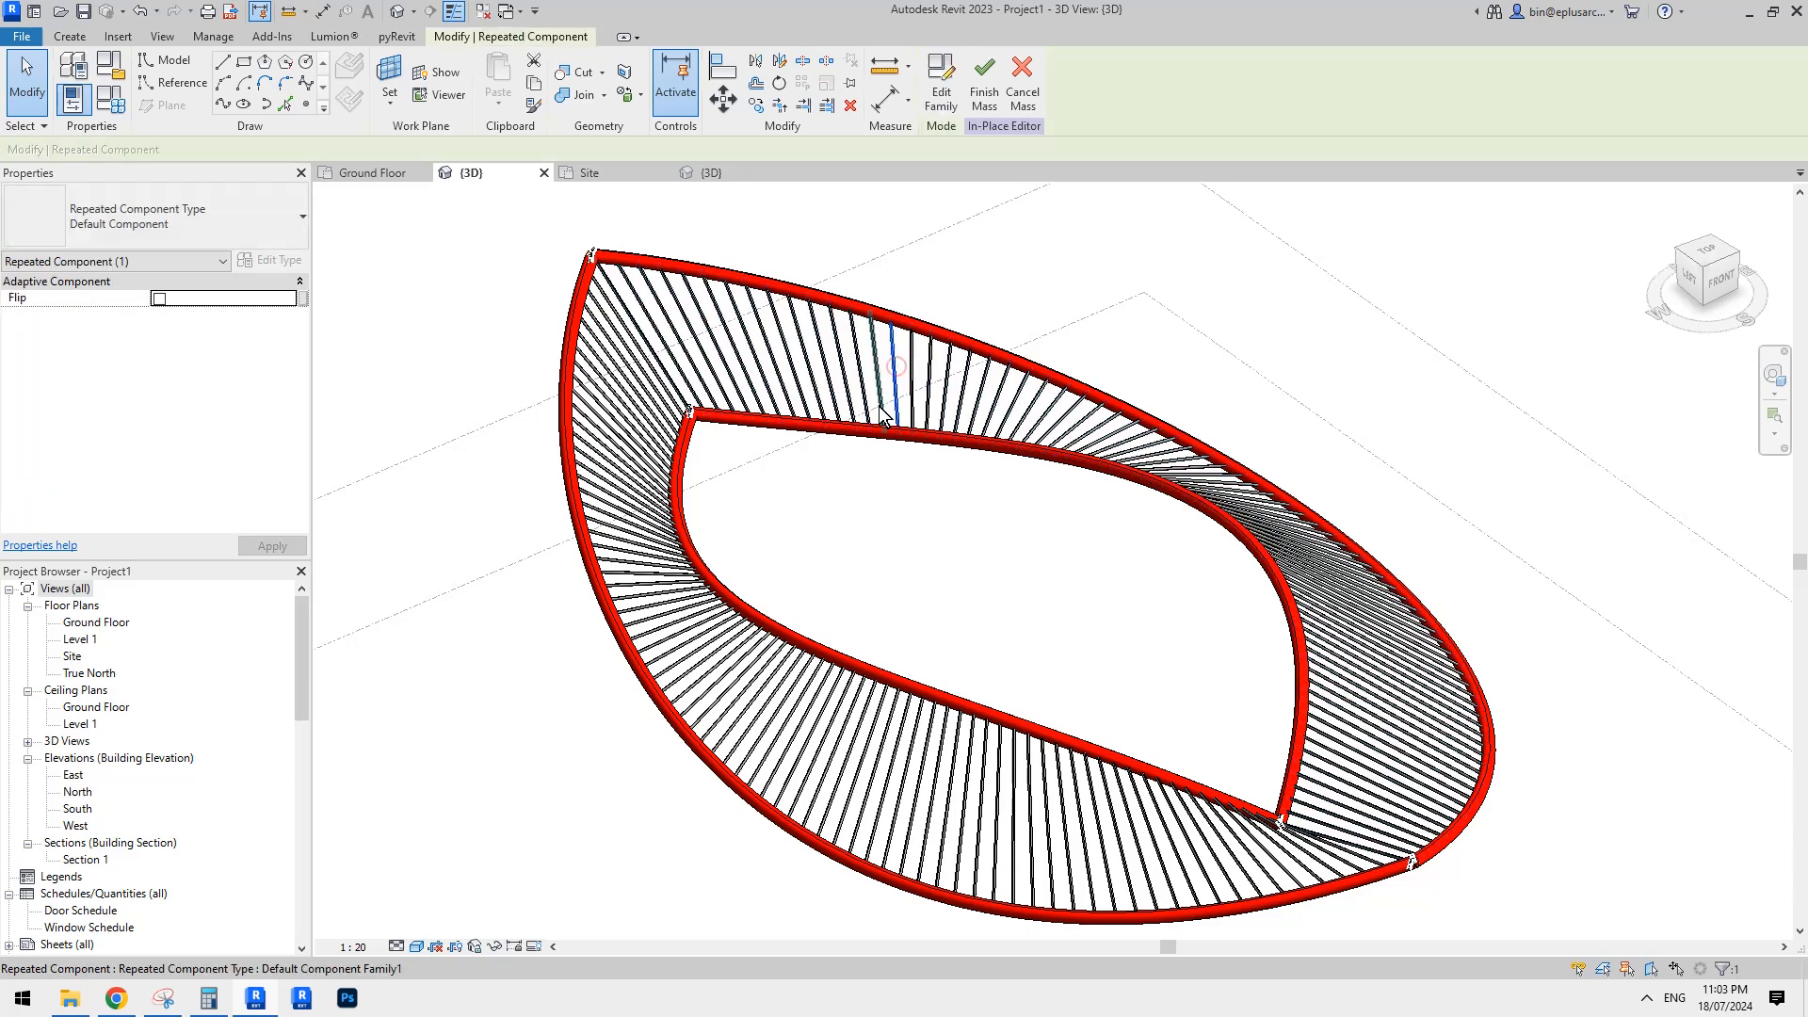
pyautogui.click(941, 84)
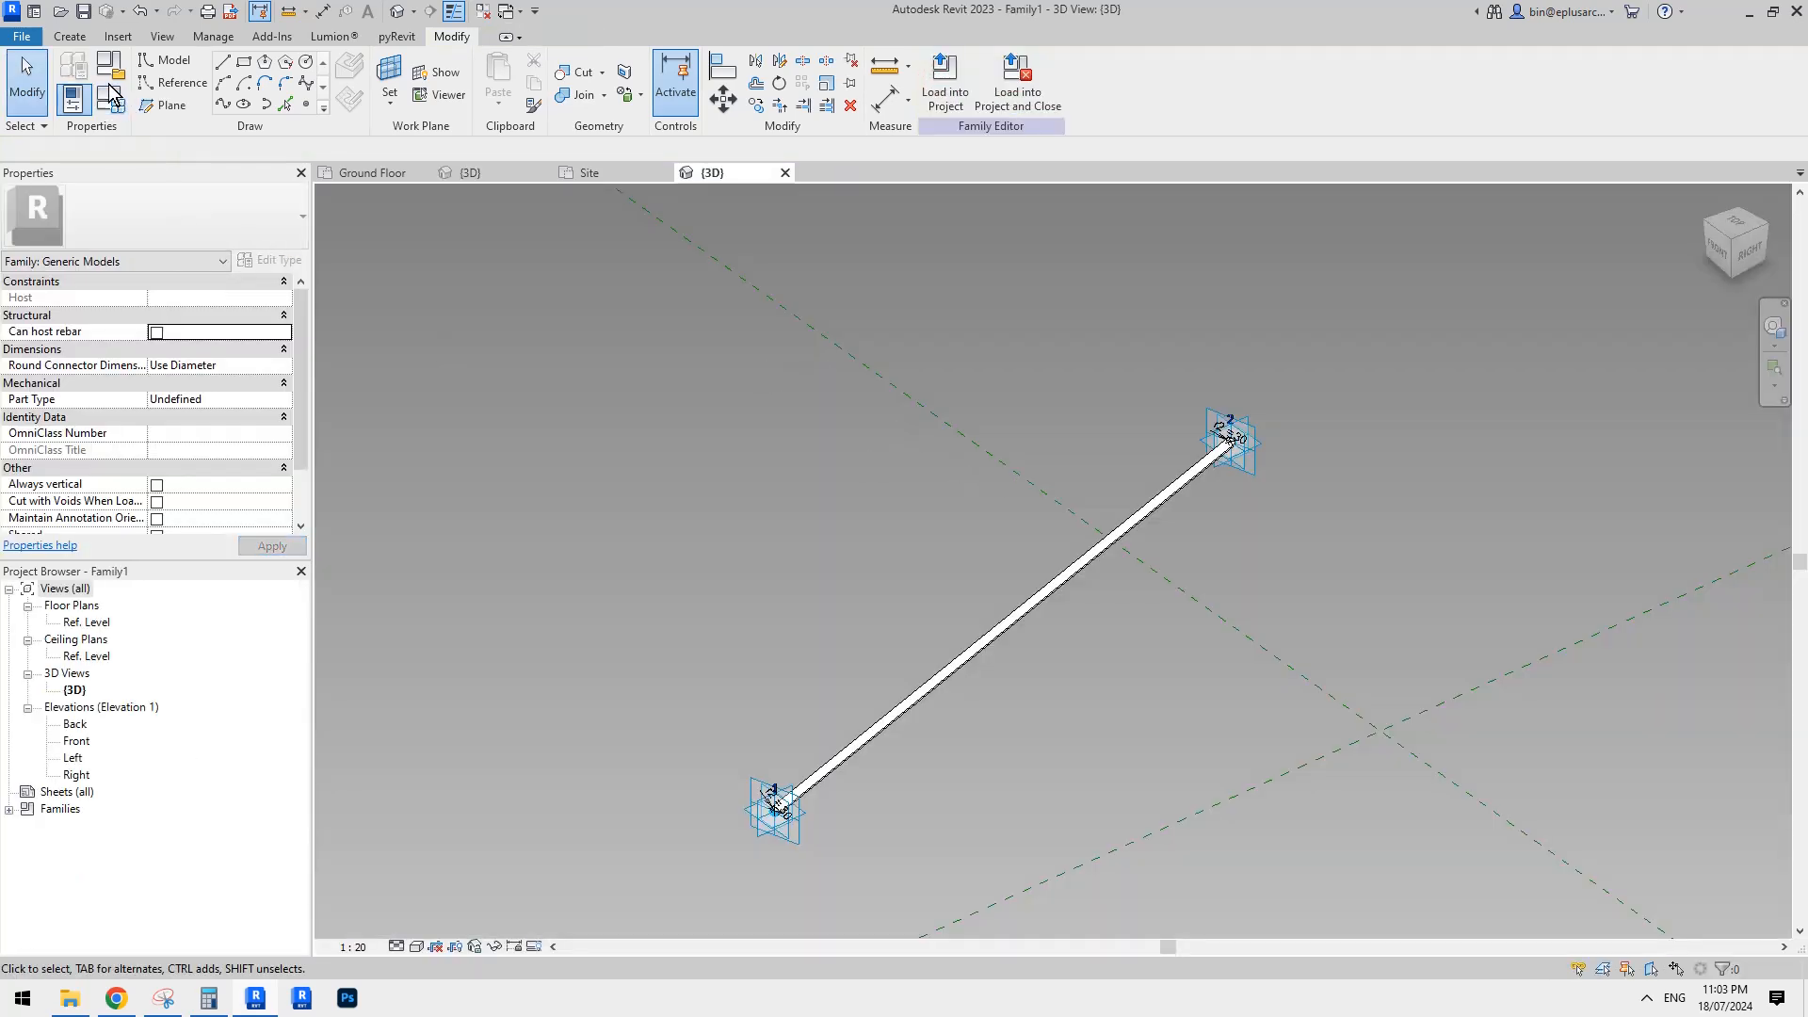
pyautogui.click(1078, 558)
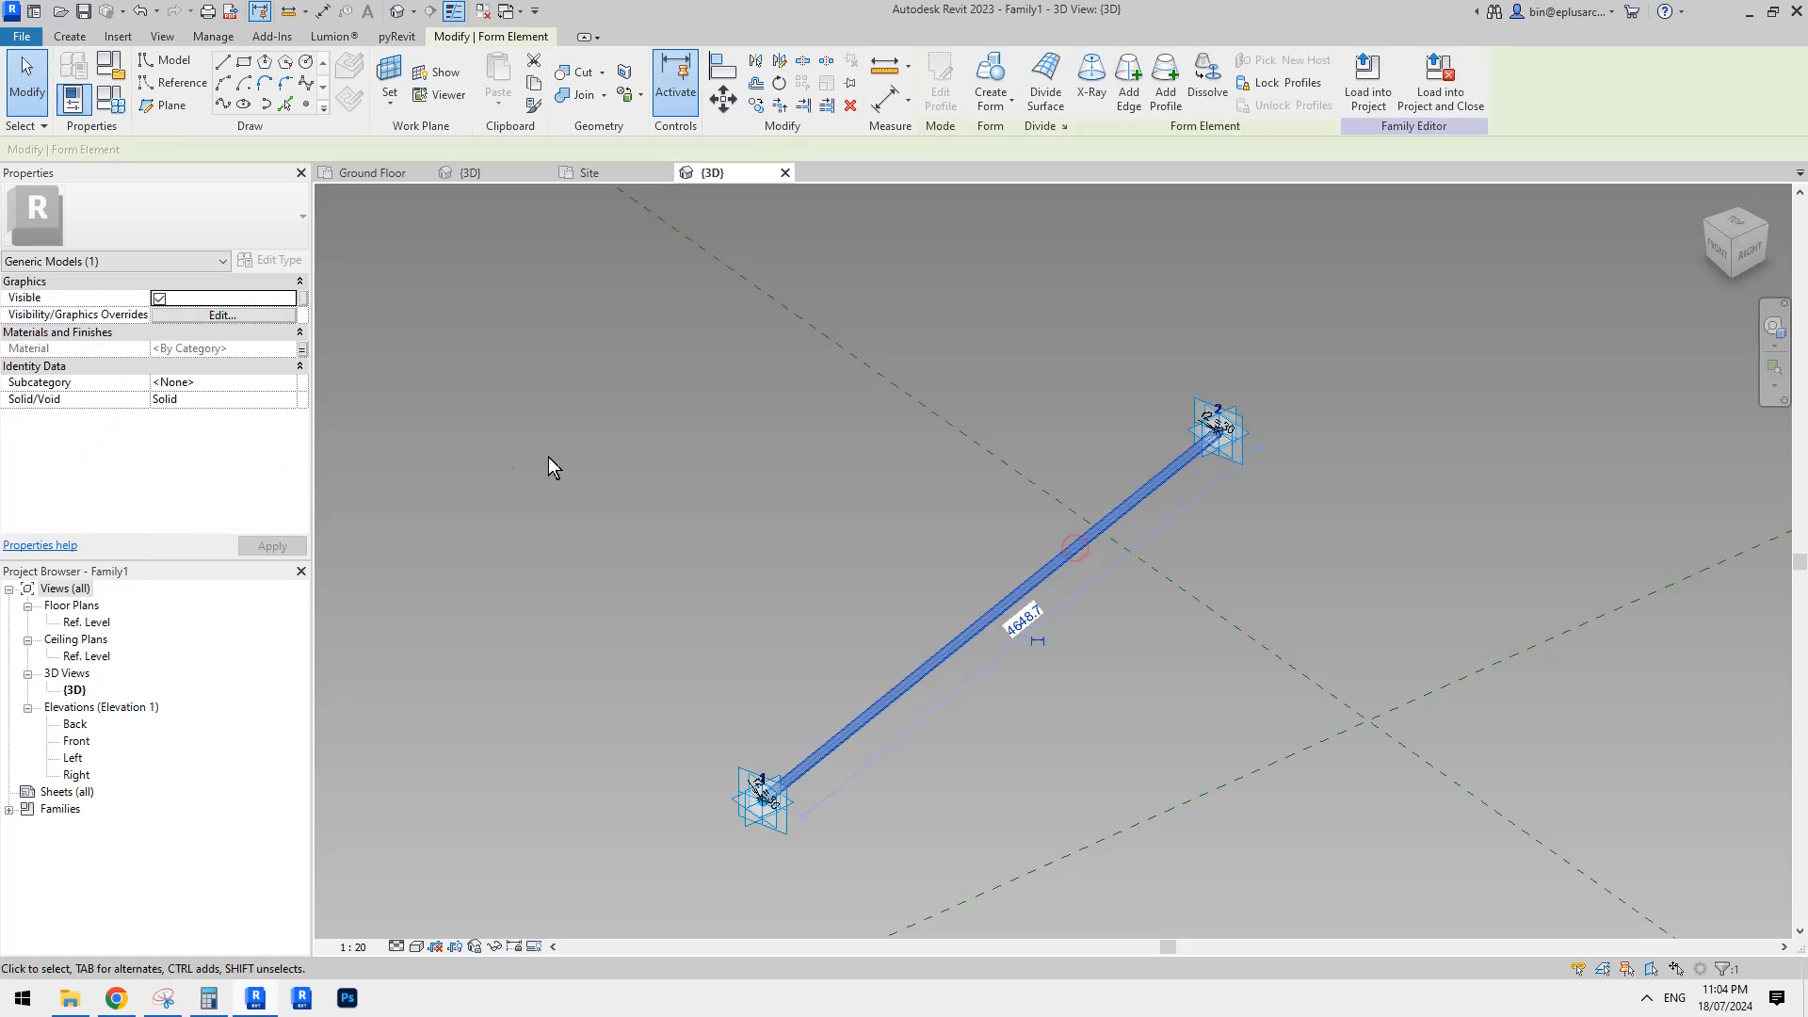
pyautogui.click(301, 348)
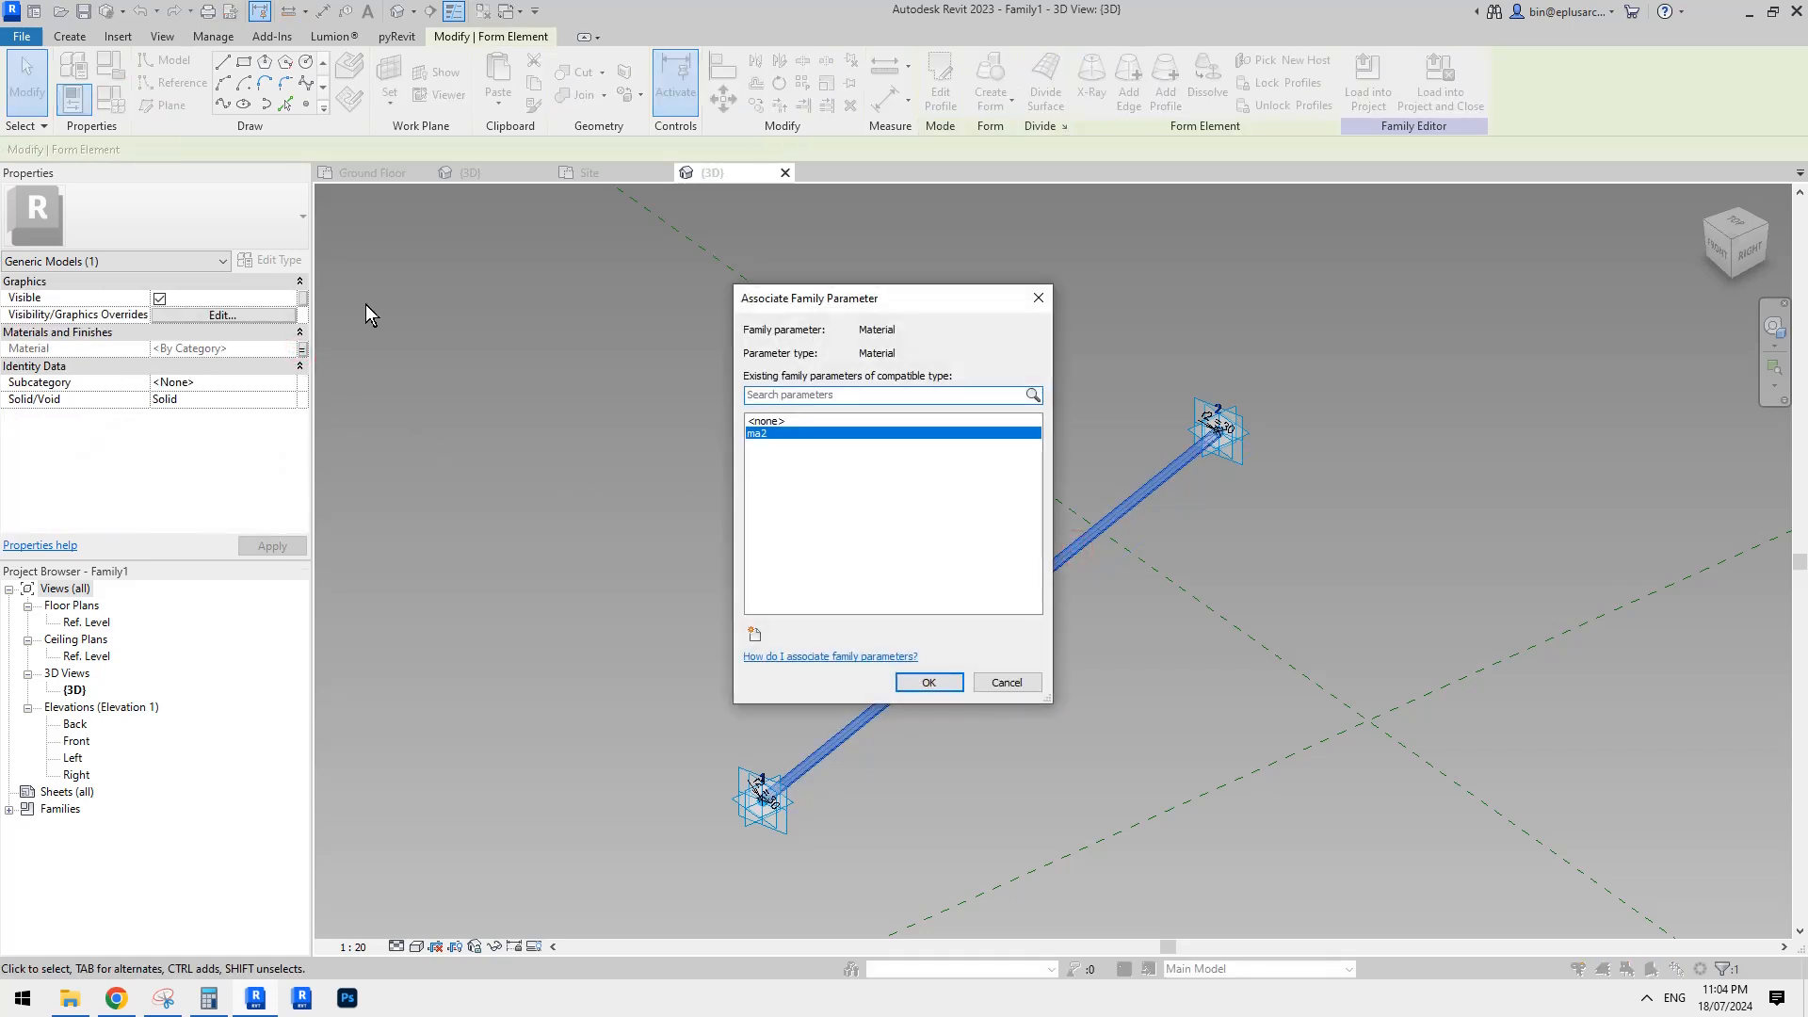
pyautogui.press('Escape')
pyautogui.press('Escape')
# Change the strut family's r2 parameter from a type to an instance parameter in Family Types.
pyautogui.click(111, 73)
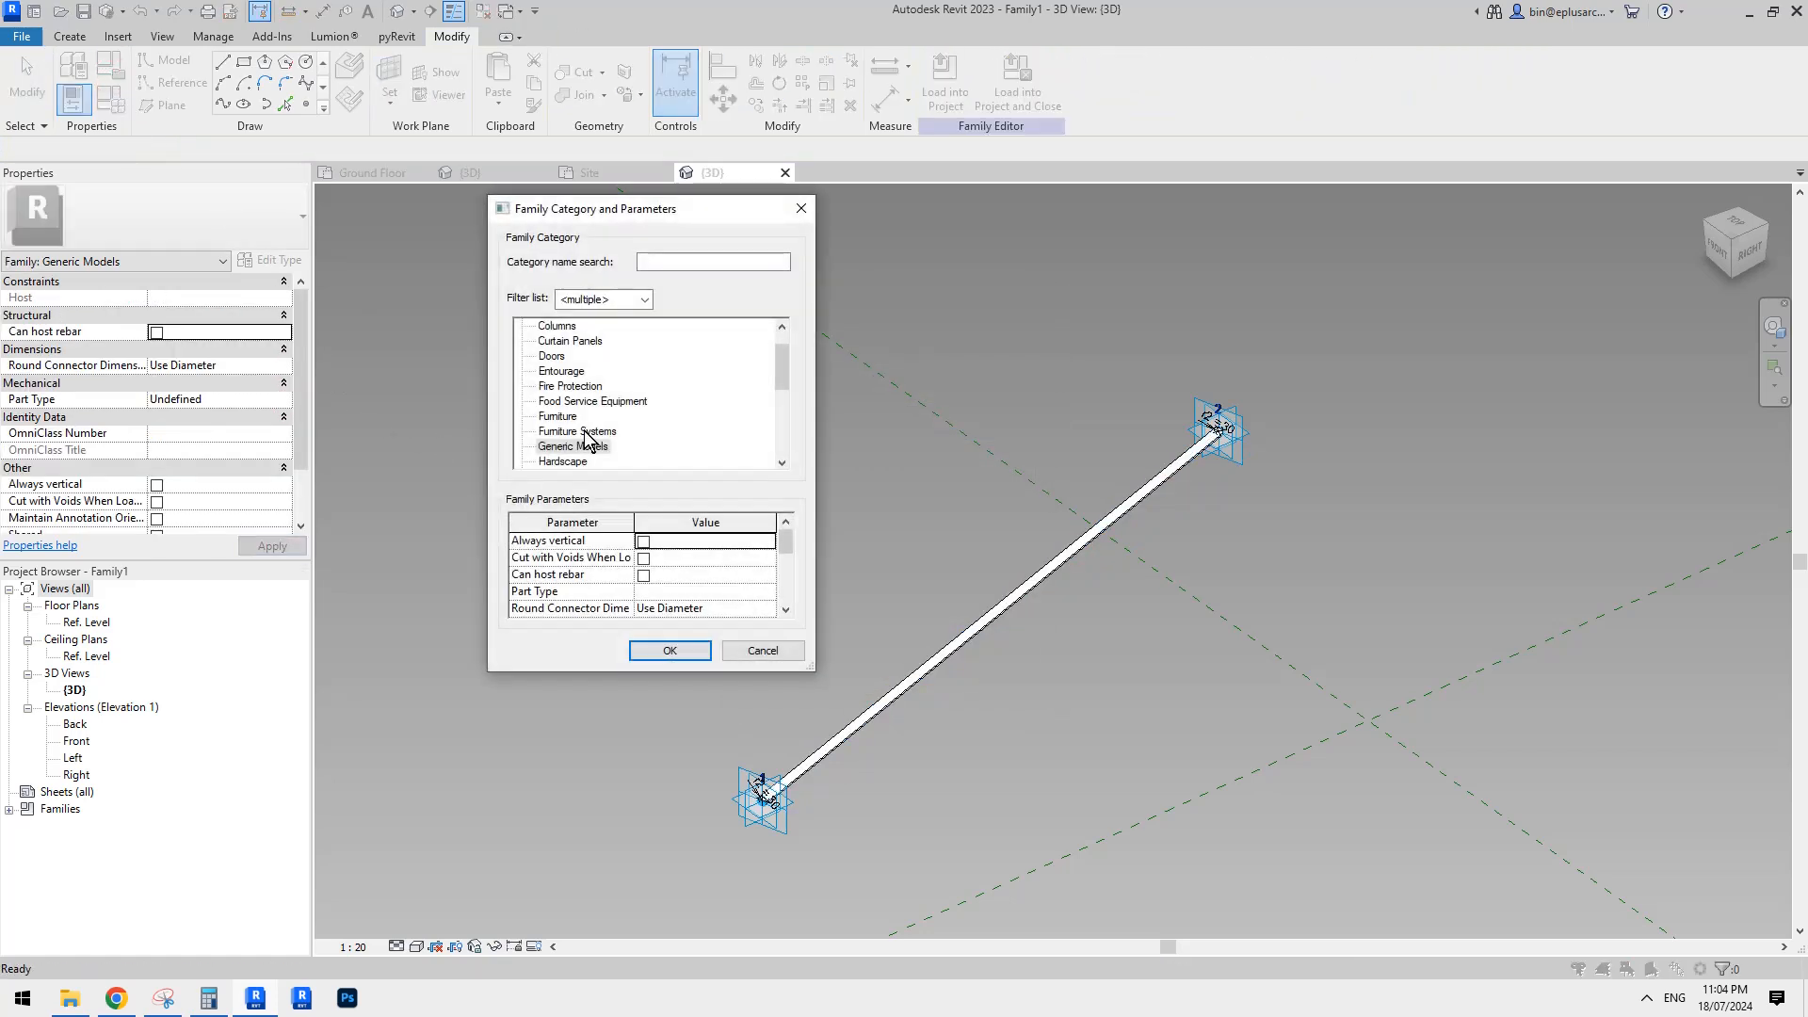
pyautogui.press('Return')
pyautogui.click(110, 99)
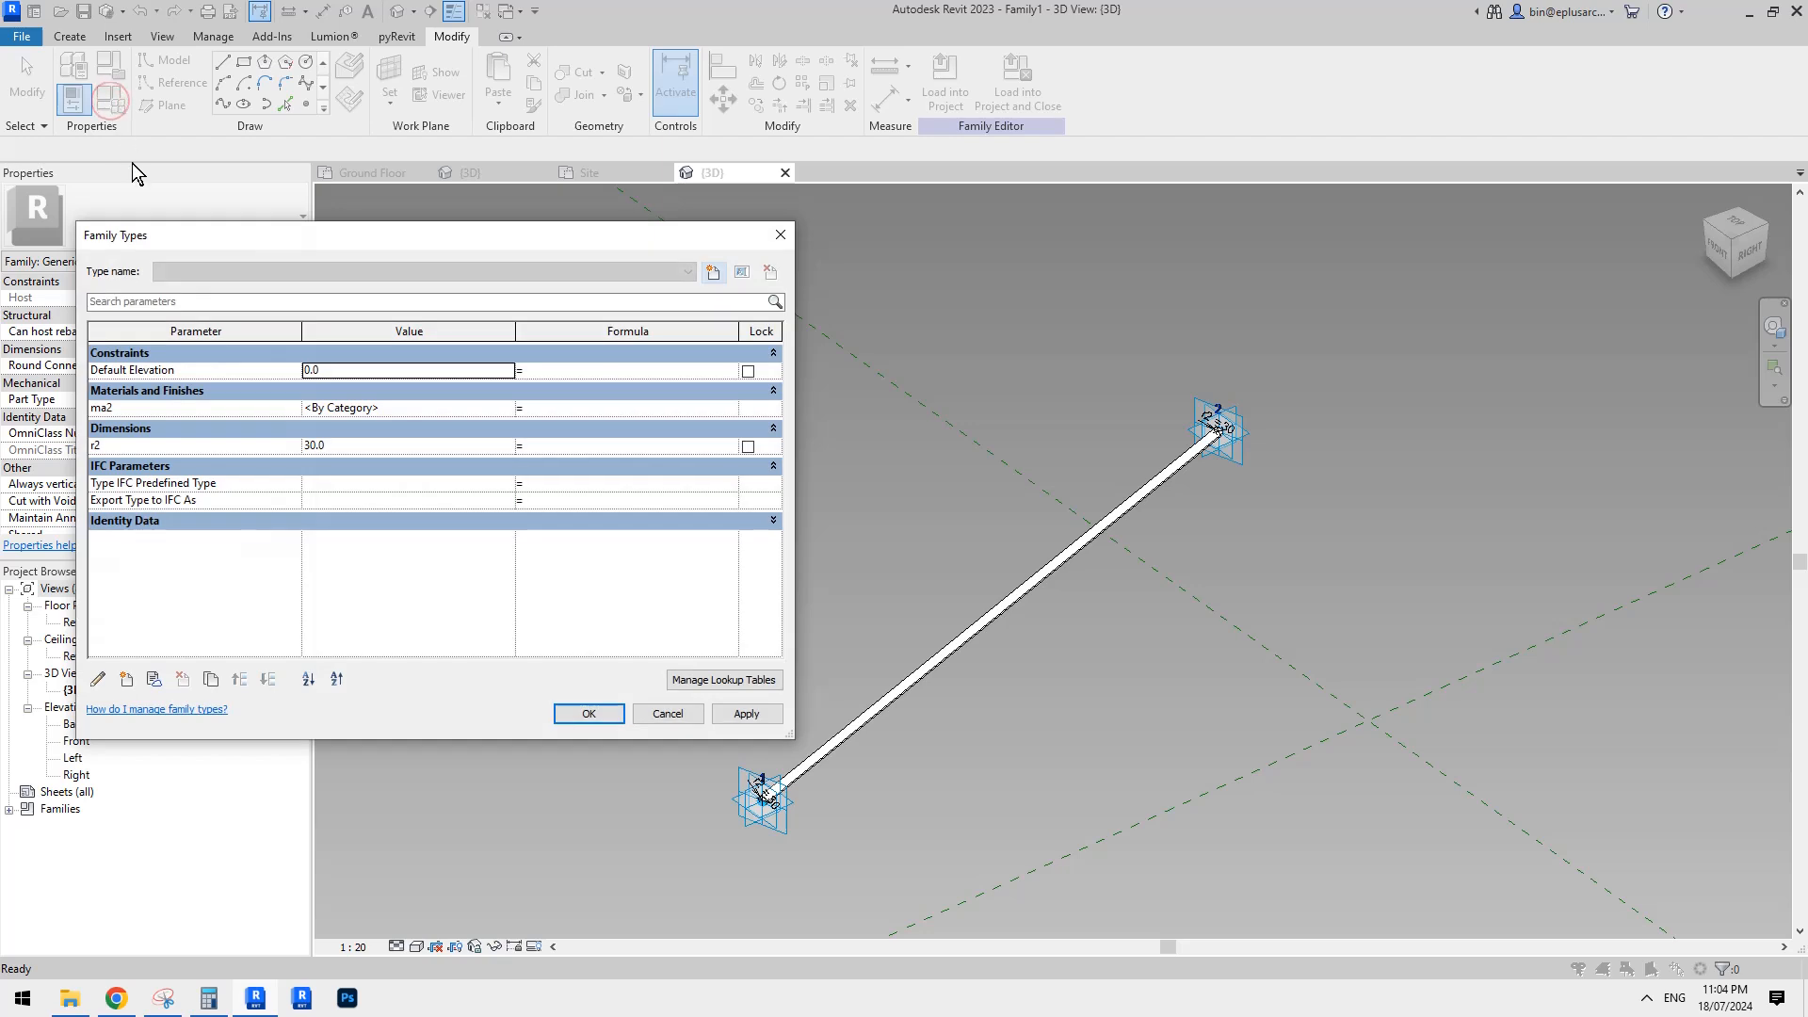
pyautogui.click(160, 409)
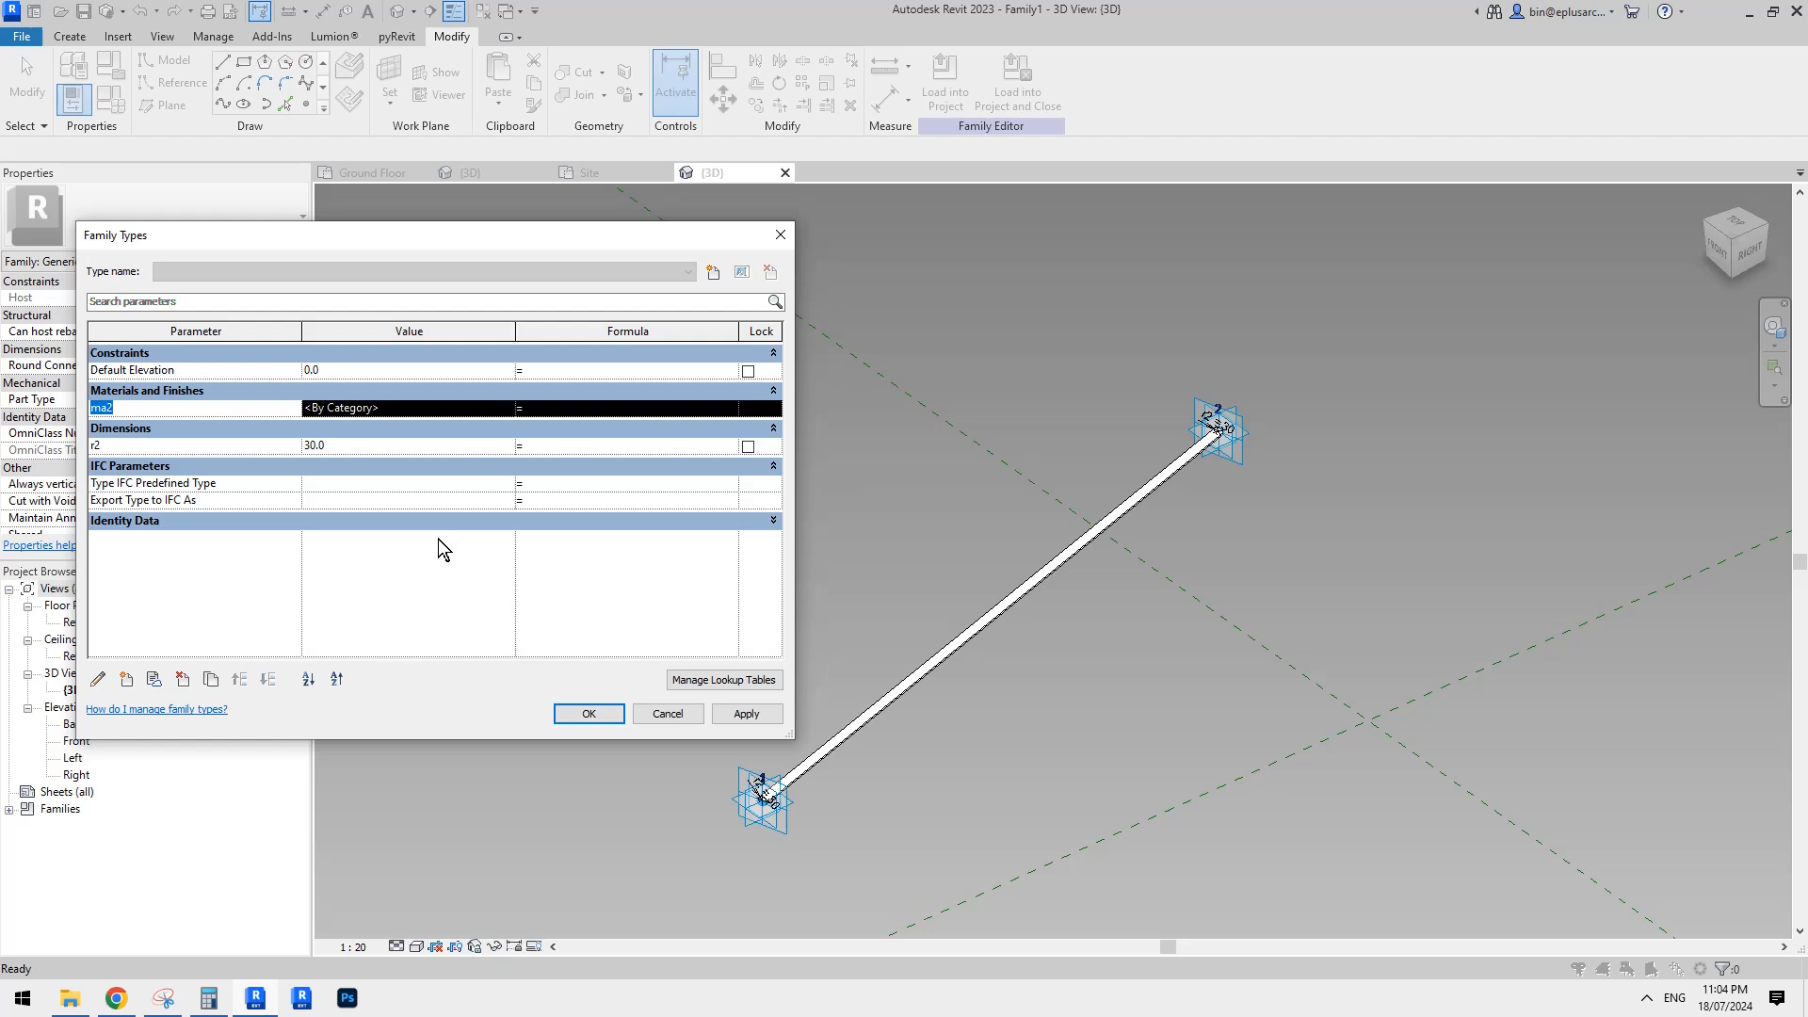
pyautogui.click(241, 444)
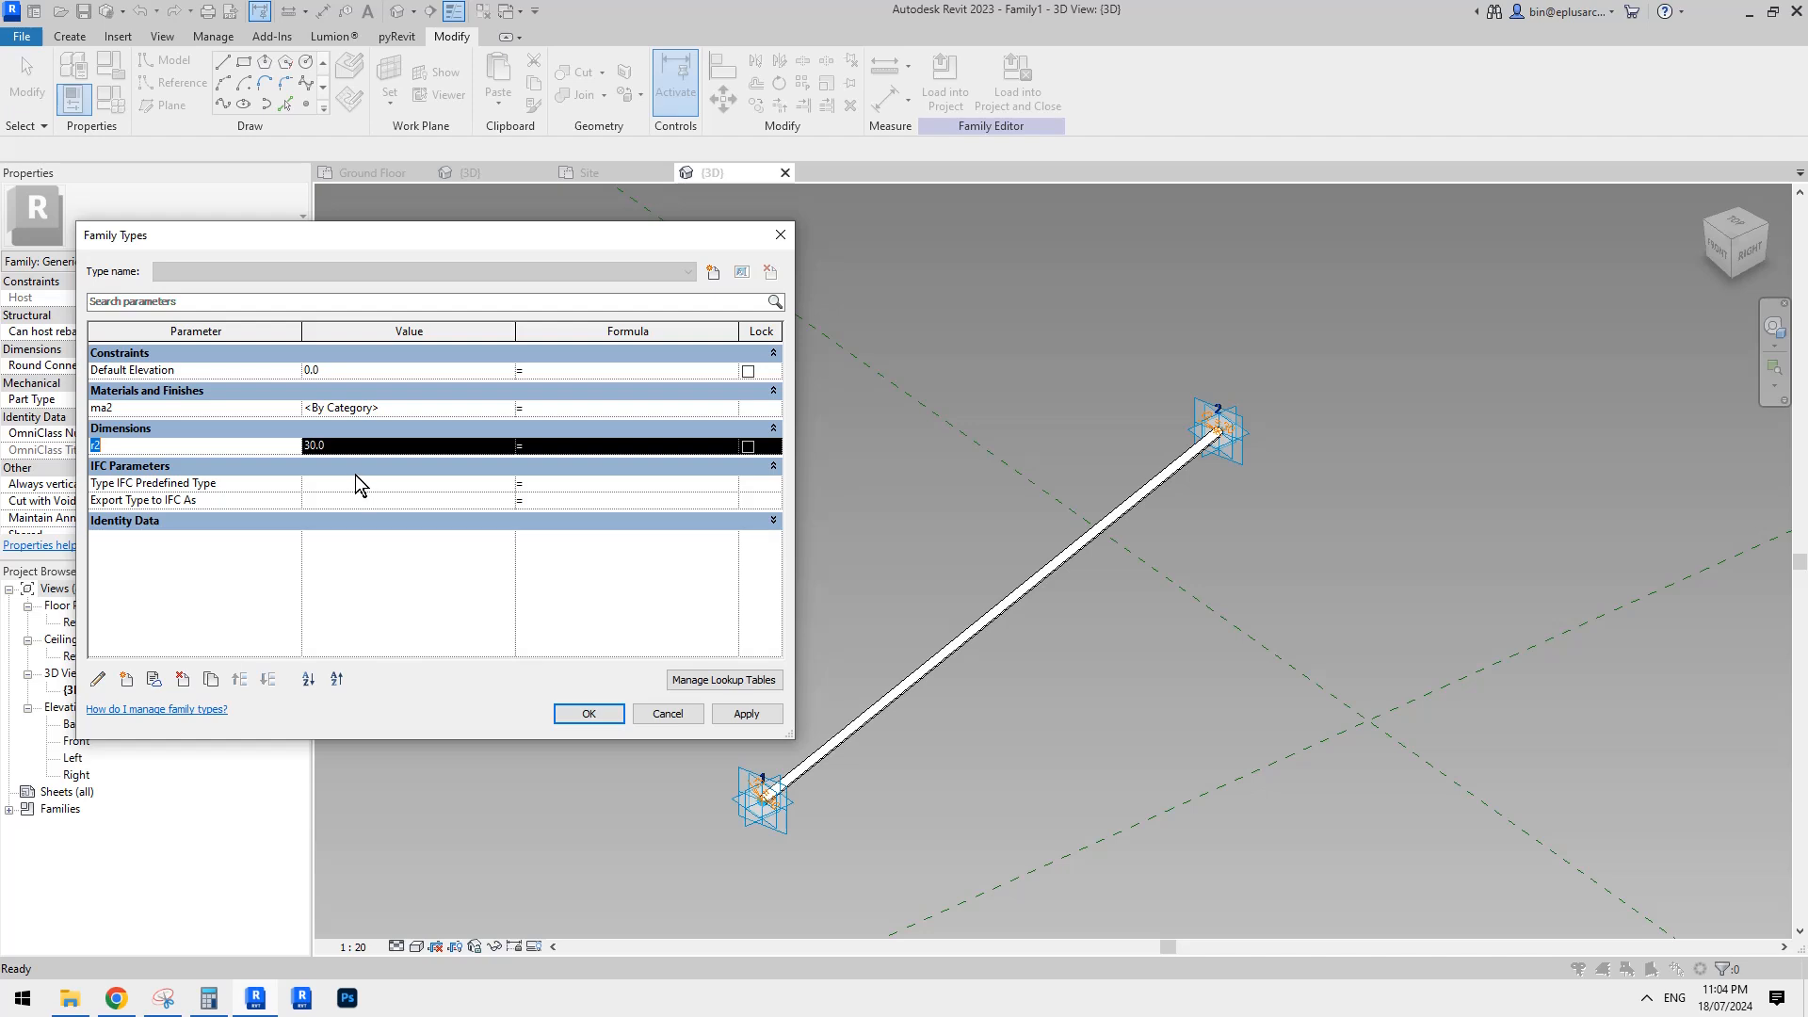
pyautogui.click(100, 677)
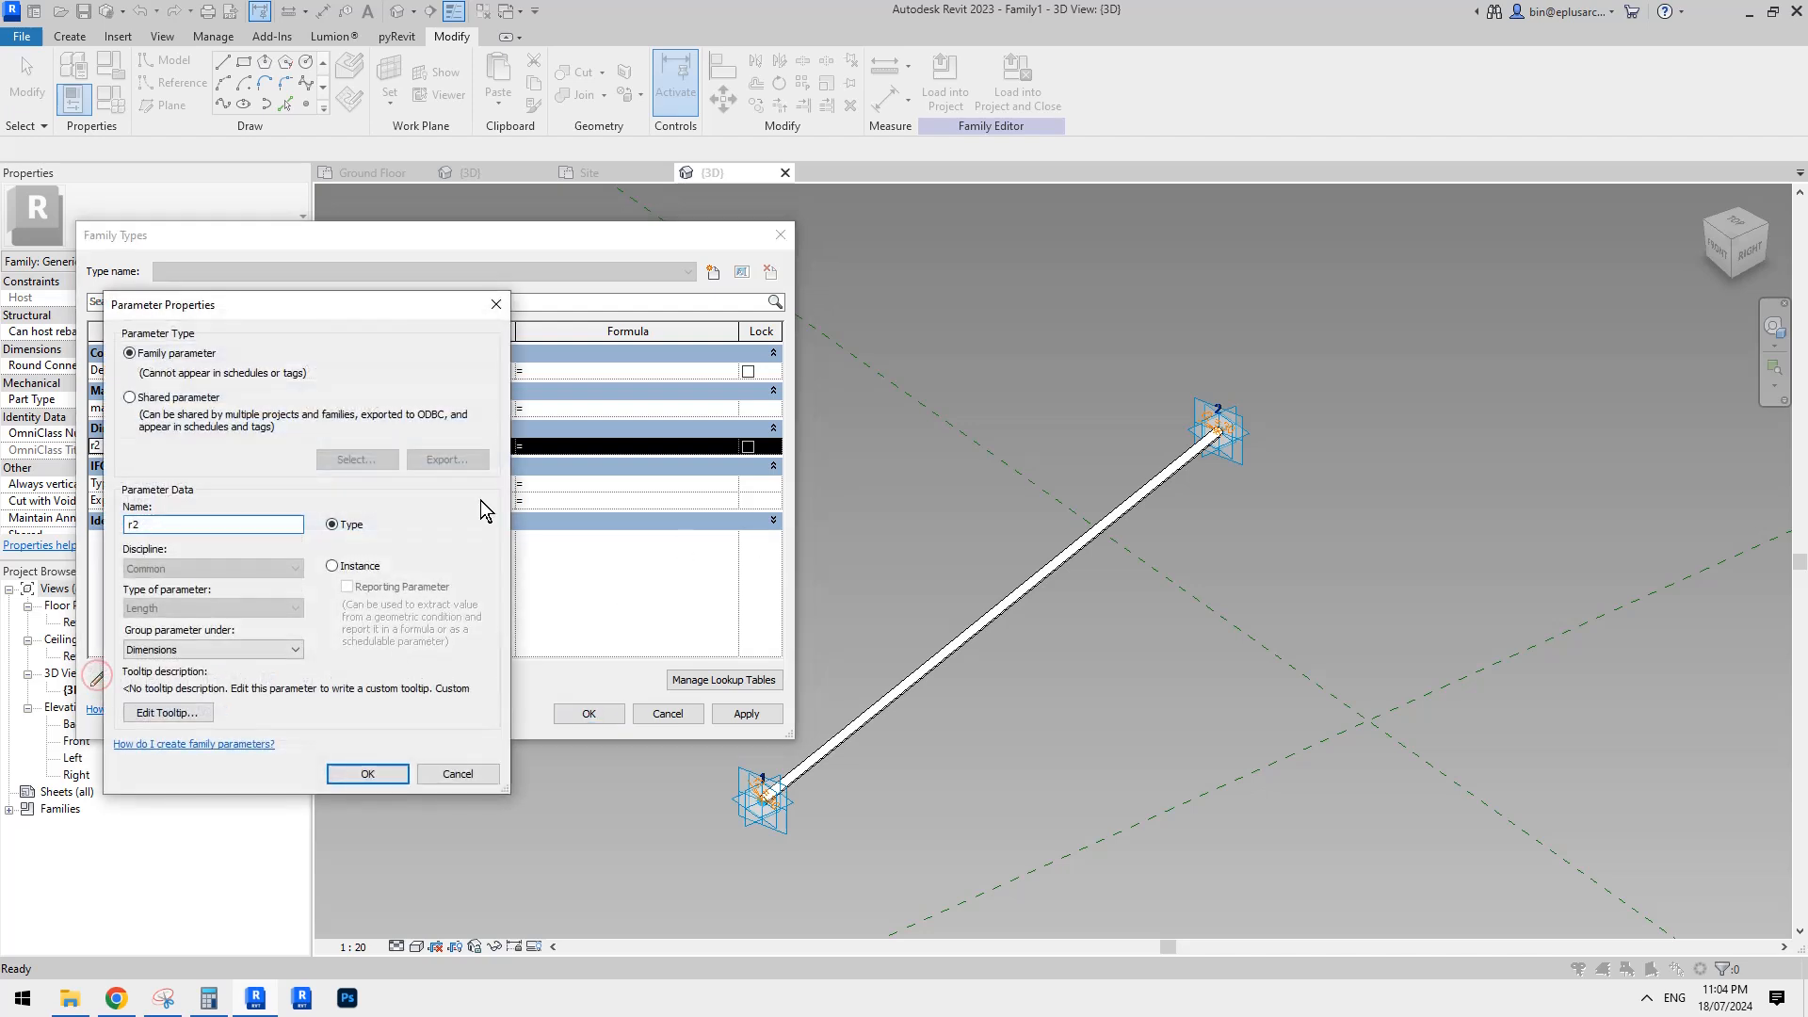
pyautogui.click(331, 565)
pyautogui.click(368, 773)
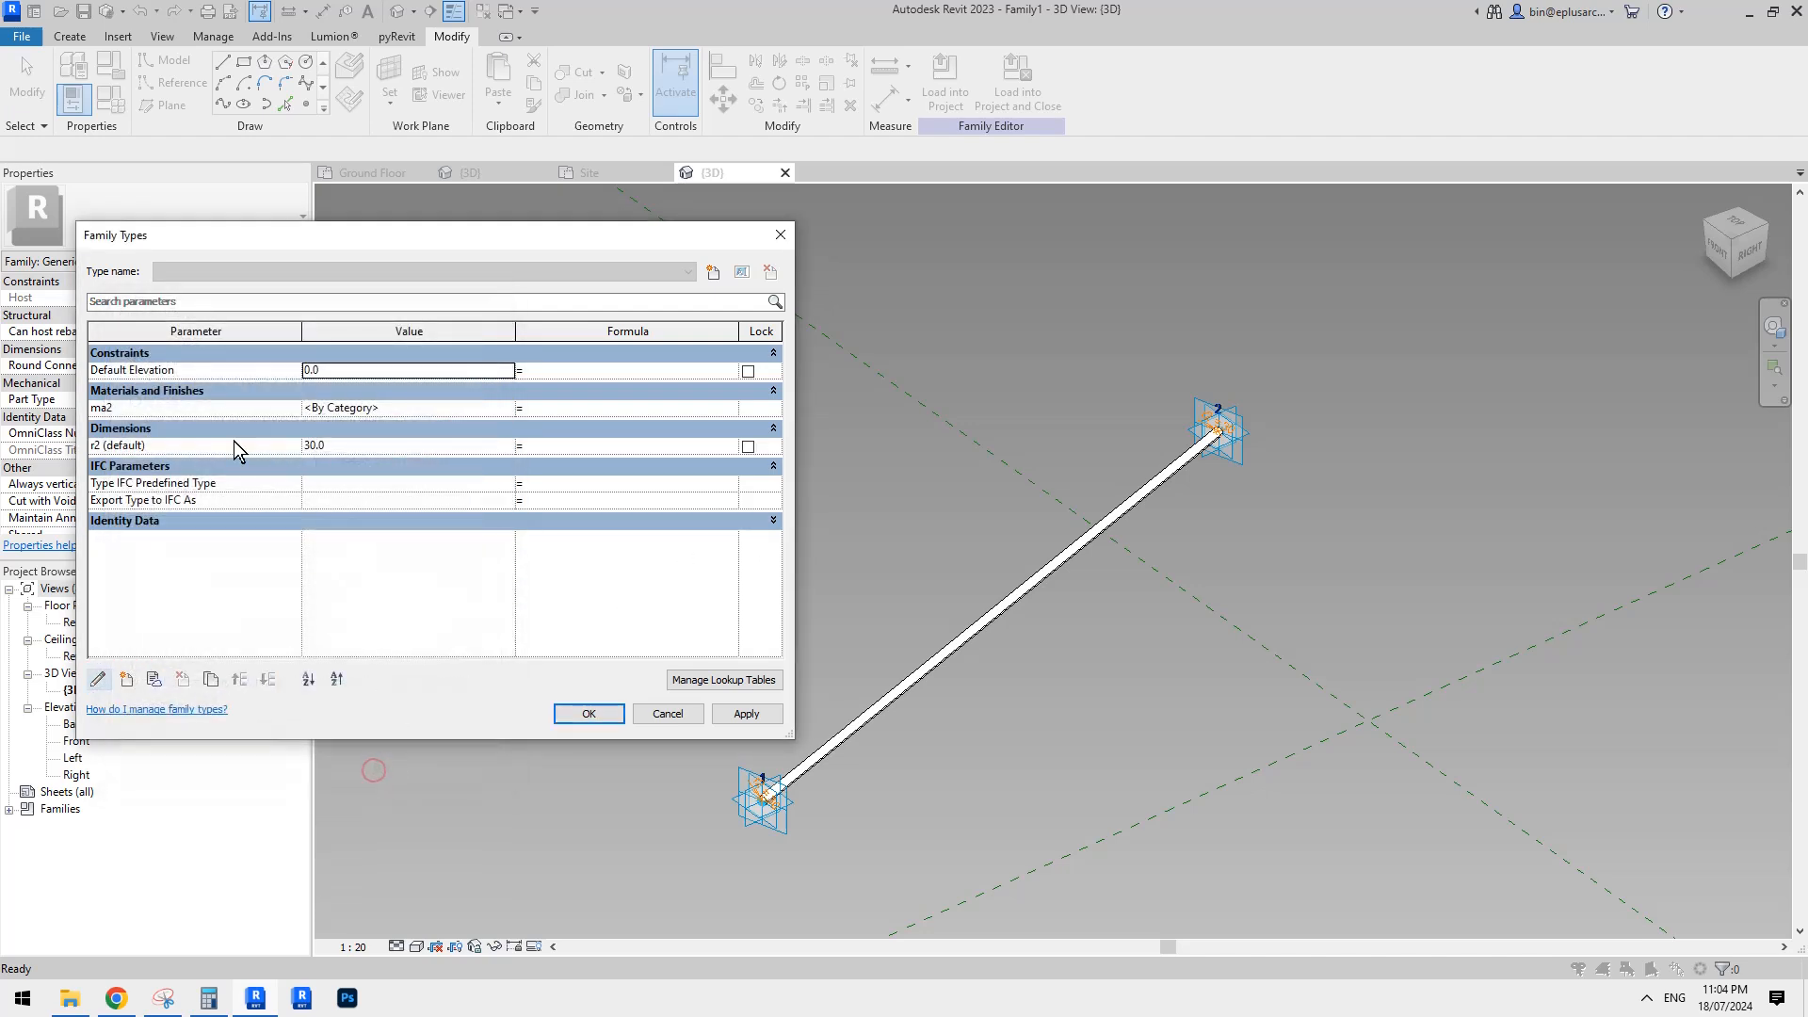
# Make the ma2 material parameter an instance parameter as well and accept the family type changes.
pyautogui.click(198, 410)
pyautogui.click(100, 677)
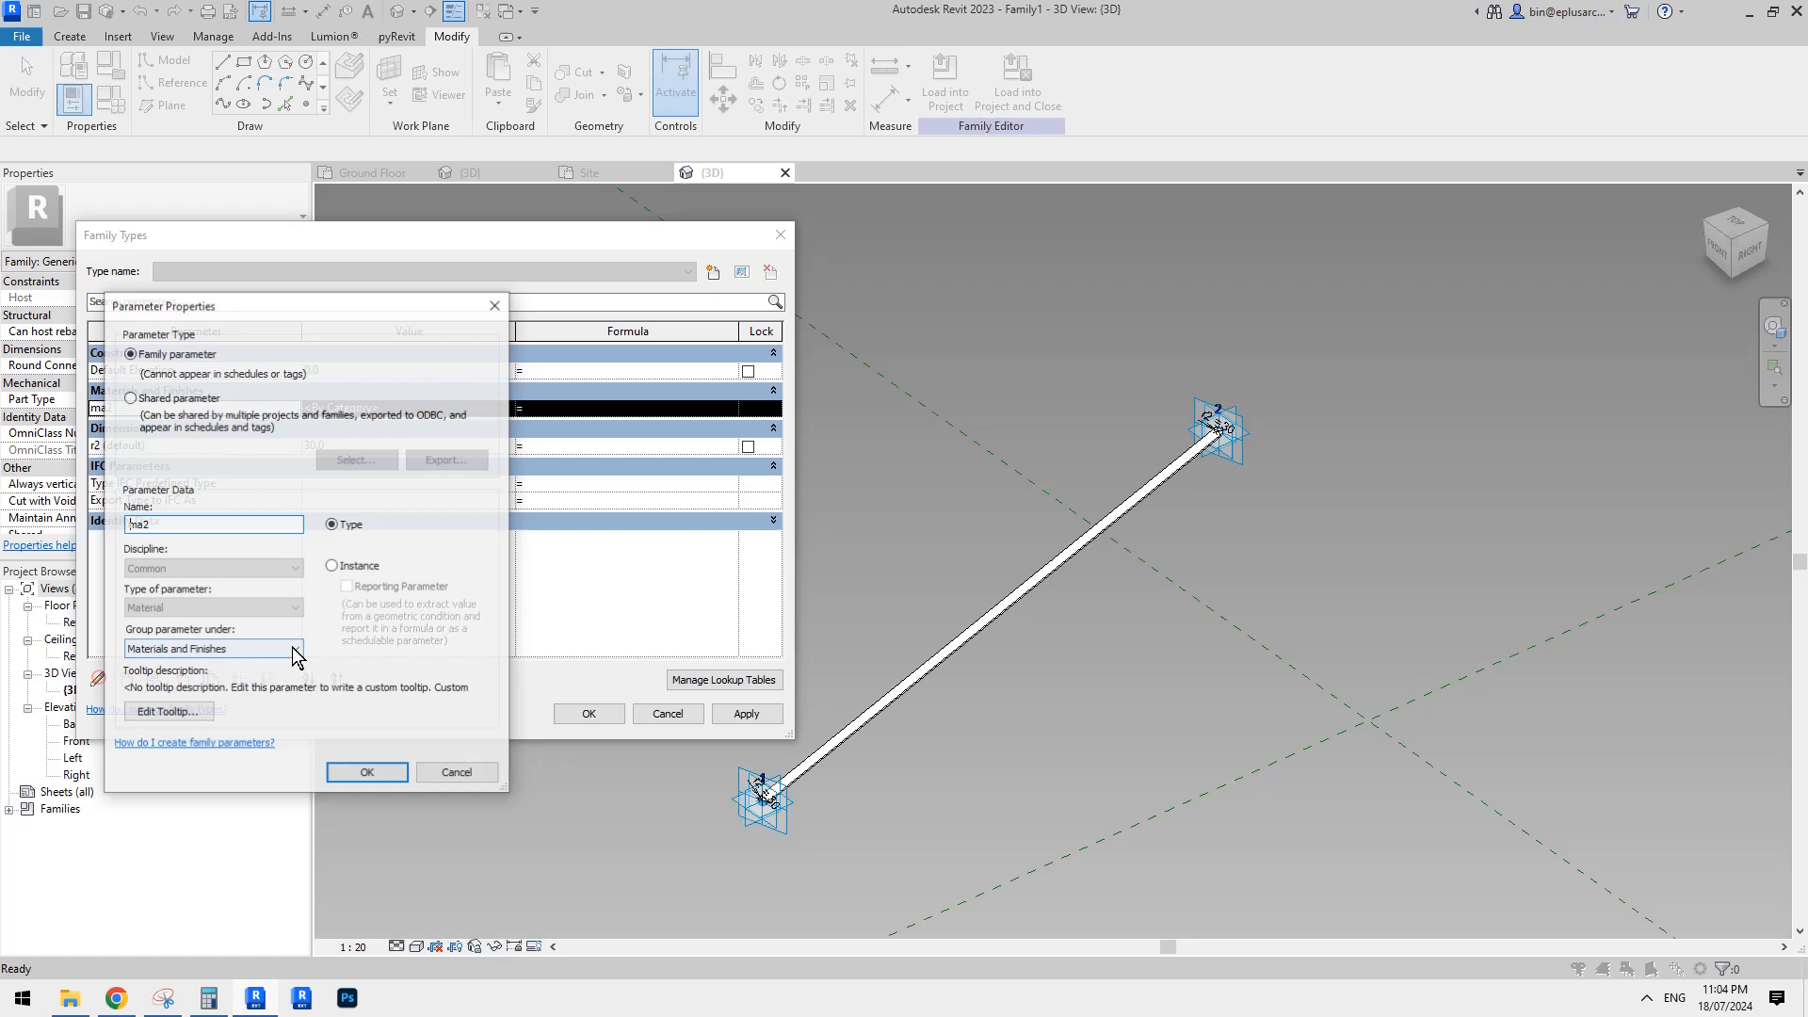
pyautogui.click(337, 566)
pyautogui.click(367, 773)
pyautogui.click(585, 713)
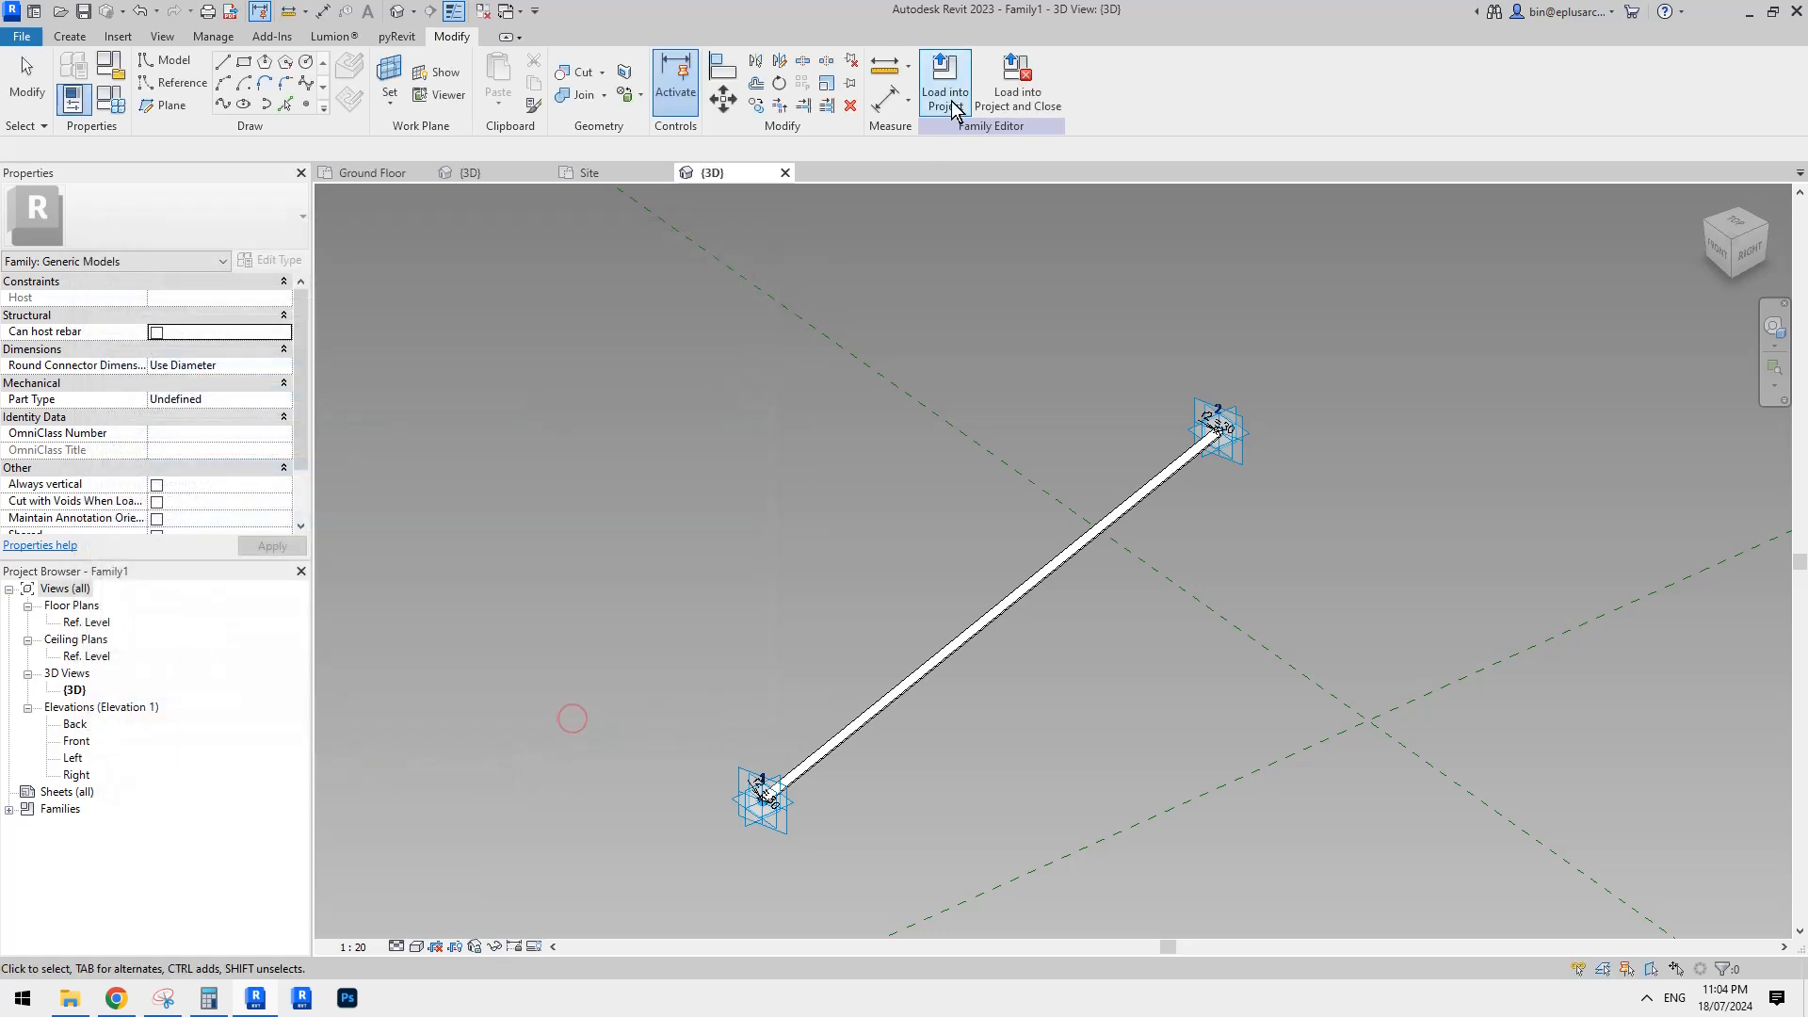
# Load the edited strut family into the project, overwriting the existing version and unassociating the r2 and ma2 parameters.
pyautogui.click(946, 84)
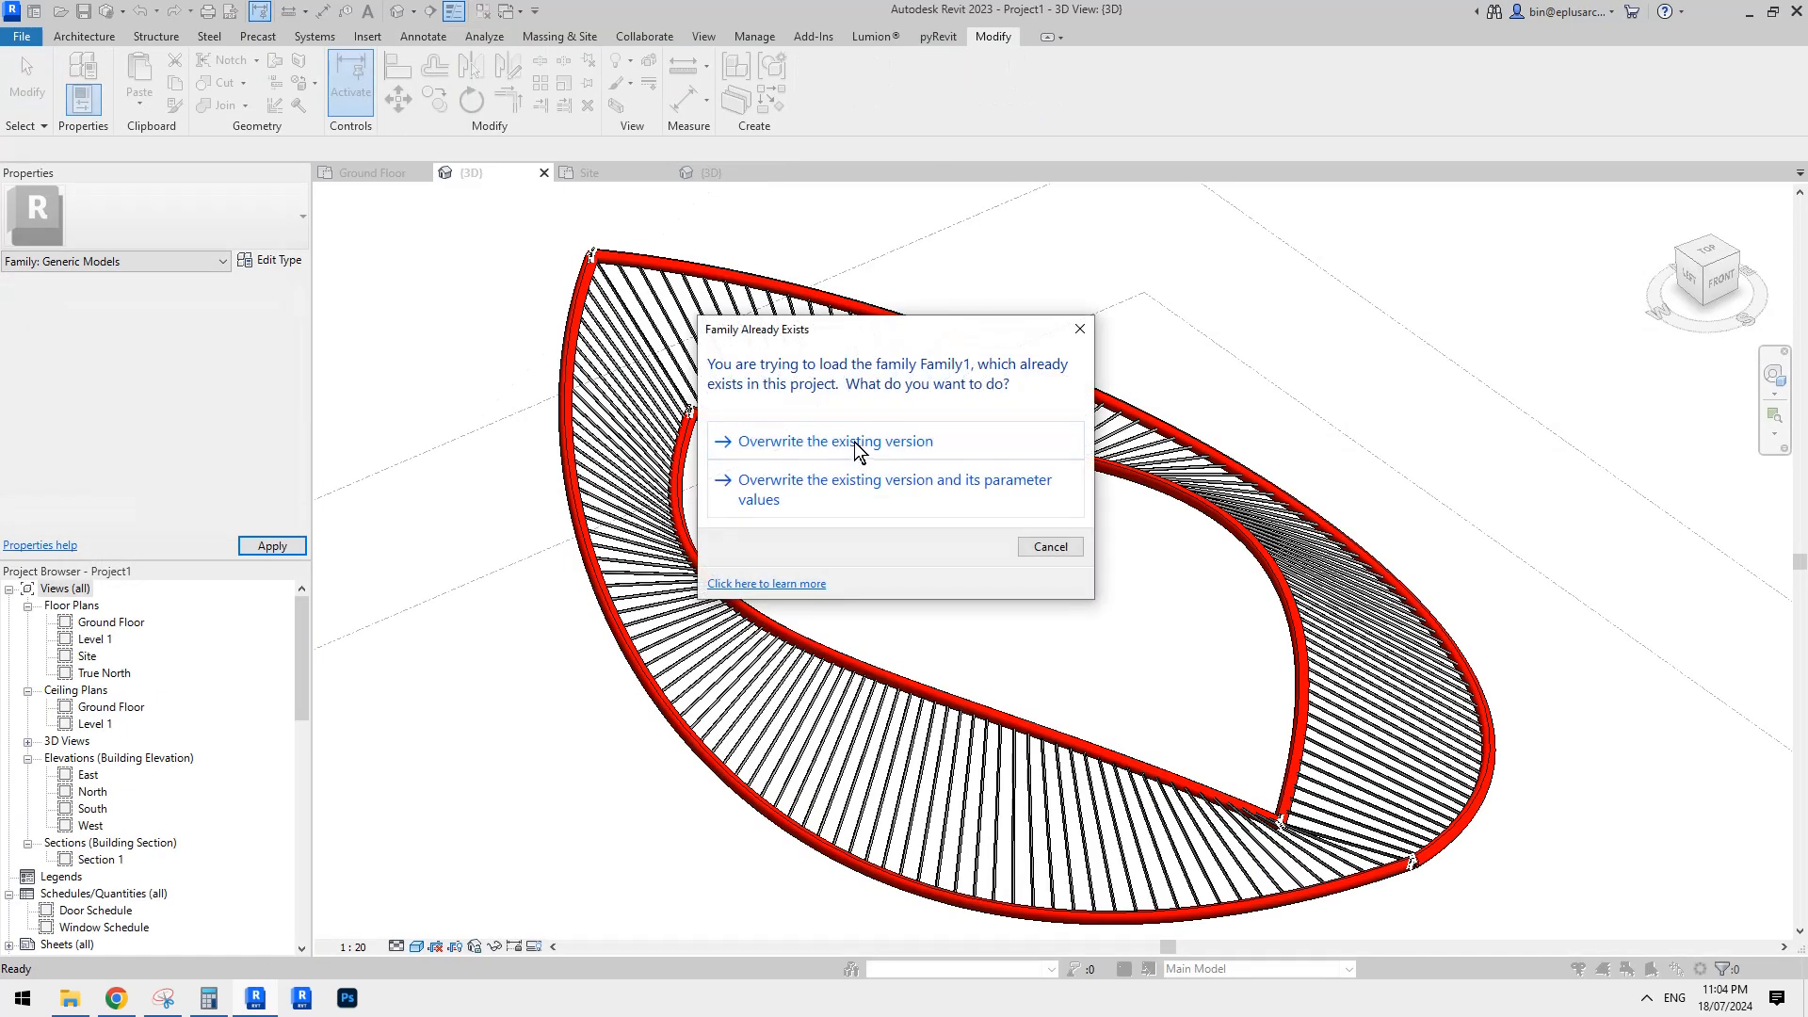
pyautogui.click(836, 442)
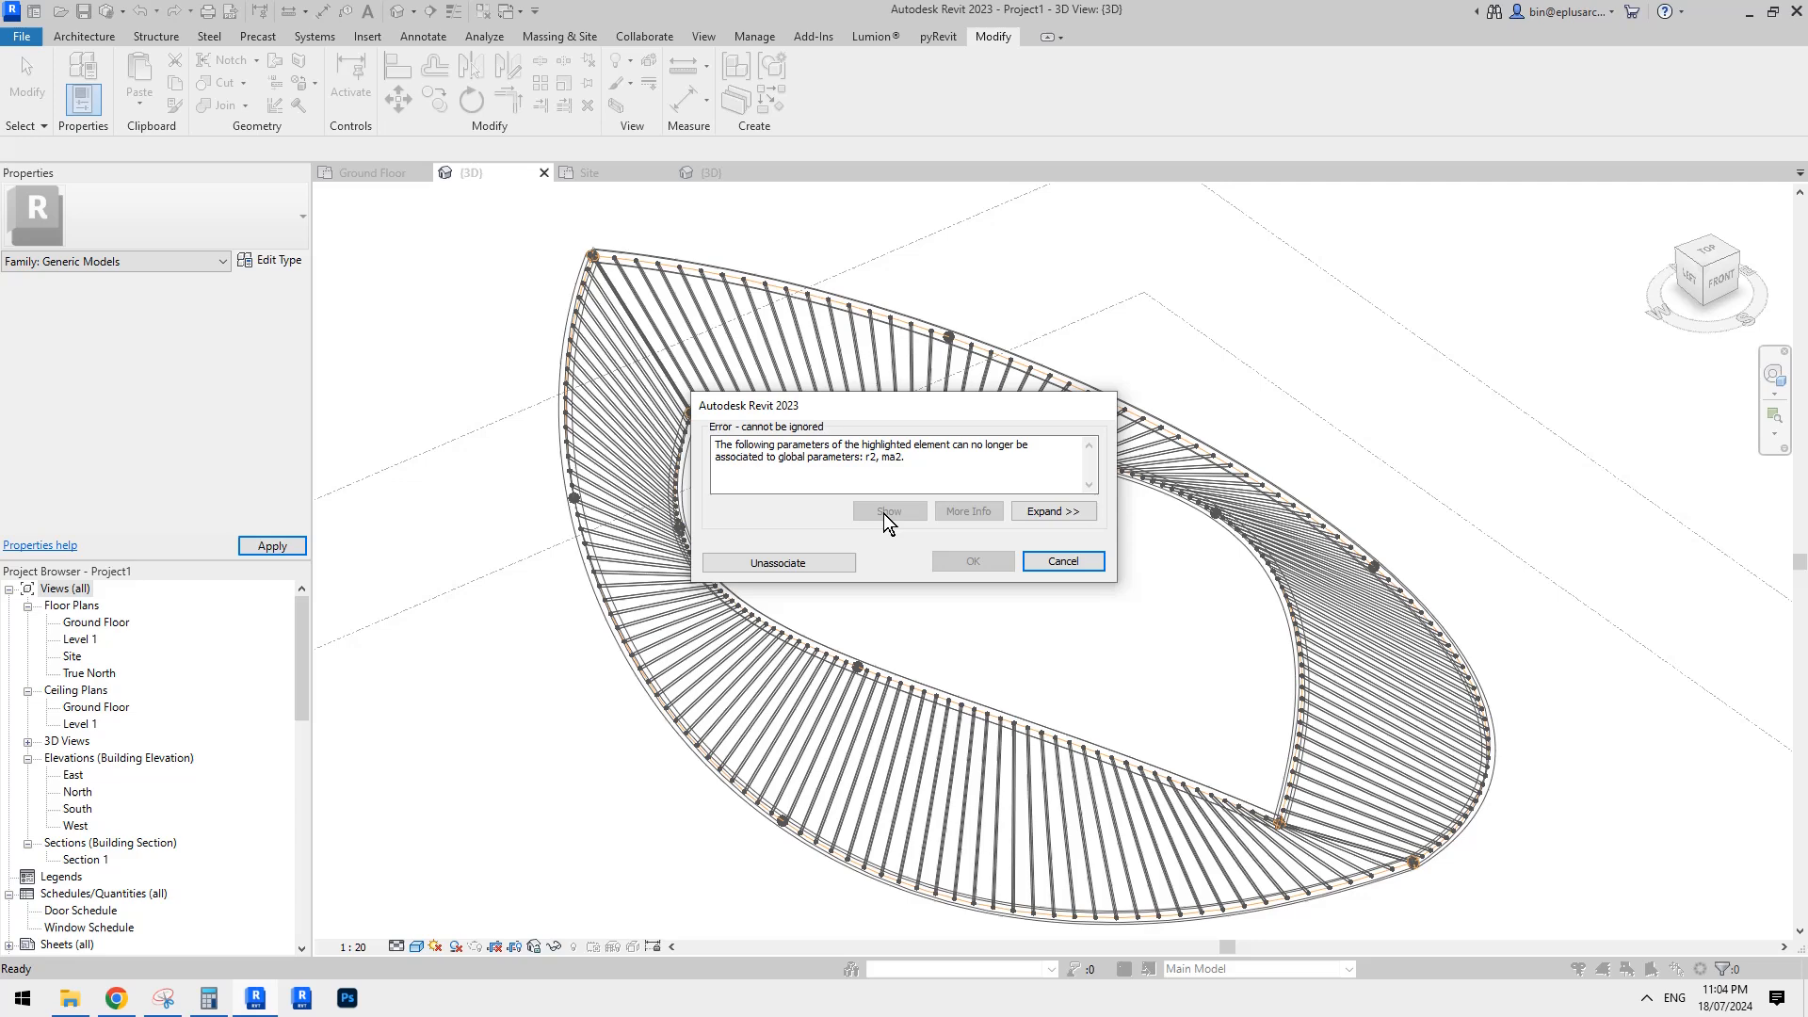
pyautogui.click(822, 560)
# Check the type properties of the upper repeater for the strut family's parameters and leave them without changes.
pyautogui.click(825, 348)
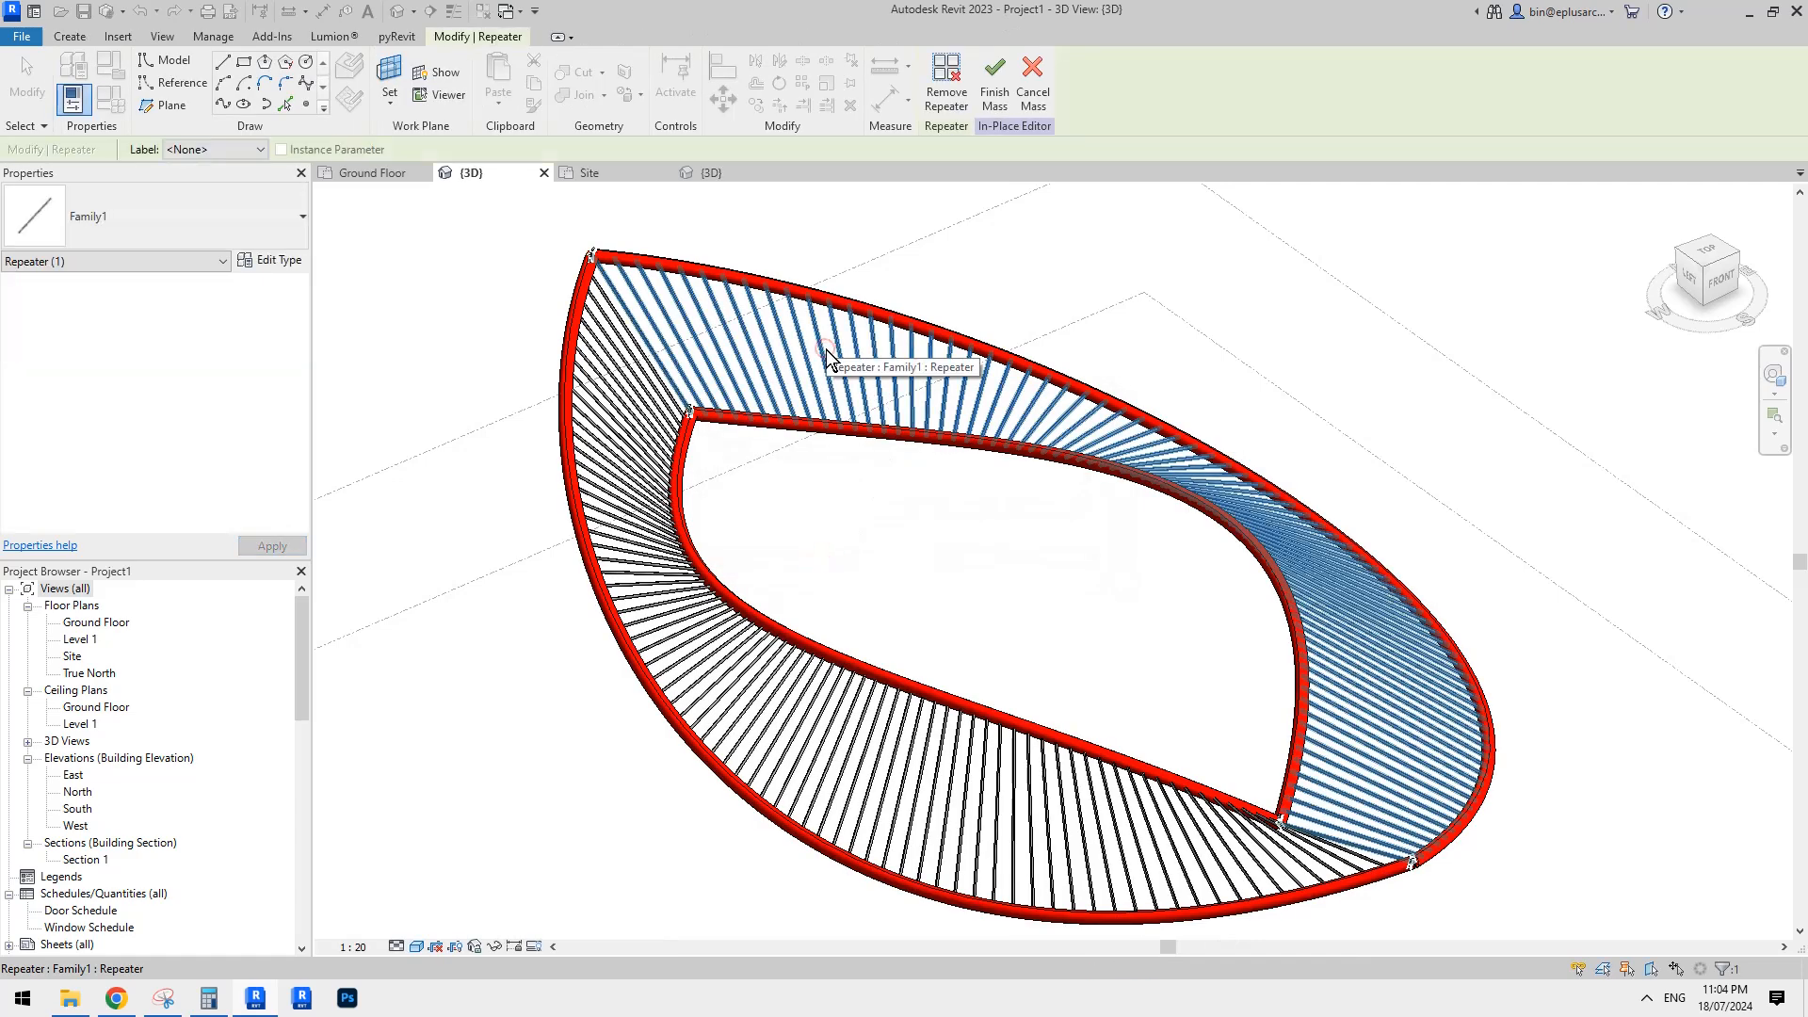
pyautogui.click(279, 259)
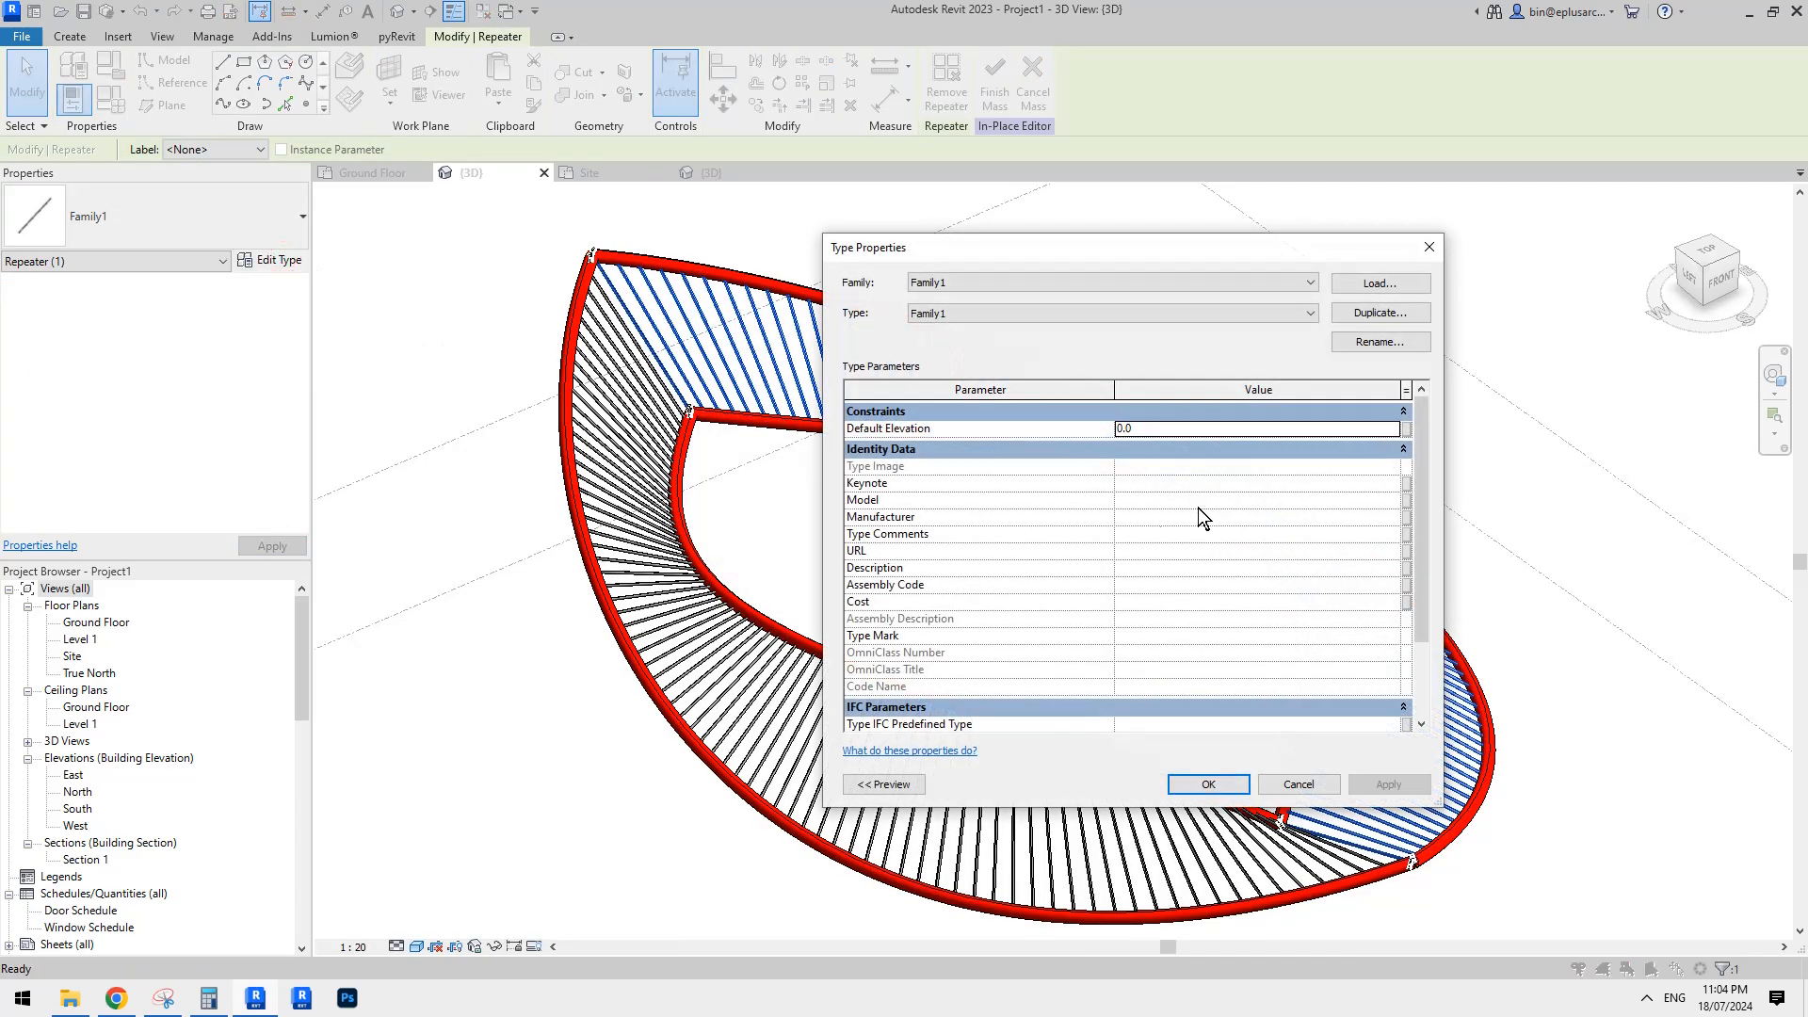
pyautogui.scroll(-3, 1228, 584)
pyautogui.press('Escape')
pyautogui.press('Escape')
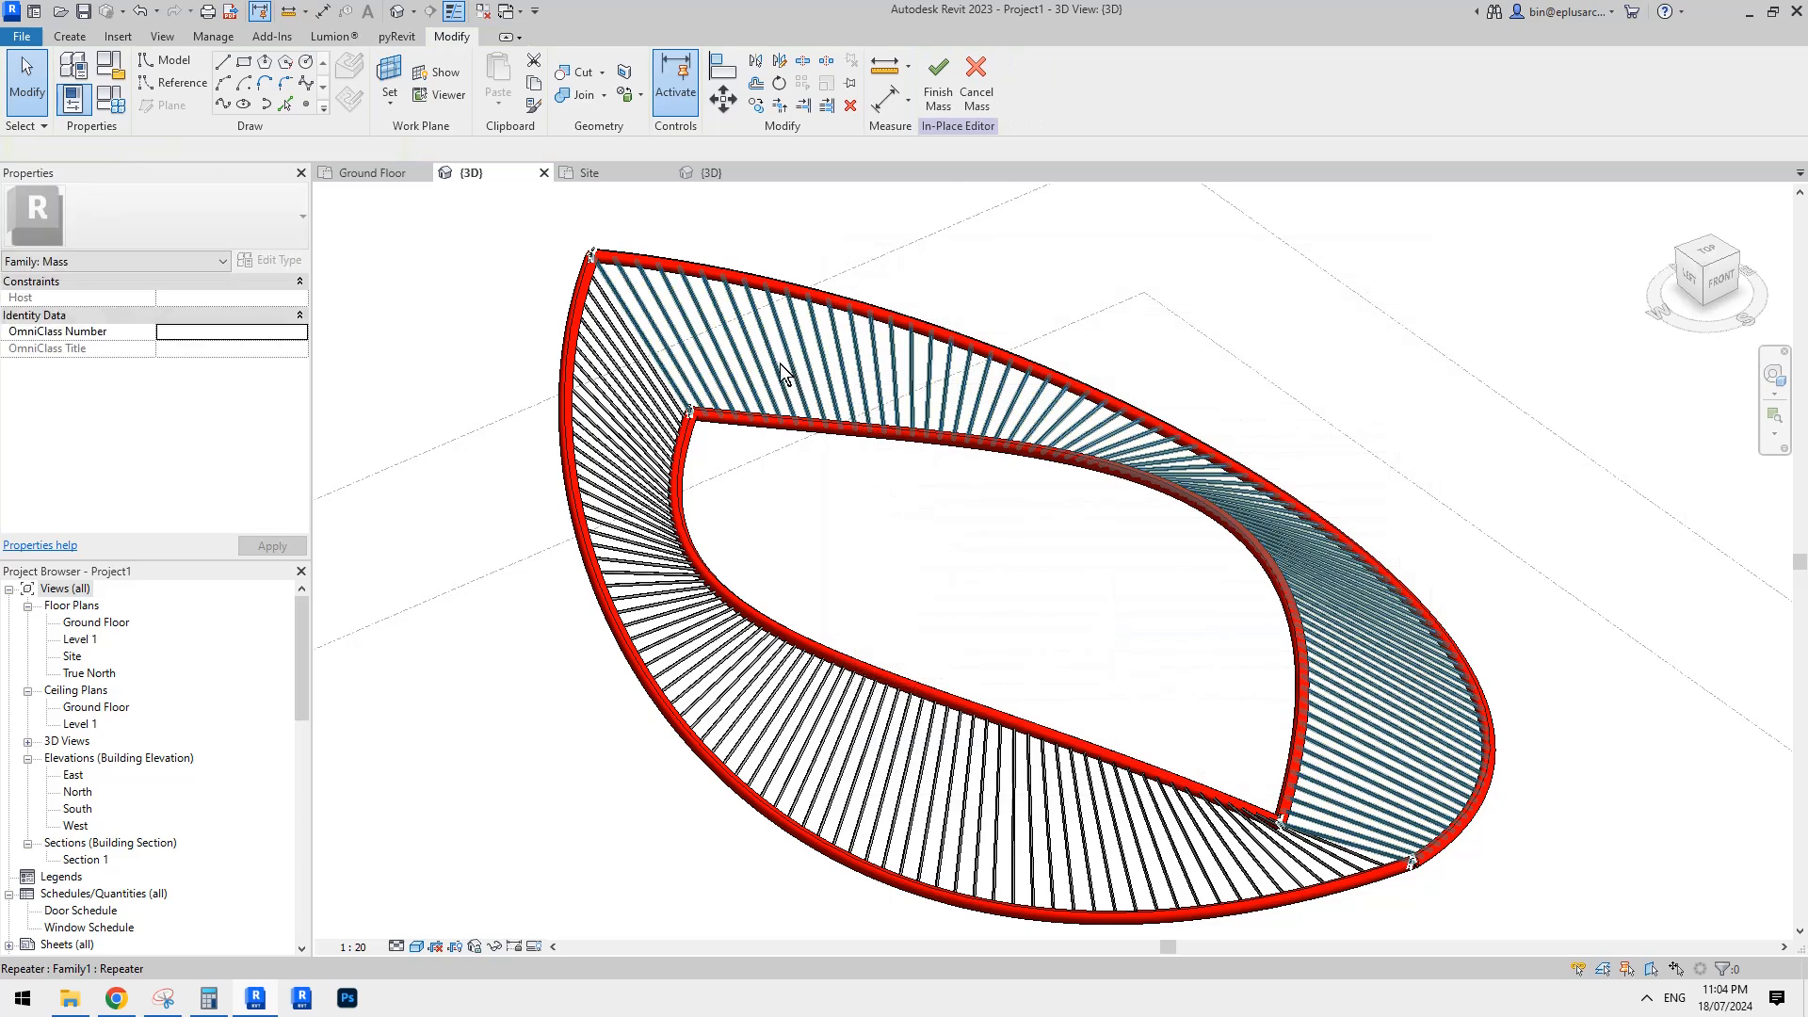
# Set the instance parameter r2 of the upper repeated component to 10.
pyautogui.click(777, 363)
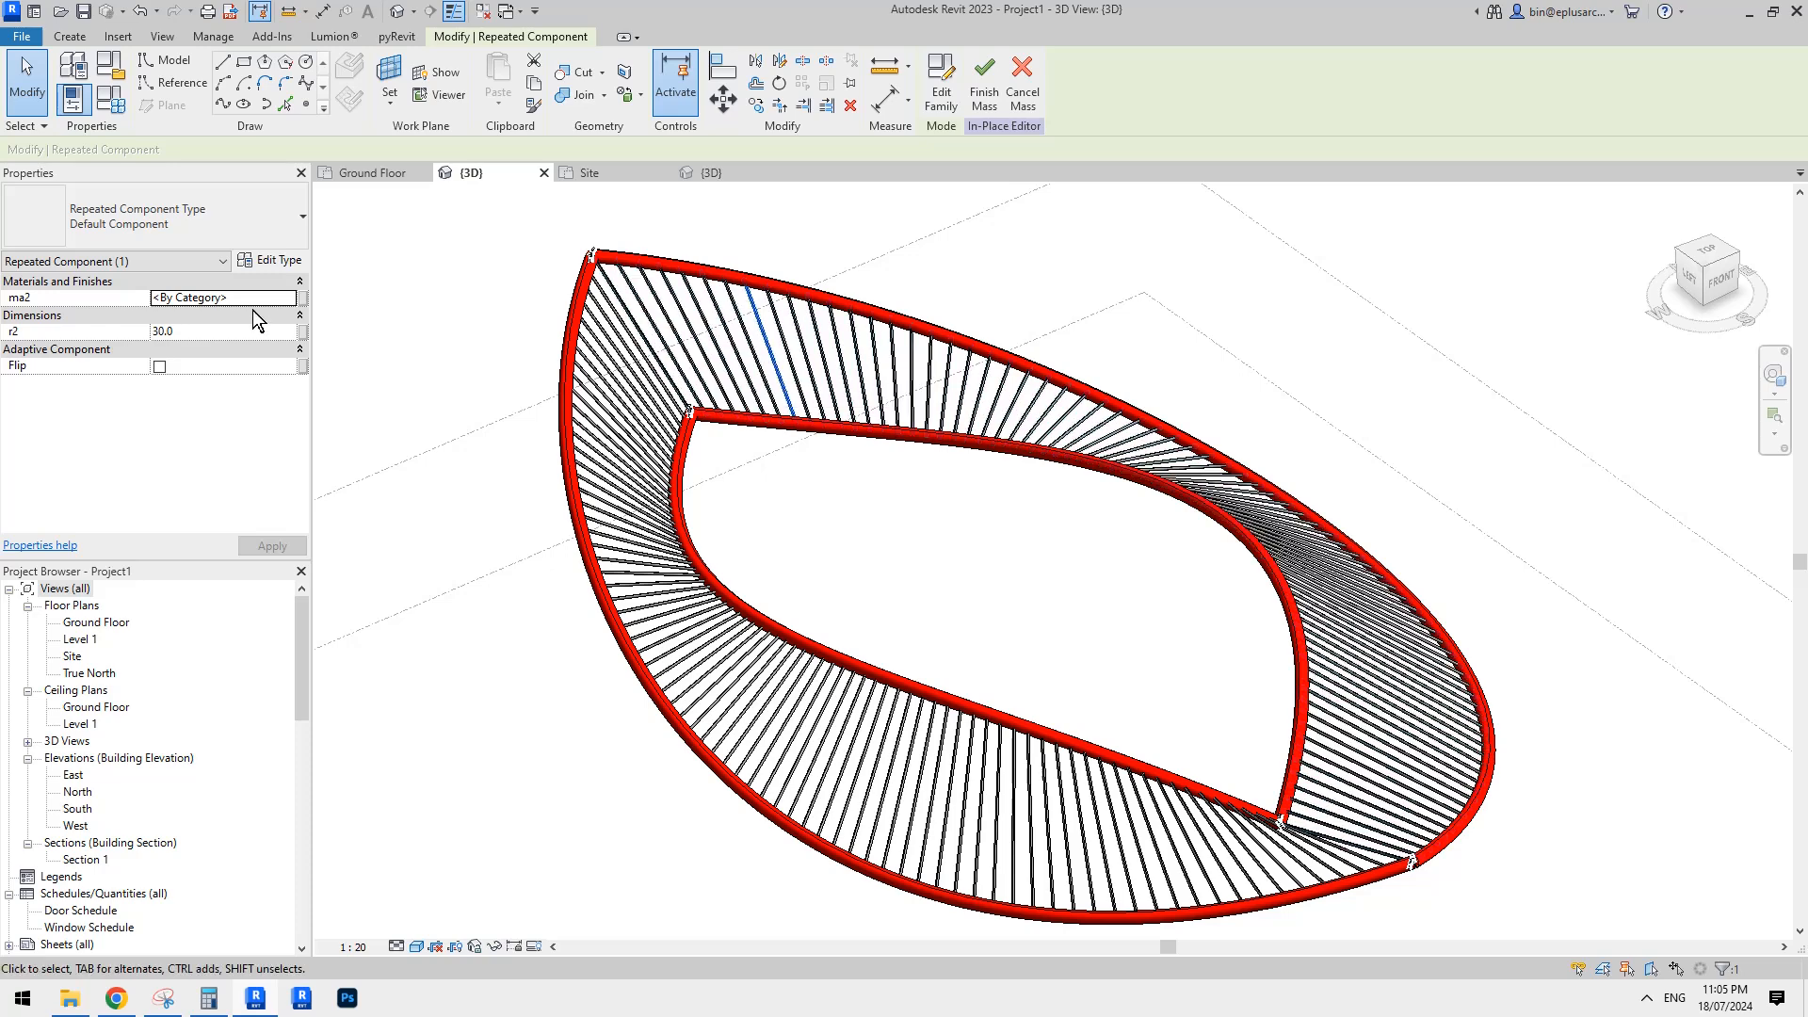
pyautogui.click(241, 329)
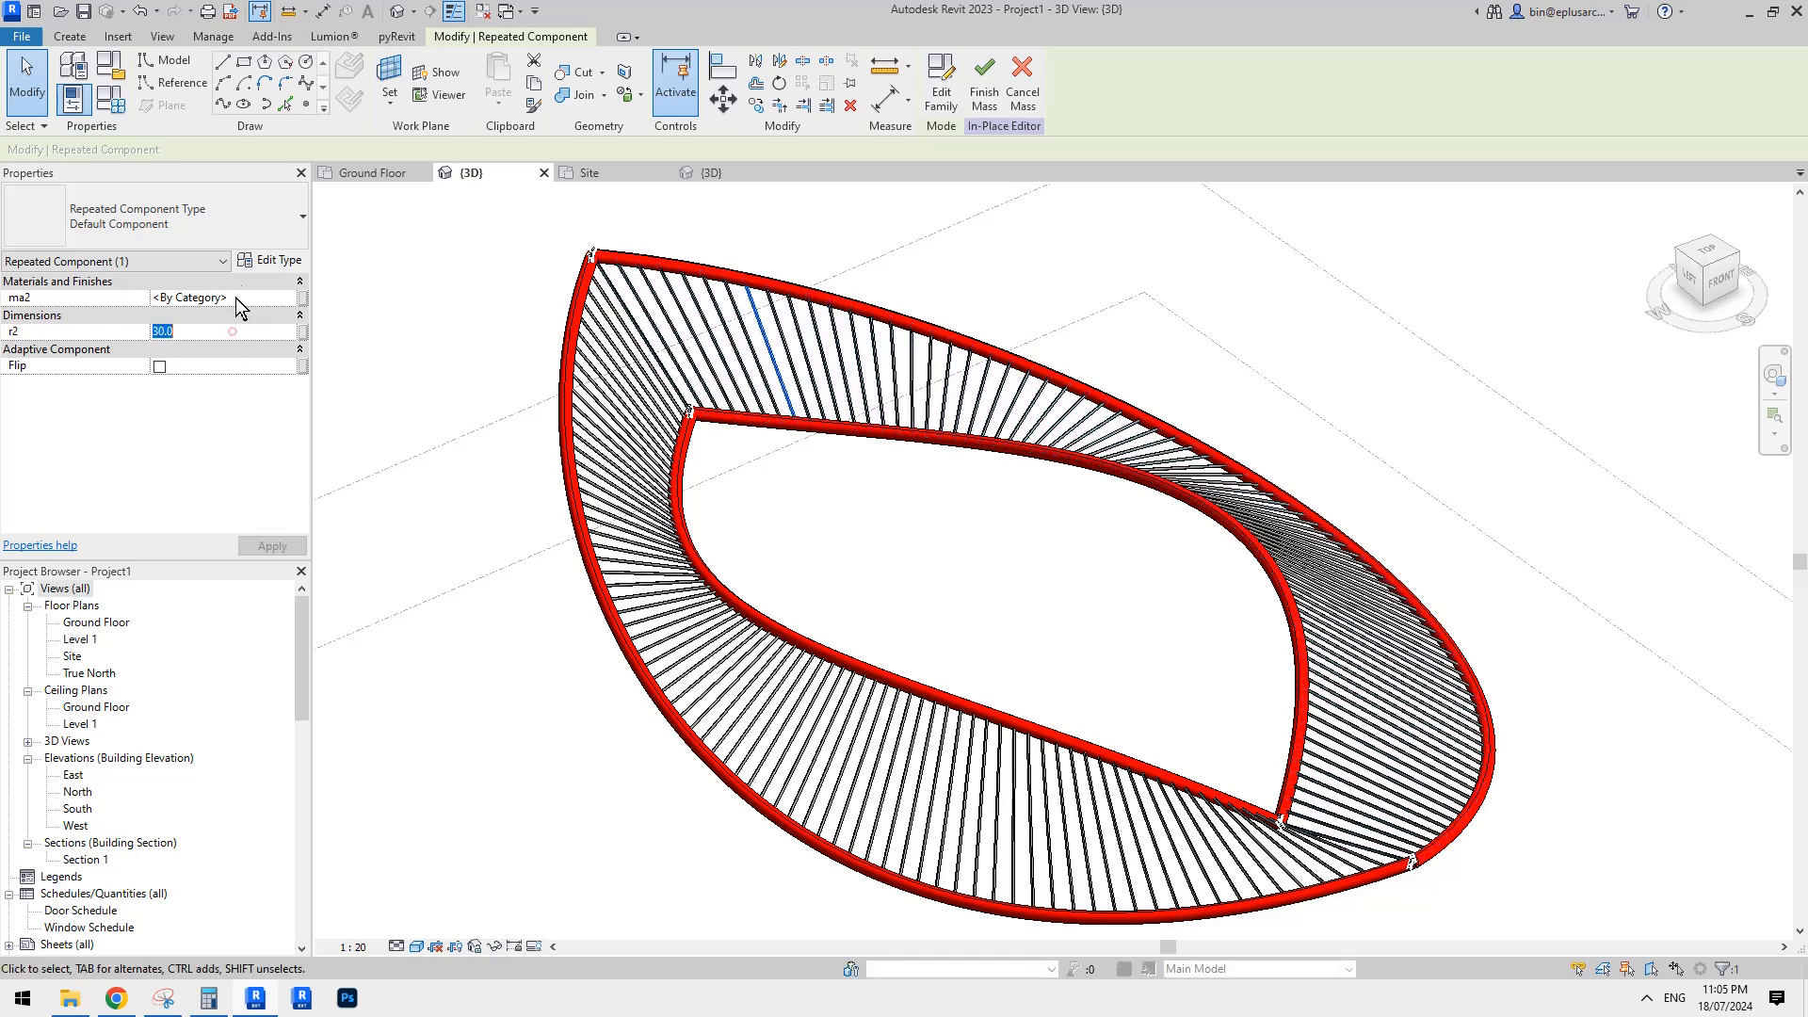
pyautogui.write('110')
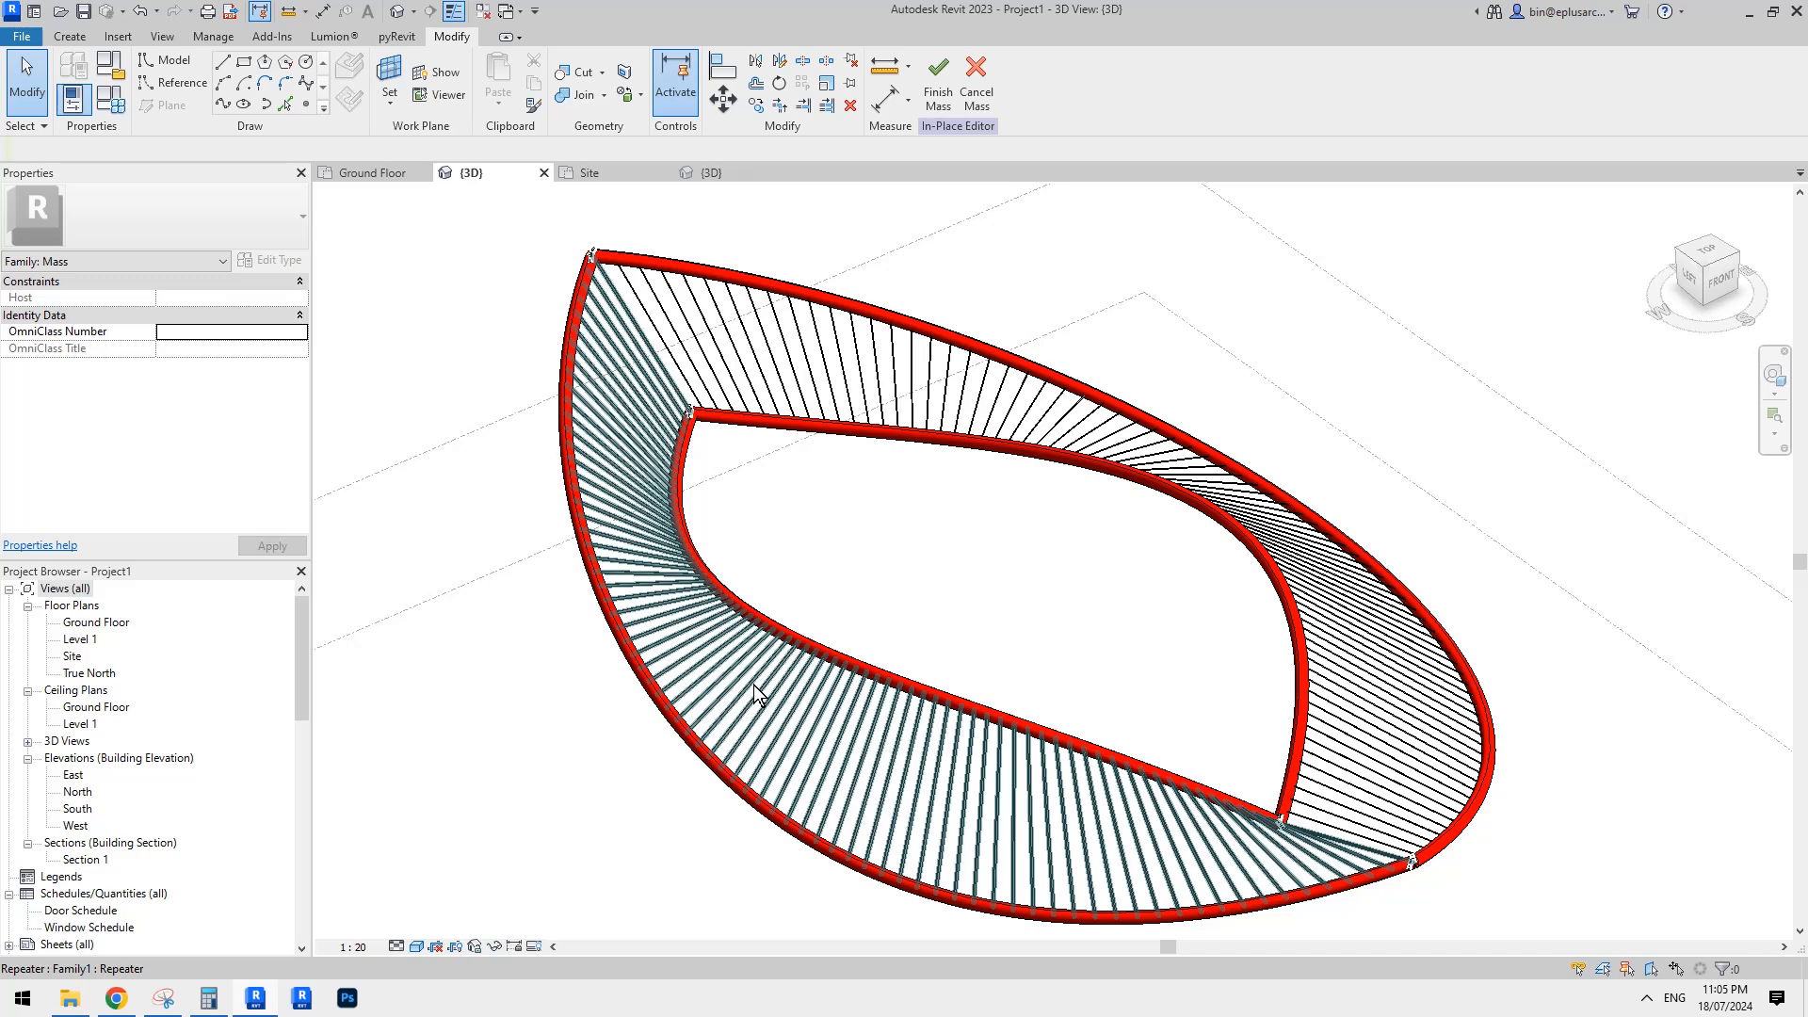
# Associate the upper repeated component's r2 with a new type family parameter named r2 in the mass.
pyautogui.keyDown('shift'); pyautogui.moveTo(969, 596); pyautogui.dragTo(896, 613, button='middle'); pyautogui.keyUp('shift')
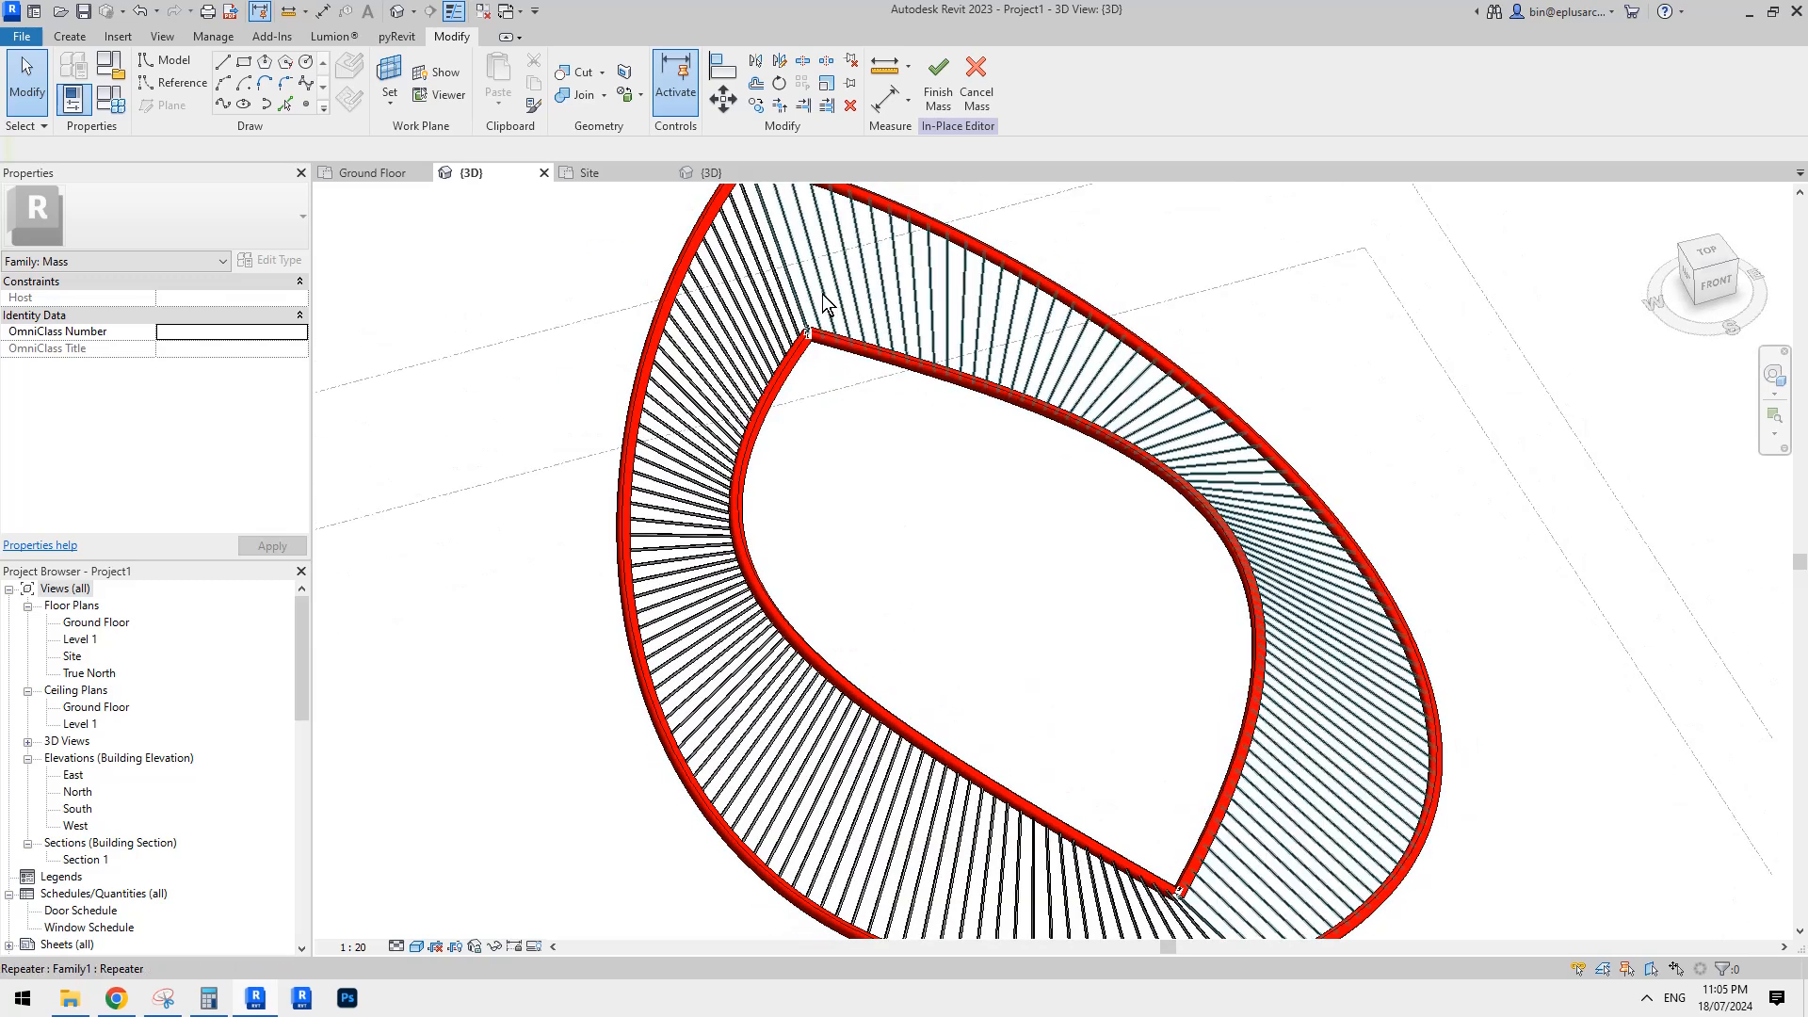
pyautogui.click(860, 281)
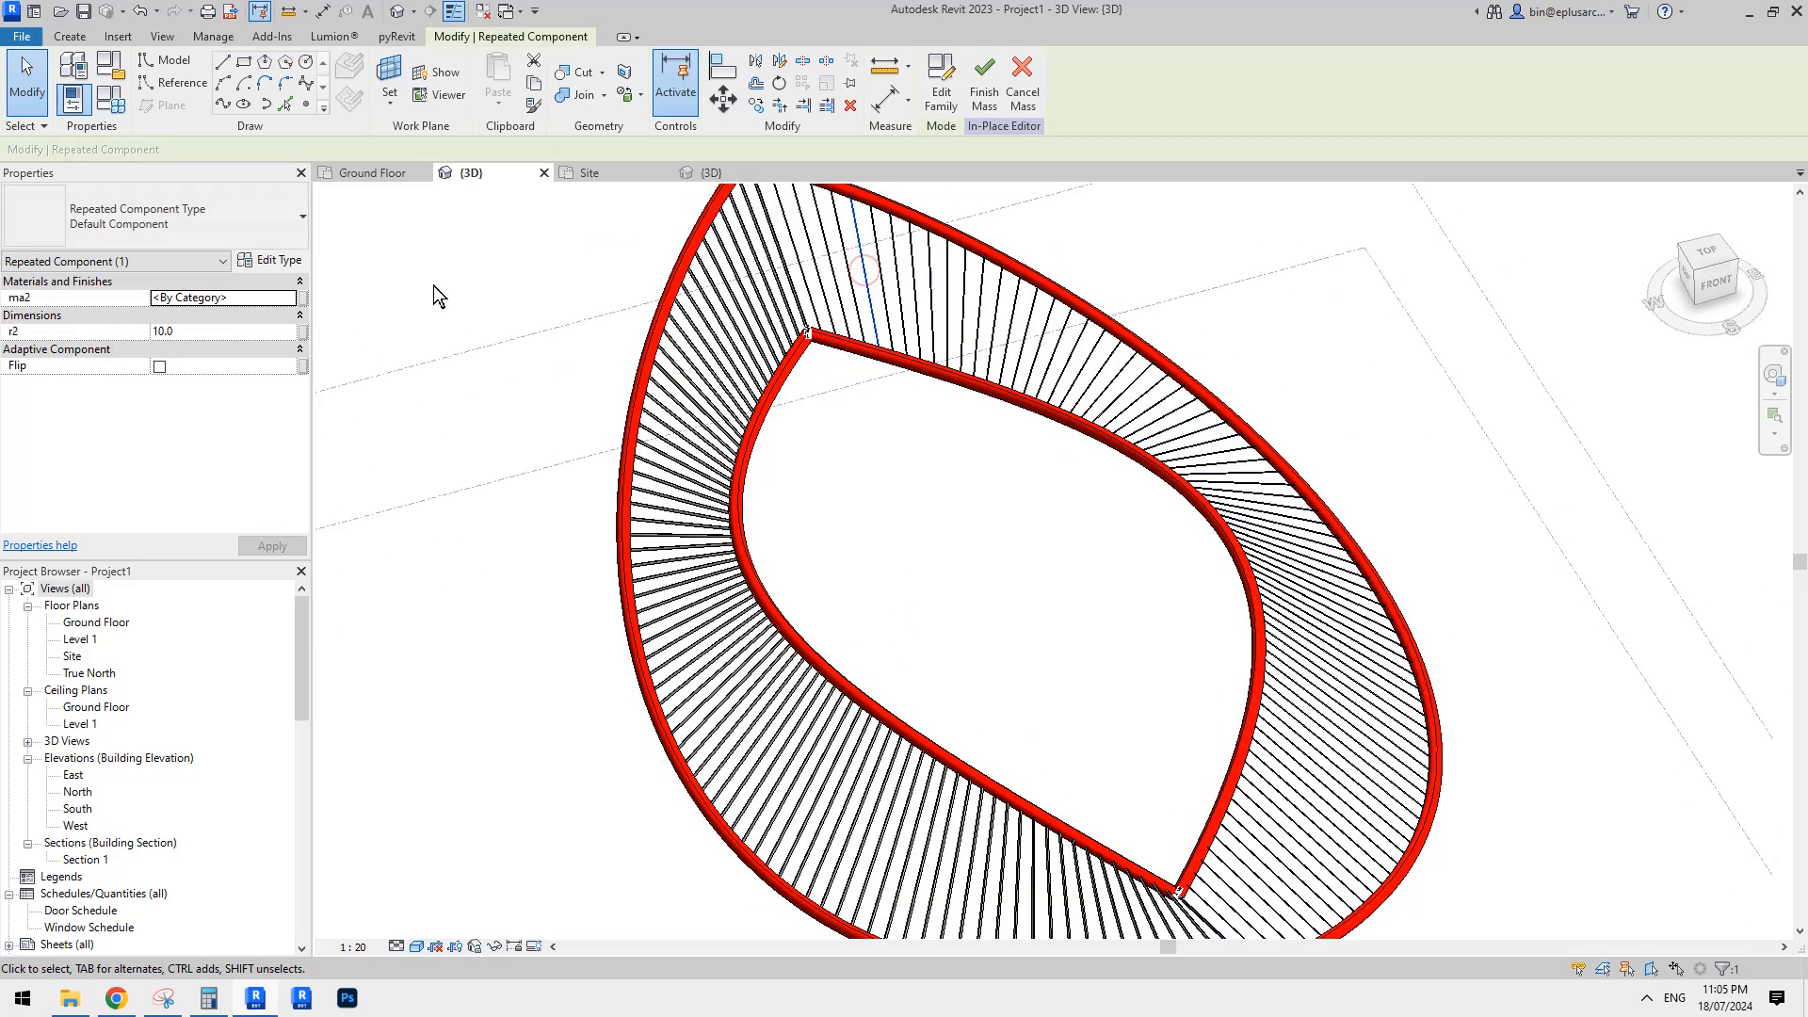
pyautogui.click(302, 331)
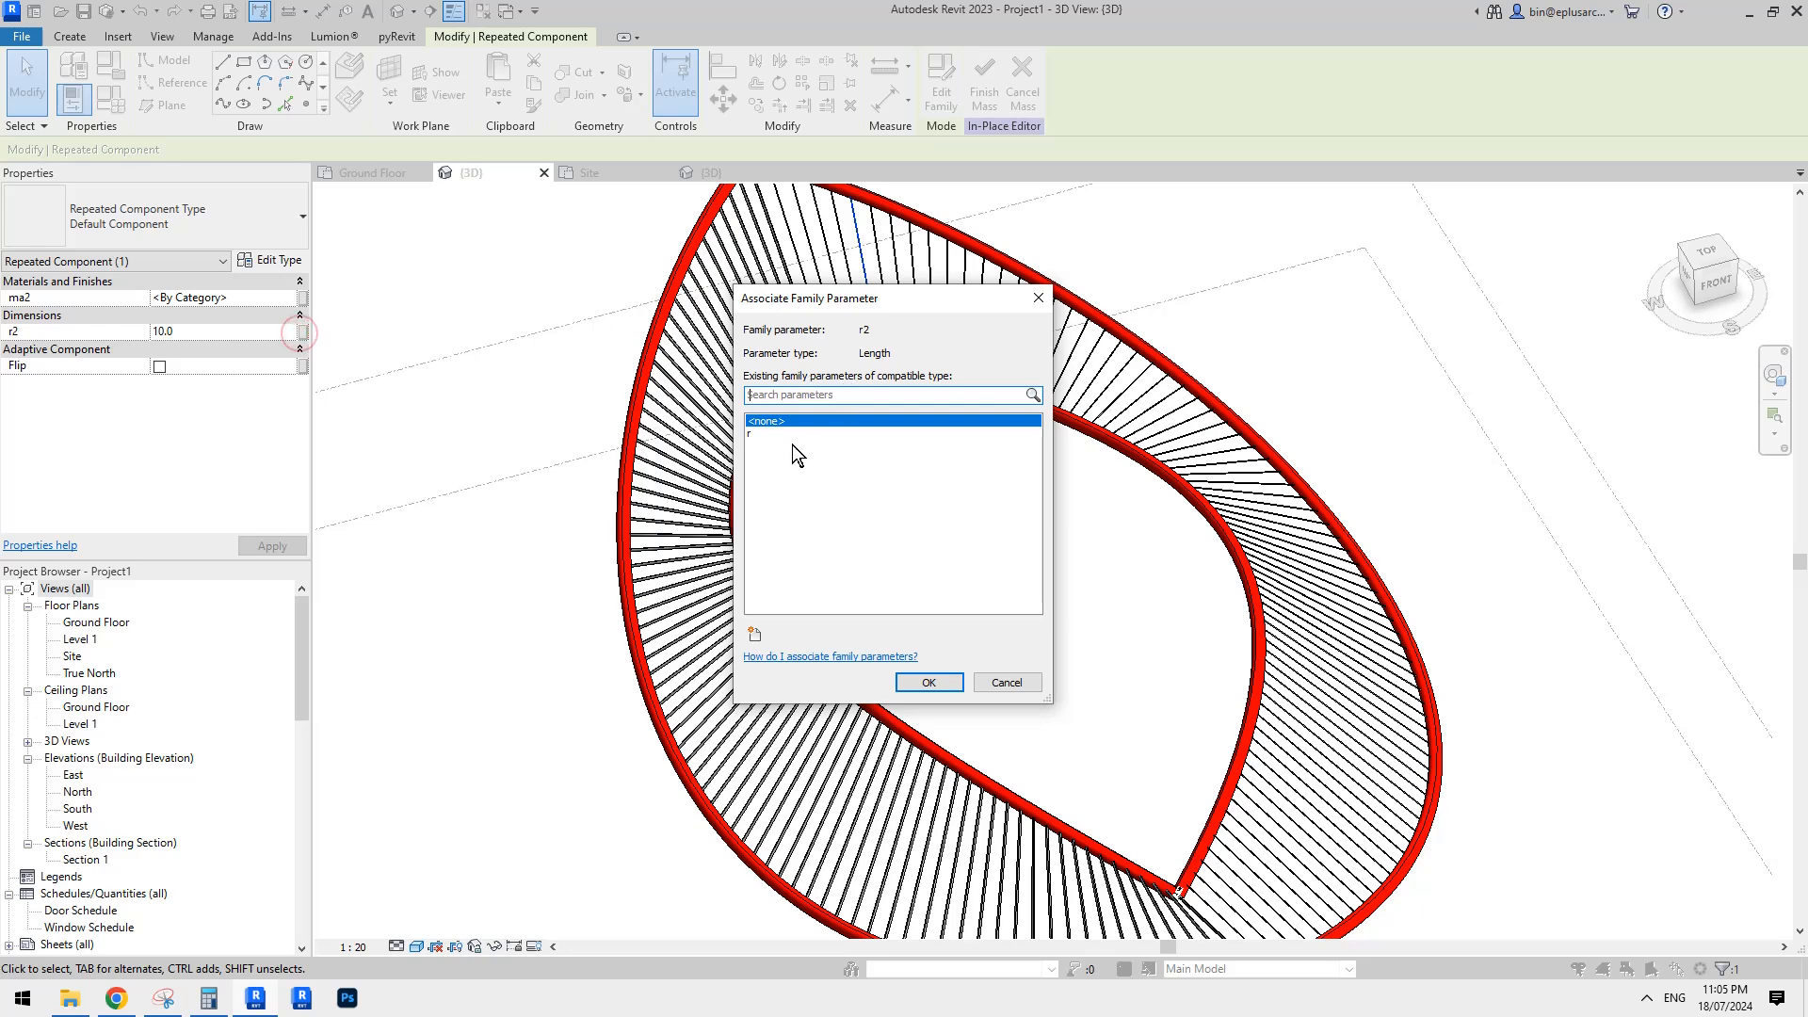
pyautogui.click(756, 636)
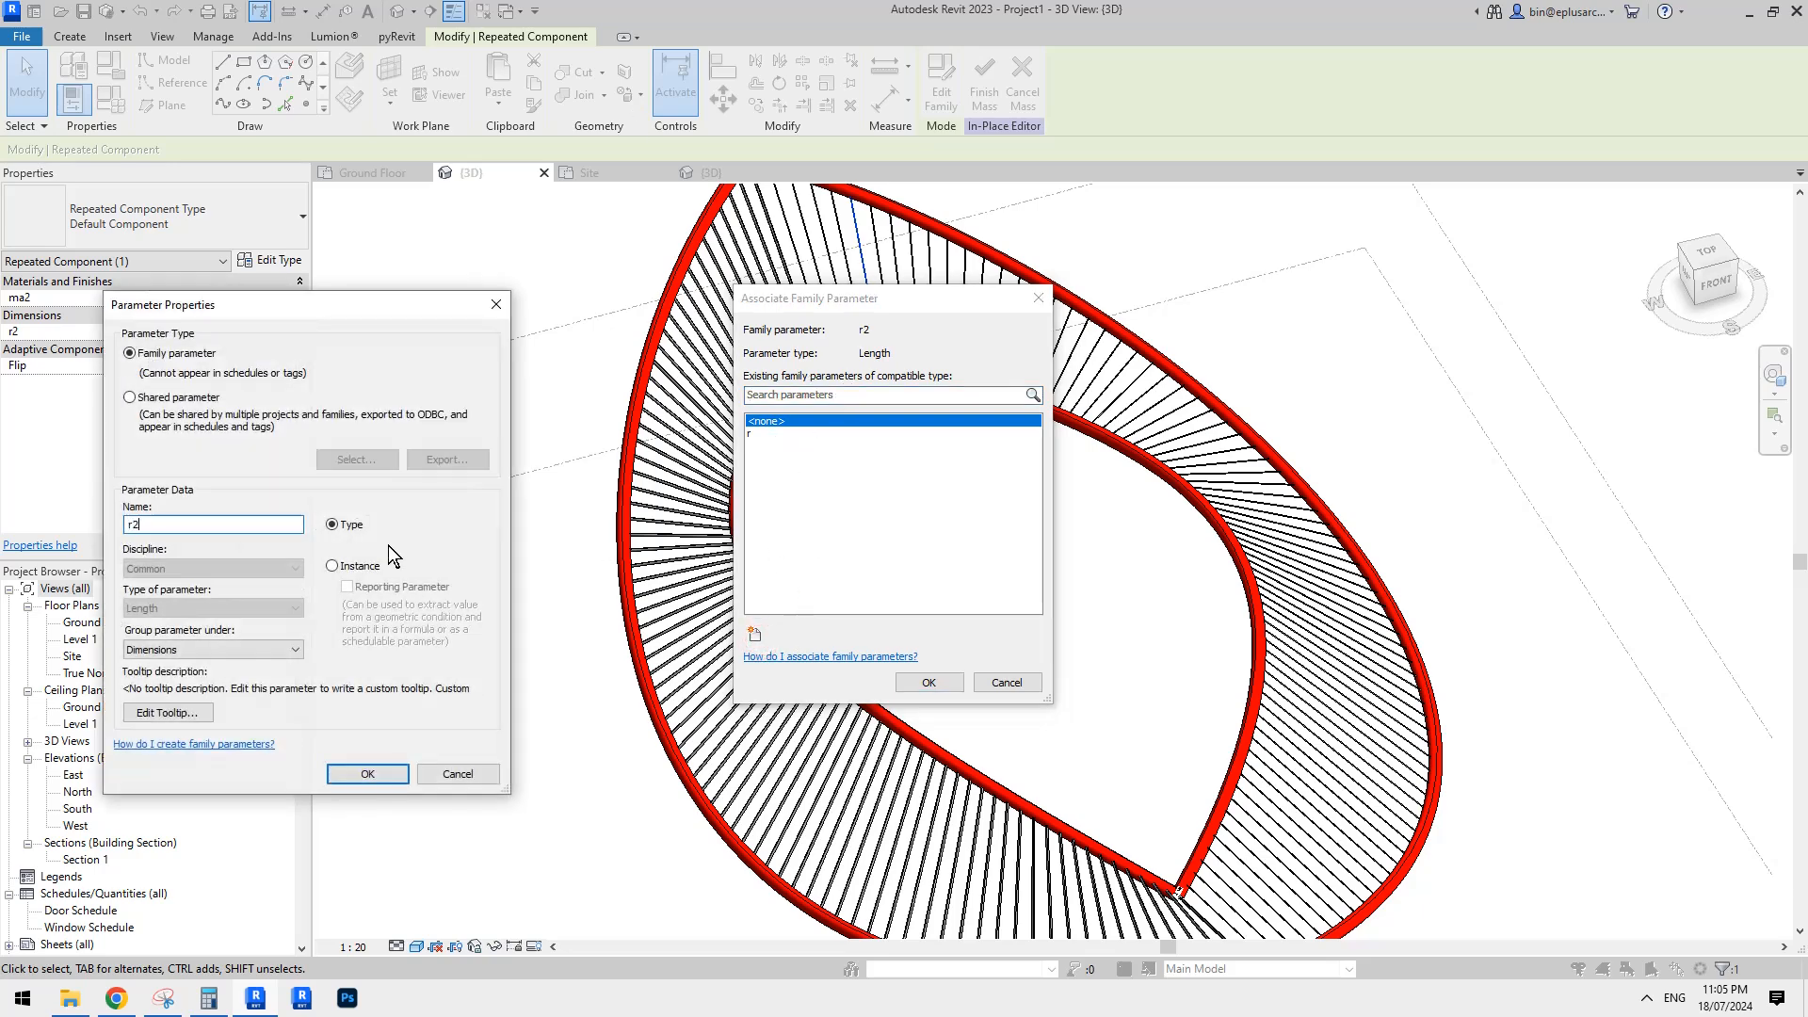
pyautogui.click(369, 774)
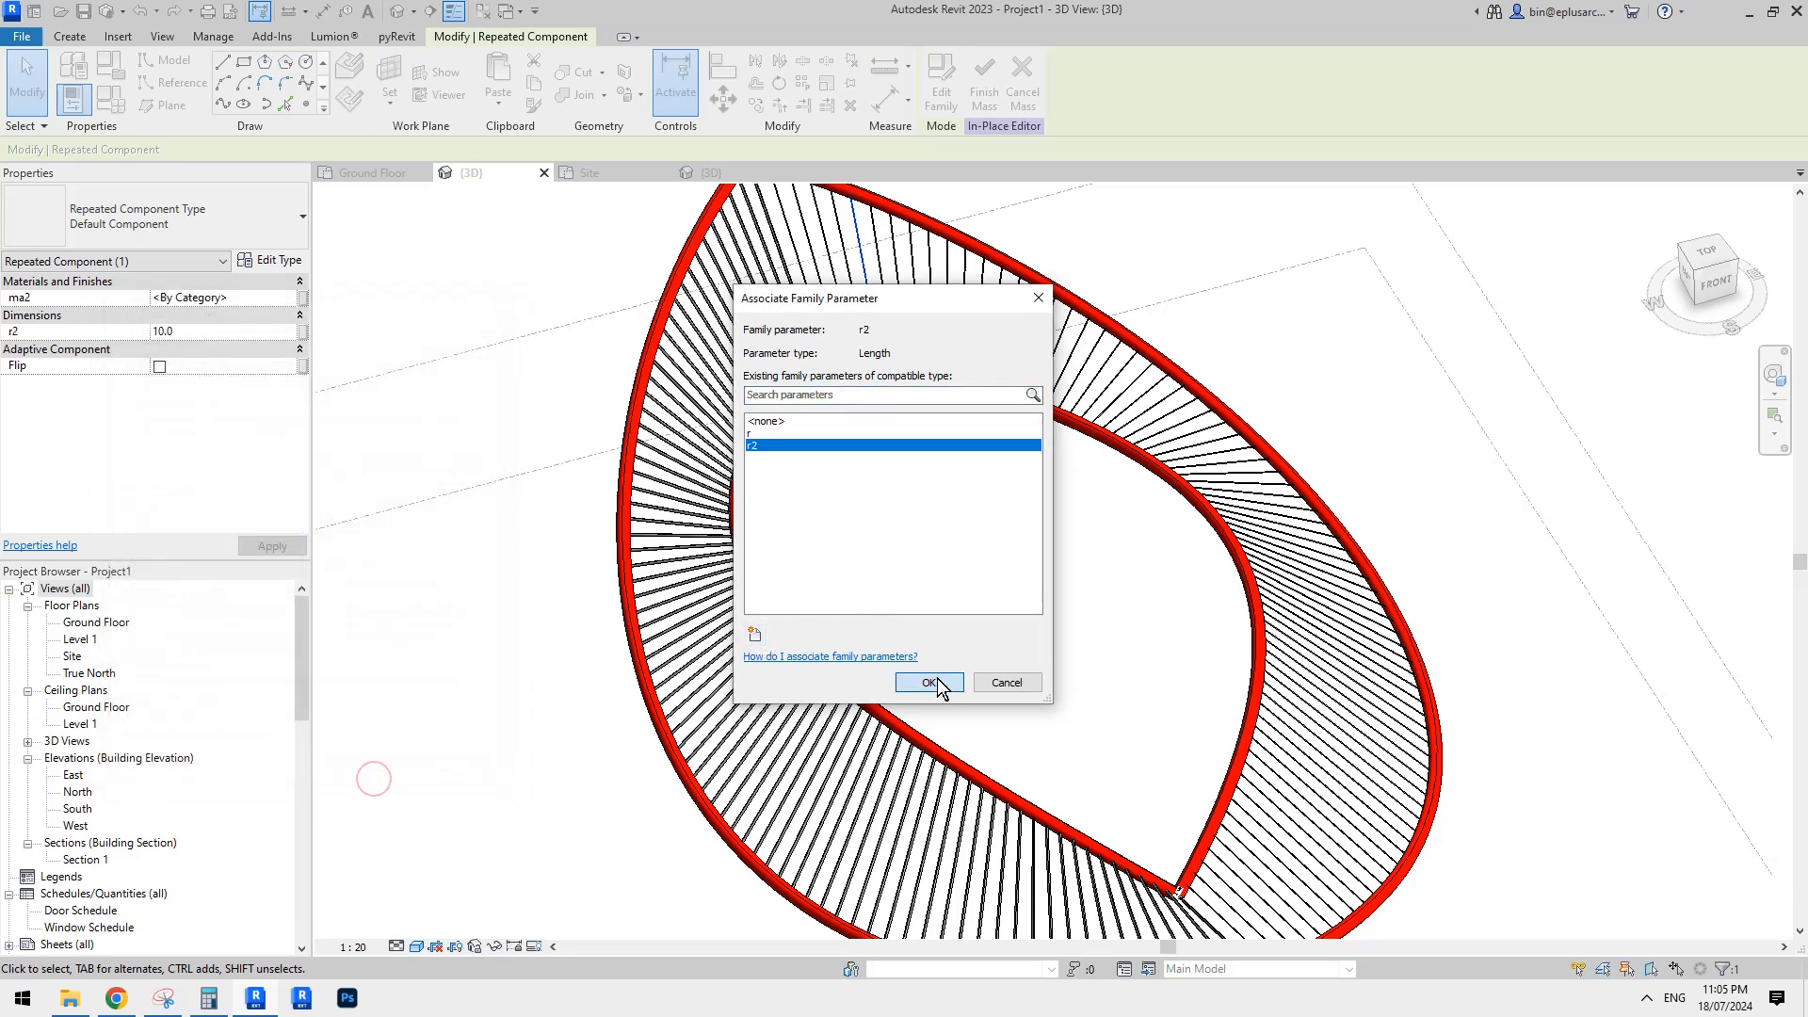
pyautogui.click(928, 682)
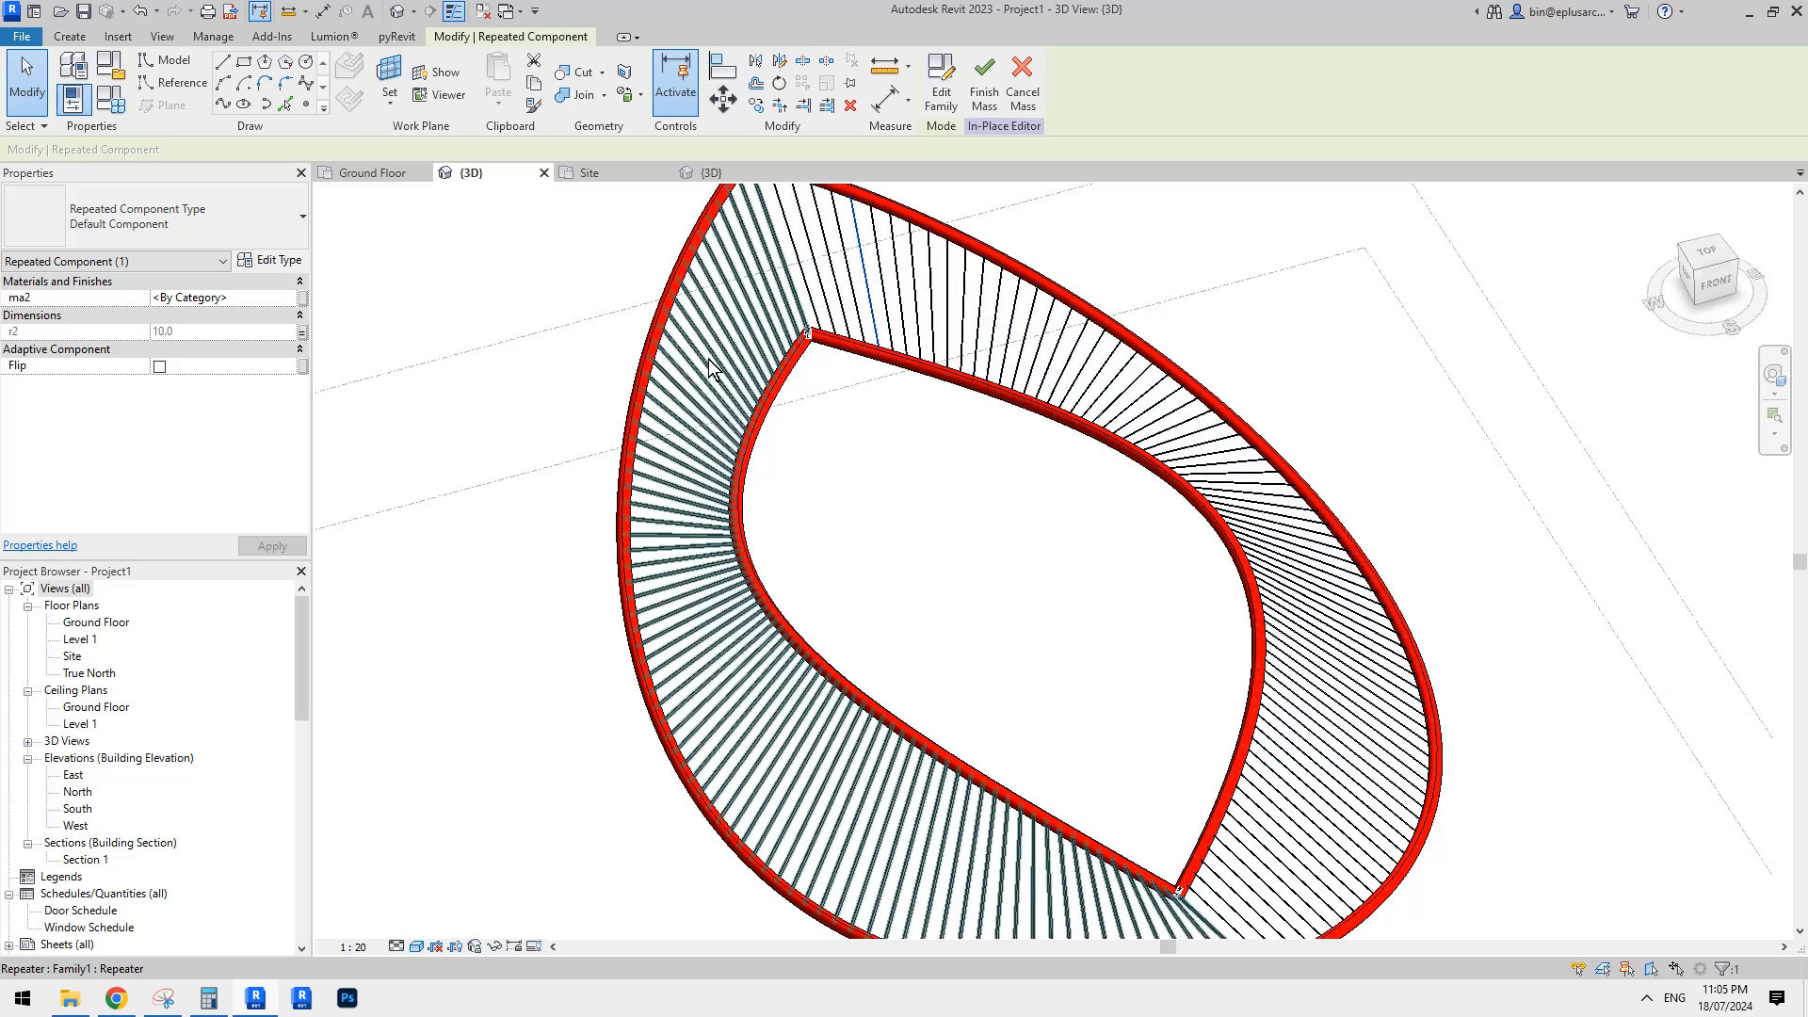
# Associate the lower repeated component's r2 with the existing r2 family parameter.
pyautogui.click(302, 332)
pyautogui.click(753, 446)
pyautogui.click(913, 680)
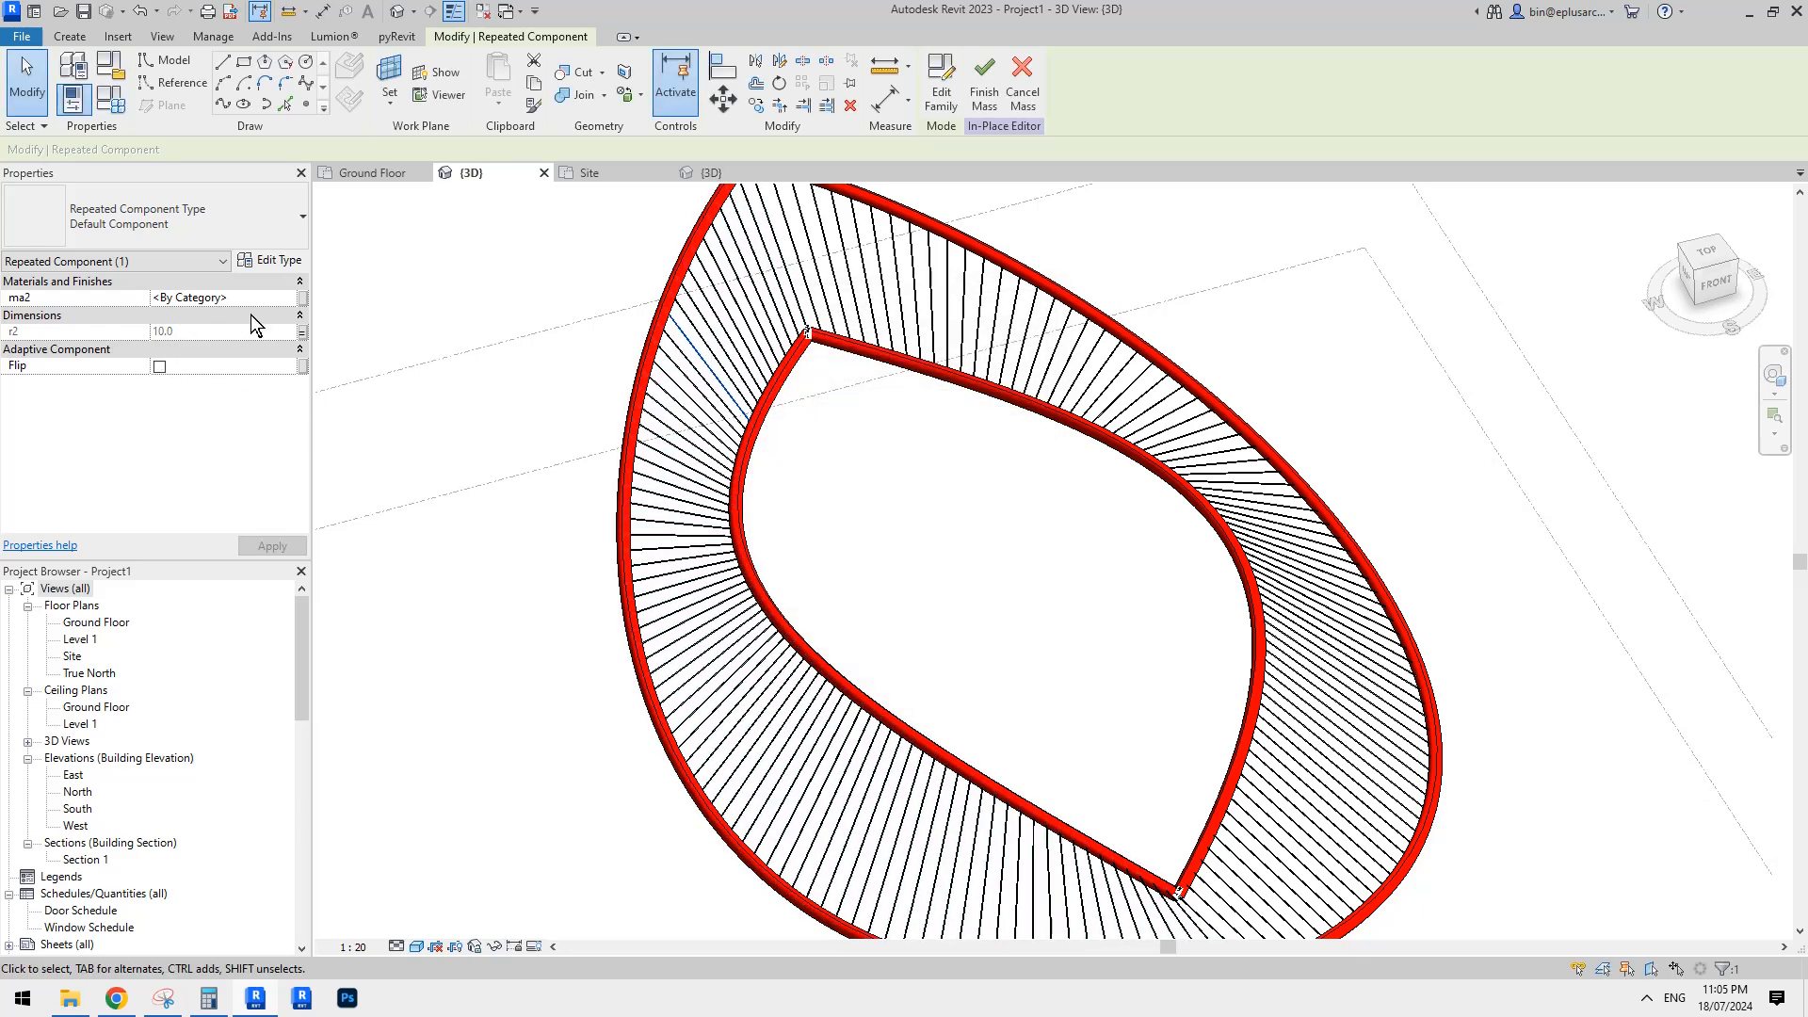
# Associate the lower repeated component's ma2 material with a new family parameter named ma2.
pyautogui.click(303, 297)
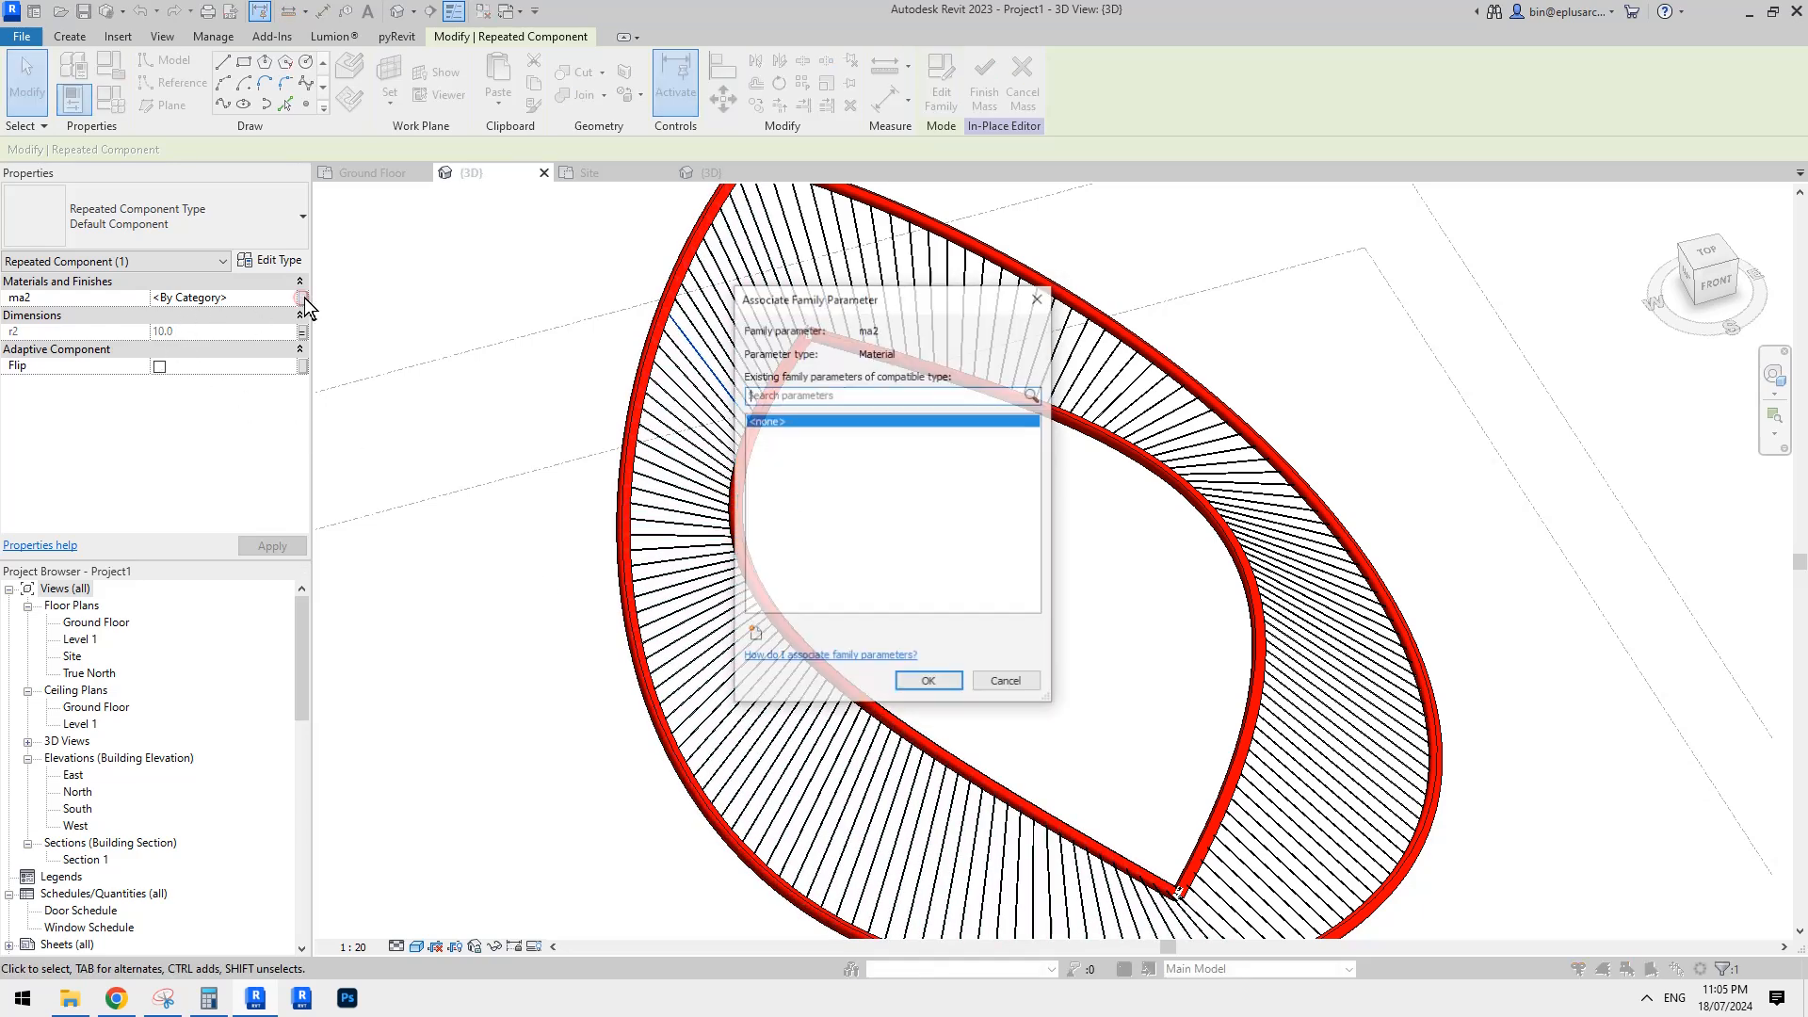
pyautogui.click(754, 634)
pyautogui.write('ma2')
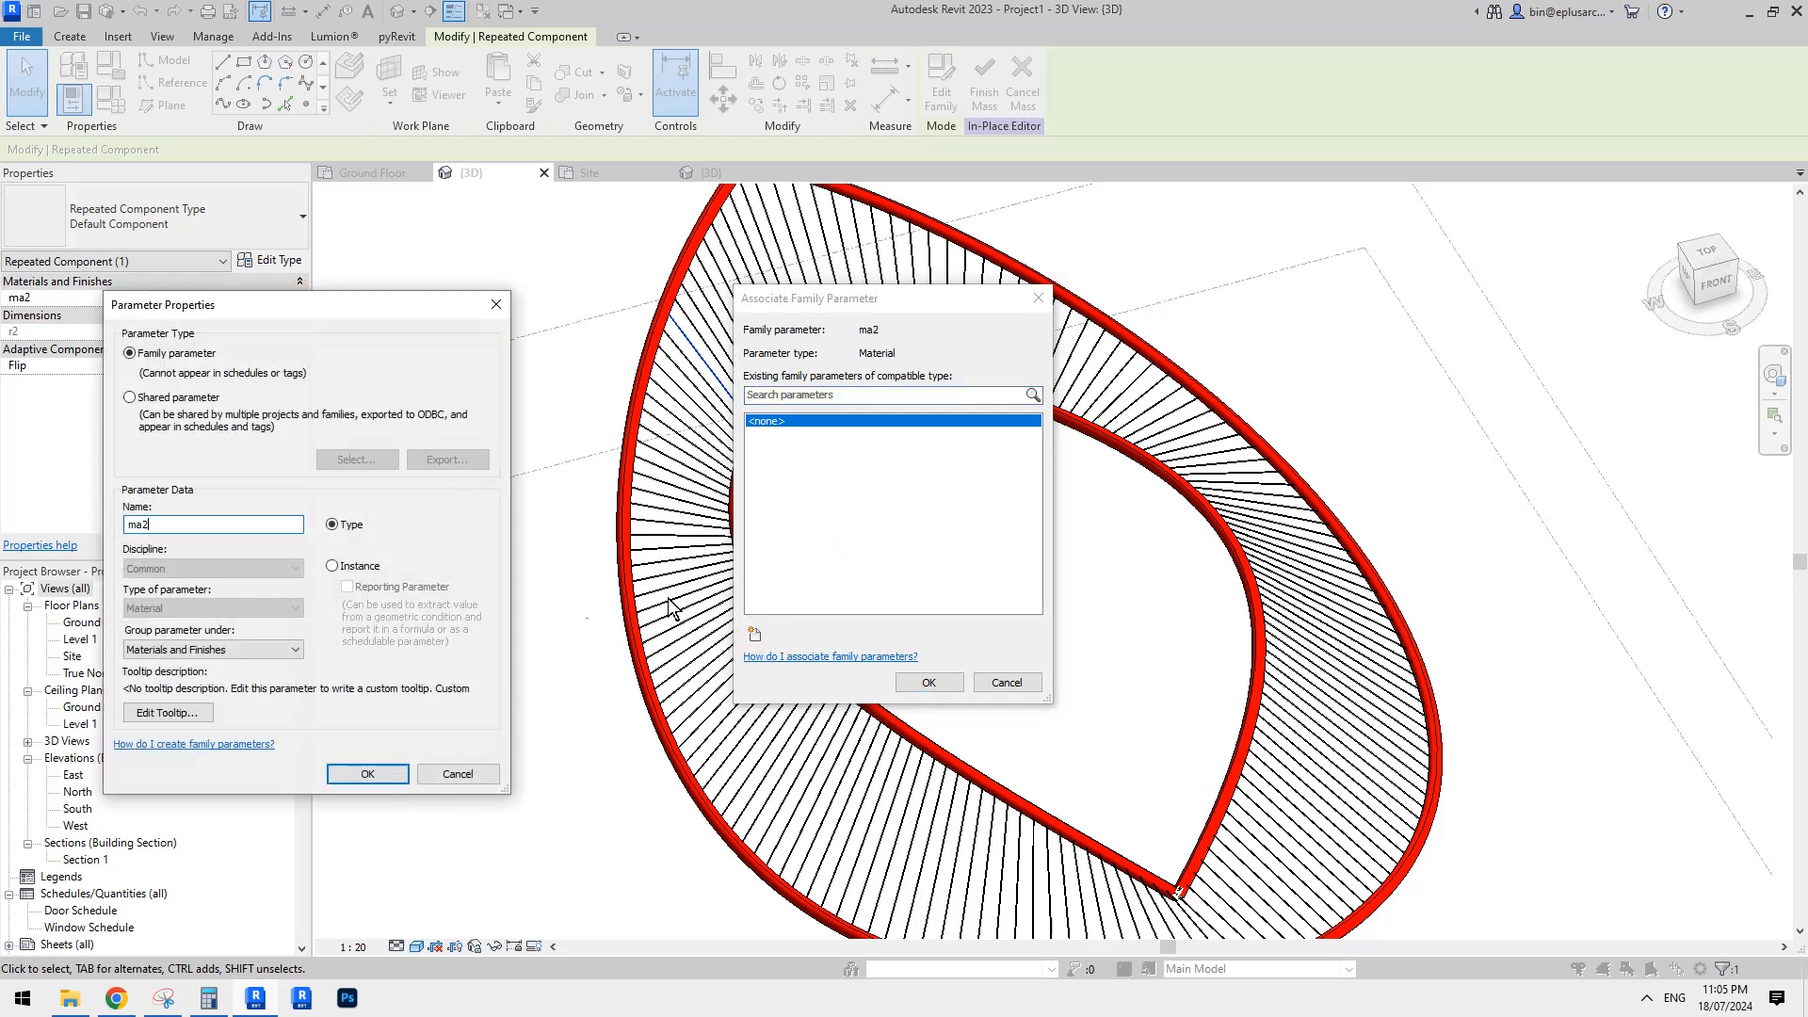
pyautogui.click(332, 567)
pyautogui.click(337, 530)
pyautogui.click(368, 562)
pyautogui.click(389, 773)
pyautogui.click(932, 679)
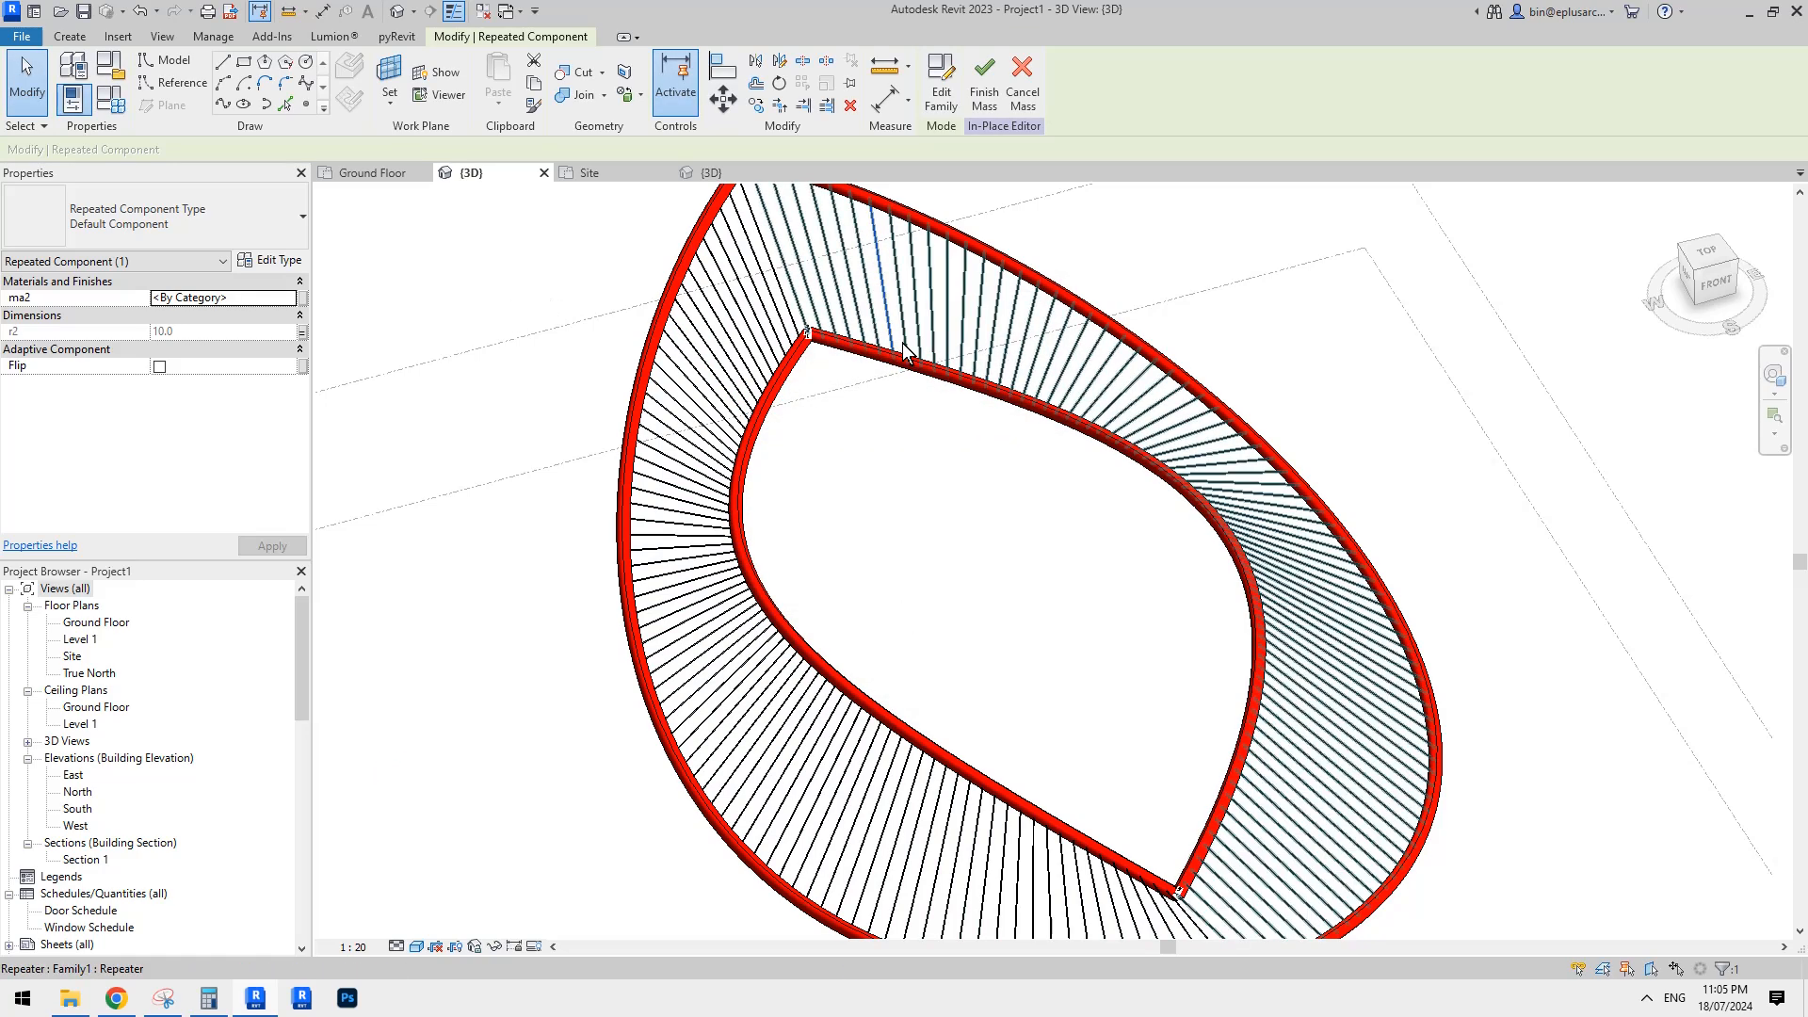
# Associate the upper repeated component's ma2 material with the existing ma2 family parameter.
pyautogui.click(303, 298)
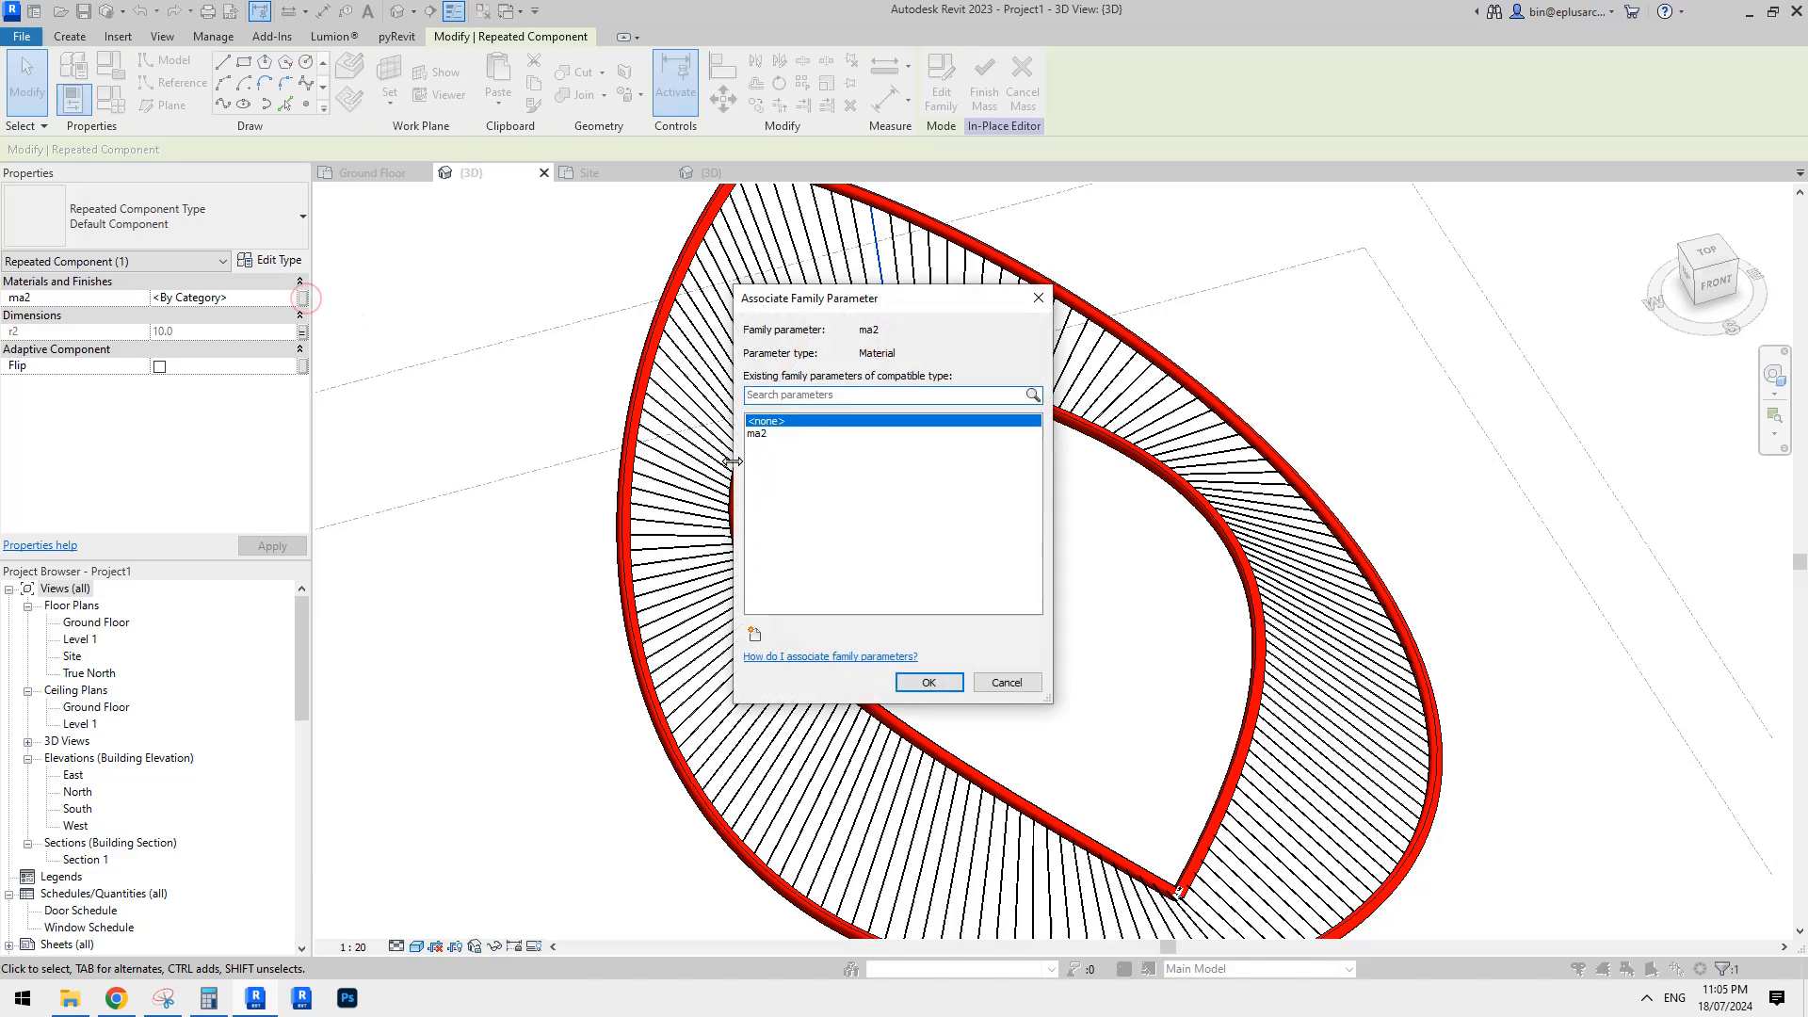
pyautogui.click(758, 434)
pyautogui.click(929, 682)
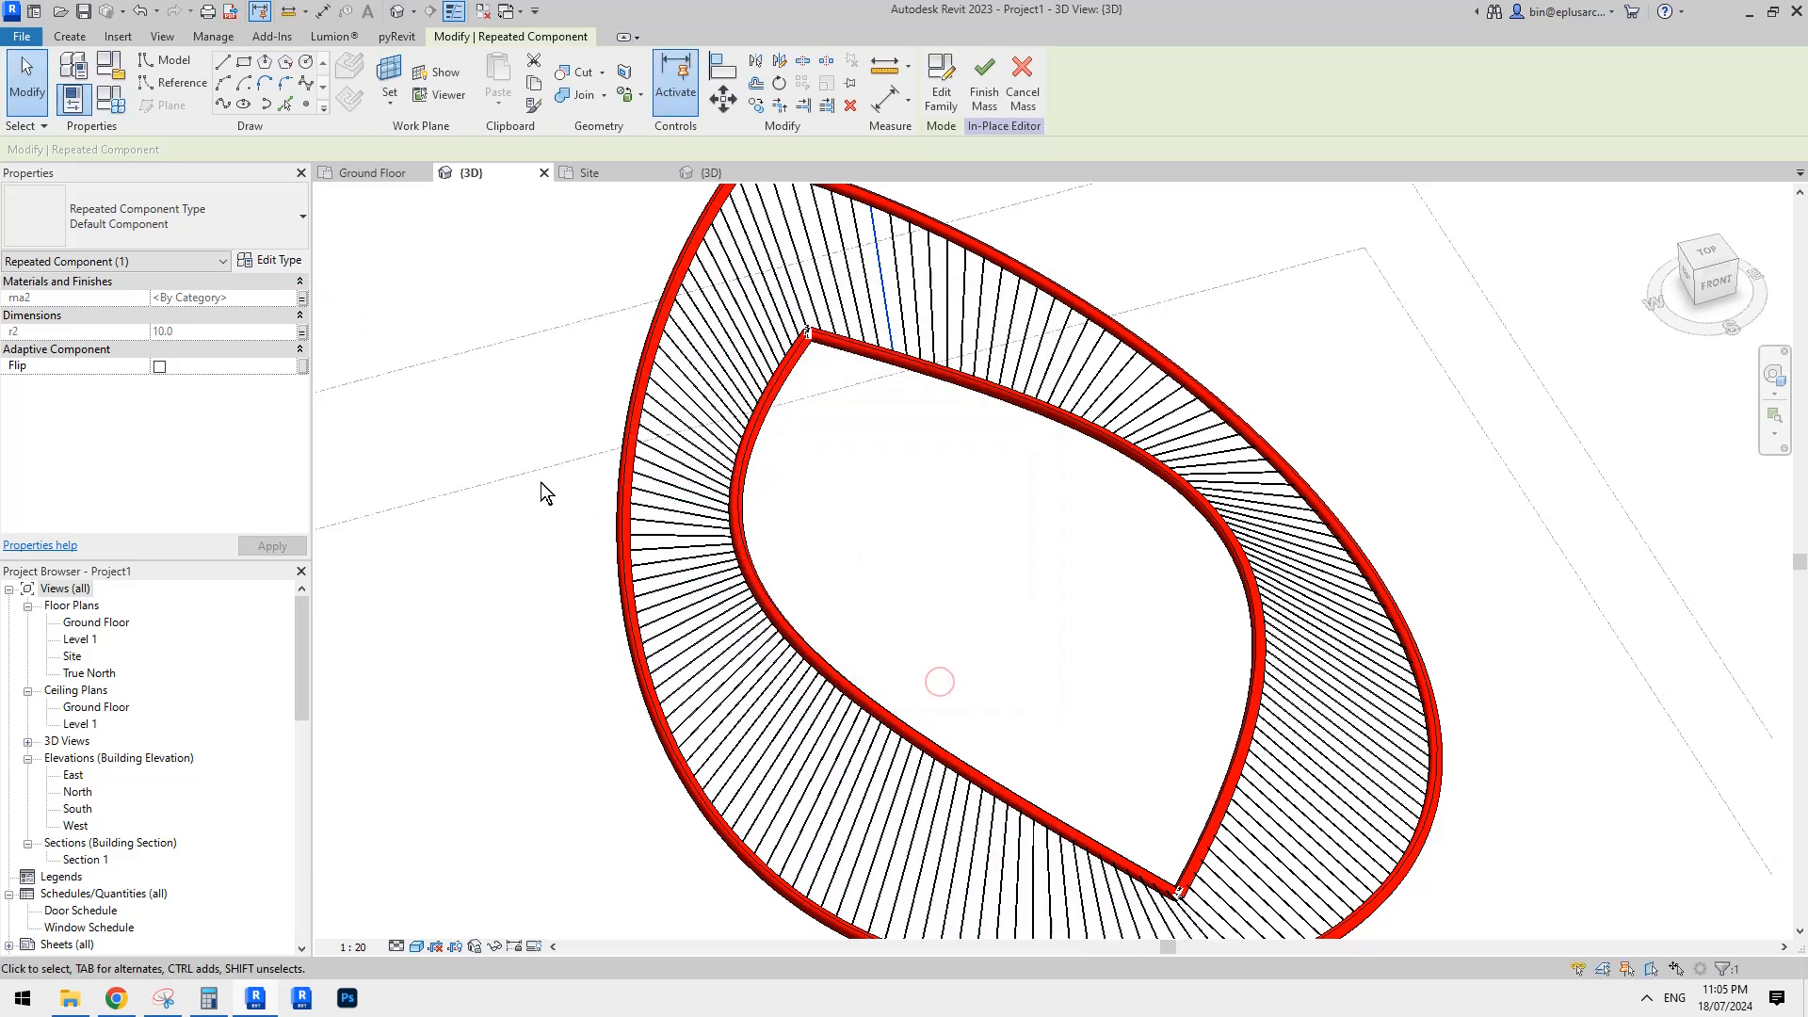
# Associate the material of the lower outer tube form with a new type family parameter named ma1.
pyautogui.click(542, 368)
pyautogui.click(663, 305)
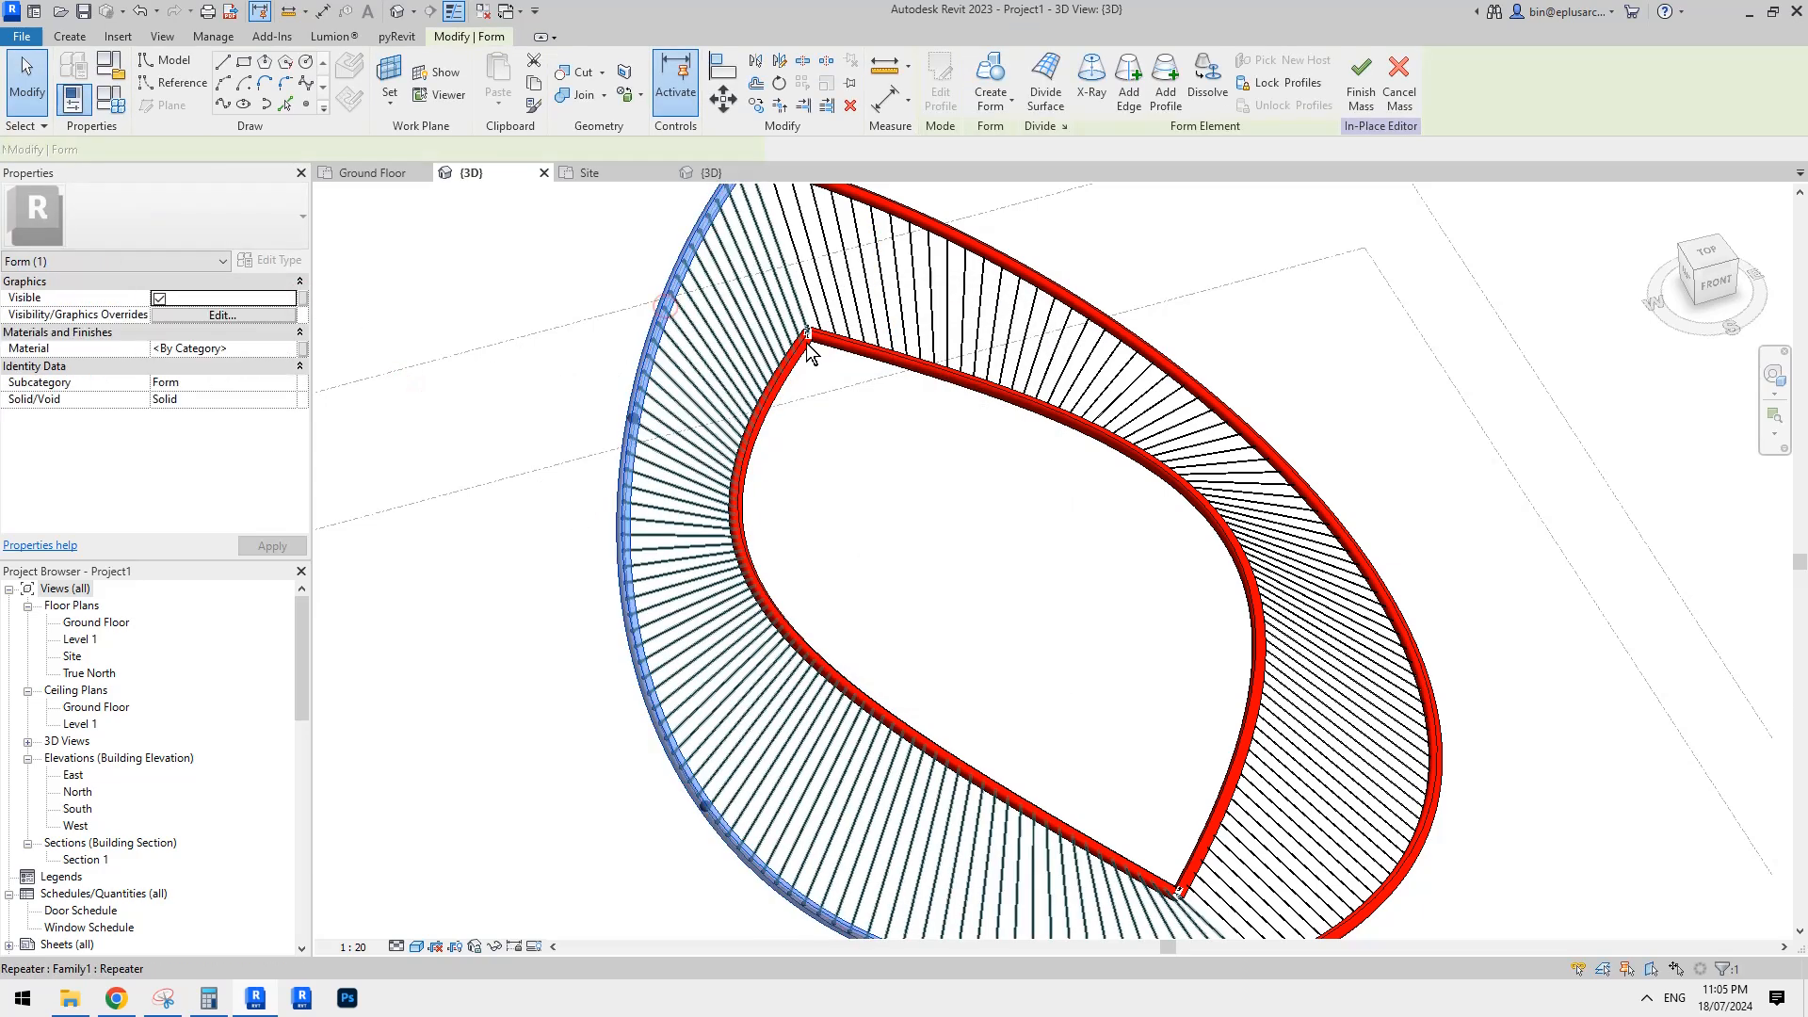
pyautogui.moveTo(810, 352); pyautogui.dragTo(758, 463, button='middle')
pyautogui.click(303, 349)
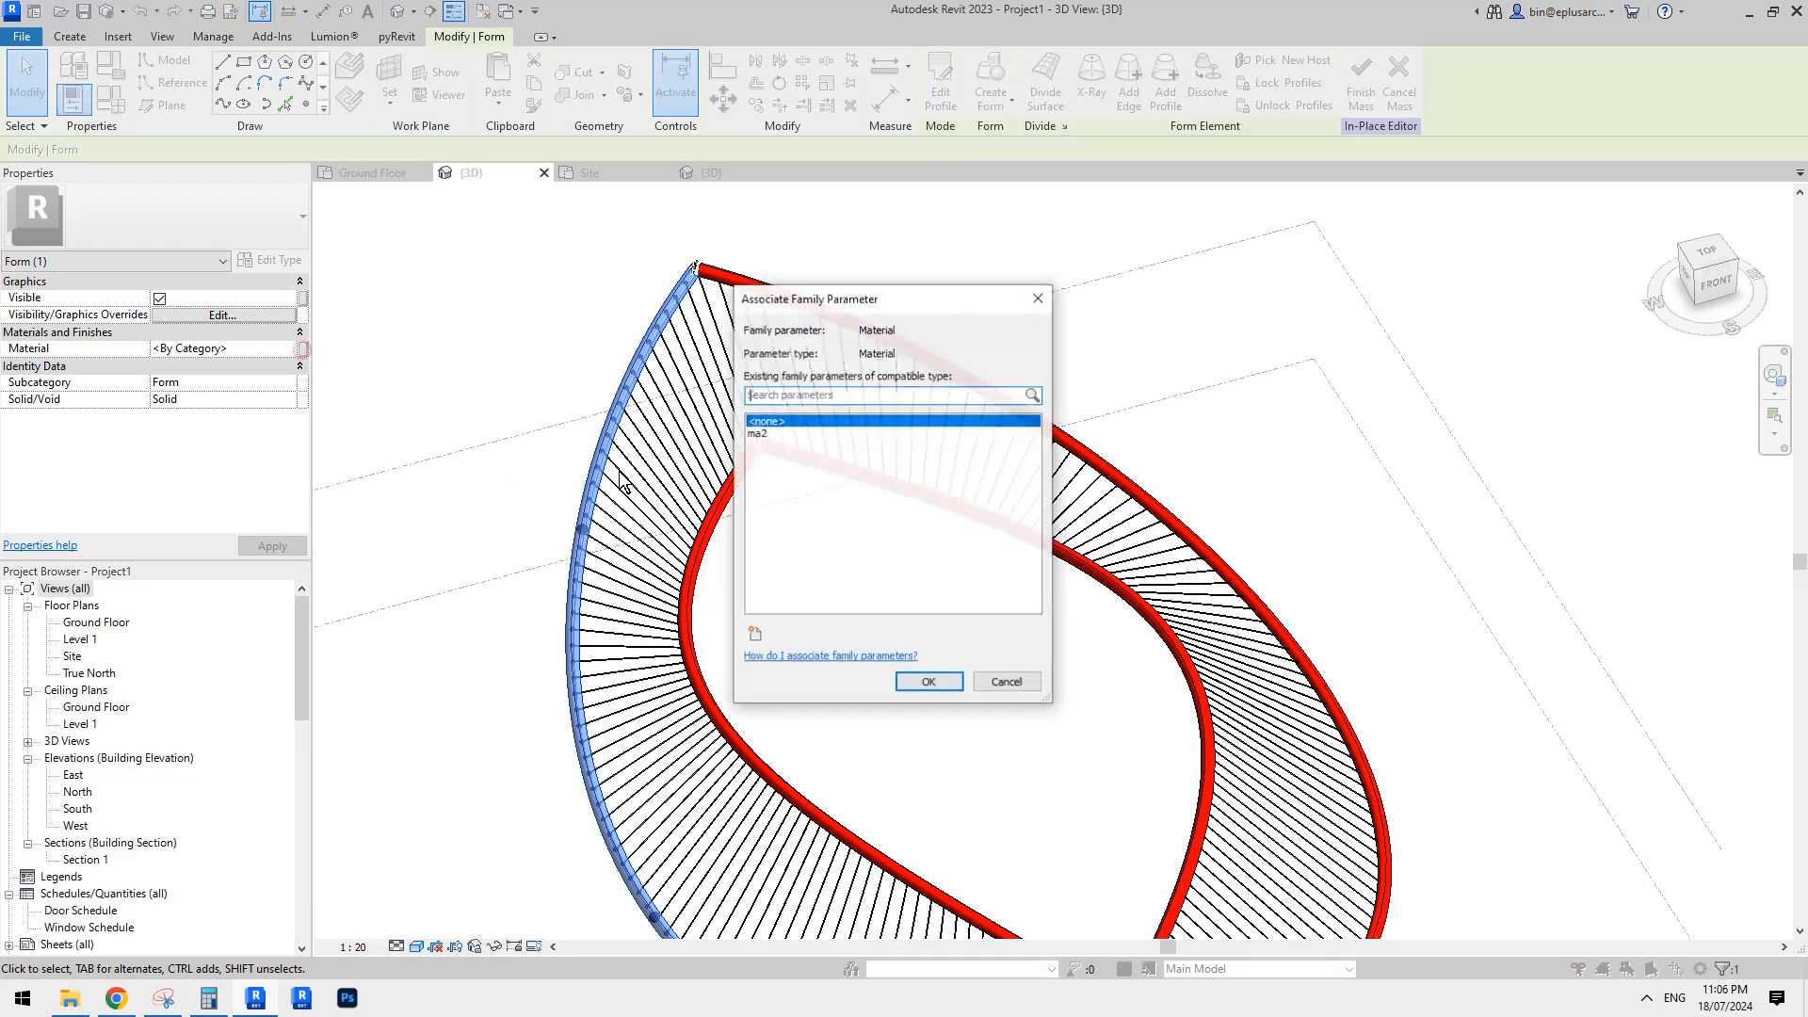
pyautogui.click(755, 634)
pyautogui.write('ma1')
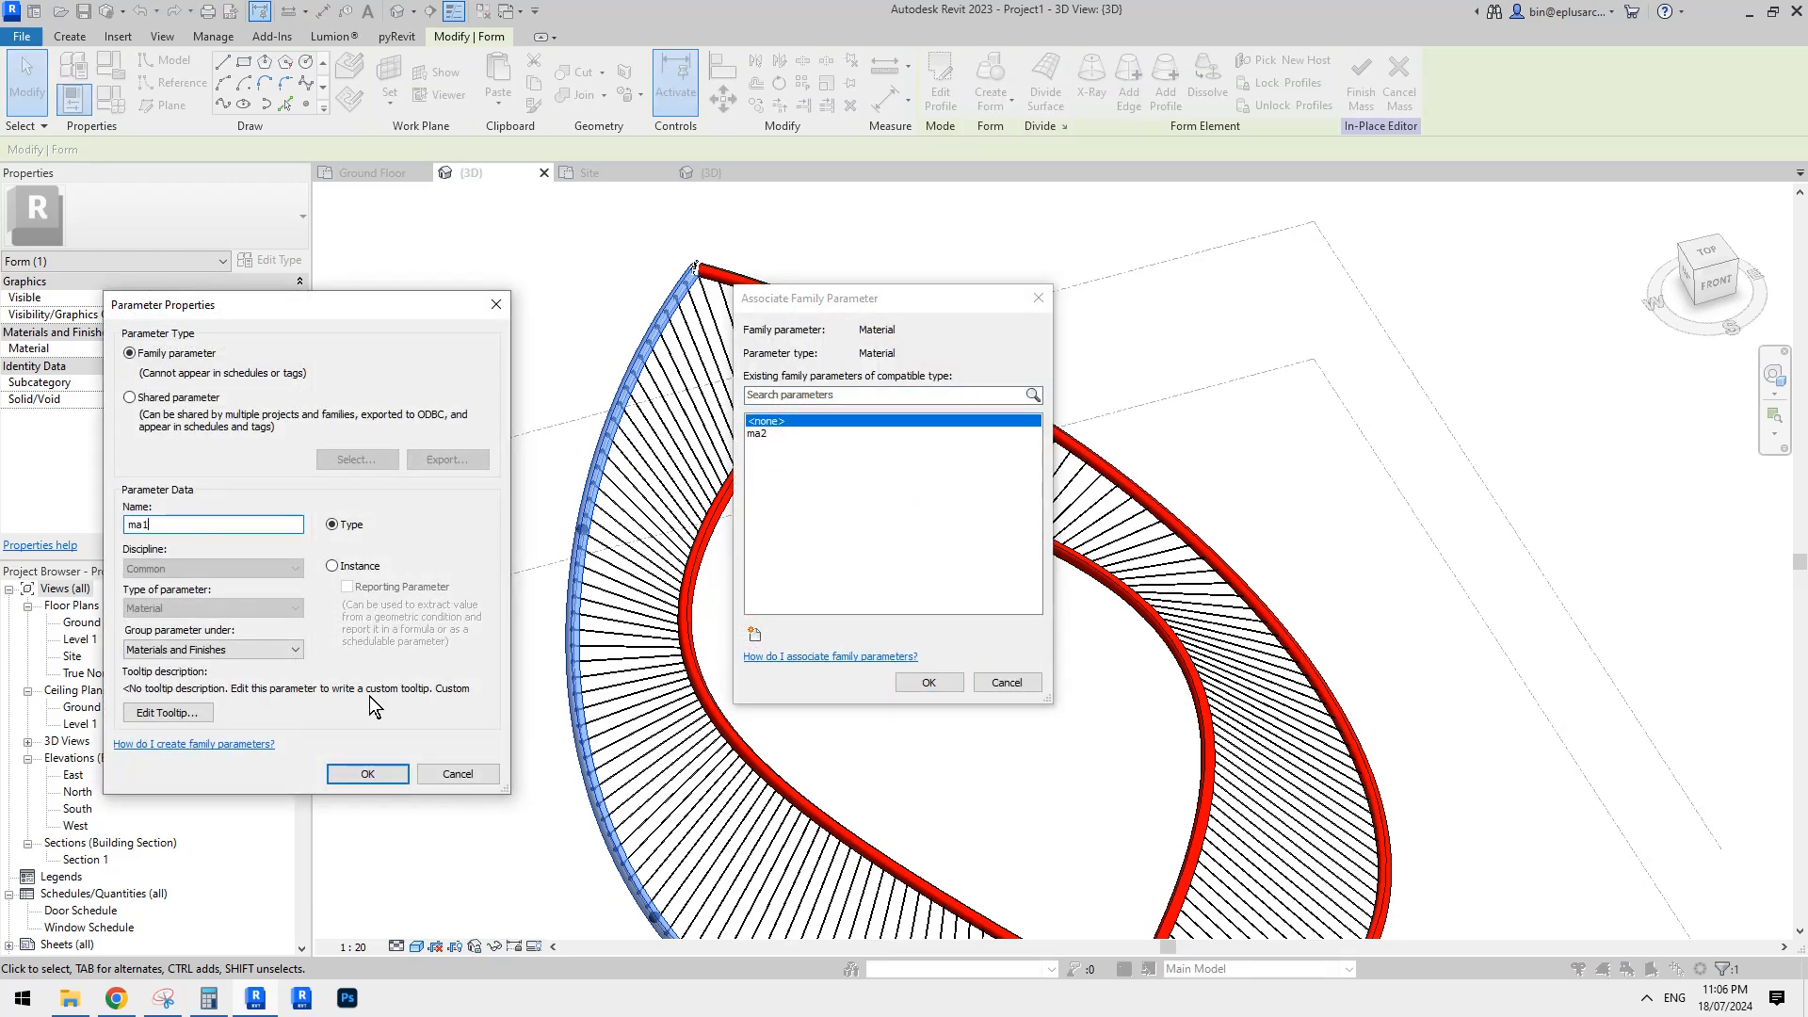
pyautogui.click(382, 774)
pyautogui.click(932, 682)
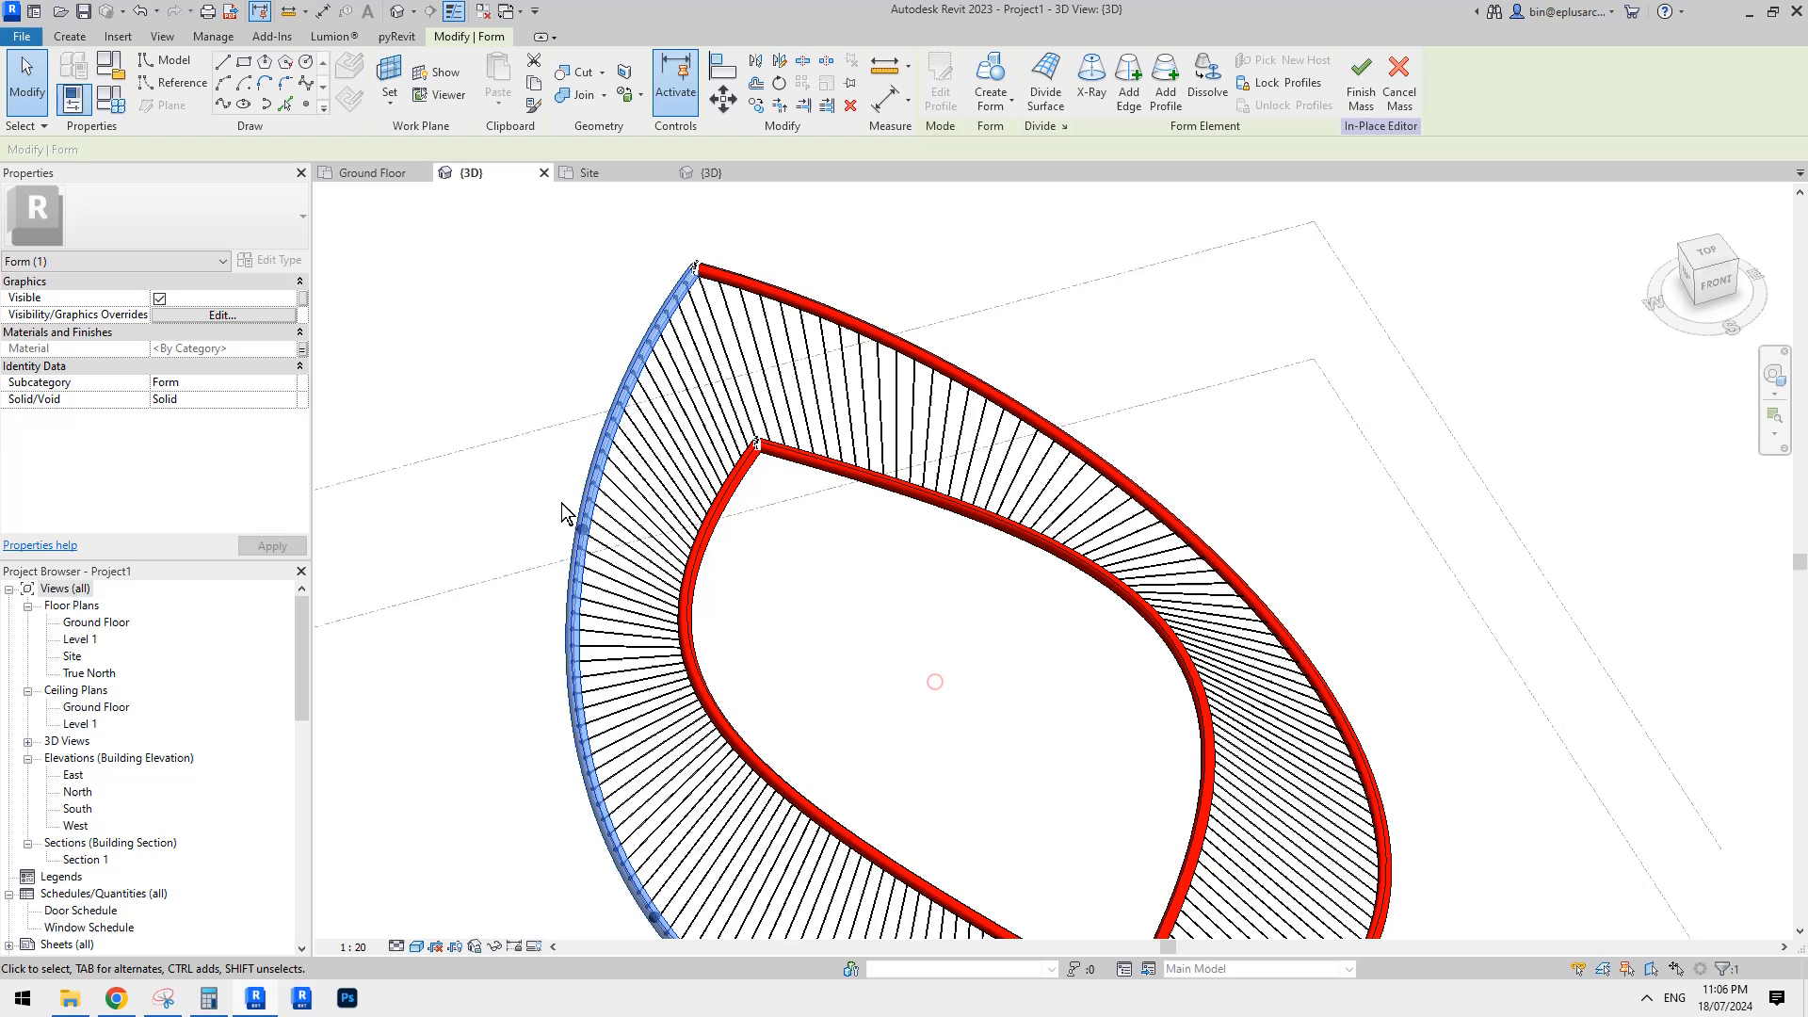
# Associate the material of the two inner tube forms and the upper outer tube form with the ma1 parameter.
pyautogui.click(745, 482)
pyautogui.keyDown('ctrl'); pyautogui.click(785, 456); pyautogui.keyUp('ctrl')
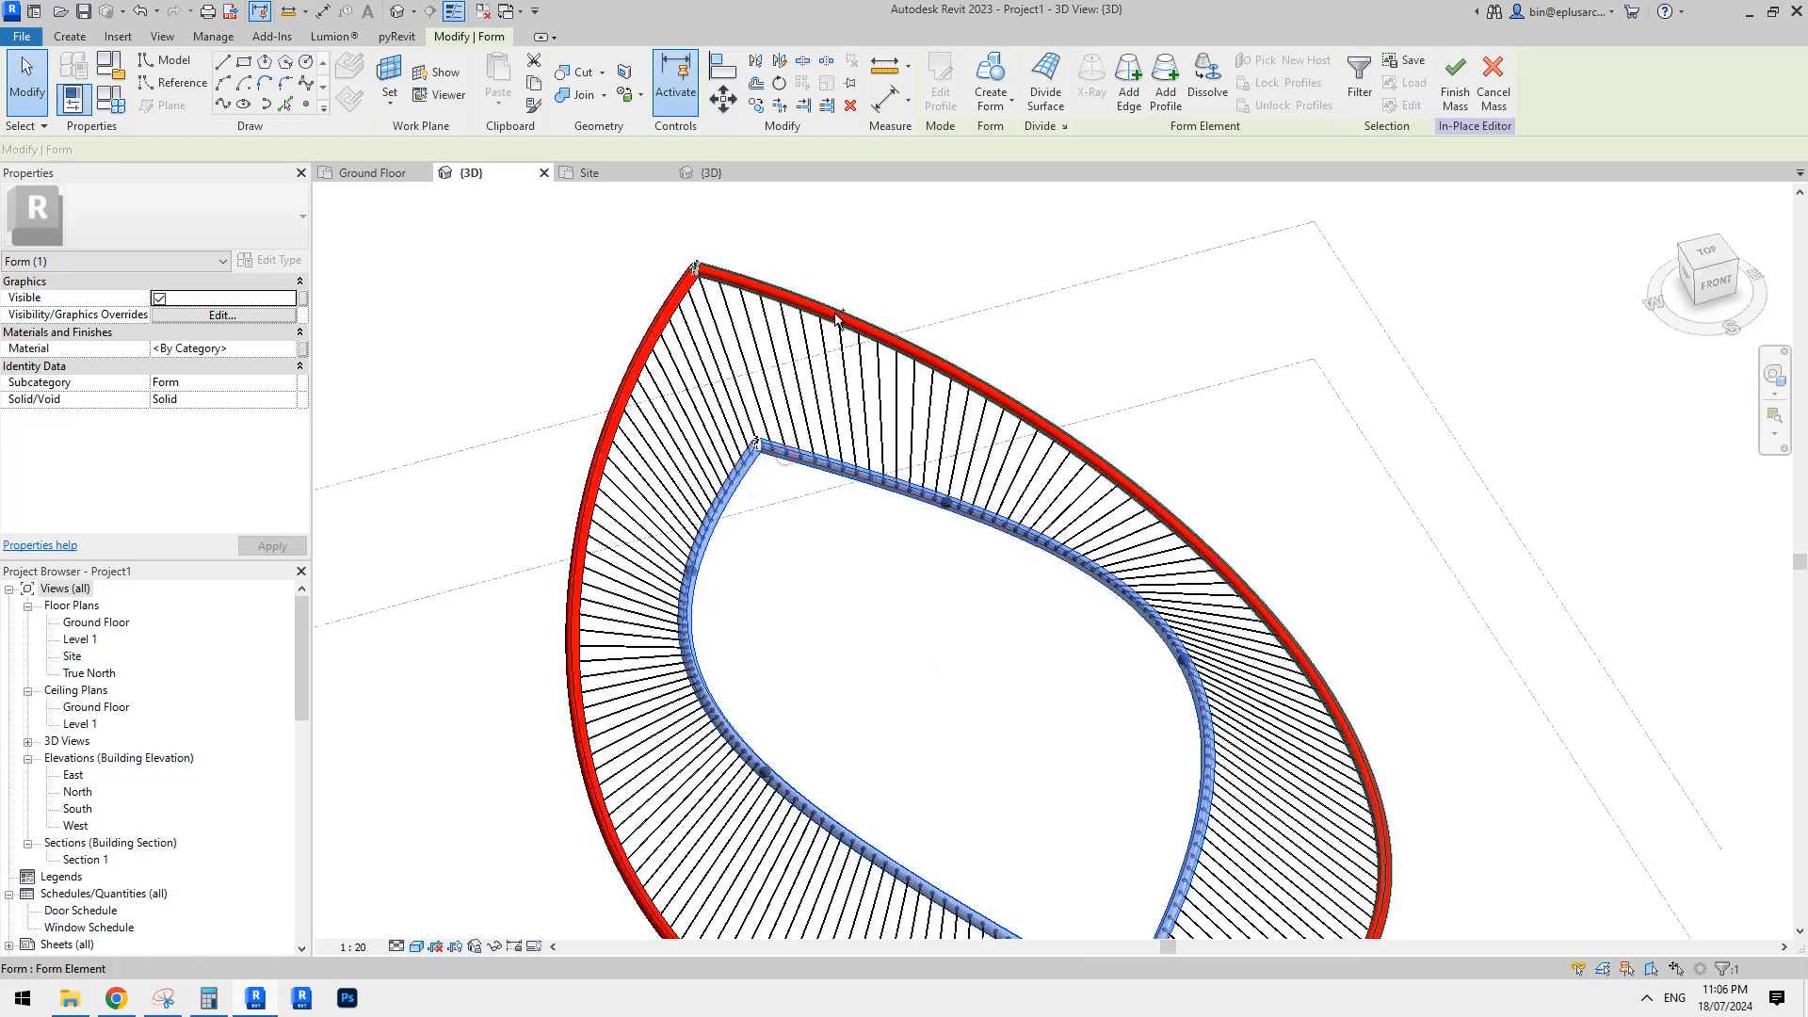
pyautogui.keyDown('ctrl'); pyautogui.click(836, 318); pyautogui.keyUp('ctrl')
pyautogui.click(303, 349)
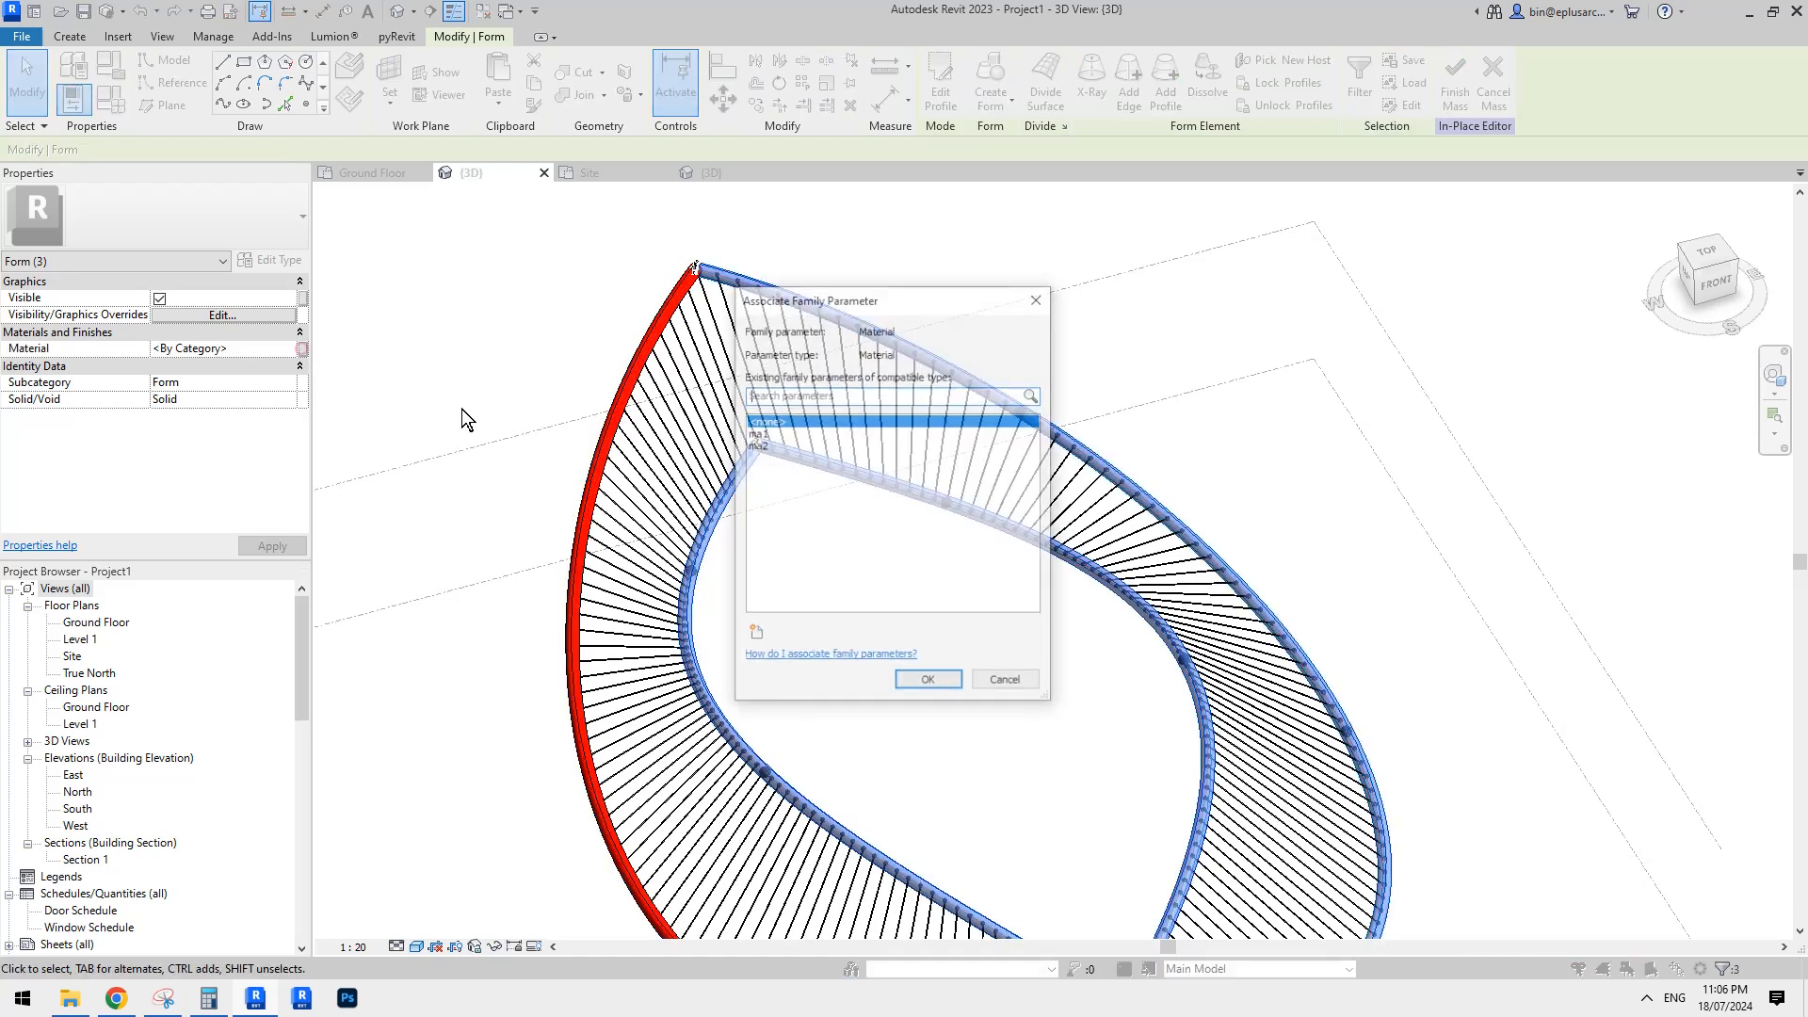
pyautogui.click(759, 435)
pyautogui.click(929, 682)
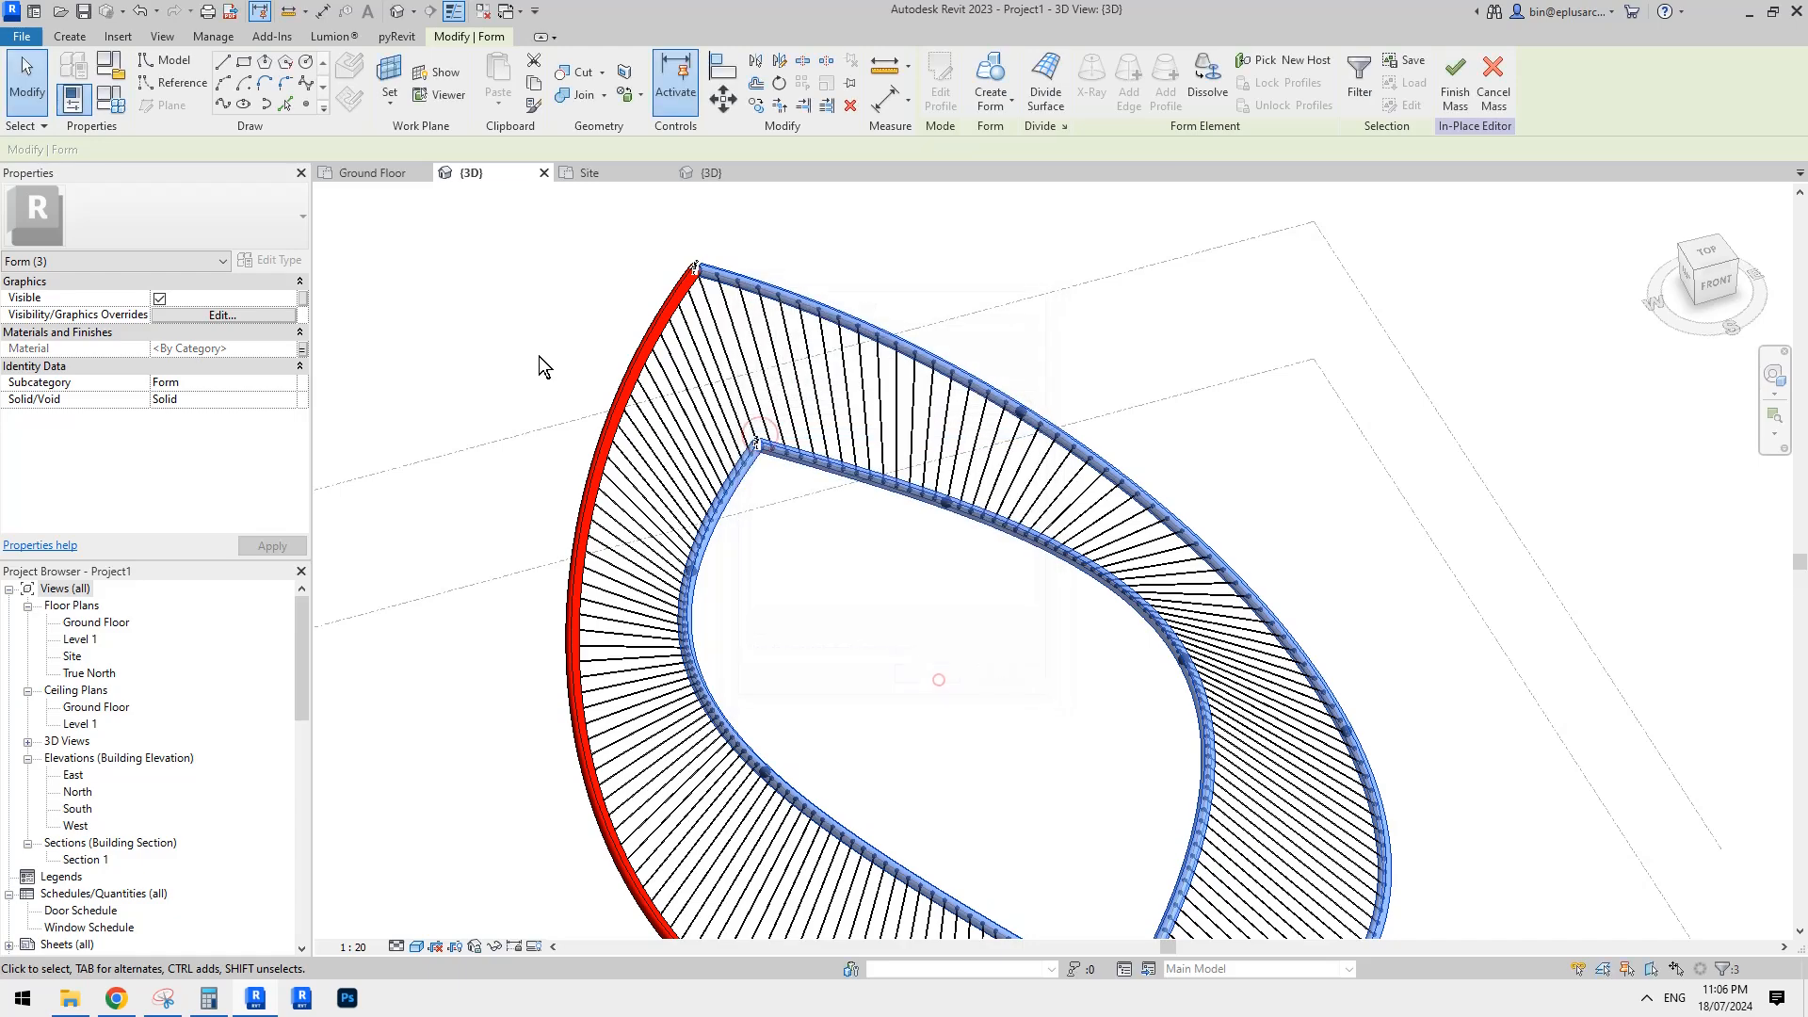
pyautogui.press('Escape')
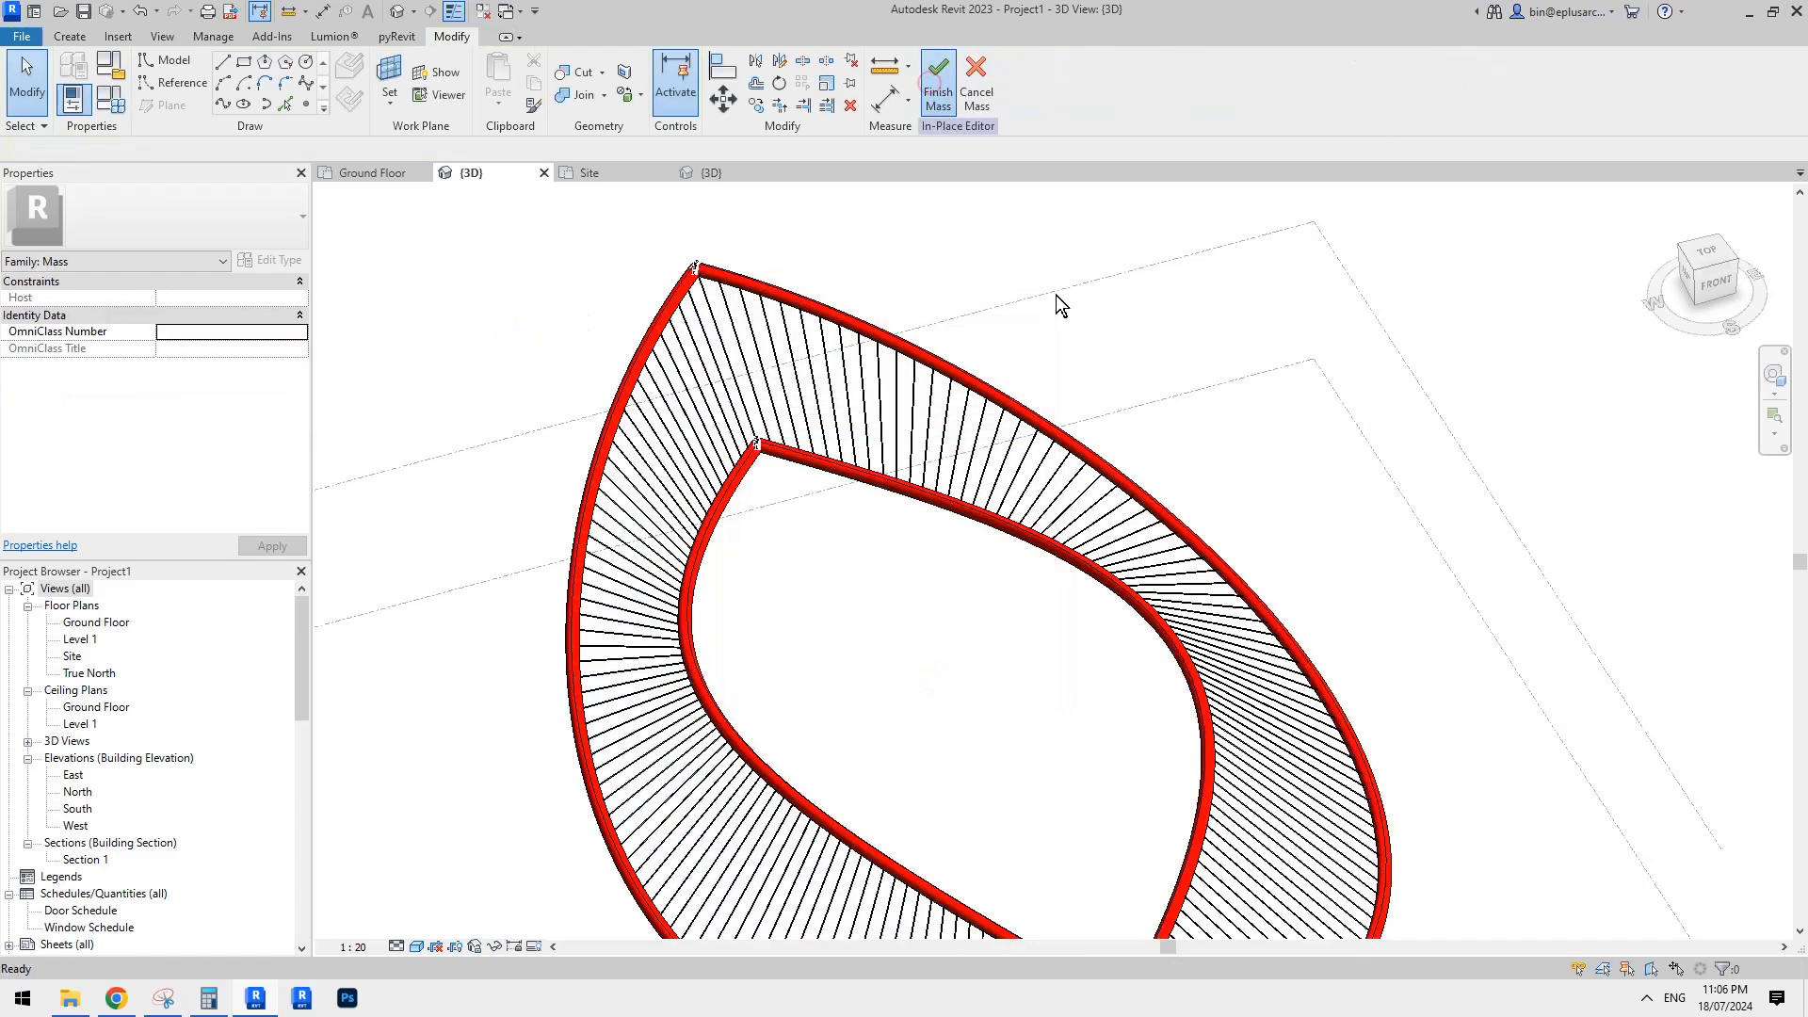
# Finish the in-place mass and set its r2 type parameter to 30.
pyautogui.click(937, 83)
pyautogui.keyDown('shift'); pyautogui.moveTo(833, 293); pyautogui.dragTo(951, 465, button='middle'); pyautogui.keyUp('shift')
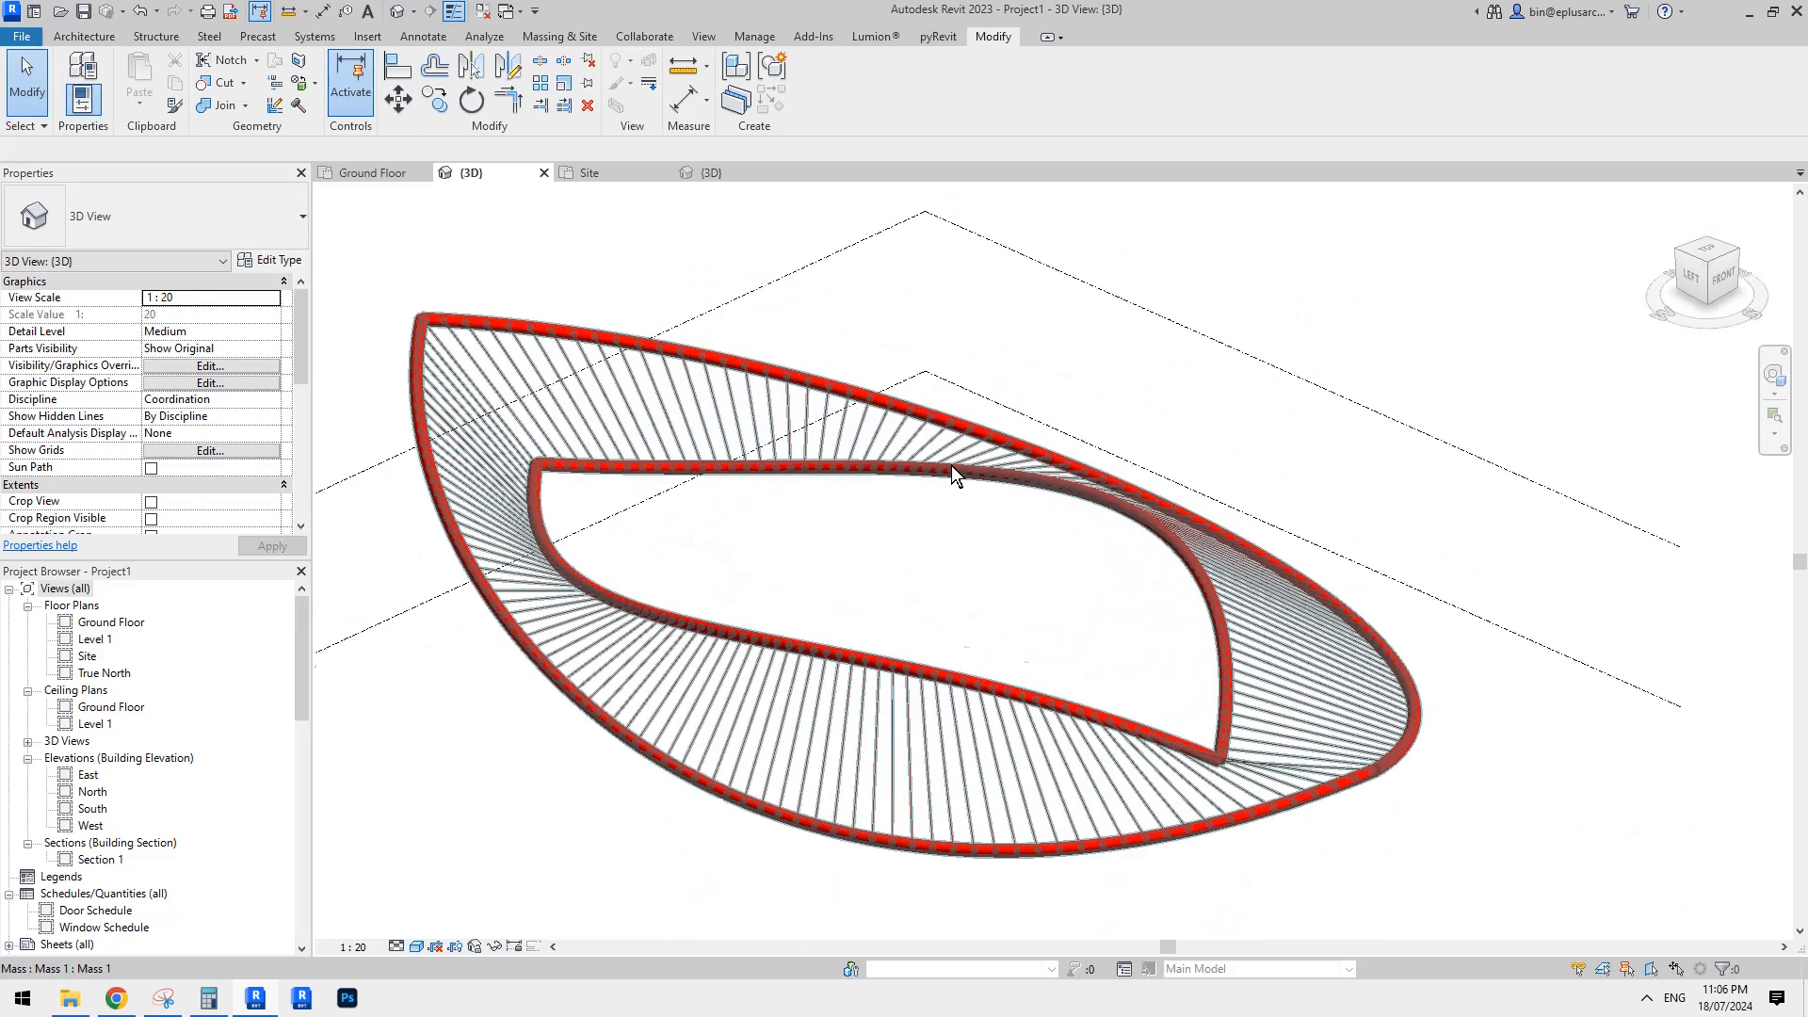
pyautogui.click(828, 465)
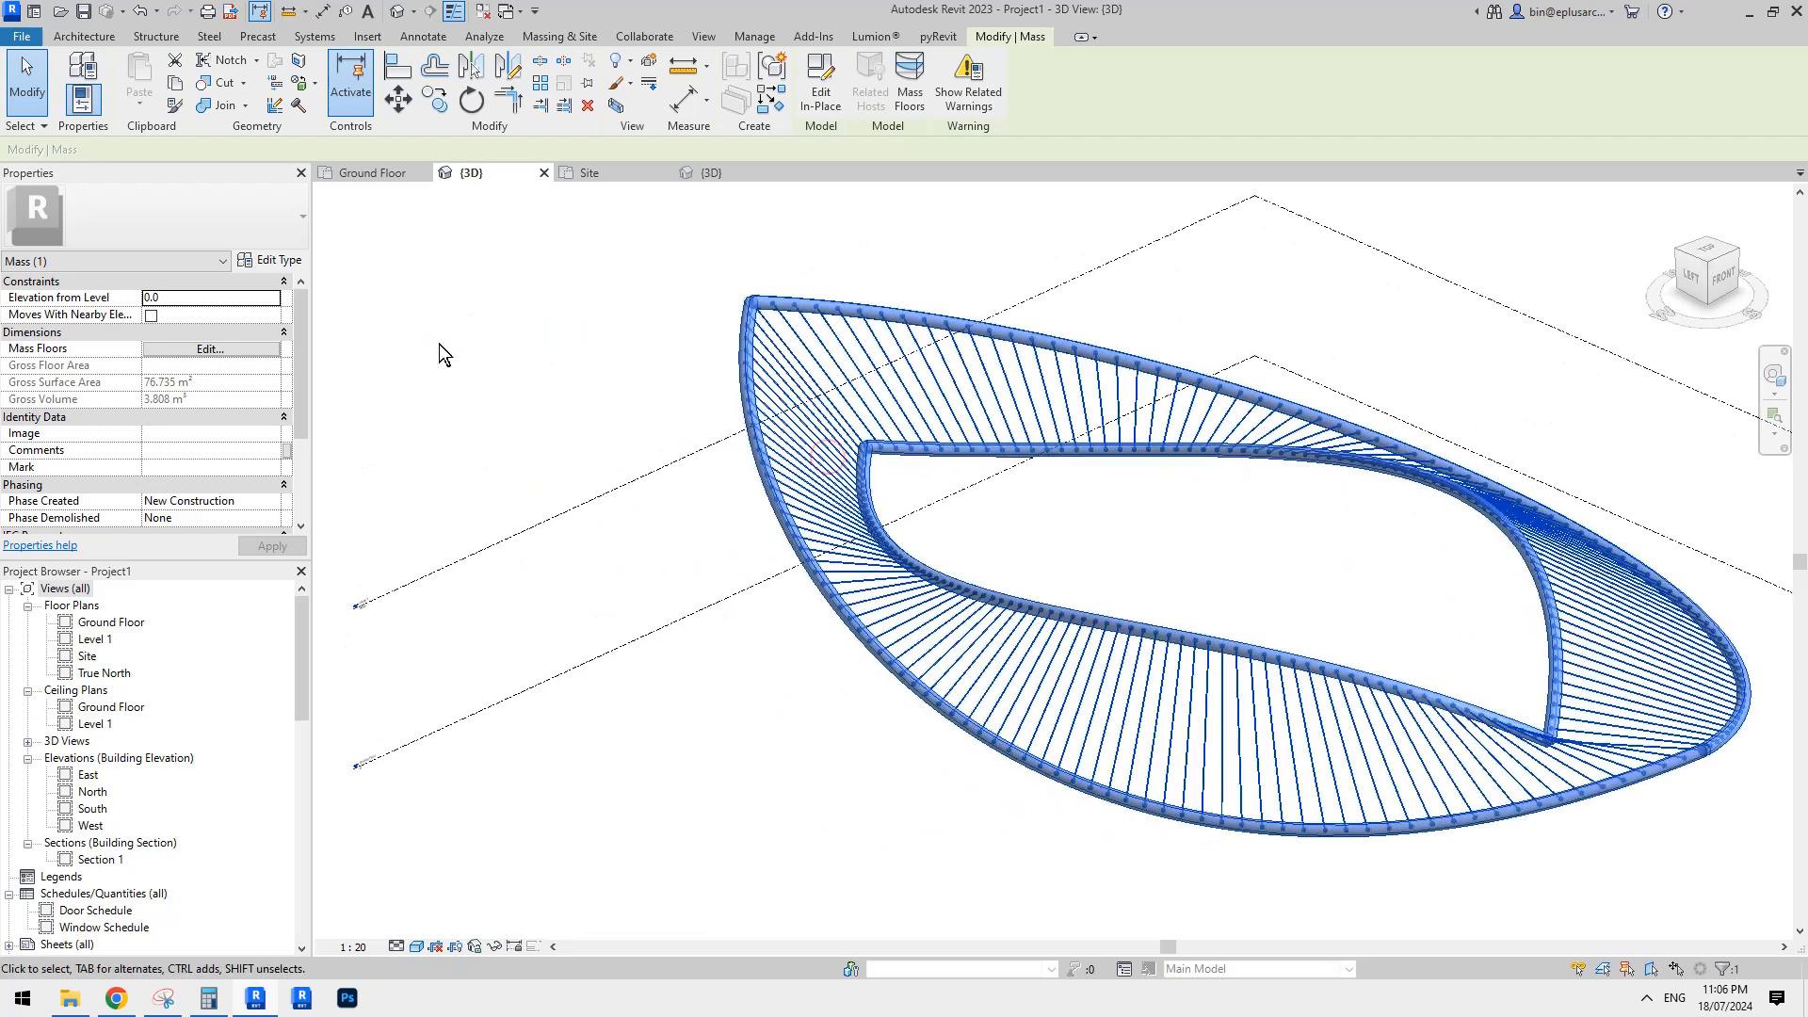
pyautogui.click(274, 260)
pyautogui.moveTo(1088, 247); pyautogui.dragTo(349, 234)
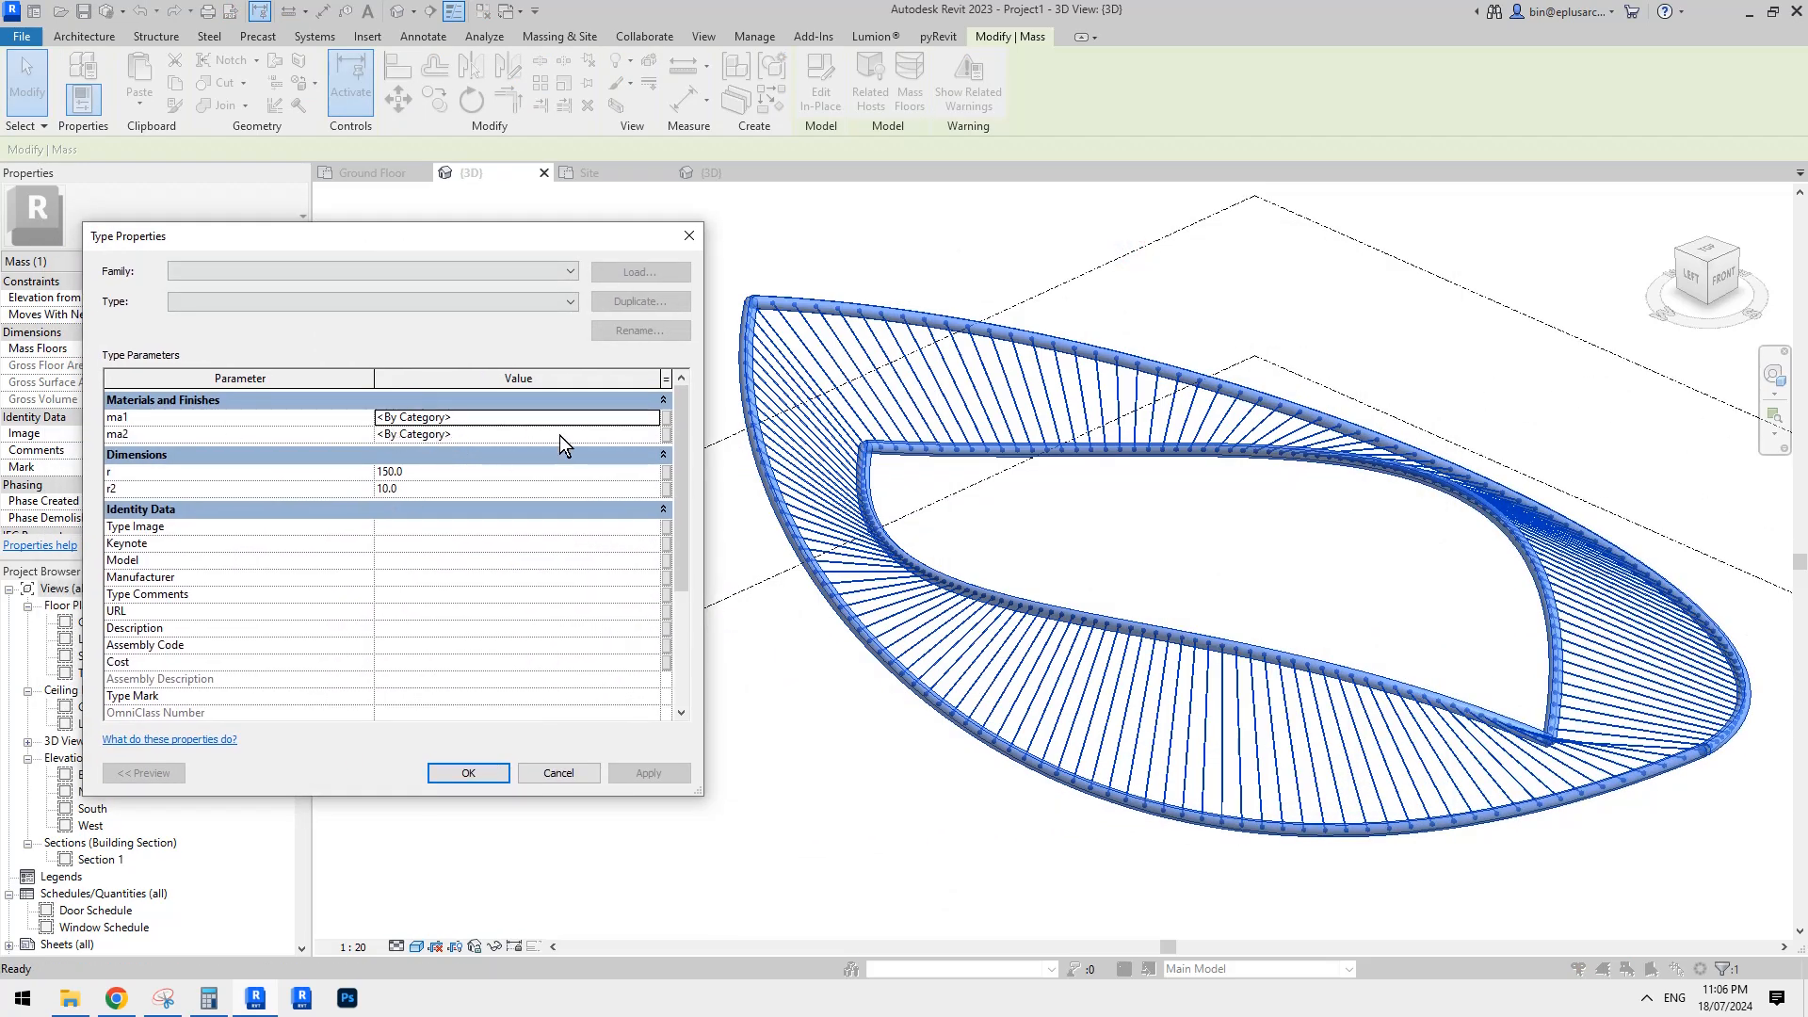
pyautogui.click(425, 489)
pyautogui.write('30')
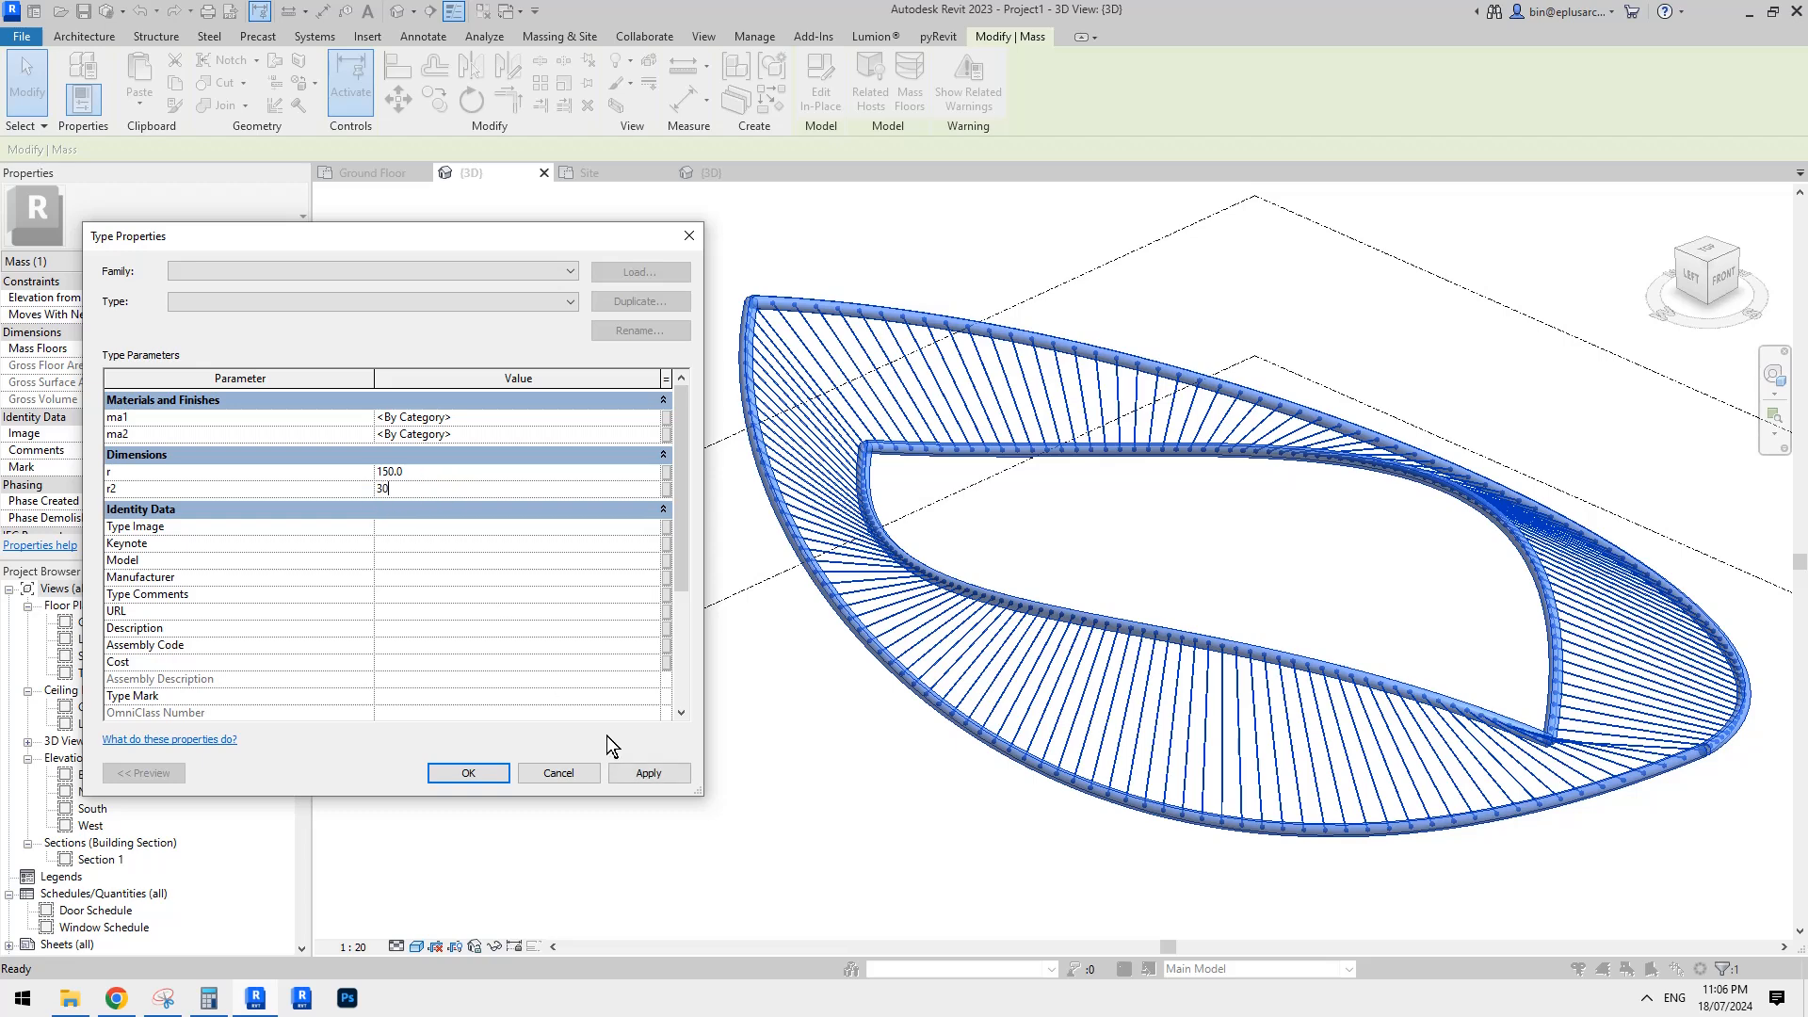
pyautogui.click(656, 773)
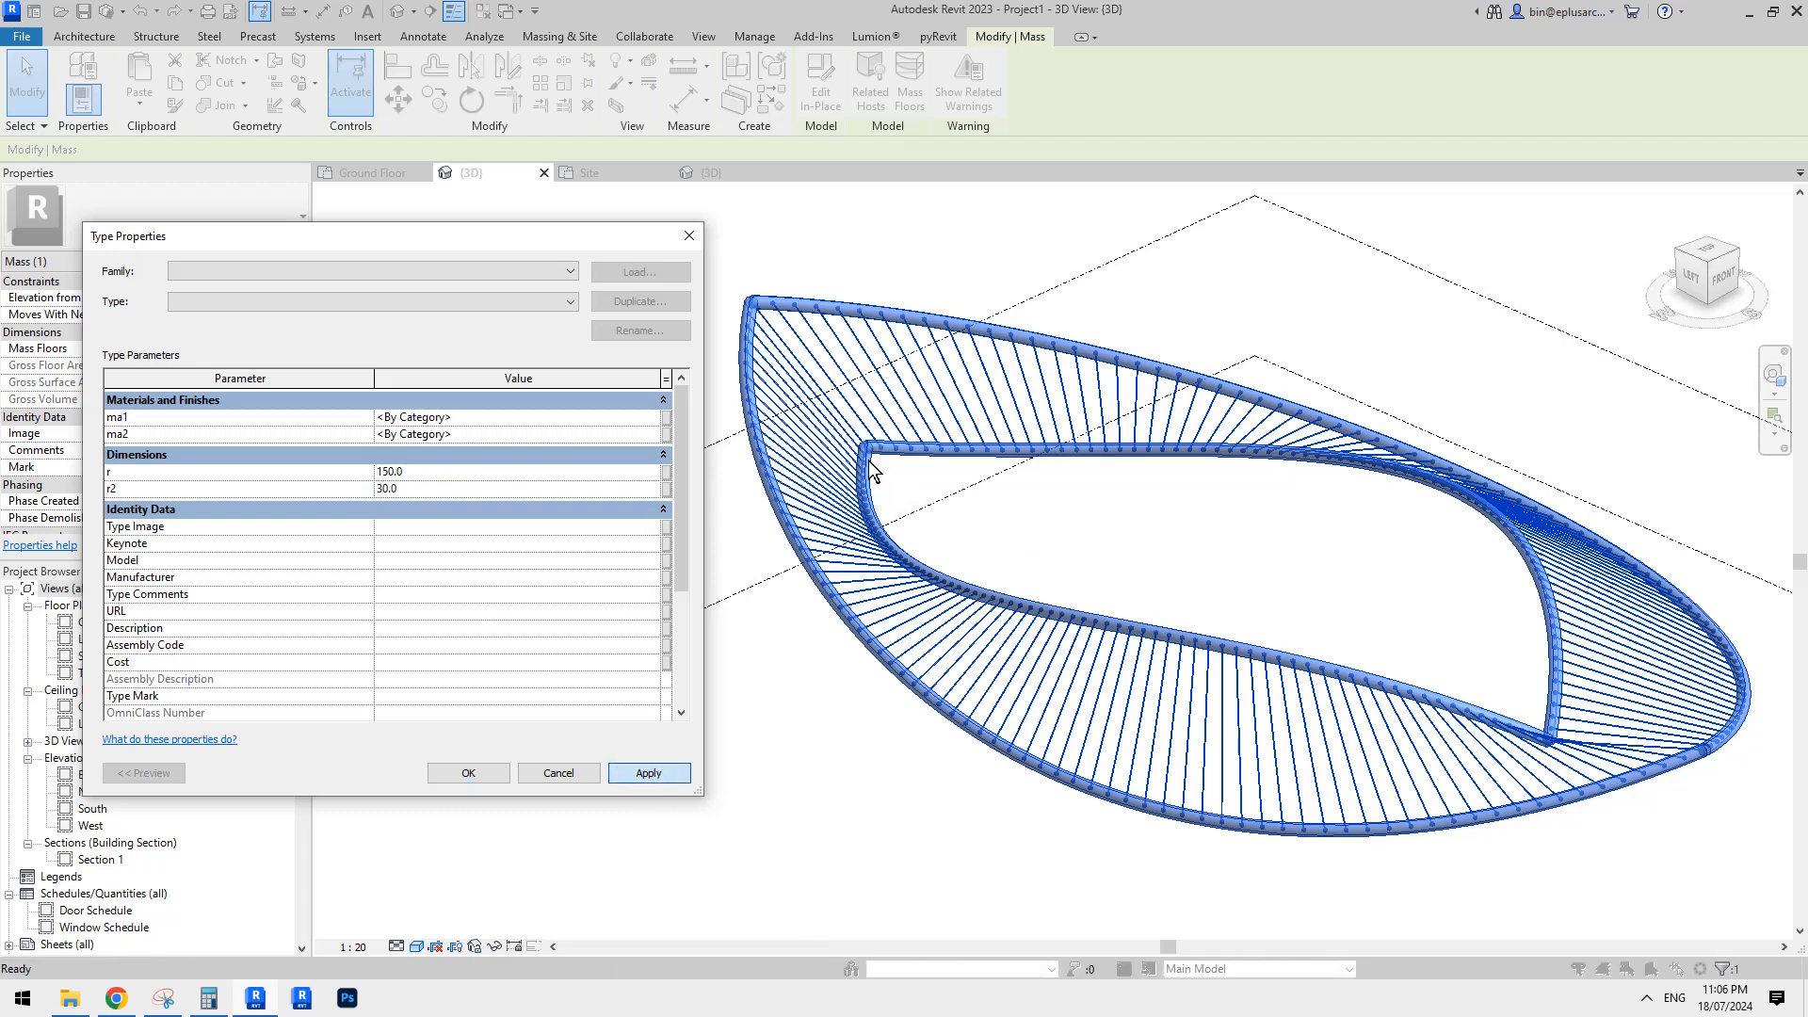
# Examine the mass's r value and look through its remaining type parameters.
pyautogui.click(433, 470)
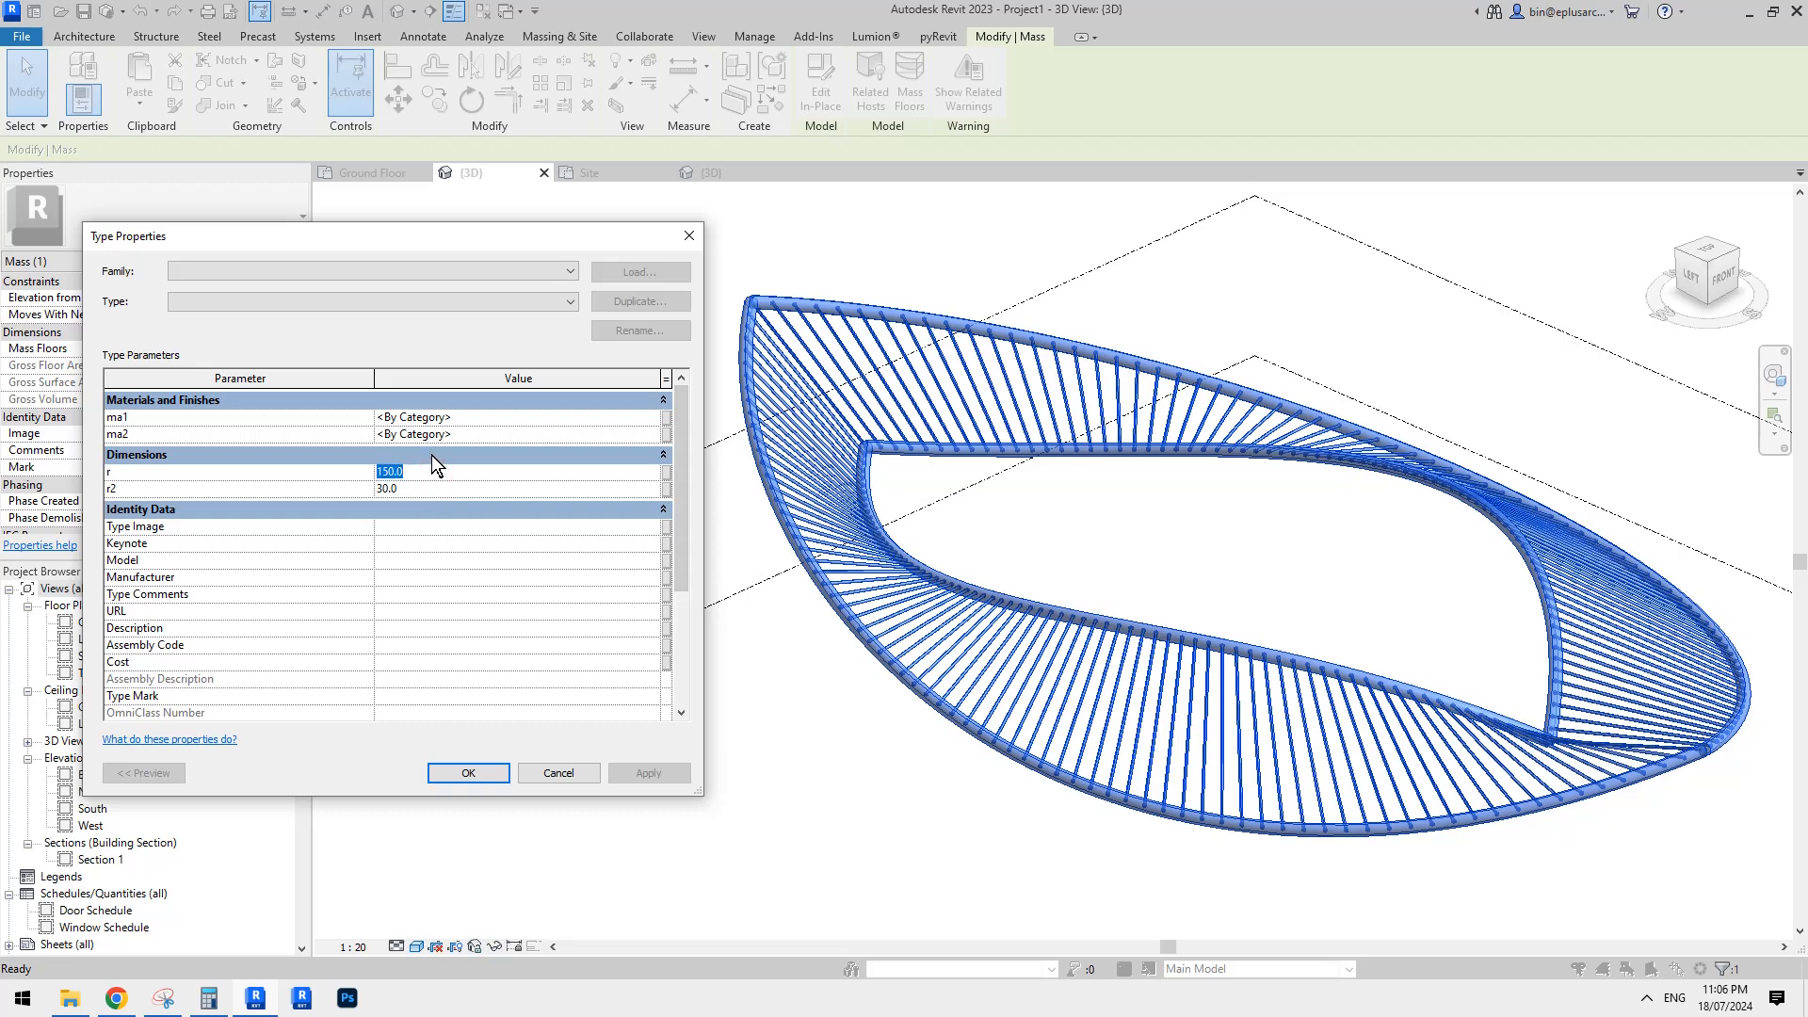
pyautogui.scroll(-3, 692, 527)
pyautogui.scroll(3, 696, 490)
pyautogui.scroll(-3, 711, 556)
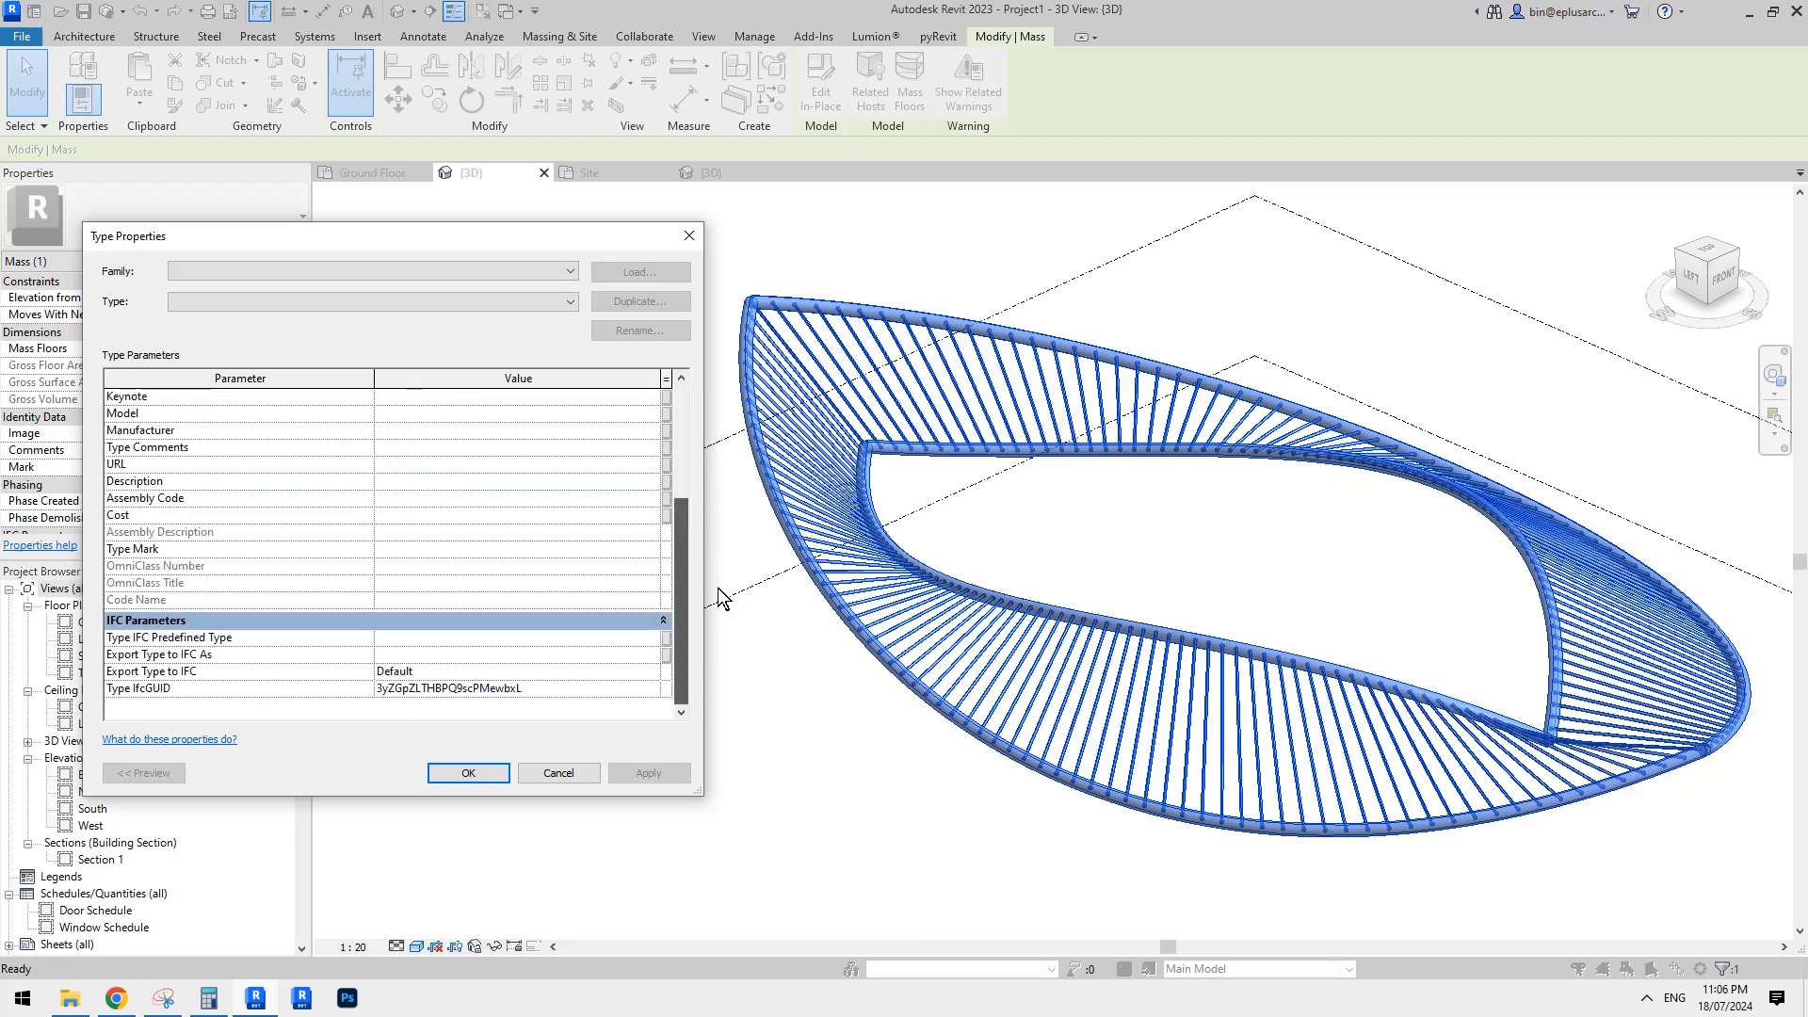
# Reopen the mass for in-place editing and change its no. parameter from an instance to a type parameter.
pyautogui.scroll(5, 734, 634)
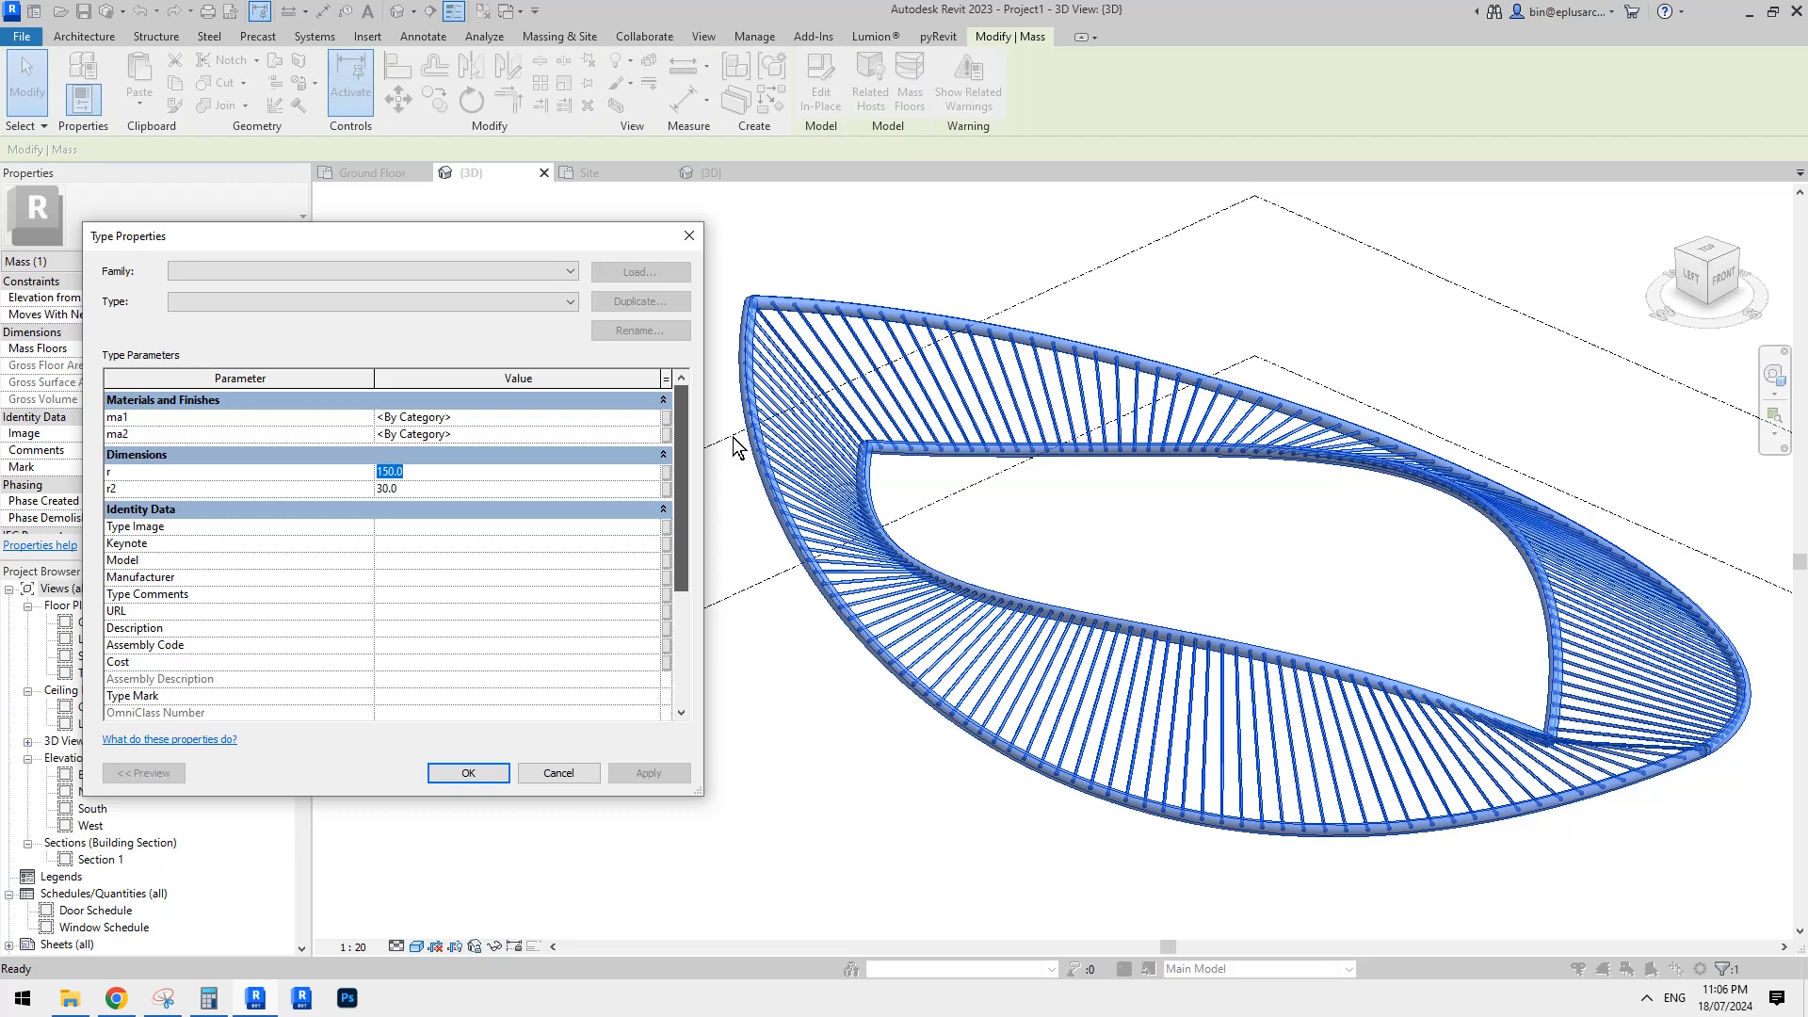
pyautogui.click(471, 772)
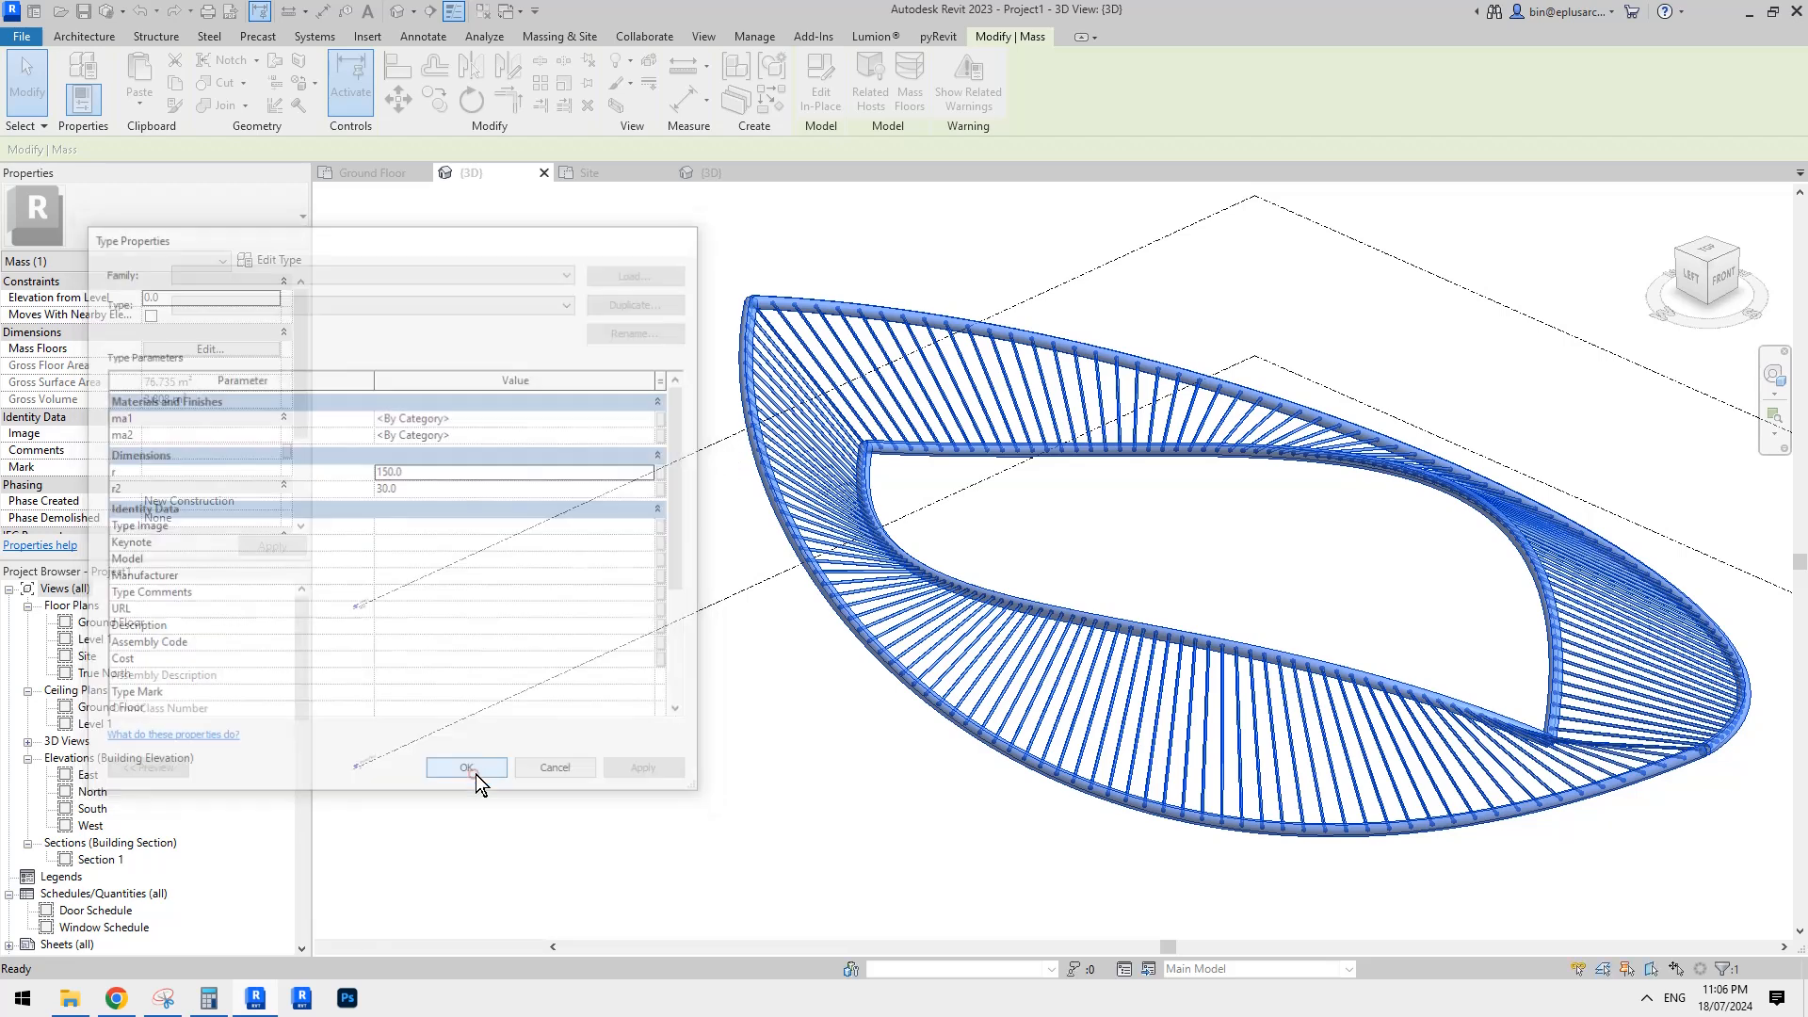
pyautogui.scroll(-3, 145, 454)
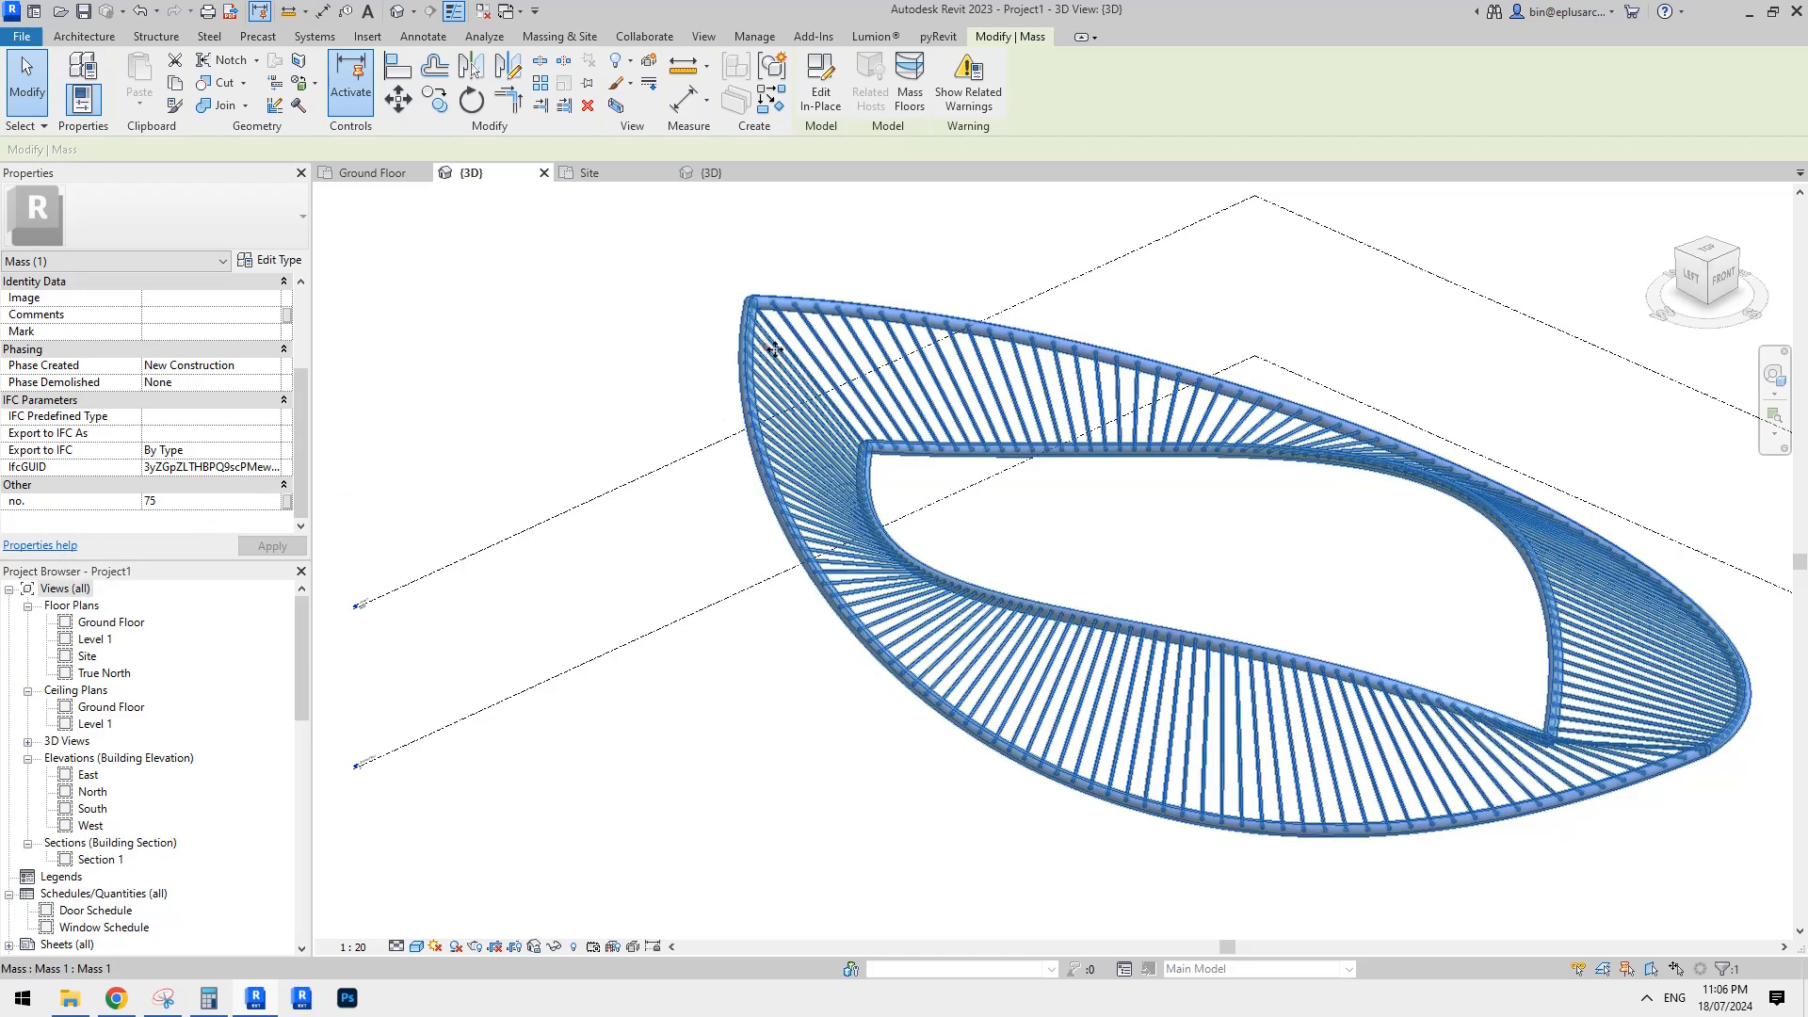
pyautogui.click(821, 85)
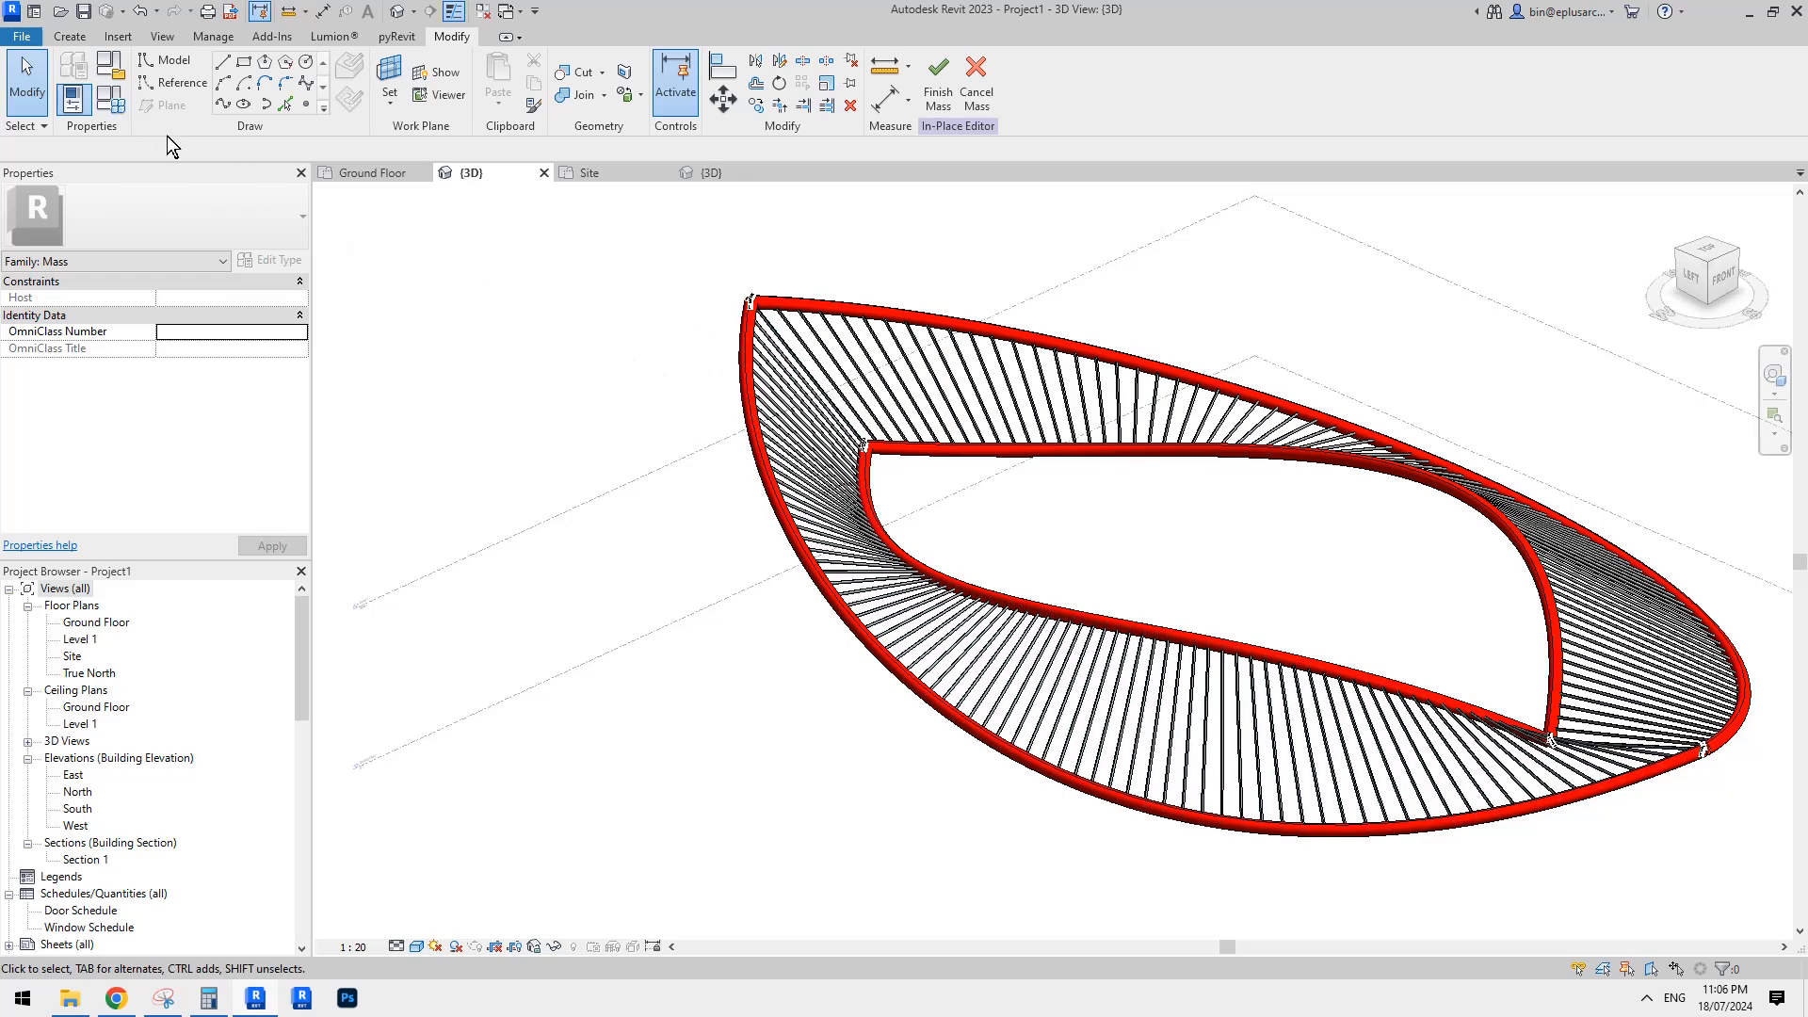
pyautogui.click(110, 98)
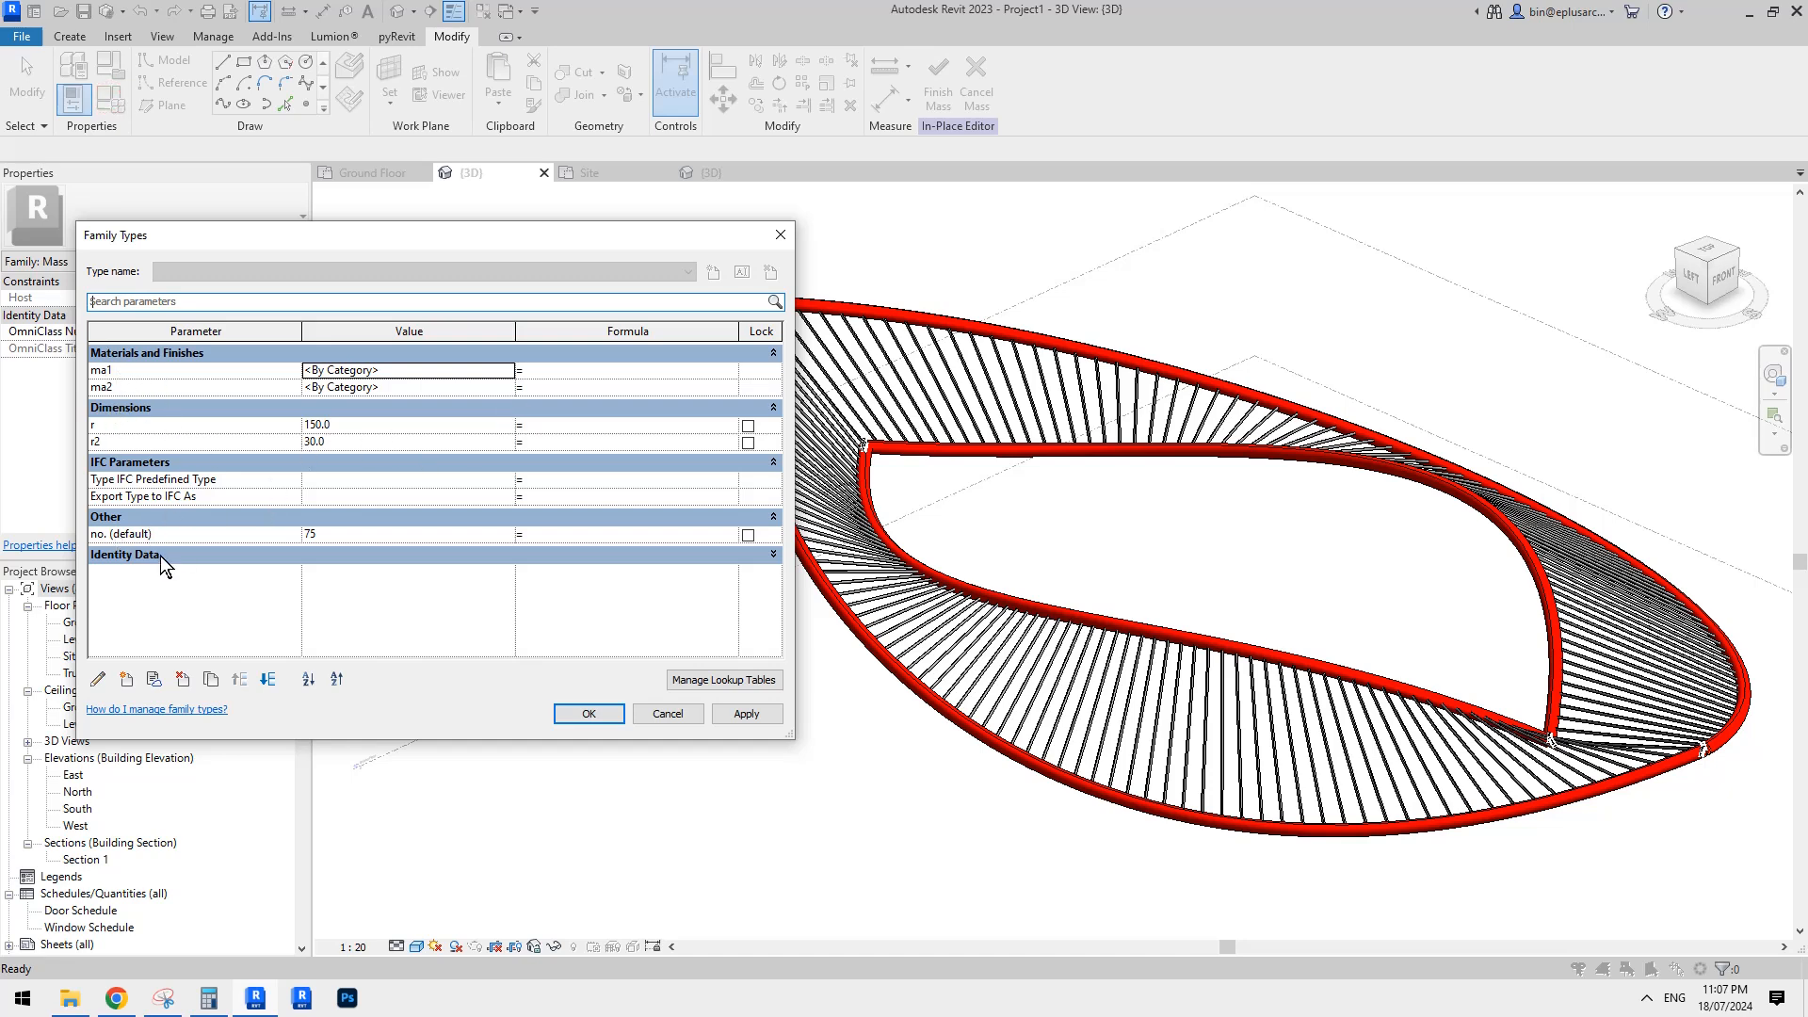
pyautogui.click(173, 533)
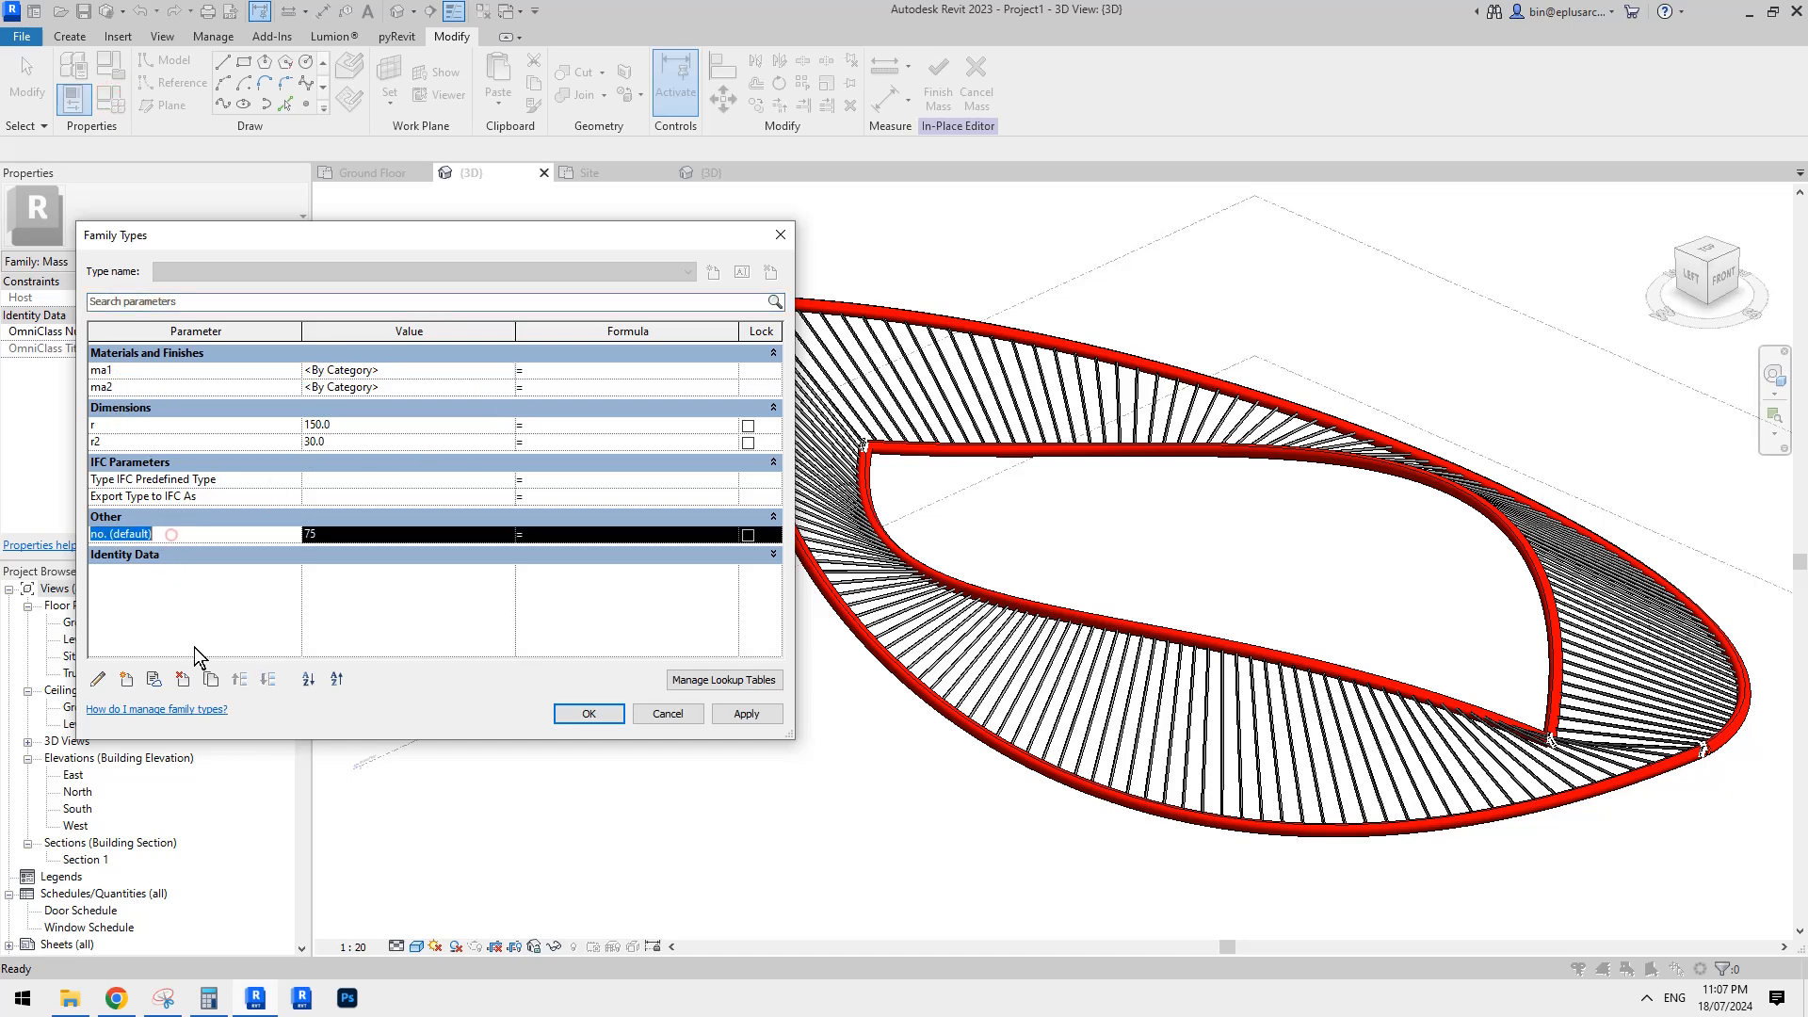
pyautogui.click(97, 679)
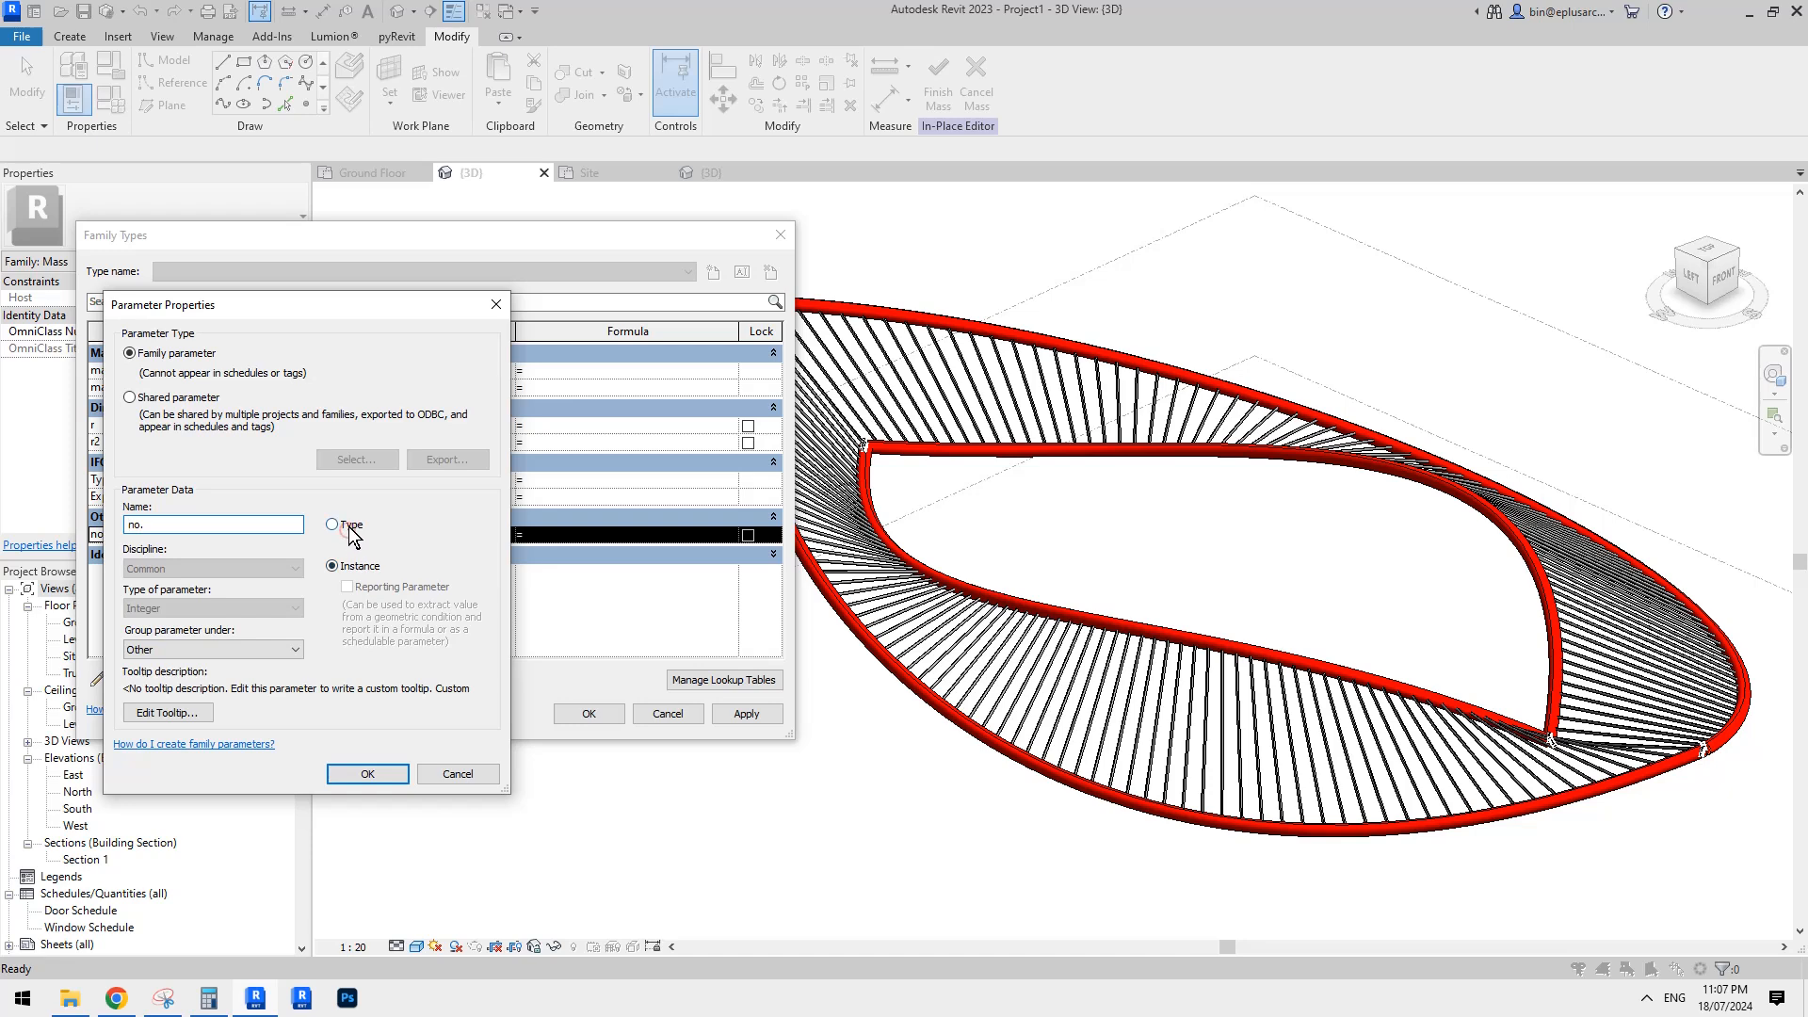
pyautogui.click(350, 528)
pyautogui.click(392, 773)
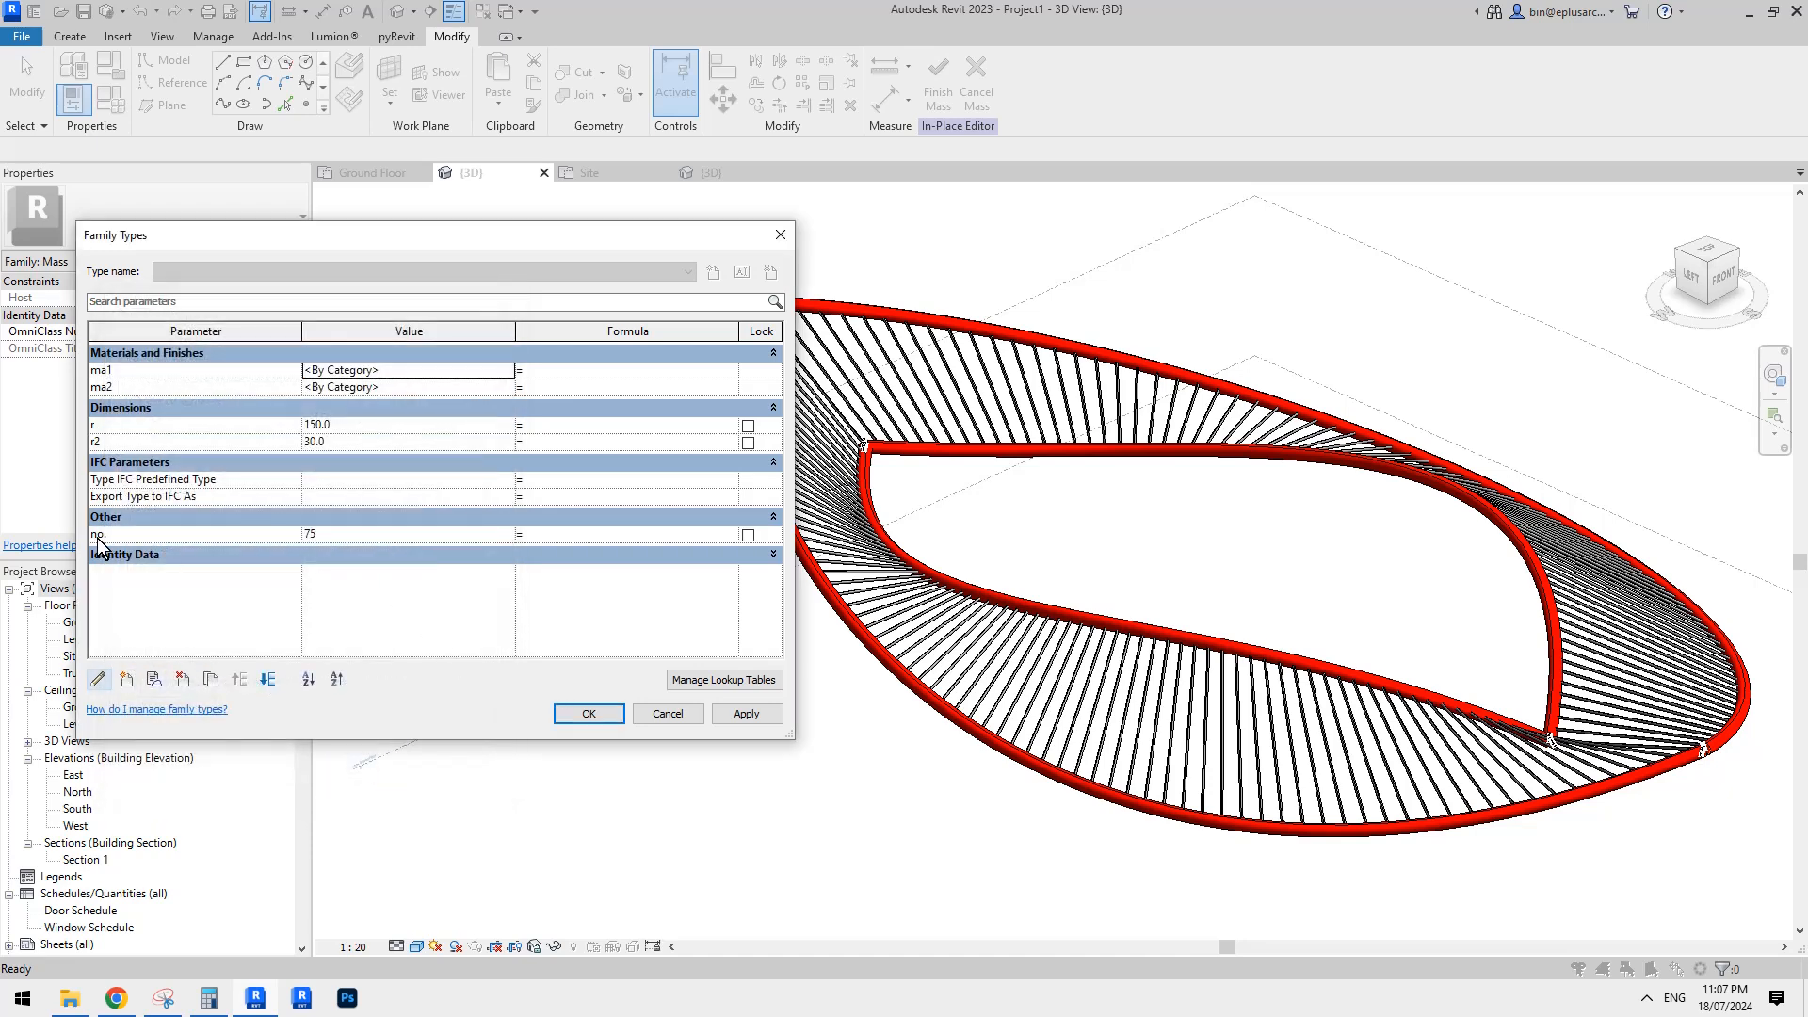
# Group the no. parameter under Dimensions and finish the in-place mass.
pyautogui.click(124, 533)
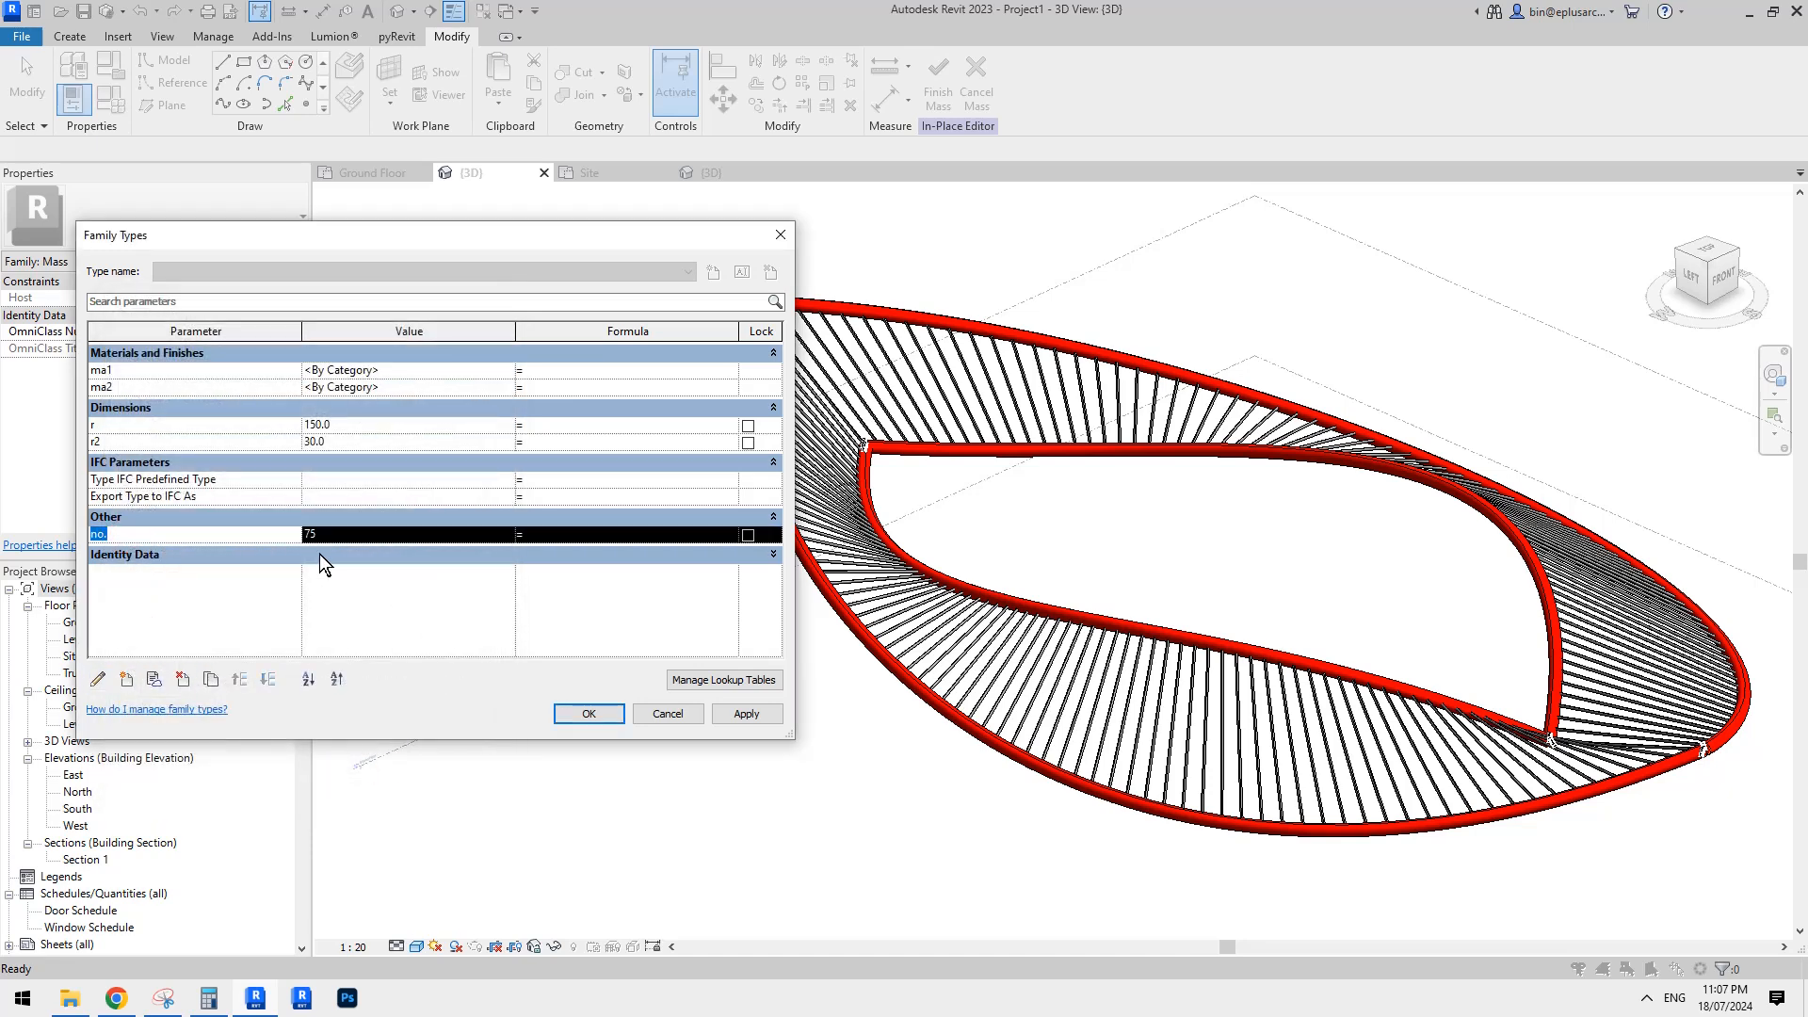
pyautogui.click(98, 679)
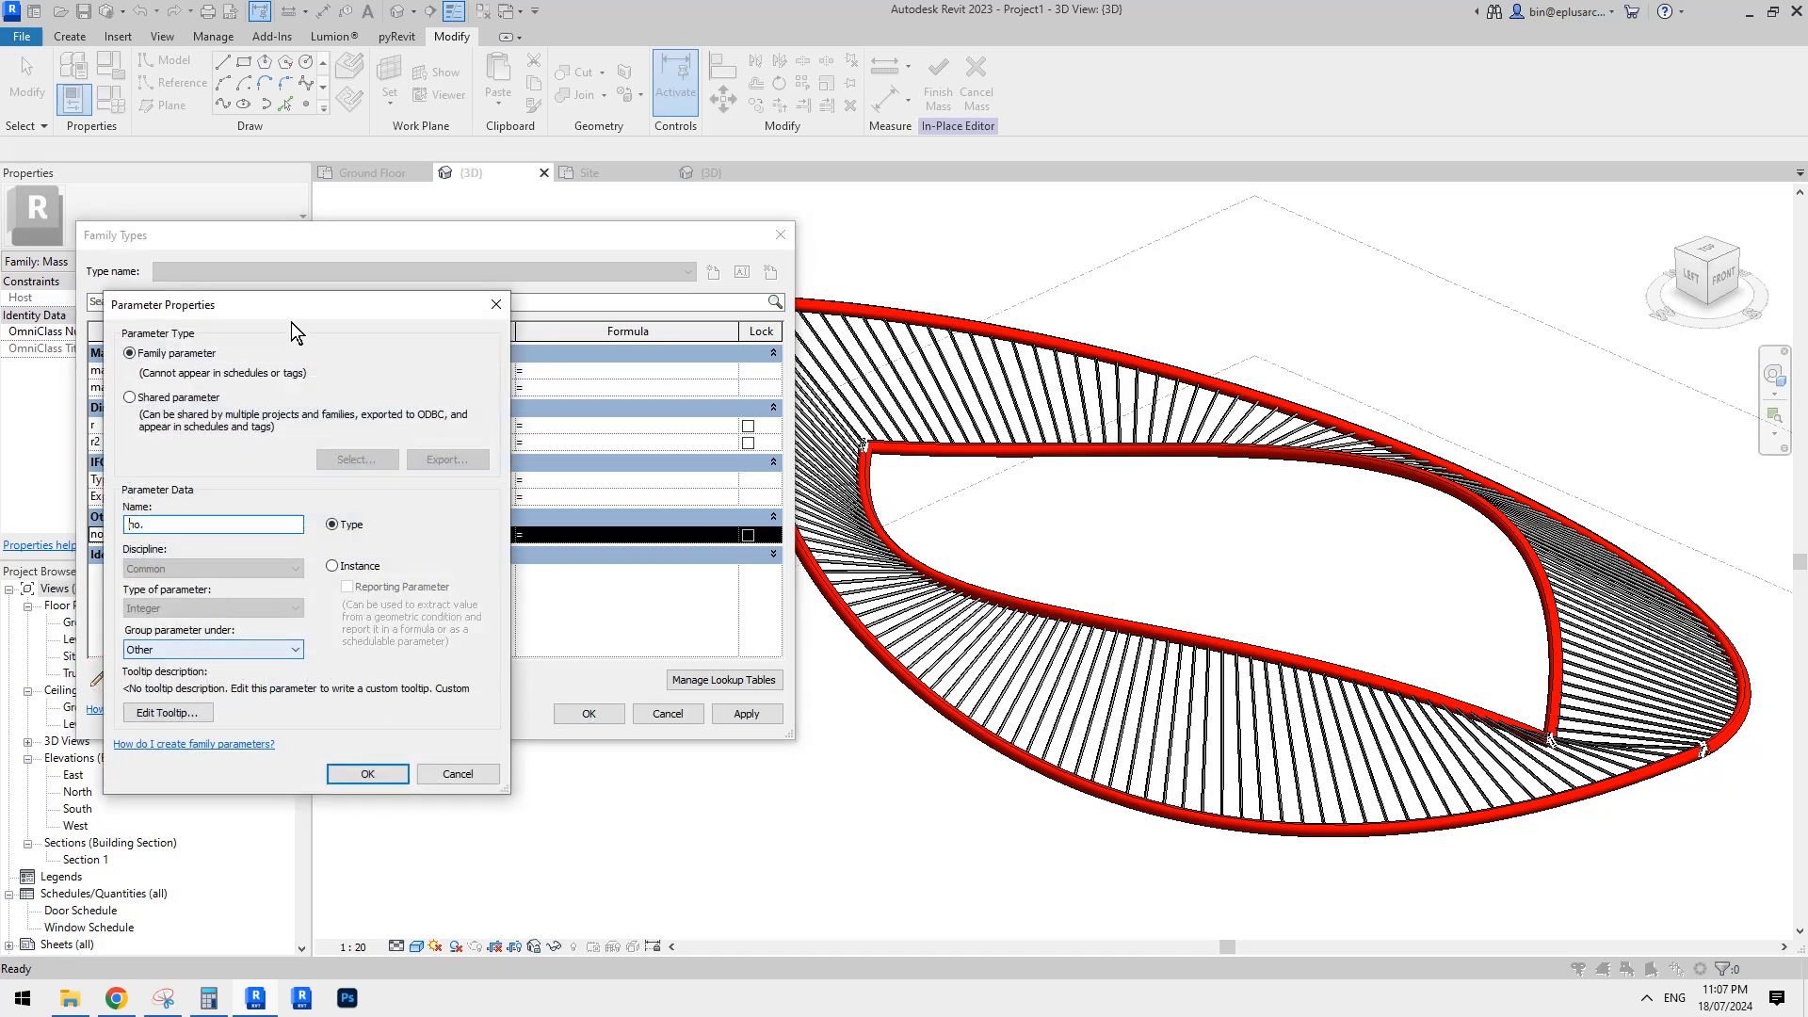
pyautogui.moveTo(291, 304); pyautogui.dragTo(568, 335)
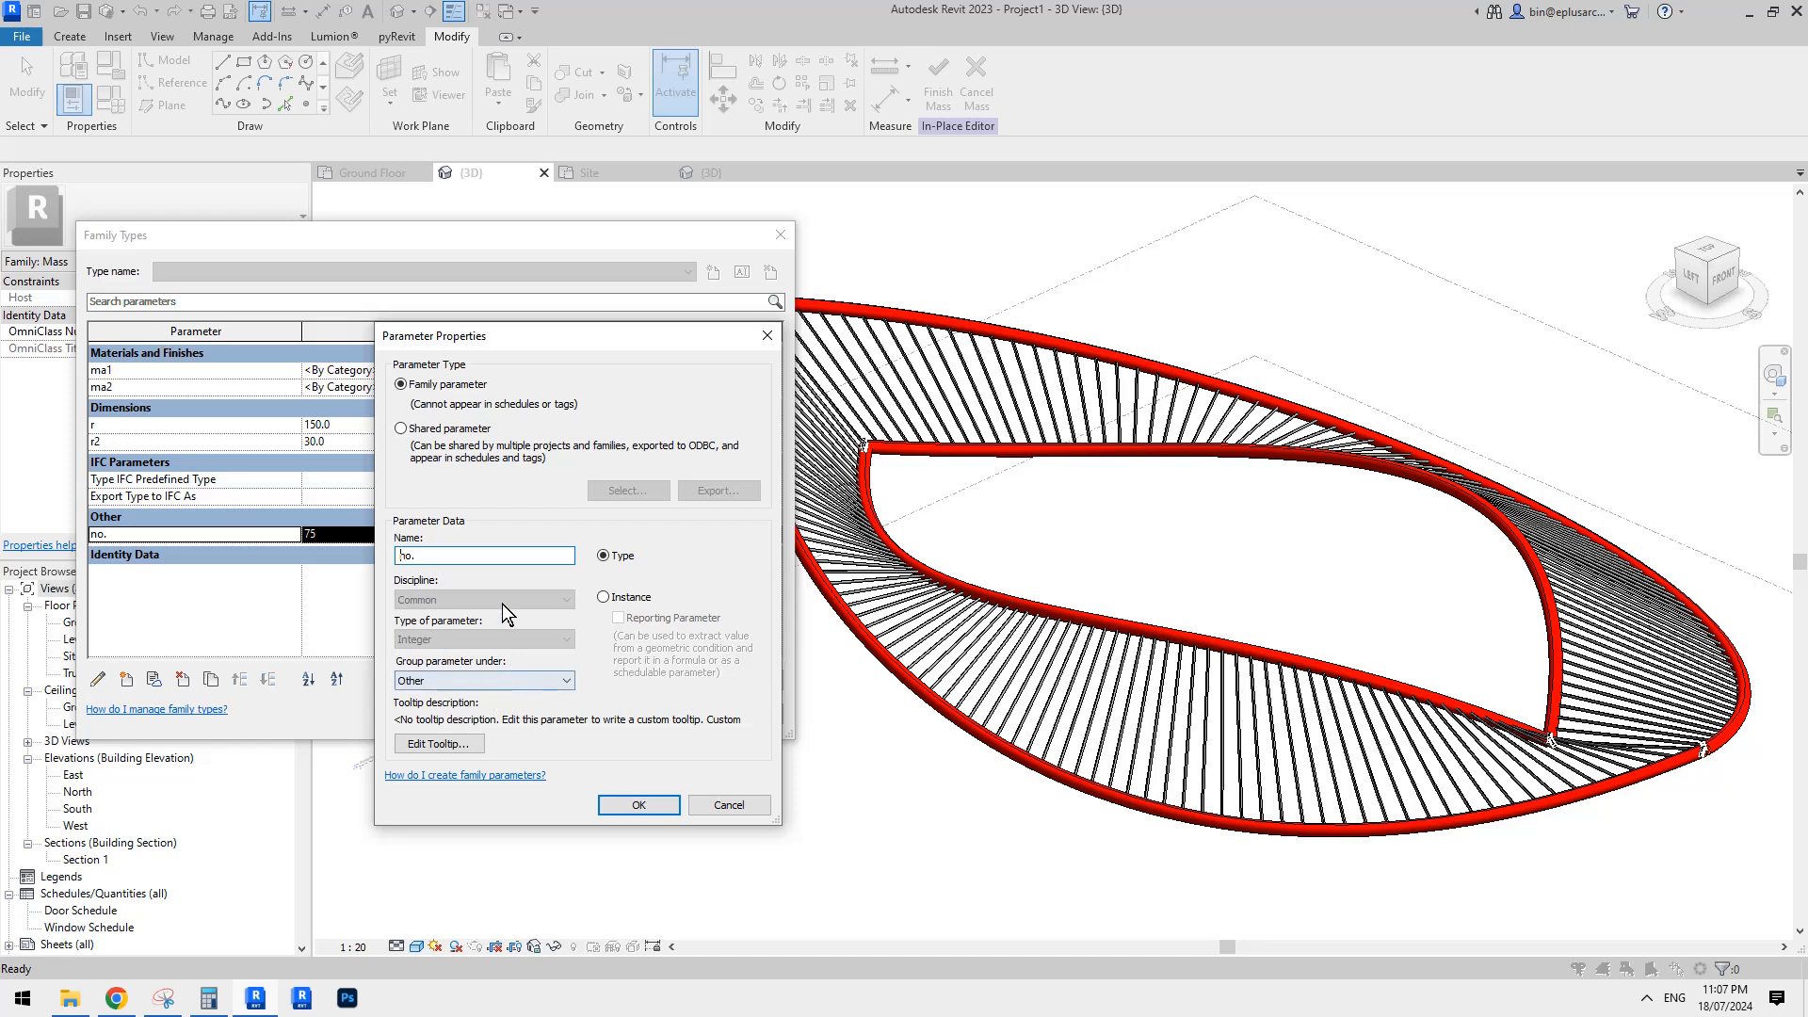
pyautogui.click(432, 676)
pyautogui.scroll(5, 465, 650)
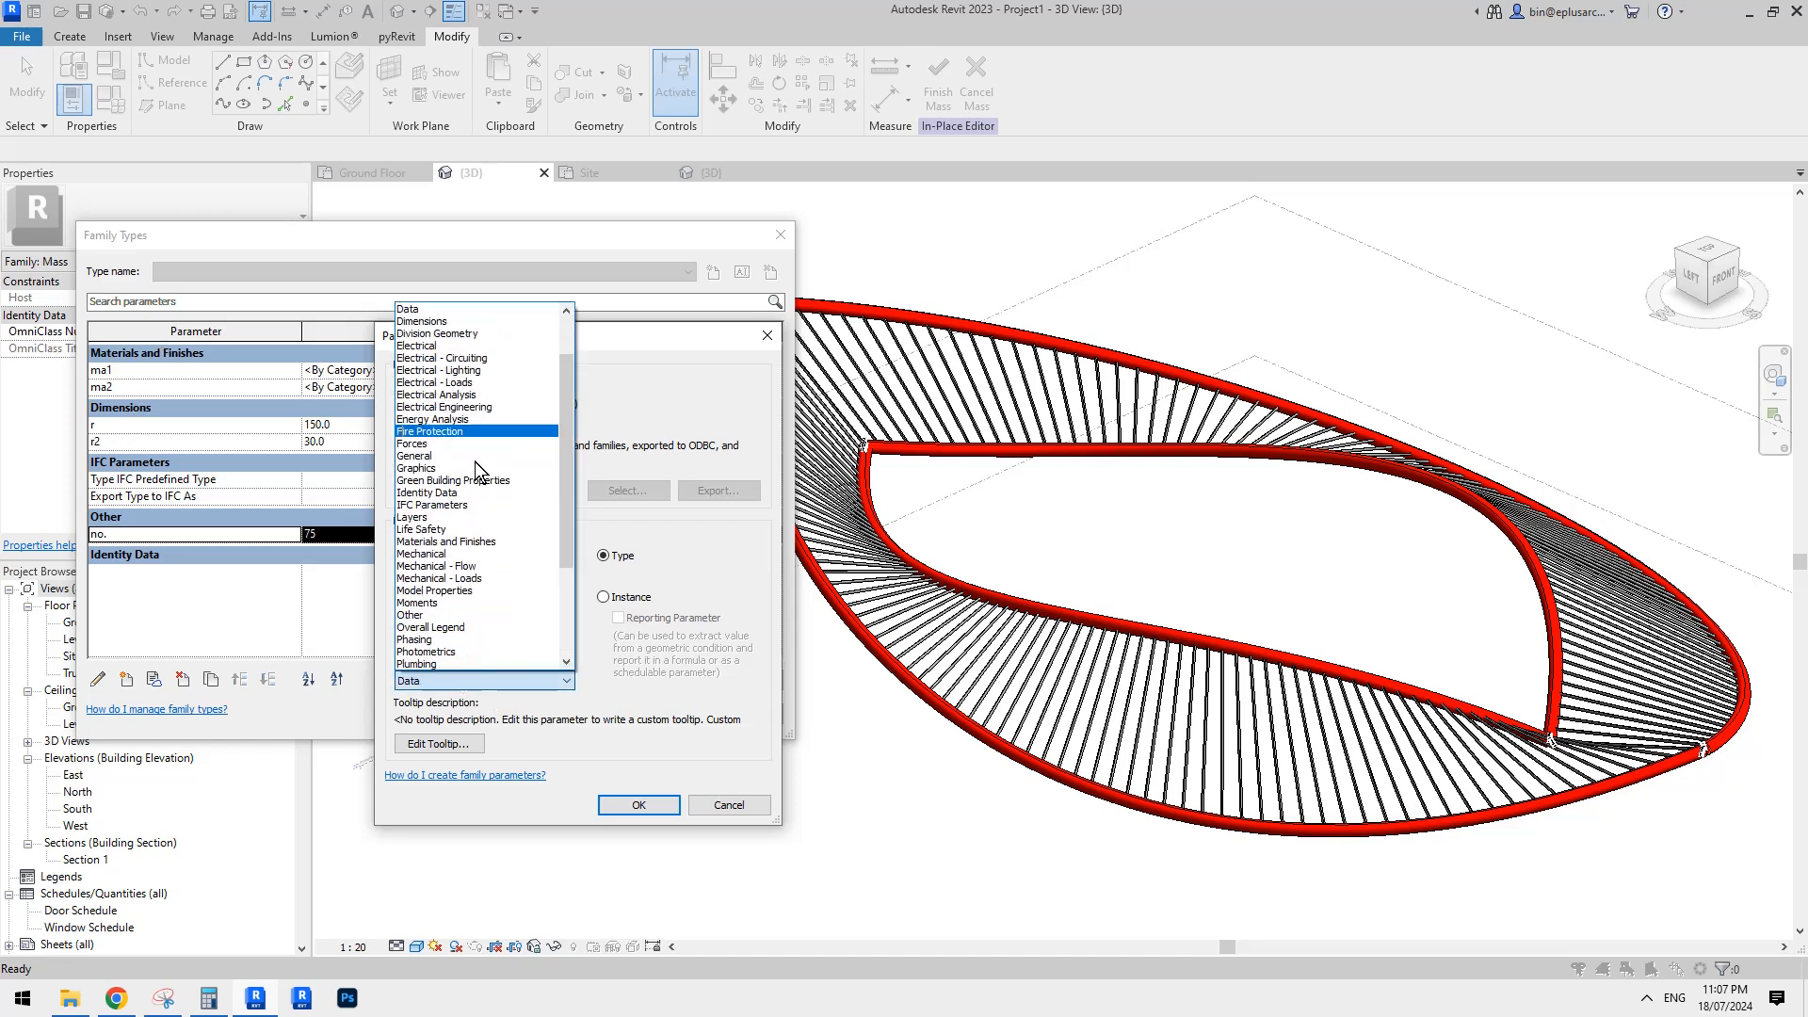
pyautogui.click(424, 321)
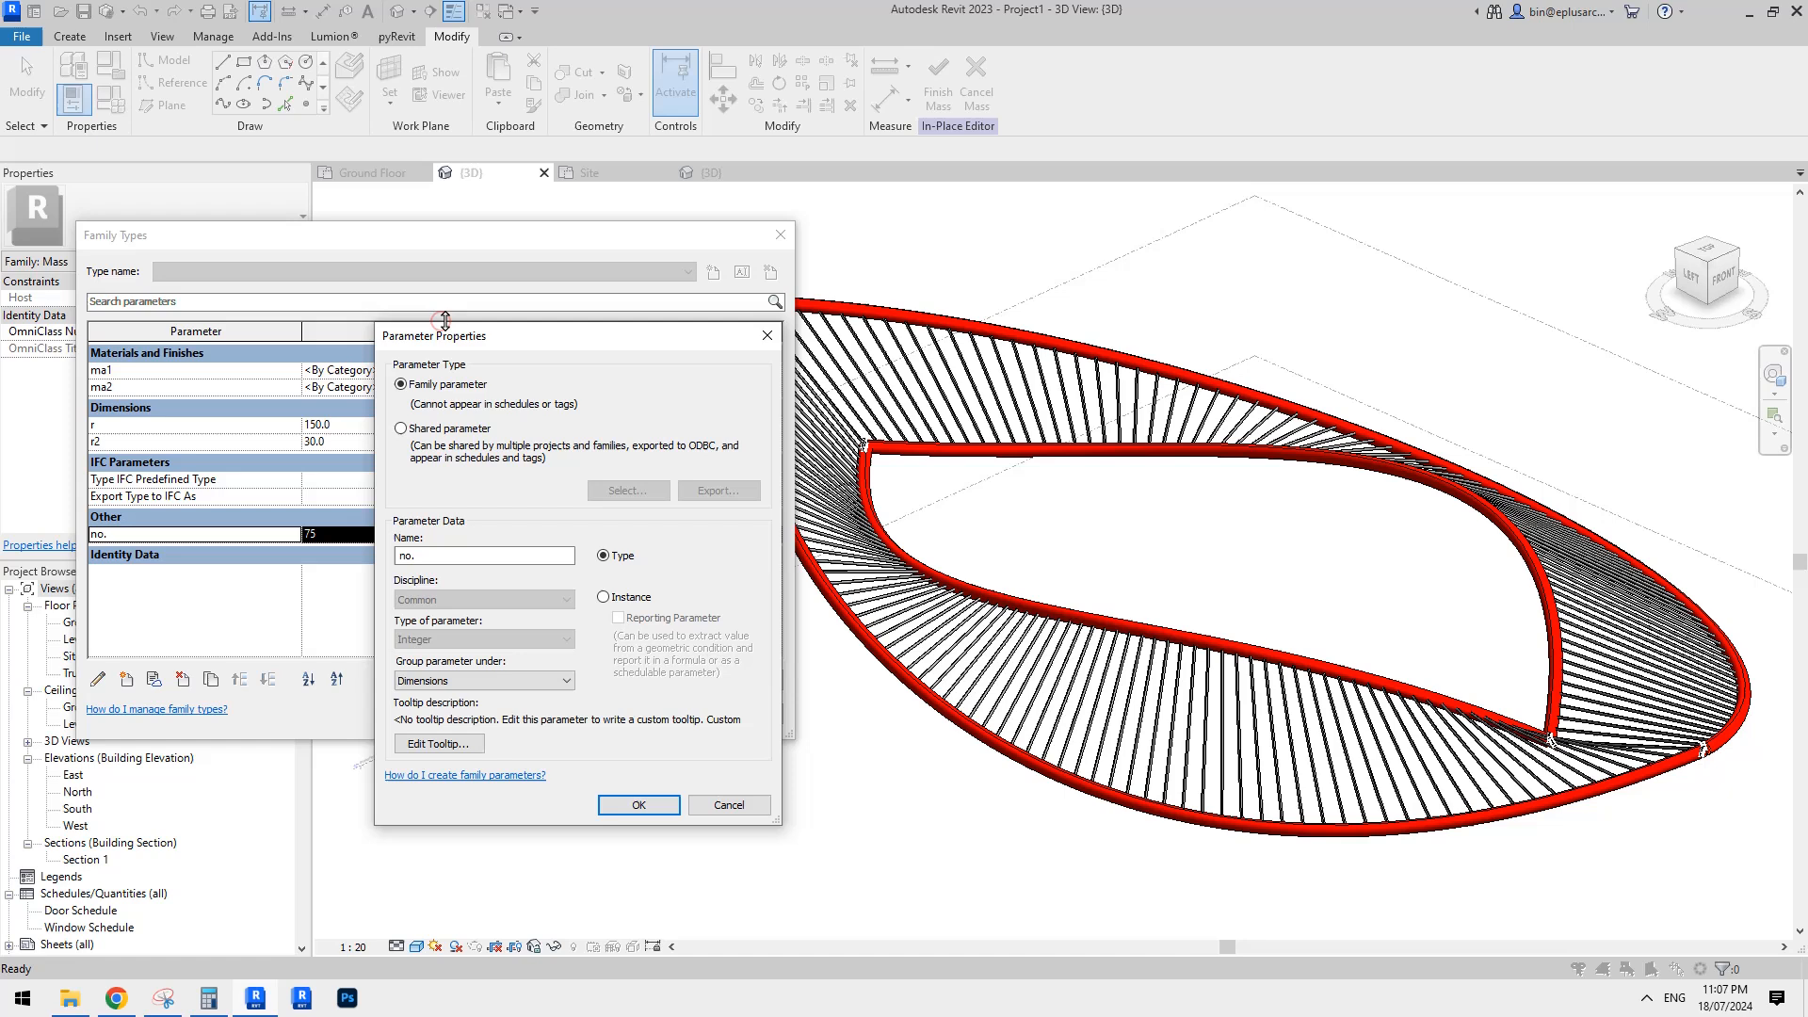
pyautogui.click(640, 802)
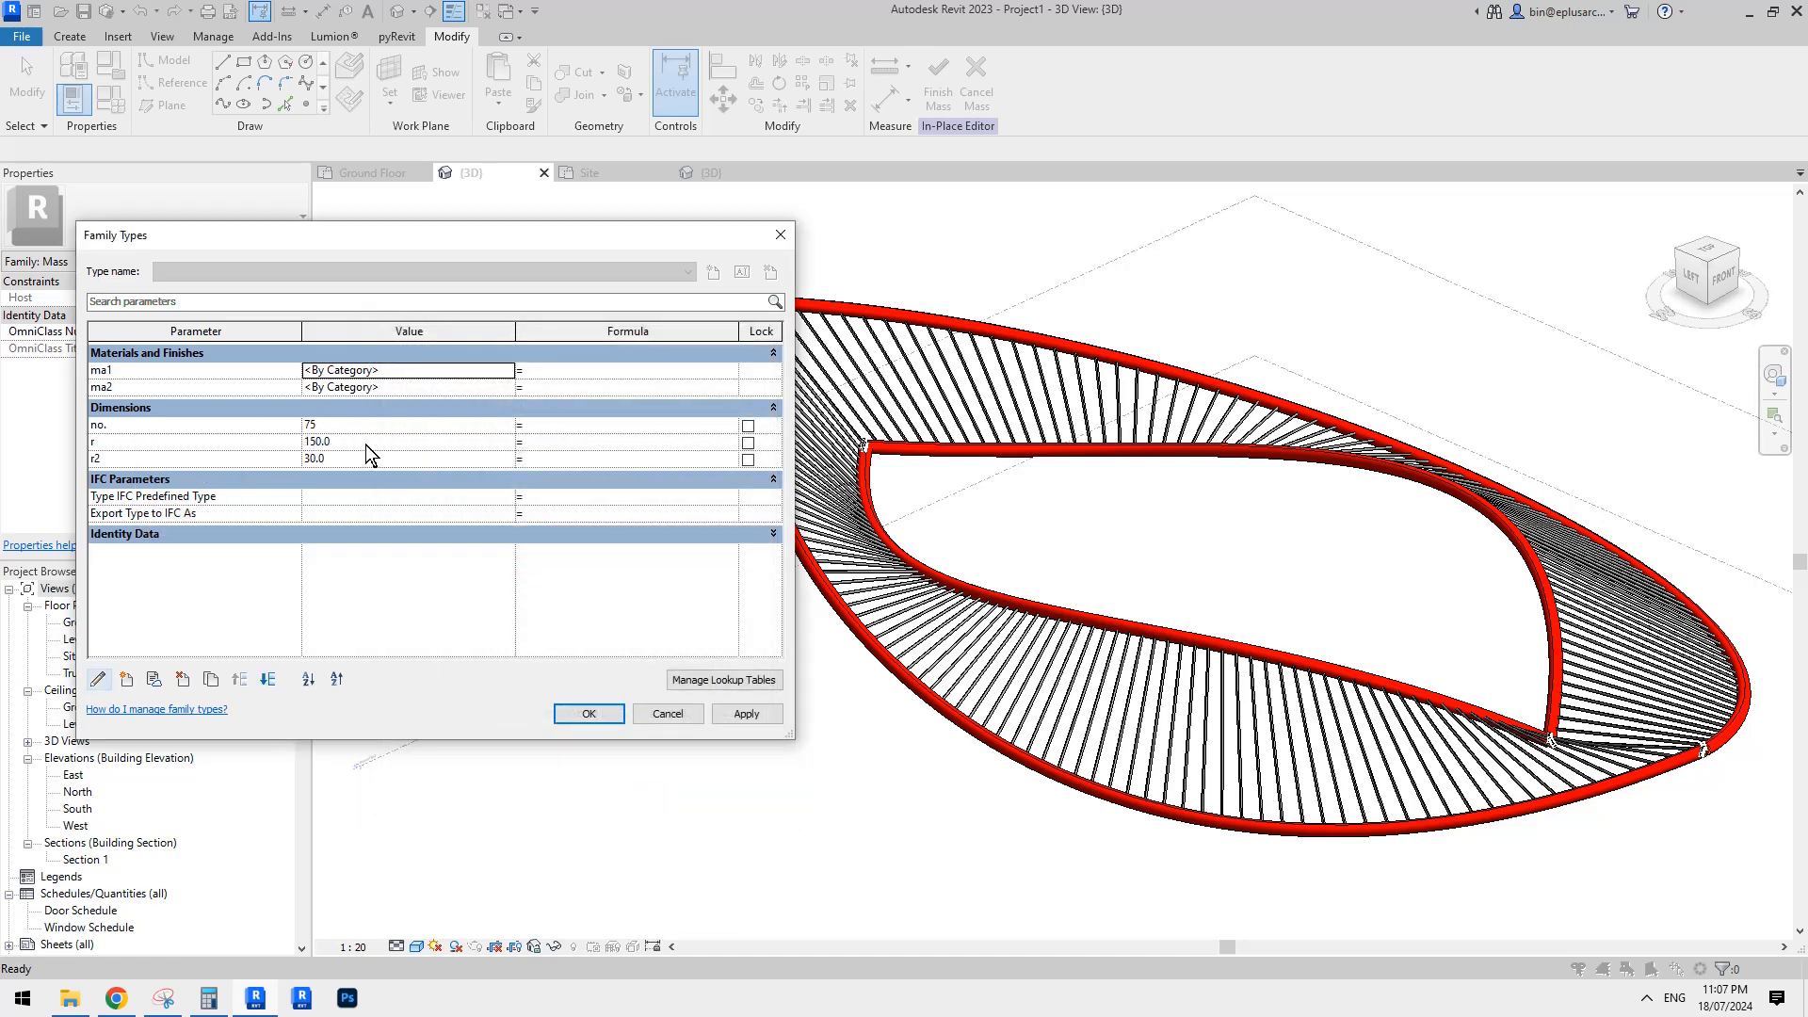
pyautogui.click(613, 713)
pyautogui.click(942, 98)
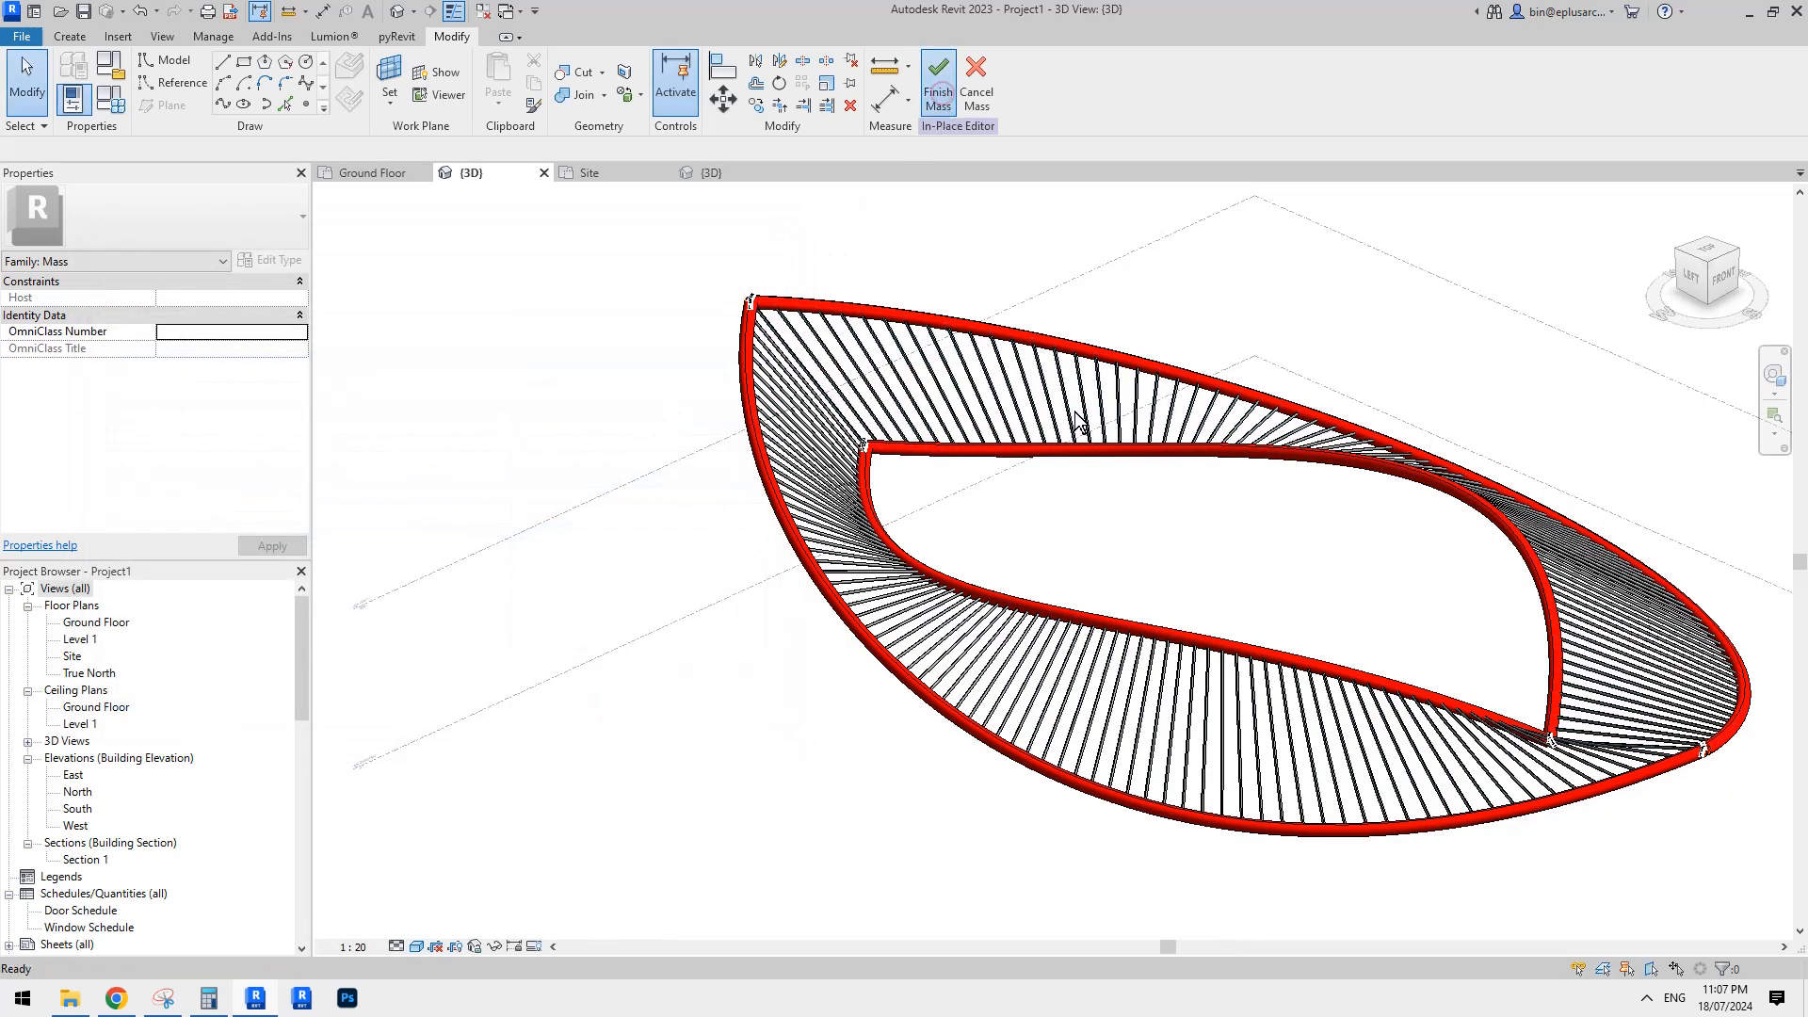
# Set the finished mass's no. type parameter to 100 and apply it.
pyautogui.click(936, 334)
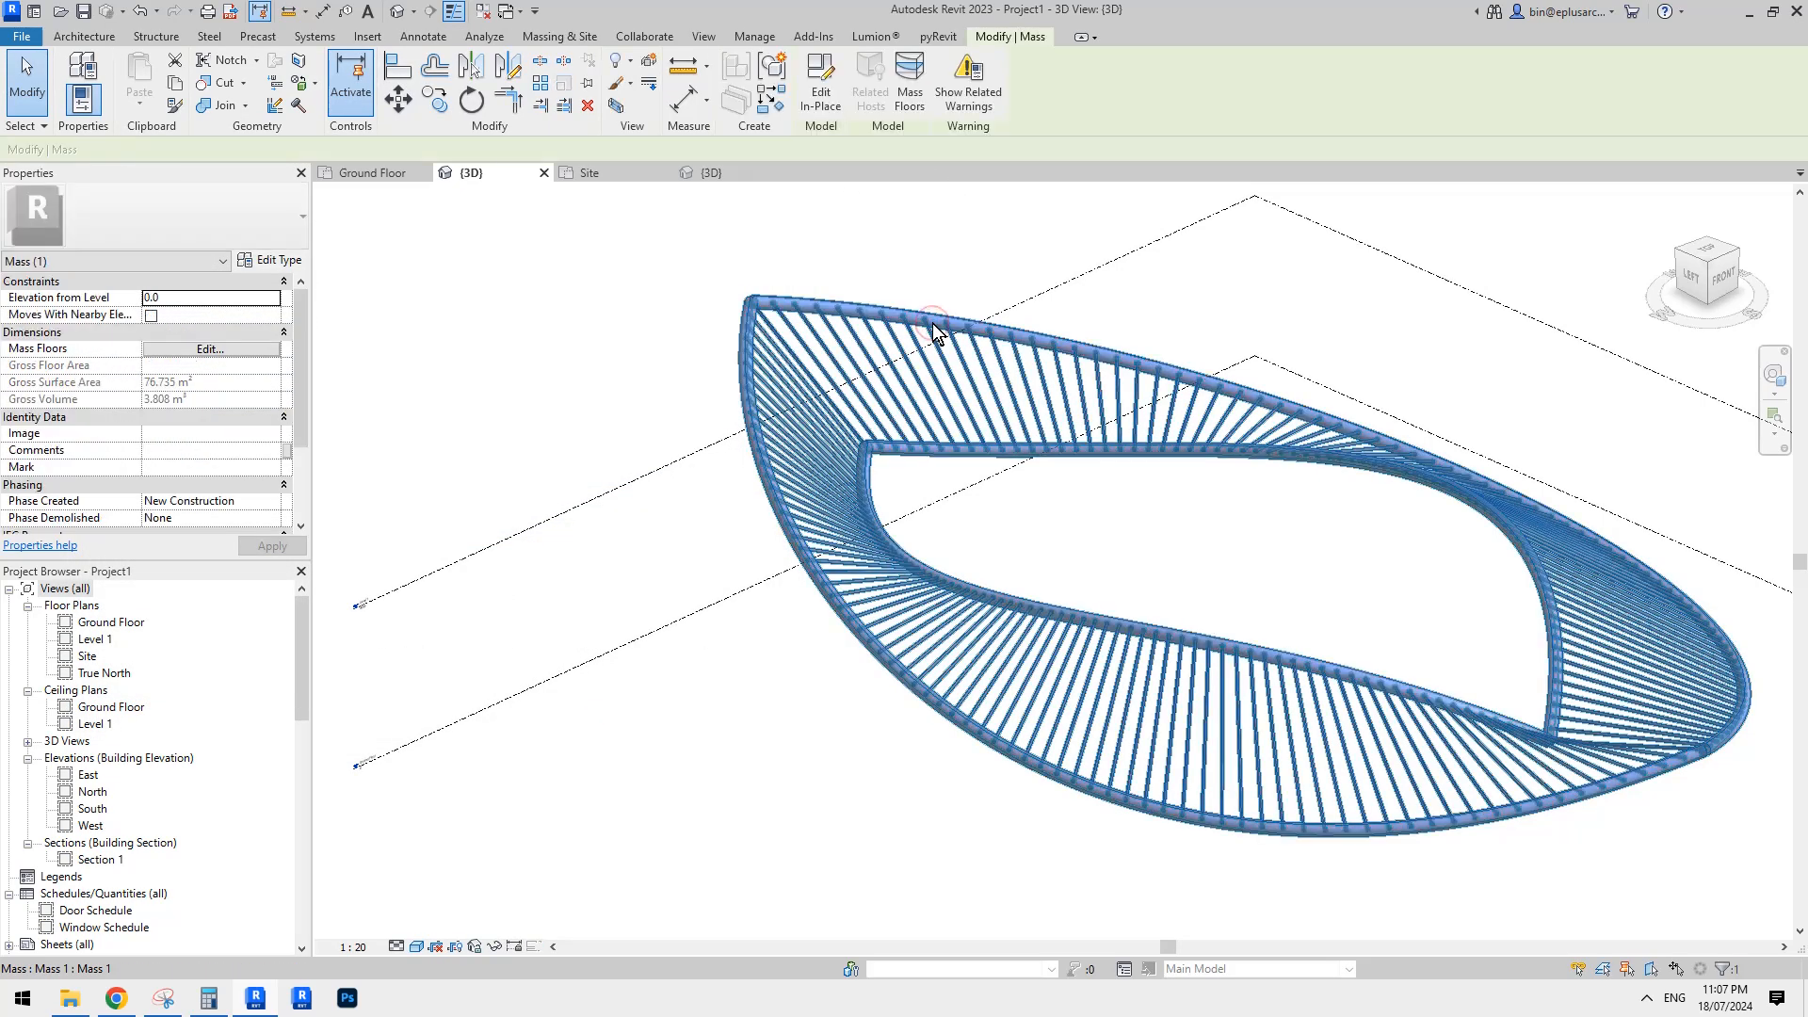
pyautogui.scroll(-2, 173, 455)
pyautogui.scroll(2, 172, 456)
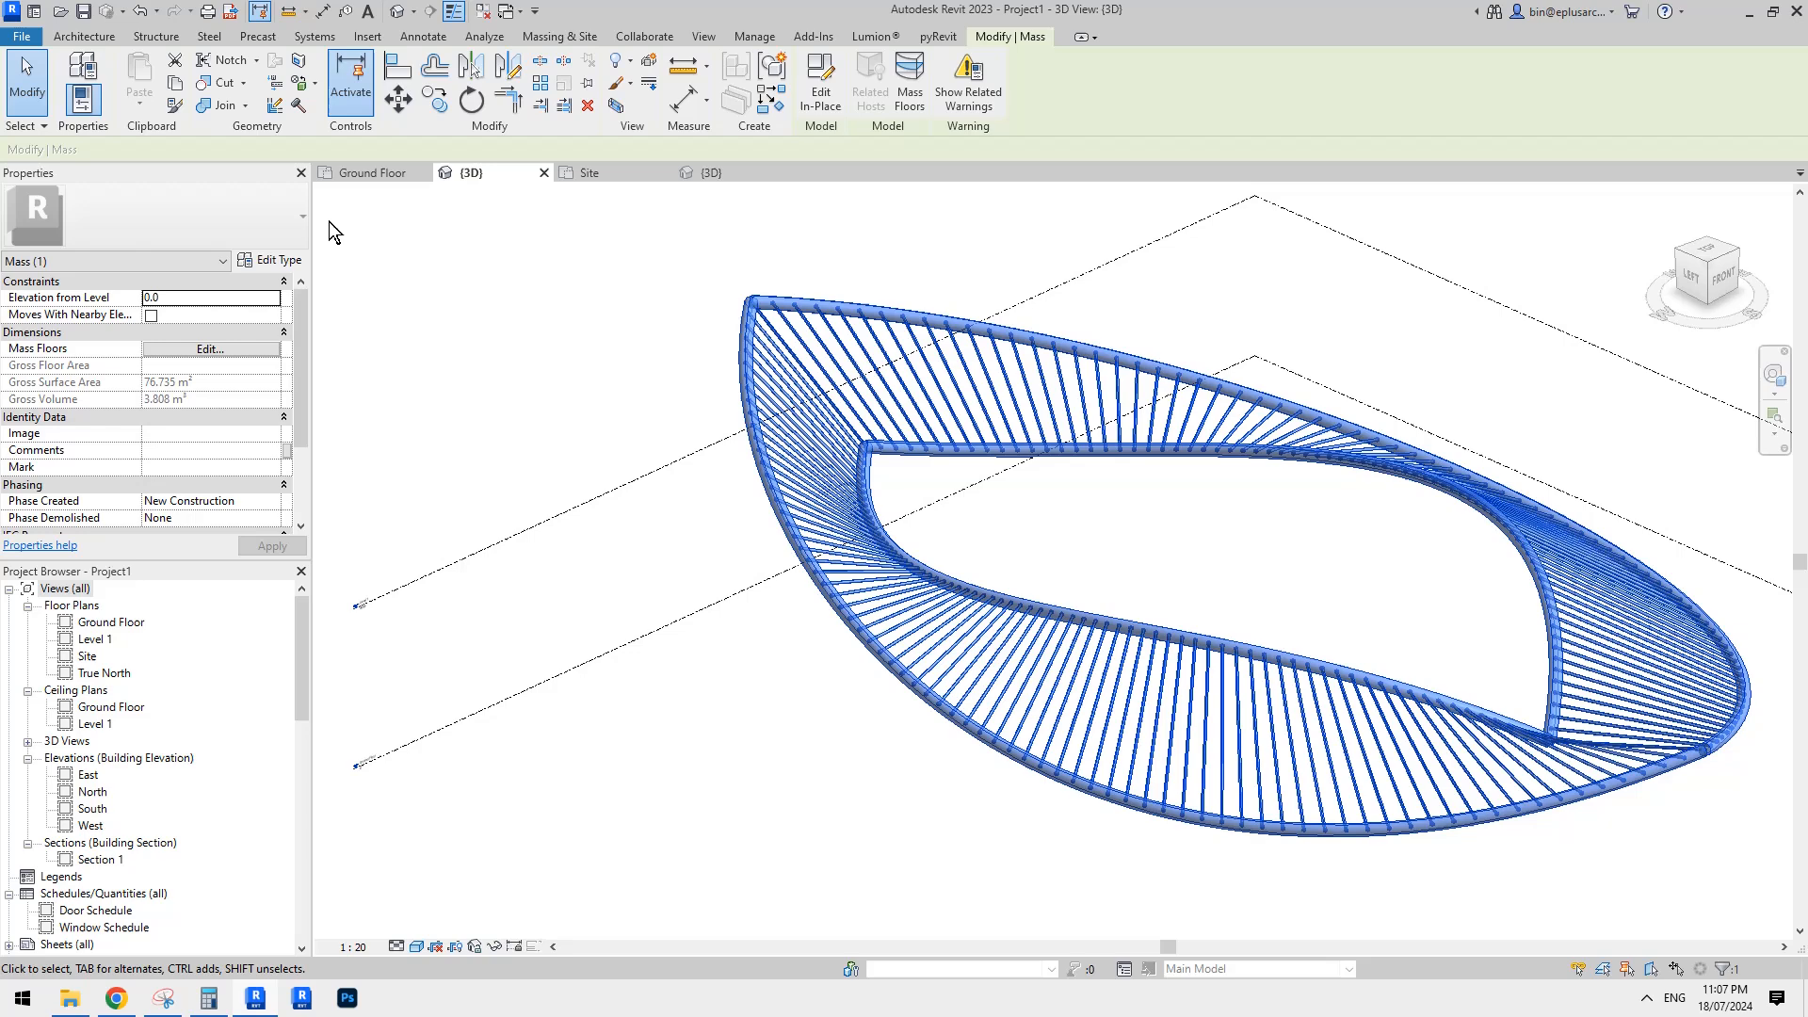
pyautogui.click(271, 259)
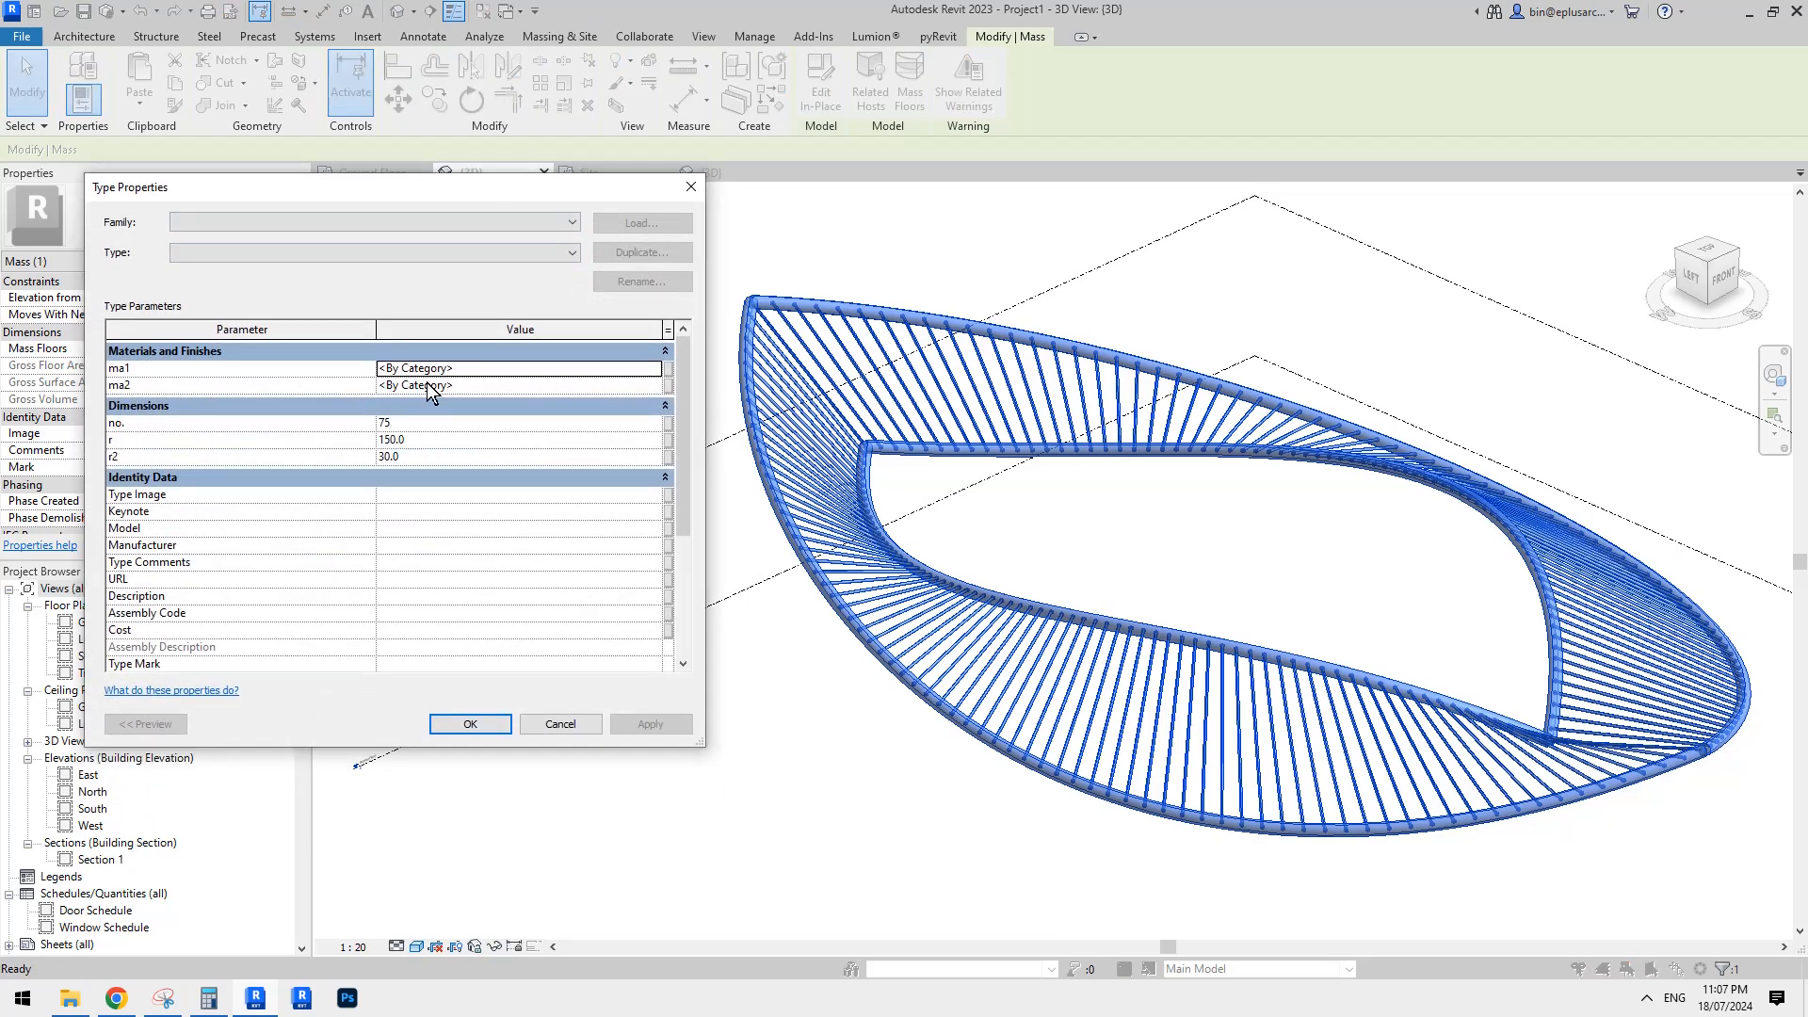
pyautogui.click(429, 424)
pyautogui.write('100')
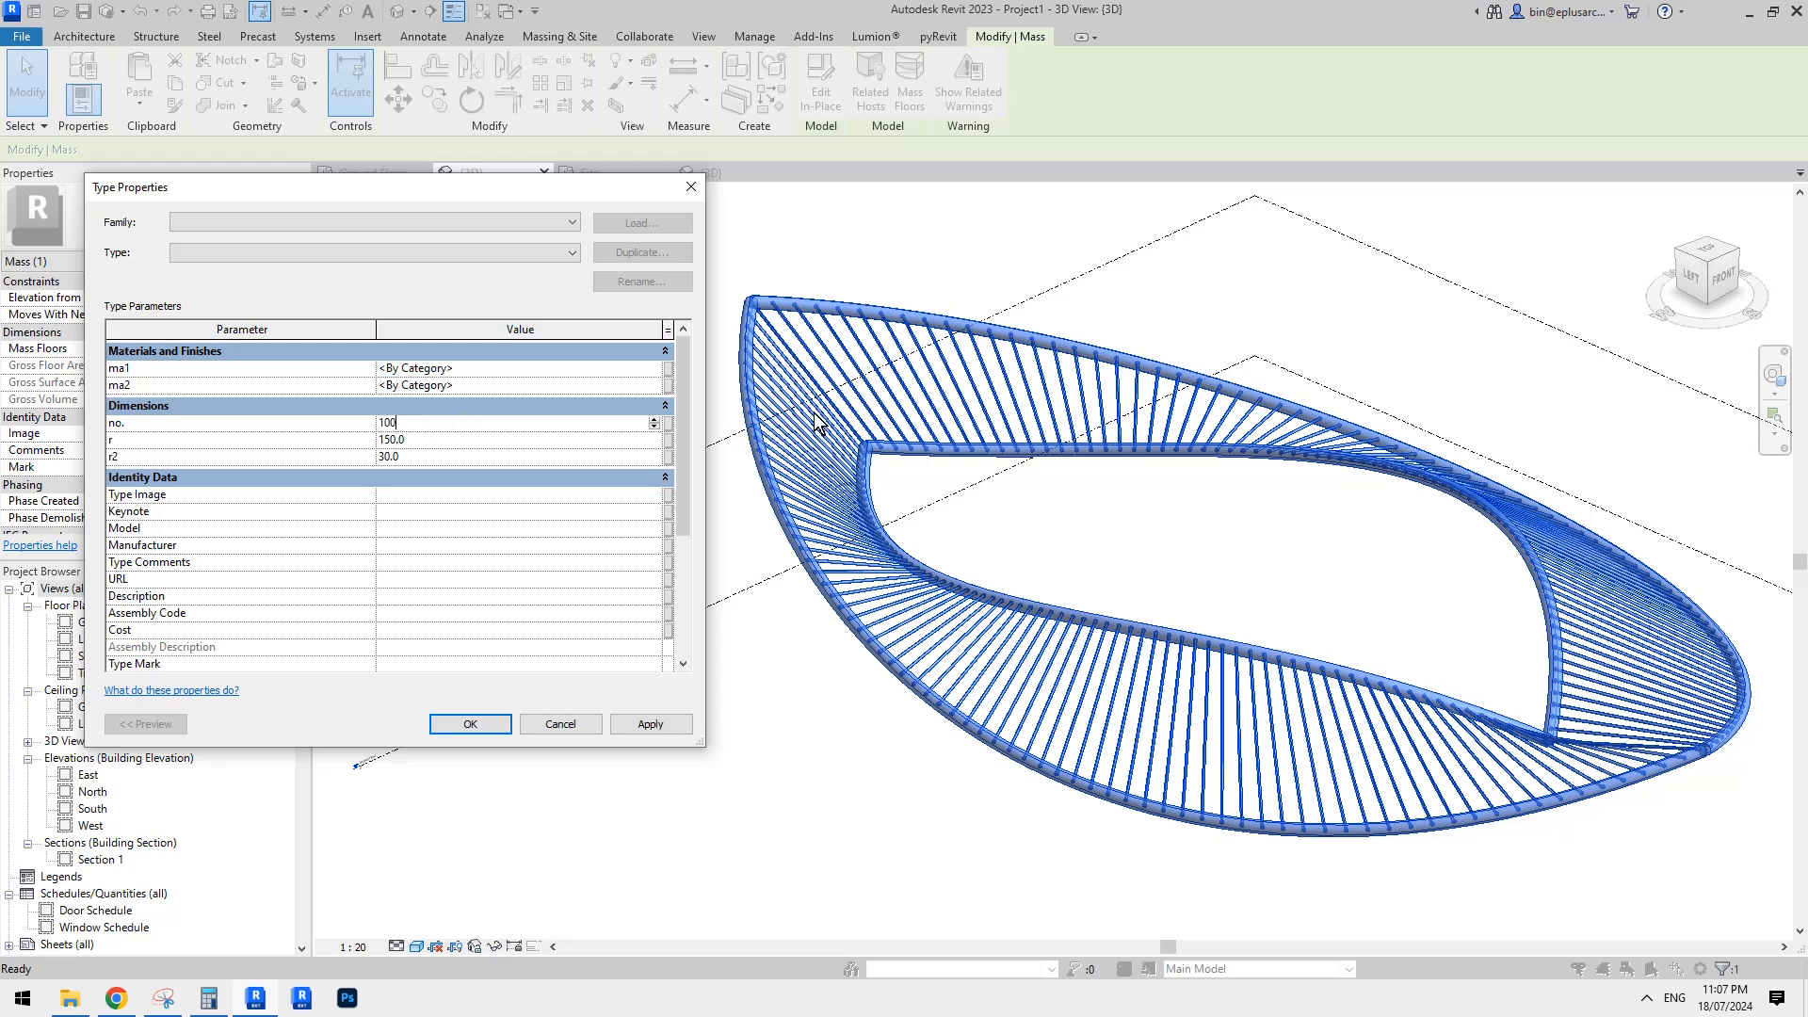
pyautogui.click(650, 724)
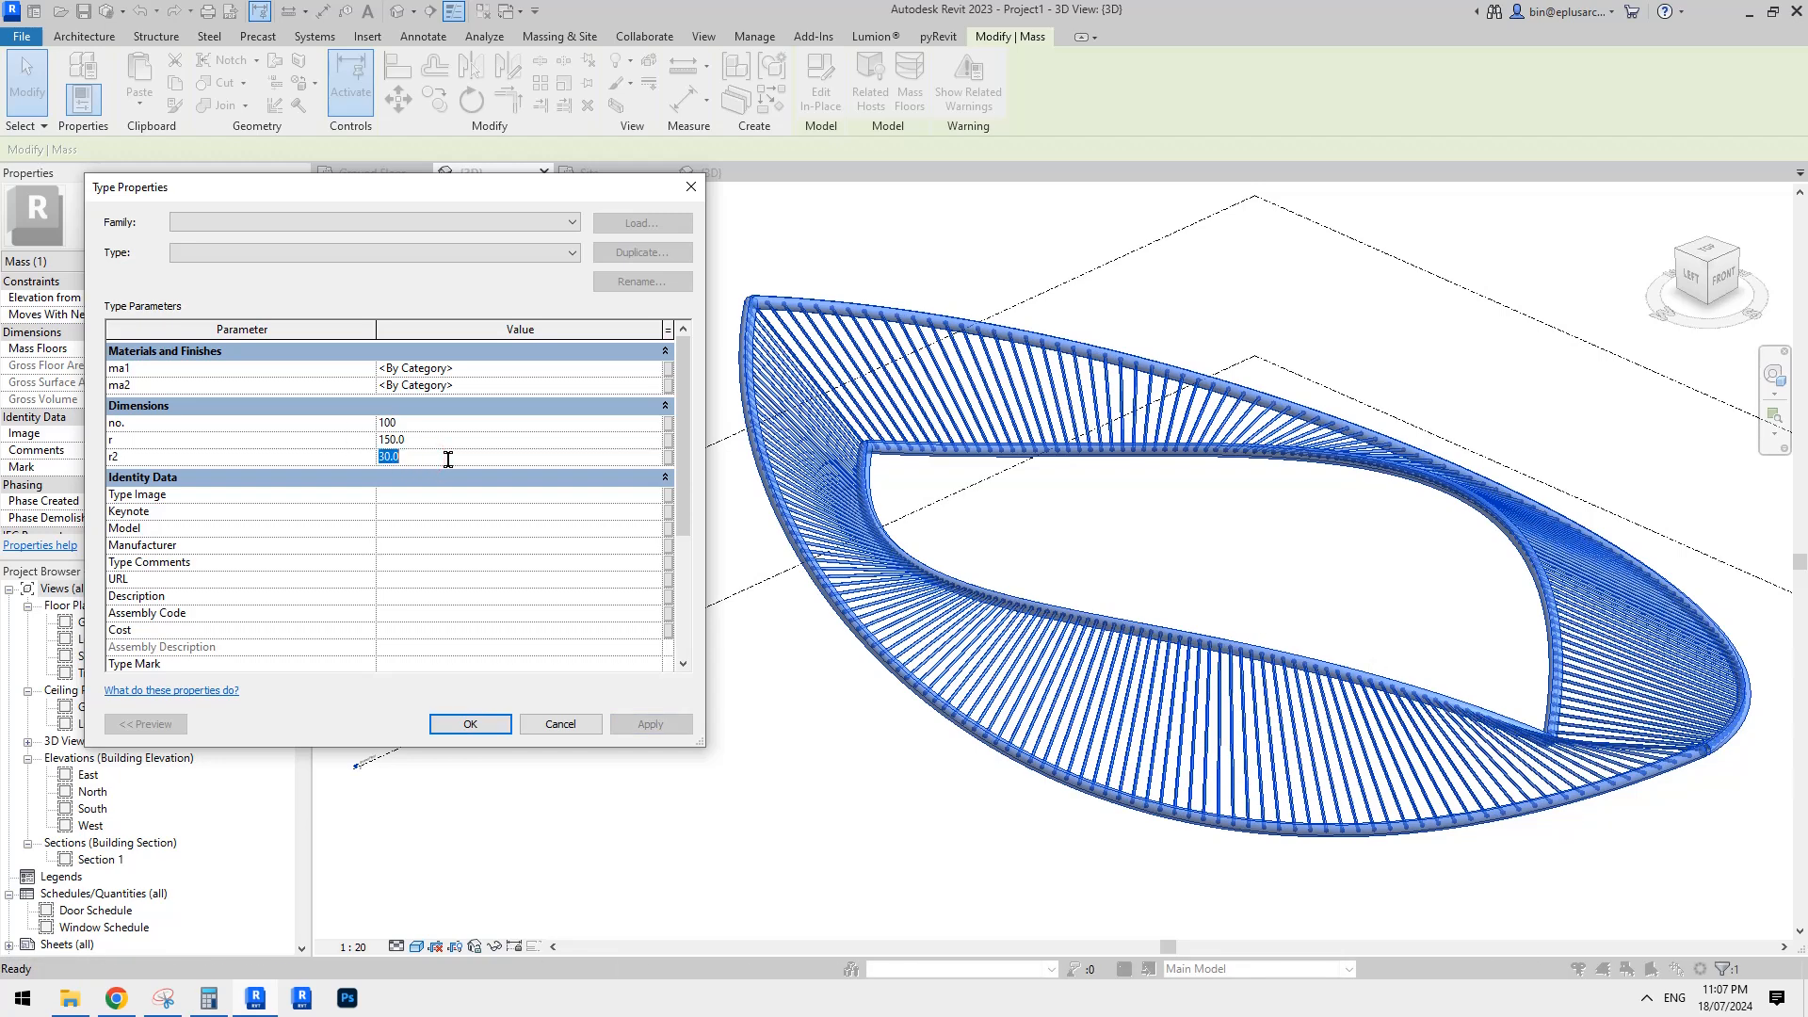
# Set the mass's r2 type parameter to 40 and its r type parameter to 120, applying each change.
pyautogui.write('40')
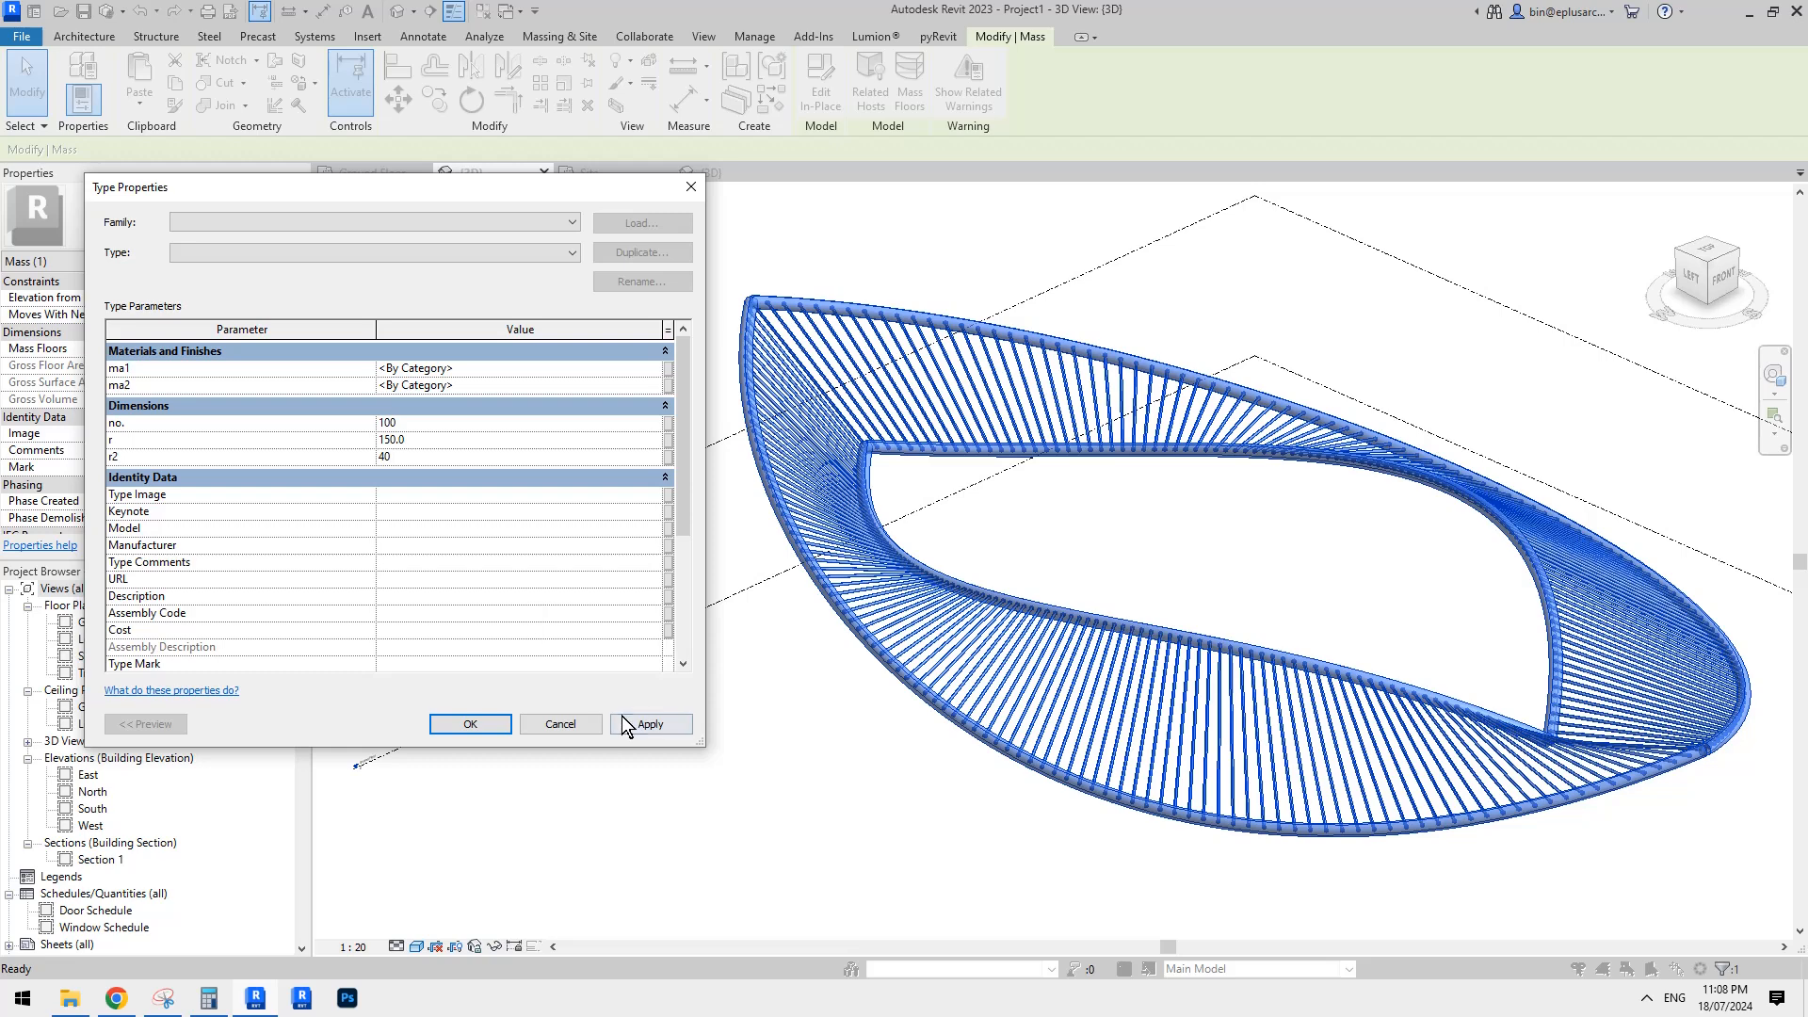
pyautogui.click(625, 723)
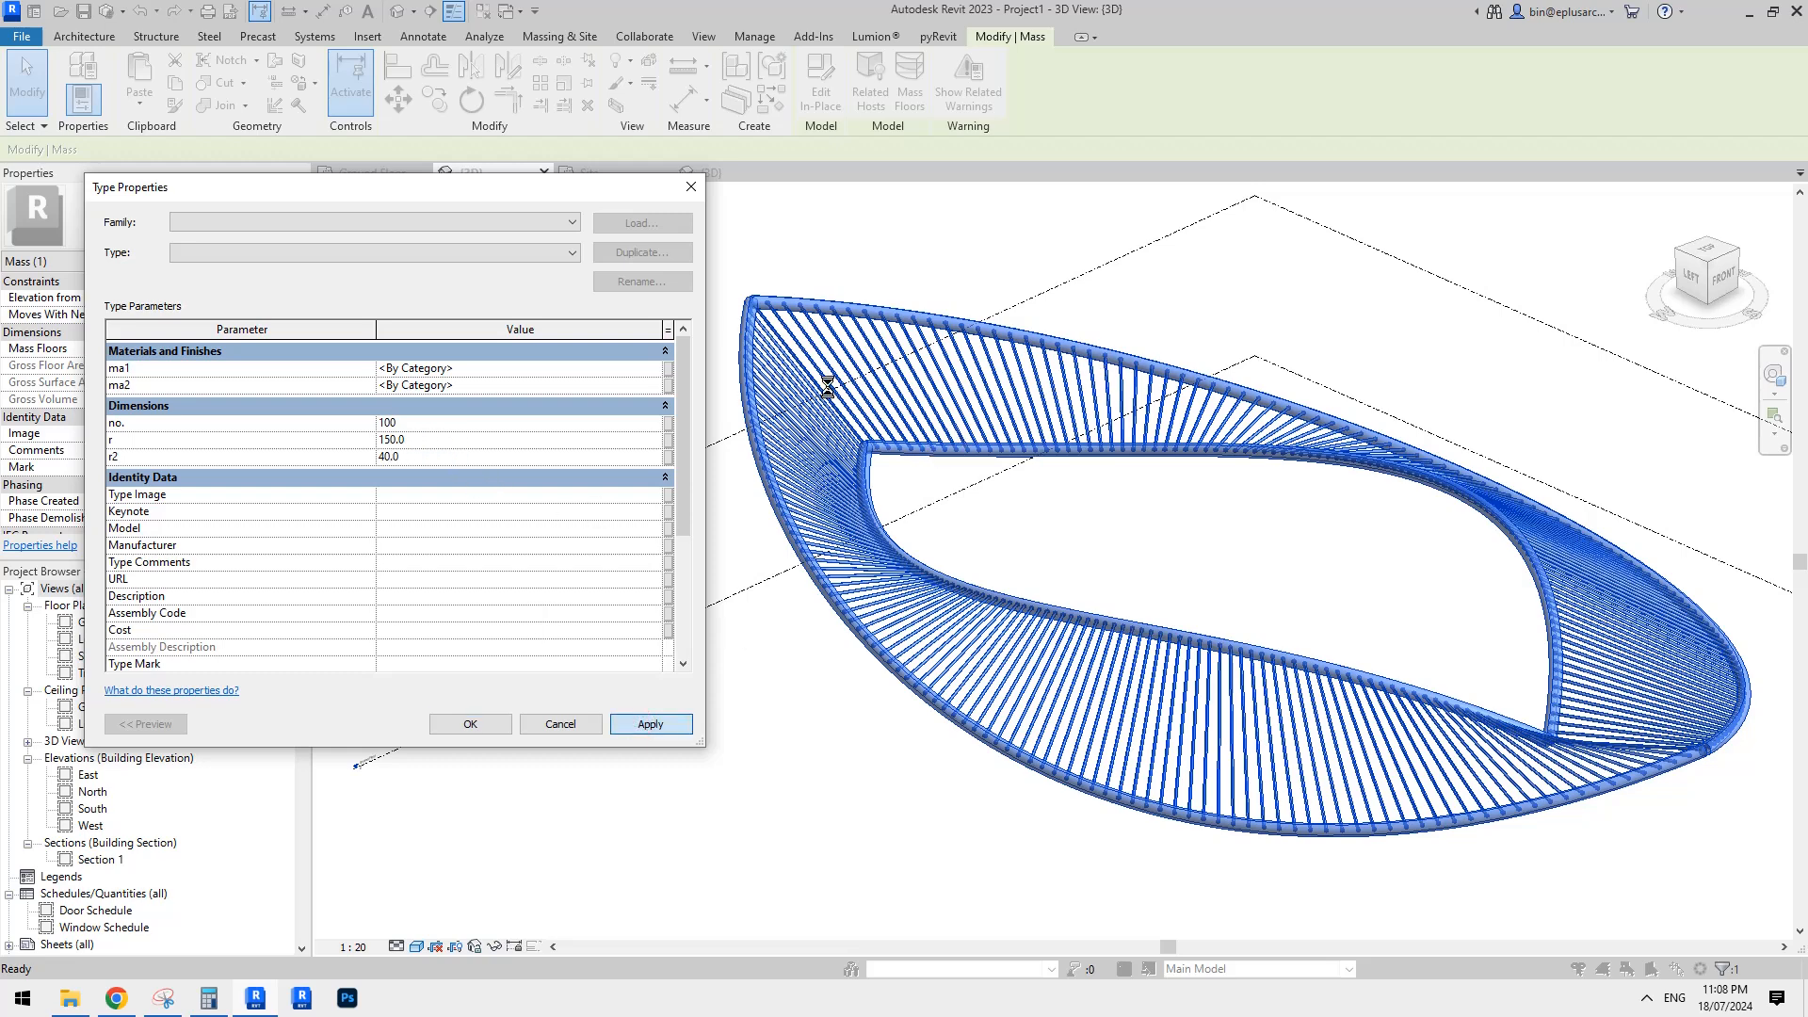
pyautogui.click(441, 440)
pyautogui.write('1')
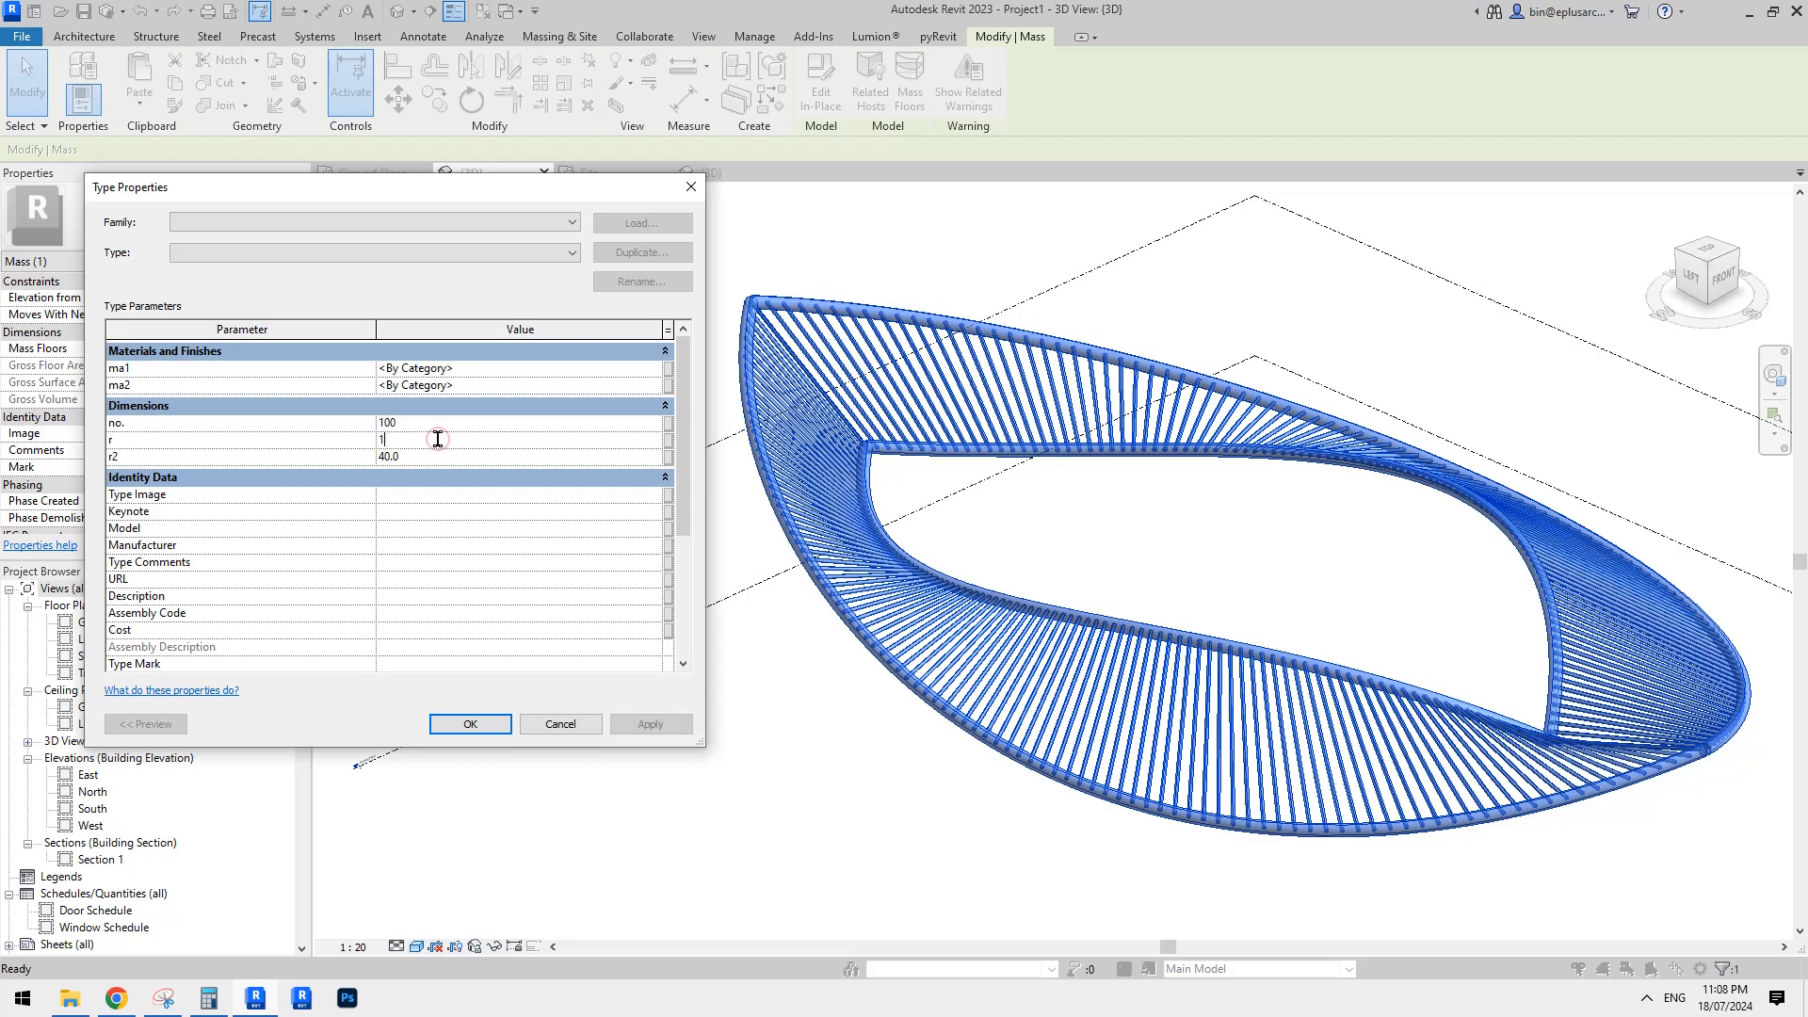
pyautogui.write('20')
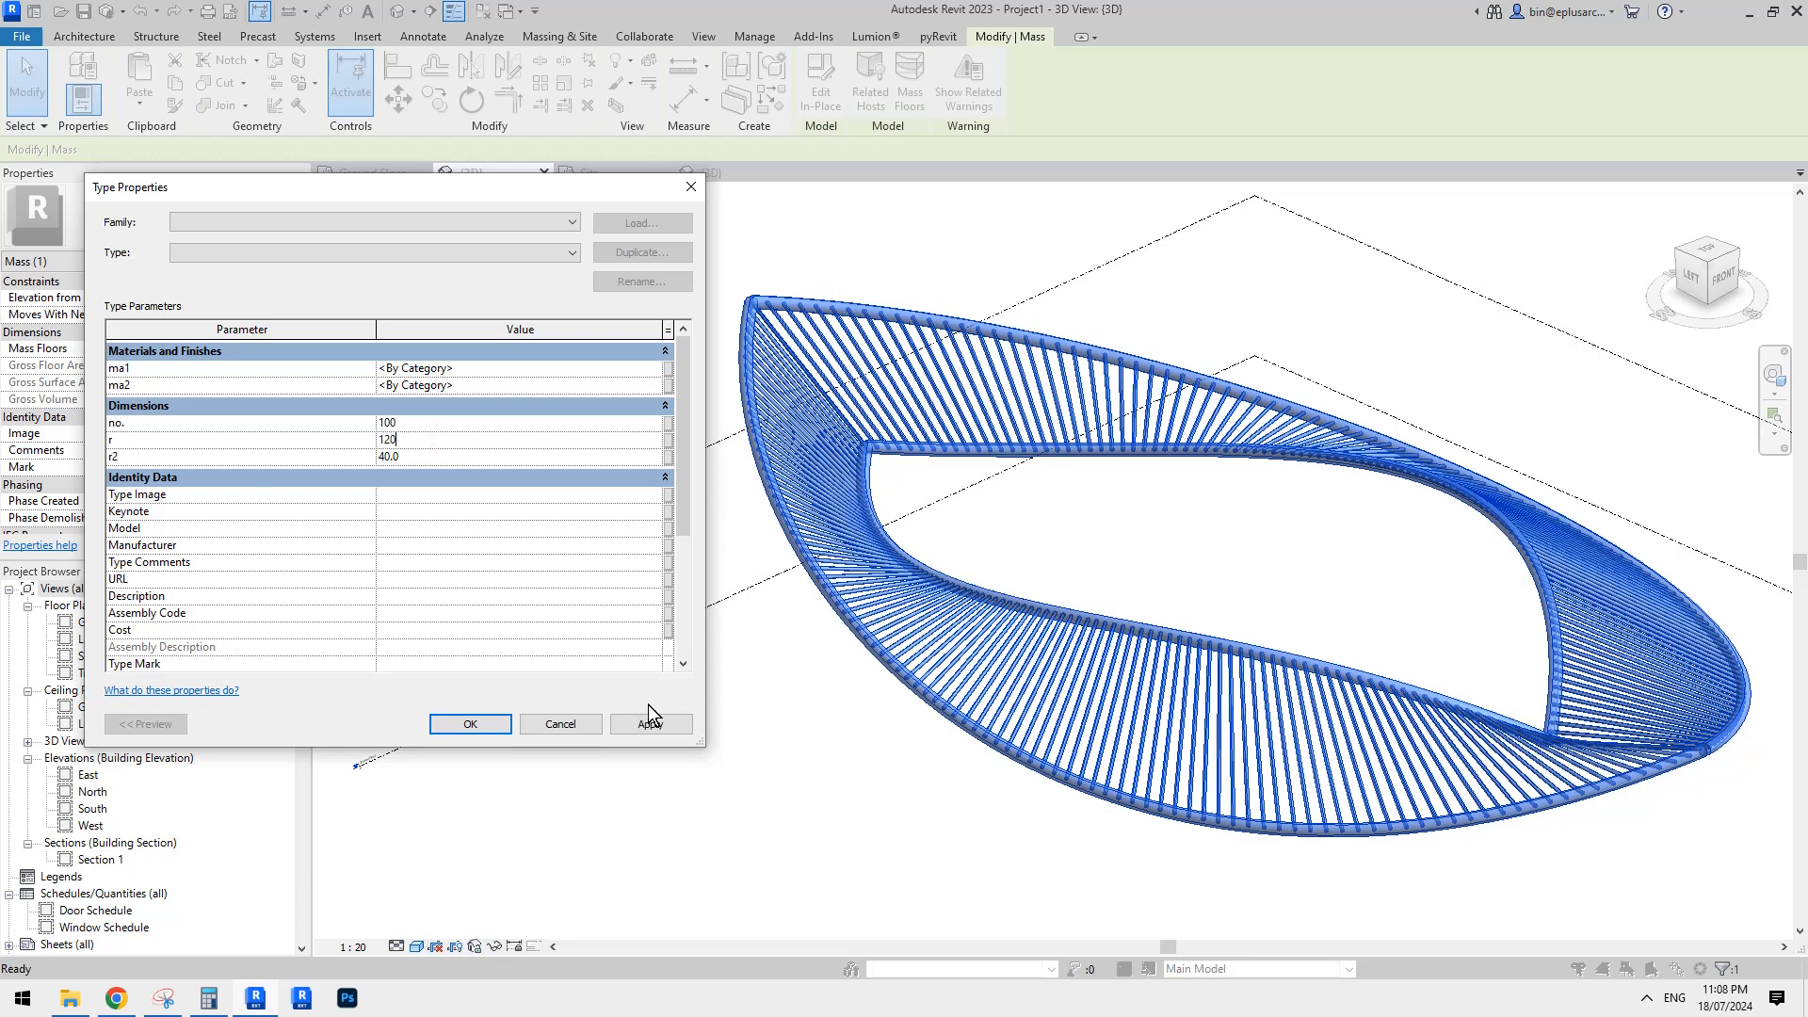
pyautogui.click(654, 725)
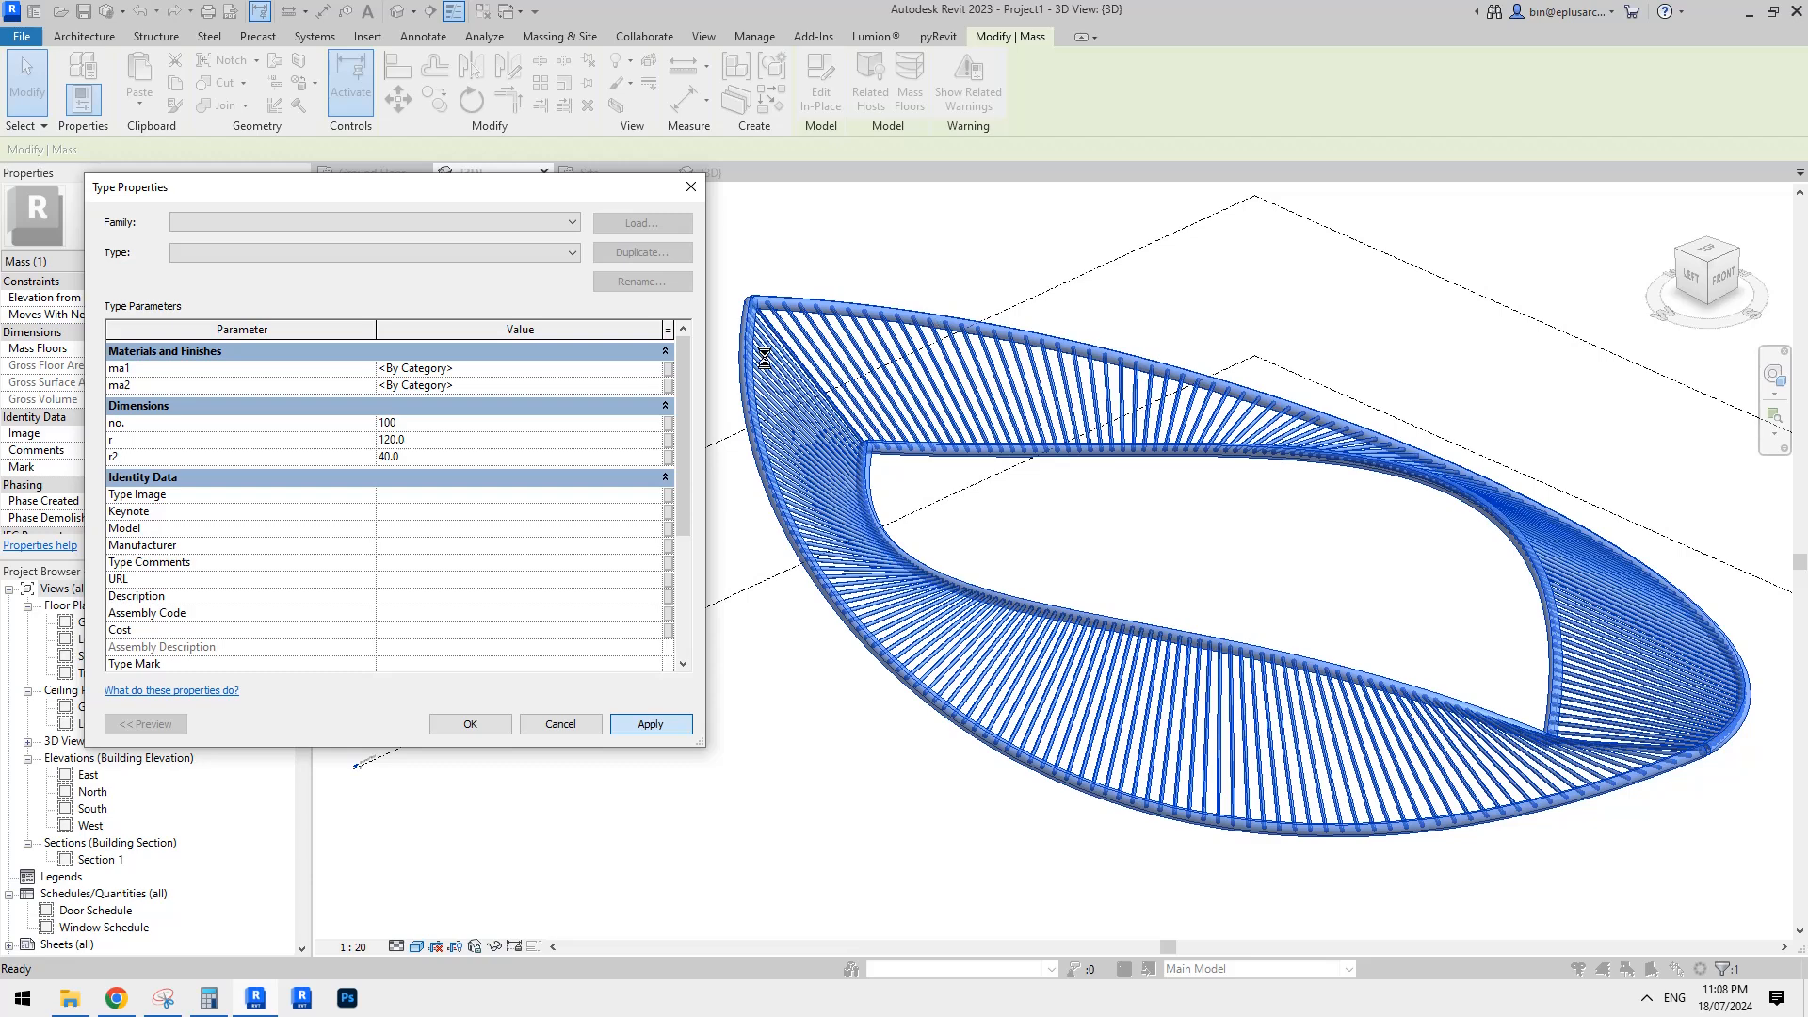
# Create a new material named ma1 for the mass's ma1 type parameter.
pyautogui.click(563, 368)
pyautogui.click(652, 368)
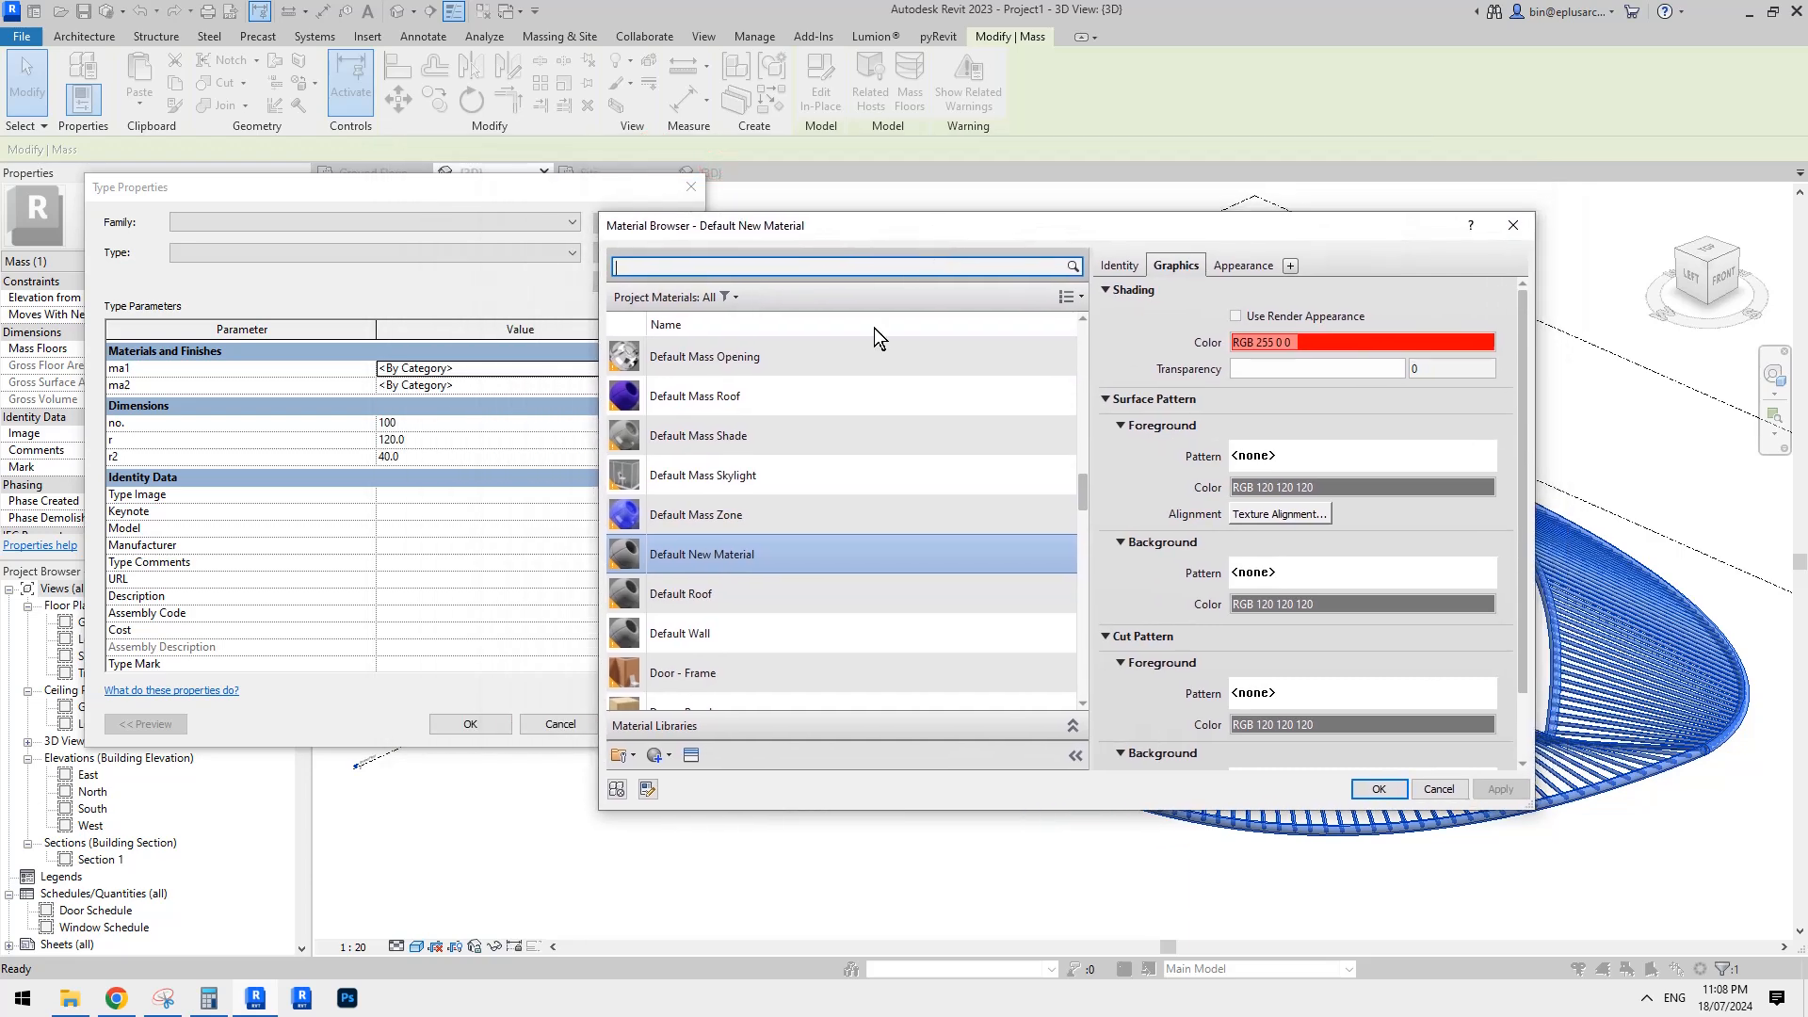
pyautogui.click(1279, 365)
pyautogui.scroll(-1, 838, 702)
pyautogui.click(659, 756)
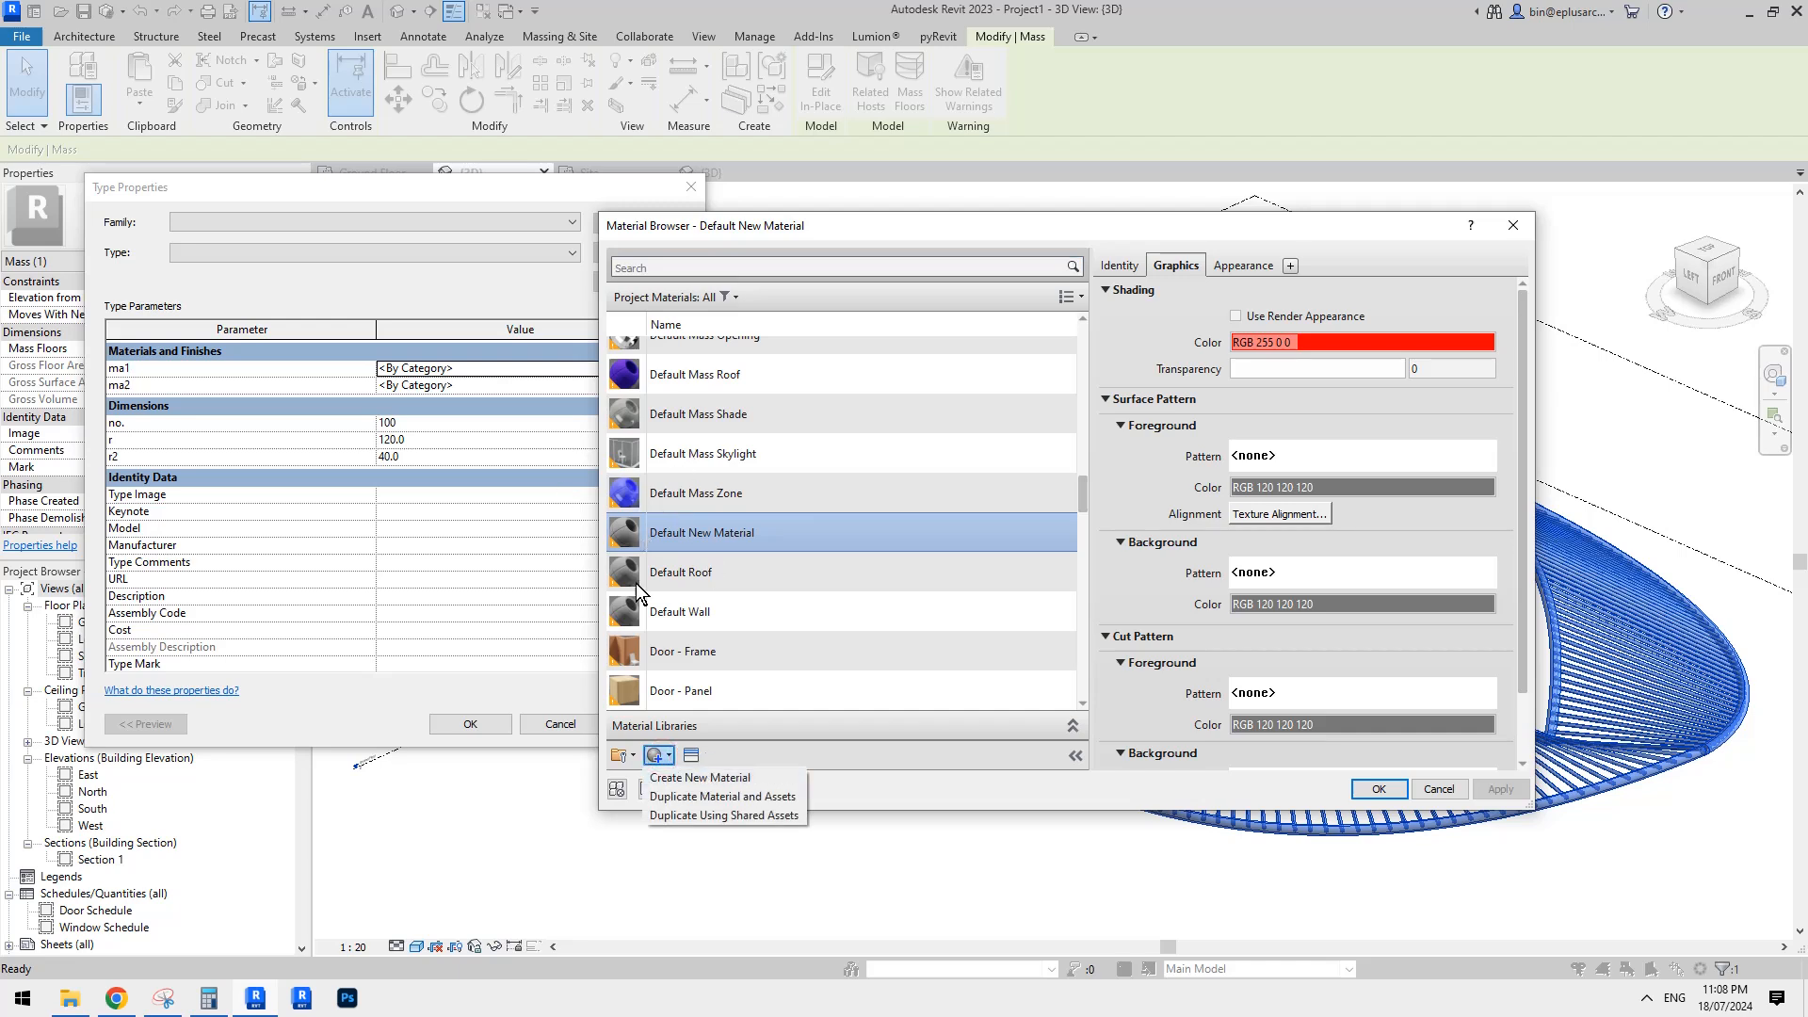
pyautogui.click(715, 775)
pyautogui.rightClick(735, 486)
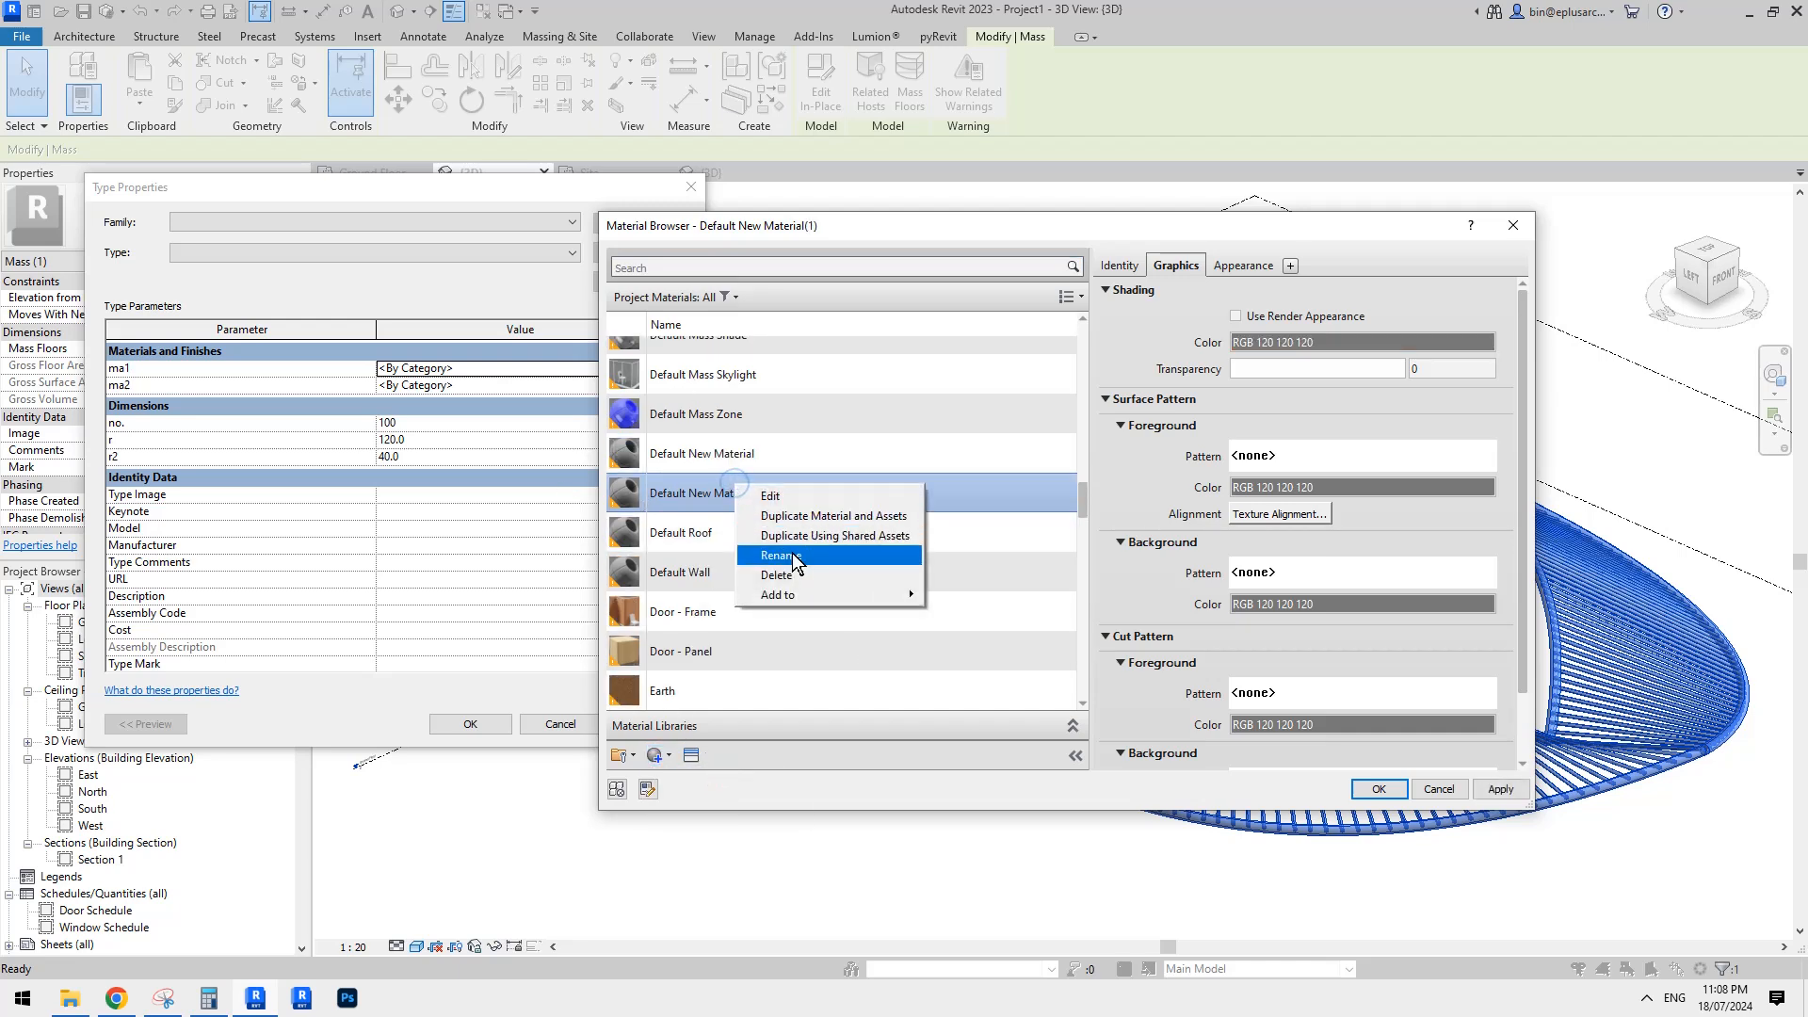
pyautogui.click(801, 556)
pyautogui.write('ma1')
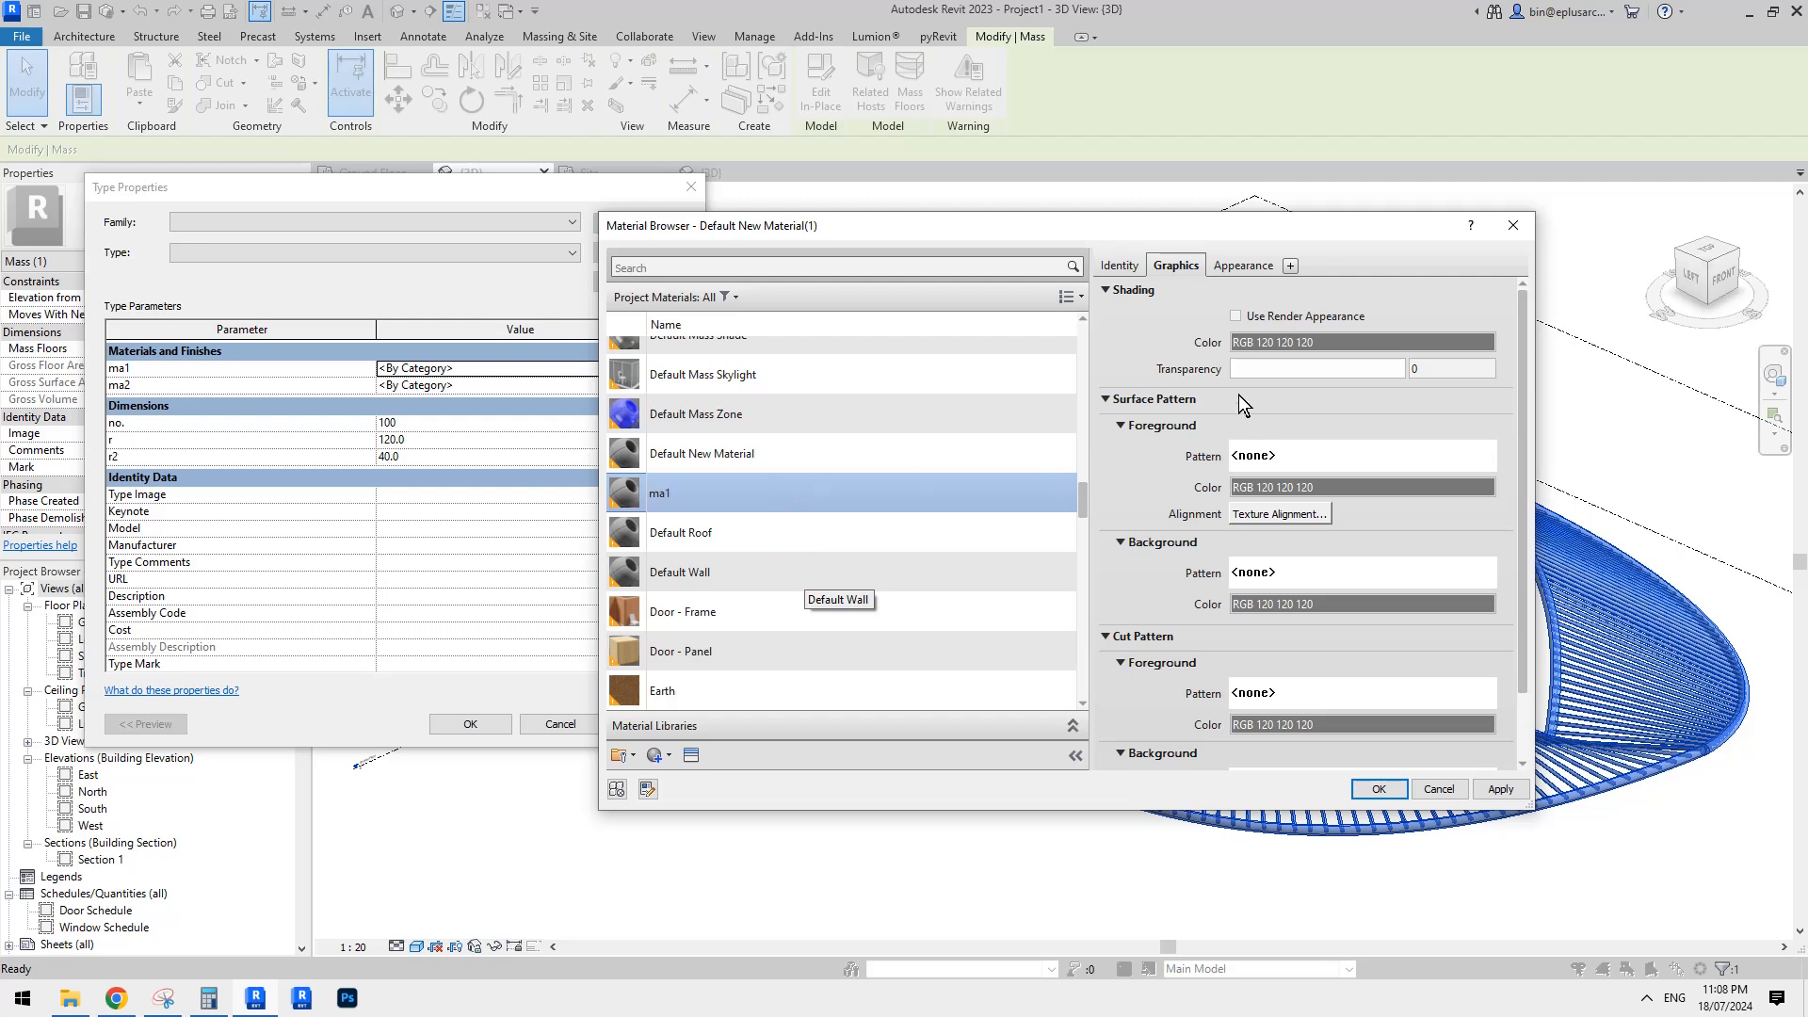
# Set the ma1 material's shading colour to RGB 64-128-128 and assign the material to the ma1 parameter.
pyautogui.click(1262, 344)
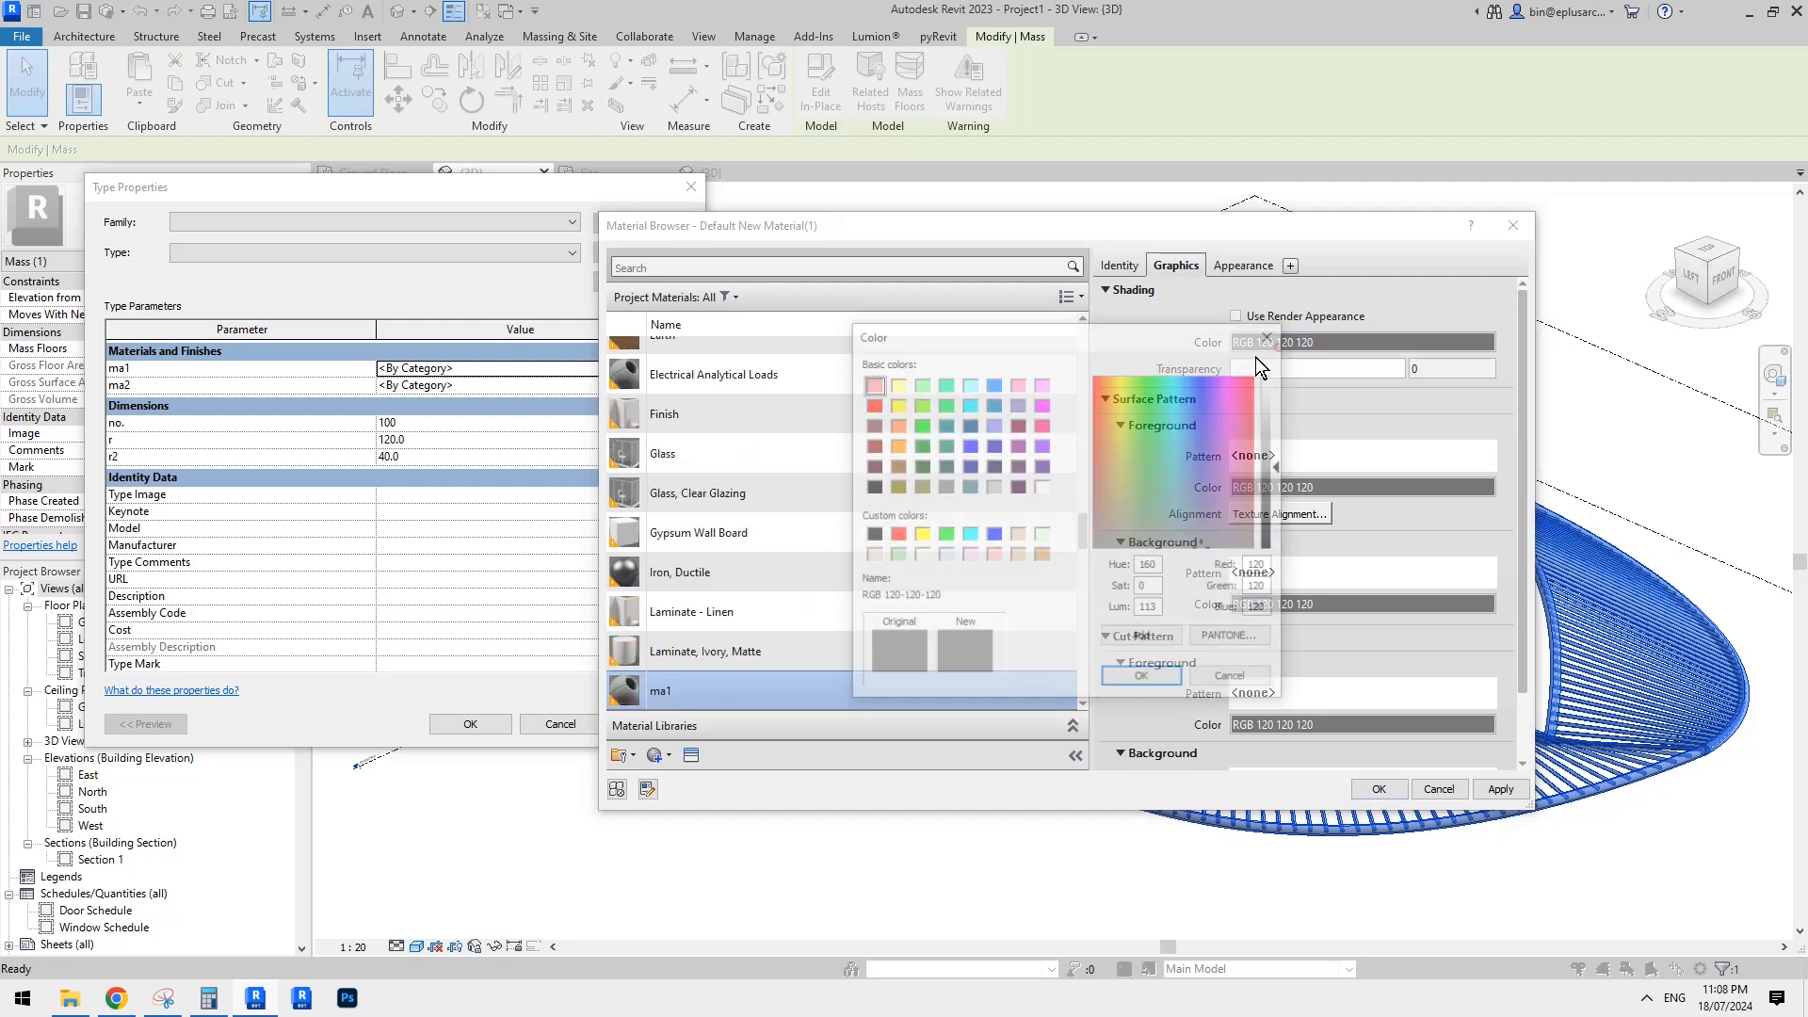
pyautogui.click(968, 487)
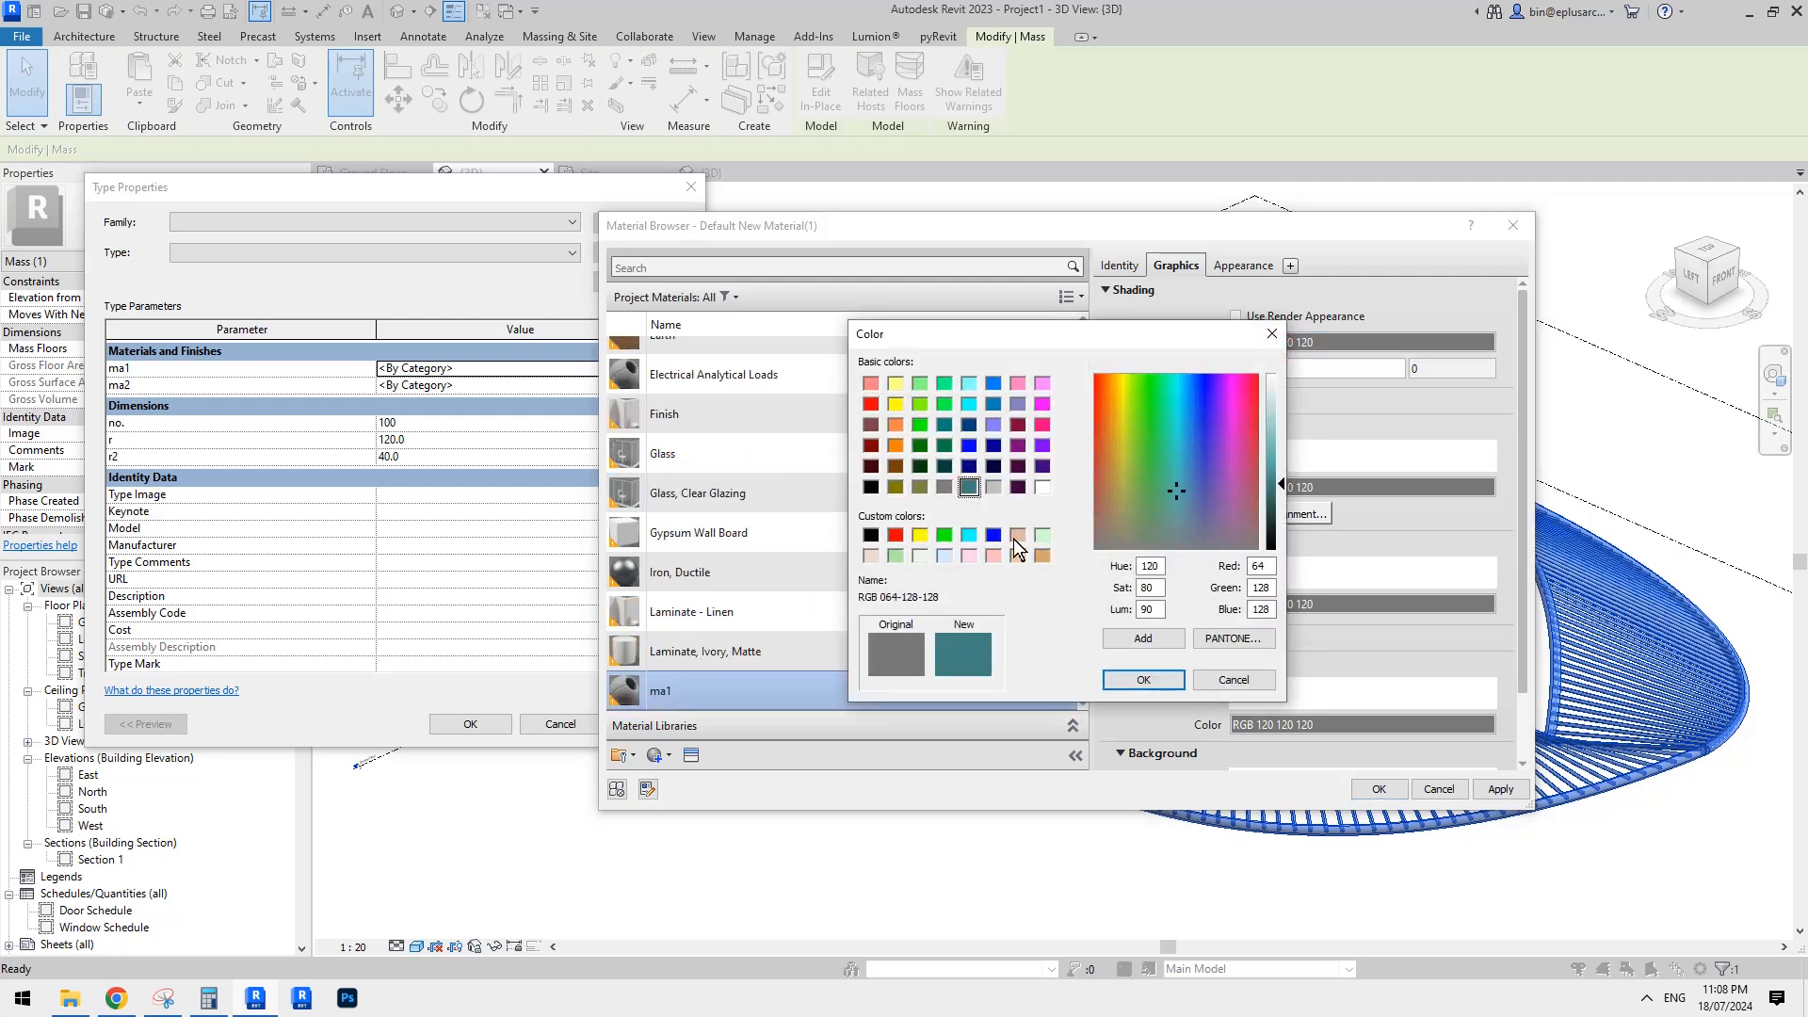
pyautogui.click(1135, 682)
pyautogui.click(1376, 789)
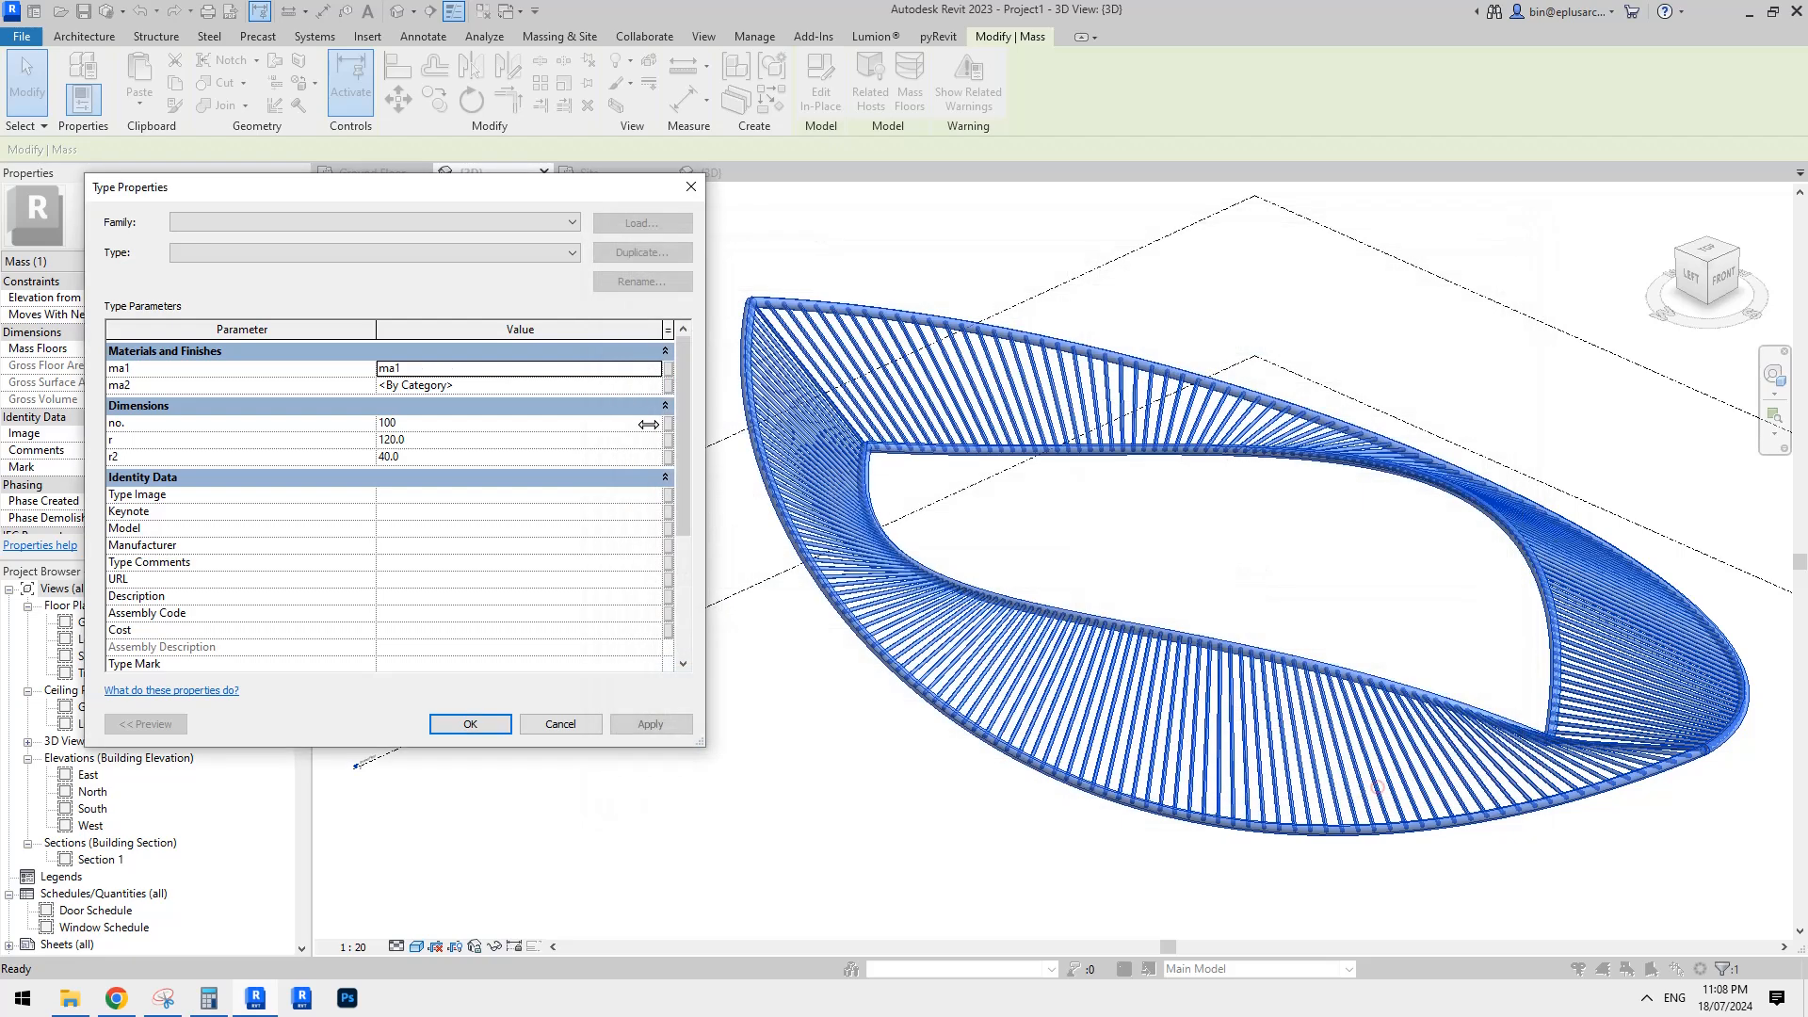
# Duplicate the ma1 material as ma2 for the mass's ma2 type parameter.
pyautogui.click(516, 386)
pyautogui.click(656, 389)
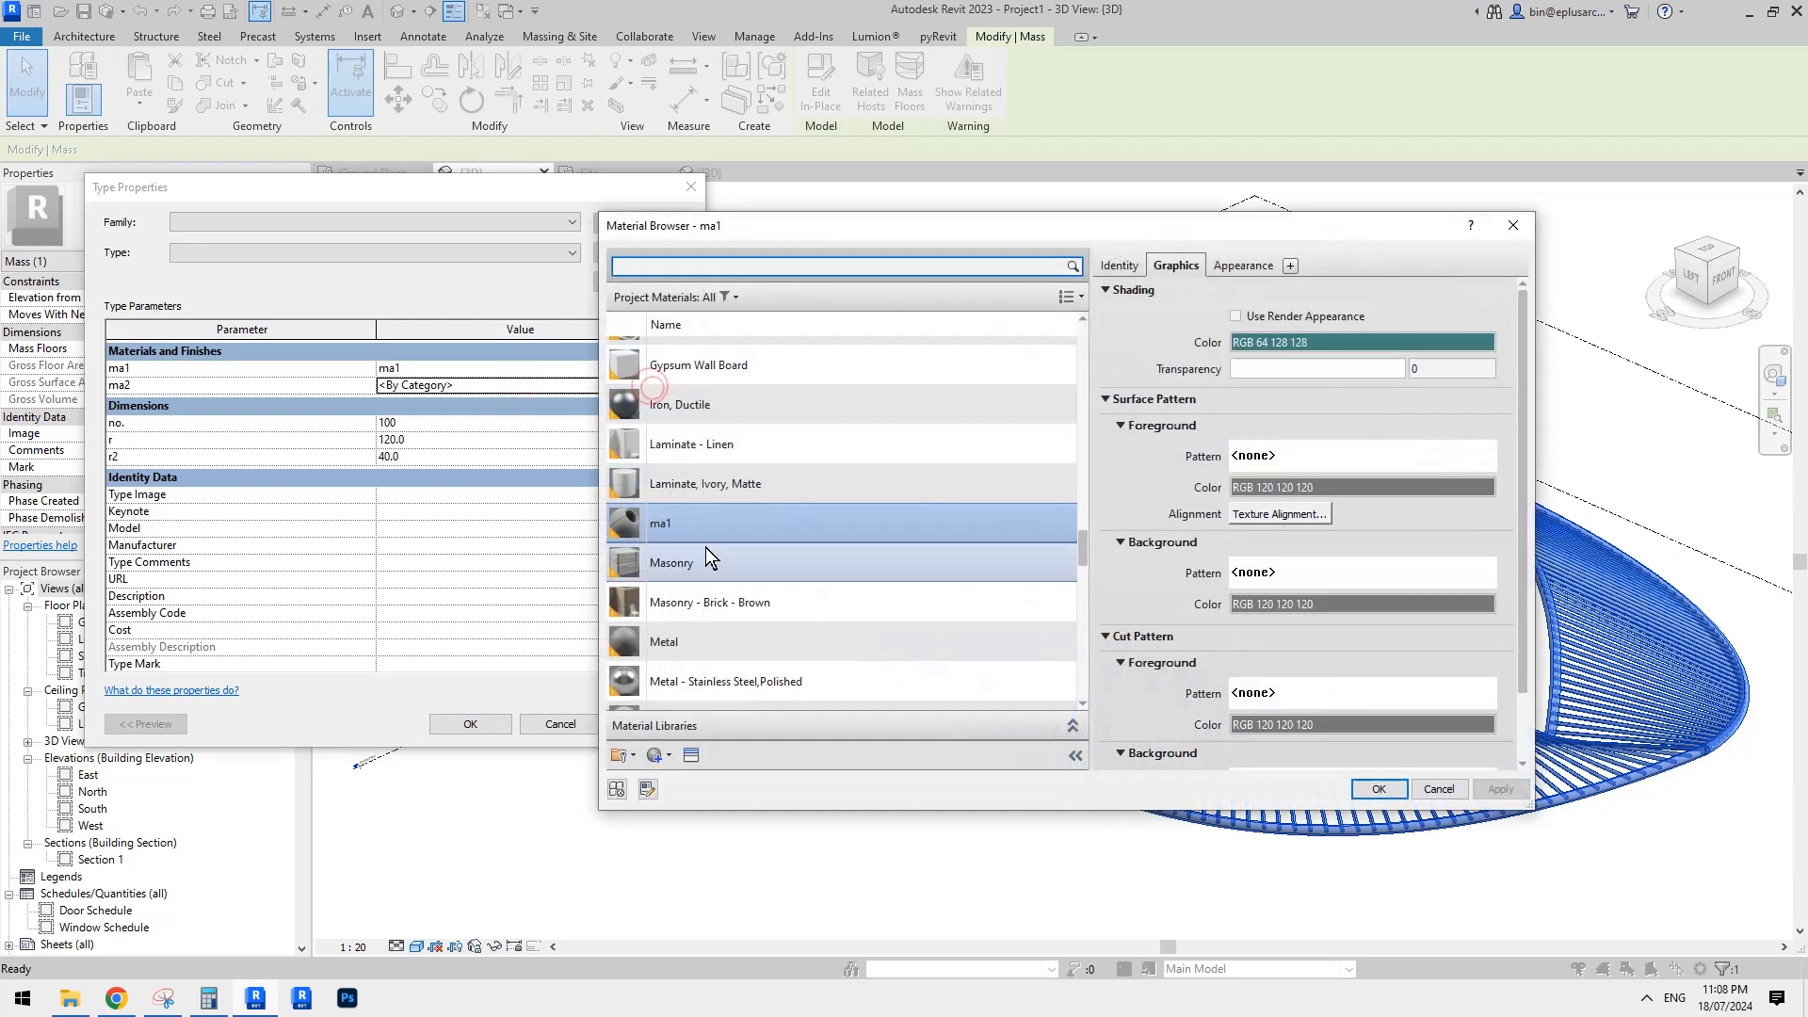
pyautogui.rightClick(708, 518)
pyautogui.click(744, 546)
pyautogui.write('ma2')
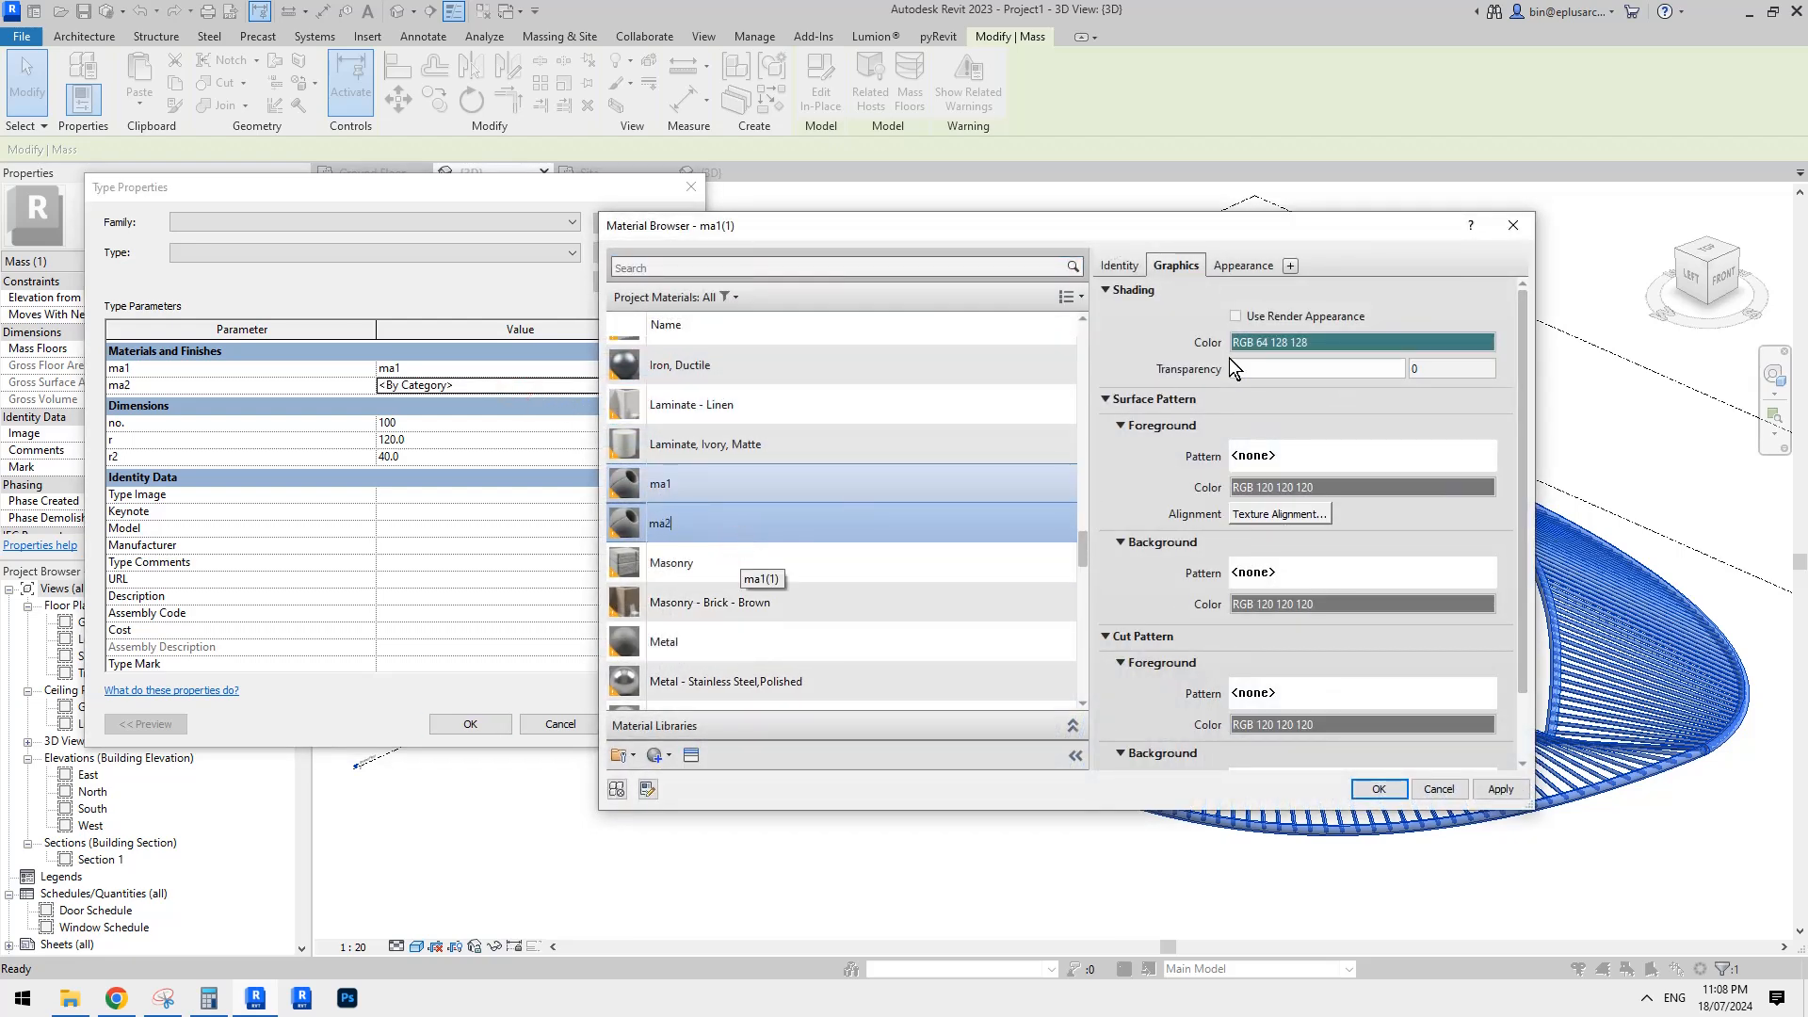
# Set the ma2 material's shading colour to RGB 0-255-0, assign it to the ma2 parameter and accept the type properties.
pyautogui.click(1292, 341)
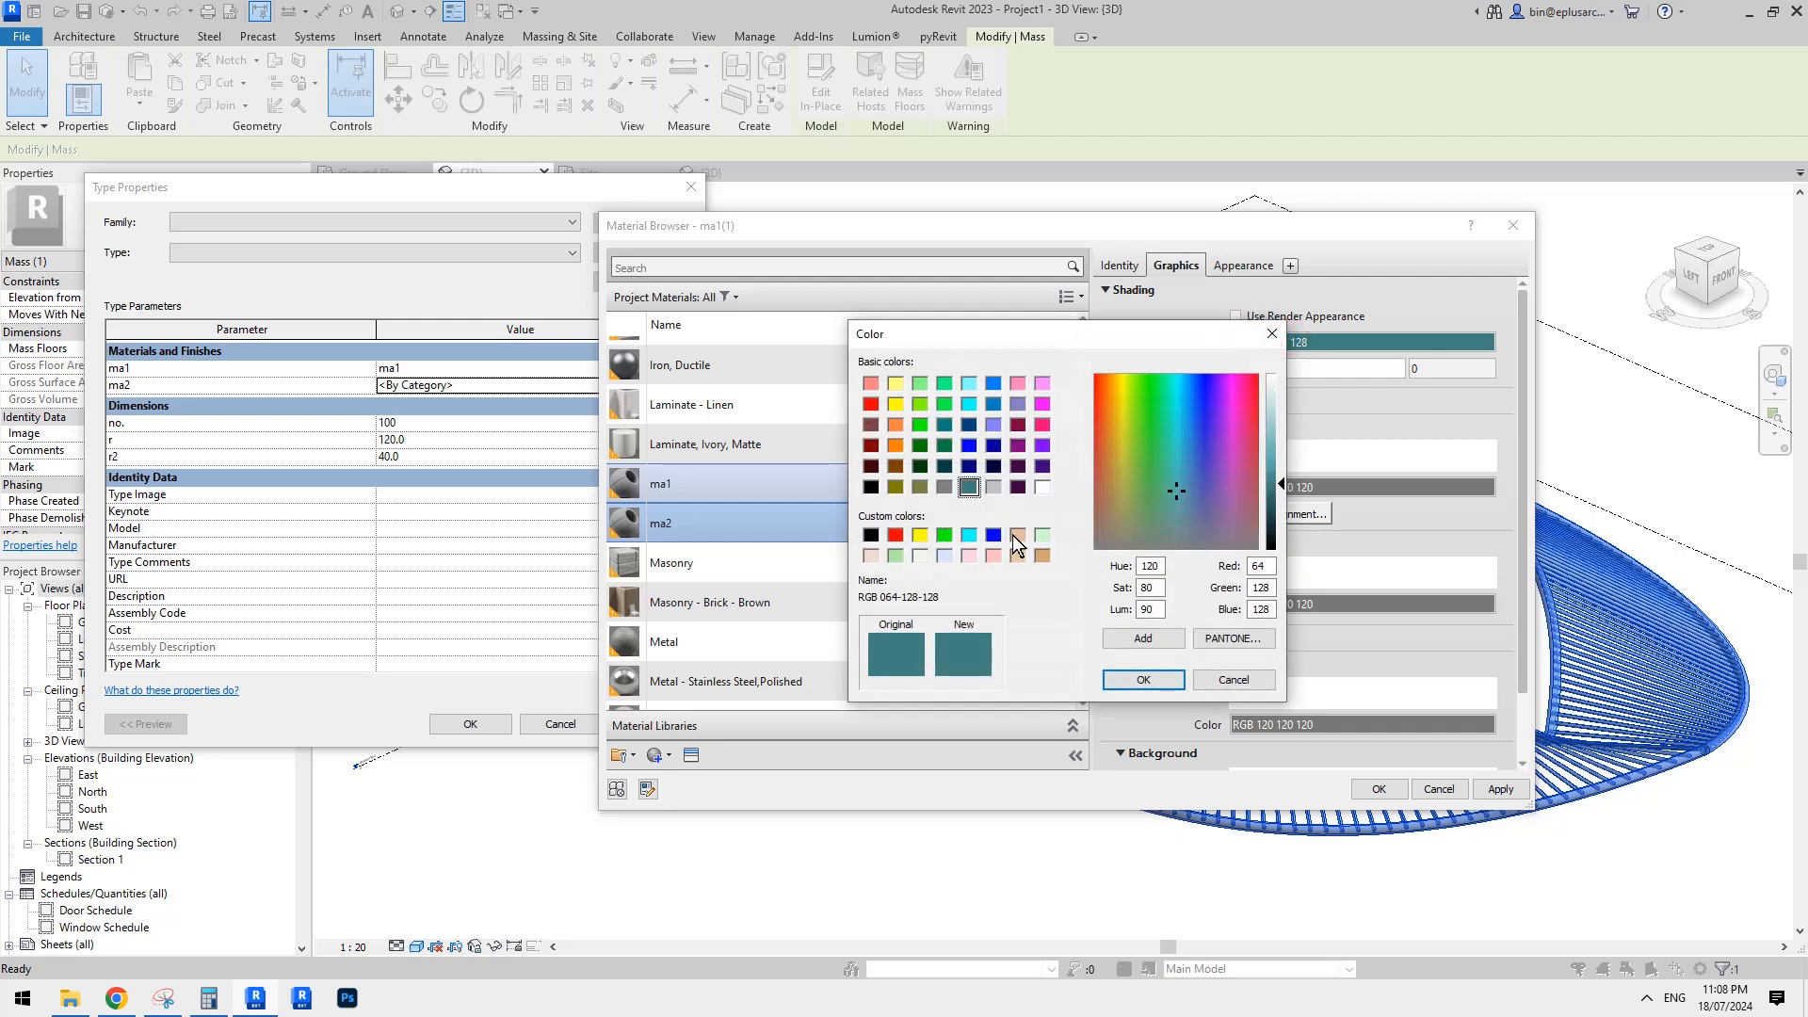
pyautogui.click(944, 535)
pyautogui.click(1143, 680)
pyautogui.click(1379, 789)
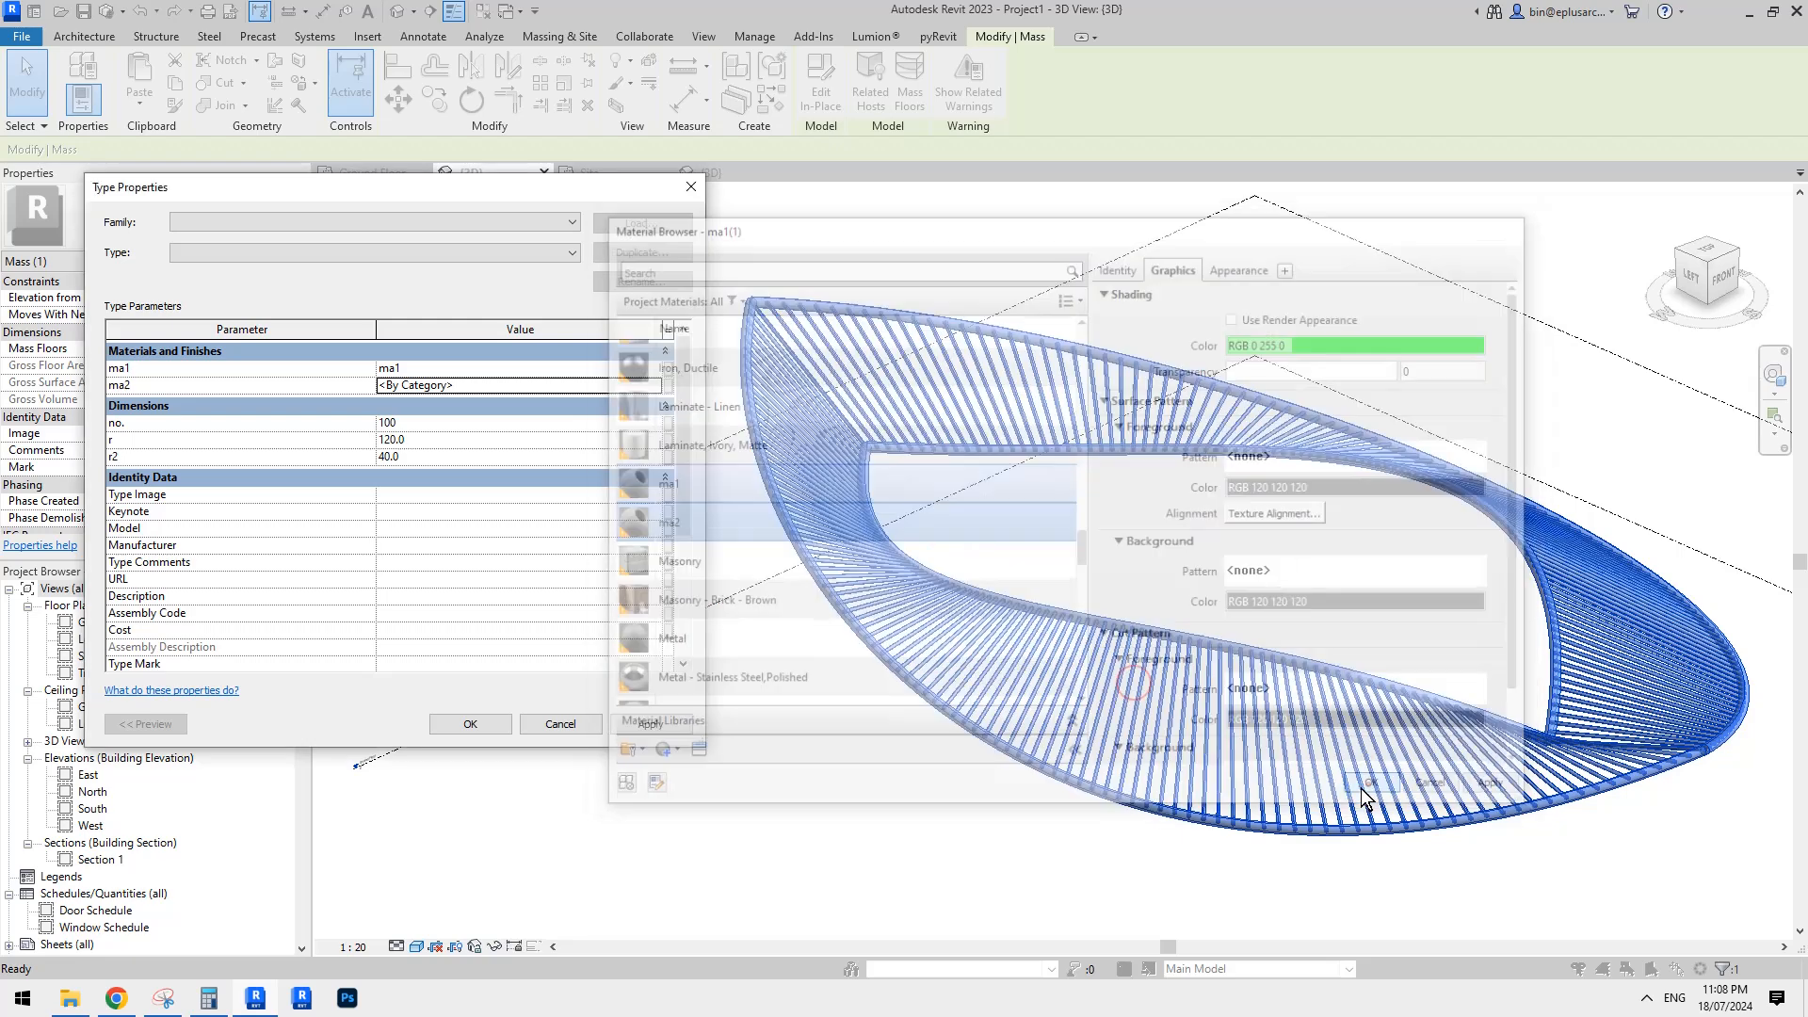
pyautogui.click(469, 723)
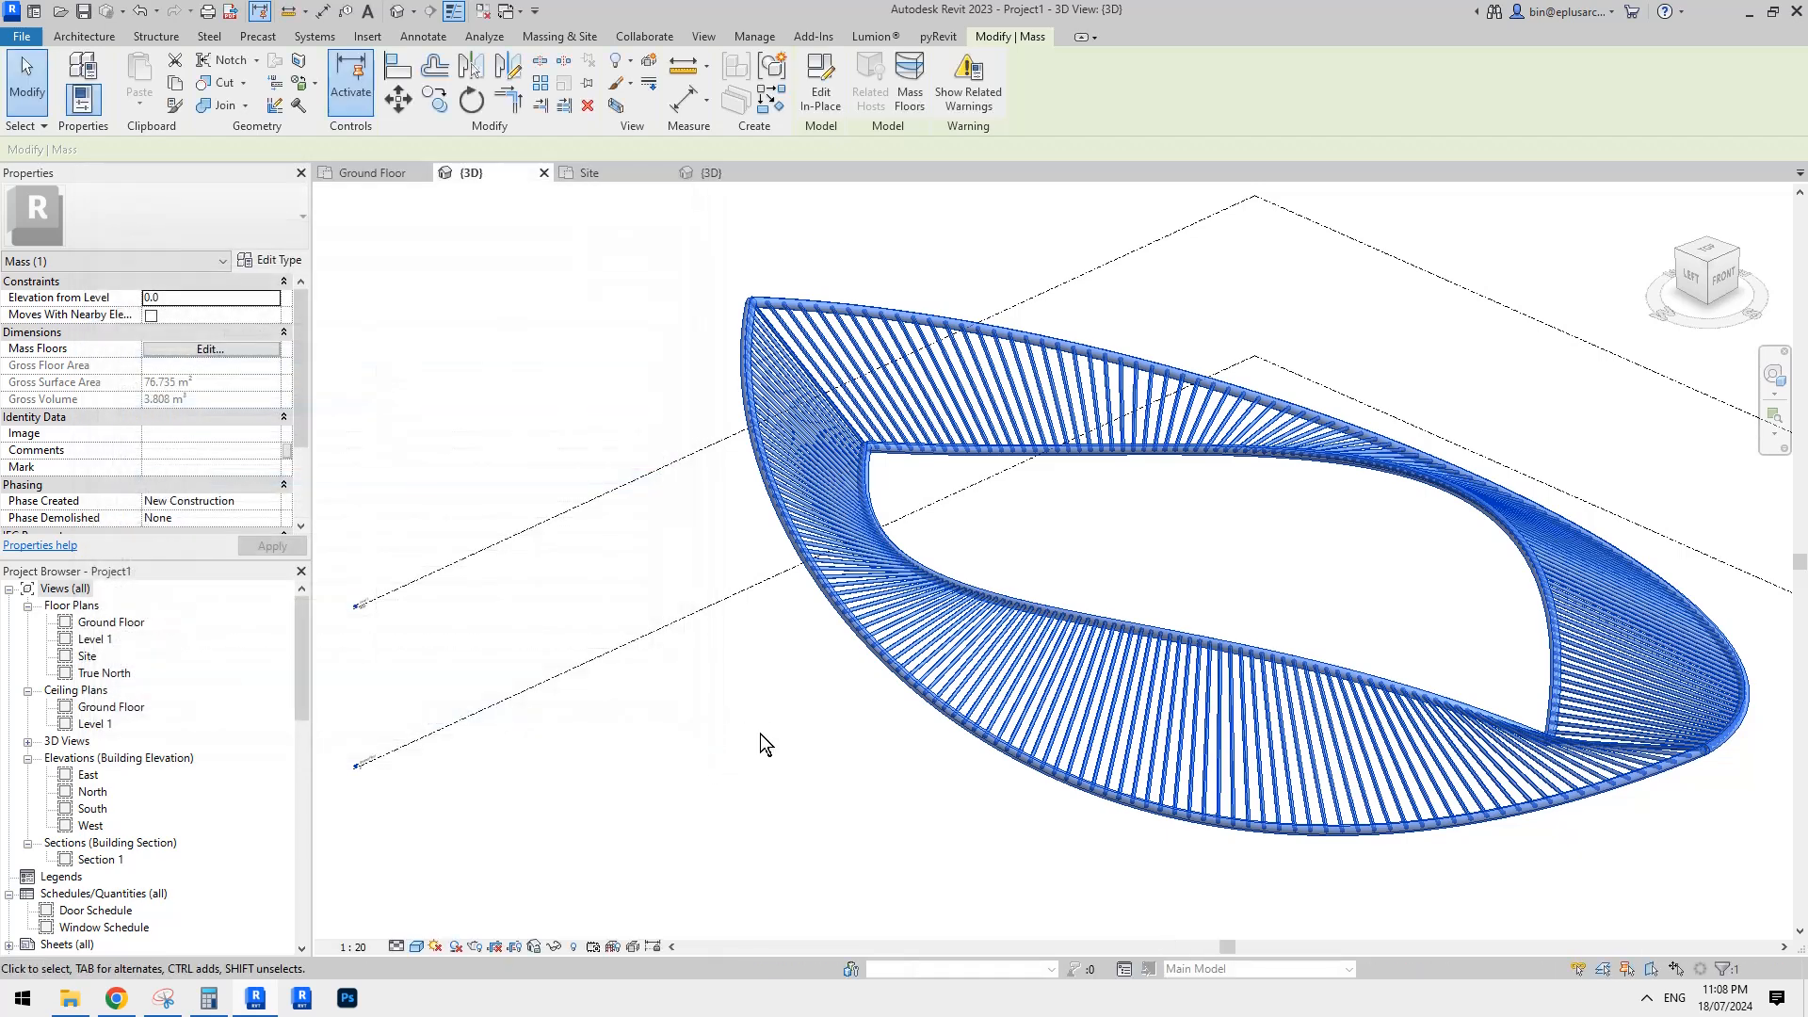
# Inspect the coloured mass from several angles and compare it with the pavilion reference image in the Google Docs document.
pyautogui.click(778, 743)
pyautogui.moveTo(859, 747); pyautogui.dragTo(851, 742, button='middle')
pyautogui.keyDown('shift'); pyautogui.moveTo(964, 702); pyautogui.dragTo(1337, 783, button='middle'); pyautogui.keyUp('shift')
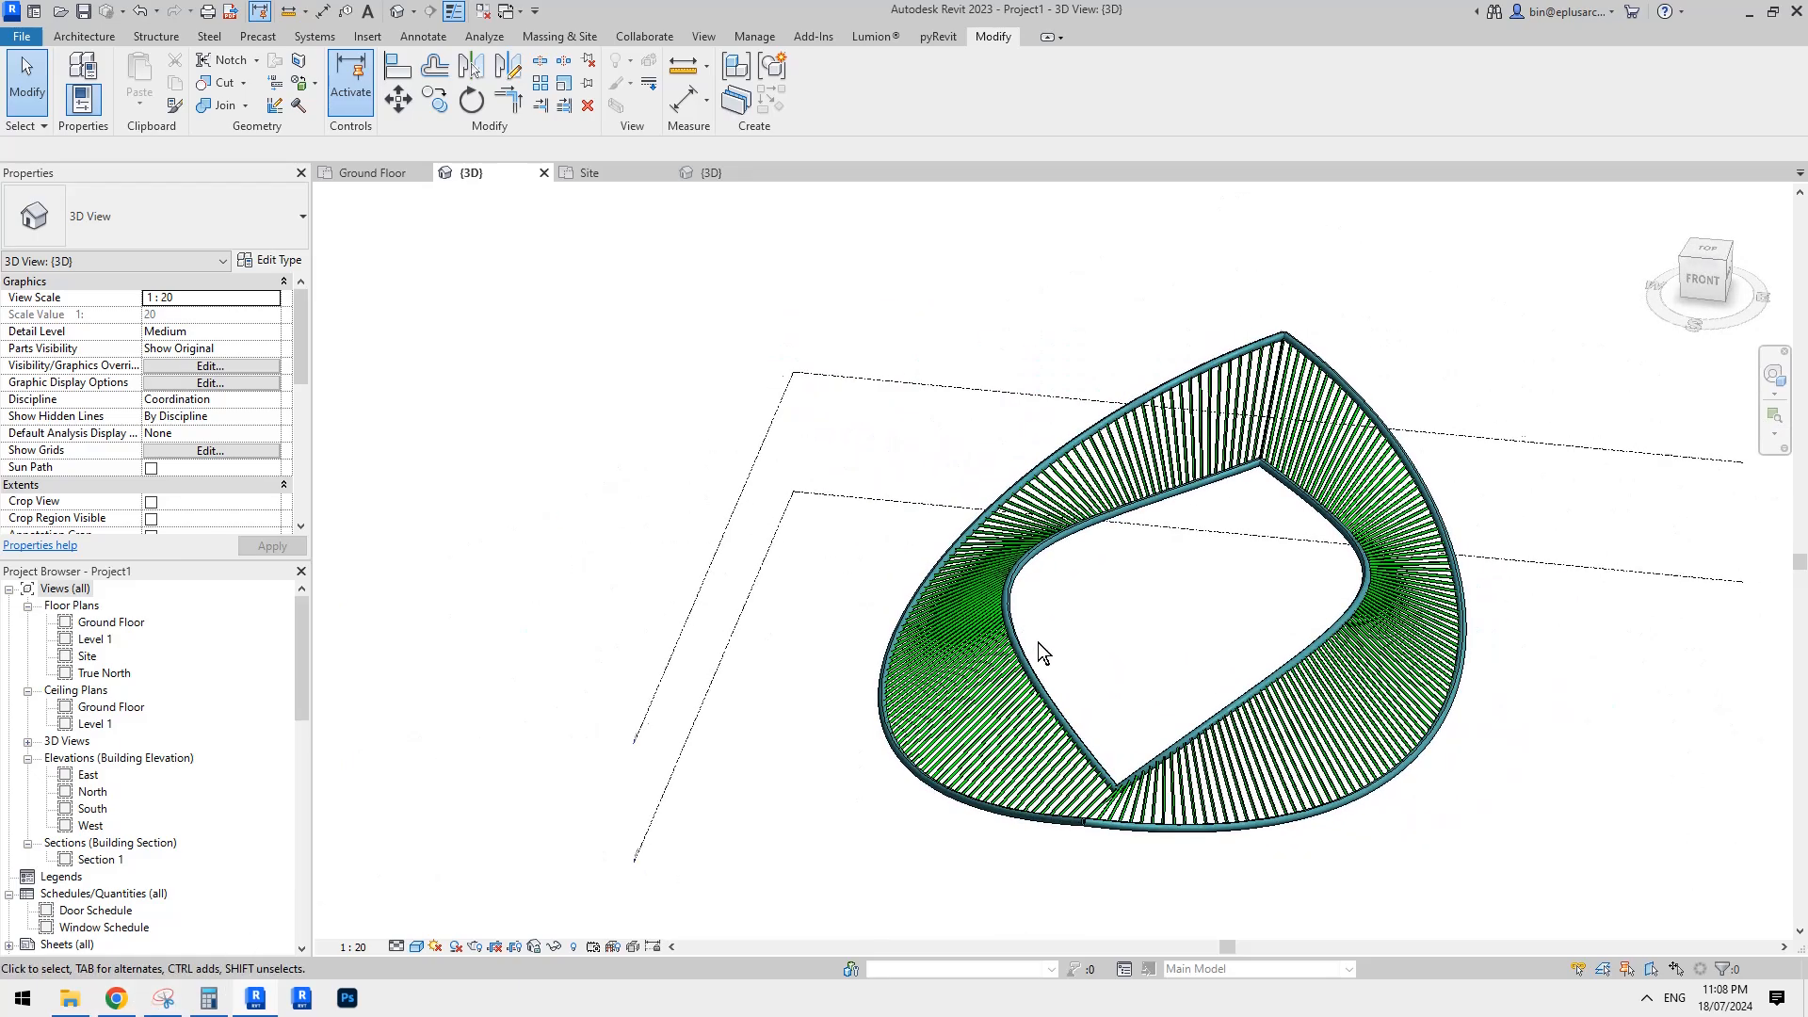
pyautogui.moveTo(1042, 646)
pyautogui.keyDown('shift'); pyautogui.mouseDown(button='middle')
pyautogui.moveTo(1332, 791)
pyautogui.moveTo(1068, 386)
pyautogui.moveTo(879, 376)
pyautogui.moveTo(565, 590)
pyautogui.moveTo(1186, 668)
pyautogui.mouseUp(button='middle'); pyautogui.keyUp('shift')
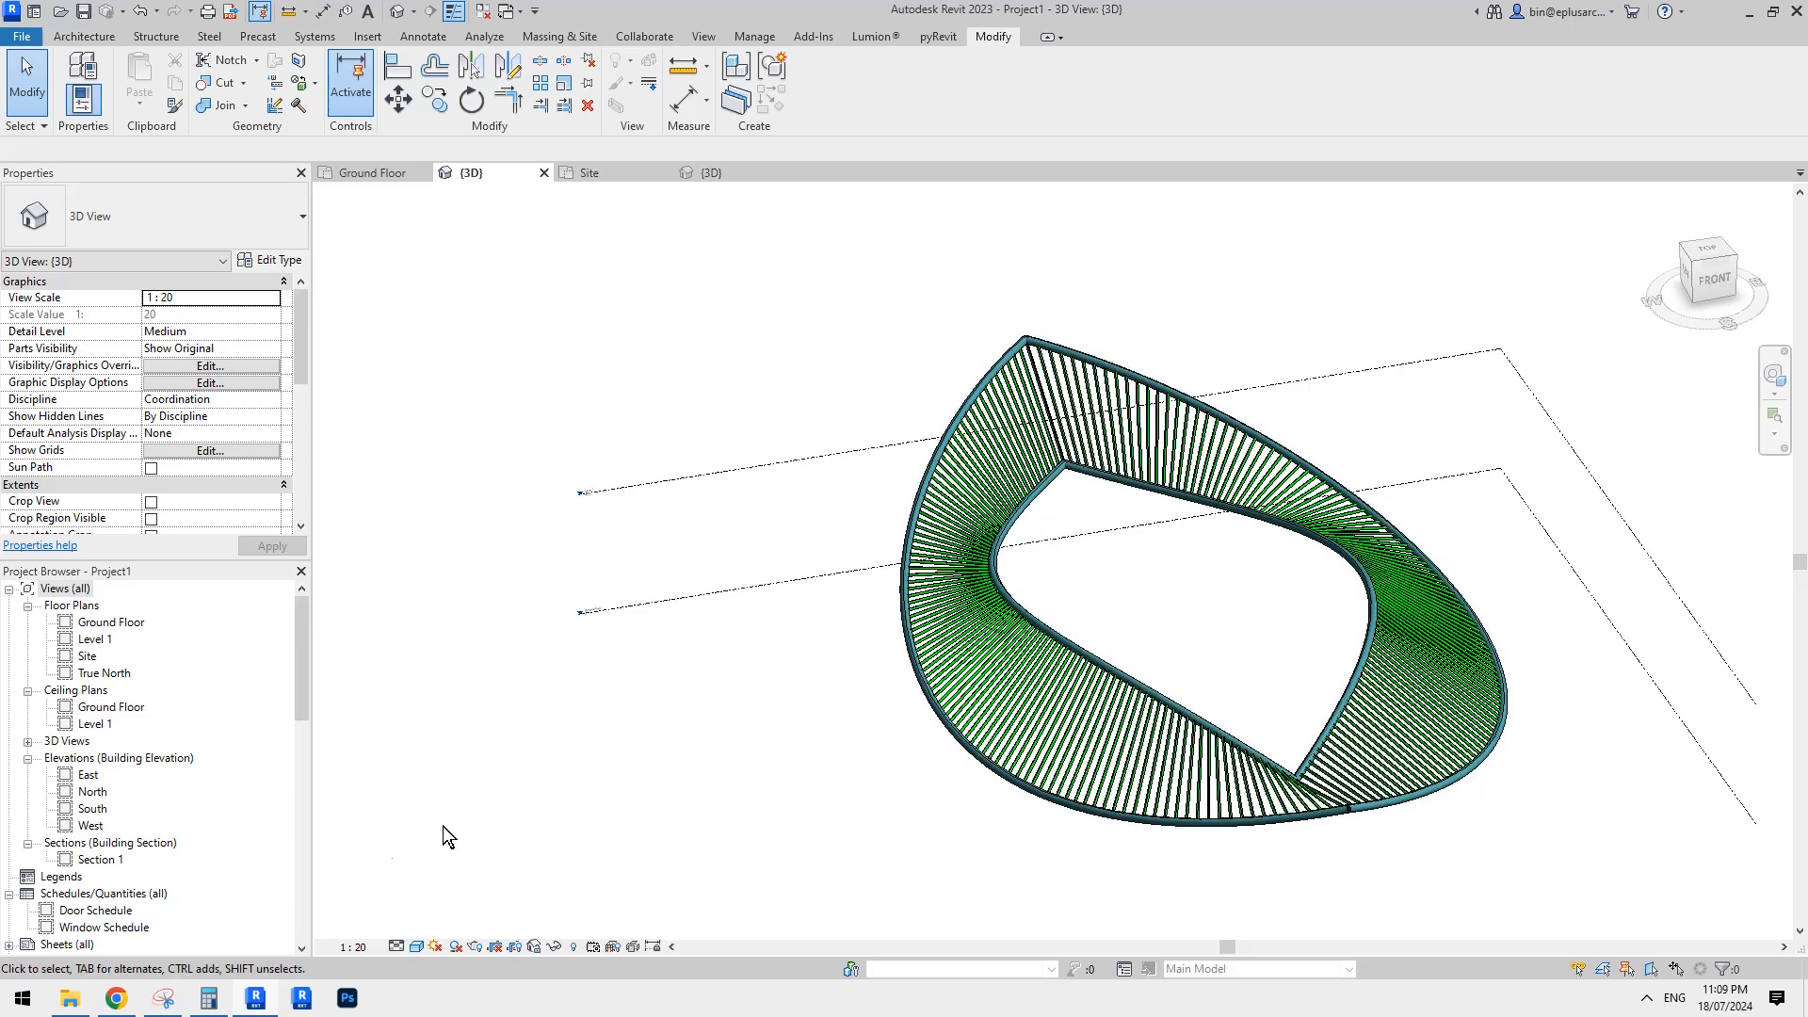
pyautogui.click(132, 1003)
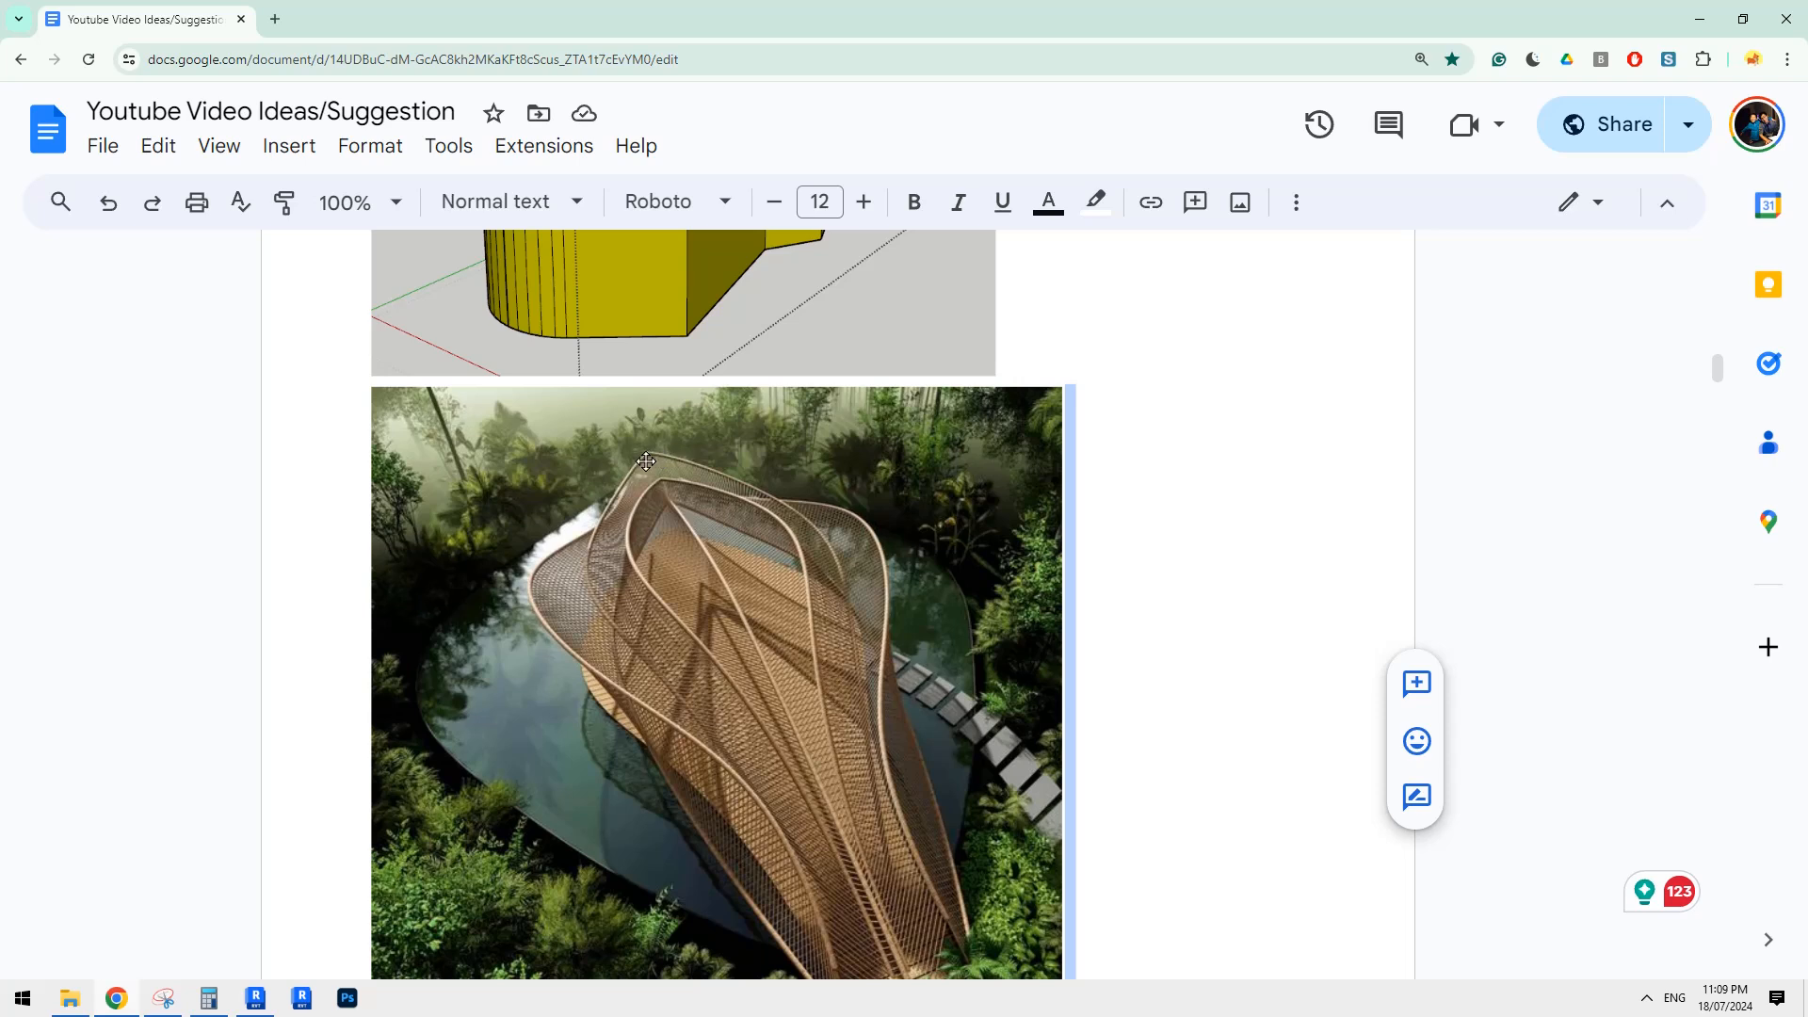
pyautogui.click(268, 984)
# Open the mass for in-place editing and switch to the Site floor plan.
pyautogui.click(1032, 443)
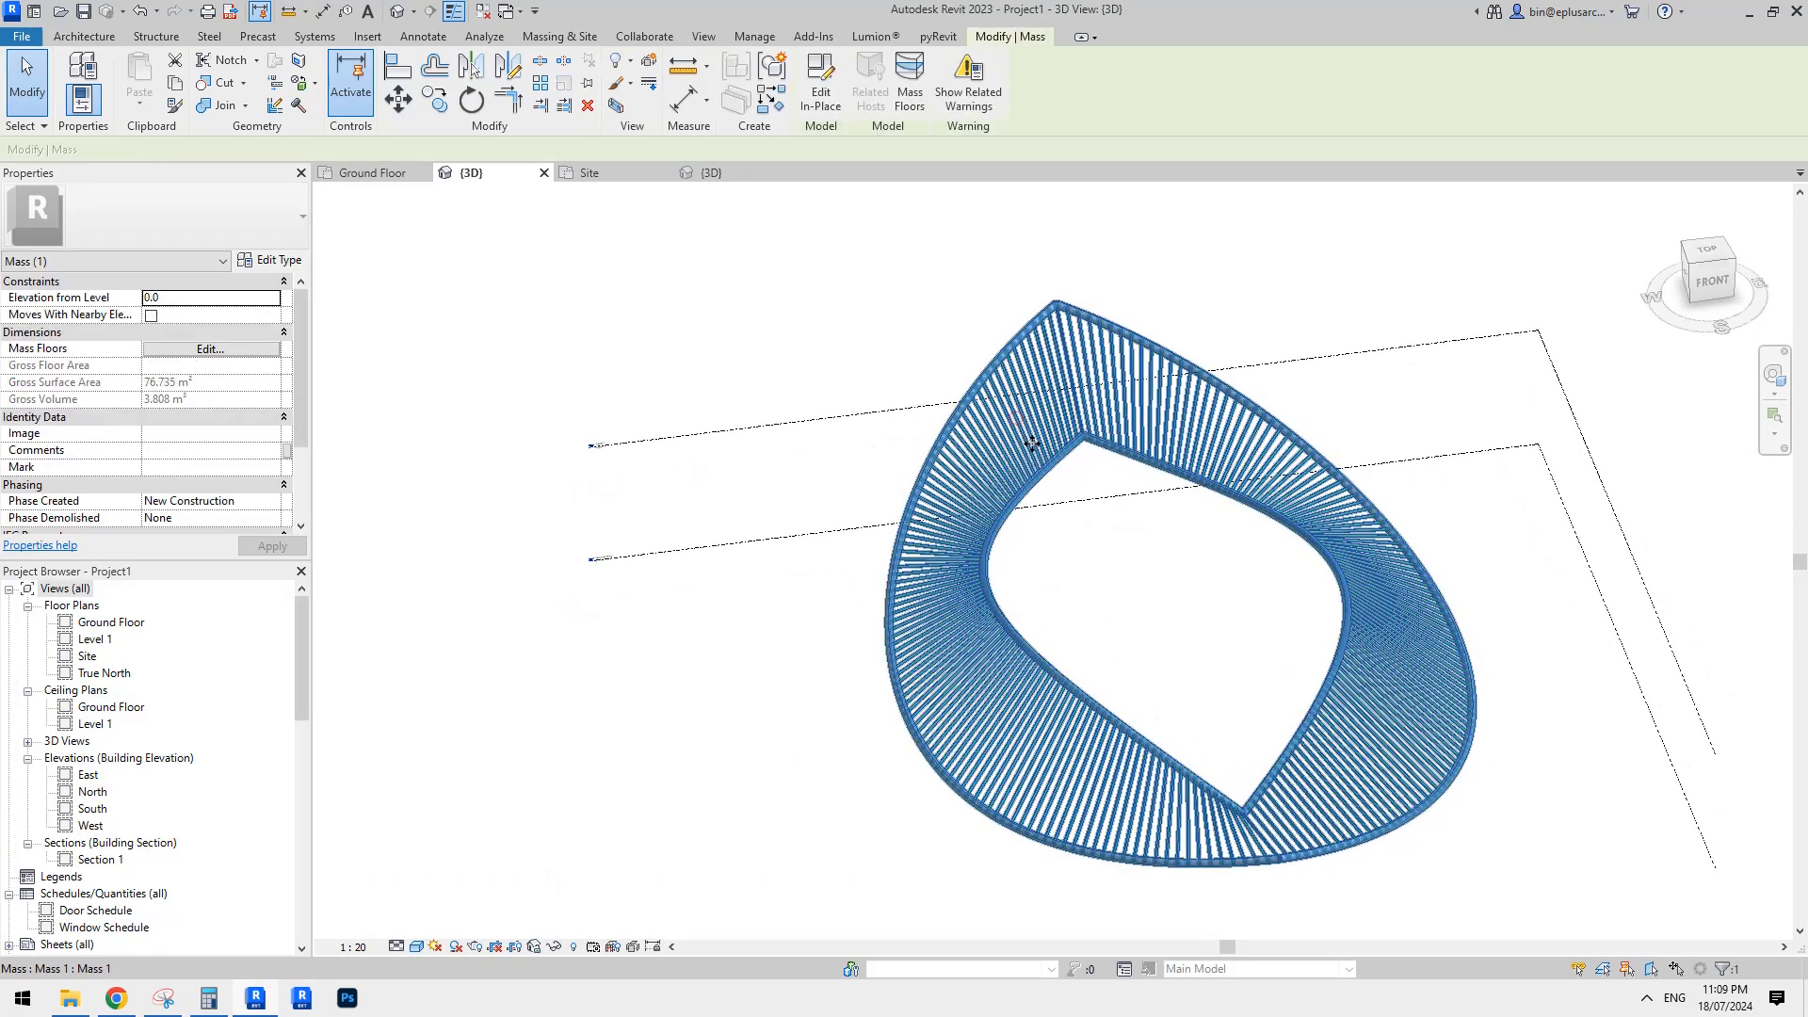
pyautogui.moveTo(1032, 443); pyautogui.dragTo(829, 429, button='middle')
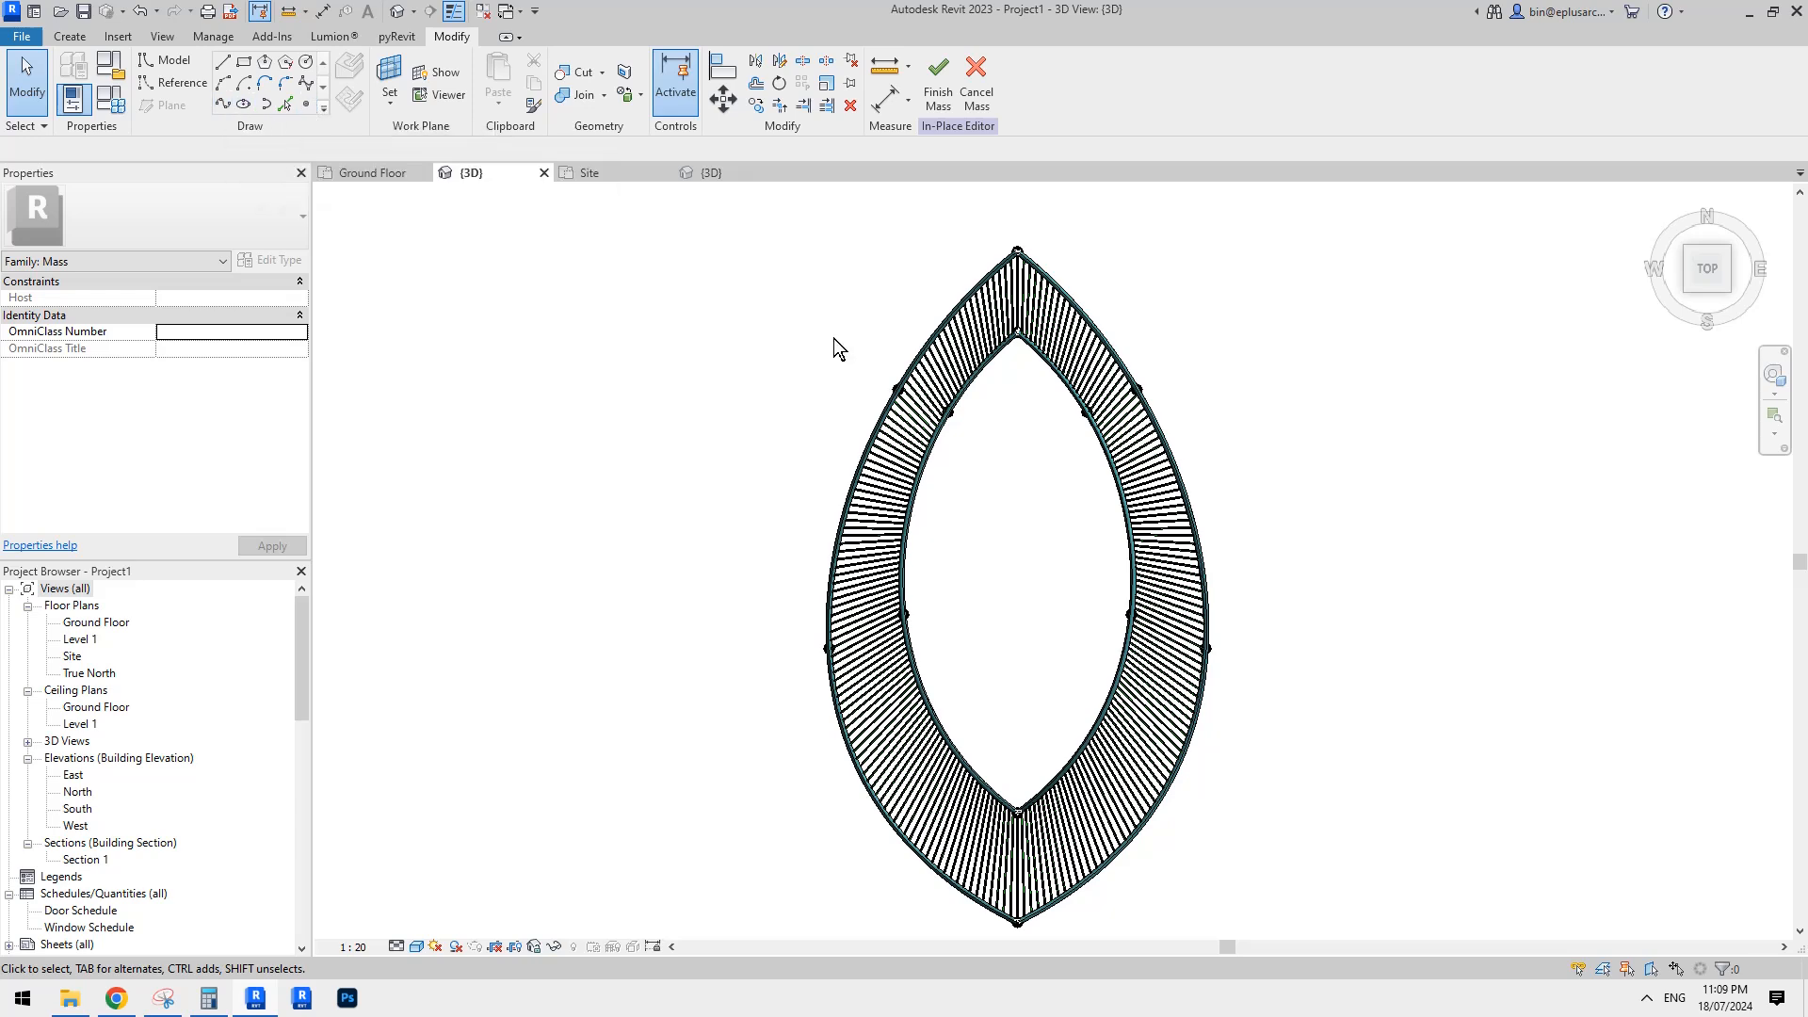
pyautogui.click(173, 85)
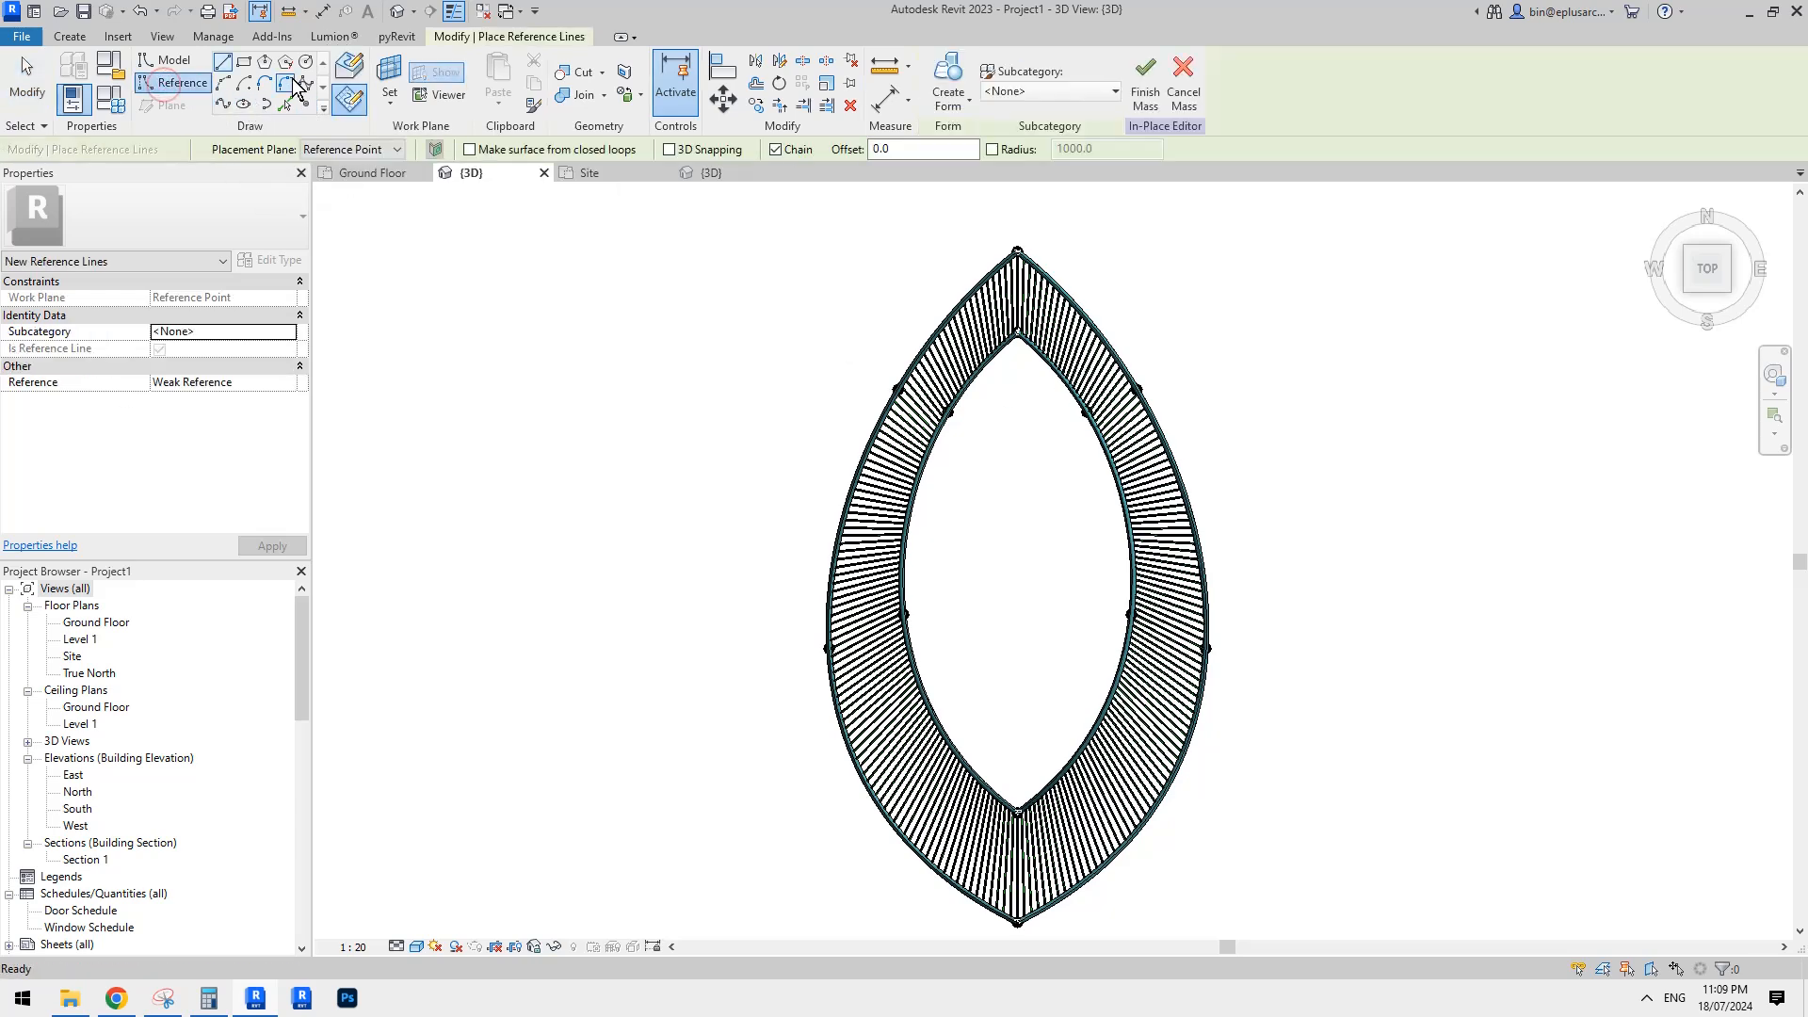
pyautogui.click(223, 106)
pyautogui.scroll(1, 1019, 386)
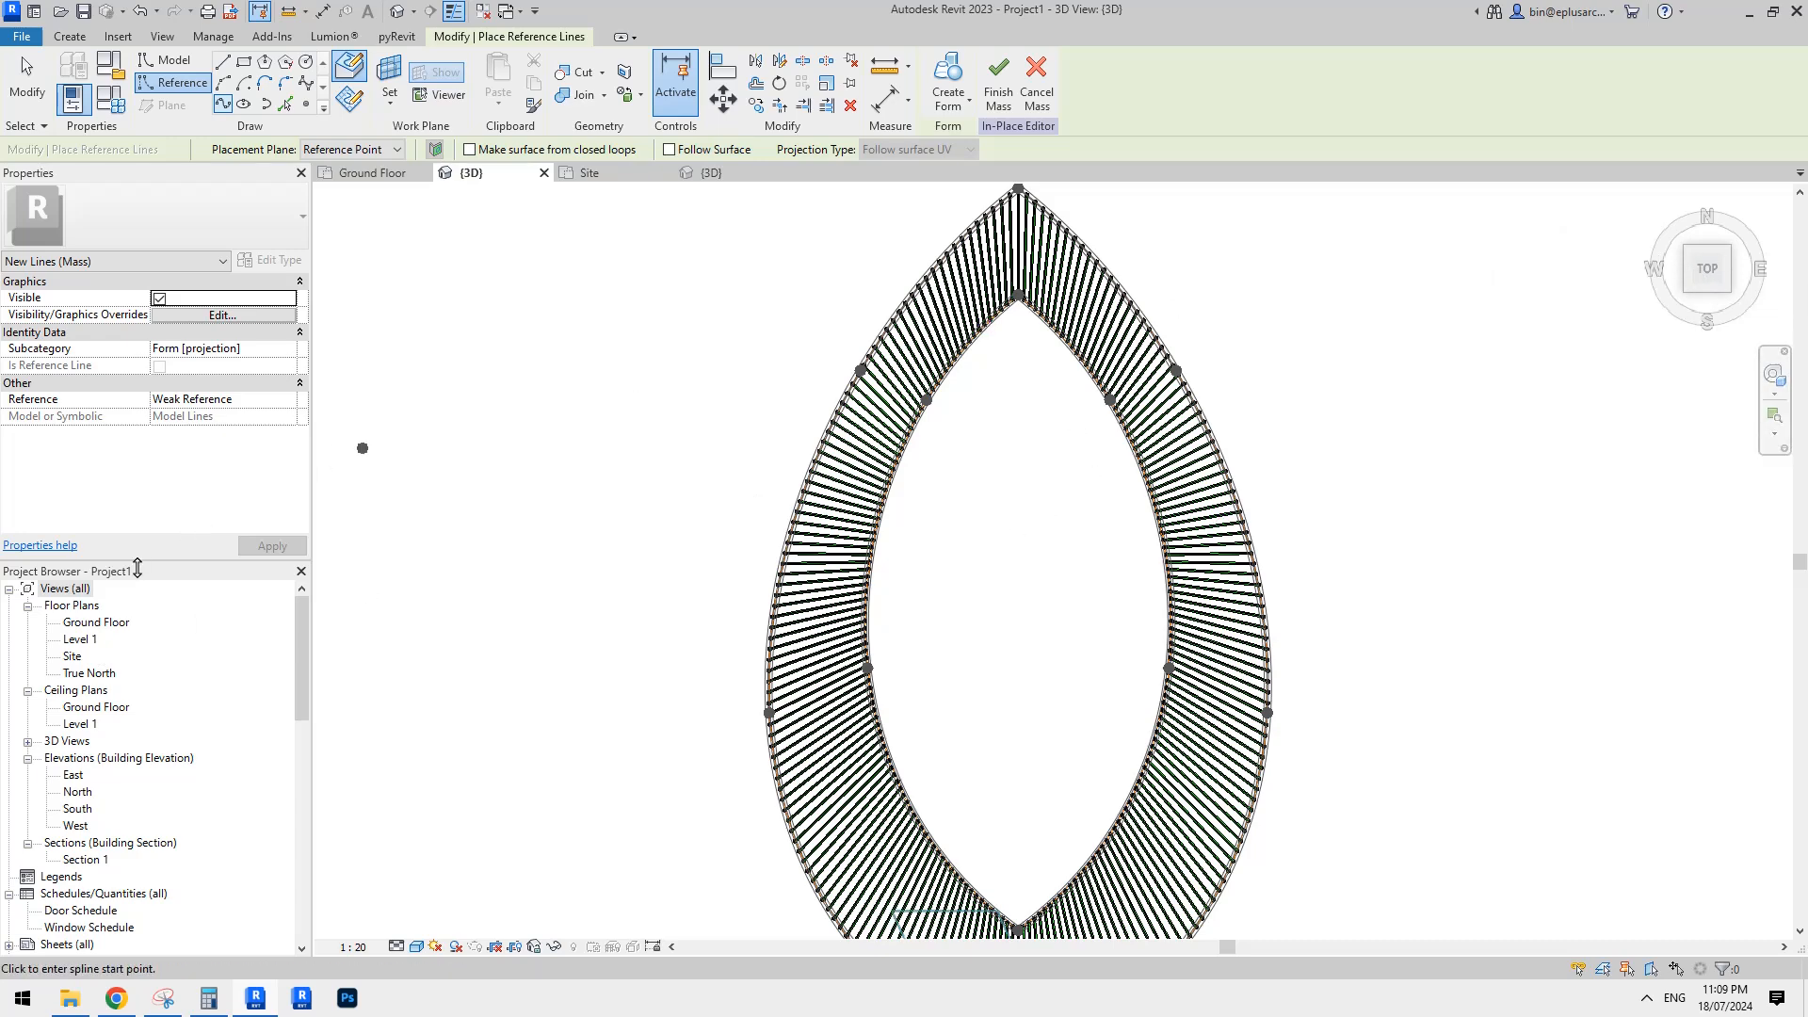
pyautogui.doubleClick(73, 656)
pyautogui.press('Escape')
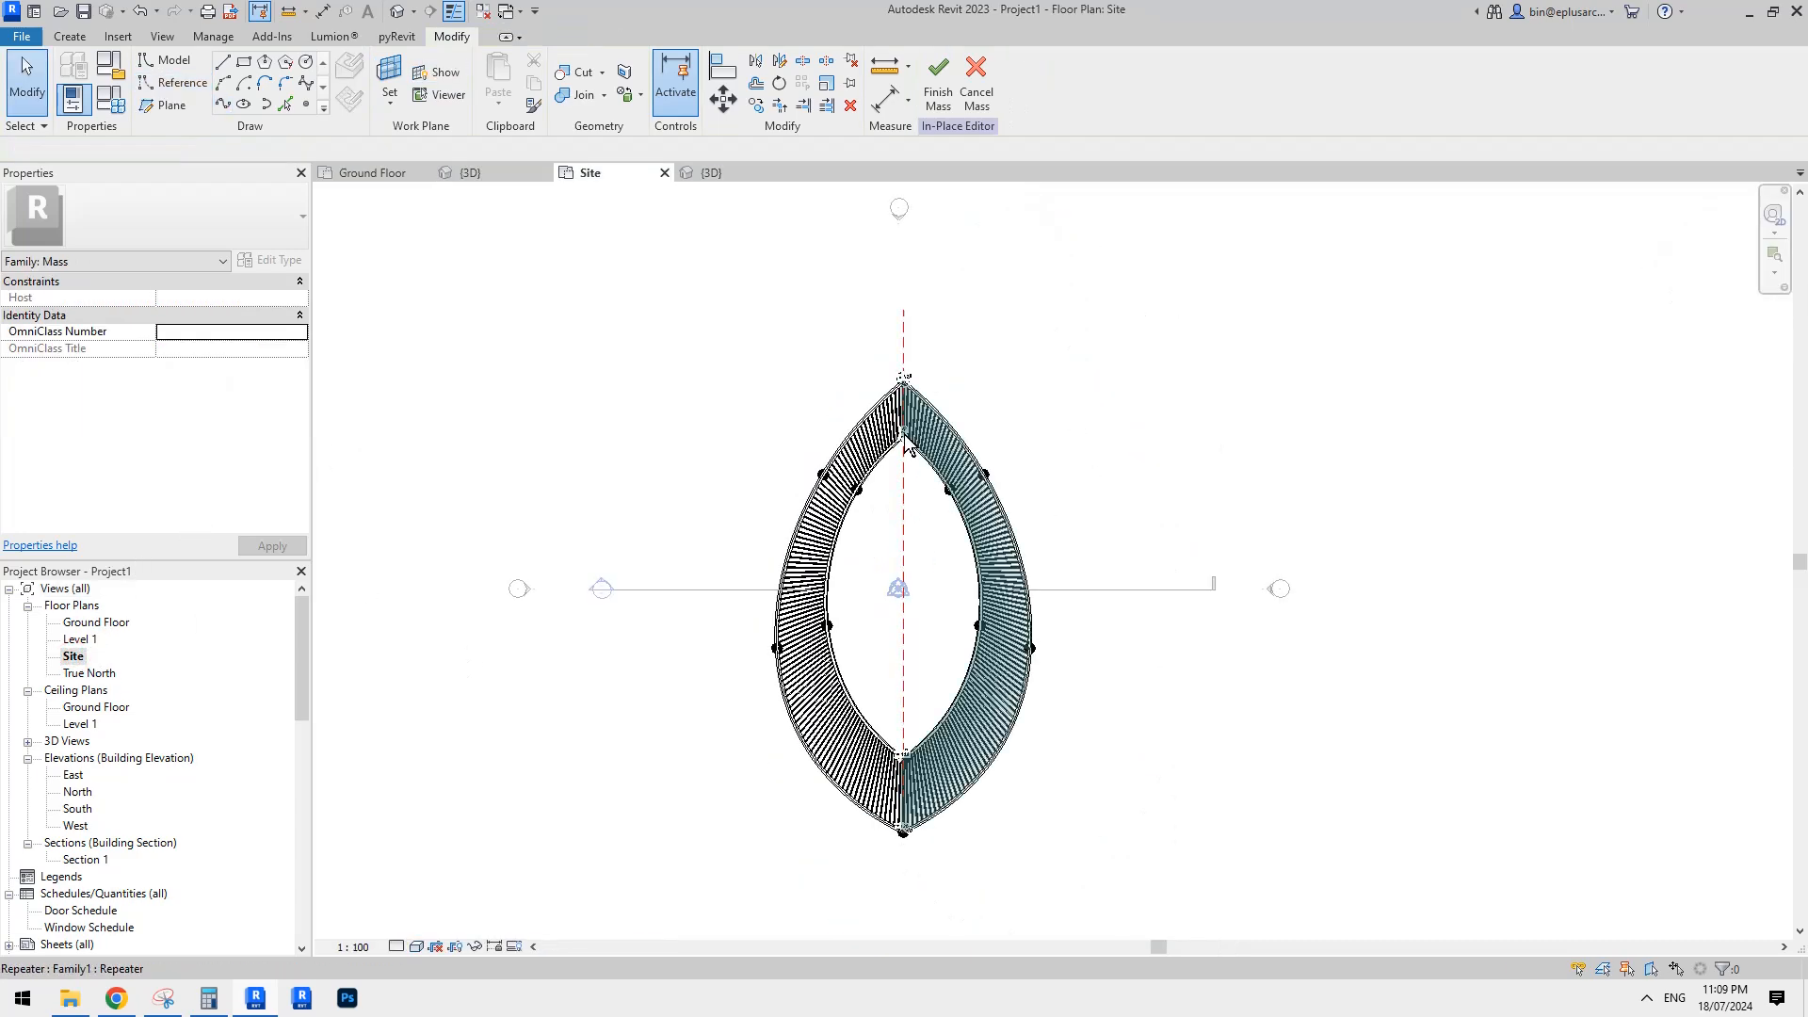
# Draw a five-point spline reference line on Level : Ground Floor, bowing left inside the inner opening, with both ends on the vertical reference plane.
pyautogui.click(188, 88)
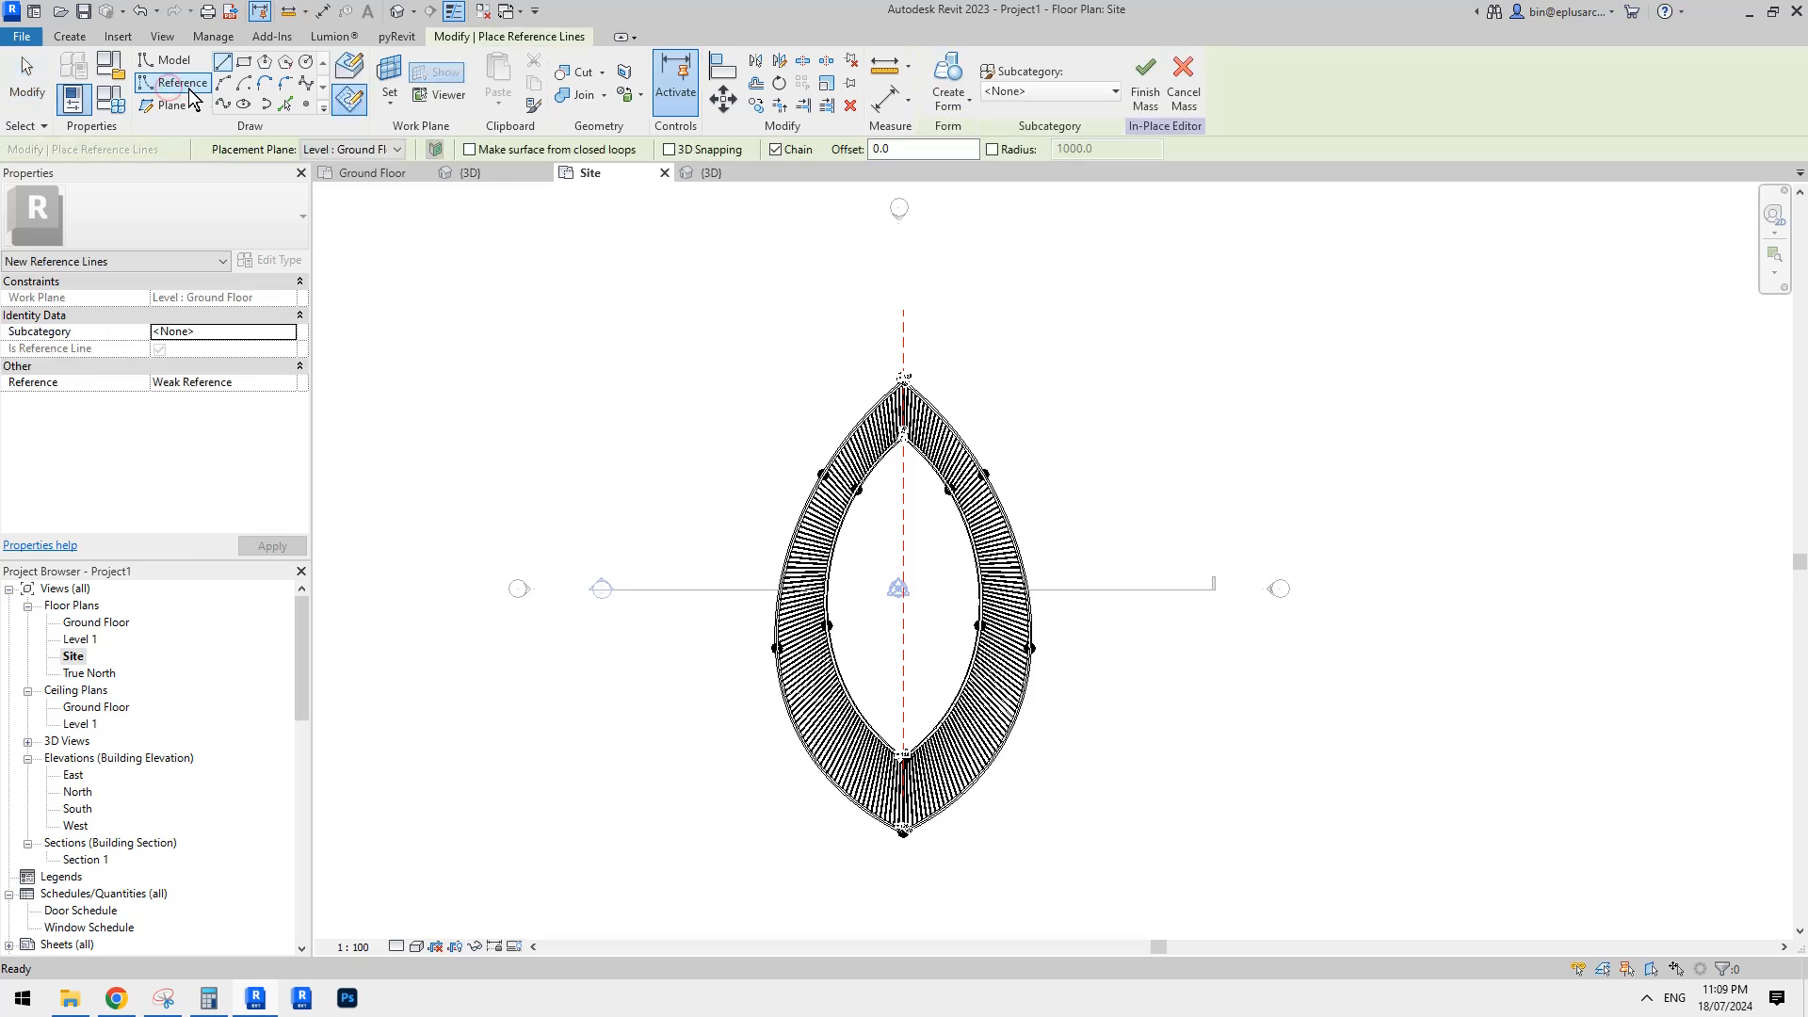
pyautogui.click(224, 105)
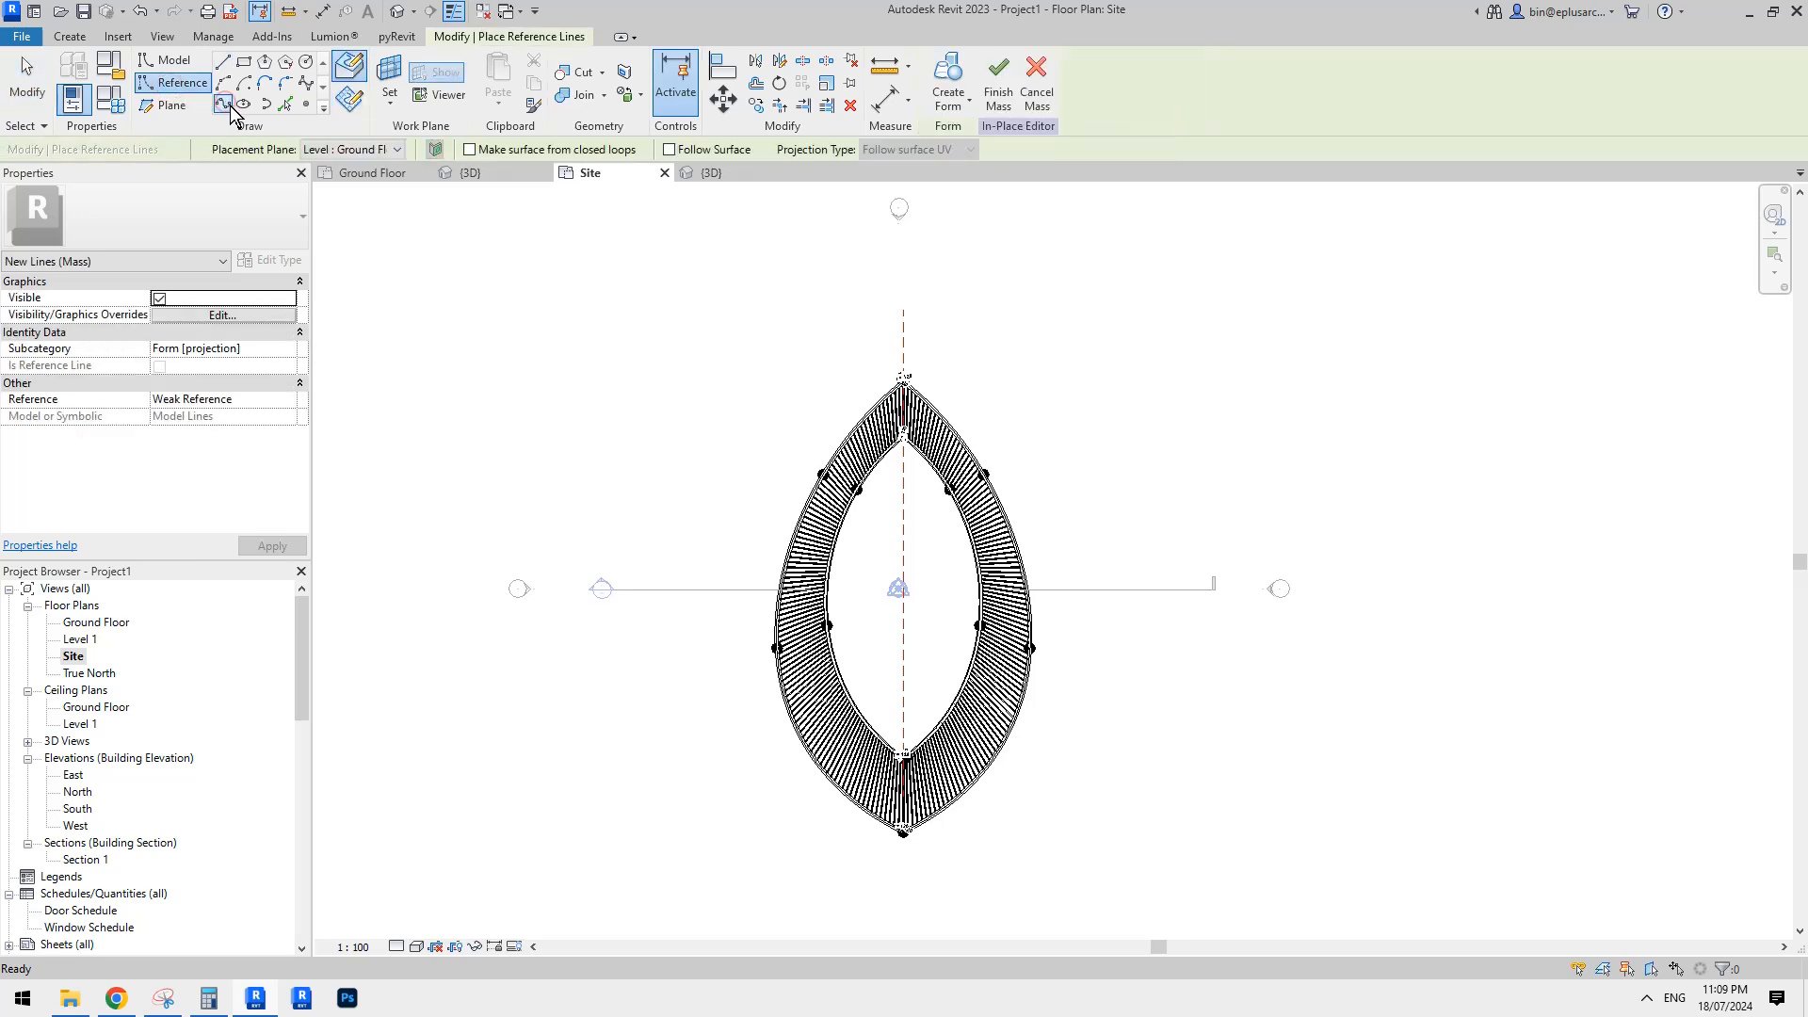
pyautogui.click(353, 99)
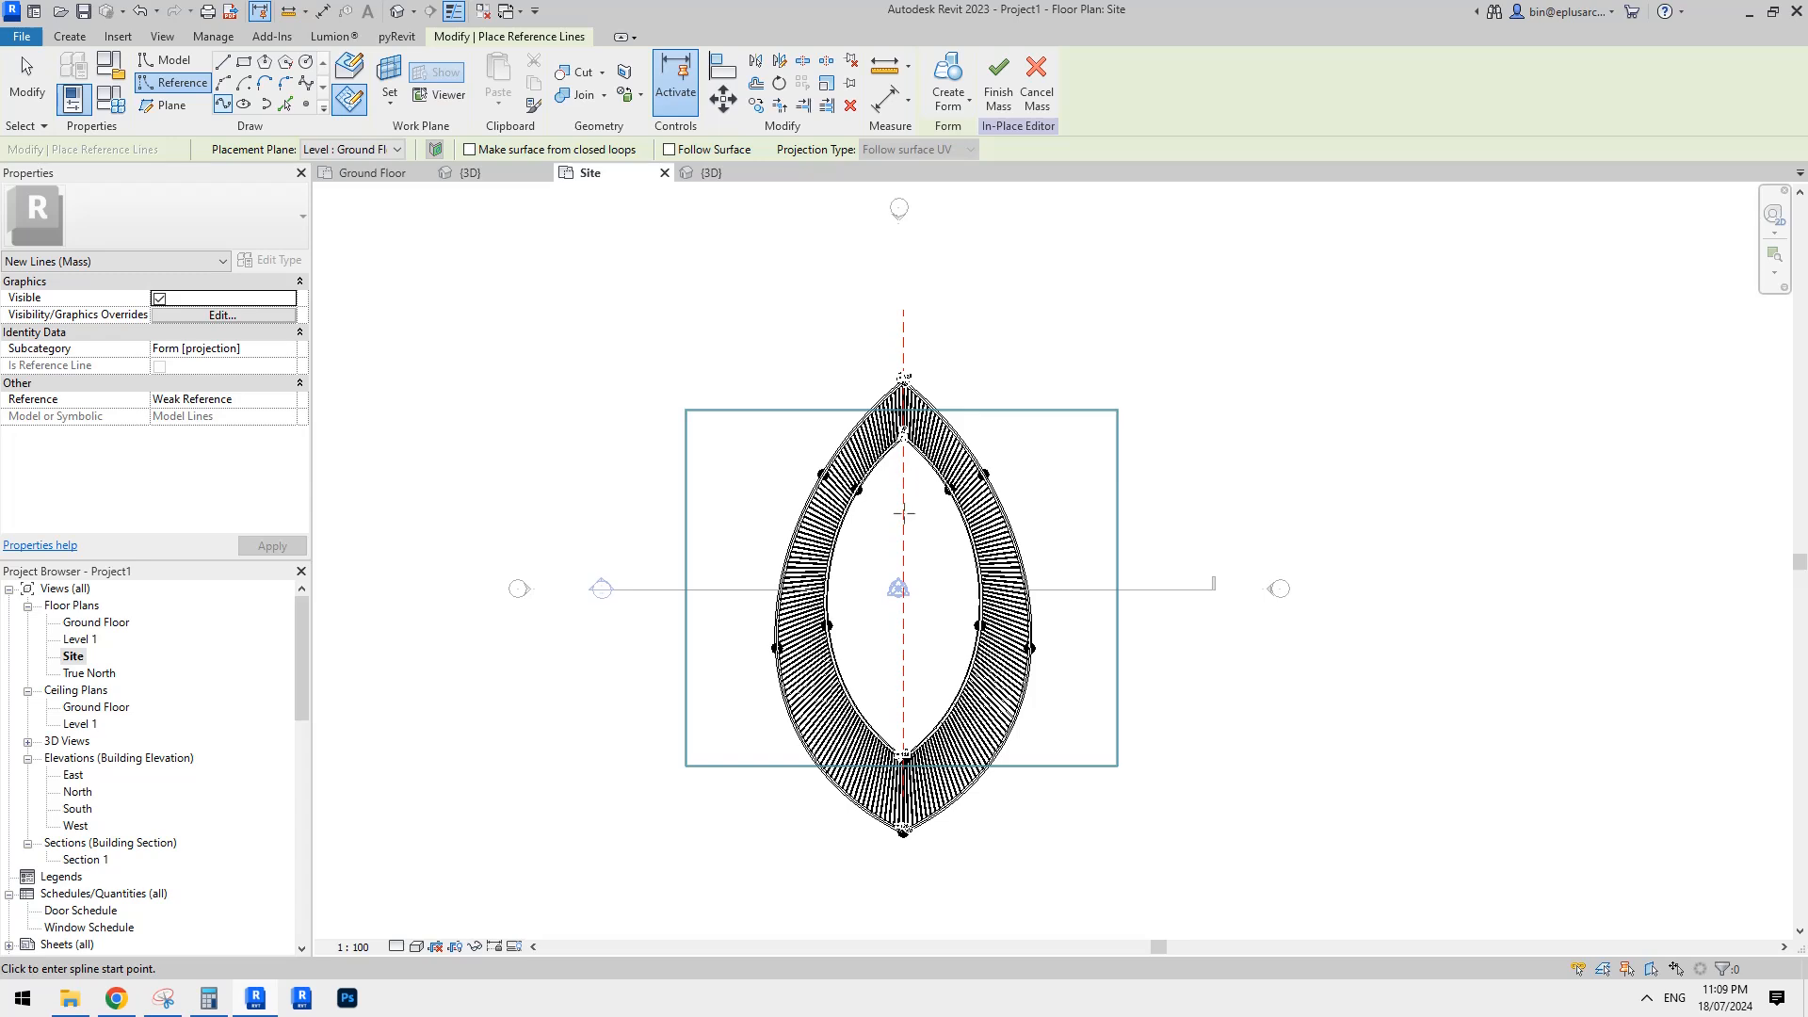
pyautogui.scroll(3, 903, 513)
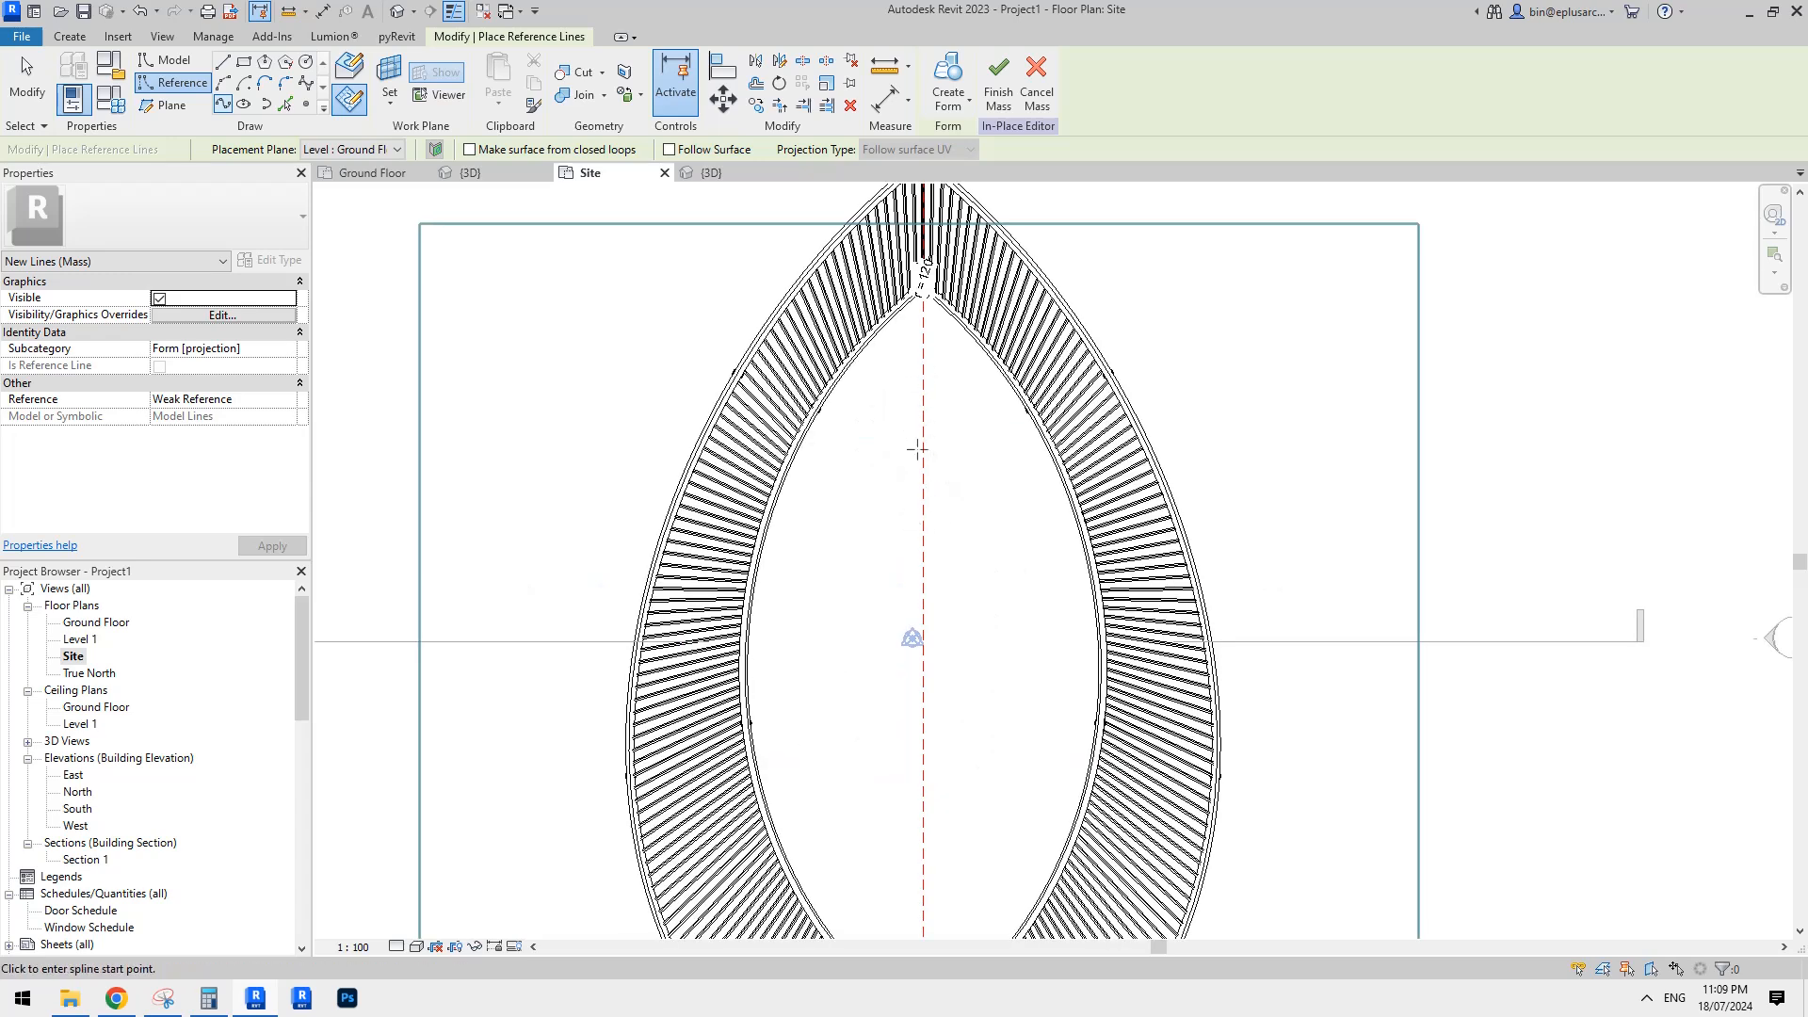
pyautogui.scroll(-1, 917, 449)
pyautogui.click(388, 80)
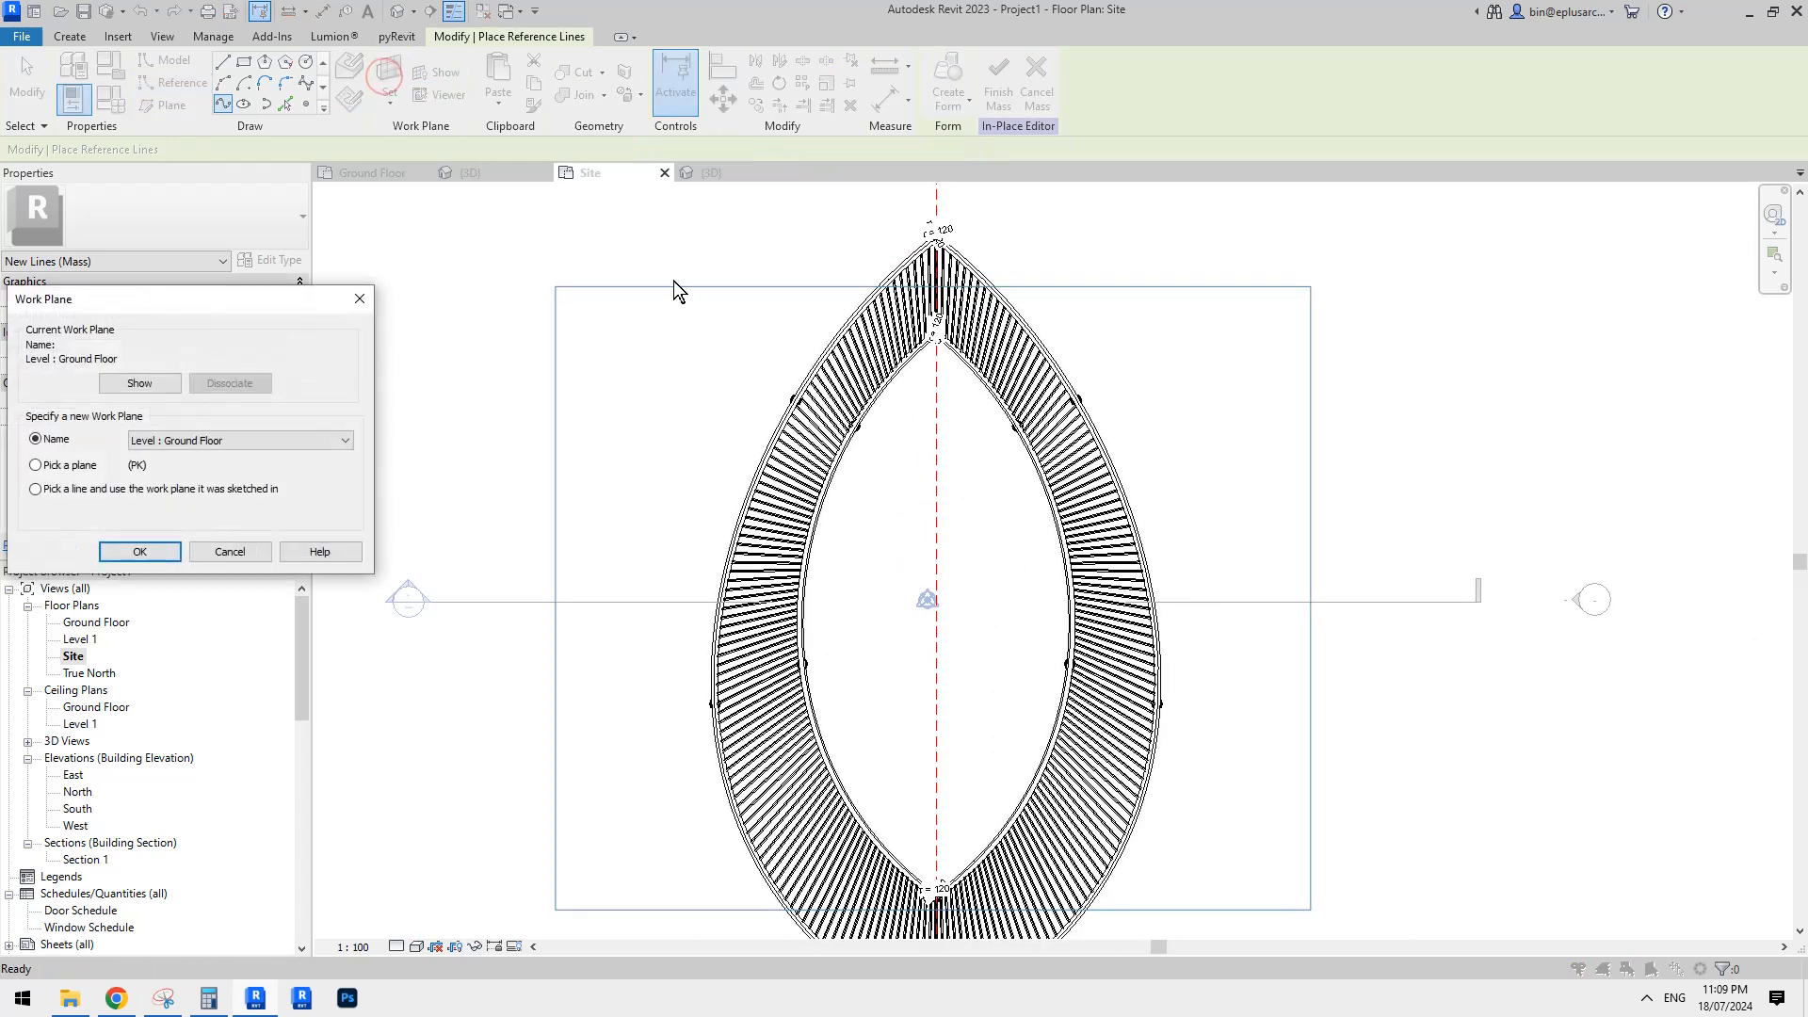
pyautogui.click(150, 551)
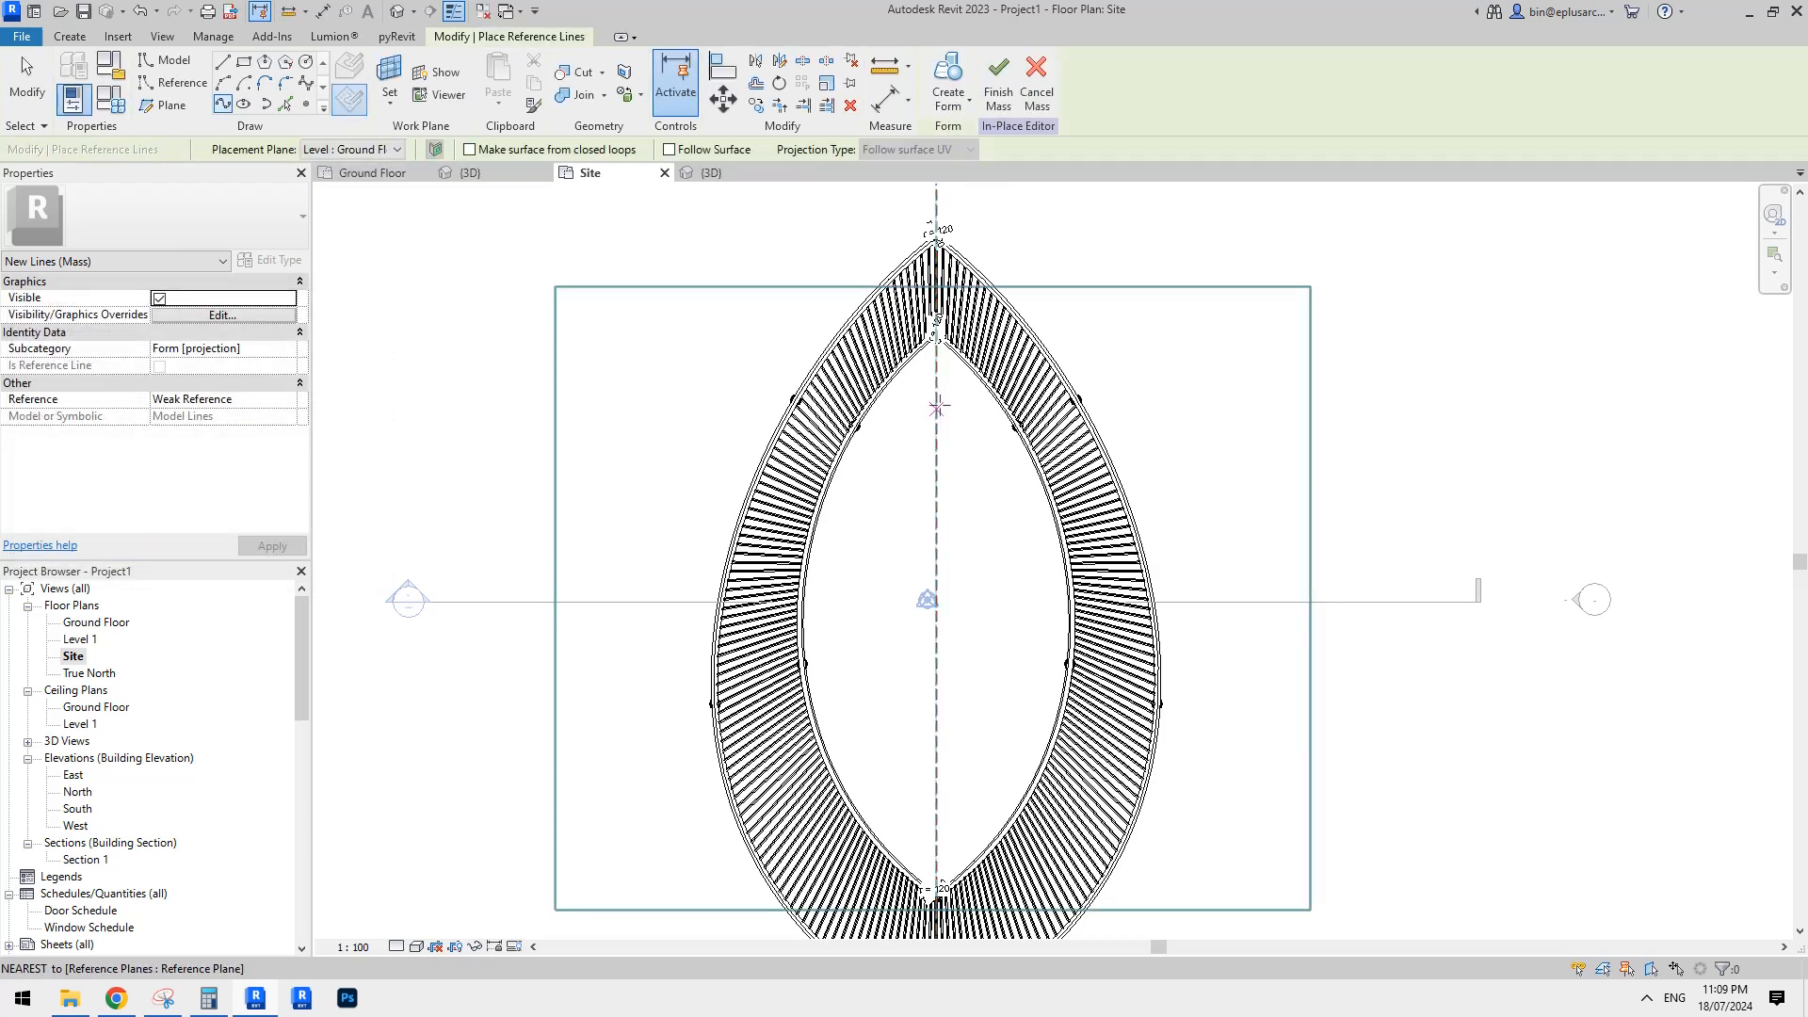
pyautogui.click(891, 736)
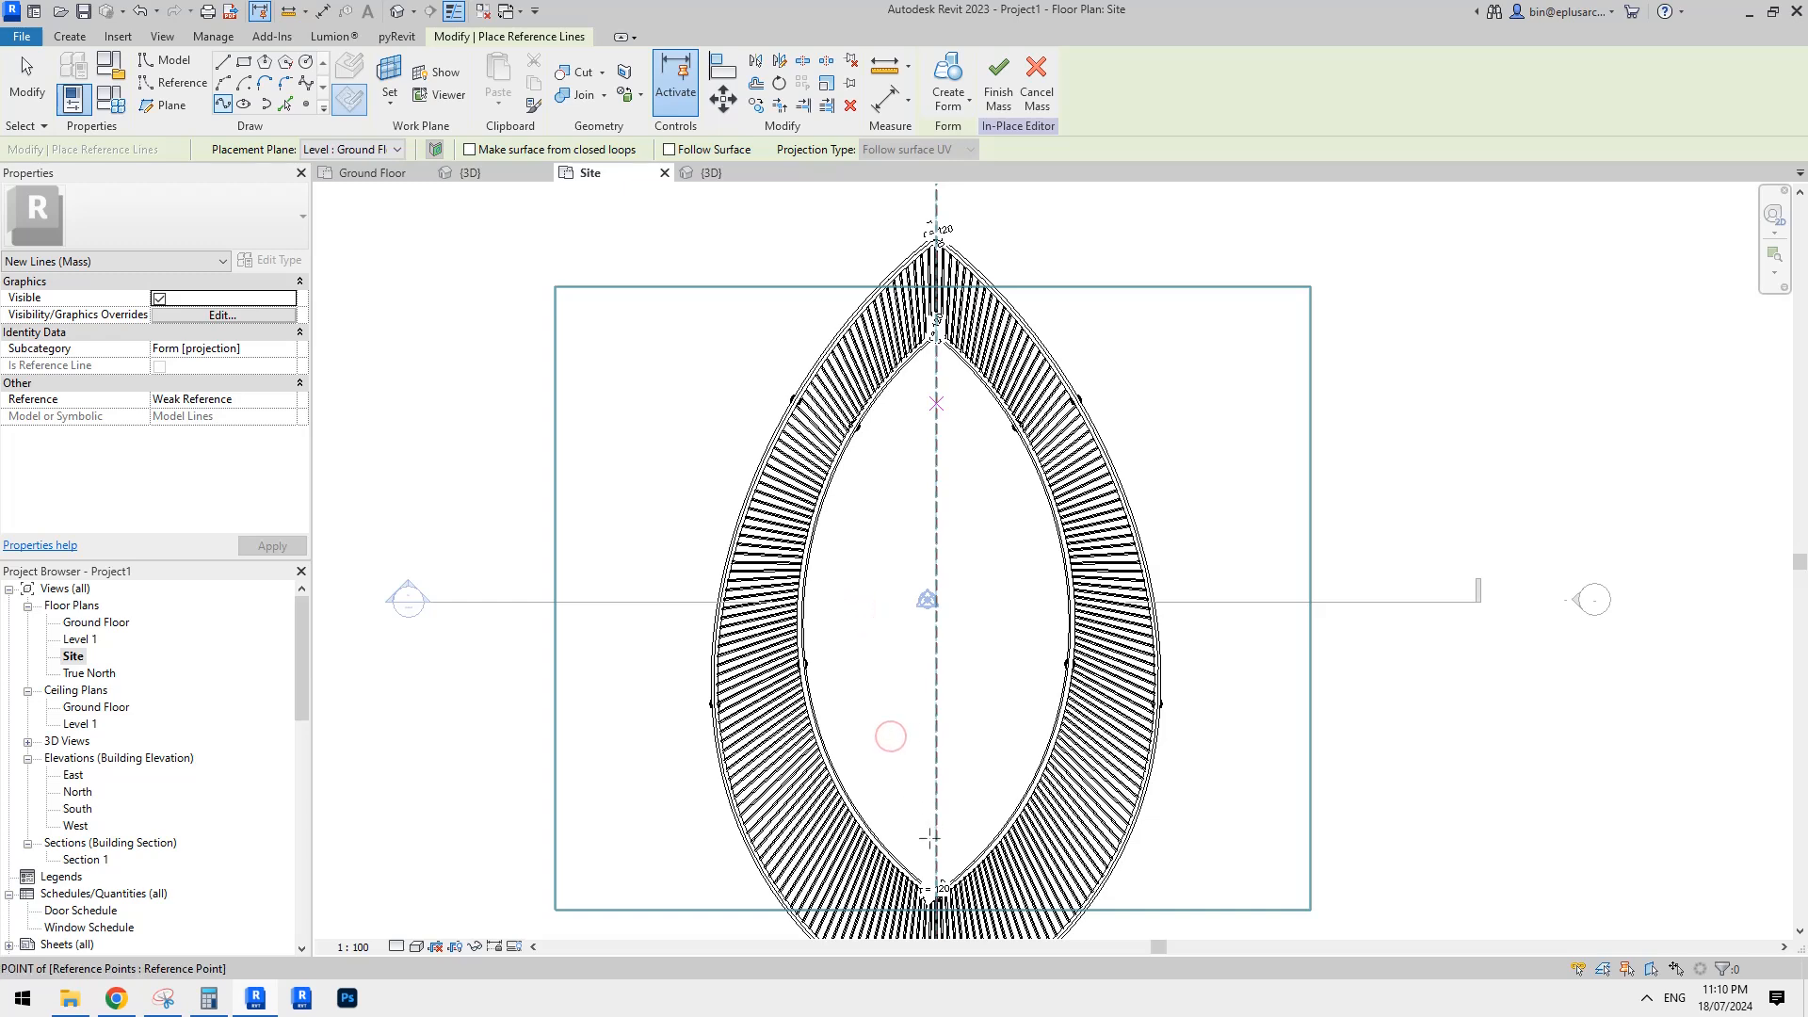
pyautogui.click(935, 853)
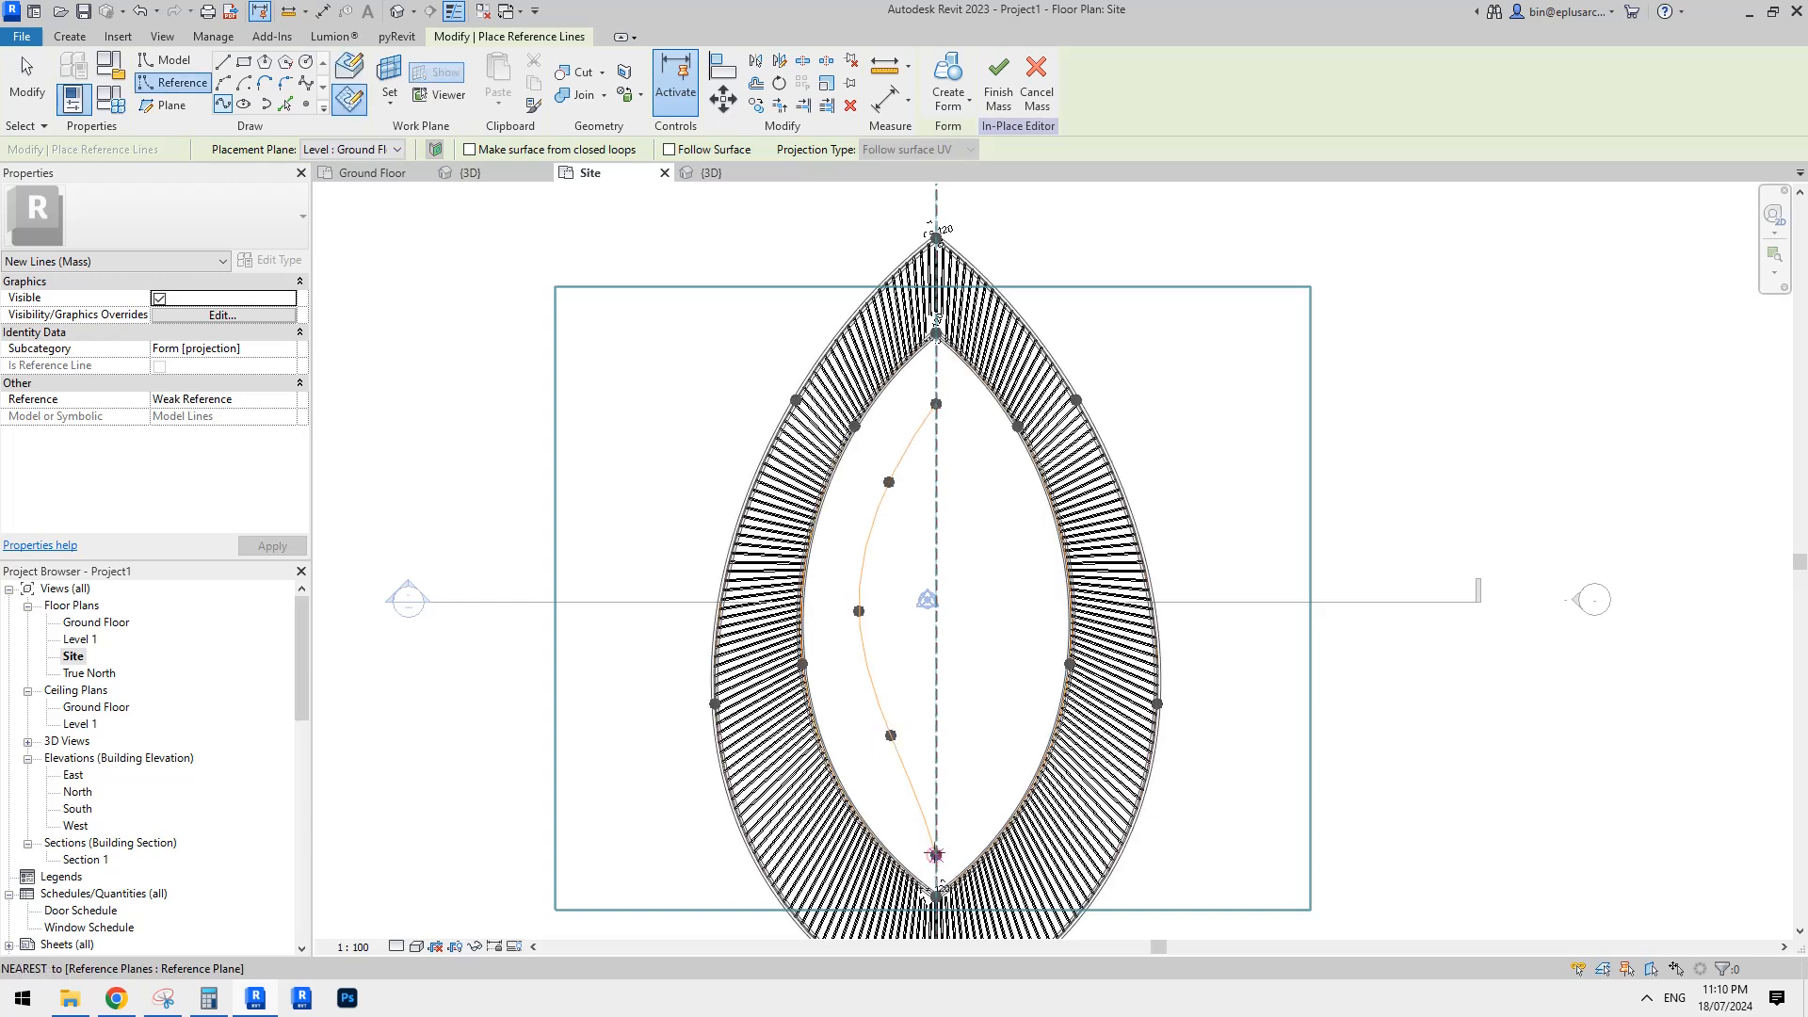
pyautogui.press('Escape')
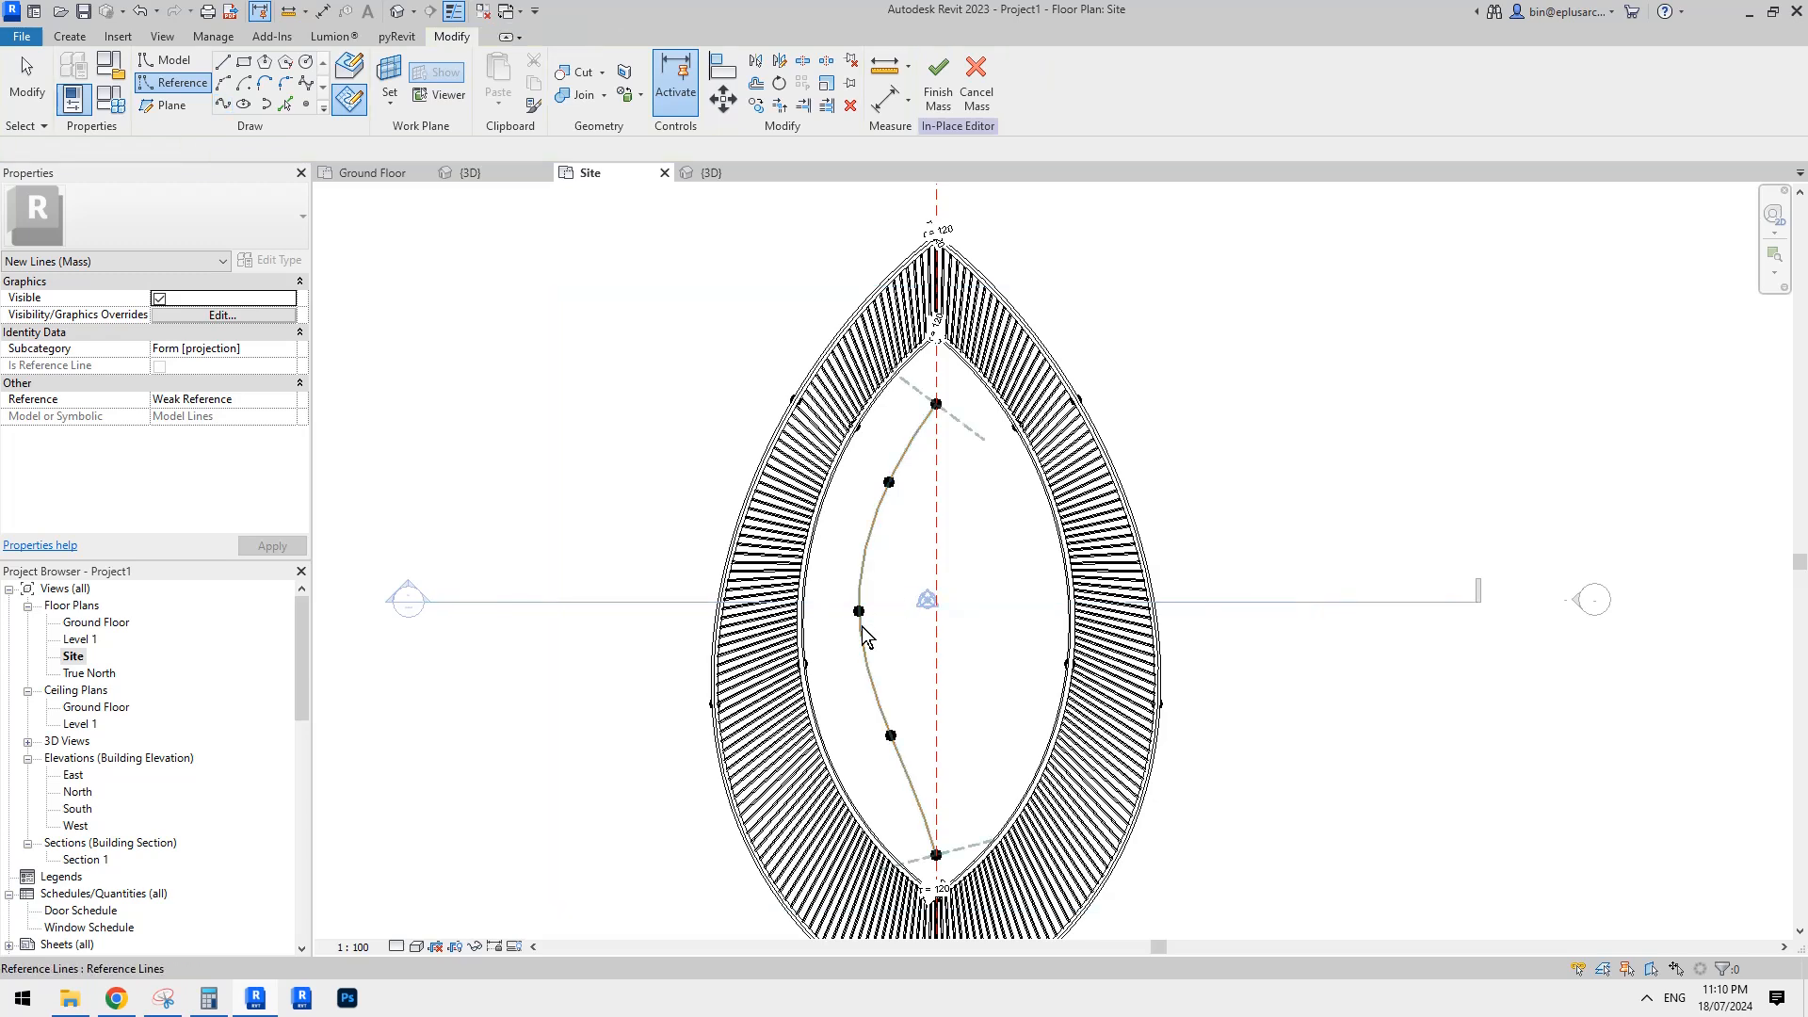
pyautogui.press('Escape')
# Move the whole spline and its five points straight up by 6300 in the 3D view's left orientation.
pyautogui.click(858, 611)
pyautogui.scroll(-1, 924, 444)
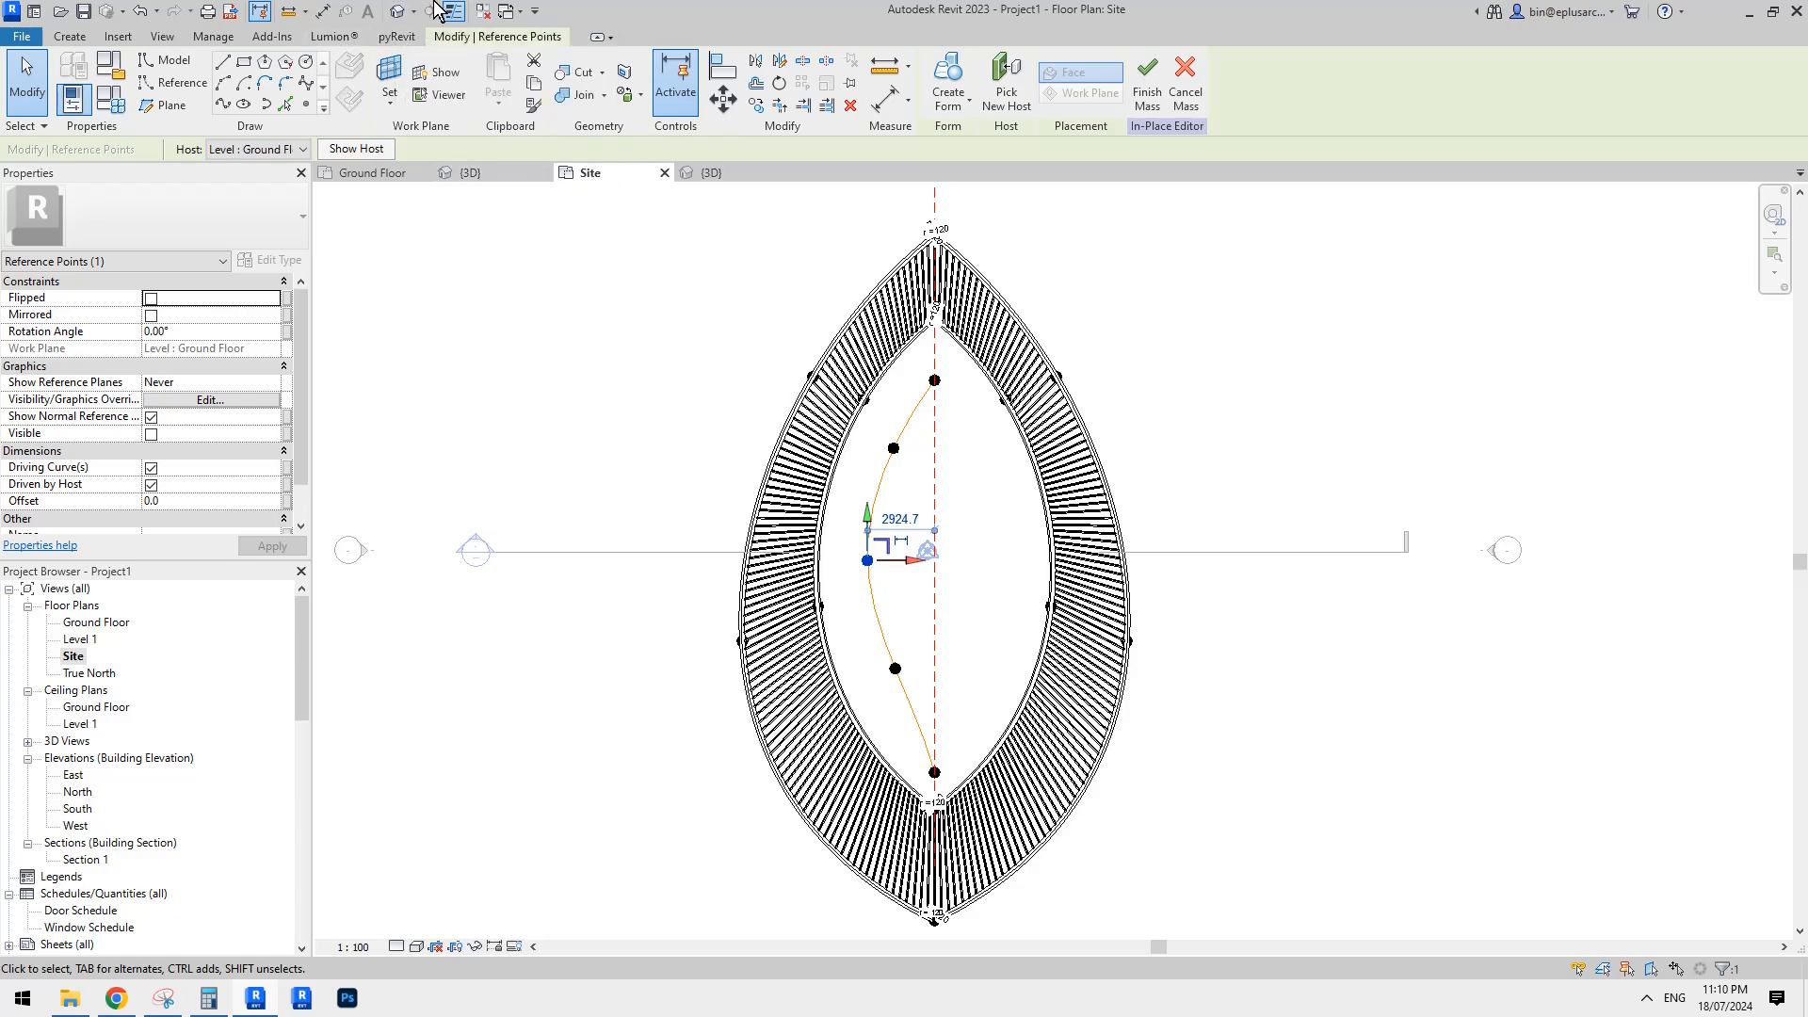
pyautogui.click(398, 11)
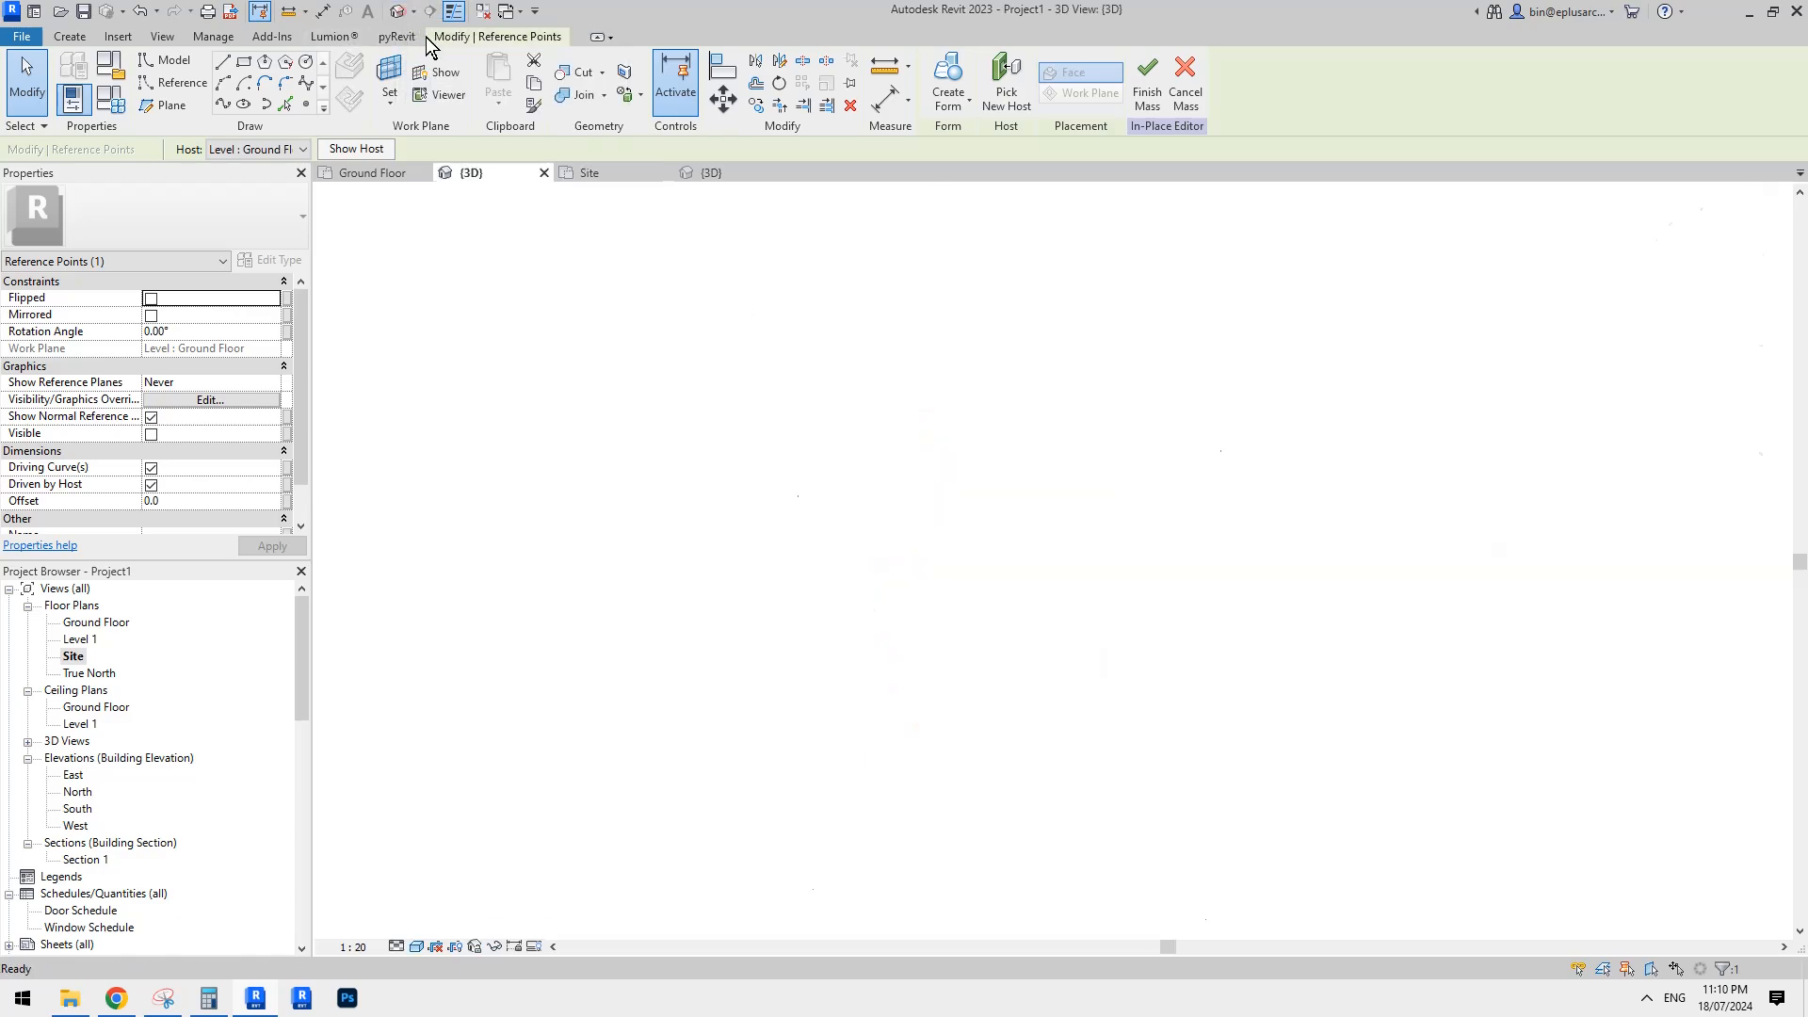
pyautogui.keyDown('shift'); pyautogui.moveTo(1036, 508); pyautogui.dragTo(791, 731, button='middle'); pyautogui.keyUp('shift')
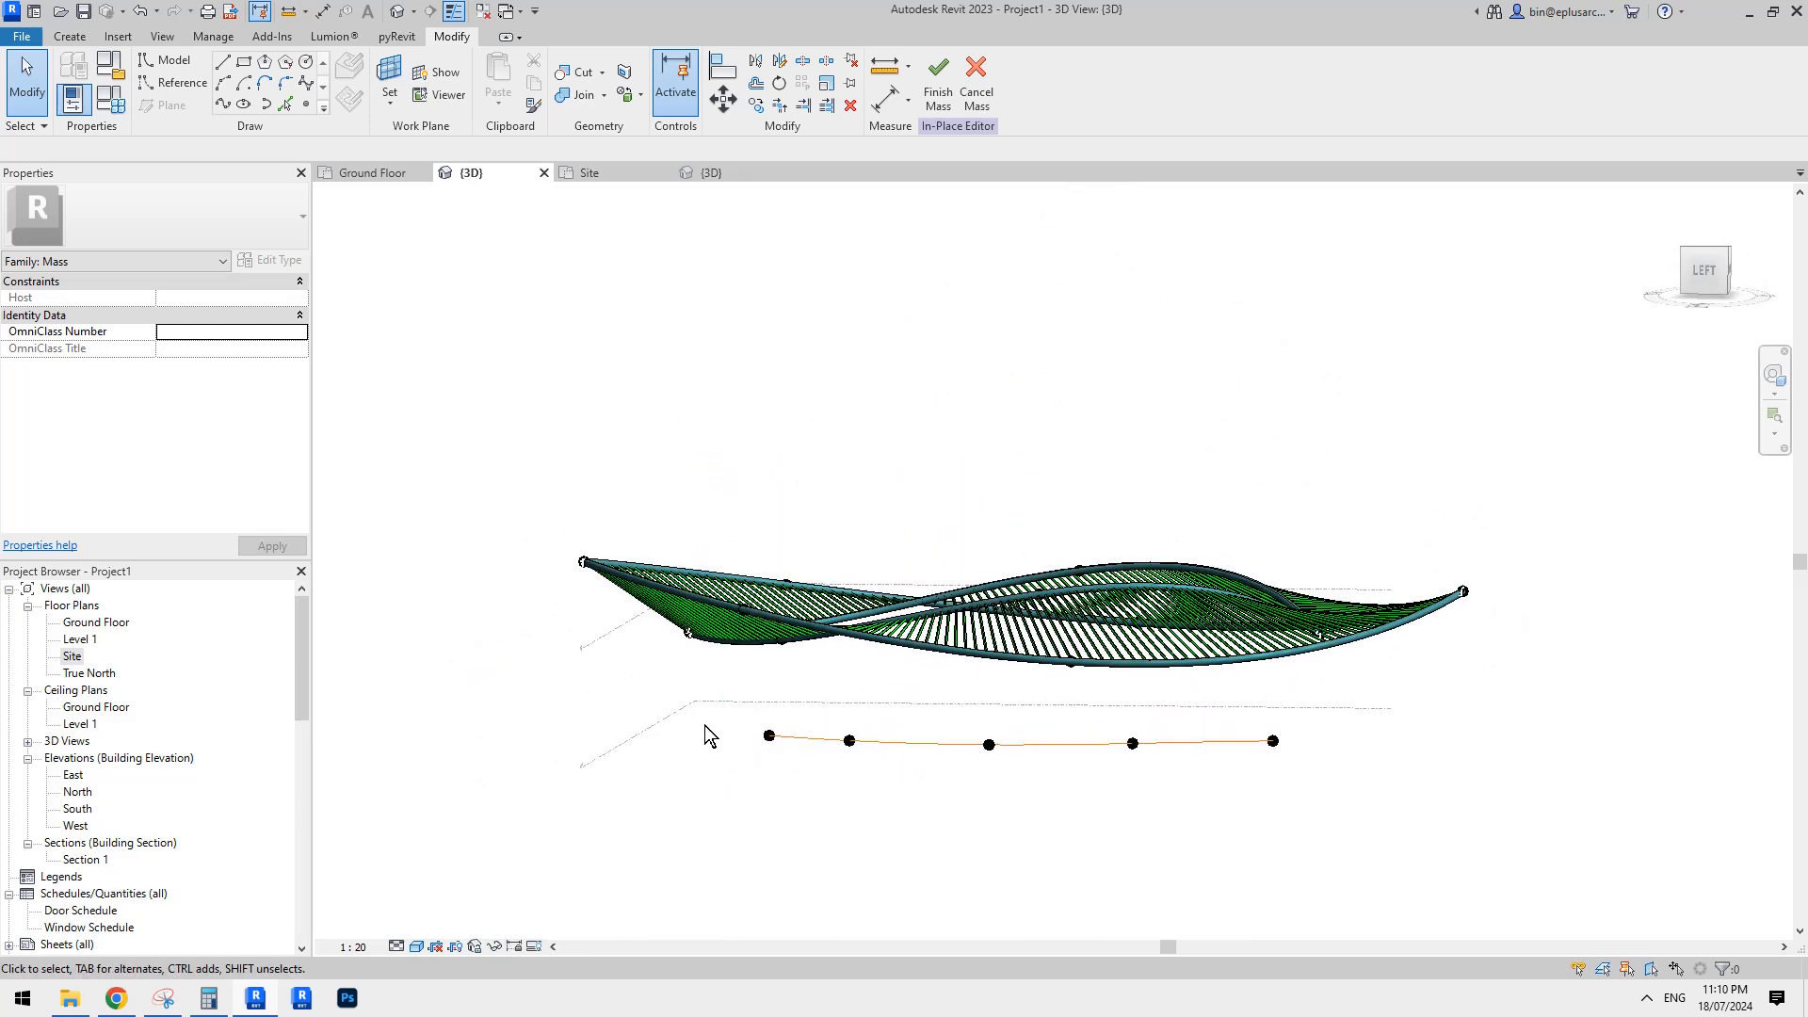
pyautogui.keyDown('shift'); pyautogui.moveTo(1146, 759); pyautogui.dragTo(791, 732, button='middle'); pyautogui.keyUp('shift')
pyautogui.moveTo(718, 669); pyautogui.dragTo(1435, 775)
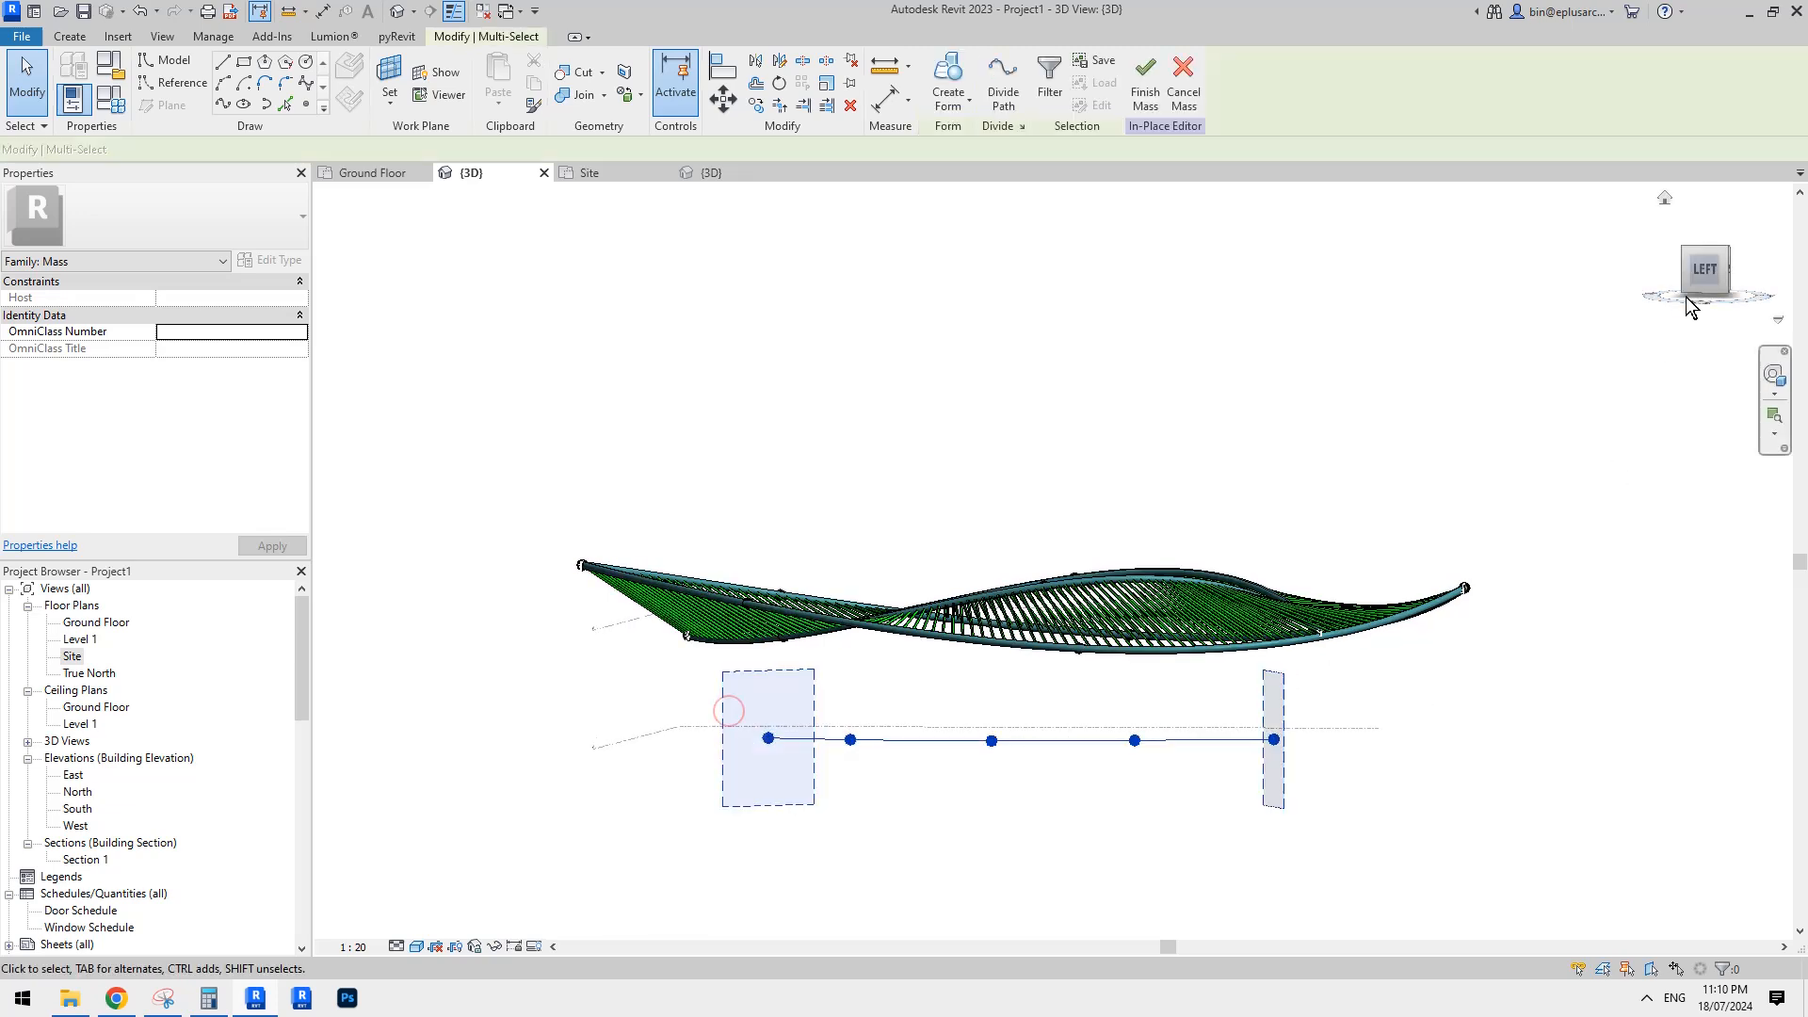
pyautogui.click(1700, 275)
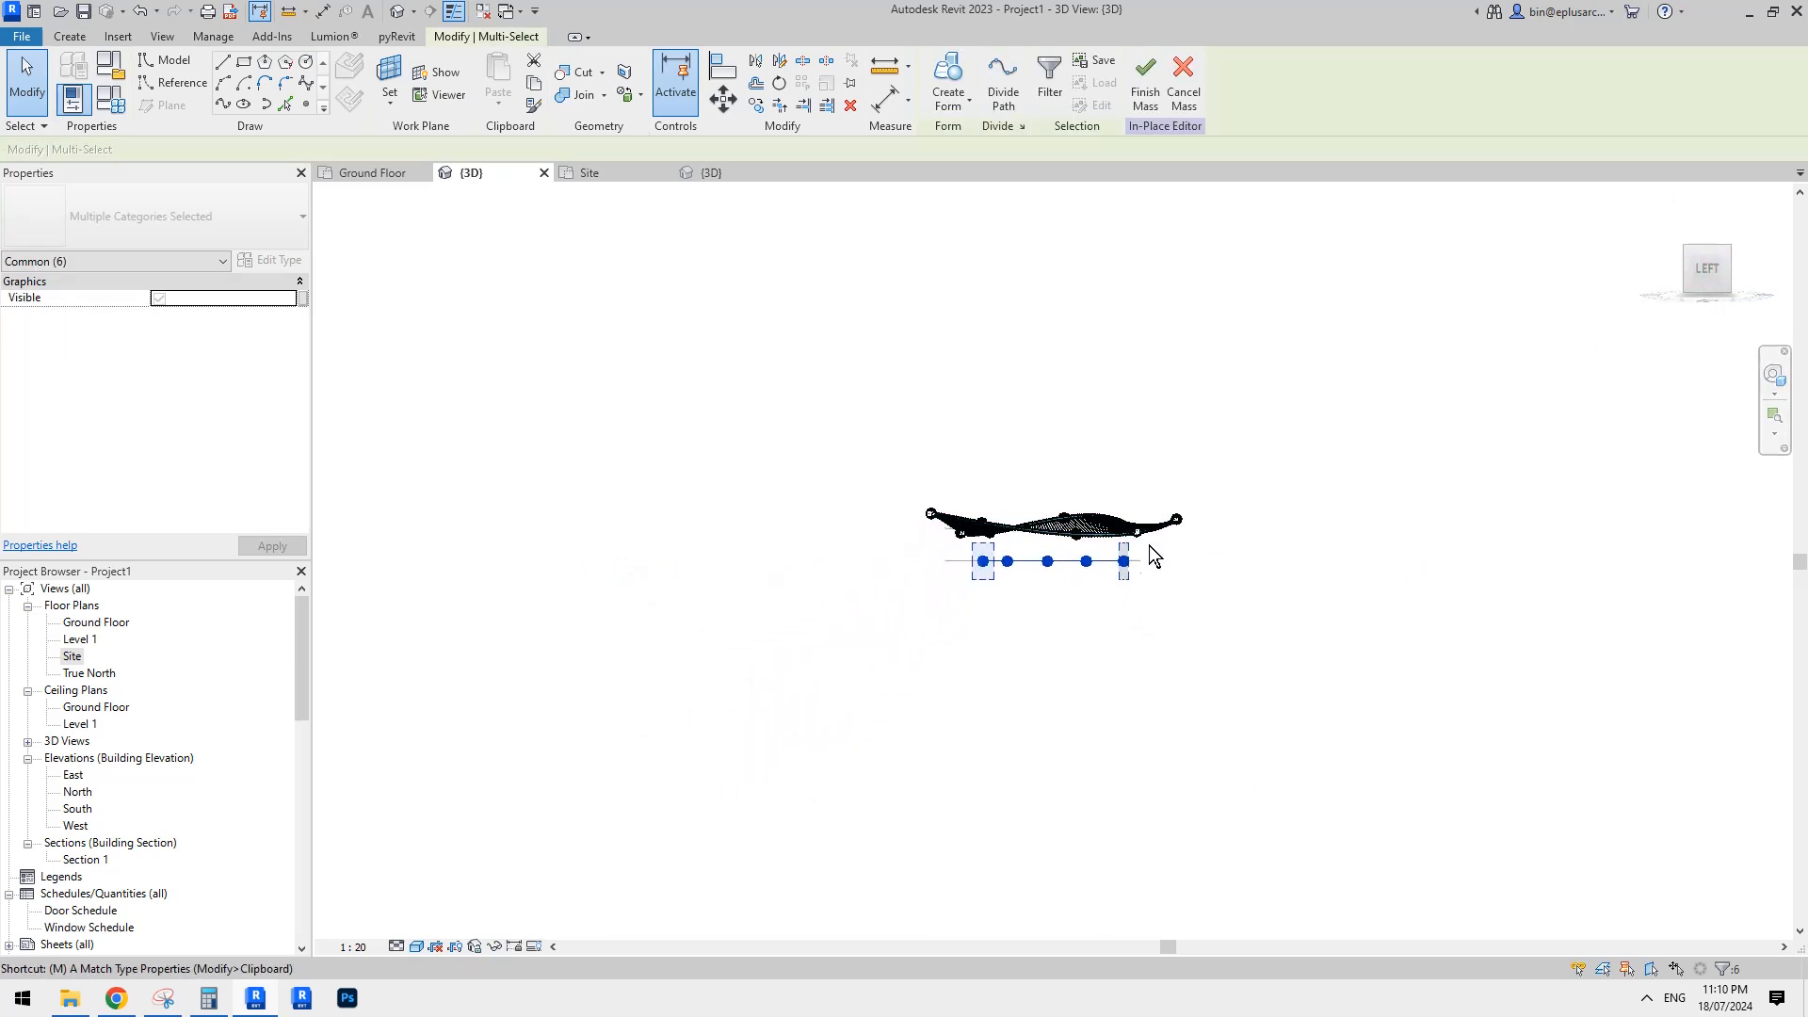
pyautogui.press('Escape')
pyautogui.moveTo(1067, 563); pyautogui.dragTo(1104, 395)
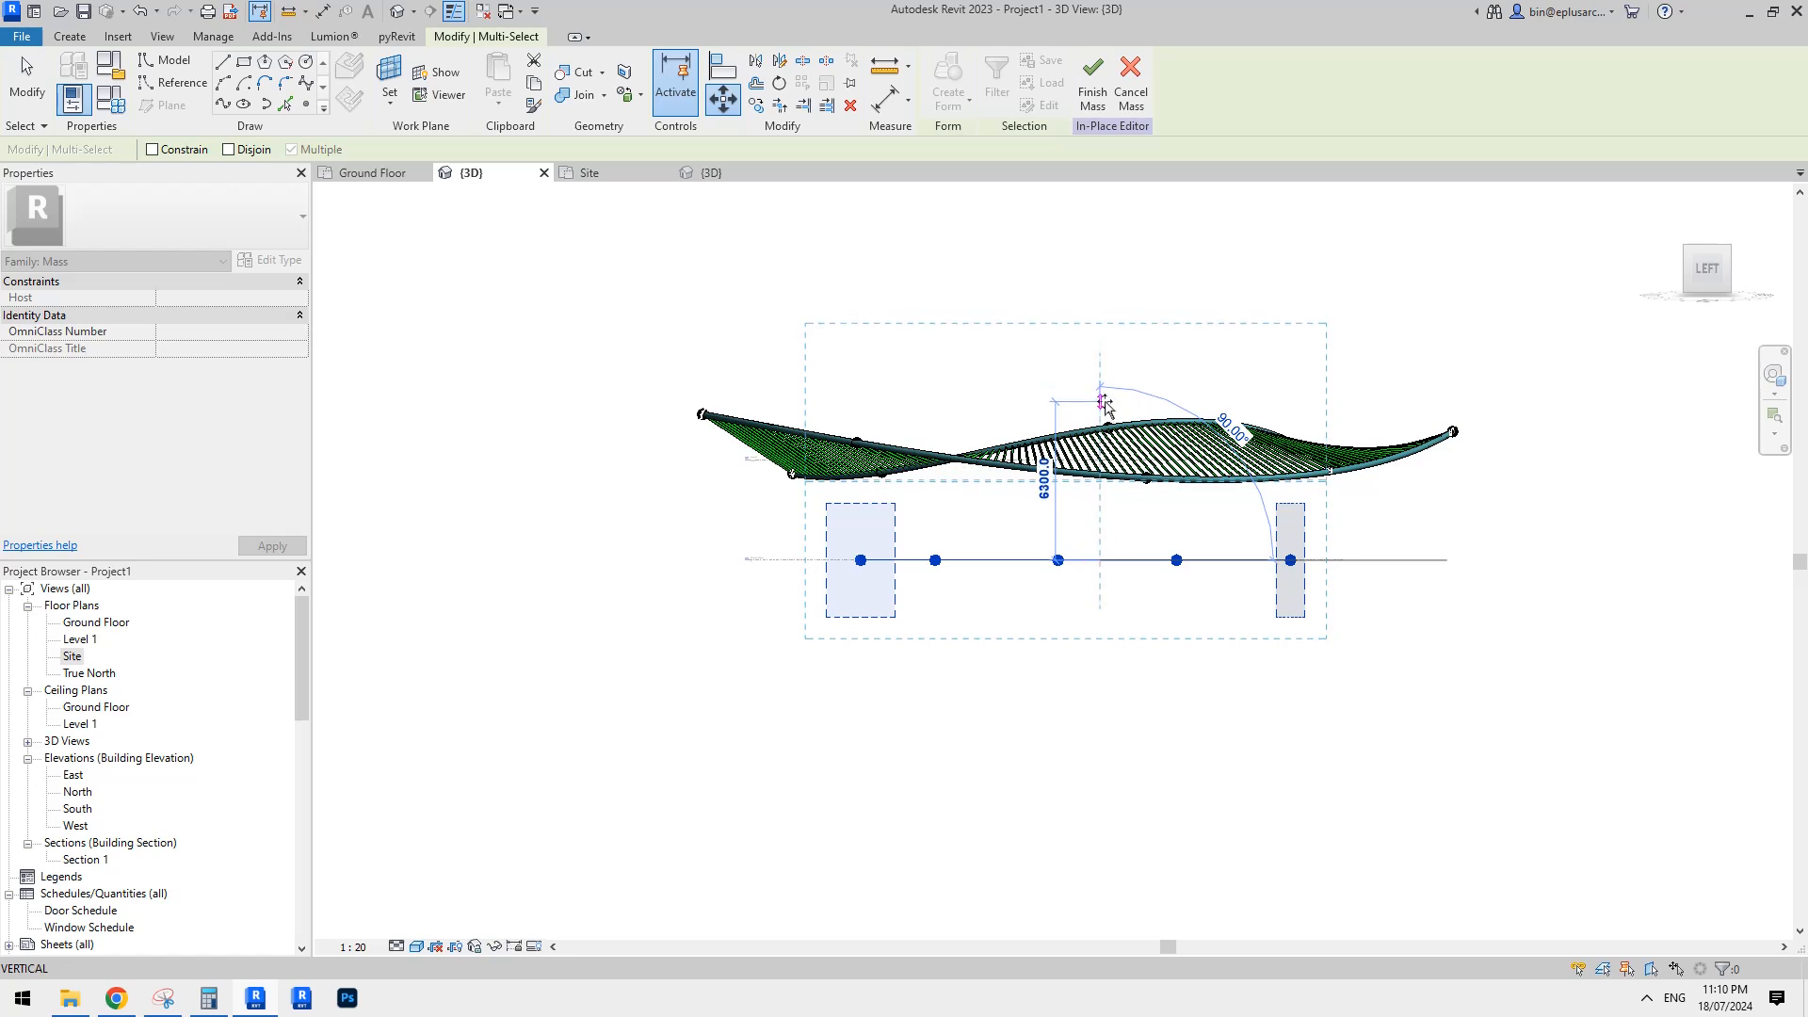
pyautogui.click(1104, 402)
pyautogui.keyDown('shift'); pyautogui.moveTo(1064, 376); pyautogui.dragTo(1162, 598, button='middle'); pyautogui.keyUp('shift')
pyautogui.click(1160, 597)
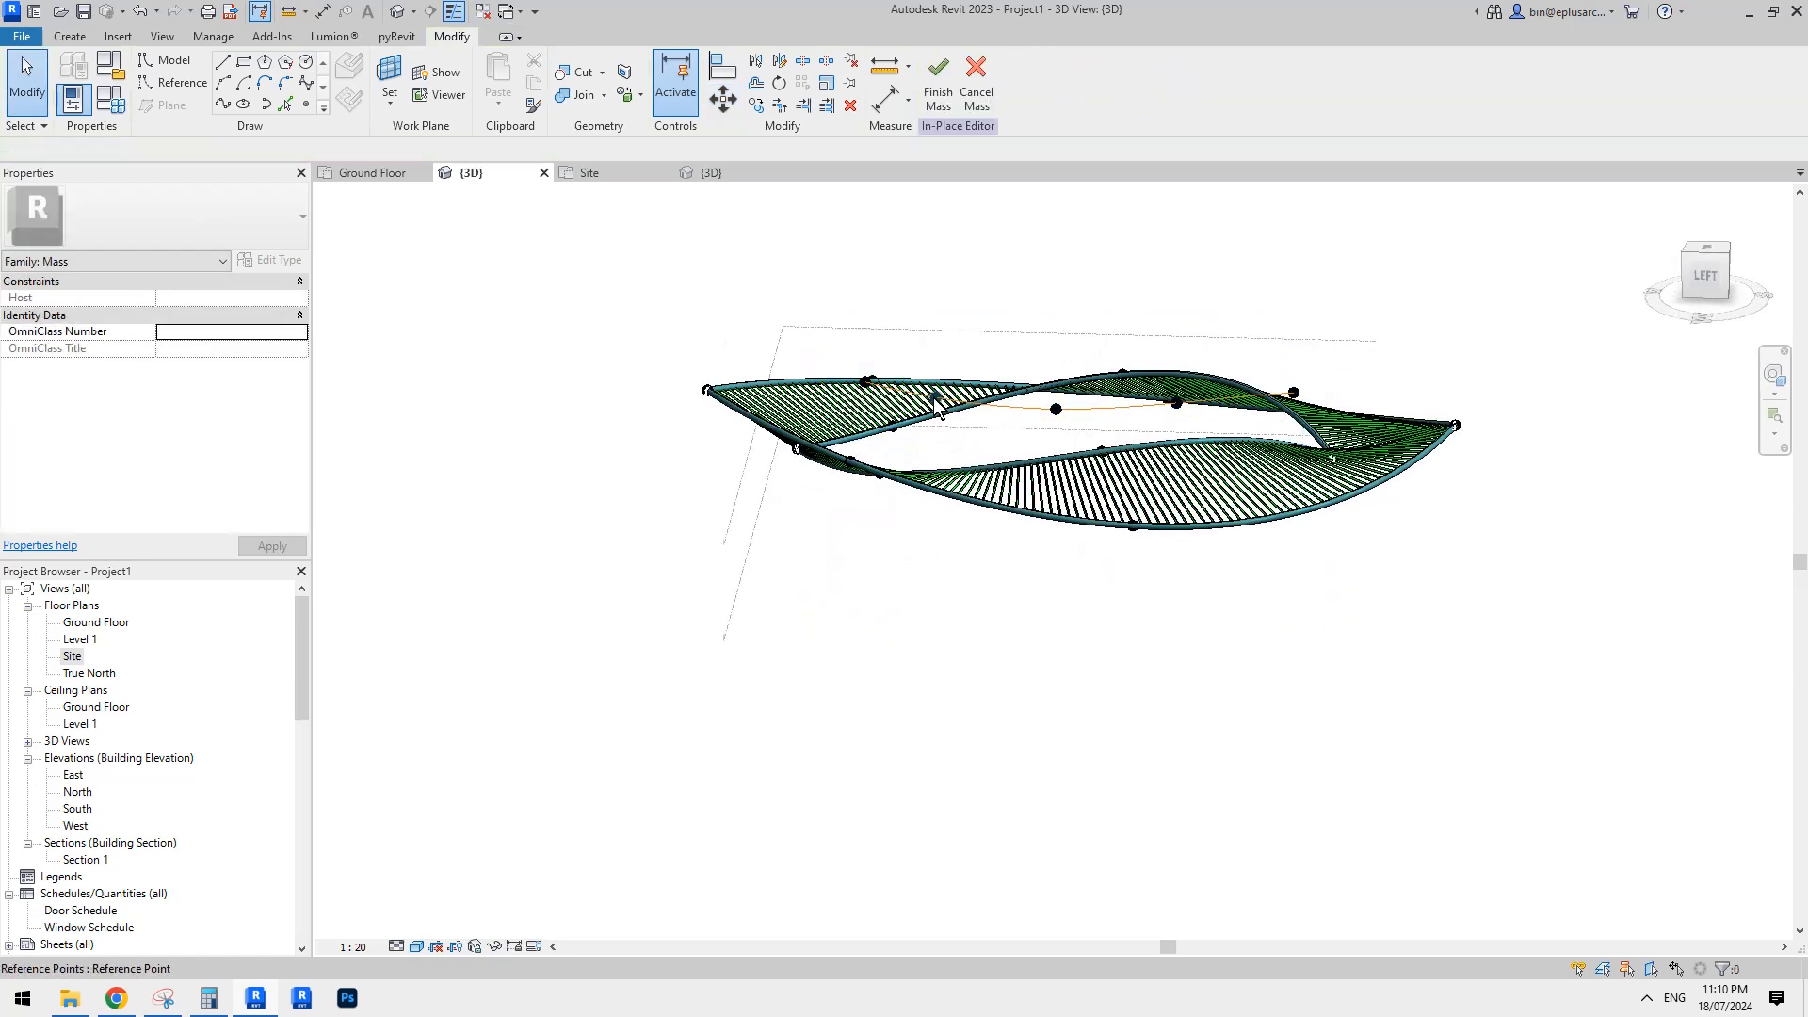
# Lower the raised spline's second point to an offset of about 4536 and raise its fourth point to about 7671.
pyautogui.click(934, 396)
pyautogui.keyDown('shift'); pyautogui.moveTo(955, 405); pyautogui.dragTo(980, 359, button='middle'); pyautogui.keyUp('shift')
pyautogui.moveTo(1191, 344); pyautogui.dragTo(1251, 326)
pyautogui.click(1179, 394)
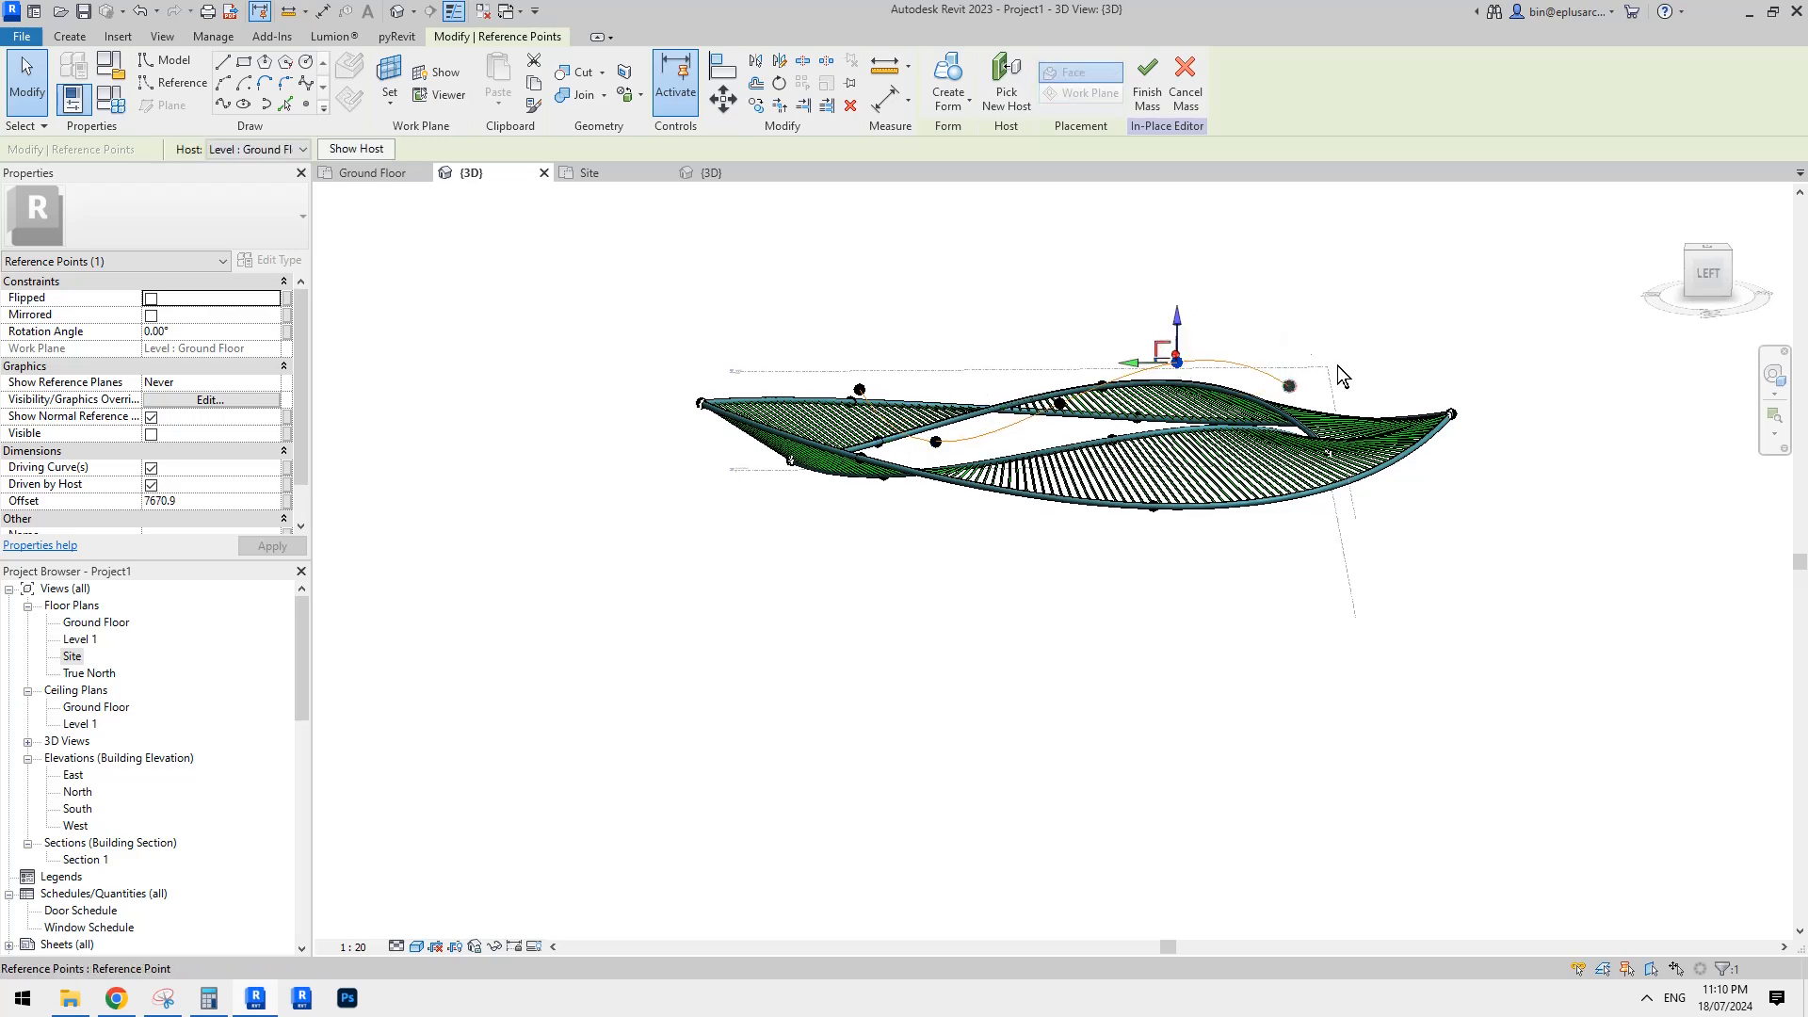
# Raise the spline's second point above its neighbouring points and lower its fourth point to an offset of about 6329.
pyautogui.keyDown('shift'); pyautogui.moveTo(1342, 377); pyautogui.dragTo(949, 452, button='middle'); pyautogui.keyUp('shift')
pyautogui.click(947, 447)
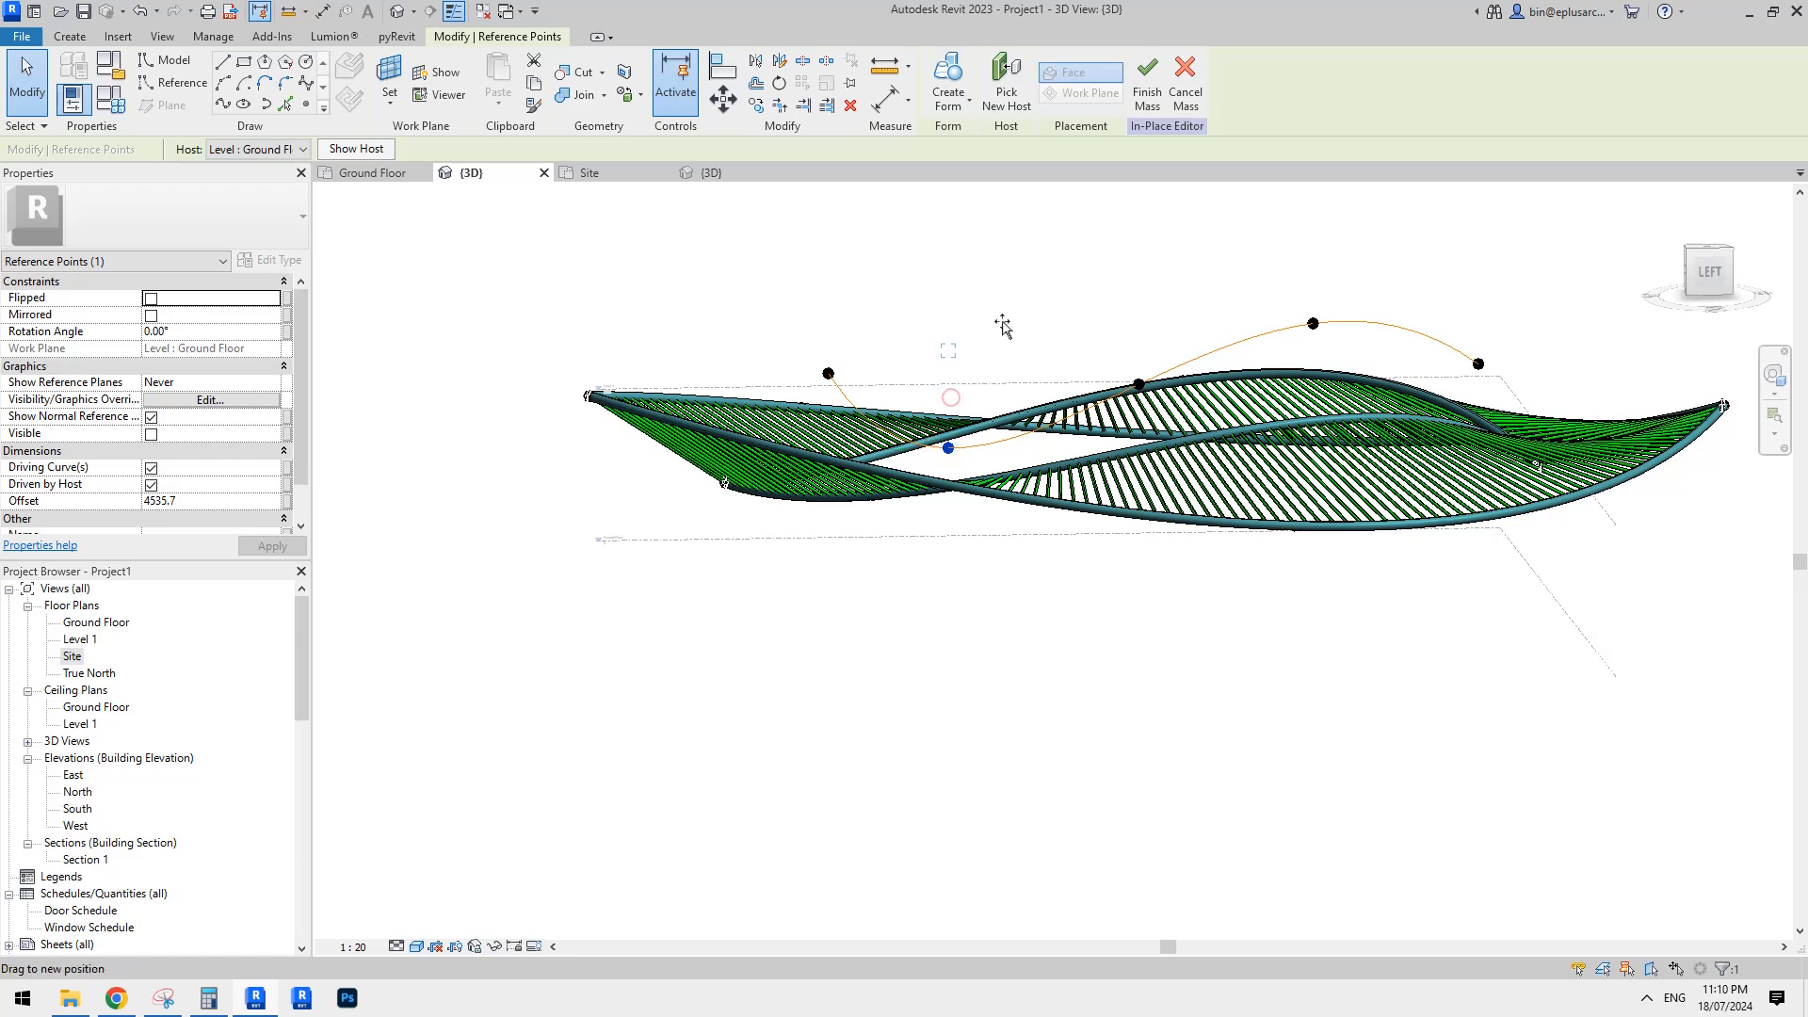
pyautogui.moveTo(1002, 325); pyautogui.dragTo(1004, 325)
pyautogui.click(1477, 363)
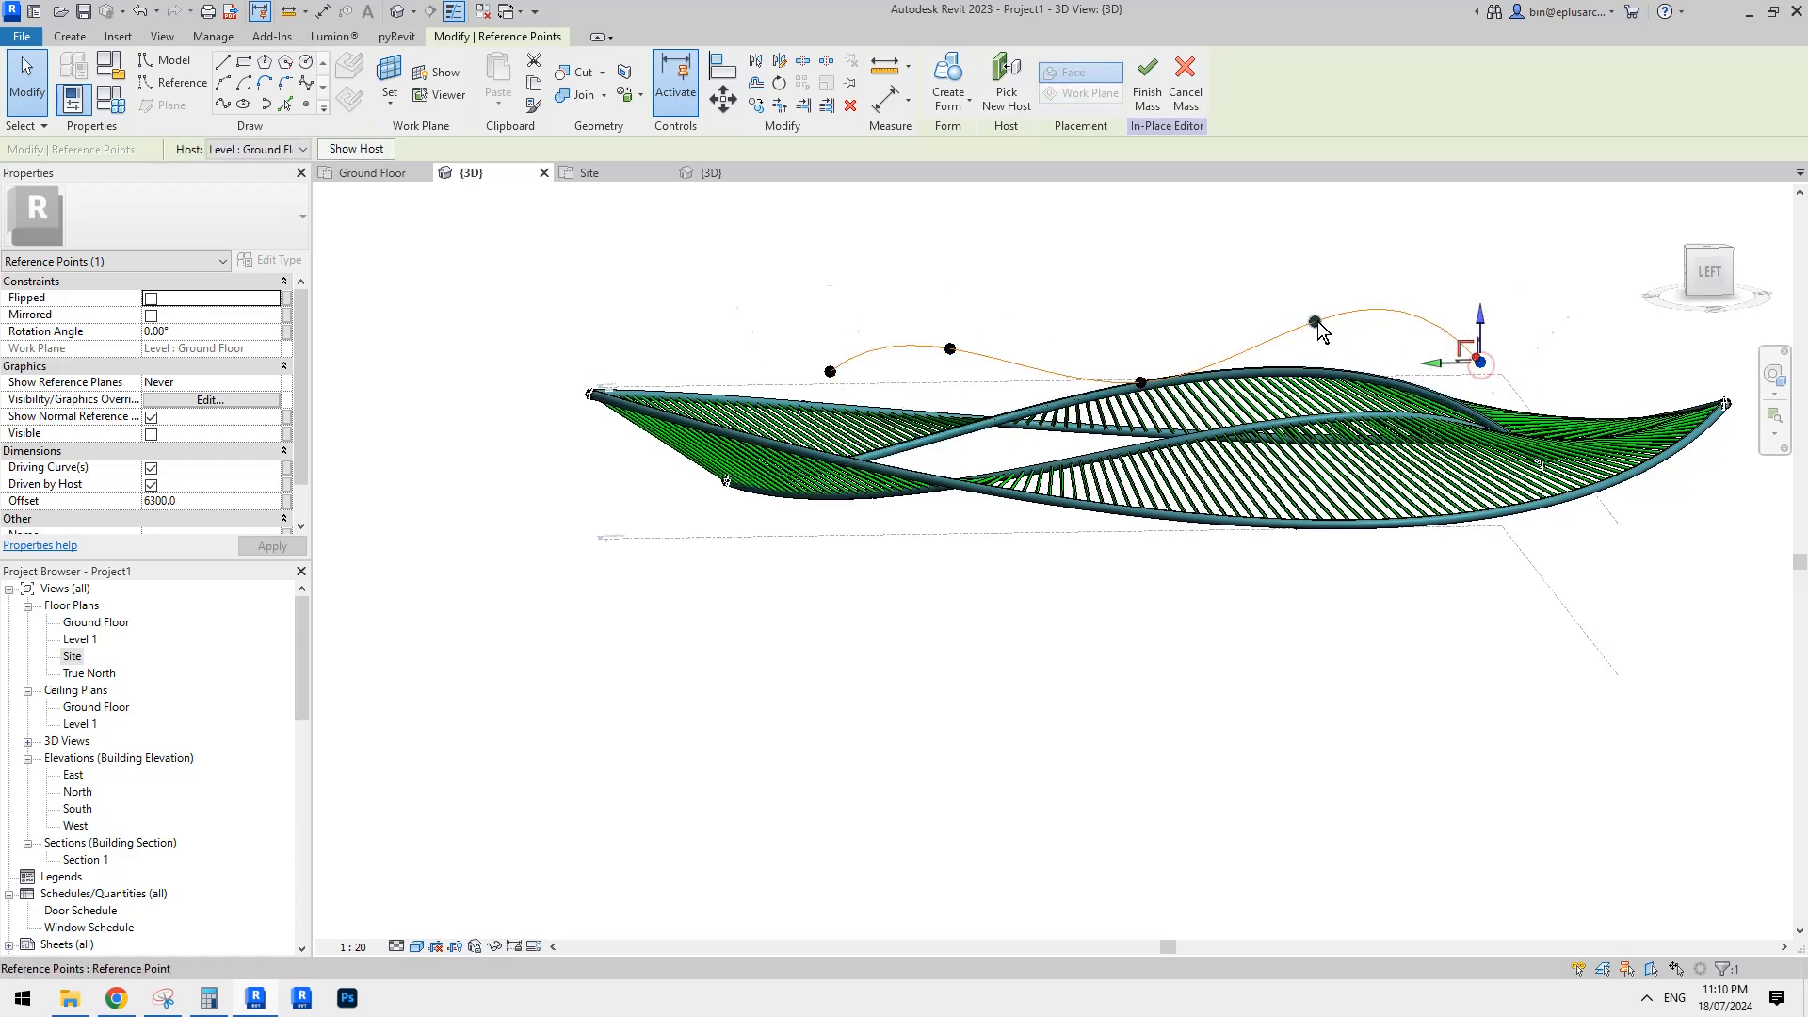
pyautogui.click(1315, 322)
pyautogui.moveTo(1314, 277); pyautogui.dragTo(1316, 327)
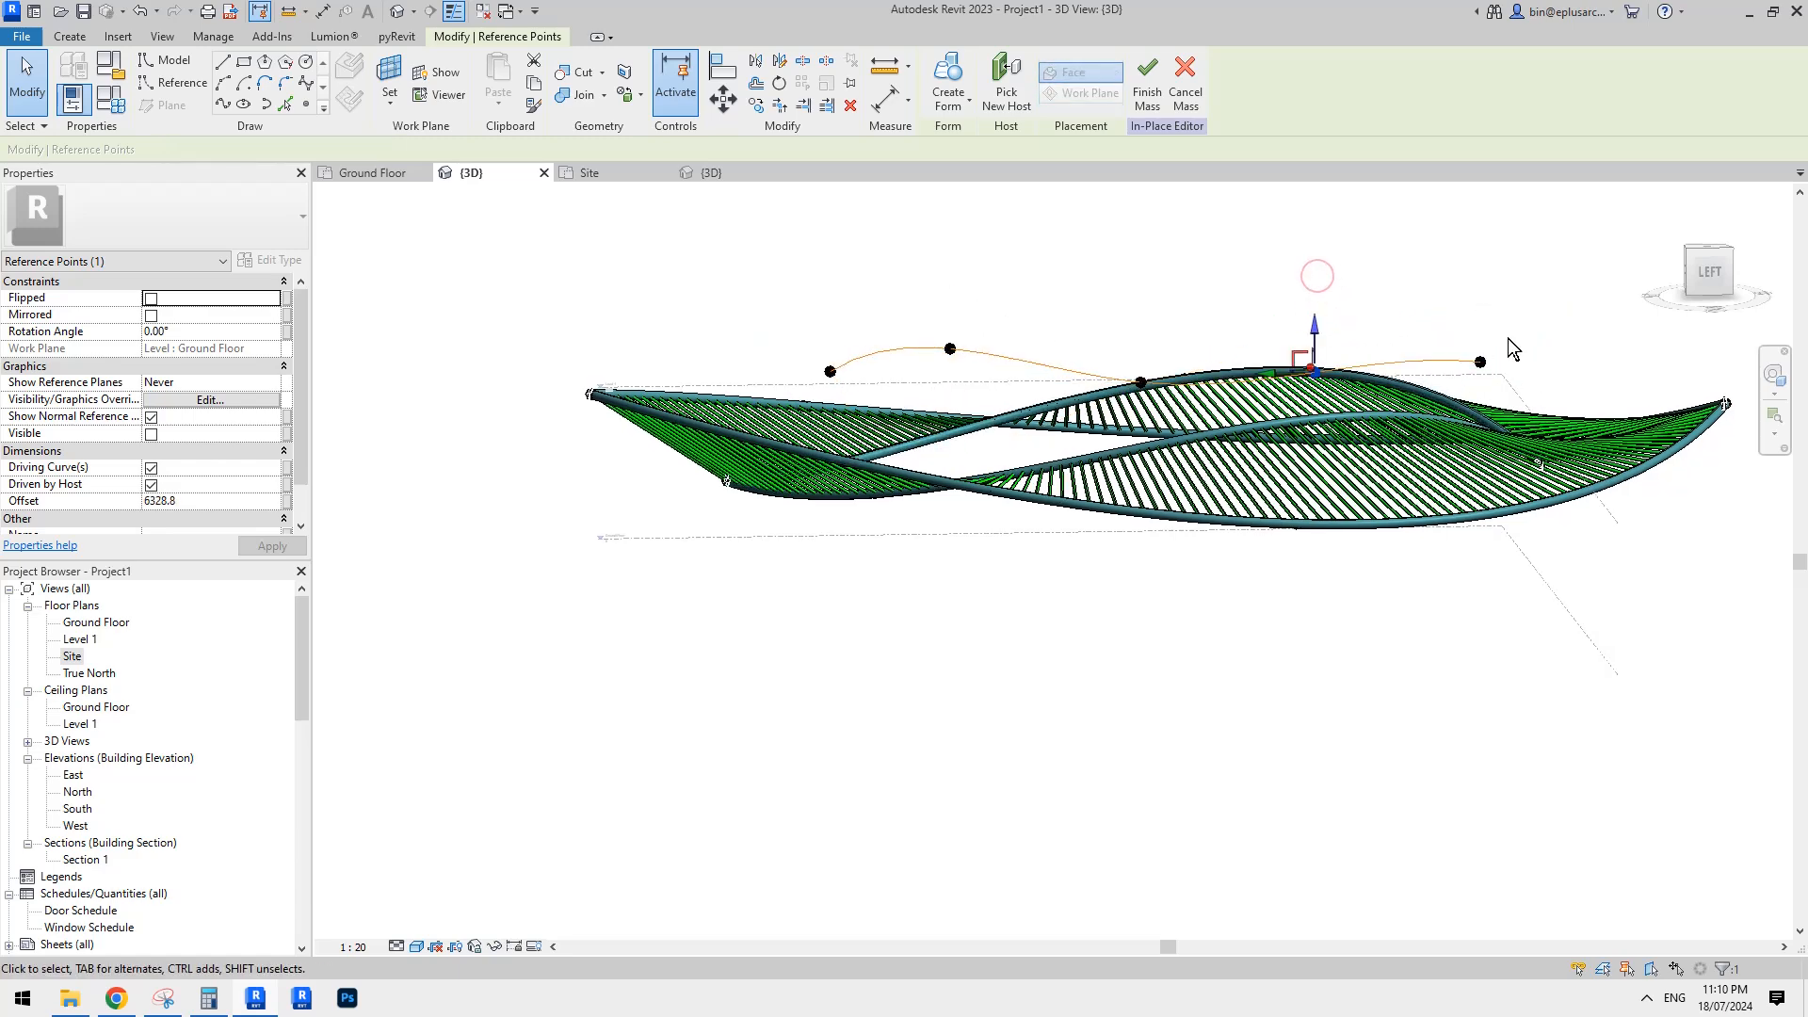
# Display the 3D view in wireframe at the joint where the two inner tubes meet.
pyautogui.keyDown('shift'); pyautogui.moveTo(1484, 368); pyautogui.dragTo(951, 702, button='middle'); pyautogui.keyUp('shift')
pyautogui.click(951, 701)
pyautogui.moveTo(1299, 444); pyautogui.dragTo(1294, 634, button='middle')
pyautogui.scroll(5, 1355, 659)
pyautogui.scroll(-3, 1300, 649)
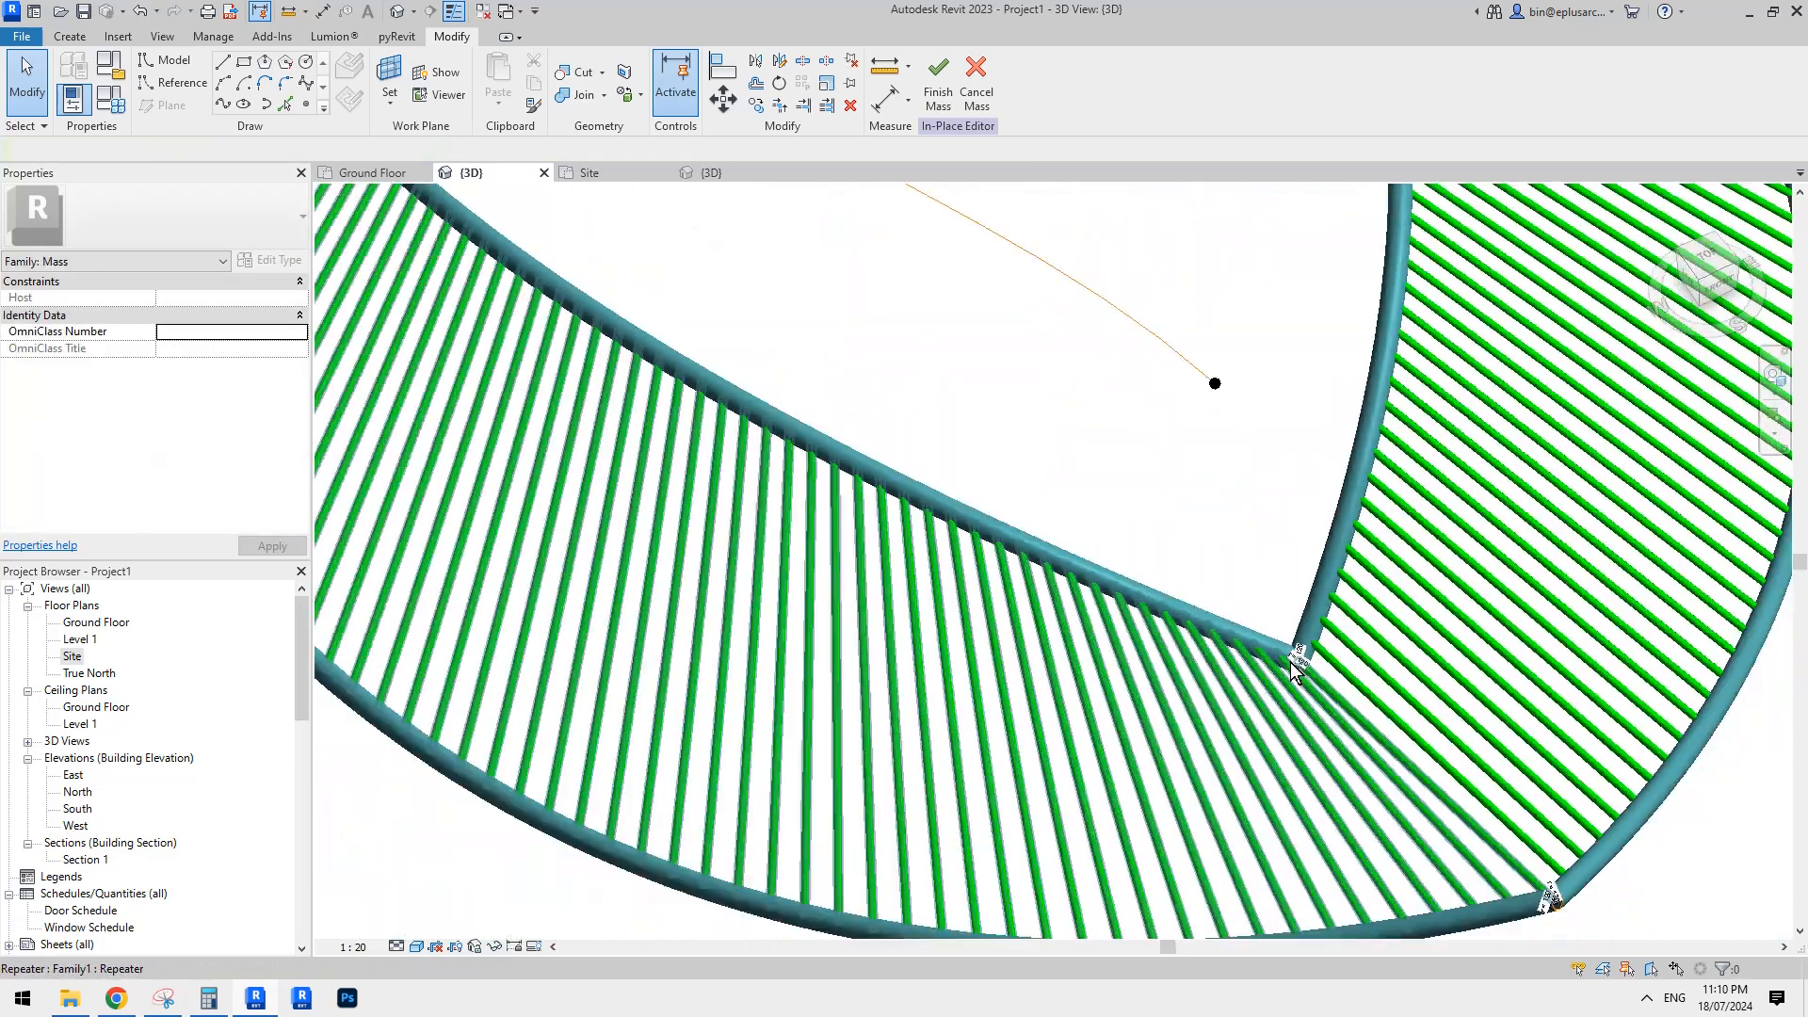
pyautogui.scroll(2, 1290, 661)
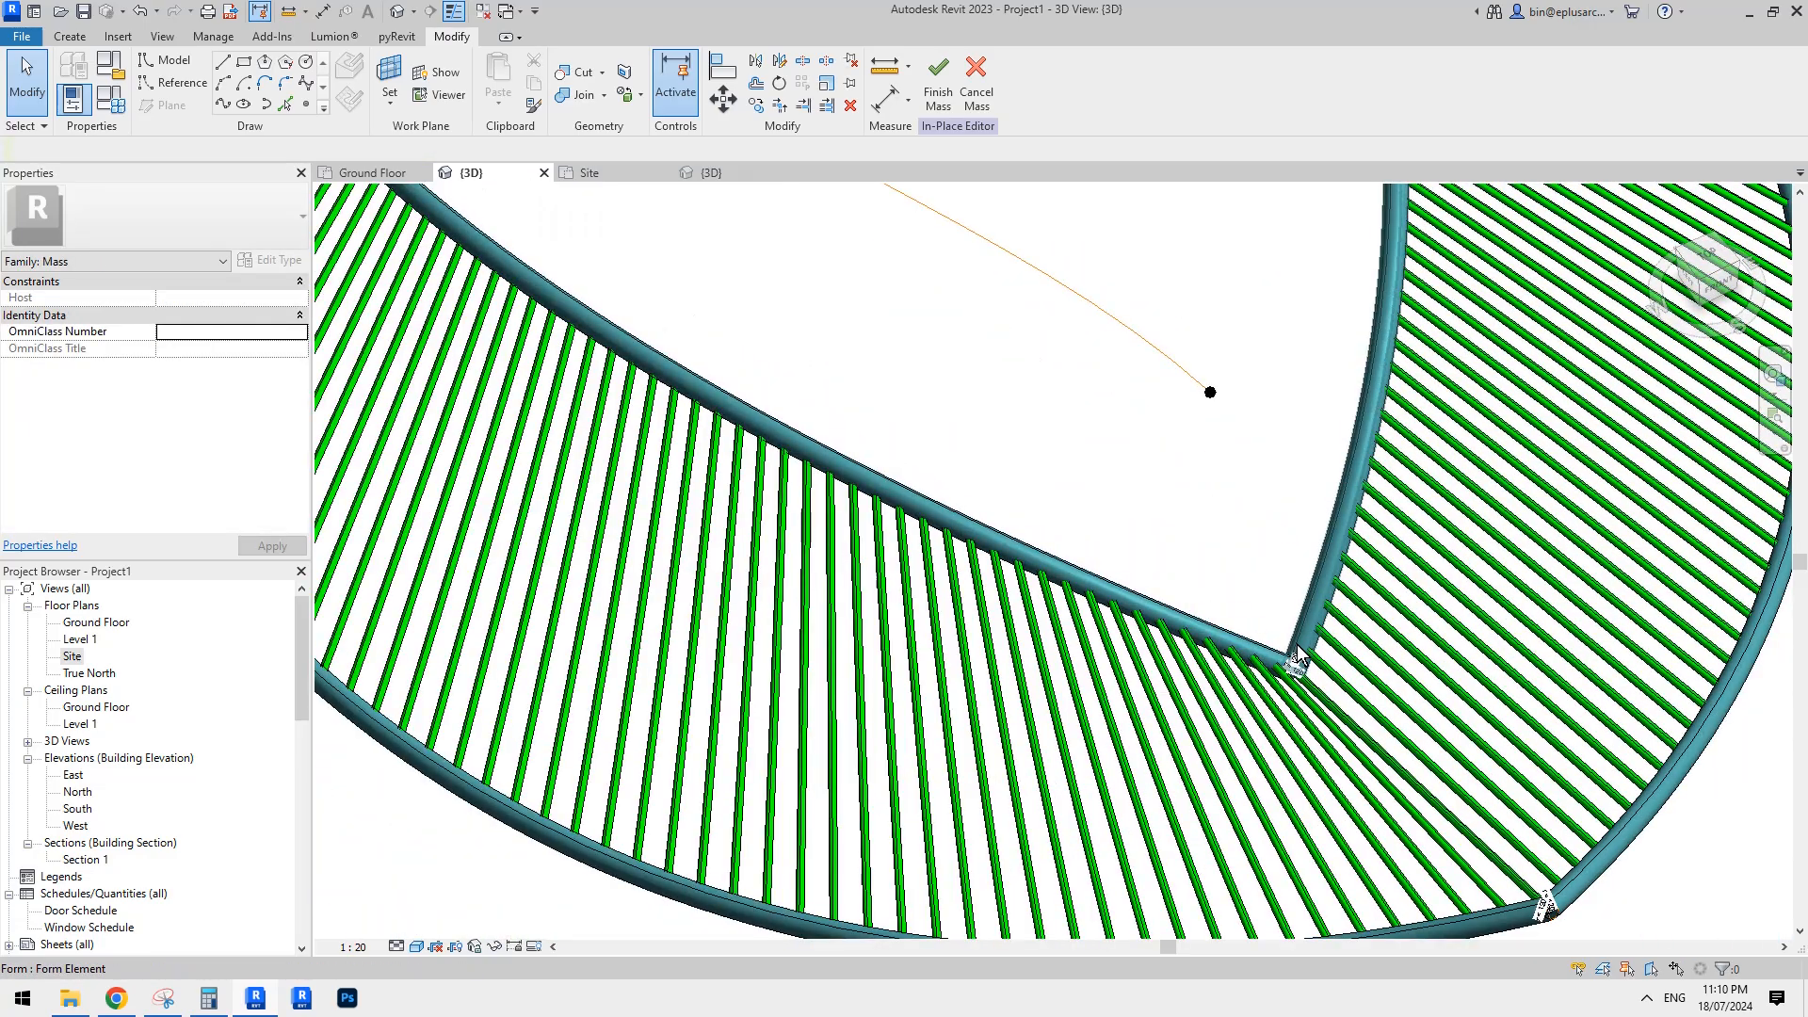
pyautogui.moveTo(1309, 666); pyautogui.dragTo(1278, 648, button='middle')
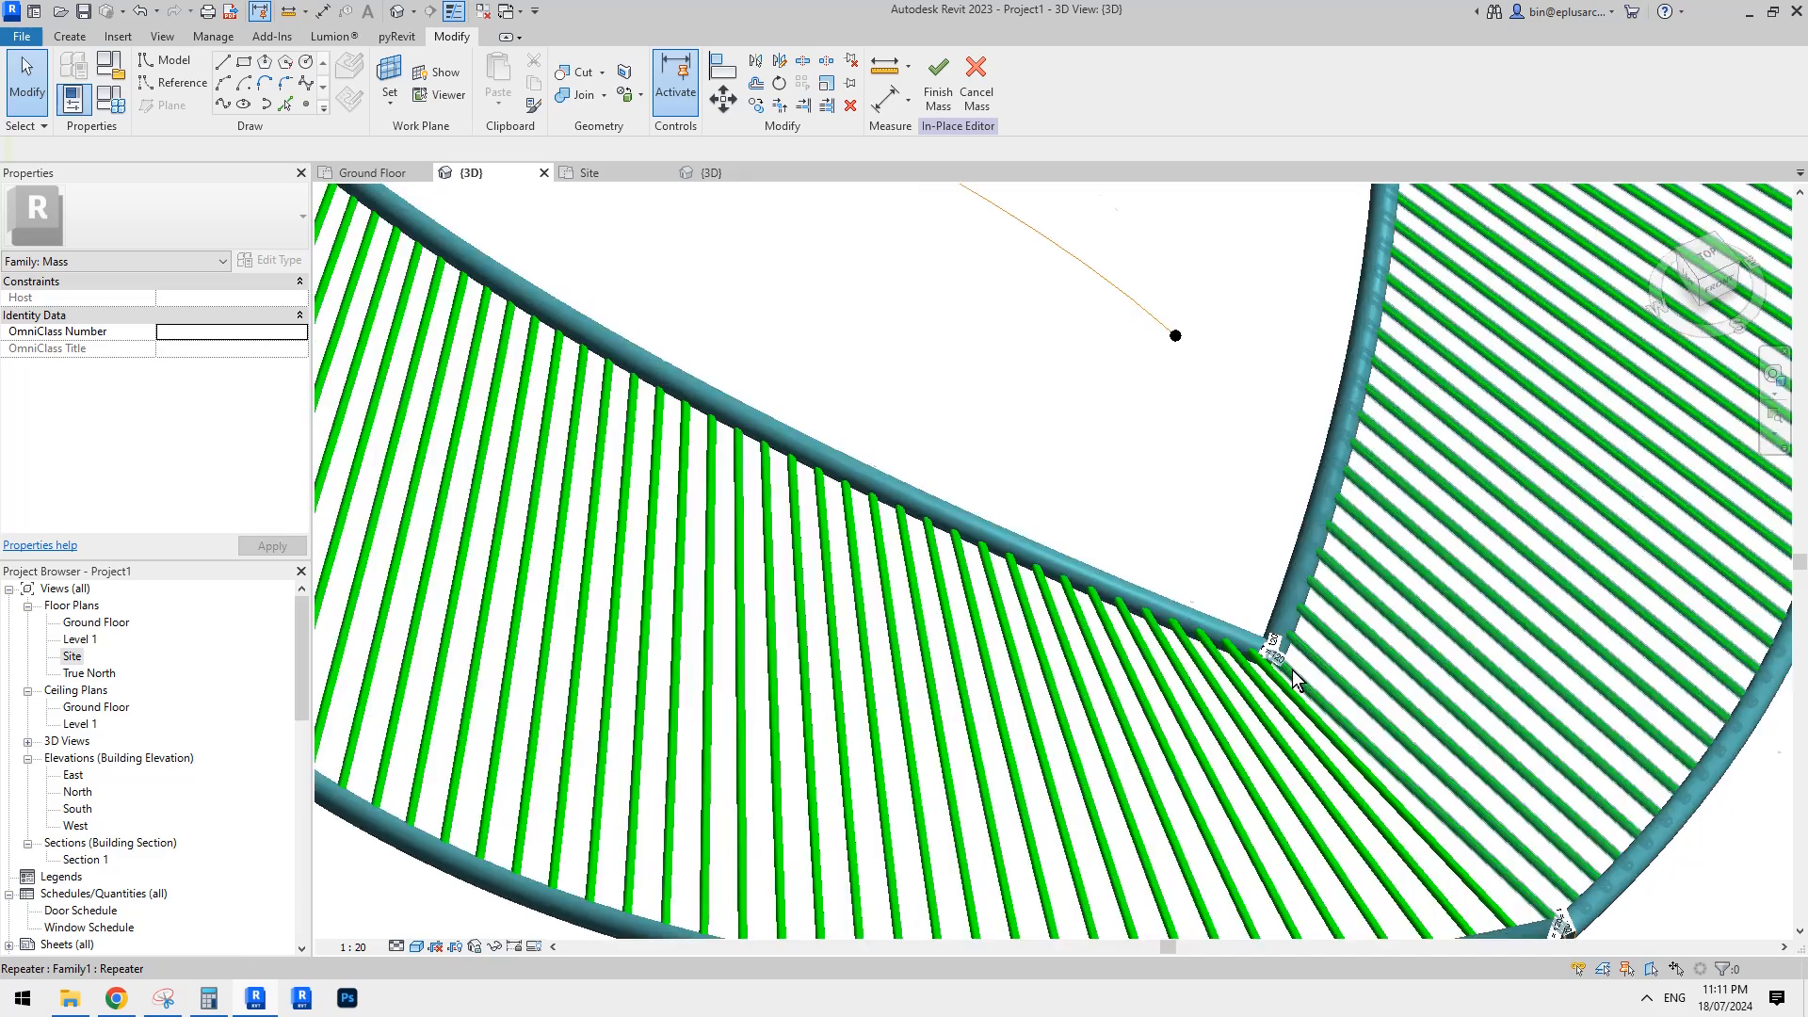
pyautogui.scroll(8, 1280, 659)
pyautogui.press('w')
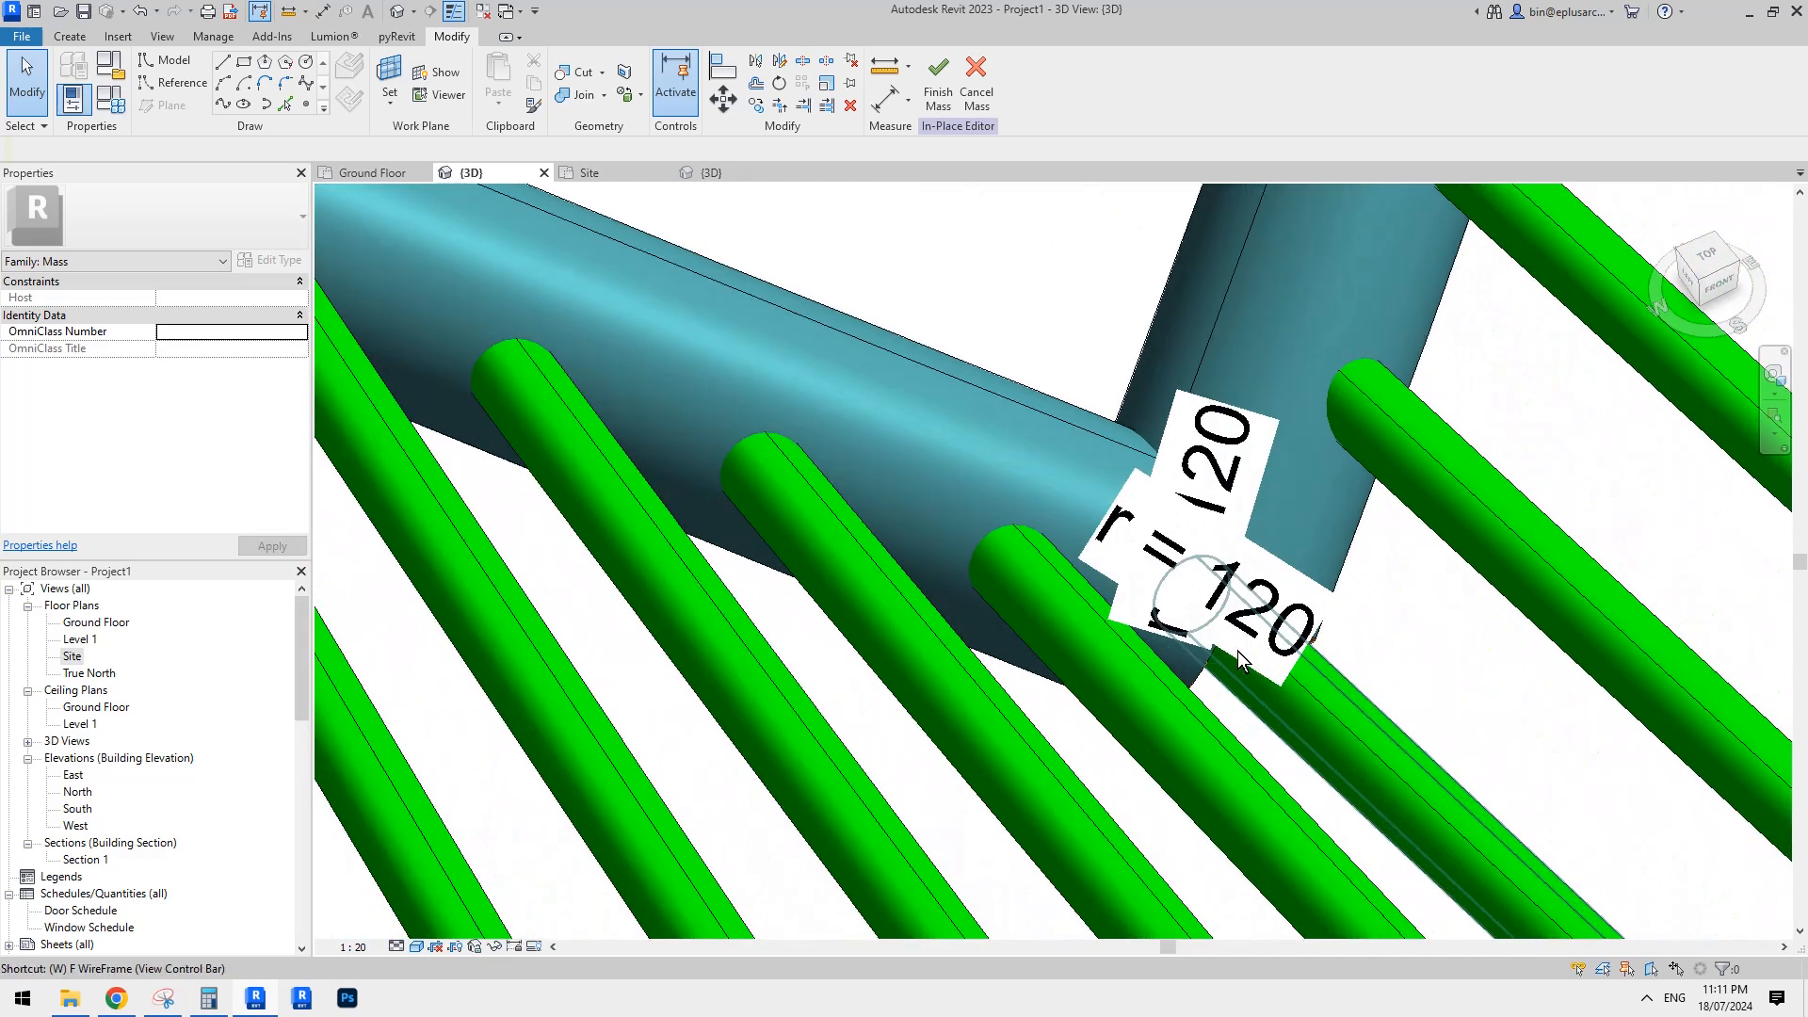
pyautogui.press('f')
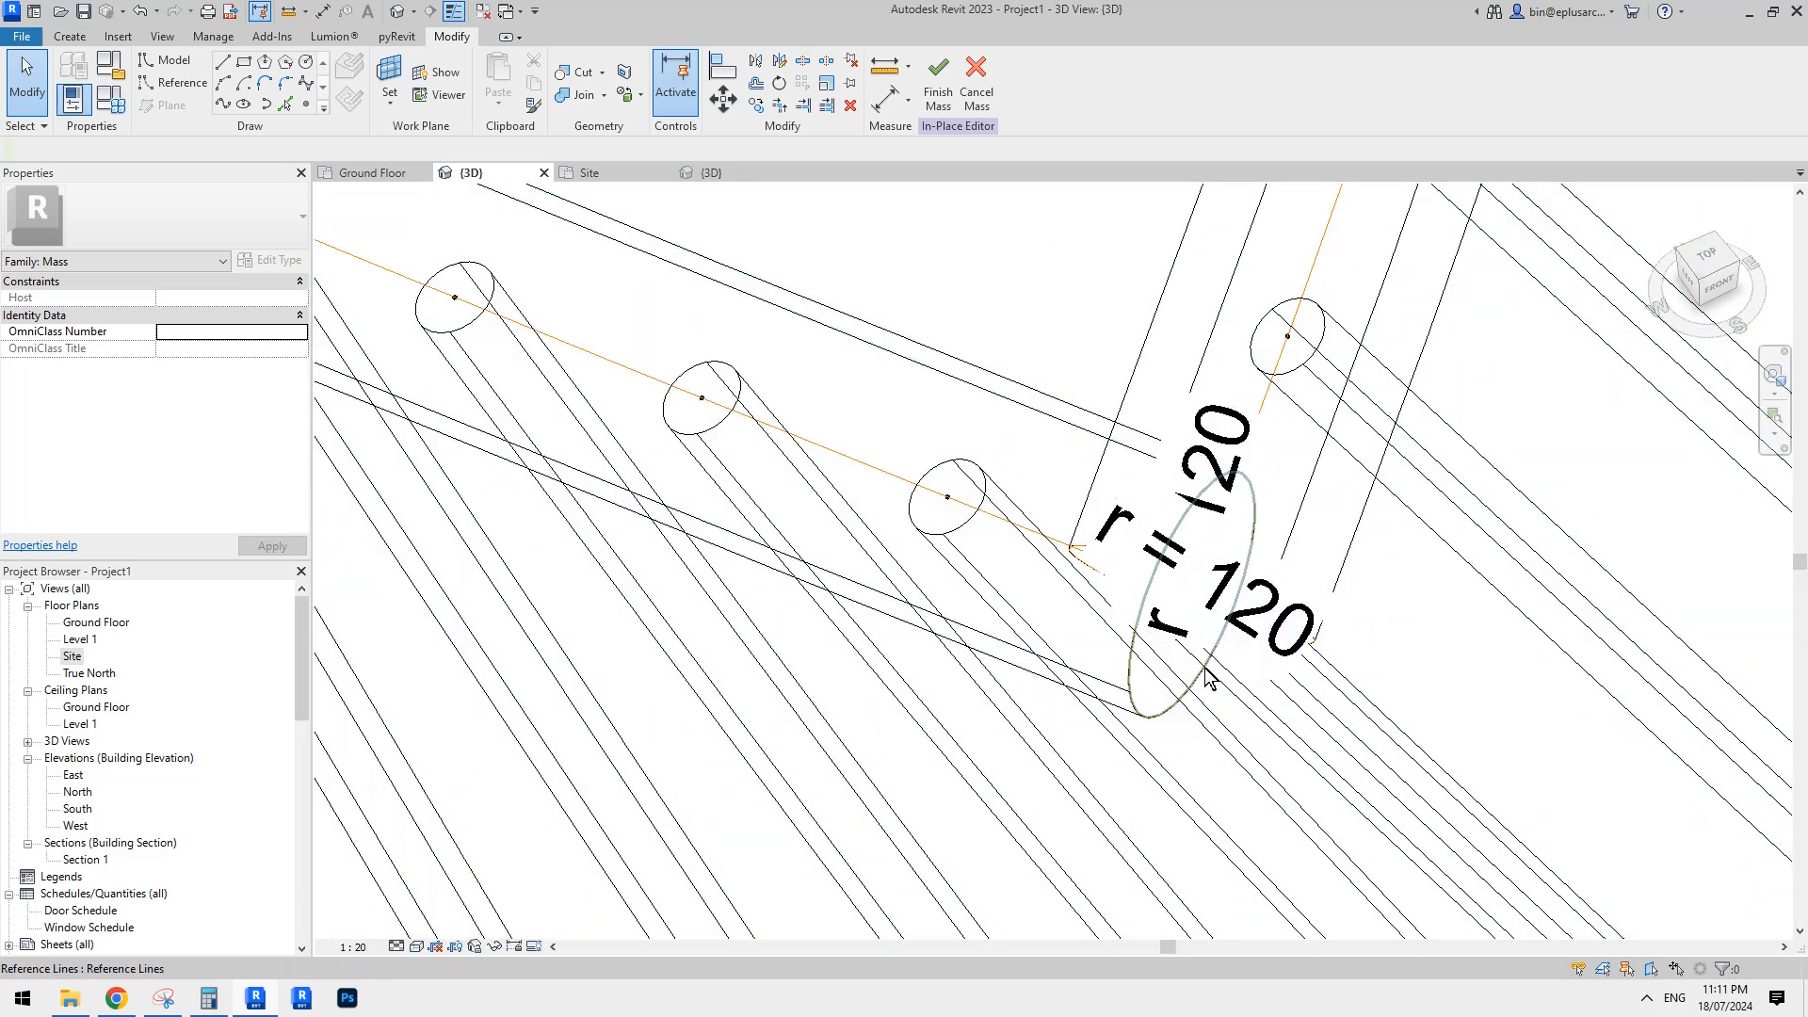
# Copy the 120 radius circular profile and its hosted reference point from the inner tubes' joint into the empty opening.
pyautogui.keyDown('shift'); pyautogui.moveTo(1221, 670); pyautogui.dragTo(1214, 653, button='middle'); pyautogui.keyUp('shift')
pyautogui.moveTo(1005, 711); pyautogui.dragTo(1116, 582, button='middle')
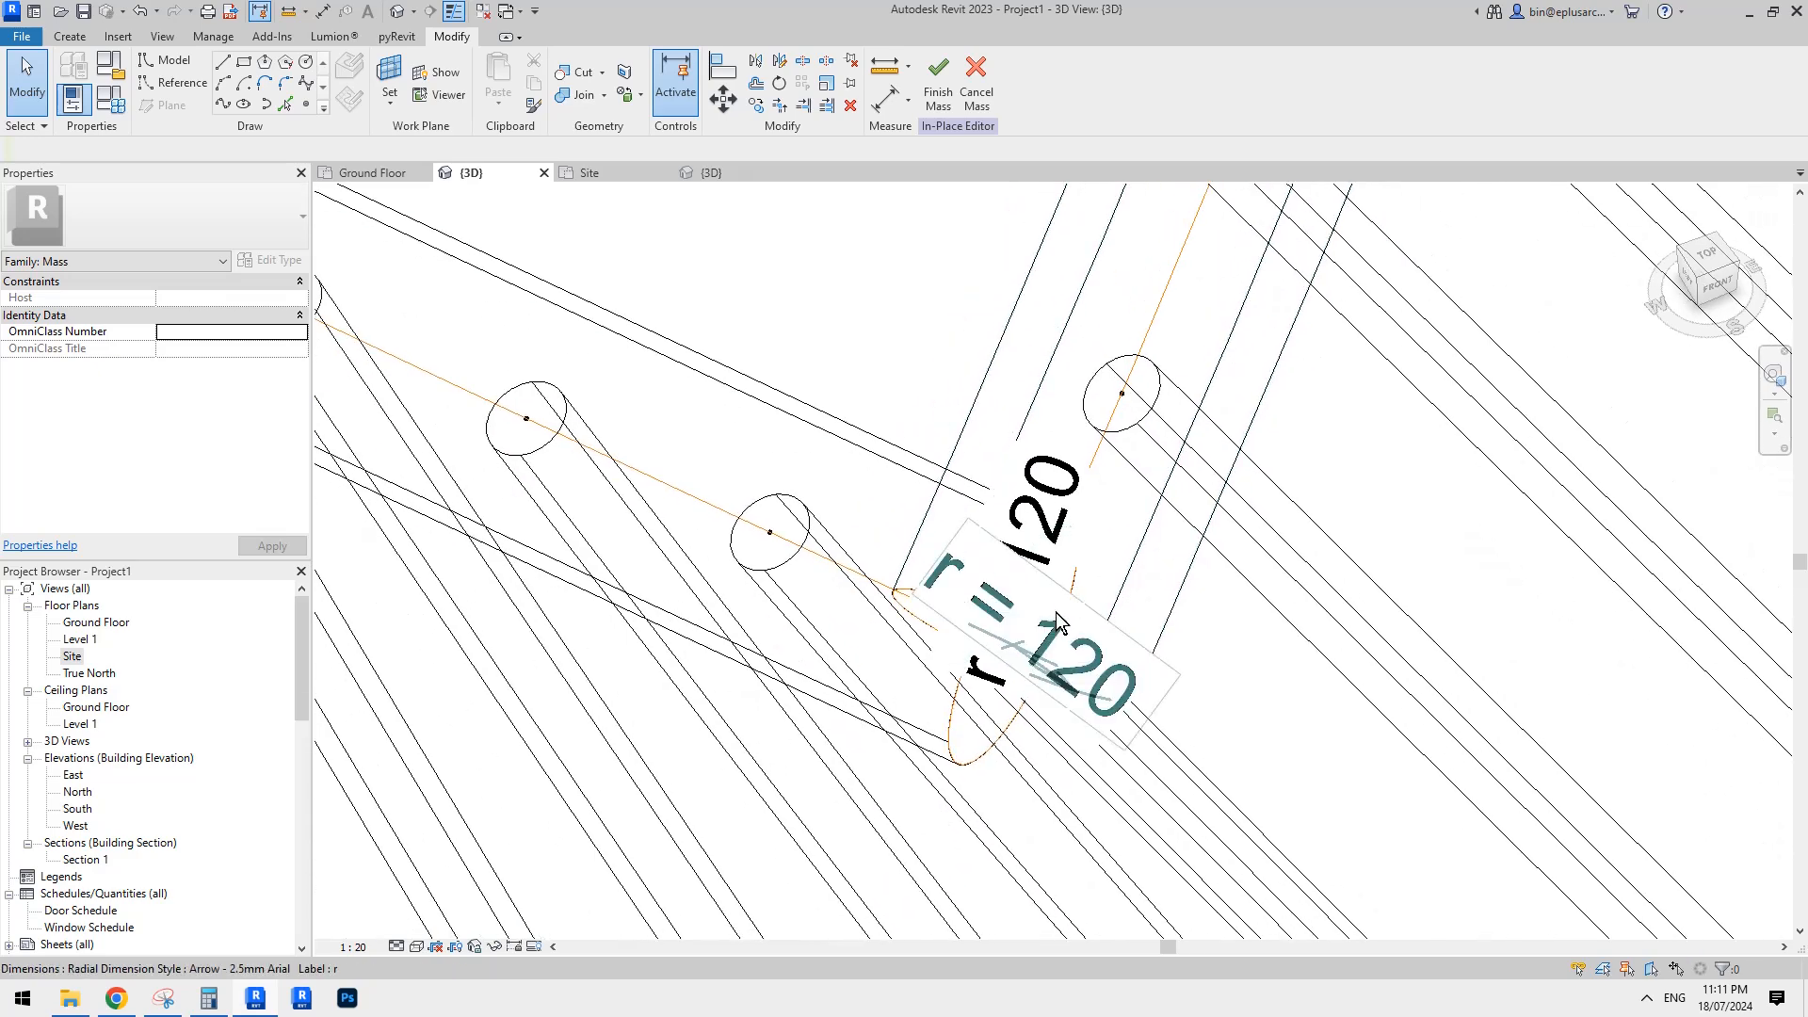
pyautogui.keyDown('shift'); pyautogui.moveTo(1014, 659); pyautogui.dragTo(1113, 626, button='middle'); pyautogui.keyUp('shift')
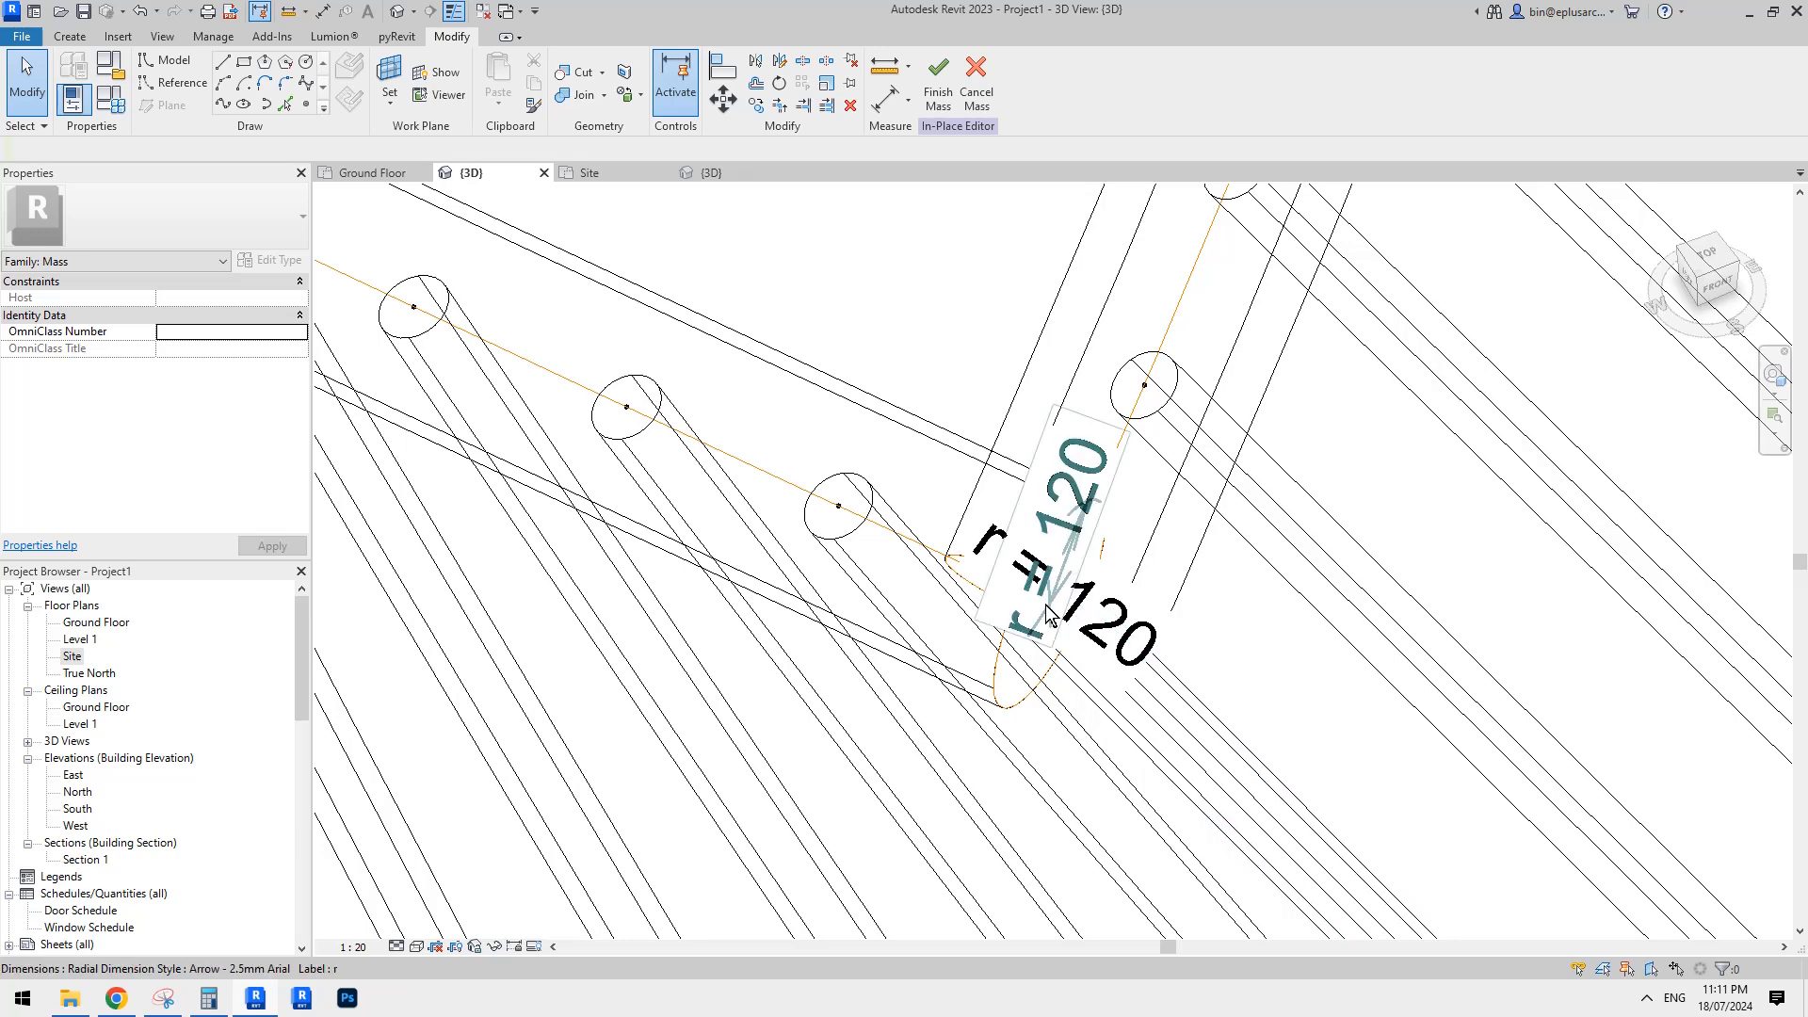
pyautogui.press('Tab')
pyautogui.press('Tab')
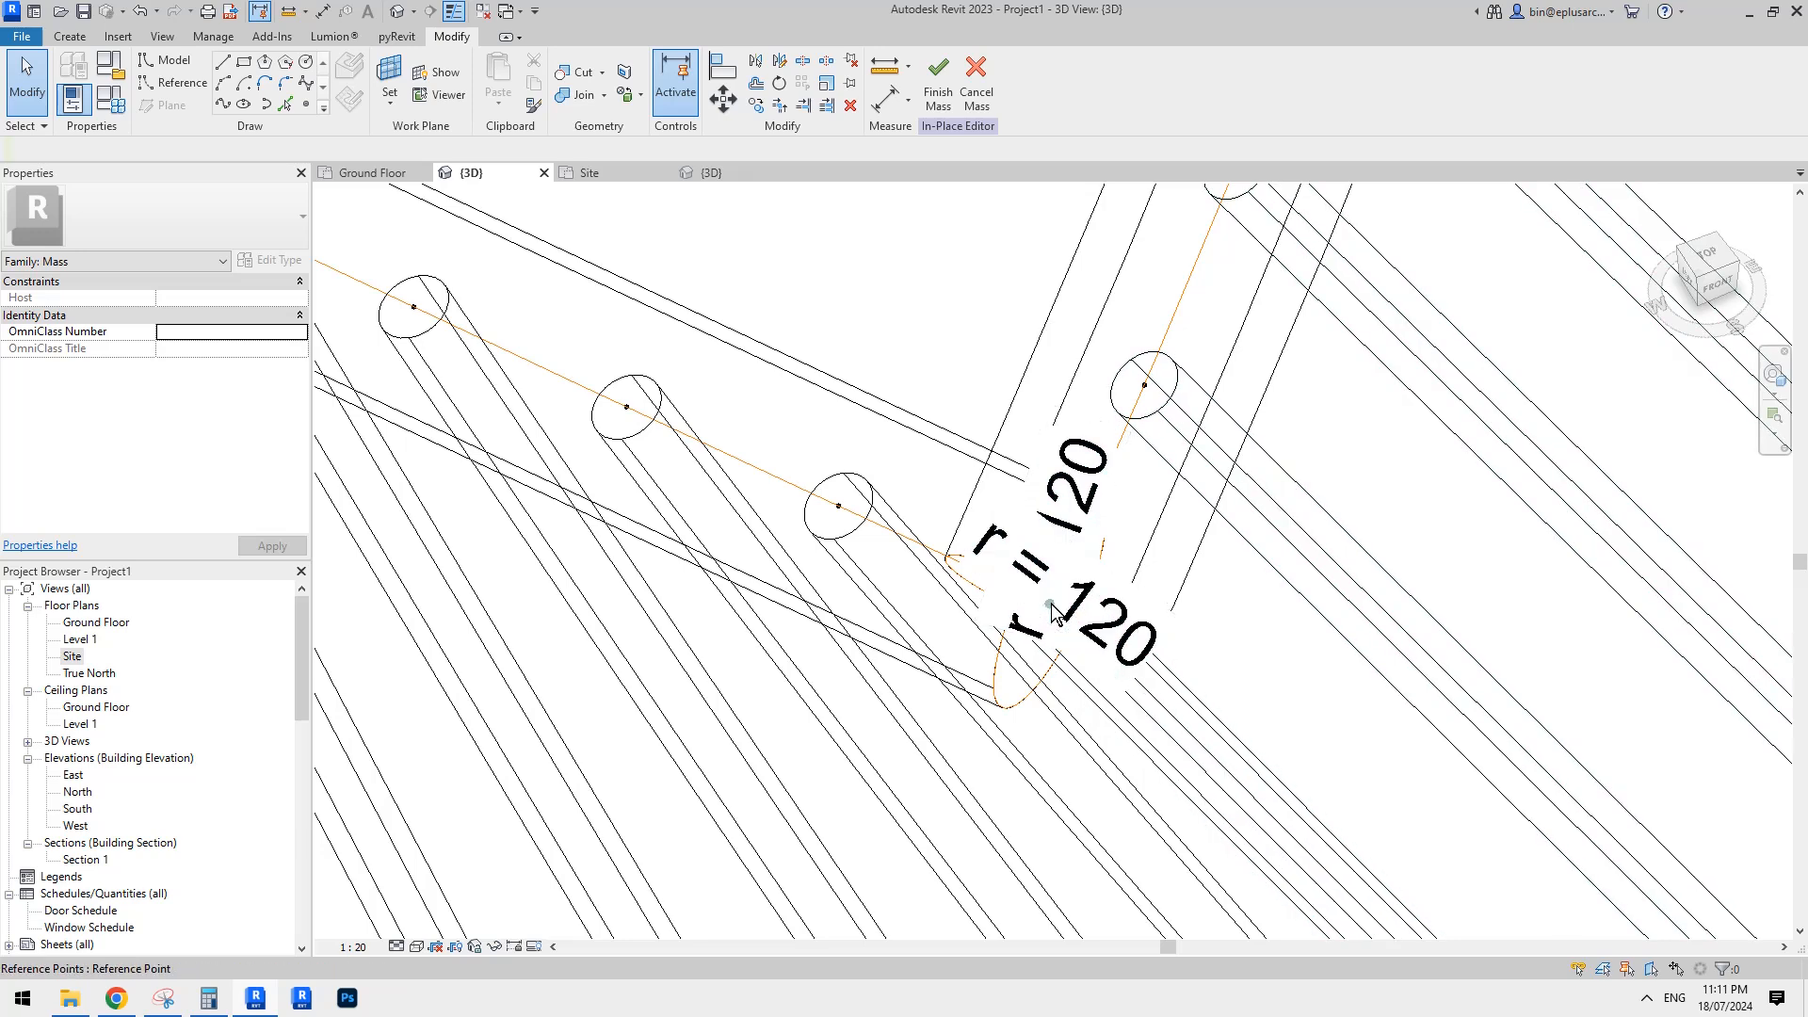
pyautogui.click(1052, 610)
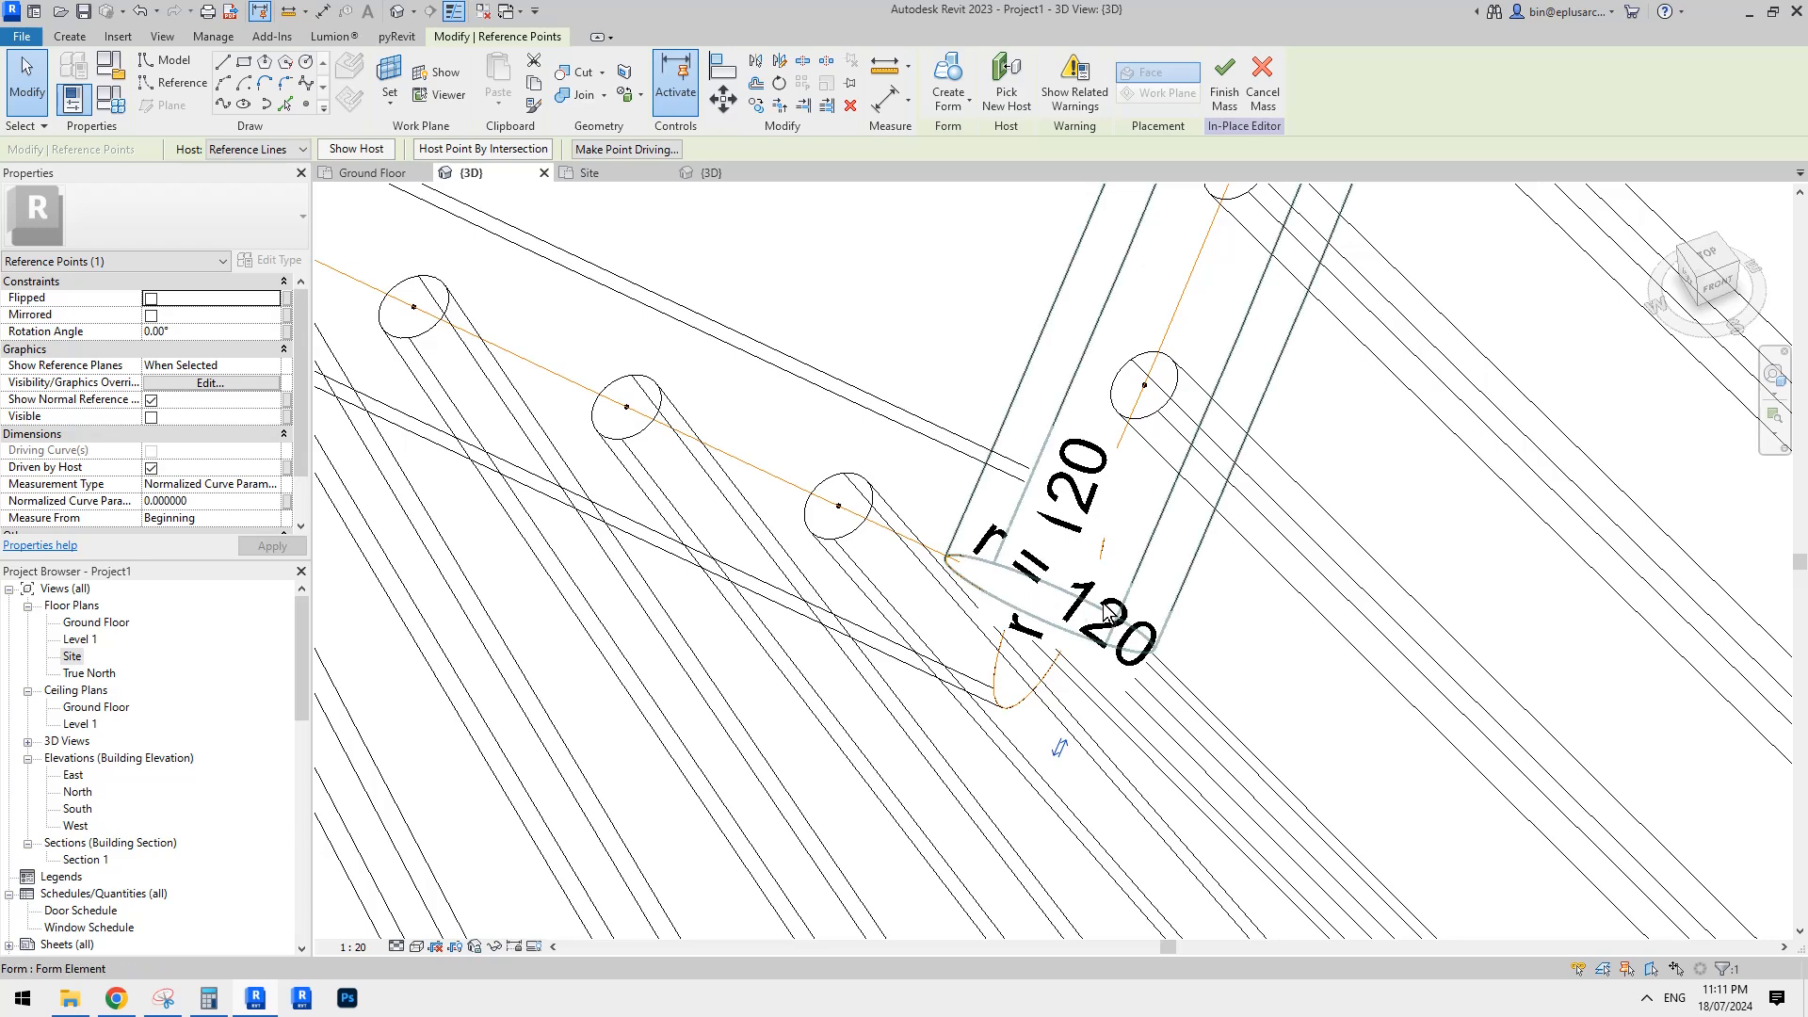
pyautogui.keyDown('shift'); pyautogui.moveTo(1166, 567); pyautogui.dragTo(1173, 577, button='middle'); pyautogui.keyUp('shift')
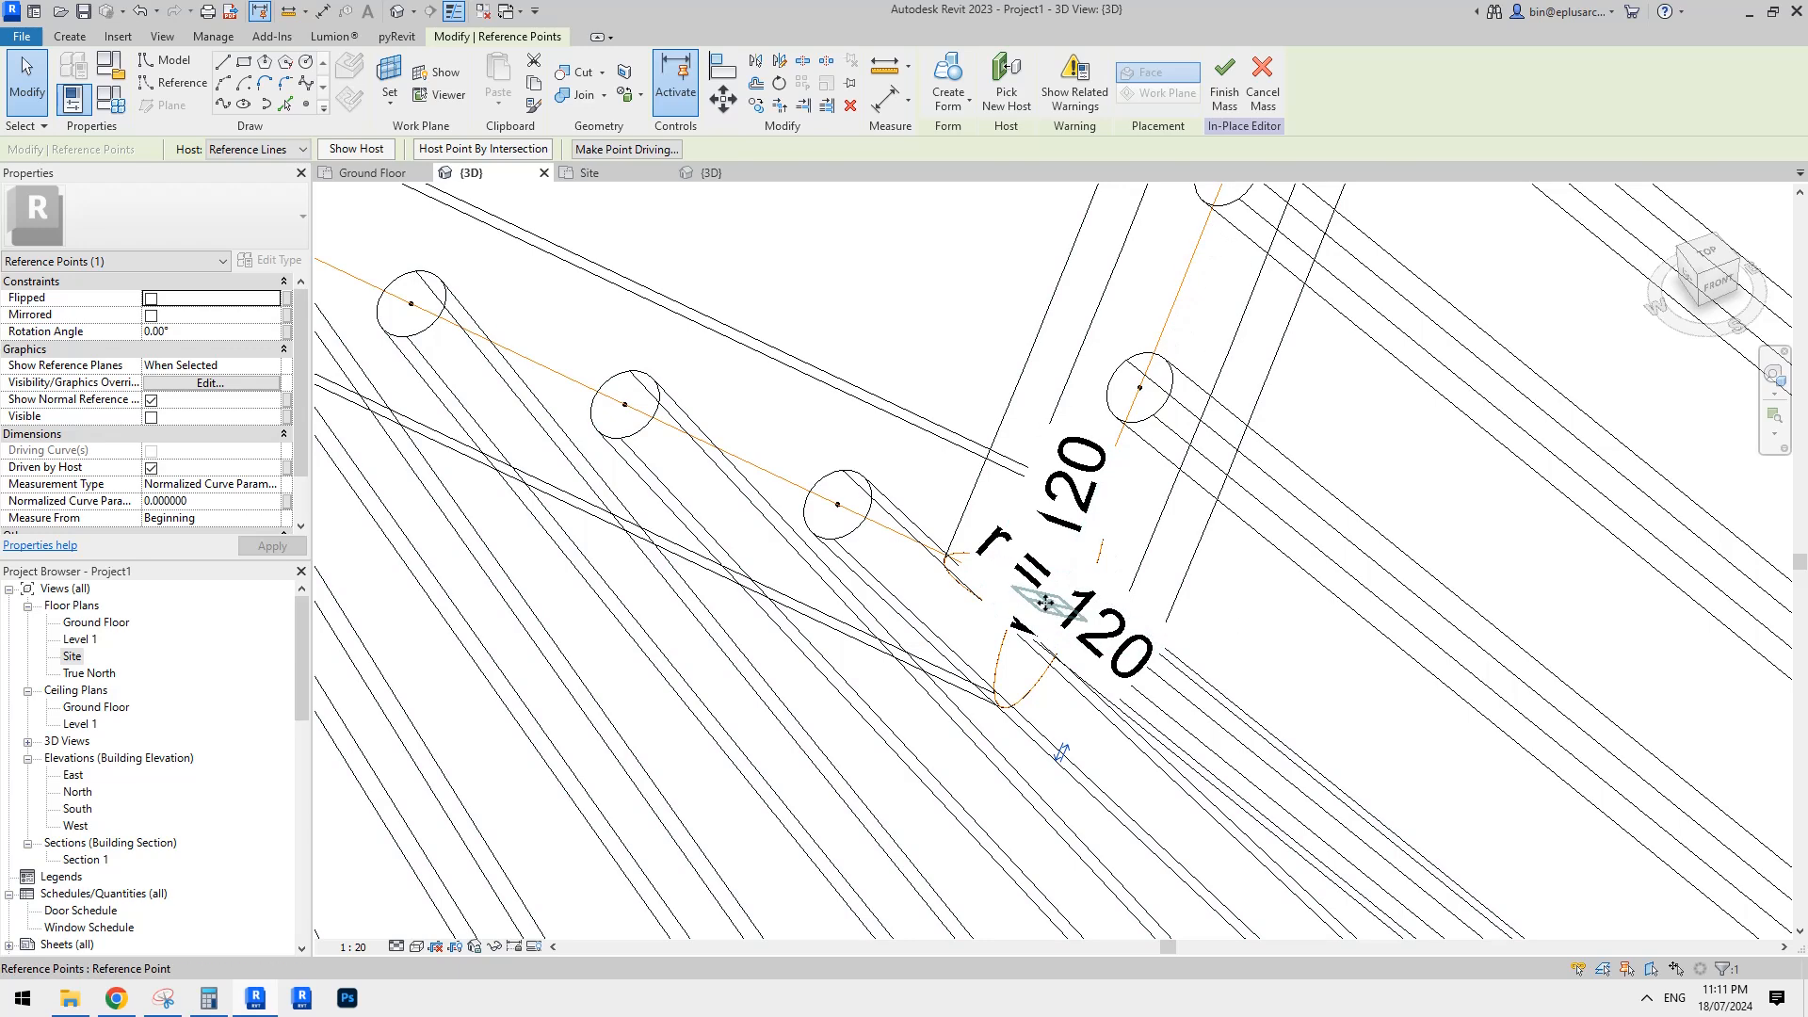
pyautogui.keyDown('shift'); pyautogui.moveTo(1076, 605); pyautogui.dragTo(1073, 607, button='middle'); pyautogui.keyUp('shift')
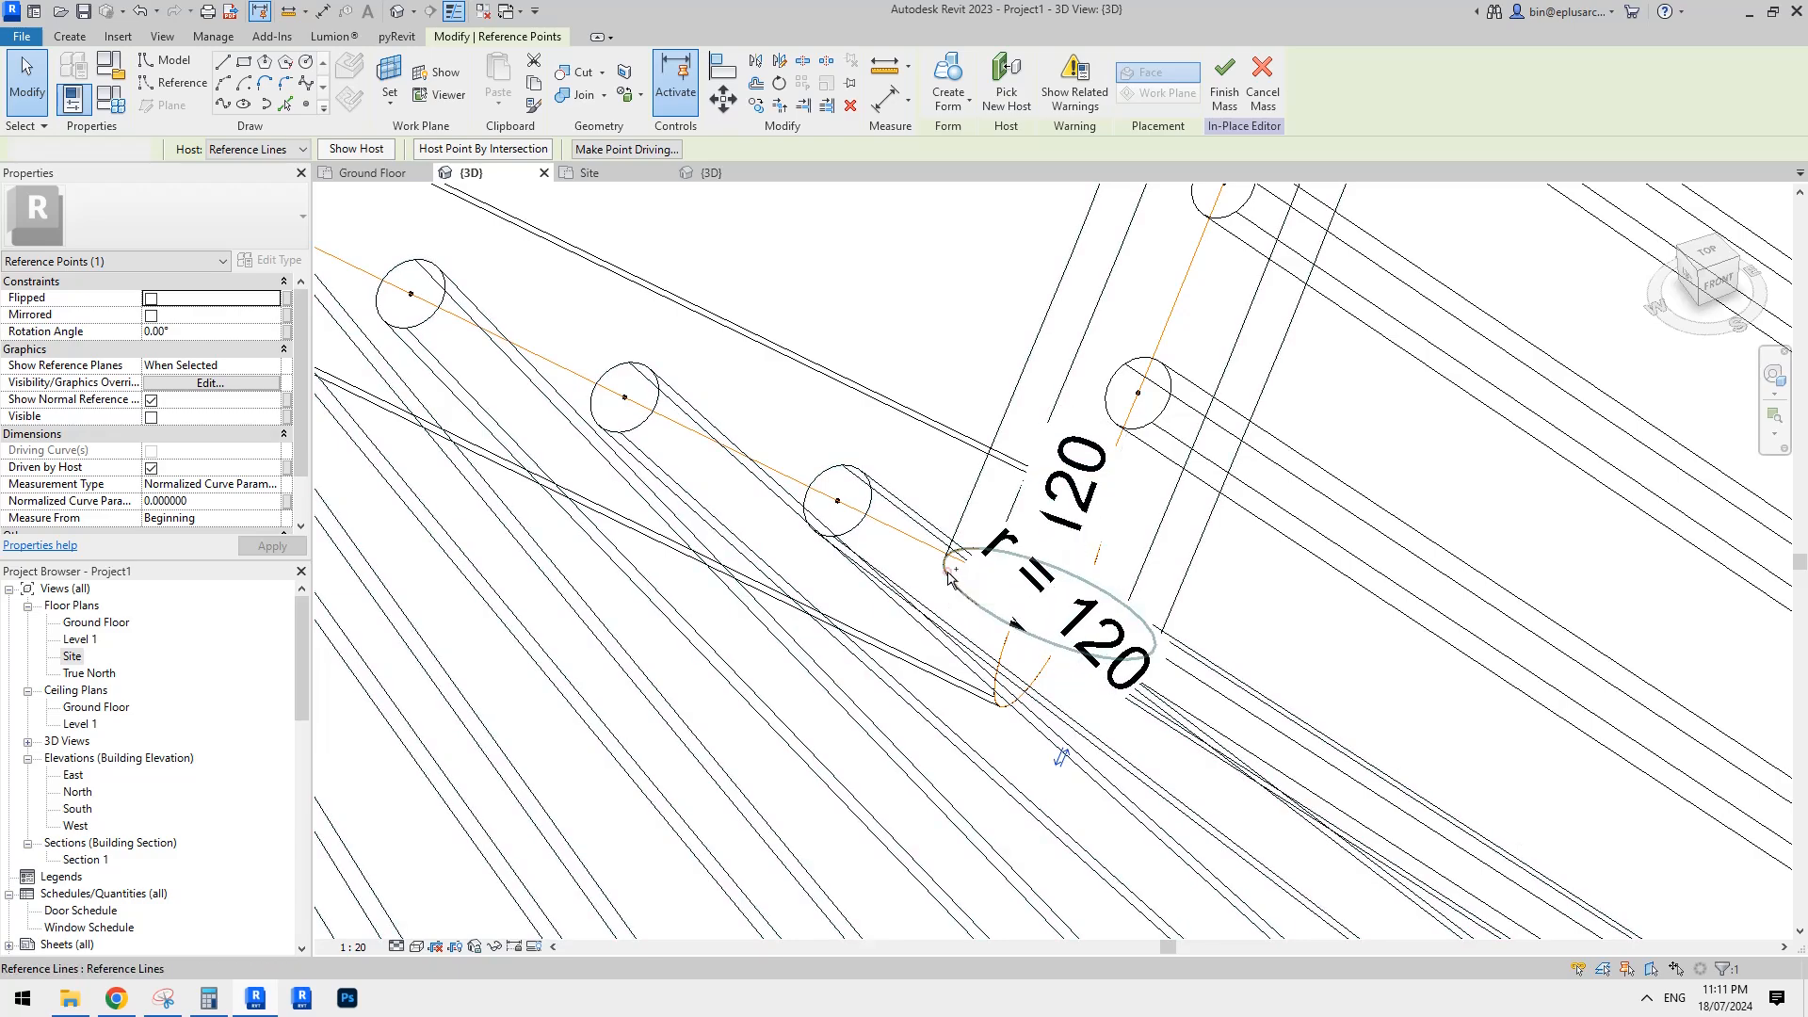
pyautogui.keyDown('ctrl'); pyautogui.click(949, 577); pyautogui.keyUp('ctrl')
pyautogui.keyDown('shift'); pyautogui.moveTo(1156, 601); pyautogui.dragTo(1151, 606, button='middle'); pyautogui.keyUp('shift')
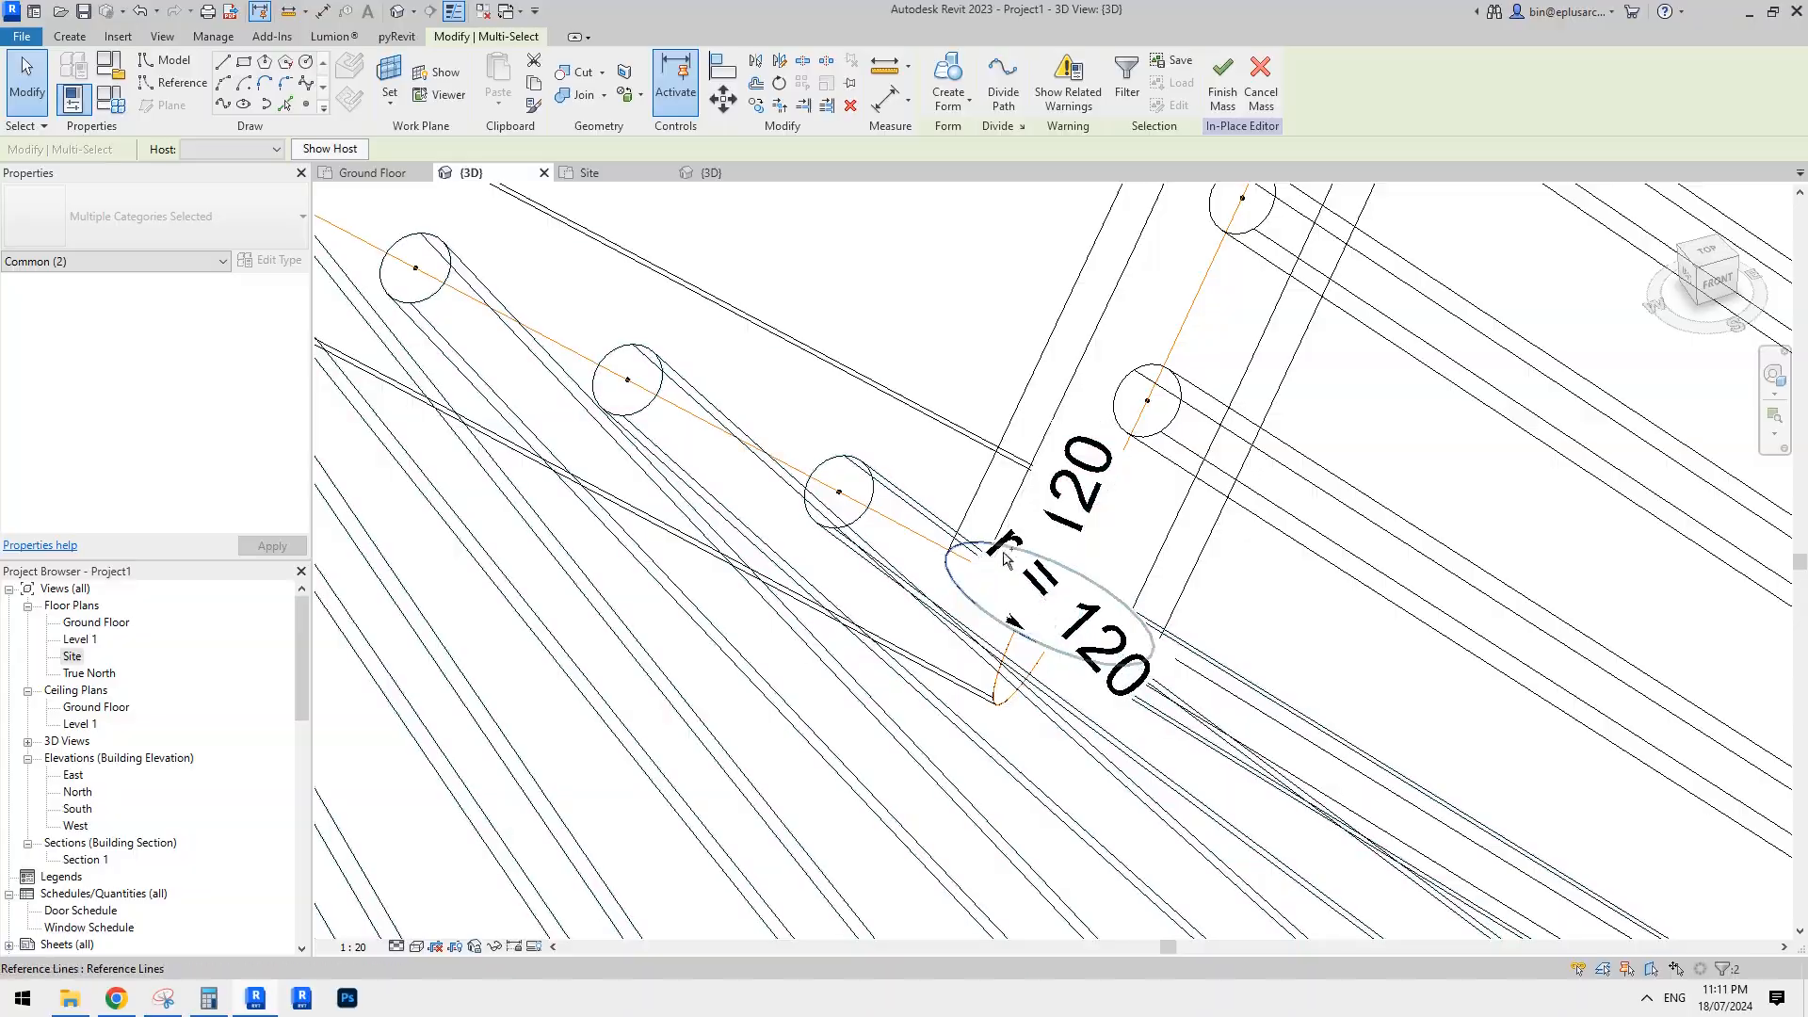
pyautogui.keyDown('shift'); pyautogui.moveTo(1006, 542); pyautogui.dragTo(1060, 590, button='middle'); pyautogui.keyUp('shift')
pyautogui.scroll(1, 1045, 546)
pyautogui.scroll(-4, 1075, 548)
pyautogui.press('c')
pyautogui.press('o')
pyautogui.click(1149, 308)
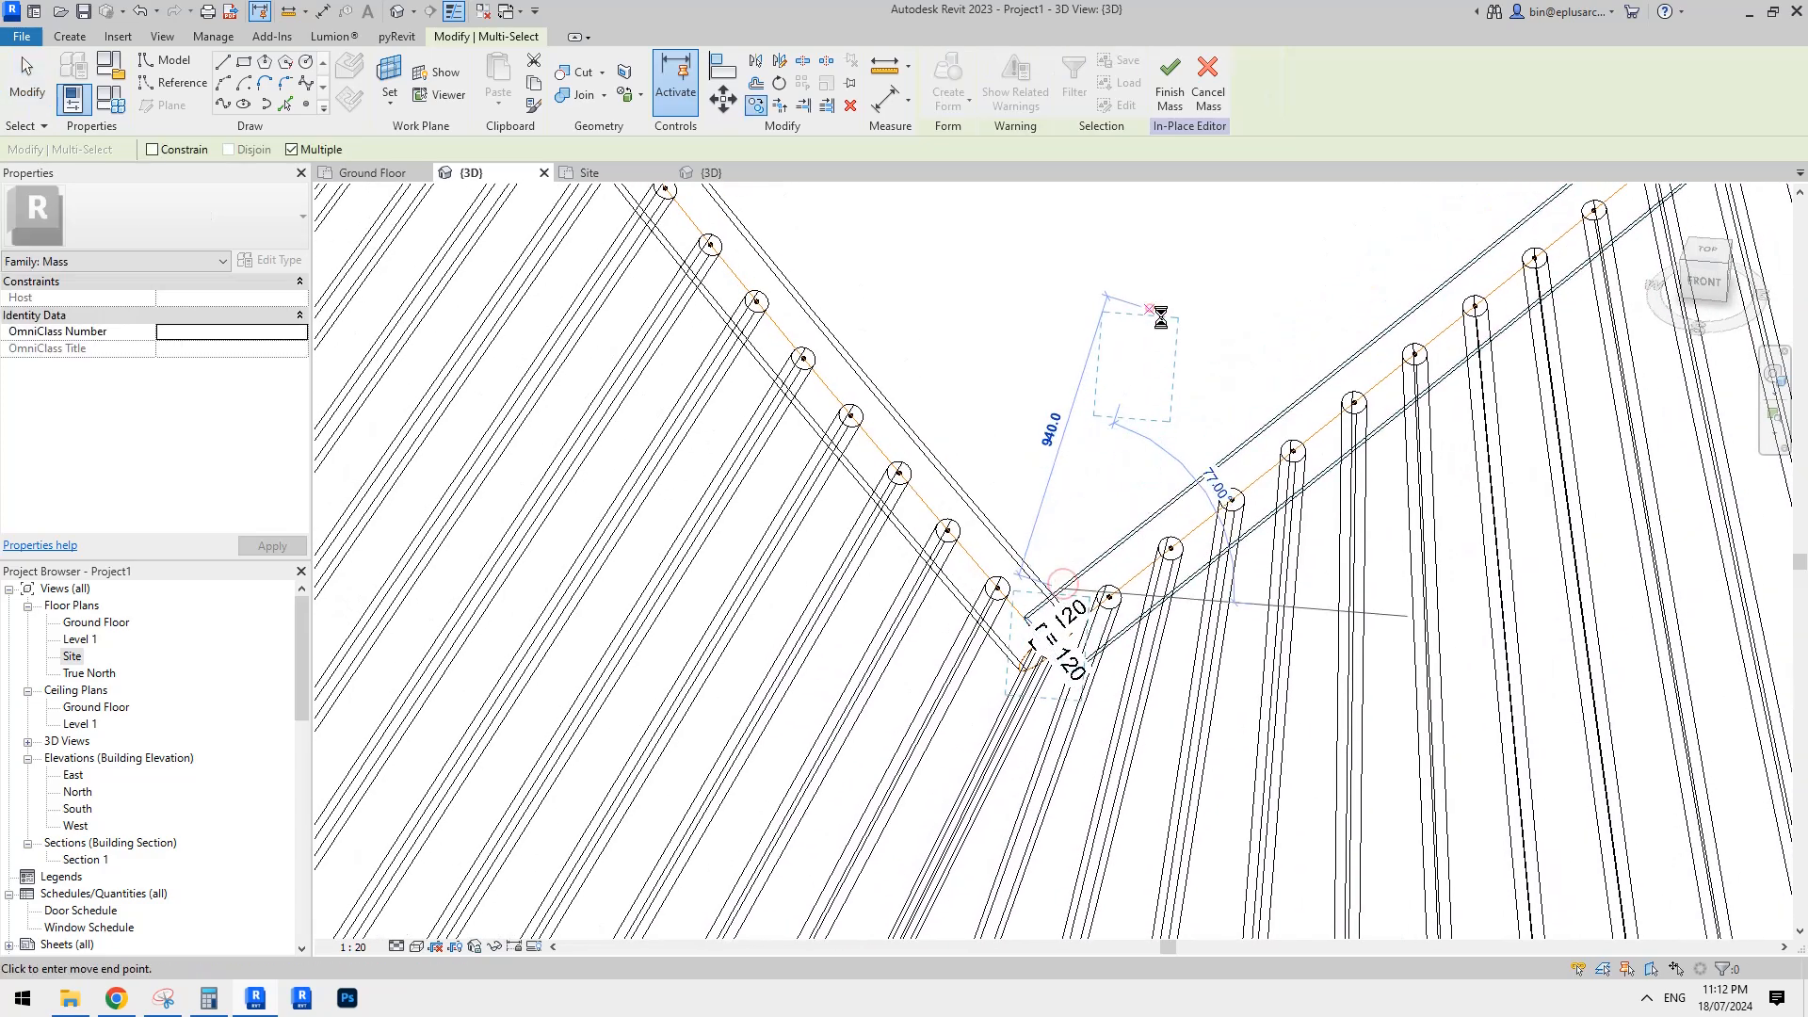
pyautogui.press('Escape')
pyautogui.press('Escape')
pyautogui.keyDown('shift'); pyautogui.moveTo(1199, 358); pyautogui.dragTo(1077, 369, button='middle'); pyautogui.keyUp('shift')
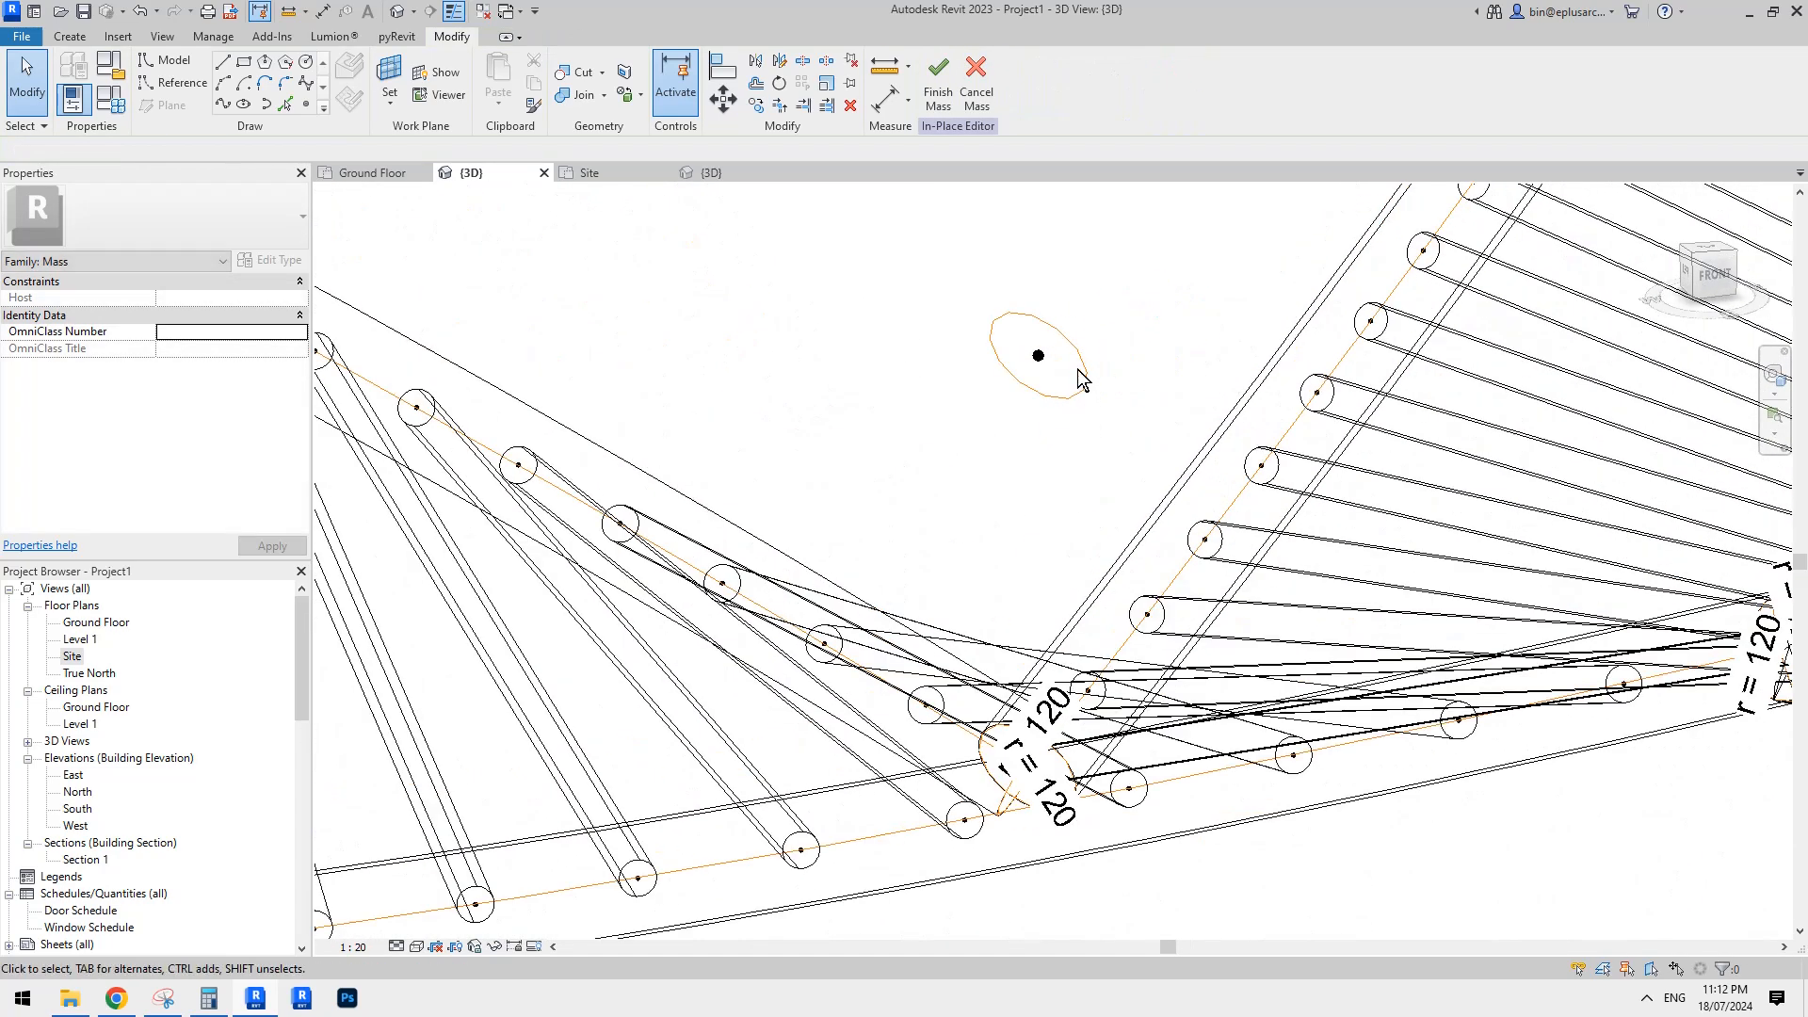
# Make the copied circle's radius dimension permanent and label it with the parameter r = 120.
pyautogui.click(1077, 364)
pyautogui.scroll(2, 1077, 365)
pyautogui.click(1030, 387)
pyautogui.click(1018, 393)
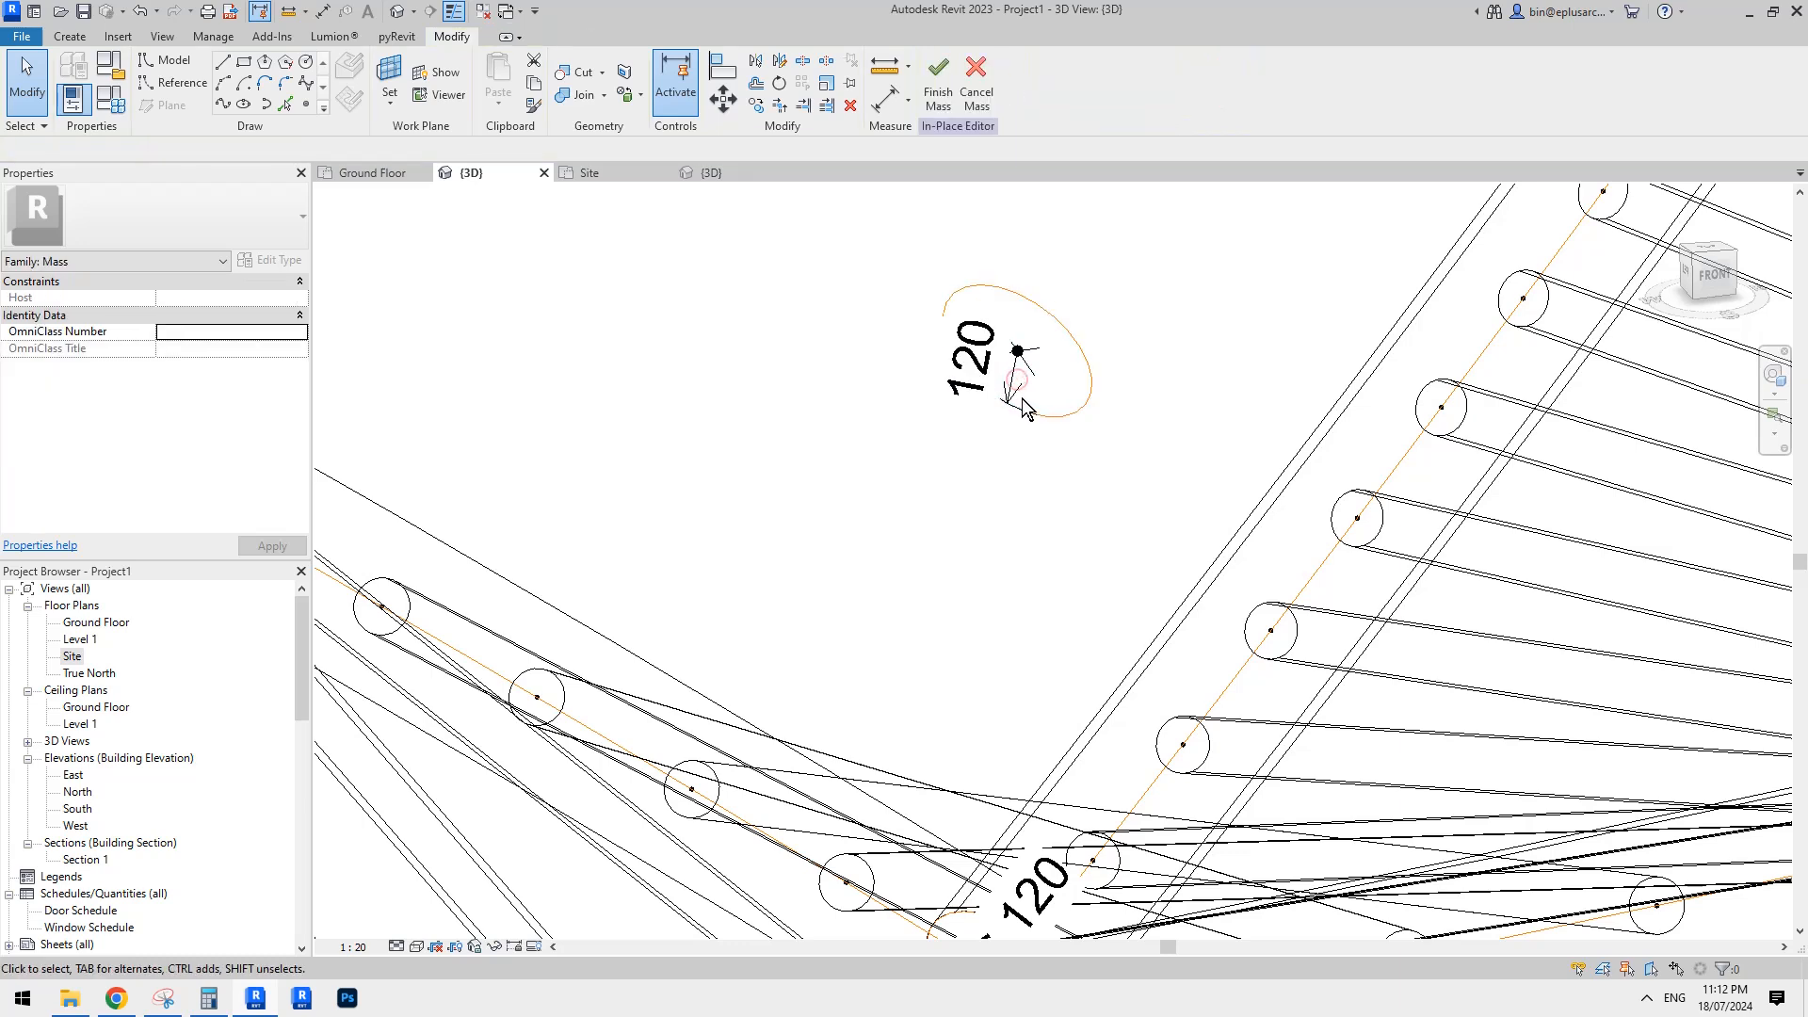
pyautogui.click(1020, 394)
pyautogui.click(1015, 79)
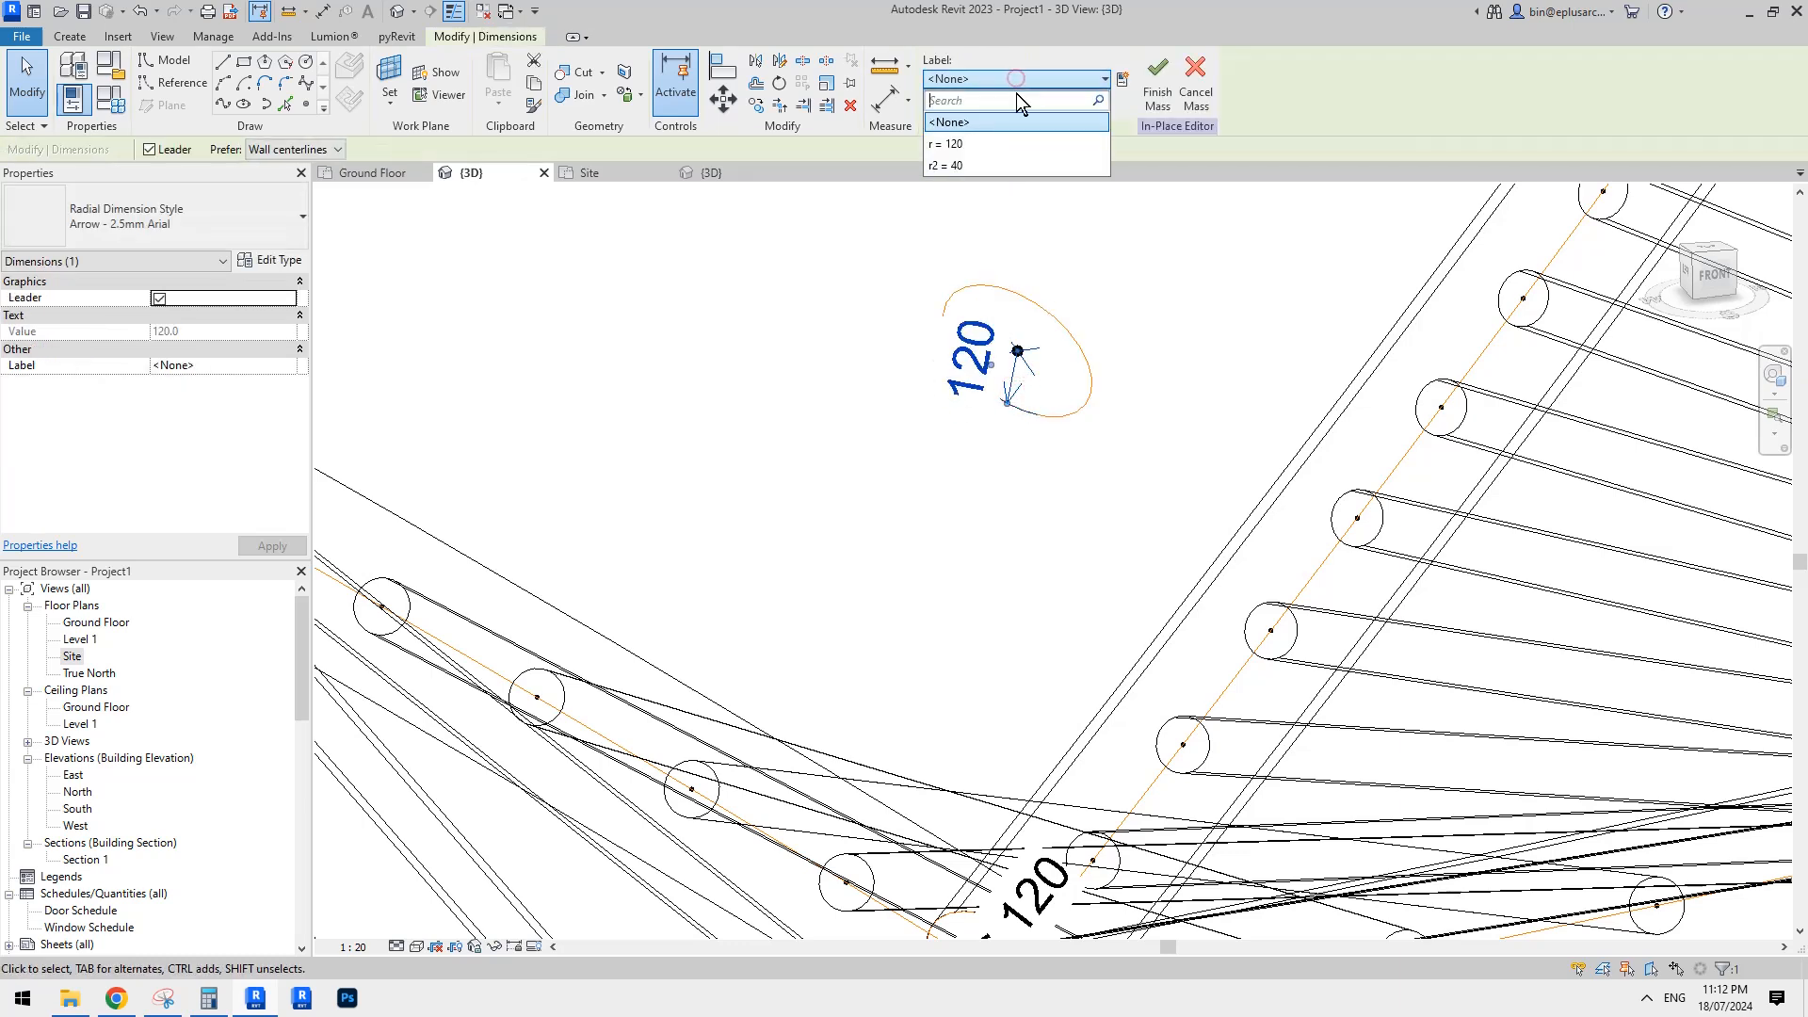
pyautogui.click(953, 144)
pyautogui.keyDown('shift'); pyautogui.moveTo(1076, 316); pyautogui.dragTo(953, 290, button='middle'); pyautogui.keyUp('shift')
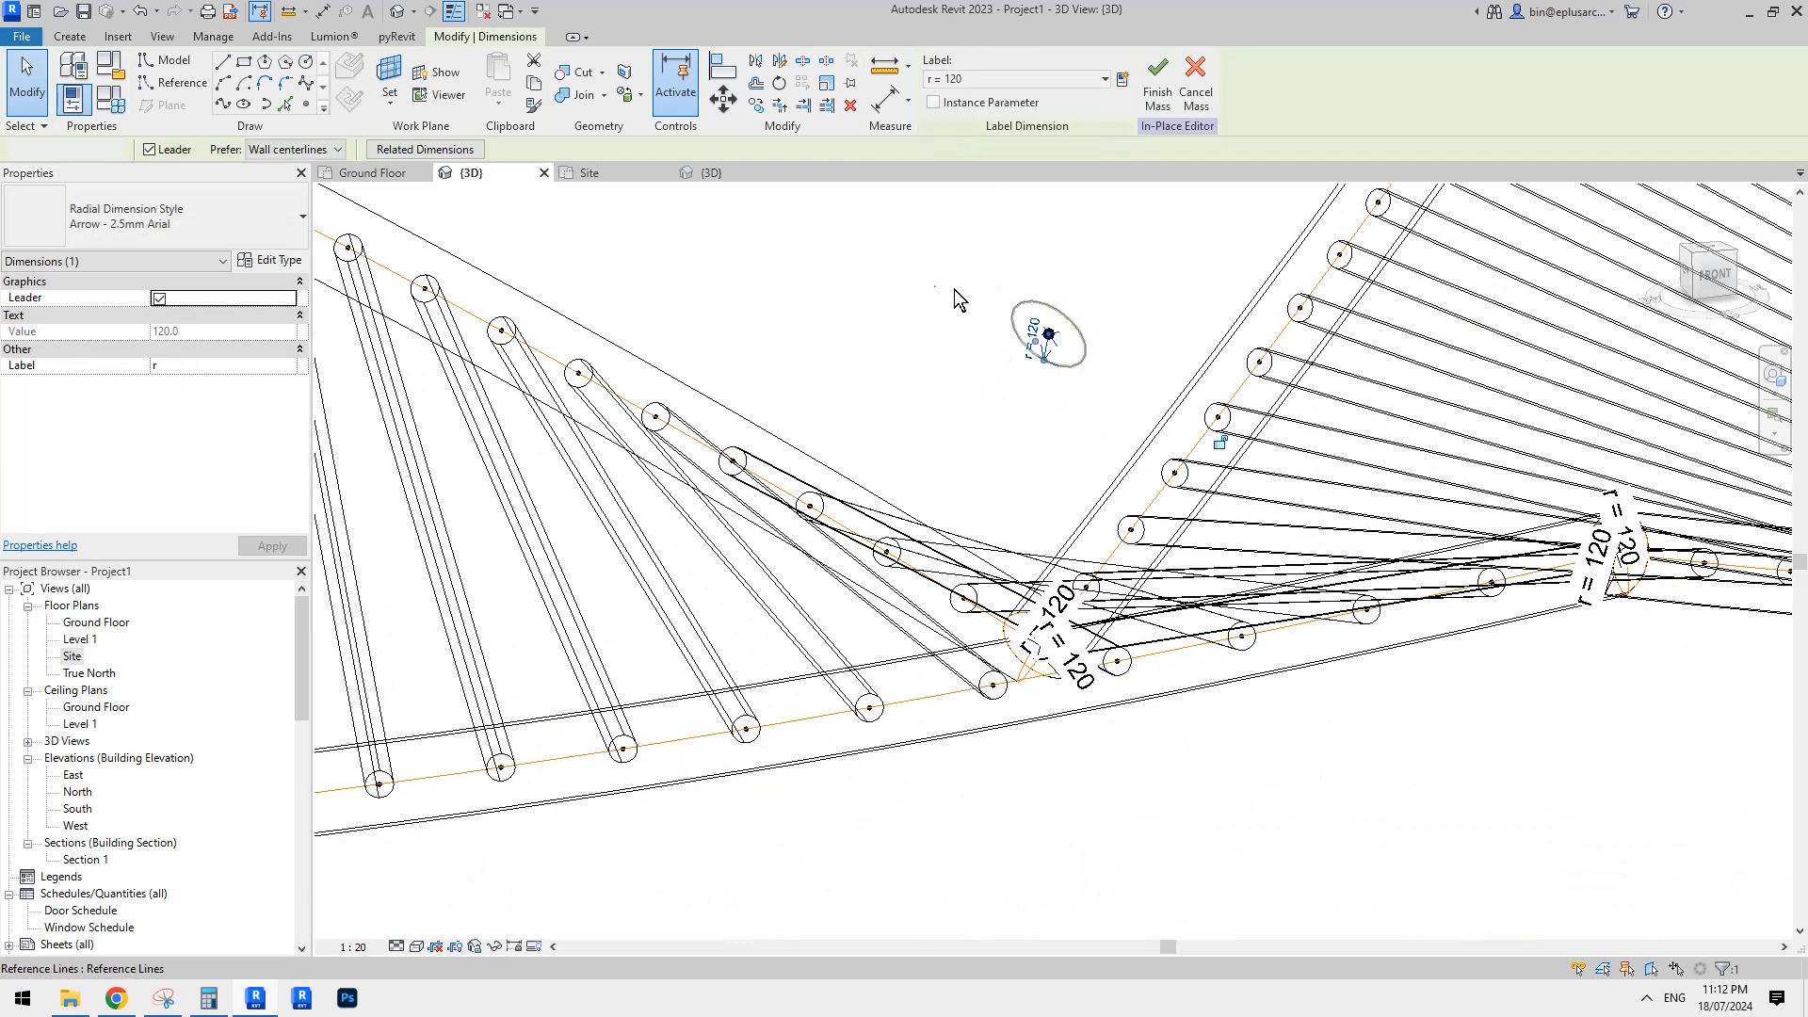
pyautogui.press('Escape')
# Copy the labelled circle together with its reference point and radius dimension to a spot beside it in the opening.
pyautogui.moveTo(1105, 380); pyautogui.dragTo(1118, 398)
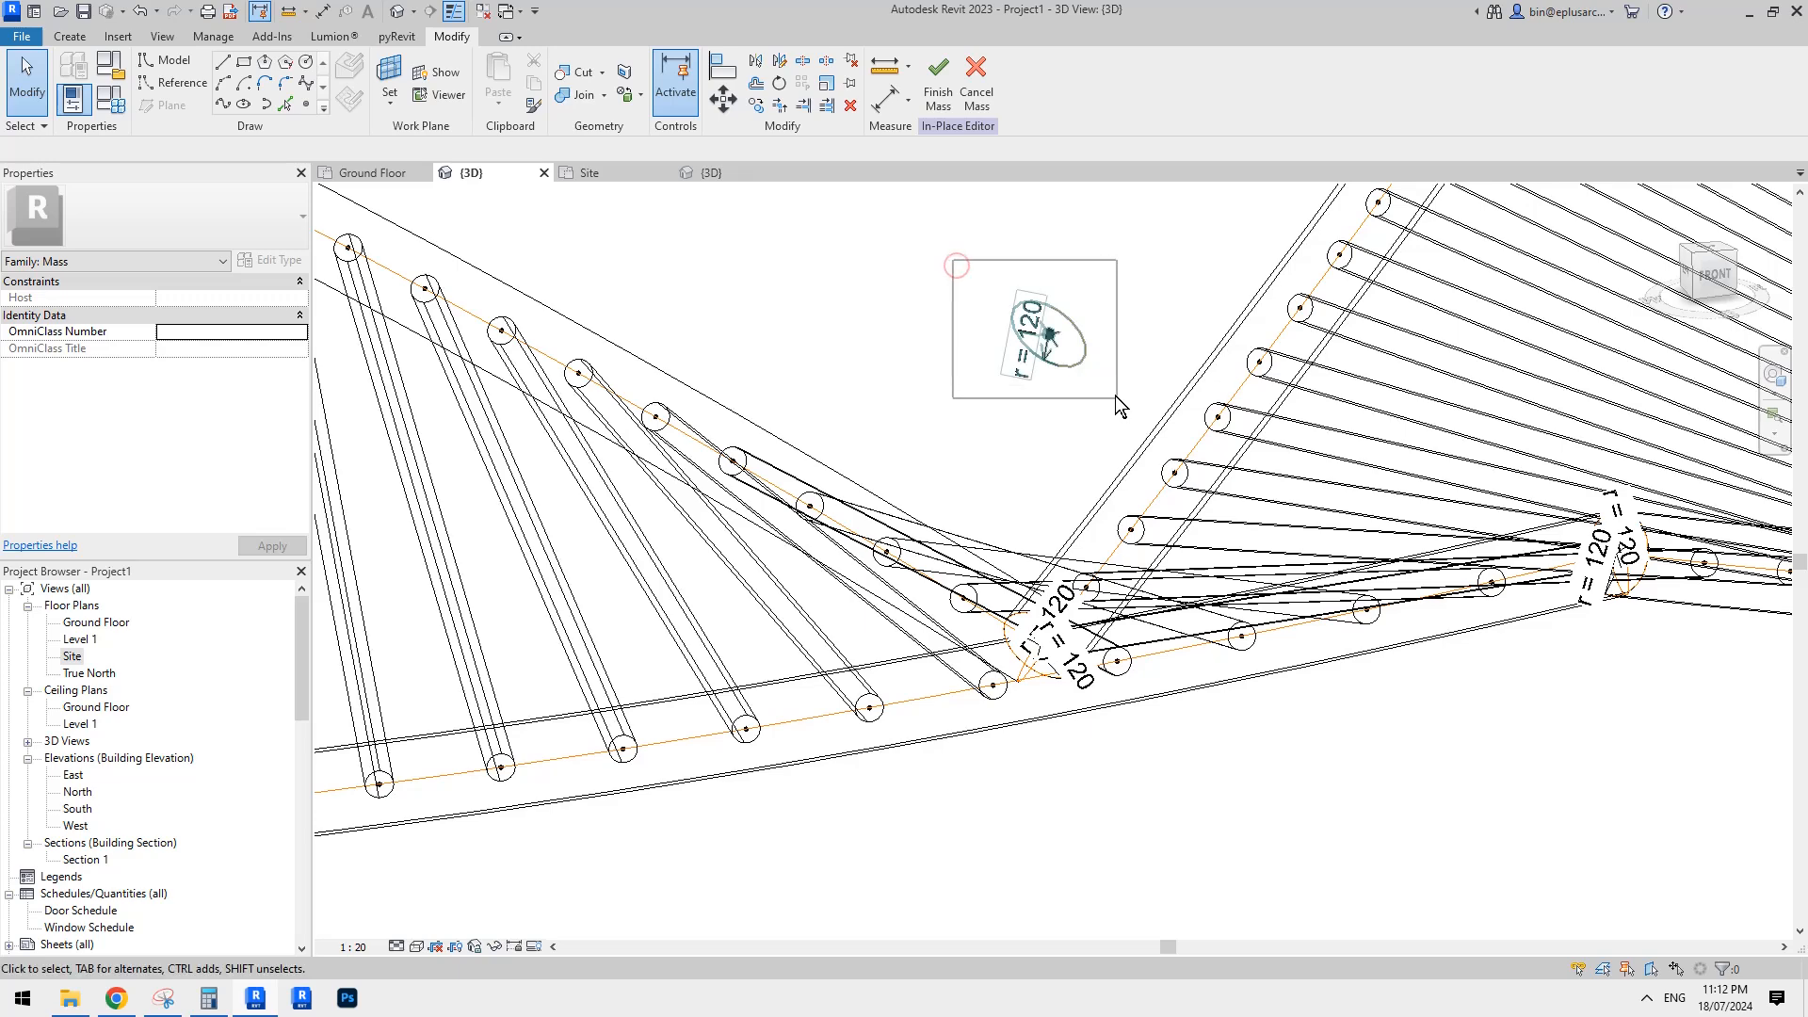
pyautogui.scroll(-3, 1085, 372)
pyautogui.scroll(4, 1072, 359)
pyautogui.press('Escape')
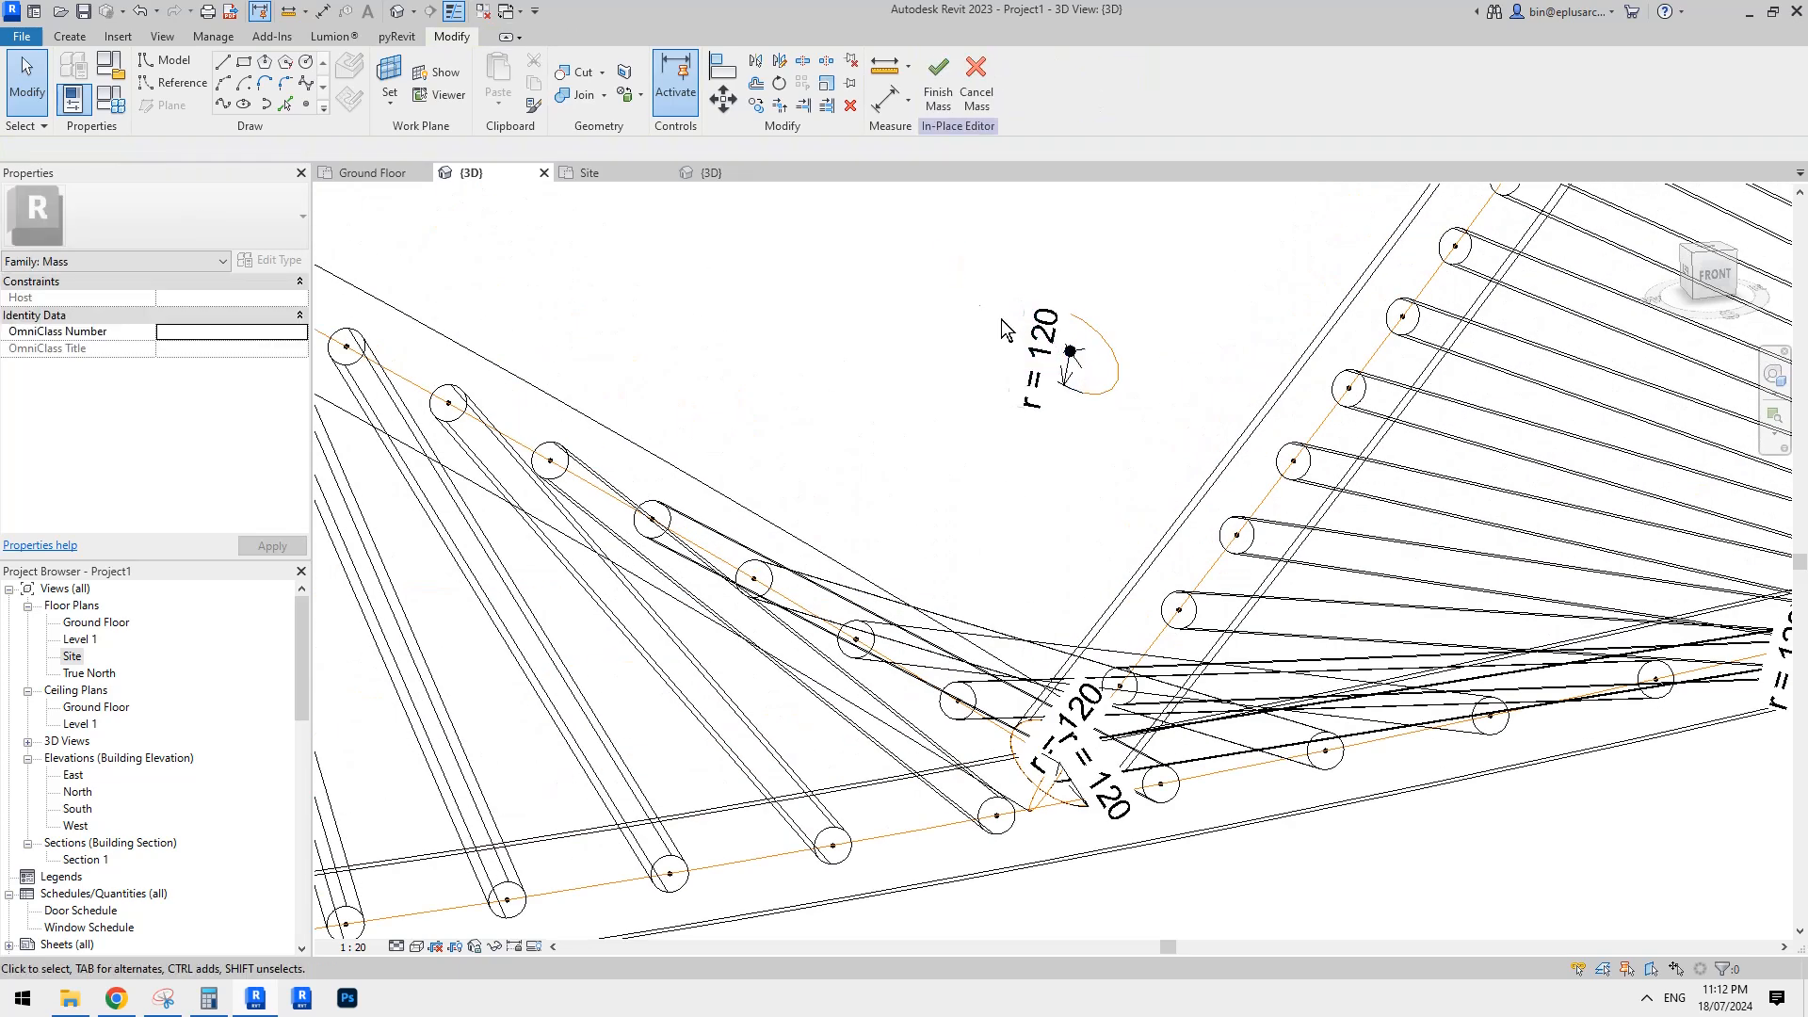
pyautogui.moveTo(942, 264); pyautogui.dragTo(1210, 448)
pyautogui.scroll(-2, 1152, 367)
pyautogui.press('c')
pyautogui.press('o')
pyautogui.click(1091, 355)
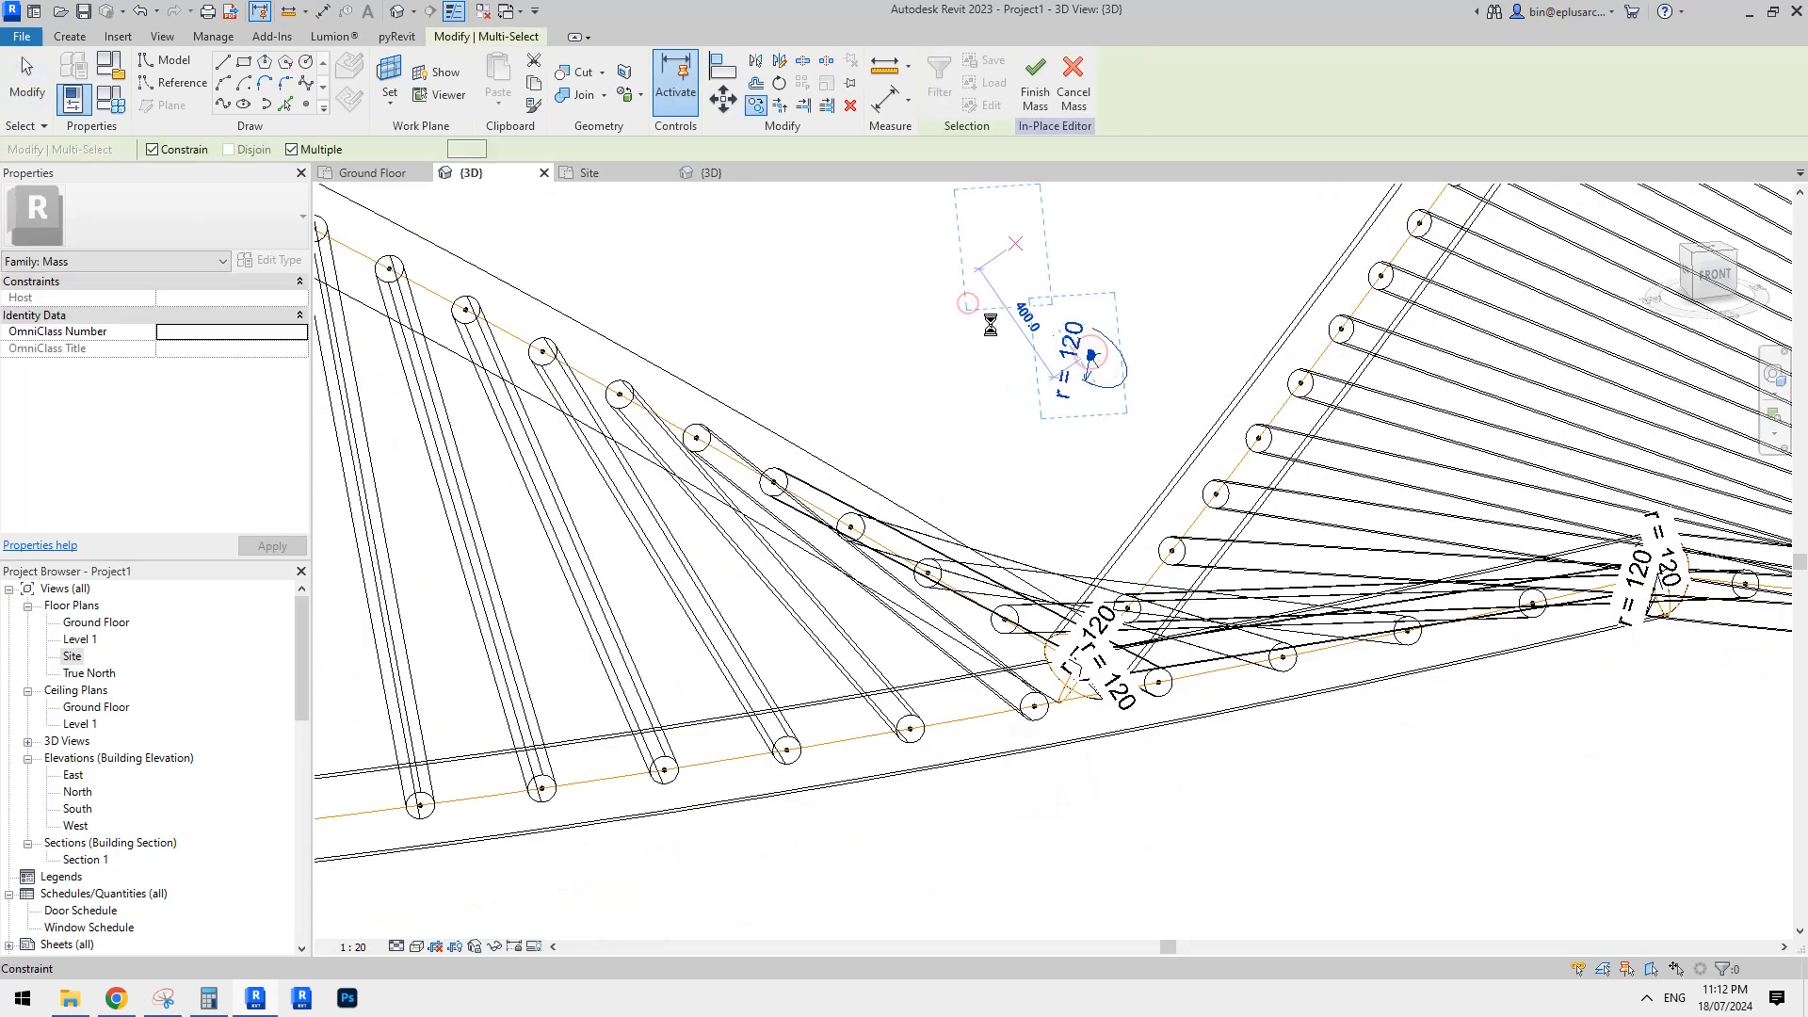
pyautogui.click(1012, 247)
# Rehost one of the two loose profile points onto the raised central spline, near its middle point.
pyautogui.scroll(-4, 1020, 293)
pyautogui.click(1024, 288)
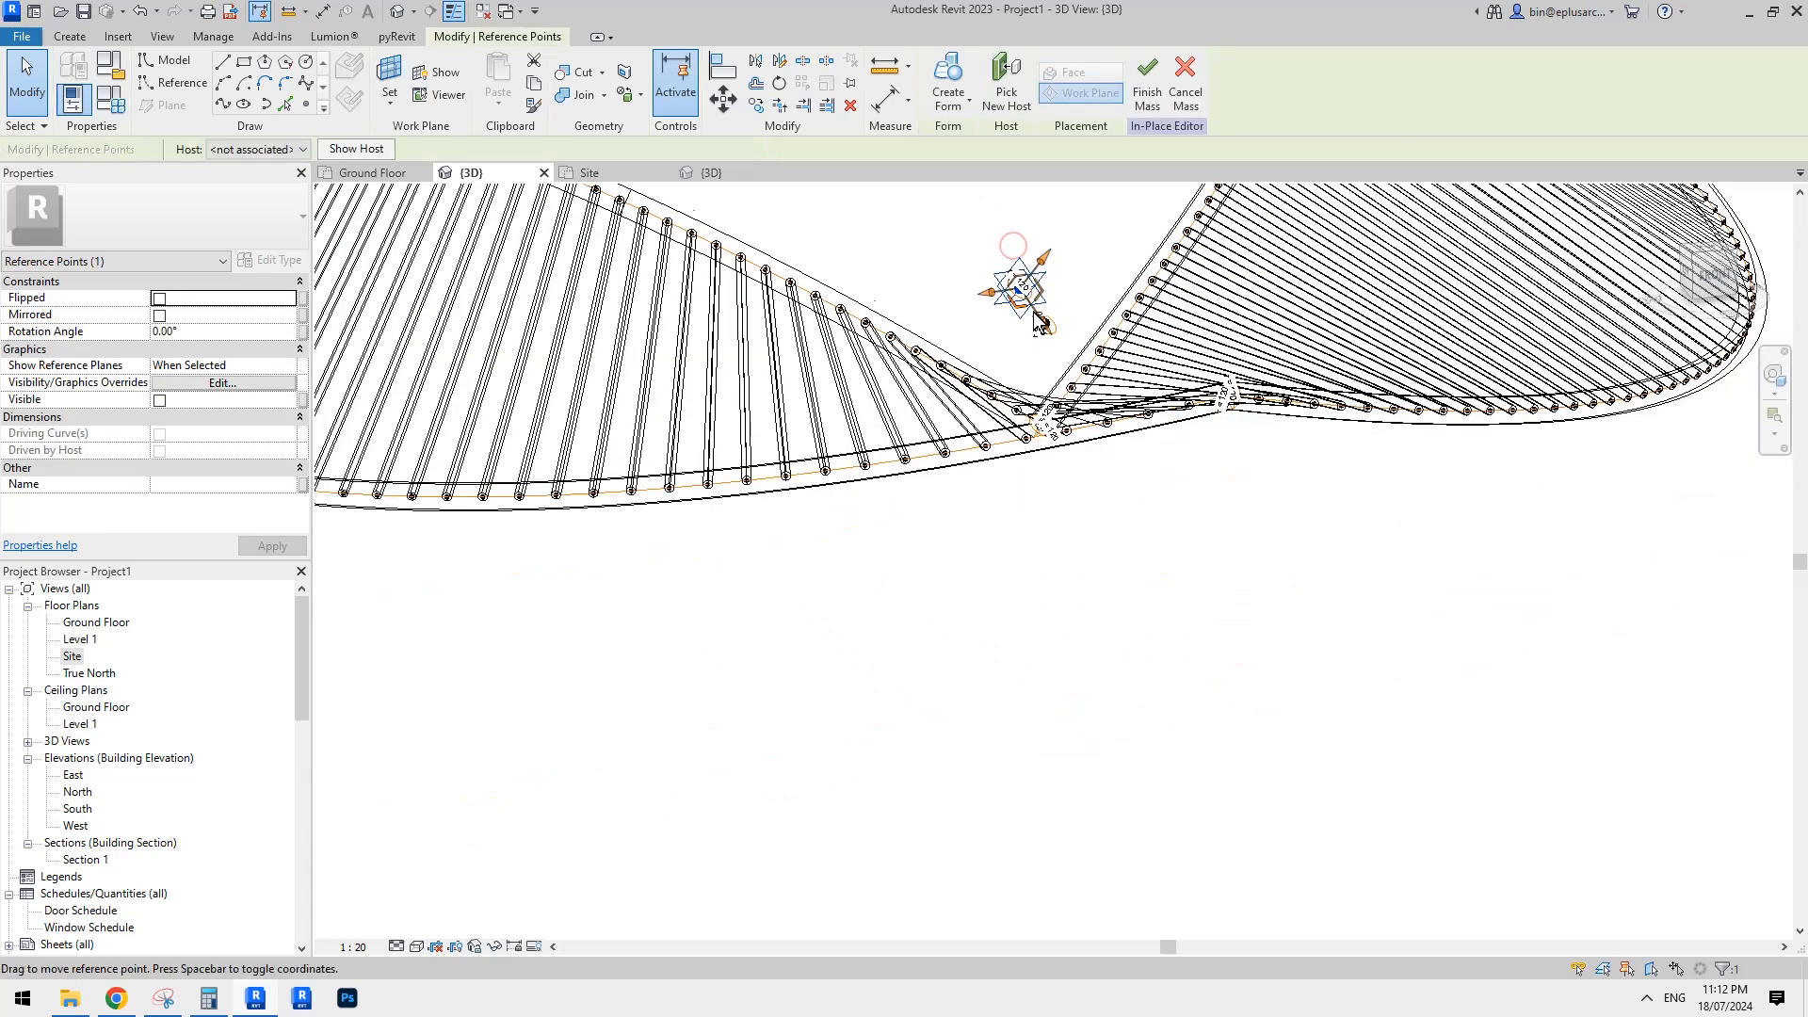
pyautogui.scroll(-1, 1028, 296)
pyautogui.moveTo(1028, 296); pyautogui.dragTo(1035, 575, button='middle')
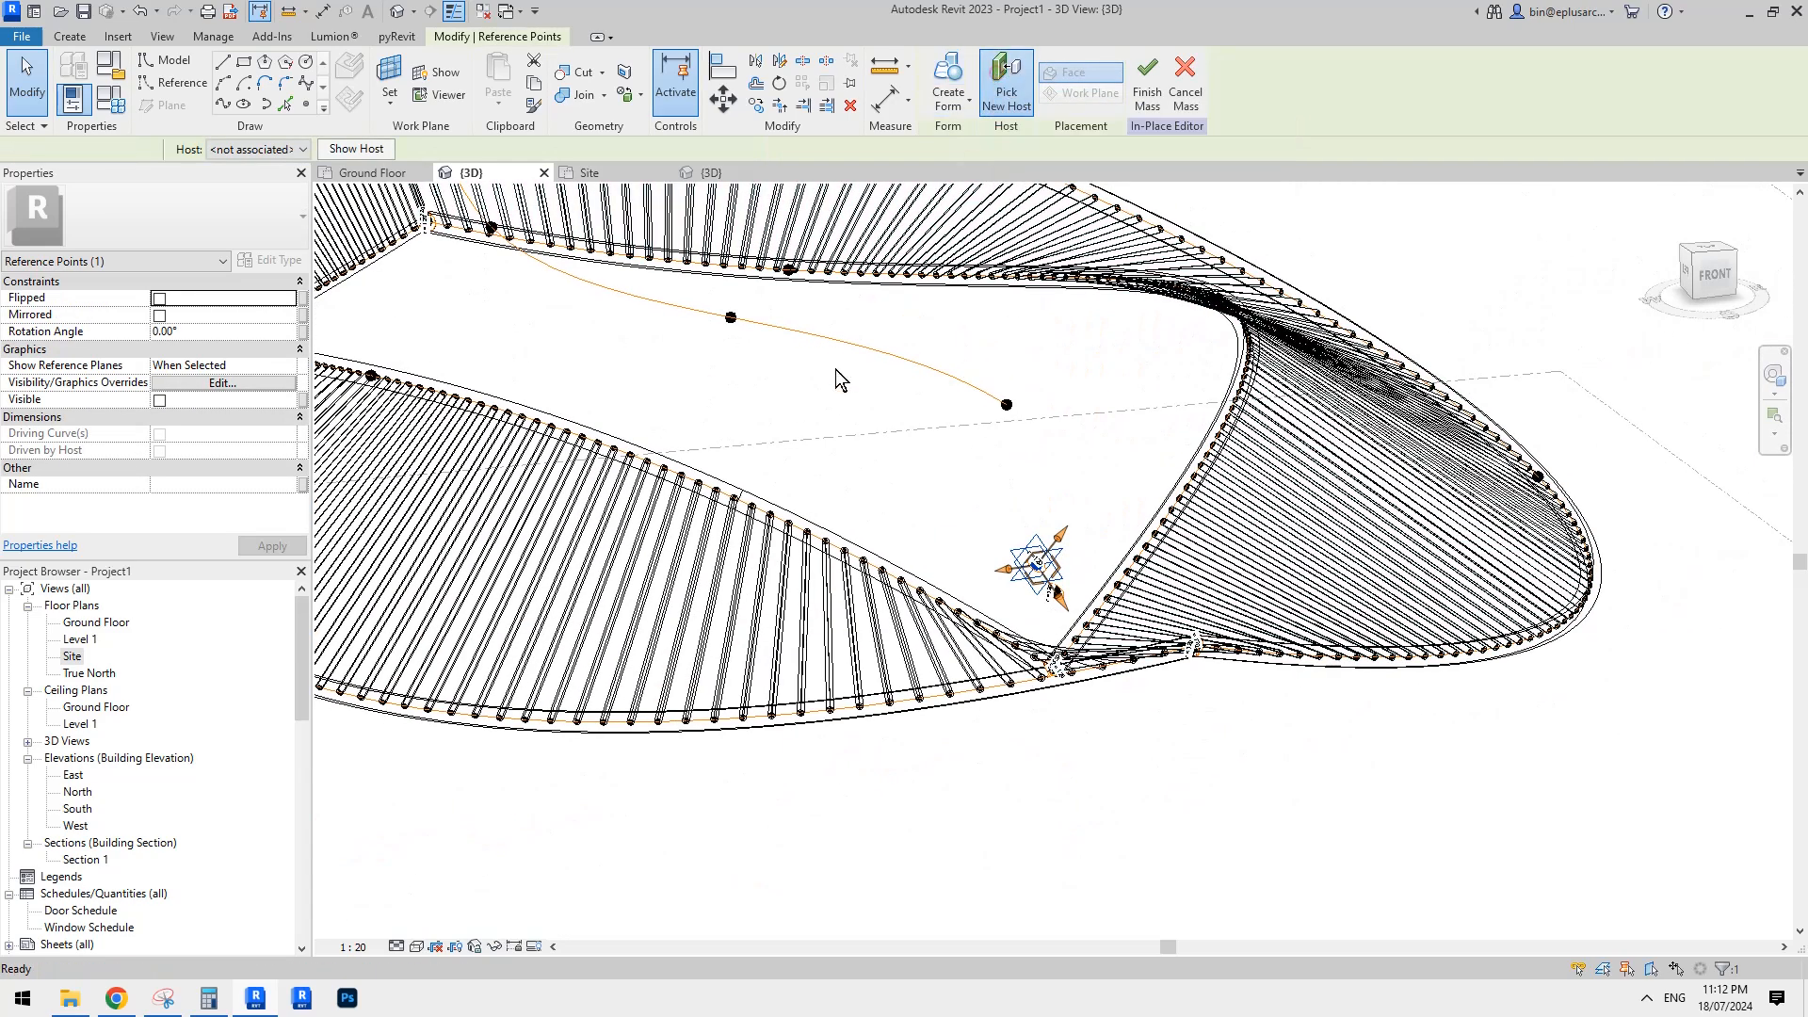
pyautogui.click(851, 342)
# Rehost the remaining profile point onto the same spline, between the first profile and the spline's near end.
pyautogui.scroll(5, 1051, 605)
pyautogui.scroll(2, 1052, 610)
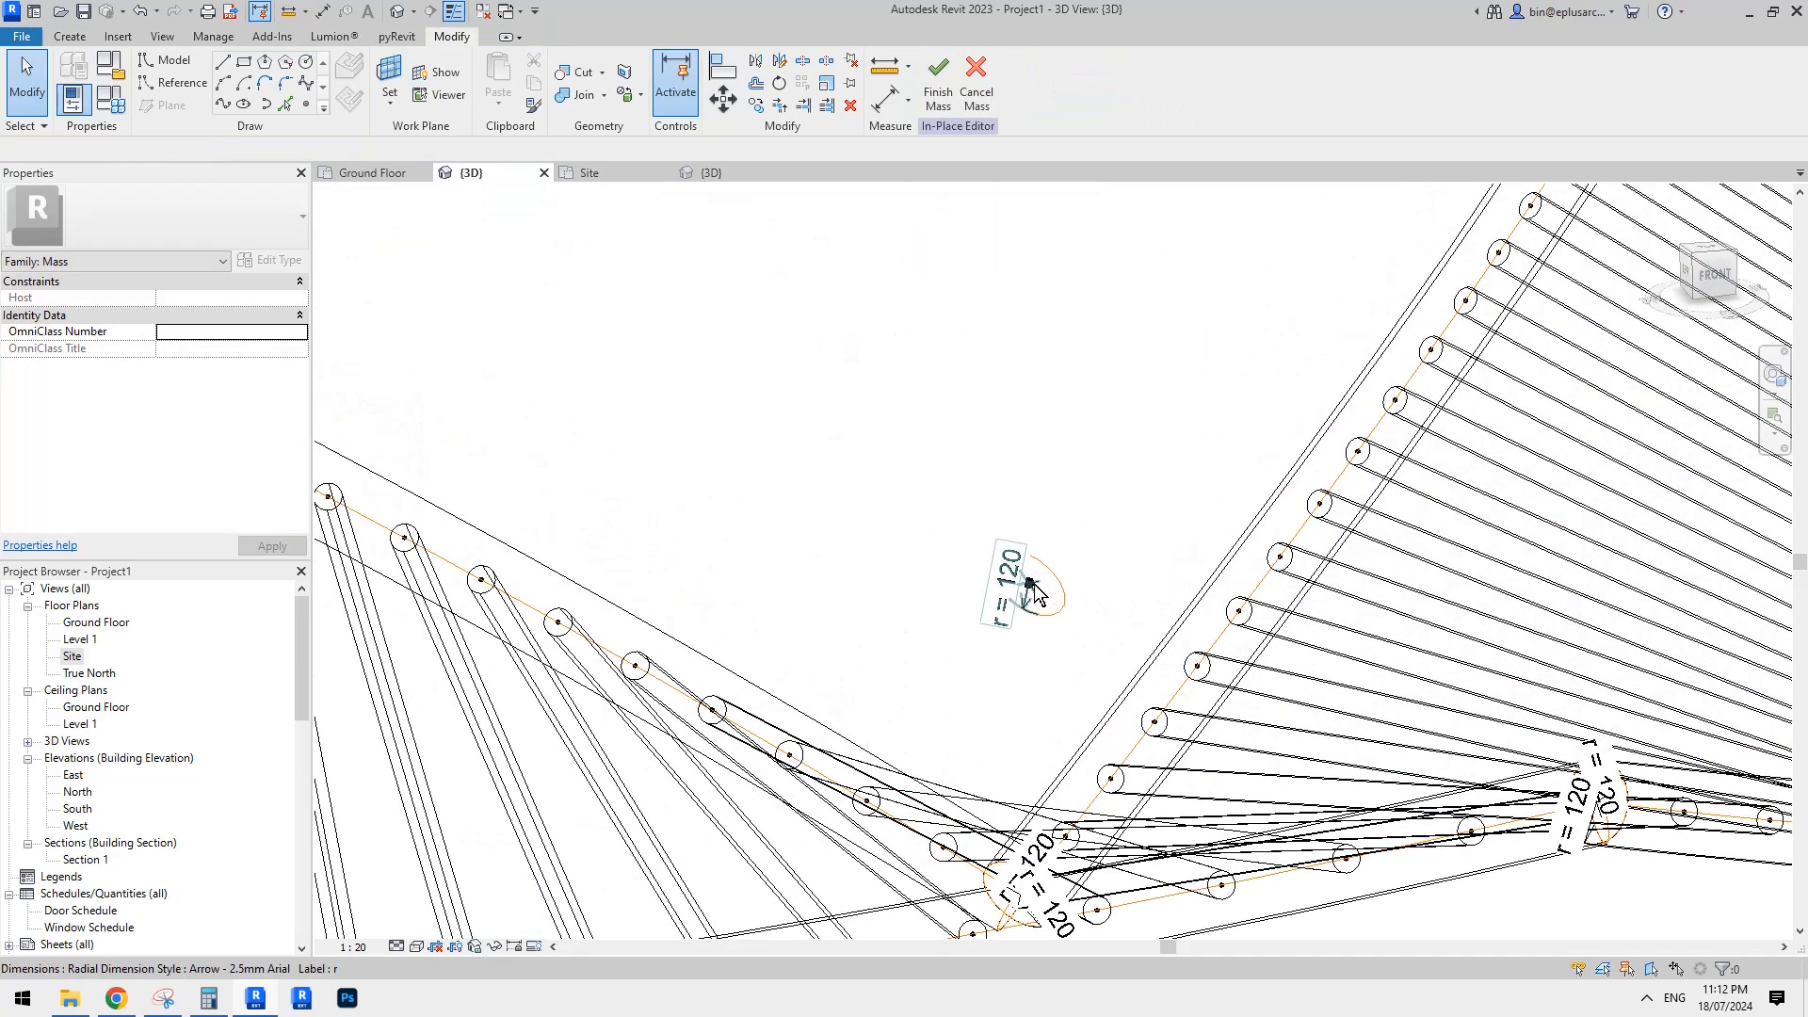
pyautogui.moveTo(948, 562); pyautogui.dragTo(1035, 592)
pyautogui.scroll(-4, 1035, 592)
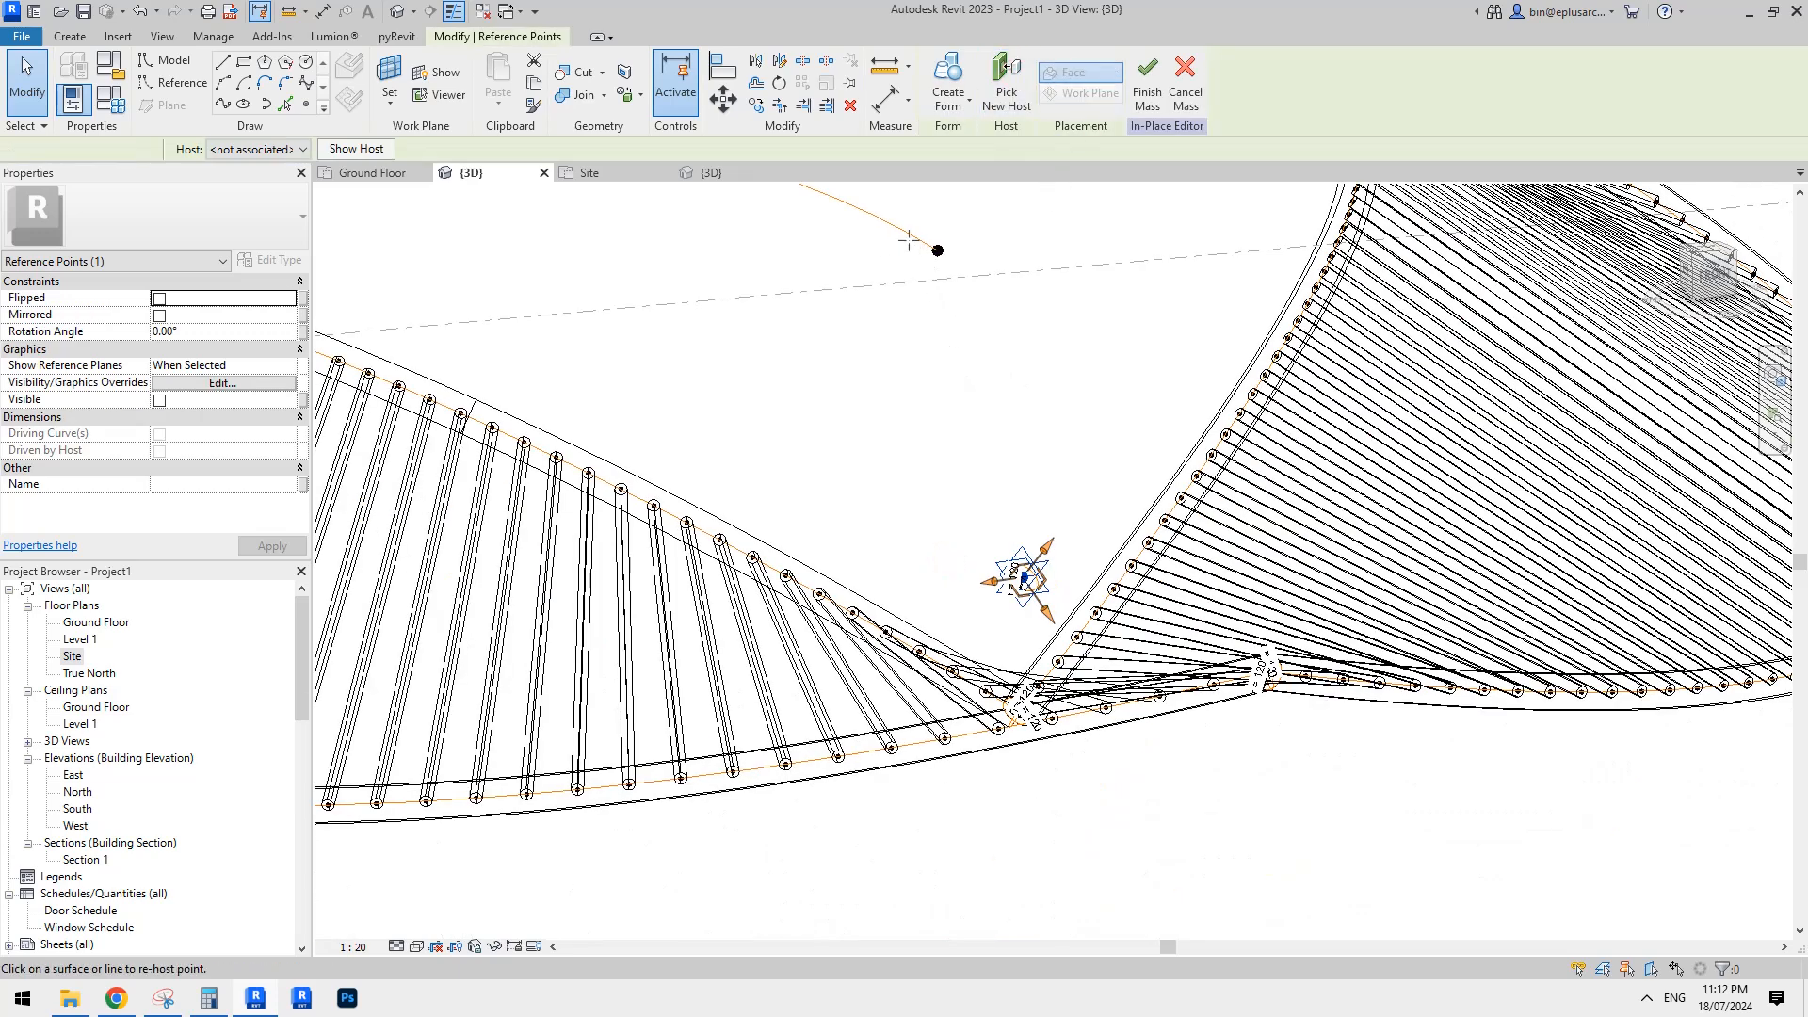
pyautogui.scroll(-2, 908, 239)
pyautogui.press('Escape')
pyautogui.press('Escape')
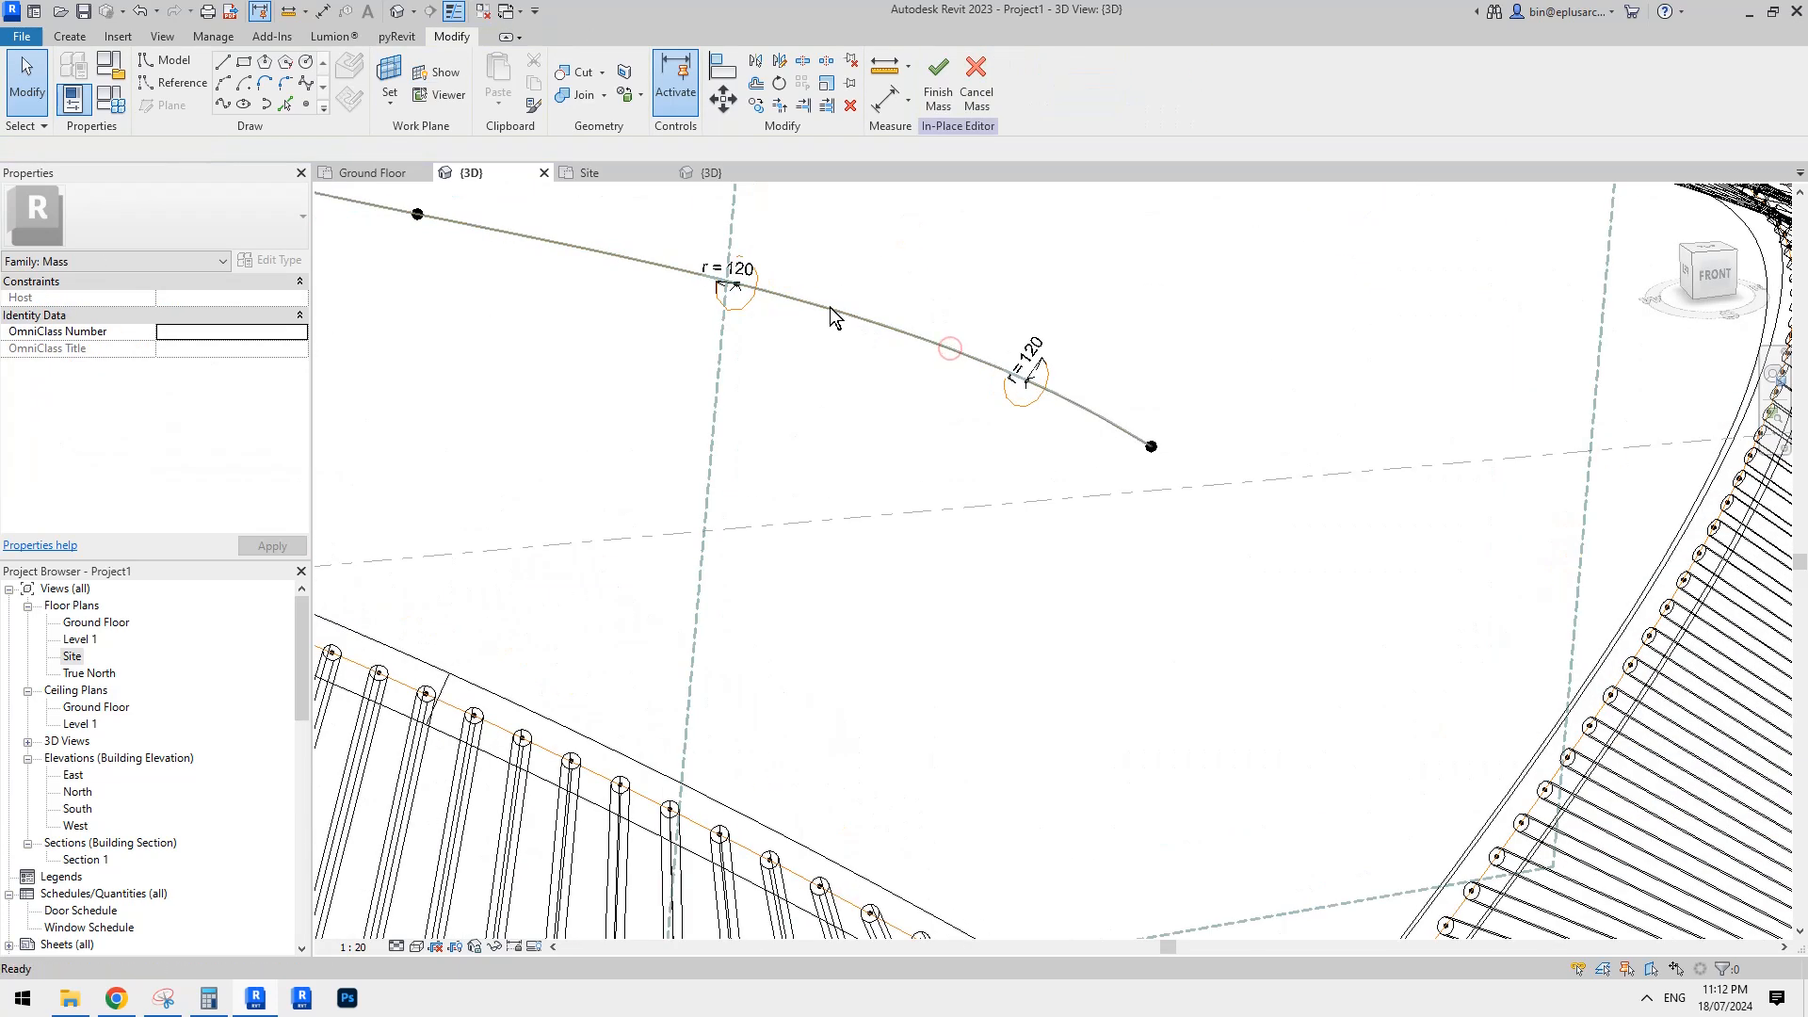
# Create a tubular form from the two circular profiles and the central spline path.
pyautogui.scroll(2, 829, 311)
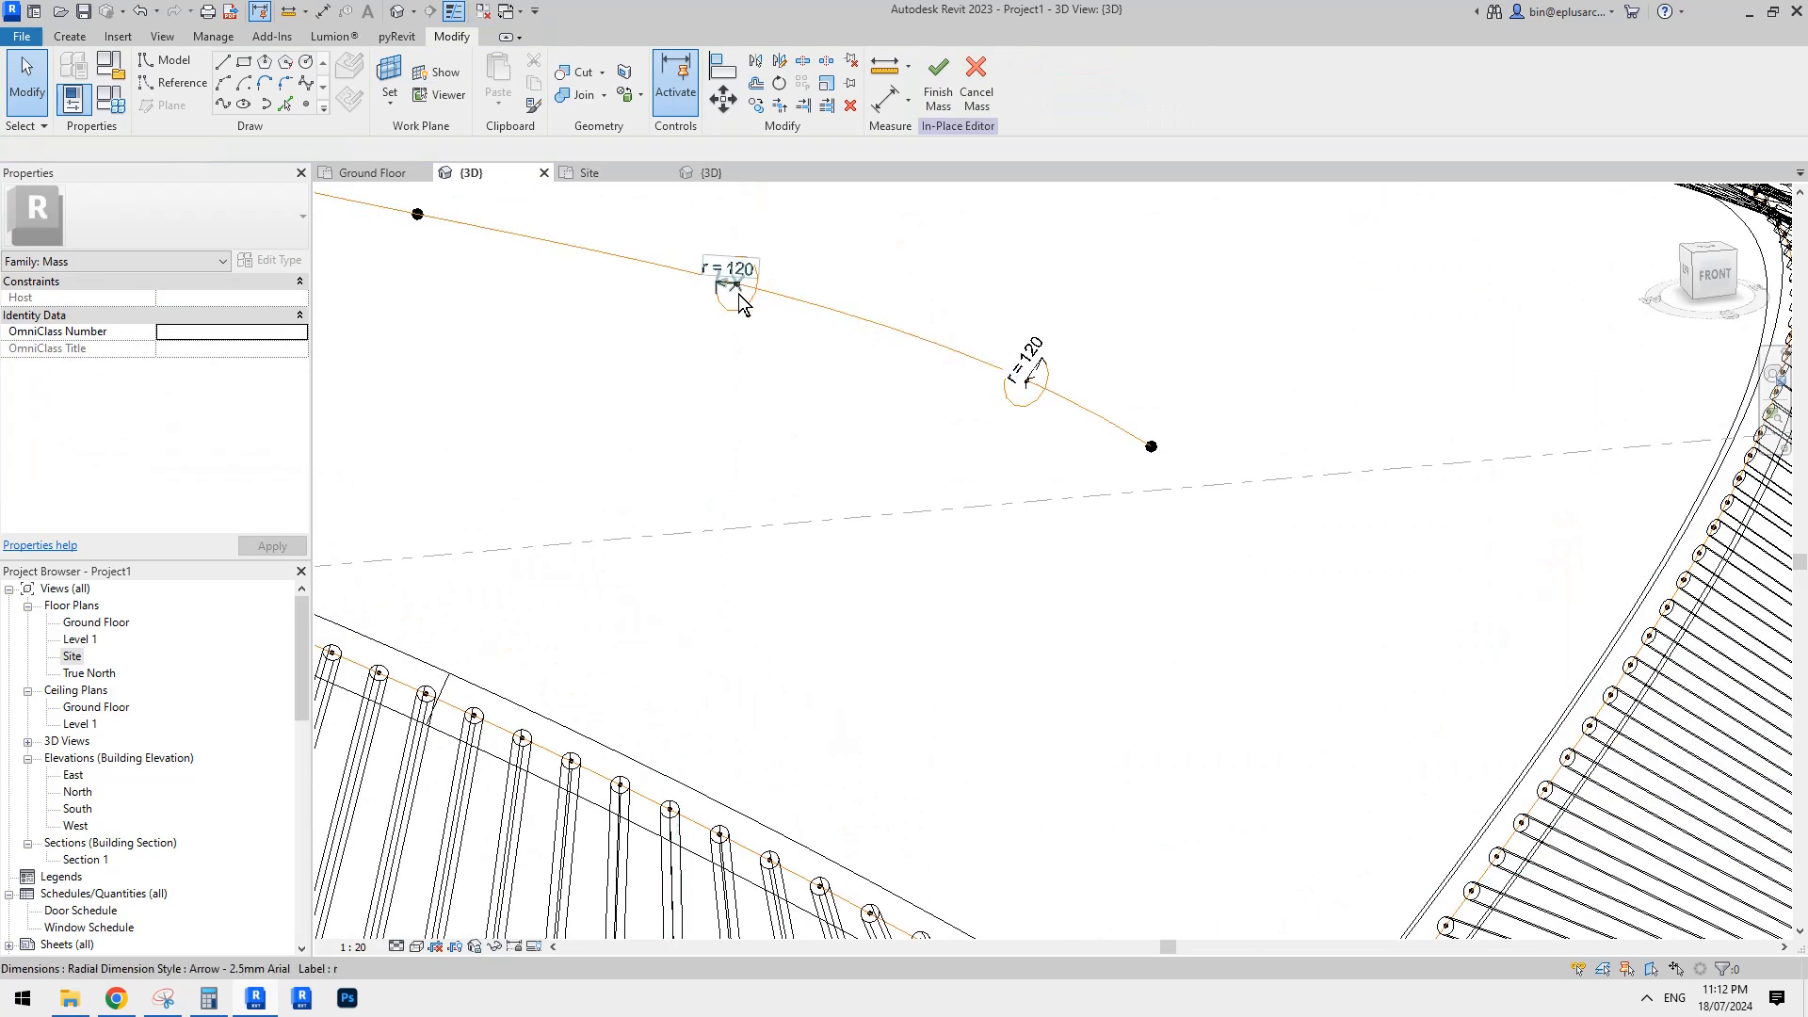
pyautogui.keyDown('ctrl'); pyautogui.click(929, 344); pyautogui.keyUp('ctrl')
pyautogui.click(951, 84)
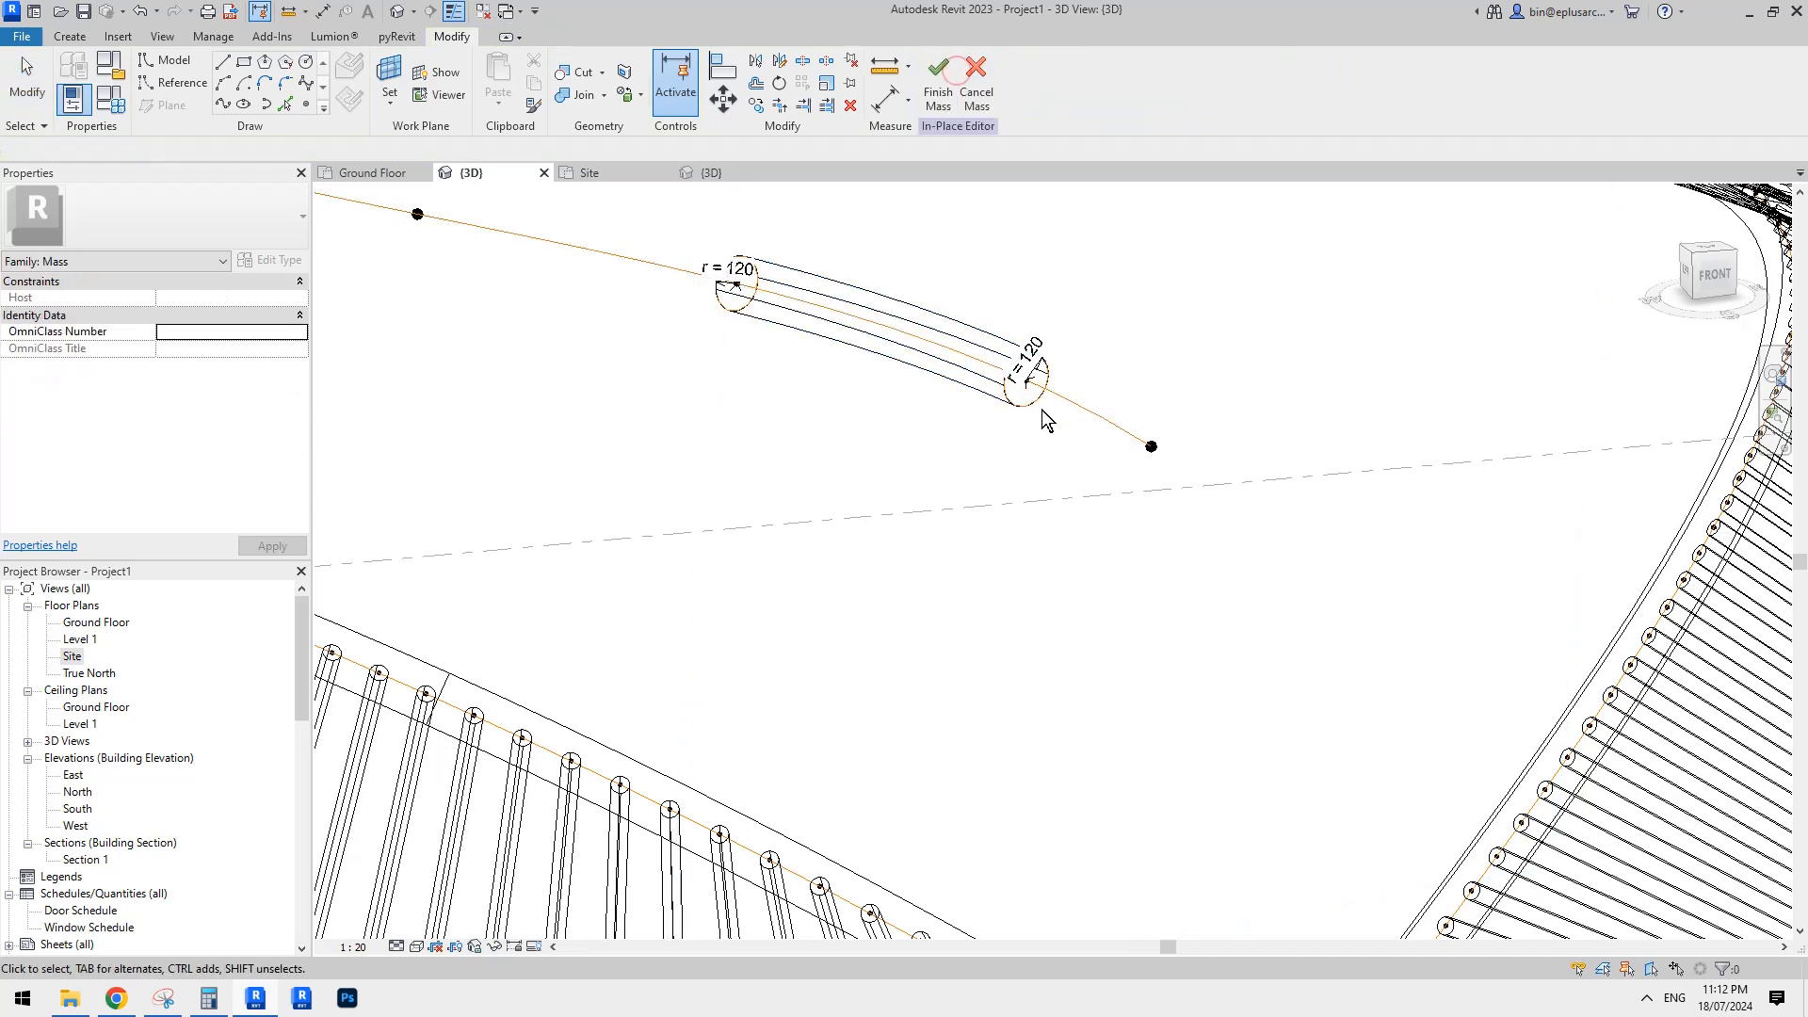
# Extend the tube along the whole spline by moving one profile to the near end and setting the other's normalized curve parameter to 0.
pyautogui.moveTo(1028, 382); pyautogui.dragTo(1190, 477)
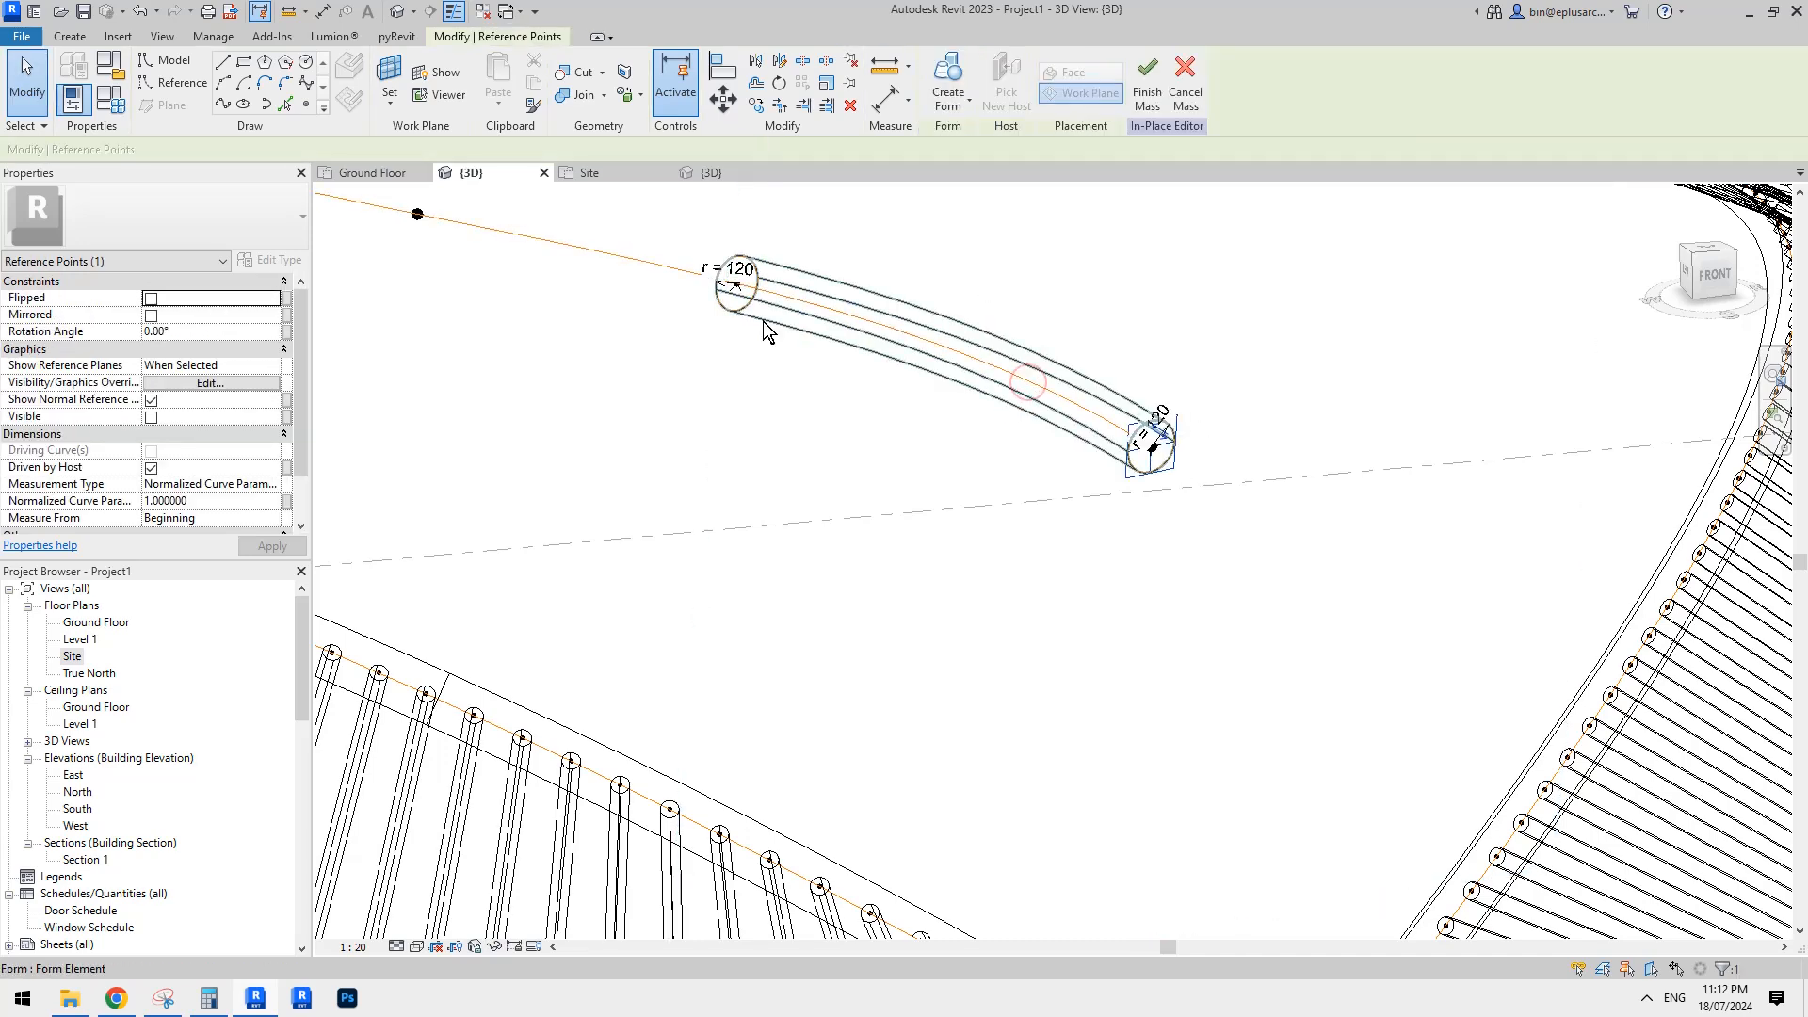
pyautogui.moveTo(677, 222); pyautogui.dragTo(761, 299)
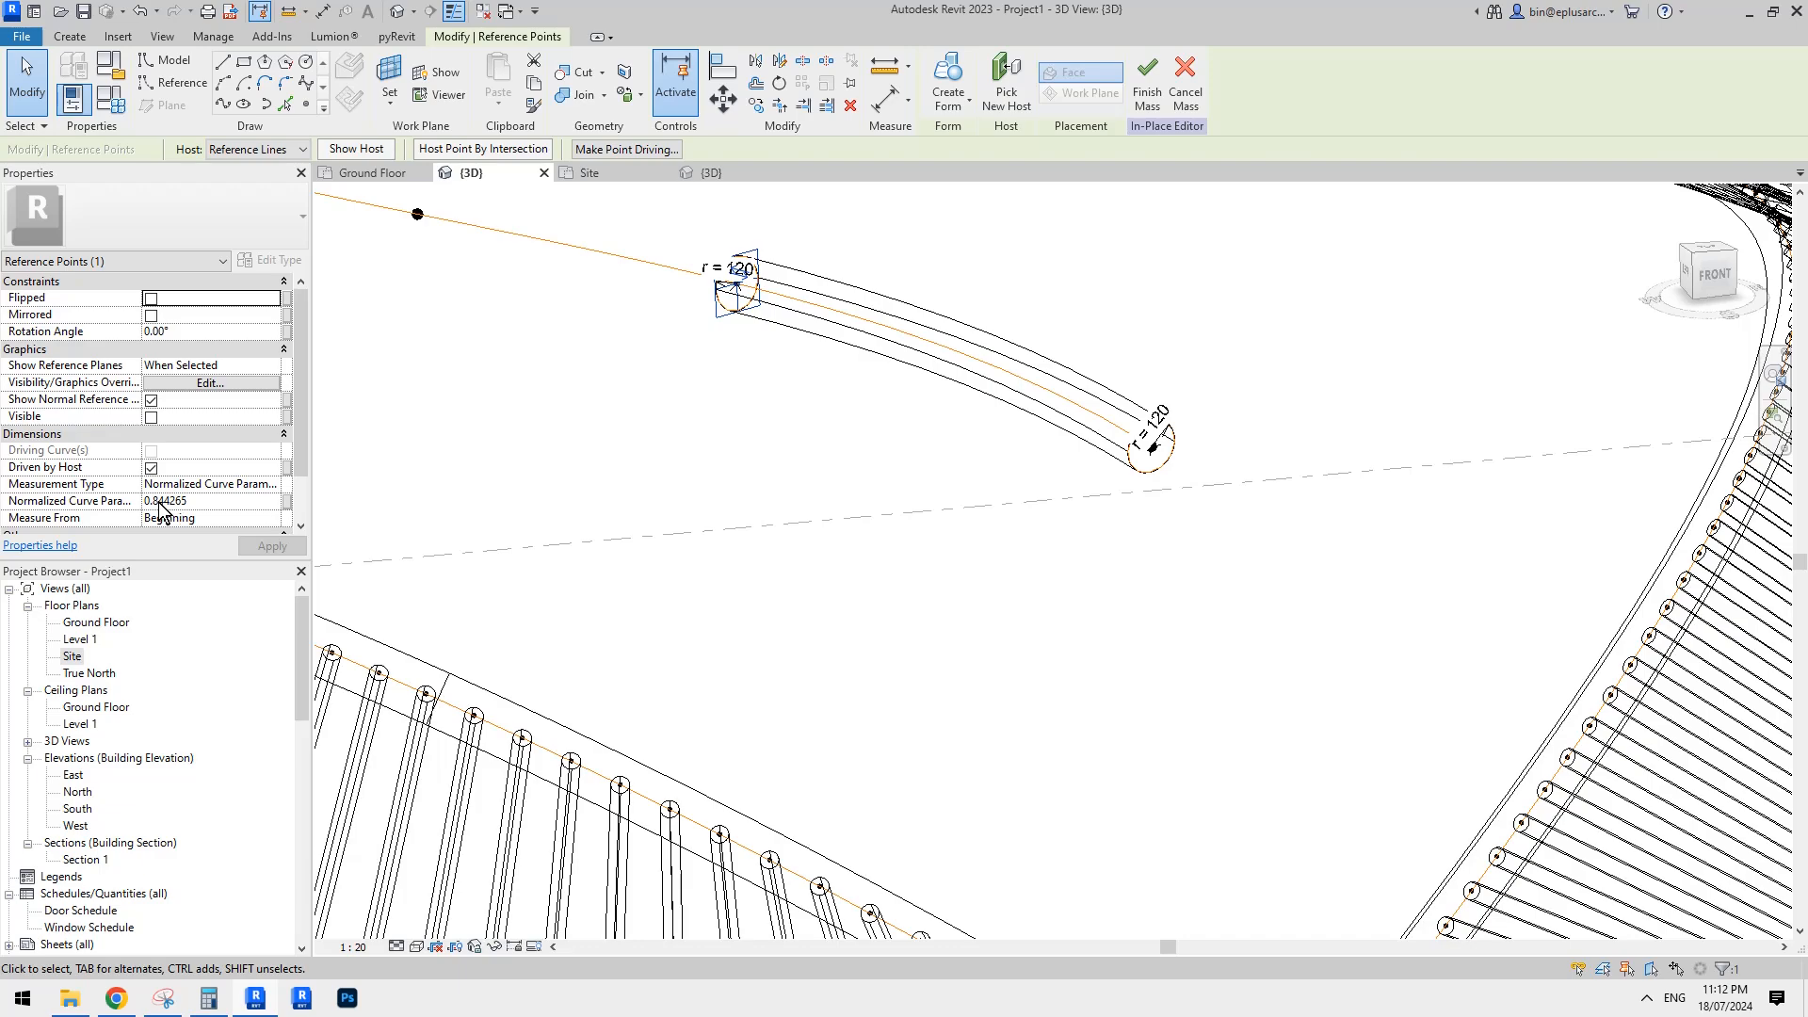
pyautogui.click(201, 501)
pyautogui.write('0')
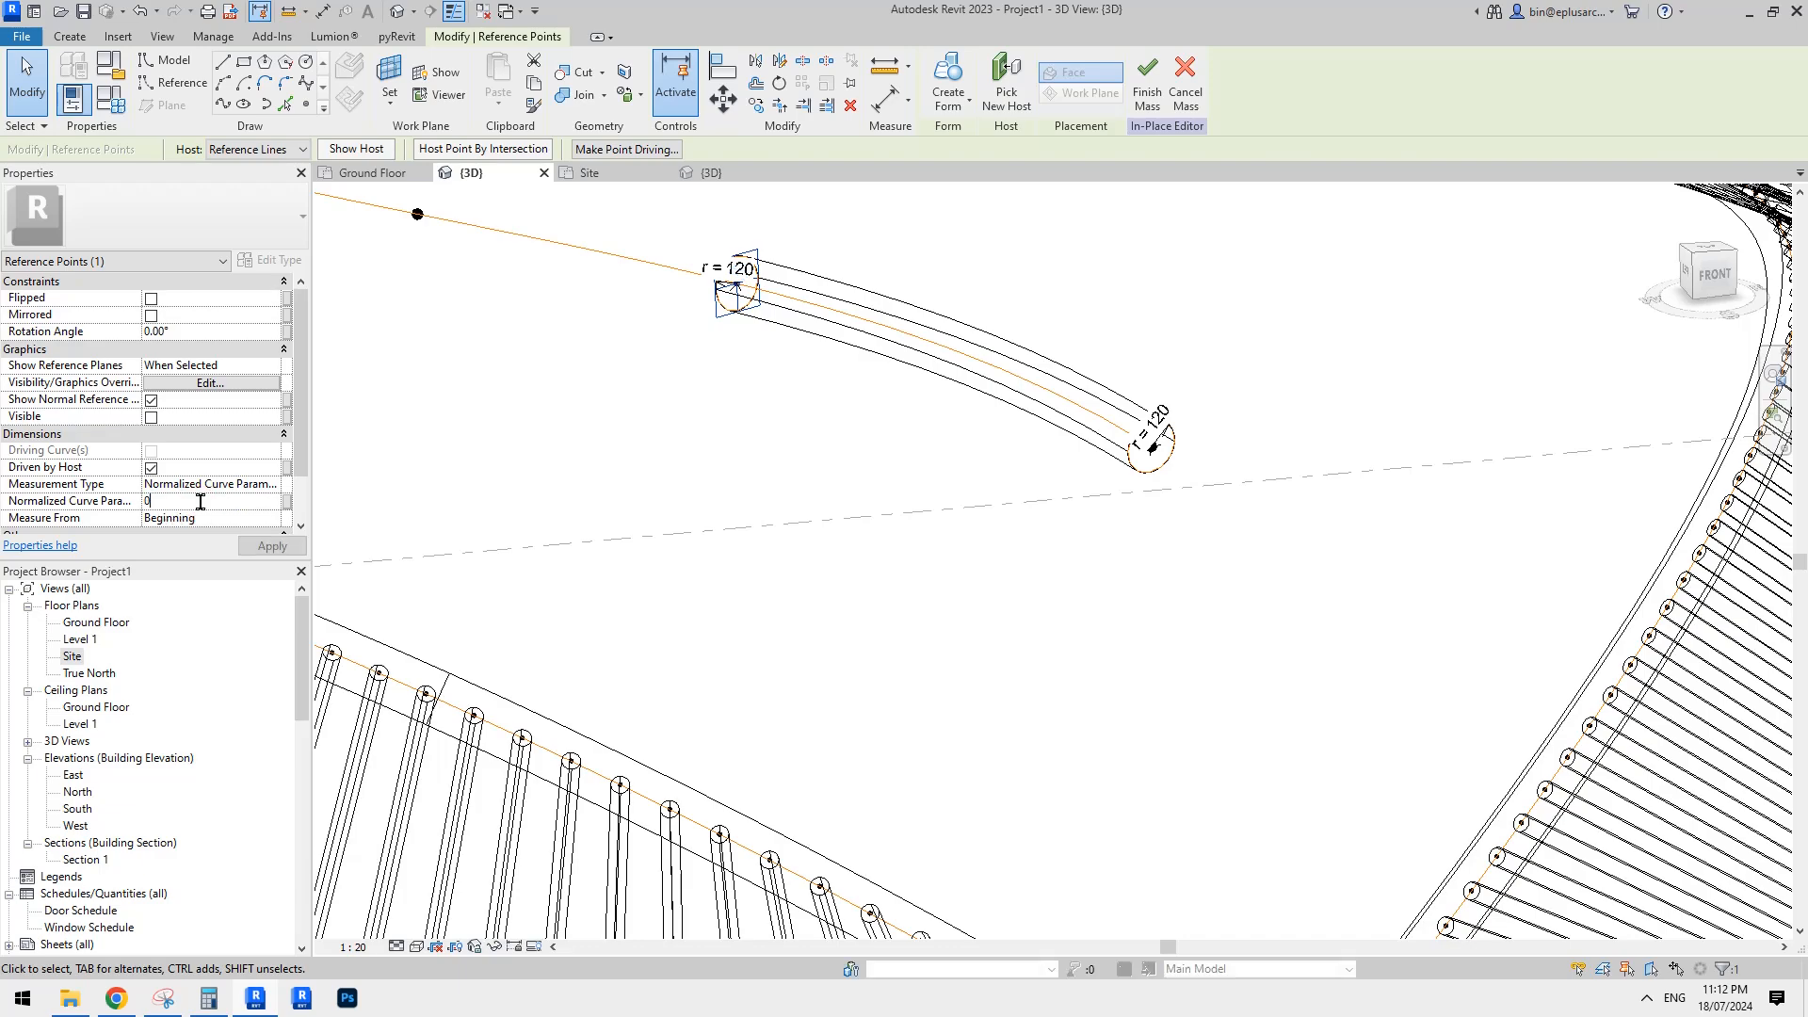
pyautogui.click(648, 393)
pyautogui.scroll(-4, 692, 376)
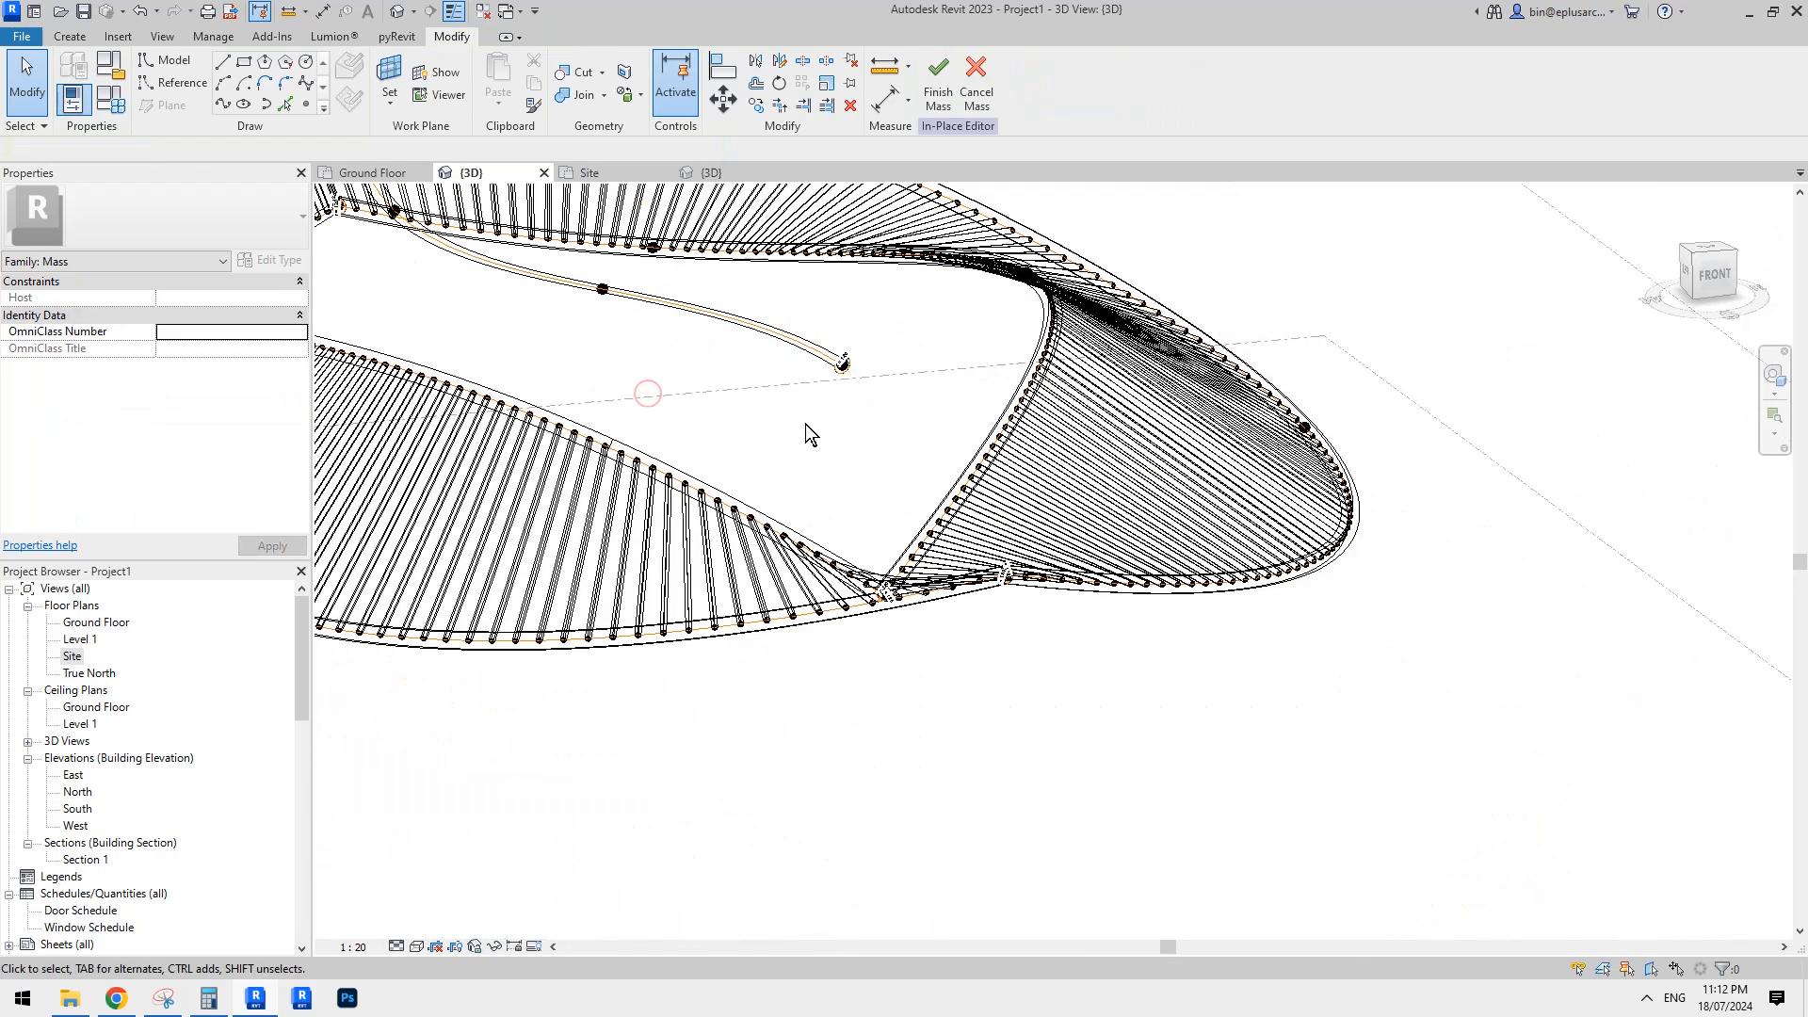
pyautogui.moveTo(805, 423); pyautogui.dragTo(873, 449, button='middle')
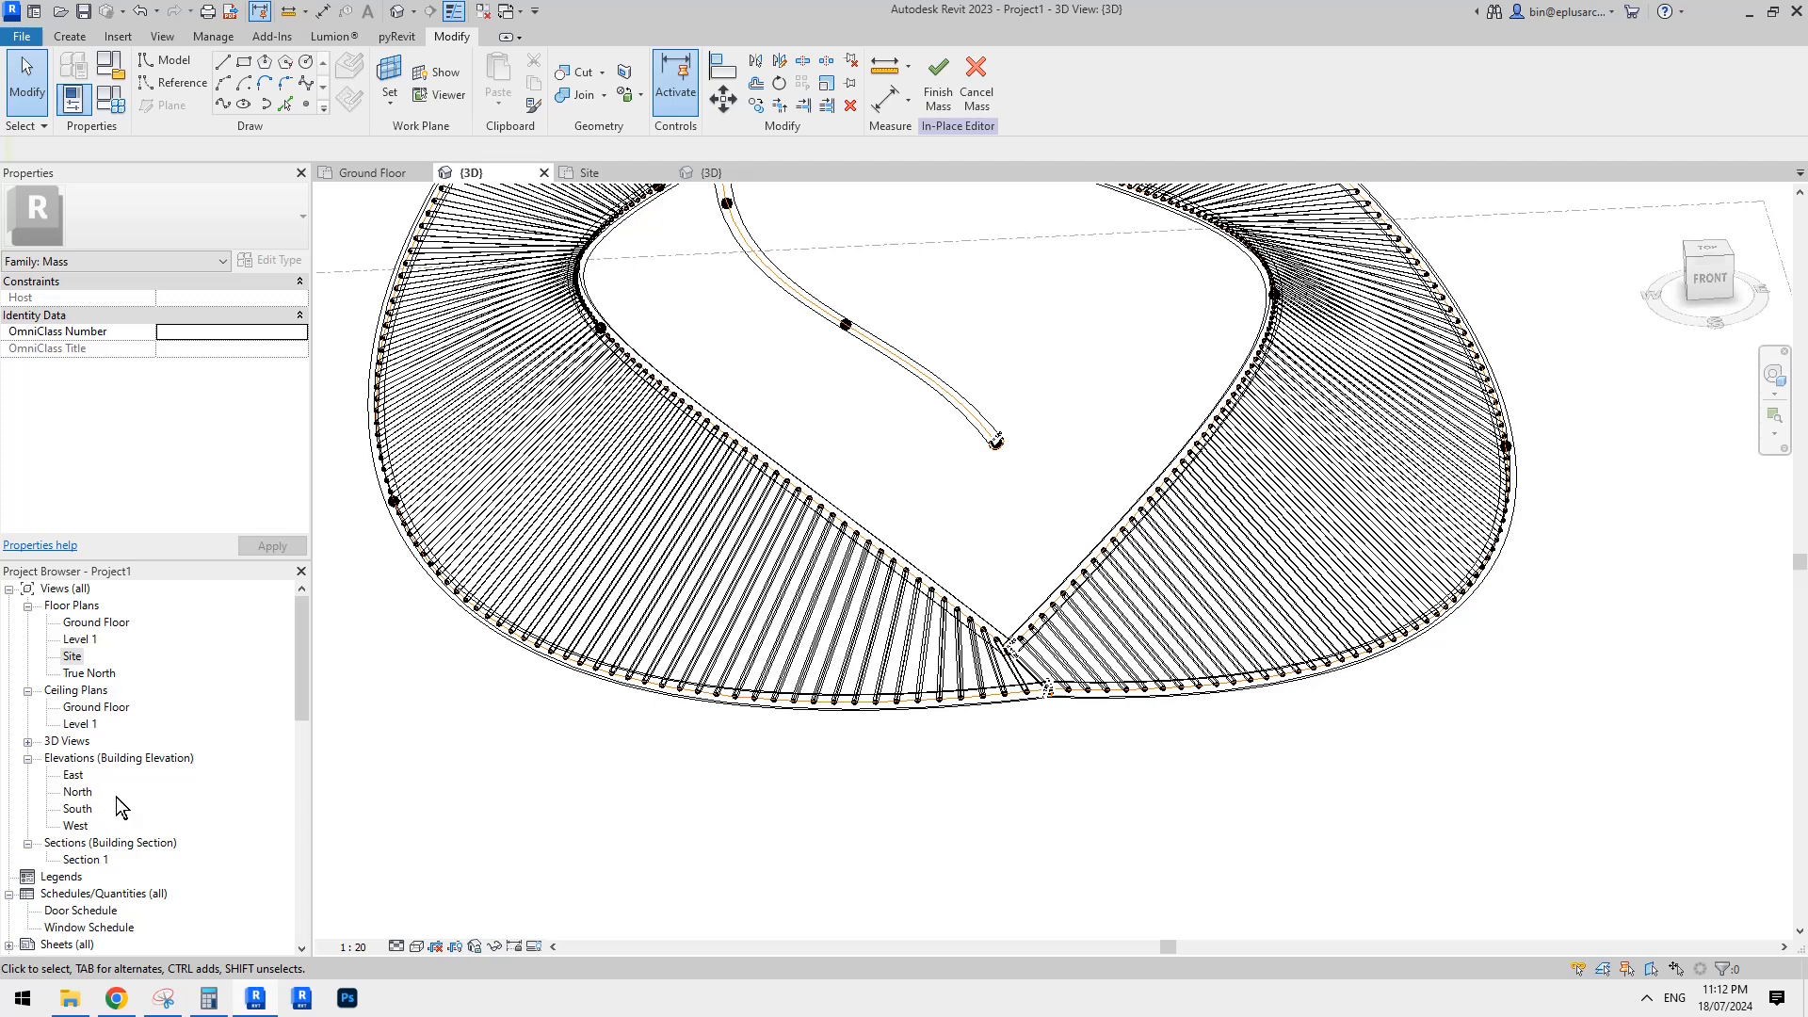
# Open the Site floor plan and frame the central tube inside the inner opening.
pyautogui.doubleClick(72, 655)
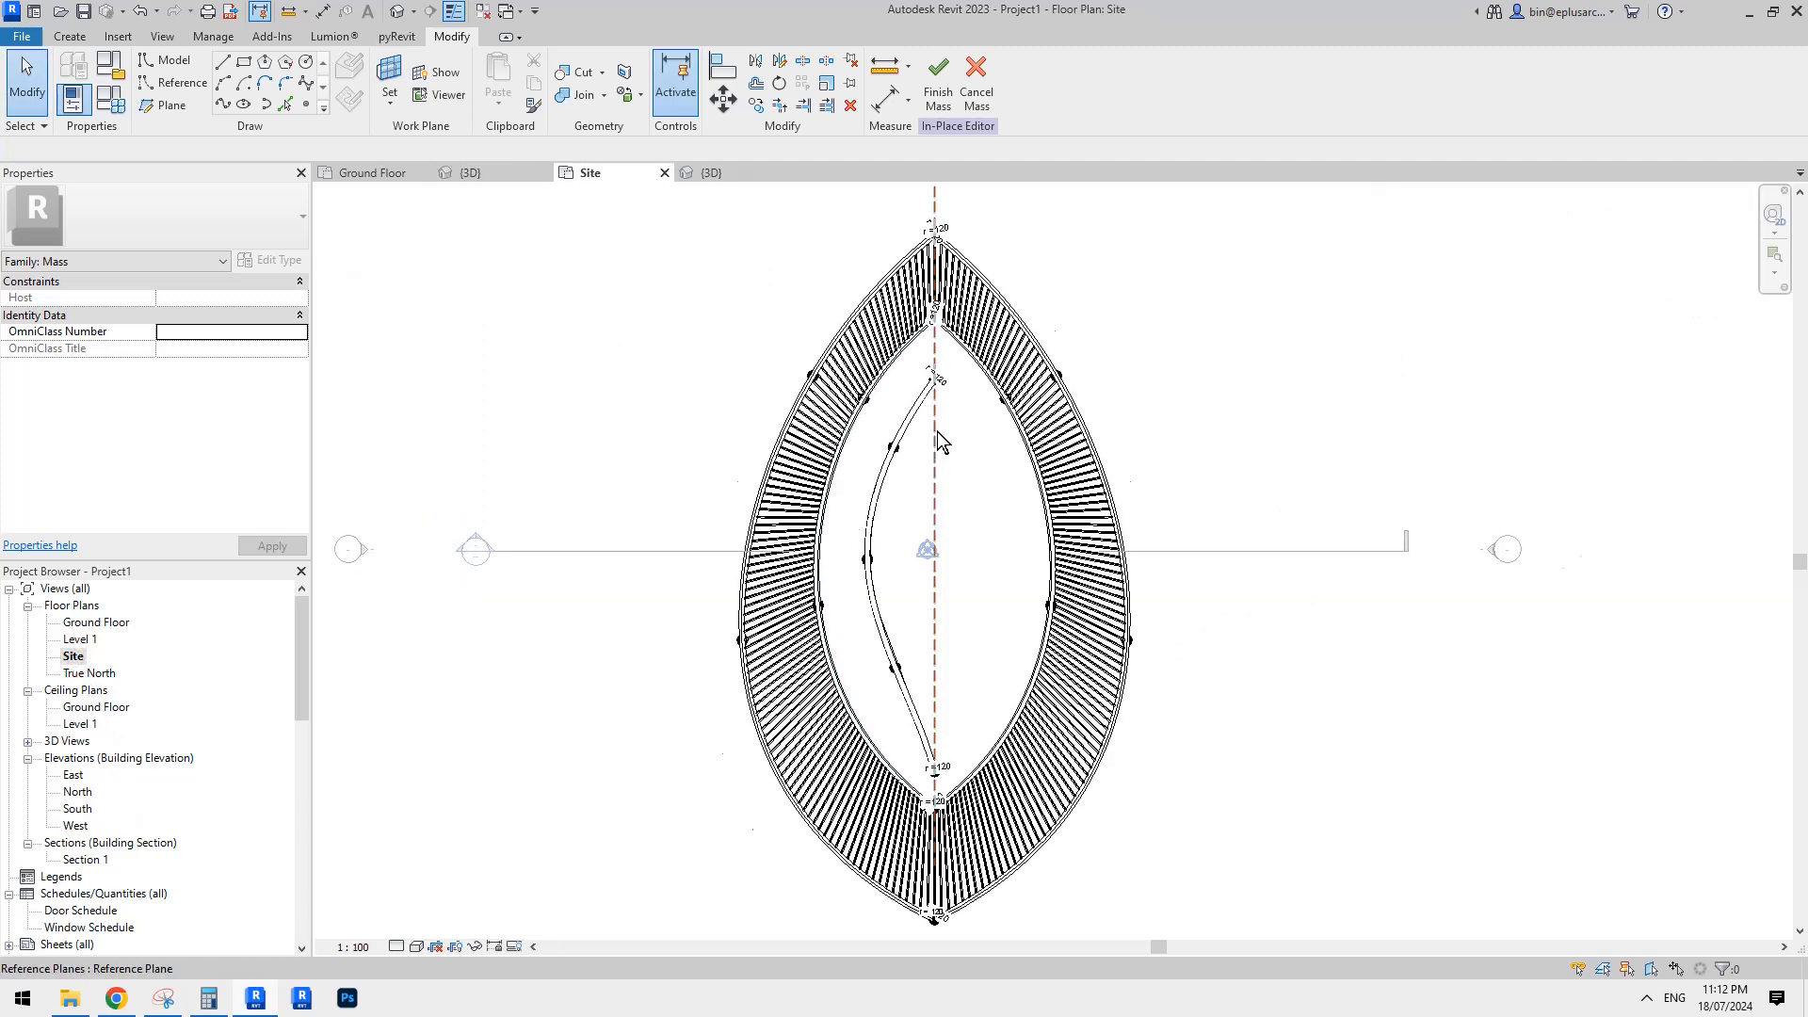
pyautogui.scroll(3, 930, 435)
pyautogui.scroll(-2, 874, 438)
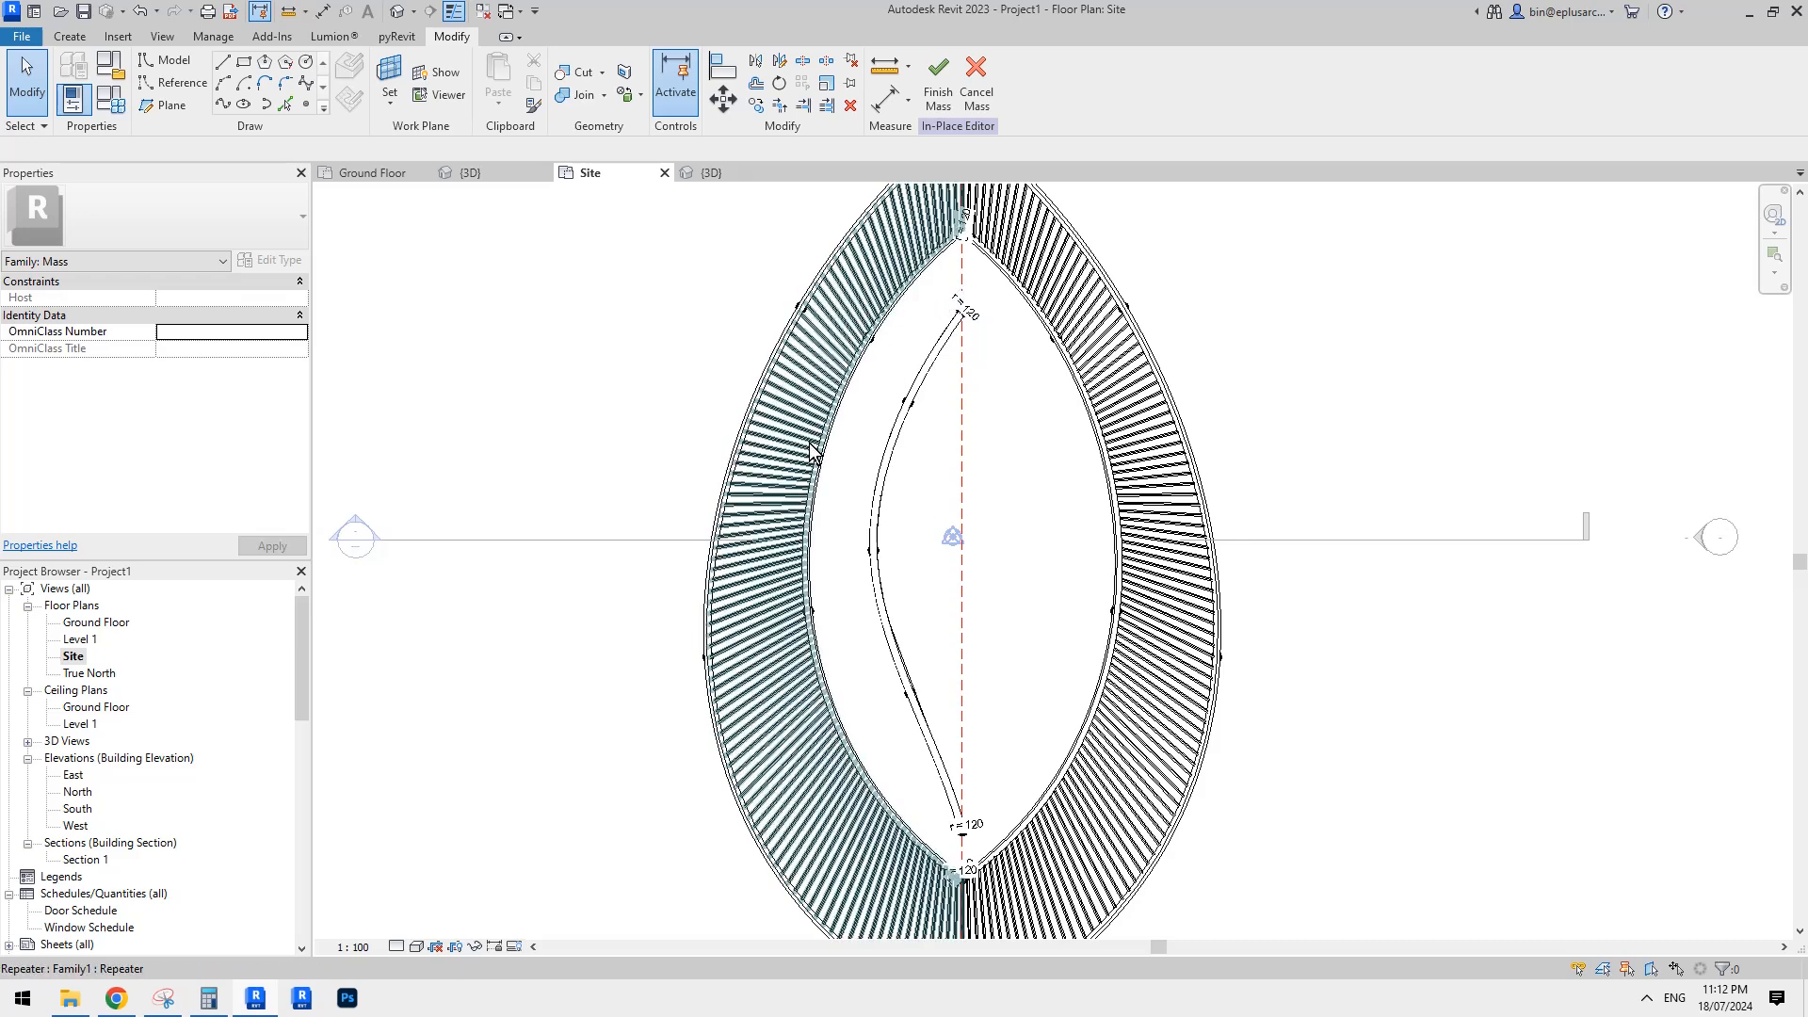
pyautogui.moveTo(829, 512); pyautogui.dragTo(865, 501, button='middle')
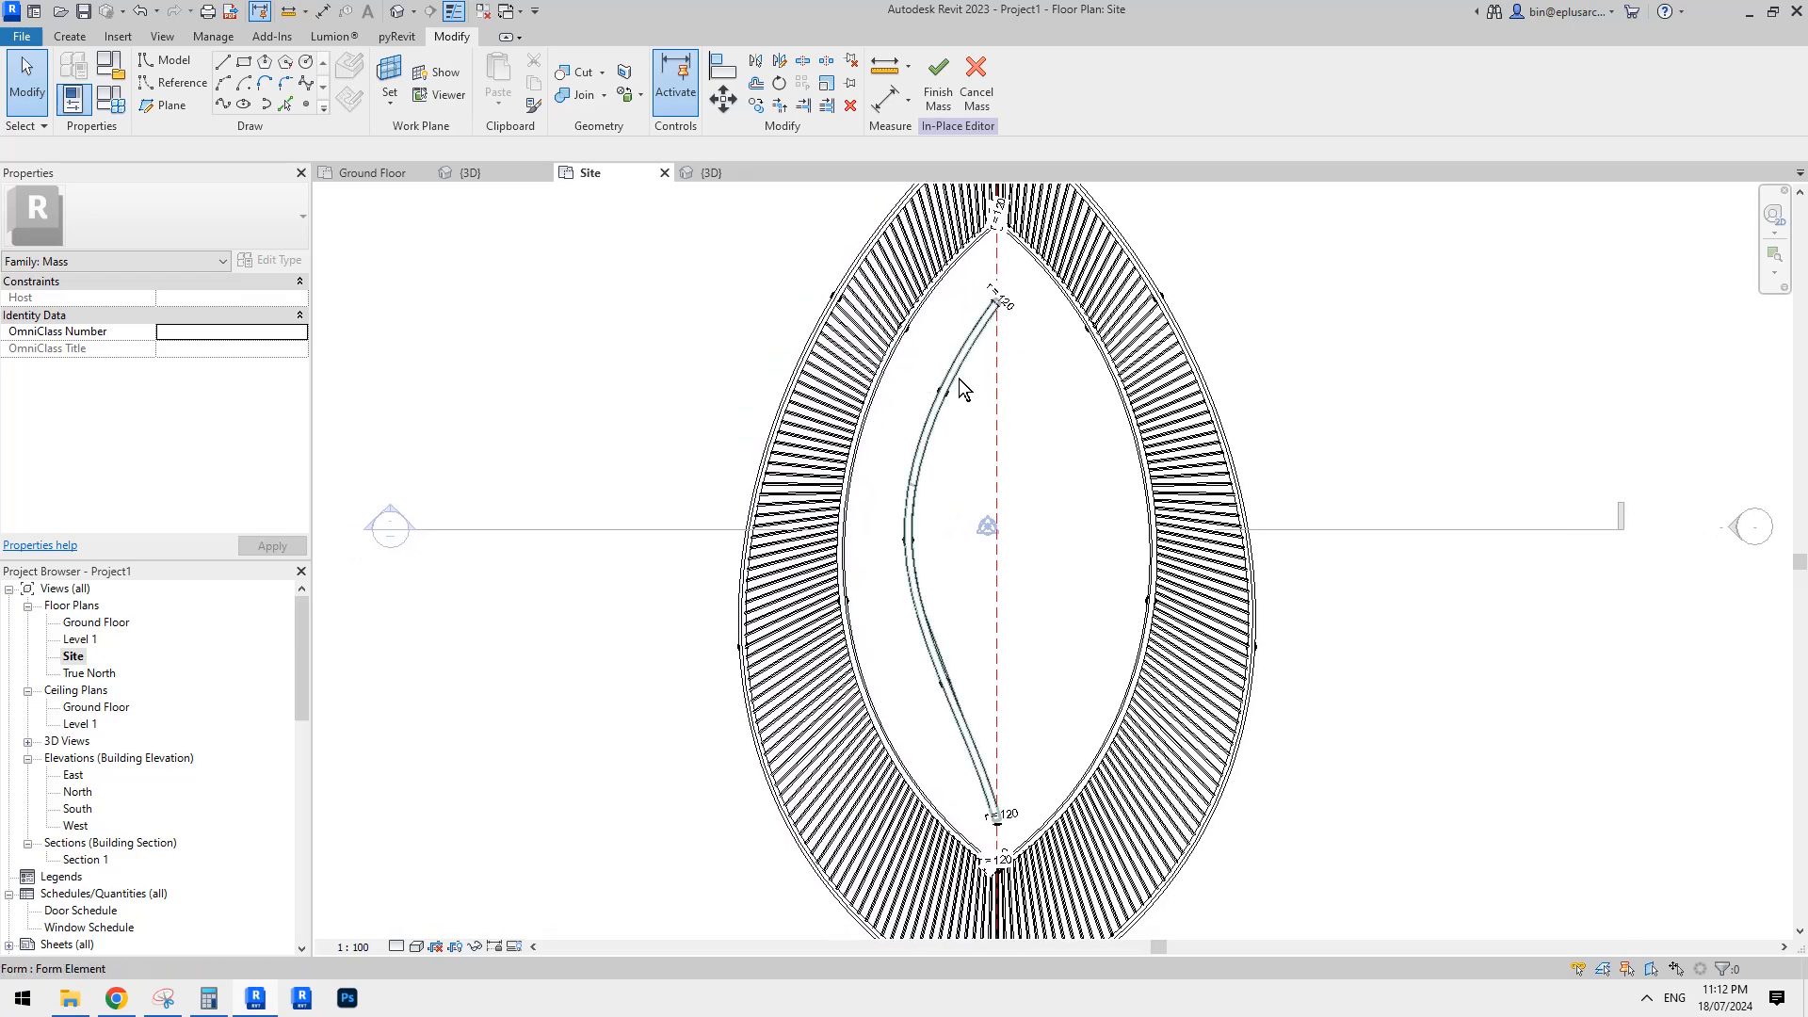
# Temporarily hide both halves of the strut ring with their tubes, leaving the central tube displayed.
pyautogui.moveTo(1016, 803); pyautogui.dragTo(989, 723, button='middle')
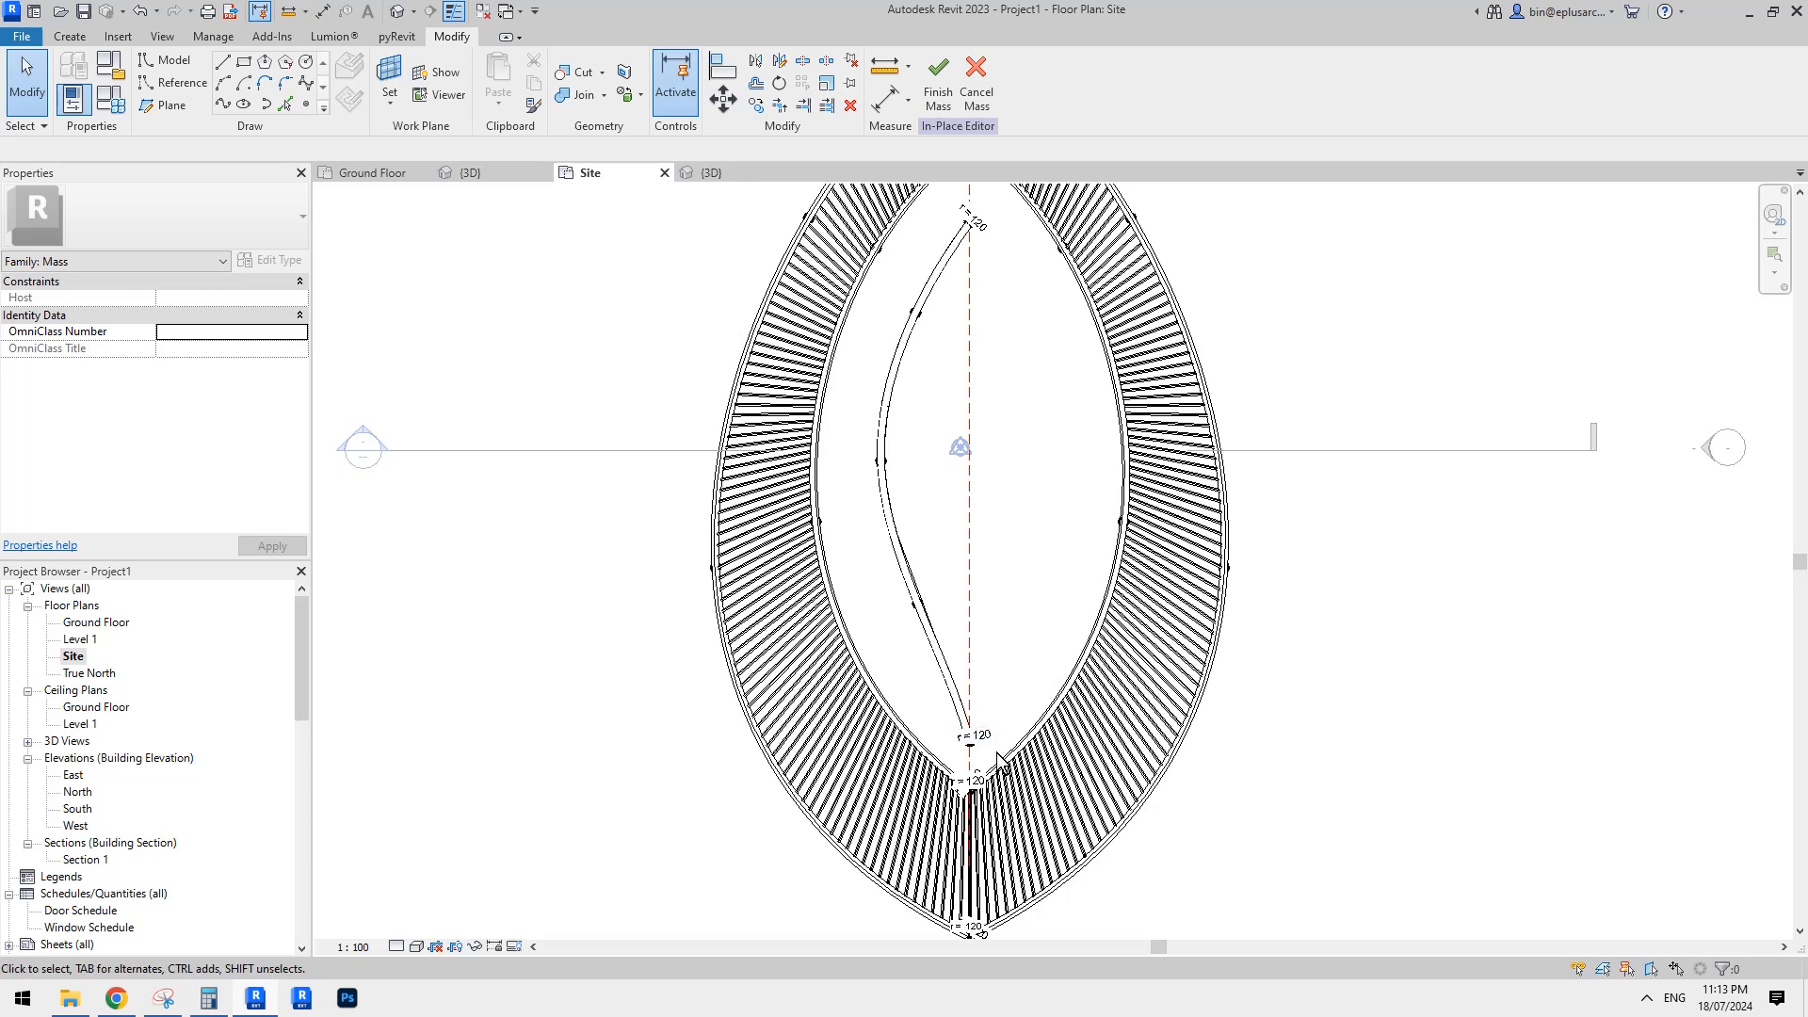
pyautogui.moveTo(993, 763); pyautogui.dragTo(949, 509)
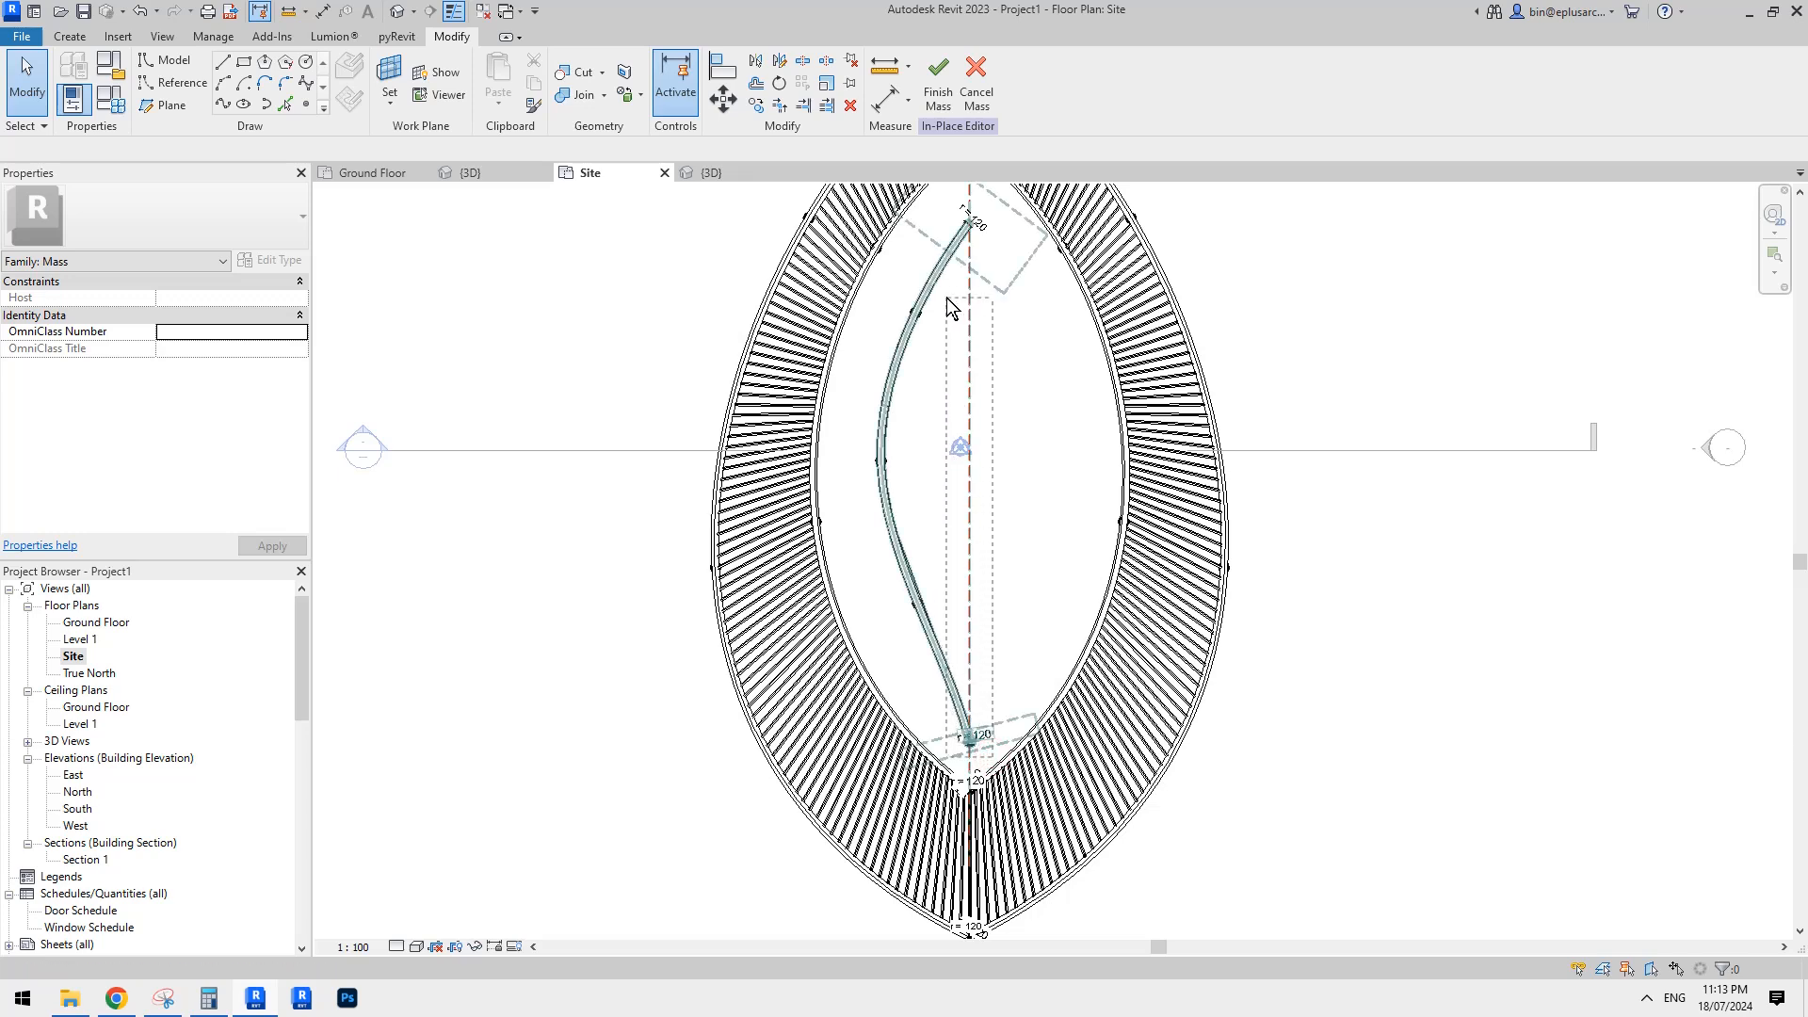
pyautogui.moveTo(946, 297); pyautogui.dragTo(1022, 438)
pyautogui.scroll(-2, 1054, 445)
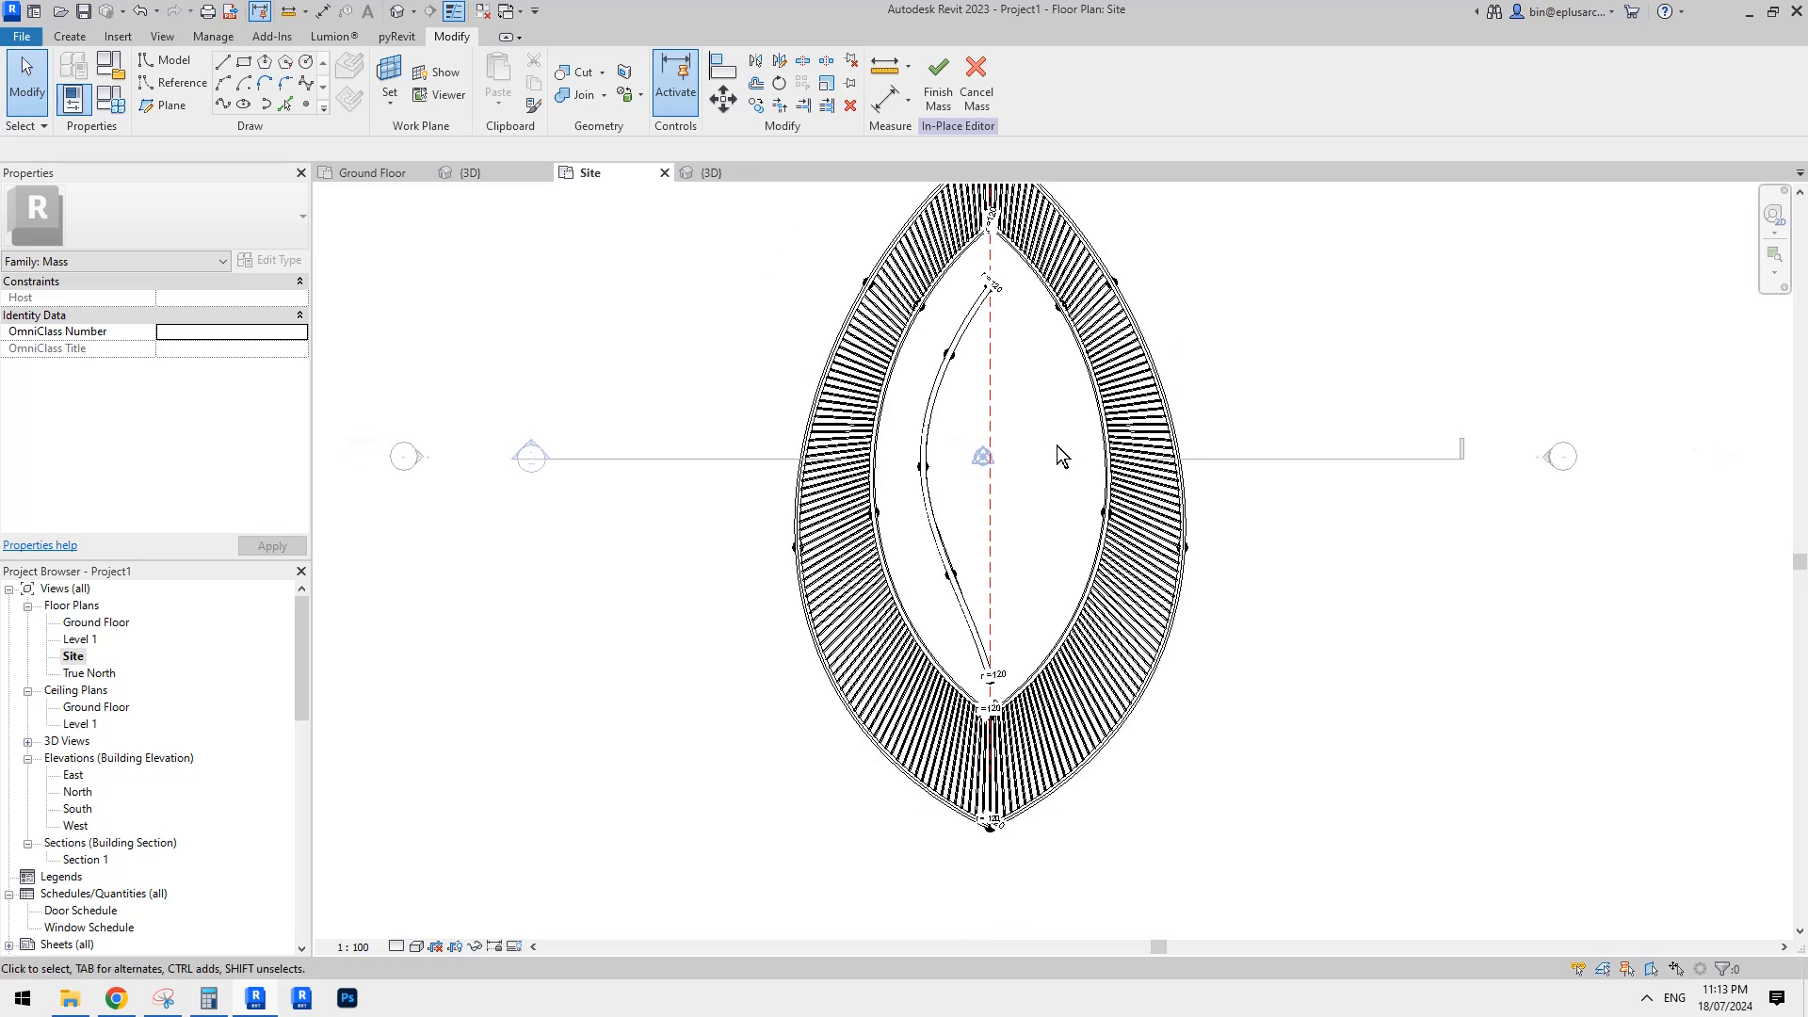
pyautogui.moveTo(1296, 796); pyautogui.dragTo(1082, 506)
pyautogui.press('h')
pyautogui.press('h')
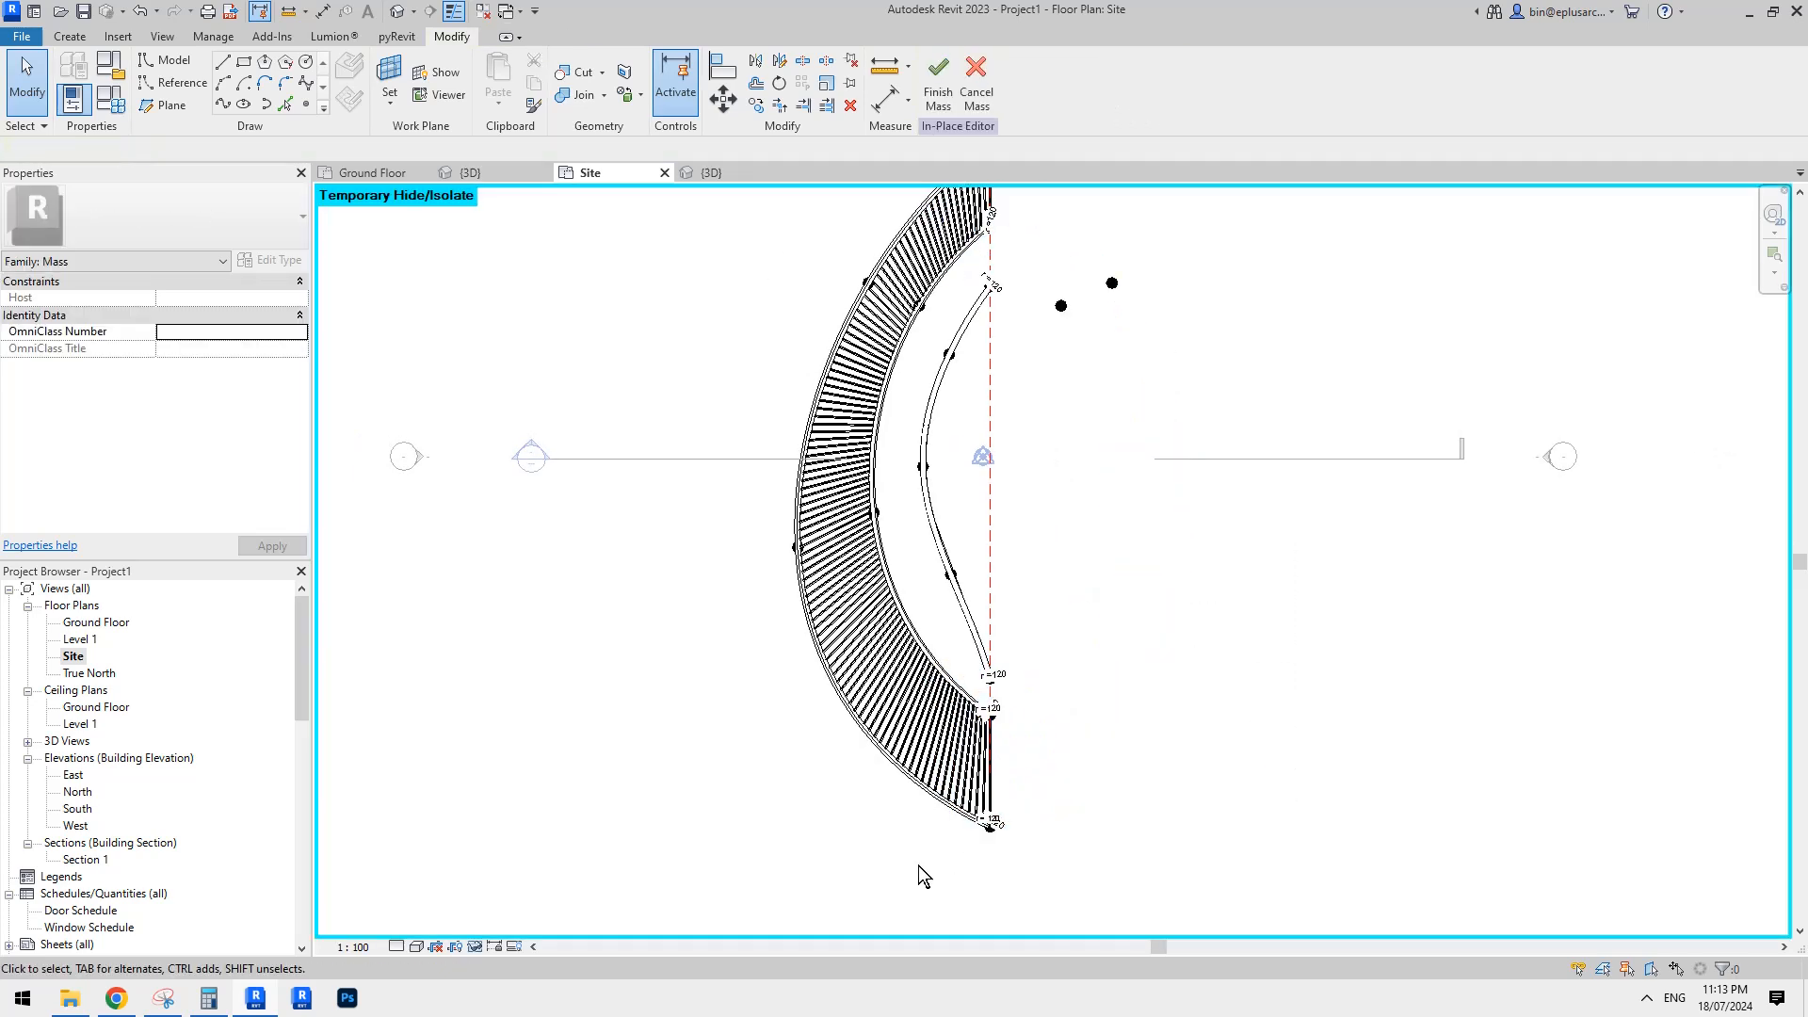
pyautogui.moveTo(915, 850); pyautogui.dragTo(813, 580)
pyautogui.press('h')
pyautogui.press('h')
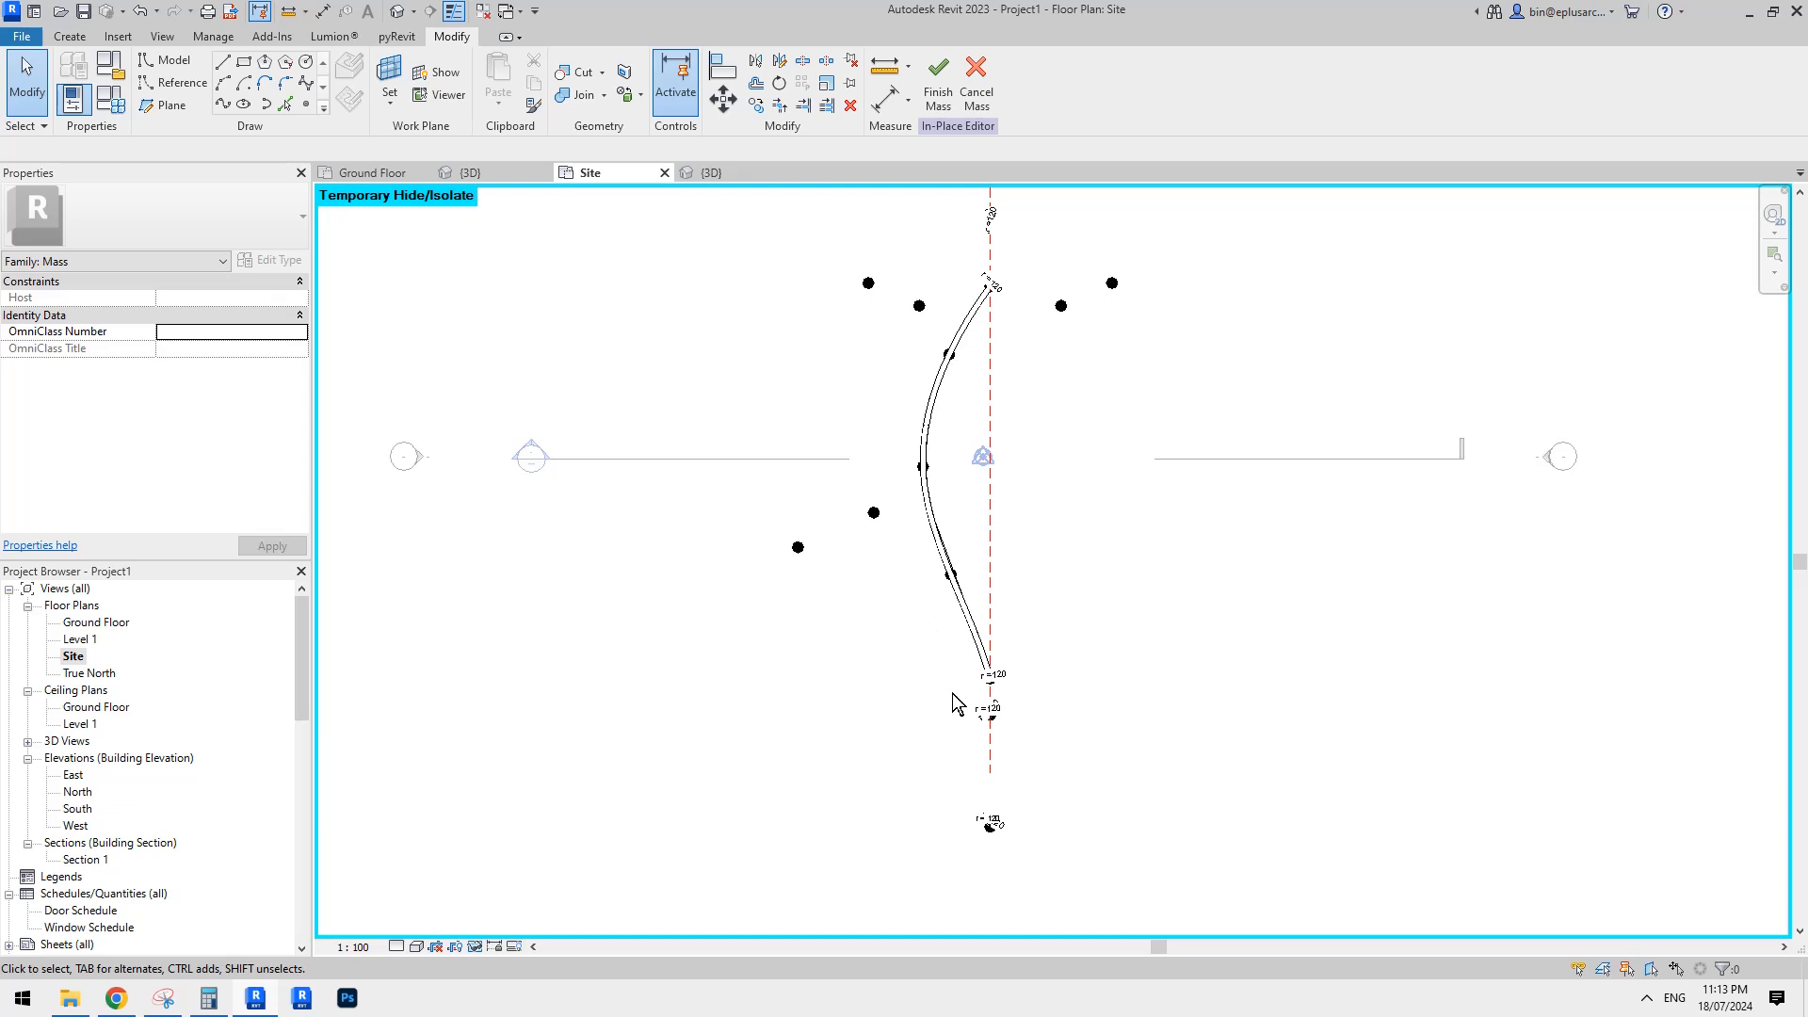
# Temporarily hide the ring's lower end profiles and its leftover control points on both sides of the center reference plane.
pyautogui.moveTo(945, 689); pyautogui.dragTo(1079, 851)
pyautogui.press('h')
pyautogui.press('h')
pyautogui.moveTo(691, 467); pyautogui.dragTo(891, 622)
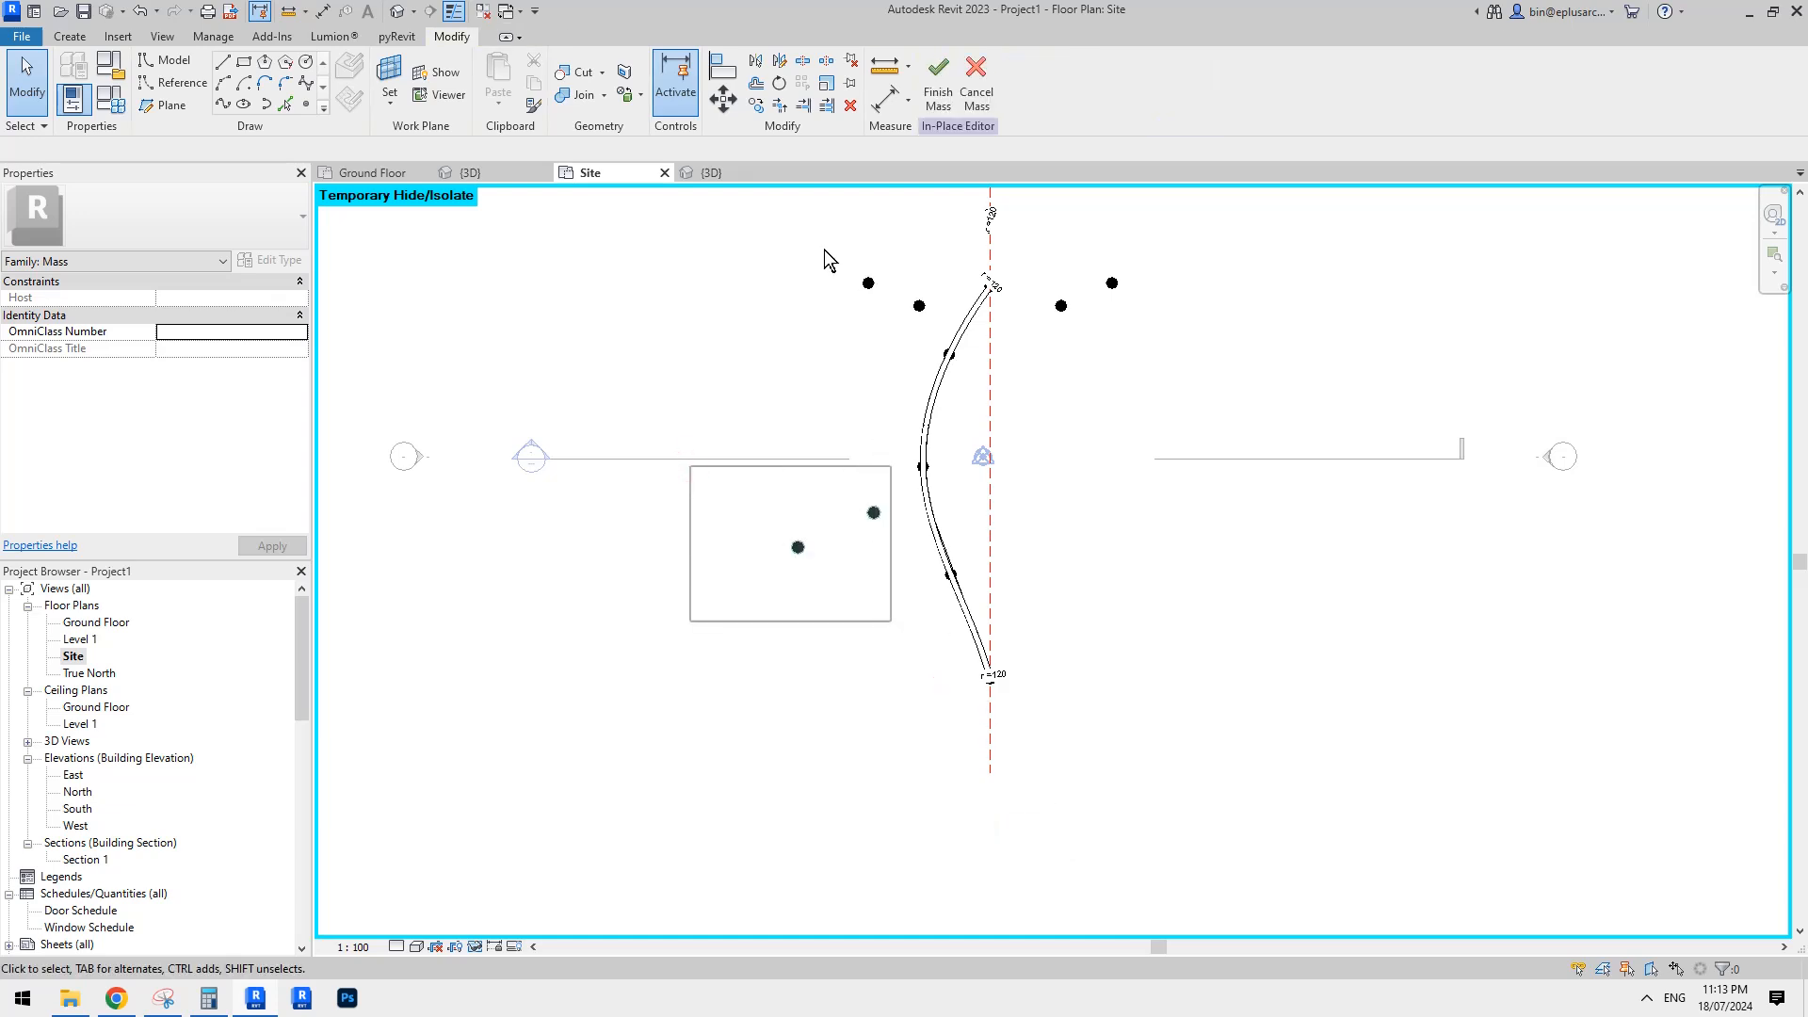
pyautogui.press('h')
pyautogui.press('h')
pyautogui.moveTo(785, 234); pyautogui.dragTo(936, 329)
pyautogui.press('h')
pyautogui.press('h')
pyautogui.moveTo(1037, 245); pyautogui.dragTo(1164, 352)
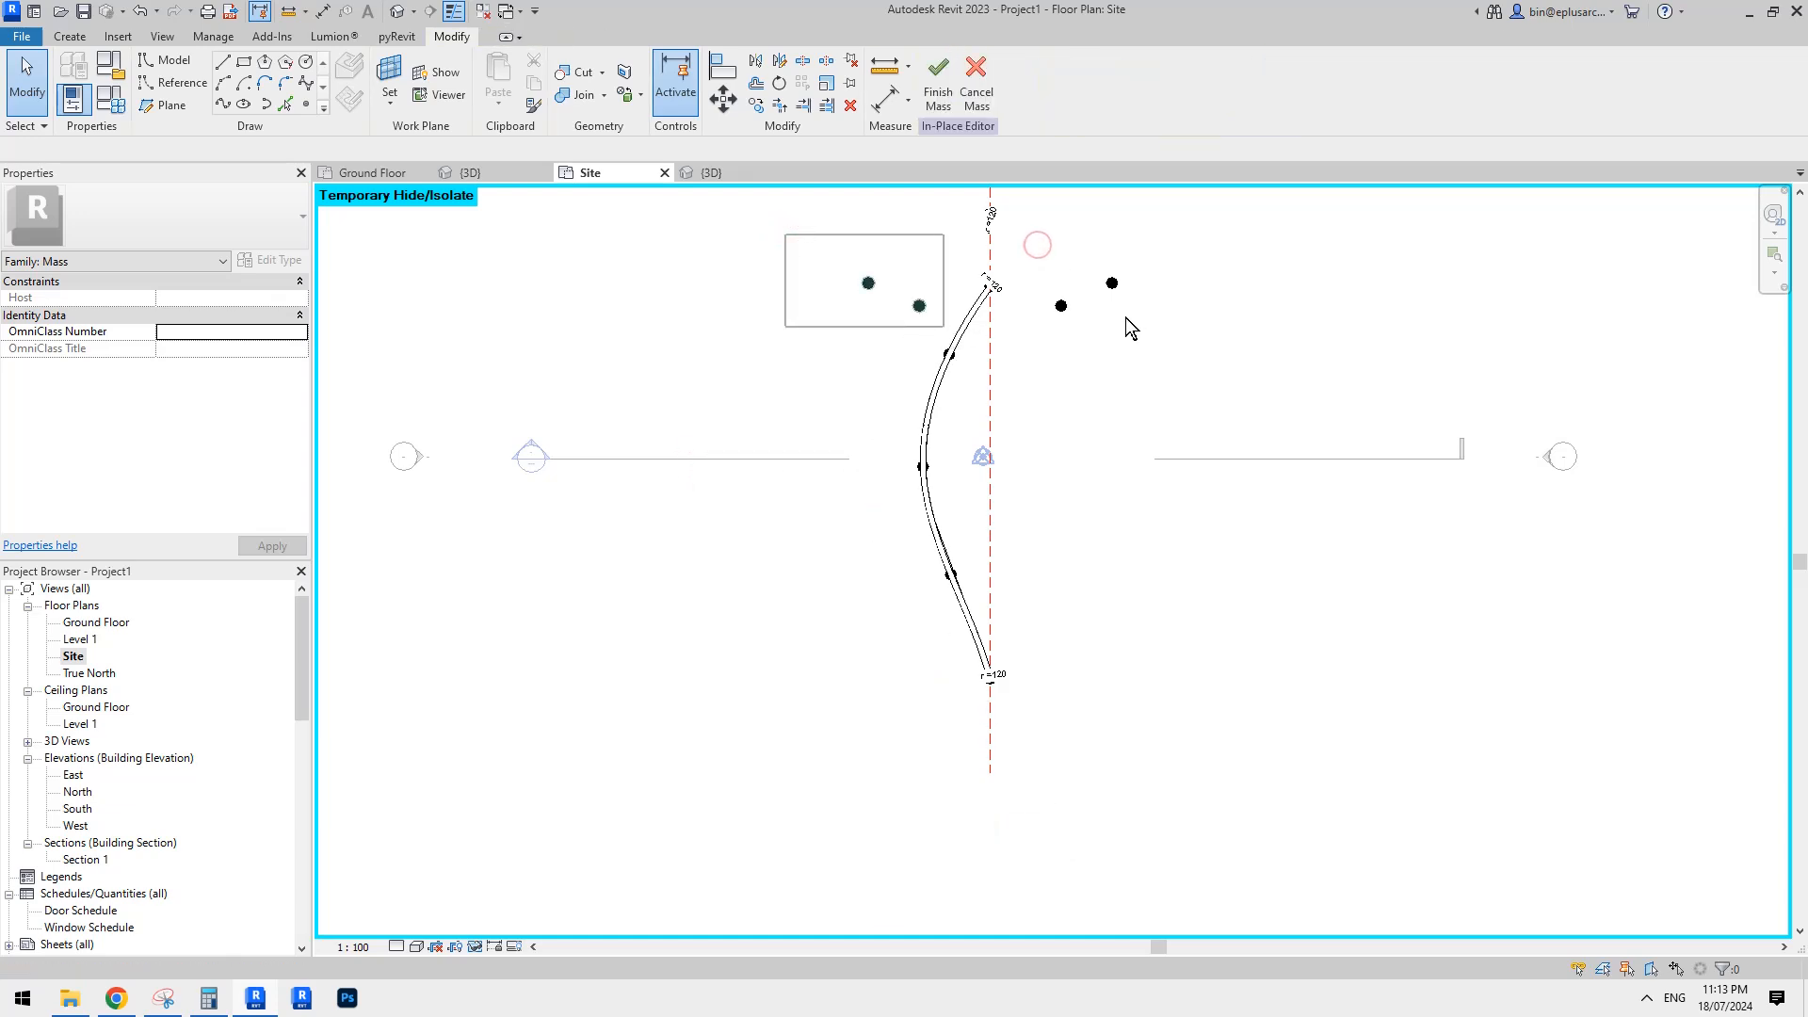
pyautogui.press('h')
pyautogui.press('h')
# Temporarily hide the ring's remaining profiles and points at the upper end so only the central tube's elements are left.
pyautogui.moveTo(953, 203); pyautogui.dragTo(1039, 257)
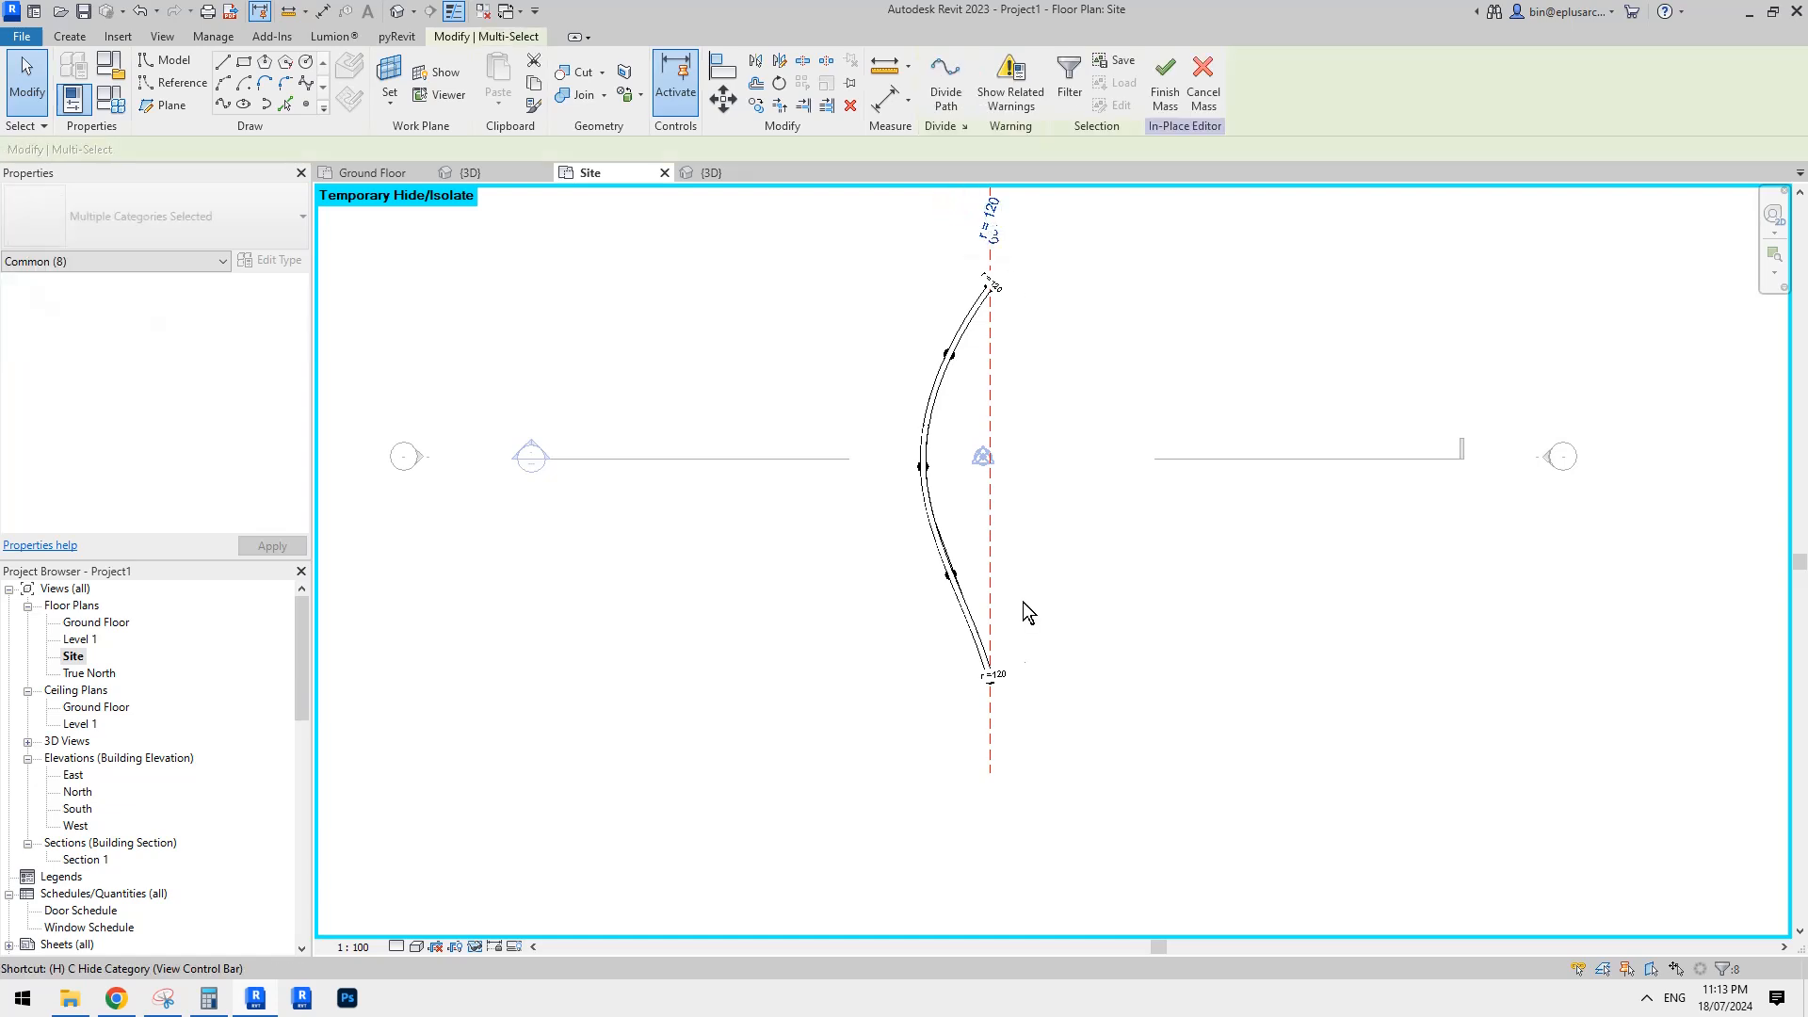
pyautogui.press('h')
pyautogui.press('h')
pyautogui.moveTo(997, 617); pyautogui.dragTo(1019, 774, button='middle')
pyautogui.moveTo(916, 242); pyautogui.dragTo(1086, 362)
pyautogui.press('h')
pyautogui.press('h')
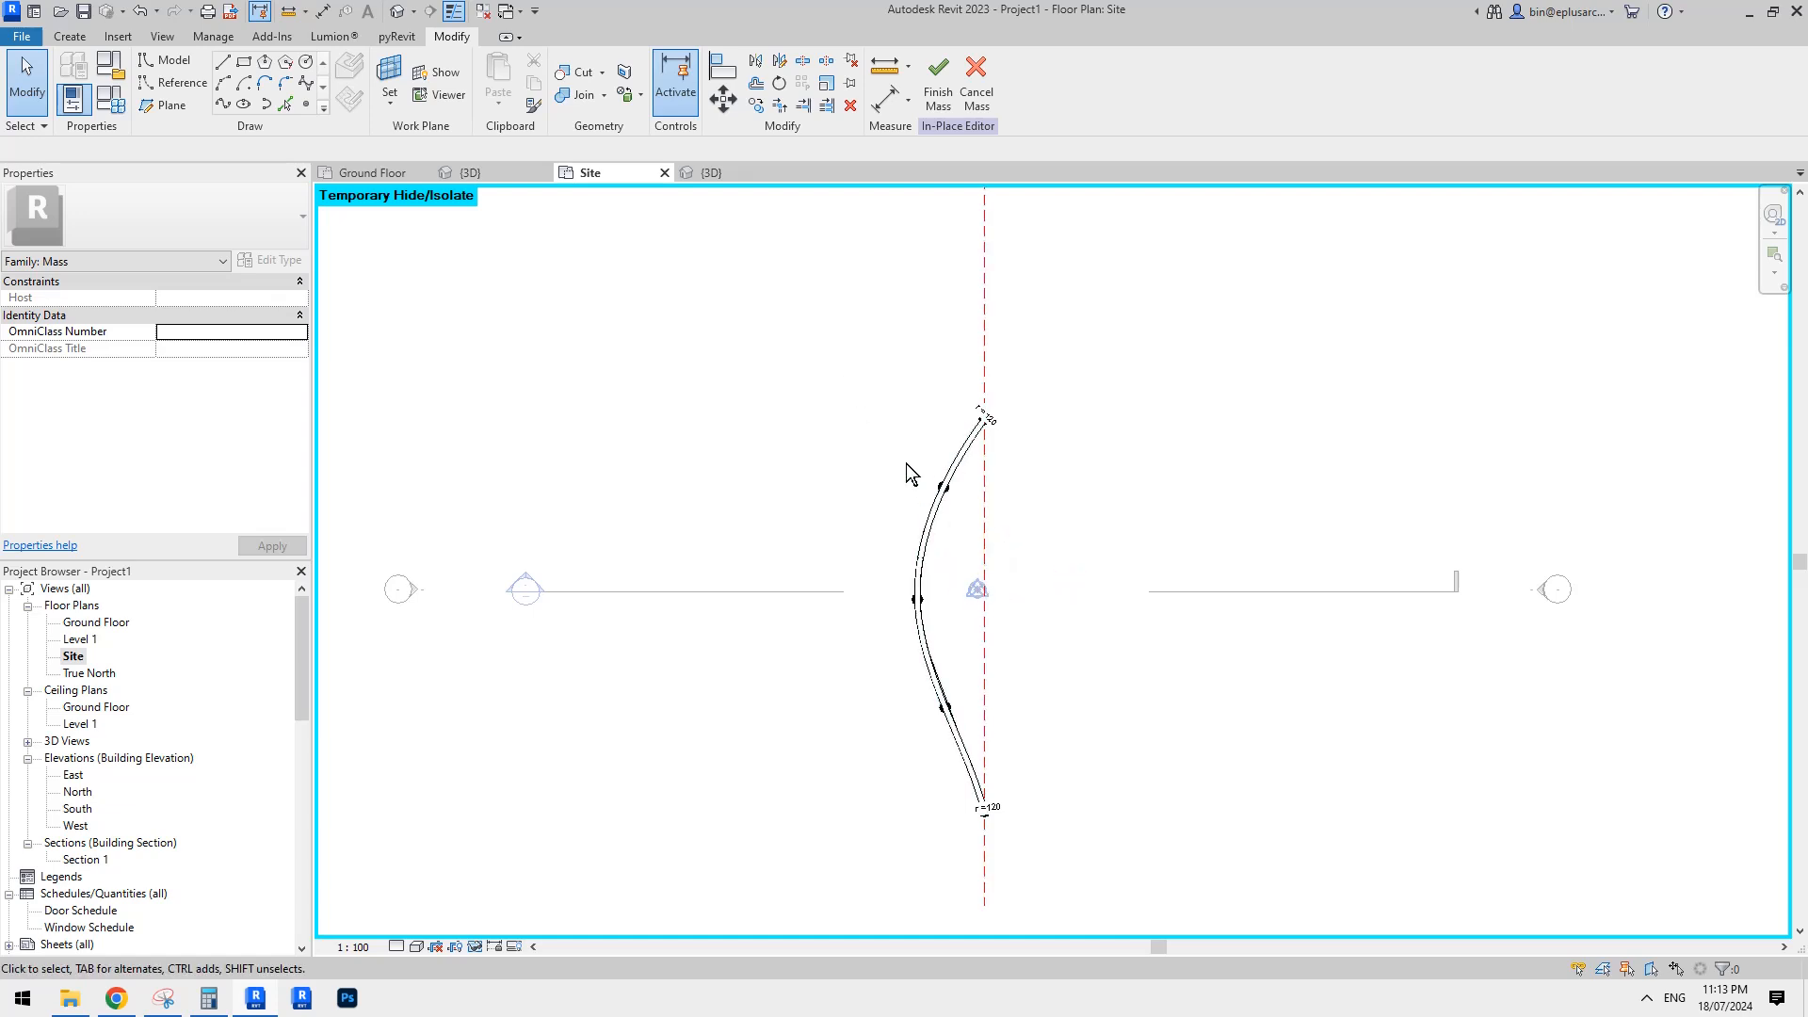
# Mirror the central tube with its spline, points and profiles about the vertical center reference plane, keeping the original.
pyautogui.moveTo(835, 334); pyautogui.dragTo(1143, 872)
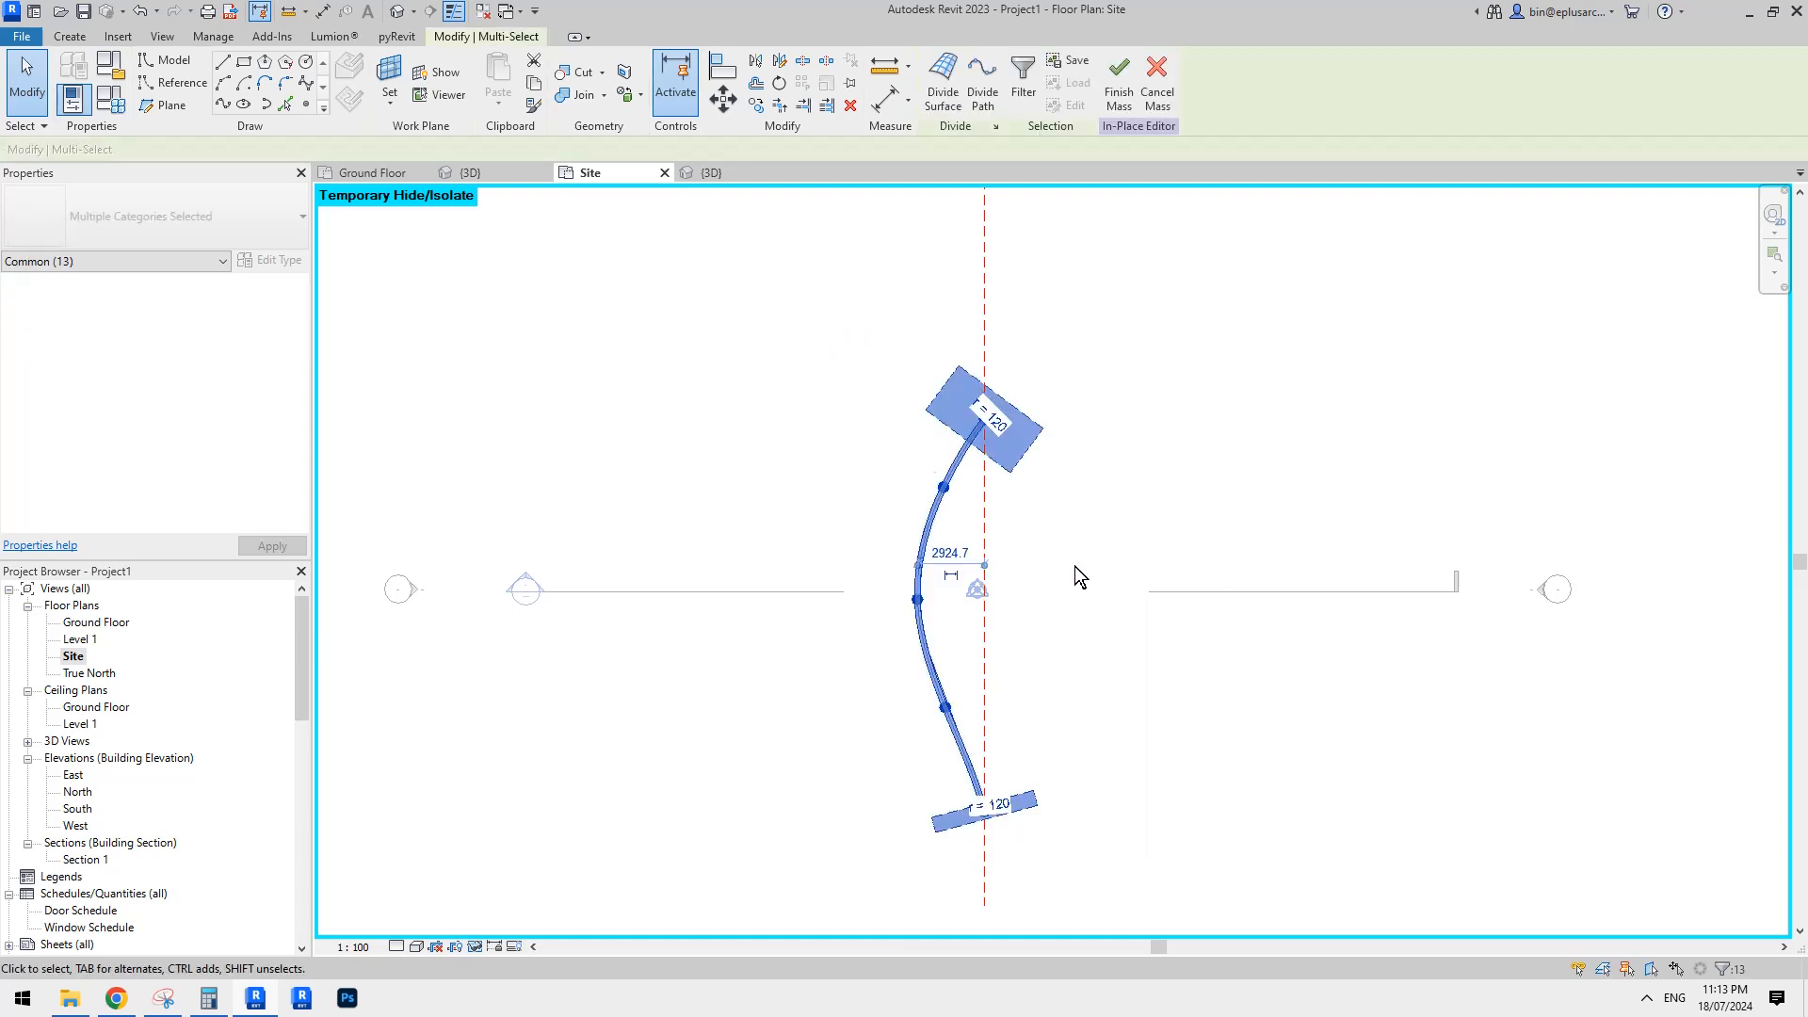
pyautogui.press('m')
pyautogui.press('m')
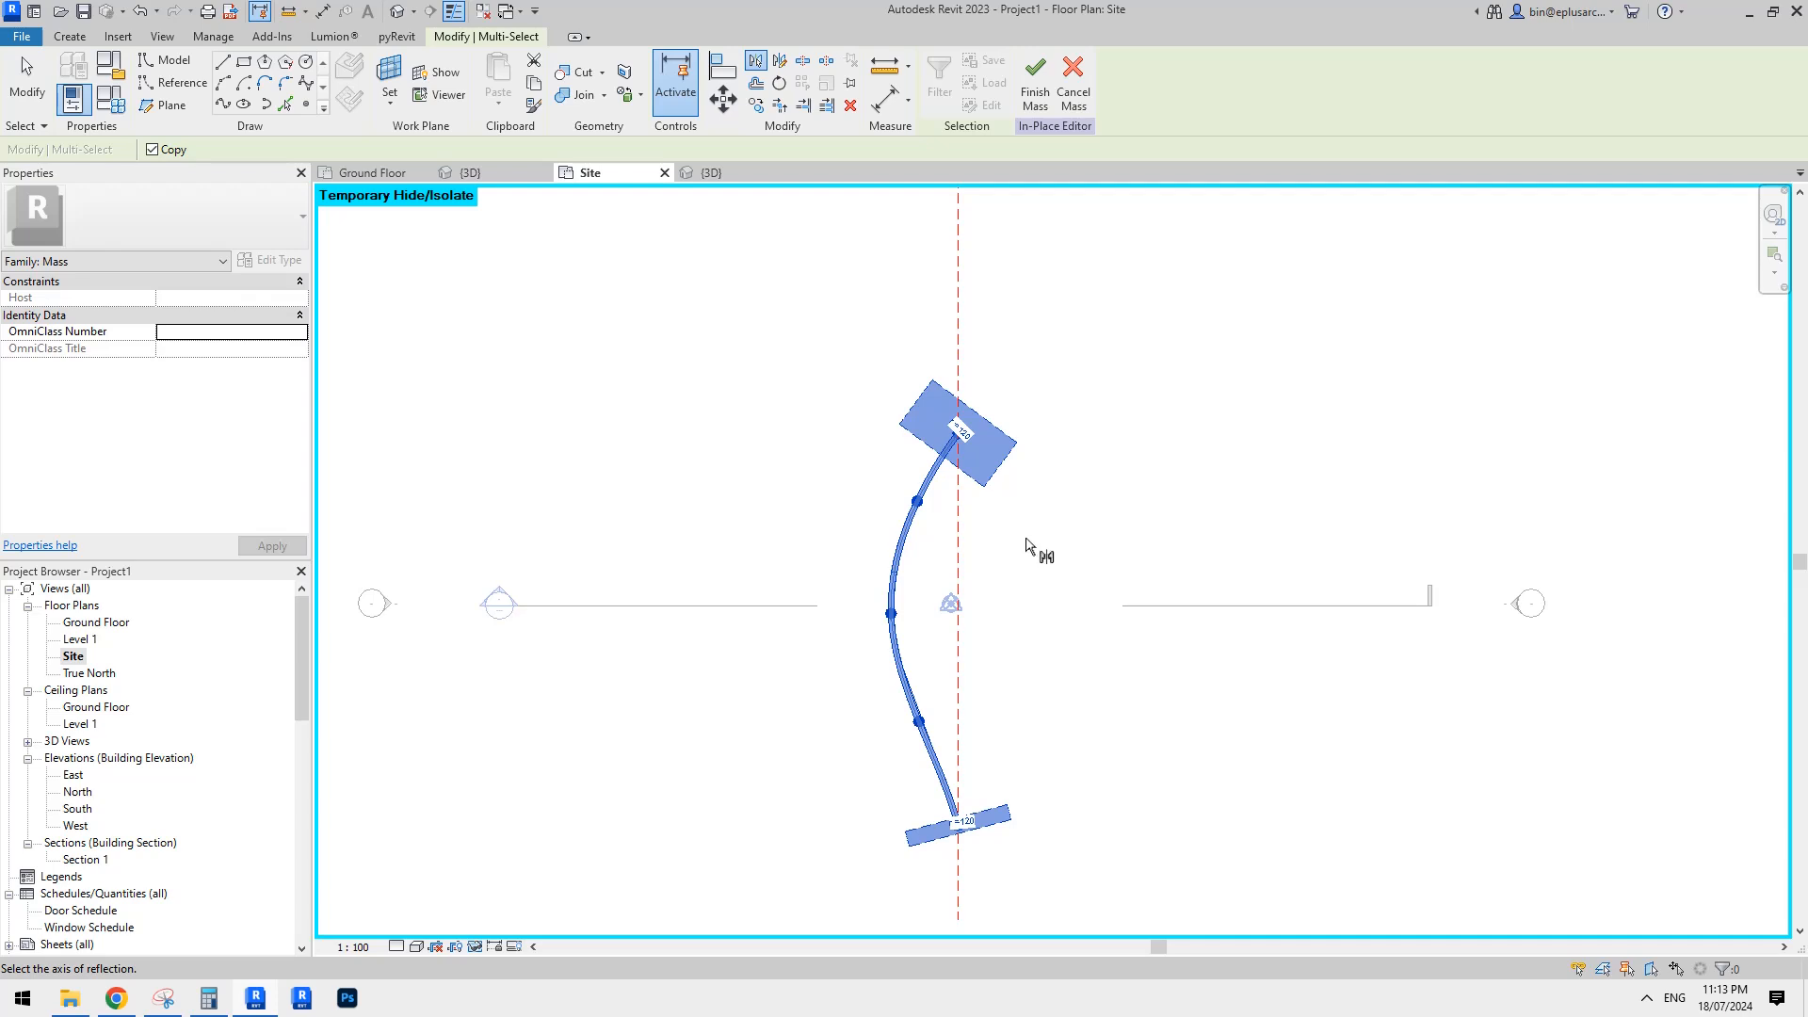
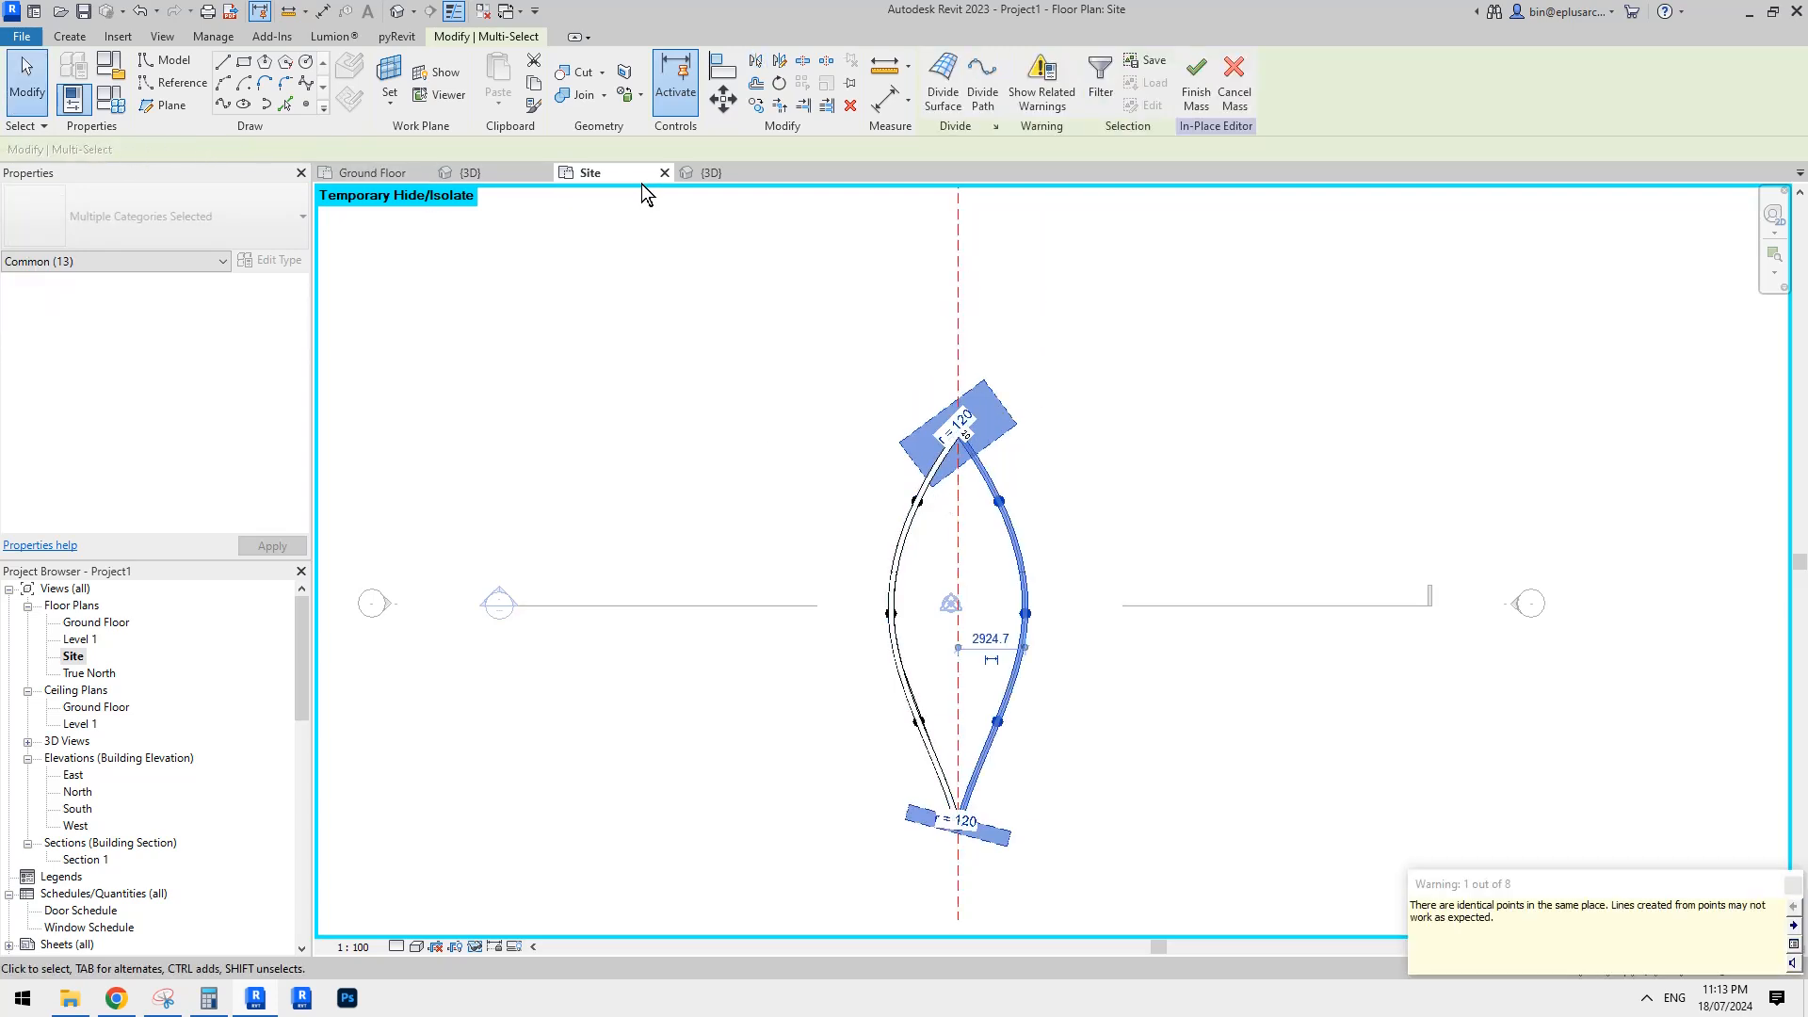
pyautogui.press('m')
pyautogui.press('m')
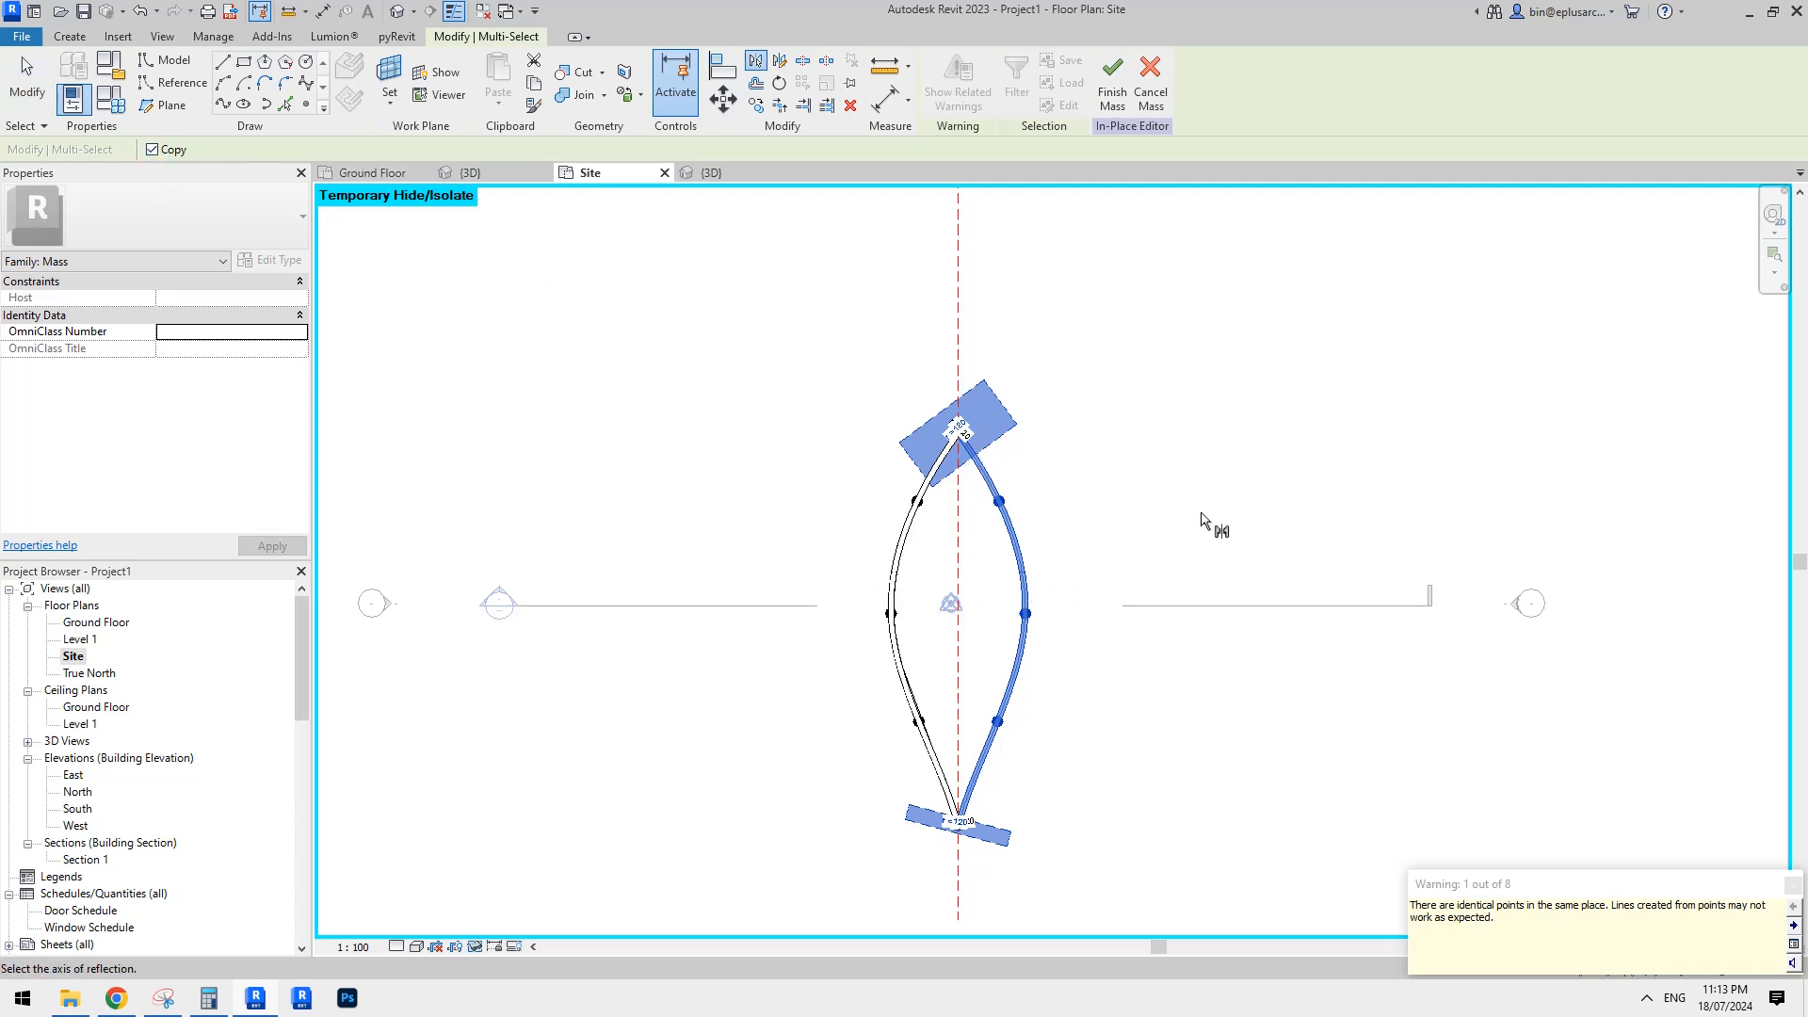
pyautogui.press('Escape')
pyautogui.press('Escape')
# Reset the temporary hide in the Site plan and open the 3D view to see both central tubes within the canopy.
pyautogui.moveTo(820, 498); pyautogui.dragTo(900, 471, button='middle')
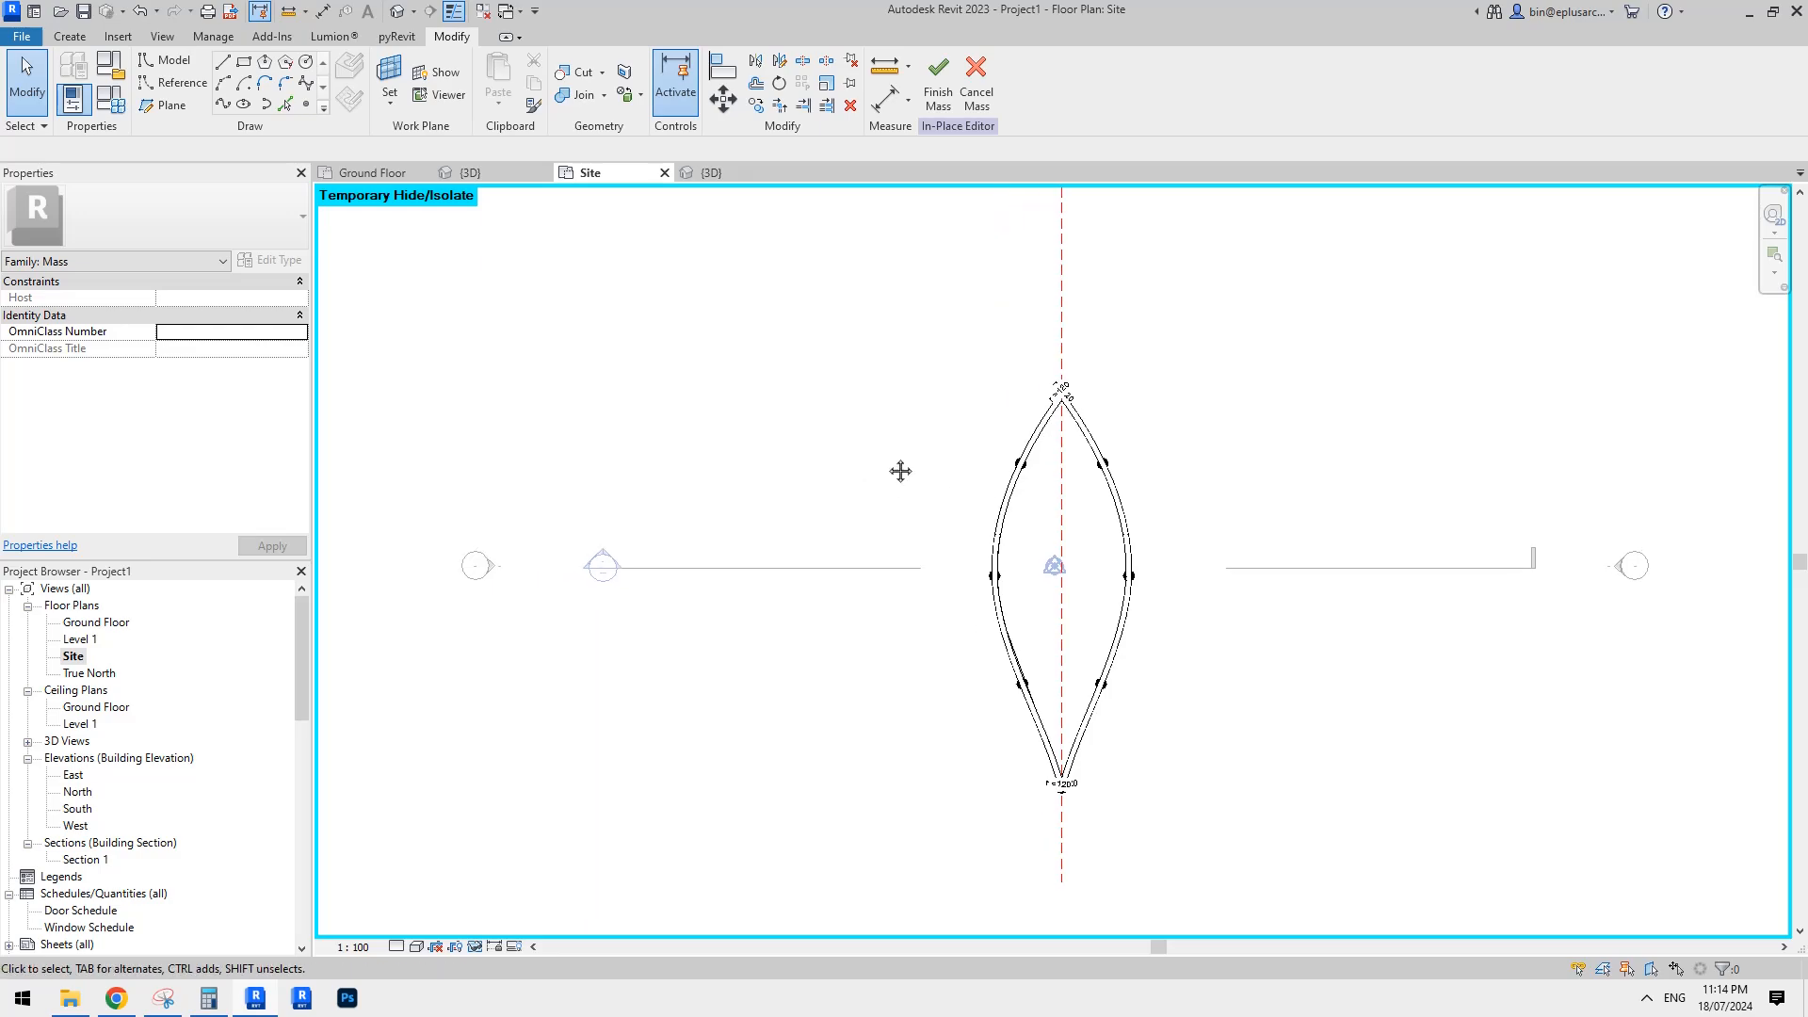
pyautogui.press('h')
pyautogui.press('r')
pyautogui.scroll(-1, 981, 542)
pyautogui.moveTo(1002, 588)
pyautogui.mouseDown(button='middle')
pyautogui.moveTo(1175, 379)
pyautogui.moveTo(1011, 553)
pyautogui.mouseUp(button='middle')
pyautogui.click(396, 12)
pyautogui.keyDown('shift'); pyautogui.moveTo(981, 332); pyautogui.dragTo(1177, 484, button='middle'); pyautogui.keyUp('shift')
# Associate the Material of both central tube forms with the family parameter ma1.
pyautogui.click(1149, 510)
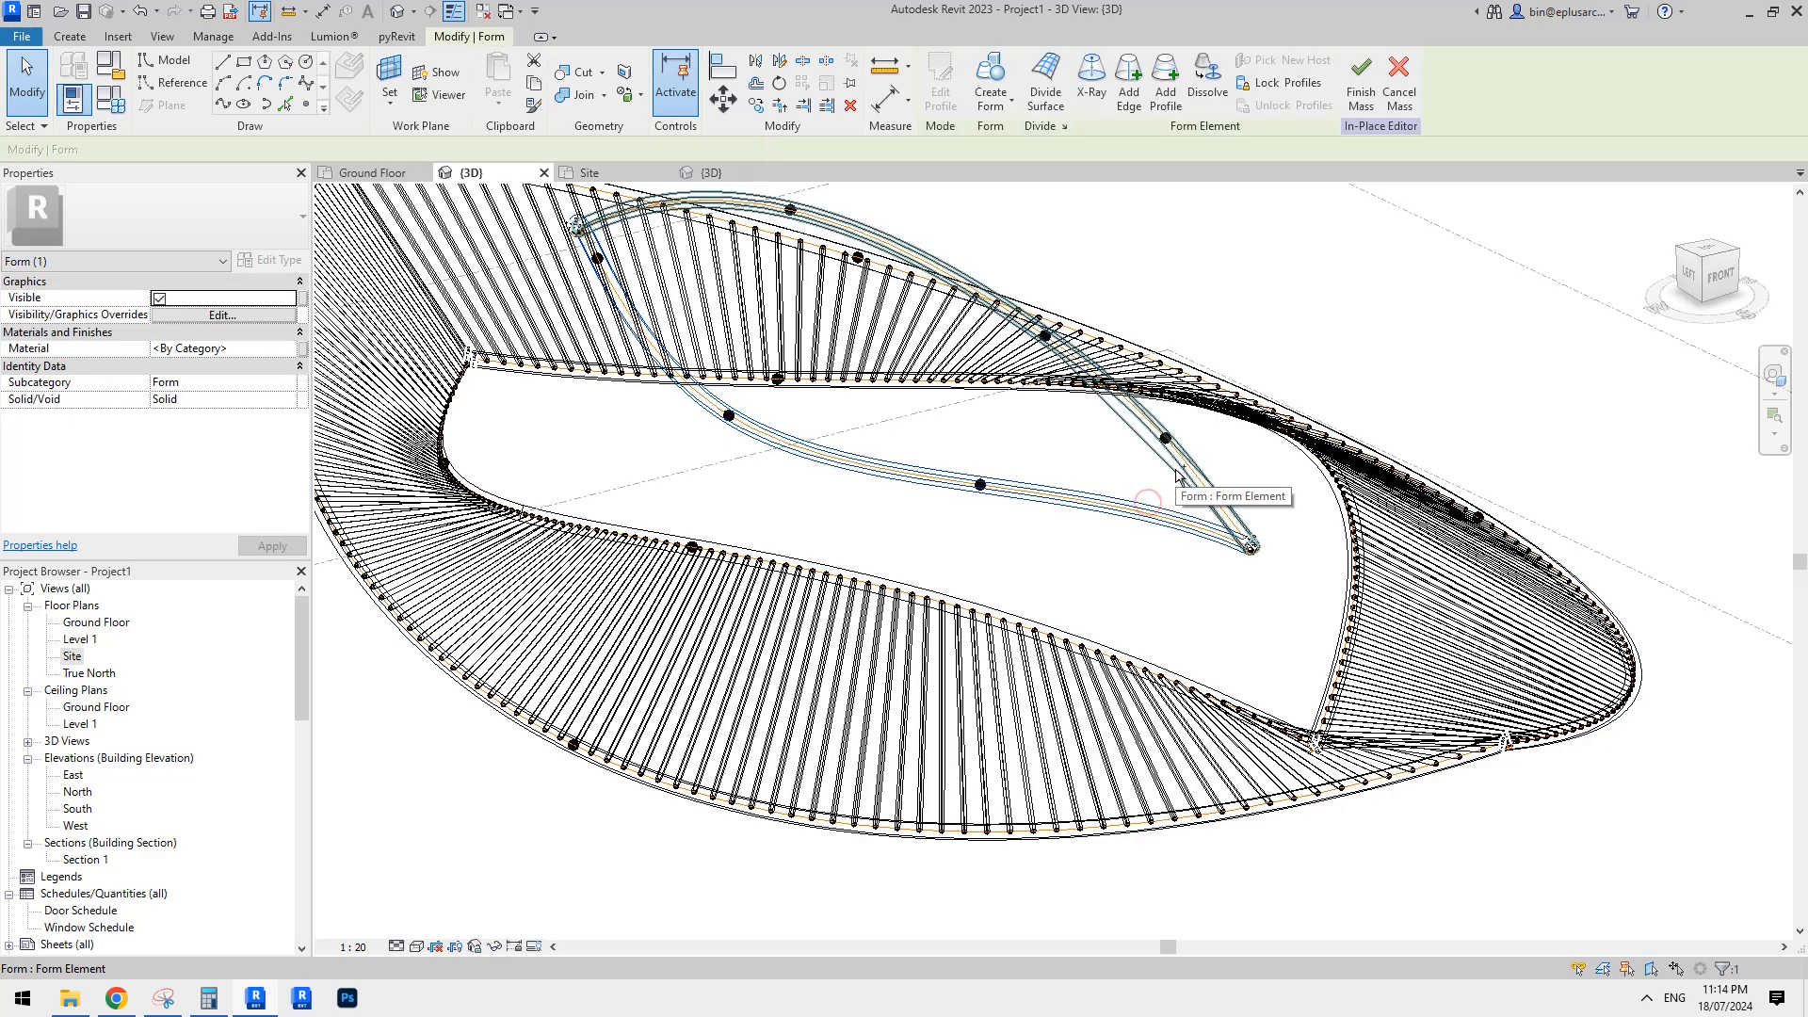
pyautogui.keyDown('ctrl'); pyautogui.click(325, 327); pyautogui.keyUp('ctrl')
pyautogui.click(303, 348)
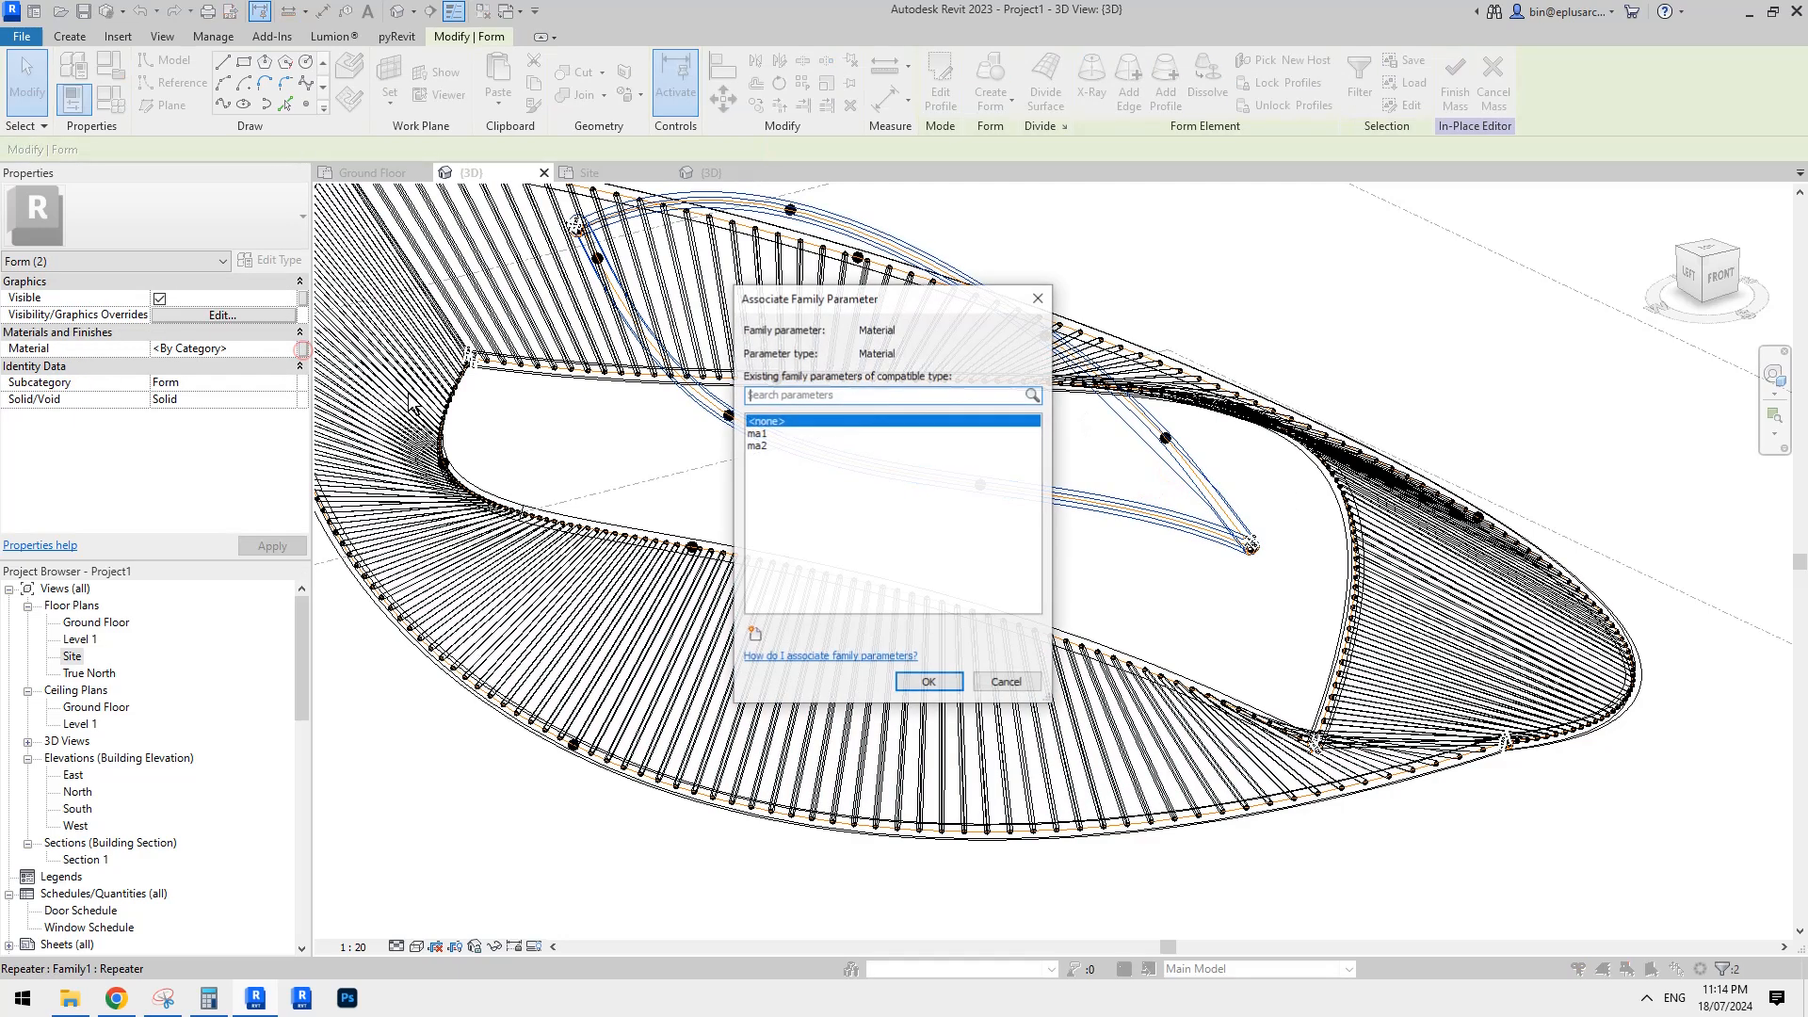
pyautogui.click(756, 434)
pyautogui.click(928, 683)
pyautogui.scroll(4, 1098, 540)
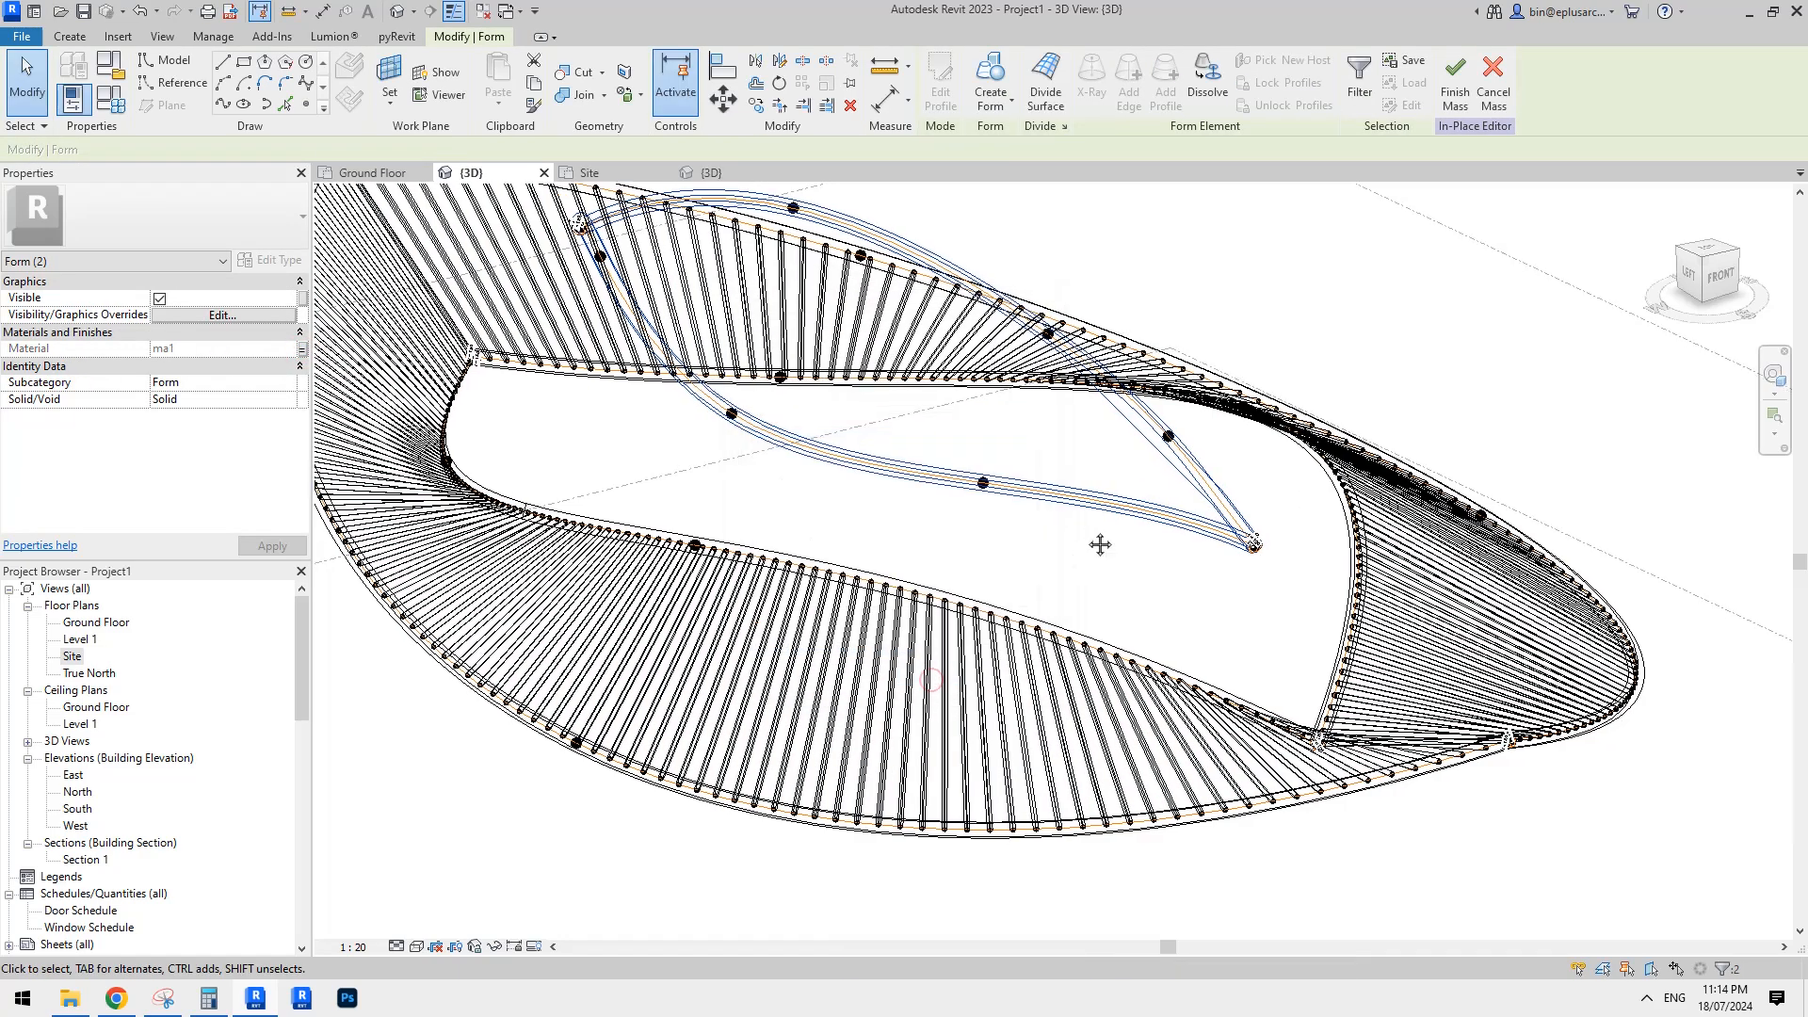
pyautogui.press('Escape')
# Temporarily hide both central tube forms in the 3D view to expose their path splines.
pyautogui.scroll(2, 1193, 522)
pyautogui.click(1194, 522)
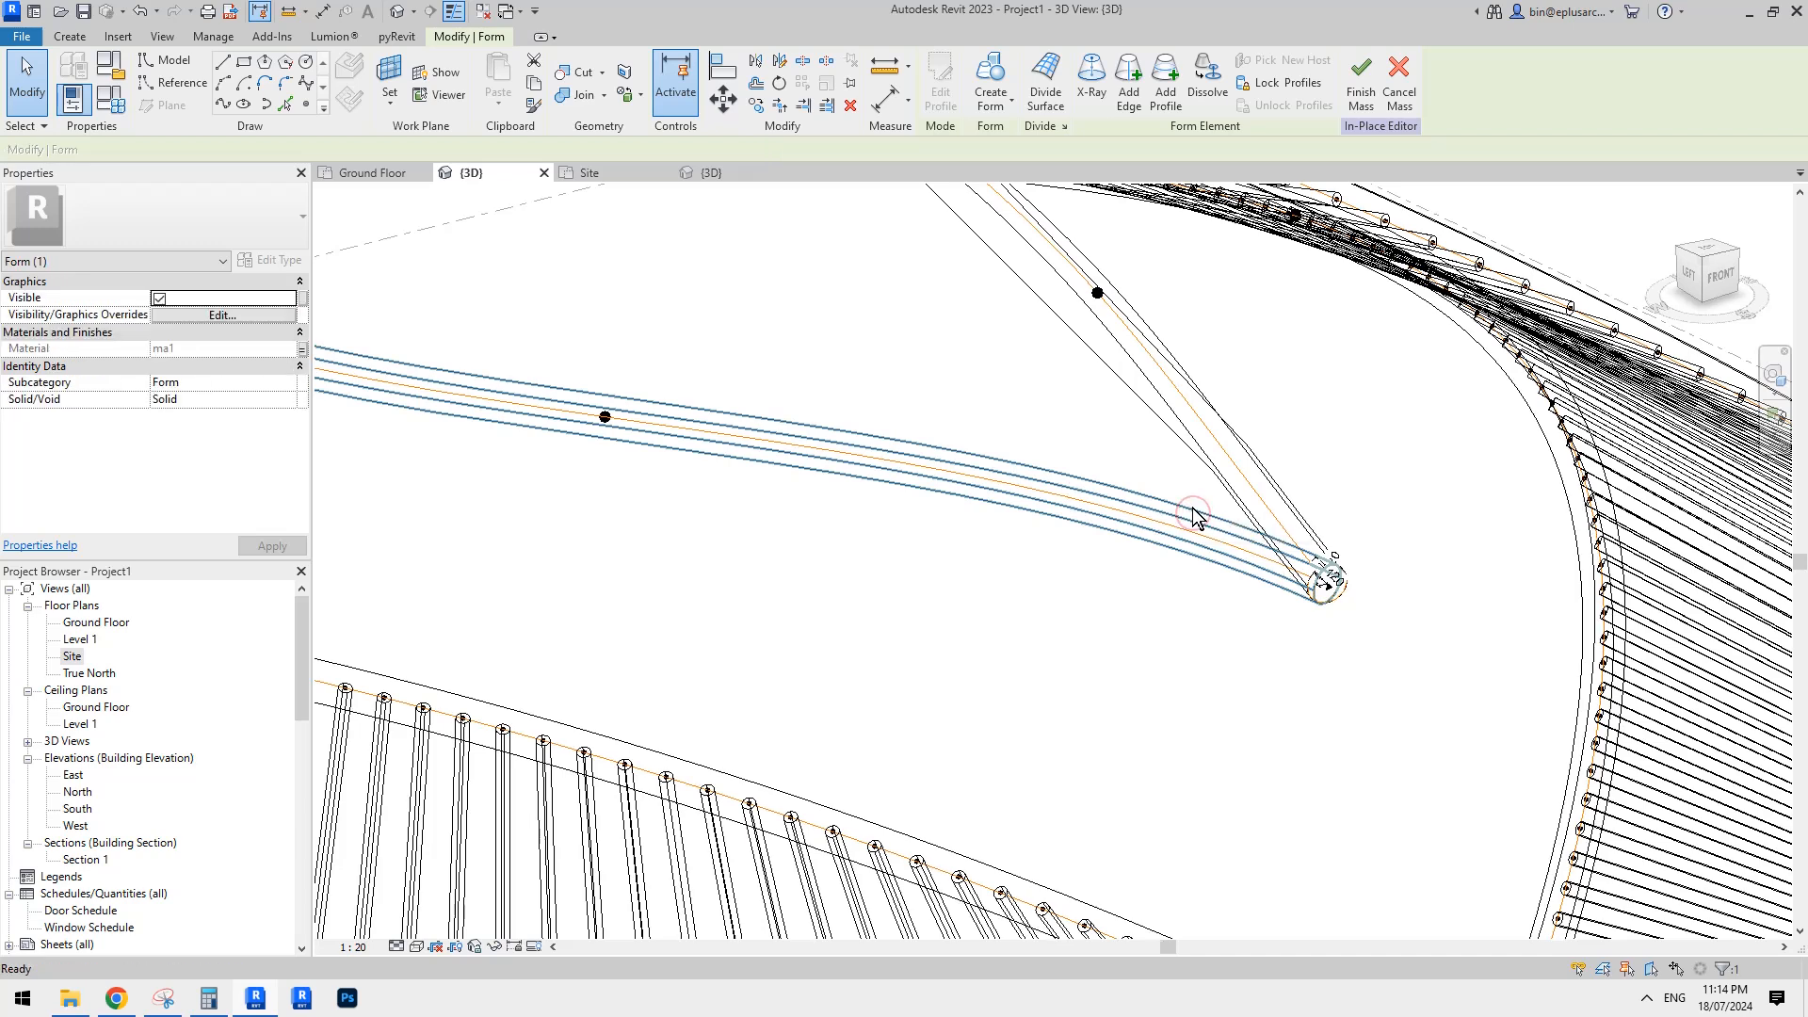
pyautogui.press('h')
pyautogui.press('h')
pyautogui.click(1197, 454)
pyautogui.press('h')
pyautogui.press('h')
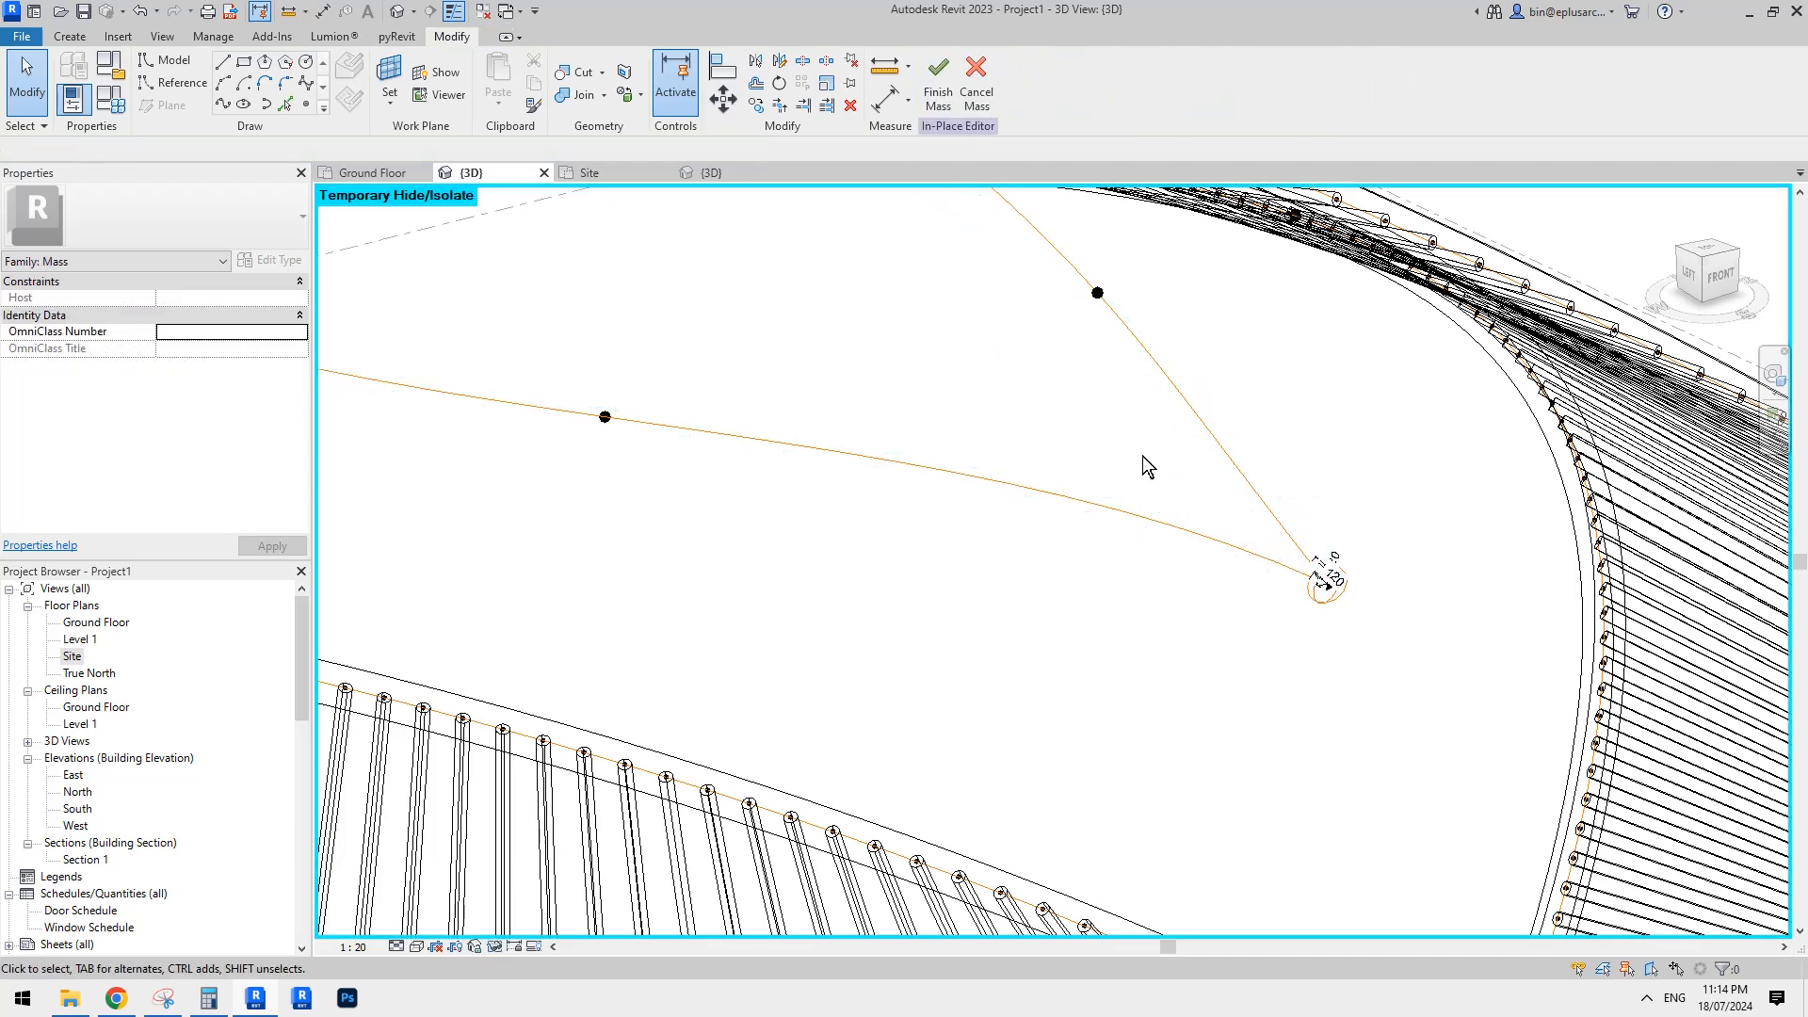
# Divide the central path splines and associate the divided path's Number with the family parameter "no.".
pyautogui.click(955, 463)
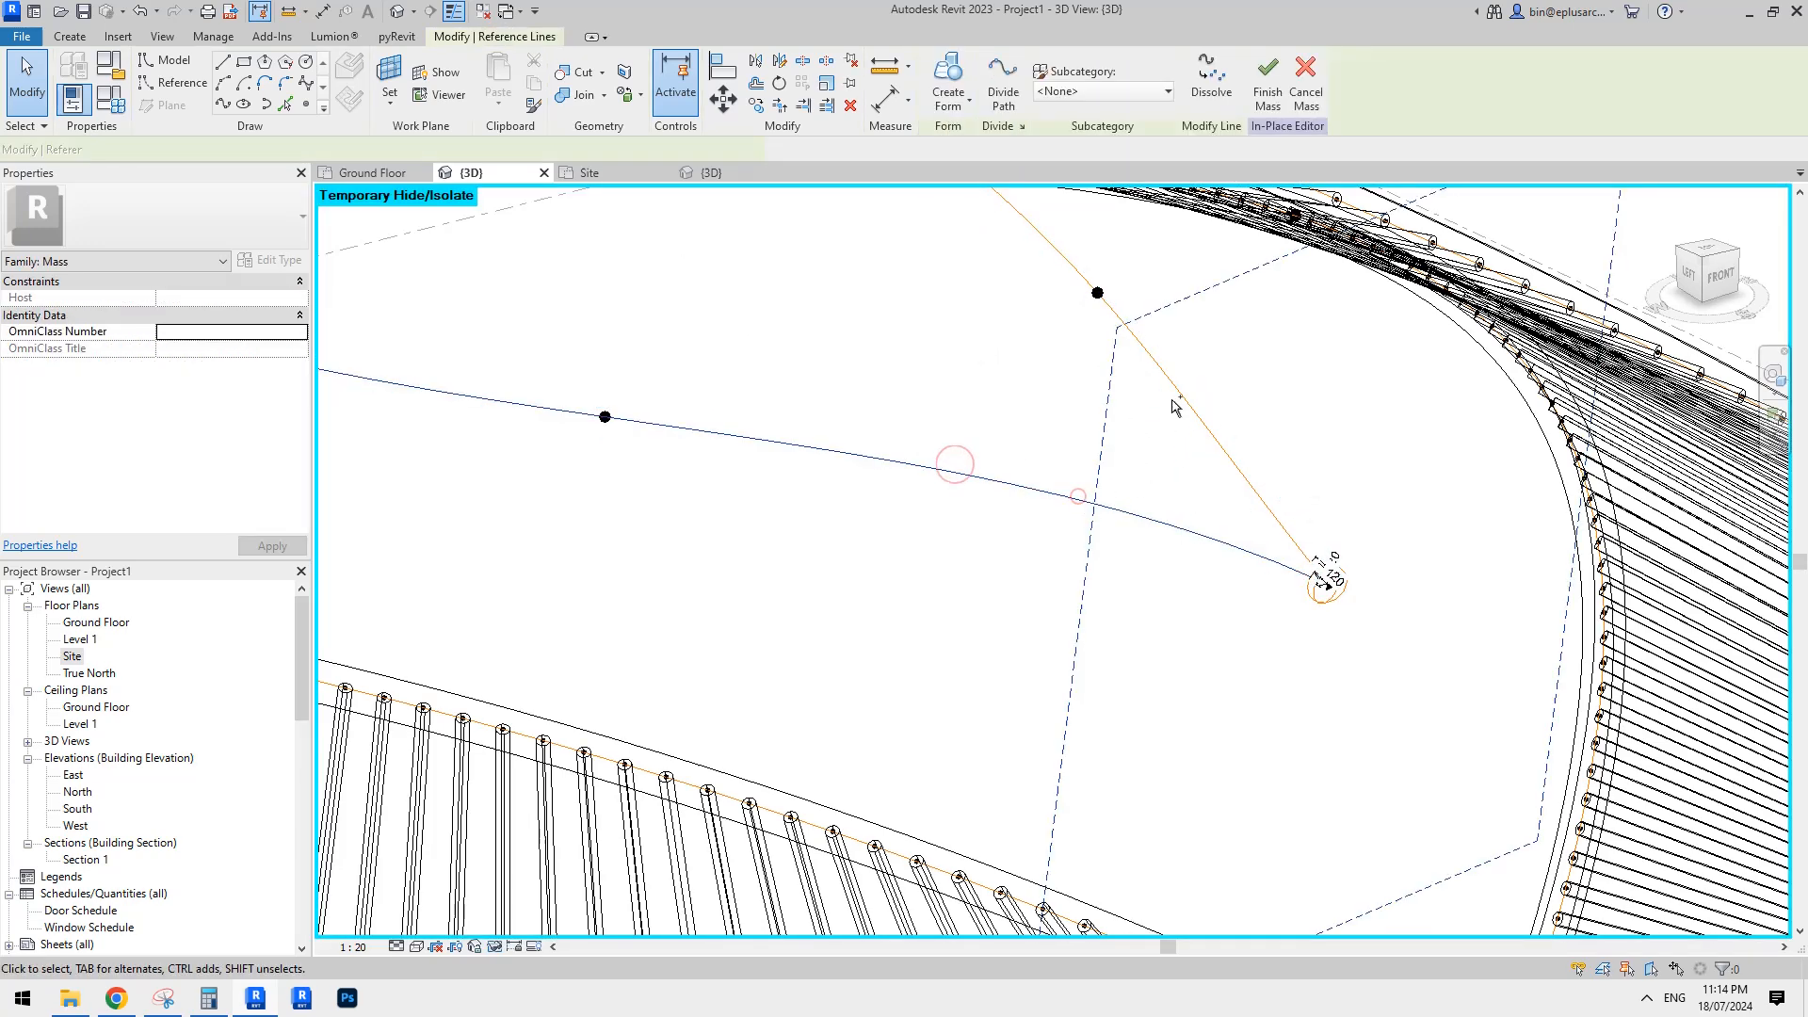
pyautogui.click(1003, 85)
pyautogui.click(287, 315)
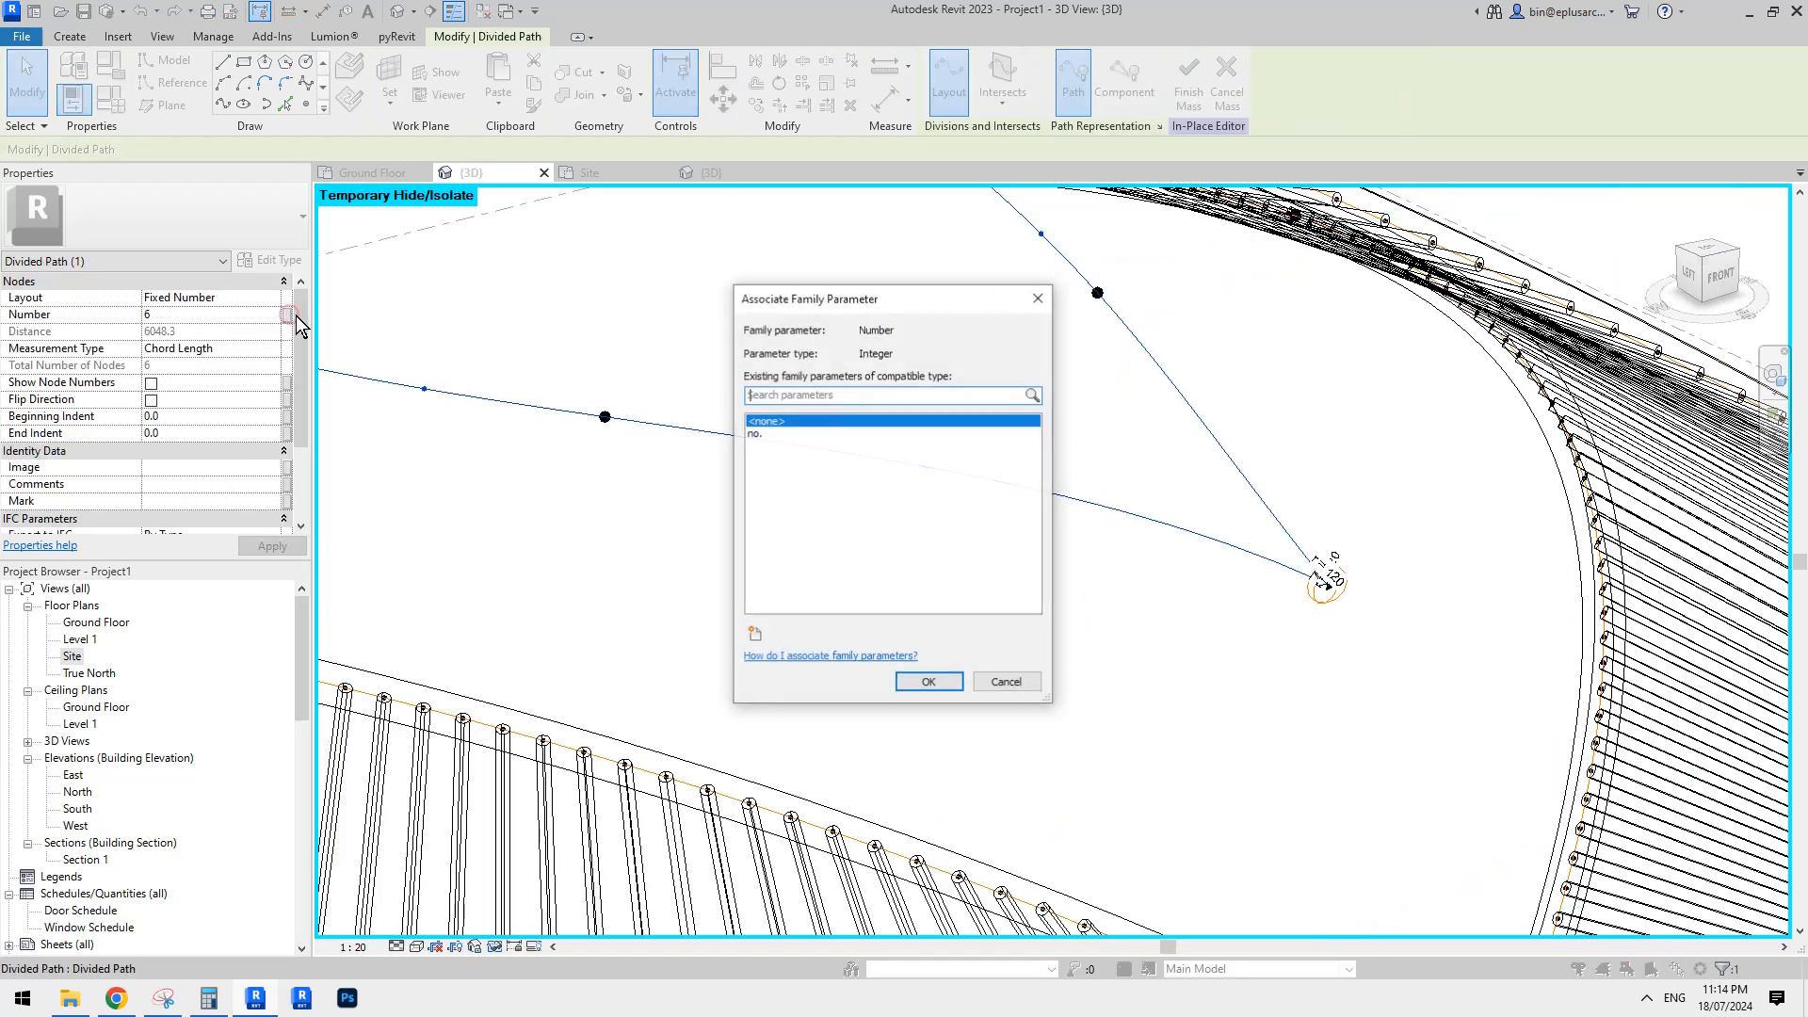
pyautogui.click(759, 434)
pyautogui.click(926, 680)
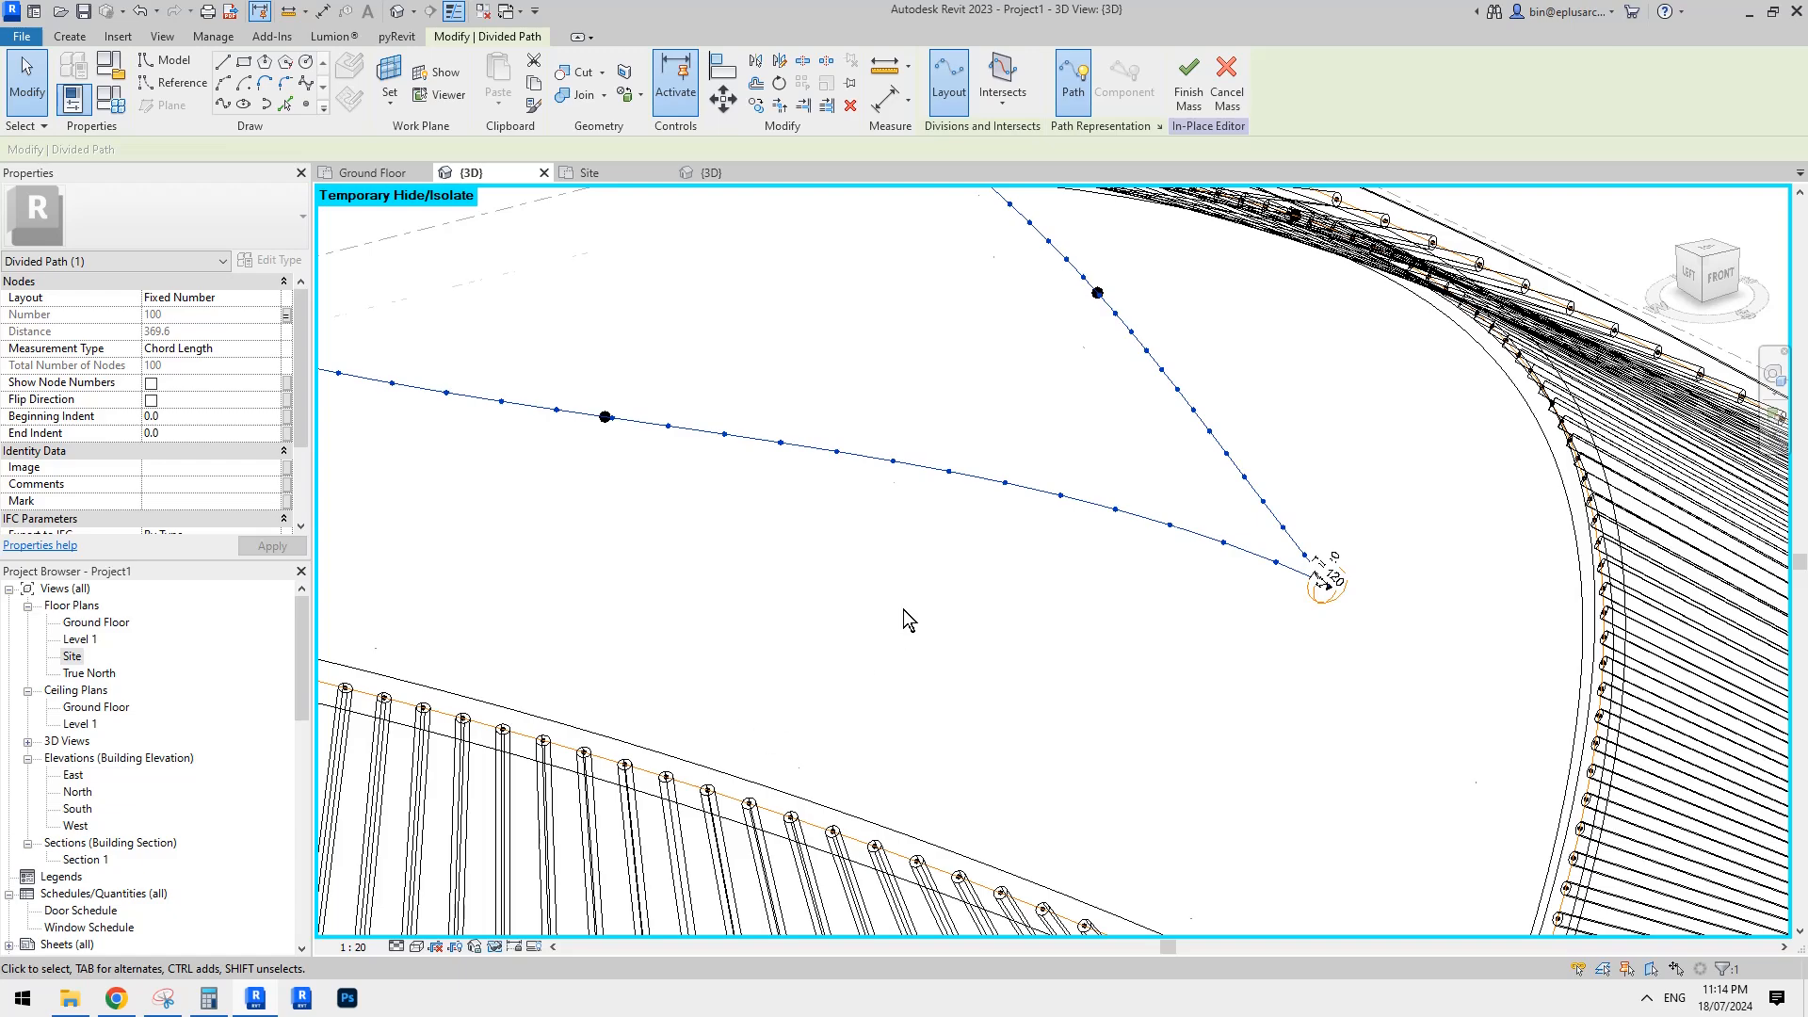
# Examine the node layout of the divided central paths against the surrounding strut ring from several angles.
pyautogui.scroll(-1, 902, 608)
pyautogui.moveTo(902, 608); pyautogui.dragTo(981, 597, button='middle')
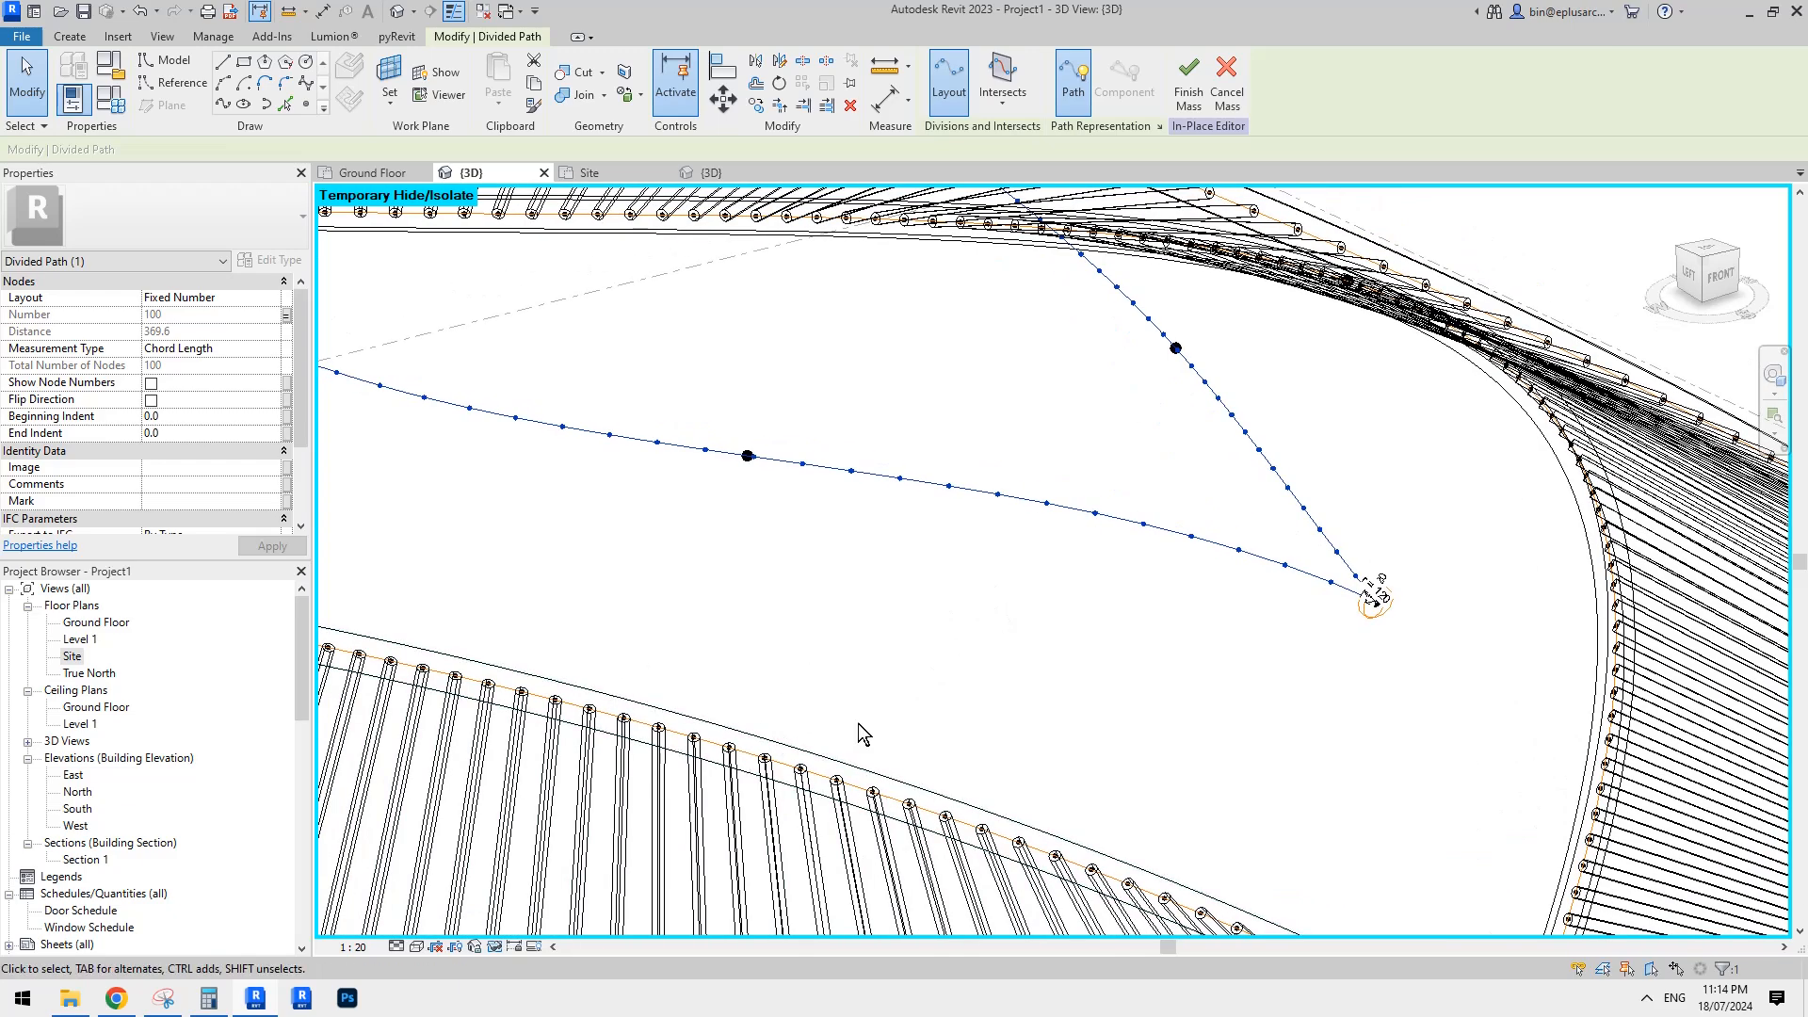
pyautogui.moveTo(839, 522); pyautogui.dragTo(870, 561, button='middle')
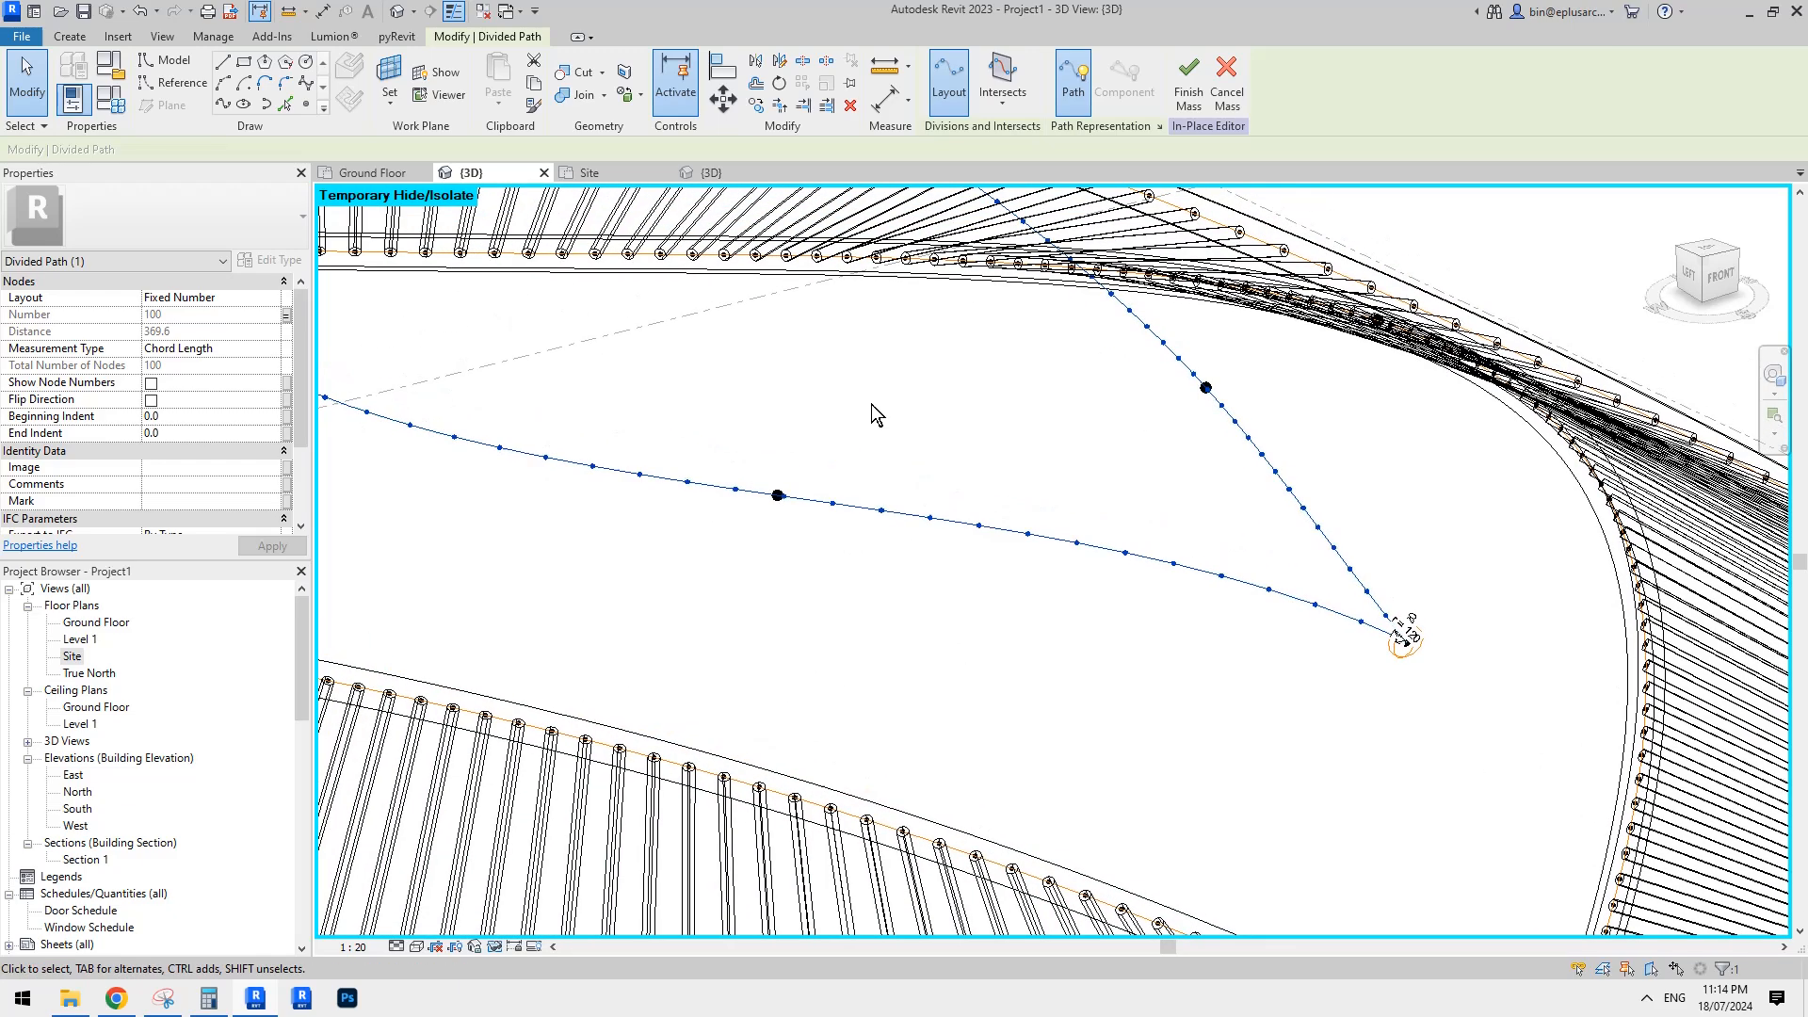
pyautogui.scroll(-5, 960, 500)
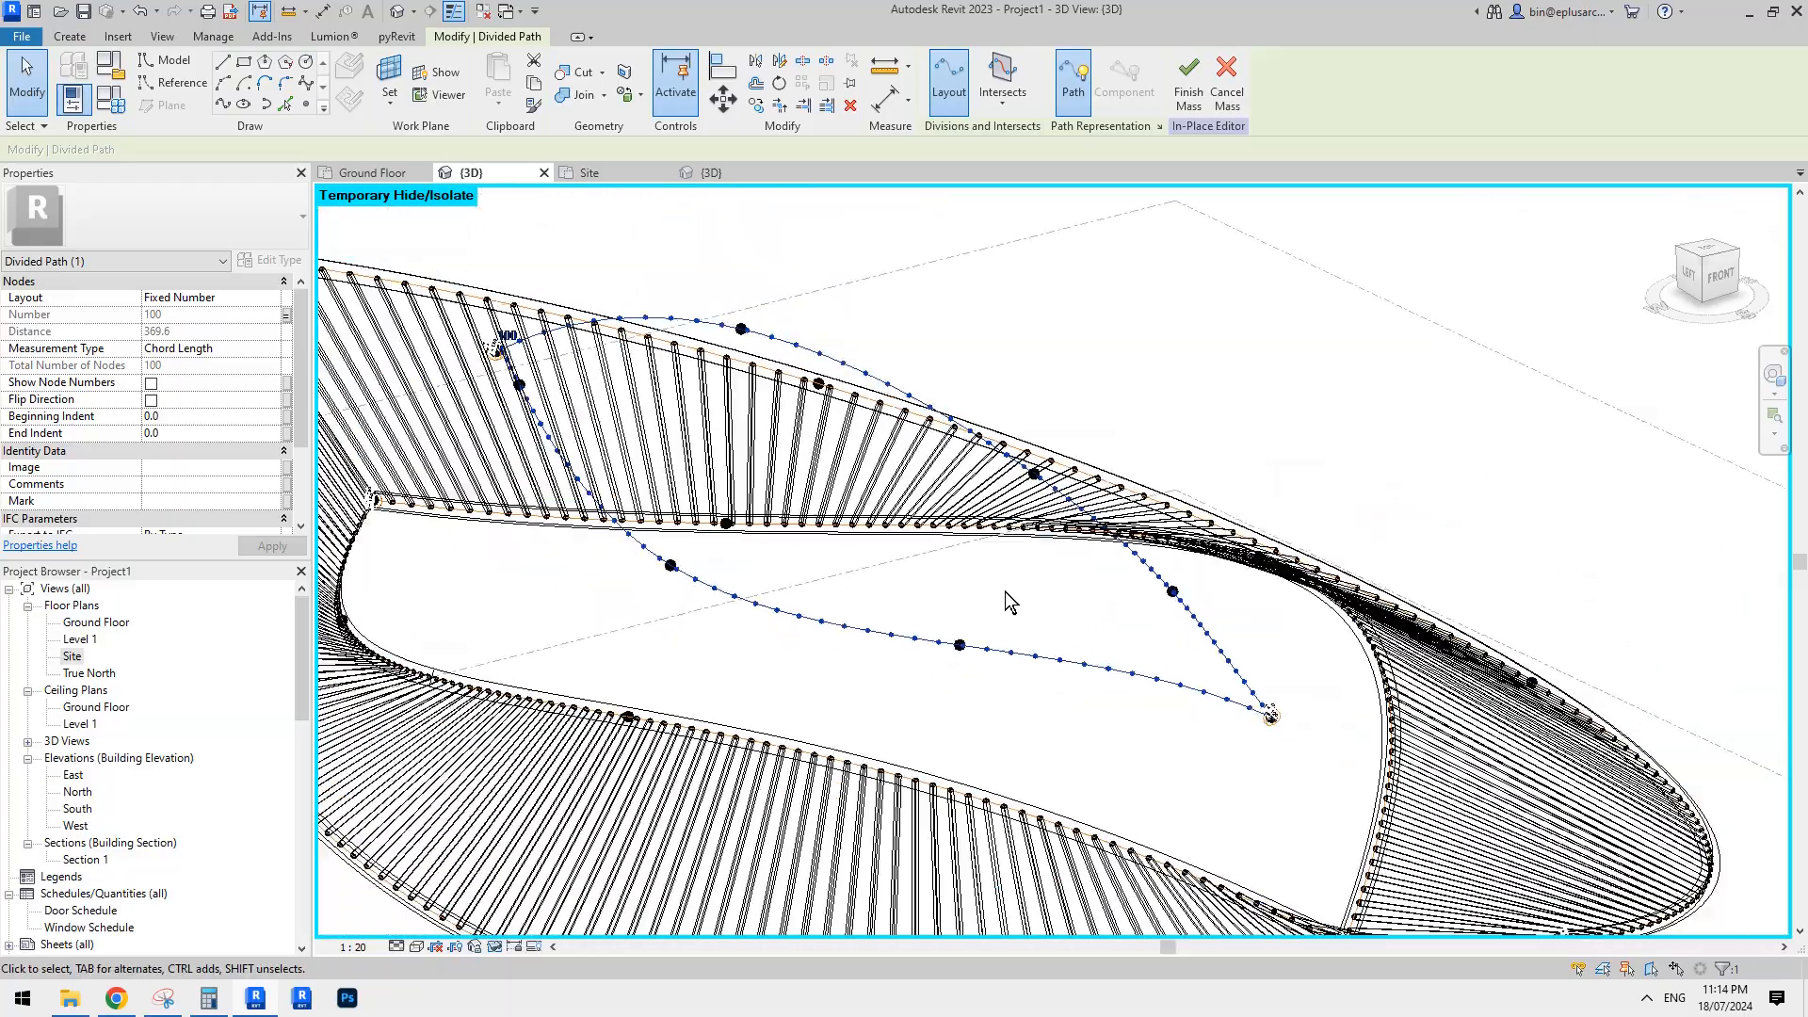
pyautogui.keyDown('shift'); pyautogui.moveTo(1000, 561); pyautogui.dragTo(932, 537, button='middle'); pyautogui.keyUp('shift')
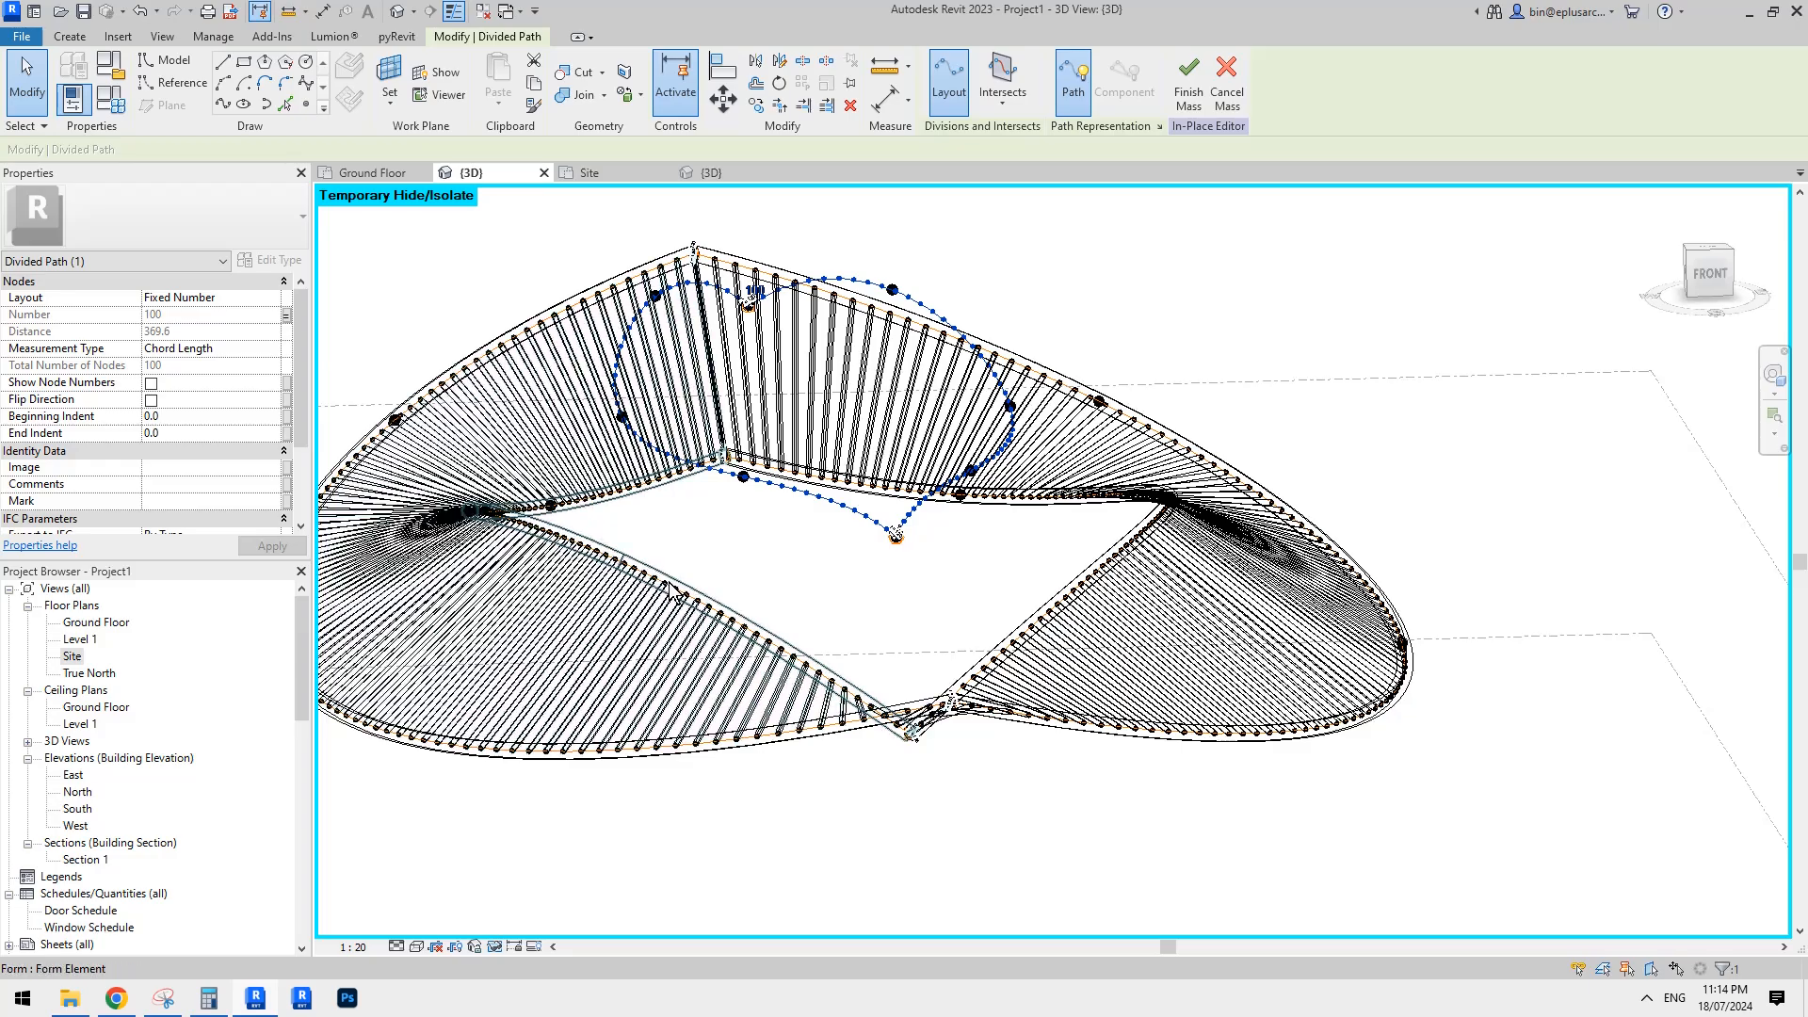
pyautogui.keyDown('shift'); pyautogui.moveTo(729, 476); pyautogui.dragTo(800, 518, button='middle'); pyautogui.keyUp('shift')
pyautogui.keyDown('shift'); pyautogui.moveTo(828, 669); pyautogui.dragTo(961, 731, button='middle'); pyautogui.keyUp('shift')
pyautogui.scroll(3, 1059, 682)
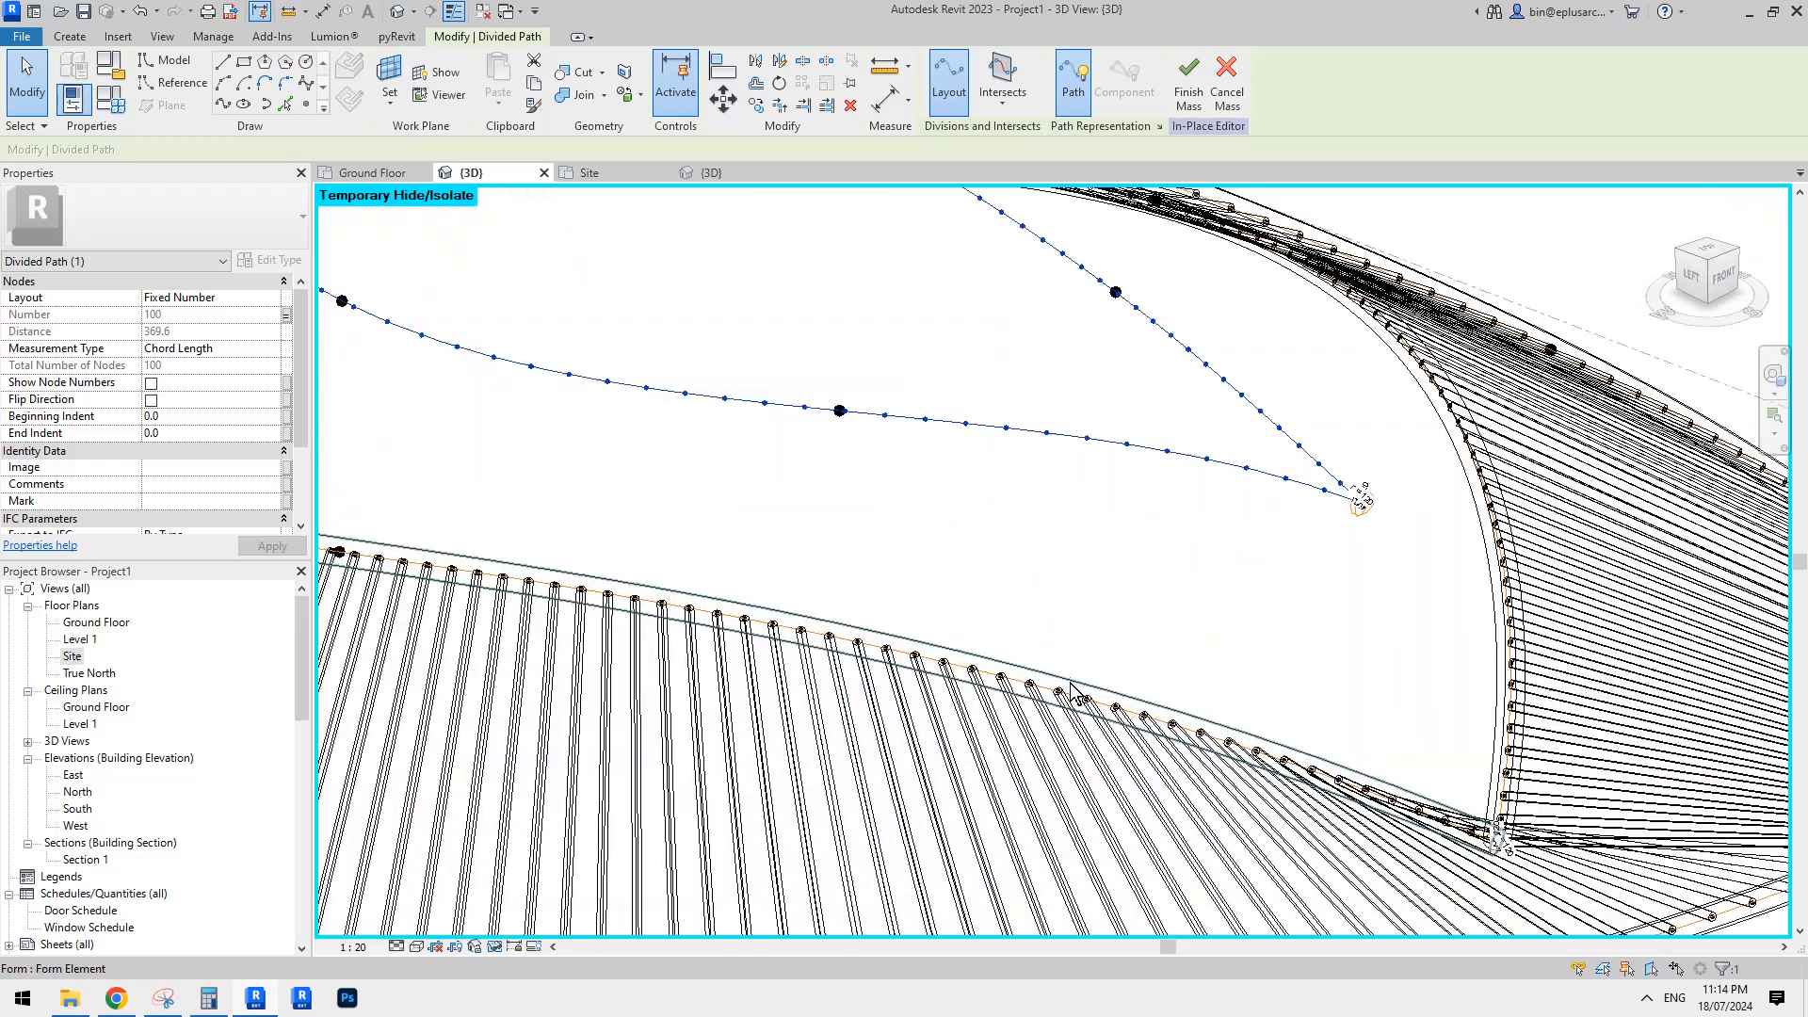
# Compare the divided paths on both inner ring curves with the divided central paths, and clear the selection.
pyautogui.press('Escape')
pyautogui.scroll(3, 953, 670)
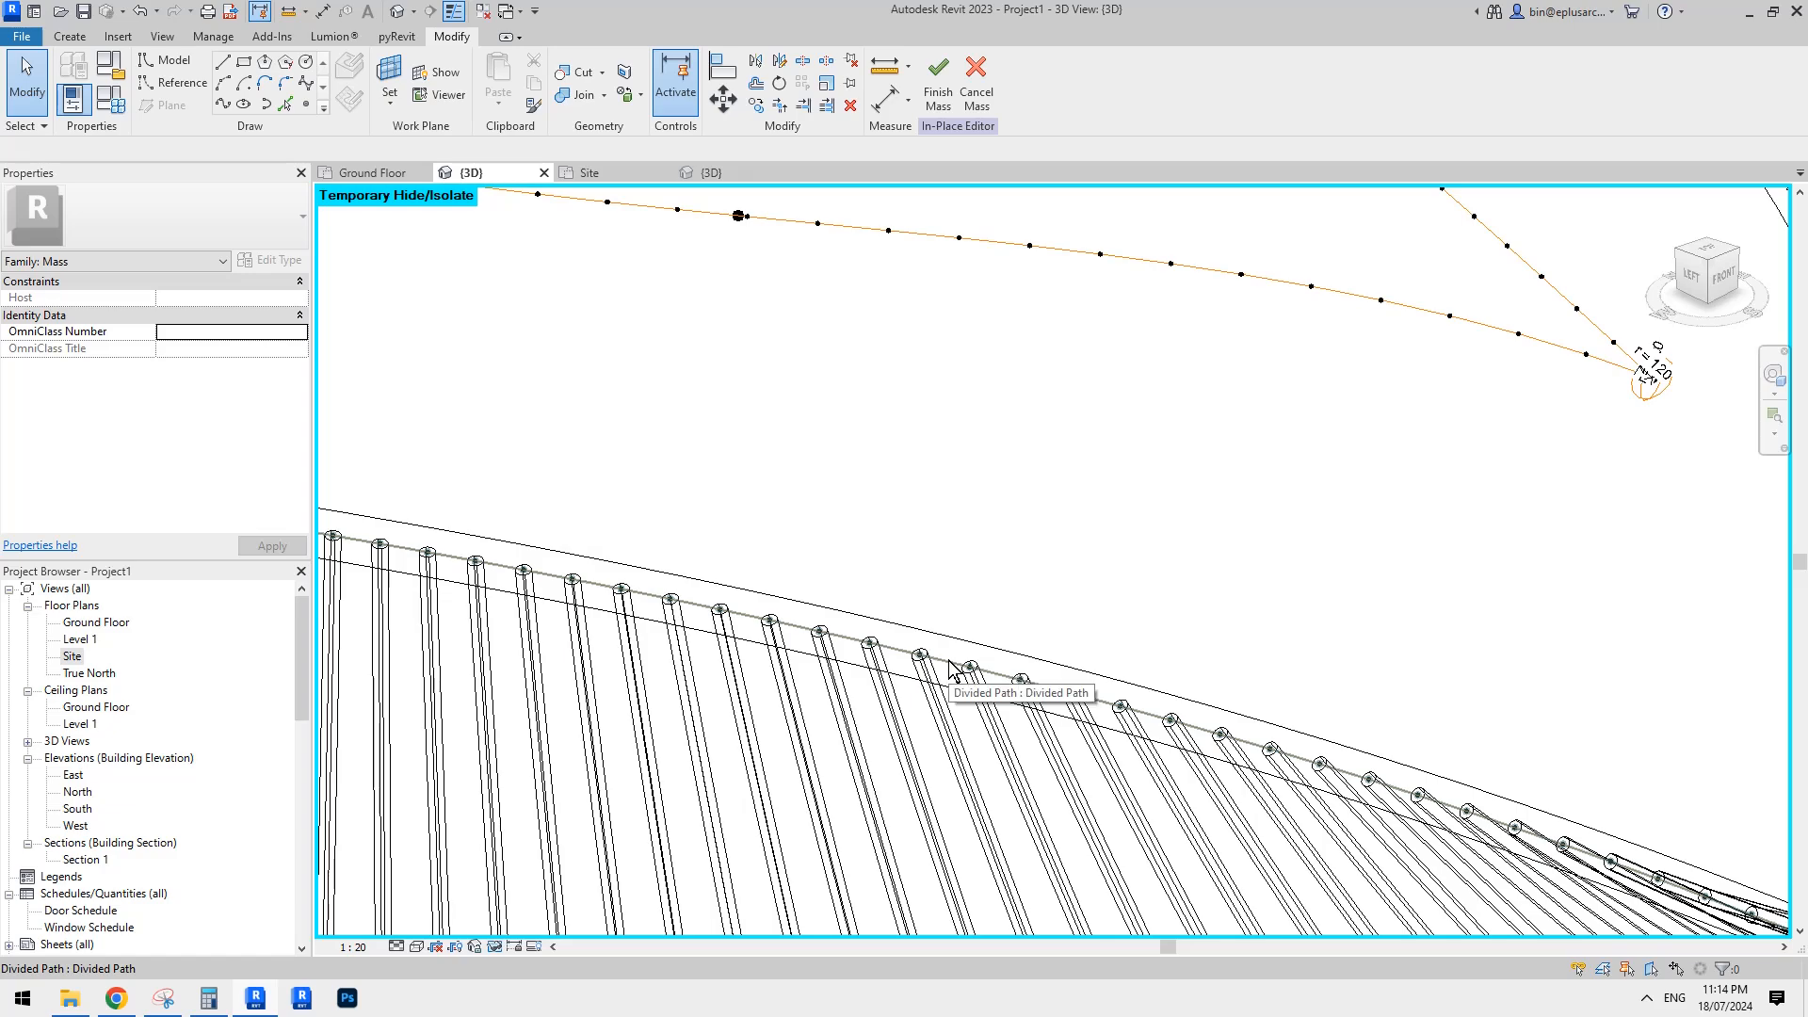
pyautogui.keyDown('shift'); pyautogui.moveTo(951, 666); pyautogui.dragTo(841, 662, button='middle'); pyautogui.keyUp('shift')
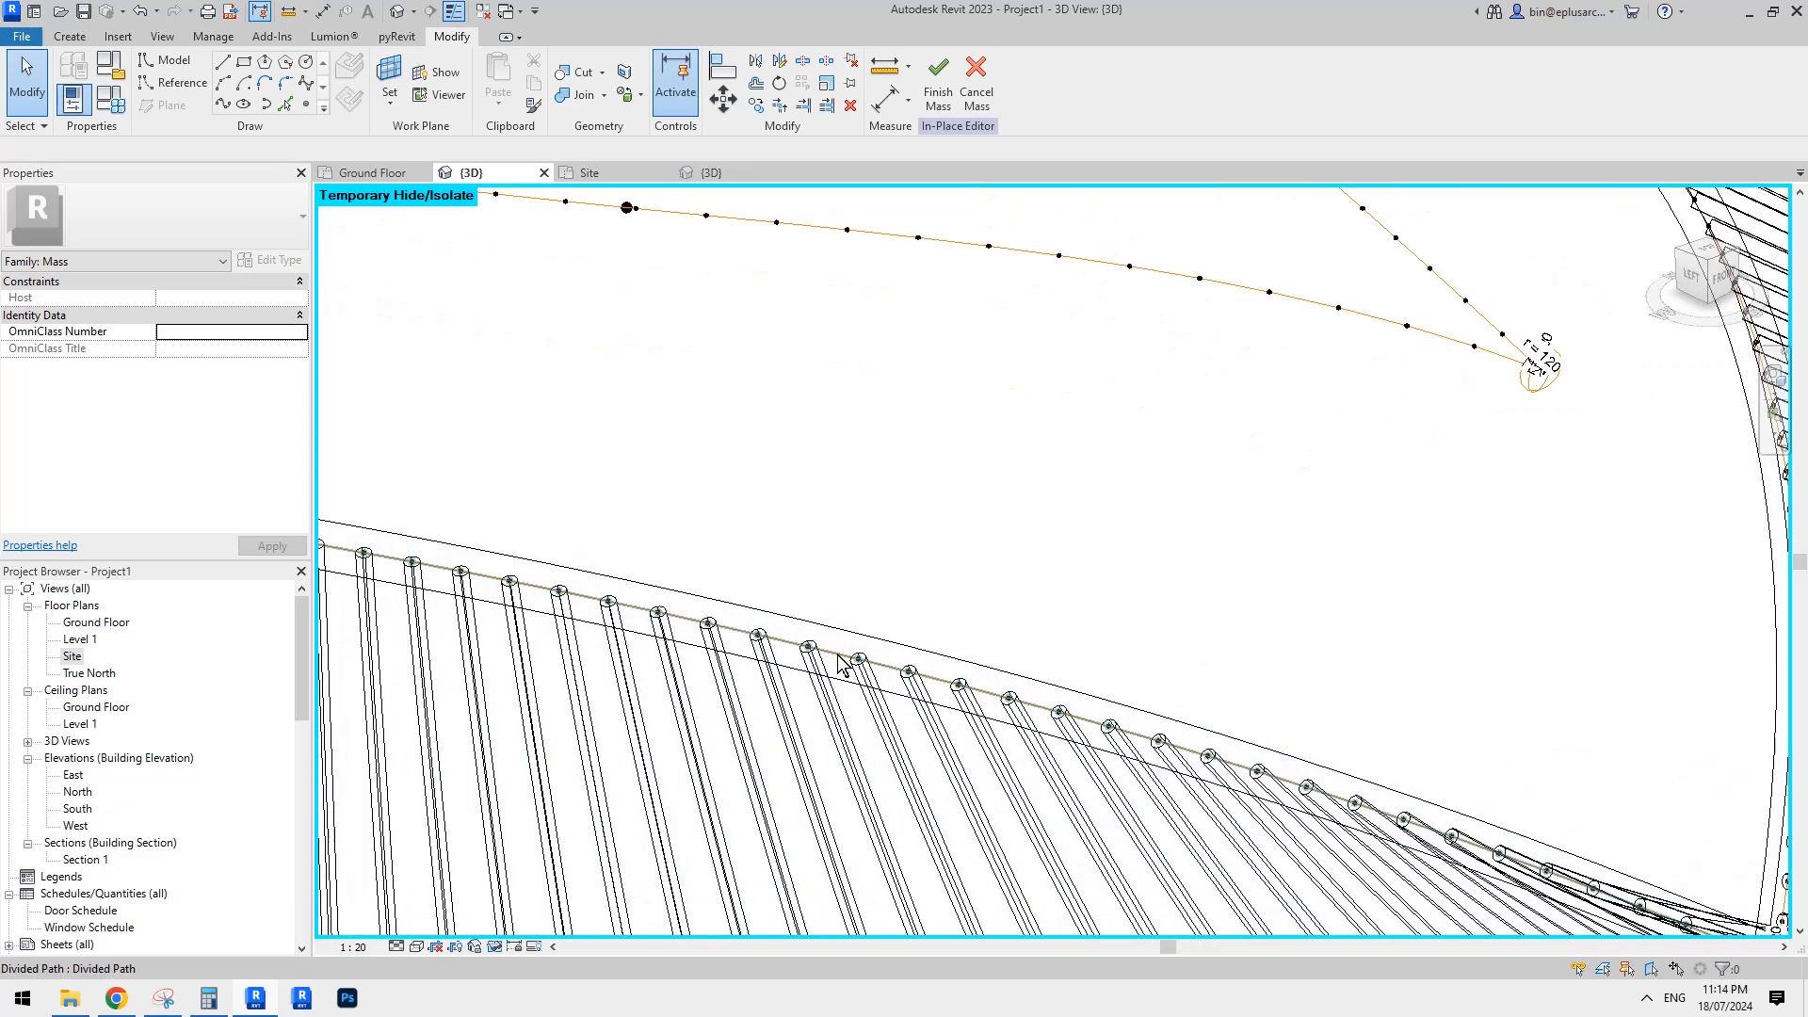
pyautogui.click(751, 637)
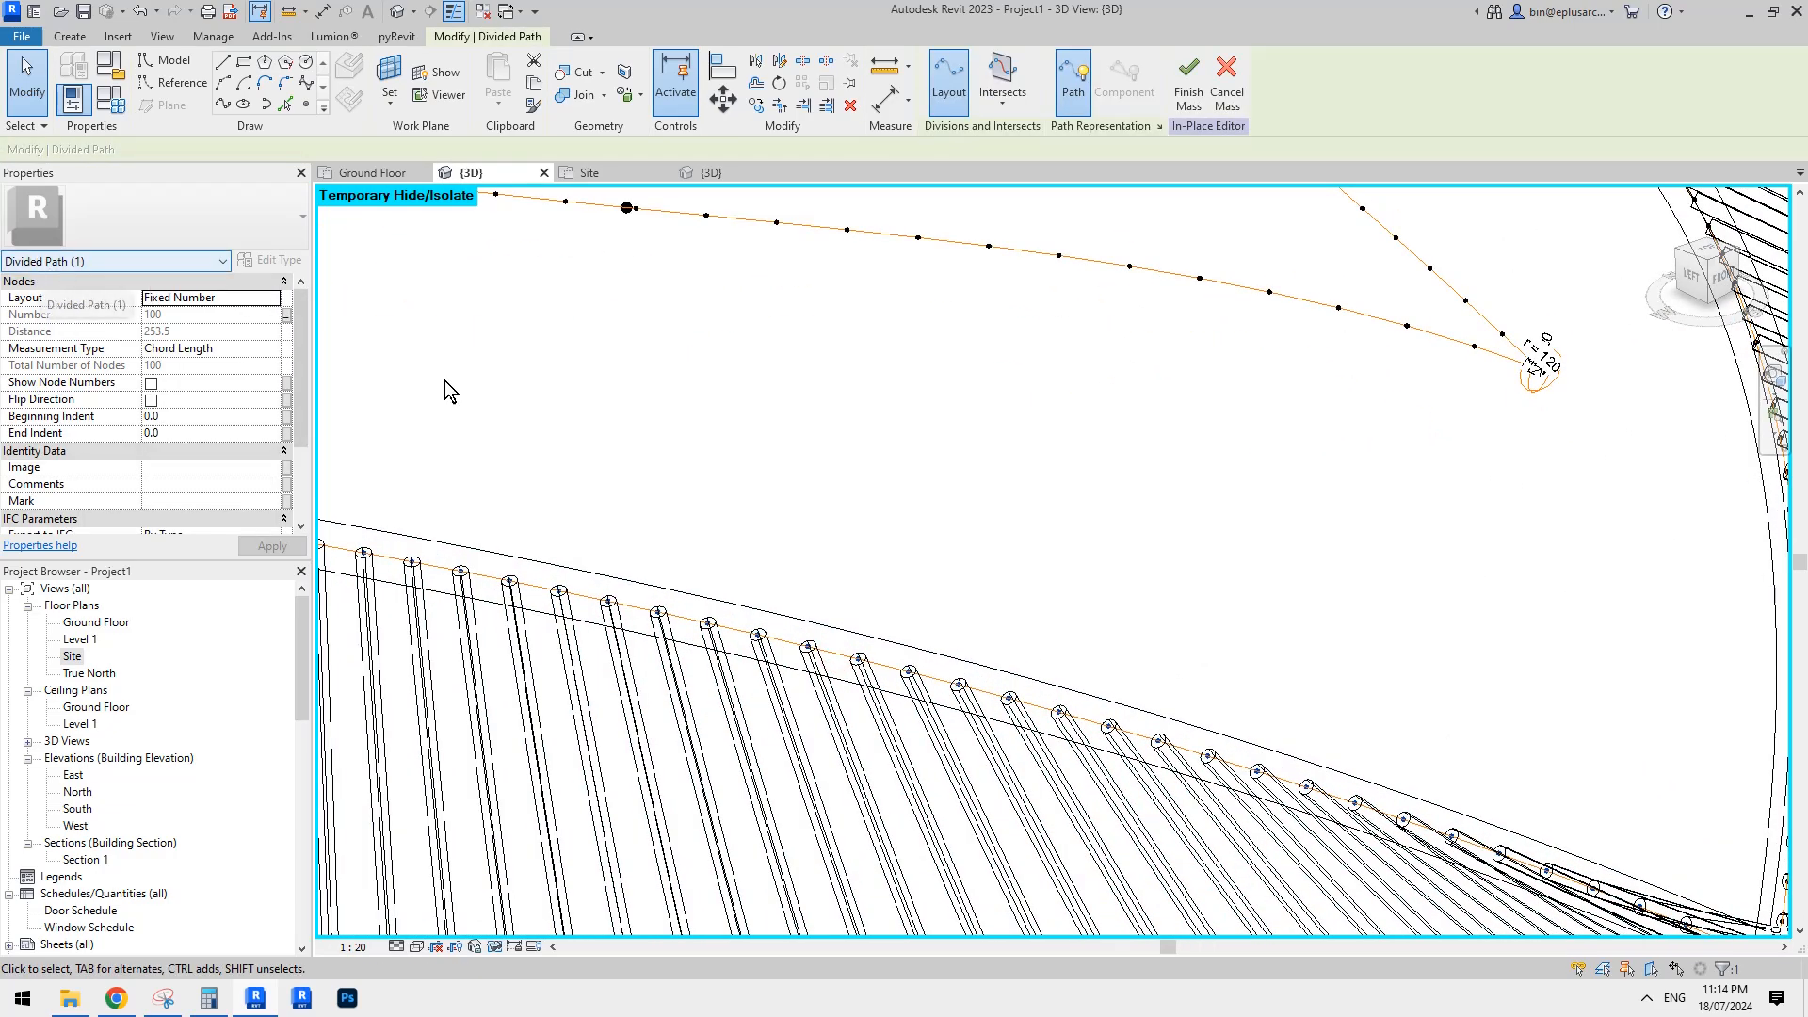
pyautogui.scroll(-3, 1177, 664)
pyautogui.moveTo(1177, 664); pyautogui.dragTo(931, 661, button='middle')
pyautogui.scroll(6, 1292, 739)
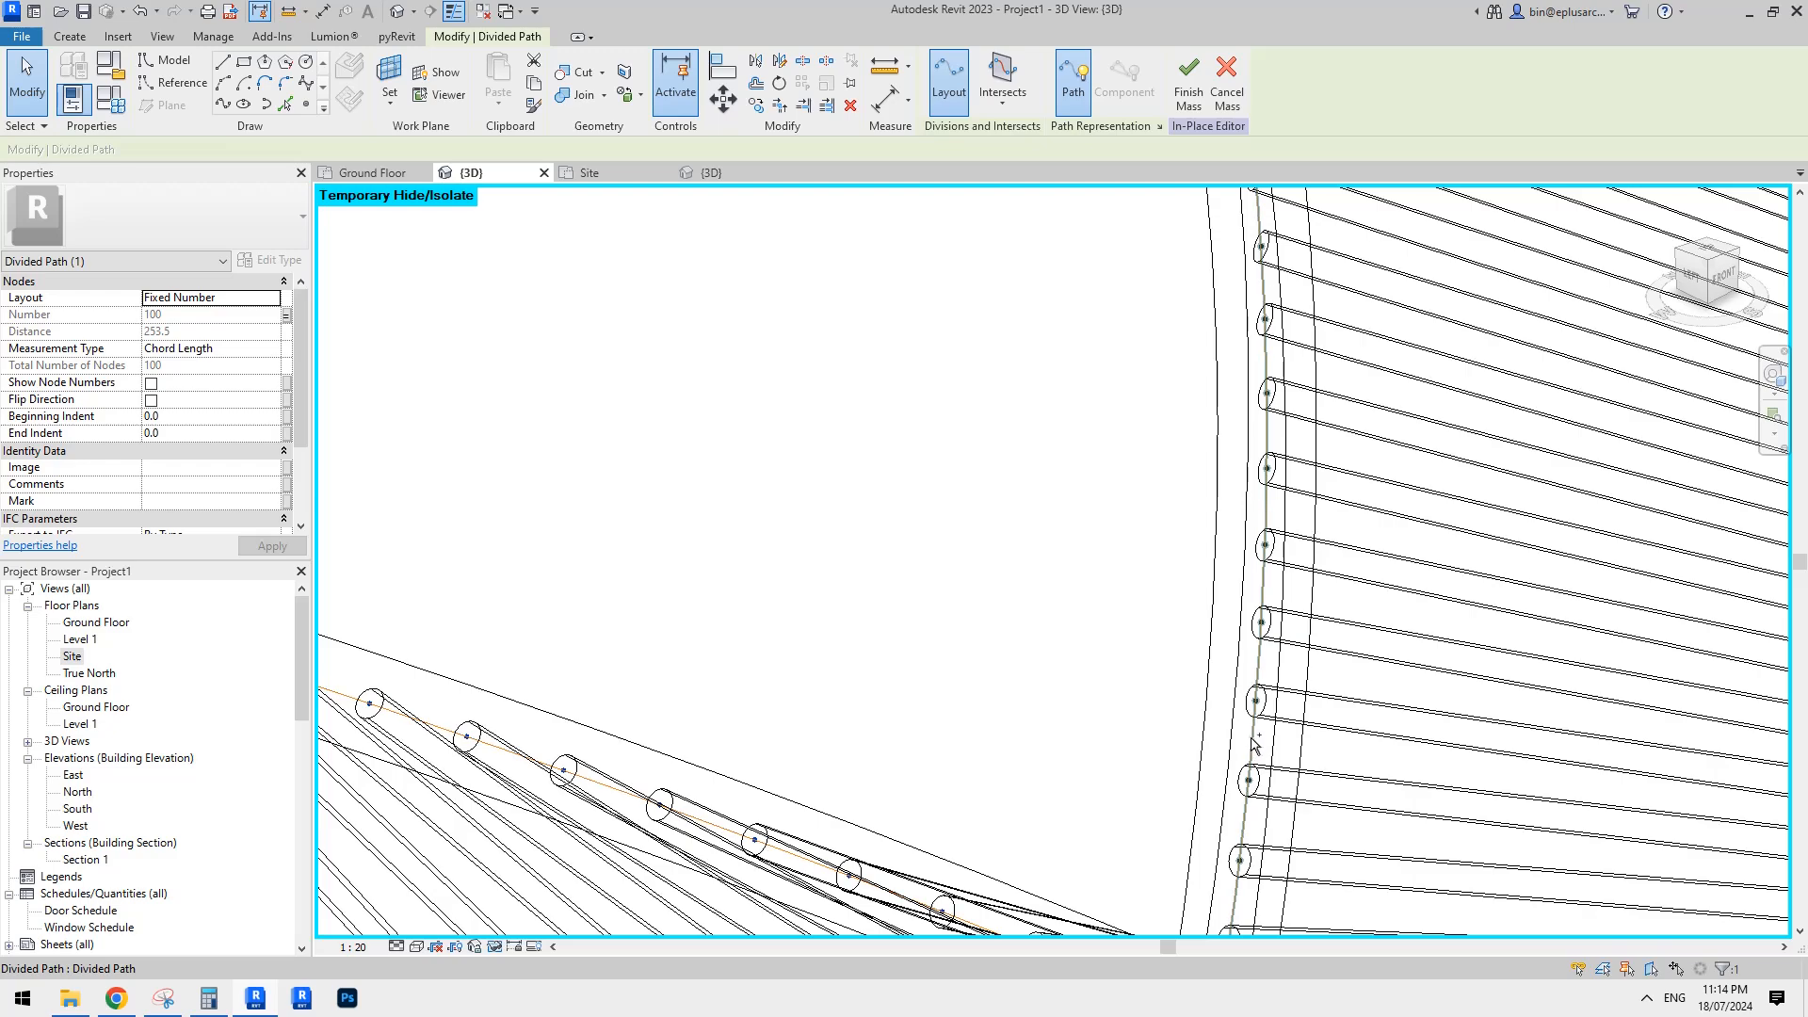
pyautogui.keyDown('ctrl'); pyautogui.click(1251, 744); pyautogui.keyUp('ctrl')
pyautogui.scroll(-4, 1095, 666)
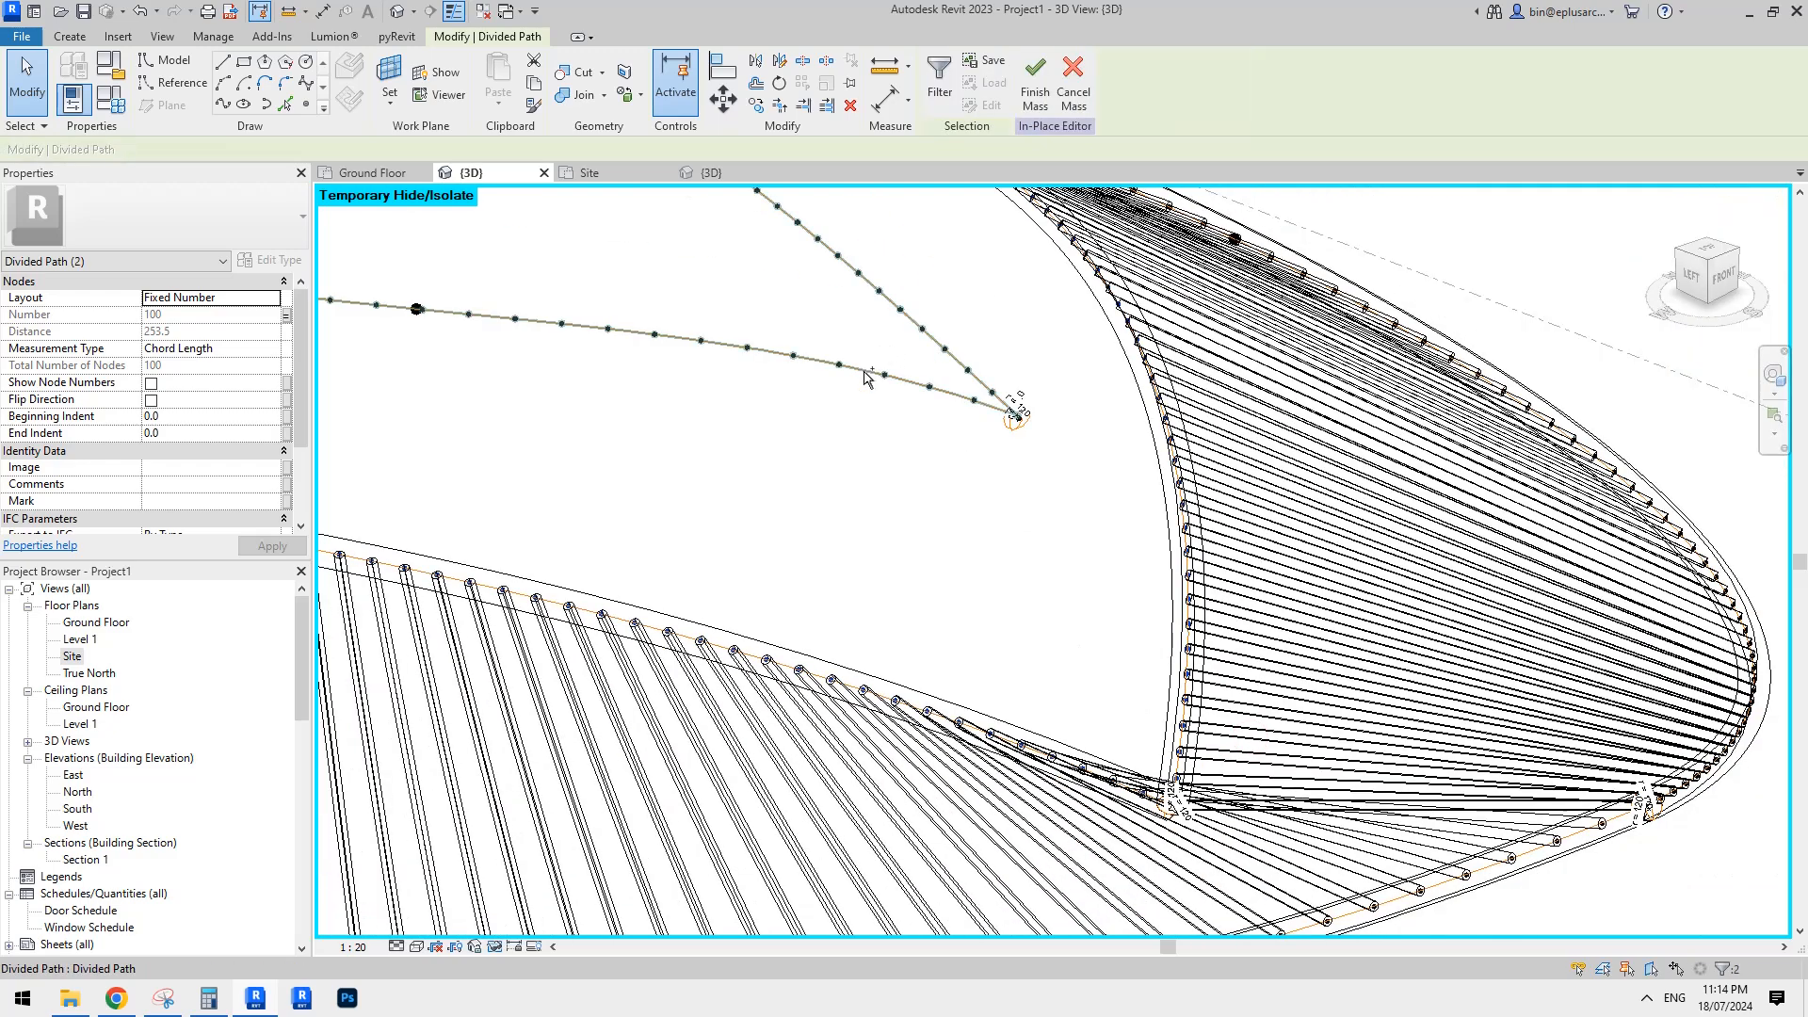
pyautogui.keyDown('ctrl'); pyautogui.click(937, 342); pyautogui.keyUp('ctrl')
pyautogui.scroll(-2, 935, 351)
pyautogui.scroll(-2, 935, 351)
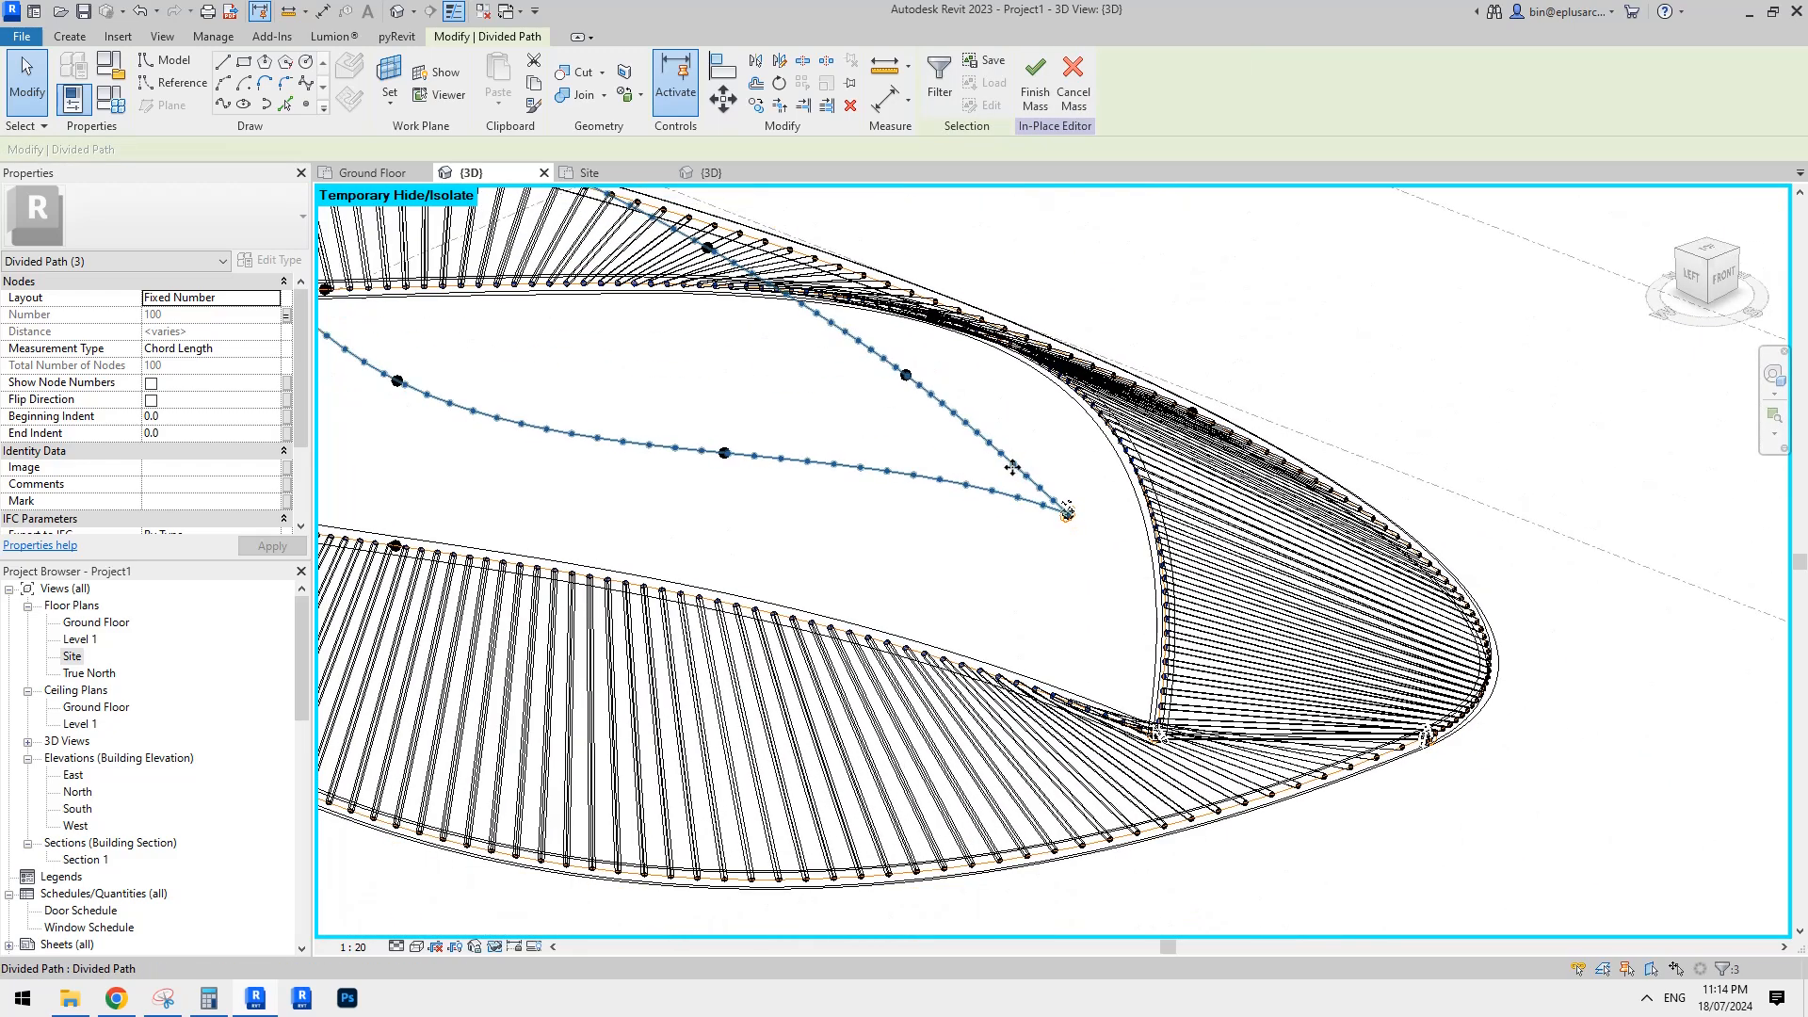
pyautogui.keyDown('shift'); pyautogui.moveTo(935, 351); pyautogui.dragTo(1150, 665, button='middle'); pyautogui.keyUp('shift')
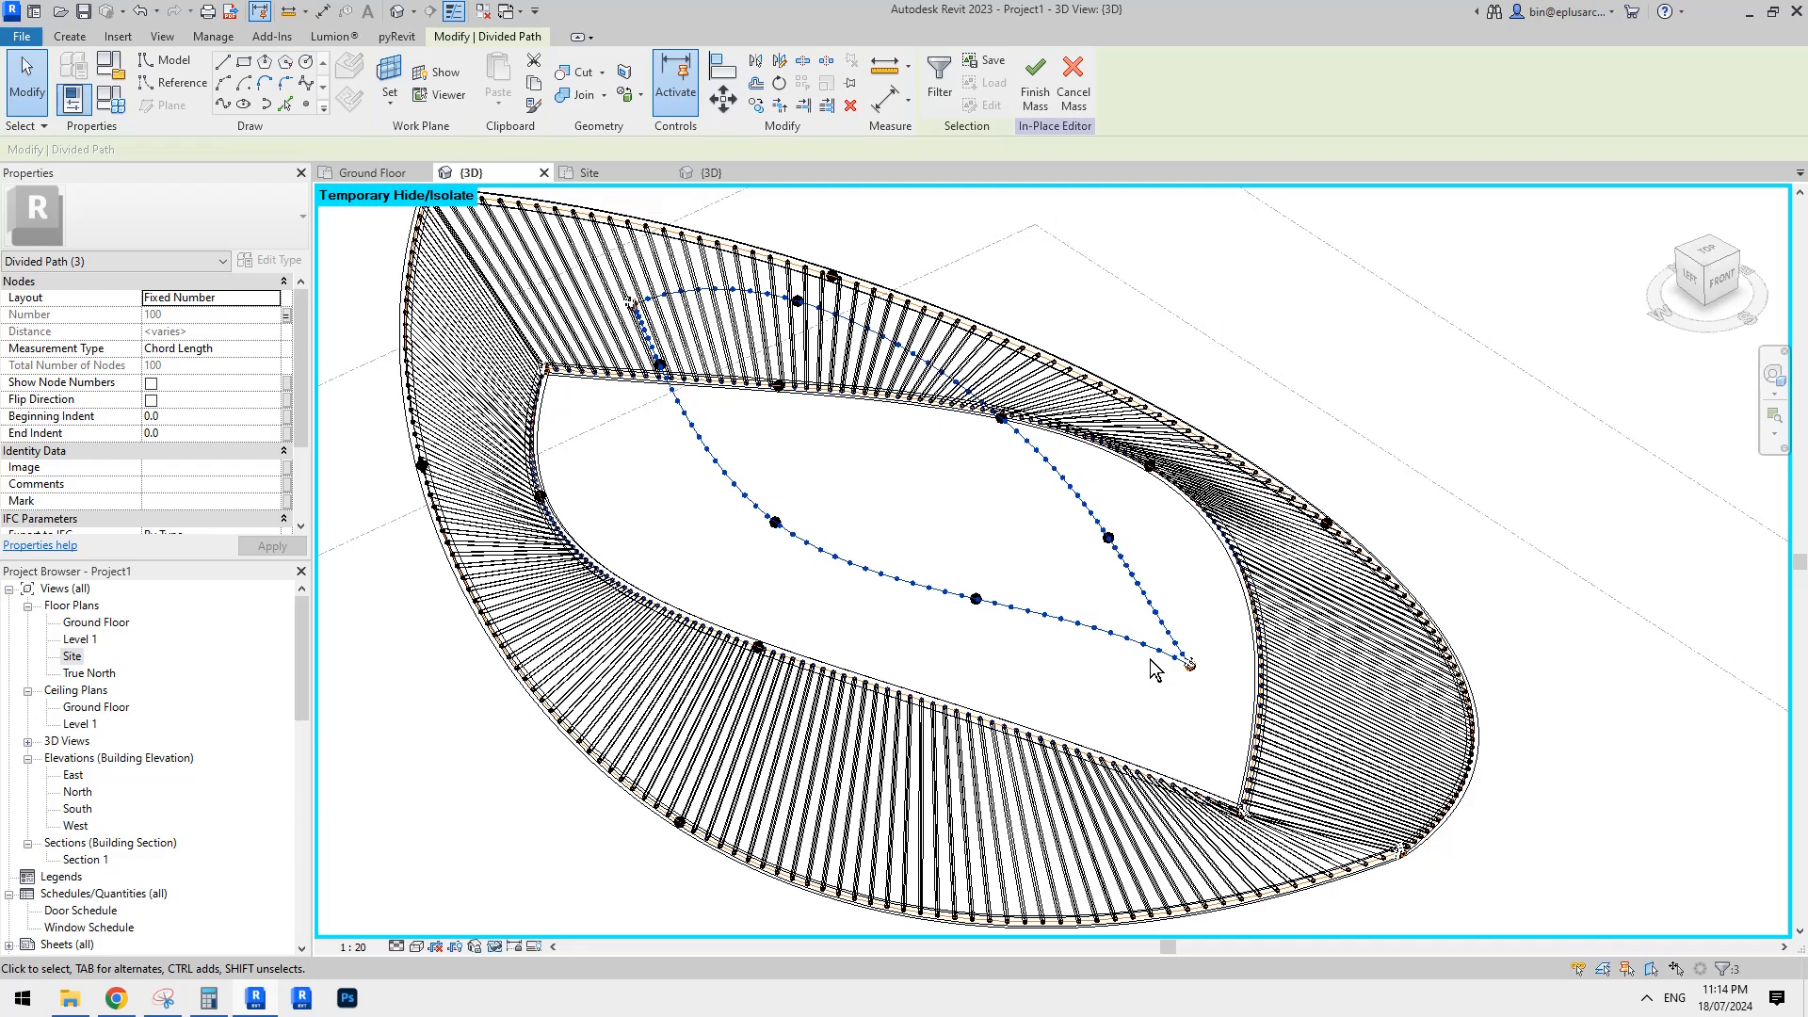
pyautogui.click(1150, 664)
pyautogui.keyDown('shift'); pyautogui.moveTo(1066, 621); pyautogui.dragTo(1057, 666, button='middle'); pyautogui.keyUp('shift')
pyautogui.scroll(2, 1090, 644)
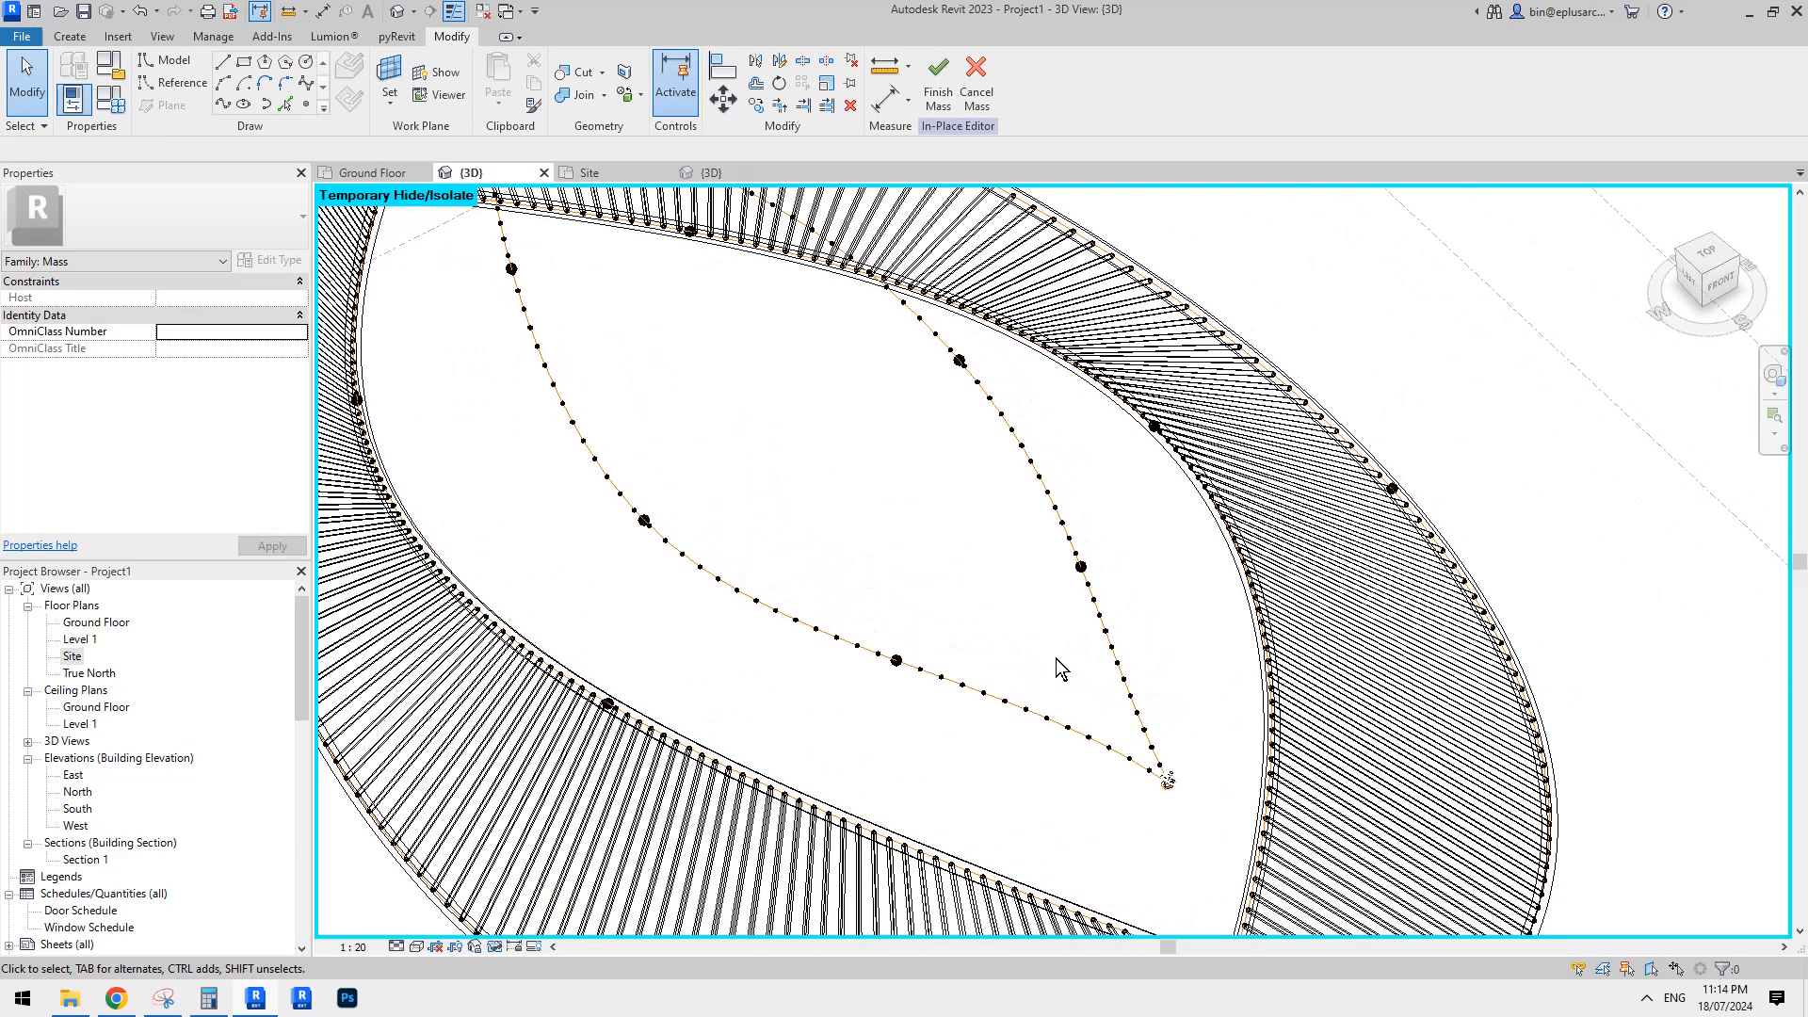
# Examine the single divided path that spans both central splines, including its node layout in the properties.
pyautogui.click(1013, 704)
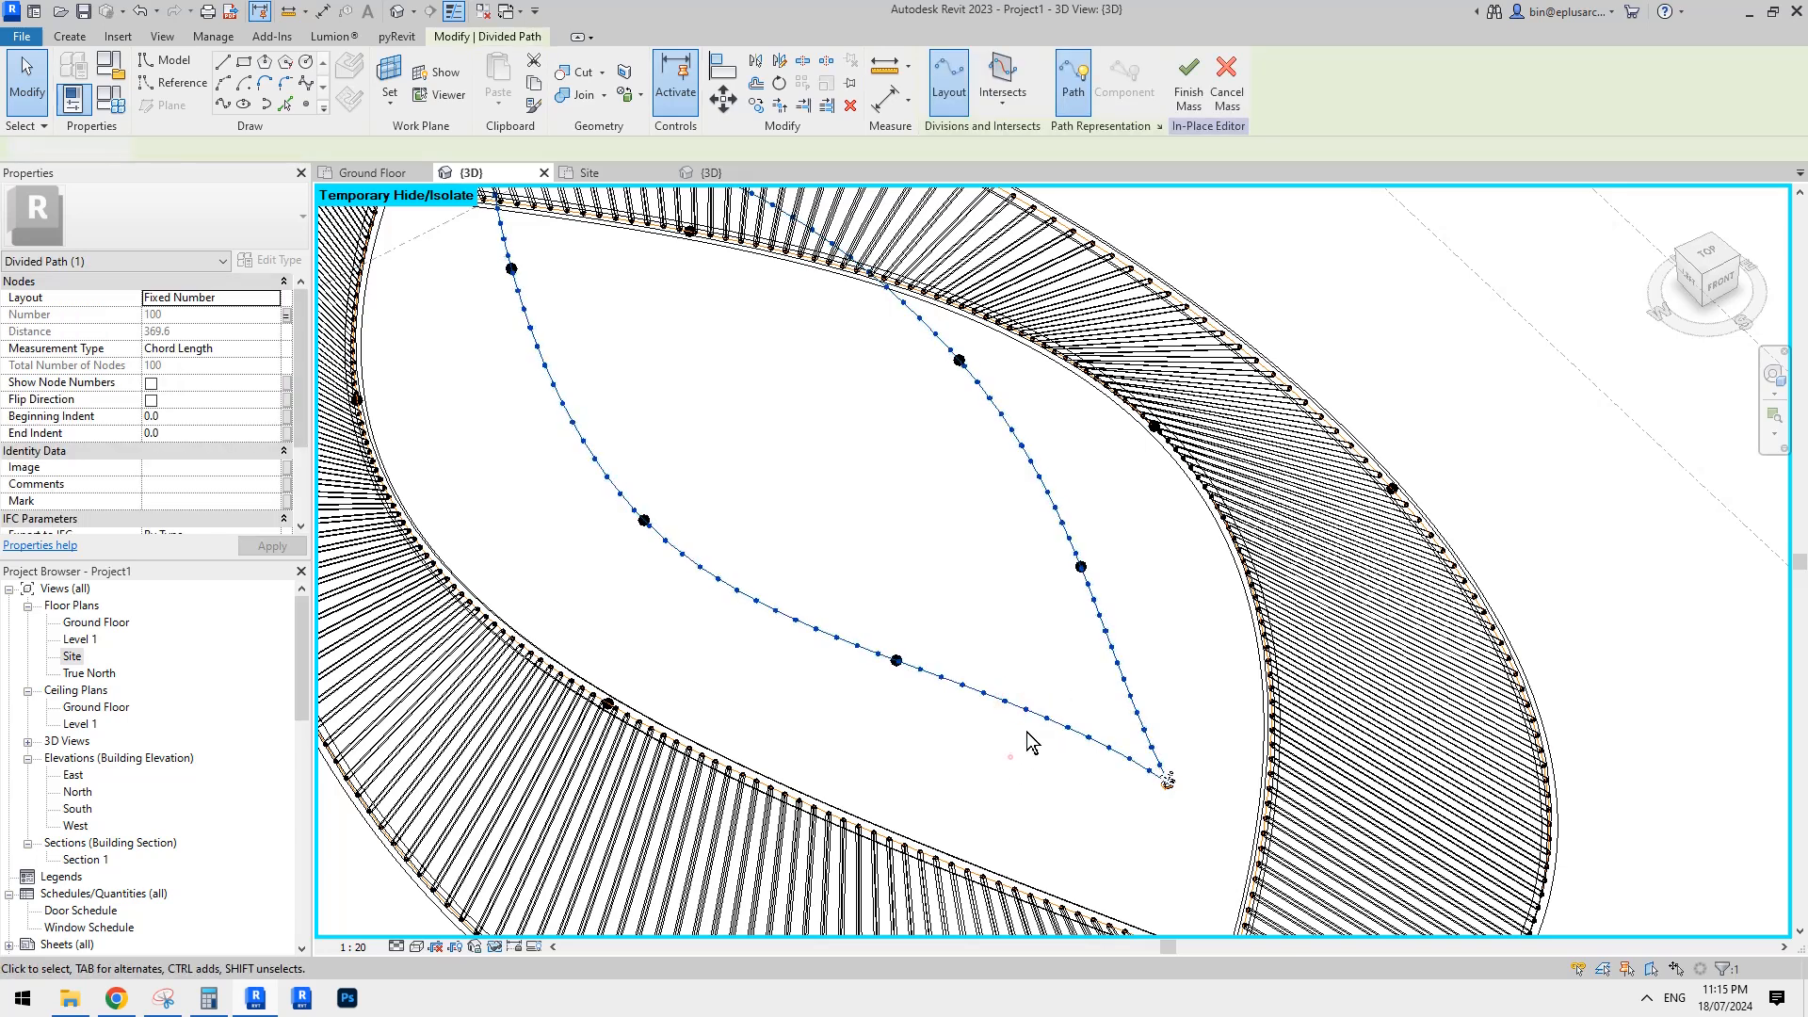
pyautogui.click(1010, 756)
pyautogui.click(1014, 706)
pyautogui.scroll(-3, 1051, 528)
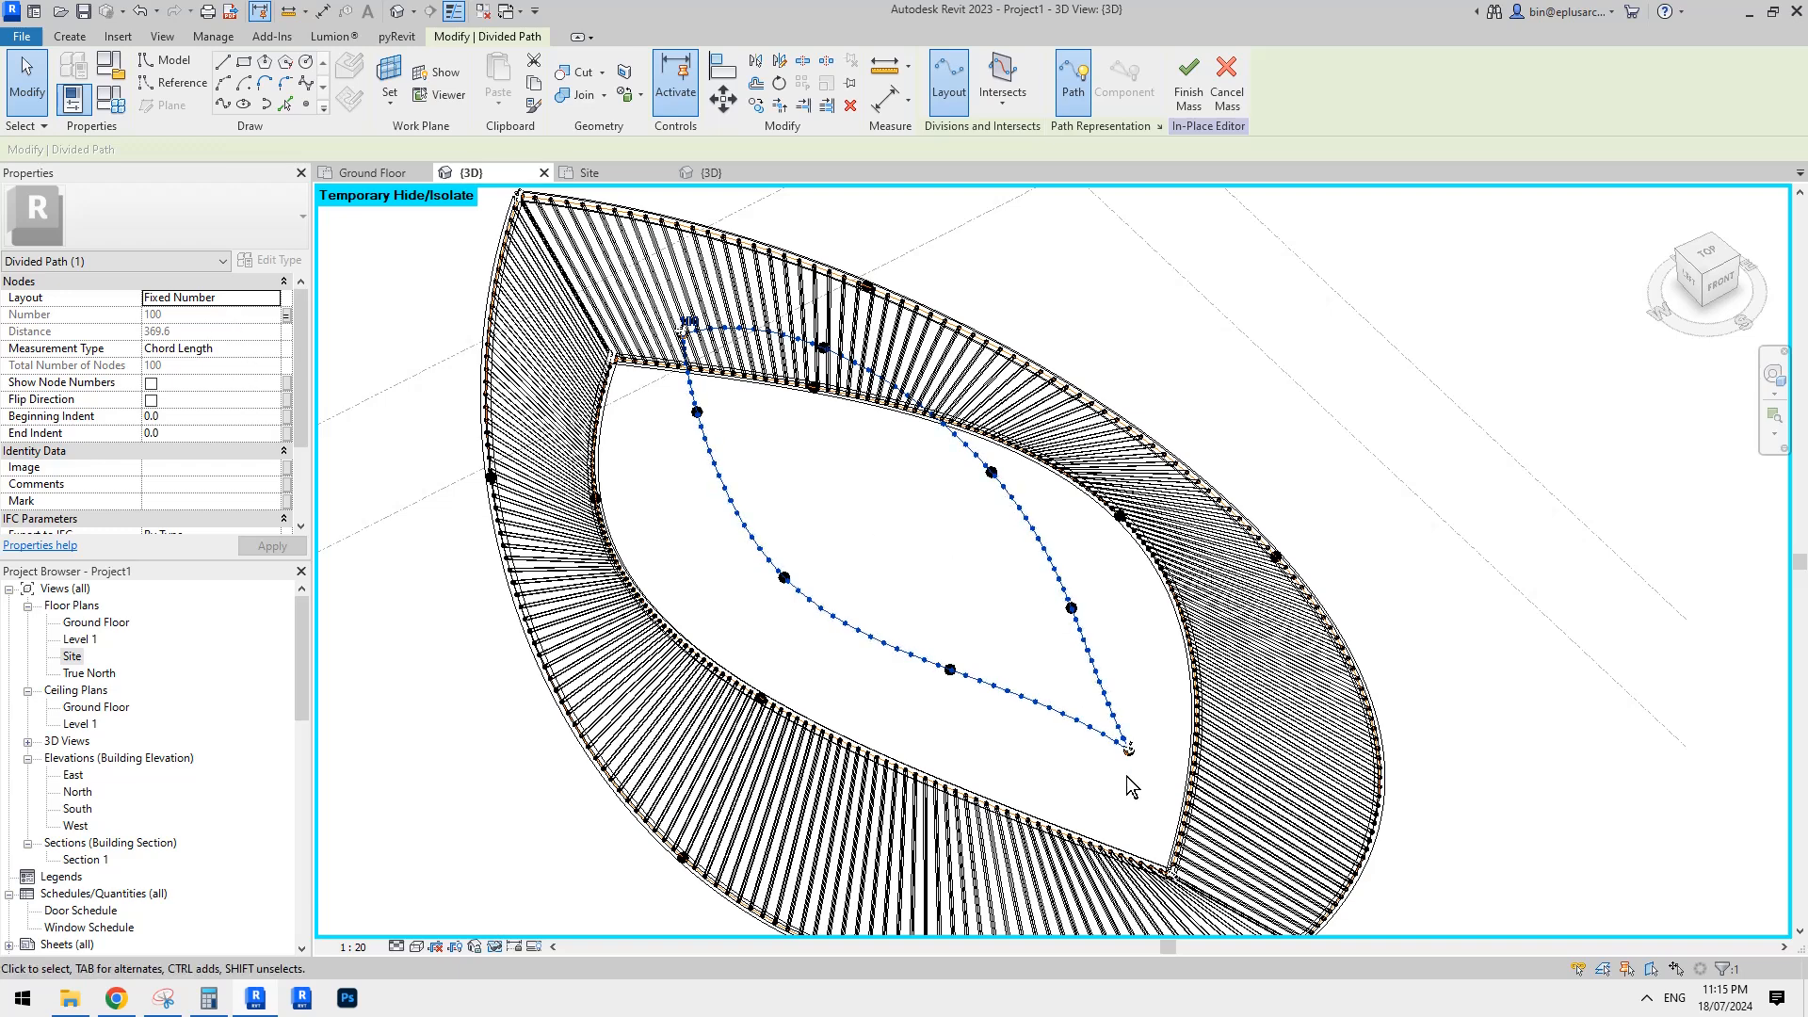
pyautogui.moveTo(1090, 688); pyautogui.dragTo(1083, 690, button='middle')
pyautogui.click(1066, 675)
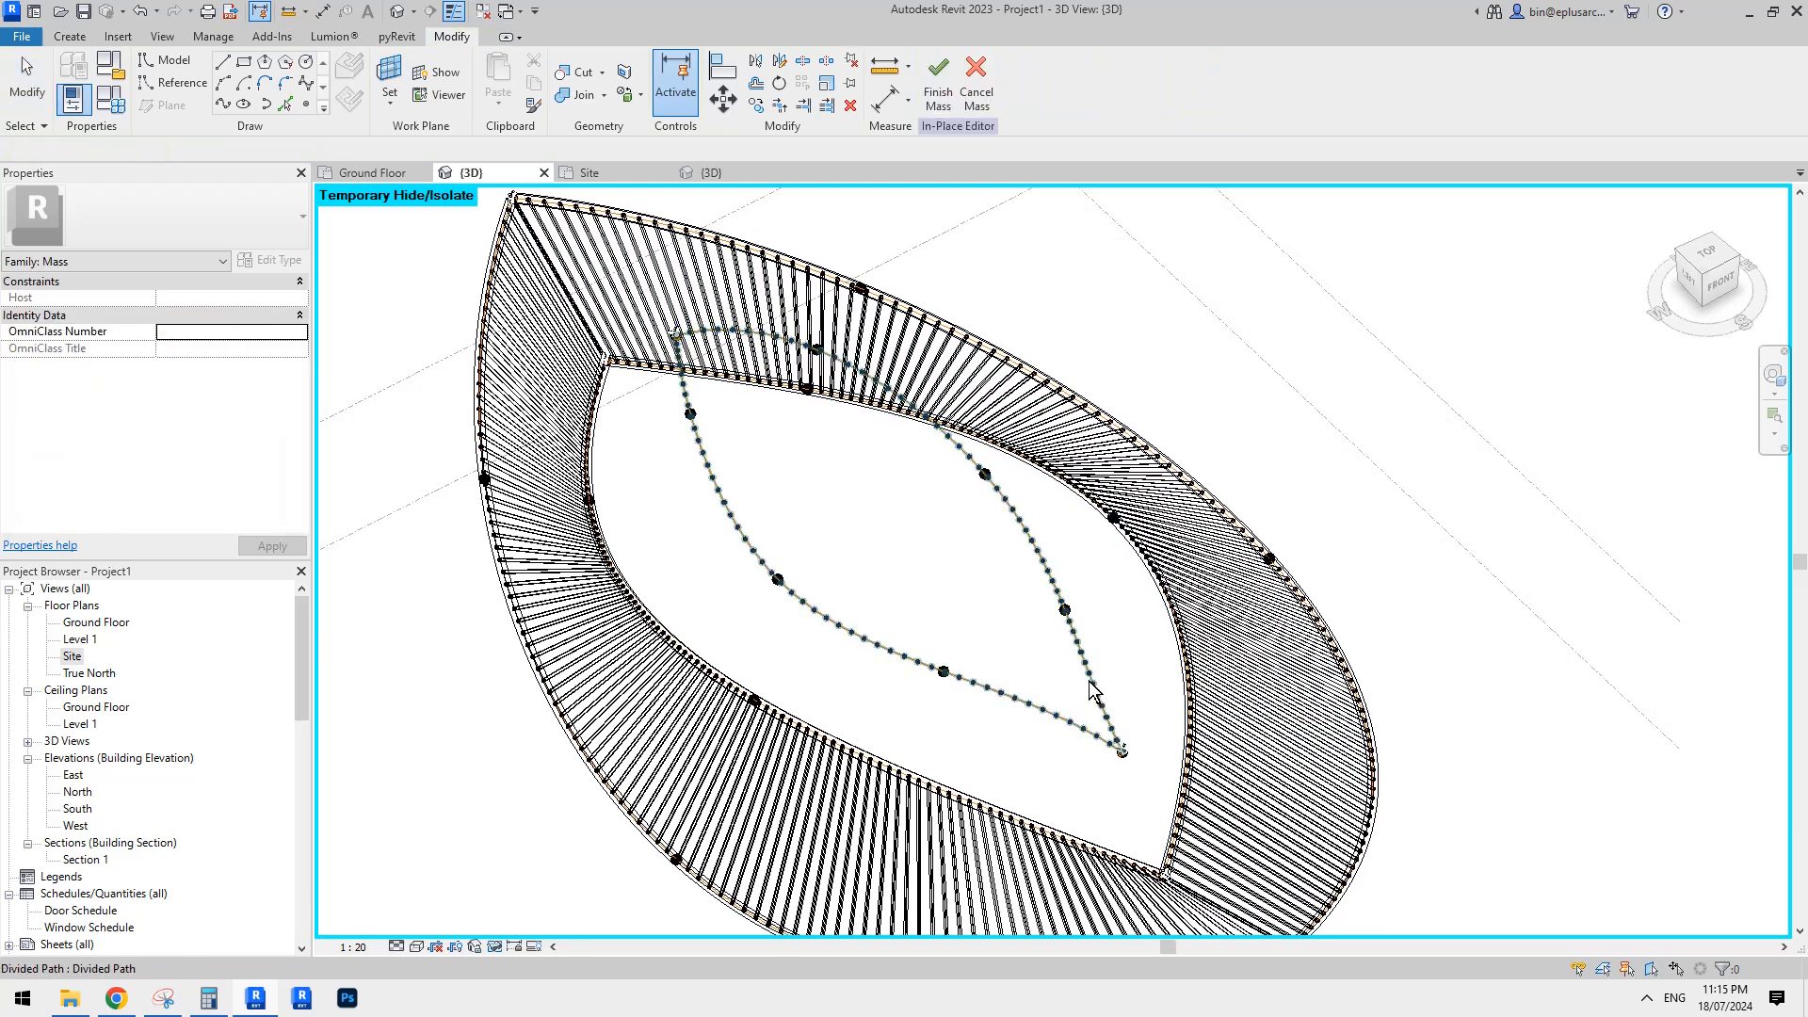
pyautogui.click(1088, 678)
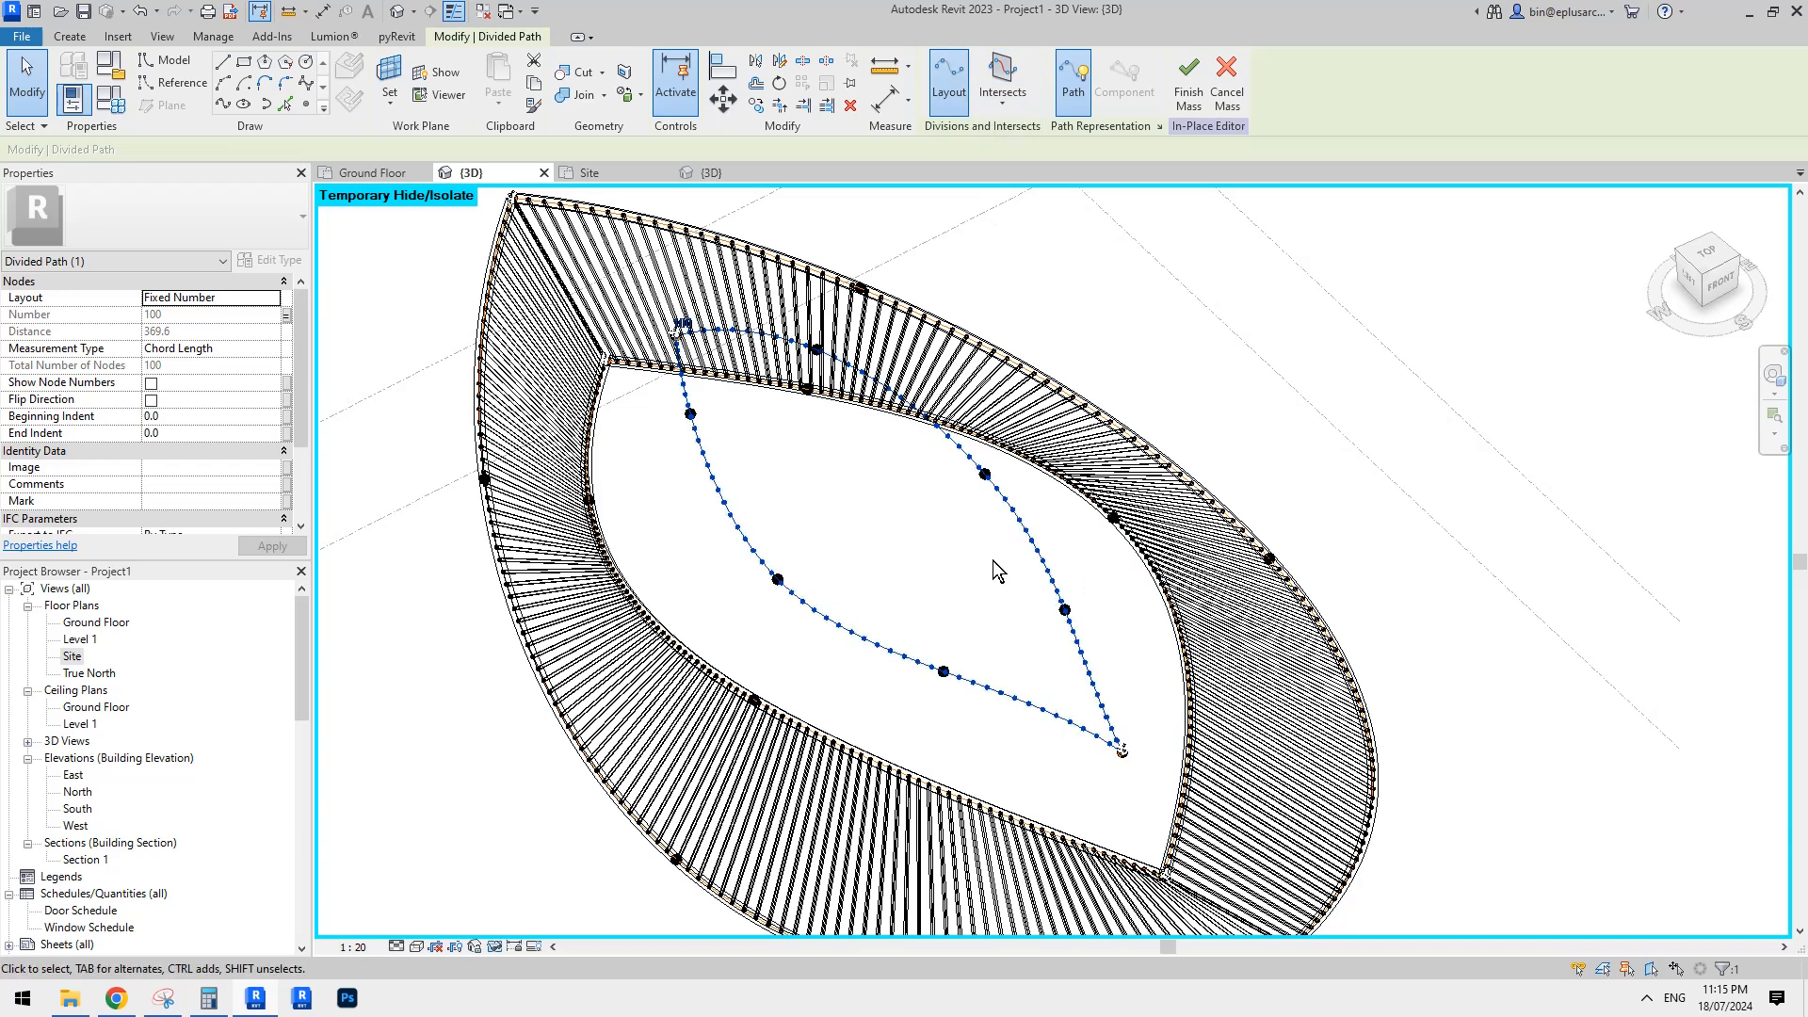
pyautogui.click(1001, 595)
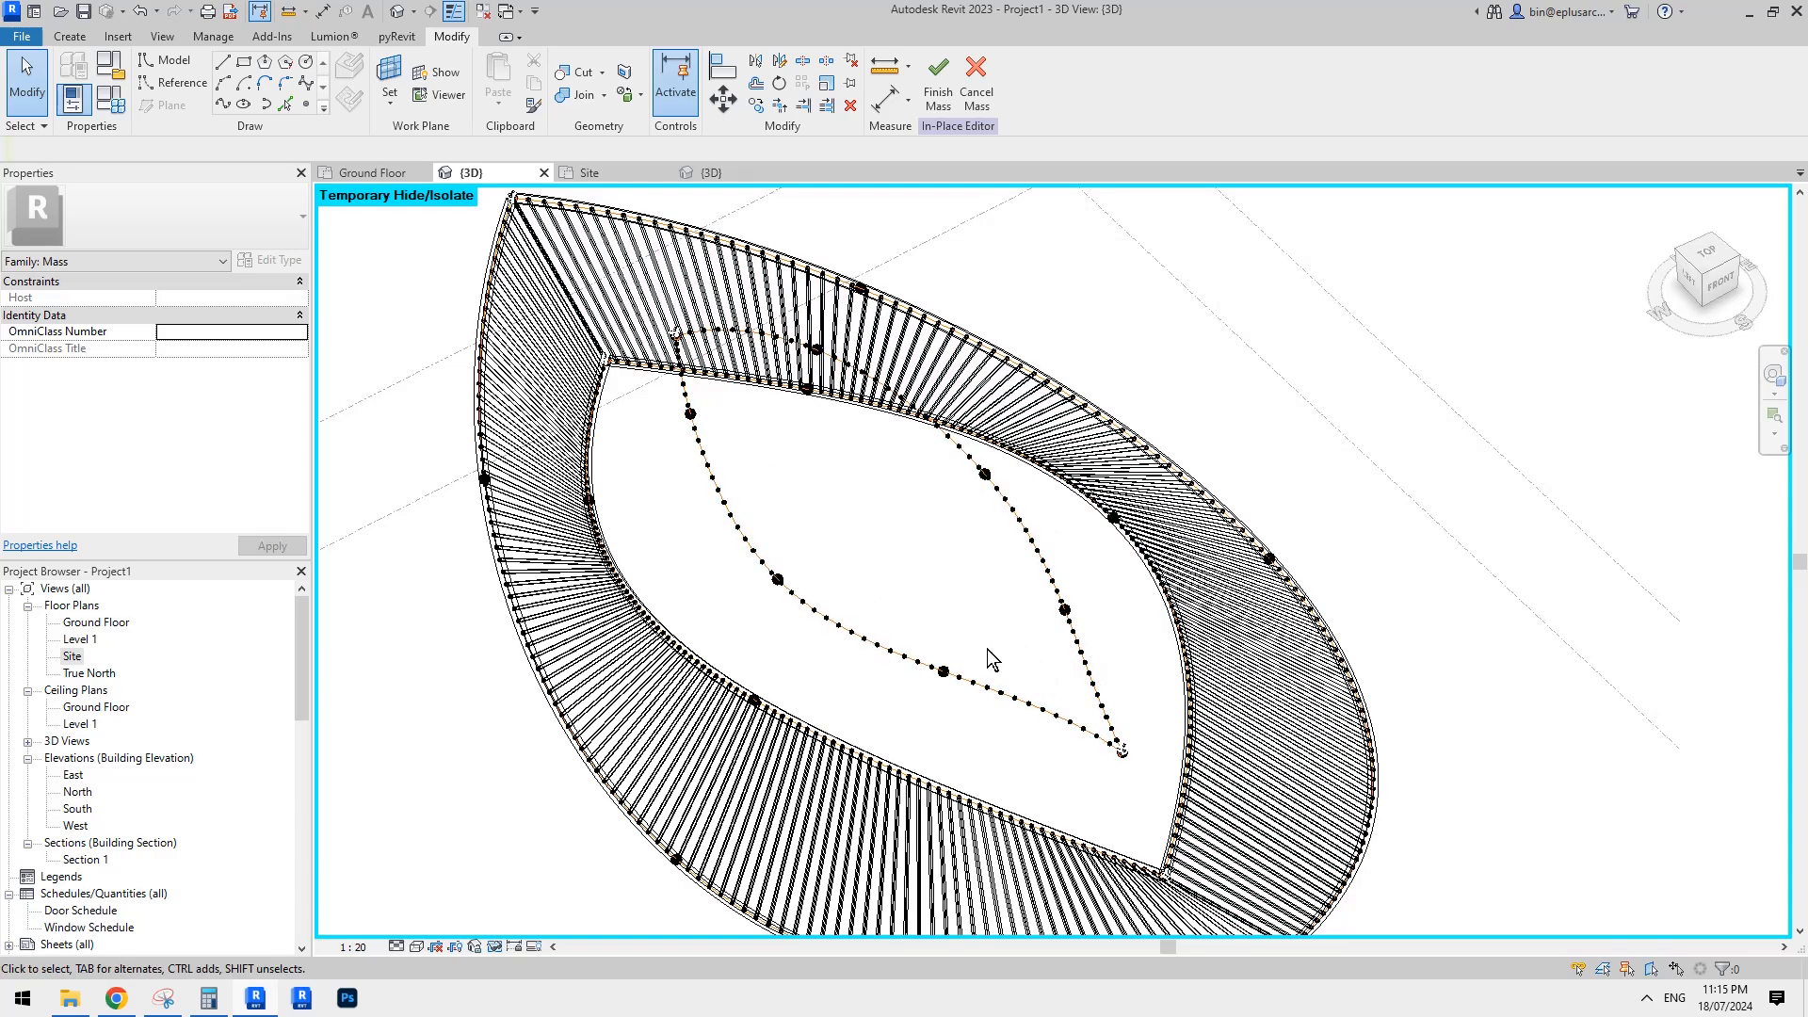
pyautogui.scroll(2, 1107, 737)
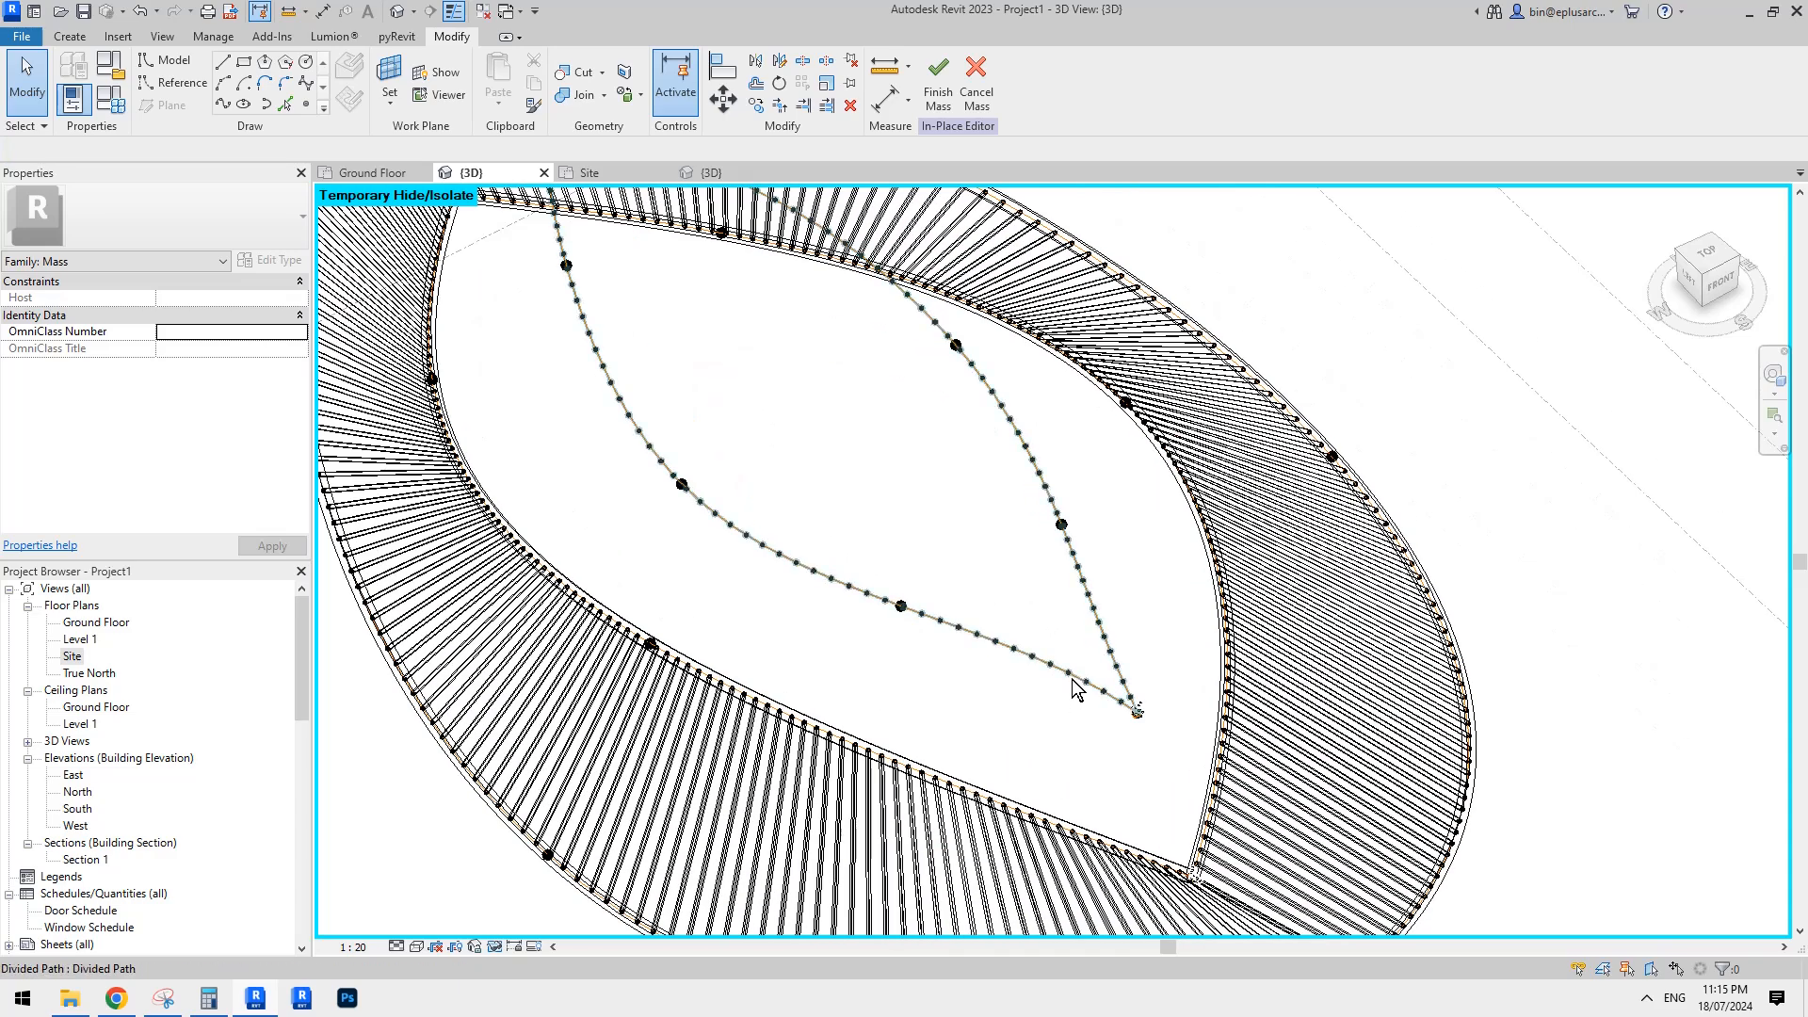
# Delete the combined divided path from the two central splines.
pyautogui.click(1073, 684)
pyautogui.scroll(-2, 1120, 779)
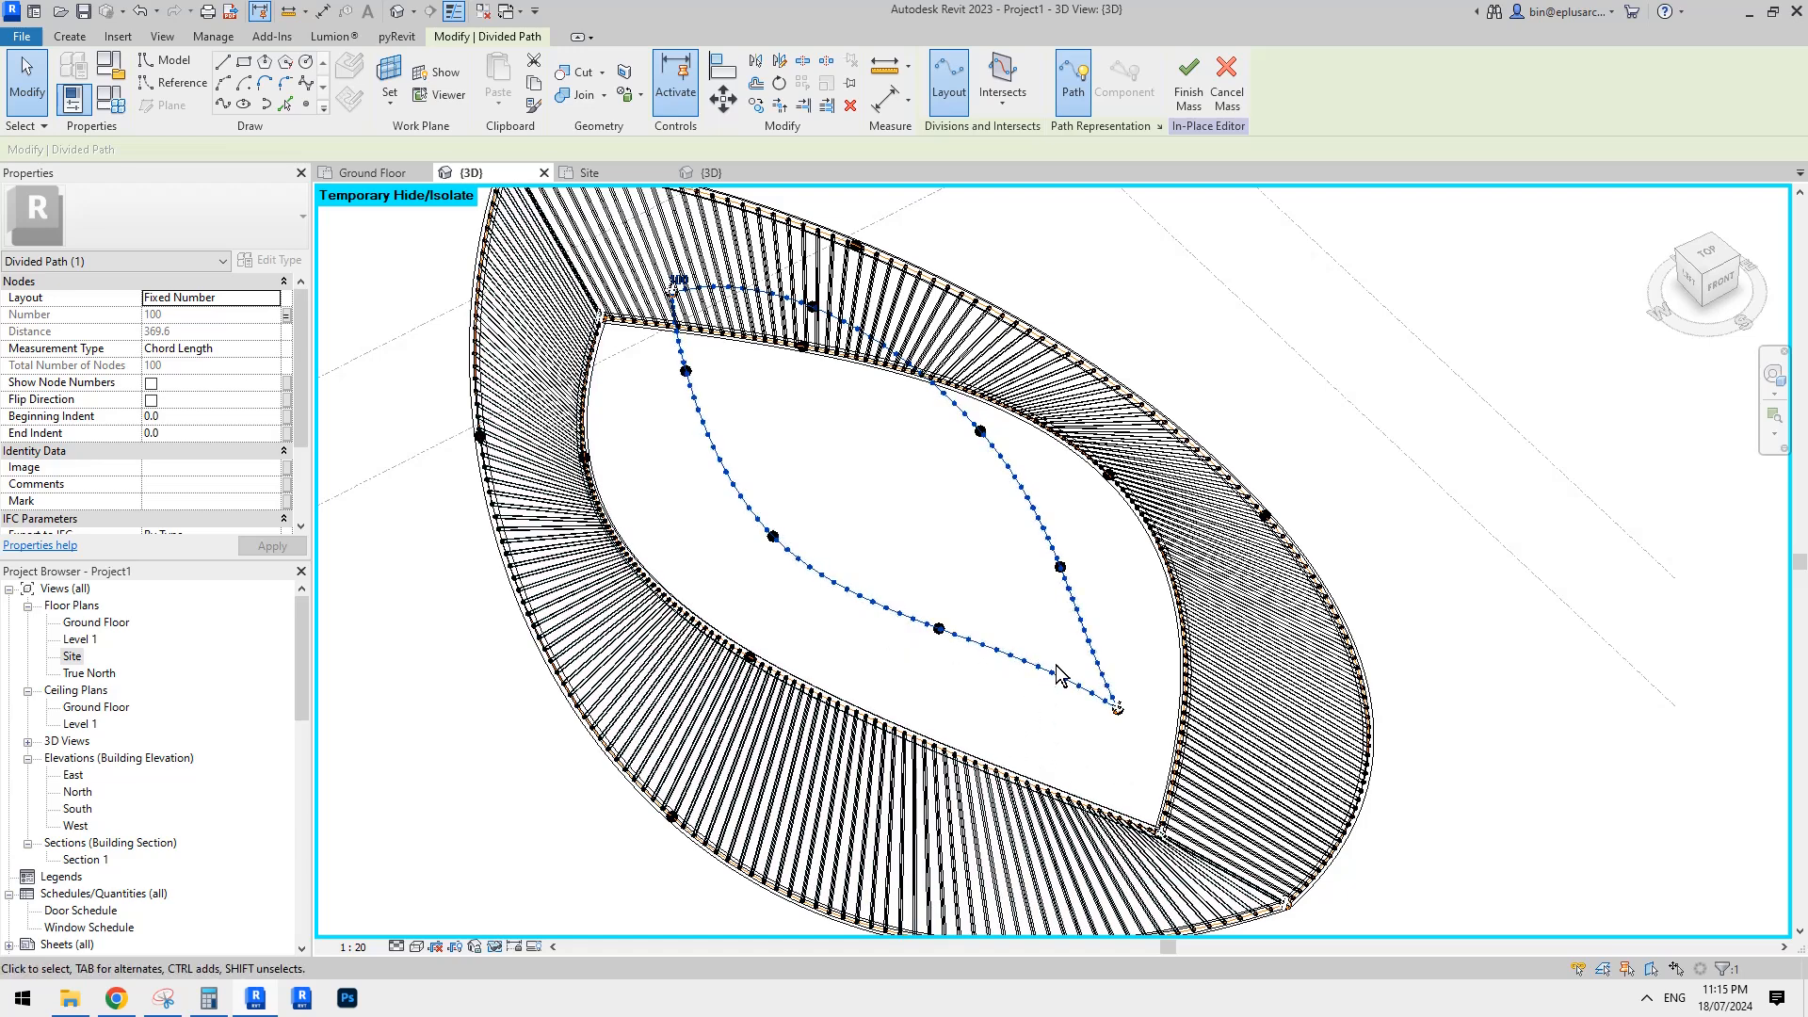
pyautogui.scroll(1, 1059, 670)
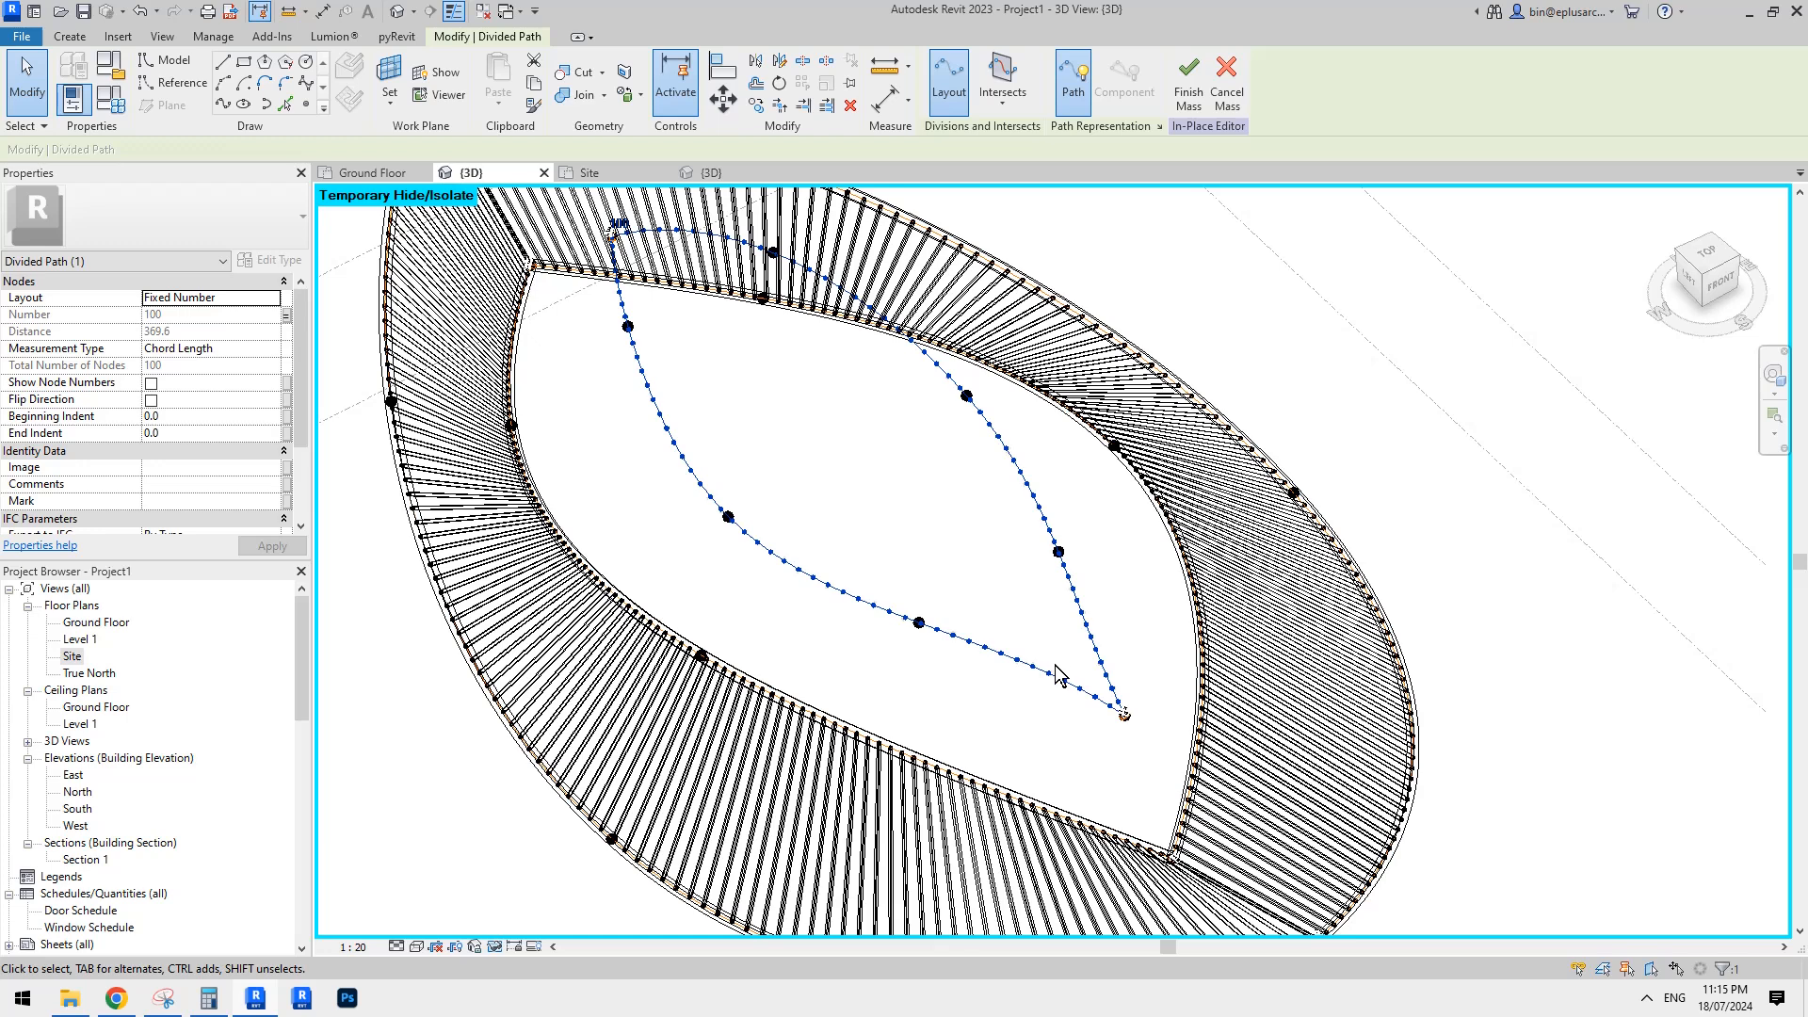
pyautogui.press('Delete')
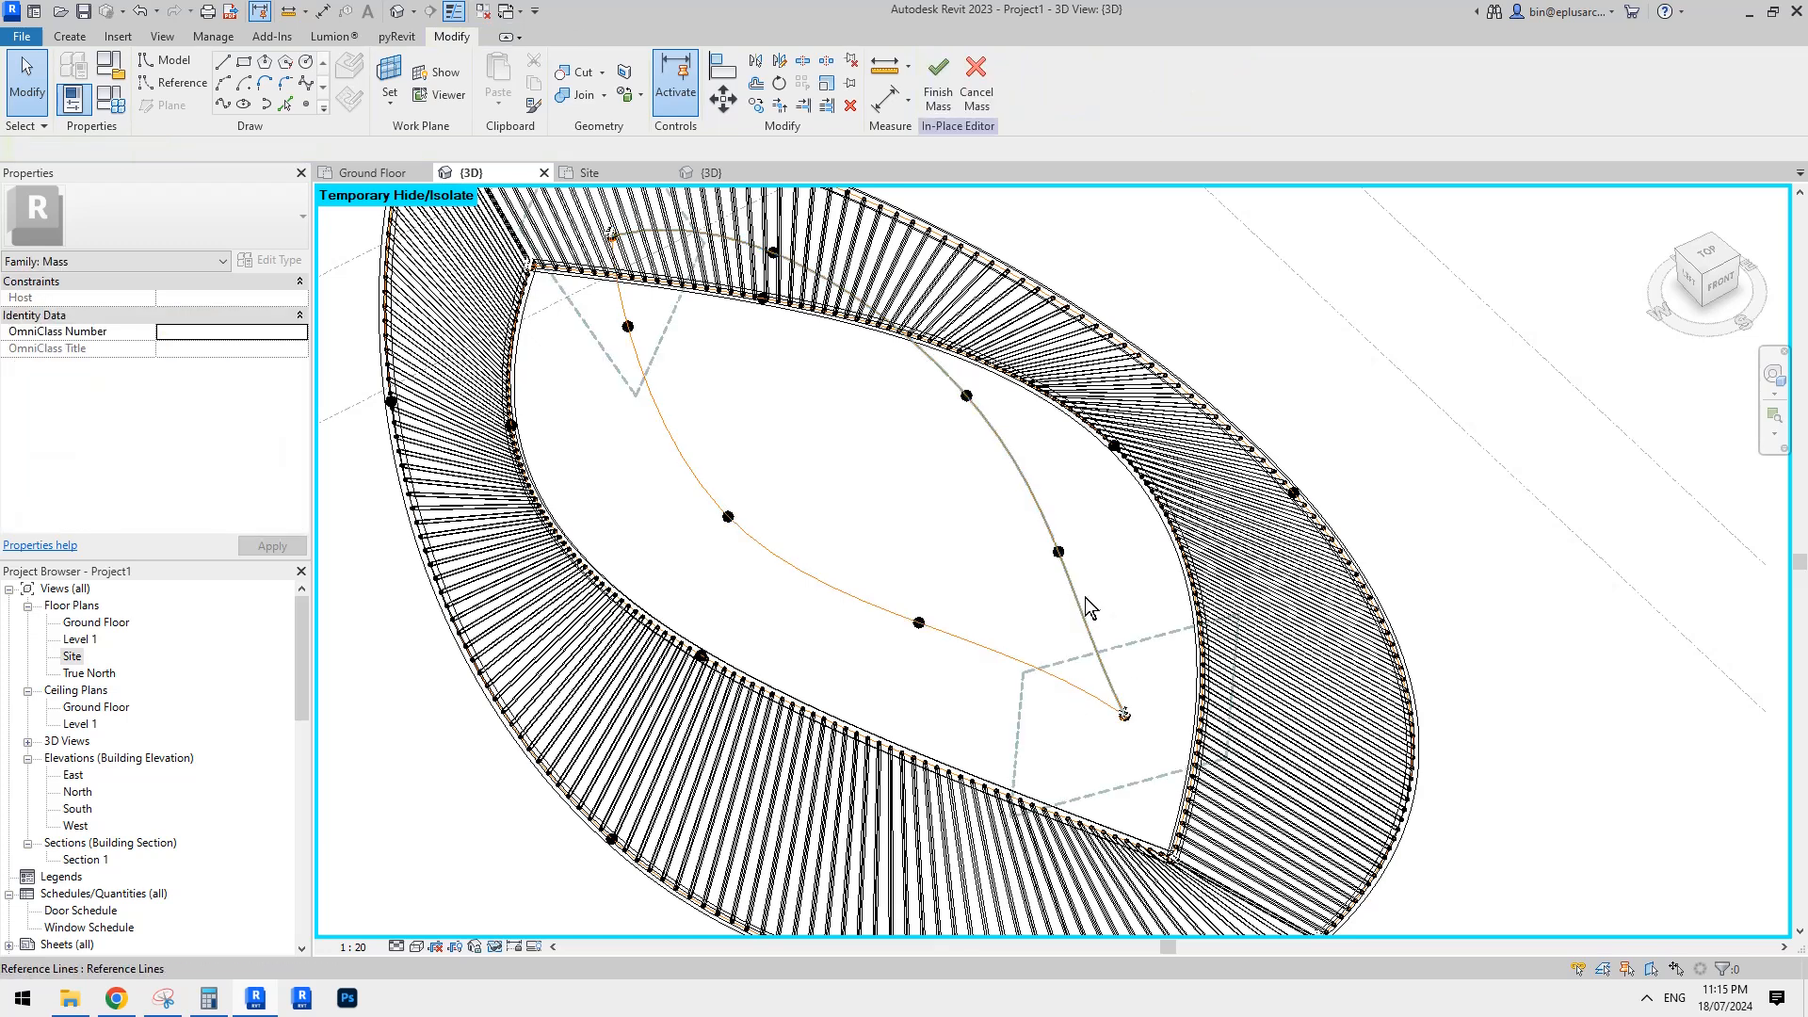
# Divide the left central spline on its own and associate its Number with the family parameter "no.".
pyautogui.click(878, 612)
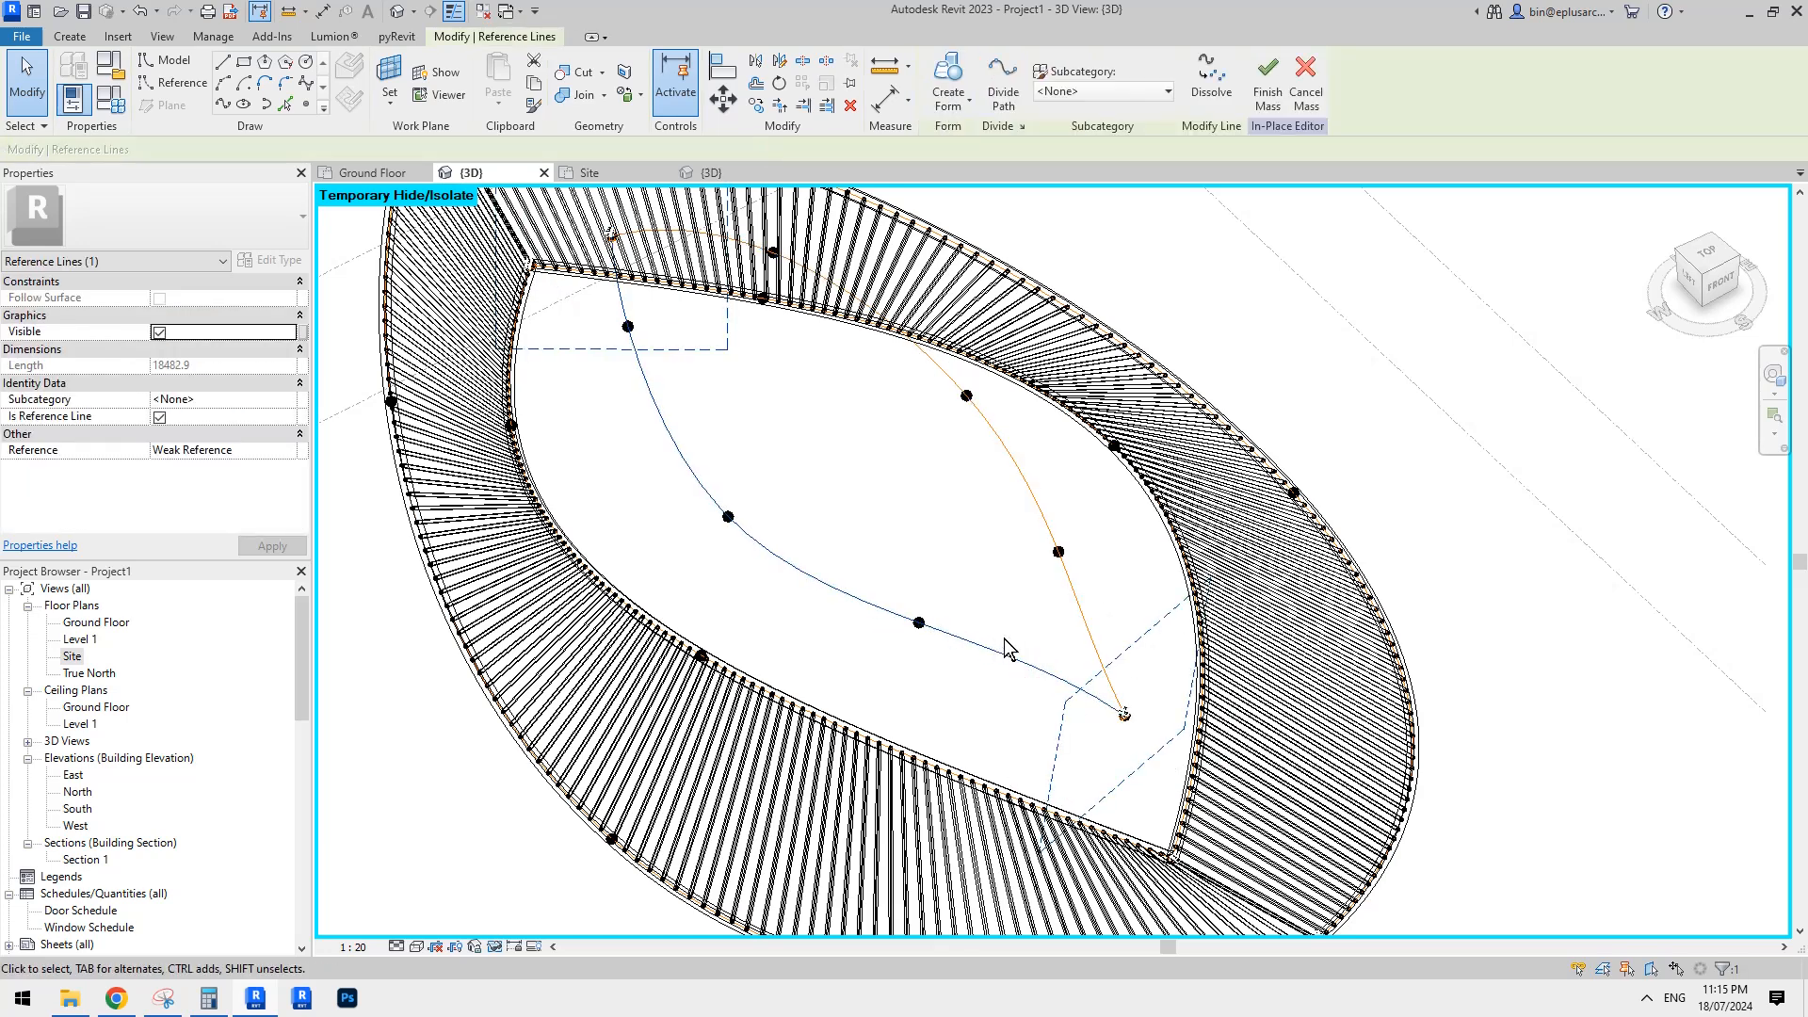
pyautogui.click(1003, 85)
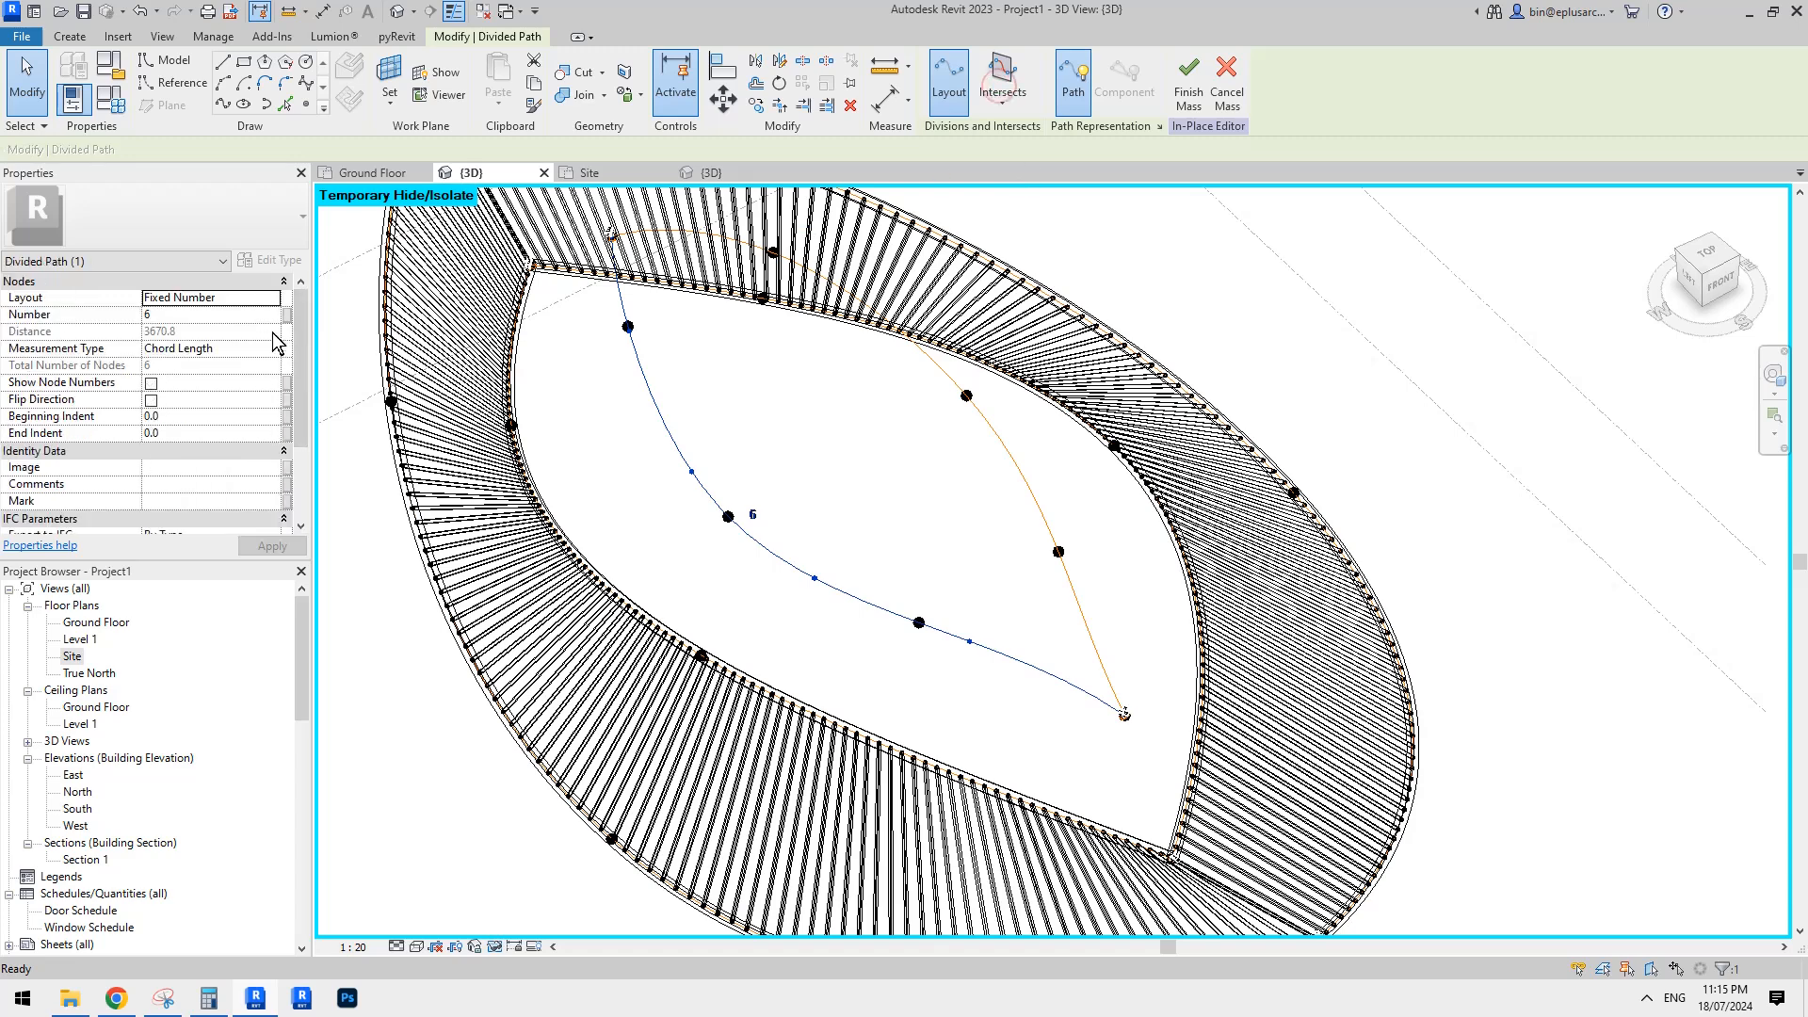
pyautogui.click(287, 315)
pyautogui.click(800, 435)
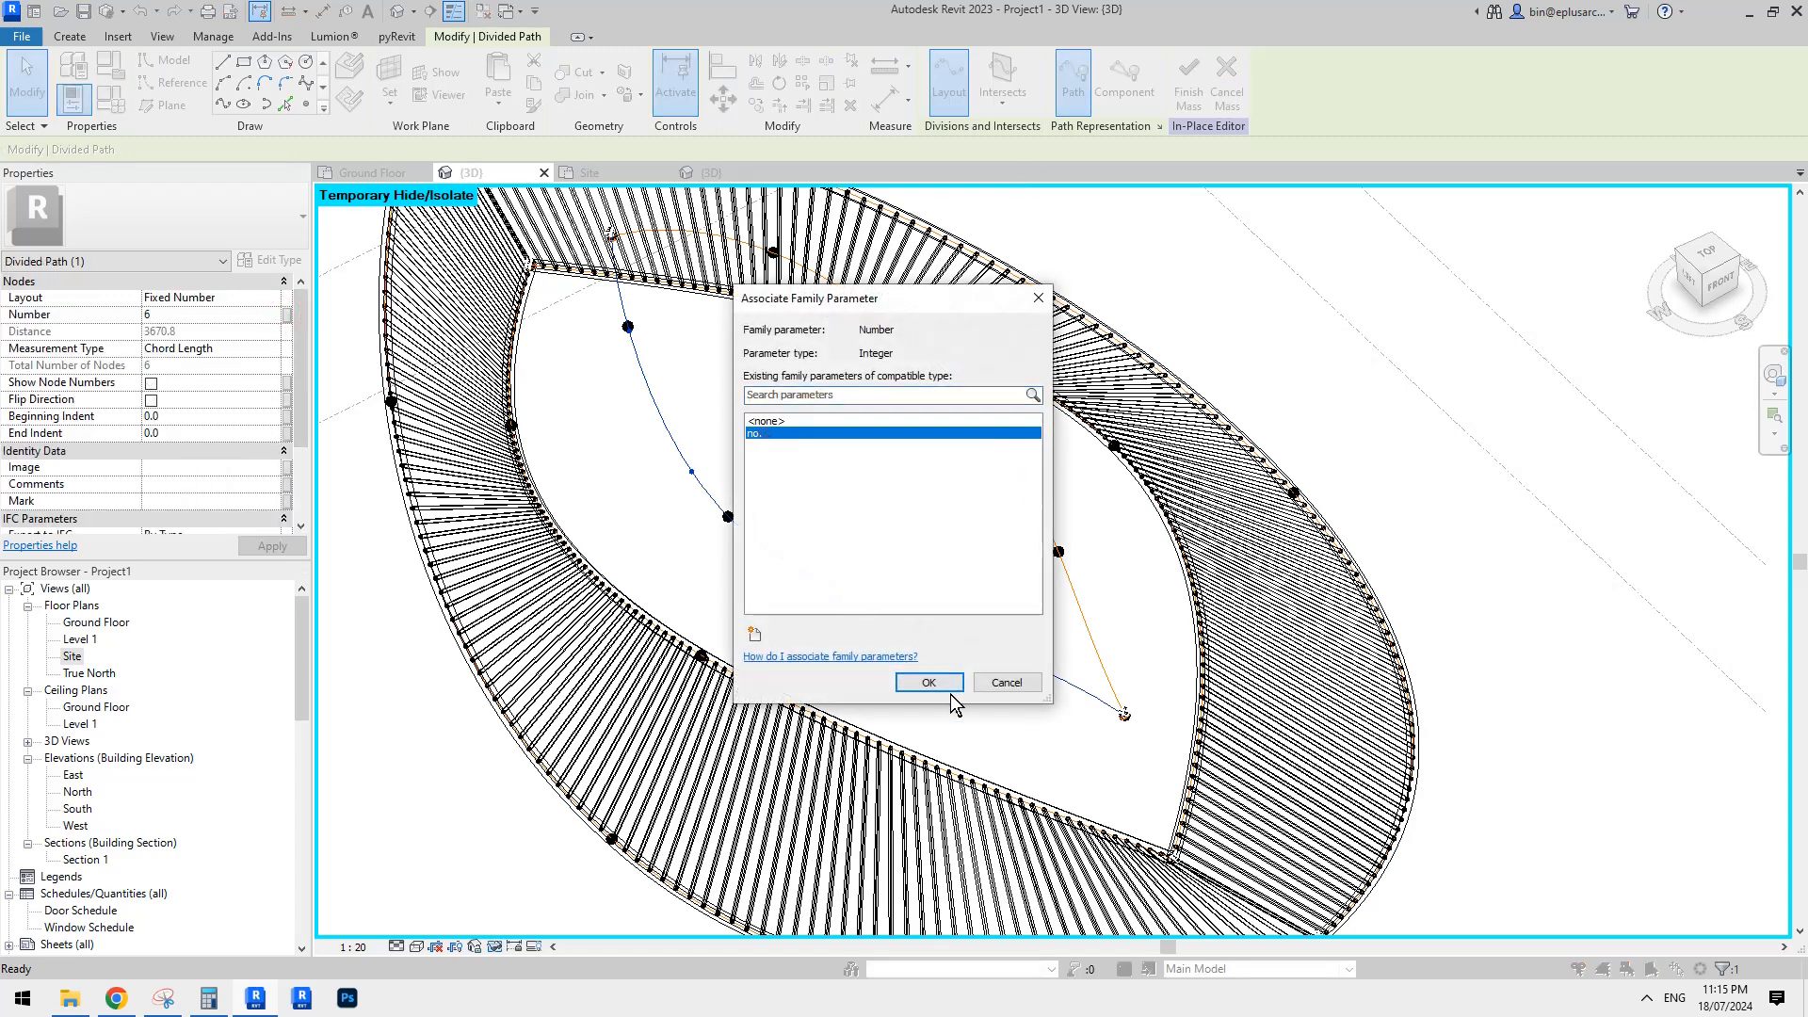
pyautogui.click(928, 682)
pyautogui.click(996, 576)
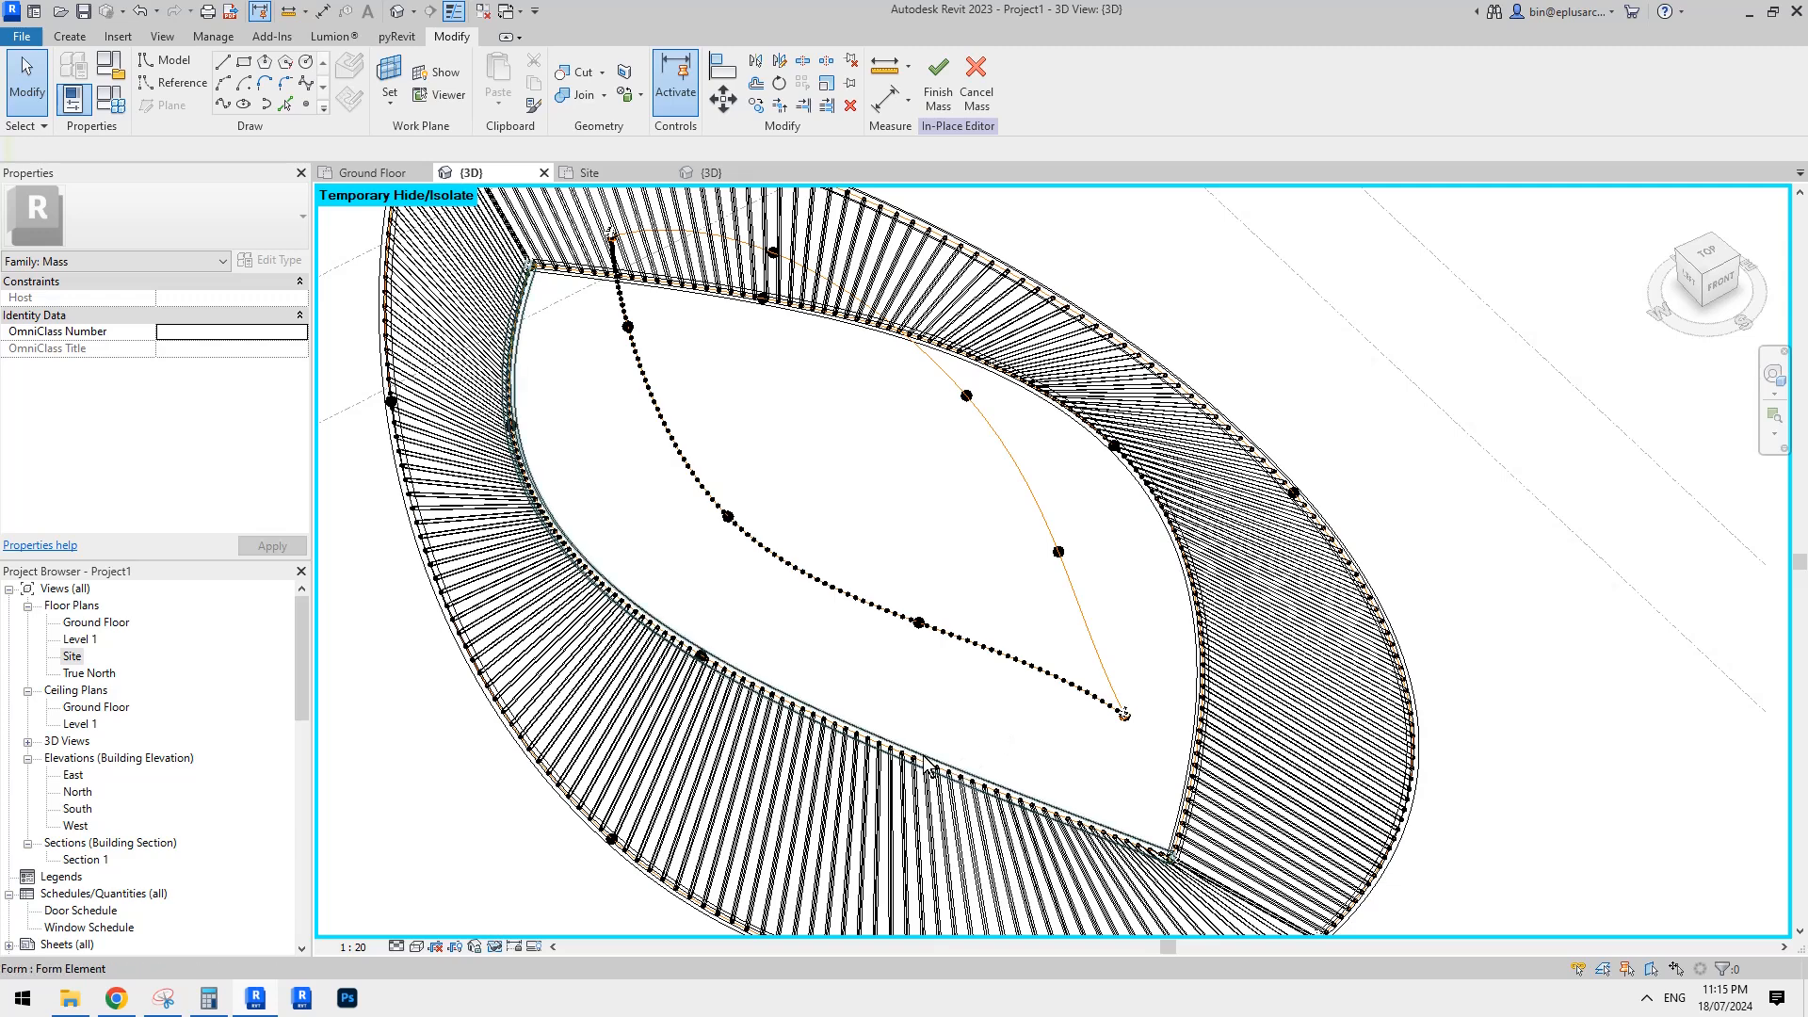
# Divide the right central spline separately, associate its Number with the family parameter "no.", and clear the selection.
pyautogui.moveTo(1028, 779); pyautogui.dragTo(1013, 784, button='middle')
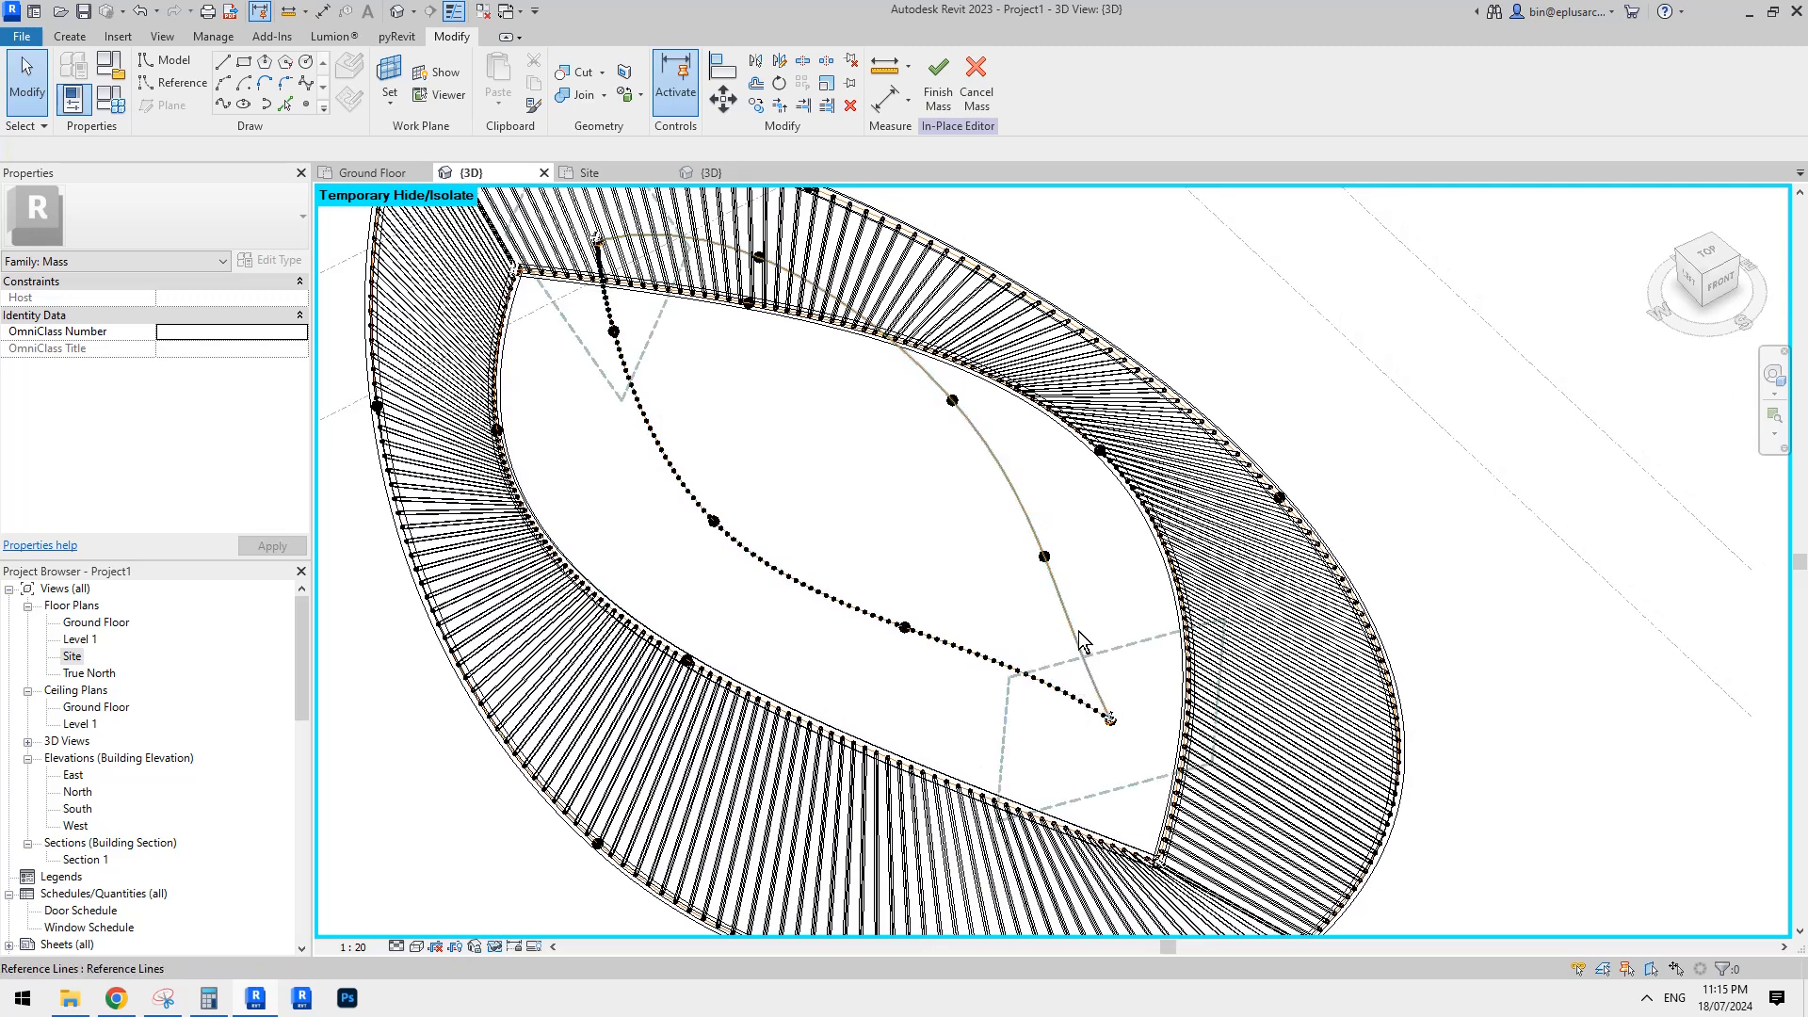
pyautogui.click(1082, 640)
pyautogui.moveTo(1020, 577); pyautogui.dragTo(1001, 589, button='middle')
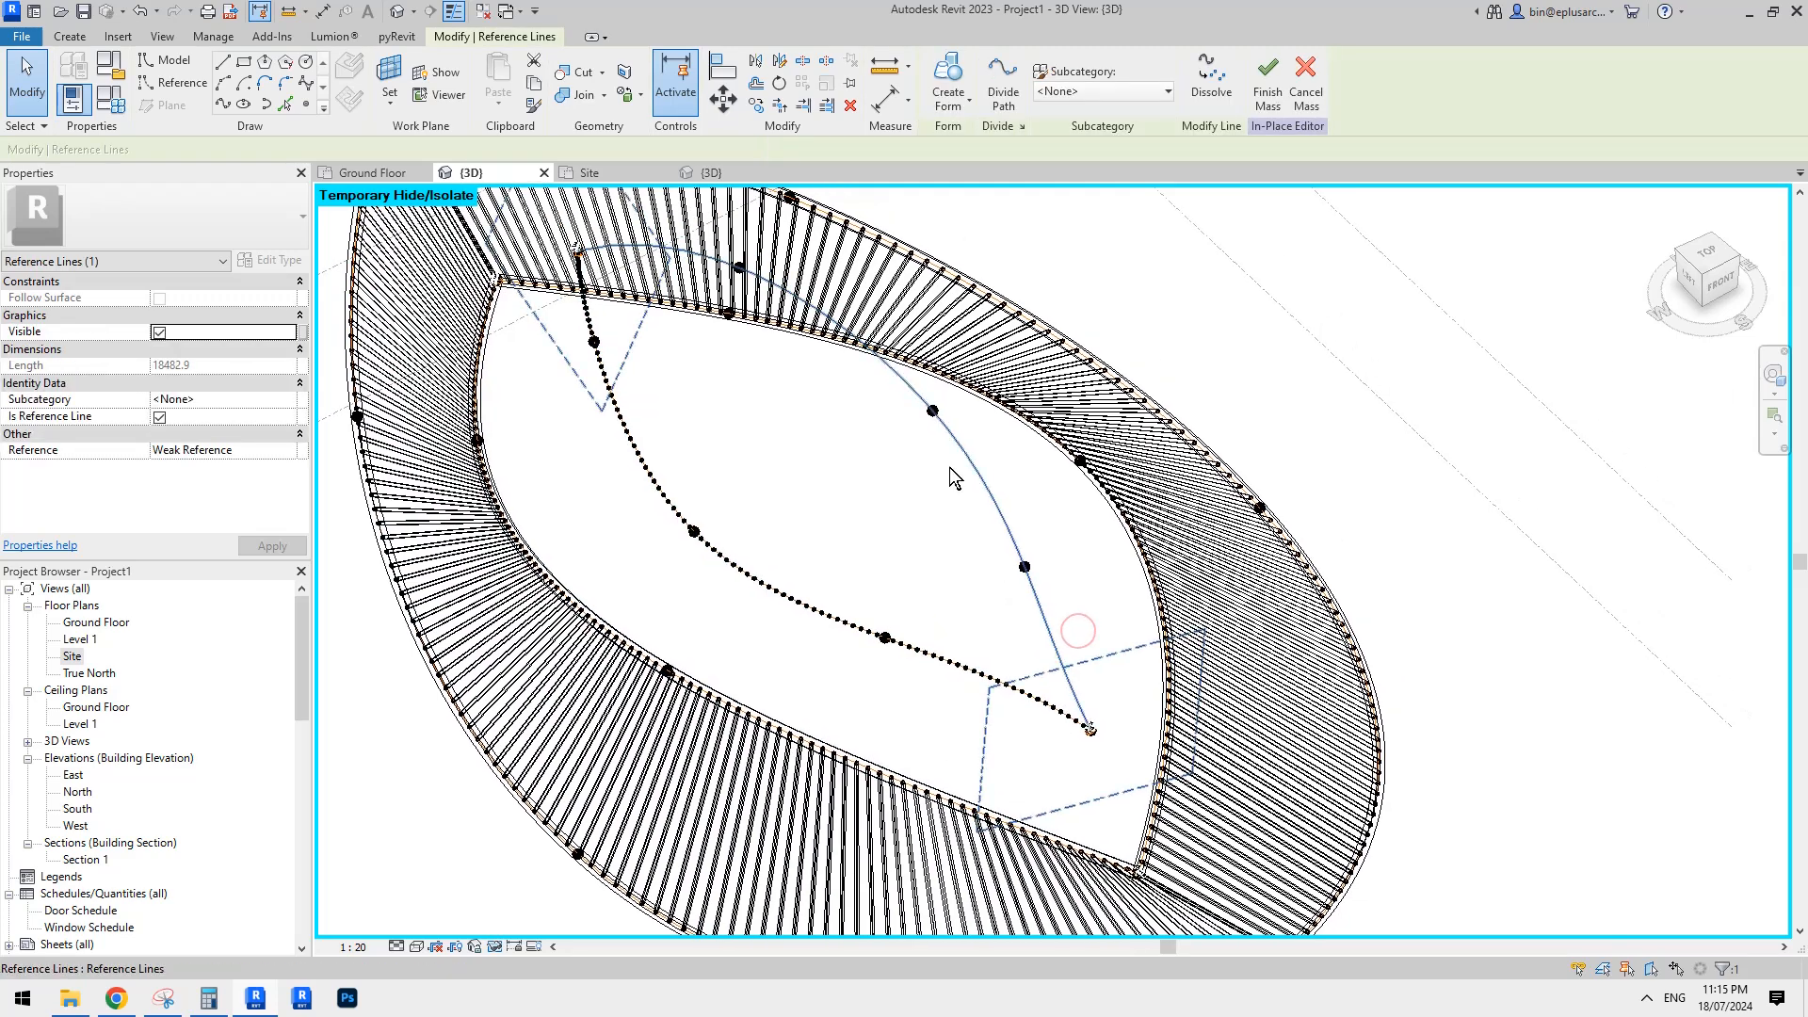
pyautogui.click(1001, 97)
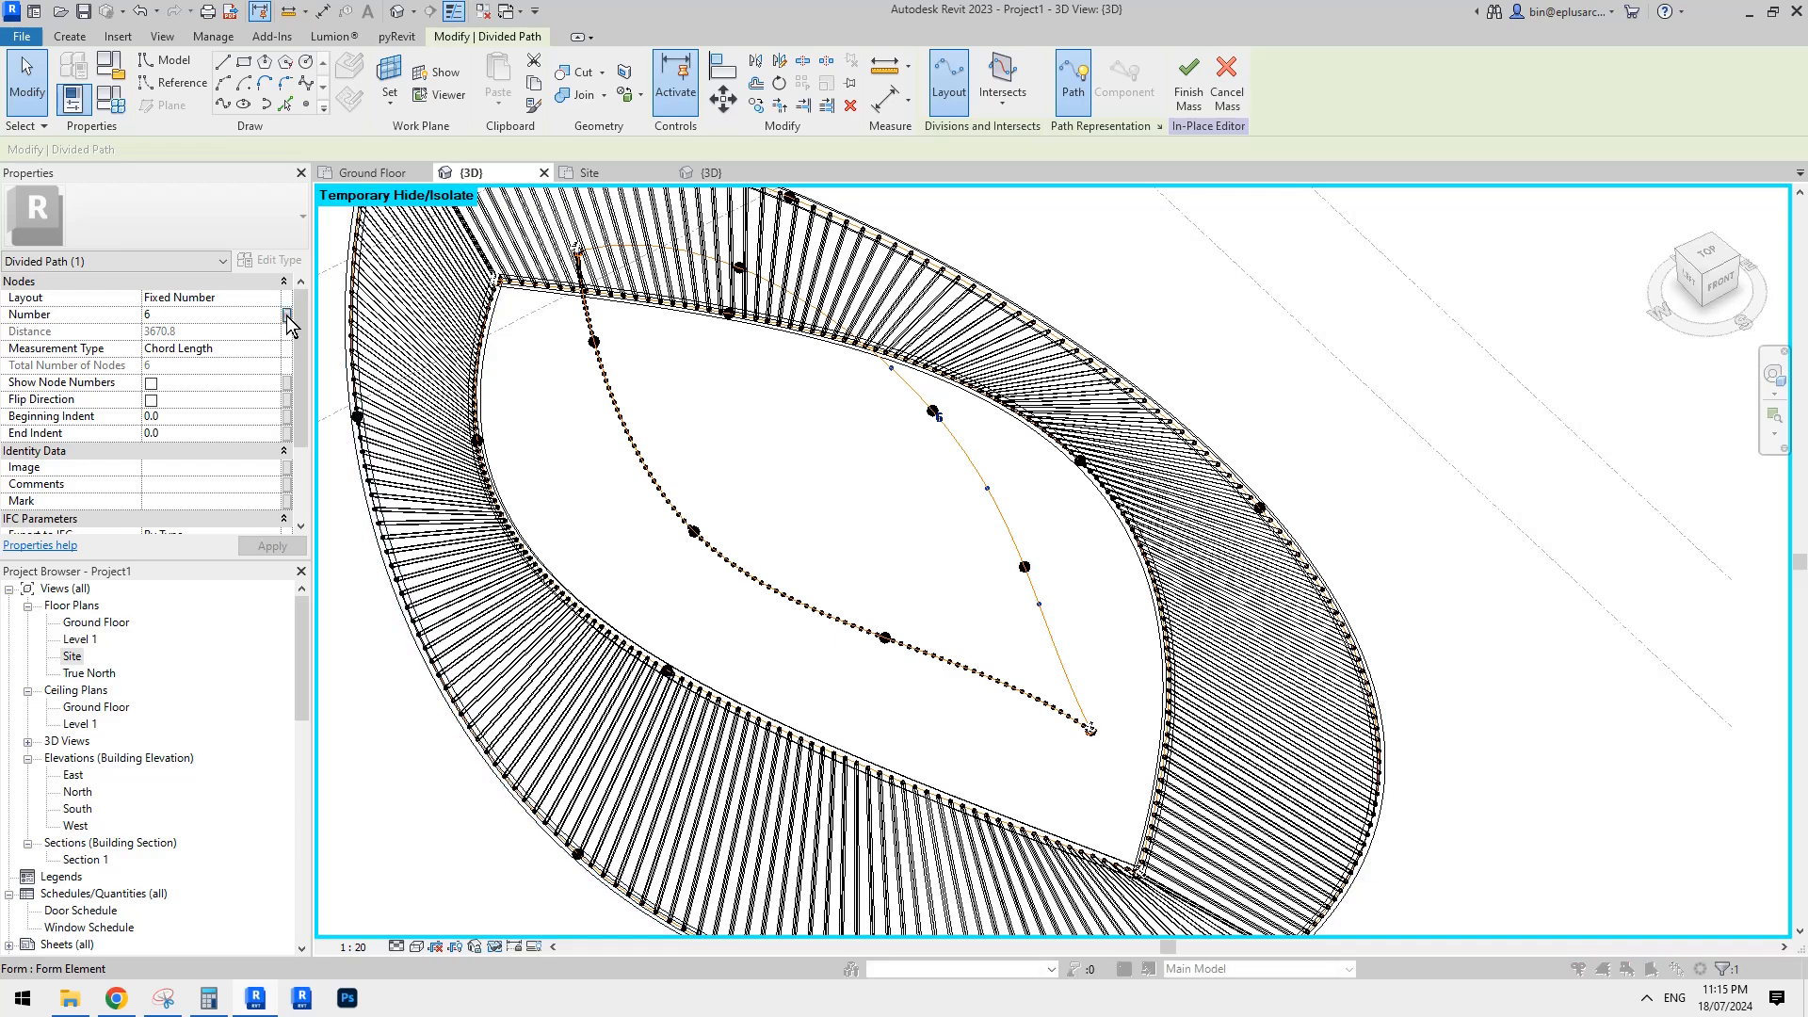
pyautogui.click(287, 316)
pyautogui.click(799, 435)
pyautogui.click(927, 681)
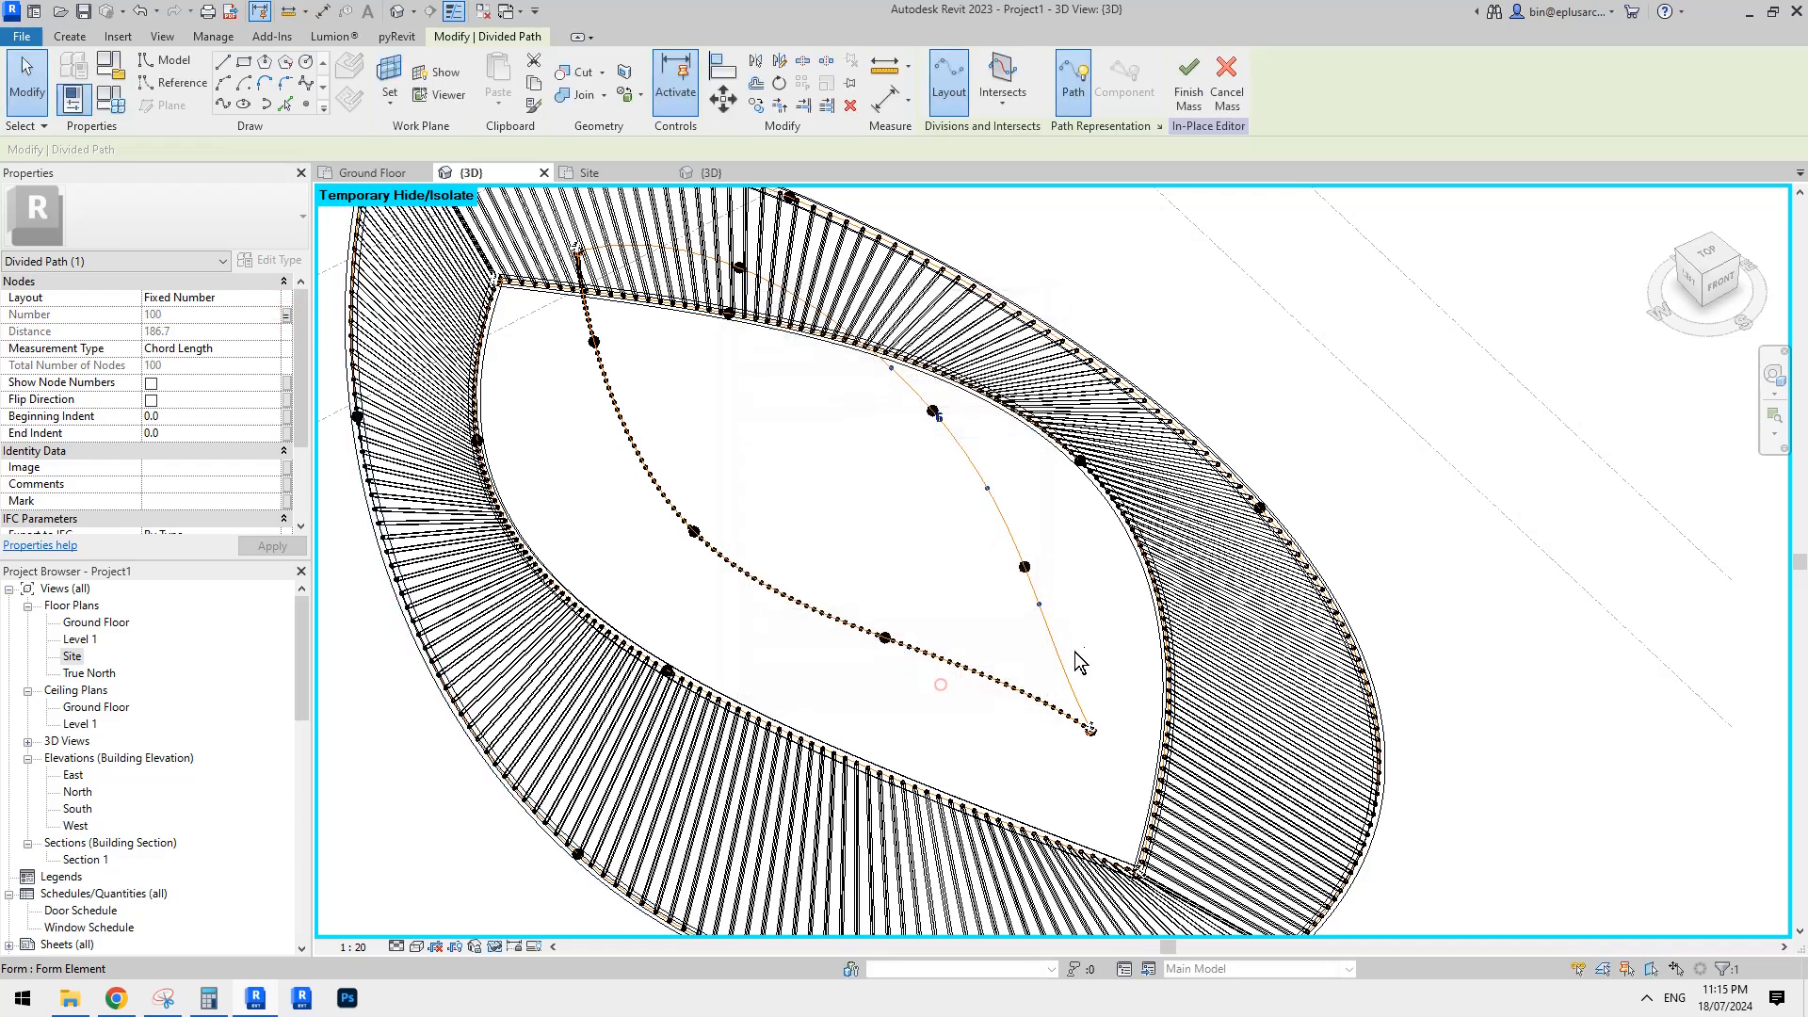
pyautogui.scroll(5, 1130, 659)
pyautogui.scroll(3, 1001, 756)
pyautogui.press('Escape')
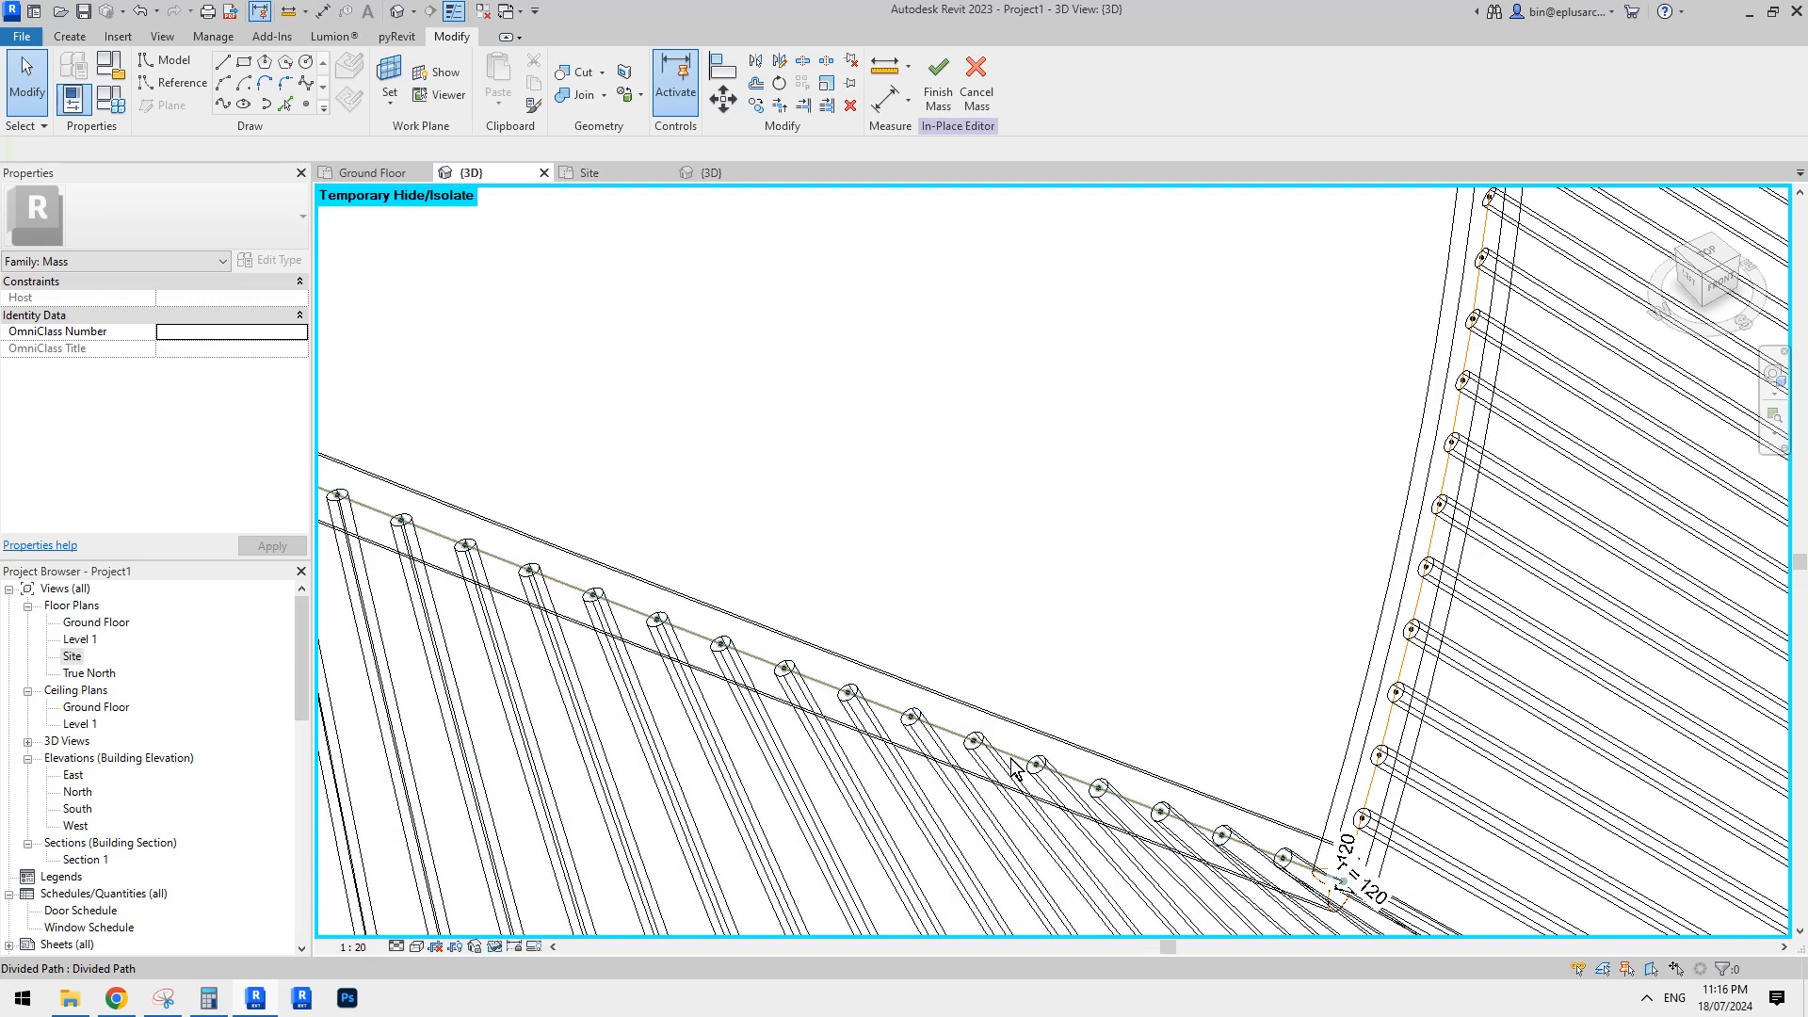
# Temporarily isolate the four divided paths on the two inner ring curves and the two central splines.
pyautogui.click(1016, 762)
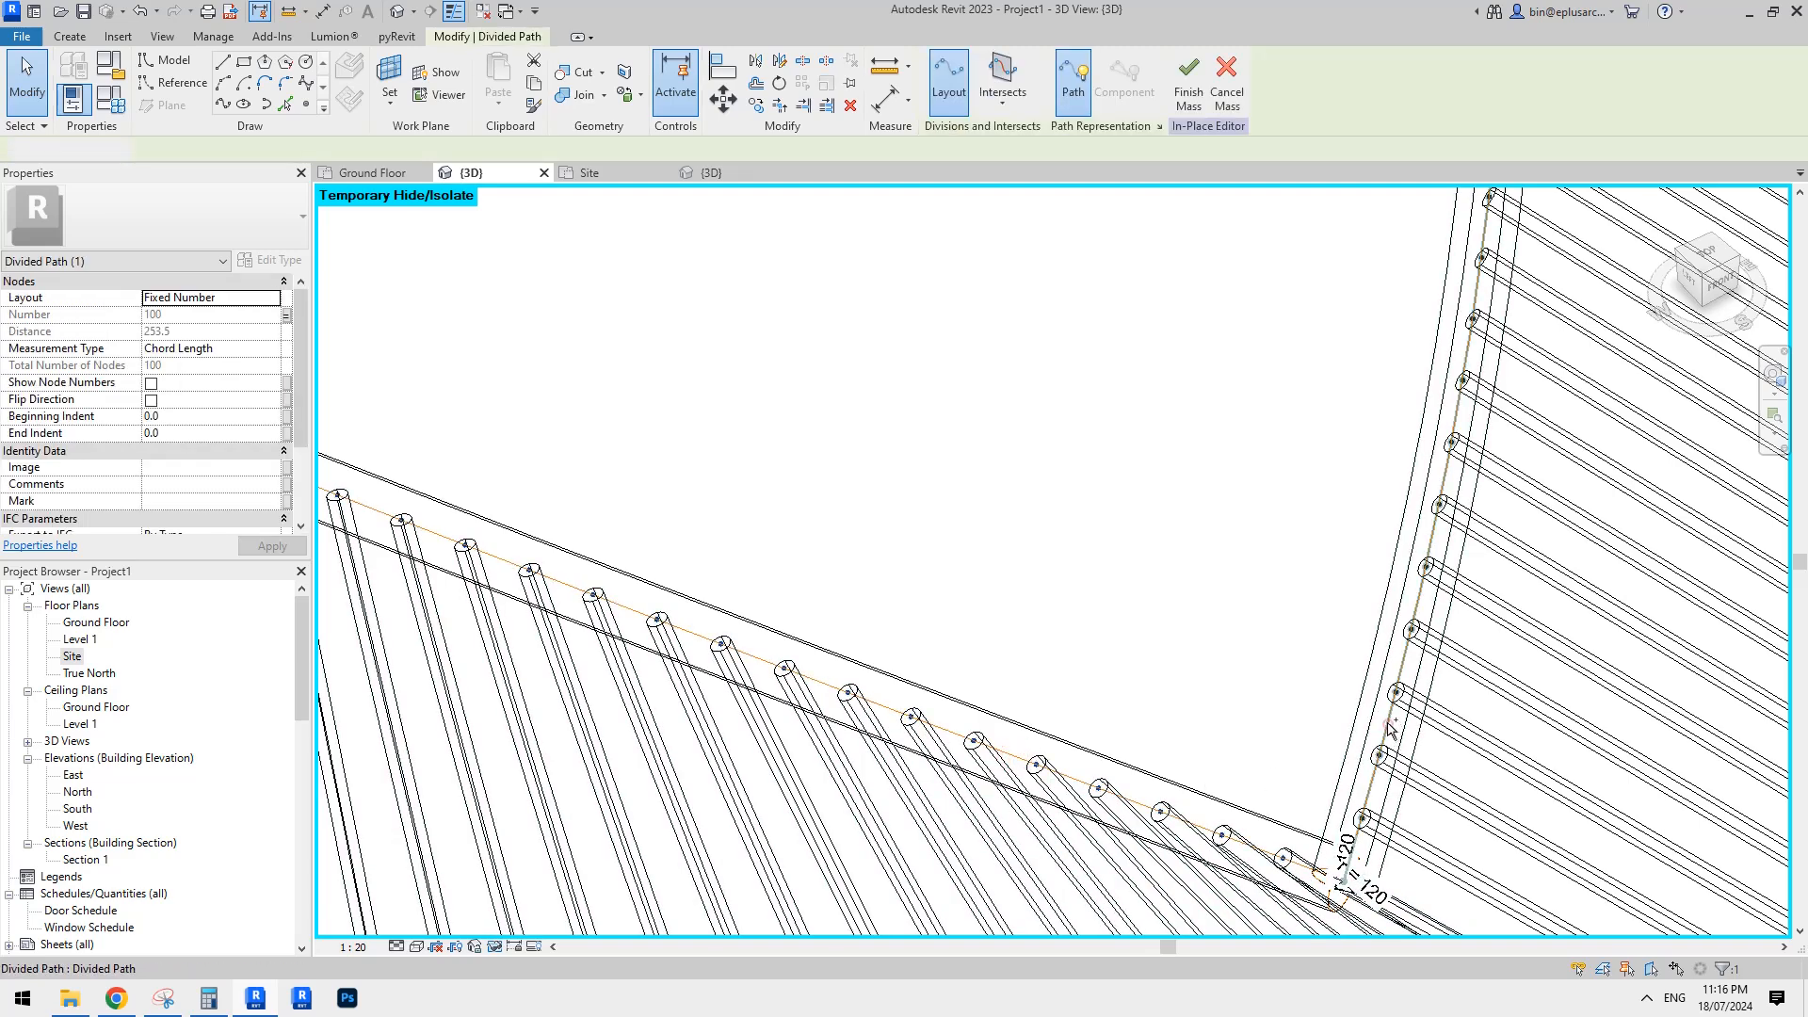
pyautogui.keyDown('ctrl'); pyautogui.click(1390, 725); pyautogui.keyUp('ctrl')
pyautogui.scroll(-4, 1291, 684)
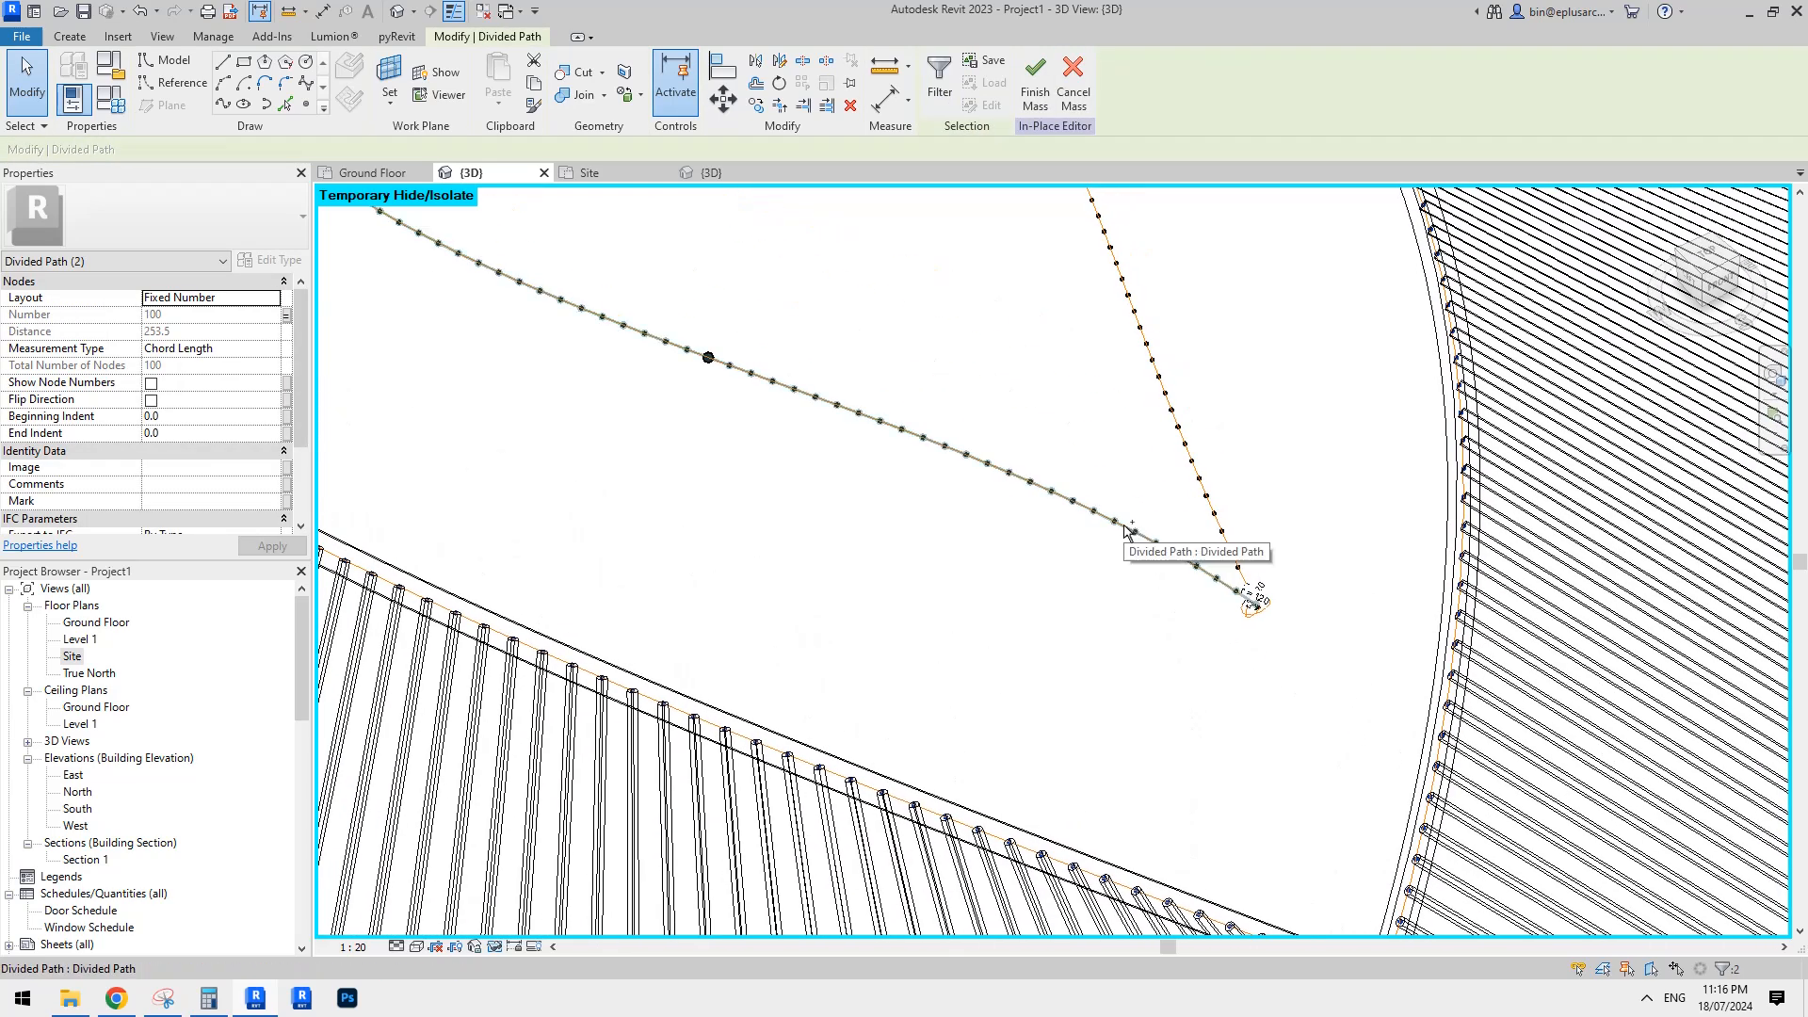
pyautogui.keyDown('ctrl'); pyautogui.click(1124, 525); pyautogui.keyUp('ctrl')
pyautogui.keyDown('ctrl'); pyautogui.click(1198, 473); pyautogui.keyUp('ctrl')
pyautogui.scroll(-2, 1076, 441)
pyautogui.moveTo(1077, 443); pyautogui.dragTo(1082, 482, button='middle')
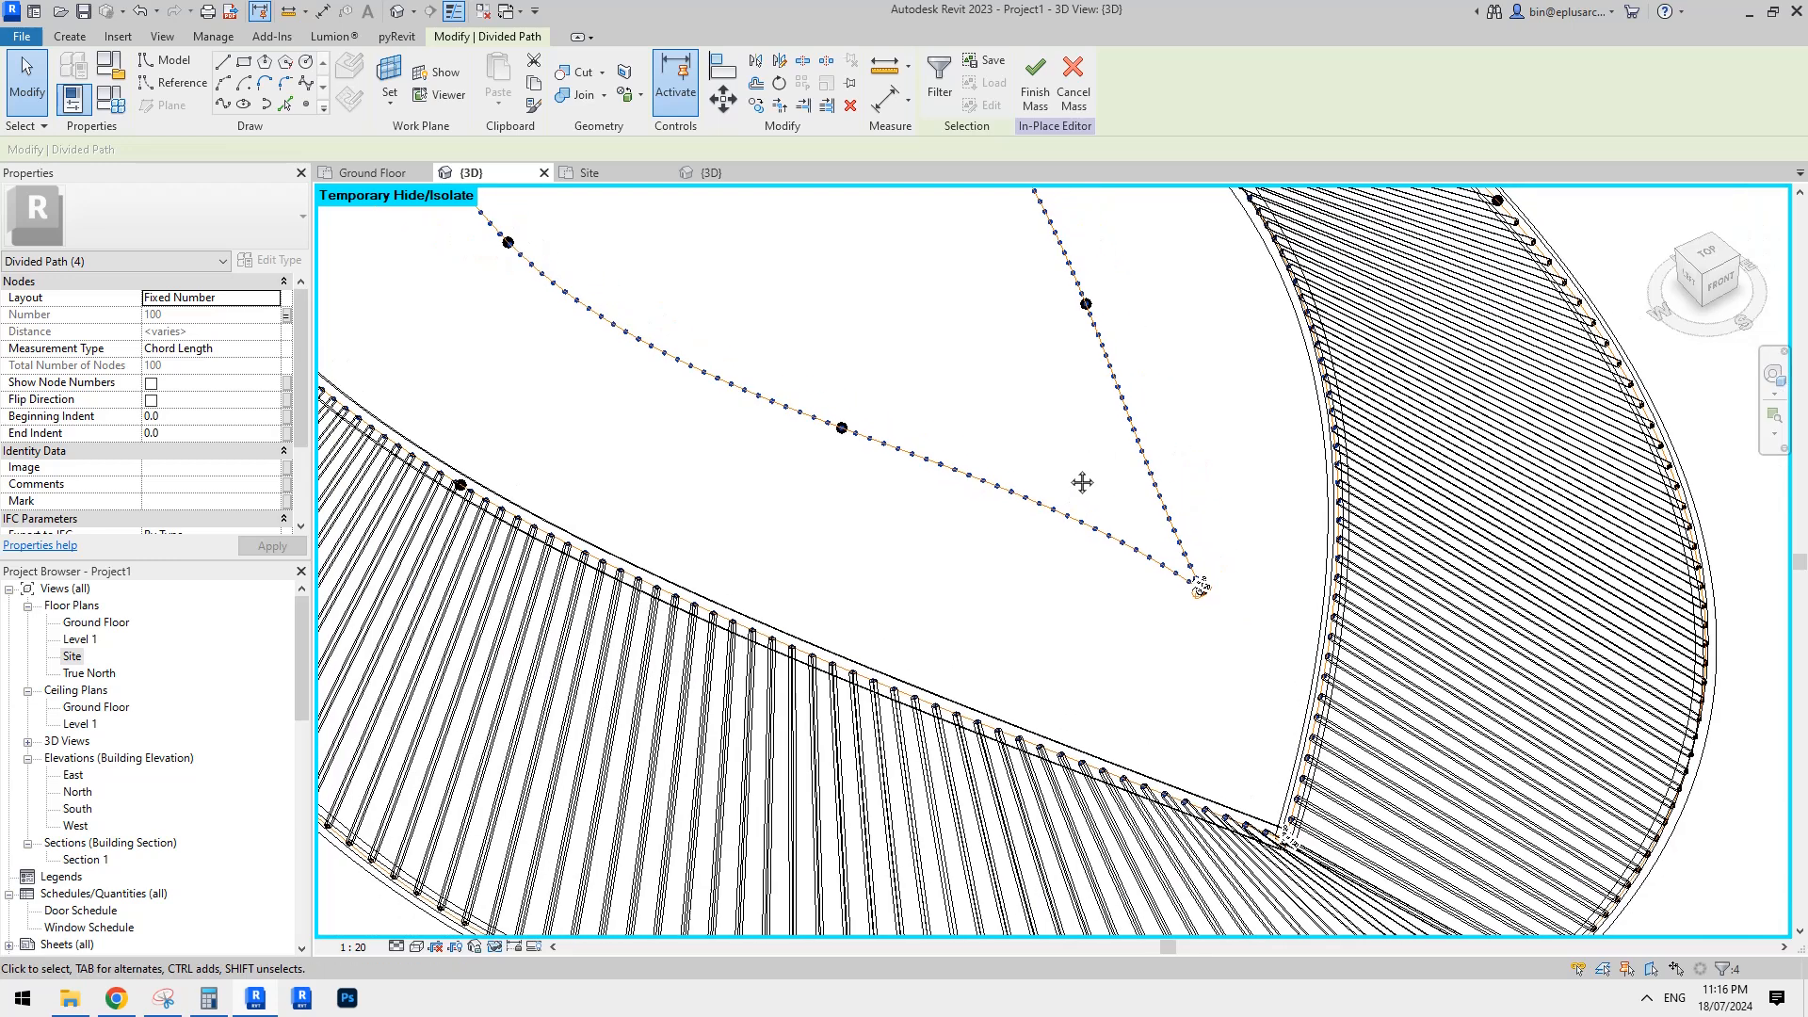
pyautogui.press('h')
pyautogui.press('i')
pyautogui.moveTo(1134, 555); pyautogui.dragTo(1102, 538, button='middle')
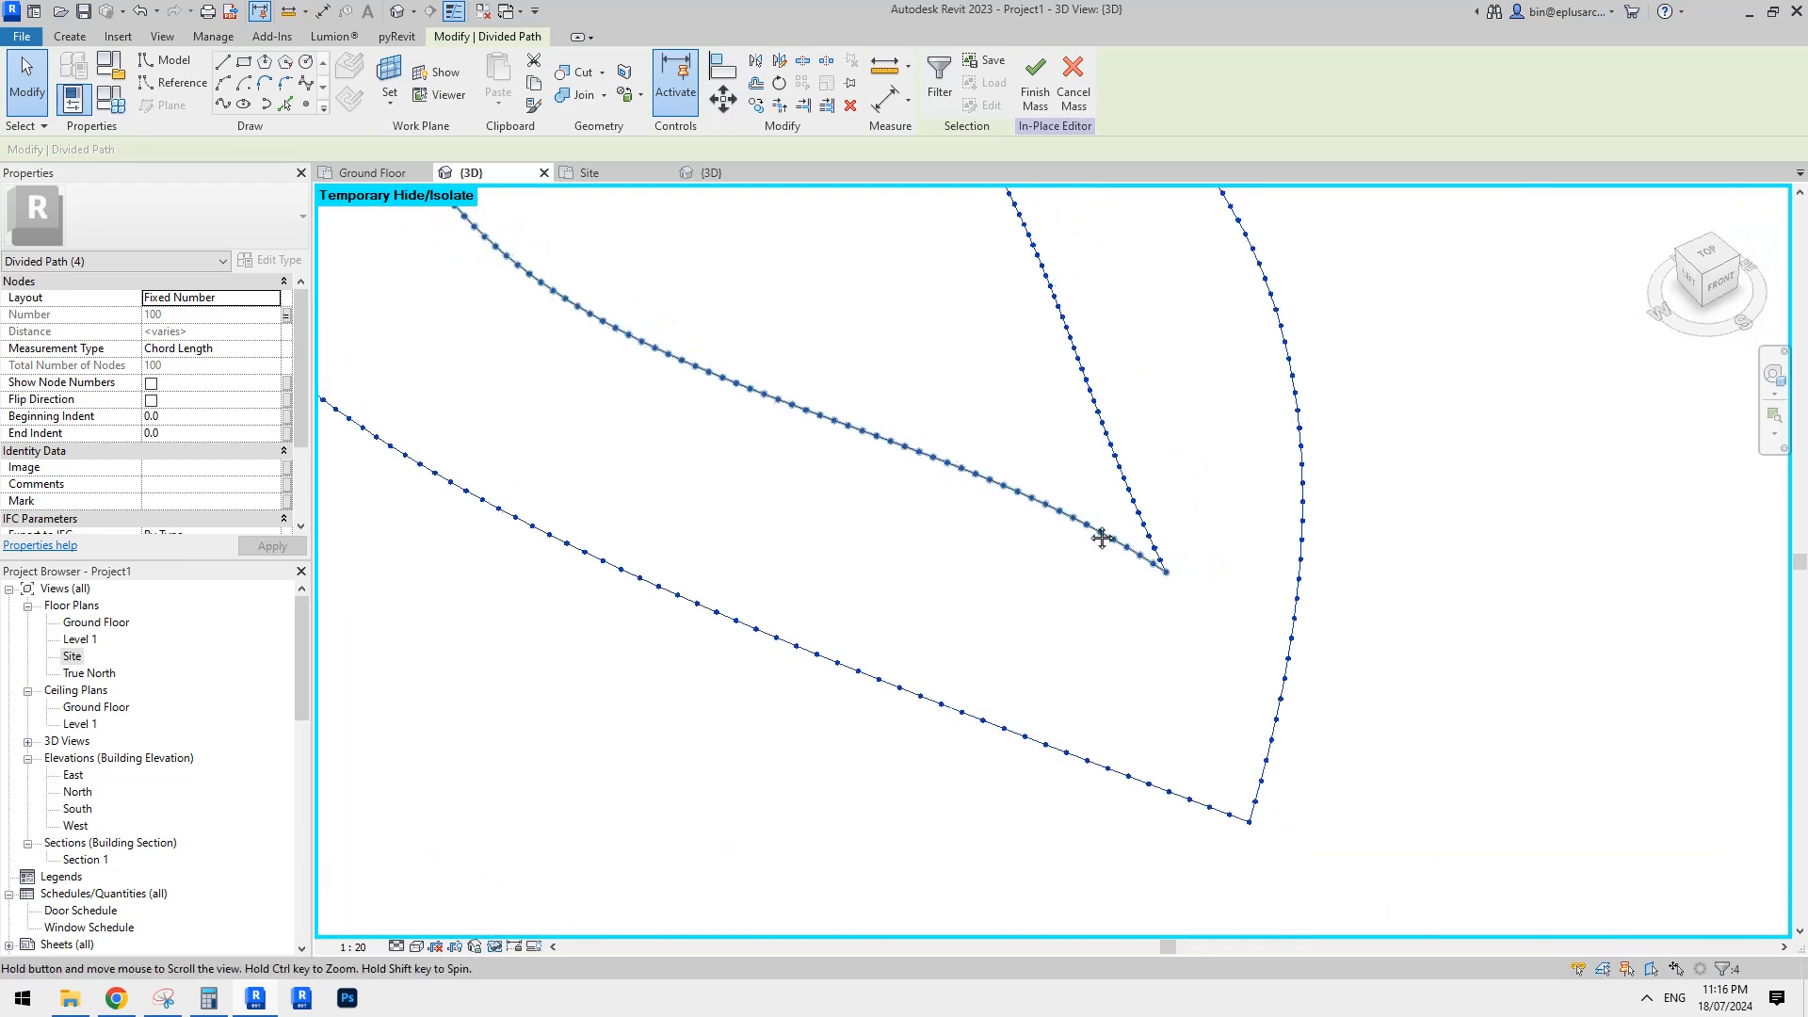
pyautogui.click(1104, 567)
pyautogui.scroll(-3, 1122, 665)
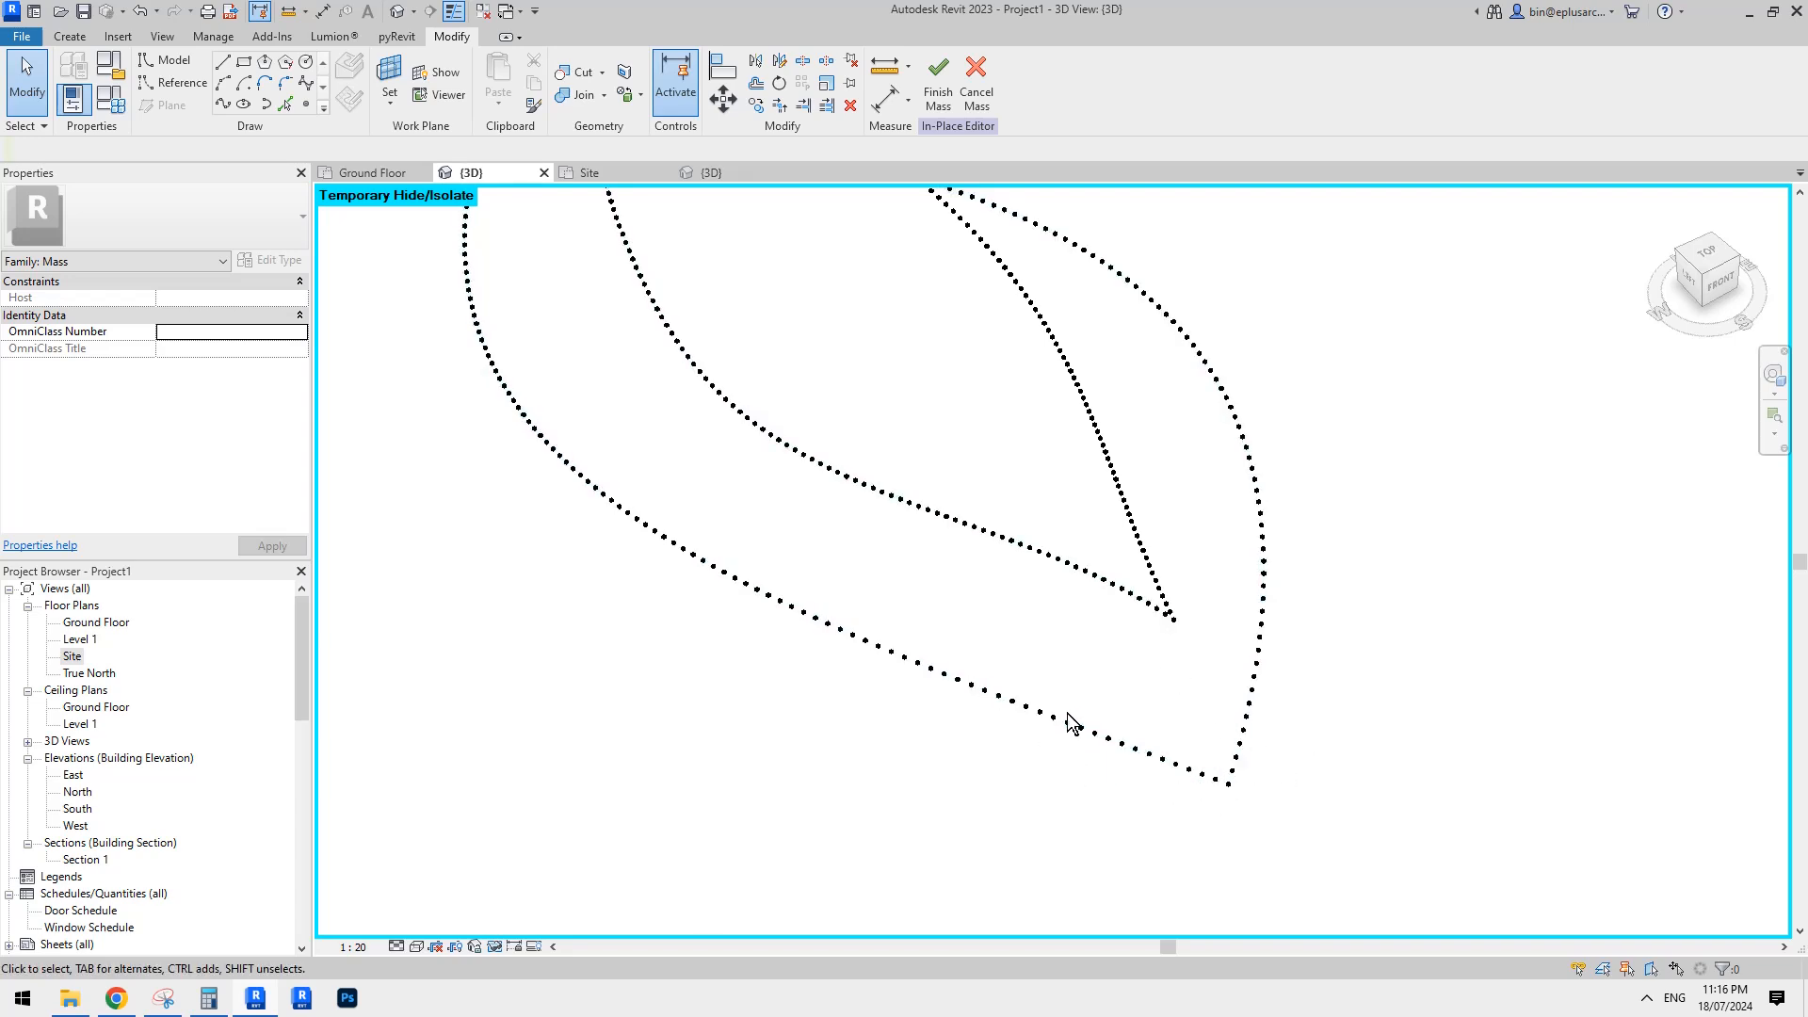
pyautogui.moveTo(1115, 658); pyautogui.dragTo(1114, 665, button='middle')
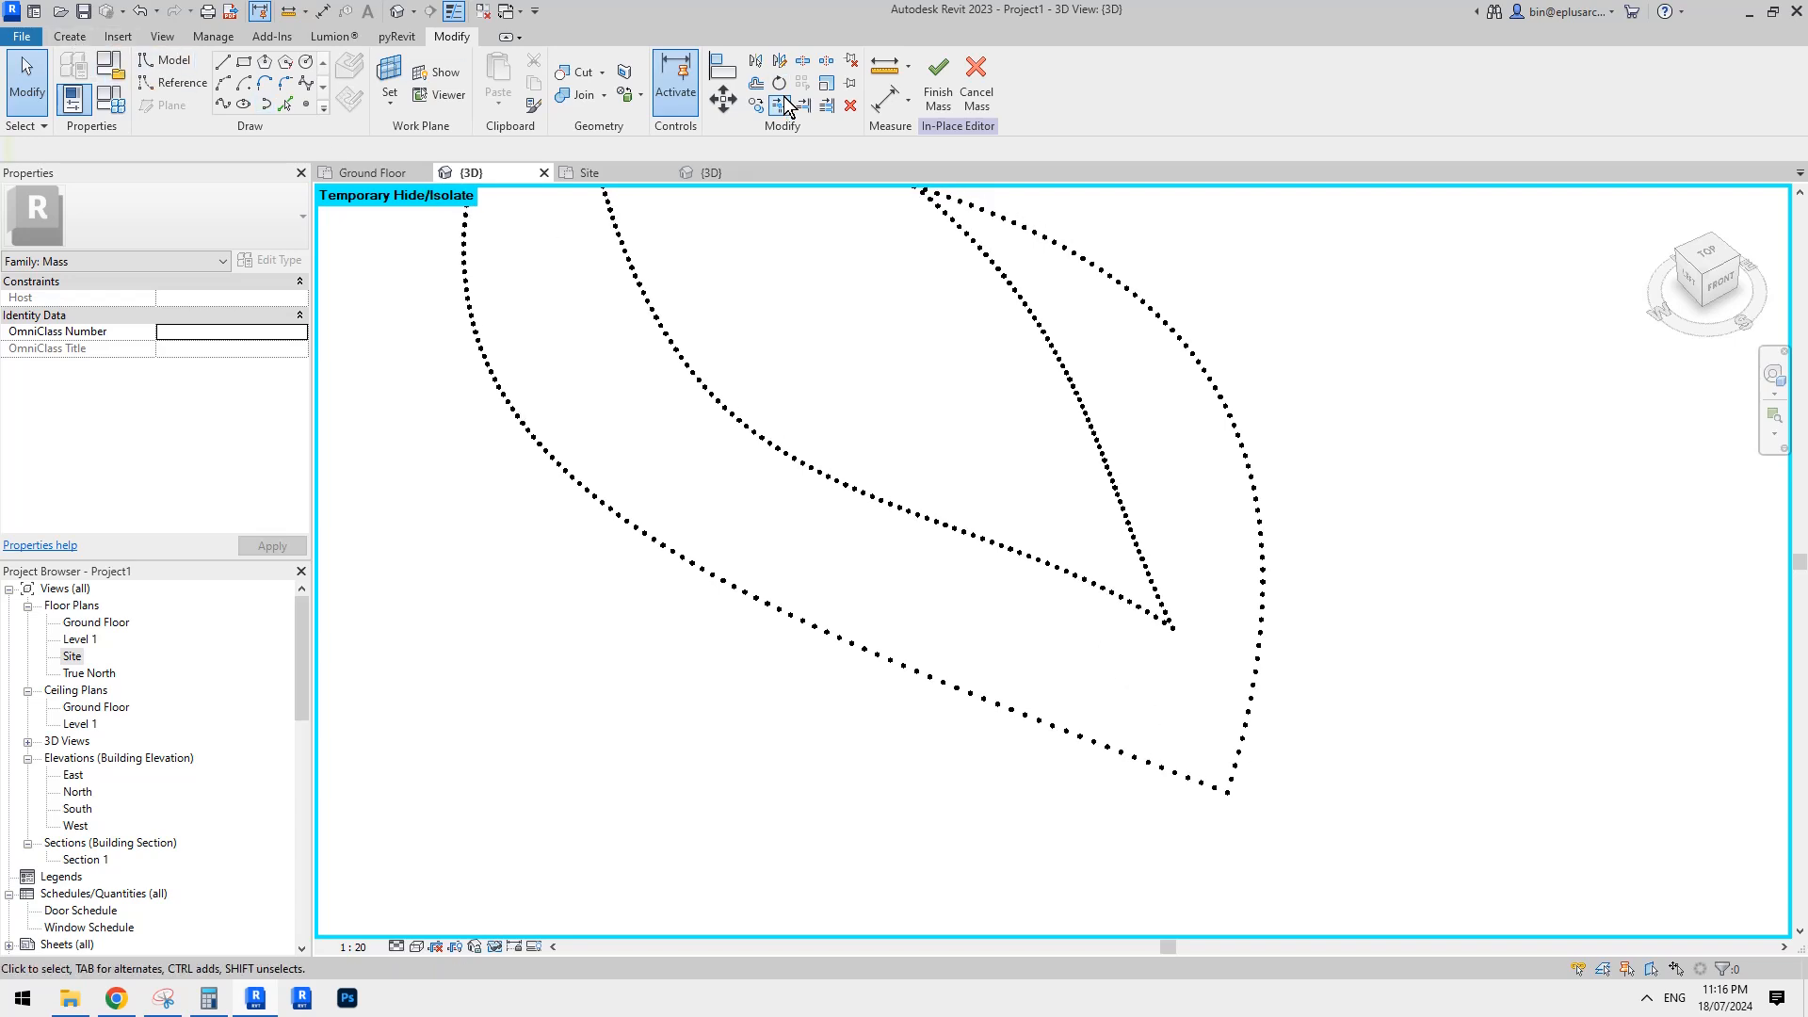
# Place two Family1 strut components near the front tip, each joining an inner ring path node to the matching central path node.
pyautogui.click(67, 38)
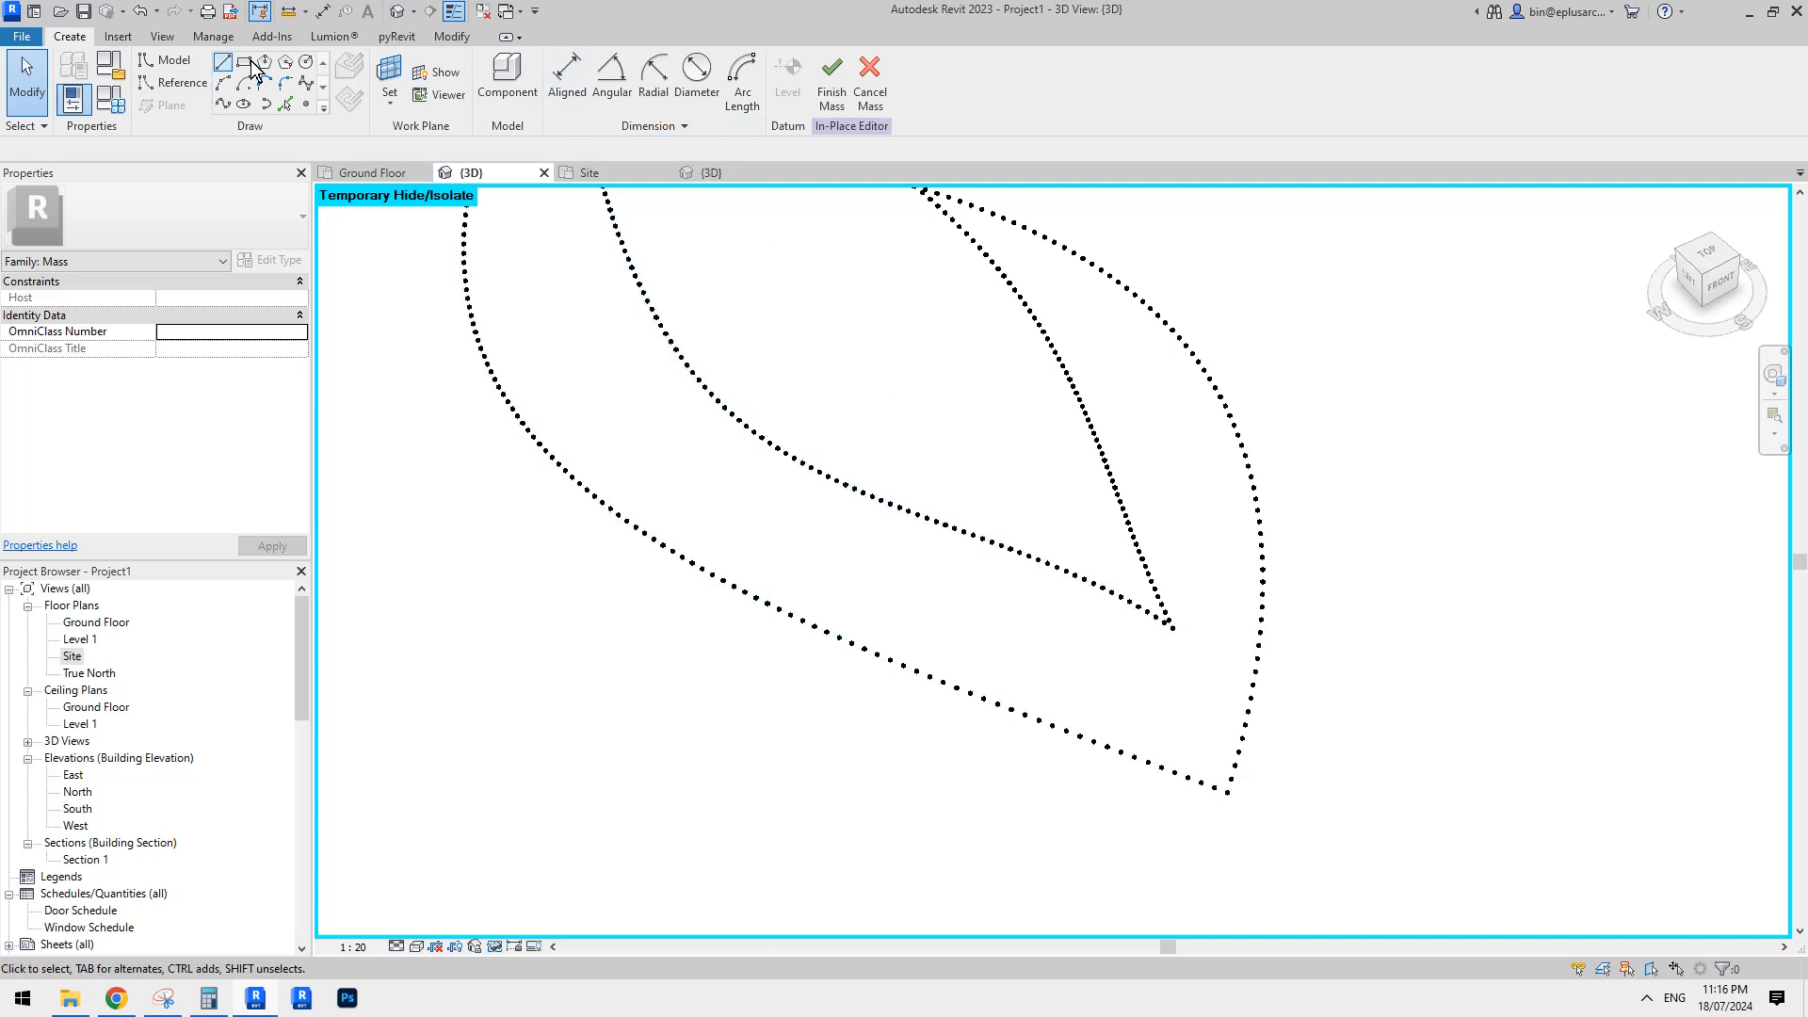
pyautogui.click(507, 76)
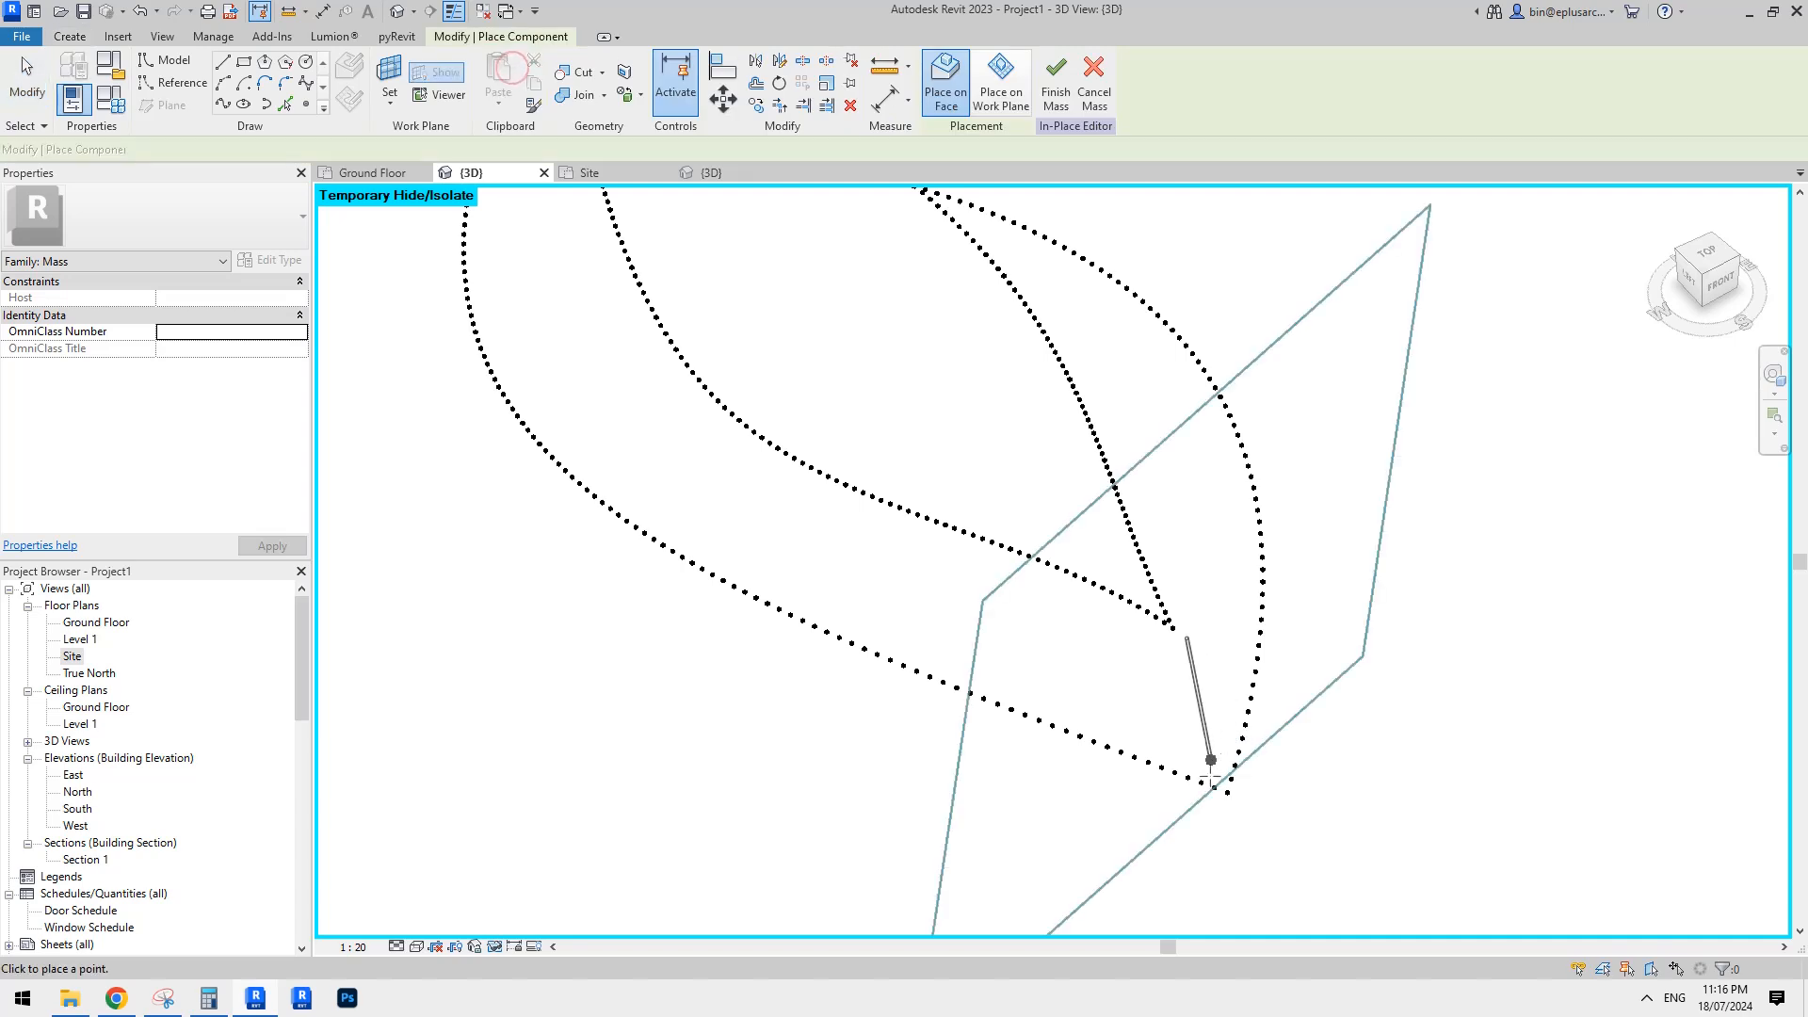
pyautogui.scroll(3, 1224, 763)
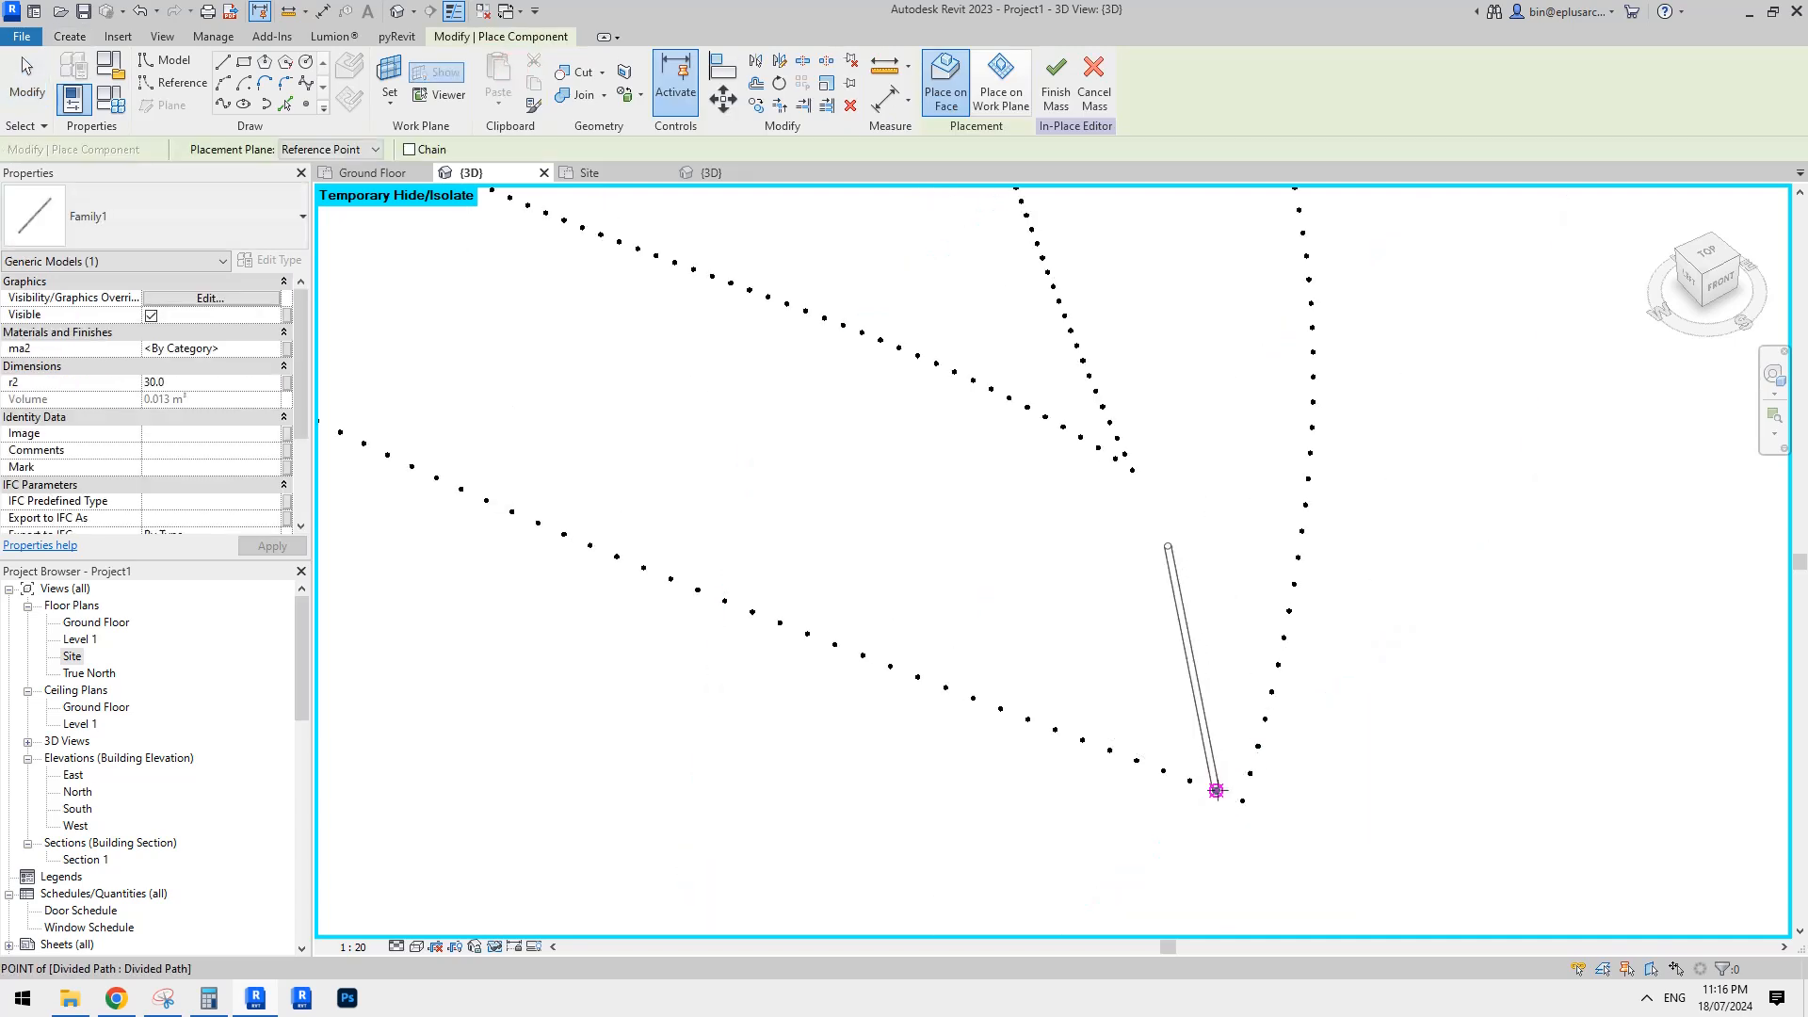
pyautogui.click(1215, 790)
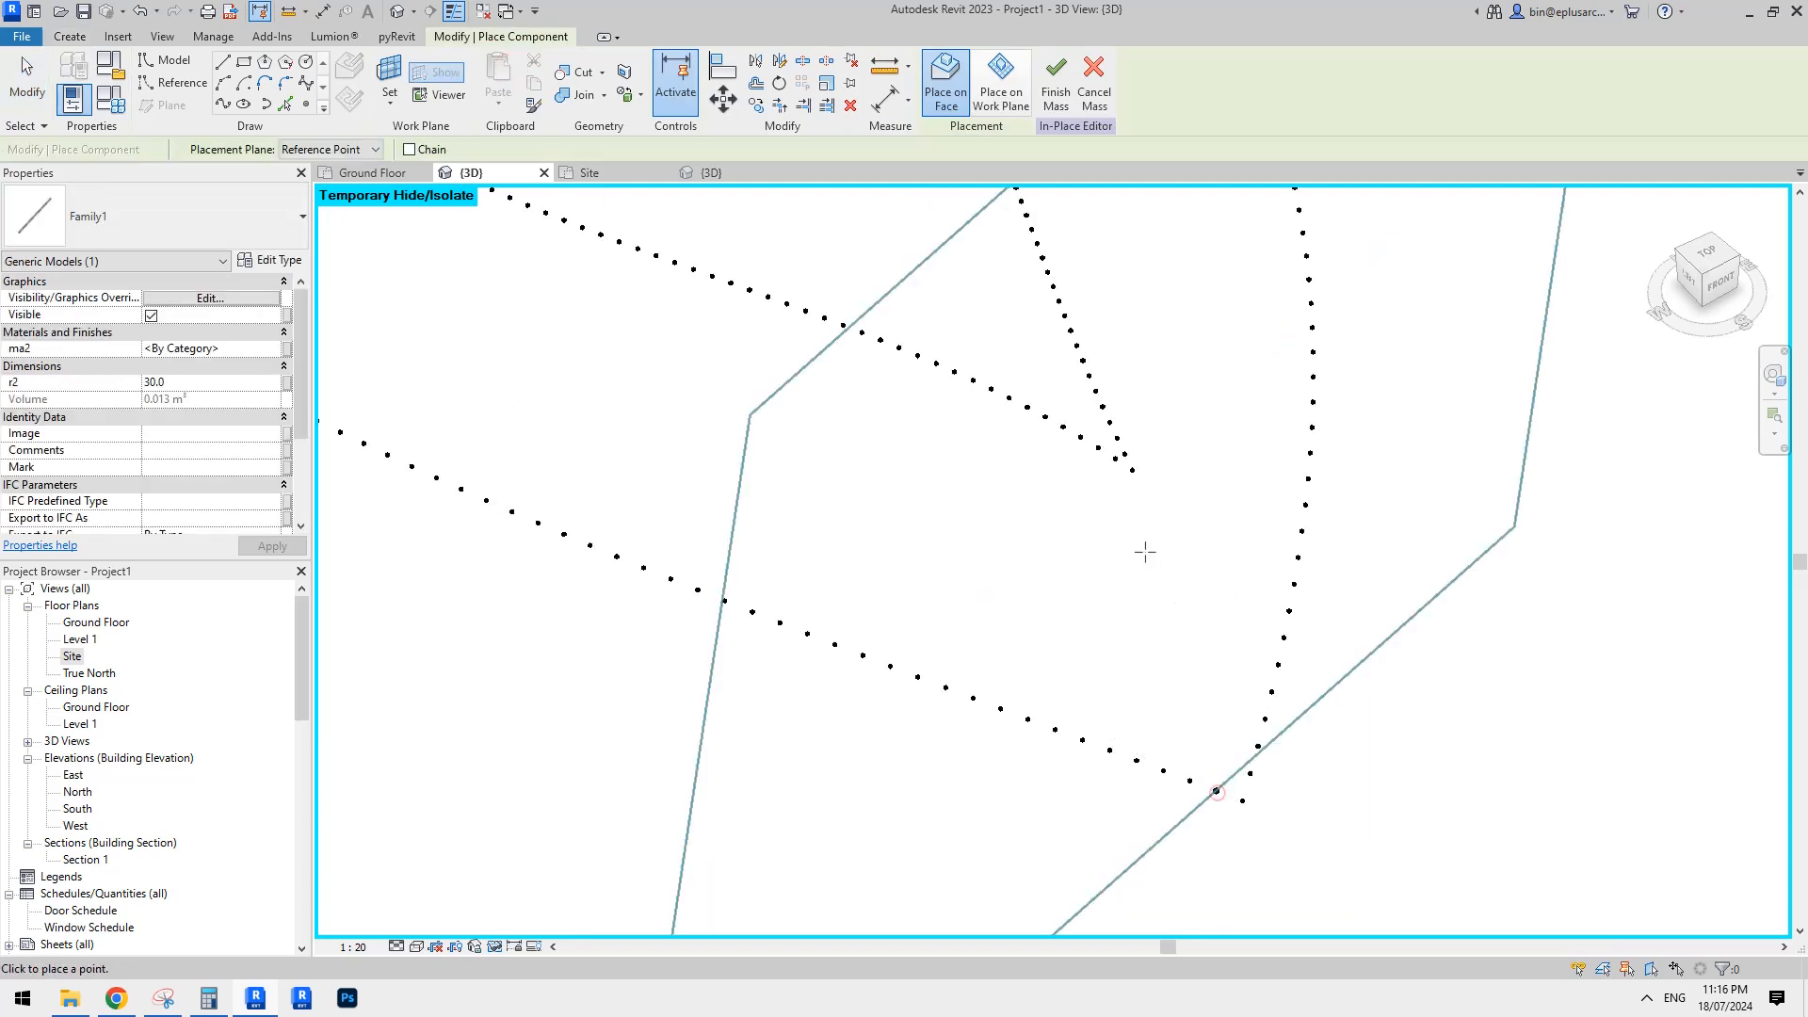
pyautogui.click(1115, 458)
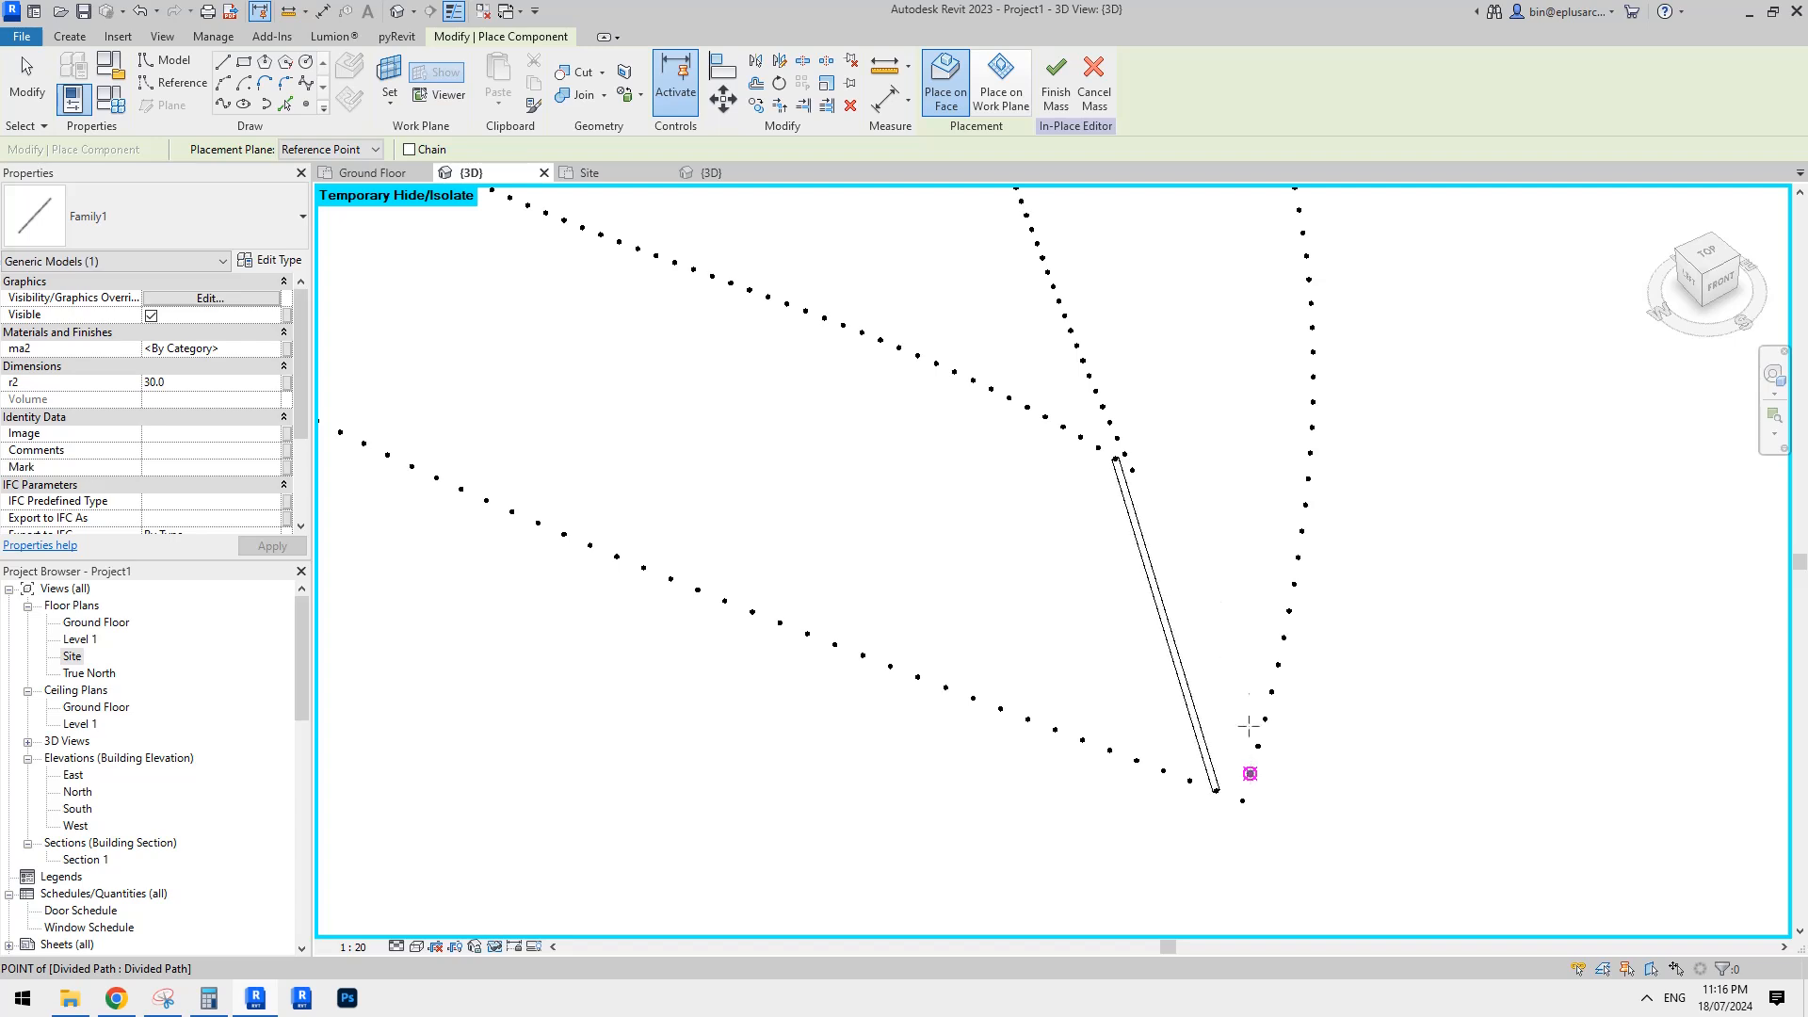
pyautogui.click(1250, 773)
pyautogui.click(1125, 454)
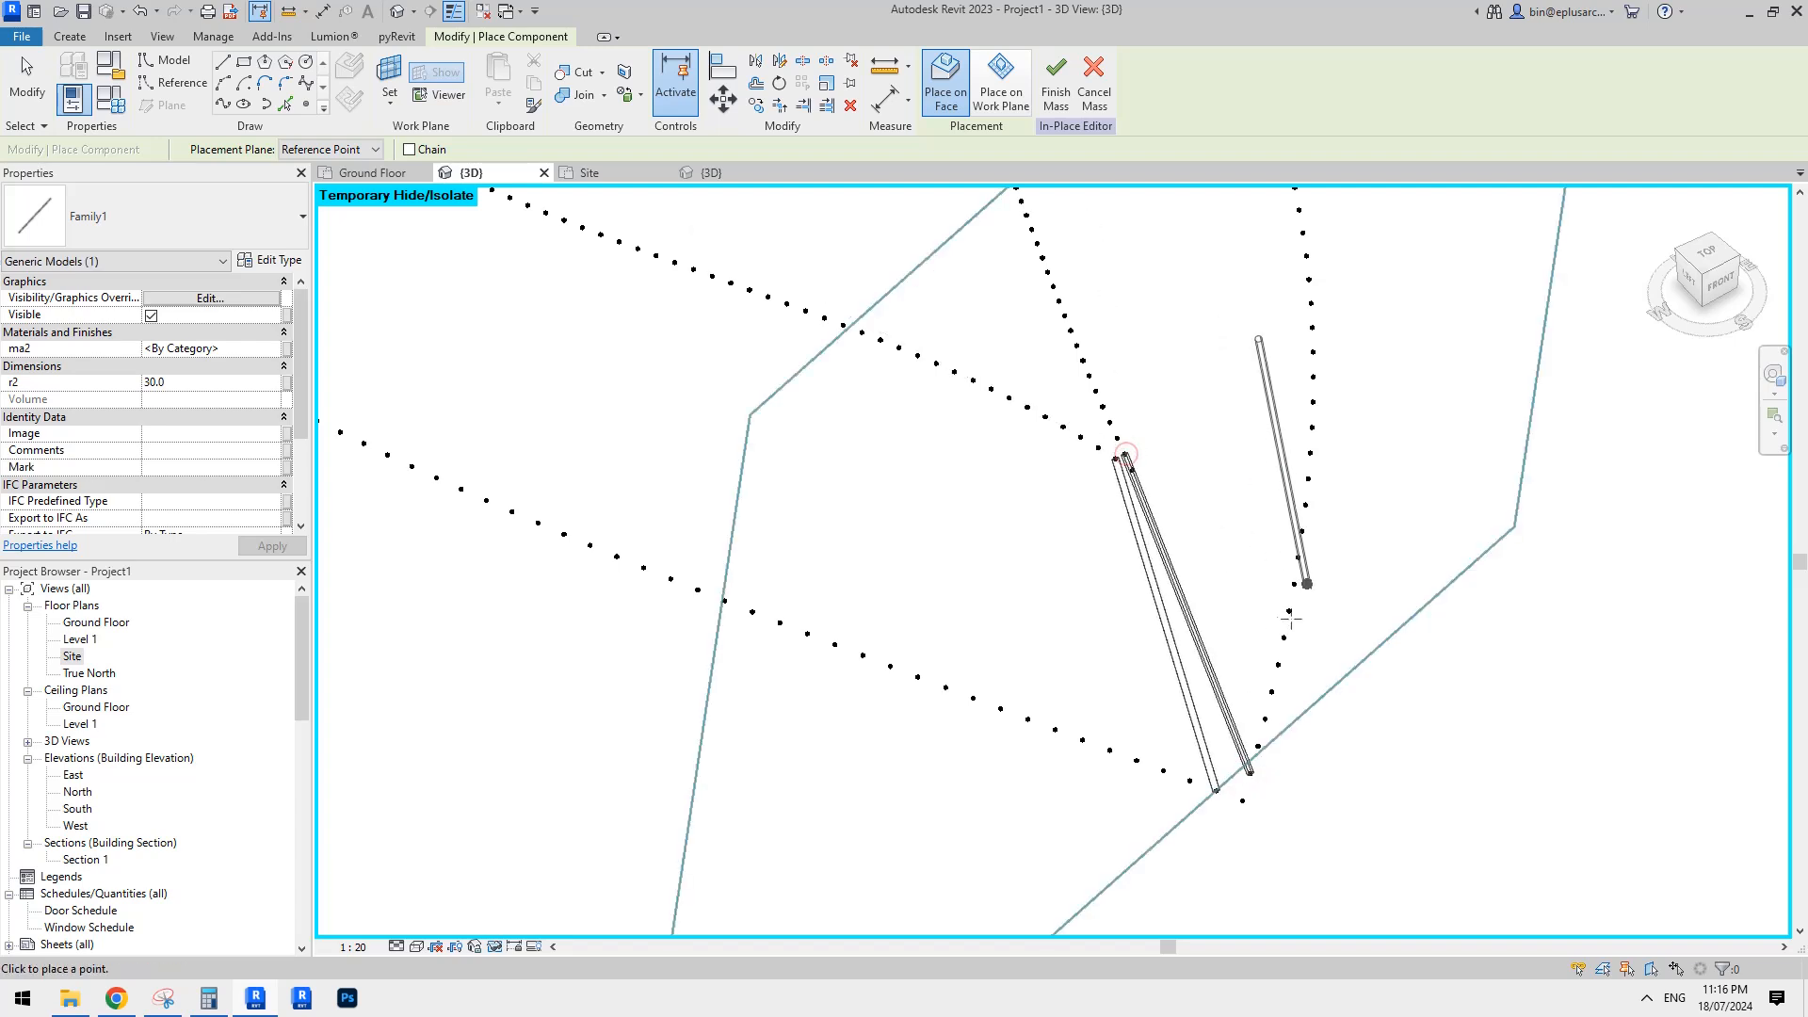
pyautogui.press('Escape')
# Try to repeat the strut between the right inner ring path and the right central path.
pyautogui.click(1216, 667)
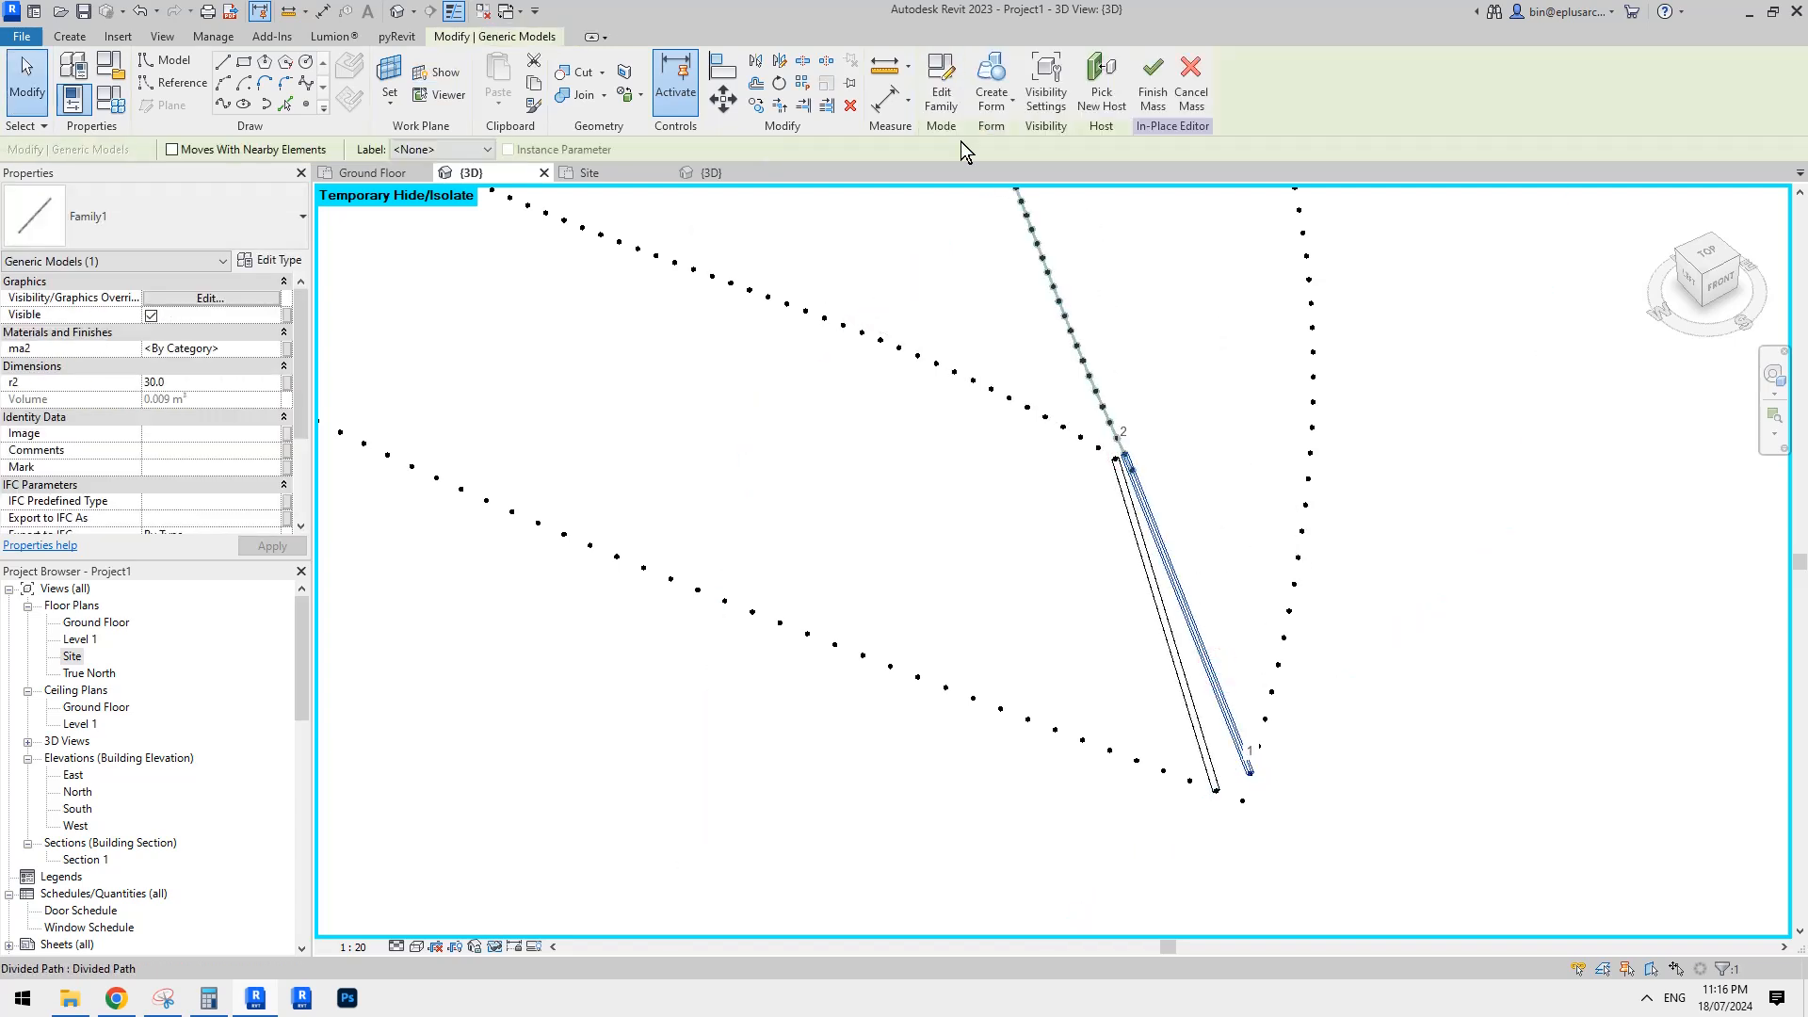
pyautogui.click(806, 85)
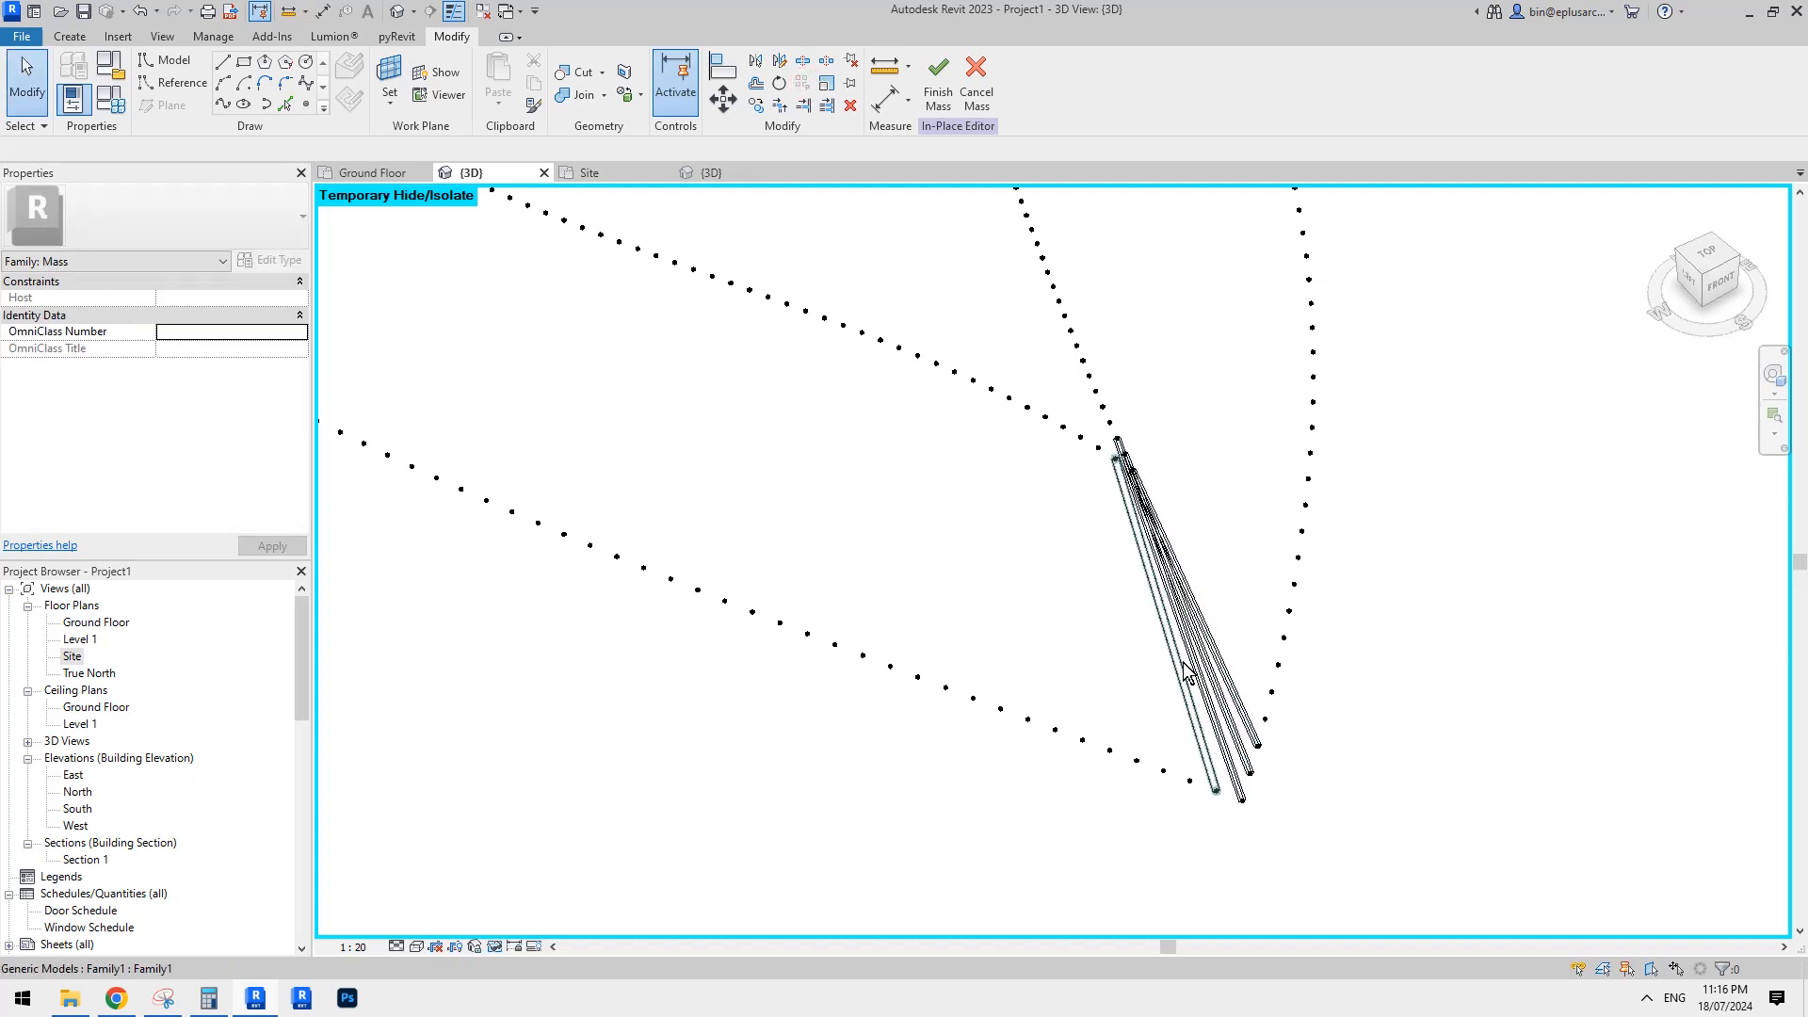
pyautogui.keyDown('shift'); pyautogui.moveTo(1217, 546); pyautogui.dragTo(1203, 696, button='middle'); pyautogui.keyUp('shift')
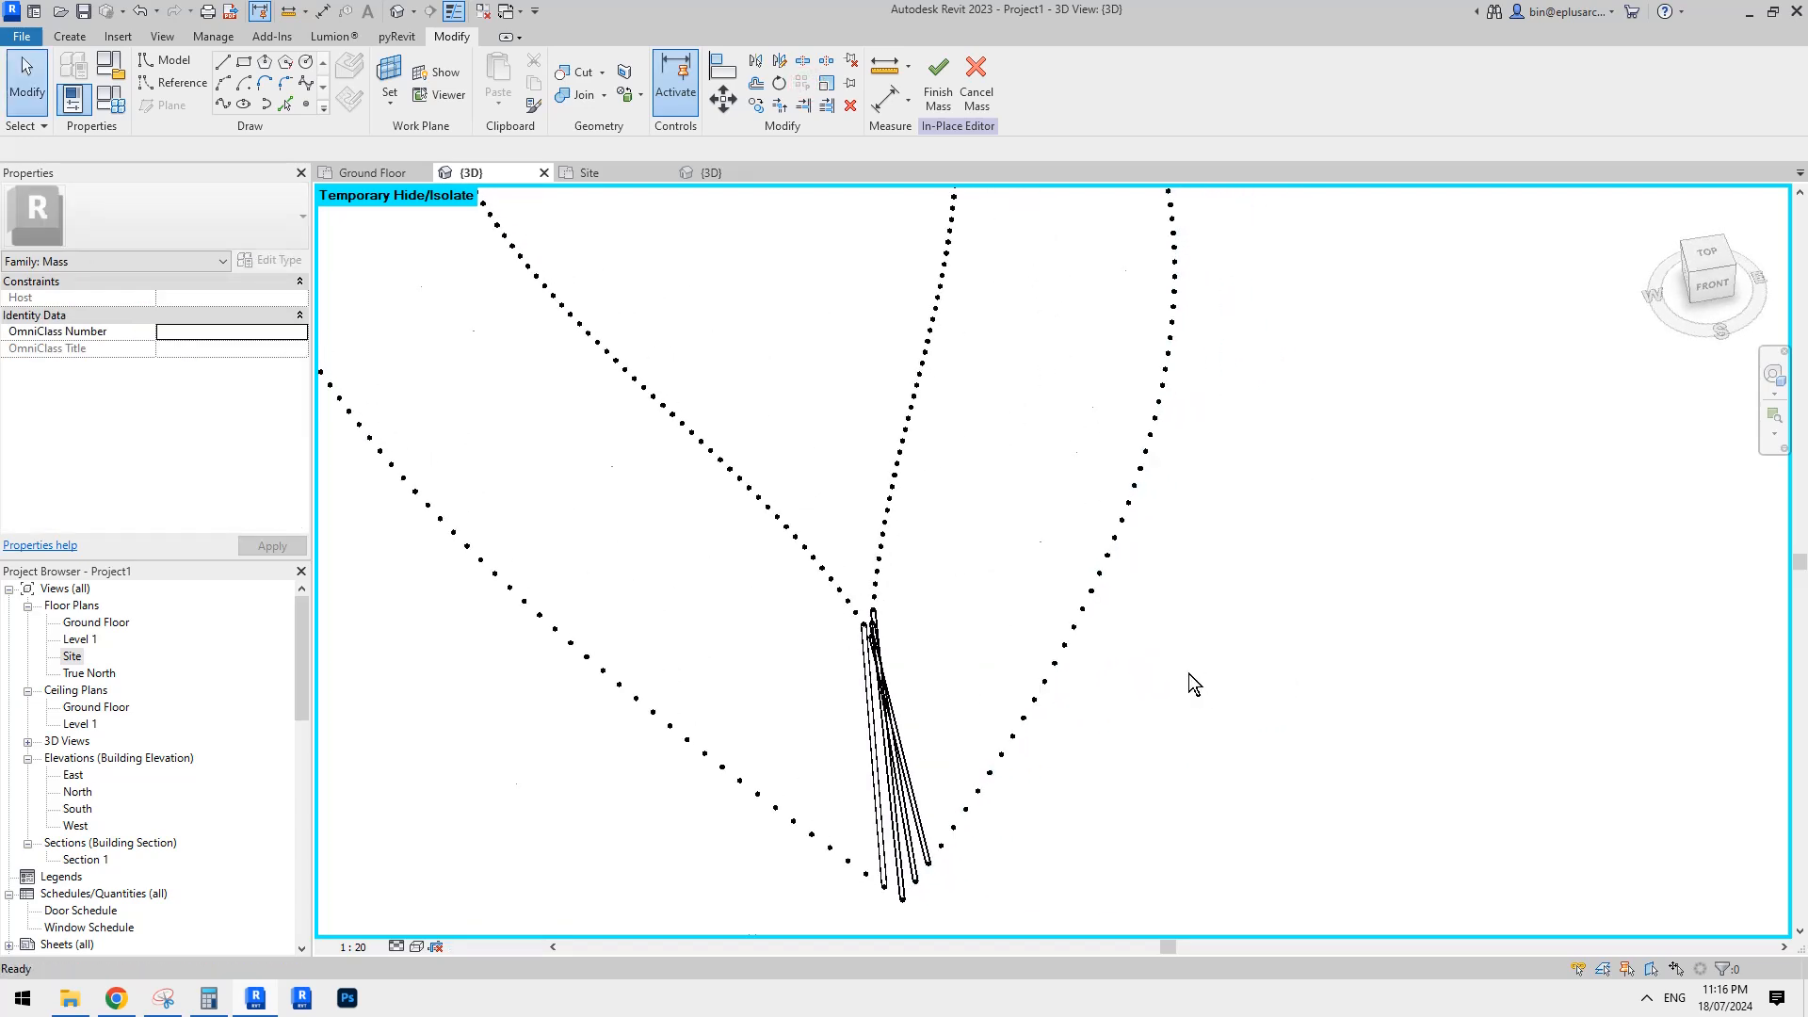
pyautogui.keyDown('shift'); pyautogui.moveTo(1188, 675); pyautogui.dragTo(1142, 577, button='middle'); pyautogui.keyUp('shift')
# Repeat the strut that joins the left inner ring path to the left central path.
pyautogui.click(977, 565)
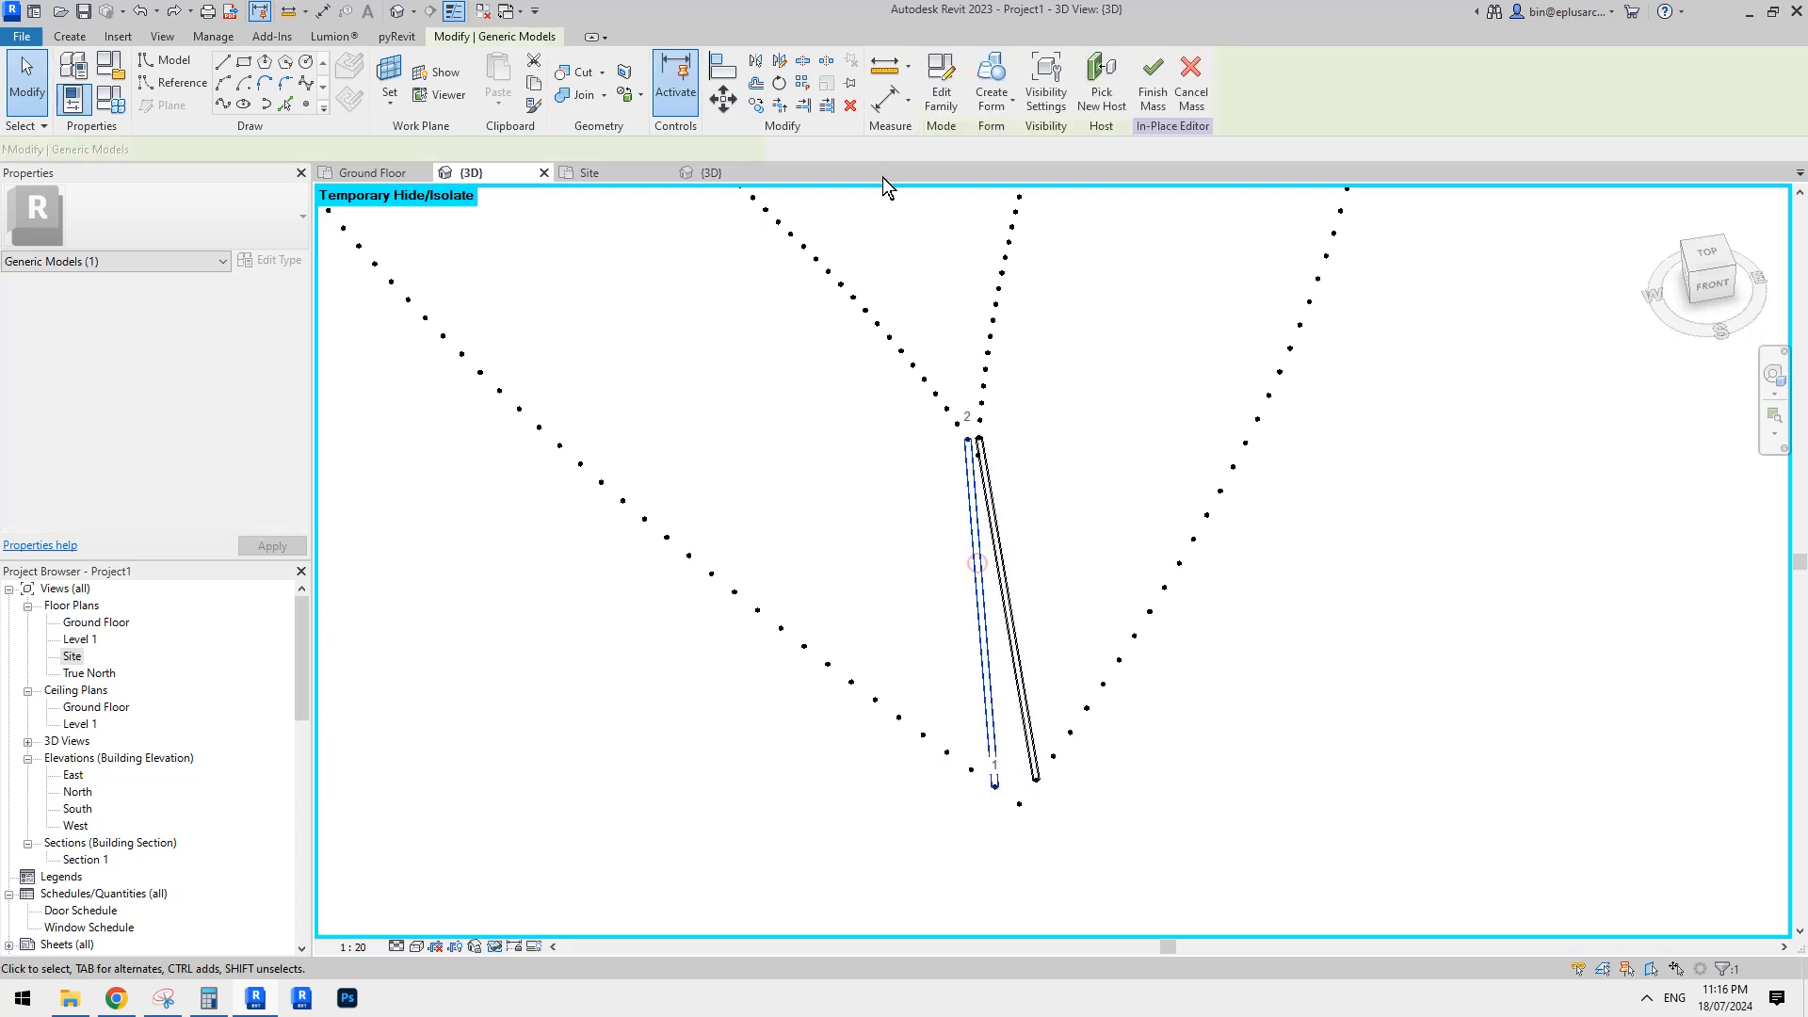
pyautogui.click(800, 82)
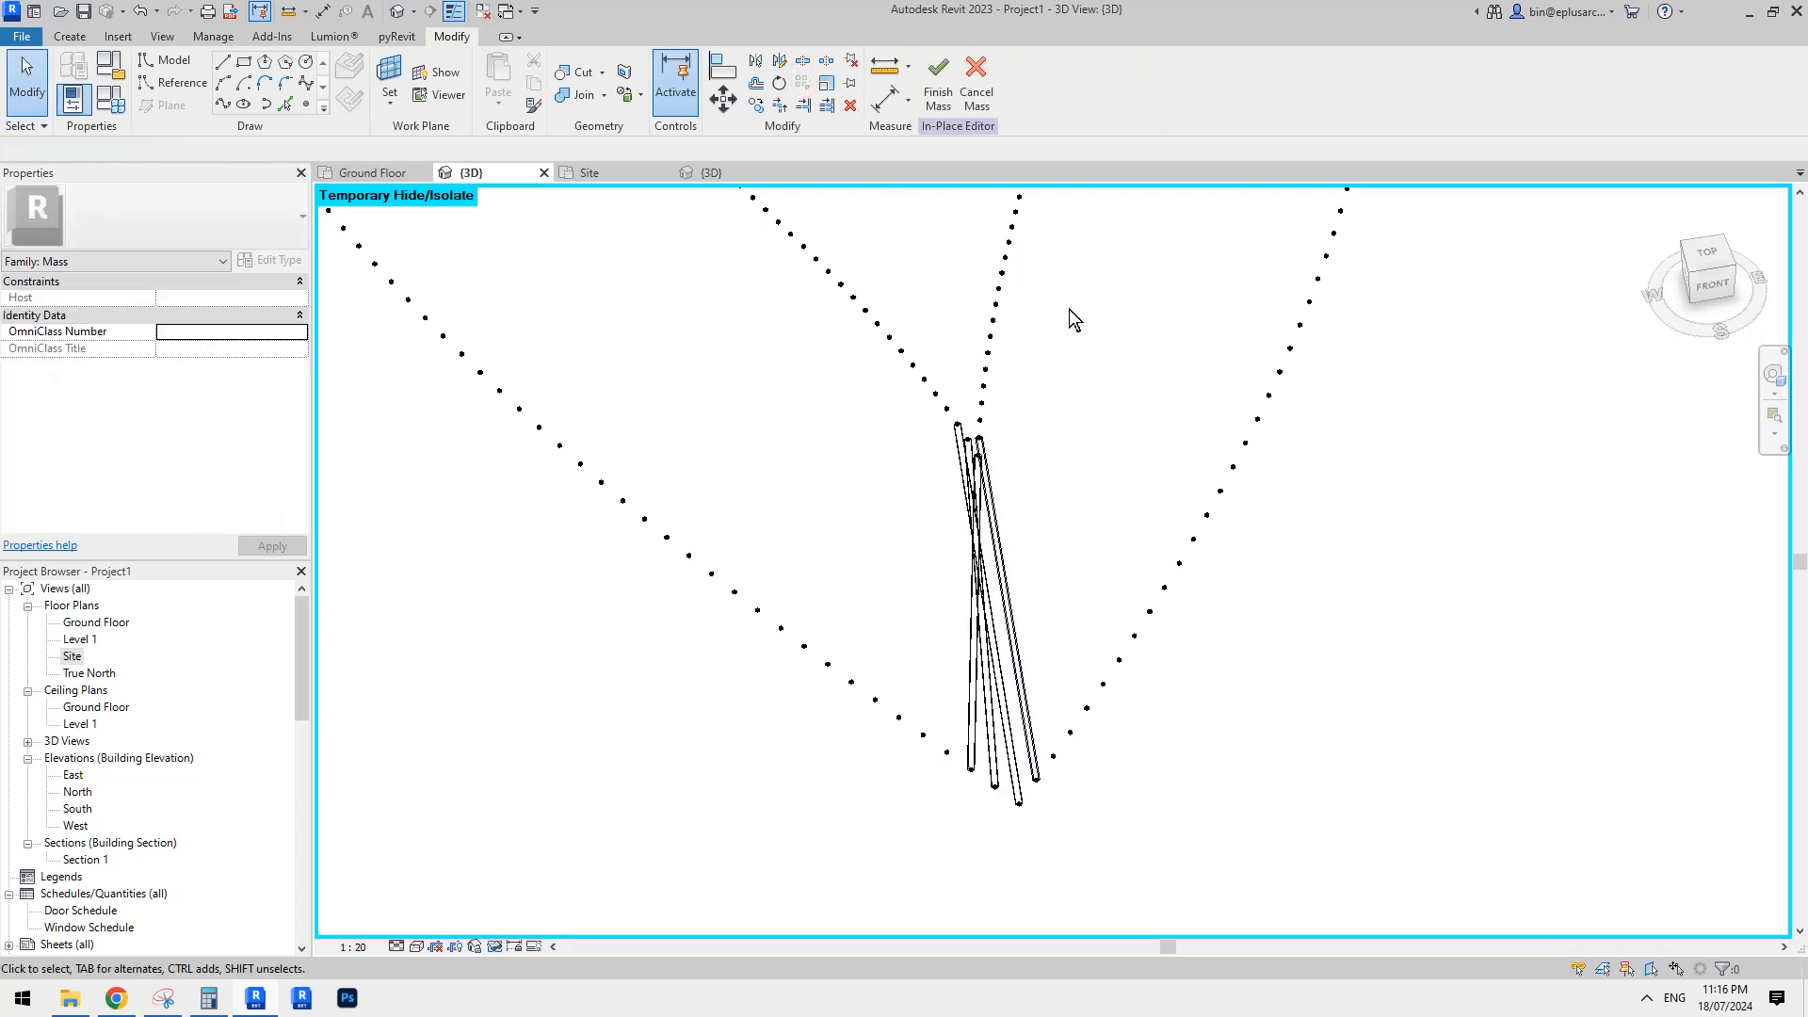
# Undo the left strut's repeat and turn on node numbers for the two central divided paths.
pyautogui.hotkey('ctrl', 'z')
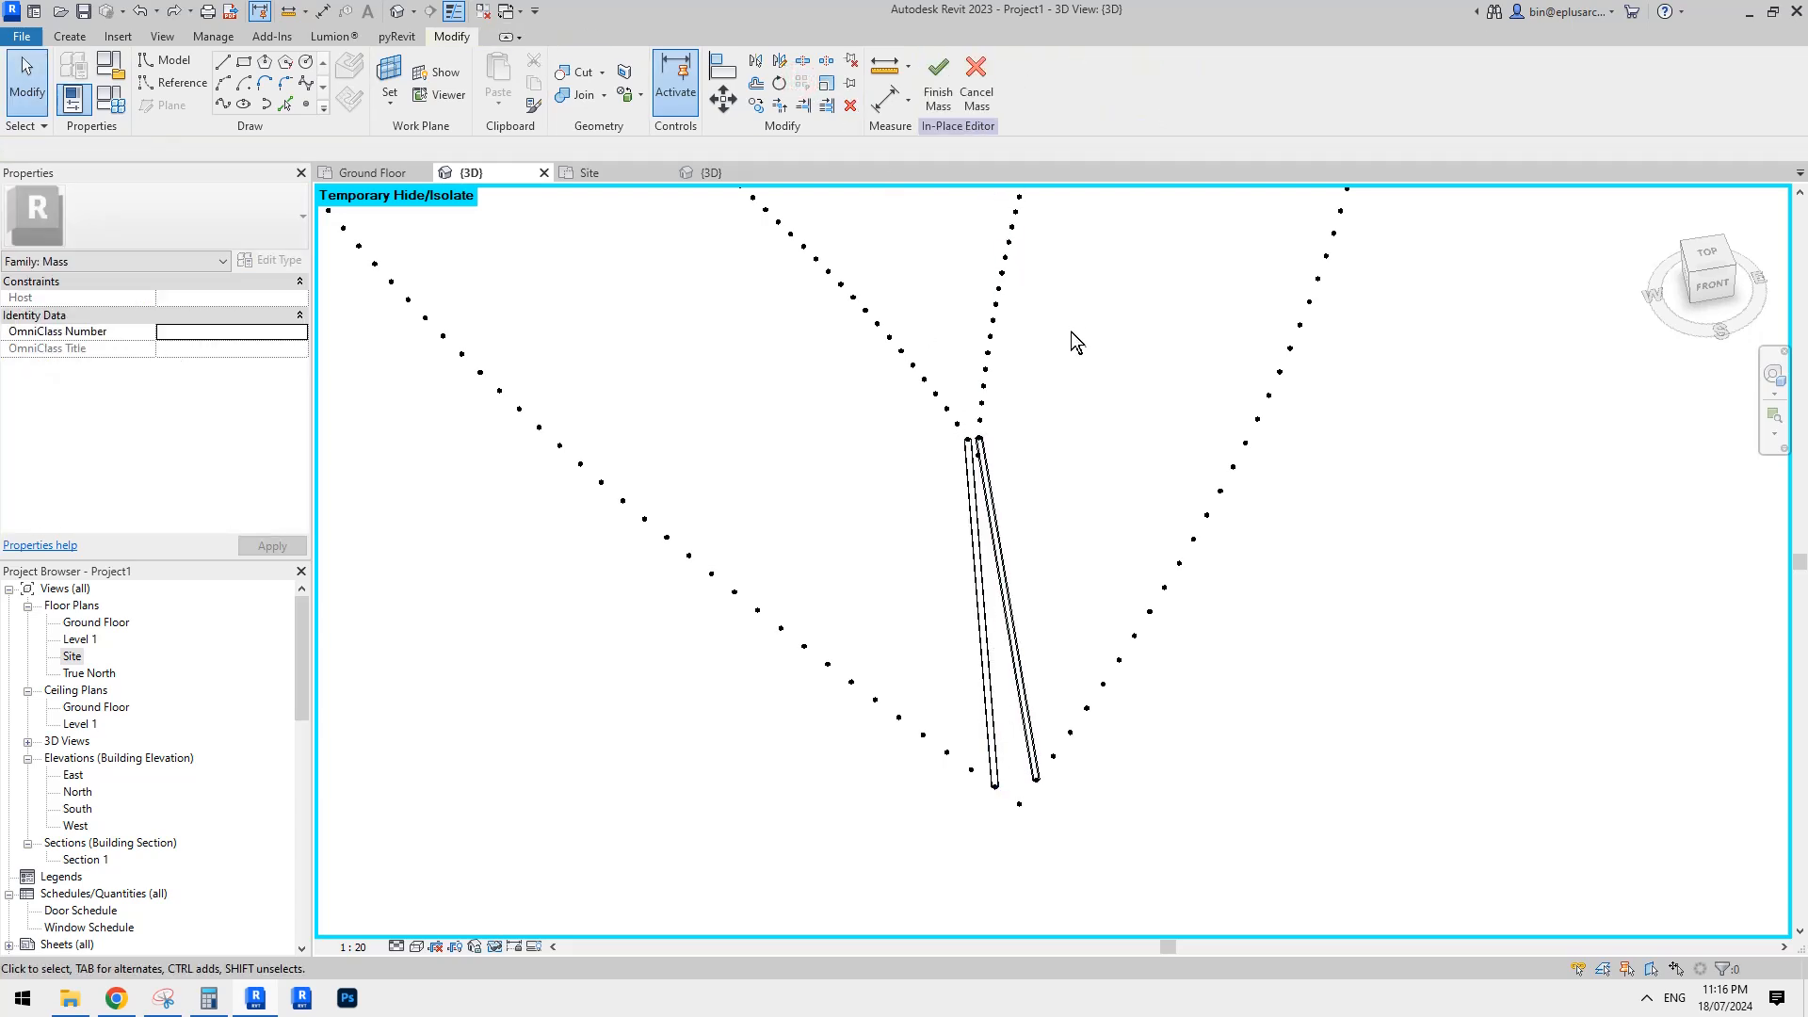
pyautogui.keyDown('shift'); pyautogui.moveTo(1089, 504); pyautogui.dragTo(1105, 544, button='middle'); pyautogui.keyUp('shift')
pyautogui.click(1102, 496)
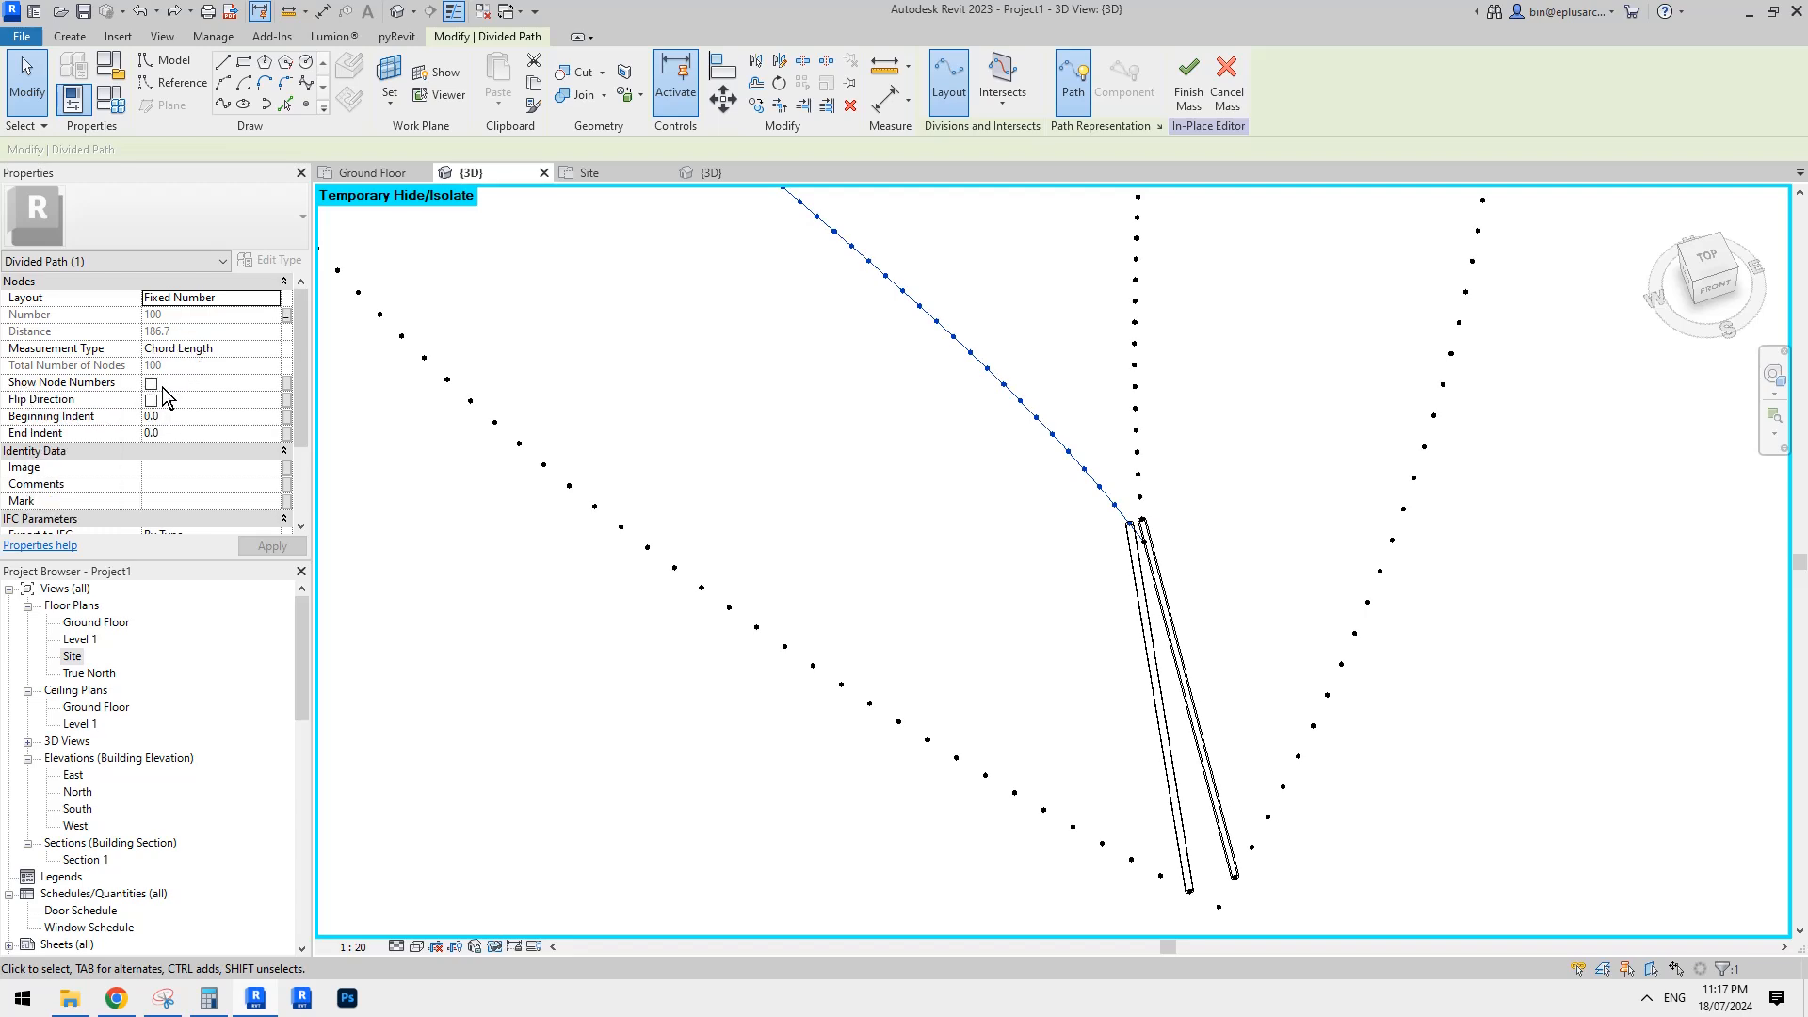
pyautogui.click(151, 384)
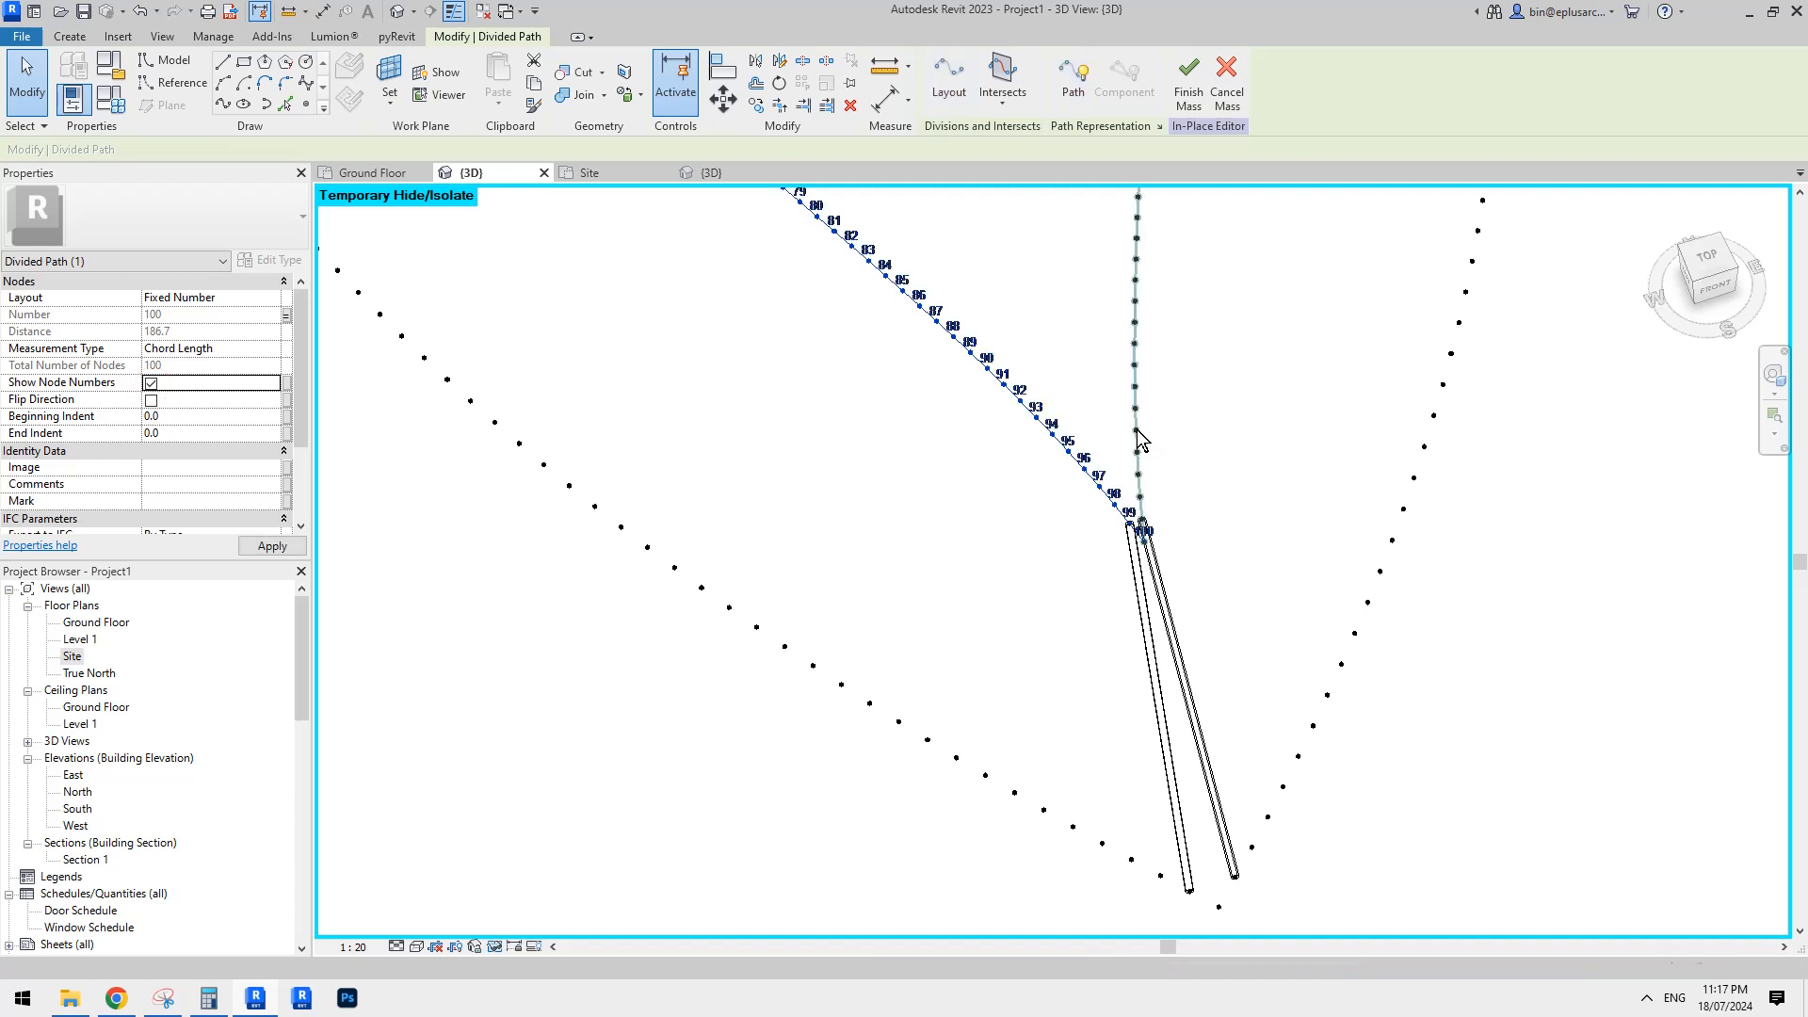
pyautogui.click(1135, 429)
pyautogui.click(152, 384)
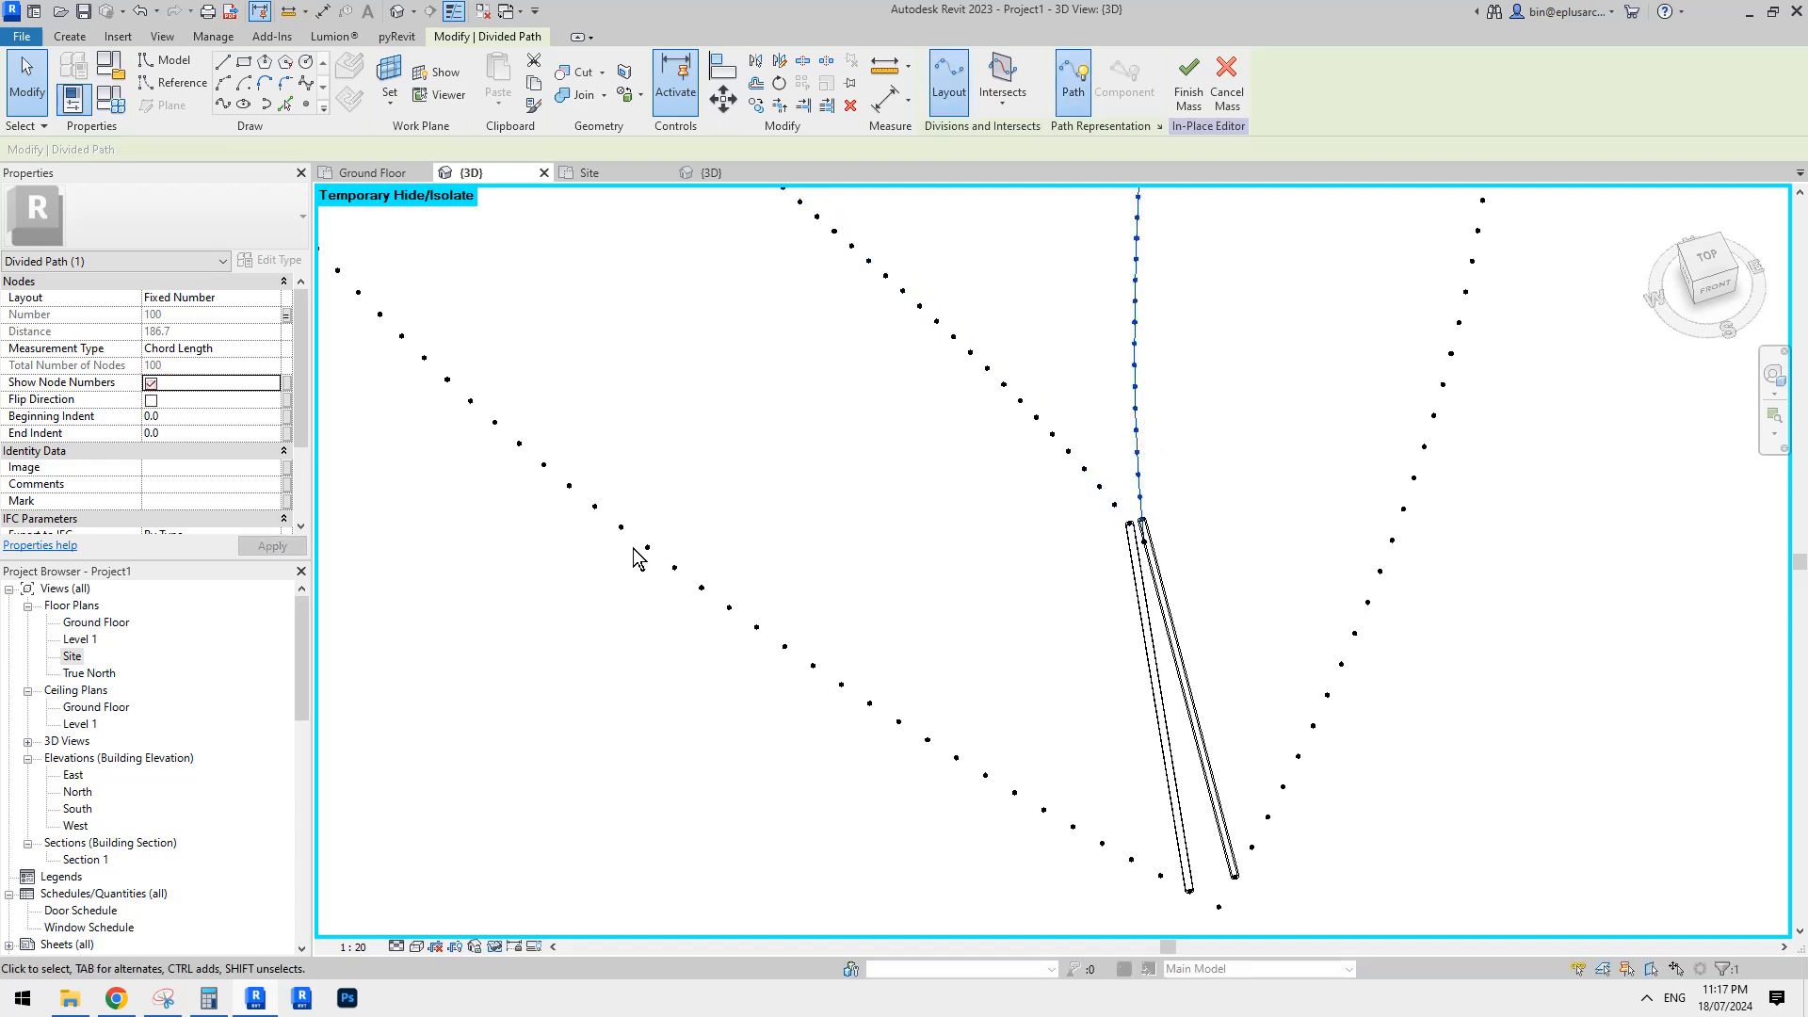
# Turn on node numbers for both inner ring divided paths.
pyautogui.click(1341, 665)
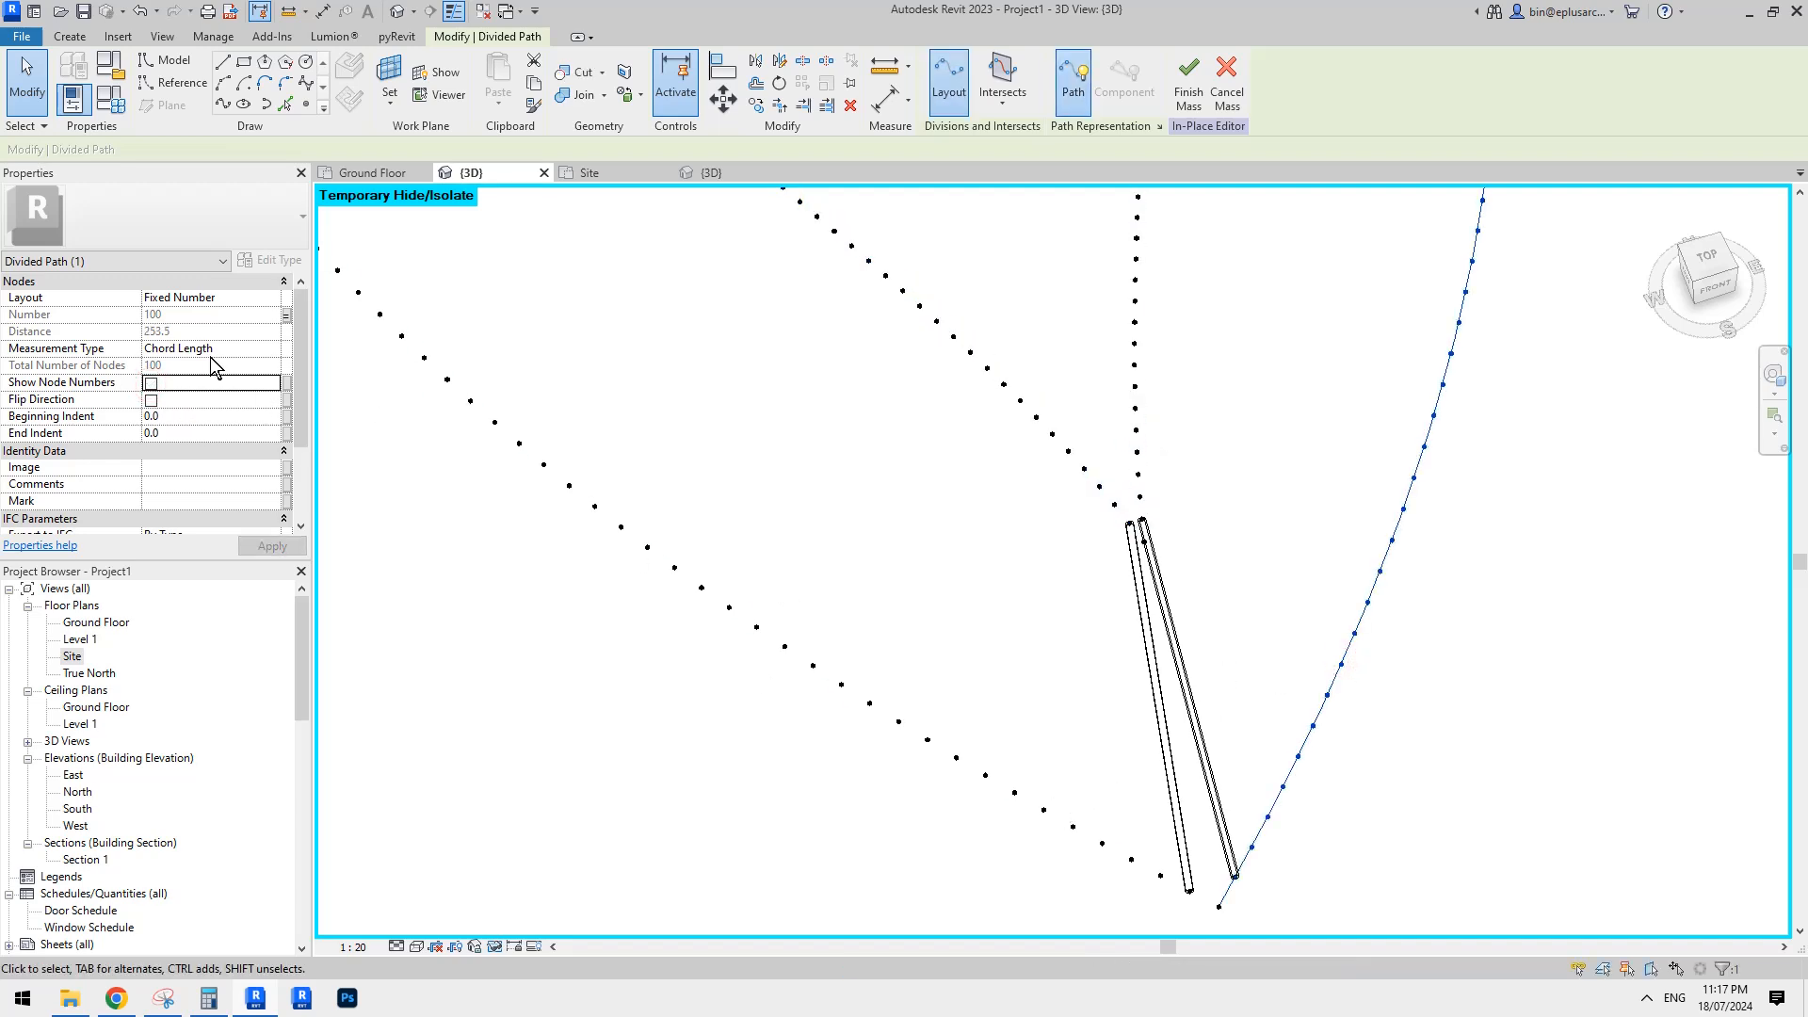
pyautogui.keyDown('ctrl'); pyautogui.click(818, 667); pyautogui.keyUp('ctrl')
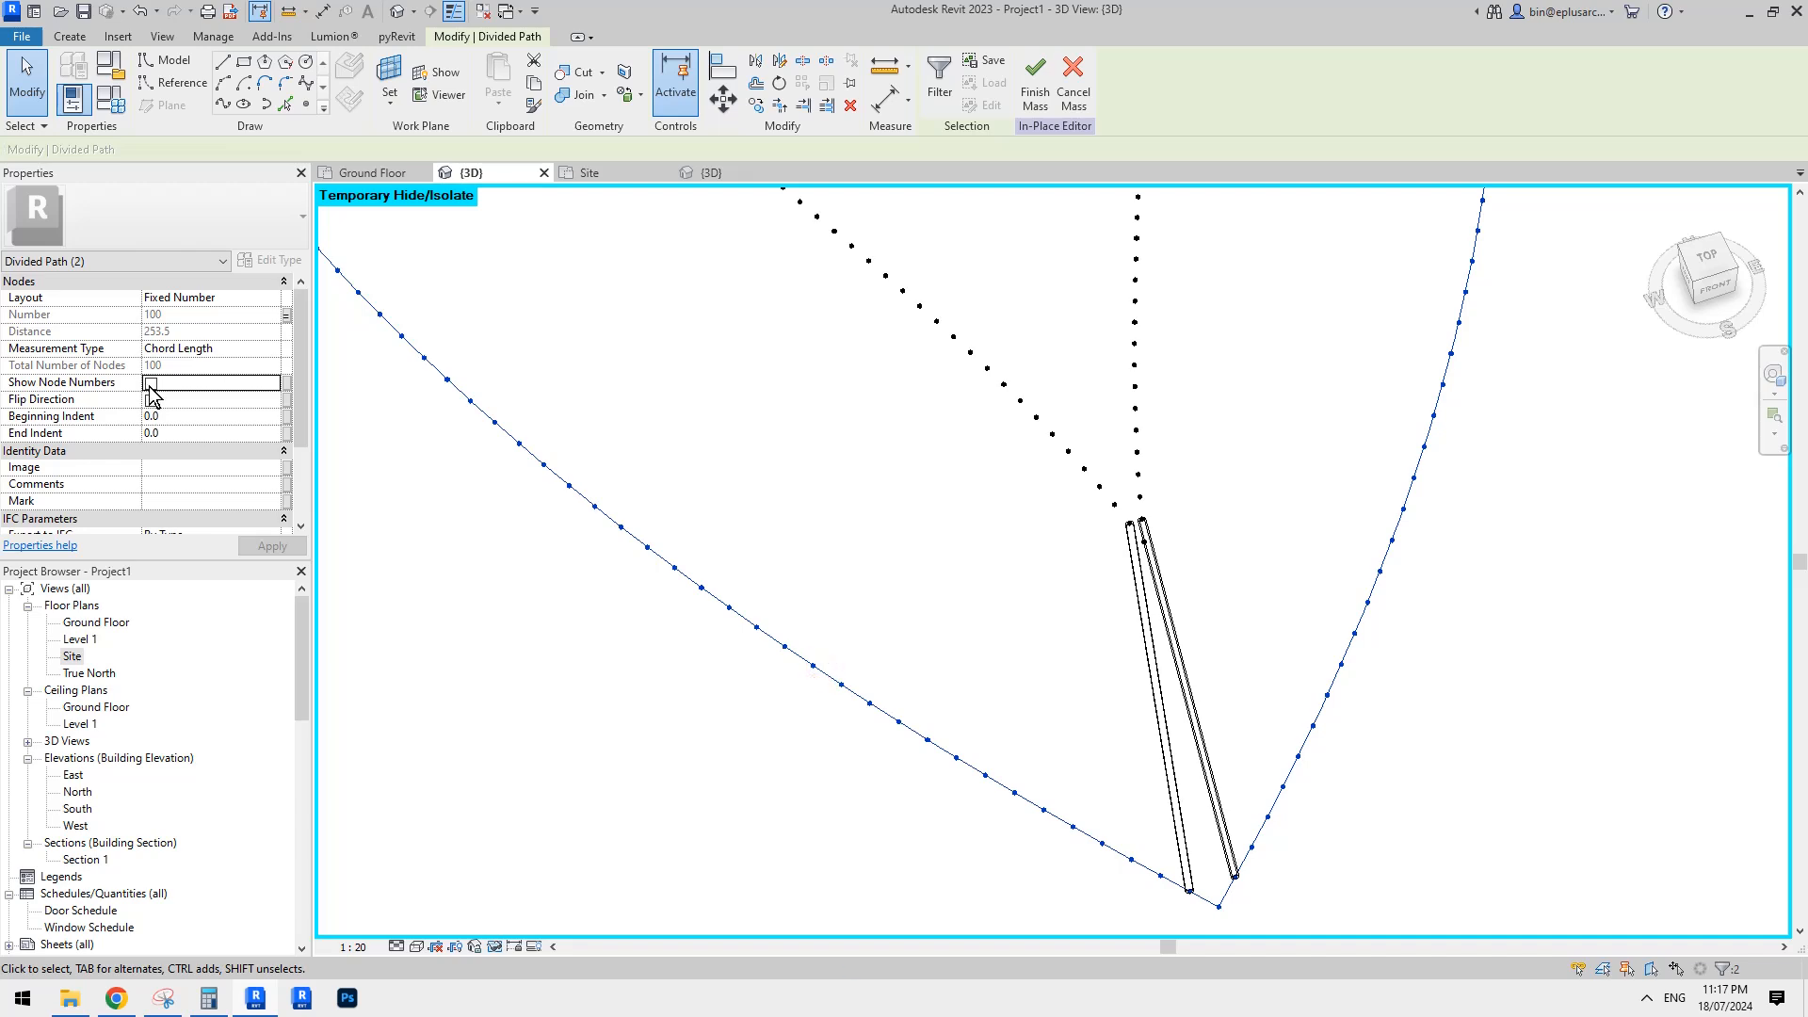
pyautogui.click(151, 386)
pyautogui.moveTo(744, 407); pyautogui.dragTo(744, 406, button='middle')
pyautogui.click(1066, 483)
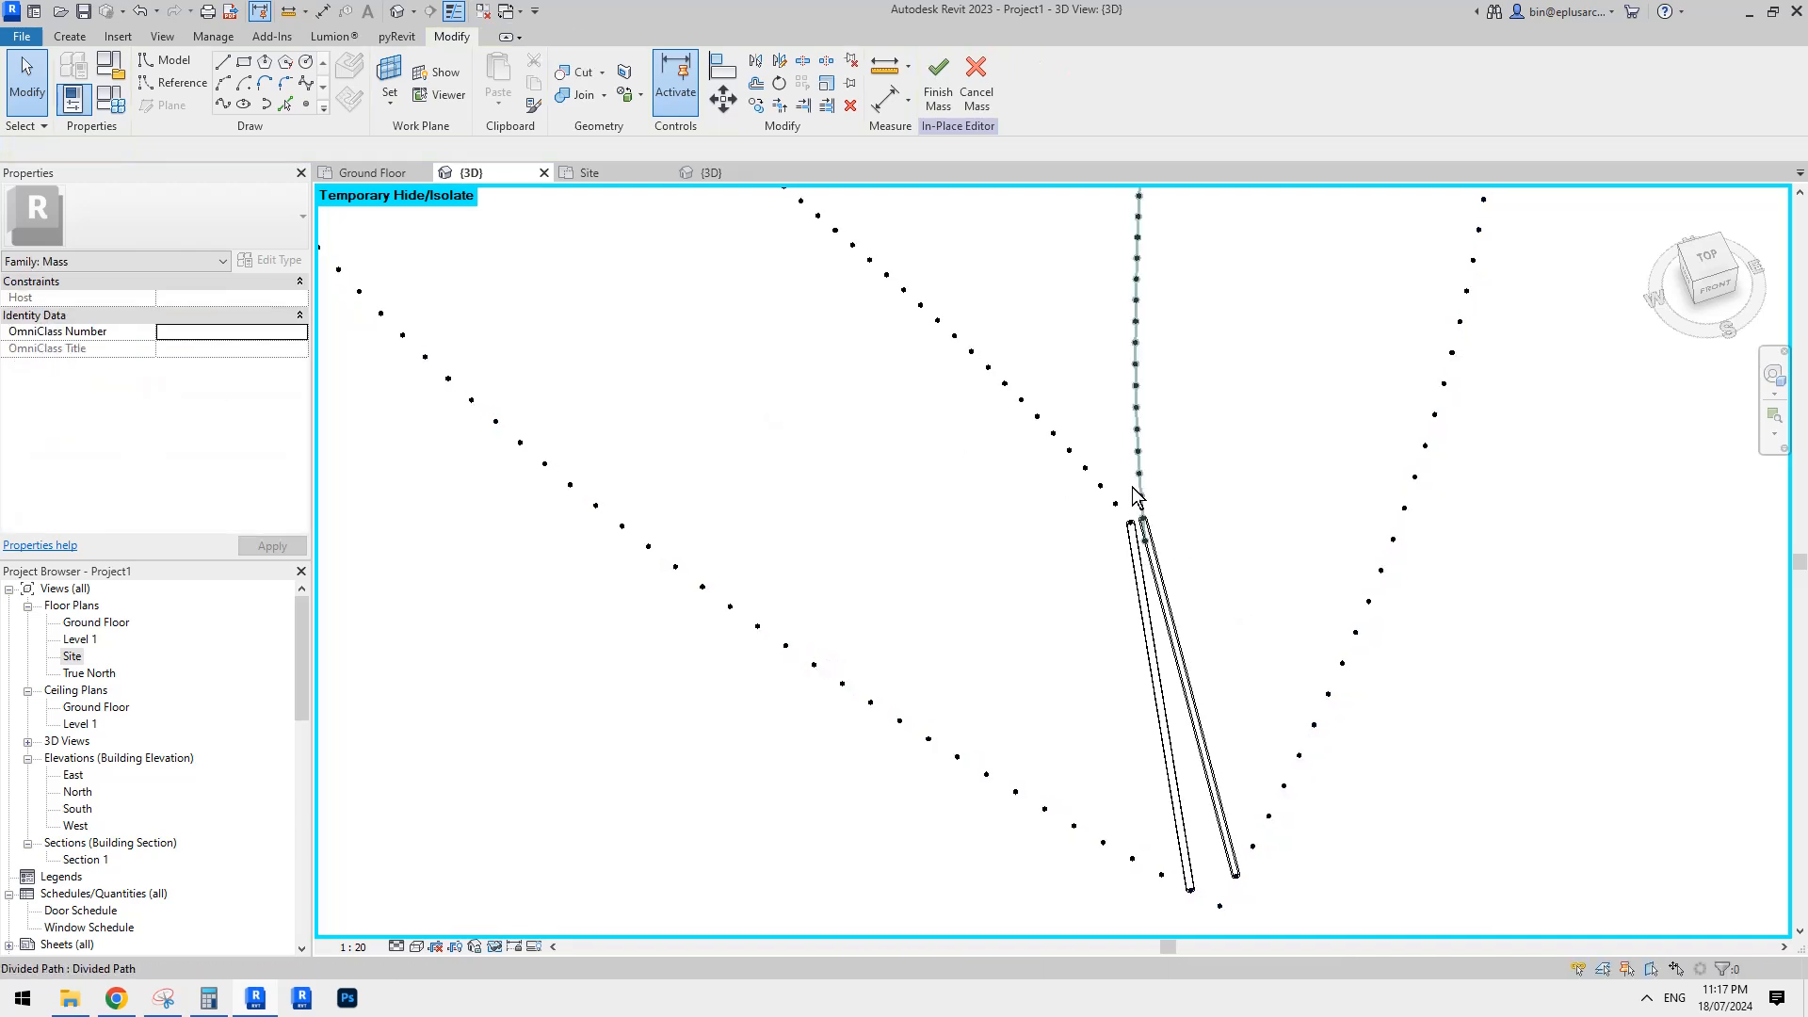
# Compare the node numbering direction of the two central divided paths with that of the right inner ring path near the front tip.
pyautogui.click(1099, 482)
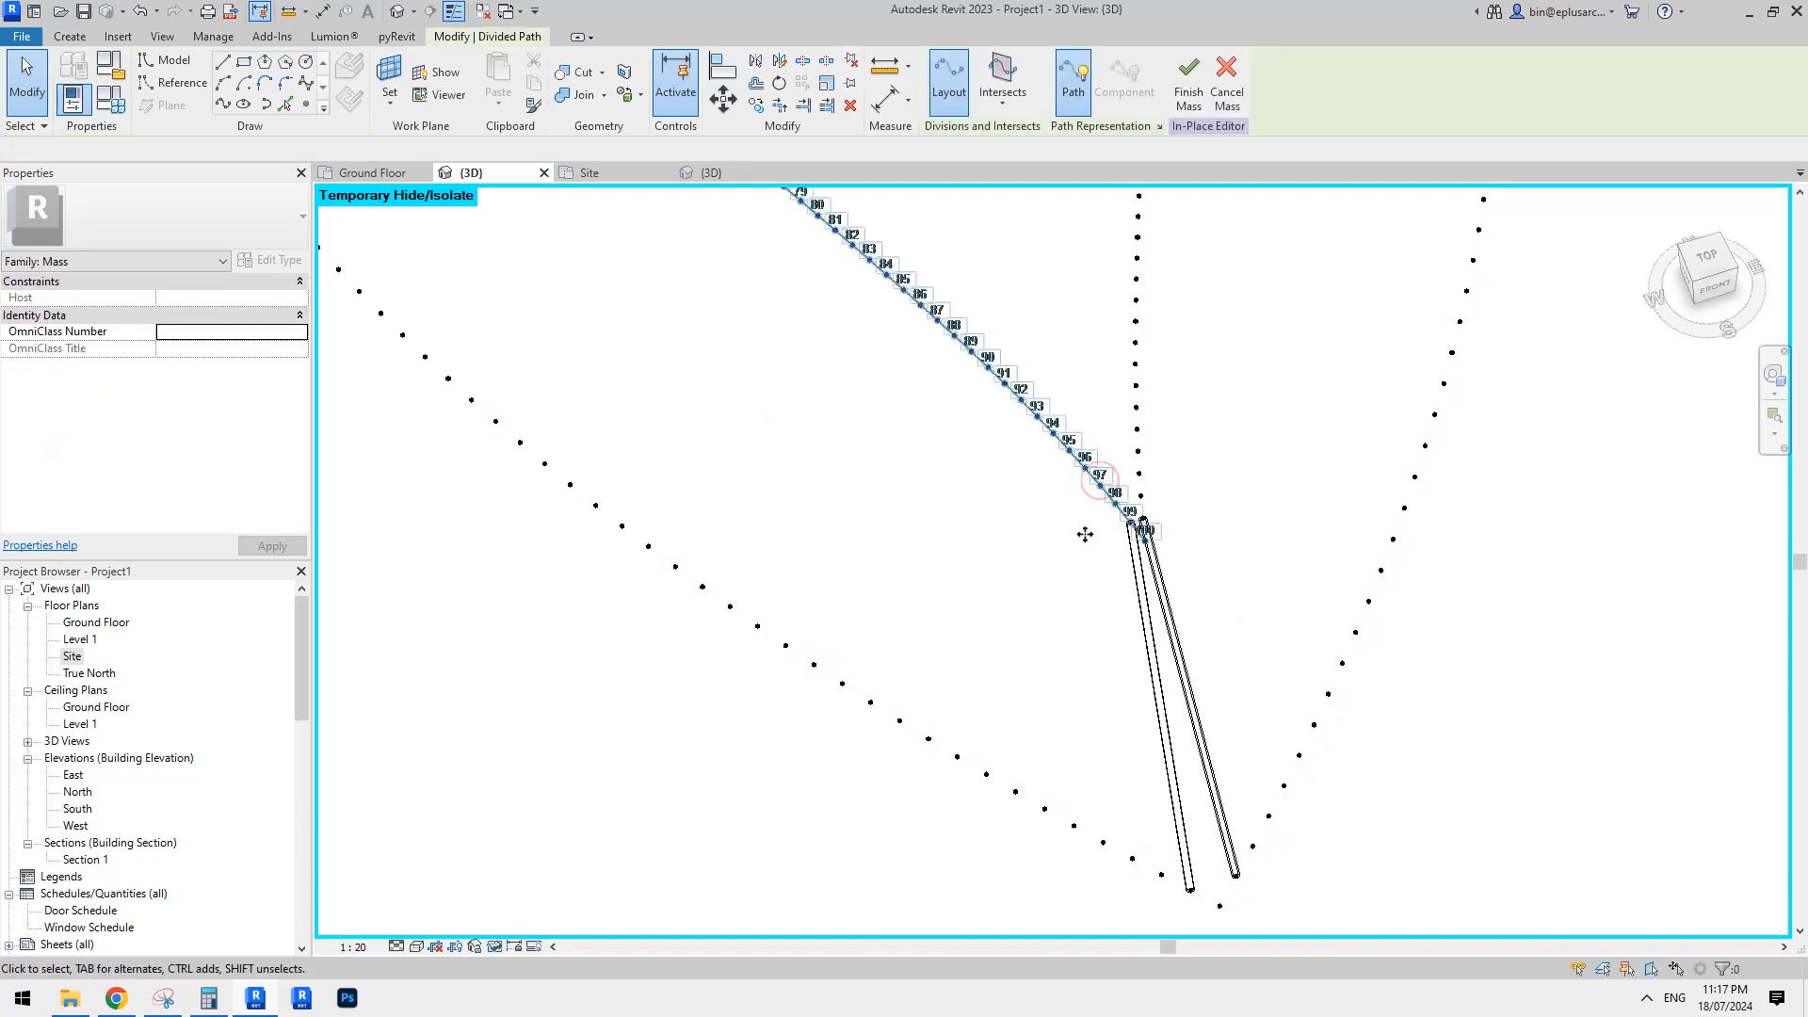
pyautogui.keyDown('shift'); pyautogui.moveTo(1165, 476); pyautogui.dragTo(1239, 466, button='middle'); pyautogui.keyUp('shift')
pyautogui.click(1239, 466)
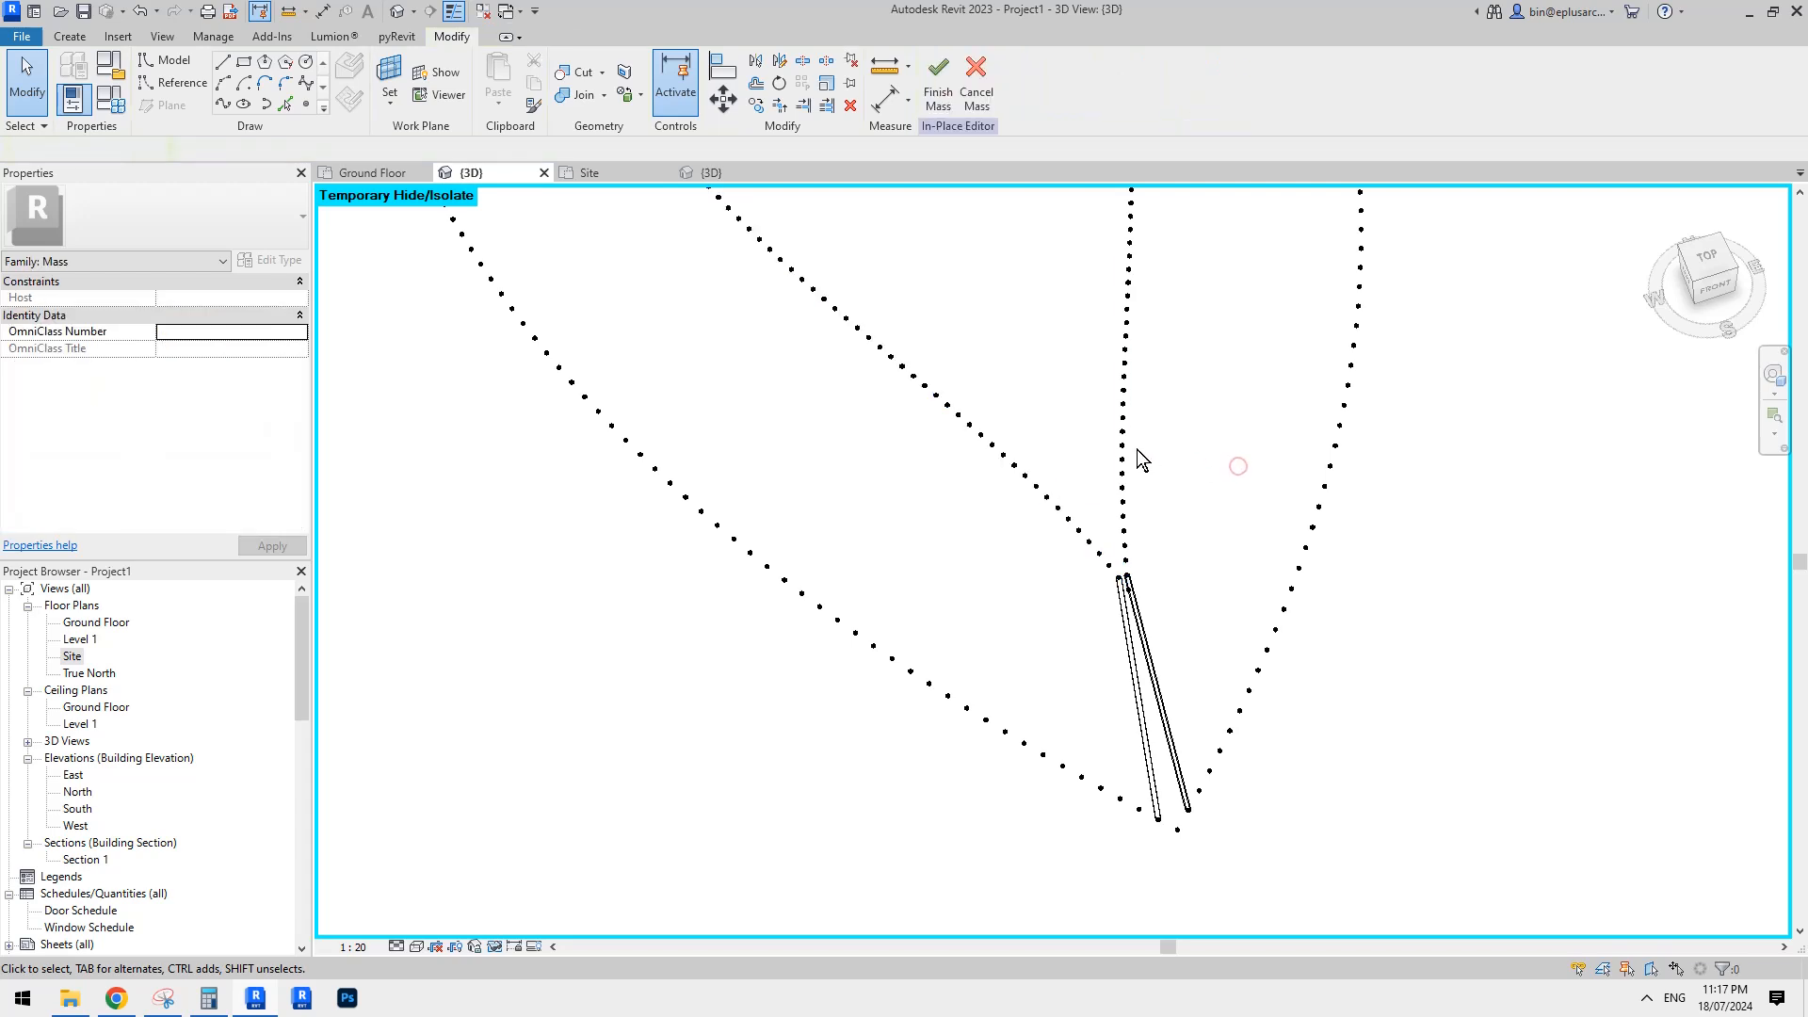
pyautogui.click(1138, 472)
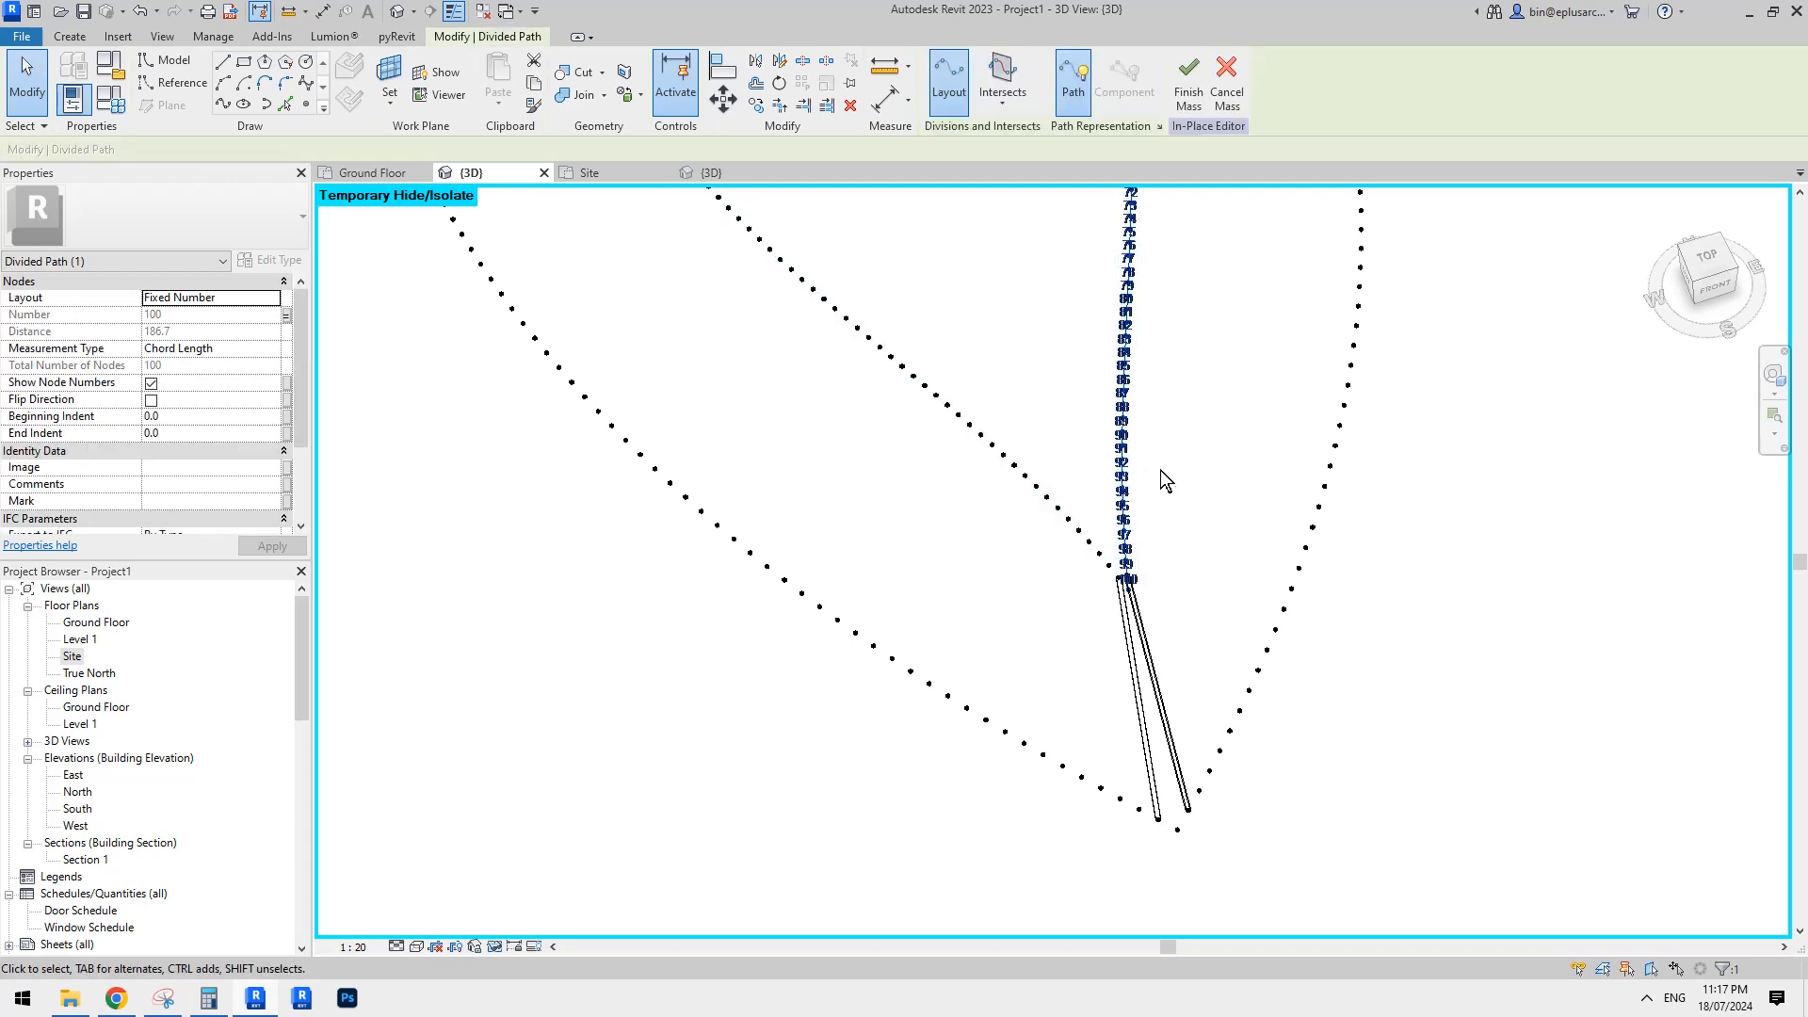
pyautogui.moveTo(1433, 432); pyautogui.dragTo(930, 692)
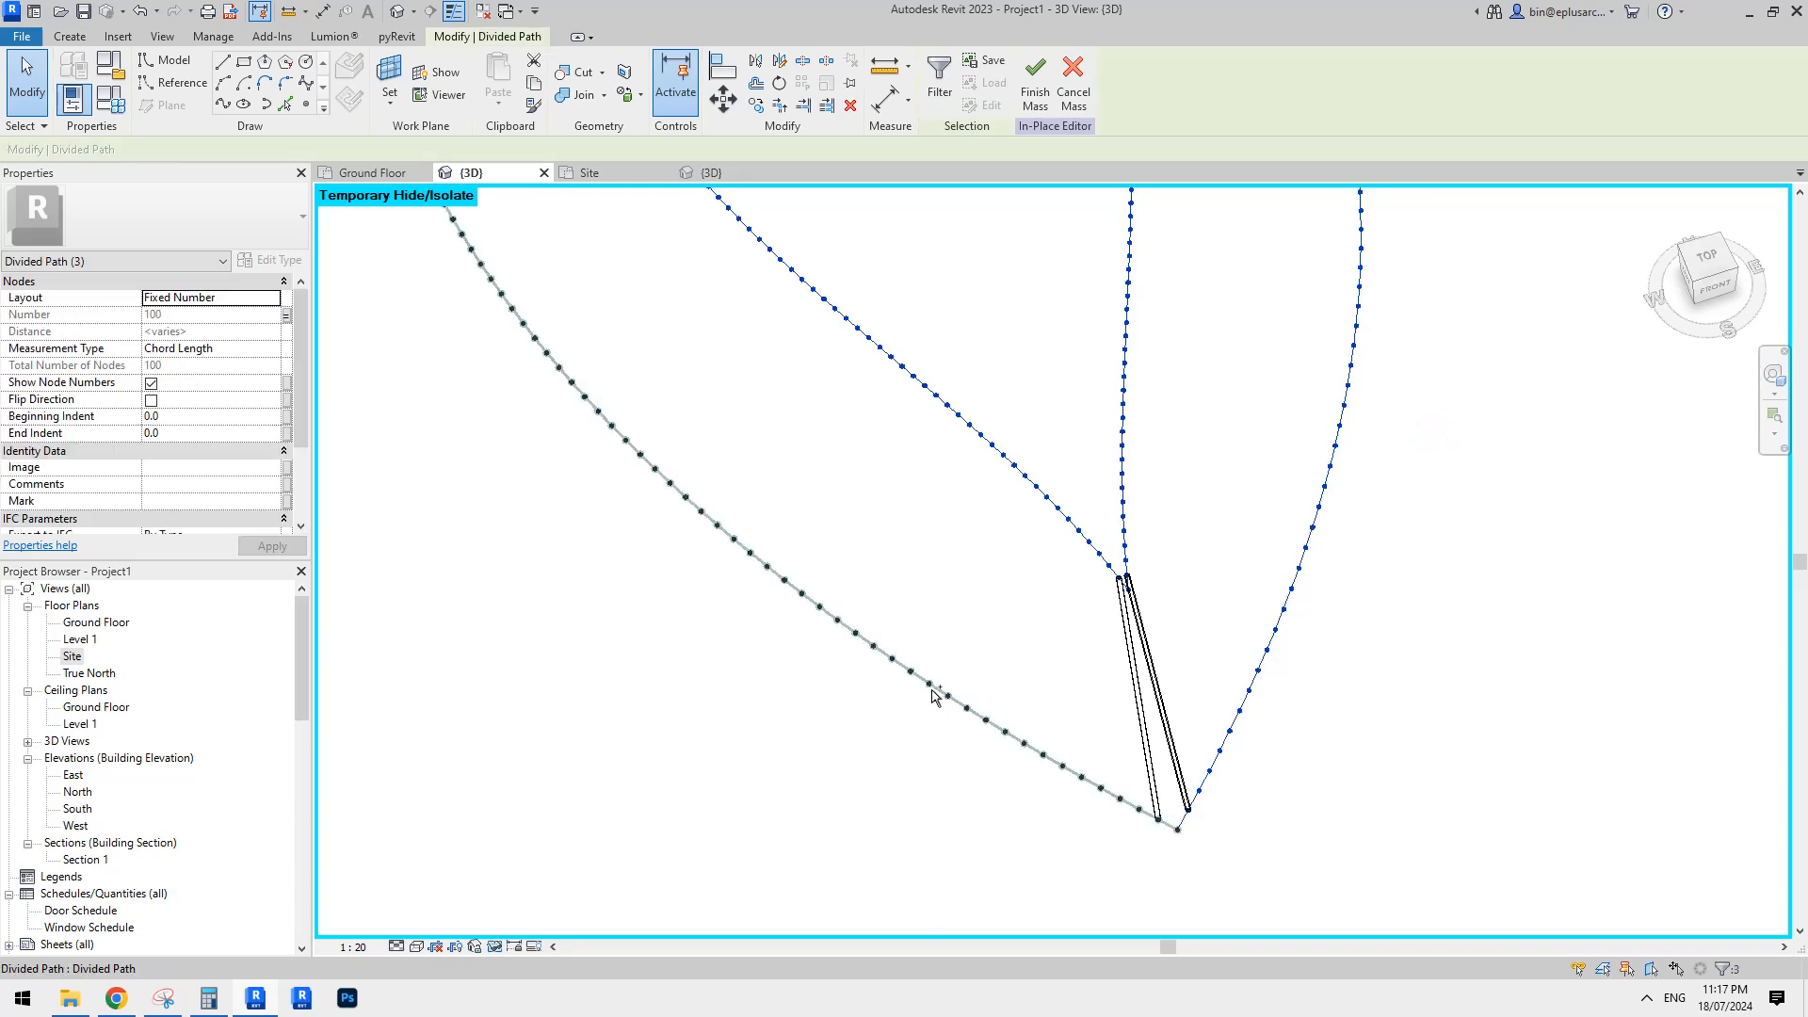
pyautogui.click(1425, 620)
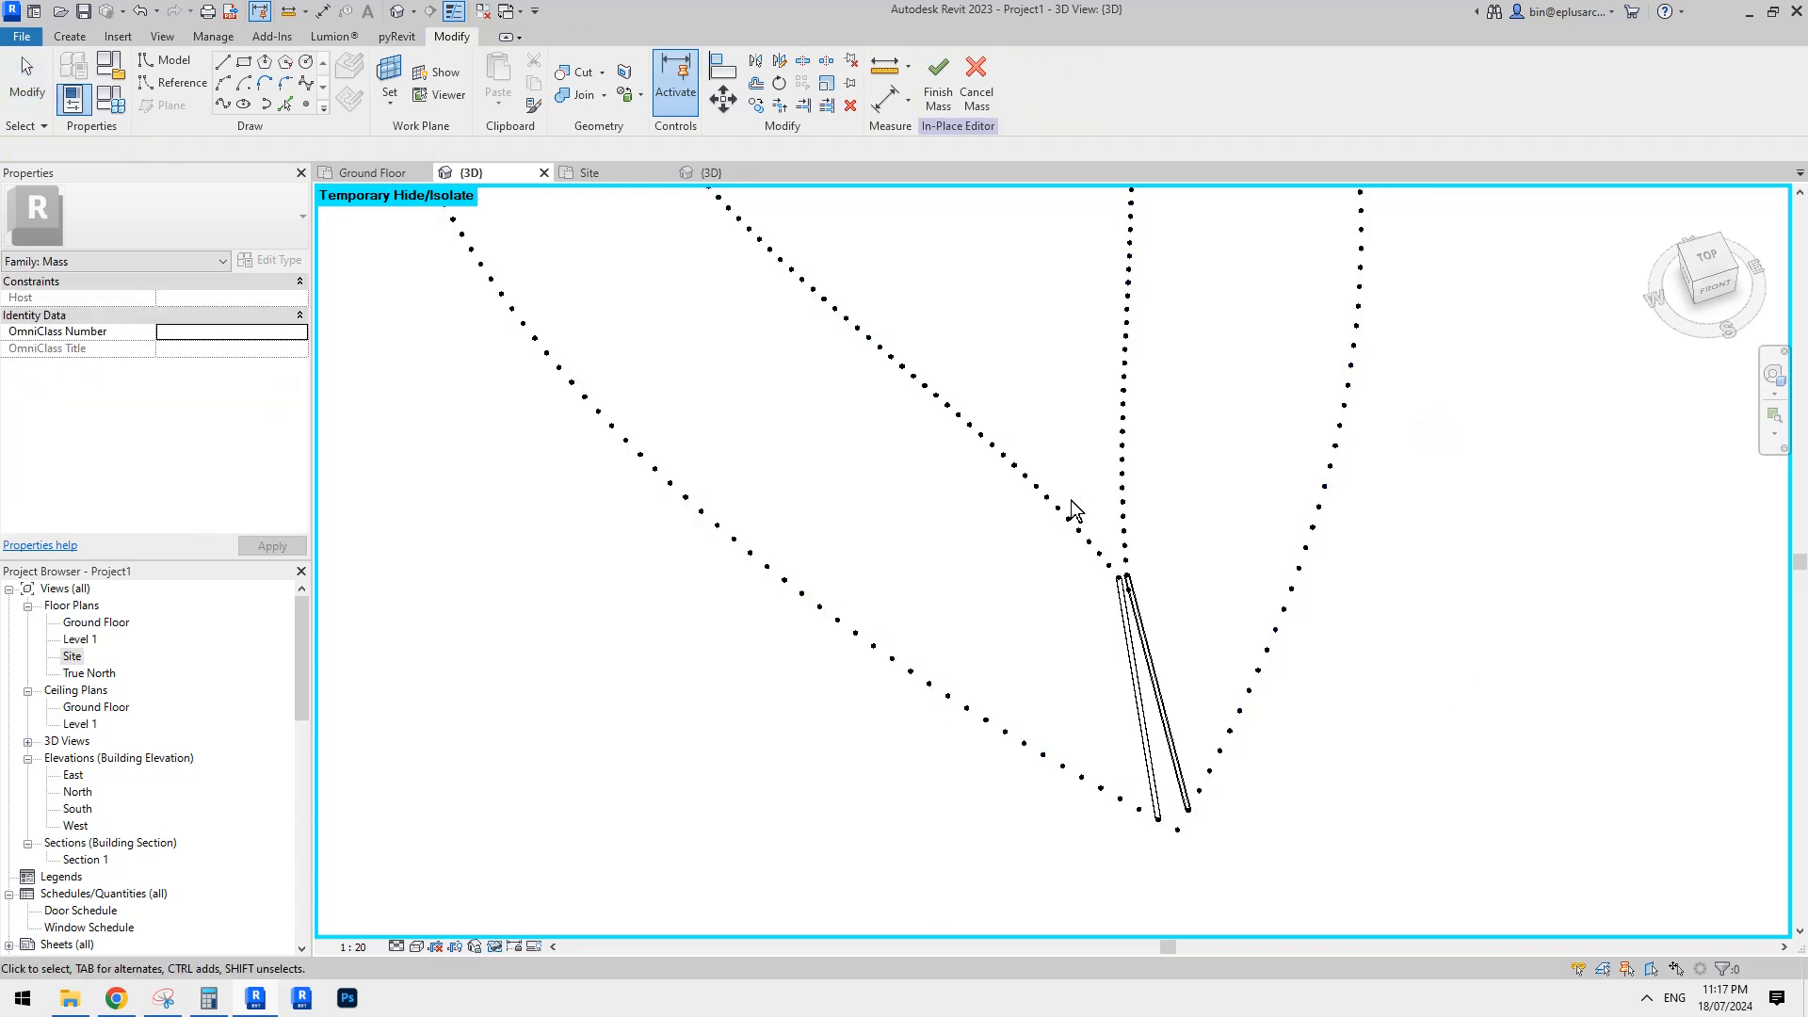
pyautogui.click(1064, 513)
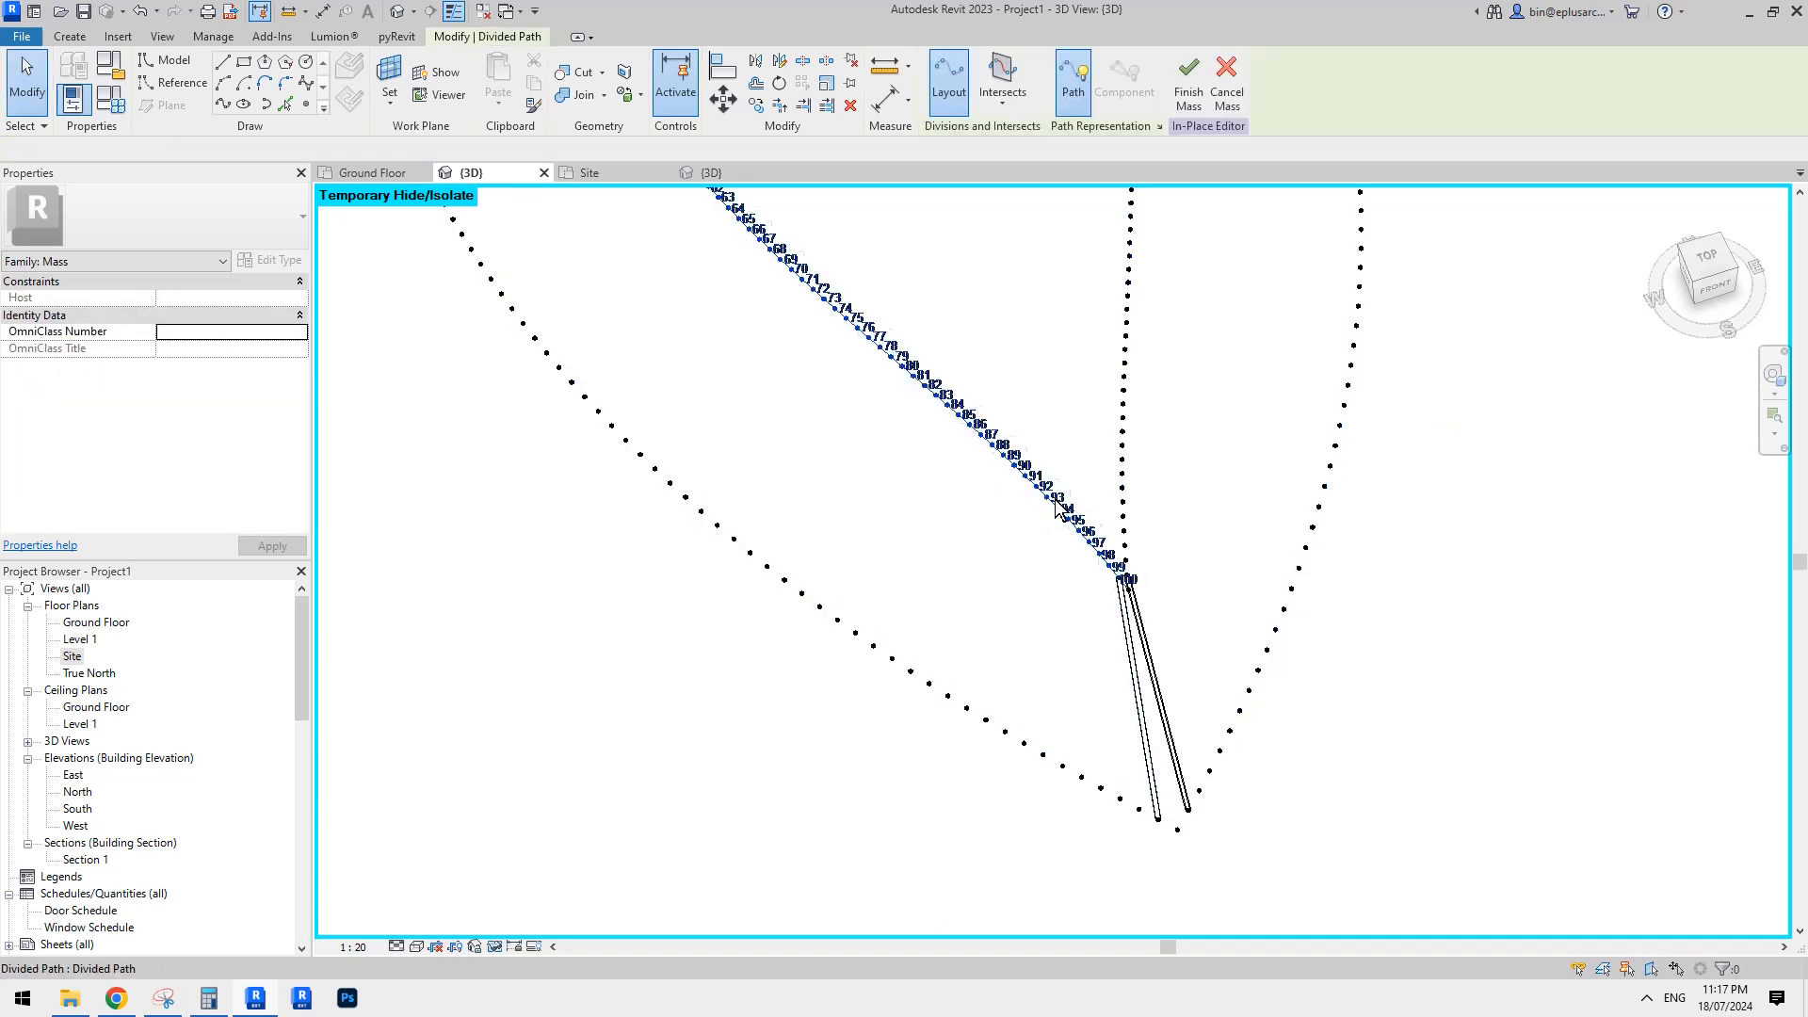
pyautogui.scroll(1, 1093, 529)
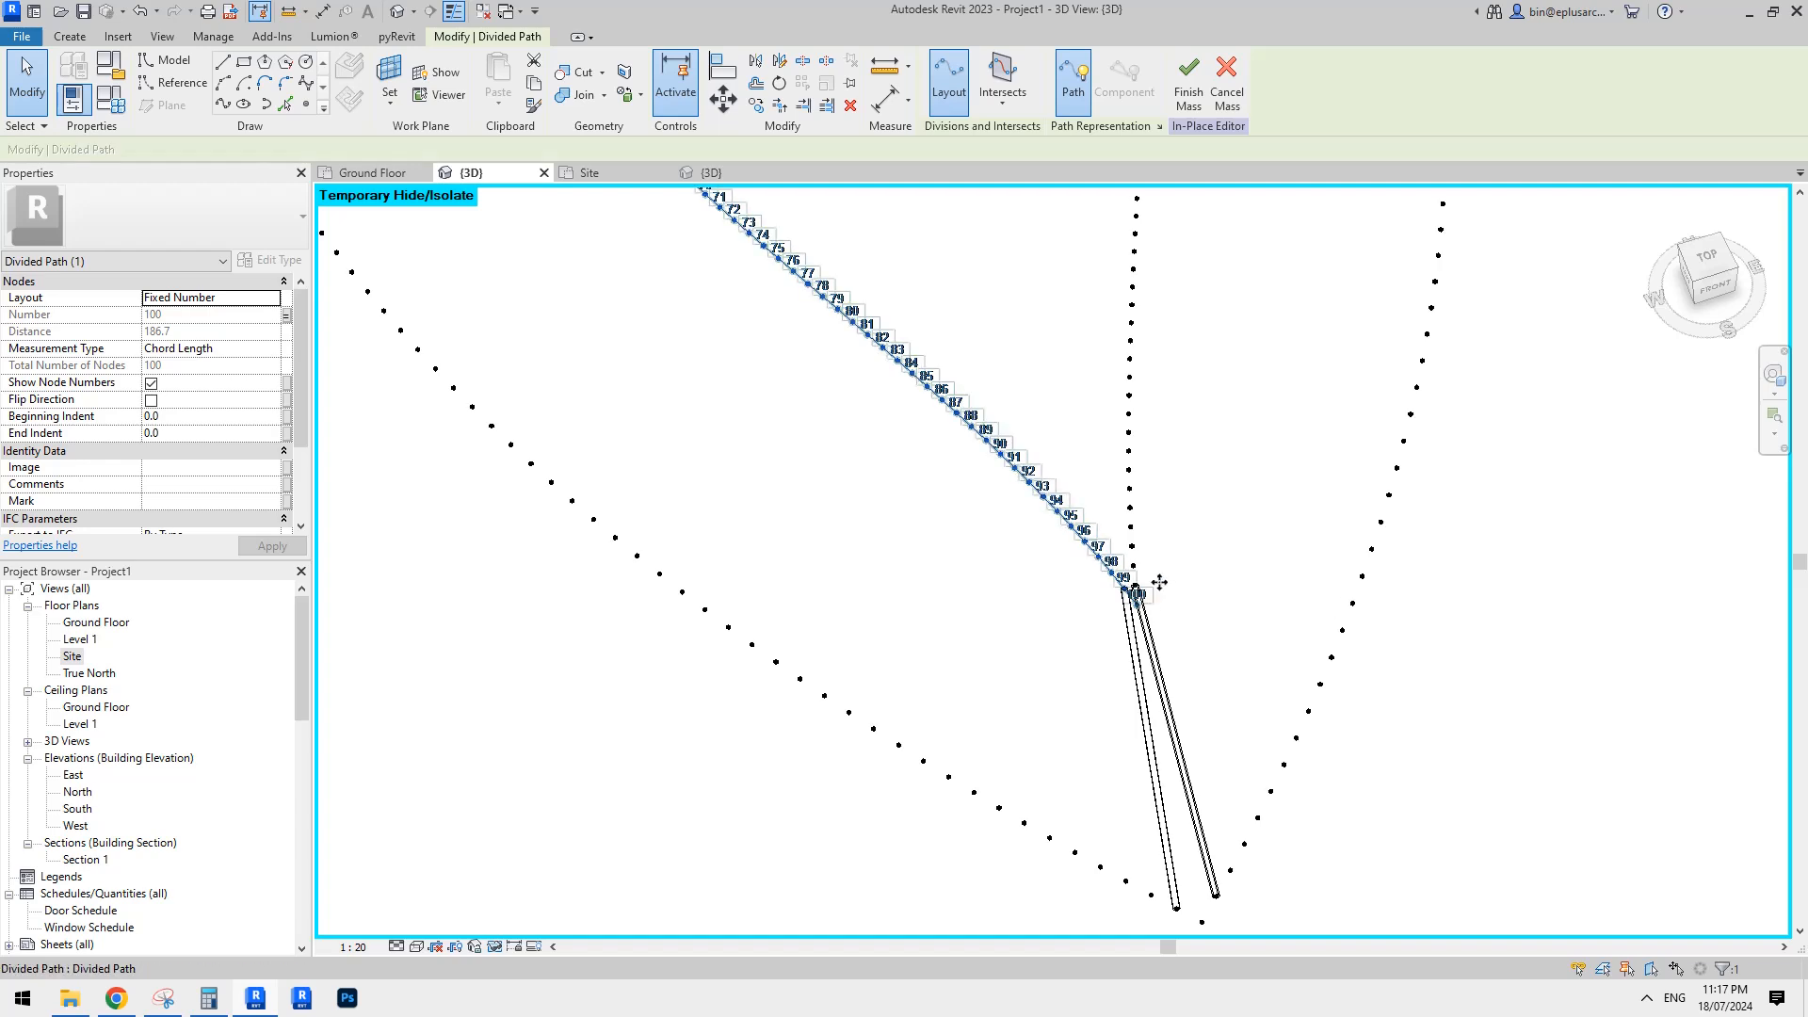
pyautogui.click(1129, 446)
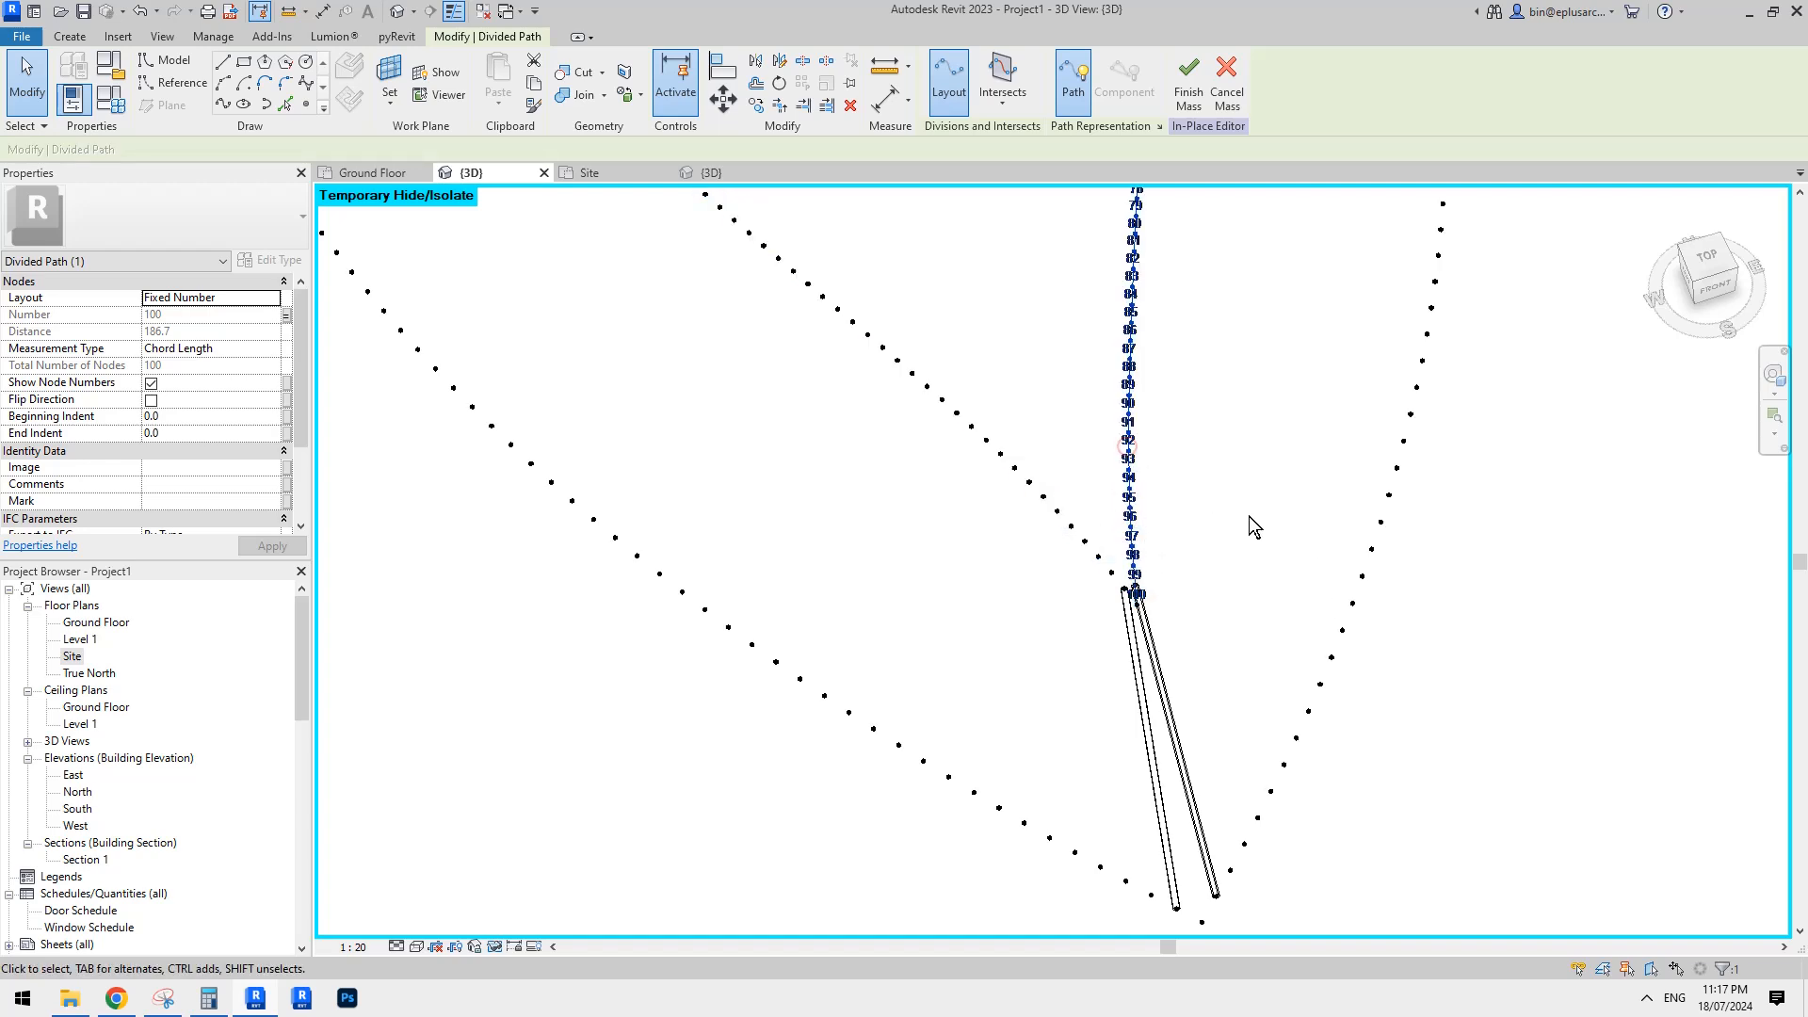
pyautogui.click(1358, 614)
pyautogui.moveTo(1340, 777); pyautogui.dragTo(1306, 675, button='middle')
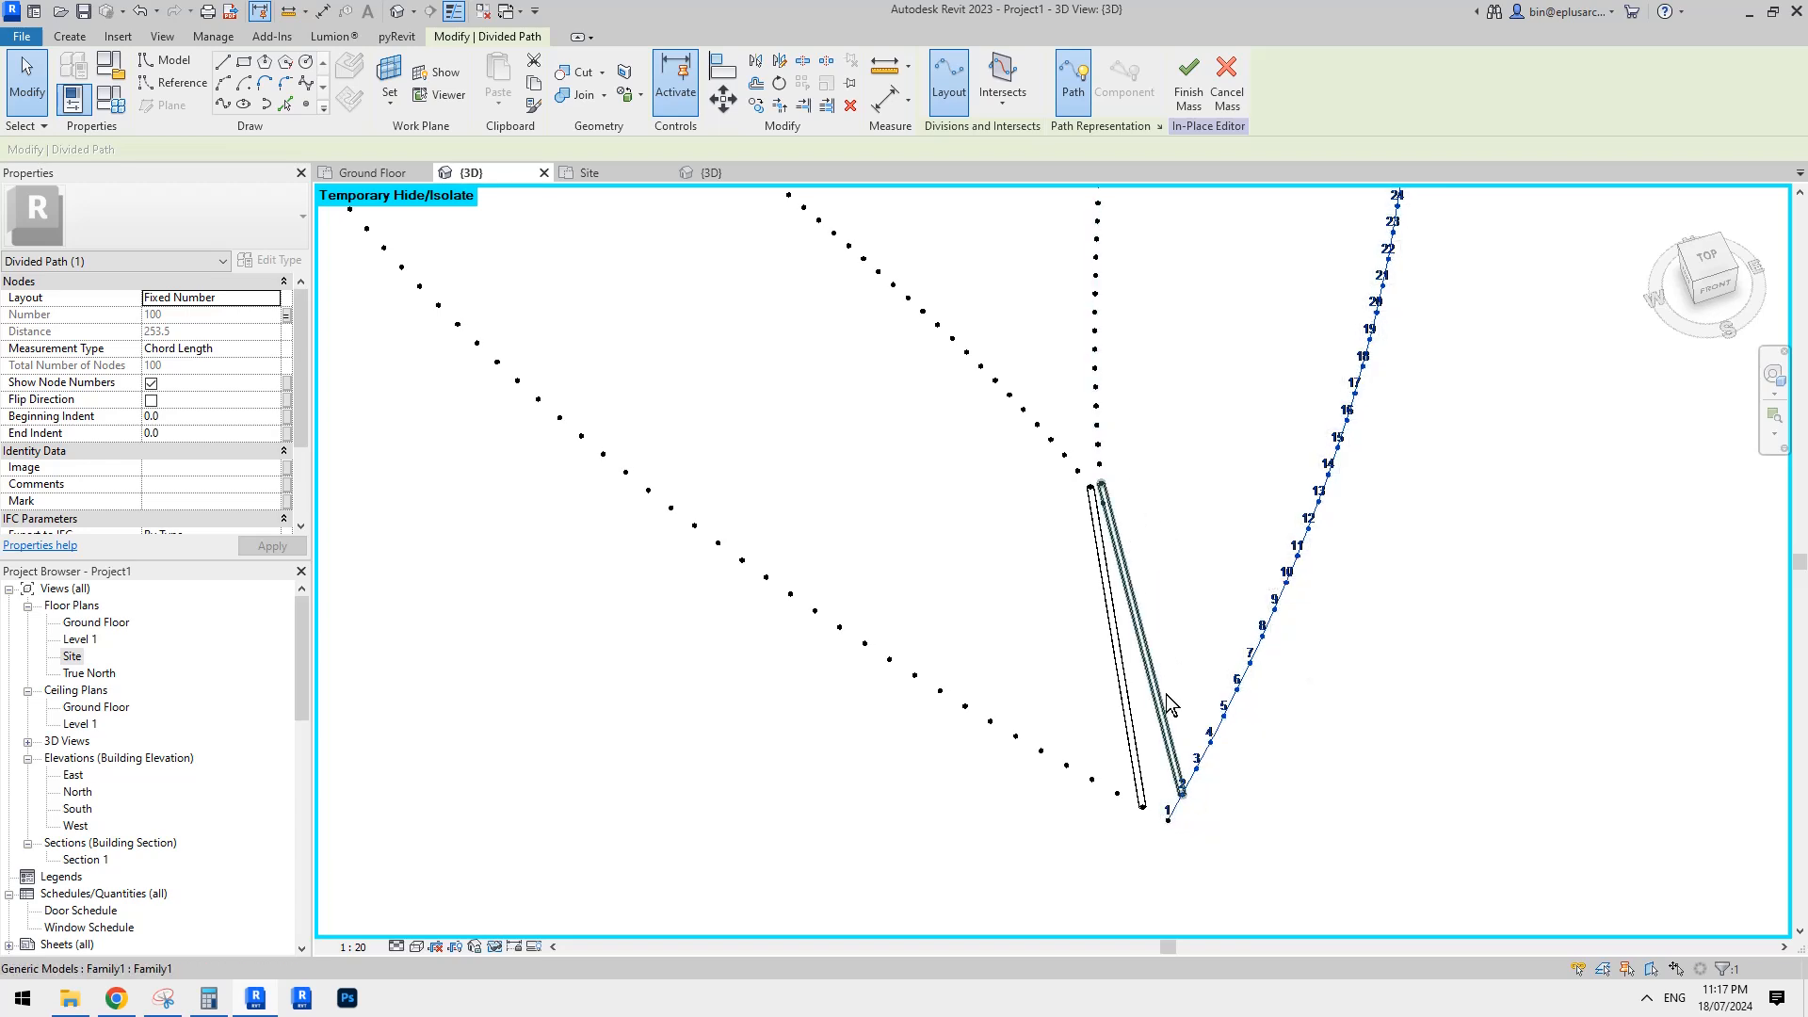
pyautogui.scroll(-1, 1119, 665)
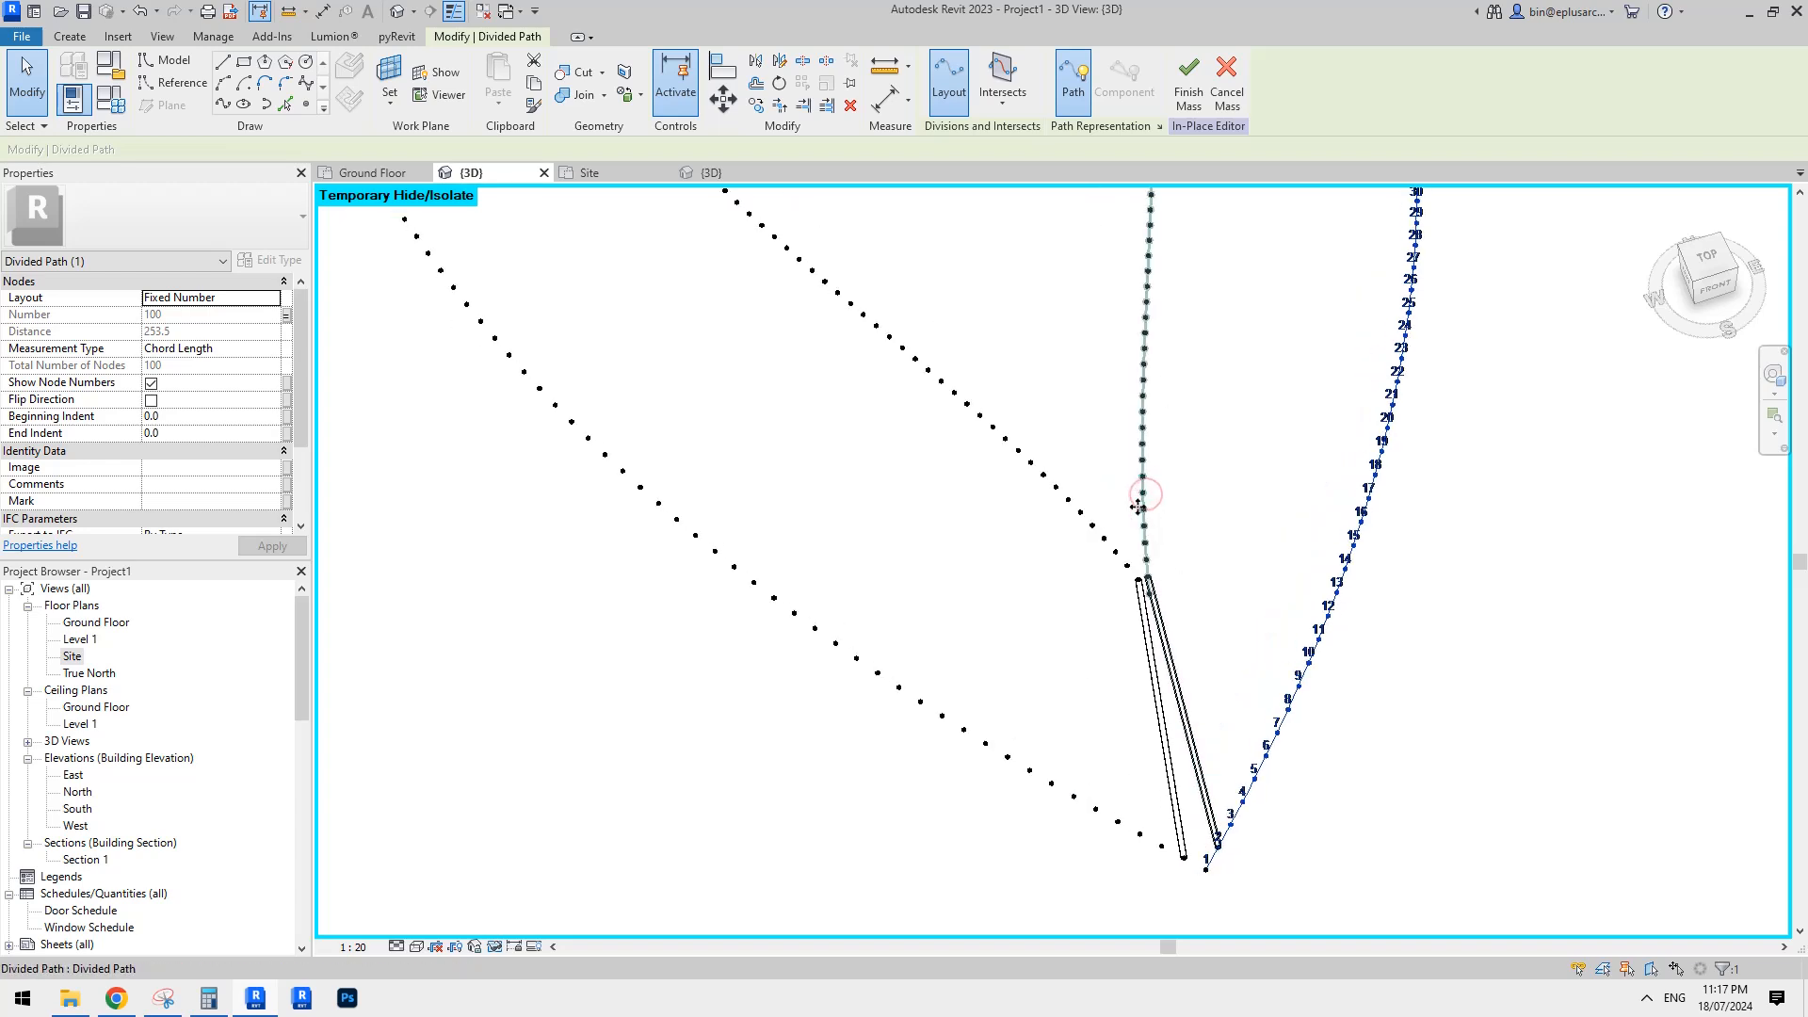
pyautogui.click(1141, 414)
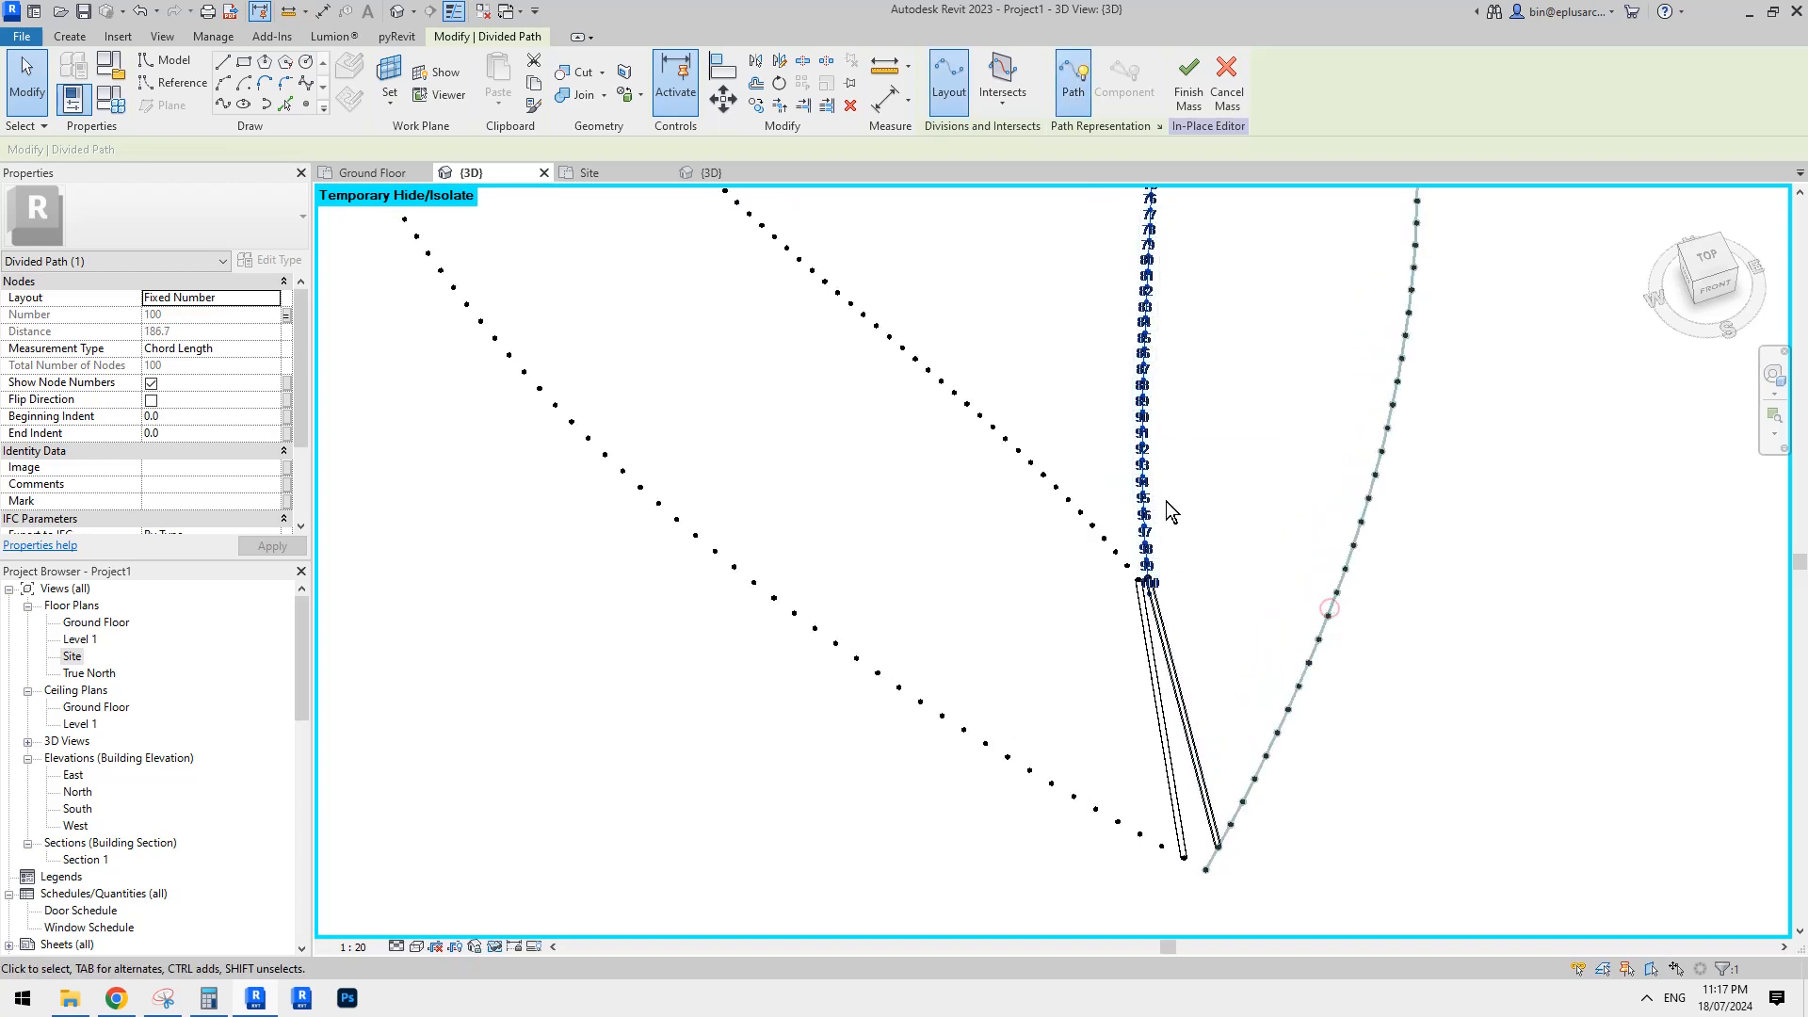
pyautogui.click(1330, 608)
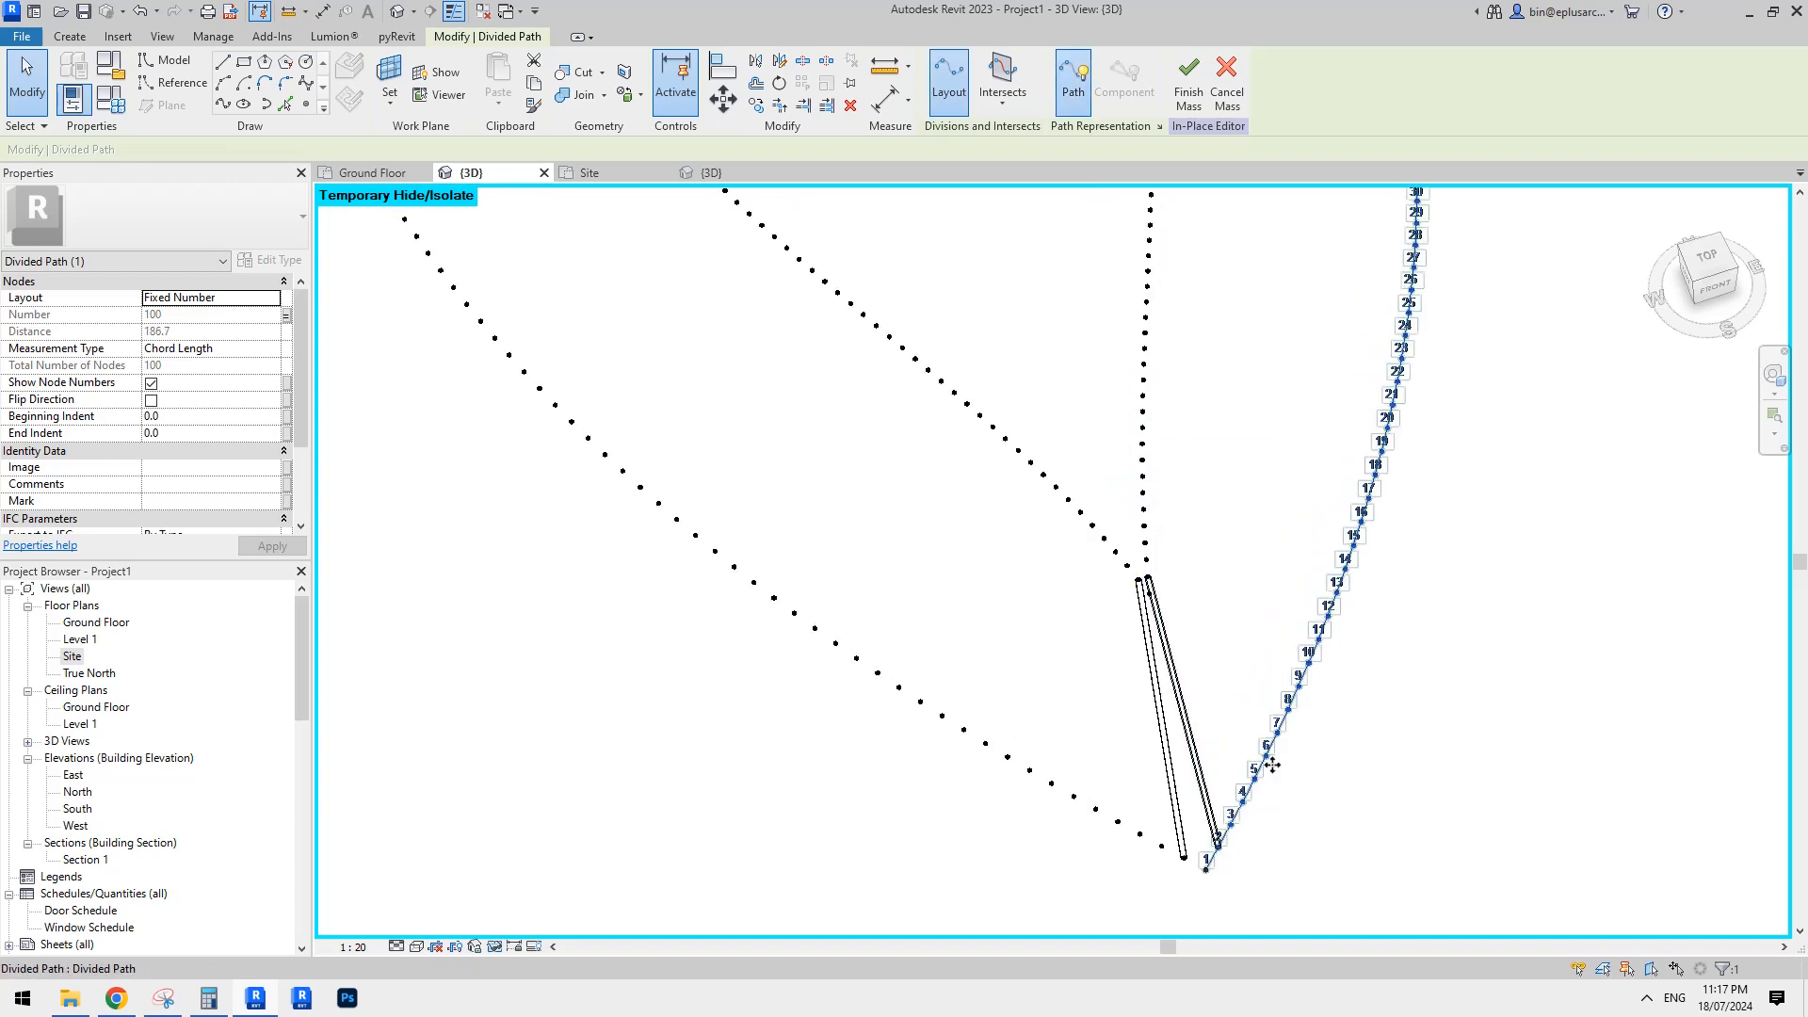
pyautogui.click(1149, 535)
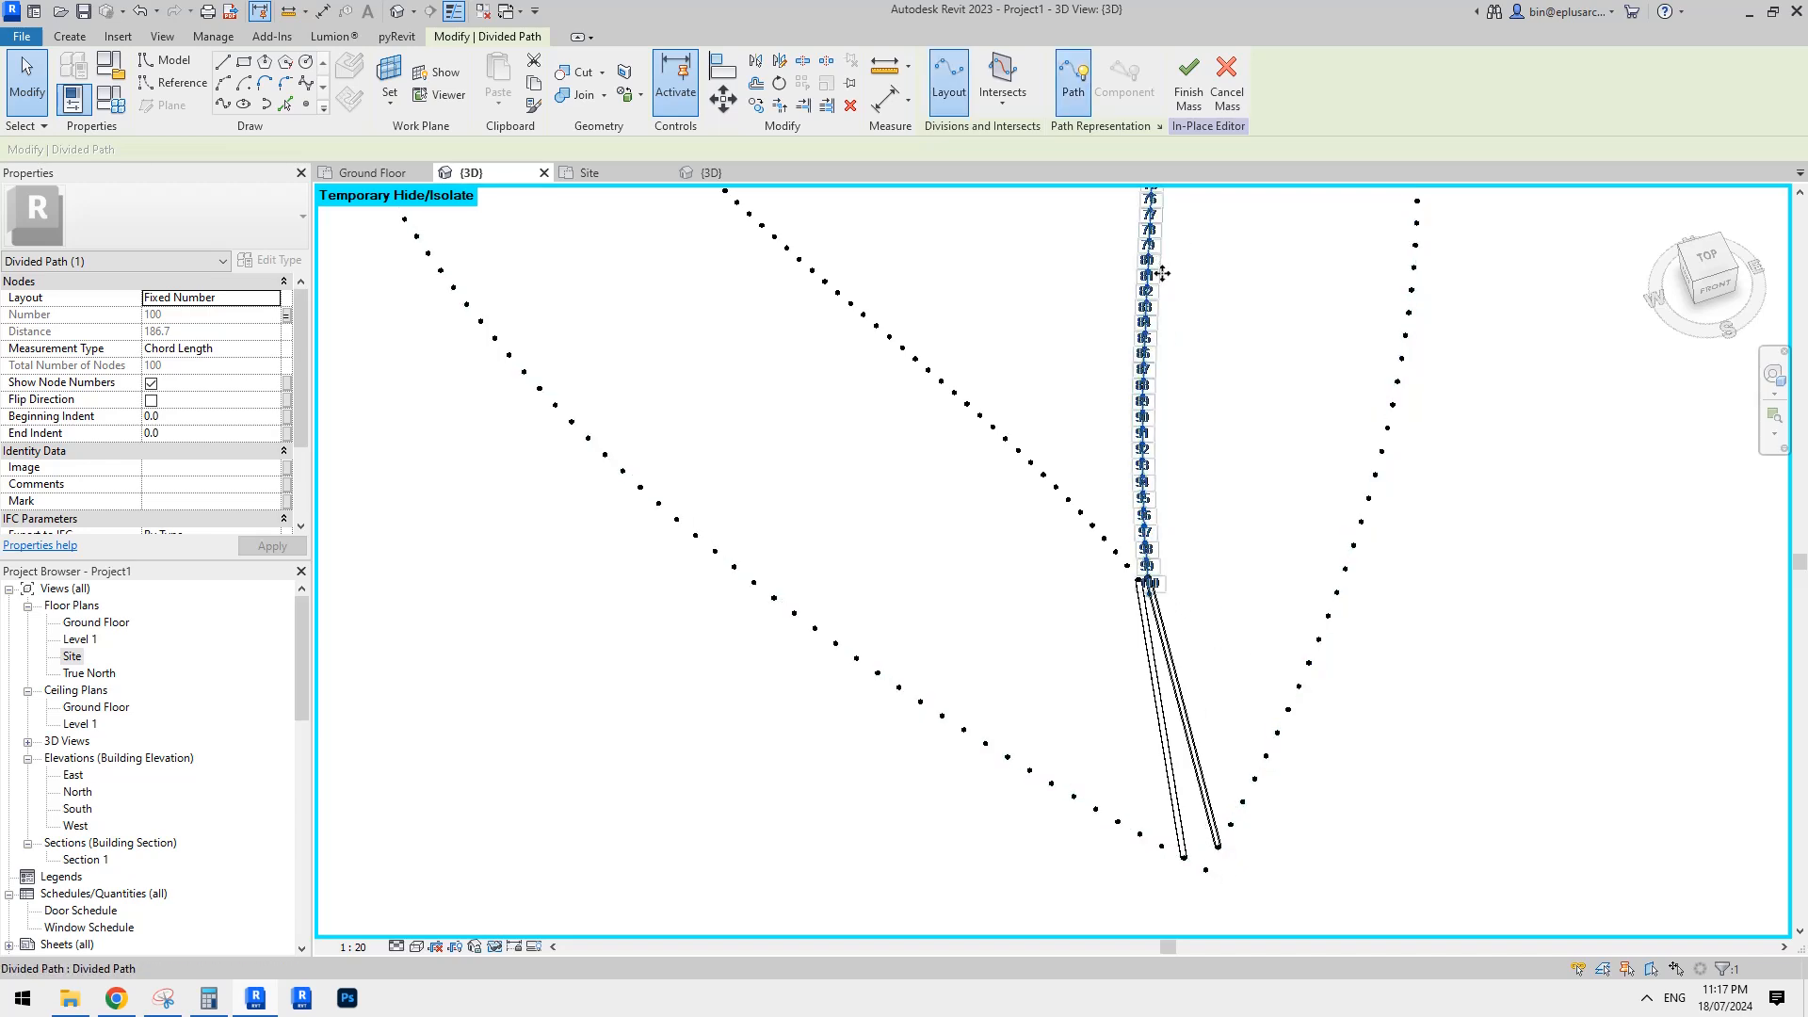
pyautogui.scroll(1, 1178, 332)
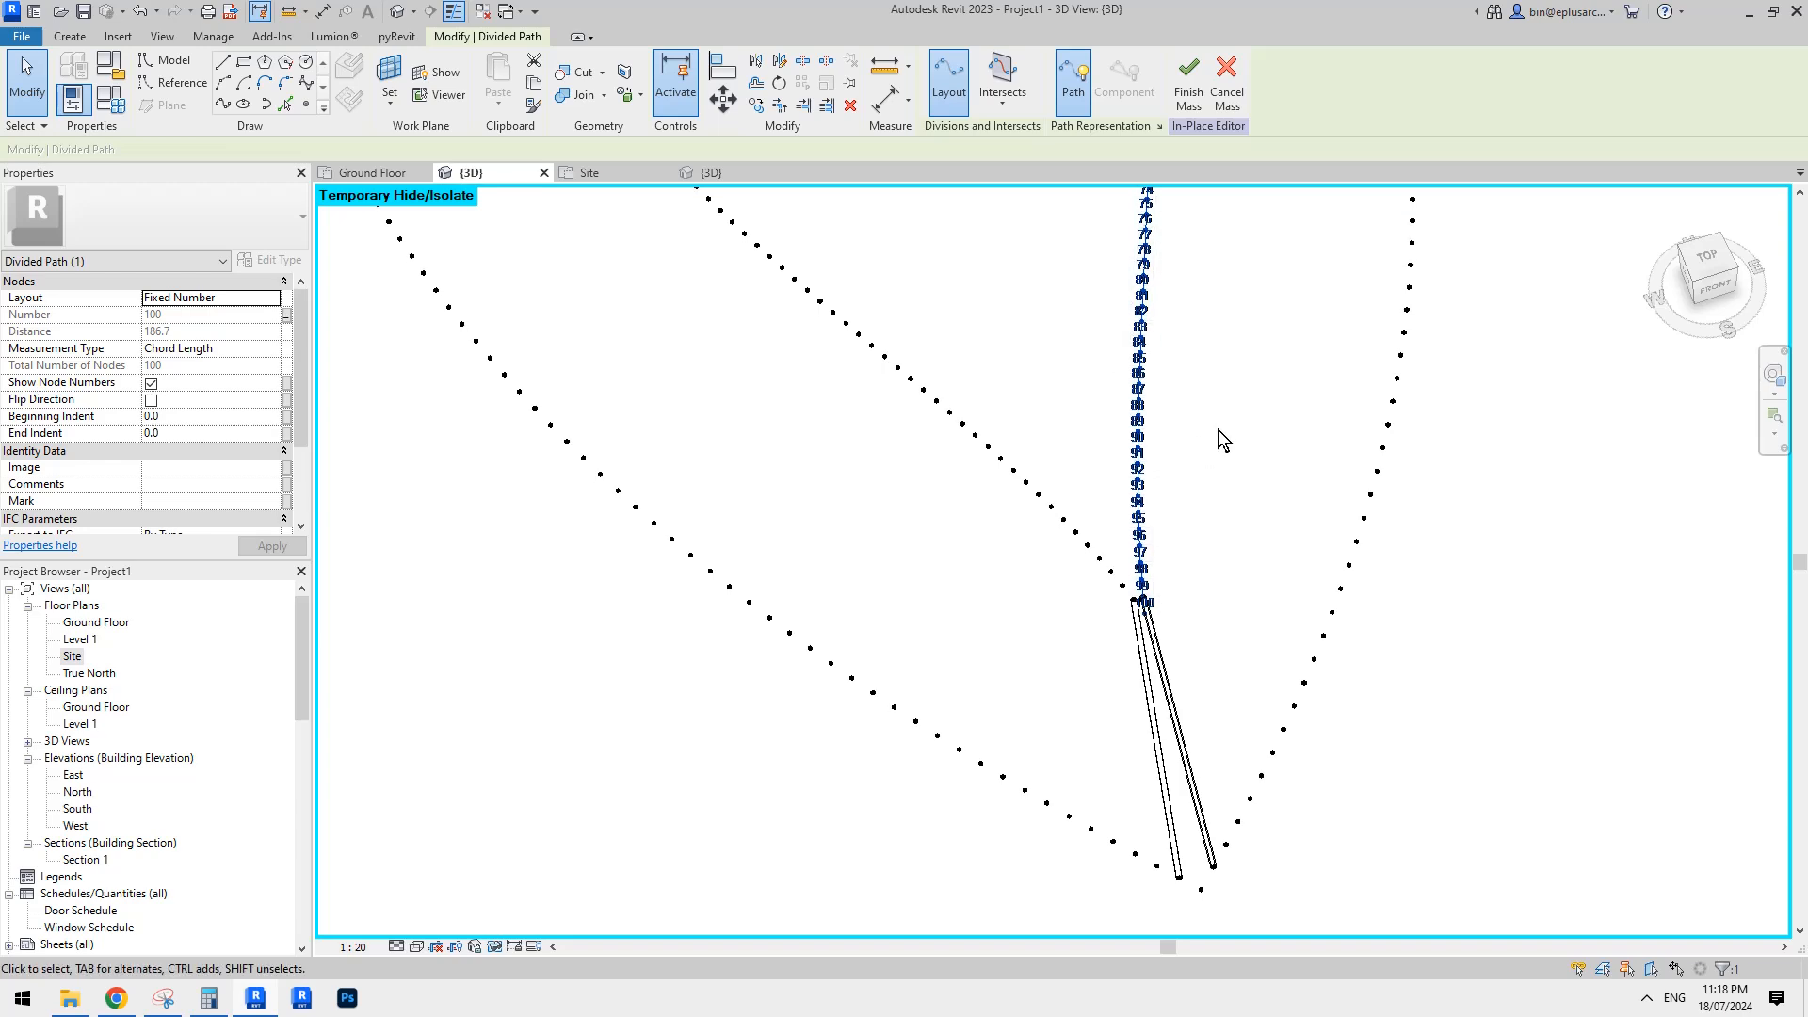
# Delete the two struts near the front tip.
pyautogui.click(1167, 670)
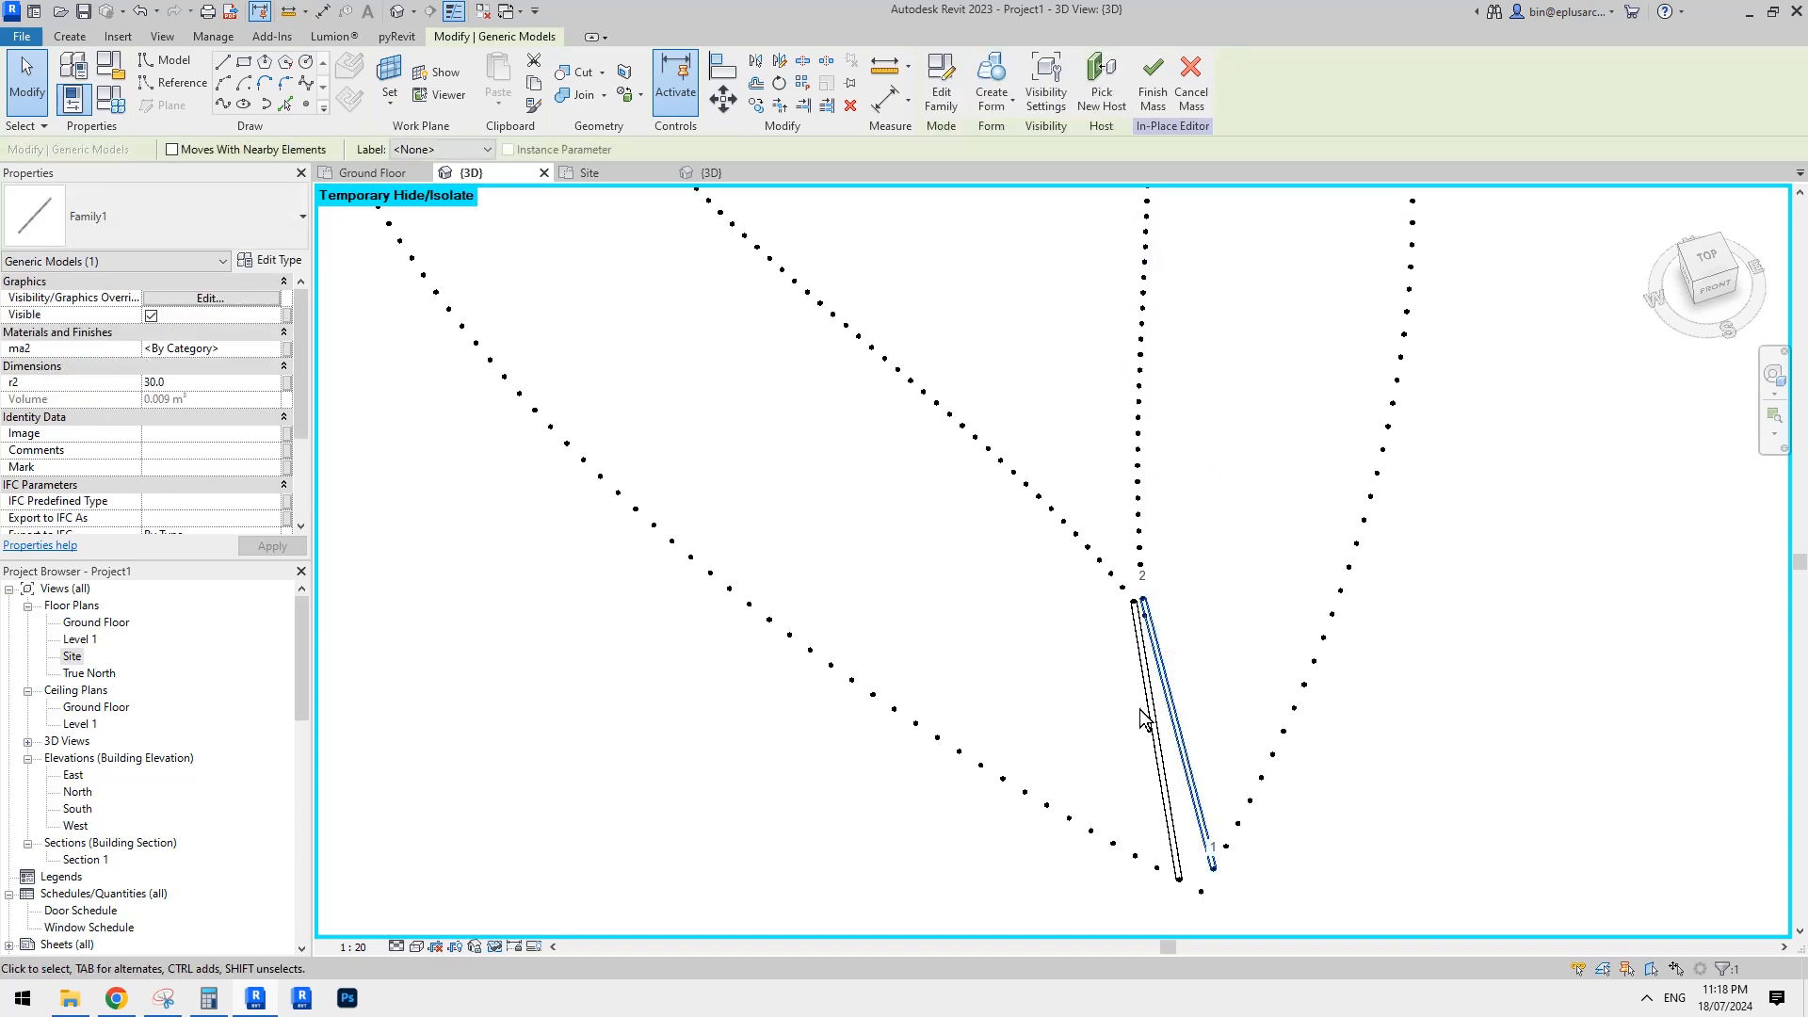
pyautogui.press('Delete')
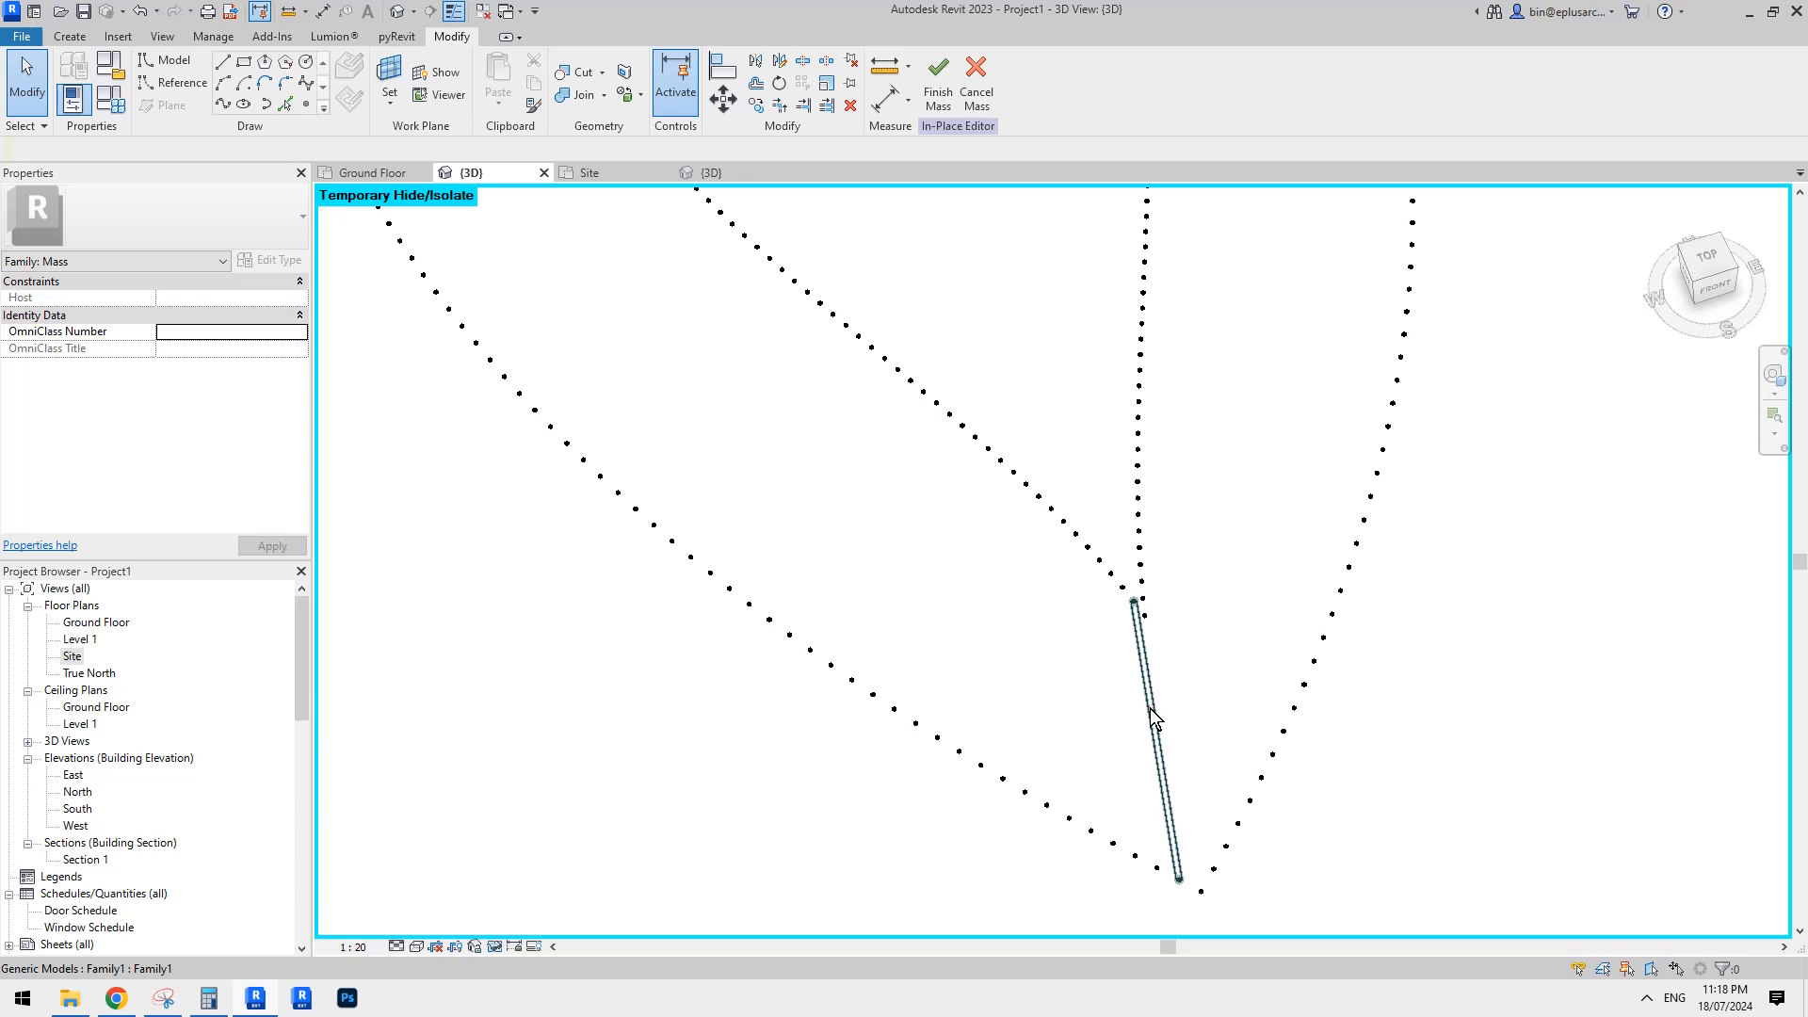
pyautogui.click(1150, 708)
pyautogui.press('Delete')
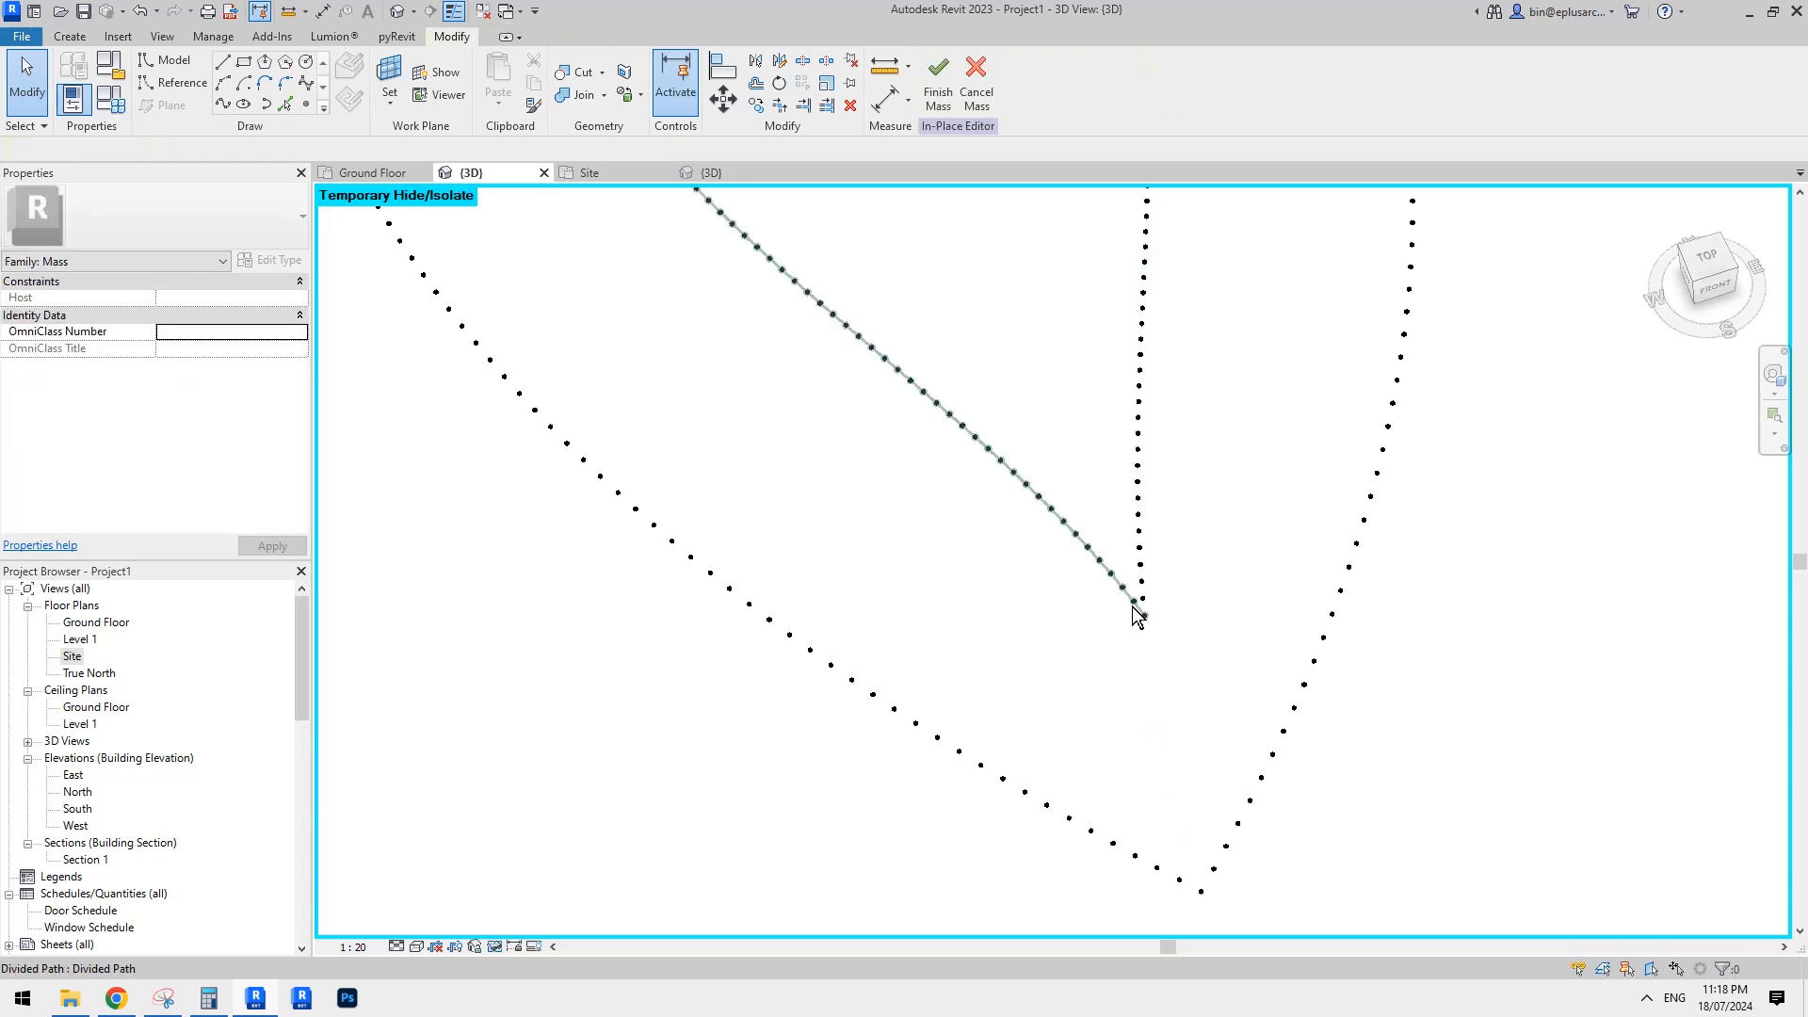
# Flip the direction of both central divided paths so their node numbering starts at the front tip.
pyautogui.click(1139, 482)
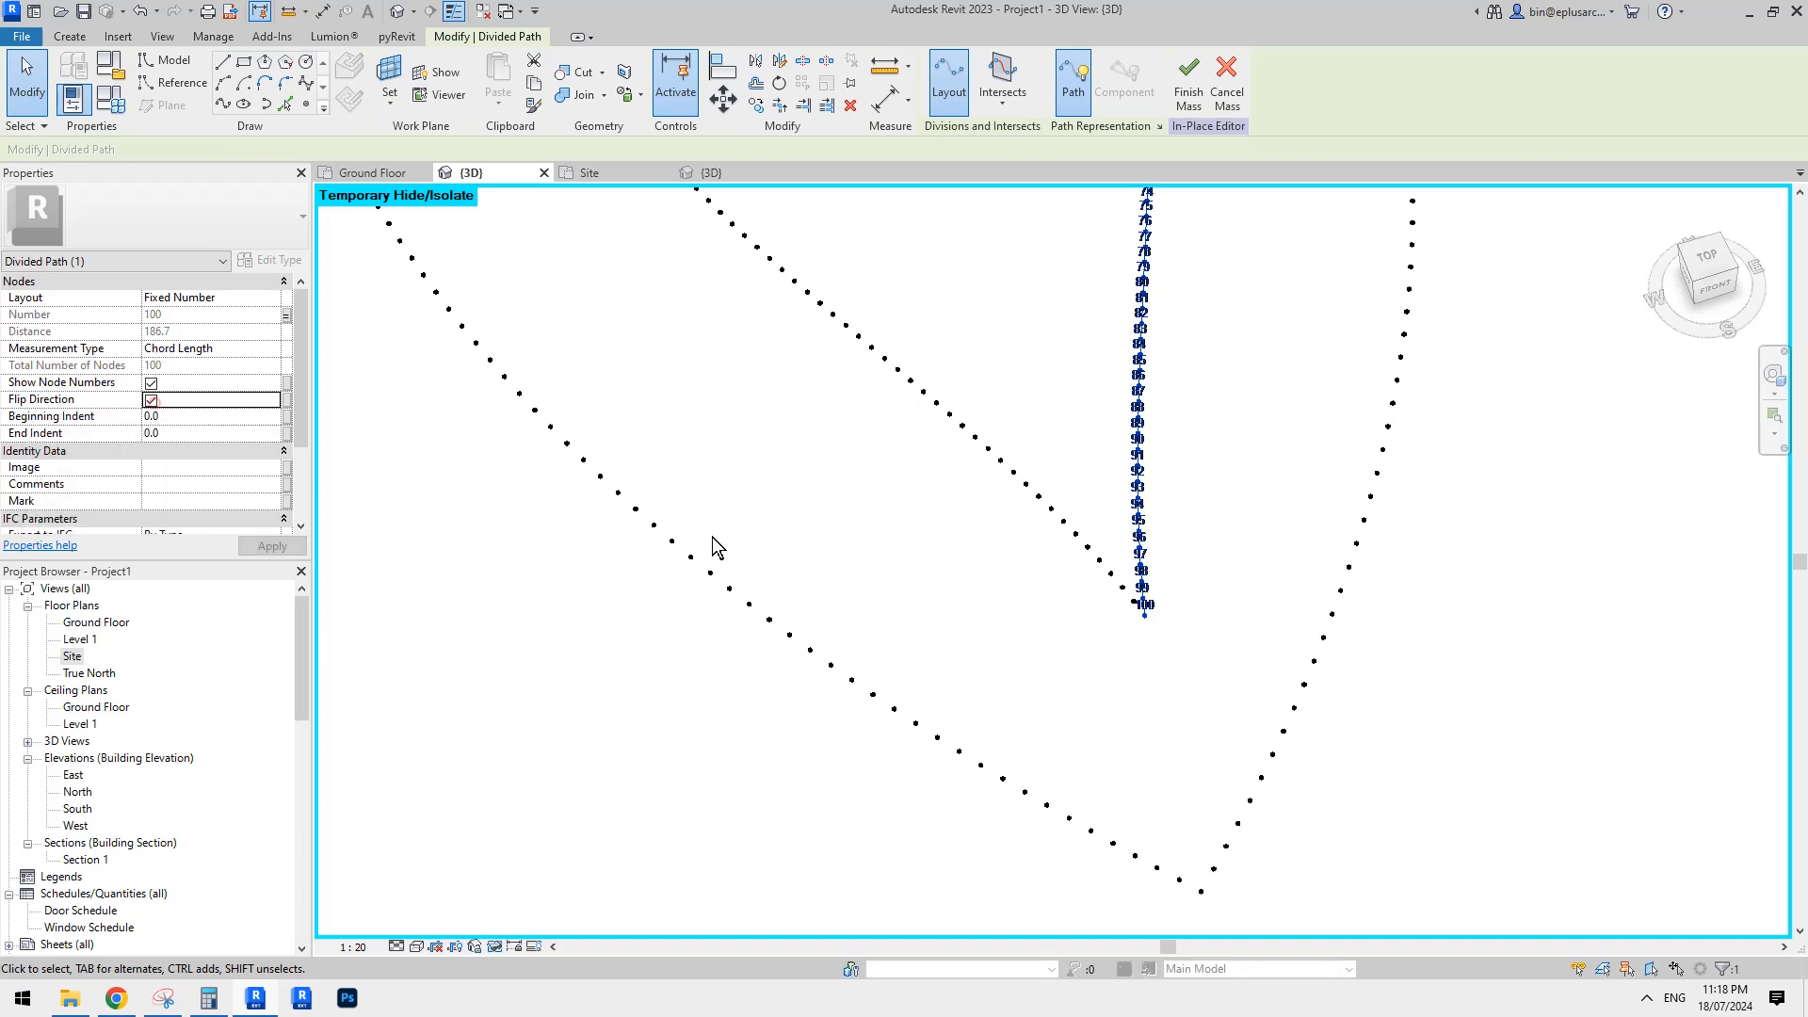
pyautogui.click(1224, 503)
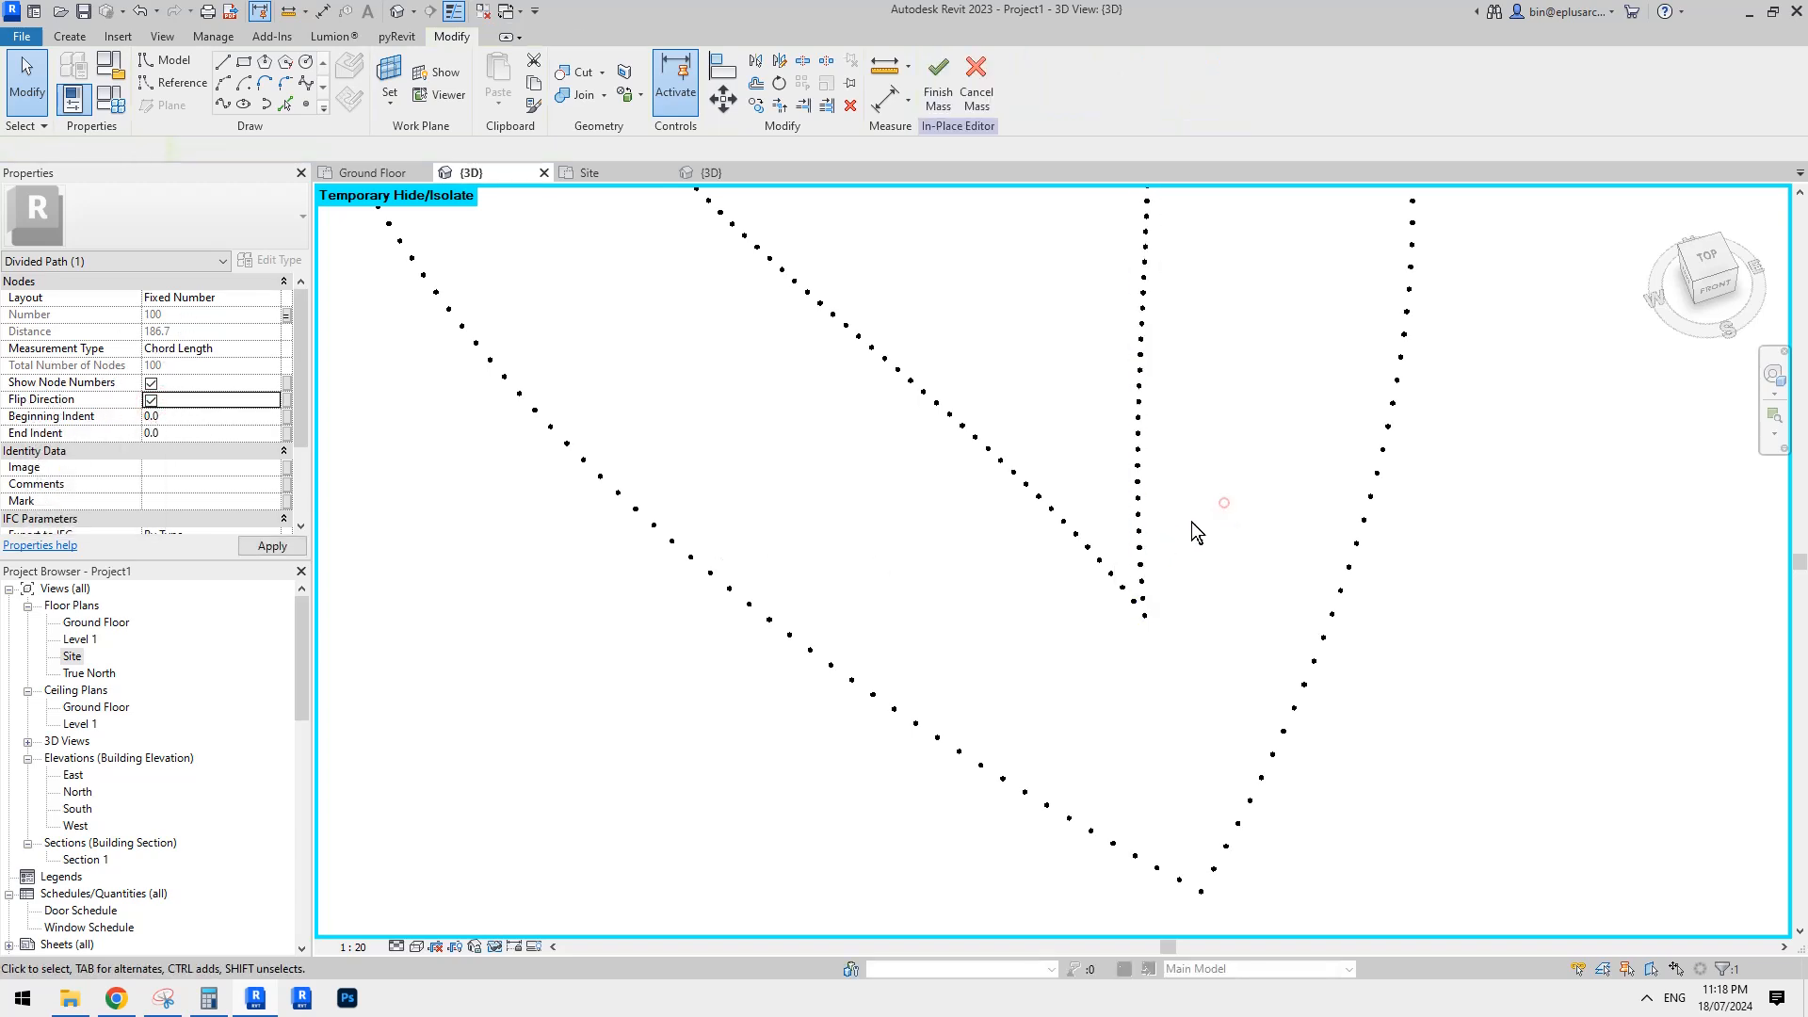
pyautogui.click(1145, 618)
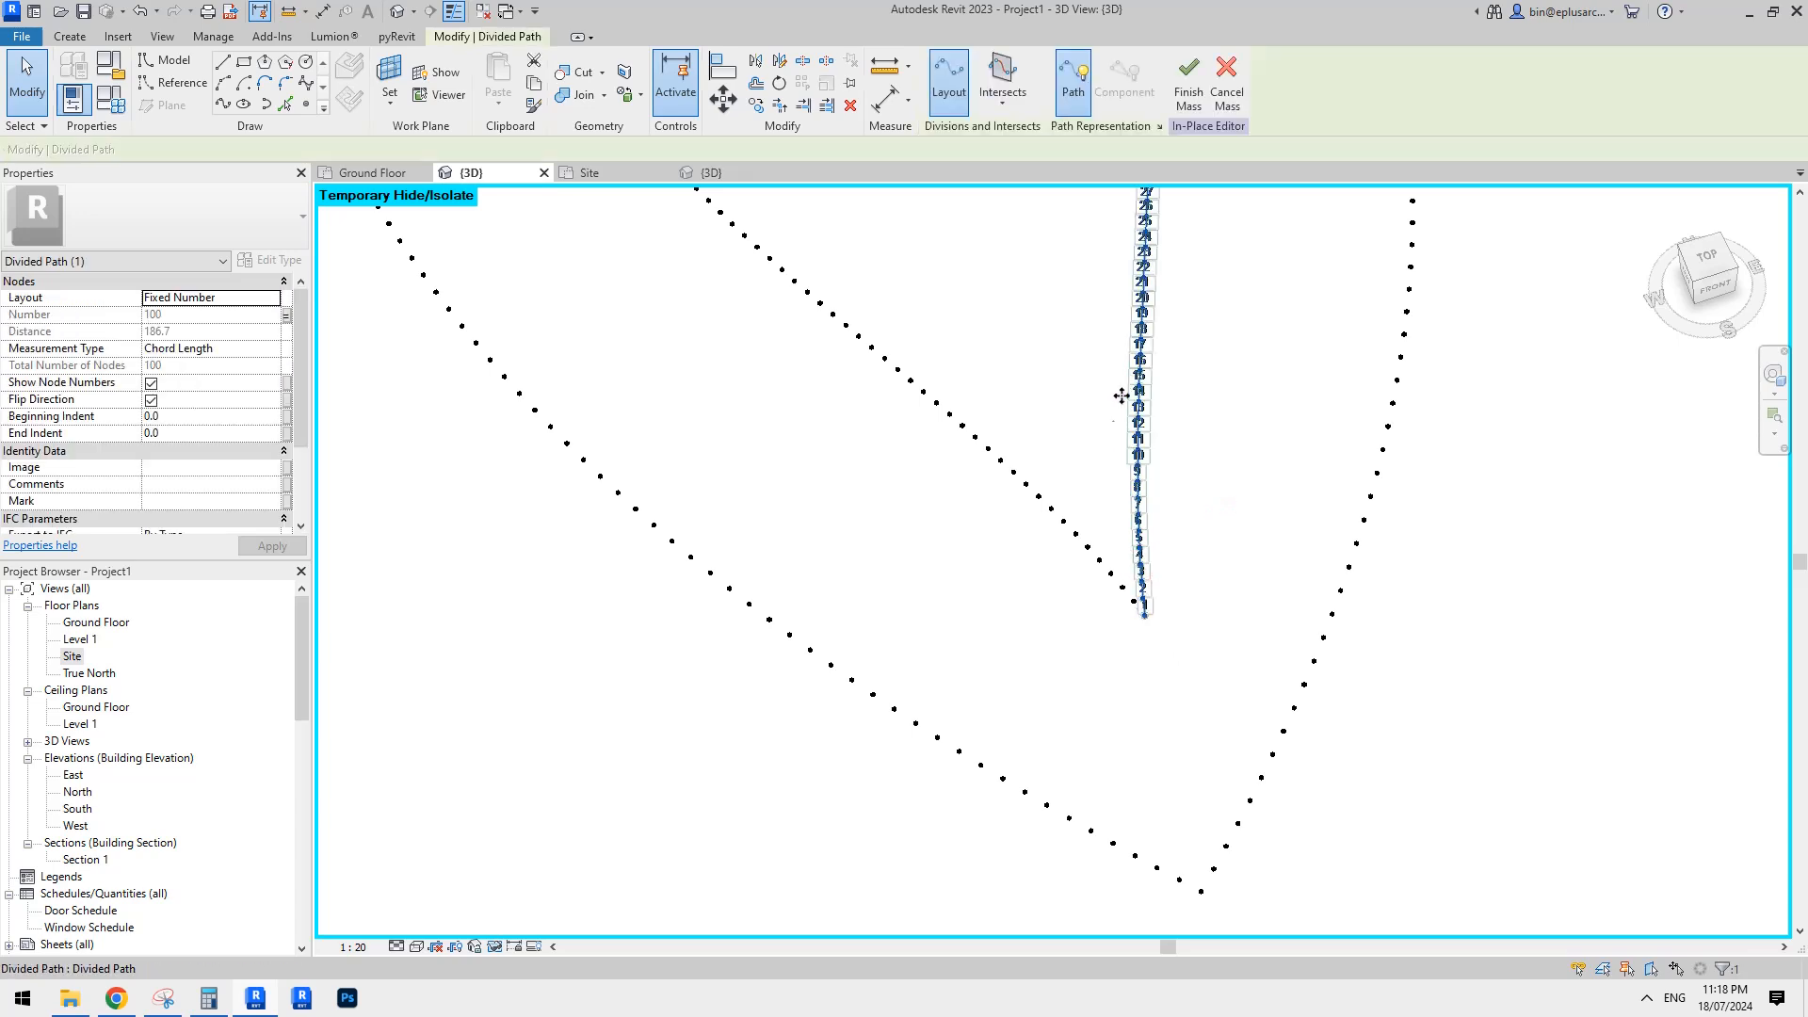
pyautogui.click(1066, 525)
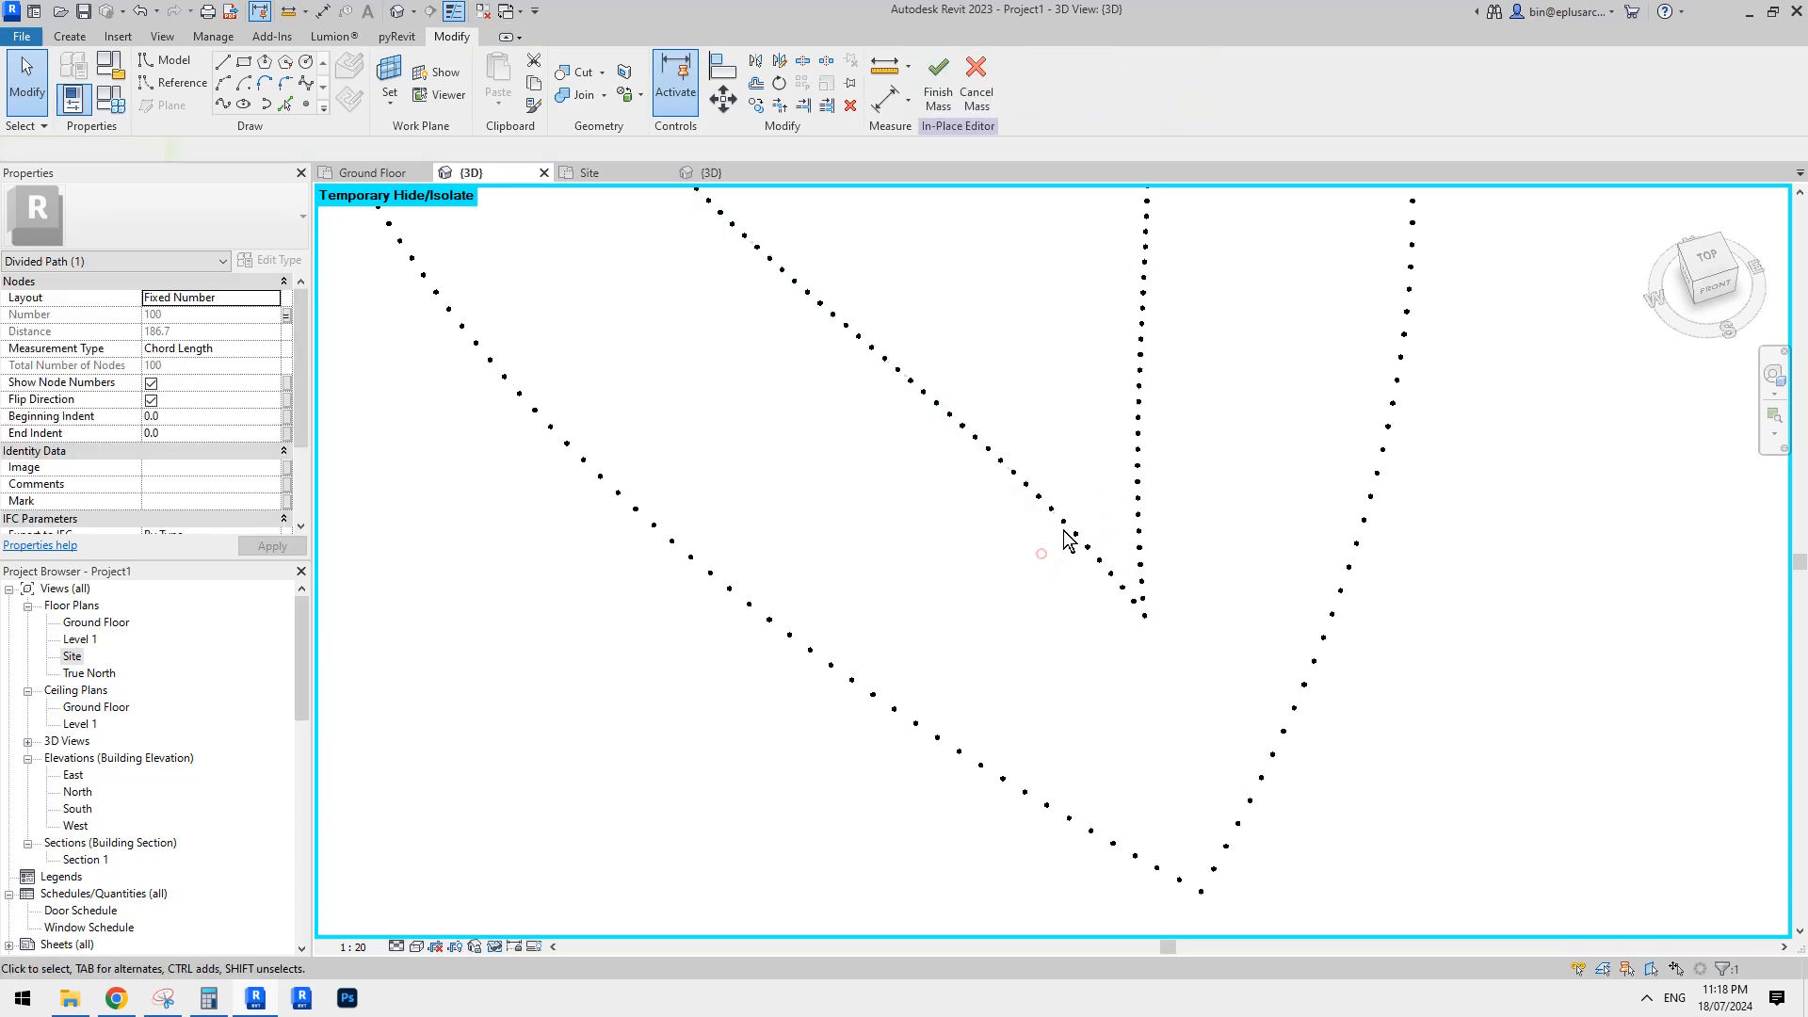
pyautogui.click(1133, 591)
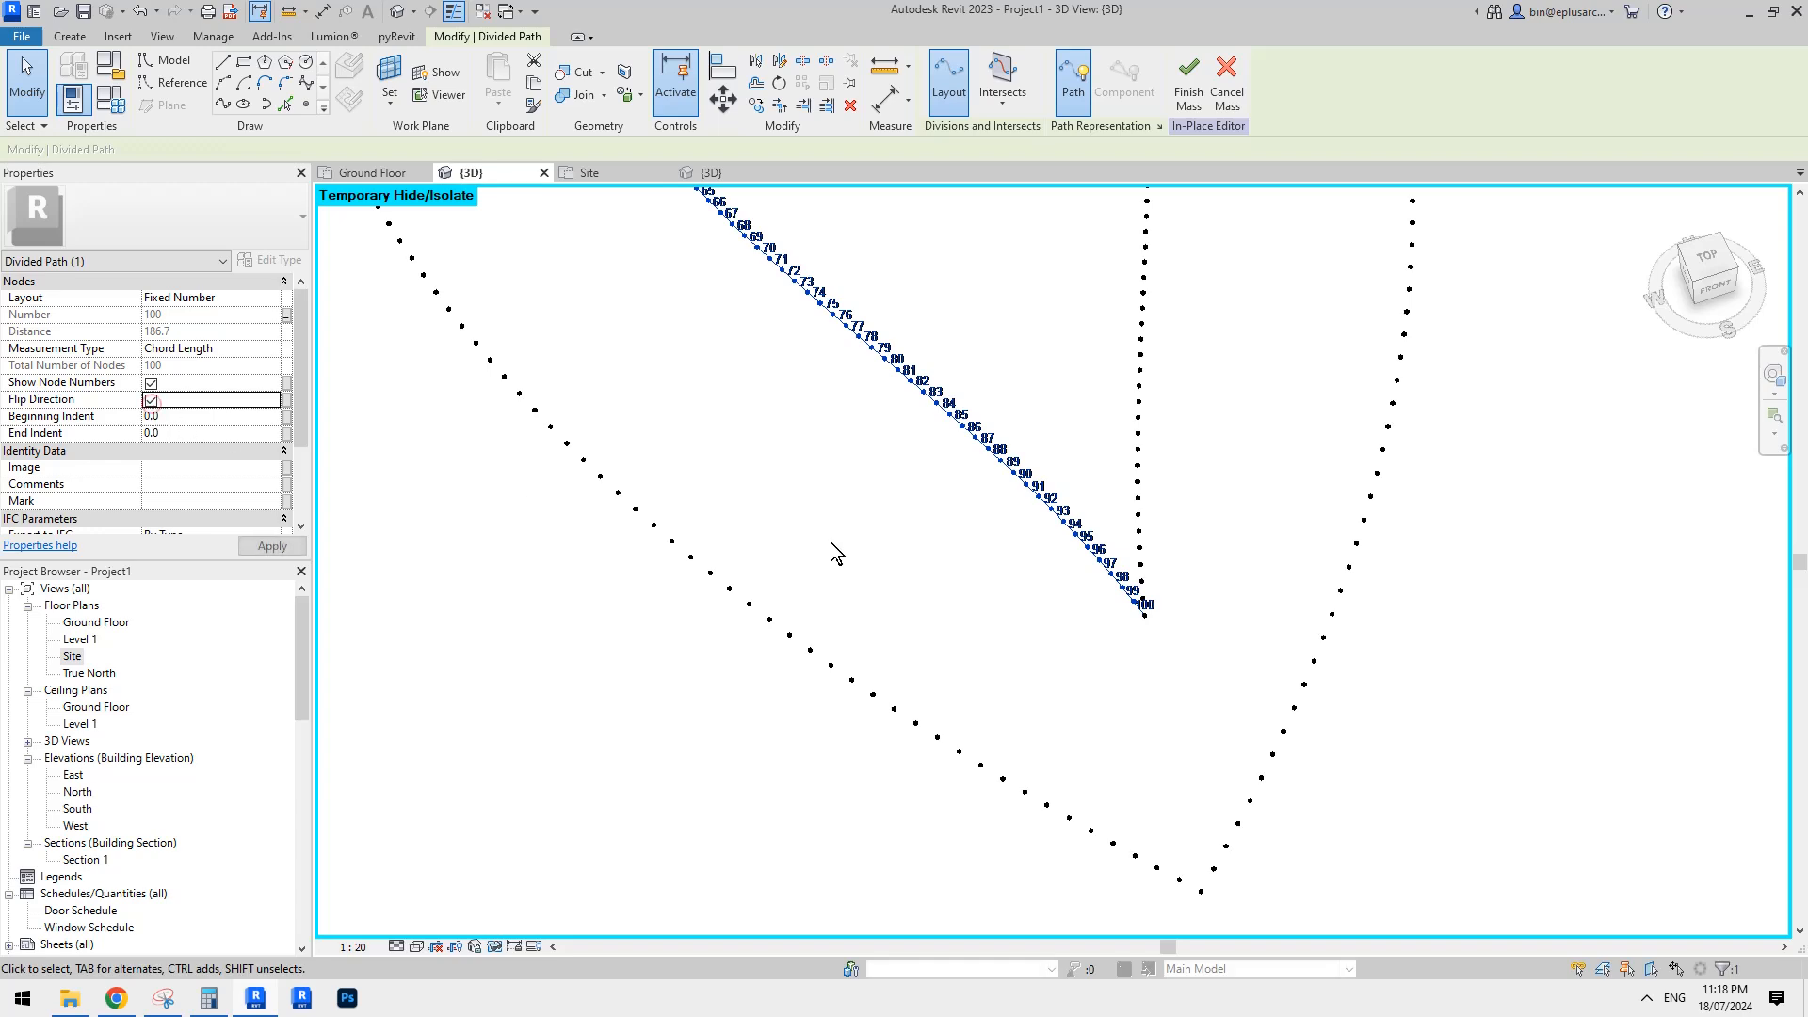
pyautogui.click(971, 597)
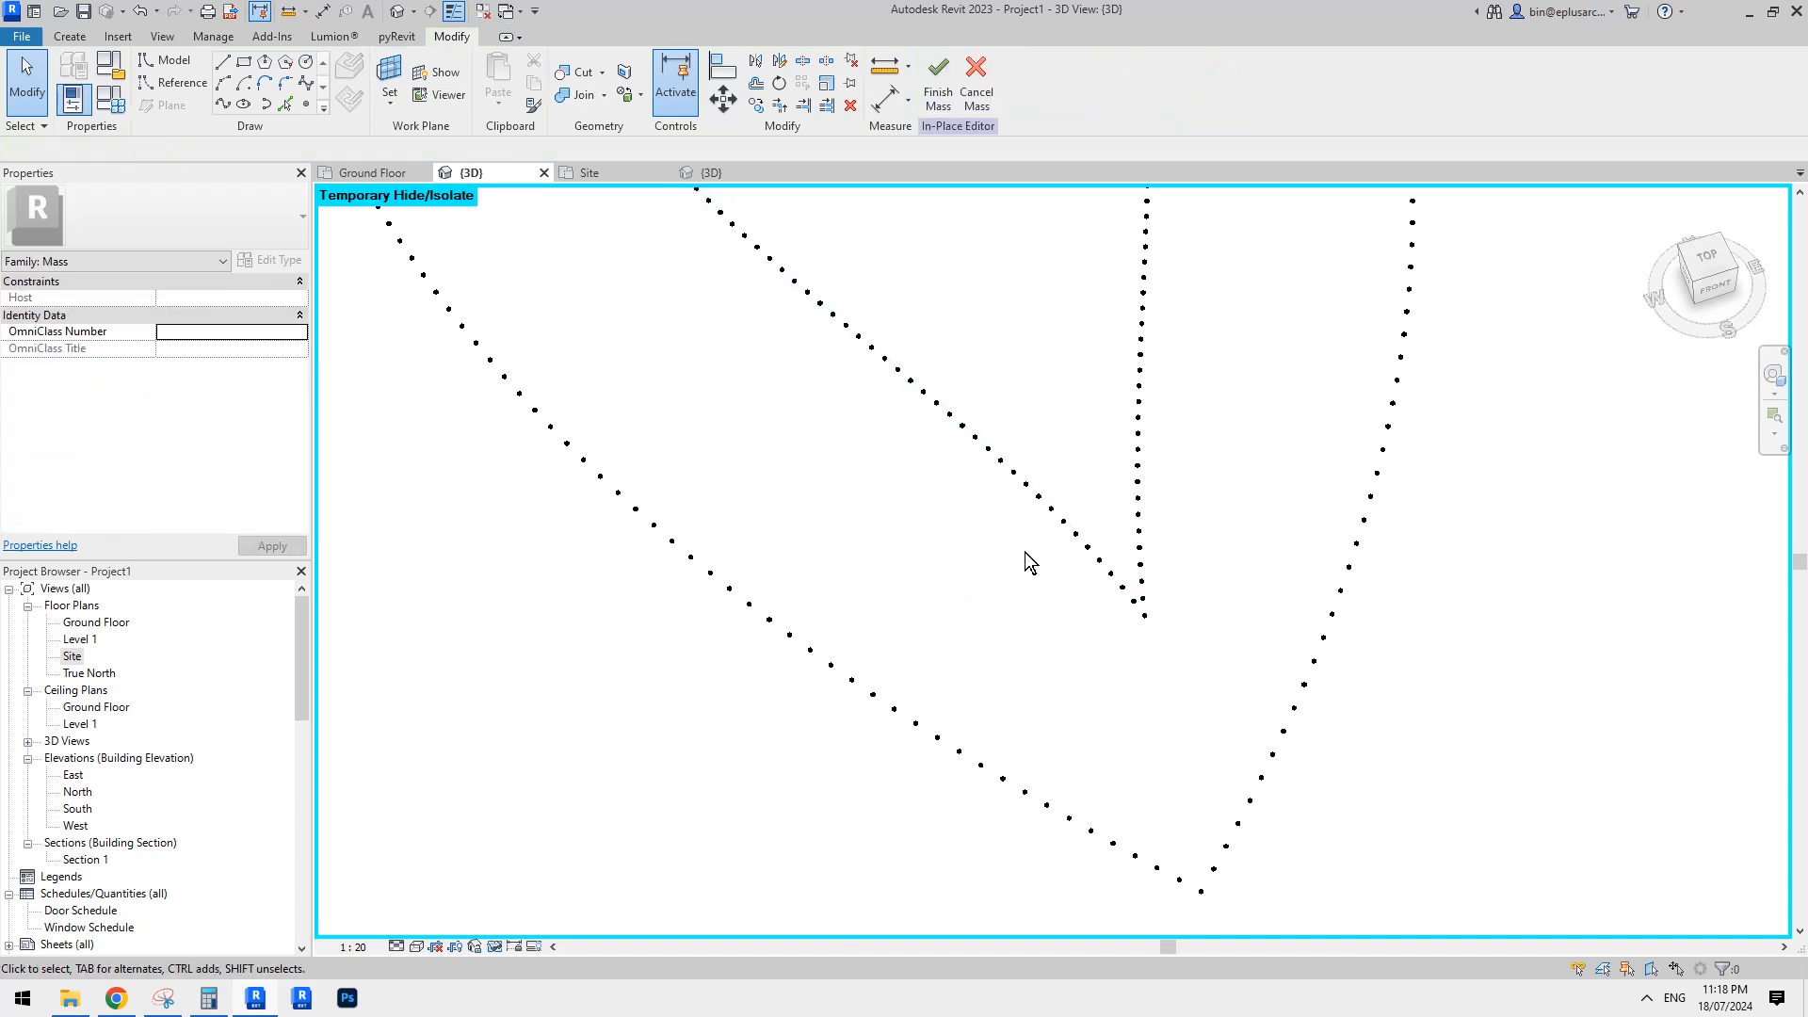
# Place a Family1 strut from the second node of the left inner ring path to the second node of the left central path.
pyautogui.moveTo(1059, 665); pyautogui.dragTo(1020, 545, button='middle')
pyautogui.click(69, 35)
pyautogui.click(505, 90)
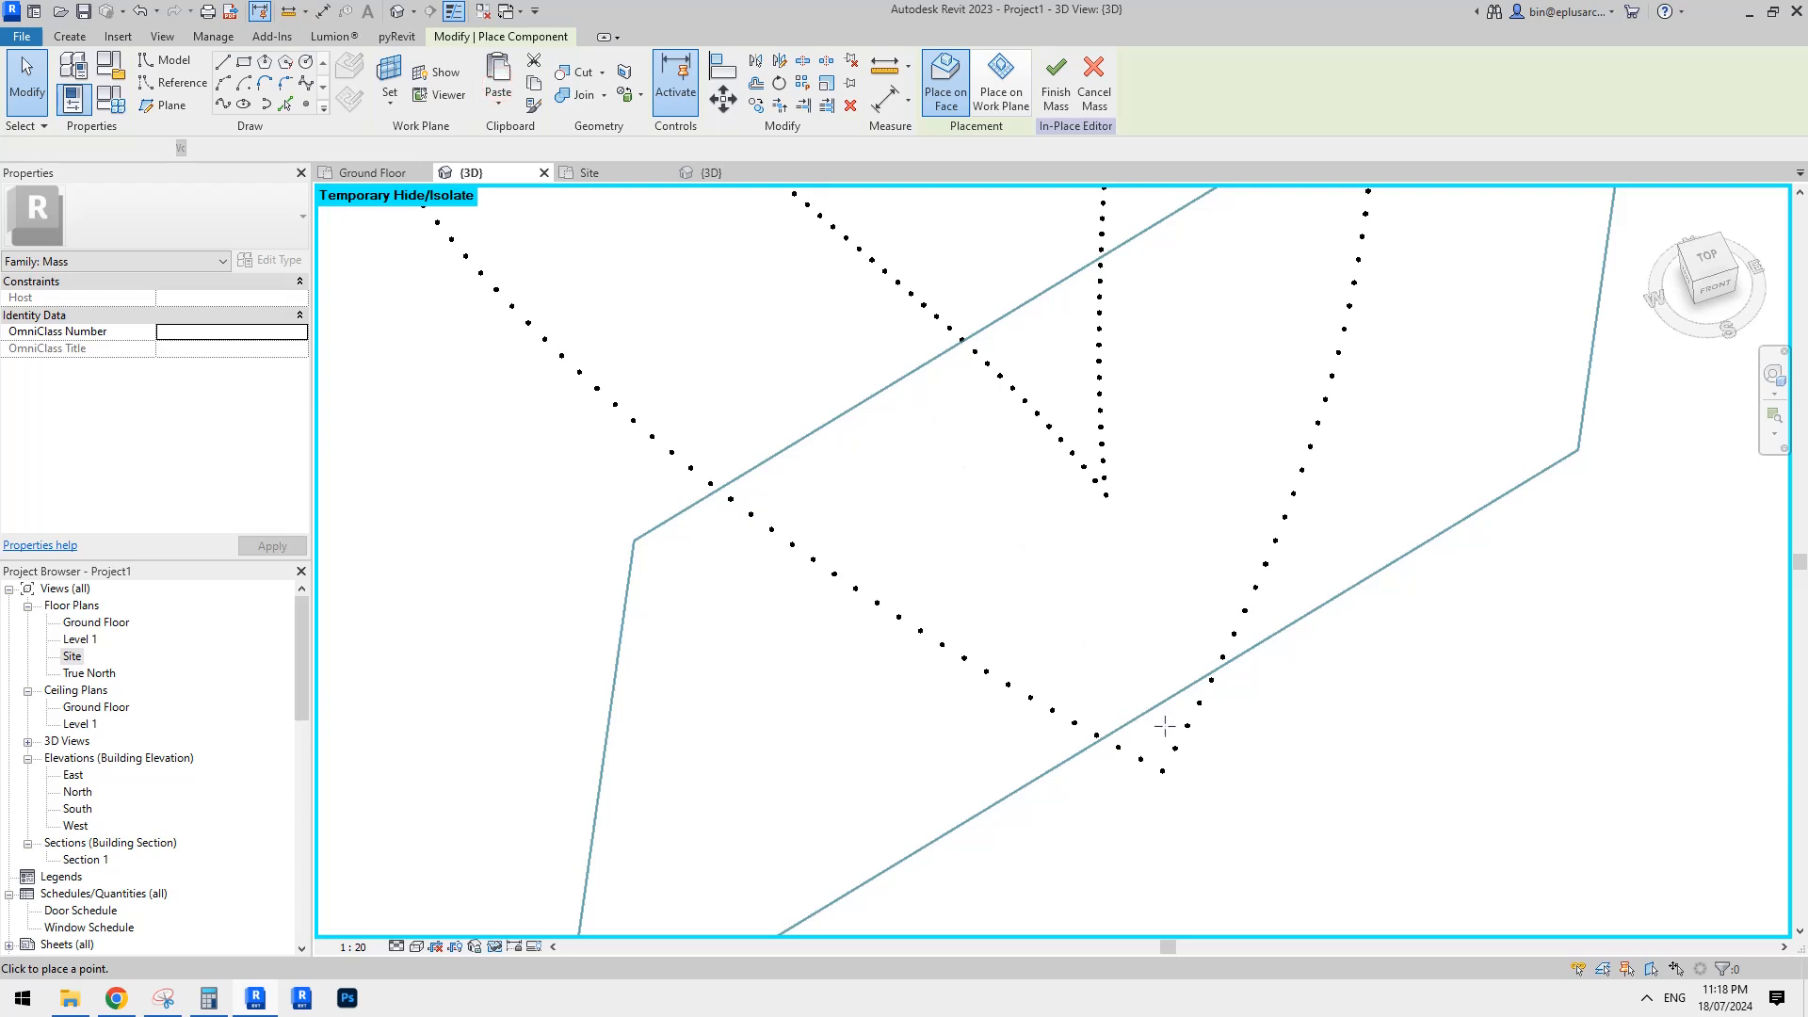
pyautogui.click(1142, 758)
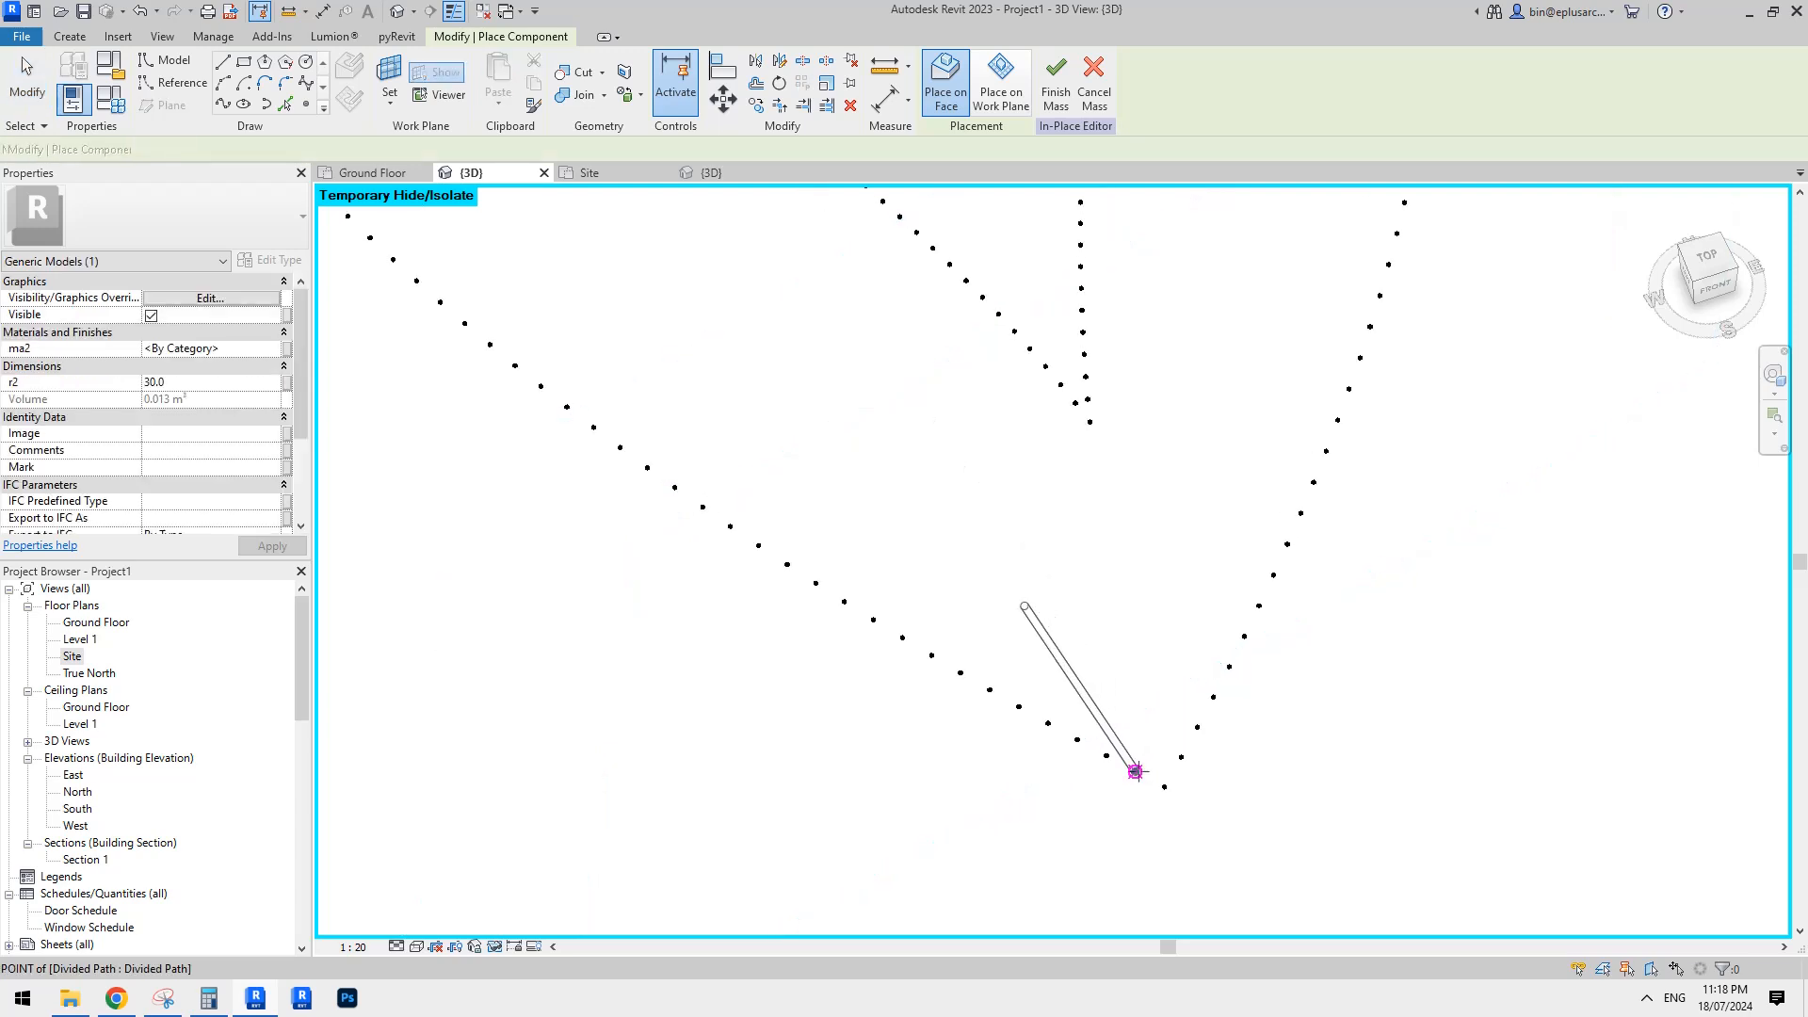
pyautogui.click(1076, 404)
# Place a Family1 strut between the second nodes of the right inner ring and right central paths, and repeat it along both paths.
pyautogui.click(1181, 756)
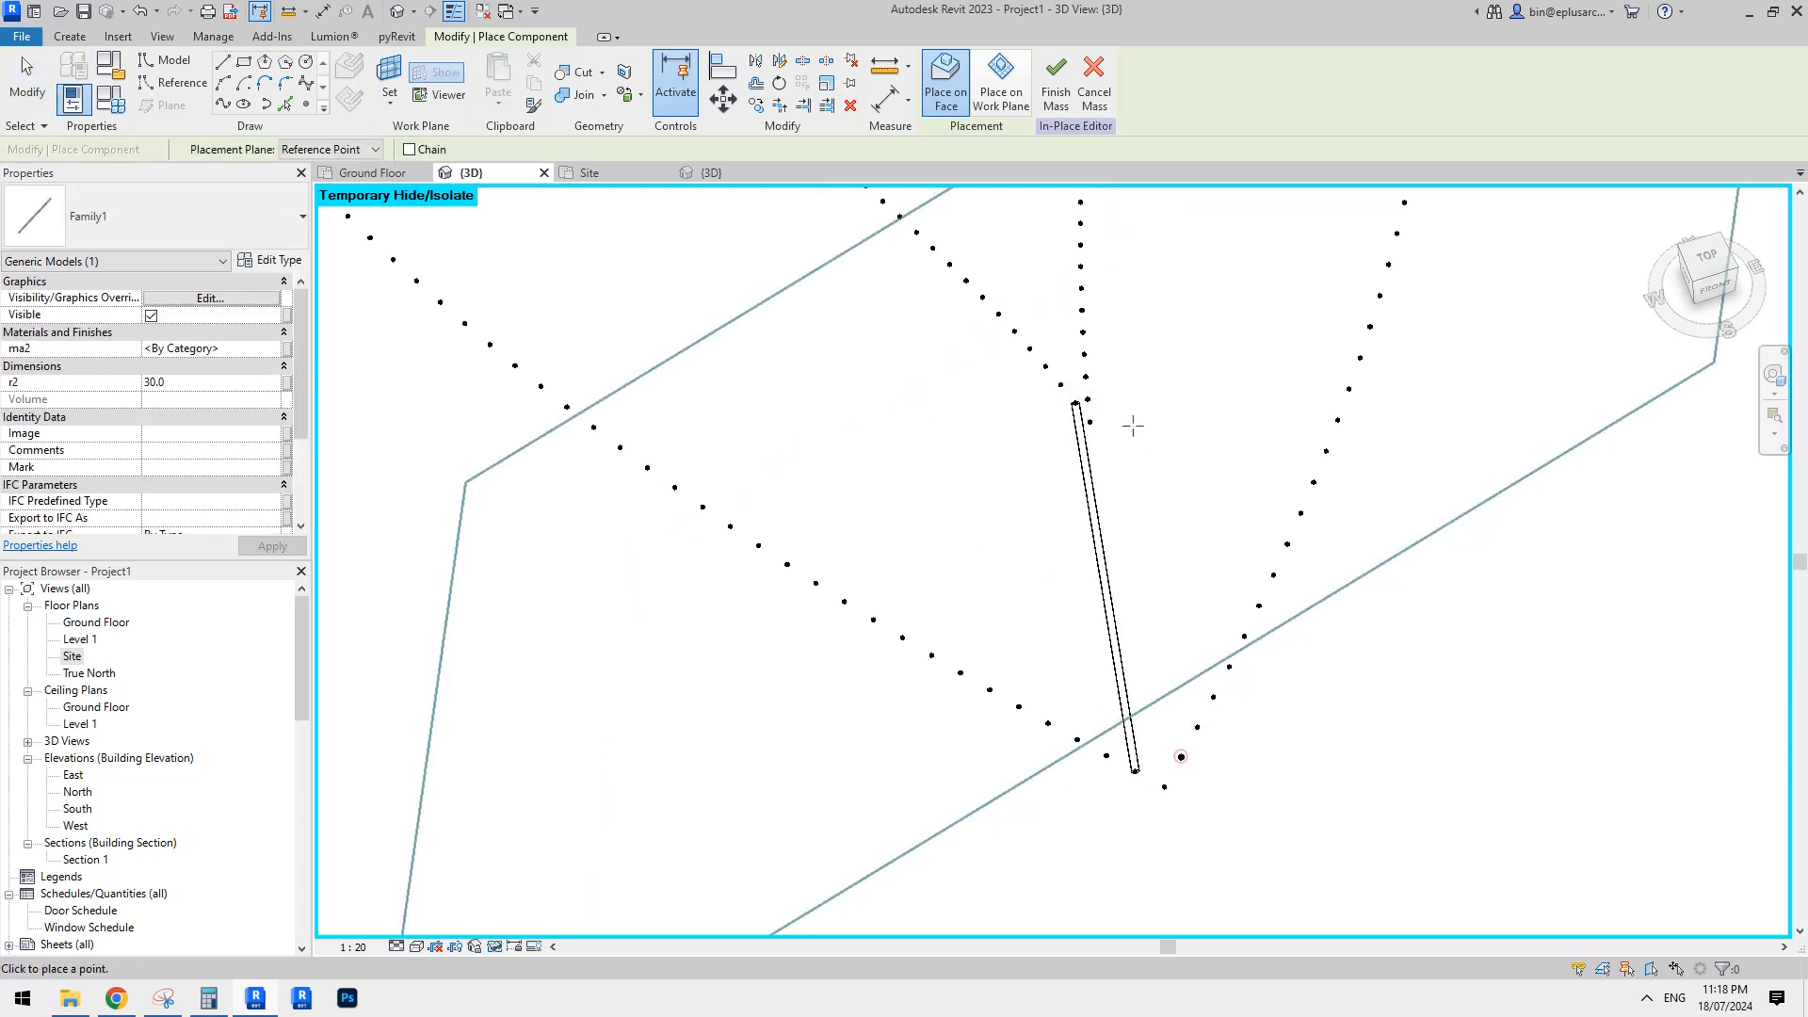
pyautogui.click(1087, 399)
pyautogui.press('Escape')
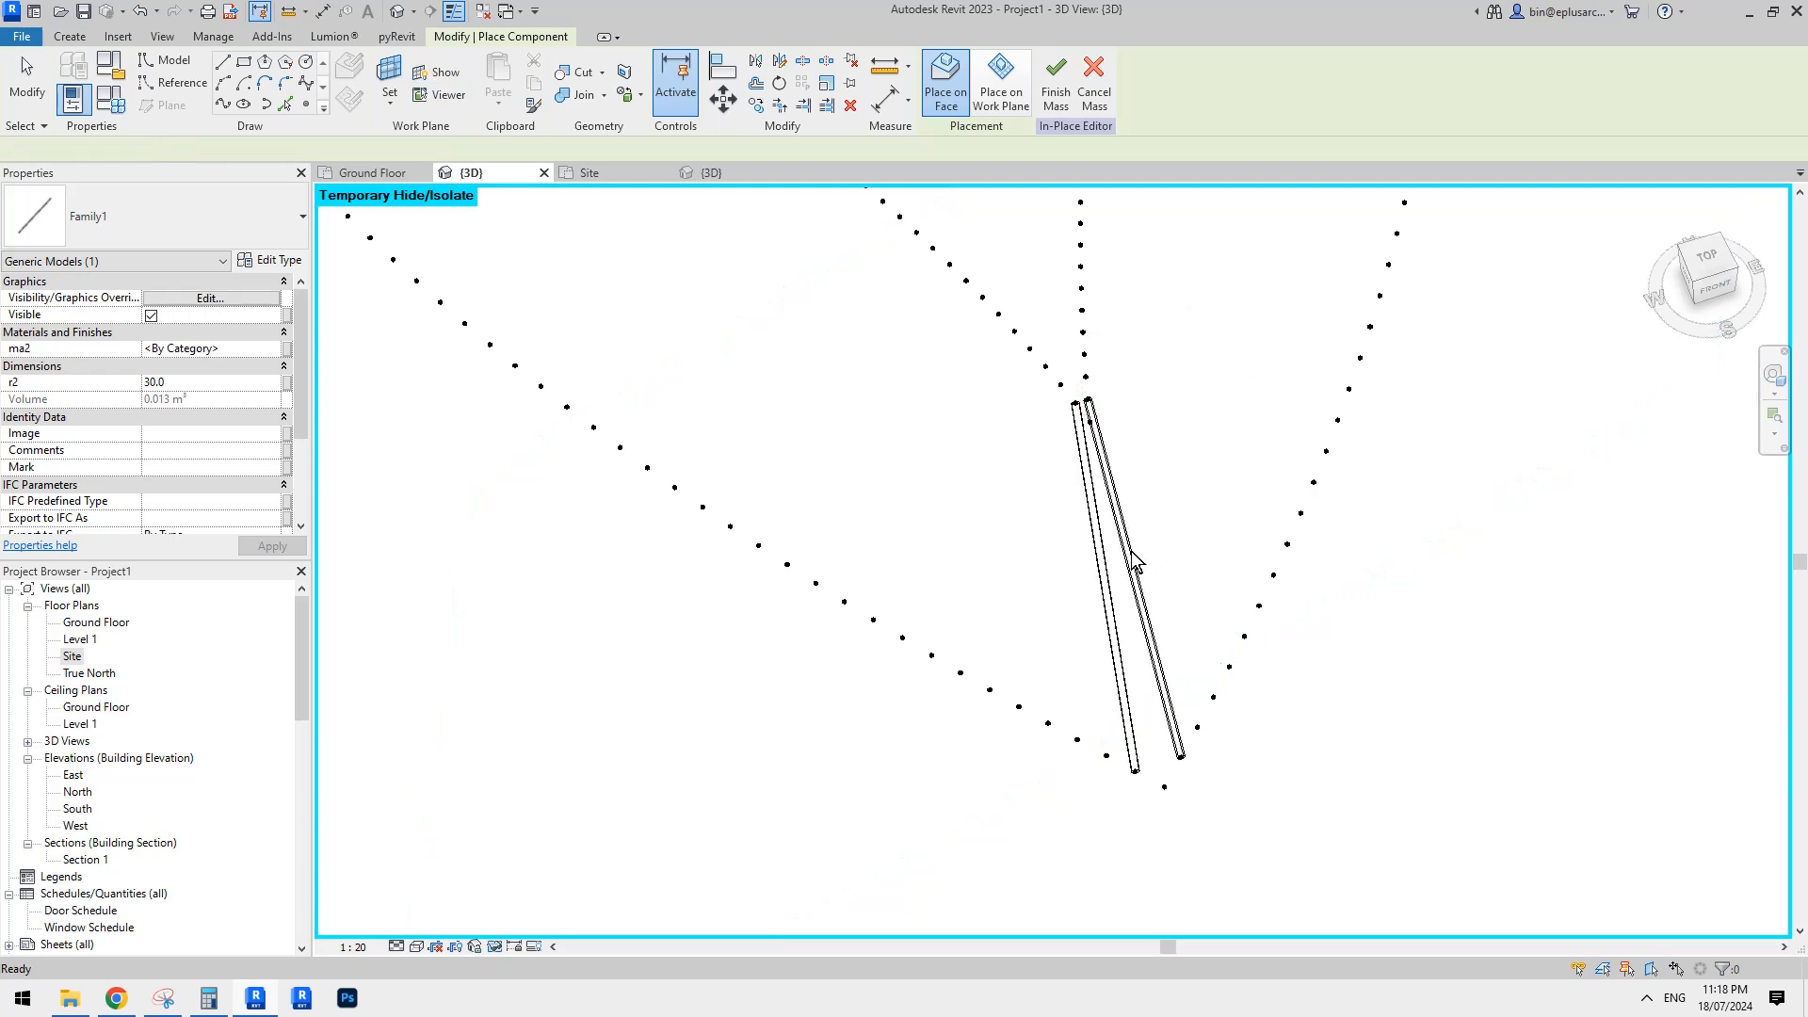
pyautogui.click(1135, 551)
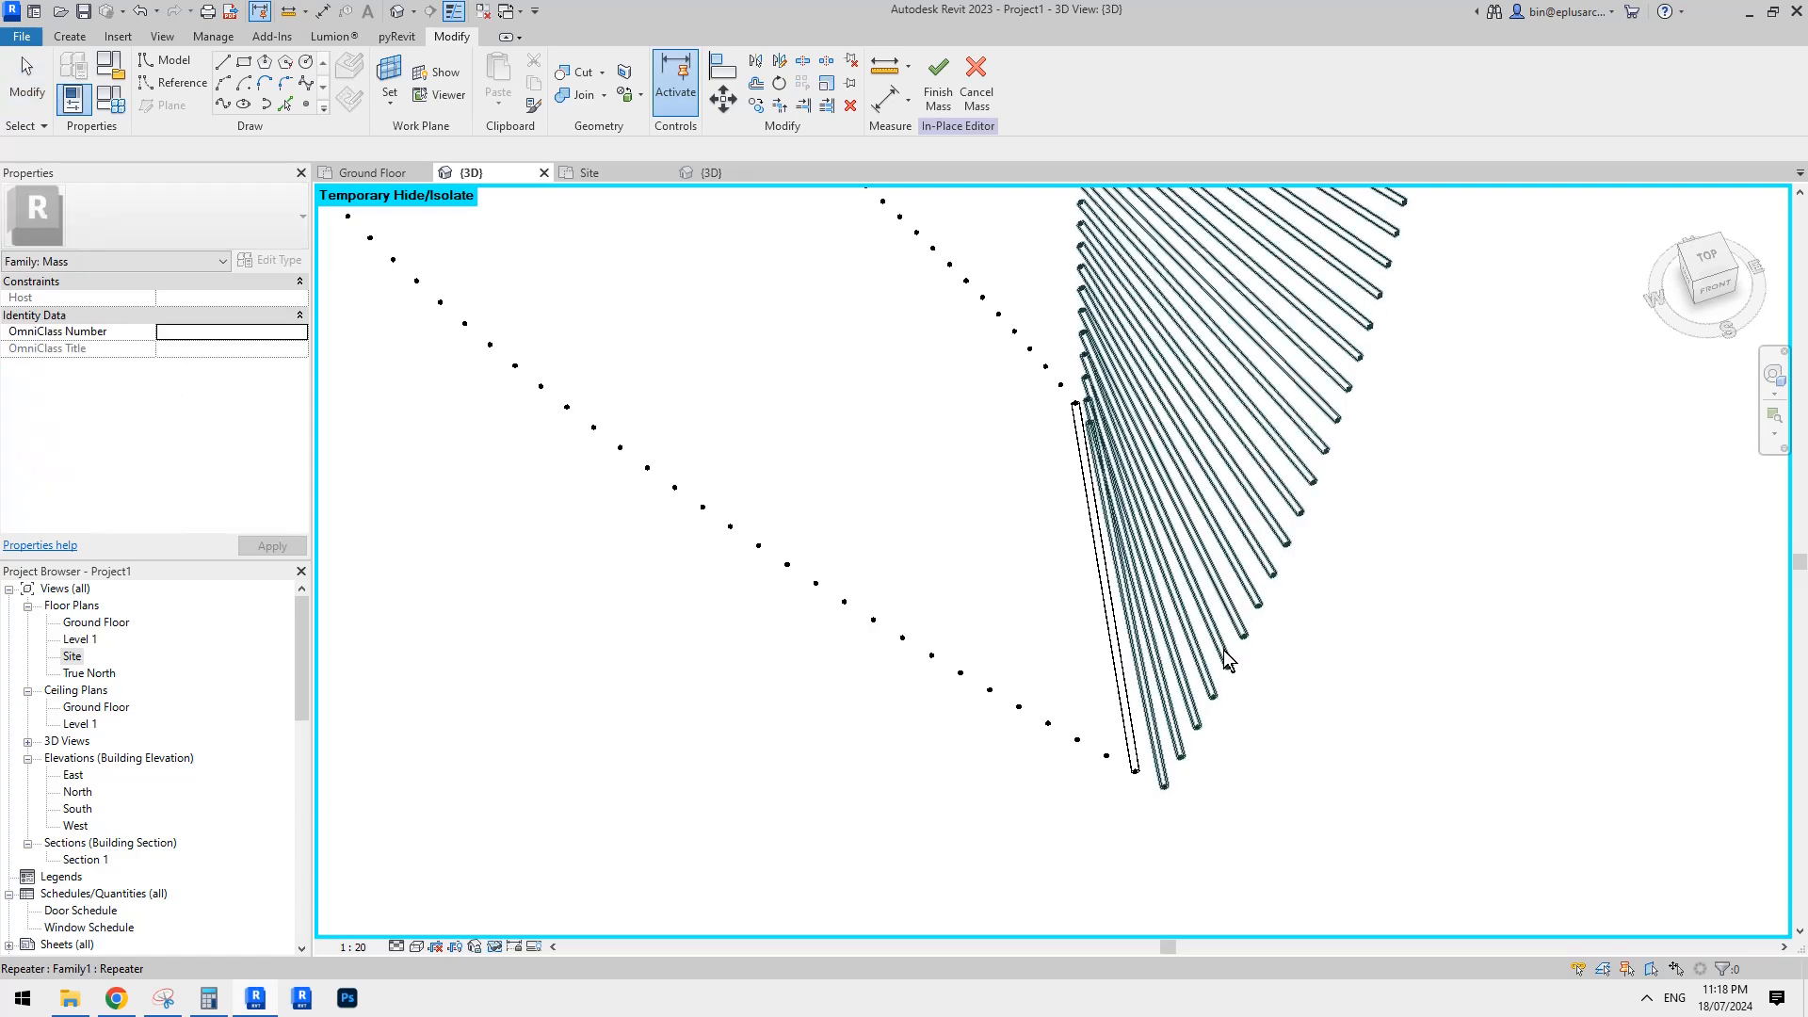
# Repeat the strut between the left inner ring and left central paths along both paths.
pyautogui.click(1099, 558)
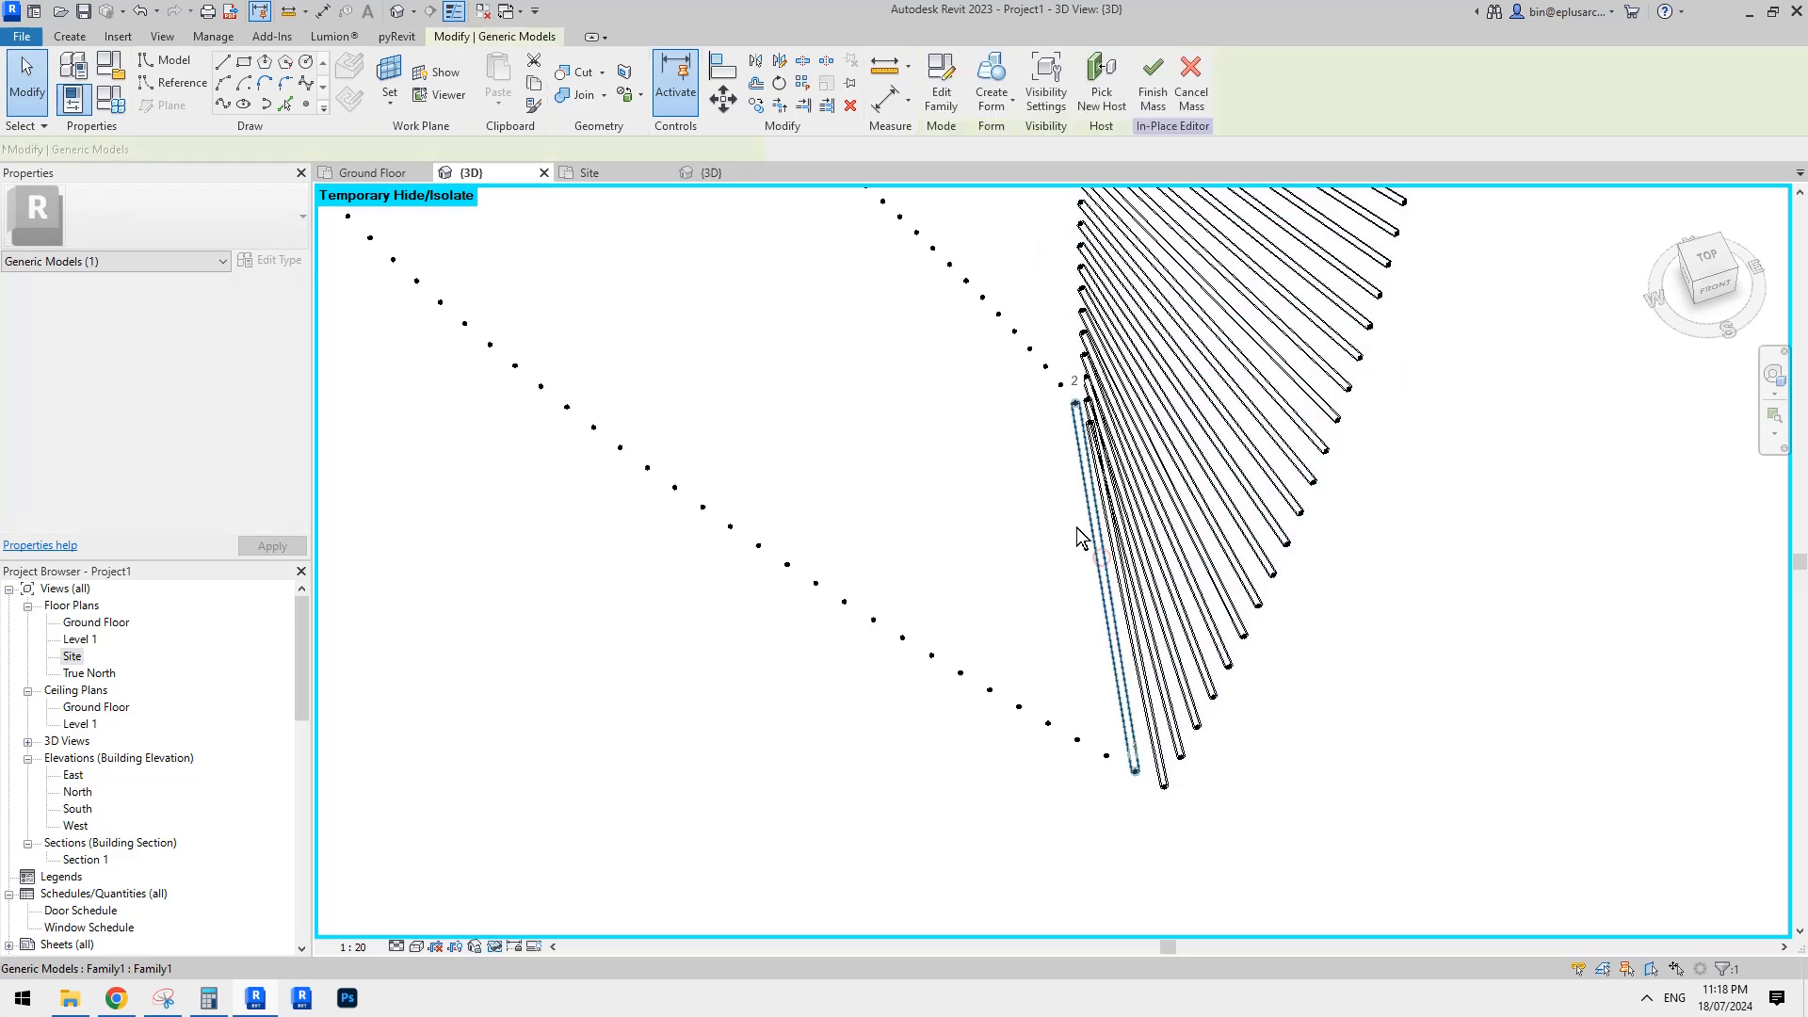
pyautogui.click(802, 85)
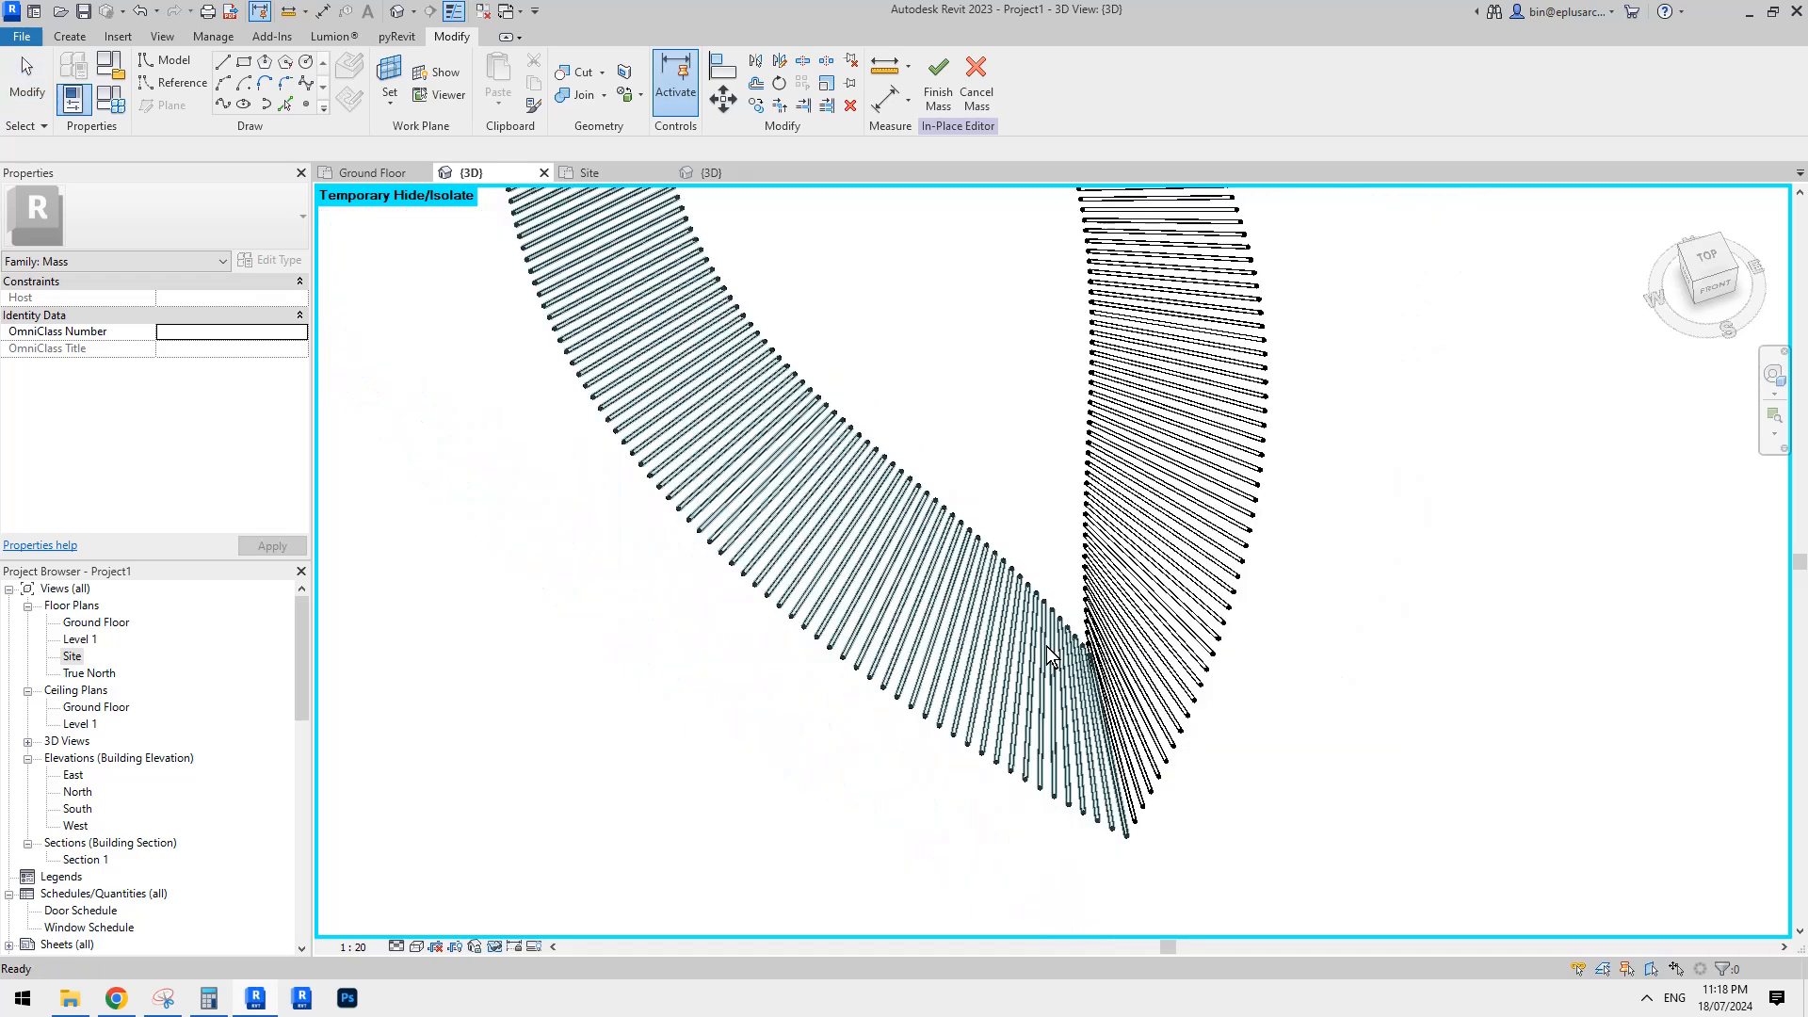
pyautogui.scroll(-3, 1051, 656)
pyautogui.scroll(5, 1052, 664)
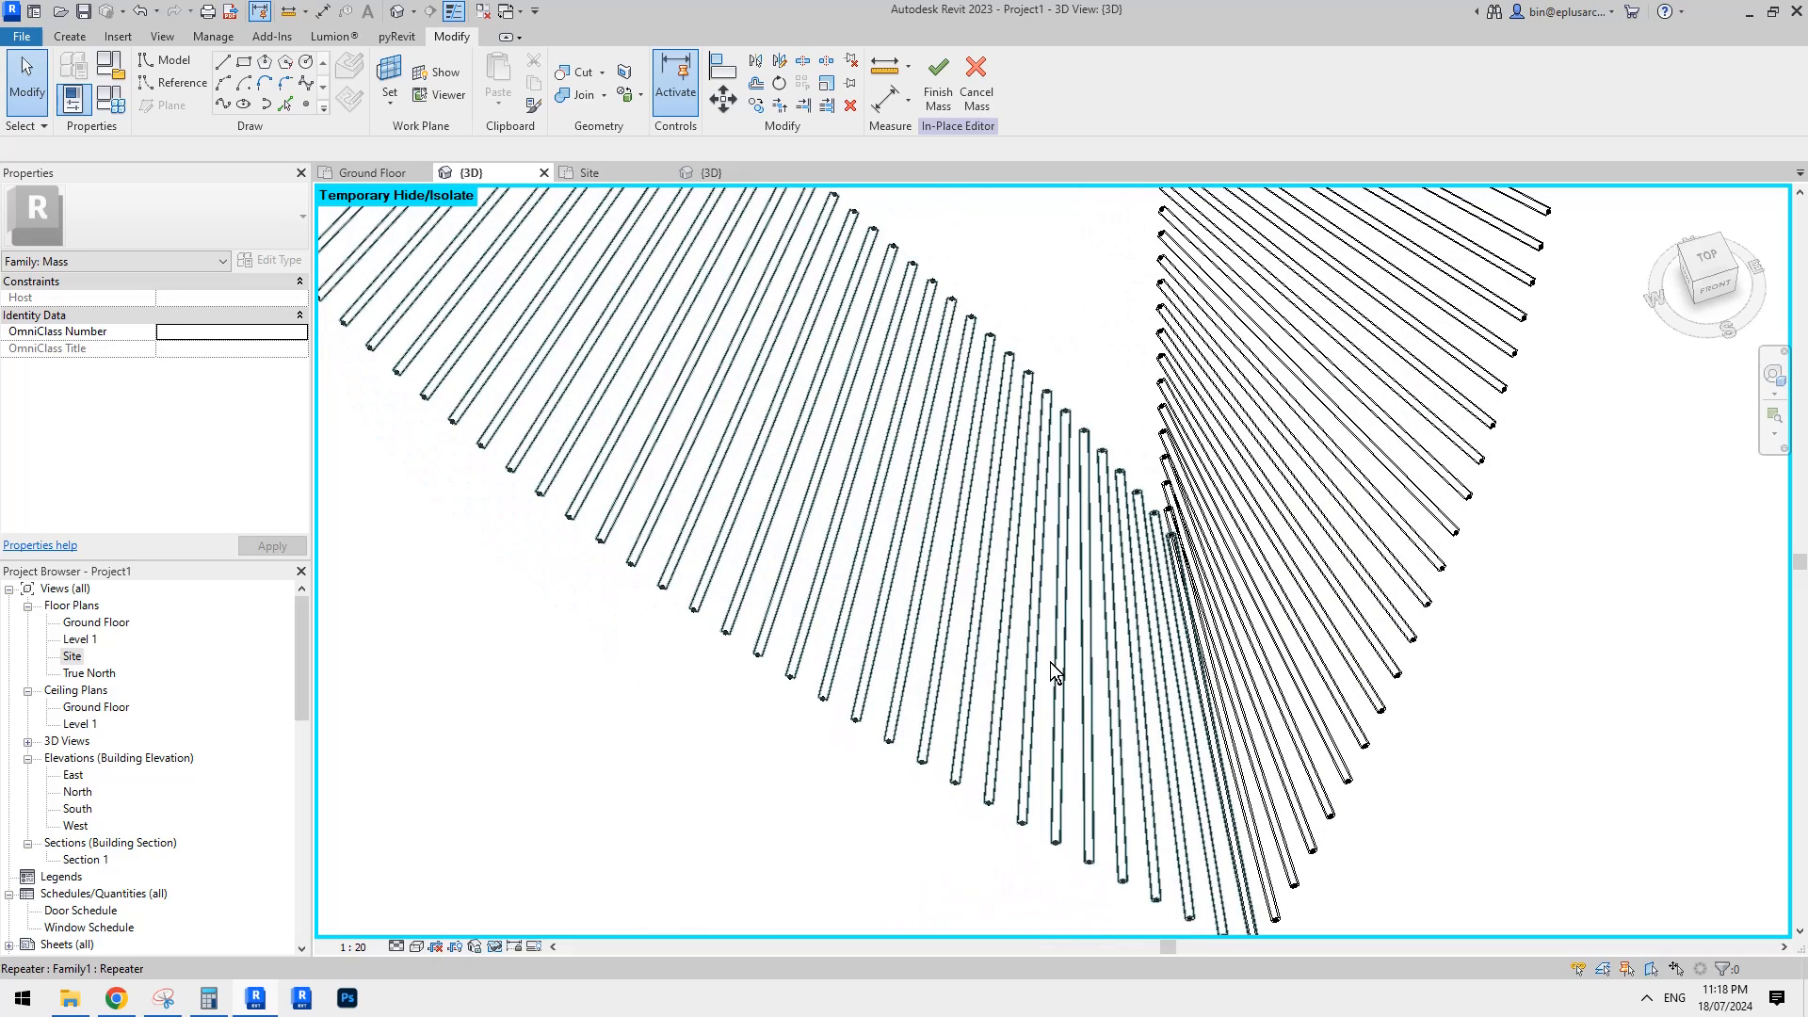
# Associate the left repeated struts' radius r2 with family parameter r2 and their material ma2 with family parameter ma2.
pyautogui.press('Tab')
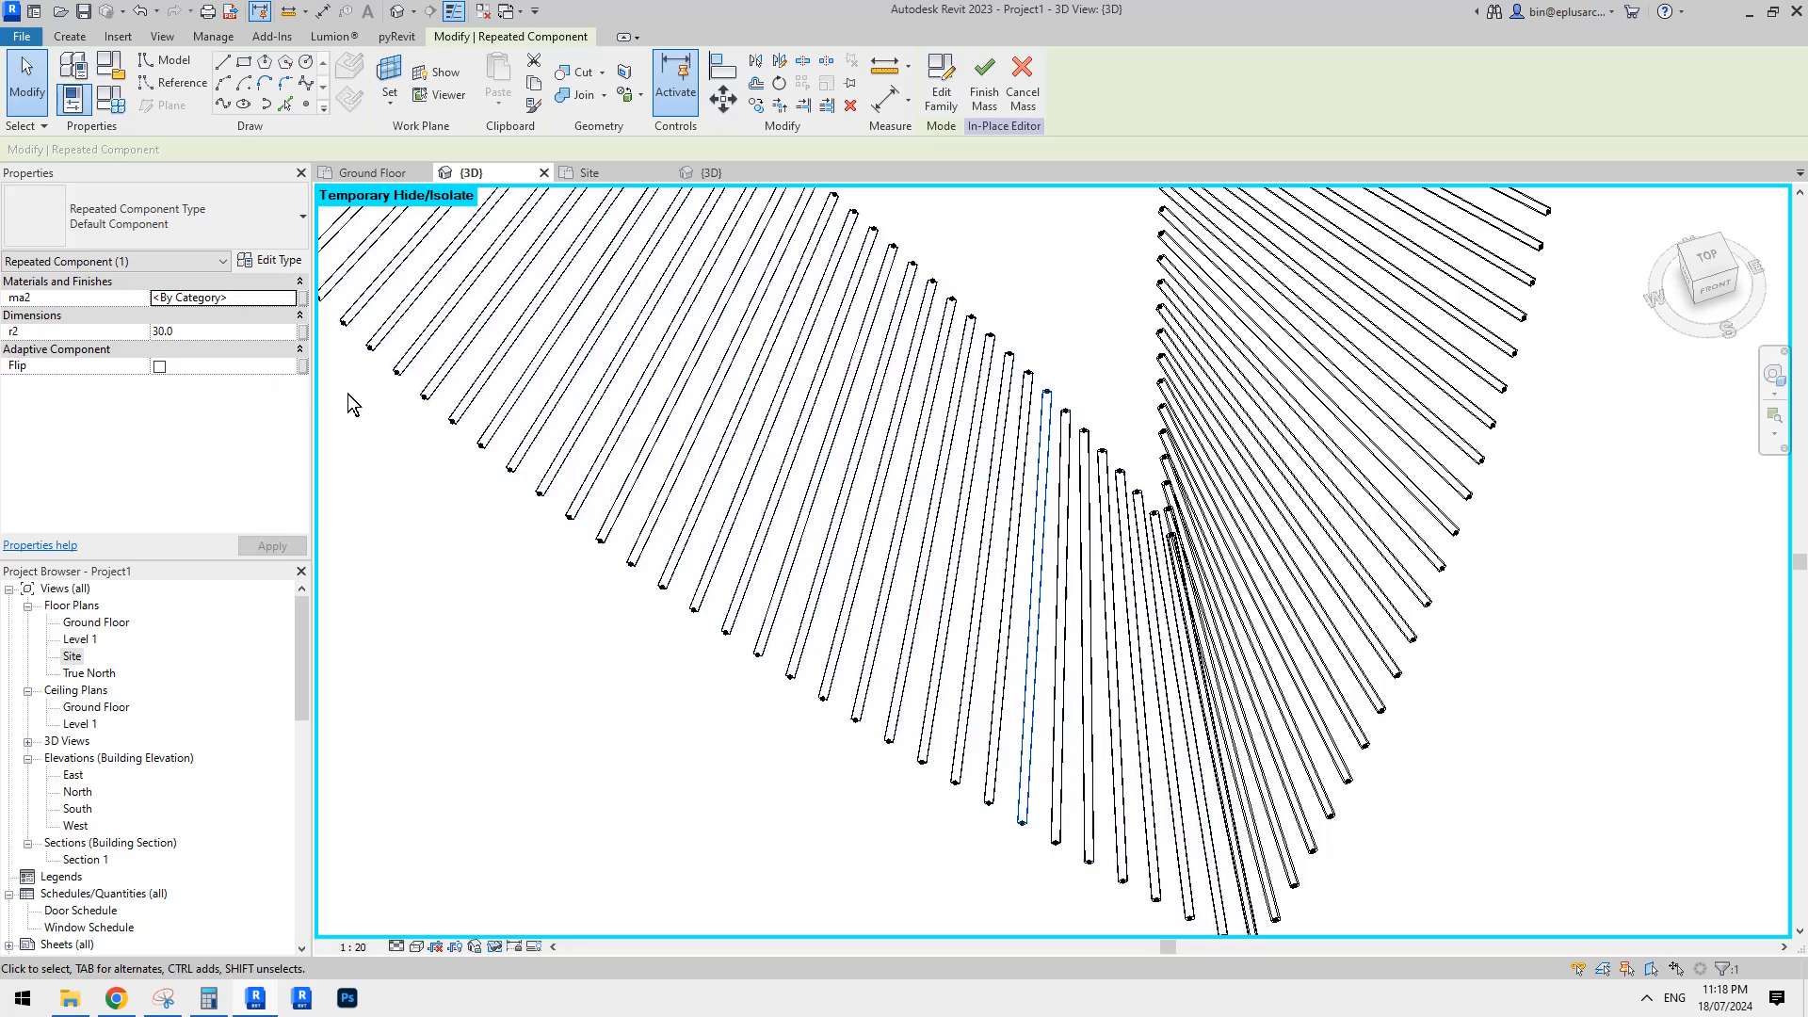
pyautogui.click(303, 331)
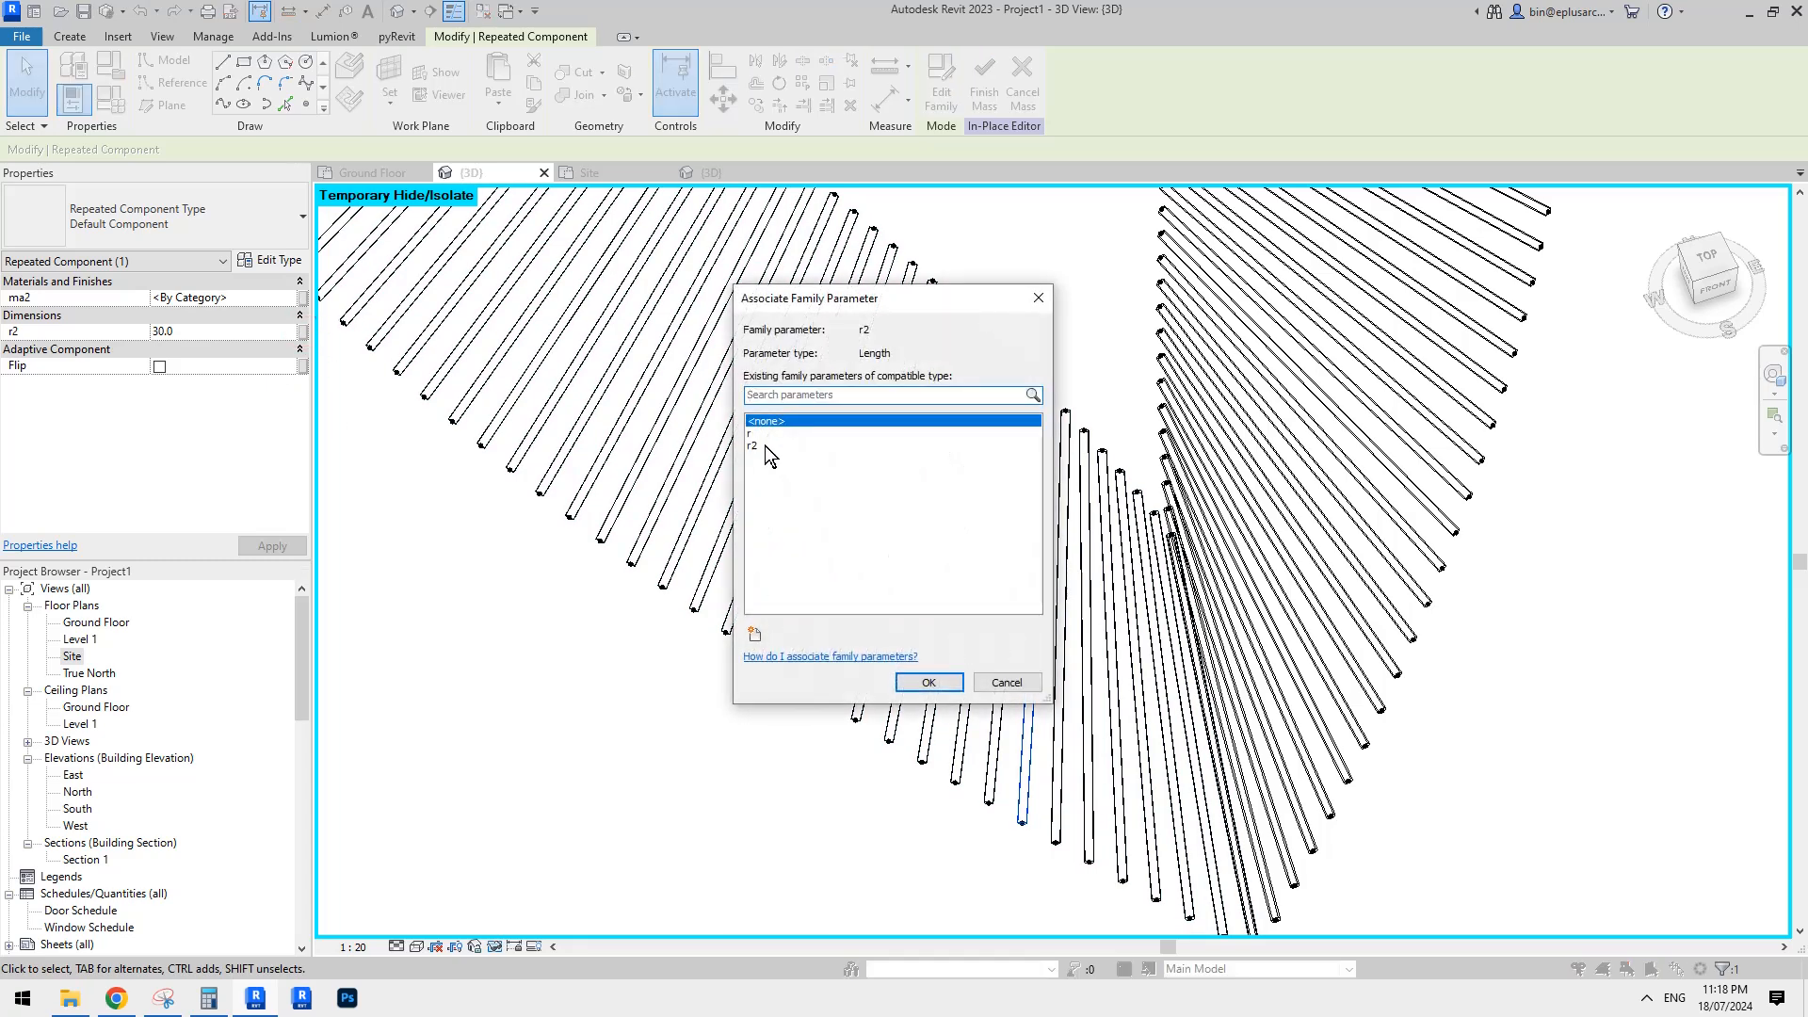
pyautogui.click(768, 448)
pyautogui.click(929, 682)
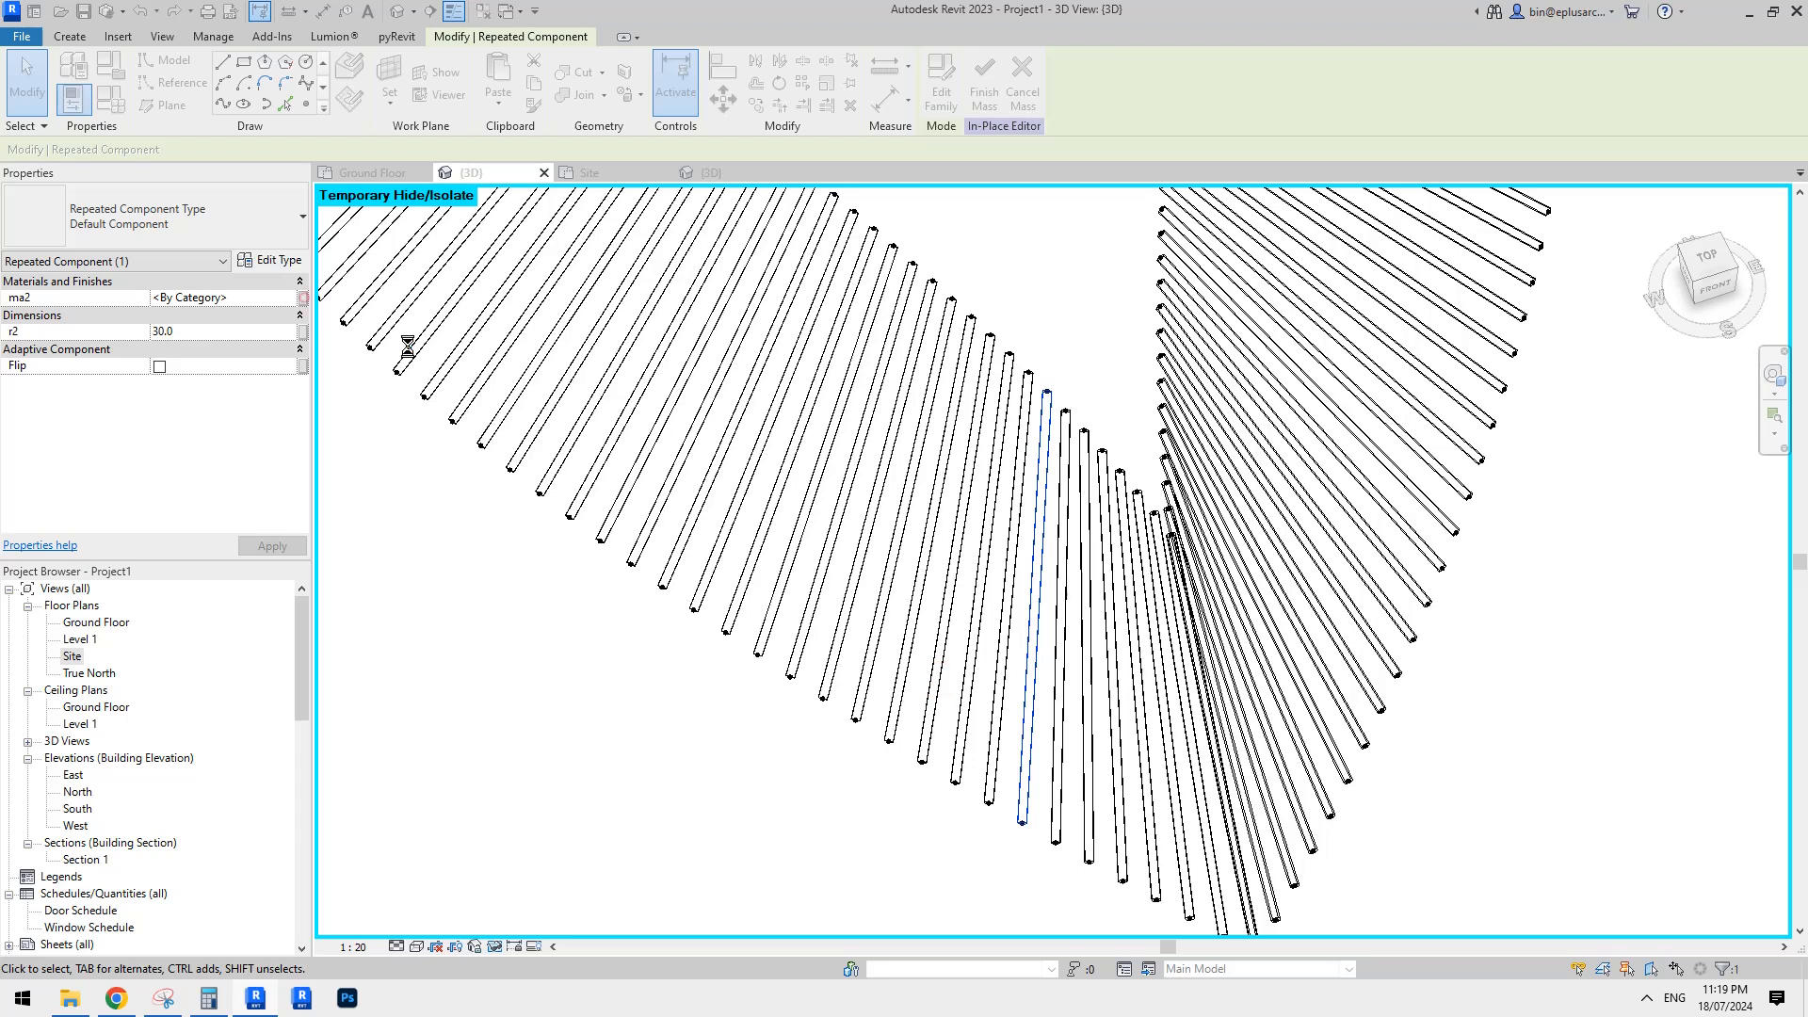
pyautogui.click(303, 297)
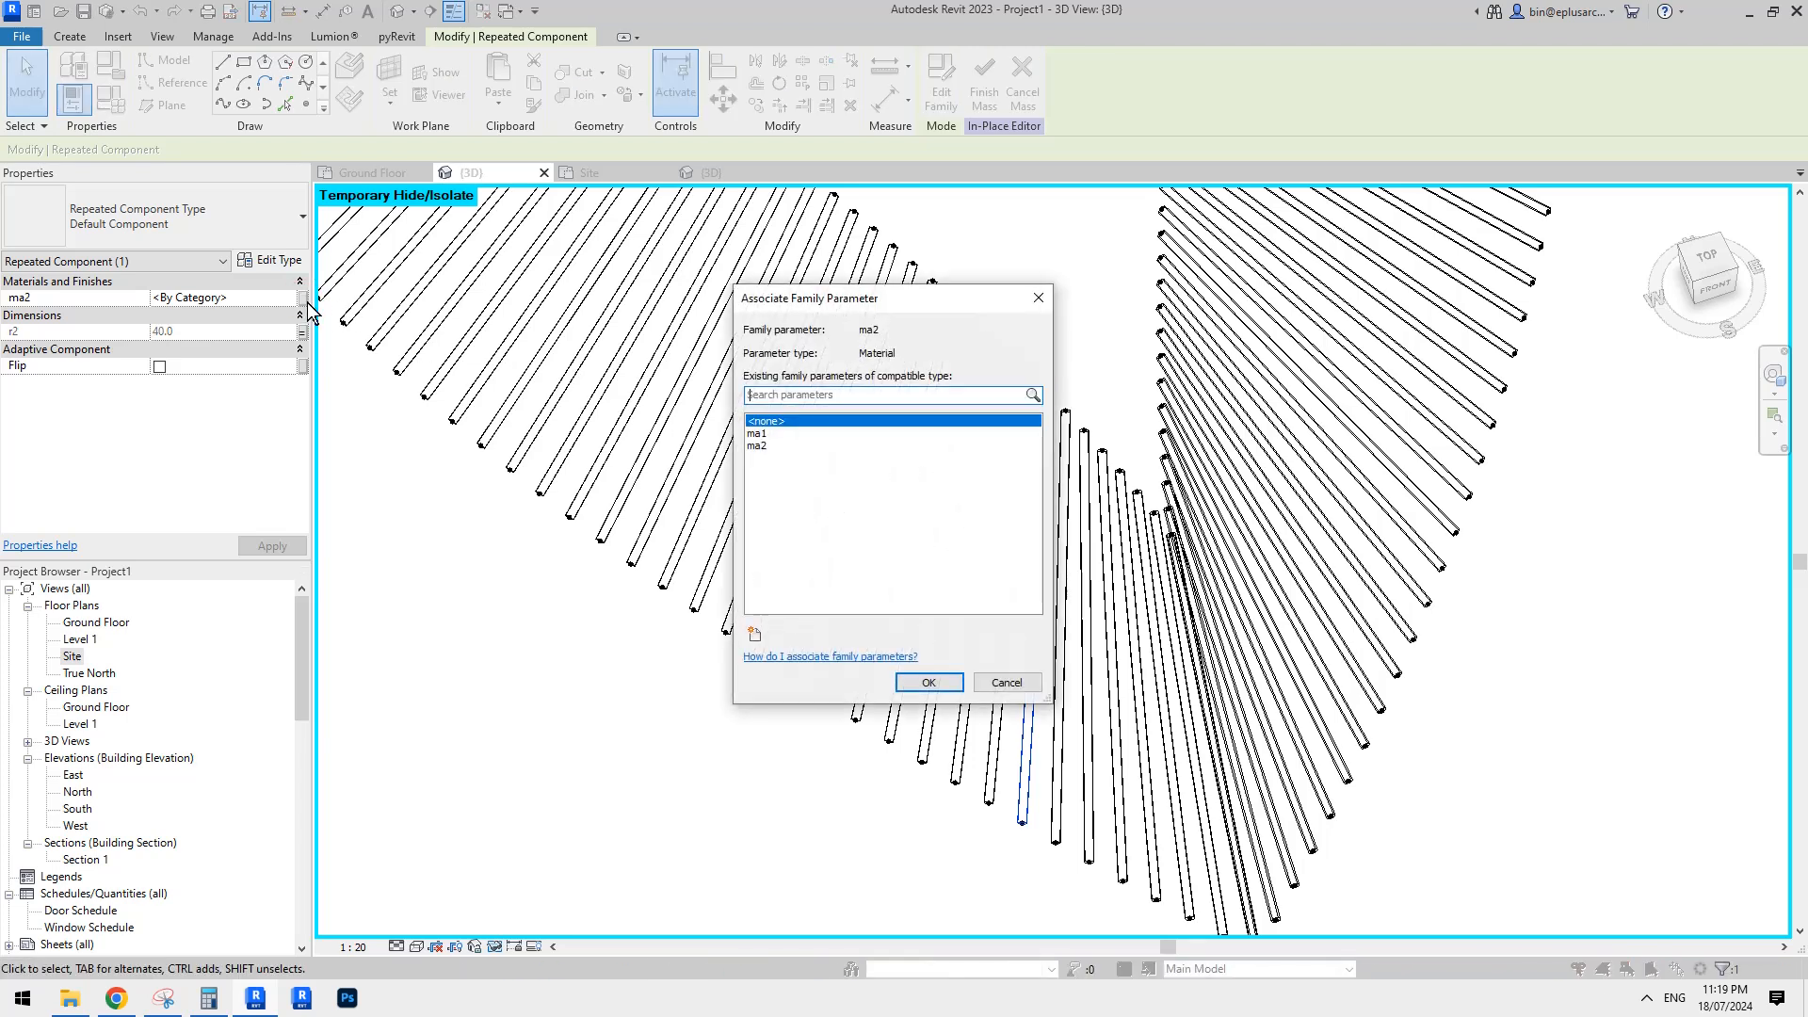
pyautogui.click(758, 446)
pyautogui.click(929, 682)
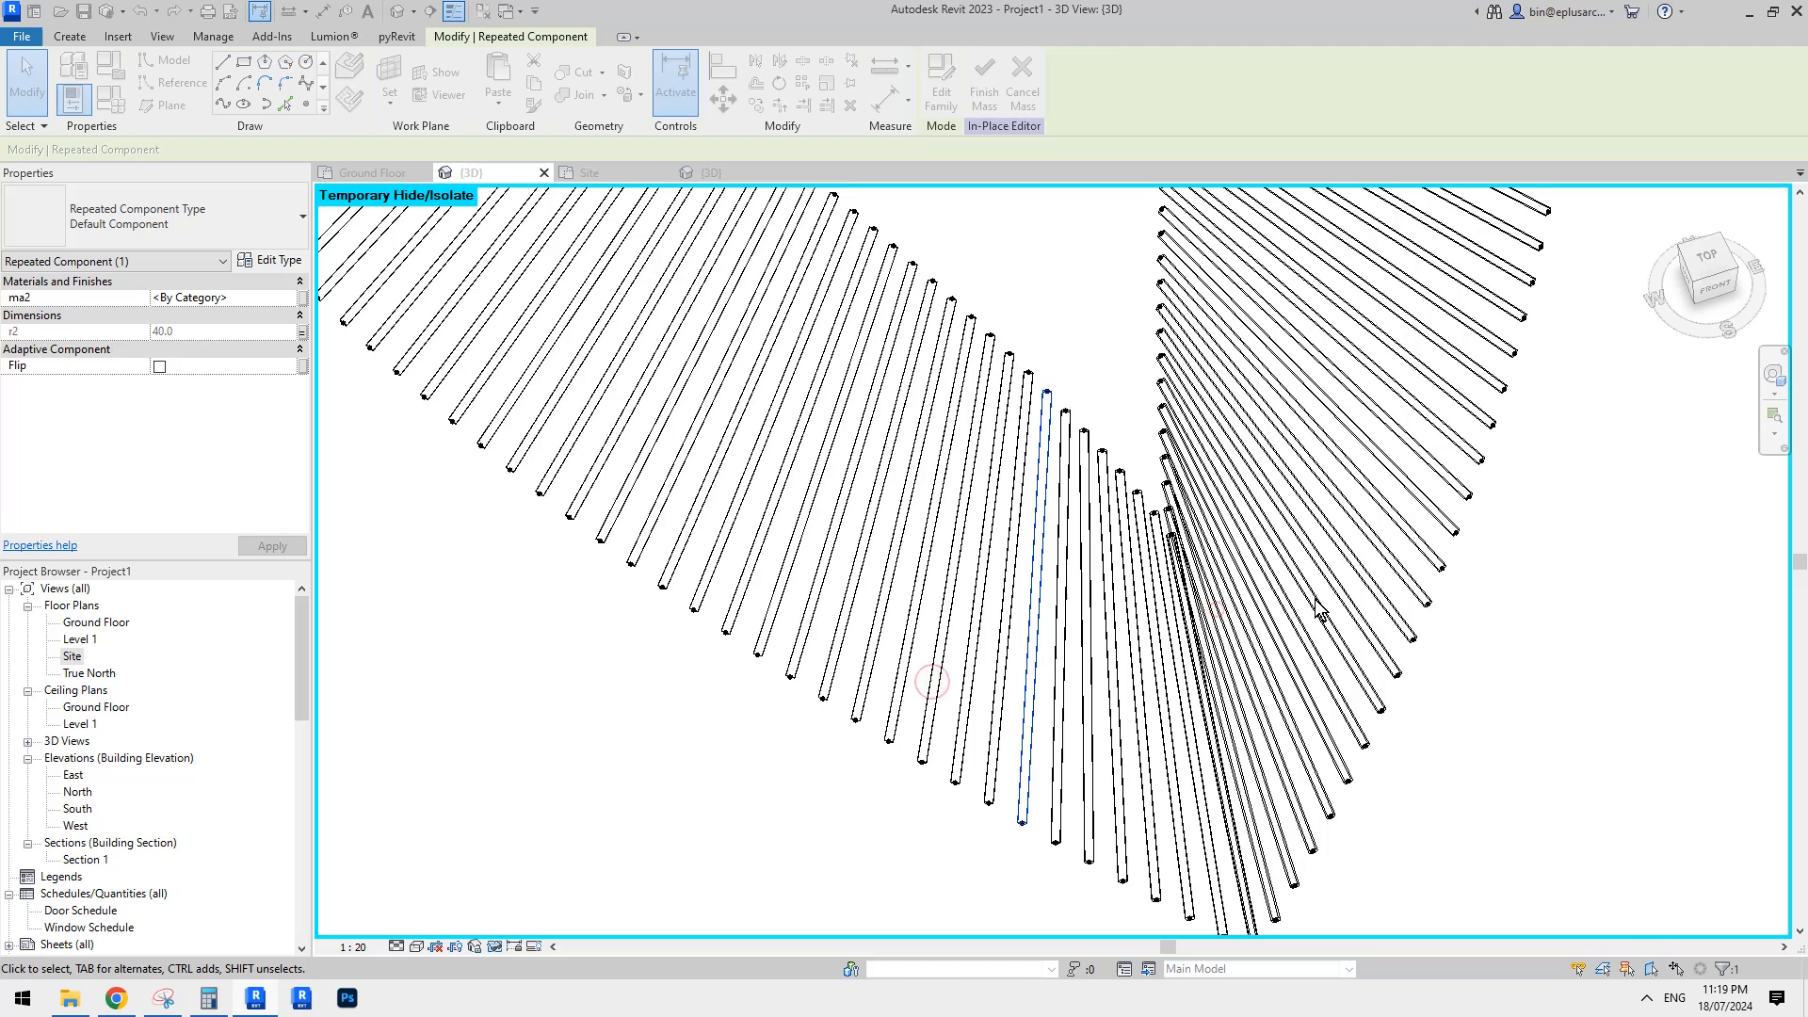
# Link the right repeated struts' r2 dimension and ma2 material to the mass parameters r2 and ma2.
pyautogui.click(1365, 490)
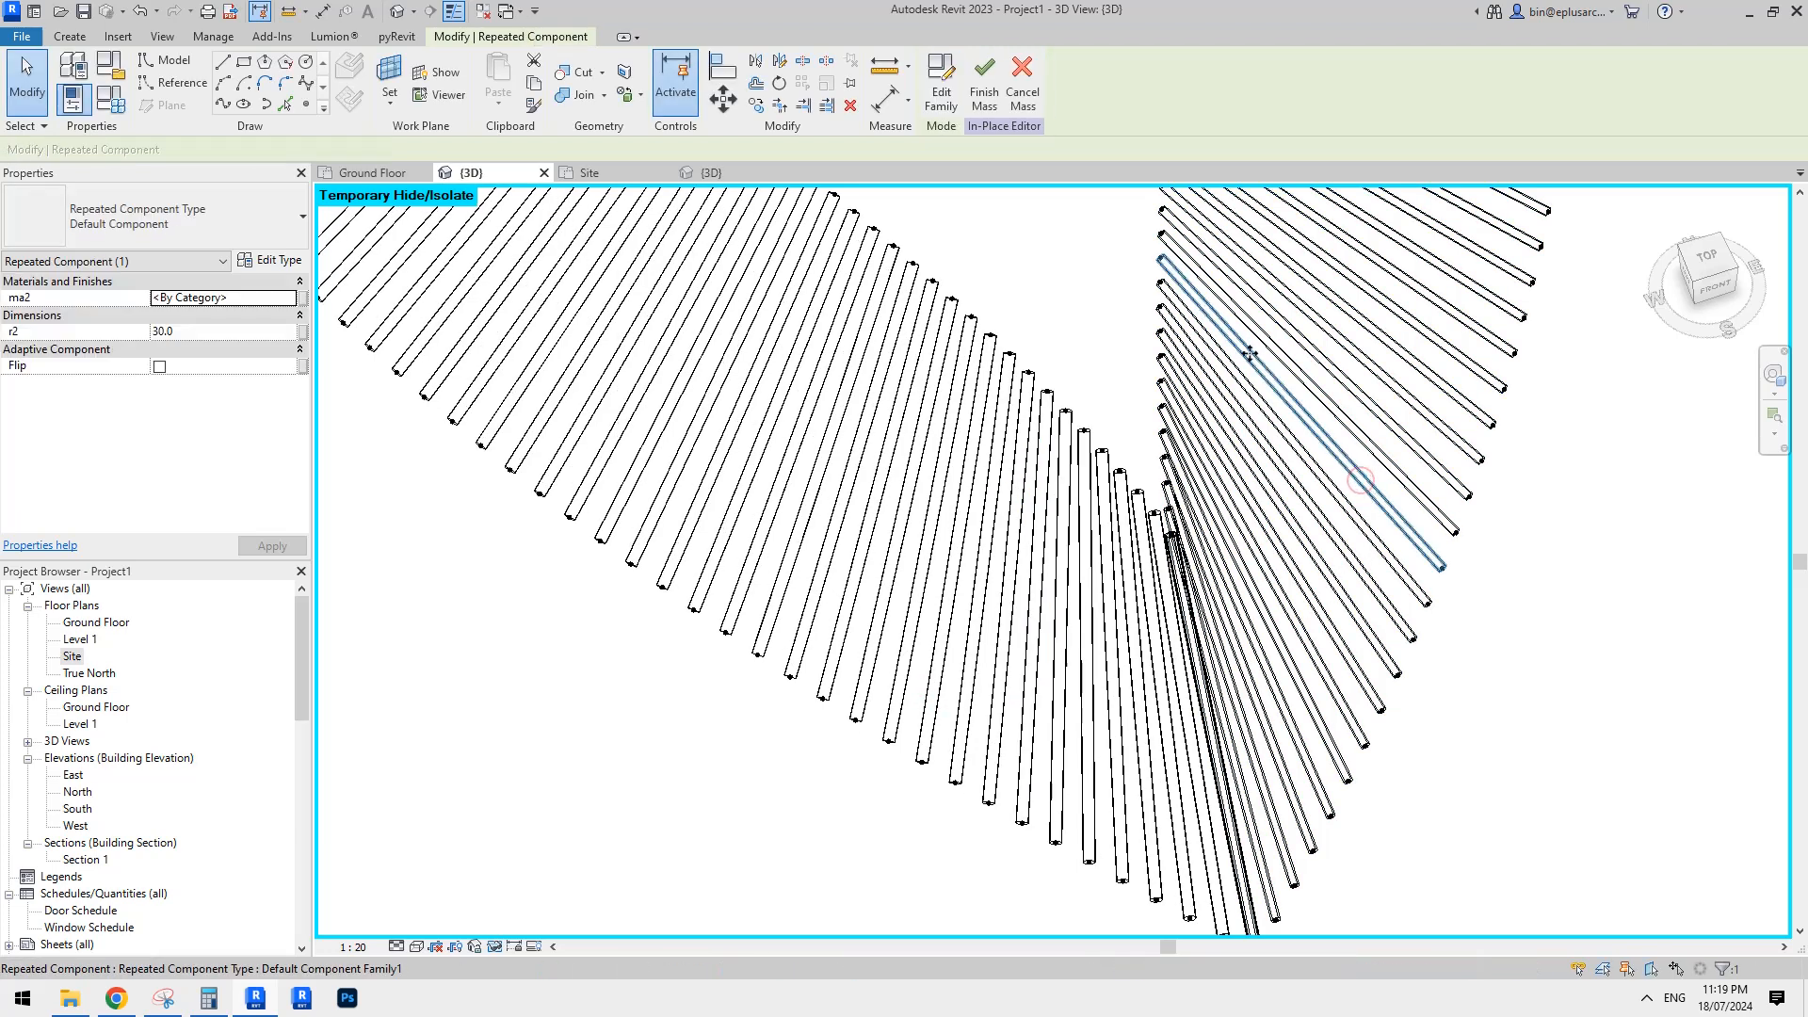
pyautogui.click(303, 331)
pyautogui.click(760, 444)
pyautogui.click(934, 670)
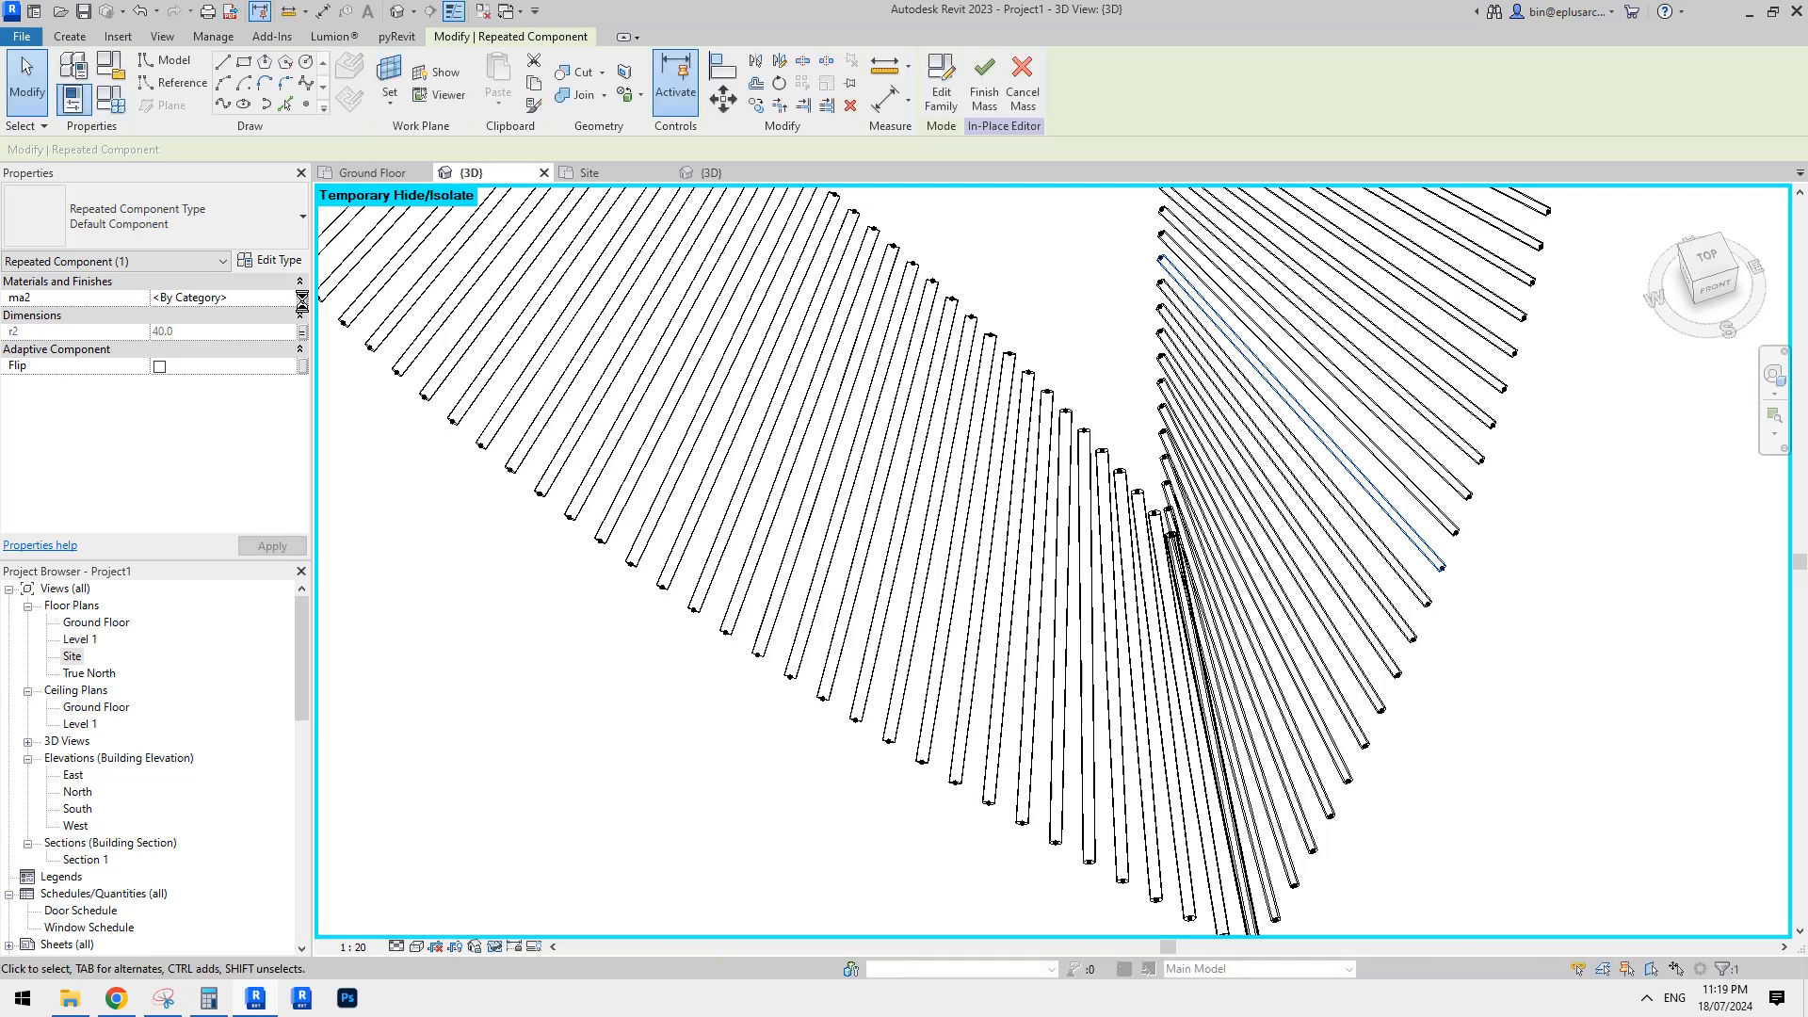
pyautogui.click(302, 298)
pyautogui.click(761, 446)
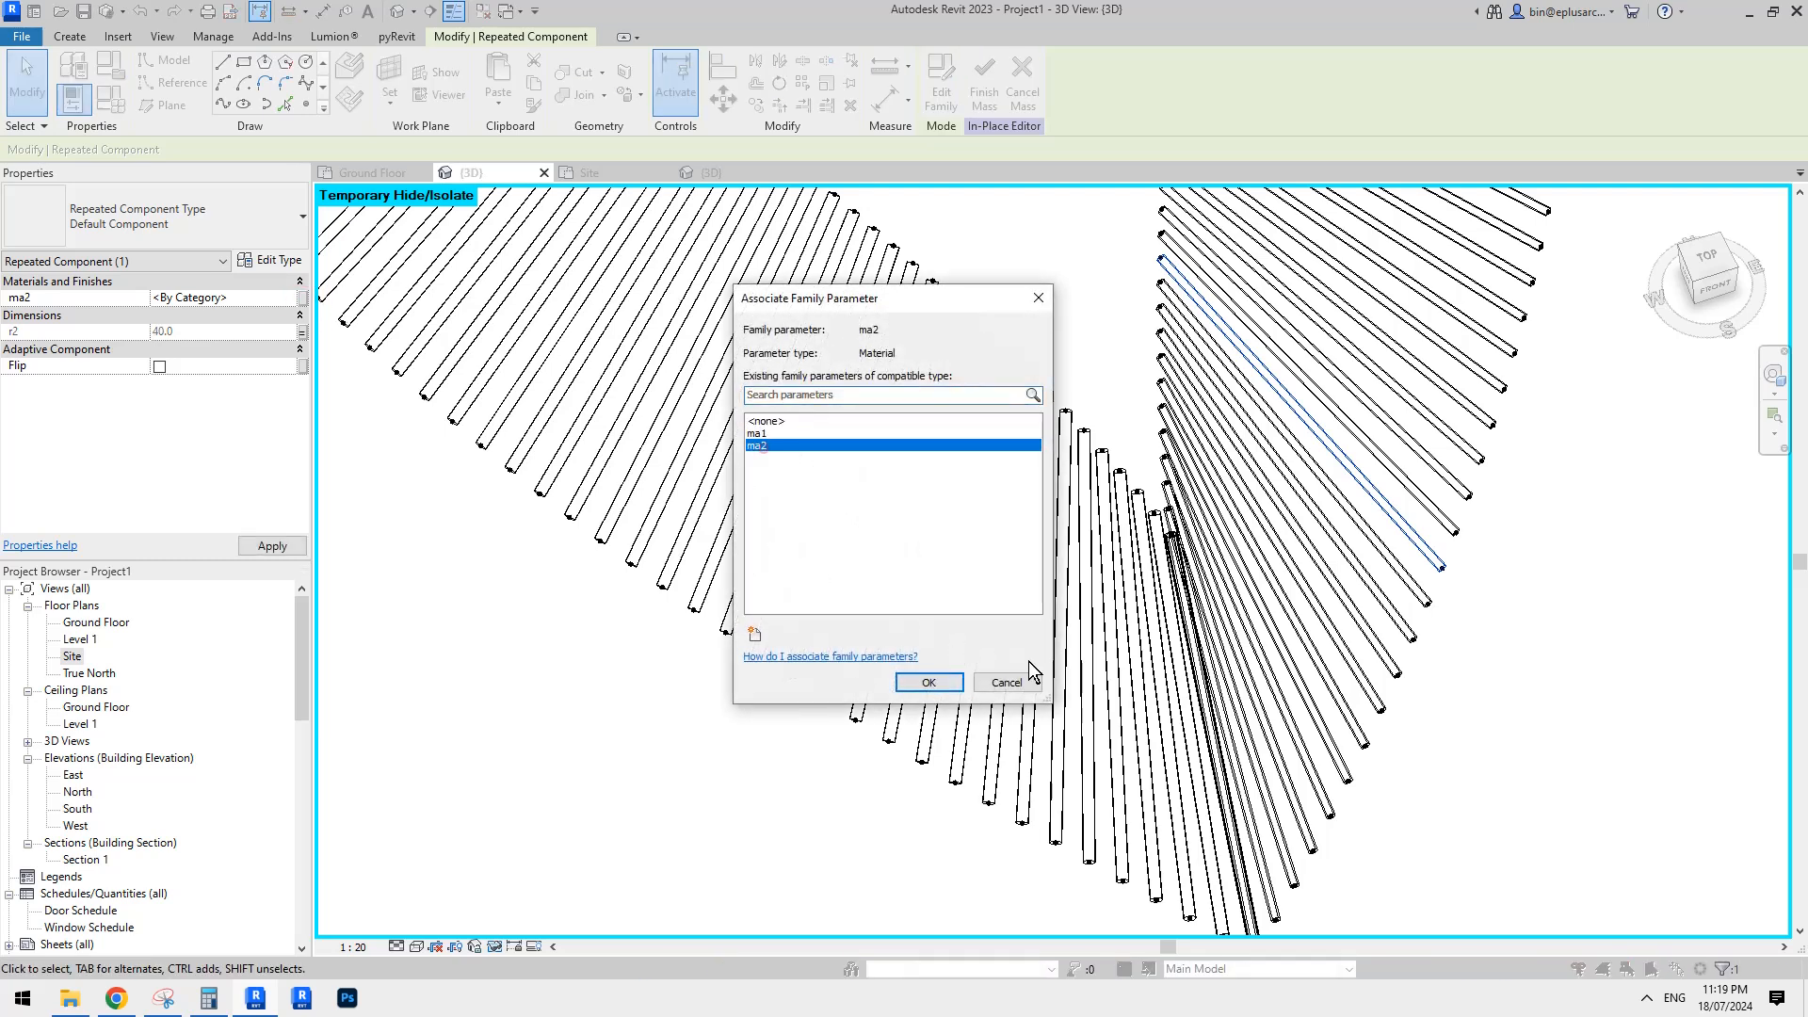
pyautogui.click(953, 683)
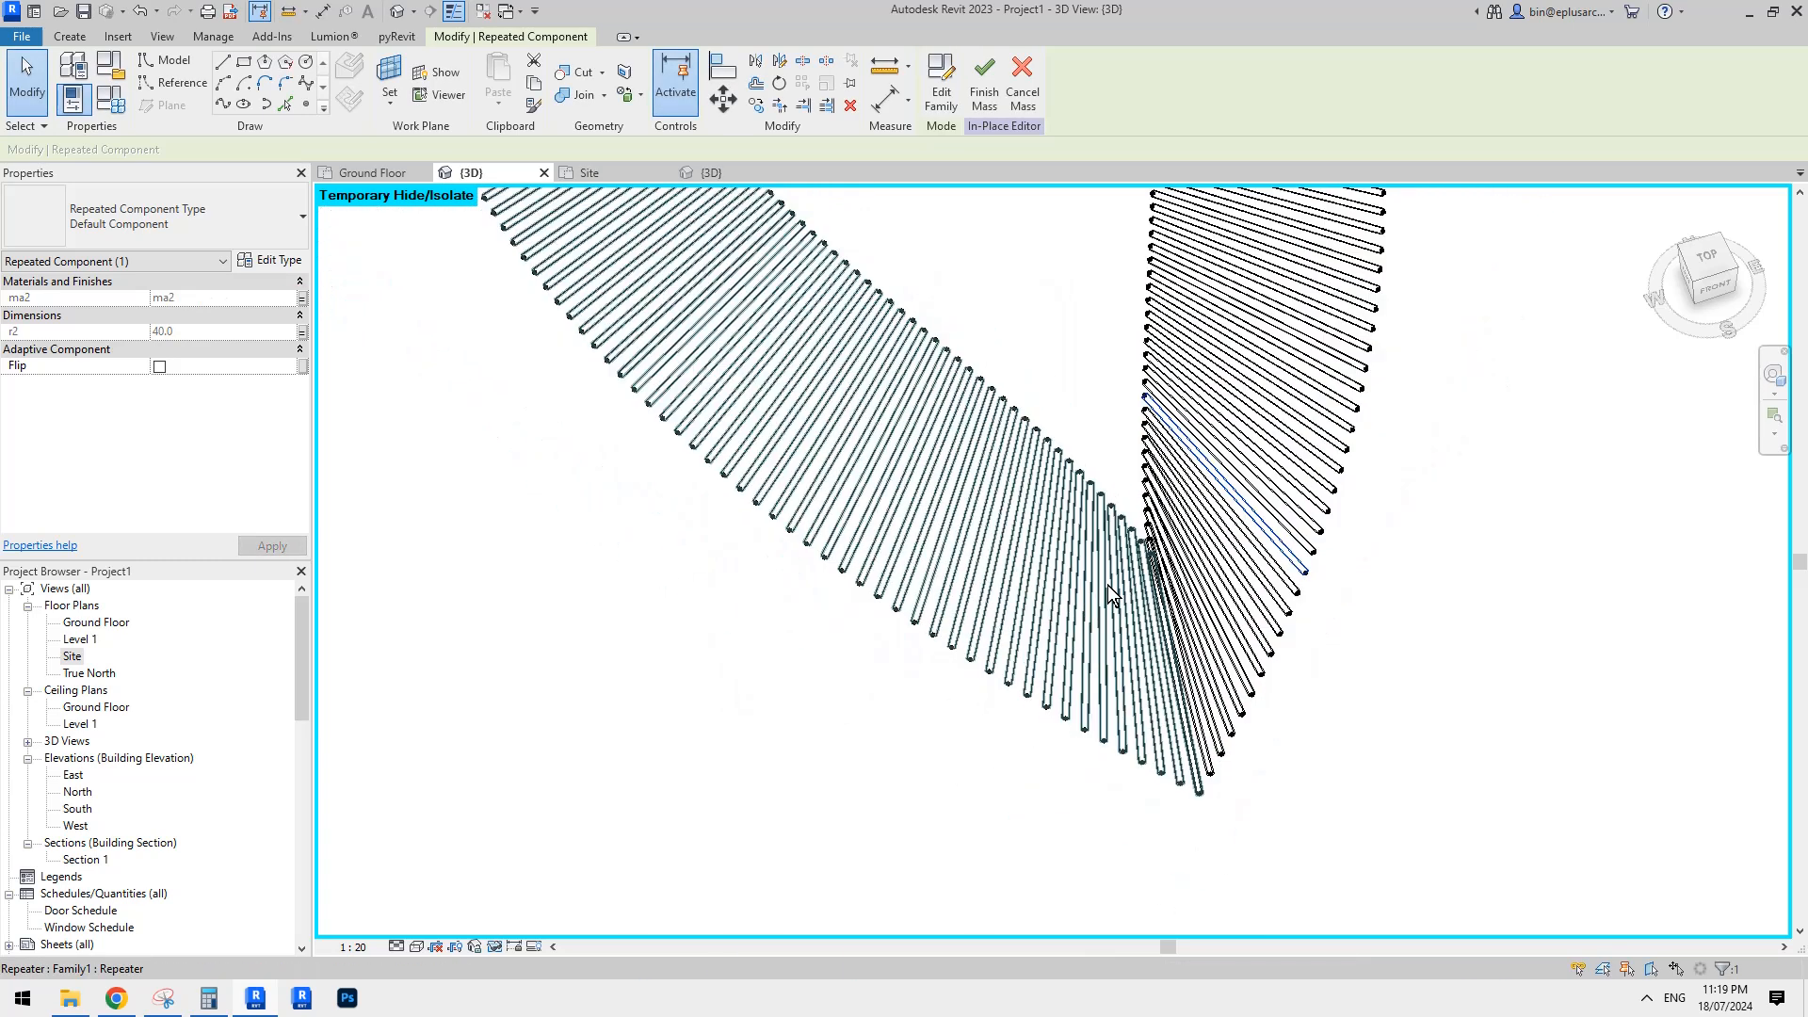
# Restore the temporarily hidden elements and finish the in-place mass.
pyautogui.press('r')
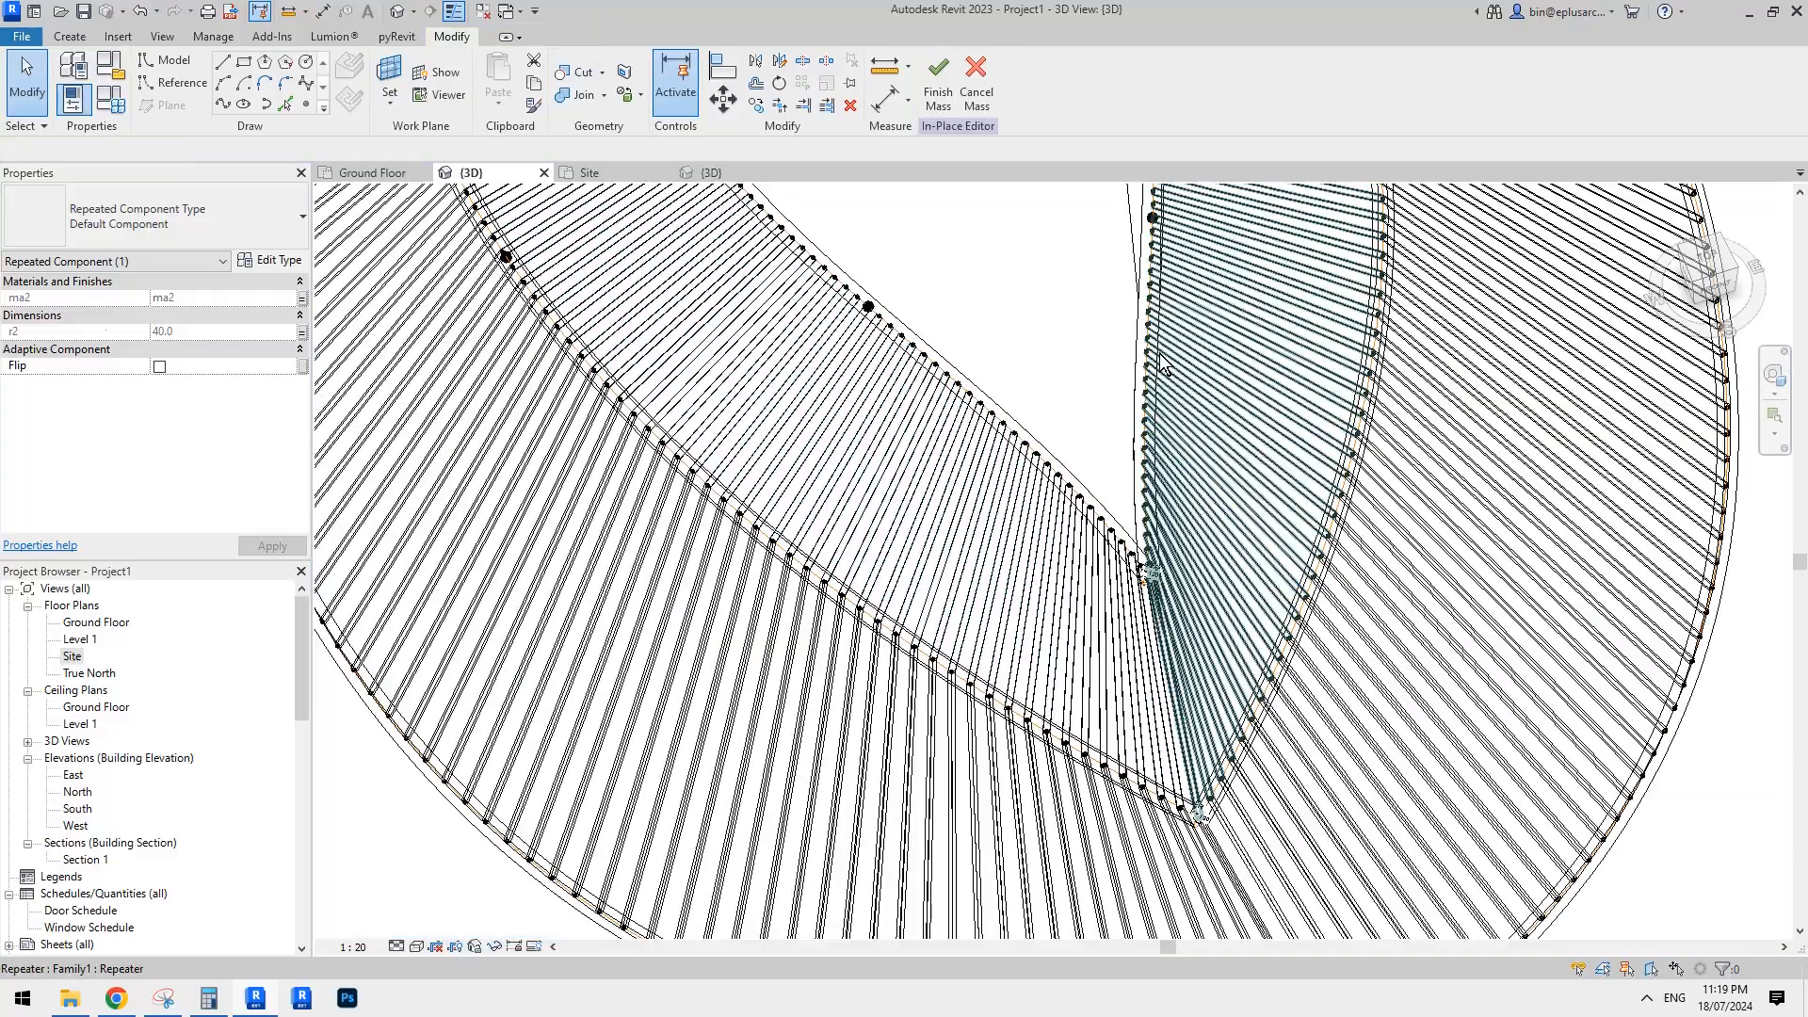
pyautogui.scroll(-3, 1161, 567)
pyautogui.keyDown('shift'); pyautogui.moveTo(1170, 588); pyautogui.dragTo(1218, 367, button='middle'); pyautogui.keyUp('shift')
pyautogui.scroll(10, 1081, 521)
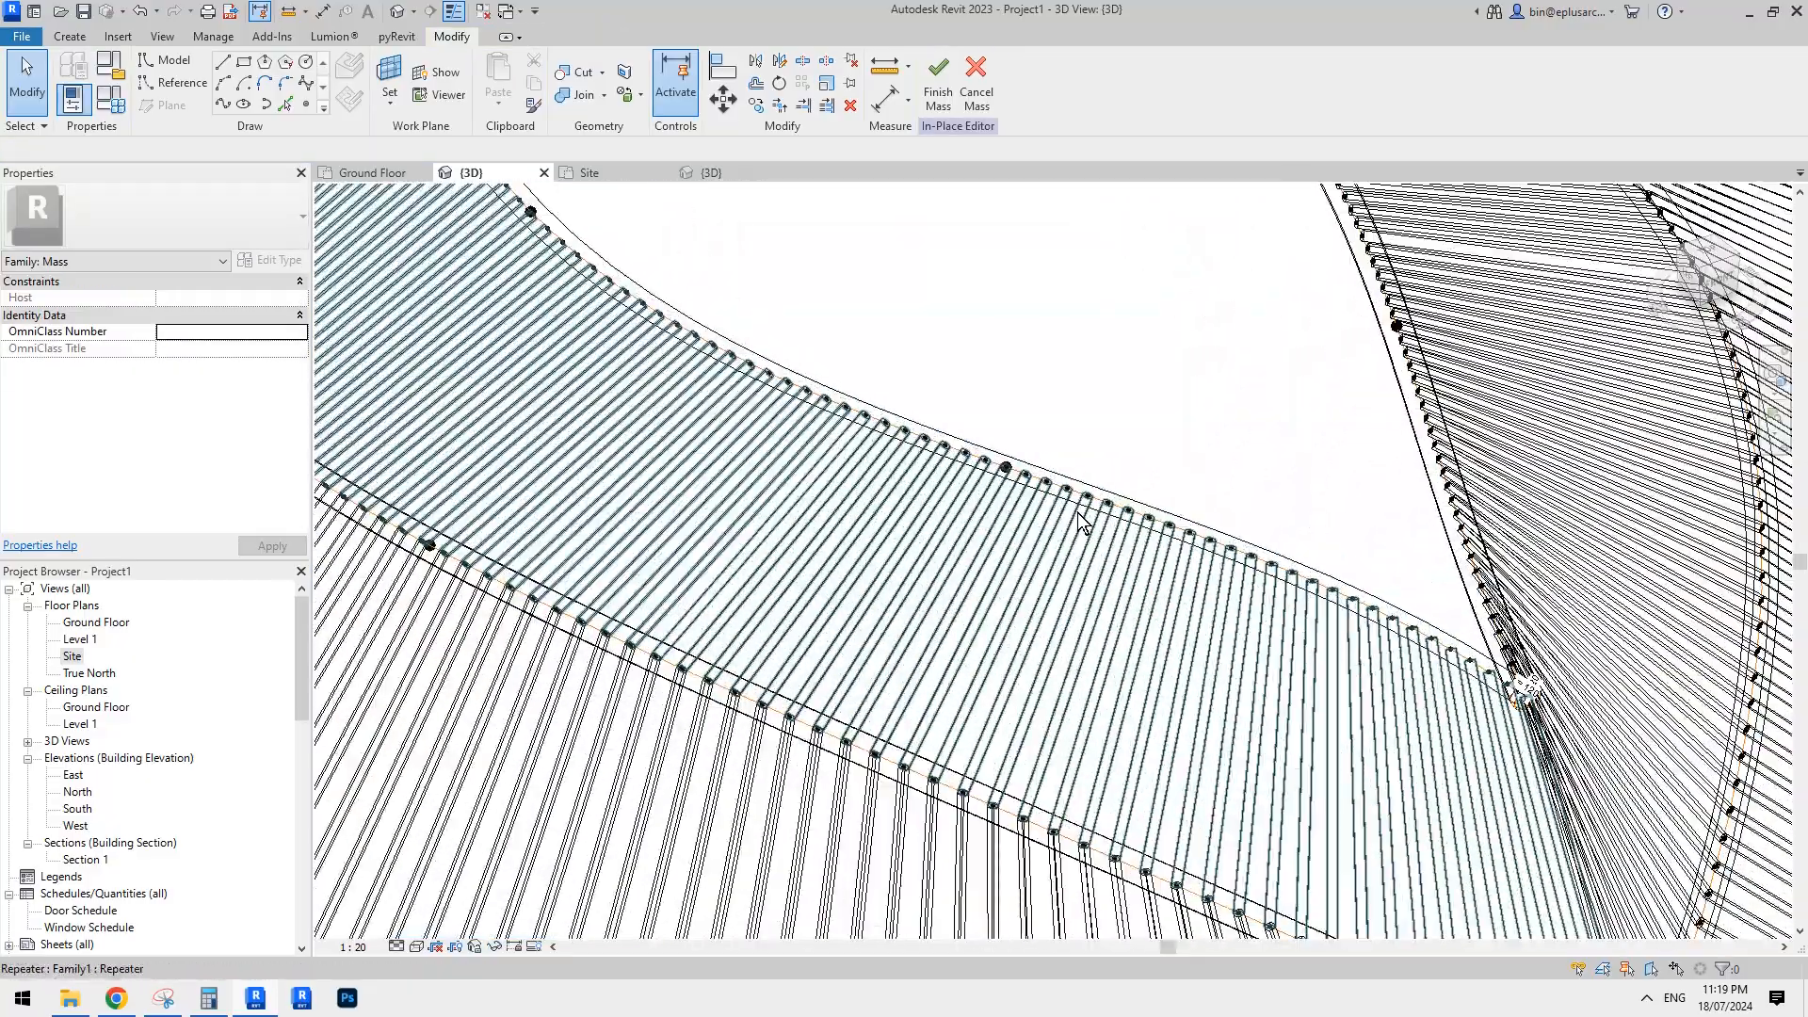
pyautogui.click(1115, 495)
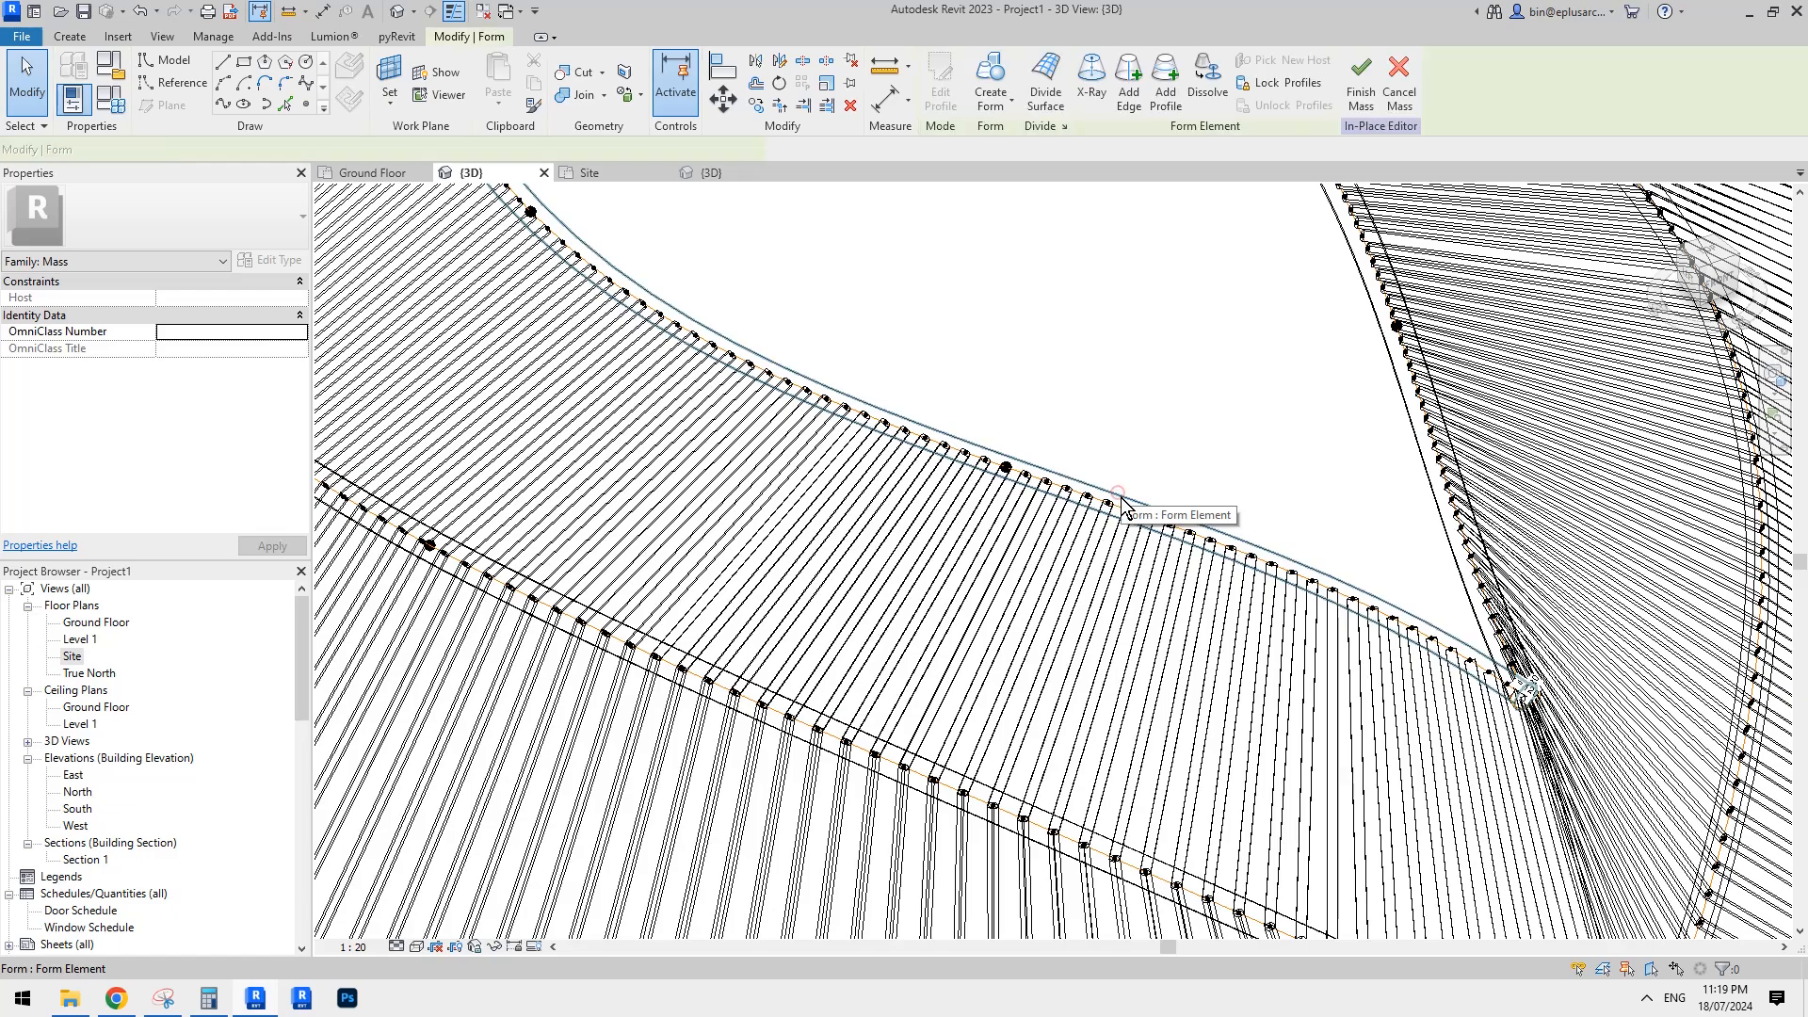
pyautogui.scroll(-4, 1121, 442)
pyautogui.click(1146, 452)
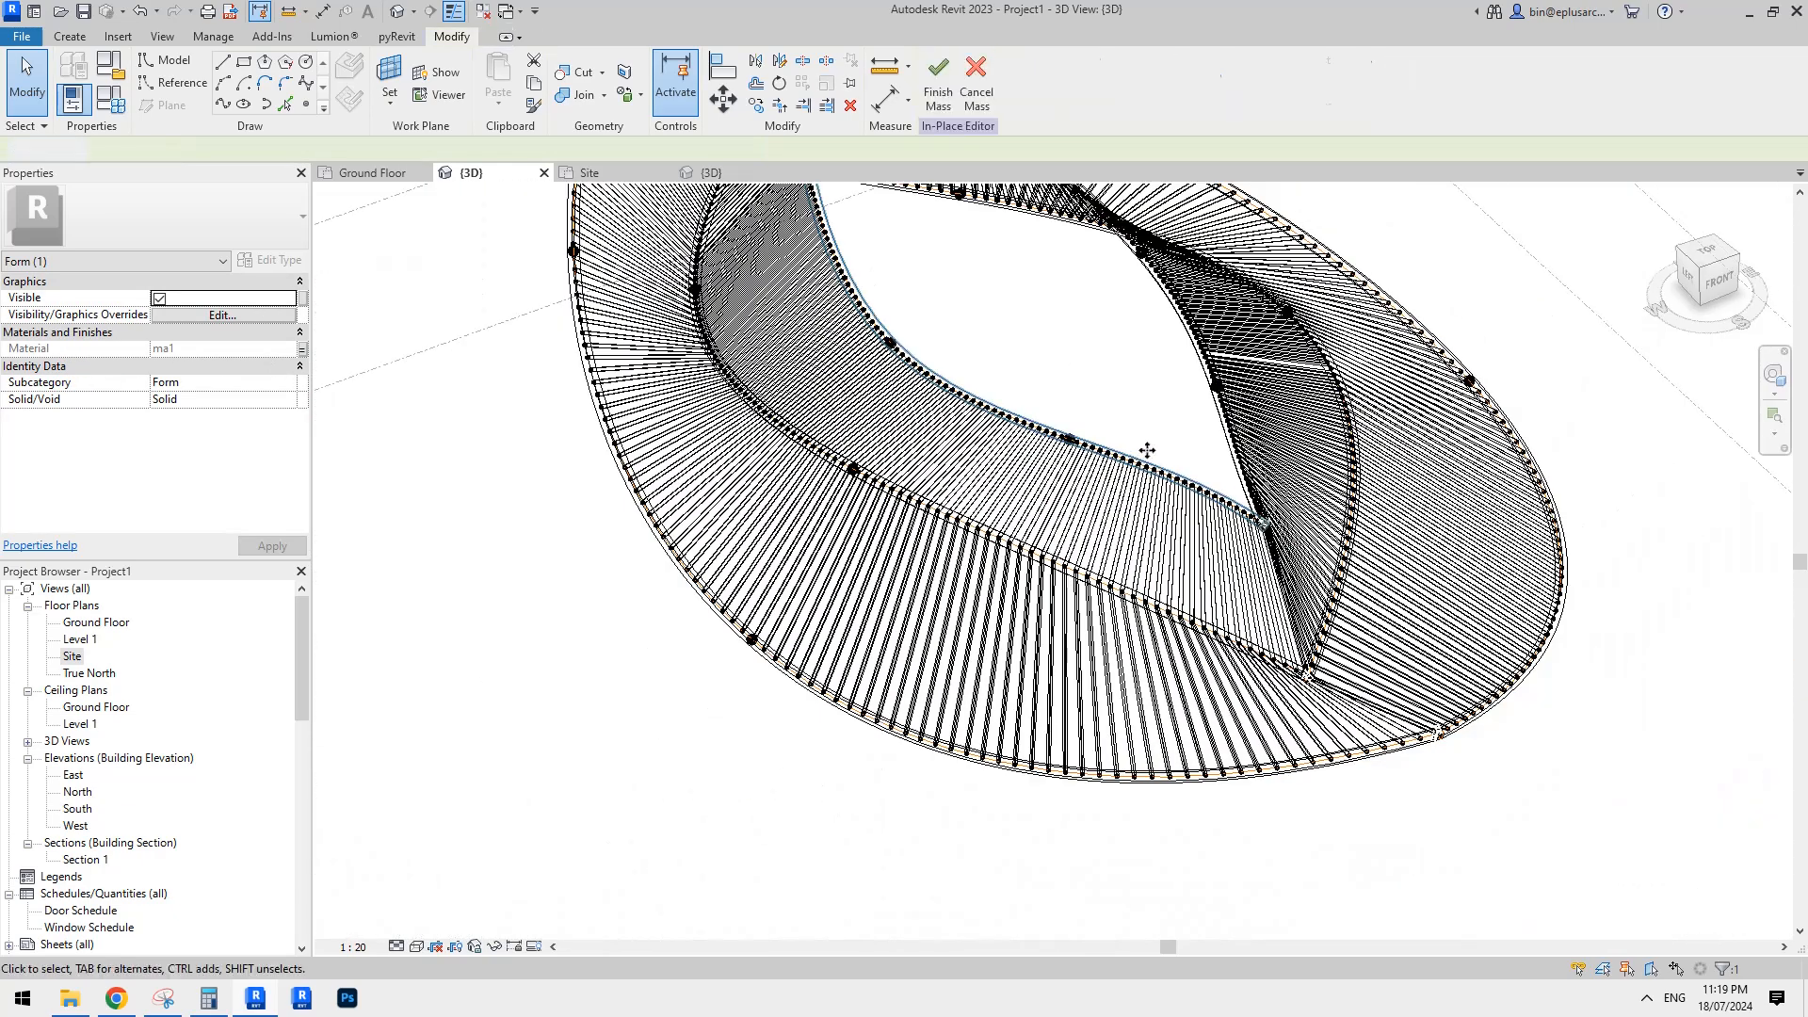
pyautogui.scroll(-1, 1158, 428)
pyautogui.keyDown('shift'); pyautogui.moveTo(1100, 603); pyautogui.dragTo(1218, 262, button='middle'); pyautogui.keyUp('shift')
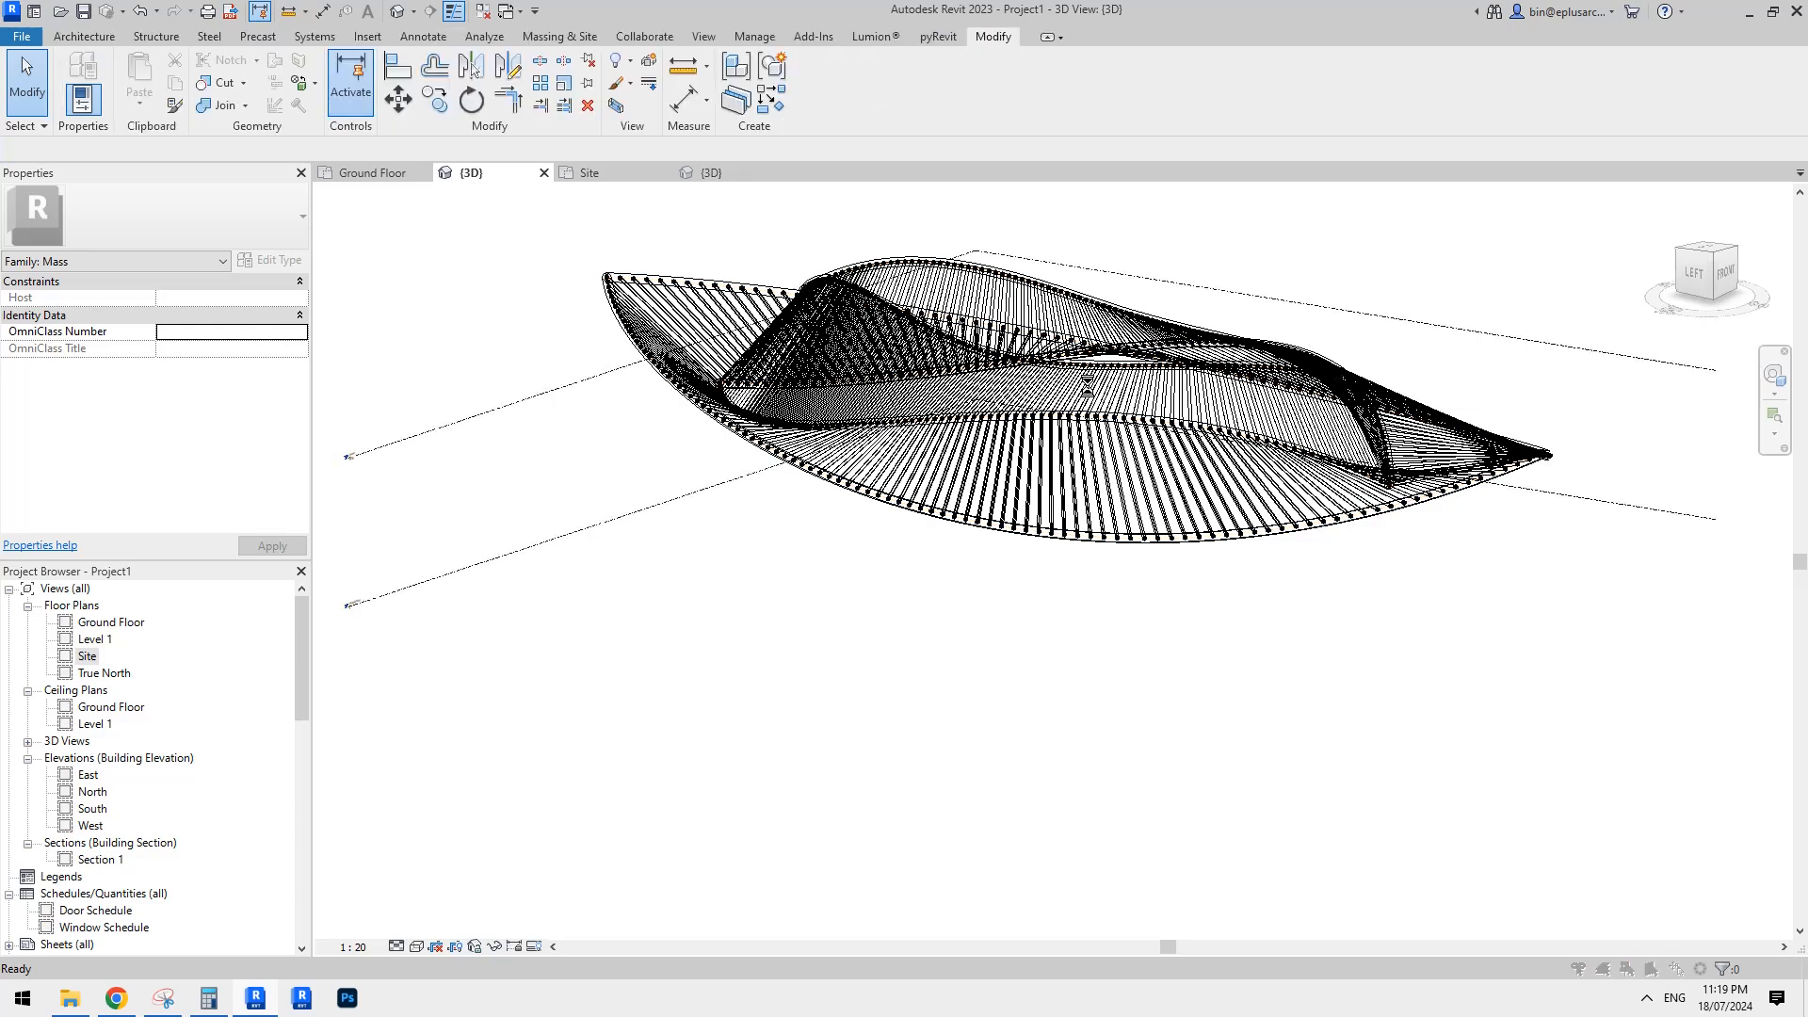
pyautogui.click(987, 540)
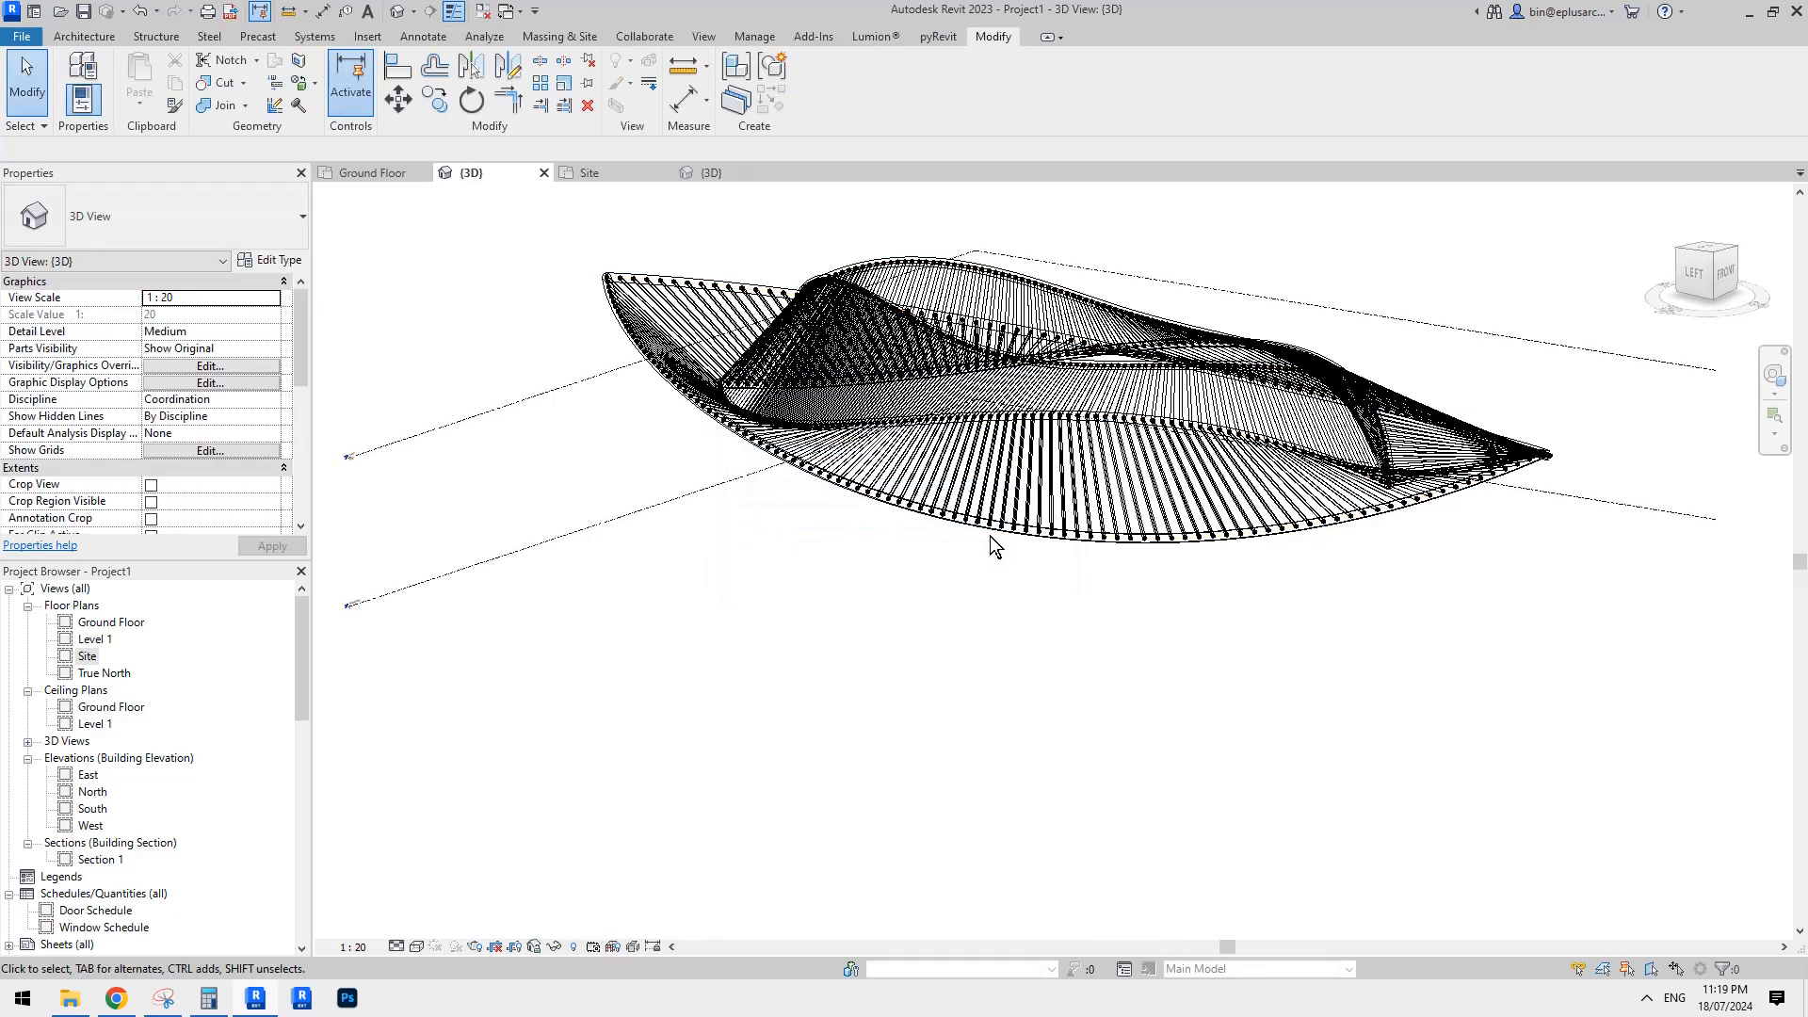
# Display the canopy in a shaded visual style and compare it with the pavilion reference image in the browser document.
pyautogui.moveTo(1117, 461)
pyautogui.keyDown('shift'); pyautogui.mouseDown(button='middle')
pyautogui.moveTo(1219, 601)
pyautogui.moveTo(772, 599)
pyautogui.moveTo(1432, 633)
pyautogui.moveTo(1440, 432)
pyautogui.moveTo(1200, 401)
pyautogui.moveTo(942, 612)
pyautogui.mouseUp(button='middle'); pyautogui.keyUp('shift')
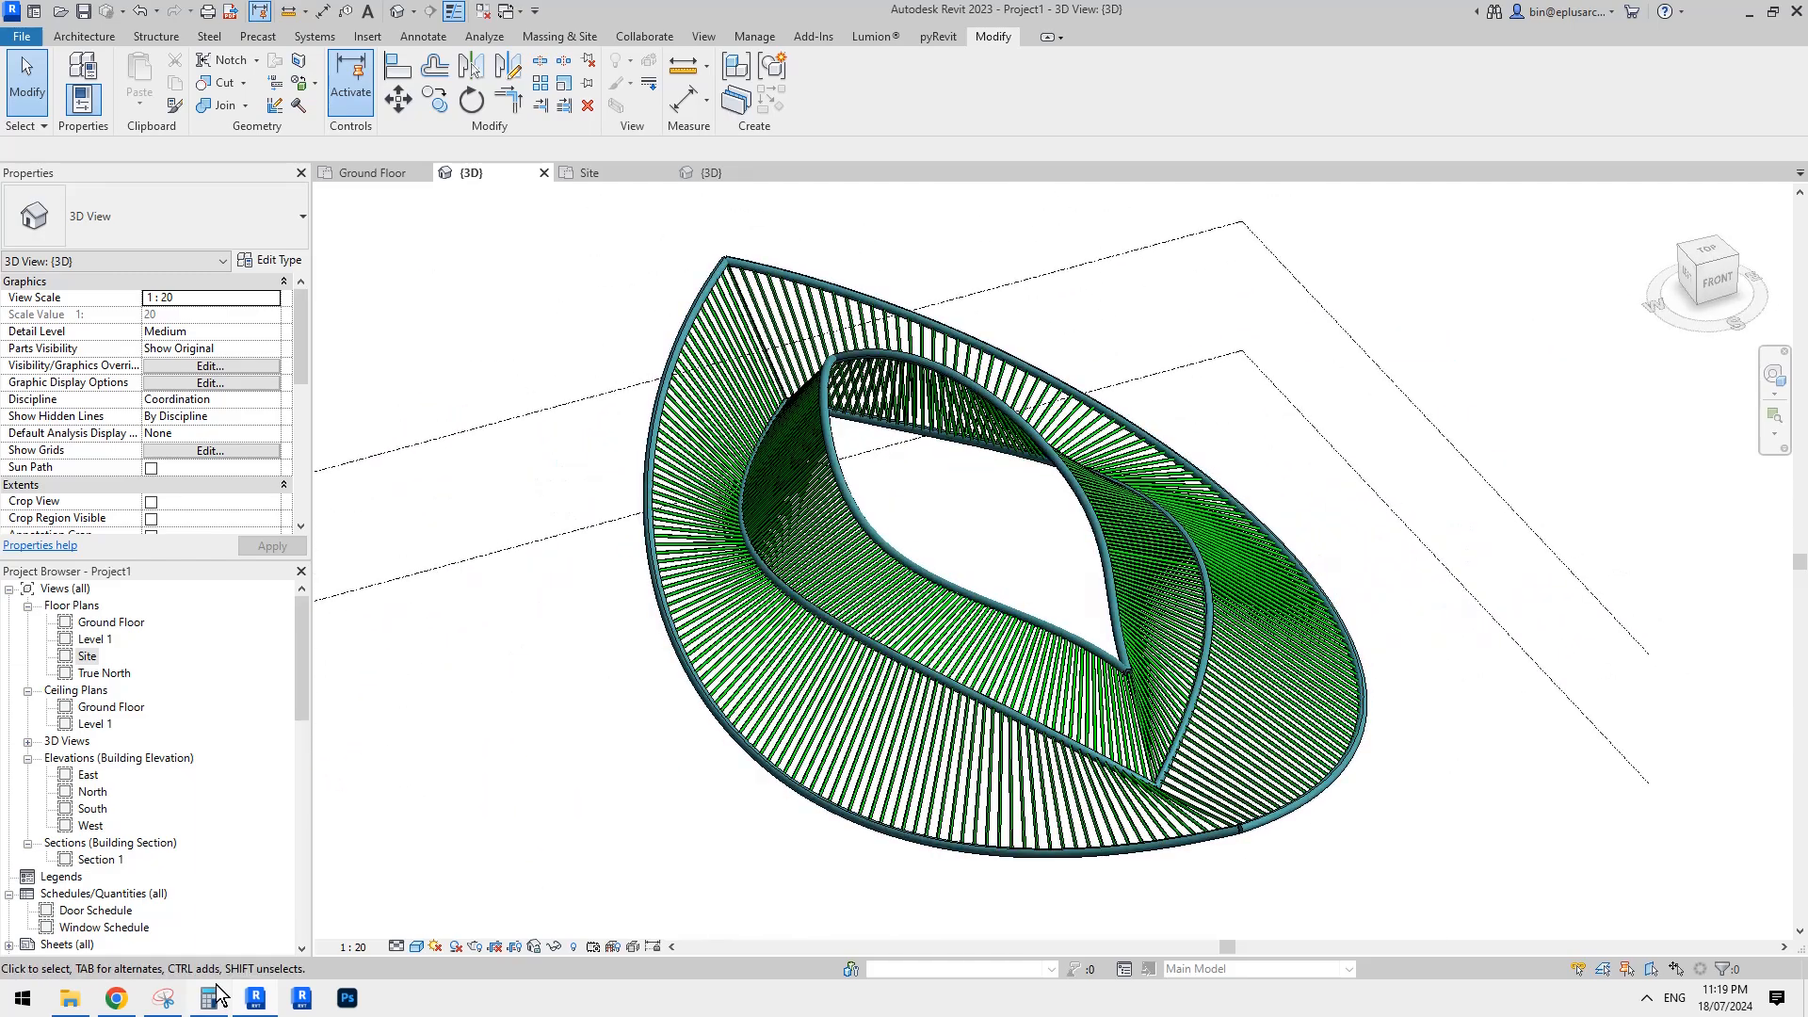
pyautogui.click(122, 1000)
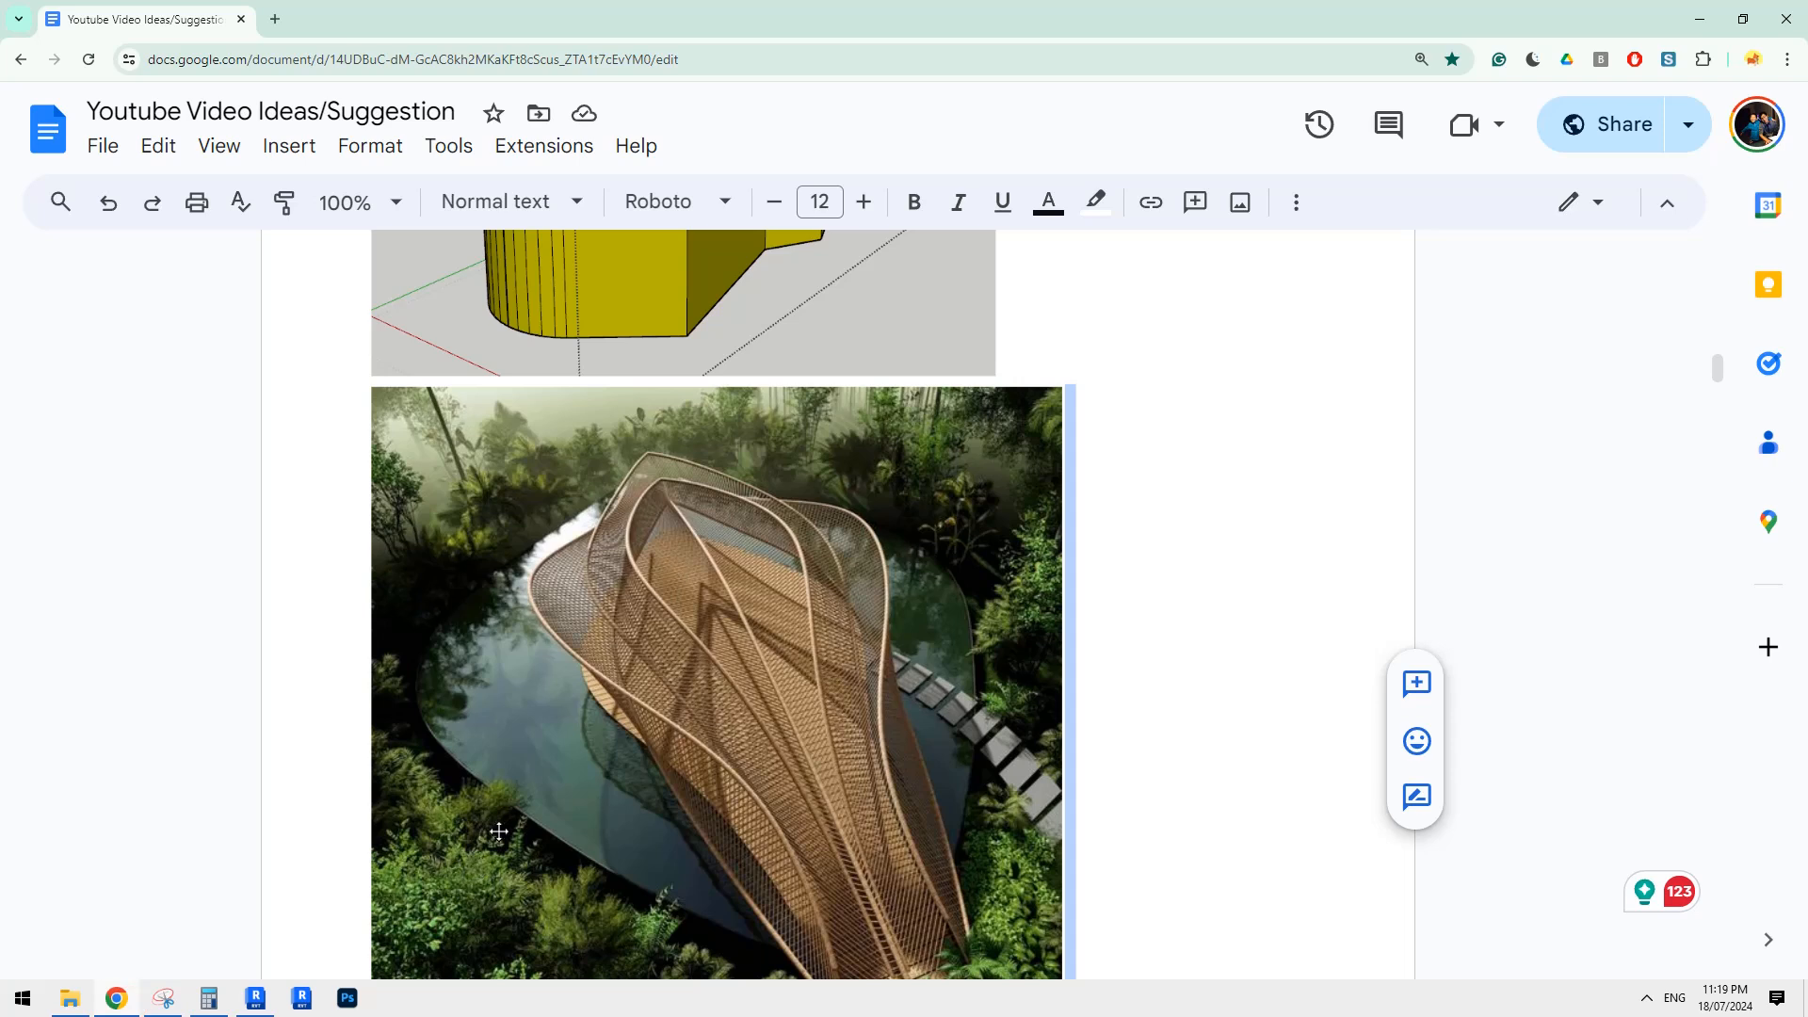
pyautogui.click(267, 1001)
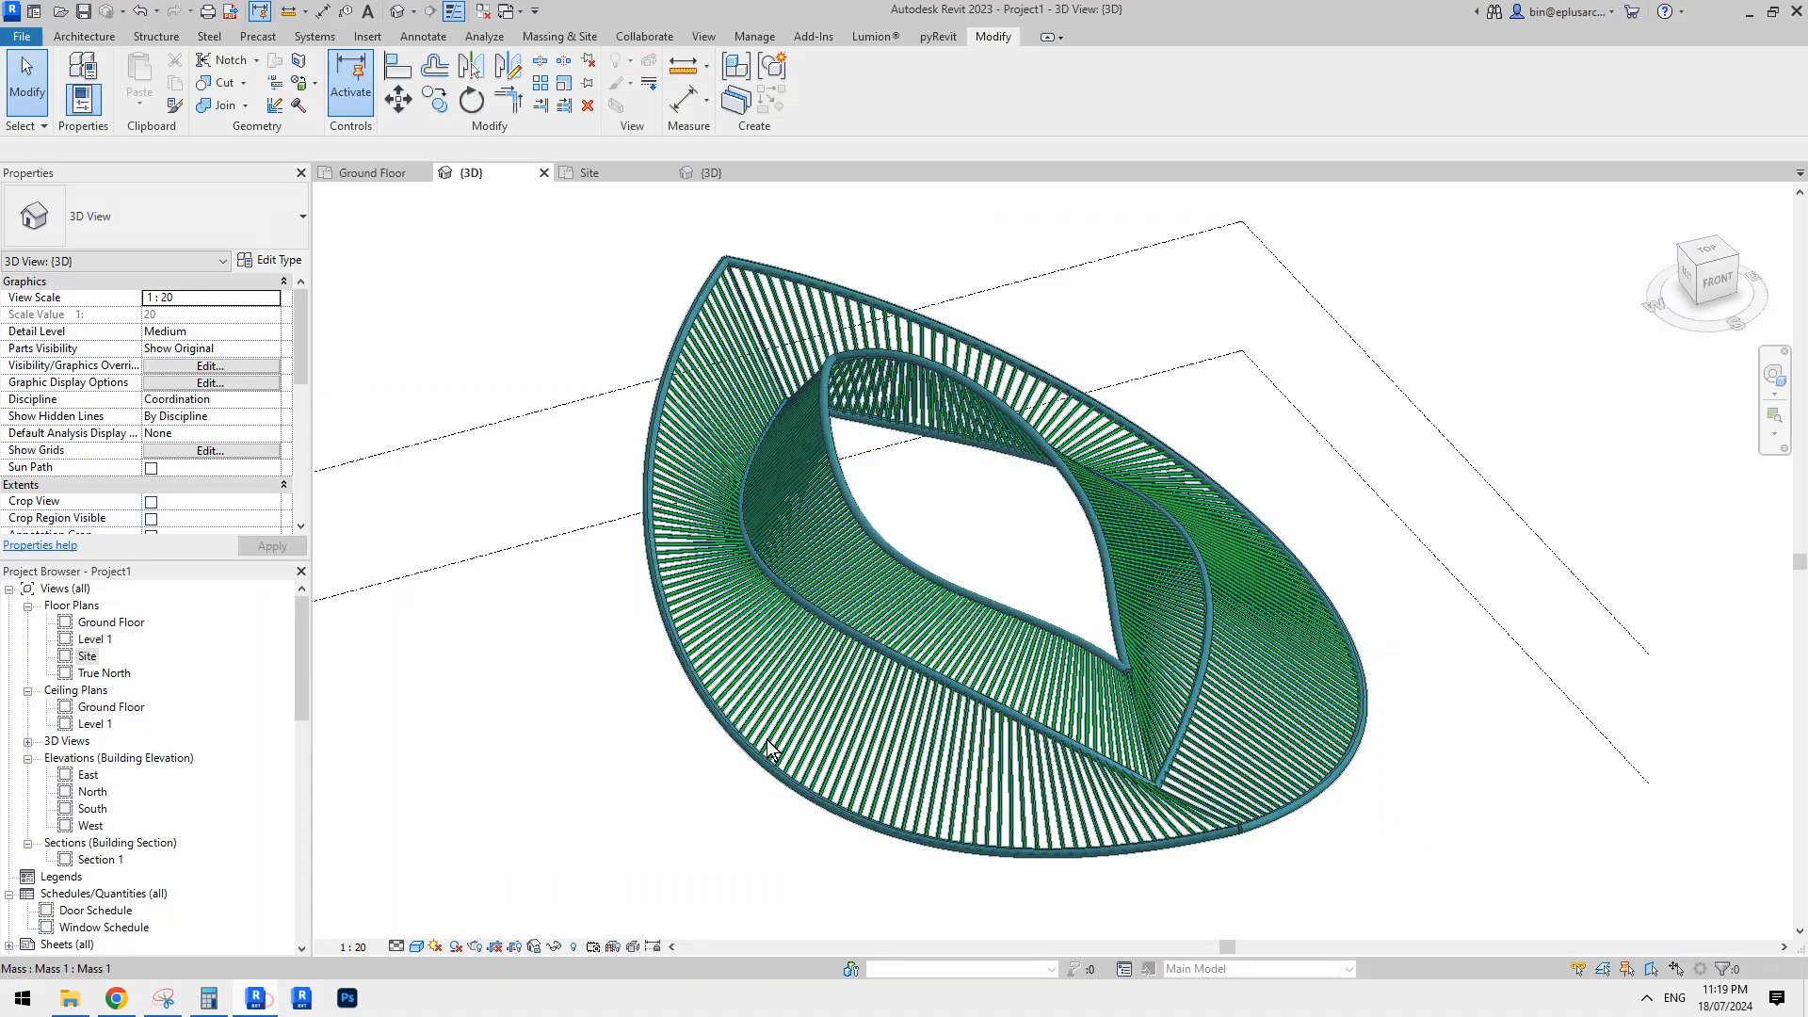
# Examine the finished canopy's tubes and struts from the front, the sides and above.
pyautogui.keyDown('shift'); pyautogui.moveTo(1026, 537); pyautogui.dragTo(836, 525, button='middle'); pyautogui.keyUp('shift')
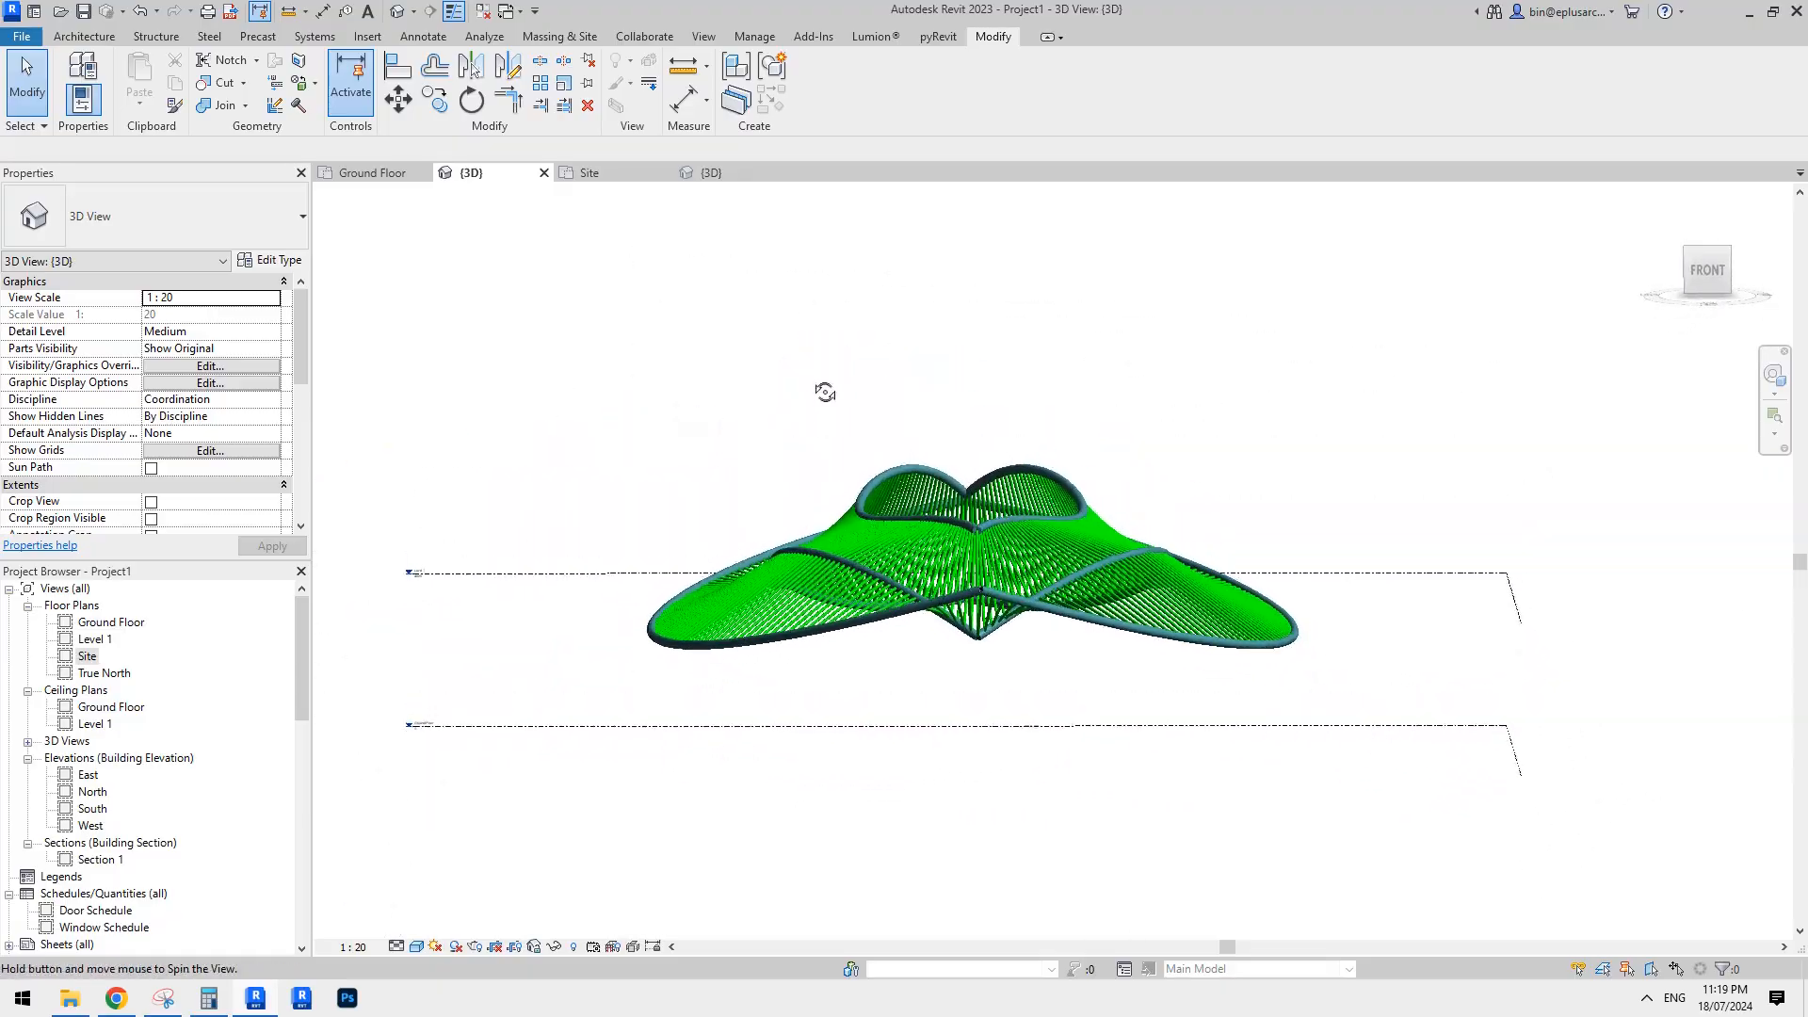
pyautogui.keyDown('shift'); pyautogui.moveTo(262, 412); pyautogui.dragTo(1190, 653, button='middle'); pyautogui.keyUp('shift')
pyautogui.click(1220, 730)
pyautogui.click(1302, 421)
pyautogui.keyDown('shift'); pyautogui.moveTo(1302, 428); pyautogui.dragTo(1250, 656, button='middle'); pyautogui.keyUp('shift')
pyautogui.keyDown('shift'); pyautogui.moveTo(1114, 670); pyautogui.dragTo(1089, 578, button='middle'); pyautogui.keyUp('shift')
pyautogui.scroll(4, 1161, 665)
# Review the pavilion reference image in the Google Docs document once more and return to the Revit model.
pyautogui.click(110, 1006)
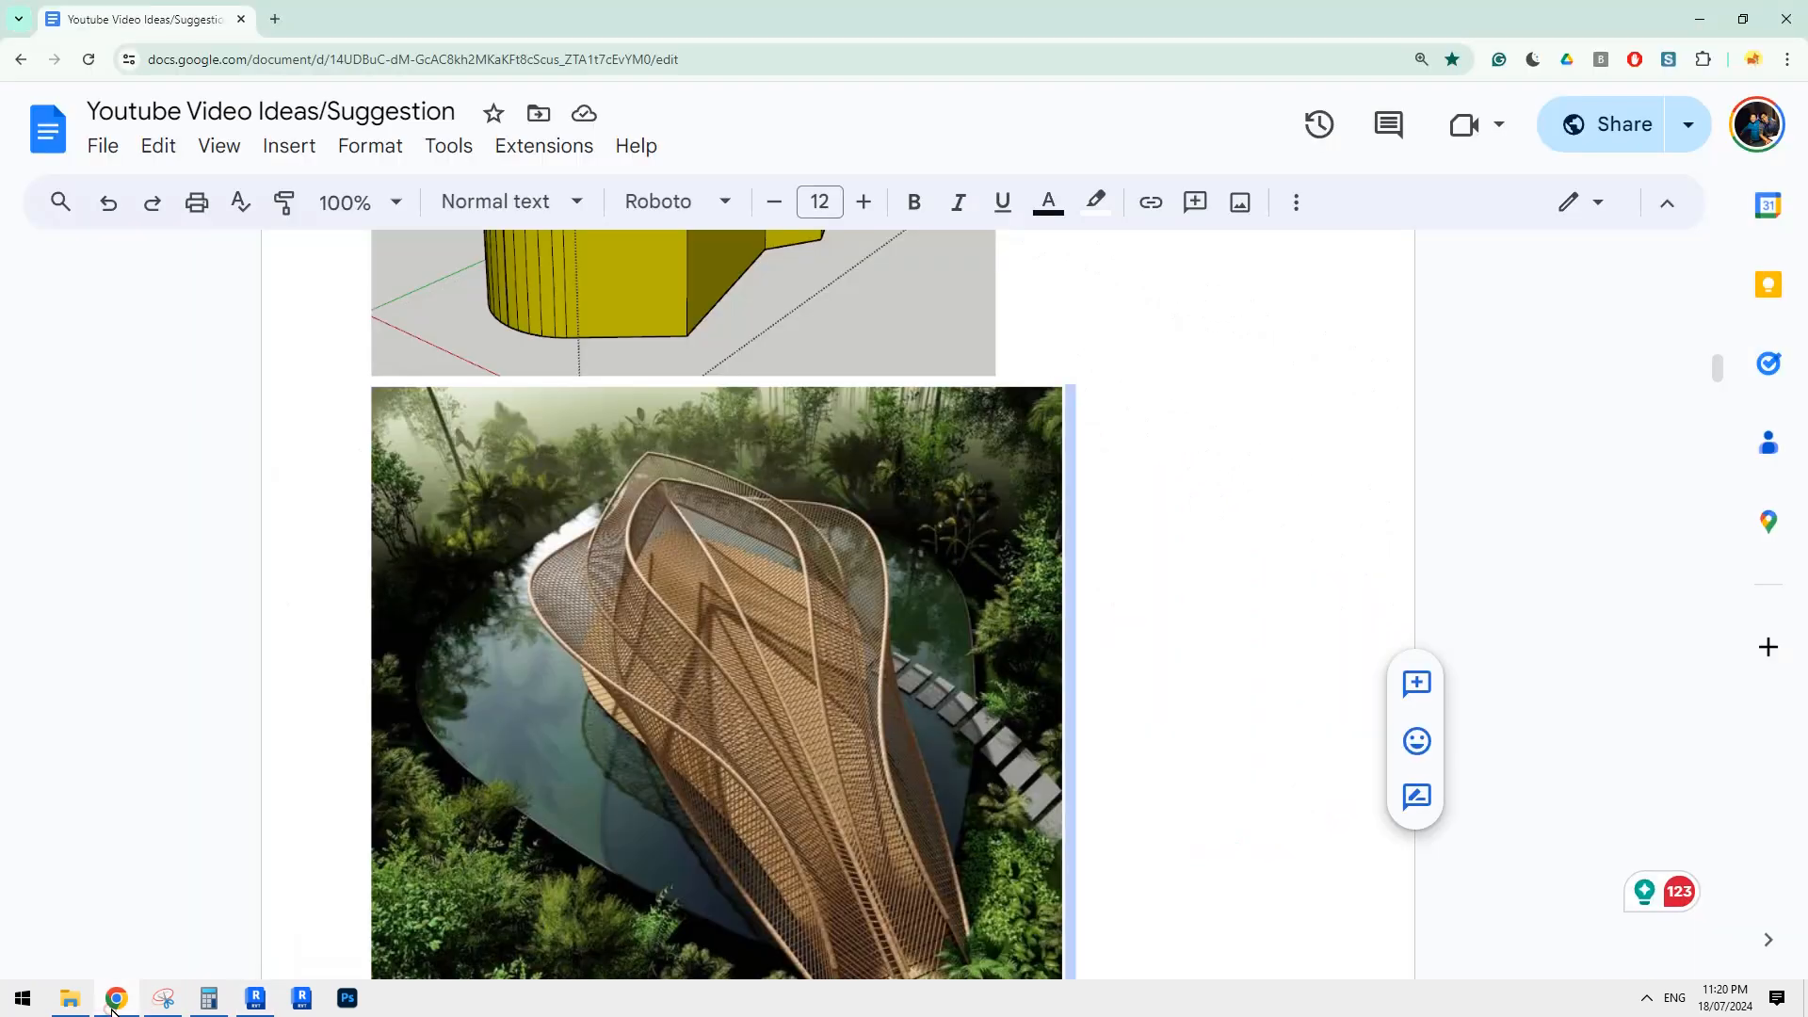
pyautogui.scroll(1, 705, 700)
pyautogui.scroll(-1, 441, 823)
pyautogui.scroll(2, 600, 794)
pyautogui.click(257, 1000)
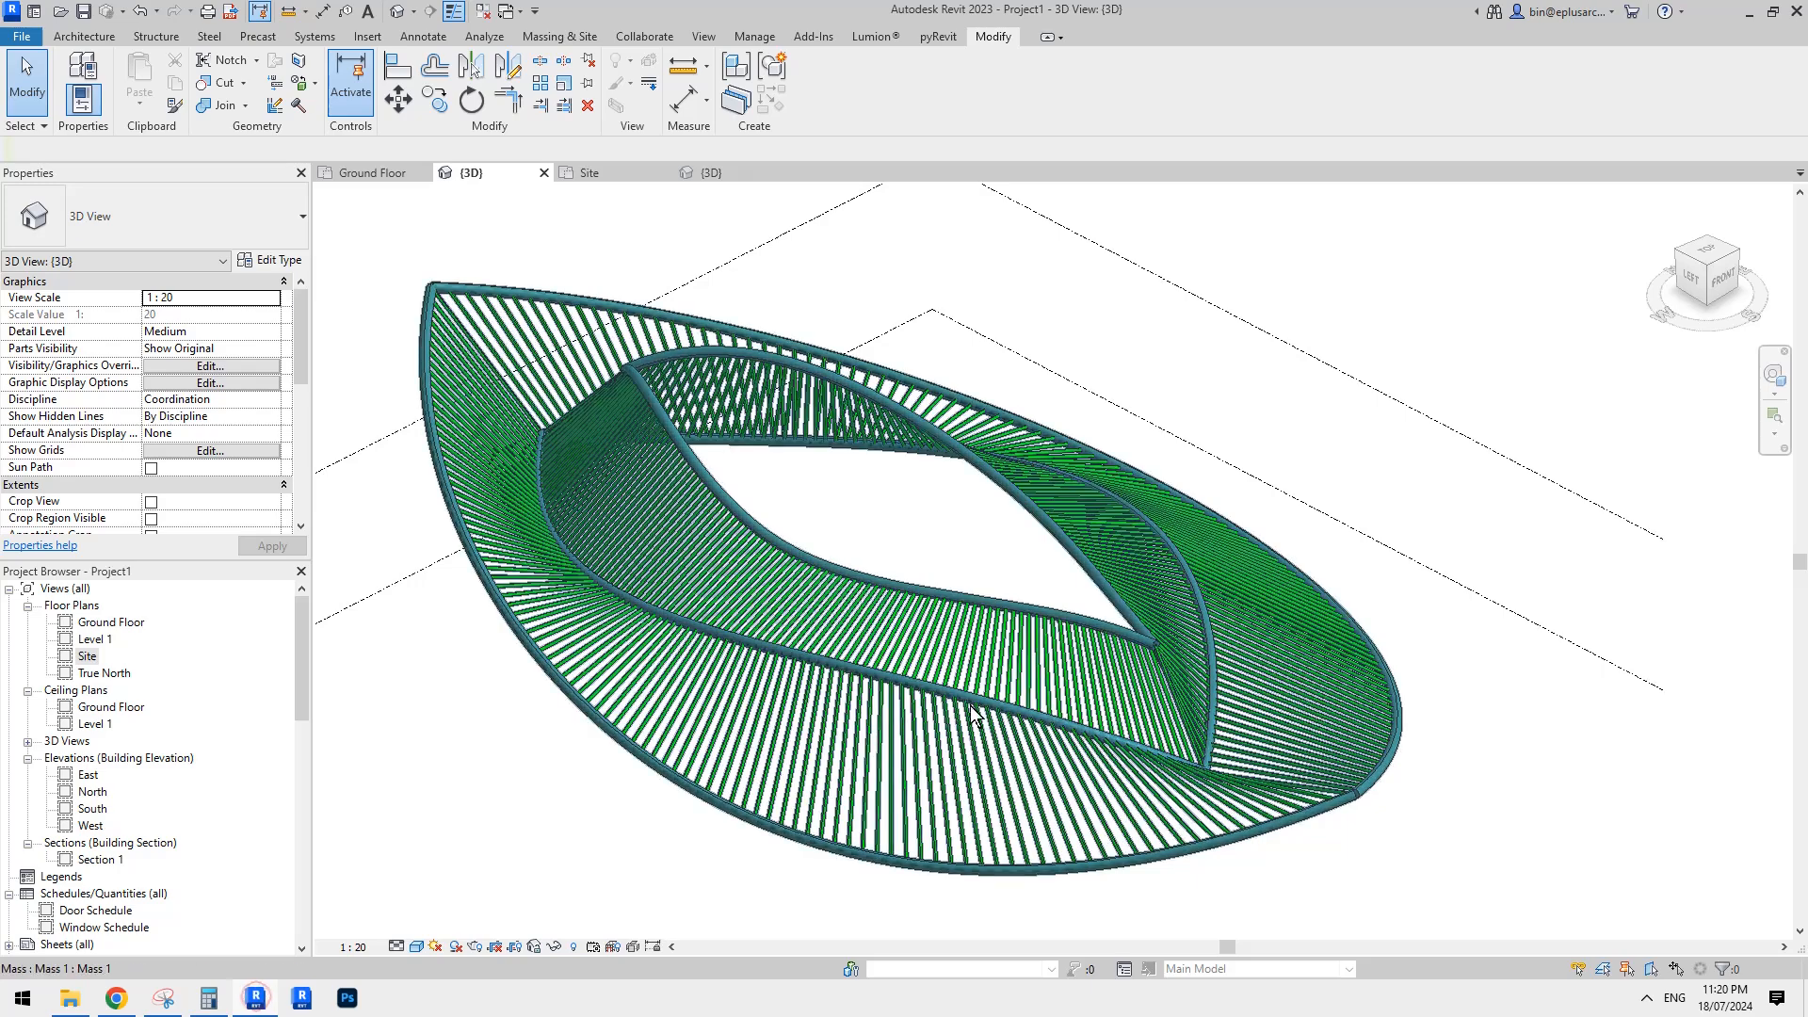